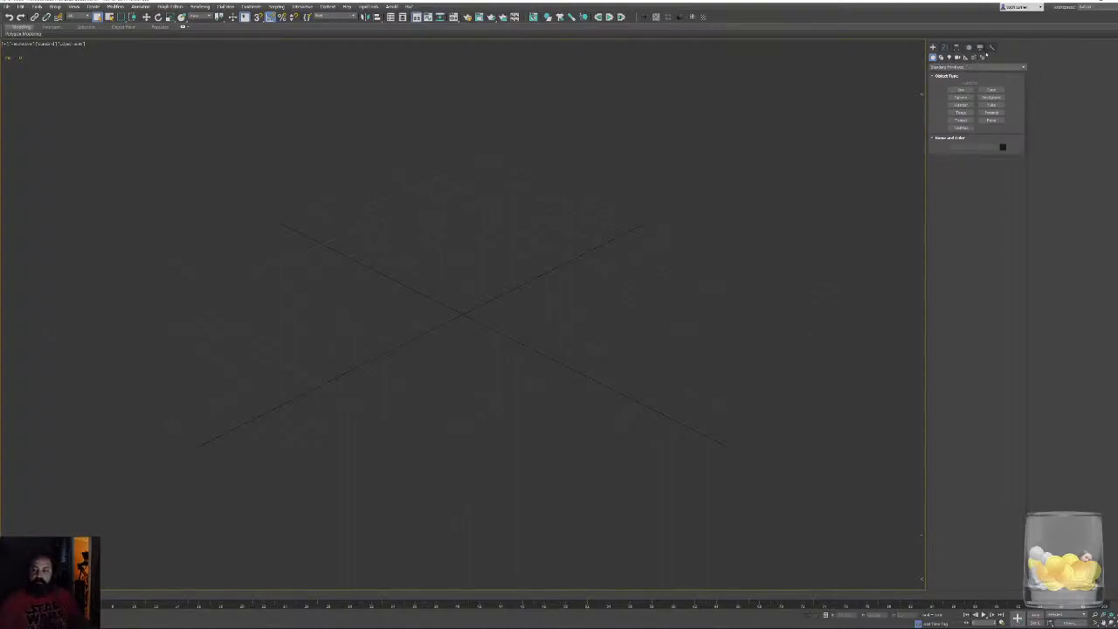
Create a Biped near the grid's centre as a human scale reference and set its height to 182
{"action": "middle_click_drag", "start_coordinate": [557, 253], "coordinate": [517, 302]}
{"action": "left_click", "coordinate": [982, 59]}
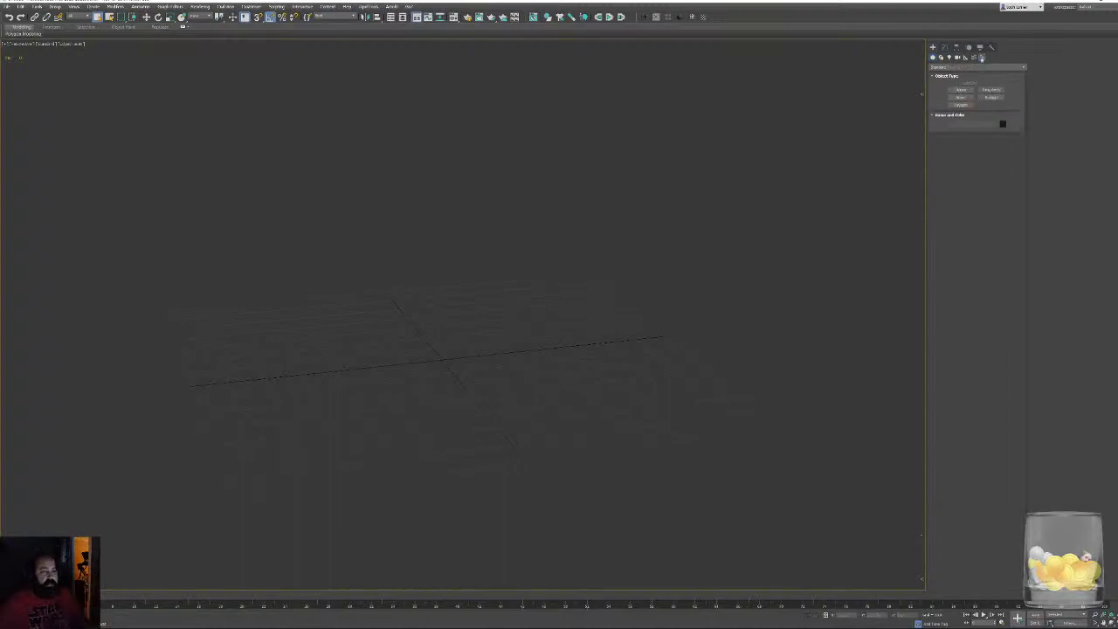
{"action": "left_click", "coordinate": [961, 97]}
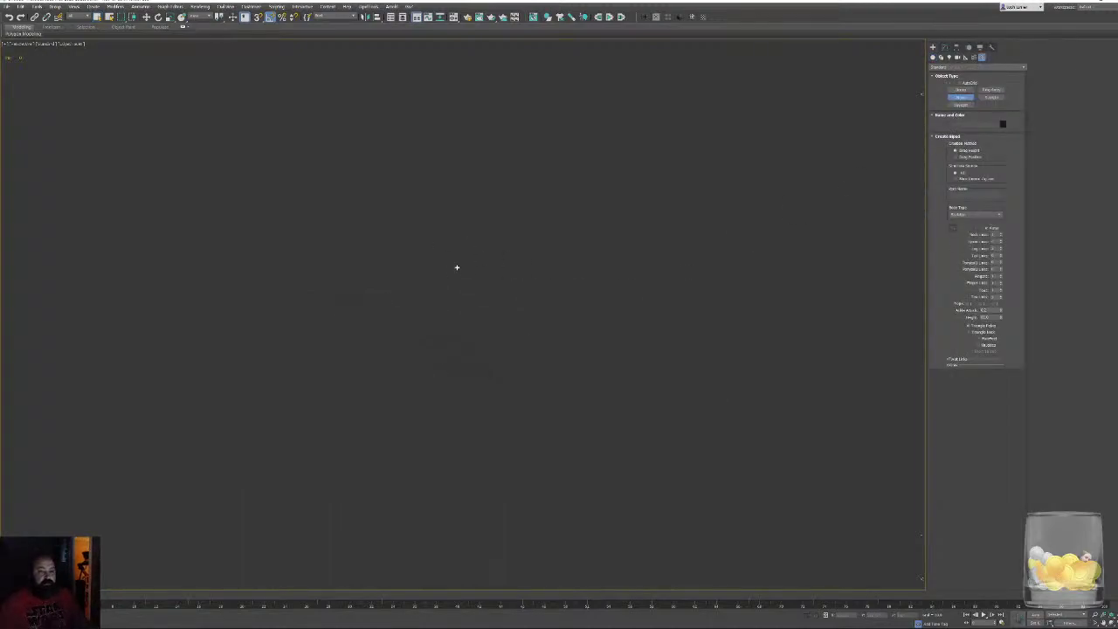
{"action": "left_click_drag", "start_coordinate": [479, 413], "coordinate": [474, 167]}
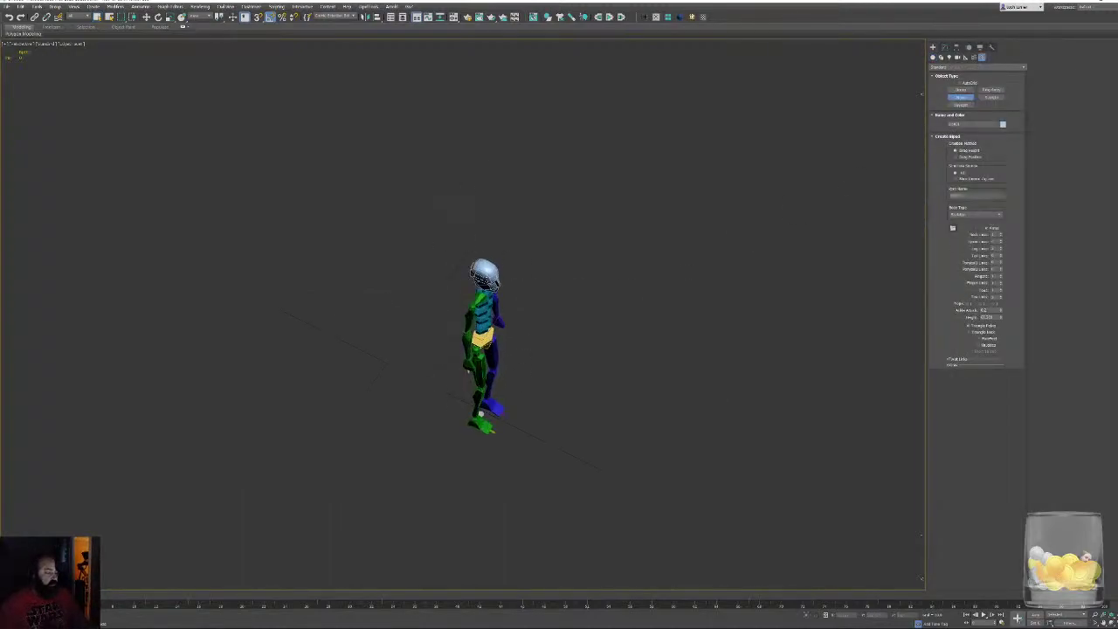
{"action": "double_click", "coordinate": [987, 317]}
{"action": "type", "text": "182"}
{"action": "key", "text": "Return"}
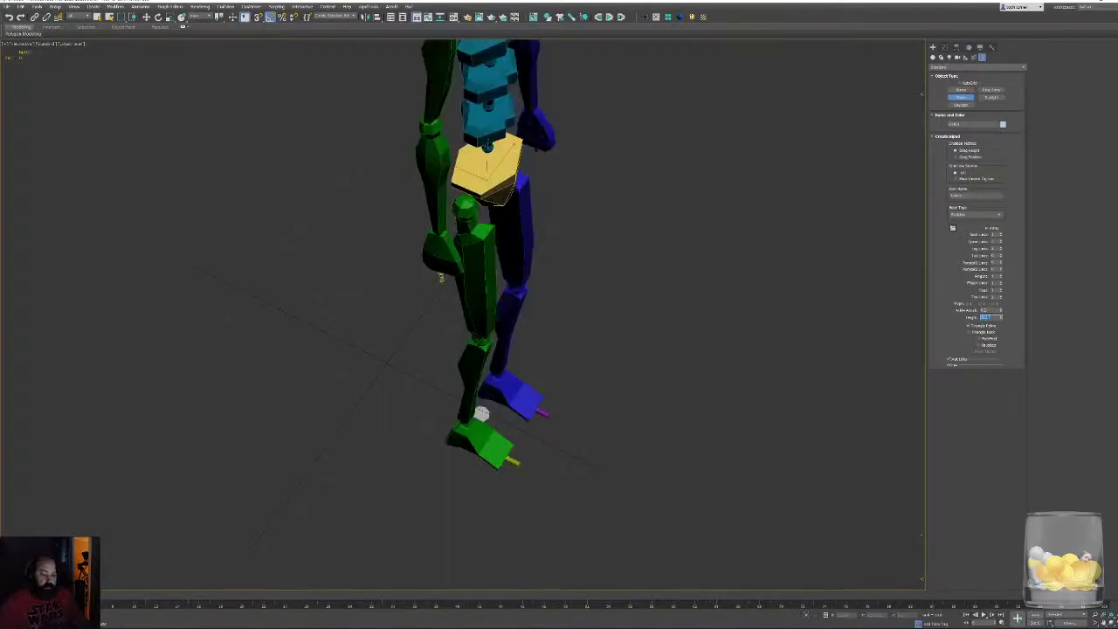
Move the biped along its Y axis so it stands clear of the grid's centre
{"action": "middle_click_drag", "start_coordinate": [594, 324], "coordinate": [568, 476], "text": "alt"}
{"action": "scroll", "coordinate": [569, 476], "scroll_direction": "down", "scroll_amount": 3}
{"action": "middle_click_drag", "start_coordinate": [489, 272], "coordinate": [519, 353]}
{"action": "scroll", "coordinate": [519, 353], "scroll_direction": "down", "scroll_amount": 1}
{"action": "key", "text": "w"}
{"action": "middle_click_drag", "start_coordinate": [549, 399], "coordinate": [507, 435], "text": "alt"}
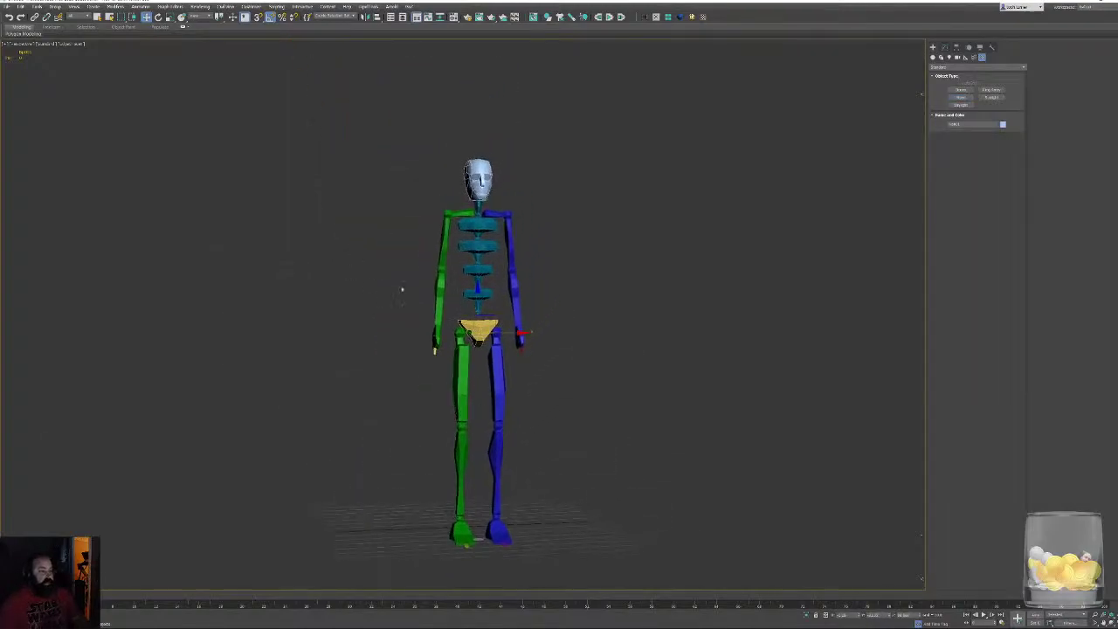
{"action": "middle_click_drag", "start_coordinate": [545, 317], "coordinate": [637, 321], "text": "alt"}
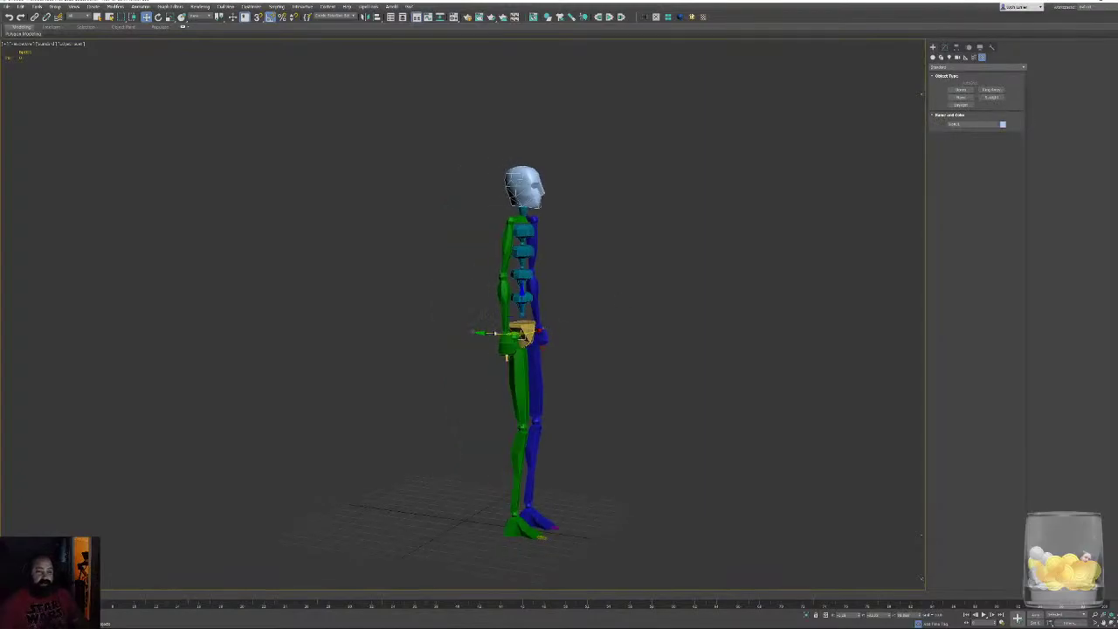
{"action": "left_click_drag", "start_coordinate": [479, 333], "coordinate": [591, 354]}
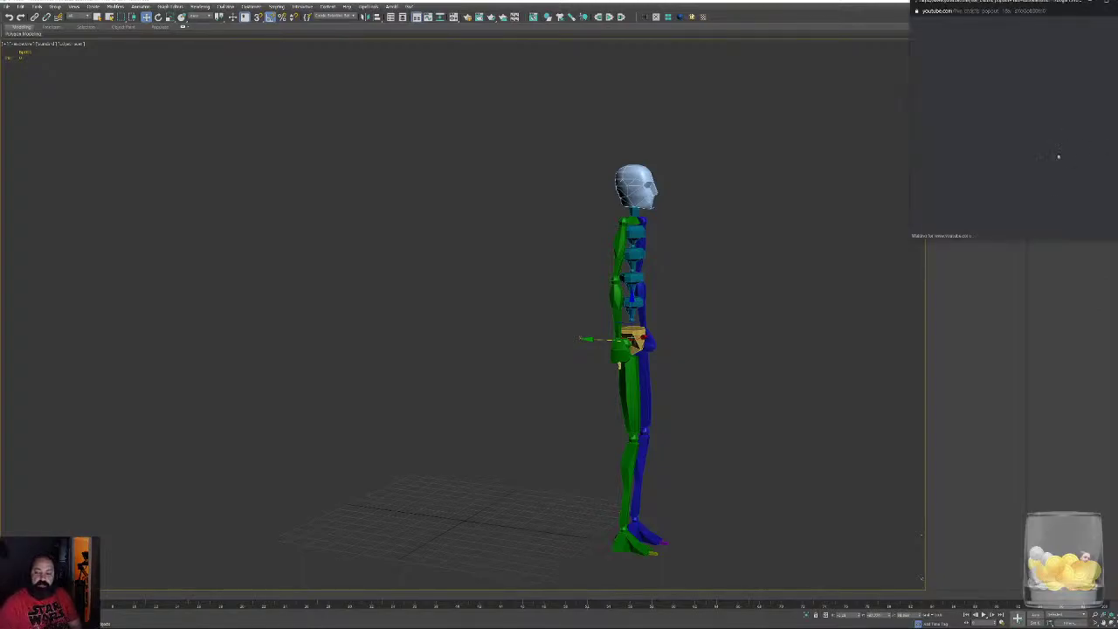
{"action": "left_click_drag", "start_coordinate": [986, 3], "coordinate": [963, 0]}
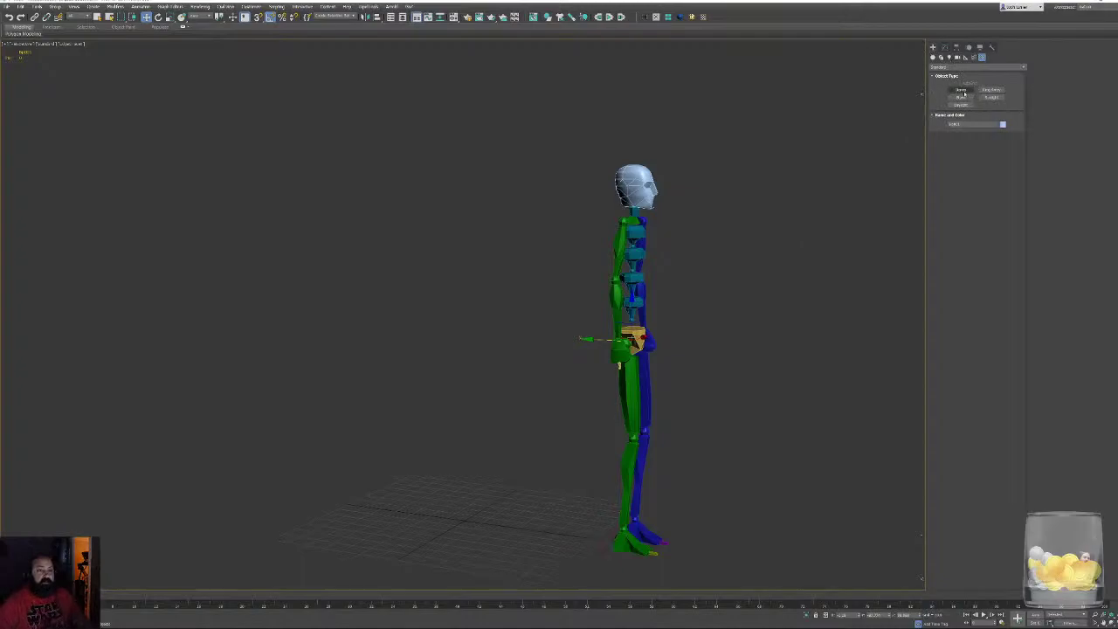
Create a Box primitive on the grid behind the biped, roughly hip-high on the figure
{"action": "left_click", "coordinate": [932, 58]}
{"action": "left_click", "coordinate": [962, 90]}
{"action": "middle_click_drag", "start_coordinate": [644, 401], "coordinate": [613, 444], "text": "alt"}
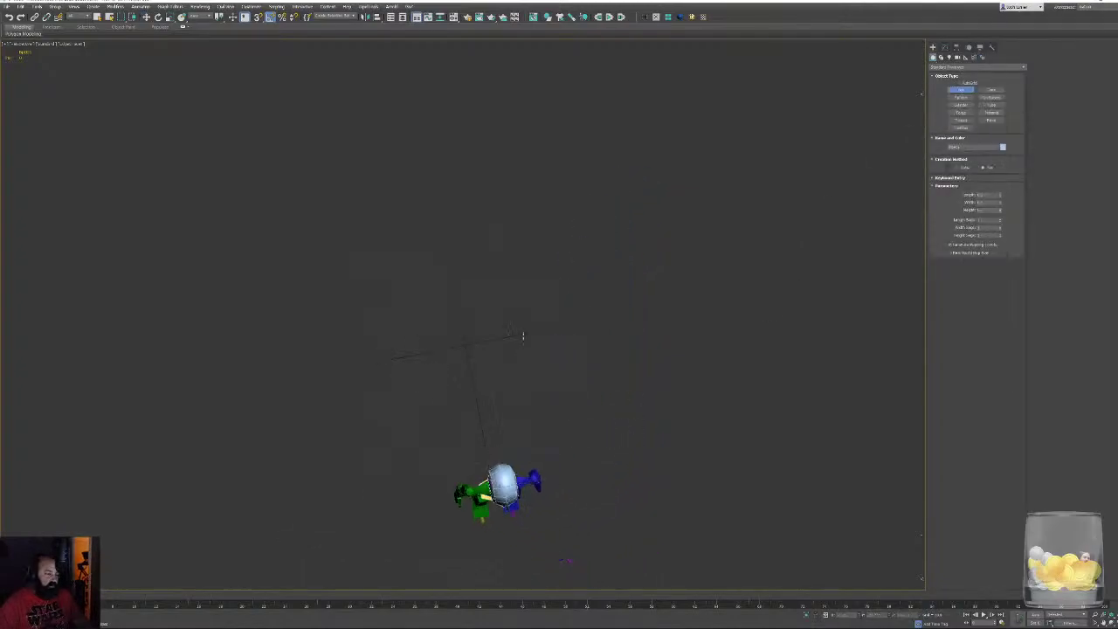
{"action": "middle_click_drag", "start_coordinate": [559, 386], "coordinate": [455, 379], "text": "alt"}
{"action": "left_click_drag", "start_coordinate": [397, 303], "coordinate": [534, 421]}
{"action": "left_click", "coordinate": [527, 321]}
{"action": "middle_click_drag", "start_coordinate": [528, 320], "coordinate": [562, 309], "text": "alt"}
{"action": "scroll", "coordinate": [524, 307], "scroll_direction": "down", "scroll_amount": 2}
{"action": "mouse_move", "coordinate": [529, 371]}
{"action": "middle_mouse_down", "text": "alt"}
{"action": "mouse_move", "coordinate": [519, 307]}
{"action": "mouse_move", "coordinate": [538, 367]}
{"action": "middle_mouse_up", "text": "alt"}
{"action": "scroll", "coordinate": [519, 308], "scroll_direction": "up", "scroll_amount": 2}
{"action": "scroll", "coordinate": [538, 367], "scroll_direction": "down", "scroll_amount": 2}
{"action": "middle_click_drag", "start_coordinate": [656, 353], "coordinate": [620, 340], "text": "alt"}
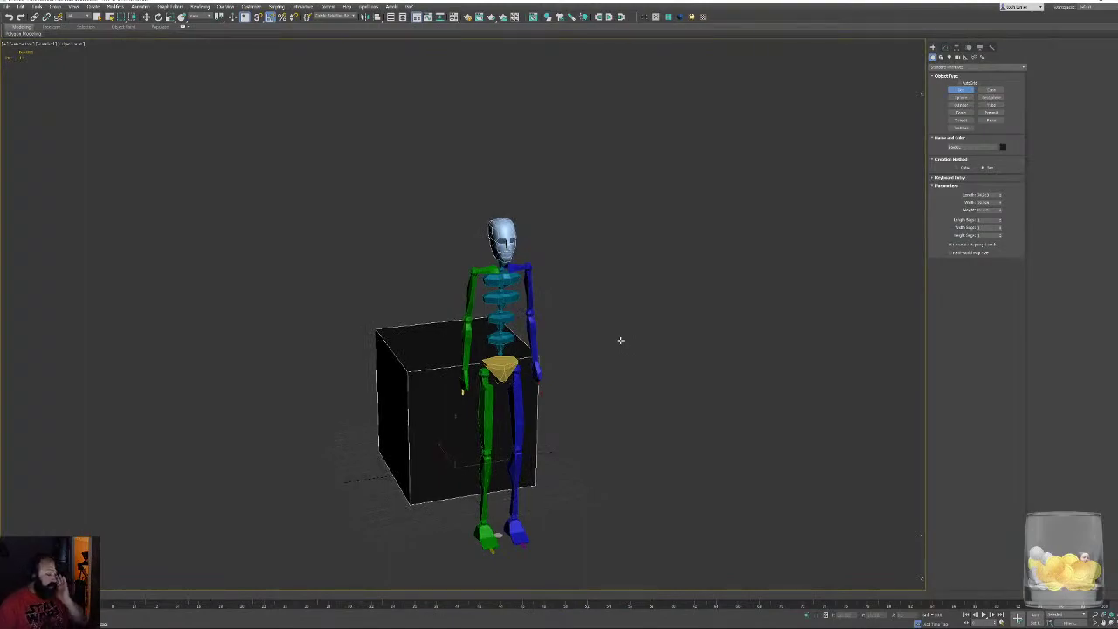
{"action": "mouse_move", "coordinate": [620, 341]}
{"action": "middle_mouse_down", "text": "alt"}
{"action": "mouse_move", "coordinate": [557, 344]}
{"action": "mouse_move", "coordinate": [623, 320]}
{"action": "mouse_move", "coordinate": [615, 337]}
{"action": "middle_mouse_up", "text": "alt"}
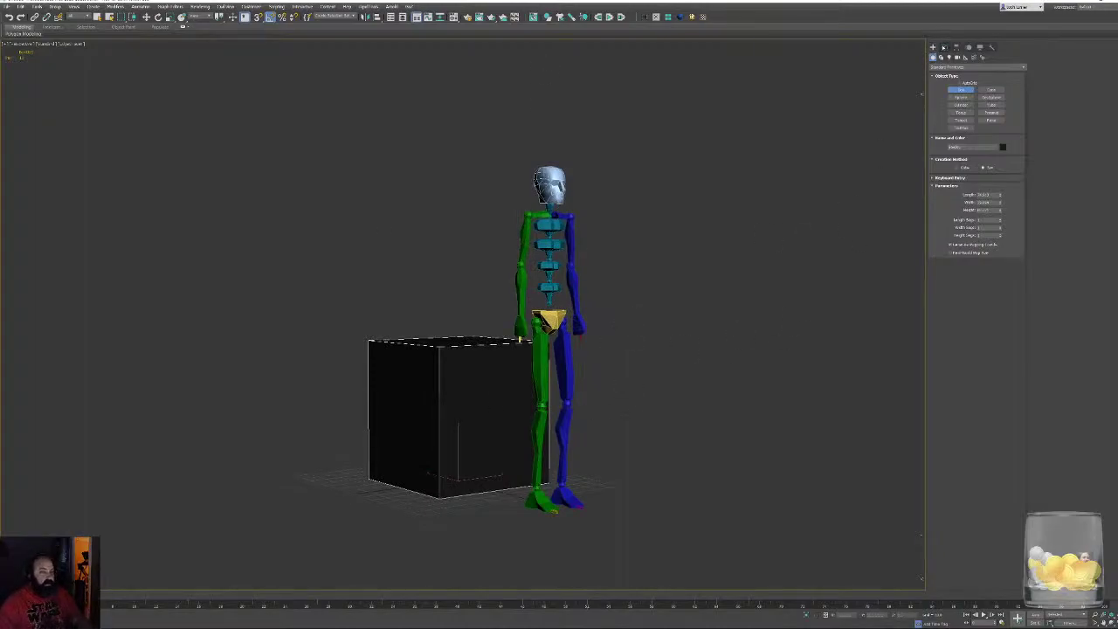
Increase the box's height until its top is slightly above the biped's pelvis
{"action": "left_click", "coordinate": [943, 48]}
{"action": "middle_click_drag", "start_coordinate": [885, 318], "coordinate": [769, 344], "text": "alt"}
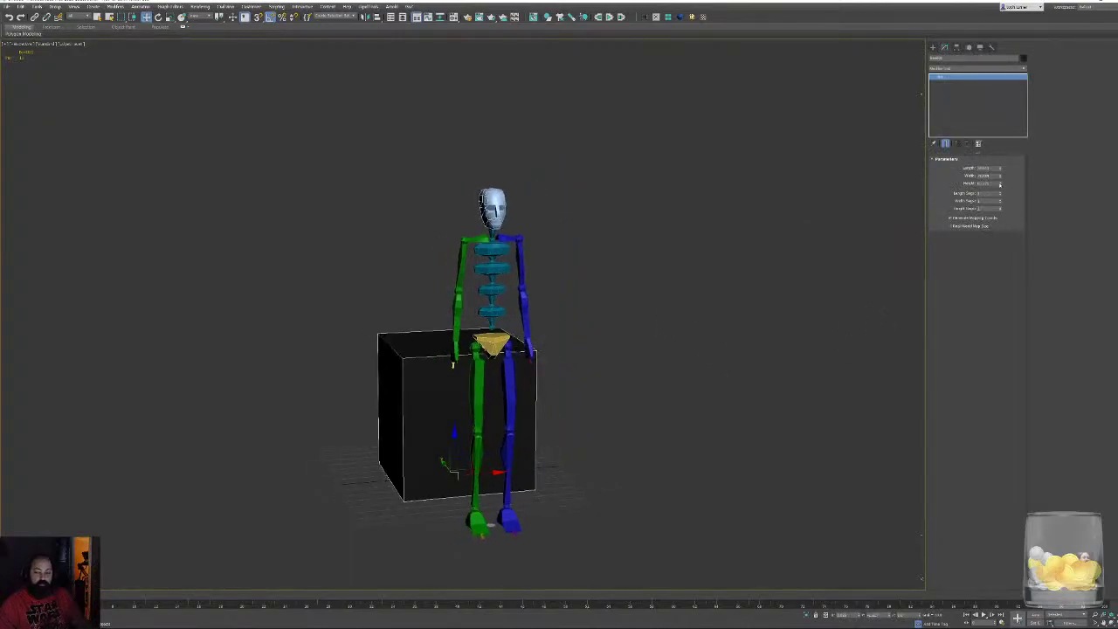
{"action": "middle_click_drag", "start_coordinate": [633, 300], "coordinate": [712, 333], "text": "alt"}
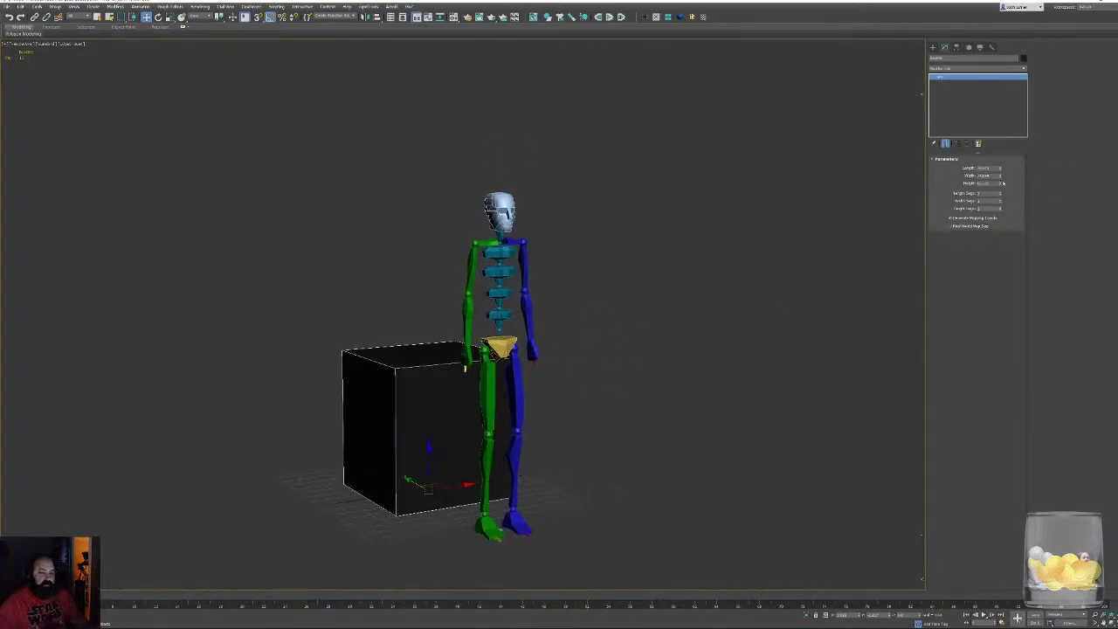
{"action": "left_click_drag", "start_coordinate": [1001, 185], "coordinate": [1001, 176]}
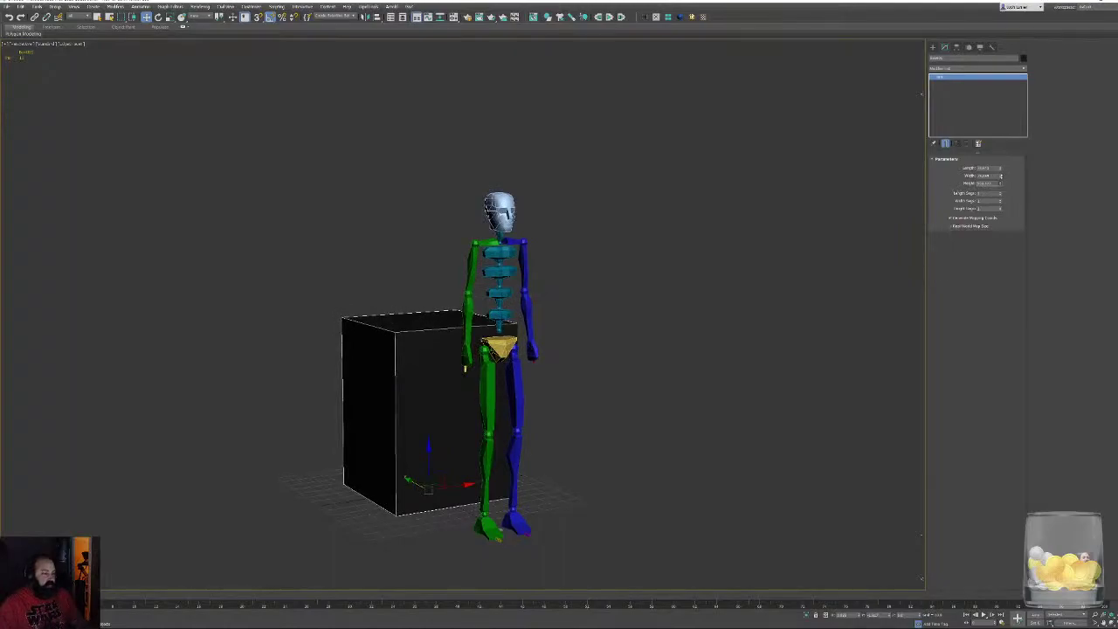
{"action": "middle_click_drag", "start_coordinate": [725, 289], "coordinate": [677, 354], "text": "alt"}
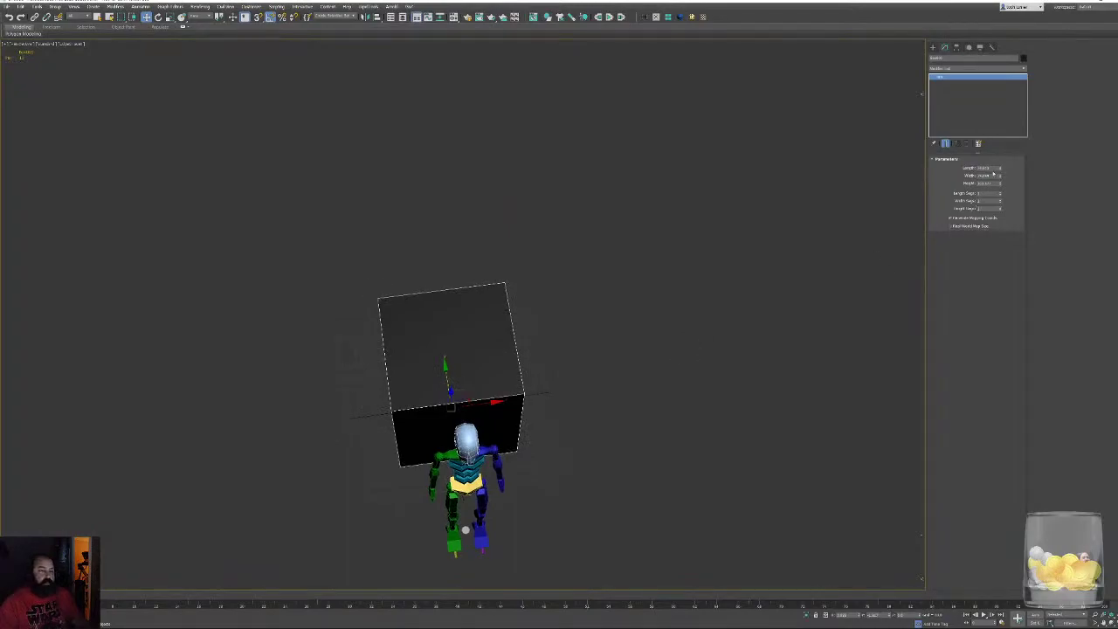
Set the box's length and width to 60 each
{"action": "left_click_drag", "start_coordinate": [989, 167], "coordinate": [944, 171]}
{"action": "type", "text": "60"}
{"action": "key", "text": "Tab"}
{"action": "type", "text": "60"}
{"action": "key", "text": "Return"}
{"action": "middle_click_drag", "start_coordinate": [592, 355], "coordinate": [591, 311], "text": "alt"}
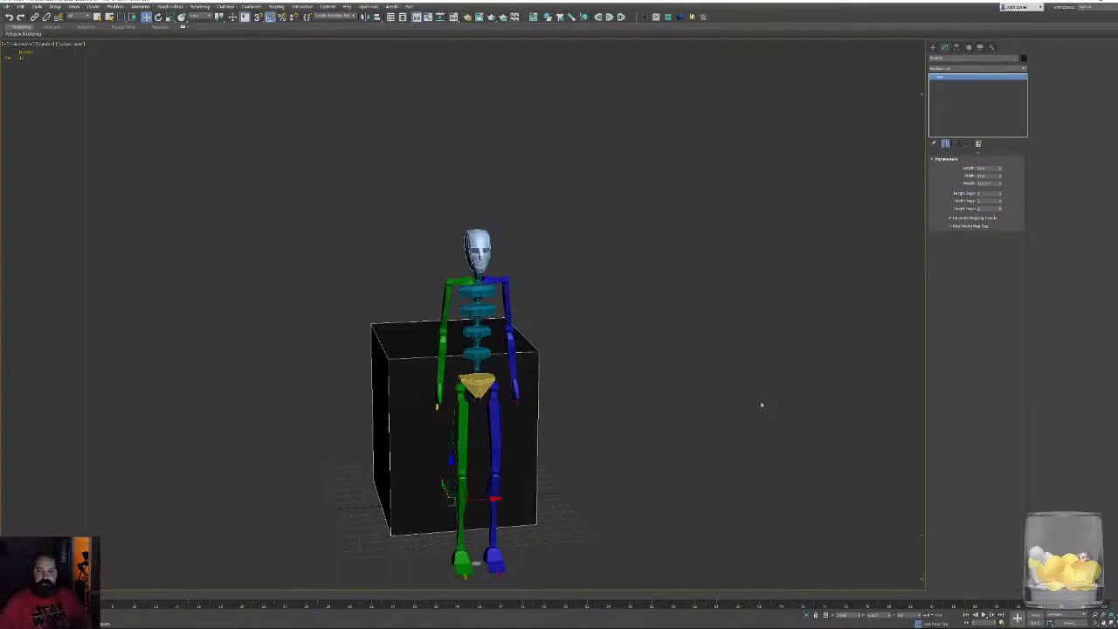
{"action": "mouse_move", "coordinate": [454, 317]}
{"action": "middle_mouse_down", "text": "alt"}
{"action": "mouse_move", "coordinate": [486, 318]}
{"action": "mouse_move", "coordinate": [416, 318]}
{"action": "mouse_move", "coordinate": [476, 318]}
{"action": "middle_mouse_up", "text": "alt"}
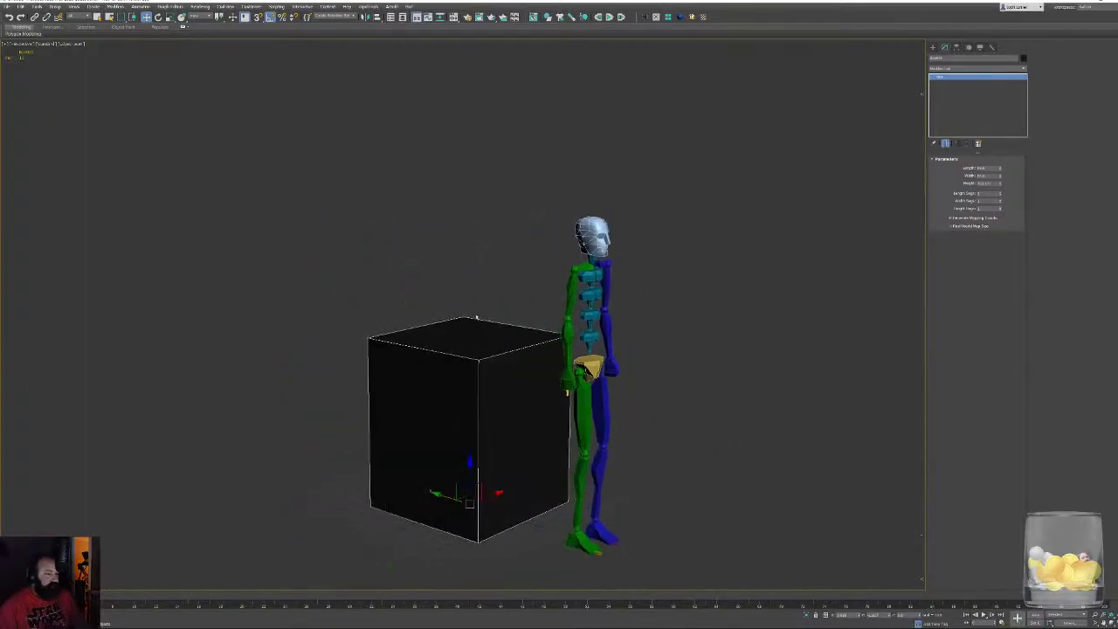
{"action": "middle_click_drag", "start_coordinate": [624, 373], "coordinate": [431, 449], "text": "alt"}
Delete the biped, and zero the box's X and Y positions to centre it on the grid
{"action": "left_click", "coordinate": [456, 473]}
{"action": "key", "text": "Delete"}
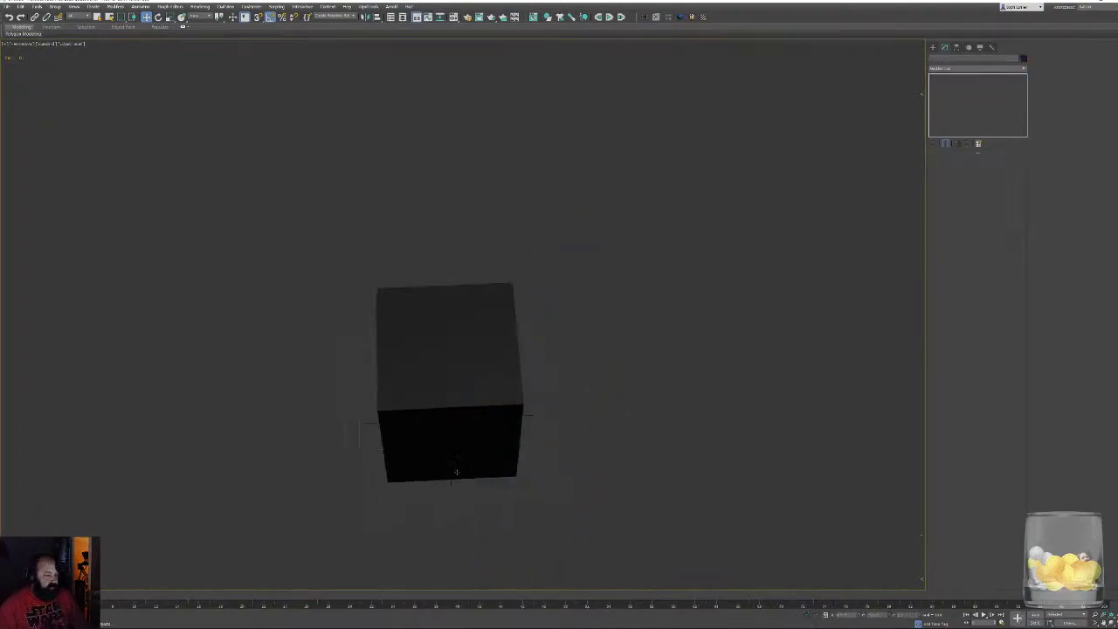
{"action": "left_click", "coordinate": [472, 402]}
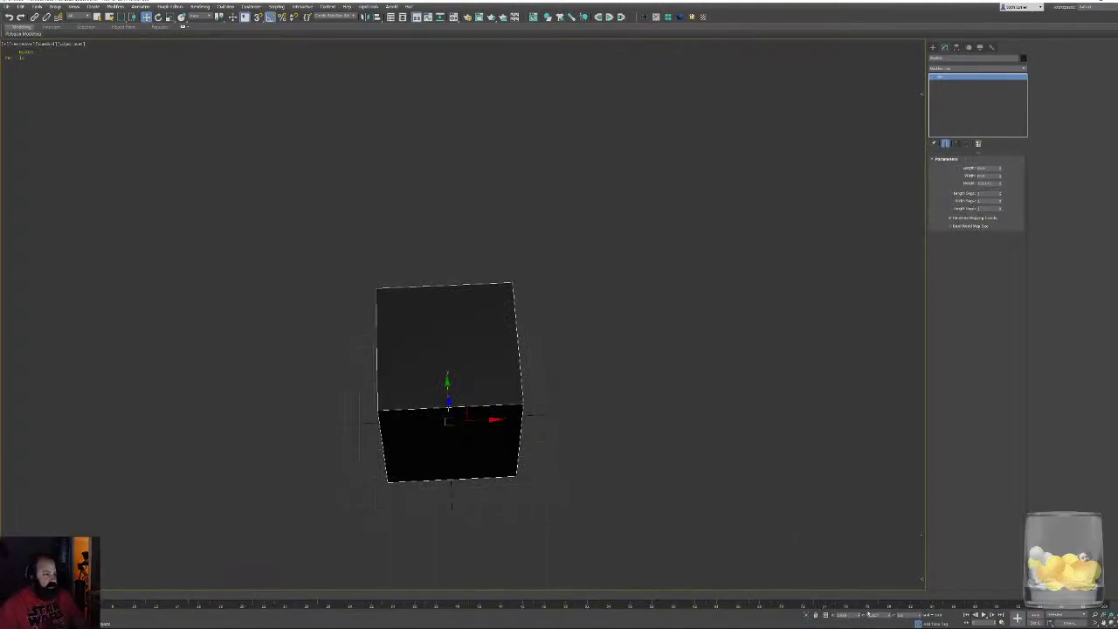
{"action": "right_click", "coordinate": [859, 615]}
{"action": "right_click", "coordinate": [889, 615]}
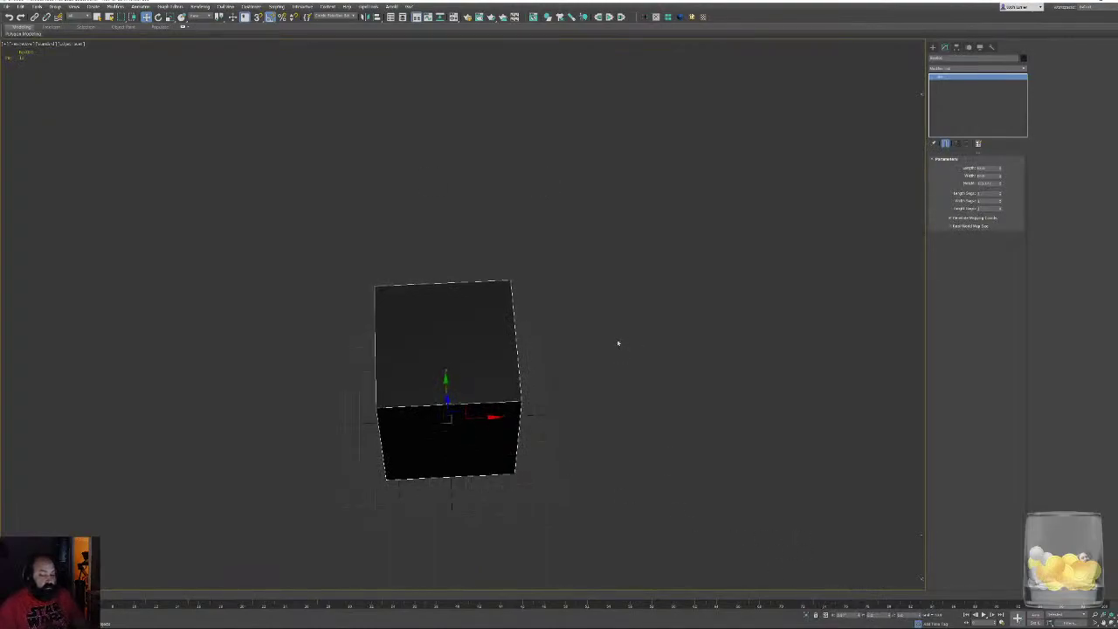
Examine the box's proportions from several angles
{"action": "middle_click_drag", "start_coordinate": [618, 342], "coordinate": [631, 300], "text": "alt"}
{"action": "middle_click_drag", "start_coordinate": [545, 337], "coordinate": [593, 303]}
{"action": "scroll", "coordinate": [599, 303], "scroll_direction": "up", "scroll_amount": 3}
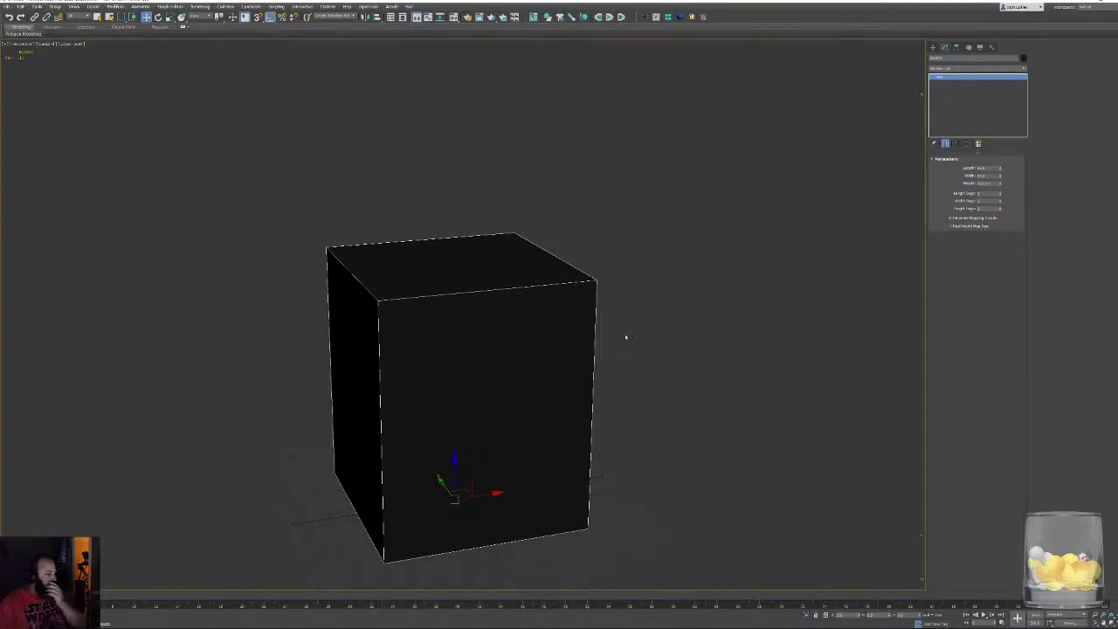
{"action": "middle_click_drag", "start_coordinate": [593, 281], "coordinate": [529, 319], "text": "alt"}
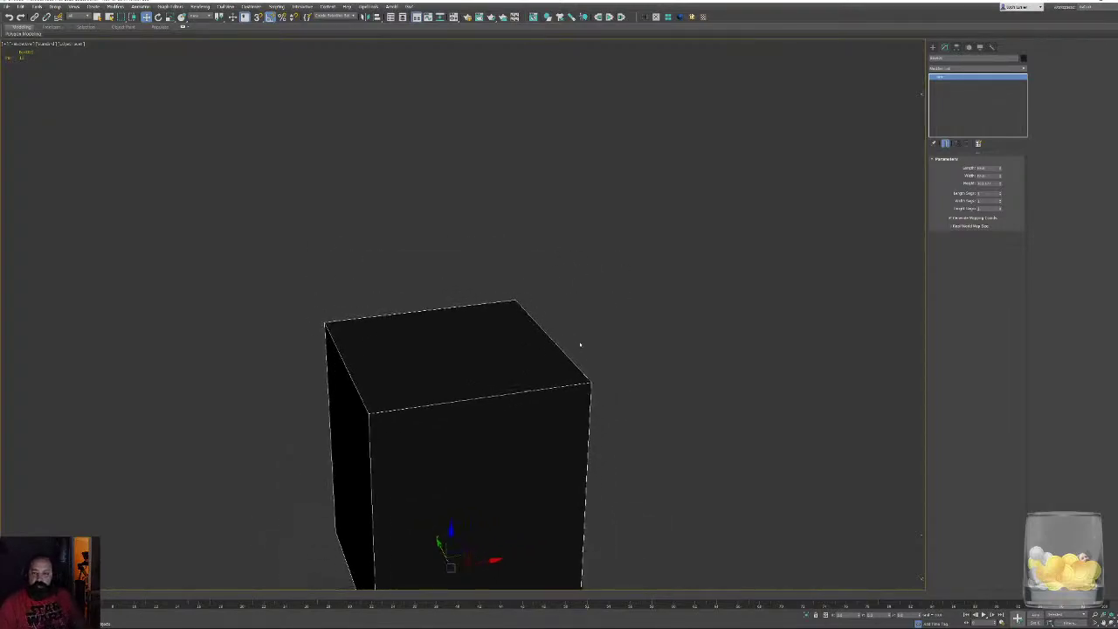
{"action": "middle_click_drag", "start_coordinate": [513, 350], "coordinate": [507, 314], "text": "alt"}
{"action": "scroll", "coordinate": [507, 314], "scroll_direction": "down", "scroll_amount": 3}
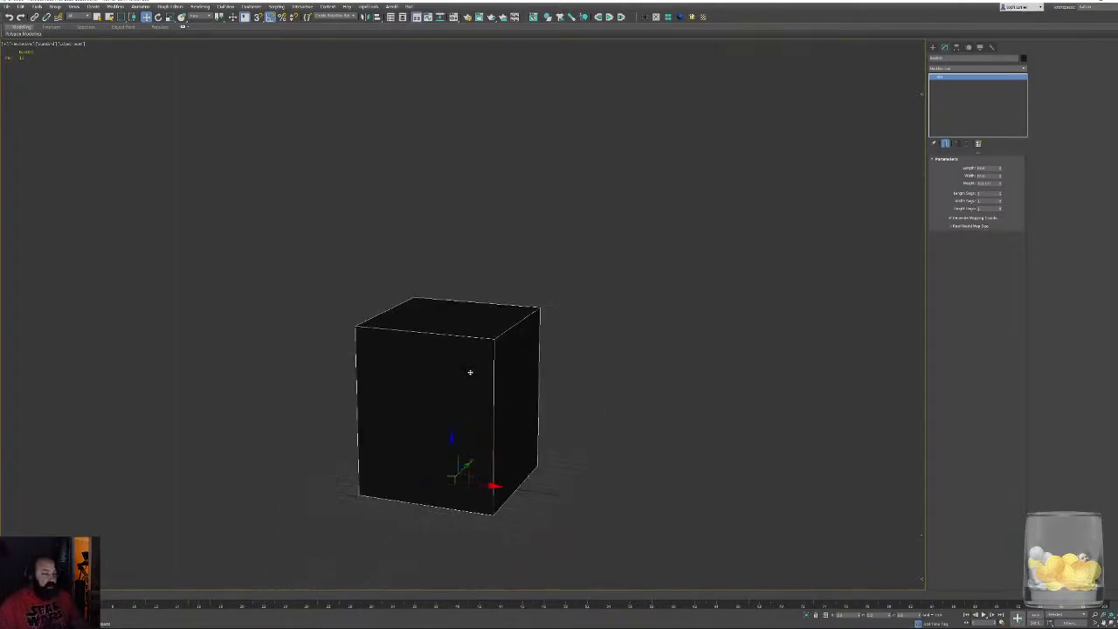
{"action": "middle_click_drag", "start_coordinate": [487, 349], "coordinate": [547, 362], "text": "alt"}
{"action": "scroll", "coordinate": [417, 331], "scroll_direction": "up", "scroll_amount": 2}
{"action": "middle_click_drag", "start_coordinate": [418, 333], "coordinate": [455, 329]}
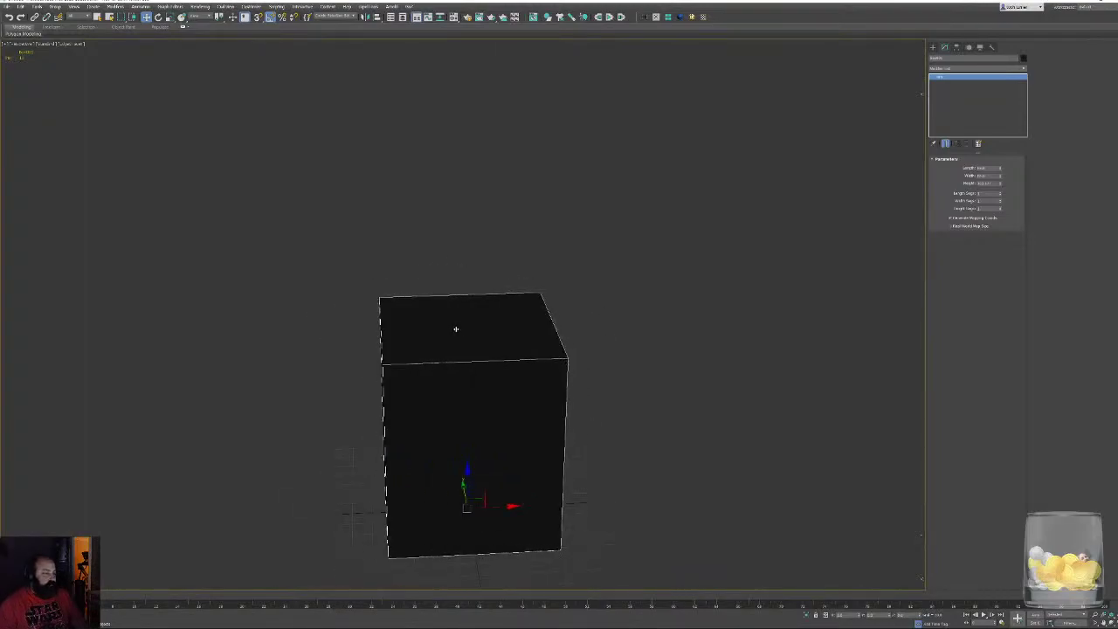
Convert the box to an Editable Poly and insert an edge loop parallel to and near its back face
{"action": "right_click", "coordinate": [523, 328]}
{"action": "left_click", "coordinate": [550, 335]}
{"action": "middle_click_drag", "start_coordinate": [573, 349], "coordinate": [517, 341], "text": "alt"}
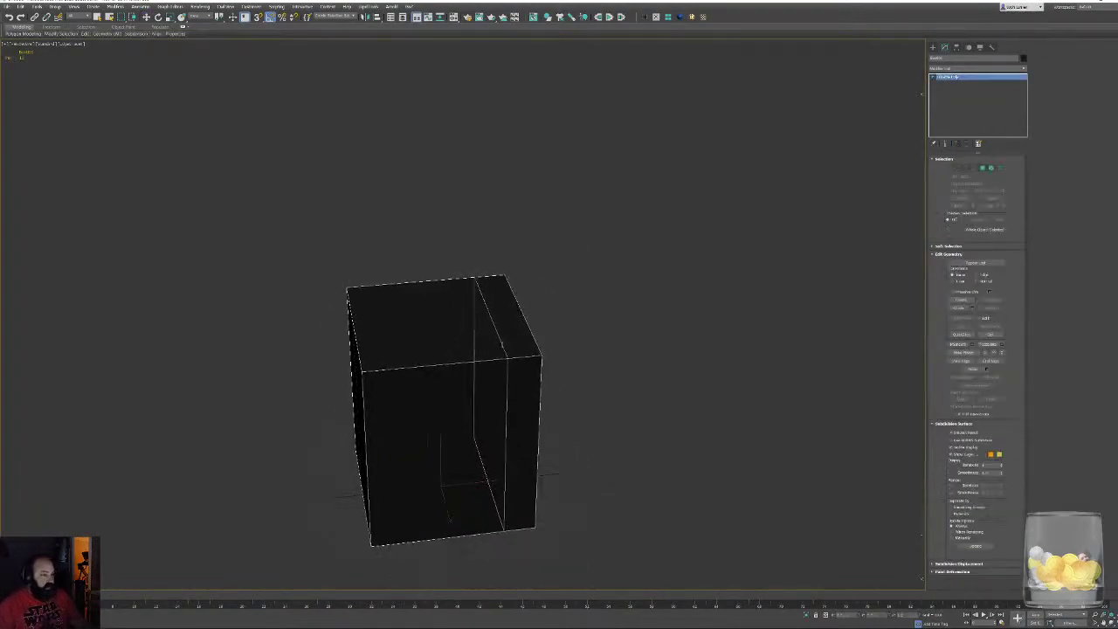
{"action": "left_click", "coordinate": [506, 359]}
{"action": "key", "text": "w"}
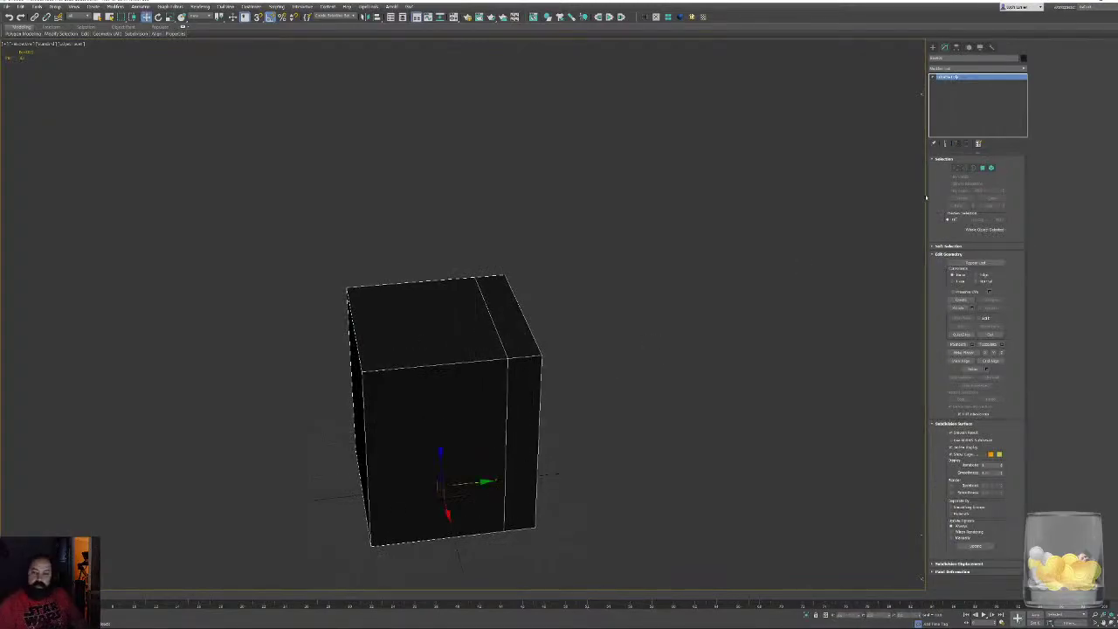
Try to extrude the narrow rear polygon of the top face upward into a raised back ledge
{"action": "left_click", "coordinate": [983, 169]}
{"action": "left_click", "coordinate": [510, 315]}
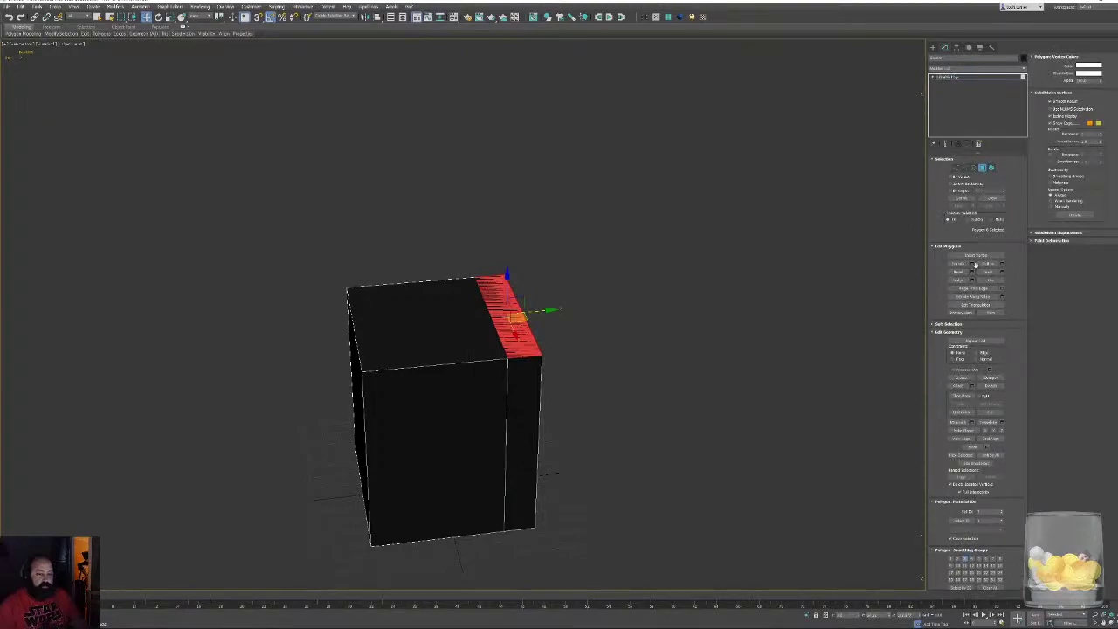
{"action": "left_click", "coordinate": [467, 339]}
{"action": "middle_click_drag", "start_coordinate": [581, 369], "coordinate": [638, 451], "text": "alt"}
{"action": "middle_click_drag", "start_coordinate": [638, 451], "coordinate": [760, 454], "text": "alt"}
{"action": "scroll", "coordinate": [429, 373], "scroll_direction": "up", "scroll_amount": 4}
{"action": "middle_click_drag", "start_coordinate": [492, 396], "coordinate": [488, 368]}
{"action": "left_click_drag", "start_coordinate": [474, 350], "coordinate": [478, 304]}
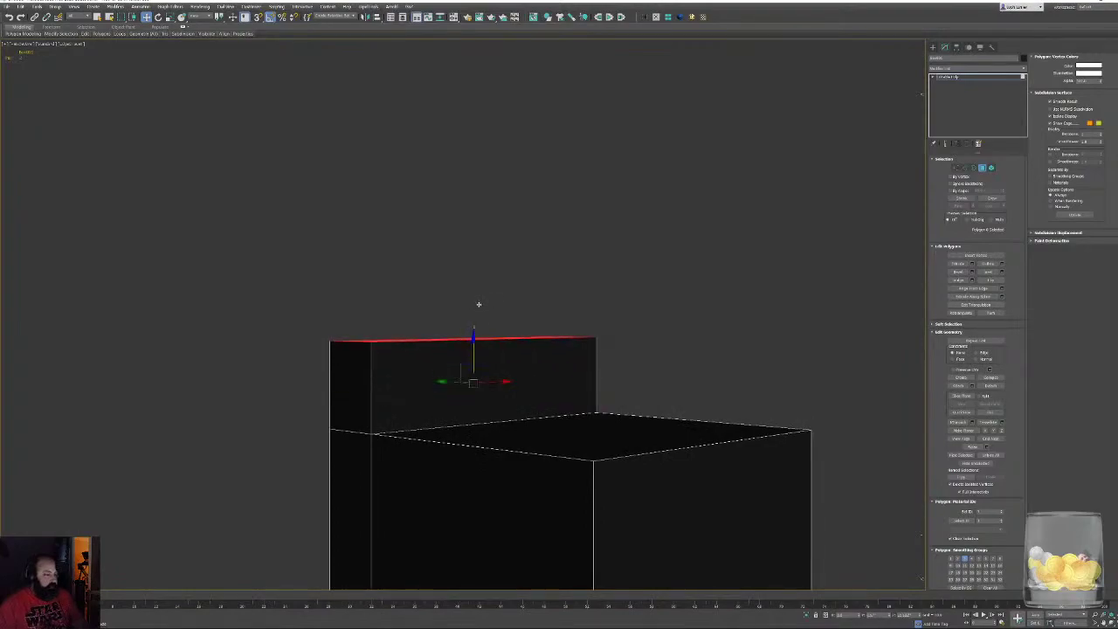
{"action": "middle_click_drag", "start_coordinate": [479, 304], "coordinate": [510, 323], "text": "alt"}
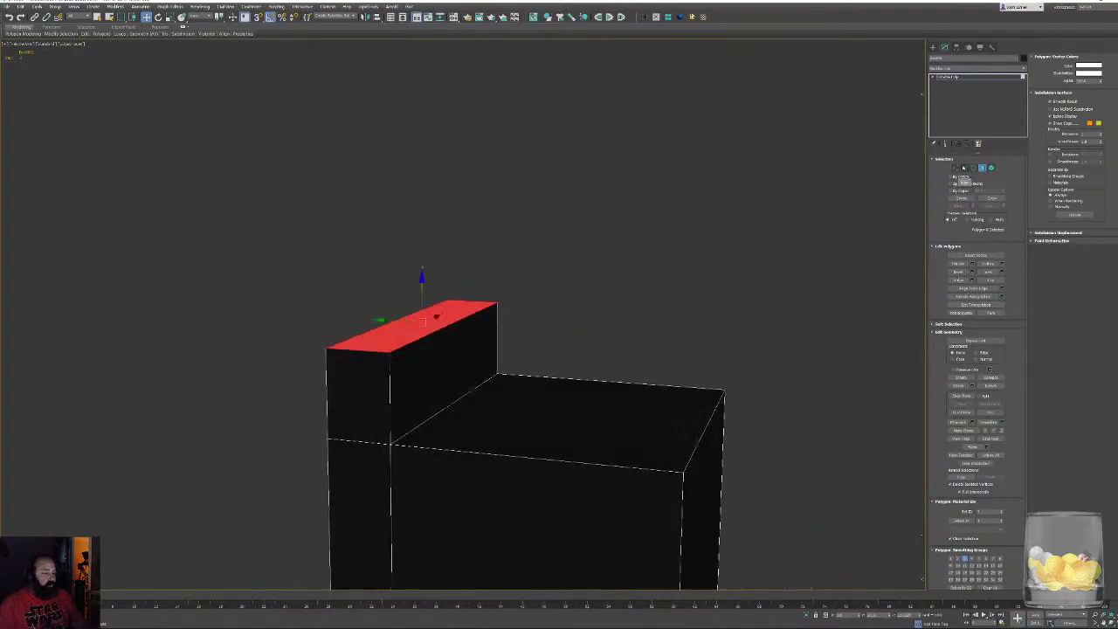
Try to taper the raised back ledge by moving its upper front edge toward the rear
{"action": "left_click", "coordinate": [964, 168]}
{"action": "left_click", "coordinate": [454, 323]}
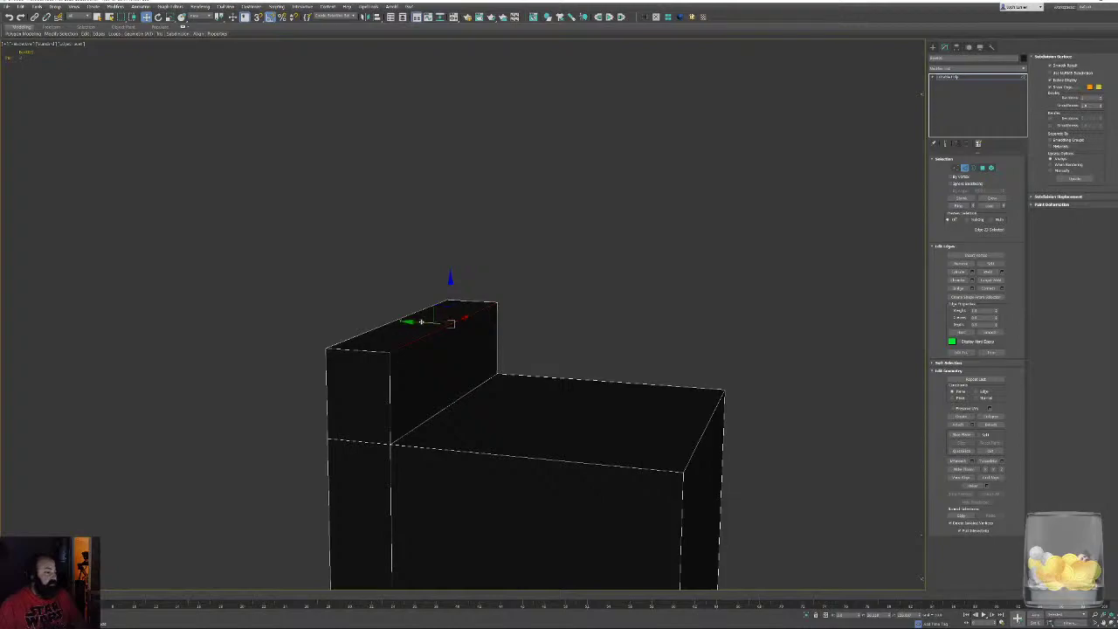
{"action": "key", "text": "ctrl+z"}
{"action": "left_click", "coordinate": [429, 337]}
{"action": "left_click_drag", "start_coordinate": [414, 323], "coordinate": [386, 323]}
{"action": "middle_click_drag", "start_coordinate": [476, 354], "coordinate": [476, 309], "text": "alt"}
{"action": "scroll", "coordinate": [476, 309], "scroll_direction": "down", "scroll_amount": 3}
{"action": "middle_click_drag", "start_coordinate": [750, 339], "coordinate": [628, 344], "text": "alt"}
{"action": "left_click", "coordinate": [715, 340]}
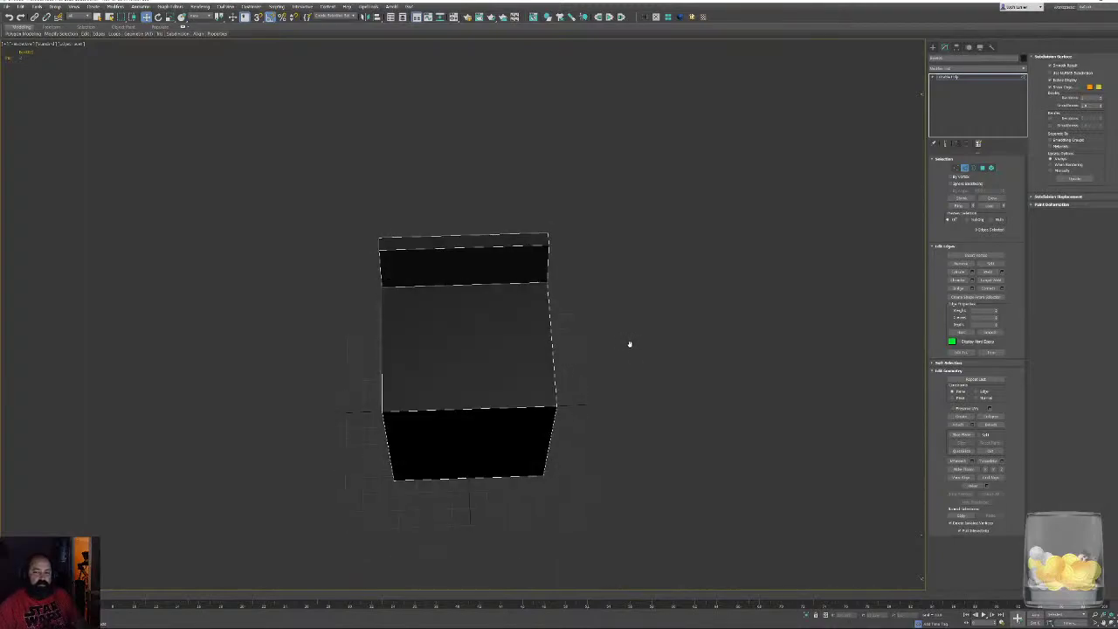
Undo the edge move and the raised back ledge, back to the plain box with its edge loop
{"action": "key", "text": "ctrl+z"}
{"action": "key", "text": "ctrl+z"}
{"action": "key", "text": "ctrl+z"}
{"action": "key", "text": "ctrl+z"}
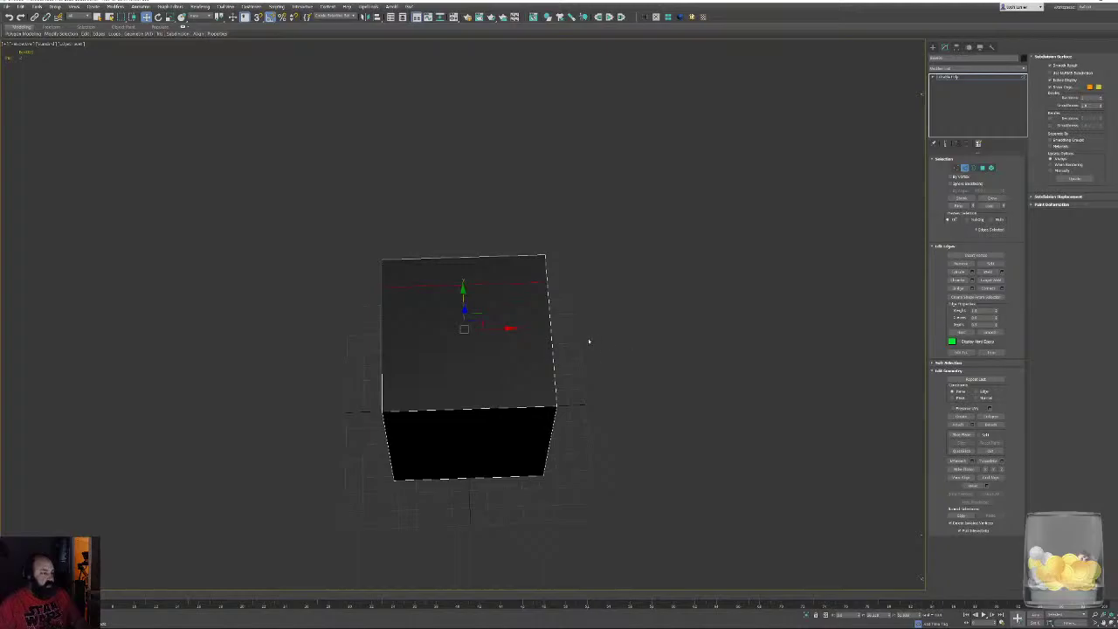
{"action": "key", "text": "r"}
{"action": "left_click_drag", "start_coordinate": [449, 350], "coordinate": [444, 347]}
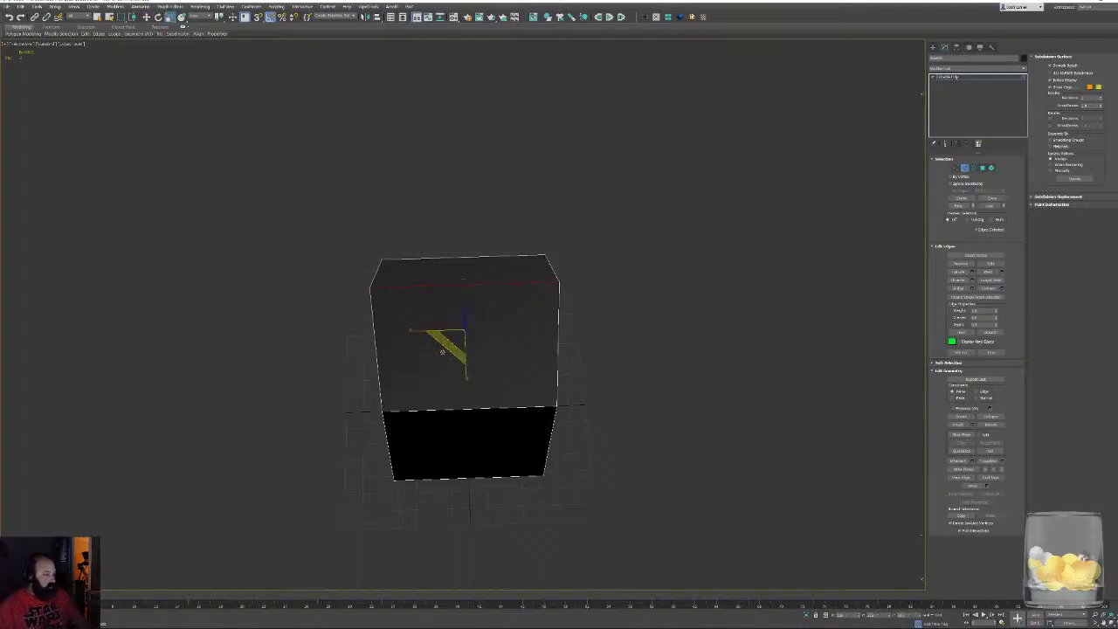
{"action": "key", "text": "ctrl+z"}
Leave edge editing and slightly scale the whole box uniformly
{"action": "left_click", "coordinate": [968, 168]}
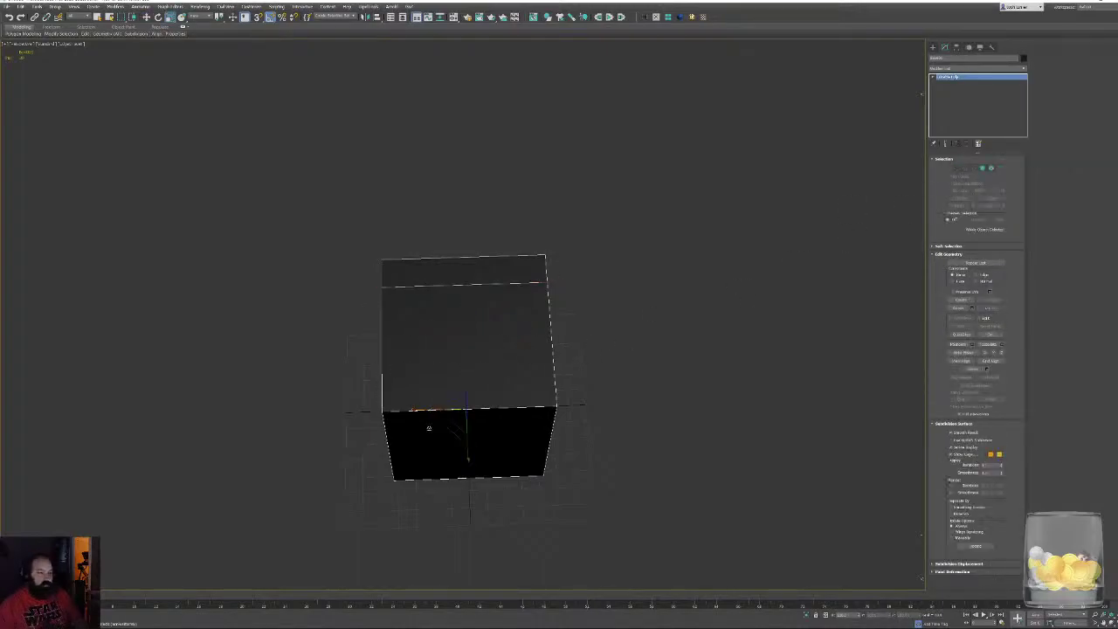
{"action": "left_click_drag", "start_coordinate": [448, 430], "coordinate": [445, 430]}
{"action": "key", "text": "ctrl+z"}
{"action": "middle_click_drag", "start_coordinate": [498, 400], "coordinate": [508, 374], "text": "alt"}
{"action": "left_click_drag", "start_coordinate": [456, 527], "coordinate": [453, 525]}
{"action": "mouse_move", "coordinate": [492, 439]}
{"action": "middle_mouse_down", "text": "alt"}
{"action": "mouse_move", "coordinate": [504, 448]}
{"action": "mouse_move", "coordinate": [496, 444]}
{"action": "middle_mouse_up", "text": "alt"}
{"action": "left_click_drag", "start_coordinate": [459, 521], "coordinate": [461, 517]}
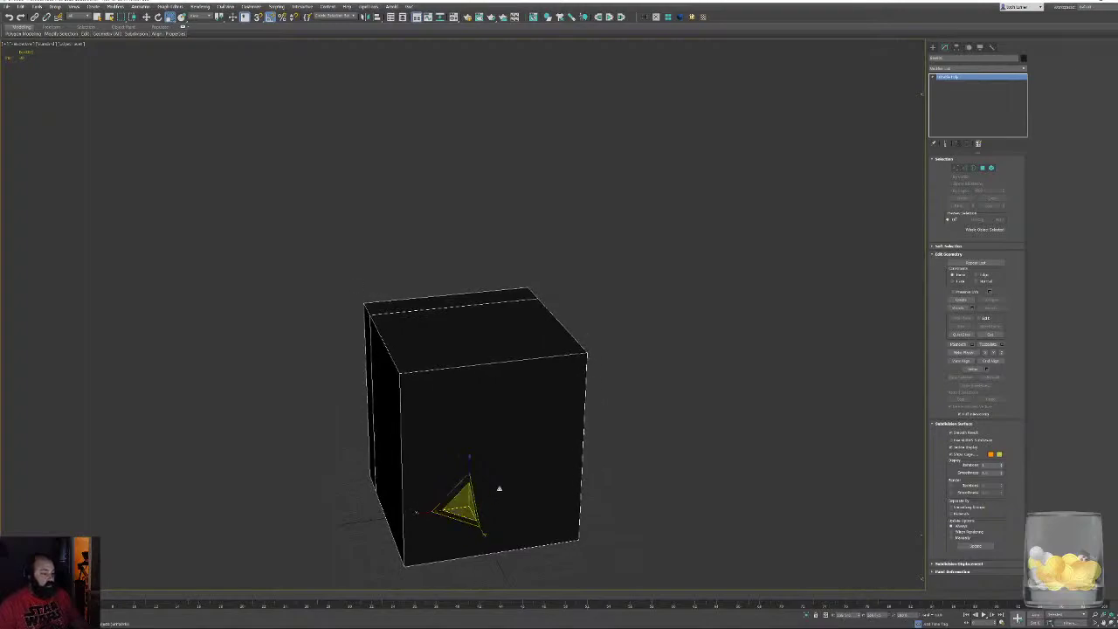
Extrude the narrow rear polygon of the top face upward and raise it further into a tall back ledge
{"action": "left_click", "coordinate": [656, 17]}
{"action": "left_click", "coordinate": [982, 167]}
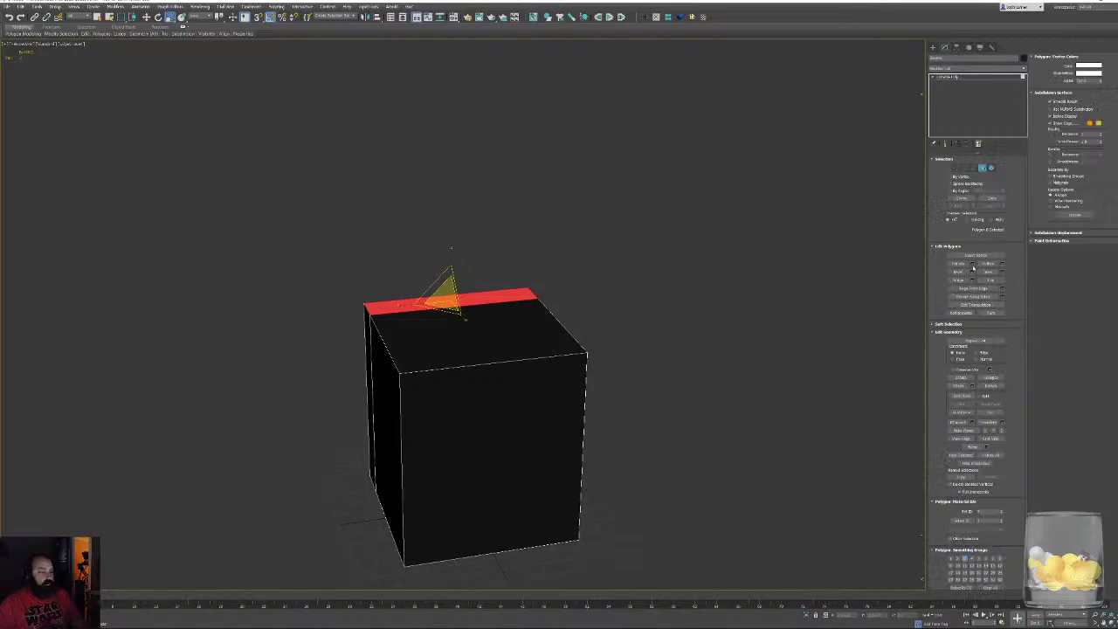
{"action": "left_click", "coordinate": [972, 264]}
{"action": "left_click", "coordinate": [467, 339]}
{"action": "key", "text": "w"}
{"action": "middle_click_drag", "start_coordinate": [425, 329], "coordinate": [509, 335], "text": "alt"}
{"action": "scroll", "coordinate": [509, 334], "scroll_direction": "up", "scroll_amount": 5}
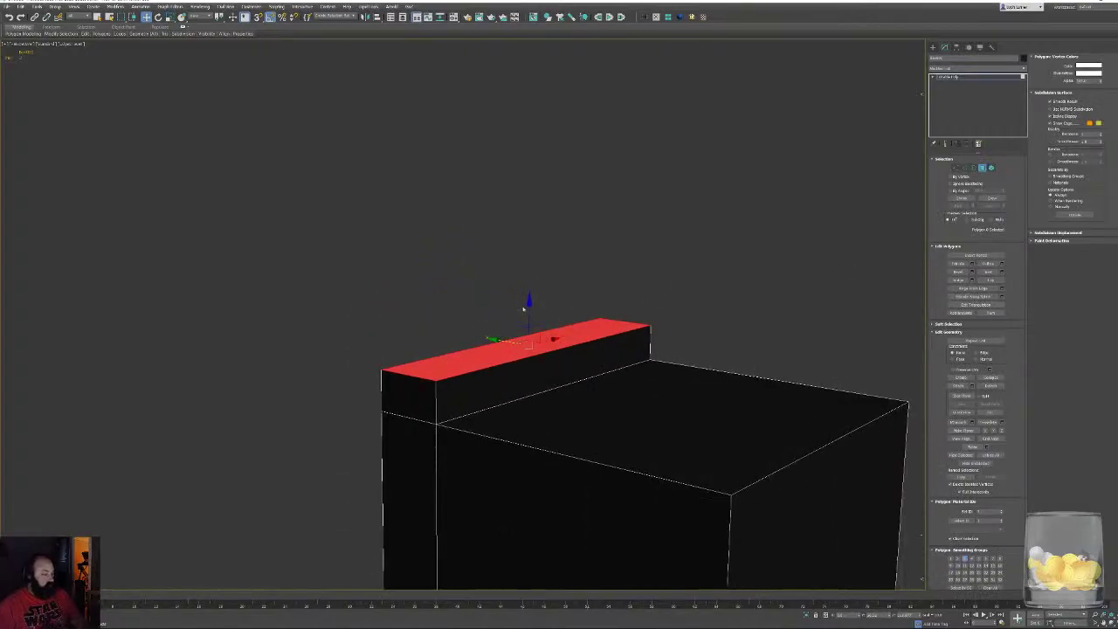
{"action": "left_click_drag", "start_coordinate": [525, 305], "coordinate": [526, 274]}
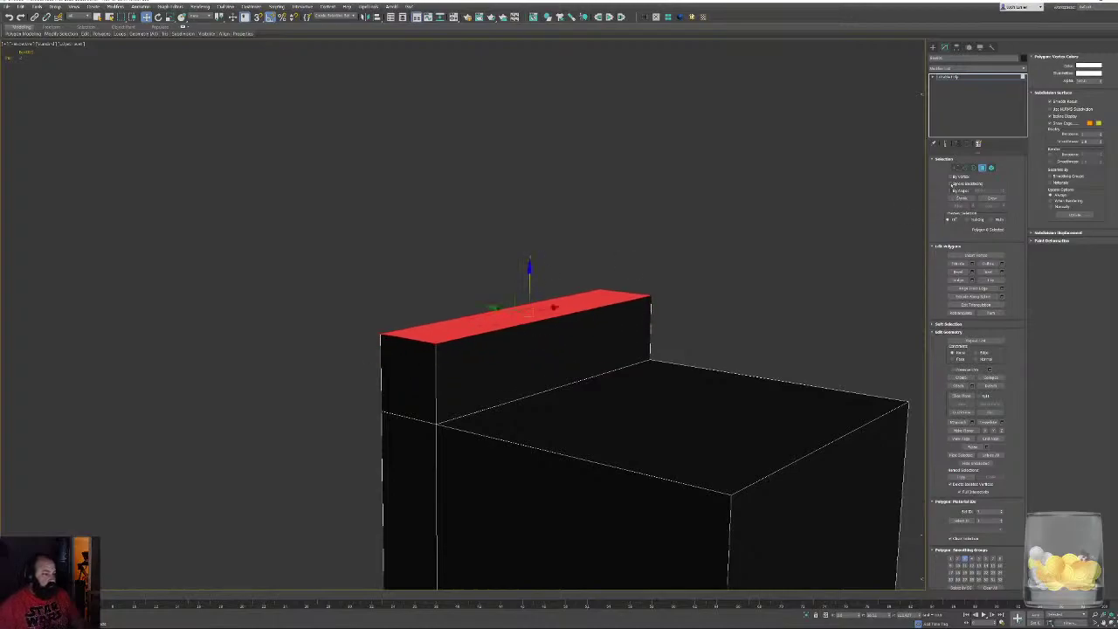
Taper the raised back ledge by moving its upper front edge toward the rear
{"action": "left_click", "coordinate": [964, 167]}
{"action": "left_click", "coordinate": [559, 317]}
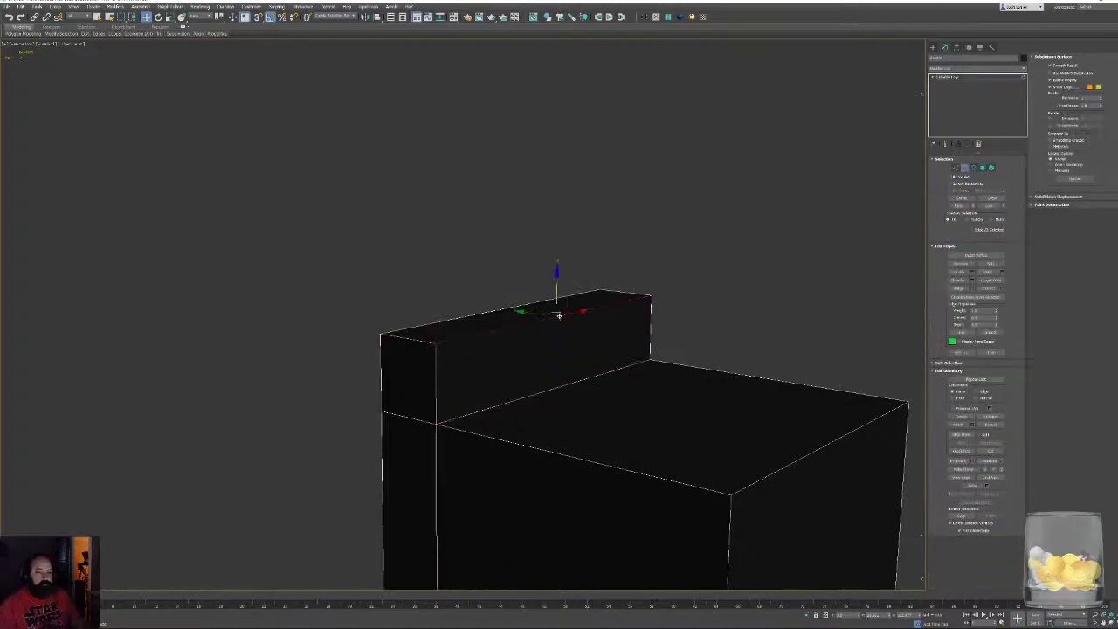
{"action": "left_click_drag", "start_coordinate": [528, 311], "coordinate": [488, 311]}
{"action": "scroll", "coordinate": [544, 309], "scroll_direction": "down", "scroll_amount": 4}
{"action": "middle_click_drag", "start_coordinate": [544, 309], "coordinate": [477, 179]}
{"action": "left_click", "coordinate": [710, 237]}
Insert a horizontal edge loop around the body just below the top face with SwiftLoop
{"action": "middle_click_drag", "start_coordinate": [711, 237], "coordinate": [650, 306], "text": "alt"}
{"action": "middle_click_drag", "start_coordinate": [562, 353], "coordinate": [488, 330], "text": "alt"}
{"action": "middle_click_drag", "start_coordinate": [519, 373], "coordinate": [469, 381], "text": "alt"}
{"action": "middle_click_drag", "start_coordinate": [539, 378], "coordinate": [409, 385], "text": "alt"}
{"action": "key", "text": "alt+1"}
{"action": "left_click", "coordinate": [303, 331]}
{"action": "middle_click_drag", "start_coordinate": [135, 253], "coordinate": [244, 245], "text": "alt"}
{"action": "key", "text": "w"}
{"action": "middle_click_drag", "start_coordinate": [679, 370], "coordinate": [645, 375], "text": "alt"}
{"action": "left_click", "coordinate": [644, 375]}
Insert a second horizontal edge loop around the body slightly above its base
{"action": "middle_click_drag", "start_coordinate": [577, 385], "coordinate": [492, 538], "text": "alt"}
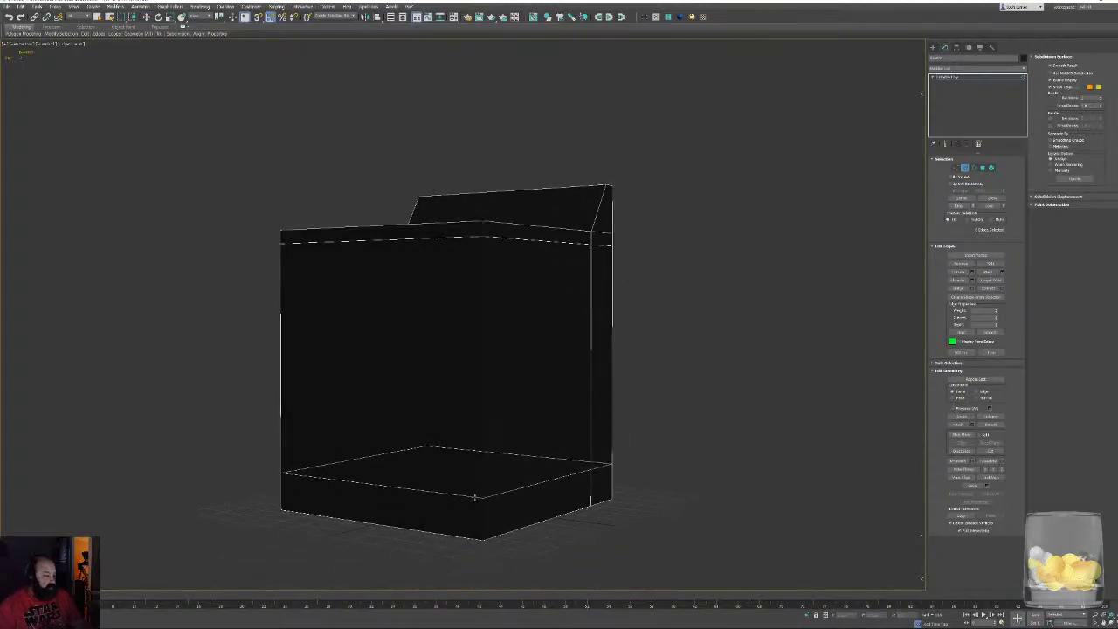
{"action": "left_click", "coordinate": [475, 500]}
{"action": "key", "text": "w"}
{"action": "middle_click_drag", "start_coordinate": [763, 503], "coordinate": [806, 509], "text": "alt"}
{"action": "left_click", "coordinate": [789, 482]}
Select the body's vertical edges and the outer side and front edges of the top face
{"action": "middle_click_drag", "start_coordinate": [580, 368], "coordinate": [623, 306], "text": "alt"}
{"action": "scroll", "coordinate": [601, 430], "scroll_direction": "up", "scroll_amount": 4}
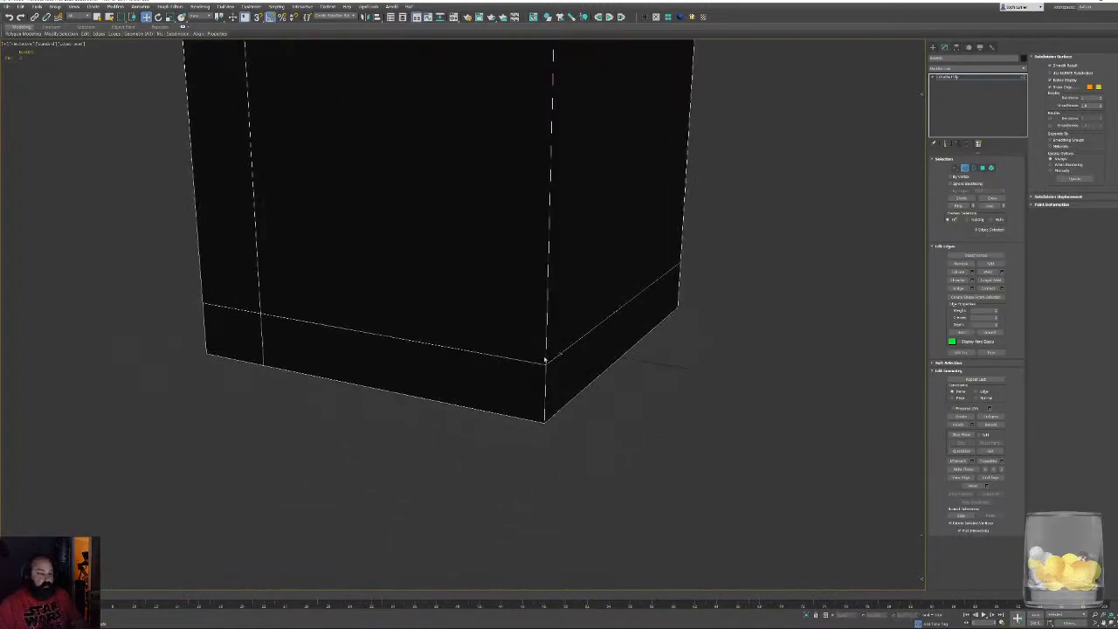
{"action": "middle_click_drag", "start_coordinate": [552, 357], "coordinate": [518, 487]}
{"action": "scroll", "coordinate": [518, 486], "scroll_direction": "down", "scroll_amount": 3}
{"action": "middle_click_drag", "start_coordinate": [540, 205], "coordinate": [453, 256], "text": "alt"}
{"action": "left_click_drag", "start_coordinate": [454, 256], "coordinate": [422, 241], "text": "alt"}
{"action": "middle_click_drag", "start_coordinate": [422, 241], "coordinate": [456, 246], "text": "alt"}
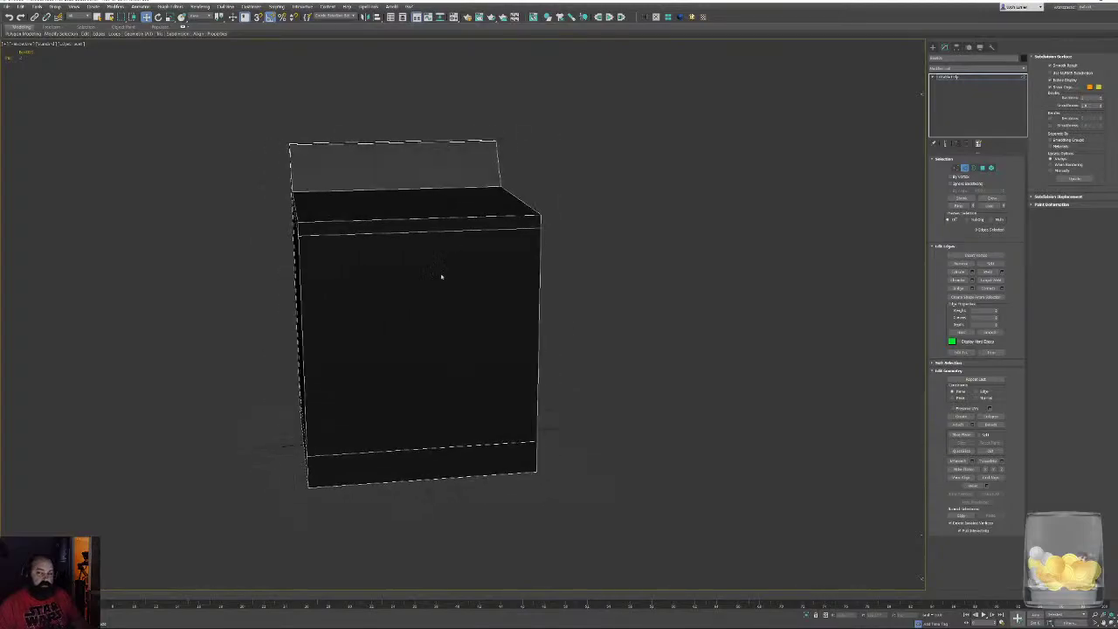
{"action": "double_click", "coordinate": [540, 241]}
{"action": "left_click", "coordinate": [959, 206]}
{"action": "middle_click_drag", "start_coordinate": [549, 314], "coordinate": [595, 311], "text": "alt"}
{"action": "middle_click_drag", "start_coordinate": [311, 188], "coordinate": [357, 200], "text": "alt"}
{"action": "middle_click_drag", "start_coordinate": [594, 179], "coordinate": [652, 155], "text": "alt"}
{"action": "middle_click_drag", "start_coordinate": [704, 199], "coordinate": [492, 239], "text": "alt"}
{"action": "middle_click_drag", "start_coordinate": [389, 233], "coordinate": [418, 268]}
{"action": "scroll", "coordinate": [404, 270], "scroll_direction": "up", "scroll_amount": 2}
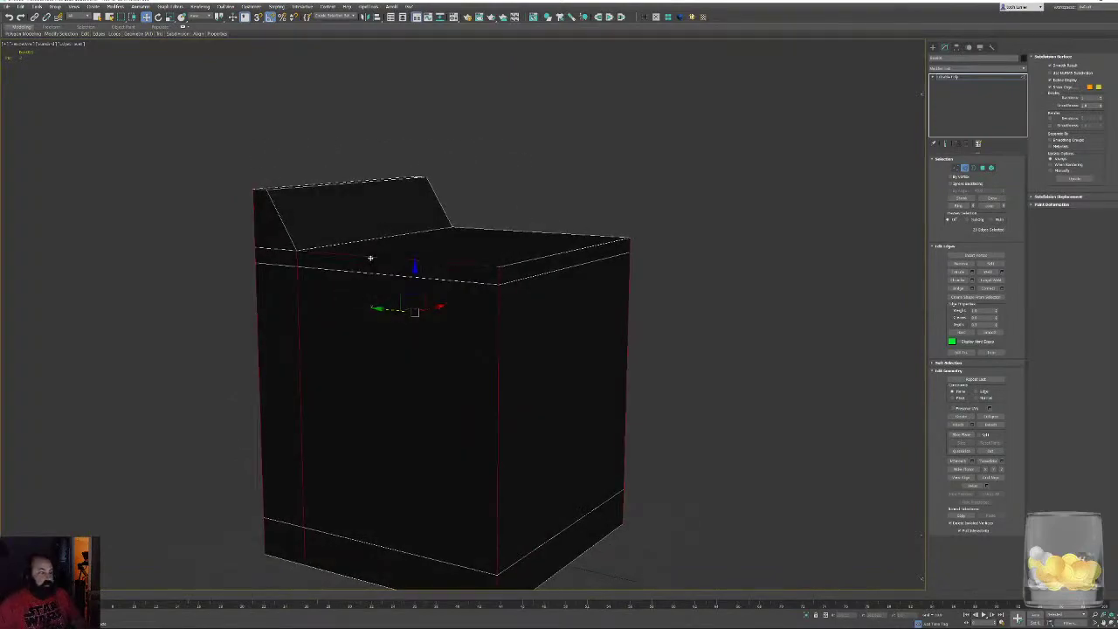
{"action": "middle_click_drag", "start_coordinate": [369, 254], "coordinate": [461, 252], "text": "alt"}
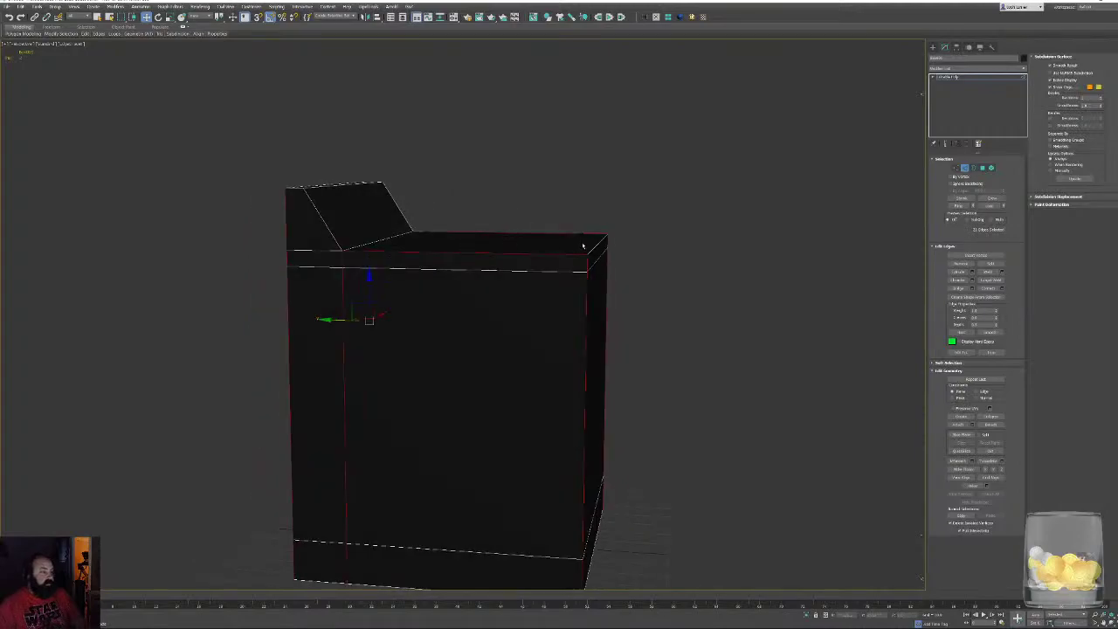
{"action": "left_click", "coordinate": [595, 247], "text": "ctrl"}
{"action": "middle_click_drag", "start_coordinate": [632, 385], "coordinate": [628, 295]}
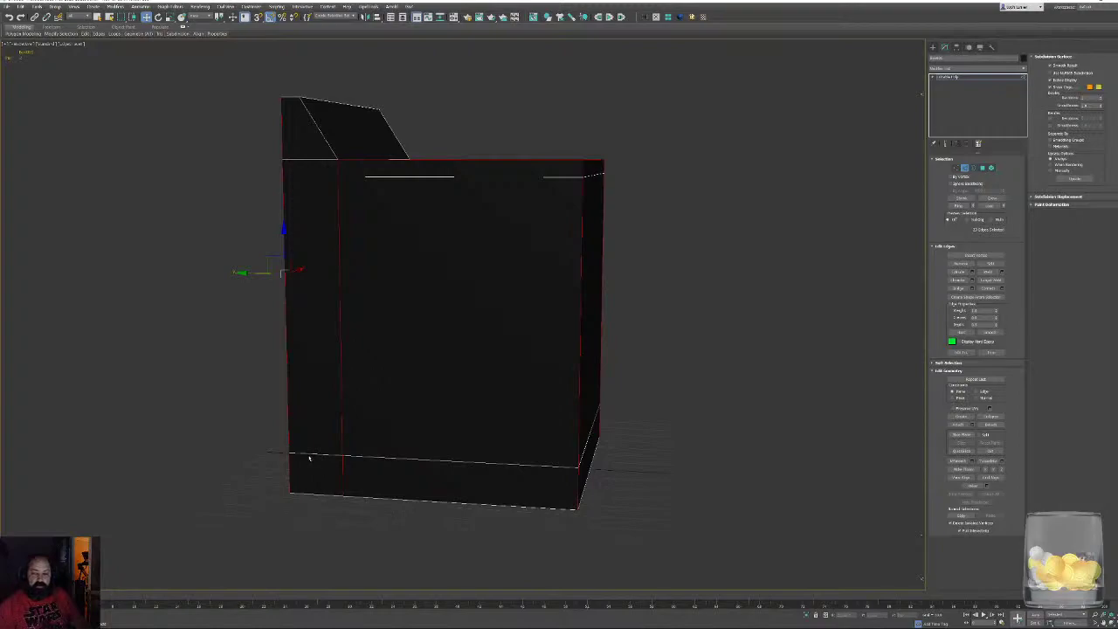
{"action": "mouse_move", "coordinate": [614, 439]}
{"action": "middle_mouse_down", "text": "alt"}
{"action": "mouse_move", "coordinate": [492, 459]}
{"action": "mouse_move", "coordinate": [599, 455]}
{"action": "middle_mouse_up", "text": "alt"}
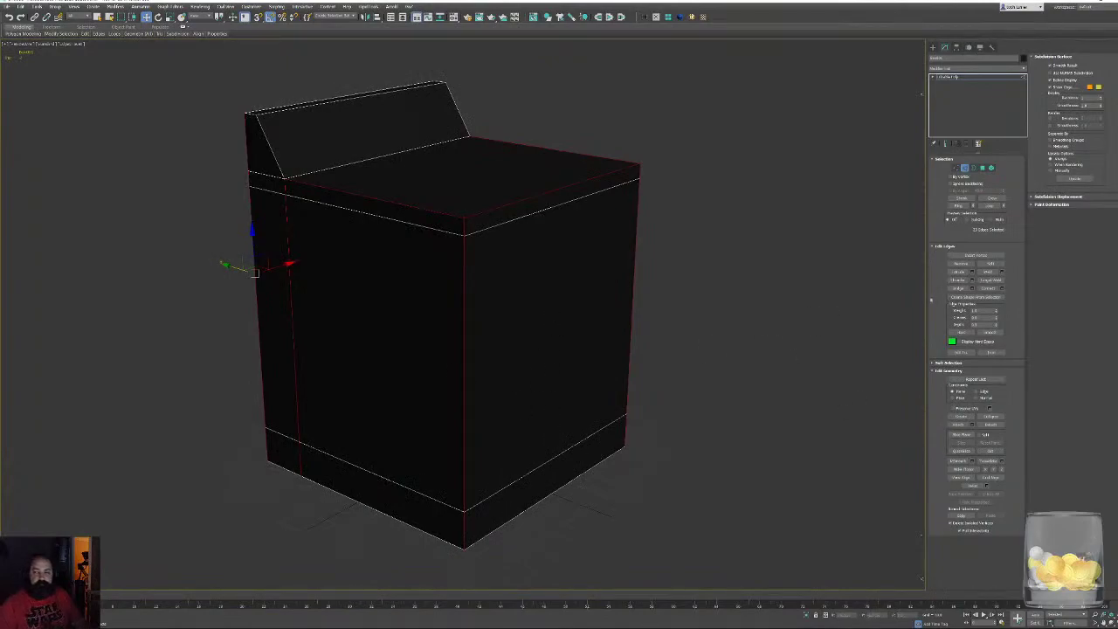
Start a chamfer on the selected edges and drop the rear loop's inner vertical edges from the selection
{"action": "left_click", "coordinate": [972, 279]}
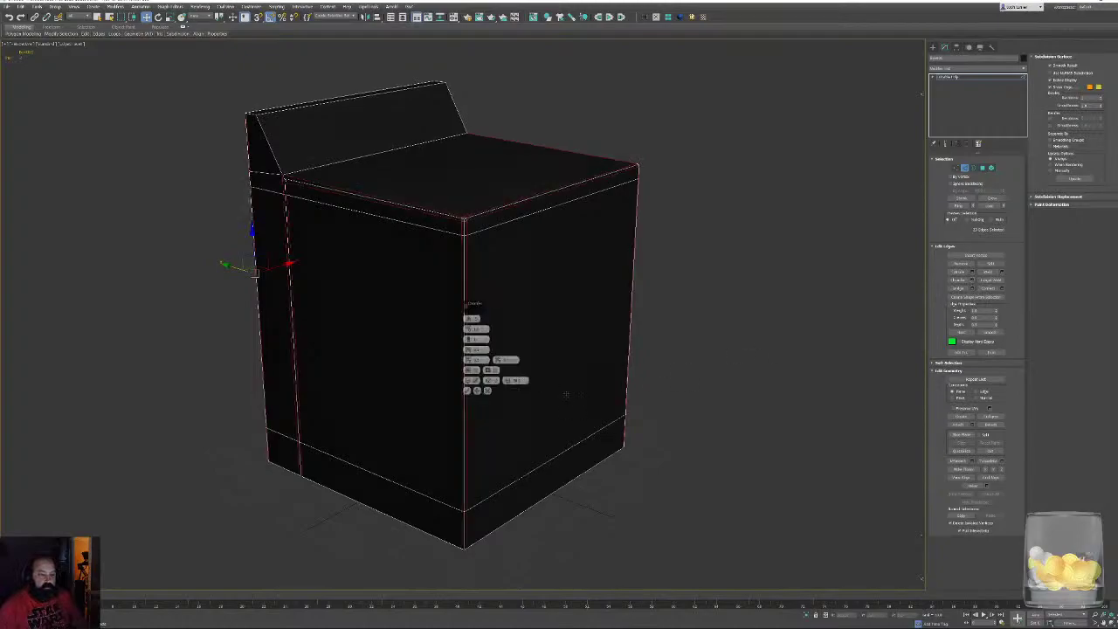
{"action": "scroll", "coordinate": [506, 302], "scroll_direction": "up", "scroll_amount": 5}
{"action": "middle_click_drag", "start_coordinate": [371, 242], "coordinate": [369, 289], "text": "alt"}
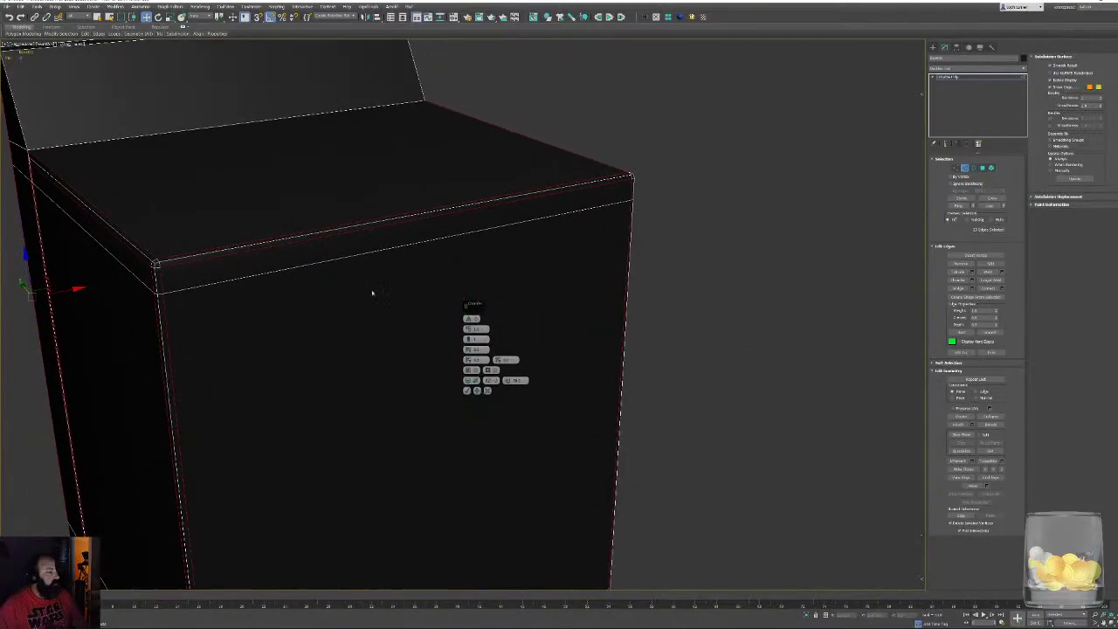
{"action": "middle_click_drag", "start_coordinate": [407, 340], "coordinate": [556, 366]}
{"action": "mouse_move", "coordinate": [236, 264]}
{"action": "middle_mouse_down", "text": "alt"}
{"action": "mouse_move", "coordinate": [322, 264]}
{"action": "mouse_move", "coordinate": [271, 260]}
{"action": "mouse_move", "coordinate": [305, 255]}
{"action": "mouse_move", "coordinate": [292, 261]}
{"action": "mouse_move", "coordinate": [274, 216]}
{"action": "mouse_move", "coordinate": [257, 230]}
{"action": "middle_mouse_up", "text": "alt"}
{"action": "scroll", "coordinate": [276, 219], "scroll_direction": "down", "scroll_amount": 5}
{"action": "scroll", "coordinate": [280, 273], "scroll_direction": "up", "scroll_amount": 1}
{"action": "key", "text": "F3"}
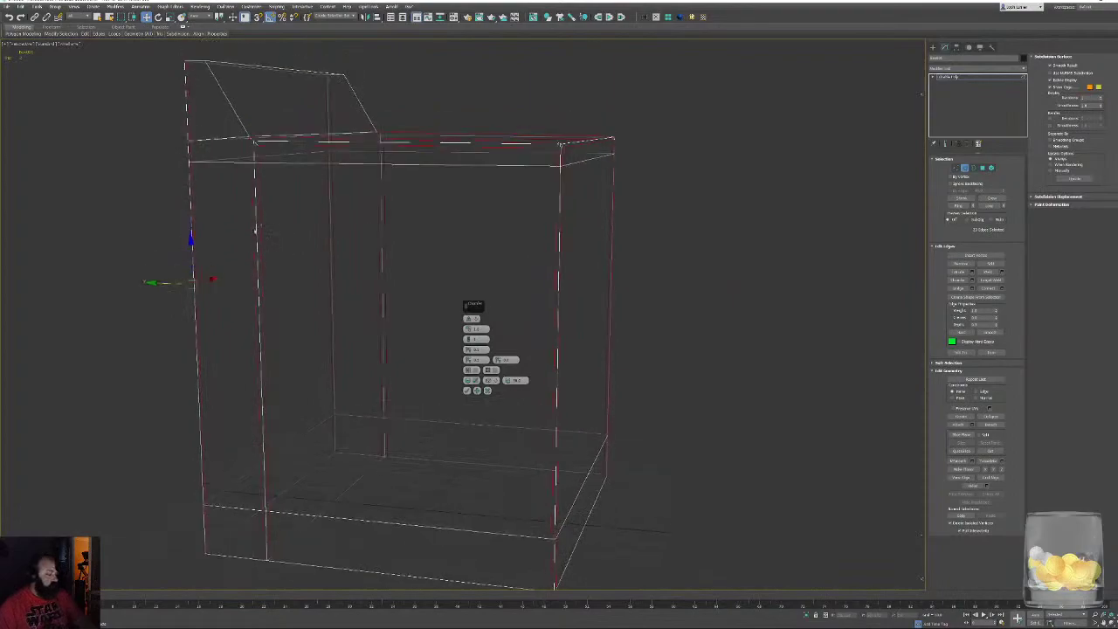
{"action": "left_click", "coordinate": [250, 160], "text": "ctrl"}
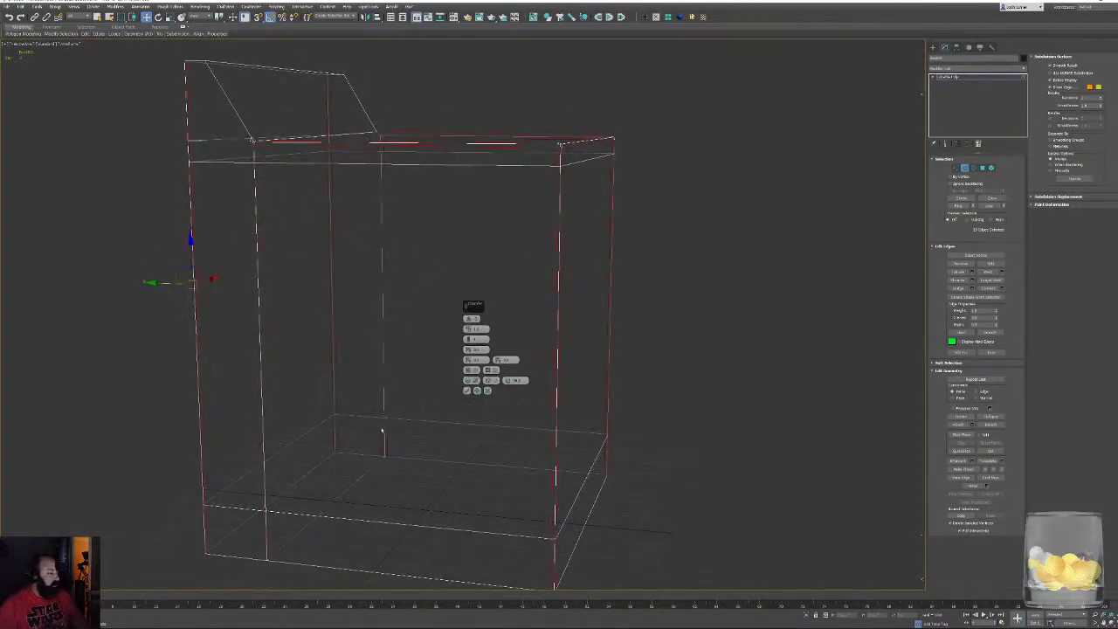
{"action": "mouse_move", "coordinate": [351, 234]}
{"action": "middle_mouse_down"}
{"action": "mouse_move", "coordinate": [372, 322]}
{"action": "mouse_move", "coordinate": [399, 303]}
{"action": "mouse_move", "coordinate": [344, 262]}
{"action": "middle_mouse_up"}
{"action": "middle_click_drag", "start_coordinate": [252, 272], "coordinate": [282, 306]}
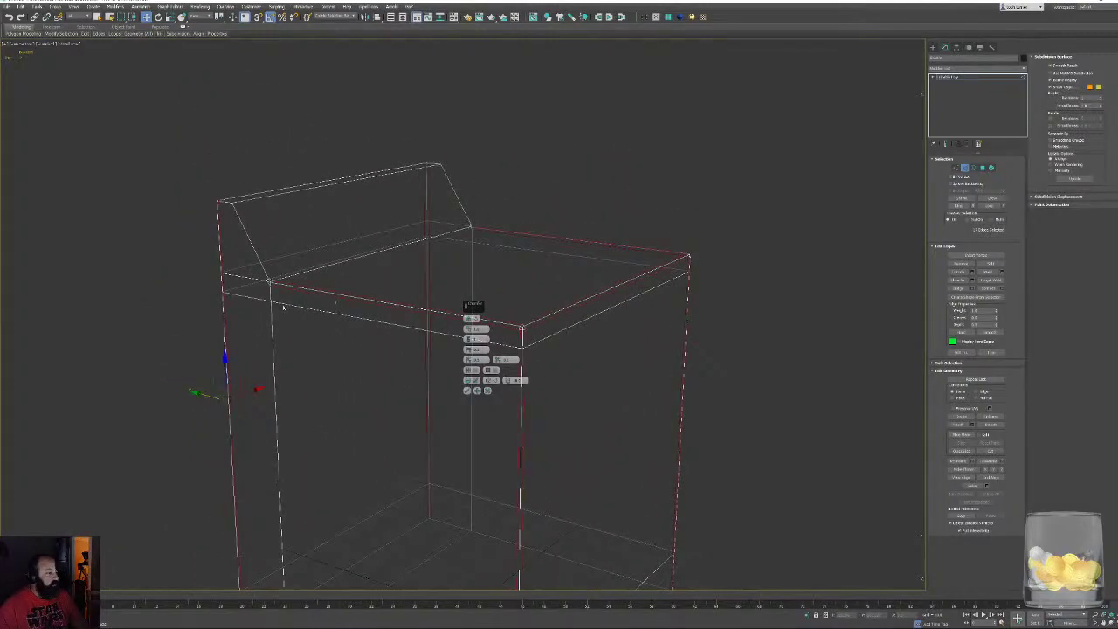
{"action": "scroll", "coordinate": [283, 303], "scroll_direction": "up", "scroll_amount": 4}
{"action": "key", "text": "F3"}
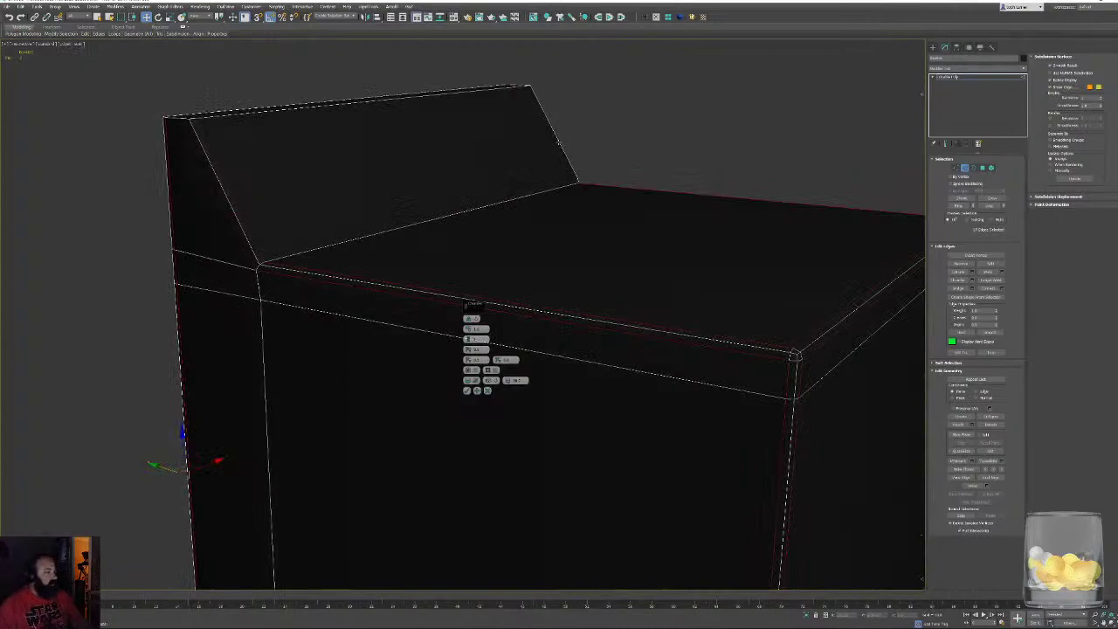
Add the outer edges of the raised back ledge to the selection and apply the chamfer
{"action": "middle_click_drag", "start_coordinate": [561, 142], "coordinate": [756, 254], "text": "alt"}
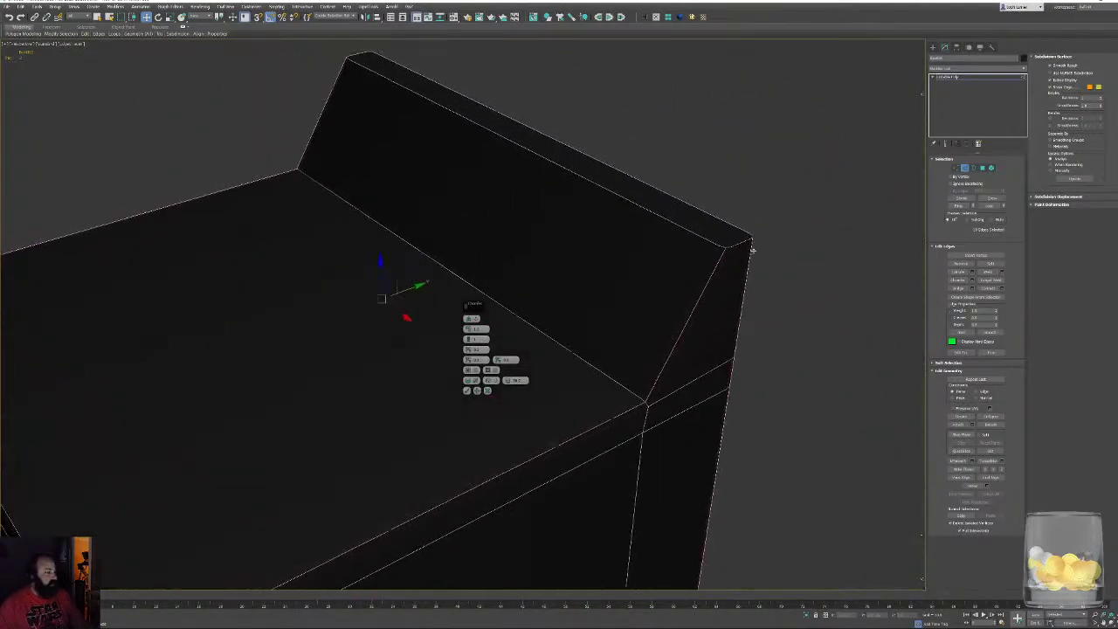
{"action": "left_click", "coordinate": [738, 244], "text": "ctrl"}
{"action": "middle_click_drag", "start_coordinate": [406, 177], "coordinate": [524, 173], "text": "alt"}
{"action": "left_click", "coordinate": [484, 266], "text": "ctrl"}
{"action": "middle_click_drag", "start_coordinate": [482, 267], "coordinate": [461, 262], "text": "alt"}
{"action": "middle_click_drag", "start_coordinate": [445, 265], "coordinate": [273, 202], "text": "alt"}
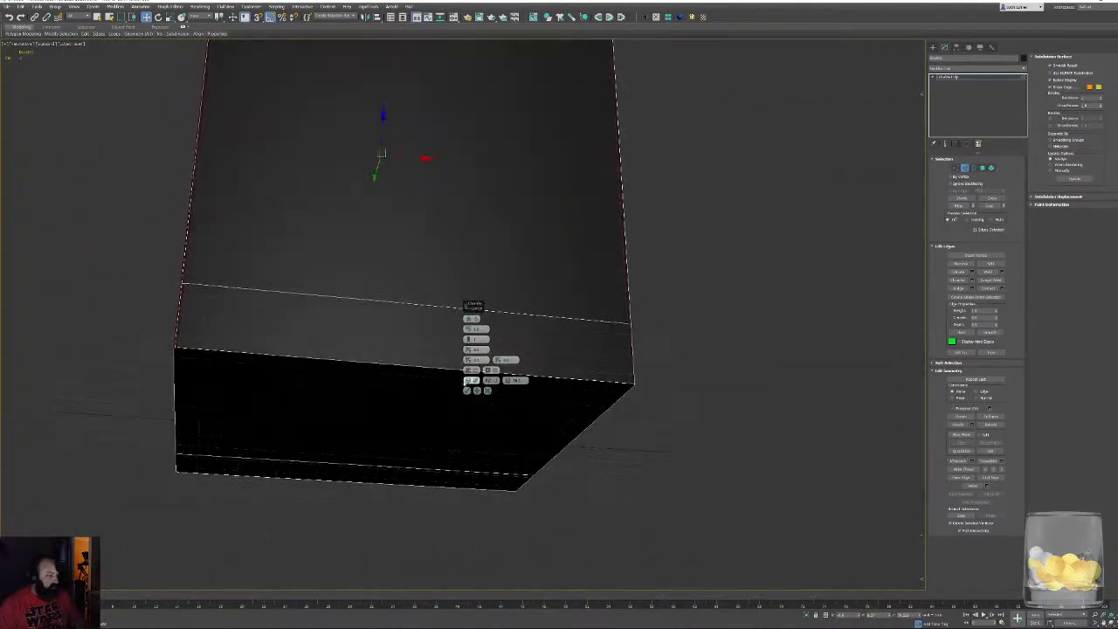
{"action": "left_click", "coordinate": [466, 390]}
Hide the edge display, select the whole model as one element and assign it a single smoothing group
{"action": "middle_click_drag", "start_coordinate": [666, 225], "coordinate": [661, 207], "text": "alt"}
{"action": "left_click", "coordinate": [736, 254]}
{"action": "middle_click_drag", "start_coordinate": [736, 254], "coordinate": [661, 325]}
{"action": "scroll", "coordinate": [699, 357], "scroll_direction": "down", "scroll_amount": 5}
{"action": "key", "text": "F4"}
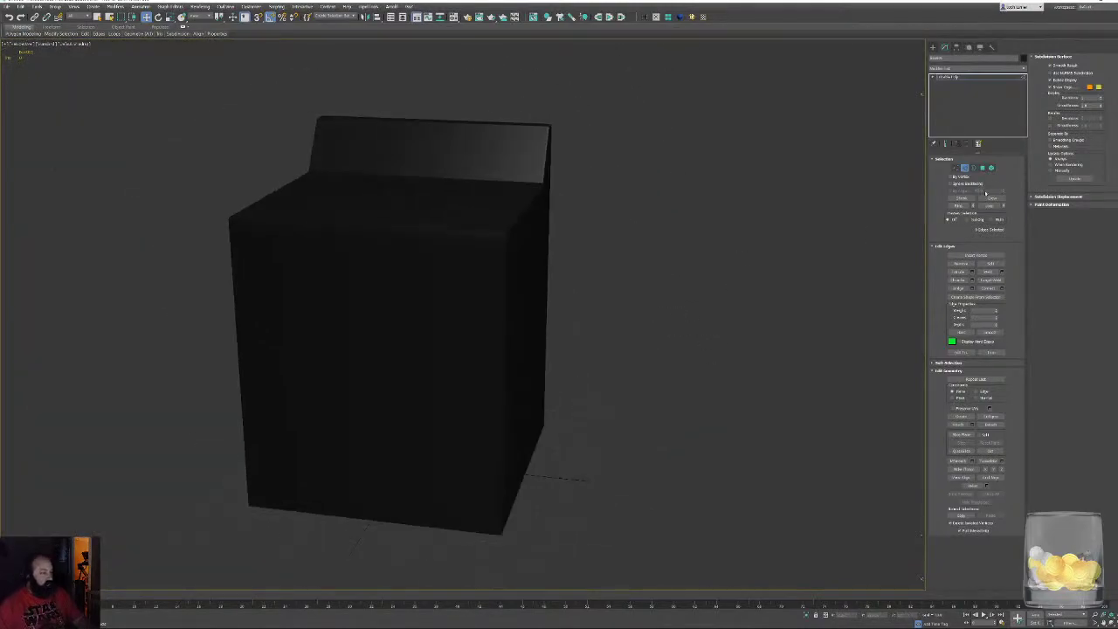
{"action": "left_click", "coordinate": [991, 170]}
{"action": "left_click", "coordinate": [454, 277]}
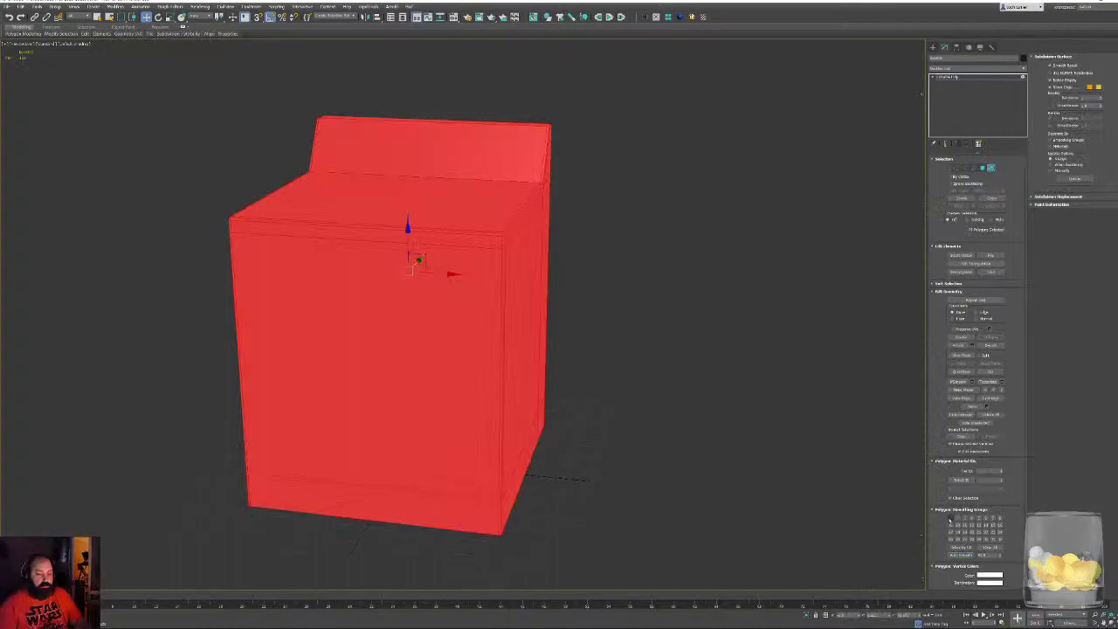
{"action": "left_click", "coordinate": [576, 320]}
{"action": "scroll", "coordinate": [520, 261], "scroll_direction": "up", "scroll_amount": 7}
{"action": "middle_click_drag", "start_coordinate": [502, 253], "coordinate": [515, 267], "text": "alt"}
{"action": "scroll", "coordinate": [548, 273], "scroll_direction": "down", "scroll_amount": 10}
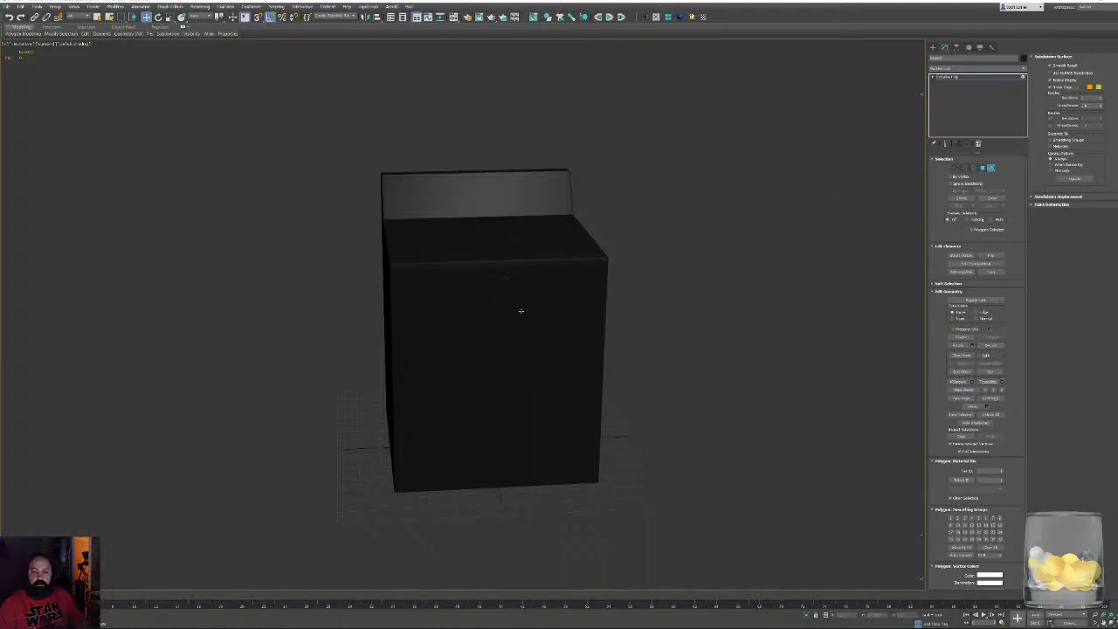
Show the edges again and select all polygons of the lowest band around the base
{"action": "mouse_move", "coordinate": [448, 263]}
{"action": "middle_mouse_down", "text": "alt"}
{"action": "mouse_move", "coordinate": [455, 281]}
{"action": "mouse_move", "coordinate": [416, 268]}
{"action": "mouse_move", "coordinate": [434, 265]}
{"action": "middle_mouse_up", "text": "alt"}
{"action": "key", "text": "F4"}
{"action": "middle_click_drag", "start_coordinate": [440, 518], "coordinate": [449, 451]}
{"action": "scroll", "coordinate": [449, 451], "scroll_direction": "up", "scroll_amount": 5}
{"action": "middle_click_drag", "start_coordinate": [540, 350], "coordinate": [348, 332], "text": "alt"}
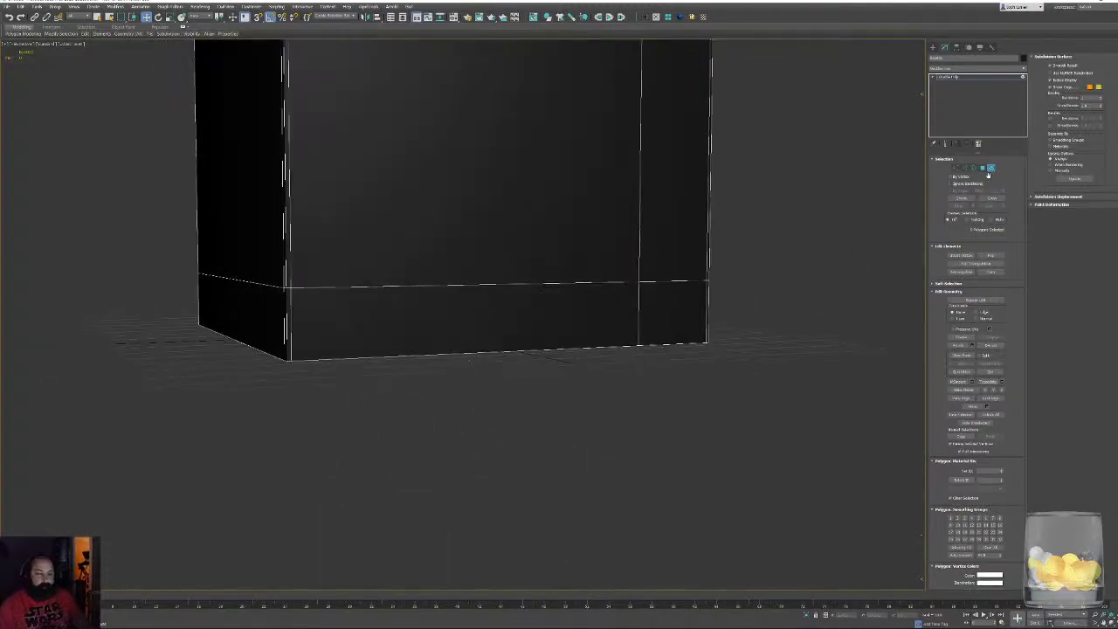
{"action": "left_click", "coordinate": [984, 169]}
{"action": "middle_click_drag", "start_coordinate": [724, 323], "coordinate": [713, 321], "text": "alt"}
{"action": "left_click_drag", "start_coordinate": [127, 398], "coordinate": [126, 398]}
{"action": "middle_click_drag", "start_coordinate": [144, 375], "coordinate": [340, 385], "text": "alt"}
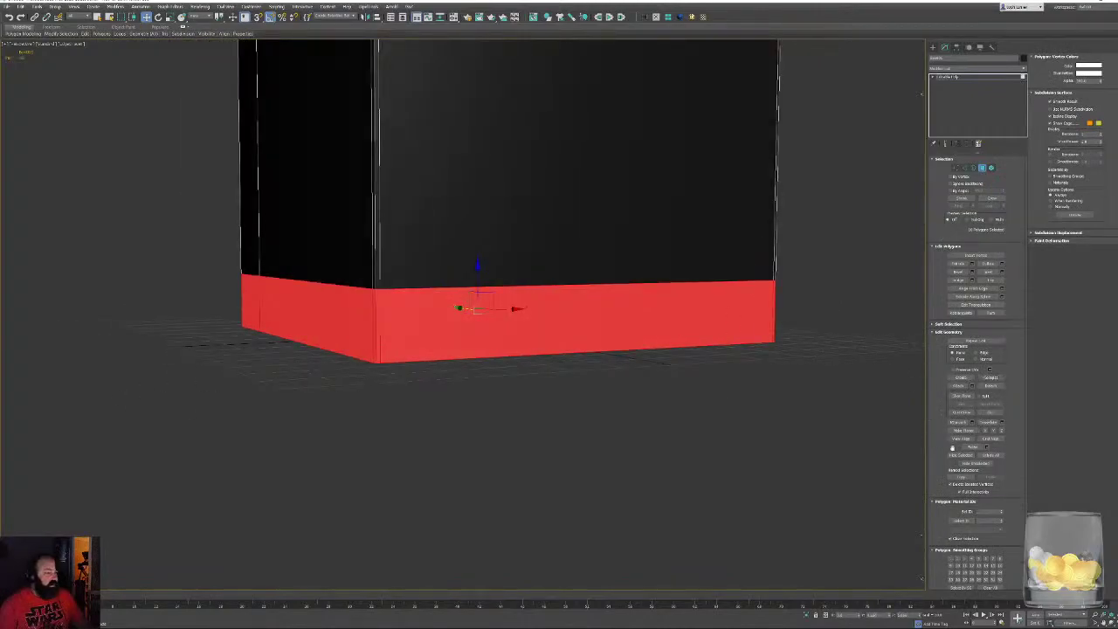
Extrude the base band polygons inward using the Local Normal type to form a recessed kick plate
{"action": "left_click", "coordinate": [972, 271]}
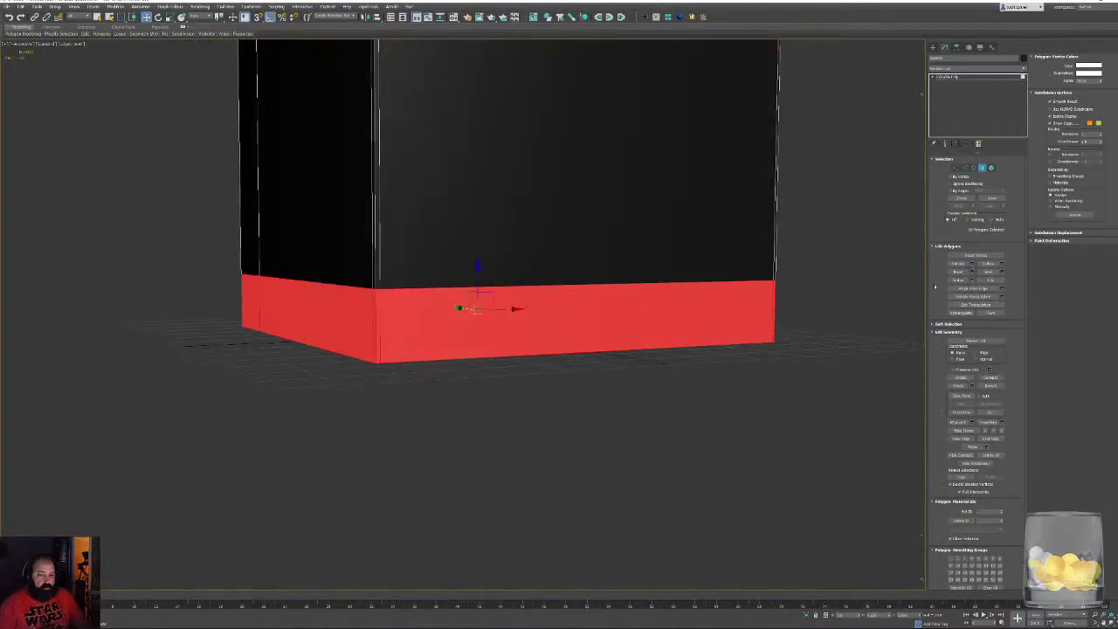
{"action": "left_click", "coordinate": [475, 320]}
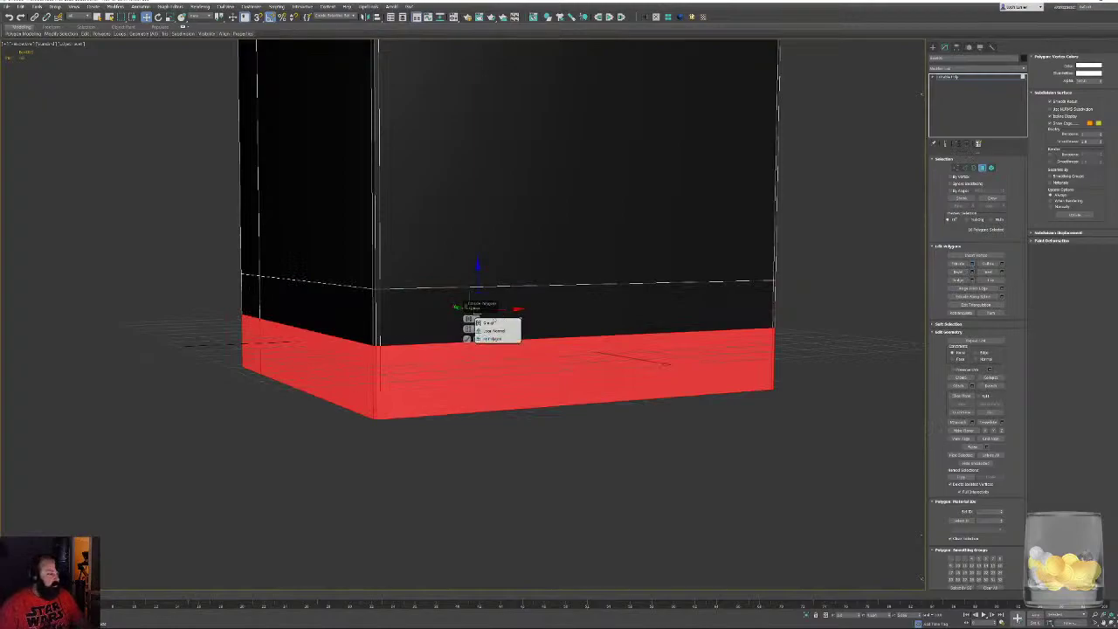
{"action": "left_click", "coordinate": [501, 330]}
{"action": "right_click", "coordinate": [468, 330]}
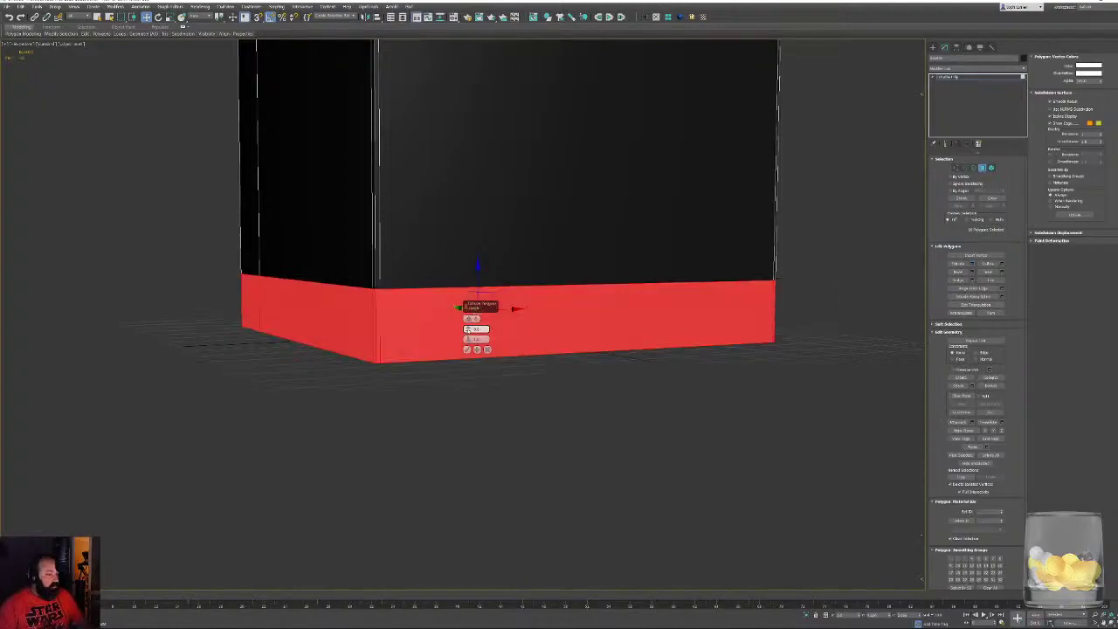
{"action": "left_click_drag", "start_coordinate": [468, 331], "coordinate": [468, 339]}
{"action": "middle_click_drag", "start_coordinate": [412, 360], "coordinate": [388, 299], "text": "alt"}
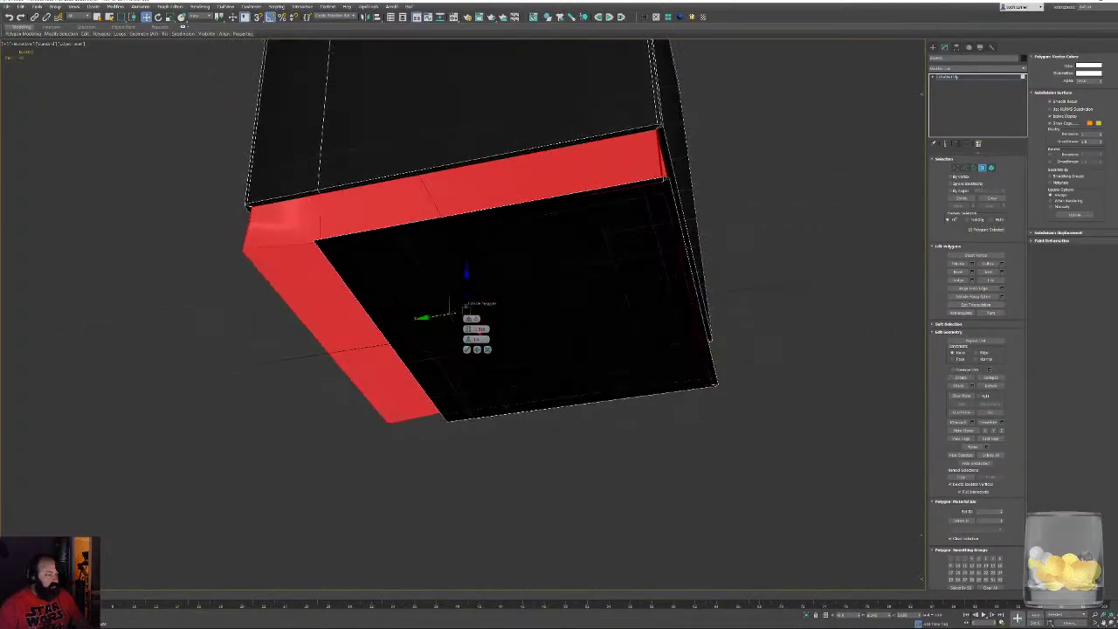
{"action": "middle_click_drag", "start_coordinate": [297, 268], "coordinate": [437, 345], "text": "alt"}
Reduce the inward extrusion depth of the base band to a shallow recess and apply it
{"action": "middle_click_drag", "start_coordinate": [502, 278], "coordinate": [549, 321], "text": "alt"}
{"action": "middle_click_drag", "start_coordinate": [394, 248], "coordinate": [426, 243], "text": "alt"}
{"action": "scroll", "coordinate": [369, 264], "scroll_direction": "up", "scroll_amount": 3}
{"action": "scroll", "coordinate": [398, 241], "scroll_direction": "down", "scroll_amount": 3}
{"action": "scroll", "coordinate": [403, 265], "scroll_direction": "up", "scroll_amount": 2}
{"action": "scroll", "coordinate": [393, 320], "scroll_direction": "up", "scroll_amount": 3}
{"action": "middle_click_drag", "start_coordinate": [375, 321], "coordinate": [383, 293], "text": "alt"}
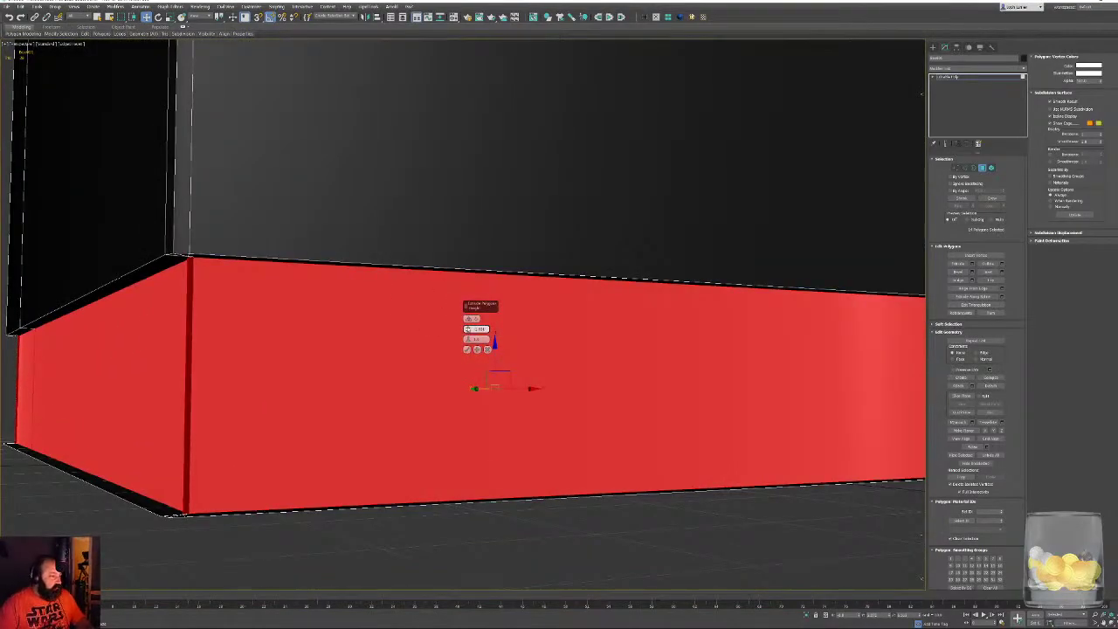
{"action": "left_click_drag", "start_coordinate": [468, 329], "coordinate": [468, 316]}
{"action": "middle_click_drag", "start_coordinate": [377, 360], "coordinate": [364, 309], "text": "alt"}
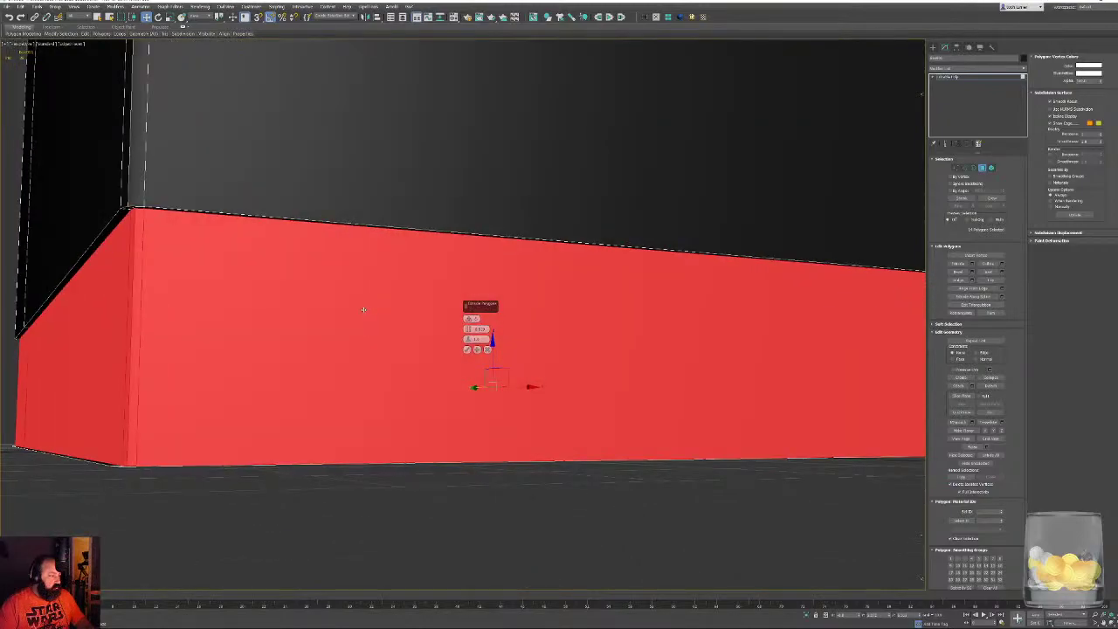
{"action": "left_click", "coordinate": [467, 350]}
Select the loop of thin rim polygons along the underside of the recessed base and delete them
{"action": "middle_click_drag", "start_coordinate": [305, 359], "coordinate": [218, 417], "text": "alt"}
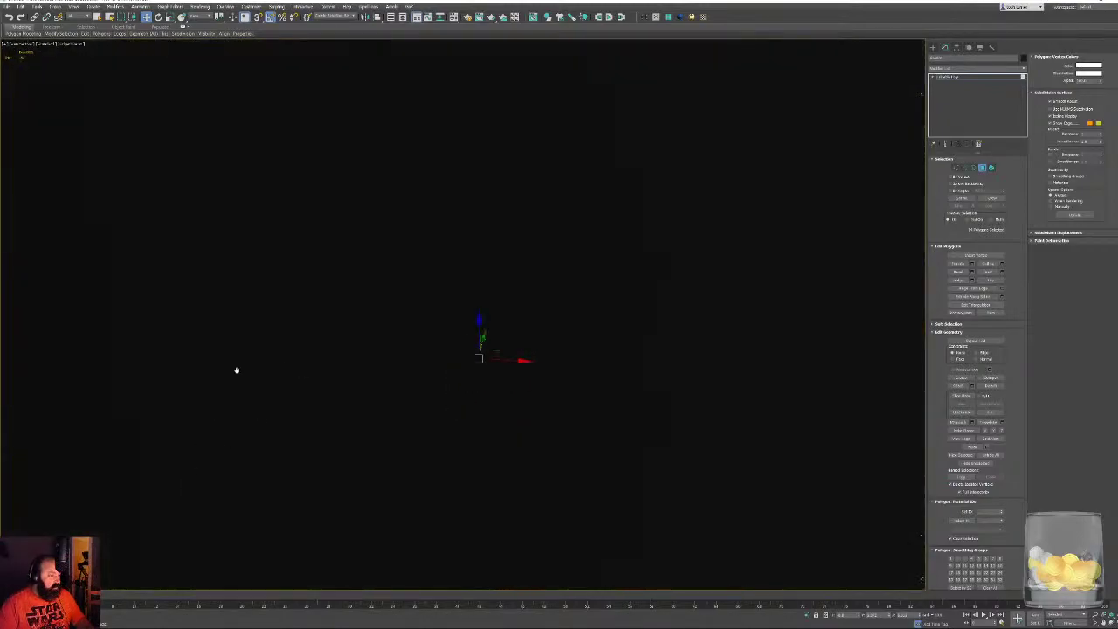
{"action": "scroll", "coordinate": [218, 416], "scroll_direction": "down", "scroll_amount": 5}
{"action": "middle_click_drag", "start_coordinate": [287, 352], "coordinate": [338, 316], "text": "alt"}
{"action": "scroll", "coordinate": [462, 409], "scroll_direction": "up", "scroll_amount": 7}
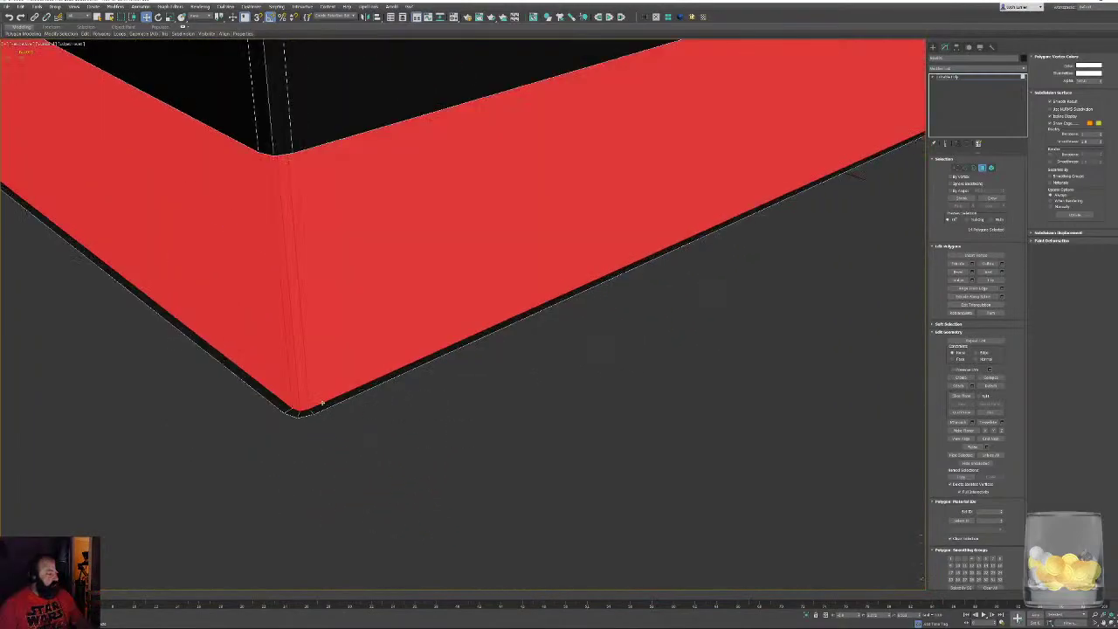
{"action": "left_click", "coordinate": [305, 413]}
{"action": "left_click", "coordinate": [293, 415], "text": "shift"}
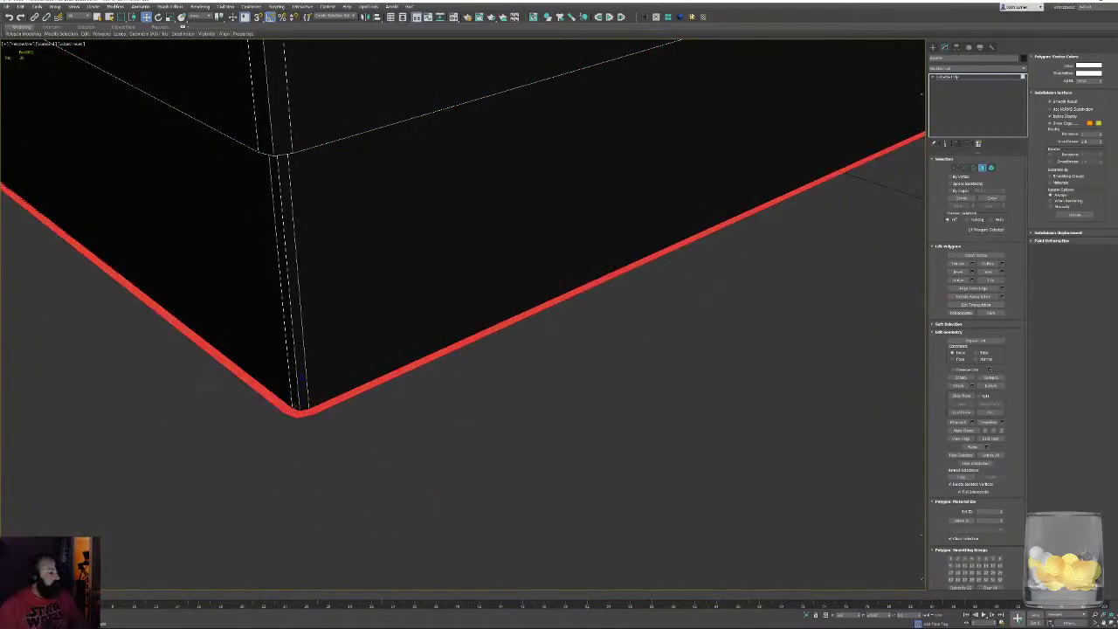
{"action": "key", "text": "Delete"}
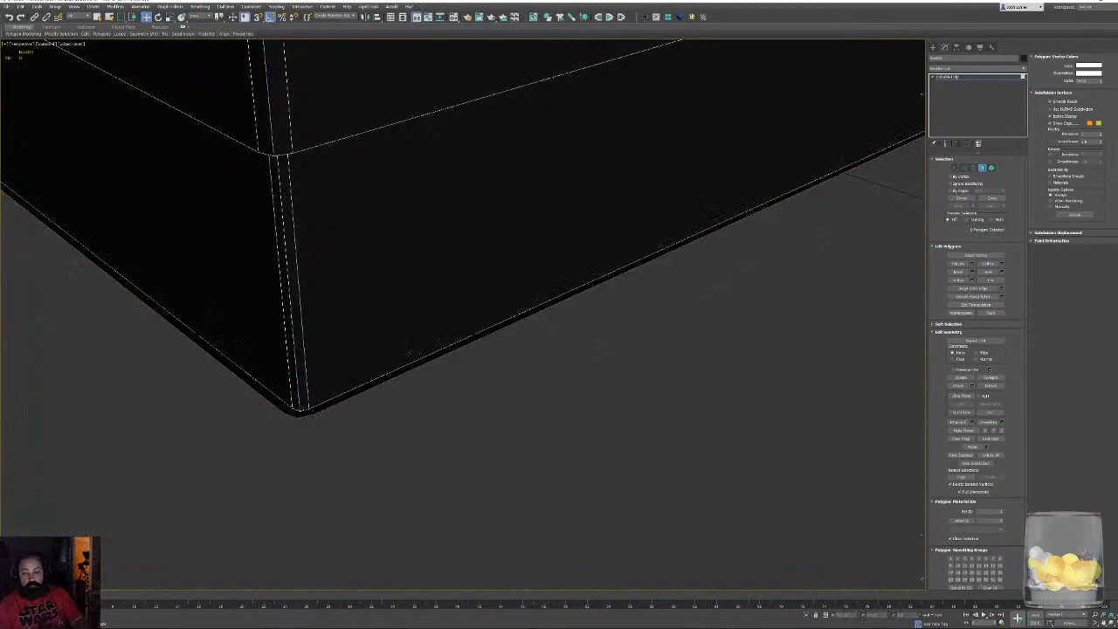
{"action": "middle_click_drag", "start_coordinate": [404, 354], "coordinate": [682, 393]}
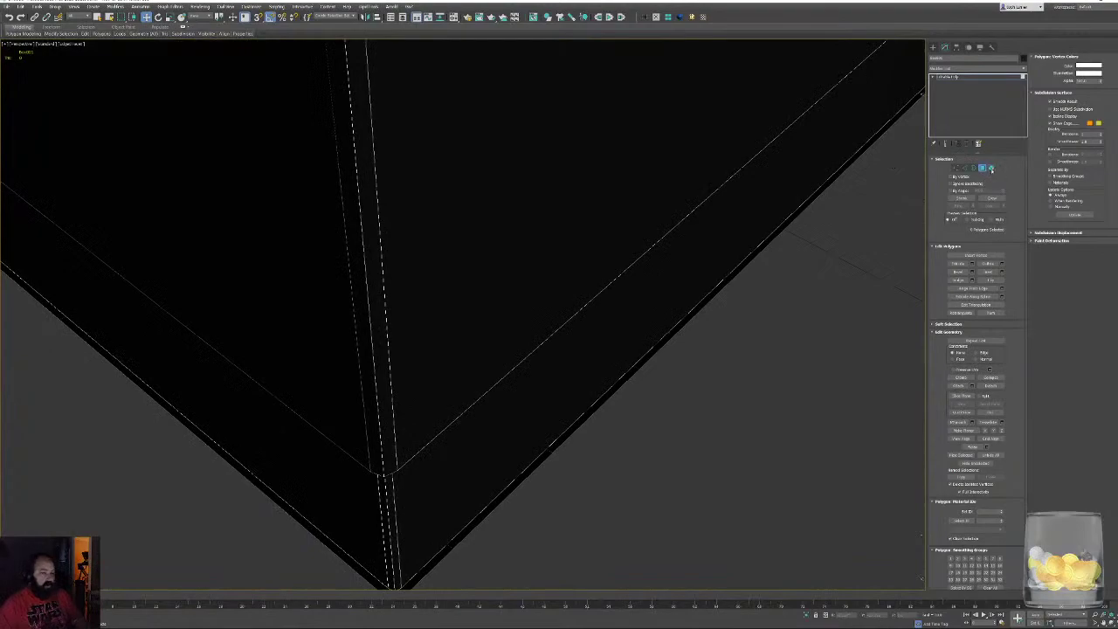
Select the leftover element at the lower corner of the base using Element level and delete it
{"action": "left_click", "coordinate": [991, 169]}
{"action": "middle_click_drag", "start_coordinate": [393, 572], "coordinate": [373, 517]}
{"action": "left_click", "coordinate": [397, 465]}
{"action": "key", "text": "Delete"}
Hide the edge display and examine the shaded body from the base up to the raised rear ledge
{"action": "scroll", "coordinate": [377, 437], "scroll_direction": "down", "scroll_amount": 6}
{"action": "middle_click_drag", "start_coordinate": [378, 426], "coordinate": [433, 340], "text": "alt"}
{"action": "mouse_move", "coordinate": [504, 310]}
{"action": "middle_mouse_down"}
{"action": "mouse_move", "coordinate": [504, 422]}
{"action": "mouse_move", "coordinate": [544, 320]}
{"action": "mouse_move", "coordinate": [524, 310]}
{"action": "middle_mouse_up"}
{"action": "key", "text": "F4"}
{"action": "middle_click_drag", "start_coordinate": [524, 311], "coordinate": [517, 426]}
{"action": "middle_click_drag", "start_coordinate": [517, 427], "coordinate": [544, 442], "text": "alt"}
{"action": "middle_click_drag", "start_coordinate": [485, 384], "coordinate": [510, 429]}
{"action": "scroll", "coordinate": [393, 327], "scroll_direction": "up", "scroll_amount": 3}
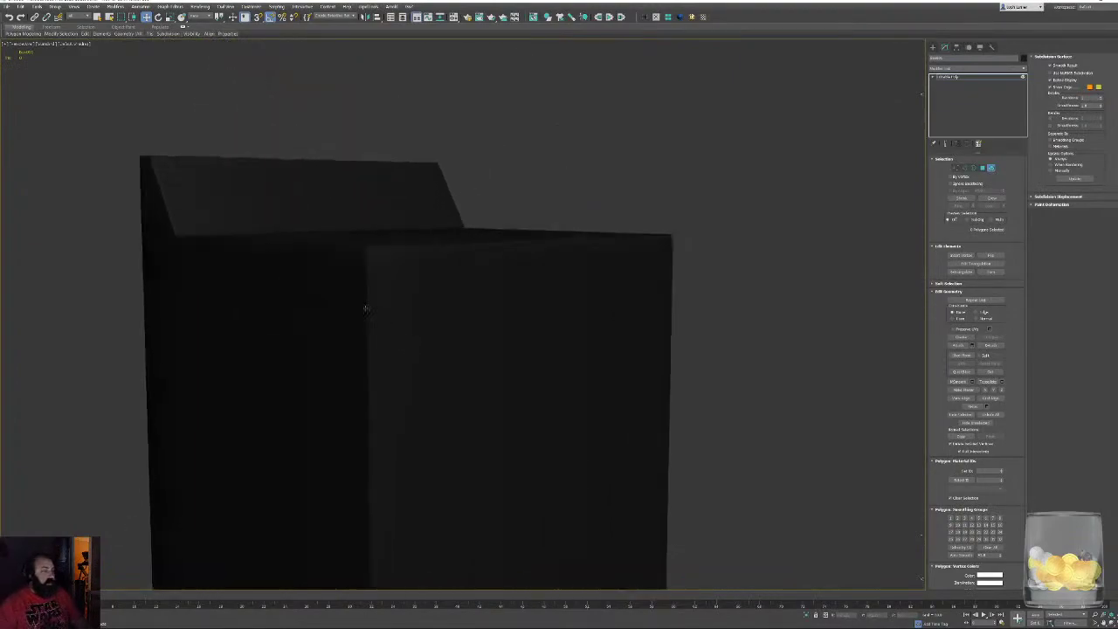
{"action": "middle_click_drag", "start_coordinate": [367, 309], "coordinate": [362, 390], "text": "alt"}
{"action": "scroll", "coordinate": [358, 367], "scroll_direction": "up", "scroll_amount": 3}
{"action": "middle_click_drag", "start_coordinate": [292, 317], "coordinate": [168, 280], "text": "alt"}
Show the edges and inset the sloped front polygon of the raised rear ledge to leave a thin frame
{"action": "key", "text": "F4"}
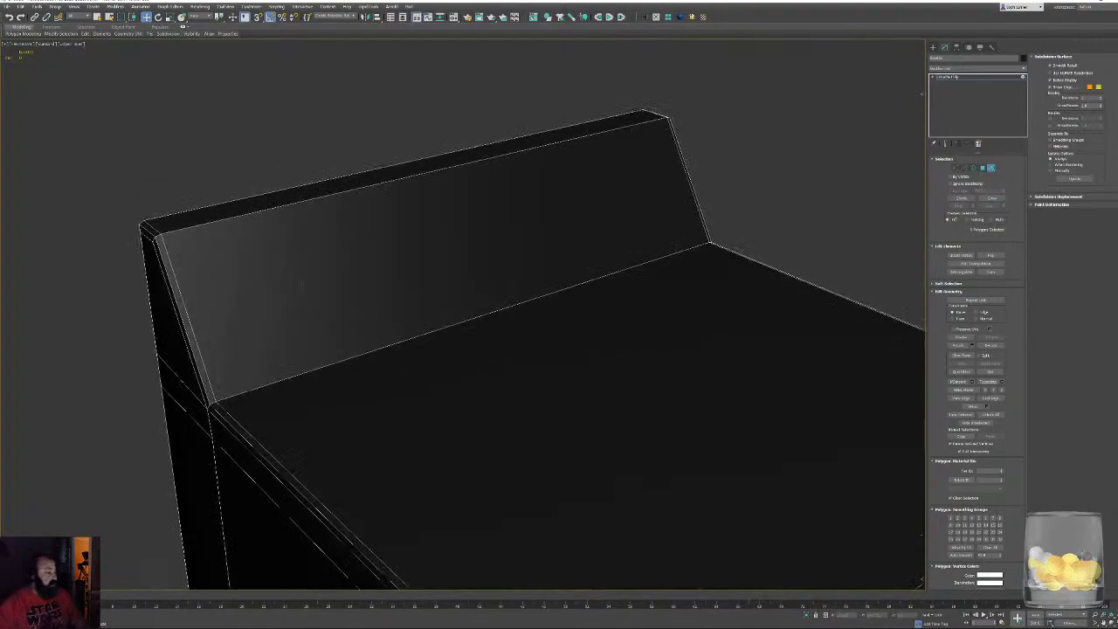
{"action": "left_click", "coordinate": [982, 168]}
{"action": "left_click", "coordinate": [547, 239]}
{"action": "middle_click_drag", "start_coordinate": [666, 264], "coordinate": [634, 266], "text": "alt"}
{"action": "left_click", "coordinate": [1002, 273]}
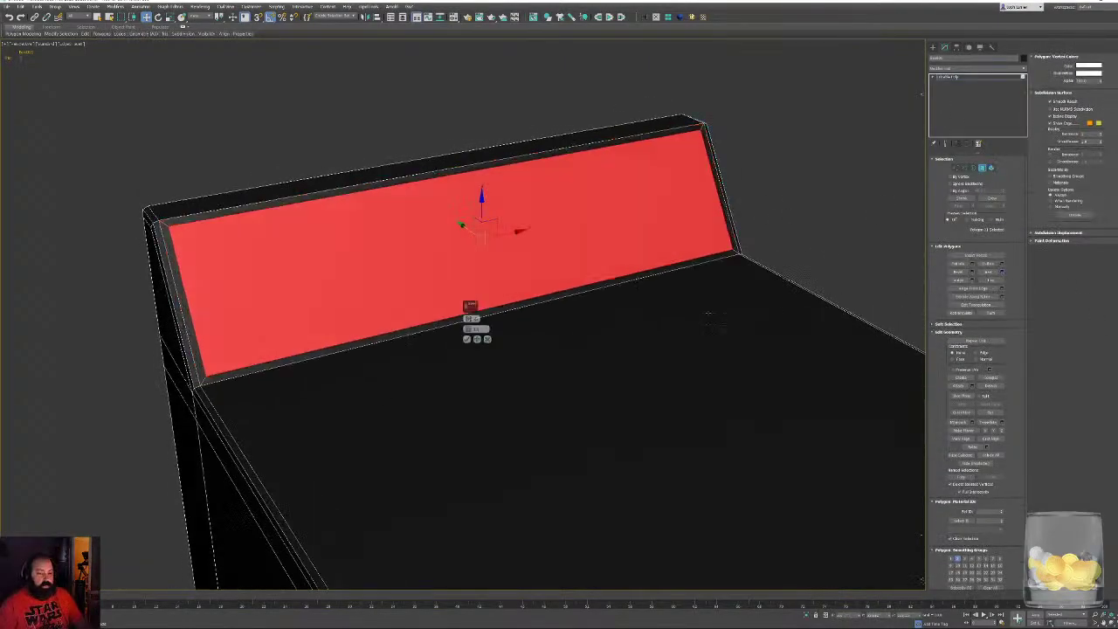
{"action": "middle_click_drag", "start_coordinate": [375, 299], "coordinate": [419, 290], "text": "alt"}
{"action": "scroll", "coordinate": [363, 294], "scroll_direction": "up", "scroll_amount": 2}
{"action": "scroll", "coordinate": [362, 294], "scroll_direction": "up", "scroll_amount": 1}
{"action": "left_click", "coordinate": [467, 339]}
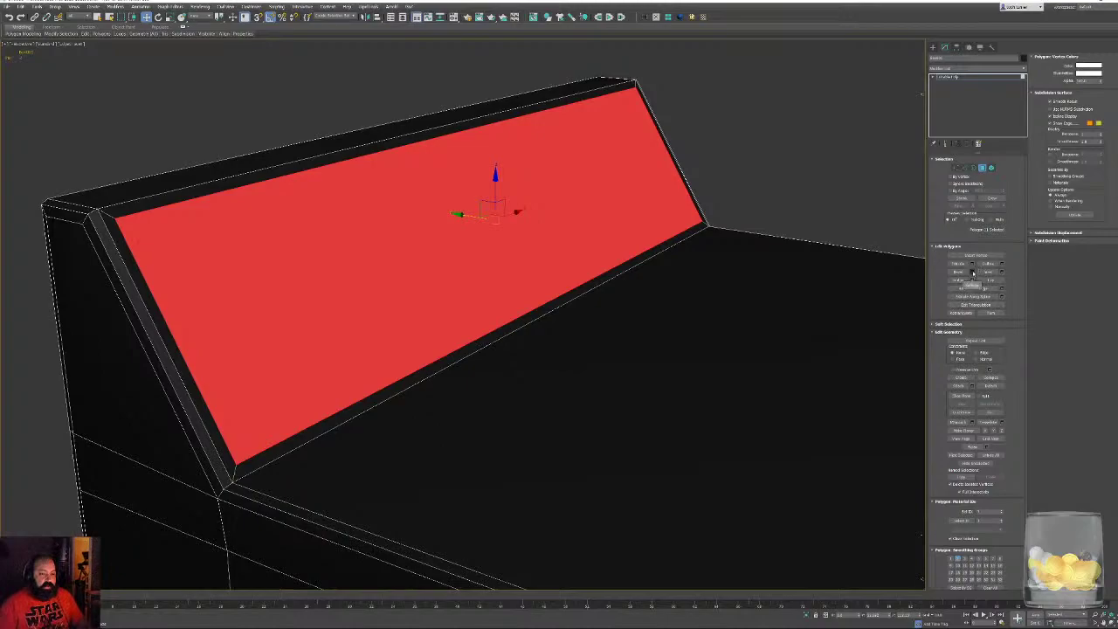
Bevel the inset polygon of the rear ledge slightly inward to form a shallow recessed panel
{"action": "left_click", "coordinate": [972, 273]}
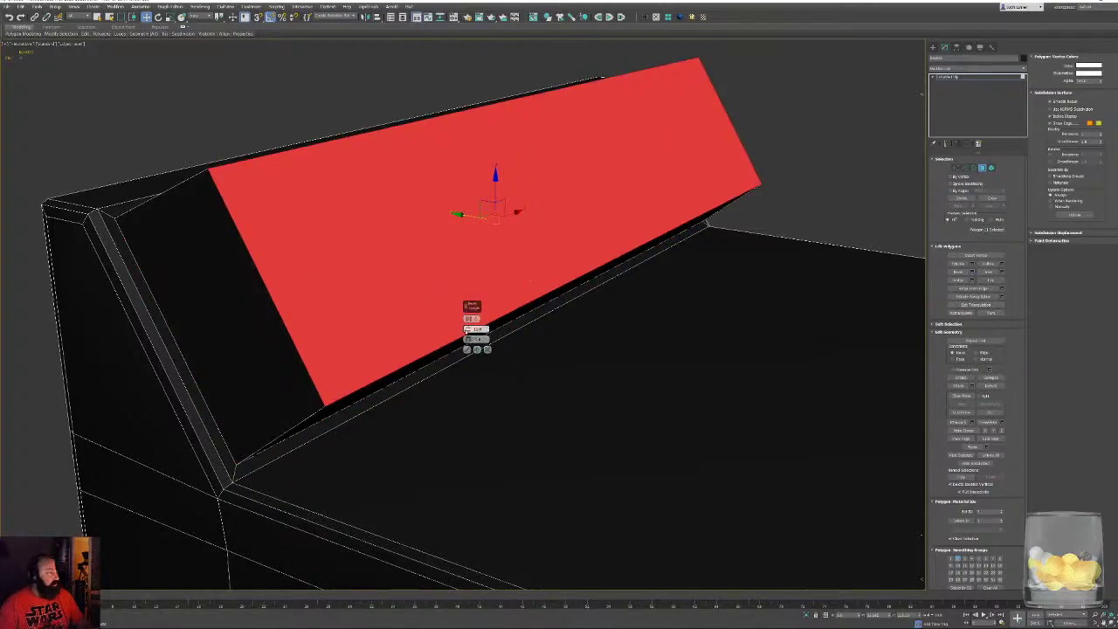
{"action": "right_click", "coordinate": [468, 330]}
{"action": "left_click_drag", "start_coordinate": [468, 330], "coordinate": [468, 336]}
{"action": "middle_click_drag", "start_coordinate": [445, 344], "coordinate": [253, 351], "text": "alt"}
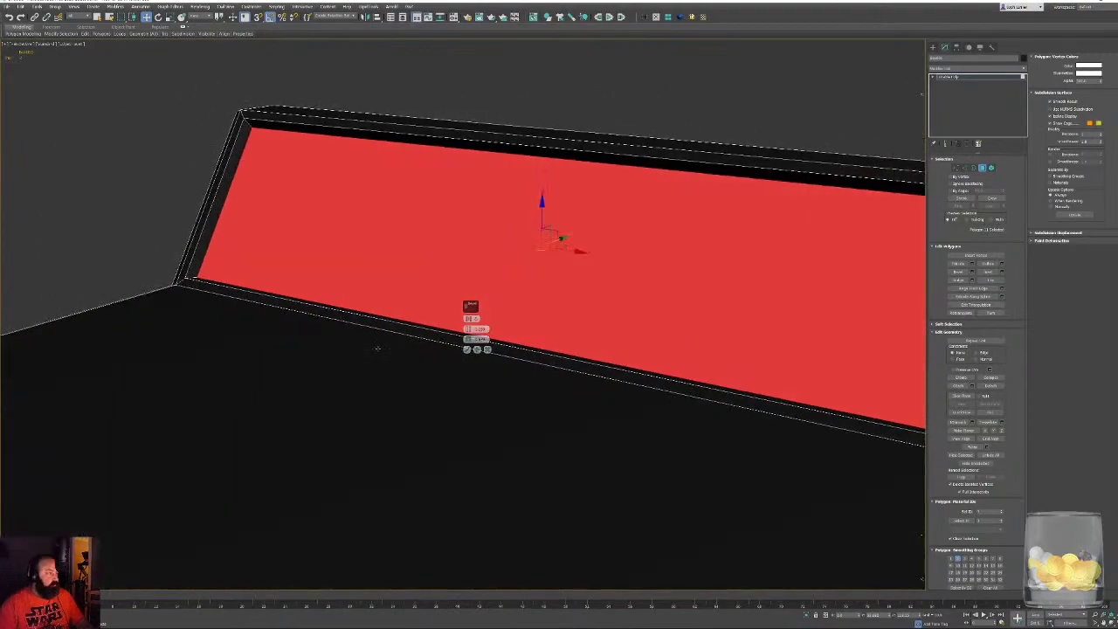
{"action": "left_click", "coordinate": [467, 349]}
{"action": "left_click", "coordinate": [478, 70]}
Examine the recessed panel and body with the edges hidden, and inspect the upper edge loops with the edges shown again
{"action": "key", "text": "F4"}
{"action": "scroll", "coordinate": [549, 250], "scroll_direction": "down", "scroll_amount": 5}
{"action": "middle_click_drag", "start_coordinate": [549, 250], "coordinate": [588, 258], "text": "alt"}
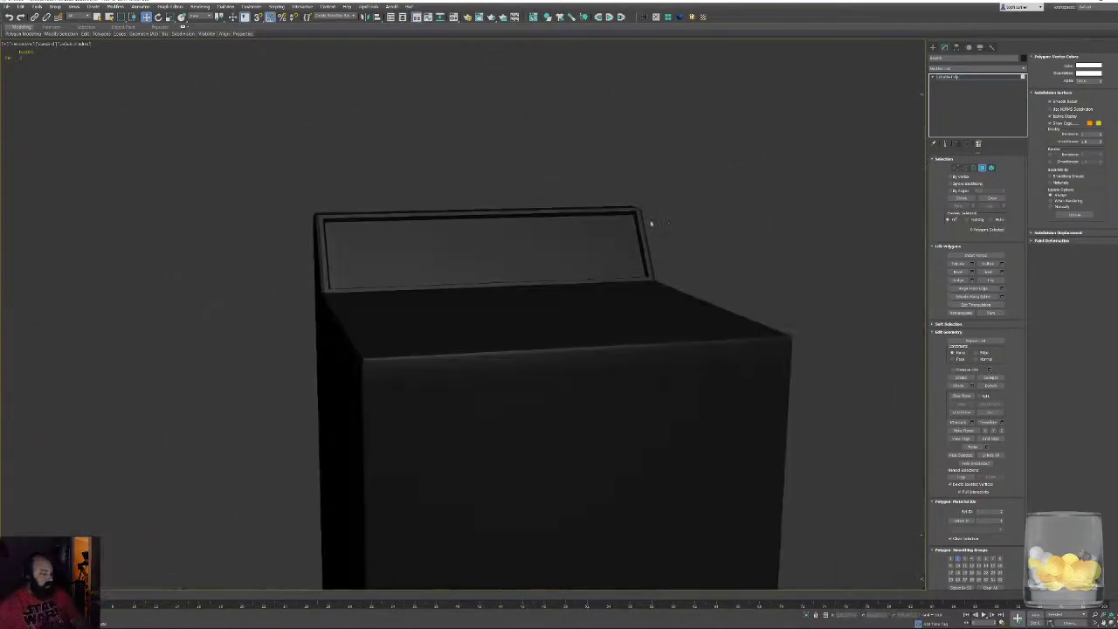
{"action": "middle_click_drag", "start_coordinate": [654, 220], "coordinate": [680, 253], "text": "alt"}
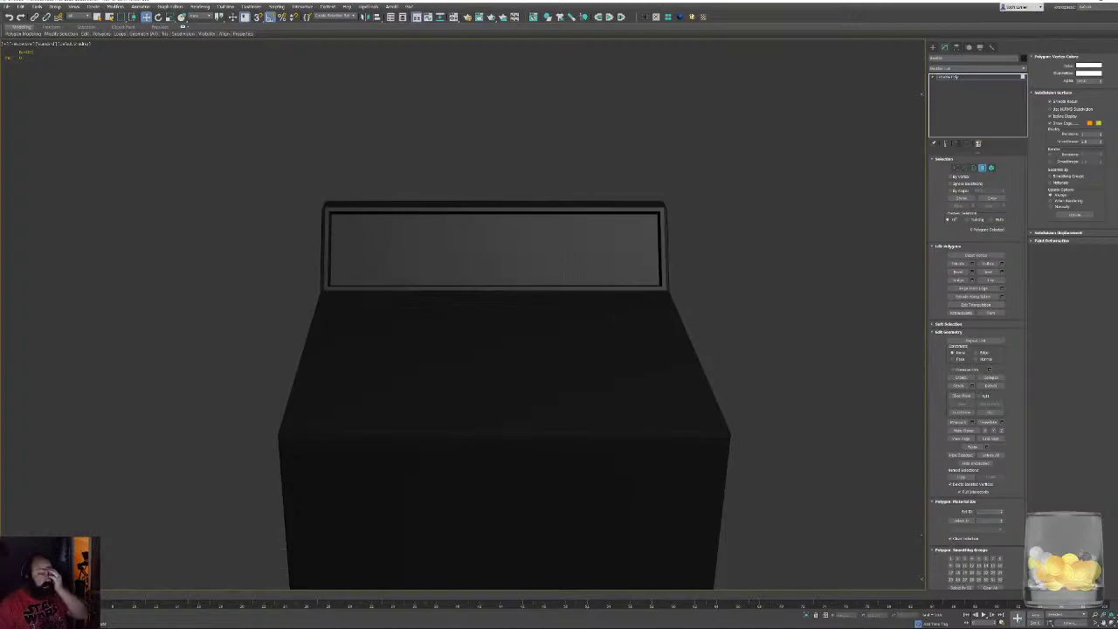
{"action": "scroll", "coordinate": [500, 264], "scroll_direction": "down", "scroll_amount": 3}
{"action": "middle_click_drag", "start_coordinate": [500, 360], "coordinate": [585, 268]}
{"action": "middle_click_drag", "start_coordinate": [517, 288], "coordinate": [547, 297]}
{"action": "key", "text": "F4"}
{"action": "scroll", "coordinate": [547, 297], "scroll_direction": "up", "scroll_amount": 3}
{"action": "middle_click_drag", "start_coordinate": [617, 295], "coordinate": [542, 332], "text": "alt"}
{"action": "scroll", "coordinate": [537, 332], "scroll_direction": "up", "scroll_amount": 3}
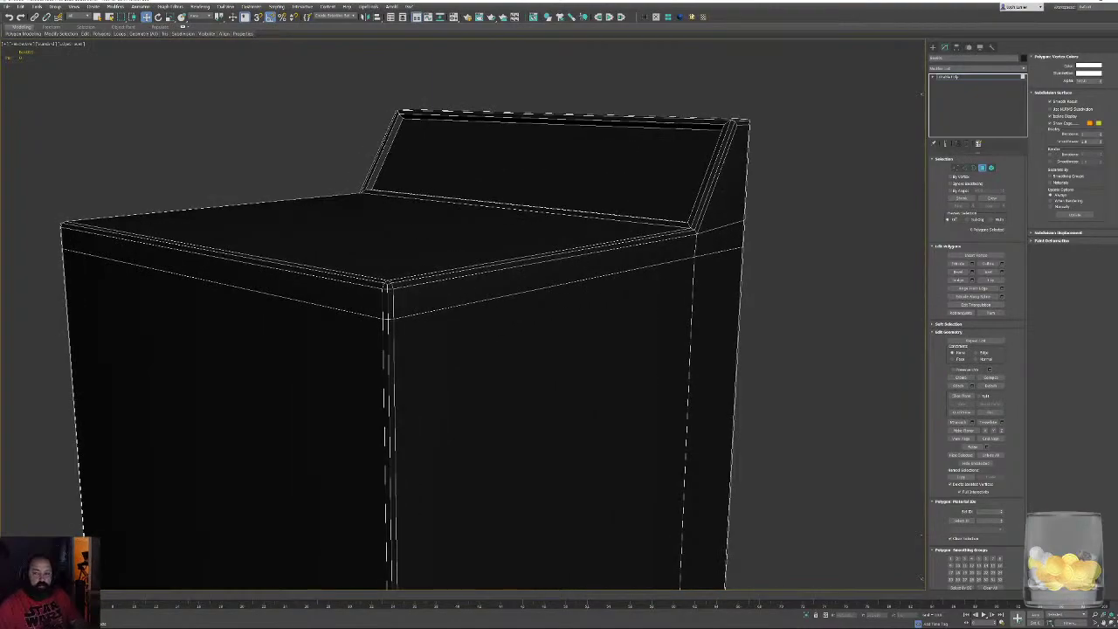
{"action": "middle_click_drag", "start_coordinate": [385, 321], "coordinate": [455, 296], "text": "alt"}
{"action": "middle_click_drag", "start_coordinate": [739, 248], "coordinate": [640, 254], "text": "alt"}
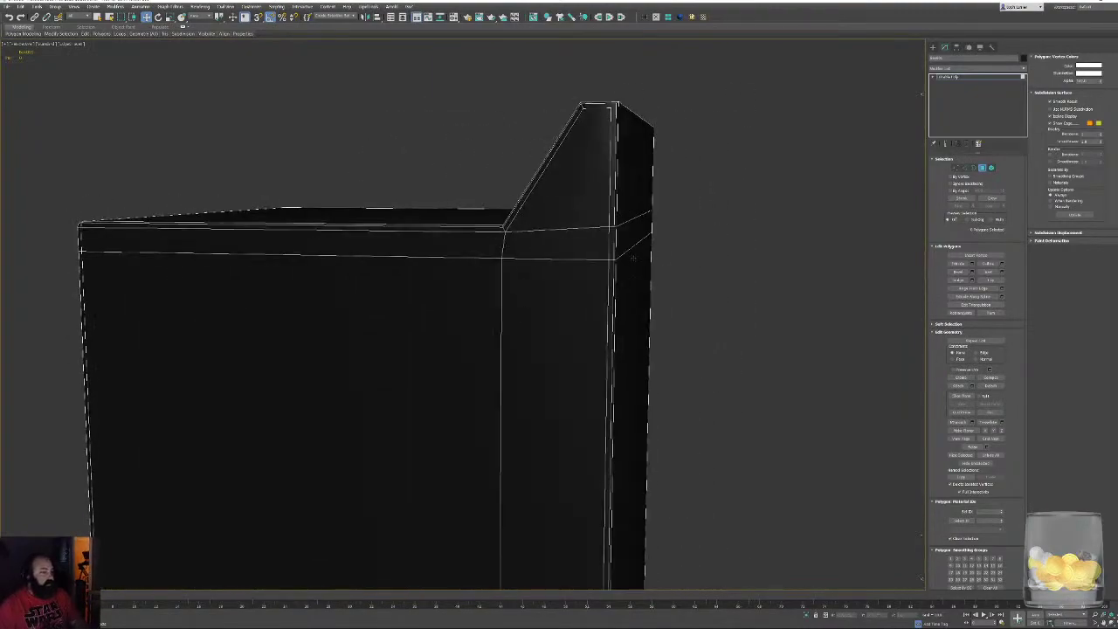
Try to detach all polygons above the edge loop just below the top surface, including the raised rear ledge
{"action": "left_click", "coordinate": [965, 167]}
{"action": "double_click", "coordinate": [557, 258]}
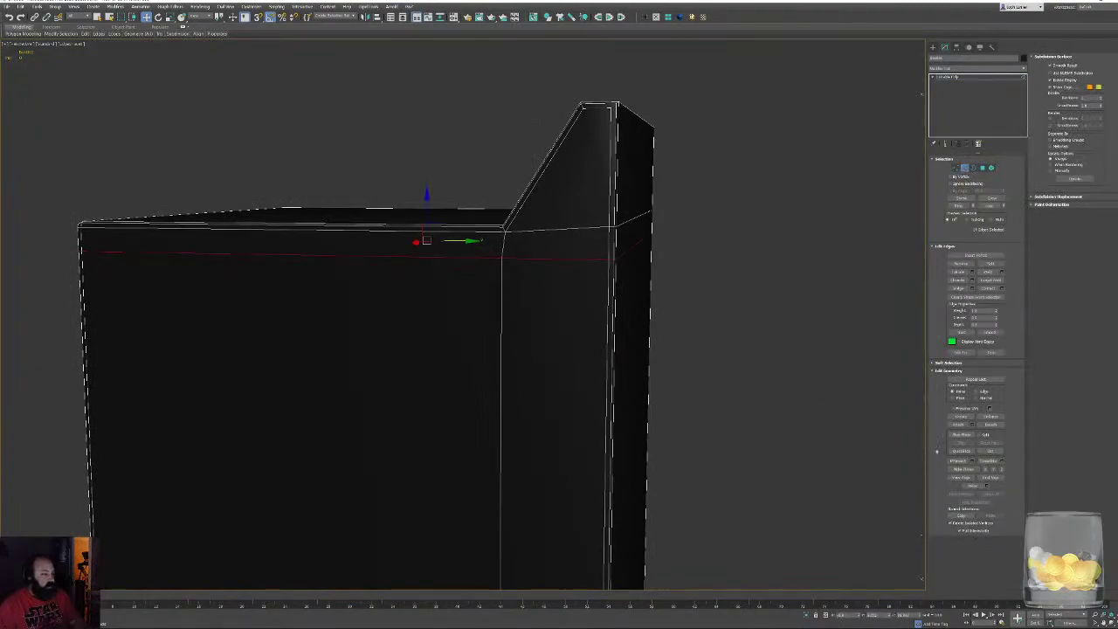
{"action": "middle_click_drag", "start_coordinate": [592, 257], "coordinate": [610, 274], "text": "alt"}
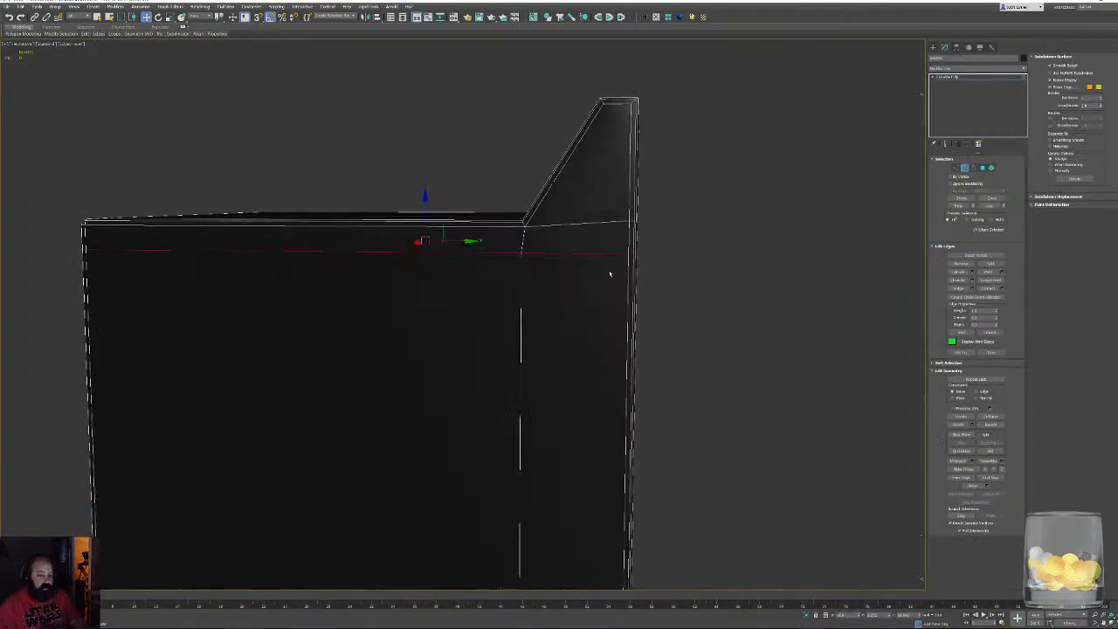
{"action": "left_click", "coordinate": [983, 170]}
{"action": "scroll", "coordinate": [664, 162], "scroll_direction": "down", "scroll_amount": 4}
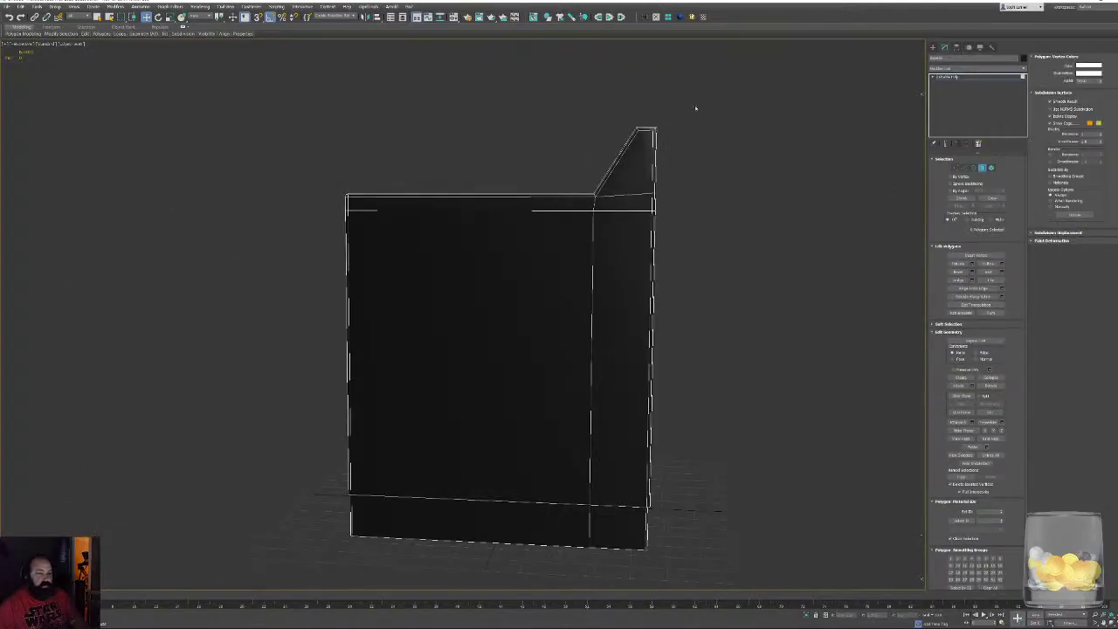
{"action": "left_click_drag", "start_coordinate": [331, 213], "coordinate": [330, 205]}
{"action": "middle_click_drag", "start_coordinate": [328, 195], "coordinate": [360, 215], "text": "alt"}
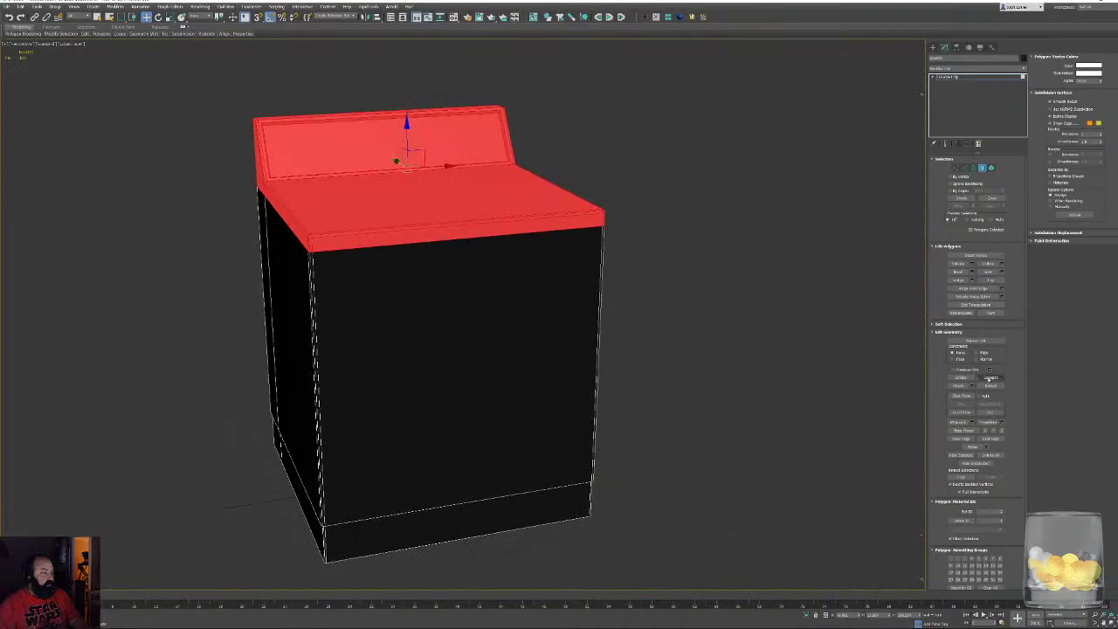
{"action": "left_click", "coordinate": [995, 385]}
{"action": "left_click", "coordinate": [538, 320]}
{"action": "left_click", "coordinate": [588, 318]}
{"action": "left_click", "coordinate": [676, 292]}
{"action": "middle_click_drag", "start_coordinate": [663, 249], "coordinate": [618, 295], "text": "alt"}
{"action": "scroll", "coordinate": [658, 260], "scroll_direction": "up", "scroll_amount": 4}
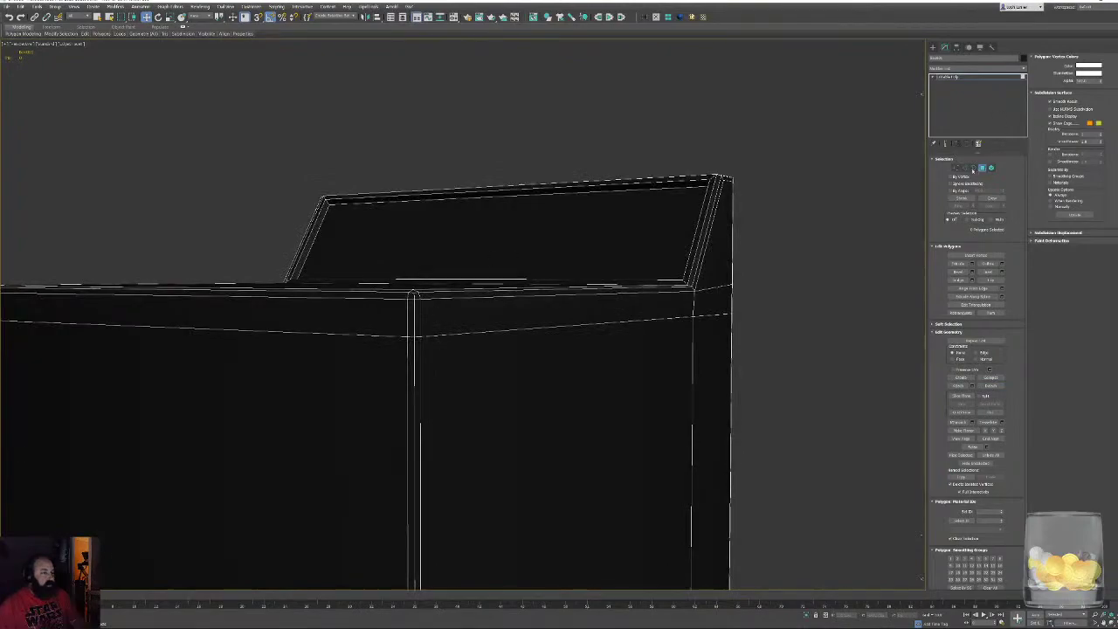
Select the open borders along the seam of the detached top, inspect them, and undo back to the joined body
{"action": "left_click", "coordinate": [974, 169]}
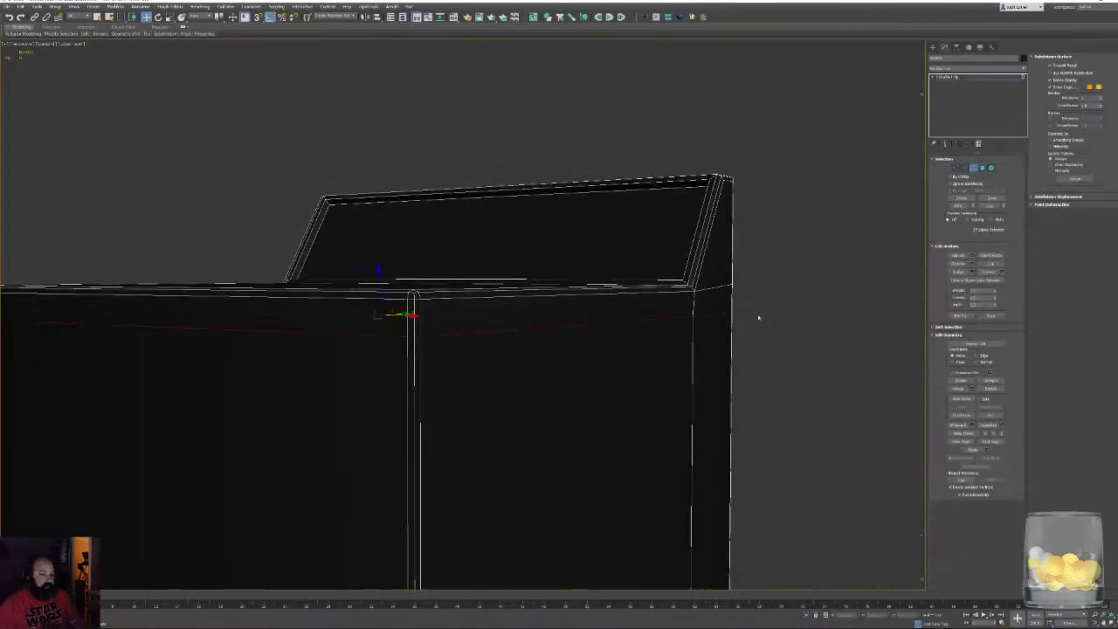
{"action": "middle_click_drag", "start_coordinate": [741, 329], "coordinate": [388, 337], "text": "alt"}
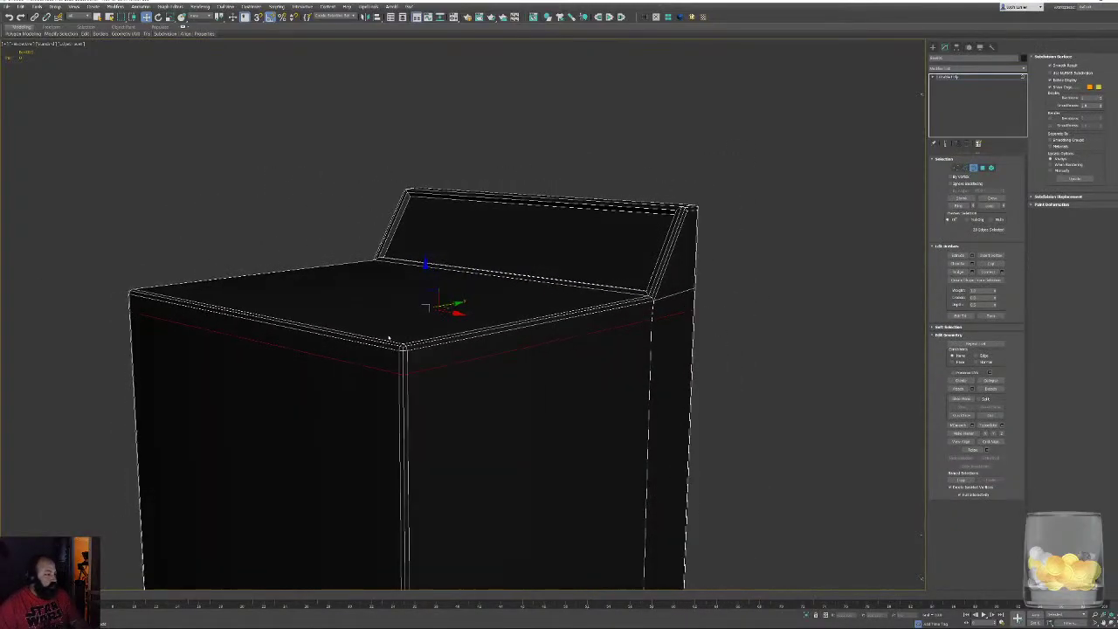
{"action": "middle_click_drag", "start_coordinate": [159, 306], "coordinate": [319, 257]}
{"action": "scroll", "coordinate": [319, 257], "scroll_direction": "up", "scroll_amount": 4}
{"action": "middle_click_drag", "start_coordinate": [354, 301], "coordinate": [249, 310]}
{"action": "scroll", "coordinate": [436, 306], "scroll_direction": "down", "scroll_amount": 3}
{"action": "scroll", "coordinate": [843, 381], "scroll_direction": "up", "scroll_amount": 2}
{"action": "middle_click_drag", "start_coordinate": [844, 381], "coordinate": [481, 297]}
{"action": "scroll", "coordinate": [474, 297], "scroll_direction": "down", "scroll_amount": 4}
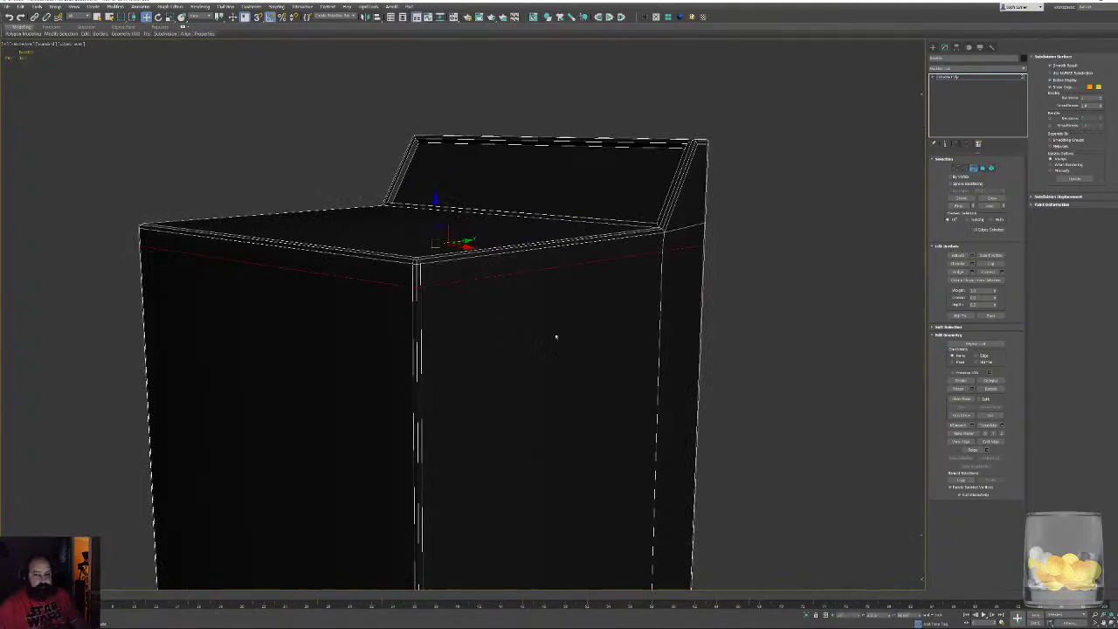
{"action": "key", "text": "ctrl+z"}
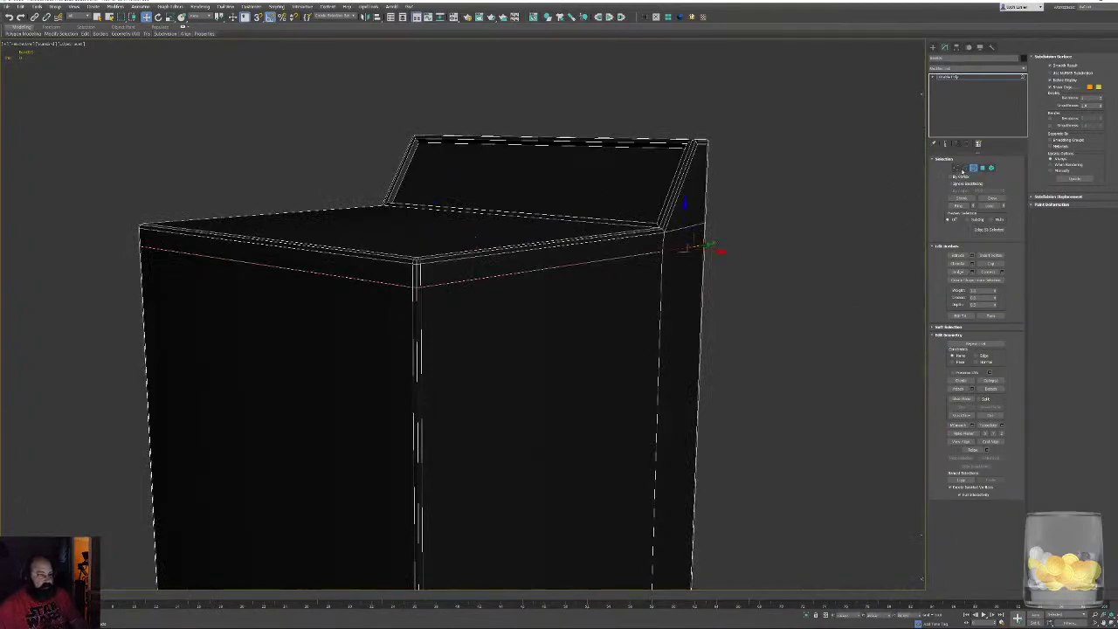
Select the edge loop just below the top rim and chamfer it into a narrow band
{"action": "left_click", "coordinate": [964, 167]}
{"action": "double_click", "coordinate": [616, 258]}
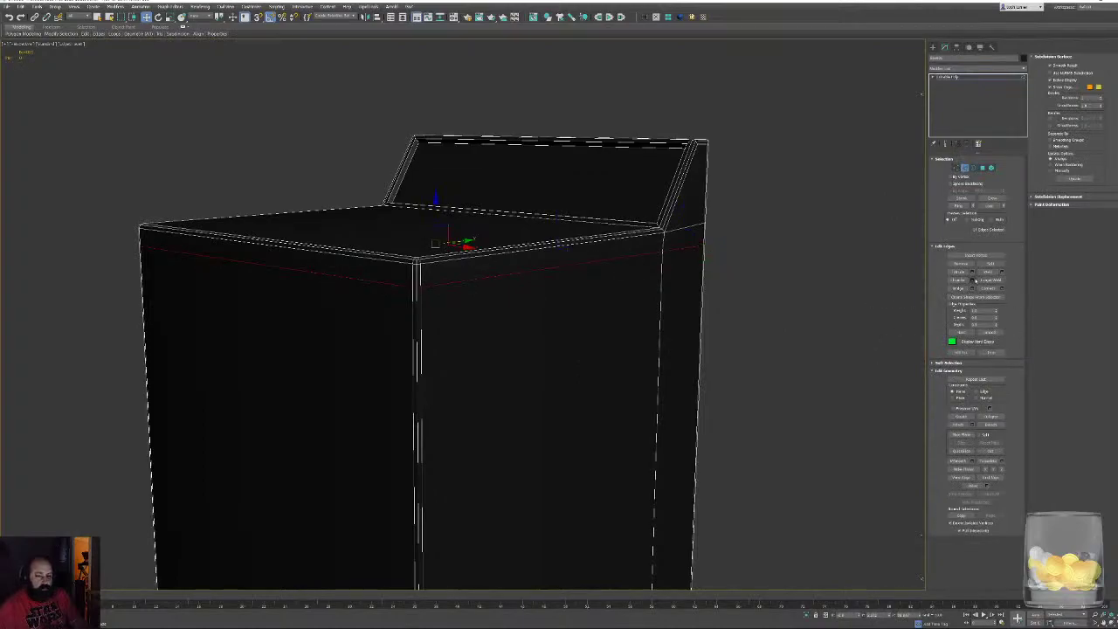
{"action": "left_click", "coordinate": [972, 280]}
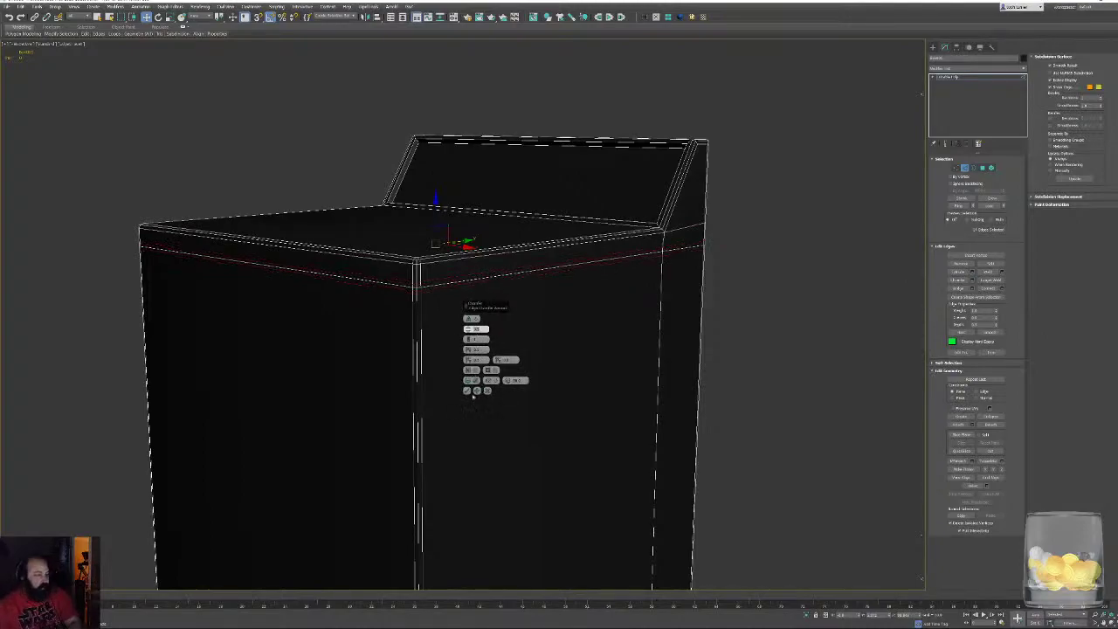
{"action": "left_click", "coordinate": [467, 390]}
Select the middle edge loop of the chamfered band and scale it inward to form a V-shaped groove
{"action": "double_click", "coordinate": [437, 284]}
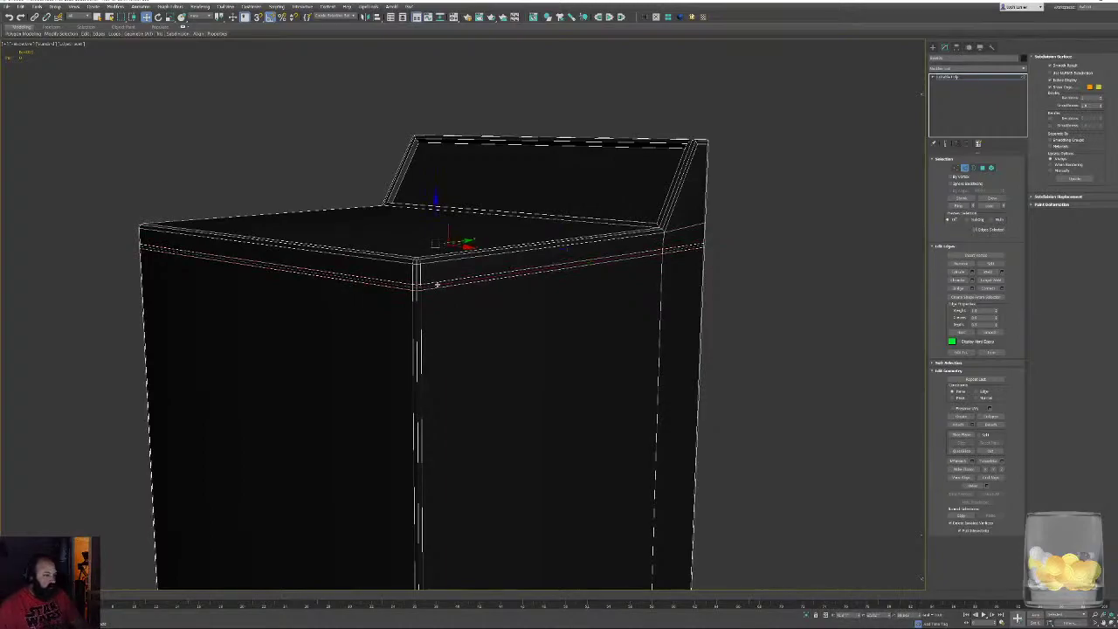
{"action": "middle_click_drag", "start_coordinate": [437, 285], "coordinate": [442, 321], "text": "alt"}
{"action": "scroll", "coordinate": [394, 333], "scroll_direction": "up", "scroll_amount": 1}
{"action": "scroll", "coordinate": [395, 333], "scroll_direction": "up", "scroll_amount": 1}
{"action": "key", "text": "r"}
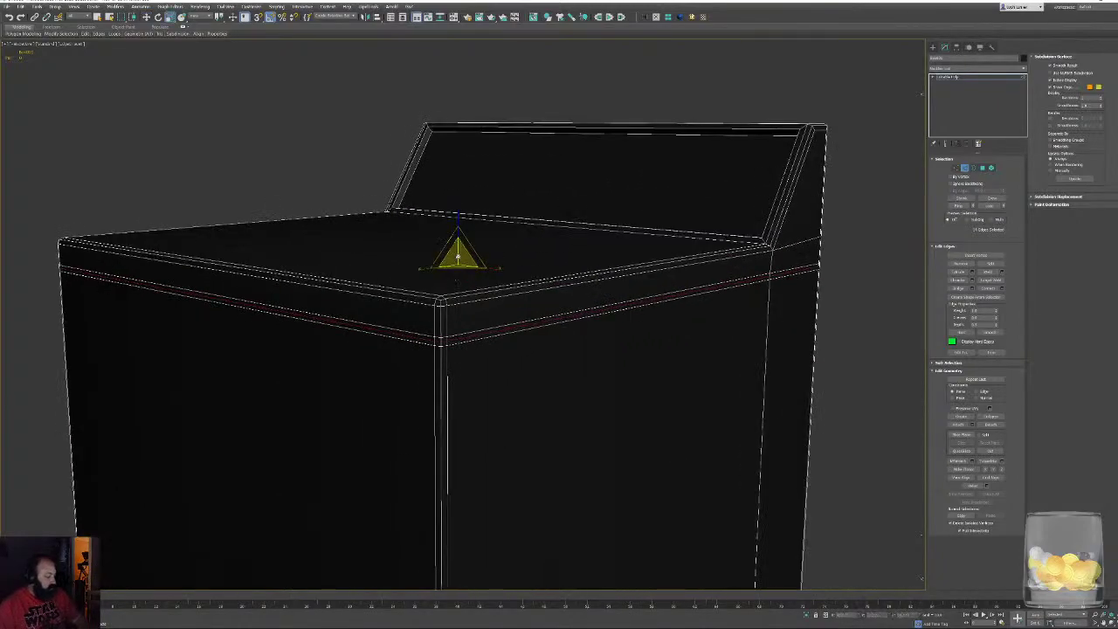
{"action": "middle_click_drag", "start_coordinate": [457, 257], "coordinate": [507, 317], "text": "alt"}
{"action": "scroll", "coordinate": [597, 312], "scroll_direction": "up", "scroll_amount": 1}
{"action": "middle_click_drag", "start_coordinate": [596, 312], "coordinate": [608, 339], "text": "alt"}
{"action": "scroll", "coordinate": [758, 402], "scroll_direction": "up", "scroll_amount": 4}
Select the upper and lower outer edge loops of the groove and chamfer them to soften its lips
{"action": "left_click", "coordinate": [625, 281]}
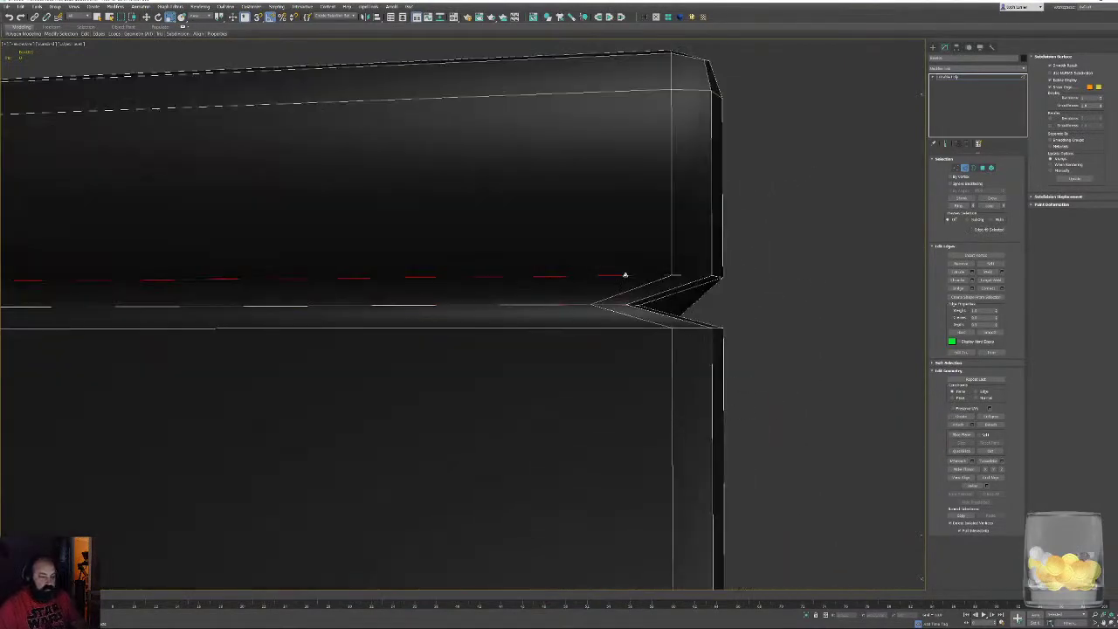
{"action": "double_click", "coordinate": [622, 329], "text": "ctrl"}
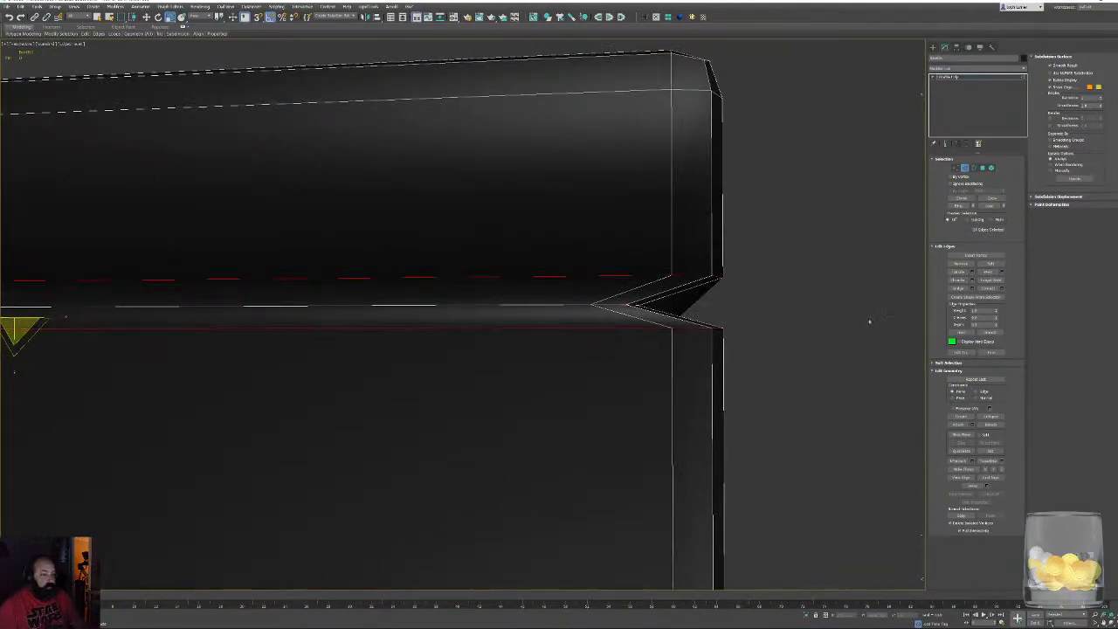
{"action": "left_click", "coordinate": [972, 280]}
{"action": "middle_click_drag", "start_coordinate": [602, 301], "coordinate": [748, 285], "text": "alt"}
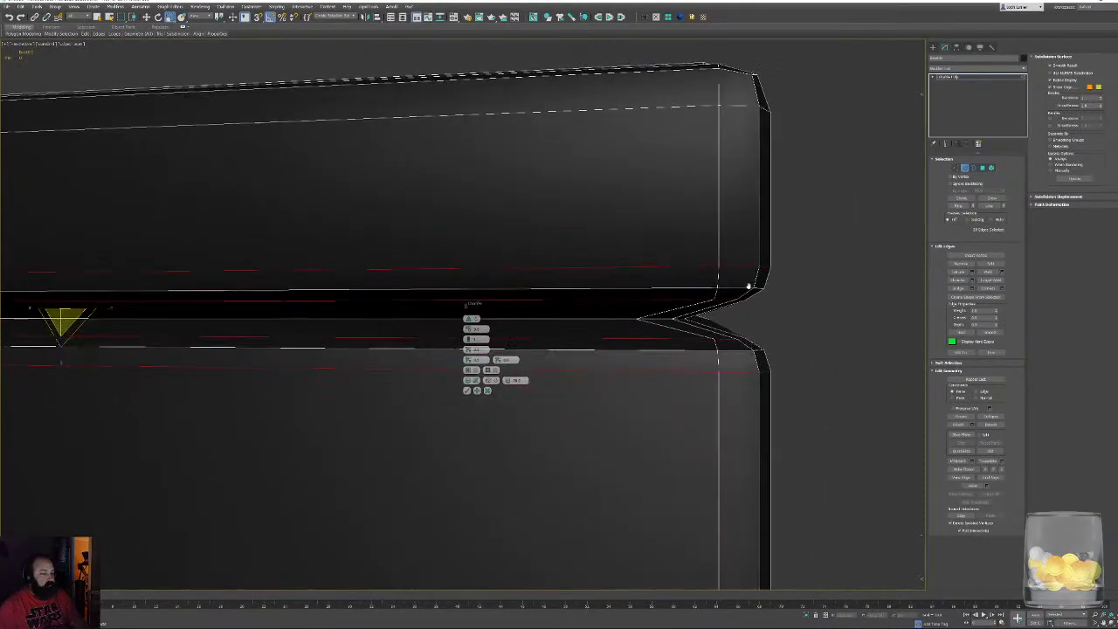
{"action": "left_click", "coordinate": [468, 391]}
{"action": "left_click", "coordinate": [798, 324]}
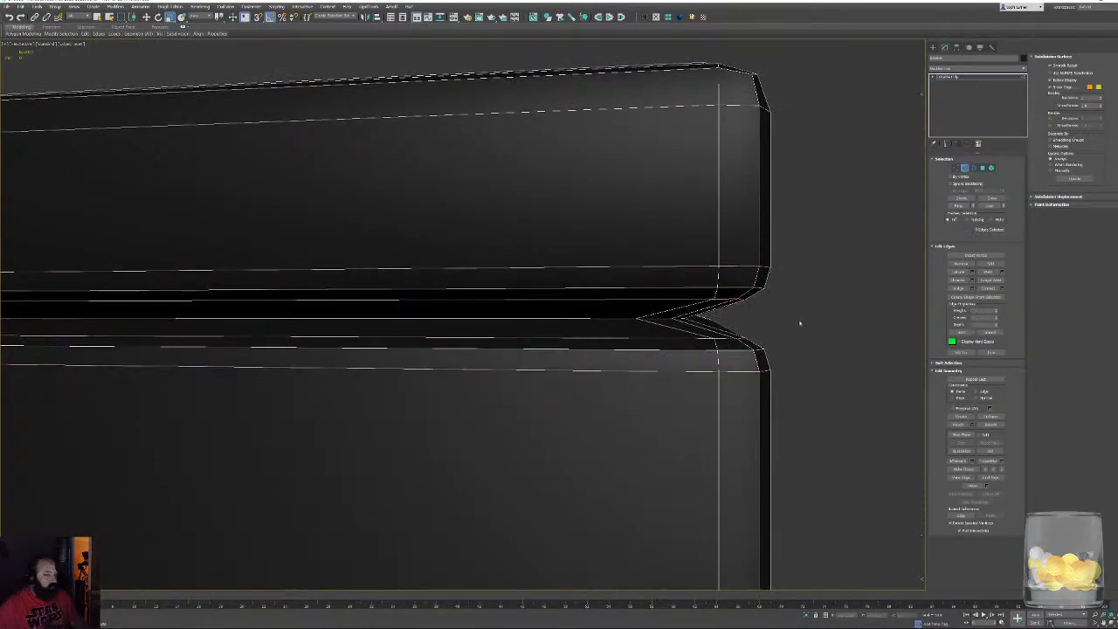
Switch to the front view and hide the grid
{"action": "scroll", "coordinate": [801, 348], "scroll_direction": "down", "scroll_amount": 10}
{"action": "middle_click_drag", "start_coordinate": [709, 326], "coordinate": [643, 342], "text": "alt"}
{"action": "key", "text": "f"}
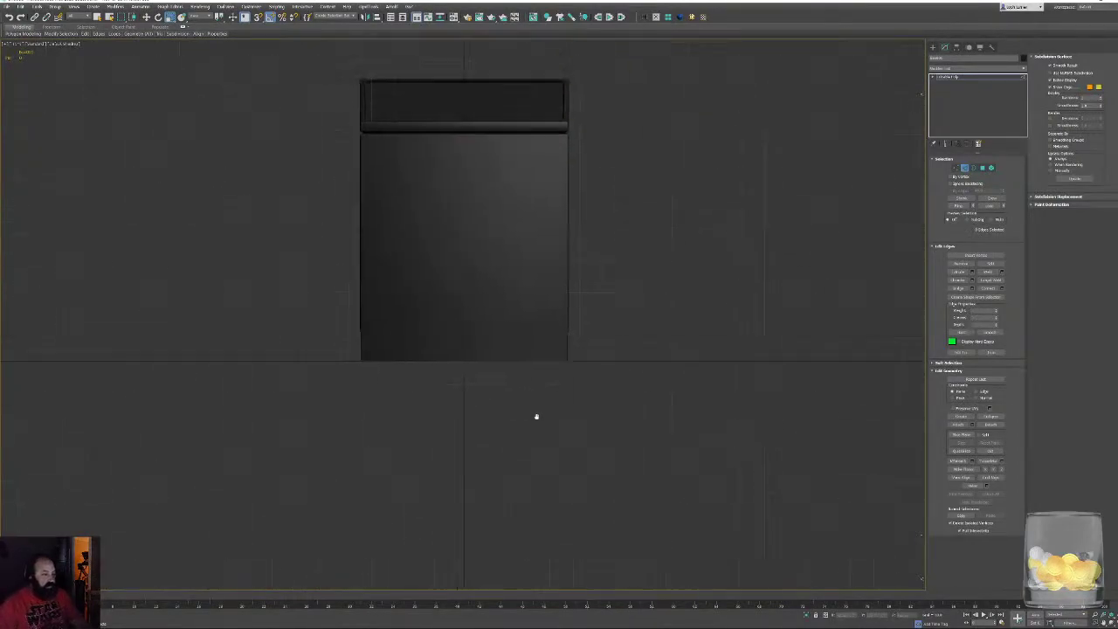
{"action": "middle_click_drag", "start_coordinate": [429, 134], "coordinate": [462, 362]}
{"action": "scroll", "coordinate": [462, 344], "scroll_direction": "up", "scroll_amount": 5}
{"action": "key", "text": "g"}
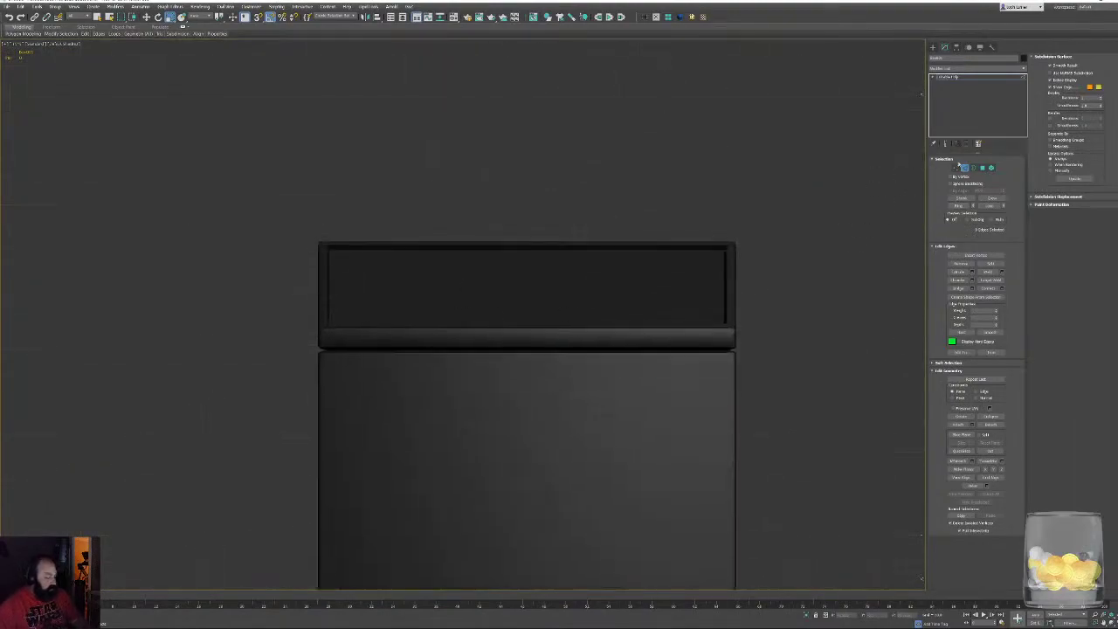
Select all vertices of the raised rear ledge and top rim above the groove and show the edges
{"action": "left_click", "coordinate": [956, 168]}
{"action": "left_click_drag", "start_coordinate": [274, 158], "coordinate": [755, 333]}
{"action": "scroll", "coordinate": [768, 350], "scroll_direction": "up", "scroll_amount": 3}
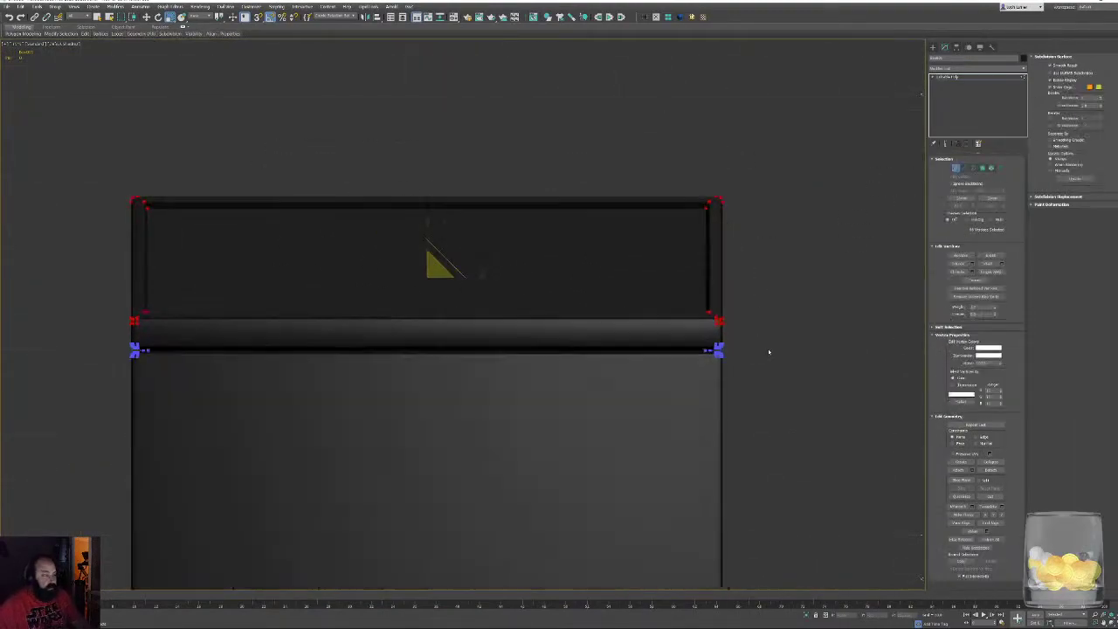
{"action": "key", "text": "w"}
{"action": "middle_click_drag", "start_coordinate": [668, 357], "coordinate": [676, 333]}
{"action": "key", "text": "F4"}
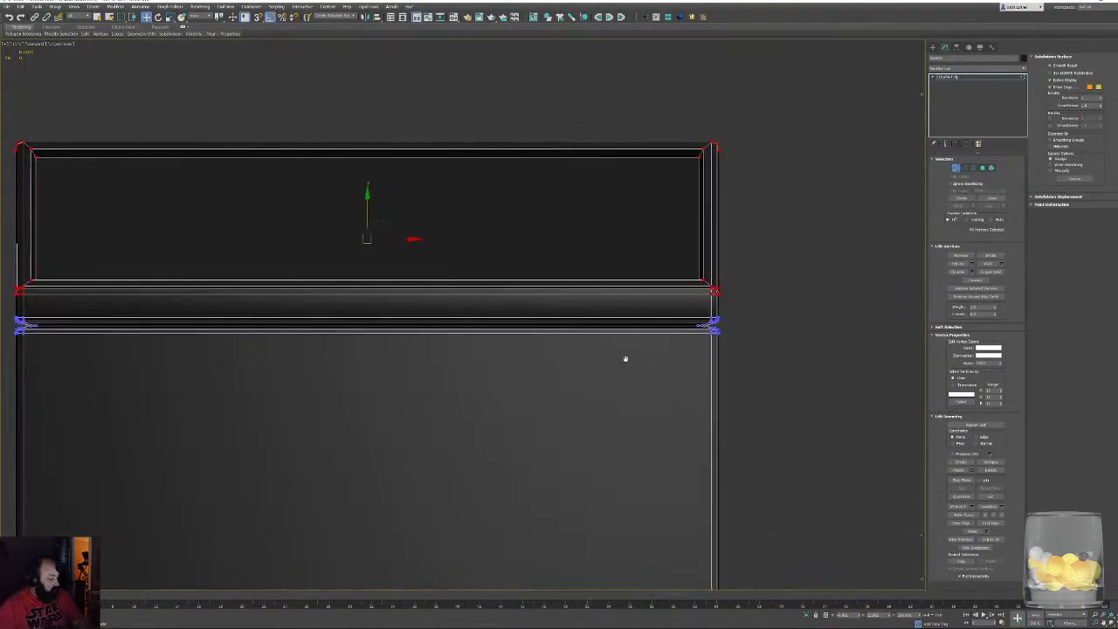
Add the vertices of the groove's upper lip and inner crease at both ends to the selection
{"action": "scroll", "coordinate": [690, 319], "scroll_direction": "up", "scroll_amount": 3}
{"action": "scroll", "coordinate": [738, 309], "scroll_direction": "up", "scroll_amount": 5}
{"action": "left_click_drag", "start_coordinate": [775, 279], "coordinate": [686, 356]}
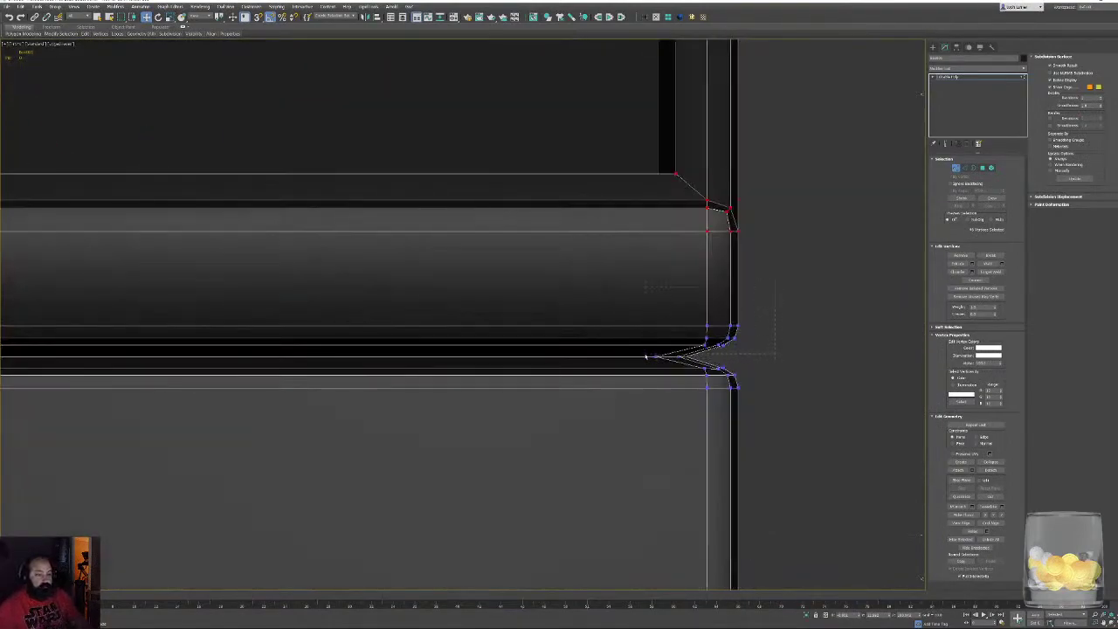
{"action": "middle_click_drag", "start_coordinate": [242, 328], "coordinate": [786, 301]}
{"action": "scroll", "coordinate": [357, 309], "scroll_direction": "down", "scroll_amount": 3}
{"action": "scroll", "coordinate": [357, 309], "scroll_direction": "down", "scroll_amount": 2}
{"action": "middle_click_drag", "start_coordinate": [357, 309], "coordinate": [802, 296]}
{"action": "left_click_drag", "start_coordinate": [143, 209], "coordinate": [271, 336], "text": "ctrl"}
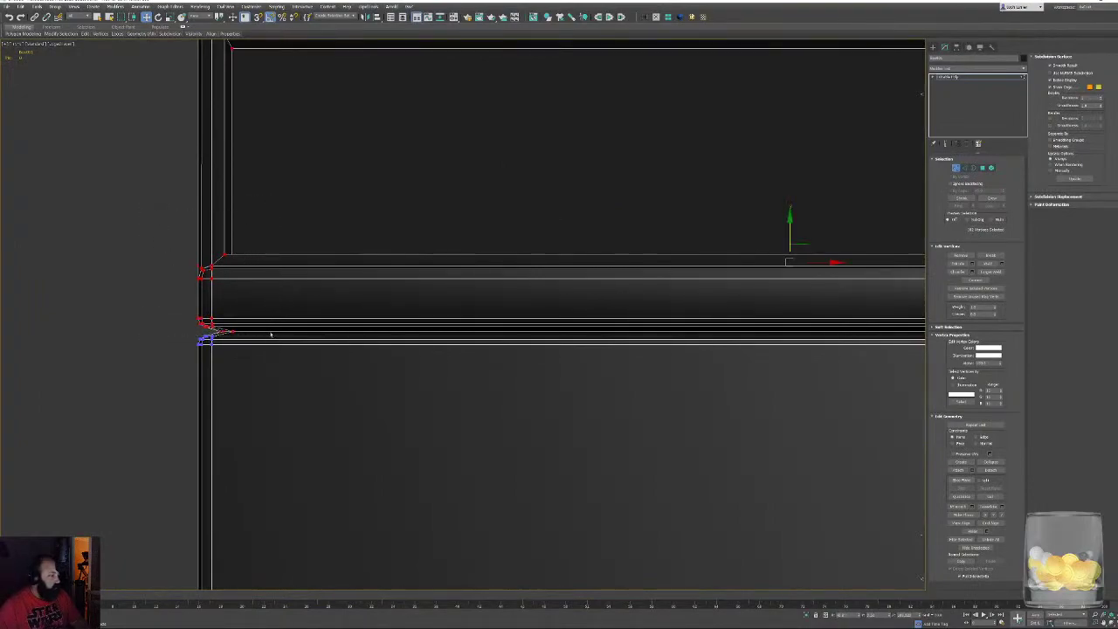
Move the selected upper section slightly down to narrow the groove
{"action": "middle_click_drag", "start_coordinate": [703, 305], "coordinate": [512, 259]}
{"action": "scroll", "coordinate": [337, 254], "scroll_direction": "up", "scroll_amount": 3}
{"action": "left_click_drag", "start_coordinate": [436, 223], "coordinate": [436, 227]}
{"action": "middle_click_drag", "start_coordinate": [523, 273], "coordinate": [203, 266]}
{"action": "scroll", "coordinate": [364, 295], "scroll_direction": "down", "scroll_amount": 3}
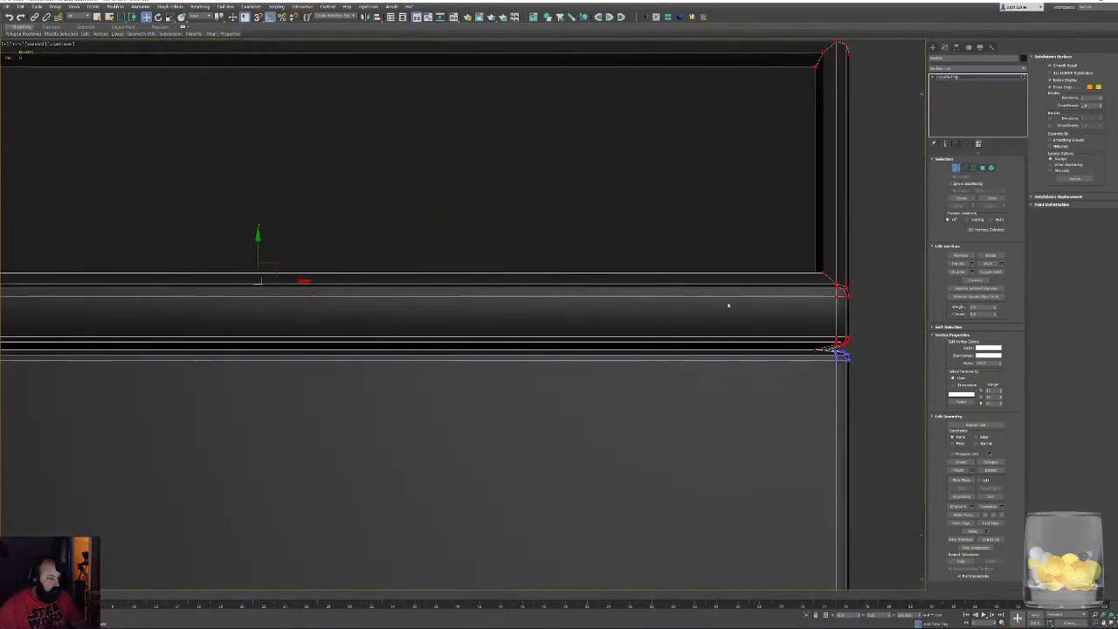
Move the selected upper section slightly further down to narrow the groove even more
{"action": "middle_click_drag", "start_coordinate": [736, 305], "coordinate": [414, 314]}
{"action": "scroll", "coordinate": [564, 393], "scroll_direction": "up", "scroll_amount": 2}
{"action": "left_click_drag", "start_coordinate": [452, 360], "coordinate": [427, 335], "text": "alt"}
{"action": "middle_click_drag", "start_coordinate": [376, 345], "coordinate": [838, 367]}
{"action": "middle_click_drag", "start_coordinate": [166, 288], "coordinate": [917, 285]}
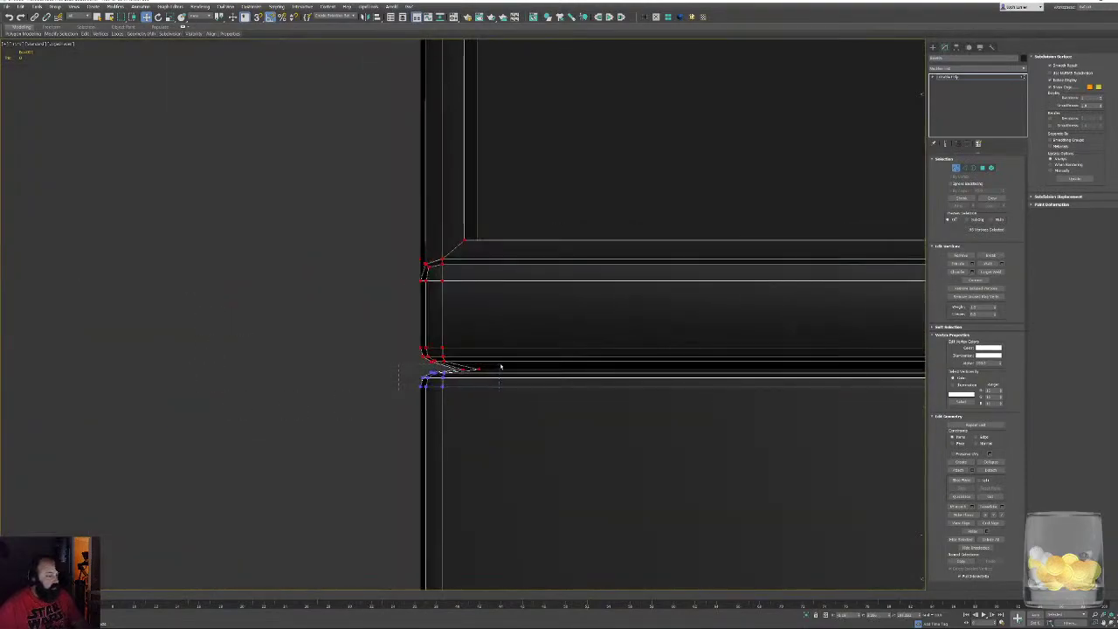
{"action": "left_click_drag", "start_coordinate": [443, 348], "coordinate": [443, 354]}
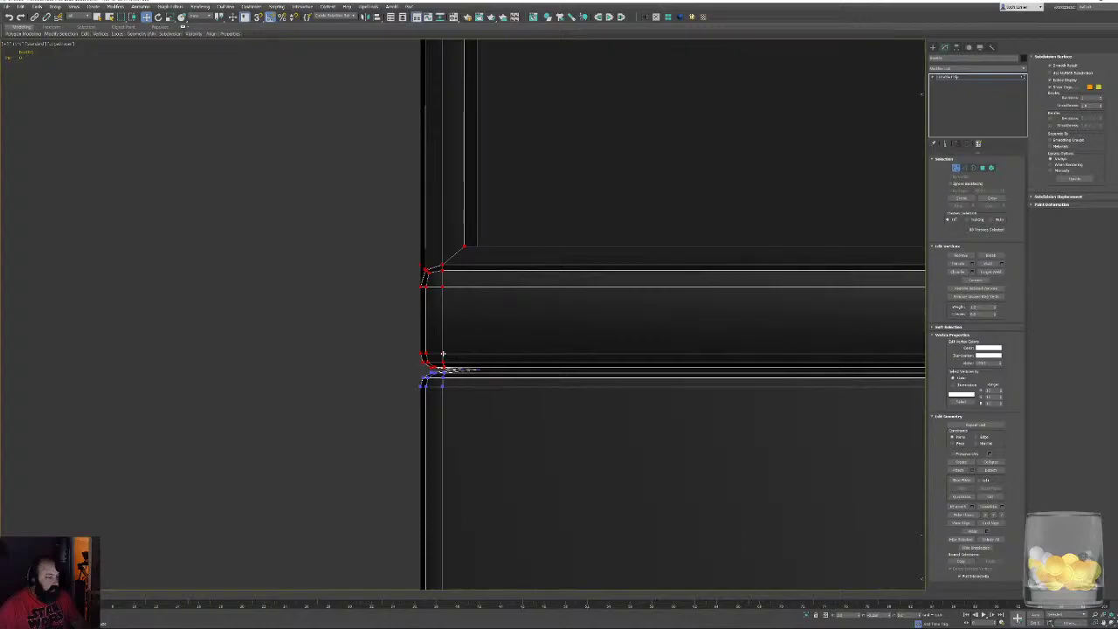
{"action": "scroll", "coordinate": [504, 344], "scroll_direction": "down", "scroll_amount": 2}
{"action": "middle_click_drag", "start_coordinate": [504, 344], "coordinate": [307, 370]}
Return to a framed perspective view, clear the vertex selection, leave vertex editing and hide the edges
{"action": "key", "text": "p"}
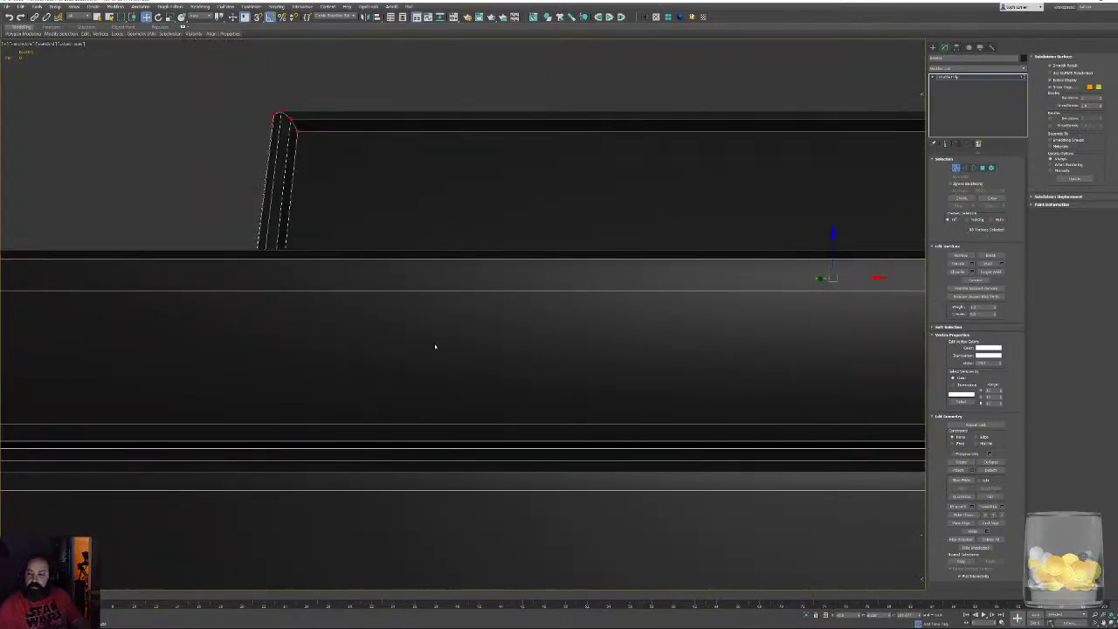
{"action": "key", "text": "z"}
{"action": "middle_click_drag", "start_coordinate": [435, 346], "coordinate": [482, 311], "text": "alt"}
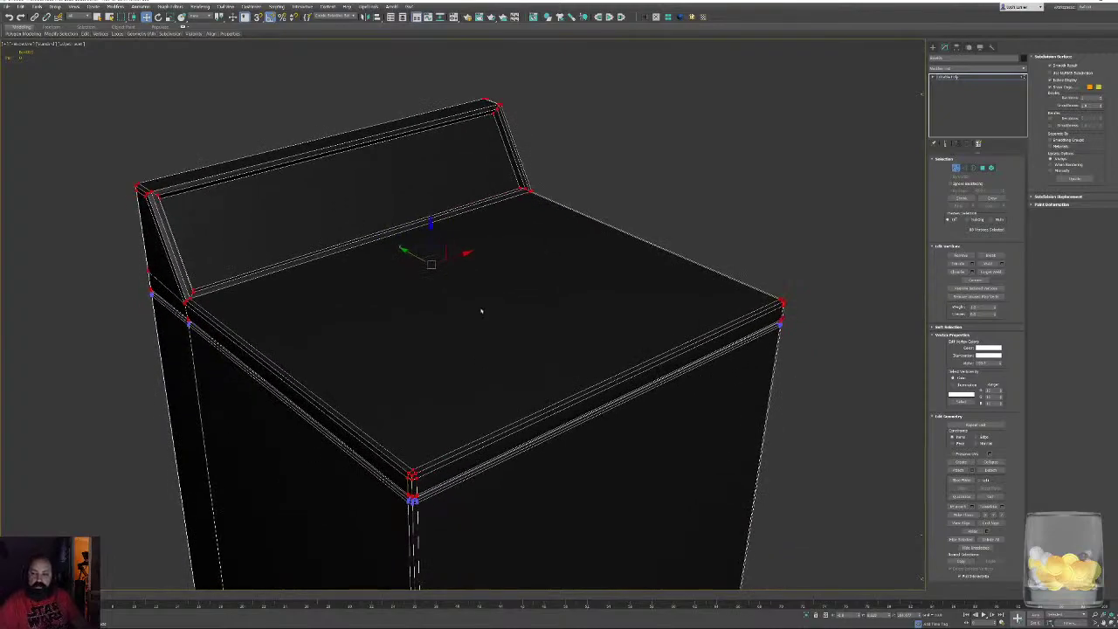
{"action": "middle_click_drag", "start_coordinate": [486, 382], "coordinate": [476, 344], "text": "alt"}
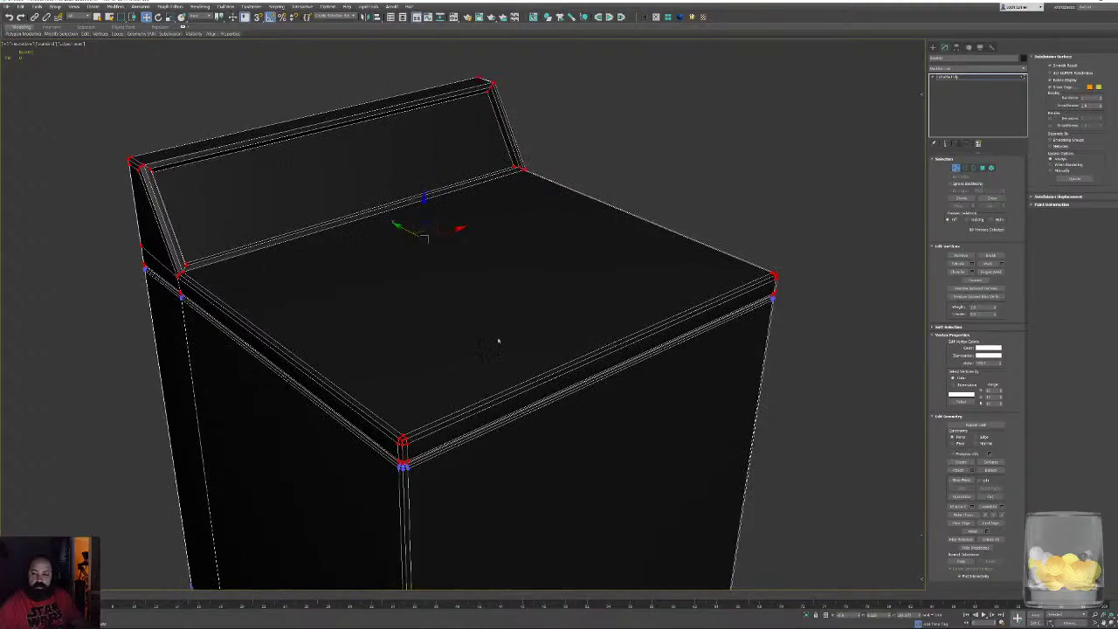
{"action": "left_click", "coordinate": [802, 226]}
{"action": "left_click", "coordinate": [956, 168]}
{"action": "middle_click_drag", "start_coordinate": [650, 384], "coordinate": [614, 329], "text": "alt"}
{"action": "scroll", "coordinate": [624, 389], "scroll_direction": "down", "scroll_amount": 4}
{"action": "key", "text": "F4"}
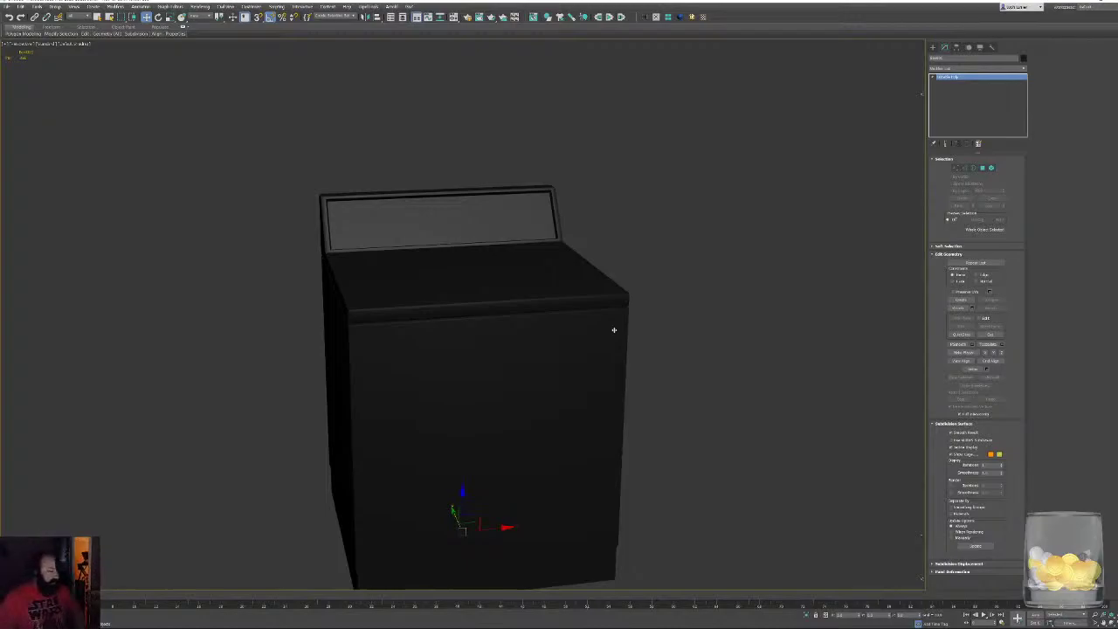
Show the edges and select the edge loop along the body's lower rim just above the recessed base band
{"action": "middle_click_drag", "start_coordinate": [594, 509], "coordinate": [469, 411], "text": "alt"}
{"action": "scroll", "coordinate": [470, 410], "scroll_direction": "up", "scroll_amount": 4}
{"action": "key", "text": "F4"}
{"action": "middle_click_drag", "start_coordinate": [634, 447], "coordinate": [589, 325]}
{"action": "scroll", "coordinate": [576, 340], "scroll_direction": "up", "scroll_amount": 5}
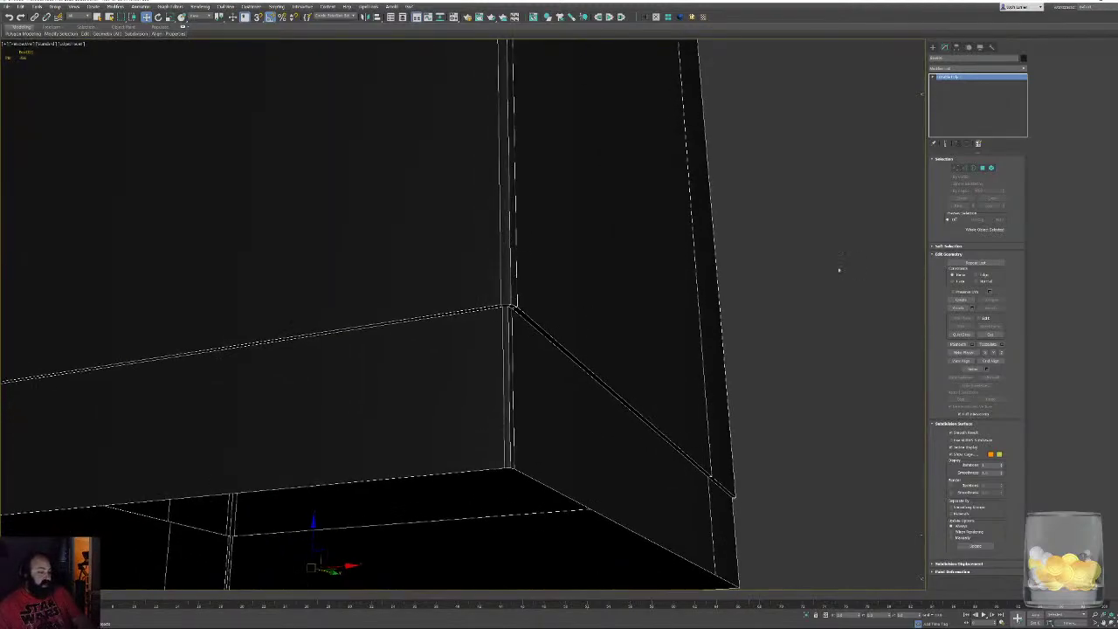
{"action": "left_click", "coordinate": [964, 167]}
{"action": "left_click", "coordinate": [524, 312]}
{"action": "double_click", "coordinate": [524, 313]}
{"action": "key", "text": "ctrl+z"}
{"action": "key", "text": "ctrl+z"}
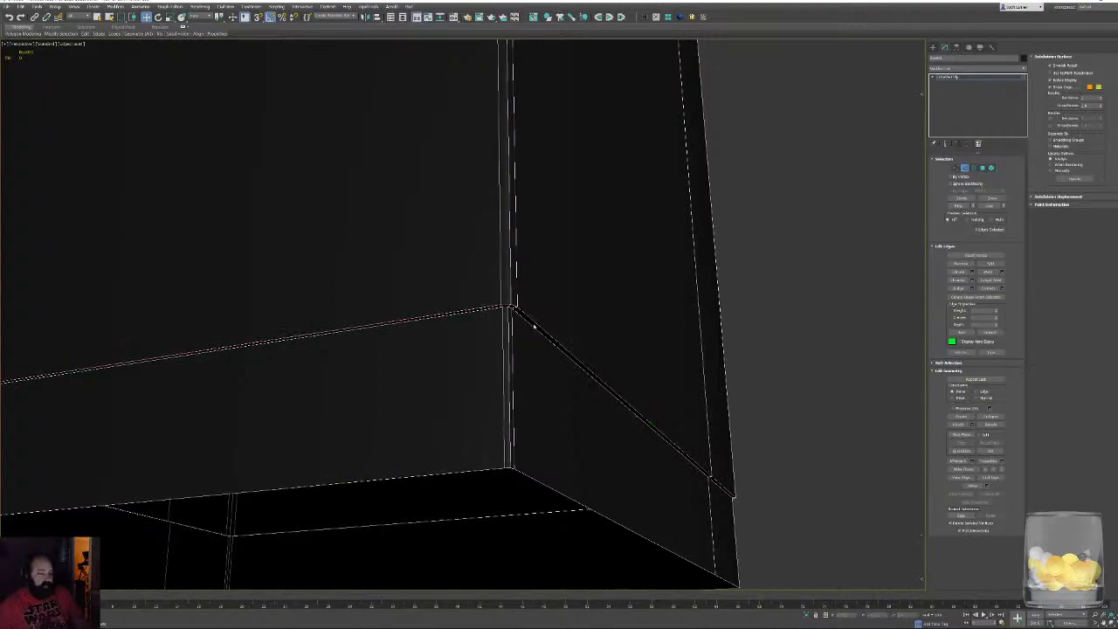
{"action": "double_click", "coordinate": [534, 322]}
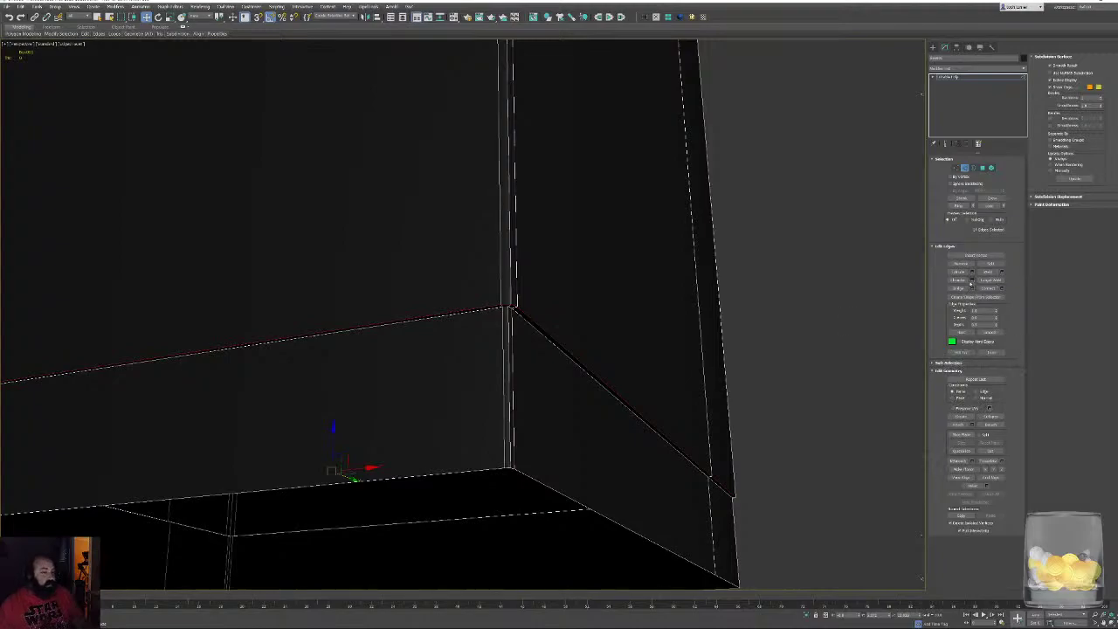
Chamfer the selected lower rim edges with a small amount and leave edge editing
{"action": "left_click", "coordinate": [971, 280]}
{"action": "middle_click_drag", "start_coordinate": [588, 395], "coordinate": [611, 383]}
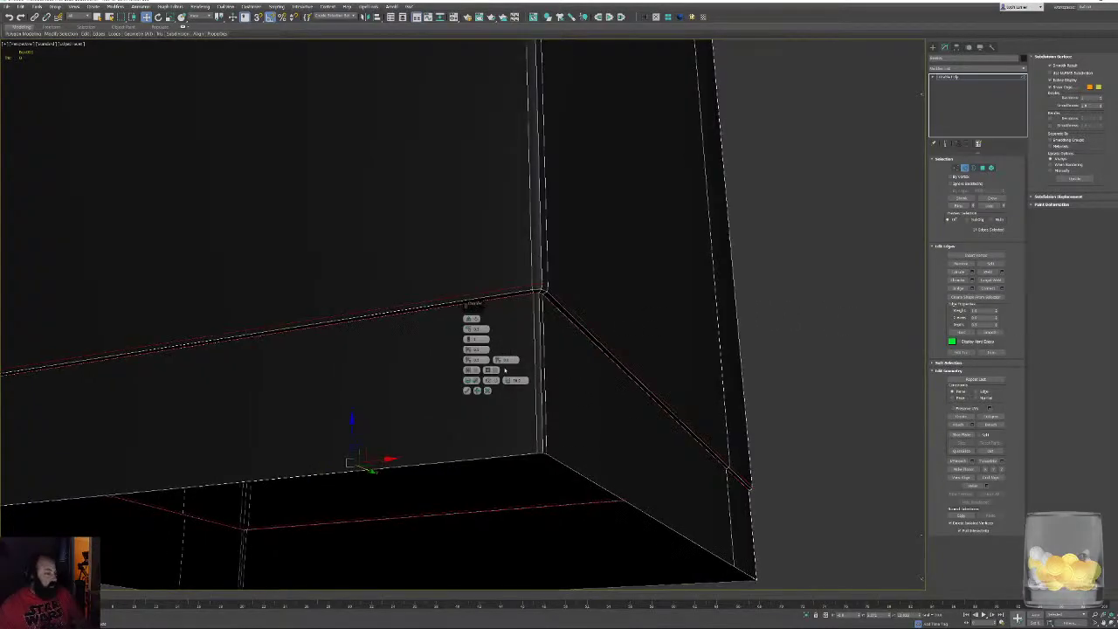
{"action": "scroll", "coordinate": [508, 371], "scroll_direction": "up", "scroll_amount": 4}
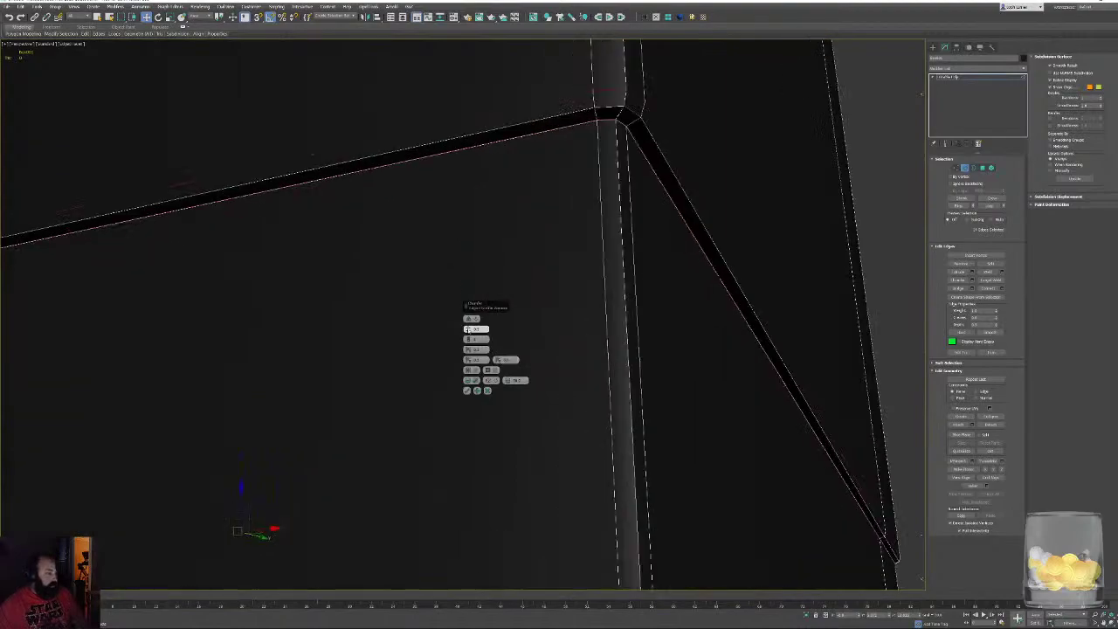
{"action": "left_click_drag", "start_coordinate": [468, 330], "coordinate": [466, 330]}
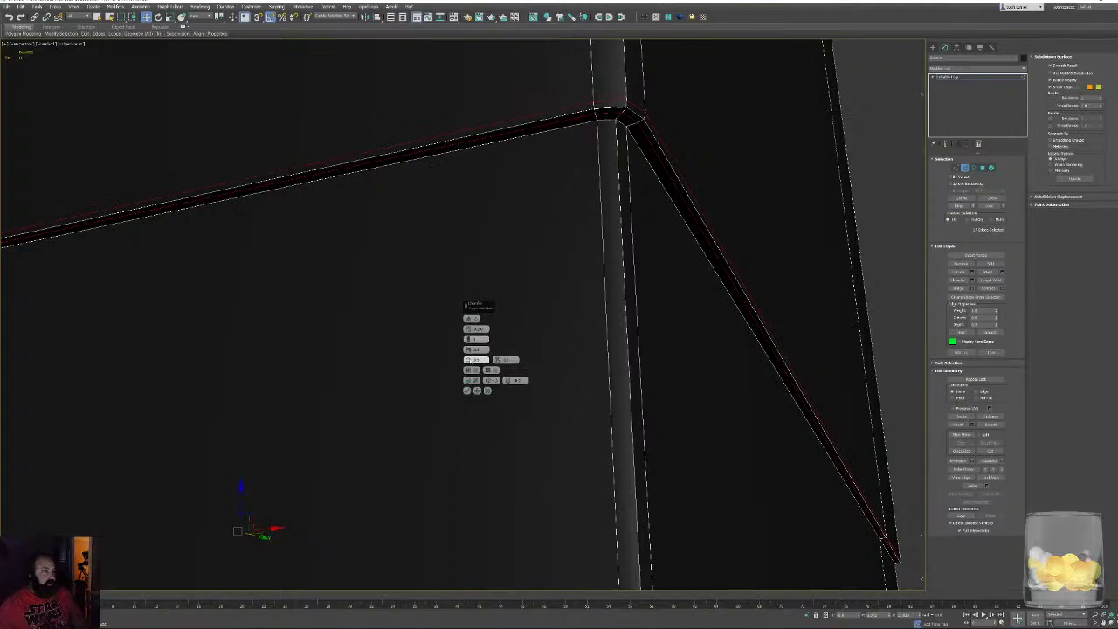
{"action": "left_click", "coordinate": [467, 391]}
{"action": "middle_click_drag", "start_coordinate": [910, 221], "coordinate": [740, 312], "text": "alt"}
{"action": "left_click", "coordinate": [860, 231]}
{"action": "left_click", "coordinate": [964, 168]}
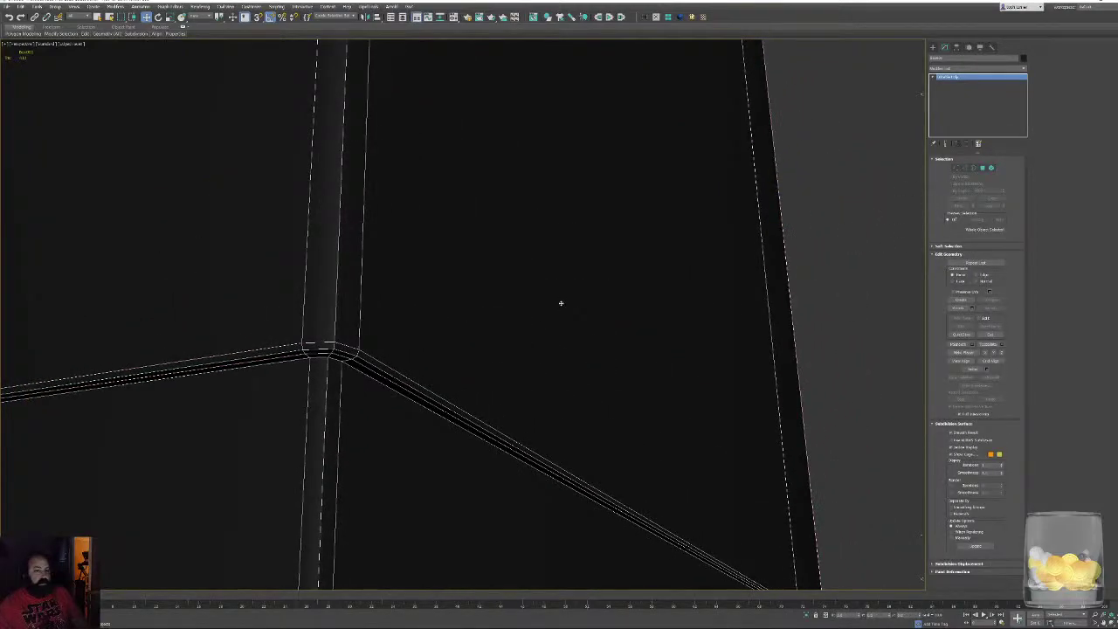
Examine the chamfered rim above the base band from several distances, with the edges hidden and shown
{"action": "key", "text": "F4"}
{"action": "scroll", "coordinate": [545, 302], "scroll_direction": "down", "scroll_amount": 5}
{"action": "mouse_move", "coordinate": [556, 302]}
{"action": "middle_mouse_down", "text": "alt"}
{"action": "mouse_move", "coordinate": [568, 326]}
{"action": "mouse_move", "coordinate": [664, 274]}
{"action": "mouse_move", "coordinate": [619, 219]}
{"action": "mouse_move", "coordinate": [533, 293]}
{"action": "mouse_move", "coordinate": [528, 311]}
{"action": "mouse_move", "coordinate": [538, 309]}
{"action": "mouse_move", "coordinate": [511, 283]}
{"action": "mouse_move", "coordinate": [467, 320]}
{"action": "mouse_move", "coordinate": [518, 306]}
{"action": "mouse_move", "coordinate": [477, 294]}
{"action": "mouse_move", "coordinate": [470, 247]}
{"action": "mouse_move", "coordinate": [467, 312]}
{"action": "mouse_move", "coordinate": [417, 378]}
{"action": "mouse_move", "coordinate": [500, 330]}
{"action": "middle_mouse_up", "text": "alt"}
{"action": "scroll", "coordinate": [392, 367], "scroll_direction": "up", "scroll_amount": 5}
{"action": "key", "text": "F4"}
{"action": "middle_click_drag", "start_coordinate": [462, 366], "coordinate": [110, 314]}
{"action": "scroll", "coordinate": [370, 352], "scroll_direction": "down", "scroll_amount": 4}
{"action": "scroll", "coordinate": [541, 368], "scroll_direction": "down", "scroll_amount": 4}
{"action": "scroll", "coordinate": [516, 400], "scroll_direction": "up", "scroll_amount": 4}
In the front view, clone the box as a copy beside the original and nudge it closer to leave a thin gap
{"action": "key", "text": "f"}
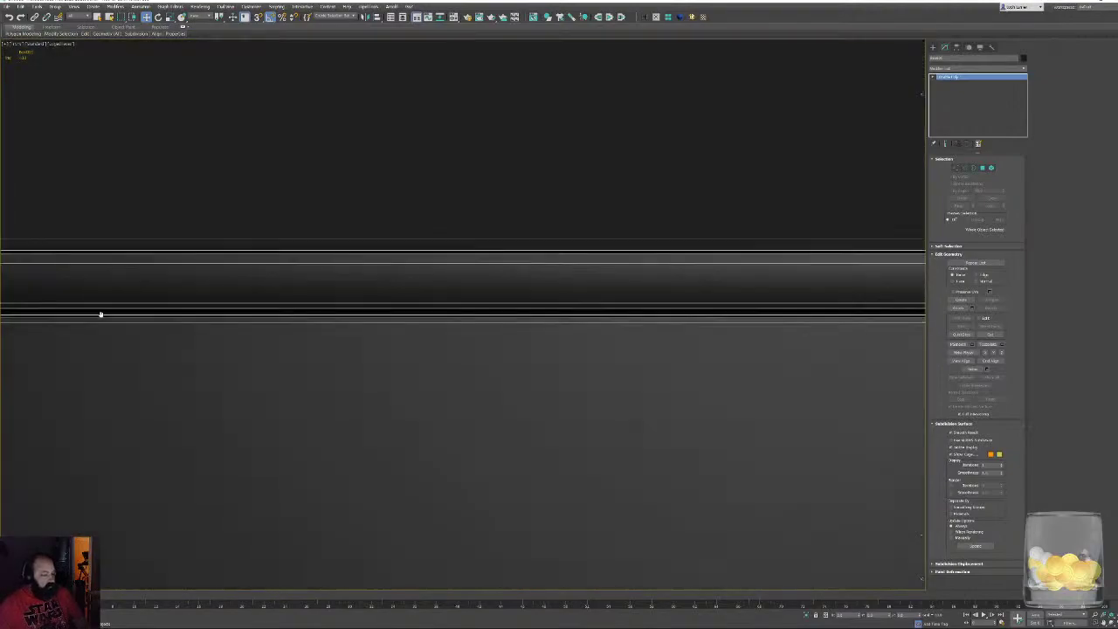
{"action": "scroll", "coordinate": [199, 338], "scroll_direction": "down", "scroll_amount": 6}
{"action": "scroll", "coordinate": [432, 328], "scroll_direction": "down", "scroll_amount": 3}
{"action": "middle_click_drag", "start_coordinate": [484, 409], "coordinate": [487, 265]}
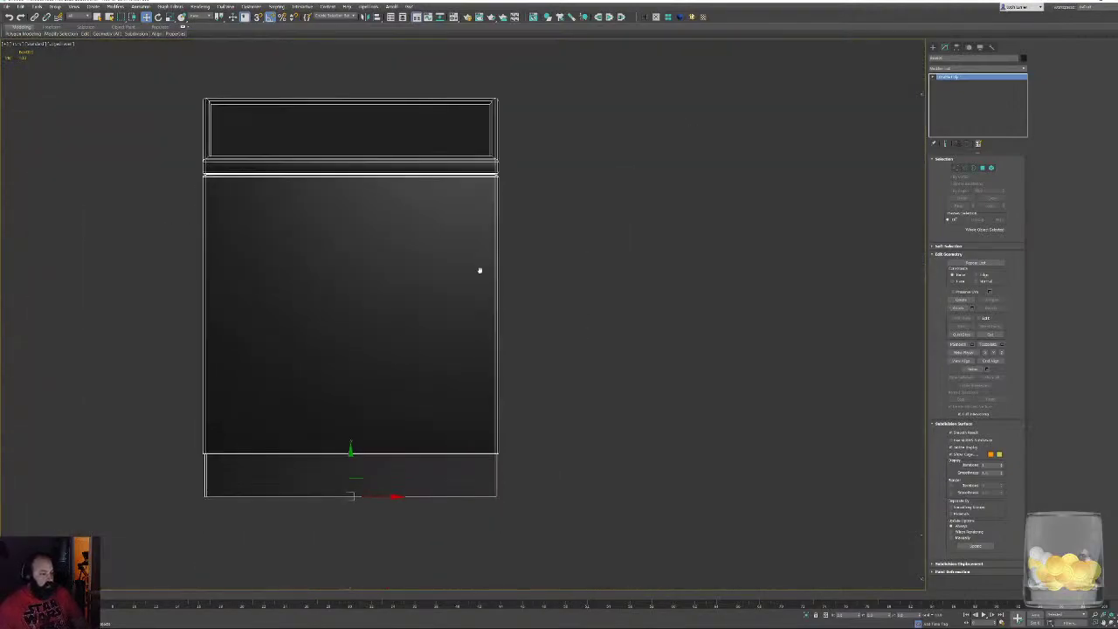
{"action": "mouse_move", "coordinate": [392, 496]}
{"action": "left_mouse_down", "text": "shift"}
{"action": "mouse_move", "coordinate": [710, 474]}
{"action": "mouse_move", "coordinate": [689, 477]}
{"action": "left_mouse_up", "text": "shift"}
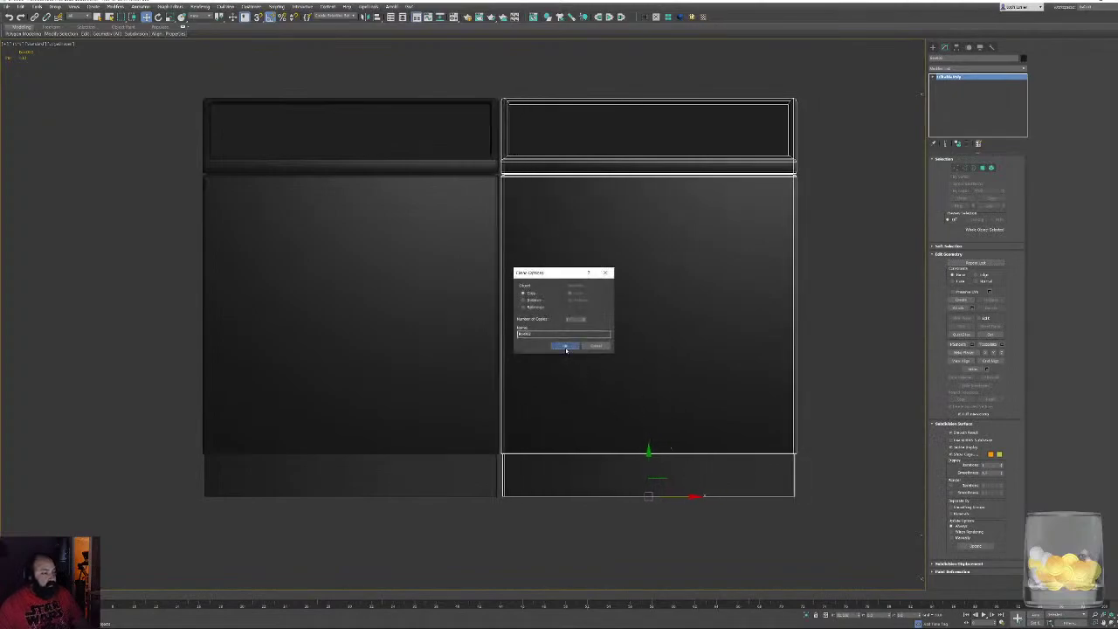
{"action": "left_click", "coordinate": [565, 347]}
{"action": "scroll", "coordinate": [543, 505], "scroll_direction": "up", "scroll_amount": 5}
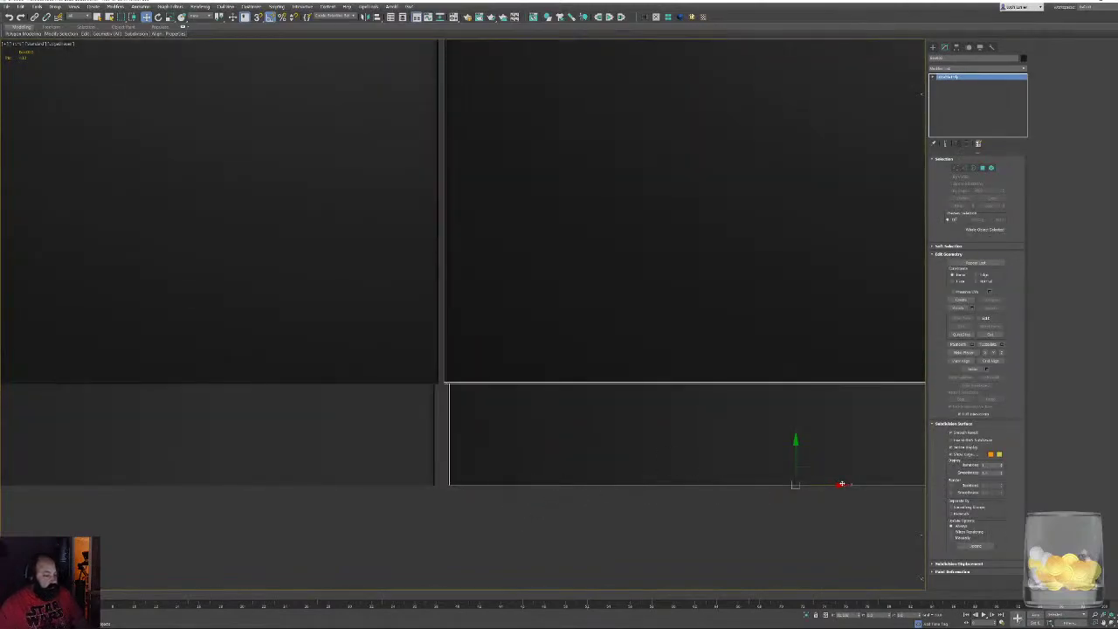
{"action": "left_click_drag", "start_coordinate": [842, 484], "coordinate": [835, 484]}
{"action": "middle_click_drag", "start_coordinate": [517, 369], "coordinate": [443, 507]}
{"action": "scroll", "coordinate": [443, 507], "scroll_direction": "down", "scroll_amount": 3}
{"action": "scroll", "coordinate": [398, 268], "scroll_direction": "down", "scroll_amount": 3}
Deselect the copy and examine both boxes side by side in the perspective view from the front and above
{"action": "key", "text": "p"}
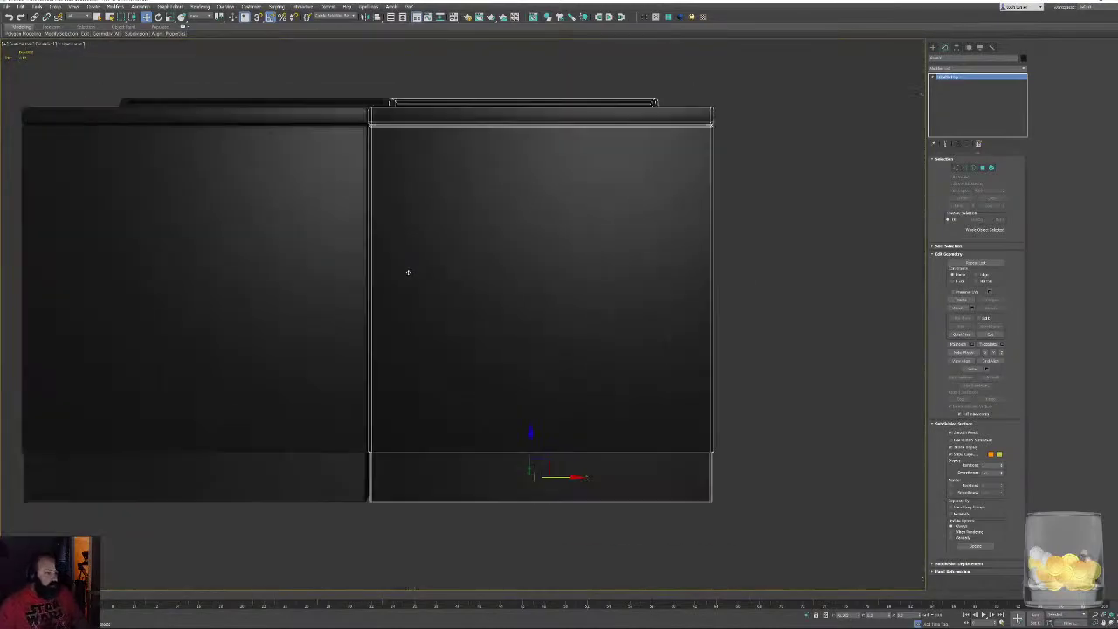
{"action": "left_click", "coordinate": [870, 454]}
{"action": "middle_click_drag", "start_coordinate": [410, 157], "coordinate": [502, 240], "text": "alt"}
{"action": "scroll", "coordinate": [509, 216], "scroll_direction": "down", "scroll_amount": 4}
{"action": "scroll", "coordinate": [503, 239], "scroll_direction": "up", "scroll_amount": 2}
{"action": "middle_click_drag", "start_coordinate": [616, 283], "coordinate": [557, 249], "text": "alt"}
{"action": "middle_click_drag", "start_coordinate": [329, 330], "coordinate": [352, 331]}
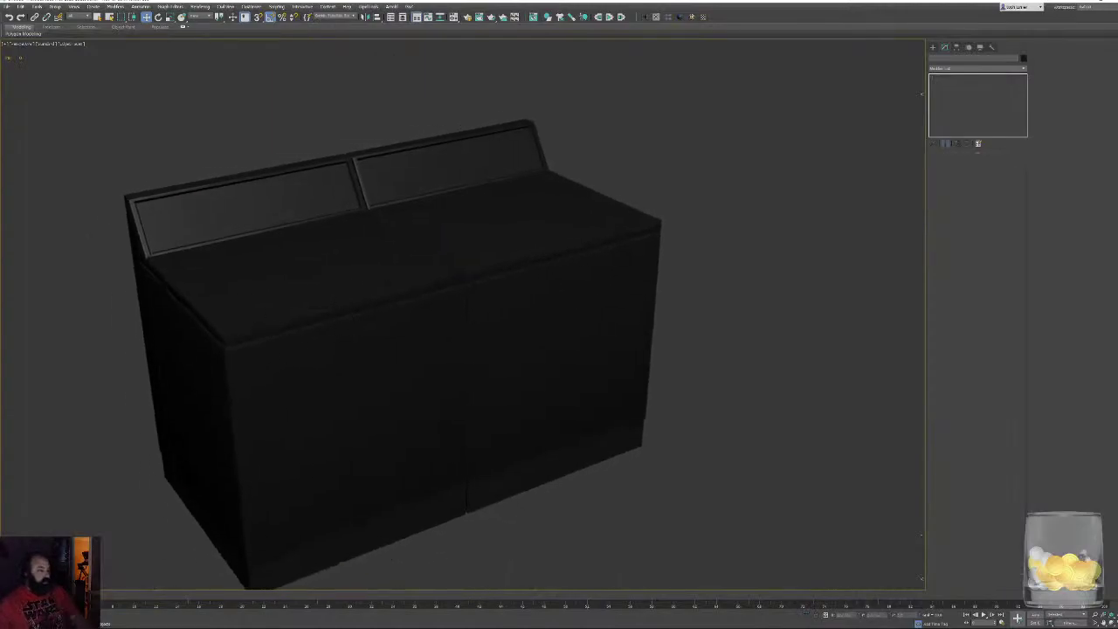
{"action": "mouse_move", "coordinate": [407, 299]}
{"action": "middle_mouse_down", "text": "alt"}
{"action": "mouse_move", "coordinate": [437, 319]}
{"action": "mouse_move", "coordinate": [407, 312]}
{"action": "middle_mouse_up", "text": "alt"}
{"action": "middle_click_drag", "start_coordinate": [400, 255], "coordinate": [486, 400], "text": "alt"}
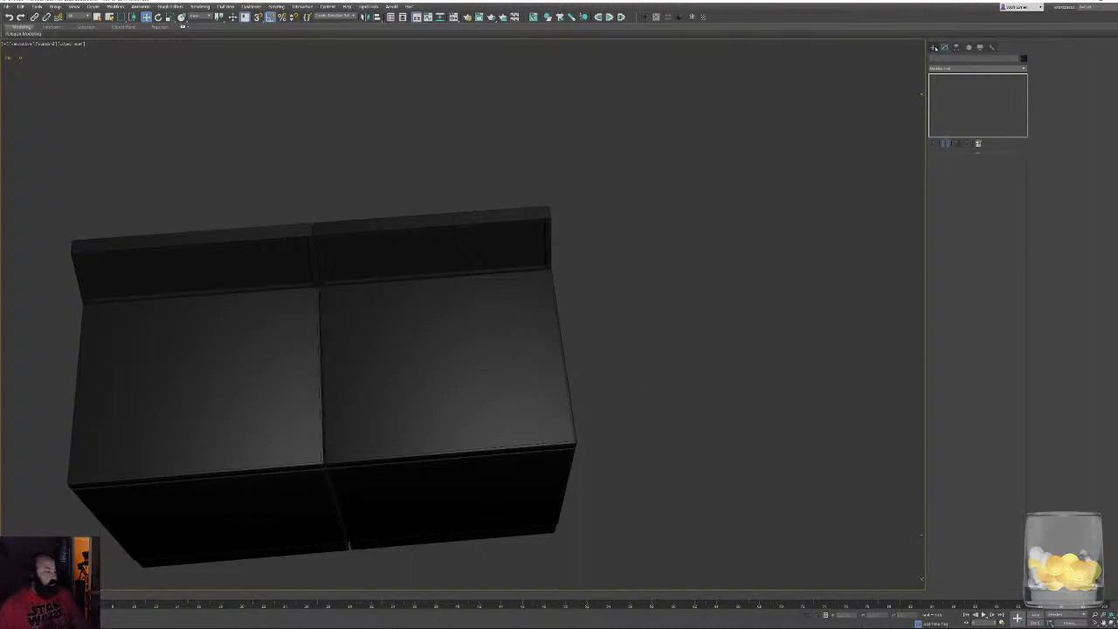
In the top view with wireframe display, draw a rectangle spline inside the right box's top surface
{"action": "left_click", "coordinate": [932, 47]}
{"action": "key", "text": "t"}
{"action": "key", "text": "z"}
{"action": "middle_click_drag", "start_coordinate": [713, 344], "coordinate": [455, 338]}
{"action": "scroll", "coordinate": [455, 338], "scroll_direction": "down", "scroll_amount": 2}
{"action": "middle_click_drag", "start_coordinate": [622, 276], "coordinate": [492, 302]}
{"action": "middle_click_drag", "start_coordinate": [639, 294], "coordinate": [718, 263]}
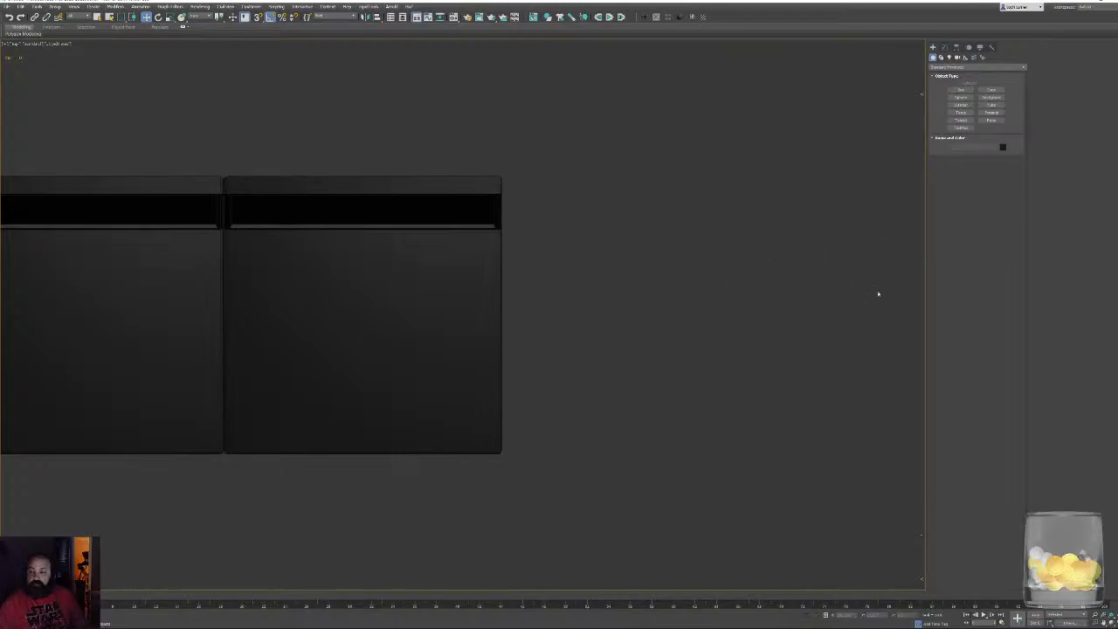
{"action": "middle_click_drag", "start_coordinate": [494, 333], "coordinate": [636, 317]}
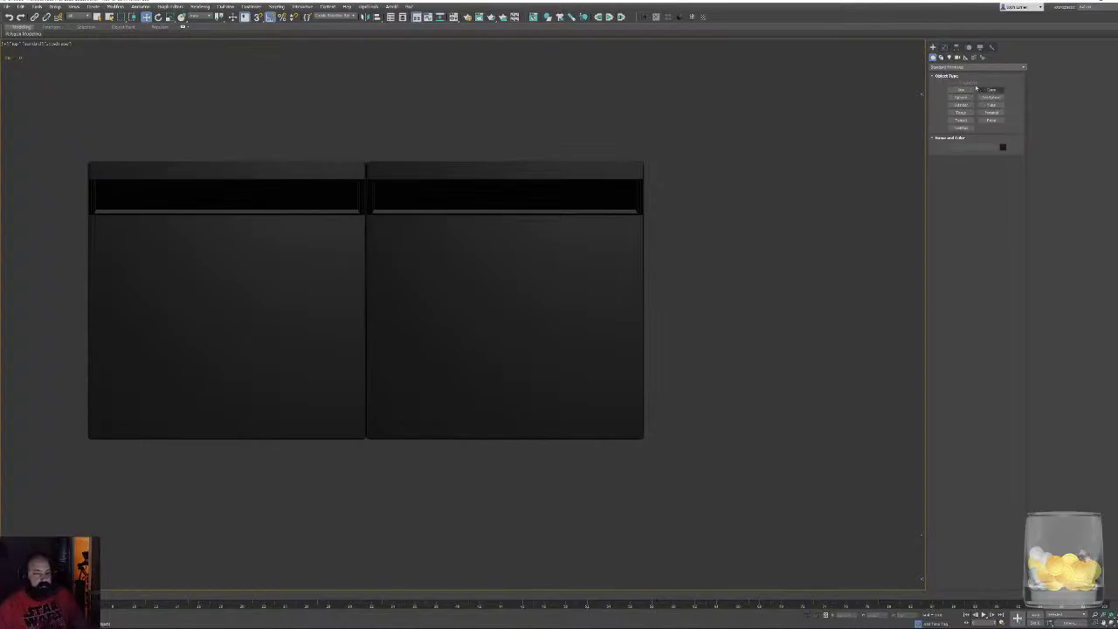
{"action": "left_click", "coordinate": [941, 57]}
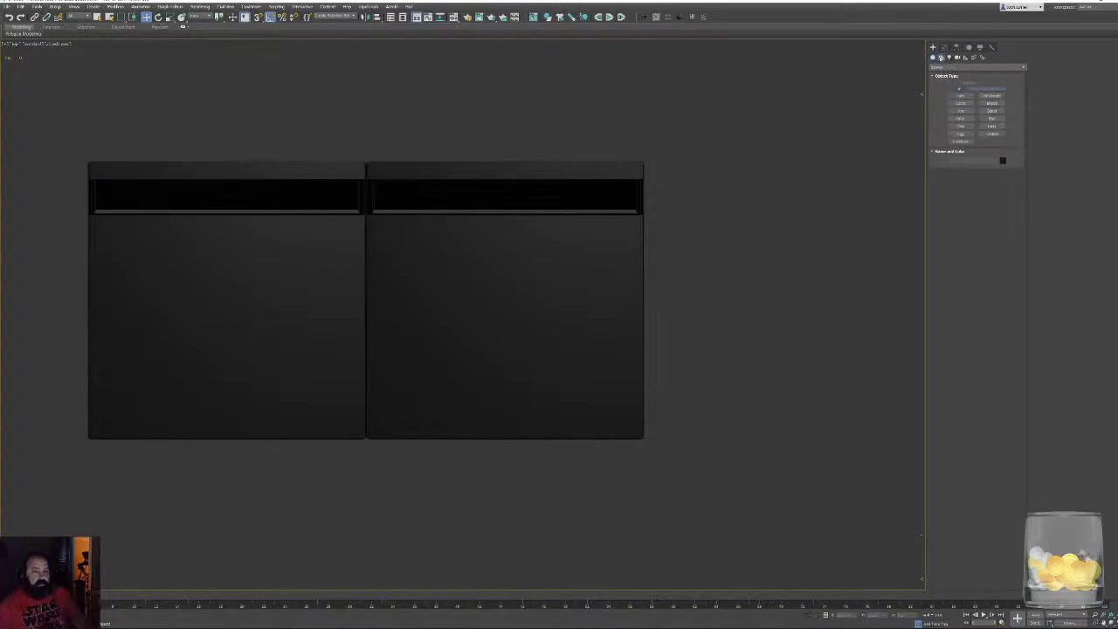
{"action": "left_click", "coordinate": [1003, 96]}
{"action": "middle_click_drag", "start_coordinate": [761, 262], "coordinate": [743, 255]}
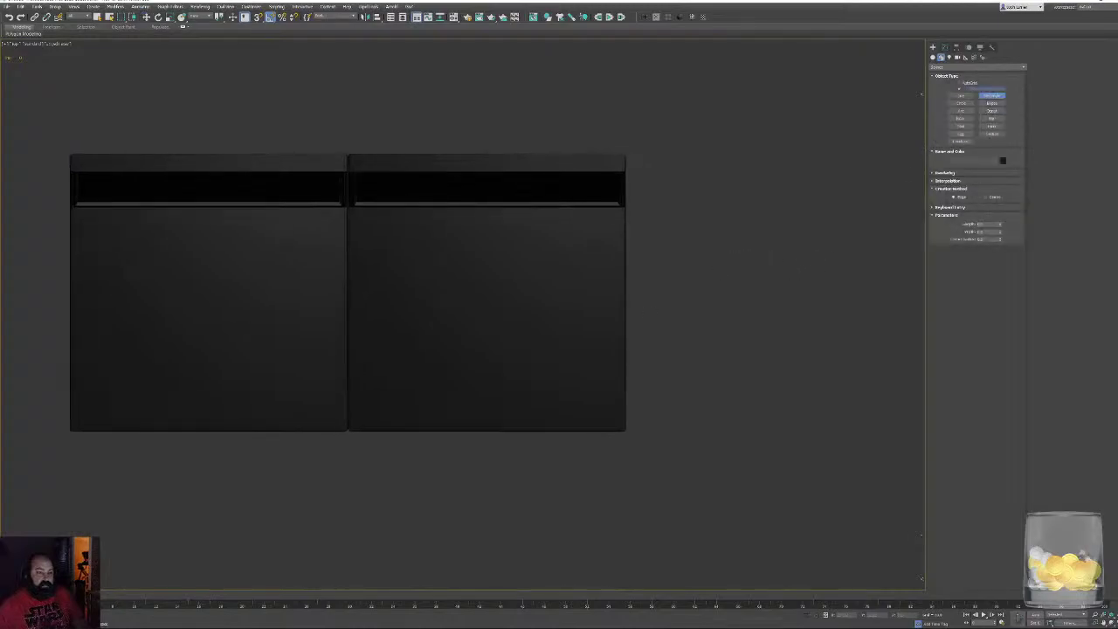
{"action": "key", "text": "F3"}
{"action": "left_click_drag", "start_coordinate": [394, 248], "coordinate": [574, 381]}
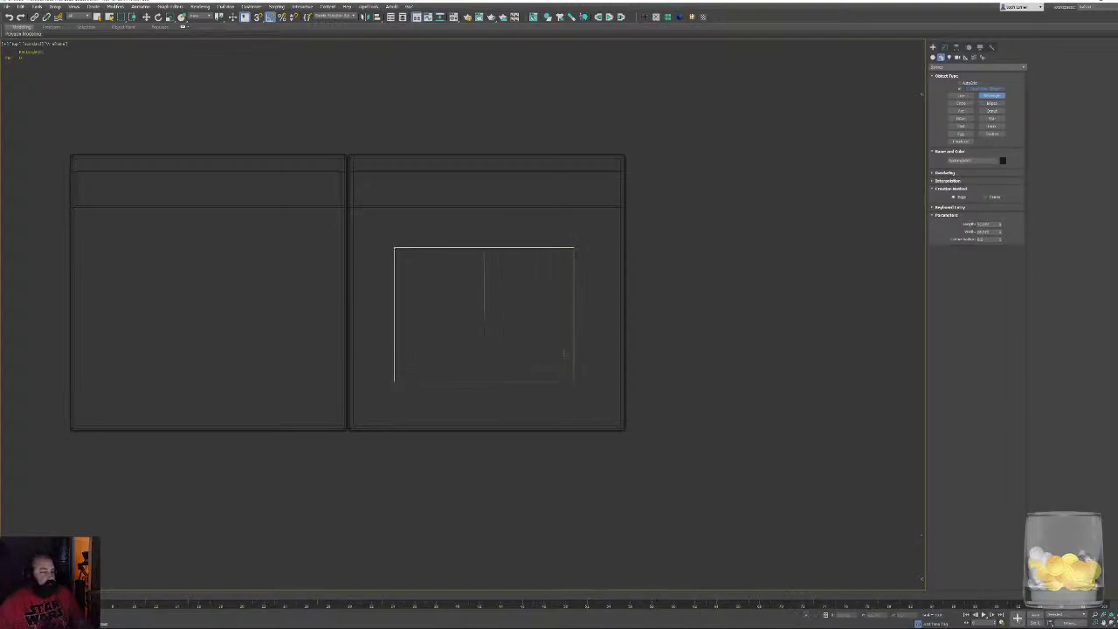
Convert the rectangle to an editable spline
{"action": "left_click", "coordinate": [944, 48]}
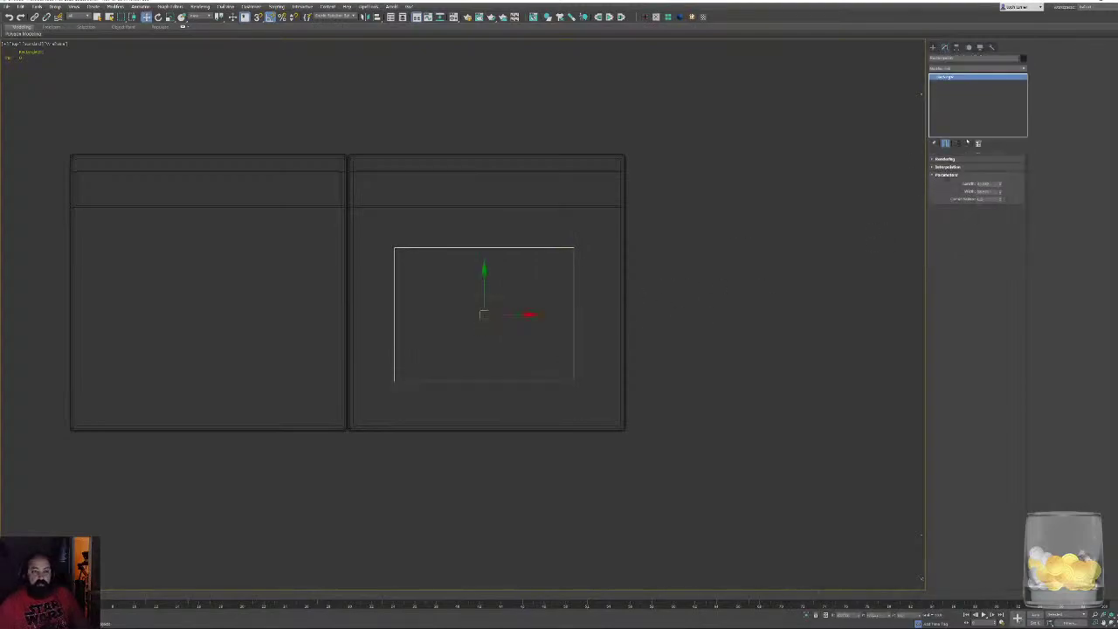
{"action": "left_click", "coordinate": [937, 168]}
{"action": "left_click", "coordinate": [937, 167]}
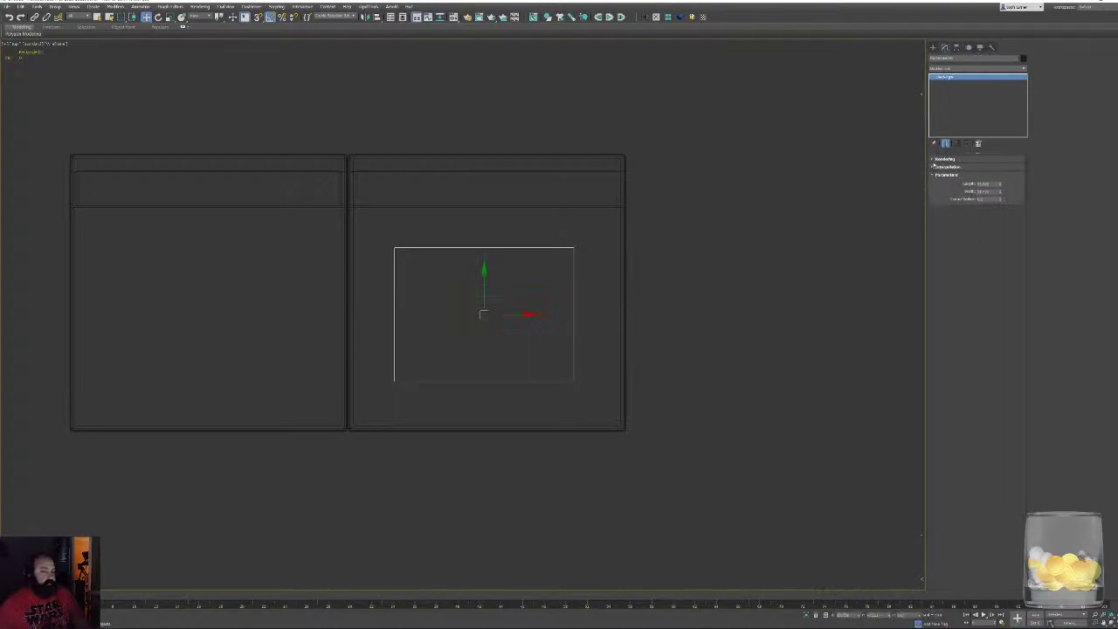
{"action": "left_click", "coordinate": [936, 160]}
{"action": "right_click", "coordinate": [599, 265]}
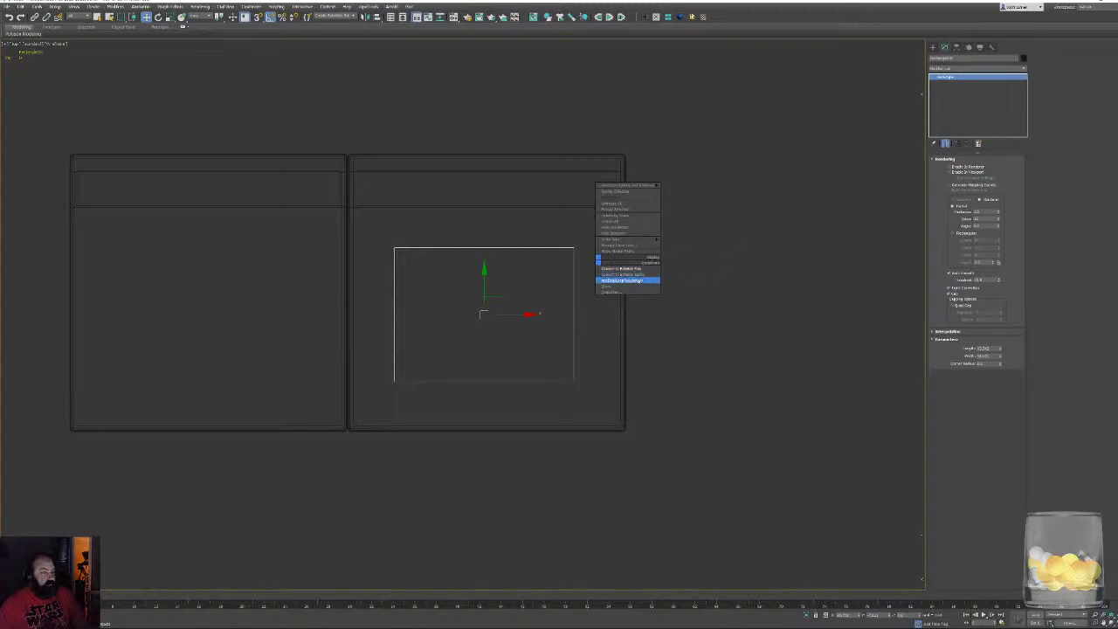
{"action": "left_click", "coordinate": [640, 275]}
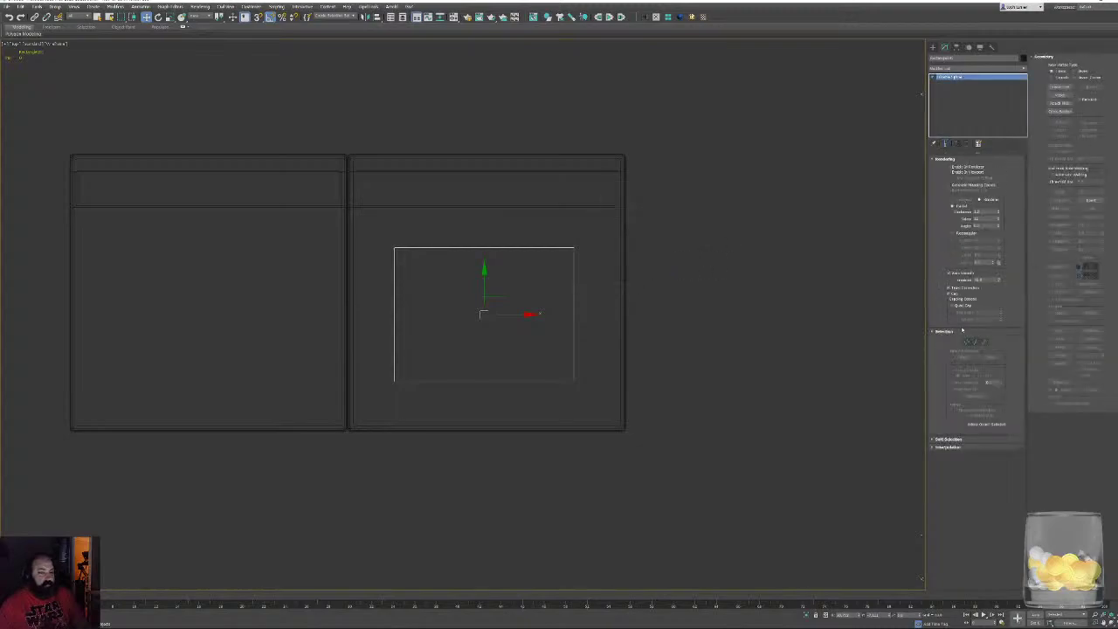
Select all four corner vertices of the rectangle spline and fillet them into wide rounded corners
{"action": "left_click", "coordinate": [966, 342]}
{"action": "left_click", "coordinate": [945, 159]}
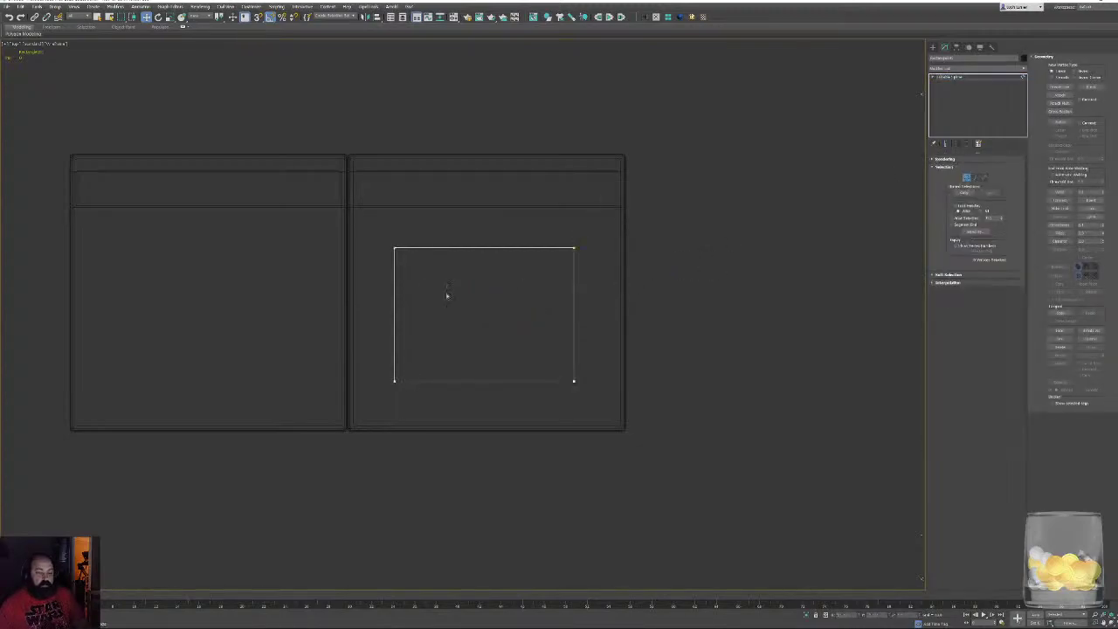
{"action": "right_click", "coordinate": [588, 299]}
{"action": "left_click", "coordinate": [580, 255]}
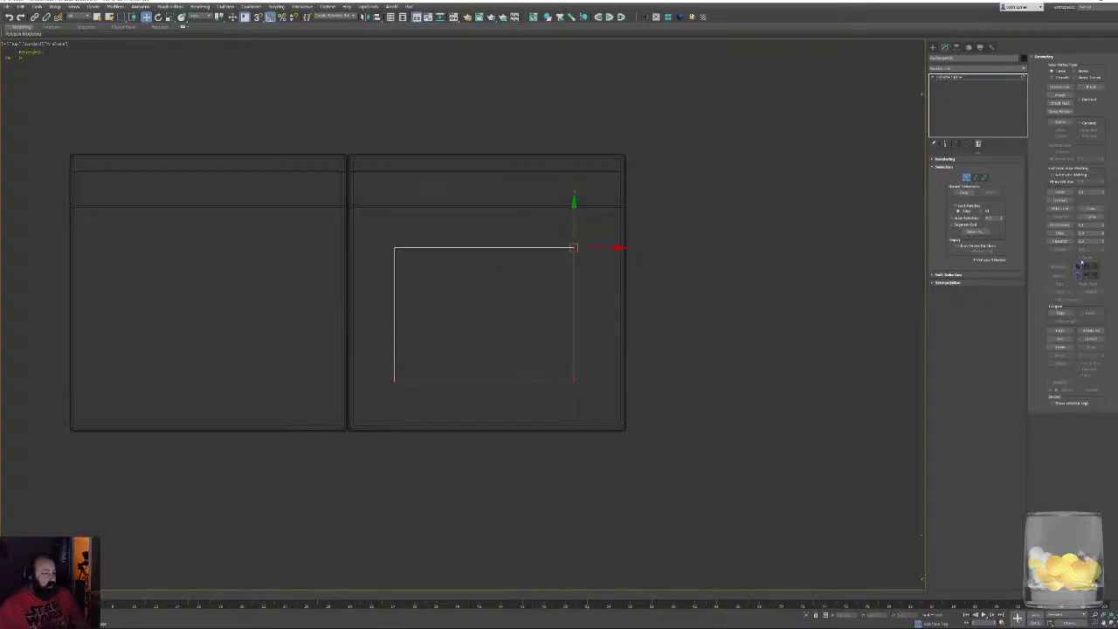
{"action": "left_click_drag", "start_coordinate": [1103, 234], "coordinate": [1103, 232]}
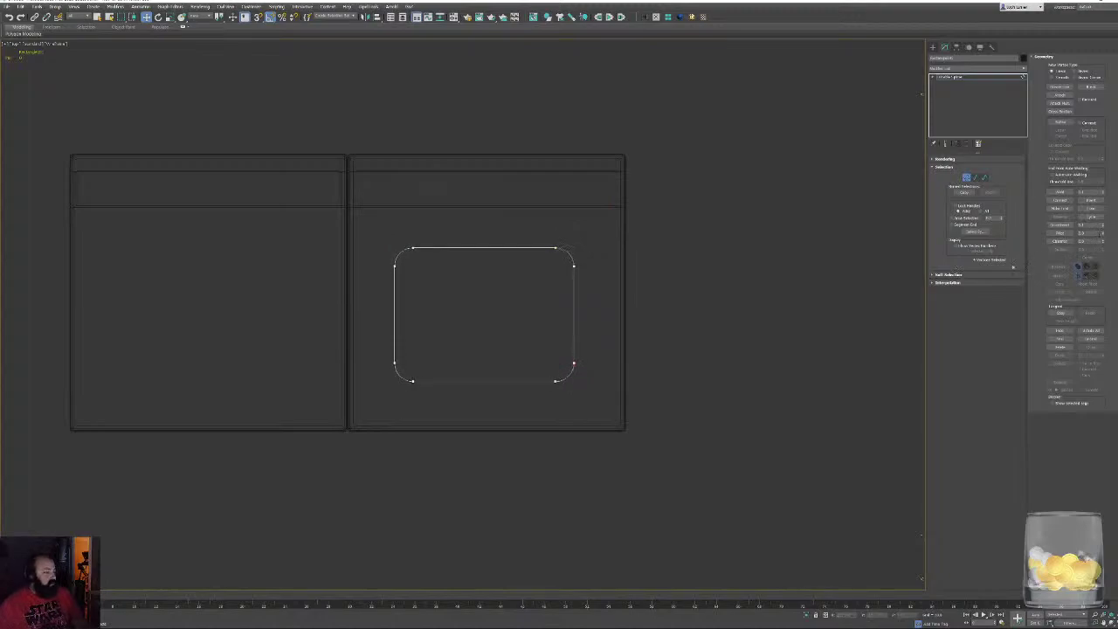
Switch to a shaded perspective view and leave the spline's vertex editing
{"action": "key", "text": "alt+q"}
{"action": "middle_click_drag", "start_coordinate": [718, 375], "coordinate": [673, 306], "text": "alt"}
{"action": "scroll", "coordinate": [668, 307], "scroll_direction": "down", "scroll_amount": 2}
{"action": "key", "text": "F3"}
{"action": "middle_click_drag", "start_coordinate": [669, 357], "coordinate": [656, 320], "text": "alt"}
{"action": "scroll", "coordinate": [657, 319], "scroll_direction": "down", "scroll_amount": 3}
{"action": "key", "text": "1"}
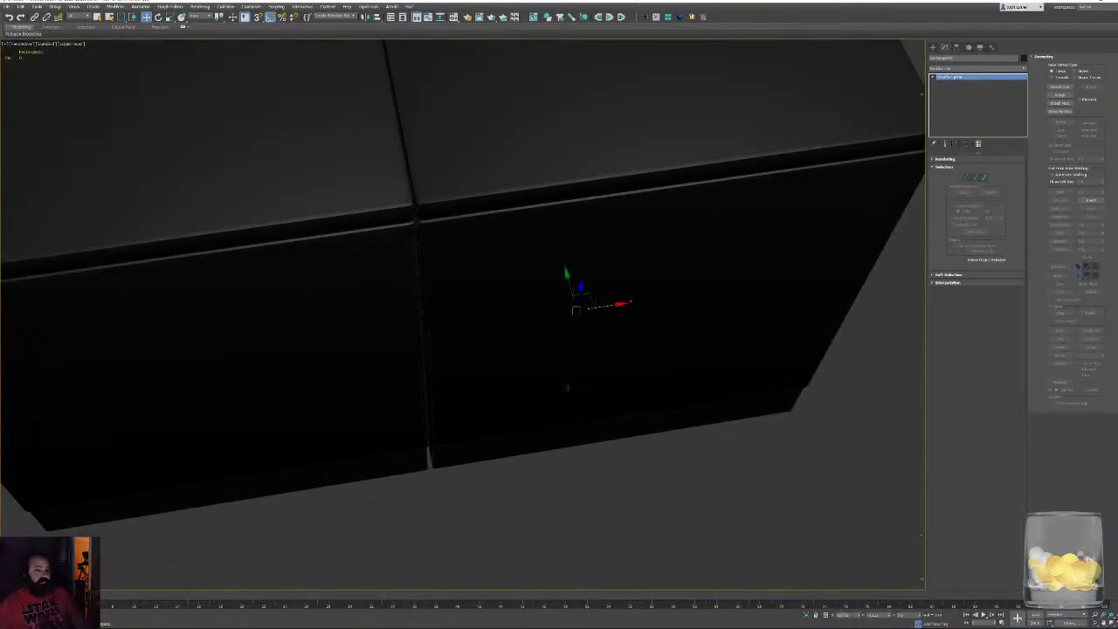
Move the rounded rectangle out of the right box and over its top surface, and select the right box
{"action": "left_click_drag", "start_coordinate": [569, 279], "coordinate": [636, 532]}
{"action": "middle_click_drag", "start_coordinate": [612, 522], "coordinate": [602, 504], "text": "alt"}
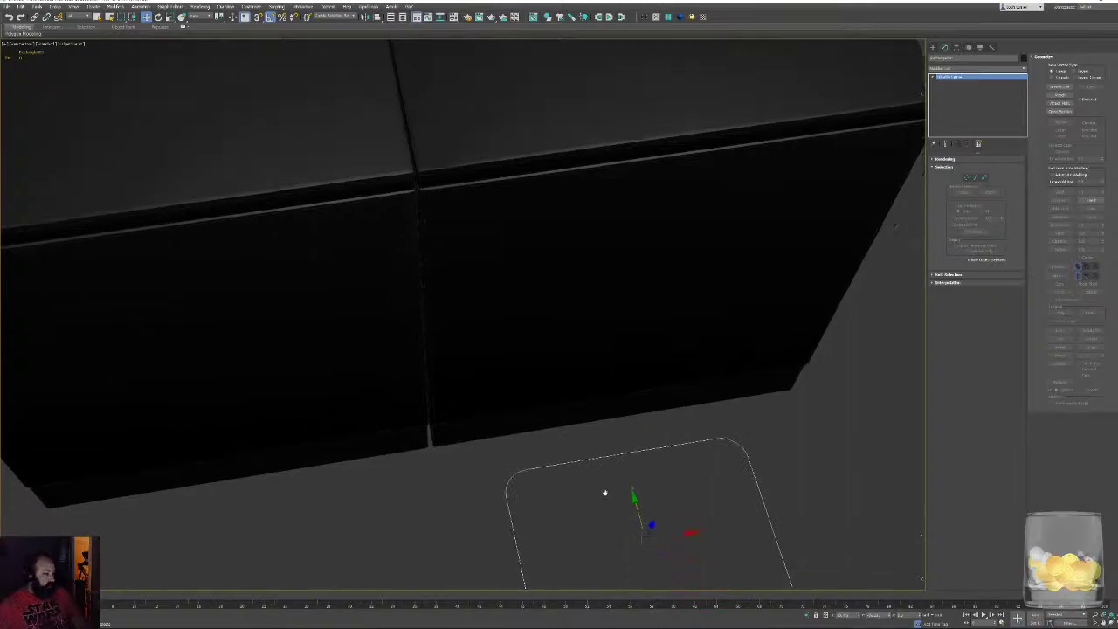
{"action": "scroll", "coordinate": [602, 504], "scroll_direction": "down", "scroll_amount": 4}
{"action": "middle_click_drag", "start_coordinate": [561, 390], "coordinate": [595, 499], "text": "alt"}
{"action": "left_click_drag", "start_coordinate": [630, 439], "coordinate": [497, 207]}
{"action": "middle_click_drag", "start_coordinate": [498, 206], "coordinate": [542, 259], "text": "alt"}
{"action": "left_click", "coordinate": [514, 208]}
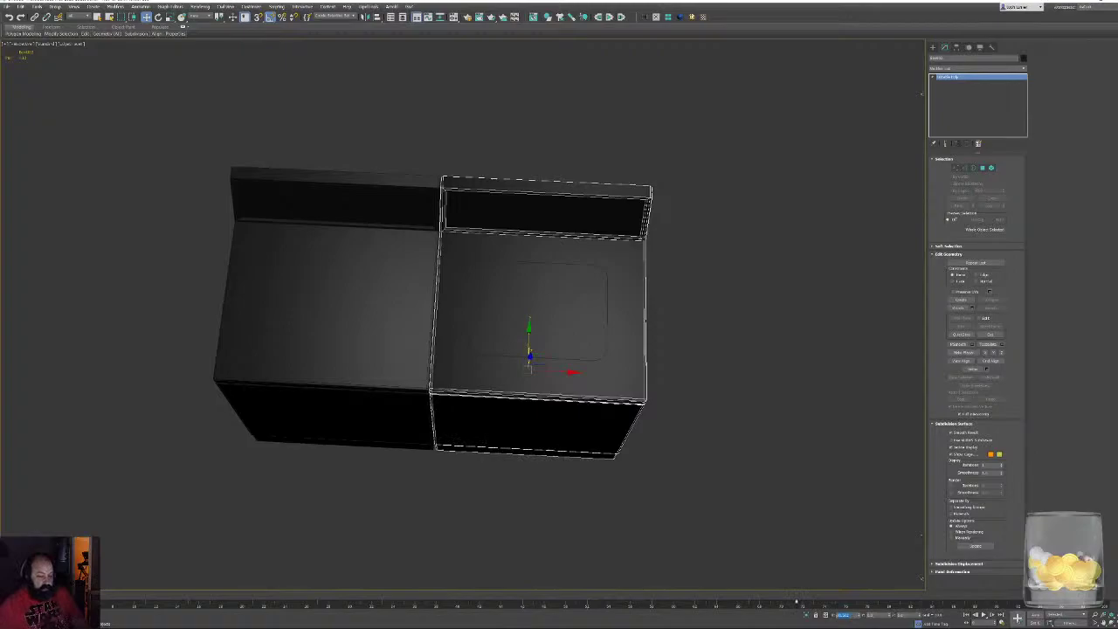
Shift the right appliance flush against the left one and inspect the seam between them up close
{"action": "key", "text": "Return"}
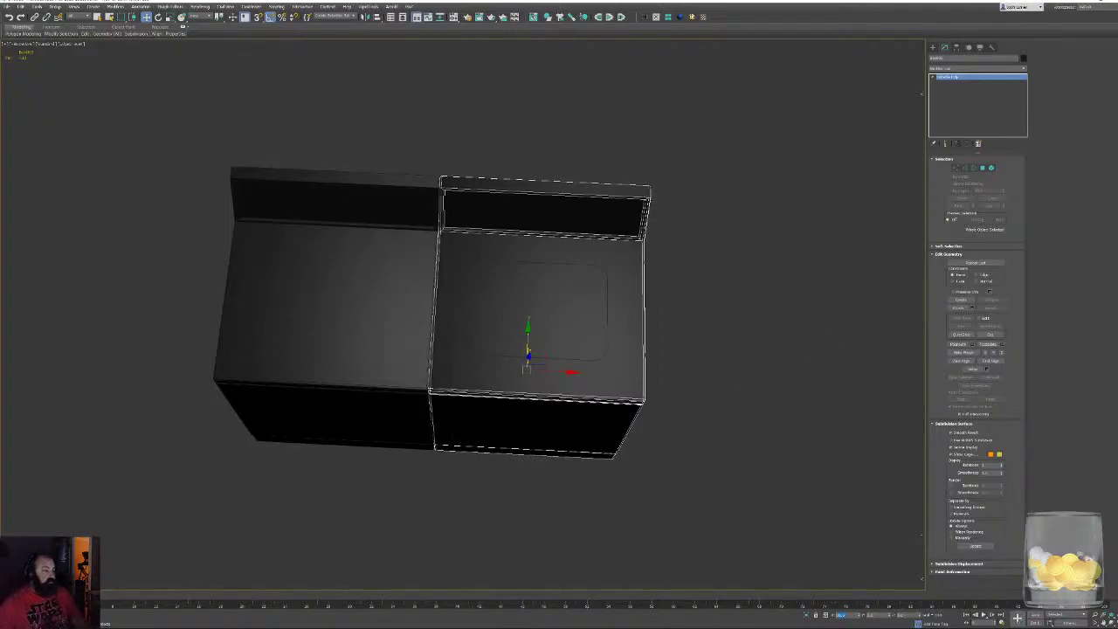
{"action": "left_click", "coordinate": [364, 324]}
{"action": "middle_click_drag", "start_coordinate": [371, 342], "coordinate": [393, 305], "text": "alt"}
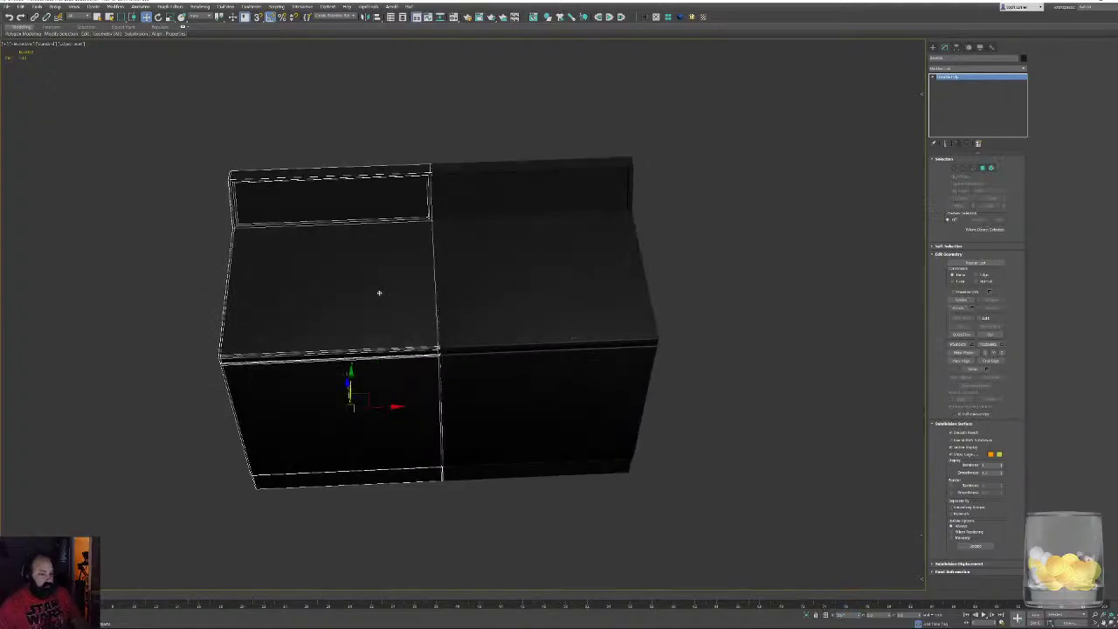
{"action": "scroll", "coordinate": [392, 305], "scroll_direction": "up", "scroll_amount": 5}
{"action": "middle_click_drag", "start_coordinate": [466, 386], "coordinate": [447, 302]}
{"action": "scroll", "coordinate": [447, 302], "scroll_direction": "up", "scroll_amount": 5}
{"action": "scroll", "coordinate": [449, 367], "scroll_direction": "up", "scroll_amount": 8}
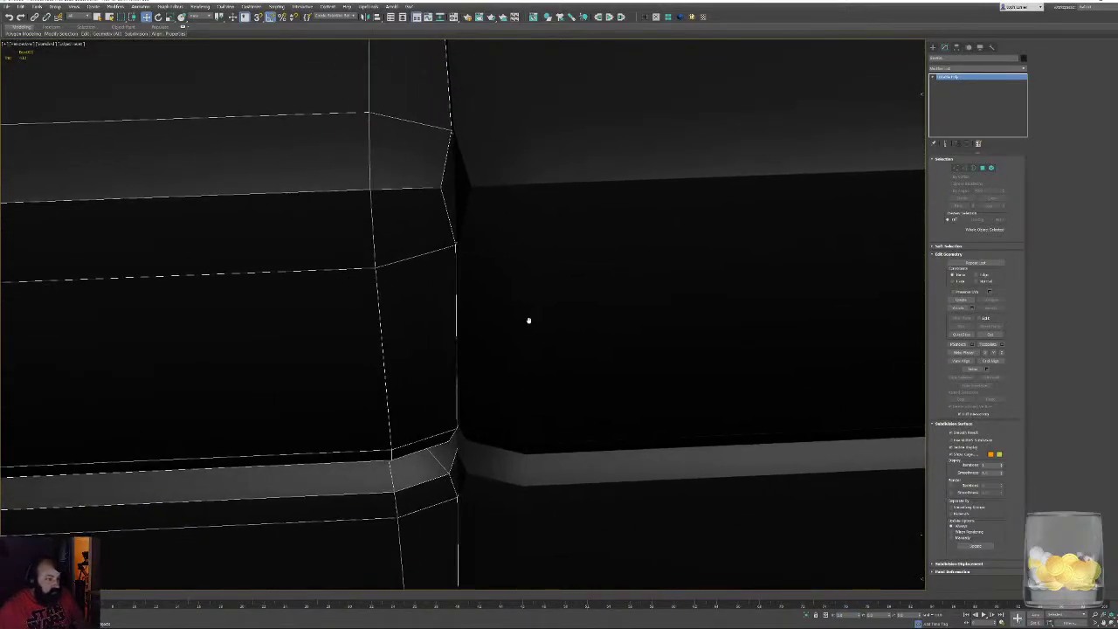
{"action": "key", "text": "F3"}
{"action": "key", "text": "F3"}
Move the right appliance slightly away from the left one to leave a narrow gap between them
{"action": "left_click", "coordinate": [602, 267]}
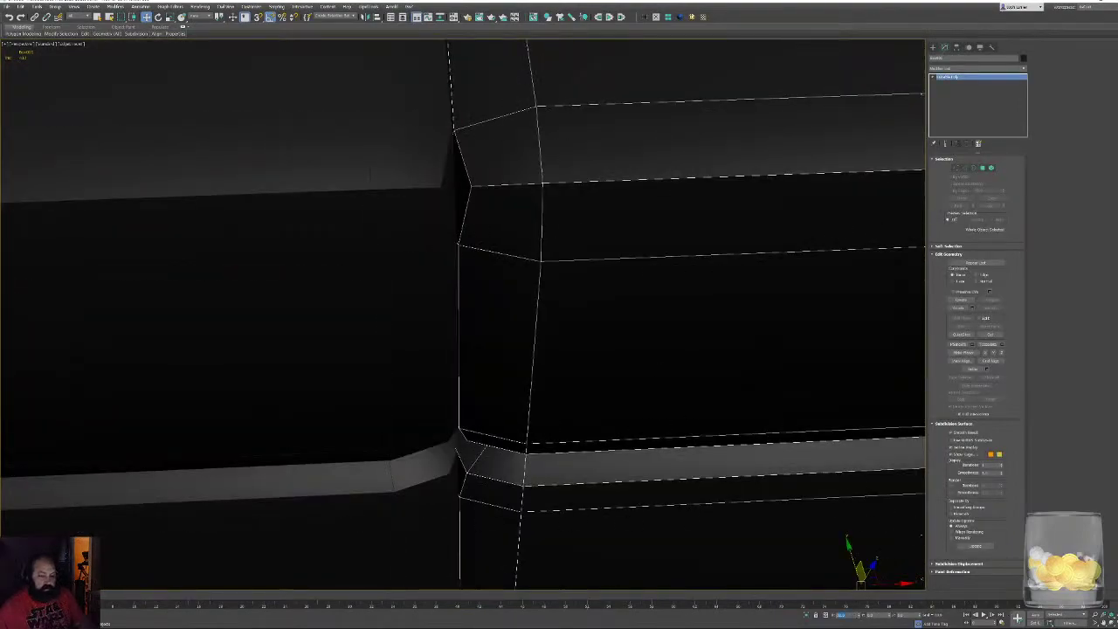
{"action": "key", "text": "Return"}
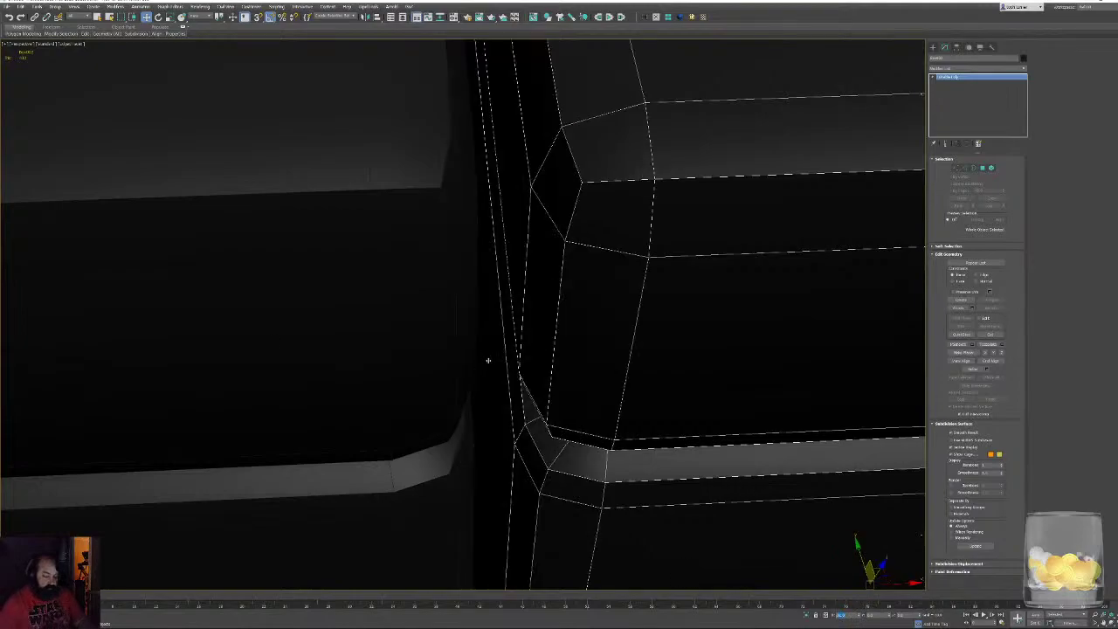
{"action": "middle_click_drag", "start_coordinate": [489, 360], "coordinate": [312, 354]}
{"action": "scroll", "coordinate": [358, 384], "scroll_direction": "down", "scroll_amount": 6}
{"action": "middle_click_drag", "start_coordinate": [463, 450], "coordinate": [414, 561]}
{"action": "scroll", "coordinate": [602, 330], "scroll_direction": "down", "scroll_amount": 3}
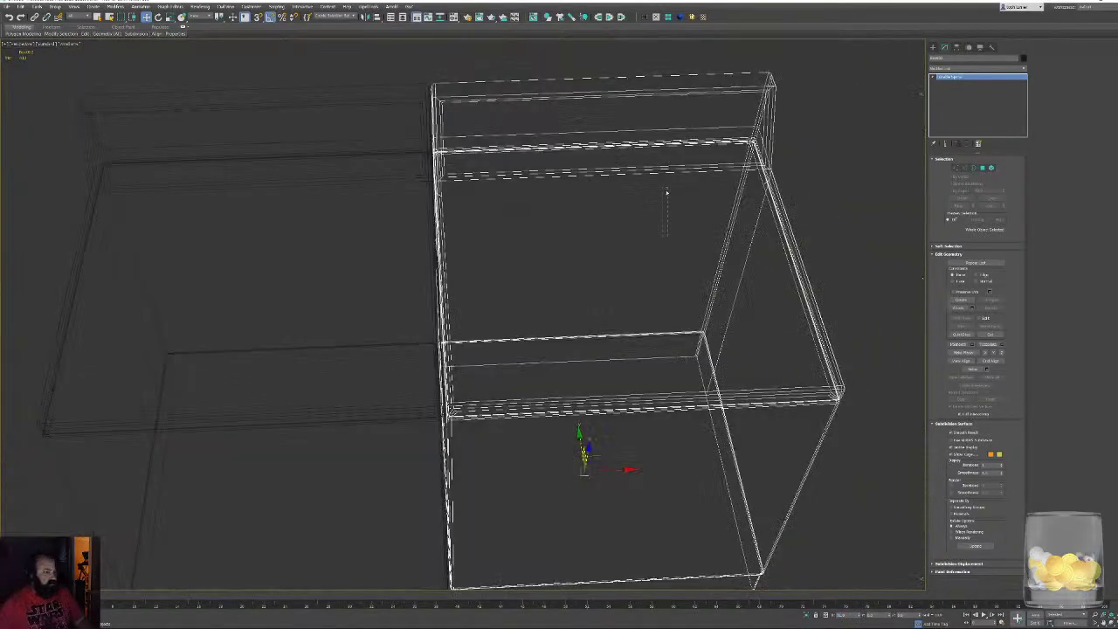
Select the rounded rectangle on the right appliance's top in shaded view and set its X position to 31
{"action": "key", "text": "F3"}
{"action": "left_click", "coordinate": [666, 193]}
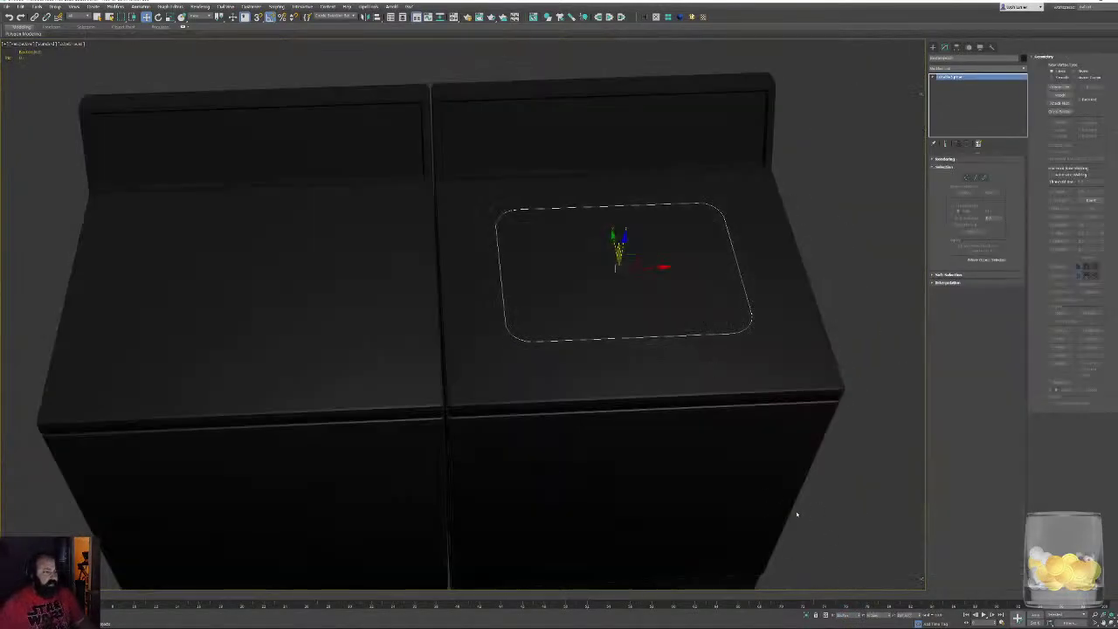
{"action": "type", "text": "31"}
{"action": "key", "text": "Return"}
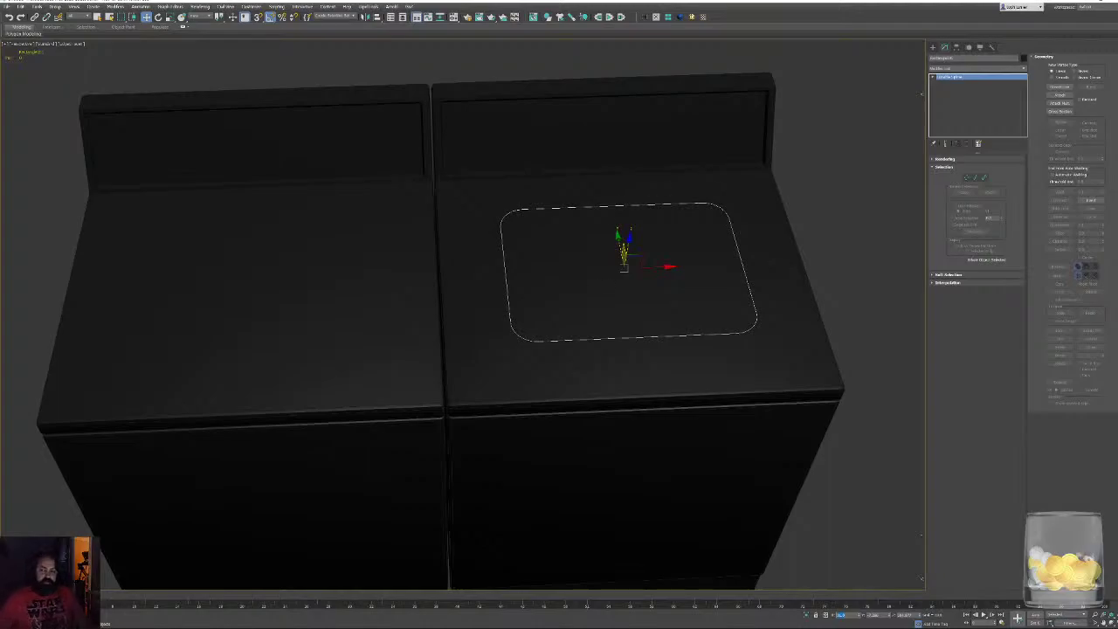
Duplicate the rounded rectangle in front of the appliances and rotate the copy upright
{"action": "scroll", "coordinate": [510, 233], "scroll_direction": "down", "scroll_amount": 3}
{"action": "middle_click_drag", "start_coordinate": [509, 233], "coordinate": [512, 185], "text": "alt"}
{"action": "mouse_move", "coordinate": [472, 189]}
{"action": "left_mouse_down", "text": "shift"}
{"action": "mouse_move", "coordinate": [585, 360]}
{"action": "mouse_move", "coordinate": [602, 347]}
{"action": "left_mouse_up", "text": "shift"}
{"action": "left_click", "coordinate": [565, 346]}
{"action": "key", "text": "e"}
{"action": "left_click_drag", "start_coordinate": [606, 331], "coordinate": [632, 328]}
Move the upright copy across to the left appliance and raise it on the front face as a door outline
{"action": "key", "text": "f"}
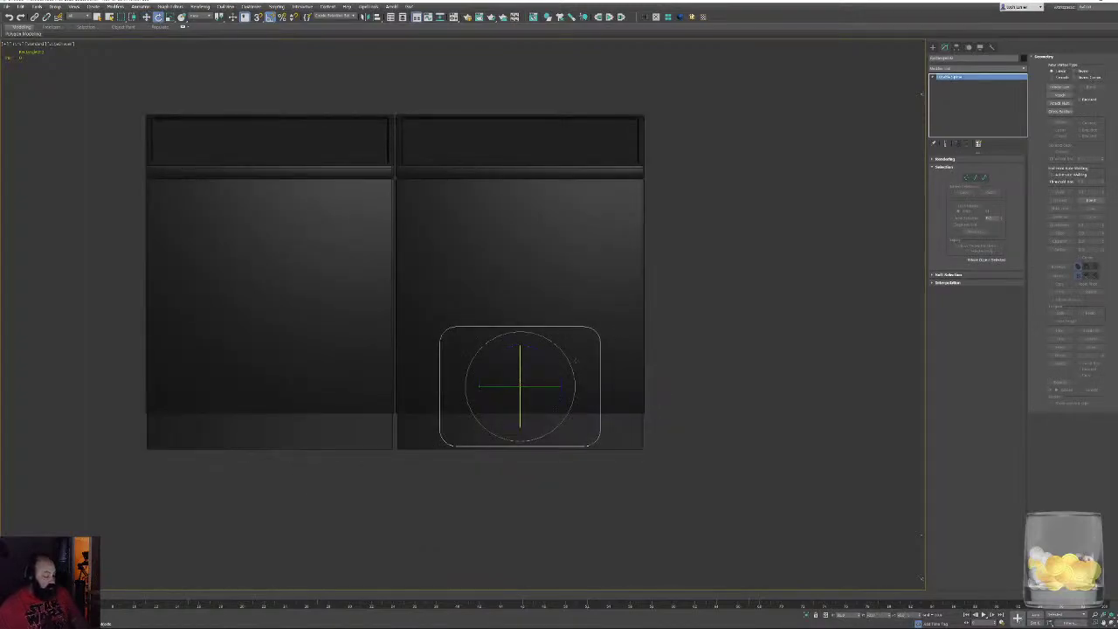
{"action": "key", "text": "w"}
{"action": "right_click", "coordinate": [860, 615]}
{"action": "left_click_drag", "start_coordinate": [270, 350], "coordinate": [279, 258]}
{"action": "middle_click_drag", "start_coordinate": [385, 286], "coordinate": [369, 306]}
{"action": "key", "text": "p"}
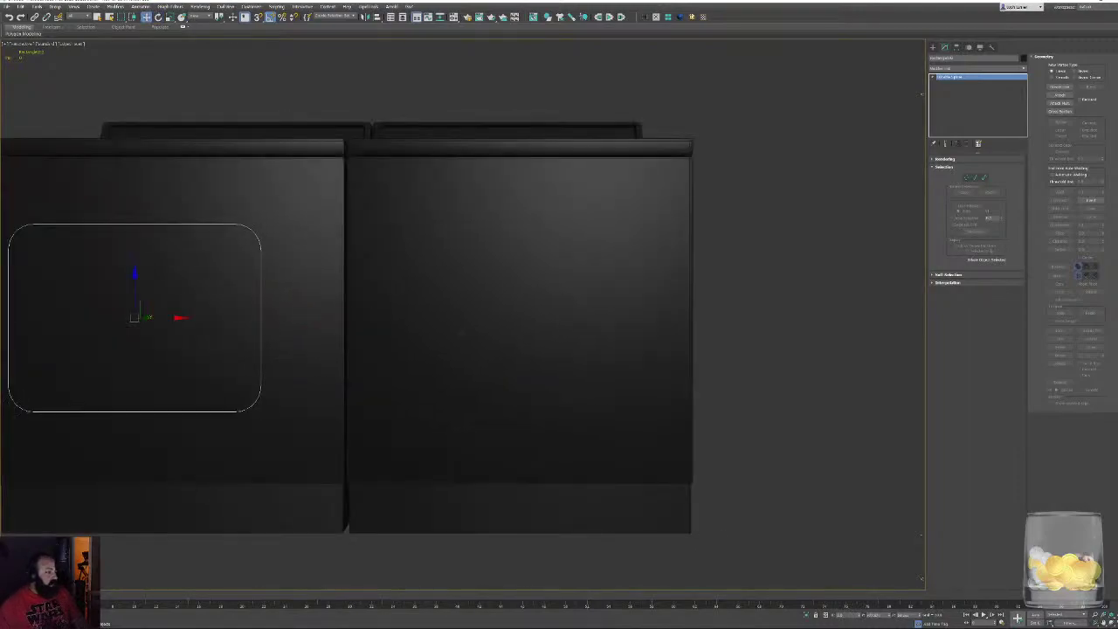
{"action": "middle_click_drag", "start_coordinate": [419, 223], "coordinate": [533, 264], "text": "alt"}
{"action": "middle_click_drag", "start_coordinate": [615, 265], "coordinate": [579, 293]}
{"action": "scroll", "coordinate": [578, 291], "scroll_direction": "down", "scroll_amount": 4}
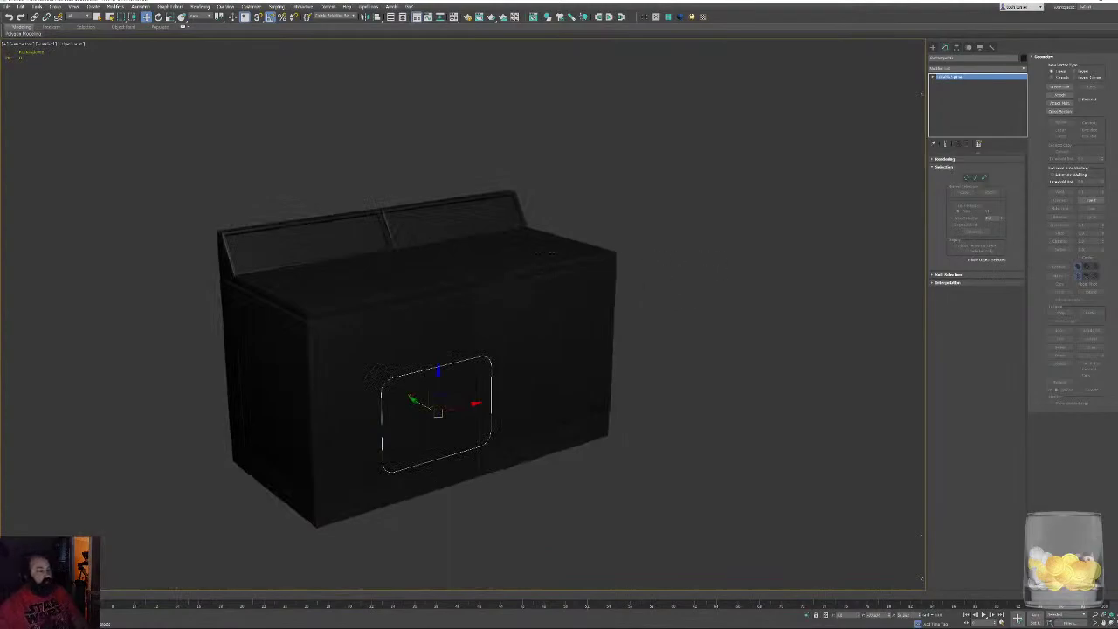
Select the lid outline on the right appliance and attach the left appliance's door outline to it
{"action": "left_click", "coordinate": [542, 253]}
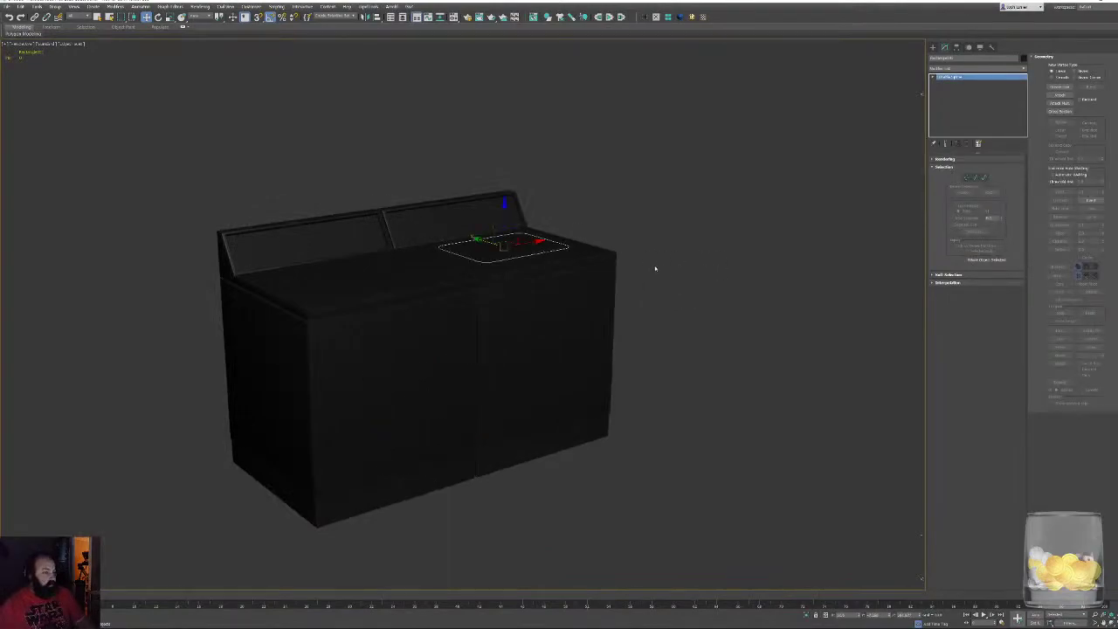
{"action": "mouse_move", "coordinate": [661, 272]}
{"action": "middle_mouse_down", "text": "alt"}
{"action": "mouse_move", "coordinate": [611, 268]}
{"action": "mouse_move", "coordinate": [643, 279]}
{"action": "middle_mouse_up", "text": "alt"}
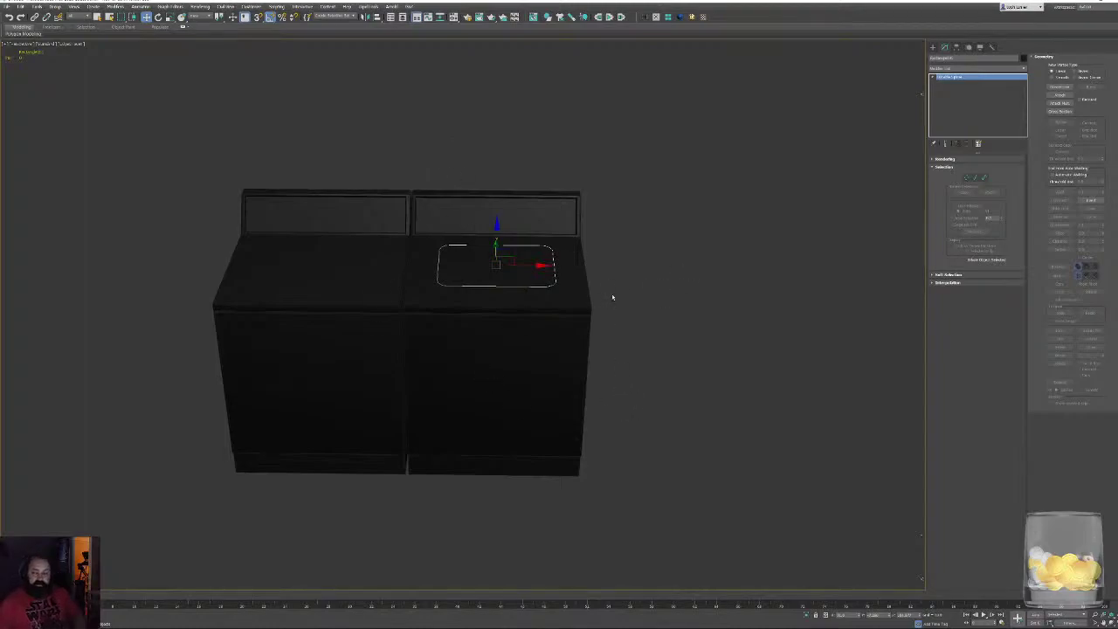
{"action": "middle_click_drag", "start_coordinate": [611, 298], "coordinate": [668, 301], "text": "alt"}
{"action": "scroll", "coordinate": [528, 269], "scroll_direction": "up", "scroll_amount": 5}
{"action": "middle_click_drag", "start_coordinate": [528, 269], "coordinate": [568, 261], "text": "alt"}
{"action": "middle_click_drag", "start_coordinate": [543, 297], "coordinate": [603, 419]}
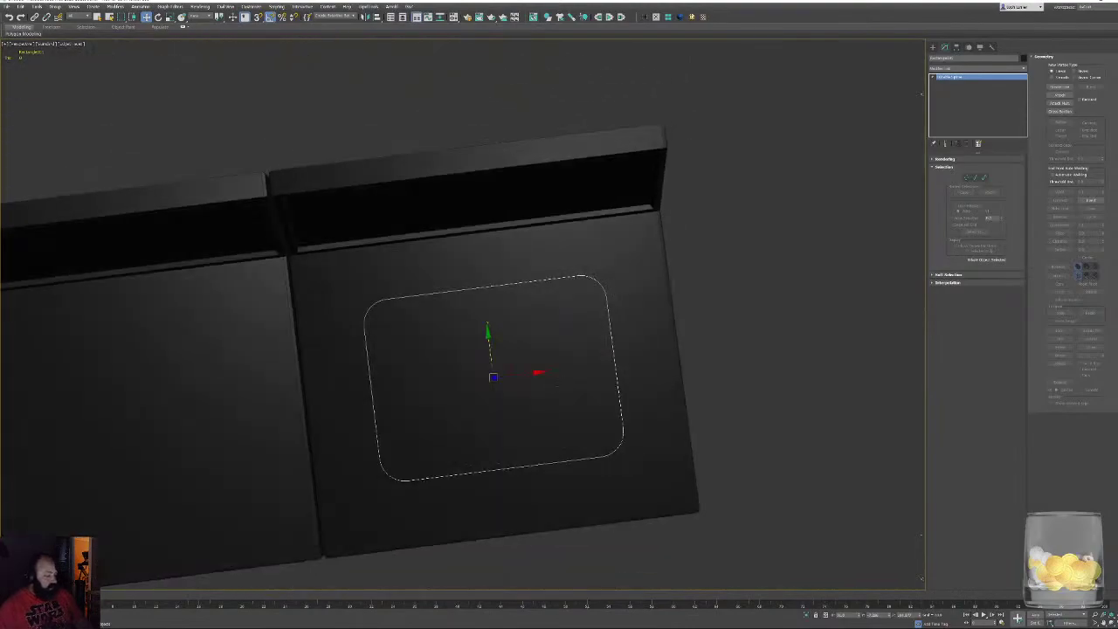
{"action": "middle_click_drag", "start_coordinate": [426, 395], "coordinate": [711, 114]}
{"action": "left_click", "coordinate": [1061, 97]}
{"action": "left_click", "coordinate": [1060, 95]}
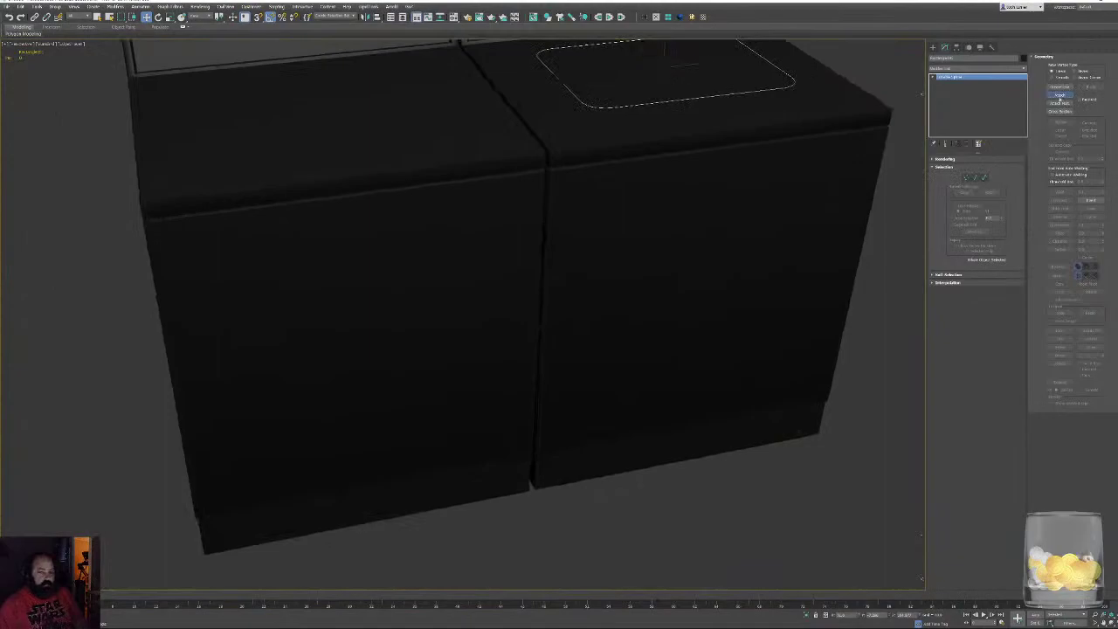
{"action": "left_click", "coordinate": [388, 354]}
{"action": "right_click", "coordinate": [388, 353]}
Reduce the combined spline's interpolation steps and check the segments of its rounded corners
{"action": "middle_click_drag", "start_coordinate": [387, 353], "coordinate": [260, 485]}
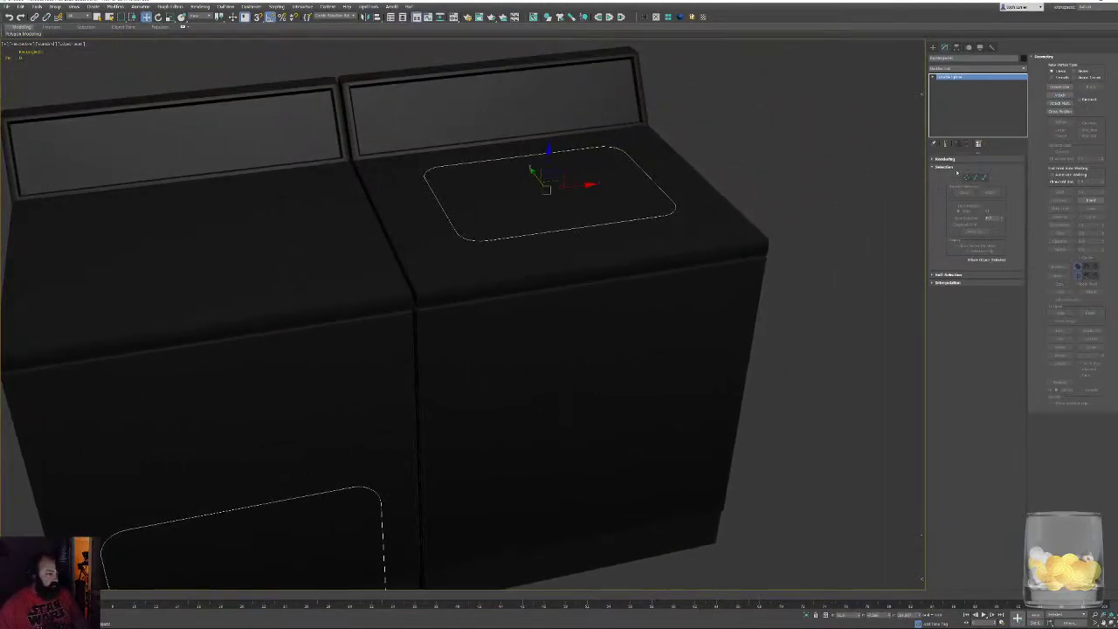
{"action": "left_click", "coordinate": [946, 282]}
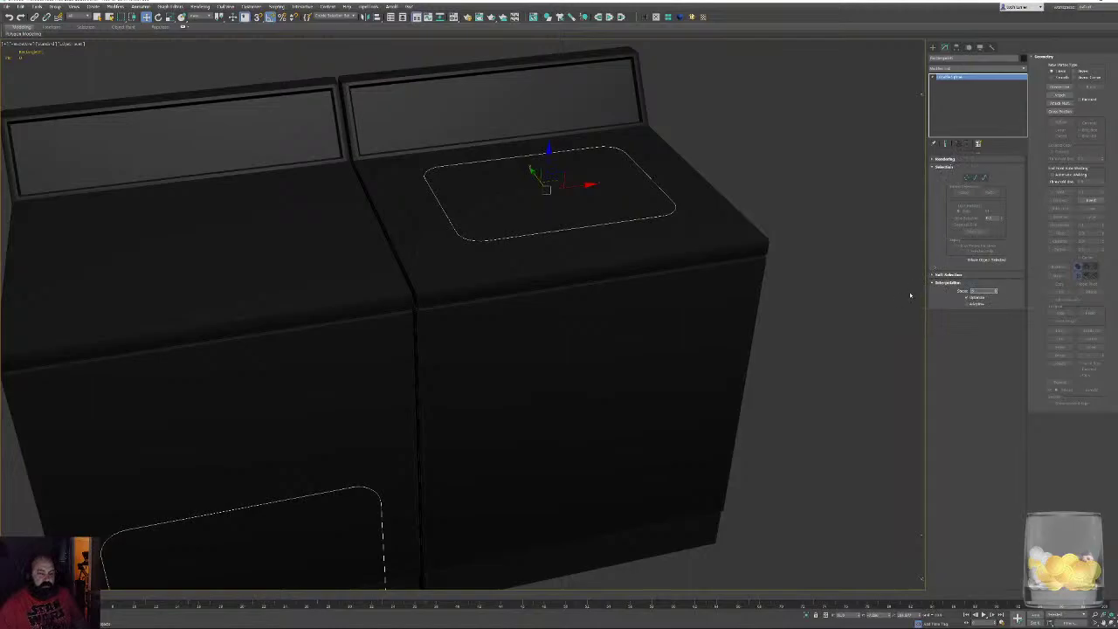
{"action": "middle_click_drag", "start_coordinate": [681, 130], "coordinate": [635, 285], "text": "alt"}
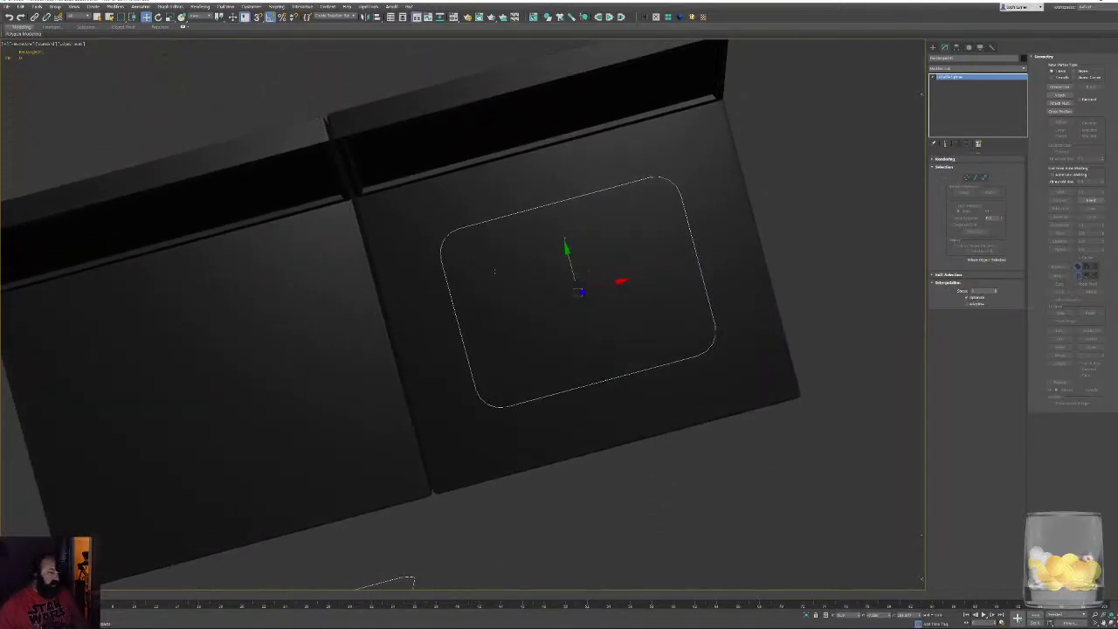
{"action": "scroll", "coordinate": [447, 212], "scroll_direction": "up", "scroll_amount": 6}
{"action": "middle_click_drag", "start_coordinate": [446, 210], "coordinate": [405, 188], "text": "alt"}
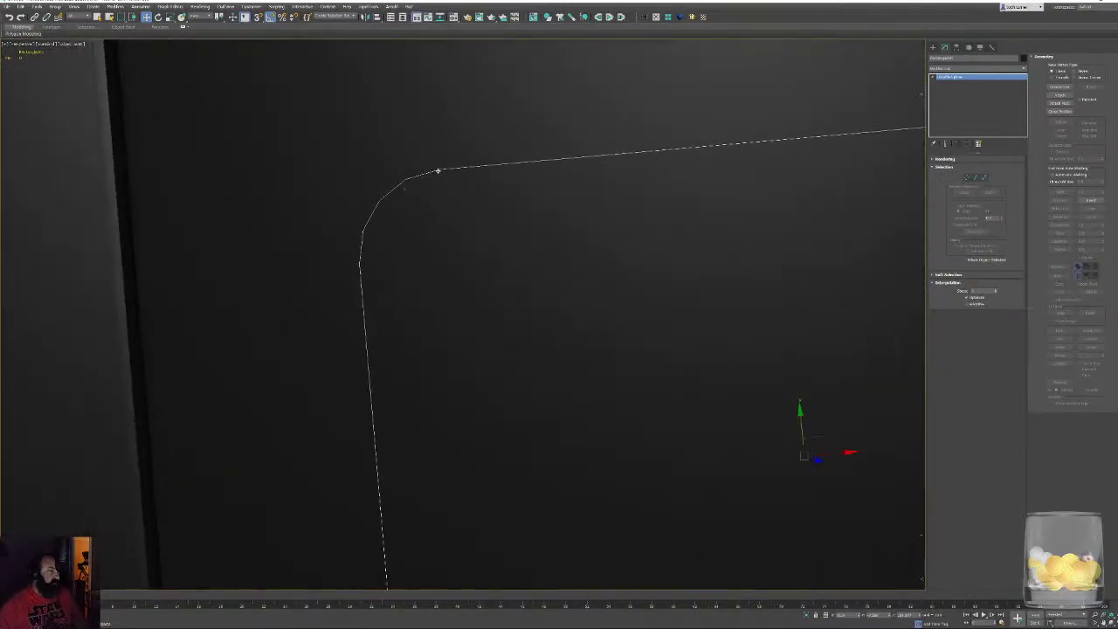
{"action": "middle_click_drag", "start_coordinate": [527, 310], "coordinate": [437, 312]}
{"action": "scroll", "coordinate": [541, 312], "scroll_direction": "down", "scroll_amount": 8}
{"action": "middle_click_drag", "start_coordinate": [550, 312], "coordinate": [533, 189], "text": "alt"}
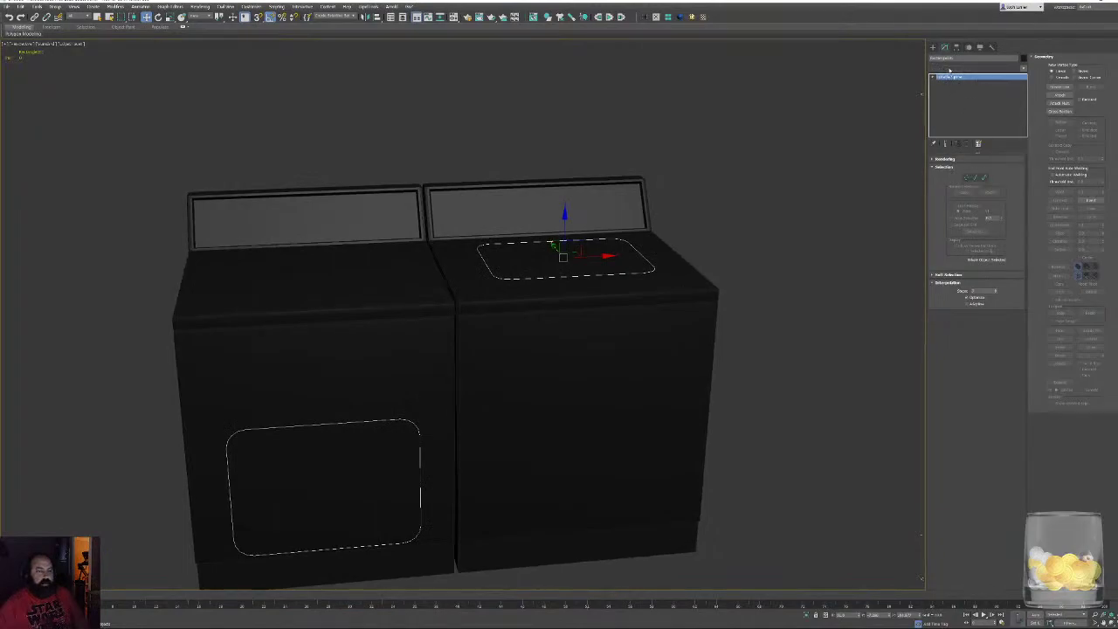
Extrude both outlines into thick rounded blocks and convert the result to an editable poly
{"action": "left_click", "coordinate": [952, 68]}
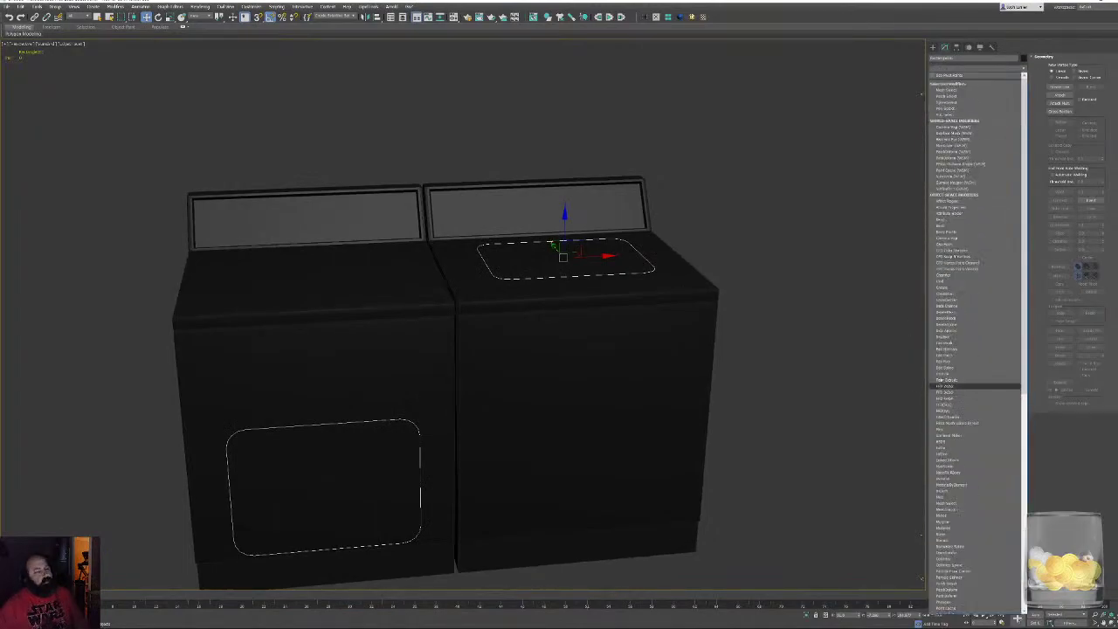
{"action": "left_click", "coordinate": [955, 374]}
{"action": "middle_click_drag", "start_coordinate": [781, 223], "coordinate": [798, 227], "text": "alt"}
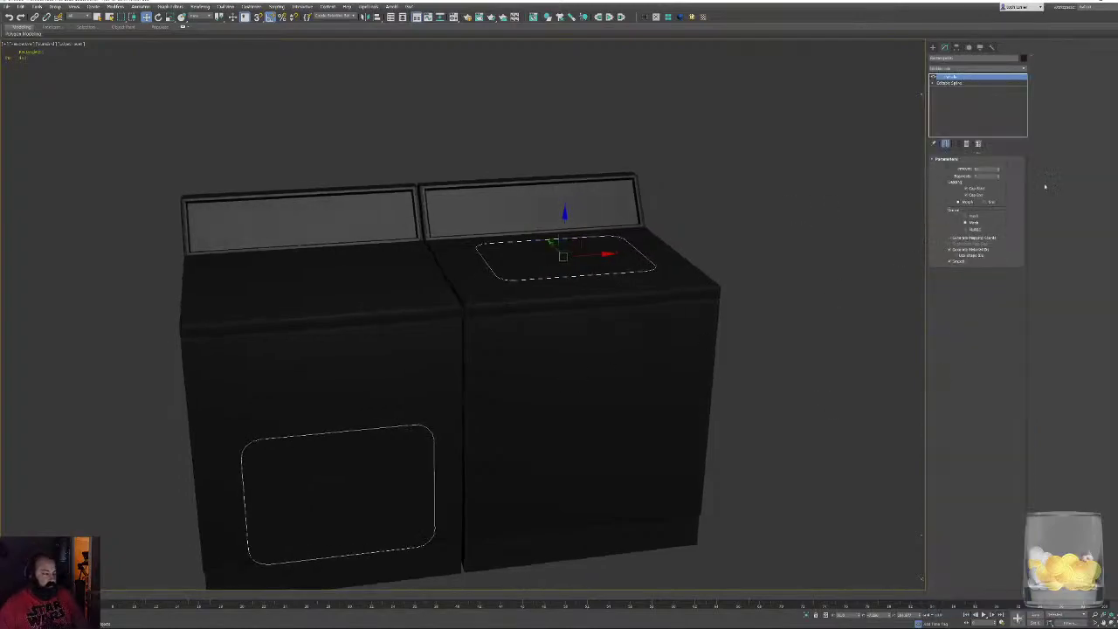
{"action": "left_click_drag", "start_coordinate": [998, 173], "coordinate": [995, 161]}
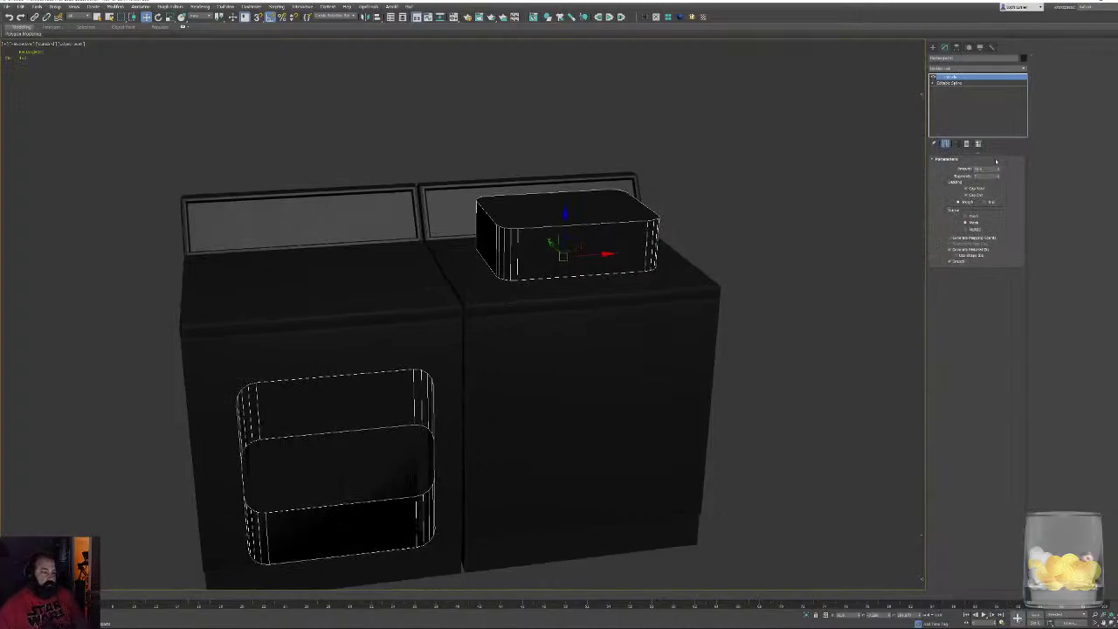
{"action": "right_click", "coordinate": [523, 249]}
{"action": "left_click", "coordinate": [539, 252]}
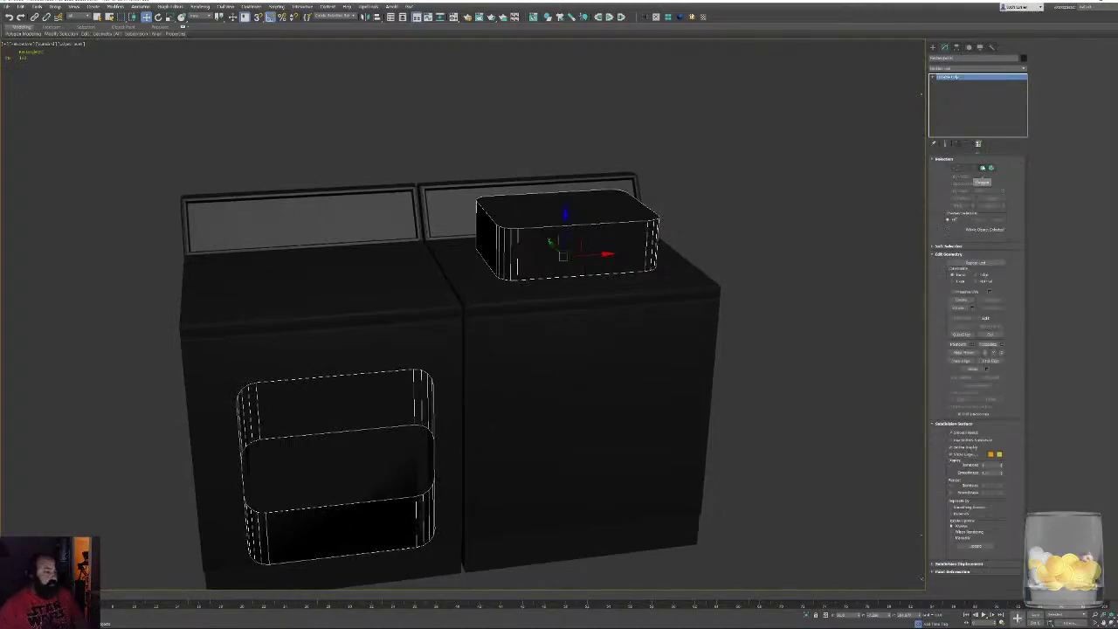
Delete all polygons except the lid block's top cap and the door block's front cap, and leave polygon editing
{"action": "key", "text": "4"}
{"action": "left_click", "coordinate": [568, 212]}
{"action": "left_click", "coordinate": [310, 544], "text": "ctrl"}
{"action": "middle_click_drag", "start_coordinate": [310, 544], "coordinate": [396, 513], "text": "alt"}
{"action": "left_click", "coordinate": [751, 382], "text": "ctrl"}
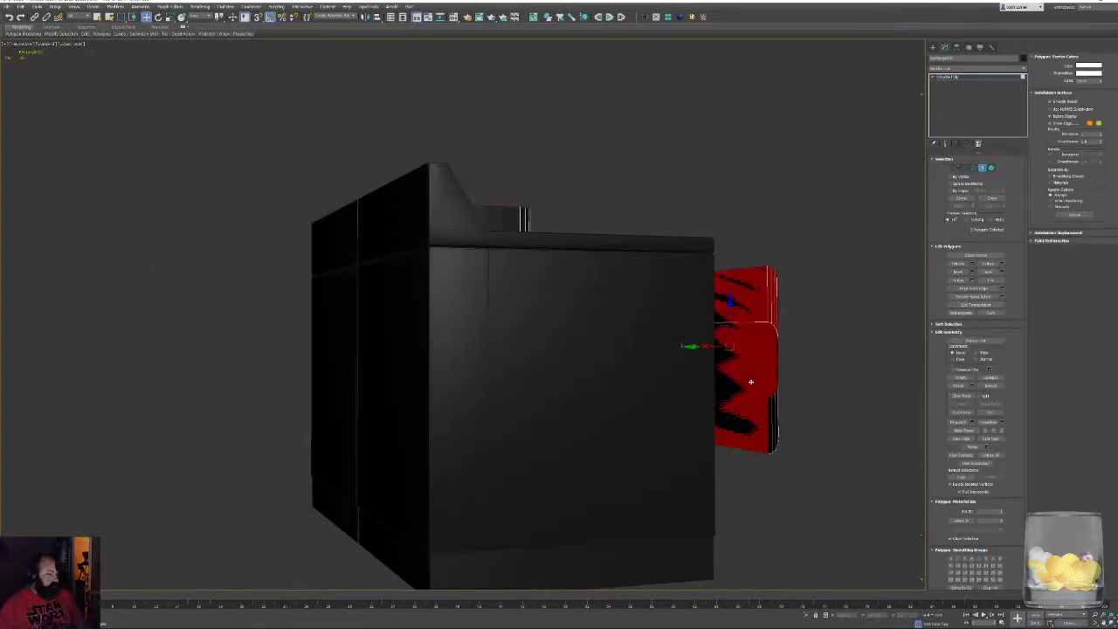
{"action": "left_click_drag", "start_coordinate": [716, 441], "coordinate": [756, 384], "text": "alt"}
{"action": "middle_click_drag", "start_coordinate": [810, 346], "coordinate": [736, 340], "text": "alt"}
{"action": "middle_click_drag", "start_coordinate": [358, 361], "coordinate": [464, 394]}
{"action": "scroll", "coordinate": [362, 379], "scroll_direction": "up", "scroll_amount": 4}
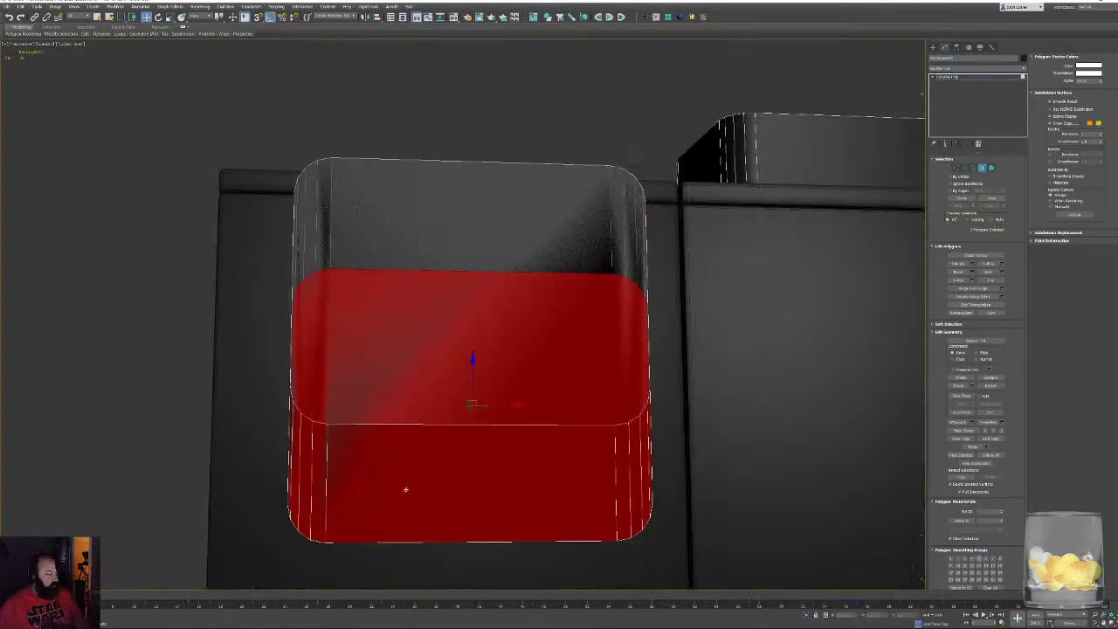
{"action": "scroll", "coordinate": [407, 489], "scroll_direction": "down", "scroll_amount": 6}
{"action": "middle_click_drag", "start_coordinate": [639, 404], "coordinate": [639, 405], "text": "alt"}
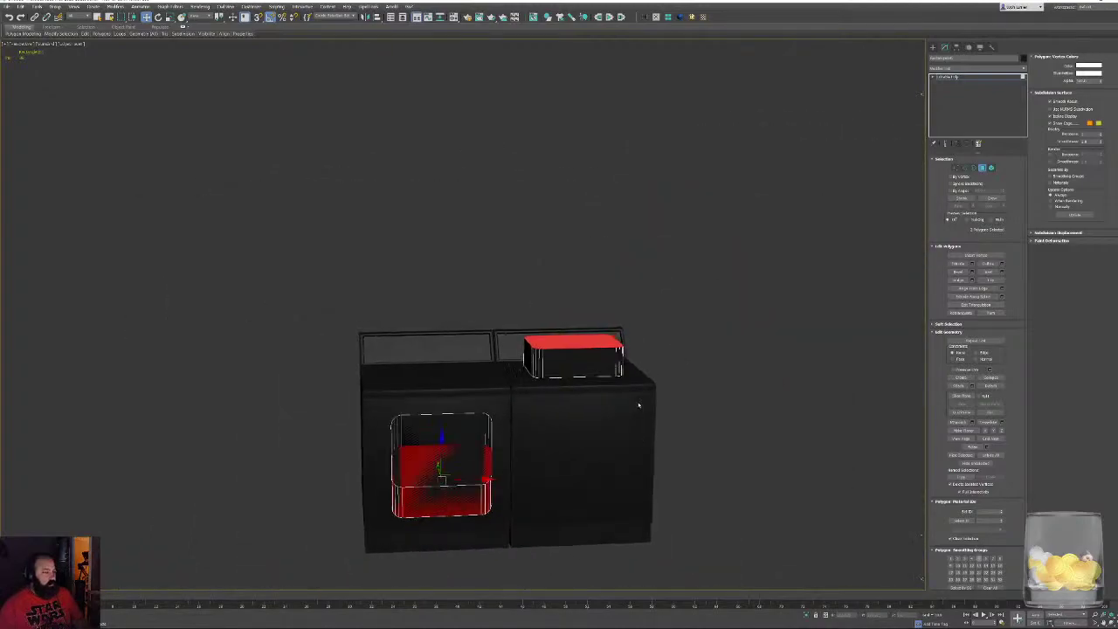
{"action": "key", "text": "ctrl+i"}
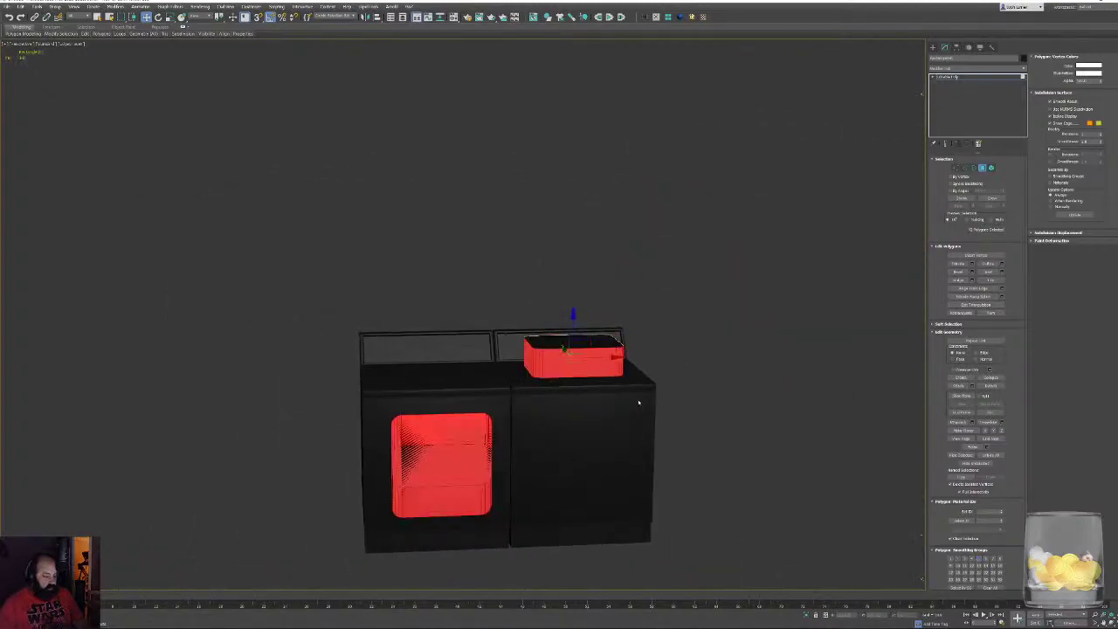
{"action": "key", "text": "Delete"}
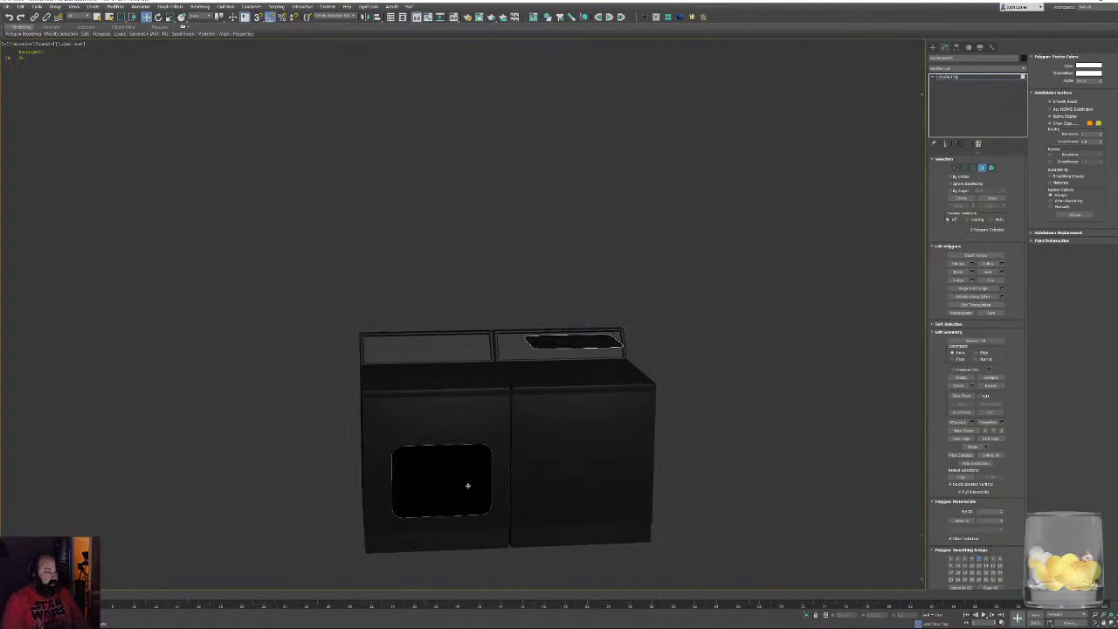
{"action": "left_click", "coordinate": [467, 486]}
{"action": "middle_click_drag", "start_coordinate": [629, 247], "coordinate": [681, 263], "text": "alt"}
{"action": "left_click", "coordinate": [981, 167]}
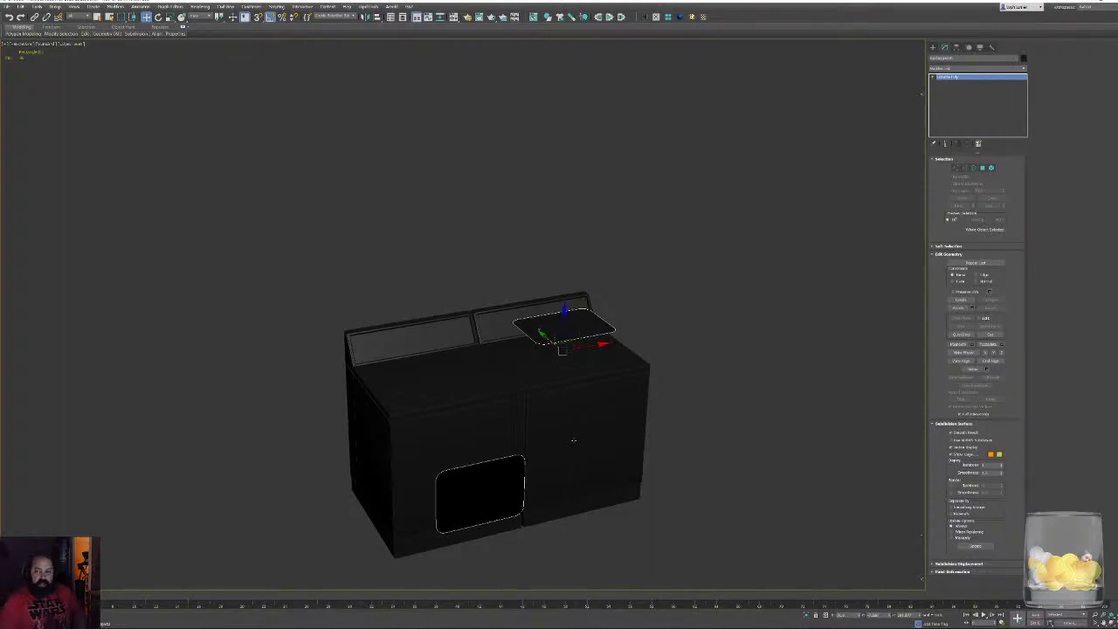
Select the right appliance and ready the Cut tool over its lid guide, viewed from above
{"action": "middle_click_drag", "start_coordinate": [807, 430], "coordinate": [781, 420], "text": "alt"}
{"action": "key", "text": "t"}
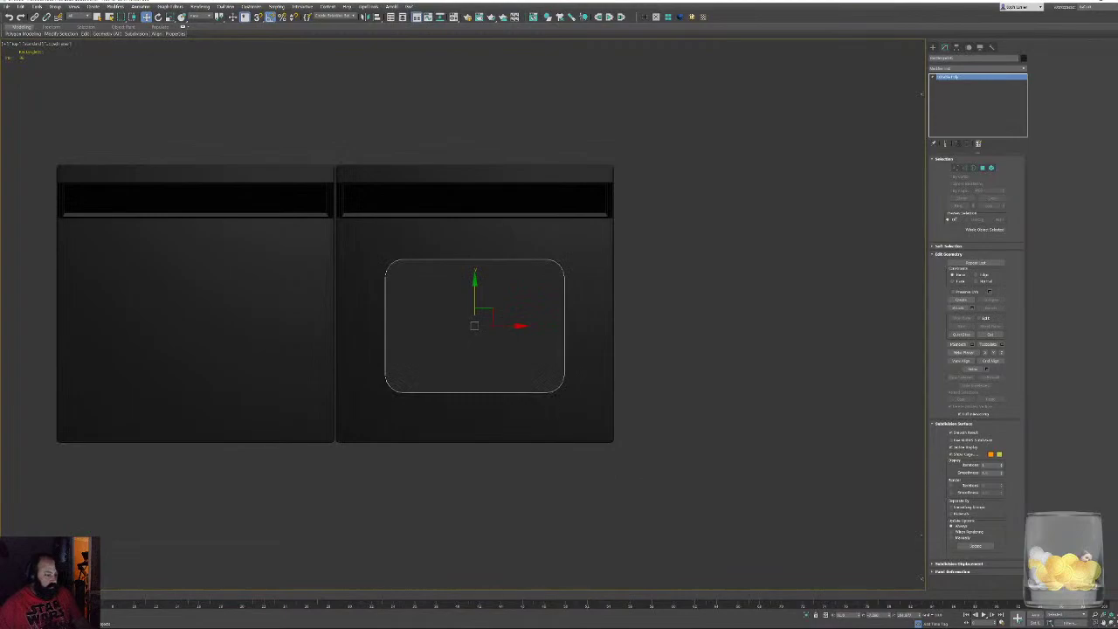
{"action": "left_click", "coordinate": [675, 297]}
{"action": "left_click", "coordinate": [592, 258]}
{"action": "scroll", "coordinate": [556, 244], "scroll_direction": "up", "scroll_amount": 3}
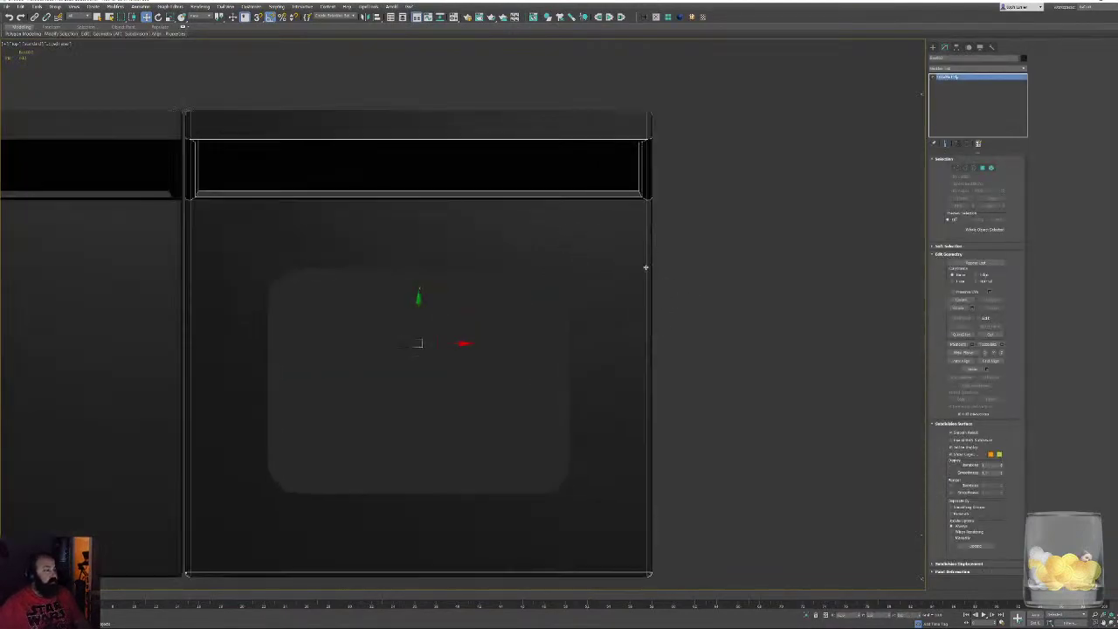
{"action": "key", "text": "F3"}
{"action": "middle_click_drag", "start_coordinate": [616, 282], "coordinate": [659, 267]}
{"action": "left_click", "coordinate": [991, 335]}
{"action": "middle_click_drag", "start_coordinate": [305, 311], "coordinate": [292, 309]}
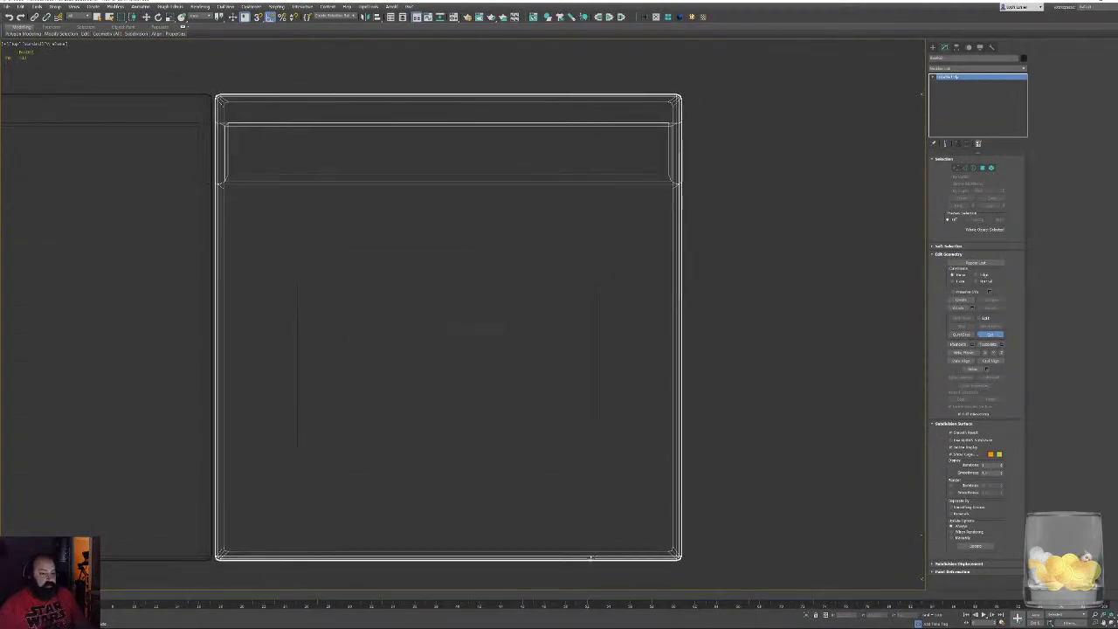
{"action": "scroll", "coordinate": [601, 557], "scroll_direction": "up", "scroll_amount": 3}
{"action": "key", "text": "F3"}
{"action": "key", "text": "F3"}
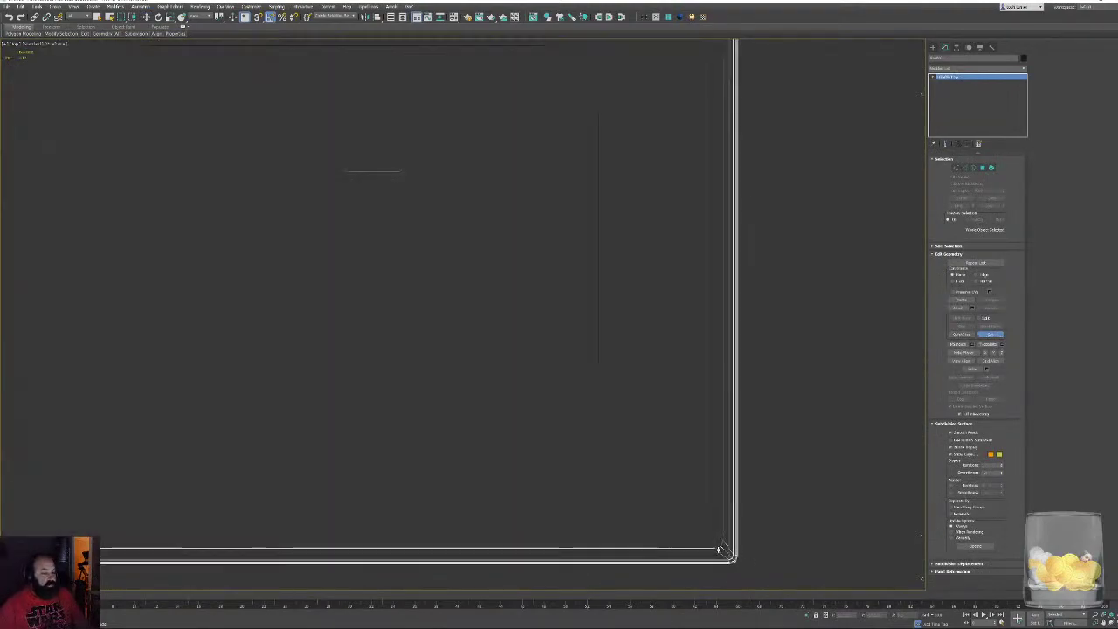
{"action": "key", "text": "F3"}
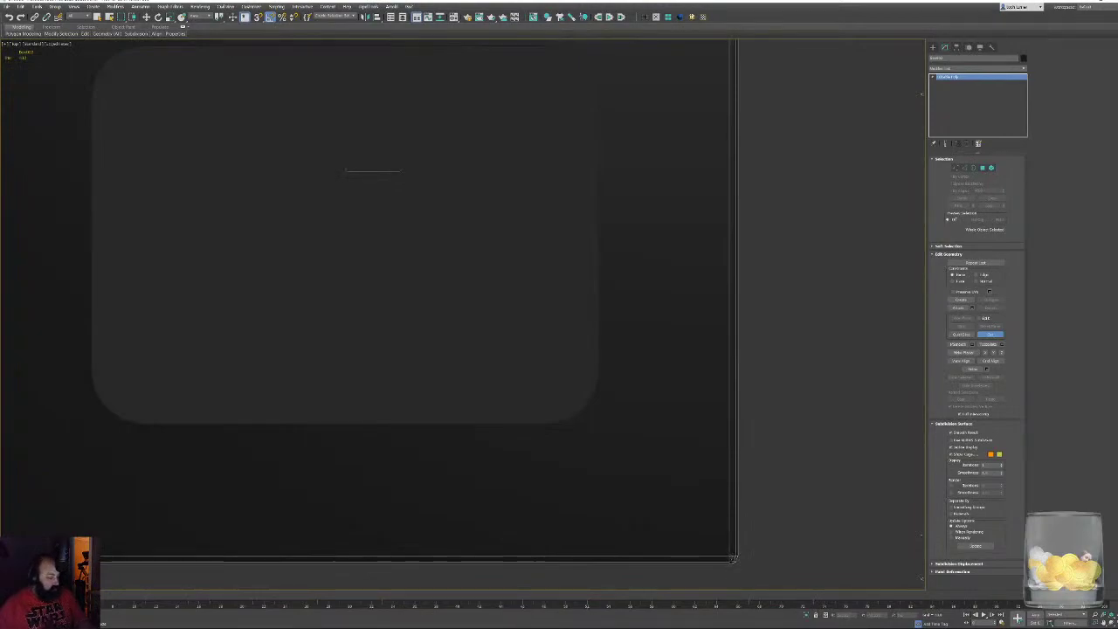
With snapping enabled, cut from the right appliance's front-right top corner to the lid guide and trace the guide's front-right rounded corner
{"action": "left_click", "coordinate": [732, 557]}
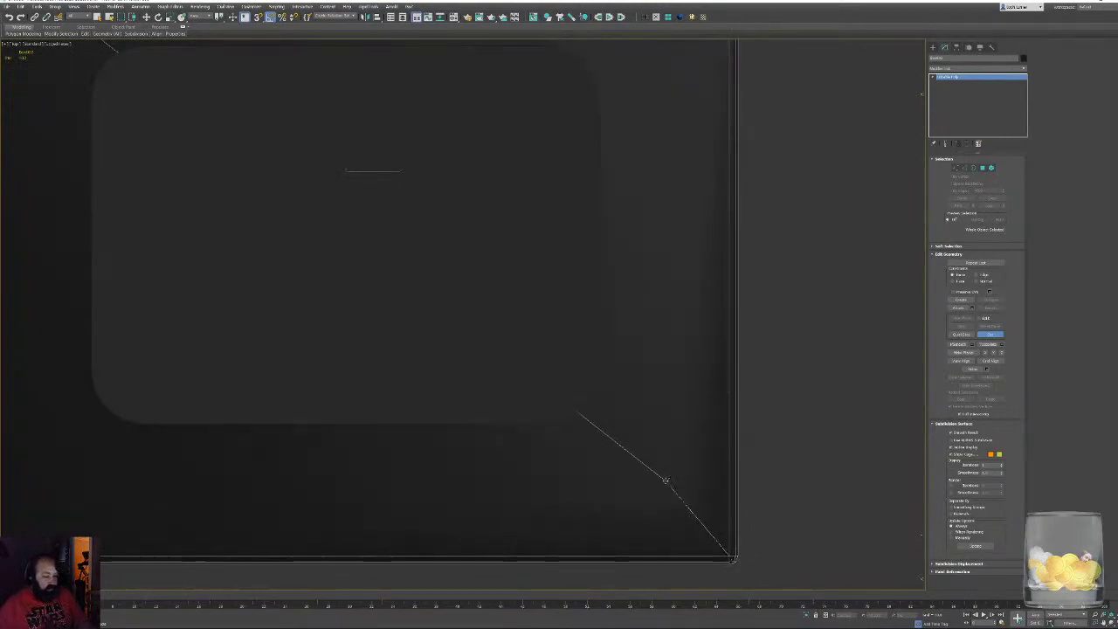
{"action": "key", "text": "s"}
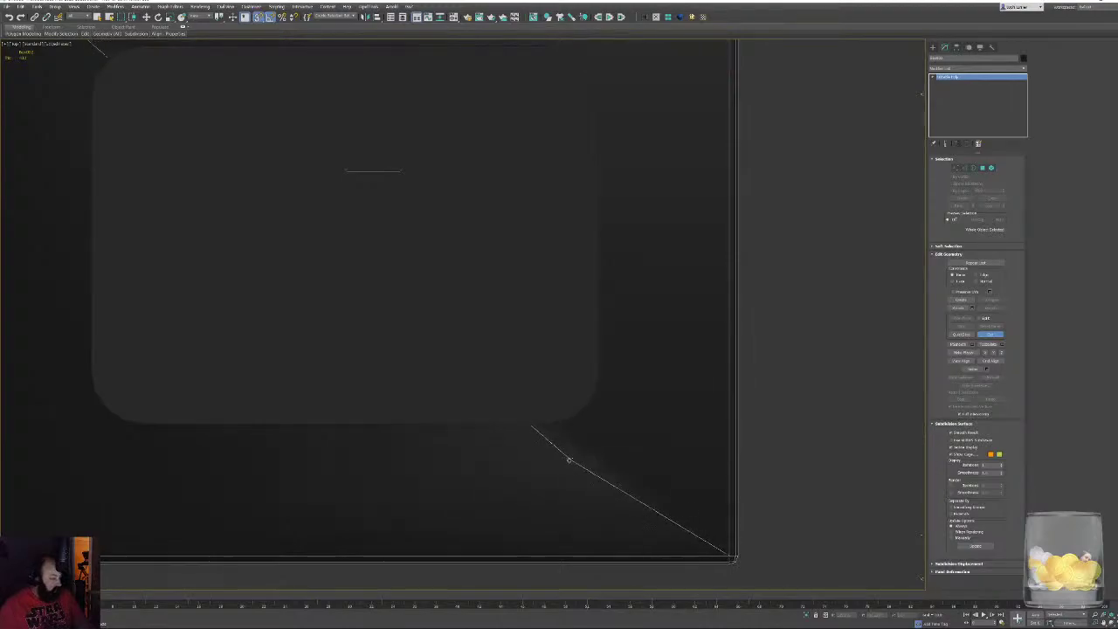
{"action": "key", "text": "F3"}
{"action": "left_click", "coordinate": [549, 424]}
{"action": "left_click", "coordinate": [583, 408]}
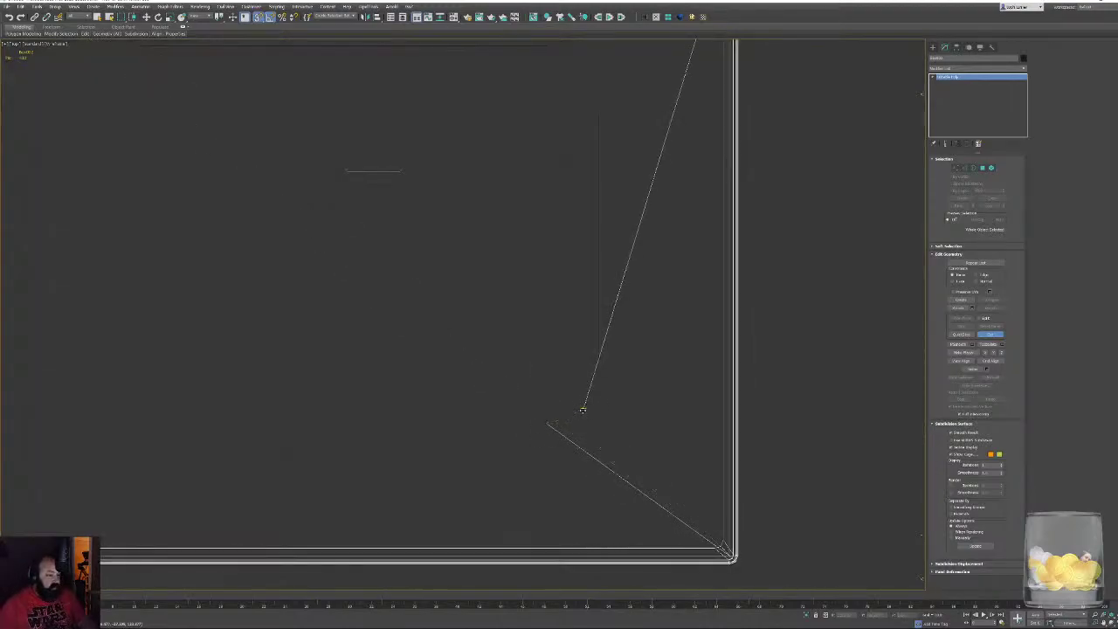
{"action": "left_click", "coordinate": [595, 392]}
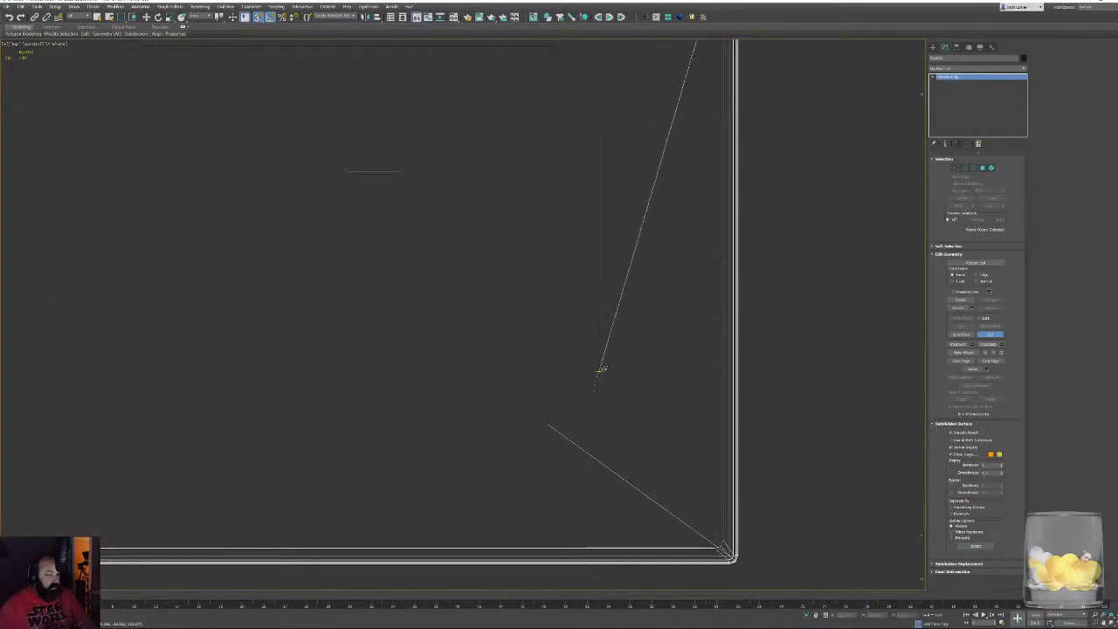
{"action": "left_click", "coordinate": [599, 371]}
Continue the cut along the lid guide's right side and around its rear-right rounded corner
{"action": "middle_click_drag", "start_coordinate": [595, 239], "coordinate": [600, 498]}
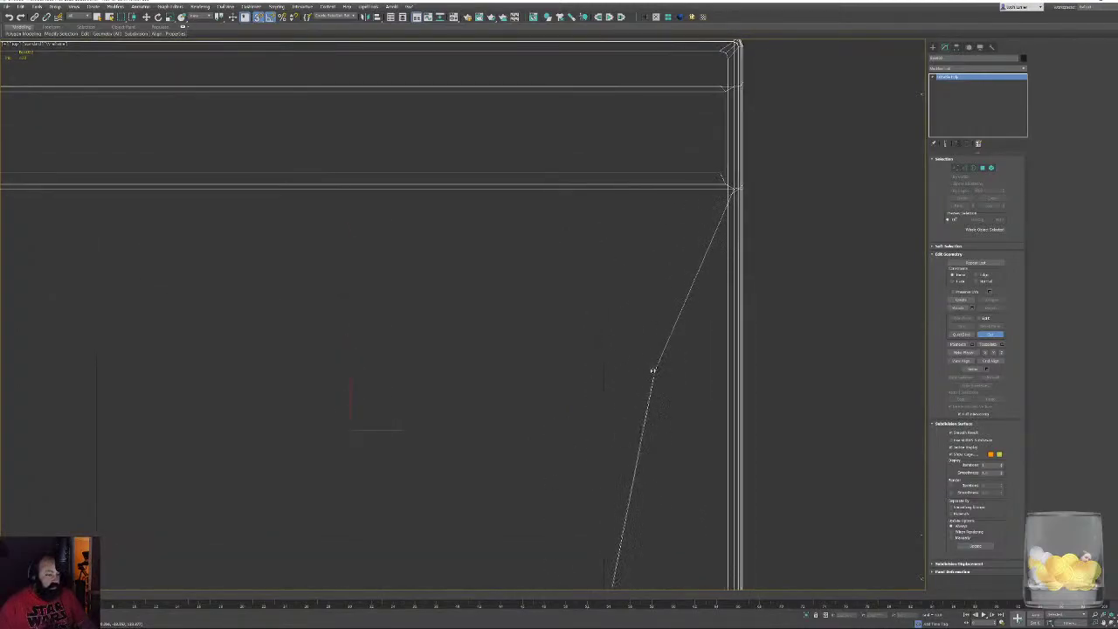
{"action": "left_click", "coordinate": [603, 356]}
{"action": "left_click", "coordinate": [597, 335]}
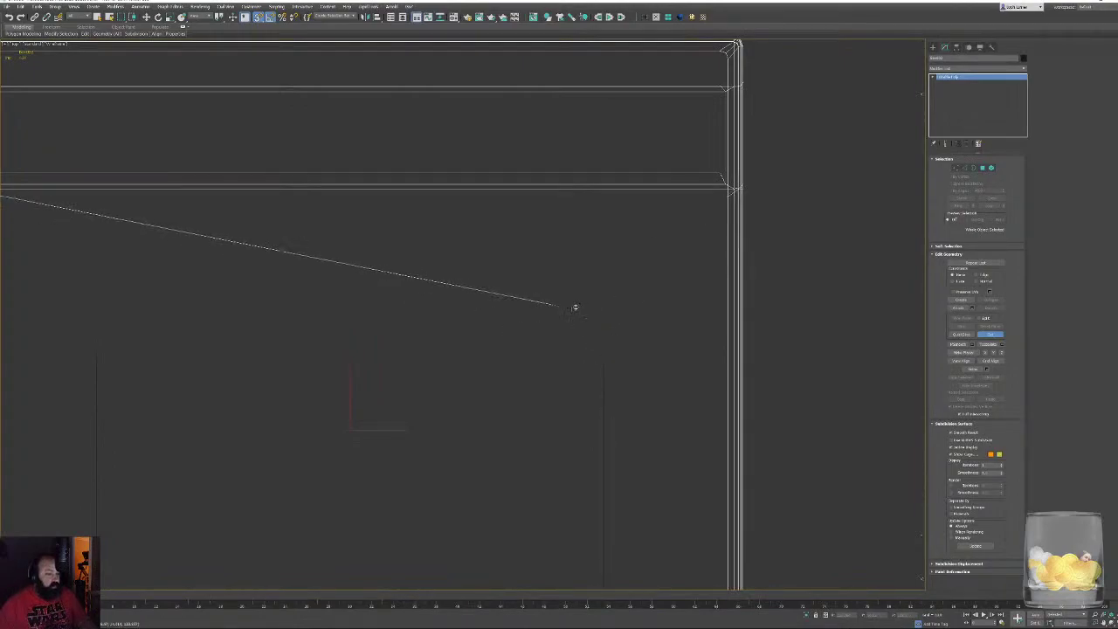
{"action": "left_click", "coordinate": [551, 304]}
Extend the cut along the lid guide's rear edge and around its rear-left rounded corner
{"action": "middle_click_drag", "start_coordinate": [342, 352], "coordinate": [549, 363]}
{"action": "right_click", "coordinate": [354, 317]}
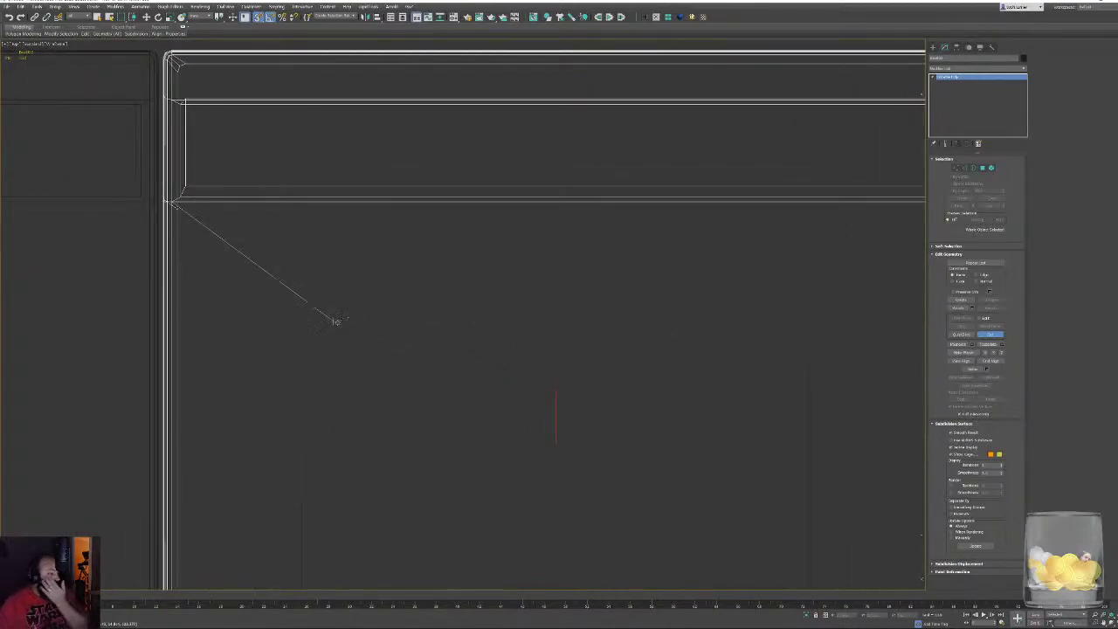
{"action": "left_click", "coordinate": [337, 322]}
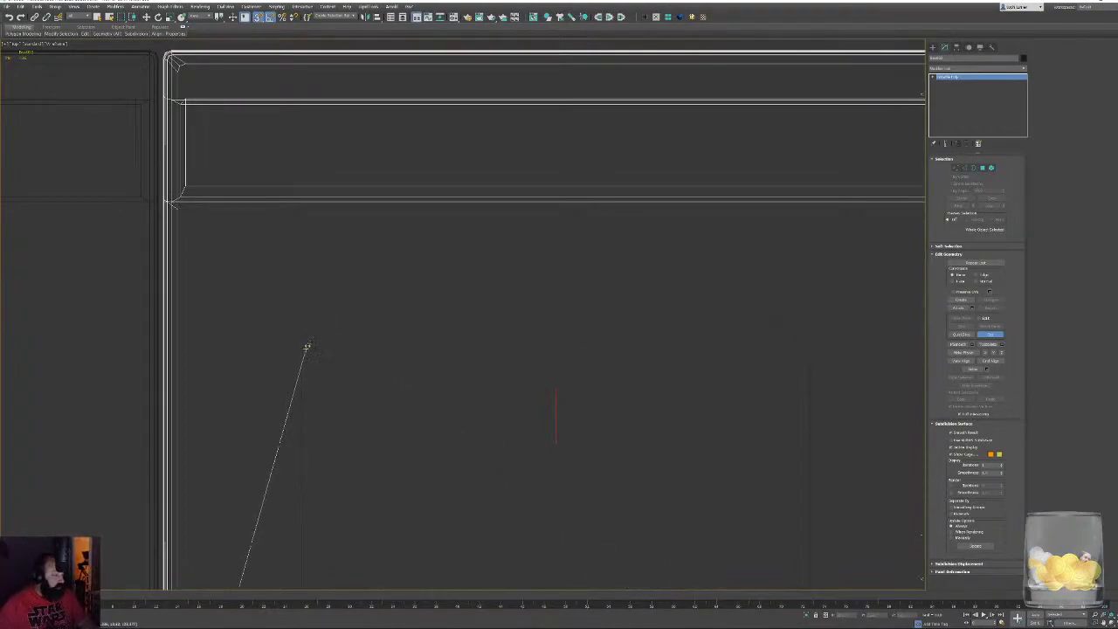
{"action": "left_click", "coordinate": [303, 368]}
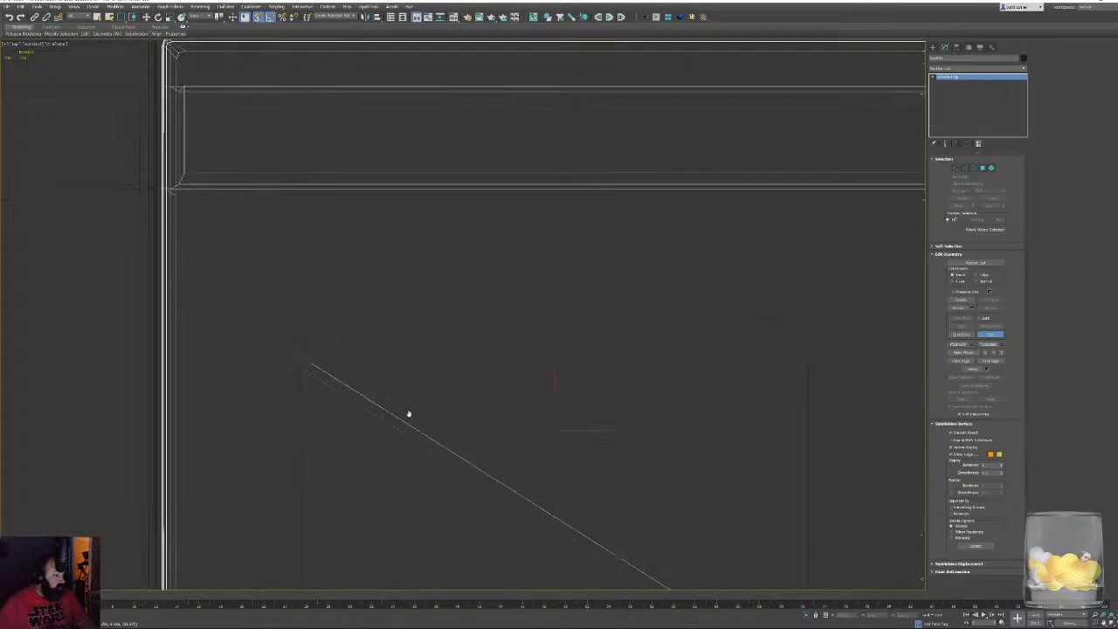
Cut down the lid guide's left side, around its front-left corner and back to the starting point, closing the lid outline
{"action": "middle_click_drag", "start_coordinate": [406, 429], "coordinate": [411, 133]}
{"action": "left_click", "coordinate": [305, 347]}
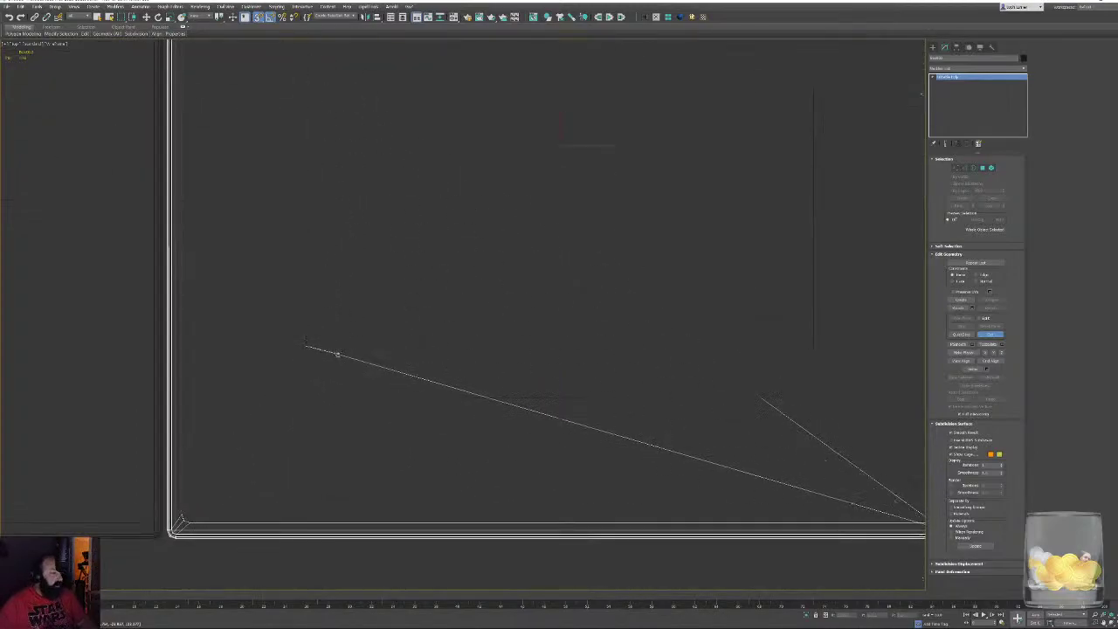
{"action": "left_click", "coordinate": [310, 365]}
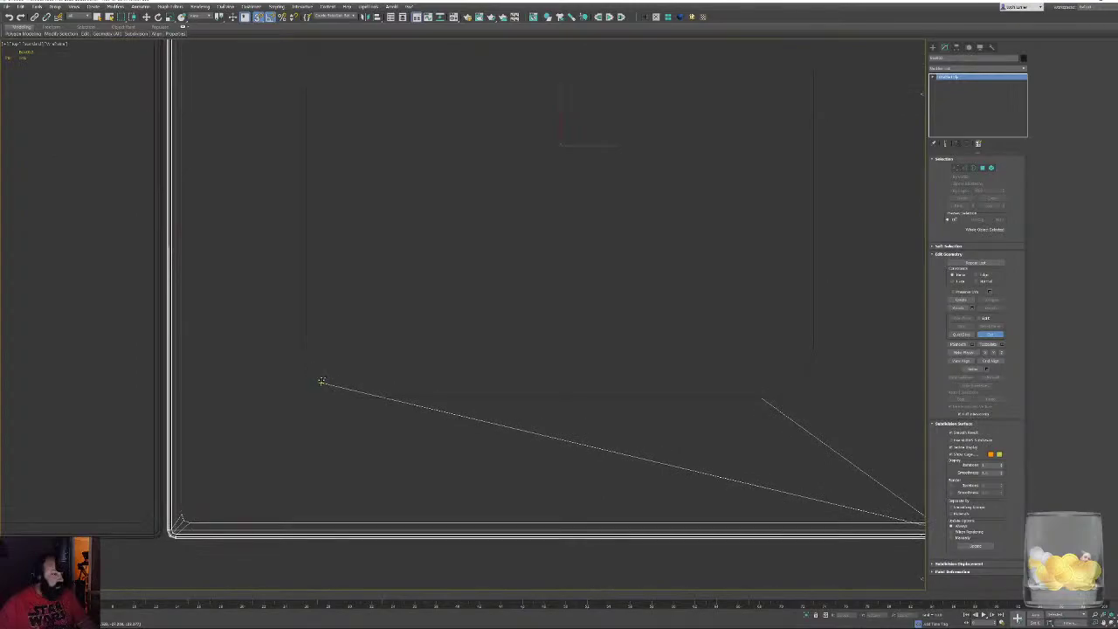
{"action": "left_click", "coordinate": [337, 393]}
{"action": "left_click", "coordinate": [357, 398]}
{"action": "left_click", "coordinate": [761, 401]}
{"action": "right_click", "coordinate": [760, 399]}
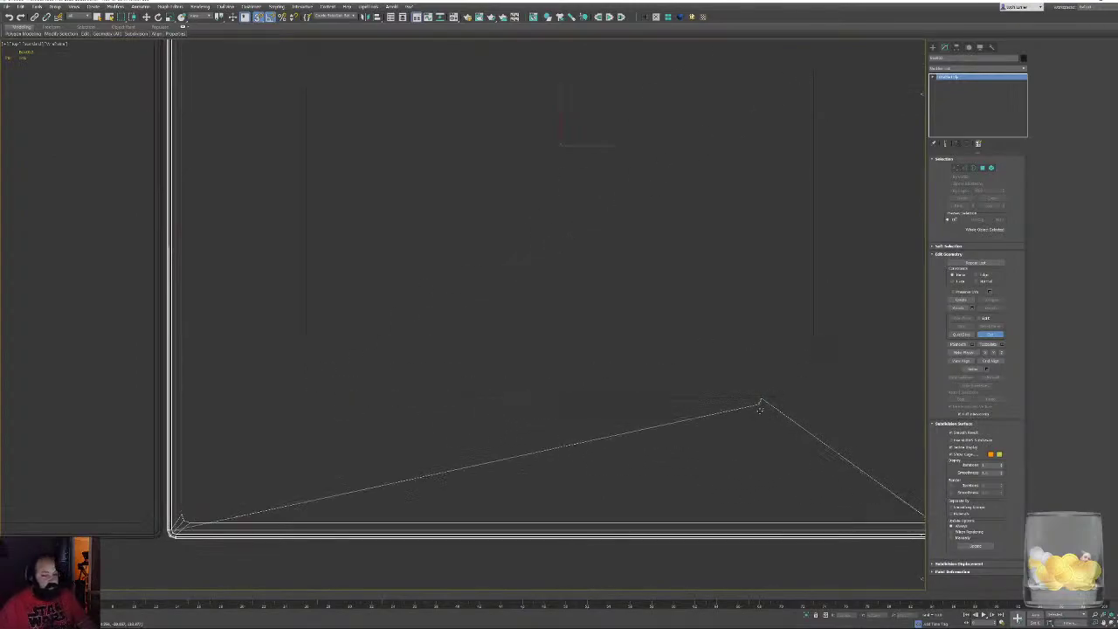
{"action": "scroll", "coordinate": [735, 393], "scroll_direction": "down", "scroll_amount": 1}
{"action": "mouse_move", "coordinate": [735, 393]}
{"action": "middle_mouse_down"}
{"action": "mouse_move", "coordinate": [548, 407]}
{"action": "mouse_move", "coordinate": [539, 369]}
{"action": "mouse_move", "coordinate": [599, 421]}
{"action": "mouse_move", "coordinate": [611, 351]}
{"action": "middle_mouse_up"}
{"action": "key", "text": "p"}
{"action": "scroll", "coordinate": [539, 422], "scroll_direction": "down", "scroll_amount": 3}
{"action": "scroll", "coordinate": [562, 397], "scroll_direction": "down", "scroll_amount": 3}
{"action": "key", "text": "F3"}
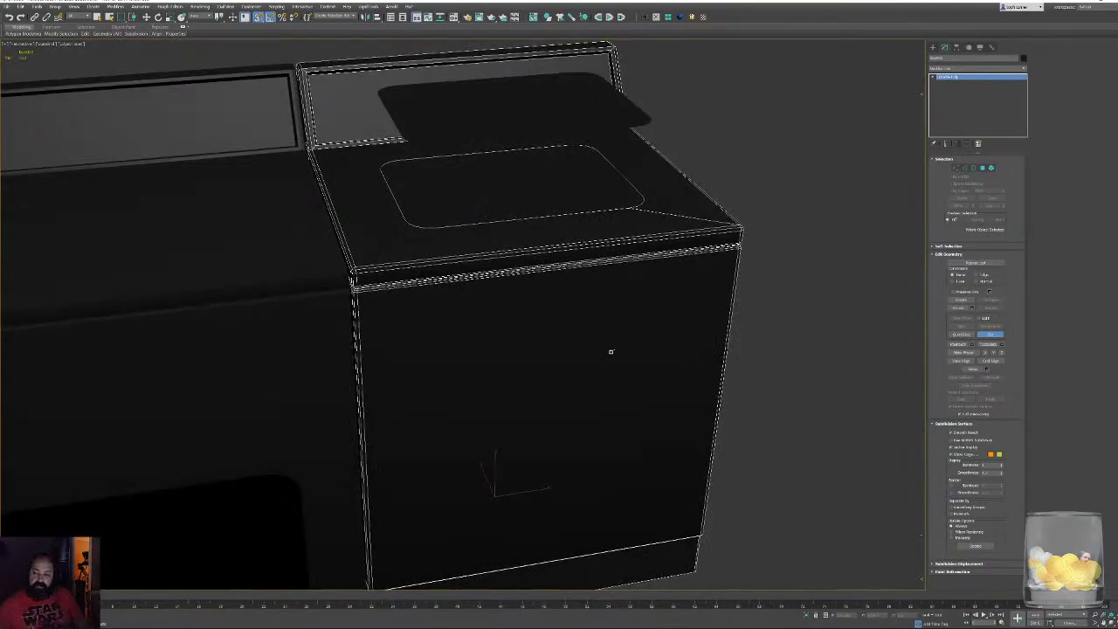
Select the left appliance, enter vertex editing and ready the Cut tool for its front face
{"action": "key", "text": "f"}
{"action": "middle_click_drag", "start_coordinate": [449, 433], "coordinate": [567, 370]}
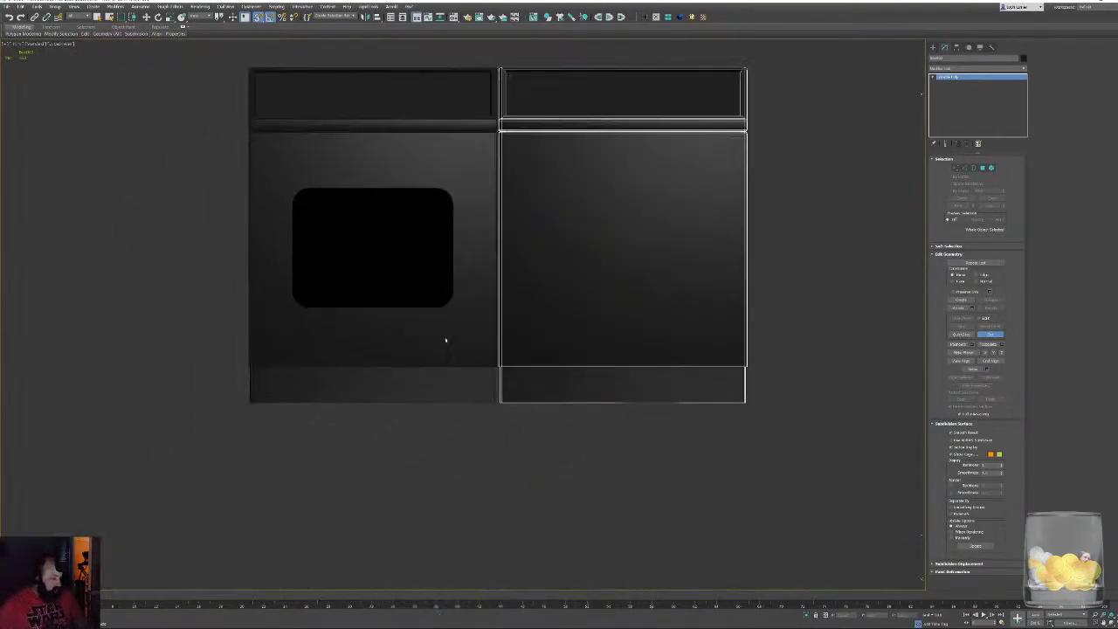
{"action": "scroll", "coordinate": [454, 337], "scroll_direction": "up", "scroll_amount": 3}
{"action": "left_click", "coordinate": [992, 337]}
{"action": "left_click", "coordinate": [991, 338]}
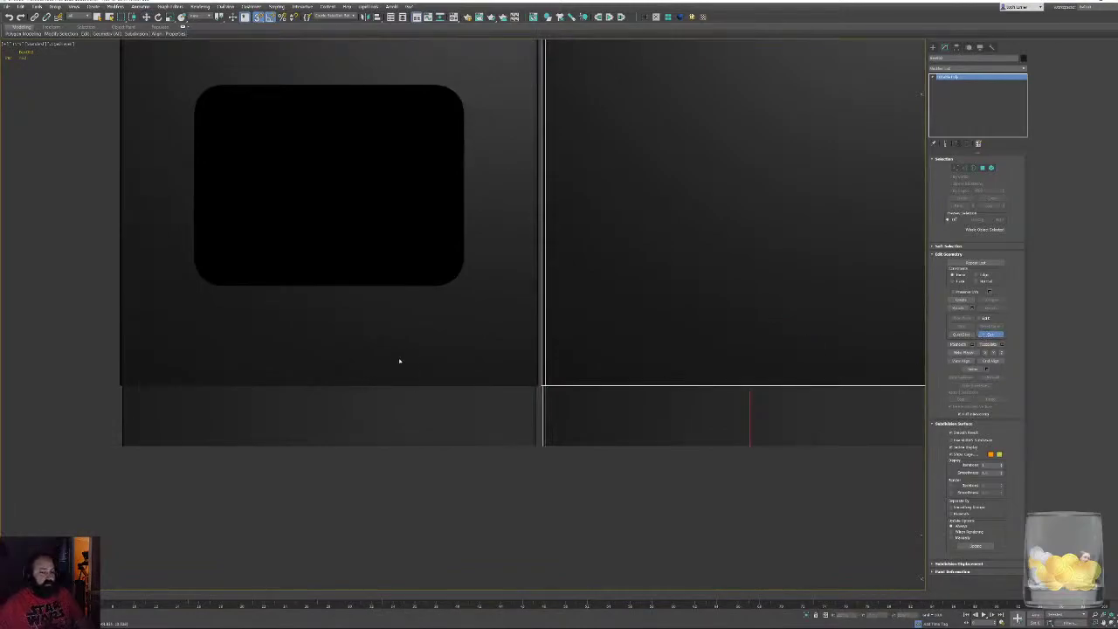
{"action": "middle_click_drag", "start_coordinate": [260, 343], "coordinate": [268, 471]}
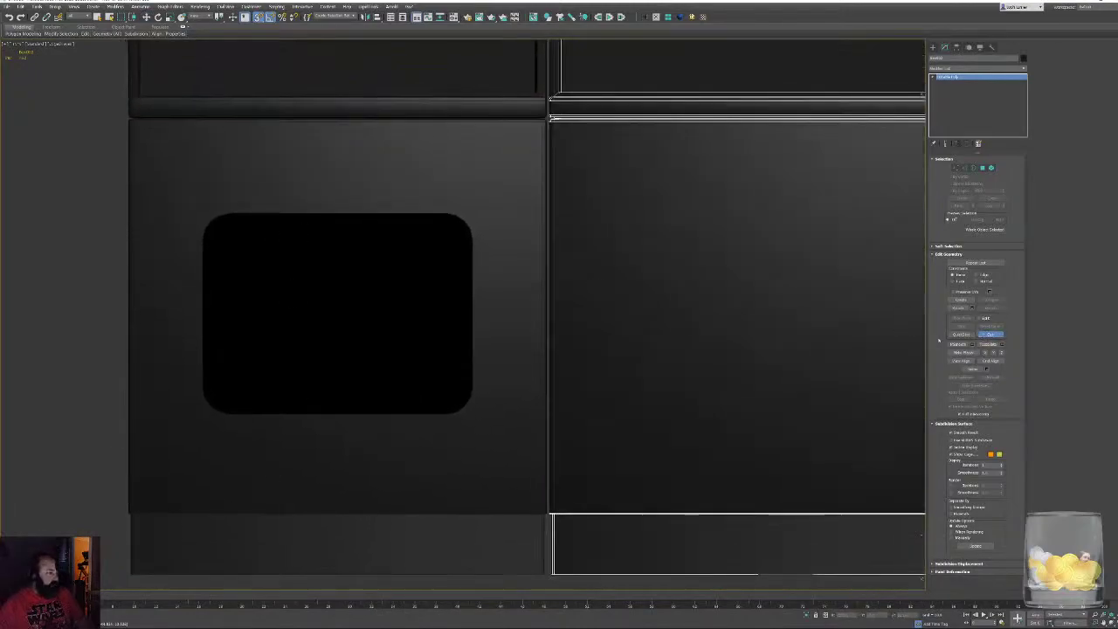
{"action": "key", "text": "w"}
{"action": "left_click", "coordinate": [194, 203]}
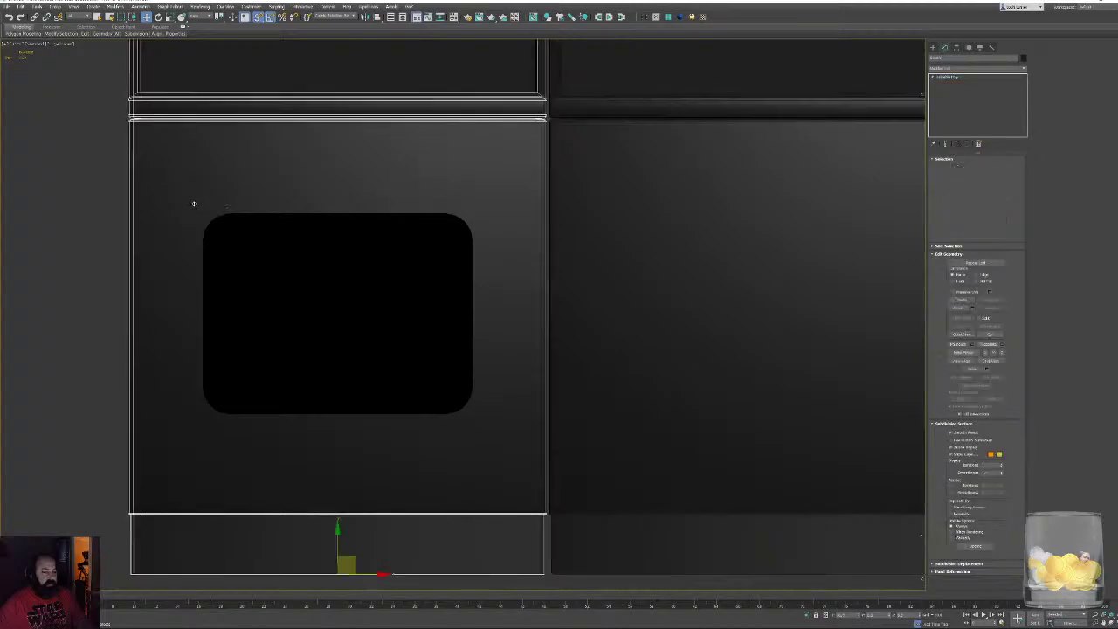
{"action": "left_click", "coordinate": [956, 168]}
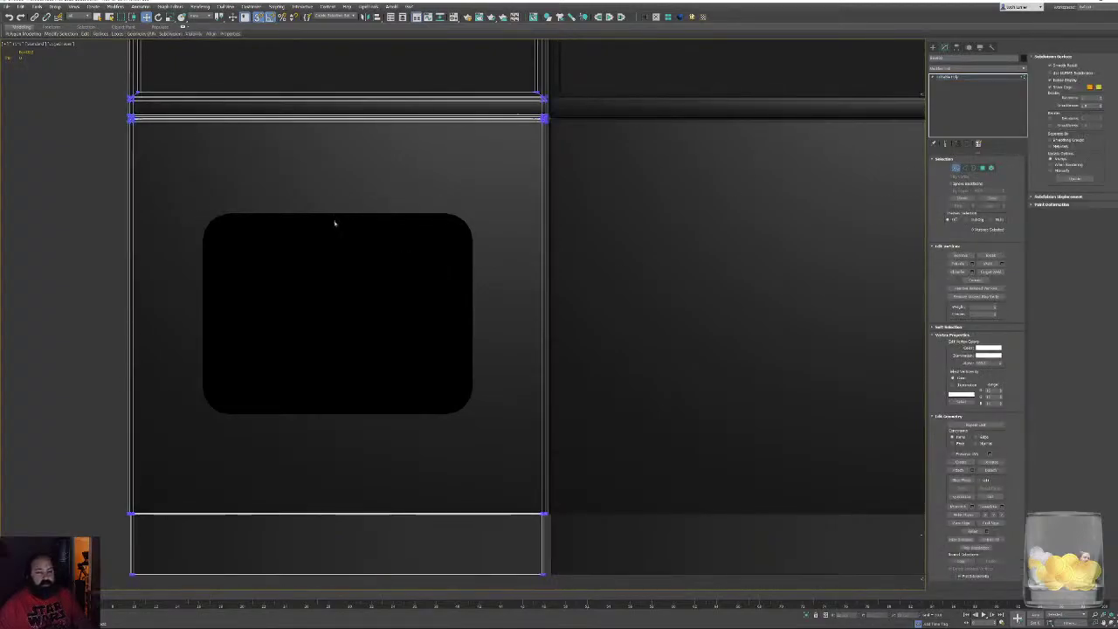
{"action": "middle_click_drag", "start_coordinate": [288, 224], "coordinate": [347, 309]}
{"action": "scroll", "coordinate": [347, 309], "scroll_direction": "up", "scroll_amount": 2}
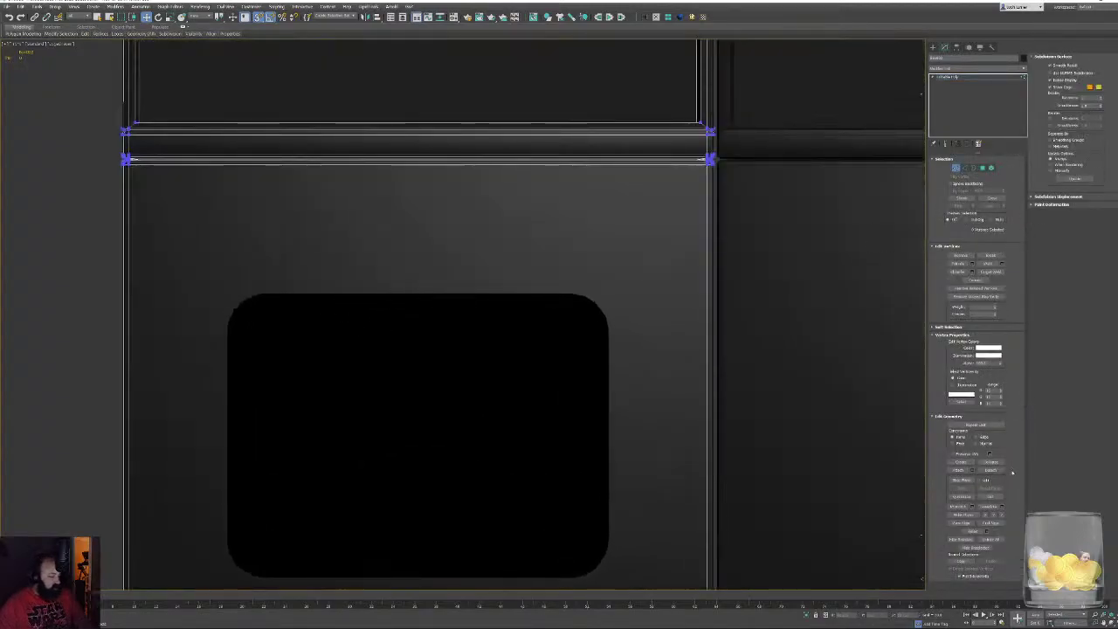
{"action": "left_click", "coordinate": [993, 496]}
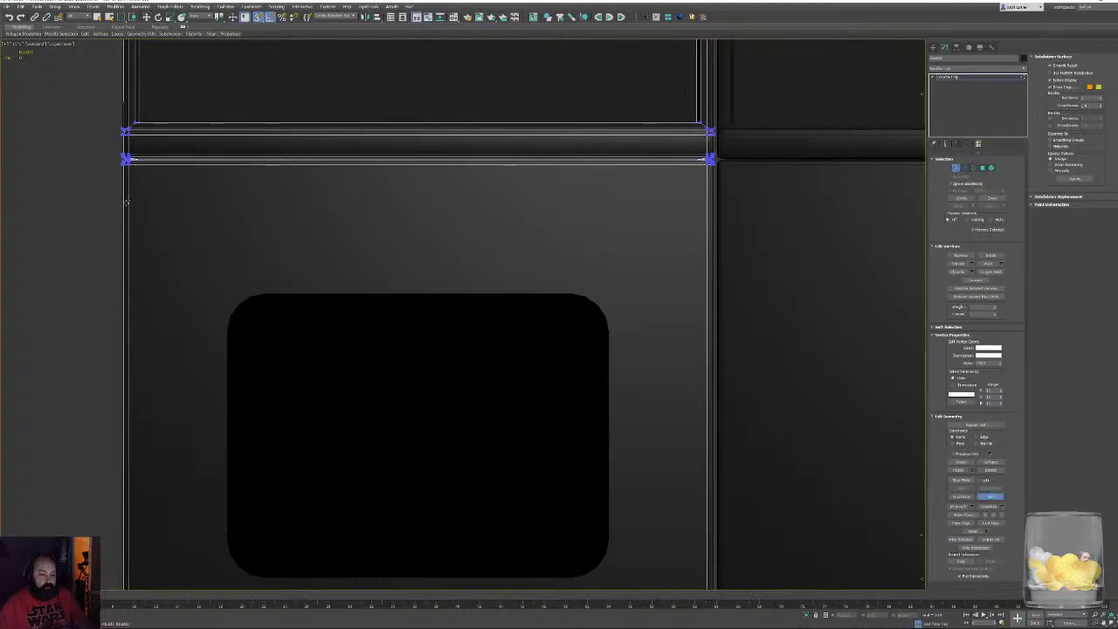
Cut from the upper-left corner of the left appliance's front to the door guide and trace the guide's upper-left rounded corner
{"action": "middle_click_drag", "start_coordinate": [136, 161], "coordinate": [192, 285]}
{"action": "scroll", "coordinate": [192, 285], "scroll_direction": "up", "scroll_amount": 8}
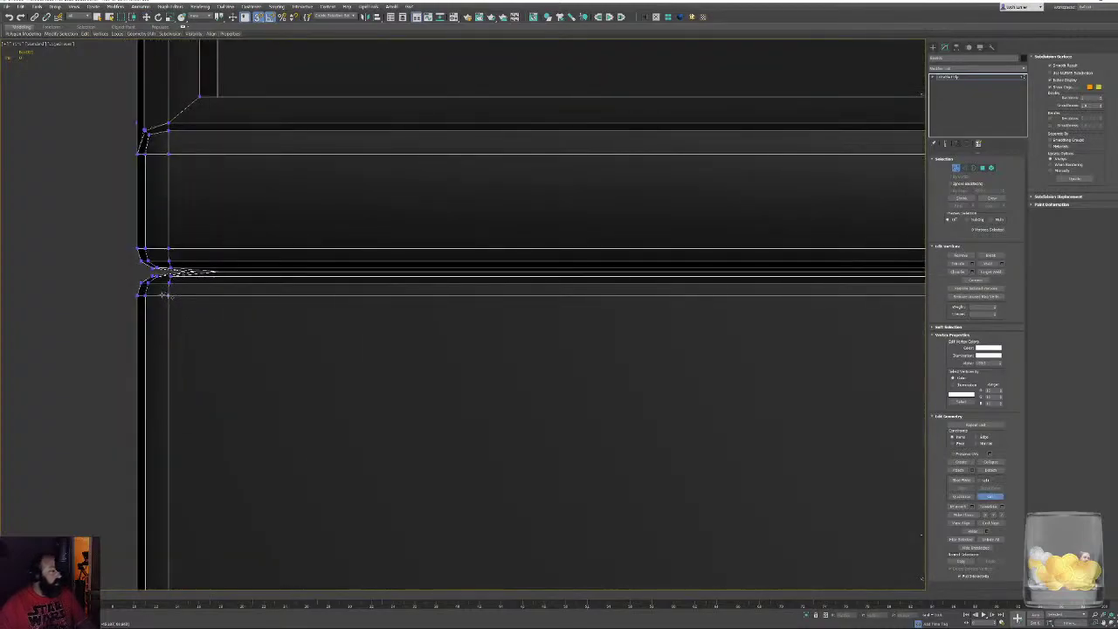
{"action": "middle_click_drag", "start_coordinate": [291, 372], "coordinate": [119, 190]}
{"action": "scroll", "coordinate": [265, 315], "scroll_direction": "down", "scroll_amount": 5}
{"action": "middle_click_drag", "start_coordinate": [454, 533], "coordinate": [354, 254]}
{"action": "left_click", "coordinate": [320, 322]}
{"action": "left_click", "coordinate": [345, 306]}
{"action": "left_click", "coordinate": [380, 301]}
Continue the cut along the door guide's upper edge and around its upper-right rounded corner
{"action": "middle_click_drag", "start_coordinate": [706, 347], "coordinate": [282, 300]}
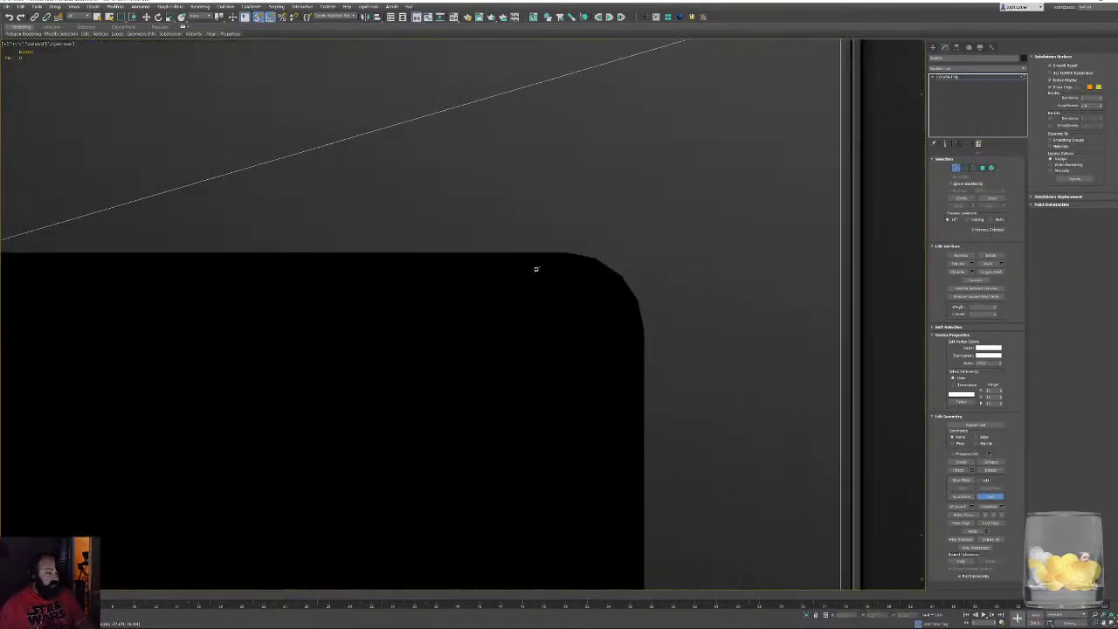
{"action": "left_click", "coordinate": [565, 253]}
{"action": "left_click", "coordinate": [595, 258]}
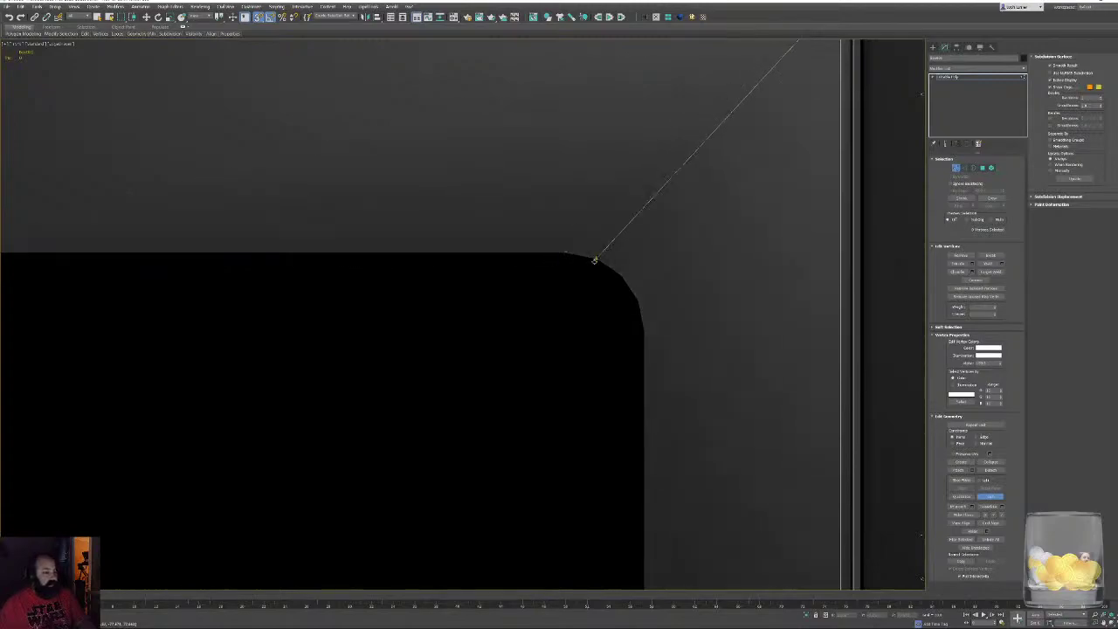
{"action": "left_click", "coordinate": [618, 272]}
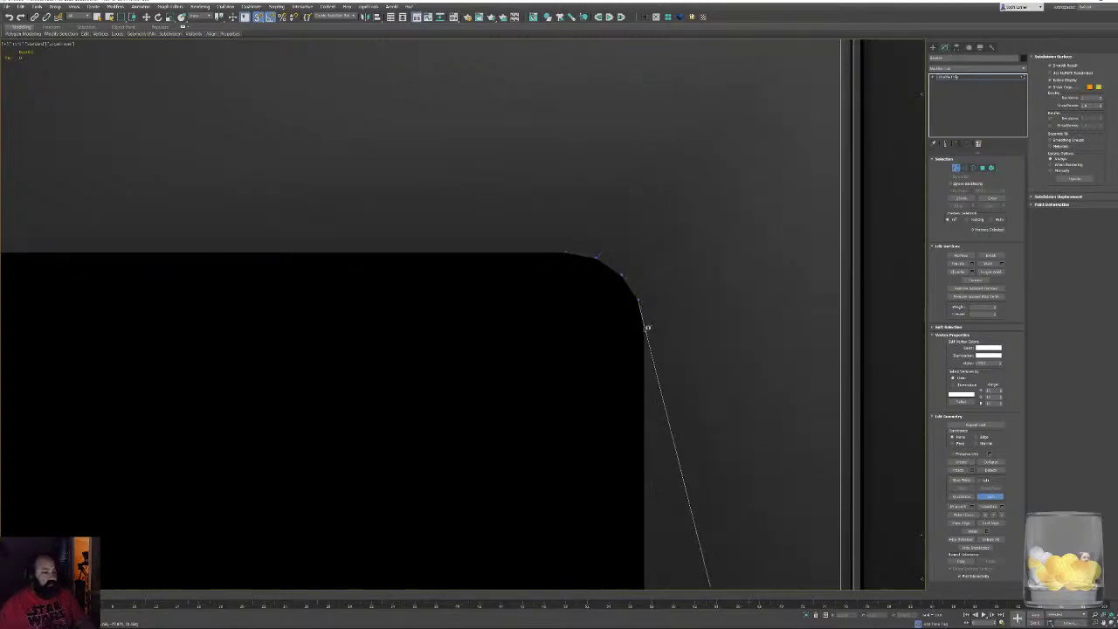
{"action": "left_click", "coordinate": [645, 332]}
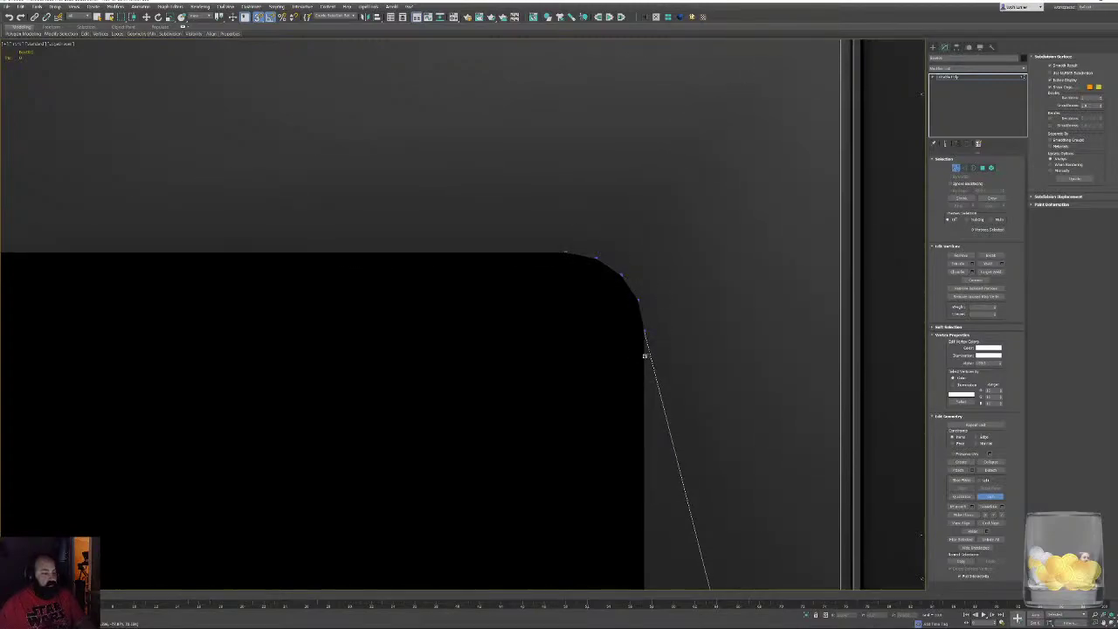
Cut down the door guide's right side and along its lower edge, tracing both lower rounded corners
{"action": "middle_click_drag", "start_coordinate": [623, 412], "coordinate": [559, 54]}
{"action": "scroll", "coordinate": [567, 61], "scroll_direction": "down", "scroll_amount": 1}
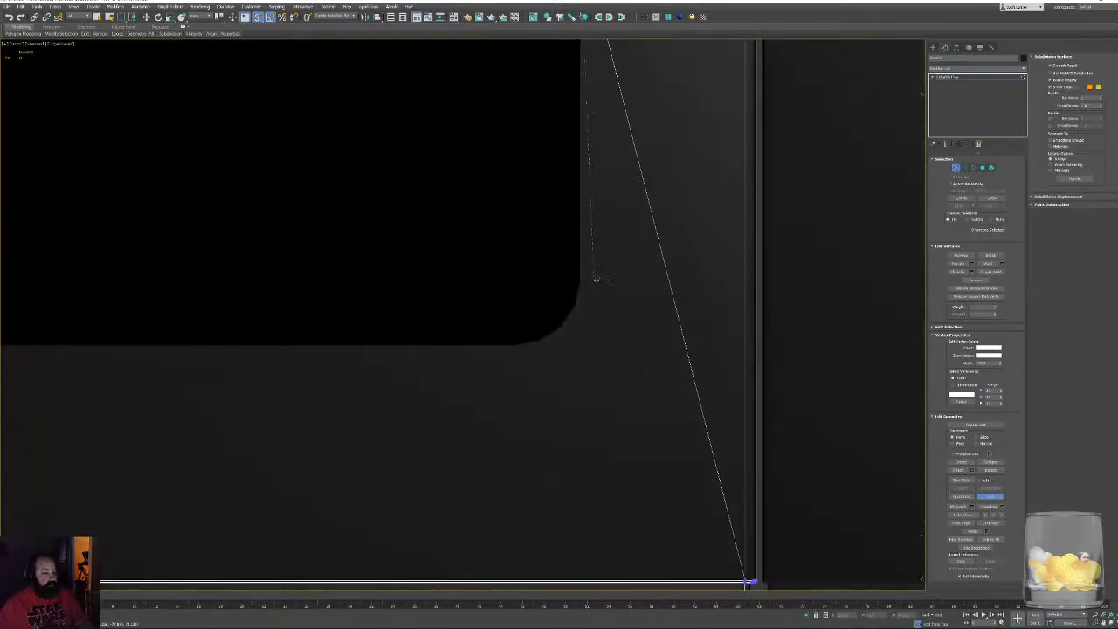
{"action": "left_click", "coordinate": [583, 280]}
{"action": "left_click", "coordinate": [577, 304]}
{"action": "left_click", "coordinate": [562, 327]}
{"action": "left_click", "coordinate": [541, 340]}
{"action": "left_click", "coordinate": [511, 344]}
{"action": "middle_click_drag", "start_coordinate": [211, 328], "coordinate": [664, 311]}
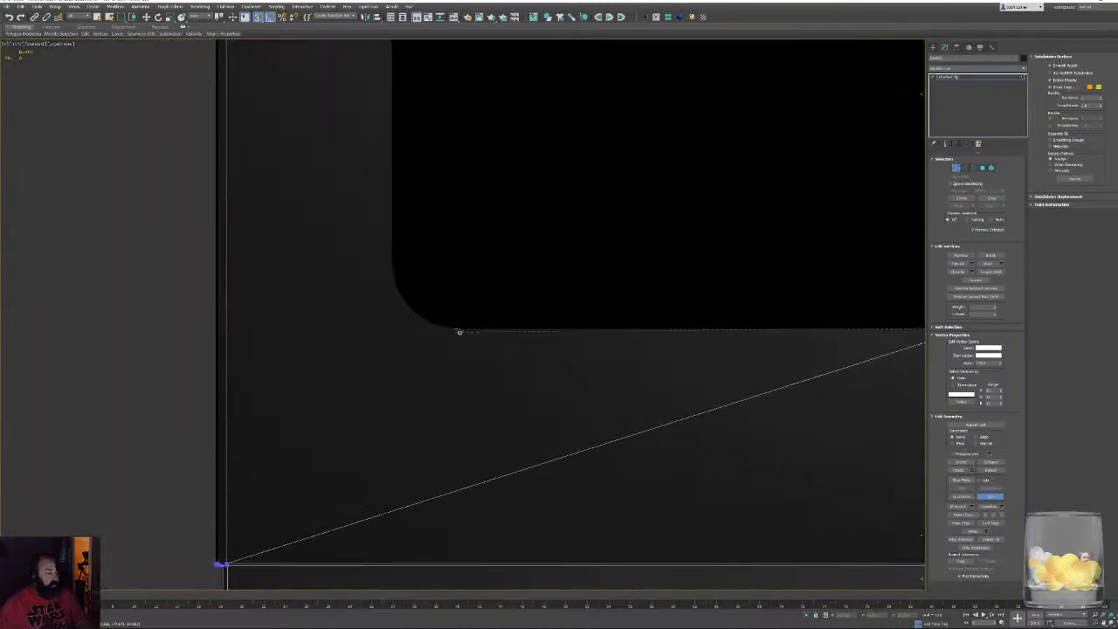
{"action": "left_click", "coordinate": [411, 309]}
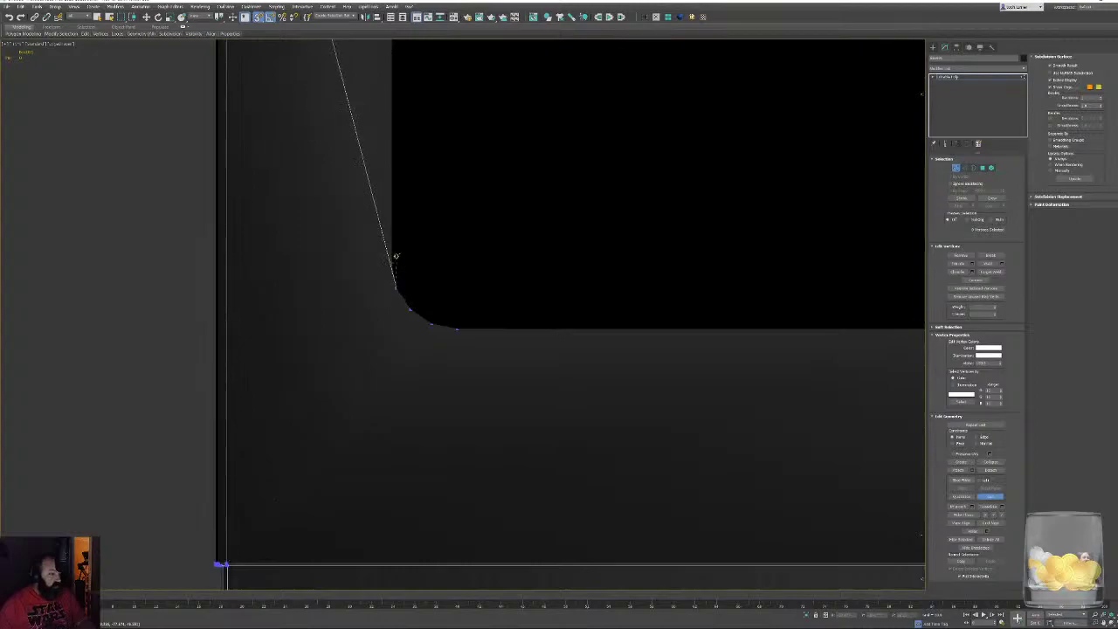
Cut up the door guide's left side to the starting point, closing the door outline, and end the cut
{"action": "middle_click_drag", "start_coordinate": [422, 176], "coordinate": [427, 375]}
{"action": "middle_click_drag", "start_coordinate": [437, 147], "coordinate": [472, 311]}
{"action": "left_click", "coordinate": [431, 282]}
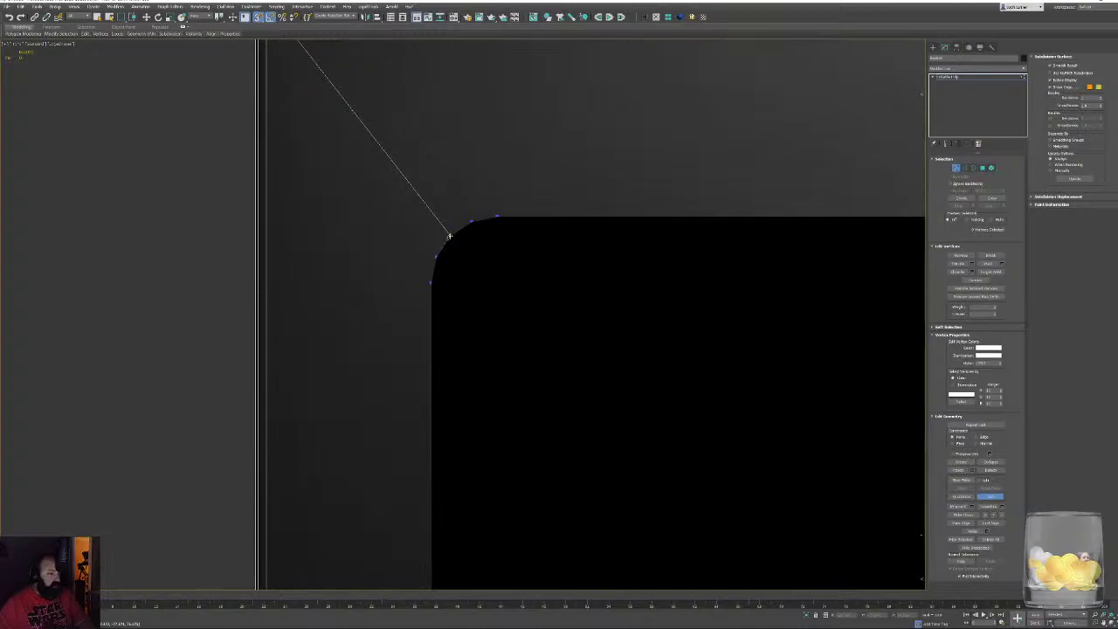
{"action": "key", "text": "F3"}
{"action": "middle_click_drag", "start_coordinate": [624, 305], "coordinate": [390, 312]}
{"action": "scroll", "coordinate": [389, 312], "scroll_direction": "down", "scroll_amount": 2}
{"action": "right_click", "coordinate": [460, 355]}
{"action": "middle_click_drag", "start_coordinate": [516, 313], "coordinate": [637, 376]}
{"action": "scroll", "coordinate": [464, 344], "scroll_direction": "down", "scroll_amount": 2}
{"action": "key", "text": "p"}
{"action": "key", "text": "z"}
{"action": "middle_click_drag", "start_coordinate": [718, 302], "coordinate": [696, 311]}
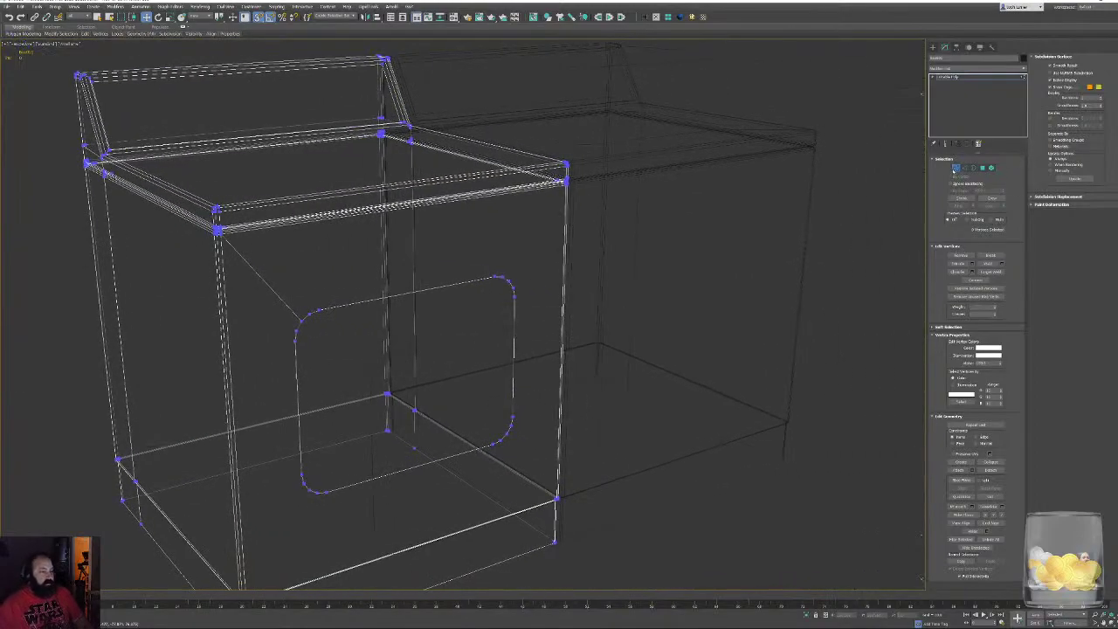
Finish vertex editing, delete the rounded lid and door guide shapes, and return to the shaded view
{"action": "left_click", "coordinate": [953, 170]}
{"action": "left_click", "coordinate": [723, 55]}
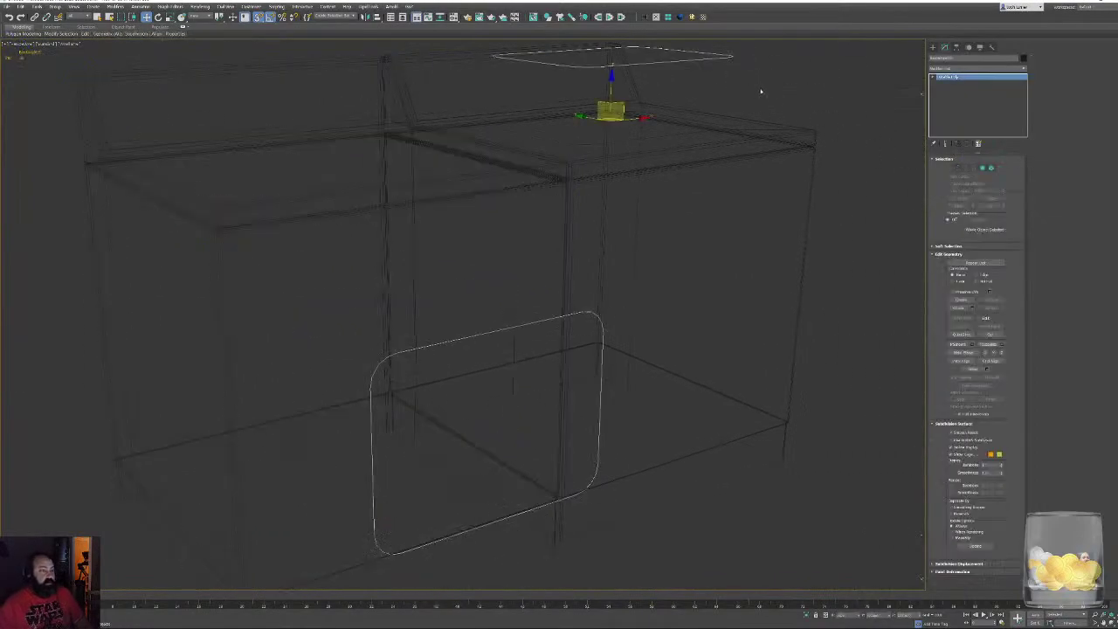
{"action": "key", "text": "Delete"}
{"action": "key", "text": "F3"}
{"action": "middle_click_drag", "start_coordinate": [654, 187], "coordinate": [631, 190], "text": "alt"}
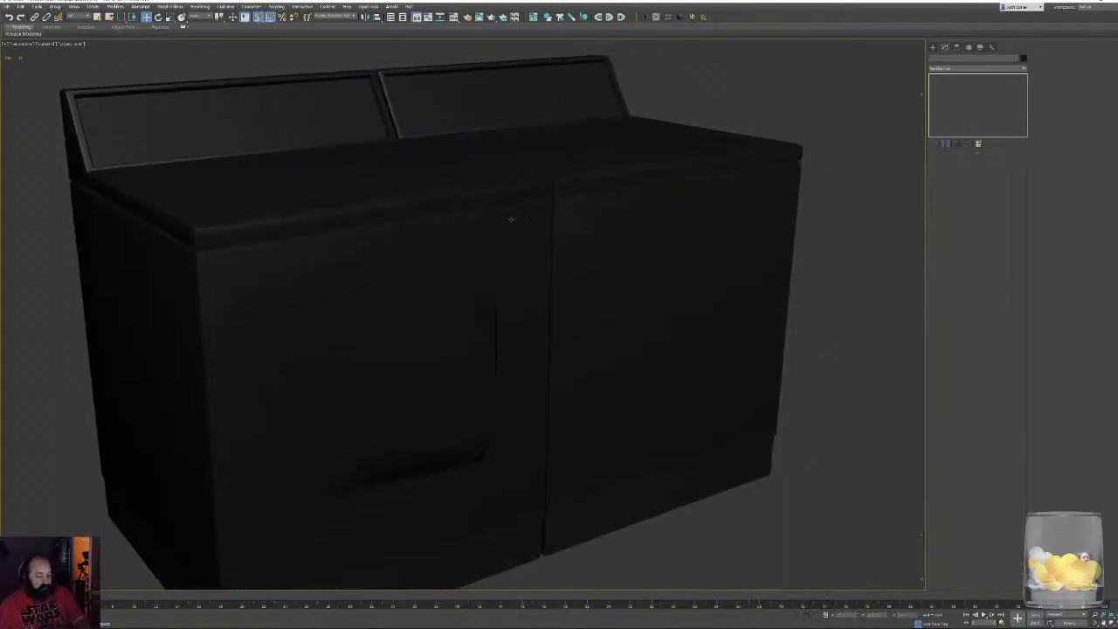
{"action": "scroll", "coordinate": [630, 190], "scroll_direction": "down", "scroll_amount": 3}
{"action": "middle_click_drag", "start_coordinate": [550, 282], "coordinate": [481, 287], "text": "alt"}
Connect the middle vertex of the door outline's lower-right rounded corner to the lower-right corner of the left appliance's front
{"action": "left_click", "coordinate": [425, 324]}
{"action": "middle_click_drag", "start_coordinate": [448, 327], "coordinate": [551, 326], "text": "alt"}
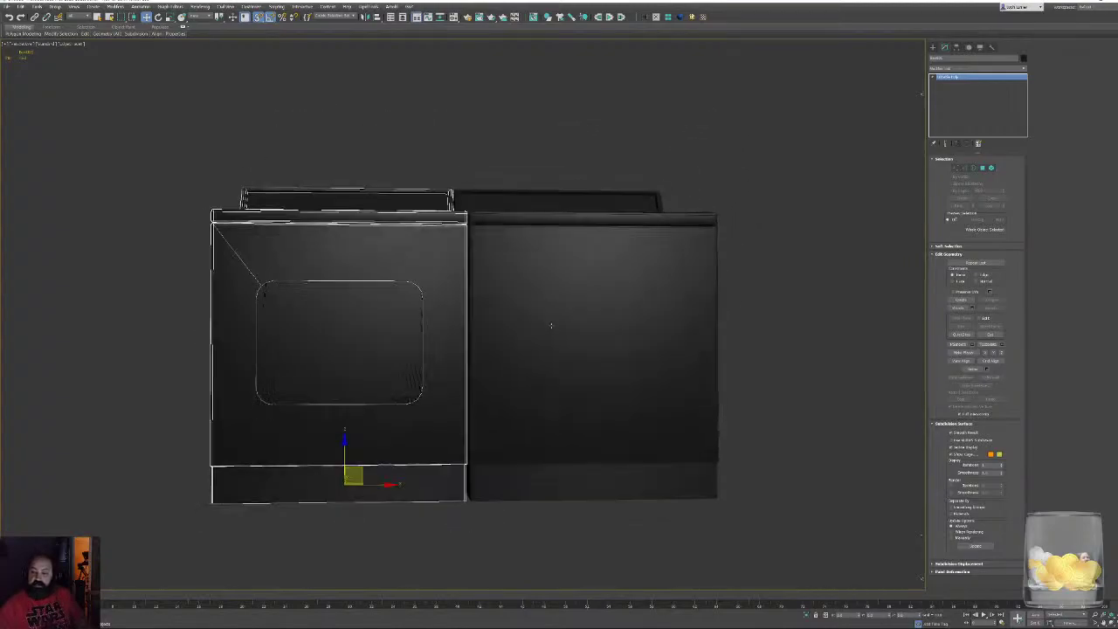
{"action": "left_click", "coordinate": [955, 168]}
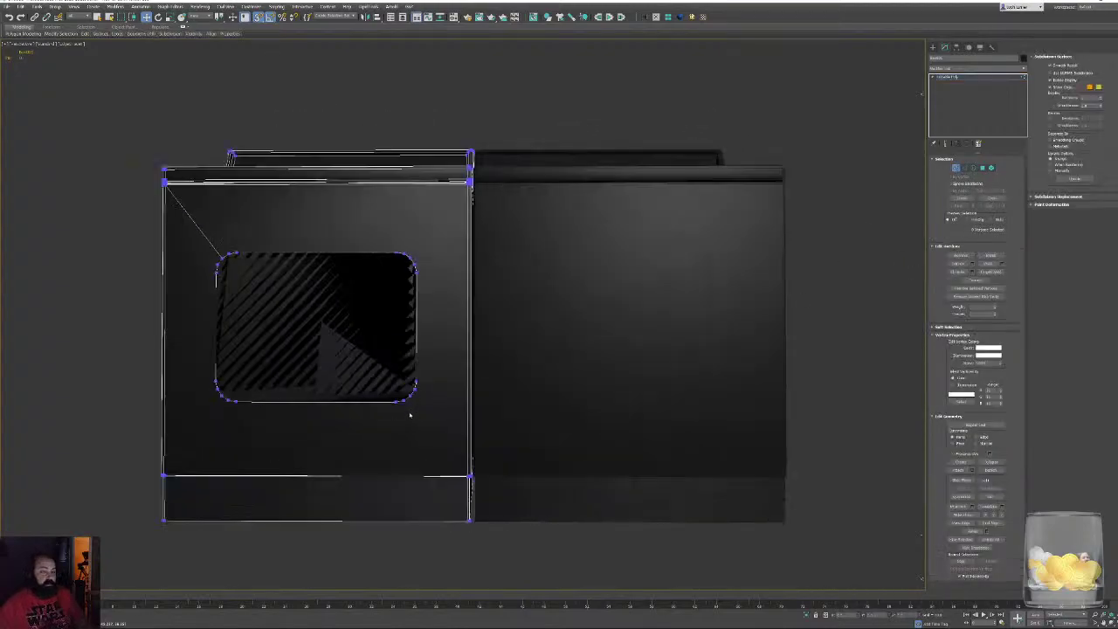
{"action": "scroll", "coordinate": [413, 397], "scroll_direction": "up", "scroll_amount": 5}
{"action": "left_click", "coordinate": [410, 381]}
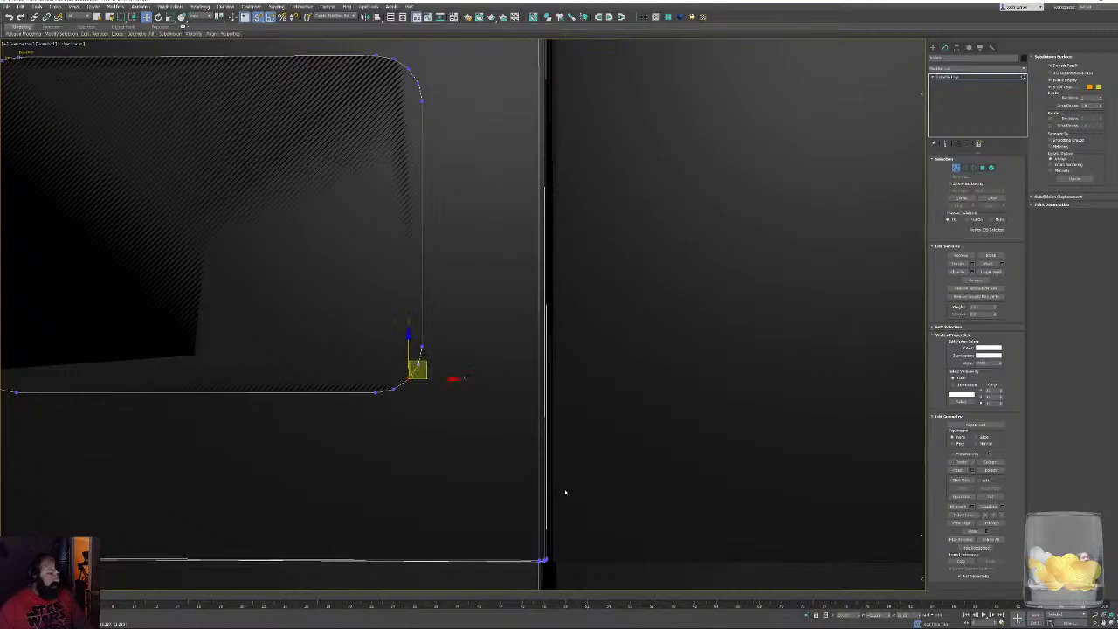
{"action": "key", "text": "s"}
{"action": "middle_click_drag", "start_coordinate": [489, 493], "coordinate": [529, 539], "text": "alt"}
{"action": "scroll", "coordinate": [525, 538], "scroll_direction": "up", "scroll_amount": 6}
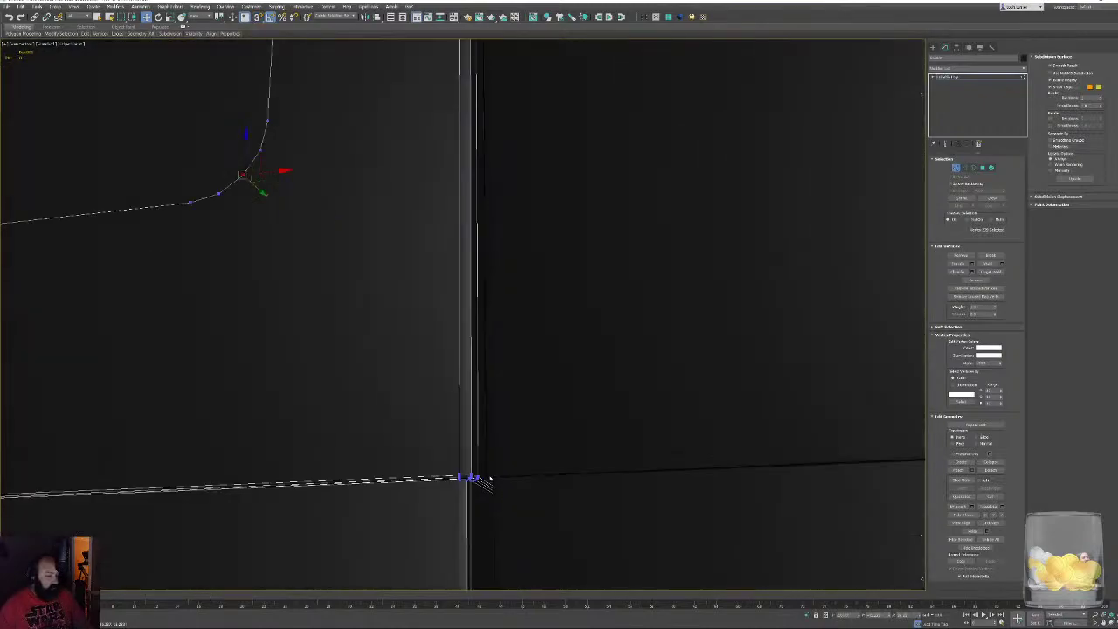
{"action": "key", "text": "ctrl+shift+e"}
Cut an edge from the front's lower-left corner to the middle vertex of the door outline's lower-left rounded corner
{"action": "scroll", "coordinate": [344, 280], "scroll_direction": "down", "scroll_amount": 6}
{"action": "middle_click_drag", "start_coordinate": [145, 247], "coordinate": [427, 355]}
{"action": "left_click", "coordinate": [493, 330]}
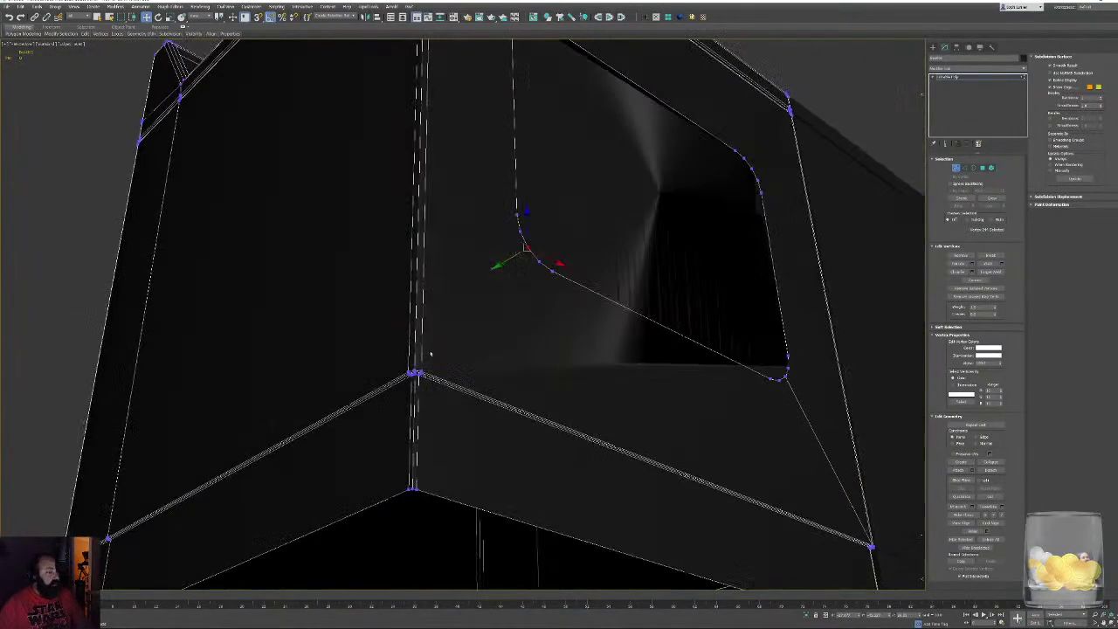
{"action": "scroll", "coordinate": [414, 392], "scroll_direction": "up", "scroll_amount": 3}
{"action": "middle_click_drag", "start_coordinate": [414, 392], "coordinate": [432, 341], "text": "alt"}
{"action": "scroll", "coordinate": [433, 340], "scroll_direction": "up", "scroll_amount": 3}
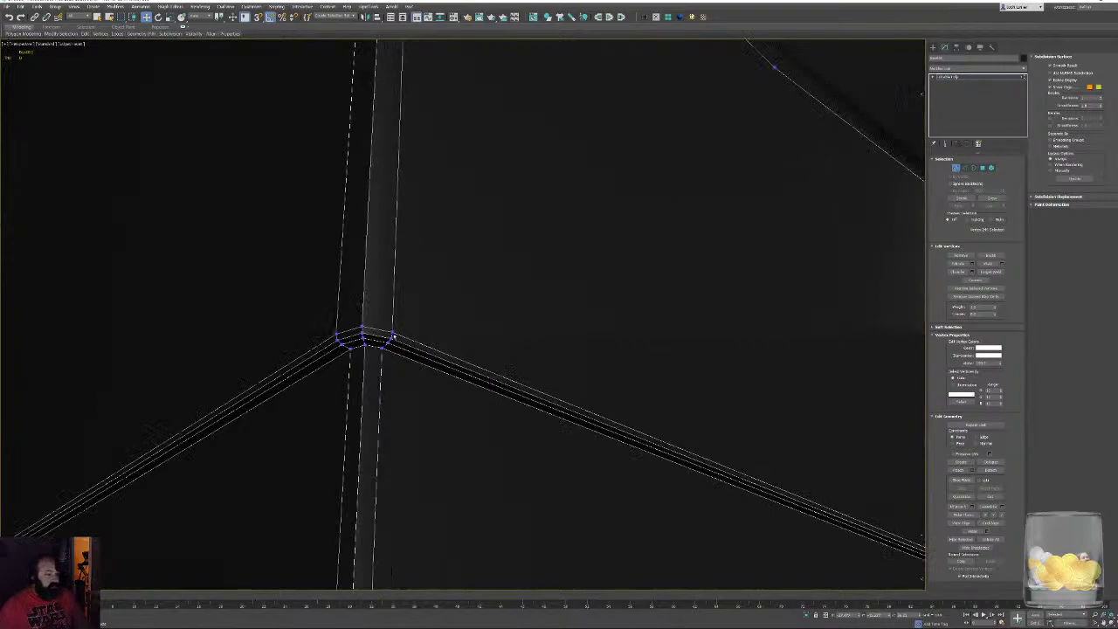
{"action": "left_click", "coordinate": [392, 333], "text": "ctrl"}
{"action": "middle_click_drag", "start_coordinate": [626, 247], "coordinate": [597, 258]}
{"action": "scroll", "coordinate": [597, 258], "scroll_direction": "down", "scroll_amount": 1}
{"action": "middle_click_drag", "start_coordinate": [864, 312], "coordinate": [733, 305]}
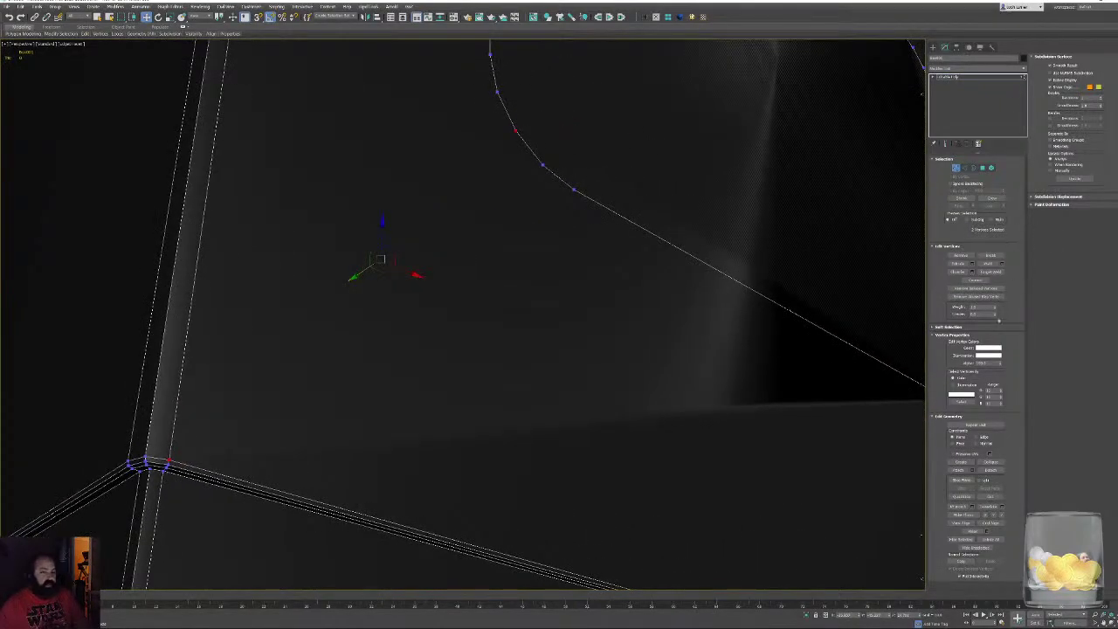
{"action": "left_click", "coordinate": [989, 495]}
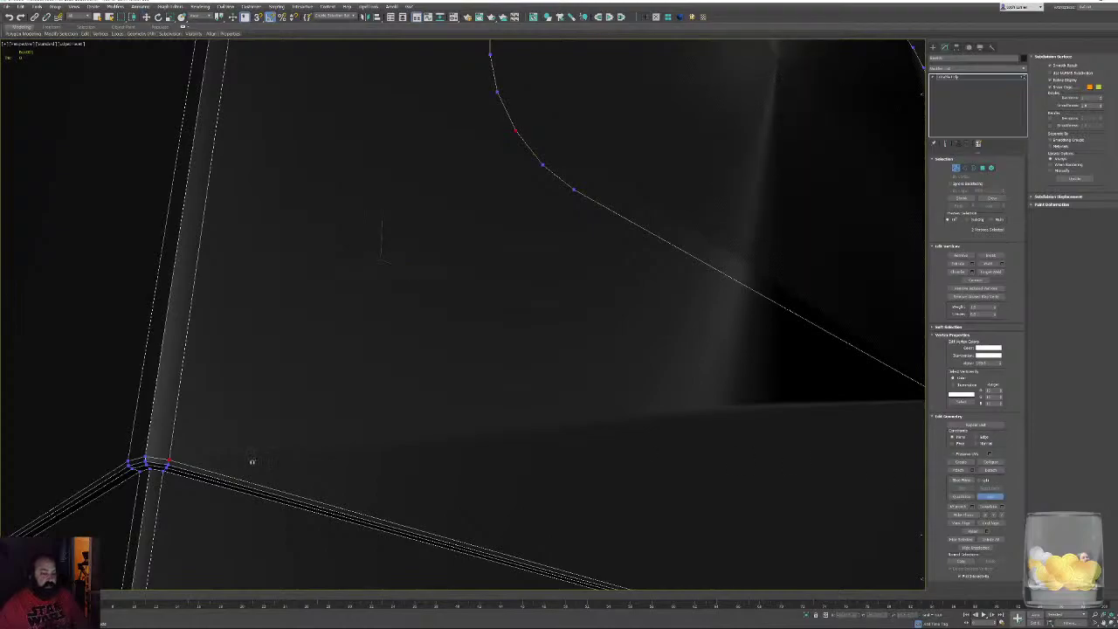
{"action": "left_click", "coordinate": [169, 459]}
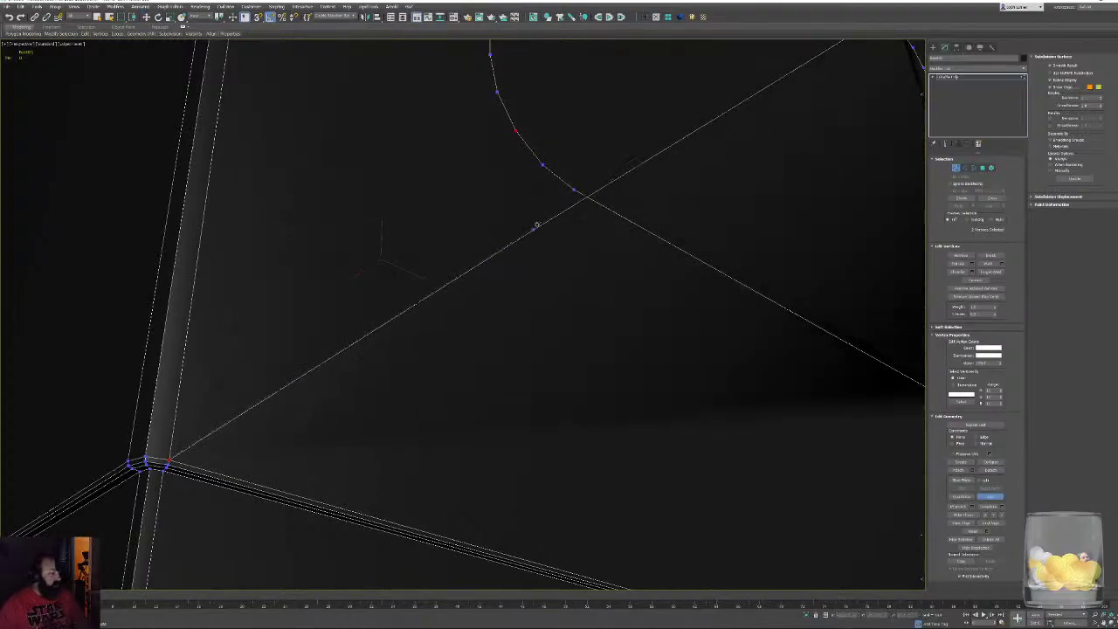
{"action": "left_click", "coordinate": [515, 130]}
{"action": "middle_click_drag", "start_coordinate": [519, 320], "coordinate": [452, 389]}
{"action": "right_click", "coordinate": [441, 438]}
Cut an edge from the front's upper-right corner to the middle vertex of the door outline's upper-right rounded corner
{"action": "scroll", "coordinate": [442, 438], "scroll_direction": "down", "scroll_amount": 1}
{"action": "middle_click_drag", "start_coordinate": [363, 352], "coordinate": [425, 416]}
{"action": "middle_click_drag", "start_coordinate": [778, 308], "coordinate": [752, 225]}
{"action": "scroll", "coordinate": [651, 287], "scroll_direction": "up", "scroll_amount": 3}
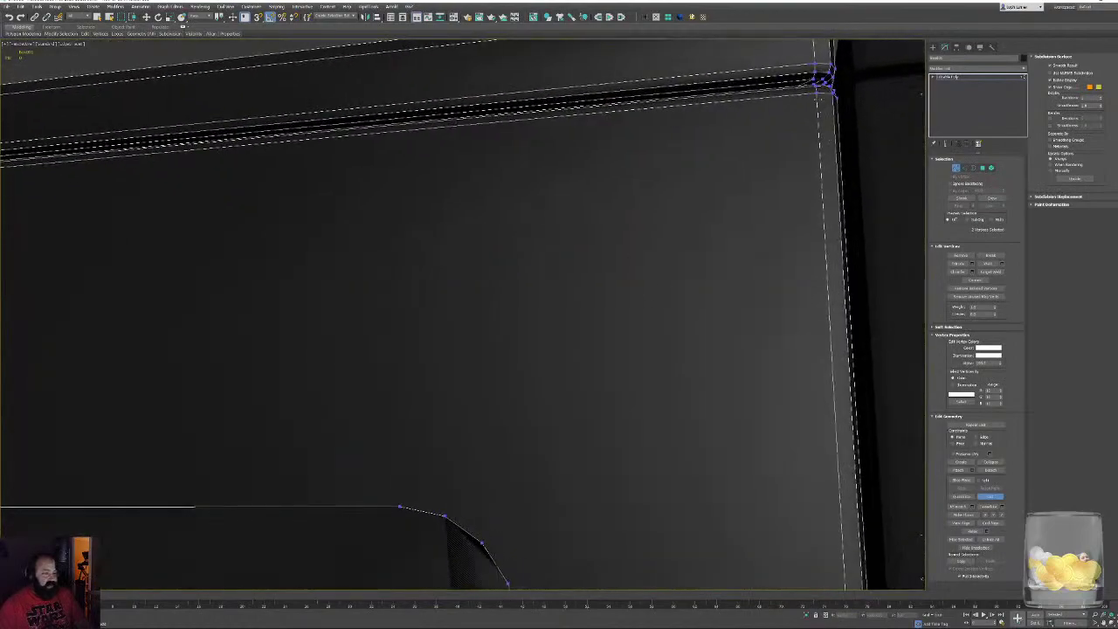
{"action": "left_click", "coordinate": [816, 94]}
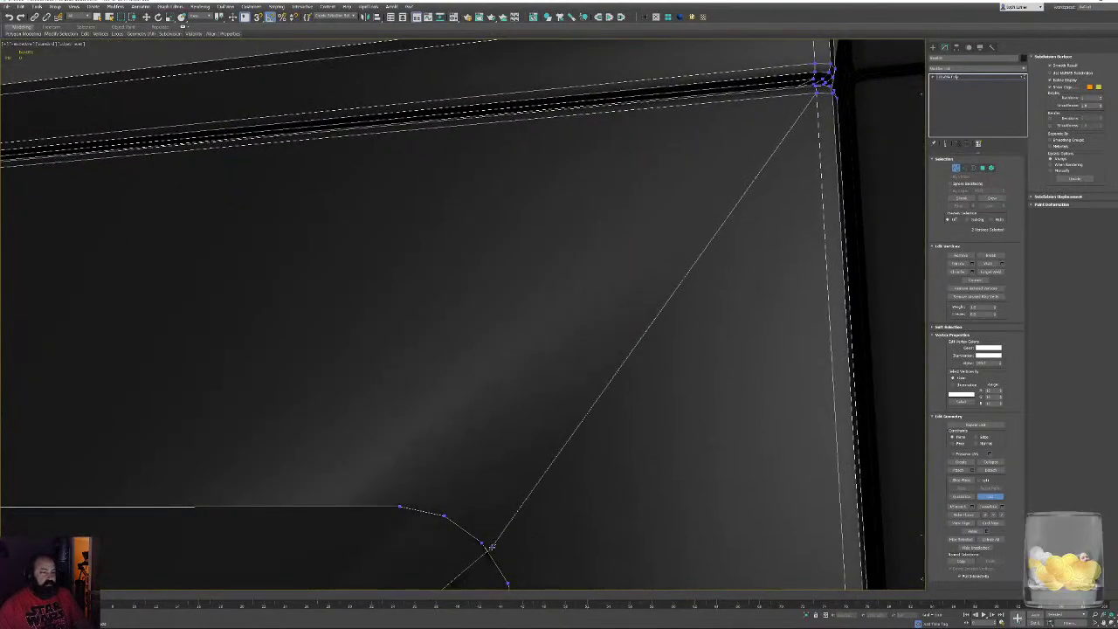
{"action": "left_click", "coordinate": [482, 542]}
{"action": "right_click", "coordinate": [483, 543]}
{"action": "middle_click_drag", "start_coordinate": [603, 517], "coordinate": [753, 372], "text": "alt"}
{"action": "scroll", "coordinate": [754, 371], "scroll_direction": "down", "scroll_amount": 3}
{"action": "right_click", "coordinate": [768, 395]}
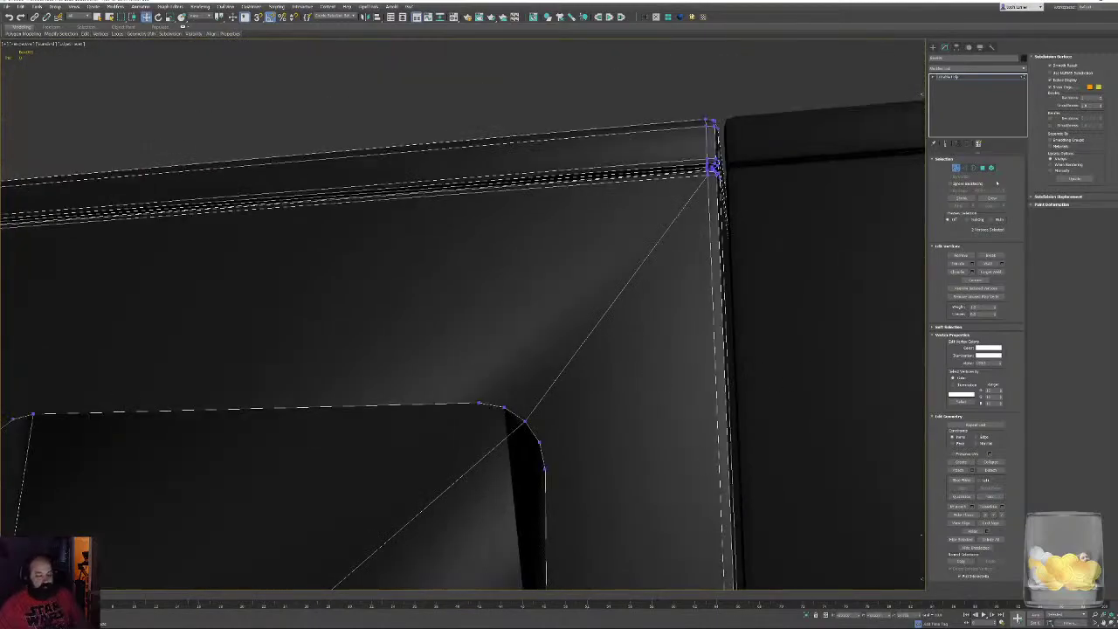
Try deleting the front polygons beside and inside the door outline, and undo the deletions
{"action": "left_click", "coordinate": [984, 170]}
{"action": "middle_click_drag", "start_coordinate": [277, 521], "coordinate": [464, 267]}
{"action": "left_click", "coordinate": [470, 385]}
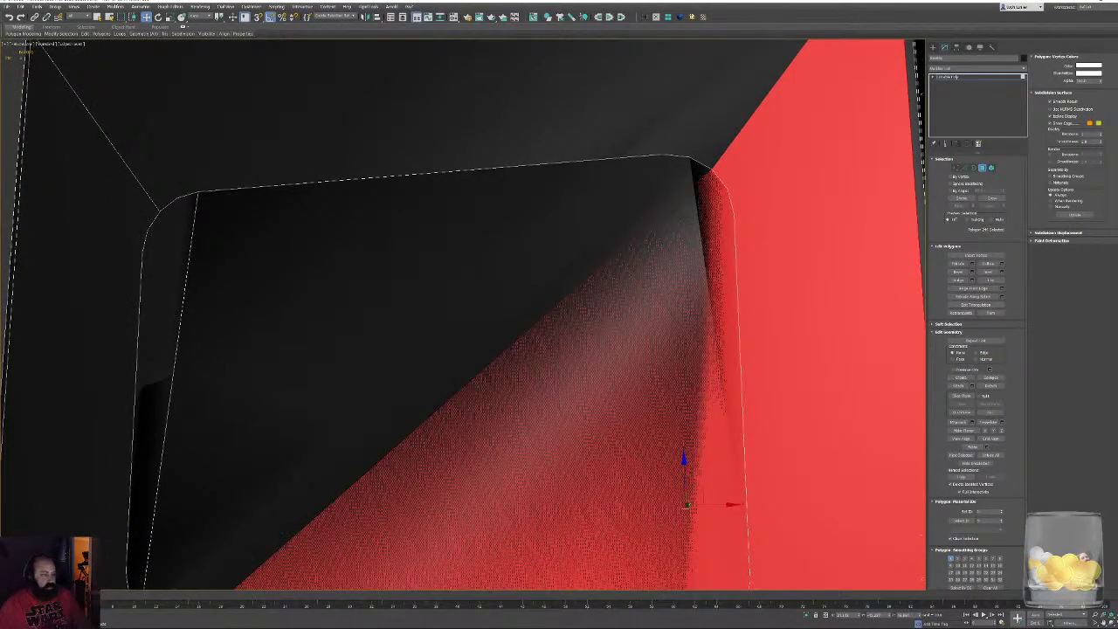
{"action": "scroll", "coordinate": [521, 357], "scroll_direction": "down", "scroll_amount": 5}
{"action": "middle_click_drag", "start_coordinate": [521, 357], "coordinate": [595, 457], "text": "alt"}
{"action": "key", "text": "Delete"}
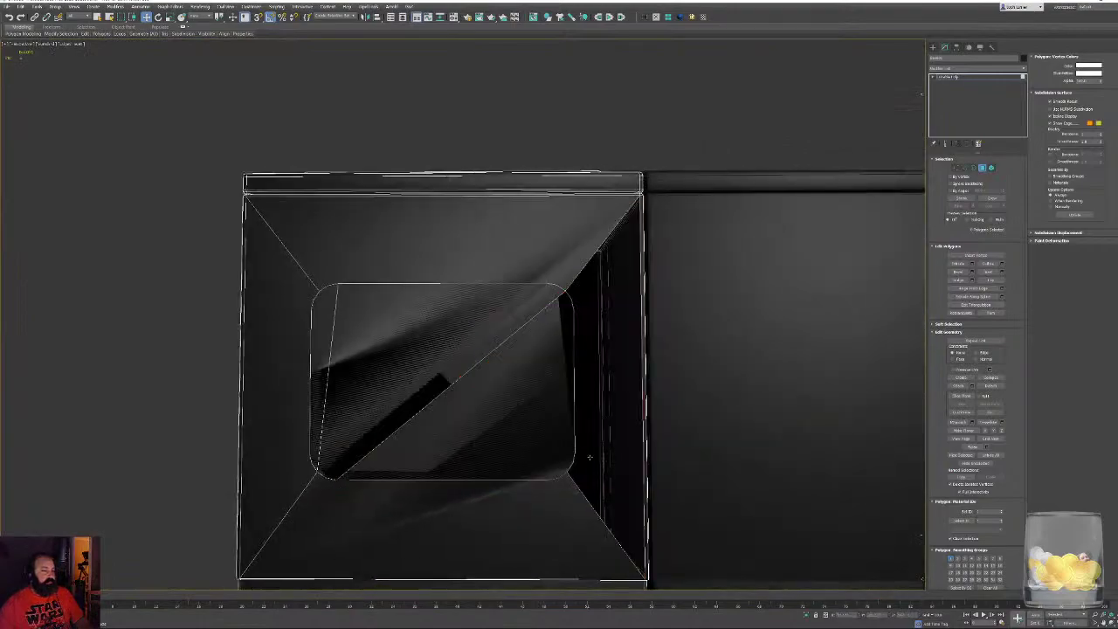
{"action": "left_click", "coordinate": [521, 446]}
{"action": "key", "text": "Delete"}
{"action": "mouse_move", "coordinate": [522, 447]}
{"action": "middle_mouse_down"}
{"action": "mouse_move", "coordinate": [538, 442]}
{"action": "mouse_move", "coordinate": [522, 441]}
{"action": "middle_mouse_up"}
{"action": "key", "text": "ctrl+z"}
{"action": "key", "text": "ctrl+z"}
{"action": "key", "text": "ctrl+z"}
{"action": "key", "text": "ctrl+z"}
{"action": "left_click", "coordinate": [561, 315]}
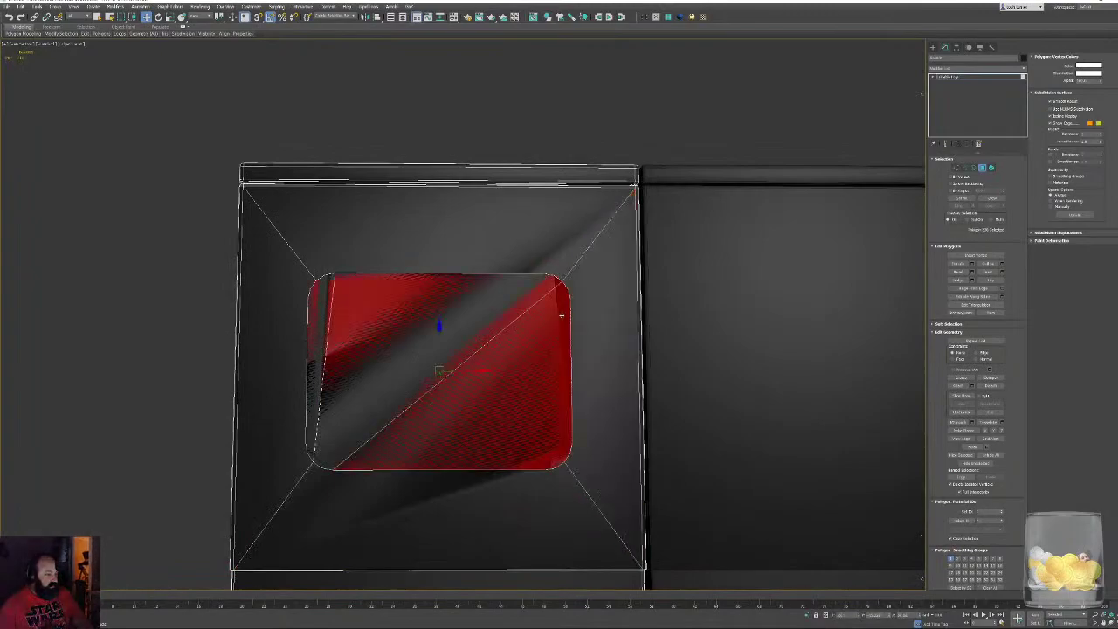
{"action": "key", "text": "Delete"}
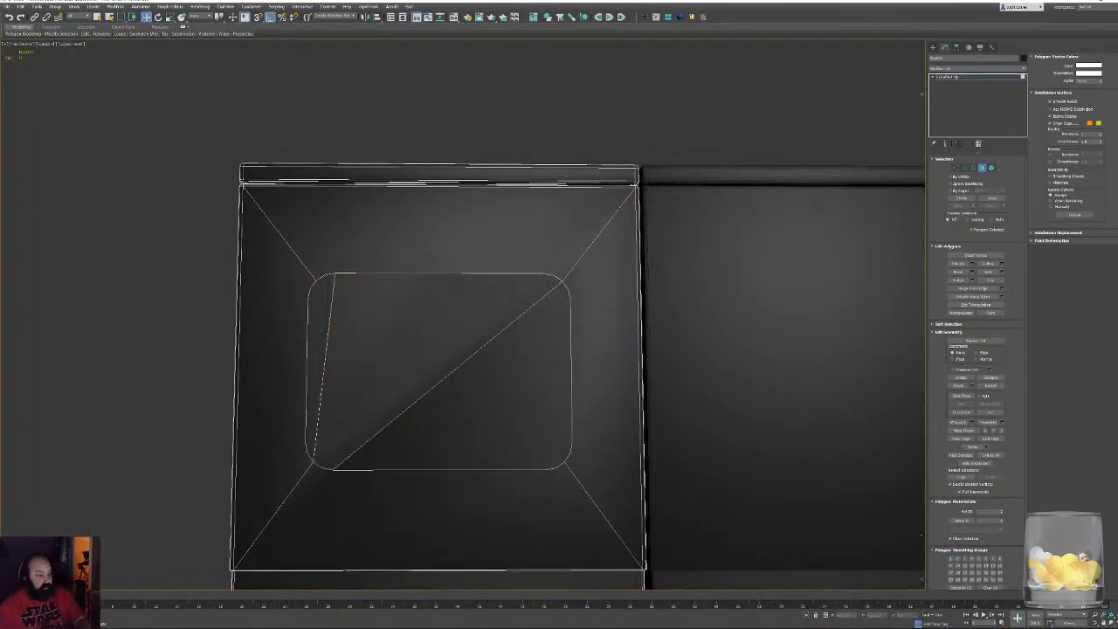
Remove the stray edges crossing the door along with their connected upper-right and lower-left diagonal edges
{"action": "left_click", "coordinate": [964, 168]}
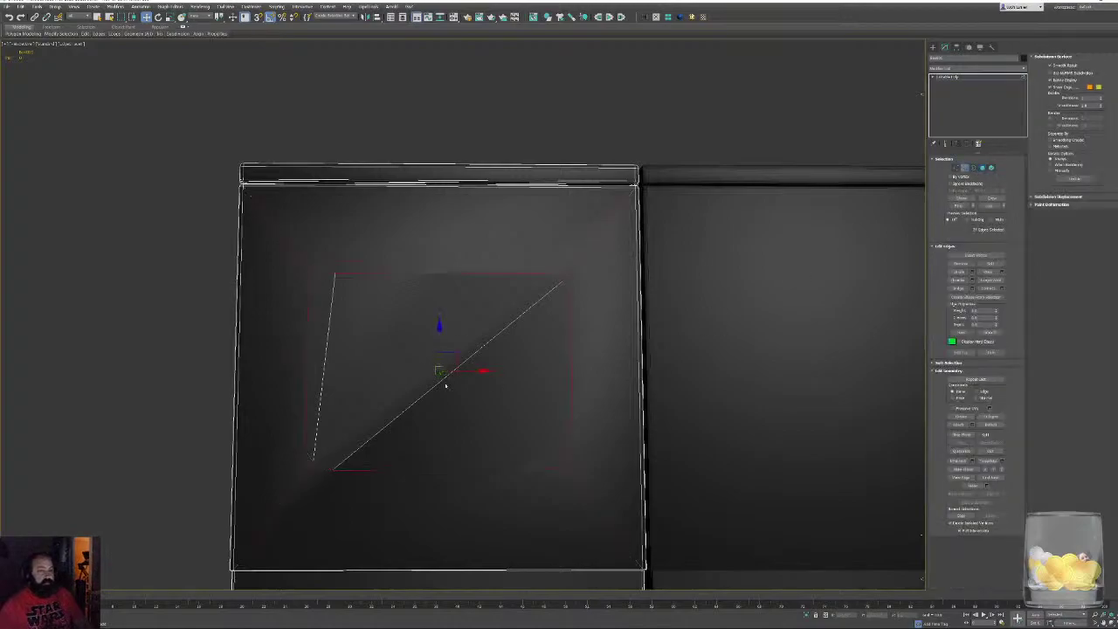
{"action": "left_click", "coordinate": [439, 382]}
{"action": "key", "text": "BackSpace"}
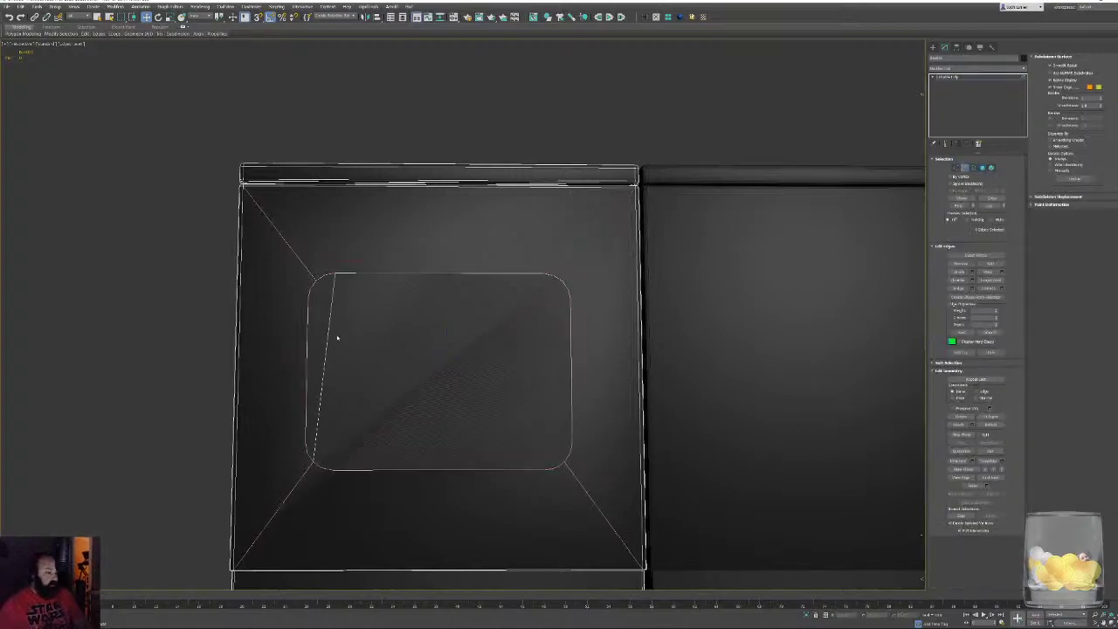
{"action": "double_click", "coordinate": [328, 333]}
{"action": "key", "text": "BackSpace"}
{"action": "middle_click_drag", "start_coordinate": [566, 291], "coordinate": [557, 289]}
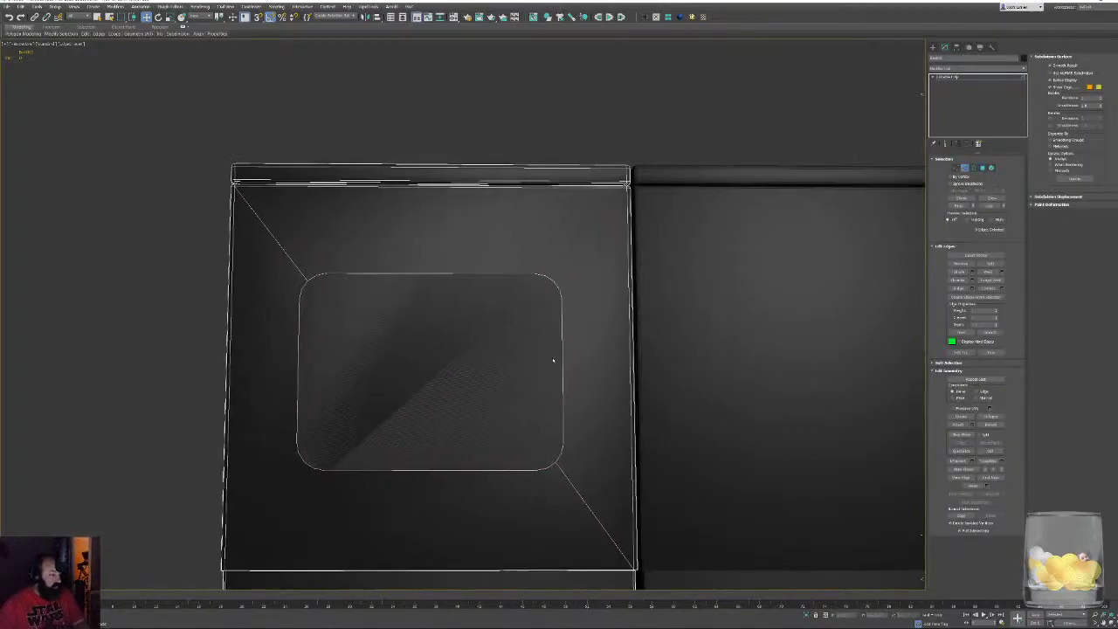
{"action": "mouse_move", "coordinate": [511, 404]}
{"action": "middle_mouse_down", "text": "alt"}
{"action": "mouse_move", "coordinate": [499, 404]}
{"action": "mouse_move", "coordinate": [511, 406]}
{"action": "middle_mouse_up", "text": "alt"}
Examine how the front polygons around the door outline are divided by selecting them, and clear the selection
{"action": "left_click", "coordinate": [982, 168]}
{"action": "left_click", "coordinate": [530, 328]}
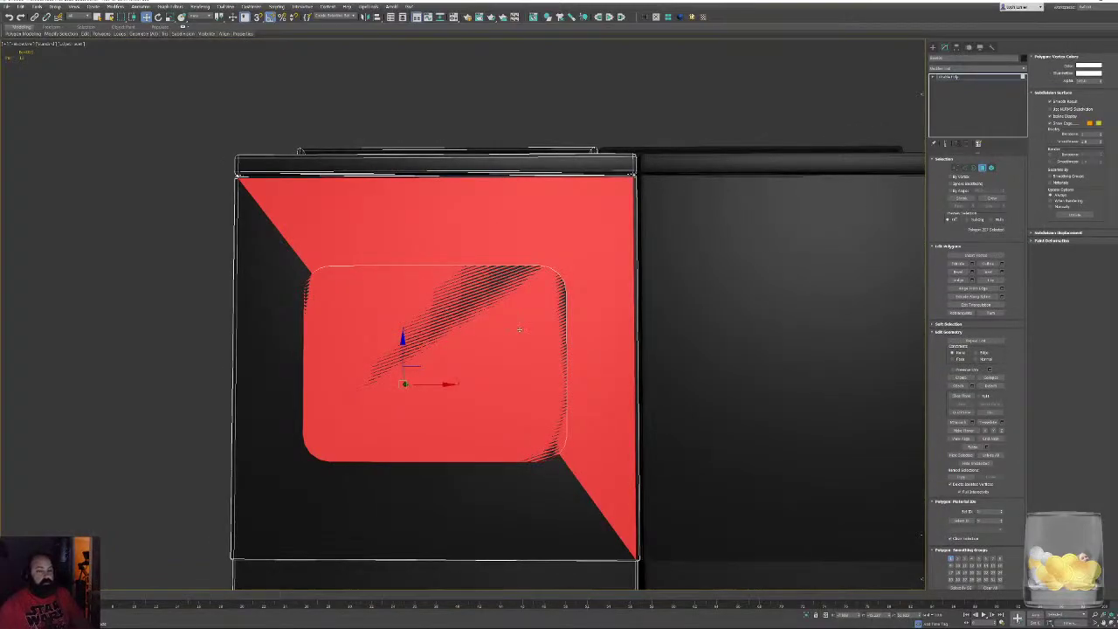
{"action": "left_click", "coordinate": [519, 329]}
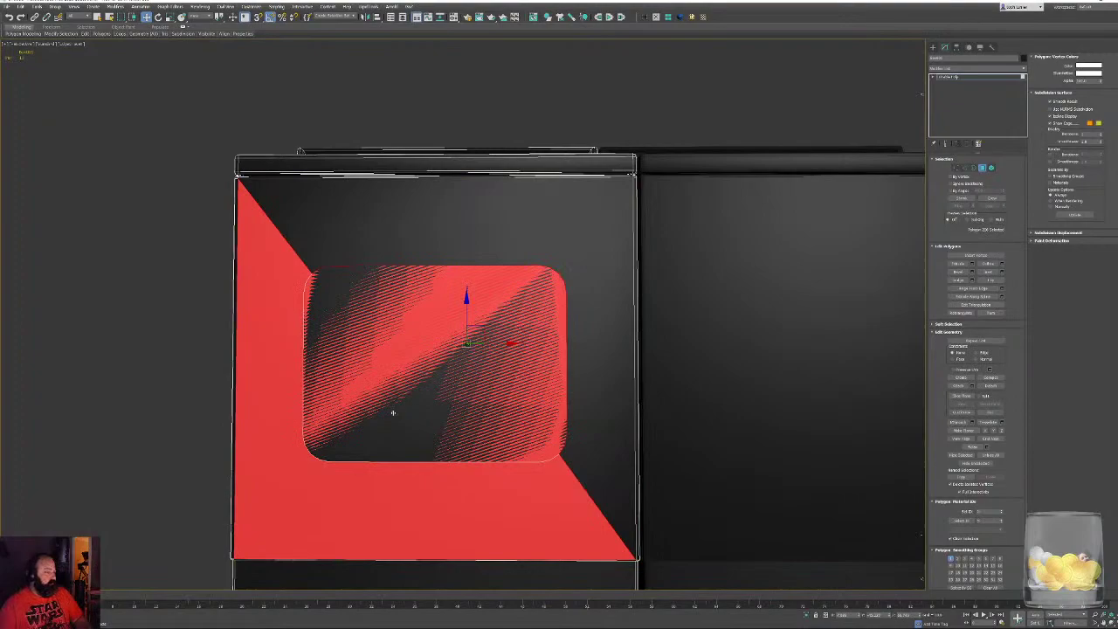
{"action": "key", "text": "ctrl+d"}
{"action": "mouse_move", "coordinate": [371, 392]}
{"action": "middle_mouse_down", "text": "alt"}
{"action": "mouse_move", "coordinate": [417, 417]}
{"action": "mouse_move", "coordinate": [442, 350]}
{"action": "mouse_move", "coordinate": [390, 405]}
{"action": "middle_mouse_up", "text": "alt"}
{"action": "middle_click_drag", "start_coordinate": [580, 321], "coordinate": [485, 354]}
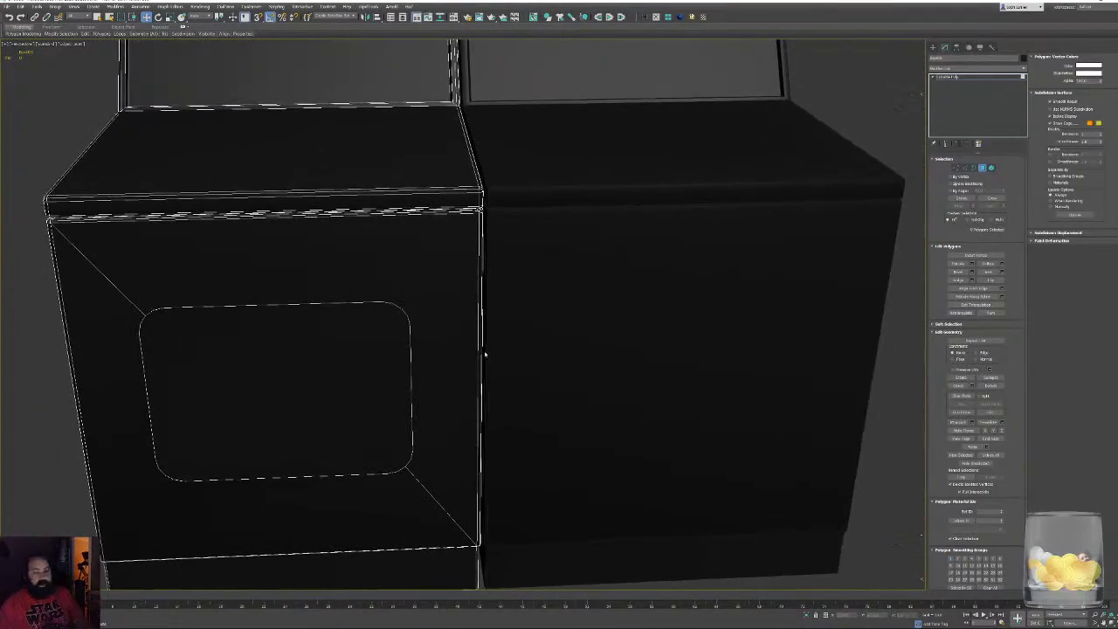
{"action": "middle_click_drag", "start_coordinate": [592, 350], "coordinate": [524, 378], "text": "alt"}
{"action": "mouse_move", "coordinate": [591, 297]}
{"action": "middle_mouse_down", "text": "alt"}
{"action": "mouse_move", "coordinate": [551, 309]}
{"action": "mouse_move", "coordinate": [603, 320]}
{"action": "mouse_move", "coordinate": [649, 289]}
{"action": "mouse_move", "coordinate": [583, 286]}
{"action": "middle_mouse_up", "text": "alt"}
{"action": "middle_click_drag", "start_coordinate": [554, 419], "coordinate": [597, 242]}
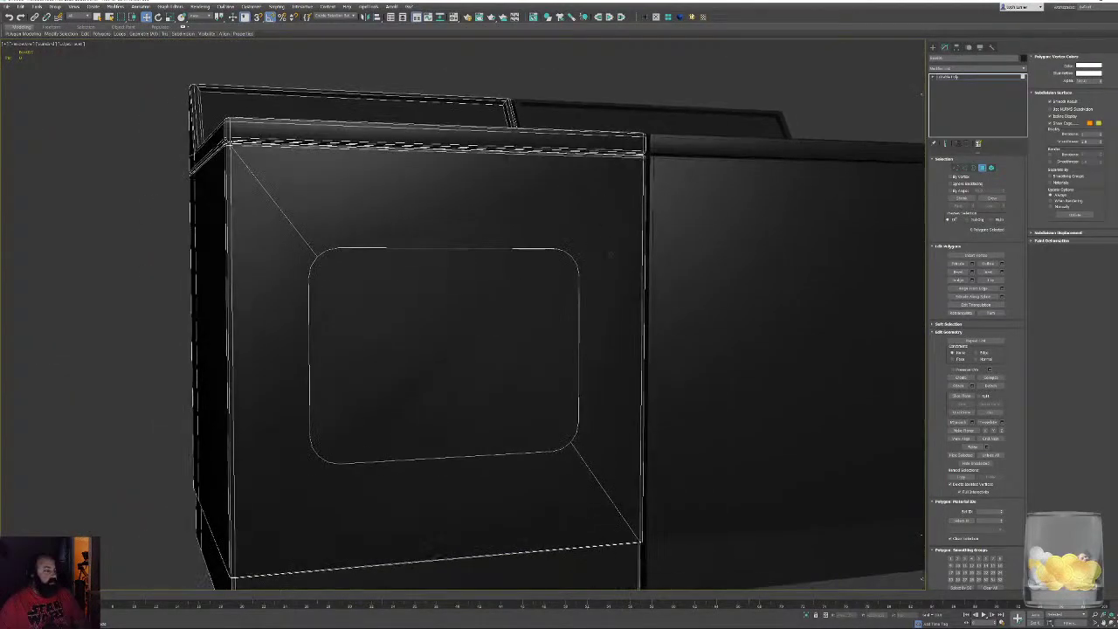
{"action": "scroll", "coordinate": [724, 239], "scroll_direction": "up", "scroll_amount": 4}
{"action": "middle_click_drag", "start_coordinate": [534, 317], "coordinate": [601, 262]}
{"action": "middle_click_drag", "start_coordinate": [601, 262], "coordinate": [565, 362]}
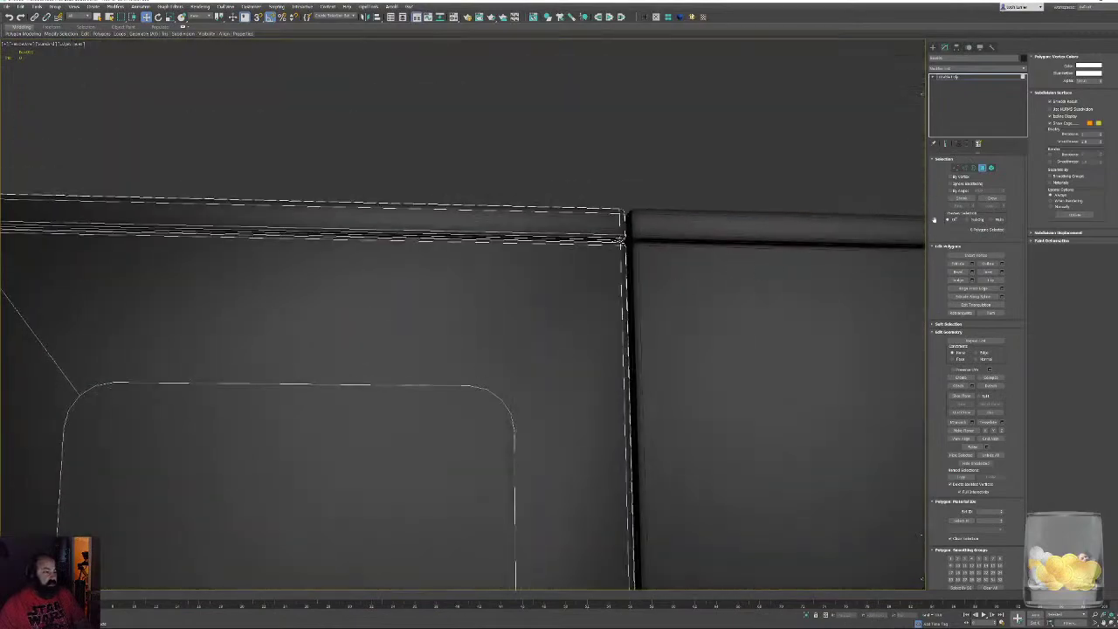
Cut edges from the front's upper-right corner to two adjacent vertices on the door outline's upper-right rounded corner
{"action": "left_click", "coordinate": [958, 170]}
{"action": "middle_click_drag", "start_coordinate": [698, 337], "coordinate": [585, 449], "text": "alt"}
{"action": "scroll", "coordinate": [661, 314], "scroll_direction": "up", "scroll_amount": 4}
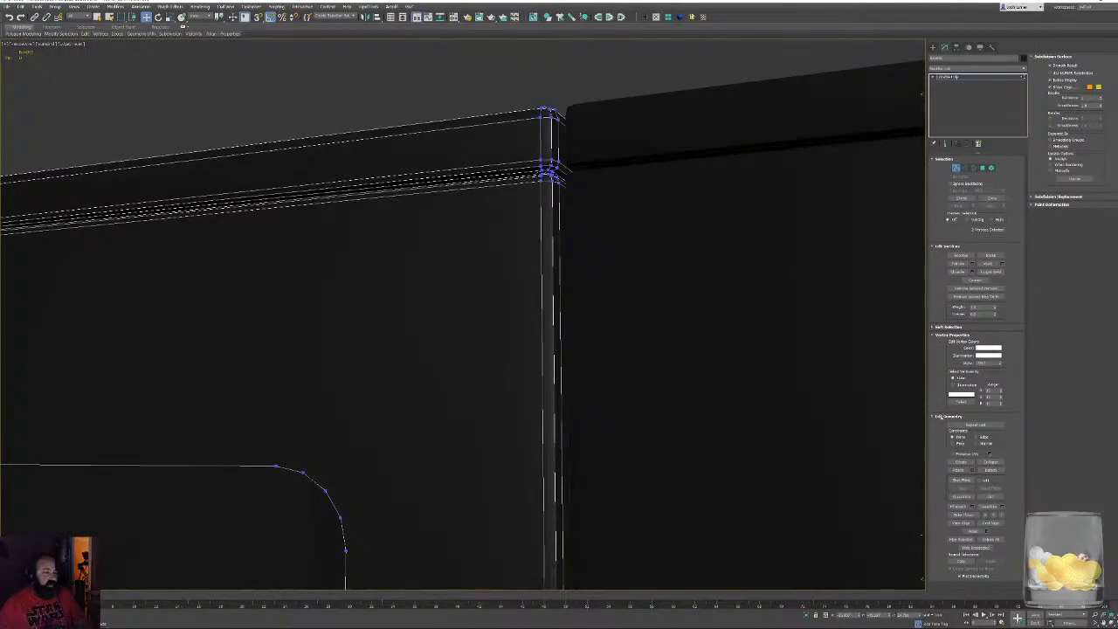
{"action": "left_click", "coordinate": [989, 496]}
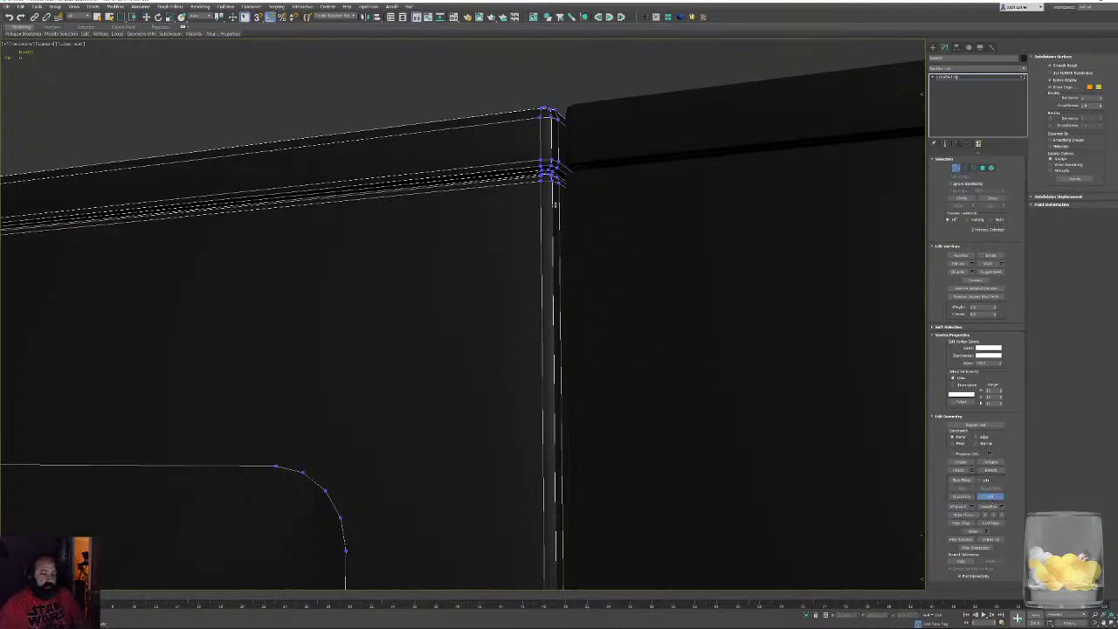
{"action": "left_click", "coordinate": [542, 181]}
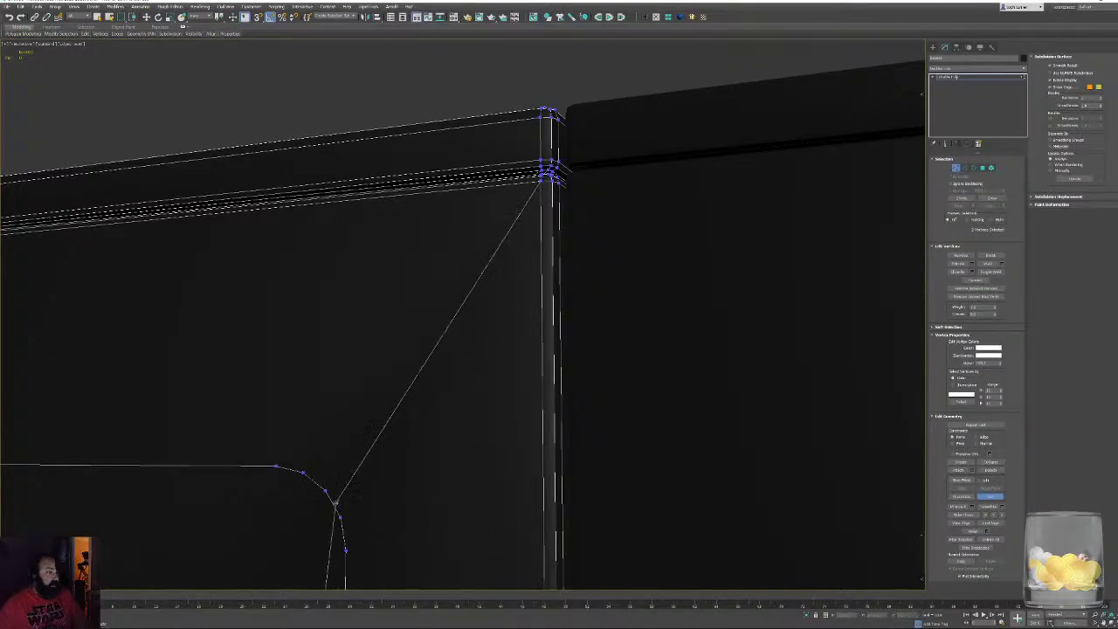
{"action": "left_click", "coordinate": [326, 491]}
{"action": "right_click", "coordinate": [420, 495]}
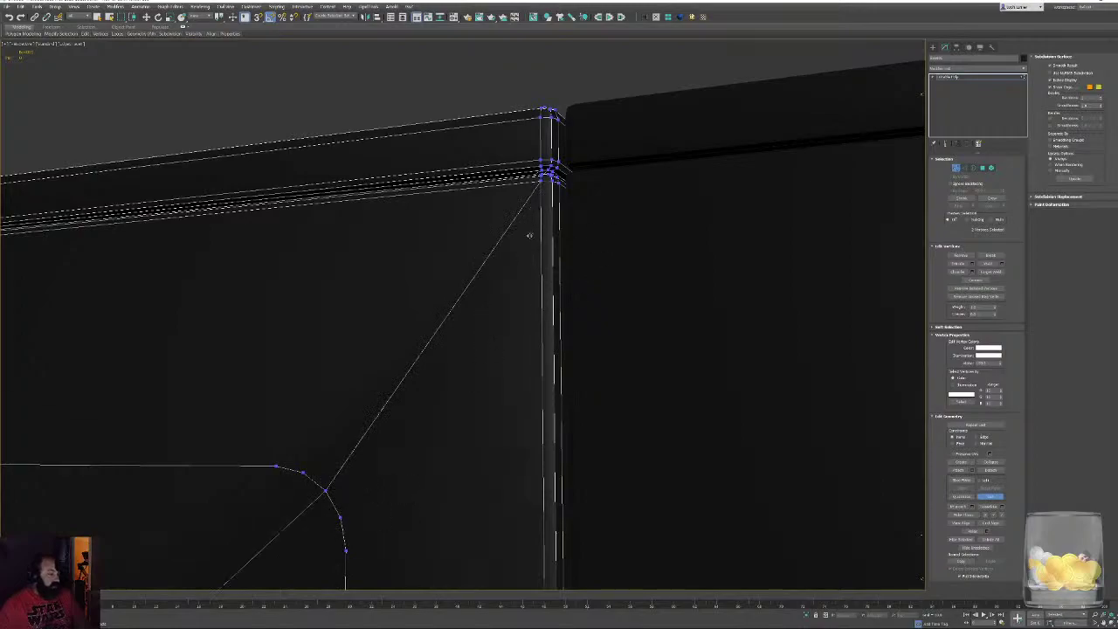
{"action": "middle_click_drag", "start_coordinate": [397, 409], "coordinate": [387, 403]}
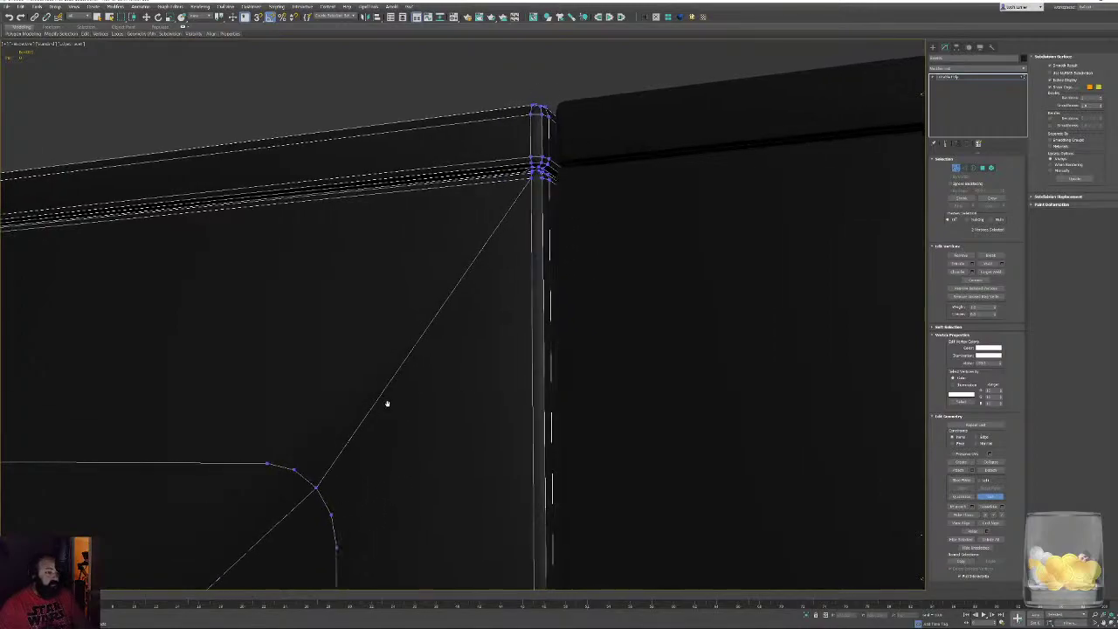
{"action": "left_click", "coordinate": [531, 177]}
{"action": "left_click", "coordinate": [331, 515]}
{"action": "right_click", "coordinate": [377, 585]}
Cut edges from the front's lower-right corner to the two upper vertices of the door outline's lower-right rounded corner
{"action": "middle_click_drag", "start_coordinate": [442, 545], "coordinate": [487, 240]}
{"action": "scroll", "coordinate": [484, 244], "scroll_direction": "down", "scroll_amount": 4}
{"action": "middle_click_drag", "start_coordinate": [475, 457], "coordinate": [474, 305]}
{"action": "scroll", "coordinate": [474, 304], "scroll_direction": "up", "scroll_amount": 3}
{"action": "scroll", "coordinate": [534, 429], "scroll_direction": "up", "scroll_amount": 3}
{"action": "middle_click_drag", "start_coordinate": [534, 429], "coordinate": [401, 398], "text": "alt"}
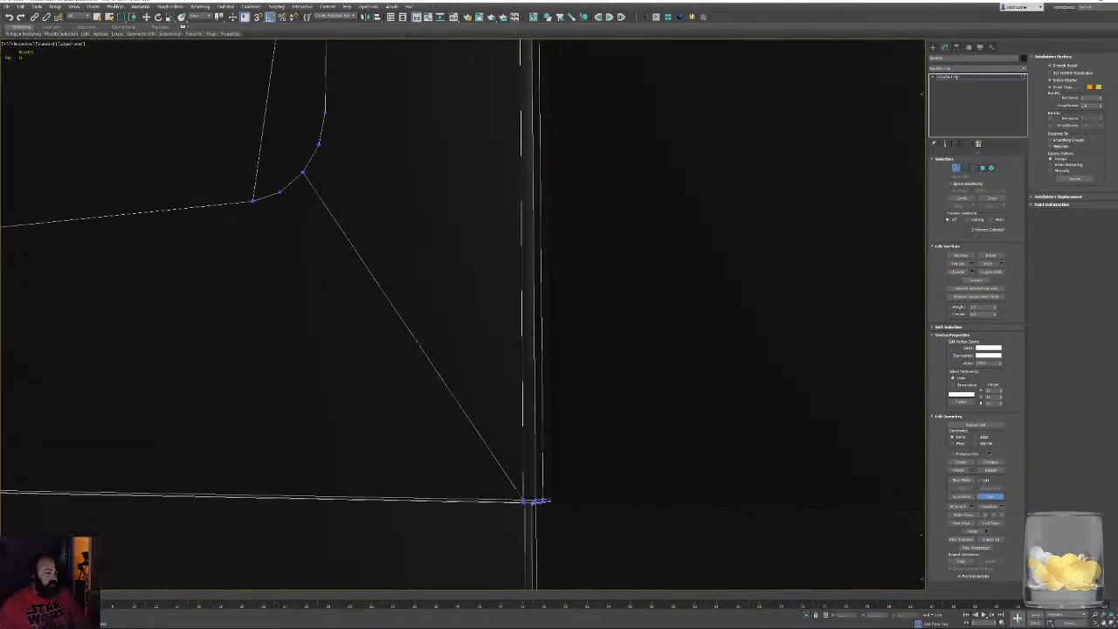
{"action": "left_click", "coordinate": [523, 500]}
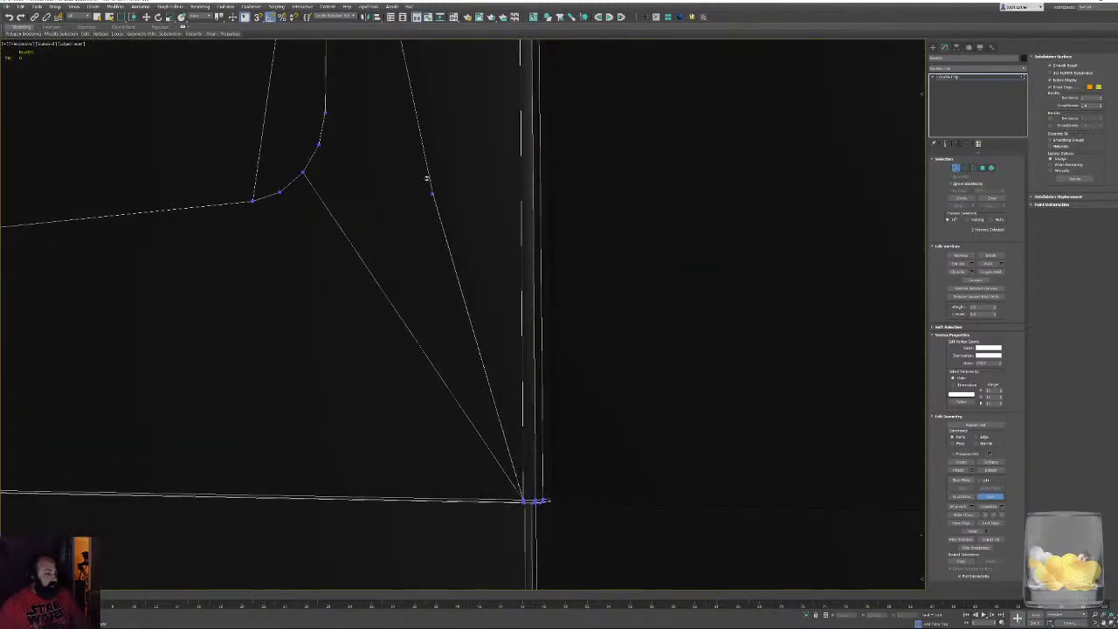
{"action": "left_click", "coordinate": [319, 145]}
{"action": "right_click", "coordinate": [406, 164]}
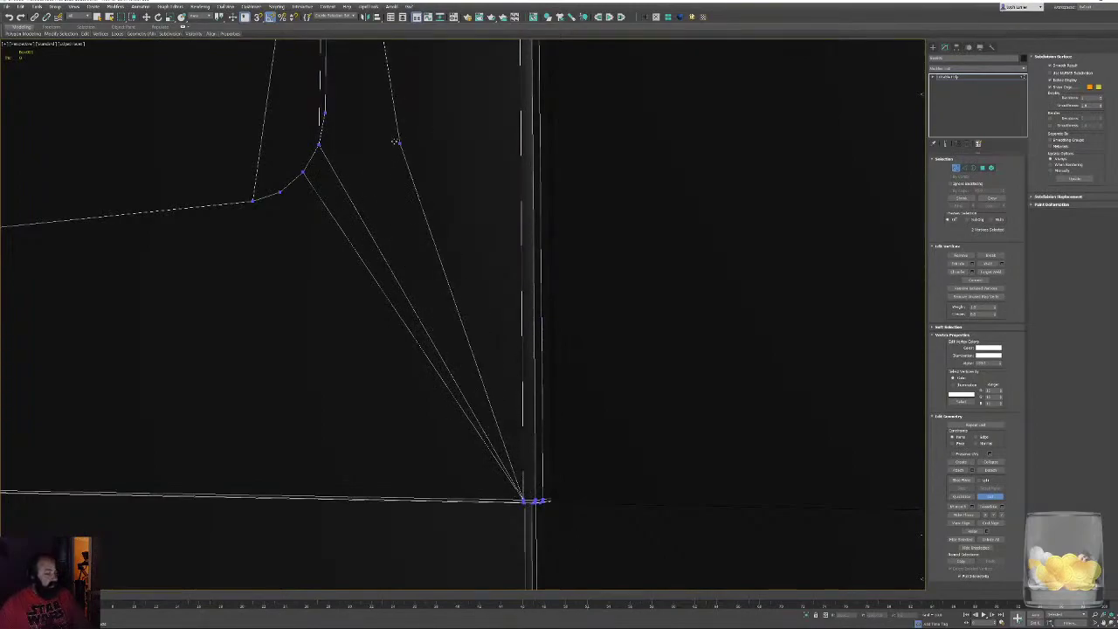
{"action": "left_click", "coordinate": [326, 112]}
{"action": "right_click", "coordinate": [392, 132]}
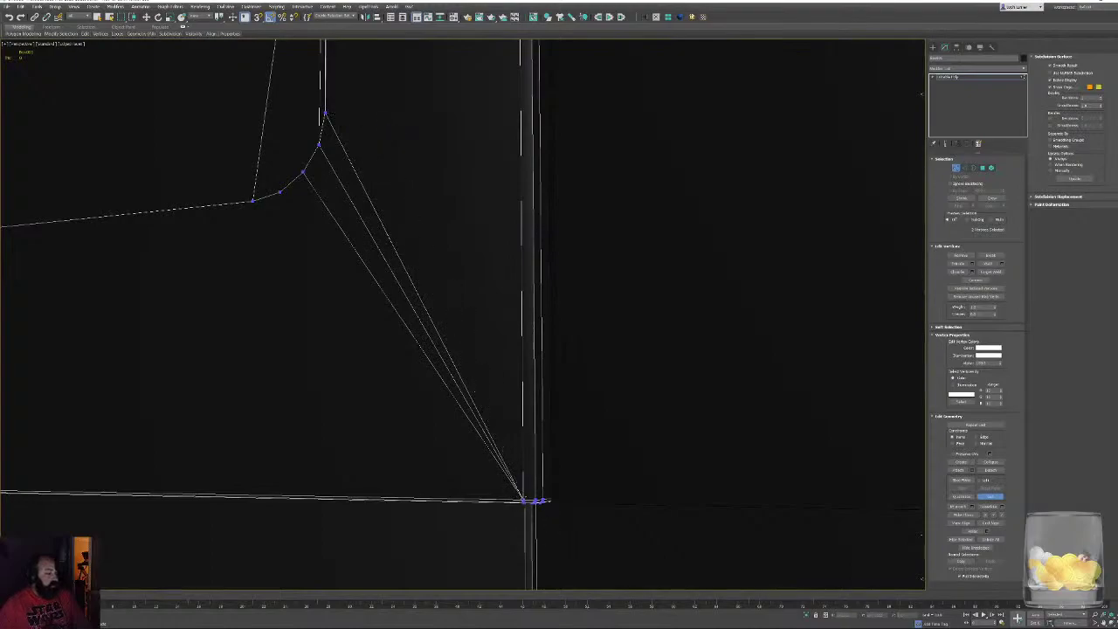
Cut edges from the front's lower-right corner to the two lower vertices of the door outline's lower-right rounded corner
{"action": "left_click", "coordinate": [523, 500]}
{"action": "left_click", "coordinate": [281, 192]}
{"action": "right_click", "coordinate": [291, 295]}
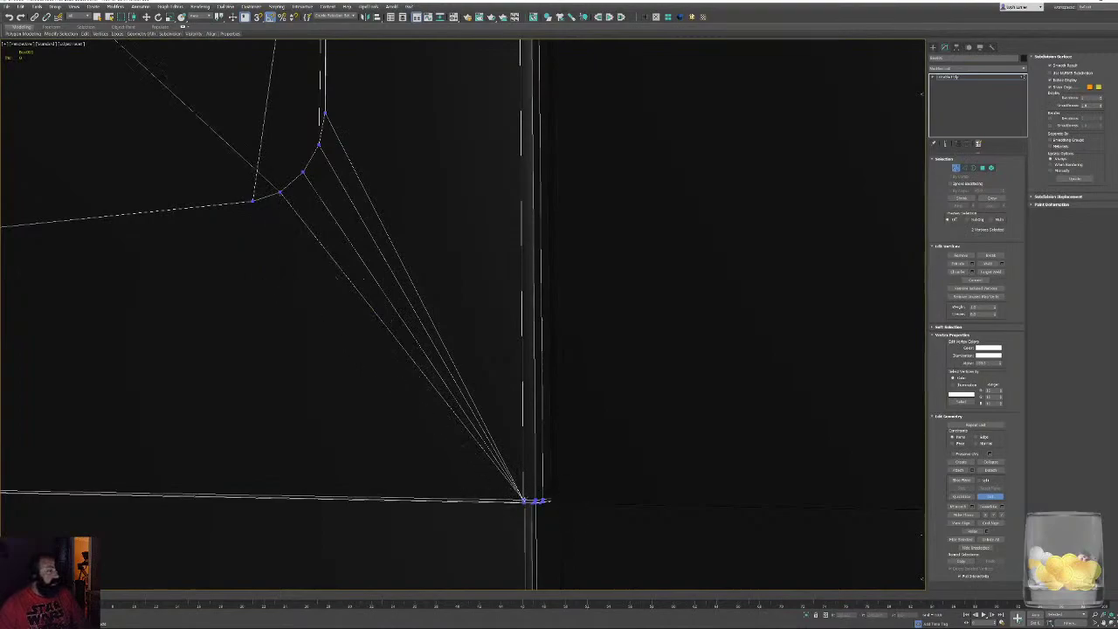
{"action": "left_click", "coordinate": [524, 499]}
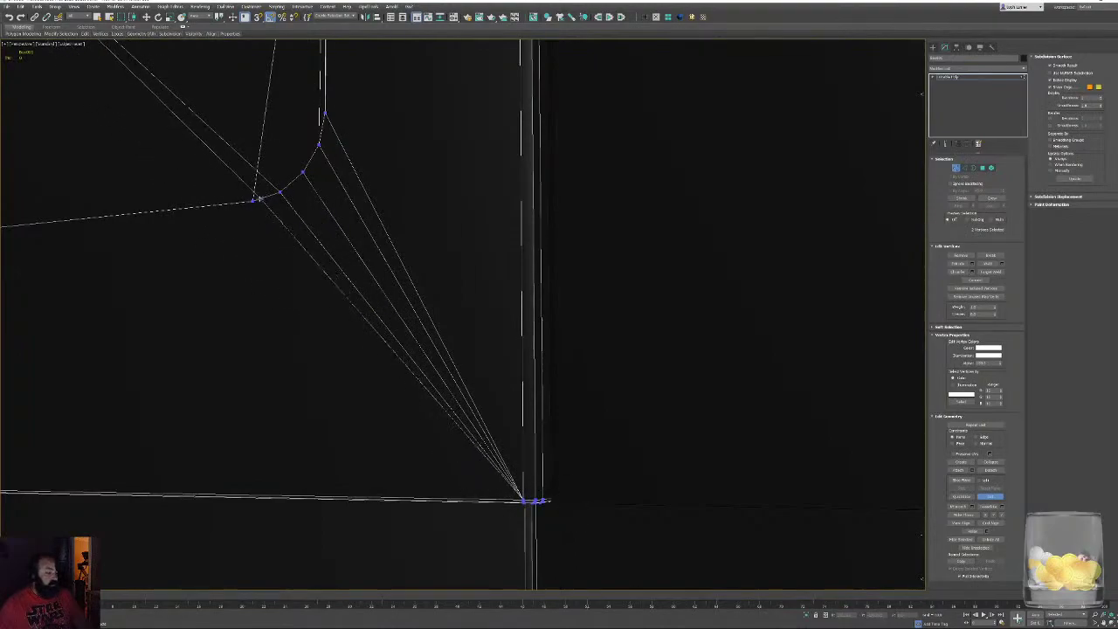
Cut edges from the front's lower-left corner to the next two unconnected vertices up the door outline's lower-left rounded corner
{"action": "middle_click_drag", "start_coordinate": [296, 349], "coordinate": [601, 481]}
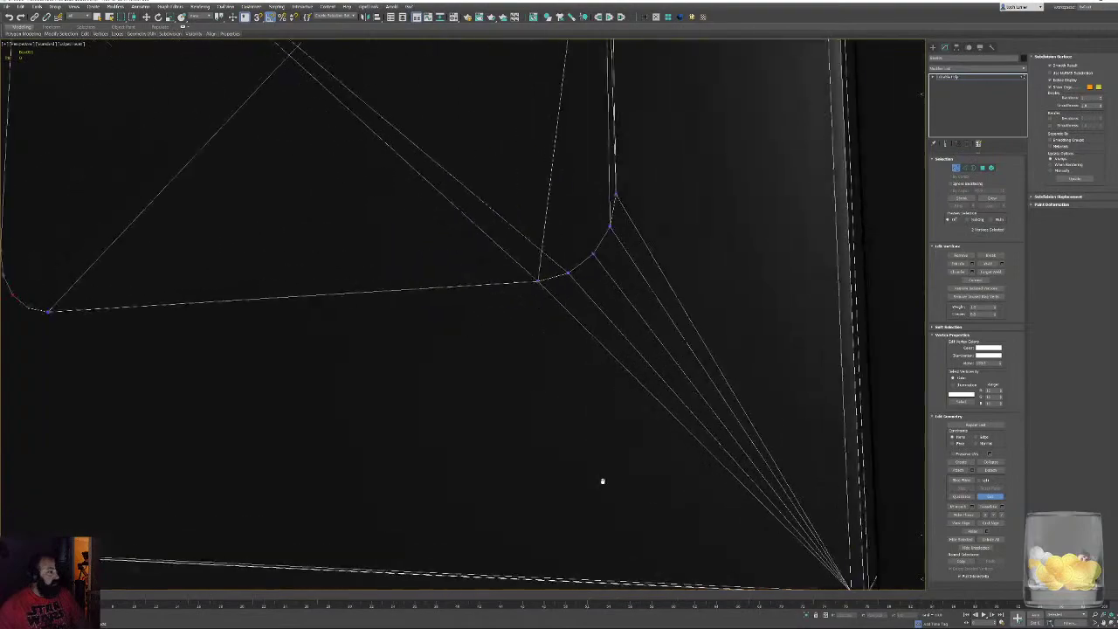
{"action": "scroll", "coordinate": [602, 481], "scroll_direction": "down", "scroll_amount": 3}
{"action": "middle_click_drag", "start_coordinate": [486, 384], "coordinate": [544, 382]}
{"action": "scroll", "coordinate": [229, 434], "scroll_direction": "up", "scroll_amount": 3}
{"action": "middle_click_drag", "start_coordinate": [229, 434], "coordinate": [364, 382]}
{"action": "middle_click_drag", "start_coordinate": [286, 531], "coordinate": [396, 370]}
{"action": "left_click", "coordinate": [228, 432]}
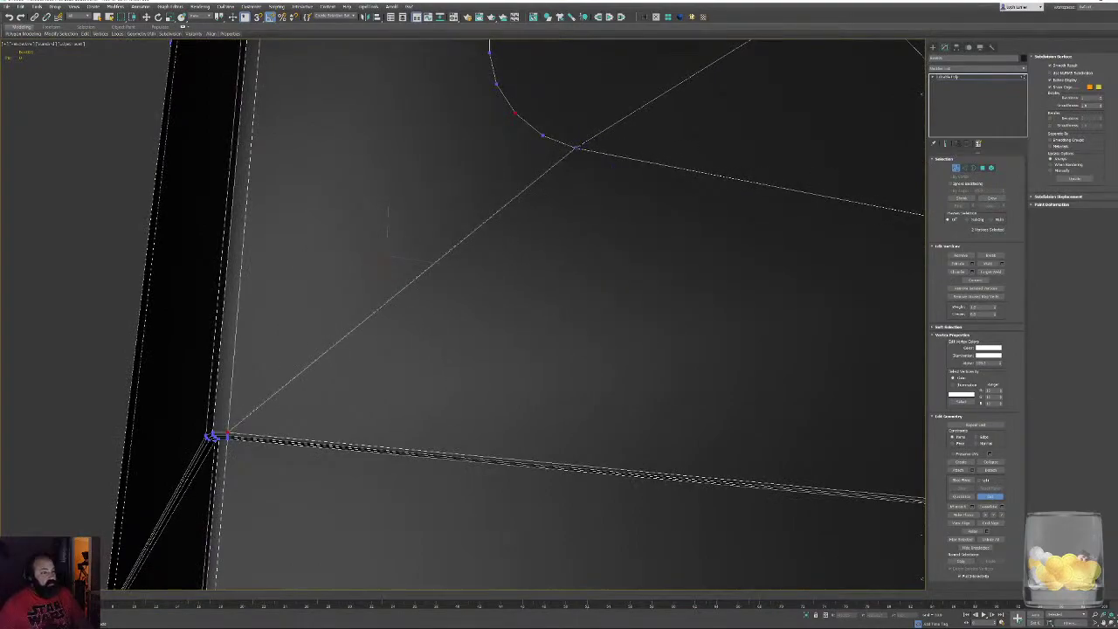
{"action": "left_click", "coordinate": [228, 432]}
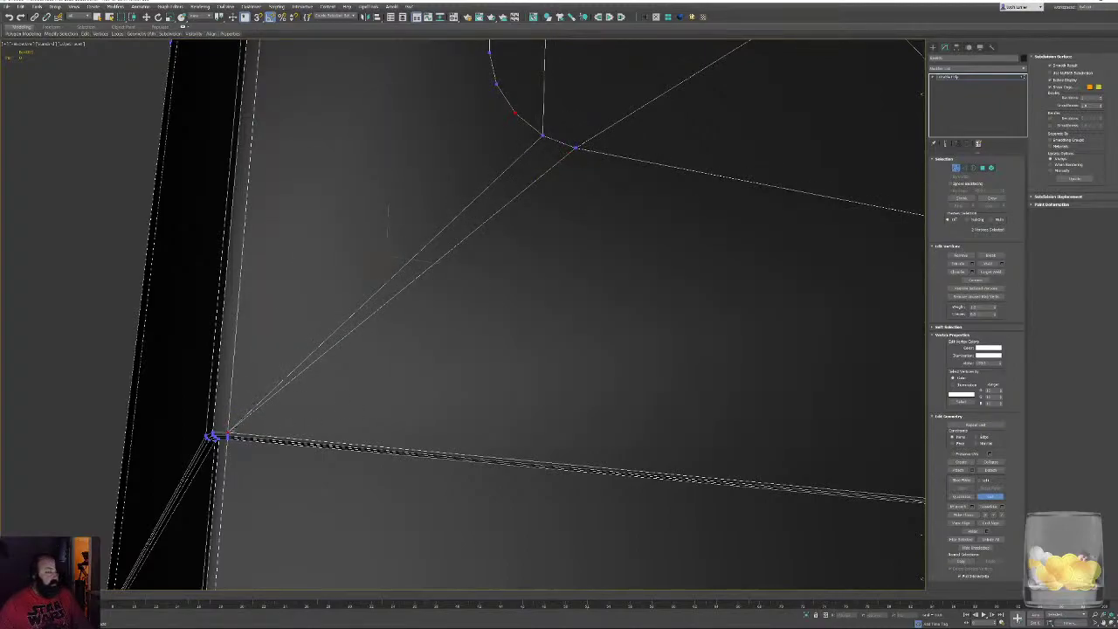
{"action": "left_click", "coordinate": [228, 432]}
{"action": "left_click", "coordinate": [515, 114]}
{"action": "right_click", "coordinate": [457, 218]}
Cut edges from the front's lower-left corner to the two upper vertices of the door outline's lower-left rounded corner
{"action": "left_click", "coordinate": [228, 432]}
{"action": "middle_click_drag", "start_coordinate": [390, 156], "coordinate": [337, 312]}
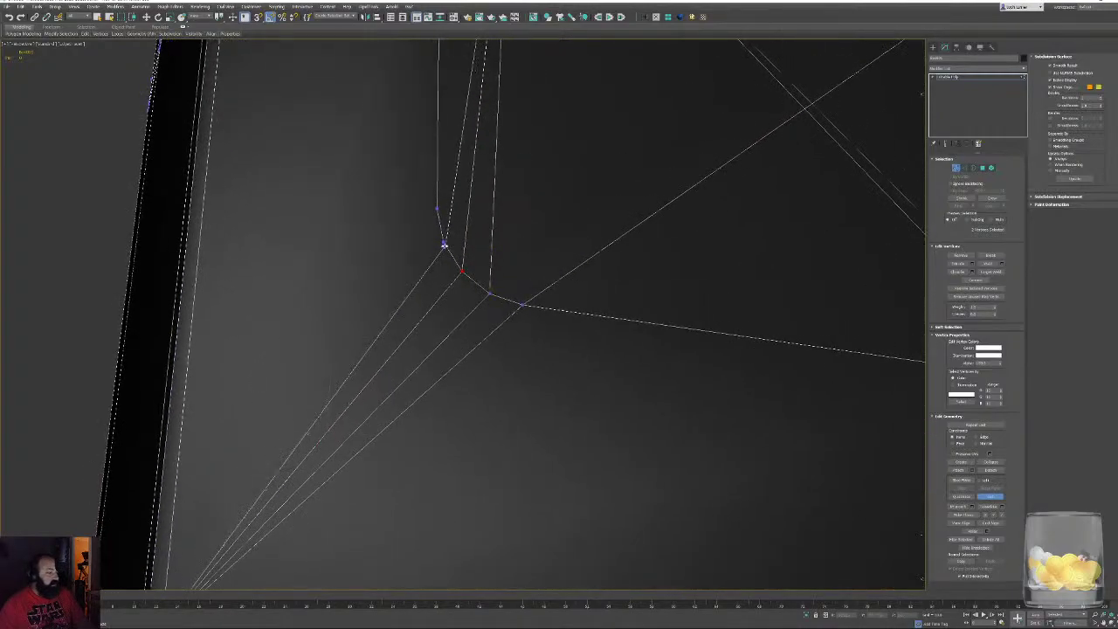
{"action": "left_click", "coordinate": [444, 242]}
{"action": "right_click", "coordinate": [345, 352]}
{"action": "middle_click_drag", "start_coordinate": [335, 374], "coordinate": [342, 264]}
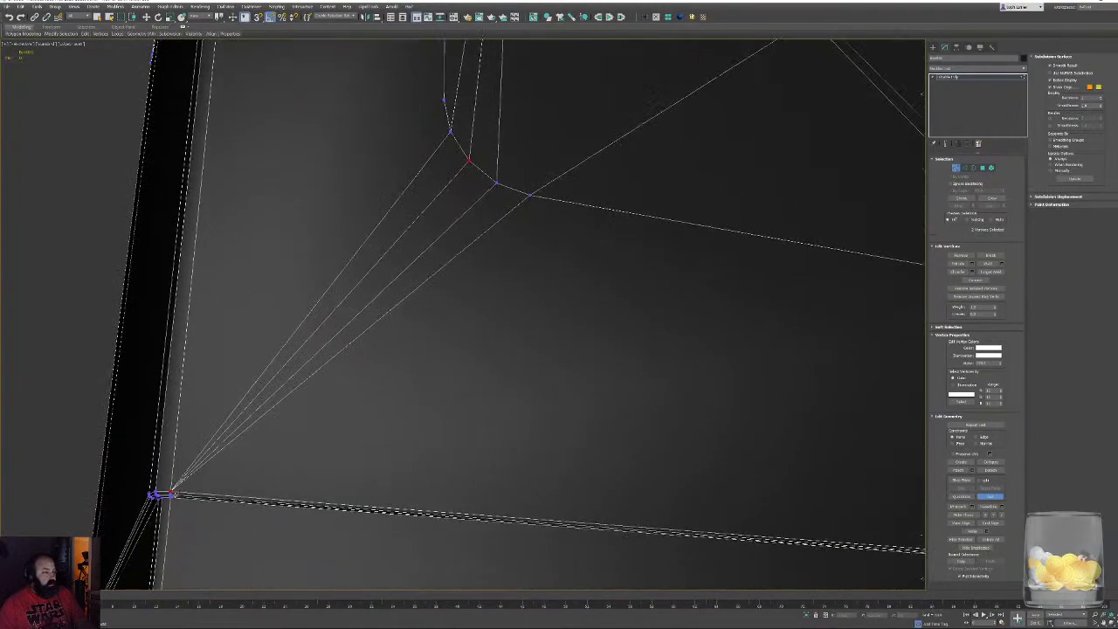
{"action": "left_click", "coordinate": [171, 492]}
{"action": "middle_click_drag", "start_coordinate": [401, 145], "coordinate": [365, 297]}
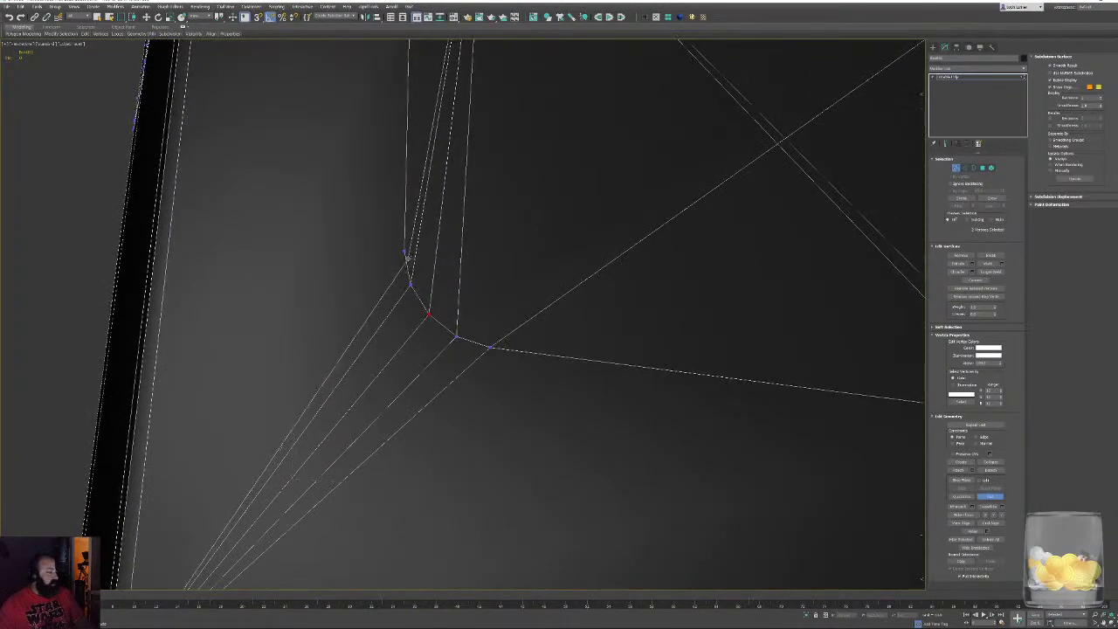
{"action": "left_click", "coordinate": [404, 252]}
{"action": "right_click", "coordinate": [415, 256]}
Cut edges from the front's upper-left corner to the two upper vertices of the door outline's upper-left rounded corner
{"action": "middle_click_drag", "start_coordinate": [503, 210], "coordinate": [417, 510]}
{"action": "scroll", "coordinate": [384, 336], "scroll_direction": "down", "scroll_amount": 3}
{"action": "middle_click_drag", "start_coordinate": [384, 334], "coordinate": [385, 448]}
{"action": "scroll", "coordinate": [367, 340], "scroll_direction": "up", "scroll_amount": 3}
{"action": "middle_click_drag", "start_coordinate": [334, 289], "coordinate": [369, 404]}
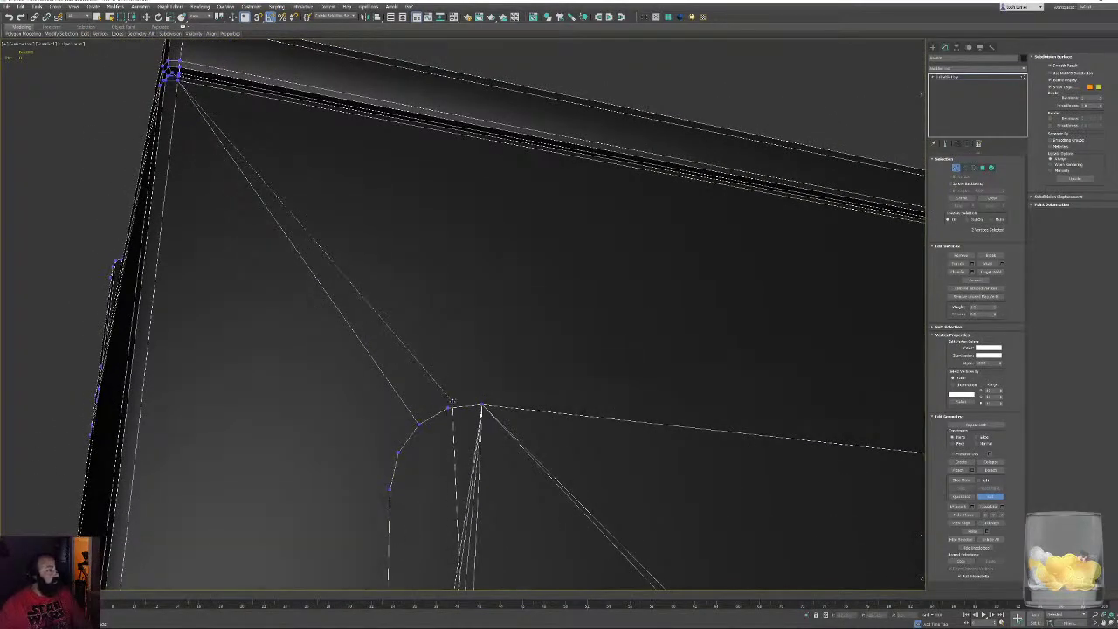
{"action": "left_click", "coordinate": [449, 407]}
{"action": "right_click", "coordinate": [496, 391]}
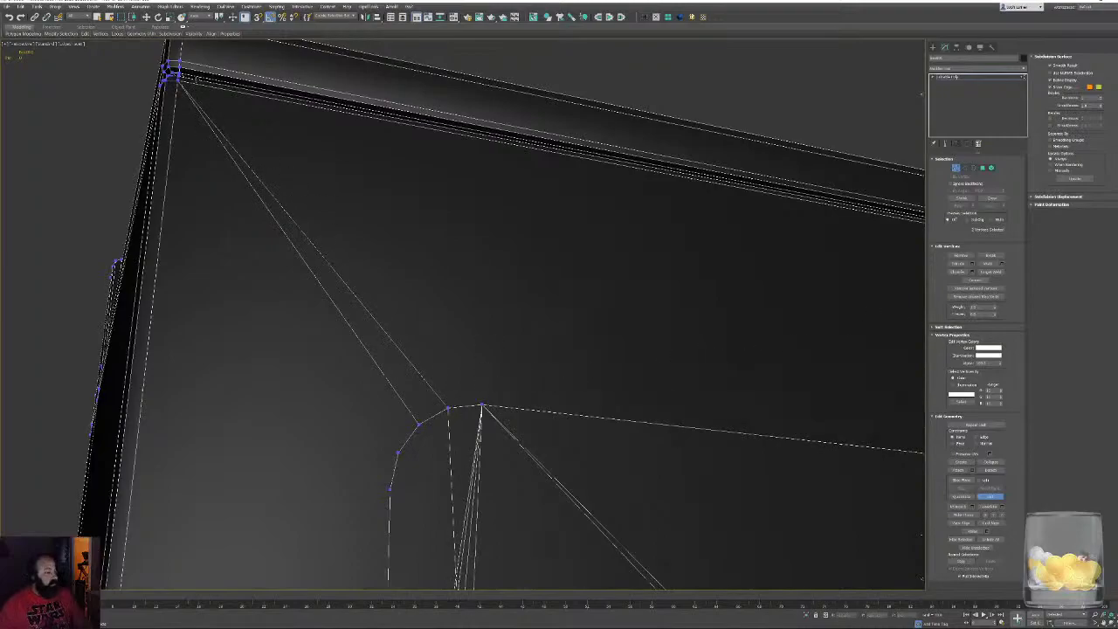
{"action": "left_click", "coordinate": [179, 79]}
{"action": "left_click", "coordinate": [482, 404]}
{"action": "right_click", "coordinate": [539, 407]}
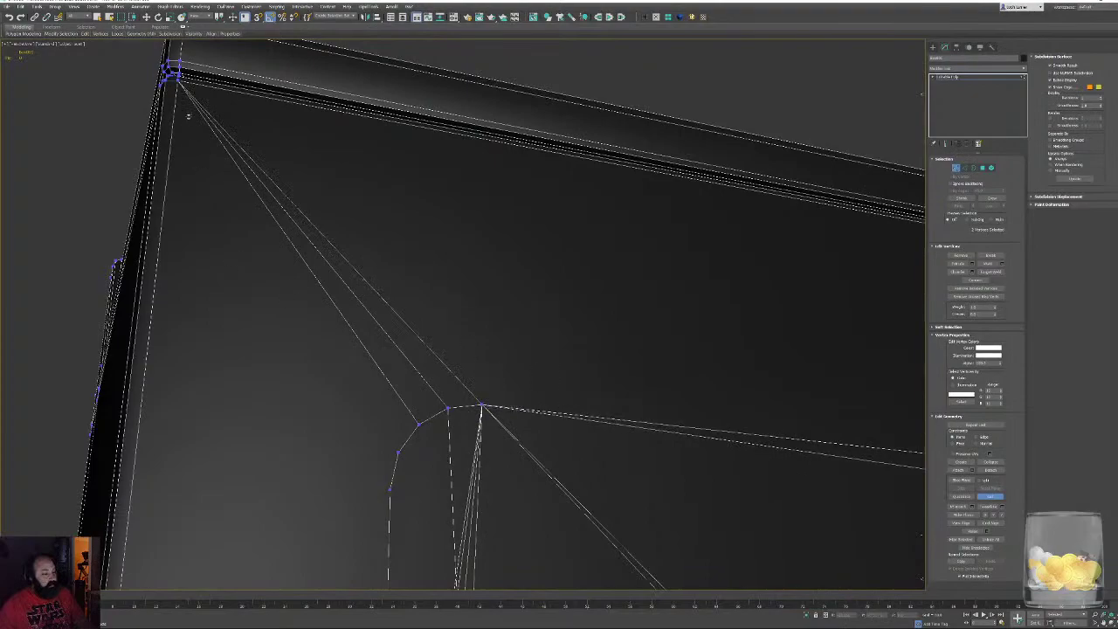
Cut edges from the front's upper-left corner to the two lower vertices of the door outline's upper-left rounded corner
{"action": "left_click", "coordinate": [179, 80]}
{"action": "left_click", "coordinate": [398, 451]}
{"action": "right_click", "coordinate": [395, 443]}
{"action": "right_click", "coordinate": [529, 387]}
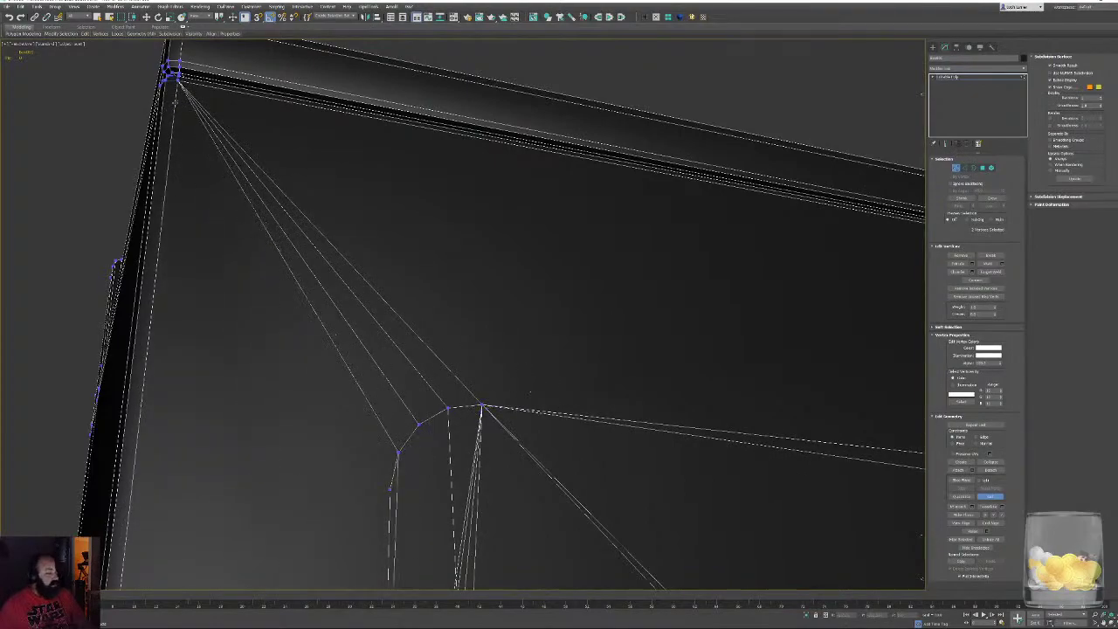
{"action": "left_click", "coordinate": [179, 79]}
{"action": "left_click", "coordinate": [390, 487]}
{"action": "right_click", "coordinate": [447, 485]}
Cut edges from the front's upper-right corner to the two upper vertices and the lowest vertex of the door outline's upper-right rounded corner
{"action": "middle_click_drag", "start_coordinate": [642, 461], "coordinate": [516, 407]}
{"action": "scroll", "coordinate": [516, 407], "scroll_direction": "down", "scroll_amount": 2}
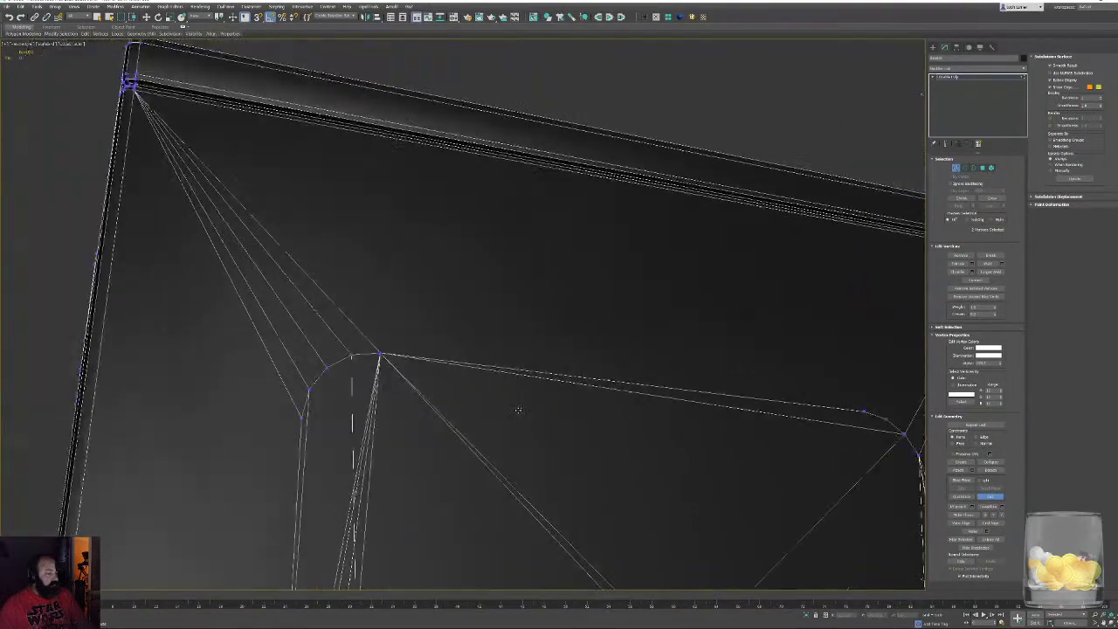
{"action": "middle_click_drag", "start_coordinate": [626, 411], "coordinate": [434, 417], "text": "alt"}
{"action": "scroll", "coordinate": [435, 418], "scroll_direction": "down", "scroll_amount": 3}
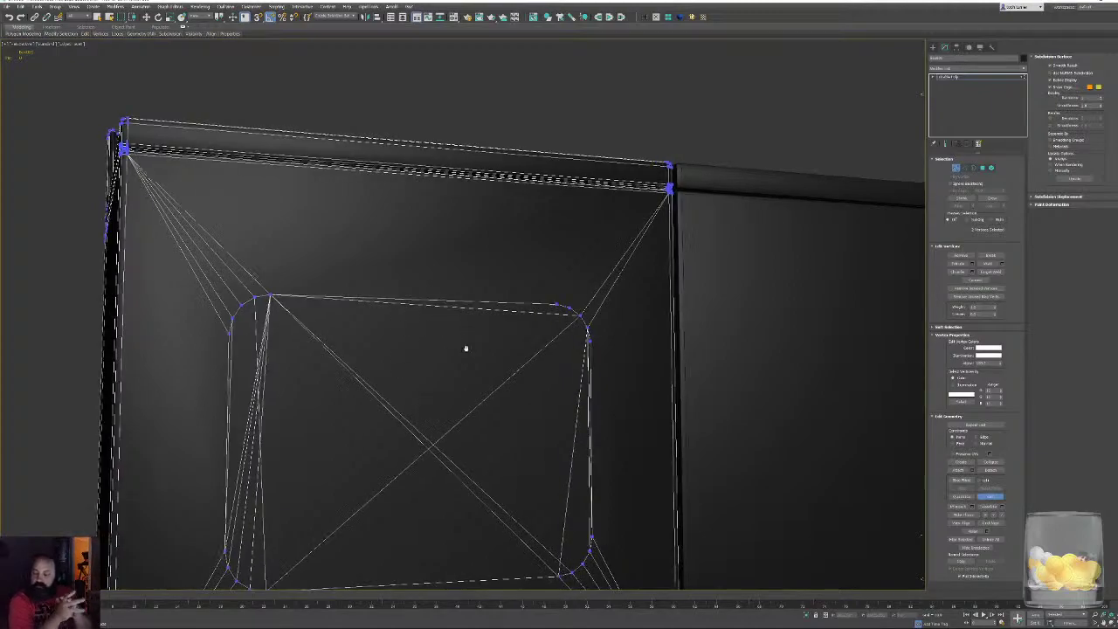
{"action": "middle_click_drag", "start_coordinate": [573, 352], "coordinate": [564, 358], "text": "alt"}
{"action": "middle_click_drag", "start_coordinate": [646, 339], "coordinate": [554, 448]}
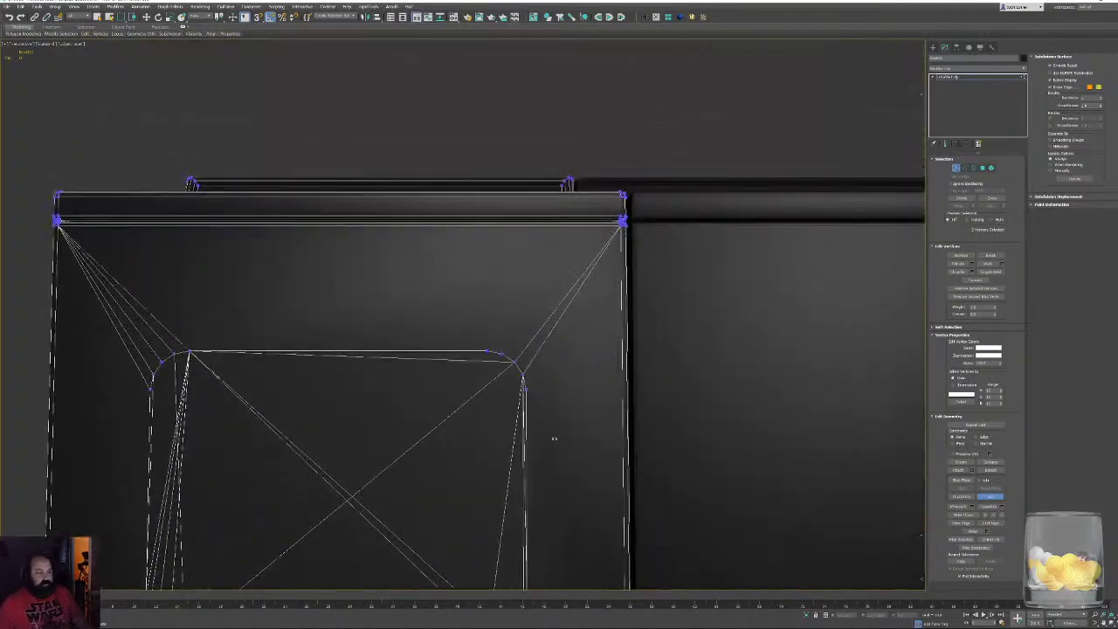
{"action": "scroll", "coordinate": [554, 306], "scroll_direction": "up", "scroll_amount": 4}
{"action": "scroll", "coordinate": [579, 379], "scroll_direction": "up", "scroll_amount": 3}
{"action": "scroll", "coordinate": [579, 379], "scroll_direction": "down", "scroll_amount": 3}
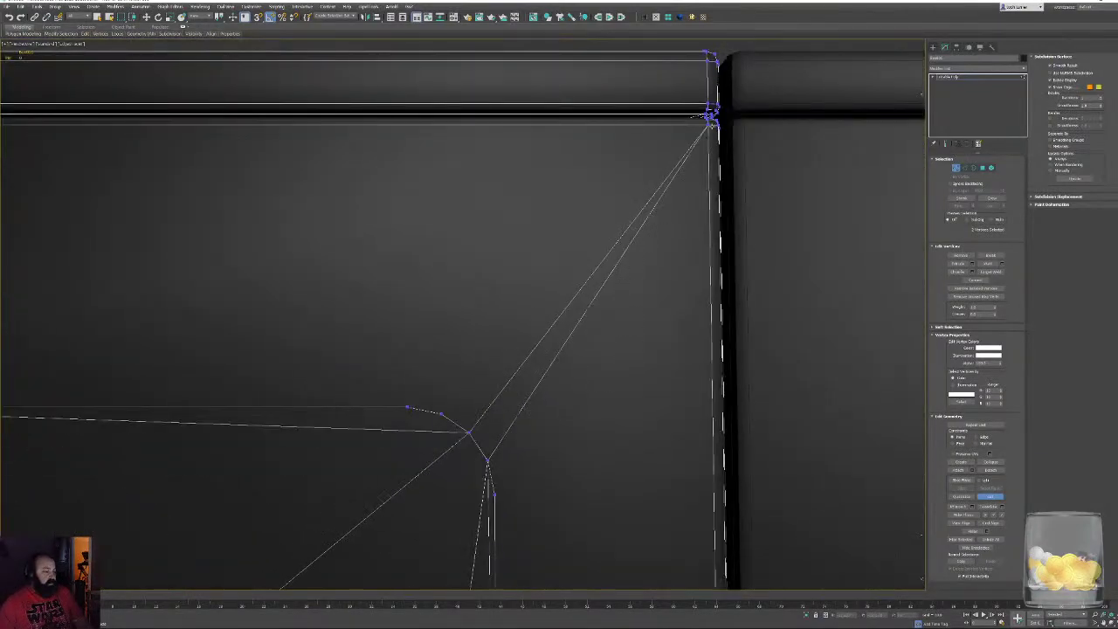
{"action": "left_click", "coordinate": [709, 124]}
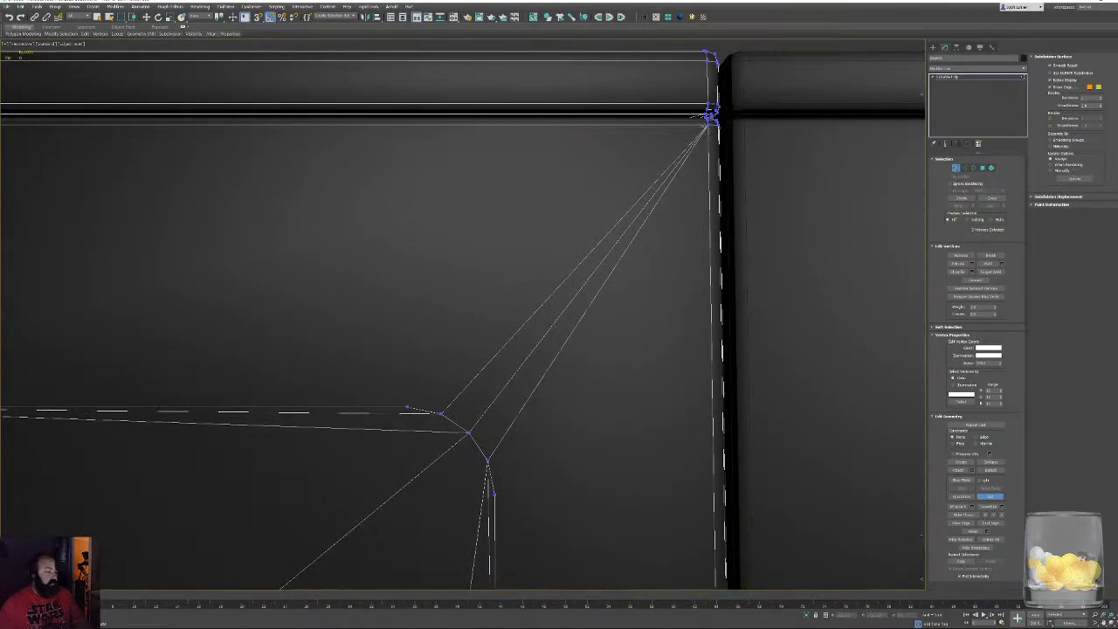
{"action": "left_click", "coordinate": [708, 125]}
{"action": "left_click", "coordinate": [708, 123]}
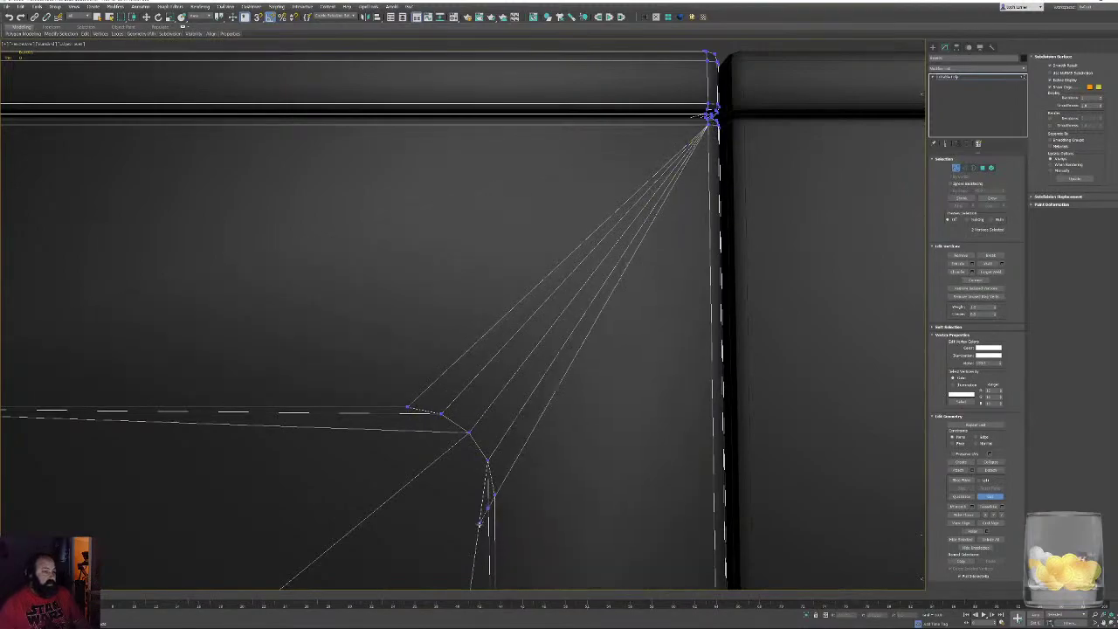
{"action": "left_click", "coordinate": [494, 494]}
{"action": "right_click", "coordinate": [579, 492]}
{"action": "right_click", "coordinate": [576, 498]}
Examine how the polygons inside and around the door outline are divided by selecting the door's lower-left polygon
{"action": "middle_click_drag", "start_coordinate": [574, 499], "coordinate": [664, 350]}
{"action": "scroll", "coordinate": [574, 312], "scroll_direction": "down", "scroll_amount": 3}
{"action": "scroll", "coordinate": [600, 385], "scroll_direction": "down", "scroll_amount": 3}
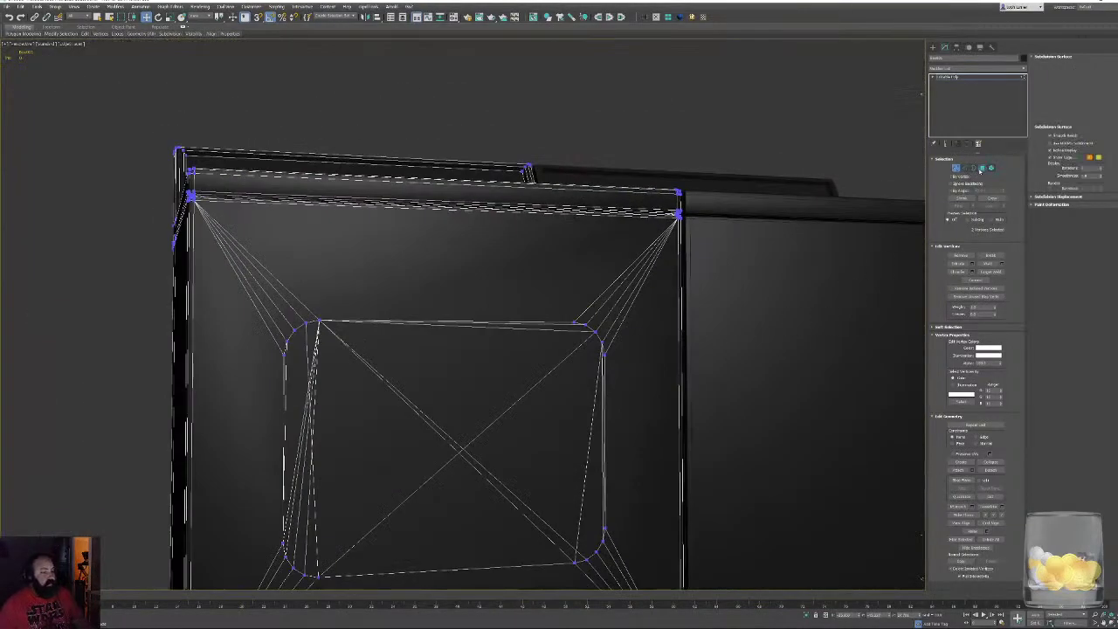
{"action": "left_click", "coordinate": [982, 167]}
{"action": "left_click", "coordinate": [385, 422]}
{"action": "middle_click_drag", "start_coordinate": [385, 421], "coordinate": [440, 203]}
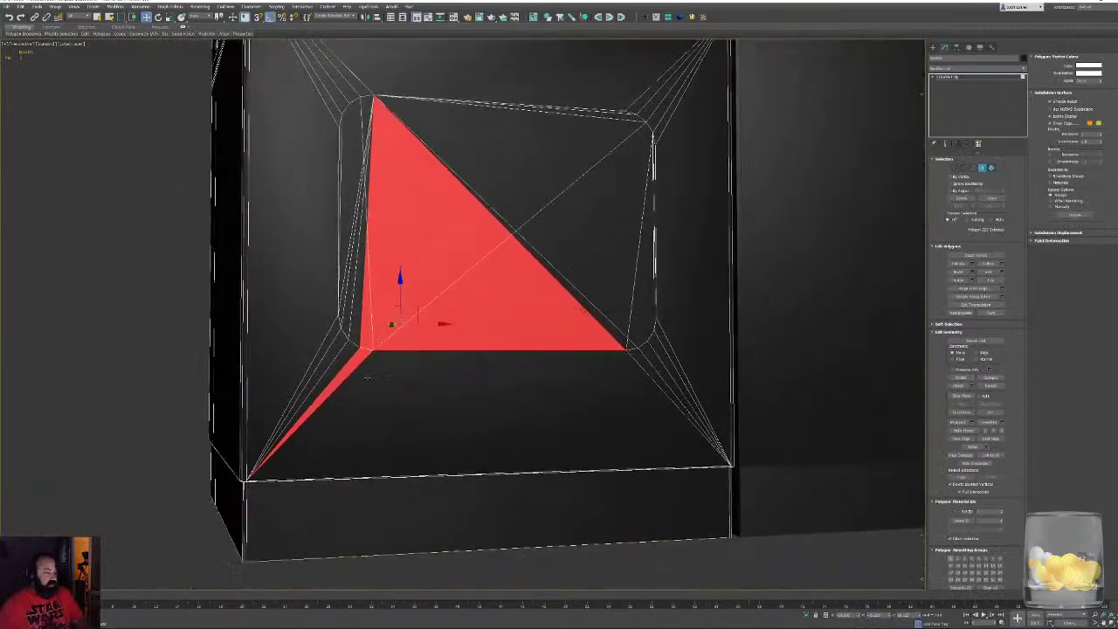
{"action": "scroll", "coordinate": [363, 358], "scroll_direction": "up", "scroll_amount": 3}
{"action": "scroll", "coordinate": [467, 384], "scroll_direction": "down", "scroll_amount": 3}
{"action": "middle_click_drag", "start_coordinate": [484, 341], "coordinate": [444, 458], "text": "alt"}
Try deleting the narrow polygons running from the front's upper-left corner down the left side of the door outline
{"action": "left_click", "coordinate": [381, 297]}
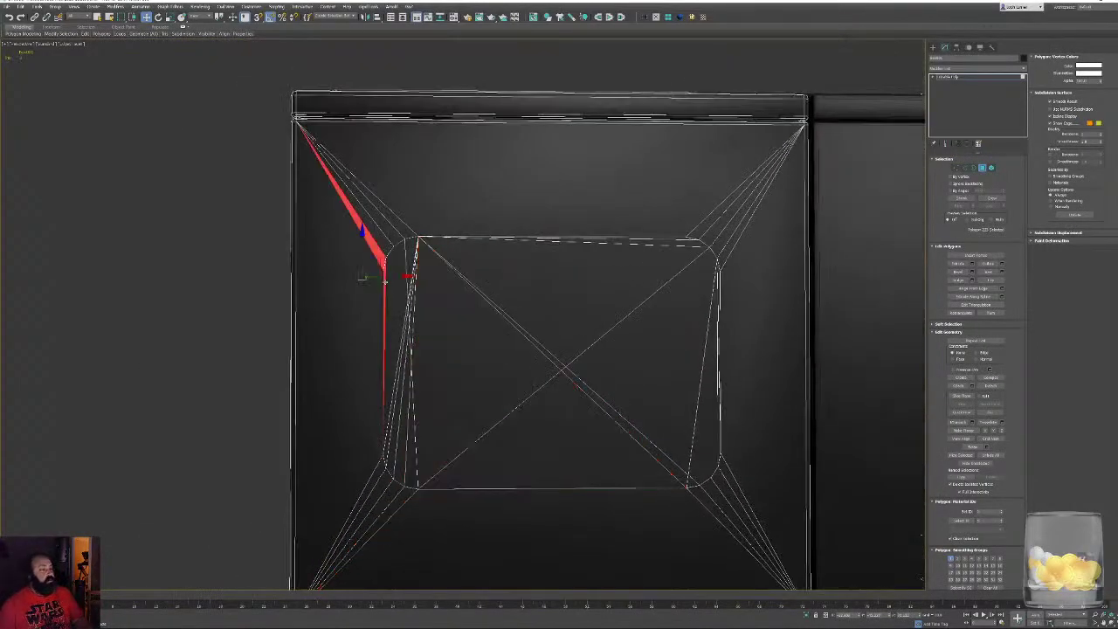
{"action": "middle_click_drag", "start_coordinate": [382, 297], "coordinate": [377, 344]}
{"action": "key", "text": "Delete"}
{"action": "scroll", "coordinate": [391, 352], "scroll_direction": "up", "scroll_amount": 3}
{"action": "middle_click_drag", "start_coordinate": [375, 280], "coordinate": [389, 302]}
{"action": "scroll", "coordinate": [375, 293], "scroll_direction": "up", "scroll_amount": 2}
{"action": "left_click", "coordinate": [384, 328]}
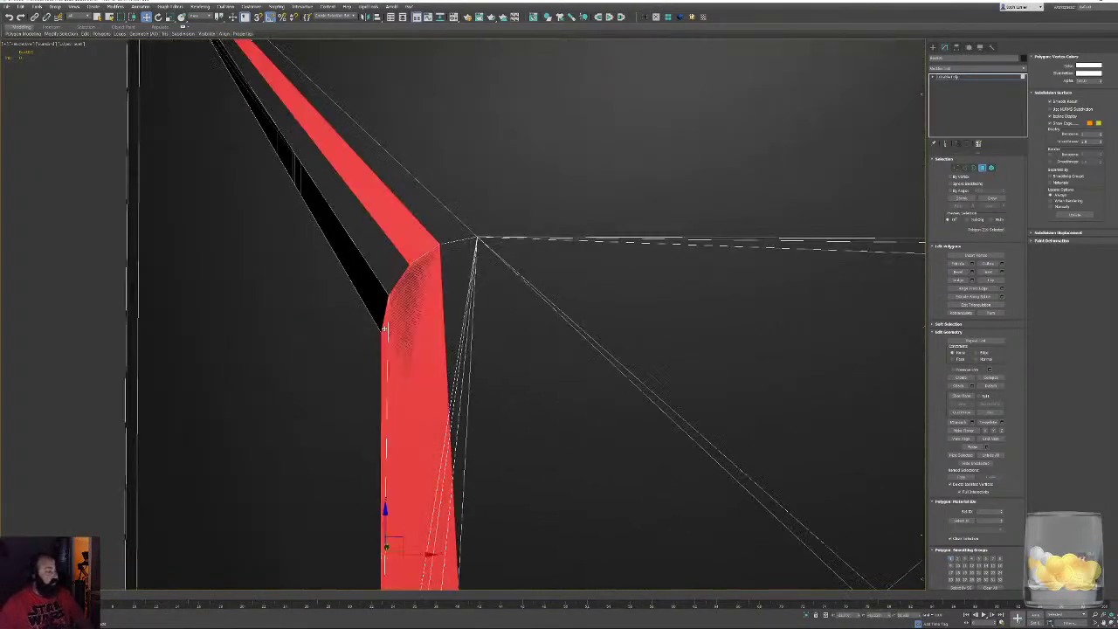
{"action": "key", "text": "Delete"}
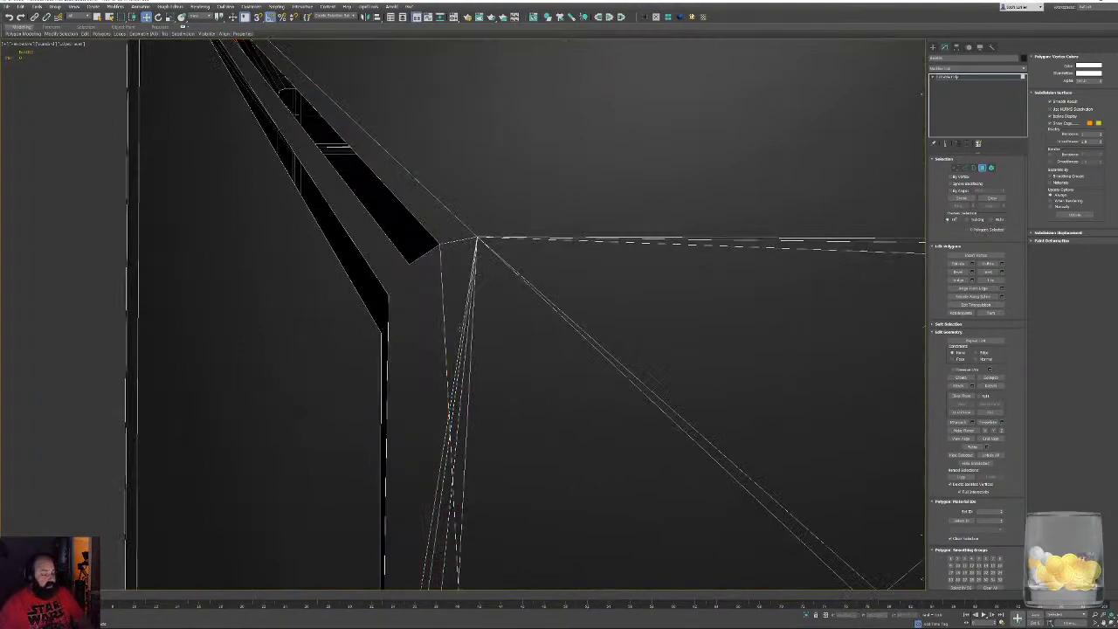
{"action": "key", "text": "ctrl+z"}
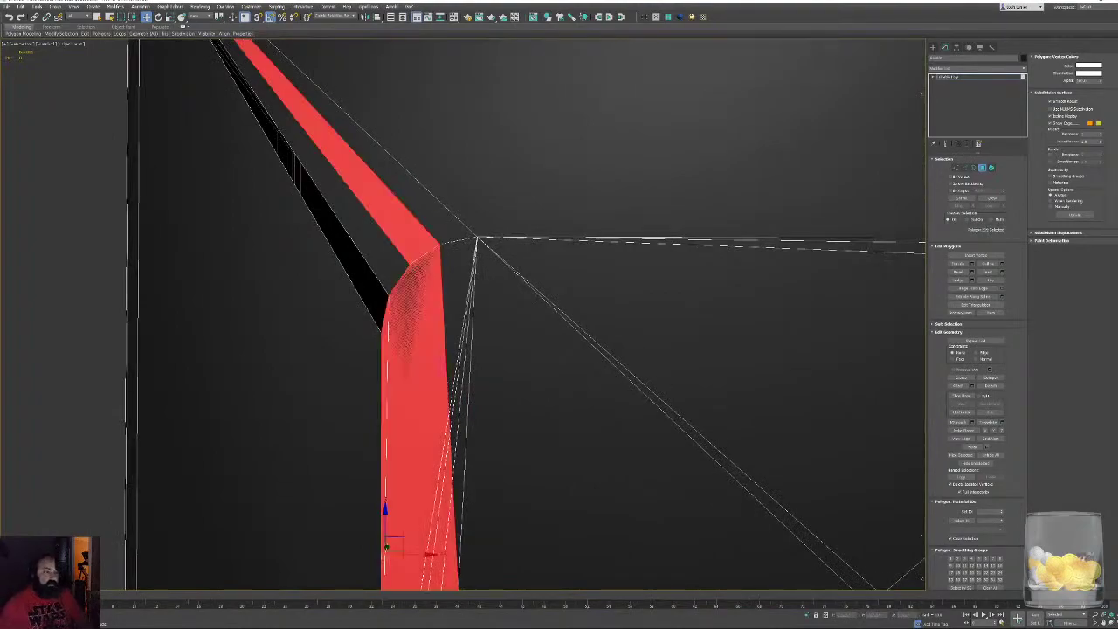
{"action": "key", "text": "Delete"}
{"action": "left_click", "coordinate": [589, 345]}
{"action": "key", "text": "Delete"}
Examine the cut edges across the left appliance's front from several angles
{"action": "middle_click_drag", "start_coordinate": [640, 306], "coordinate": [250, 339]}
{"action": "scroll", "coordinate": [457, 273], "scroll_direction": "down", "scroll_amount": 1}
{"action": "scroll", "coordinate": [456, 272], "scroll_direction": "down", "scroll_amount": 3}
{"action": "scroll", "coordinate": [253, 339], "scroll_direction": "down", "scroll_amount": 4}
{"action": "middle_click_drag", "start_coordinate": [613, 283], "coordinate": [415, 288], "text": "alt"}
{"action": "scroll", "coordinate": [416, 293], "scroll_direction": "up", "scroll_amount": 3}
{"action": "middle_click_drag", "start_coordinate": [414, 340], "coordinate": [527, 310], "text": "alt"}
{"action": "scroll", "coordinate": [527, 311], "scroll_direction": "down", "scroll_amount": 3}
{"action": "middle_click_drag", "start_coordinate": [672, 295], "coordinate": [612, 274], "text": "alt"}
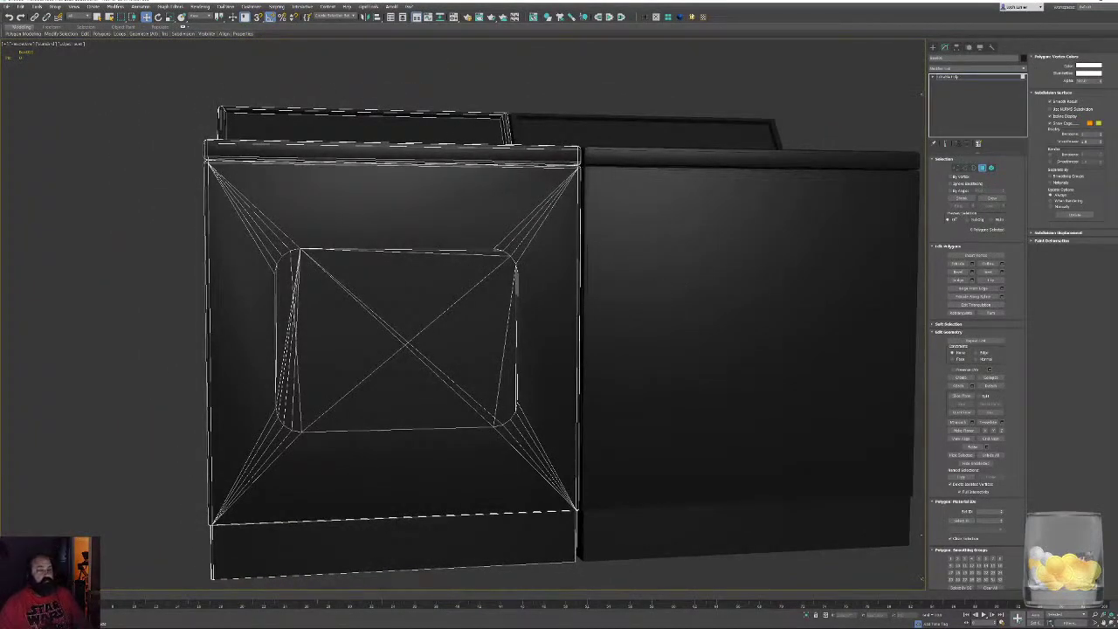
{"action": "mouse_move", "coordinate": [424, 339]}
{"action": "middle_mouse_down", "text": "alt"}
{"action": "mouse_move", "coordinate": [395, 267]}
{"action": "mouse_move", "coordinate": [420, 320]}
{"action": "middle_mouse_up", "text": "alt"}
Remove the rounded door outline's vertices and their connecting edges from the left appliance's front
{"action": "left_click", "coordinate": [956, 169]}
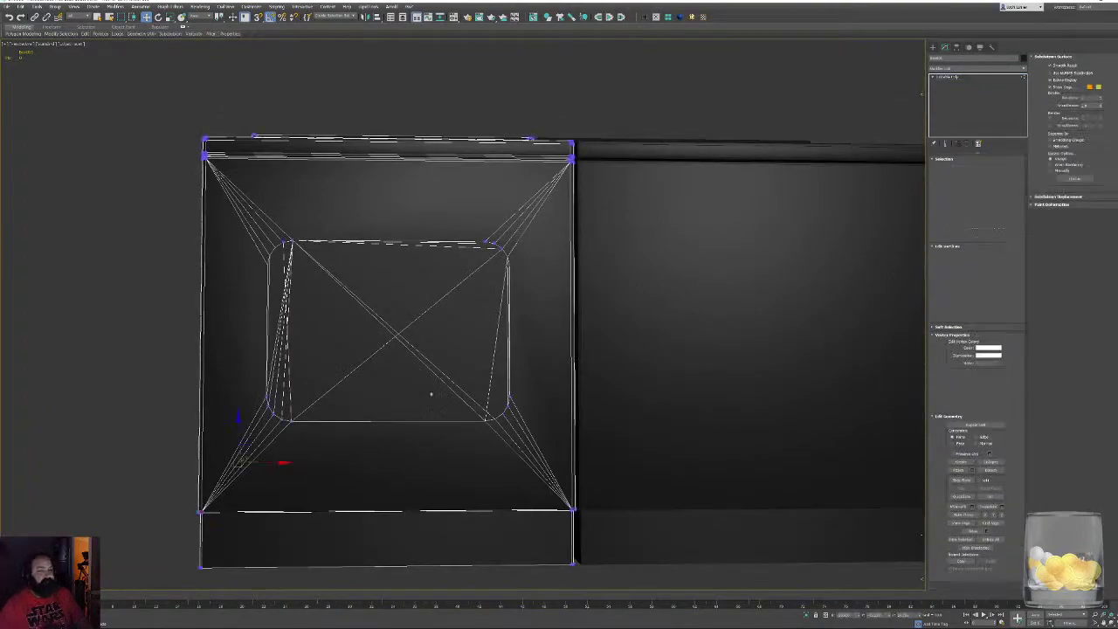
{"action": "key", "text": "F3"}
{"action": "left_click_drag", "start_coordinate": [498, 419], "coordinate": [524, 433]}
{"action": "key", "text": "ctrl+alt+c"}
{"action": "key", "text": "BackSpace"}
{"action": "key", "text": "F3"}
Inset the left appliance's large front polygon to create a smaller centred panel for the door
{"action": "mouse_move", "coordinate": [499, 386]}
{"action": "middle_mouse_down", "text": "alt"}
{"action": "mouse_move", "coordinate": [526, 347]}
{"action": "mouse_move", "coordinate": [435, 438]}
{"action": "middle_mouse_up", "text": "alt"}
{"action": "scroll", "coordinate": [558, 343], "scroll_direction": "up", "scroll_amount": 3}
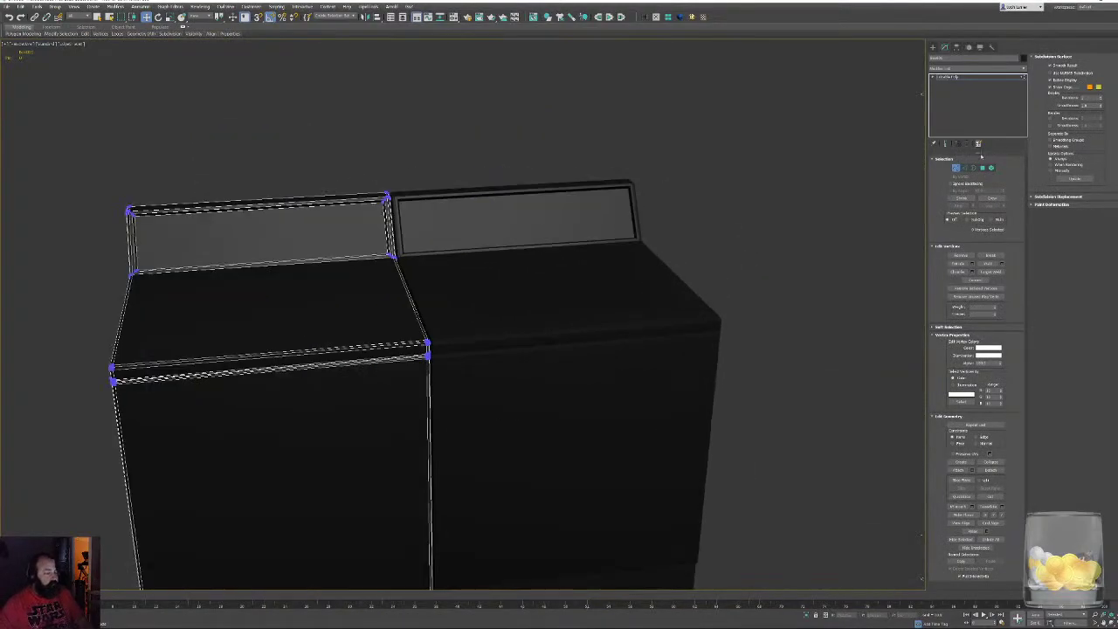
{"action": "middle_click_drag", "start_coordinate": [327, 454], "coordinate": [368, 358]}
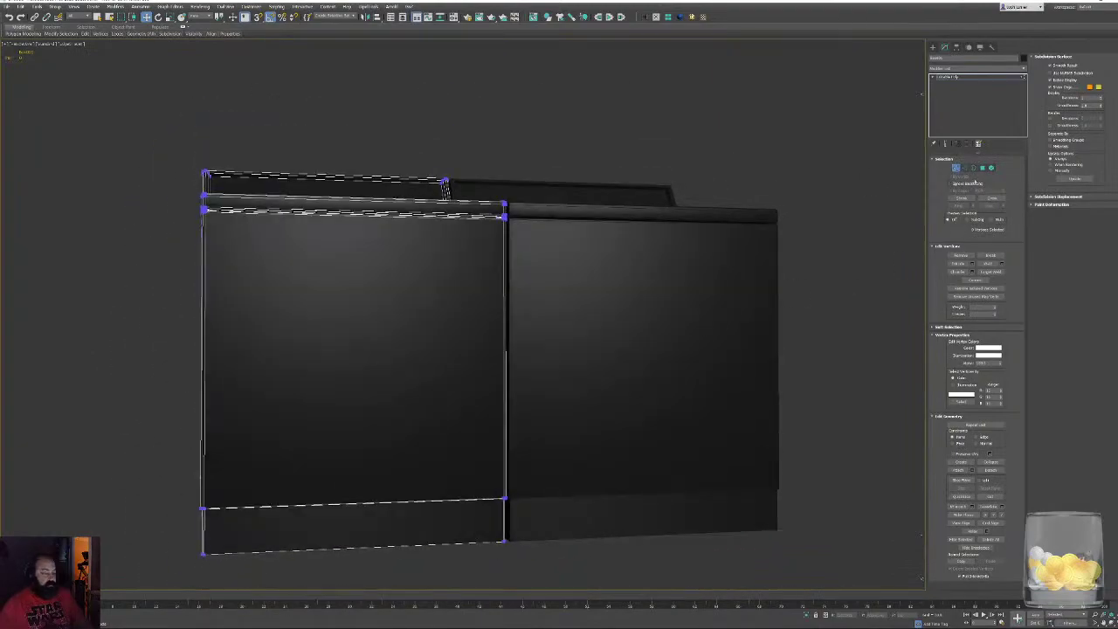
{"action": "left_click", "coordinate": [982, 167]}
{"action": "left_click", "coordinate": [428, 363]}
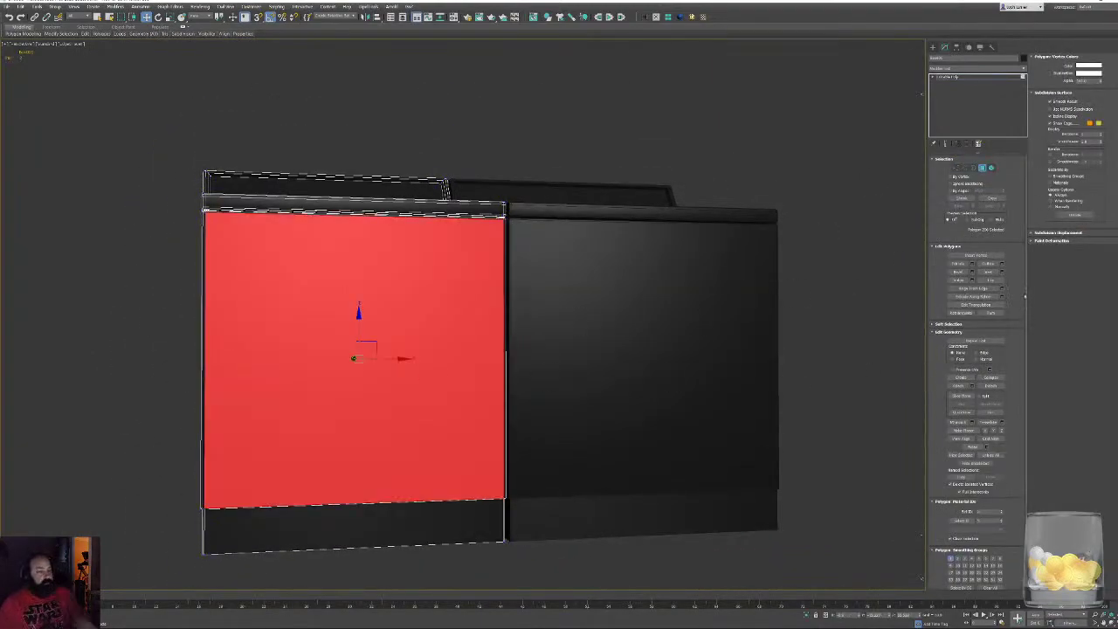
{"action": "left_click", "coordinate": [1002, 271]}
{"action": "left_click_drag", "start_coordinate": [468, 329], "coordinate": [451, 257]}
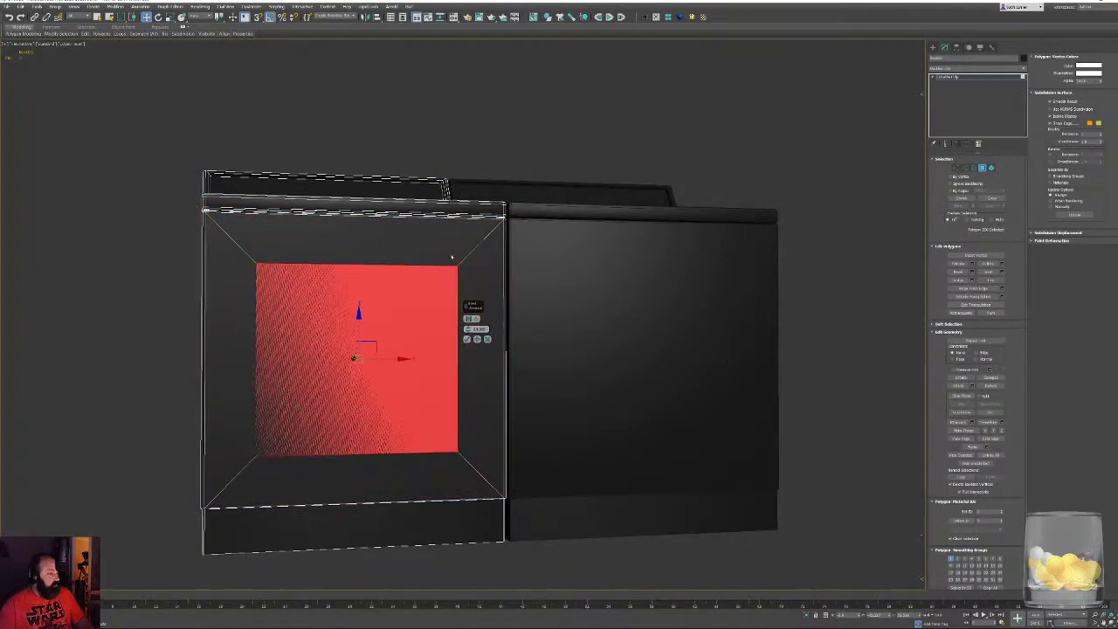
{"action": "left_click", "coordinate": [468, 339]}
Scale the inset door polygon down vertically into a wider rectangle and move it slightly upward
{"action": "key", "text": "r"}
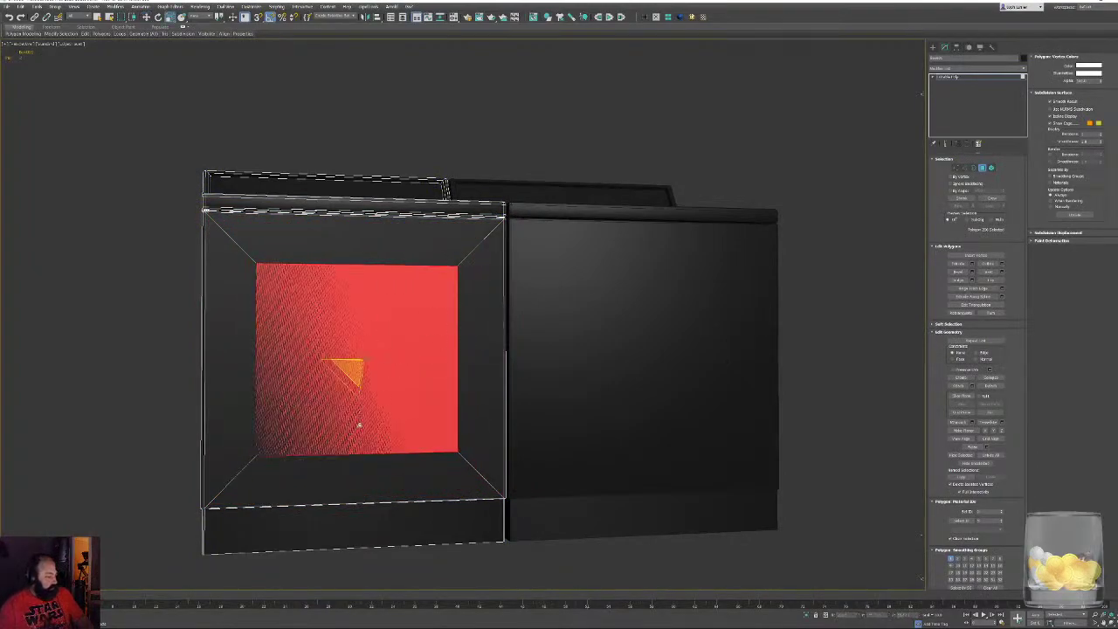
{"action": "mouse_move", "coordinate": [360, 417]}
{"action": "left_mouse_down"}
{"action": "mouse_move", "coordinate": [353, 399]}
{"action": "mouse_move", "coordinate": [353, 416]}
{"action": "left_mouse_up"}
{"action": "key", "text": "w"}
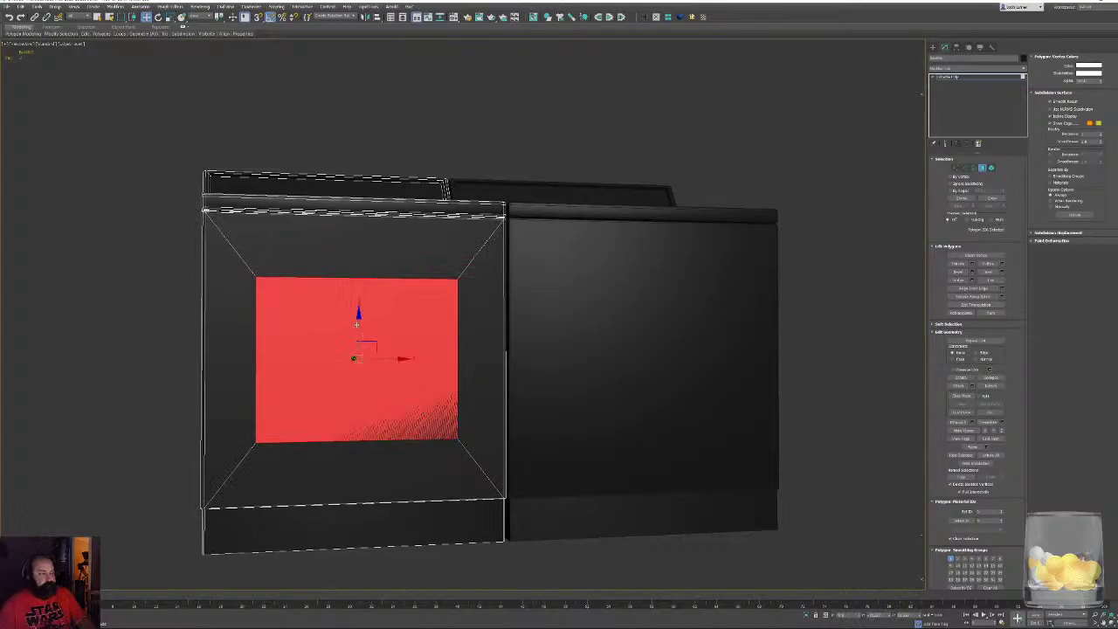
{"action": "left_click_drag", "start_coordinate": [357, 321], "coordinate": [358, 313]}
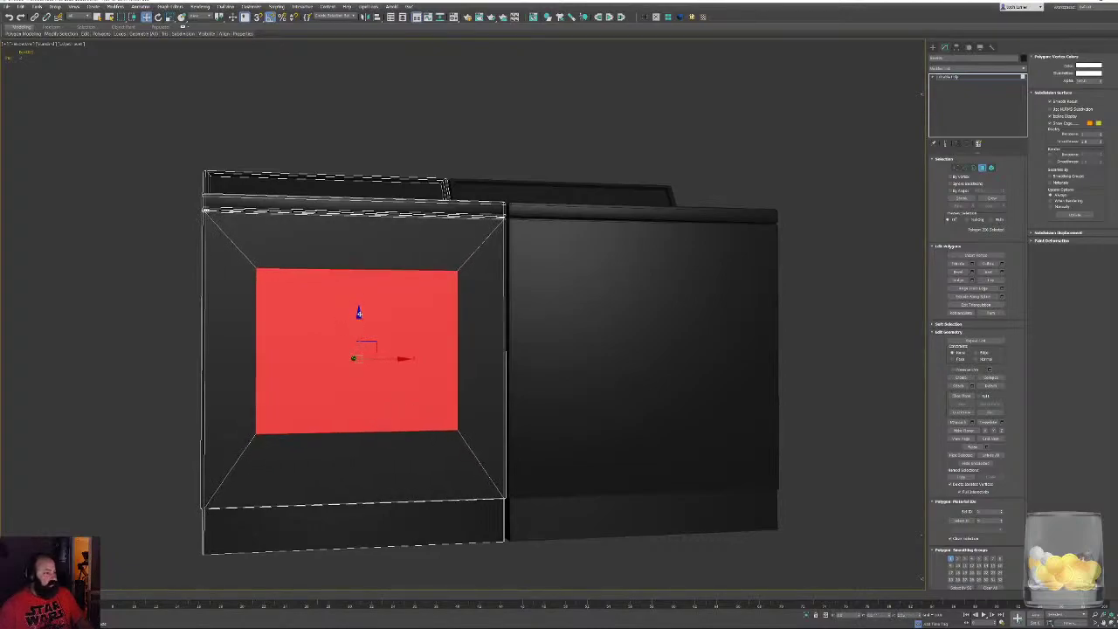
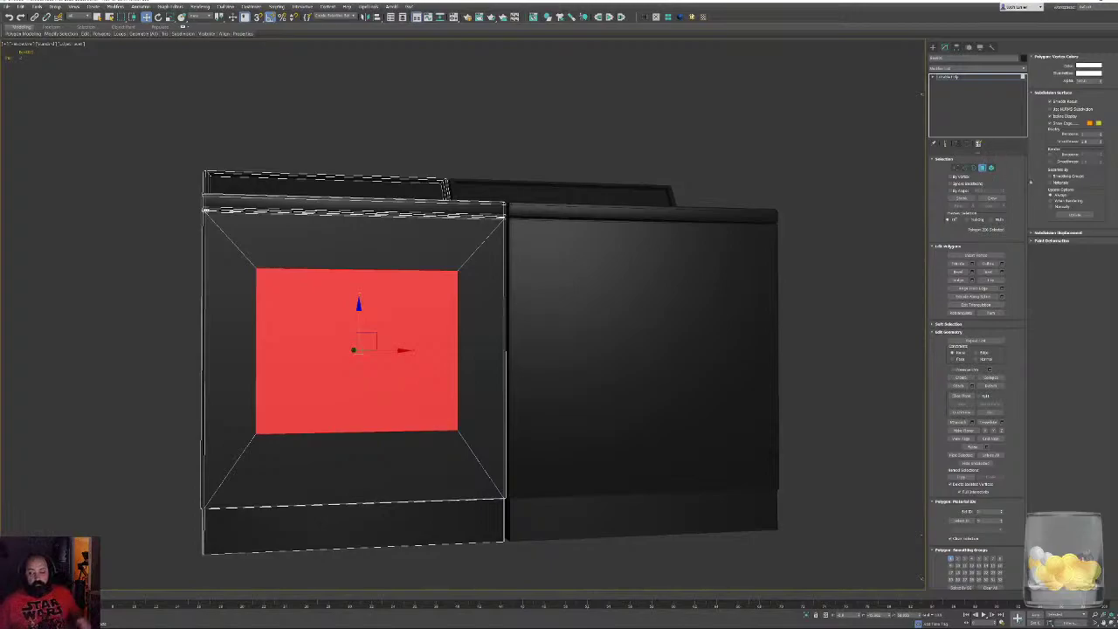
Chamfer the four corner vertices of the inset door panel on the left appliance's front and keep the chamfer command active
{"action": "key", "text": "1"}
{"action": "key", "text": "F3"}
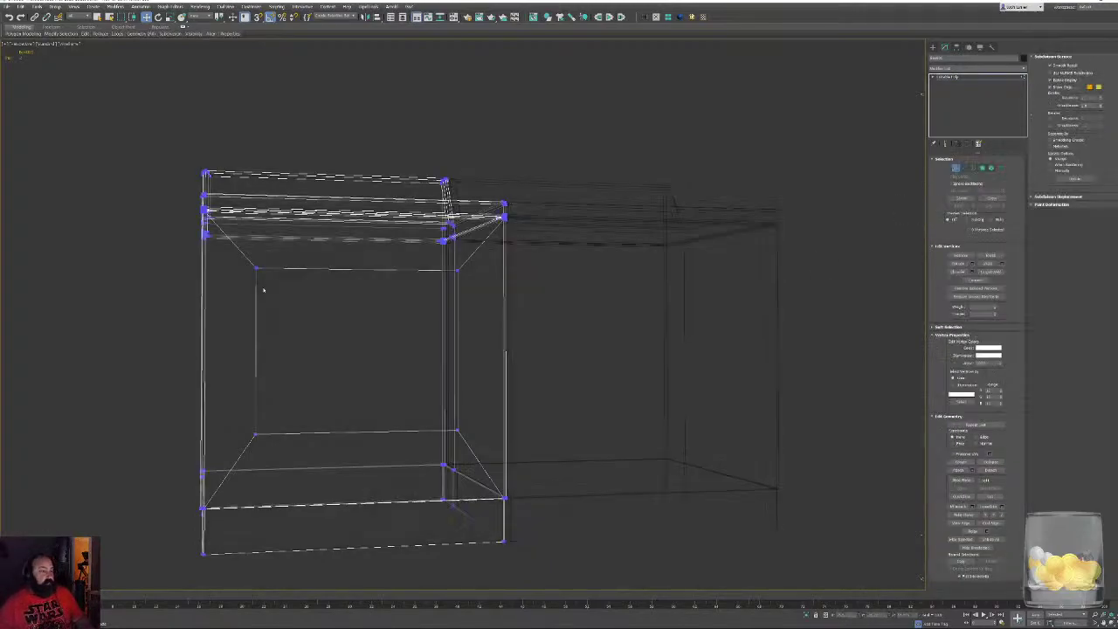
{"action": "left_click", "coordinate": [256, 267]}
{"action": "left_click", "coordinate": [457, 270], "text": "ctrl"}
{"action": "left_click_drag", "start_coordinate": [474, 445], "coordinate": [475, 446], "text": "ctrl"}
{"action": "left_click_drag", "start_coordinate": [242, 421], "coordinate": [270, 452], "text": "ctrl"}
{"action": "key", "text": "F3"}
{"action": "mouse_move", "coordinate": [422, 395]}
{"action": "middle_mouse_down"}
{"action": "mouse_move", "coordinate": [414, 414]}
{"action": "mouse_move", "coordinate": [430, 429]}
{"action": "middle_mouse_up"}
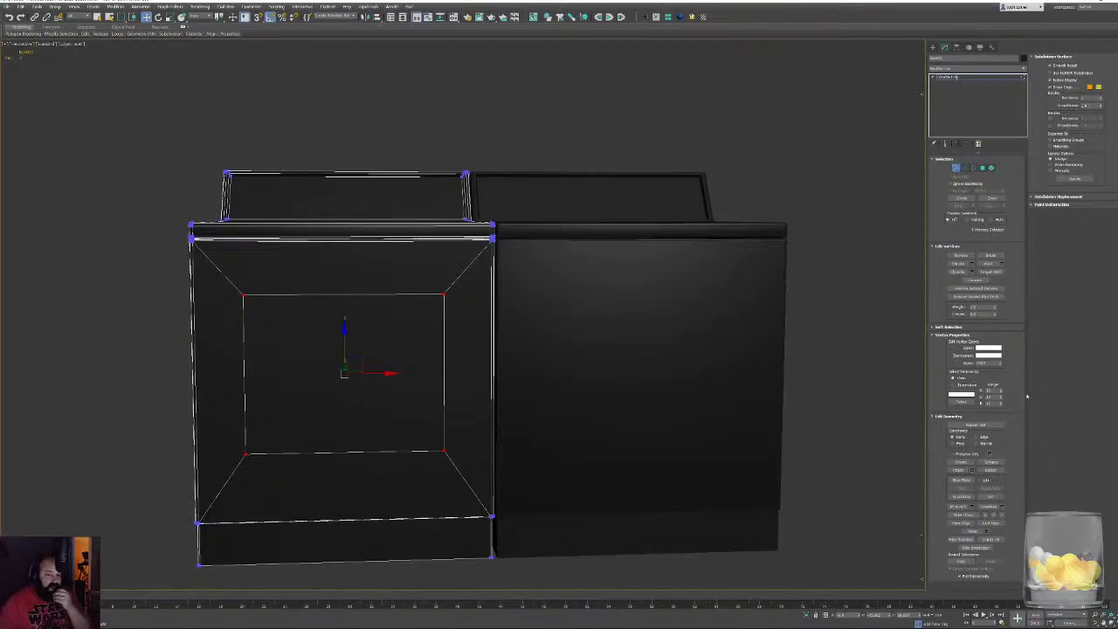
{"action": "left_click", "coordinate": [972, 272]}
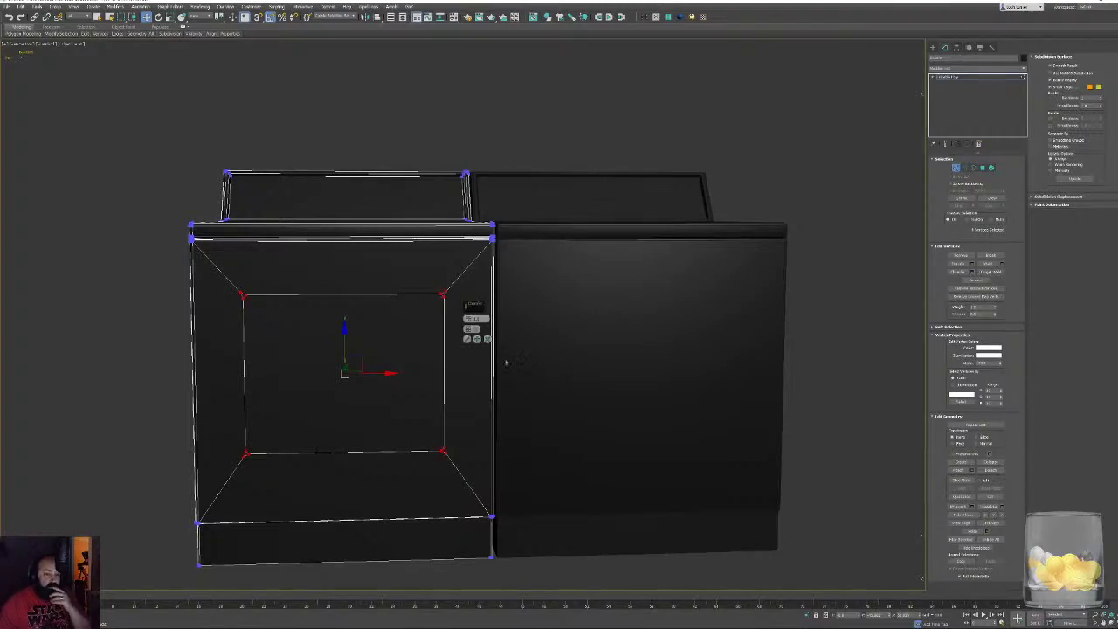
{"action": "left_click_drag", "start_coordinate": [468, 319], "coordinate": [470, 285]}
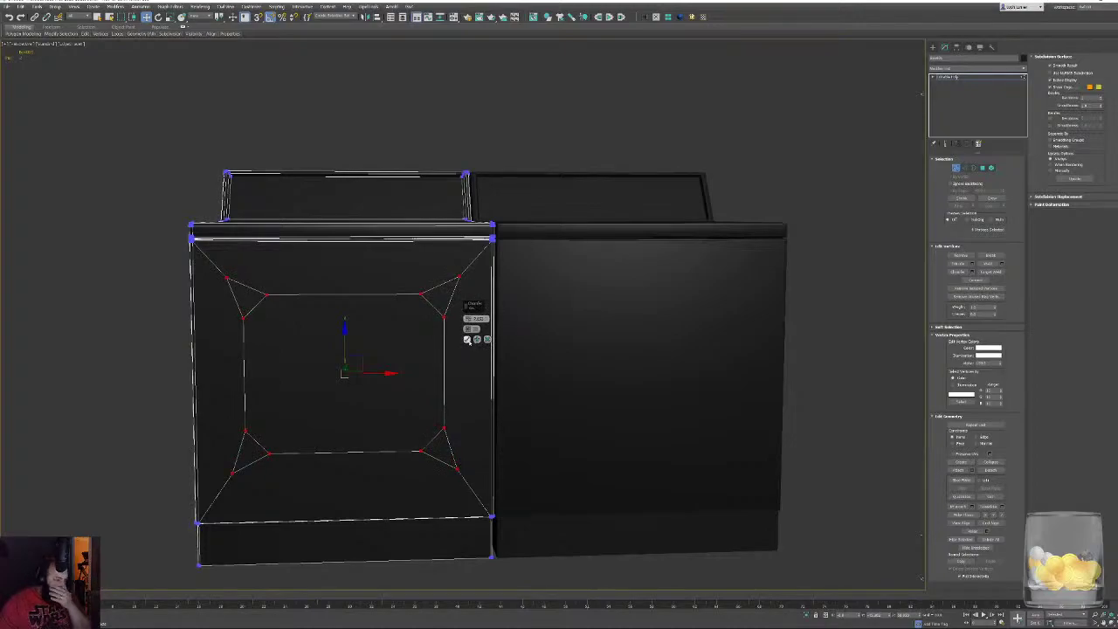
{"action": "left_click", "coordinate": [476, 338]}
Chamfer the door panel's corner vertices a second time by a smaller amount, leaving out the four outer diagonal vertices, to round the outline
{"action": "left_click_drag", "start_coordinate": [472, 294], "coordinate": [472, 293]}
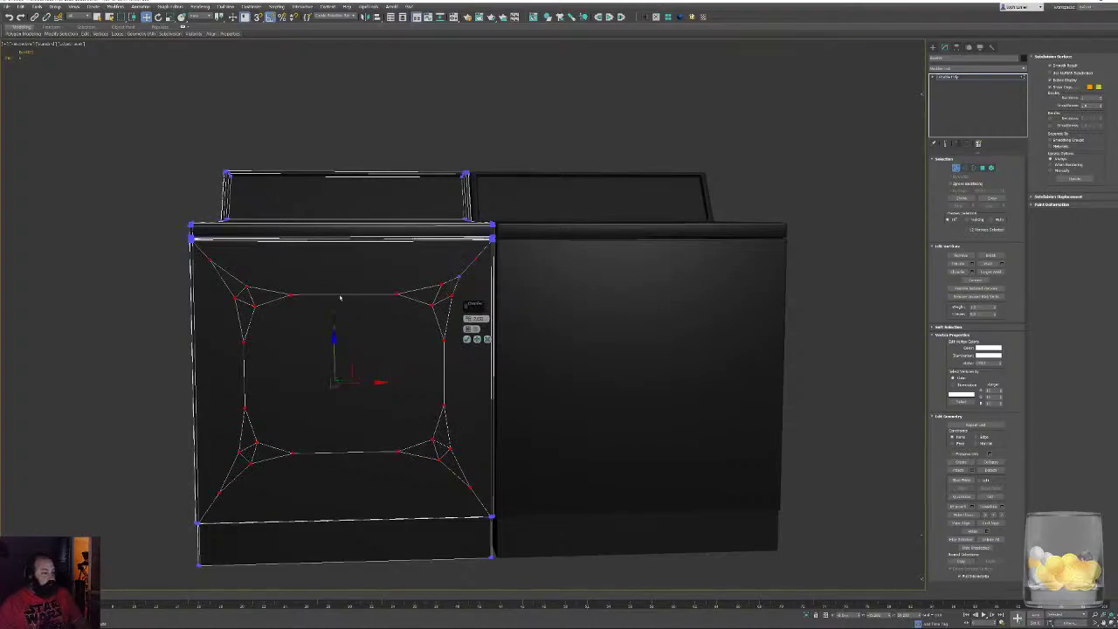
{"action": "left_click_drag", "start_coordinate": [242, 295], "coordinate": [243, 297], "text": "alt"}
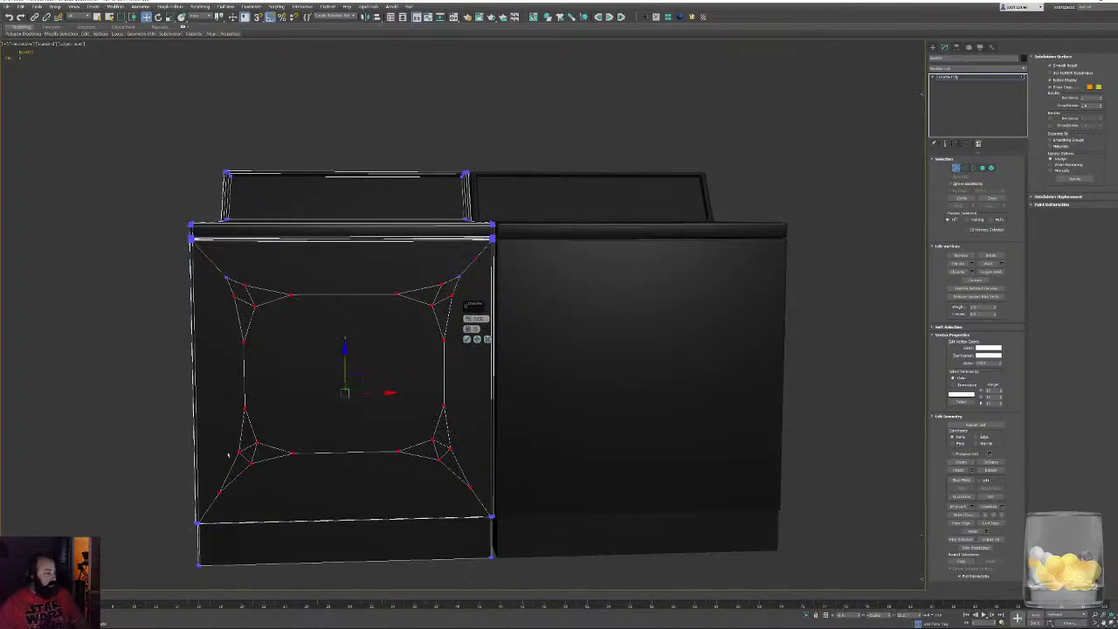
{"action": "left_click_drag", "start_coordinate": [252, 483], "coordinate": [253, 484], "text": "ctrl"}
{"action": "left_click_drag", "start_coordinate": [495, 504], "coordinate": [495, 505], "text": "ctrl"}
{"action": "left_click_drag", "start_coordinate": [468, 318], "coordinate": [472, 338]}
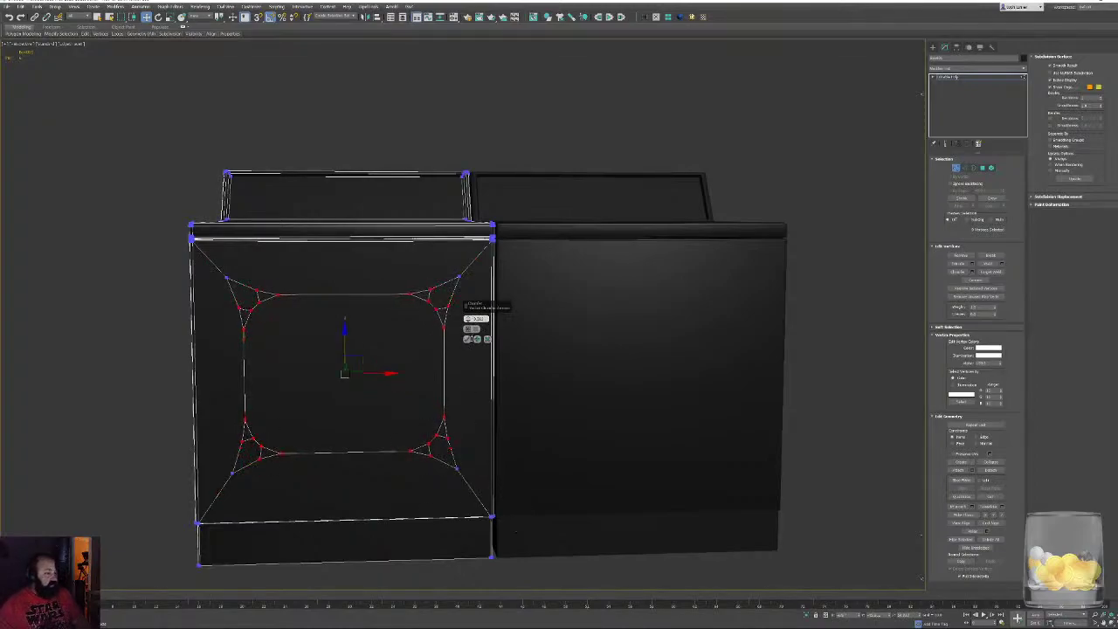
{"action": "middle_click_drag", "start_coordinate": [391, 431], "coordinate": [420, 429], "text": "alt"}
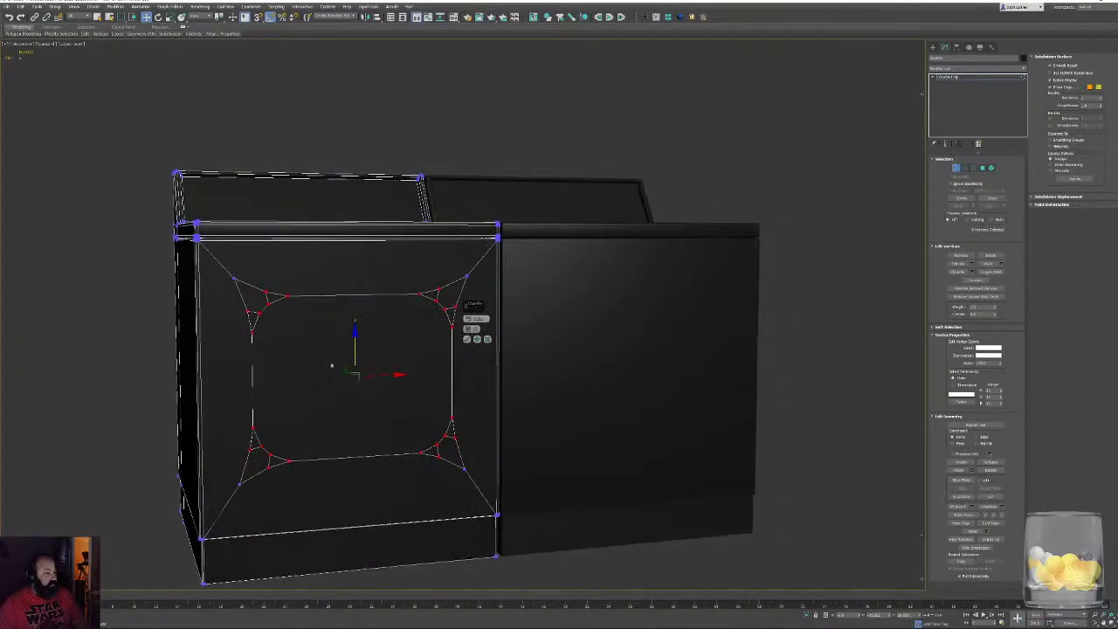
{"action": "scroll", "coordinate": [339, 373], "scroll_direction": "up", "scroll_amount": 4}
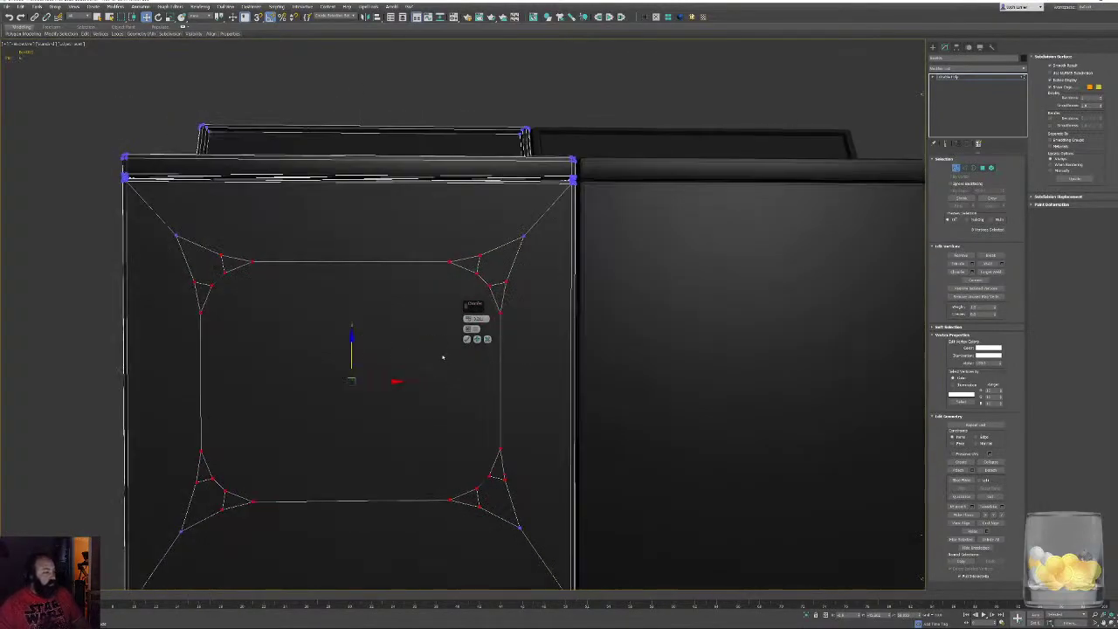
{"action": "left_click", "coordinate": [468, 340]}
Detach the rounded door polygon on the left appliance's front as an element within the same object
{"action": "left_click", "coordinate": [638, 294]}
{"action": "scroll", "coordinate": [638, 294], "scroll_direction": "down", "scroll_amount": 2}
{"action": "mouse_move", "coordinate": [638, 294]}
{"action": "middle_mouse_down"}
{"action": "mouse_move", "coordinate": [509, 331]}
{"action": "mouse_move", "coordinate": [635, 326]}
{"action": "mouse_move", "coordinate": [606, 298]}
{"action": "mouse_move", "coordinate": [642, 301]}
{"action": "middle_mouse_up"}
{"action": "scroll", "coordinate": [509, 332], "scroll_direction": "down", "scroll_amount": 3}
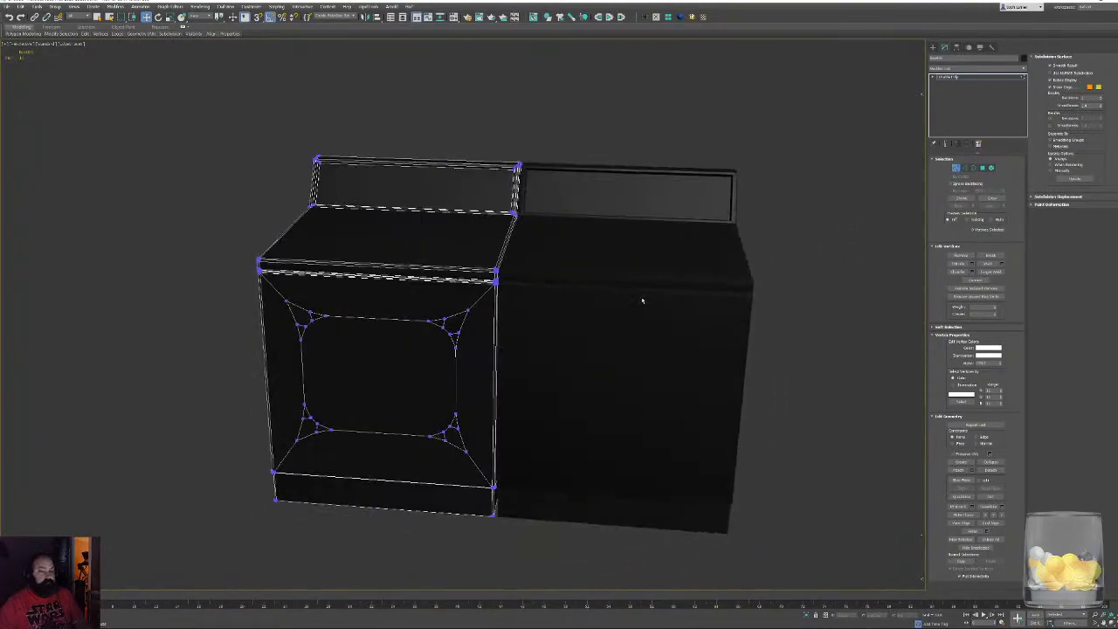
{"action": "scroll", "coordinate": [460, 377], "scroll_direction": "up", "scroll_amount": 4}
{"action": "middle_click_drag", "start_coordinate": [460, 377], "coordinate": [494, 303], "text": "alt"}
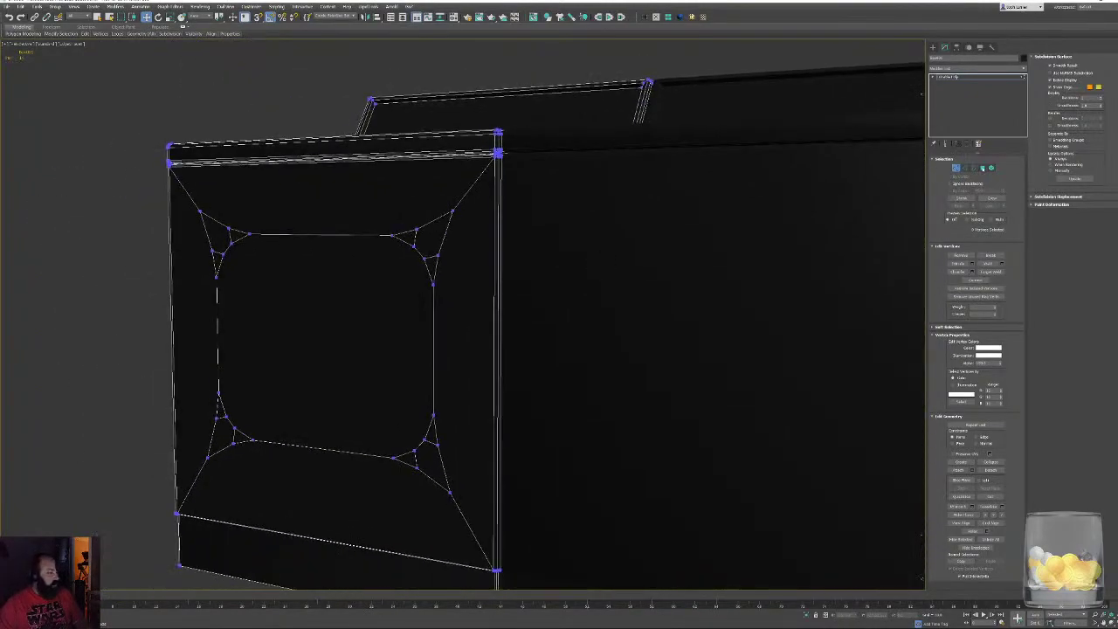
{"action": "key", "text": "4"}
{"action": "left_click", "coordinate": [369, 327]}
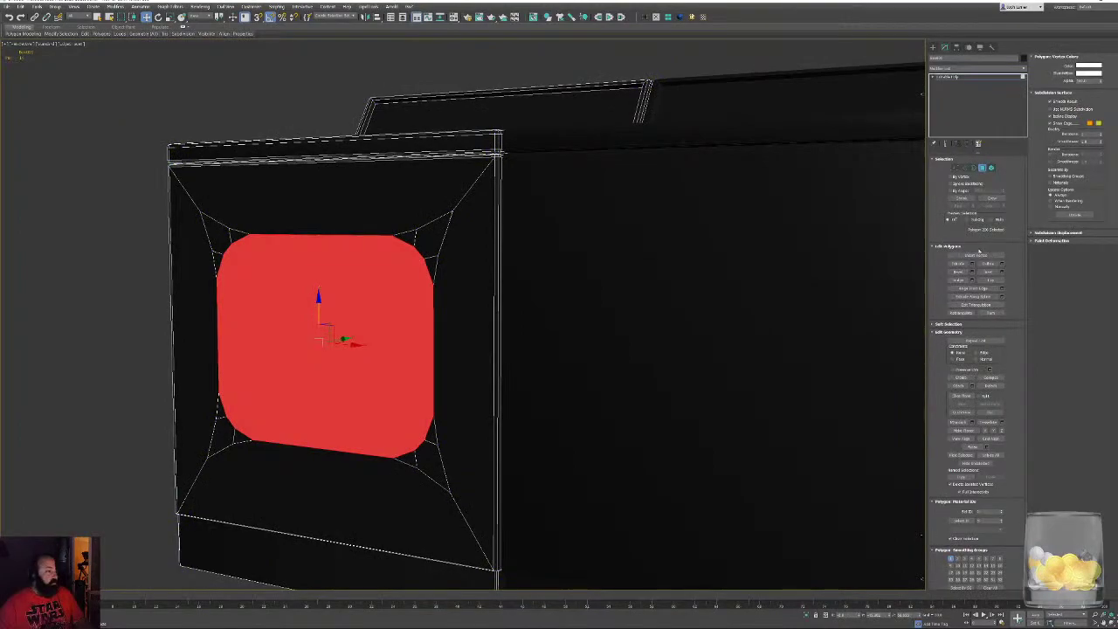
{"action": "left_click", "coordinate": [984, 386]}
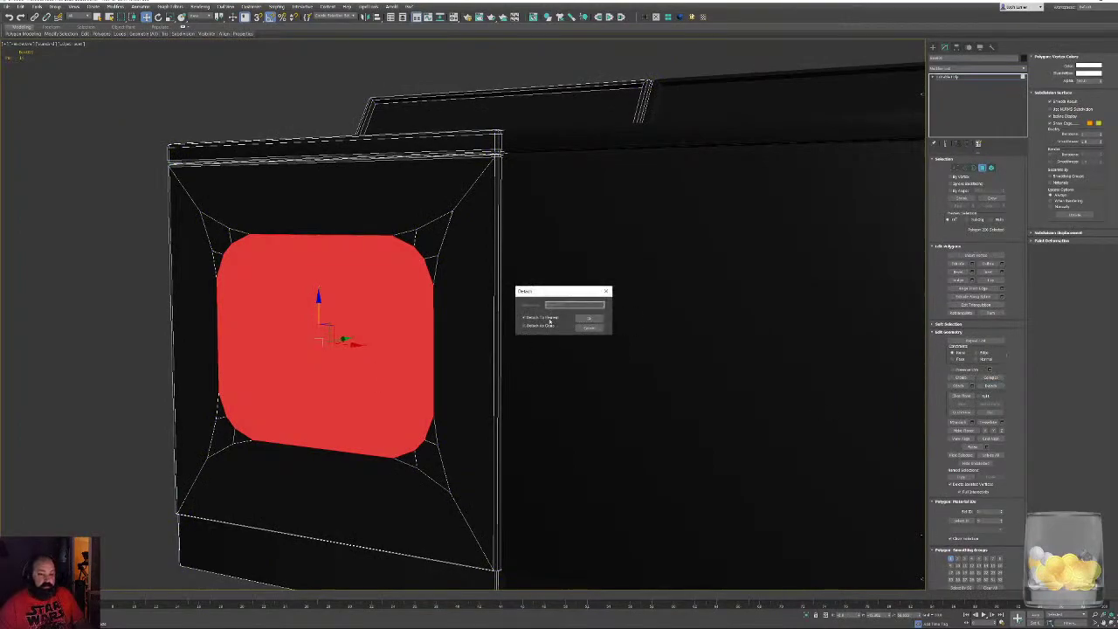
{"action": "left_click", "coordinate": [590, 320]}
Hide the detached rounded door polygon to expose the opening in the left appliance's front
{"action": "middle_click_drag", "start_coordinate": [558, 322], "coordinate": [613, 331], "text": "alt"}
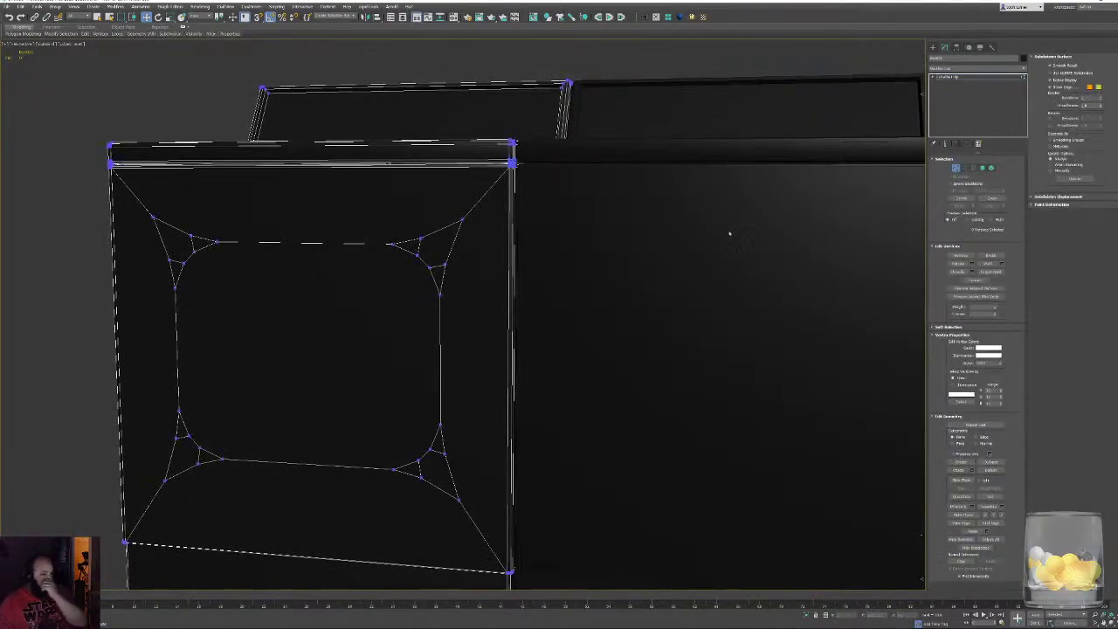
{"action": "left_click", "coordinate": [380, 360]}
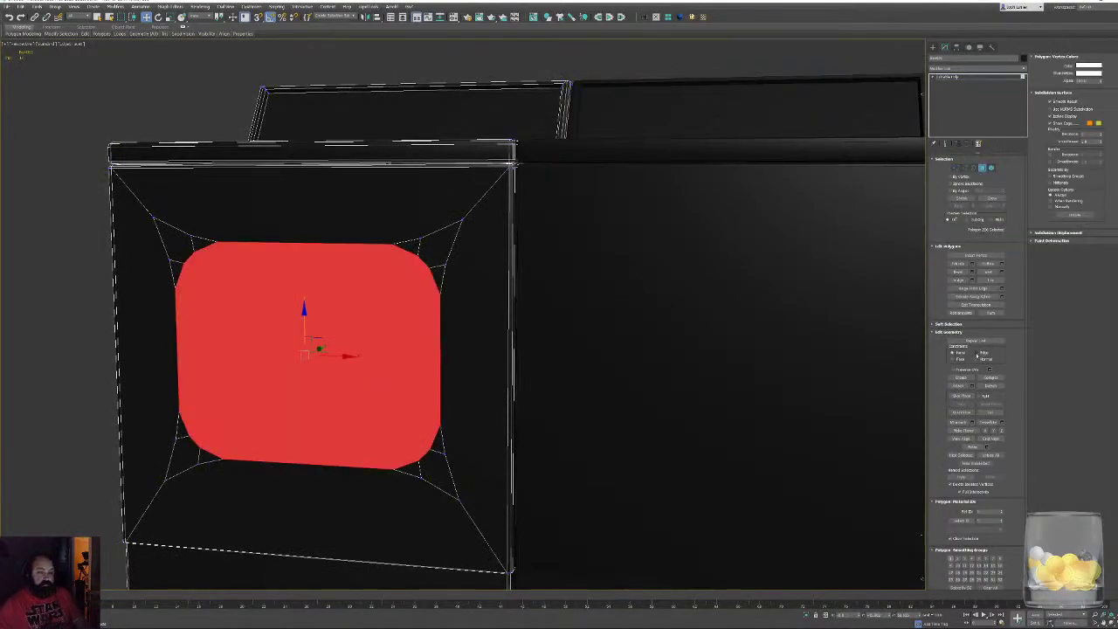
{"action": "left_click", "coordinate": [965, 455]}
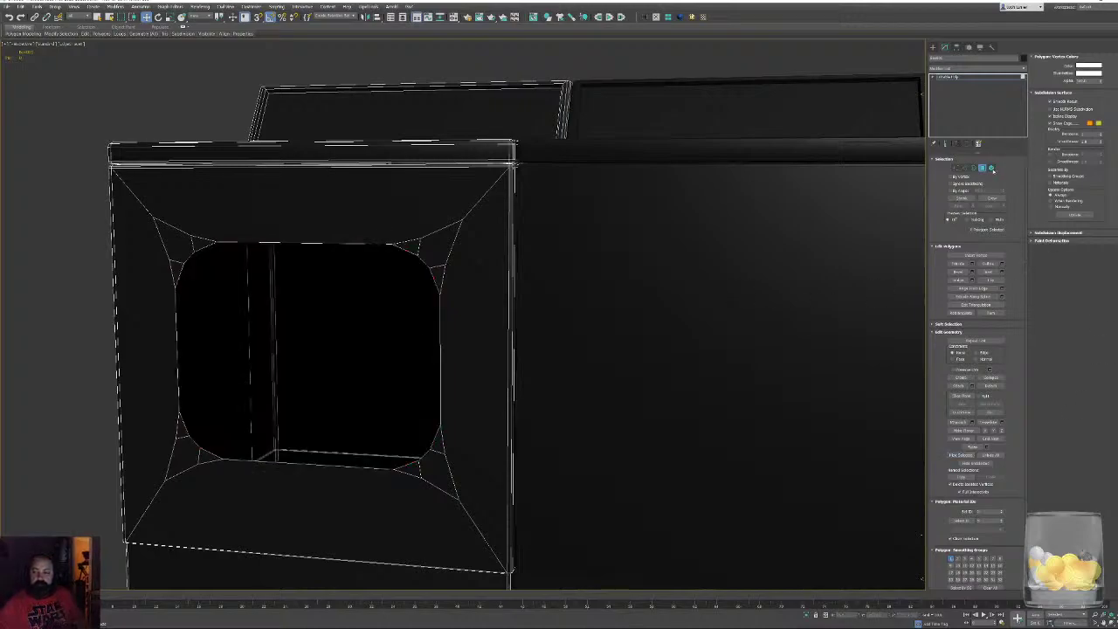
Target-weld the extra vertices at the opening's upper-right corner into the diagonal vertex, and weld that onto the front face's outer corner
{"action": "left_click", "coordinate": [956, 169]}
{"action": "middle_click_drag", "start_coordinate": [489, 217], "coordinate": [519, 220], "text": "alt"}
{"action": "scroll", "coordinate": [431, 232], "scroll_direction": "up", "scroll_amount": 5}
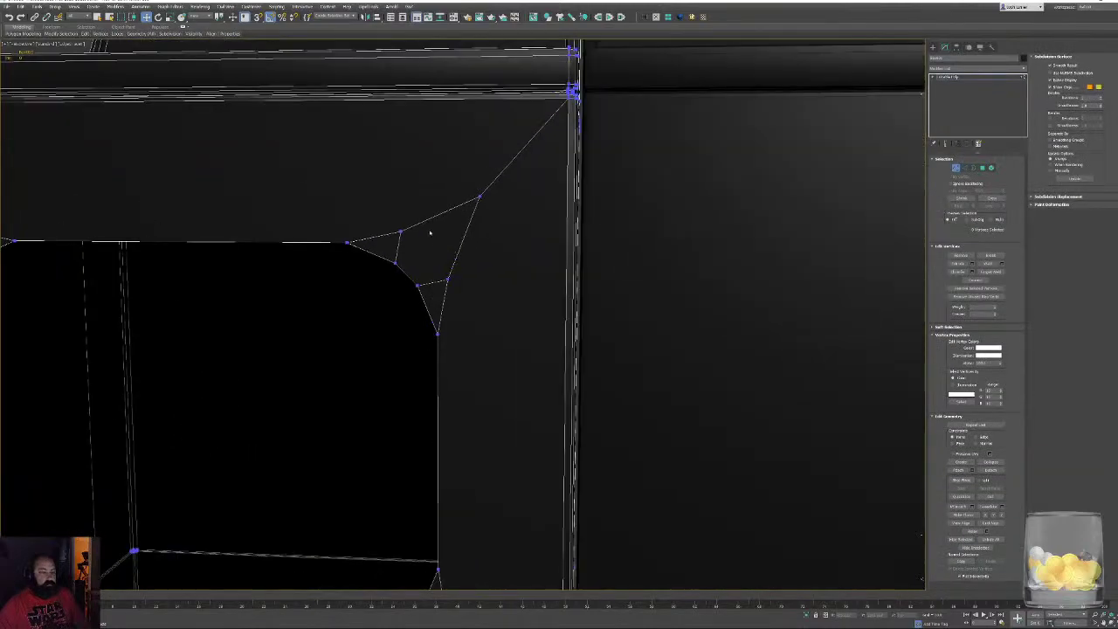
{"action": "scroll", "coordinate": [430, 231], "scroll_direction": "up", "scroll_amount": 3}
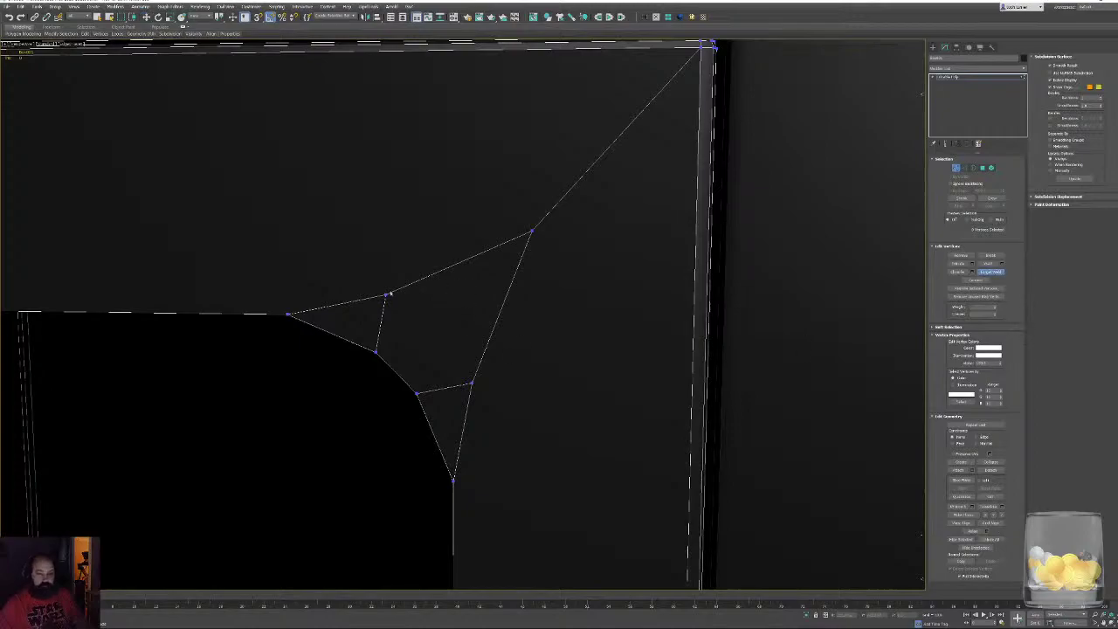
{"action": "left_click", "coordinate": [385, 294]}
{"action": "left_click", "coordinate": [532, 230]}
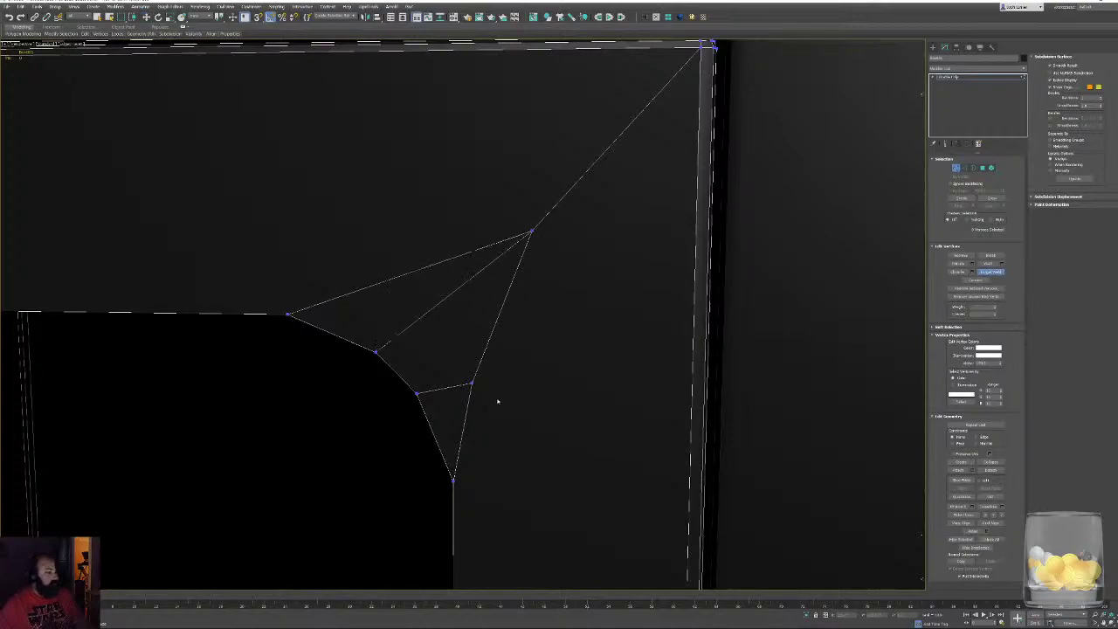
{"action": "left_click", "coordinate": [532, 231]}
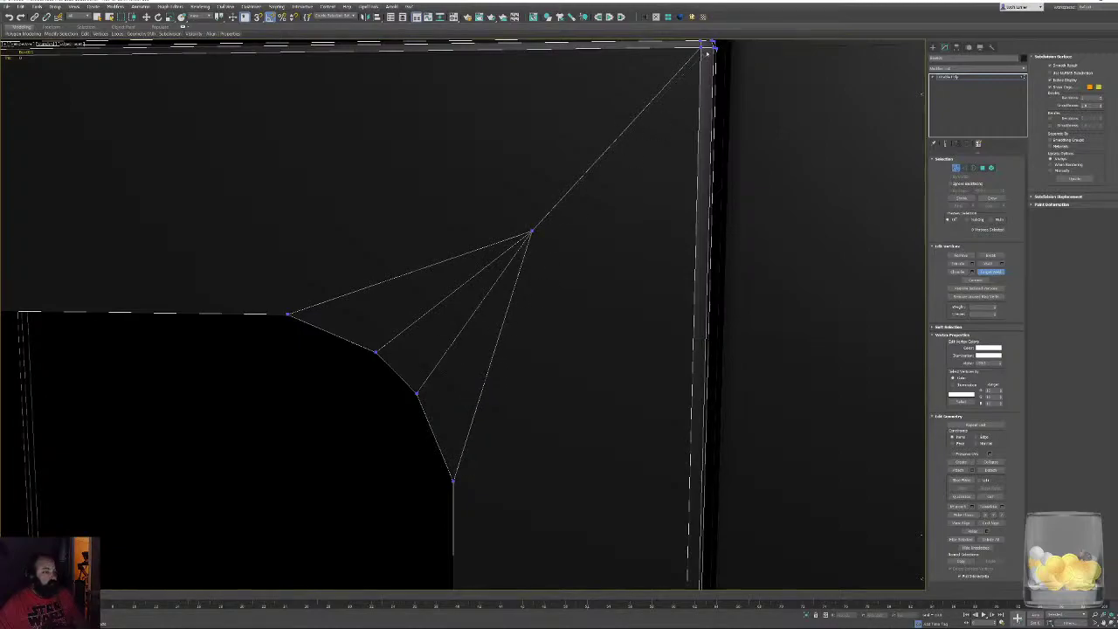
{"action": "left_click", "coordinate": [701, 47]}
Target-weld the extra vertices at the opening's lower-right corner together and onto the front face's lower-right outer corner
{"action": "scroll", "coordinate": [498, 327], "scroll_direction": "down", "scroll_amount": 5}
{"action": "middle_click_drag", "start_coordinate": [568, 580], "coordinate": [563, 168]}
{"action": "scroll", "coordinate": [486, 287], "scroll_direction": "up", "scroll_amount": 4}
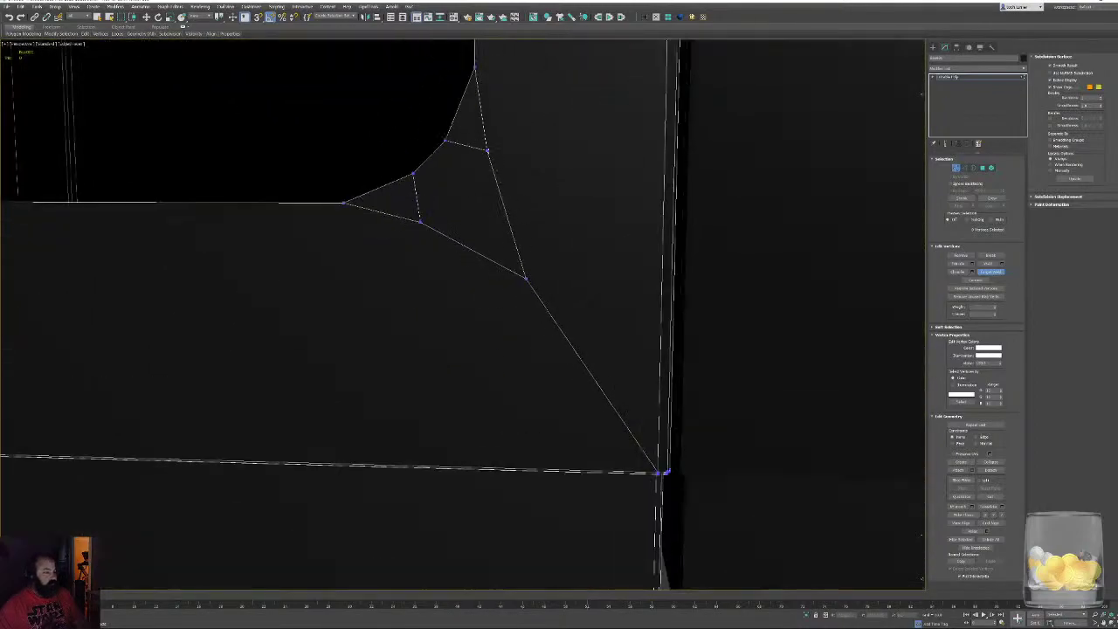
{"action": "left_click", "coordinate": [525, 277]}
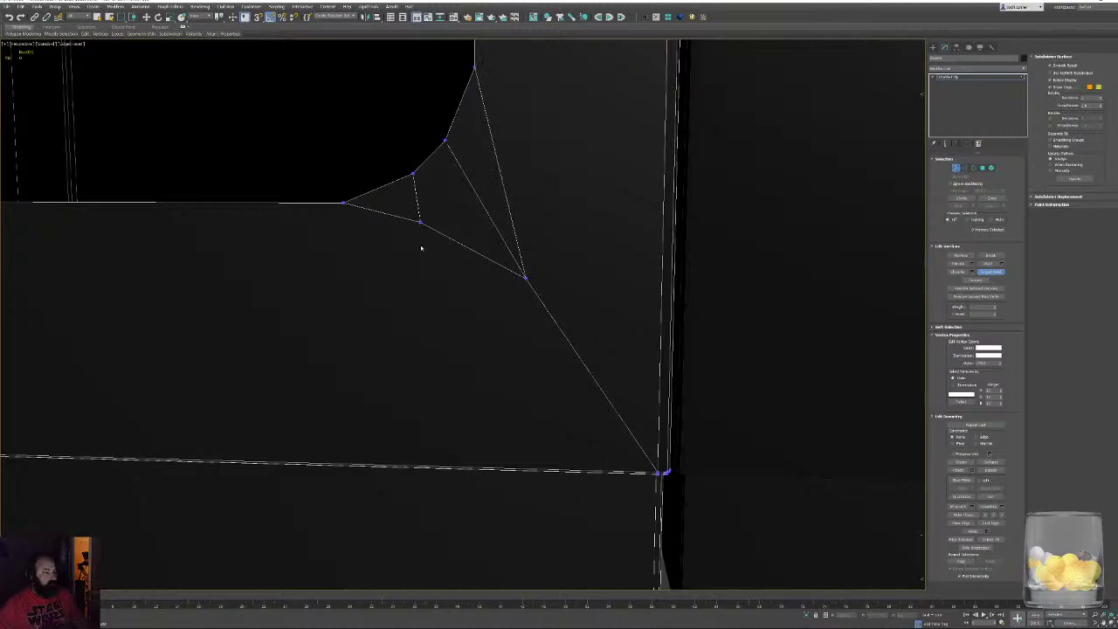
{"action": "left_click", "coordinate": [525, 277]}
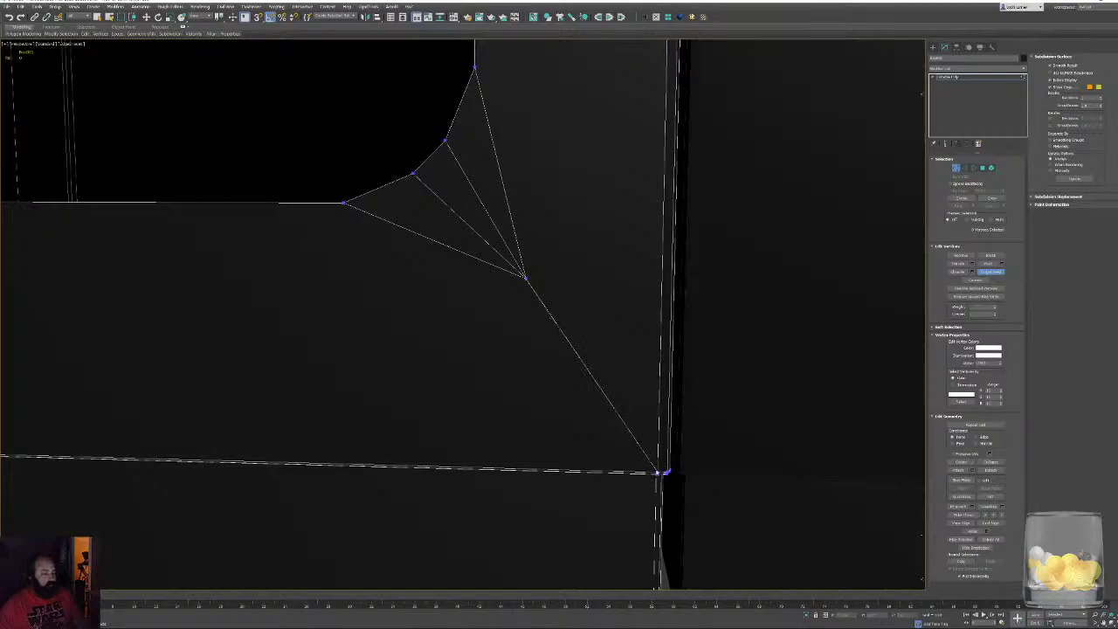
{"action": "scroll", "coordinate": [657, 472], "scroll_direction": "down", "scroll_amount": 8}
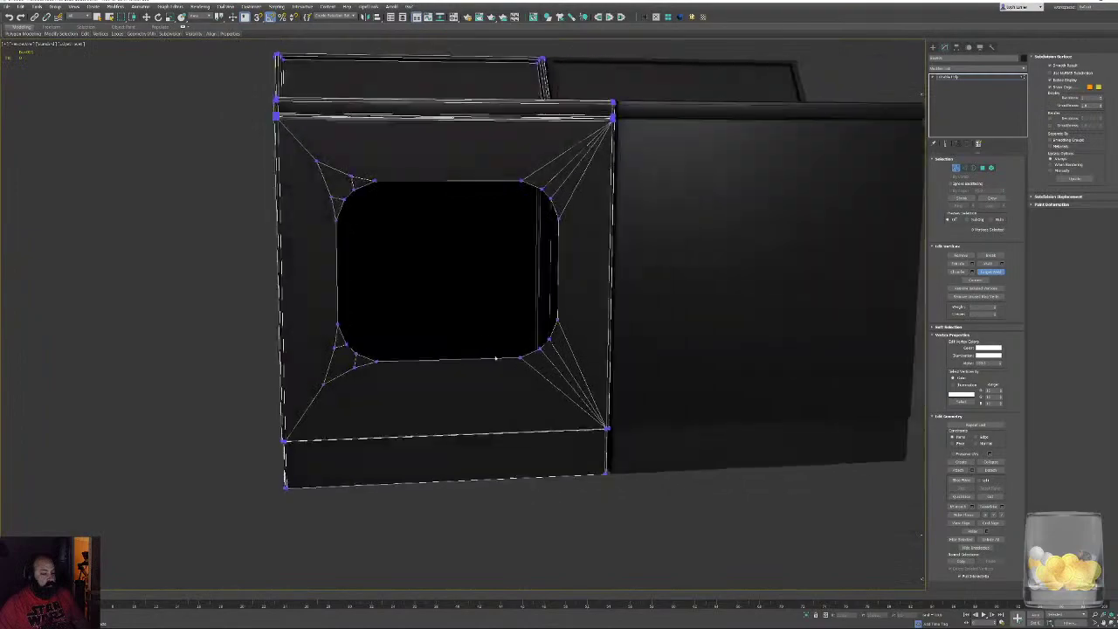
Target-weld the extra vertices at the opening's upper-left corner together and onto the front face's upper-left outer corner
{"action": "middle_click_drag", "start_coordinate": [495, 358], "coordinate": [621, 296], "text": "alt"}
{"action": "middle_click_drag", "start_coordinate": [454, 437], "coordinate": [516, 369]}
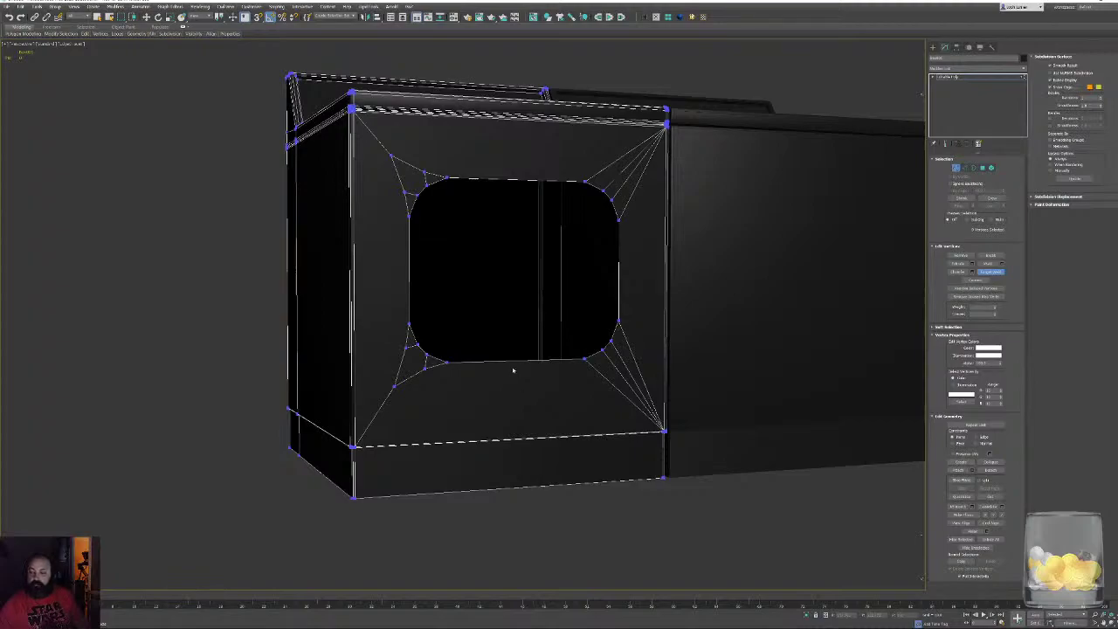
{"action": "middle_click_drag", "start_coordinate": [482, 254], "coordinate": [494, 312]}
{"action": "scroll", "coordinate": [494, 312], "scroll_direction": "up", "scroll_amount": 5}
{"action": "middle_click_drag", "start_coordinate": [375, 192], "coordinate": [434, 332]}
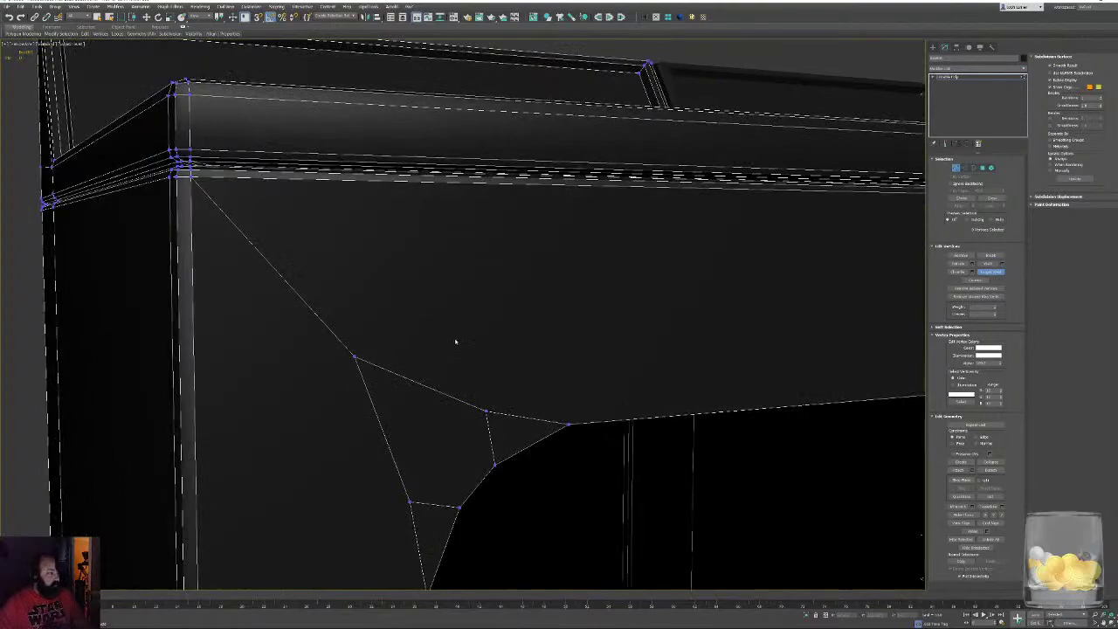
{"action": "left_click", "coordinate": [486, 411]}
{"action": "left_click", "coordinate": [354, 356]}
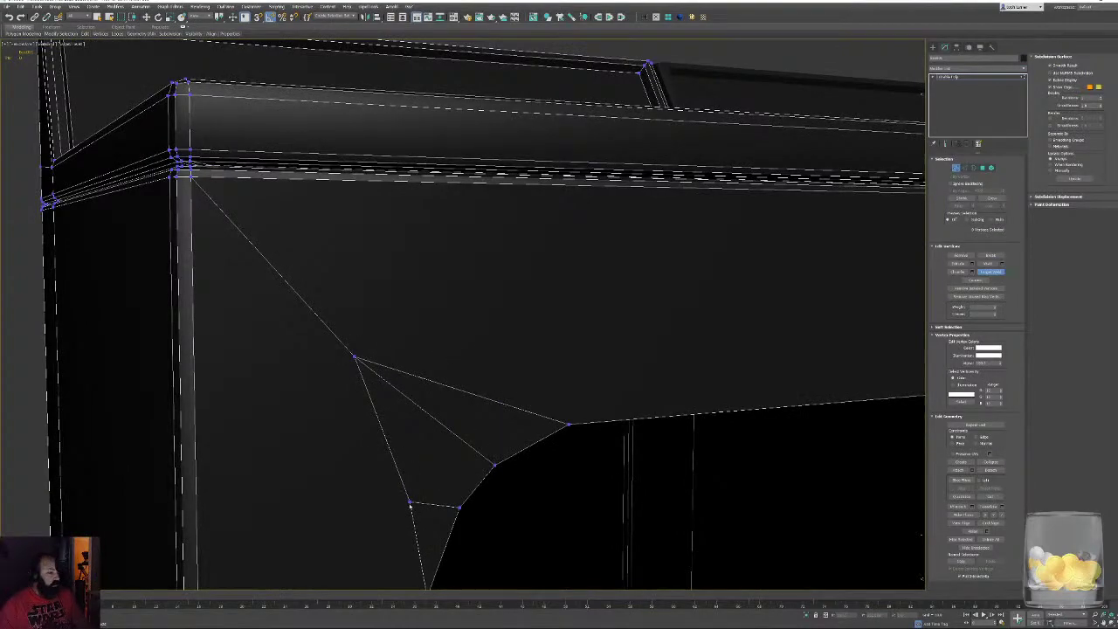
{"action": "left_click", "coordinate": [354, 356]}
{"action": "left_click", "coordinate": [191, 178]}
Target-weld the extra vertices at the opening's lower-left corner together and onto the front face's lower-left outer corner
{"action": "middle_click_drag", "start_coordinate": [371, 344], "coordinate": [362, 205]}
{"action": "scroll", "coordinate": [459, 384], "scroll_direction": "down", "scroll_amount": 3}
{"action": "middle_click_drag", "start_coordinate": [459, 384], "coordinate": [455, 66]}
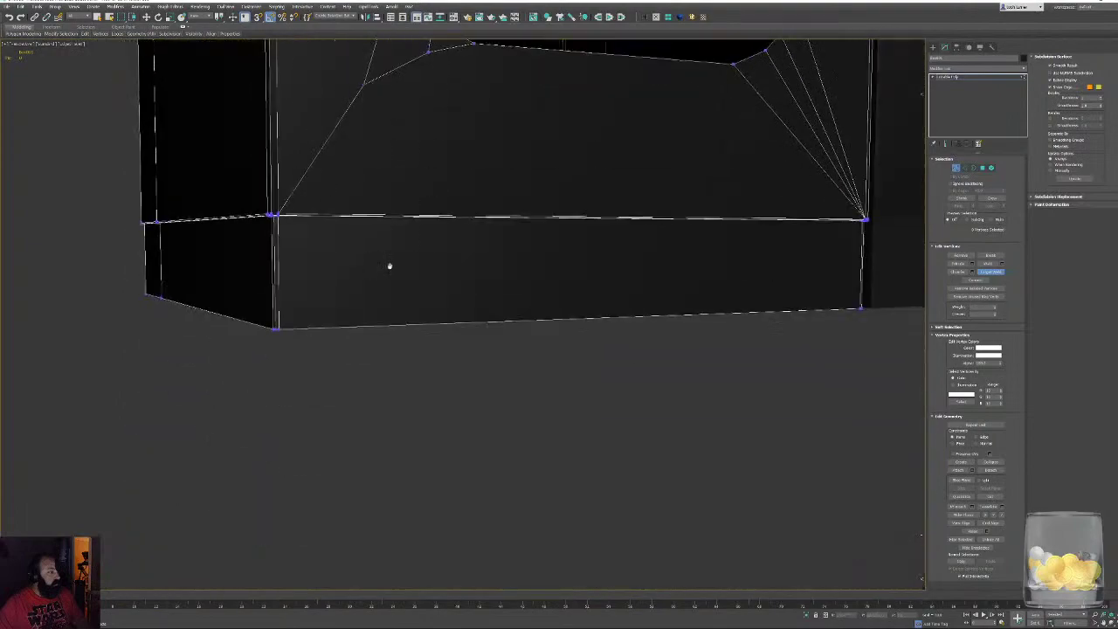
{"action": "middle_click_drag", "start_coordinate": [390, 268], "coordinate": [395, 384]}
{"action": "scroll", "coordinate": [379, 221], "scroll_direction": "up", "scroll_amount": 3}
{"action": "middle_click_drag", "start_coordinate": [393, 185], "coordinate": [418, 263]}
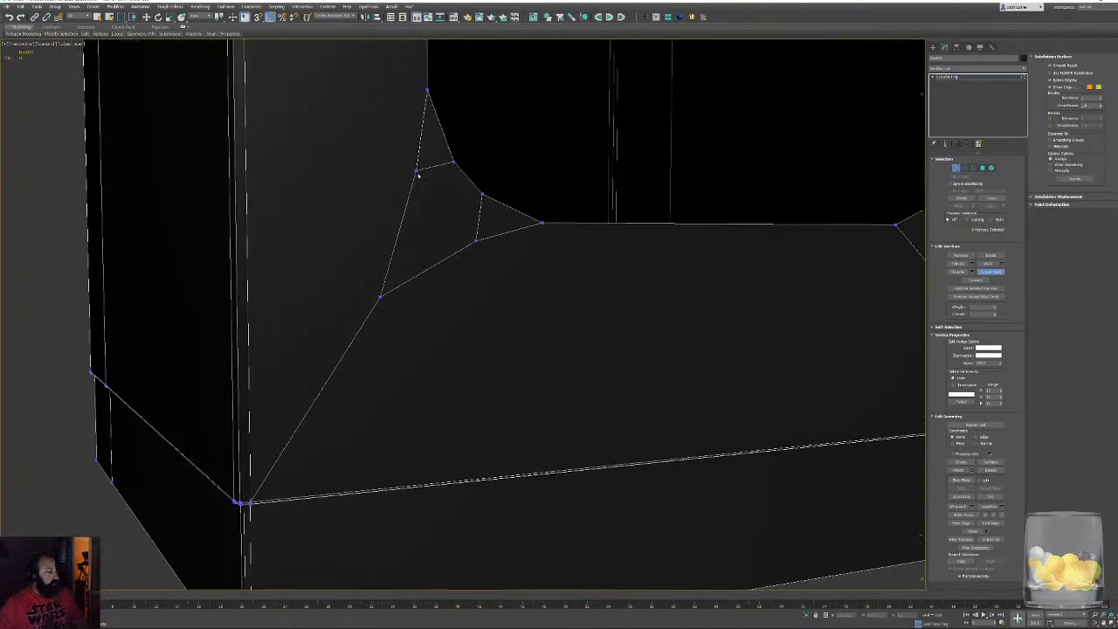
{"action": "left_click", "coordinate": [380, 296]}
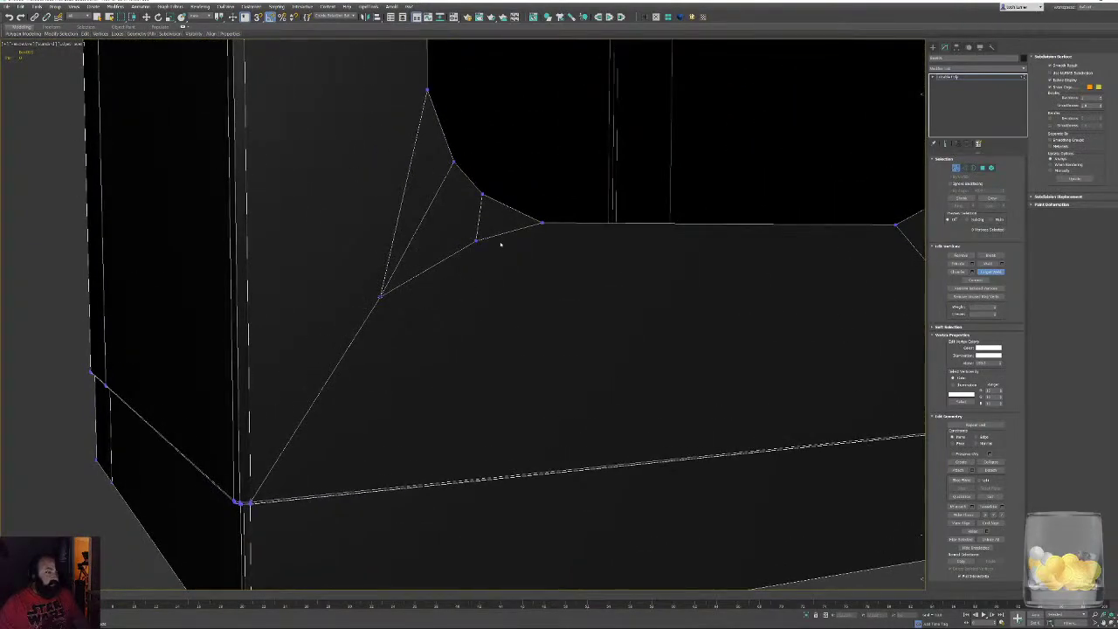
{"action": "left_click", "coordinate": [379, 296]}
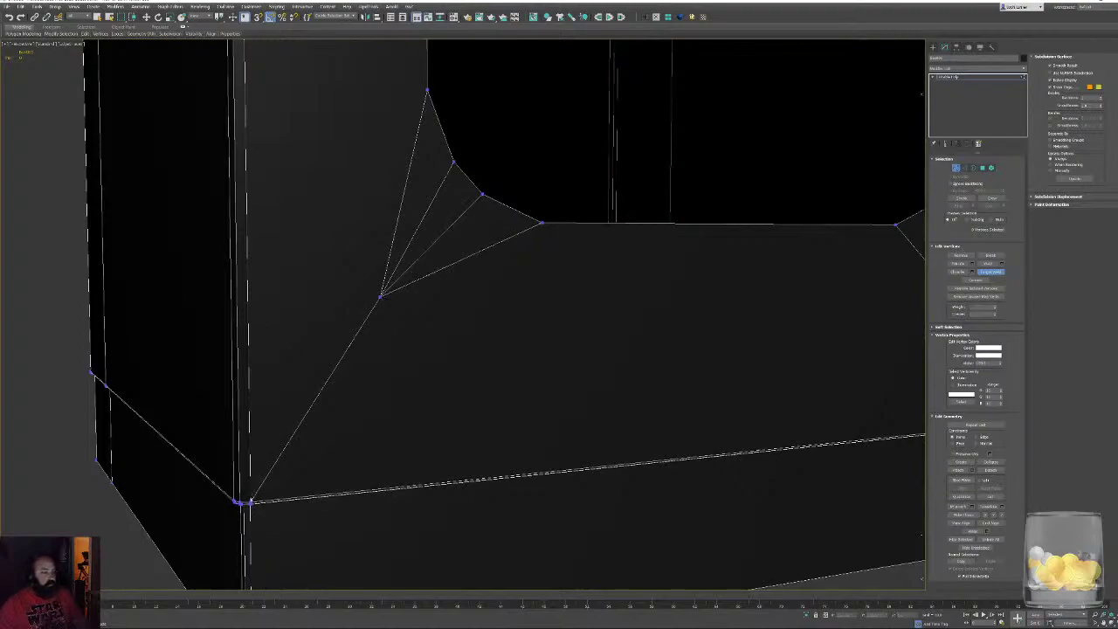
{"action": "left_click", "coordinate": [251, 503]}
Leave target welding and examine the door opening and its four cleaned corners from several angles
{"action": "key", "text": "w"}
{"action": "middle_click_drag", "start_coordinate": [559, 310], "coordinate": [352, 441]}
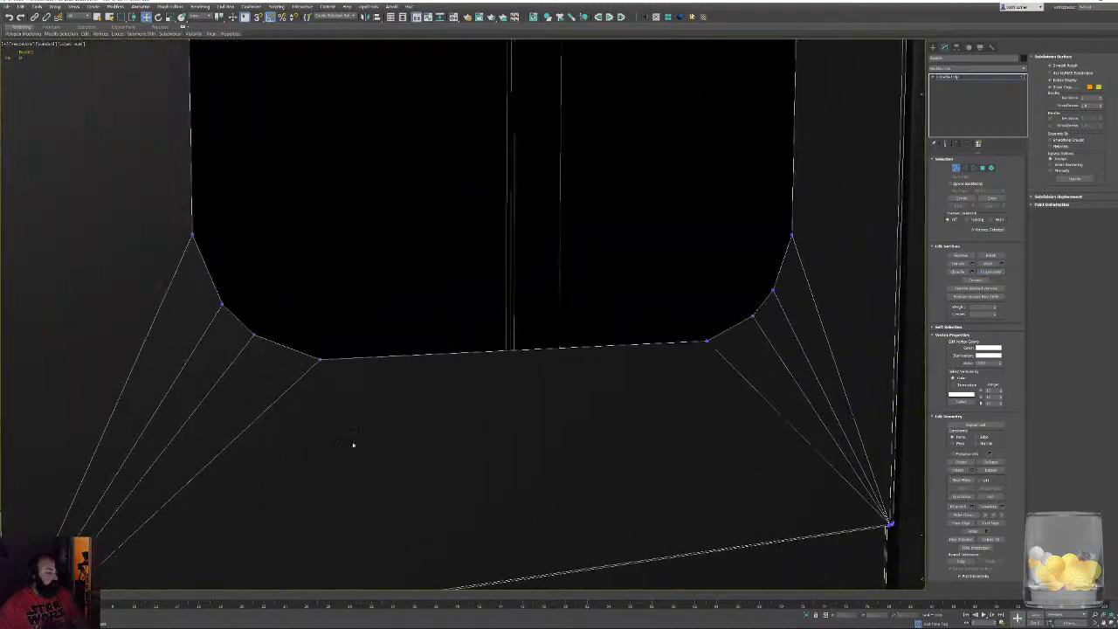
{"action": "scroll", "coordinate": [401, 430], "scroll_direction": "down", "scroll_amount": 4}
{"action": "middle_click_drag", "start_coordinate": [461, 345], "coordinate": [440, 420]}
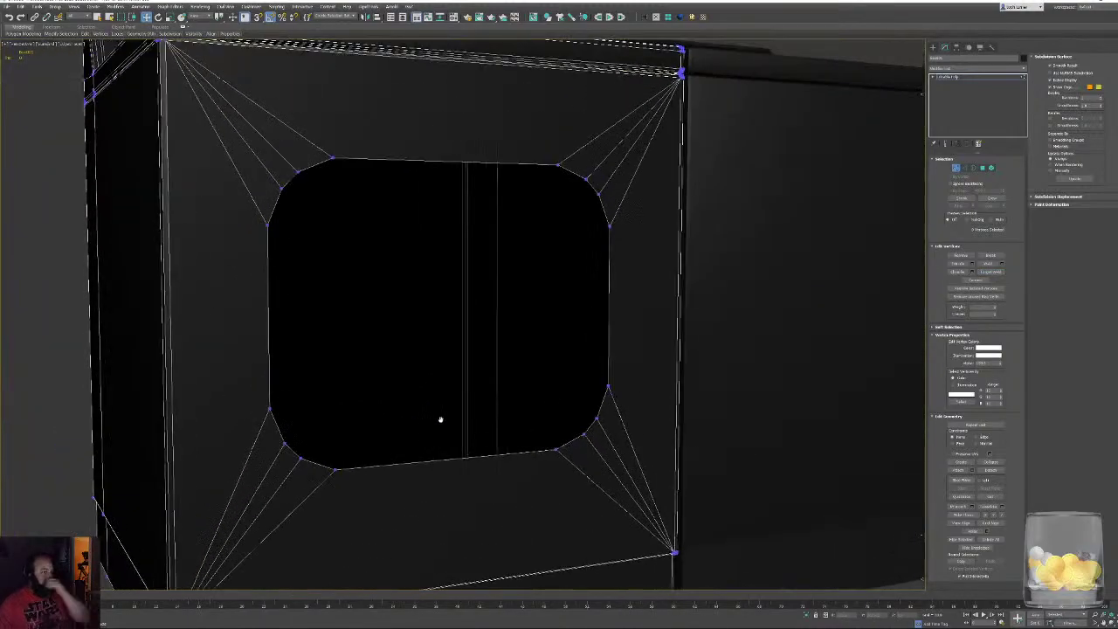
{"action": "scroll", "coordinate": [439, 419], "scroll_direction": "down", "scroll_amount": 4}
{"action": "middle_click_drag", "start_coordinate": [515, 339], "coordinate": [537, 400], "text": "alt"}
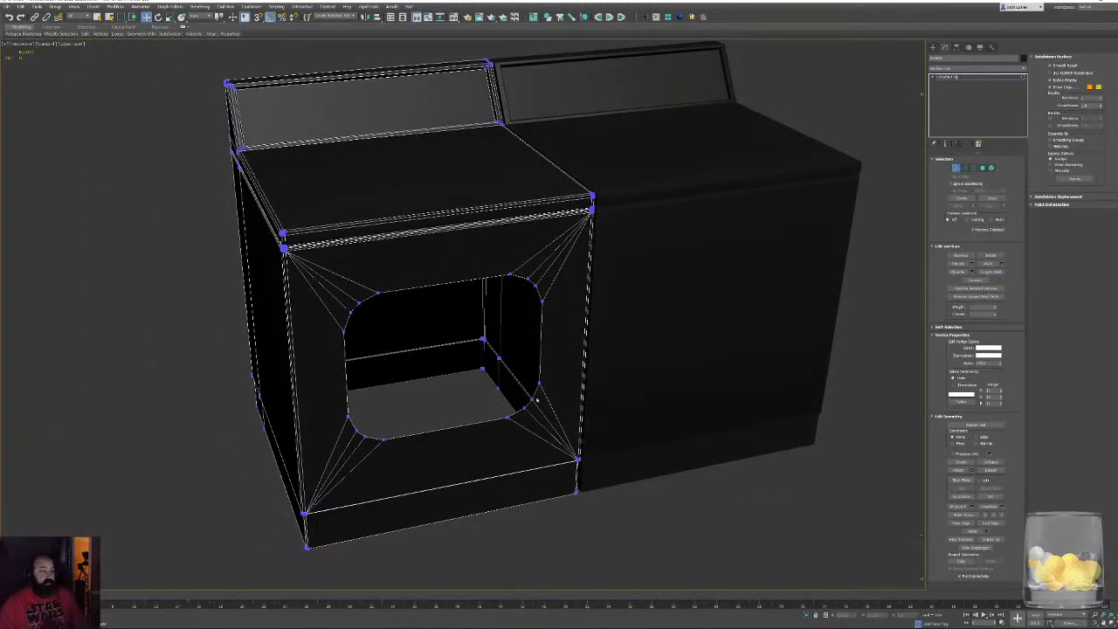
{"action": "mouse_move", "coordinate": [575, 337]}
{"action": "middle_mouse_down", "text": "alt"}
{"action": "mouse_move", "coordinate": [522, 325]}
{"action": "mouse_move", "coordinate": [562, 328]}
{"action": "mouse_move", "coordinate": [572, 353]}
{"action": "middle_mouse_up", "text": "alt"}
{"action": "right_click", "coordinate": [562, 327]}
{"action": "left_click", "coordinate": [561, 348]}
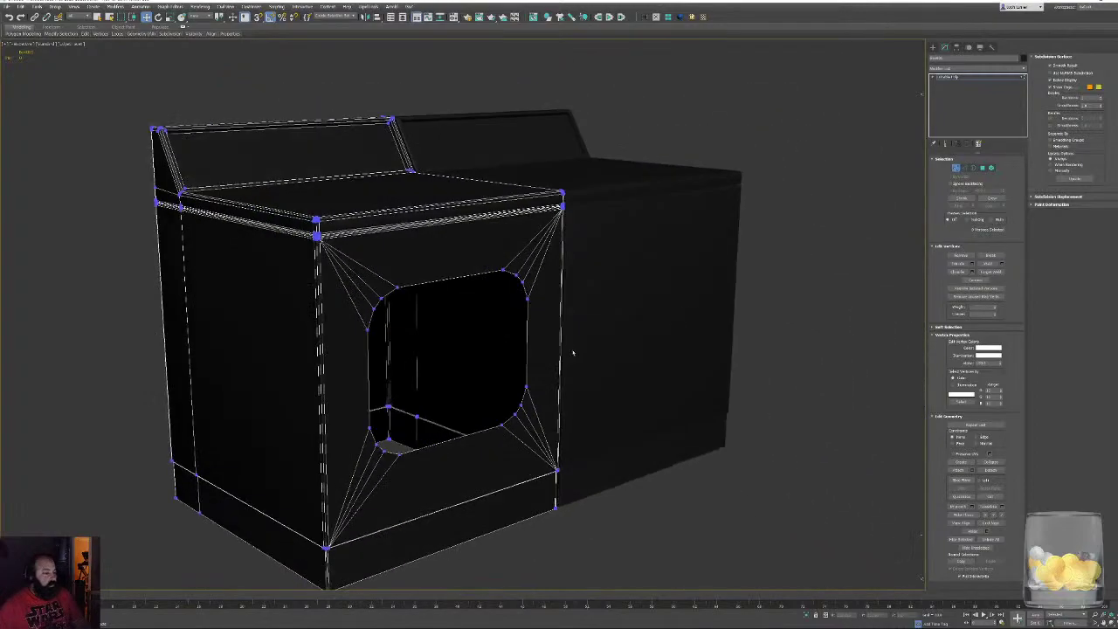
Switch the left appliance from vertex to polygon editing and unhide its hidden polygons to bring back the front door face
{"action": "middle_click_drag", "start_coordinate": [698, 337], "coordinate": [667, 322], "text": "alt"}
{"action": "middle_click_drag", "start_coordinate": [603, 348], "coordinate": [622, 399], "text": "alt"}
{"action": "left_click", "coordinate": [957, 168]}
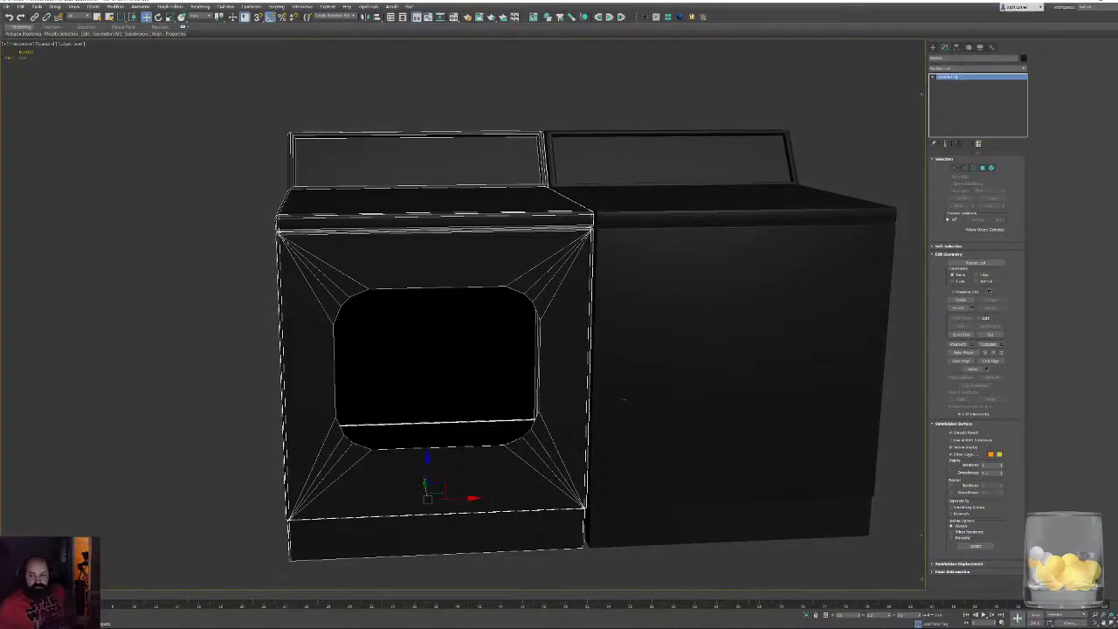
{"action": "left_click", "coordinate": [983, 168]}
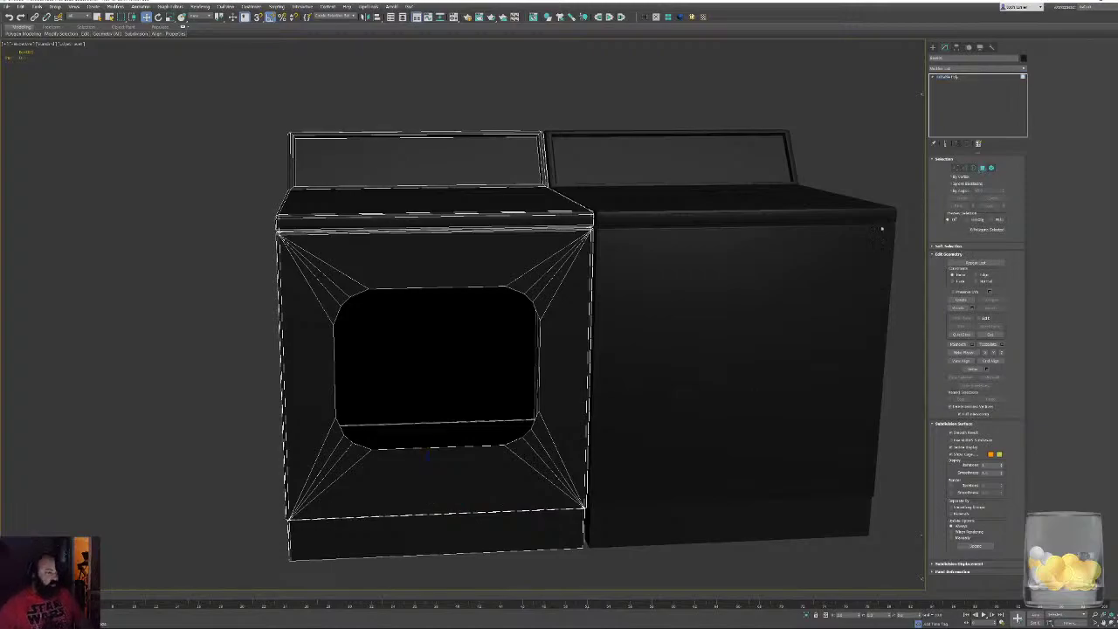
{"action": "middle_click_drag", "start_coordinate": [517, 397], "coordinate": [560, 400], "text": "alt"}
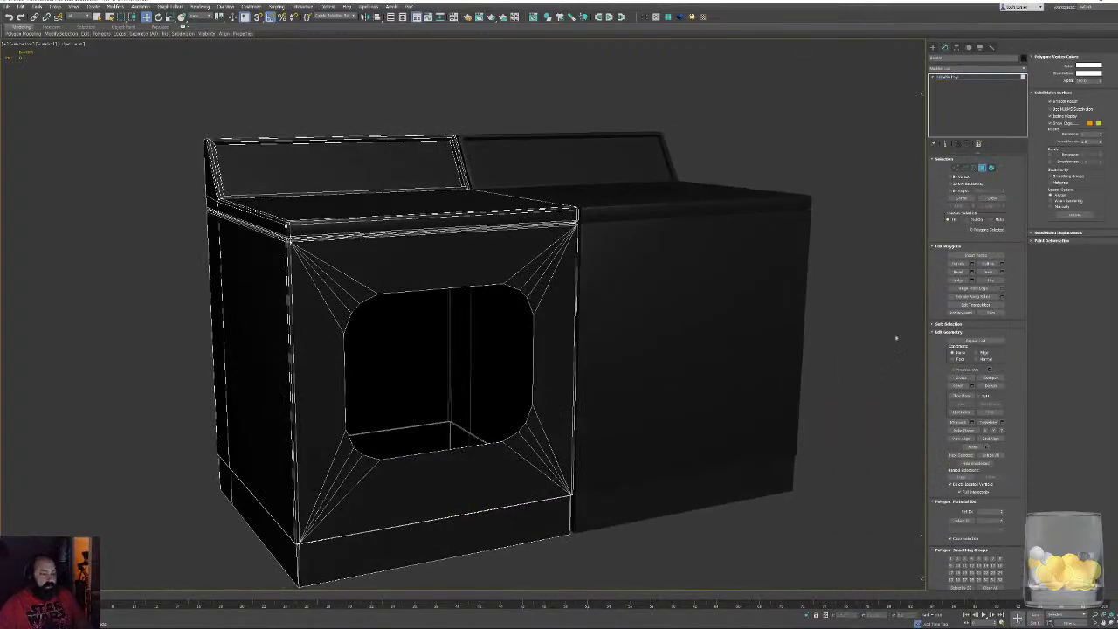
{"action": "left_click", "coordinate": [997, 456]}
{"action": "middle_click_drag", "start_coordinate": [639, 393], "coordinate": [665, 395], "text": "alt"}
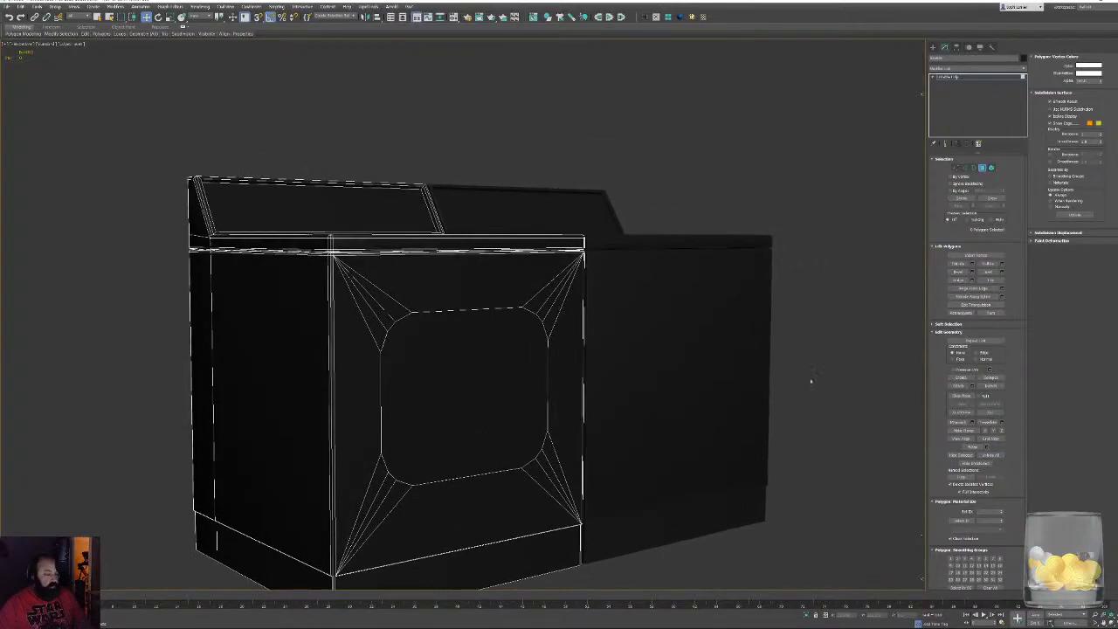
{"action": "middle_click_drag", "start_coordinate": [599, 461], "coordinate": [579, 444], "text": "alt"}
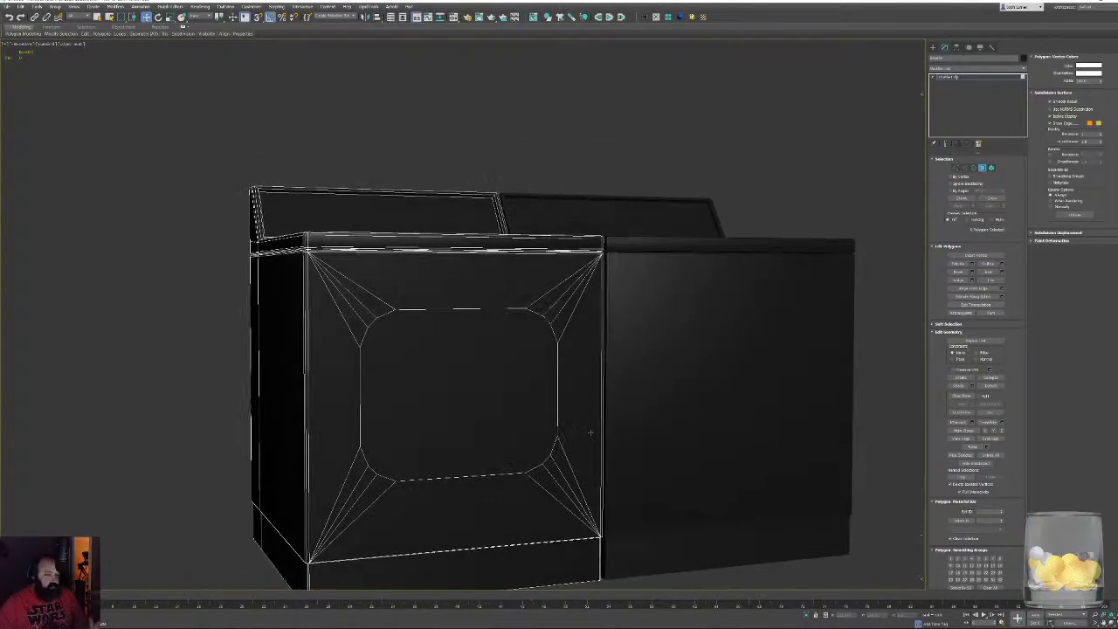
Inset the rounded door polygon by a very small amount to leave a thin, even ring around its outline
{"action": "left_click", "coordinate": [535, 374]}
{"action": "scroll", "coordinate": [535, 374], "scroll_direction": "up", "scroll_amount": 5}
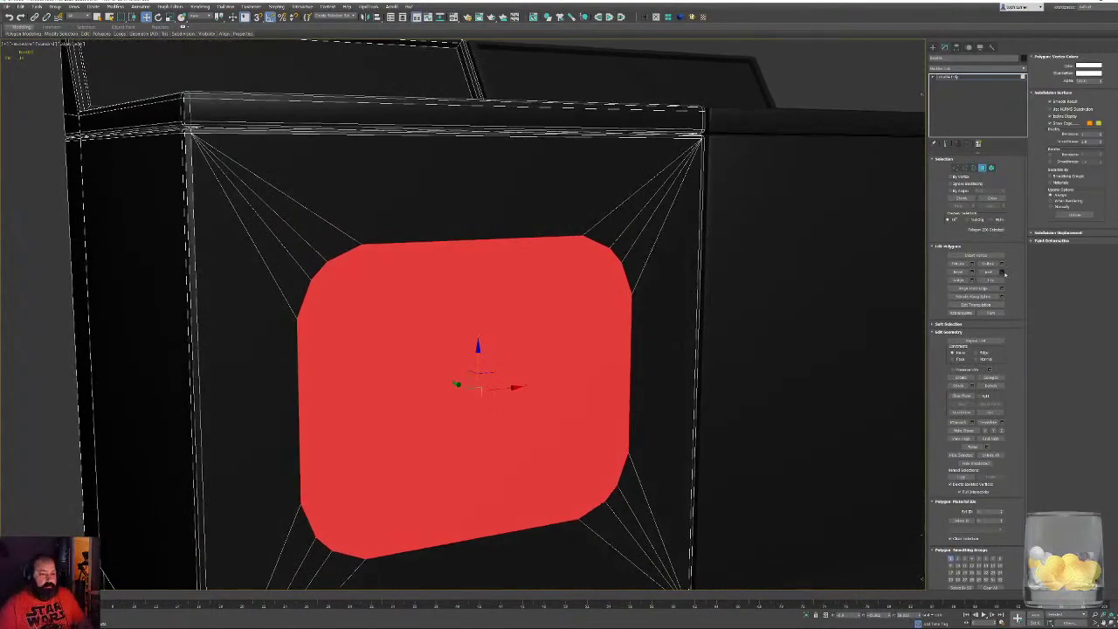
{"action": "left_click", "coordinate": [1002, 272]}
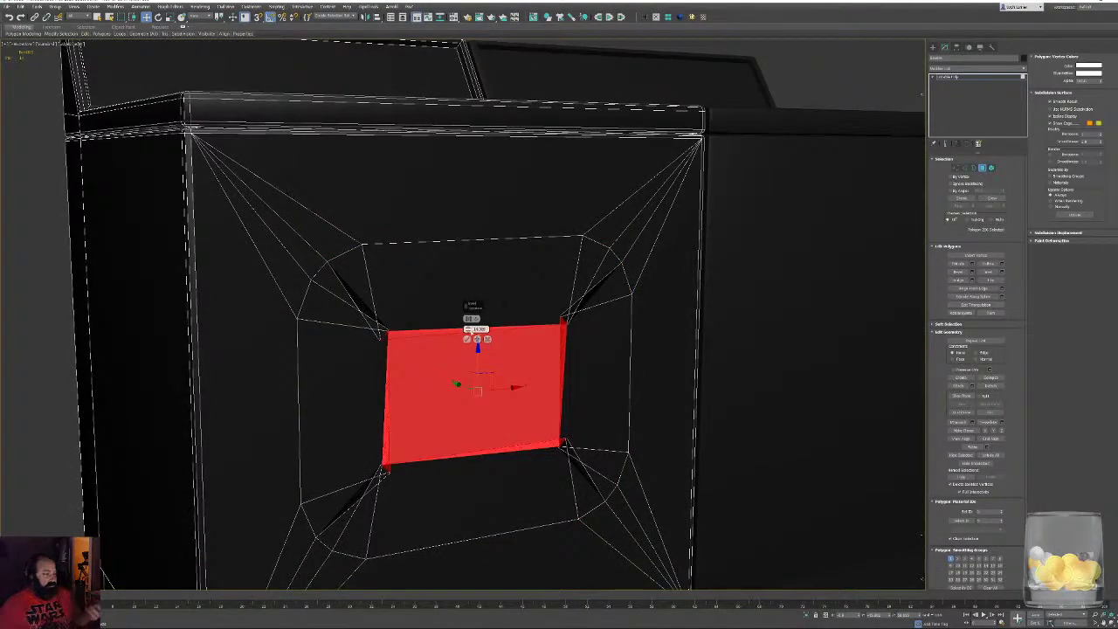
{"action": "right_click", "coordinate": [469, 330]}
{"action": "left_click_drag", "start_coordinate": [469, 329], "coordinate": [468, 327]}
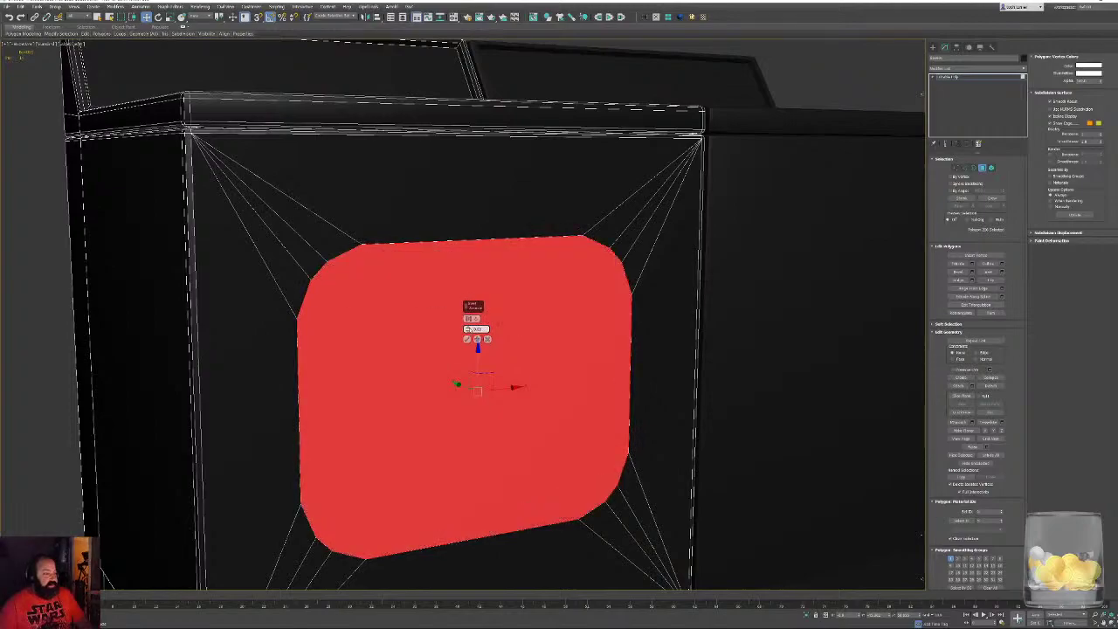
{"action": "scroll", "coordinate": [329, 289], "scroll_direction": "up", "scroll_amount": 6}
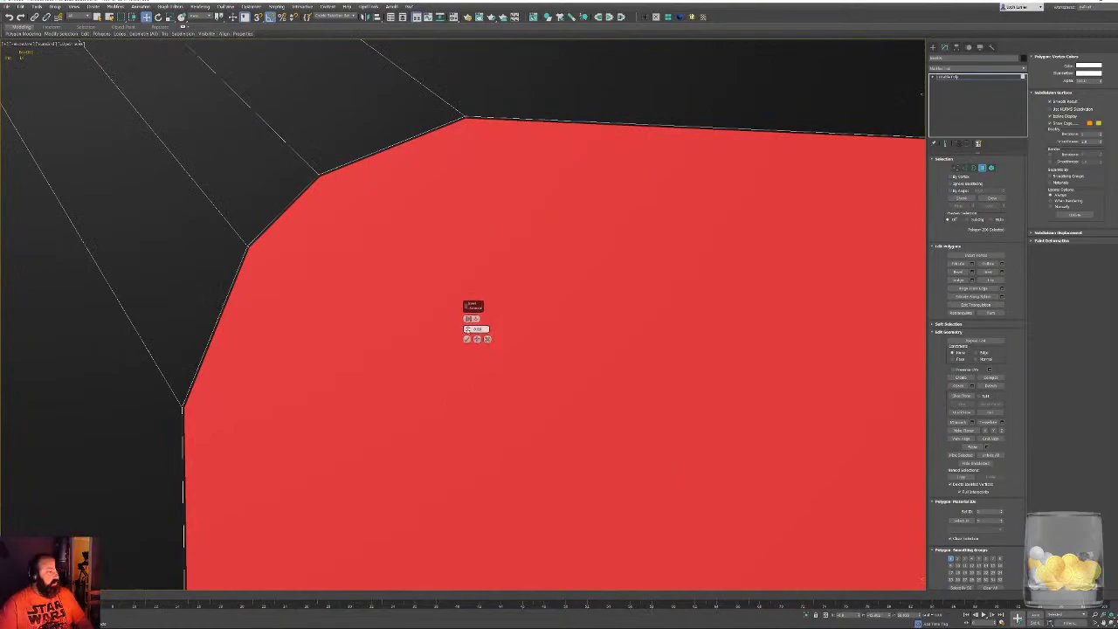
{"action": "left_click_drag", "start_coordinate": [469, 330], "coordinate": [469, 326]}
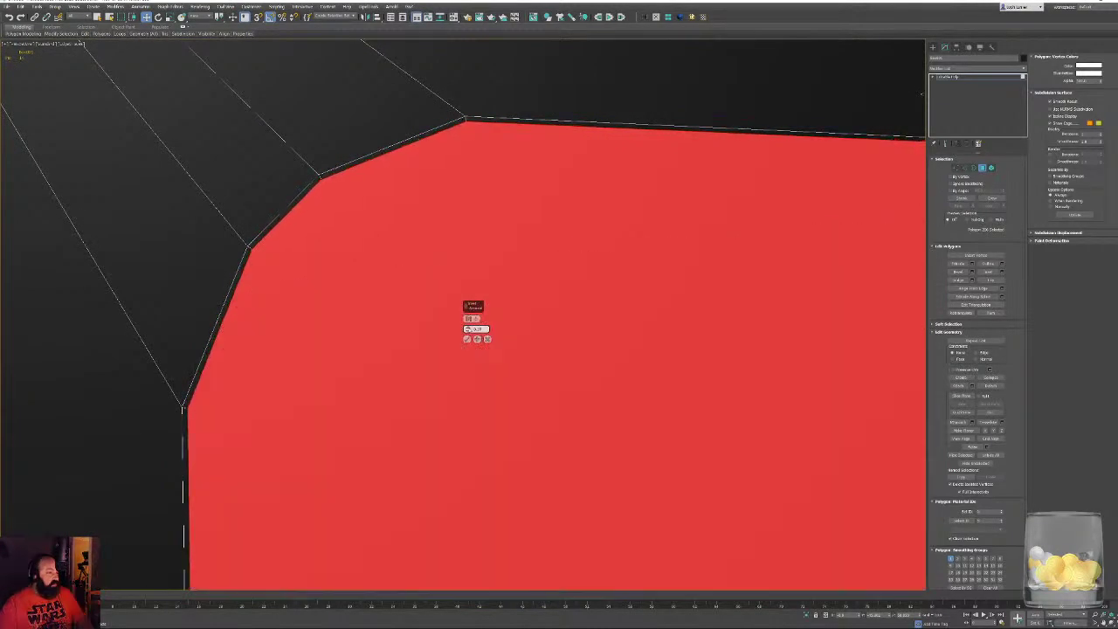
{"action": "left_click_drag", "start_coordinate": [468, 329], "coordinate": [469, 327]}
{"action": "middle_click_drag", "start_coordinate": [421, 387], "coordinate": [408, 418]}
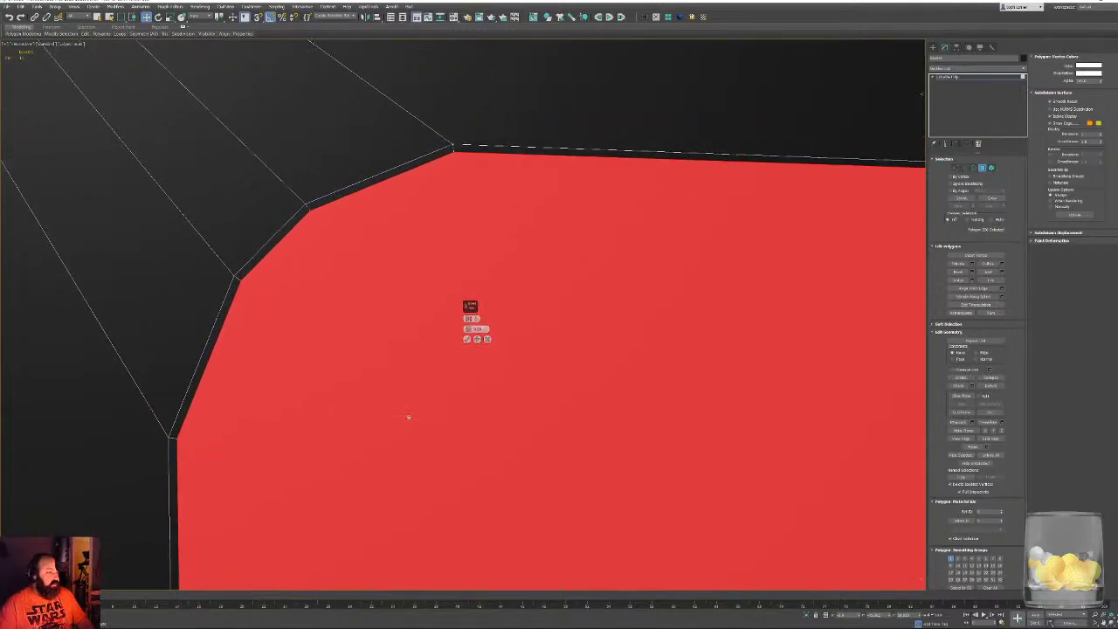
{"action": "left_click", "coordinate": [467, 338]}
Delete the thin loop of polygons around the door to cut a narrow gap between door and body
{"action": "left_click", "coordinate": [372, 180]}
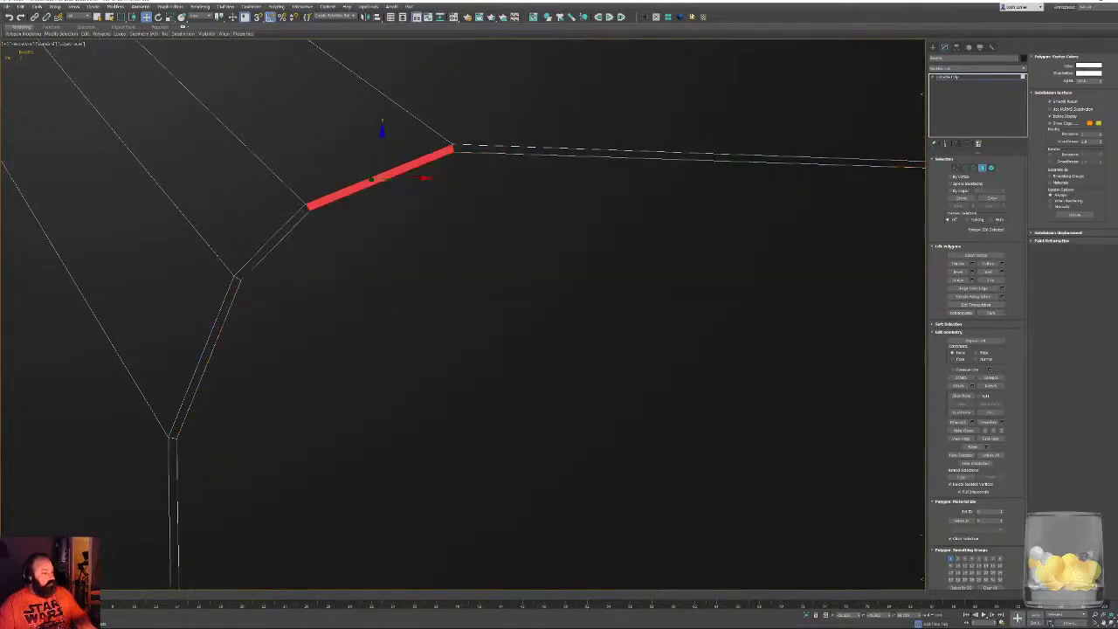
{"action": "left_click", "coordinate": [303, 210], "text": "shift"}
{"action": "scroll", "coordinate": [489, 282], "scroll_direction": "down", "scroll_amount": 4}
{"action": "mouse_move", "coordinate": [611, 349]}
{"action": "middle_mouse_down"}
{"action": "mouse_move", "coordinate": [511, 390]}
{"action": "mouse_move", "coordinate": [624, 437]}
{"action": "mouse_move", "coordinate": [559, 419]}
{"action": "mouse_move", "coordinate": [545, 361]}
{"action": "mouse_move", "coordinate": [621, 349]}
{"action": "middle_mouse_up"}
{"action": "key", "text": "Delete"}
Examine the narrow gap around the door and its rounded corners from several distances and angles
{"action": "scroll", "coordinate": [531, 375], "scroll_direction": "down", "scroll_amount": 2}
{"action": "scroll", "coordinate": [535, 400], "scroll_direction": "down", "scroll_amount": 5}
{"action": "scroll", "coordinate": [545, 360], "scroll_direction": "up", "scroll_amount": 4}
{"action": "scroll", "coordinate": [547, 360], "scroll_direction": "down", "scroll_amount": 3}
{"action": "middle_click_drag", "start_coordinate": [873, 336], "coordinate": [651, 417]}
{"action": "middle_click_drag", "start_coordinate": [743, 320], "coordinate": [436, 355], "text": "alt"}
{"action": "scroll", "coordinate": [438, 356], "scroll_direction": "up", "scroll_amount": 5}
{"action": "middle_click_drag", "start_coordinate": [529, 322], "coordinate": [526, 400], "text": "alt"}
{"action": "scroll", "coordinate": [504, 332], "scroll_direction": "down", "scroll_amount": 3}
{"action": "scroll", "coordinate": [546, 322], "scroll_direction": "down", "scroll_amount": 3}
{"action": "scroll", "coordinate": [553, 311], "scroll_direction": "up", "scroll_amount": 2}
{"action": "middle_click_drag", "start_coordinate": [554, 312], "coordinate": [591, 307], "text": "alt"}
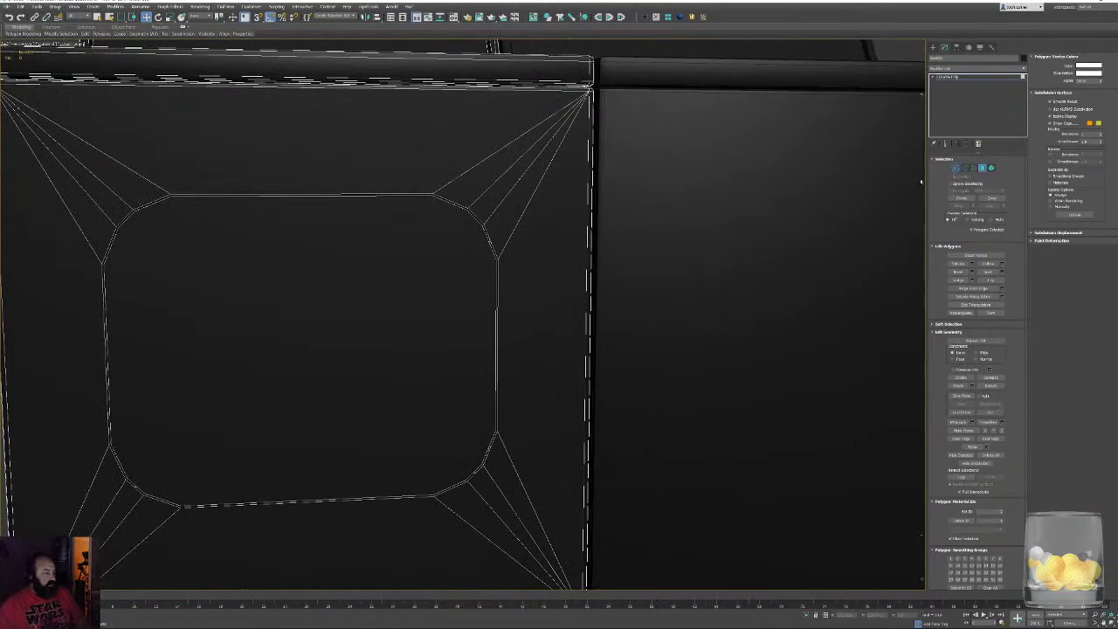
In the front view, scale the door outline's side vertices apart vertically and its top and bottom vertices apart horizontally
{"action": "left_click", "coordinate": [957, 169]}
{"action": "key", "text": "f"}
{"action": "left_click_drag", "start_coordinate": [257, 313], "coordinate": [620, 480]}
{"action": "left_click_drag", "start_coordinate": [446, 343], "coordinate": [448, 342]}
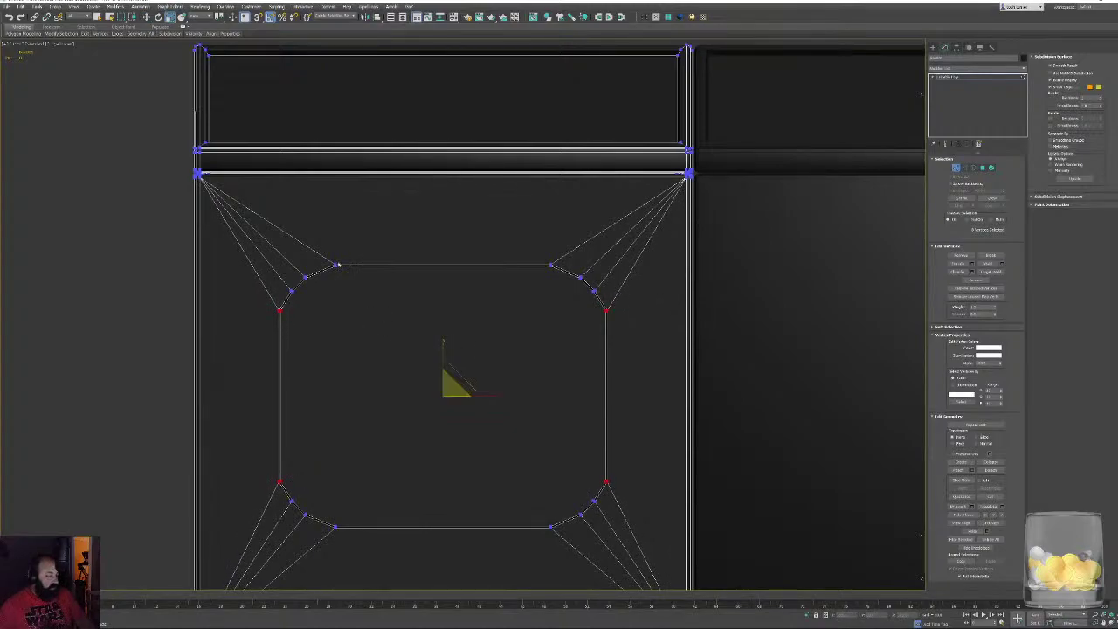
{"action": "left_click_drag", "start_coordinate": [494, 567], "coordinate": [559, 559]}
{"action": "left_click_drag", "start_coordinate": [495, 395], "coordinate": [496, 397]}
{"action": "left_click", "coordinate": [627, 372]}
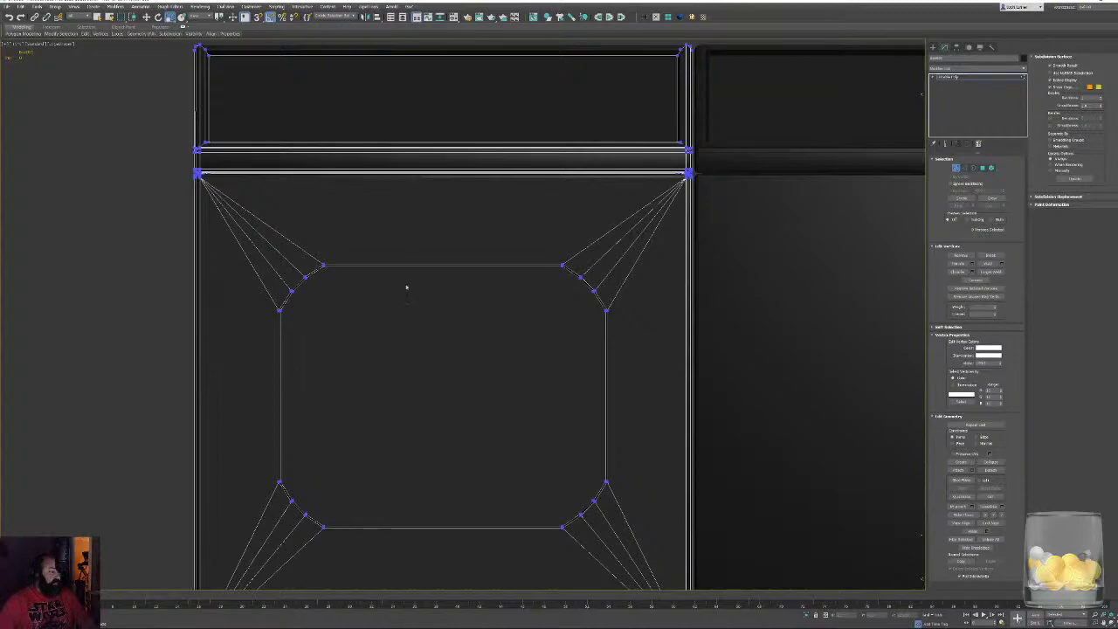
Scale the four corners' upper and lower intermediate vertices outward horizontally and slightly vertically
{"action": "left_click_drag", "start_coordinate": [298, 272], "coordinate": [330, 522]}
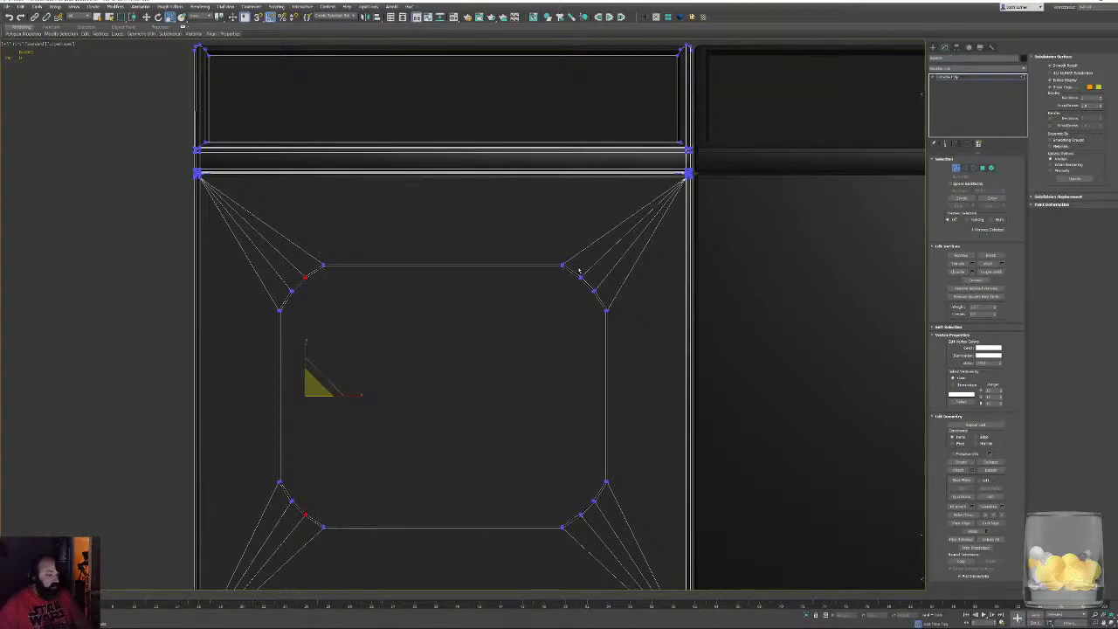
{"action": "left_click_drag", "start_coordinate": [574, 271], "coordinate": [588, 524]}
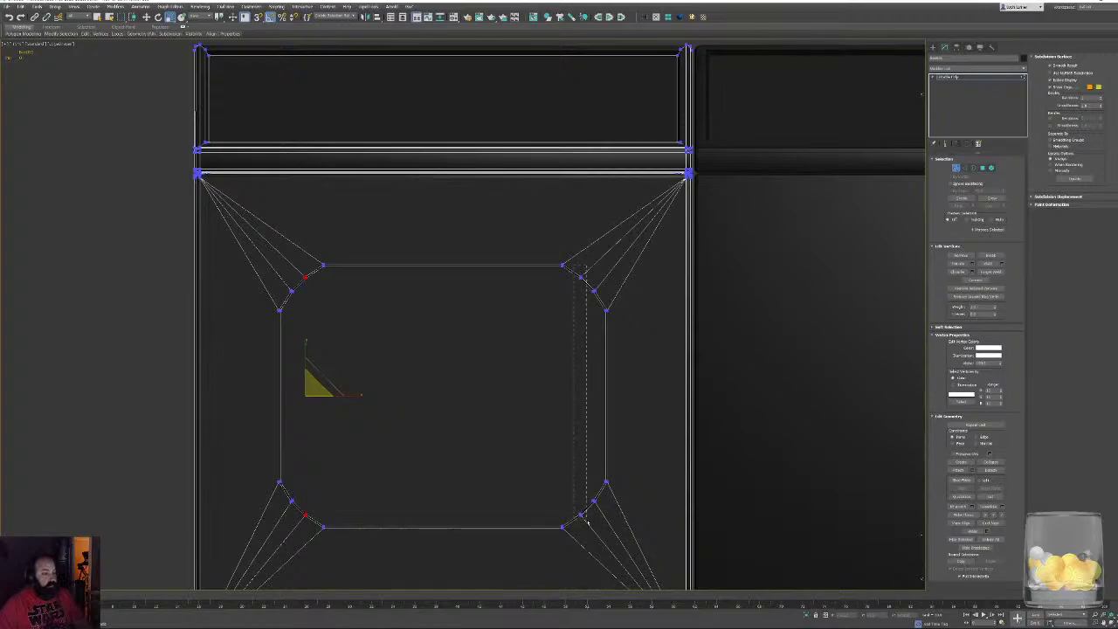
{"action": "left_click_drag", "start_coordinate": [494, 397], "coordinate": [497, 397]}
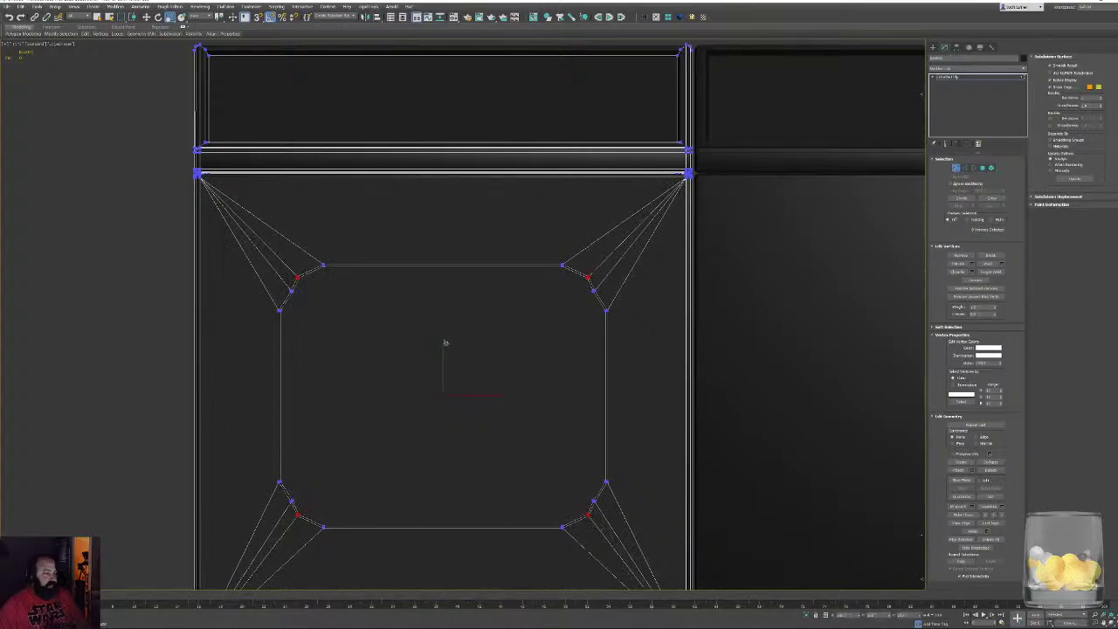
{"action": "left_click_drag", "start_coordinate": [447, 343], "coordinate": [449, 340]}
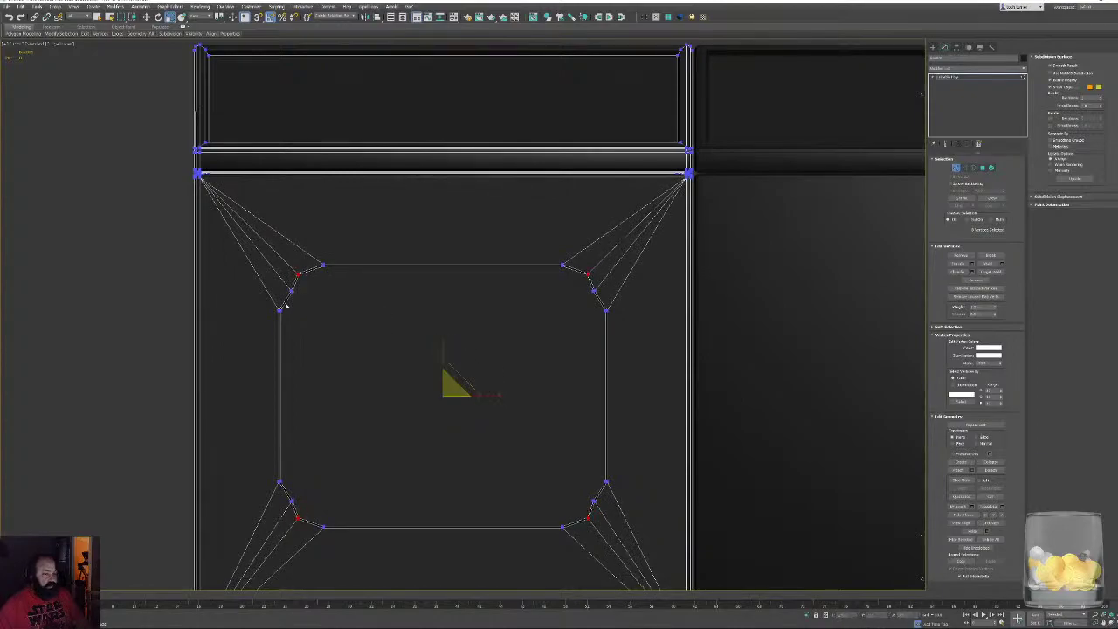
Scale the four corners' remaining intermediate vertices outward vertically and slightly horizontally to even out the curves
{"action": "left_click_drag", "start_coordinate": [613, 312], "coordinate": [600, 308]}
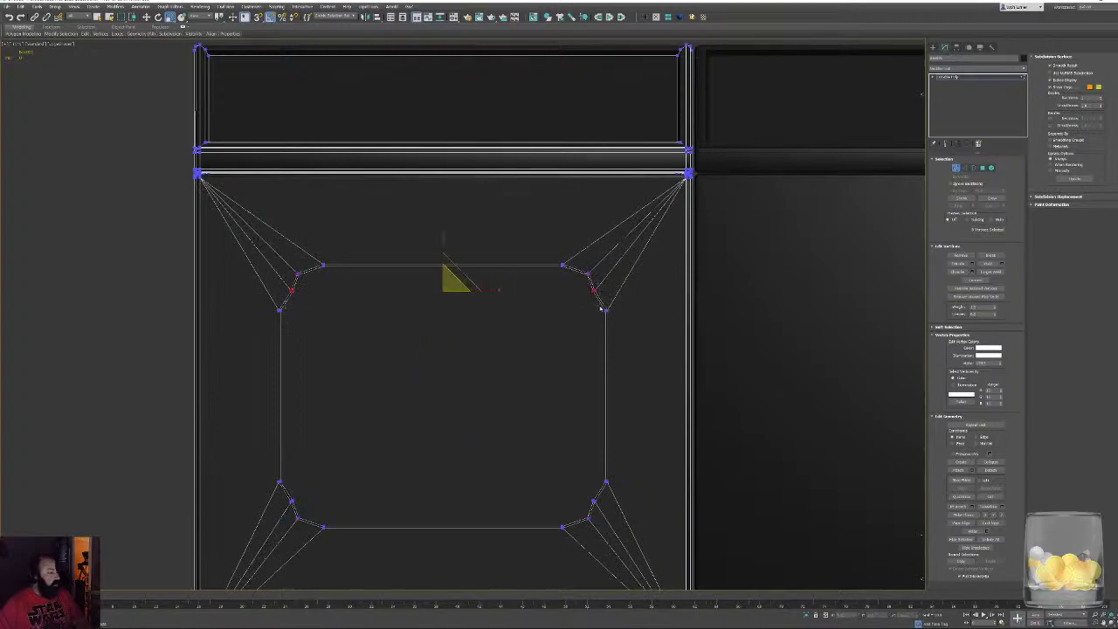
{"action": "left_click", "coordinate": [594, 503], "text": "ctrl"}
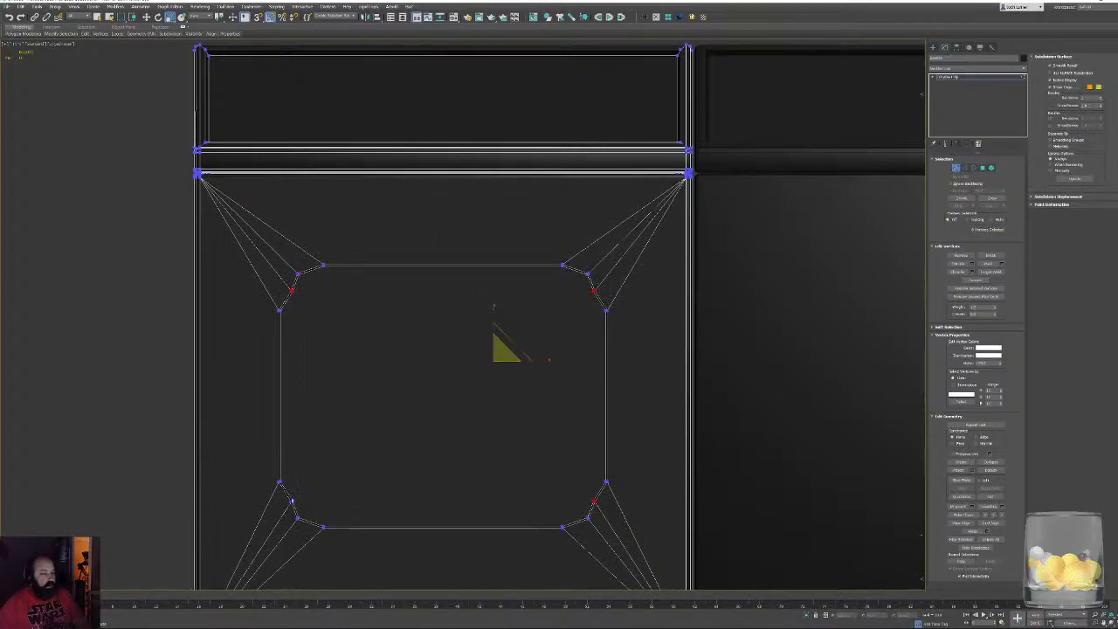
{"action": "left_click", "coordinate": [291, 502], "text": "ctrl"}
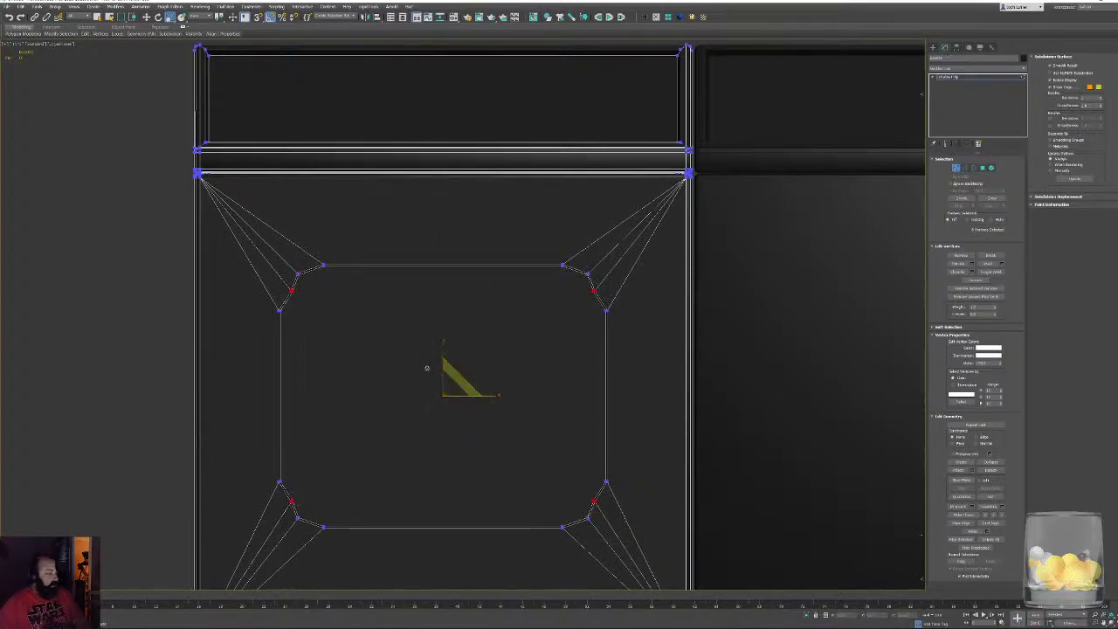
{"action": "left_click_drag", "start_coordinate": [446, 353], "coordinate": [446, 346]}
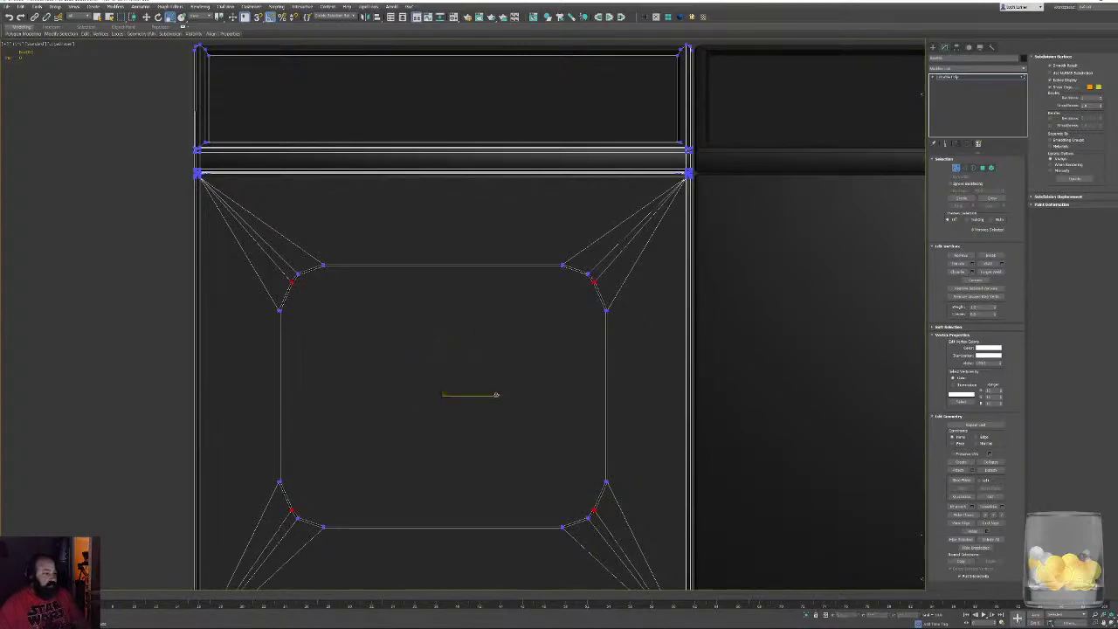
{"action": "left_click_drag", "start_coordinate": [496, 395], "coordinate": [496, 396]}
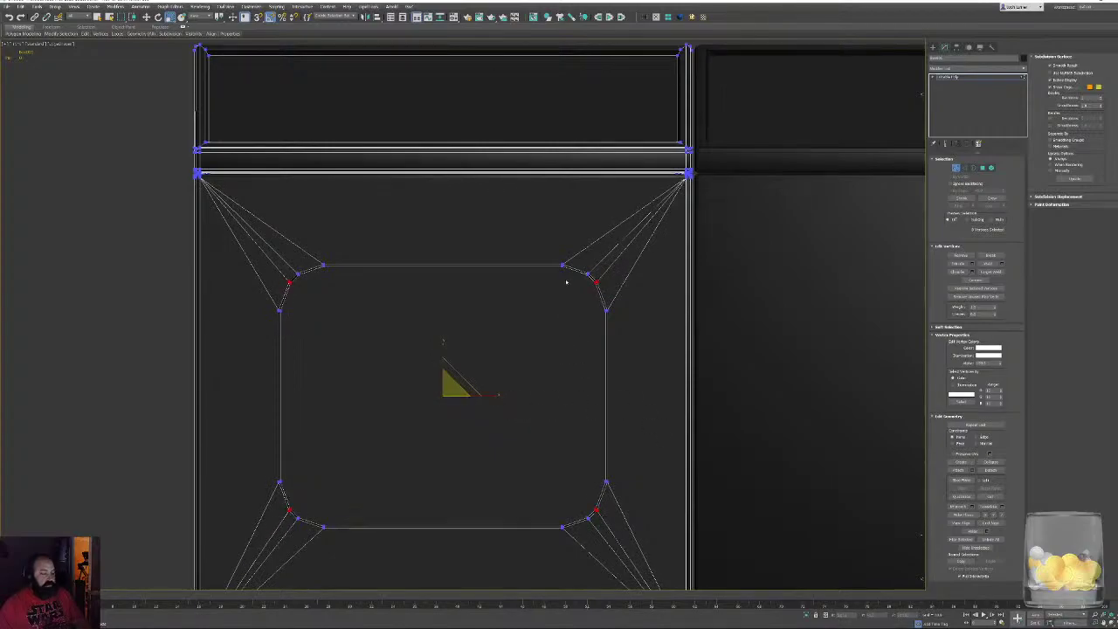
Spread the outline's top and bottom end vertices further horizontally and its side end vertices further vertically to tighten the corners
{"action": "left_click_drag", "start_coordinate": [346, 389], "coordinate": [570, 561]}
{"action": "left_click_drag", "start_coordinate": [498, 394], "coordinate": [494, 397]}
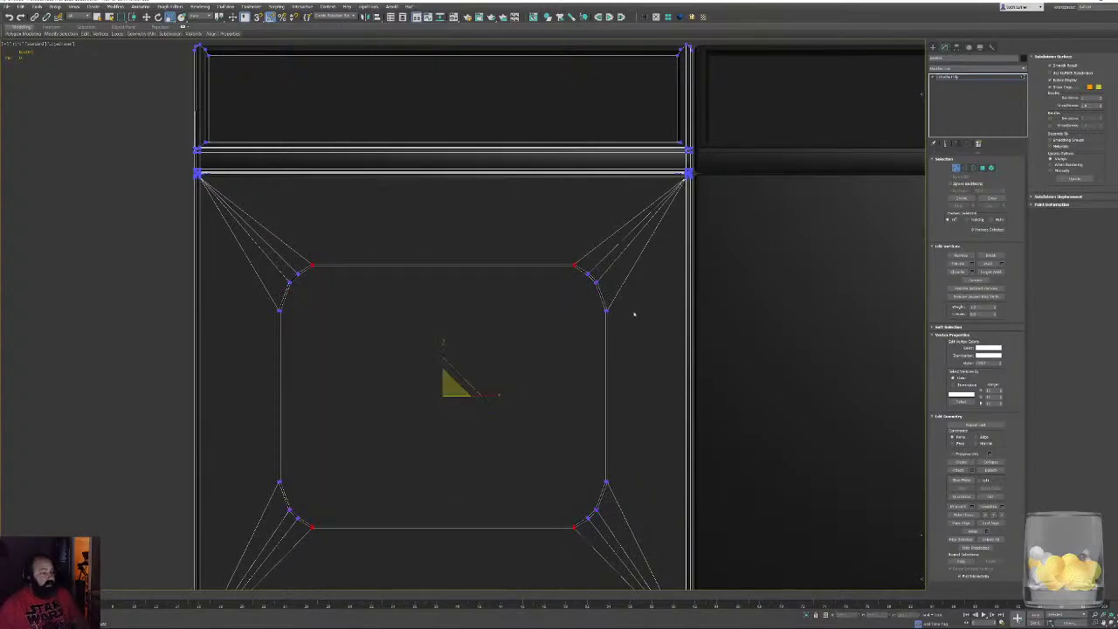
{"action": "left_click_drag", "start_coordinate": [445, 434], "coordinate": [250, 487]}
{"action": "left_click_drag", "start_coordinate": [445, 349], "coordinate": [444, 349]}
{"action": "left_click", "coordinate": [347, 413]}
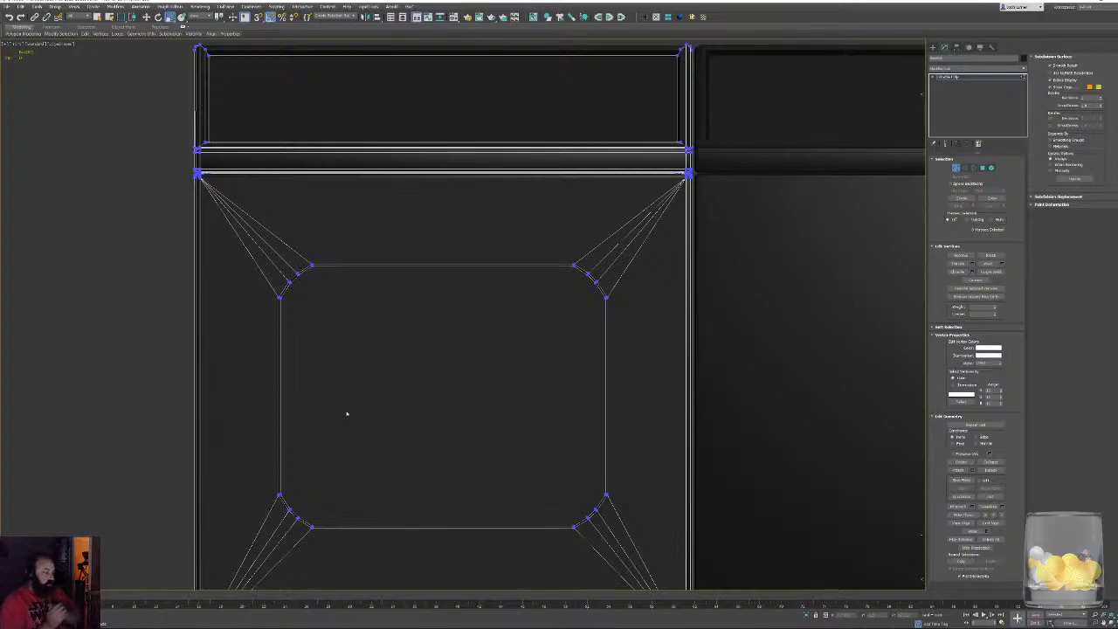
Select the open border of the door opening and extrude its edges slightly back into the appliance body
{"action": "middle_click_drag", "start_coordinate": [557, 341], "coordinate": [550, 298]}
{"action": "scroll", "coordinate": [523, 318], "scroll_direction": "up", "scroll_amount": 3}
{"action": "middle_click_drag", "start_coordinate": [523, 318], "coordinate": [576, 307], "text": "alt"}
{"action": "scroll", "coordinate": [435, 338], "scroll_direction": "up", "scroll_amount": 3}
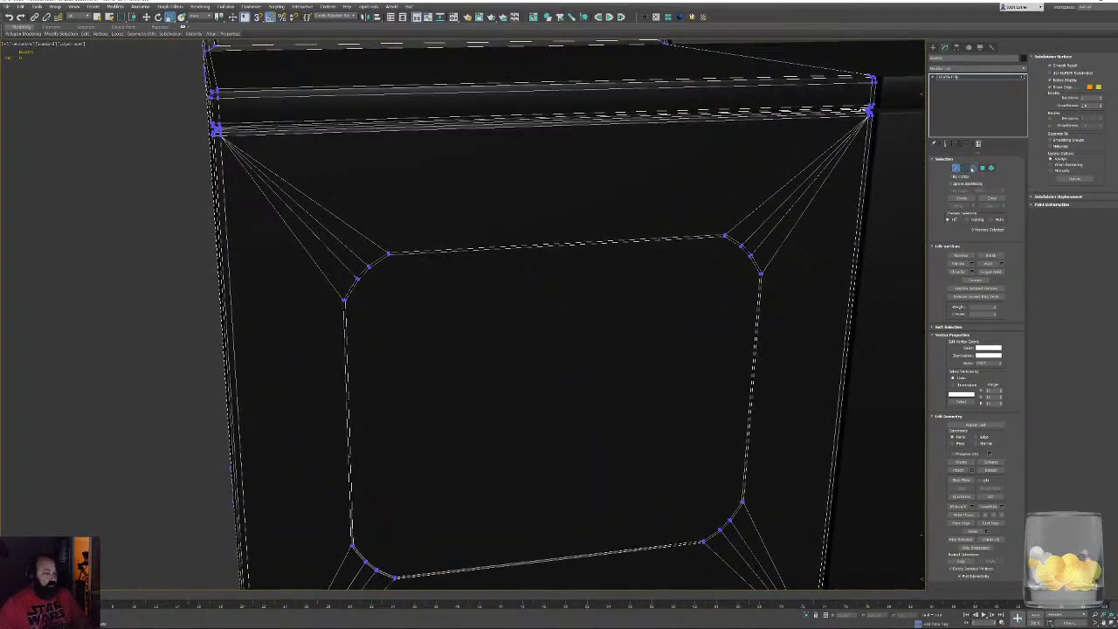
{"action": "left_click", "coordinate": [974, 169]}
{"action": "left_click", "coordinate": [676, 236]}
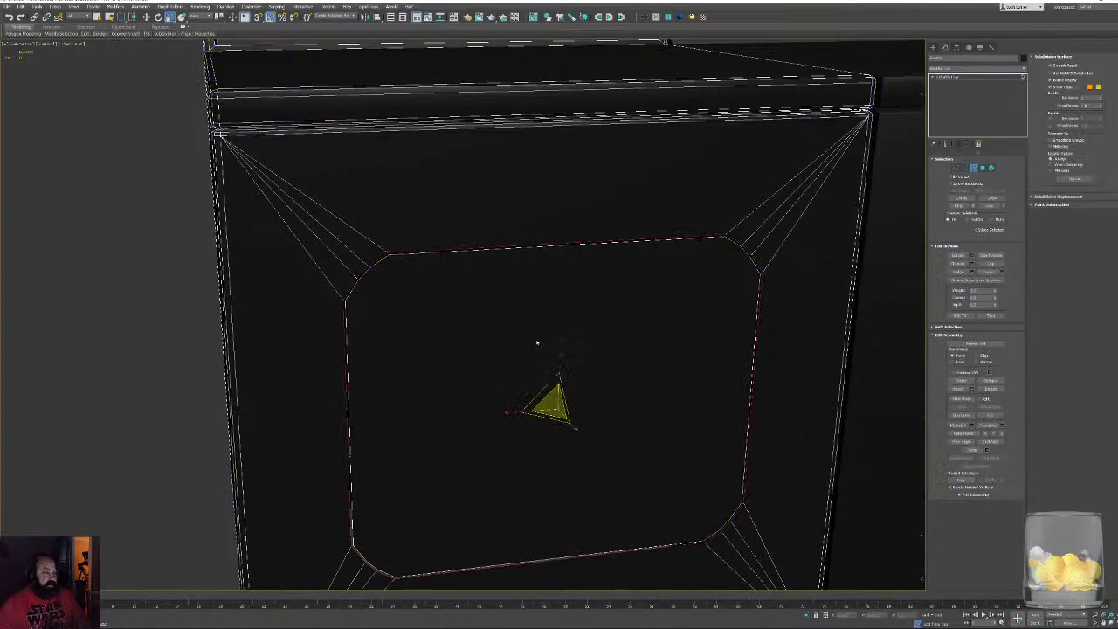
{"action": "key", "text": "w"}
{"action": "middle_click_drag", "start_coordinate": [449, 337], "coordinate": [454, 334], "text": "alt"}
{"action": "key", "text": "F3"}
{"action": "mouse_move", "coordinate": [564, 347]}
{"action": "middle_mouse_down", "text": "alt"}
{"action": "mouse_move", "coordinate": [506, 336]}
{"action": "mouse_move", "coordinate": [634, 332]}
{"action": "mouse_move", "coordinate": [616, 352]}
{"action": "middle_mouse_up", "text": "alt"}
{"action": "scroll", "coordinate": [615, 364], "scroll_direction": "up", "scroll_amount": 3}
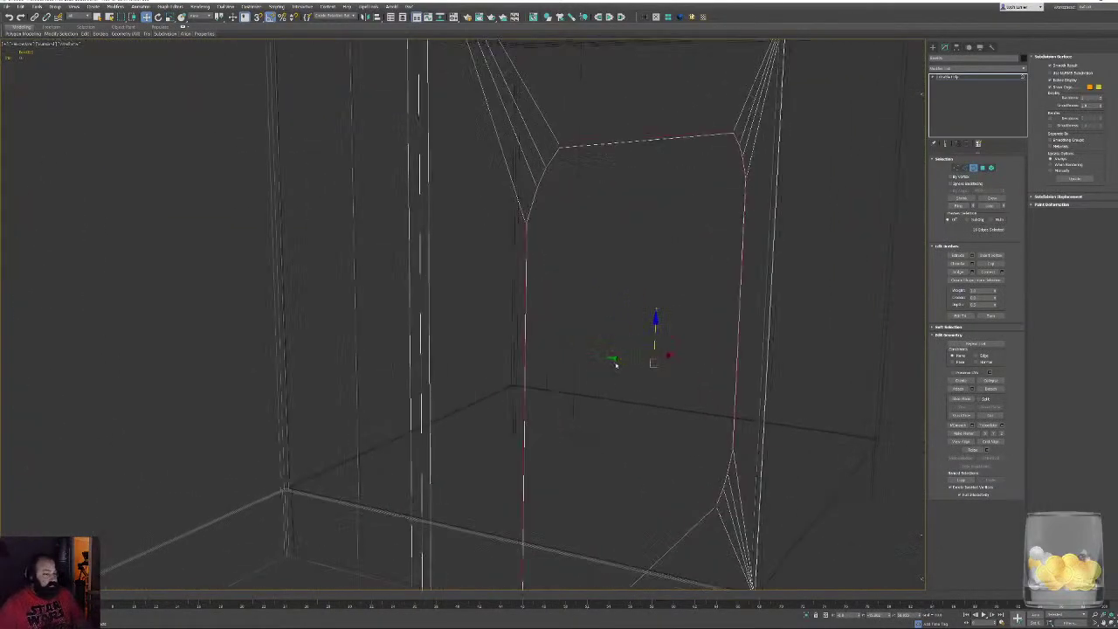
{"action": "left_click_drag", "start_coordinate": [620, 359], "coordinate": [618, 359], "text": "shift"}
Scale the extruded border slightly inward in the plane of the front face to form a narrow lip behind the door
{"action": "middle_click_drag", "start_coordinate": [613, 359], "coordinate": [595, 351], "text": "alt"}
{"action": "key", "text": "r"}
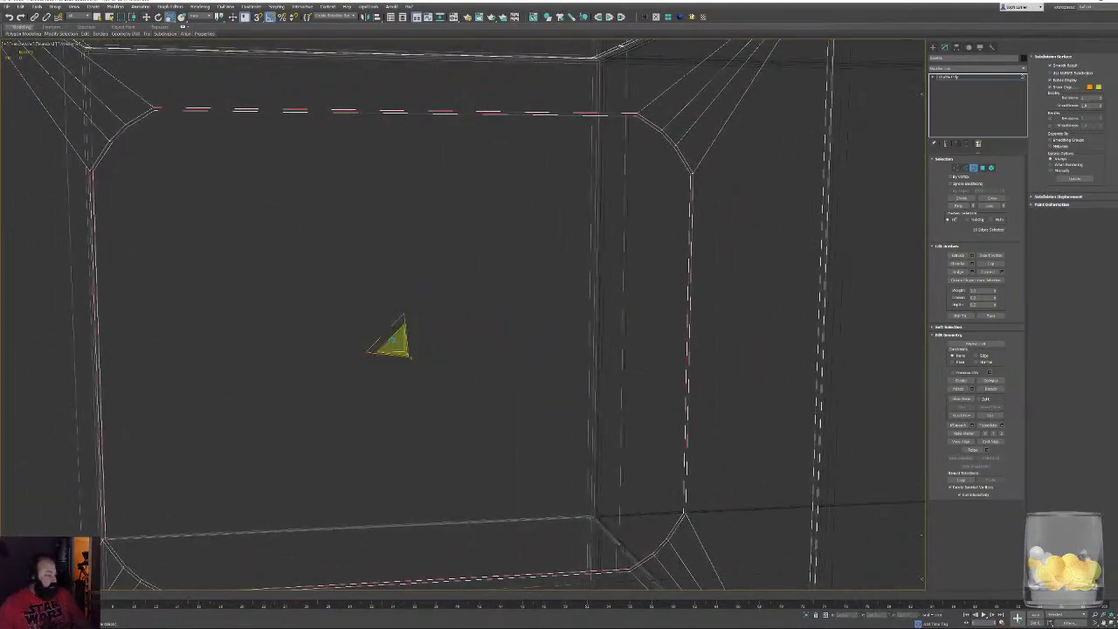
{"action": "left_click_drag", "start_coordinate": [388, 329], "coordinate": [389, 333]}
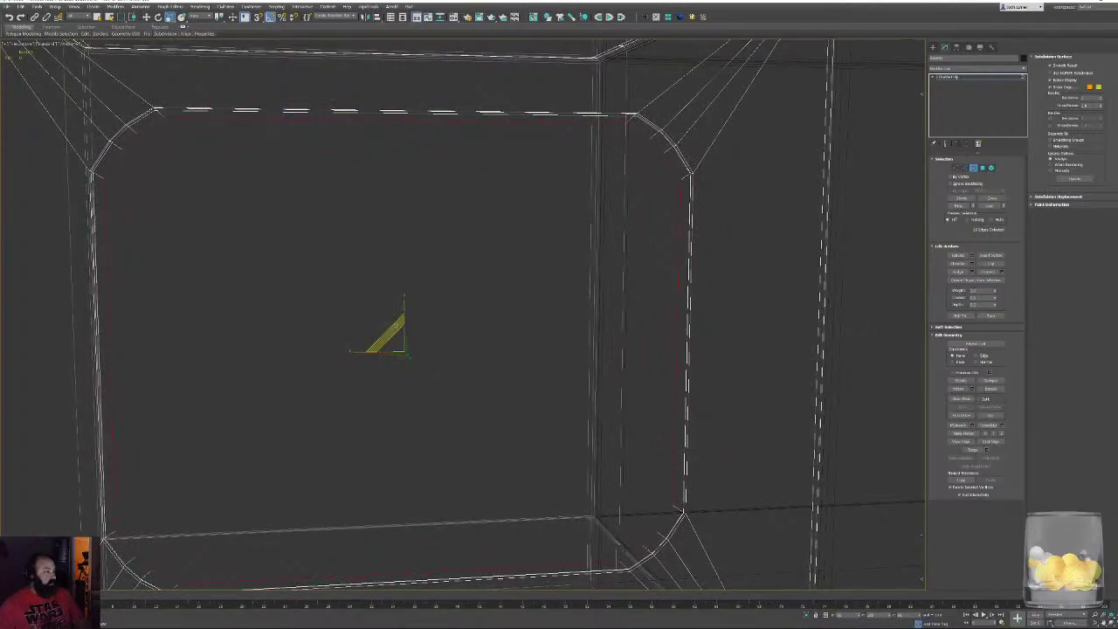
{"action": "left_click_drag", "start_coordinate": [404, 320], "coordinate": [399, 328]}
Examine the shaded gap and the new lip up close around the door's corners
{"action": "middle_click_drag", "start_coordinate": [342, 279], "coordinate": [359, 372]}
{"action": "scroll", "coordinate": [359, 372], "scroll_direction": "down", "scroll_amount": 3}
{"action": "key", "text": "F3"}
{"action": "middle_click_drag", "start_coordinate": [335, 287], "coordinate": [340, 316], "text": "alt"}
{"action": "scroll", "coordinate": [314, 320], "scroll_direction": "up", "scroll_amount": 8}
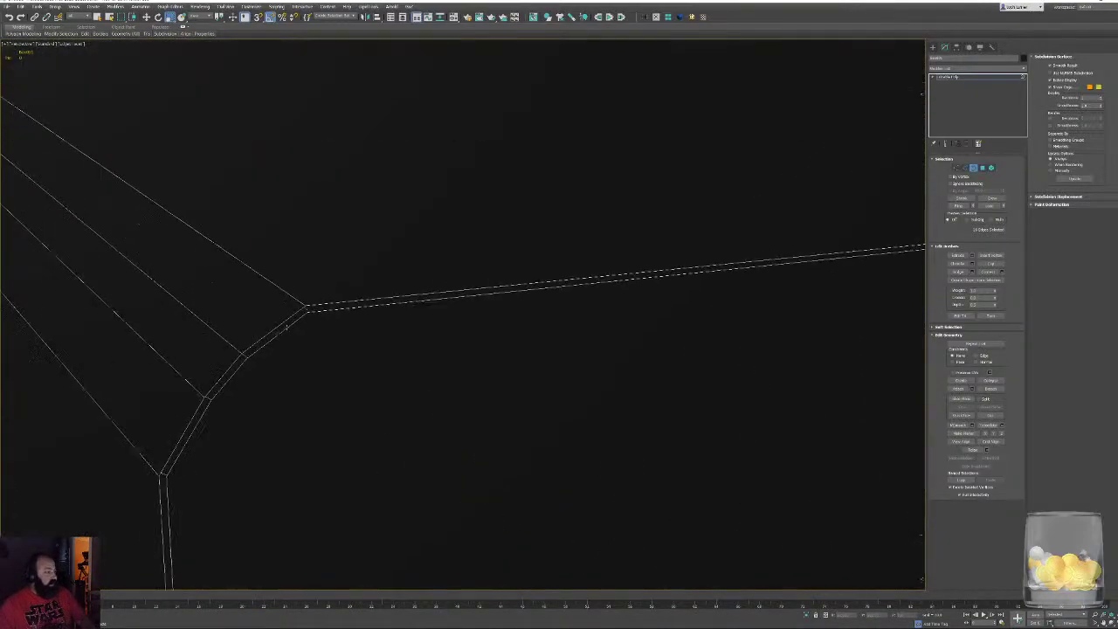
{"action": "middle_click_drag", "start_coordinate": [458, 325], "coordinate": [393, 242]}
{"action": "scroll", "coordinate": [392, 243], "scroll_direction": "down", "scroll_amount": 1}
{"action": "middle_click_drag", "start_coordinate": [539, 242], "coordinate": [568, 274], "text": "alt"}
{"action": "scroll", "coordinate": [572, 262], "scroll_direction": "up", "scroll_amount": 3}
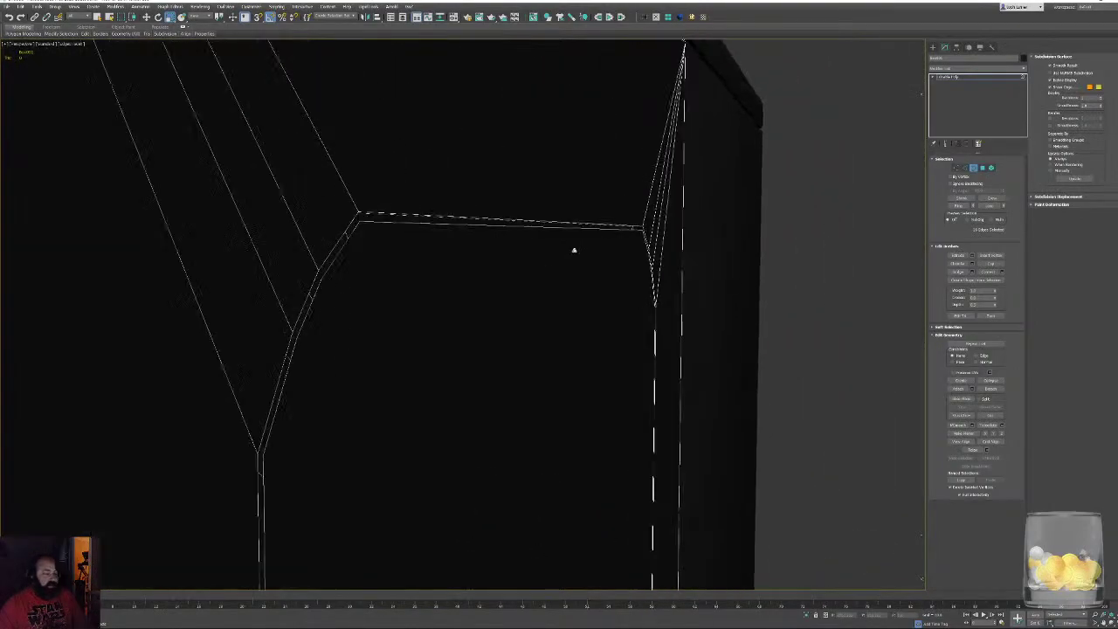
Reselect the lip's inner border by undoing its deselection, and extrude its edges slightly back into the appliance body
{"action": "key", "text": "ctrl+z"}
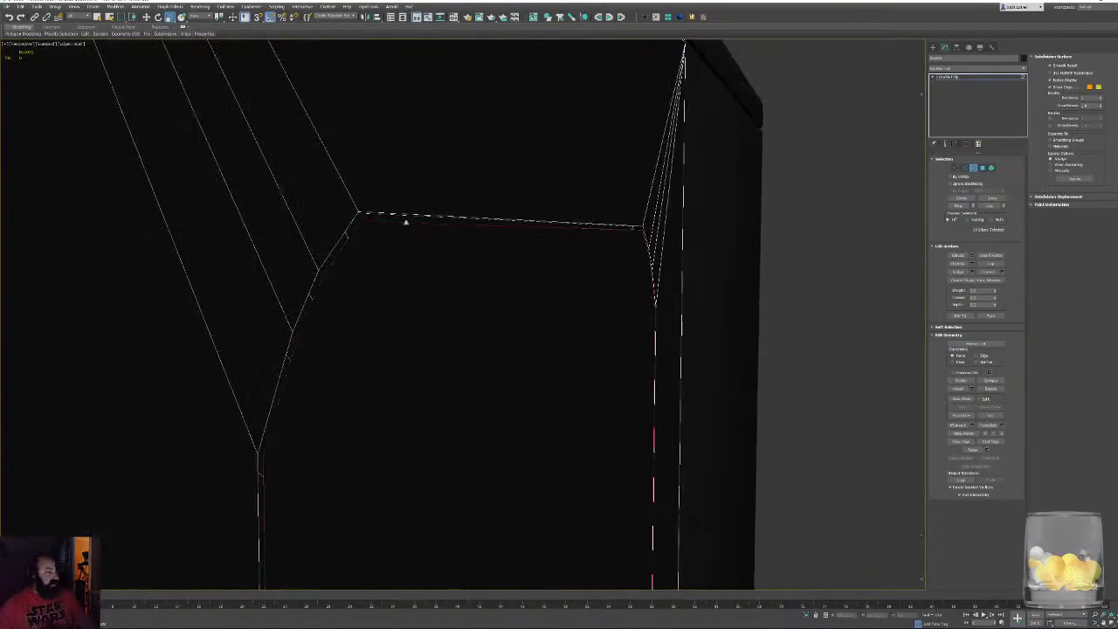
{"action": "key", "text": "F3"}
{"action": "mouse_move", "coordinate": [474, 305]}
{"action": "middle_mouse_down", "text": "alt"}
{"action": "mouse_move", "coordinate": [477, 282]}
{"action": "mouse_move", "coordinate": [479, 309]}
{"action": "middle_mouse_up", "text": "alt"}
{"action": "key", "text": "w"}
{"action": "key", "text": "z"}
{"action": "middle_click_drag", "start_coordinate": [561, 381], "coordinate": [535, 505], "text": "alt"}
{"action": "middle_click_drag", "start_coordinate": [440, 395], "coordinate": [452, 495], "text": "alt"}
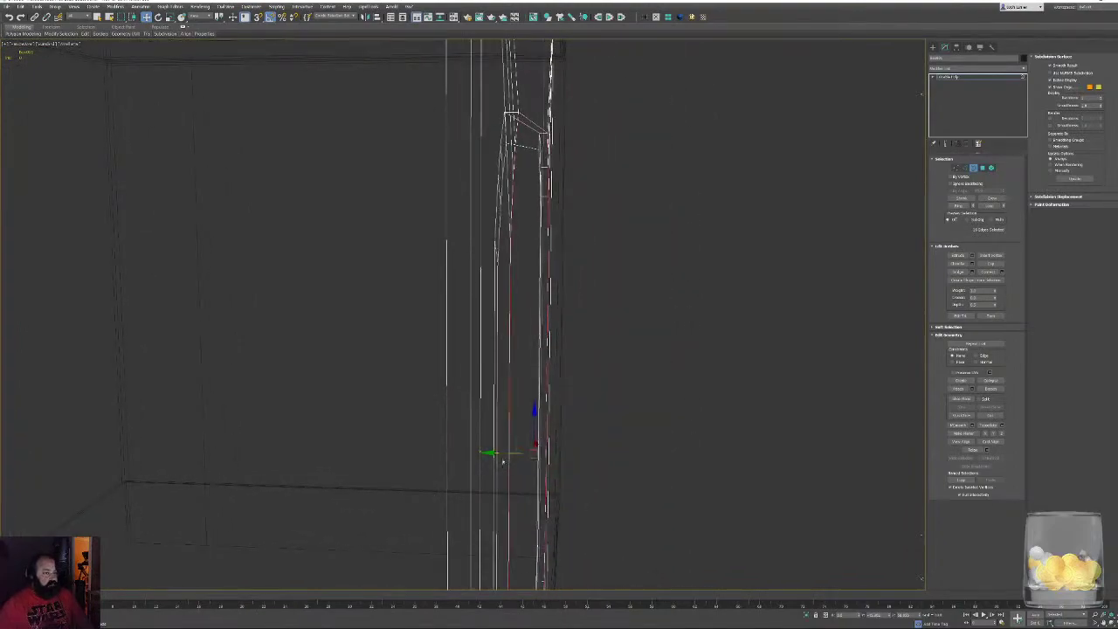
{"action": "left_click_drag", "start_coordinate": [496, 451], "coordinate": [491, 452], "text": "shift"}
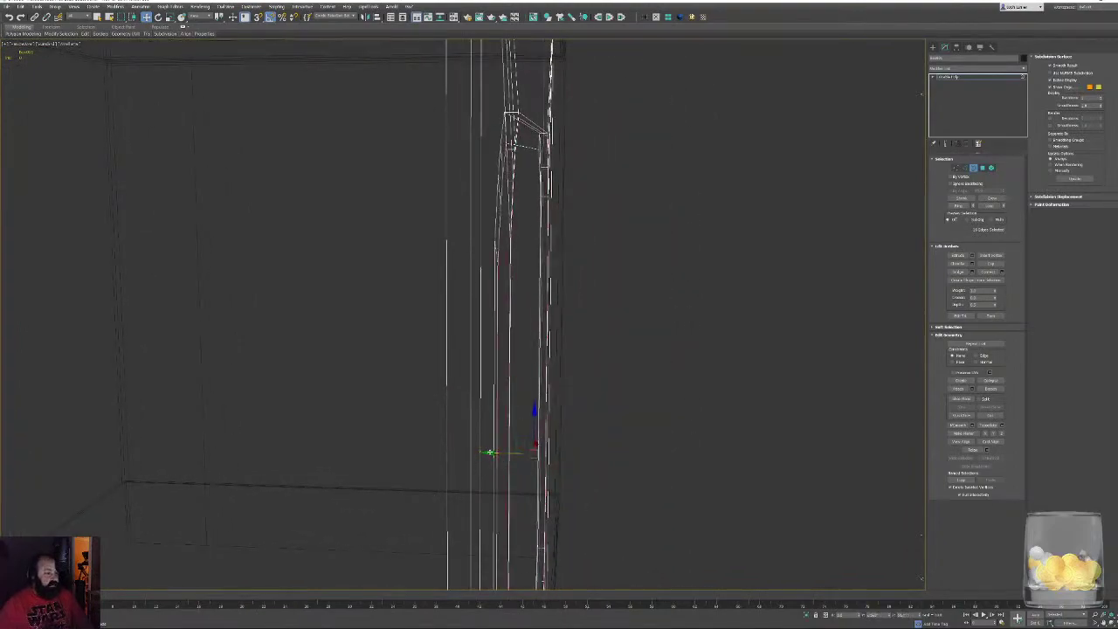
{"action": "mouse_move", "coordinate": [494, 450]}
{"action": "middle_mouse_down", "text": "alt"}
{"action": "mouse_move", "coordinate": [542, 446]}
{"action": "mouse_move", "coordinate": [566, 384]}
{"action": "mouse_move", "coordinate": [510, 439]}
{"action": "mouse_move", "coordinate": [509, 419]}
{"action": "mouse_move", "coordinate": [606, 394]}
{"action": "middle_mouse_up", "text": "alt"}
{"action": "scroll", "coordinate": [566, 381], "scroll_direction": "down", "scroll_amount": 3}
{"action": "left_click", "coordinate": [566, 379]}
{"action": "key", "text": "F3"}
Examine the left appliance's shaded door opening, top corner and side from several angles beside the second appliance
{"action": "scroll", "coordinate": [509, 440], "scroll_direction": "down", "scroll_amount": 4}
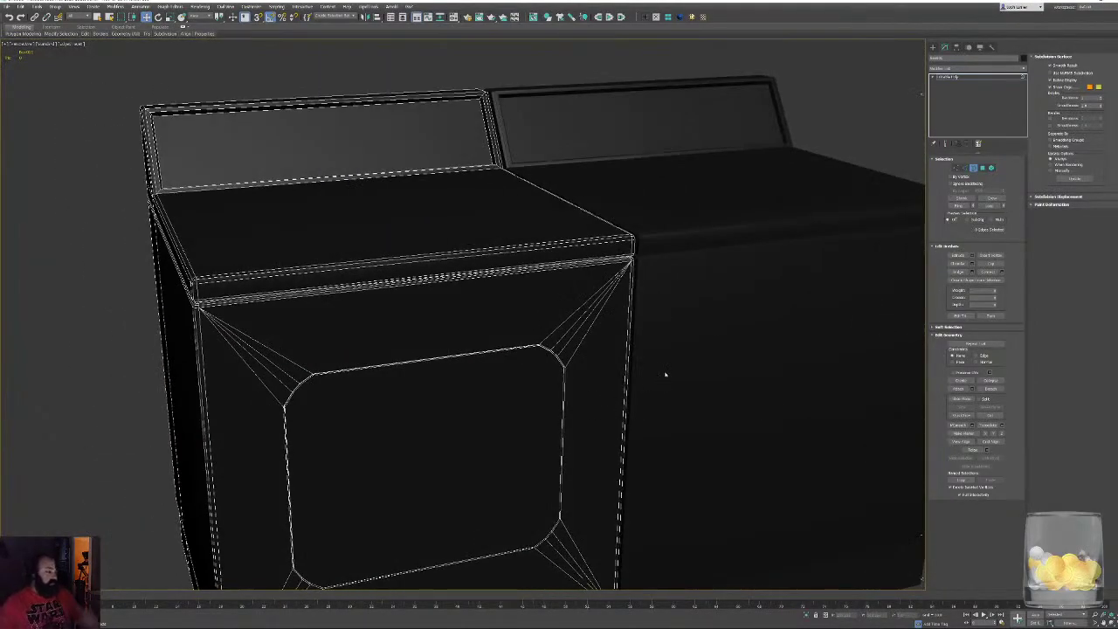
{"action": "middle_click_drag", "start_coordinate": [601, 333], "coordinate": [561, 339]}
{"action": "scroll", "coordinate": [576, 351], "scroll_direction": "down", "scroll_amount": 4}
{"action": "middle_click_drag", "start_coordinate": [602, 372], "coordinate": [579, 411], "text": "alt"}
{"action": "scroll", "coordinate": [514, 365], "scroll_direction": "up", "scroll_amount": 3}
{"action": "middle_click_drag", "start_coordinate": [514, 365], "coordinate": [664, 384], "text": "alt"}
{"action": "scroll", "coordinate": [477, 327], "scroll_direction": "down", "scroll_amount": 2}
{"action": "middle_click_drag", "start_coordinate": [477, 327], "coordinate": [487, 381]}
{"action": "scroll", "coordinate": [445, 323], "scroll_direction": "up", "scroll_amount": 4}
{"action": "scroll", "coordinate": [460, 328], "scroll_direction": "up", "scroll_amount": 3}
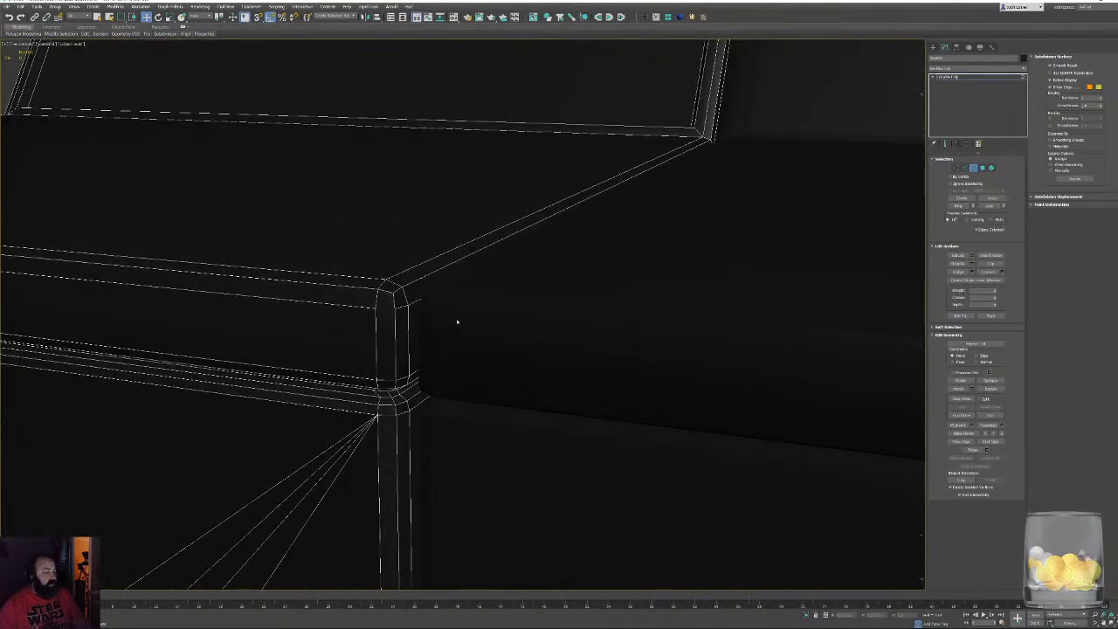
{"action": "middle_click_drag", "start_coordinate": [457, 321], "coordinate": [370, 257], "text": "alt"}
{"action": "scroll", "coordinate": [506, 332], "scroll_direction": "down", "scroll_amount": 3}
{"action": "scroll", "coordinate": [538, 347], "scroll_direction": "down", "scroll_amount": 2}
{"action": "scroll", "coordinate": [419, 287], "scroll_direction": "down", "scroll_amount": 3}
{"action": "middle_click_drag", "start_coordinate": [675, 259], "coordinate": [705, 209], "text": "alt"}
{"action": "middle_click_drag", "start_coordinate": [706, 210], "coordinate": [581, 259], "text": "alt"}
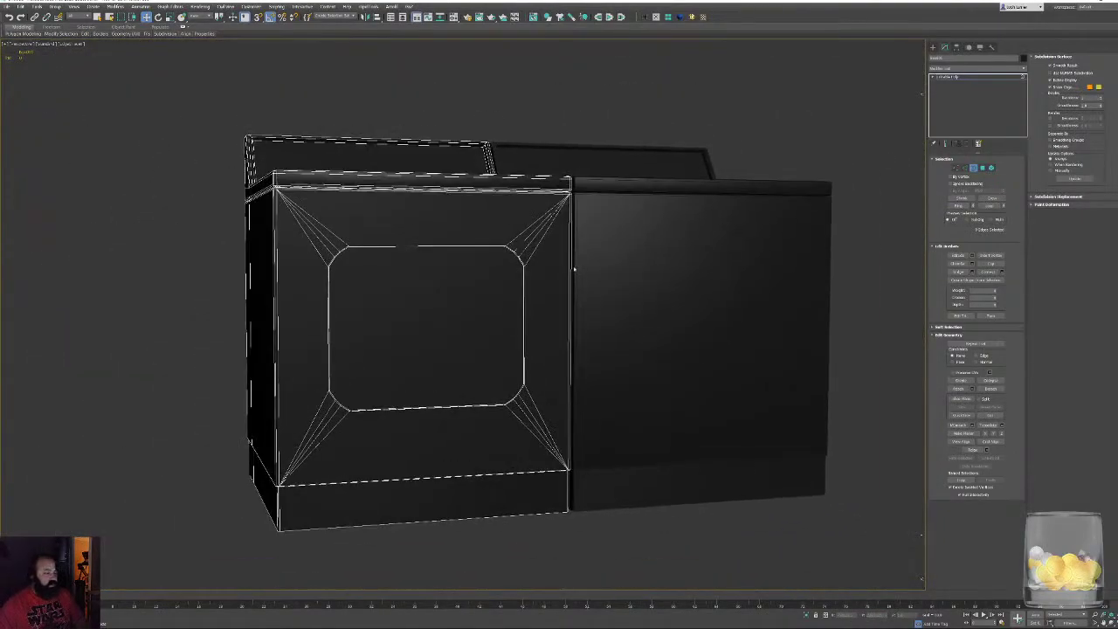
In the front view, connect the two end vertices of each rounded door corner with a straight diagonal edge
{"action": "key", "text": "f"}
{"action": "left_click", "coordinate": [956, 167]}
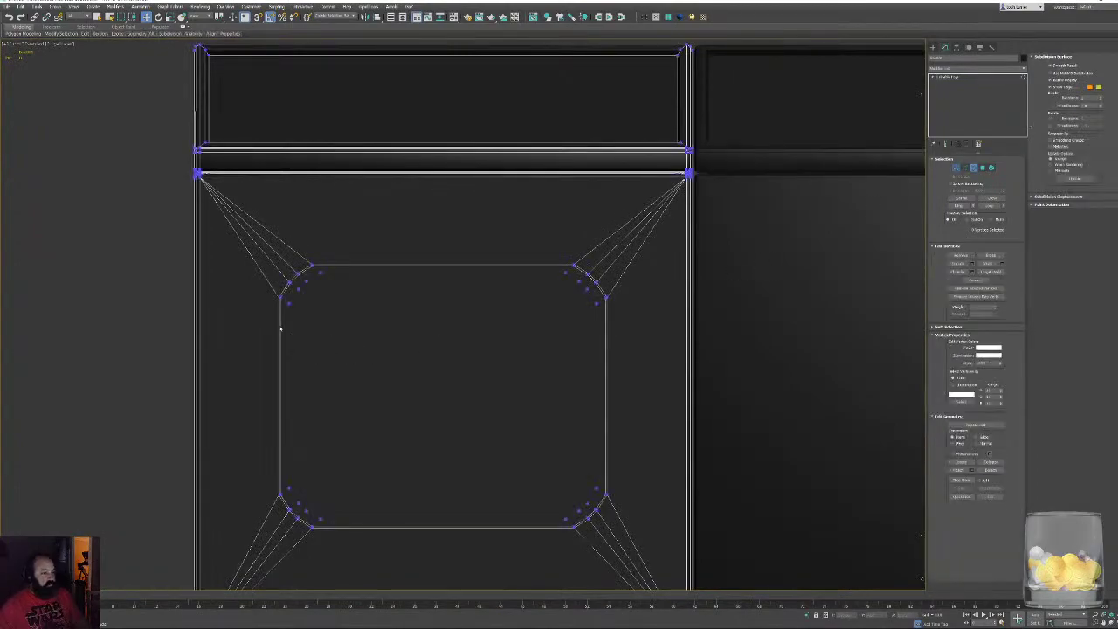
{"action": "scroll", "coordinate": [332, 272], "scroll_direction": "up", "scroll_amount": 3}
{"action": "left_click_drag", "start_coordinate": [314, 265], "coordinate": [287, 224]}
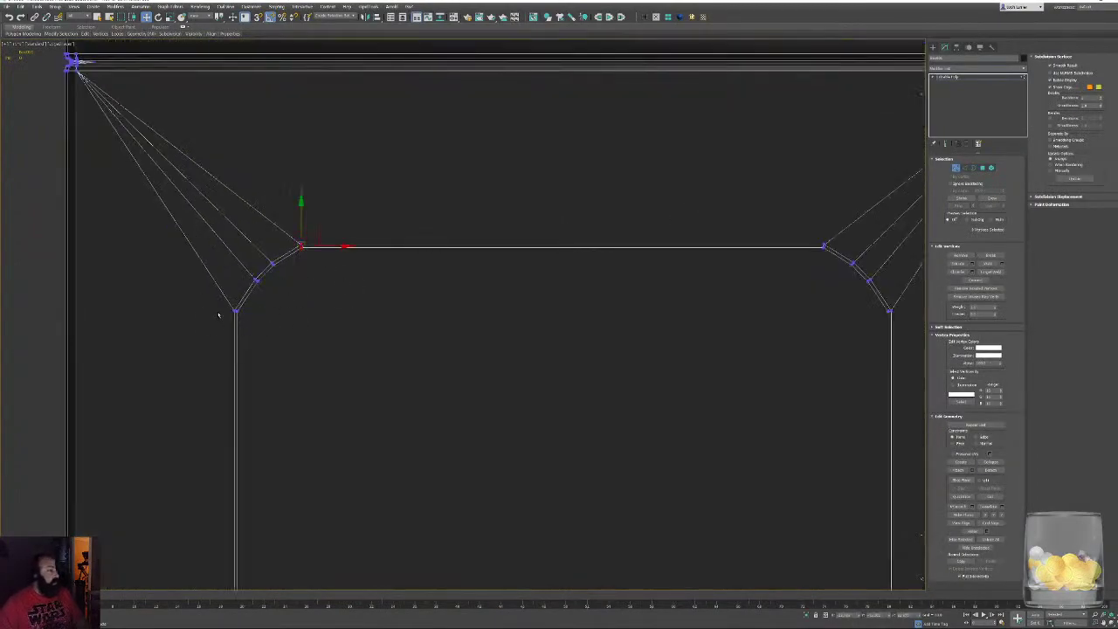
{"action": "key", "text": "F3"}
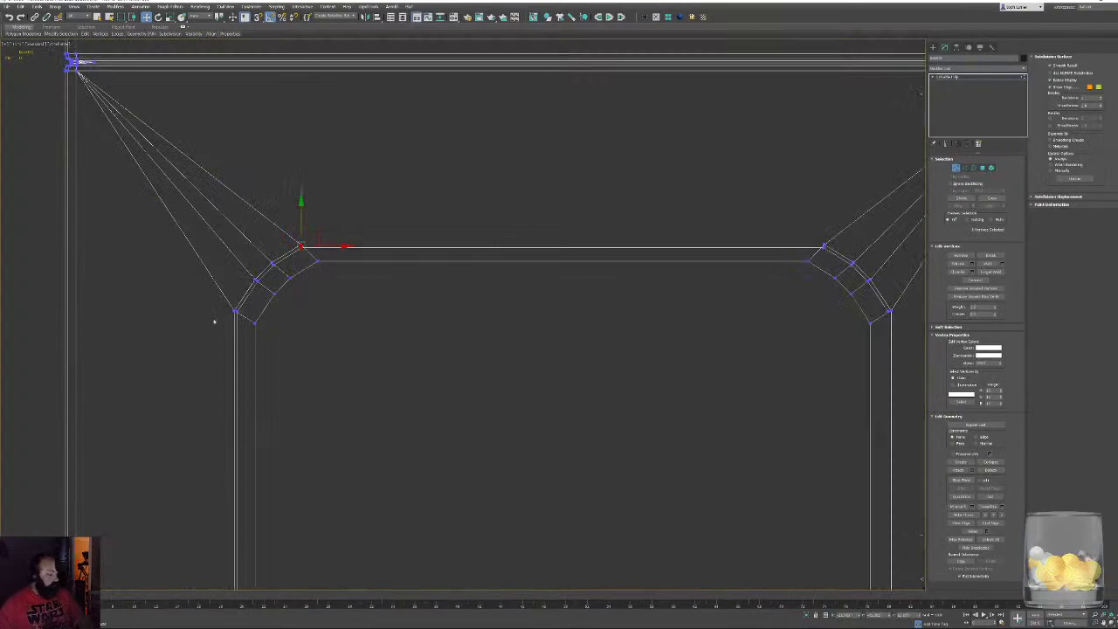
{"action": "left_click", "coordinate": [236, 312], "text": "ctrl"}
{"action": "middle_click_drag", "start_coordinate": [551, 344], "coordinate": [342, 359]}
{"action": "left_click", "coordinate": [616, 262]}
{"action": "left_click_drag", "start_coordinate": [675, 321], "coordinate": [690, 335], "text": "ctrl"}
{"action": "middle_click_drag", "start_coordinate": [641, 462], "coordinate": [631, 329]}
{"action": "left_click_drag", "start_coordinate": [569, 347], "coordinate": [592, 371]}
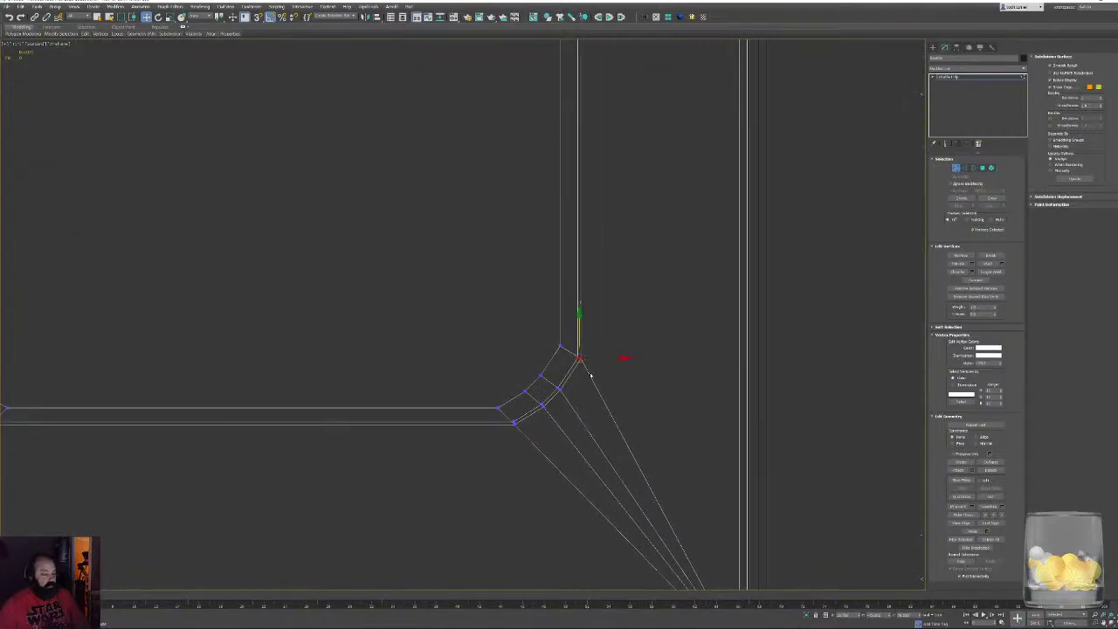
{"action": "middle_click_drag", "start_coordinate": [526, 421], "coordinate": [626, 356]}
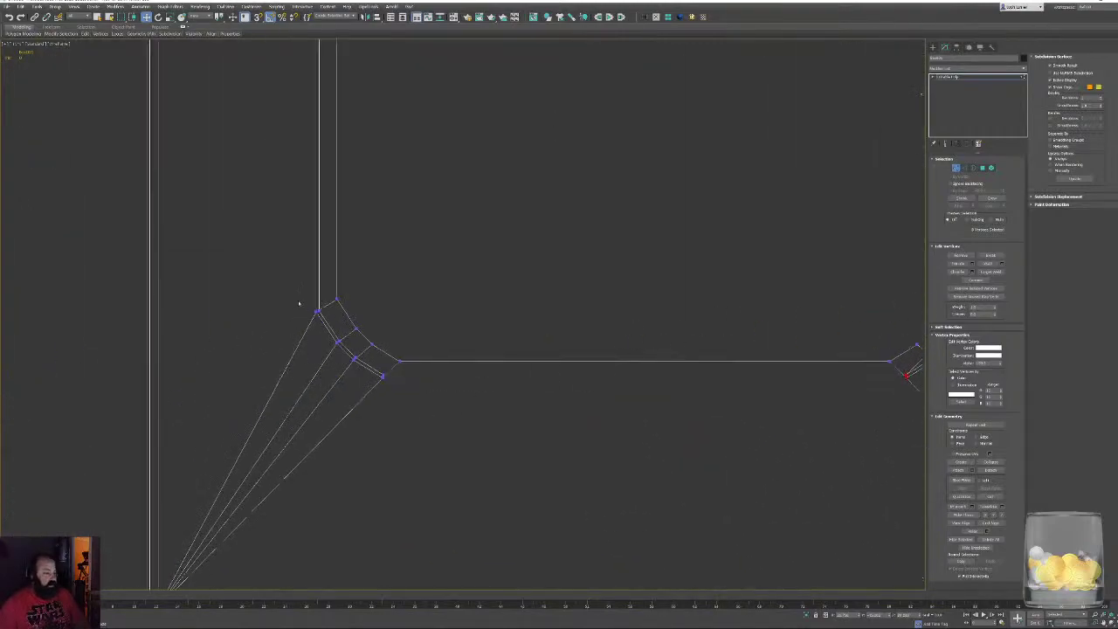
{"action": "left_click_drag", "start_coordinate": [372, 365], "coordinate": [402, 396], "text": "ctrl"}
{"action": "middle_click_drag", "start_coordinate": [471, 293], "coordinate": [421, 427]}
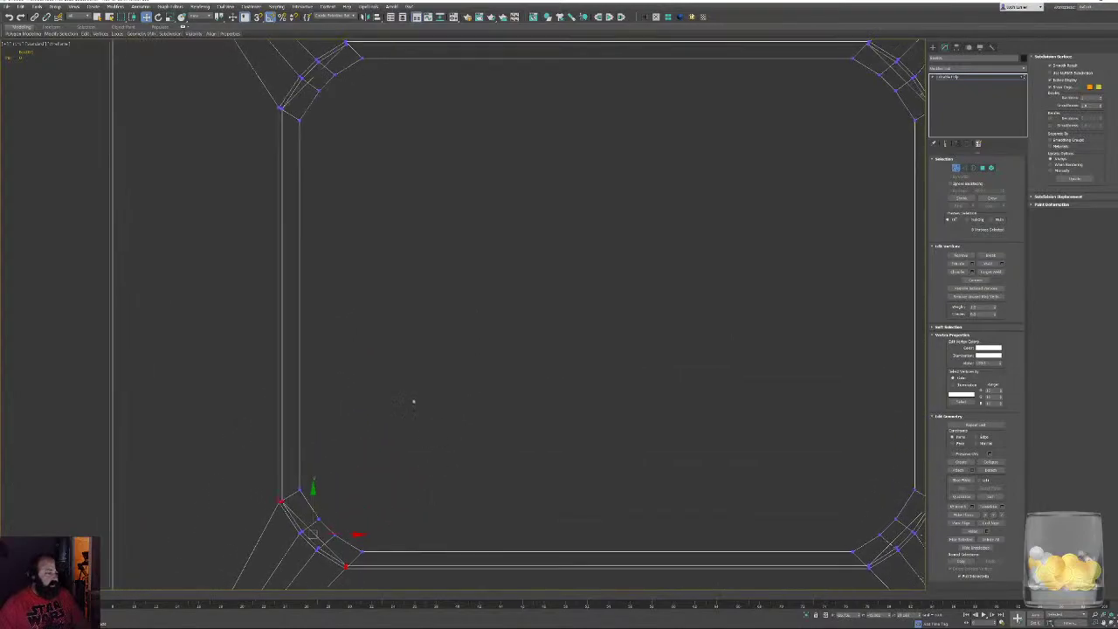
Connect the door's upper and lower corner vertices with a vertical edge near each side of the door
{"action": "scroll", "coordinate": [423, 434], "scroll_direction": "down", "scroll_amount": 2}
{"action": "left_click", "coordinate": [371, 165]}
{"action": "left_click", "coordinate": [369, 532], "text": "ctrl"}
{"action": "key", "text": "ctrl+shift+e"}
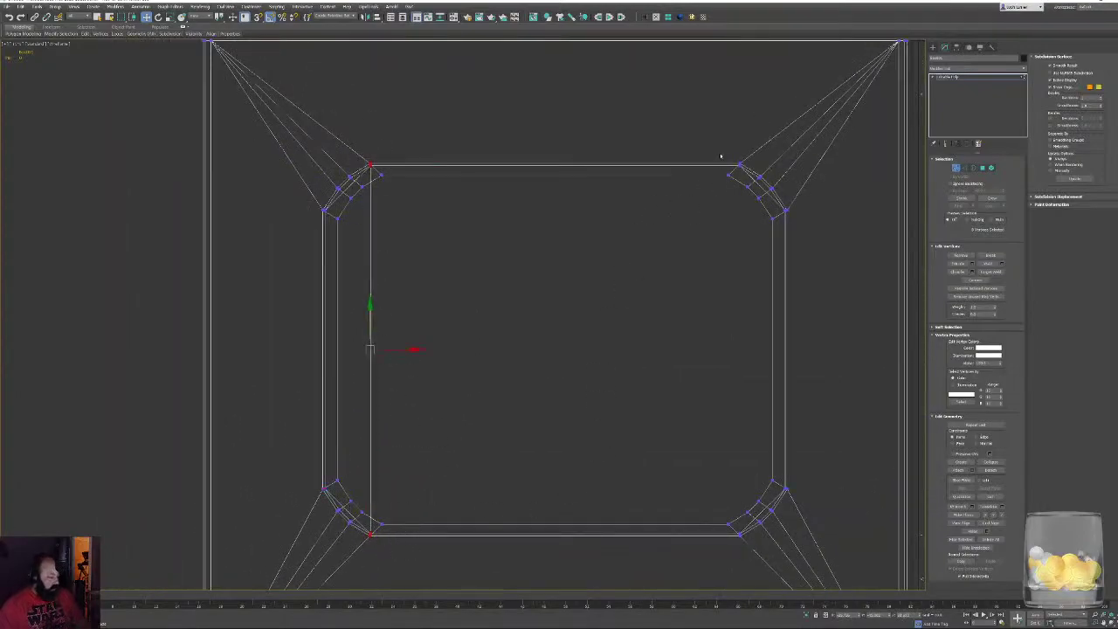
{"action": "left_click", "coordinate": [739, 165]}
{"action": "left_click", "coordinate": [741, 534], "text": "ctrl"}
{"action": "key", "text": "ctrl+shift+e"}
{"action": "left_click", "coordinate": [572, 383]}
{"action": "key", "text": "F3"}
{"action": "middle_click_drag", "start_coordinate": [572, 383], "coordinate": [529, 392]}
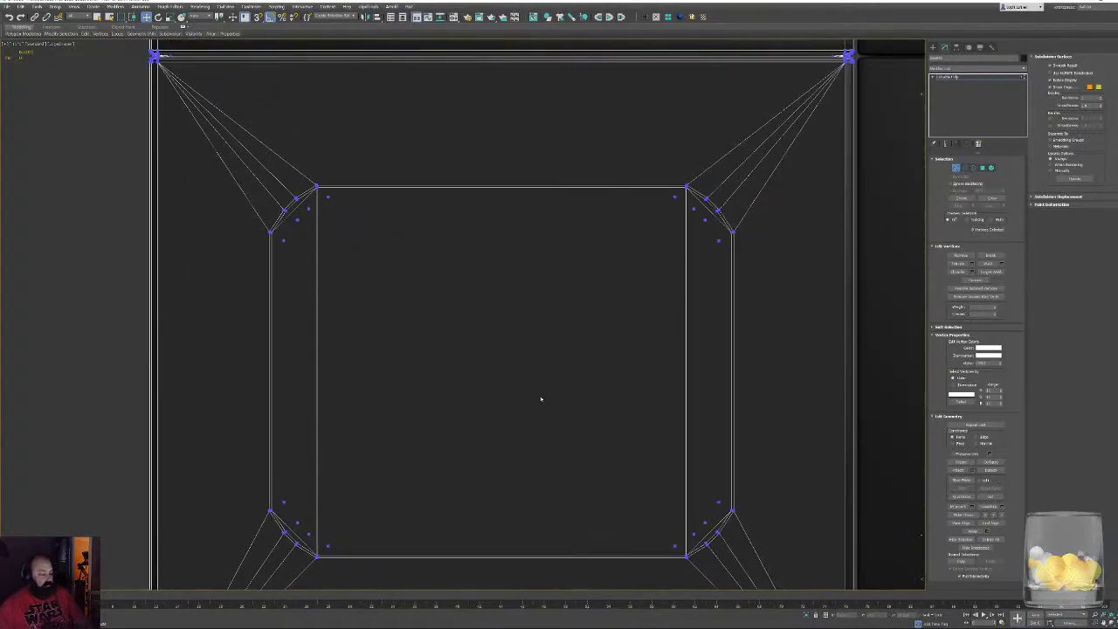
Leave vertex editing and inspect the door's shading, with and without edges, up to its upper-left rounded corner
{"action": "scroll", "coordinate": [541, 398], "scroll_direction": "down", "scroll_amount": 4}
{"action": "middle_click_drag", "start_coordinate": [525, 299], "coordinate": [550, 366], "text": "alt"}
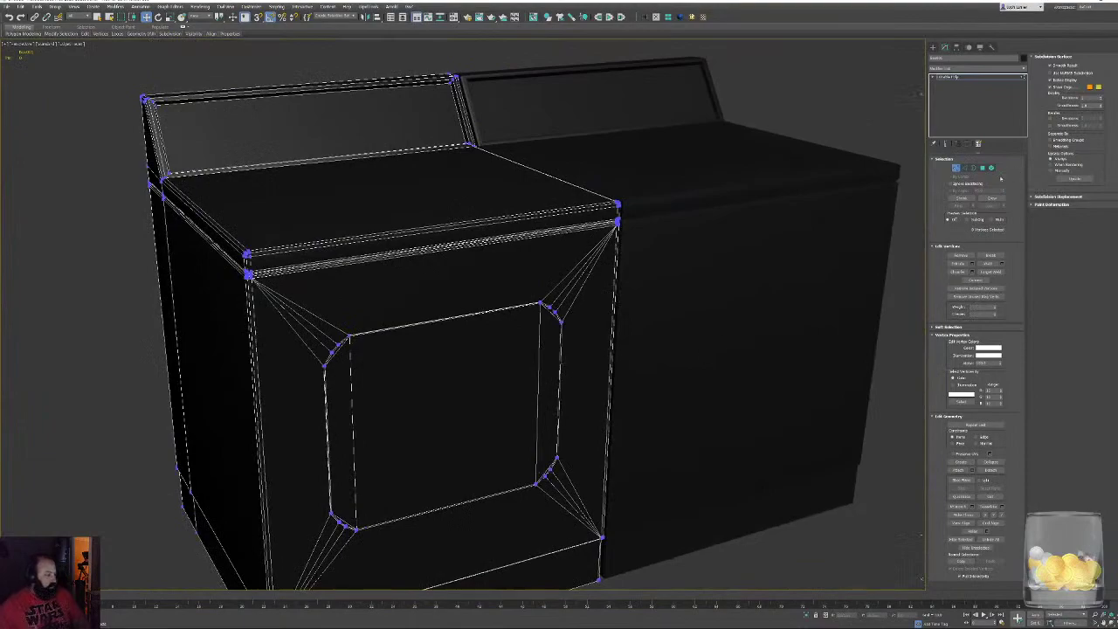
{"action": "left_click", "coordinate": [954, 167]}
{"action": "middle_click_drag", "start_coordinate": [578, 300], "coordinate": [674, 306]}
{"action": "scroll", "coordinate": [533, 315], "scroll_direction": "down", "scroll_amount": 4}
{"action": "key", "text": "F4"}
{"action": "scroll", "coordinate": [389, 314], "scroll_direction": "up", "scroll_amount": 5}
{"action": "scroll", "coordinate": [337, 296], "scroll_direction": "up", "scroll_amount": 4}
{"action": "key", "text": "F4"}
{"action": "middle_click_drag", "start_coordinate": [293, 282], "coordinate": [358, 287]}
{"action": "scroll", "coordinate": [381, 248], "scroll_direction": "up", "scroll_amount": 4}
{"action": "middle_click_drag", "start_coordinate": [385, 245], "coordinate": [599, 321]}
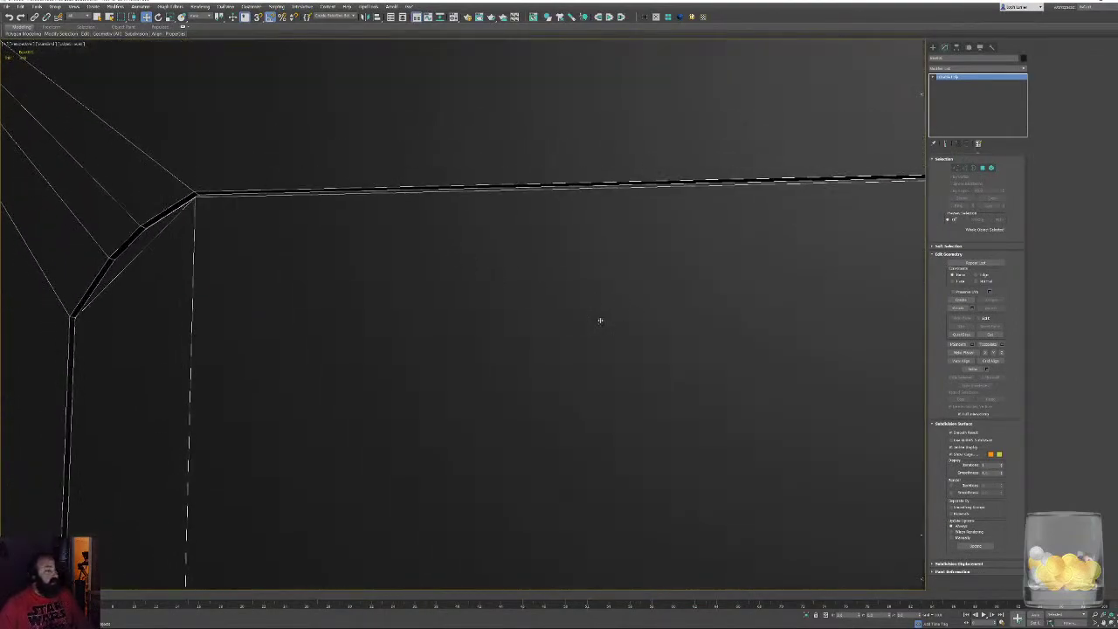
Select the front edge loop around the door opening and apply a narrow chamfer to it
{"action": "left_click", "coordinate": [965, 167]}
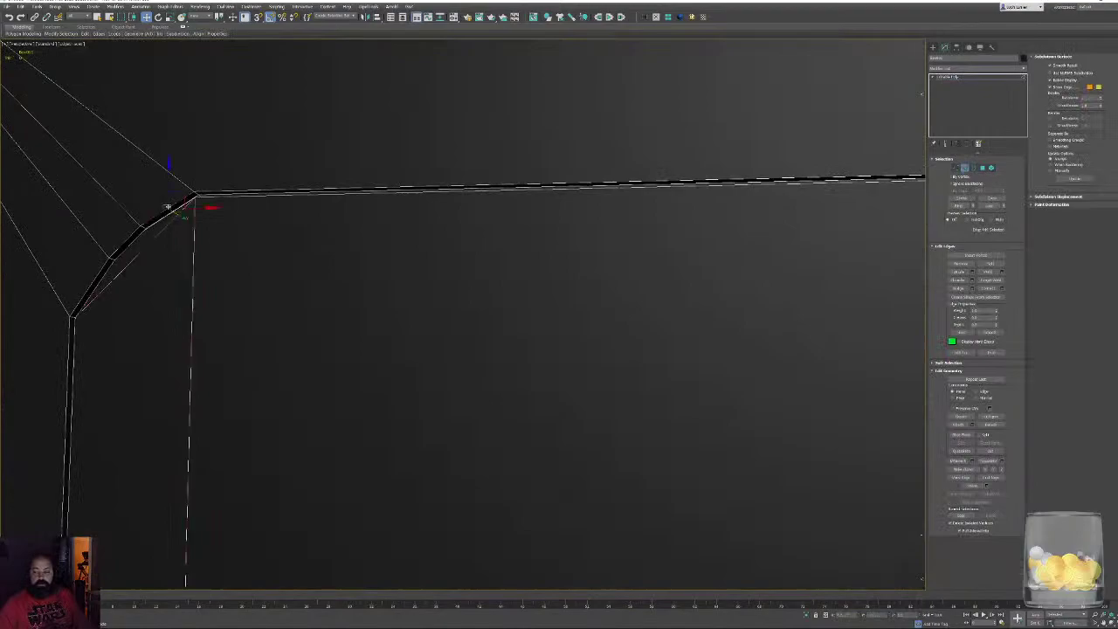
{"action": "double_click", "coordinate": [168, 207]}
{"action": "key", "text": "z"}
{"action": "middle_click_drag", "start_coordinate": [354, 254], "coordinate": [444, 368], "text": "alt"}
{"action": "scroll", "coordinate": [184, 189], "scroll_direction": "up", "scroll_amount": 5}
{"action": "scroll", "coordinate": [369, 235], "scroll_direction": "up", "scroll_amount": 5}
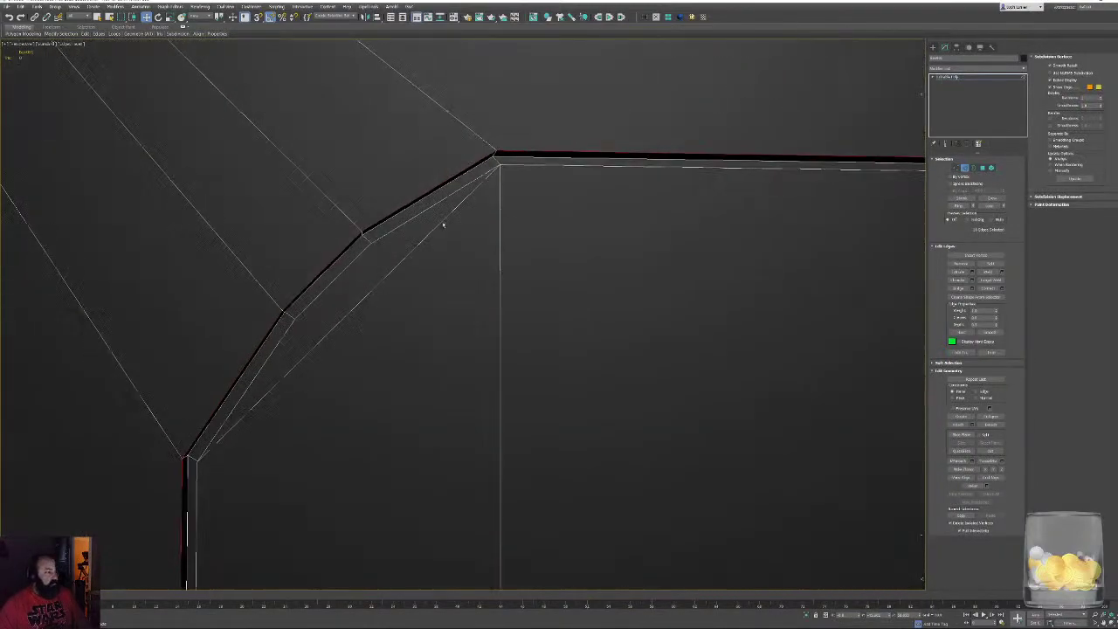
{"action": "middle_click_drag", "start_coordinate": [445, 224], "coordinate": [433, 228], "text": "alt"}
{"action": "left_click", "coordinate": [972, 281]}
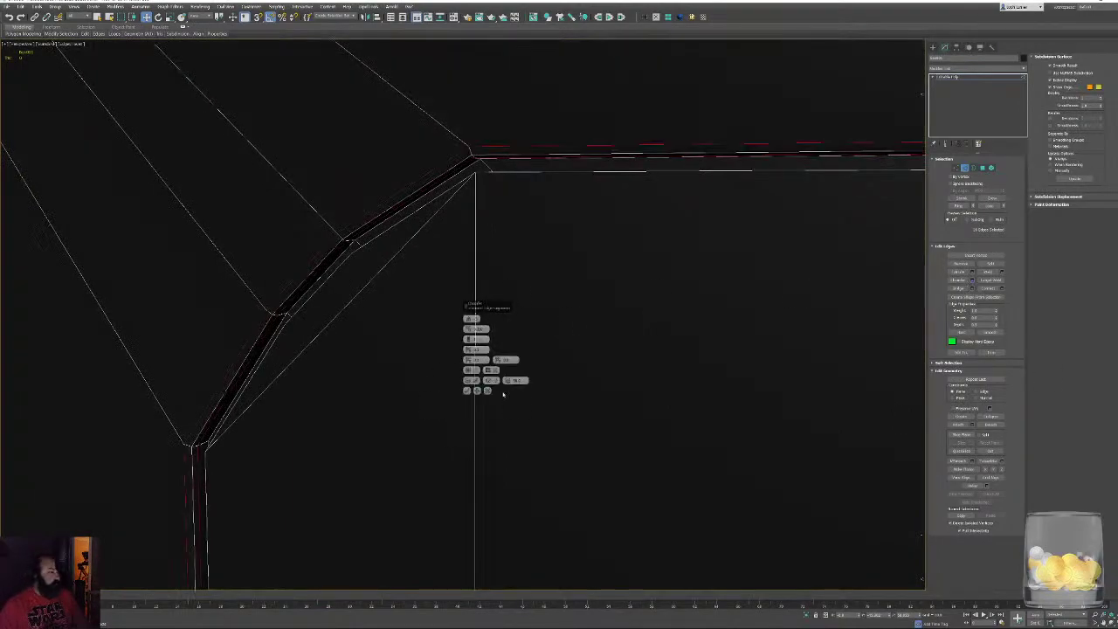
{"action": "left_click", "coordinate": [466, 390]}
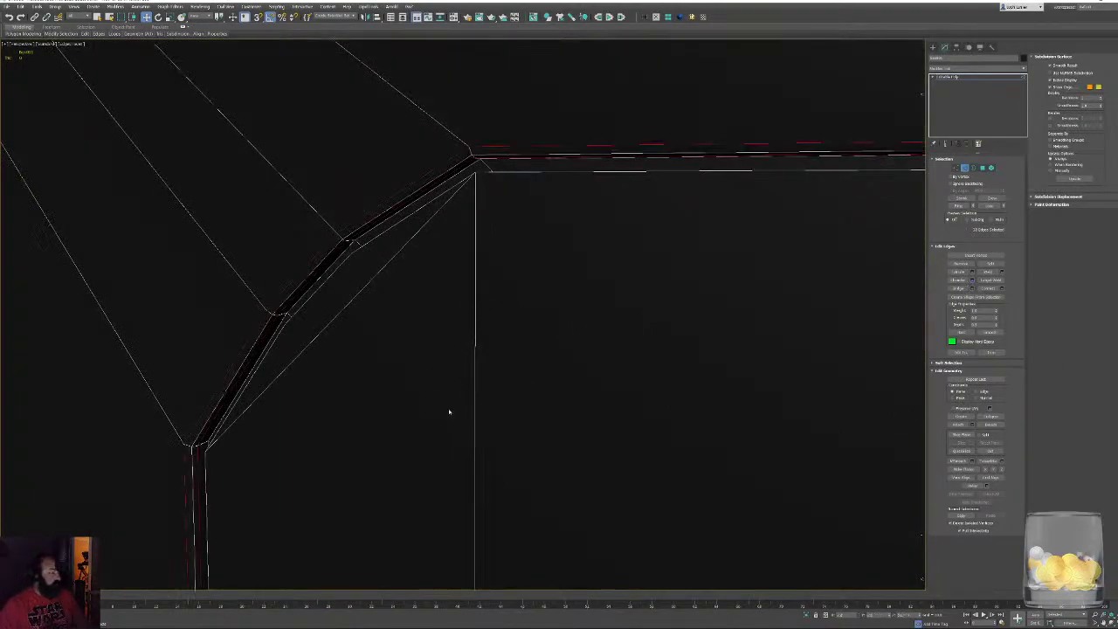
Select the diagonal edge across the door's upper-left rounded corner
{"action": "left_click", "coordinate": [395, 254]}
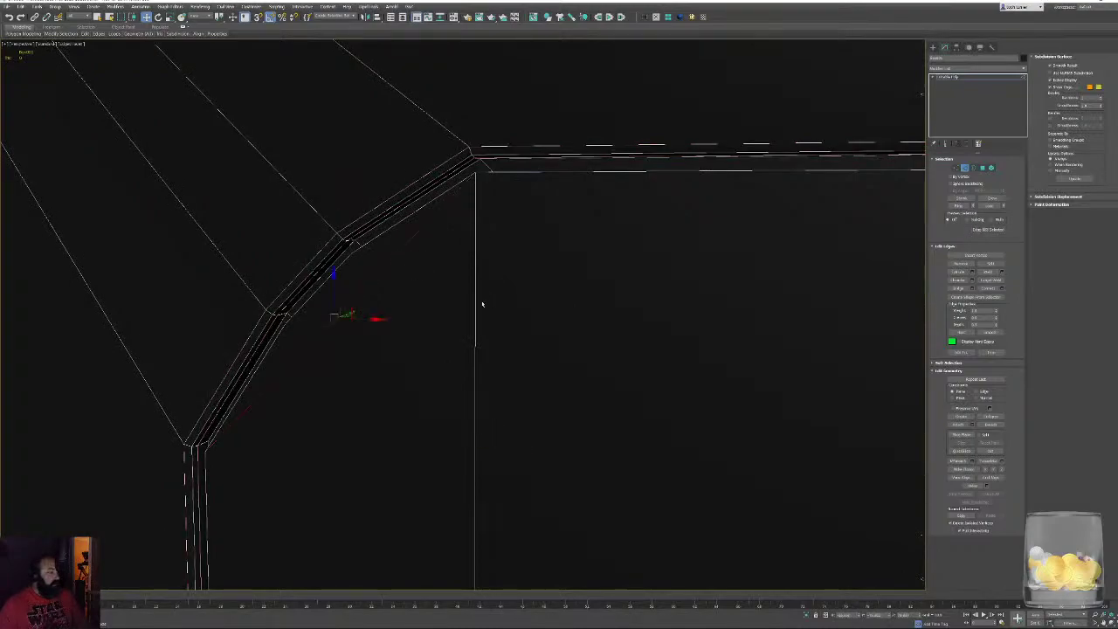
Remove the stray vertical edges and the diagonal edges crossing the rounded corners of the appliance's front panel
{"action": "left_click", "coordinate": [475, 303], "text": "ctrl"}
{"action": "middle_click_drag", "start_coordinate": [515, 392], "coordinate": [496, 142]}
{"action": "scroll", "coordinate": [496, 142], "scroll_direction": "down", "scroll_amount": 6}
{"action": "middle_click_drag", "start_coordinate": [457, 354], "coordinate": [419, 3]}
{"action": "scroll", "coordinate": [370, 409], "scroll_direction": "up", "scroll_amount": 5}
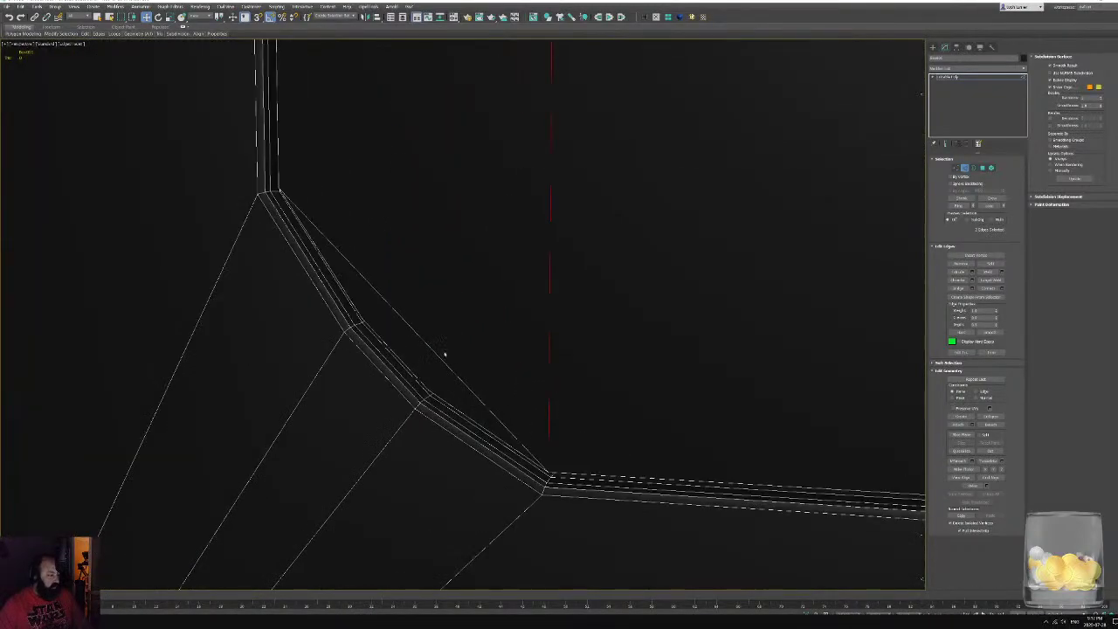
{"action": "left_click", "coordinate": [437, 354], "text": "ctrl"}
{"action": "middle_click_drag", "start_coordinate": [505, 354], "coordinate": [2, 364]}
{"action": "middle_click_drag", "start_coordinate": [860, 336], "coordinate": [588, 476]}
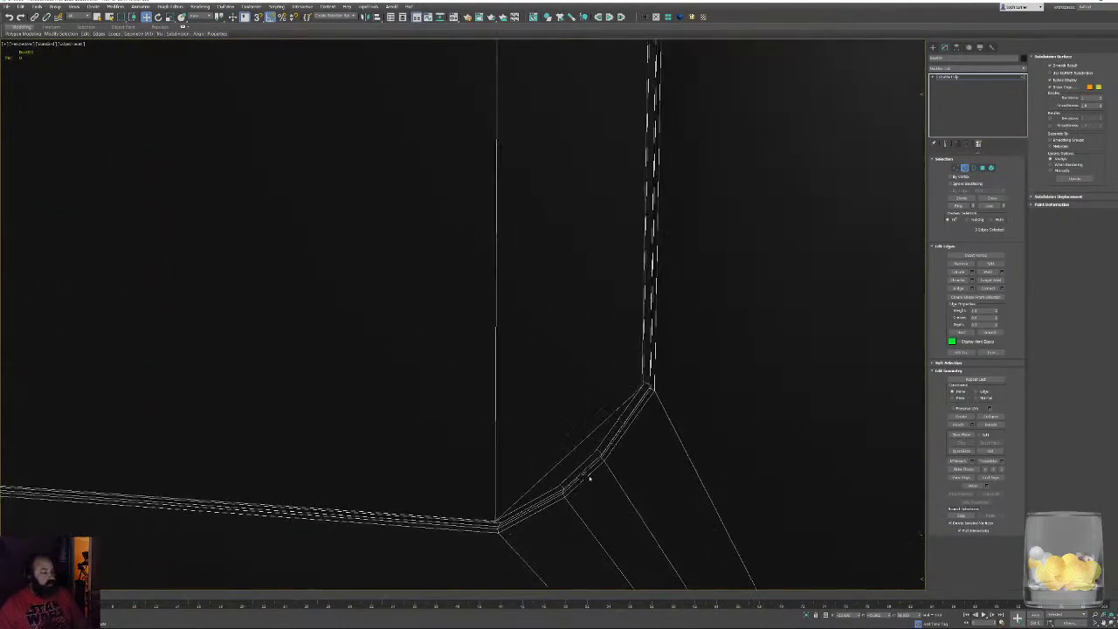
{"action": "left_click", "coordinate": [571, 450], "text": "ctrl"}
{"action": "left_click", "coordinate": [496, 434], "text": "ctrl"}
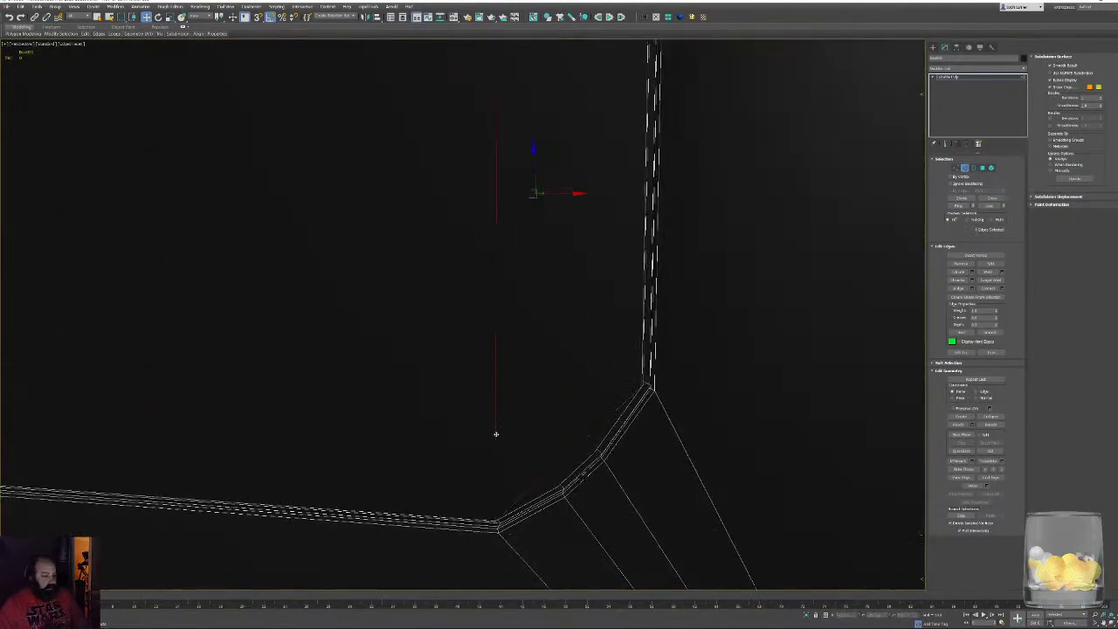
{"action": "middle_click_drag", "start_coordinate": [572, 220], "coordinate": [529, 514]}
{"action": "scroll", "coordinate": [529, 514], "scroll_direction": "down", "scroll_amount": 4}
{"action": "middle_click_drag", "start_coordinate": [586, 219], "coordinate": [560, 335]}
{"action": "scroll", "coordinate": [469, 302], "scroll_direction": "up", "scroll_amount": 3}
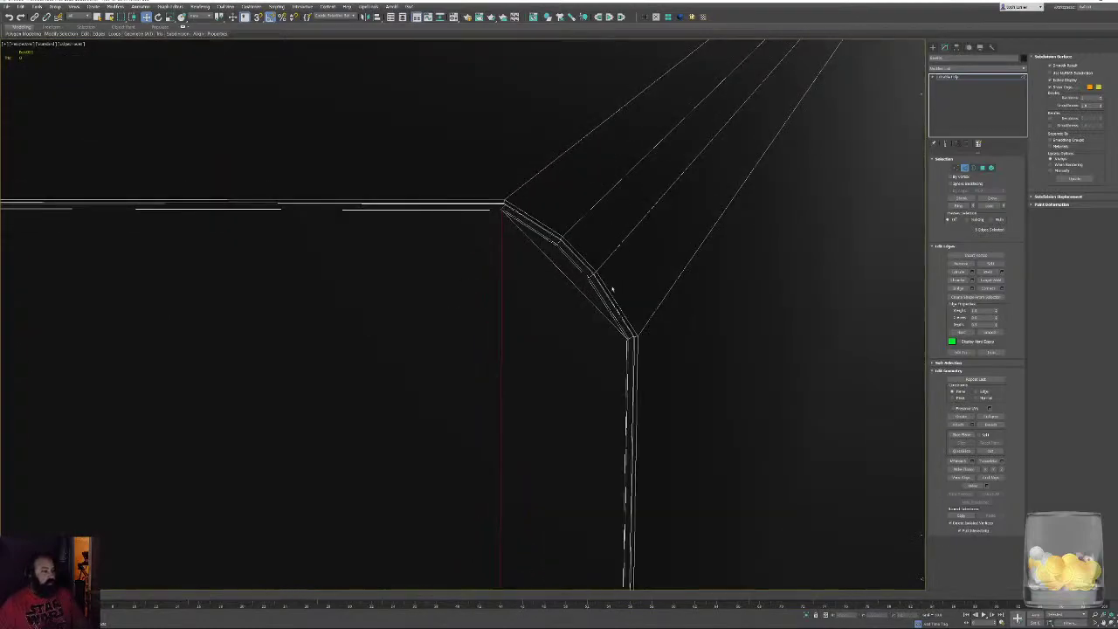
{"action": "left_click", "coordinate": [567, 278], "text": "ctrl"}
{"action": "key", "text": "ctrl+BackSpace"}
Select the rounded front panel face, convert the selection to its surrounding edges and chamfer them
{"action": "scroll", "coordinate": [608, 358], "scroll_direction": "down", "scroll_amount": 7}
{"action": "middle_click_drag", "start_coordinate": [648, 316], "coordinate": [680, 356], "text": "alt"}
{"action": "scroll", "coordinate": [411, 372], "scroll_direction": "up", "scroll_amount": 6}
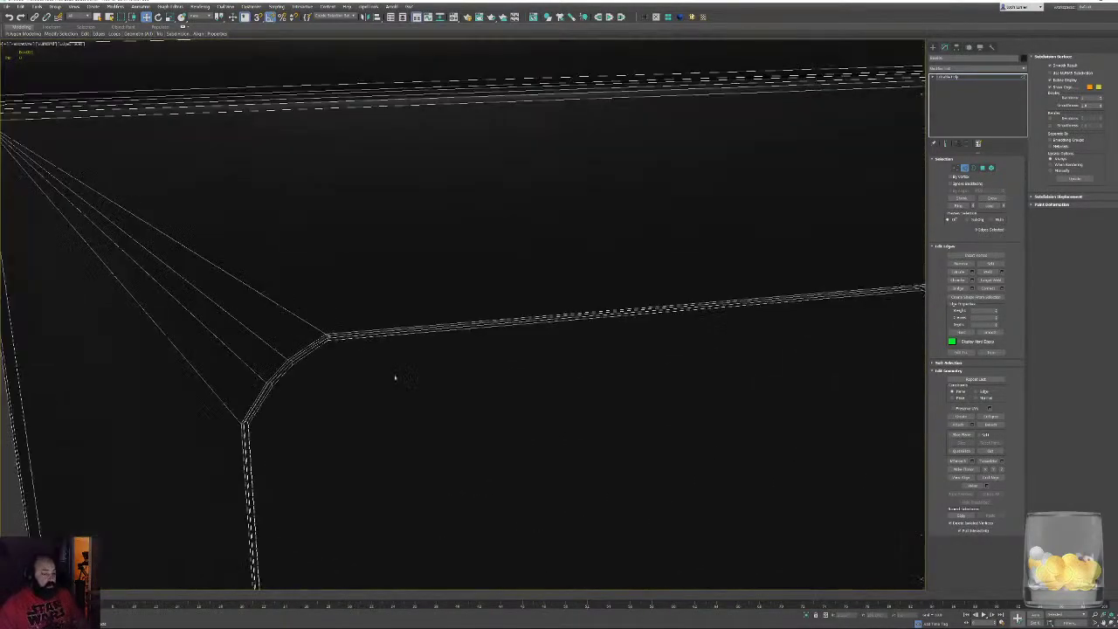
{"action": "scroll", "coordinate": [358, 369], "scroll_direction": "up", "scroll_amount": 3}
{"action": "middle_click_drag", "start_coordinate": [399, 371], "coordinate": [418, 286]}
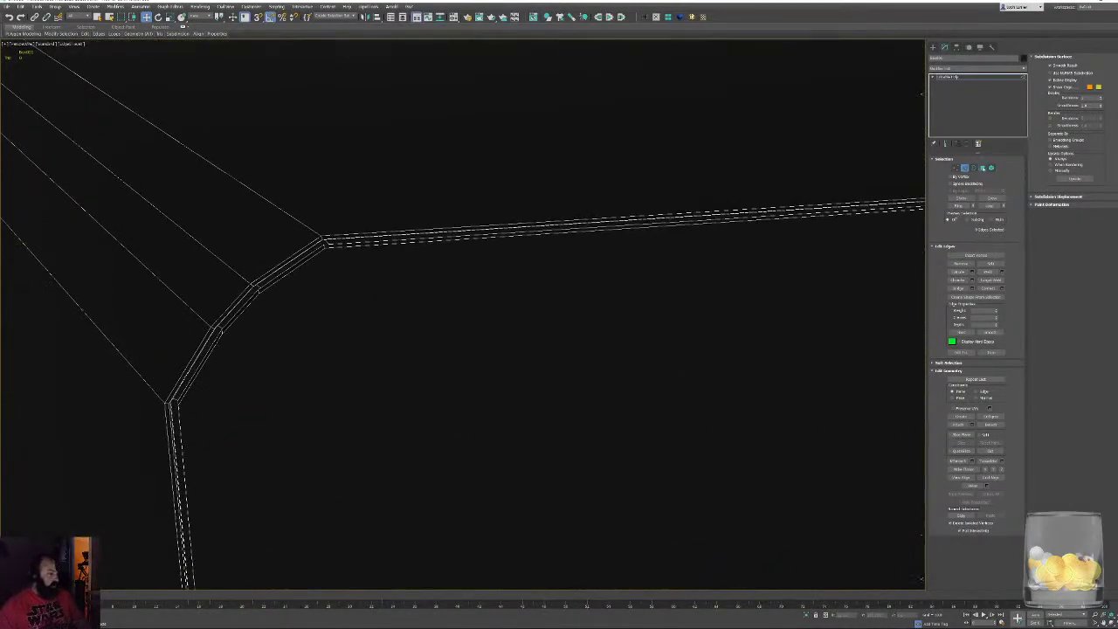
{"action": "key", "text": "4"}
{"action": "left_click", "coordinate": [806, 276]}
{"action": "left_click", "coordinate": [965, 169], "text": "ctrl"}
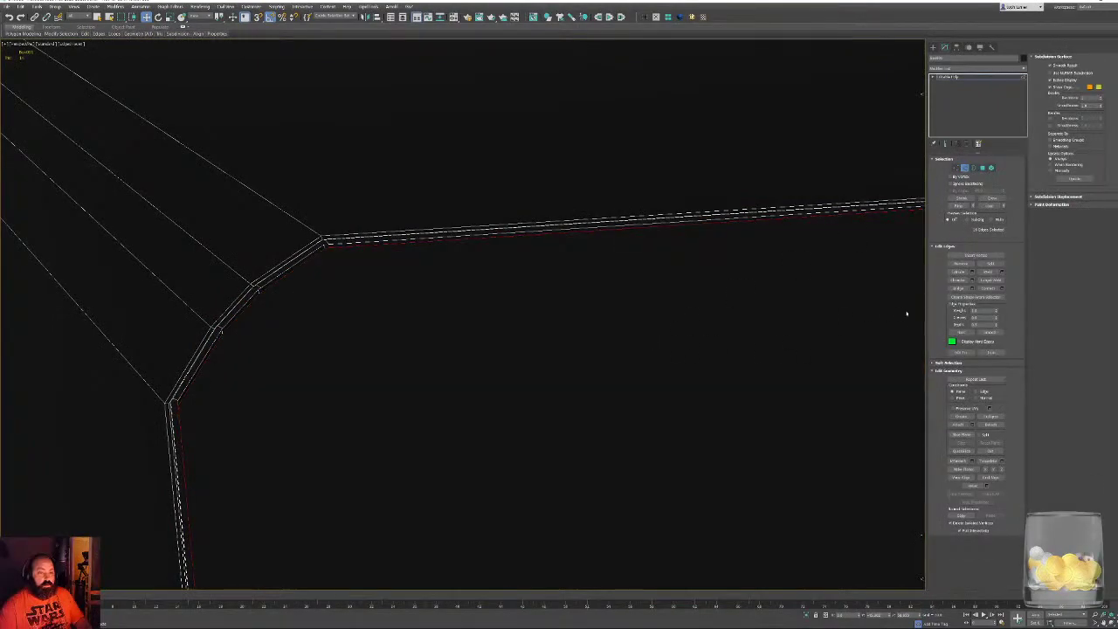
{"action": "left_click", "coordinate": [972, 282]}
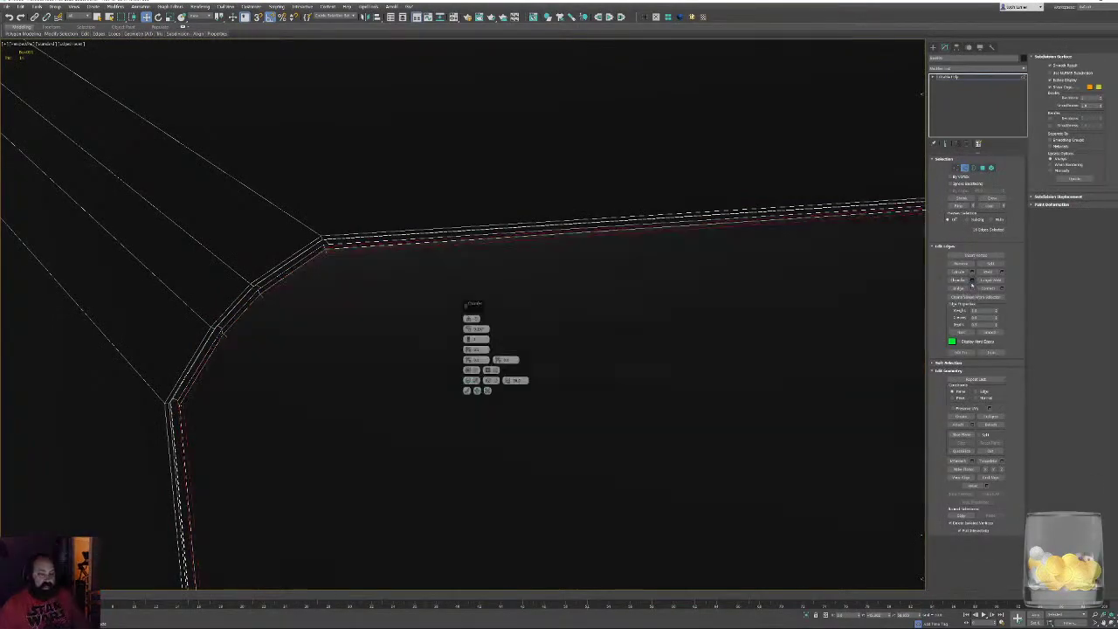
{"action": "middle_click_drag", "start_coordinate": [276, 305], "coordinate": [297, 315], "text": "alt"}
{"action": "left_click", "coordinate": [468, 389]}
Examine the shading and edge layout of the chamfered front panel from several angles
{"action": "scroll", "coordinate": [468, 386], "scroll_direction": "down", "scroll_amount": 5}
{"action": "key", "text": "F4"}
{"action": "scroll", "coordinate": [524, 393], "scroll_direction": "down", "scroll_amount": 7}
{"action": "left_click", "coordinate": [650, 291]}
{"action": "middle_click_drag", "start_coordinate": [651, 291], "coordinate": [562, 364], "text": "alt"}
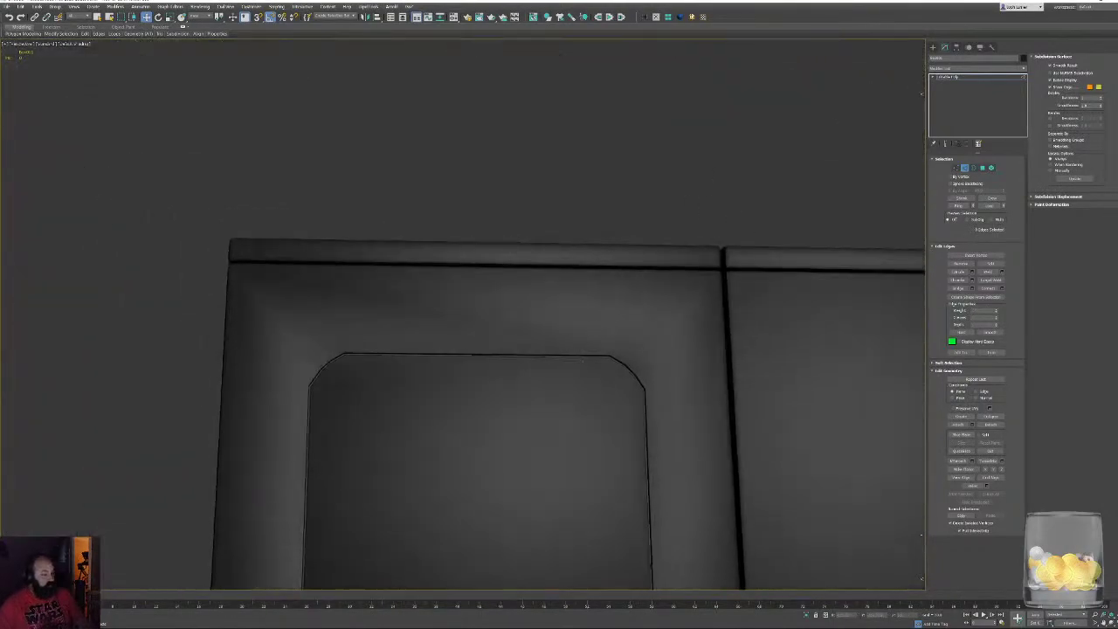
{"action": "scroll", "coordinate": [594, 372], "scroll_direction": "up", "scroll_amount": 5}
{"action": "middle_click_drag", "start_coordinate": [659, 397], "coordinate": [746, 385], "text": "alt"}
{"action": "scroll", "coordinate": [646, 311], "scroll_direction": "down", "scroll_amount": 10}
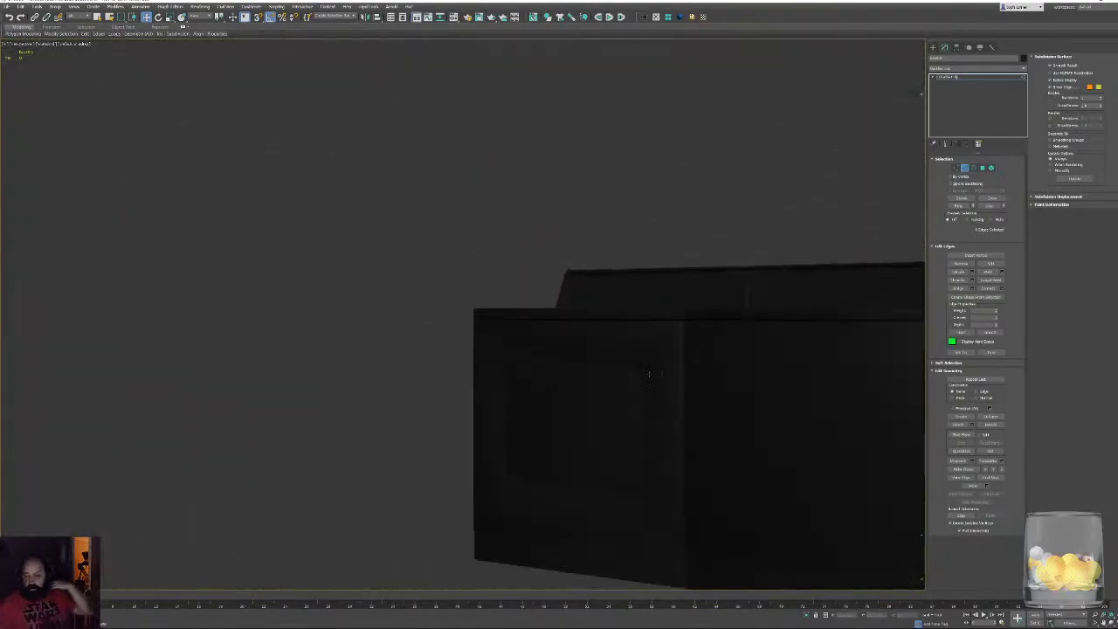
{"action": "scroll", "coordinate": [639, 375], "scroll_direction": "down", "scroll_amount": 4}
{"action": "middle_click_drag", "start_coordinate": [686, 358], "coordinate": [551, 379], "text": "alt"}
{"action": "scroll", "coordinate": [554, 384], "scroll_direction": "up", "scroll_amount": 5}
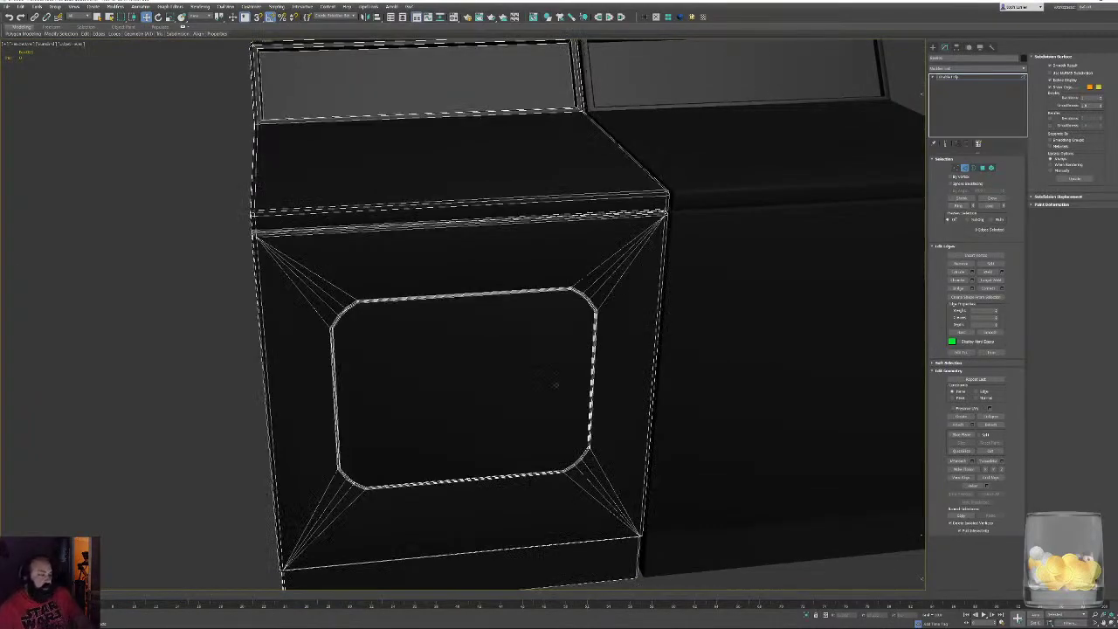
Connect the end vertices of the corner arcs at the front panel's two upper rounded corners
{"action": "middle_click_drag", "start_coordinate": [639, 301], "coordinate": [579, 312], "text": "alt"}
{"action": "scroll", "coordinate": [587, 337], "scroll_direction": "up", "scroll_amount": 4}
{"action": "key", "text": "z"}
{"action": "left_click", "coordinate": [955, 168]}
{"action": "scroll", "coordinate": [419, 279], "scroll_direction": "up", "scroll_amount": 10}
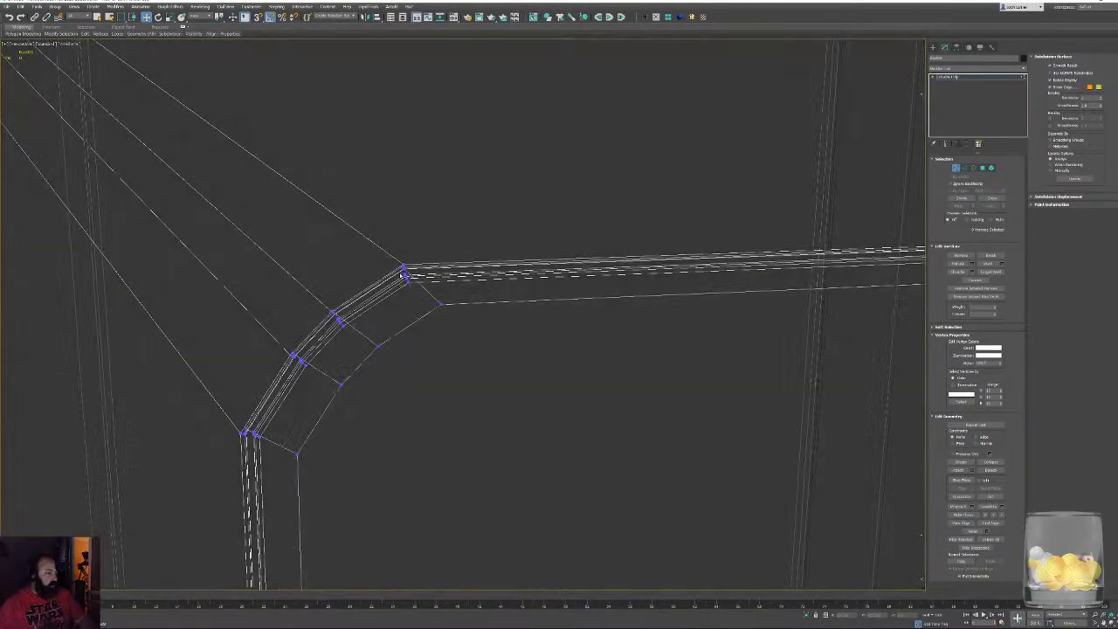
{"action": "left_click", "coordinate": [404, 276]}
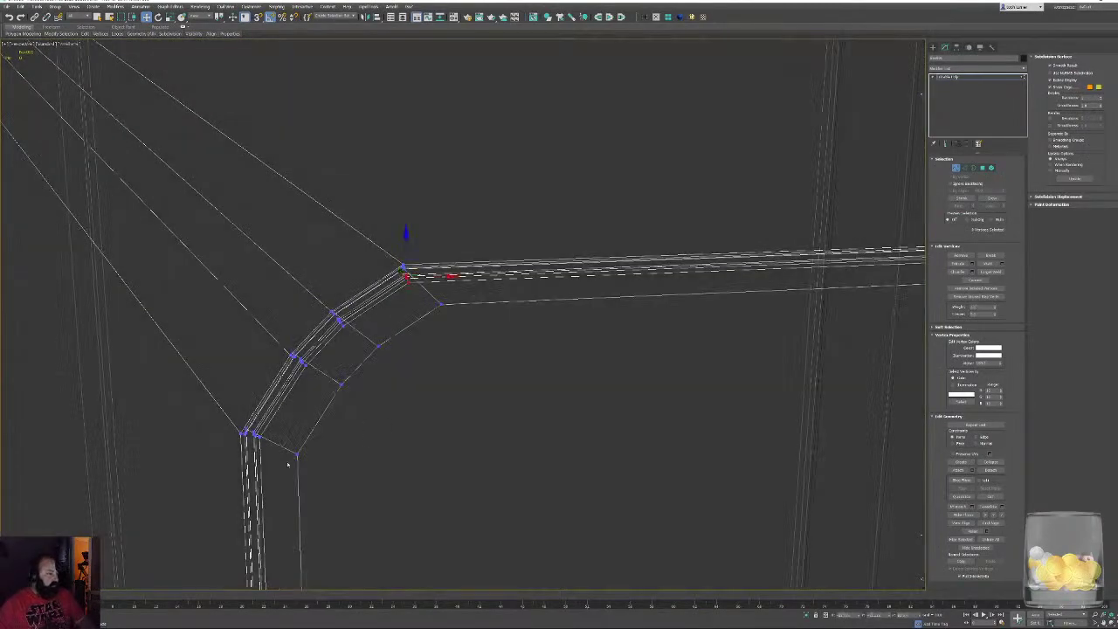
{"action": "left_click_drag", "start_coordinate": [250, 428], "coordinate": [249, 427], "text": "ctrl"}
{"action": "middle_click_drag", "start_coordinate": [663, 411], "coordinate": [441, 413]}
{"action": "middle_click_drag", "start_coordinate": [711, 366], "coordinate": [439, 361]}
{"action": "left_click", "coordinate": [478, 282]}
{"action": "middle_click_drag", "start_coordinate": [482, 288], "coordinate": [493, 331], "text": "alt"}
{"action": "left_click", "coordinate": [479, 326], "text": "ctrl"}
{"action": "middle_click_drag", "start_coordinate": [376, 442], "coordinate": [466, 244]}
Connect the end vertices of the front panel's two lower corner arcs, and add vertical edges joining the upper and lower corners
{"action": "scroll", "coordinate": [466, 245], "scroll_direction": "down", "scroll_amount": 5}
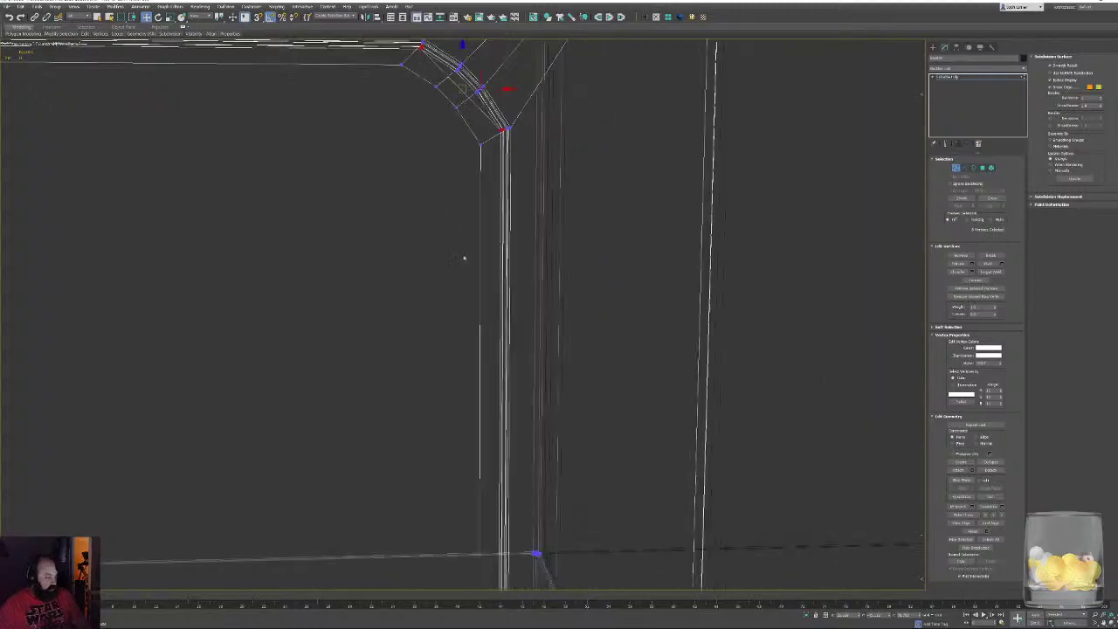
{"action": "middle_click_drag", "start_coordinate": [446, 410], "coordinate": [487, 288]}
{"action": "scroll", "coordinate": [486, 287], "scroll_direction": "up", "scroll_amount": 6}
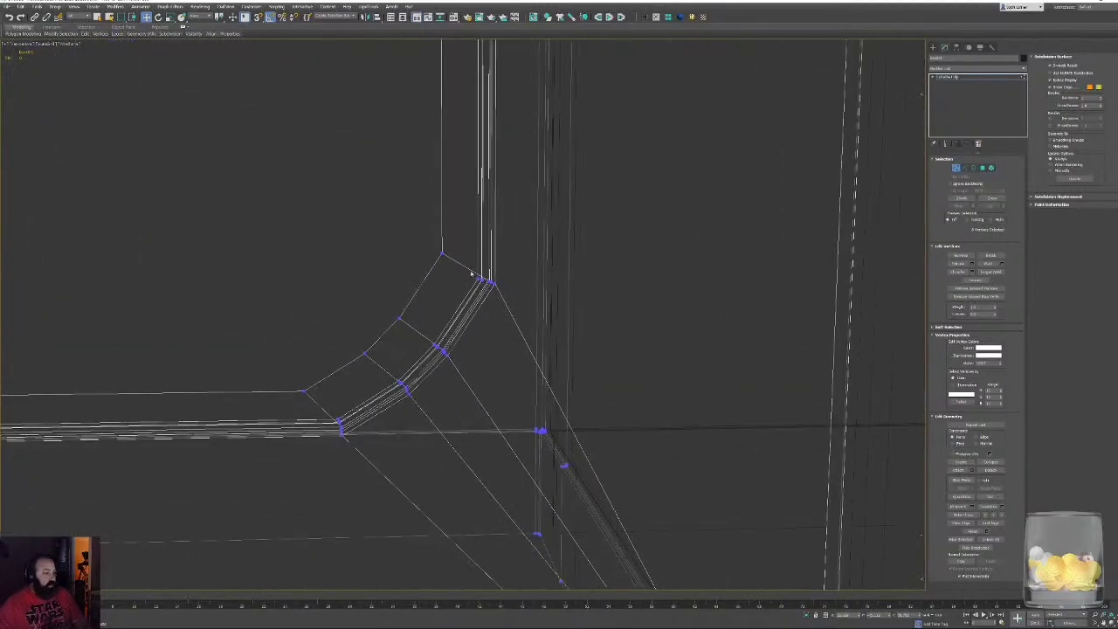
{"action": "left_click", "coordinate": [341, 425], "text": "ctrl"}
{"action": "middle_click_drag", "start_coordinate": [254, 361], "coordinate": [675, 300]}
{"action": "middle_click_drag", "start_coordinate": [425, 326], "coordinate": [450, 351]}
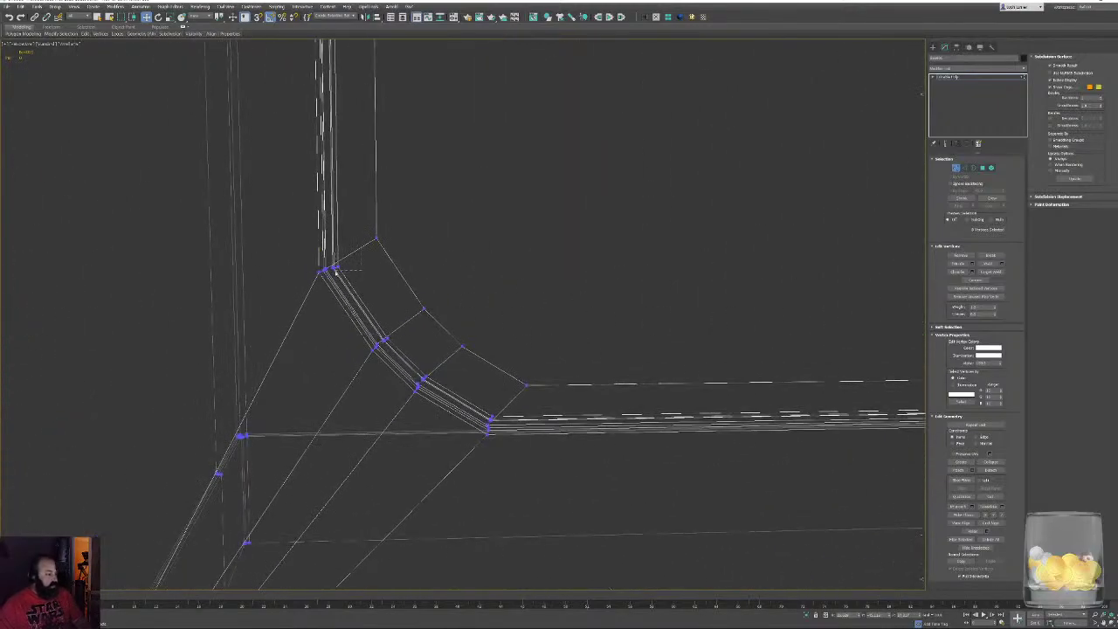
{"action": "left_click", "coordinate": [486, 422], "text": "ctrl"}
{"action": "middle_click_drag", "start_coordinate": [480, 426], "coordinate": [577, 365], "text": "alt"}
{"action": "scroll", "coordinate": [467, 324], "scroll_direction": "up", "scroll_amount": 5}
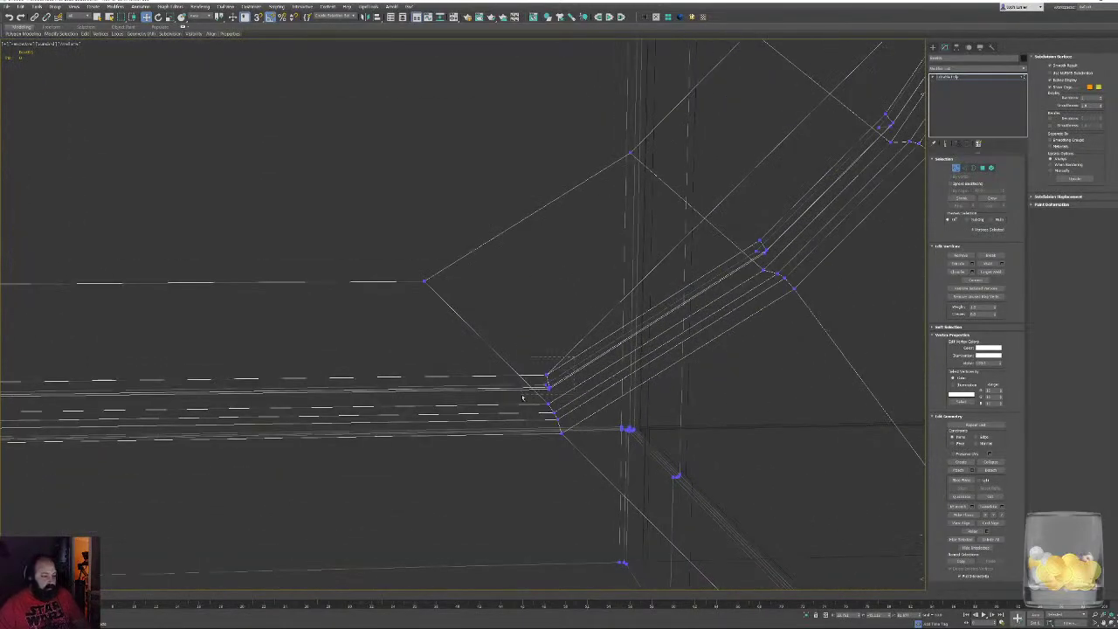
{"action": "middle_click_drag", "start_coordinate": [522, 398], "coordinate": [467, 396], "text": "alt"}
{"action": "key", "text": "F3"}
{"action": "scroll", "coordinate": [474, 381], "scroll_direction": "down", "scroll_amount": 7}
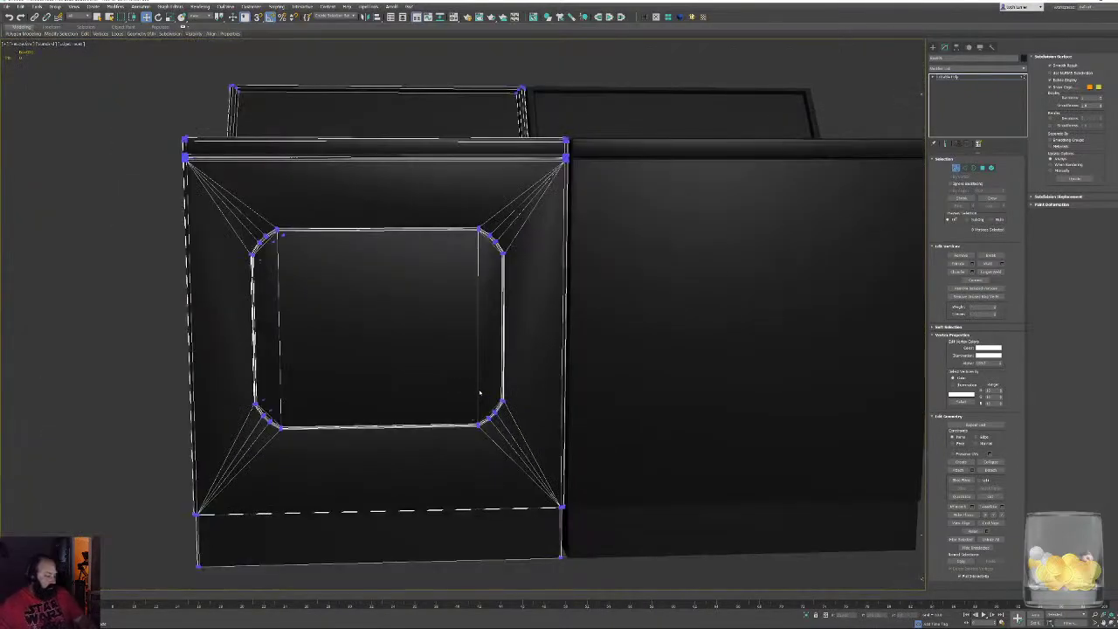
Leave vertex editing and examine the front panel's edge layout and the shading of both appliances
{"action": "middle_click_drag", "start_coordinate": [492, 368], "coordinate": [524, 316], "text": "alt"}
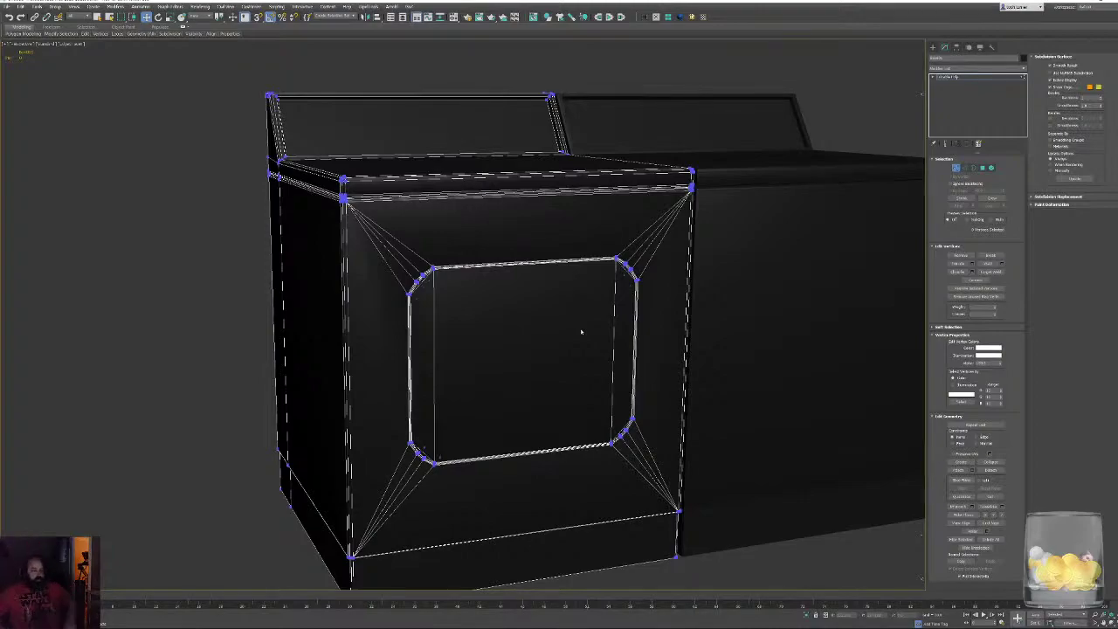
{"action": "middle_click_drag", "start_coordinate": [503, 264], "coordinate": [562, 282], "text": "alt"}
{"action": "scroll", "coordinate": [355, 271], "scroll_direction": "up", "scroll_amount": 10}
{"action": "middle_click_drag", "start_coordinate": [450, 257], "coordinate": [183, 354]}
{"action": "scroll", "coordinate": [210, 352], "scroll_direction": "down", "scroll_amount": 5}
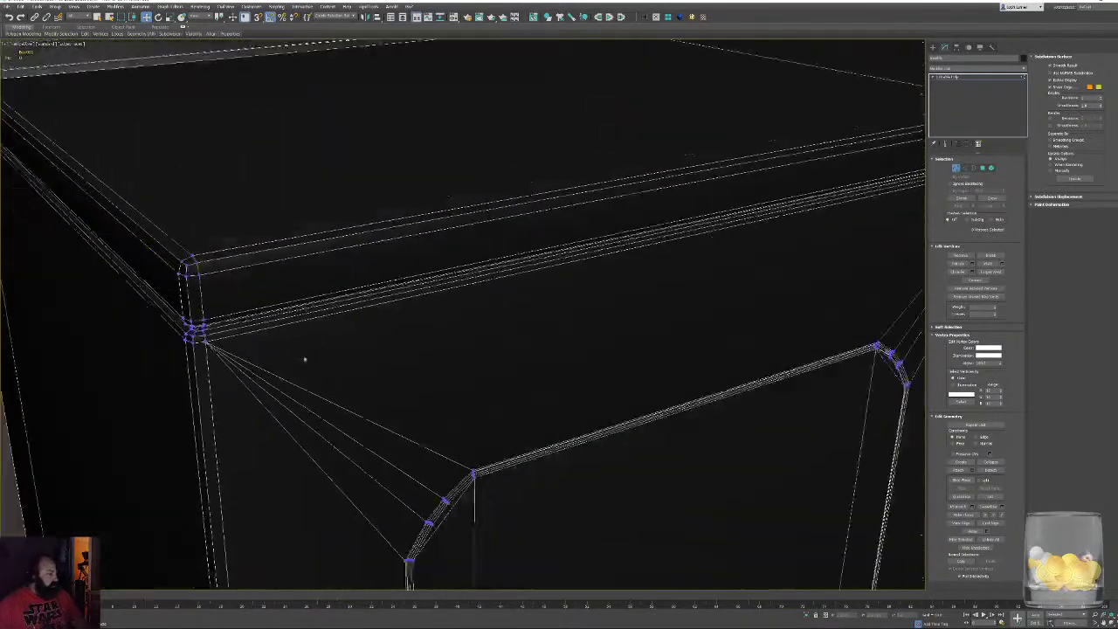
{"action": "scroll", "coordinate": [304, 359], "scroll_direction": "down", "scroll_amount": 8}
{"action": "middle_click_drag", "start_coordinate": [637, 368], "coordinate": [592, 363], "text": "alt"}
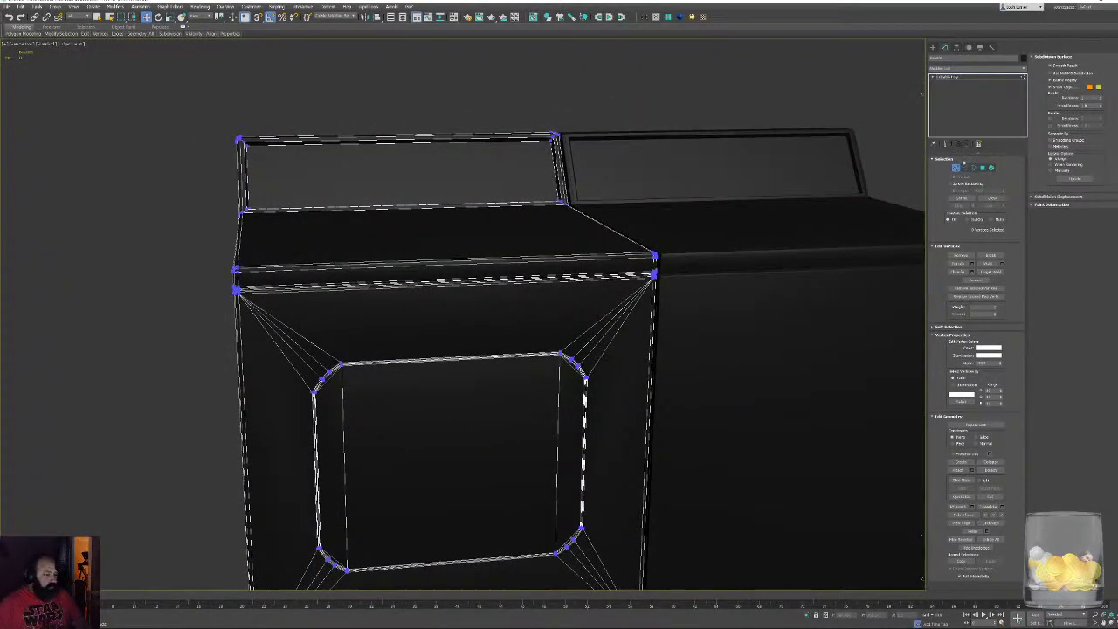
{"action": "left_click", "coordinate": [956, 167]}
{"action": "middle_click_drag", "start_coordinate": [688, 324], "coordinate": [549, 306], "text": "alt"}
{"action": "key", "text": "F4"}
{"action": "scroll", "coordinate": [599, 317], "scroll_direction": "down", "scroll_amount": 5}
{"action": "middle_click_drag", "start_coordinate": [639, 338], "coordinate": [672, 327], "text": "alt"}
{"action": "scroll", "coordinate": [501, 392], "scroll_direction": "up", "scroll_amount": 4}
{"action": "key", "text": "F4"}
{"action": "key", "text": "F4"}
{"action": "middle_click_drag", "start_coordinate": [602, 367], "coordinate": [474, 454]}
{"action": "scroll", "coordinate": [474, 454], "scroll_direction": "down", "scroll_amount": 5}
{"action": "middle_click_drag", "start_coordinate": [424, 349], "coordinate": [422, 405], "text": "alt"}
{"action": "scroll", "coordinate": [422, 404], "scroll_direction": "up", "scroll_amount": 3}
{"action": "middle_click_drag", "start_coordinate": [689, 327], "coordinate": [643, 352], "text": "alt"}
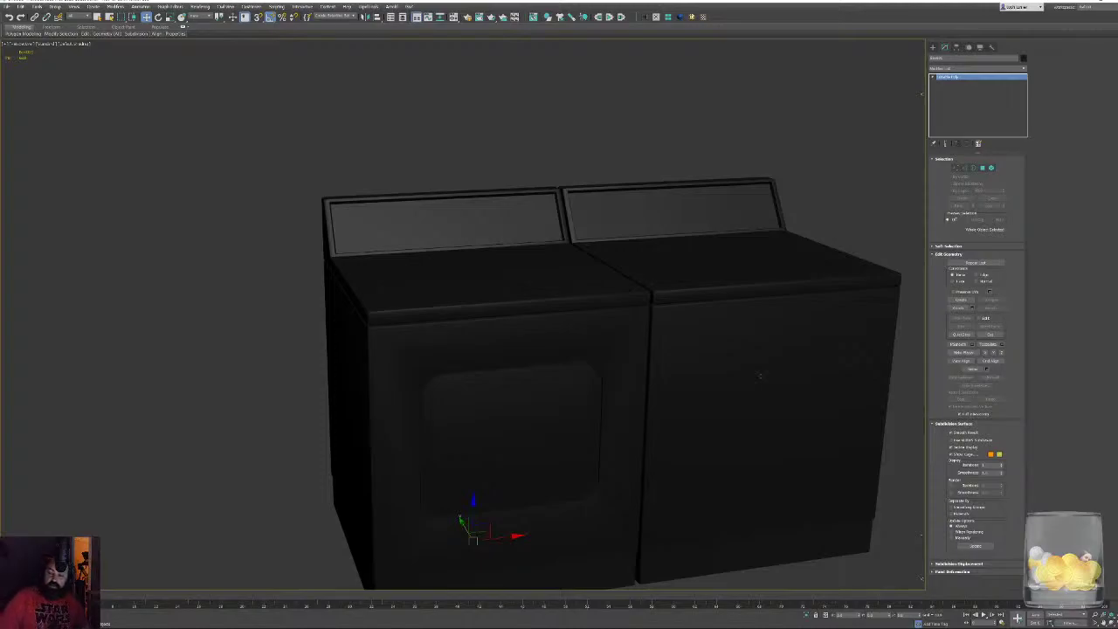
{"action": "middle_click_drag", "start_coordinate": [534, 331], "coordinate": [305, 402]}
Select the neighbouring appliance without a front door and remove all vertices of the rounded lid outline on its top face
{"action": "key", "text": "F4"}
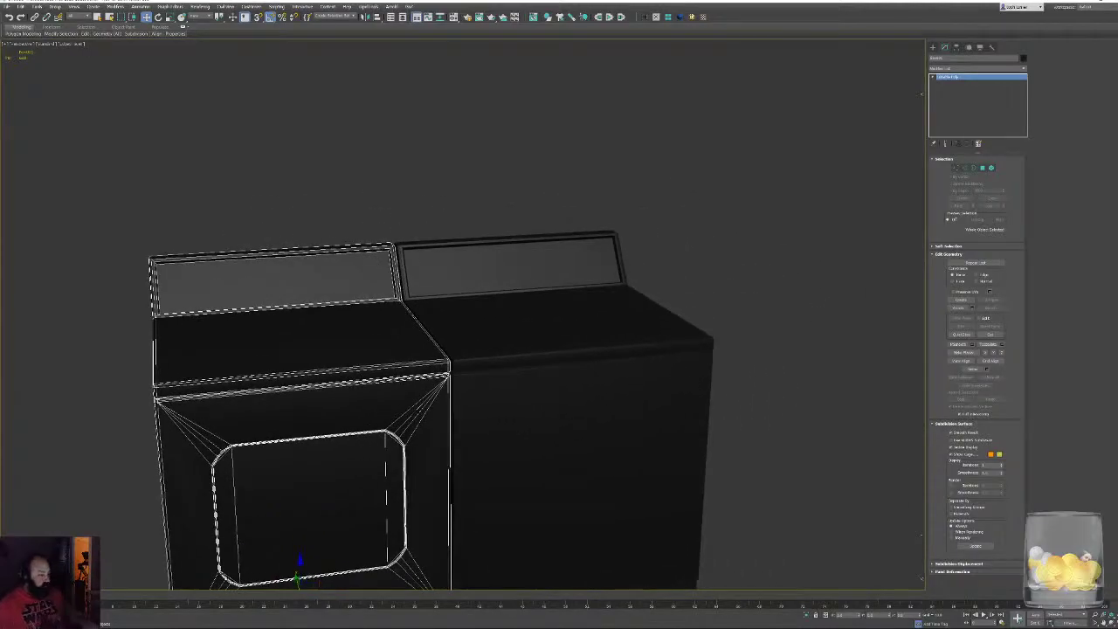
{"action": "left_click", "coordinate": [602, 359]}
{"action": "middle_click_drag", "start_coordinate": [601, 374], "coordinate": [598, 390], "text": "alt"}
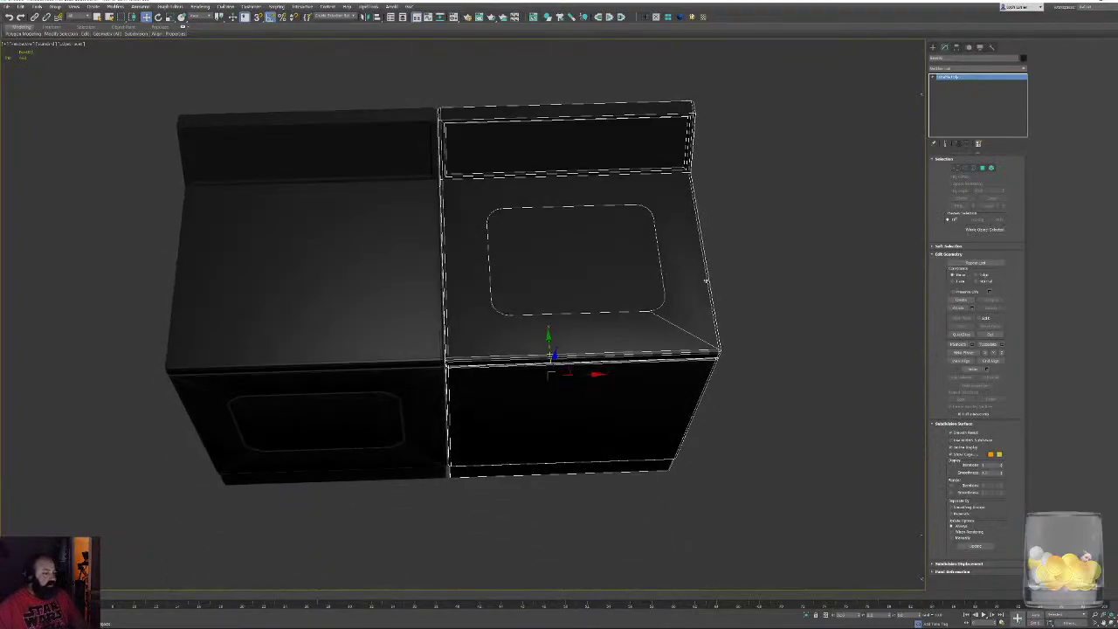
{"action": "left_click", "coordinate": [956, 168]}
{"action": "key", "text": "F3"}
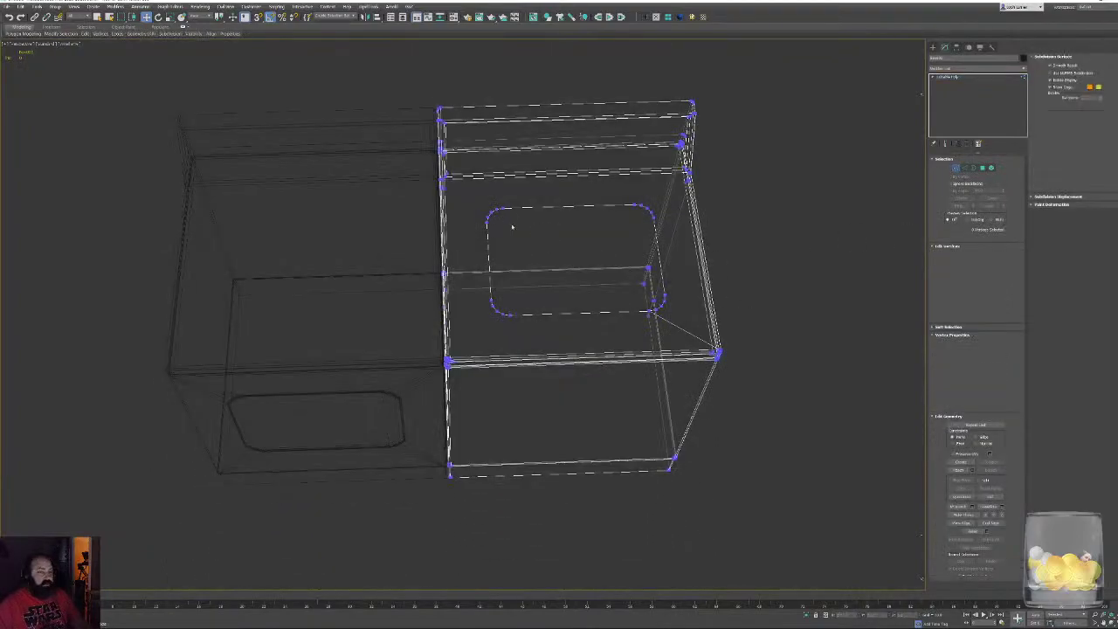
{"action": "left_click_drag", "start_coordinate": [534, 329], "coordinate": [536, 330]}
{"action": "middle_click_drag", "start_coordinate": [661, 279], "coordinate": [593, 273], "text": "alt"}
{"action": "left_click_drag", "start_coordinate": [616, 285], "coordinate": [616, 286], "text": "ctrl"}
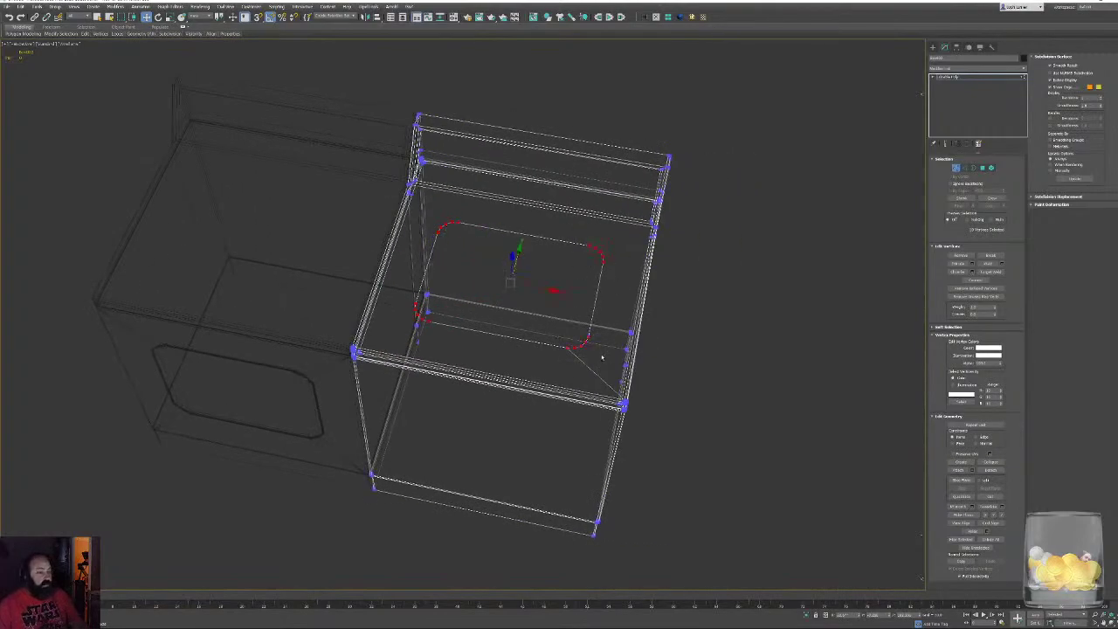
{"action": "key", "text": "ctrl+alt+c"}
{"action": "key", "text": "BackSpace"}
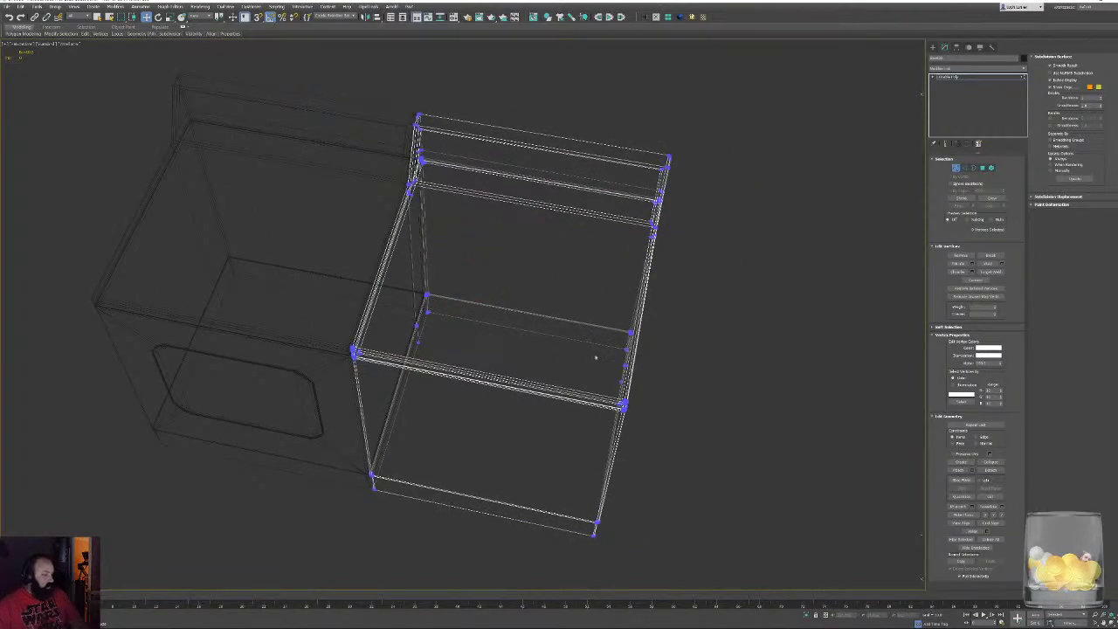
Delete the top polygon of the appliance without a front door
{"action": "mouse_move", "coordinate": [565, 356]}
{"action": "middle_mouse_down", "text": "alt"}
{"action": "mouse_move", "coordinate": [582, 341]}
{"action": "mouse_move", "coordinate": [534, 325]}
{"action": "mouse_move", "coordinate": [634, 214]}
{"action": "middle_mouse_up", "text": "alt"}
{"action": "key", "text": "F3"}
{"action": "scroll", "coordinate": [429, 364], "scroll_direction": "up", "scroll_amount": 4}
{"action": "middle_click_drag", "start_coordinate": [465, 353], "coordinate": [476, 324]}
{"action": "scroll", "coordinate": [535, 355], "scroll_direction": "down", "scroll_amount": 3}
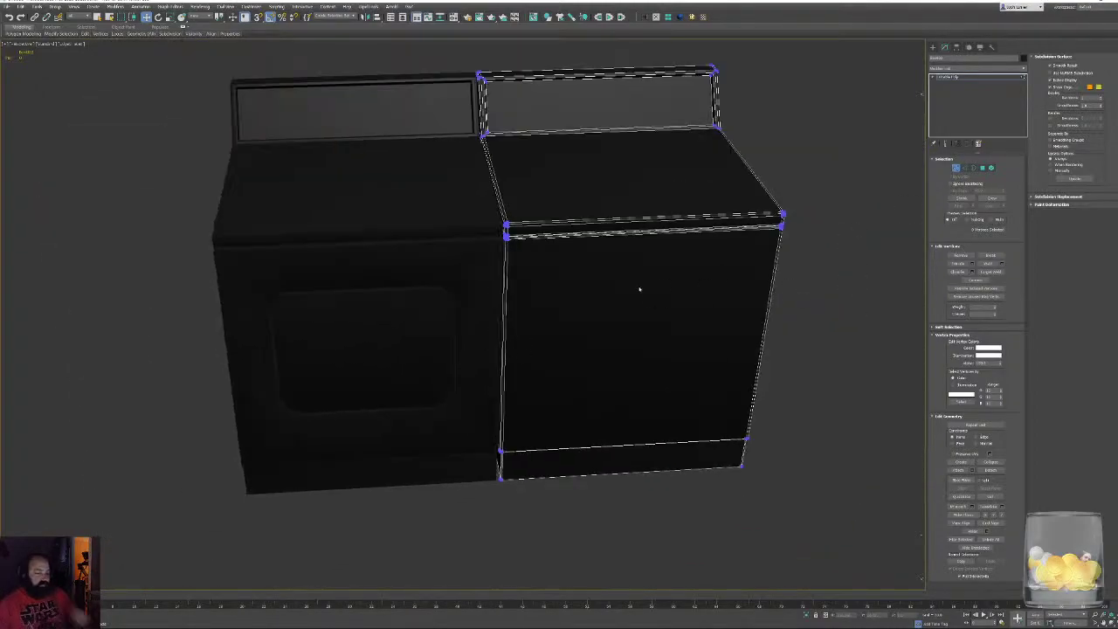
{"action": "left_click", "coordinate": [982, 168]}
{"action": "left_click", "coordinate": [625, 198]}
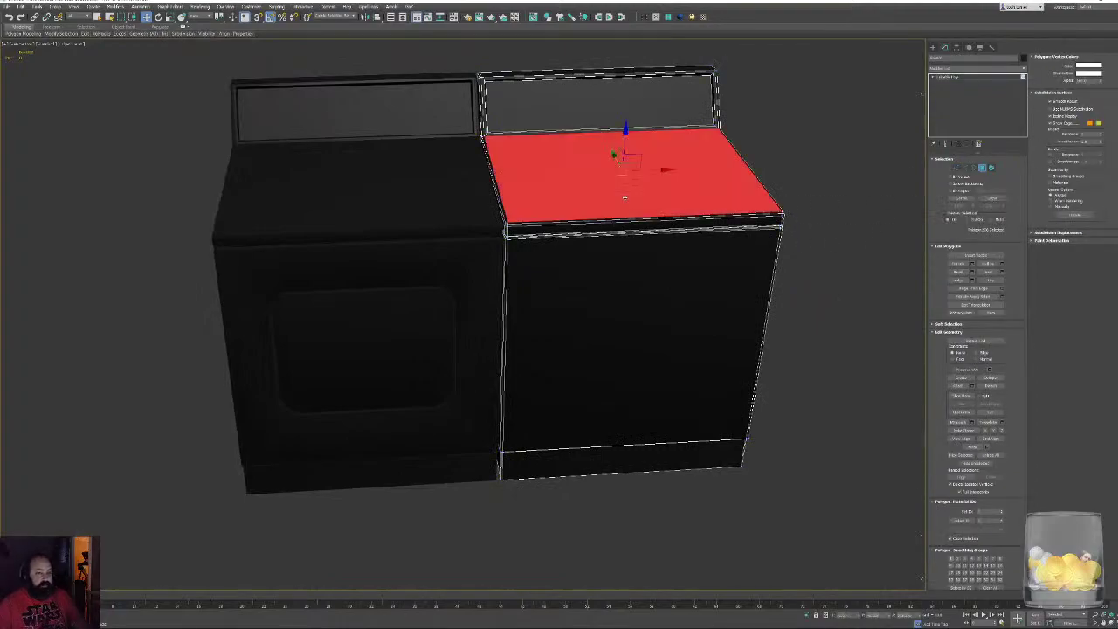
{"action": "key", "text": "Delete"}
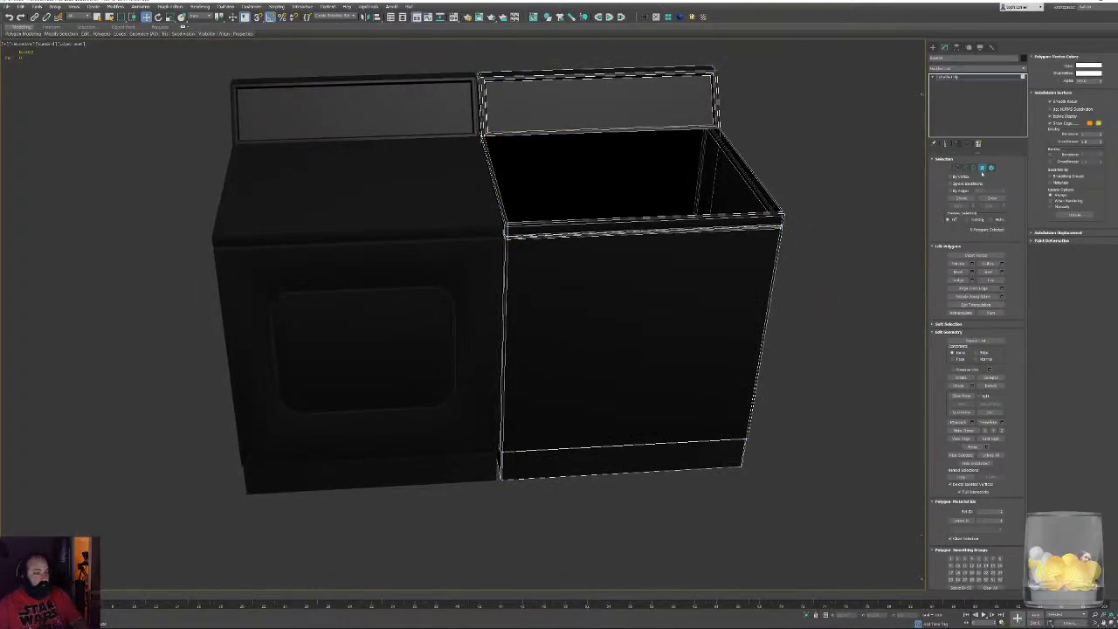
Switch the selection to the appliance with the front door and select the polygons of its rounded door panel
{"action": "left_click", "coordinate": [982, 172]}
{"action": "left_click", "coordinate": [442, 375]}
{"action": "middle_click_drag", "start_coordinate": [441, 375], "coordinate": [394, 392], "text": "alt"}
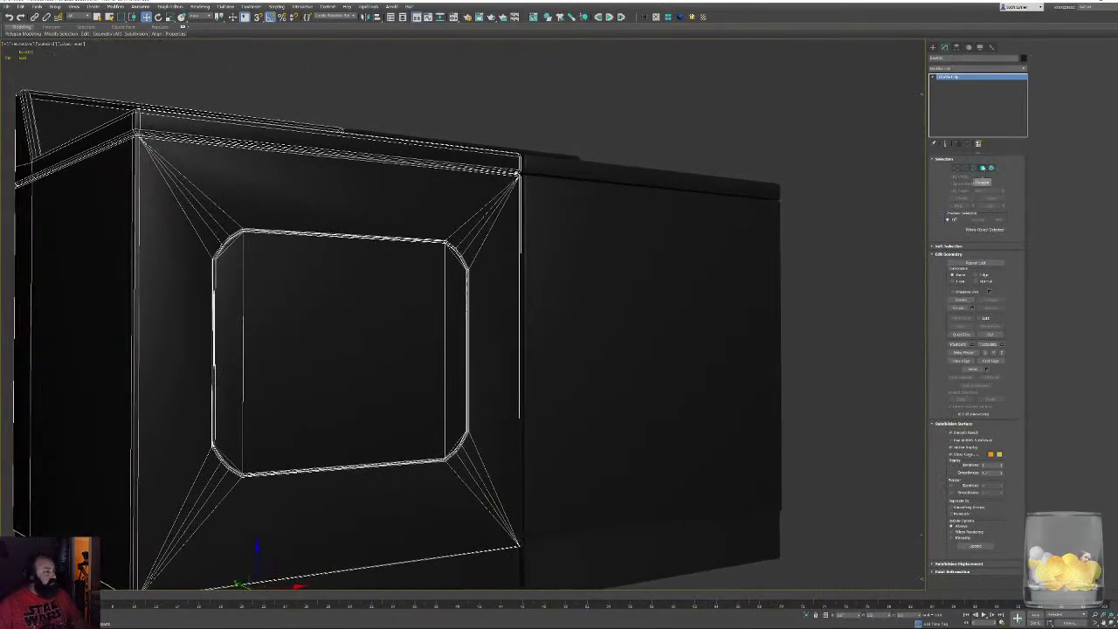
{"action": "left_click", "coordinate": [991, 168]}
{"action": "left_click", "coordinate": [257, 356]}
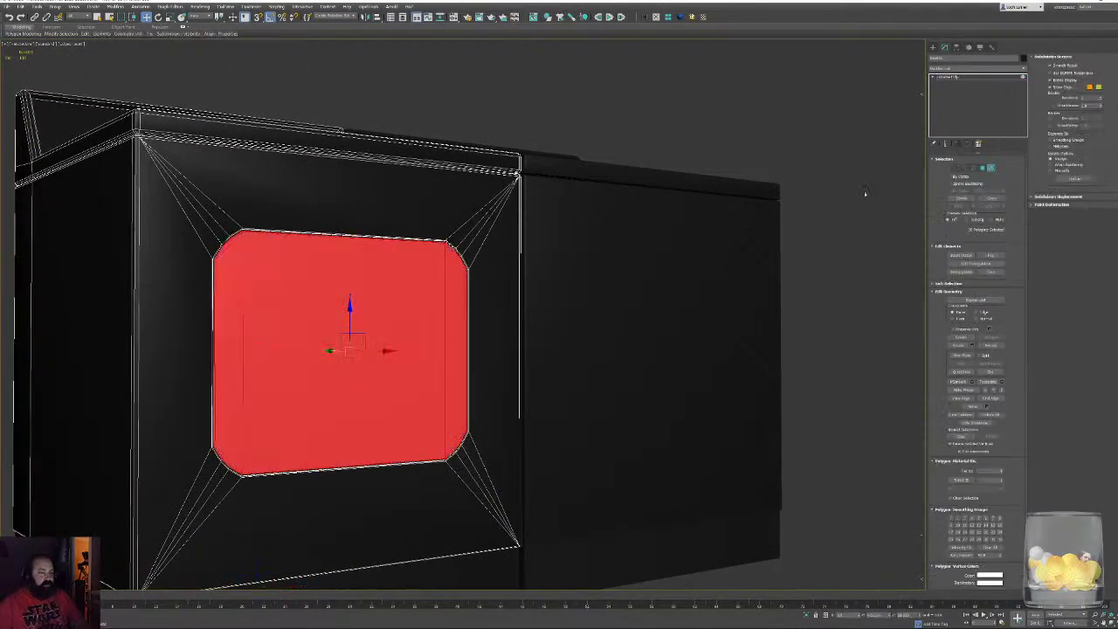
{"action": "left_click", "coordinate": [983, 169]}
{"action": "middle_click_drag", "start_coordinate": [381, 328], "coordinate": [394, 389]}
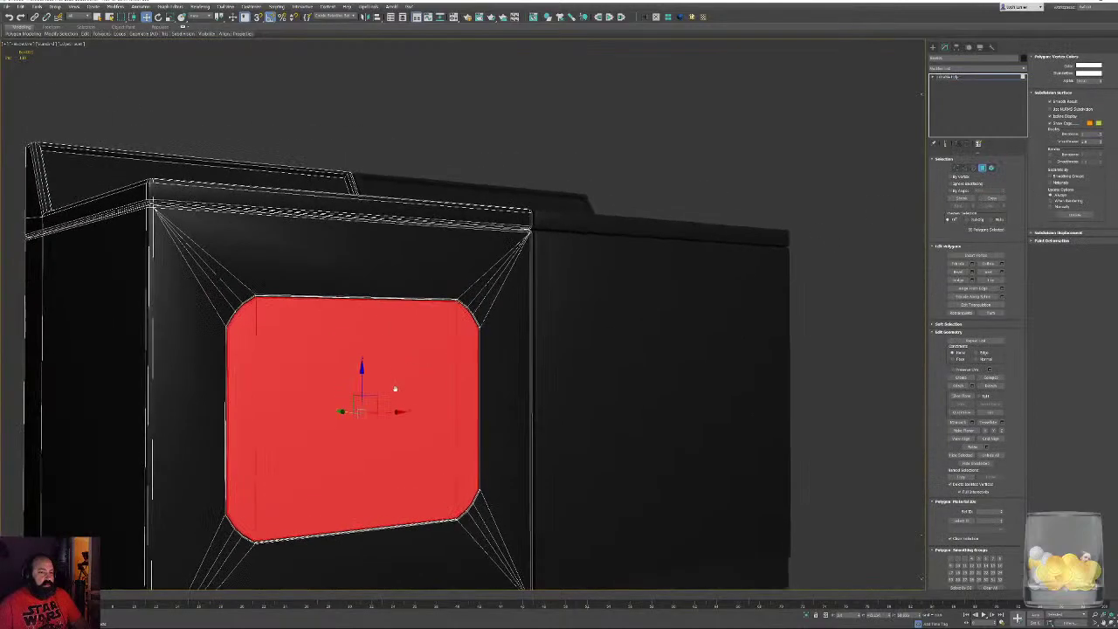
Grow the polygon selection outward from the rounded door panel until it covers the whole front face
{"action": "scroll", "coordinate": [299, 393], "scroll_direction": "up", "scroll_amount": 4}
{"action": "key", "text": "F3"}
{"action": "middle_click_drag", "start_coordinate": [300, 394], "coordinate": [324, 376]}
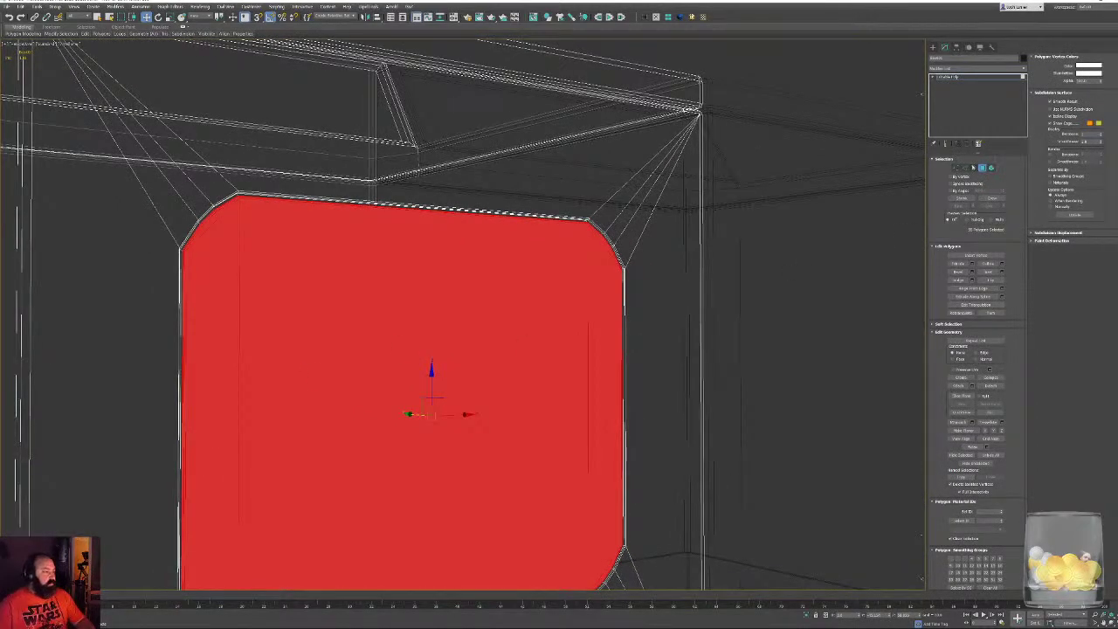
{"action": "left_click", "coordinate": [973, 169]}
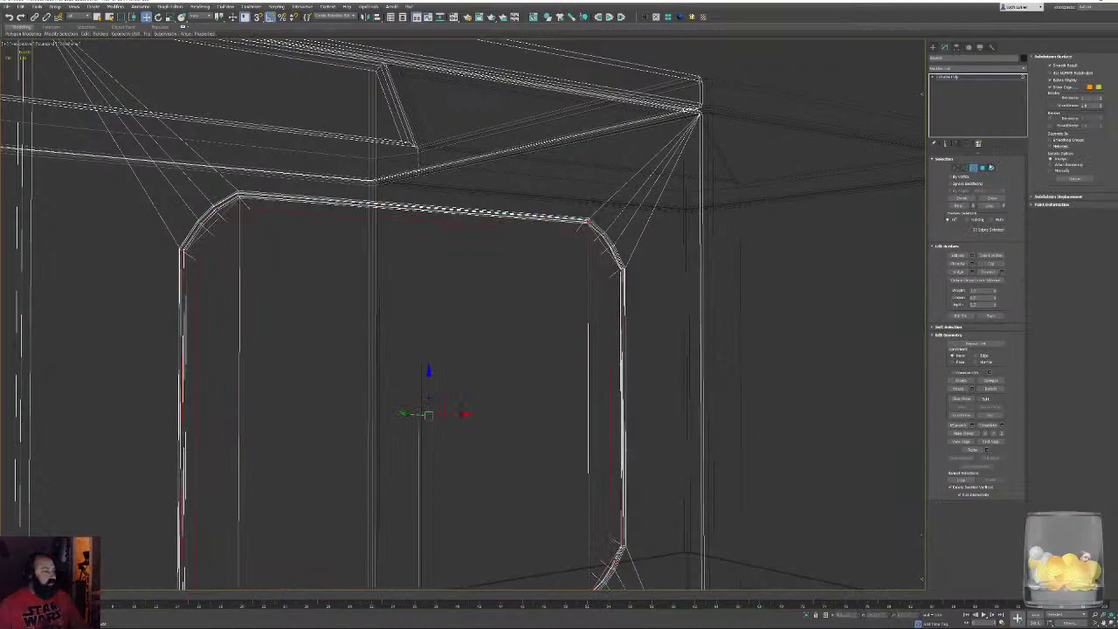
{"action": "key", "text": "4"}
{"action": "left_click", "coordinate": [992, 199]}
{"action": "left_click", "coordinate": [992, 199]}
{"action": "left_click", "coordinate": [992, 199]}
{"action": "left_click", "coordinate": [992, 199]}
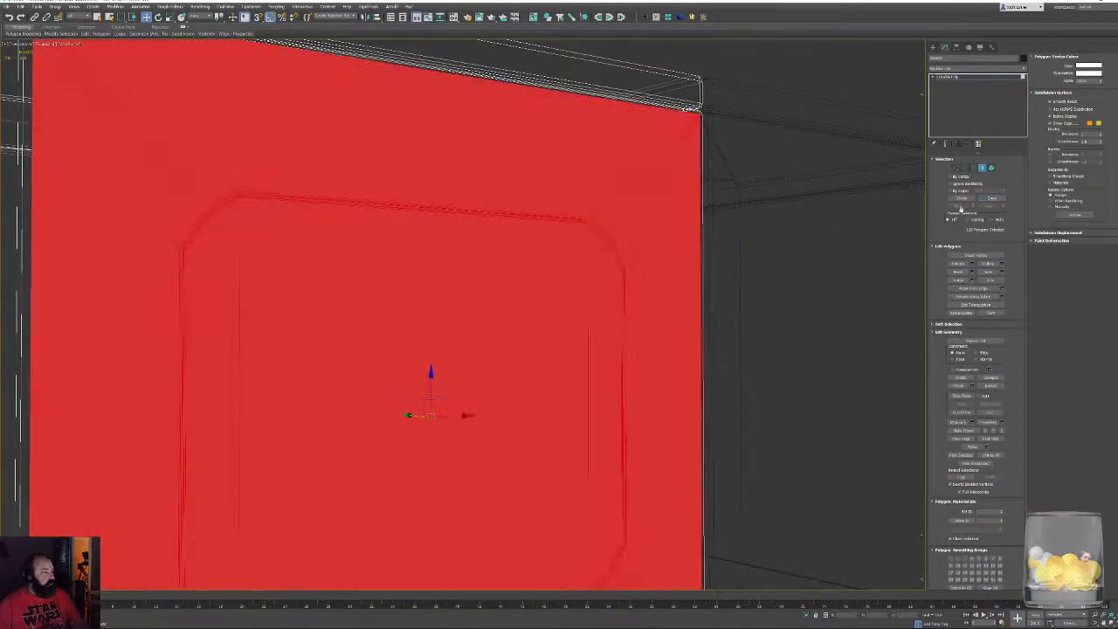
Rotate a copy of the selected front polygons until it lies horizontal, cloning it to a separate object
{"action": "scroll", "coordinate": [564, 315], "scroll_direction": "down", "scroll_amount": 6}
{"action": "middle_click_drag", "start_coordinate": [631, 317], "coordinate": [535, 364], "text": "alt"}
{"action": "key", "text": "e"}
{"action": "left_click_drag", "start_coordinate": [501, 355], "coordinate": [479, 340]}
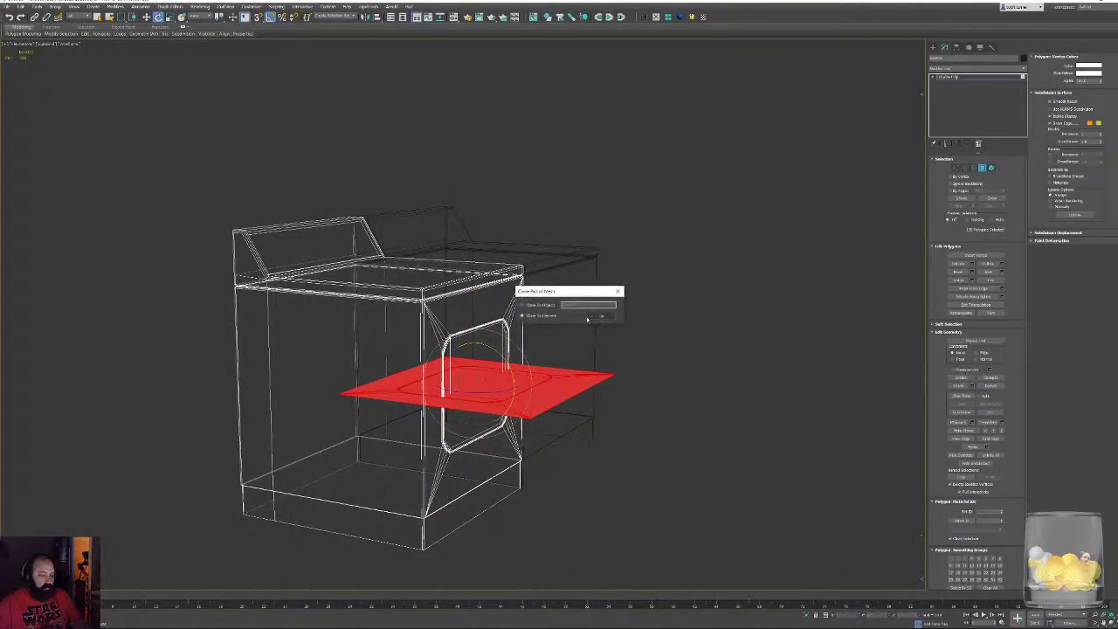
{"action": "left_click", "coordinate": [540, 304]}
{"action": "left_click", "coordinate": [604, 317]}
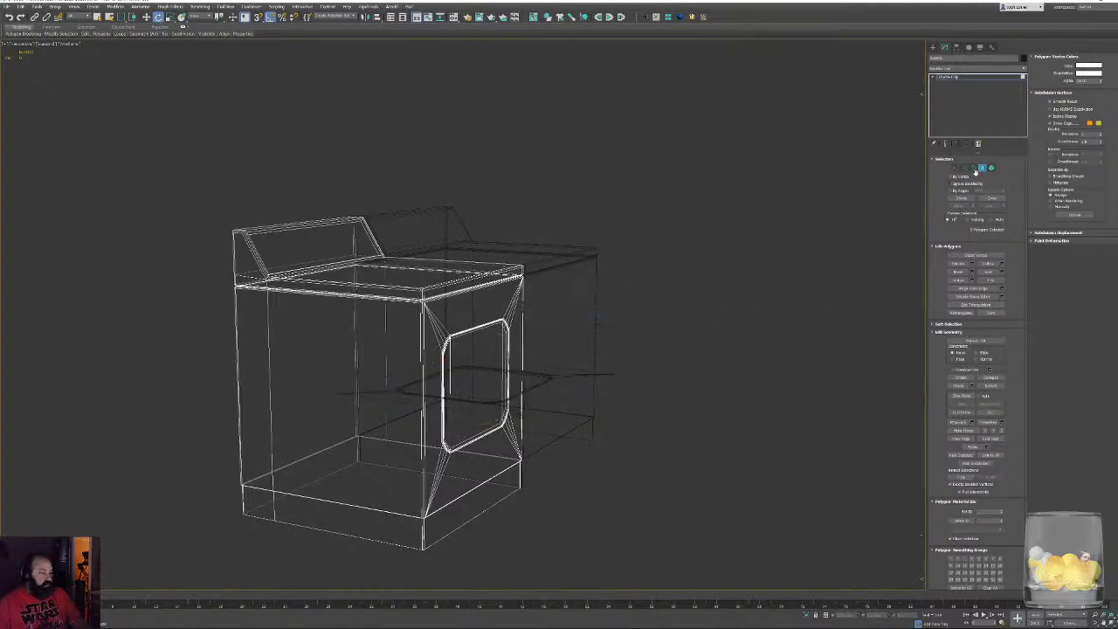
Select the horizontal panel copy and shift it sideways in X so it lines up with the open-topped appliance
{"action": "left_click", "coordinate": [979, 168]}
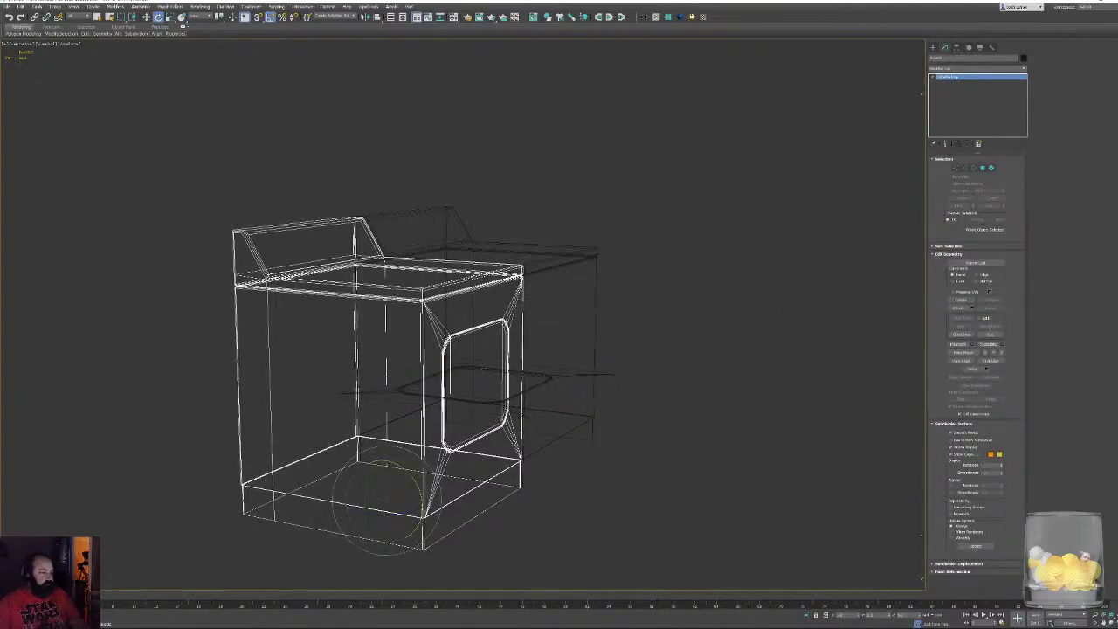
{"action": "left_click", "coordinate": [482, 370]}
{"action": "key", "text": "w"}
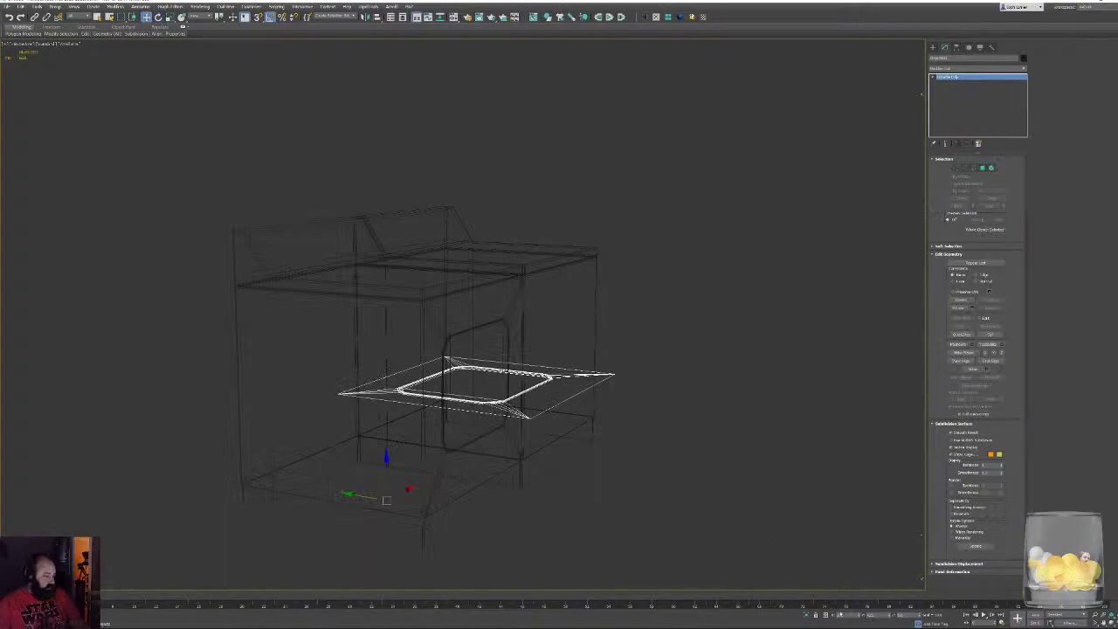
{"action": "key", "text": "Return"}
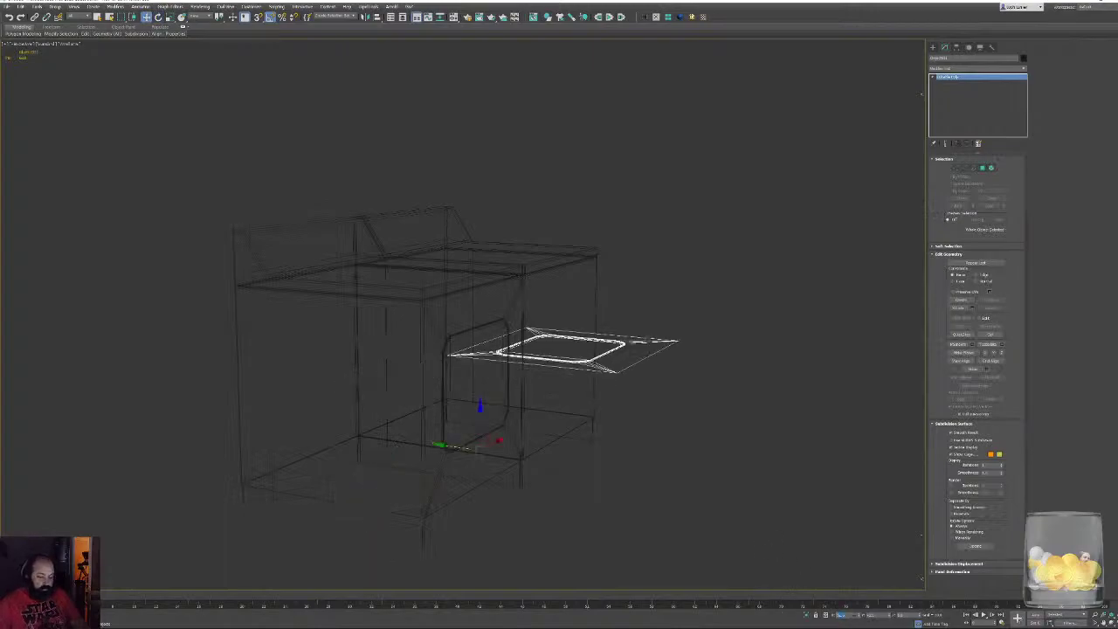
In the top view, move the panel copy back along Y until it sits over the open-topped appliance
{"action": "middle_click_drag", "start_coordinate": [684, 423], "coordinate": [641, 420], "text": "alt"}
{"action": "middle_click_drag", "start_coordinate": [567, 348], "coordinate": [483, 403]}
{"action": "scroll", "coordinate": [482, 403], "scroll_direction": "up", "scroll_amount": 5}
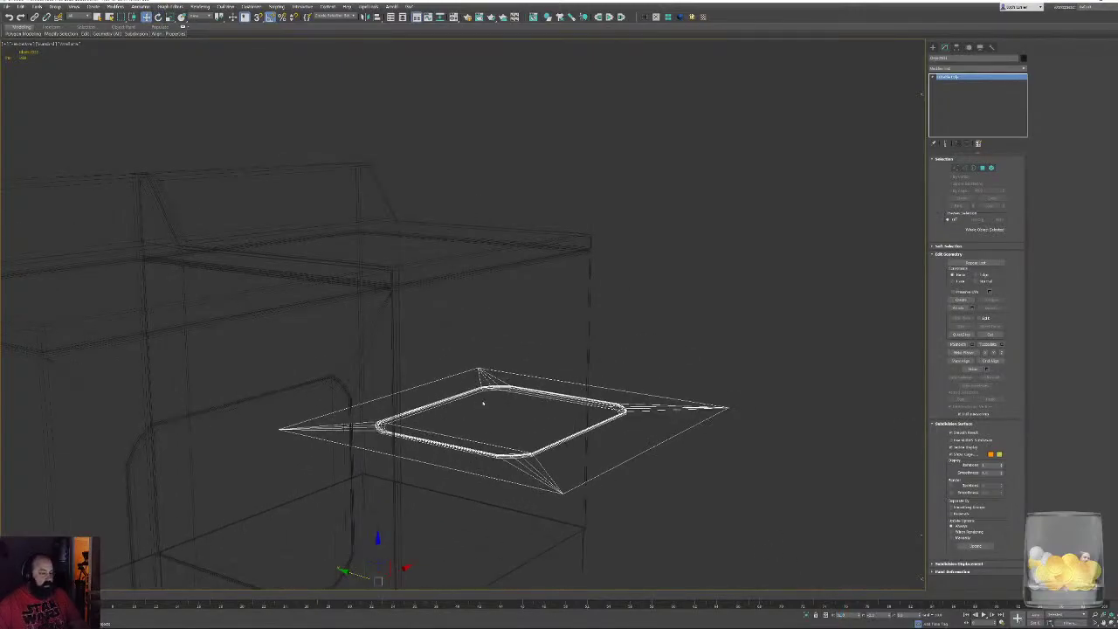
{"action": "key", "text": "t"}
{"action": "key", "text": "z"}
{"action": "middle_click_drag", "start_coordinate": [514, 326], "coordinate": [474, 457]}
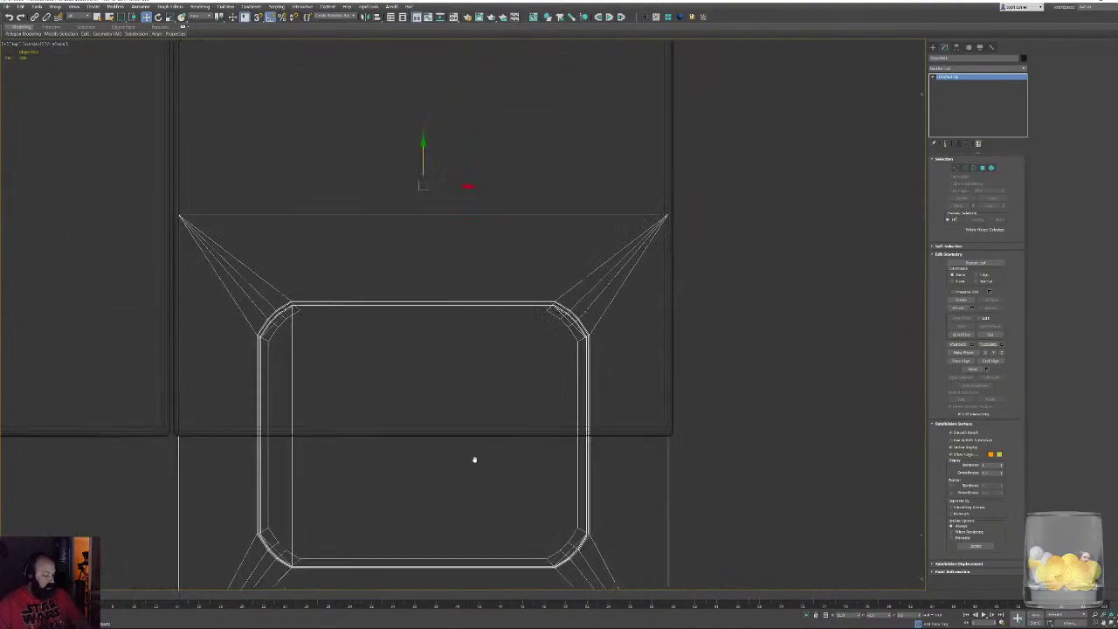
{"action": "scroll", "coordinate": [460, 350], "scroll_direction": "down", "scroll_amount": 4}
{"action": "left_click_drag", "start_coordinate": [445, 243], "coordinate": [460, 138]}
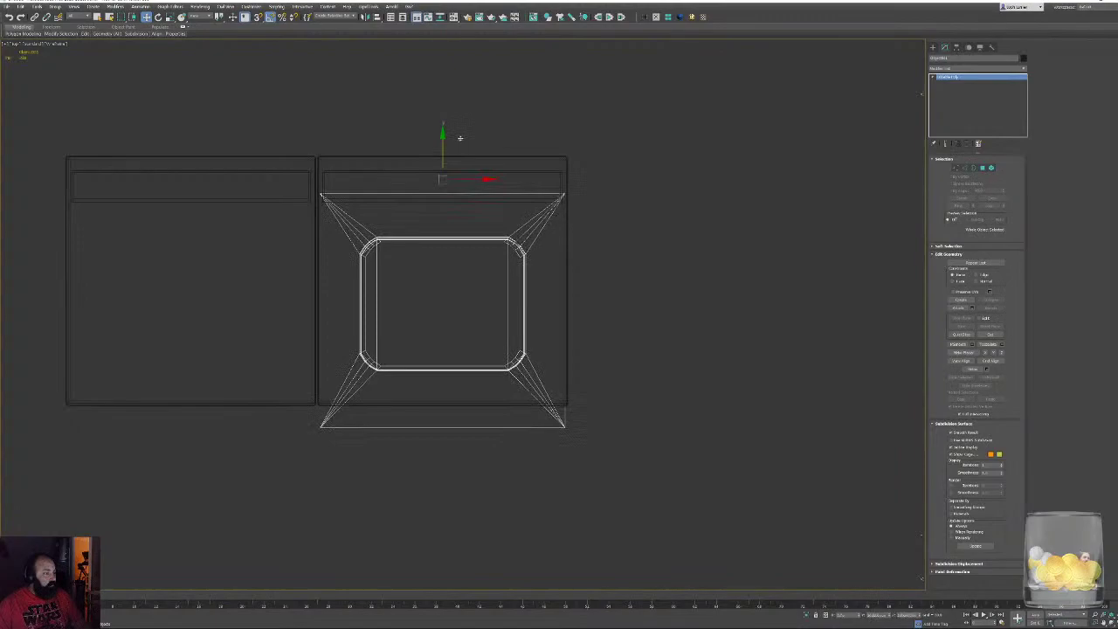
Select the open-topped appliance's upper front corner vertex and copy its Z coordinate, ending vertex editing
{"action": "mouse_move", "coordinate": [504, 290]}
{"action": "middle_mouse_down"}
{"action": "mouse_move", "coordinate": [484, 309]}
{"action": "mouse_move", "coordinate": [562, 316]}
{"action": "mouse_move", "coordinate": [551, 324]}
{"action": "mouse_move", "coordinate": [555, 353]}
{"action": "middle_mouse_up"}
{"action": "scroll", "coordinate": [483, 329], "scroll_direction": "up", "scroll_amount": 2}
{"action": "key", "text": "p"}
{"action": "key", "text": "F3"}
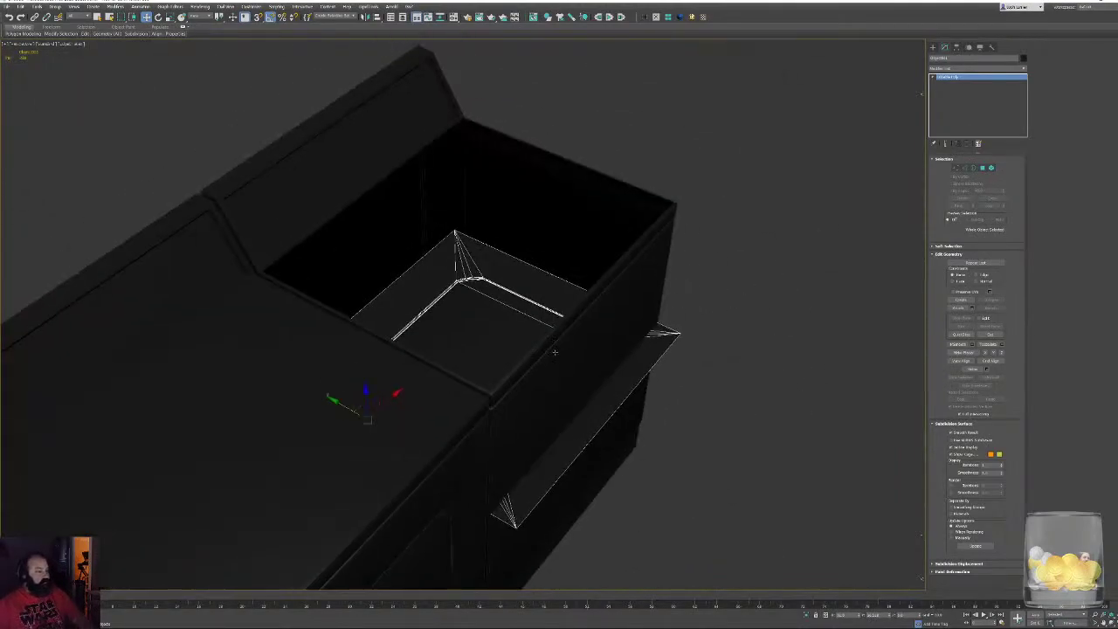
{"action": "middle_click_drag", "start_coordinate": [658, 294], "coordinate": [648, 249], "text": "alt"}
{"action": "scroll", "coordinate": [647, 249], "scroll_direction": "up", "scroll_amount": 4}
{"action": "middle_click_drag", "start_coordinate": [698, 192], "coordinate": [661, 276]}
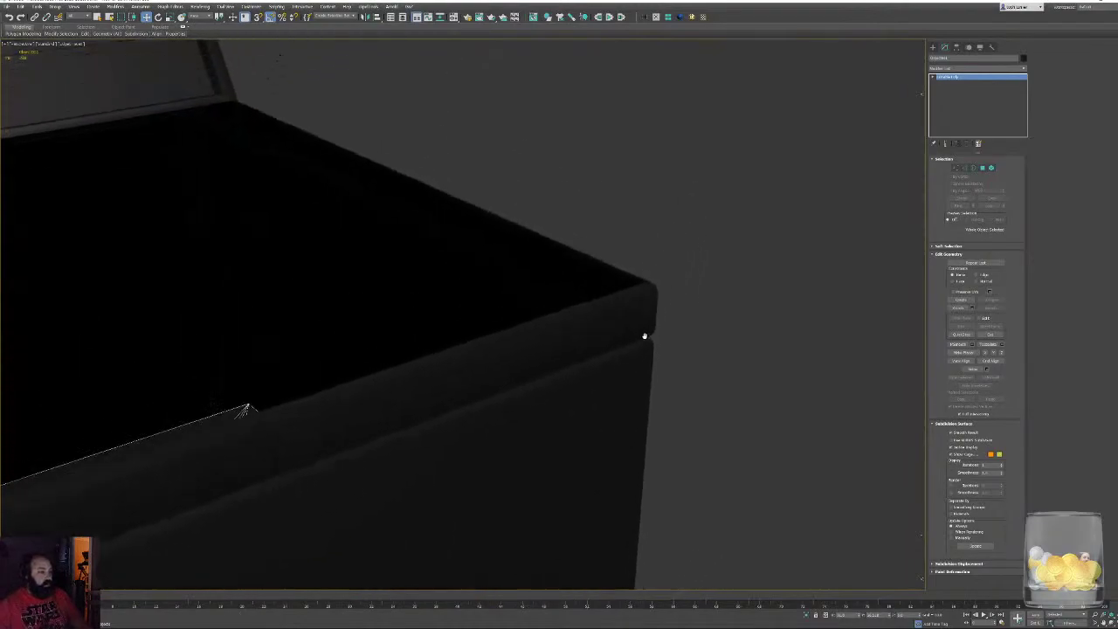
{"action": "scroll", "coordinate": [661, 276], "scroll_direction": "up", "scroll_amount": 3}
{"action": "left_click", "coordinate": [641, 298]}
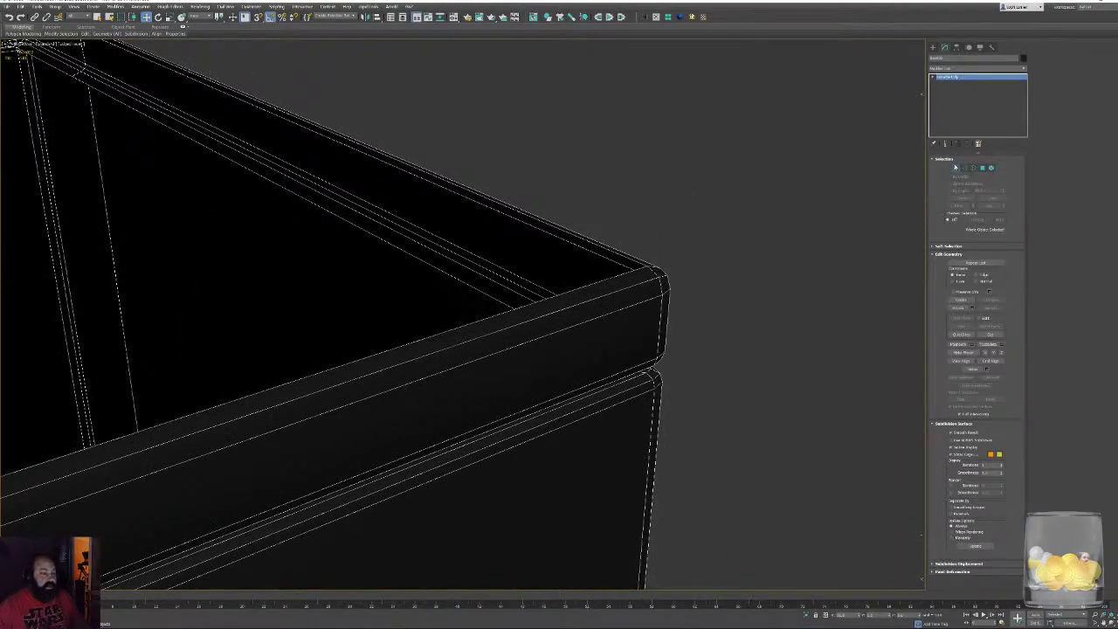
{"action": "left_click", "coordinate": [956, 167]}
{"action": "left_click", "coordinate": [647, 266]}
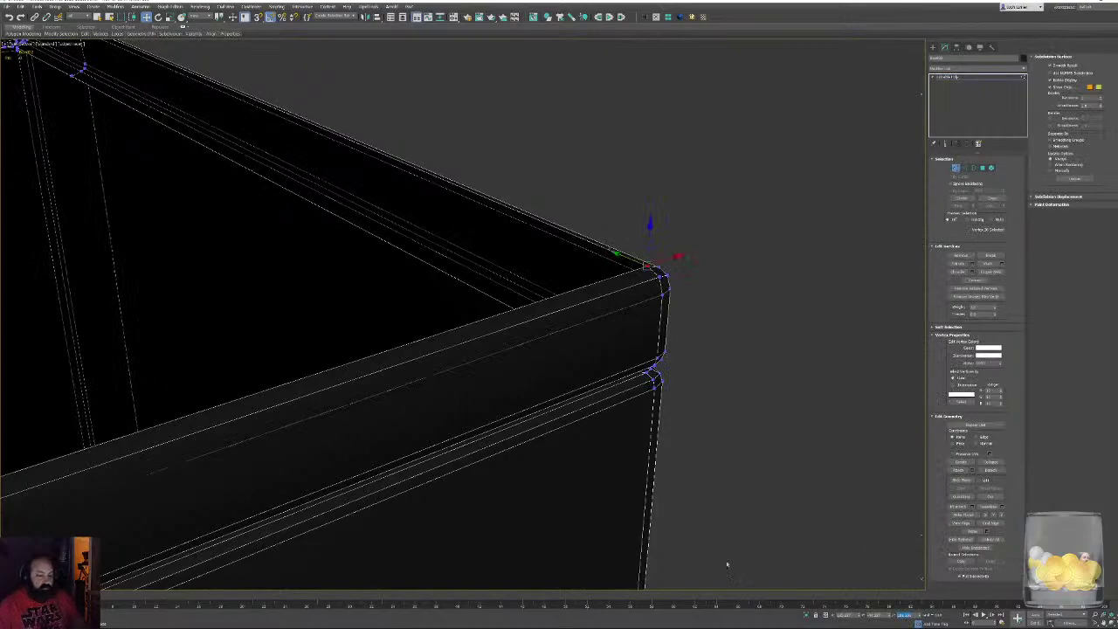
{"action": "left_click", "coordinate": [956, 168]}
Reselect the horizontal panel copy and raise it along Z to near the appliance's top opening
{"action": "middle_click_drag", "start_coordinate": [621, 252], "coordinate": [518, 284], "text": "alt"}
{"action": "left_click", "coordinate": [217, 356]}
{"action": "middle_click_drag", "start_coordinate": [521, 437], "coordinate": [526, 320]}
{"action": "scroll", "coordinate": [542, 317], "scroll_direction": "down", "scroll_amount": 3}
{"action": "scroll", "coordinate": [527, 321], "scroll_direction": "down", "scroll_amount": 3}
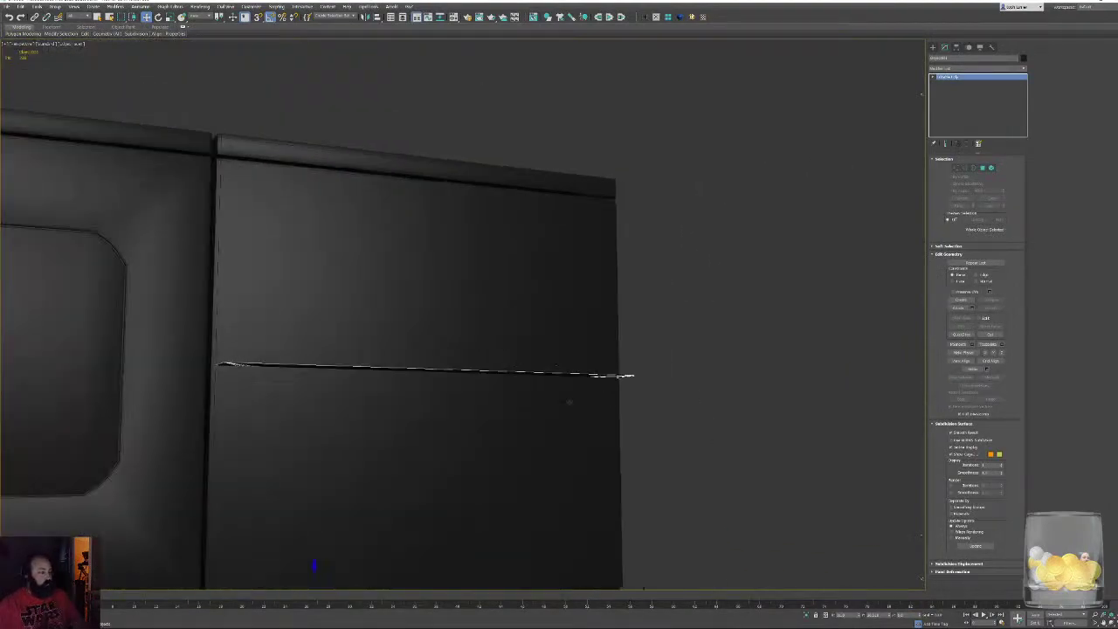
{"action": "key", "text": "F3"}
{"action": "middle_click_drag", "start_coordinate": [755, 257], "coordinate": [738, 261], "text": "alt"}
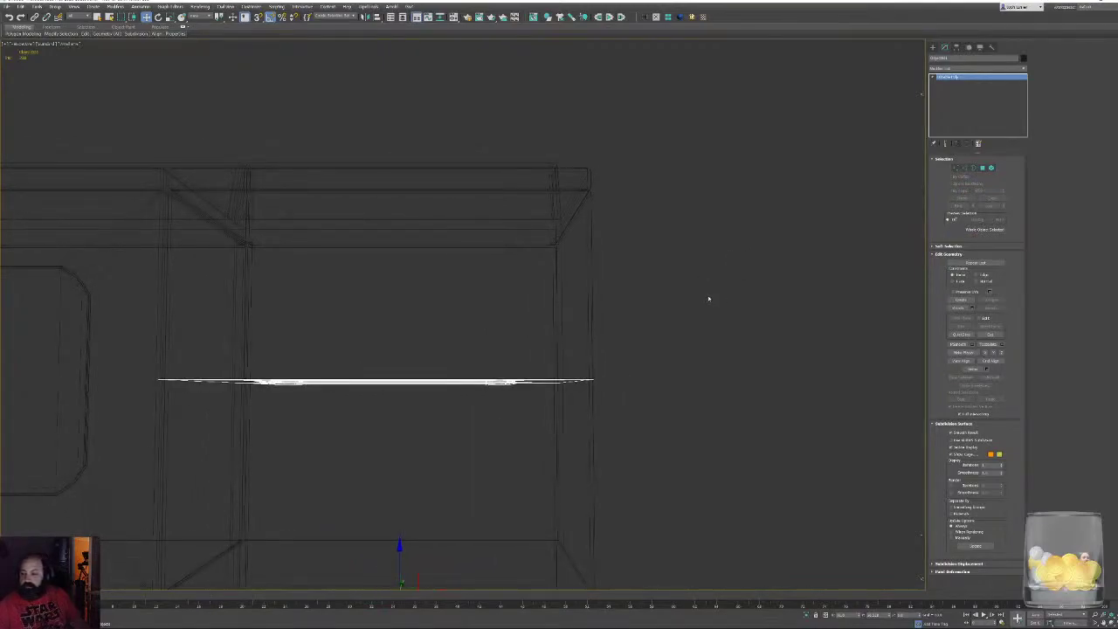
{"action": "middle_click_drag", "start_coordinate": [537, 430], "coordinate": [559, 376]}
{"action": "left_click_drag", "start_coordinate": [414, 509], "coordinate": [434, 369]}
{"action": "middle_click_drag", "start_coordinate": [424, 325], "coordinate": [419, 391]}
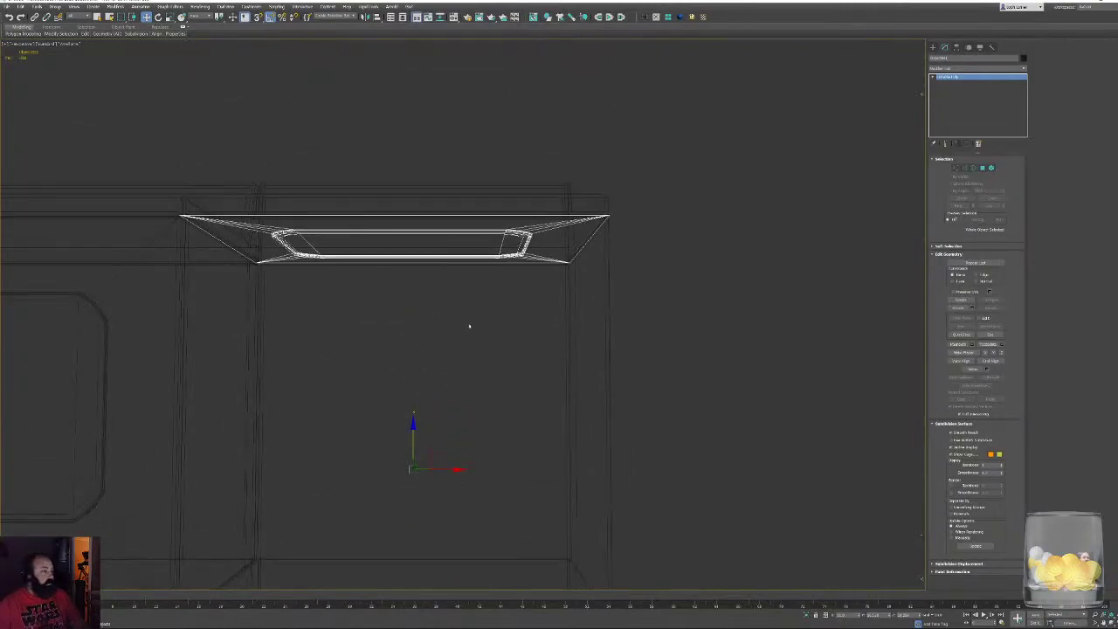
{"action": "middle_click_drag", "start_coordinate": [471, 324], "coordinate": [449, 355]}
Move only the panel copy's pivot, snapping it onto the panel's outer corner vertex
{"action": "left_click", "coordinate": [957, 48]}
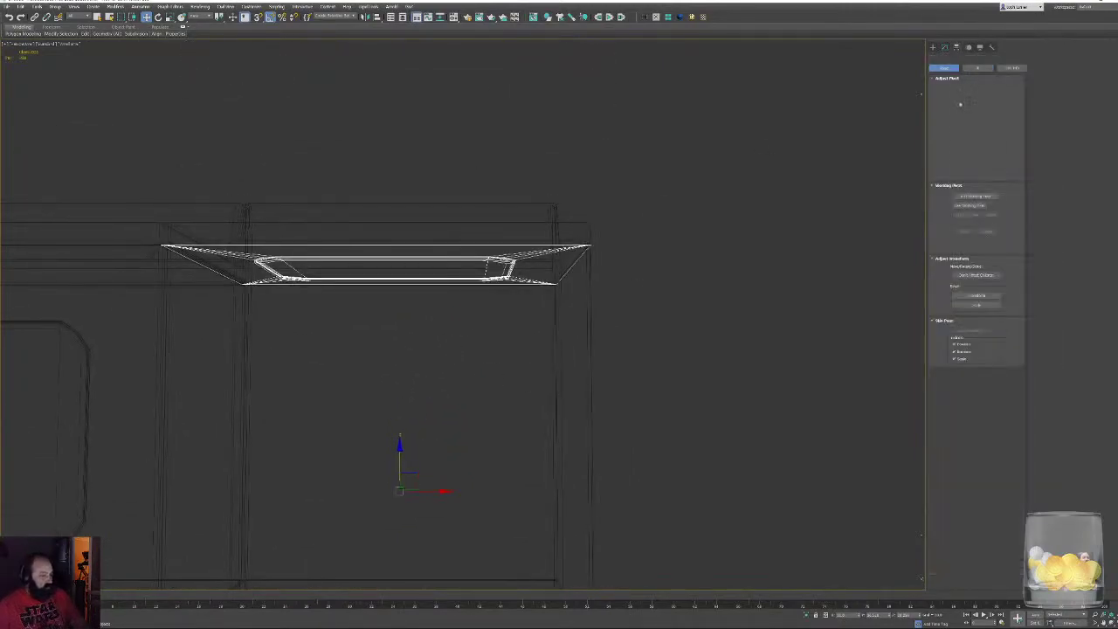
{"action": "left_click", "coordinate": [983, 95]}
{"action": "middle_click_drag", "start_coordinate": [541, 318], "coordinate": [533, 338]}
{"action": "key", "text": "s"}
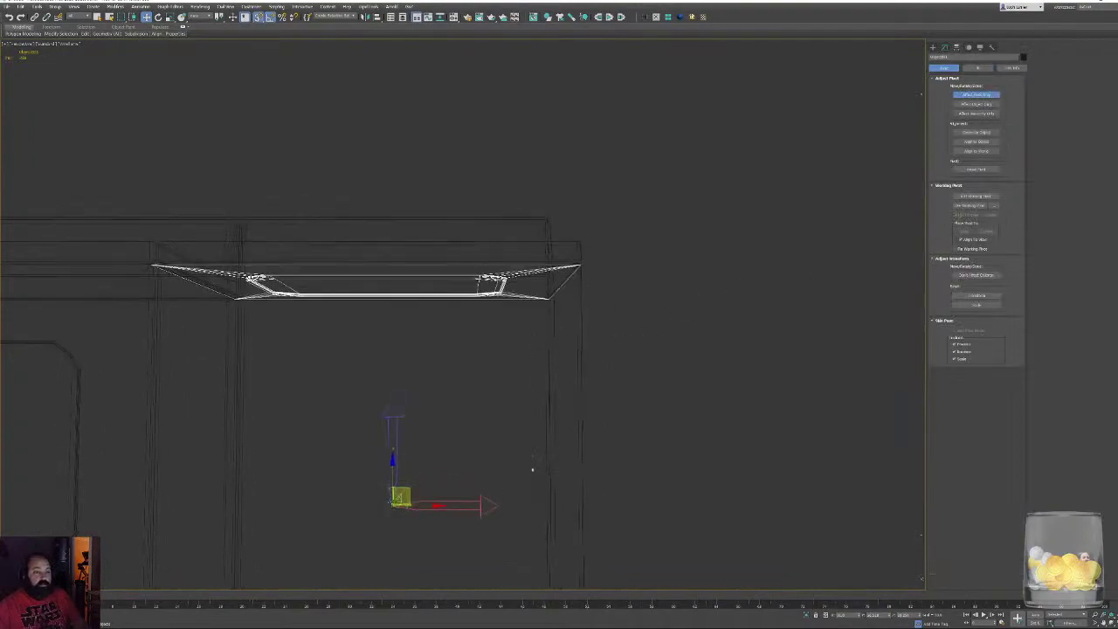
{"action": "left_click_drag", "start_coordinate": [399, 498], "coordinate": [590, 254]}
{"action": "scroll", "coordinate": [603, 263], "scroll_direction": "up", "scroll_amount": 5}
{"action": "middle_click_drag", "start_coordinate": [598, 236], "coordinate": [555, 276]}
{"action": "scroll", "coordinate": [555, 277], "scroll_direction": "down", "scroll_amount": 5}
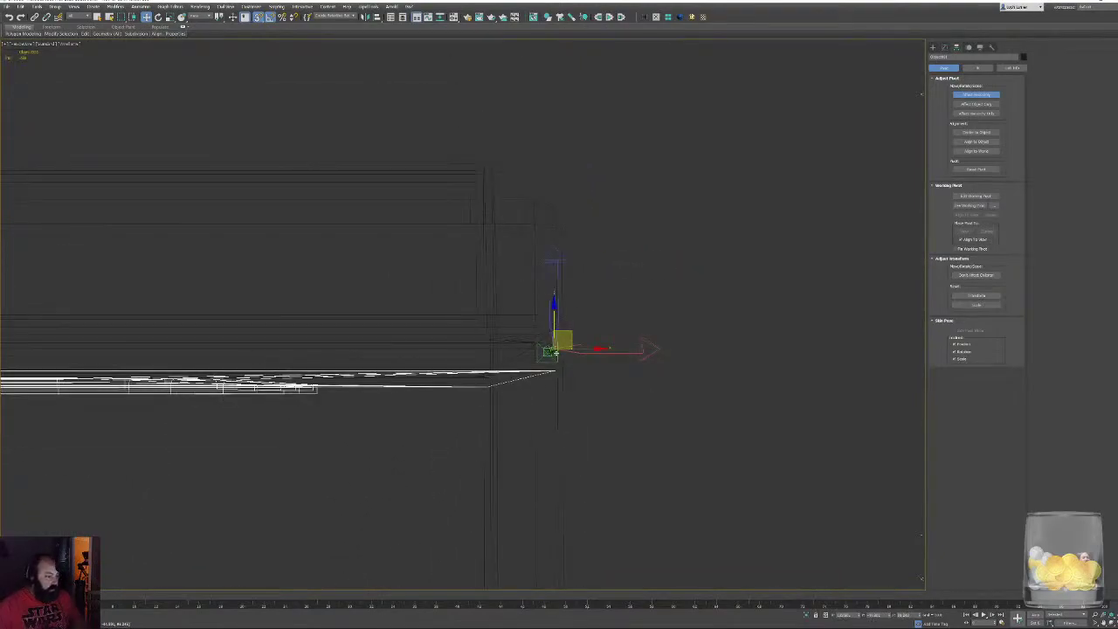
{"action": "left_click_drag", "start_coordinate": [551, 347], "coordinate": [547, 383]}
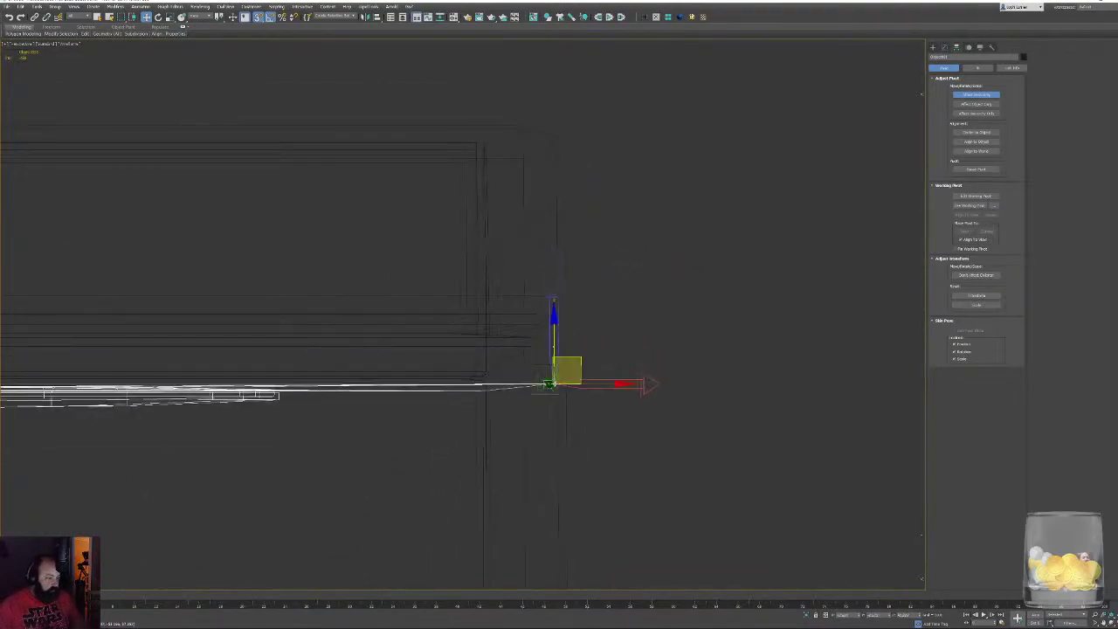
Finish the pivot adjustment and set the panel copy's Z position to 102.106
{"action": "left_click", "coordinate": [944, 48]}
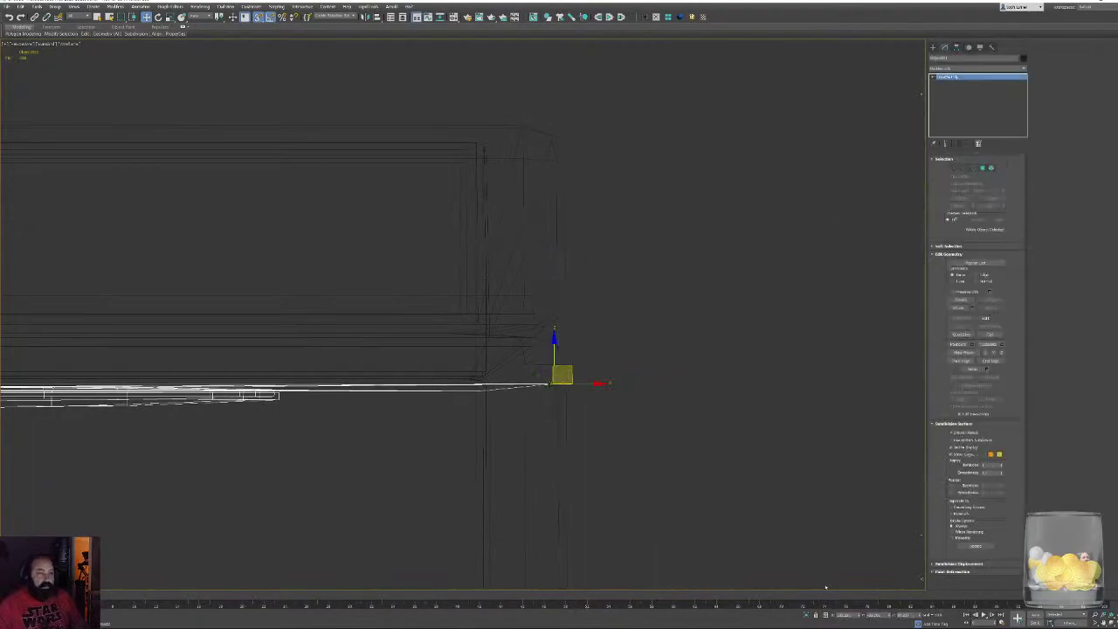
{"action": "double_click", "coordinate": [905, 615]}
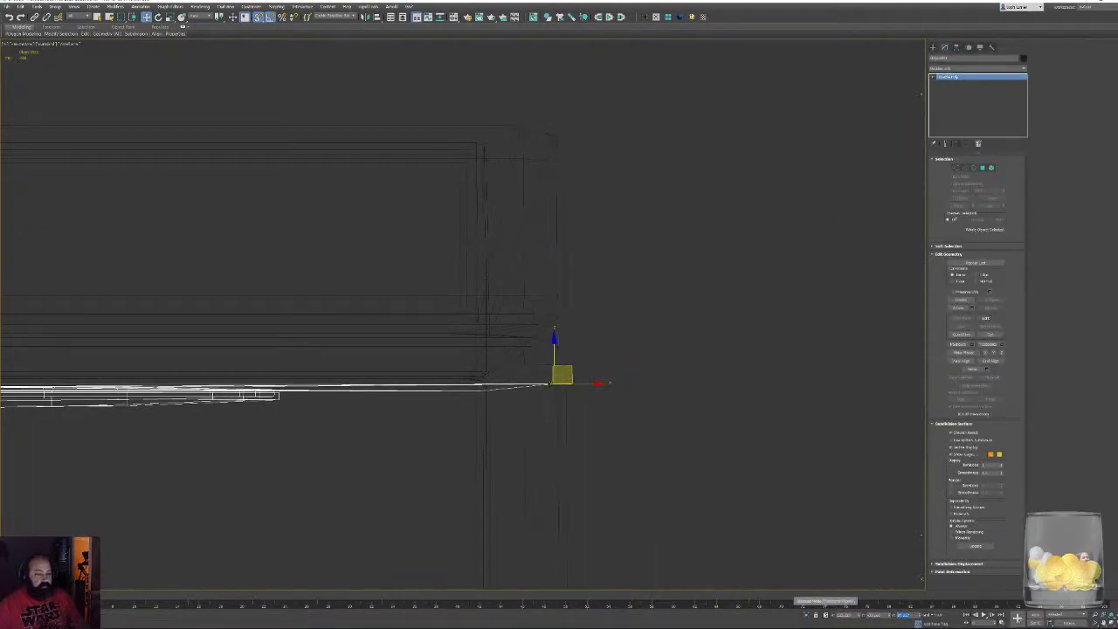
{"action": "type", "text": "102.106"}
{"action": "key", "text": "Return"}
Select the panel copy's outer border and scale it inward, leaving a gap to the appliance's top rim
{"action": "mouse_move", "coordinate": [554, 336]}
{"action": "middle_mouse_down", "text": "alt"}
{"action": "mouse_move", "coordinate": [551, 267]}
{"action": "mouse_move", "coordinate": [571, 289]}
{"action": "mouse_move", "coordinate": [536, 317]}
{"action": "mouse_move", "coordinate": [558, 364]}
{"action": "mouse_move", "coordinate": [667, 348]}
{"action": "middle_mouse_up", "text": "alt"}
{"action": "key", "text": "F3"}
{"action": "left_click", "coordinate": [983, 168]}
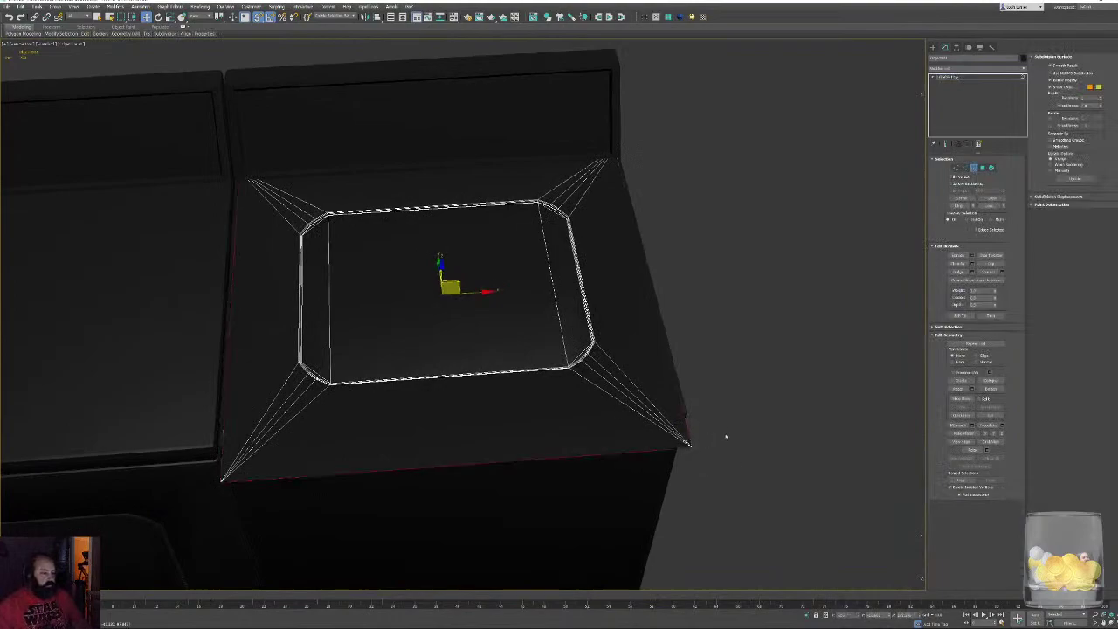
{"action": "key", "text": "r"}
{"action": "left_click_drag", "start_coordinate": [431, 295], "coordinate": [442, 326]}
{"action": "middle_click_drag", "start_coordinate": [443, 326], "coordinate": [494, 326], "text": "alt"}
{"action": "scroll", "coordinate": [569, 315], "scroll_direction": "up", "scroll_amount": 3}
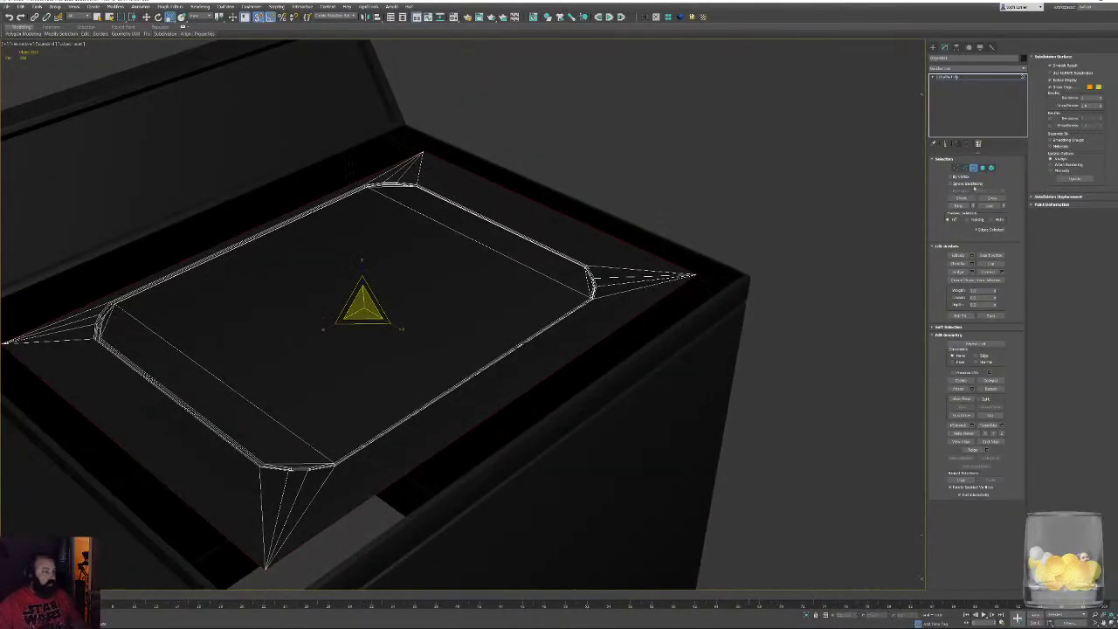
Leave border editing, select the open-topped appliance and attach the panel copy to it
{"action": "left_click", "coordinate": [973, 168]}
{"action": "left_click", "coordinate": [698, 314]}
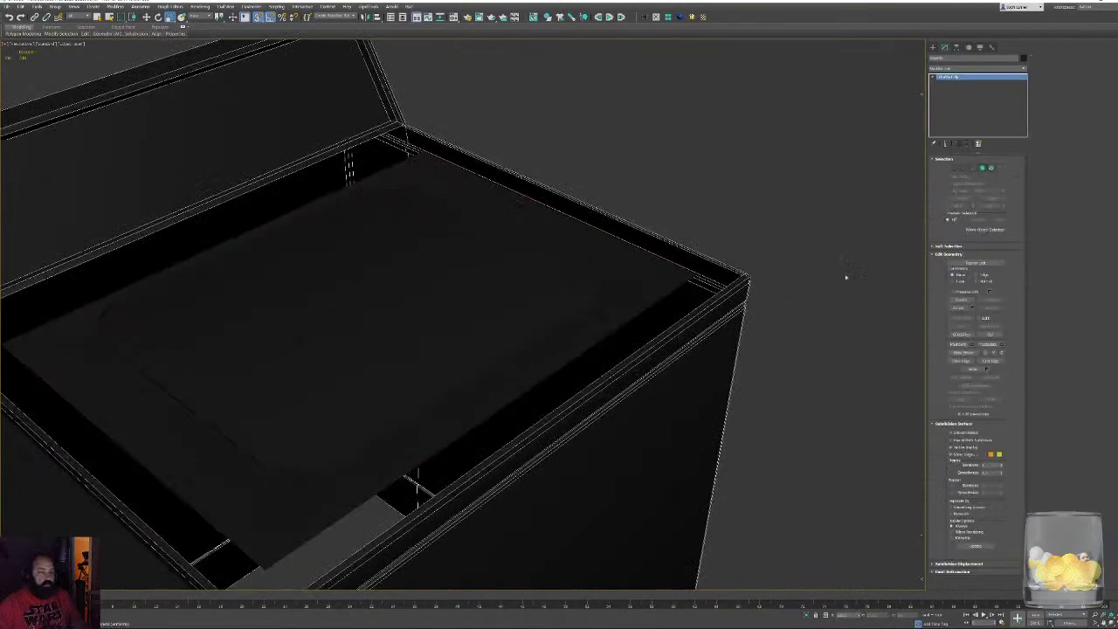
{"action": "left_click", "coordinate": [959, 308]}
{"action": "left_click", "coordinate": [661, 274]}
{"action": "right_click", "coordinate": [663, 273]}
Select the panel's outer border and the appliance's top opening border, and bridge them
{"action": "left_click", "coordinate": [972, 167]}
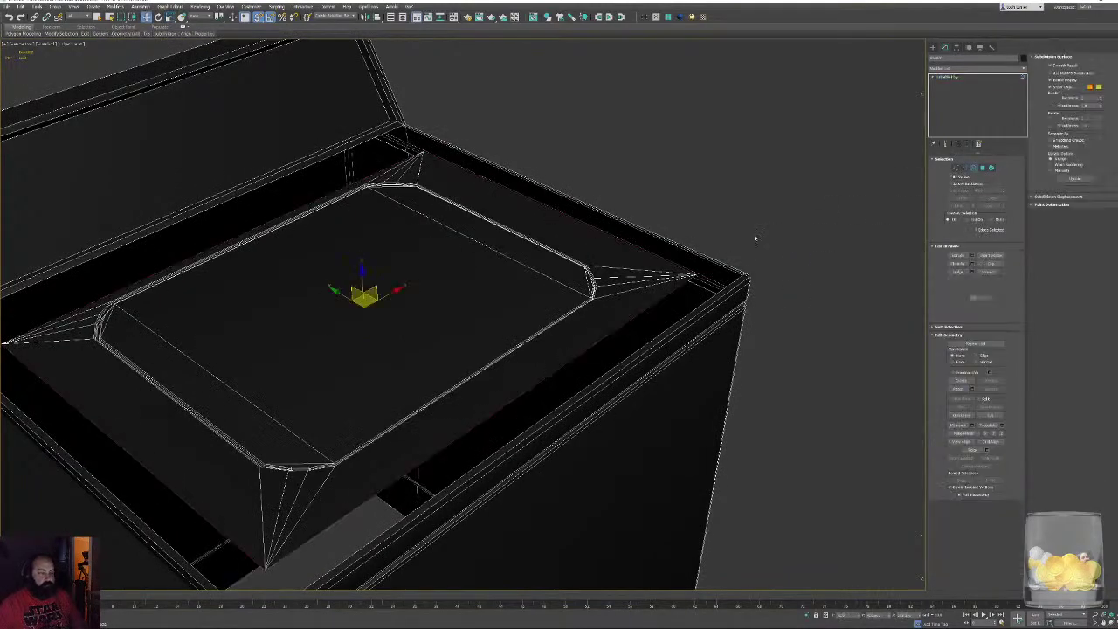
{"action": "left_click", "coordinate": [686, 280]}
{"action": "left_click", "coordinate": [958, 271]}
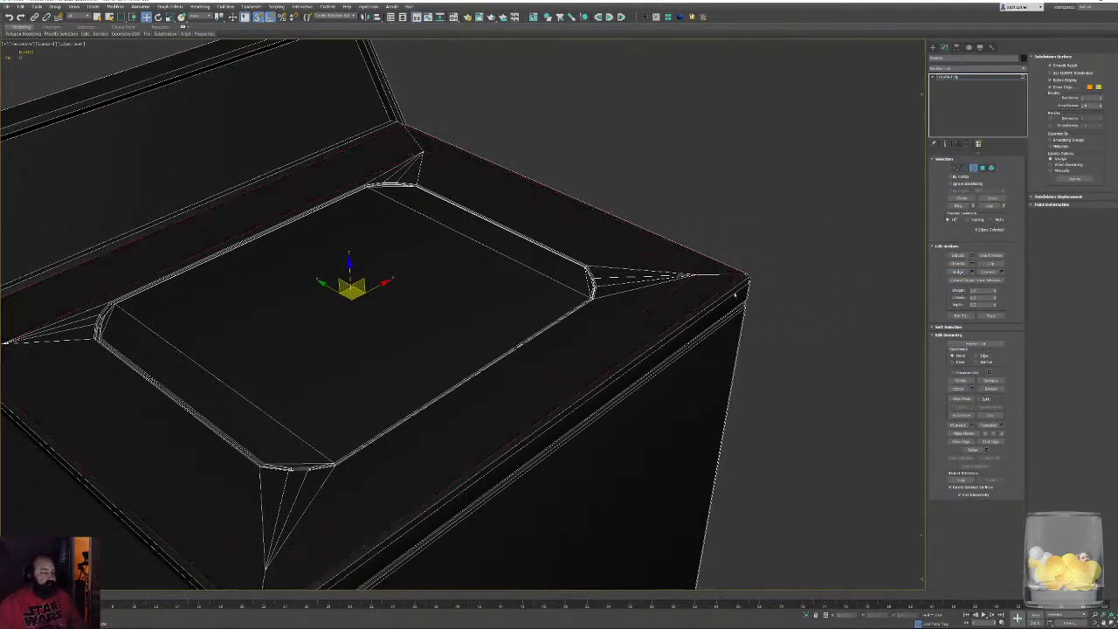
Target-weld the lid surround's corner vertices at the two front corners to the appliance's outer top corners
{"action": "left_click", "coordinate": [955, 167]}
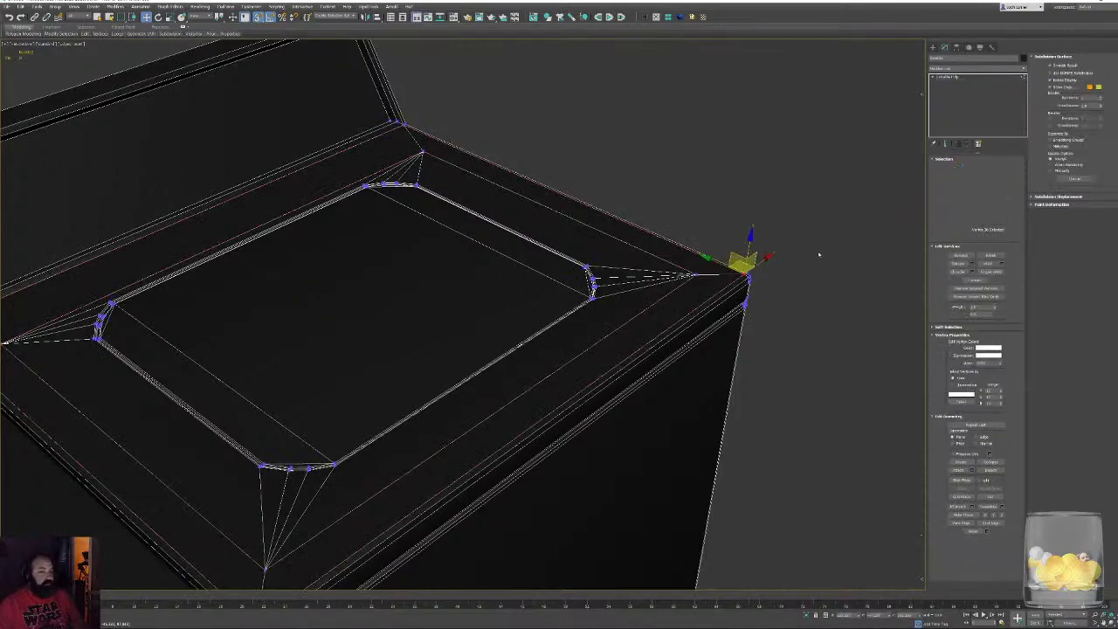
{"action": "left_click", "coordinate": [990, 271]}
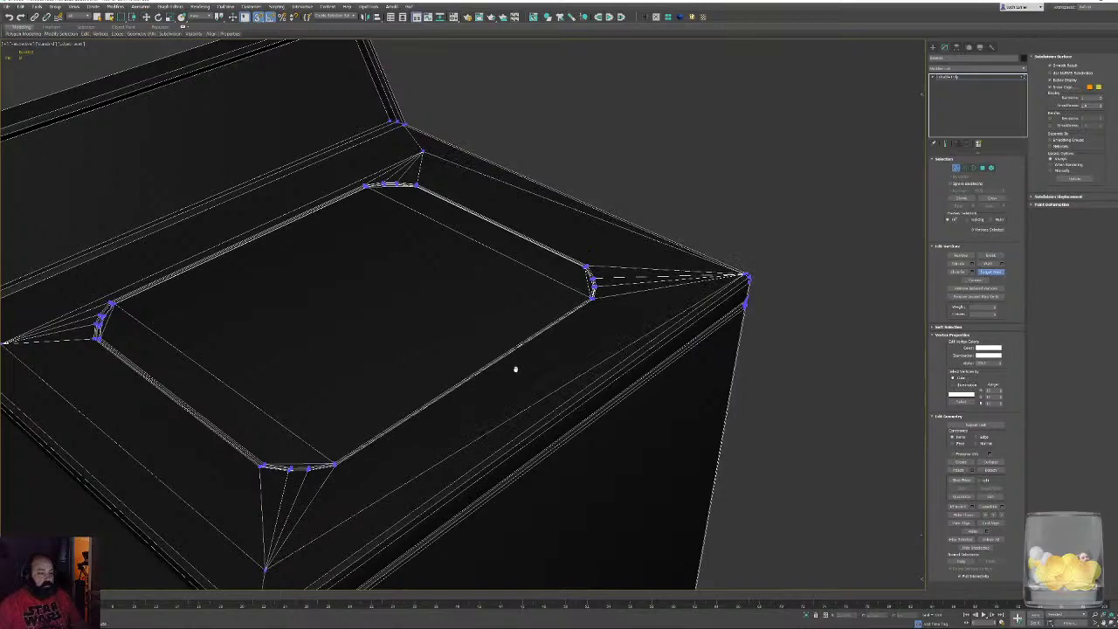
{"action": "middle_click_drag", "start_coordinate": [516, 372], "coordinate": [578, 250]}
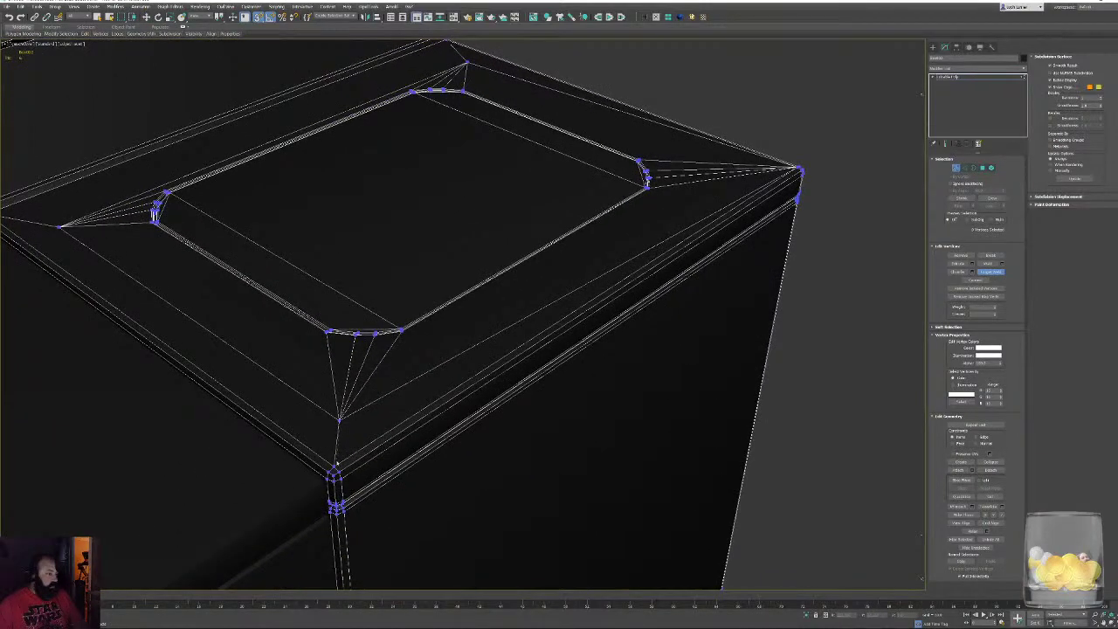
{"action": "left_click", "coordinate": [335, 467]}
{"action": "middle_click_drag", "start_coordinate": [183, 320], "coordinate": [300, 172]}
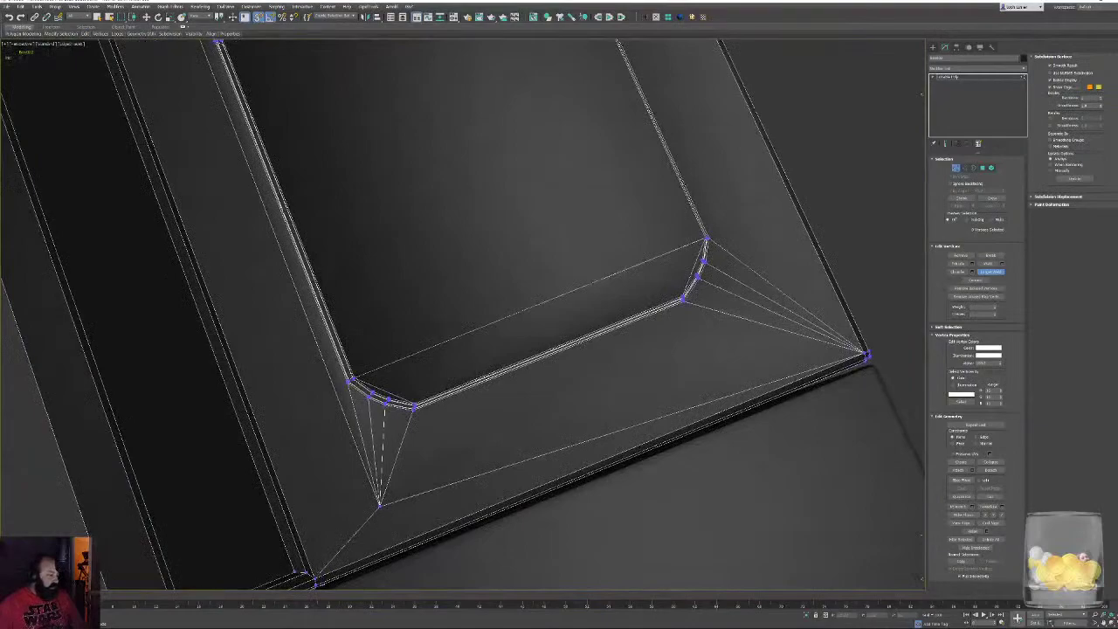
Target-weld the remaining two corner vertices to the appliance's outer top corners and leave vertex editing
{"action": "left_click", "coordinate": [380, 505]}
{"action": "left_click", "coordinate": [315, 583]}
{"action": "middle_click_drag", "start_coordinate": [305, 252], "coordinate": [530, 548]}
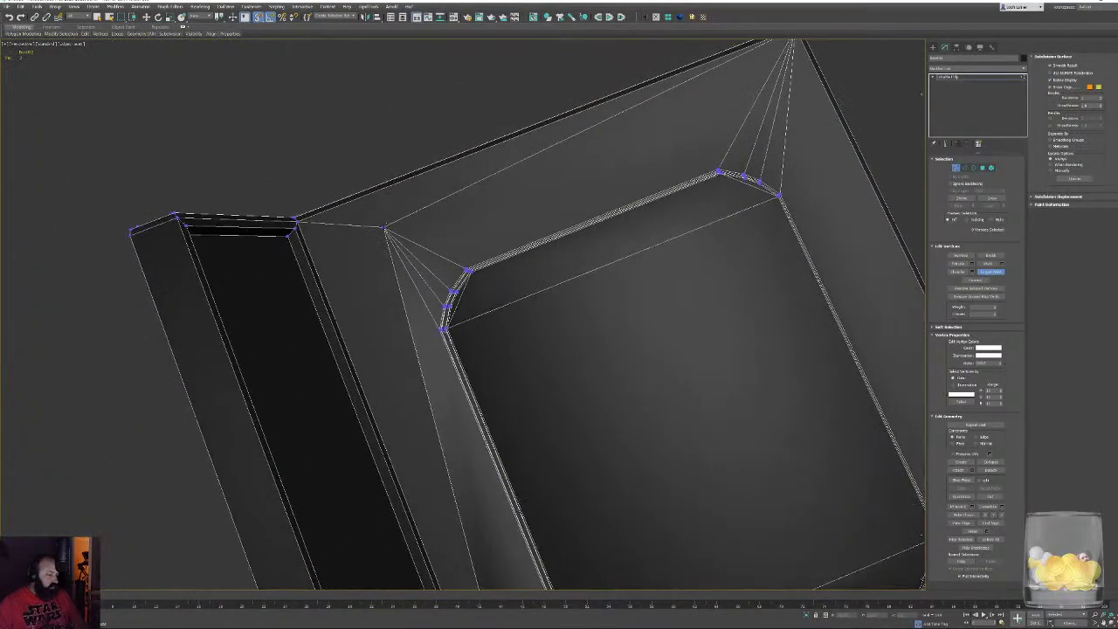
{"action": "left_click", "coordinate": [384, 228]}
{"action": "left_click", "coordinate": [296, 221]}
{"action": "right_click", "coordinate": [372, 219]}
{"action": "middle_click_drag", "start_coordinate": [372, 219], "coordinate": [843, 201], "text": "alt"}
{"action": "scroll", "coordinate": [844, 201], "scroll_direction": "down", "scroll_amount": 4}
{"action": "key", "text": "F4"}
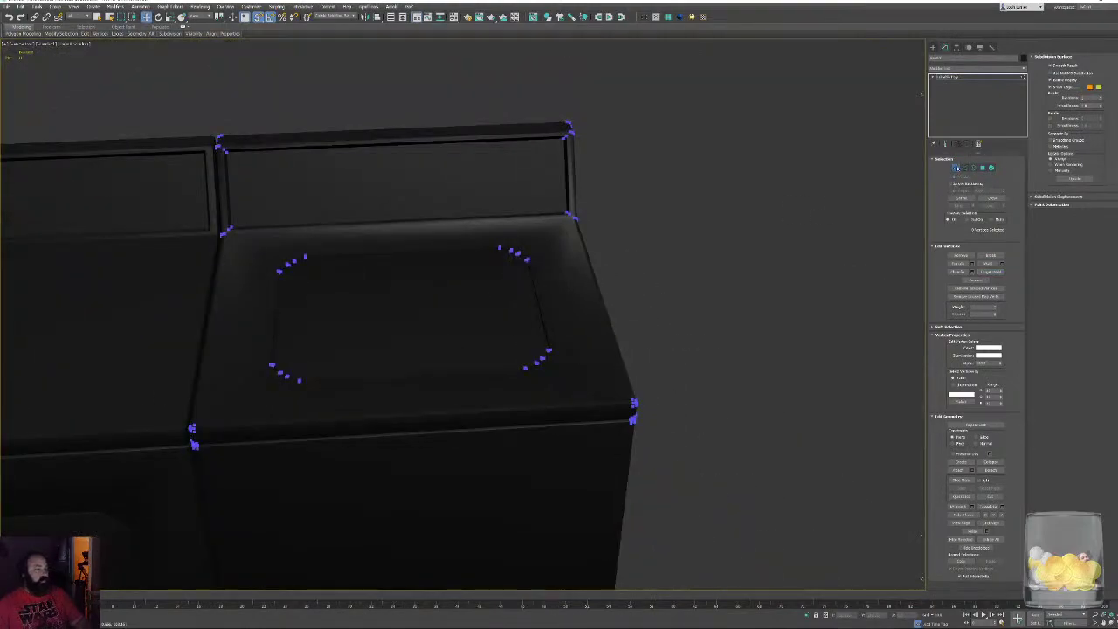
{"action": "left_click", "coordinate": [957, 167]}
{"action": "middle_click_drag", "start_coordinate": [375, 249], "coordinate": [504, 264], "text": "alt"}
{"action": "scroll", "coordinate": [504, 265], "scroll_direction": "down", "scroll_amount": 4}
{"action": "middle_click_drag", "start_coordinate": [544, 302], "coordinate": [562, 319], "text": "alt"}
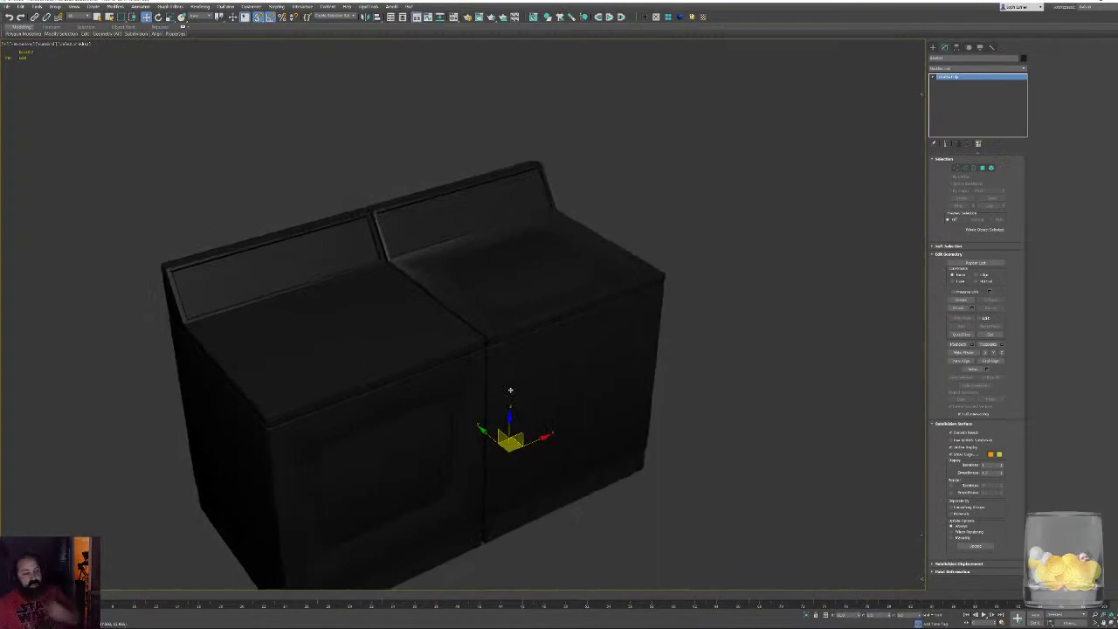
{"action": "middle_click_drag", "start_coordinate": [599, 349], "coordinate": [486, 312], "text": "alt"}
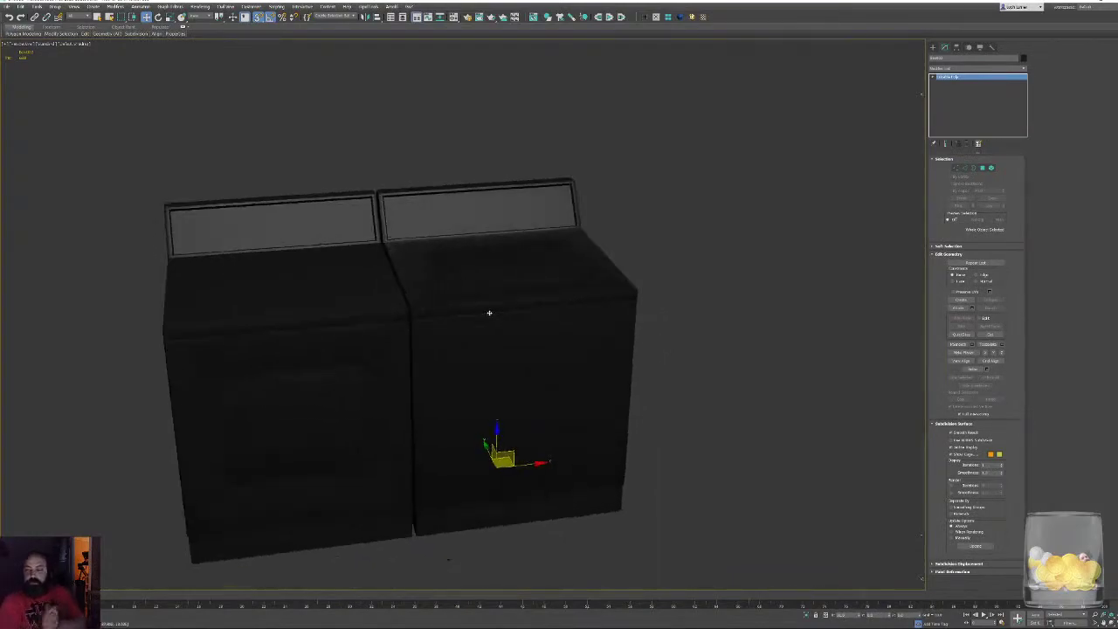
{"action": "middle_click_drag", "start_coordinate": [532, 204], "coordinate": [526, 234], "text": "alt"}
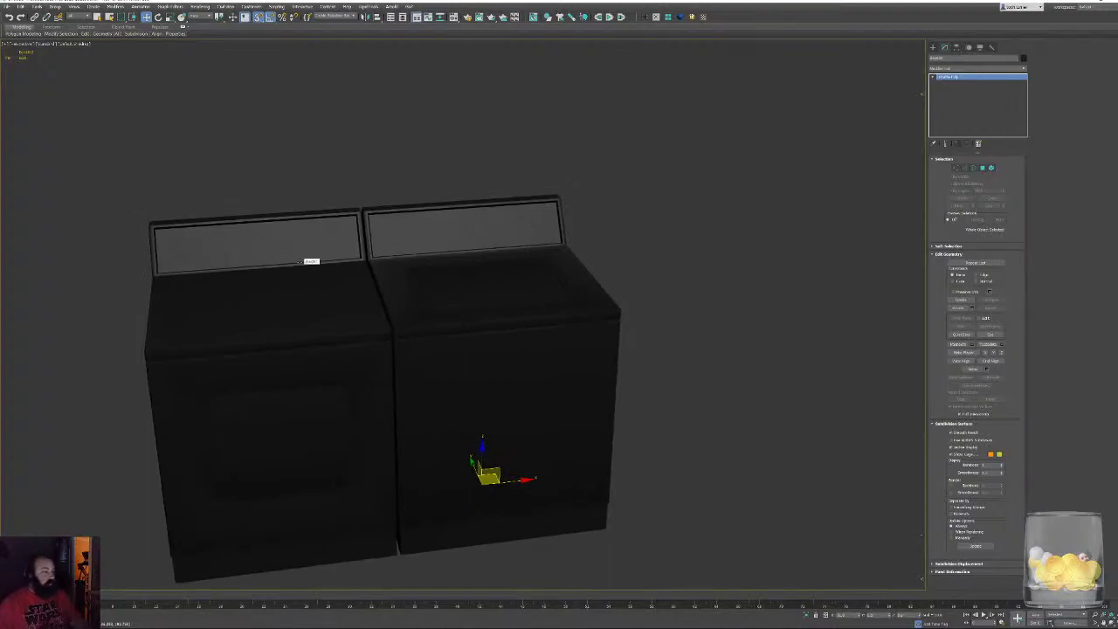
Create a cylinder in the front view near the right end of the right appliance's control panel
{"action": "key", "text": "f"}
{"action": "scroll", "coordinate": [352, 324], "scroll_direction": "down", "scroll_amount": 6}
{"action": "middle_click_drag", "start_coordinate": [617, 284], "coordinate": [498, 337]}
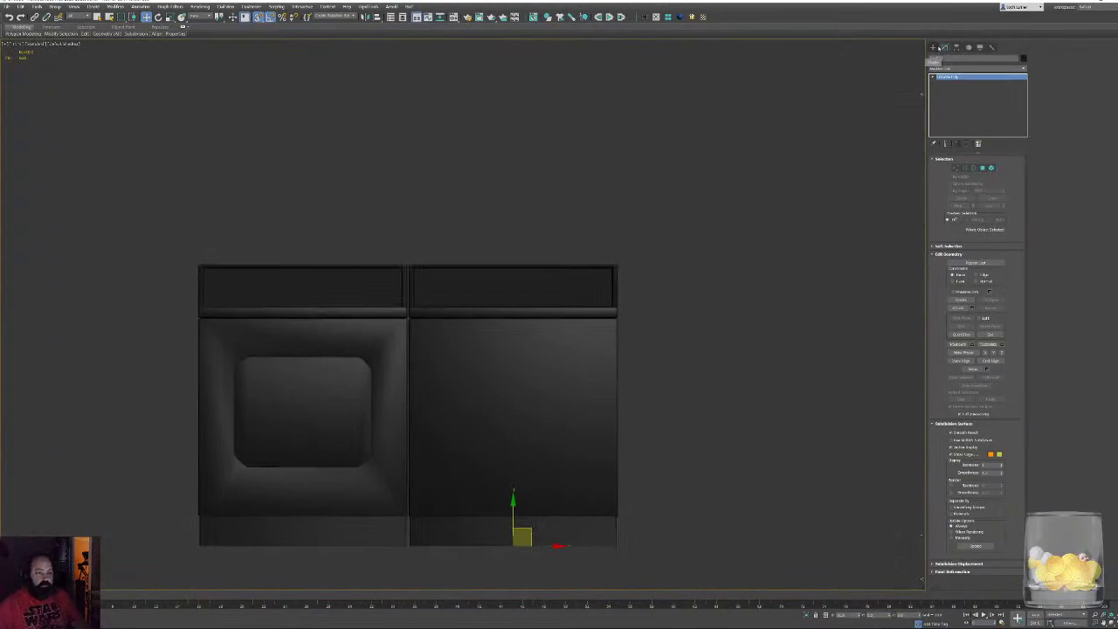
{"action": "left_click", "coordinate": [933, 47]}
{"action": "left_click", "coordinate": [933, 58]}
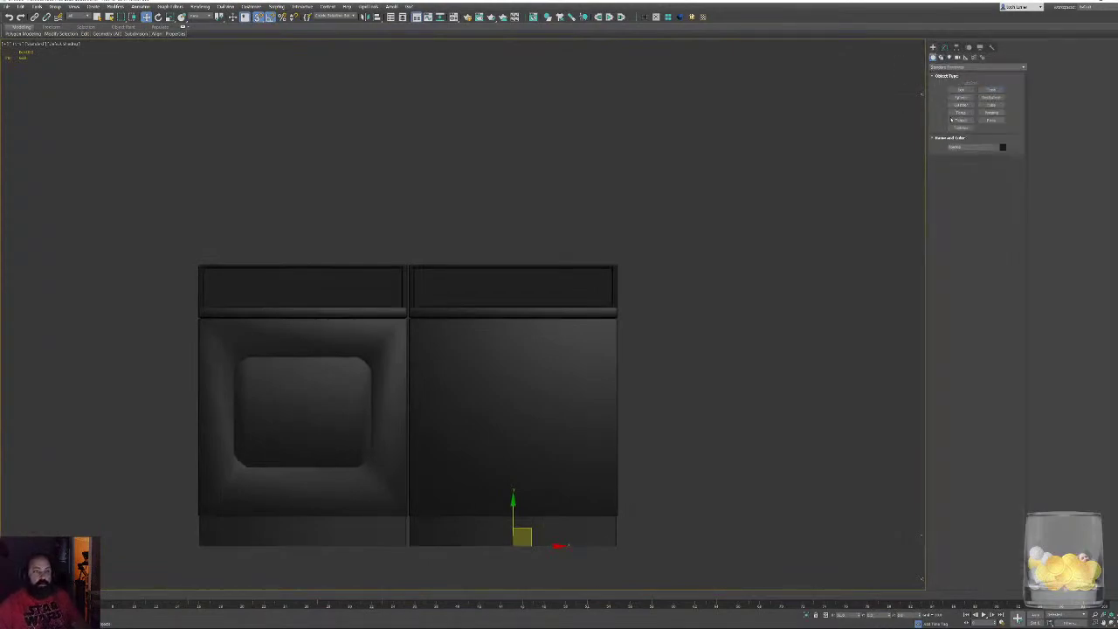
{"action": "left_click", "coordinate": [960, 105]}
{"action": "middle_click_drag", "start_coordinate": [485, 260], "coordinate": [487, 292]}
{"action": "scroll", "coordinate": [579, 283], "scroll_direction": "up", "scroll_amount": 4}
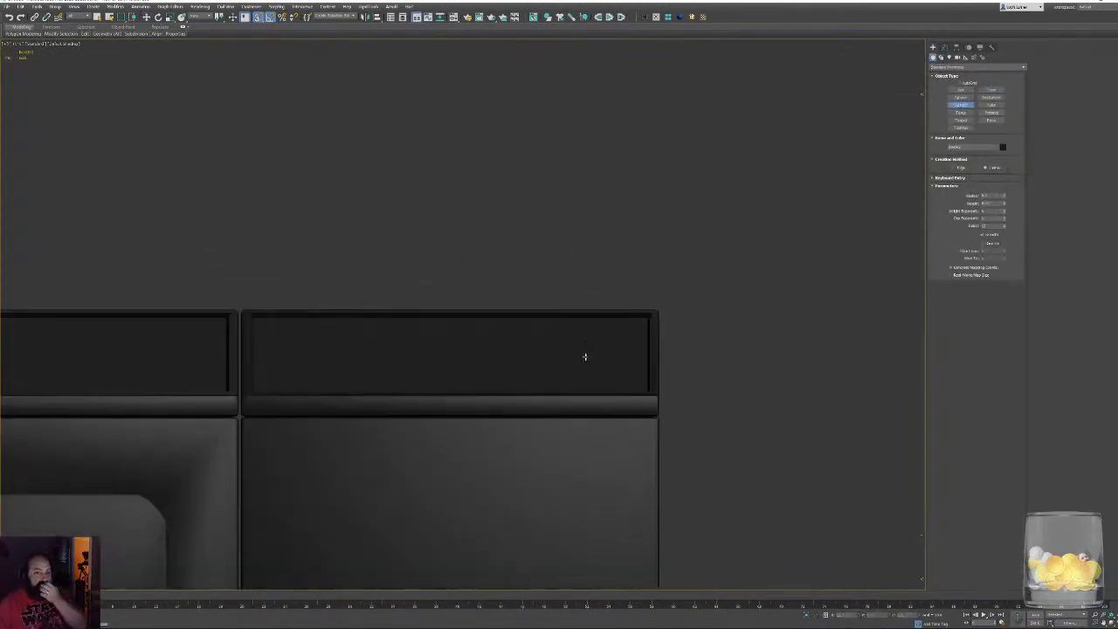
{"action": "scroll", "coordinate": [576, 350], "scroll_direction": "up", "scroll_amount": 3}
{"action": "key", "text": "F3"}
{"action": "left_click_drag", "start_coordinate": [574, 355], "coordinate": [594, 396]}
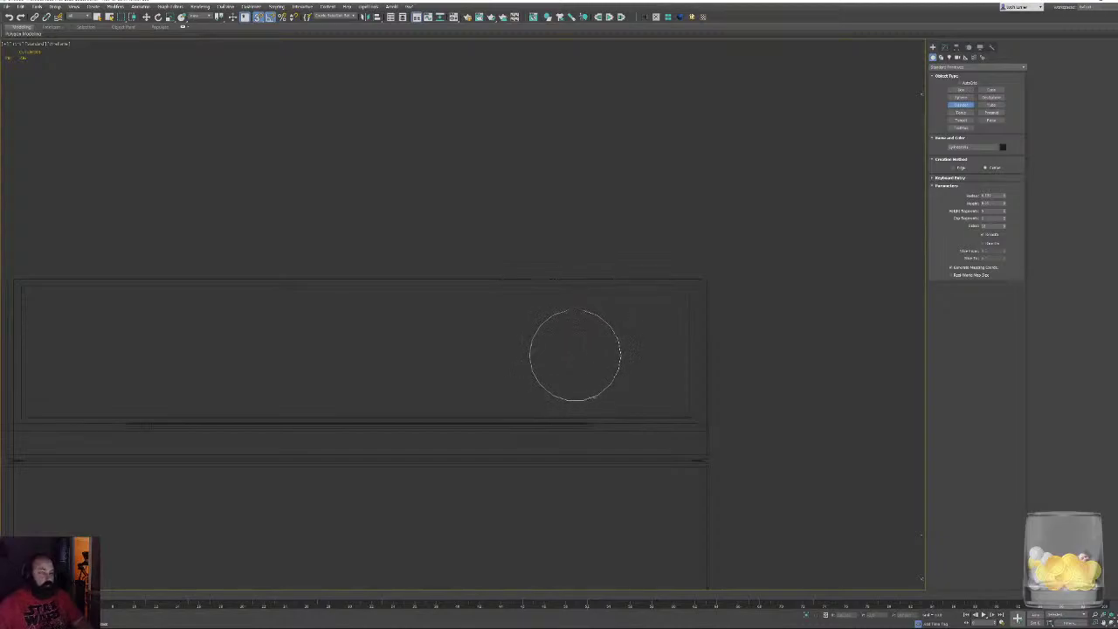
Set the new cylinder's height segments to 1
{"action": "scroll", "coordinate": [599, 384], "scroll_direction": "down", "scroll_amount": 2}
{"action": "key", "text": "p"}
{"action": "key", "text": "z"}
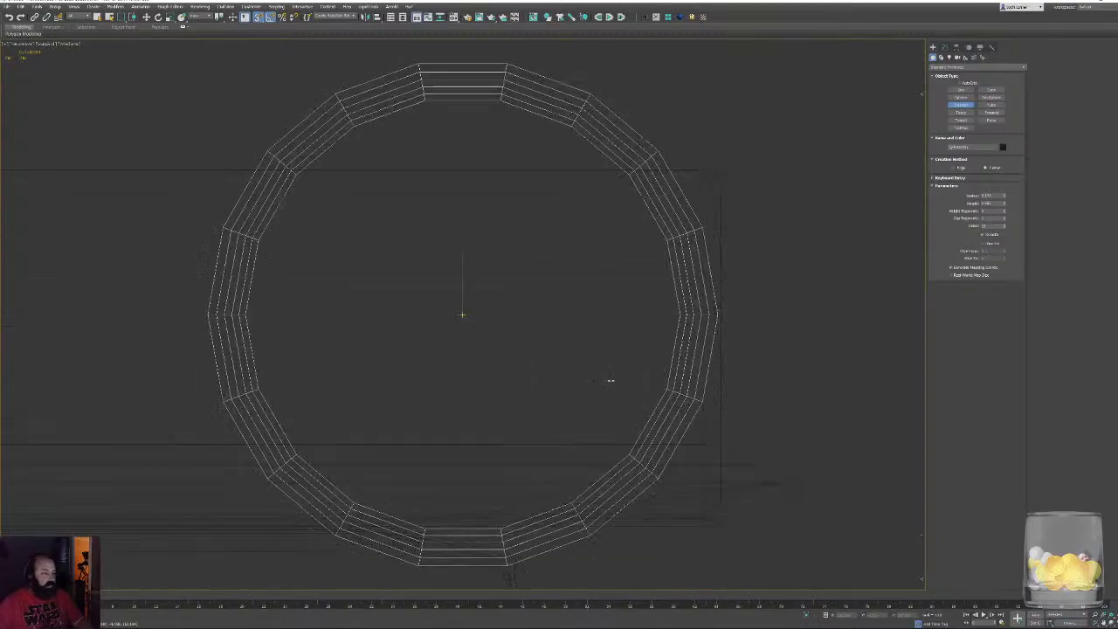
{"action": "key", "text": "F3"}
{"action": "middle_click_drag", "start_coordinate": [629, 341], "coordinate": [678, 286], "text": "alt"}
{"action": "scroll", "coordinate": [678, 287], "scroll_direction": "down", "scroll_amount": 3}
{"action": "middle_click_drag", "start_coordinate": [597, 291], "coordinate": [591, 282], "text": "alt"}
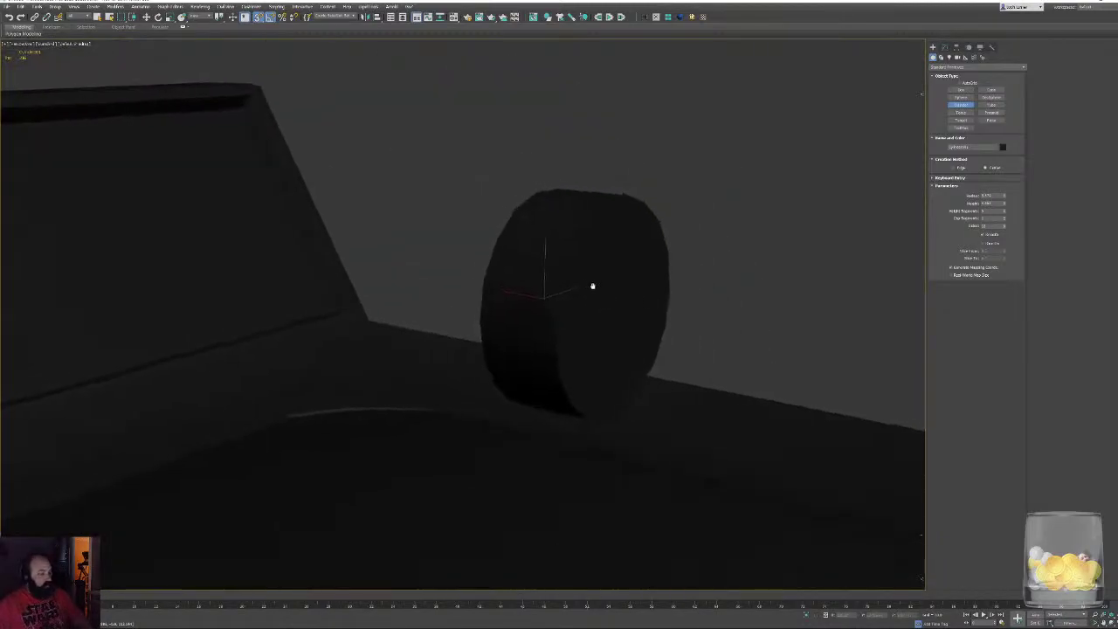
{"action": "scroll", "coordinate": [591, 282], "scroll_direction": "down", "scroll_amount": 2}
{"action": "key", "text": "F4"}
{"action": "left_click", "coordinate": [944, 47]}
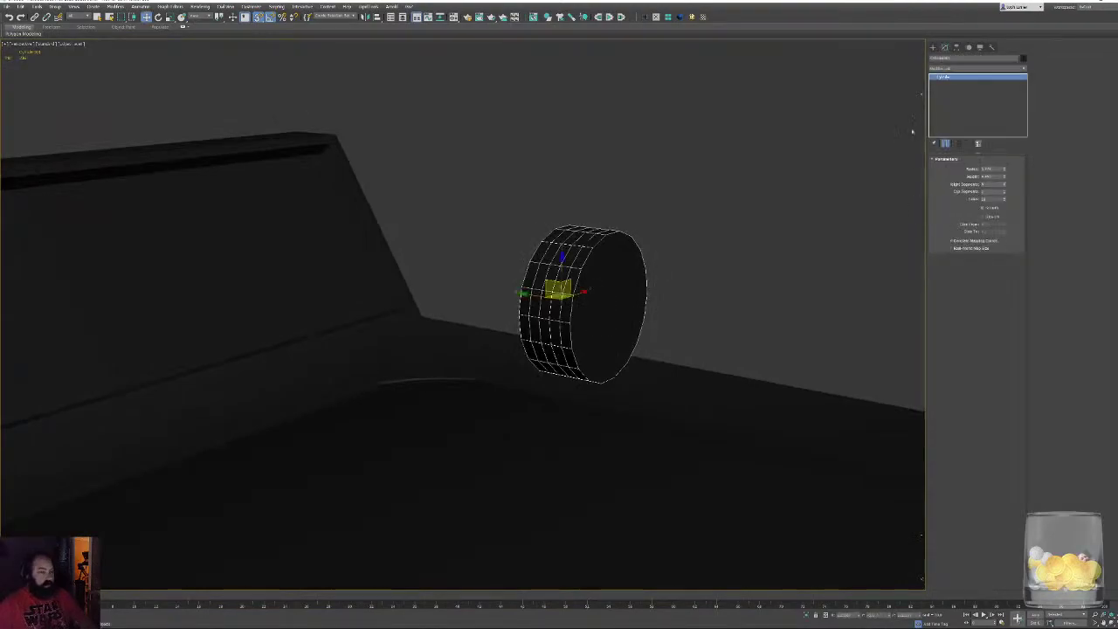
{"action": "right_click", "coordinate": [1003, 184]}
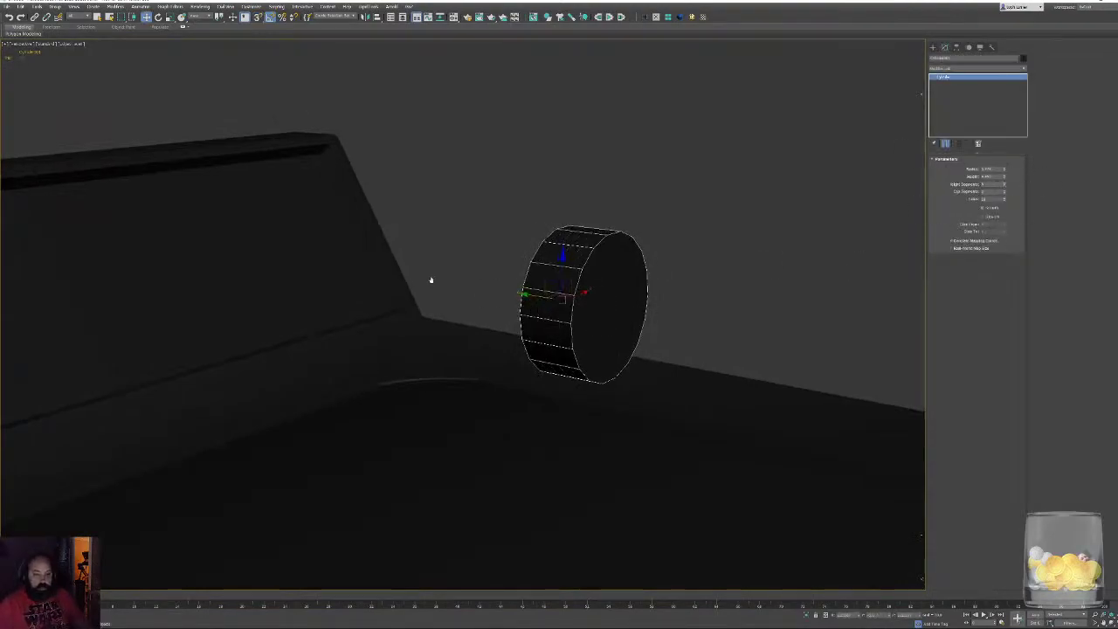
Move the cylinder back along Y until it sits against the sloped control panel
{"action": "scroll", "coordinate": [427, 280], "scroll_direction": "down", "scroll_amount": 2}
{"action": "middle_click_drag", "start_coordinate": [427, 279], "coordinate": [524, 275]}
{"action": "left_click_drag", "start_coordinate": [597, 285], "coordinate": [392, 280]}
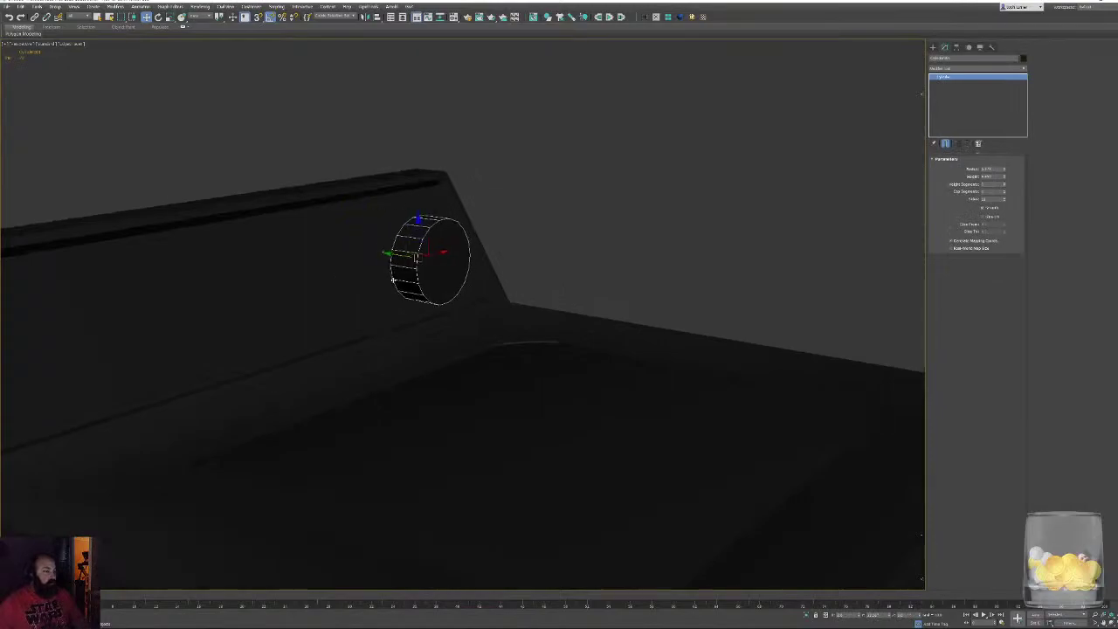
{"action": "scroll", "coordinate": [394, 280], "scroll_direction": "up", "scroll_amount": 5}
{"action": "middle_click_drag", "start_coordinate": [394, 280], "coordinate": [467, 271], "text": "alt"}
{"action": "scroll", "coordinate": [421, 280], "scroll_direction": "down", "scroll_amount": 2}
Convert the cylinder to an Editable Poly, move its front cap inward and scale the cap down to form a taper
{"action": "right_click", "coordinate": [502, 279]}
{"action": "left_click", "coordinate": [512, 289]}
{"action": "left_click", "coordinate": [983, 169]}
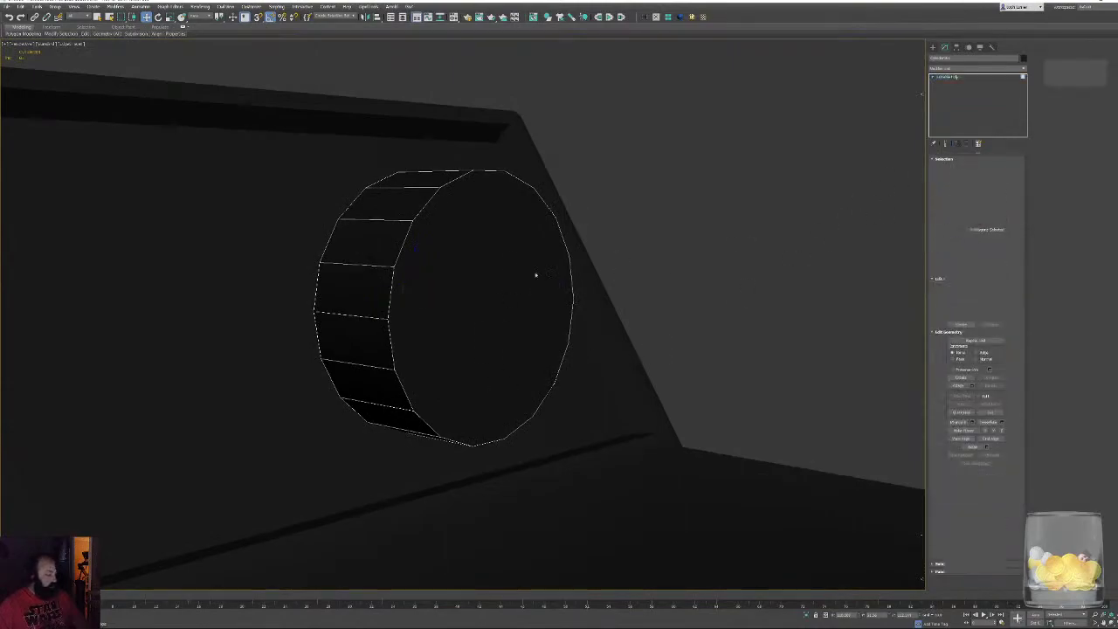
{"action": "left_click", "coordinate": [500, 293]}
{"action": "mouse_move", "coordinate": [458, 306]}
{"action": "left_mouse_down"}
{"action": "mouse_move", "coordinate": [406, 301]}
{"action": "mouse_move", "coordinate": [440, 314]}
{"action": "left_mouse_up"}
{"action": "key", "text": "r"}
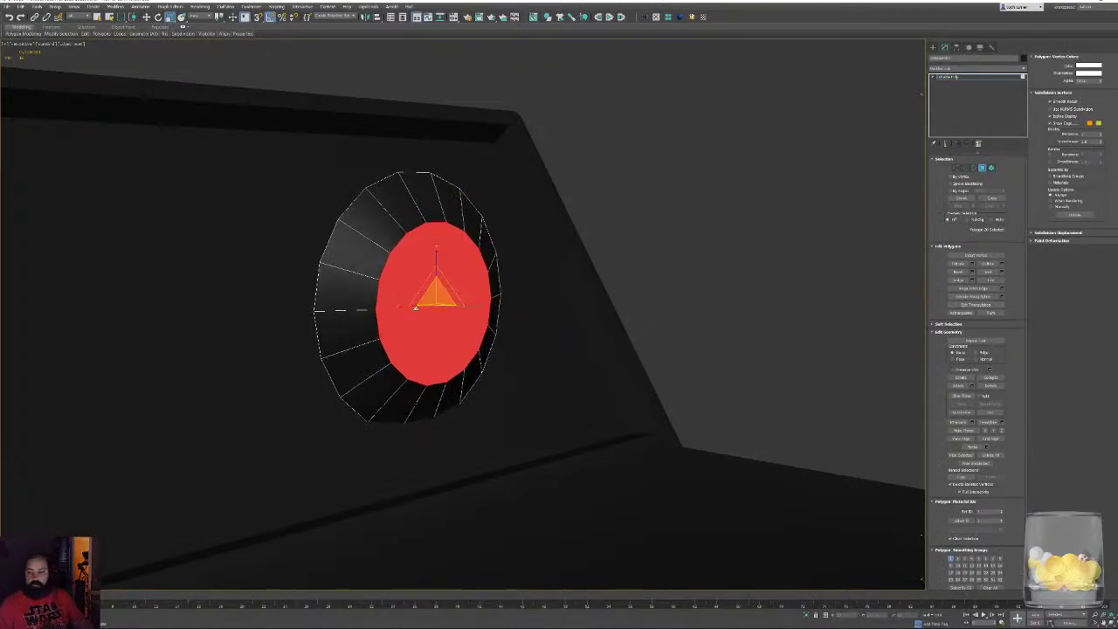
{"action": "mouse_move", "coordinate": [431, 293]}
{"action": "left_mouse_down"}
{"action": "mouse_move", "coordinate": [437, 312]}
{"action": "mouse_move", "coordinate": [420, 302]}
{"action": "left_mouse_up"}
{"action": "key", "text": "w"}
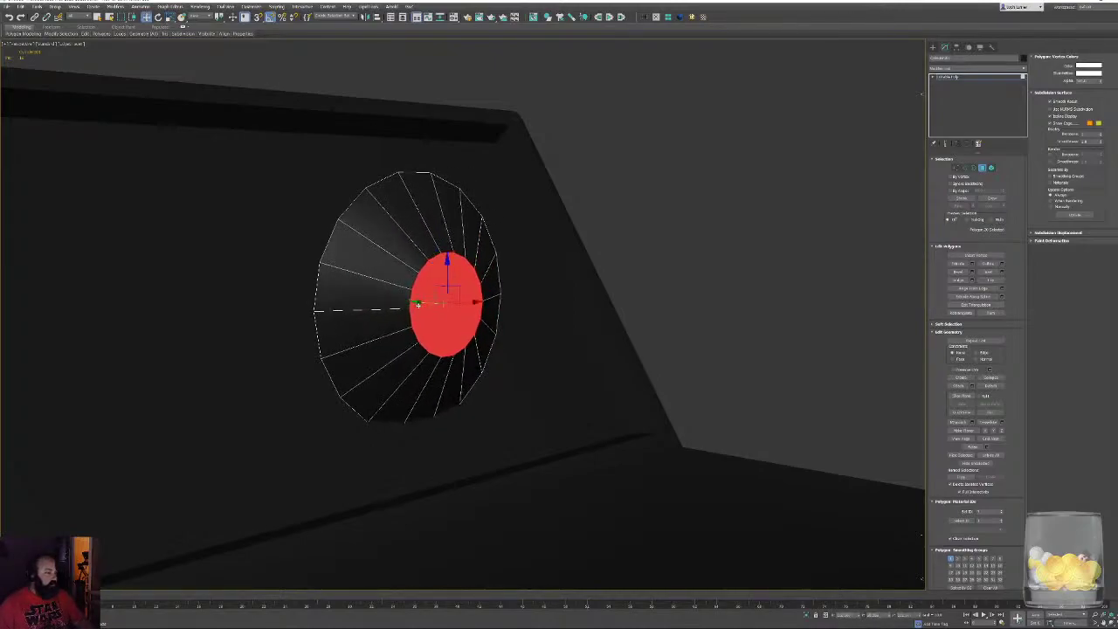
Extrude the tapered knob's front cap and pull the extruded face back, leaving a short neck
{"action": "left_click", "coordinate": [971, 264]}
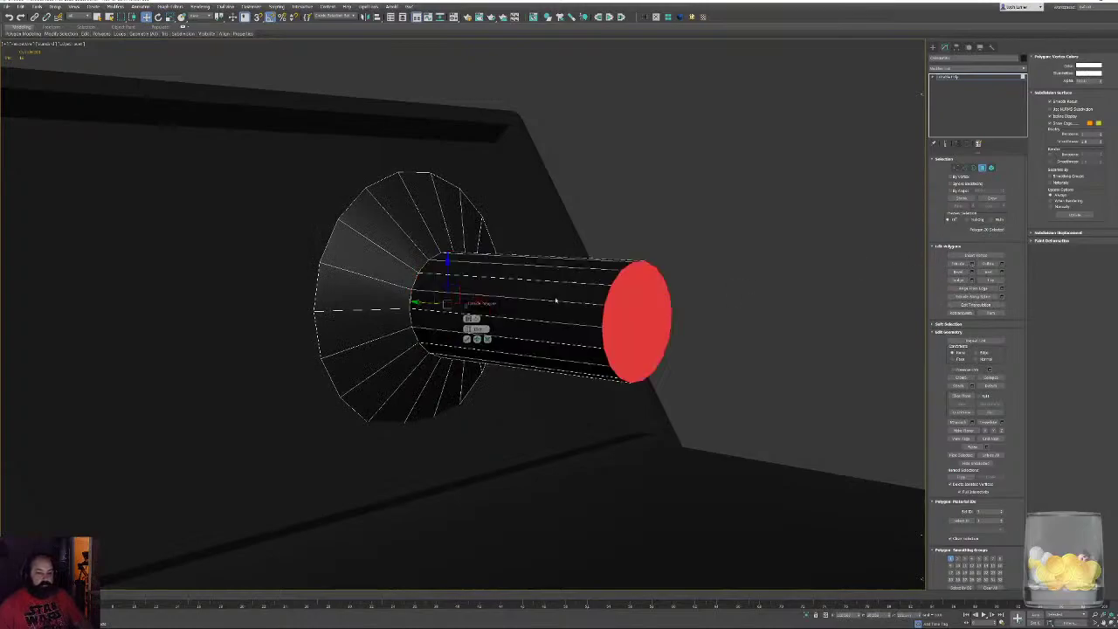
{"action": "left_click", "coordinate": [468, 339]}
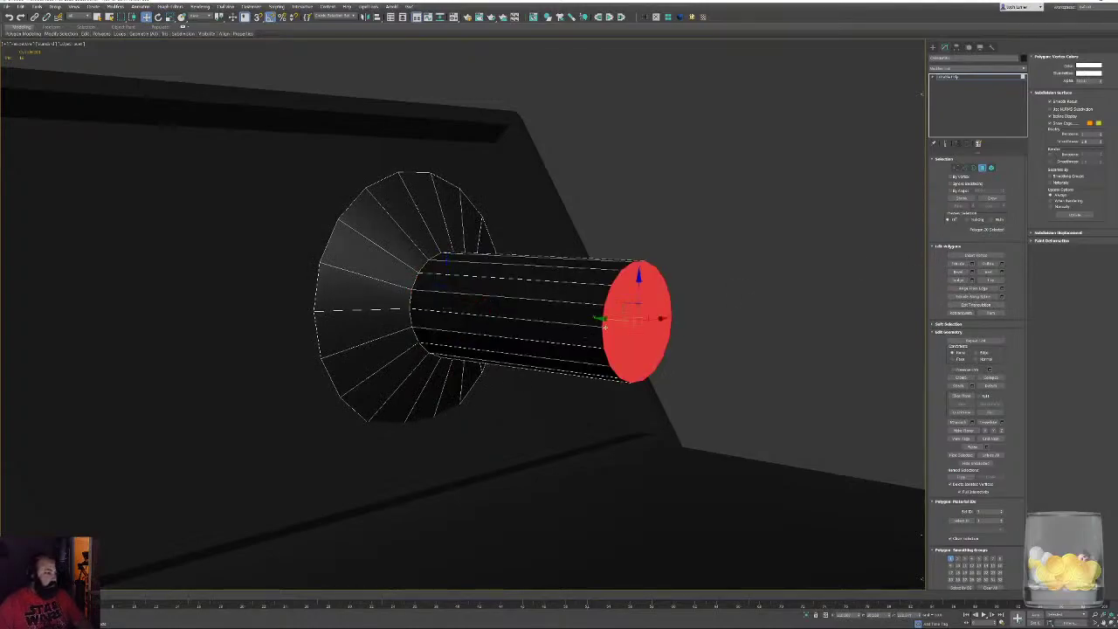
{"action": "key", "text": "ctrl+z"}
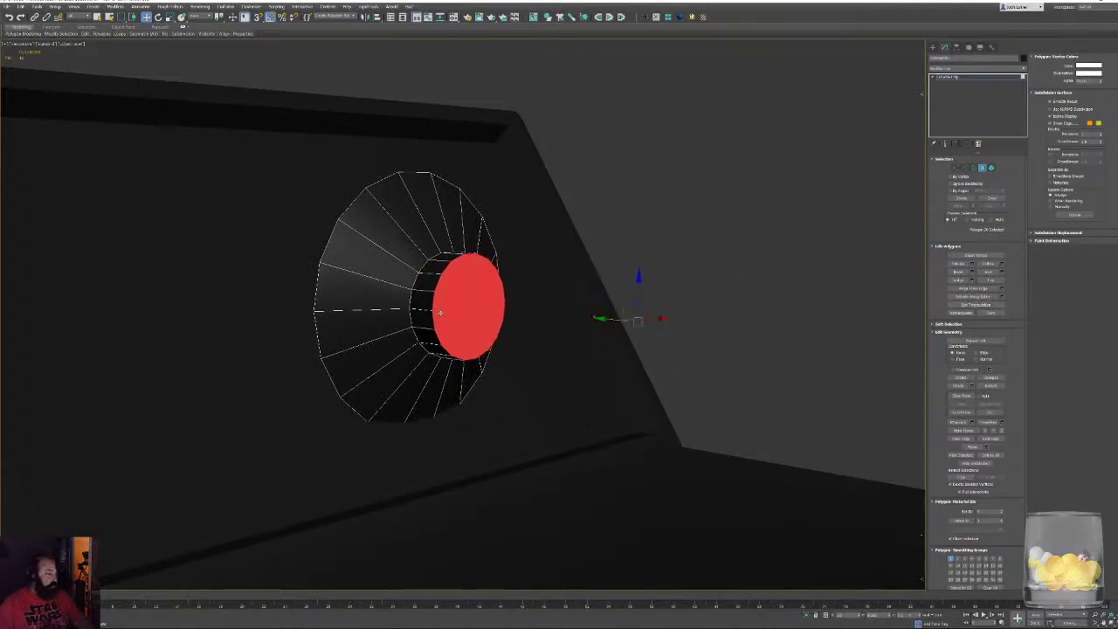
Bevel the neck's end face with zero height and a positive outline to widen it into a disc
{"action": "left_click", "coordinate": [971, 272]}
{"action": "right_click", "coordinate": [468, 329]}
{"action": "right_click", "coordinate": [468, 339]}
{"action": "mouse_move", "coordinate": [468, 329]}
{"action": "left_mouse_down"}
{"action": "mouse_move", "coordinate": [468, 319]}
{"action": "mouse_move", "coordinate": [468, 348]}
{"action": "mouse_move", "coordinate": [468, 331]}
{"action": "left_mouse_up"}
{"action": "right_click", "coordinate": [468, 329]}
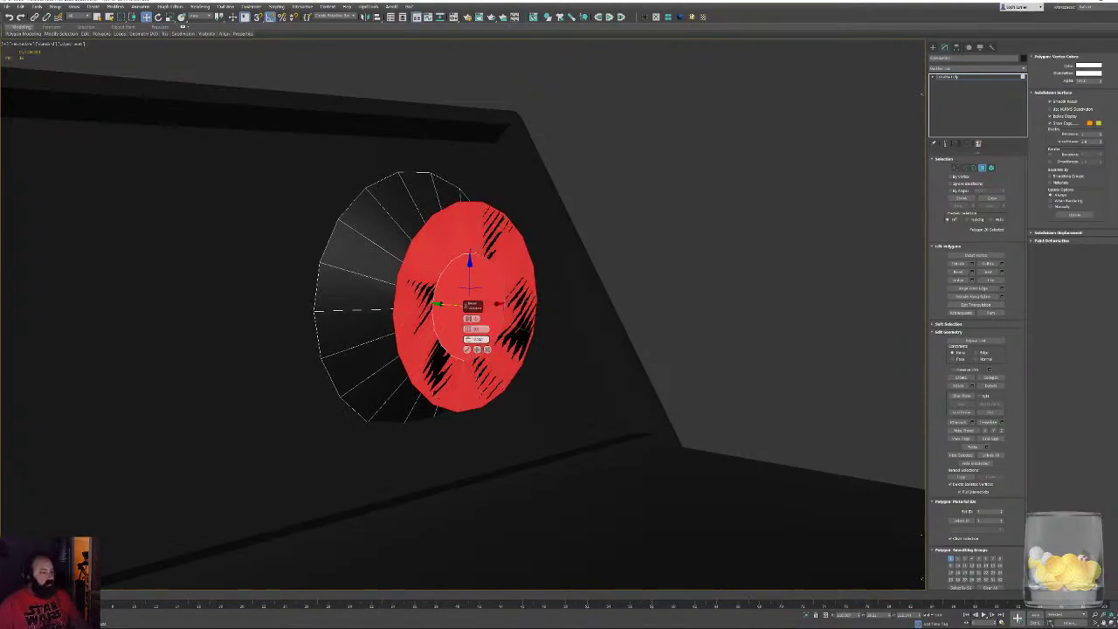
{"action": "left_click_drag", "start_coordinate": [467, 339], "coordinate": [468, 342]}
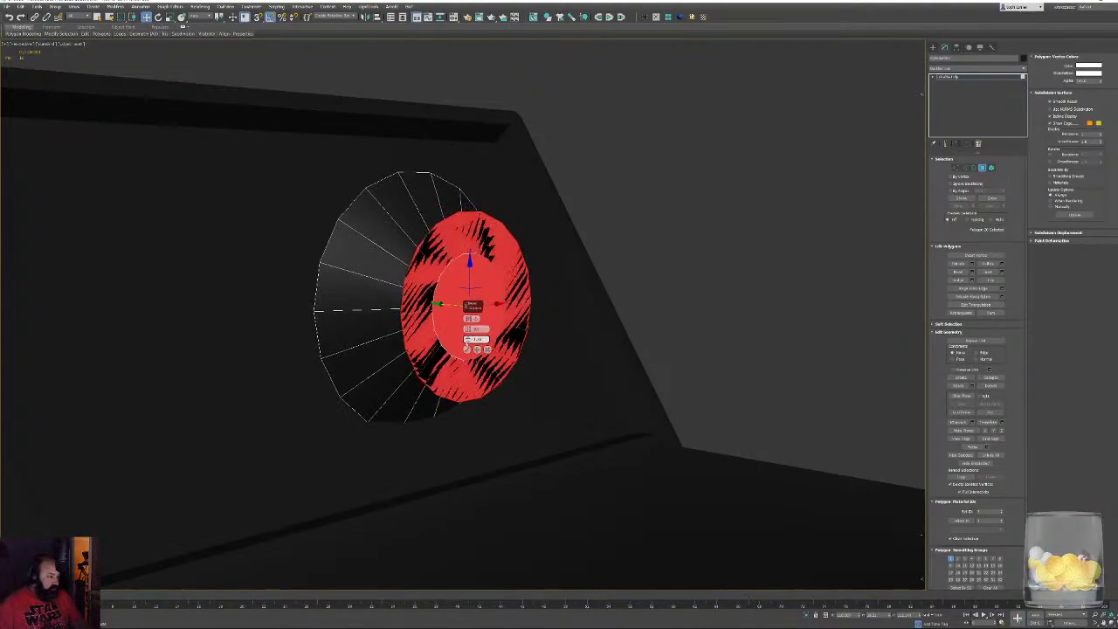
{"action": "left_click", "coordinate": [477, 350]}
Bevel the widened face forward with zero outline to thicken the knob cap, and deselect the face
{"action": "right_click", "coordinate": [467, 338]}
{"action": "left_click_drag", "start_coordinate": [467, 329], "coordinate": [467, 324]}
{"action": "left_click", "coordinate": [467, 349]}
{"action": "left_click", "coordinate": [692, 268]}
{"action": "middle_click_drag", "start_coordinate": [692, 268], "coordinate": [649, 287]}
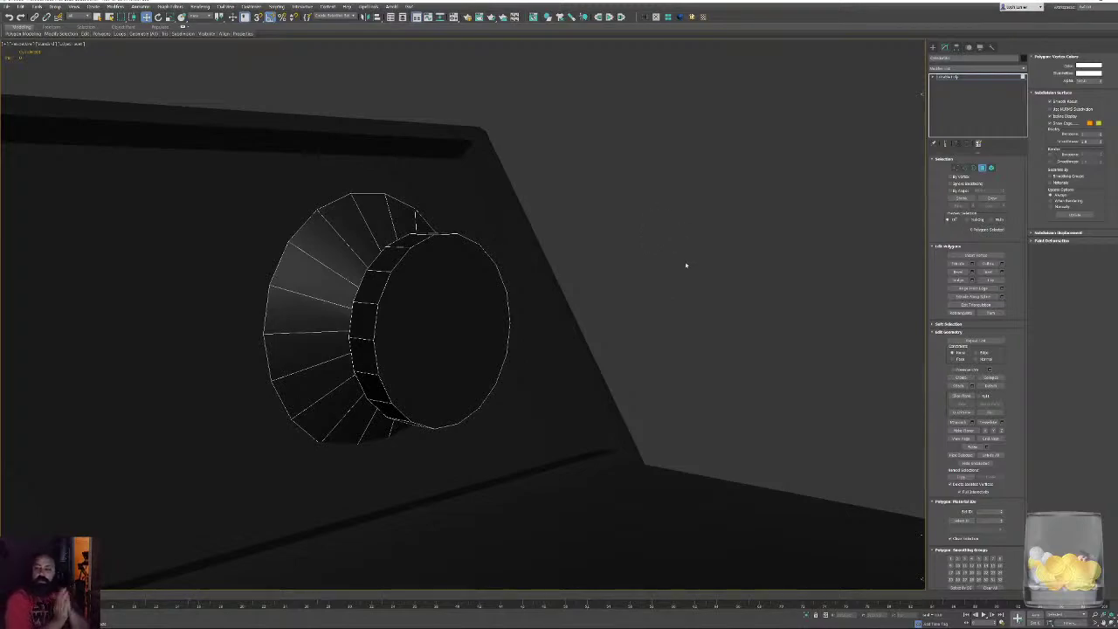
Leave polygon editing, rotate the knob to follow the control panel's slope and move it back into the panel
{"action": "left_click", "coordinate": [983, 169]}
{"action": "middle_click_drag", "start_coordinate": [282, 337], "coordinate": [315, 335], "text": "alt"}
{"action": "key", "text": "e"}
{"action": "left_click_drag", "start_coordinate": [381, 293], "coordinate": [371, 292]}
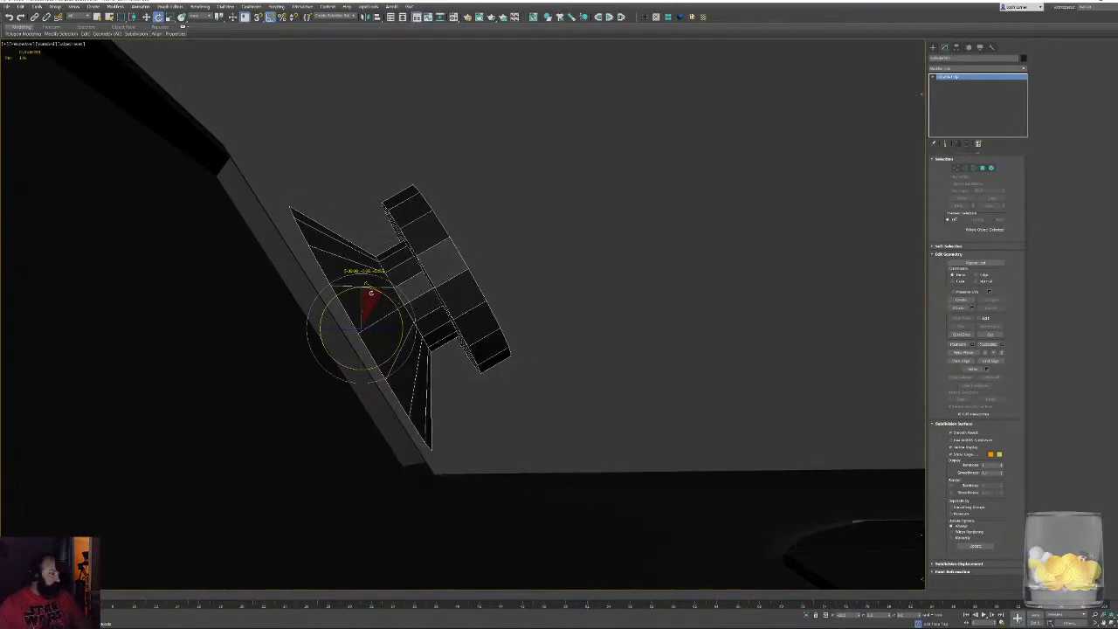
{"action": "key", "text": "w"}
{"action": "left_click_drag", "start_coordinate": [348, 313], "coordinate": [266, 292]}
Reduce the angle snap increment and fine-tune the knob's rotation to match the panel's slope
{"action": "key", "text": "e"}
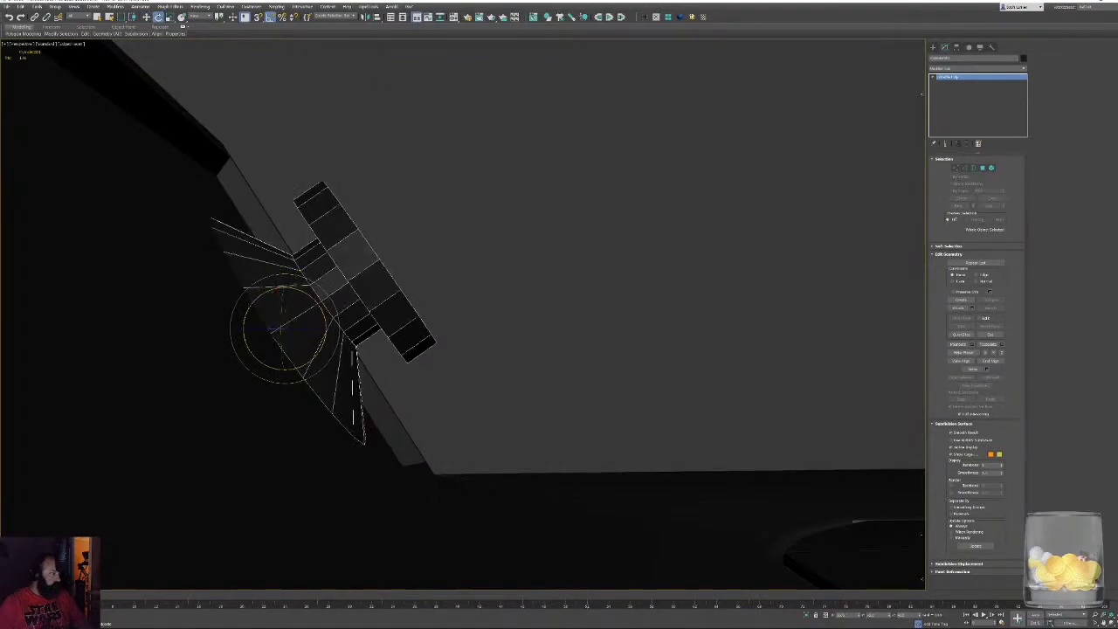
{"action": "right_click", "coordinate": [271, 18]}
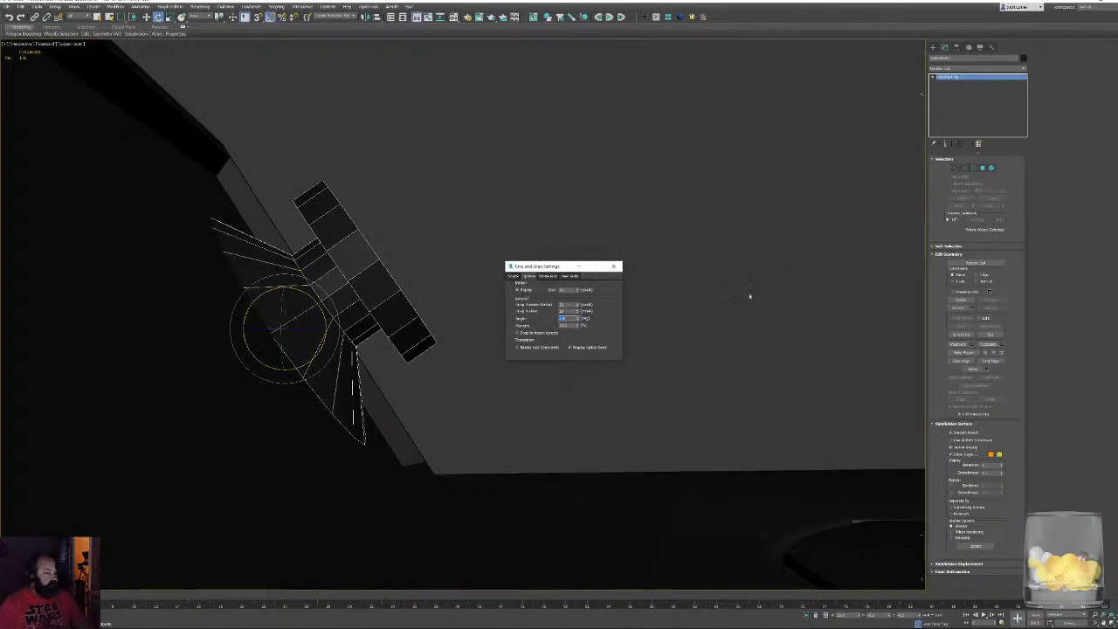
{"action": "left_click_drag", "start_coordinate": [310, 296], "coordinate": [311, 296]}
{"action": "key", "text": "w"}
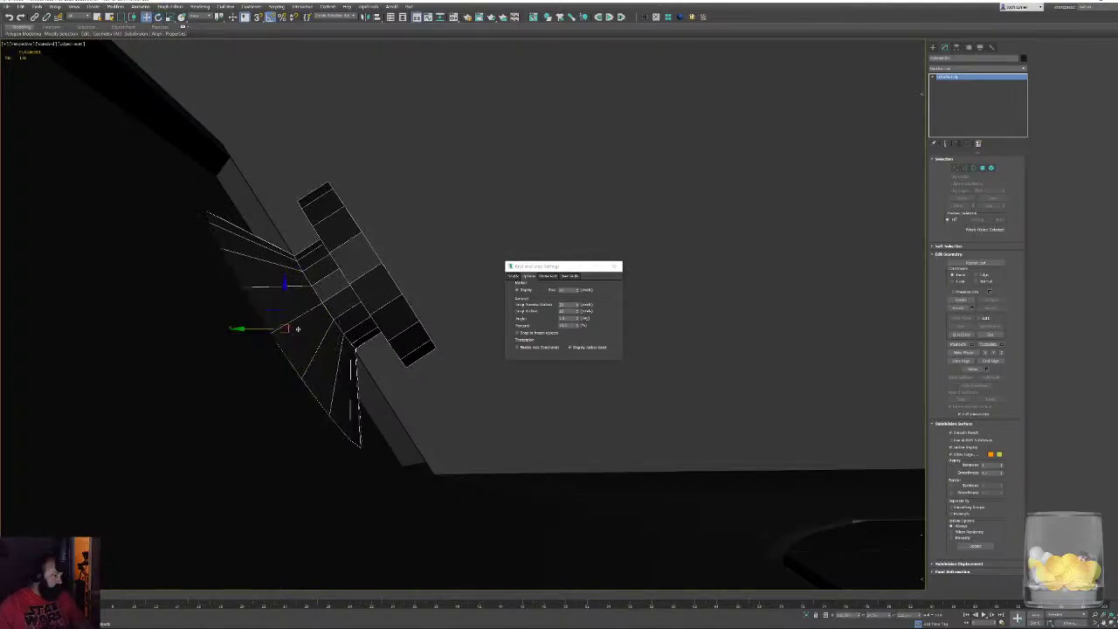
Switch to the Local coordinate system, nudge the knob outward along its own axis and close the snap settings
{"action": "left_click", "coordinate": [200, 16]}
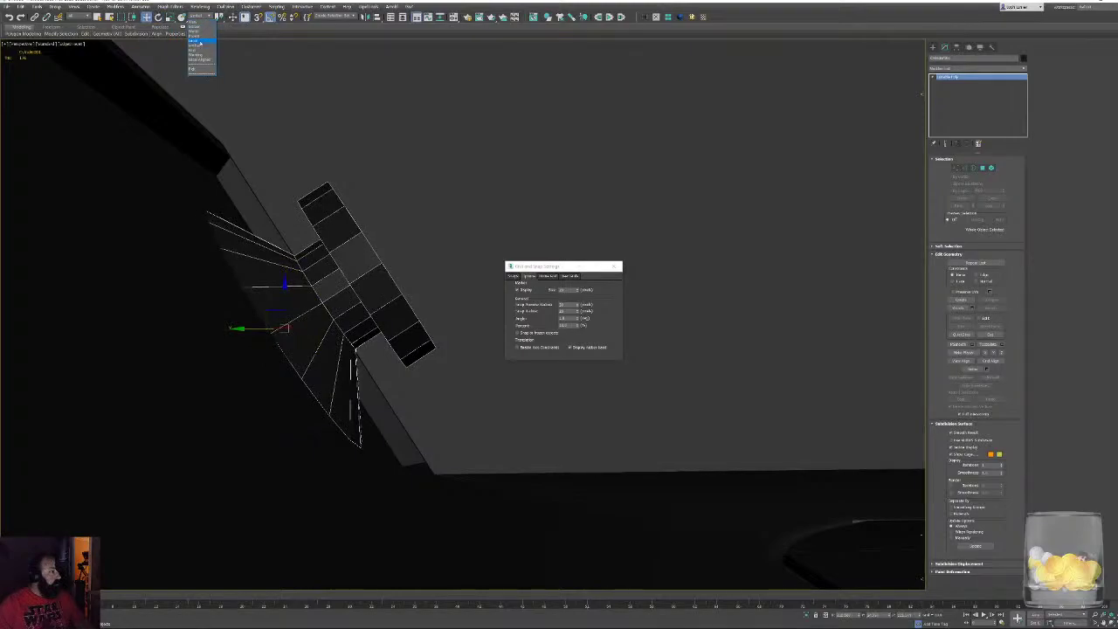
{"action": "left_click", "coordinate": [197, 42]}
{"action": "left_click_drag", "start_coordinate": [315, 309], "coordinate": [319, 306]}
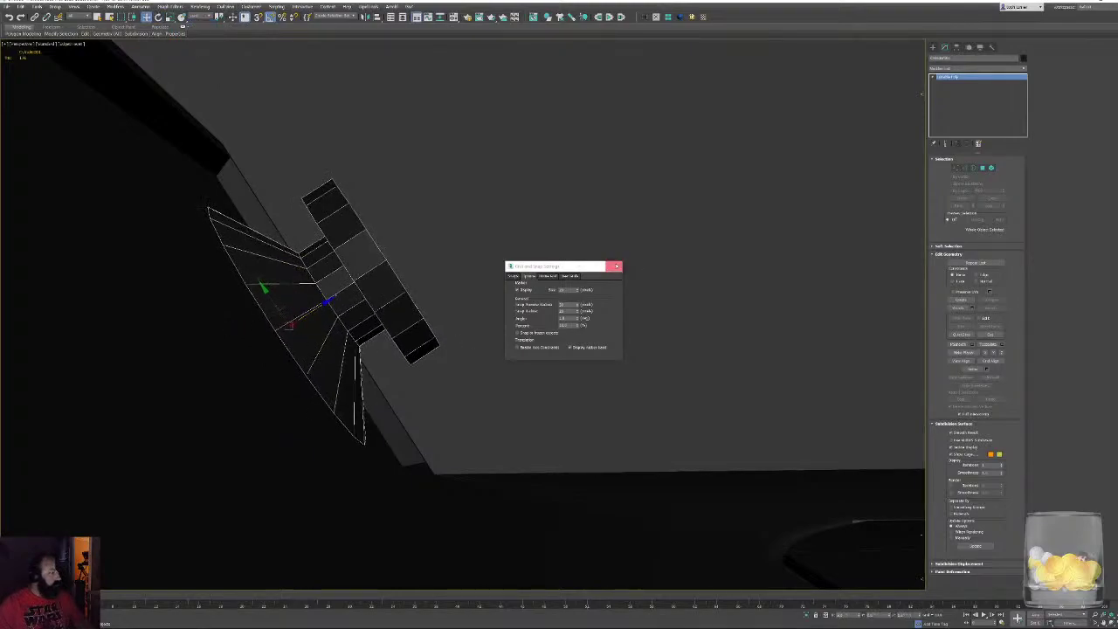
{"action": "left_click", "coordinate": [614, 266]}
Copy the knob across to the right end of the left appliance's control panel
{"action": "middle_click_drag", "start_coordinate": [567, 261], "coordinate": [653, 303], "text": "alt"}
{"action": "scroll", "coordinate": [516, 287], "scroll_direction": "down", "scroll_amount": 10}
{"action": "key", "text": "F4"}
{"action": "left_click_drag", "start_coordinate": [638, 301], "coordinate": [319, 319], "text": "shift"}
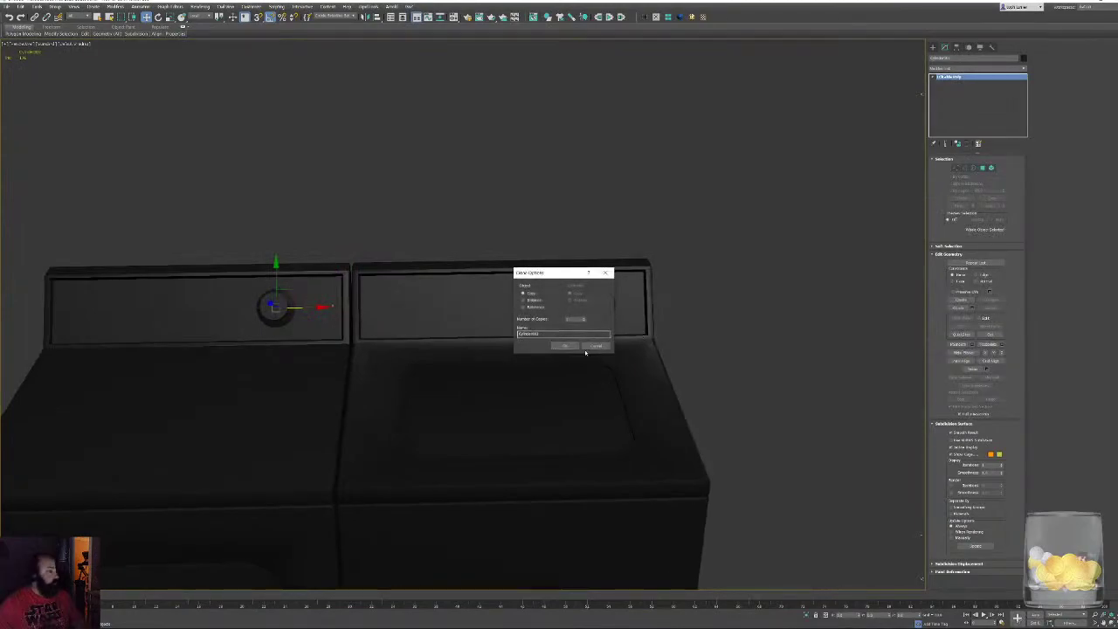
{"action": "left_click", "coordinate": [564, 346]}
Examine both knobs and the control panels up close and from a distance
{"action": "mouse_move", "coordinate": [264, 341]}
{"action": "middle_mouse_down"}
{"action": "mouse_move", "coordinate": [510, 336]}
{"action": "mouse_move", "coordinate": [428, 372]}
{"action": "mouse_move", "coordinate": [533, 378]}
{"action": "mouse_move", "coordinate": [507, 360]}
{"action": "mouse_move", "coordinate": [532, 309]}
{"action": "mouse_move", "coordinate": [504, 262]}
{"action": "mouse_move", "coordinate": [504, 410]}
{"action": "middle_mouse_up"}
{"action": "scroll", "coordinate": [457, 326], "scroll_direction": "up", "scroll_amount": 4}
{"action": "scroll", "coordinate": [507, 360], "scroll_direction": "down", "scroll_amount": 3}
{"action": "scroll", "coordinate": [504, 410], "scroll_direction": "down", "scroll_amount": 3}
{"action": "middle_click_drag", "start_coordinate": [524, 345], "coordinate": [446, 358]}
{"action": "scroll", "coordinate": [452, 365], "scroll_direction": "up", "scroll_amount": 3}
{"action": "key", "text": "F4"}
{"action": "middle_click_drag", "start_coordinate": [355, 304], "coordinate": [457, 414]}
{"action": "middle_click_drag", "start_coordinate": [457, 414], "coordinate": [415, 352], "text": "alt"}
{"action": "scroll", "coordinate": [414, 344], "scroll_direction": "up", "scroll_amount": 2}
{"action": "scroll", "coordinate": [414, 344], "scroll_direction": "up", "scroll_amount": 2}
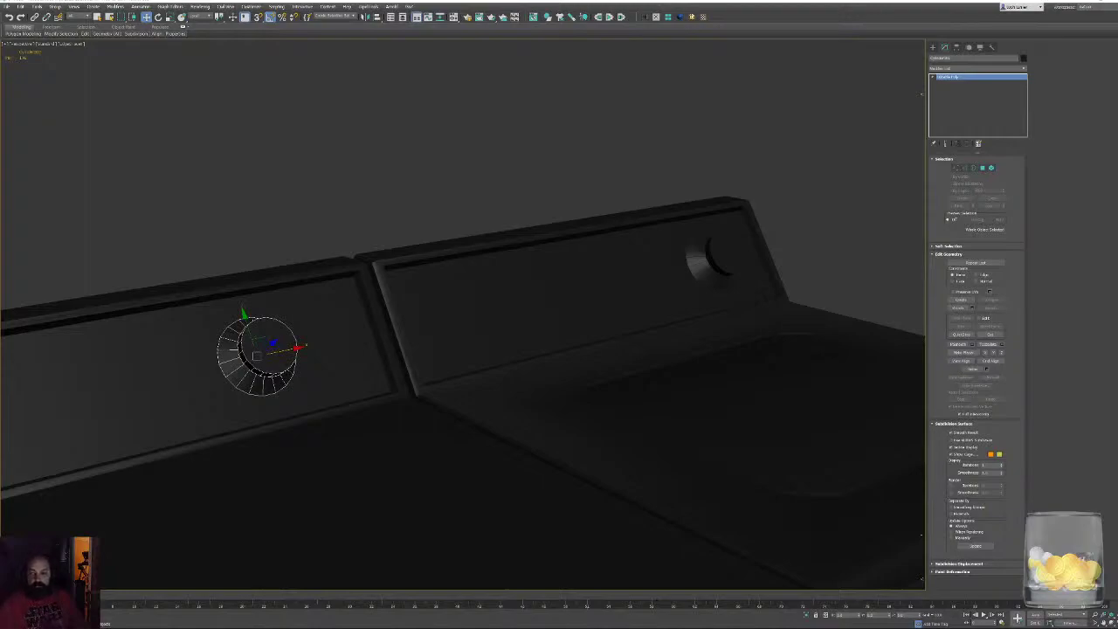
Draw a small box beside the left appliance's knob in the front view
{"action": "middle_click_drag", "start_coordinate": [463, 281], "coordinate": [387, 298], "text": "alt"}
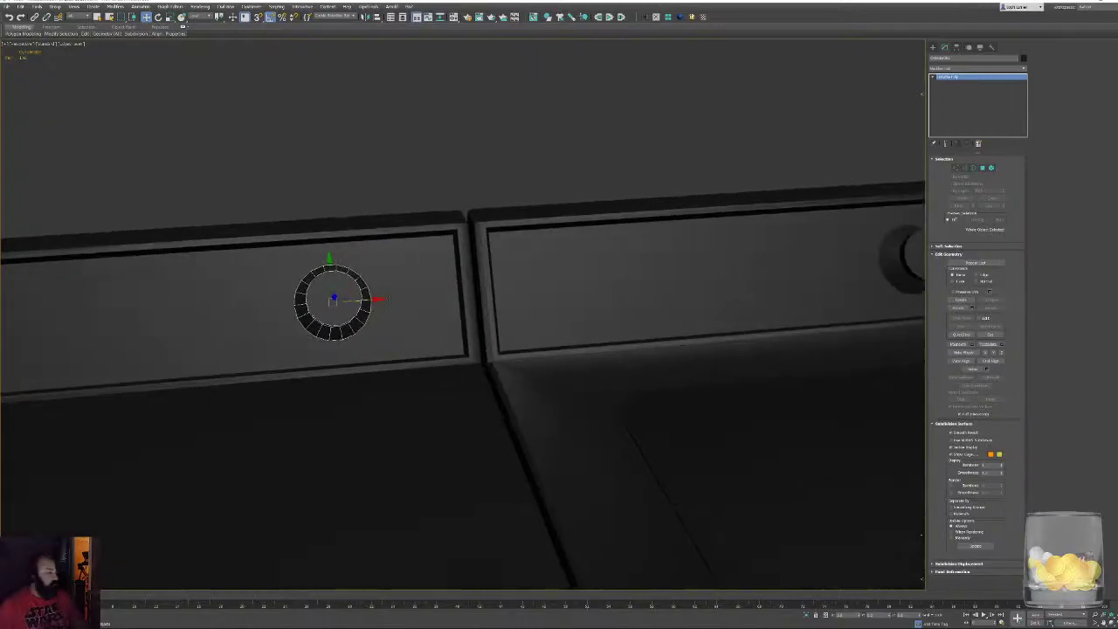
{"action": "key", "text": "f"}
{"action": "key", "text": "z"}
{"action": "middle_click_drag", "start_coordinate": [289, 322], "coordinate": [427, 306]}
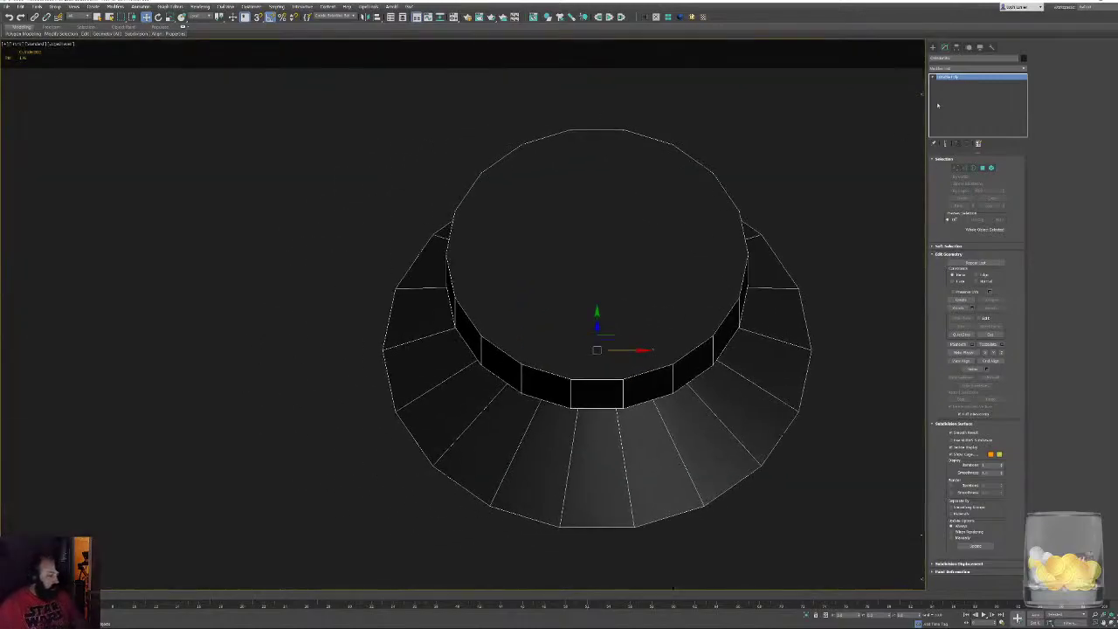
{"action": "left_click", "coordinate": [933, 48]}
{"action": "scroll", "coordinate": [843, 179], "scroll_direction": "down", "scroll_amount": 2}
{"action": "left_click", "coordinate": [959, 89]}
{"action": "middle_click_drag", "start_coordinate": [404, 321], "coordinate": [529, 301]}
{"action": "scroll", "coordinate": [529, 302], "scroll_direction": "down", "scroll_amount": 3}
{"action": "key", "text": "F3"}
{"action": "left_click_drag", "start_coordinate": [377, 289], "coordinate": [472, 323]}
{"action": "left_click", "coordinate": [470, 289]}
{"action": "mouse_move", "coordinate": [470, 311]}
{"action": "middle_mouse_down"}
{"action": "mouse_move", "coordinate": [463, 357]}
{"action": "mouse_move", "coordinate": [576, 354]}
{"action": "middle_mouse_up"}
{"action": "scroll", "coordinate": [444, 370], "scroll_direction": "down", "scroll_amount": 3}
Move the new box back to the control panel, next to the left knob
{"action": "key", "text": "p"}
{"action": "key", "text": "z"}
{"action": "scroll", "coordinate": [531, 351], "scroll_direction": "down", "scroll_amount": 3}
{"action": "key", "text": "F3"}
{"action": "middle_click_drag", "start_coordinate": [489, 358], "coordinate": [643, 324]}
{"action": "scroll", "coordinate": [640, 328], "scroll_direction": "down", "scroll_amount": 5}
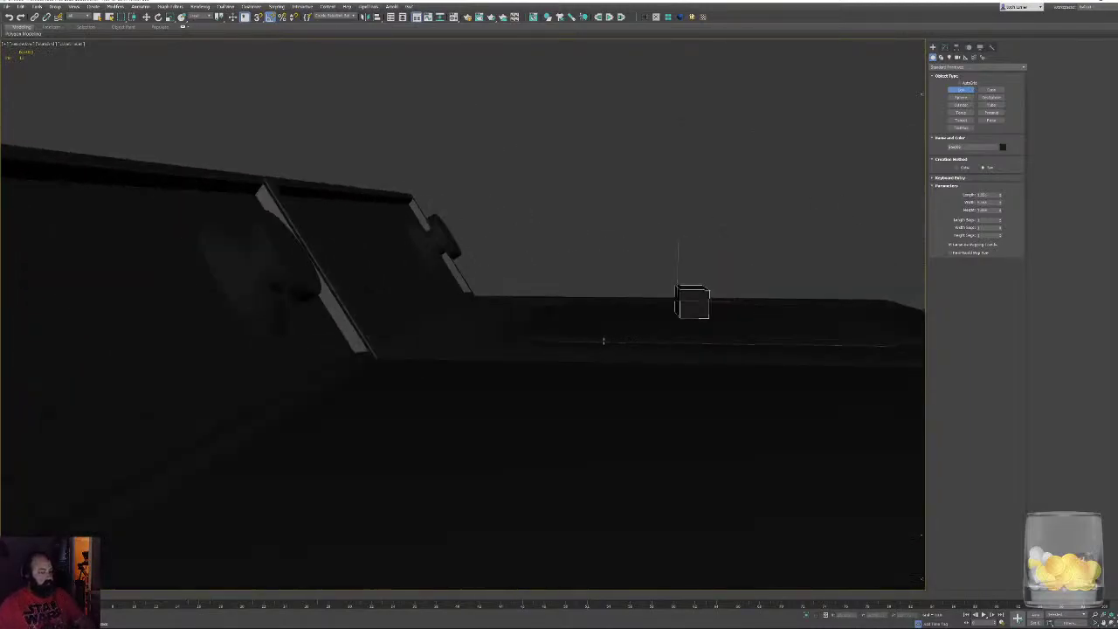
{"action": "key", "text": "w"}
{"action": "left_click_drag", "start_coordinate": [716, 302], "coordinate": [224, 324]}
{"action": "key", "text": "z"}
{"action": "scroll", "coordinate": [221, 339], "scroll_direction": "down", "scroll_amount": 4}
Check the knob's rotation in the Rotate Transform Type-In and set the box's absolute X rotation to 30 degrees
{"action": "left_click", "coordinate": [529, 175]}
{"action": "key", "text": "e"}
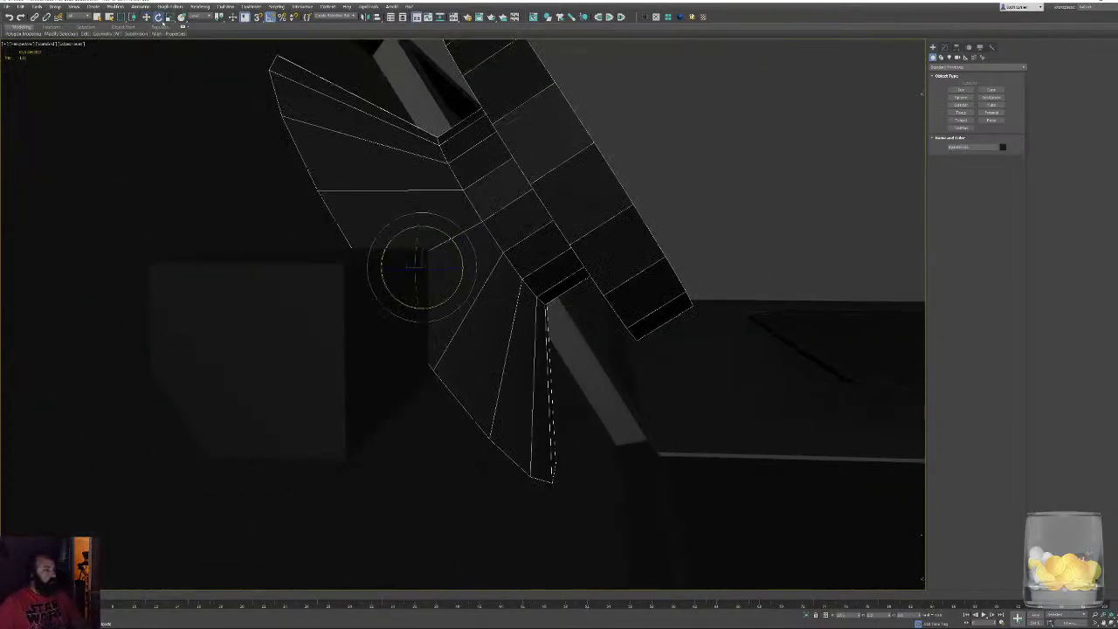
{"action": "key", "text": "F12"}
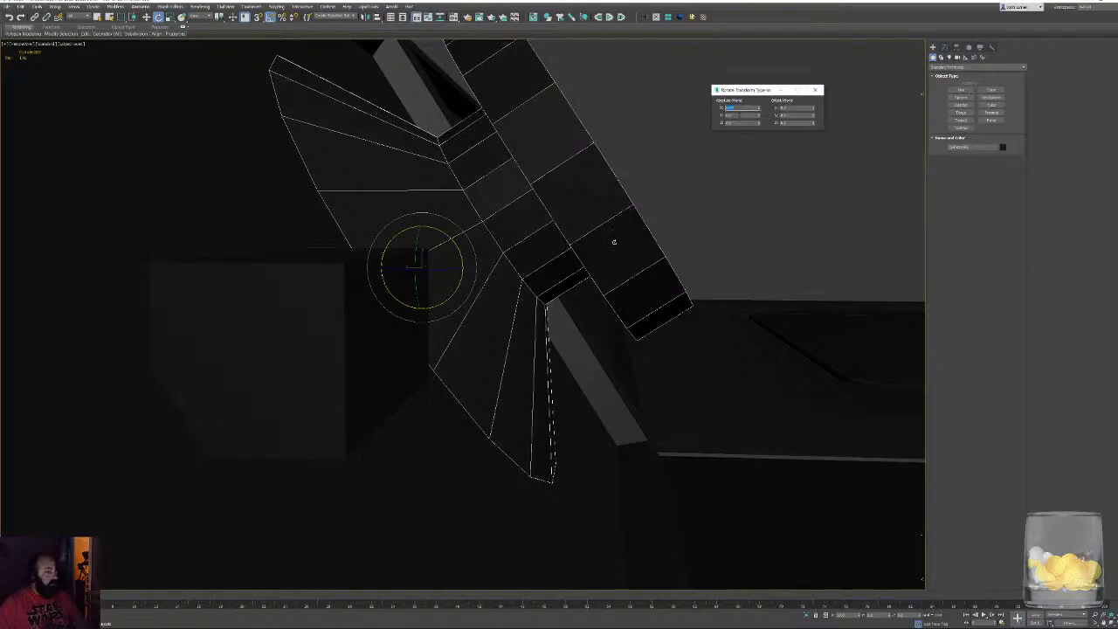
{"action": "left_click", "coordinate": [309, 268]}
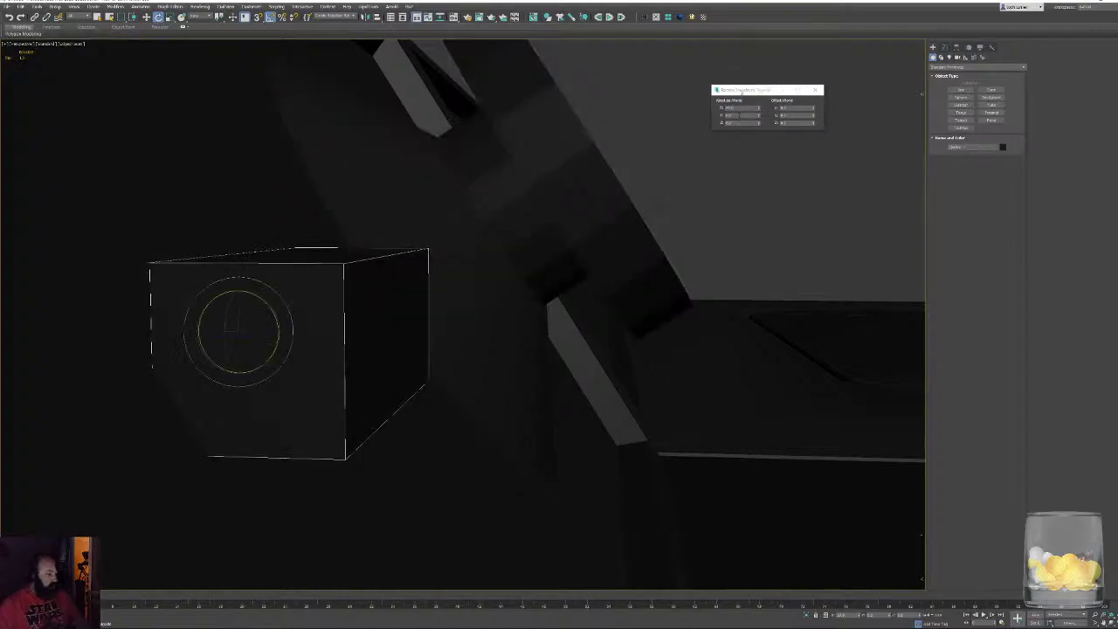
{"action": "double_click", "coordinate": [740, 110]}
{"action": "type", "text": "30"}
{"action": "key", "text": "Return"}
{"action": "middle_click_drag", "start_coordinate": [618, 234], "coordinate": [616, 234]}
{"action": "middle_click_drag", "start_coordinate": [408, 237], "coordinate": [464, 201]}
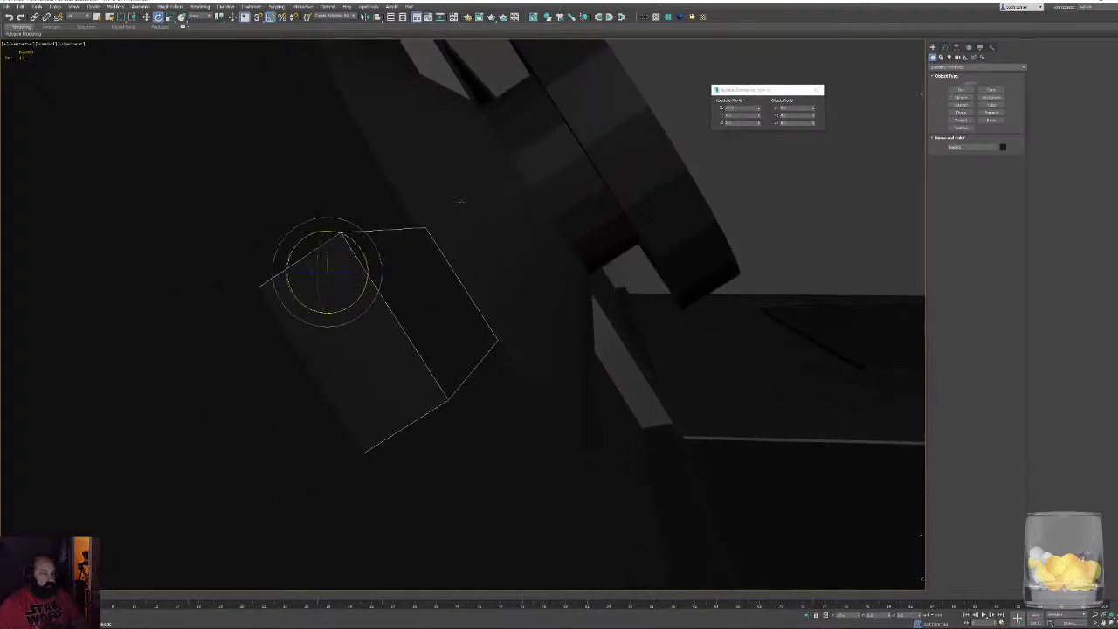
Slide the tilted box along its own axis up the sloped panel beside the knob and close the transform type-in
{"action": "scroll", "coordinate": [465, 201], "scroll_direction": "down", "scroll_amount": 2}
{"action": "key", "text": "w"}
{"action": "left_click_drag", "start_coordinate": [350, 227], "coordinate": [332, 195]}
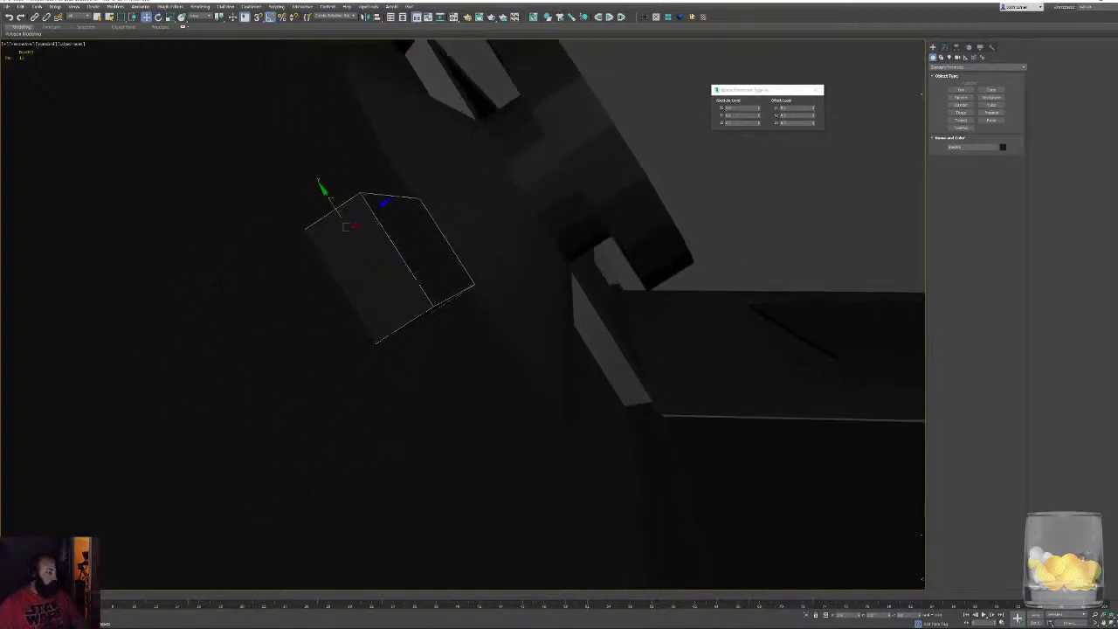
{"action": "middle_click_drag", "start_coordinate": [443, 302], "coordinate": [358, 212], "text": "alt"}
{"action": "scroll", "coordinate": [359, 212], "scroll_direction": "down", "scroll_amount": 3}
{"action": "scroll", "coordinate": [507, 217], "scroll_direction": "down", "scroll_amount": 3}
{"action": "left_click", "coordinate": [815, 90]}
Examine the box, both knobs and the two appliances from several angles and distances
{"action": "middle_click_drag", "start_coordinate": [698, 161], "coordinate": [332, 304], "text": "alt"}
{"action": "scroll", "coordinate": [332, 303], "scroll_direction": "down", "scroll_amount": 3}
{"action": "middle_click_drag", "start_coordinate": [437, 287], "coordinate": [314, 316]}
{"action": "scroll", "coordinate": [313, 316], "scroll_direction": "down", "scroll_amount": 4}
{"action": "left_click", "coordinate": [414, 227]}
{"action": "middle_click_drag", "start_coordinate": [414, 227], "coordinate": [426, 137]}
{"action": "middle_click_drag", "start_coordinate": [499, 179], "coordinate": [480, 168], "text": "alt"}
{"action": "middle_click_drag", "start_coordinate": [513, 283], "coordinate": [481, 289], "text": "alt"}
{"action": "scroll", "coordinate": [474, 298], "scroll_direction": "down", "scroll_amount": 5}
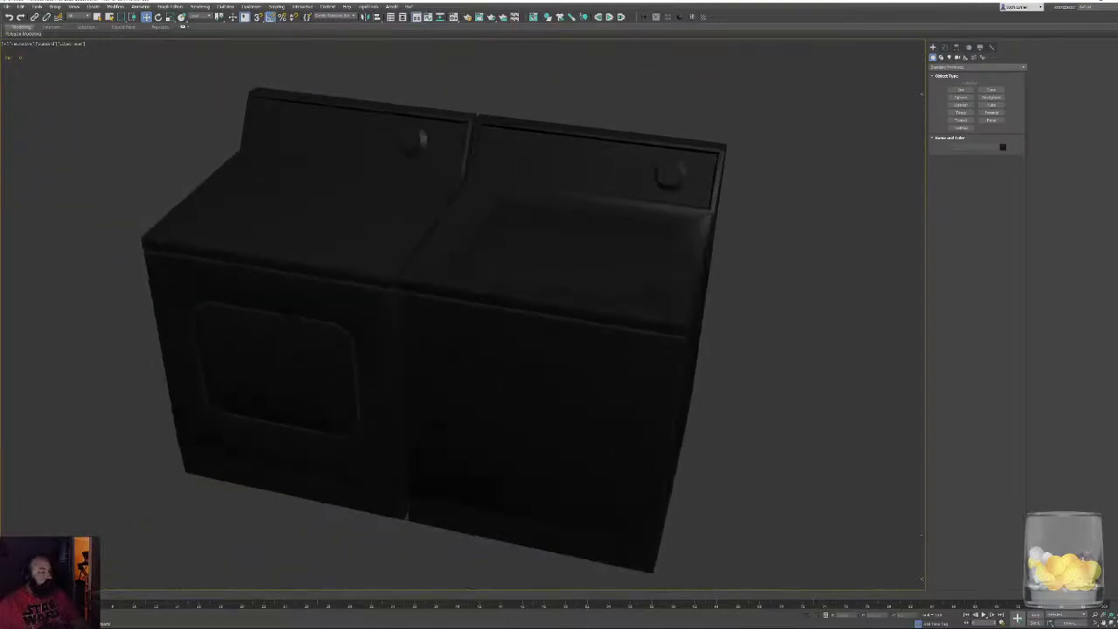
{"action": "middle_click_drag", "start_coordinate": [342, 386], "coordinate": [382, 381], "text": "alt"}
{"action": "scroll", "coordinate": [381, 381], "scroll_direction": "down", "scroll_amount": 3}
{"action": "scroll", "coordinate": [369, 370], "scroll_direction": "up", "scroll_amount": 4}
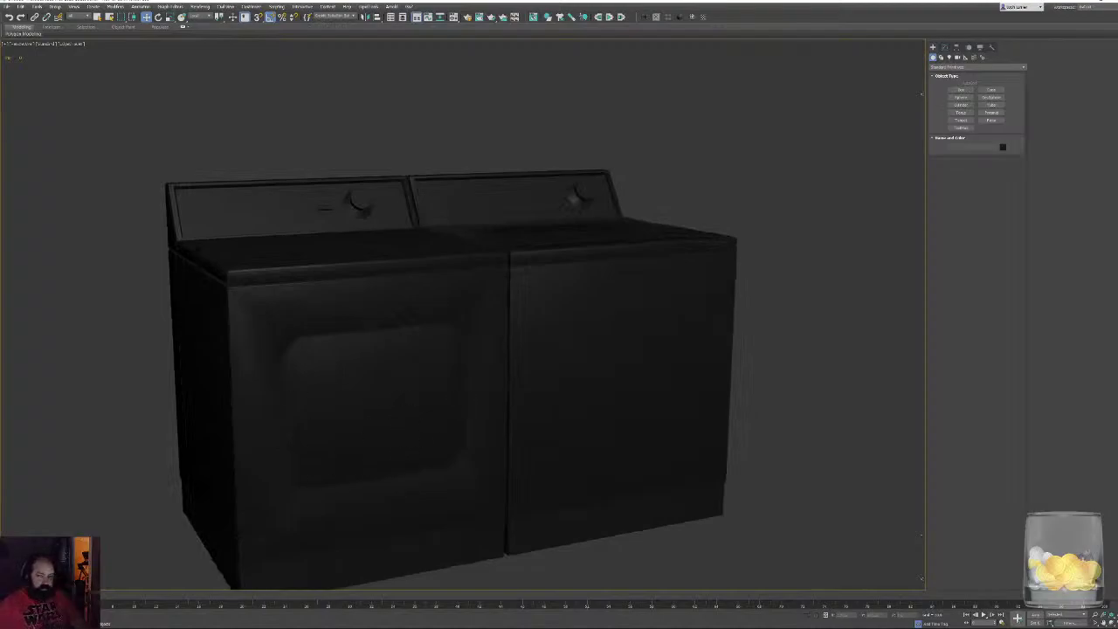
{"action": "mouse_move", "coordinate": [415, 426]}
{"action": "middle_mouse_down", "text": "alt"}
{"action": "mouse_move", "coordinate": [452, 379]}
{"action": "mouse_move", "coordinate": [429, 437]}
{"action": "middle_mouse_up", "text": "alt"}
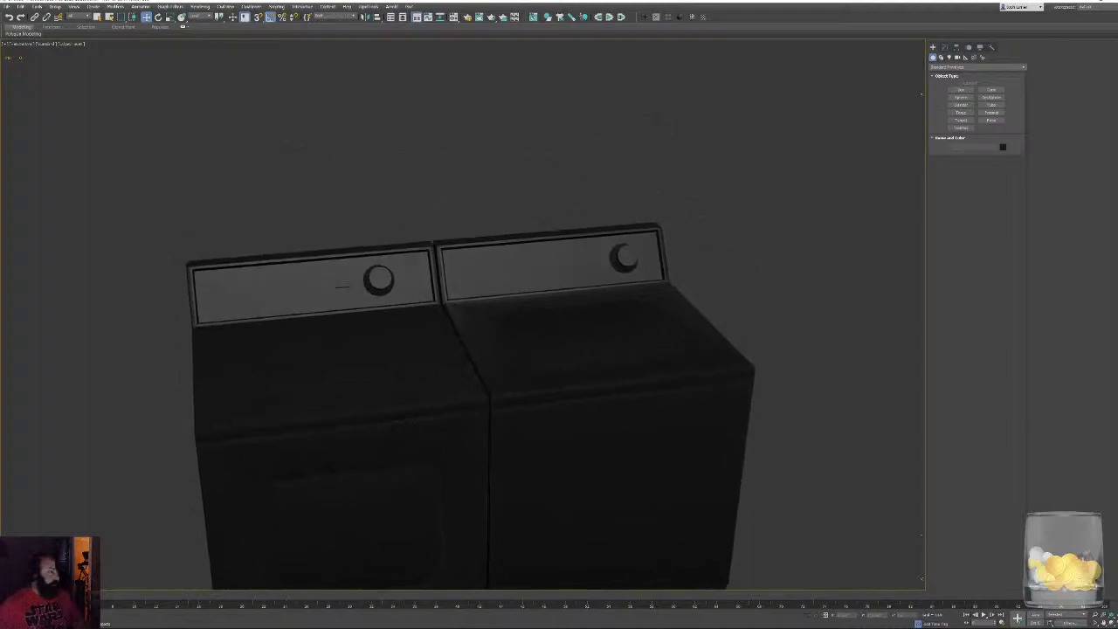
{"action": "scroll", "coordinate": [426, 434], "scroll_direction": "up", "scroll_amount": 3}
Select the front cap polygon of the left knob with its edges displayed
{"action": "left_click", "coordinate": [367, 208]}
{"action": "key", "text": "F4"}
{"action": "key", "text": "z"}
{"action": "middle_click_drag", "start_coordinate": [377, 248], "coordinate": [396, 245], "text": "alt"}
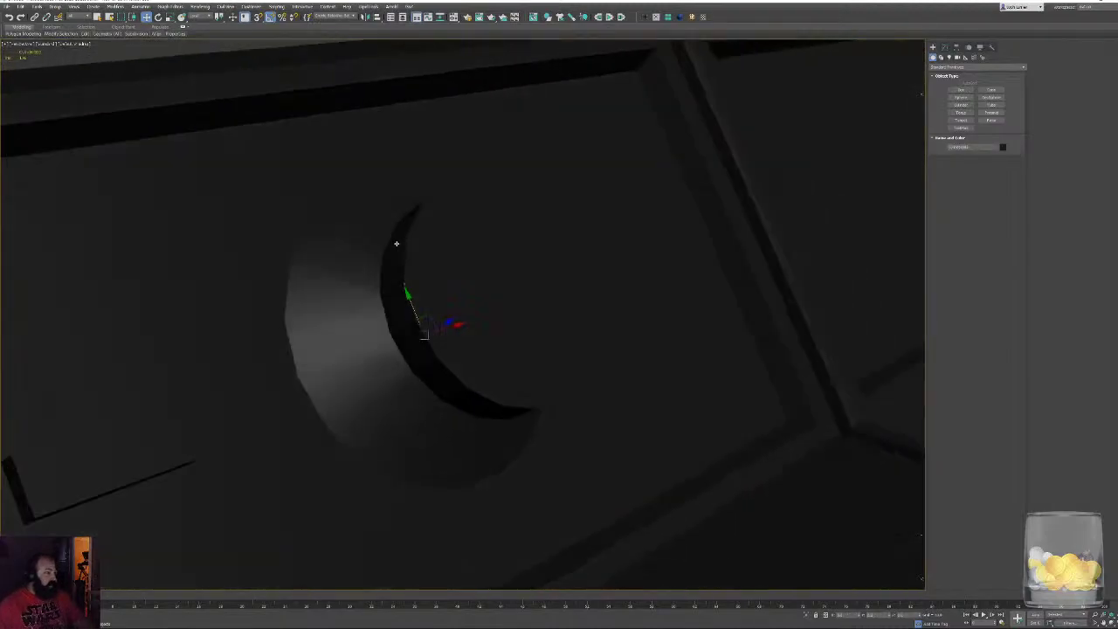
{"action": "key", "text": "F4"}
{"action": "middle_click_drag", "start_coordinate": [526, 289], "coordinate": [426, 332]}
{"action": "scroll", "coordinate": [427, 331], "scroll_direction": "down", "scroll_amount": 4}
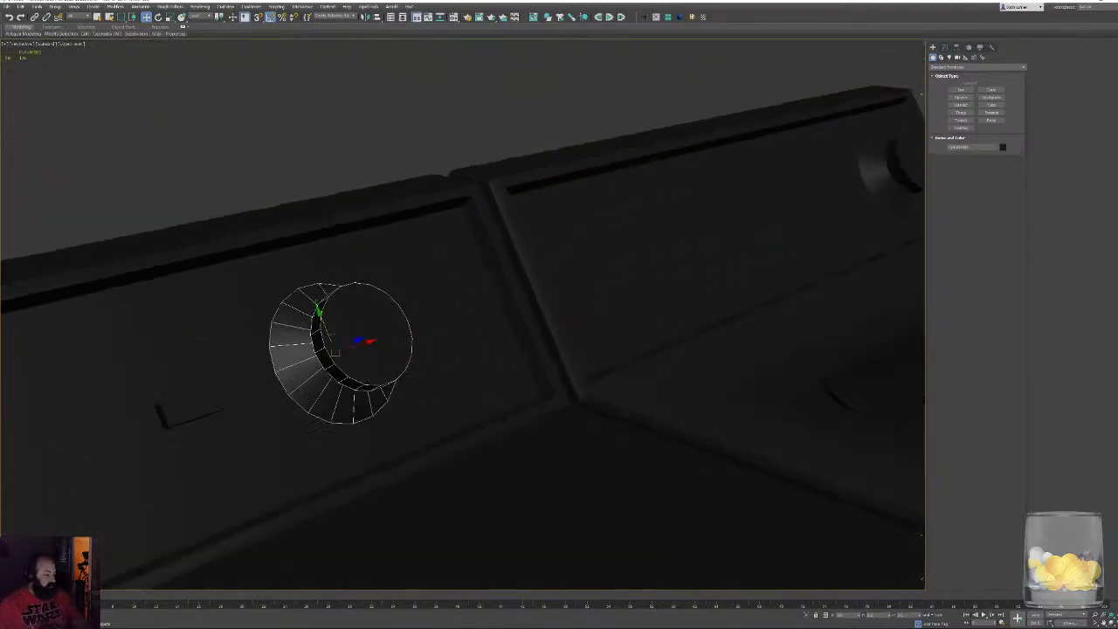
{"action": "left_click", "coordinate": [945, 48]}
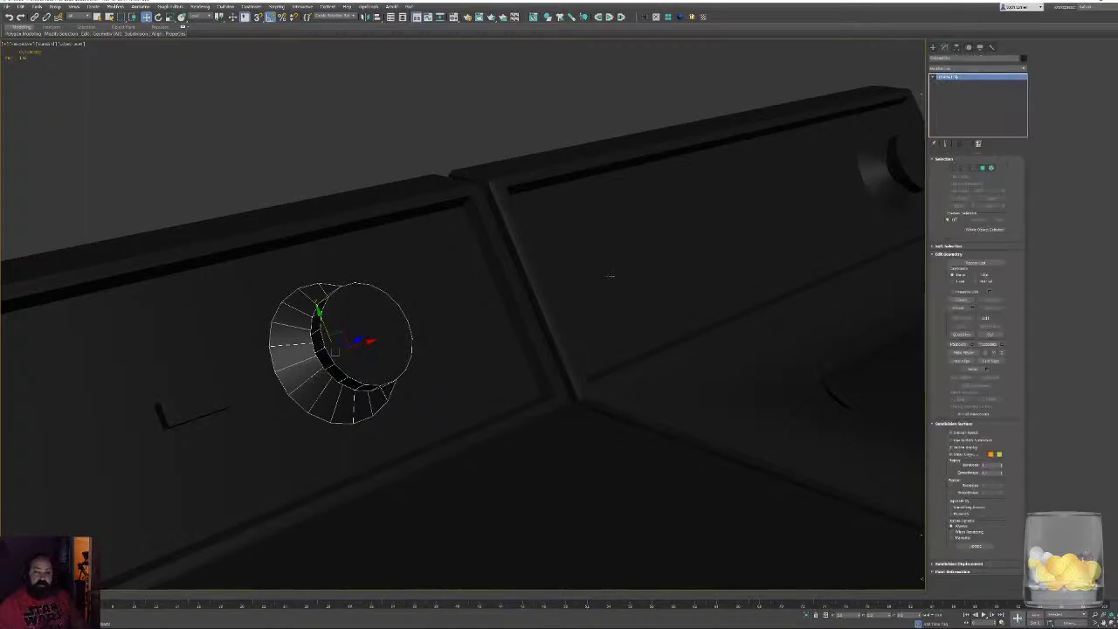
{"action": "left_click", "coordinate": [982, 167]}
{"action": "left_click", "coordinate": [368, 329]}
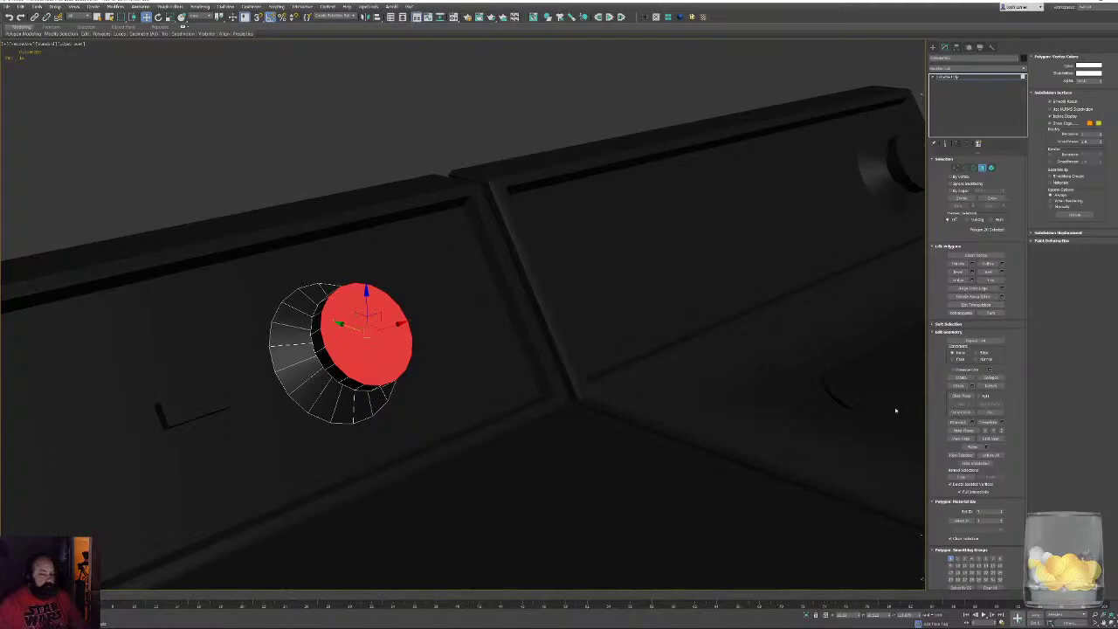
{"action": "middle_click_drag", "start_coordinate": [826, 399], "coordinate": [838, 387], "text": "alt"}
{"action": "left_click", "coordinate": [991, 274]}
{"action": "middle_click_drag", "start_coordinate": [865, 230], "coordinate": [649, 302]}
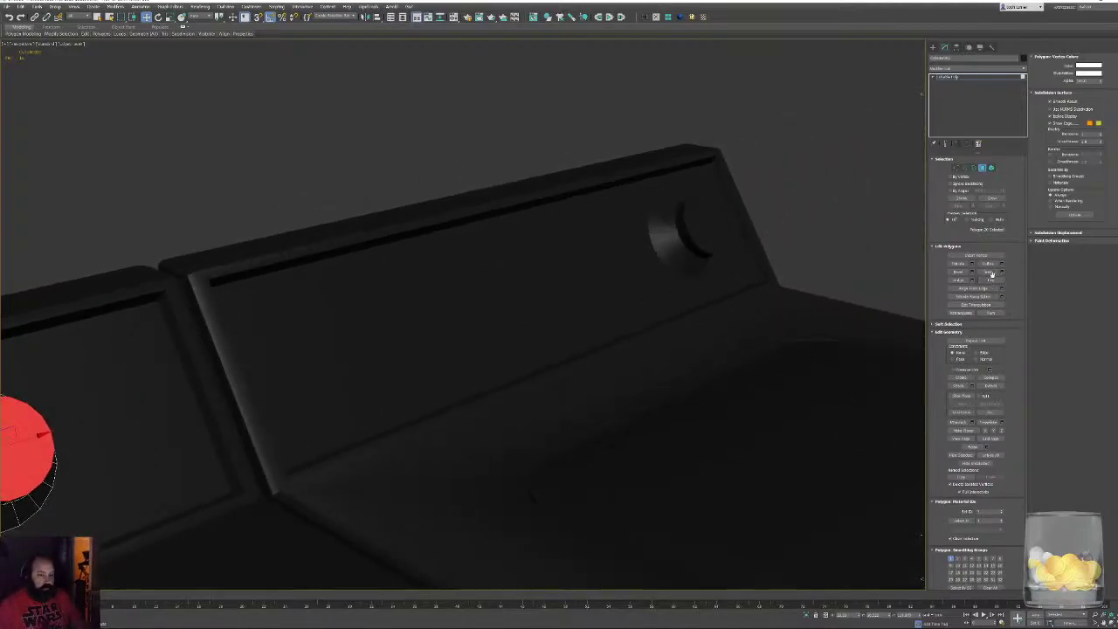
{"action": "middle_click_drag", "start_coordinate": [365, 431], "coordinate": [596, 340]}
{"action": "left_click_drag", "start_coordinate": [269, 339], "coordinate": [282, 329]}
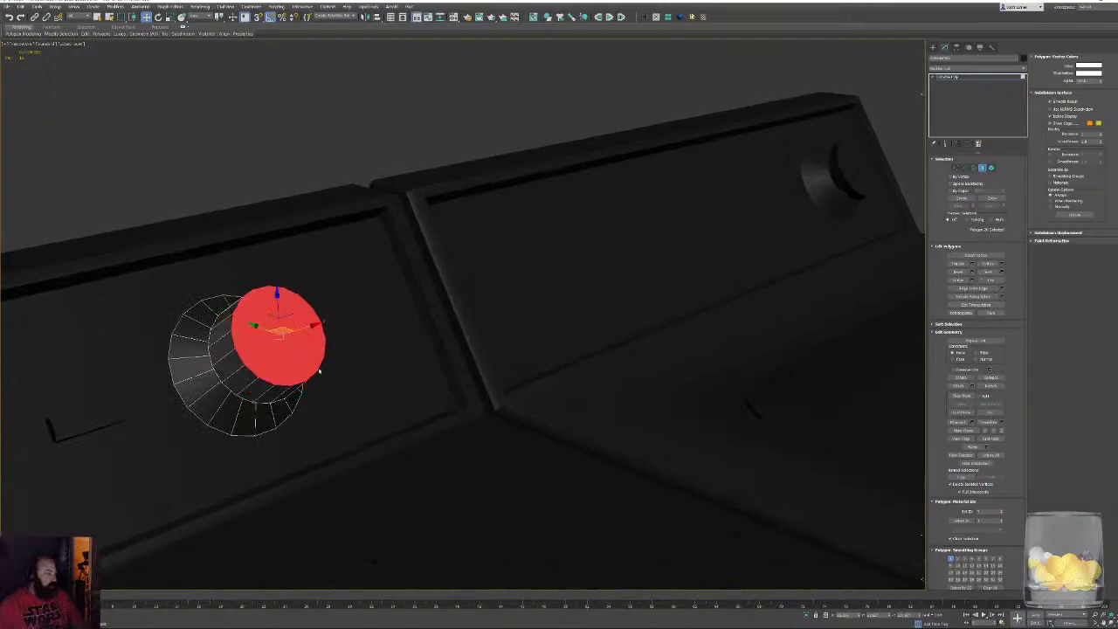
{"action": "key", "text": "ctrl+z"}
Inset the left knob's front cap, collapse the inner polygon to its centre and leave polygon editing
{"action": "left_click", "coordinate": [988, 271]}
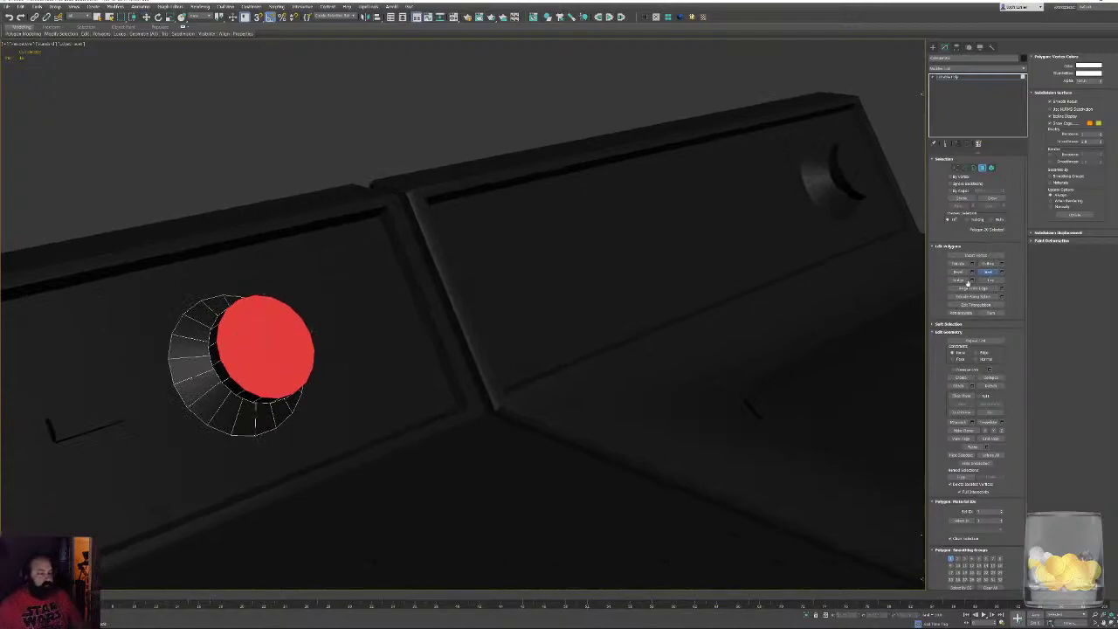
{"action": "left_click_drag", "start_coordinate": [282, 361], "coordinate": [291, 338]}
{"action": "key", "text": "ctrl+alt+c"}
{"action": "middle_click_drag", "start_coordinate": [827, 238], "coordinate": [578, 360]}
{"action": "key", "text": "w"}
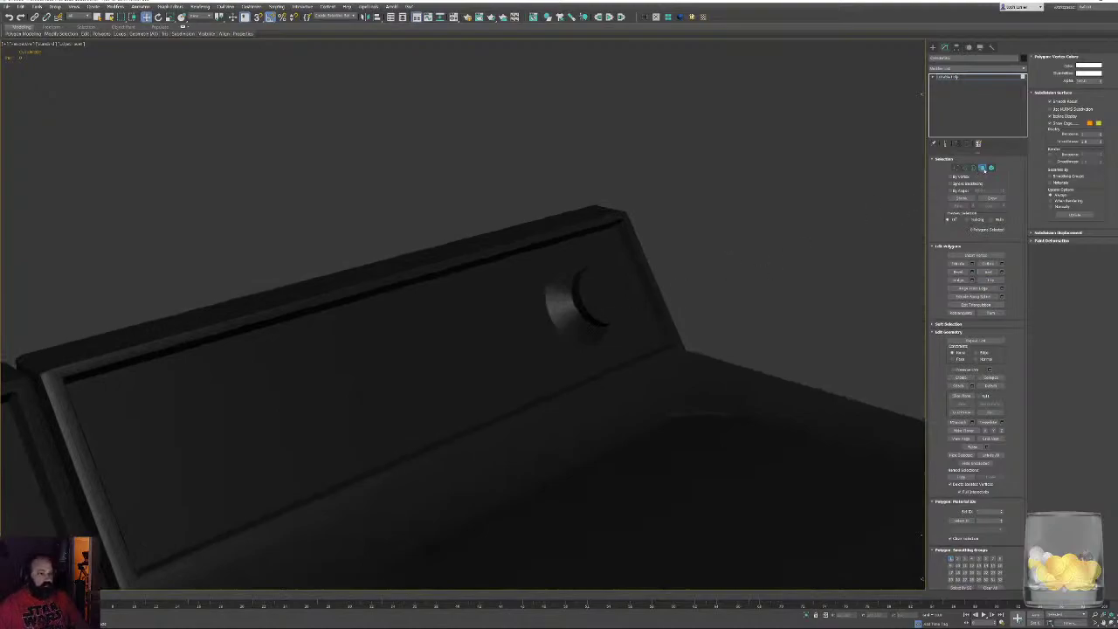
{"action": "left_click", "coordinate": [982, 168]}
Inset the right knob's front cap polygon and collapse it to a centre point
{"action": "left_click", "coordinate": [981, 167]}
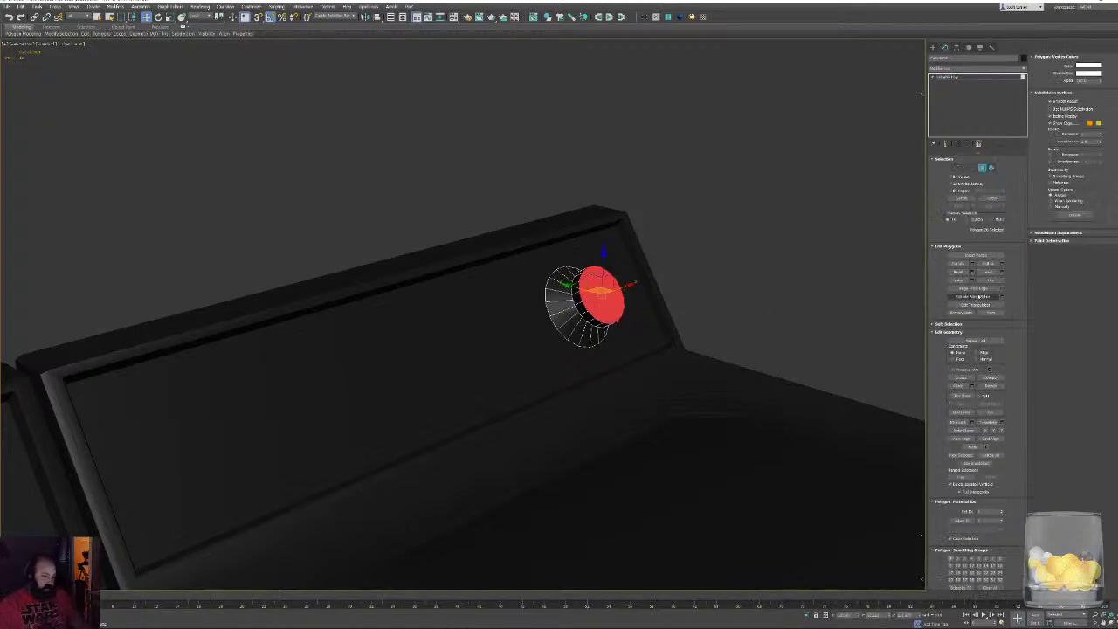
{"action": "left_click", "coordinate": [987, 272]}
{"action": "left_click_drag", "start_coordinate": [604, 299], "coordinate": [844, 467]}
{"action": "key", "text": "ctrl+z"}
{"action": "key", "text": "ctrl+z"}
{"action": "key", "text": "w"}
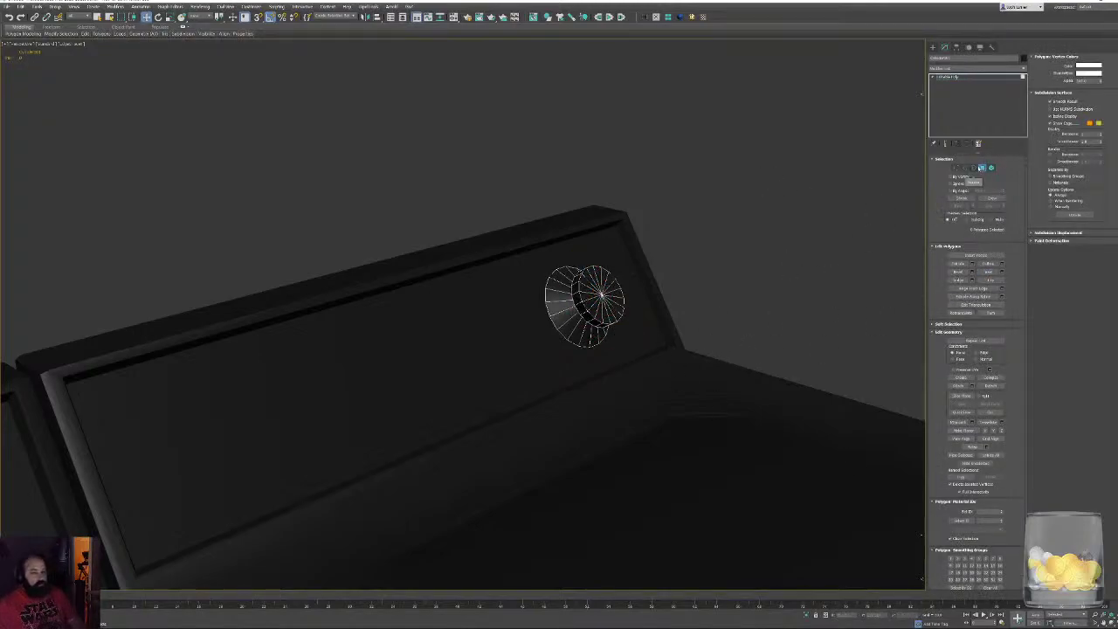
Rename the right knob object as a dial and attach the left knob to it
{"action": "left_click", "coordinate": [981, 167]}
{"action": "scroll", "coordinate": [681, 257], "scroll_direction": "down", "scroll_amount": 2}
{"action": "scroll", "coordinate": [682, 257], "scroll_direction": "down", "scroll_amount": 5}
{"action": "mouse_move", "coordinate": [627, 366]}
{"action": "middle_mouse_down", "text": "alt"}
{"action": "mouse_move", "coordinate": [608, 375]}
{"action": "mouse_move", "coordinate": [635, 358]}
{"action": "middle_mouse_up", "text": "alt"}
{"action": "scroll", "coordinate": [651, 346], "scroll_direction": "up", "scroll_amount": 1}
{"action": "left_click_drag", "start_coordinate": [962, 58], "coordinate": [869, 69]}
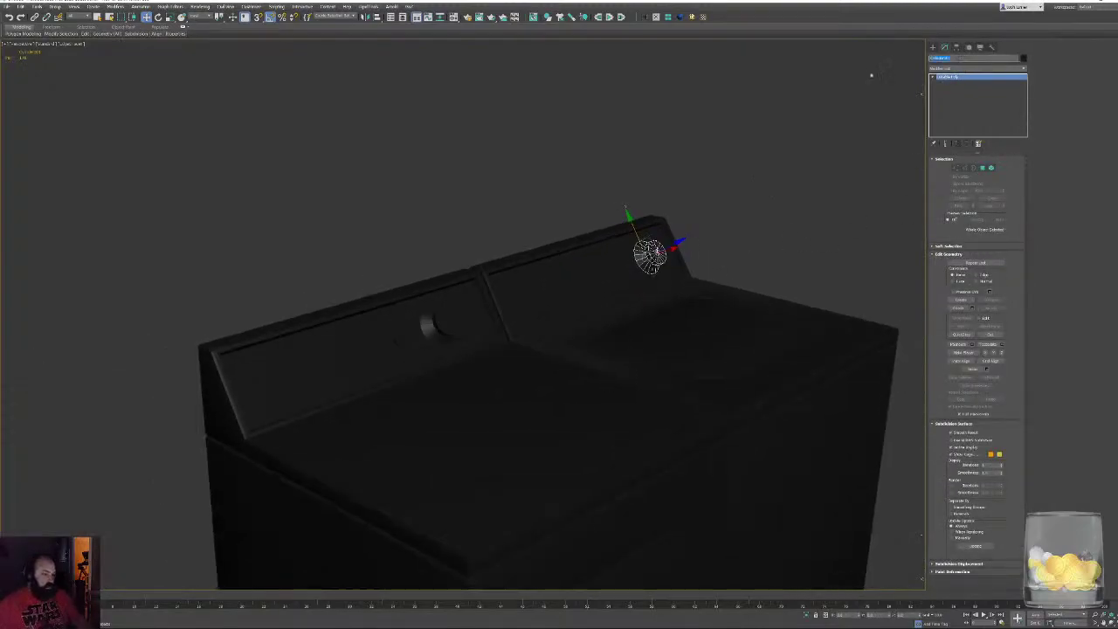
{"action": "type", "text": "Dia"}
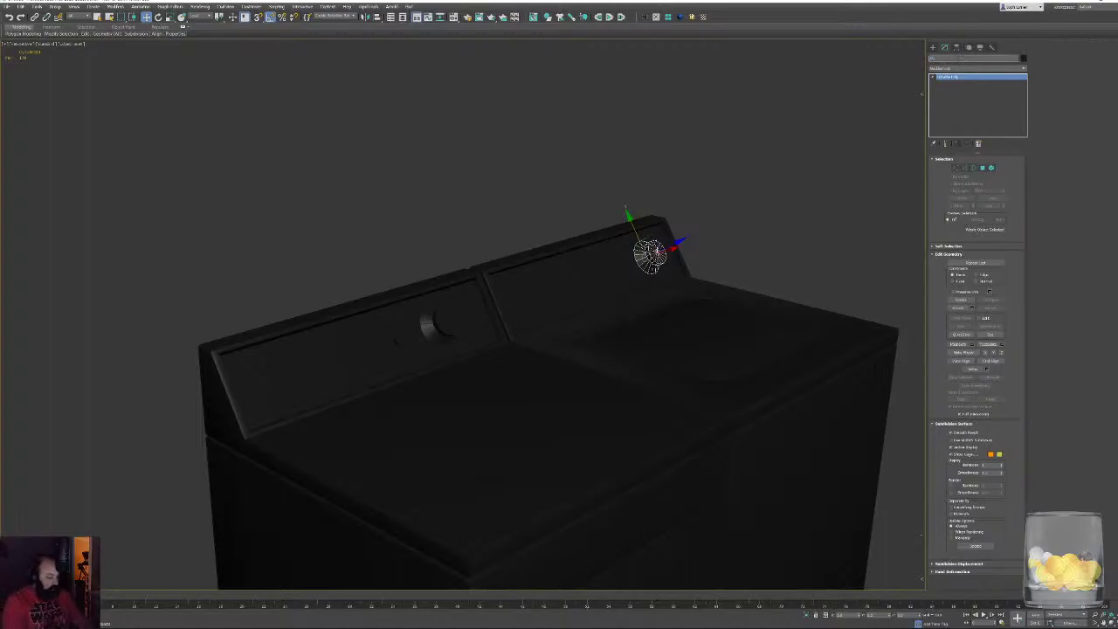
{"action": "key", "text": "Return"}
{"action": "left_click", "coordinate": [962, 308]}
{"action": "left_click", "coordinate": [438, 325]}
{"action": "right_click", "coordinate": [466, 251]}
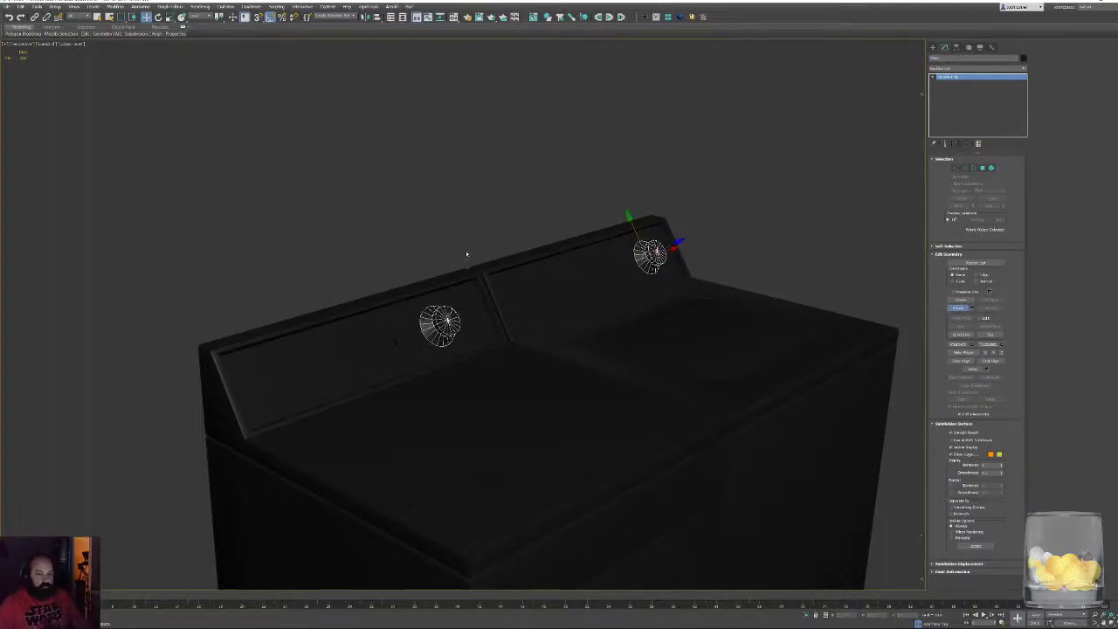
Detach the right appliance's top lid element as a separate object named Door, with Detach To Element off
{"action": "left_click", "coordinate": [528, 292]}
{"action": "mouse_move", "coordinate": [530, 291]}
{"action": "middle_mouse_down", "text": "alt"}
{"action": "mouse_move", "coordinate": [530, 306]}
{"action": "mouse_move", "coordinate": [541, 273]}
{"action": "middle_mouse_up", "text": "alt"}
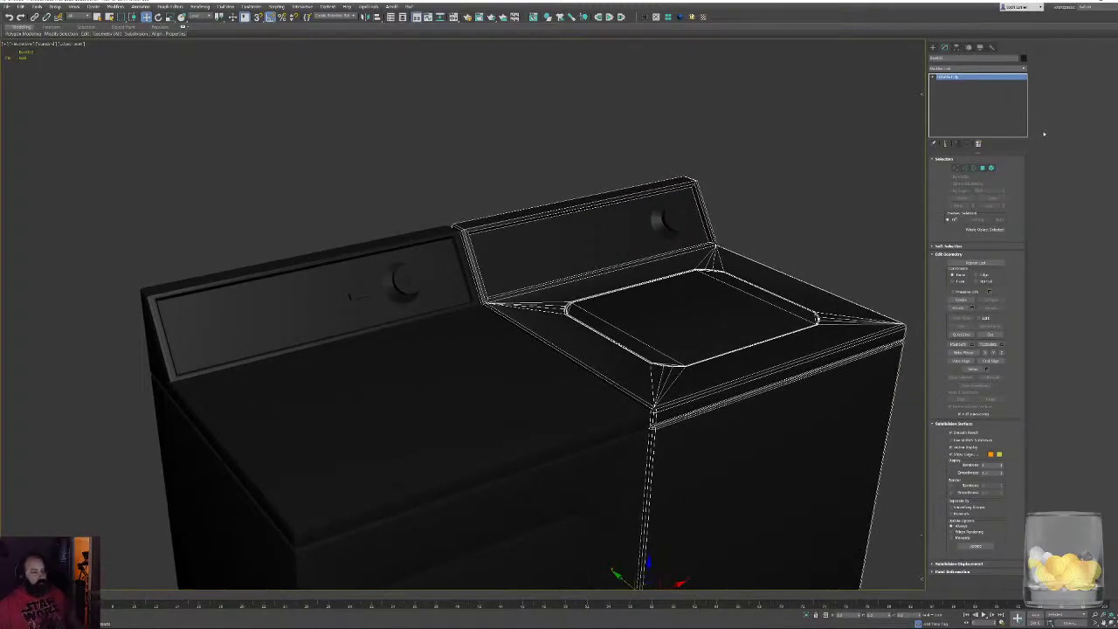
{"action": "key", "text": "4"}
{"action": "left_click", "coordinate": [698, 317]}
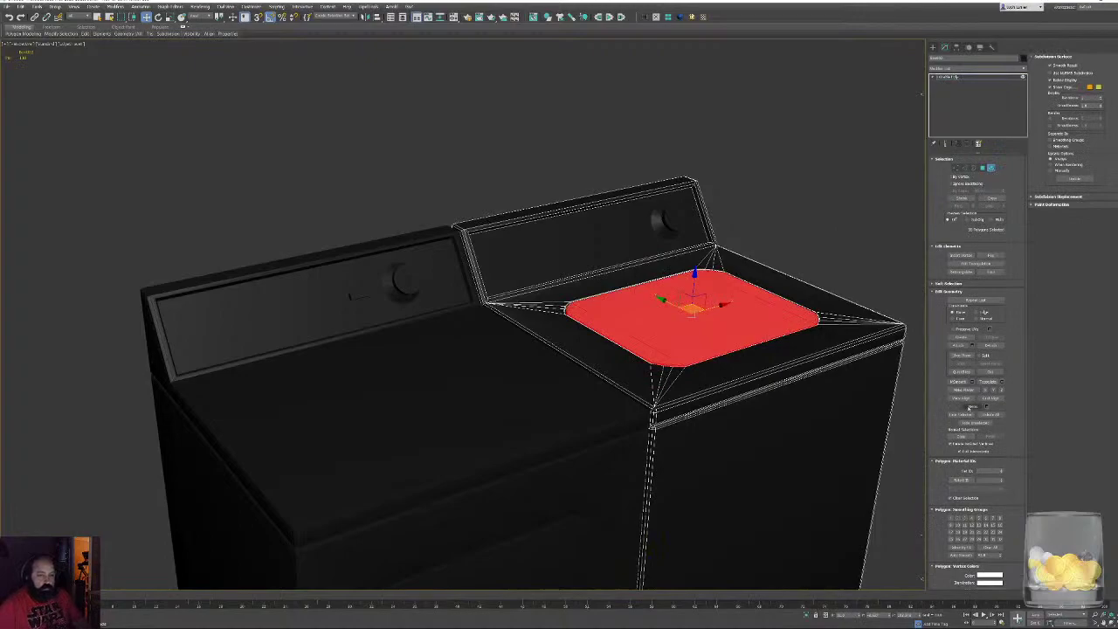
{"action": "left_click", "coordinate": [990, 345]}
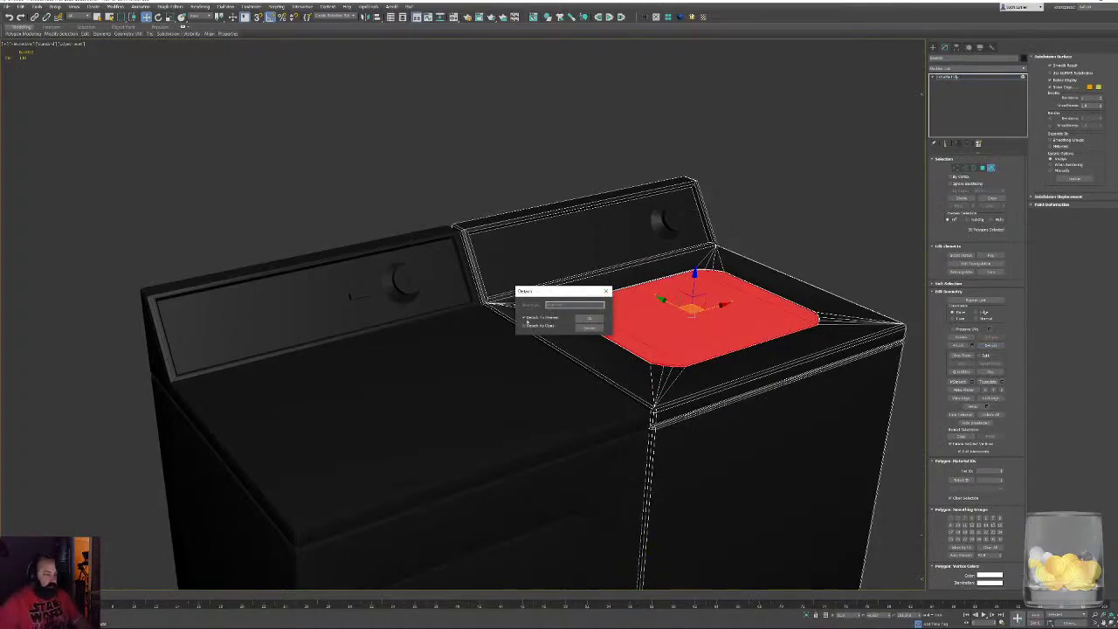
{"action": "type", "text": "Door"}
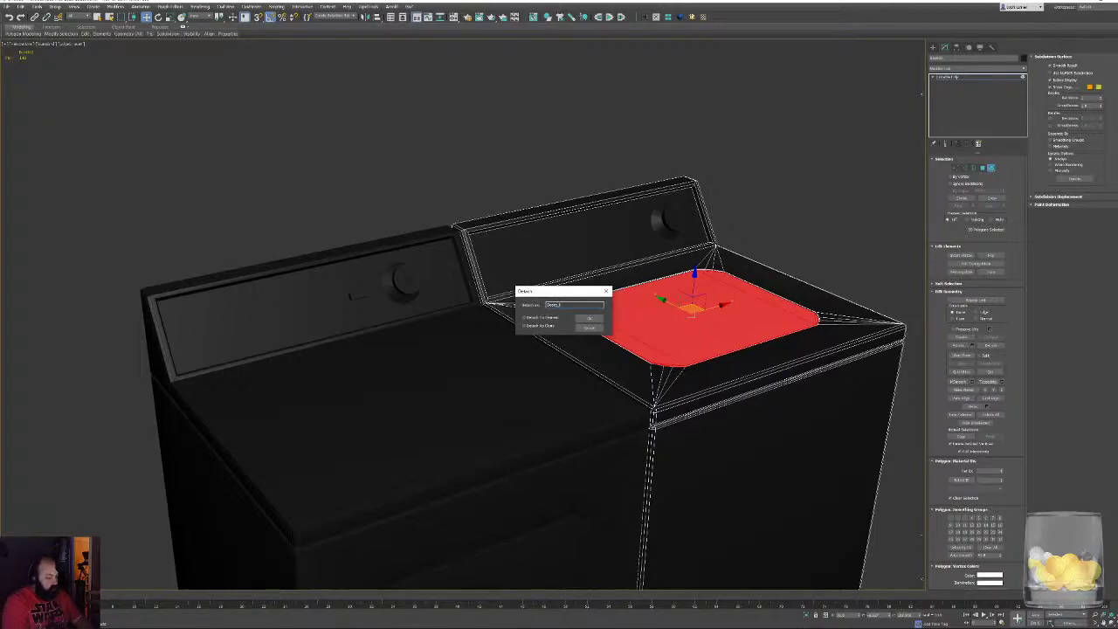
{"action": "key", "text": "Return"}
{"action": "middle_click_drag", "start_coordinate": [235, 532], "coordinate": [273, 471]}
{"action": "middle_click_drag", "start_coordinate": [439, 378], "coordinate": [425, 312]}
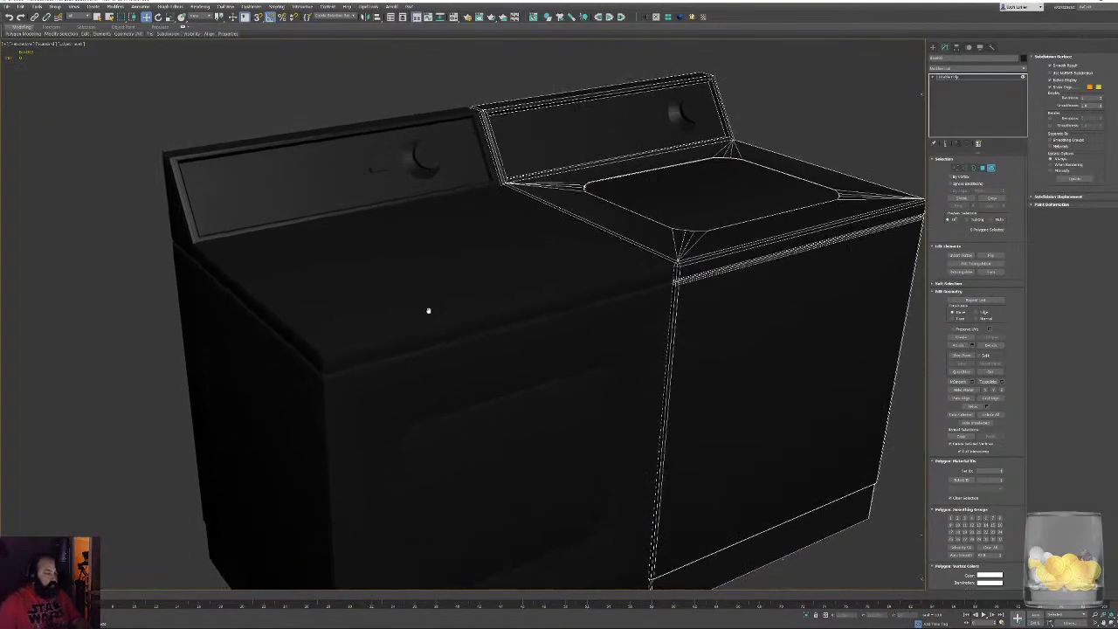
{"action": "left_click", "coordinate": [992, 168]}
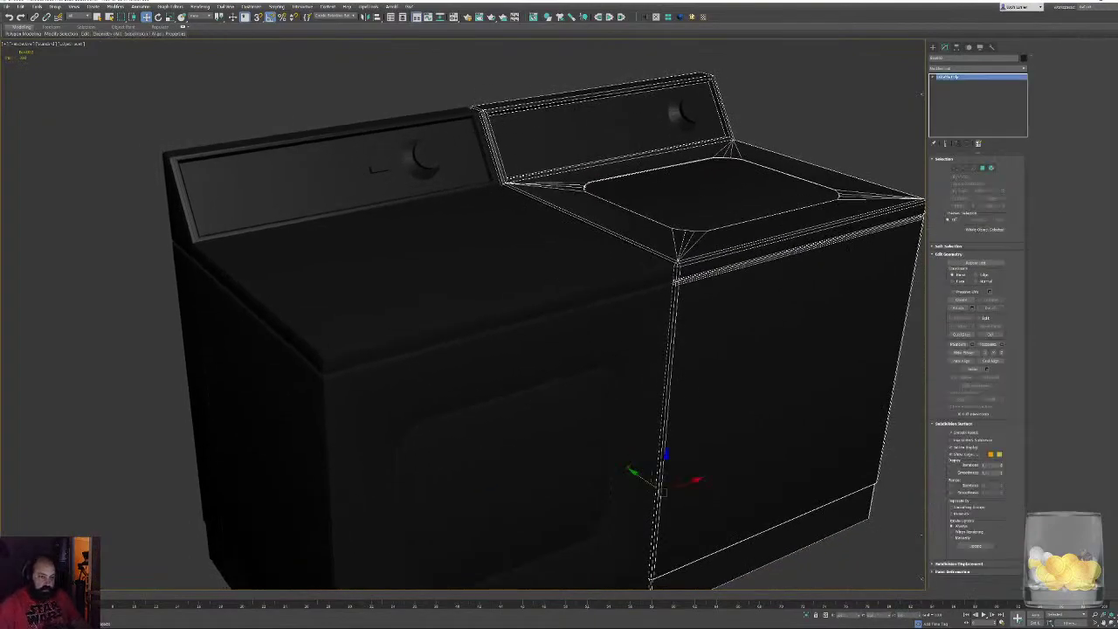
Detach the left appliance's front door element as a separate object and leave element editing
{"action": "left_click", "coordinate": [602, 316]}
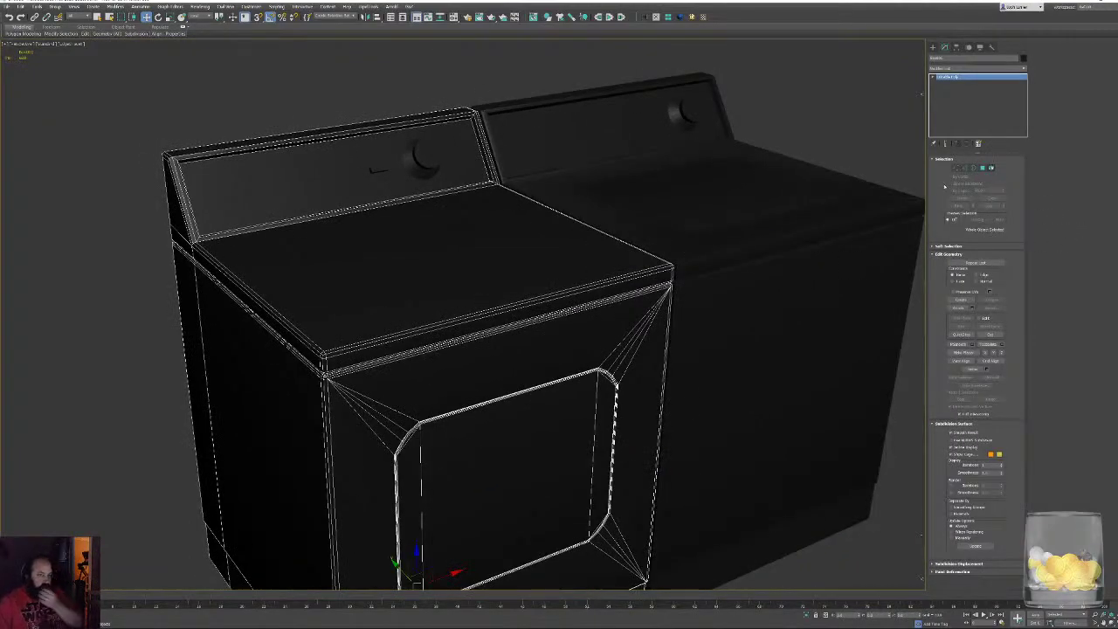
{"action": "key", "text": "5"}
{"action": "left_click", "coordinate": [607, 467]}
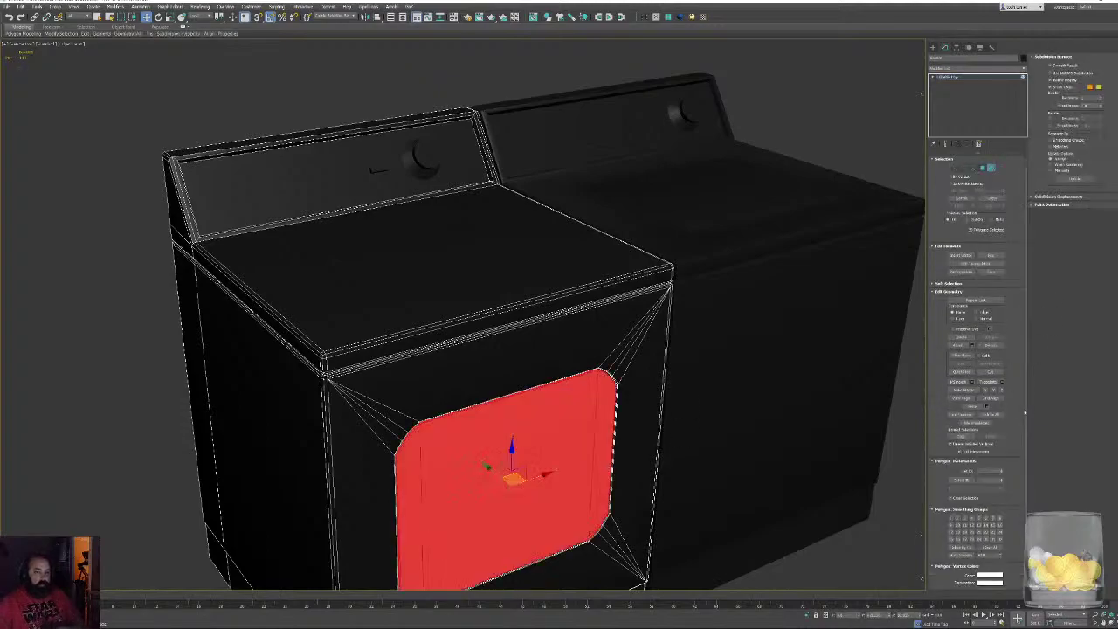
{"action": "left_click", "coordinate": [998, 347]}
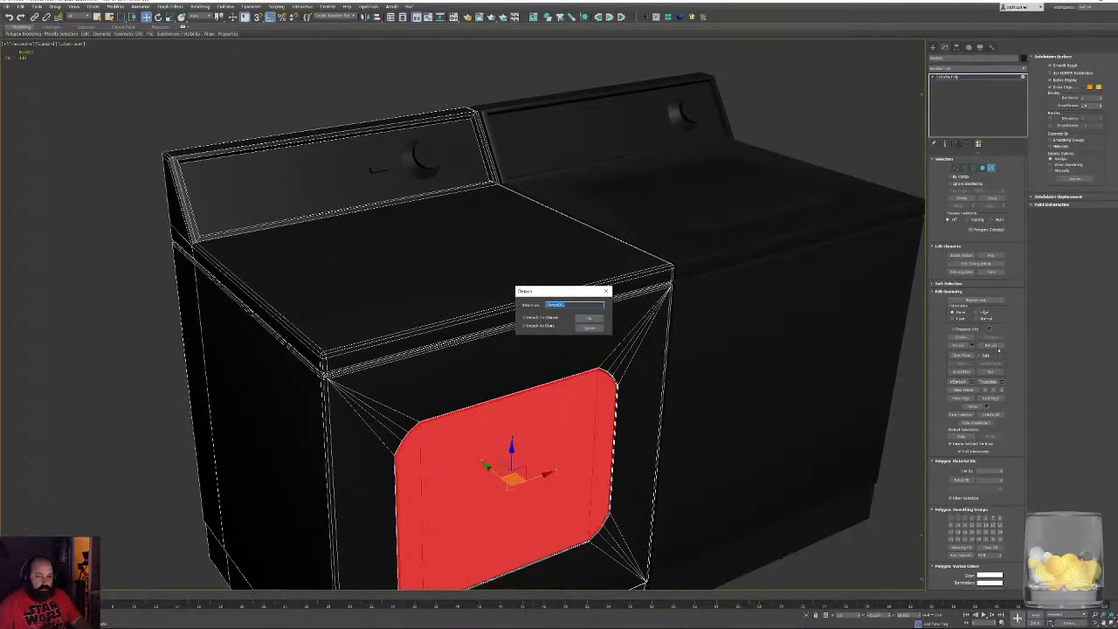
{"action": "key", "text": "Return"}
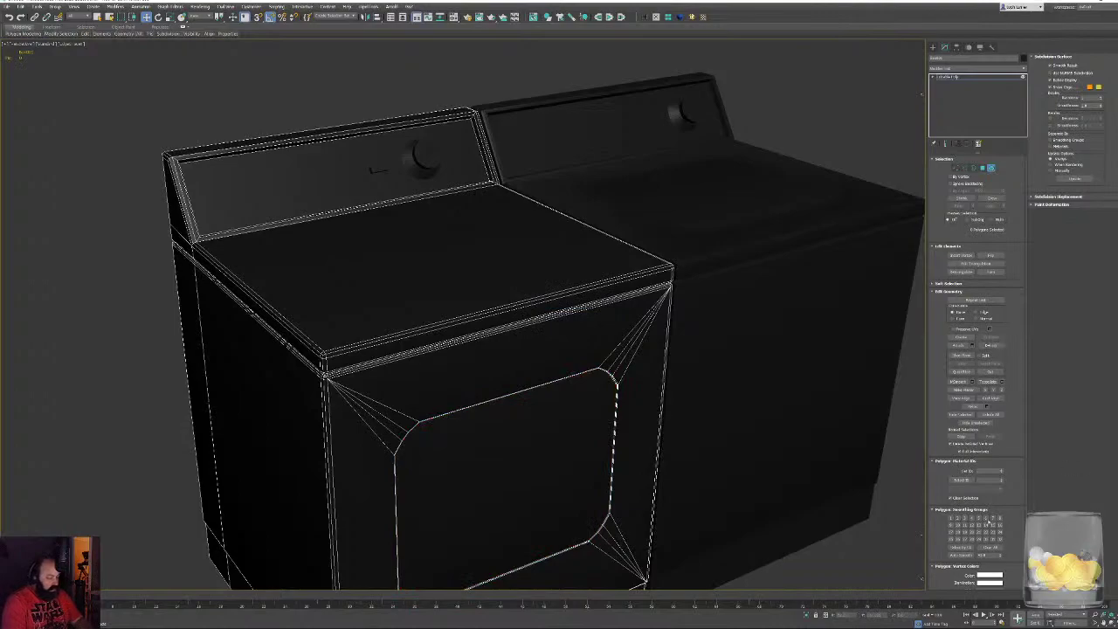
{"action": "left_click", "coordinate": [991, 168]}
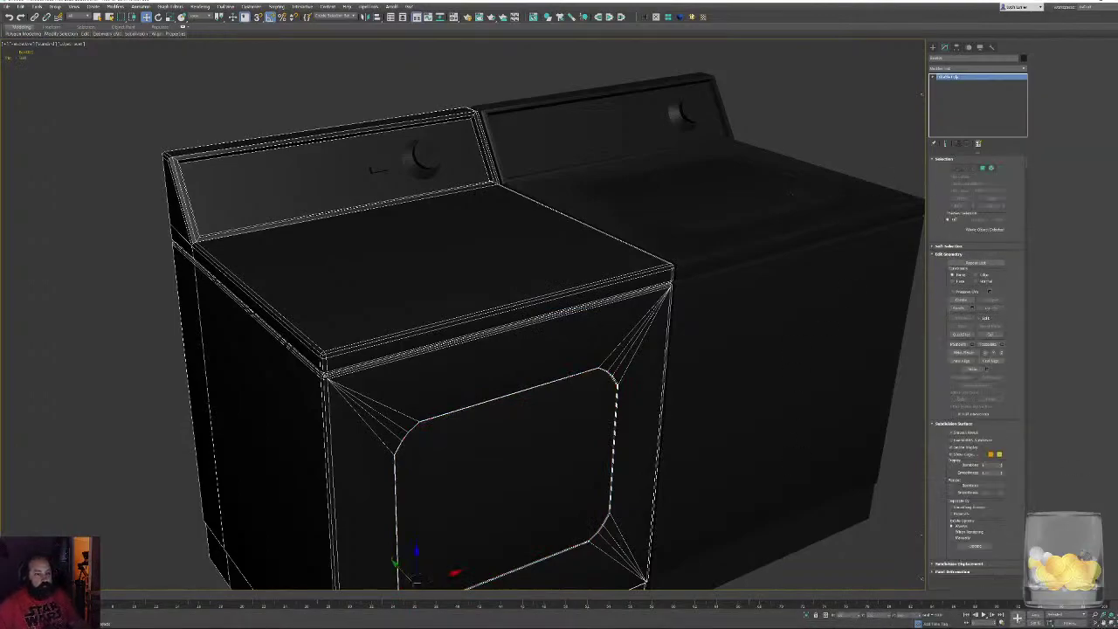
Attach the left appliance's detached front door to the right appliance's detached lid so both form one object
{"action": "left_click", "coordinate": [791, 195]}
{"action": "left_click", "coordinate": [959, 307]}
{"action": "left_click", "coordinate": [559, 450]}
{"action": "right_click", "coordinate": [572, 441]}
Auto-smooth all polygons of the joined dial knobs, check their shading without edged faces, and leave polygon editing
{"action": "middle_click_drag", "start_coordinate": [659, 417], "coordinate": [575, 405]}
{"action": "scroll", "coordinate": [568, 382], "scroll_direction": "down", "scroll_amount": 2}
{"action": "left_click", "coordinate": [646, 228]}
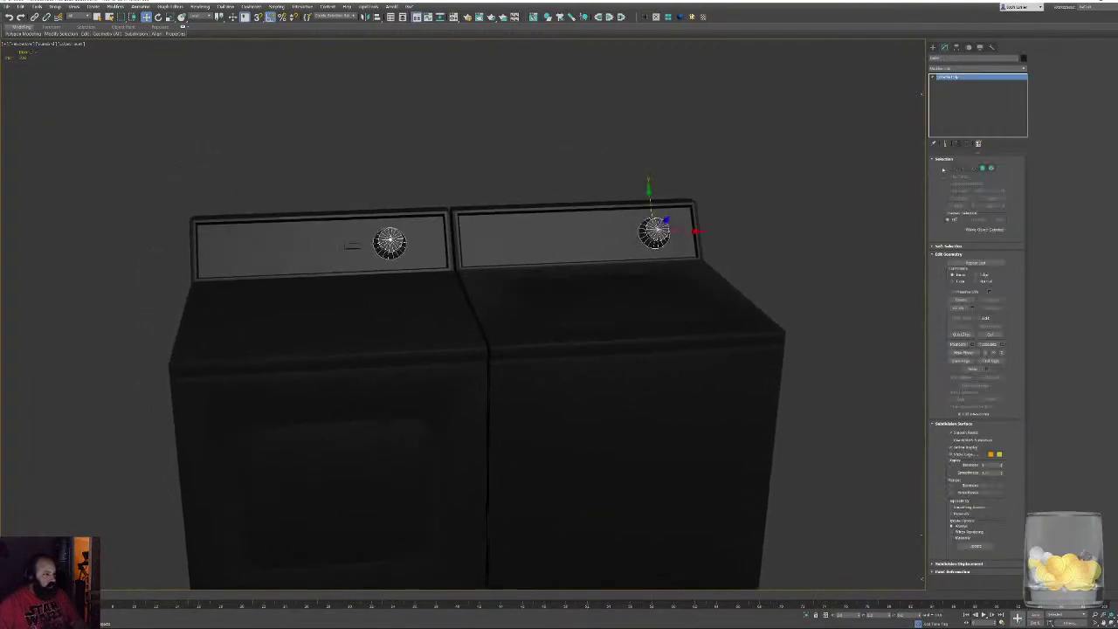
{"action": "left_click", "coordinate": [983, 169]}
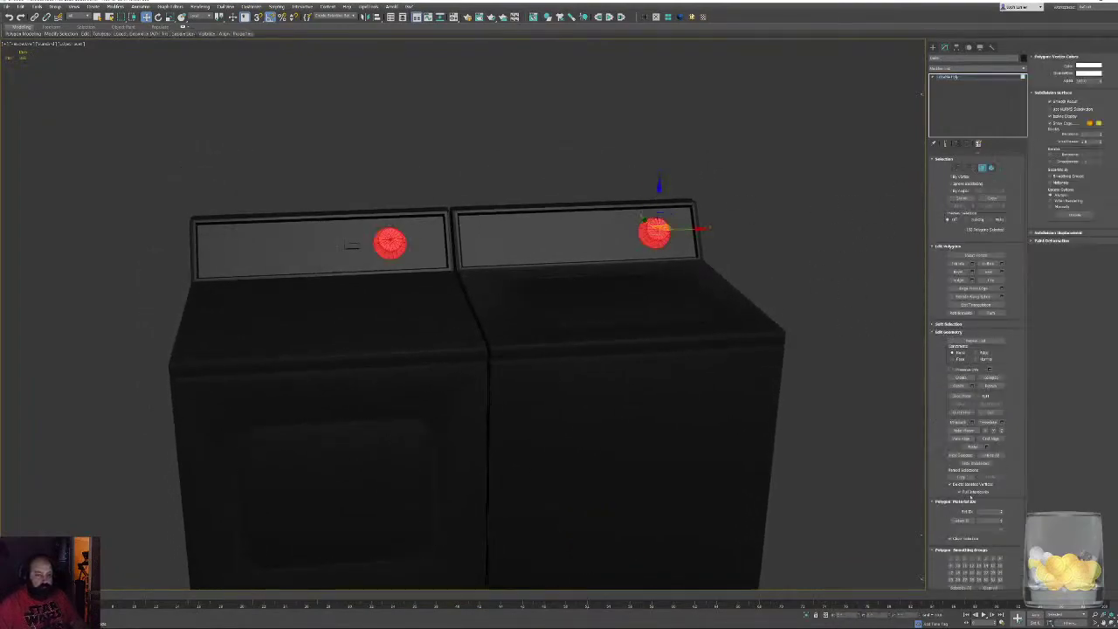
{"action": "left_click_drag", "start_coordinate": [938, 560], "coordinate": [937, 543]}
{"action": "left_click", "coordinate": [961, 582]}
{"action": "left_click", "coordinate": [857, 300]}
{"action": "mouse_move", "coordinate": [483, 292]}
{"action": "middle_mouse_down", "text": "alt"}
{"action": "mouse_move", "coordinate": [546, 258]}
{"action": "mouse_move", "coordinate": [544, 302]}
{"action": "mouse_move", "coordinate": [424, 270]}
{"action": "mouse_move", "coordinate": [541, 376]}
{"action": "mouse_move", "coordinate": [450, 390]}
{"action": "mouse_move", "coordinate": [509, 340]}
{"action": "mouse_move", "coordinate": [549, 456]}
{"action": "mouse_move", "coordinate": [537, 332]}
{"action": "mouse_move", "coordinate": [573, 375]}
{"action": "middle_mouse_up", "text": "alt"}
{"action": "key", "text": "F4"}
{"action": "scroll", "coordinate": [546, 258], "scroll_direction": "up", "scroll_amount": 4}
{"action": "scroll", "coordinate": [549, 457], "scroll_direction": "down", "scroll_amount": 5}
{"action": "left_click_drag", "start_coordinate": [1005, 236], "coordinate": [1005, 257]}
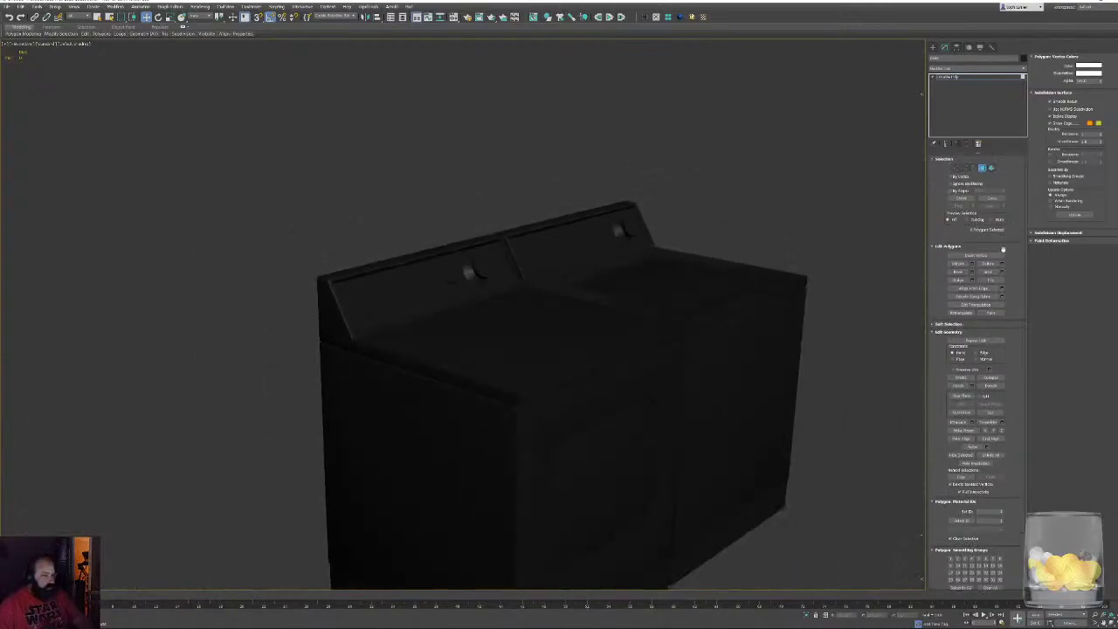
{"action": "middle_click_drag", "start_coordinate": [546, 409], "coordinate": [642, 390], "text": "alt"}
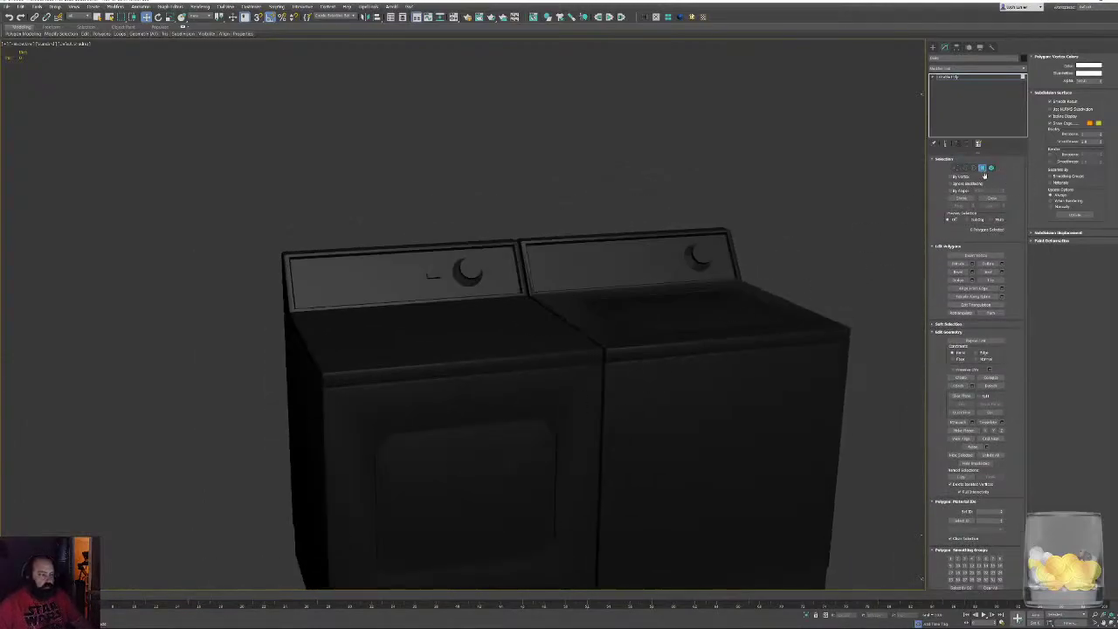
{"action": "left_click", "coordinate": [982, 167]}
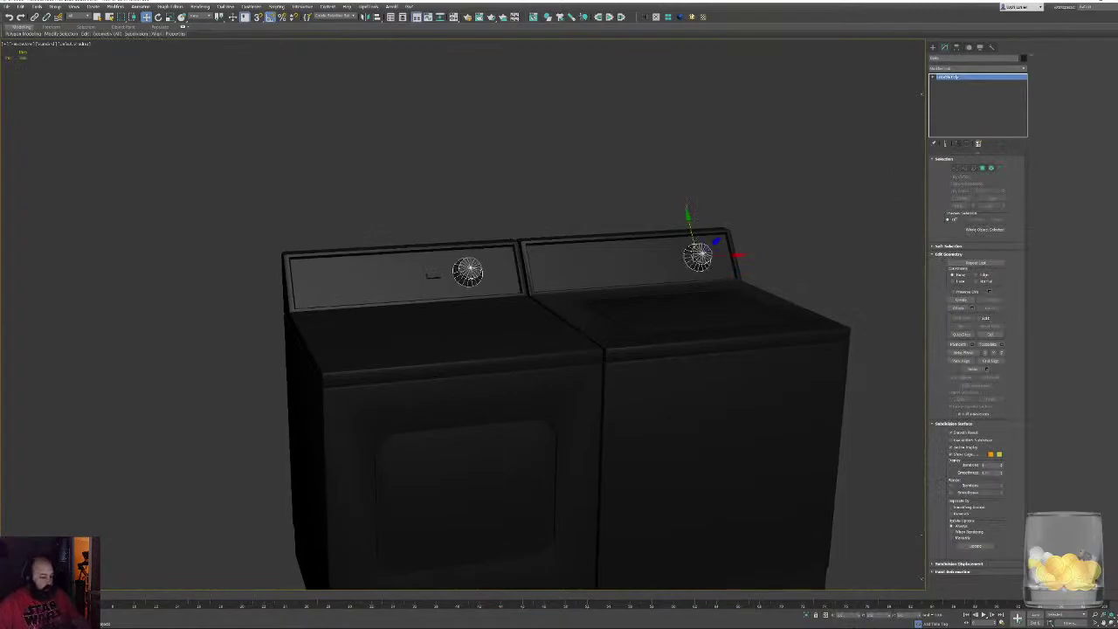
Rename the small button on the left control panel as Button_low
{"action": "left_click", "coordinate": [434, 275]}
{"action": "left_click_drag", "start_coordinate": [961, 59], "coordinate": [898, 65]}
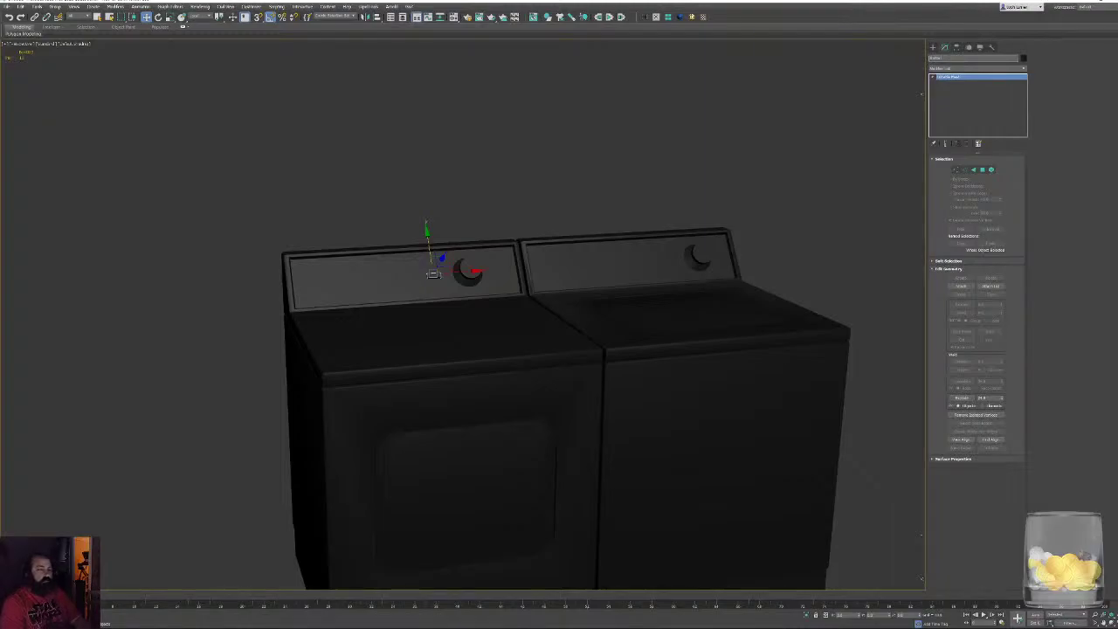
{"action": "key", "text": "Return"}
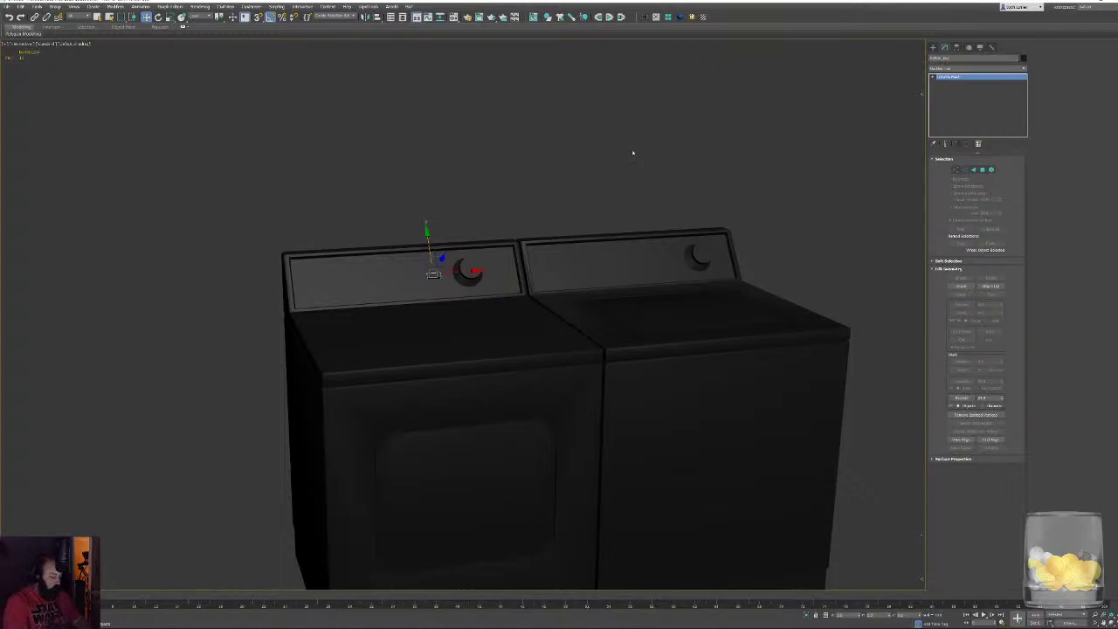
Select the right appliance's body and rename it as Washer_low
{"action": "right_click", "coordinate": [629, 148]}
{"action": "left_click", "coordinate": [666, 158]}
{"action": "left_click", "coordinate": [522, 234]}
{"action": "left_click", "coordinate": [521, 238]}
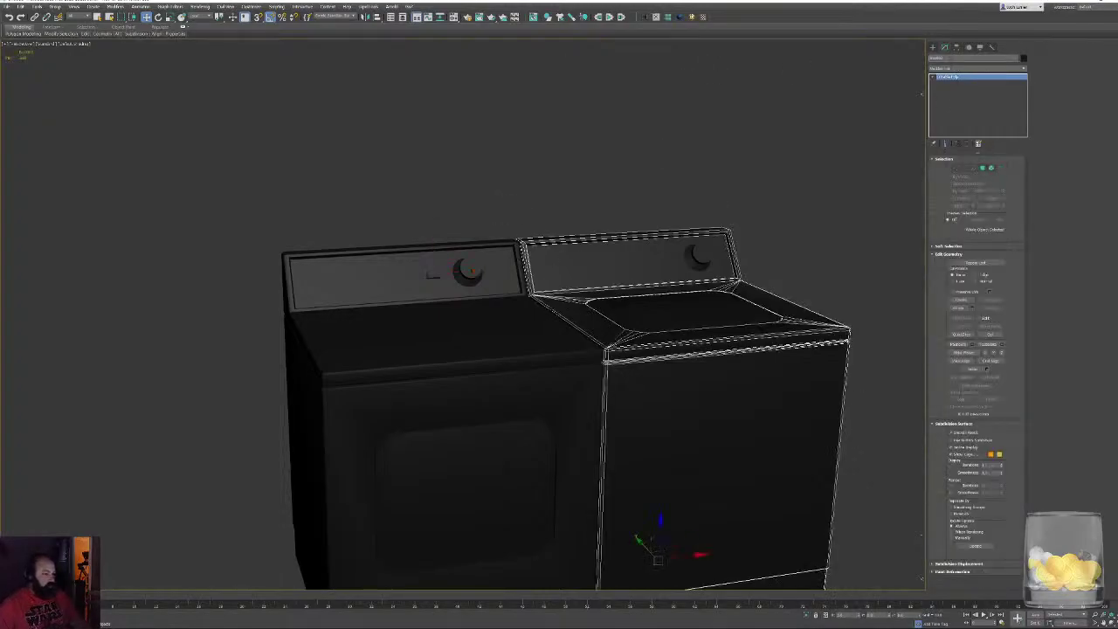
{"action": "type", "text": "Washer_Lid"}
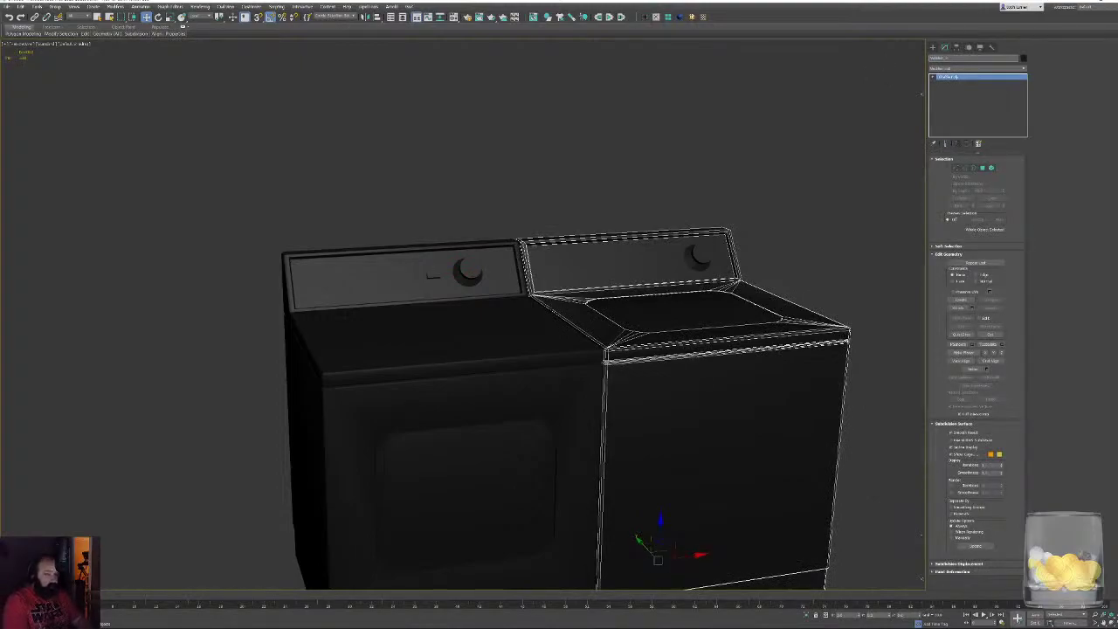
Rename the left appliance's body as Dryer_low
{"action": "left_click", "coordinate": [503, 314]}
{"action": "left_click_drag", "start_coordinate": [962, 58], "coordinate": [819, 71]}
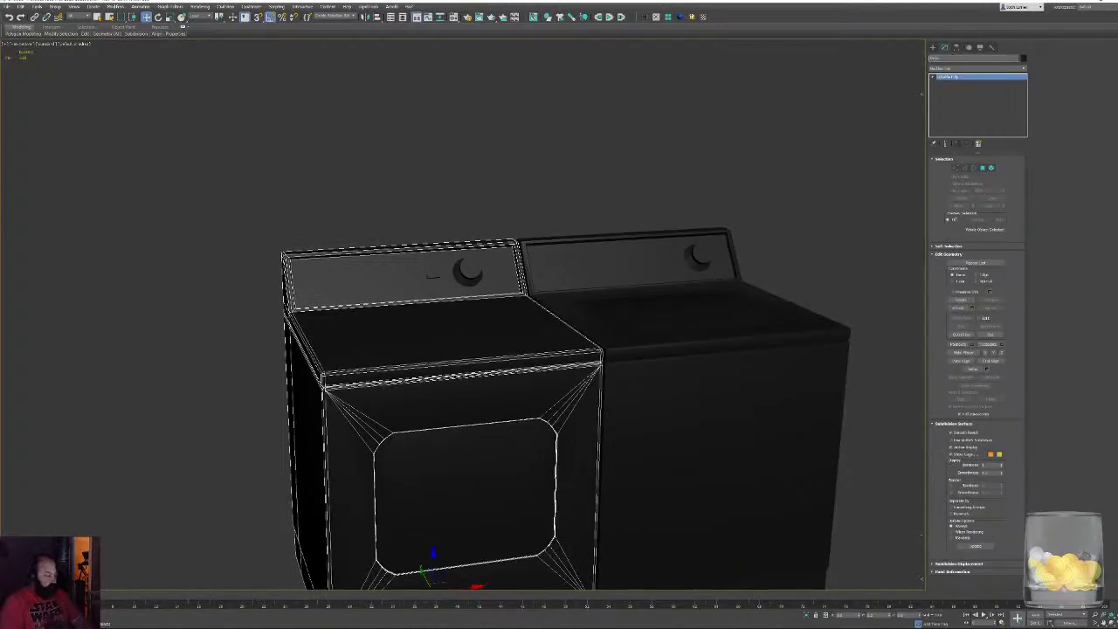
{"action": "key", "text": "Return"}
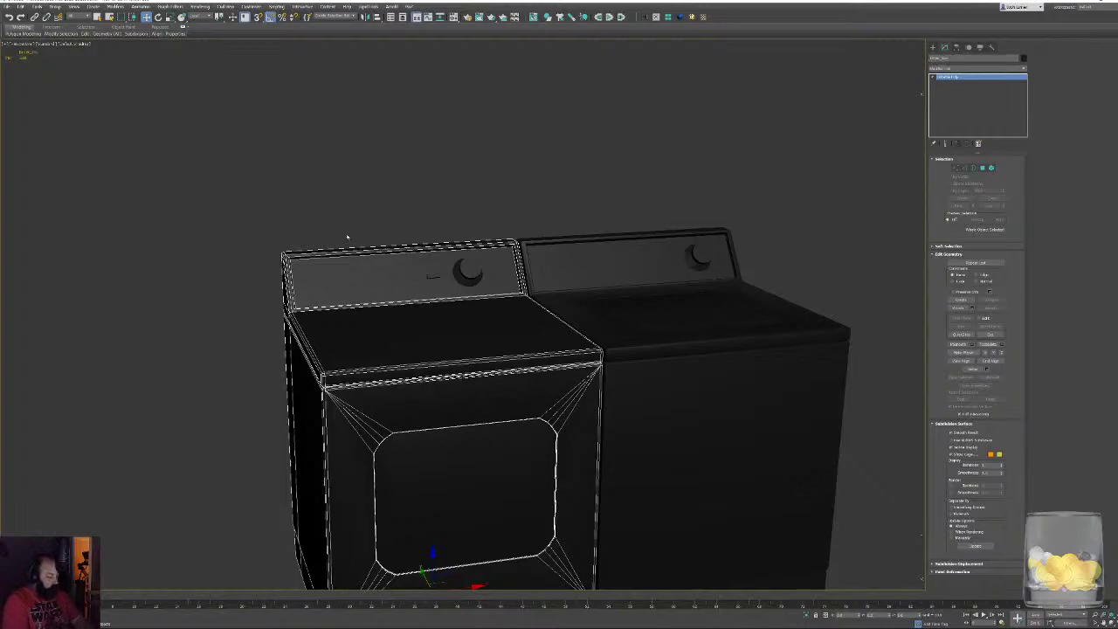
Select the dial knobs object from the scene's object list, rename it as Dial_low, and clear the selection
{"action": "left_click", "coordinate": [333, 218]}
{"action": "middle_click_drag", "start_coordinate": [353, 220], "coordinate": [314, 179]}
{"action": "key", "text": "h"}
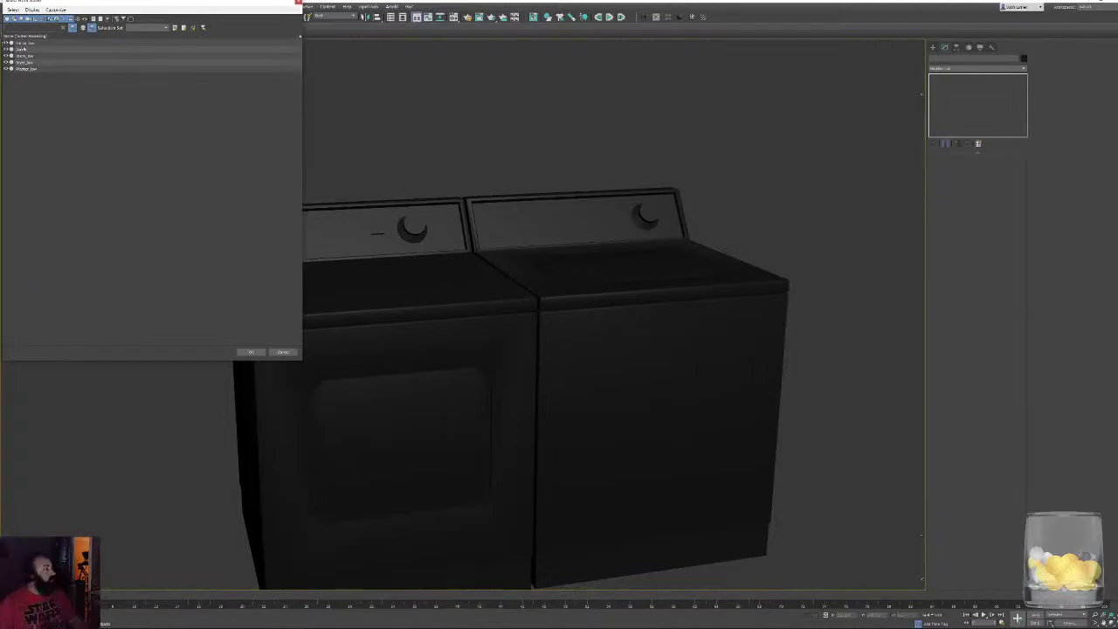
{"action": "double_click", "coordinate": [19, 49]}
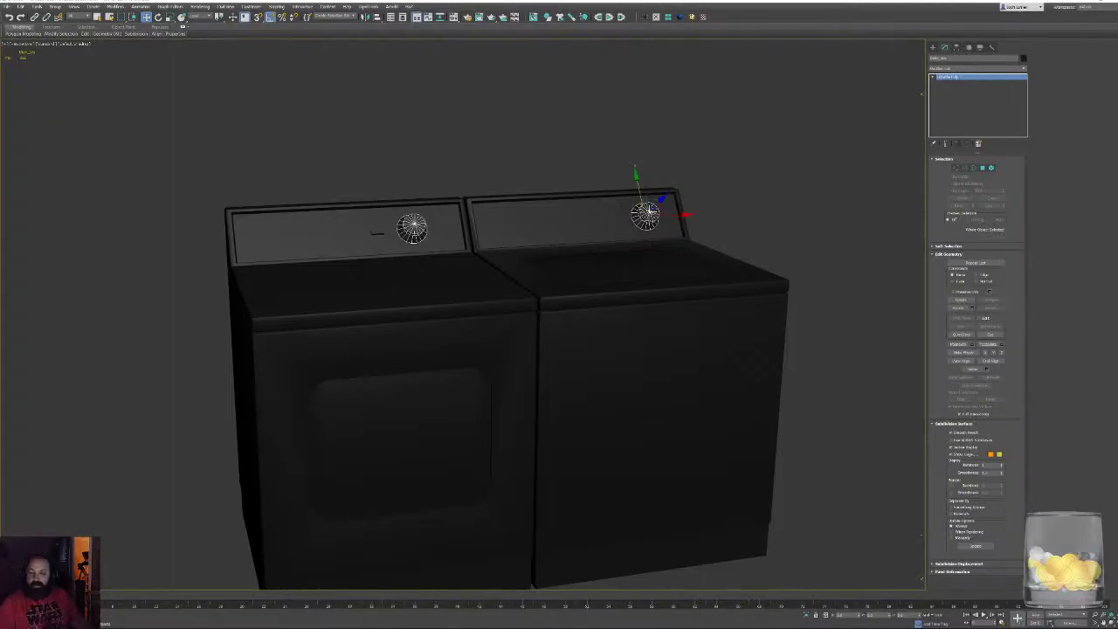
{"action": "left_click", "coordinate": [764, 209]}
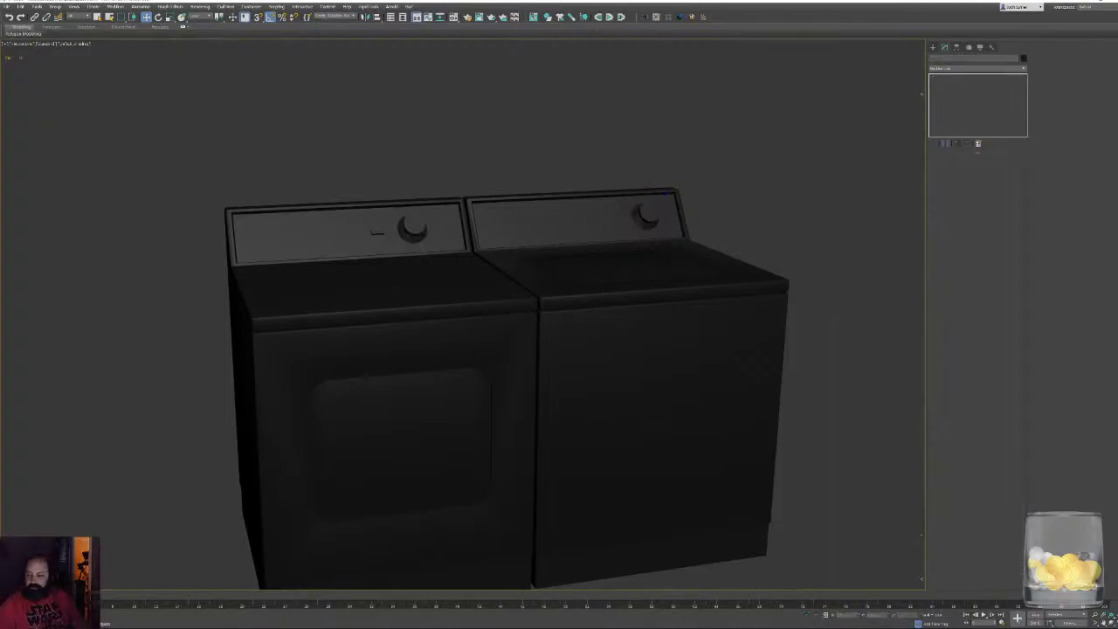
{"action": "left_click_drag", "start_coordinate": [162, 125], "coordinate": [775, 391]}
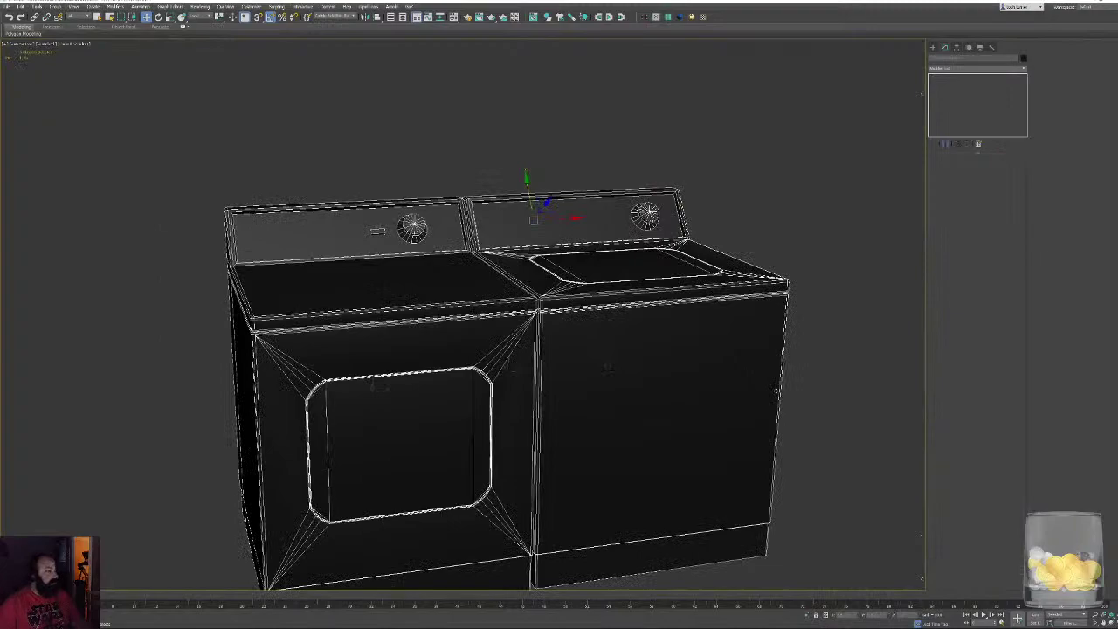
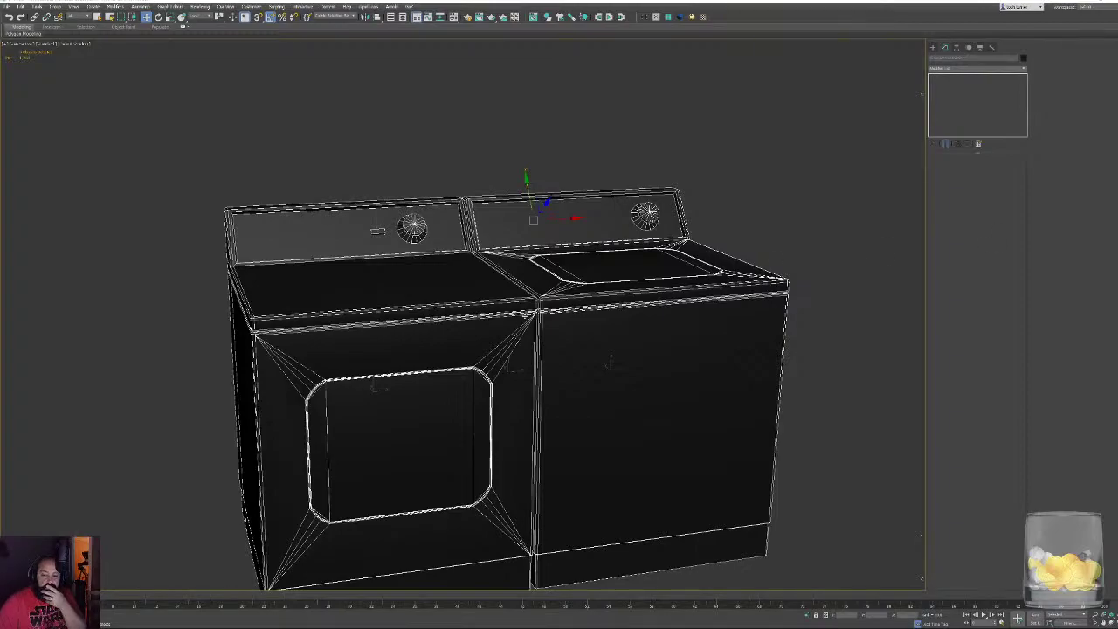
{"action": "left_click", "coordinate": [741, 208]}
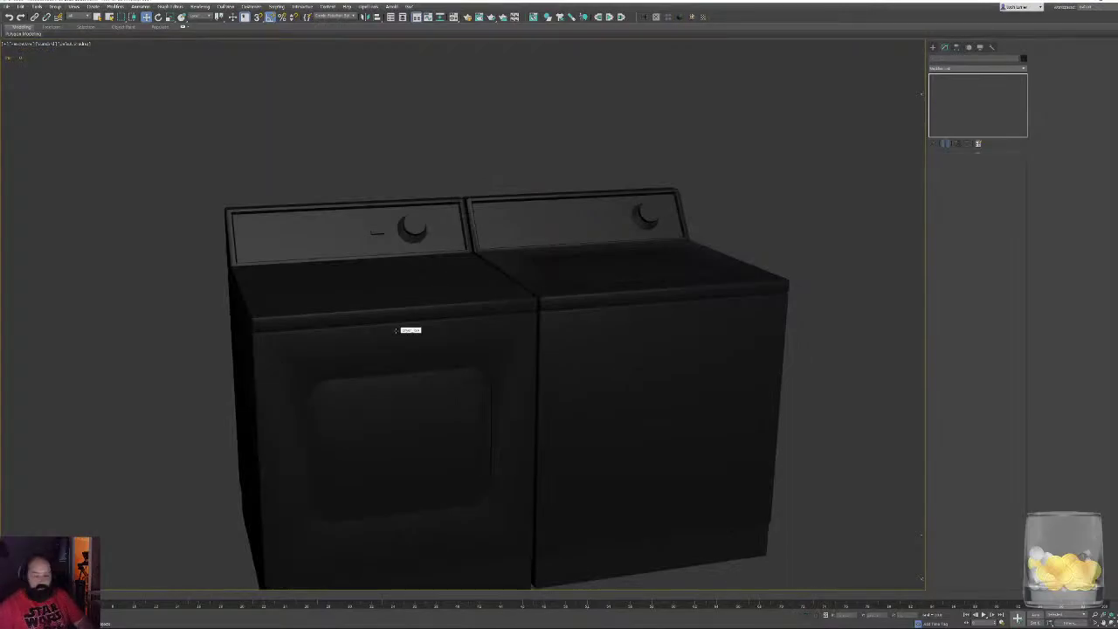
{"action": "mouse_move", "coordinate": [307, 285]}
{"action": "middle_mouse_down", "text": "alt"}
{"action": "mouse_move", "coordinate": [386, 349]}
{"action": "mouse_move", "coordinate": [351, 324]}
{"action": "middle_mouse_up", "text": "alt"}
{"action": "key", "text": "F4"}
{"action": "middle_click_drag", "start_coordinate": [760, 212], "coordinate": [696, 279], "text": "alt"}
{"action": "scroll", "coordinate": [690, 272], "scroll_direction": "down", "scroll_amount": 3}
Select all washer and dryer objects and move only their pivots to 0, 0, 0 in World coordinates
{"action": "left_click_drag", "start_coordinate": [276, 163], "coordinate": [837, 491]}
{"action": "middle_click_drag", "start_coordinate": [142, 127], "coordinate": [292, 180], "text": "alt"}
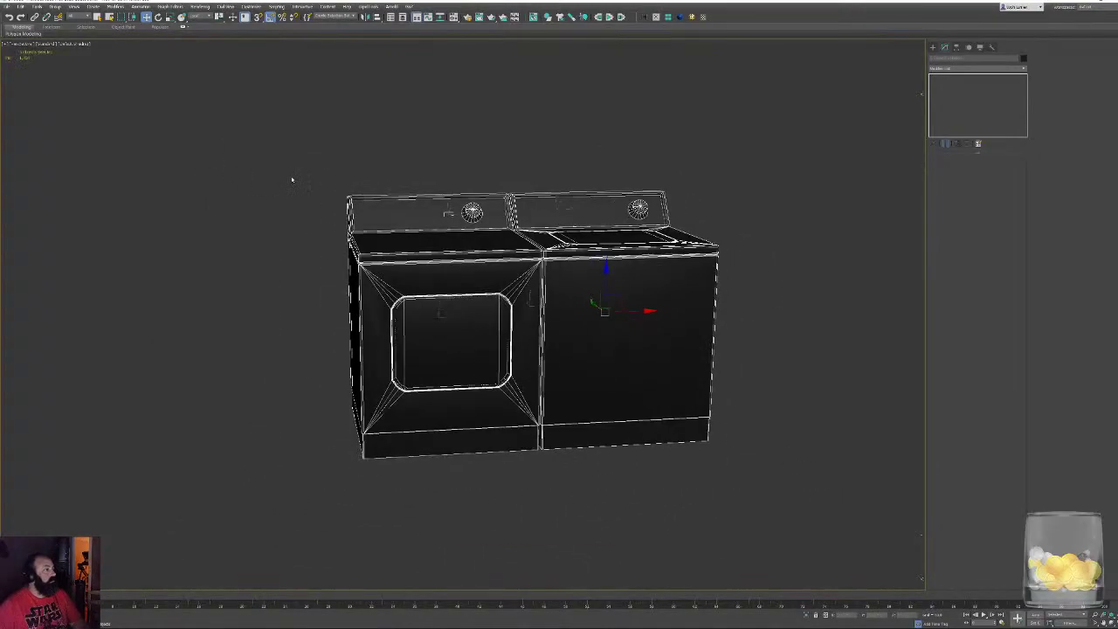
{"action": "left_click", "coordinate": [956, 47]}
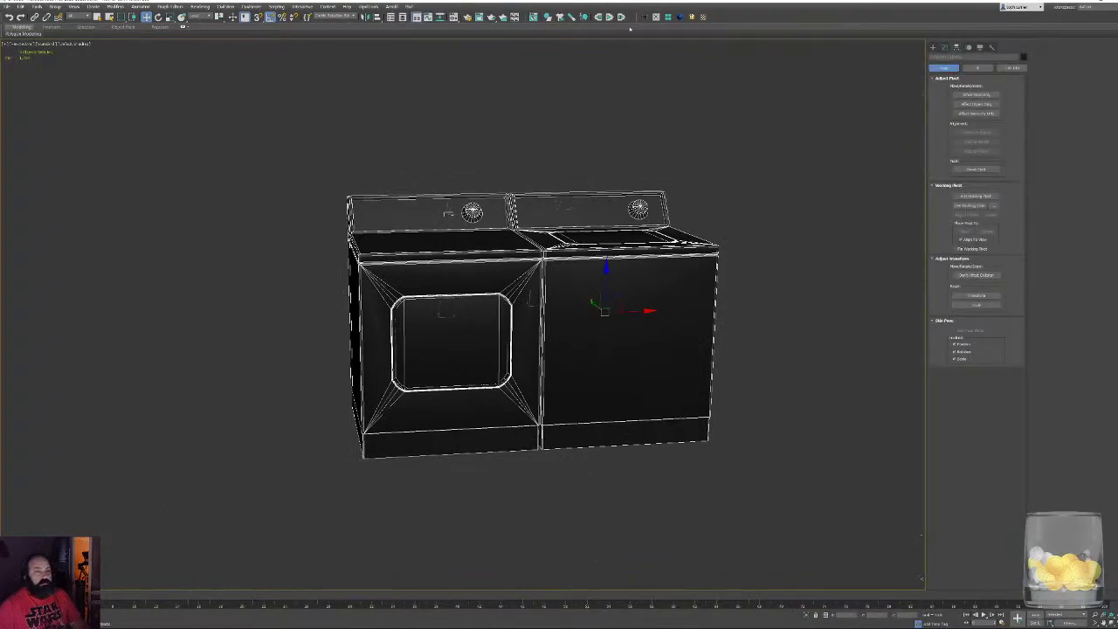
{"action": "left_click", "coordinate": [971, 95]}
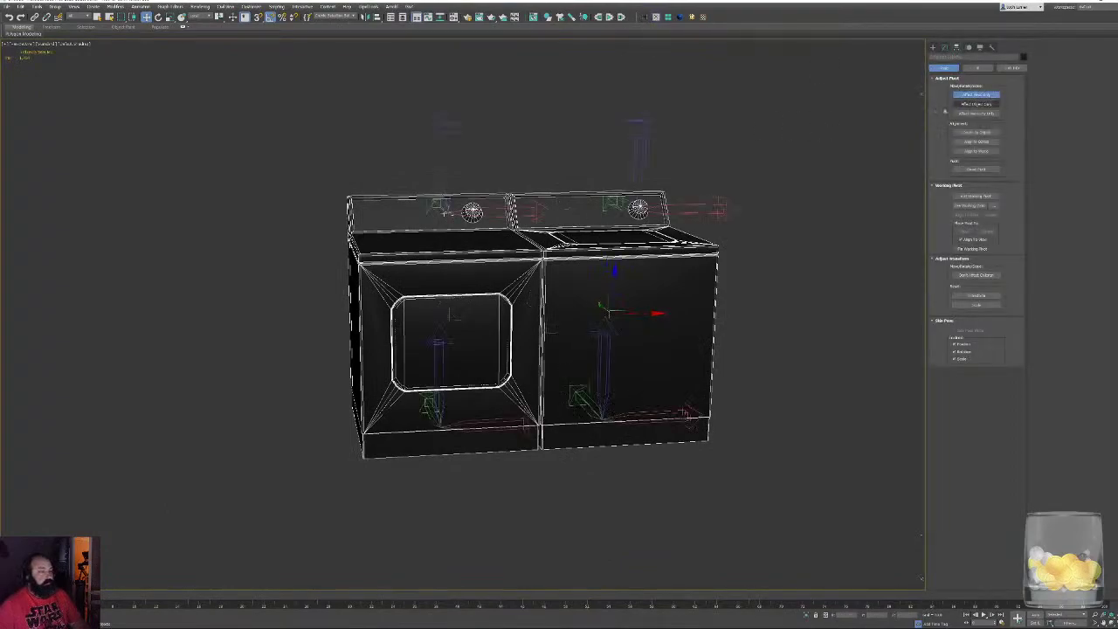
{"action": "key", "text": "F12"}
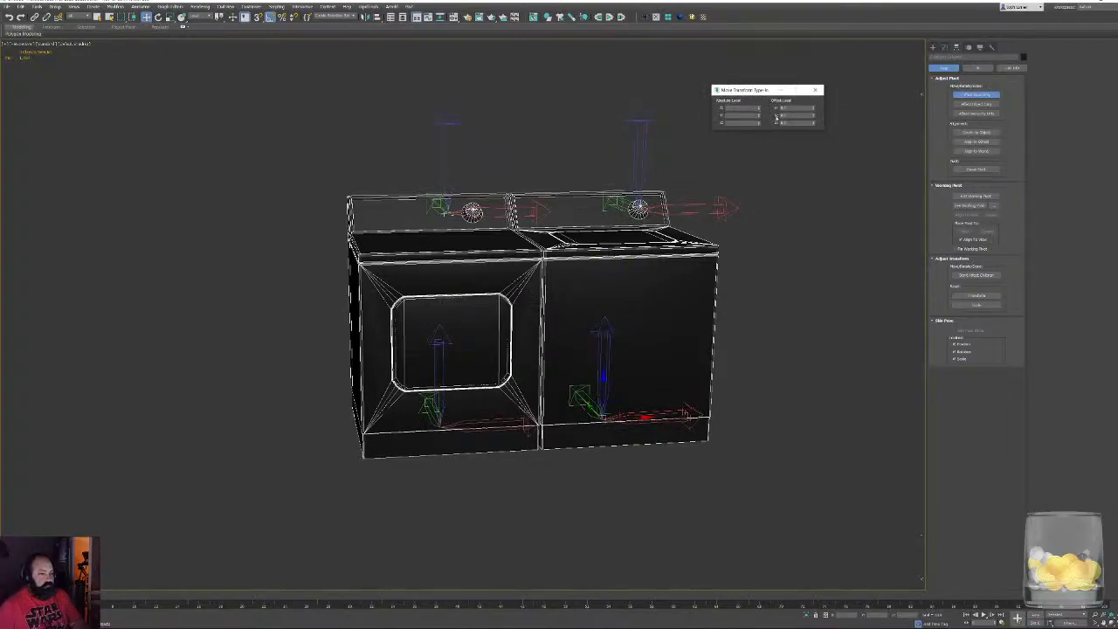
{"action": "left_click", "coordinate": [198, 17]}
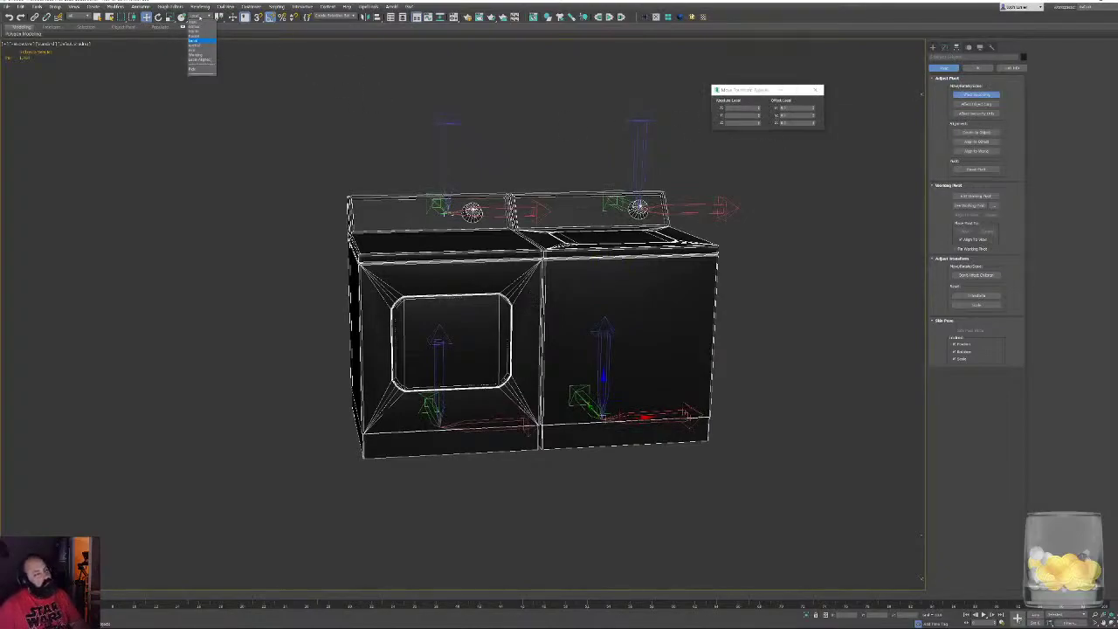
{"action": "left_click", "coordinate": [194, 25]}
{"action": "right_click", "coordinate": [759, 109]}
{"action": "right_click", "coordinate": [759, 115]}
{"action": "right_click", "coordinate": [759, 123]}
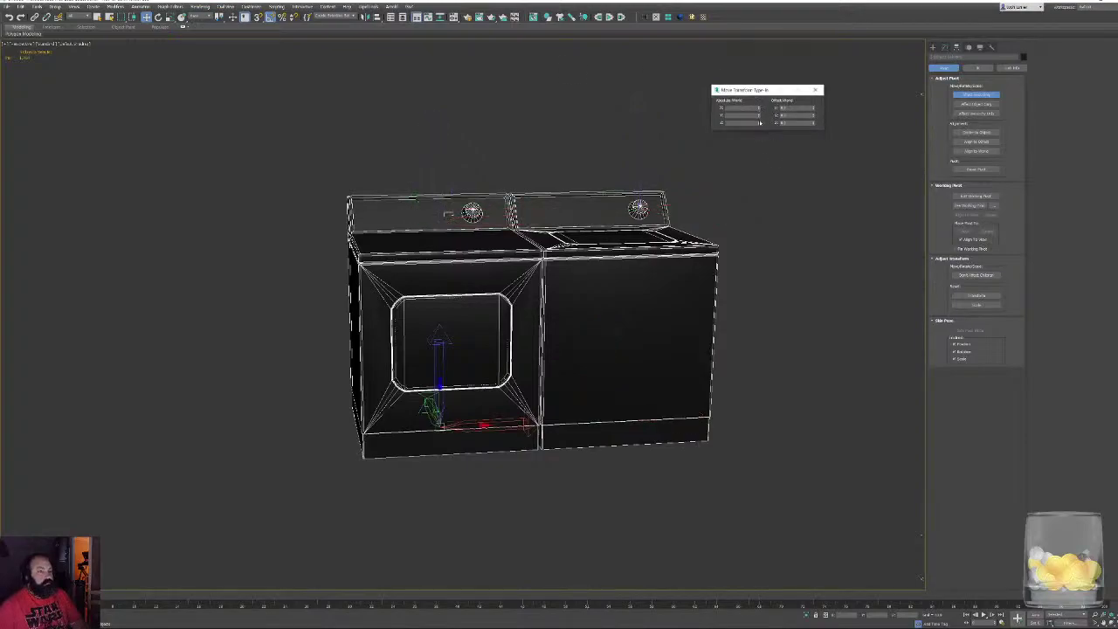
{"action": "left_click", "coordinate": [943, 48]}
{"action": "middle_click_drag", "start_coordinate": [681, 316], "coordinate": [687, 303], "text": "alt"}
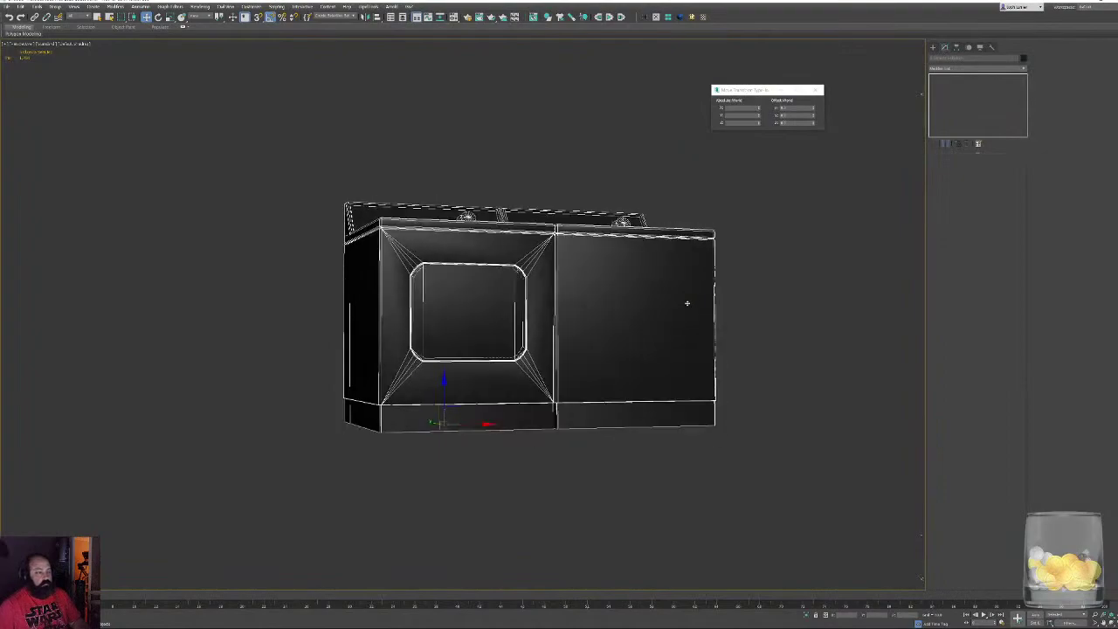
{"action": "left_click", "coordinate": [815, 90]}
{"action": "key", "text": "shift+z"}
Export the selected objects to the project's FBX folder under the file name Cork
{"action": "left_click", "coordinate": [7, 7]}
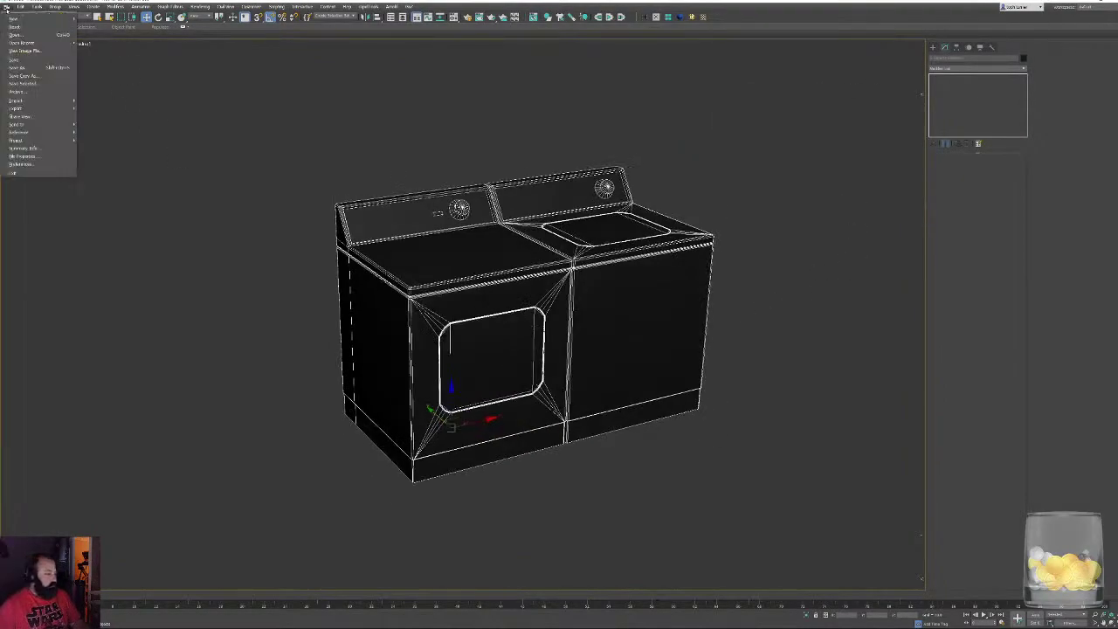
{"action": "mouse_move", "coordinate": [58, 109]}
{"action": "left_click", "coordinate": [106, 117]}
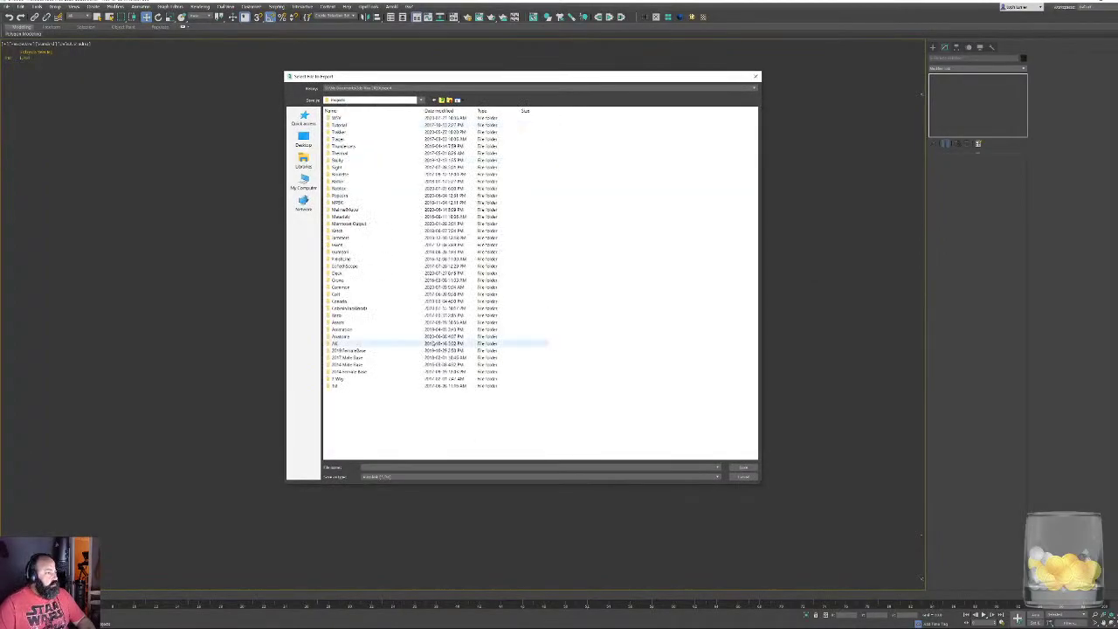
{"action": "double_click", "coordinate": [354, 303]}
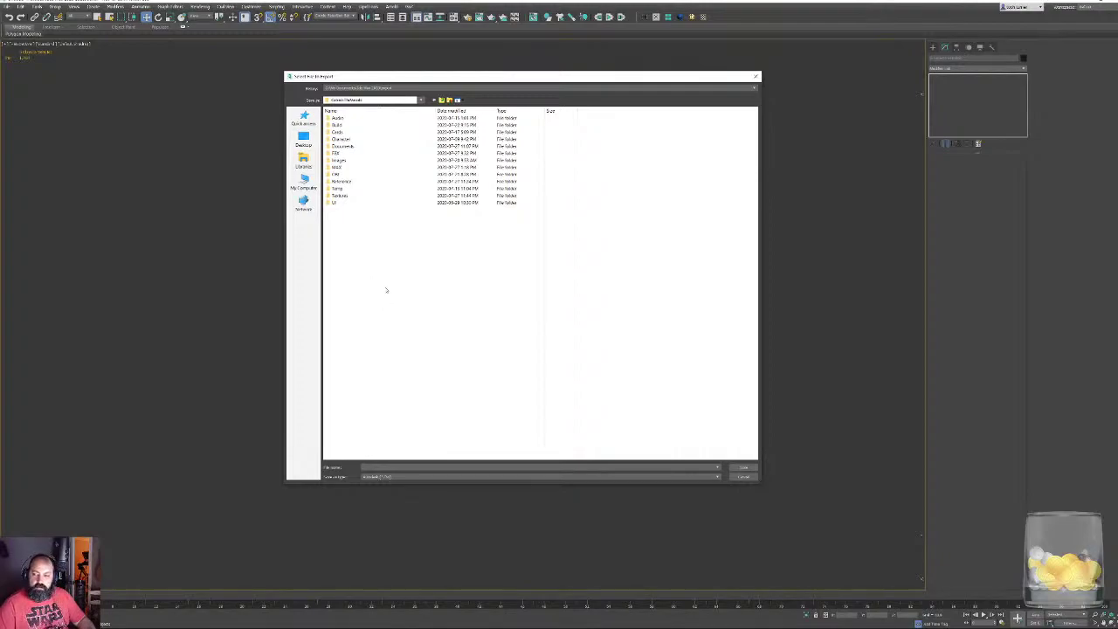
{"action": "double_click", "coordinate": [336, 153]}
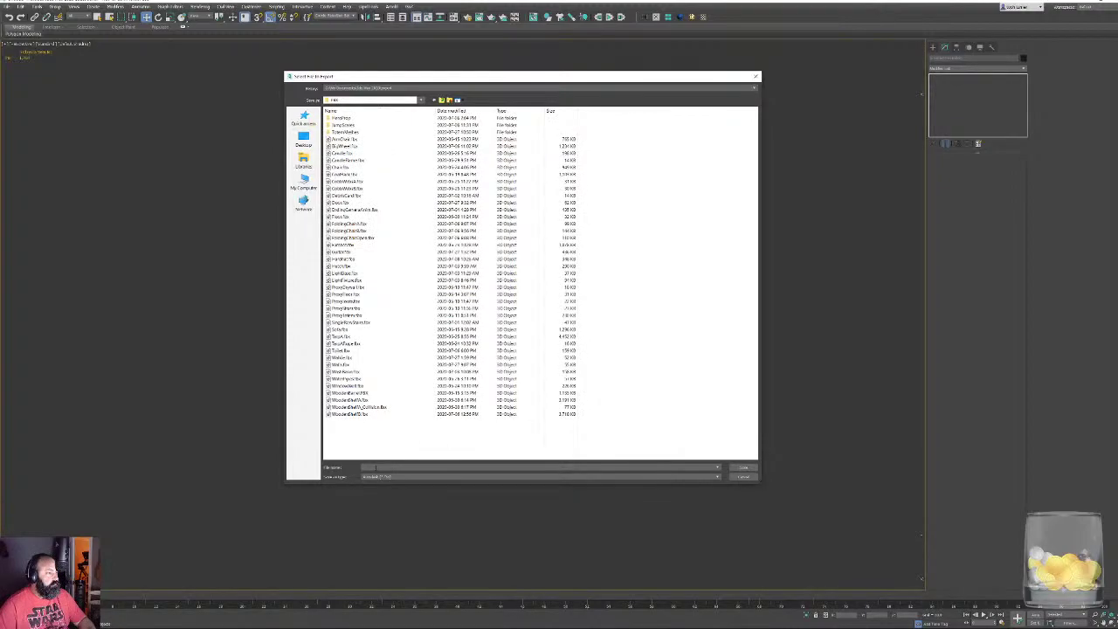
{"action": "type", "text": "Cork"}
{"action": "key", "text": "Return"}
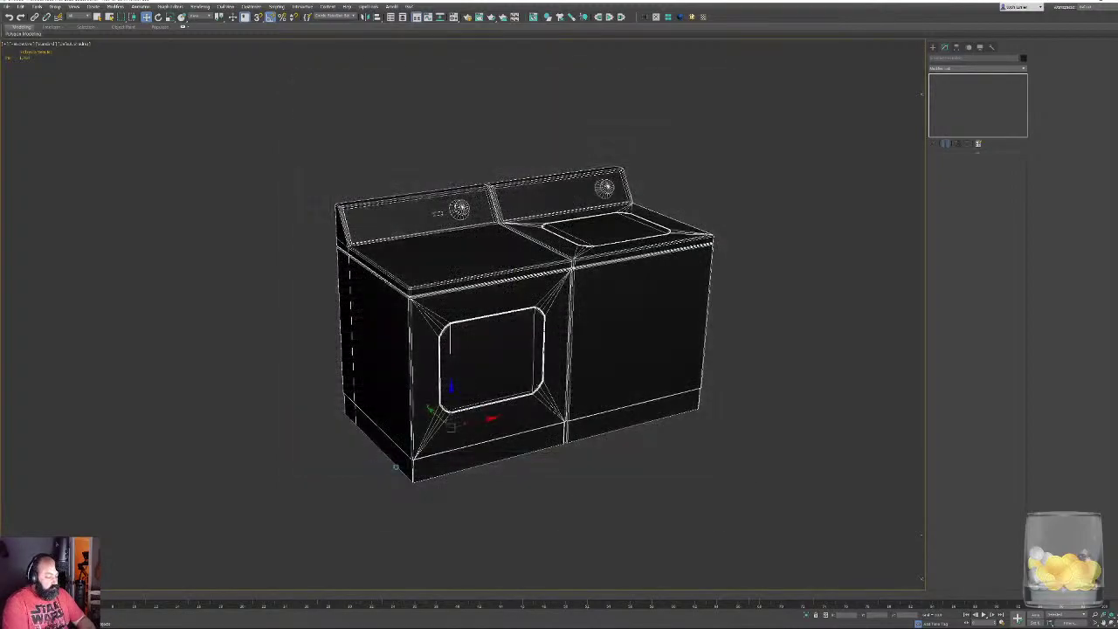
{"action": "left_click", "coordinate": [566, 455]}
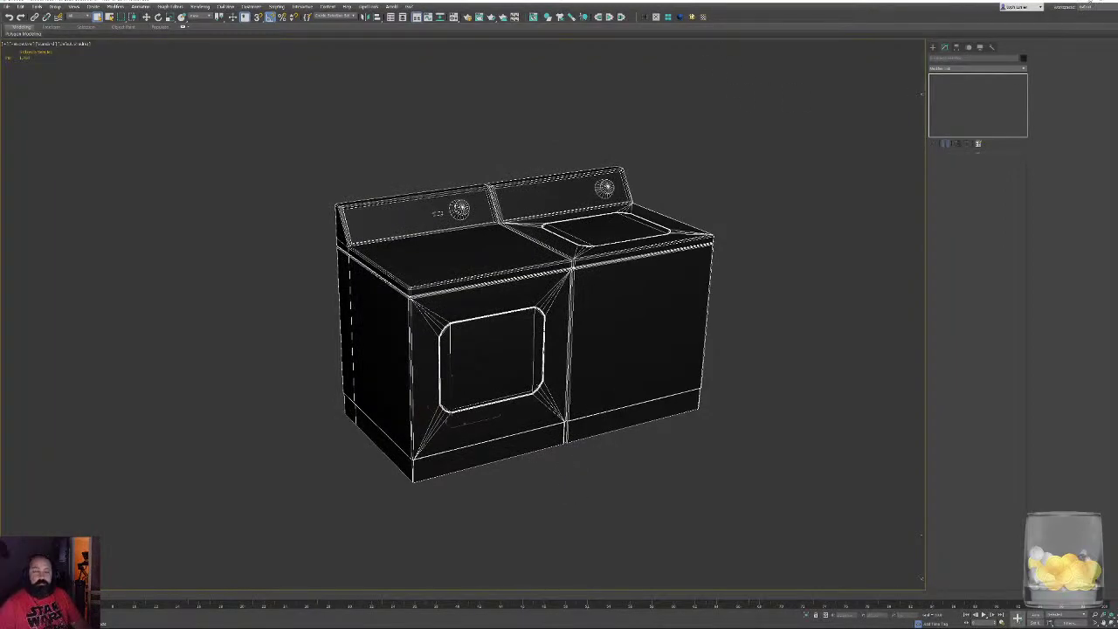
Close 3ds Max and the file explorer window, and launch Maya from the desktop
{"action": "left_click", "coordinate": [1071, 3]}
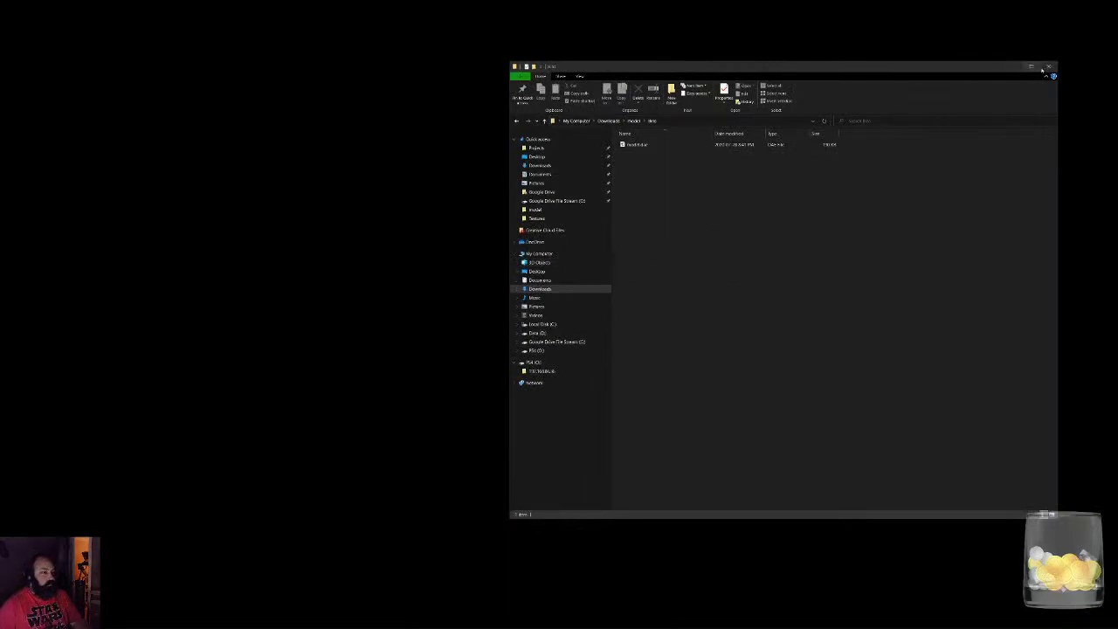
{"action": "left_click", "coordinate": [1047, 67]}
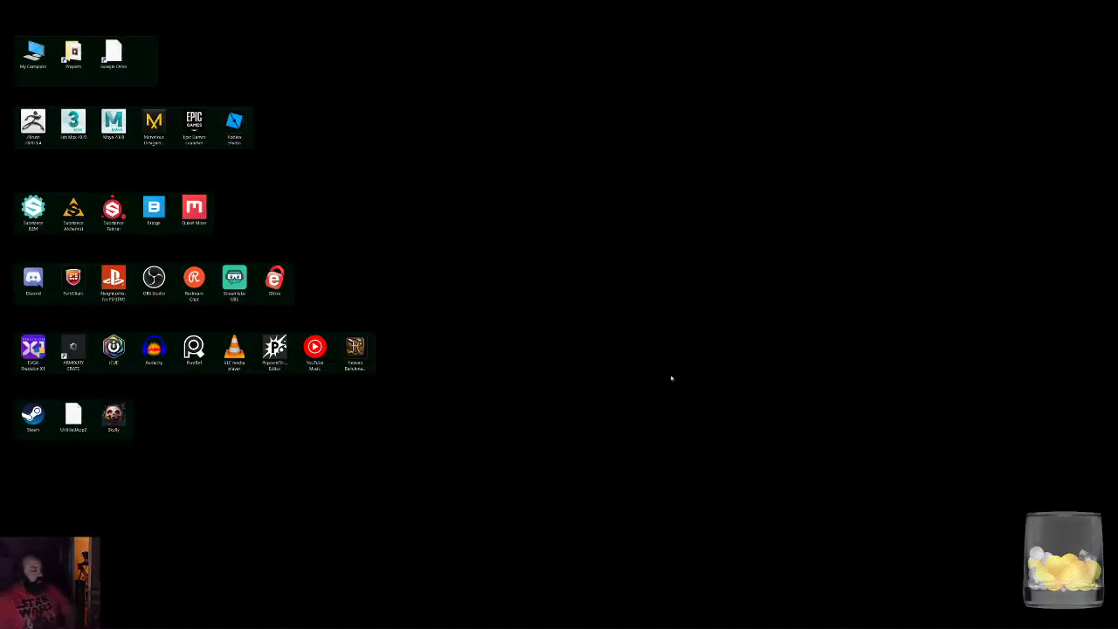
{"action": "double_click", "coordinate": [112, 135]}
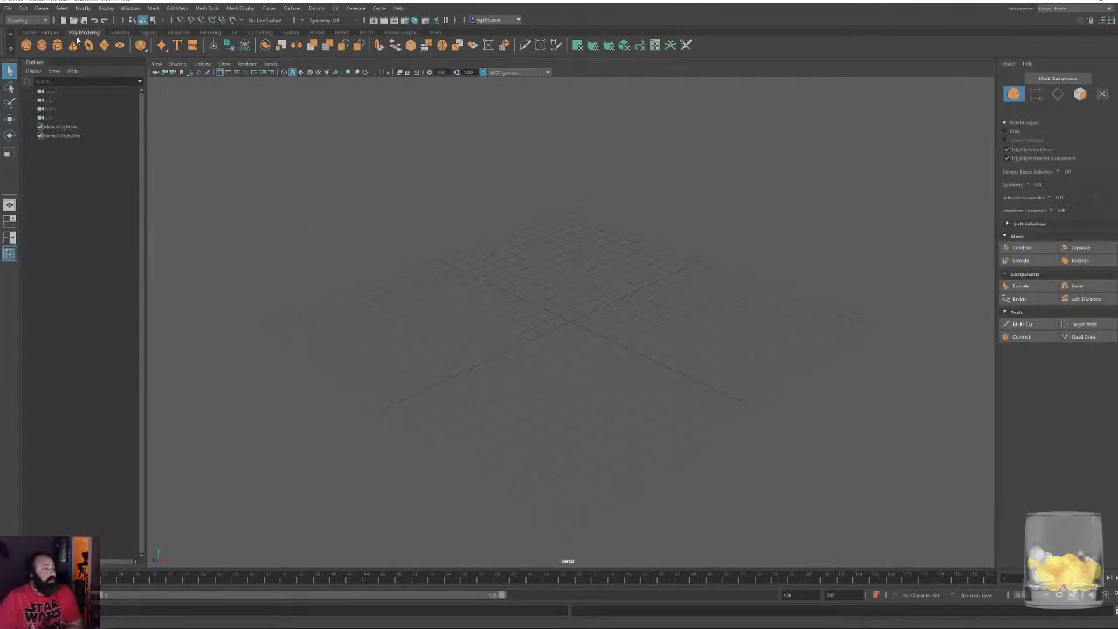
Import the exported washer and dryer FBX file from the project's FBX folder
{"action": "left_click", "coordinate": [9, 9]}
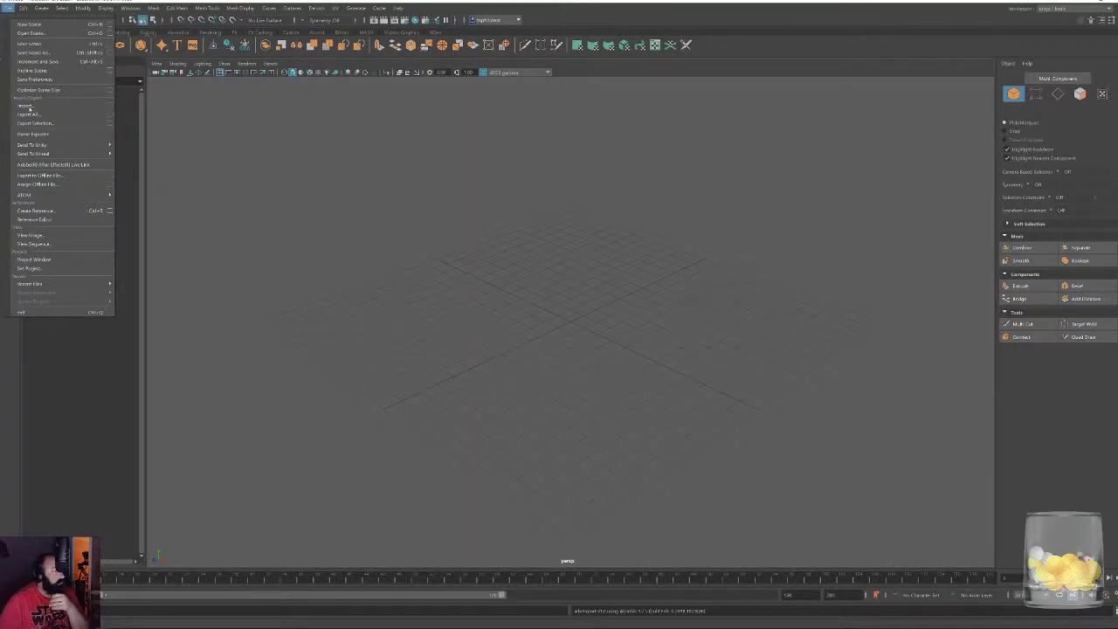
{"action": "left_click", "coordinate": [29, 107]}
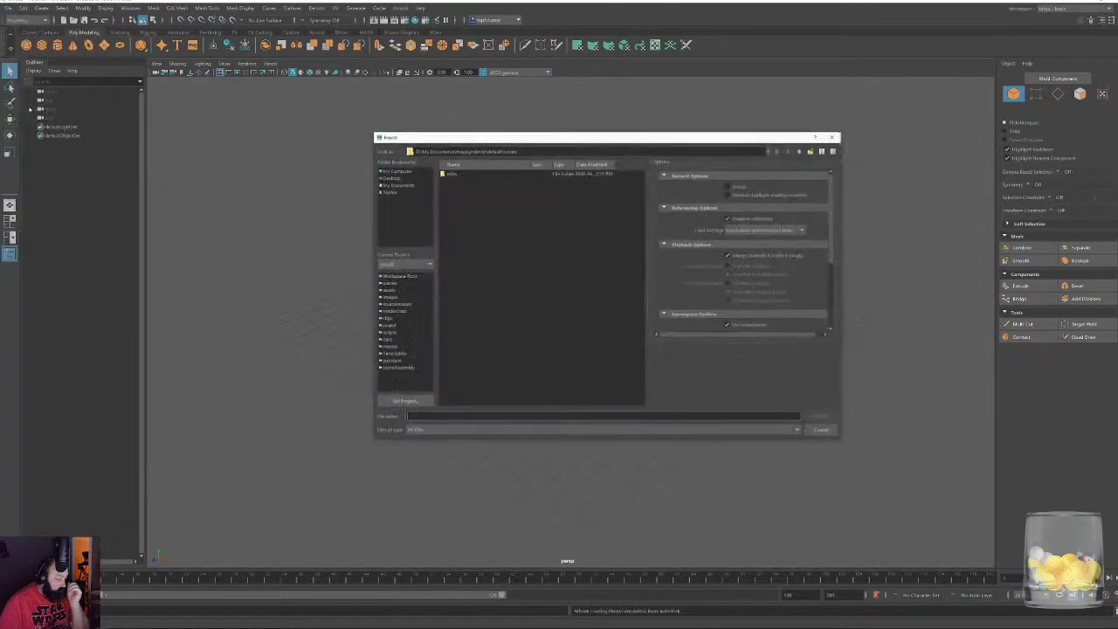
{"action": "left_click", "coordinate": [389, 178]}
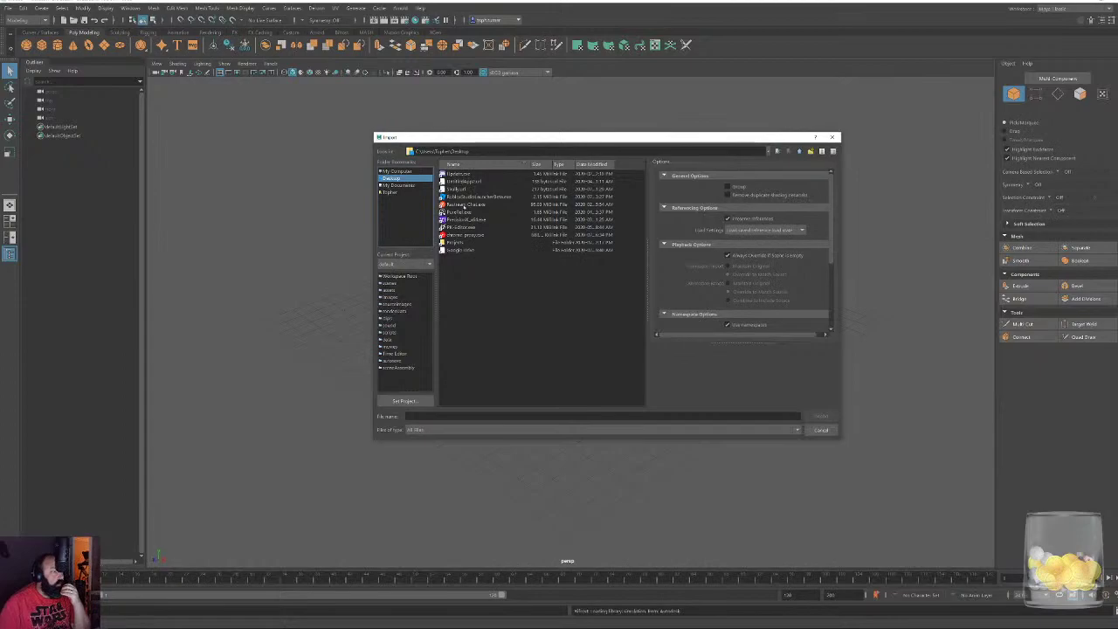
{"action": "double_click", "coordinate": [453, 243]}
{"action": "scroll", "coordinate": [476, 314], "scroll_direction": "down", "scroll_amount": 3}
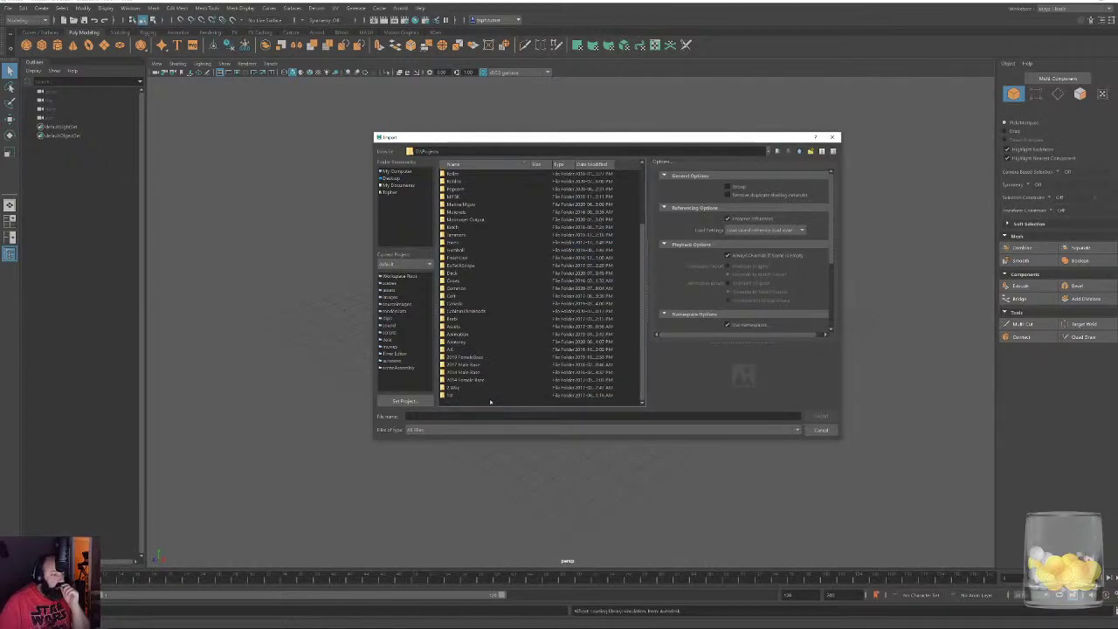
{"action": "double_click", "coordinate": [458, 311]}
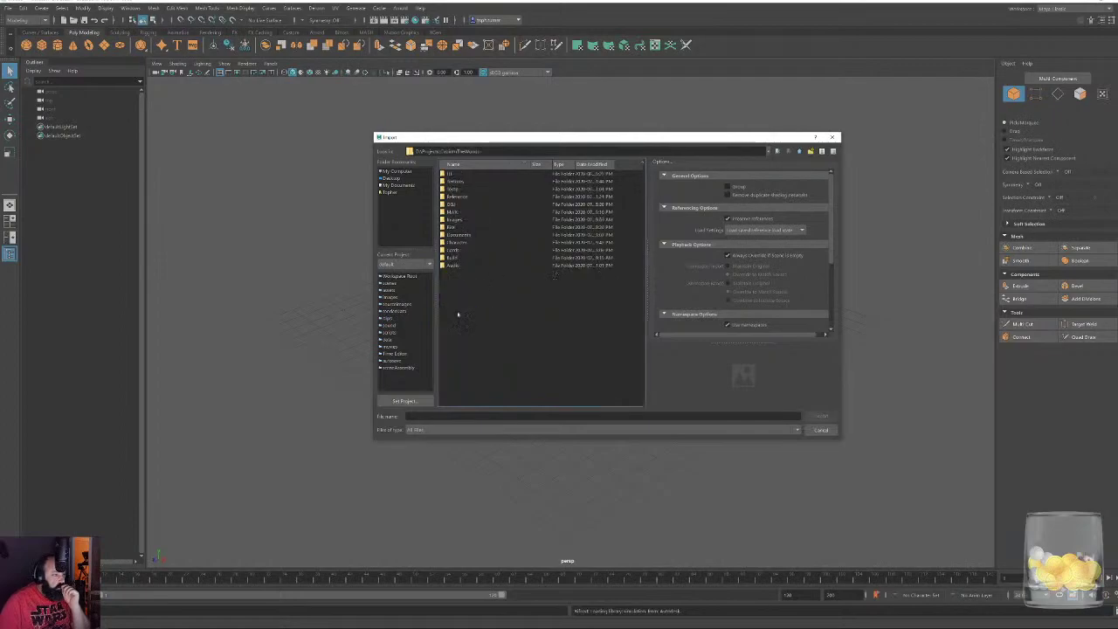
{"action": "double_click", "coordinate": [456, 228]}
{"action": "scroll", "coordinate": [486, 322], "scroll_direction": "down", "scroll_amount": 5}
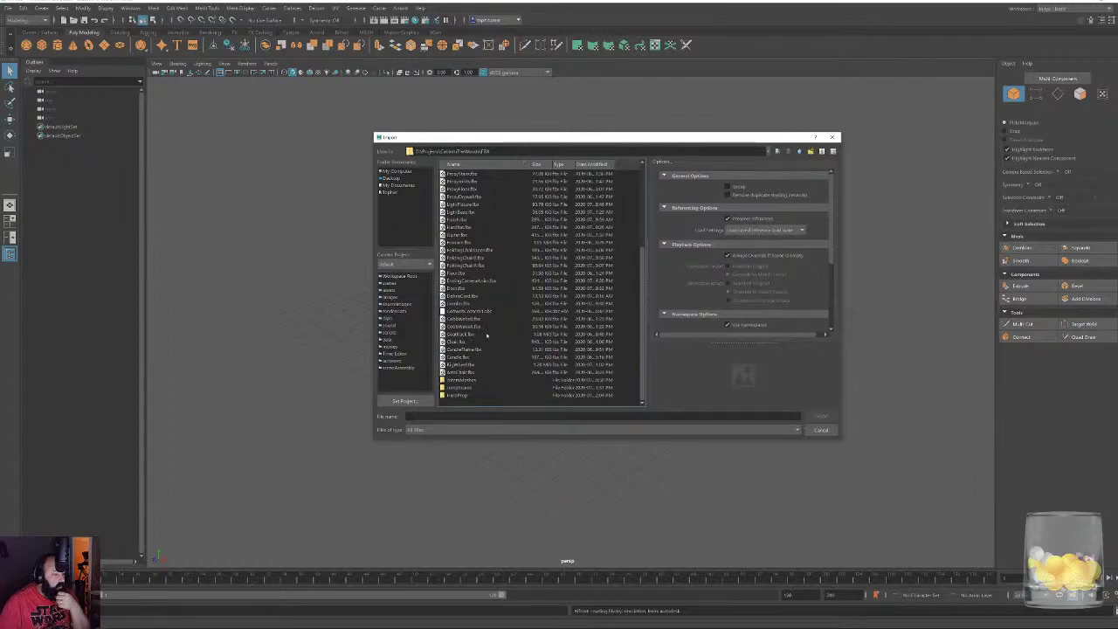
{"action": "double_click", "coordinate": [457, 303]}
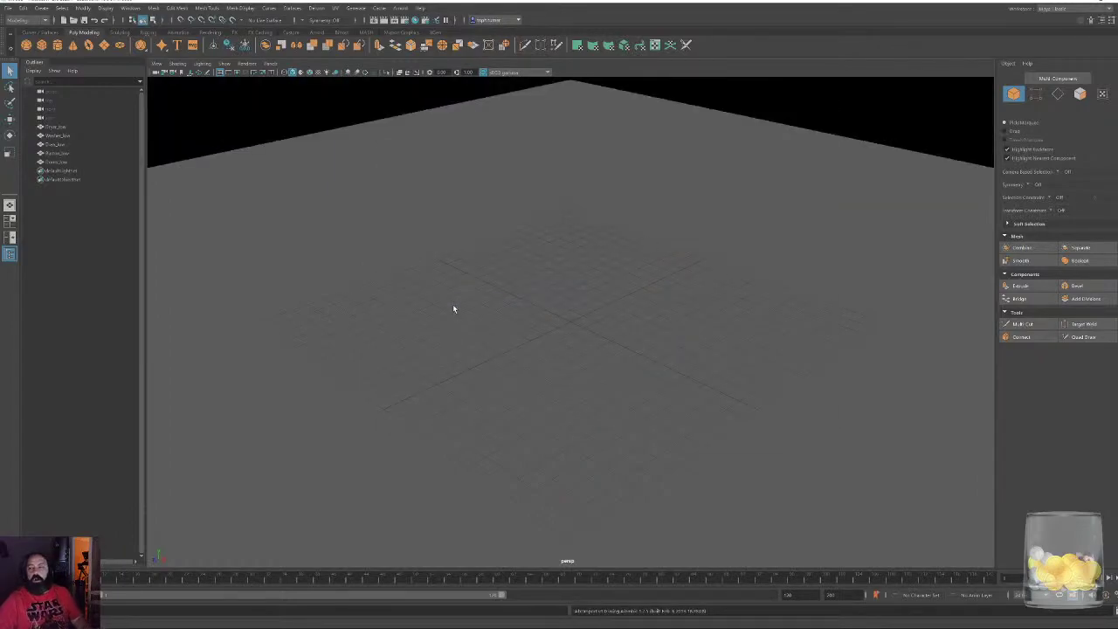
Select all imported washer and dryer meshes and open the UV Editor
{"action": "key", "text": "f"}
{"action": "left_click_drag", "start_coordinate": [530, 350], "coordinate": [599, 300], "text": "alt"}
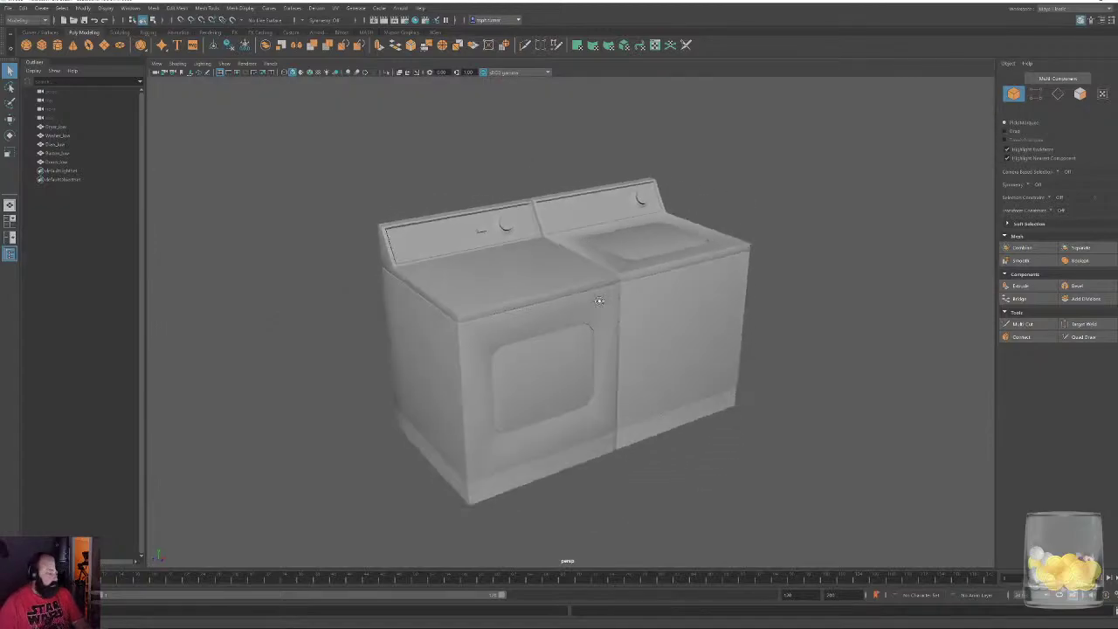
{"action": "left_click_drag", "start_coordinate": [825, 161], "coordinate": [824, 159]}
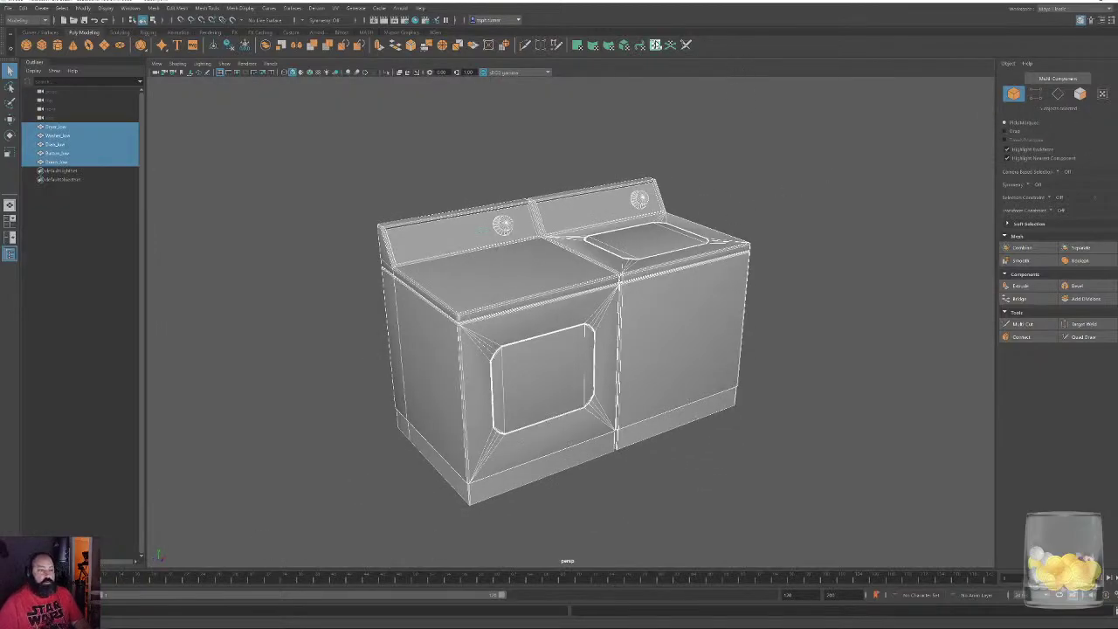
{"action": "left_click", "coordinate": [655, 45]}
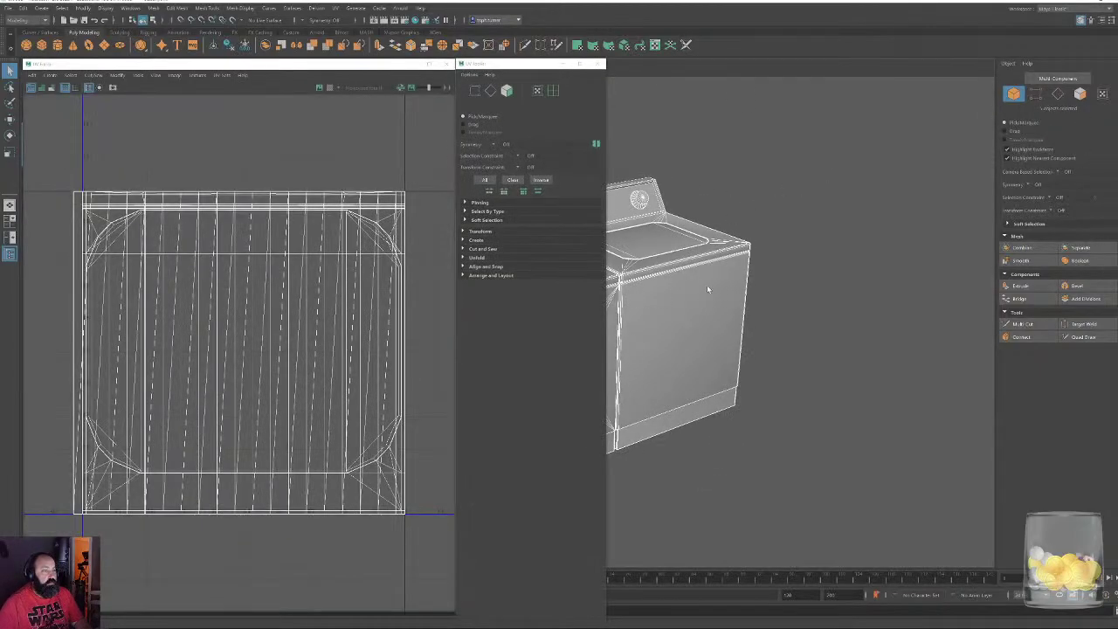
Apply a planar UV projection to all the washer and dryer meshes and clear the selection
{"action": "left_click_drag", "start_coordinate": [708, 289], "coordinate": [655, 295], "text": "alt"}
{"action": "right_click_drag", "start_coordinate": [690, 262], "coordinate": [695, 184], "text": "alt"}
{"action": "middle_click_drag", "start_coordinate": [696, 184], "coordinate": [790, 188], "text": "alt"}
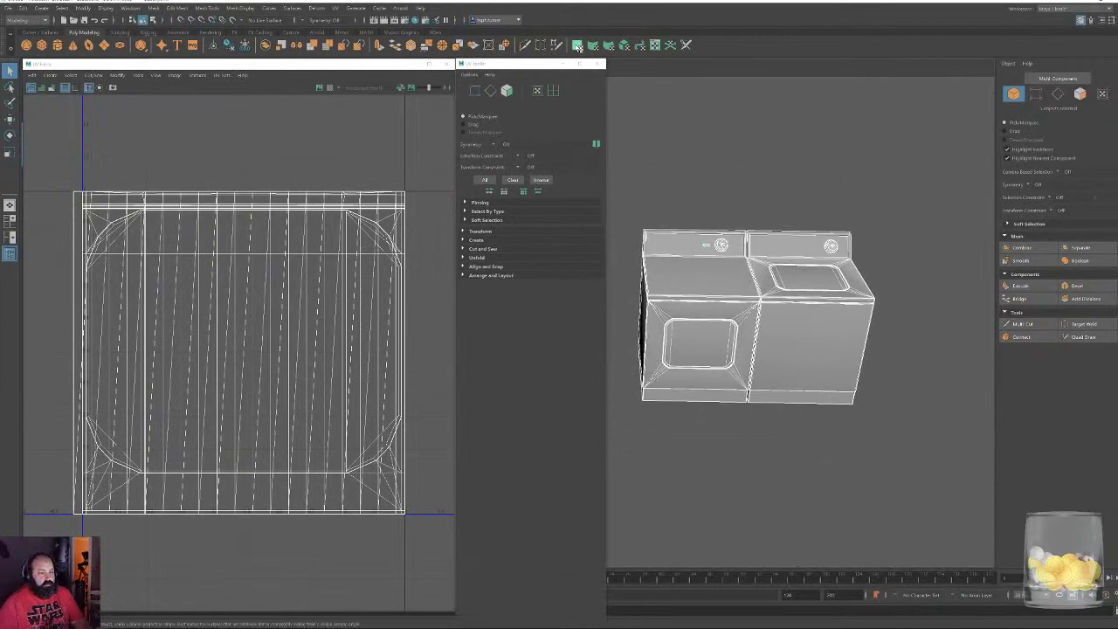
{"action": "left_click", "coordinate": [577, 44]}
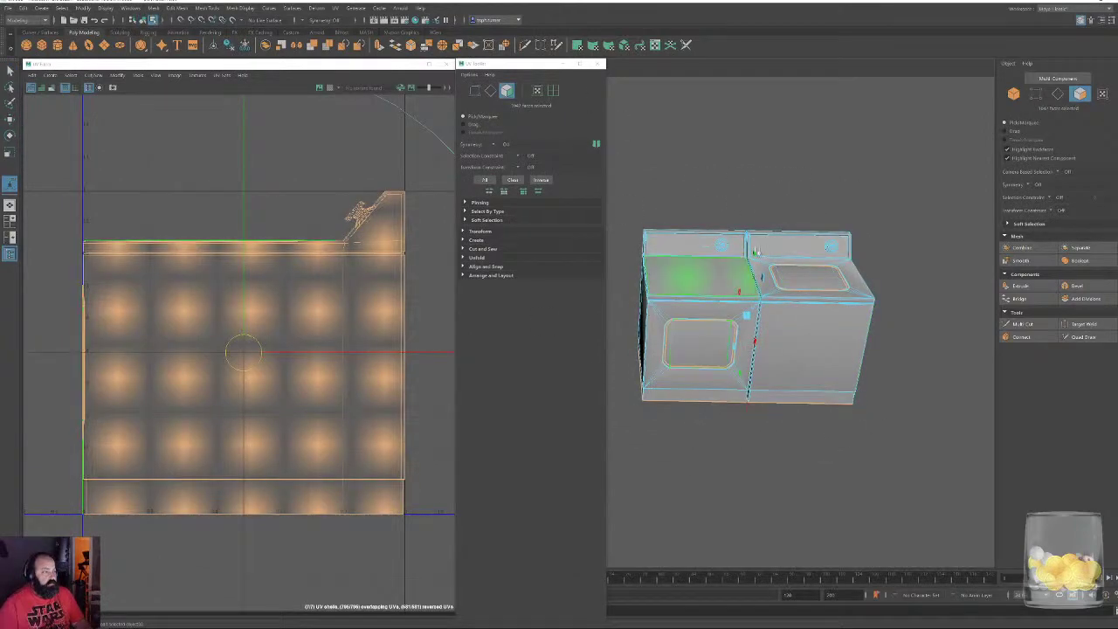
{"action": "left_click", "coordinate": [755, 177]}
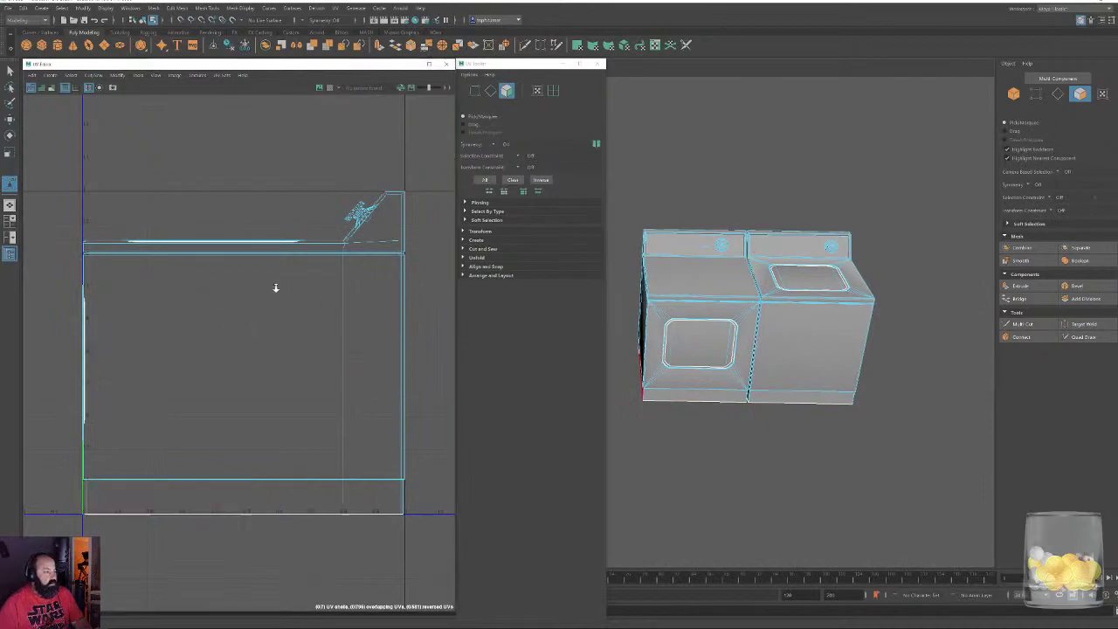
Move the UVs of all washer and dryer faces sideways out of the 0–1 UV tile and clear the selection
{"action": "scroll", "coordinate": [275, 286], "scroll_direction": "down", "scroll_amount": 5}
{"action": "left_click_drag", "start_coordinate": [125, 186], "coordinate": [372, 411]}
{"action": "scroll", "coordinate": [372, 412], "scroll_direction": "down", "scroll_amount": 4}
{"action": "middle_click_drag", "start_coordinate": [290, 326], "coordinate": [190, 274], "text": "alt"}
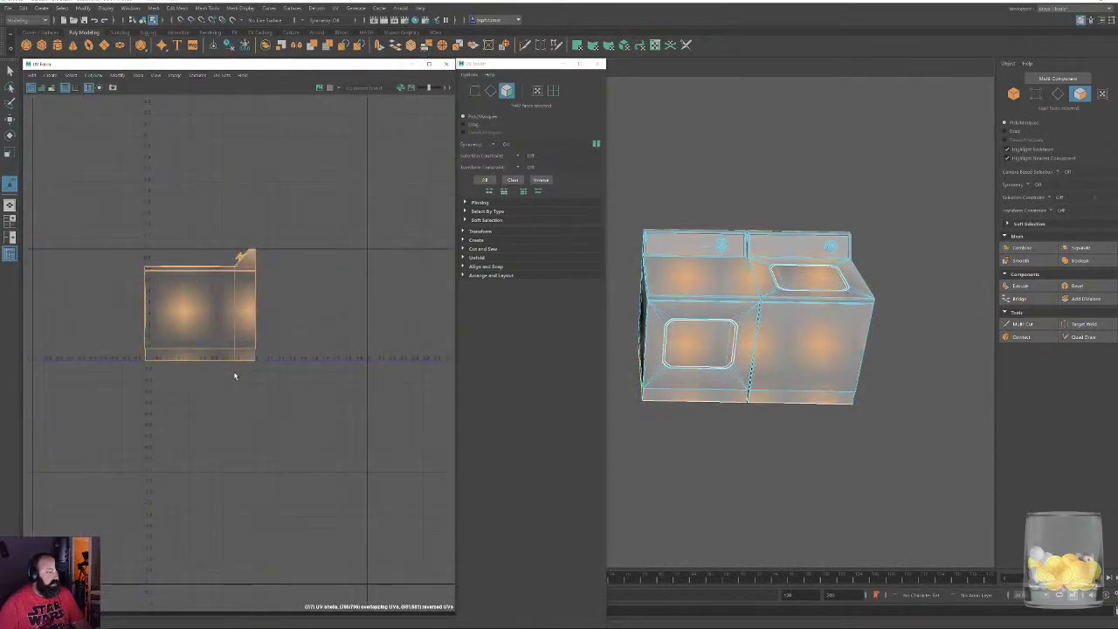
{"action": "key", "text": "w"}
{"action": "left_click_drag", "start_coordinate": [120, 229], "coordinate": [297, 392]}
{"action": "left_click_drag", "start_coordinate": [202, 304], "coordinate": [417, 315]}
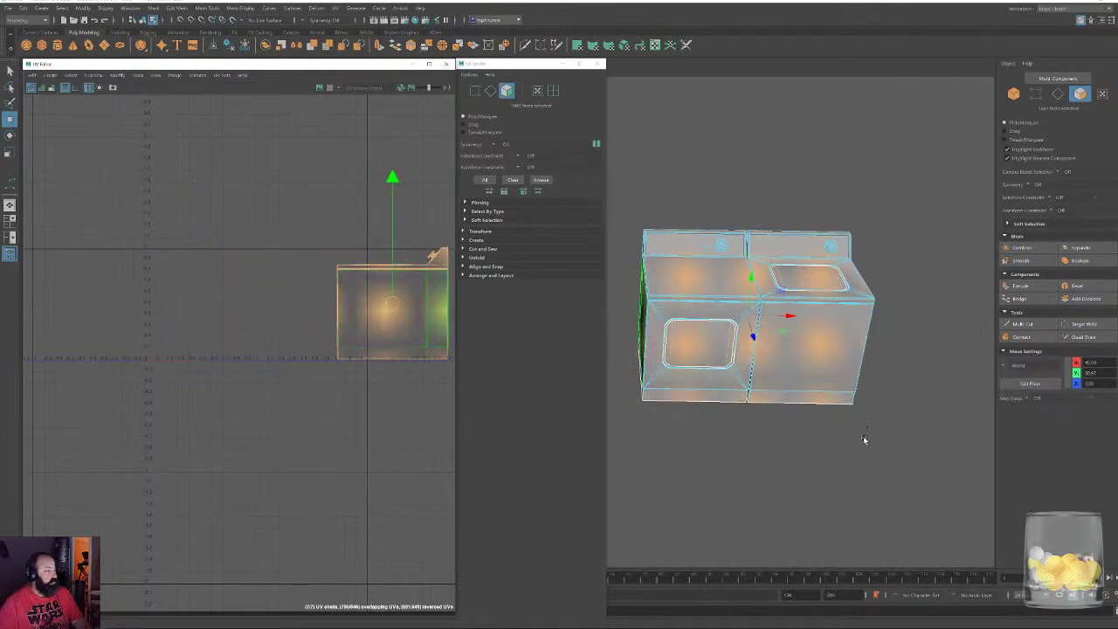
{"action": "left_click", "coordinate": [877, 130]}
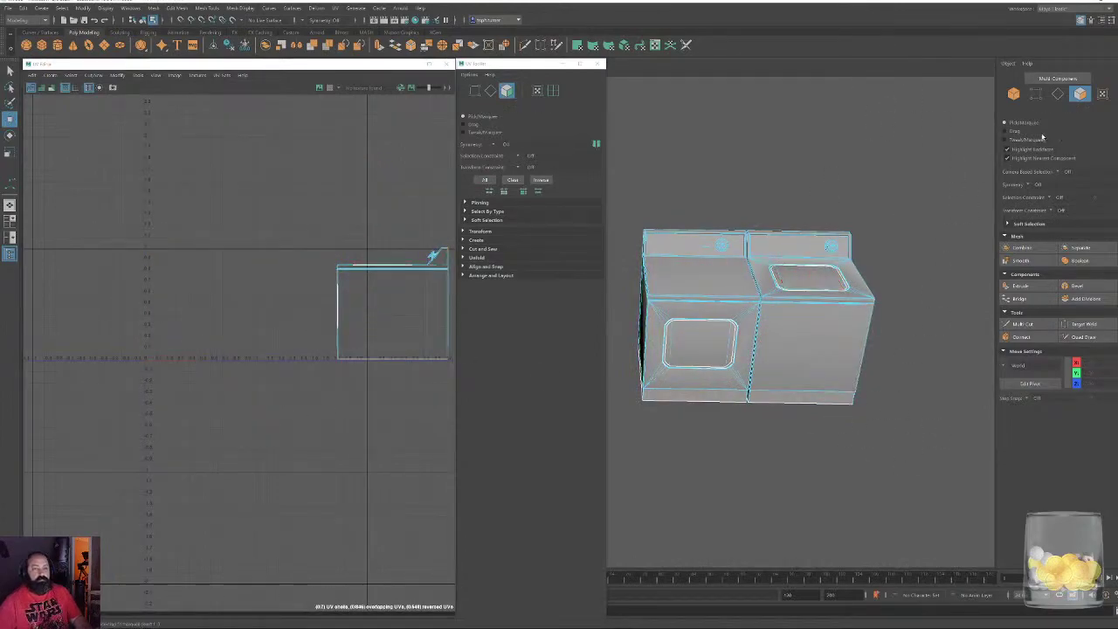
In edge mode, cut the UVs along the horizontal edge loop in the gap beneath the dryer's top
{"action": "left_click", "coordinate": [1058, 94]}
{"action": "left_click_drag", "start_coordinate": [775, 278], "coordinate": [883, 285], "text": "alt"}
{"action": "scroll", "coordinate": [818, 341], "scroll_direction": "up", "scroll_amount": 5}
{"action": "scroll", "coordinate": [883, 284], "scroll_direction": "up", "scroll_amount": 4}
{"action": "middle_click_drag", "start_coordinate": [883, 284], "coordinate": [877, 297], "text": "alt"}
{"action": "scroll", "coordinate": [878, 297], "scroll_direction": "up", "scroll_amount": 2}
{"action": "left_click_drag", "start_coordinate": [871, 244], "coordinate": [862, 234], "text": "alt"}
{"action": "middle_click_drag", "start_coordinate": [863, 234], "coordinate": [778, 344], "text": "alt"}
{"action": "scroll", "coordinate": [778, 344], "scroll_direction": "up", "scroll_amount": 5}
{"action": "left_click_drag", "start_coordinate": [778, 344], "coordinate": [722, 446], "text": "alt"}
{"action": "middle_click_drag", "start_coordinate": [773, 394], "coordinate": [769, 389], "text": "alt"}
{"action": "left_click_drag", "start_coordinate": [769, 389], "coordinate": [786, 365], "text": "alt"}
{"action": "scroll", "coordinate": [768, 374], "scroll_direction": "up", "scroll_amount": 2}
{"action": "double_click", "coordinate": [752, 381]}
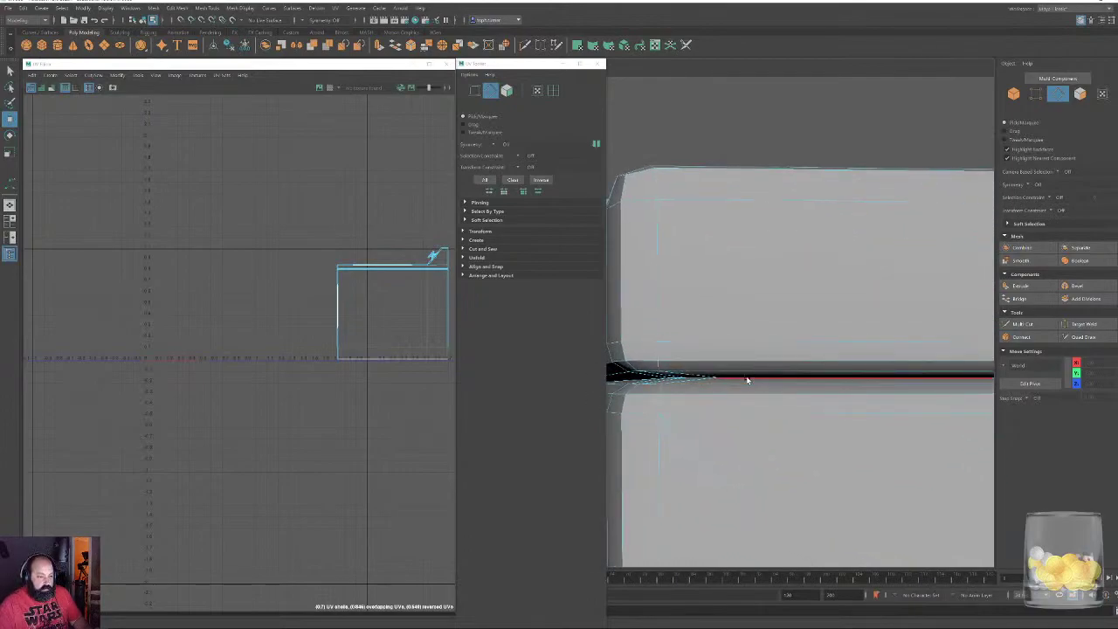
{"action": "key", "text": "shift+x"}
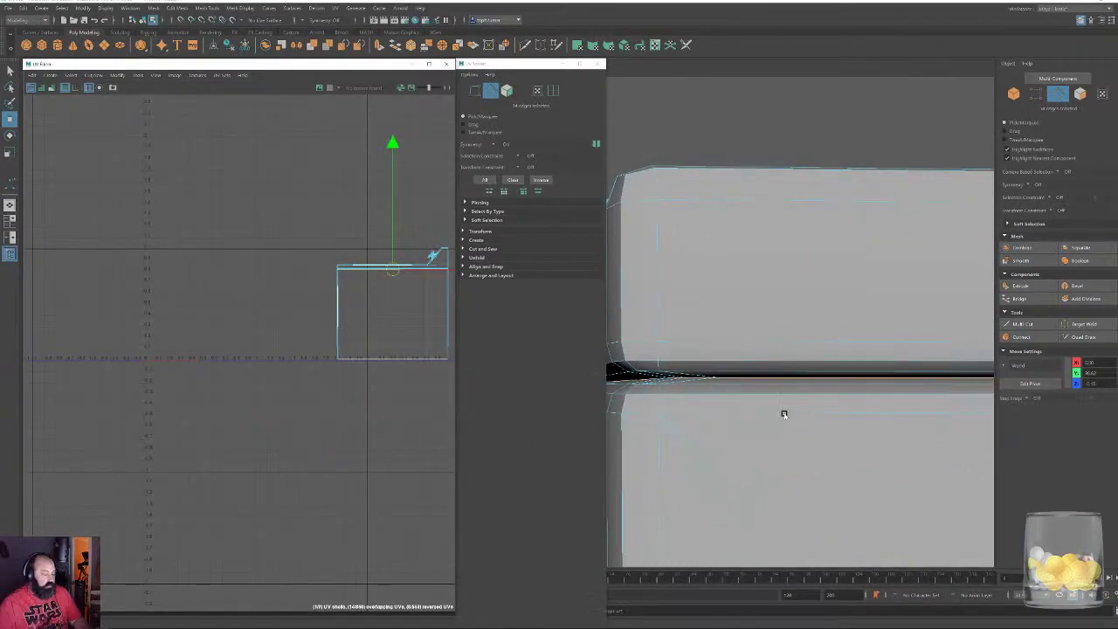
Cut the UVs along the matching horizontal edge loop in the gap beneath the washer's top
{"action": "middle_click_drag", "start_coordinate": [894, 368], "coordinate": [420, 367], "text": "alt"}
{"action": "middle_click_drag", "start_coordinate": [754, 352], "coordinate": [489, 363], "text": "alt"}
{"action": "middle_click_drag", "start_coordinate": [860, 341], "coordinate": [300, 310], "text": "alt"}
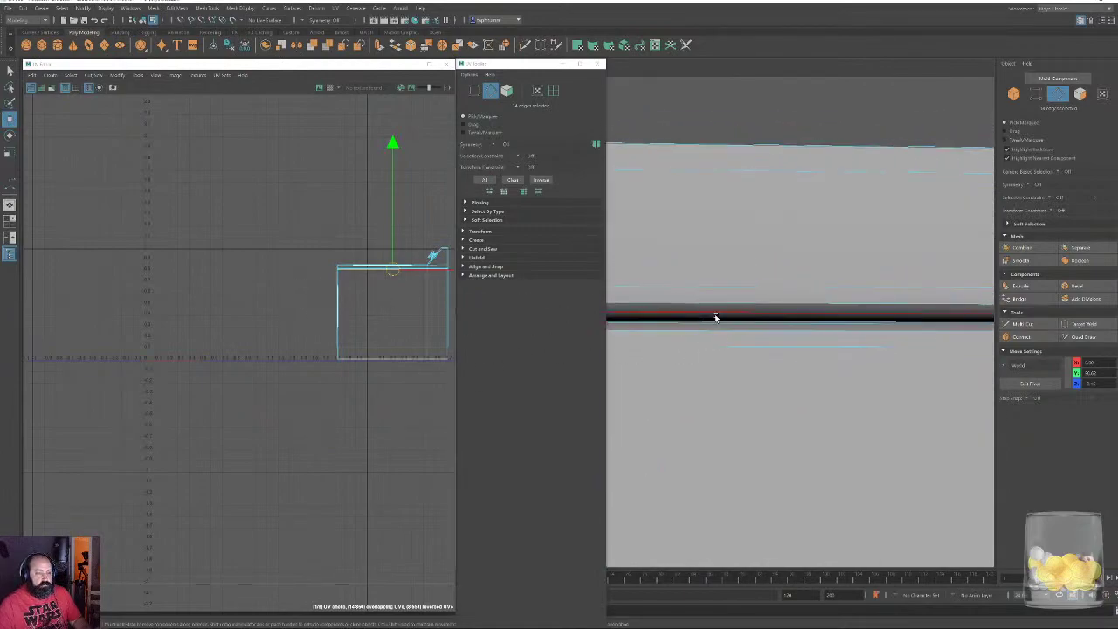
{"action": "left_click", "coordinate": [713, 321]}
{"action": "middle_click_drag", "start_coordinate": [712, 321], "coordinate": [916, 355], "text": "alt"}
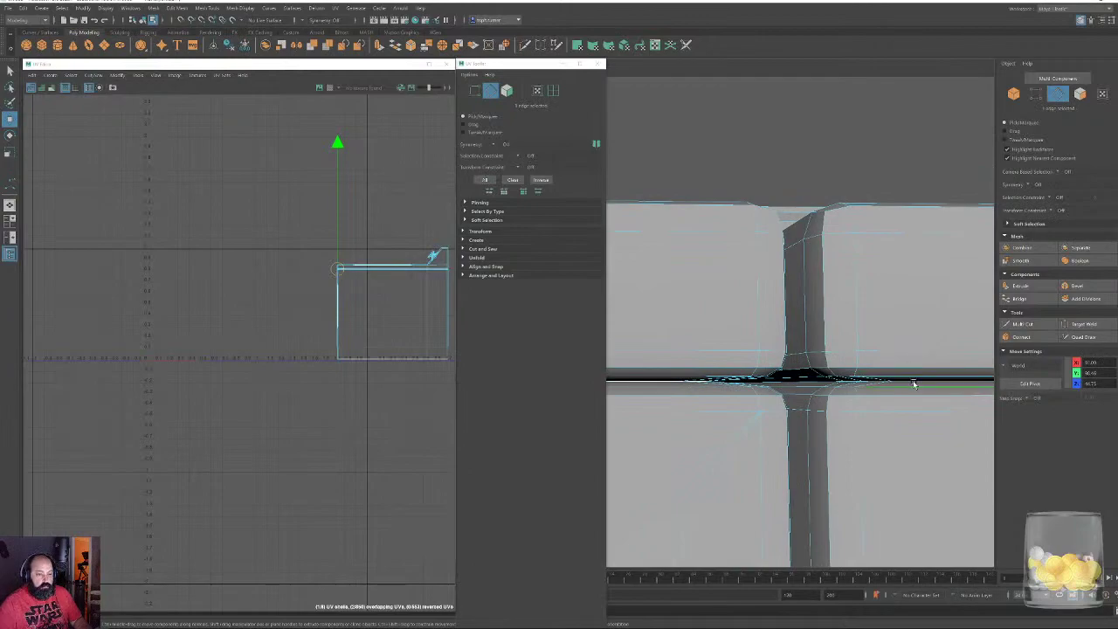
{"action": "double_click", "coordinate": [913, 383]}
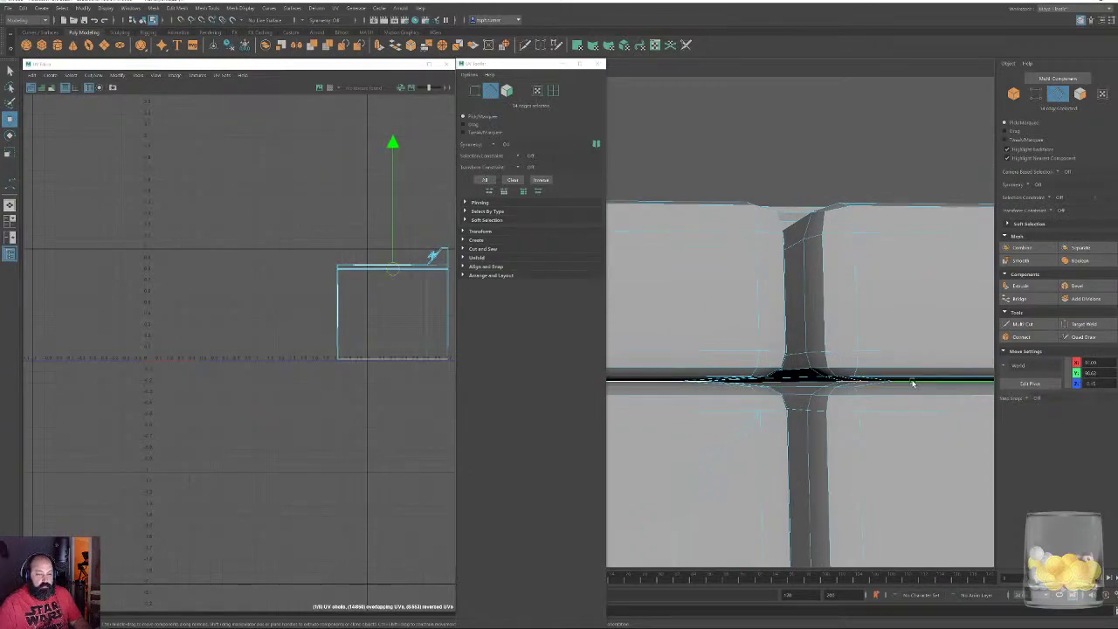
{"action": "key", "text": "shift+x"}
{"action": "middle_click_drag", "start_coordinate": [390, 394], "coordinate": [364, 395], "text": "alt"}
Cut the UVs along the inner border edges of the recessed control panels on both the dryer and the washer
{"action": "left_click_drag", "start_coordinate": [930, 216], "coordinate": [781, 215], "text": "alt"}
{"action": "right_click_drag", "start_coordinate": [780, 215], "coordinate": [708, 134], "text": "alt"}
{"action": "middle_click_drag", "start_coordinate": [708, 134], "coordinate": [952, 210], "text": "alt"}
{"action": "middle_click_drag", "start_coordinate": [741, 244], "coordinate": [951, 342], "text": "alt"}
{"action": "middle_click_drag", "start_coordinate": [712, 341], "coordinate": [948, 431], "text": "alt"}
{"action": "left_click_drag", "start_coordinate": [948, 431], "coordinate": [658, 327], "text": "alt"}
{"action": "middle_click_drag", "start_coordinate": [659, 327], "coordinate": [602, 277], "text": "alt"}
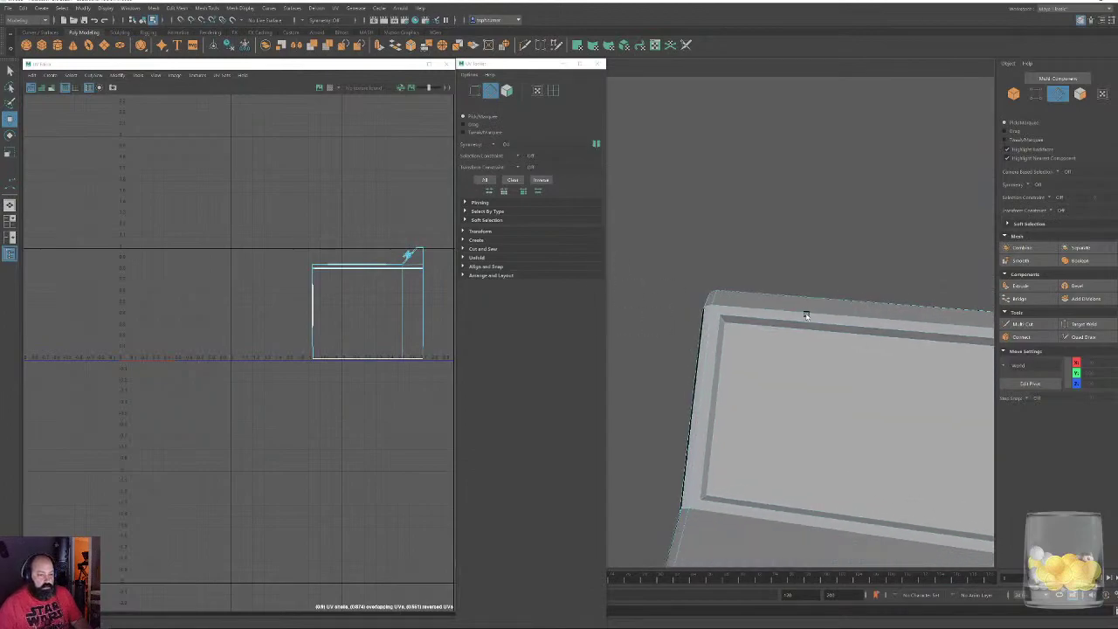
{"action": "left_click", "coordinate": [762, 326]}
{"action": "left_click", "coordinate": [724, 342], "text": "shift"}
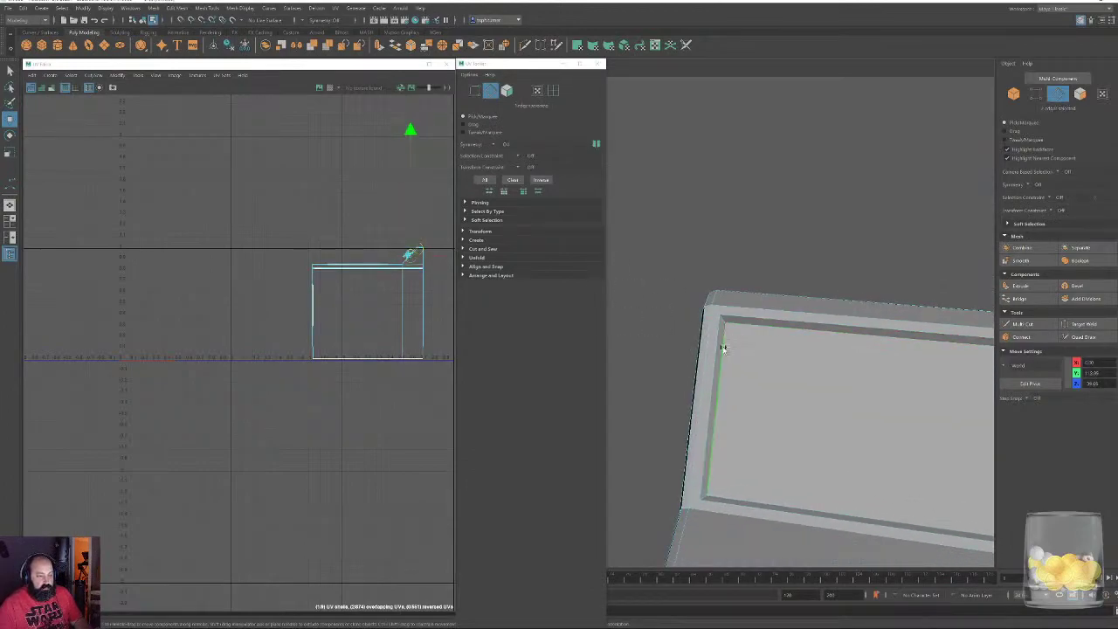
{"action": "left_click", "coordinate": [781, 505], "text": "shift"}
{"action": "middle_click_drag", "start_coordinate": [842, 407], "coordinate": [672, 411], "text": "alt"}
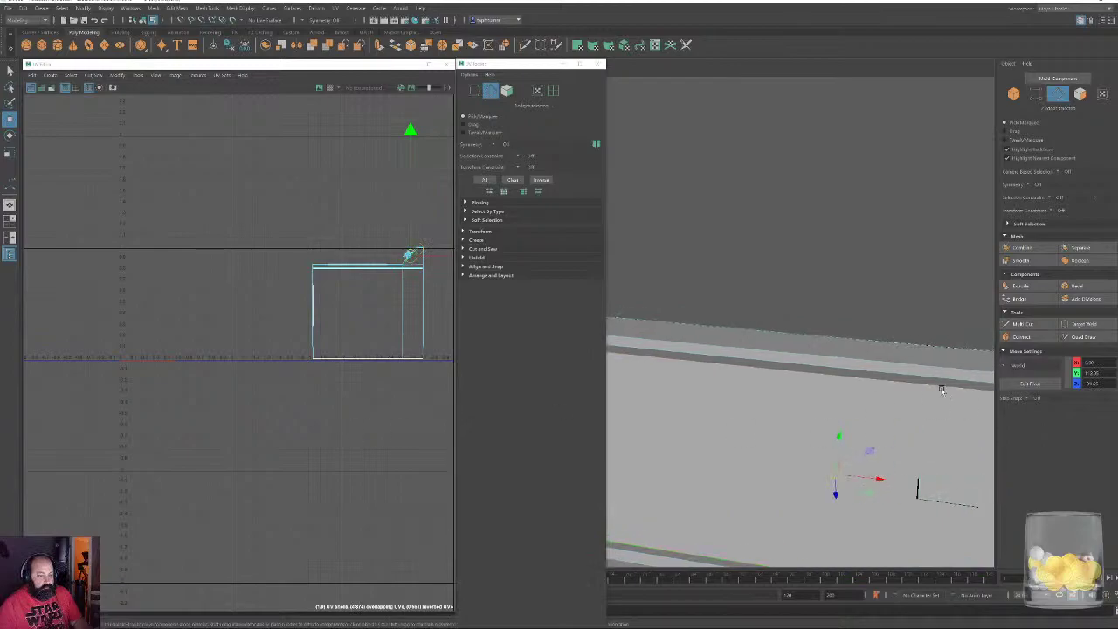
{"action": "middle_click_drag", "start_coordinate": [944, 390], "coordinate": [769, 353], "text": "alt"}
{"action": "left_click_drag", "start_coordinate": [768, 354], "coordinate": [932, 355], "text": "alt"}
{"action": "middle_click_drag", "start_coordinate": [933, 354], "coordinate": [879, 383], "text": "alt"}
{"action": "left_click", "coordinate": [810, 214]}
{"action": "left_click", "coordinate": [868, 321], "text": "shift"}
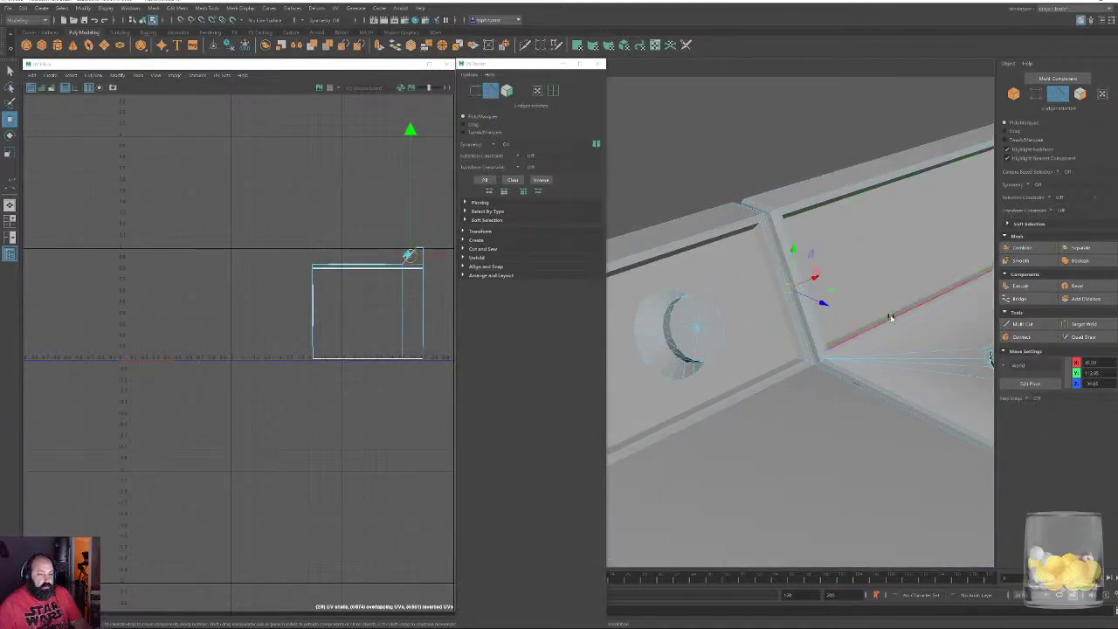
{"action": "left_click_drag", "start_coordinate": [890, 320], "coordinate": [853, 340], "text": "alt"}
{"action": "middle_click_drag", "start_coordinate": [853, 340], "coordinate": [568, 131], "text": "alt"}
{"action": "left_click_drag", "start_coordinate": [838, 245], "coordinate": [889, 200], "text": "alt"}
{"action": "middle_click_drag", "start_coordinate": [889, 200], "coordinate": [692, 294], "text": "alt"}
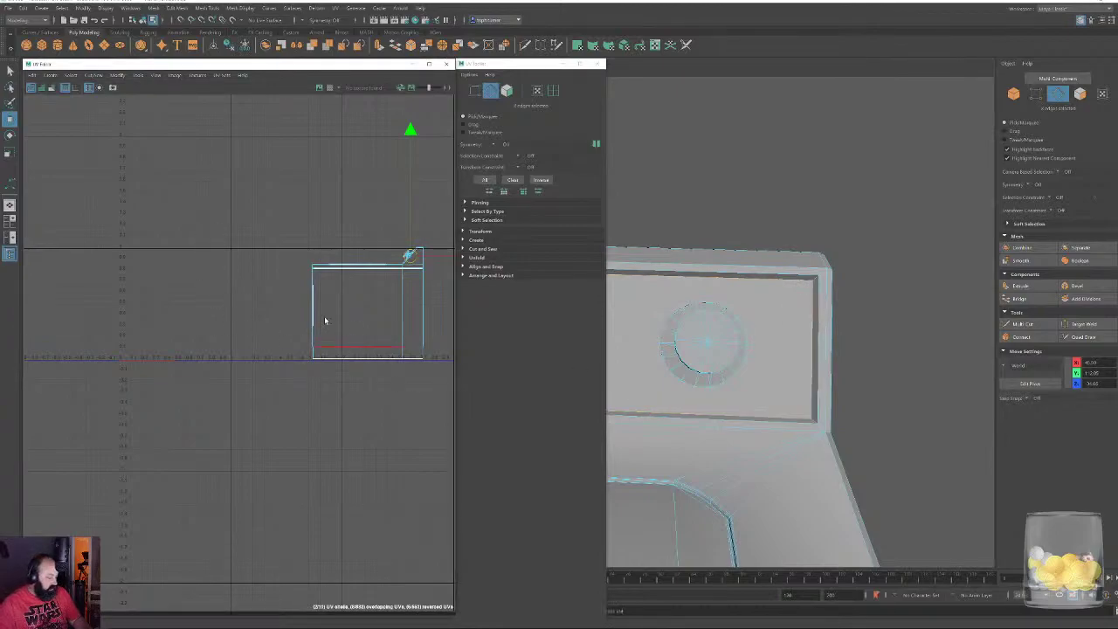
{"action": "left_click", "coordinate": [261, 290]}
Cut the UVs along the horizontal edge loops above the base on both the washer and the dryer
{"action": "middle_click_drag", "start_coordinate": [836, 401], "coordinate": [943, 212], "text": "alt"}
{"action": "right_click_drag", "start_coordinate": [943, 212], "coordinate": [778, 183], "text": "alt"}
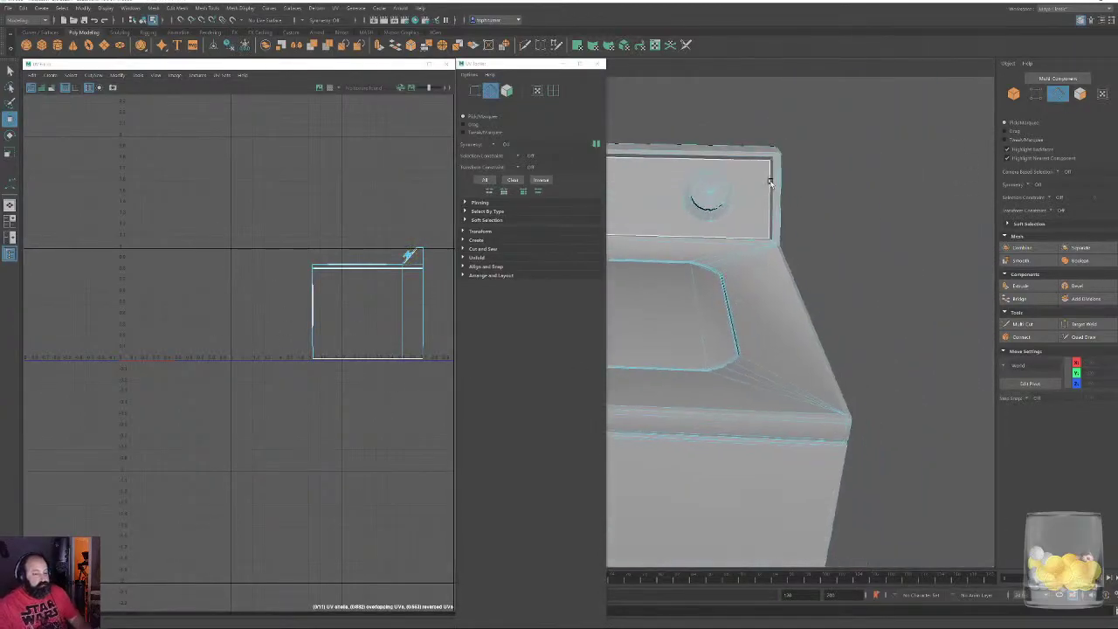
{"action": "left_click_drag", "start_coordinate": [860, 253], "coordinate": [821, 281], "text": "alt"}
{"action": "middle_click_drag", "start_coordinate": [818, 506], "coordinate": [805, 352], "text": "alt"}
{"action": "mouse_move", "coordinate": [806, 352]}
{"action": "left_mouse_down", "text": "alt"}
{"action": "mouse_move", "coordinate": [785, 324]}
{"action": "mouse_move", "coordinate": [791, 354]}
{"action": "left_mouse_up", "text": "alt"}
{"action": "right_click_drag", "start_coordinate": [791, 355], "coordinate": [858, 397], "text": "alt"}
{"action": "middle_click_drag", "start_coordinate": [858, 397], "coordinate": [690, 356], "text": "alt"}
{"action": "right_click_drag", "start_coordinate": [690, 356], "coordinate": [791, 352], "text": "alt"}
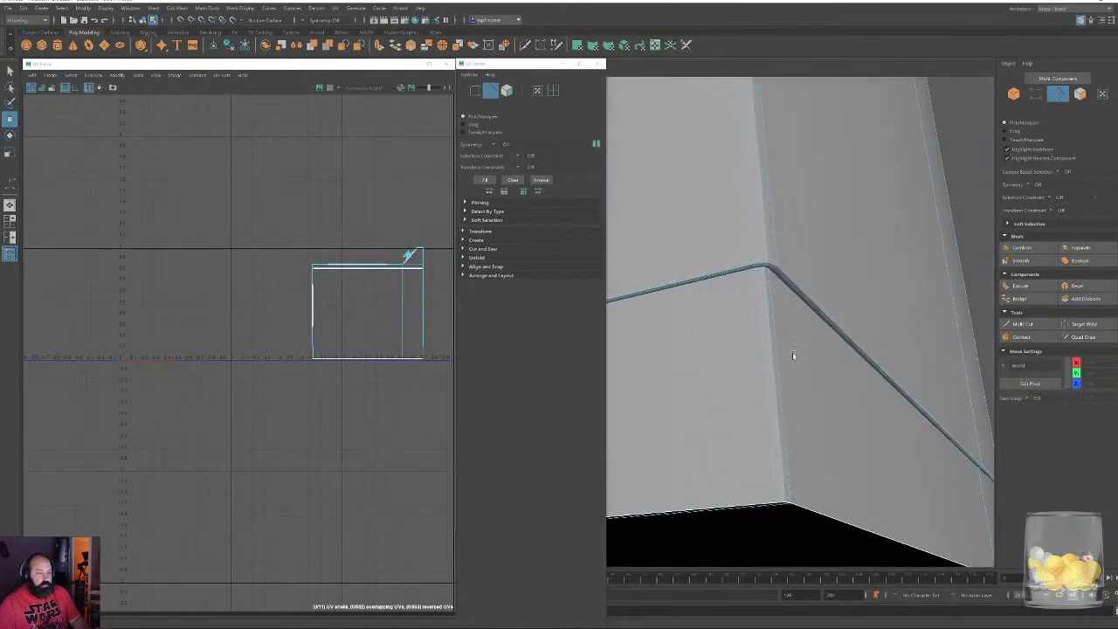
{"action": "double_click", "coordinate": [778, 275]}
{"action": "left_click_drag", "start_coordinate": [778, 279], "coordinate": [874, 324], "text": "alt"}
{"action": "right_click_drag", "start_coordinate": [874, 324], "coordinate": [774, 344], "text": "alt"}
{"action": "left_click_drag", "start_coordinate": [775, 344], "coordinate": [928, 399], "text": "alt"}
{"action": "right_click_drag", "start_coordinate": [928, 399], "coordinate": [958, 375], "text": "alt"}
{"action": "double_click", "coordinate": [948, 366], "text": "shift"}
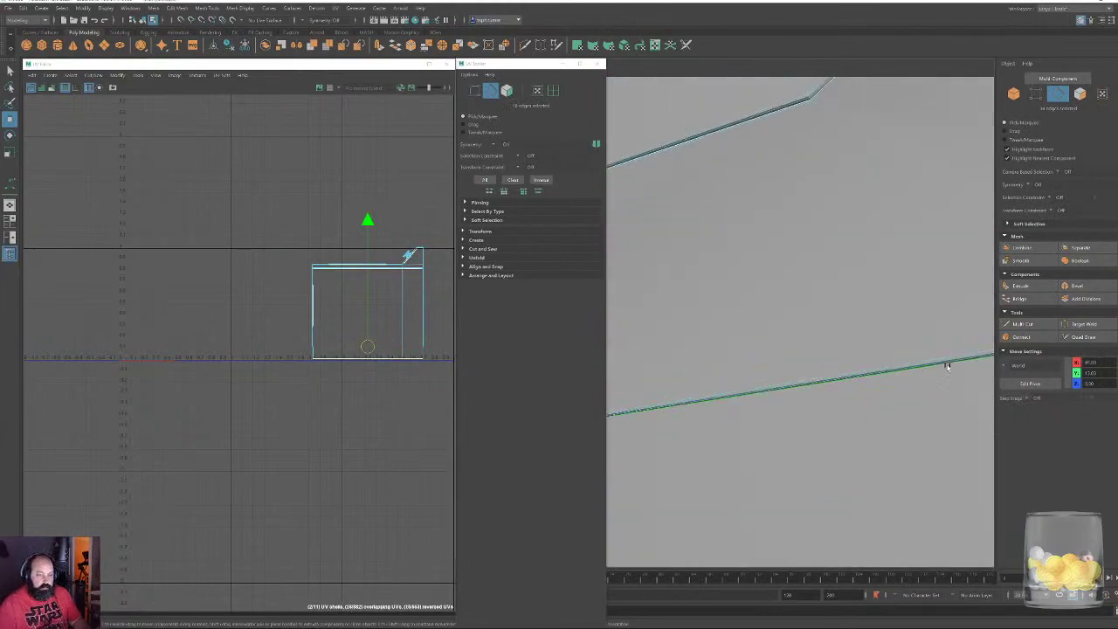
{"action": "key", "text": "shift+x"}
{"action": "scroll", "coordinate": [311, 406], "scroll_direction": "down", "scroll_amount": 2}
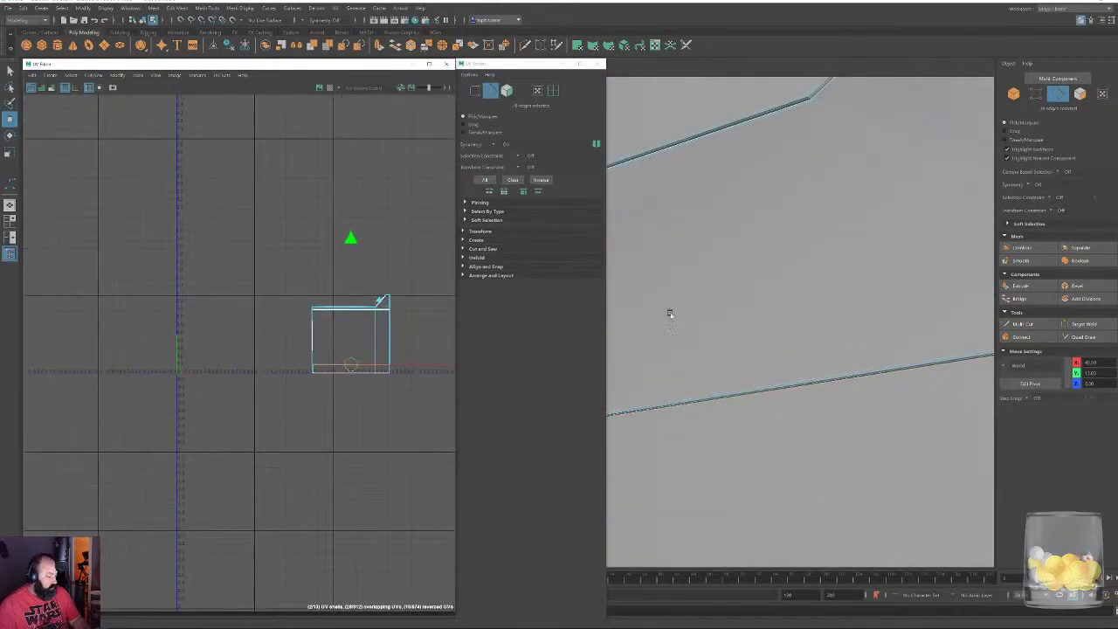
Select the vertical corner edge loops around the dryer and washer bodies, drop the stray edges, and cut the UVs along them
{"action": "right_click_drag", "start_coordinate": [816, 247], "coordinate": [835, 192], "text": "alt"}
{"action": "left_click_drag", "start_coordinate": [835, 192], "coordinate": [784, 188], "text": "alt"}
{"action": "left_click_drag", "start_coordinate": [767, 381], "coordinate": [724, 419], "text": "alt"}
{"action": "double_click", "coordinate": [737, 354]}
{"action": "left_click_drag", "start_coordinate": [696, 91], "coordinate": [841, 240], "text": "alt"}
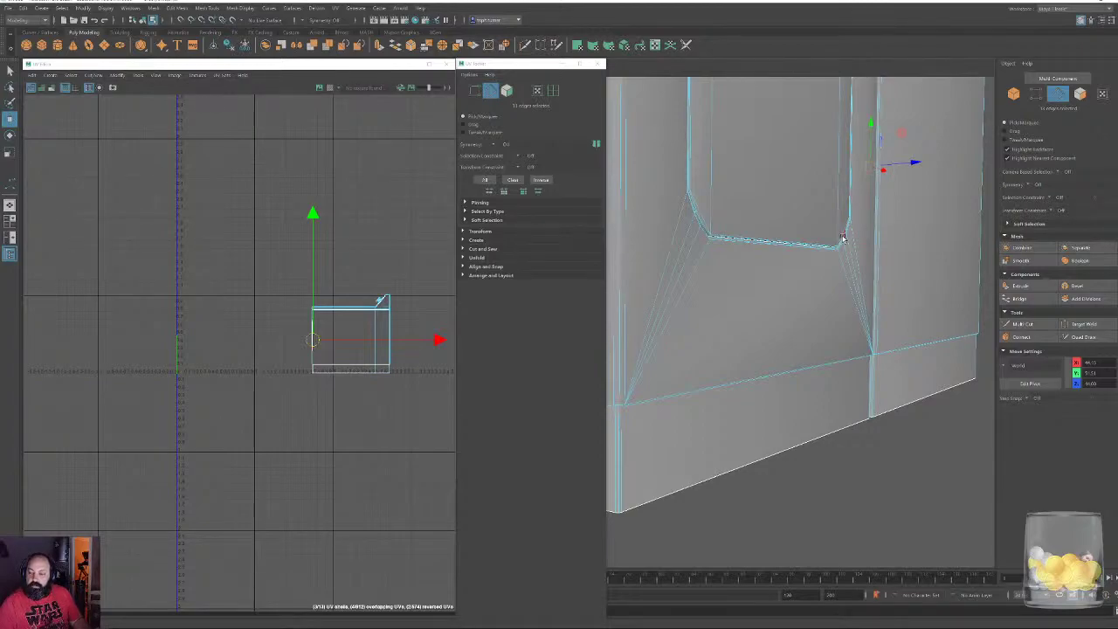
{"action": "left_click_drag", "start_coordinate": [834, 366], "coordinate": [777, 323], "text": "alt"}
{"action": "double_click", "coordinate": [688, 309], "text": "shift"}
{"action": "middle_click_drag", "start_coordinate": [776, 323], "coordinate": [848, 265], "text": "alt"}
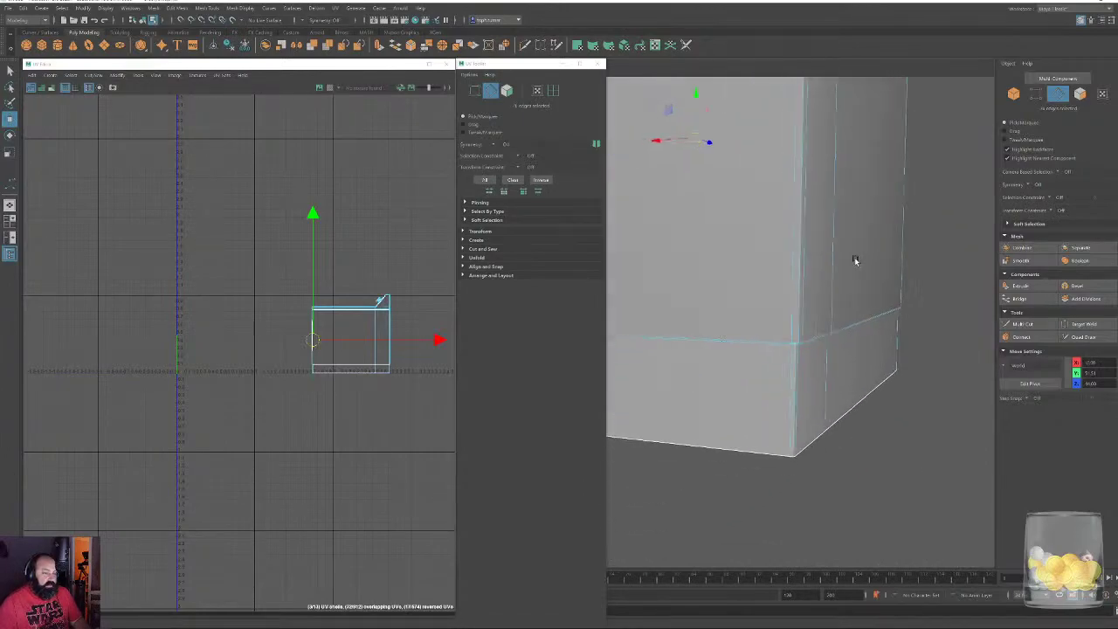
{"action": "left_click_drag", "start_coordinate": [847, 264], "coordinate": [829, 277], "text": "alt"}
{"action": "double_click", "coordinate": [730, 305], "text": "shift"}
{"action": "left_click_drag", "start_coordinate": [730, 304], "coordinate": [763, 305], "text": "alt"}
{"action": "middle_click_drag", "start_coordinate": [736, 306], "coordinate": [966, 350], "text": "alt"}
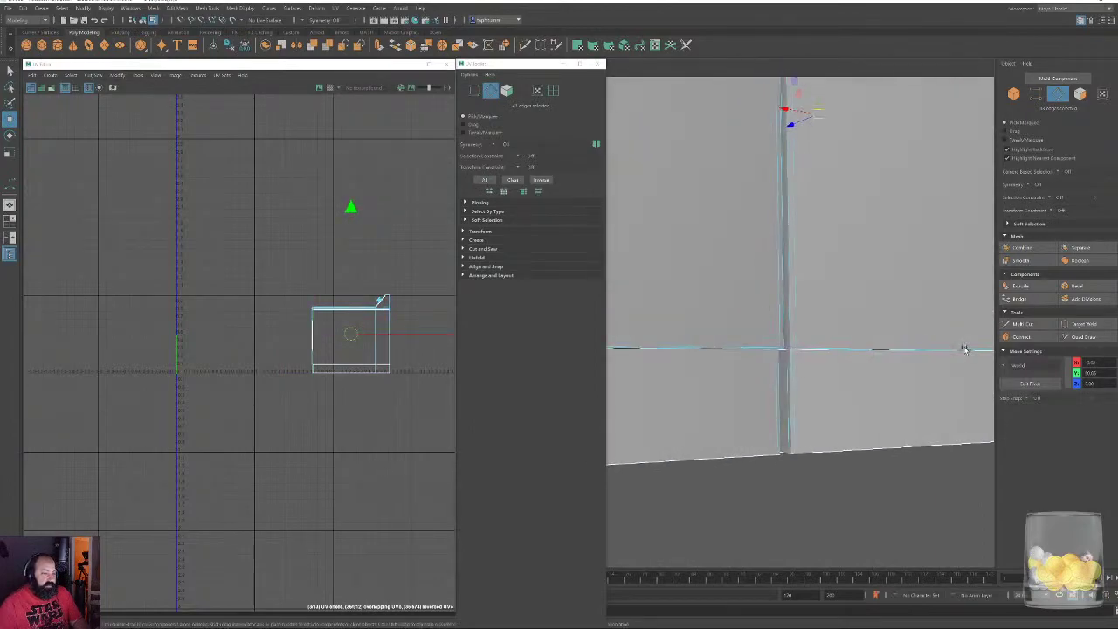
{"action": "left_click", "coordinate": [790, 381], "text": "ctrl"}
{"action": "left_click_drag", "start_coordinate": [789, 381], "coordinate": [784, 285], "text": "alt"}
{"action": "right_click_drag", "start_coordinate": [651, 341], "coordinate": [688, 340], "text": "alt"}
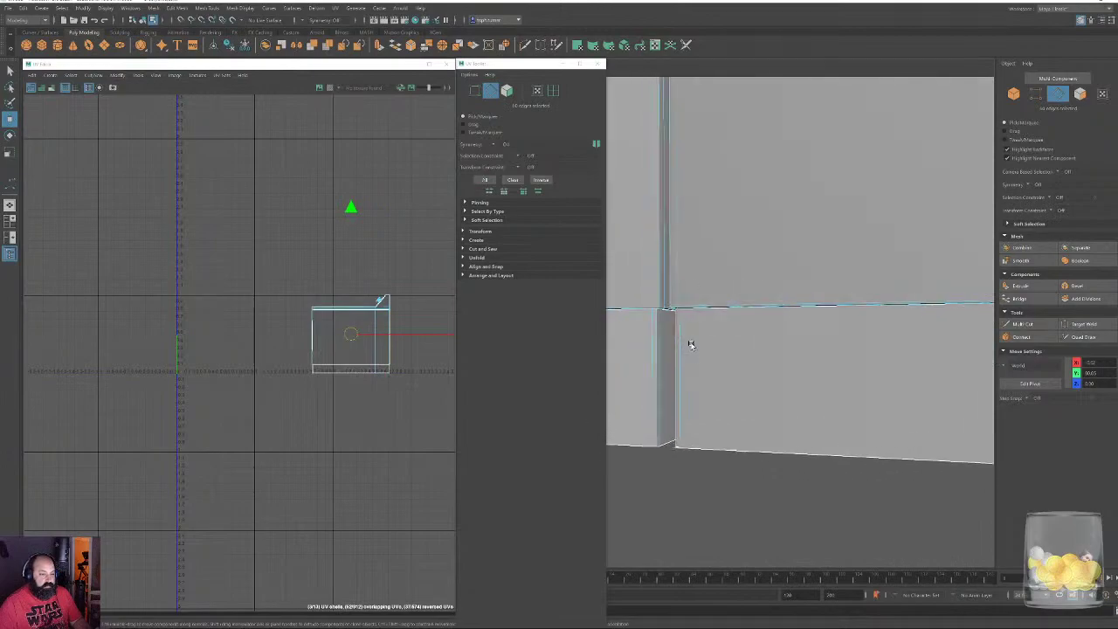
{"action": "left_click", "coordinate": [658, 324], "text": "ctrl"}
{"action": "left_click_drag", "start_coordinate": [657, 324], "coordinate": [726, 344], "text": "alt"}
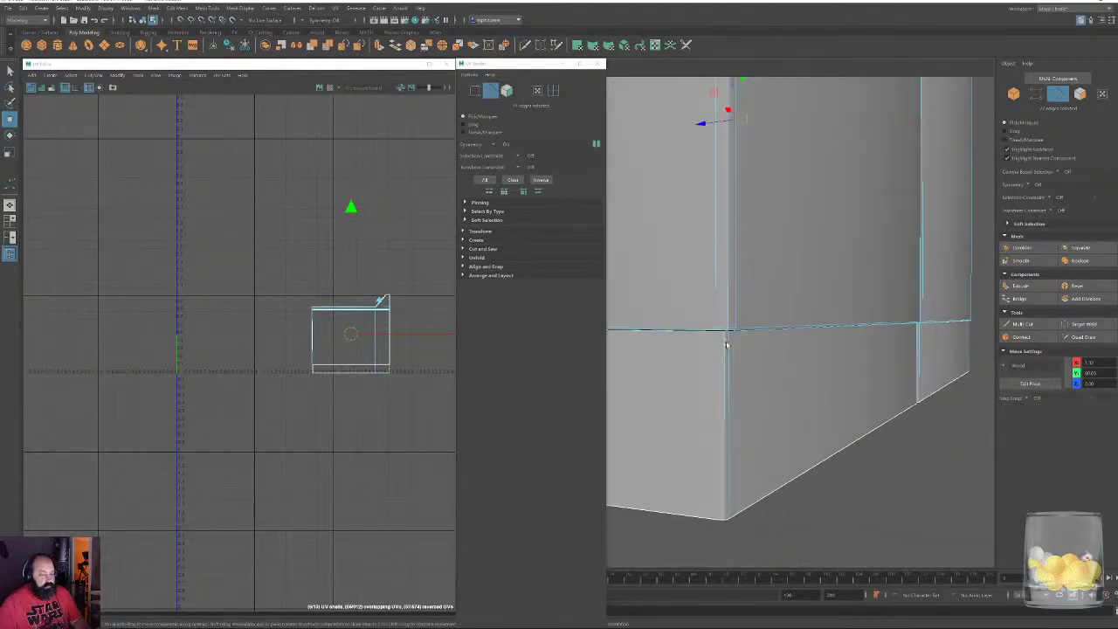
{"action": "left_click", "coordinate": [727, 344], "text": "shift"}
{"action": "key", "text": "shift+x"}
Cut the UVs along the vertical edge loop at the washer's outer front corner
{"action": "right_click_drag", "start_coordinate": [809, 391], "coordinate": [754, 281], "text": "alt"}
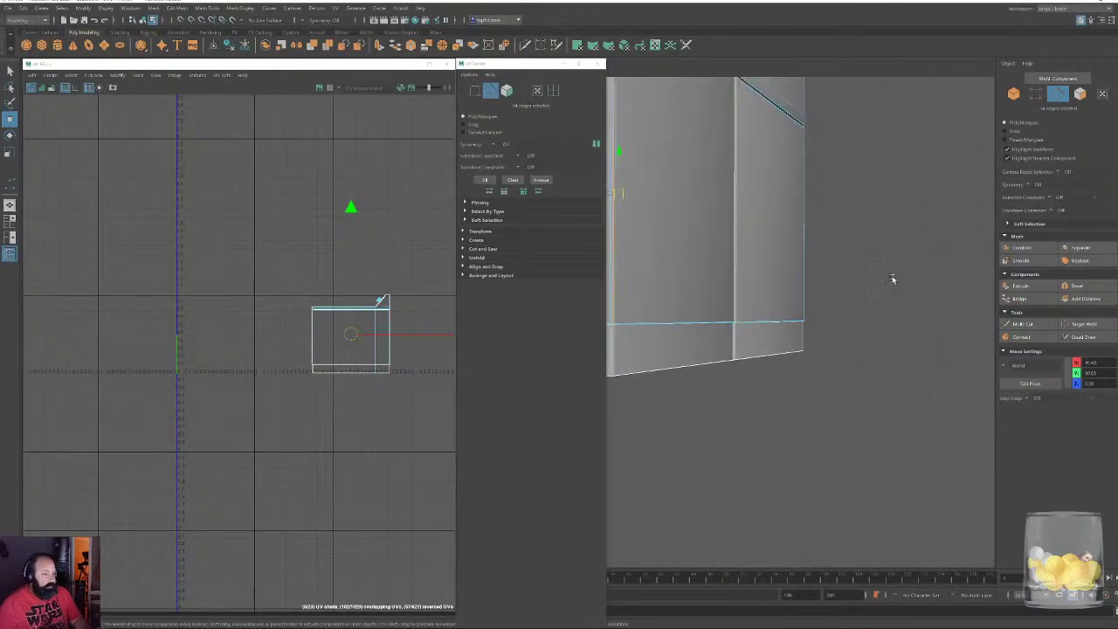
{"action": "left_click", "coordinate": [891, 279]}
{"action": "left_click_drag", "start_coordinate": [892, 278], "coordinate": [885, 394], "text": "alt"}
{"action": "right_click_drag", "start_coordinate": [886, 394], "coordinate": [771, 354], "text": "alt"}
{"action": "left_click_drag", "start_coordinate": [771, 354], "coordinate": [779, 360], "text": "alt"}
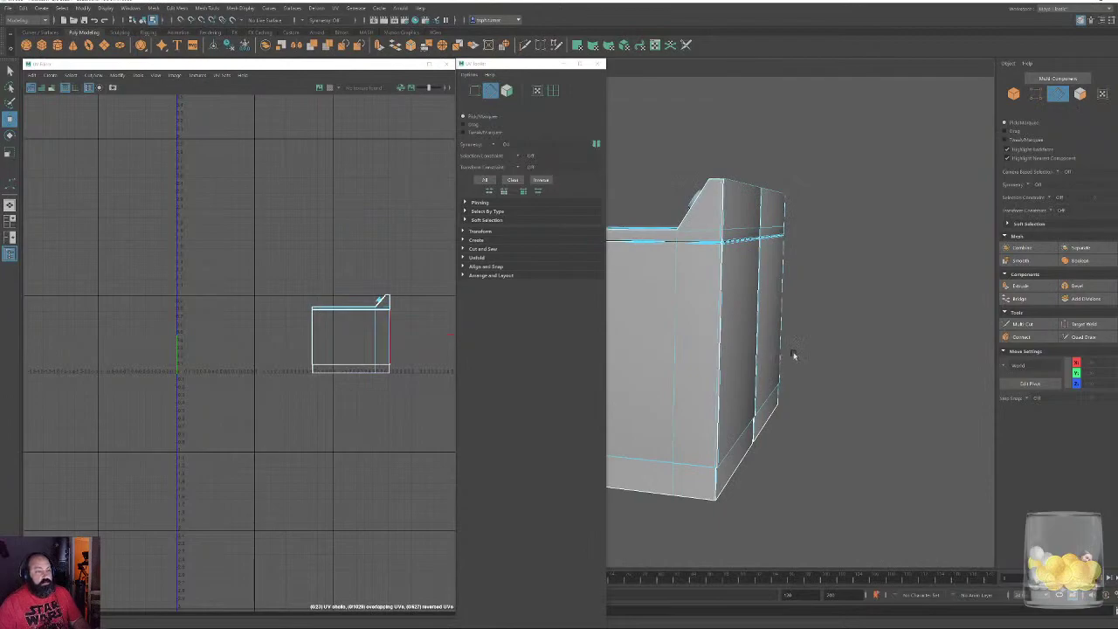
{"action": "left_click_drag", "start_coordinate": [731, 209], "coordinate": [913, 296], "text": "alt"}
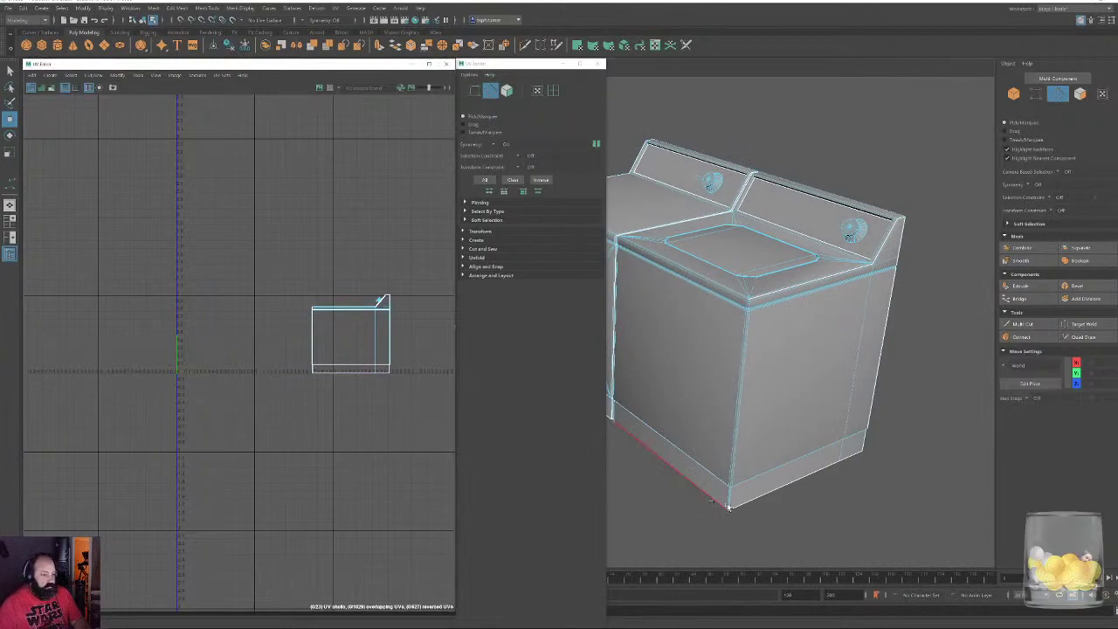
{"action": "right_click_drag", "start_coordinate": [730, 498], "coordinate": [803, 524], "text": "alt"}
{"action": "left_click_drag", "start_coordinate": [803, 524], "coordinate": [813, 508], "text": "alt"}
{"action": "middle_click_drag", "start_coordinate": [813, 508], "coordinate": [827, 415], "text": "alt"}
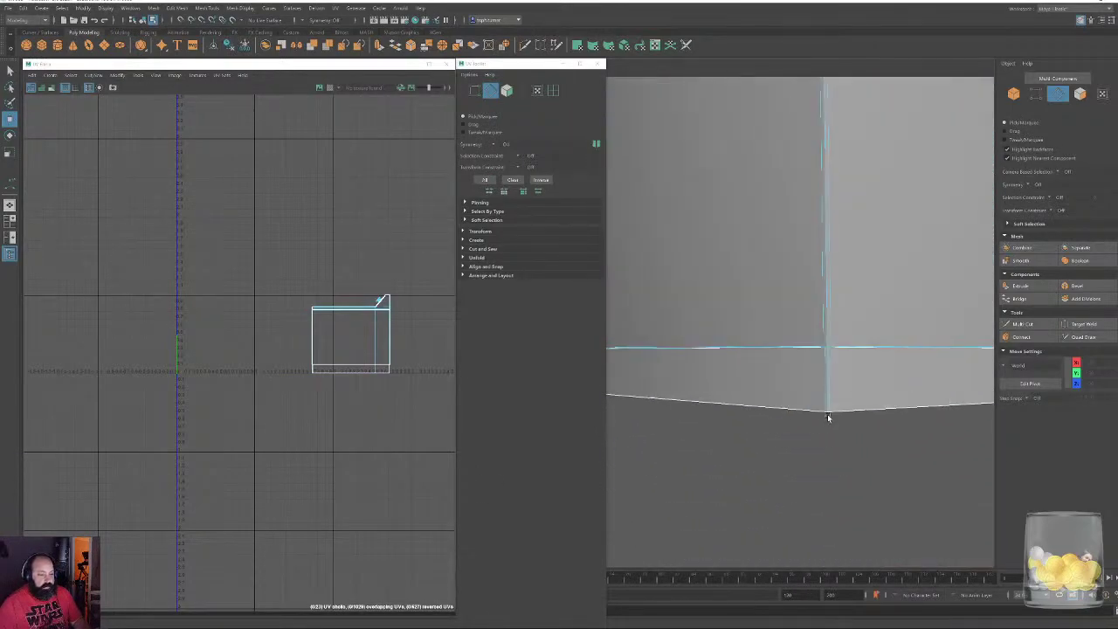
{"action": "left_click", "coordinate": [827, 362]}
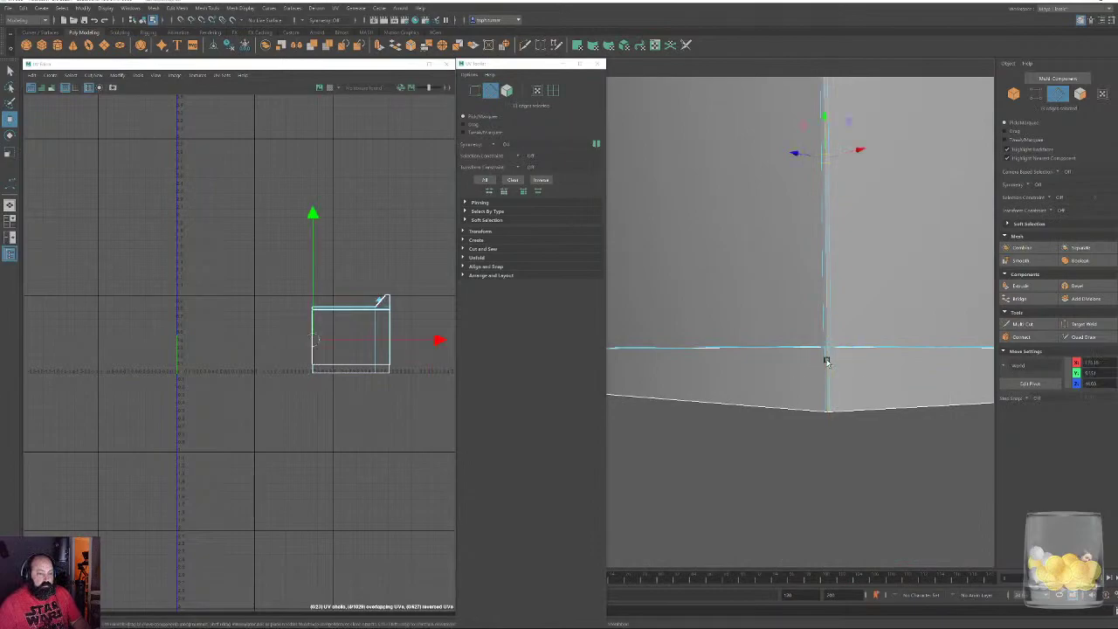
{"action": "key", "text": "ctrl+z"}
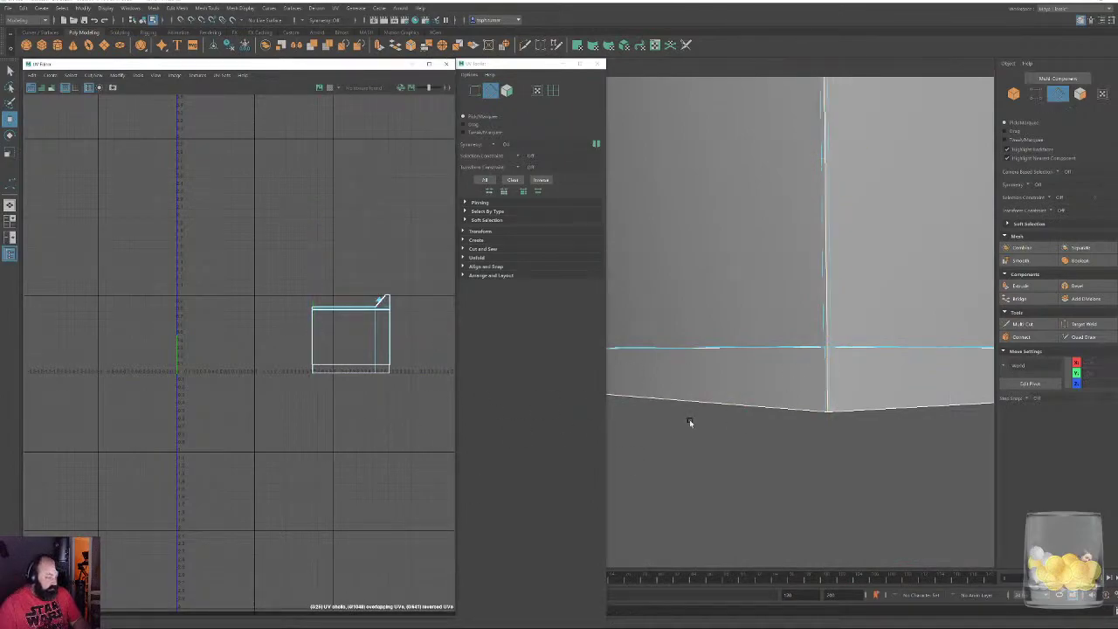
Cut the UVs along the washer's vertical front corner edge in the gap facing the dryer, then clear the selection
{"action": "right_click_drag", "start_coordinate": [842, 262], "coordinate": [815, 249], "text": "alt"}
{"action": "left_click_drag", "start_coordinate": [815, 249], "coordinate": [634, 266], "text": "alt"}
{"action": "middle_click_drag", "start_coordinate": [634, 266], "coordinate": [958, 379], "text": "alt"}
{"action": "left_click_drag", "start_coordinate": [958, 379], "coordinate": [823, 355], "text": "alt"}
{"action": "right_click_drag", "start_coordinate": [824, 354], "coordinate": [925, 394], "text": "alt"}
{"action": "middle_click_drag", "start_coordinate": [926, 395], "coordinate": [797, 339], "text": "alt"}
{"action": "right_click_drag", "start_coordinate": [796, 338], "coordinate": [851, 384], "text": "alt"}
{"action": "middle_click_drag", "start_coordinate": [852, 384], "coordinate": [739, 454], "text": "alt"}
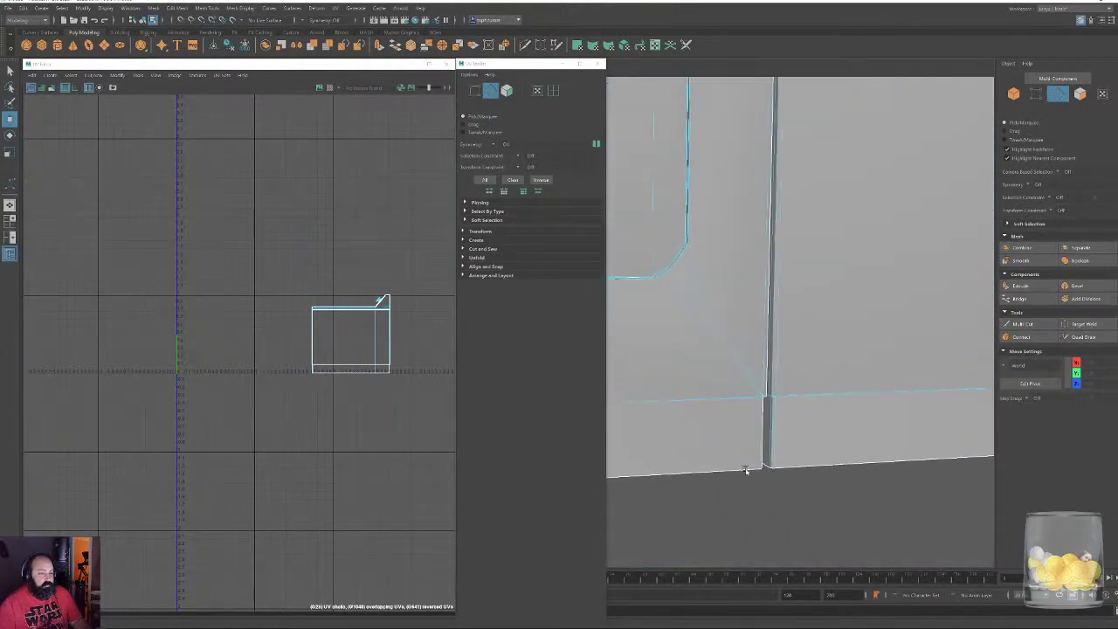
{"action": "double_click", "coordinate": [773, 443]}
{"action": "key", "text": "shift+x"}
{"action": "left_click", "coordinate": [273, 461]}
In face mode, select all faces of the washer and dryer and unfold their UVs
{"action": "right_click_drag", "start_coordinate": [739, 412], "coordinate": [653, 212], "text": "alt"}
{"action": "middle_click_drag", "start_coordinate": [653, 212], "coordinate": [765, 277], "text": "alt"}
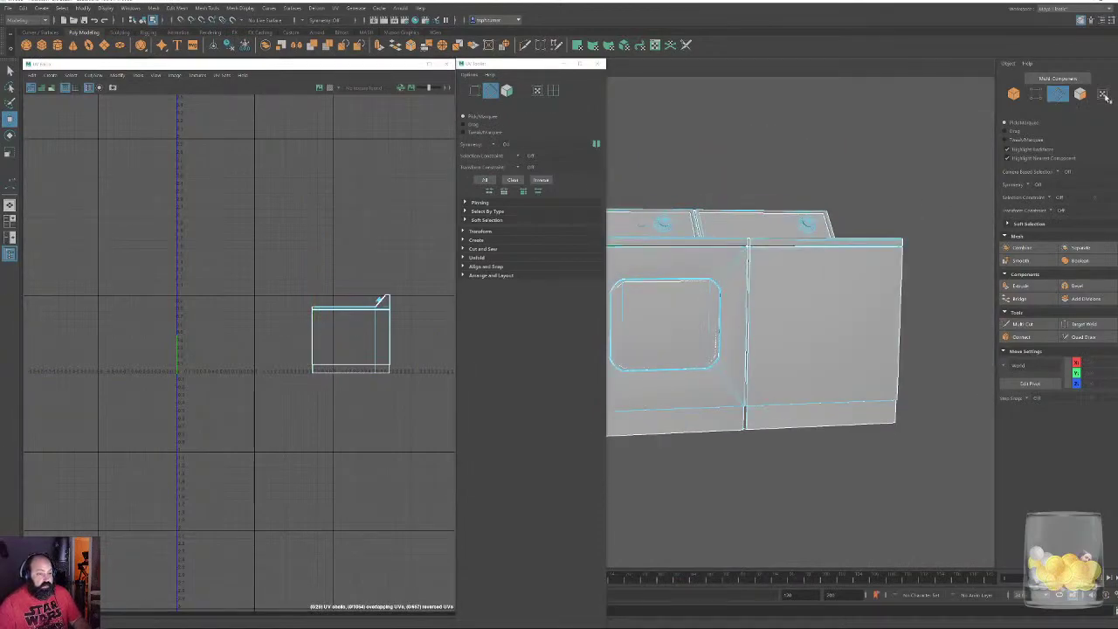
{"action": "left_click_drag", "start_coordinate": [769, 274], "coordinate": [853, 252], "text": "alt"}
{"action": "right_click_drag", "start_coordinate": [854, 252], "coordinate": [840, 264], "text": "alt"}
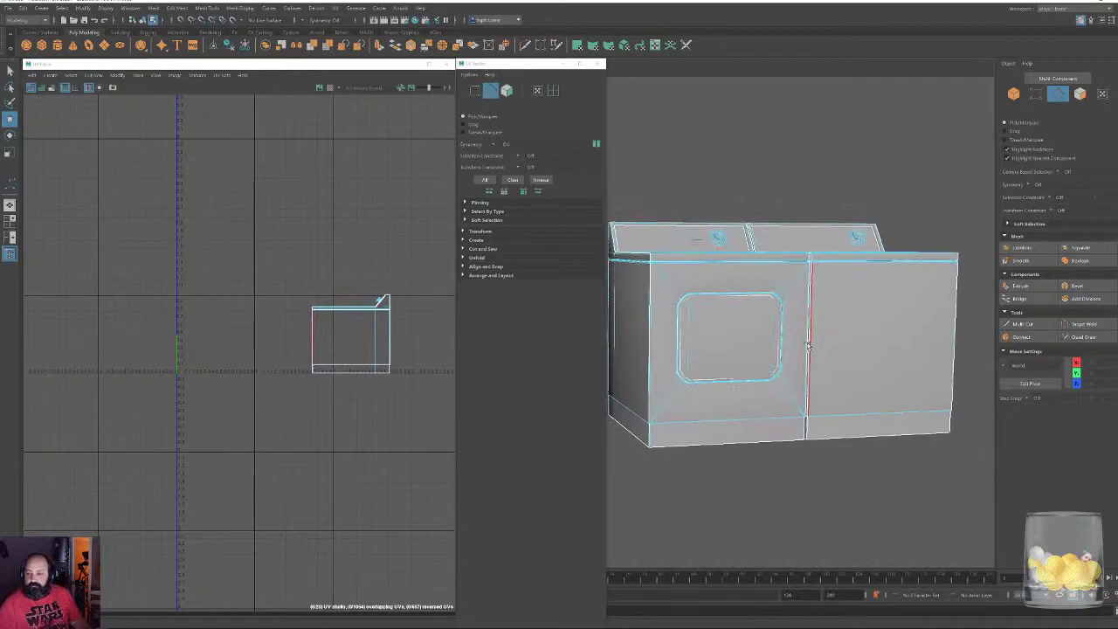
{"action": "mouse_move", "coordinate": [824, 315]}
{"action": "left_mouse_down", "text": "alt"}
{"action": "mouse_move", "coordinate": [801, 289]}
{"action": "mouse_move", "coordinate": [873, 341]}
{"action": "mouse_move", "coordinate": [820, 323]}
{"action": "left_mouse_up", "text": "alt"}
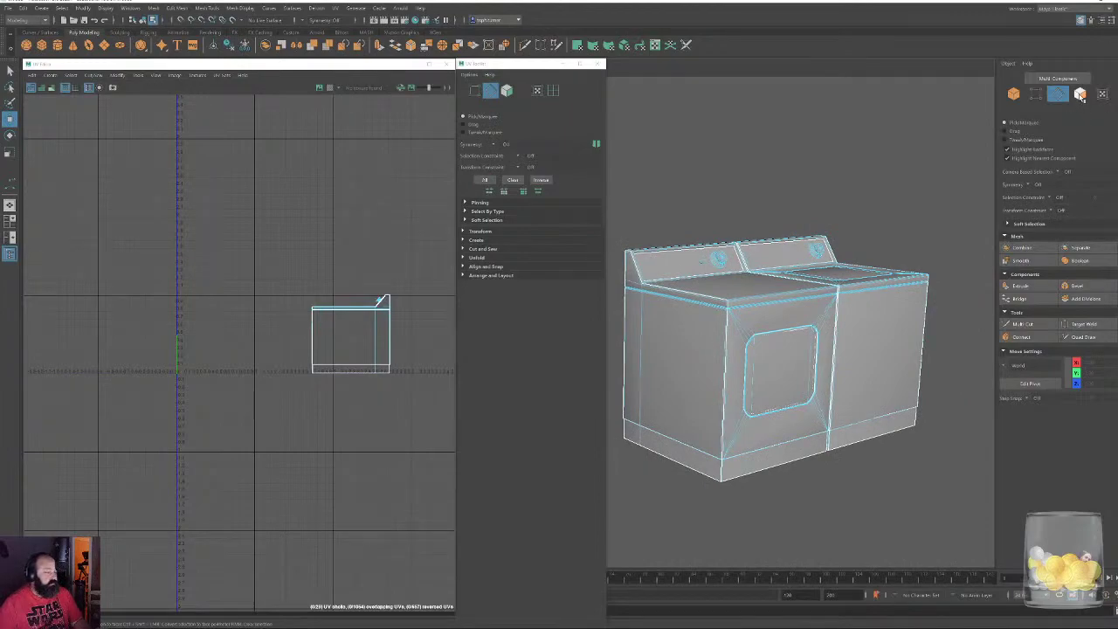
{"action": "left_click", "coordinate": [1080, 96]}
{"action": "middle_click_drag", "start_coordinate": [918, 209], "coordinate": [941, 200], "text": "alt"}
{"action": "left_click_drag", "start_coordinate": [957, 226], "coordinate": [587, 483]}
{"action": "left_click", "coordinate": [468, 258]}
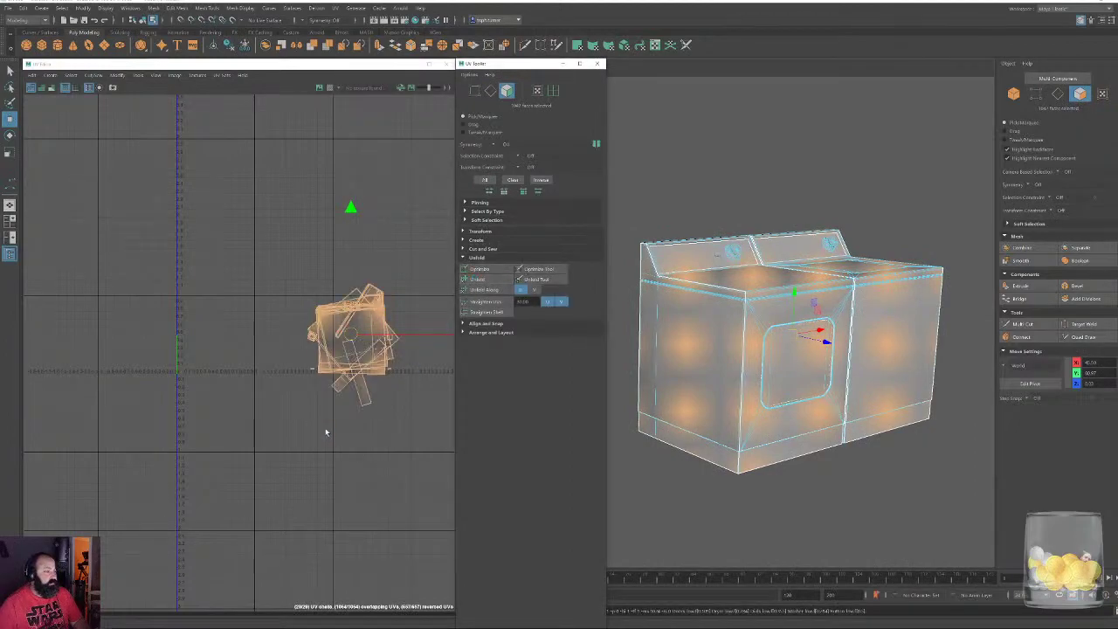
{"action": "right_click_drag", "start_coordinate": [324, 407], "coordinate": [344, 452], "text": "alt"}
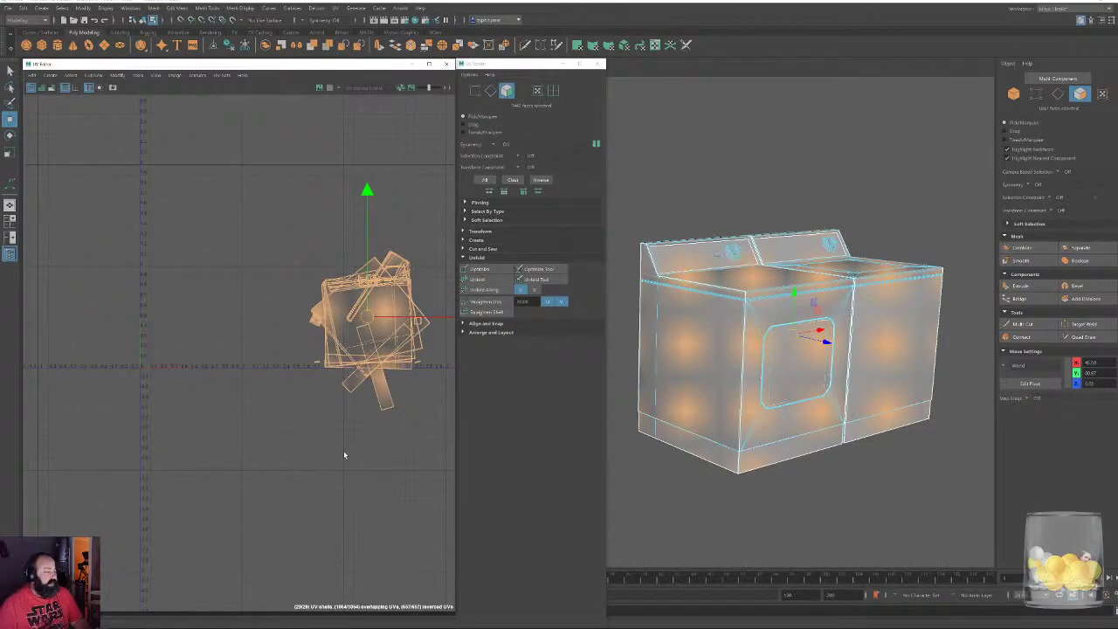
Reselect all the unfolded shells and lay them out inside the 0–1 UV square
{"action": "left_click", "coordinate": [252, 336]}
{"action": "left_click_drag", "start_coordinate": [282, 232], "coordinate": [452, 446]}
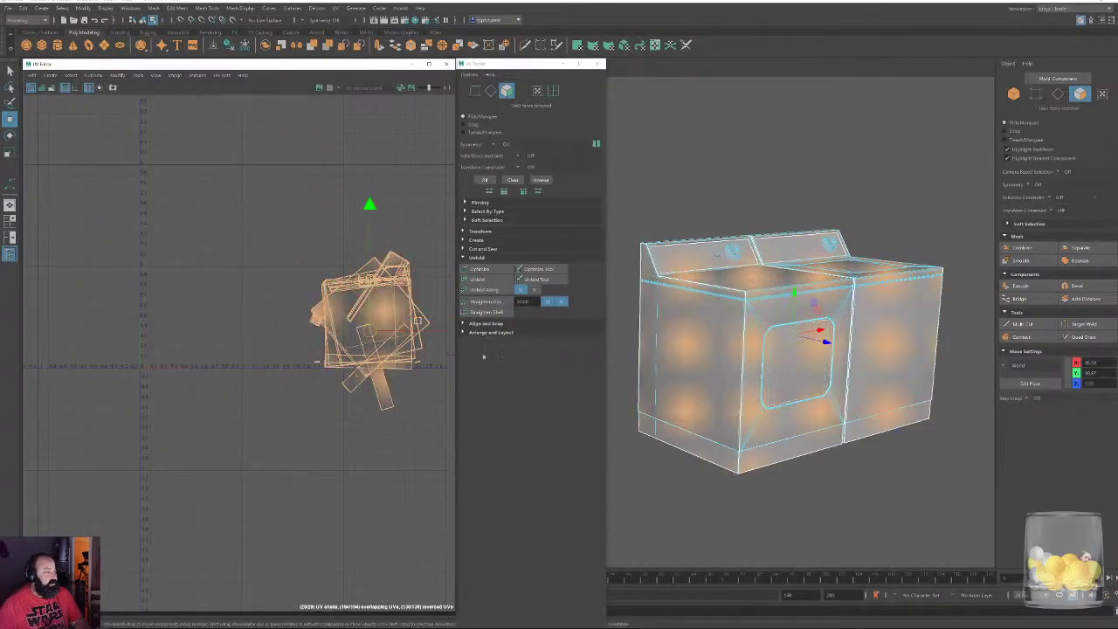
{"action": "left_click", "coordinate": [486, 334]}
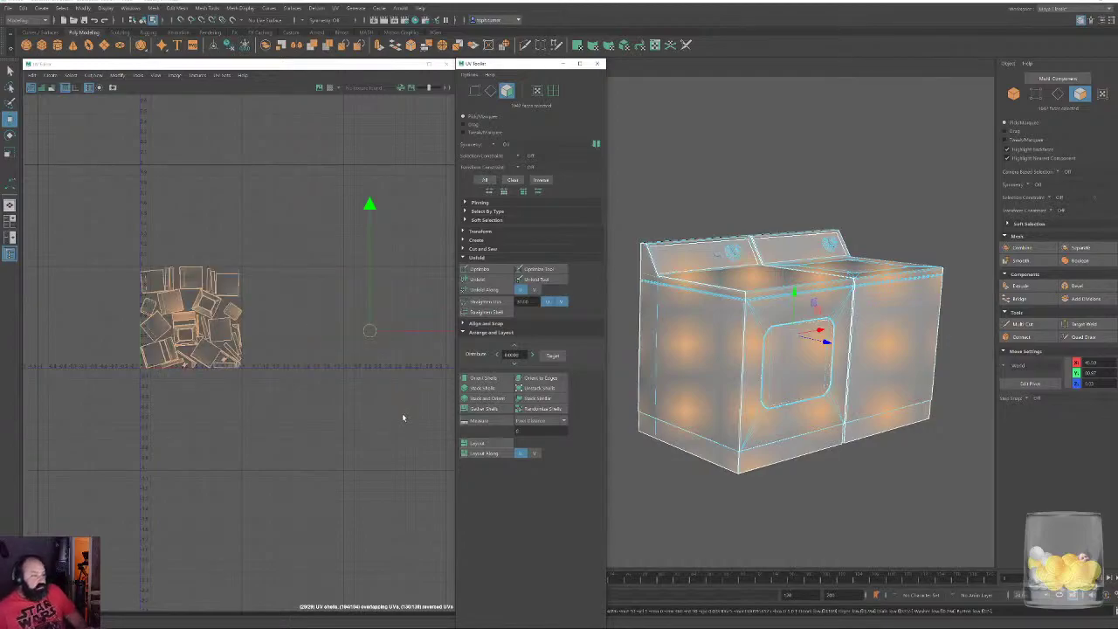
{"action": "right_click_drag", "start_coordinate": [222, 282], "coordinate": [297, 515], "text": "alt"}
{"action": "right_click_drag", "start_coordinate": [225, 350], "coordinate": [421, 572], "text": "alt"}
{"action": "middle_click_drag", "start_coordinate": [205, 420], "coordinate": [493, 332], "text": "alt"}
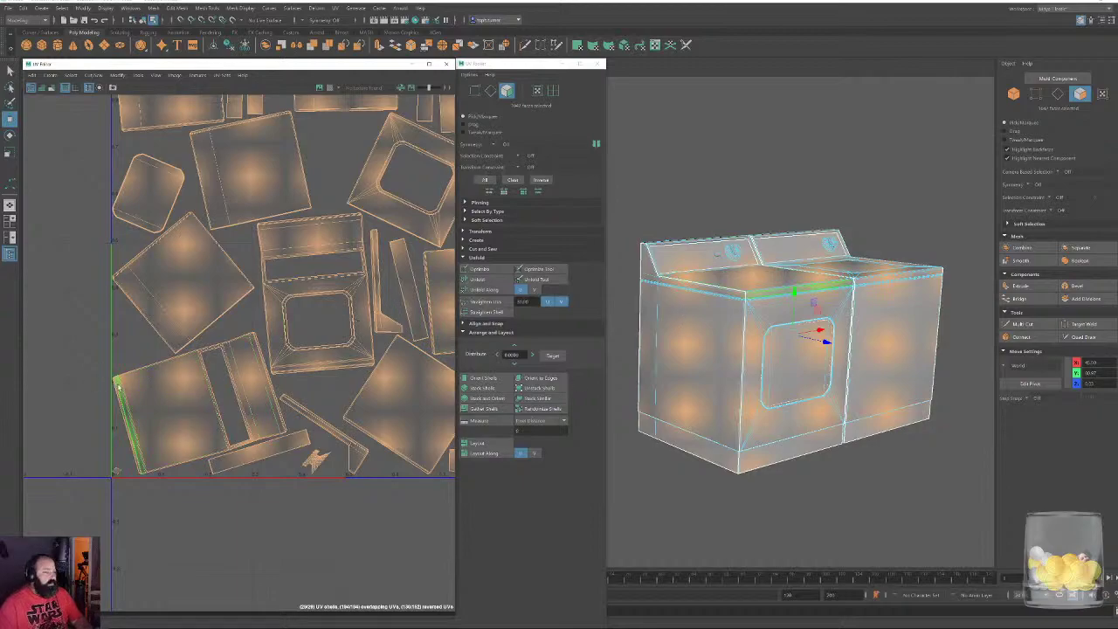
{"action": "right_click_drag", "start_coordinate": [339, 318], "coordinate": [304, 265], "text": "alt"}
{"action": "middle_click_drag", "start_coordinate": [304, 264], "coordinate": [166, 367], "text": "alt"}
{"action": "right_click_drag", "start_coordinate": [167, 367], "coordinate": [145, 344], "text": "alt"}
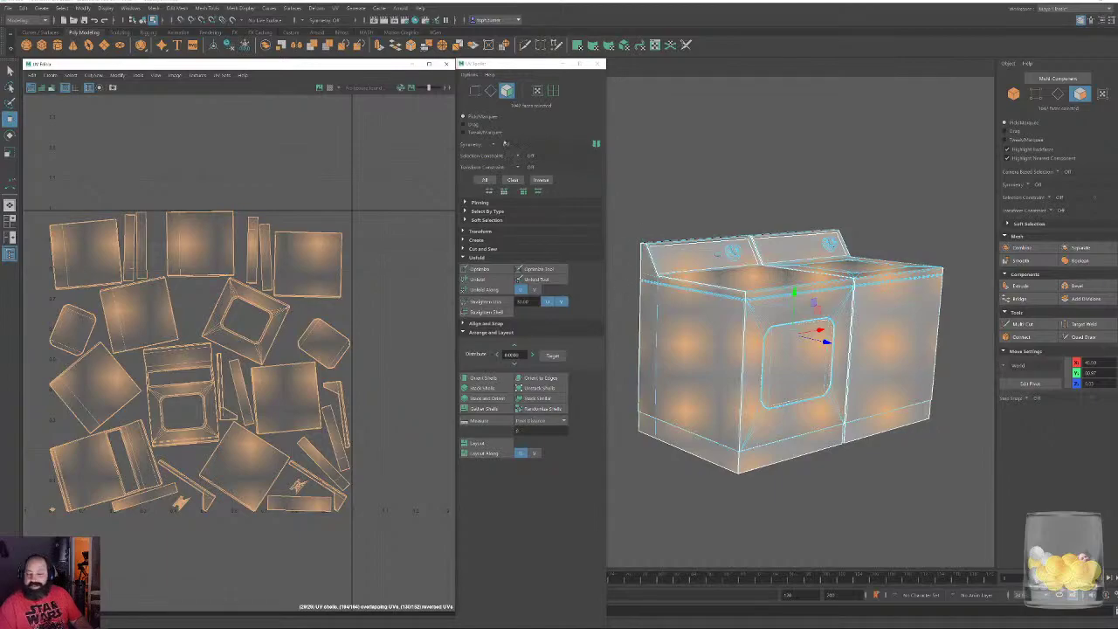
In UV edge mode, orient the four large square shells in the upper part of the layout to their straight edges
{"action": "right_click_drag", "start_coordinate": [440, 228], "coordinate": [435, 200]}
{"action": "right_click_drag", "start_coordinate": [333, 186], "coordinate": [378, 309], "text": "alt"}
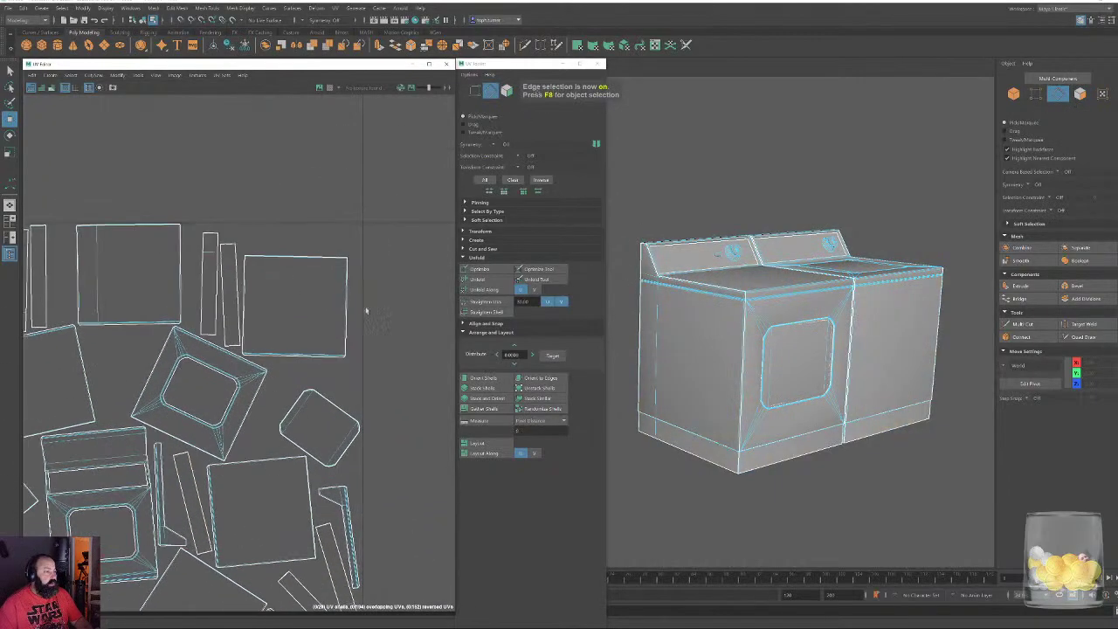
{"action": "left_click", "coordinate": [295, 259]}
{"action": "left_click", "coordinate": [537, 379]}
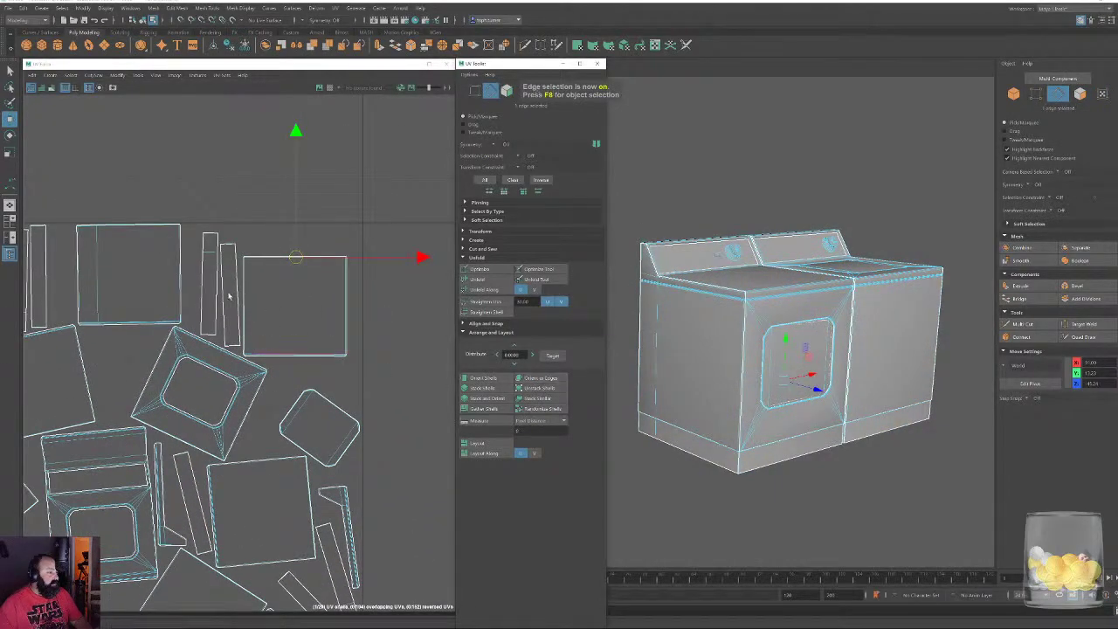
{"action": "middle_click_drag", "start_coordinate": [218, 285], "coordinate": [277, 291], "text": "alt"}
{"action": "left_click", "coordinate": [202, 234]}
{"action": "left_click", "coordinate": [540, 379]}
{"action": "middle_click_drag", "start_coordinate": [149, 347], "coordinate": [305, 332], "text": "alt"}
{"action": "left_click", "coordinate": [220, 375]}
{"action": "left_click", "coordinate": [142, 290], "text": "shift"}
{"action": "left_click", "coordinate": [546, 378]}
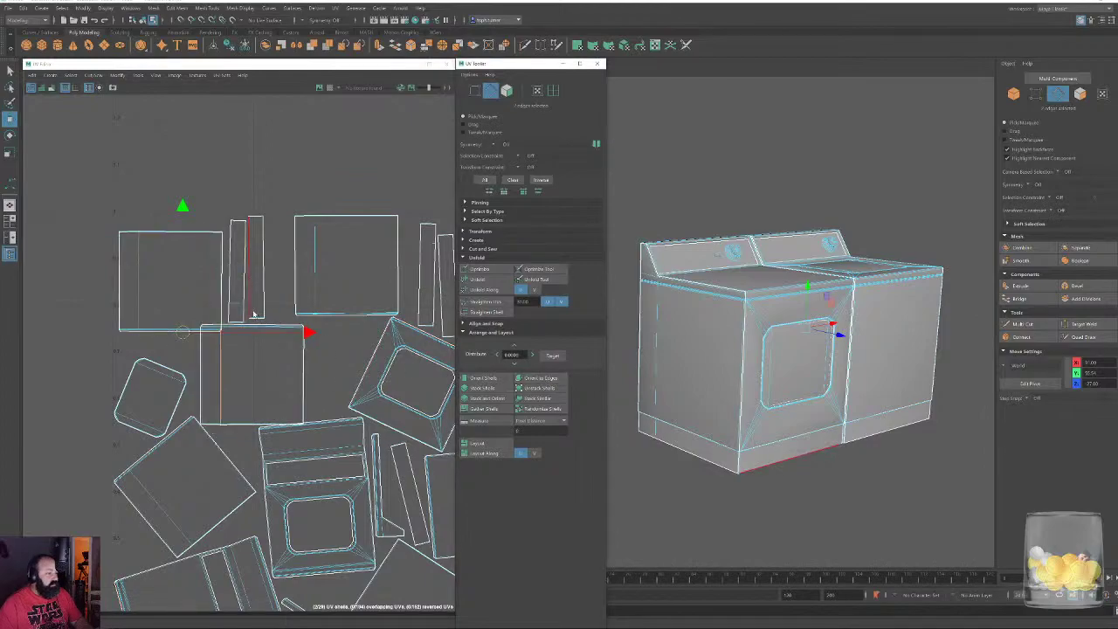
Orient the two pairs of narrow strip shells between the upper square shells to their long edges
{"action": "left_click", "coordinate": [237, 306]}
{"action": "left_click", "coordinate": [258, 317], "text": "shift"}
{"action": "left_click", "coordinate": [540, 378]}
{"action": "middle_click_drag", "start_coordinate": [444, 299], "coordinate": [305, 360], "text": "alt"}
{"action": "left_click", "coordinate": [290, 302]}
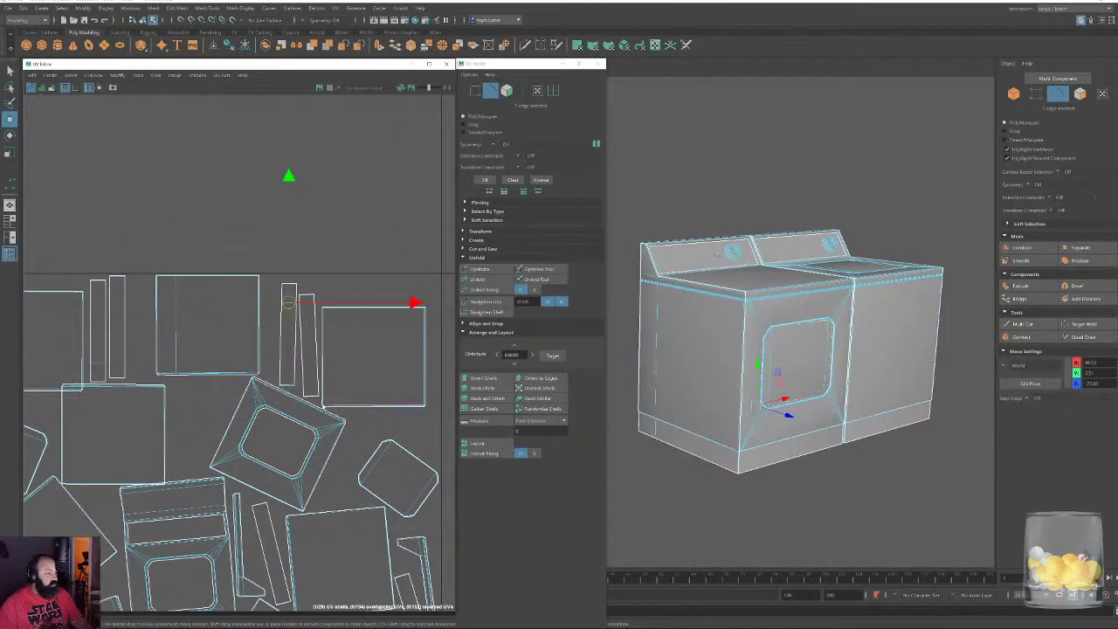
{"action": "left_click", "coordinate": [311, 396], "text": "shift"}
{"action": "left_click", "coordinate": [545, 379]}
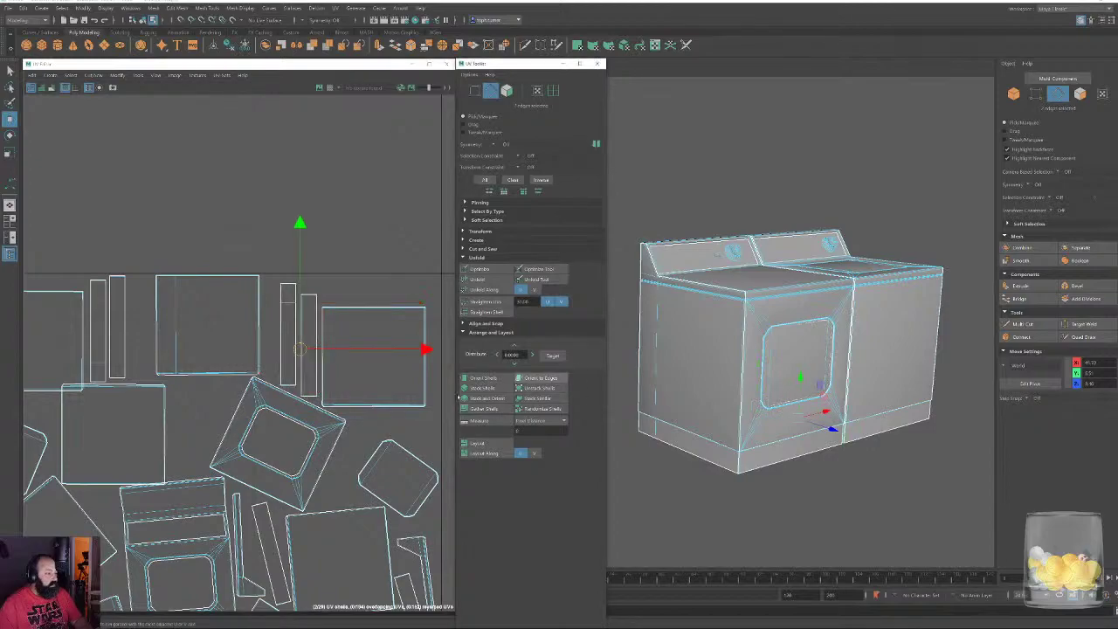
Orient the rounded dryer door shell and the dryer front shell with the door opening to their straight edges
{"action": "middle_click_drag", "start_coordinate": [332, 383], "coordinate": [322, 302], "text": "alt"}
{"action": "right_click_drag", "start_coordinate": [322, 302], "coordinate": [397, 444], "text": "alt"}
{"action": "middle_click_drag", "start_coordinate": [398, 445], "coordinate": [334, 290], "text": "alt"}
{"action": "left_click", "coordinate": [306, 382]}
{"action": "left_click", "coordinate": [546, 378]}
{"action": "scroll", "coordinate": [305, 285], "scroll_direction": "up", "scroll_amount": 3}
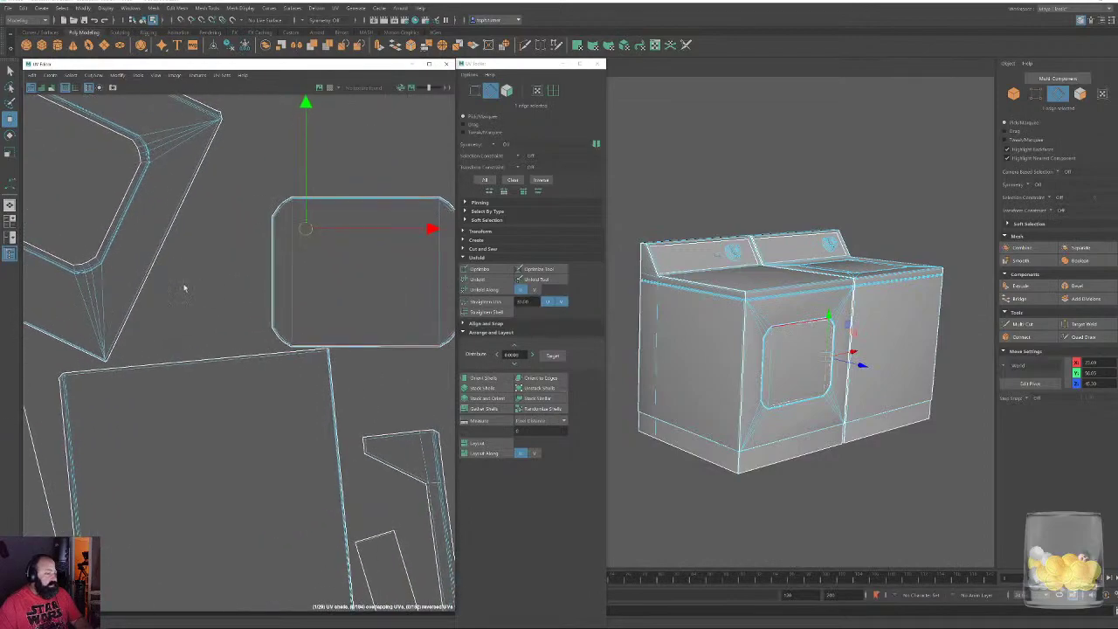
{"action": "middle_click_drag", "start_coordinate": [196, 290], "coordinate": [361, 417], "text": "alt"}
{"action": "left_click", "coordinate": [228, 236]}
{"action": "left_click", "coordinate": [537, 378]}
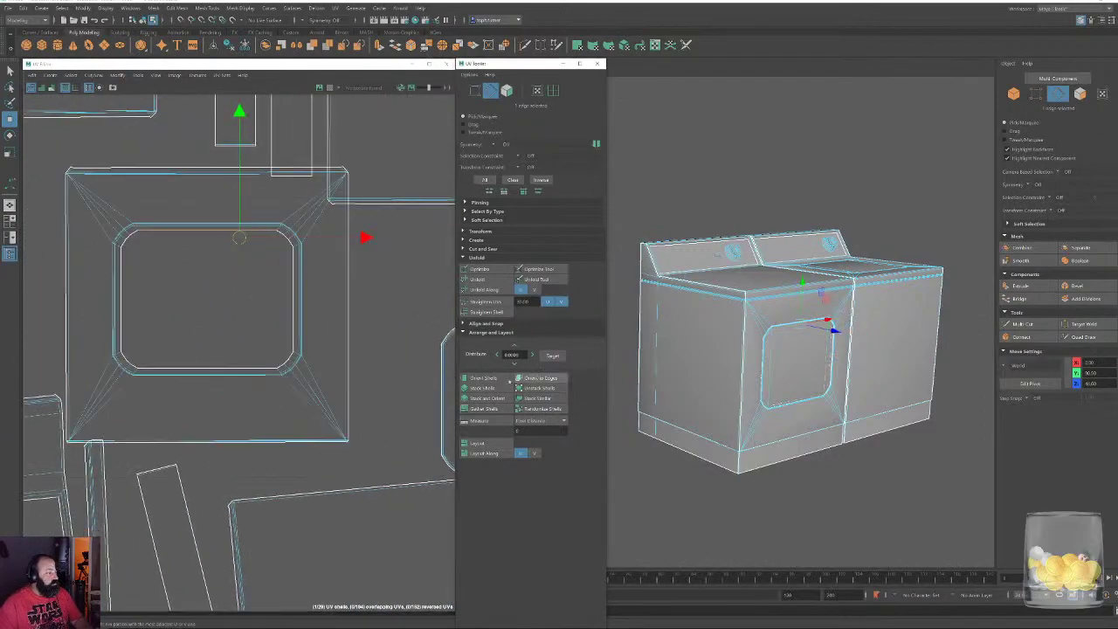
Orient the tilted narrow strip and the adjacent thin L-shaped shell below the dryer front shell to their edges
{"action": "right_click_drag", "start_coordinate": [397, 397], "coordinate": [253, 334], "text": "alt"}
{"action": "middle_click_drag", "start_coordinate": [276, 381], "coordinate": [304, 213], "text": "alt"}
{"action": "left_click", "coordinate": [316, 447]}
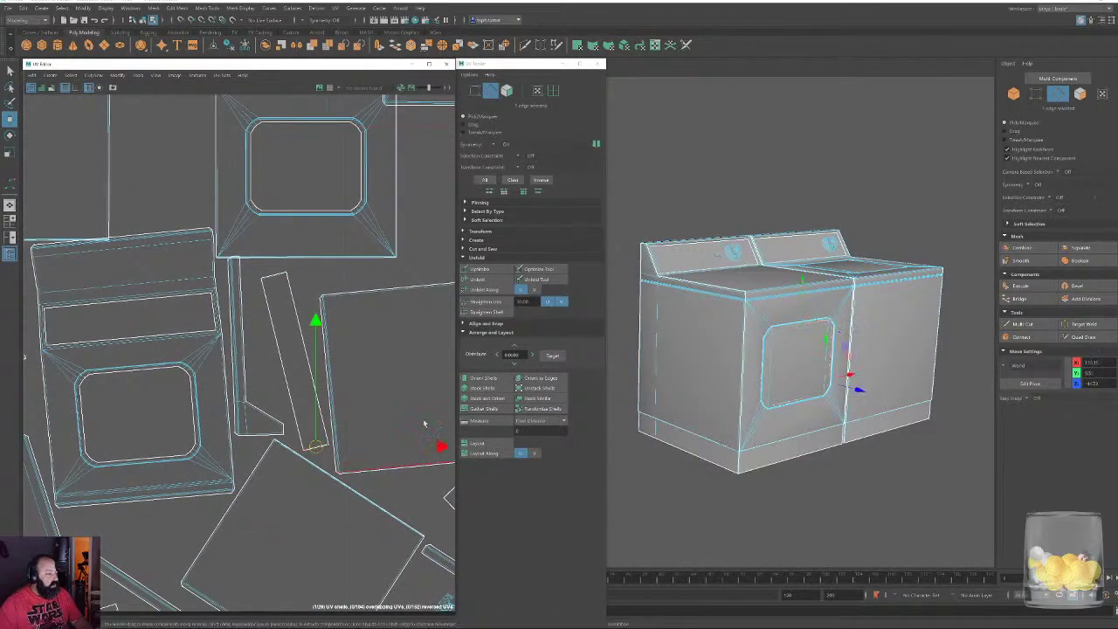
{"action": "left_click", "coordinate": [540, 377]}
{"action": "scroll", "coordinate": [414, 409], "scroll_direction": "down", "scroll_amount": 1}
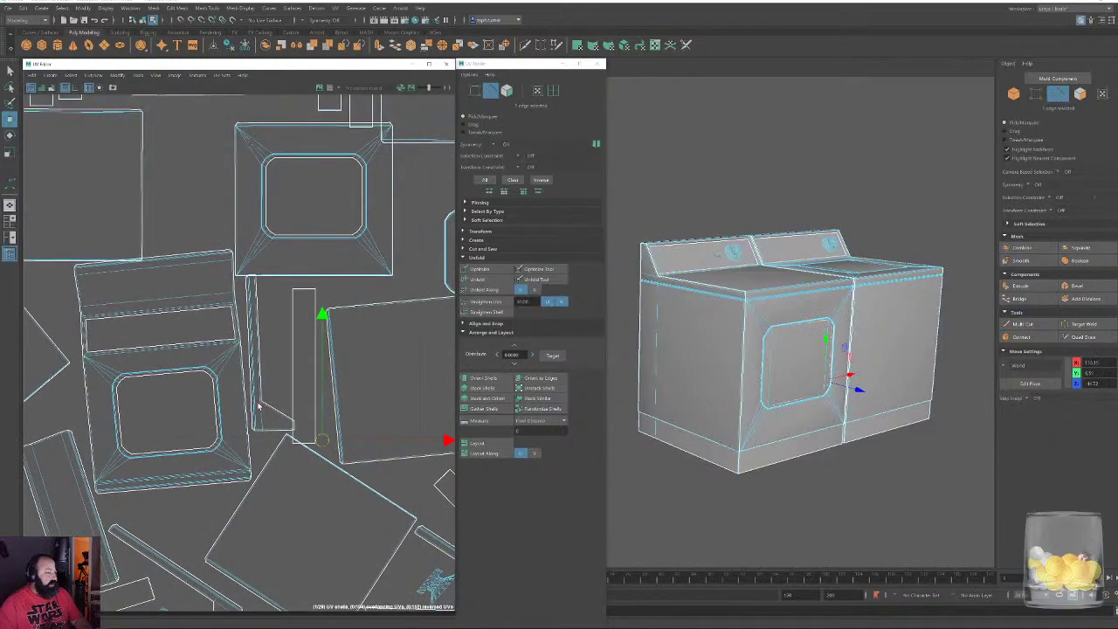
{"action": "left_click", "coordinate": [258, 341]}
{"action": "left_click", "coordinate": [260, 342]}
{"action": "left_click", "coordinate": [540, 378]}
Orient the large lower shell with the rectangular opening, the strip overlapping it, and the second thin L-shaped shell to their edges
{"action": "middle_click_drag", "start_coordinate": [185, 464], "coordinate": [336, 318], "text": "alt"}
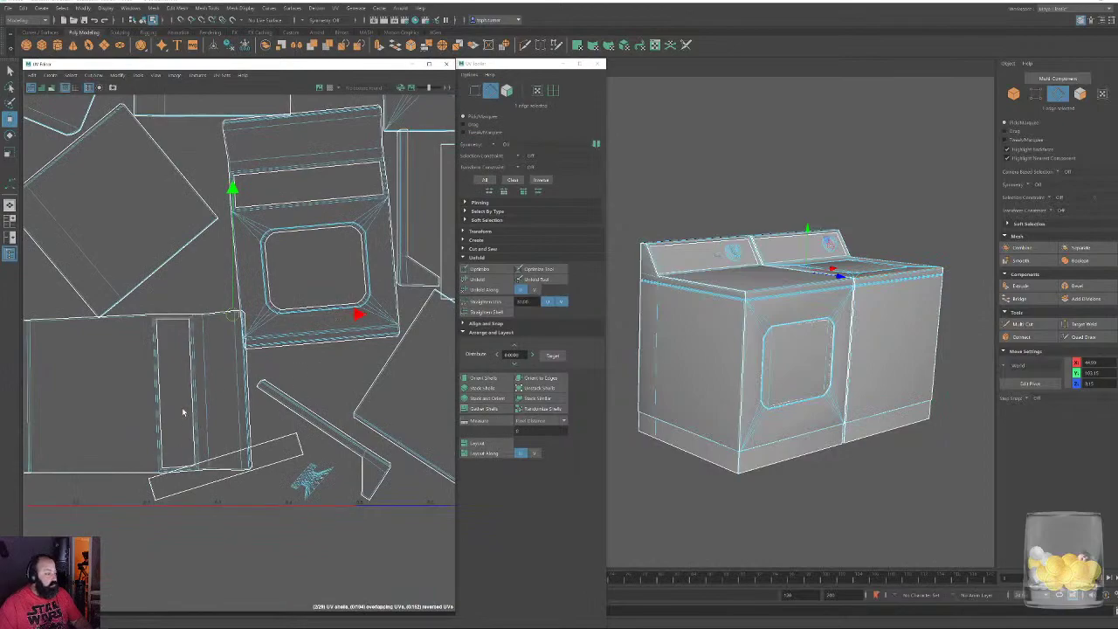
{"action": "middle_click_drag", "start_coordinate": [183, 411], "coordinate": [262, 395], "text": "alt"}
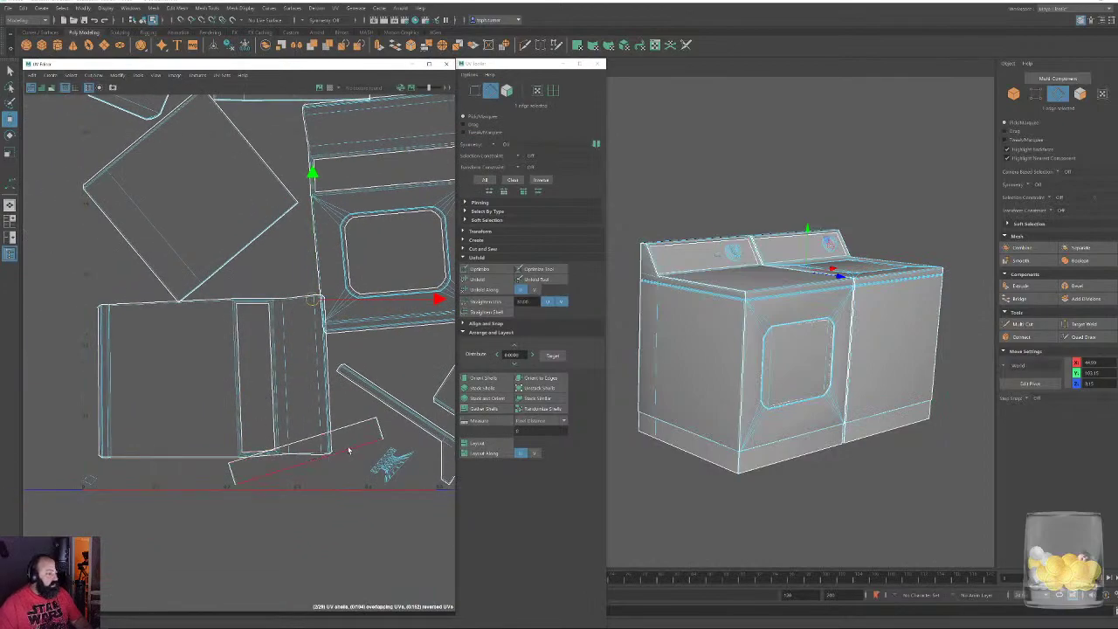
{"action": "left_click", "coordinate": [382, 434]}
{"action": "left_click", "coordinate": [540, 378]}
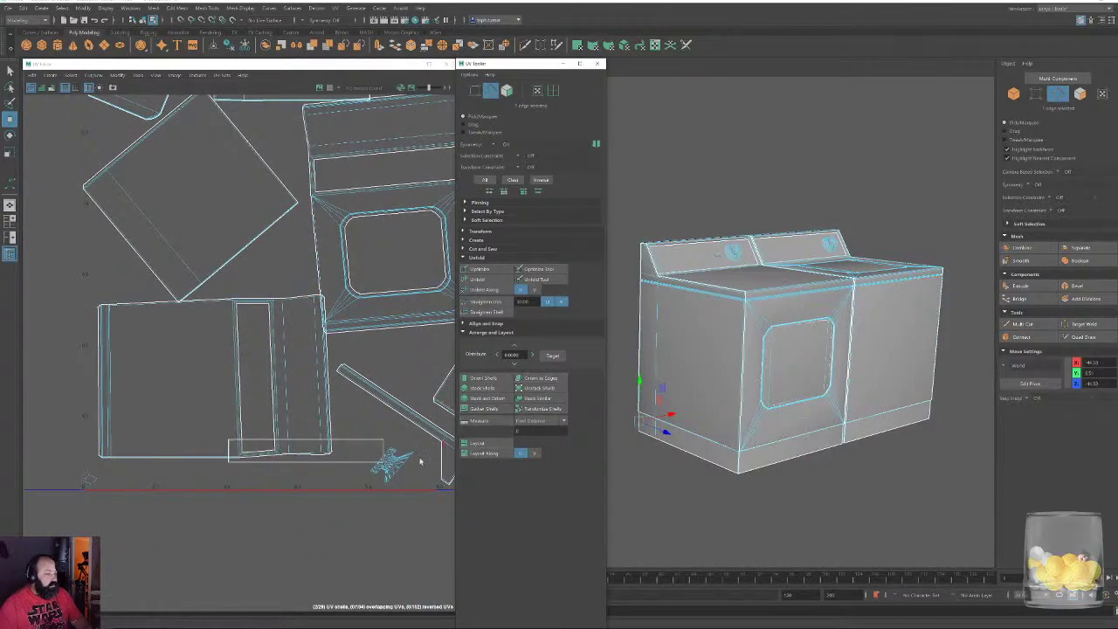
{"action": "middle_click_drag", "start_coordinate": [428, 461], "coordinate": [211, 472], "text": "alt"}
{"action": "left_click", "coordinate": [237, 467]}
{"action": "left_click", "coordinate": [557, 378]}
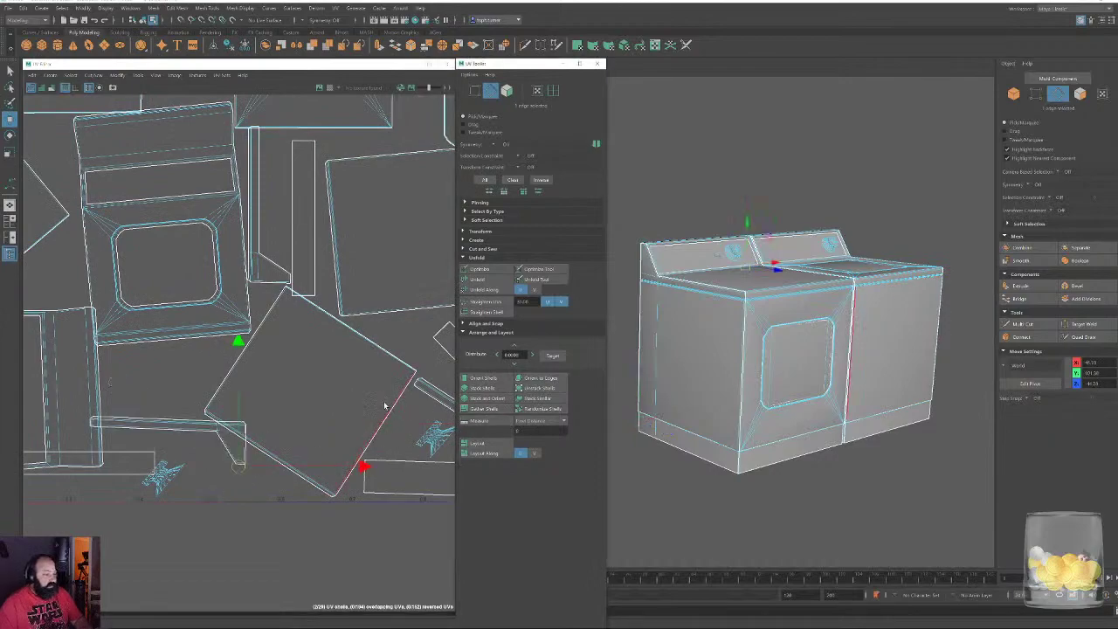
Orient the diamond-tilted square shell near the lower border and the washer top shell with two openings to their edges
{"action": "left_click", "coordinate": [391, 408]}
{"action": "left_click", "coordinate": [545, 378]}
{"action": "middle_click_drag", "start_coordinate": [187, 215], "coordinate": [277, 354], "text": "alt"}
{"action": "left_click", "coordinate": [255, 299]}
{"action": "left_click", "coordinate": [542, 378]}
Orient the diamond-tilted square shell along the UV border and the tilted rounded shell above it to their edges
{"action": "scroll", "coordinate": [199, 330], "scroll_direction": "down", "scroll_amount": 2}
{"action": "middle_click_drag", "start_coordinate": [110, 286], "coordinate": [340, 332], "text": "alt"}
{"action": "left_click", "coordinate": [276, 418]}
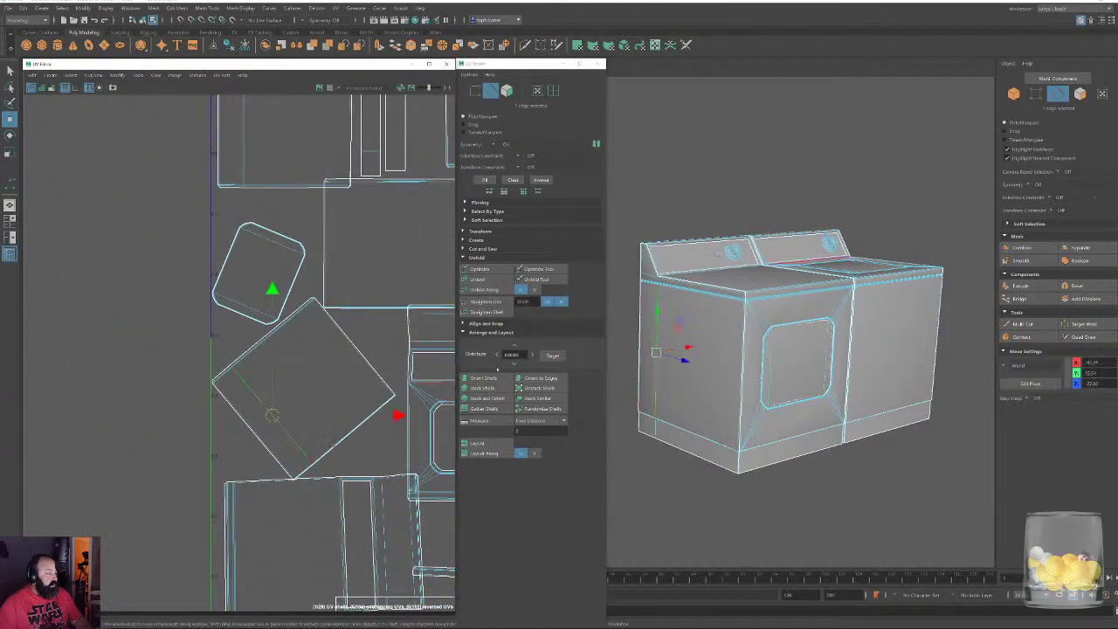
{"action": "left_click", "coordinate": [524, 379]}
{"action": "left_click", "coordinate": [272, 238]}
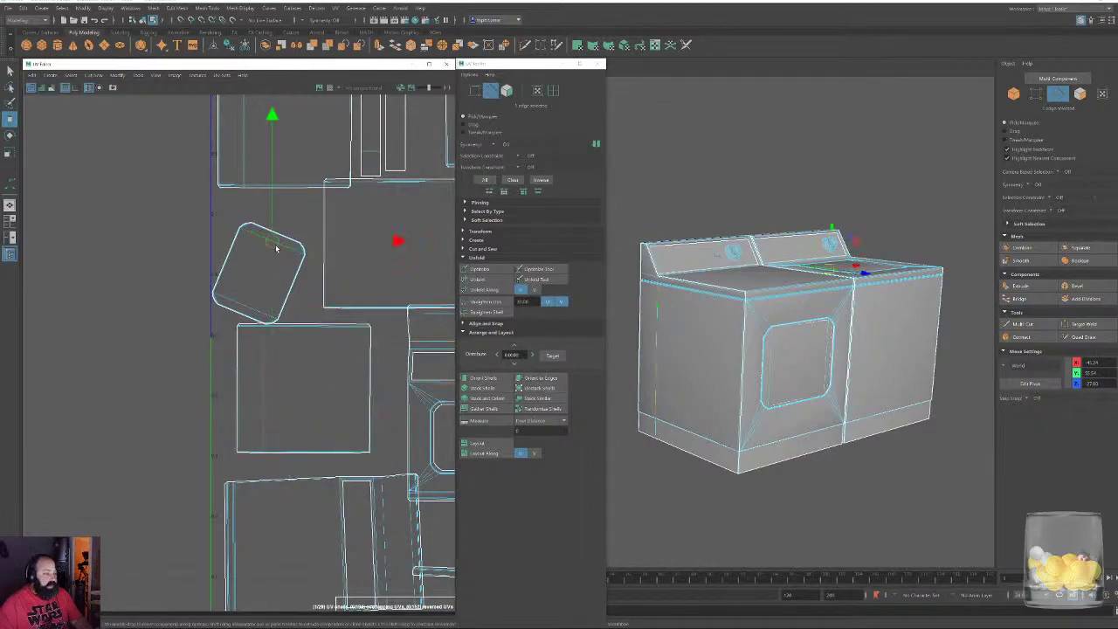
{"action": "left_click", "coordinate": [543, 378]}
Orient the narrow strip shell near the far lower corner of the UV tile to its edge
{"action": "middle_click_drag", "start_coordinate": [260, 337], "coordinate": [108, 456], "text": "alt"}
{"action": "scroll", "coordinate": [167, 230], "scroll_direction": "down", "scroll_amount": 4}
{"action": "scroll", "coordinate": [168, 230], "scroll_direction": "up", "scroll_amount": 2}
{"action": "middle_click_drag", "start_coordinate": [342, 477], "coordinate": [1, 247], "text": "alt"}
{"action": "scroll", "coordinate": [250, 367], "scroll_direction": "up", "scroll_amount": 2}
{"action": "scroll", "coordinate": [279, 331], "scroll_direction": "up", "scroll_amount": 2}
{"action": "left_click", "coordinate": [309, 377]}
{"action": "left_click", "coordinate": [509, 378]}
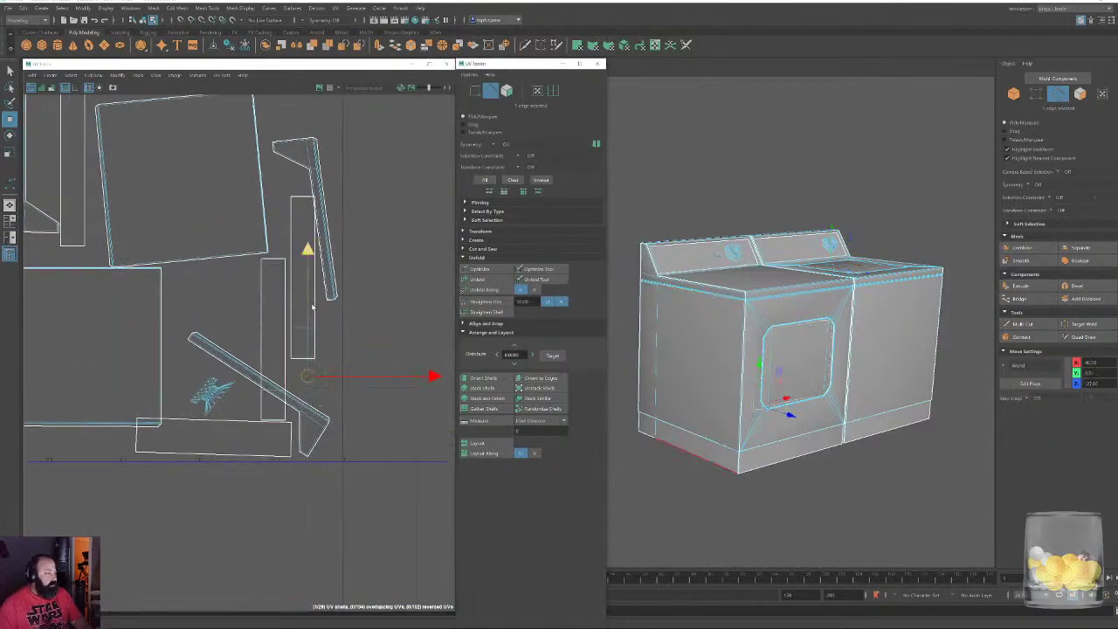
Orient the two tilted thin L-shaped shells near the far lower corner of the UV tile to their edges
{"action": "left_click", "coordinate": [305, 152]}
{"action": "left_click", "coordinate": [344, 176]}
{"action": "left_click", "coordinate": [318, 156]}
{"action": "left_click", "coordinate": [546, 379]}
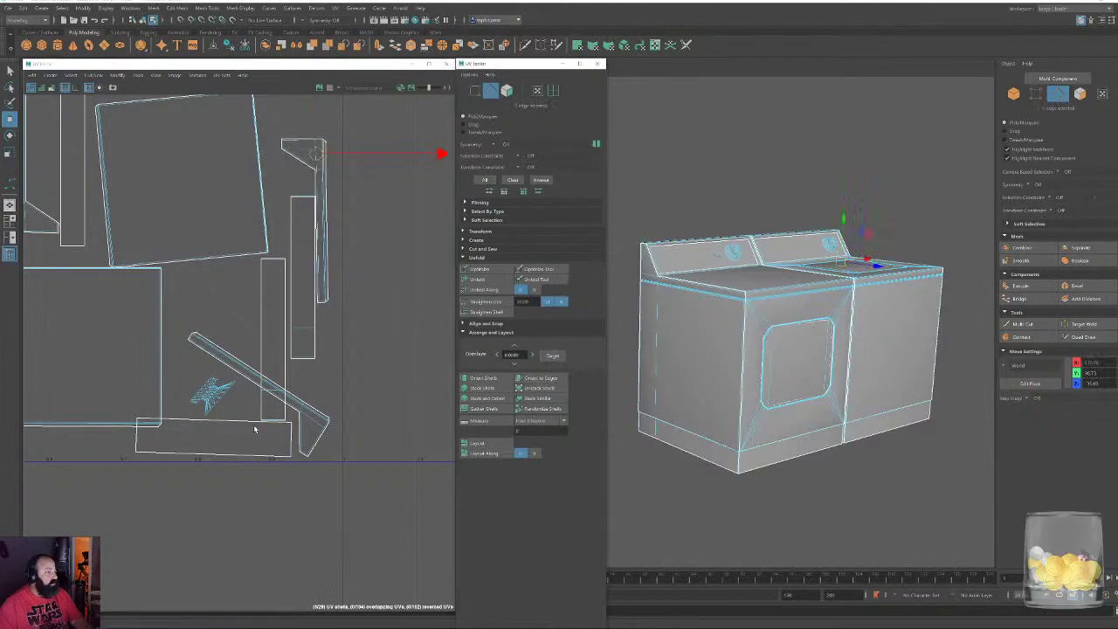
{"action": "left_click", "coordinate": [292, 442]}
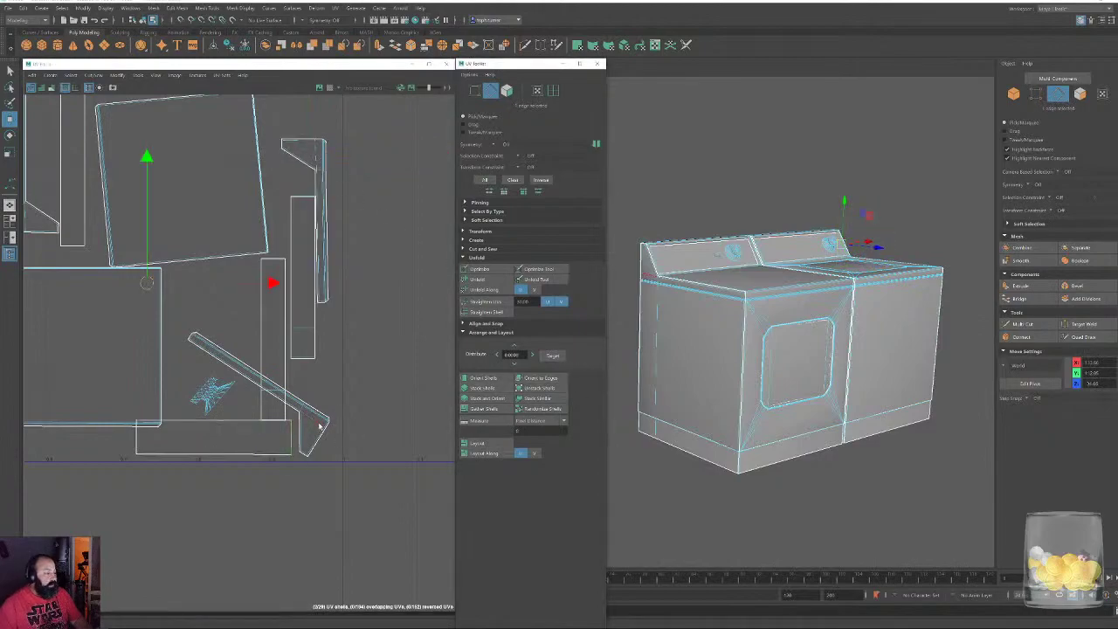
{"action": "left_click", "coordinate": [234, 362]}
{"action": "left_click", "coordinate": [546, 379]}
{"action": "scroll", "coordinate": [354, 317], "scroll_direction": "down", "scroll_amount": 5}
{"action": "middle_click_drag", "start_coordinate": [269, 323], "coordinate": [290, 373], "text": "alt"}
{"action": "scroll", "coordinate": [290, 374], "scroll_direction": "up", "scroll_amount": 2}
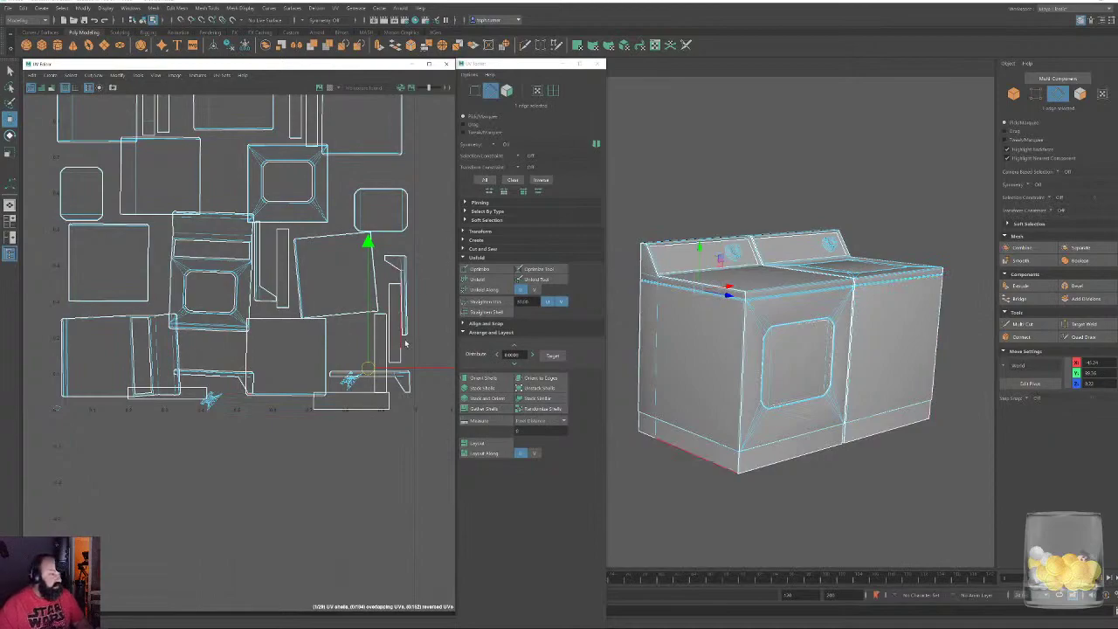
Select a face of the large lower shell with the rectangular opening and examine its dryer-top area on the model
{"action": "left_click", "coordinate": [508, 91]}
{"action": "double_click", "coordinate": [74, 347]}
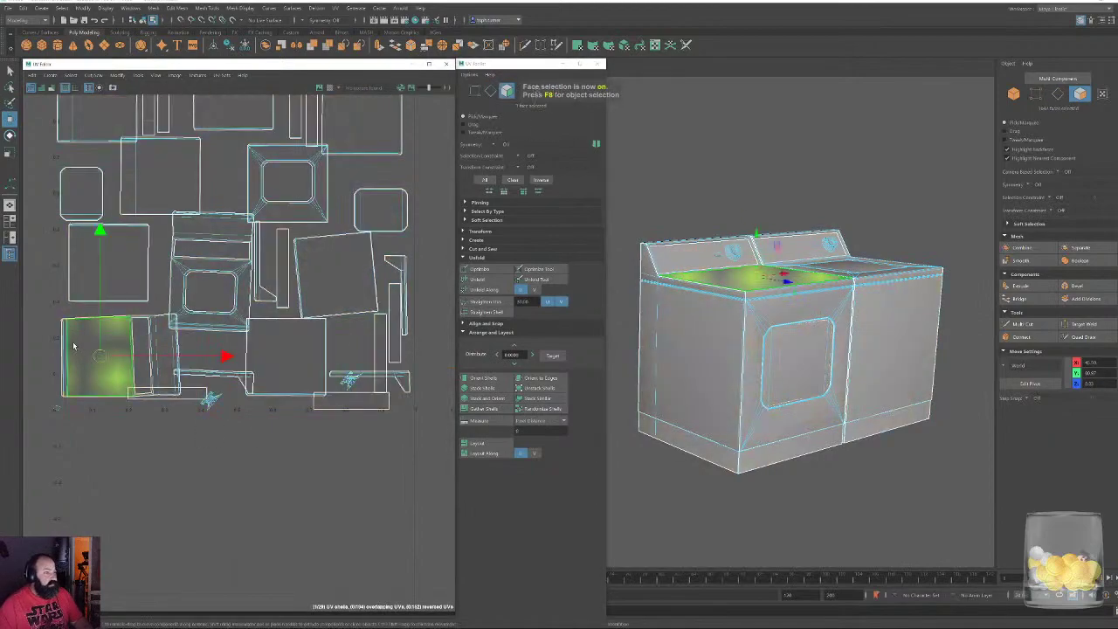
{"action": "left_click_drag", "start_coordinate": [873, 317], "coordinate": [804, 395], "text": "alt"}
{"action": "middle_click_drag", "start_coordinate": [803, 396], "coordinate": [841, 503], "text": "alt"}
{"action": "scroll", "coordinate": [841, 504], "scroll_direction": "up", "scroll_amount": 5}
{"action": "left_click_drag", "start_coordinate": [886, 479], "coordinate": [922, 424], "text": "alt"}
Cut the UV shell along the edges where the dryer top meets the base of the control panel
{"action": "left_click", "coordinate": [1057, 94]}
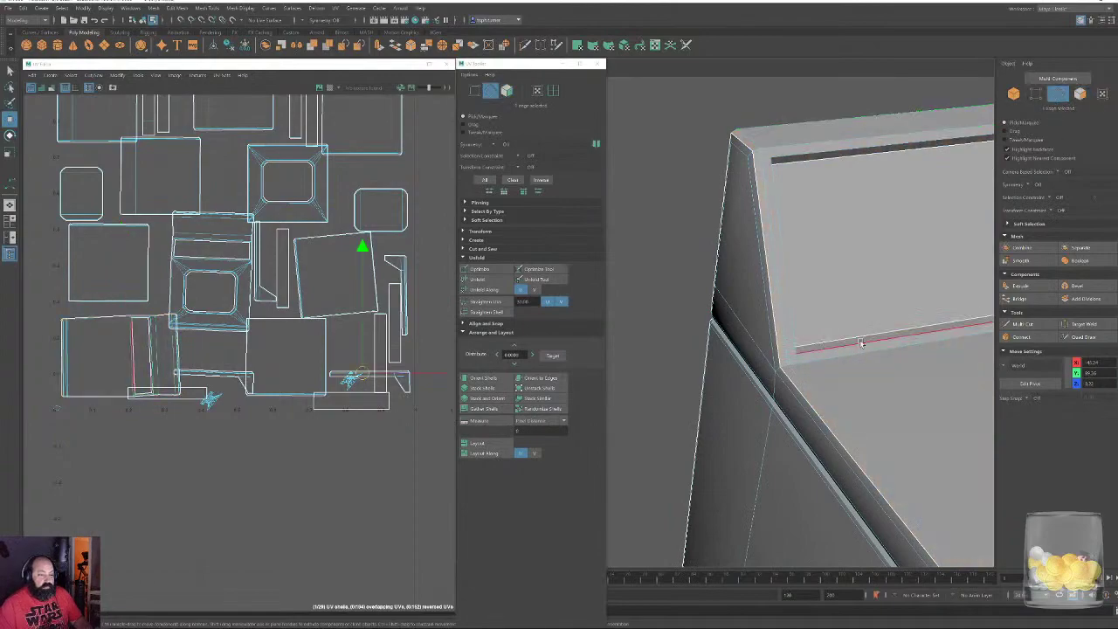
{"action": "left_click", "coordinate": [776, 381]}
{"action": "left_click", "coordinate": [819, 359], "text": "shift"}
{"action": "right_click_drag", "start_coordinate": [169, 418], "coordinate": [503, 568], "text": "alt"}
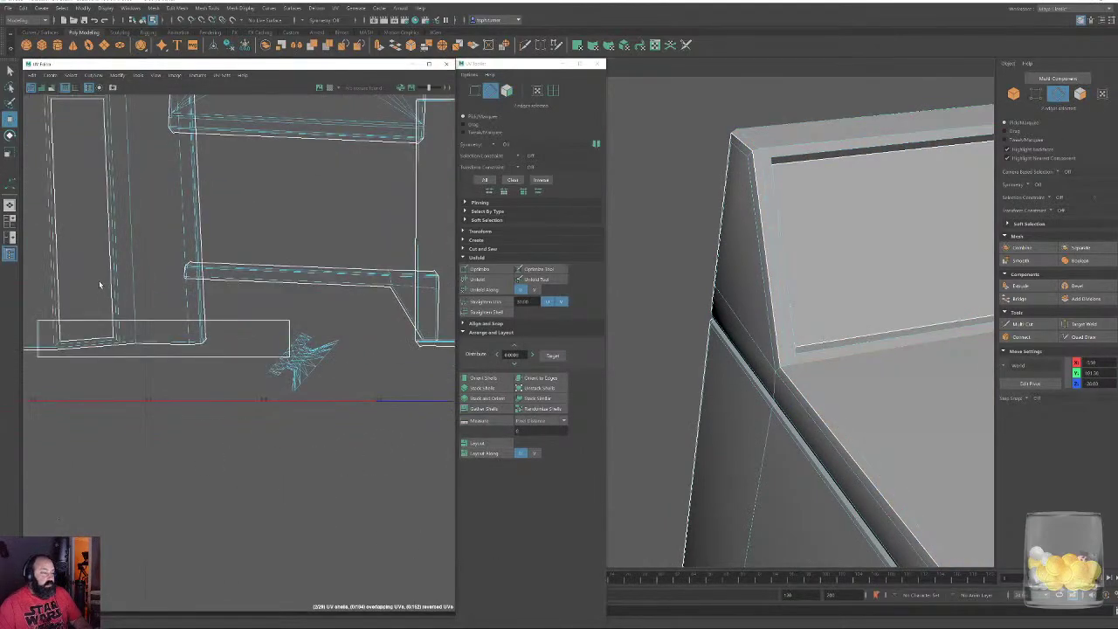
{"action": "middle_click_drag", "start_coordinate": [100, 284], "coordinate": [388, 492], "text": "alt"}
{"action": "scroll", "coordinate": [333, 317], "scroll_direction": "up", "scroll_amount": 5}
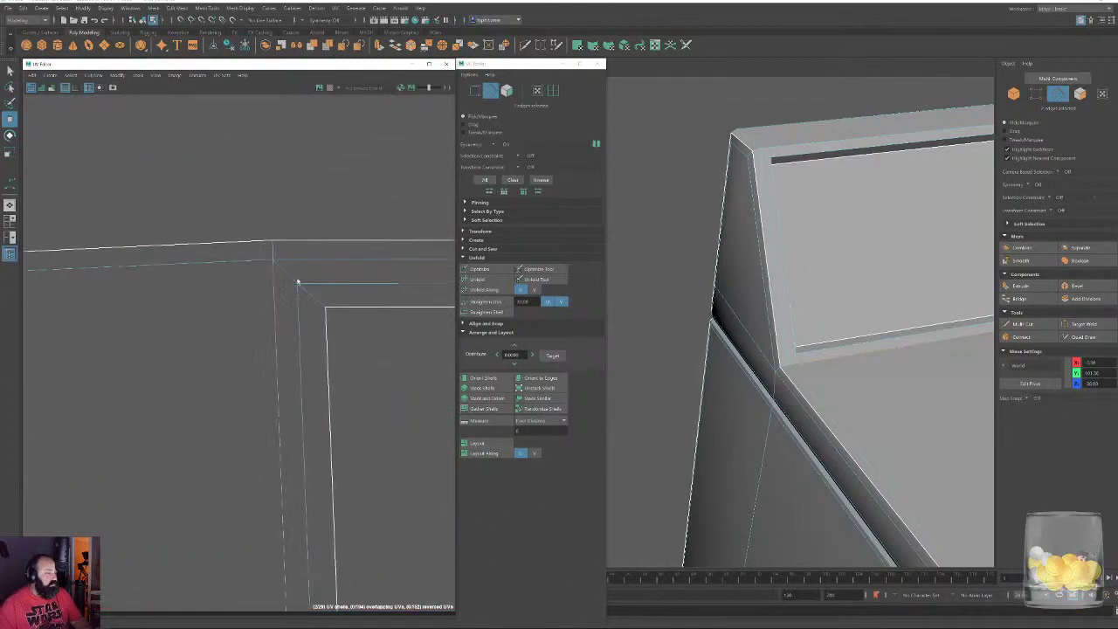
{"action": "middle_click_drag", "start_coordinate": [393, 603], "coordinate": [210, 233], "text": "alt"}
{"action": "scroll", "coordinate": [209, 232], "scroll_direction": "down", "scroll_amount": 5}
{"action": "middle_click_drag", "start_coordinate": [175, 350], "coordinate": [192, 195], "text": "alt"}
{"action": "right_click_drag", "start_coordinate": [249, 349], "coordinate": [317, 600], "text": "alt"}
{"action": "middle_click_drag", "start_coordinate": [317, 600], "coordinate": [363, 574], "text": "alt"}
{"action": "right_click_drag", "start_coordinate": [371, 428], "coordinate": [404, 494], "text": "alt"}
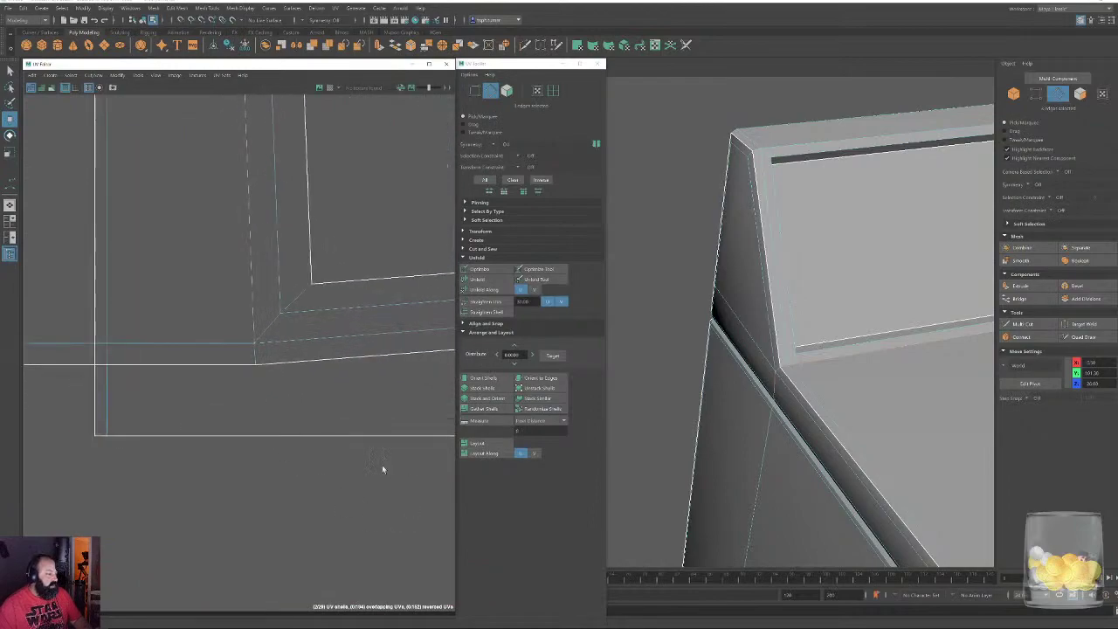
{"action": "right_click_drag", "start_coordinate": [272, 380], "coordinate": [301, 242], "text": "alt"}
{"action": "middle_click_drag", "start_coordinate": [302, 242], "coordinate": [256, 283], "text": "alt"}
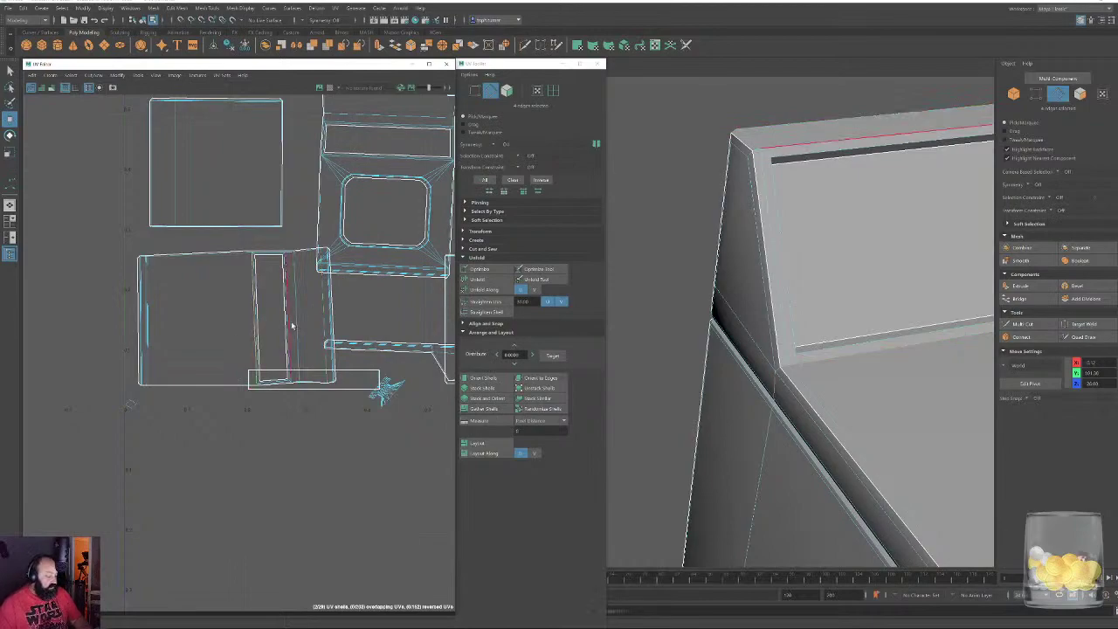
{"action": "right_click_drag", "start_coordinate": [293, 325], "coordinate": [289, 319], "text": "alt"}
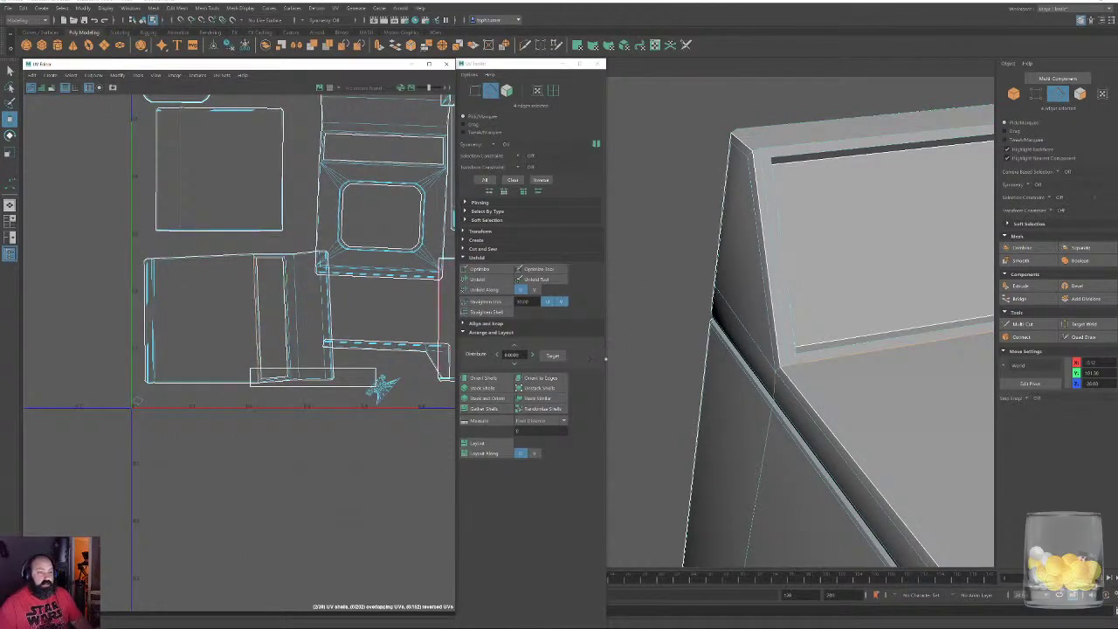
Cut the washer top shell along the edges between the control panel and the surface around the lid opening
{"action": "middle_click_drag", "start_coordinate": [411, 199], "coordinate": [317, 302], "text": "alt"}
{"action": "right_click_drag", "start_coordinate": [317, 302], "coordinate": [435, 415], "text": "alt"}
{"action": "right_click_drag", "start_coordinate": [162, 208], "coordinate": [228, 358], "text": "alt"}
{"action": "left_click", "coordinate": [147, 315]}
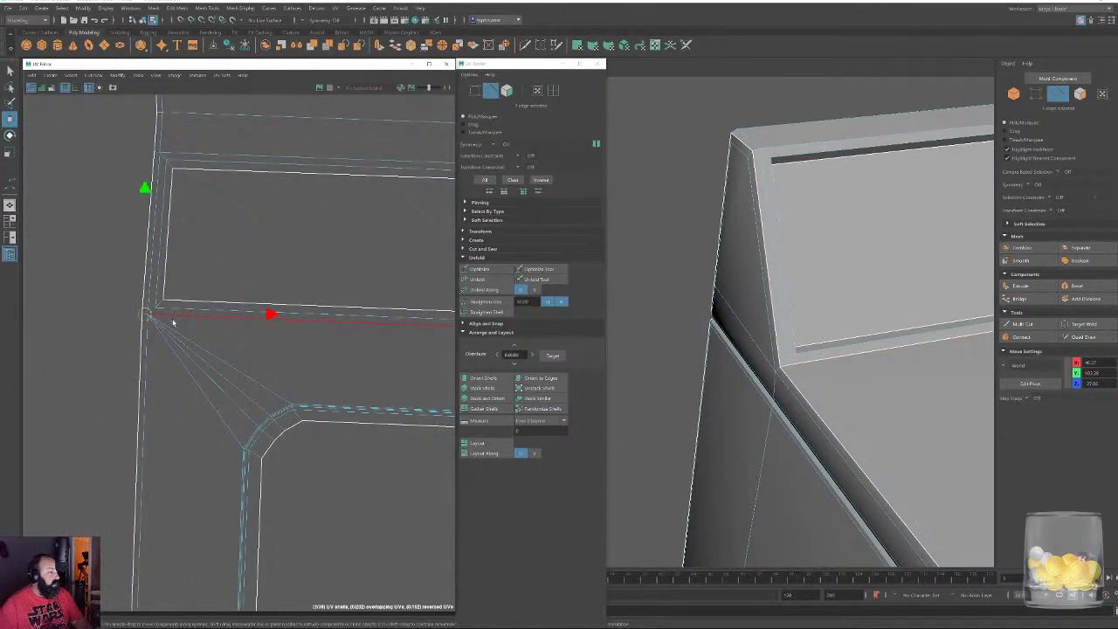
{"action": "middle_click_drag", "start_coordinate": [366, 337], "coordinate": [257, 317], "text": "alt"}
{"action": "right_click_drag", "start_coordinate": [256, 317], "coordinate": [314, 424], "text": "alt"}
{"action": "left_click", "coordinate": [212, 345], "text": "shift"}
{"action": "key", "text": "shift+x"}
Move the separated dryer top shell and dryer control-panel shell to the empty space below the UV tile
{"action": "right_click_drag", "start_coordinate": [309, 374], "coordinate": [1, 142], "text": "alt"}
{"action": "middle_click_drag", "start_coordinate": [244, 269], "coordinate": [269, 254], "text": "alt"}
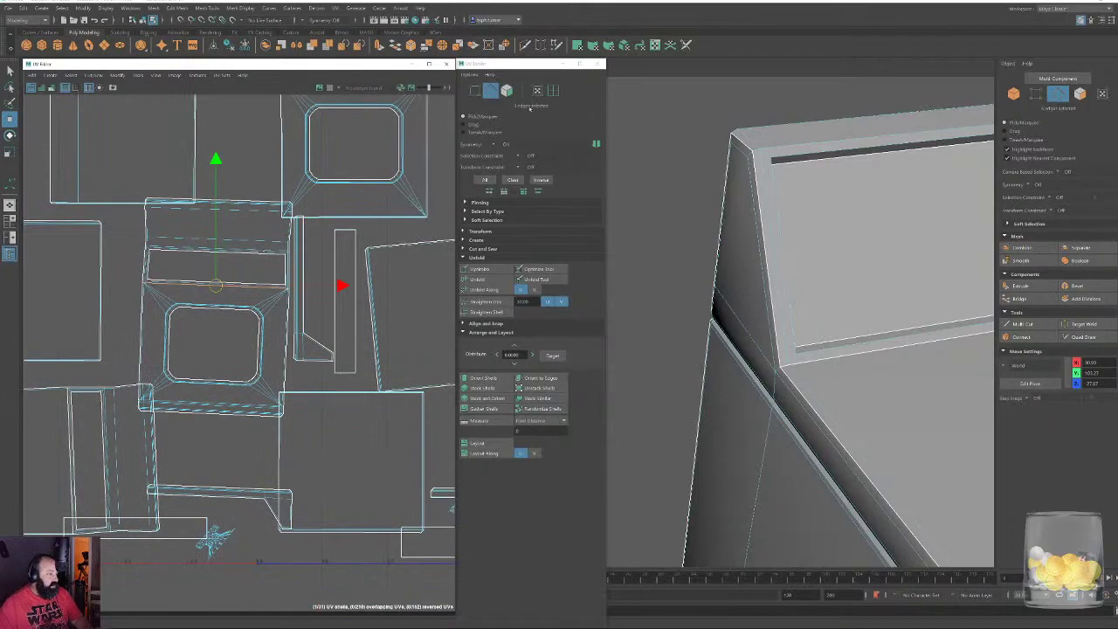
{"action": "left_click", "coordinate": [504, 94]}
{"action": "right_click_drag", "start_coordinate": [207, 358], "coordinate": [122, 288], "text": "alt"}
{"action": "middle_click_drag", "start_coordinate": [122, 287], "coordinate": [186, 166], "text": "alt"}
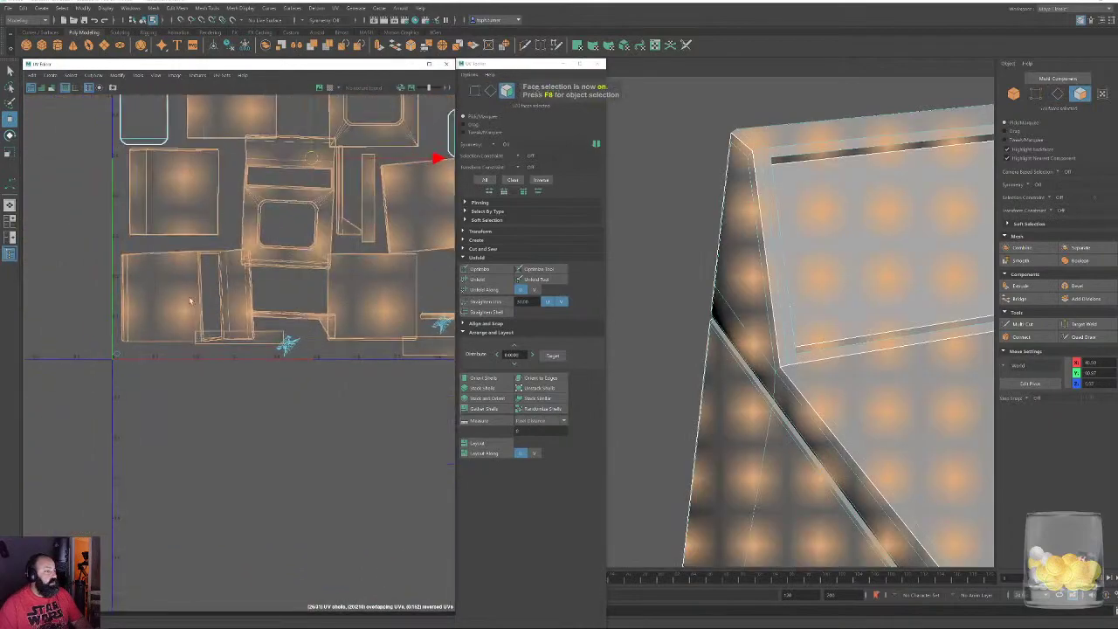
{"action": "double_click", "coordinate": [181, 312]}
{"action": "left_click_drag", "start_coordinate": [170, 301], "coordinate": [184, 502]}
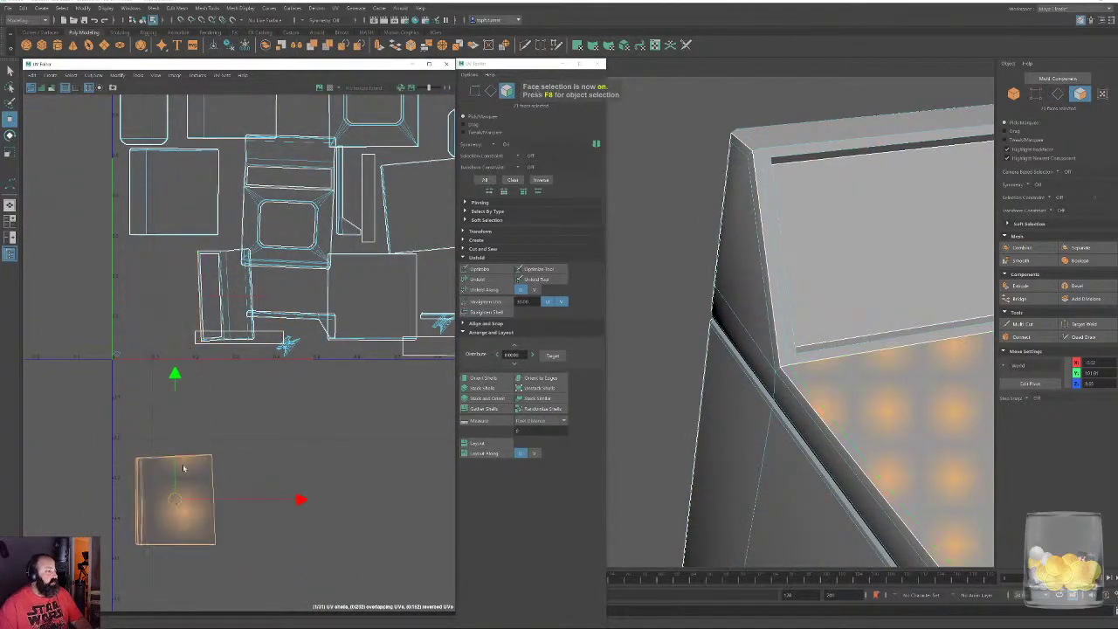
{"action": "left_click", "coordinate": [225, 288]}
{"action": "left_click_drag", "start_coordinate": [226, 295], "coordinate": [256, 502]}
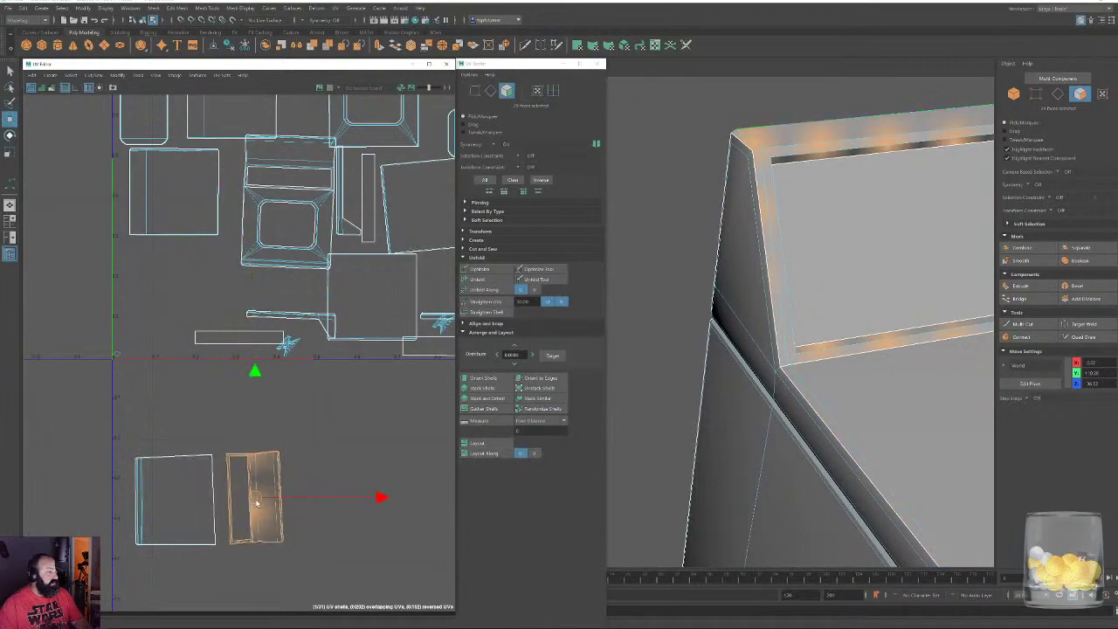
Move the washer top and washer control-panel shells below the UV tile and unfold the control-panel shell
{"action": "left_click", "coordinate": [252, 211]}
{"action": "left_click_drag", "start_coordinate": [292, 234], "coordinate": [350, 504]}
{"action": "left_click", "coordinate": [282, 161]}
{"action": "left_click_drag", "start_coordinate": [289, 163], "coordinate": [360, 421]}
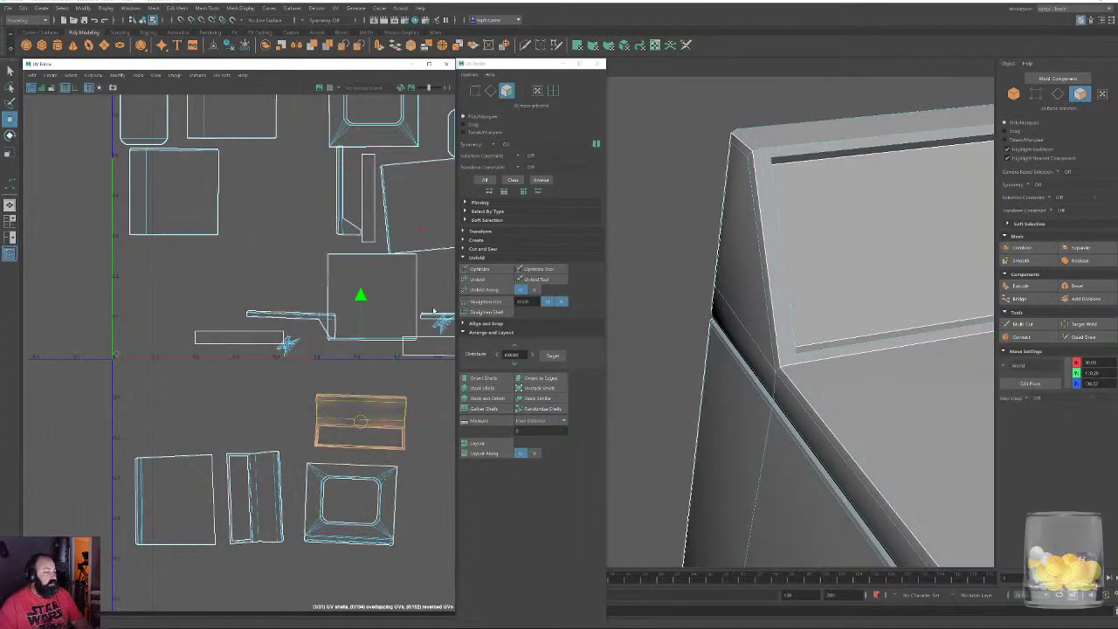
{"action": "left_click", "coordinate": [479, 279]}
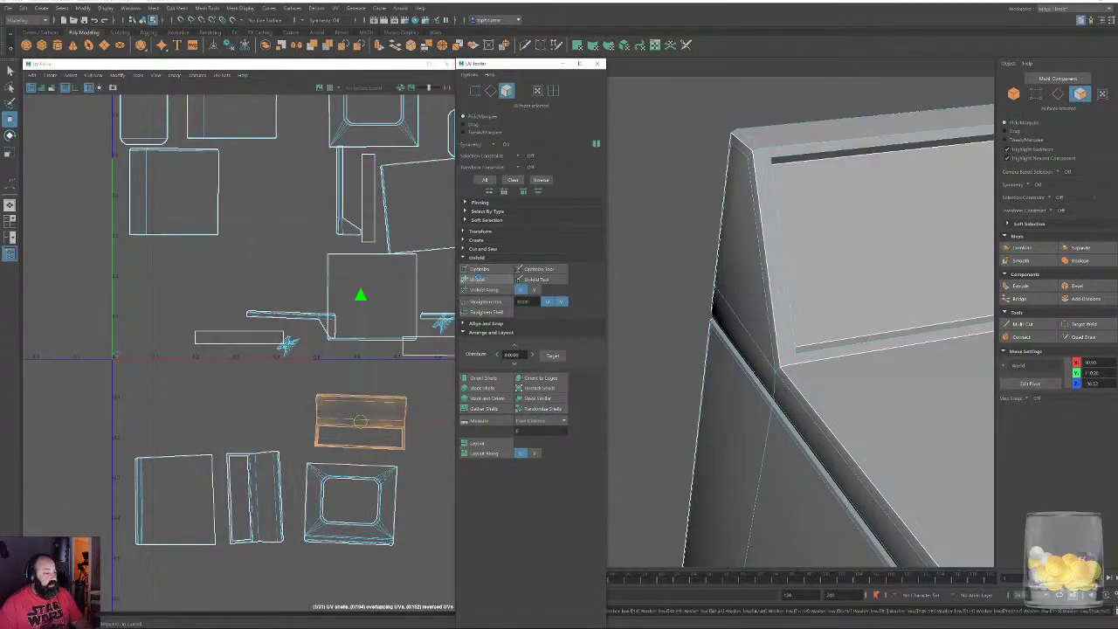
Select the dryer top face and its front lip faces and examine where they sit on the model
{"action": "left_click", "coordinate": [175, 498]}
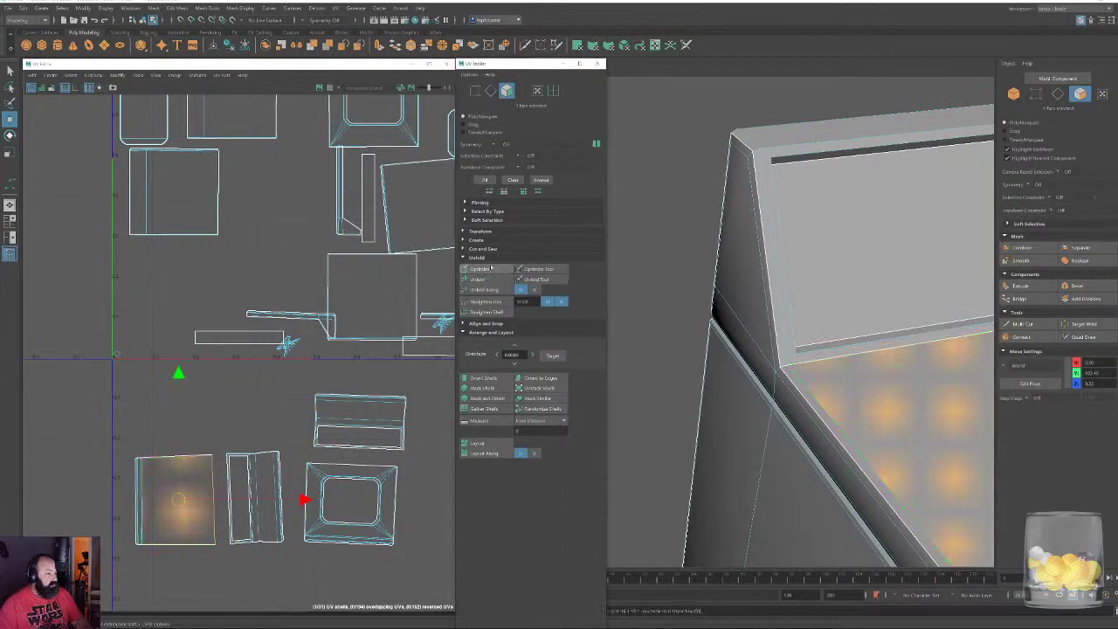
{"action": "scroll", "coordinate": [687, 276], "scroll_direction": "down", "scroll_amount": 3}
{"action": "left_click_drag", "start_coordinate": [687, 277], "coordinate": [757, 187], "text": "alt"}
{"action": "scroll", "coordinate": [859, 232], "scroll_direction": "down", "scroll_amount": 4}
{"action": "scroll", "coordinate": [718, 175], "scroll_direction": "up", "scroll_amount": 2}
{"action": "right_click_drag", "start_coordinate": [187, 467], "coordinate": [281, 587], "text": "alt"}
{"action": "middle_click_drag", "start_coordinate": [281, 587], "coordinate": [210, 344], "text": "alt"}
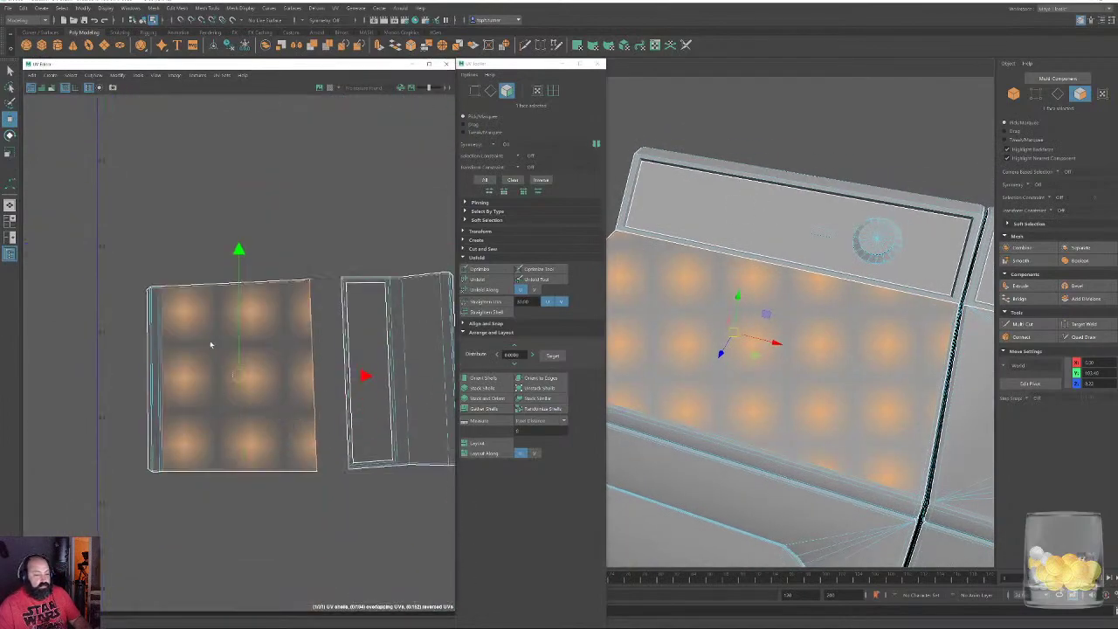
{"action": "left_click_drag", "start_coordinate": [159, 510], "coordinate": [159, 510]}
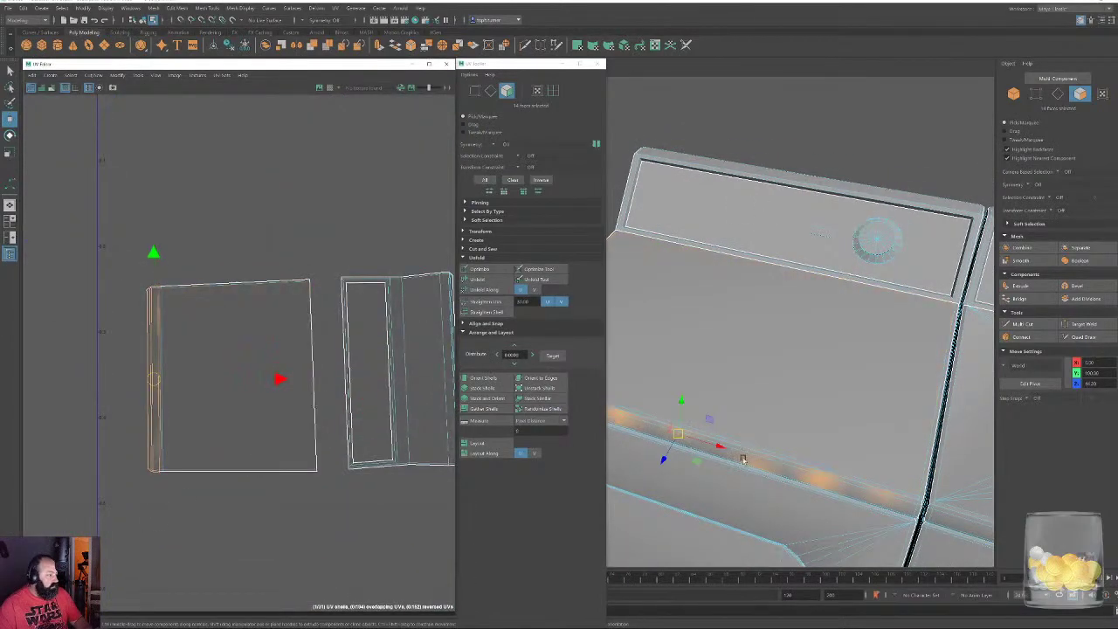
{"action": "mouse_move", "coordinate": [758, 442]}
{"action": "left_mouse_down", "text": "alt"}
{"action": "mouse_move", "coordinate": [741, 431]}
{"action": "mouse_move", "coordinate": [749, 438]}
{"action": "left_mouse_up", "text": "alt"}
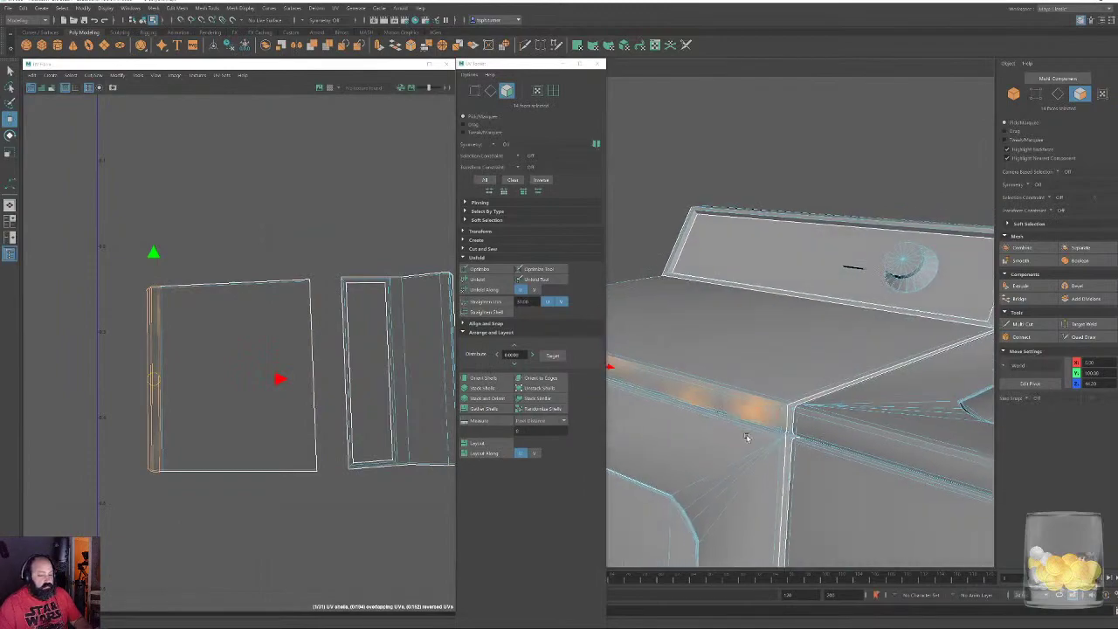
{"action": "left_click", "coordinate": [340, 359]}
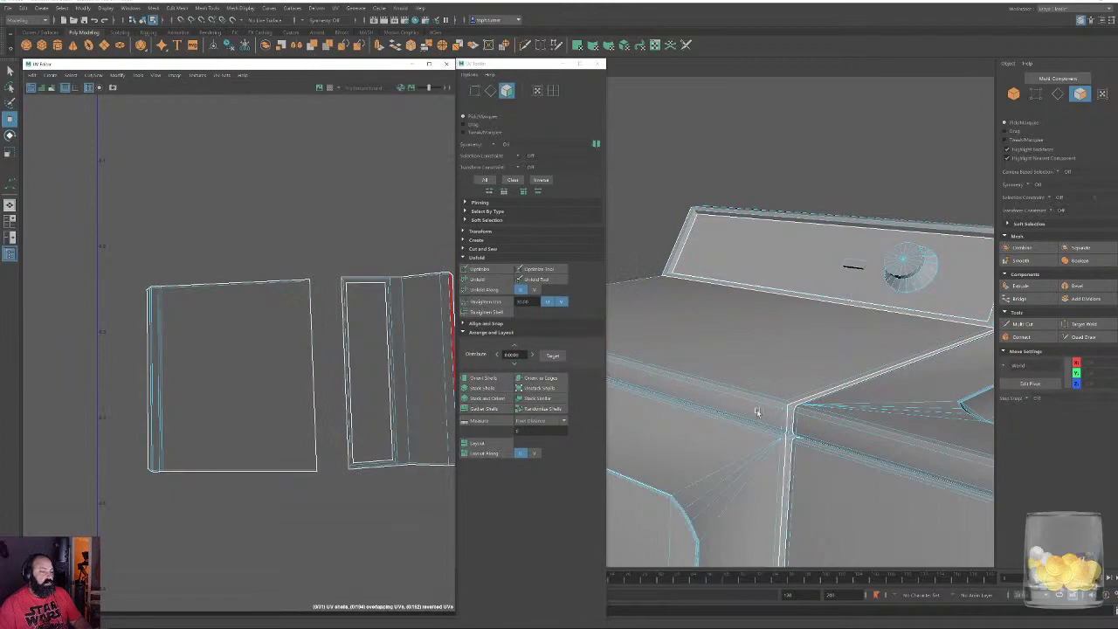
Sew the two opposite side edges of the dryer top face to their neighbouring shells
{"action": "right_click_drag", "start_coordinate": [328, 344], "coordinate": [336, 293]}
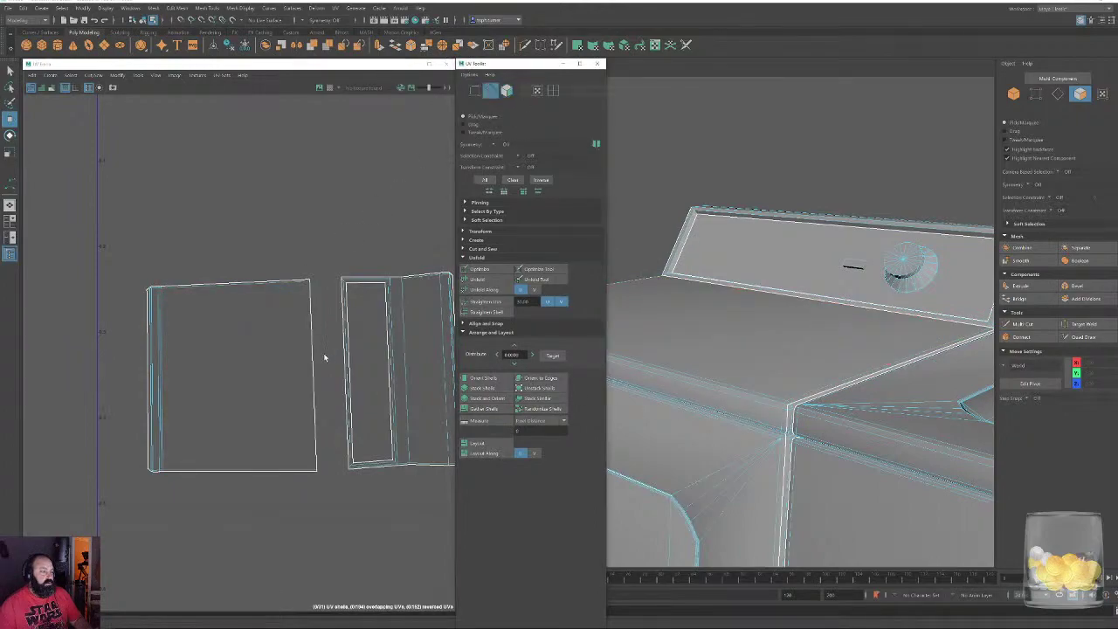
{"action": "left_click", "coordinate": [316, 344]}
{"action": "left_click", "coordinate": [236, 284]}
{"action": "key", "text": "shift+s"}
{"action": "left_click", "coordinate": [211, 470]}
{"action": "key", "text": "shift+s"}
Unfold the sewn dryer top shell and move it to the empty space below the other shells
{"action": "left_click", "coordinate": [506, 91]}
{"action": "double_click", "coordinate": [262, 312]}
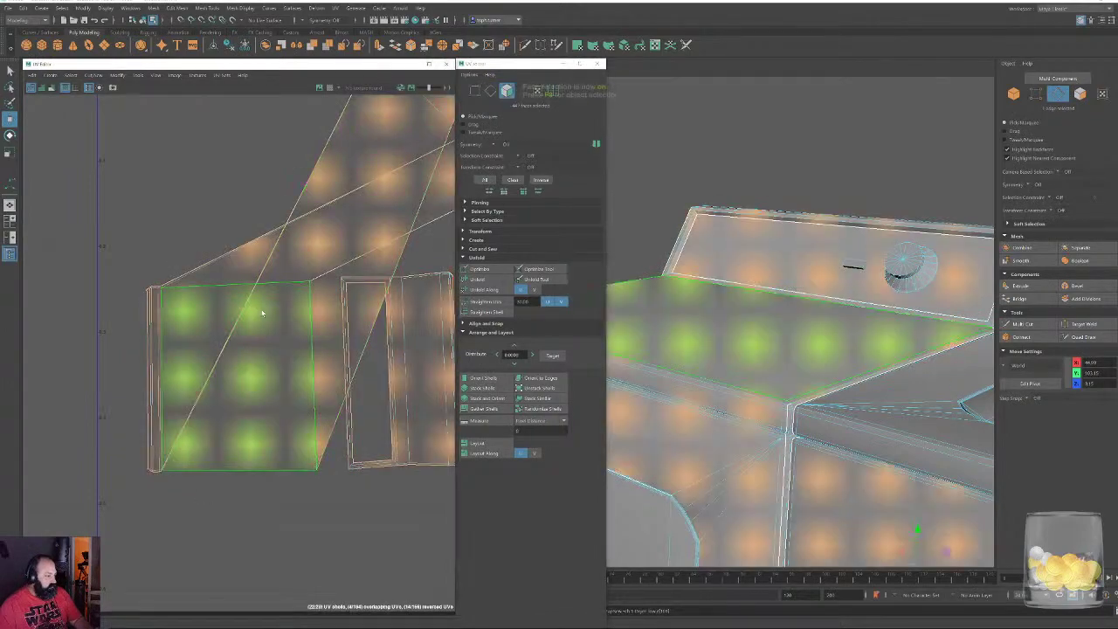
{"action": "left_click", "coordinate": [478, 280]}
{"action": "scroll", "coordinate": [390, 286], "scroll_direction": "down", "scroll_amount": 4}
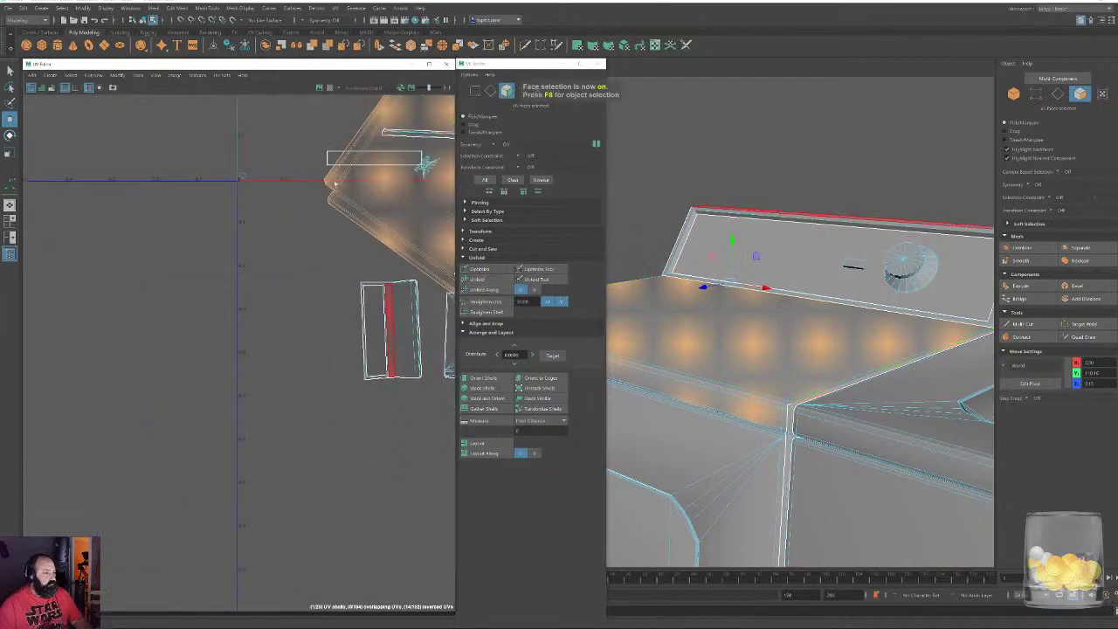
{"action": "middle_click_drag", "start_coordinate": [390, 286], "coordinate": [217, 337], "text": "alt"}
{"action": "scroll", "coordinate": [218, 337], "scroll_direction": "down", "scroll_amount": 3}
{"action": "middle_click_drag", "start_coordinate": [99, 267], "coordinate": [165, 198], "text": "alt"}
{"action": "left_click_drag", "start_coordinate": [241, 213], "coordinate": [134, 423]}
{"action": "scroll", "coordinate": [262, 461], "scroll_direction": "up", "scroll_amount": 2}
{"action": "middle_click_drag", "start_coordinate": [273, 461], "coordinate": [329, 391], "text": "alt"}
Orient the dryer top shell to the edge along the back of the top face
{"action": "left_click", "coordinate": [490, 91]}
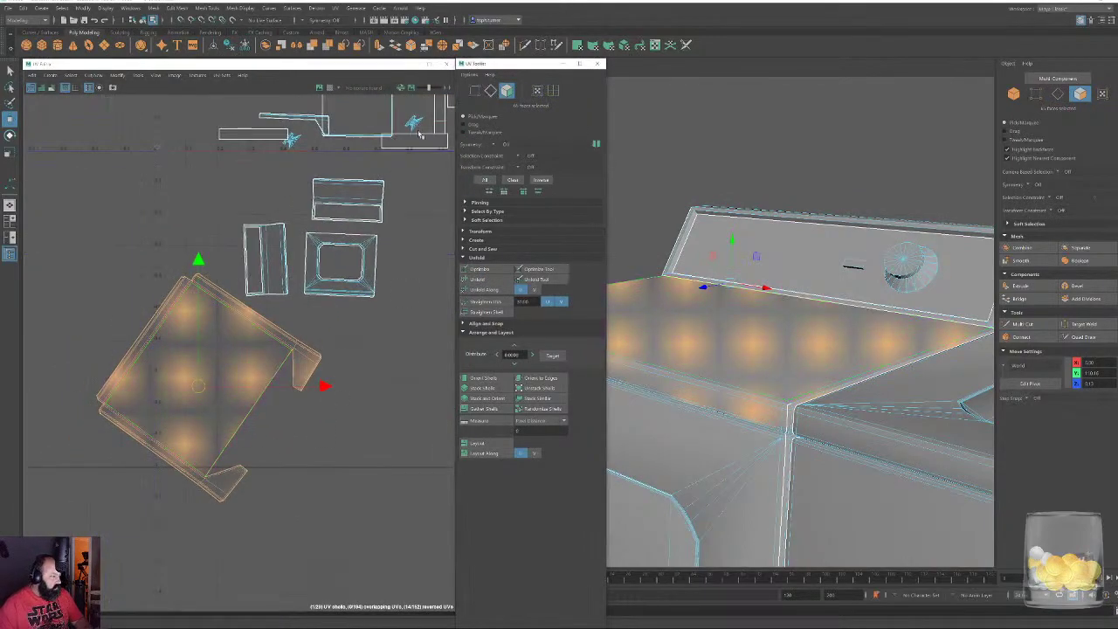
{"action": "left_click", "coordinate": [259, 419]}
{"action": "left_click", "coordinate": [544, 378]}
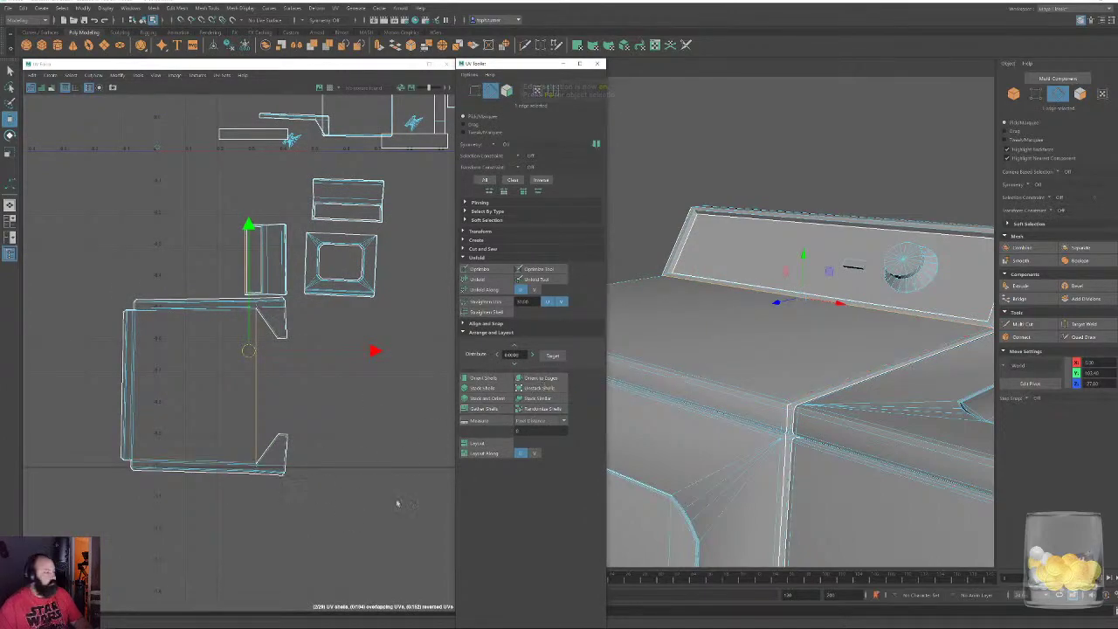
Examine the seam at the dryer top's outer front corner on the model
{"action": "left_click_drag", "start_coordinate": [690, 336], "coordinate": [746, 374], "text": "alt"}
{"action": "middle_click_drag", "start_coordinate": [838, 415], "coordinate": [853, 357], "text": "alt"}
{"action": "right_click_drag", "start_coordinate": [853, 357], "coordinate": [698, 371], "text": "alt"}
{"action": "left_click_drag", "start_coordinate": [624, 371], "coordinate": [686, 352], "text": "alt"}
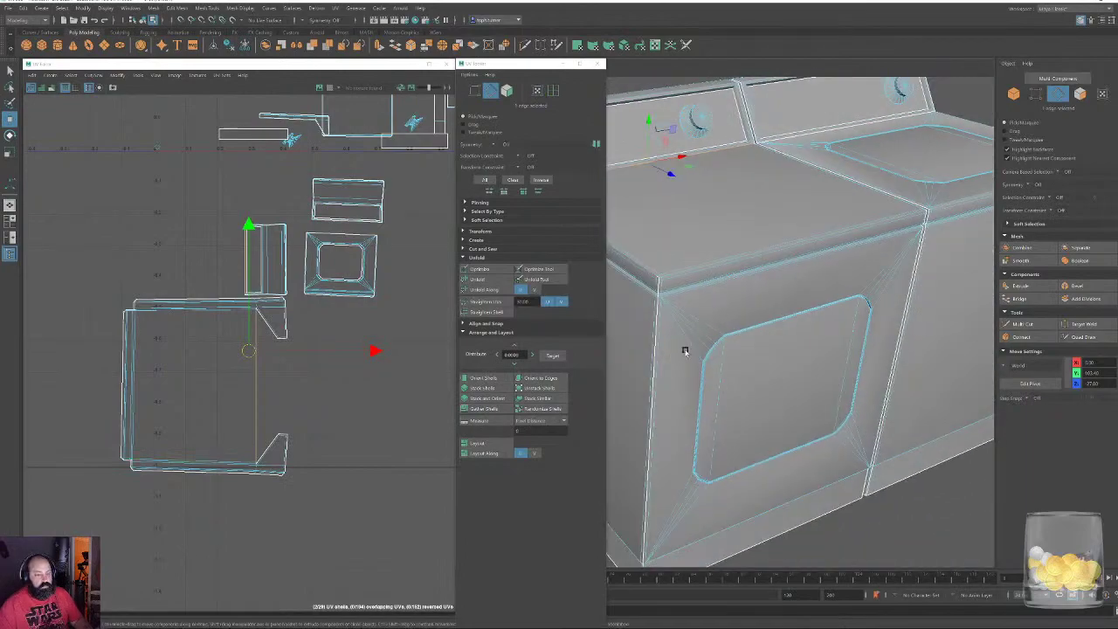
{"action": "middle_click_drag", "start_coordinate": [686, 352], "coordinate": [790, 359], "text": "alt"}
{"action": "right_click_drag", "start_coordinate": [790, 359], "coordinate": [771, 542], "text": "alt"}
{"action": "left_click_drag", "start_coordinate": [742, 367], "coordinate": [686, 441], "text": "alt"}
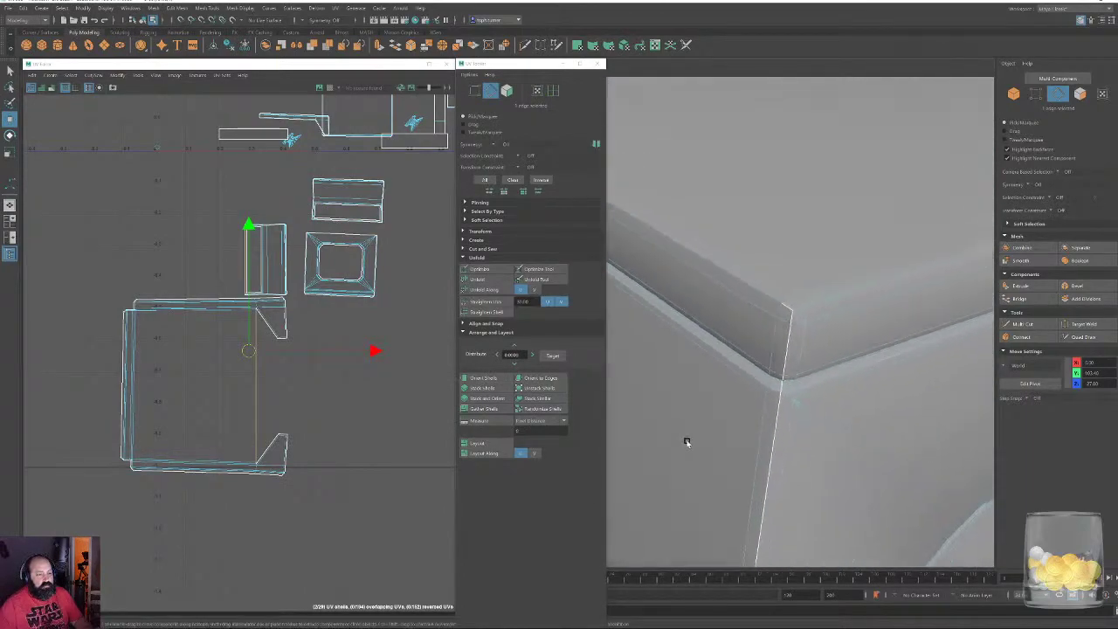
{"action": "left_click", "coordinate": [784, 310]}
{"action": "key", "text": "ctrl+z"}
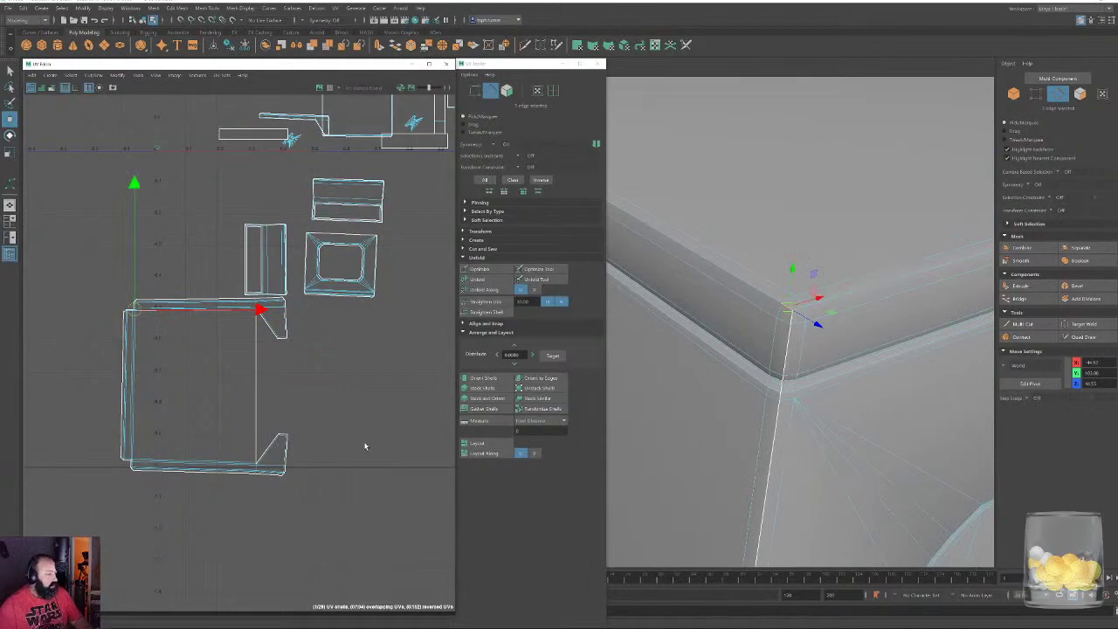
{"action": "left_click", "coordinate": [365, 446]}
Examine the seams at the front corner where the dryer top meets the washer top
{"action": "left_click_drag", "start_coordinate": [898, 303], "coordinate": [771, 234], "text": "alt"}
{"action": "middle_click_drag", "start_coordinate": [771, 234], "coordinate": [599, 247], "text": "alt"}
{"action": "right_click_drag", "start_coordinate": [882, 319], "coordinate": [827, 273], "text": "alt"}
{"action": "left_click_drag", "start_coordinate": [828, 273], "coordinate": [818, 322], "text": "alt"}
{"action": "middle_click_drag", "start_coordinate": [818, 322], "coordinate": [737, 300], "text": "alt"}
{"action": "left_click_drag", "start_coordinate": [737, 299], "coordinate": [744, 309], "text": "alt"}
{"action": "right_click_drag", "start_coordinate": [744, 309], "coordinate": [738, 347], "text": "alt"}
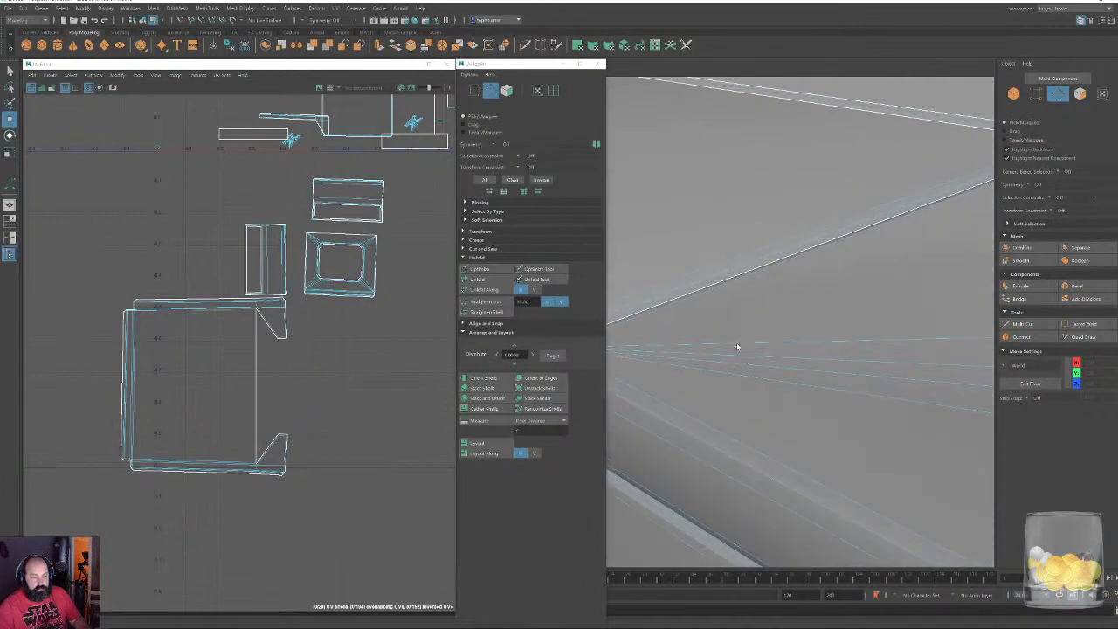
{"action": "middle_click_drag", "start_coordinate": [738, 347], "coordinate": [846, 329], "text": "alt"}
{"action": "left_click_drag", "start_coordinate": [846, 329], "coordinate": [820, 346], "text": "alt"}
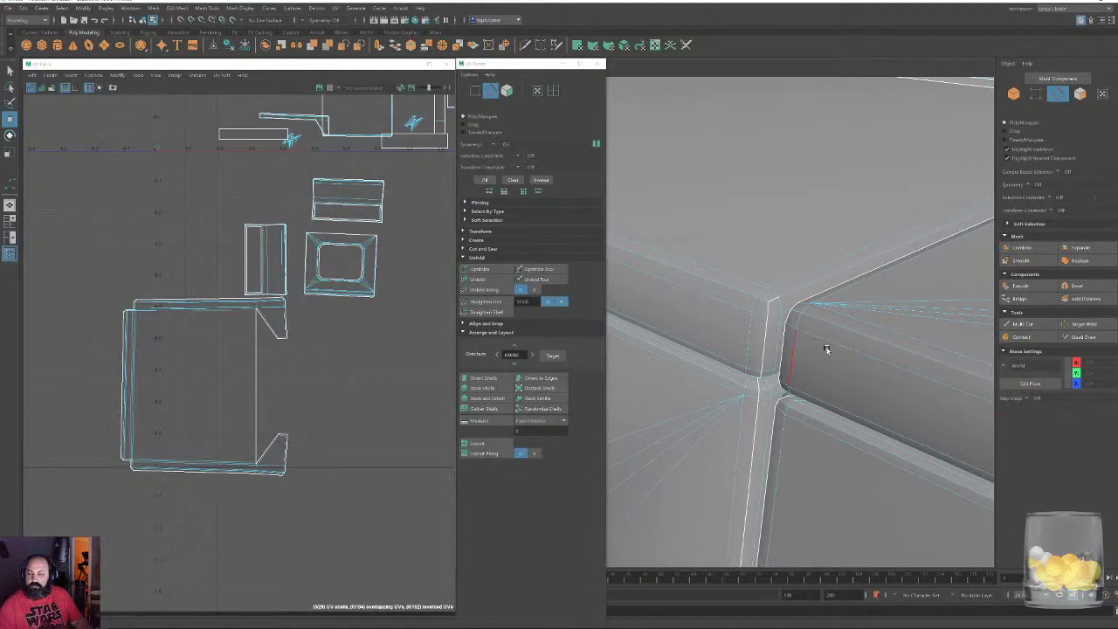
Unfold the whole dryer top shell and repeatedly optimize it to relax its outline
{"action": "left_click", "coordinate": [774, 303]}
{"action": "left_click", "coordinate": [343, 366]}
{"action": "left_click", "coordinate": [495, 92]}
{"action": "key", "text": "F11"}
{"action": "double_click", "coordinate": [222, 352]}
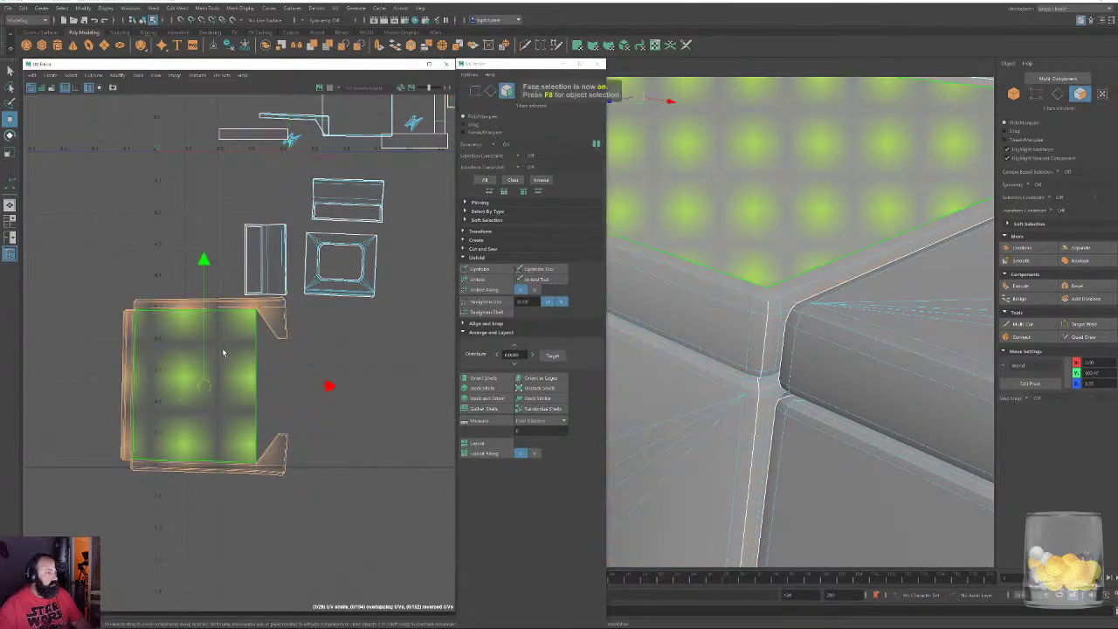
{"action": "left_click", "coordinate": [480, 280]}
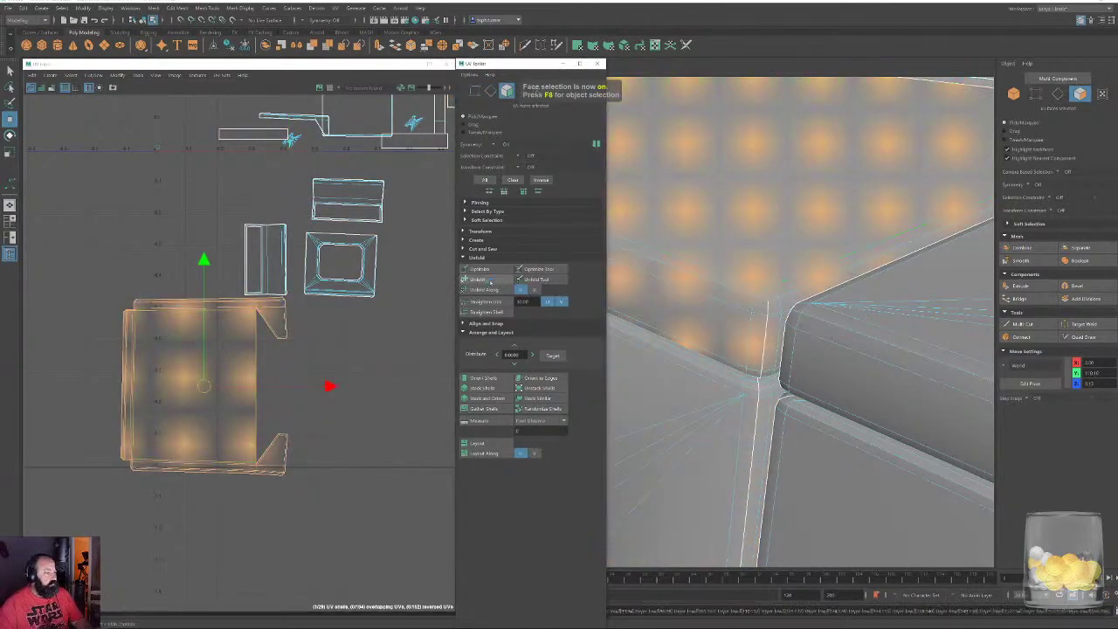
{"action": "left_click", "coordinate": [487, 270]}
{"action": "left_click", "coordinate": [486, 270]}
{"action": "left_click", "coordinate": [486, 269]}
{"action": "left_click", "coordinate": [486, 270]}
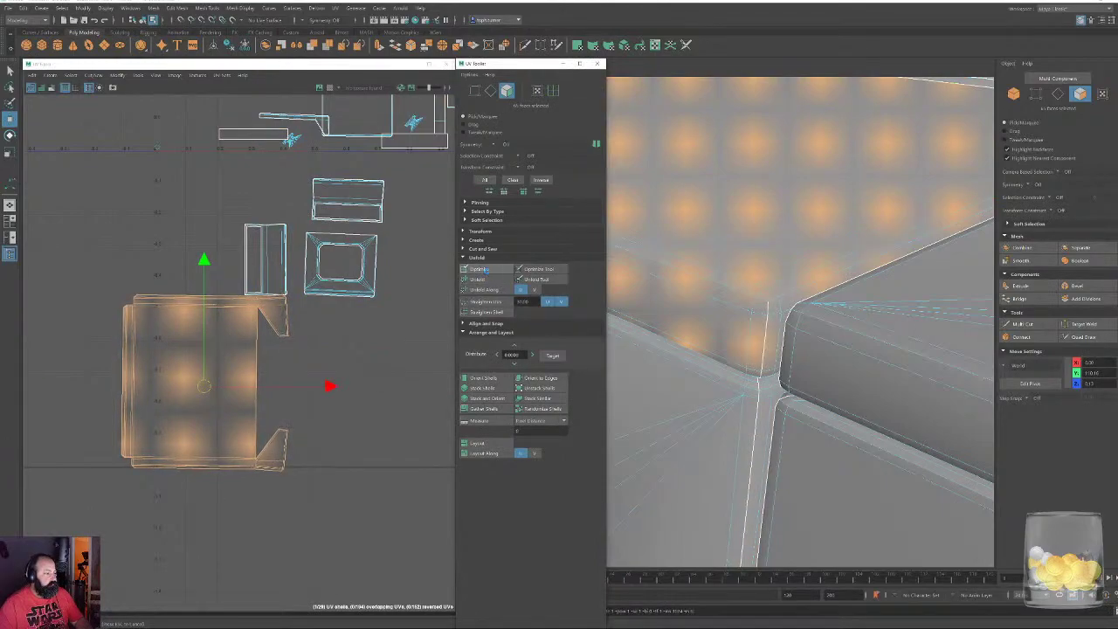
Orient the optimized dryer top shell to the long straight edge between its two angled side flaps
{"action": "left_click", "coordinate": [490, 93]}
{"action": "left_click", "coordinate": [254, 369]}
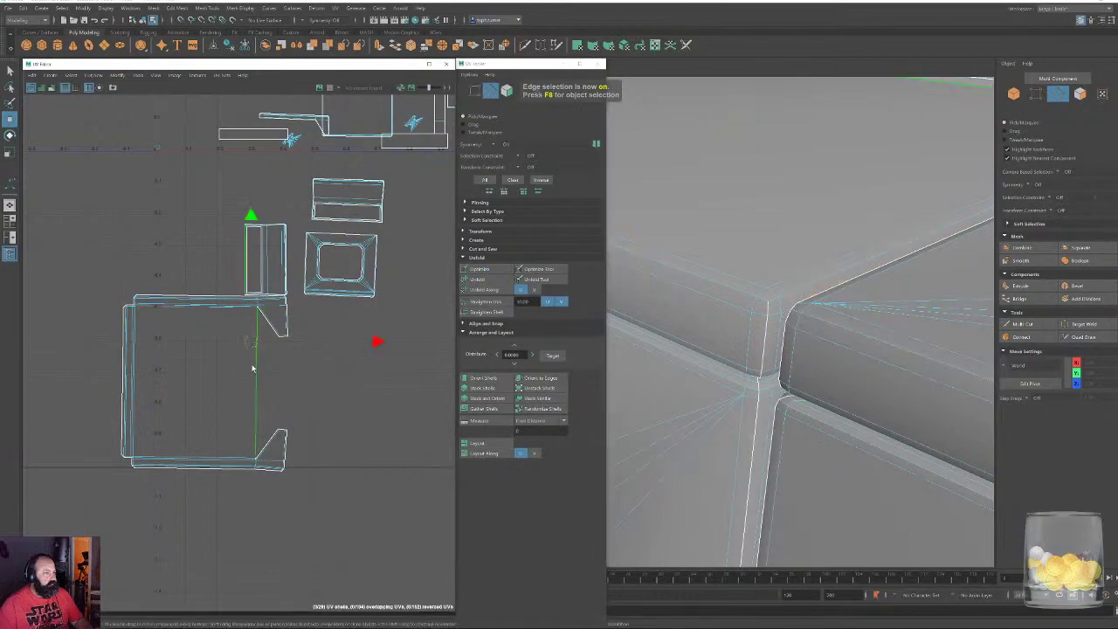
{"action": "left_click", "coordinate": [531, 381]}
{"action": "left_click", "coordinate": [365, 438]}
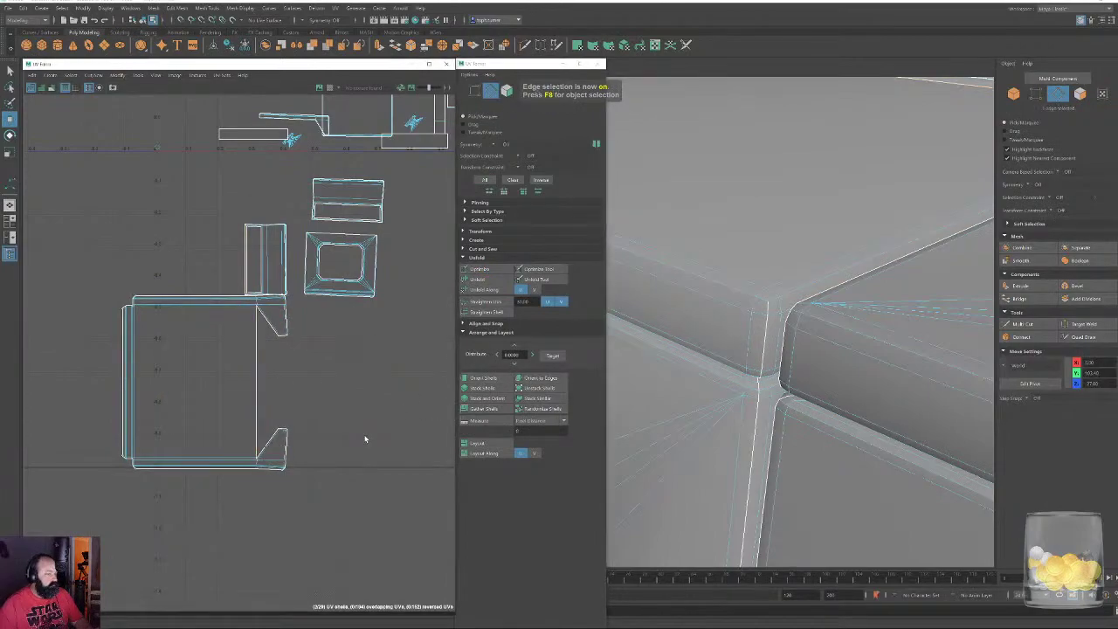
Orient the frame shell with the rounded rectangular opening to a straight edge of that opening
{"action": "middle_click_drag", "start_coordinate": [378, 383], "coordinate": [251, 478], "text": "alt"}
{"action": "scroll", "coordinate": [302, 306], "scroll_direction": "down", "scroll_amount": 2}
{"action": "right_click_drag", "start_coordinate": [304, 302], "coordinate": [361, 544], "text": "alt"}
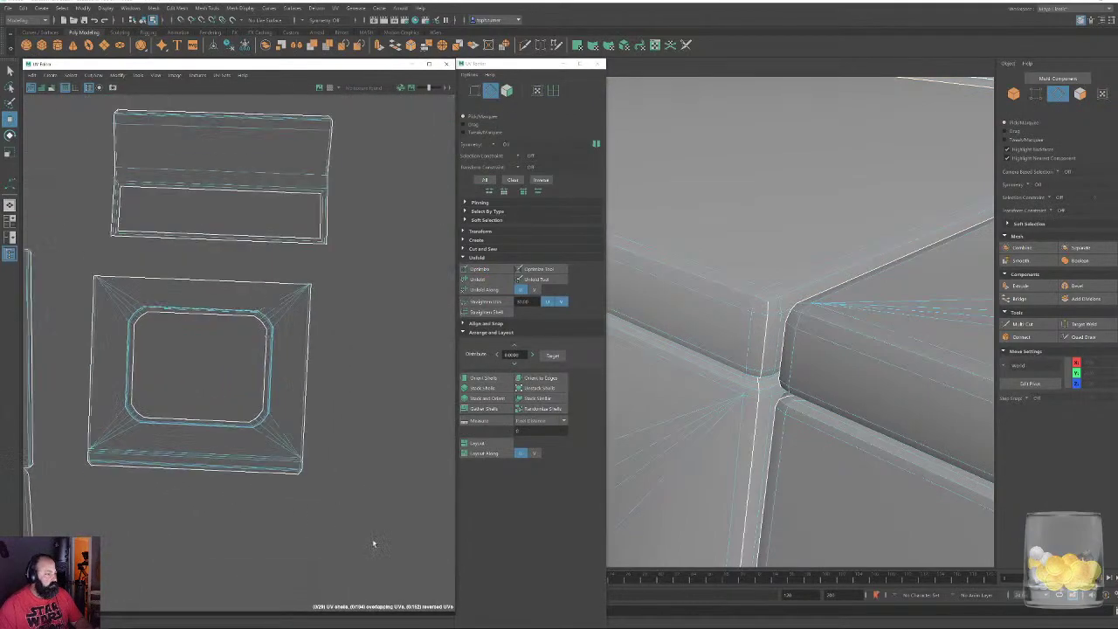
{"action": "left_click", "coordinate": [185, 315]}
{"action": "left_click", "coordinate": [544, 379]}
{"action": "left_click", "coordinate": [394, 430]}
Orient the tilted square shell in the main layout to one of its side edges
{"action": "right_click_drag", "start_coordinate": [393, 429], "coordinate": [299, 235], "text": "alt"}
{"action": "middle_click_drag", "start_coordinate": [299, 235], "coordinate": [274, 405], "text": "alt"}
{"action": "right_click_drag", "start_coordinate": [274, 405], "coordinate": [334, 348], "text": "alt"}
{"action": "middle_click_drag", "start_coordinate": [334, 347], "coordinate": [262, 386], "text": "alt"}
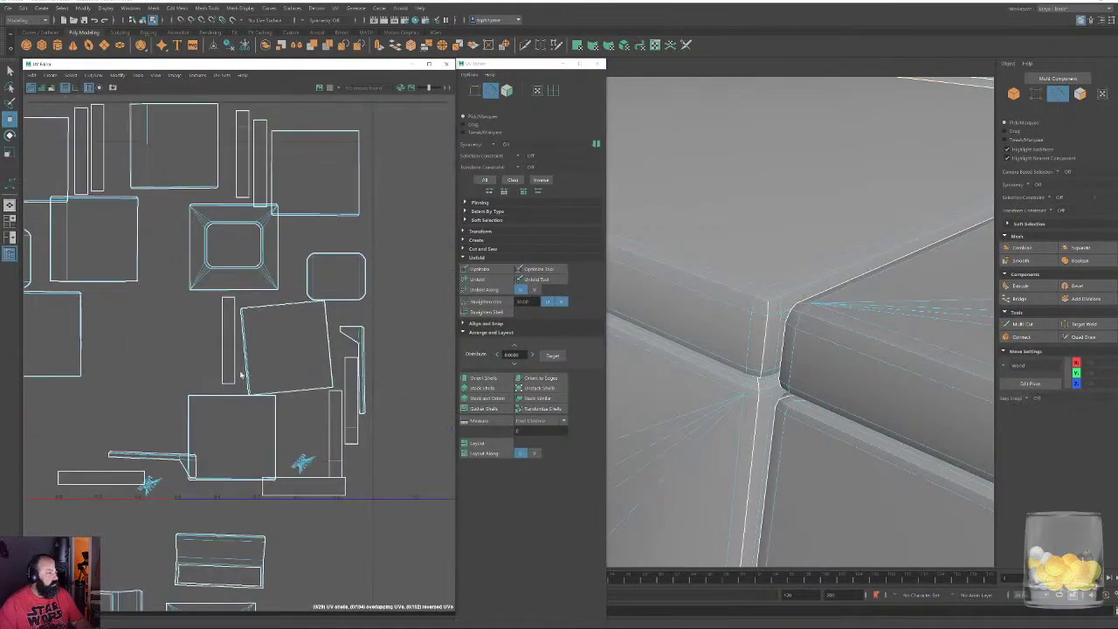
{"action": "left_click", "coordinate": [250, 351]}
{"action": "left_click", "coordinate": [541, 378]}
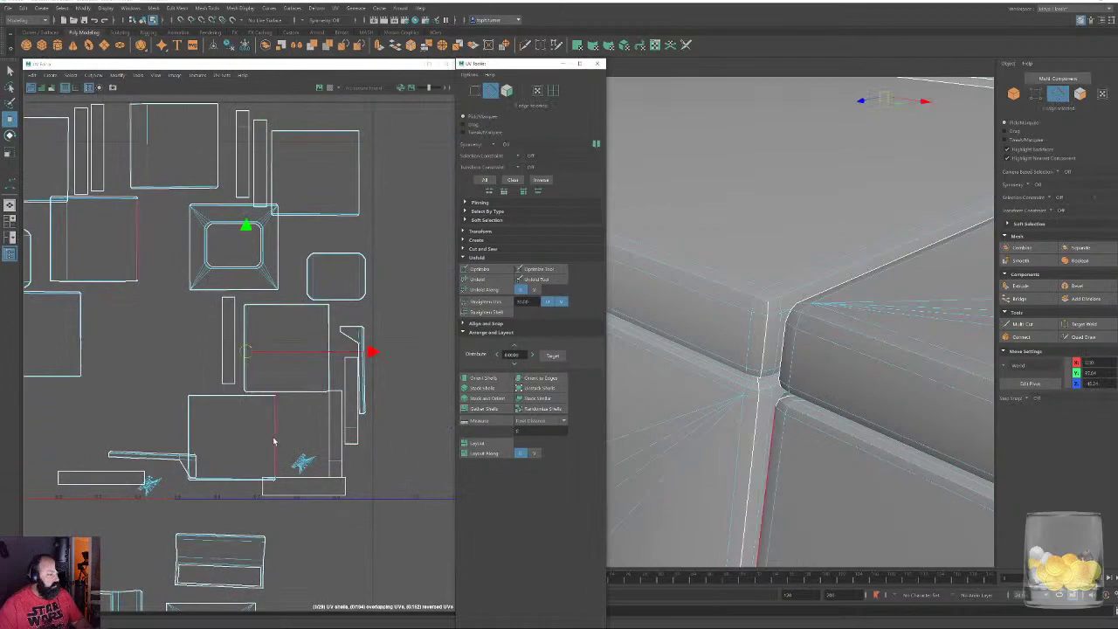
Orient the narrow strip shell with the angled end flap to its long edge so it lies horizontal
{"action": "scroll", "coordinate": [162, 459], "scroll_direction": "up", "scroll_amount": 6}
{"action": "left_click", "coordinate": [144, 453]}
{"action": "left_click", "coordinate": [541, 378]}
Select the two small knob shells and move them out of the layout into the empty neighbouring UV tile
{"action": "right_click_drag", "start_coordinate": [320, 405], "coordinate": [200, 303], "text": "alt"}
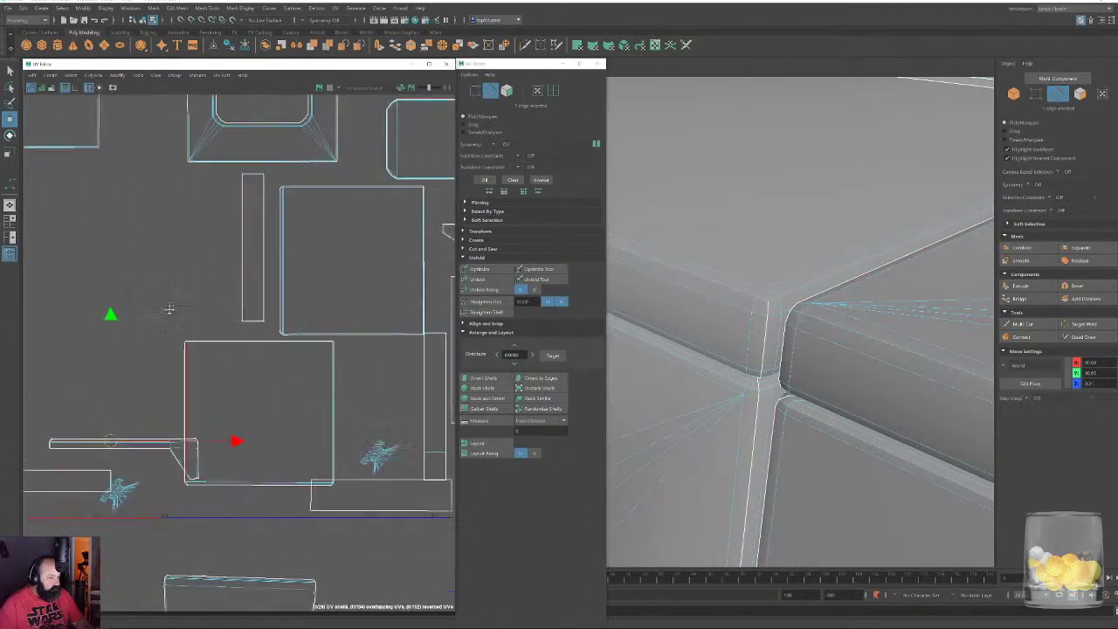
{"action": "middle_click_drag", "start_coordinate": [451, 306], "coordinate": [337, 323], "text": "alt"}
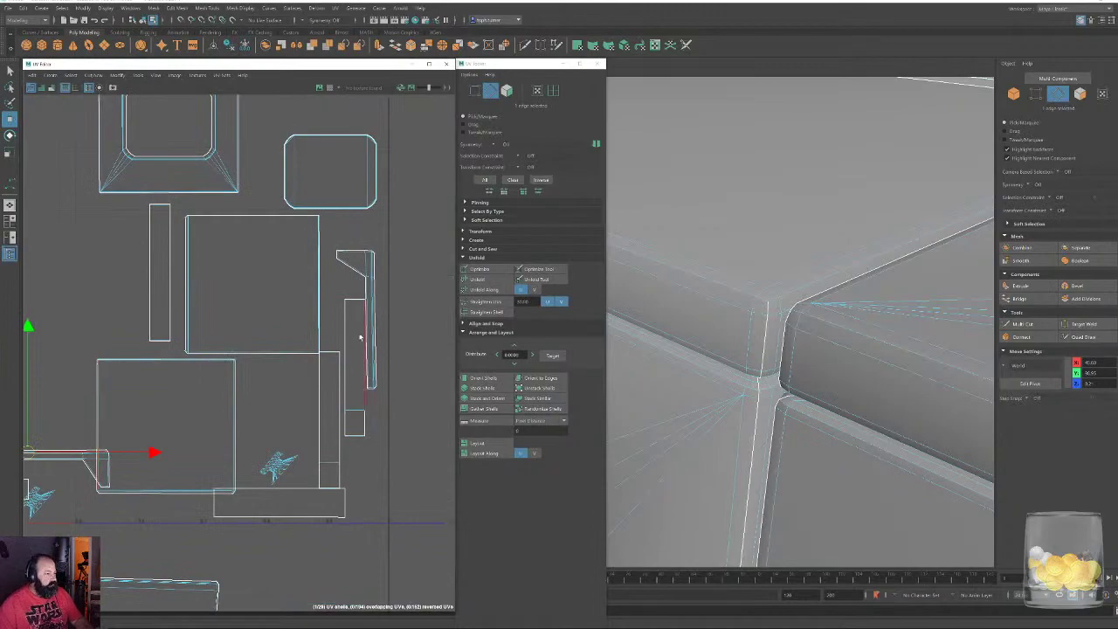
{"action": "right_click_drag", "start_coordinate": [268, 356], "coordinate": [159, 323], "text": "alt"}
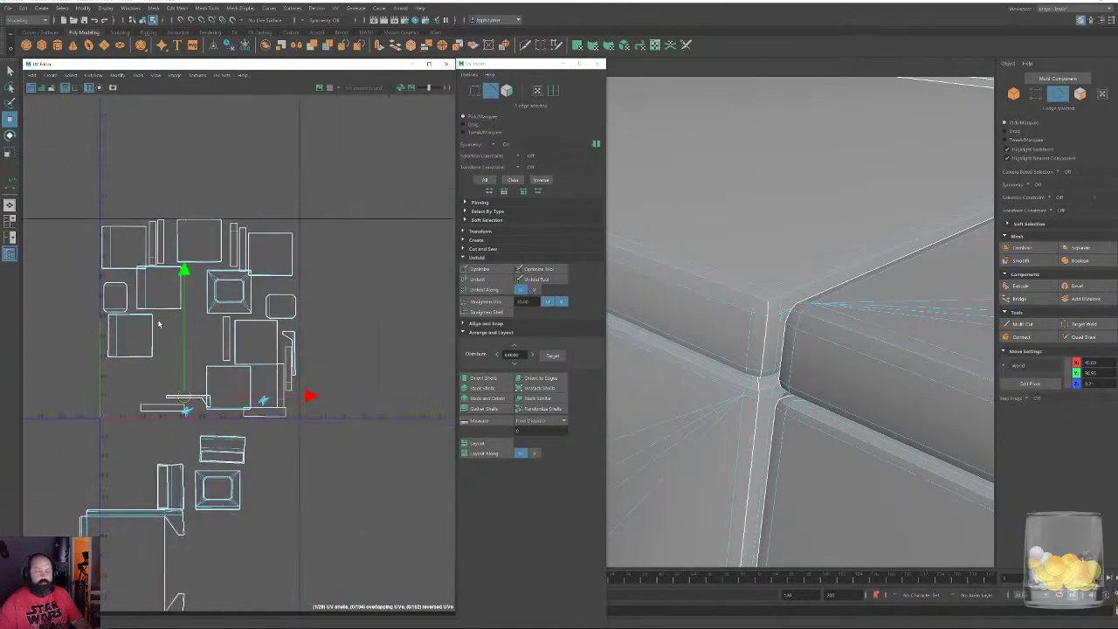
{"action": "left_click", "coordinate": [507, 94]}
{"action": "middle_click_drag", "start_coordinate": [191, 279], "coordinate": [215, 189], "text": "alt"}
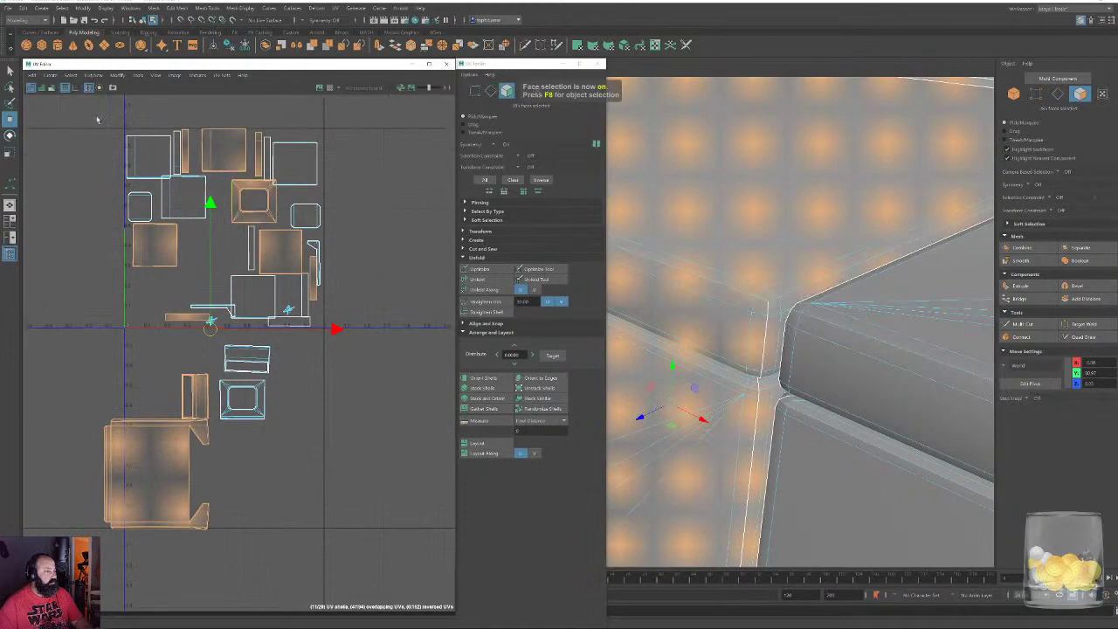
{"action": "left_click_drag", "start_coordinate": [339, 553], "coordinate": [339, 558]}
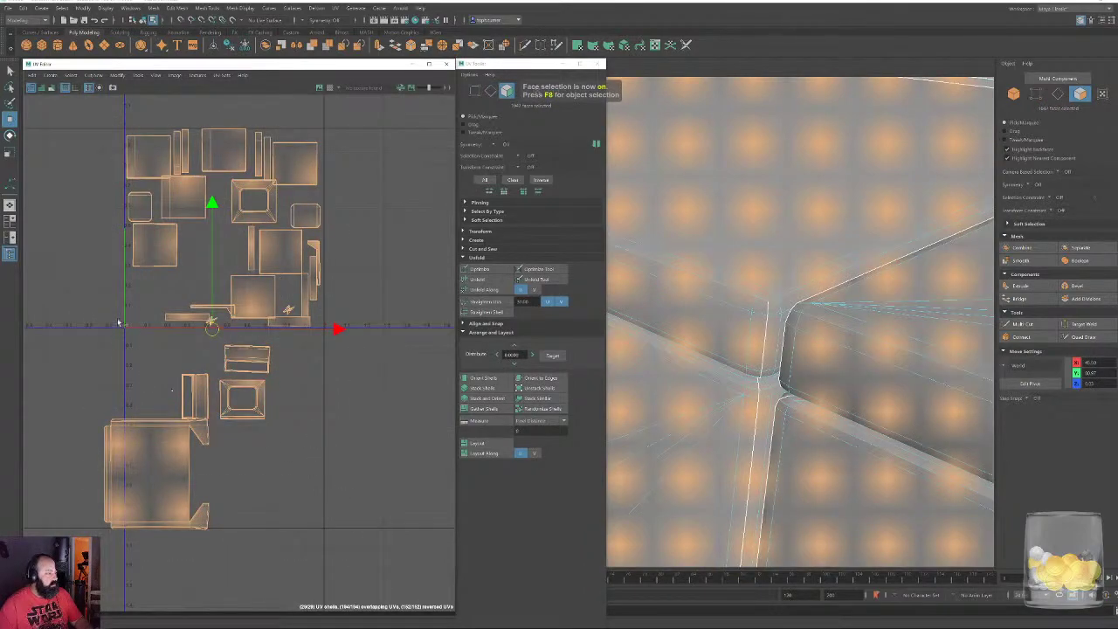
{"action": "left_click_drag", "start_coordinate": [115, 305], "coordinate": [144, 348]}
{"action": "right_click_drag", "start_coordinate": [142, 347], "coordinate": [264, 325], "text": "alt"}
{"action": "double_click", "coordinate": [305, 304], "text": "shift"}
{"action": "middle_click_drag", "start_coordinate": [306, 304], "coordinate": [19, 386], "text": "alt"}
{"action": "double_click", "coordinate": [183, 364], "text": "shift"}
{"action": "right_click_drag", "start_coordinate": [184, 365], "coordinate": [82, 286], "text": "alt"}
{"action": "left_click_drag", "start_coordinate": [162, 387], "coordinate": [298, 395]}
{"action": "left_click", "coordinate": [317, 369]}
{"action": "middle_click_drag", "start_coordinate": [298, 395], "coordinate": [229, 378], "text": "alt"}
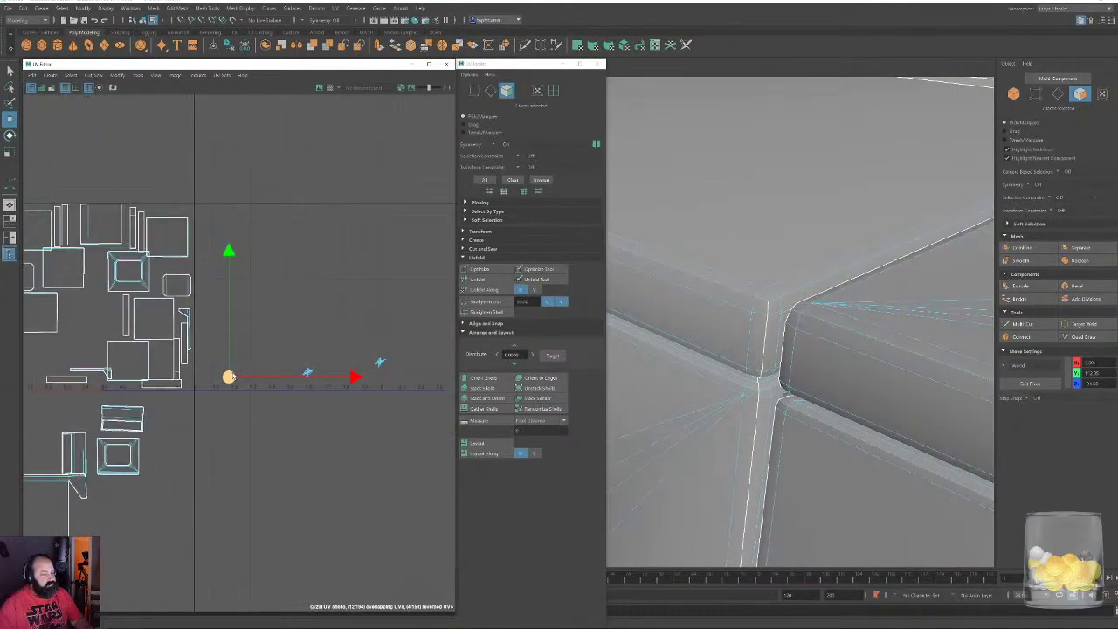
Examine one of the knob shells up close, checking its triangulated faces against the knob on the model
{"action": "left_click_drag", "start_coordinate": [675, 332], "coordinate": [823, 311], "text": "alt"}
{"action": "right_click_drag", "start_coordinate": [329, 370], "coordinate": [576, 489], "text": "alt"}
{"action": "right_click_drag", "start_coordinate": [274, 411], "coordinate": [436, 507], "text": "alt"}
{"action": "middle_click_drag", "start_coordinate": [200, 407], "coordinate": [304, 450], "text": "alt"}
{"action": "right_click_drag", "start_coordinate": [274, 430], "coordinate": [427, 556], "text": "alt"}
{"action": "left_click", "coordinate": [335, 405]}
{"action": "middle_click_drag", "start_coordinate": [273, 375], "coordinate": [269, 371], "text": "alt"}
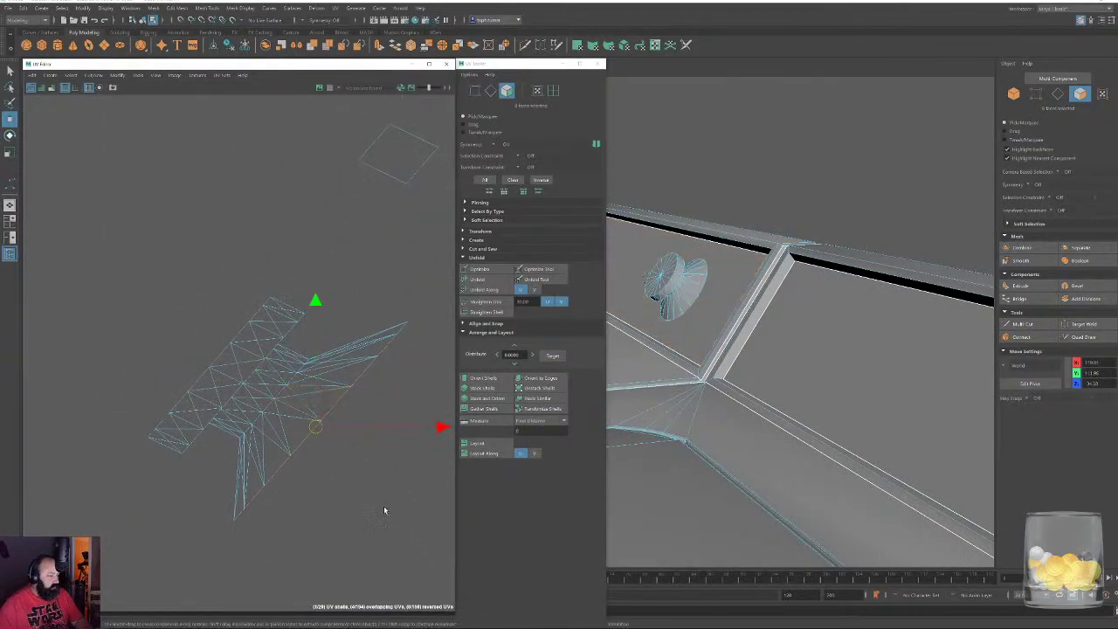
{"action": "left_click", "coordinate": [803, 161]}
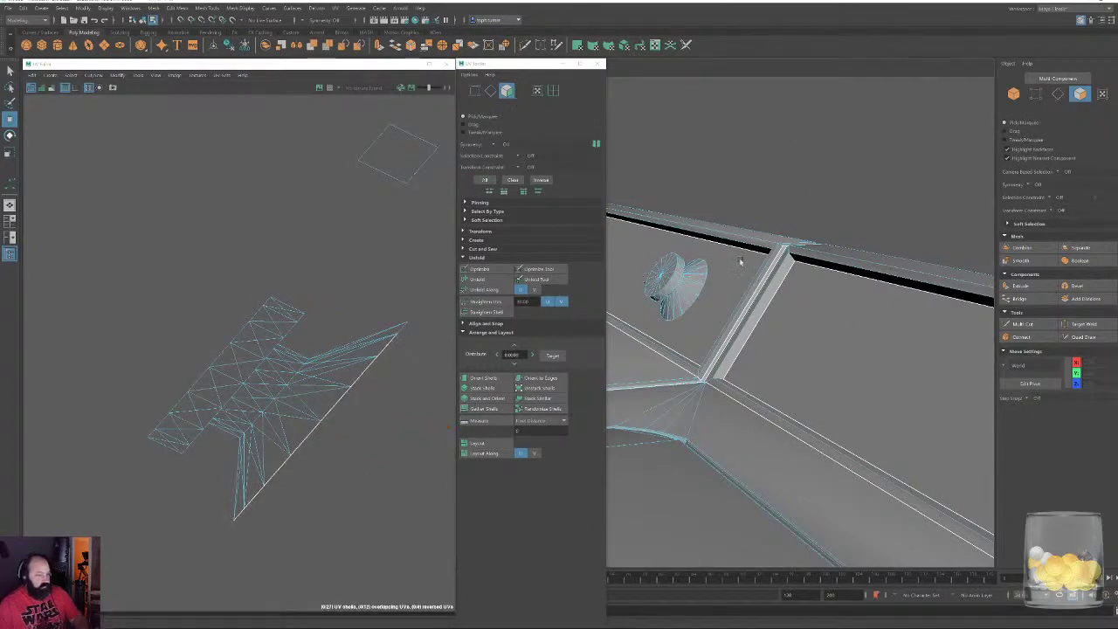
Compare the two knob shells and check how their faces correspond to the knobs on the control panels
{"action": "left_click_drag", "start_coordinate": [805, 334], "coordinate": [751, 244], "text": "alt"}
{"action": "right_click_drag", "start_coordinate": [751, 245], "coordinate": [661, 221], "text": "alt"}
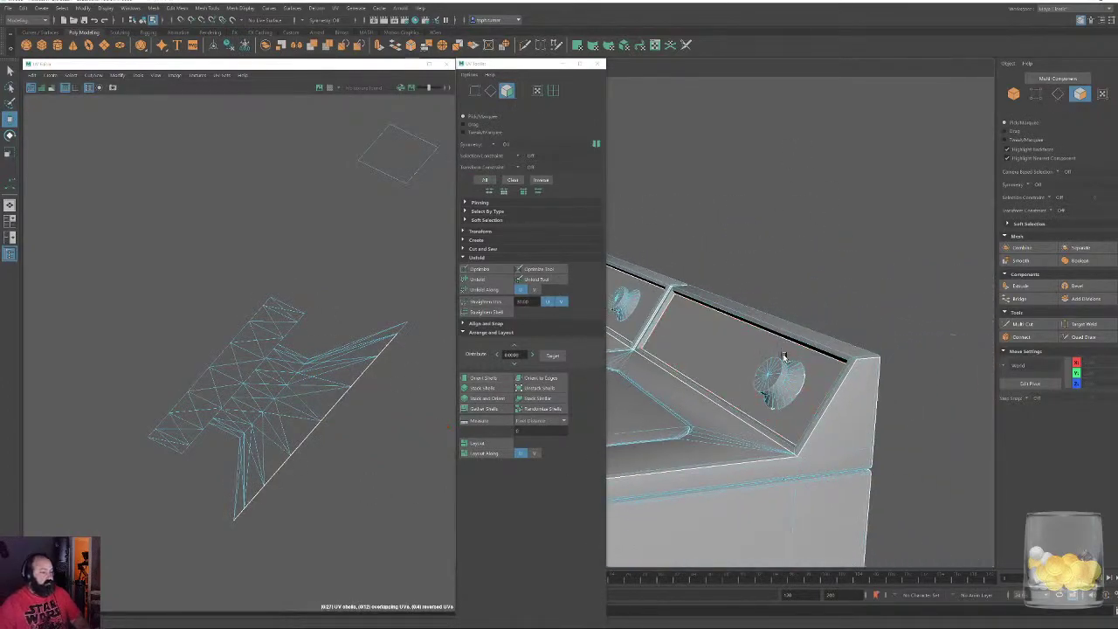
{"action": "middle_click_drag", "start_coordinate": [367, 254], "coordinate": [214, 367], "text": "alt"}
{"action": "right_click_drag", "start_coordinate": [214, 367], "coordinate": [53, 150], "text": "alt"}
{"action": "middle_click_drag", "start_coordinate": [309, 270], "coordinate": [83, 260], "text": "alt"}
{"action": "right_click_drag", "start_coordinate": [83, 260], "coordinate": [252, 376], "text": "alt"}
{"action": "scroll", "coordinate": [252, 375], "scroll_direction": "up", "scroll_amount": 8}
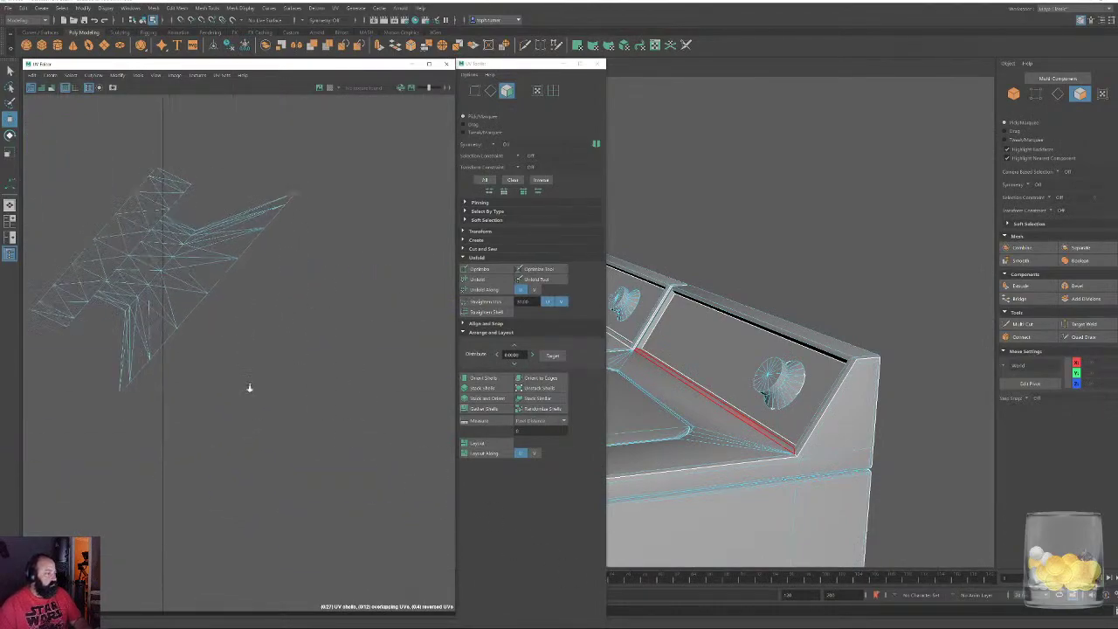
{"action": "left_click", "coordinate": [211, 265]}
{"action": "middle_click_drag", "start_coordinate": [69, 144], "coordinate": [78, 160], "text": "alt"}
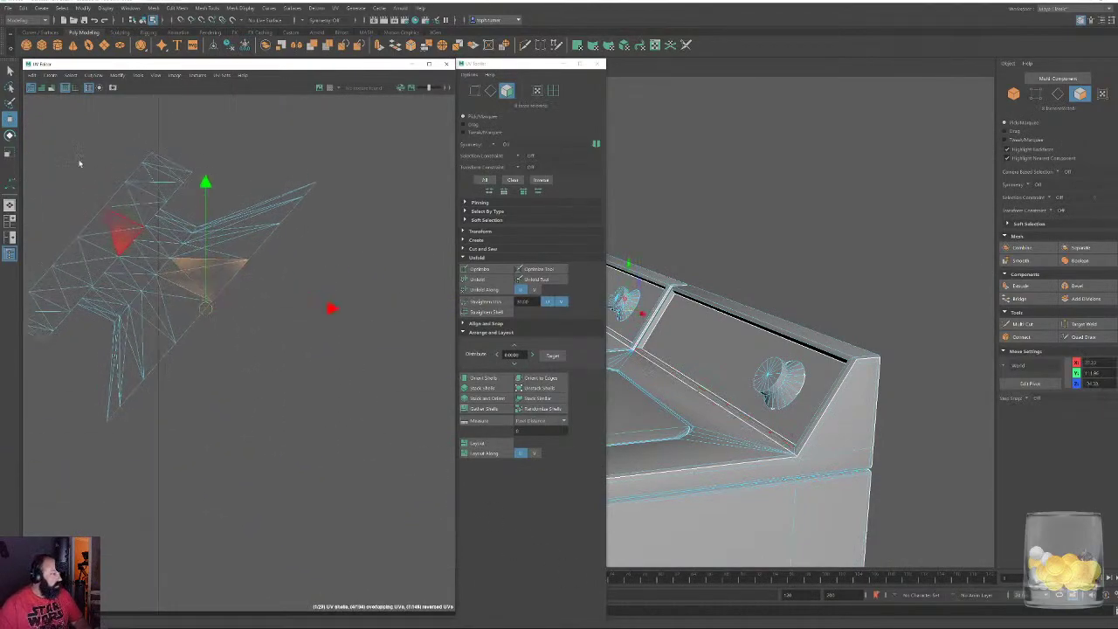
{"action": "left_click_drag", "start_coordinate": [179, 282], "coordinate": [200, 289], "text": "ctrl"}
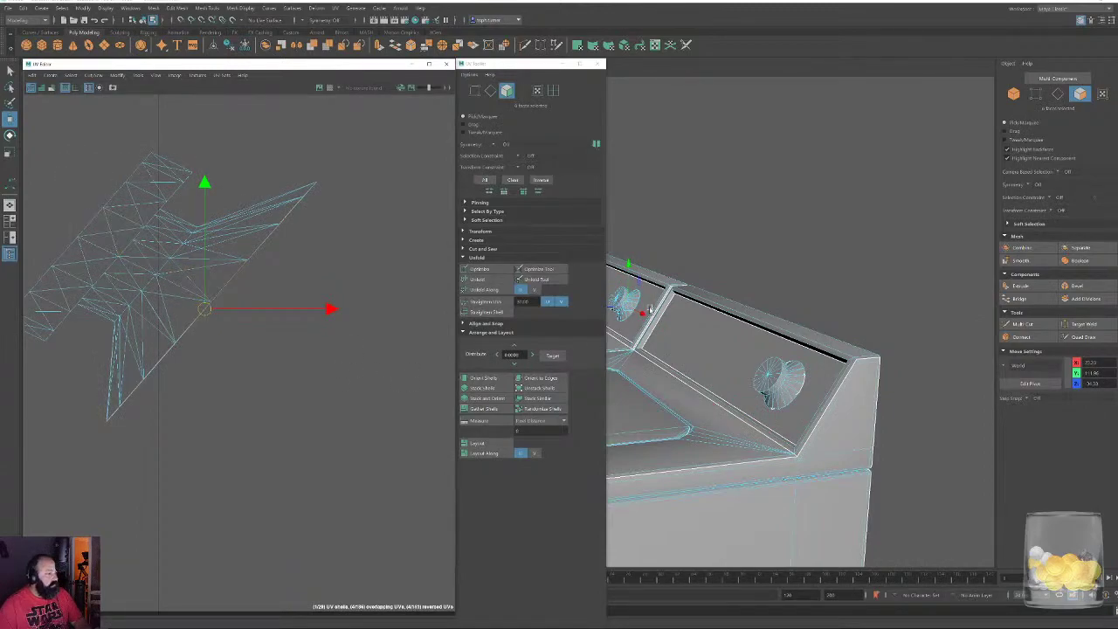
{"action": "left_click", "coordinate": [818, 208]}
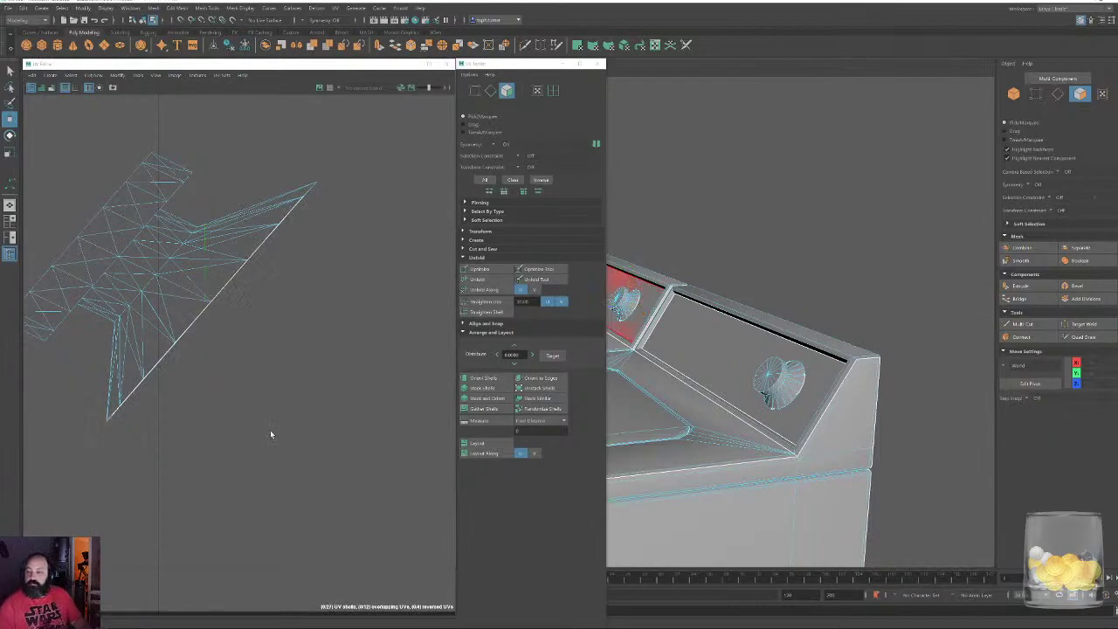
{"action": "right_click_drag", "start_coordinate": [271, 434], "coordinate": [70, 166], "text": "alt"}
{"action": "middle_click_drag", "start_coordinate": [224, 254], "coordinate": [402, 179], "text": "alt"}
{"action": "right_click_drag", "start_coordinate": [306, 267], "coordinate": [192, 280], "text": "alt"}
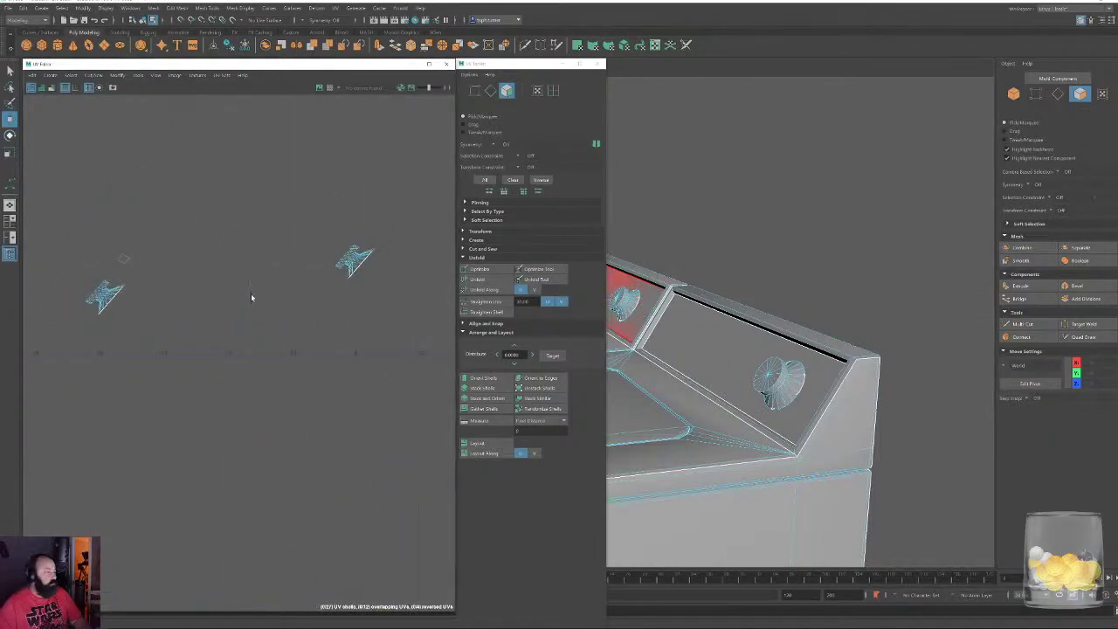
Select the knobs as an object and apply Quadrangulate to their mesh twice
{"action": "left_click", "coordinate": [1015, 93]}
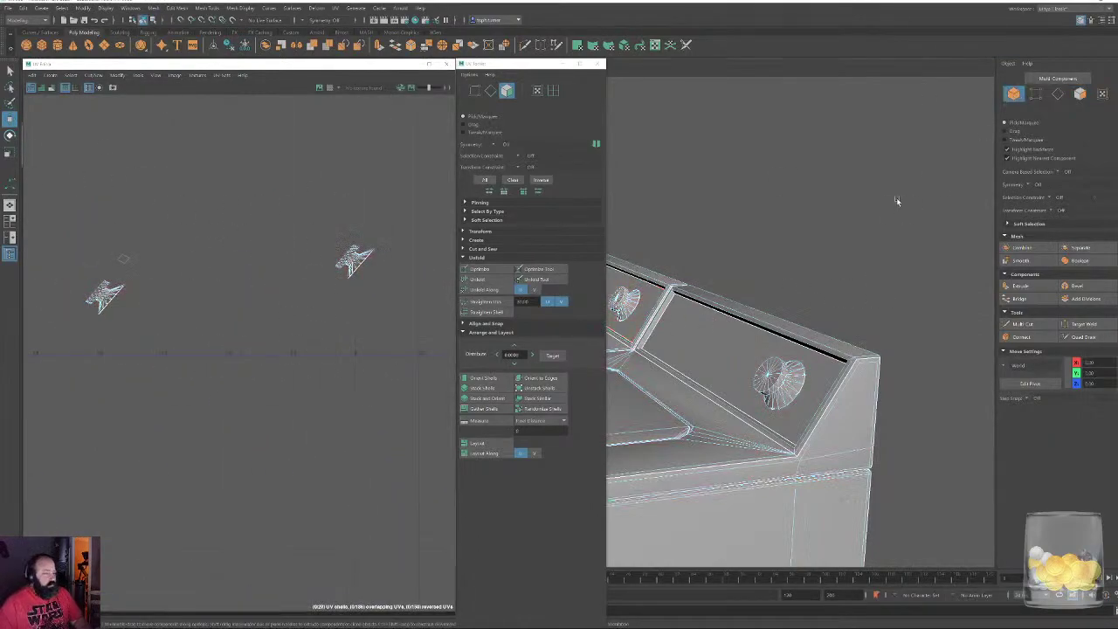
{"action": "left_click", "coordinate": [905, 200]}
{"action": "left_click", "coordinate": [778, 382]}
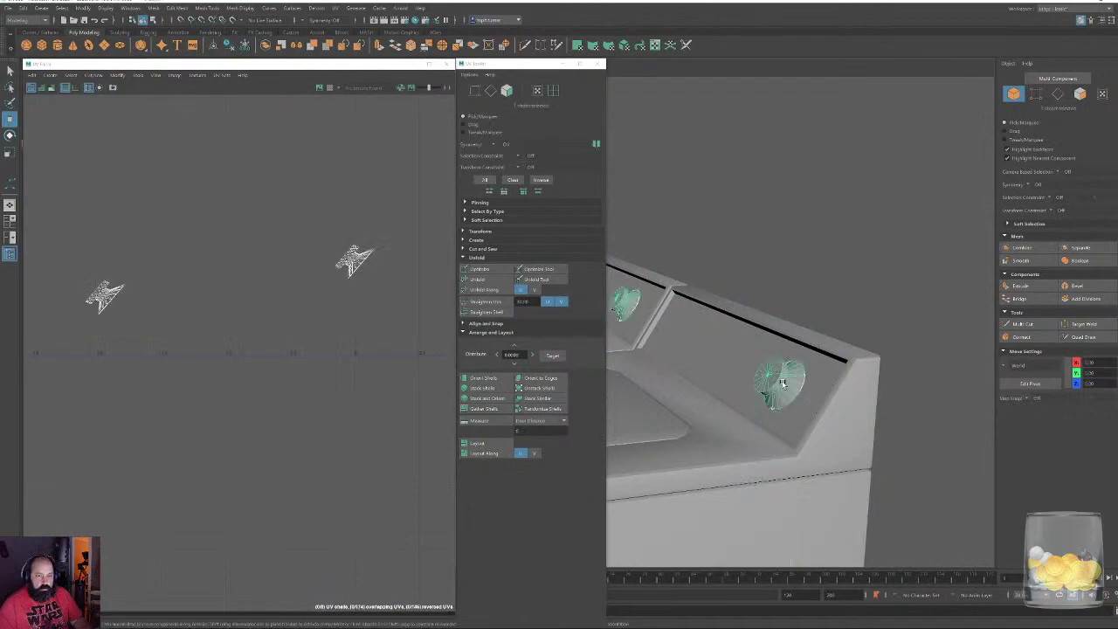
{"action": "left_click", "coordinate": [156, 9]}
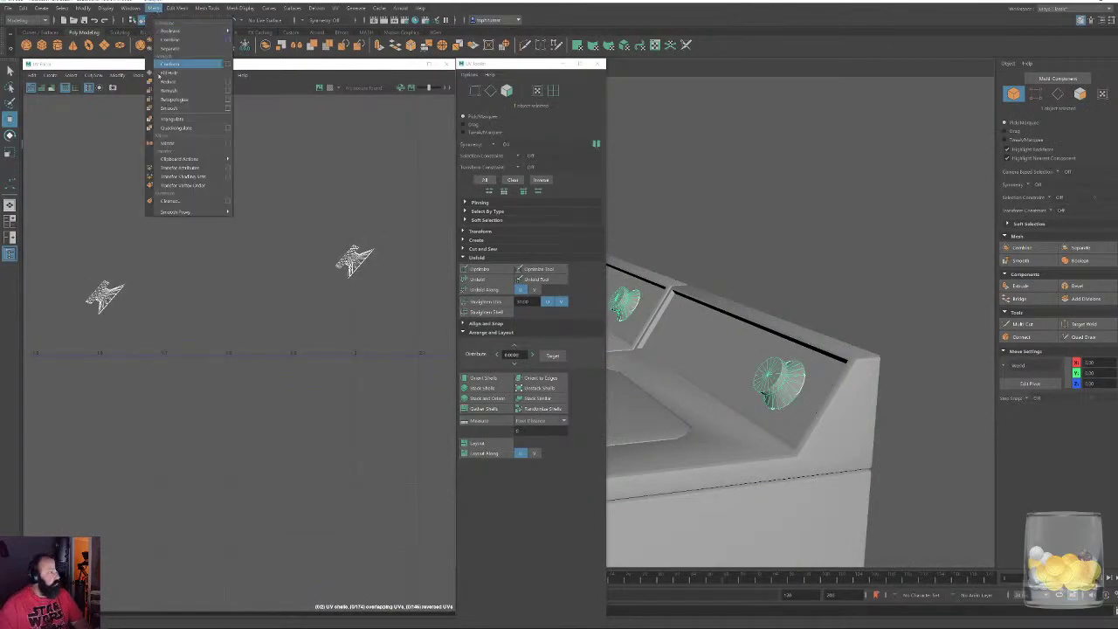
{"action": "left_click", "coordinate": [175, 129]}
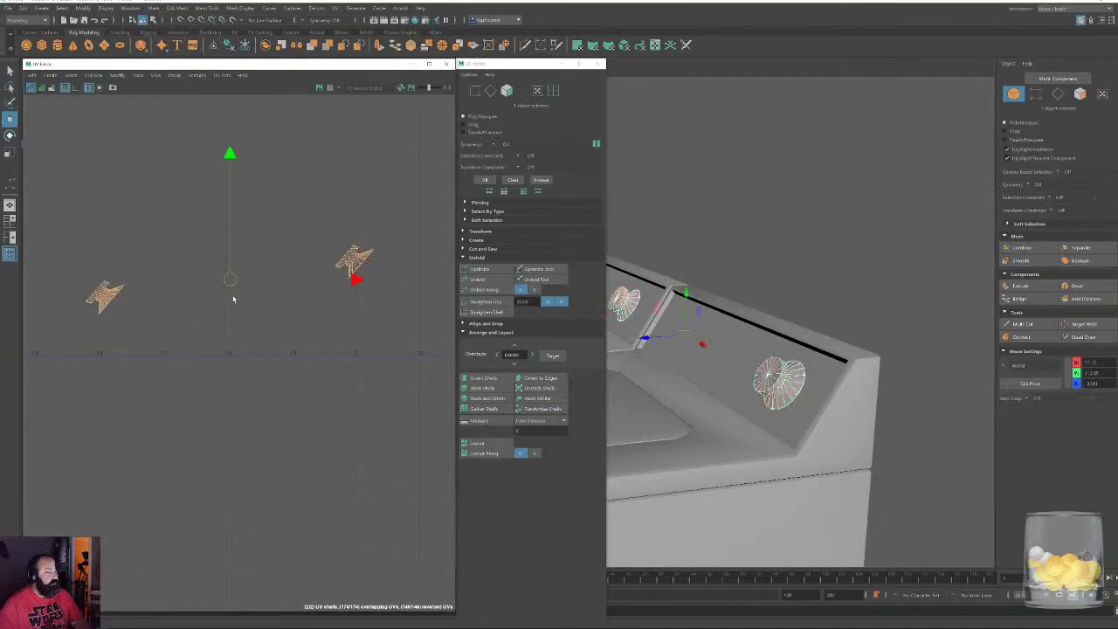
{"action": "left_click", "coordinate": [156, 9]}
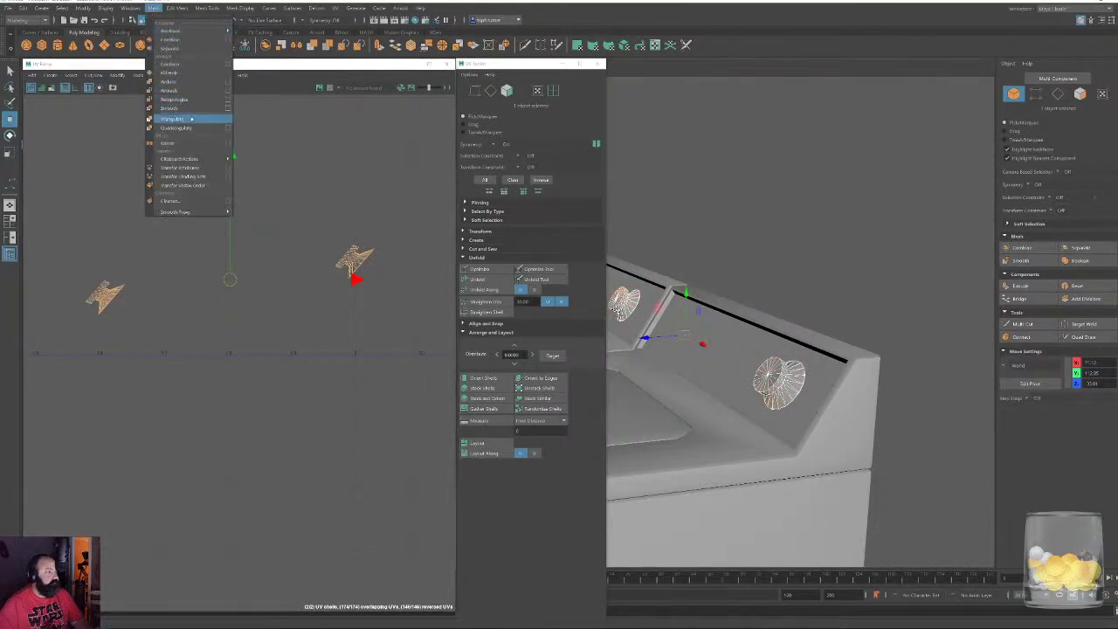
{"action": "left_click", "coordinate": [194, 129]}
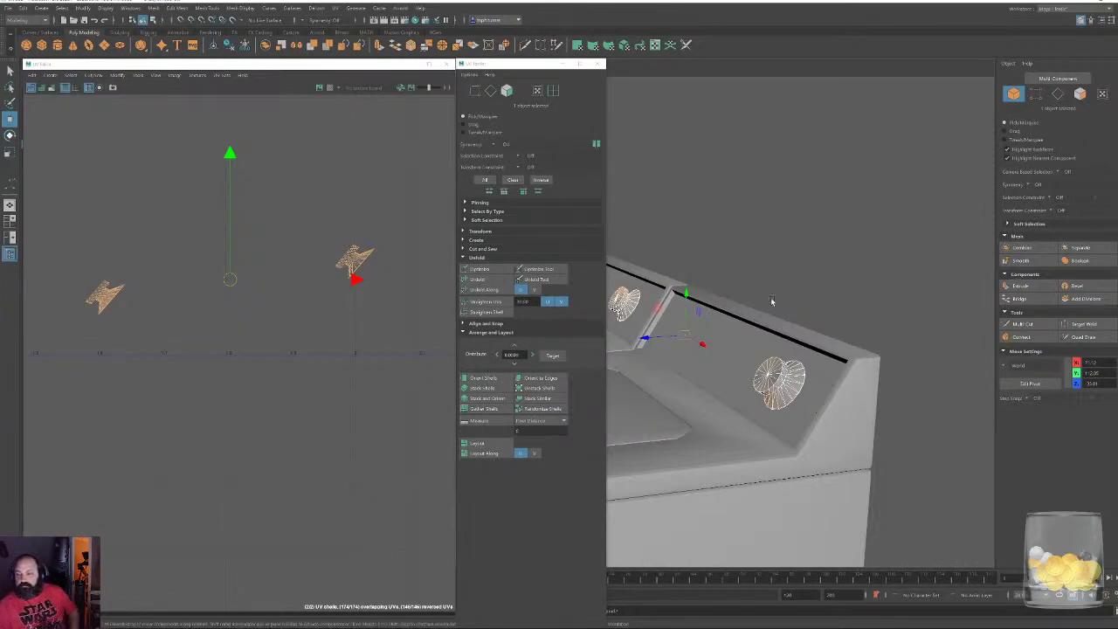
Examine the knob's side profile and the edges of its UV shell in edge mode
{"action": "left_click", "coordinate": [493, 91]}
{"action": "left_click_drag", "start_coordinate": [833, 334], "coordinate": [888, 417], "text": "alt"}
{"action": "right_click_drag", "start_coordinate": [122, 294], "coordinate": [576, 524], "text": "alt"}
{"action": "middle_click_drag", "start_coordinate": [194, 289], "coordinate": [348, 275], "text": "alt"}
{"action": "right_click_drag", "start_coordinate": [347, 275], "coordinate": [620, 494], "text": "alt"}
{"action": "middle_click_drag", "start_coordinate": [63, 262], "coordinate": [320, 291], "text": "alt"}
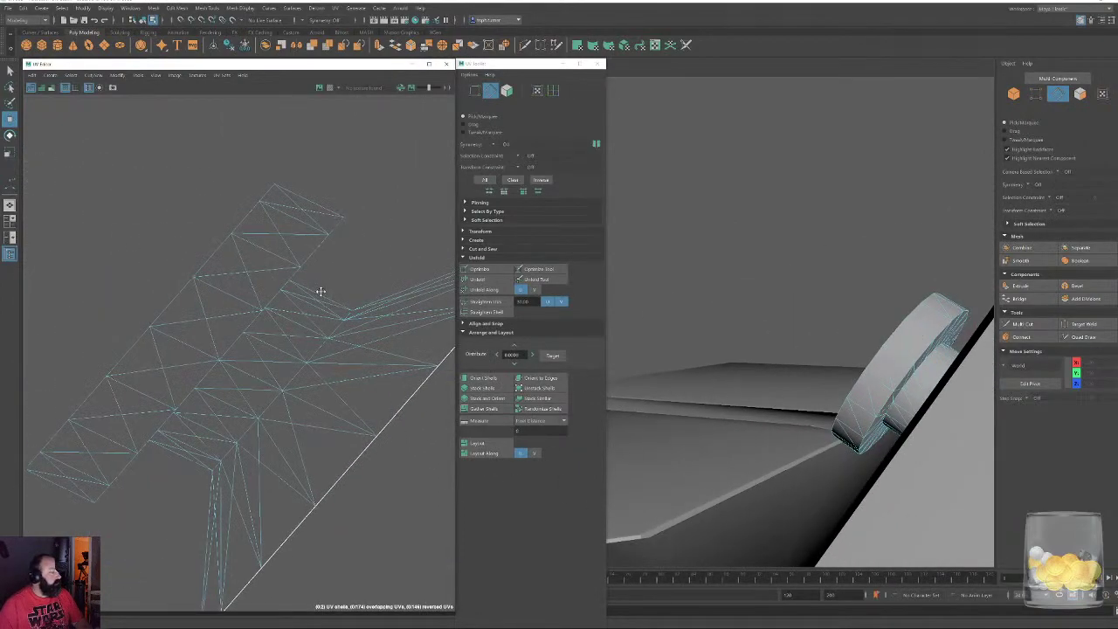
{"action": "left_click", "coordinate": [273, 302]}
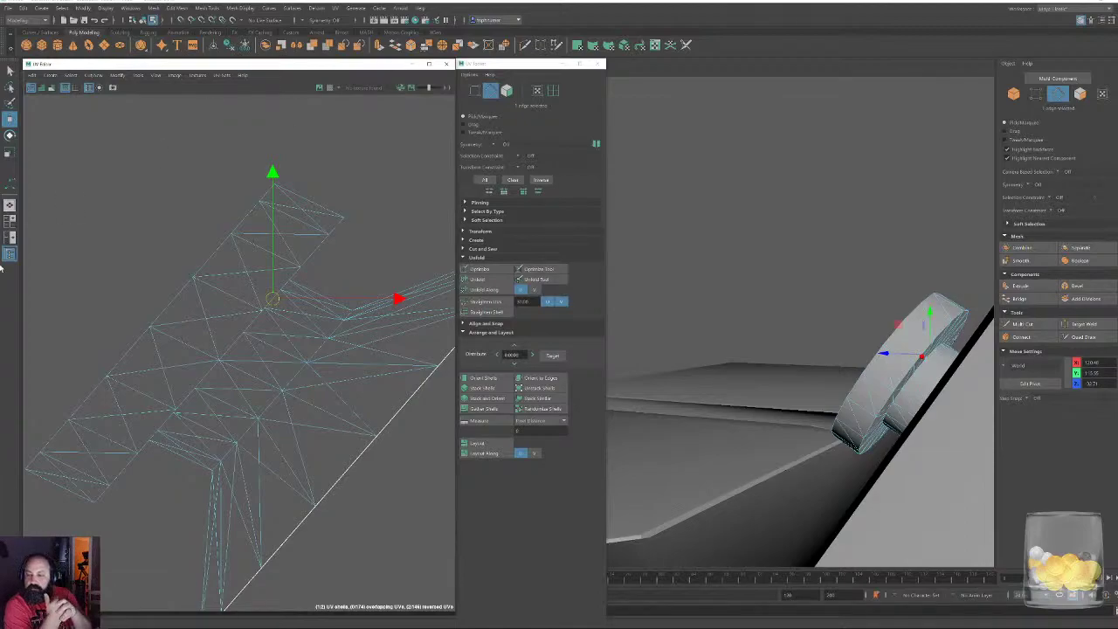
Select all faces of one knob shell and move it right beside the other knob shell
{"action": "scroll", "coordinate": [255, 321], "scroll_direction": "down", "scroll_amount": 5}
{"action": "middle_click_drag", "start_coordinate": [255, 320], "coordinate": [98, 409], "text": "alt"}
{"action": "scroll", "coordinate": [294, 385], "scroll_direction": "down", "scroll_amount": 5}
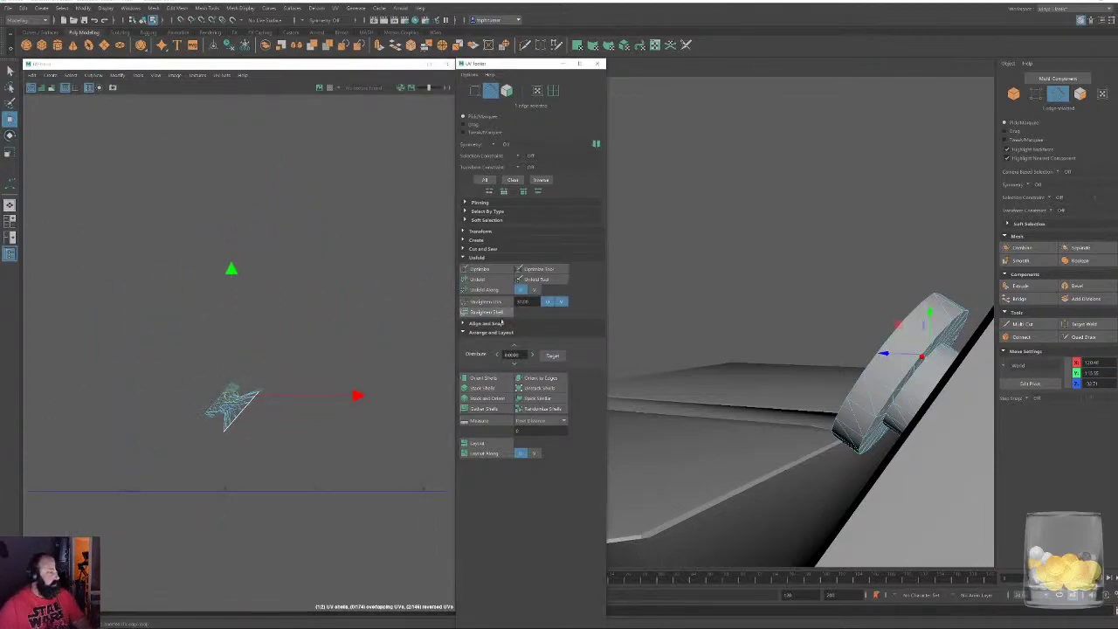
{"action": "right_click_drag", "start_coordinate": [360, 349], "coordinate": [137, 245], "text": "alt"}
{"action": "middle_click_drag", "start_coordinate": [349, 349], "coordinate": [185, 351], "text": "alt"}
{"action": "right_click_drag", "start_coordinate": [186, 351], "coordinate": [225, 491], "text": "alt"}
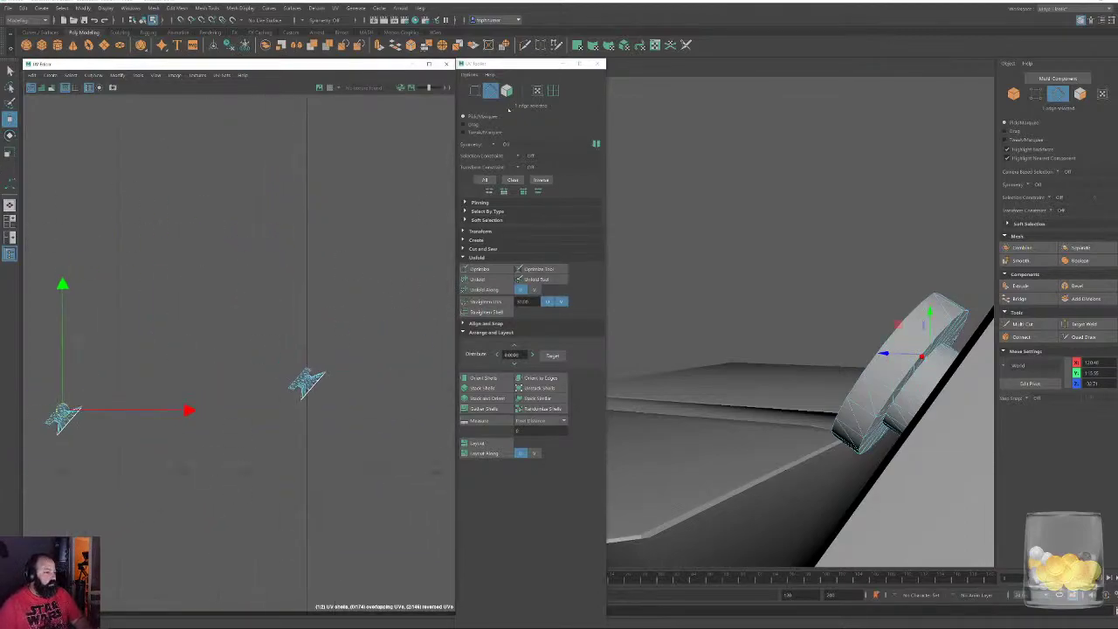
{"action": "left_click", "coordinate": [507, 91]}
{"action": "left_click_drag", "start_coordinate": [77, 393], "coordinate": [38, 508]}
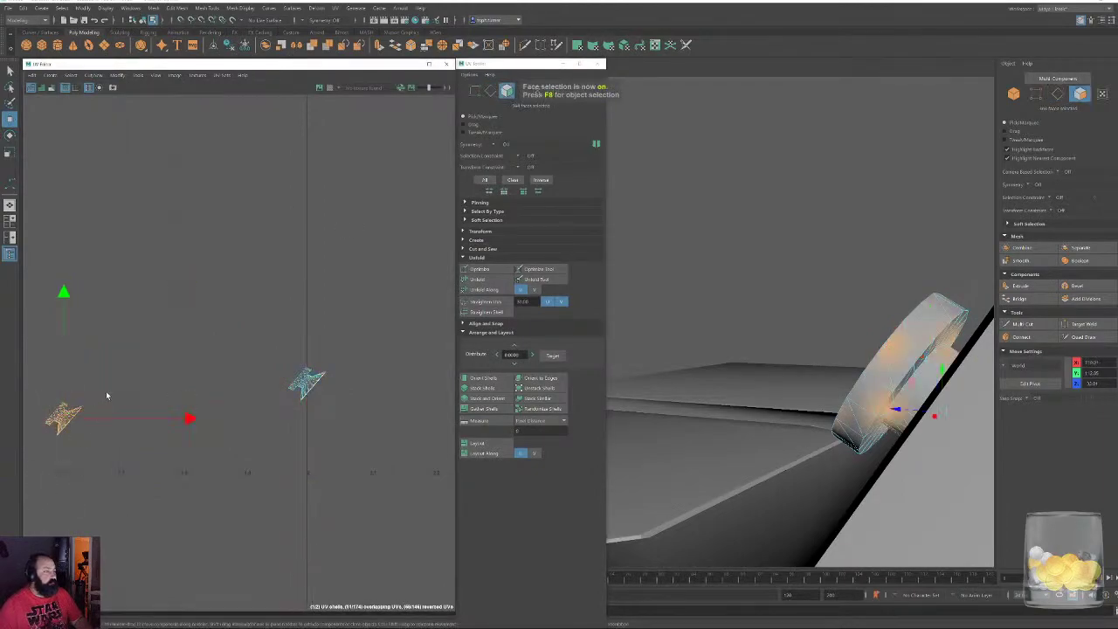
{"action": "left_click_drag", "start_coordinate": [62, 420], "coordinate": [284, 377]}
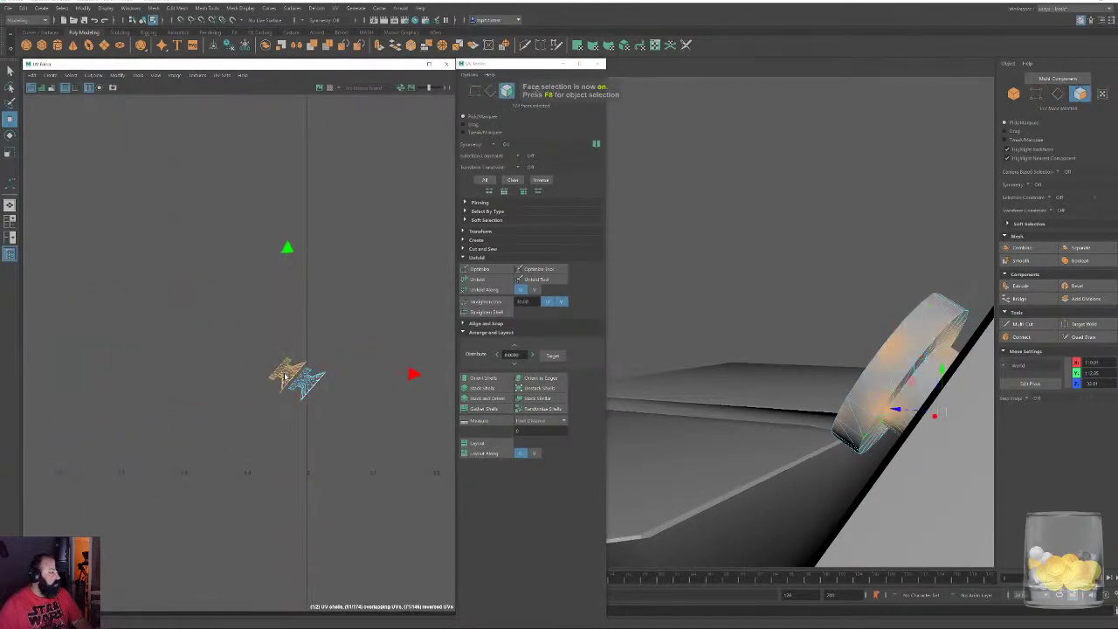
Select all faces of both neighbouring knob shells and unfold them together
{"action": "right_click_drag", "start_coordinate": [278, 390], "coordinate": [234, 347], "text": "alt"}
{"action": "left_click_drag", "start_coordinate": [236, 346], "coordinate": [301, 411]}
{"action": "right_click_drag", "start_coordinate": [286, 407], "coordinate": [563, 611], "text": "alt"}
{"action": "middle_click_drag", "start_coordinate": [354, 479], "coordinate": [205, 256], "text": "alt"}
{"action": "right_click_drag", "start_coordinate": [204, 257], "coordinate": [473, 538], "text": "alt"}
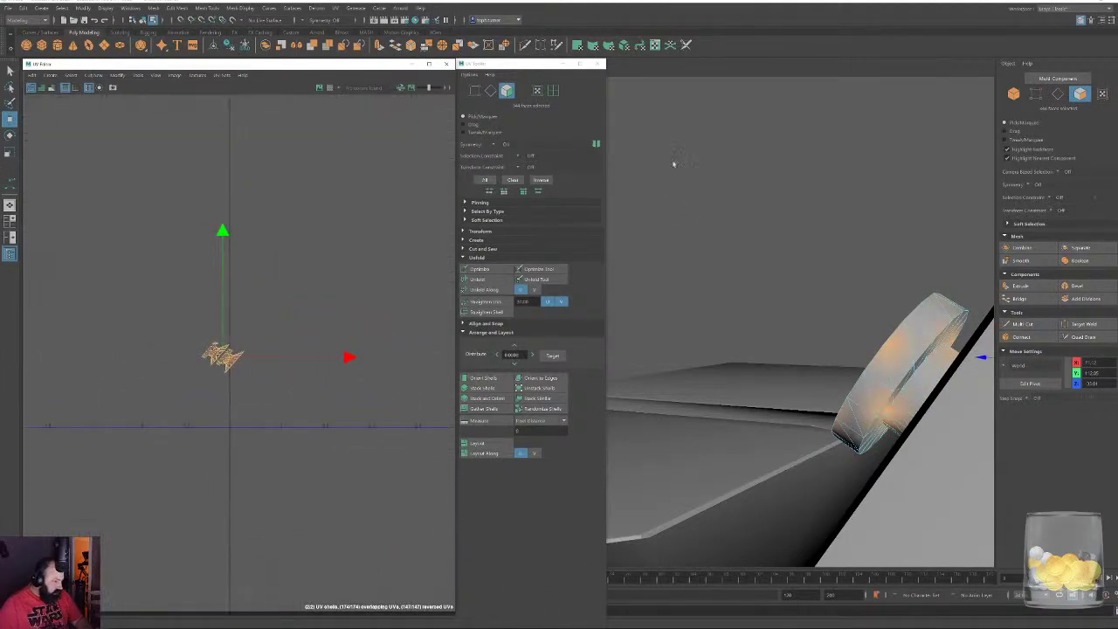
{"action": "right_click_drag", "start_coordinate": [290, 357], "coordinate": [354, 397], "text": "alt"}
{"action": "left_click", "coordinate": [479, 280]}
{"action": "right_click_drag", "start_coordinate": [226, 315], "coordinate": [334, 457], "text": "alt"}
{"action": "middle_click_drag", "start_coordinate": [234, 399], "coordinate": [353, 305], "text": "alt"}
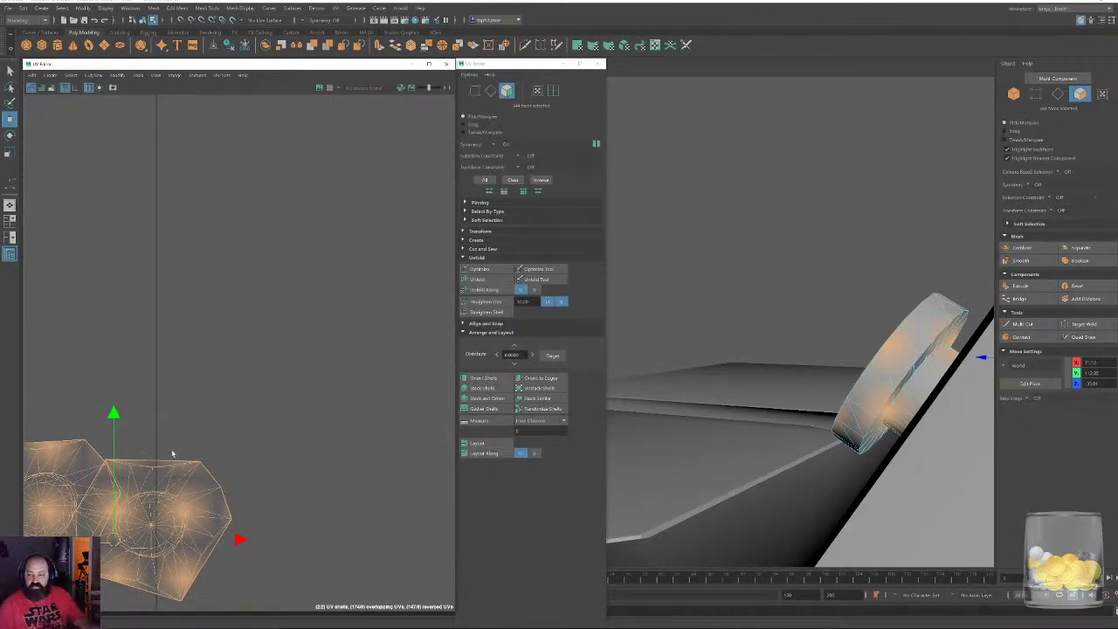
{"action": "middle_click_drag", "start_coordinate": [177, 422], "coordinate": [326, 233], "text": "alt"}
{"action": "scroll", "coordinate": [367, 284], "scroll_direction": "up", "scroll_amount": 2}
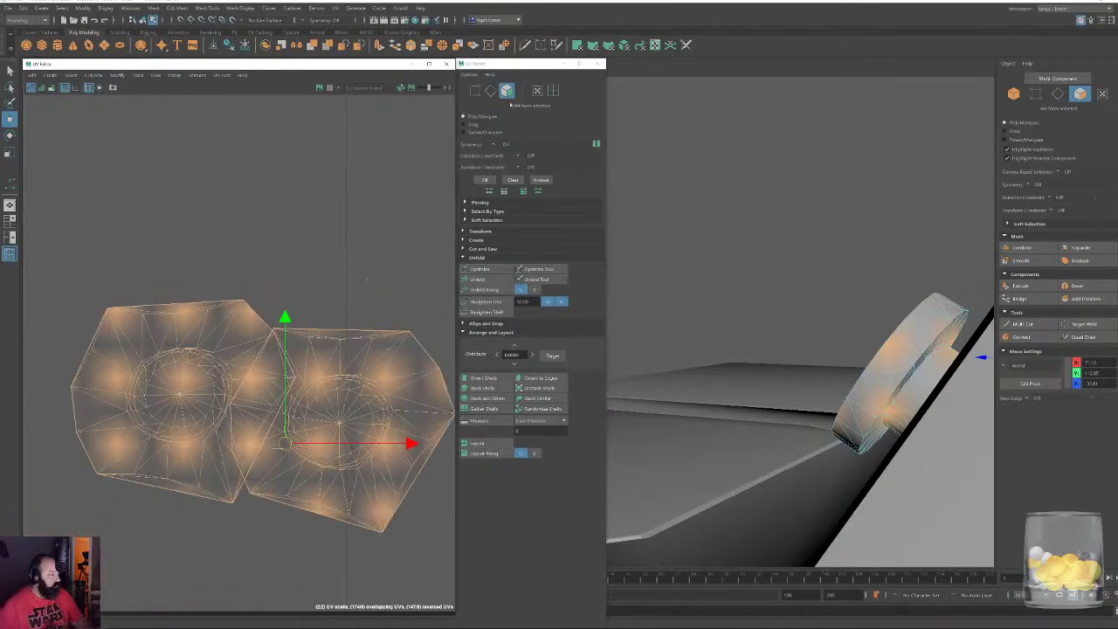
{"action": "key", "text": "F10"}
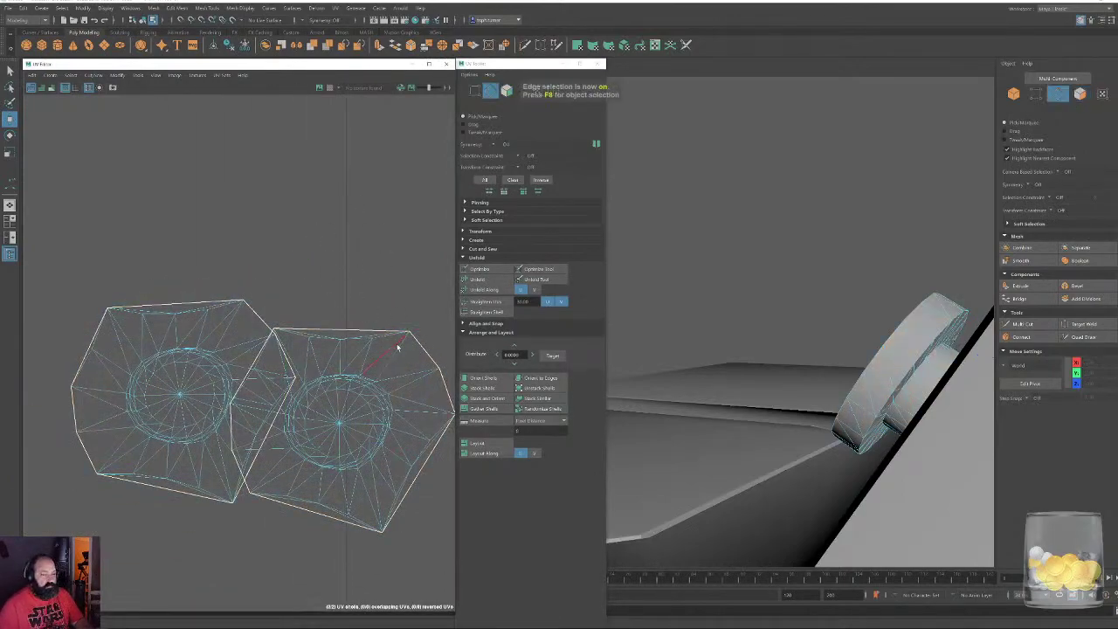
{"action": "left_click_drag", "start_coordinate": [904, 286], "coordinate": [699, 373], "text": "alt"}
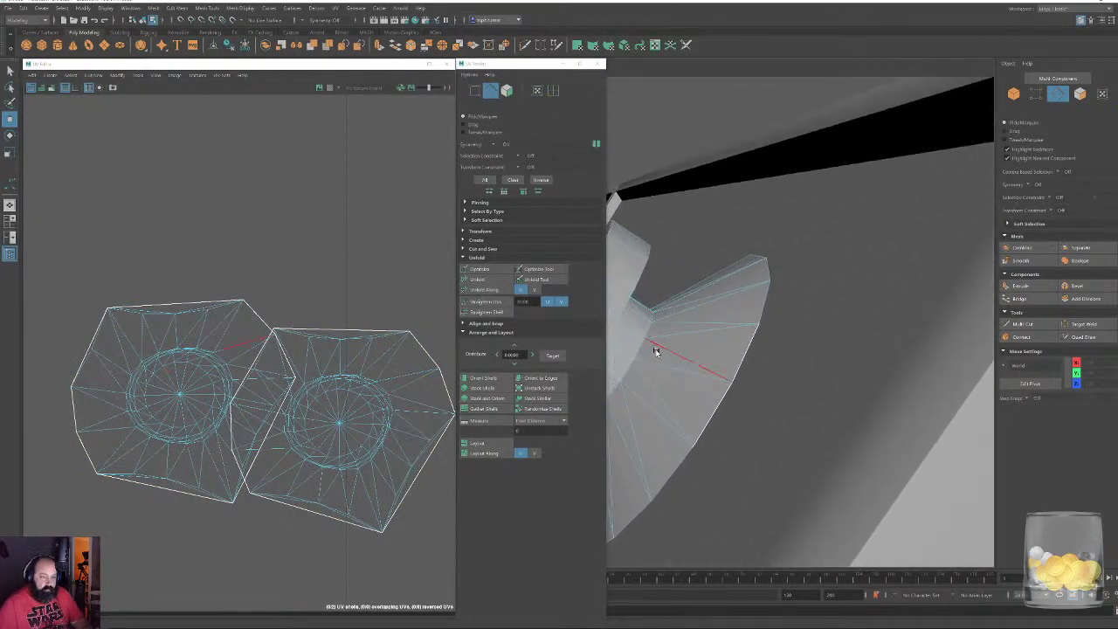
{"action": "left_click", "coordinate": [641, 343]}
{"action": "left_click", "coordinate": [629, 365], "text": "shift"}
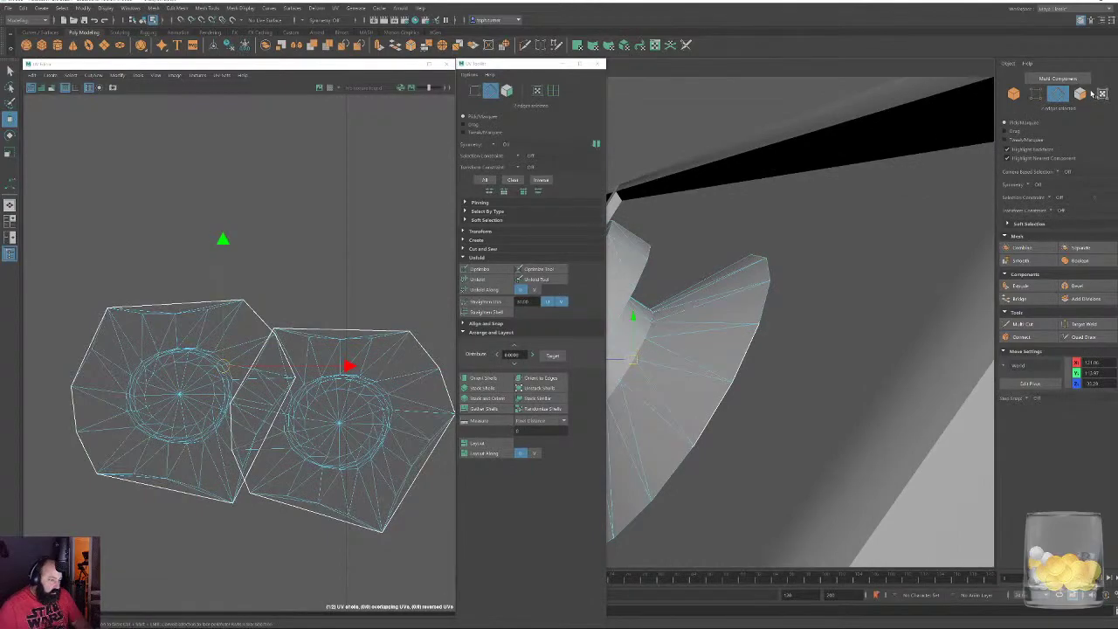
Select the faces of the flared base all the way around both knobs
{"action": "left_click", "coordinate": [1080, 94]}
{"action": "left_click_drag", "start_coordinate": [706, 269], "coordinate": [817, 358]}
{"action": "left_click_drag", "start_coordinate": [866, 194], "coordinate": [868, 187], "text": "shift"}
{"action": "left_click_drag", "start_coordinate": [896, 271], "coordinate": [890, 192], "text": "shift"}
{"action": "left_click_drag", "start_coordinate": [907, 248], "coordinate": [892, 177], "text": "shift"}
{"action": "left_click", "coordinate": [897, 159], "text": "shift"}
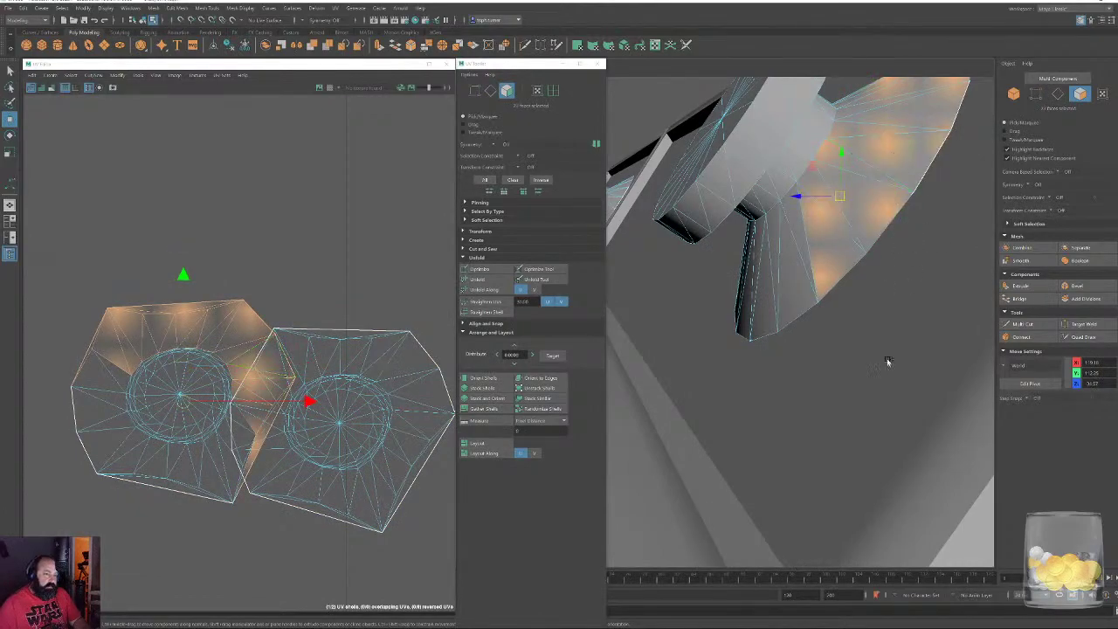
{"action": "left_click_drag", "start_coordinate": [771, 288], "coordinate": [748, 334], "text": "shift"}
{"action": "right_click_drag", "start_coordinate": [748, 334], "coordinate": [830, 446], "text": "alt"}
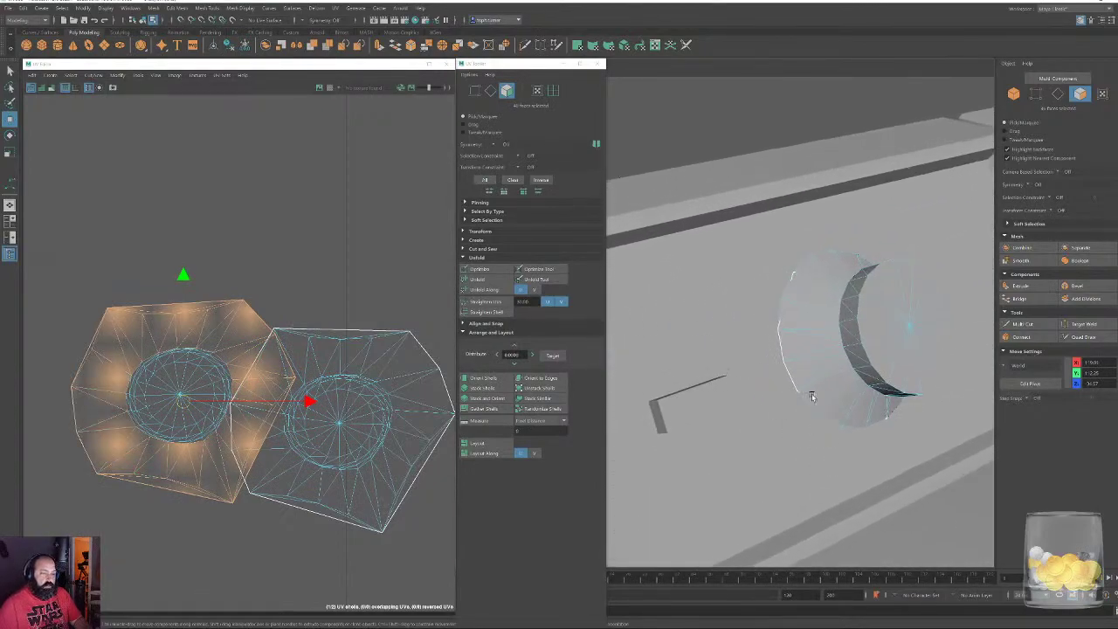
{"action": "left_click_drag", "start_coordinate": [795, 387], "coordinate": [756, 275], "text": "shift"}
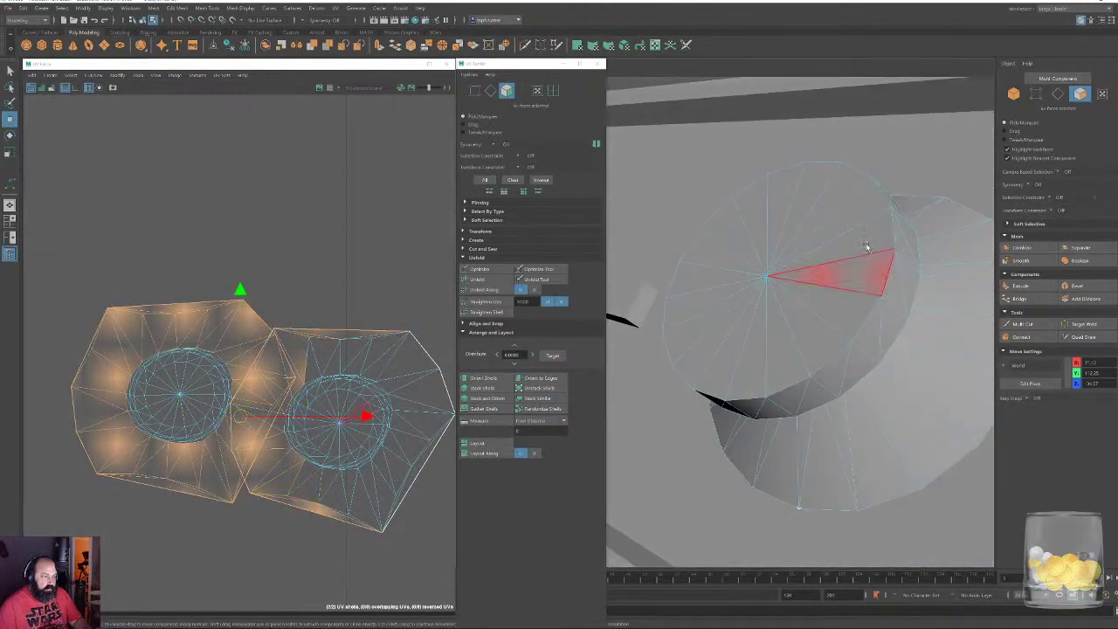
{"action": "middle_click_drag", "start_coordinate": [886, 282], "coordinate": [787, 233], "text": "alt"}
{"action": "left_click_drag", "start_coordinate": [868, 137], "coordinate": [794, 419], "text": "shift"}
{"action": "left_click_drag", "start_coordinate": [899, 415], "coordinate": [665, 308], "text": "shift"}
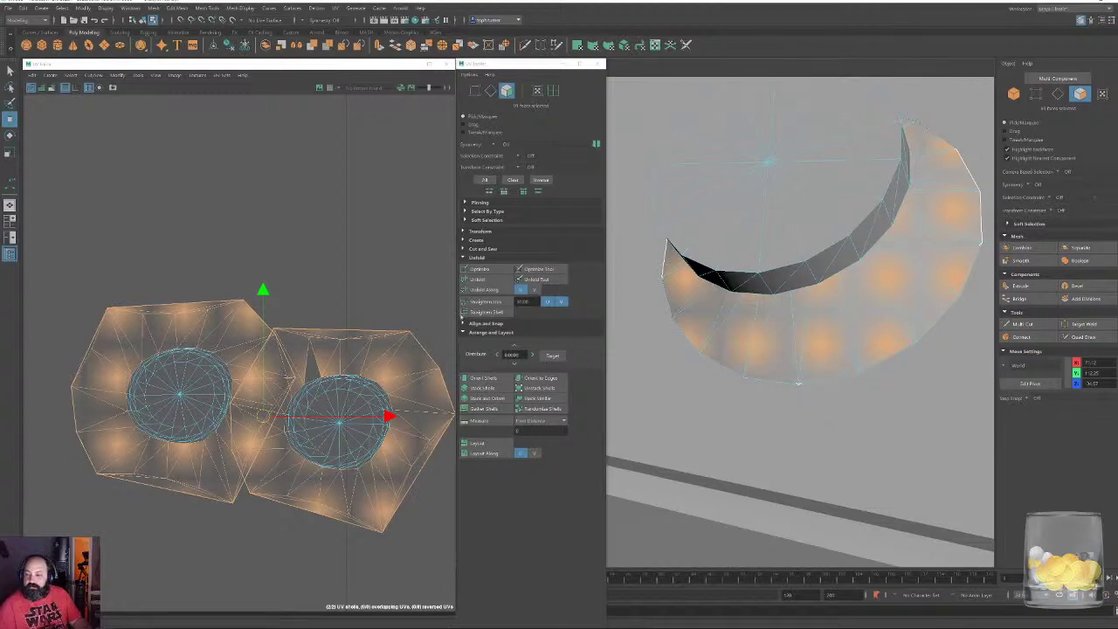
Apply a planar UV projection to the selected flared base faces and unfold them
{"action": "left_click", "coordinate": [577, 45]}
{"action": "right_click_drag", "start_coordinate": [315, 327], "coordinate": [113, 222], "text": "alt"}
{"action": "middle_click_drag", "start_coordinate": [113, 222], "coordinate": [379, 364], "text": "alt"}
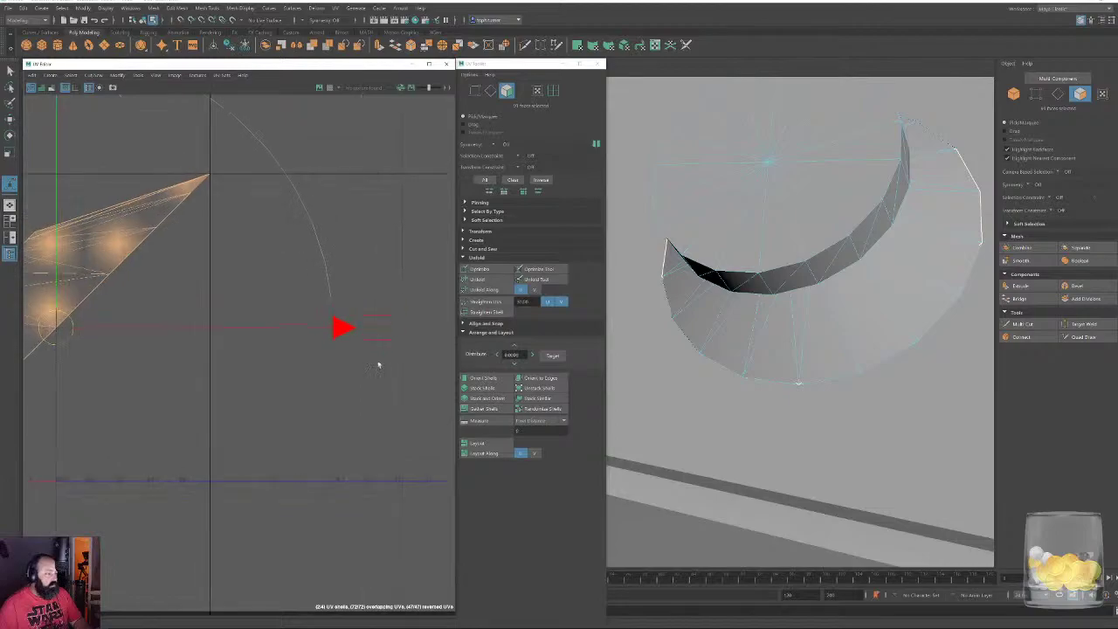
{"action": "right_click_drag", "start_coordinate": [379, 364], "coordinate": [229, 328], "text": "alt"}
{"action": "left_click", "coordinate": [478, 280]}
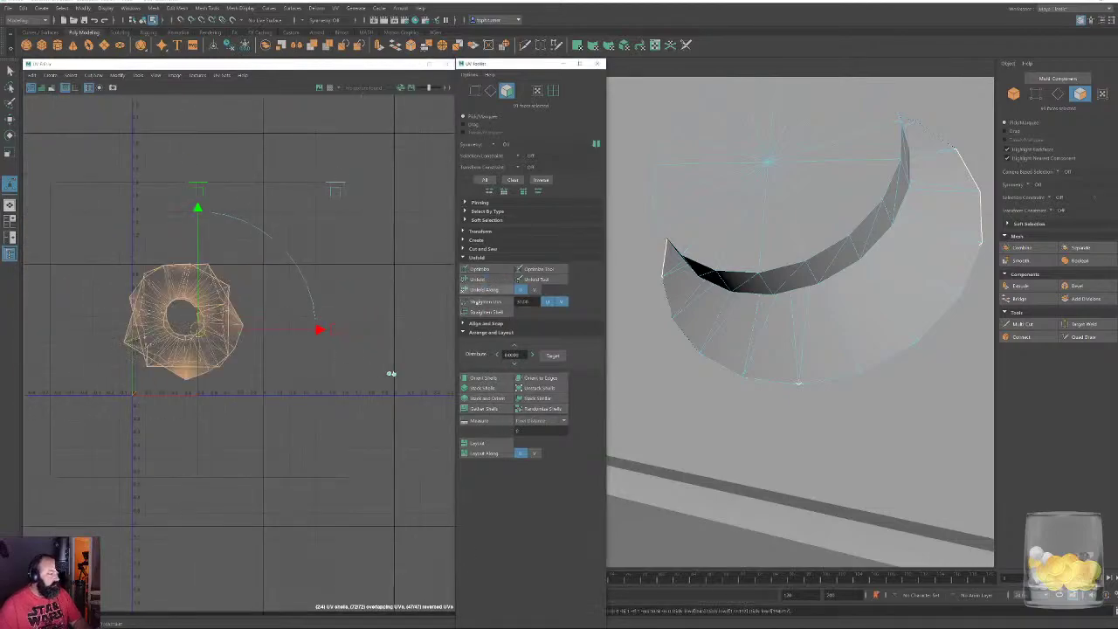
Select one of the two overlapping flared base shells and move it clear of the other
{"action": "left_click", "coordinate": [251, 394]}
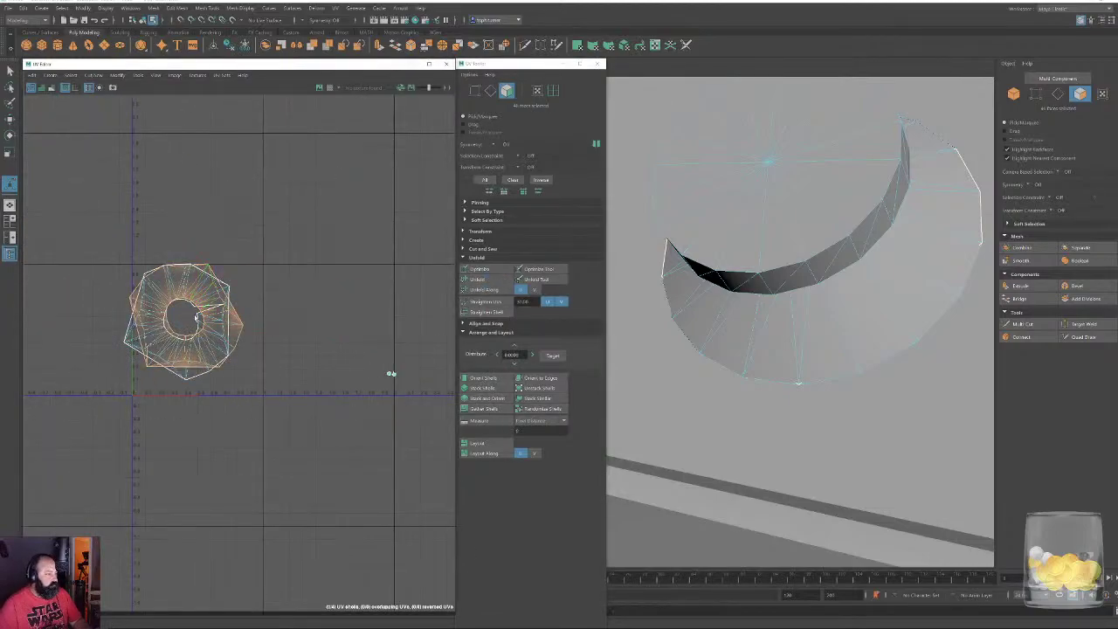
{"action": "key", "text": "w"}
{"action": "middle_click_drag", "start_coordinate": [207, 301], "coordinate": [350, 215]}
{"action": "right_click_drag", "start_coordinate": [222, 352], "coordinate": [225, 354], "text": "alt"}
{"action": "scroll", "coordinate": [225, 354], "scroll_direction": "up", "scroll_amount": 5}
{"action": "middle_click_drag", "start_coordinate": [337, 324], "coordinate": [416, 320], "text": "alt"}
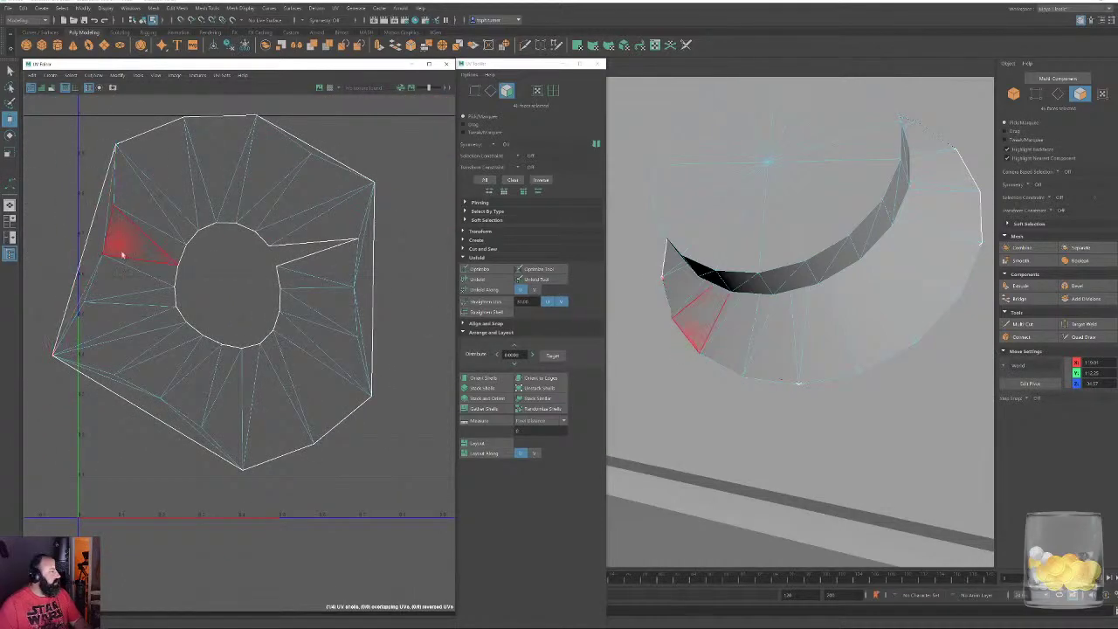
Select sliver faces along the outer edge of the flared base shell to locate them on the knob
{"action": "left_click", "coordinate": [107, 220]}
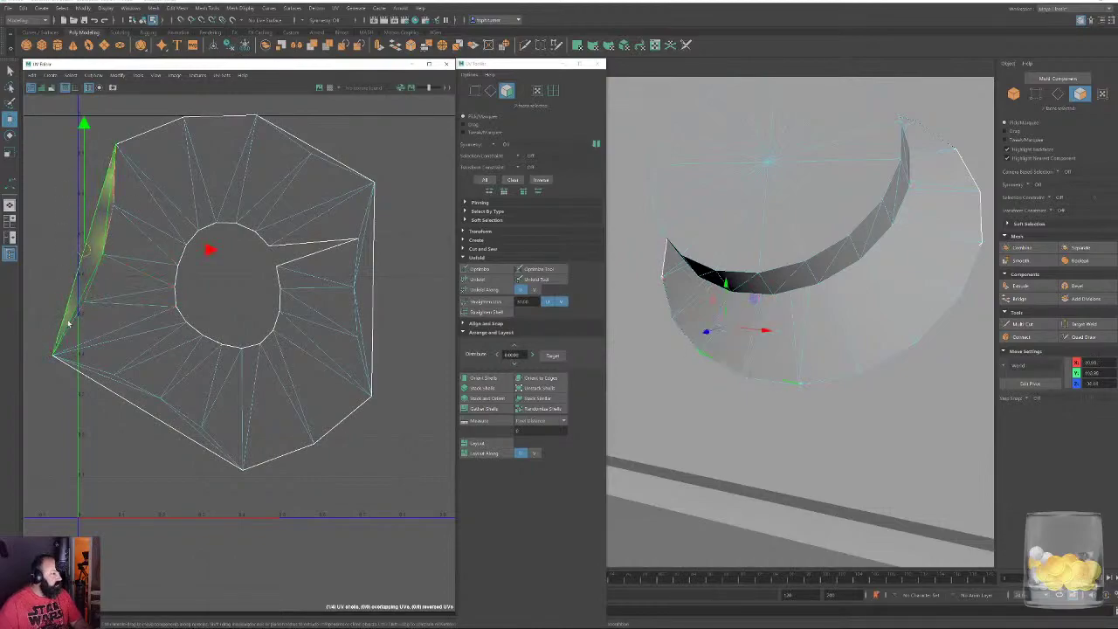
{"action": "middle_click_drag", "start_coordinate": [70, 334], "coordinate": [200, 335], "text": "alt"}
{"action": "scroll", "coordinate": [200, 340], "scroll_direction": "up", "scroll_amount": 1}
{"action": "left_click_drag", "start_coordinate": [216, 297], "coordinate": [218, 296], "text": "ctrl"}
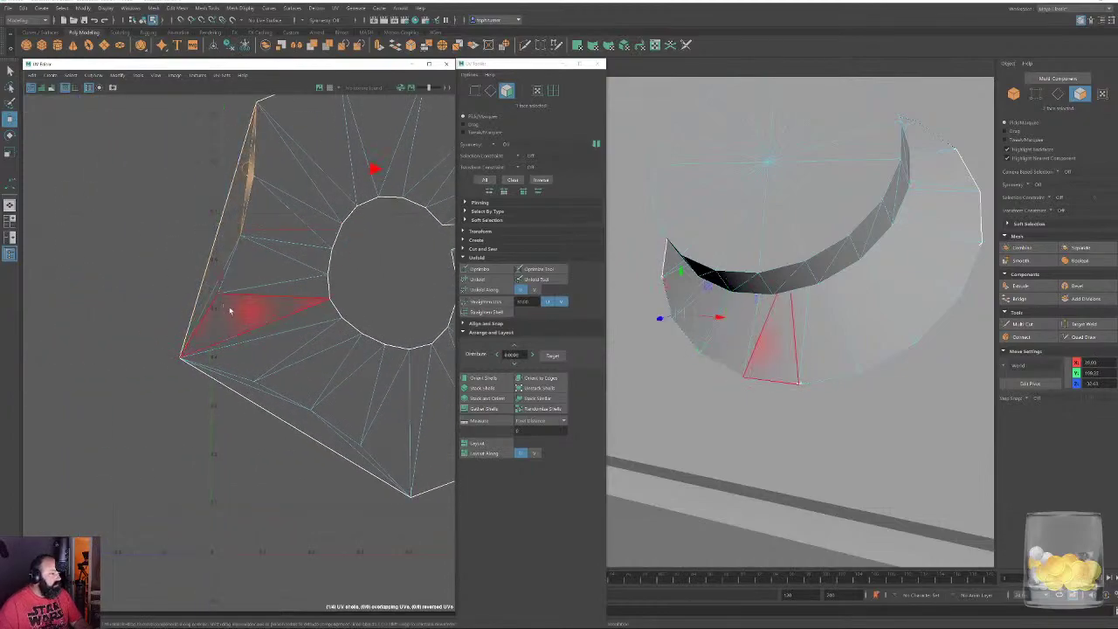
Isolate the knobs object in the viewport and bring the open back of one knob into view
{"action": "left_click", "coordinate": [1015, 94]}
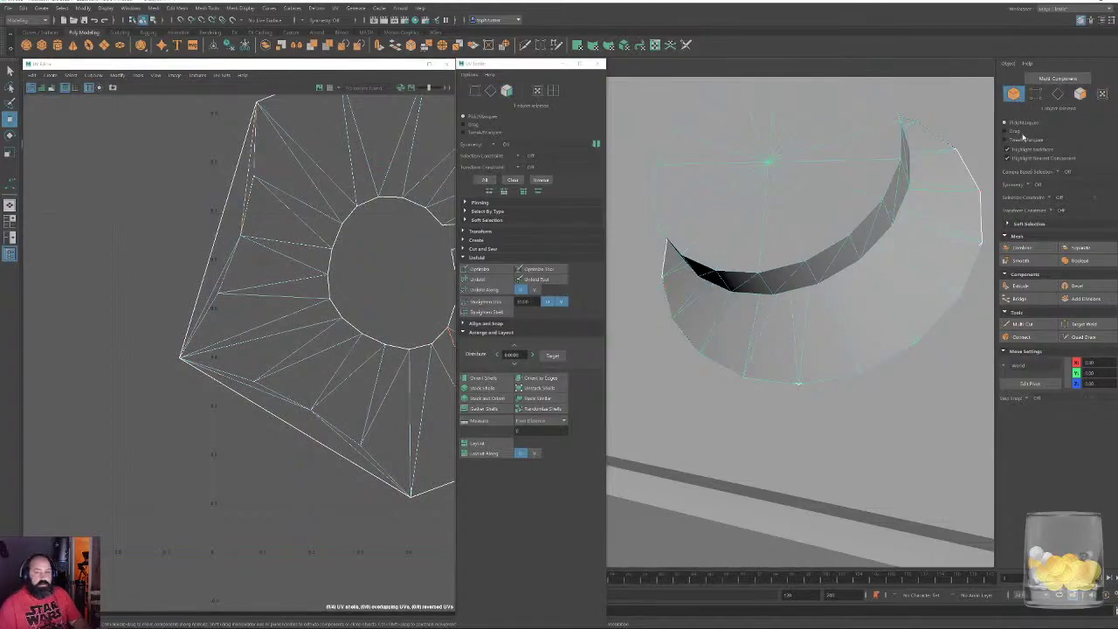
{"action": "key", "text": "ctrl+1"}
{"action": "left_click_drag", "start_coordinate": [847, 301], "coordinate": [853, 308], "text": "alt"}
{"action": "right_click_drag", "start_coordinate": [852, 308], "coordinate": [634, 239], "text": "alt"}
{"action": "middle_click_drag", "start_coordinate": [634, 239], "coordinate": [923, 269], "text": "alt"}
{"action": "left_click_drag", "start_coordinate": [923, 269], "coordinate": [849, 295], "text": "alt"}
{"action": "right_click_drag", "start_coordinate": [902, 244], "coordinate": [946, 317], "text": "alt"}
{"action": "middle_click_drag", "start_coordinate": [945, 317], "coordinate": [824, 330], "text": "alt"}
Select the extra sliver faces around the open back rim of the first knob and delete them
{"action": "left_click", "coordinate": [1080, 94]}
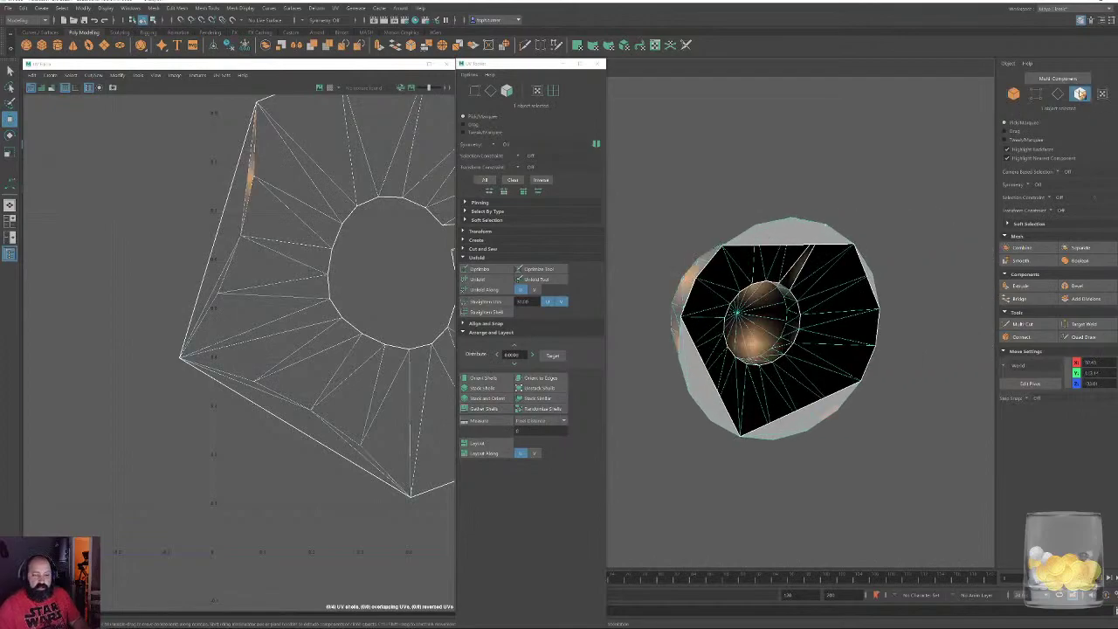
{"action": "right_click_drag", "start_coordinate": [847, 209], "coordinate": [875, 235], "text": "alt"}
{"action": "middle_click_drag", "start_coordinate": [876, 235], "coordinate": [830, 292], "text": "alt"}
{"action": "right_click_drag", "start_coordinate": [830, 291], "coordinate": [882, 331], "text": "alt"}
{"action": "left_click", "coordinate": [758, 239]}
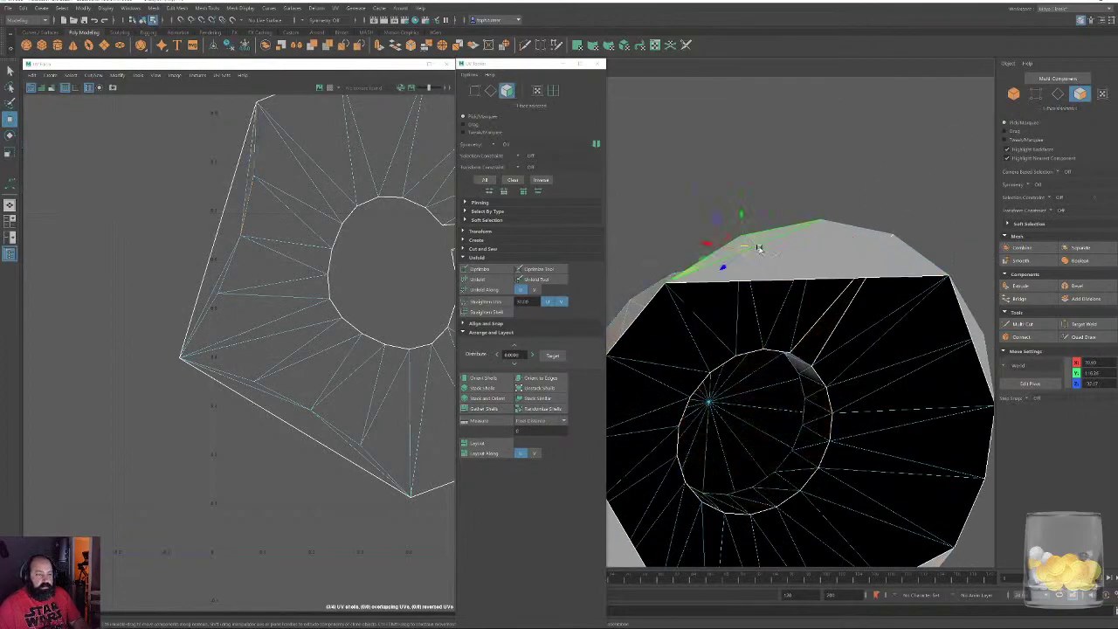
{"action": "left_click", "coordinate": [875, 258], "text": "shift"}
{"action": "left_click", "coordinate": [885, 243], "text": "shift"}
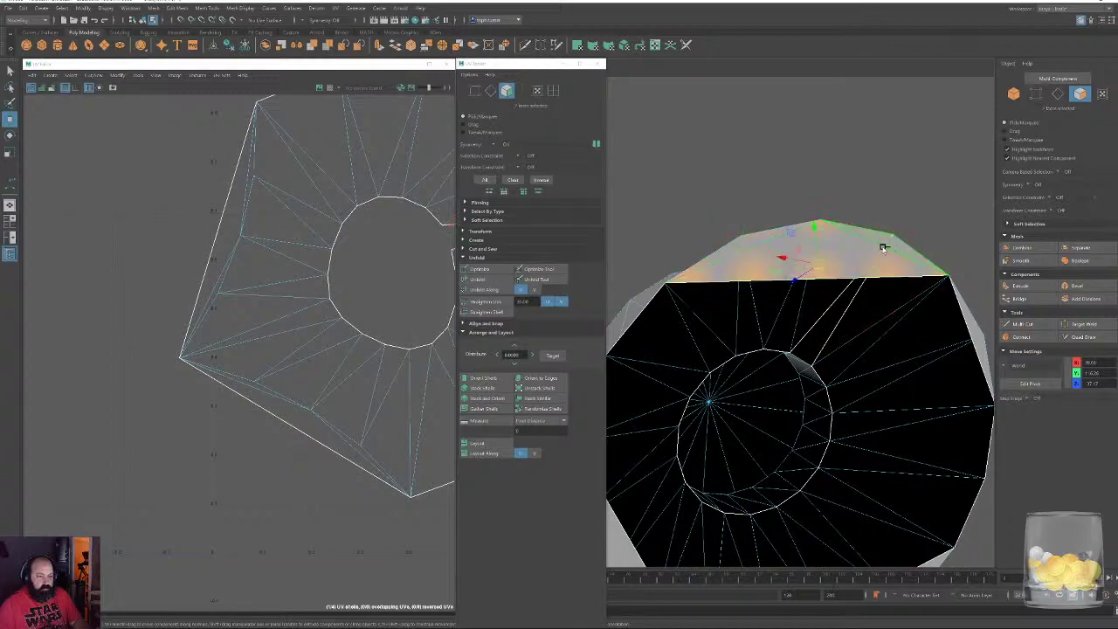
{"action": "left_click", "coordinate": [976, 337], "text": "shift"}
{"action": "middle_click_drag", "start_coordinate": [850, 397], "coordinate": [931, 279], "text": "alt"}
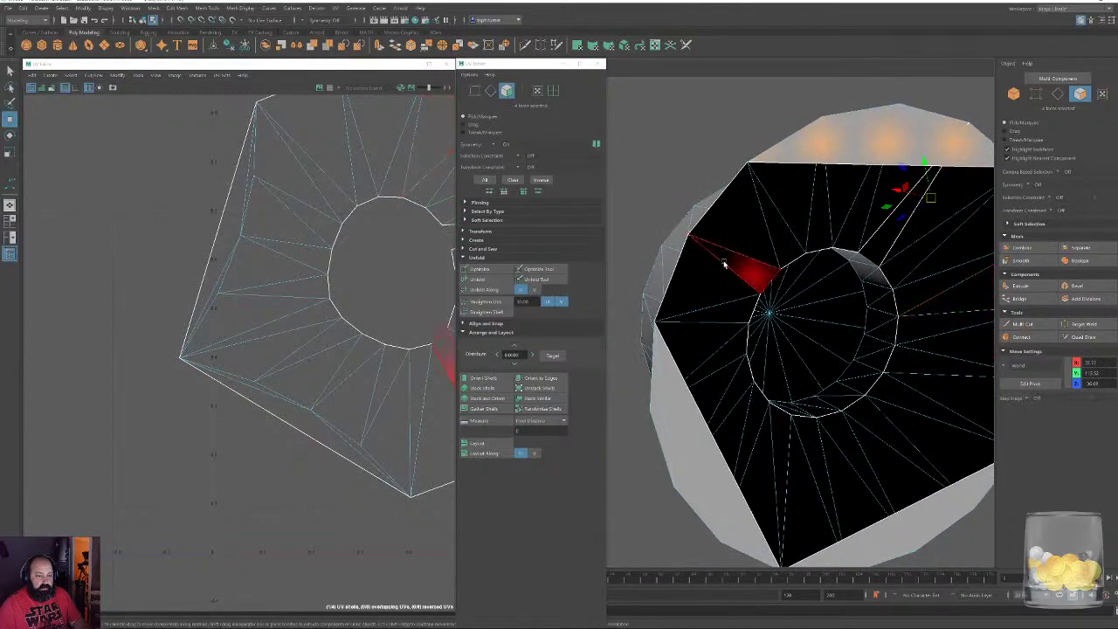
{"action": "left_click", "coordinate": [682, 406], "text": "shift"}
{"action": "left_click", "coordinate": [659, 417], "text": "shift"}
{"action": "left_click", "coordinate": [730, 543], "text": "shift"}
{"action": "left_click", "coordinate": [861, 556], "text": "shift"}
{"action": "middle_click_drag", "start_coordinate": [894, 504], "coordinate": [736, 264], "text": "alt"}
{"action": "left_click", "coordinate": [719, 326], "text": "shift"}
{"action": "left_click", "coordinate": [828, 274], "text": "shift"}
{"action": "middle_click_drag", "start_coordinate": [861, 229], "coordinate": [820, 365], "text": "alt"}
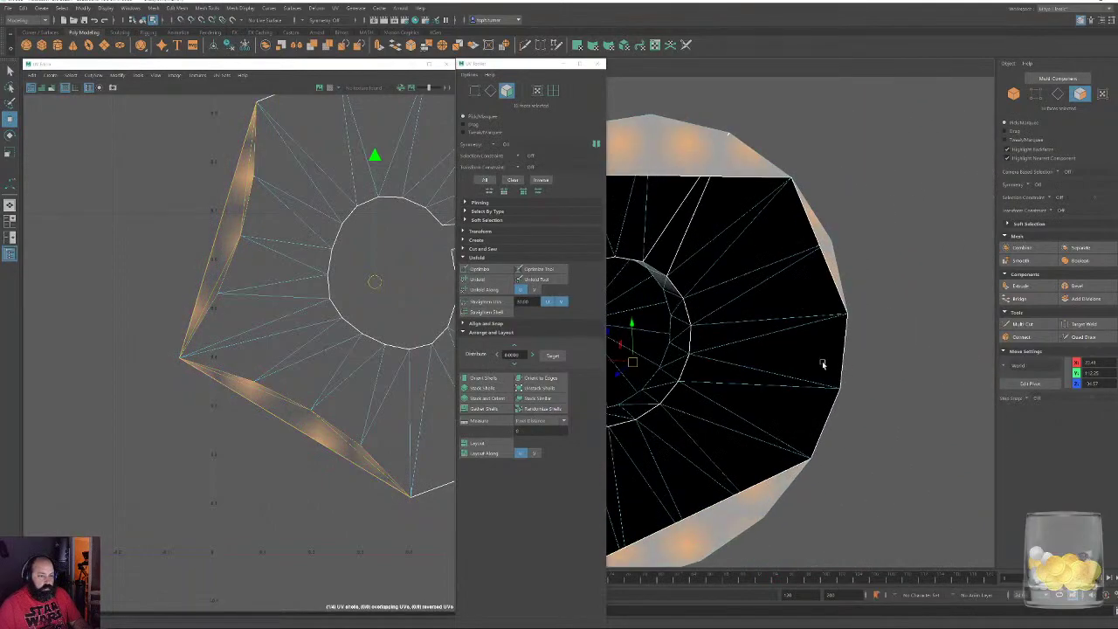
{"action": "key", "text": "Delete"}
Delete the matching extra faces around the open back rim of the other knob
{"action": "right_click_drag", "start_coordinate": [855, 430], "coordinate": [641, 247], "text": "alt"}
{"action": "left_click_drag", "start_coordinate": [641, 247], "coordinate": [1039, 251], "text": "alt"}
{"action": "left_click_drag", "start_coordinate": [887, 275], "coordinate": [737, 296], "text": "alt"}
{"action": "right_click_drag", "start_coordinate": [737, 296], "coordinate": [862, 334], "text": "alt"}
{"action": "middle_click_drag", "start_coordinate": [862, 335], "coordinate": [731, 332], "text": "alt"}
{"action": "right_click_drag", "start_coordinate": [731, 332], "coordinate": [757, 393], "text": "alt"}
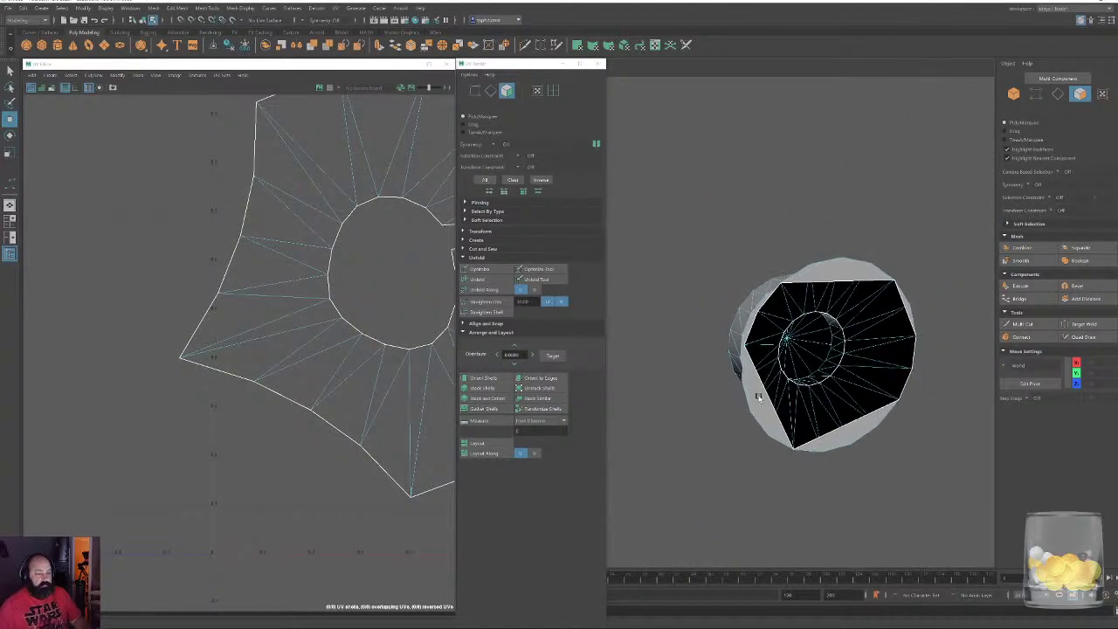
{"action": "middle_click_drag", "start_coordinate": [757, 393], "coordinate": [681, 369], "text": "alt"}
{"action": "right_click_drag", "start_coordinate": [760, 282], "coordinate": [759, 315], "text": "alt"}
{"action": "left_click", "coordinate": [762, 229]}
{"action": "left_click", "coordinate": [882, 282], "text": "shift"}
{"action": "left_click", "coordinate": [698, 398], "text": "shift"}
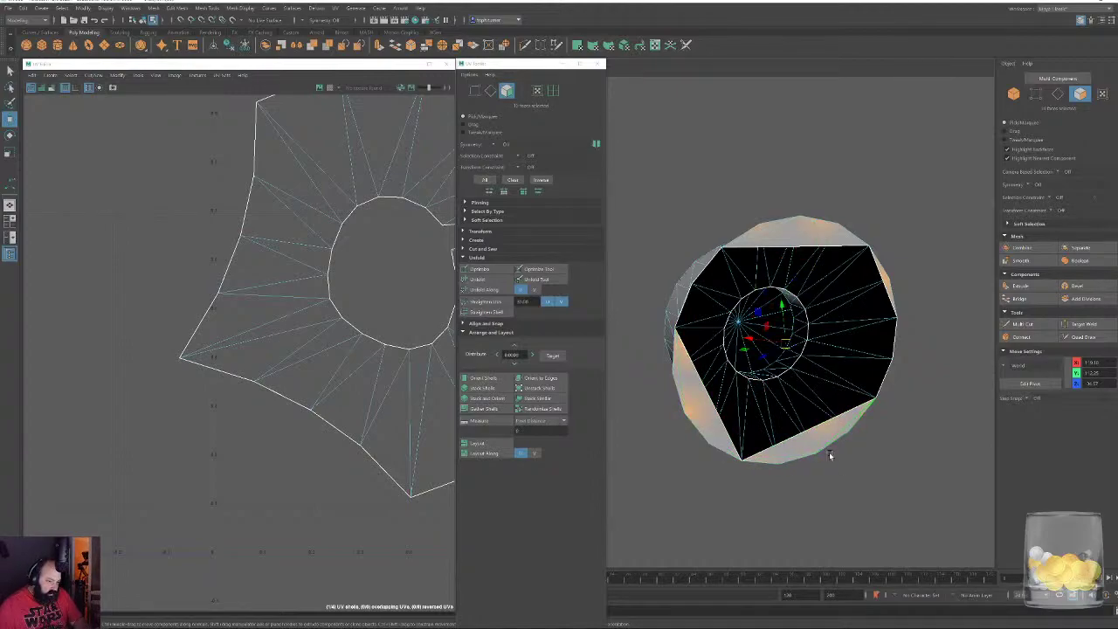
{"action": "key", "text": "Delete"}
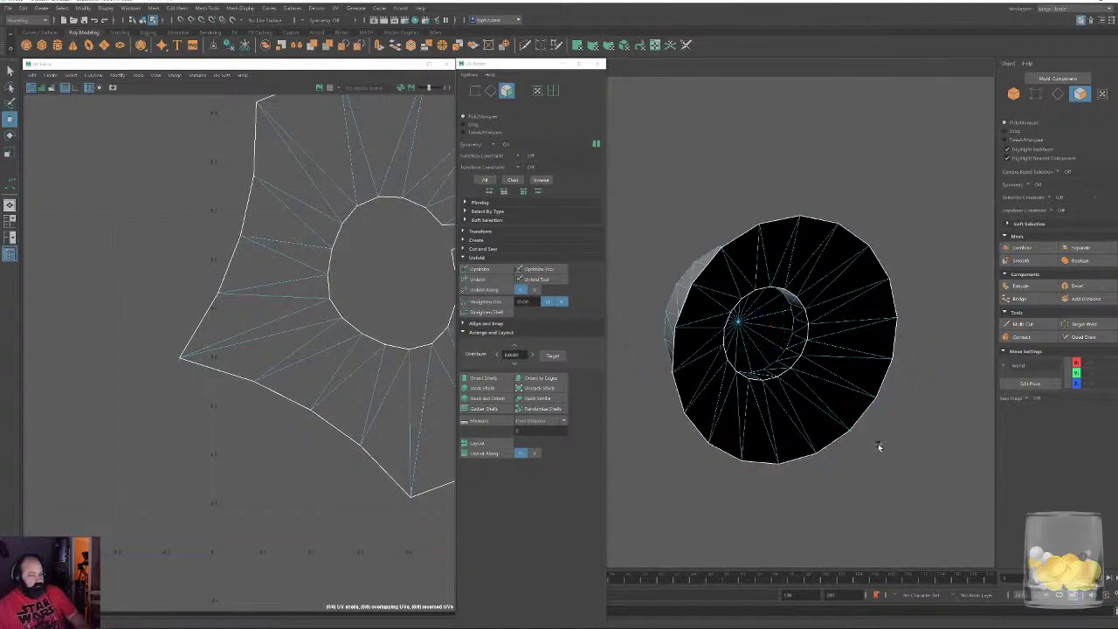
Select the flared base faces of both knobs, including the stray wedge, then reapply the planar projection and unfold them
{"action": "scroll", "coordinate": [314, 384], "scroll_direction": "down", "scroll_amount": 6}
{"action": "middle_click_drag", "start_coordinate": [306, 241], "coordinate": [252, 302], "text": "alt"}
{"action": "right_click_drag", "start_coordinate": [313, 342], "coordinate": [437, 471], "text": "alt"}
{"action": "middle_click_drag", "start_coordinate": [342, 409], "coordinate": [125, 292], "text": "alt"}
{"action": "right_click_drag", "start_coordinate": [127, 290], "coordinate": [338, 341], "text": "alt"}
{"action": "middle_click_drag", "start_coordinate": [338, 342], "coordinate": [90, 508], "text": "alt"}
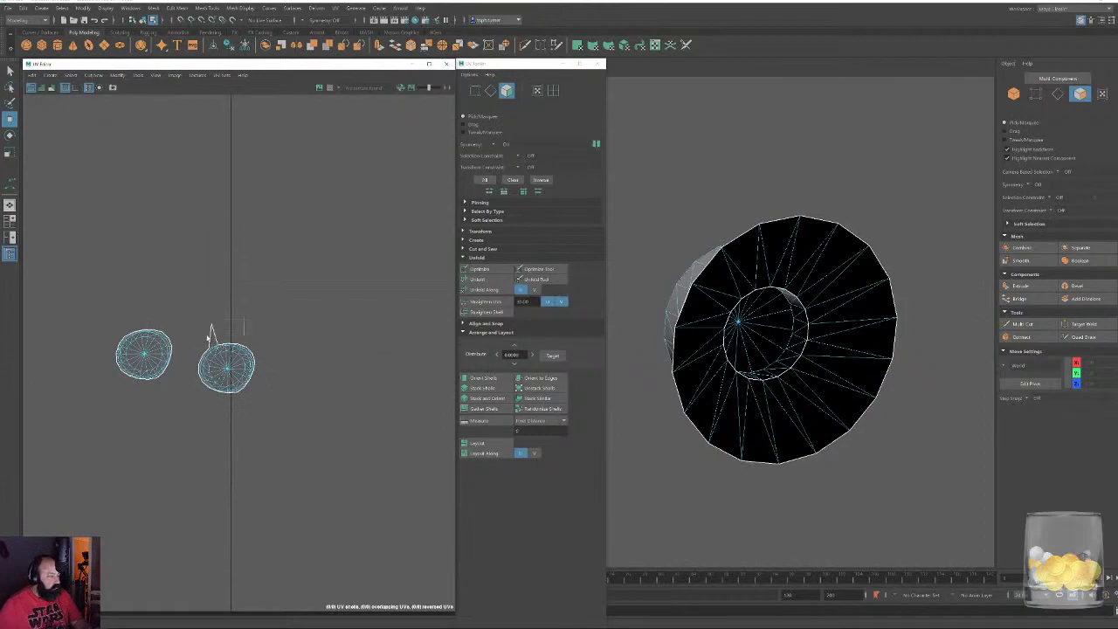
{"action": "left_click", "coordinate": [212, 335]}
{"action": "right_click_drag", "start_coordinate": [379, 381], "coordinate": [110, 190], "text": "alt"}
{"action": "middle_click_drag", "start_coordinate": [180, 210], "coordinate": [317, 348], "text": "alt"}
{"action": "right_click_drag", "start_coordinate": [317, 348], "coordinate": [183, 257], "text": "alt"}
{"action": "left_click_drag", "start_coordinate": [113, 202], "coordinate": [390, 394]}
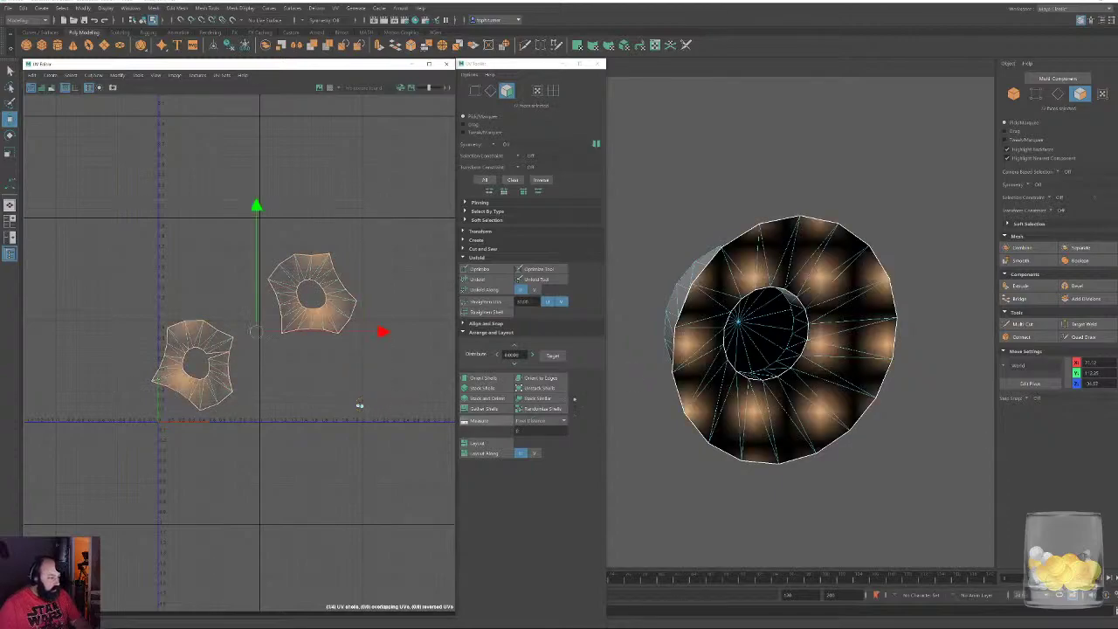
{"action": "left_click", "coordinate": [578, 45]}
{"action": "left_click", "coordinate": [487, 280]}
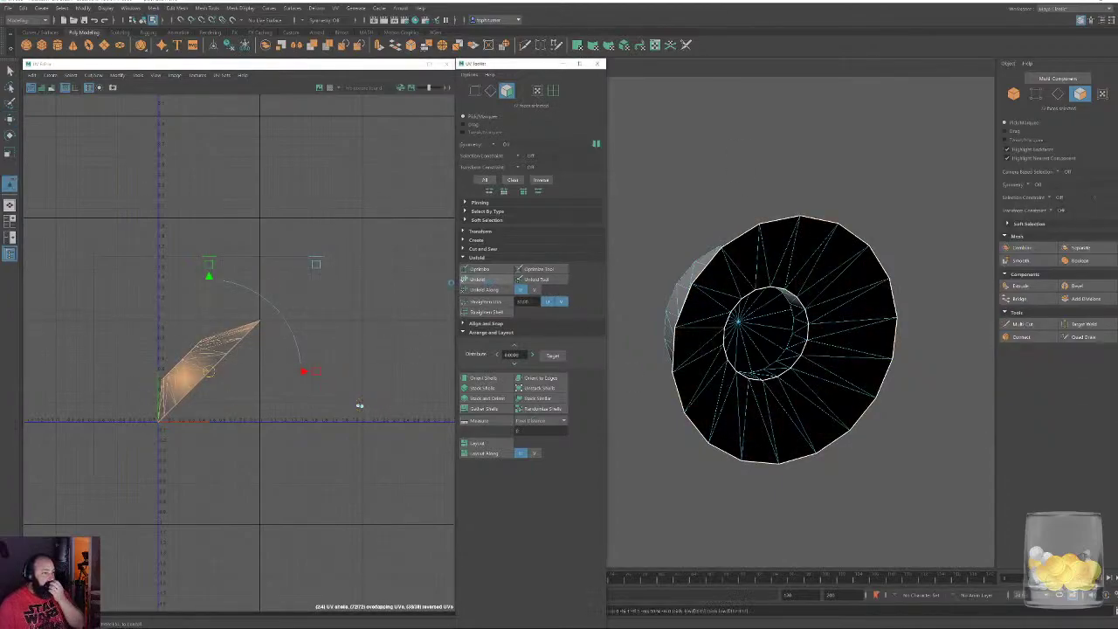
Select the two remaining knob cap shells and unfold them
{"action": "right_click_drag", "start_coordinate": [212, 362], "coordinate": [292, 466], "text": "alt"}
{"action": "middle_click_drag", "start_coordinate": [349, 460], "coordinate": [75, 372], "text": "alt"}
{"action": "left_click_drag", "start_coordinate": [185, 331], "coordinate": [270, 411]}
{"action": "left_click", "coordinate": [491, 281]}
{"action": "right_click_drag", "start_coordinate": [200, 335], "coordinate": [626, 600], "text": "alt"}
{"action": "middle_click_drag", "start_coordinate": [252, 437], "coordinate": [291, 299], "text": "alt"}
{"action": "right_click_drag", "start_coordinate": [220, 316], "coordinate": [454, 529], "text": "alt"}
{"action": "right_click_drag", "start_coordinate": [289, 382], "coordinate": [391, 537], "text": "alt"}
{"action": "mouse_move", "coordinate": [870, 334]}
{"action": "left_mouse_down", "text": "alt"}
{"action": "mouse_move", "coordinate": [798, 320]}
{"action": "mouse_move", "coordinate": [824, 324]}
{"action": "mouse_move", "coordinate": [800, 319]}
{"action": "mouse_move", "coordinate": [831, 259]}
{"action": "mouse_move", "coordinate": [794, 270]}
{"action": "mouse_move", "coordinate": [820, 272]}
{"action": "mouse_move", "coordinate": [838, 312]}
{"action": "mouse_move", "coordinate": [888, 329]}
{"action": "mouse_move", "coordinate": [851, 341]}
{"action": "left_mouse_up", "text": "alt"}
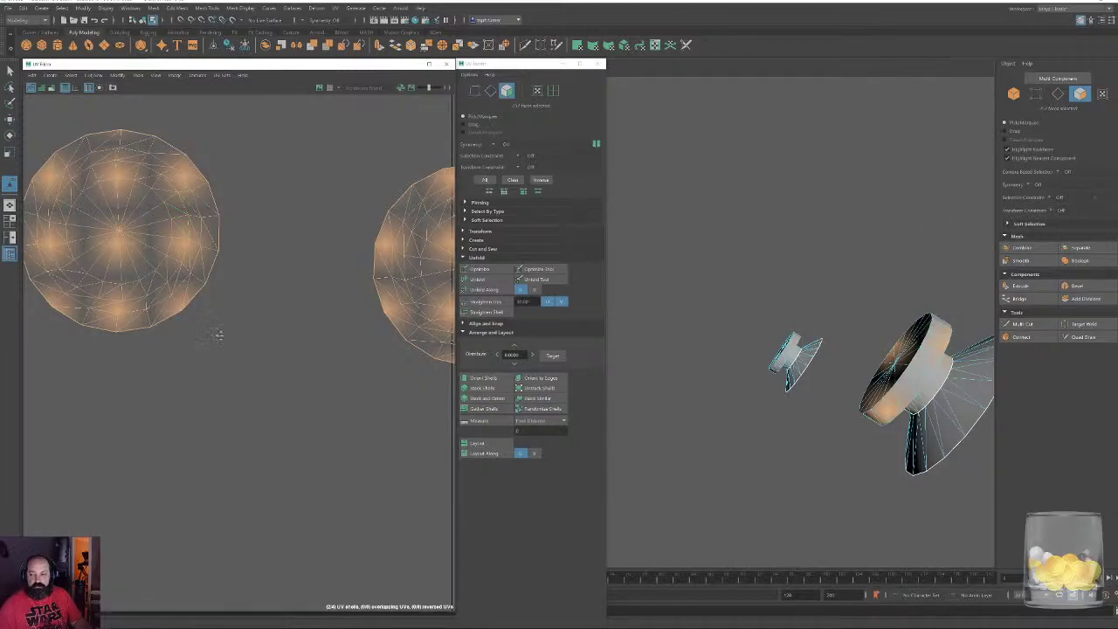
Remove the outer ring faces of the first cap shell from the selection, keeping only its central disc selected
{"action": "middle_click_drag", "start_coordinate": [149, 173], "coordinate": [216, 215], "text": "alt"}
{"action": "left_click_drag", "start_coordinate": [218, 201], "coordinate": [225, 223], "text": "ctrl"}
{"action": "left_click_drag", "start_coordinate": [313, 179], "coordinate": [243, 395], "text": "ctrl"}
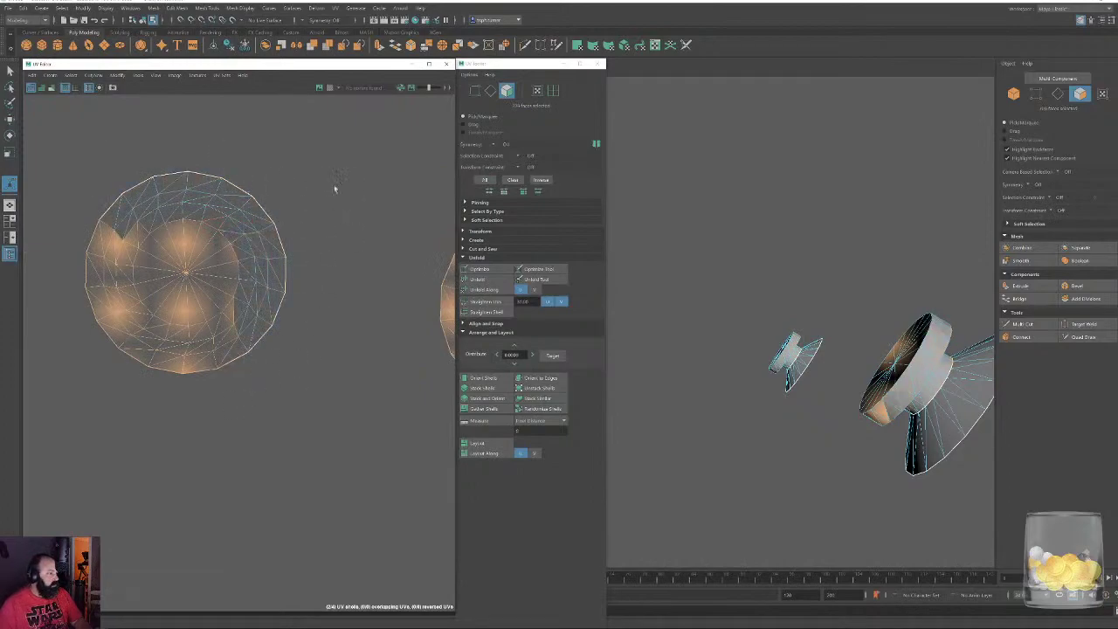
{"action": "left_click_drag", "start_coordinate": [120, 338], "coordinate": [114, 328], "text": "shift"}
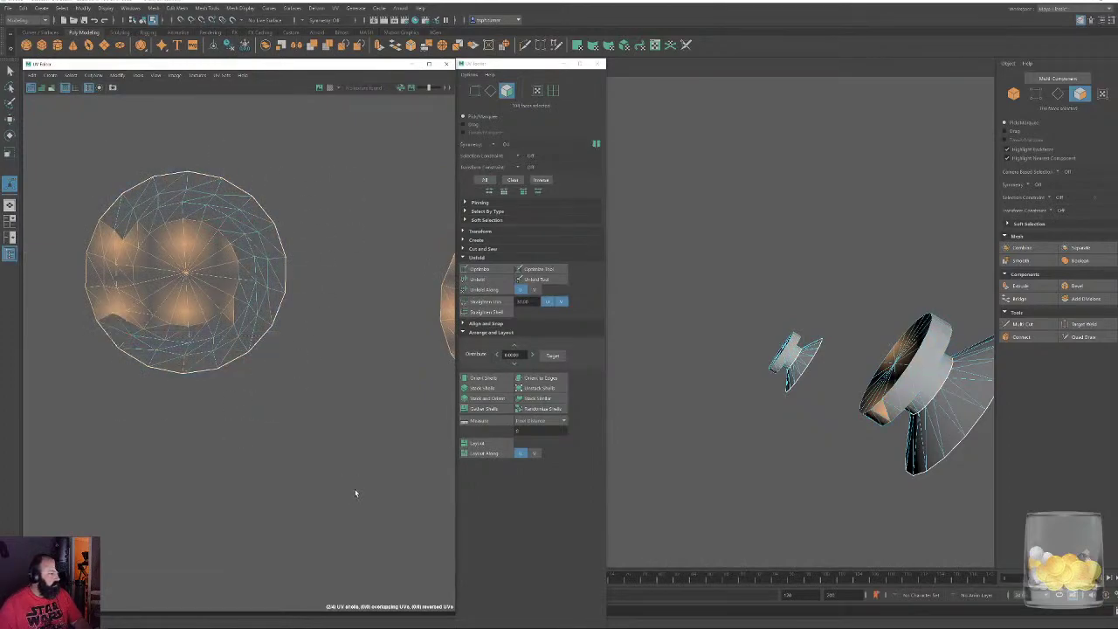
{"action": "left_click_drag", "start_coordinate": [292, 394], "coordinate": [231, 315], "text": "ctrl"}
{"action": "left_click_drag", "start_coordinate": [62, 207], "coordinate": [129, 346], "text": "ctrl"}
{"action": "left_click_drag", "start_coordinate": [141, 223], "coordinate": [142, 227], "text": "ctrl"}
{"action": "left_click_drag", "start_coordinate": [147, 330], "coordinate": [141, 311], "text": "ctrl"}
Deselect the outer ring faces of the second cap shell so only the central discs of both caps stay selected
{"action": "middle_click_drag", "start_coordinate": [248, 334], "coordinate": [82, 372], "text": "alt"}
{"action": "left_click_drag", "start_coordinate": [250, 251], "coordinate": [316, 435], "text": "ctrl"}
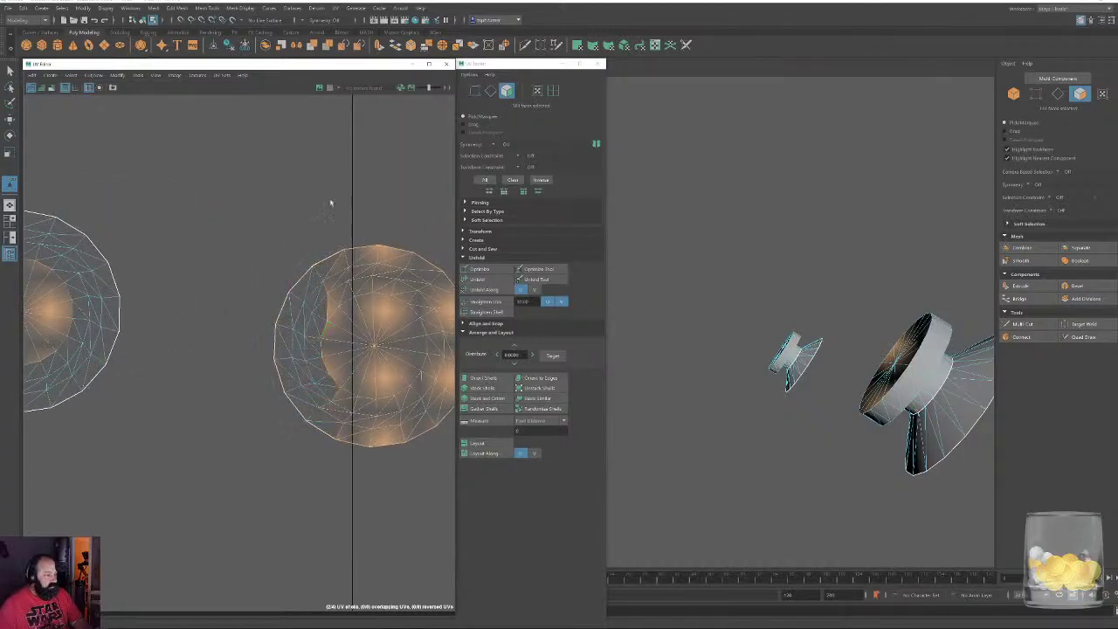
{"action": "left_click_drag", "start_coordinate": [418, 290], "coordinate": [420, 289], "text": "ctrl"}
{"action": "left_click_drag", "start_coordinate": [272, 236], "coordinate": [331, 302], "text": "ctrl"}
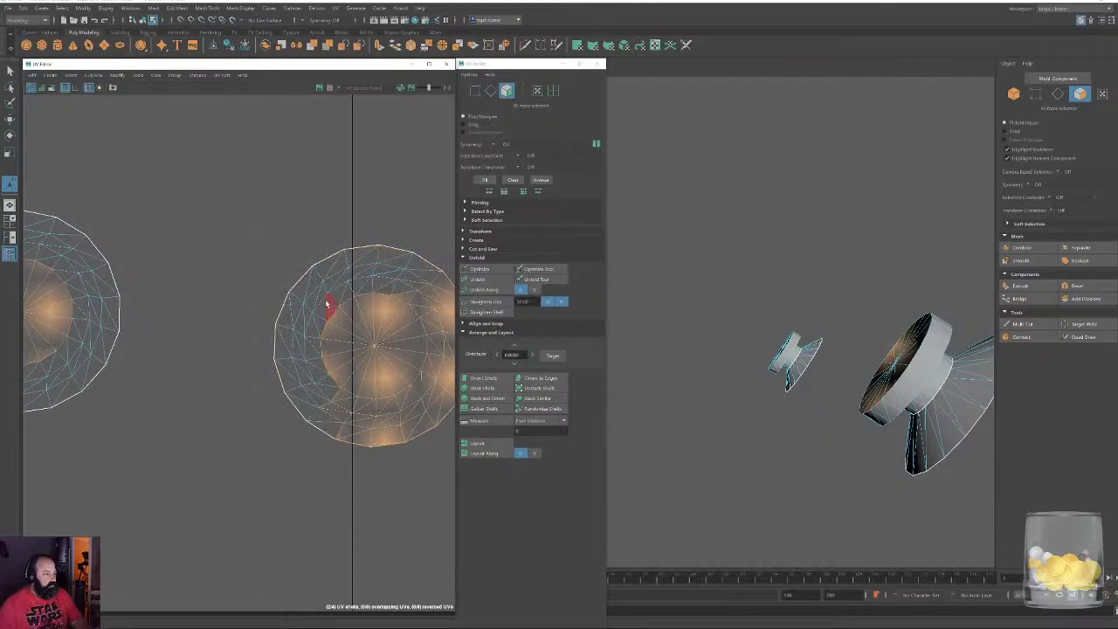
{"action": "middle_click_drag", "start_coordinate": [372, 307], "coordinate": [253, 258], "text": "alt"}
{"action": "left_click_drag", "start_coordinate": [292, 247], "coordinate": [292, 247], "text": "ctrl"}
{"action": "left_click_drag", "start_coordinate": [382, 223], "coordinate": [313, 428], "text": "ctrl"}
{"action": "left_click_drag", "start_coordinate": [180, 376], "coordinate": [180, 356], "text": "ctrl"}
{"action": "left_click_drag", "start_coordinate": [339, 387], "coordinate": [295, 338], "text": "ctrl"}
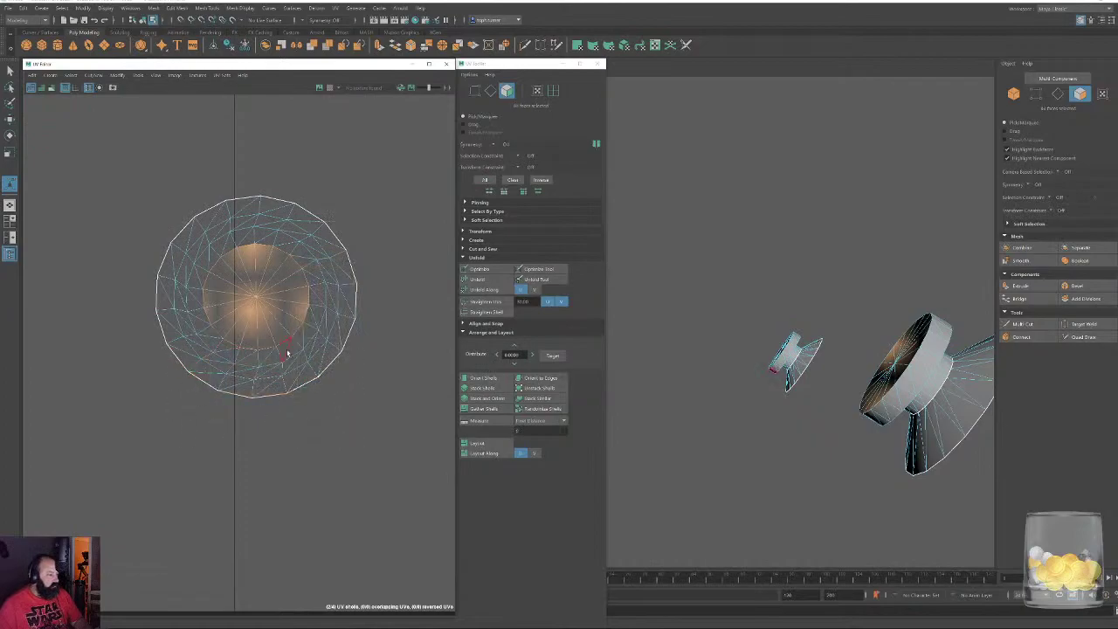
{"action": "right_click_drag", "start_coordinate": [282, 347], "coordinate": [87, 262], "text": "alt"}
{"action": "middle_click_drag", "start_coordinate": [87, 262], "coordinate": [157, 285], "text": "alt"}
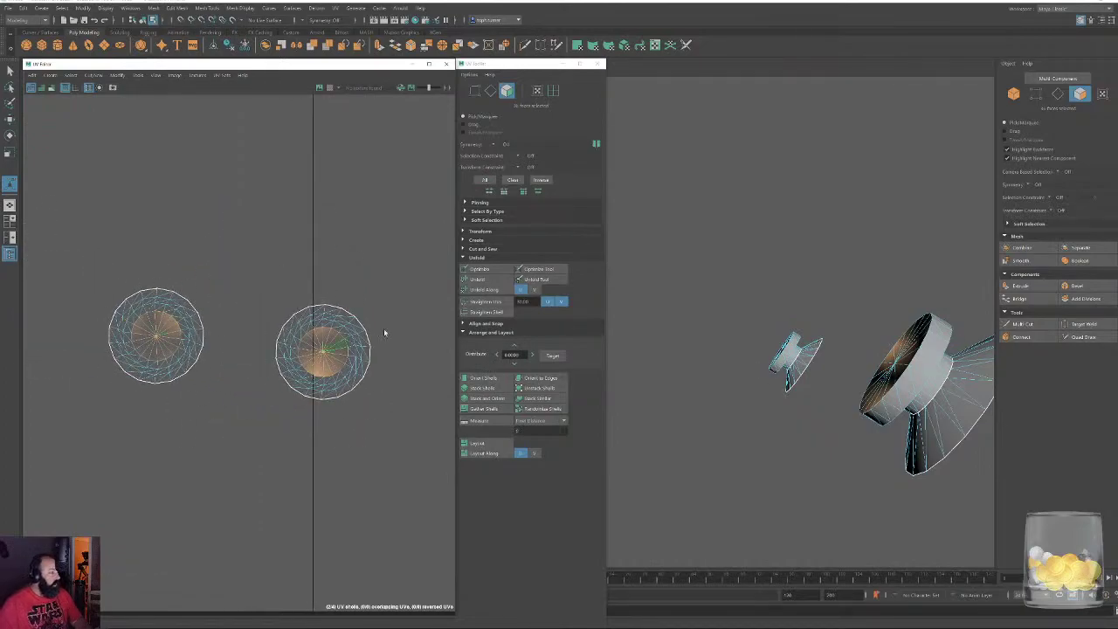
Apply a planar projection to the central discs of both knob caps and unfold them
{"action": "left_click", "coordinate": [579, 44]}
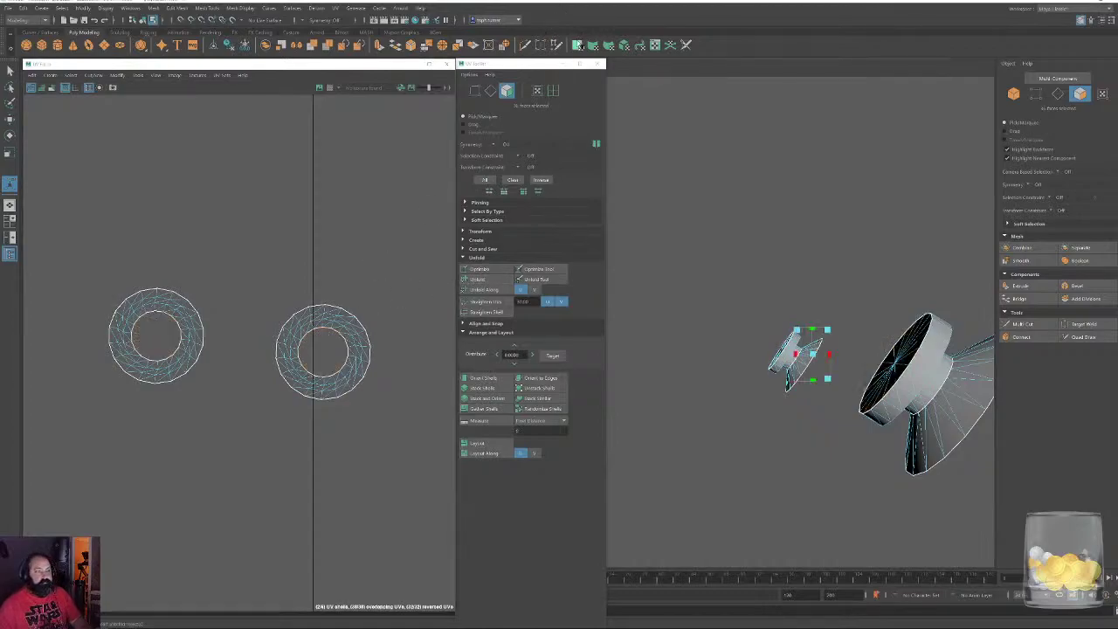
{"action": "scroll", "coordinate": [266, 289], "scroll_direction": "down", "scroll_amount": 10}
{"action": "middle_click_drag", "start_coordinate": [258, 277], "coordinate": [439, 433], "text": "alt"}
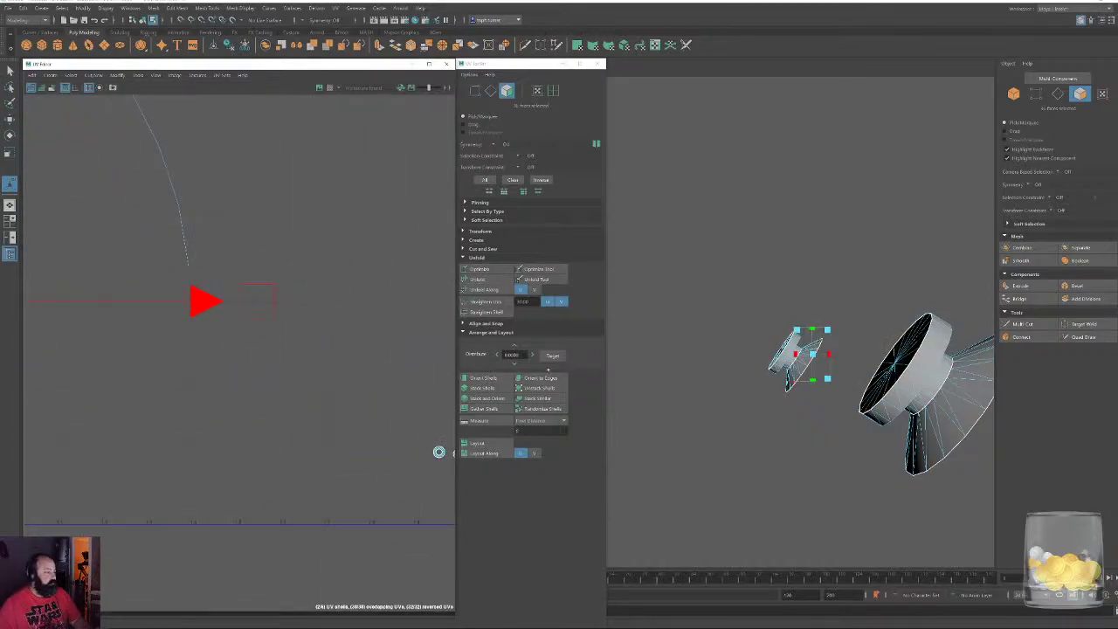
{"action": "left_click", "coordinate": [492, 281]}
{"action": "middle_click_drag", "start_coordinate": [389, 320], "coordinate": [153, 248], "text": "alt"}
{"action": "right_click_drag", "start_coordinate": [152, 248], "coordinate": [427, 568], "text": "alt"}
{"action": "middle_click_drag", "start_coordinate": [428, 568], "coordinate": [237, 163], "text": "alt"}
{"action": "right_click_drag", "start_coordinate": [236, 163], "coordinate": [424, 439], "text": "alt"}
{"action": "middle_click_drag", "start_coordinate": [343, 289], "coordinate": [436, 341], "text": "alt"}
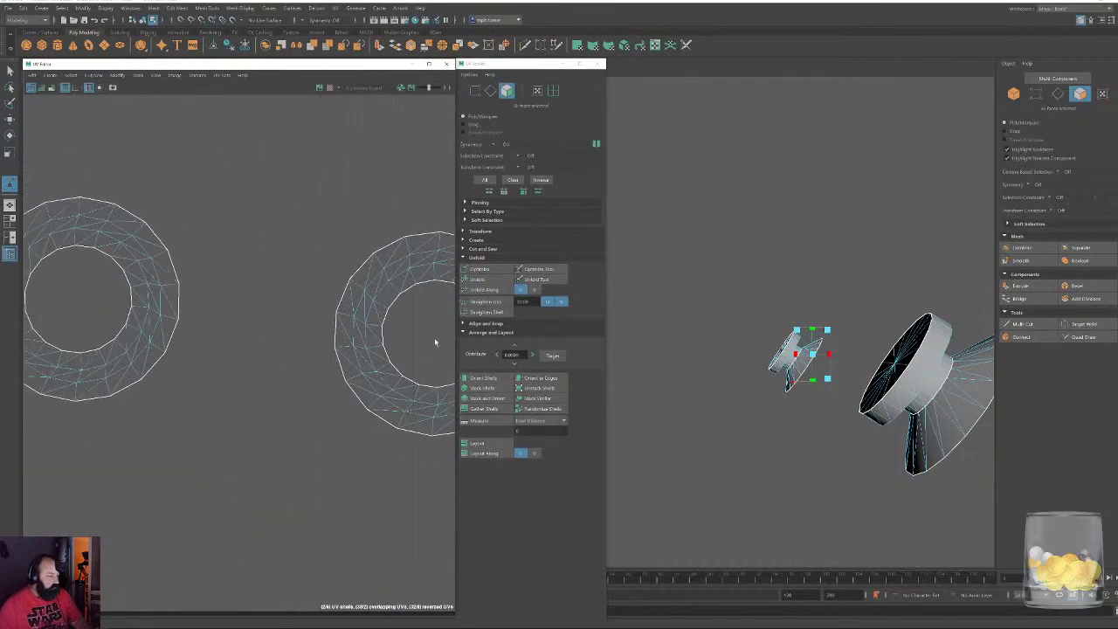
Select a radial line of edges across each of the two ring shells and cut the UVs along them
{"action": "left_click", "coordinate": [491, 91]}
{"action": "middle_click_drag", "start_coordinate": [119, 277], "coordinate": [251, 297], "text": "alt"}
{"action": "left_click", "coordinate": [214, 229]}
{"action": "left_click", "coordinate": [208, 246], "text": "shift"}
{"action": "left_click", "coordinate": [206, 256], "text": "shift"}
{"action": "middle_click_drag", "start_coordinate": [375, 310], "coordinate": [129, 330], "text": "alt"}
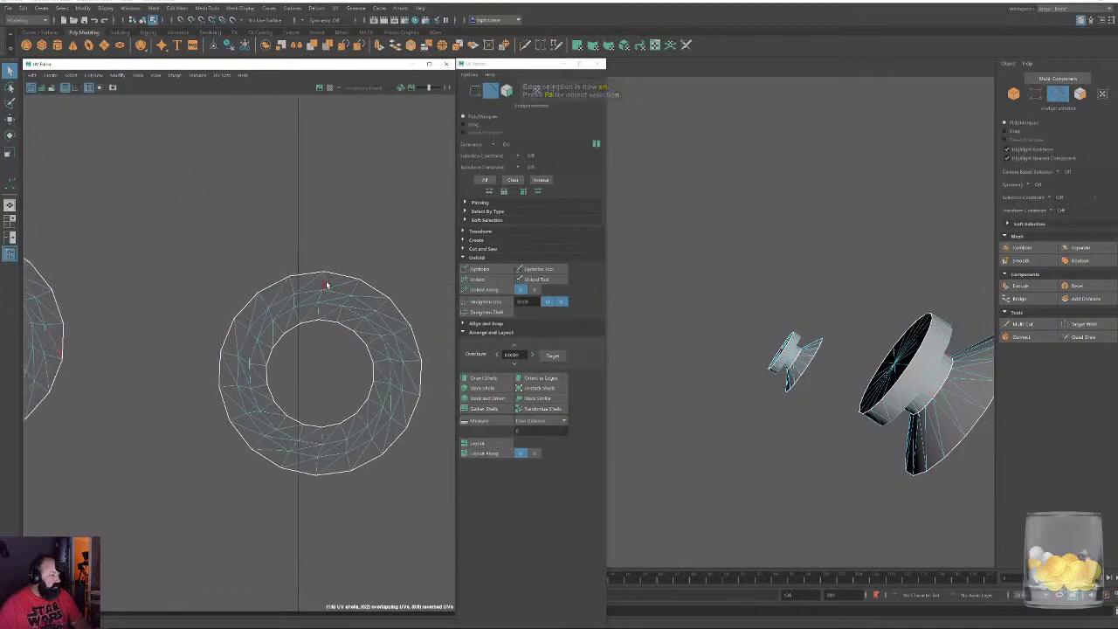
{"action": "key", "text": "shift+x"}
{"action": "left_click", "coordinate": [336, 189]}
Select the faces of both cut ring shells, then unfold and optimize them
{"action": "scroll", "coordinate": [341, 262], "scroll_direction": "down", "scroll_amount": 4}
{"action": "left_click", "coordinate": [507, 91]}
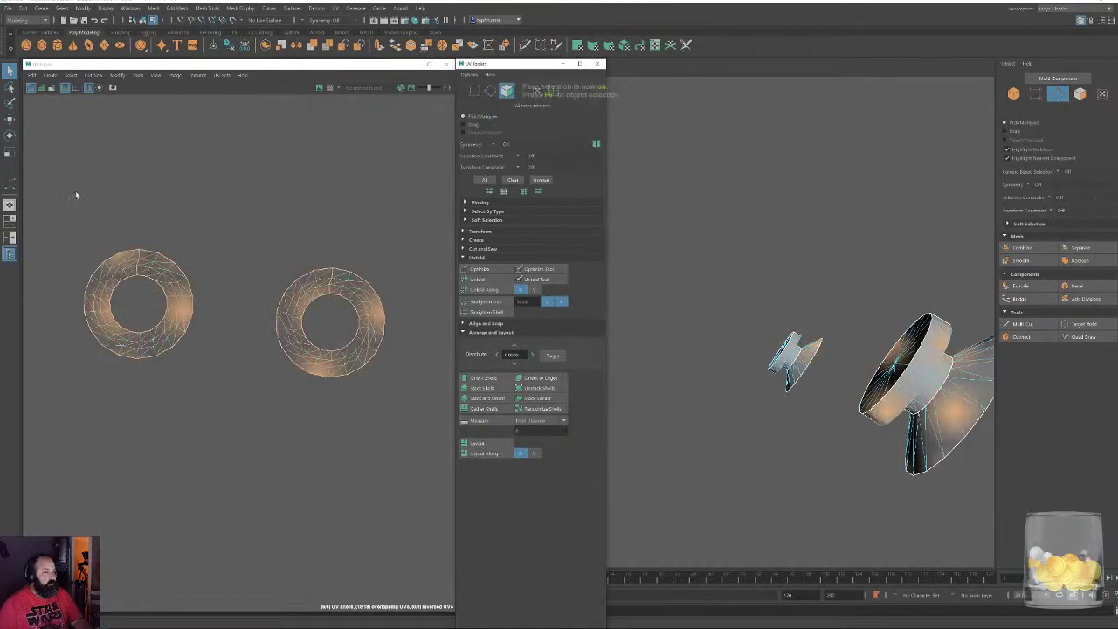
{"action": "left_click", "coordinate": [489, 279]}
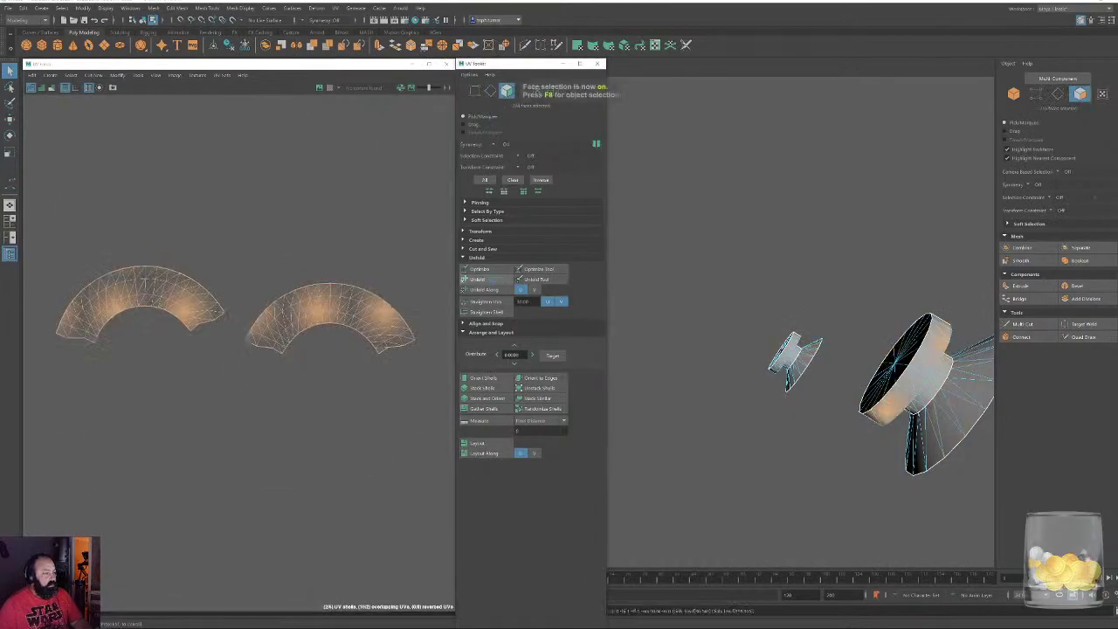
{"action": "left_click", "coordinate": [491, 270]}
{"action": "right_click_drag", "start_coordinate": [268, 449], "coordinate": [127, 335], "text": "alt"}
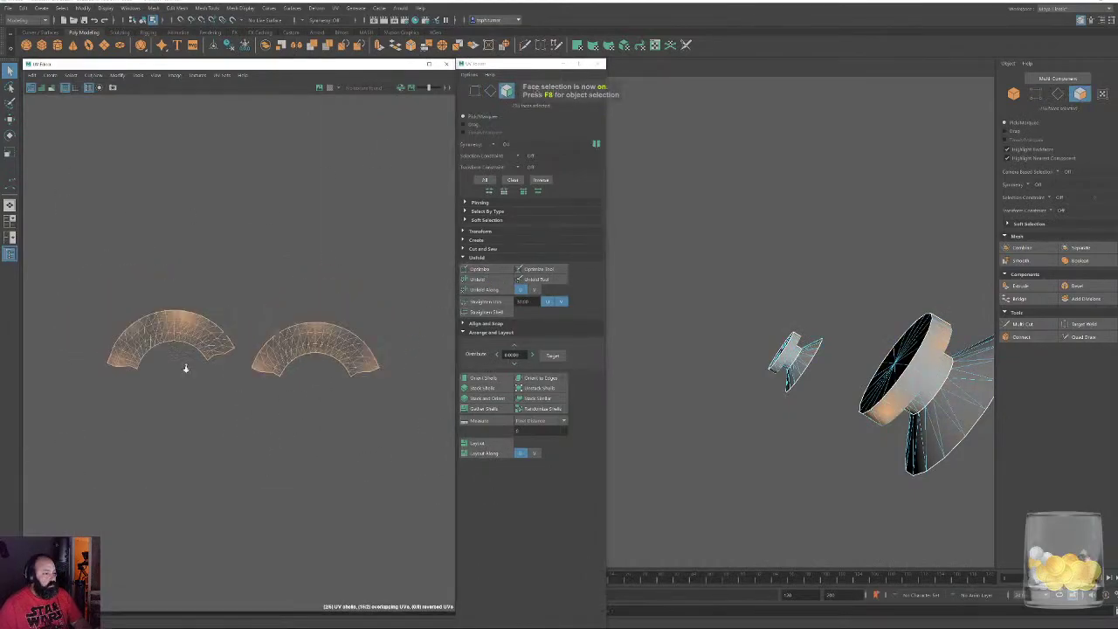
{"action": "right_click_drag", "start_coordinate": [332, 314], "coordinate": [192, 247], "text": "alt"}
{"action": "middle_click_drag", "start_coordinate": [192, 247], "coordinate": [360, 333], "text": "alt"}
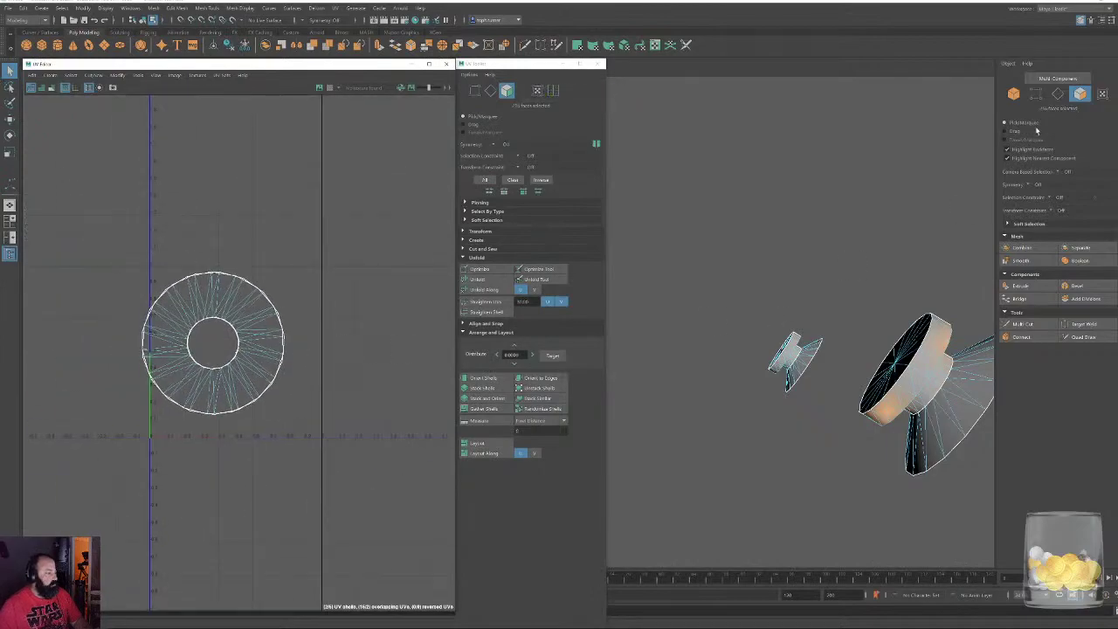
Return to object mode, turn off the knobs' isolation and select all parts of the appliance
{"action": "left_click", "coordinate": [1014, 95]}
{"action": "key", "text": "ctrl+1"}
{"action": "right_click_drag", "start_coordinate": [867, 320], "coordinate": [743, 239], "text": "alt"}
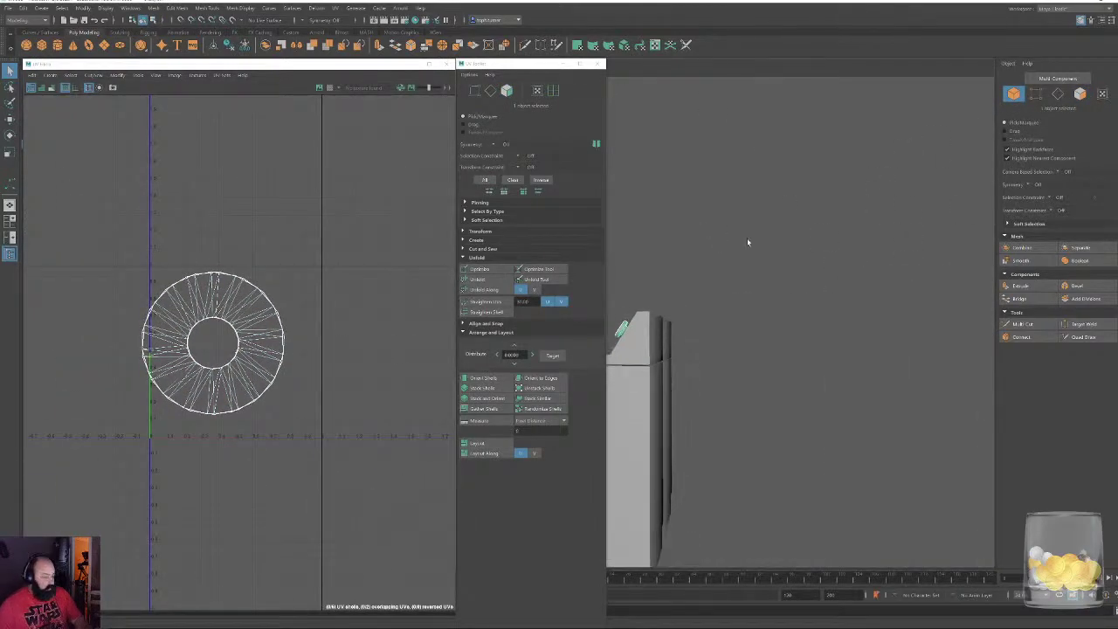
{"action": "middle_click_drag", "start_coordinate": [743, 239], "coordinate": [848, 160], "text": "alt"}
{"action": "left_click_drag", "start_coordinate": [862, 182], "coordinate": [566, 543]}
{"action": "right_click_drag", "start_coordinate": [295, 391], "coordinate": [122, 205], "text": "alt"}
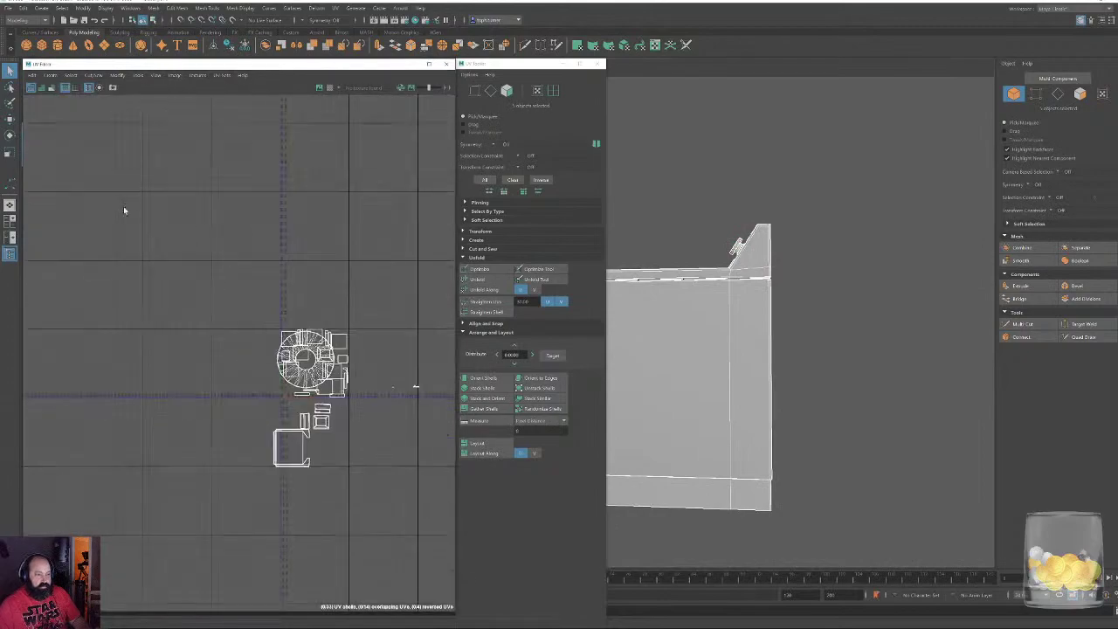
Switch to face selection, then select and frame the tiny stray UV shell away from the main layout
{"action": "left_click", "coordinate": [507, 91]}
{"action": "middle_click_drag", "start_coordinate": [270, 244], "coordinate": [118, 96], "text": "alt"}
{"action": "right_click_drag", "start_coordinate": [118, 96], "coordinate": [314, 384], "text": "alt"}
{"action": "left_click_drag", "start_coordinate": [210, 182], "coordinate": [271, 221]}
{"action": "key", "text": "f"}
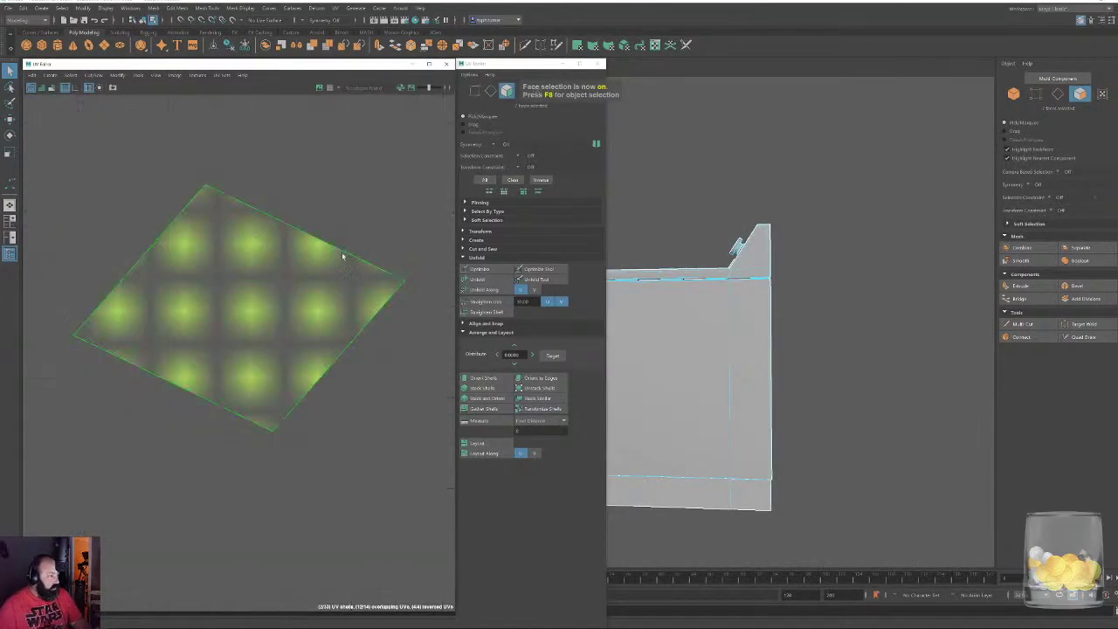
Select all faces of the small block beside the knob on the control panel
{"action": "left_click_drag", "start_coordinate": [742, 253], "coordinate": [868, 301], "text": "alt"}
{"action": "right_click_drag", "start_coordinate": [868, 302], "coordinate": [881, 390], "text": "alt"}
{"action": "left_click_drag", "start_coordinate": [881, 390], "coordinate": [821, 398], "text": "alt"}
{"action": "right_click_drag", "start_coordinate": [821, 398], "coordinate": [981, 549], "text": "alt"}
{"action": "left_click", "coordinate": [754, 245]}
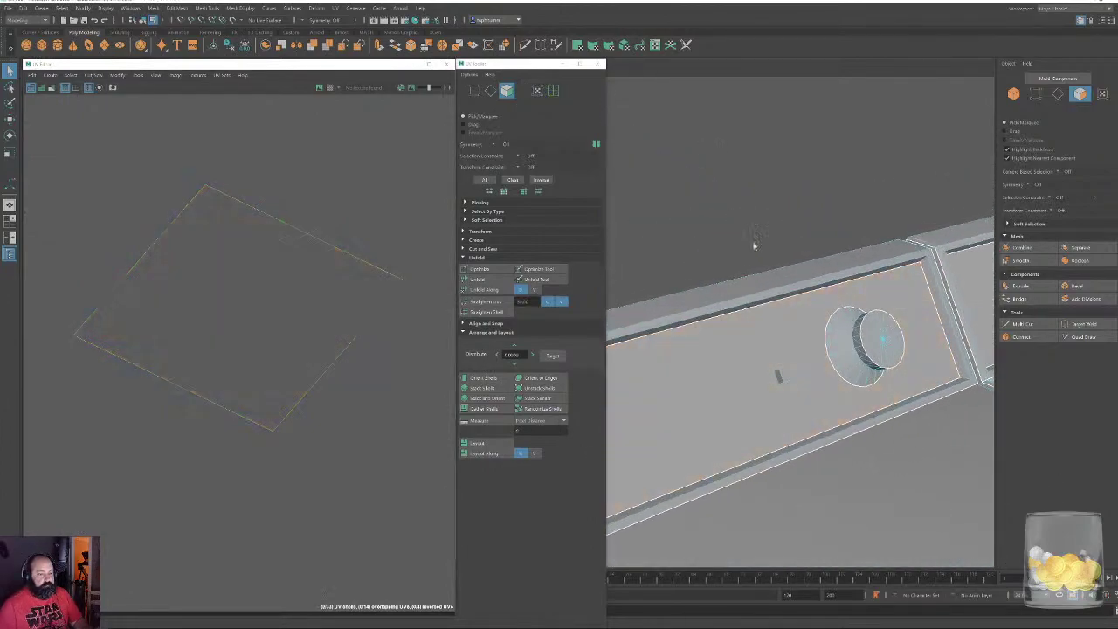
{"action": "double_click", "coordinate": [795, 374]}
{"action": "right_click_drag", "start_coordinate": [830, 364], "coordinate": [856, 356], "text": "alt"}
{"action": "middle_click_drag", "start_coordinate": [855, 356], "coordinate": [661, 311], "text": "alt"}
{"action": "right_click_drag", "start_coordinate": [661, 311], "coordinate": [730, 315], "text": "alt"}
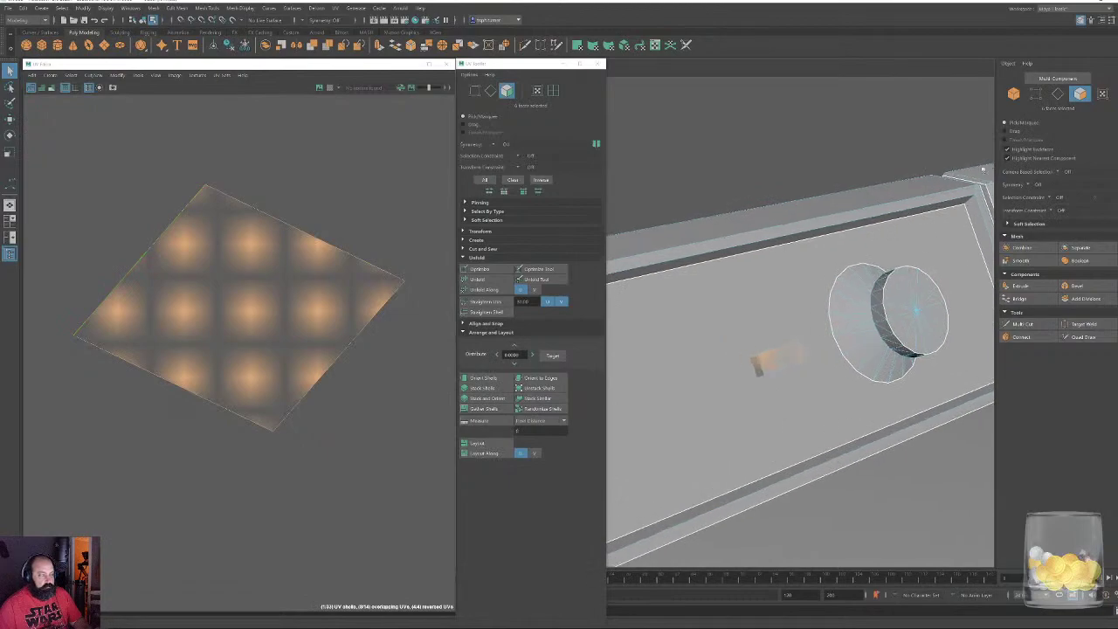
Select the four corner edges along the small block's depth and cut the UVs there
{"action": "left_click", "coordinate": [1057, 94]}
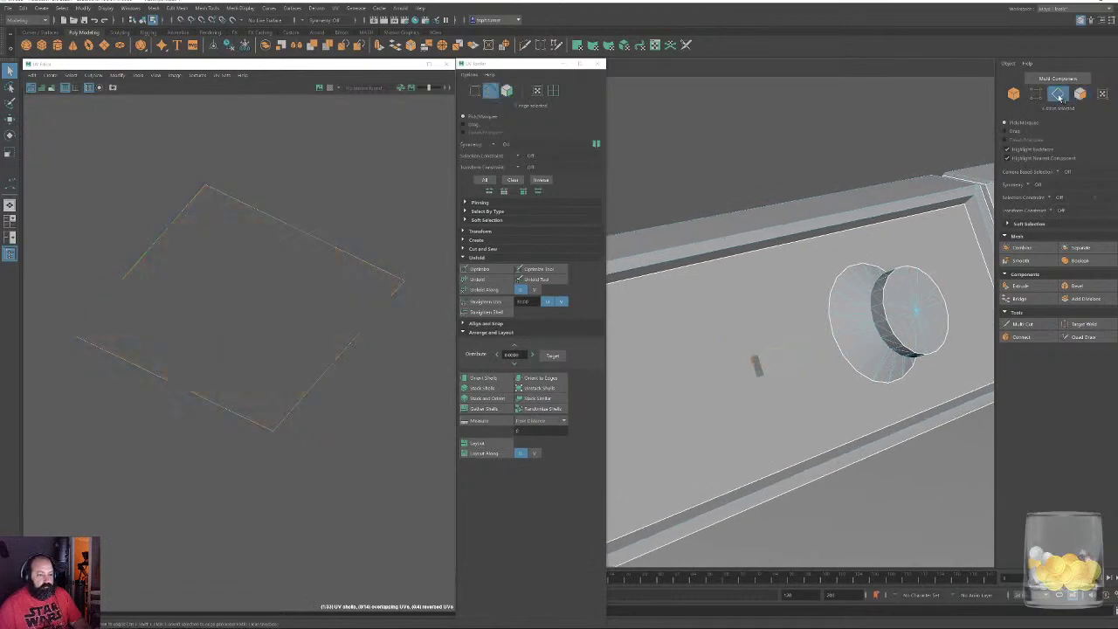
{"action": "left_click", "coordinate": [755, 359]}
{"action": "key", "text": "f"}
{"action": "left_click_drag", "start_coordinate": [756, 364], "coordinate": [861, 435], "text": "alt"}
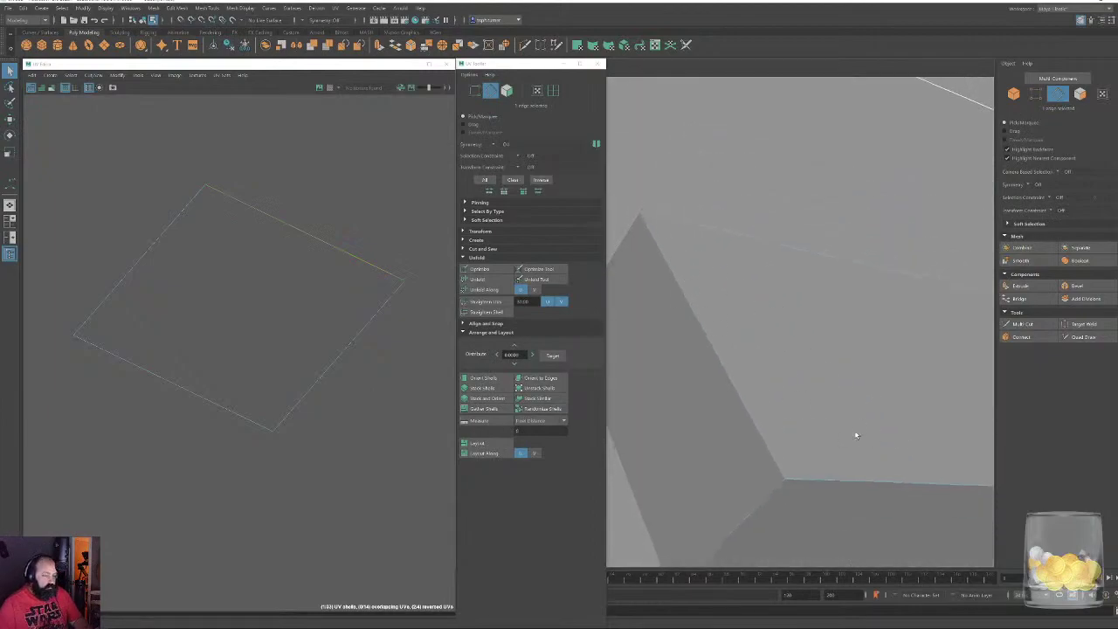
{"action": "middle_click_drag", "start_coordinate": [861, 436], "coordinate": [807, 308], "text": "alt"}
{"action": "left_click", "coordinate": [716, 386], "text": "shift"}
{"action": "middle_click_drag", "start_coordinate": [785, 366], "coordinate": [582, 303], "text": "alt"}
{"action": "left_click", "coordinate": [959, 370], "text": "shift"}
{"action": "left_click_drag", "start_coordinate": [960, 372], "coordinate": [903, 363], "text": "alt"}
{"action": "middle_click_drag", "start_coordinate": [903, 363], "coordinate": [803, 322], "text": "alt"}
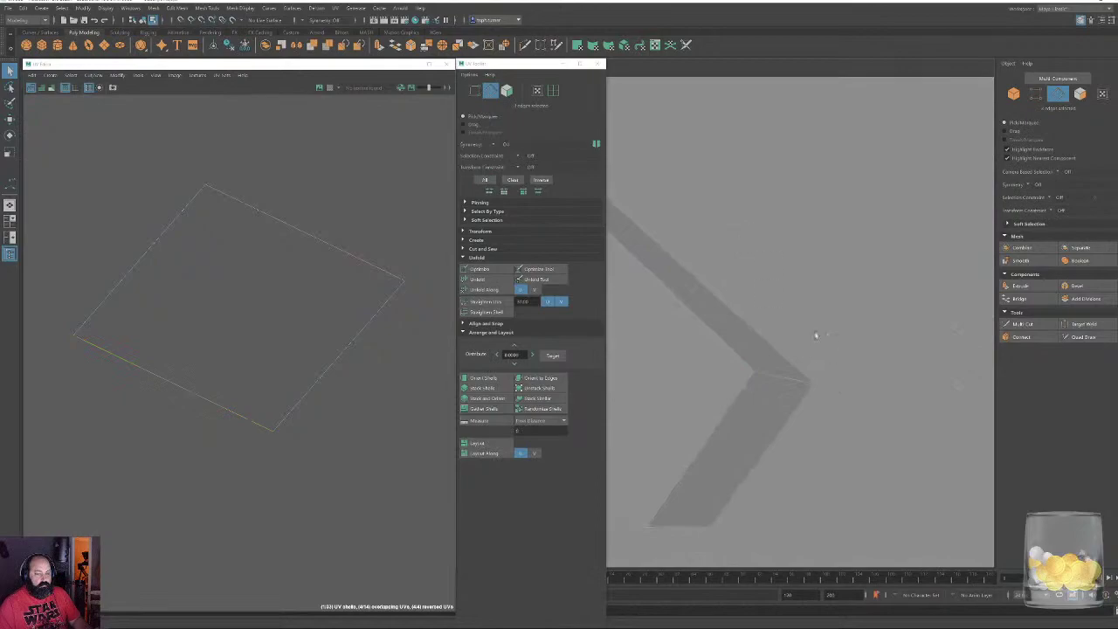
{"action": "left_click", "coordinate": [780, 377], "text": "shift"}
{"action": "key", "text": "shift+x"}
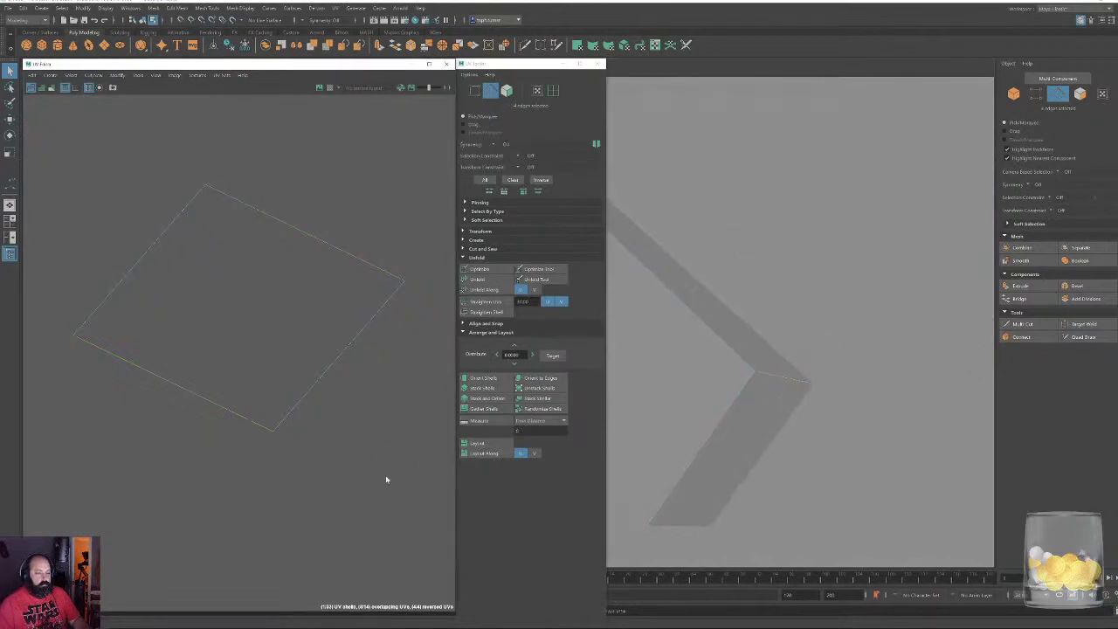
Check the block's faces, then reselect four of its edges in the UV layout and cut them again
{"action": "key", "text": "F11"}
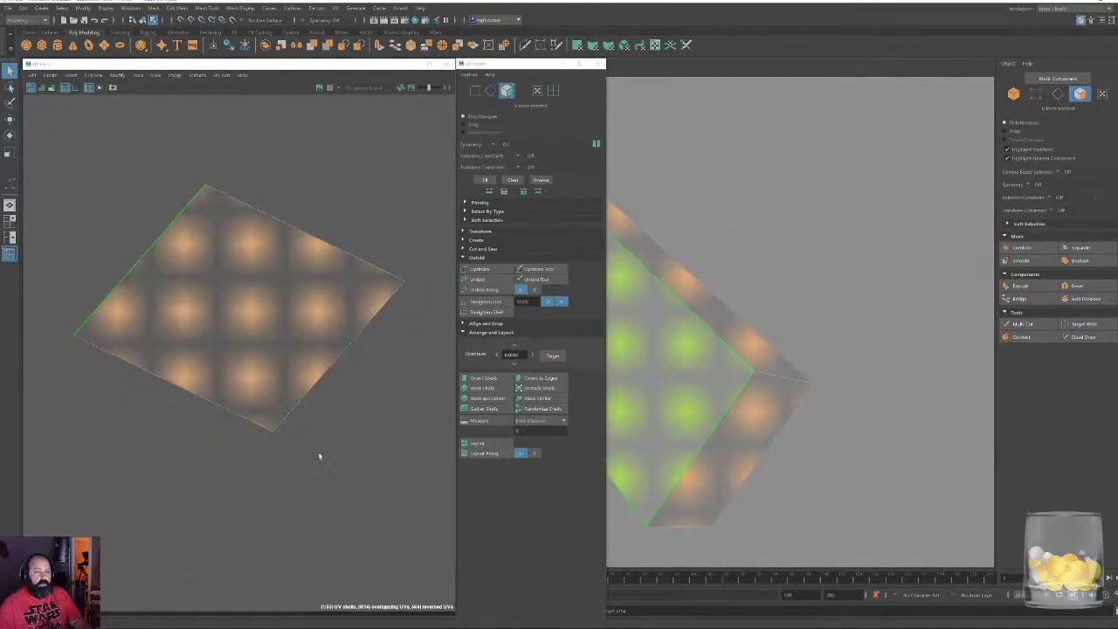
{"action": "left_click", "coordinate": [362, 440]}
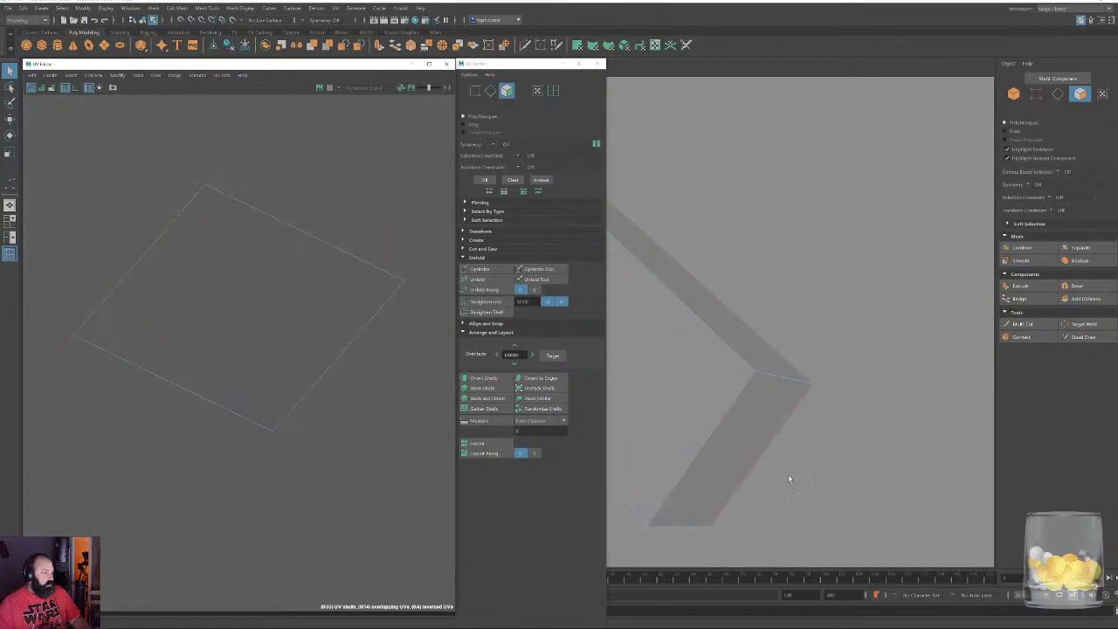
{"action": "left_click", "coordinate": [1057, 93]}
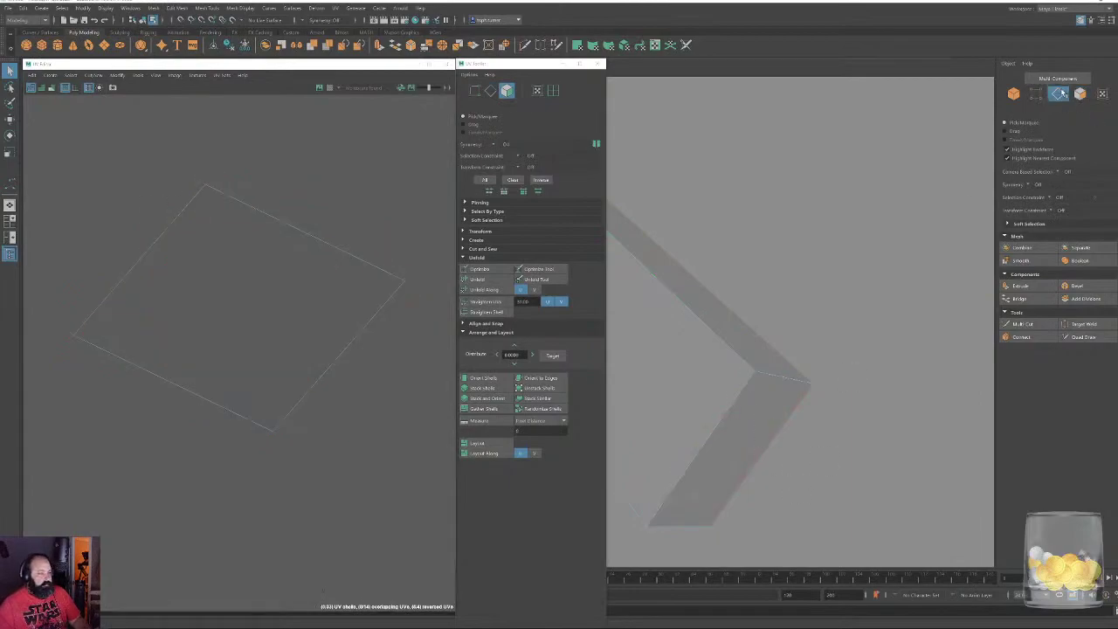
{"action": "left_click", "coordinate": [357, 210]}
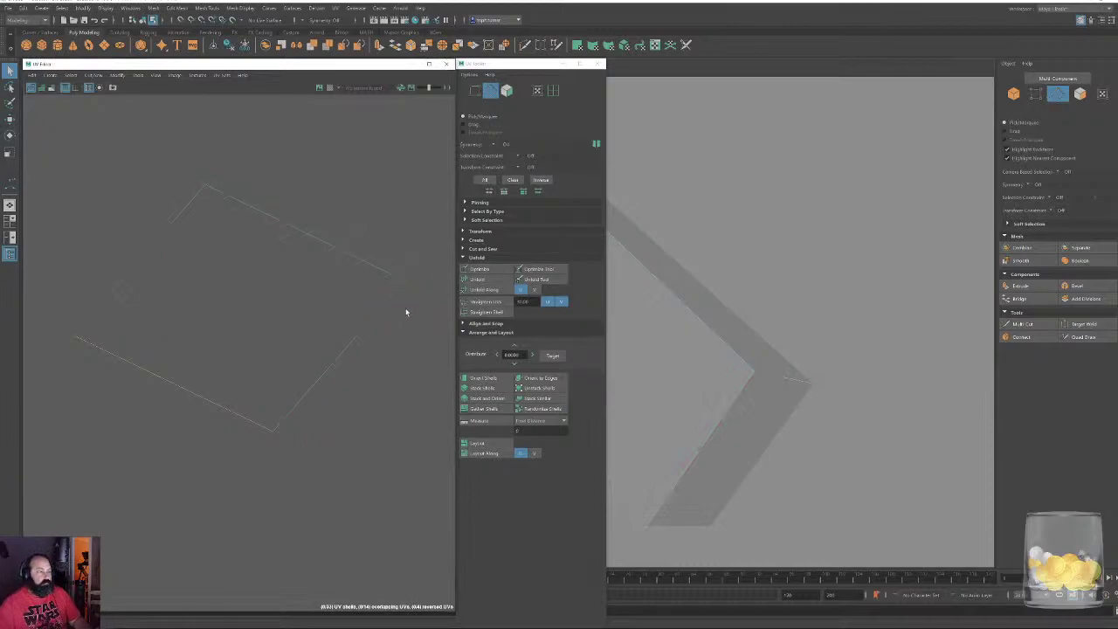
{"action": "double_click", "coordinate": [318, 415]}
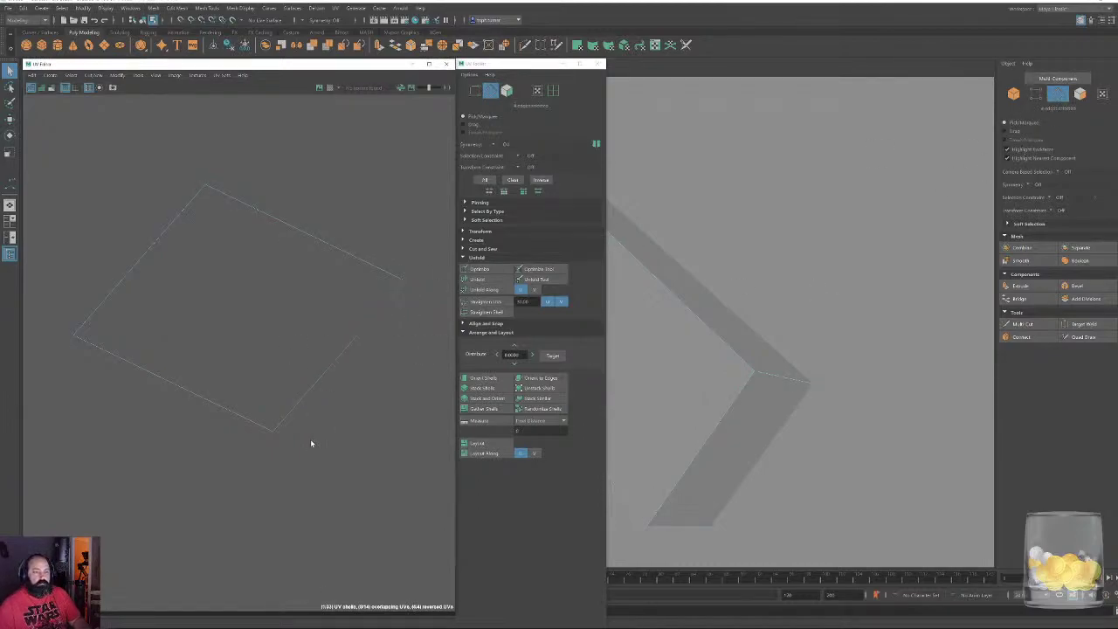
{"action": "middle_click_drag", "start_coordinate": [336, 454], "coordinate": [303, 500], "text": "alt"}
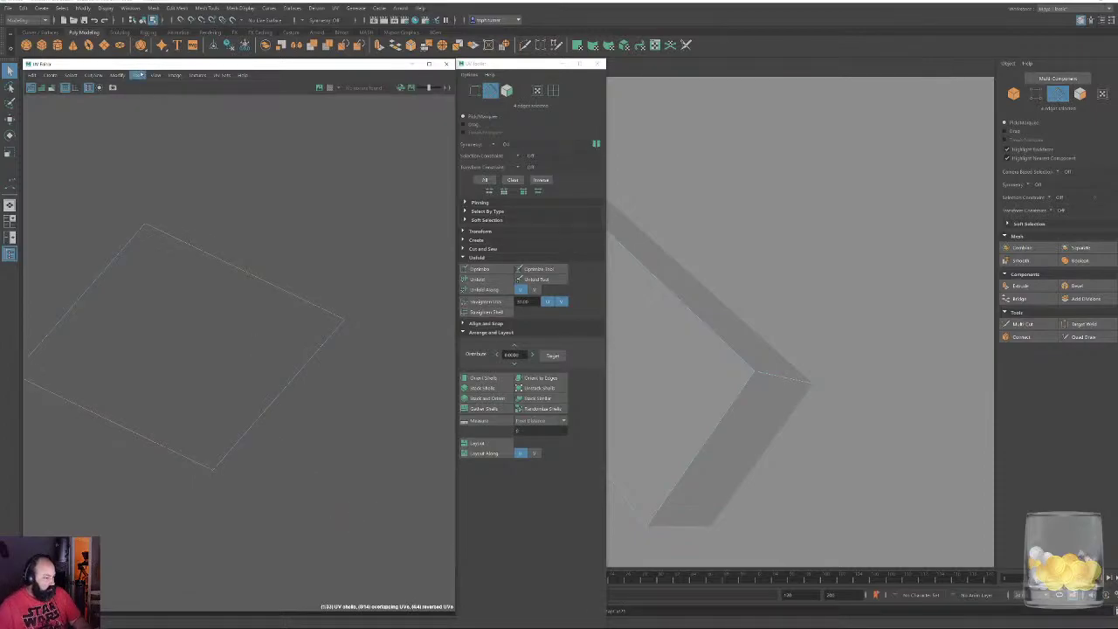
{"action": "left_click", "coordinate": [94, 75]}
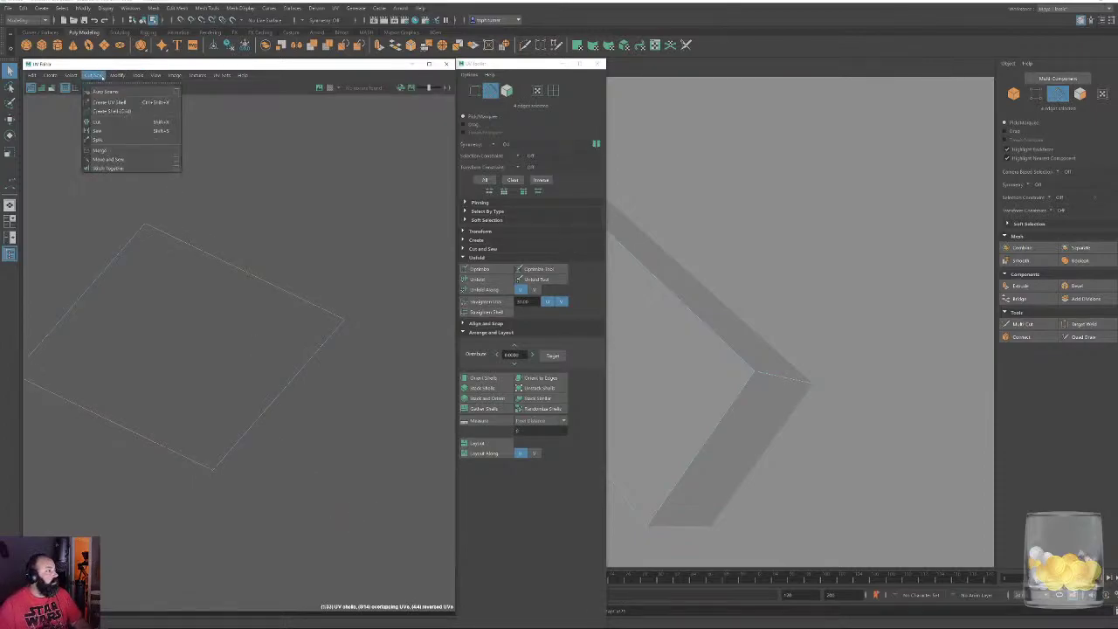
{"action": "left_click", "coordinate": [103, 122]}
{"action": "left_click", "coordinate": [322, 179]}
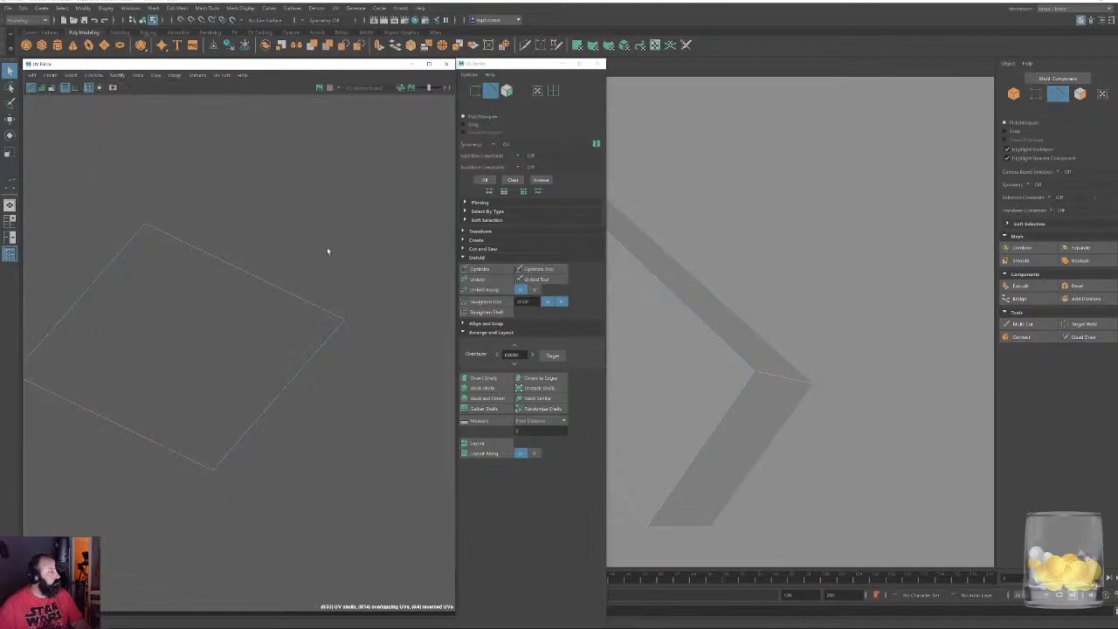
Delete the small block's hidden back face on the inner side of the control panel
{"action": "left_click_drag", "start_coordinate": [742, 349], "coordinate": [908, 199], "text": "alt"}
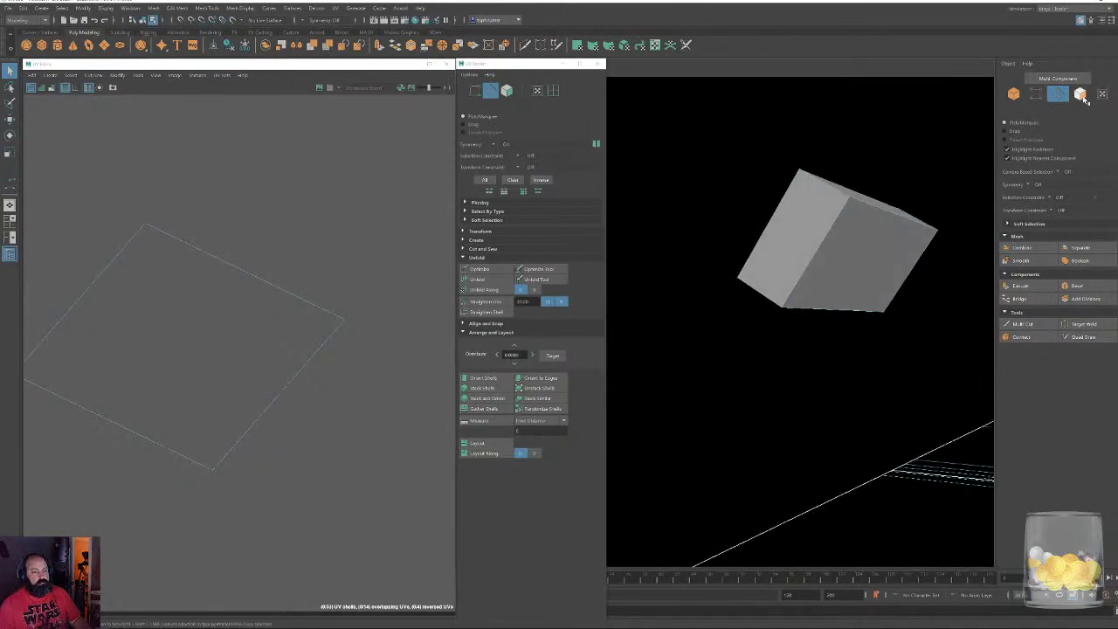
{"action": "left_click", "coordinate": [1080, 94]}
{"action": "double_click", "coordinate": [838, 259]}
{"action": "left_click", "coordinate": [856, 254]}
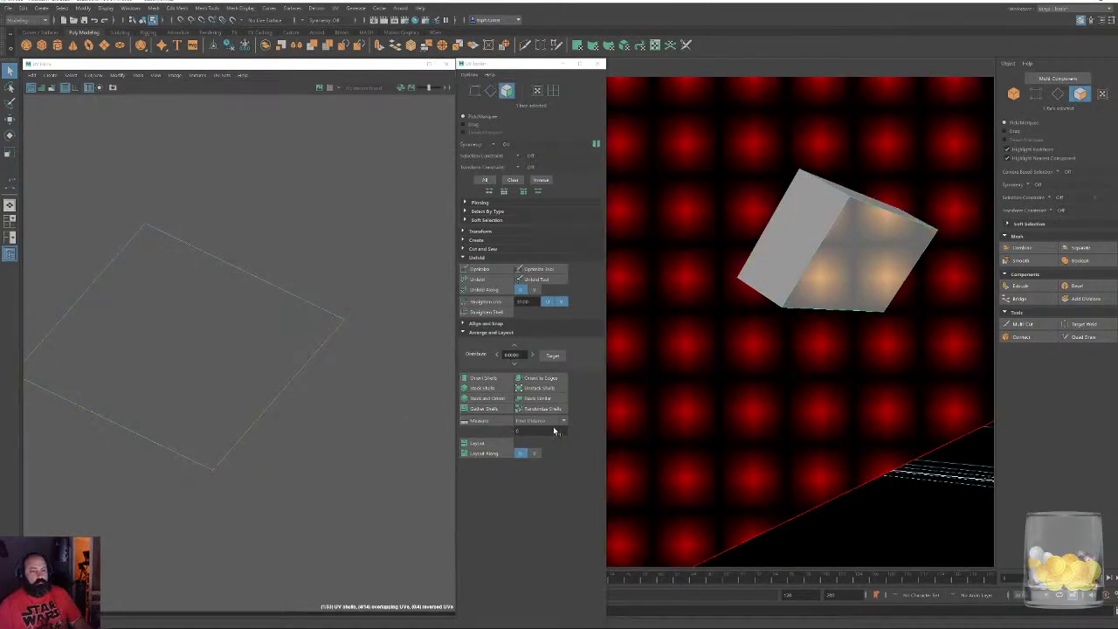
{"action": "key", "text": "Delete"}
Select the edges at the corners of the open-backed small block
{"action": "left_click", "coordinate": [1057, 95]}
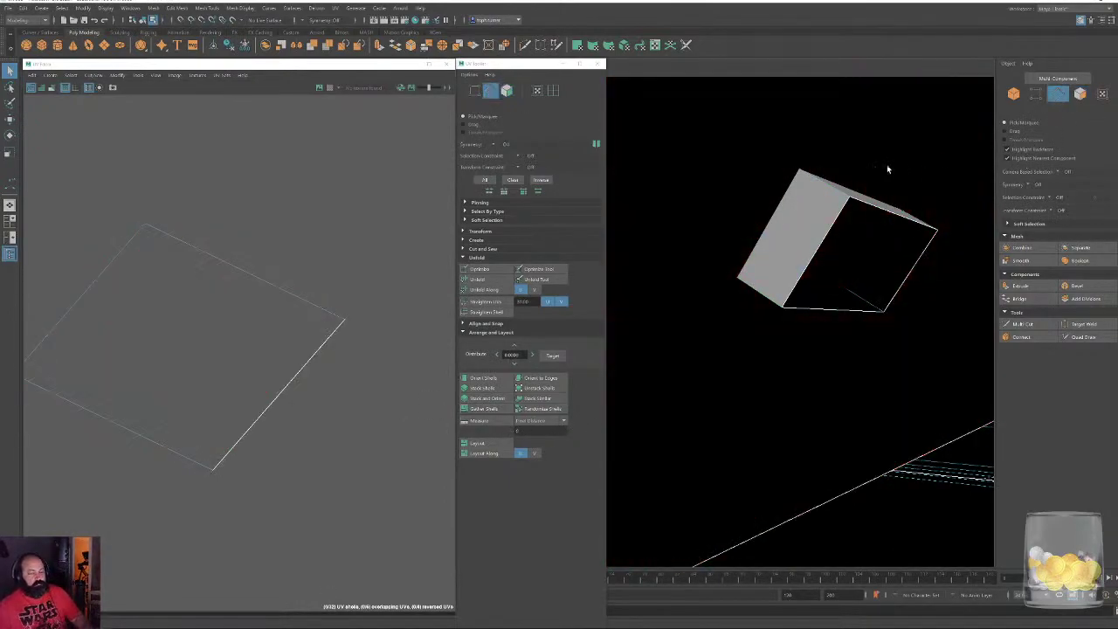
{"action": "double_click", "coordinate": [765, 292], "text": "shift"}
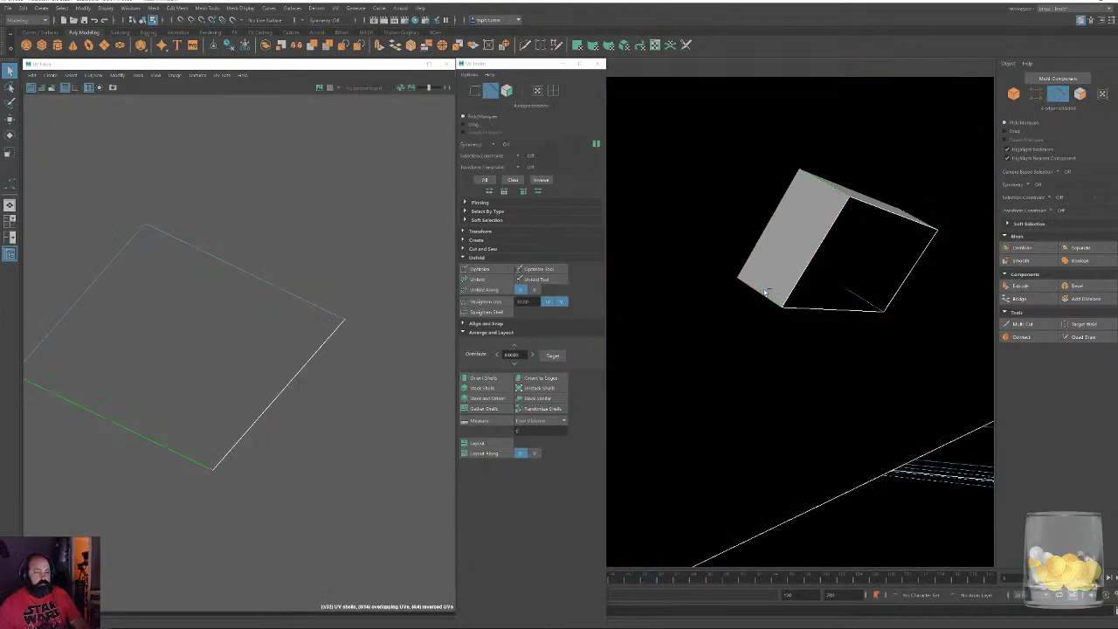
Cut the UV seams along the selected corner edges of the small box beside the control dial
{"action": "key", "text": "shift+x"}
{"action": "left_click", "coordinate": [298, 227]}
{"action": "left_click_drag", "start_coordinate": [948, 234], "coordinate": [868, 249], "text": "alt"}
{"action": "scroll", "coordinate": [868, 249], "scroll_direction": "down", "scroll_amount": 5}
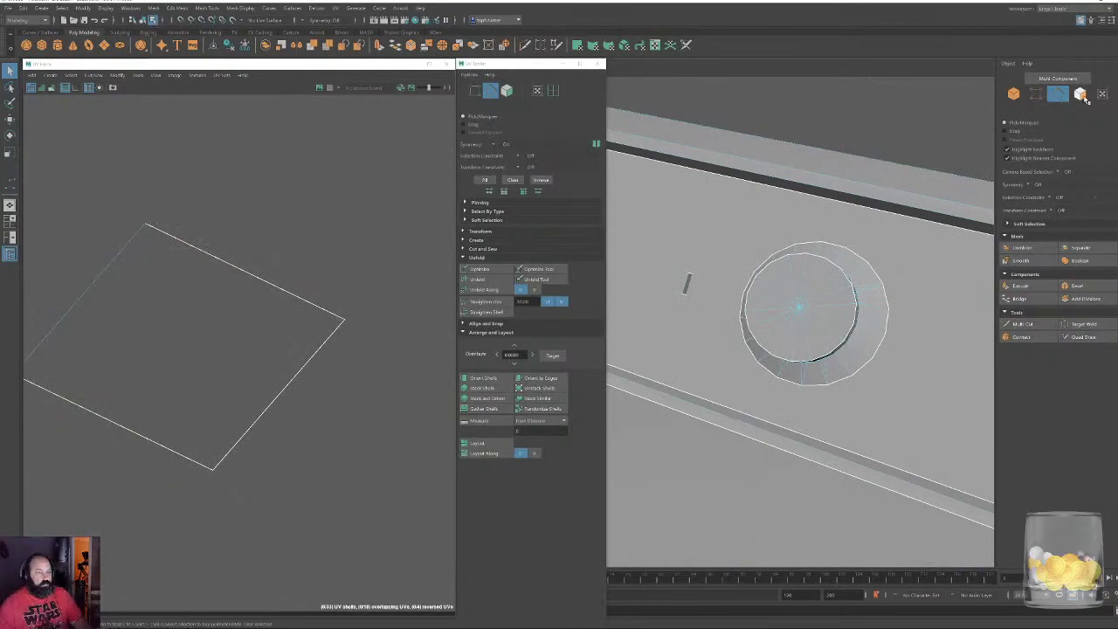
Select all faces of the small box's UV shell and unfold them
{"action": "left_click", "coordinate": [1080, 94]}
{"action": "scroll", "coordinate": [261, 292], "scroll_direction": "down", "scroll_amount": 3}
{"action": "left_click_drag", "start_coordinate": [61, 197], "coordinate": [349, 419]}
{"action": "left_click", "coordinate": [486, 289]}
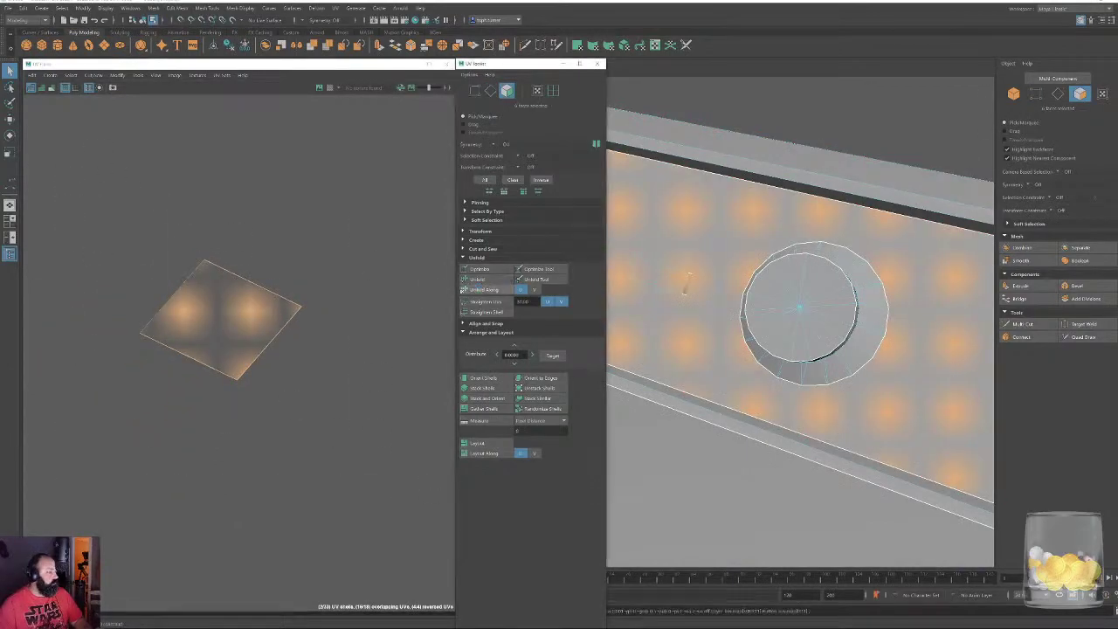
{"action": "left_click", "coordinate": [488, 279]}
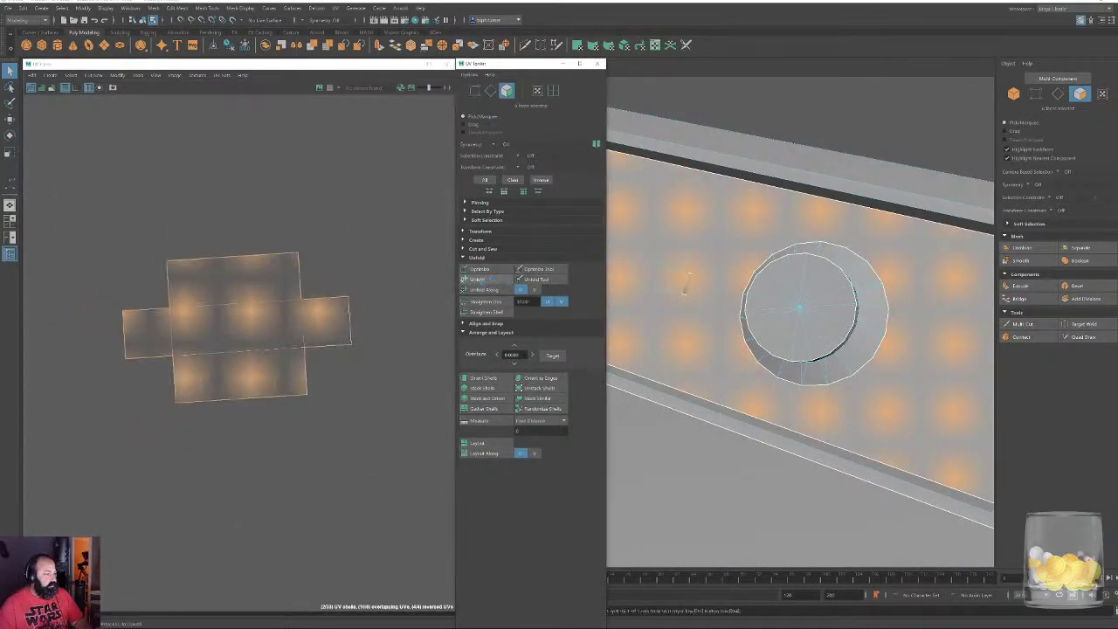
Orient the unfolded cross-shaped shell of the small box to one of its side edges
{"action": "left_click", "coordinate": [490, 91]}
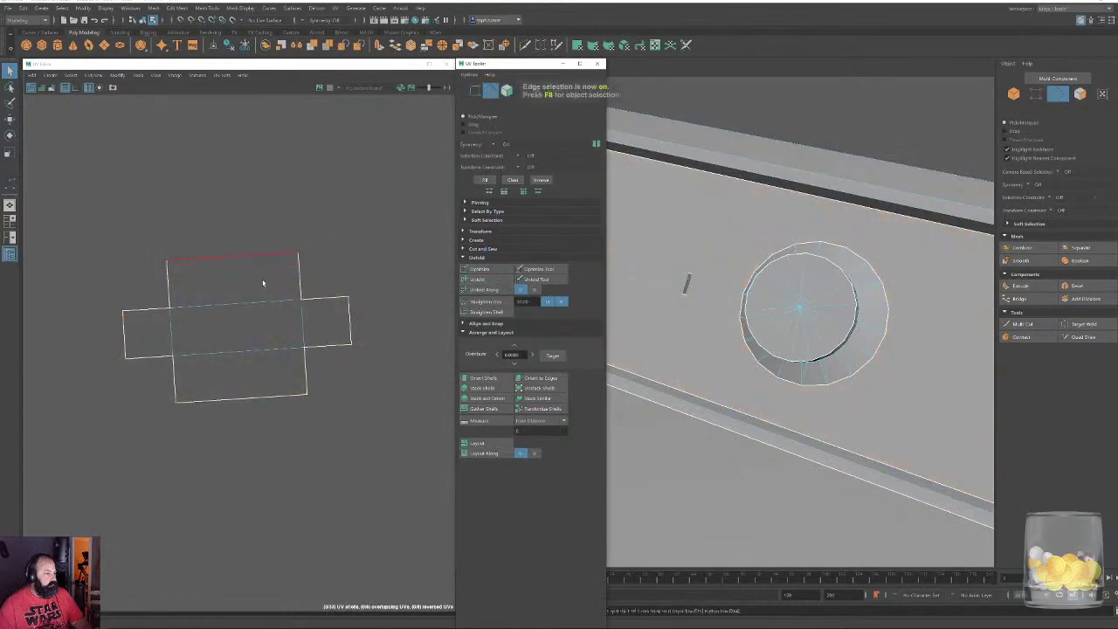
{"action": "left_click", "coordinate": [306, 370]}
{"action": "left_click", "coordinate": [538, 378]}
{"action": "right_click_drag", "start_coordinate": [338, 394], "coordinate": [1, 102], "text": "alt"}
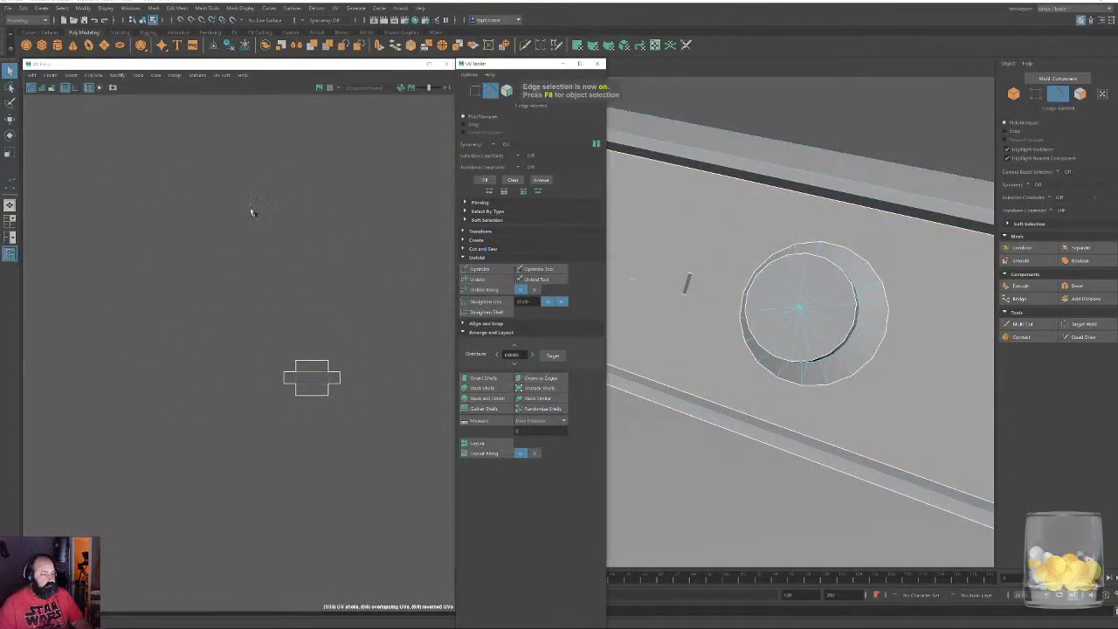
Select the faces of all UV shells and pack them together with the Layout command
{"action": "left_click", "coordinate": [486, 323]}
{"action": "right_click_drag", "start_coordinate": [280, 260], "coordinate": [53, 62], "text": "alt"}
{"action": "left_click", "coordinate": [474, 324]}
{"action": "right_click_drag", "start_coordinate": [357, 370], "coordinate": [240, 327], "text": "alt"}
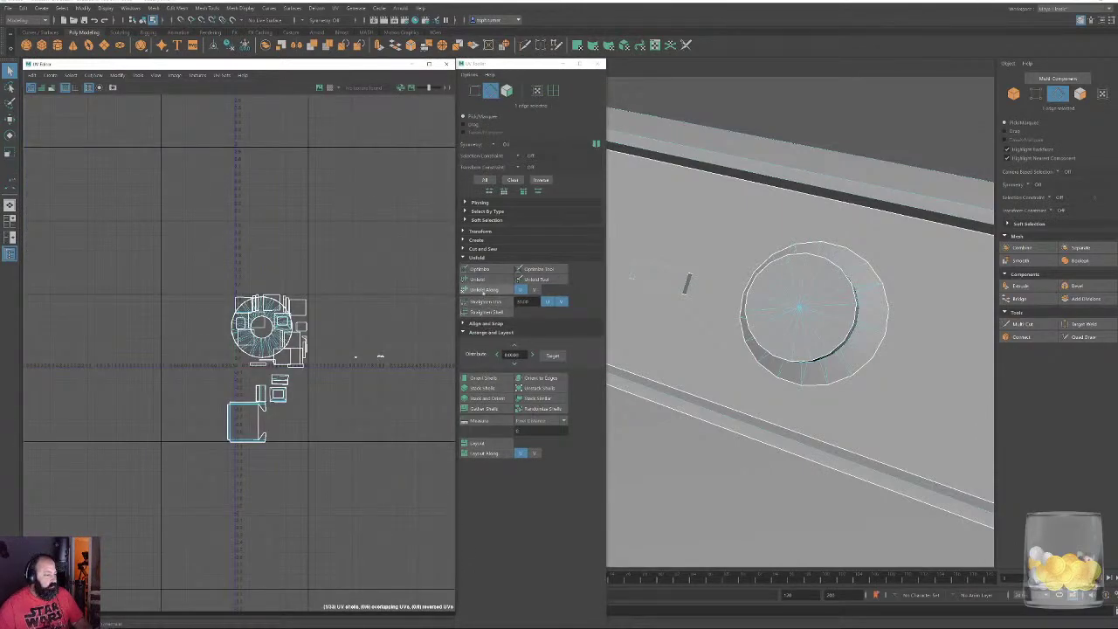
{"action": "middle_click_drag", "start_coordinate": [327, 283], "coordinate": [293, 254], "text": "alt"}
{"action": "left_click", "coordinate": [507, 91]}
{"action": "left_click_drag", "start_coordinate": [331, 466], "coordinate": [403, 477]}
{"action": "left_click", "coordinate": [487, 443]}
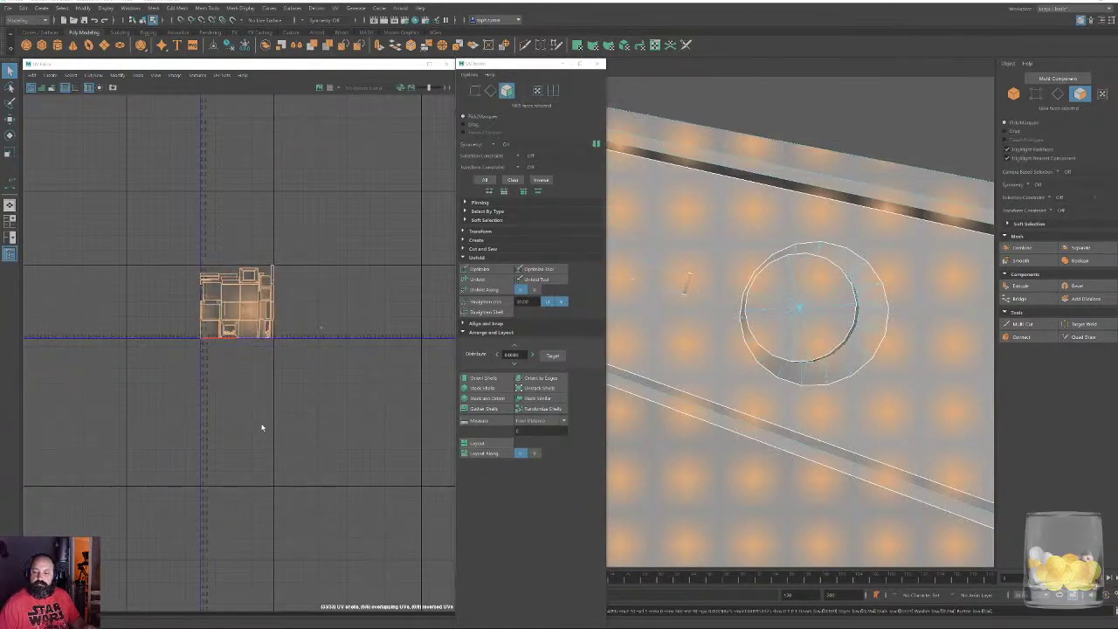
Straighten the slightly tilted shell in the lower right of the UV layout by orienting it to an edge
{"action": "right_click_drag", "start_coordinate": [295, 290], "coordinate": [439, 586], "text": "alt"}
{"action": "middle_click_drag", "start_coordinate": [390, 566], "coordinate": [406, 508], "text": "alt"}
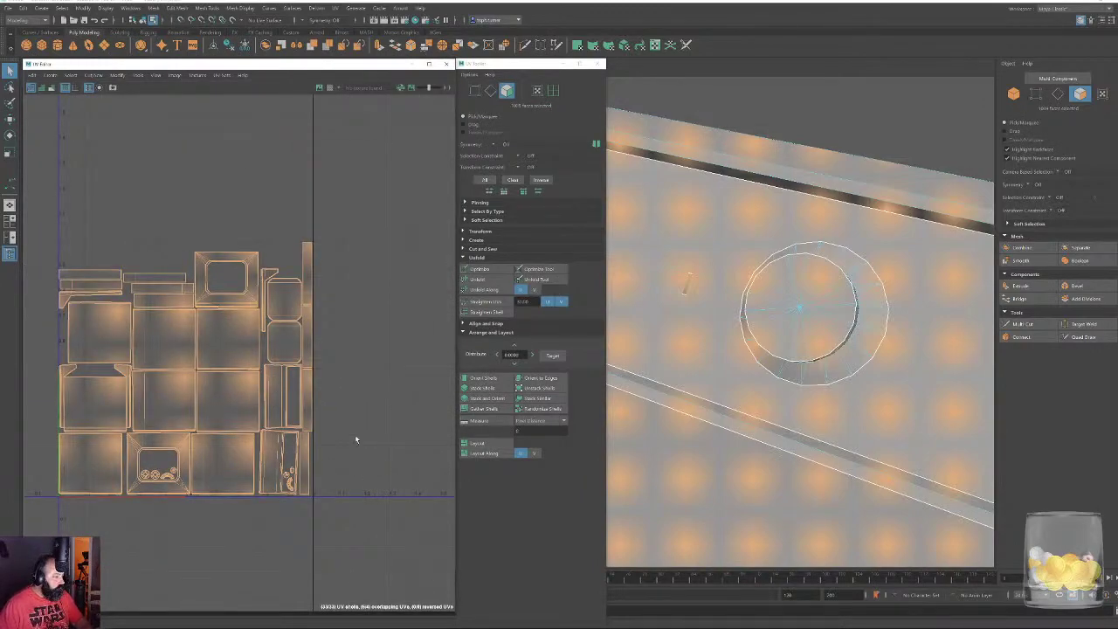
{"action": "right_click_drag", "start_coordinate": [341, 401], "coordinate": [357, 499], "text": "alt"}
{"action": "middle_click_drag", "start_coordinate": [358, 499], "coordinate": [374, 459], "text": "alt"}
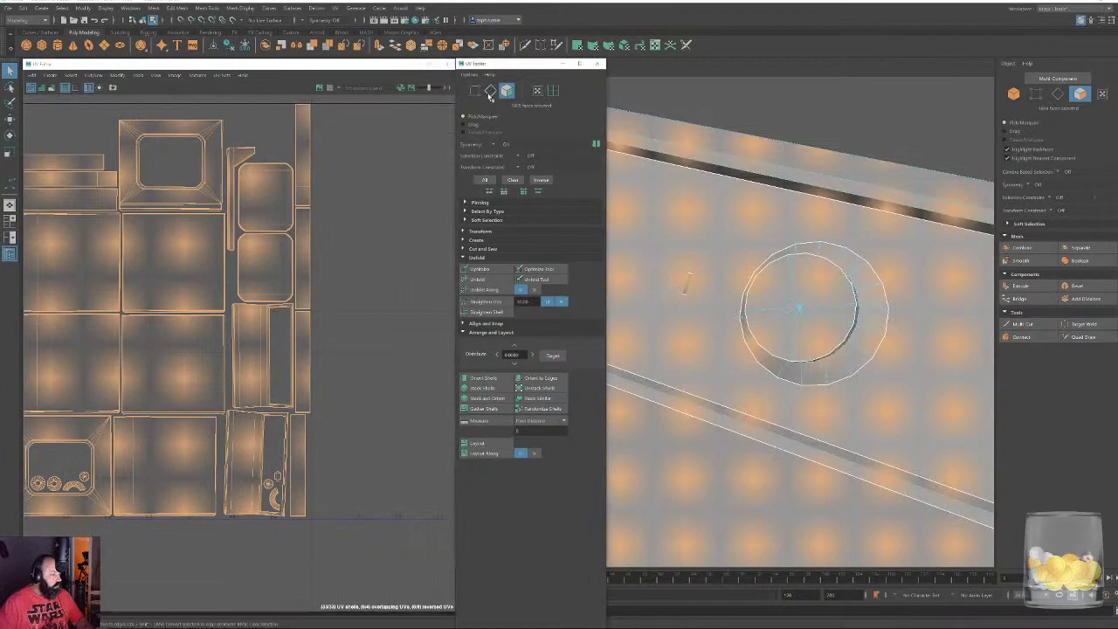
{"action": "left_click", "coordinate": [490, 91]}
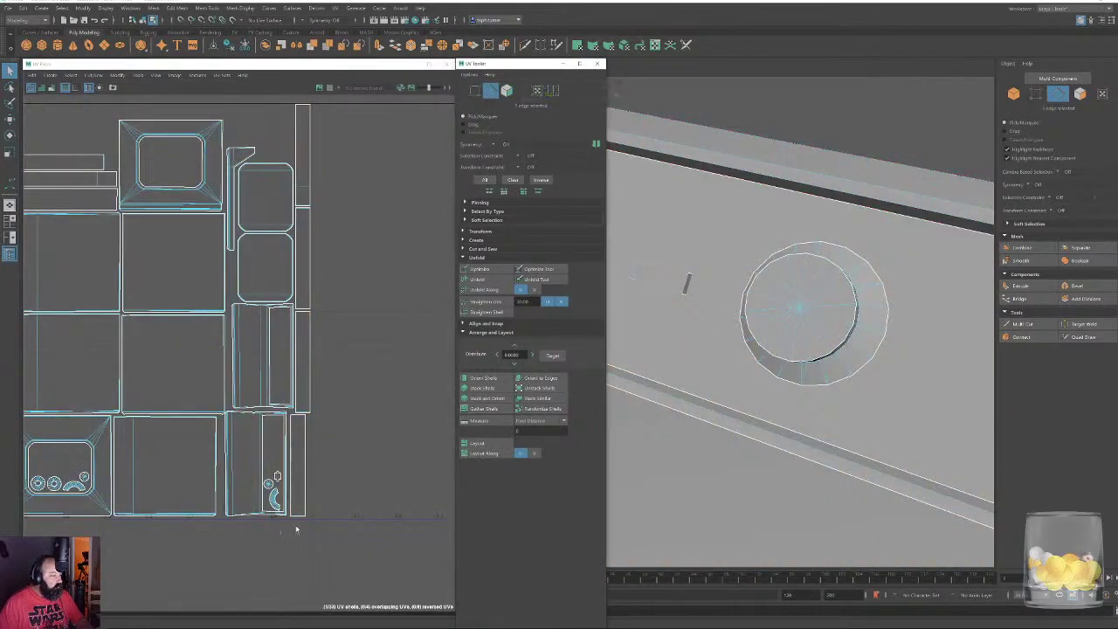
{"action": "scroll", "coordinate": [297, 528], "scroll_direction": "up", "scroll_amount": 4}
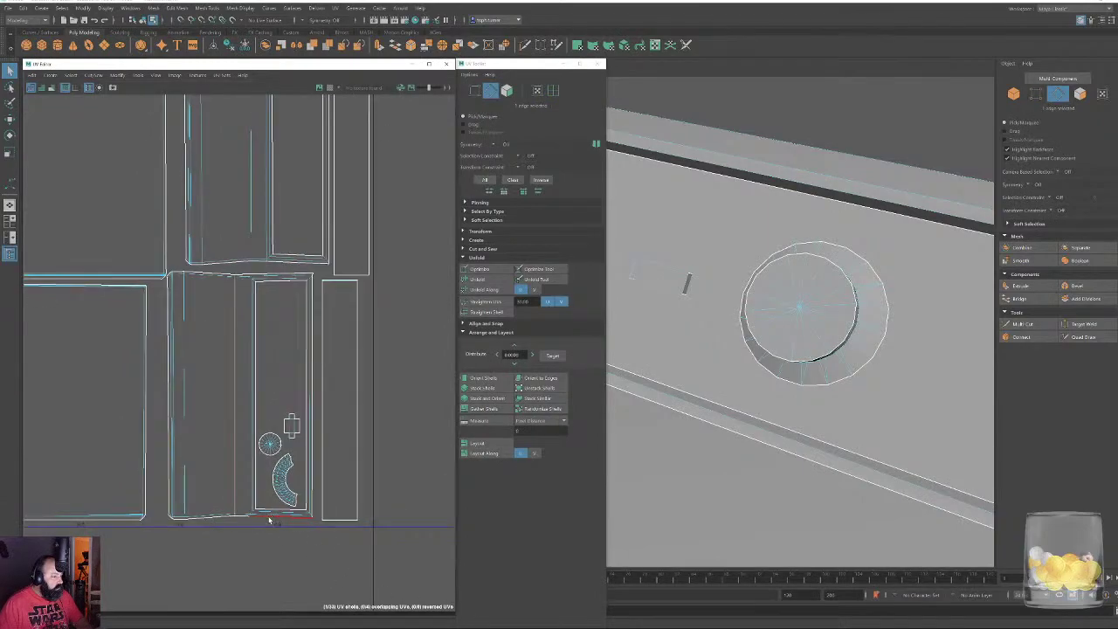
{"action": "right_click_drag", "start_coordinate": [282, 487], "coordinate": [61, 292], "text": "alt"}
{"action": "right_click_drag", "start_coordinate": [255, 423], "coordinate": [152, 308], "text": "alt"}
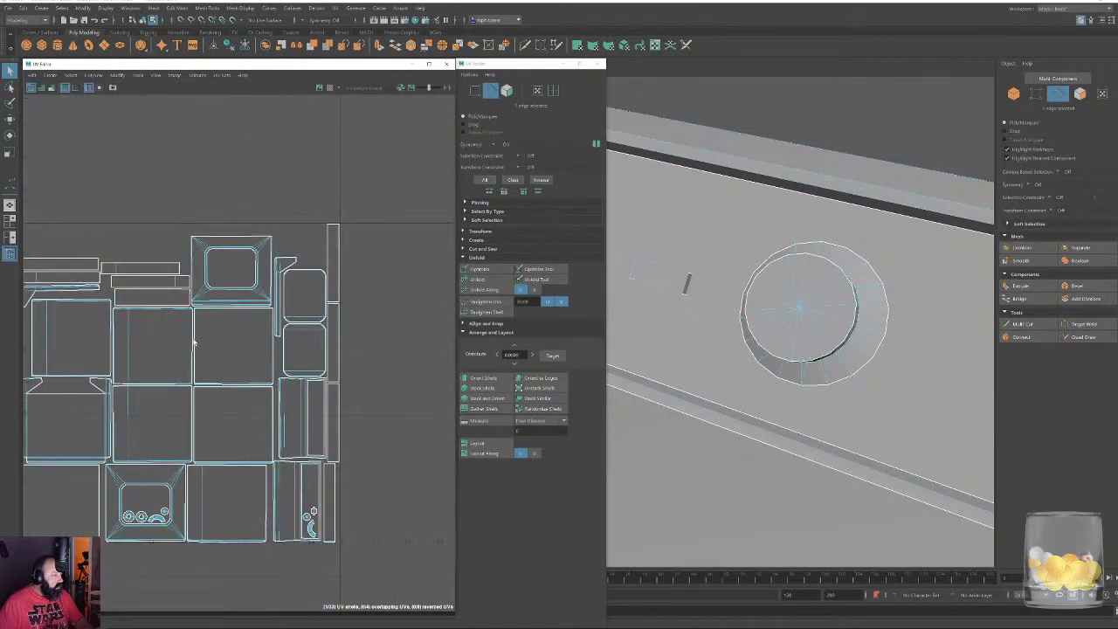
Check the upper shells of the UV layout and orient the slightly tilted ones to their straight edges
{"action": "middle_click_drag", "start_coordinate": [195, 339], "coordinate": [276, 317], "text": "alt"}
{"action": "scroll", "coordinate": [310, 330], "scroll_direction": "up", "scroll_amount": 4}
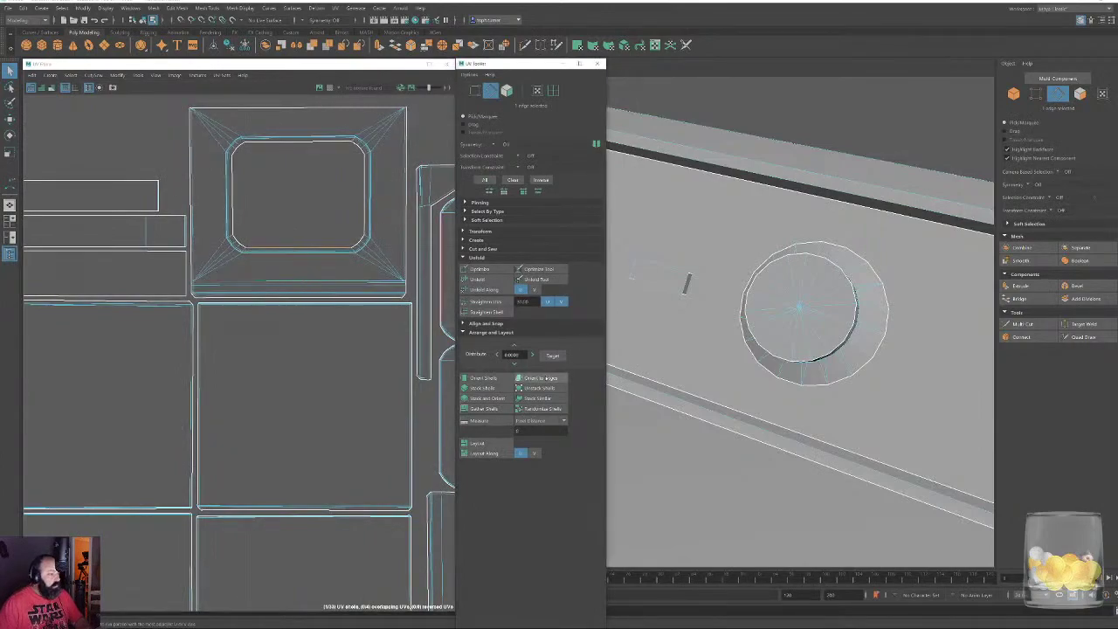
{"action": "scroll", "coordinate": [210, 414], "scroll_direction": "down", "scroll_amount": 3}
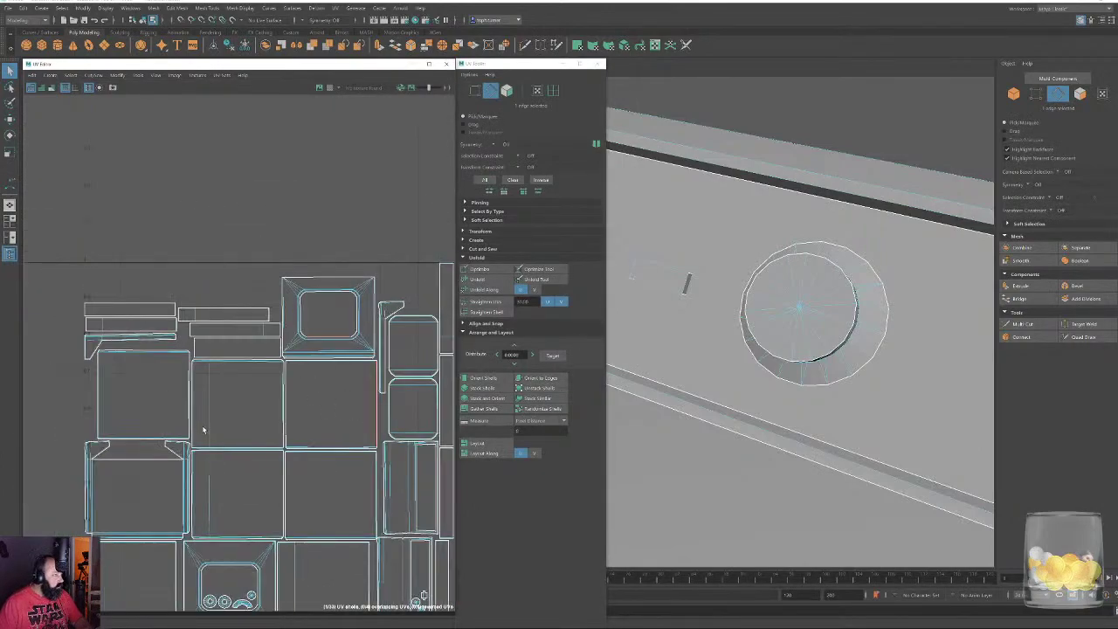
{"action": "scroll", "coordinate": [145, 361], "scroll_direction": "up", "scroll_amount": 4}
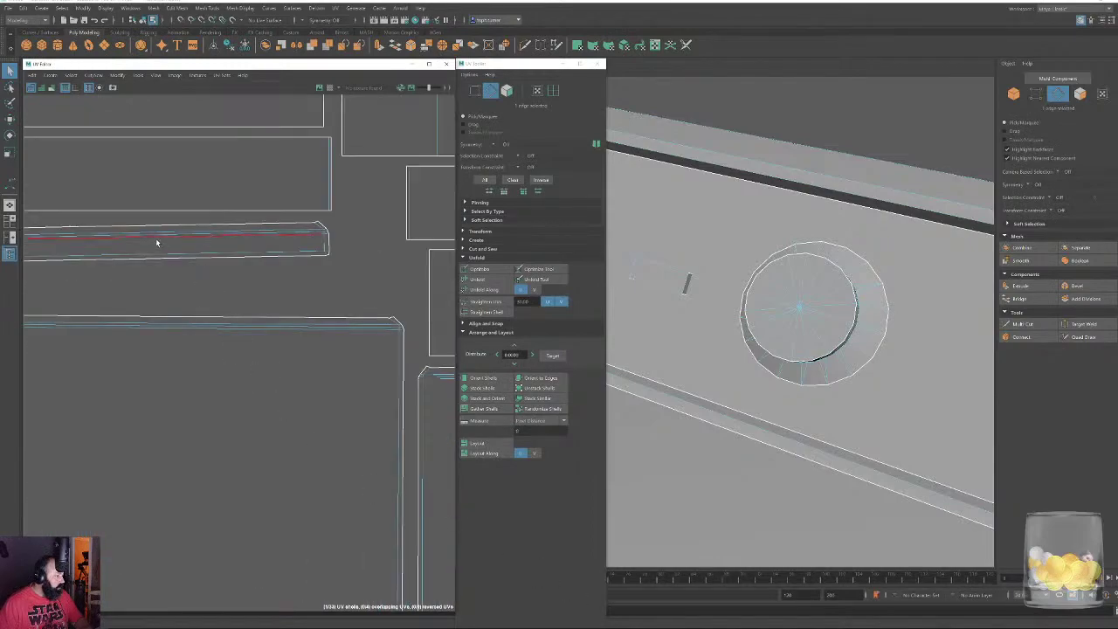
{"action": "scroll", "coordinate": [252, 288], "scroll_direction": "down", "scroll_amount": 4}
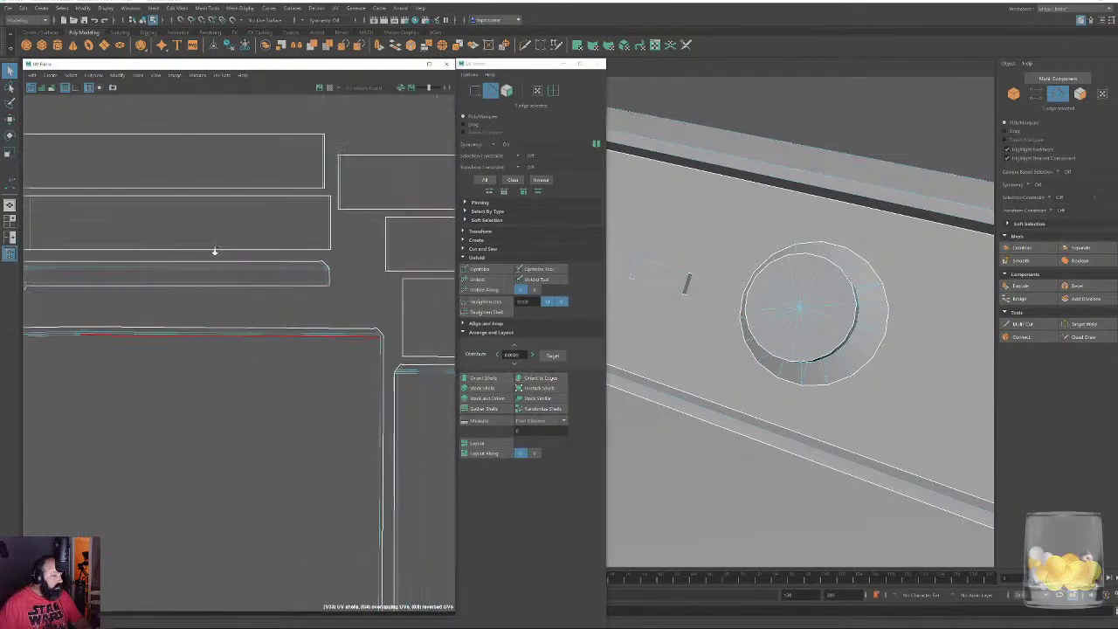
{"action": "scroll", "coordinate": [253, 364], "scroll_direction": "down", "scroll_amount": 4}
{"action": "scroll", "coordinate": [279, 471], "scroll_direction": "up", "scroll_amount": 4}
{"action": "middle_click_drag", "start_coordinate": [334, 462], "coordinate": [79, 423], "text": "alt"}
{"action": "middle_click_drag", "start_coordinate": [326, 411], "coordinate": [312, 557], "text": "alt"}
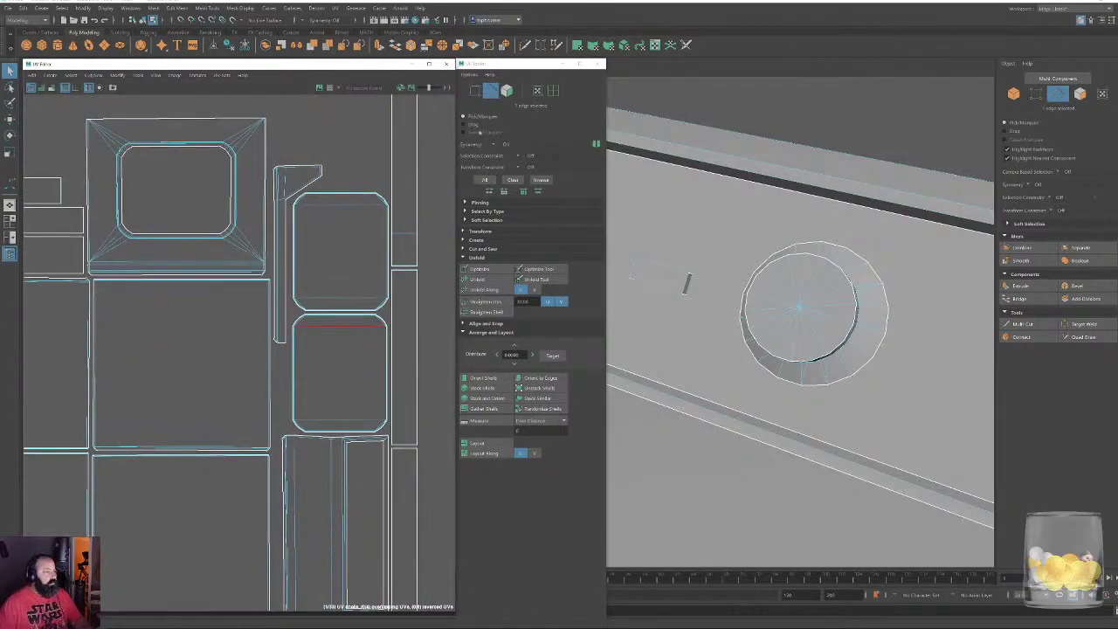
Close the UV Editor and UV Toolkit and return to object selection with the whole washer and dryer in view
{"action": "left_click", "coordinate": [446, 64]}
{"action": "left_click", "coordinate": [1008, 95]}
{"action": "left_click", "coordinate": [598, 64]}
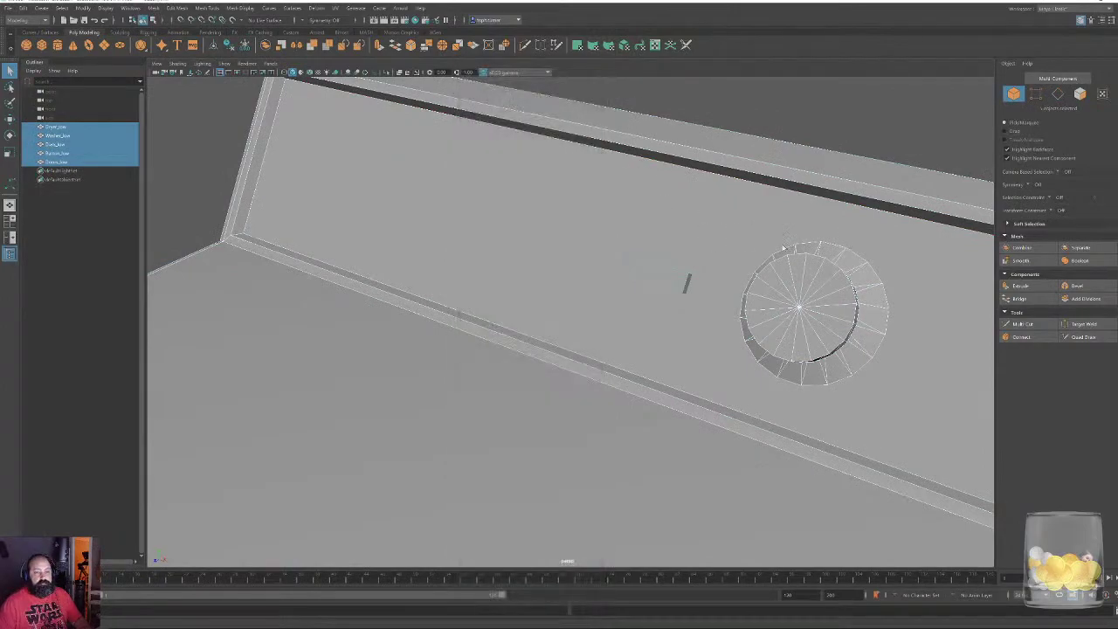
{"action": "scroll", "coordinate": [465, 185], "scroll_direction": "down", "scroll_amount": 10}
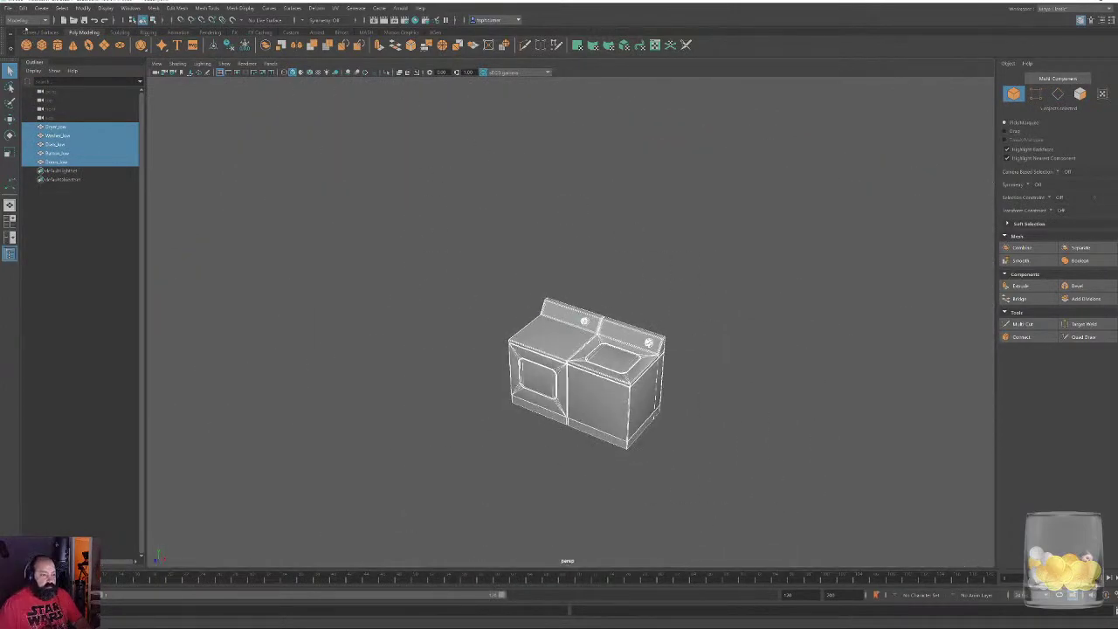
Start exporting the selected washer and dryer objects with the FBX export type, choosing Desktop as the browsing location
{"action": "left_click", "coordinate": [8, 8]}
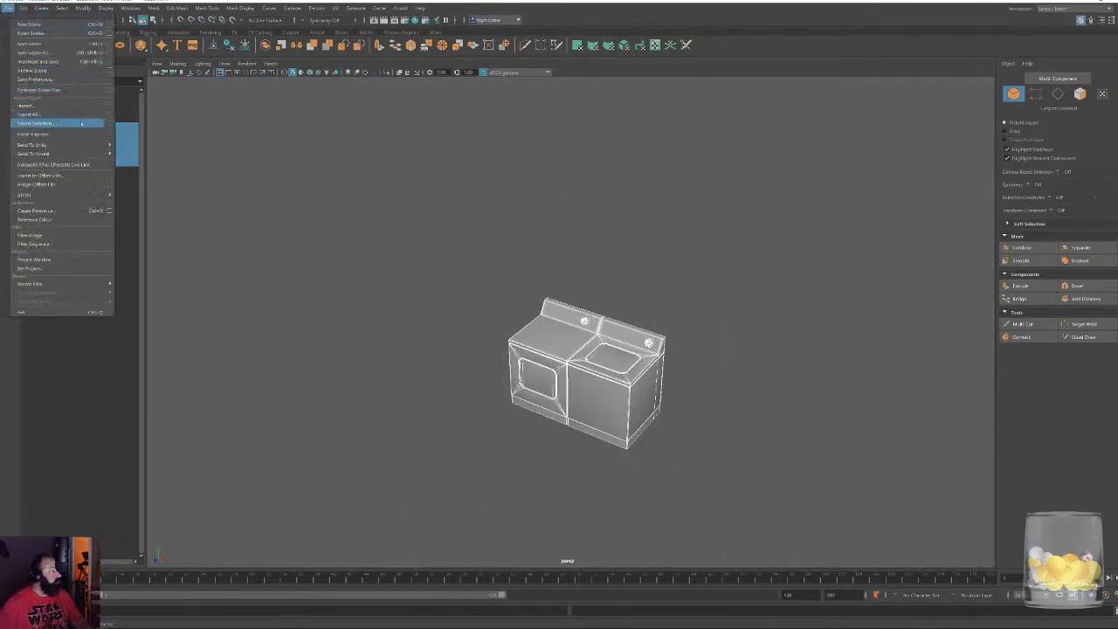
{"action": "left_click", "coordinate": [108, 123]}
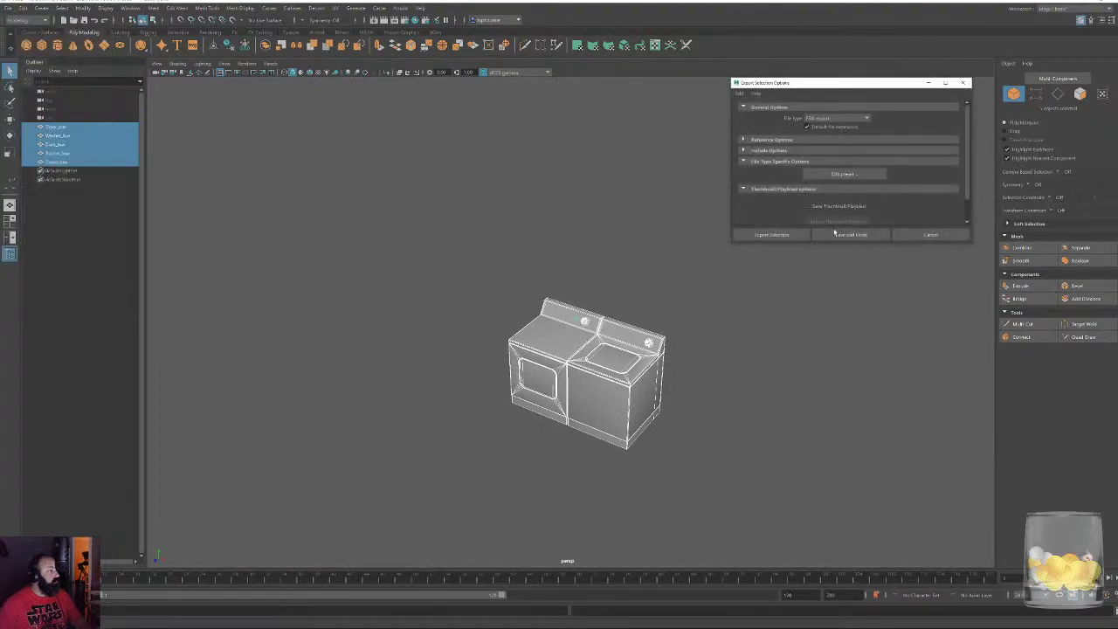
{"action": "left_click", "coordinate": [772, 234]}
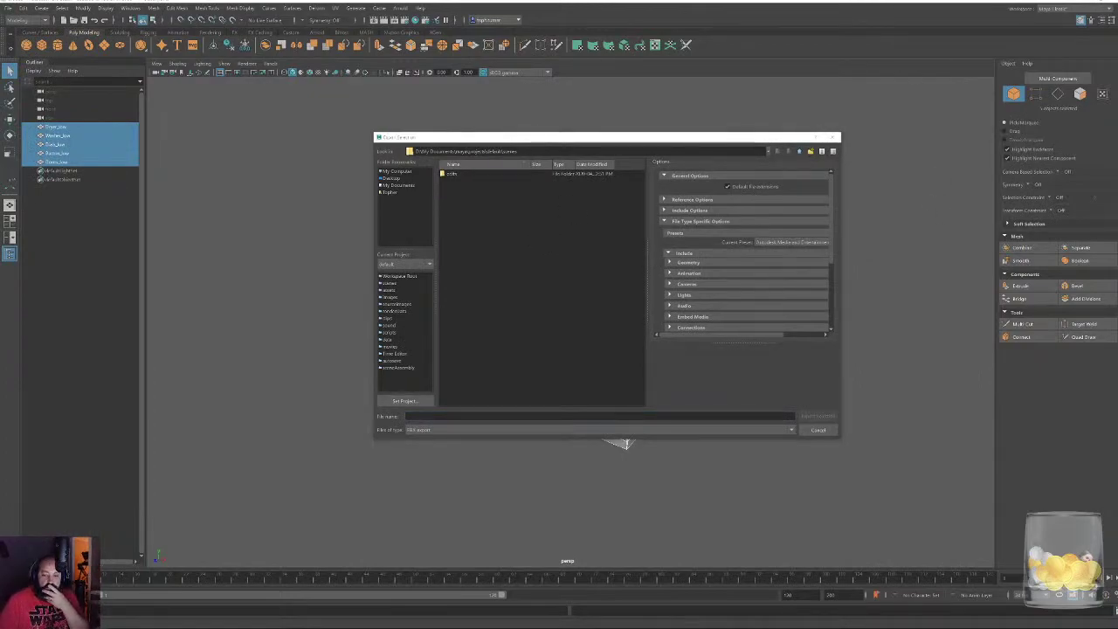
{"action": "left_click", "coordinate": [393, 179]}
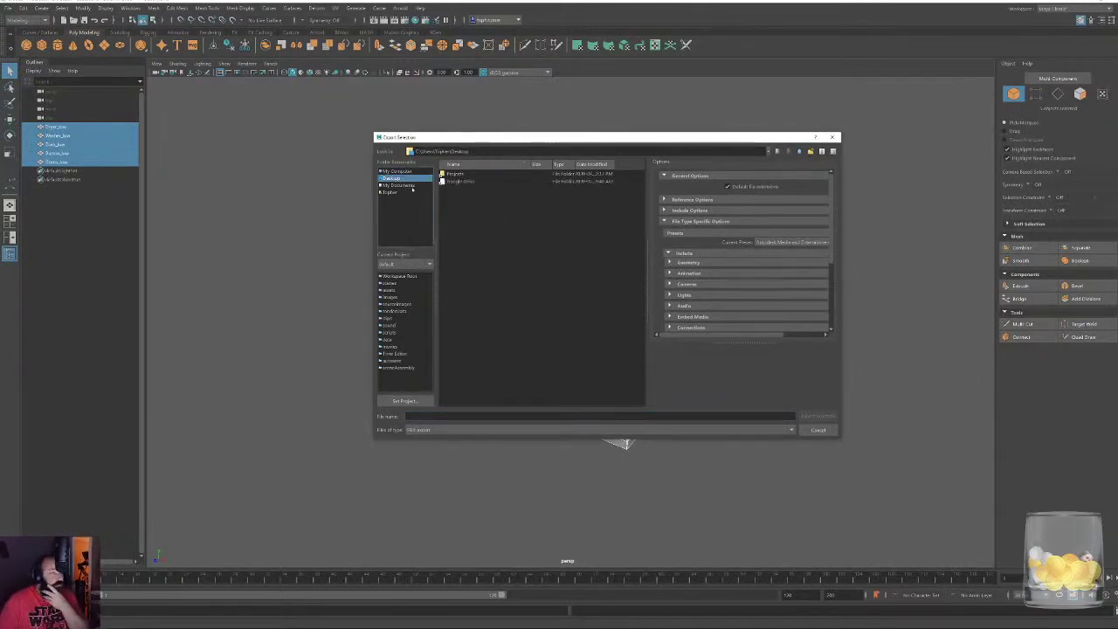
{"action": "double_click", "coordinate": [464, 180]}
{"action": "left_click", "coordinate": [463, 180]}
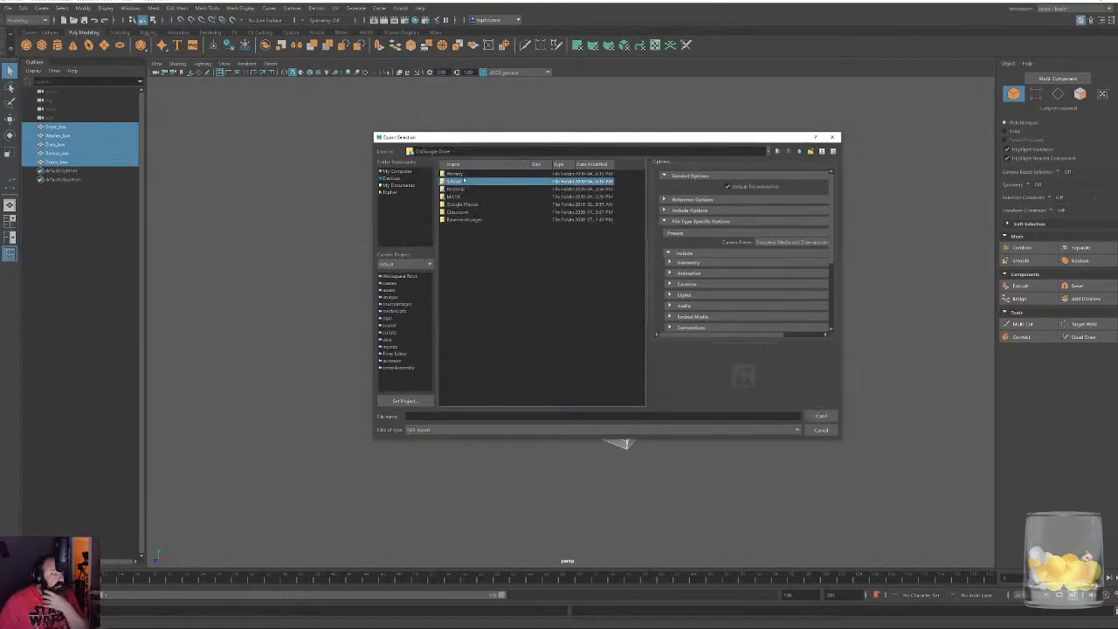
{"action": "left_click", "coordinate": [460, 174]}
{"action": "left_click", "coordinate": [390, 179]}
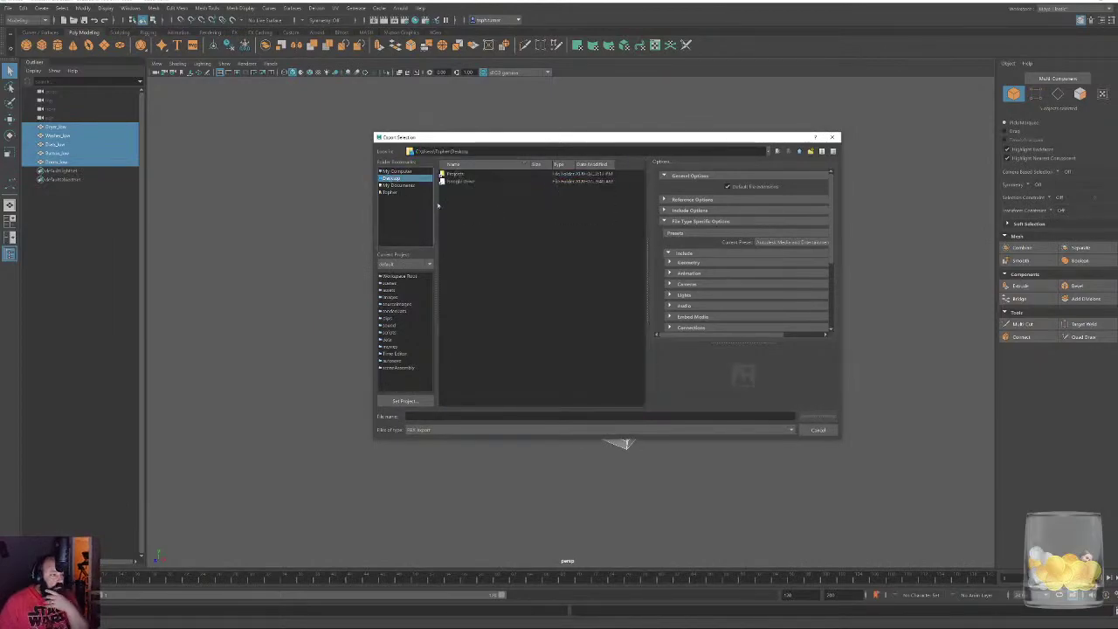
Export the selection over Combo.fbx in the FBX folder of the CabinInTheWoods project and accept the overwrite
{"action": "double_click", "coordinate": [452, 176]}
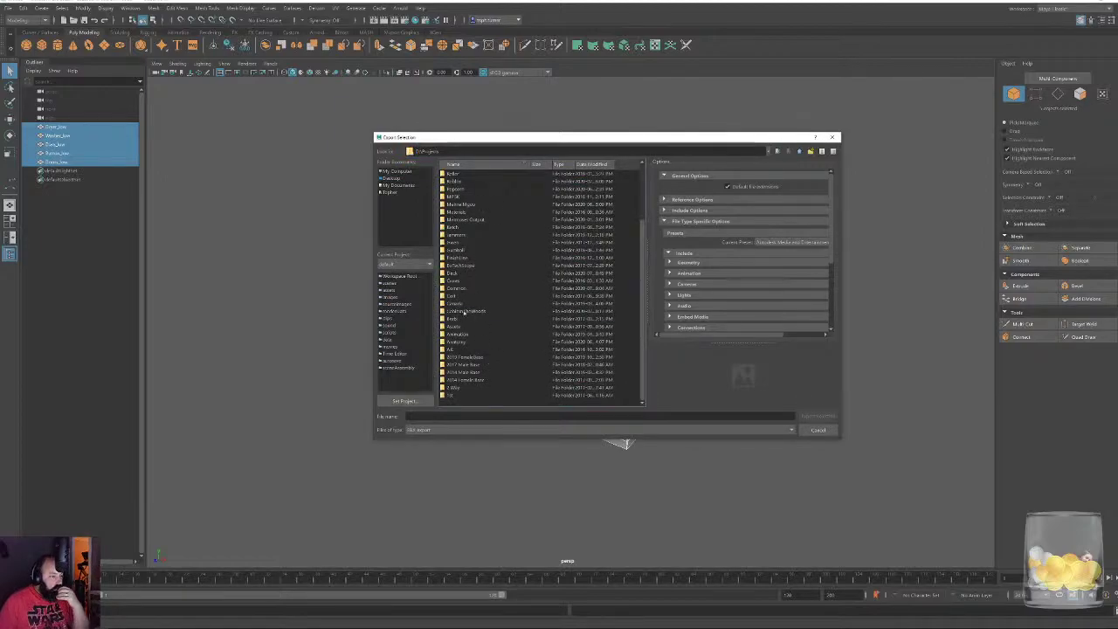
{"action": "double_click", "coordinate": [464, 312]}
{"action": "left_click", "coordinate": [453, 222]}
{"action": "double_click", "coordinate": [452, 227]}
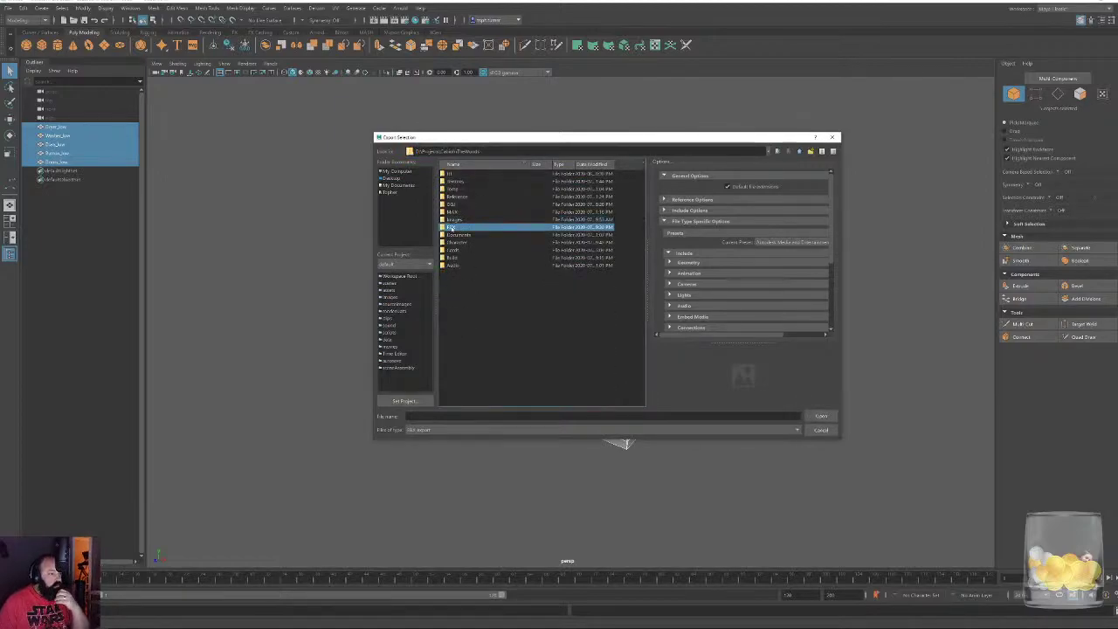
{"action": "scroll", "coordinate": [453, 228], "scroll_direction": "down", "scroll_amount": 5}
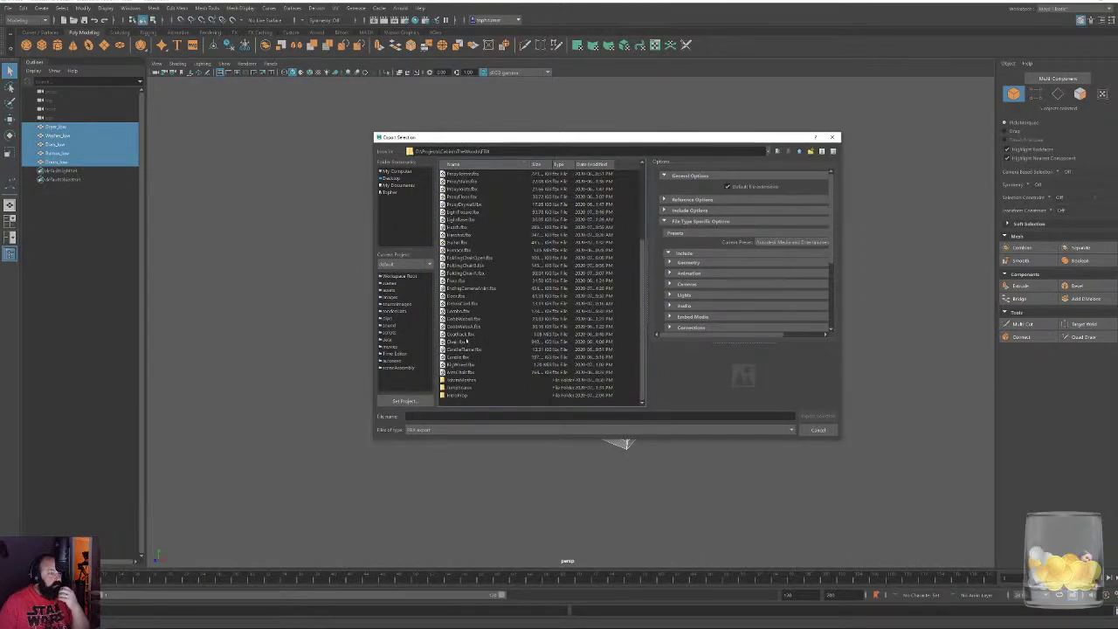
{"action": "double_click", "coordinate": [459, 311]}
{"action": "left_click", "coordinate": [591, 301]}
Switch to 3ds Max and start importing a file into the empty scene
{"action": "mouse_move", "coordinate": [422, 623]}
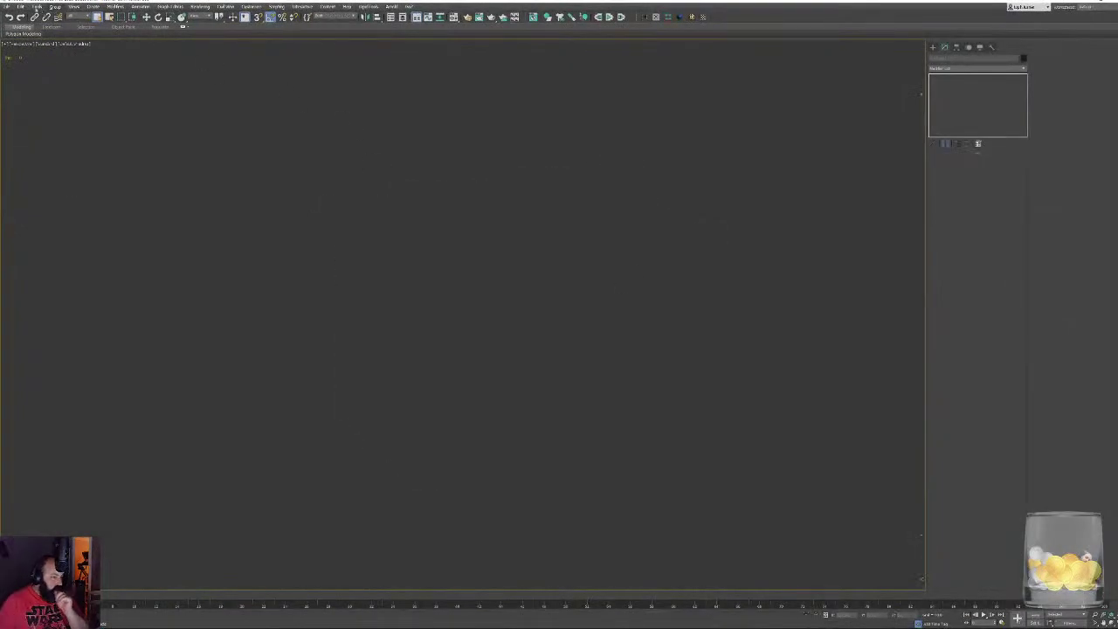
{"action": "left_click", "coordinate": [20, 6]}
{"action": "mouse_move", "coordinate": [26, 103]}
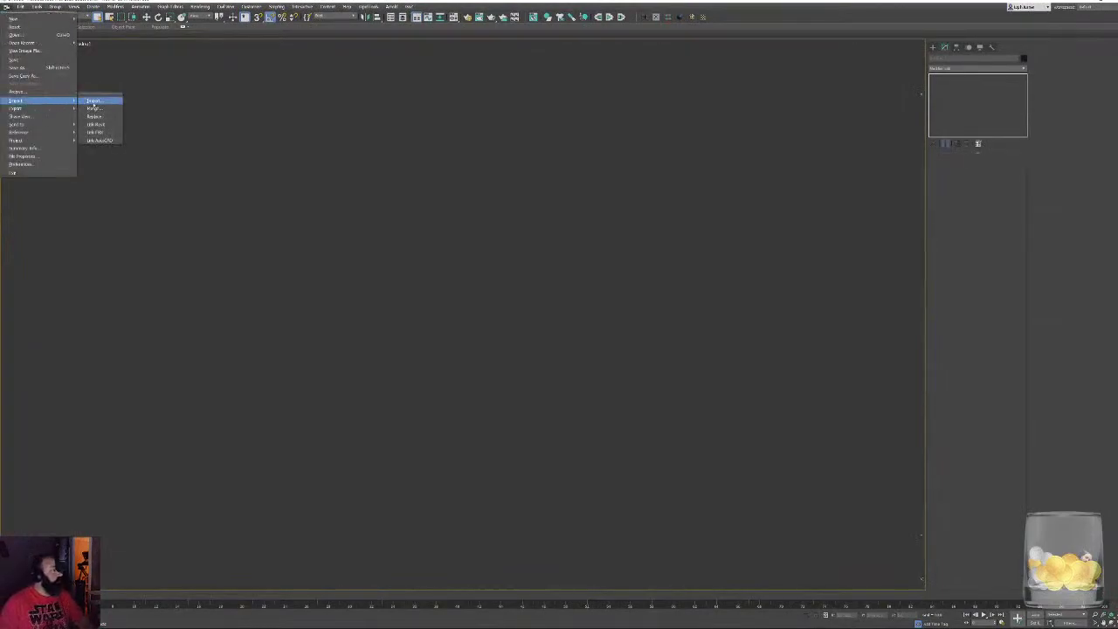
{"action": "left_click", "coordinate": [98, 101]}
Import Combo.fbx from the FBX folder of the CabinInTheWoods project, keeping the current FBX import options
{"action": "left_click", "coordinate": [304, 119]}
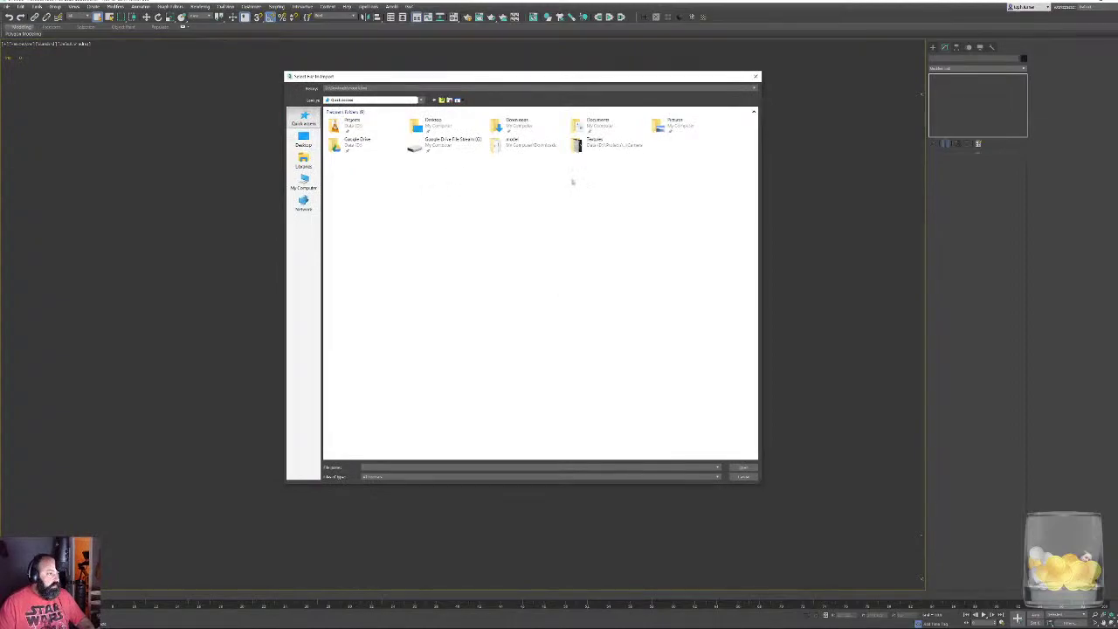
{"action": "double_click", "coordinate": [514, 129]}
{"action": "key", "text": "alt+Left"}
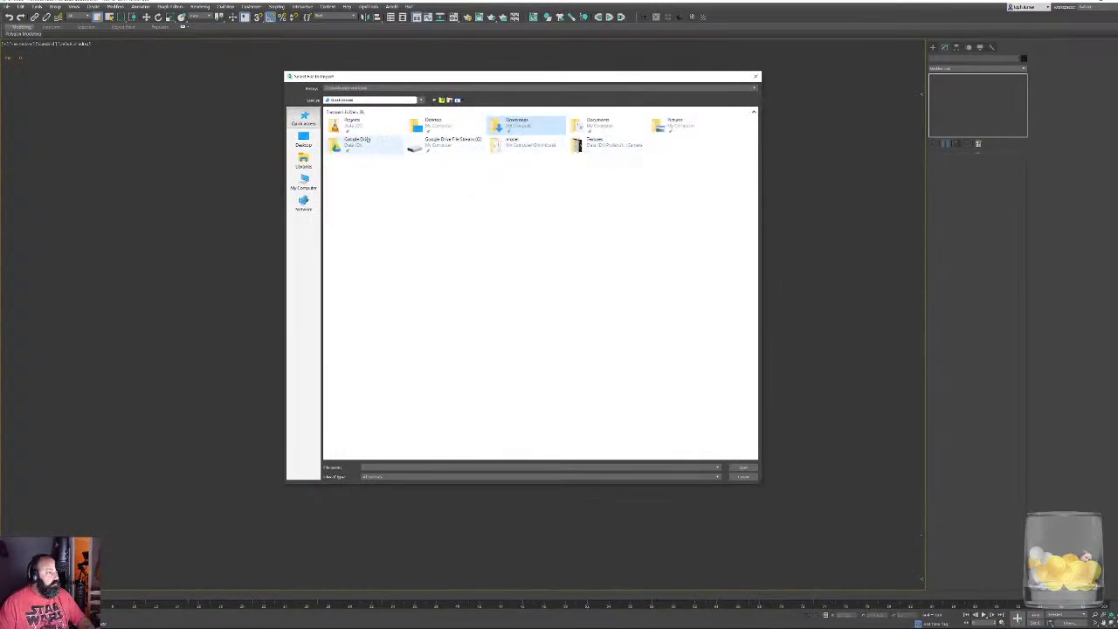
{"action": "double_click", "coordinate": [349, 124]}
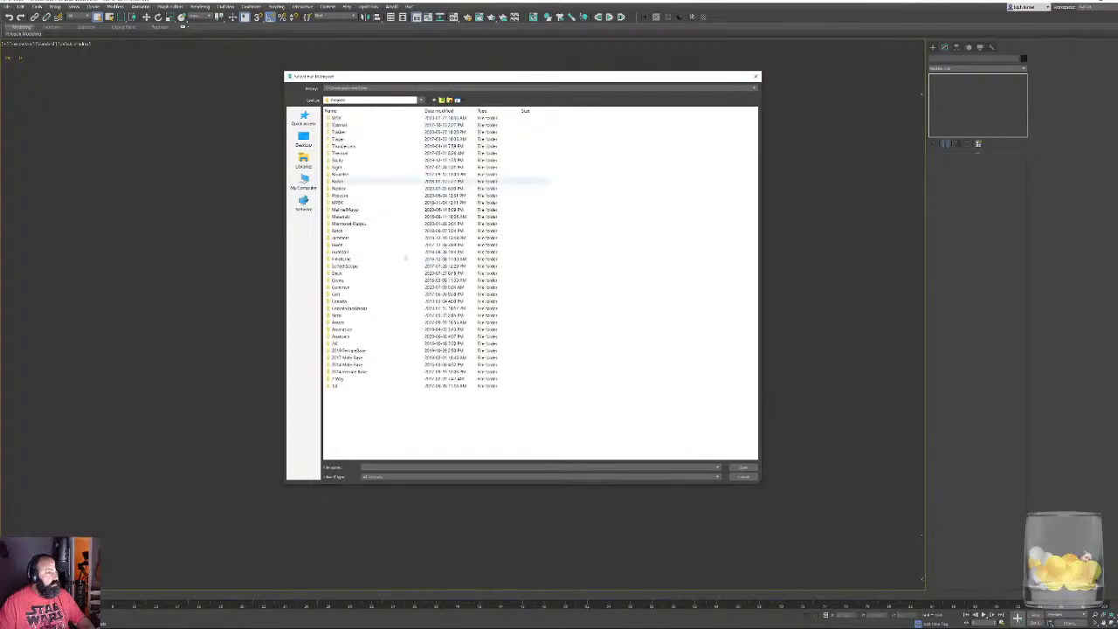
{"action": "double_click", "coordinate": [363, 309]}
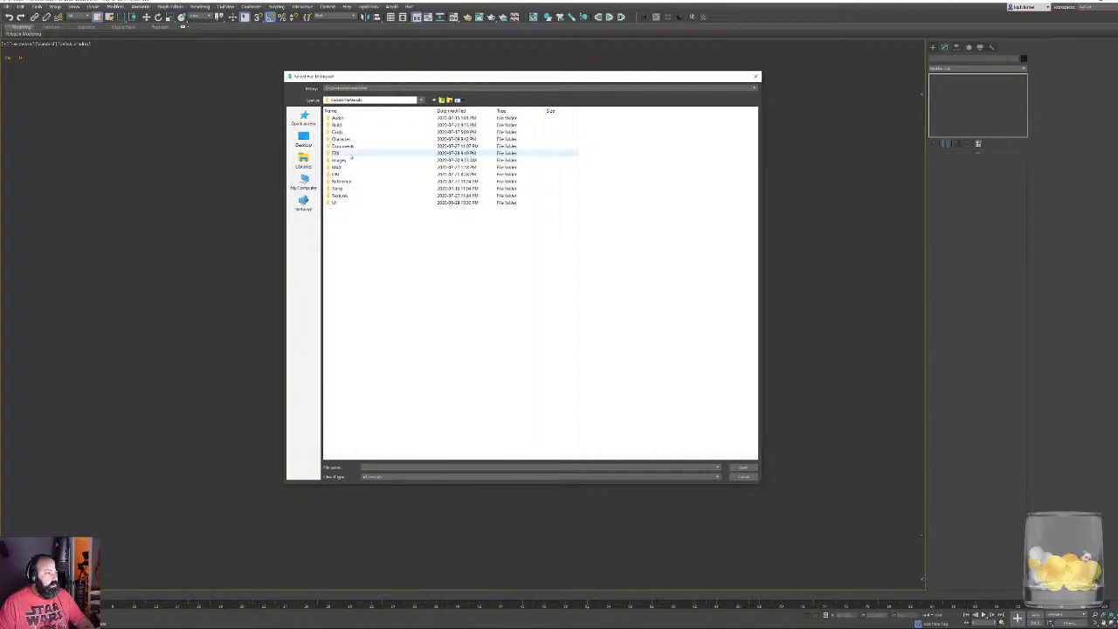
{"action": "double_click", "coordinate": [338, 152]}
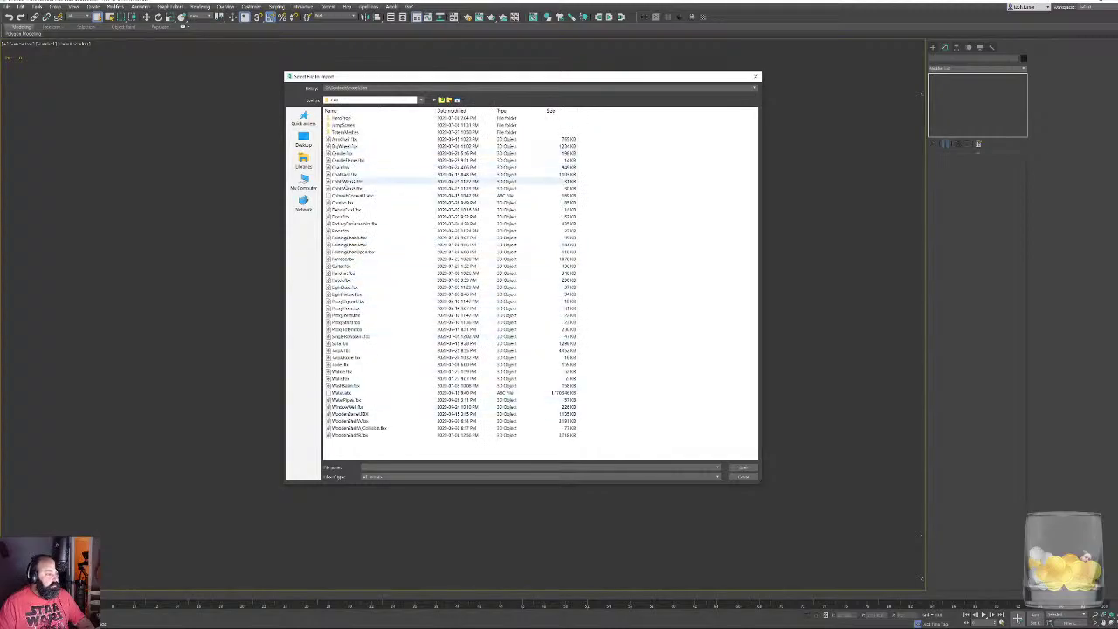
{"action": "double_click", "coordinate": [345, 202]}
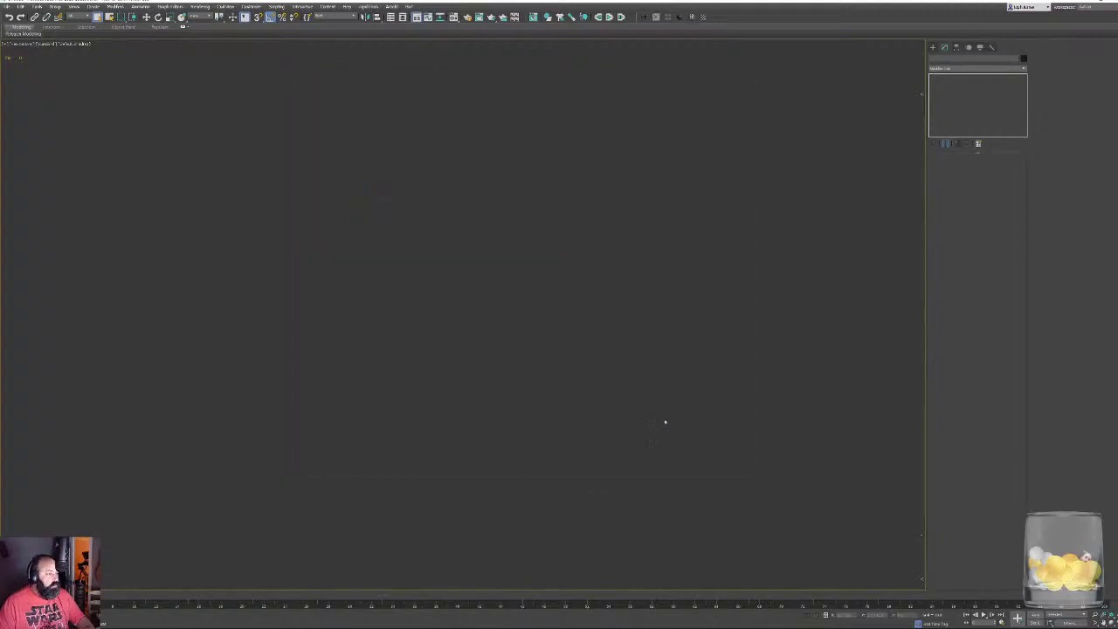
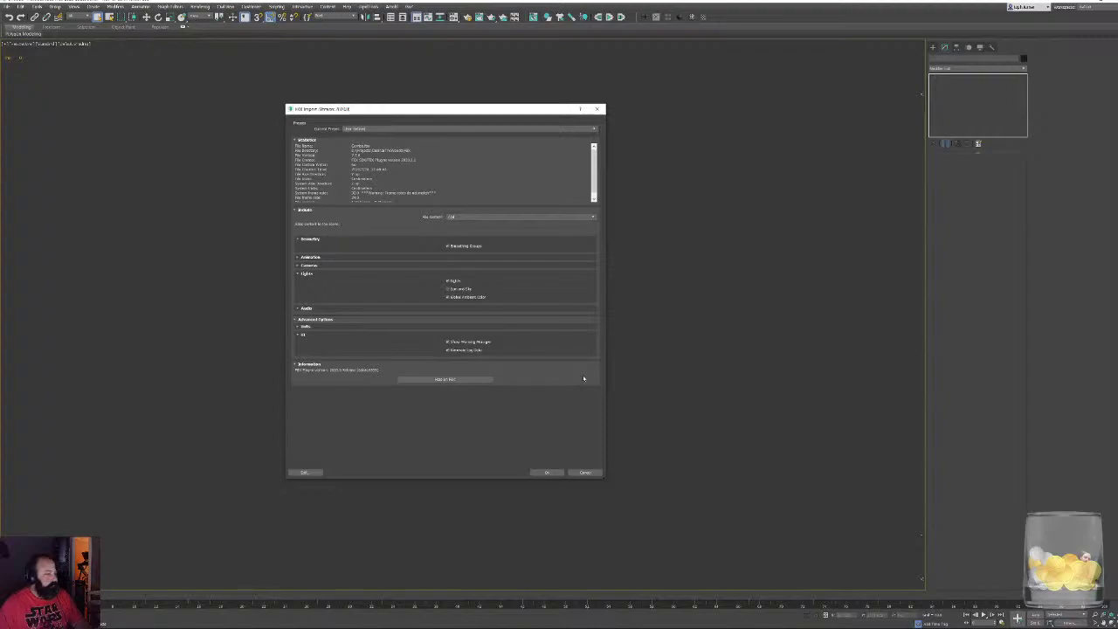
{"action": "left_click", "coordinate": [547, 471]}
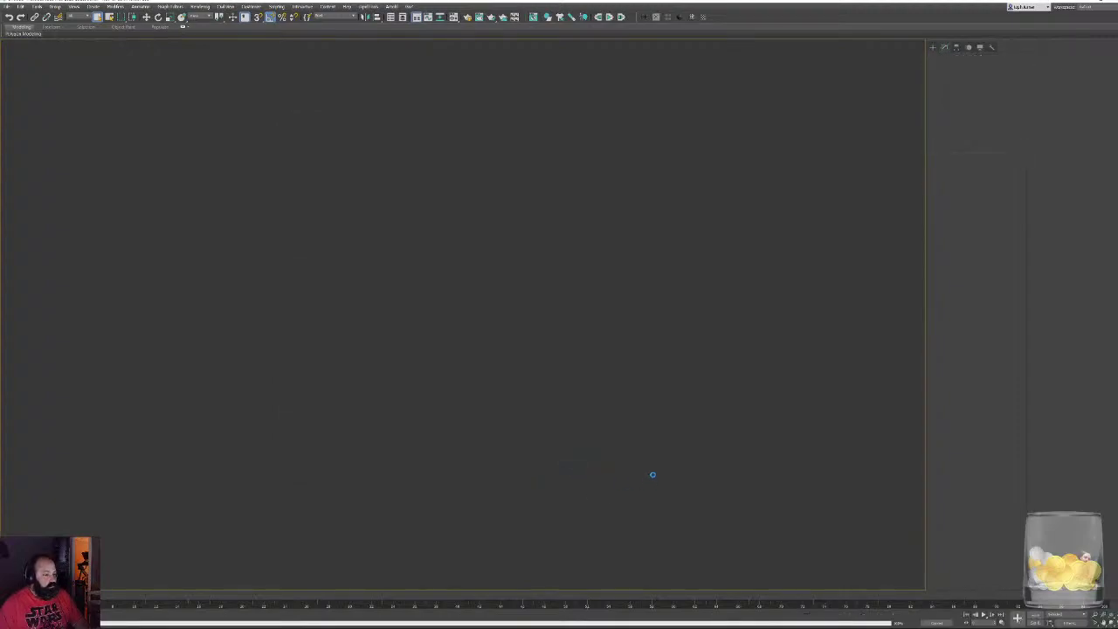
Select the control knobs on the washer and dryer back panels and isolate them from the other objects
{"action": "left_click", "coordinate": [761, 153]}
{"action": "middle_click_drag", "start_coordinate": [760, 153], "coordinate": [507, 205], "text": "alt"}
{"action": "left_click", "coordinate": [696, 211]}
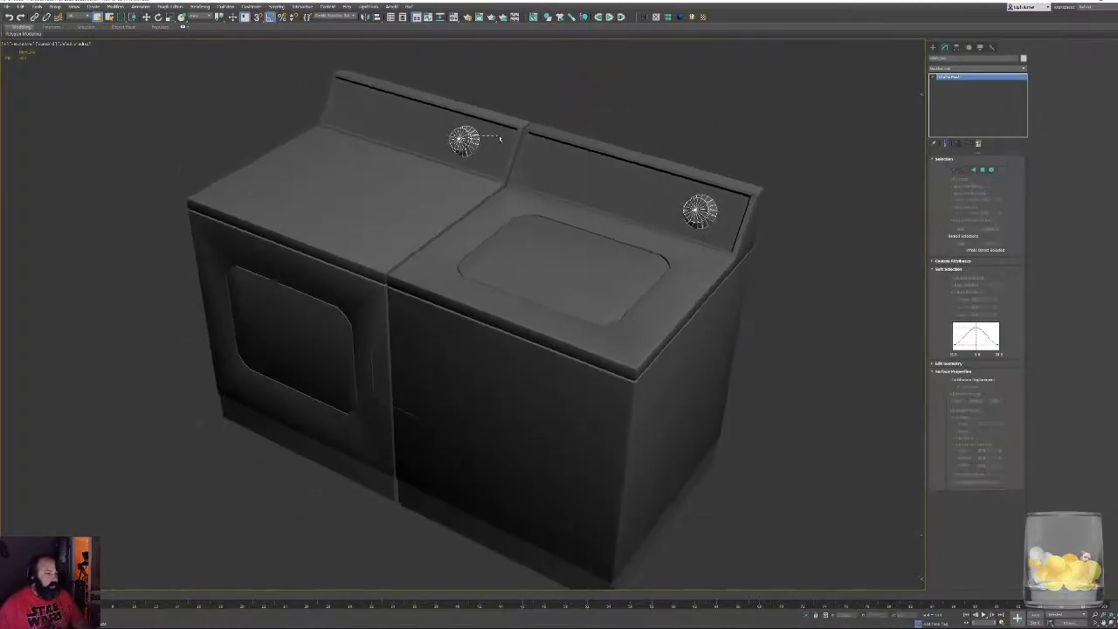
{"action": "left_click", "coordinate": [558, 96]}
{"action": "left_click", "coordinate": [464, 142]}
{"action": "middle_click_drag", "start_coordinate": [457, 180], "coordinate": [666, 251], "text": "alt"}
{"action": "key", "text": "alt+q"}
{"action": "scroll", "coordinate": [671, 323], "scroll_direction": "up", "scroll_amount": 5}
{"action": "scroll", "coordinate": [669, 323], "scroll_direction": "up", "scroll_amount": 5}
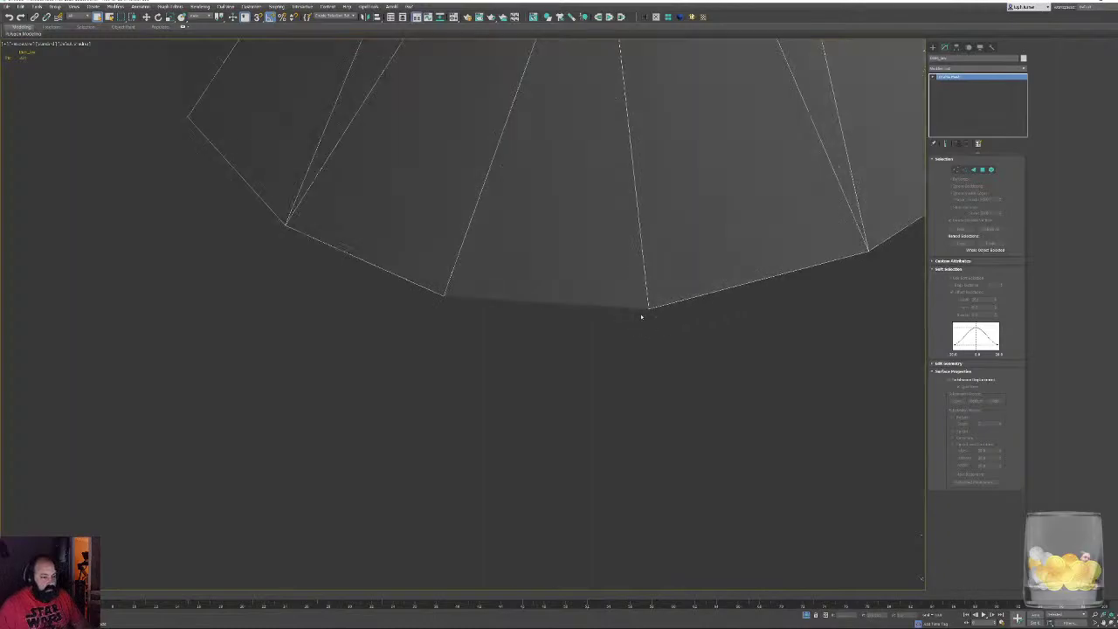
{"action": "scroll", "coordinate": [637, 316], "scroll_direction": "down", "scroll_amount": 10}
Convert the isolated knobs to Editable Poly and apply Quadrify All to their geometry
{"action": "right_click", "coordinate": [614, 311]}
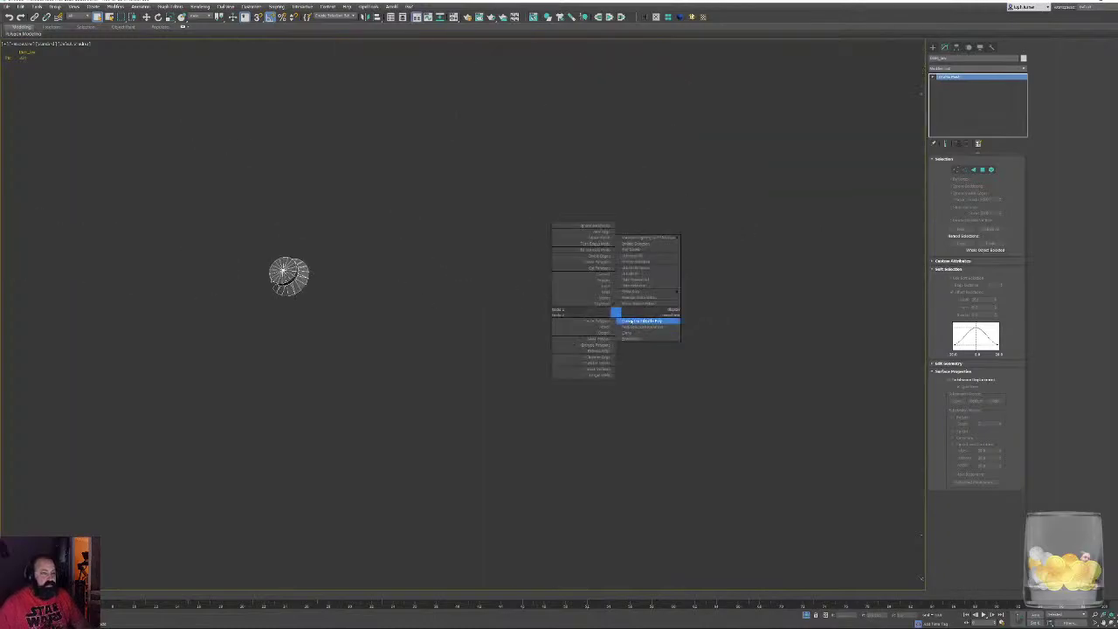
{"action": "left_click", "coordinate": [647, 320]}
{"action": "scroll", "coordinate": [681, 310], "scroll_direction": "up", "scroll_amount": 4}
{"action": "mouse_move", "coordinate": [688, 305]}
{"action": "middle_mouse_down", "text": "alt"}
{"action": "mouse_move", "coordinate": [673, 297]}
{"action": "mouse_move", "coordinate": [680, 288]}
{"action": "middle_mouse_up", "text": "alt"}
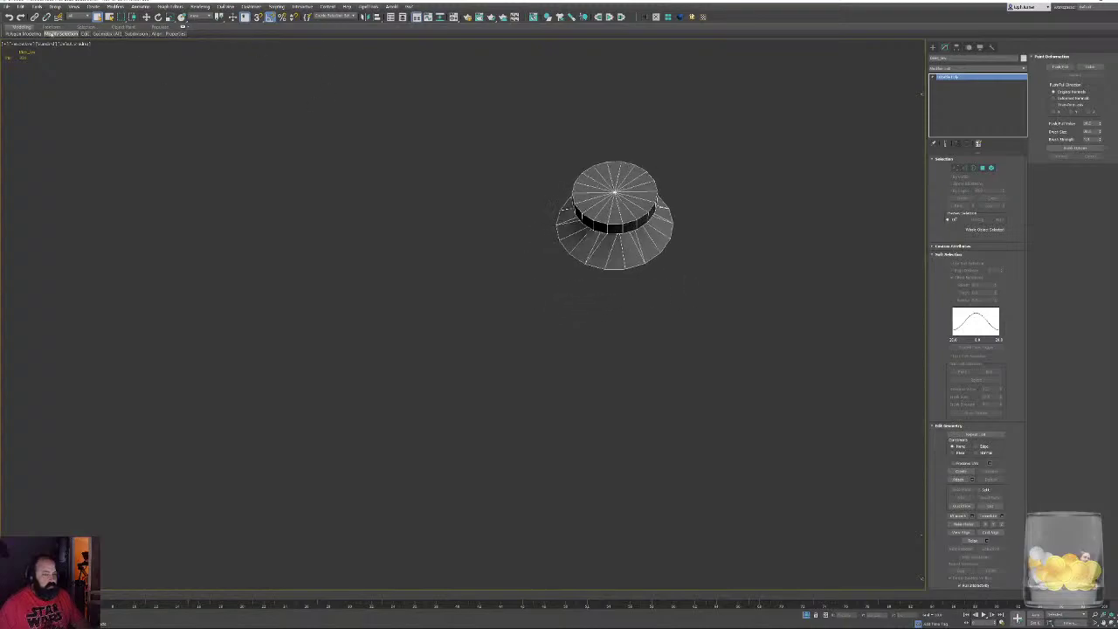
{"action": "left_click", "coordinate": [9, 33]}
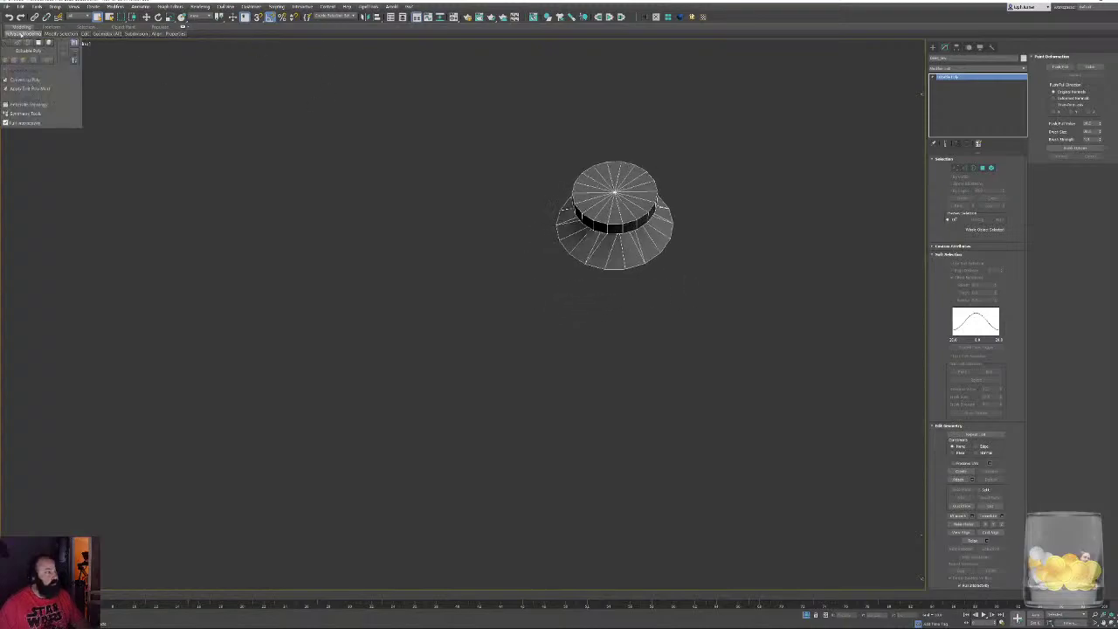
{"action": "left_click", "coordinate": [107, 34]}
{"action": "left_click", "coordinate": [96, 102]}
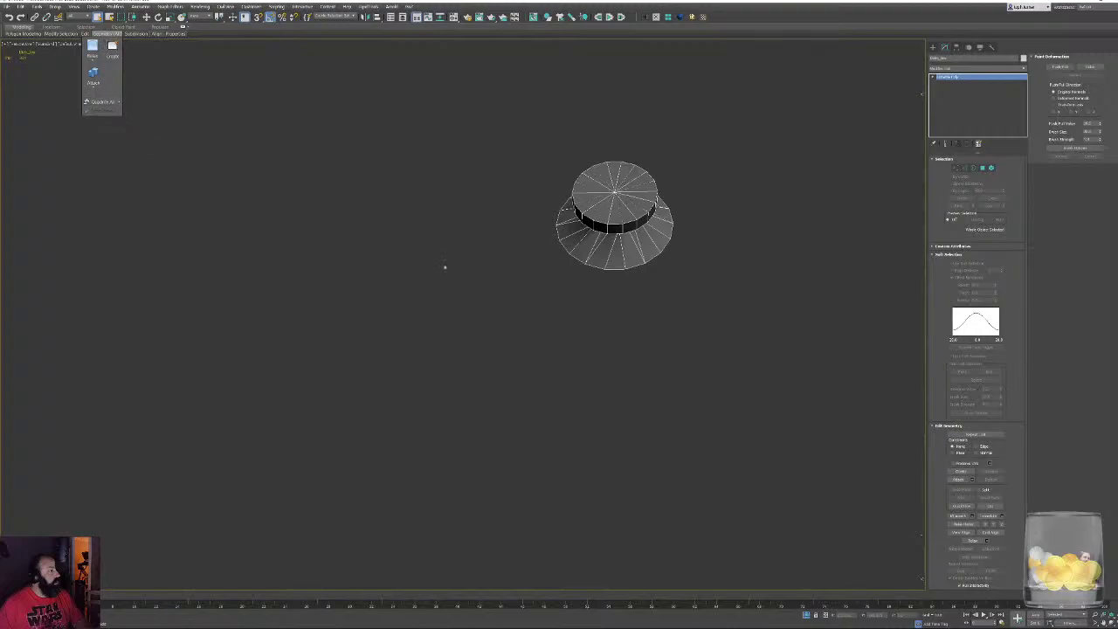
Examine the knob's neck and flared base at vertex level from several sides to check the quadrified topology
{"action": "middle_click_drag", "start_coordinate": [600, 272], "coordinate": [618, 263], "text": "alt"}
{"action": "middle_click_drag", "start_coordinate": [628, 189], "coordinate": [555, 242]}
{"action": "scroll", "coordinate": [574, 339], "scroll_direction": "up", "scroll_amount": 4}
{"action": "left_click", "coordinate": [956, 167]}
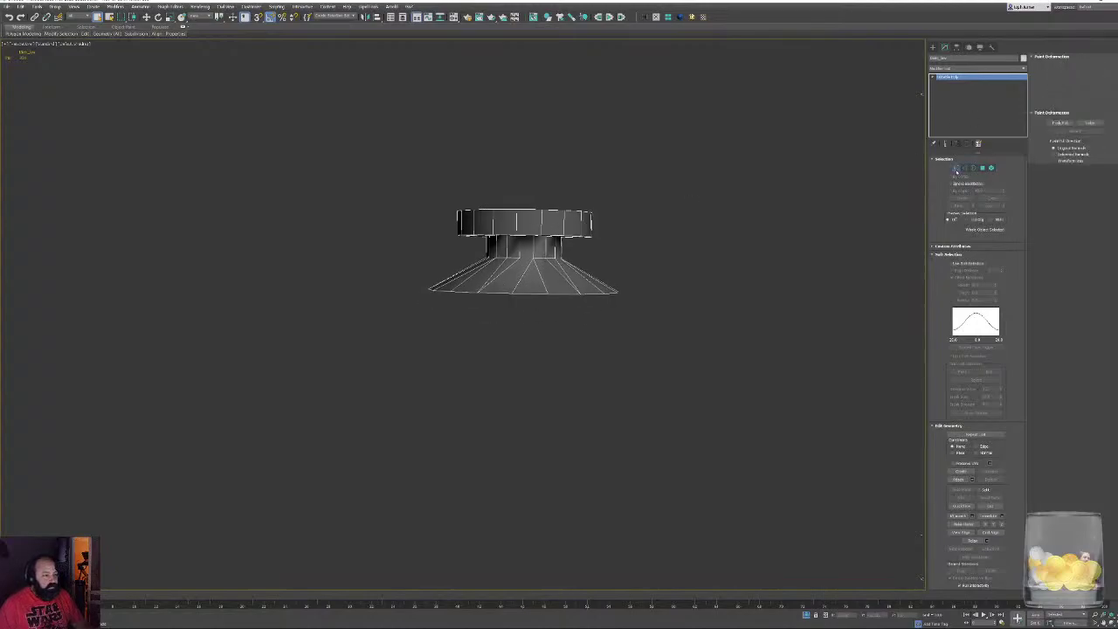
{"action": "left_click", "coordinate": [945, 255]}
{"action": "middle_click_drag", "start_coordinate": [691, 281], "coordinate": [689, 282], "text": "alt"}
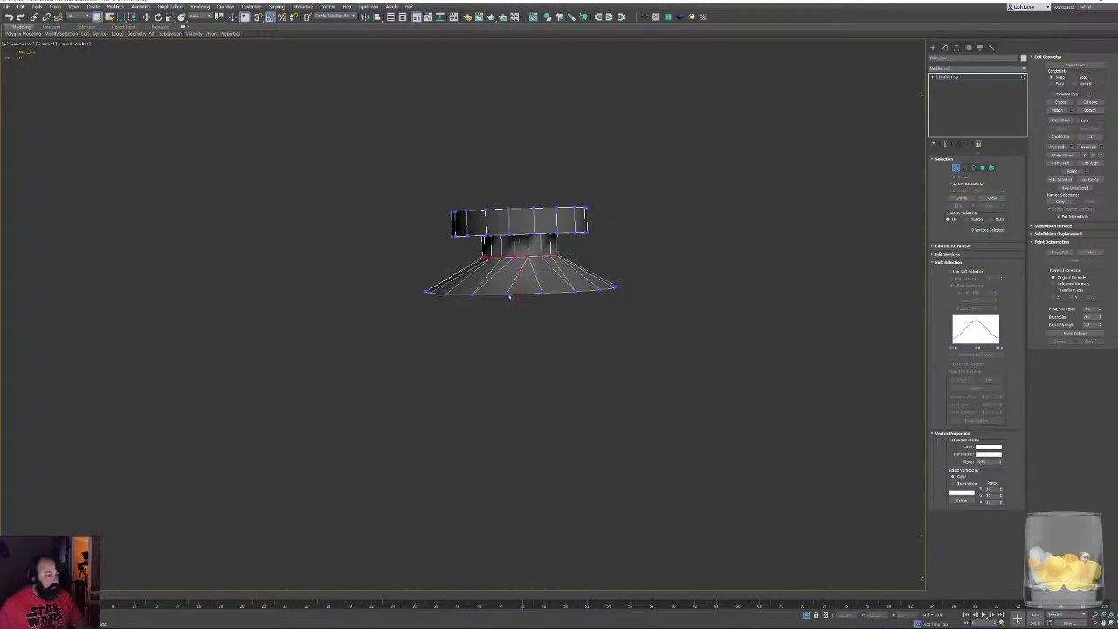
{"action": "left_click", "coordinate": [653, 322]}
{"action": "middle_click_drag", "start_coordinate": [654, 322], "coordinate": [609, 265], "text": "alt"}
{"action": "scroll", "coordinate": [609, 264], "scroll_direction": "down", "scroll_amount": 2}
{"action": "middle_click_drag", "start_coordinate": [218, 277], "coordinate": [363, 271]}
{"action": "scroll", "coordinate": [362, 272], "scroll_direction": "up", "scroll_amount": 3}
{"action": "middle_click_drag", "start_coordinate": [440, 268], "coordinate": [440, 267], "text": "alt"}
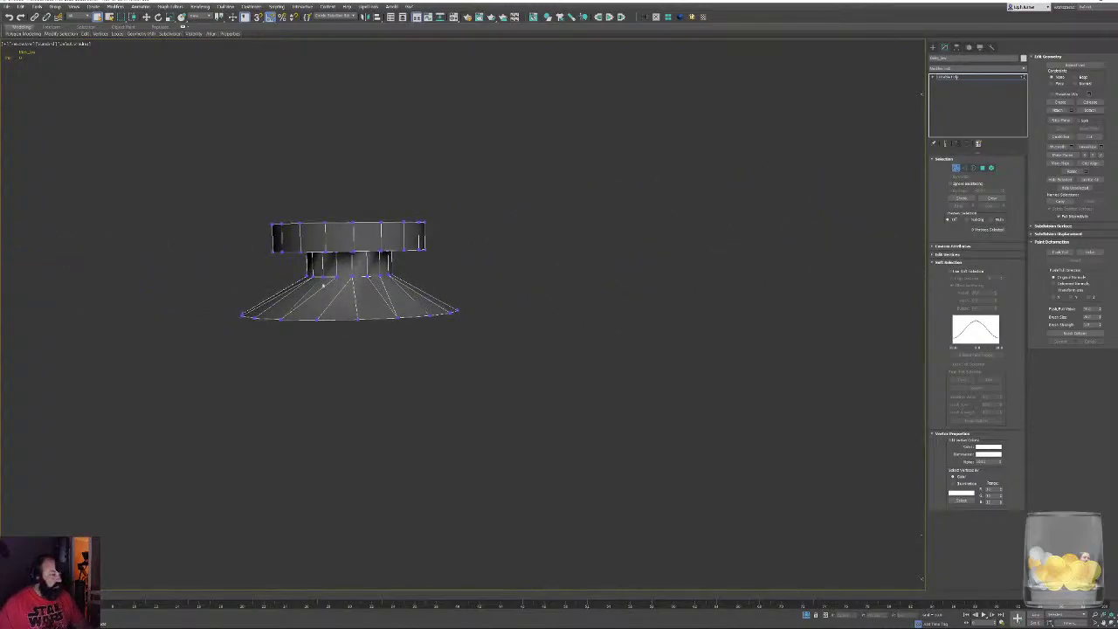
{"action": "middle_click_drag", "start_coordinate": [539, 319], "coordinate": [557, 352], "text": "alt"}
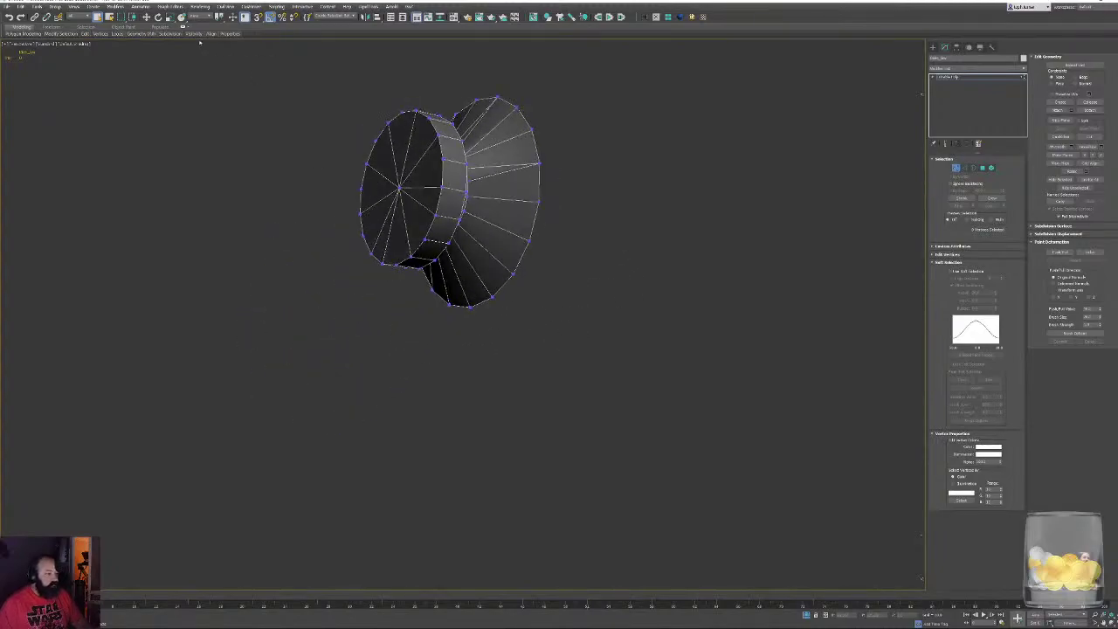
{"action": "mouse_move", "coordinate": [141, 34]}
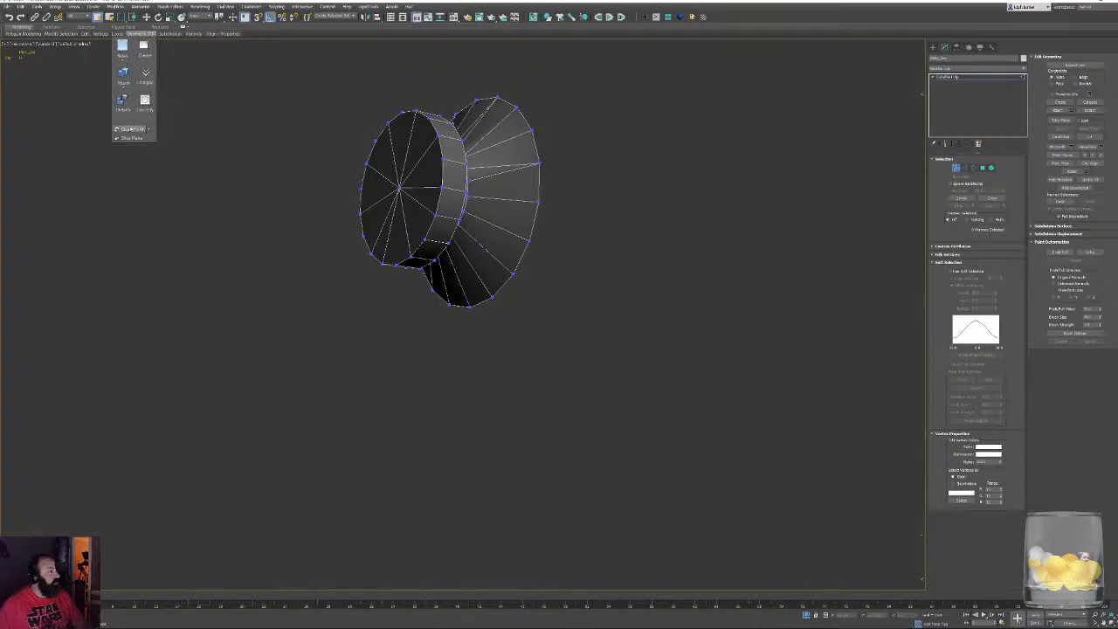
{"action": "middle_click_drag", "start_coordinate": [555, 340], "coordinate": [576, 325], "text": "alt"}
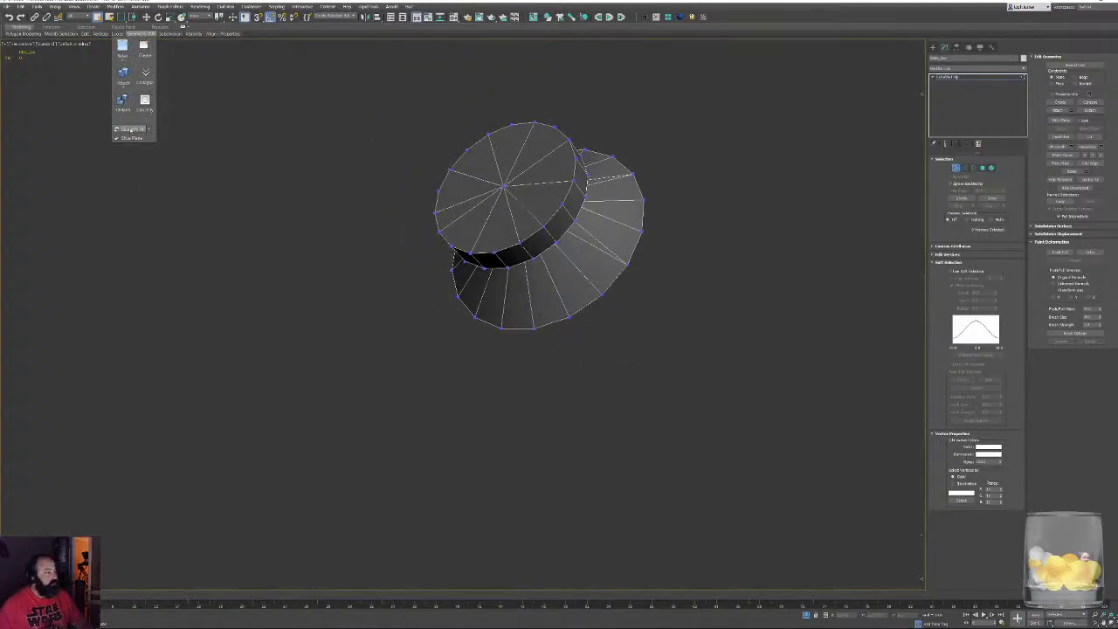
{"action": "middle_click_drag", "start_coordinate": [357, 270], "coordinate": [654, 340], "text": "alt"}
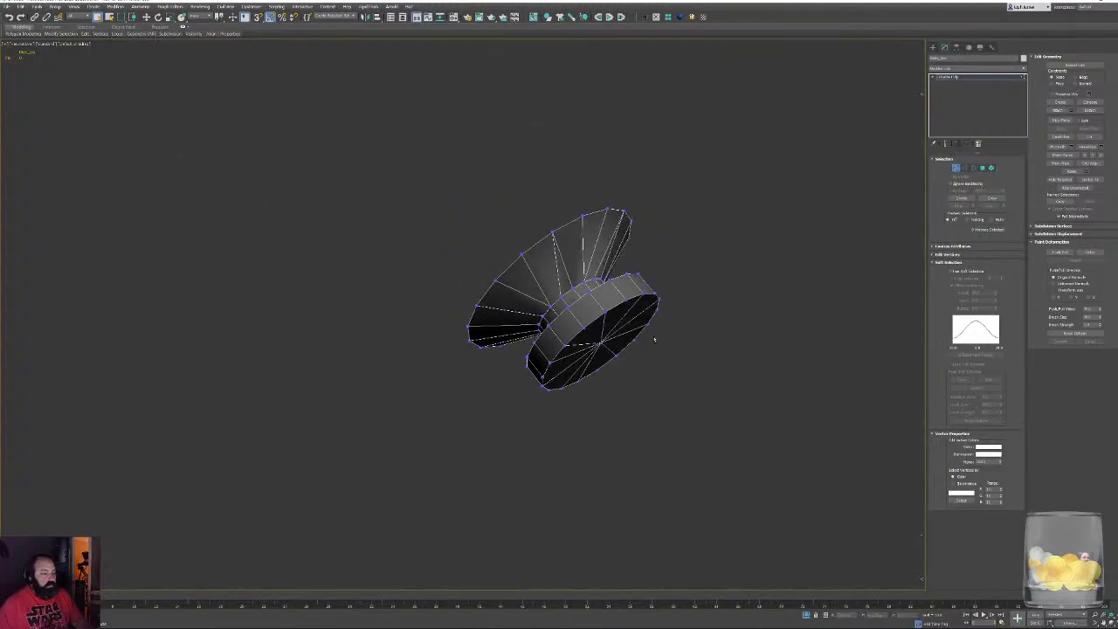
Straighten the edge flow on the knob's flared base by connecting a rim vertex to a neck vertex and removing the adjacent skewed edges
{"action": "left_click_drag", "start_coordinate": [488, 232], "coordinate": [536, 273]}
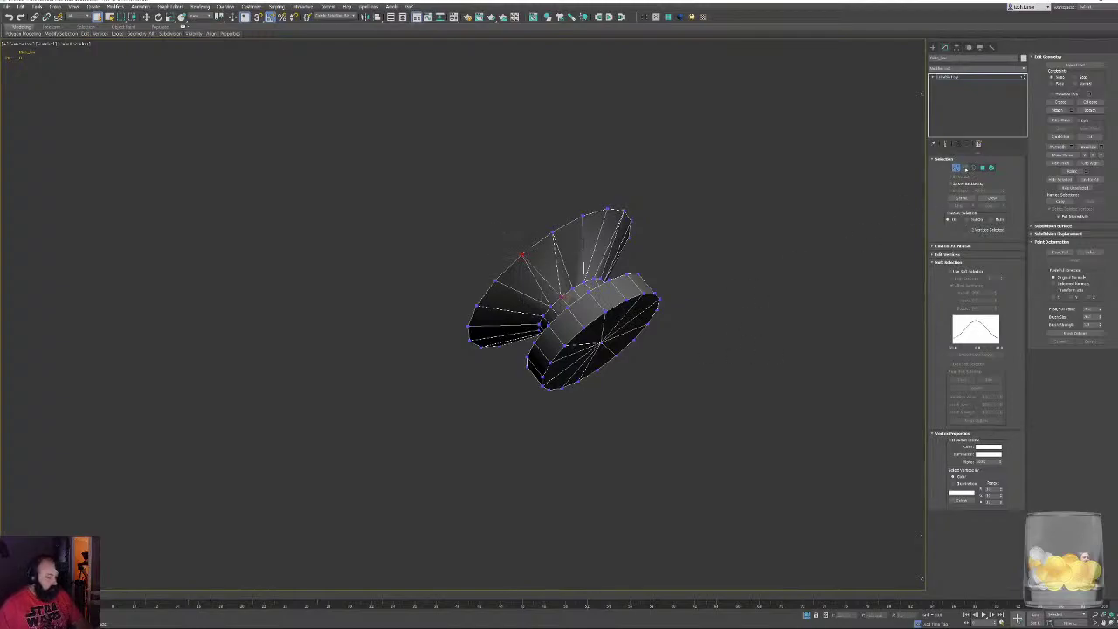
{"action": "left_click", "coordinate": [964, 168]}
{"action": "middle_click_drag", "start_coordinate": [652, 332], "coordinate": [623, 336], "text": "alt"}
{"action": "scroll", "coordinate": [547, 338], "scroll_direction": "up", "scroll_amount": 4}
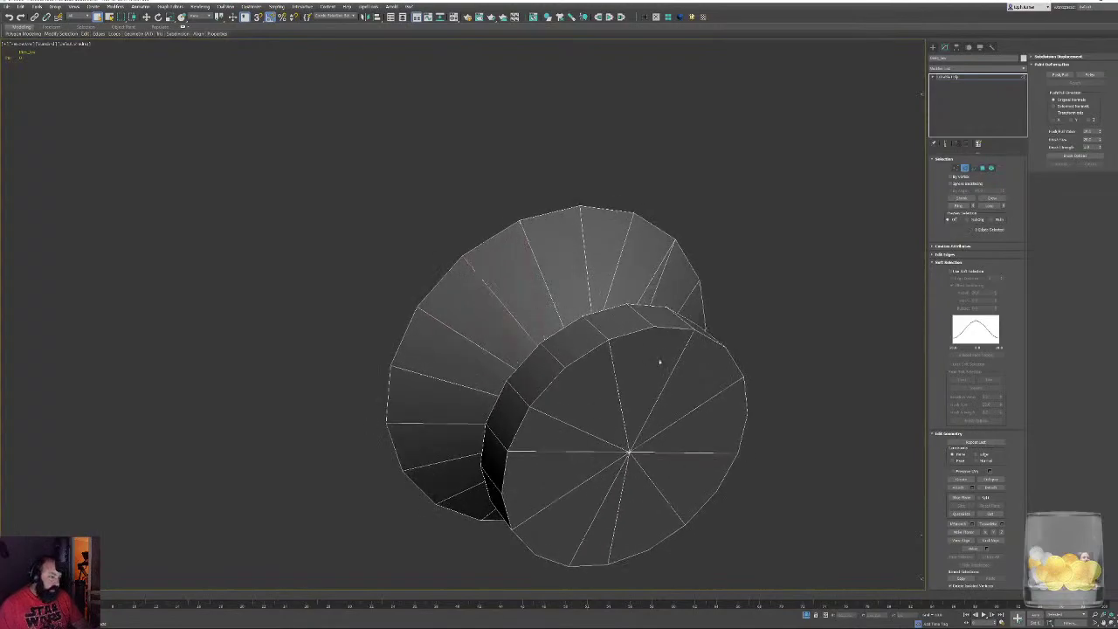
{"action": "middle_click_drag", "start_coordinate": [677, 341], "coordinate": [694, 379], "text": "alt"}
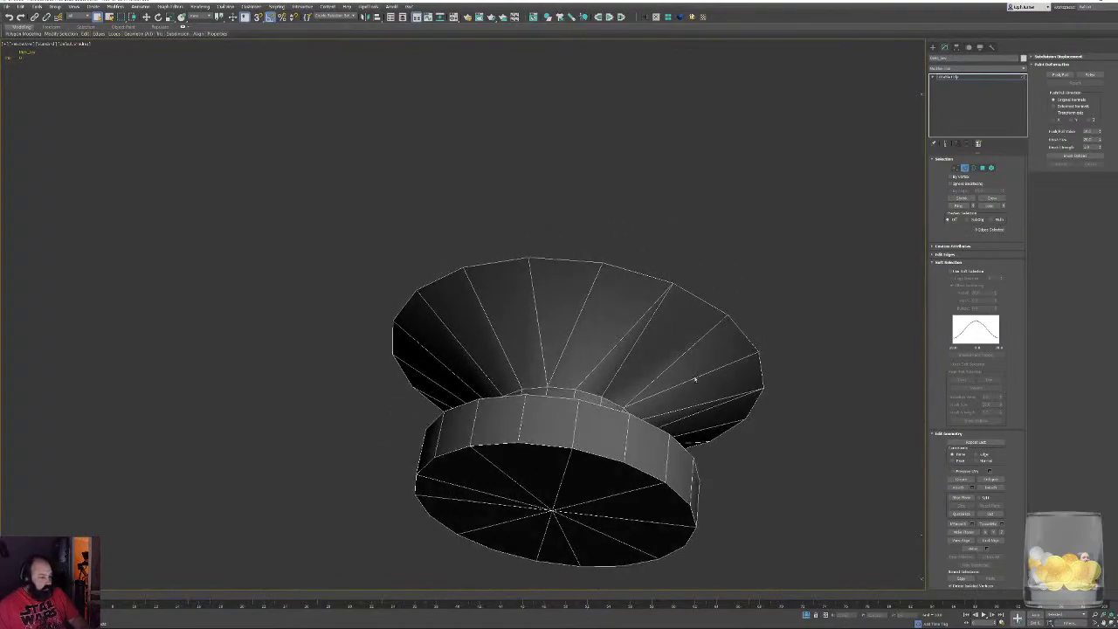
{"action": "left_click", "coordinate": [956, 168]}
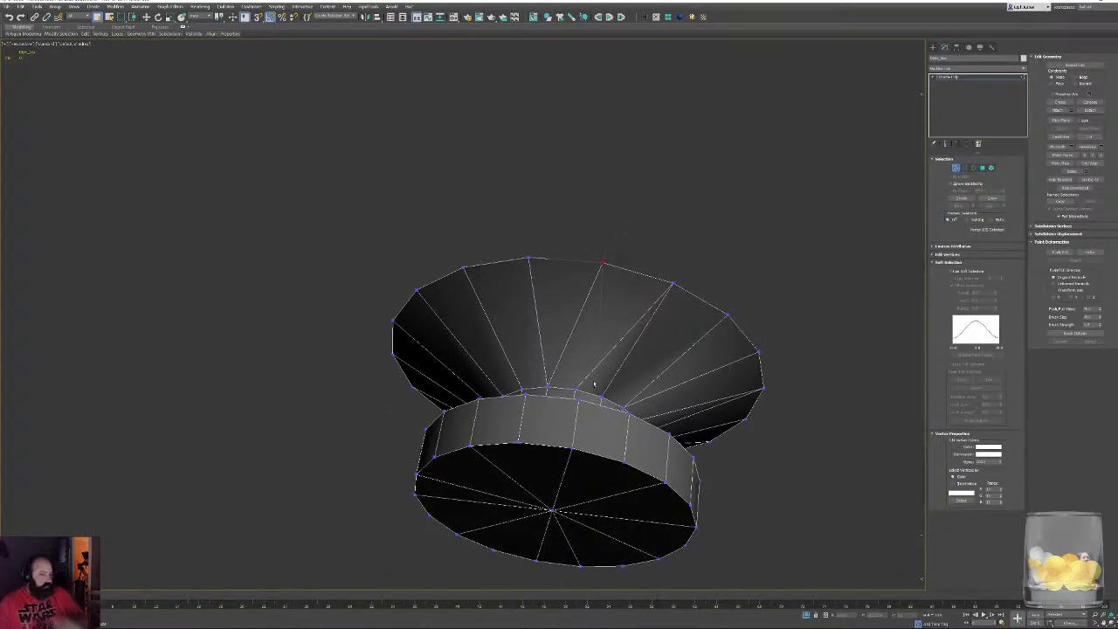
{"action": "left_click_drag", "start_coordinate": [570, 393], "coordinate": [564, 395], "text": "ctrl"}
{"action": "key", "text": "ctrl+shift+e"}
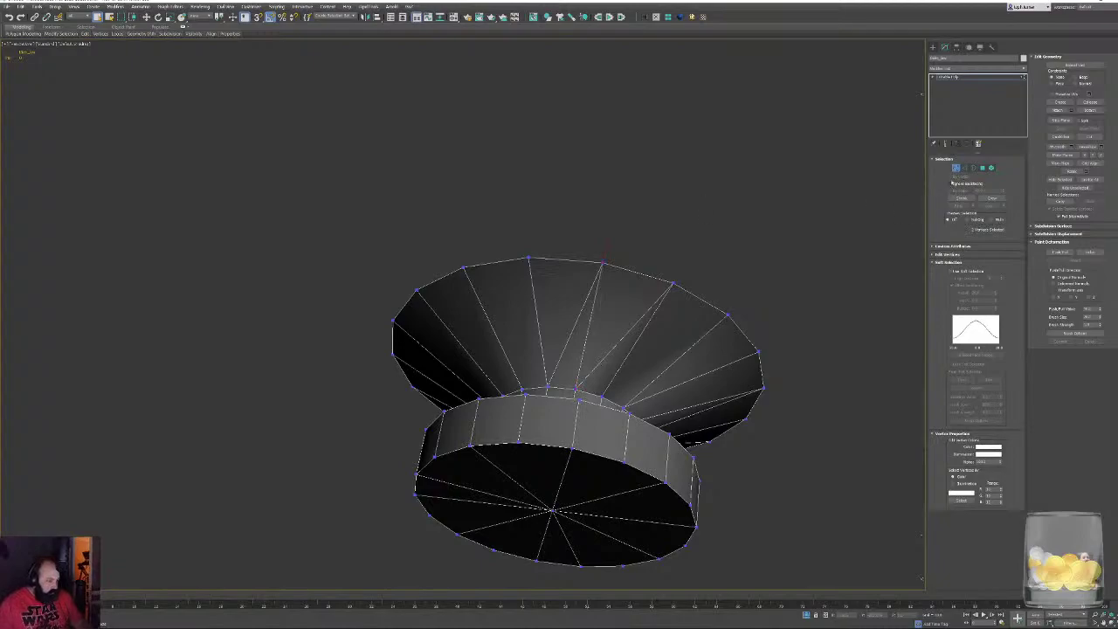
{"action": "left_click", "coordinate": [964, 167]}
{"action": "left_click_drag", "start_coordinate": [574, 335], "coordinate": [576, 339]}
{"action": "left_click_drag", "start_coordinate": [606, 338], "coordinate": [619, 352], "text": "ctrl"}
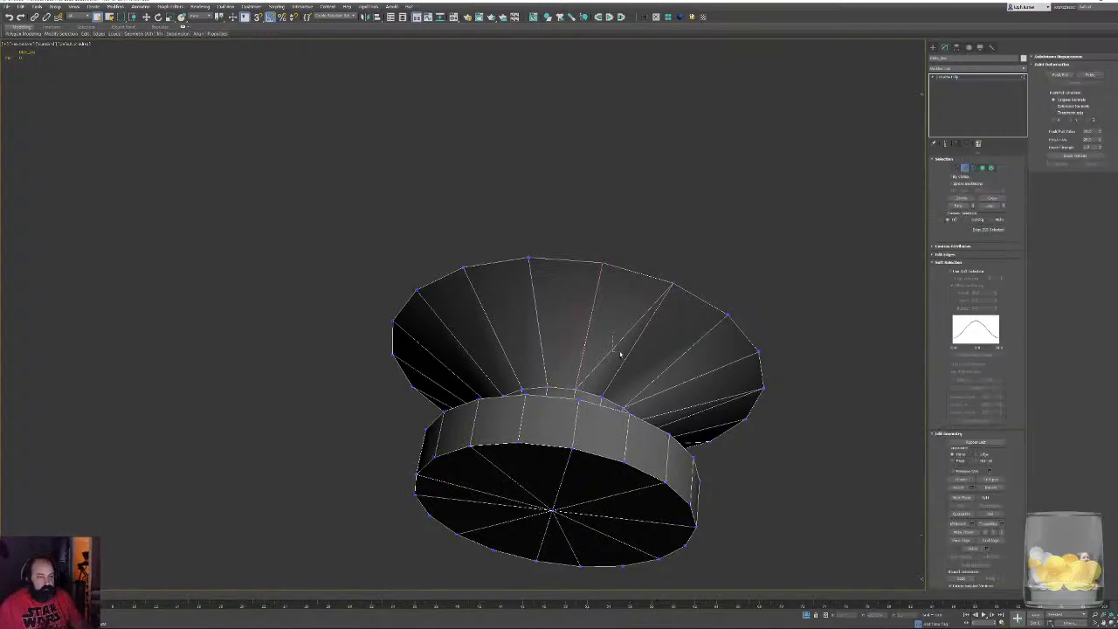
{"action": "key", "text": "ctrl+BackSpace"}
{"action": "middle_click_drag", "start_coordinate": [715, 404], "coordinate": [728, 379], "text": "alt"}
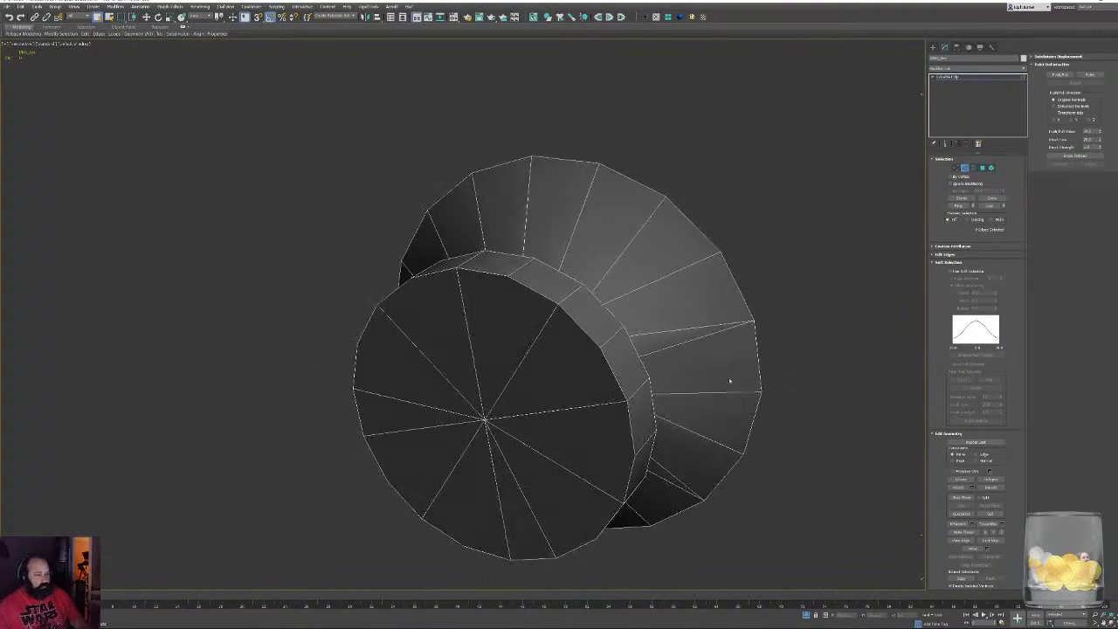
Add a Turn to Poly modifier to the knobs and return to the Editable Poly's edge level with the end result shown
{"action": "left_click", "coordinate": [944, 263]}
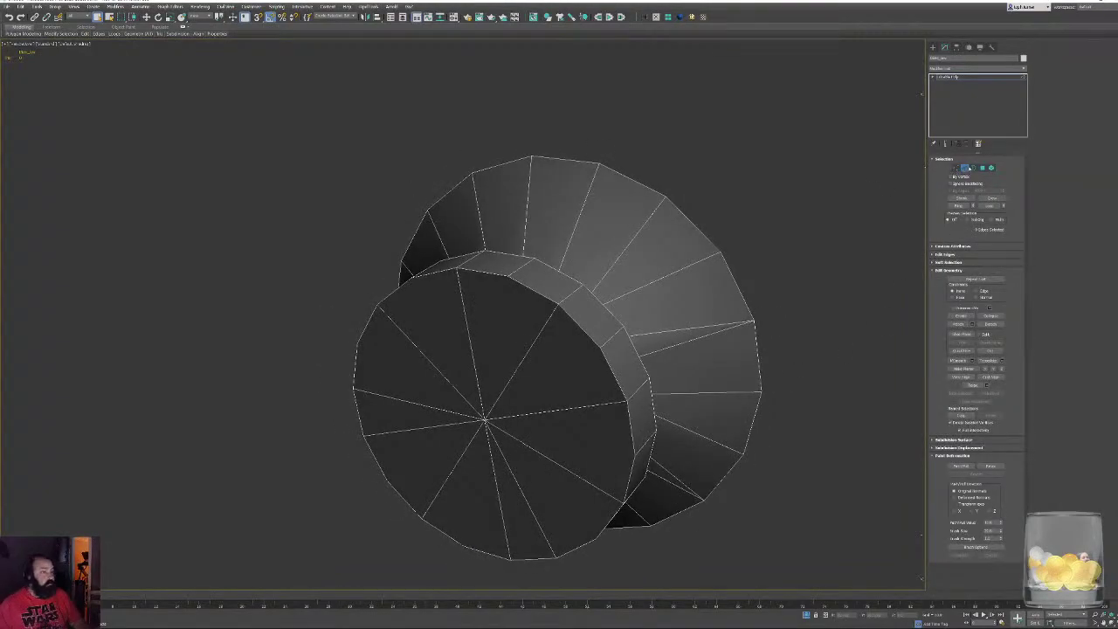
{"action": "left_click", "coordinate": [965, 168]}
{"action": "left_click", "coordinate": [678, 17]}
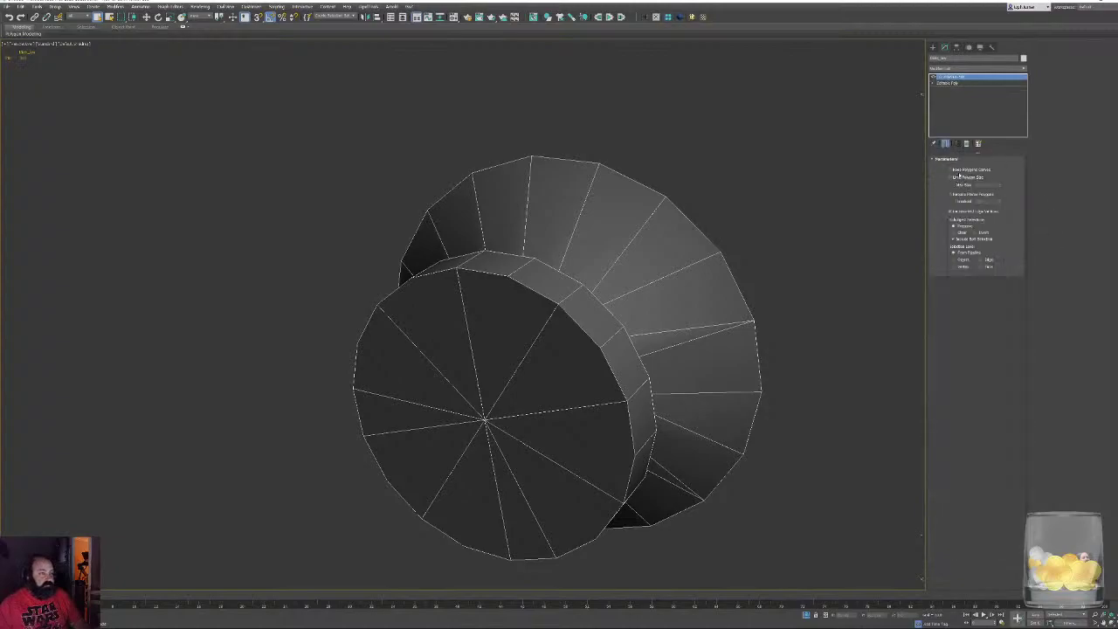
{"action": "left_click", "coordinate": [949, 82]}
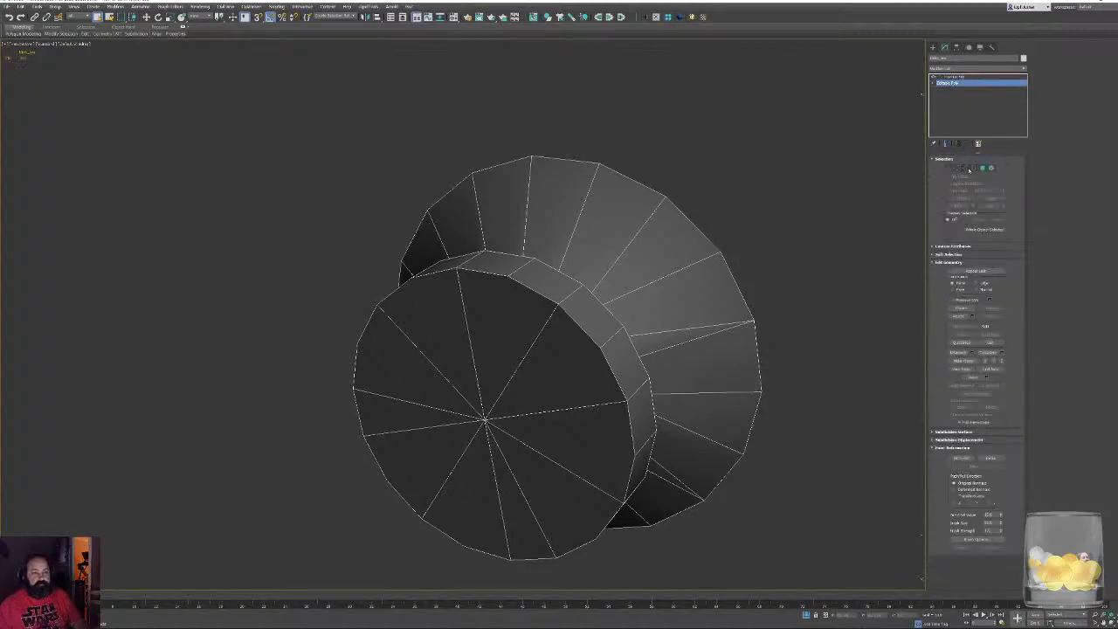
{"action": "key", "text": "3"}
{"action": "left_click", "coordinate": [964, 168]}
{"action": "left_click", "coordinate": [945, 143]}
{"action": "middle_click_drag", "start_coordinate": [698, 375], "coordinate": [771, 365], "text": "alt"}
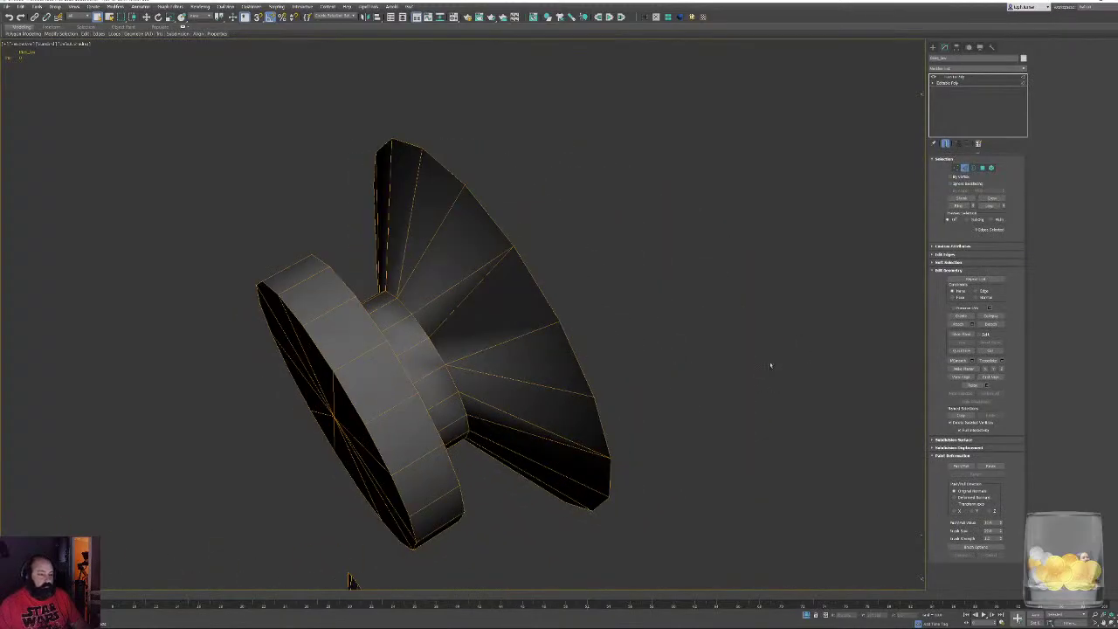
{"action": "middle_click_drag", "start_coordinate": [430, 283], "coordinate": [421, 291], "text": "alt"}
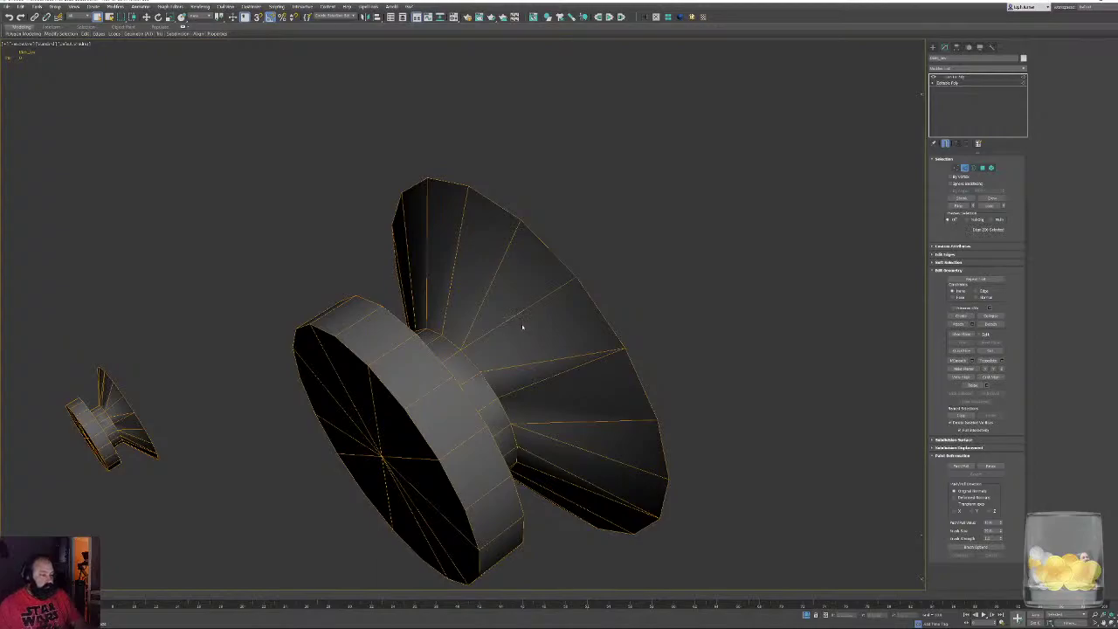
Clear the edge selection and examine the remaining diagonal edges around the knob's flared base from several angles
{"action": "left_click", "coordinate": [679, 424]}
{"action": "middle_click_drag", "start_coordinate": [605, 435], "coordinate": [614, 294], "text": "alt"}
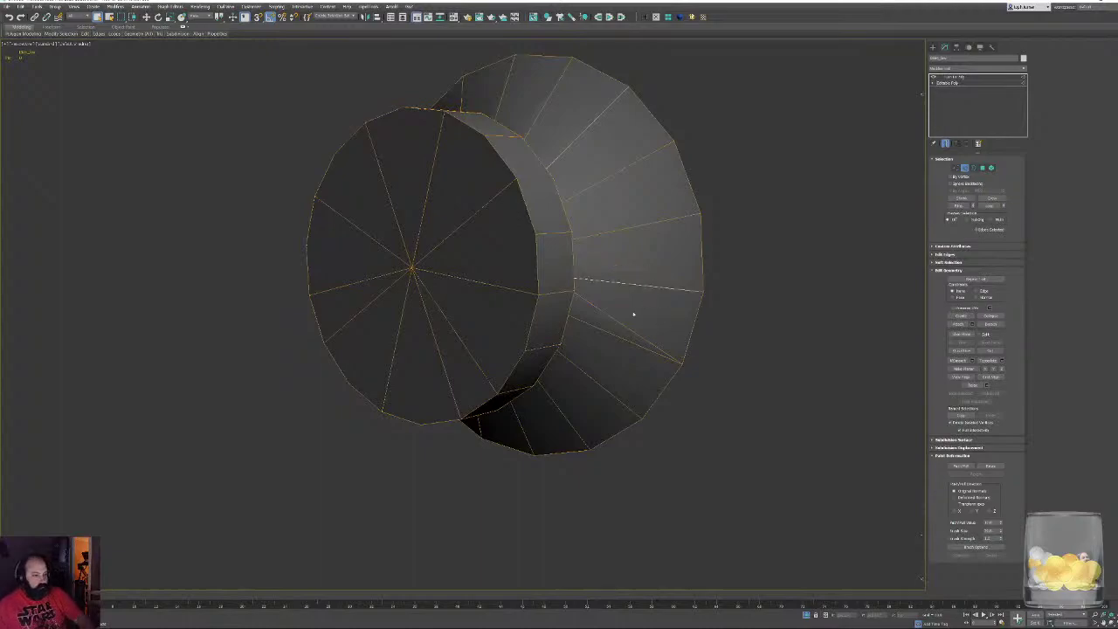
{"action": "key", "text": "ctrl+alt+c"}
{"action": "middle_click_drag", "start_coordinate": [657, 367], "coordinate": [366, 251], "text": "alt"}
{"action": "scroll", "coordinate": [638, 306], "scroll_direction": "down", "scroll_amount": 4}
{"action": "scroll", "coordinate": [421, 352], "scroll_direction": "down", "scroll_amount": 5}
{"action": "middle_click_drag", "start_coordinate": [422, 353], "coordinate": [633, 335], "text": "alt"}
{"action": "scroll", "coordinate": [627, 318], "scroll_direction": "up", "scroll_amount": 9}
{"action": "mouse_move", "coordinate": [586, 249]}
{"action": "middle_mouse_down", "text": "alt"}
{"action": "mouse_move", "coordinate": [584, 223]}
{"action": "mouse_move", "coordinate": [582, 251]}
{"action": "middle_mouse_up", "text": "alt"}
{"action": "scroll", "coordinate": [446, 266], "scroll_direction": "up", "scroll_amount": 4}
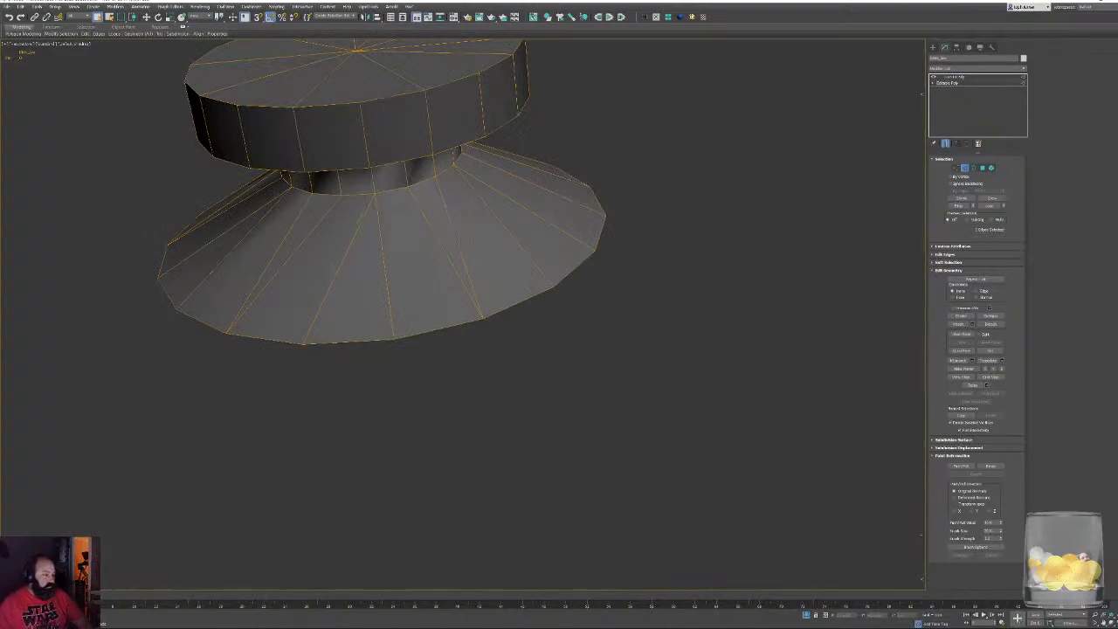
Remove the remaining skewed diagonal edges around the knob's flared base so only evenly spaced radial edges are left
{"action": "key", "text": "BackSpace"}
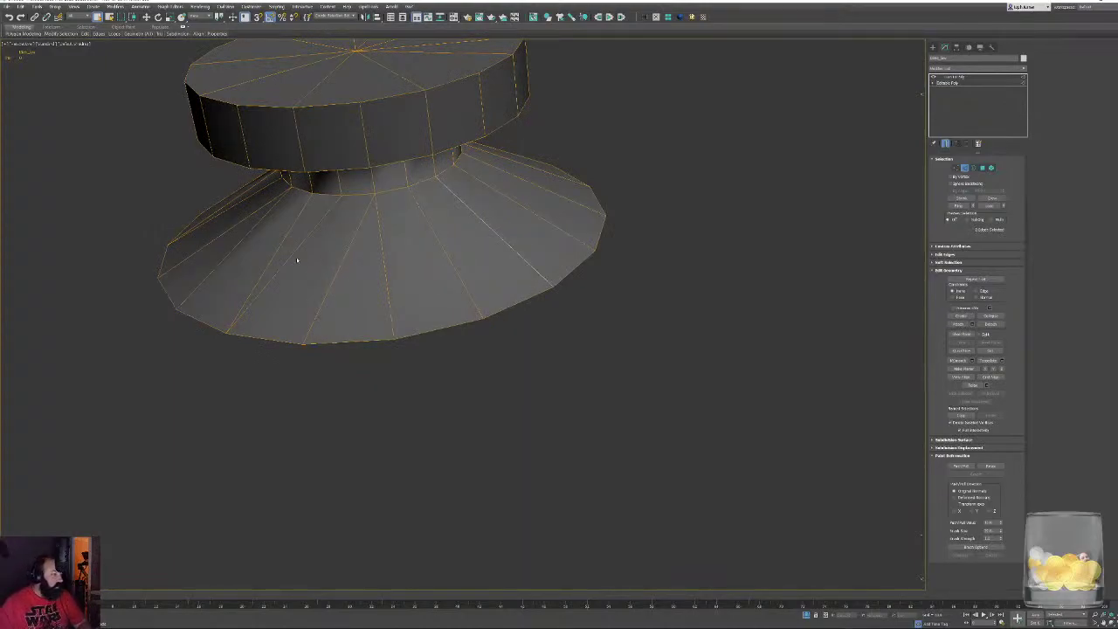
{"action": "middle_click_drag", "start_coordinate": [444, 279], "coordinate": [760, 359], "text": "alt"}
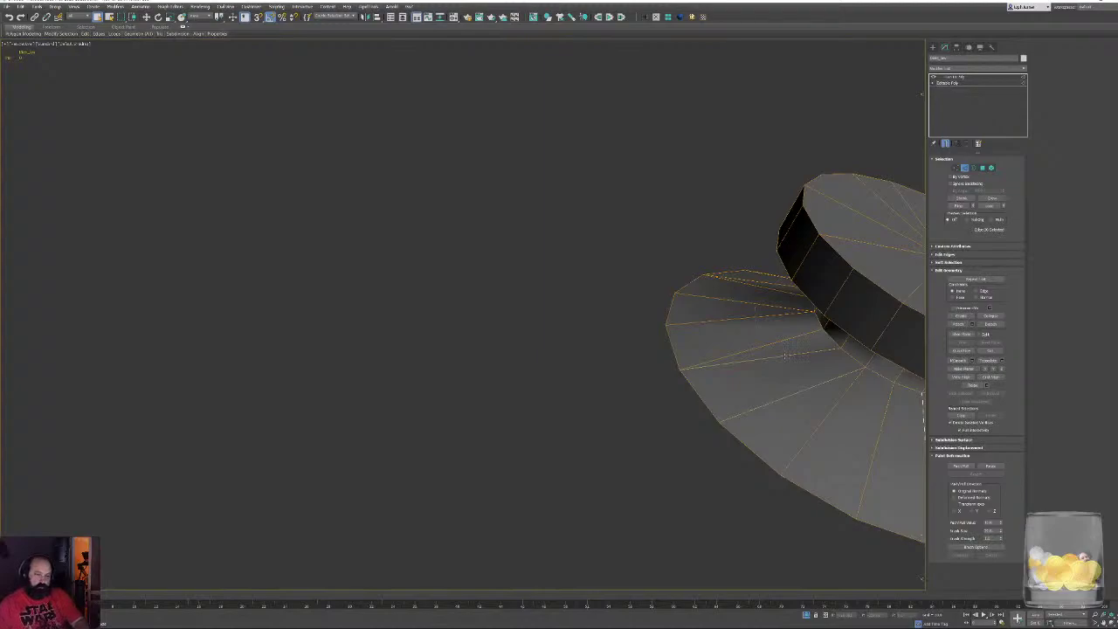
{"action": "key", "text": "ctrl+z"}
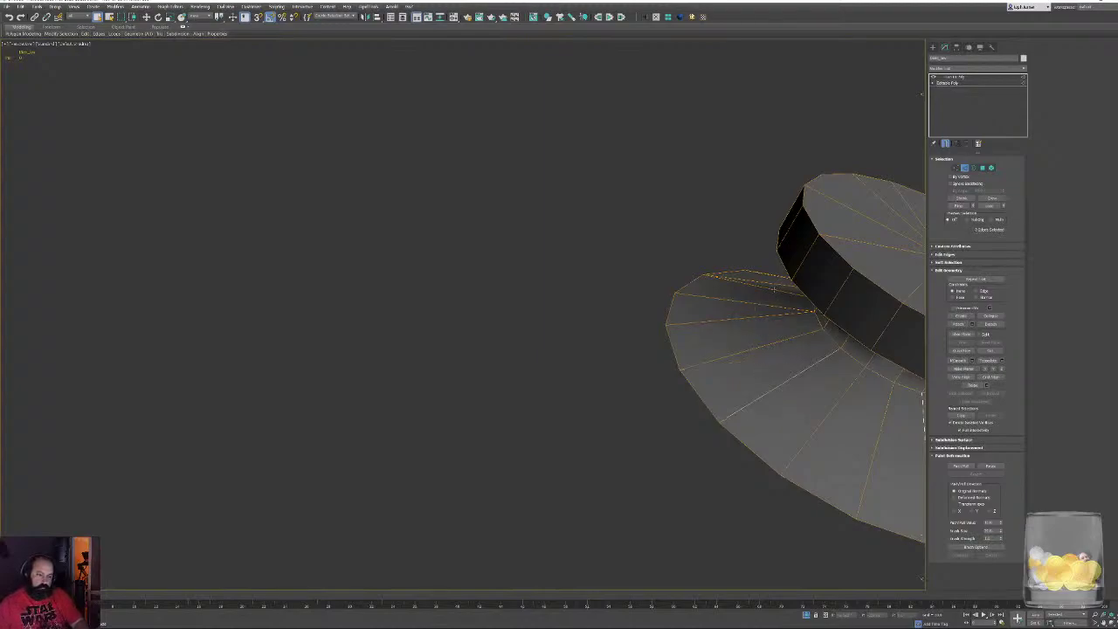
{"action": "middle_click_drag", "start_coordinate": [774, 289], "coordinate": [774, 324], "text": "alt"}
{"action": "key", "text": "z"}
{"action": "middle_click_drag", "start_coordinate": [741, 369], "coordinate": [635, 387], "text": "alt"}
{"action": "scroll", "coordinate": [680, 390], "scroll_direction": "up", "scroll_amount": 9}
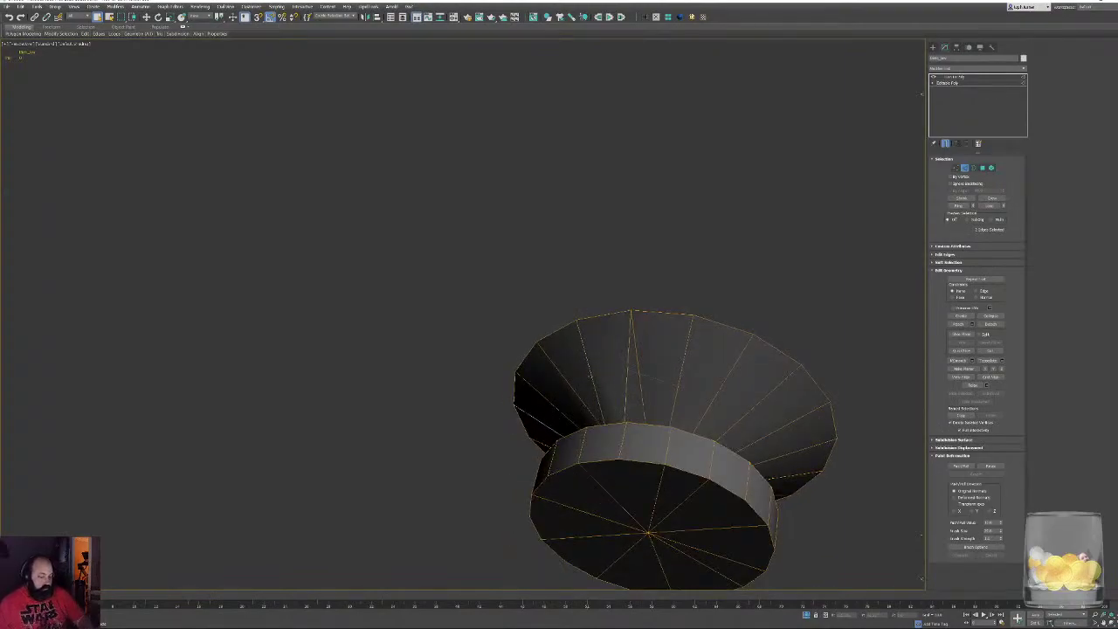
{"action": "key", "text": "ctrl+z"}
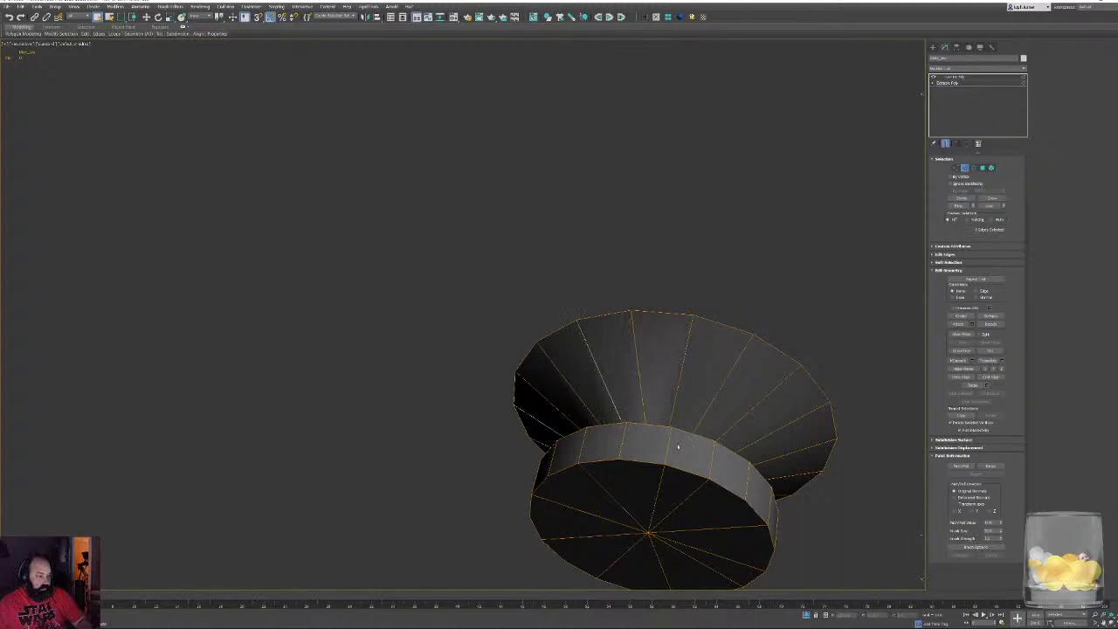
Collapse the knobs' modifier stack into a single Editable Poly
{"action": "middle_click_drag", "start_coordinate": [677, 424], "coordinate": [695, 347], "text": "alt"}
{"action": "right_click", "coordinate": [683, 266]}
{"action": "left_click", "coordinate": [711, 281]}
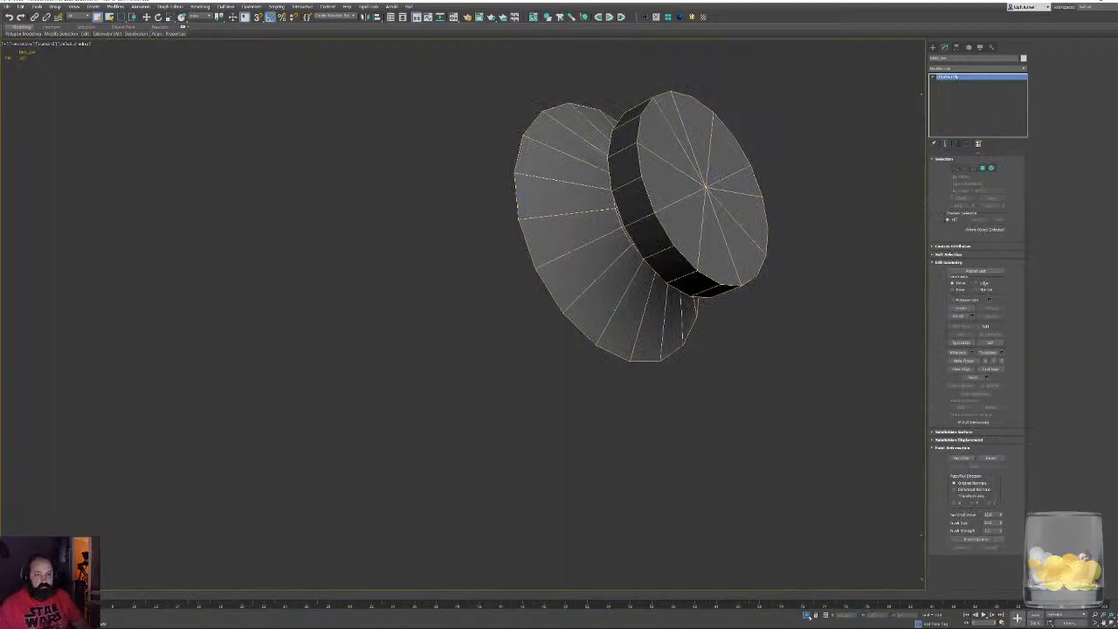
Exit isolation, select all washer and dryer objects, and apply Unwrap UVW with the UV editor open
{"action": "left_click", "coordinate": [807, 615]}
{"action": "key", "text": "ctrl+a"}
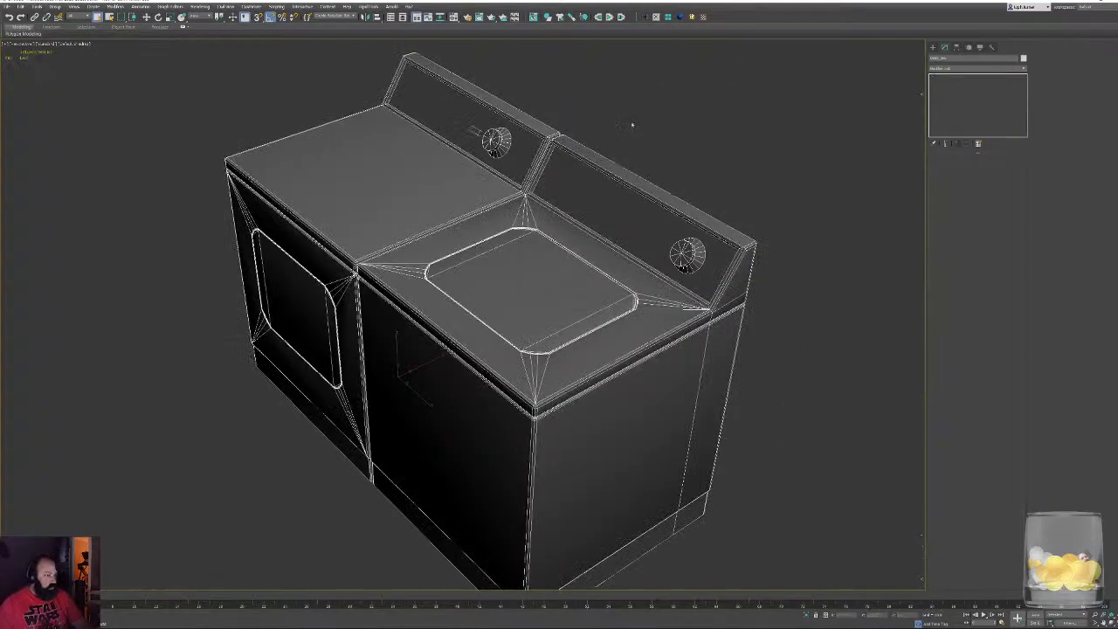
{"action": "left_click", "coordinate": [704, 18]}
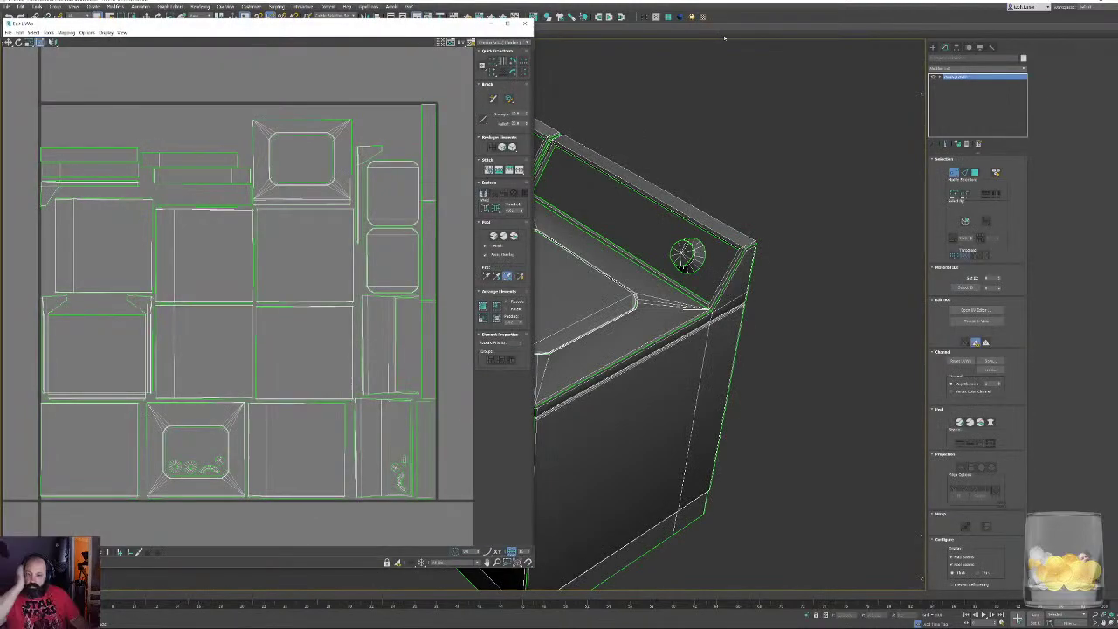
Examine the knobs' UV islands up close in the UV editor at polygon level
{"action": "middle_click_drag", "start_coordinate": [357, 460], "coordinate": [166, 262]}
{"action": "scroll", "coordinate": [171, 306], "scroll_direction": "up", "scroll_amount": 6}
{"action": "middle_click_drag", "start_coordinate": [175, 371], "coordinate": [328, 402]}
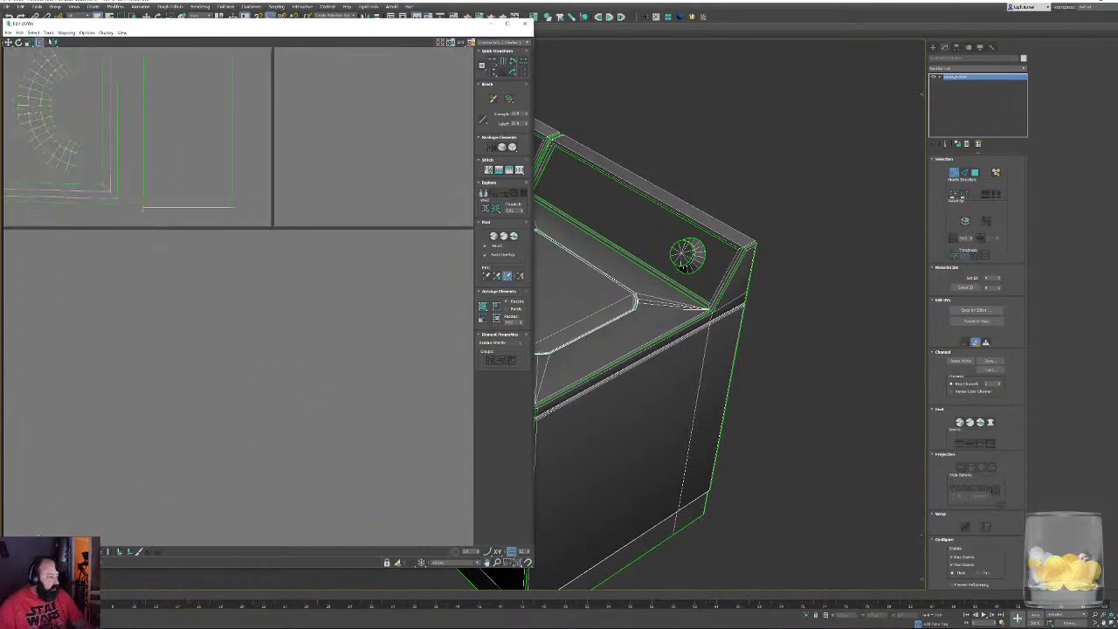
{"action": "left_click", "coordinate": [36, 550]}
{"action": "middle_click_drag", "start_coordinate": [52, 161], "coordinate": [185, 323]}
{"action": "scroll", "coordinate": [185, 323], "scroll_direction": "up", "scroll_amount": 5}
{"action": "middle_click_drag", "start_coordinate": [202, 172], "coordinate": [276, 390]}
{"action": "scroll", "coordinate": [298, 374], "scroll_direction": "down", "scroll_amount": 5}
{"action": "middle_click_drag", "start_coordinate": [203, 372], "coordinate": [466, 341]}
{"action": "middle_click_drag", "start_coordinate": [87, 306], "coordinate": [454, 315]}
{"action": "middle_click_drag", "start_coordinate": [131, 265], "coordinate": [424, 312]}
{"action": "scroll", "coordinate": [282, 306], "scroll_direction": "down", "scroll_amount": 10}
{"action": "scroll", "coordinate": [148, 287], "scroll_direction": "up", "scroll_amount": 8}
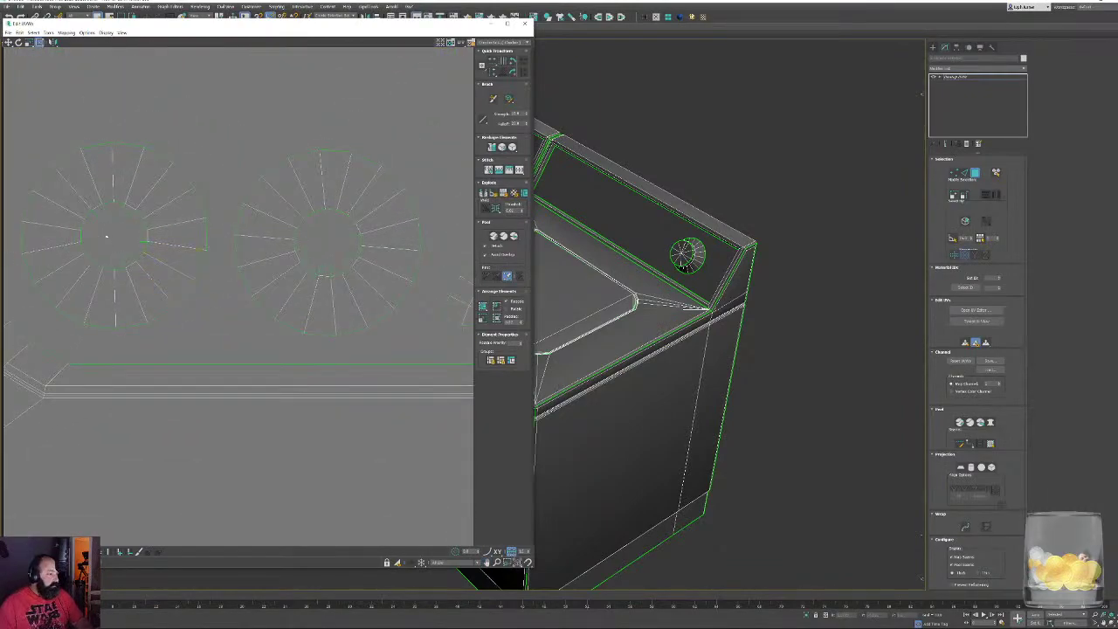
Select faces on the knob's neck to check which UV islands they belong to
{"action": "left_click", "coordinate": [120, 213]}
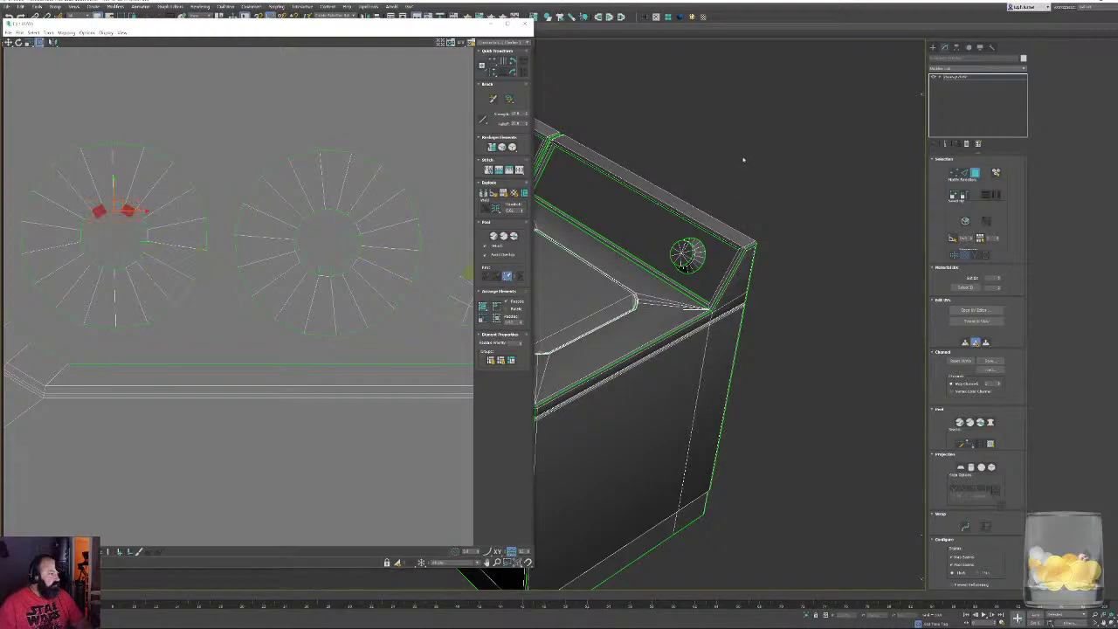
{"action": "key", "text": "f"}
{"action": "scroll", "coordinate": [686, 268], "scroll_direction": "up", "scroll_amount": 10}
{"action": "mouse_move", "coordinate": [686, 268]}
{"action": "middle_mouse_down", "text": "alt"}
{"action": "mouse_move", "coordinate": [736, 267]}
{"action": "mouse_move", "coordinate": [816, 316]}
{"action": "mouse_move", "coordinate": [891, 275]}
{"action": "mouse_move", "coordinate": [876, 260]}
{"action": "mouse_move", "coordinate": [701, 267]}
{"action": "middle_mouse_up", "text": "alt"}
{"action": "left_click", "coordinate": [678, 183]}
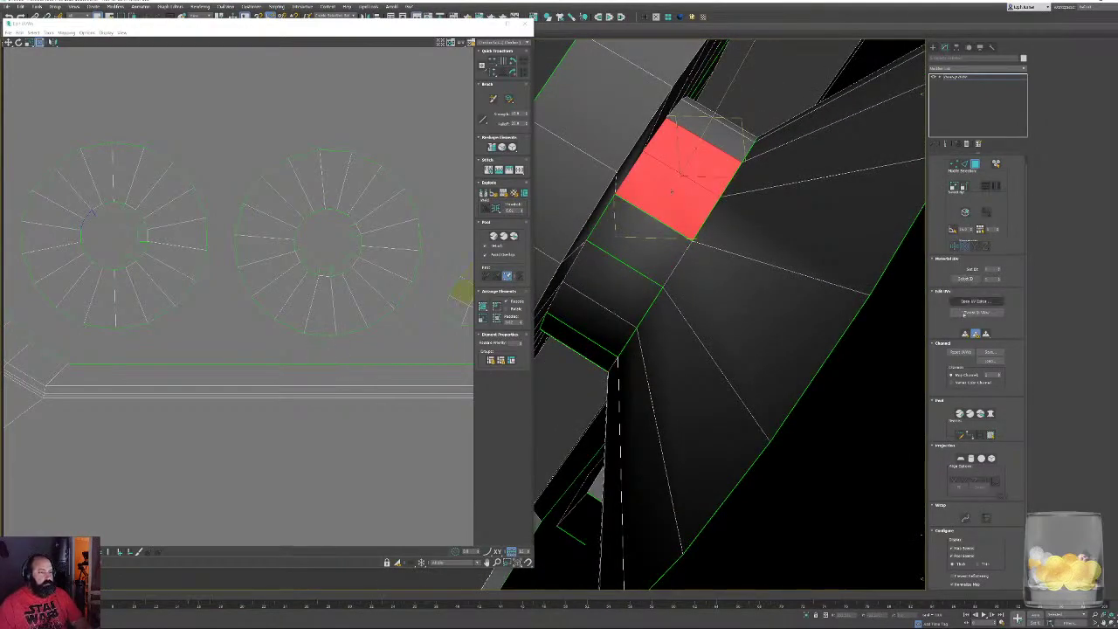
{"action": "scroll", "coordinate": [384, 280], "scroll_direction": "down", "scroll_amount": 5}
{"action": "middle_click_drag", "start_coordinate": [328, 277], "coordinate": [242, 276]}
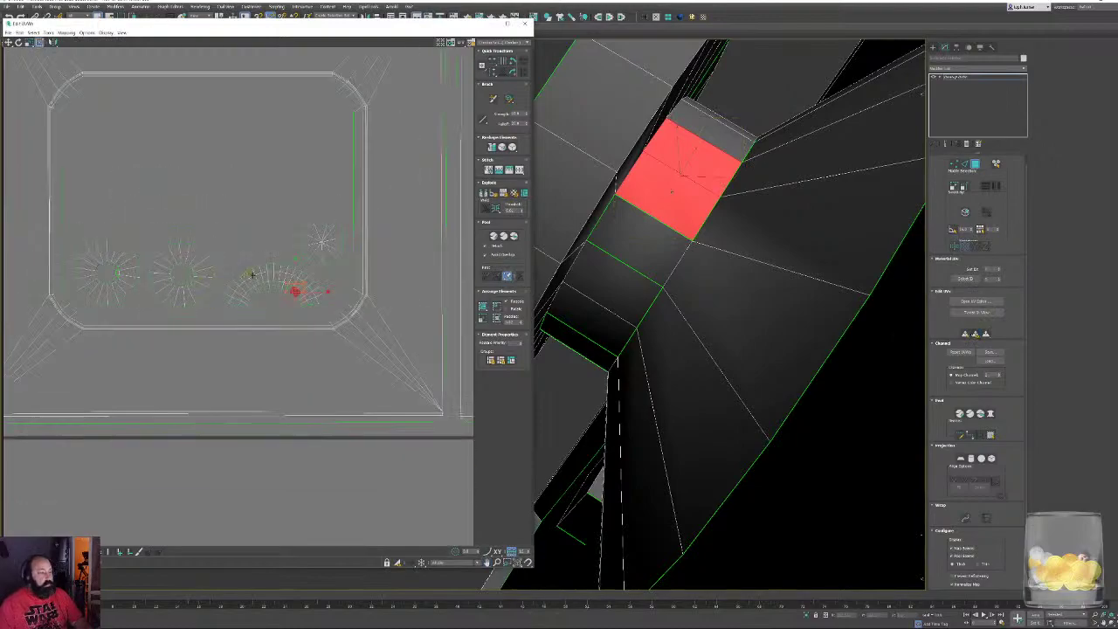
{"action": "double_click", "coordinate": [651, 154]}
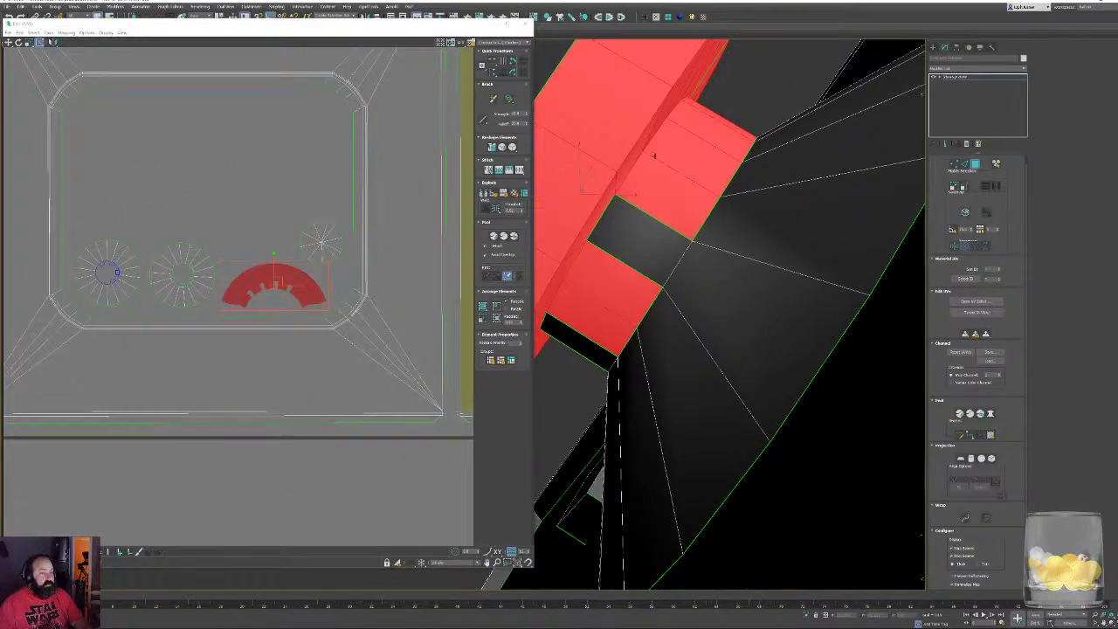
Select the first knob's flared base, neck, rim and cap faces as whole UV elements
{"action": "double_click", "coordinate": [646, 248]}
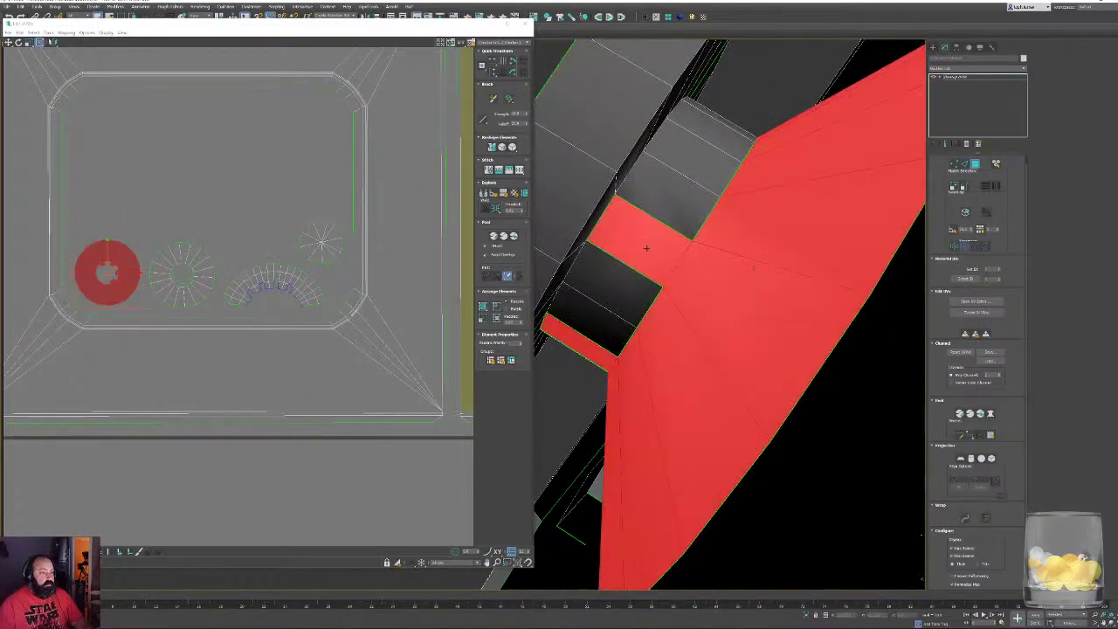
{"action": "left_click", "coordinate": [646, 248]}
{"action": "double_click", "coordinate": [647, 248]}
{"action": "double_click", "coordinate": [661, 204], "text": "ctrl"}
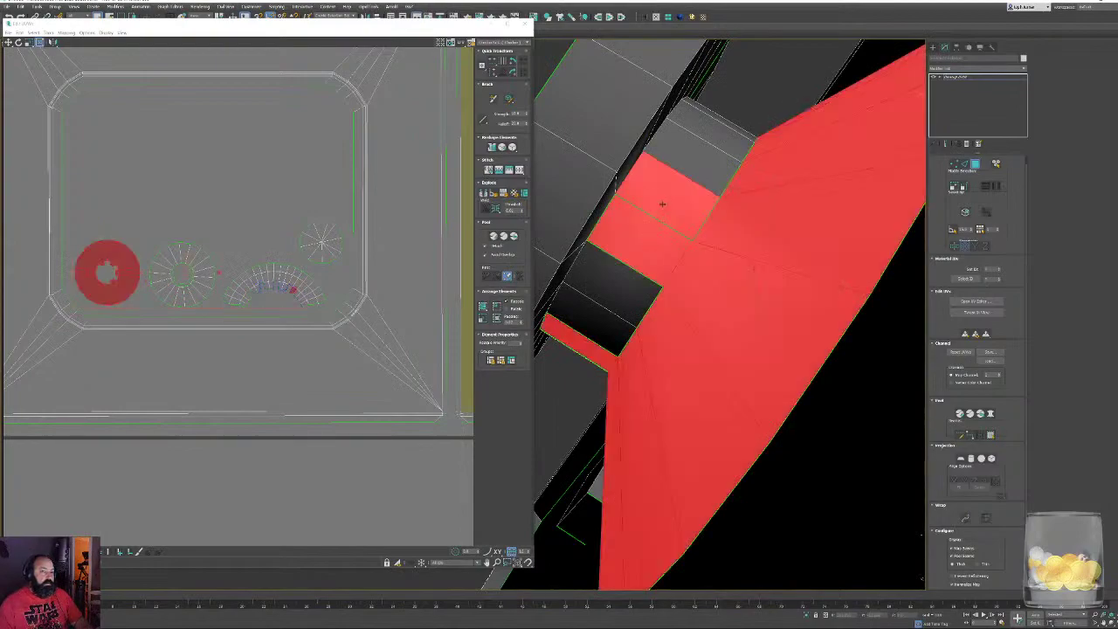
{"action": "middle_click_drag", "start_coordinate": [661, 204], "coordinate": [693, 212], "text": "alt"}
{"action": "scroll", "coordinate": [655, 170], "scroll_direction": "down", "scroll_amount": 3}
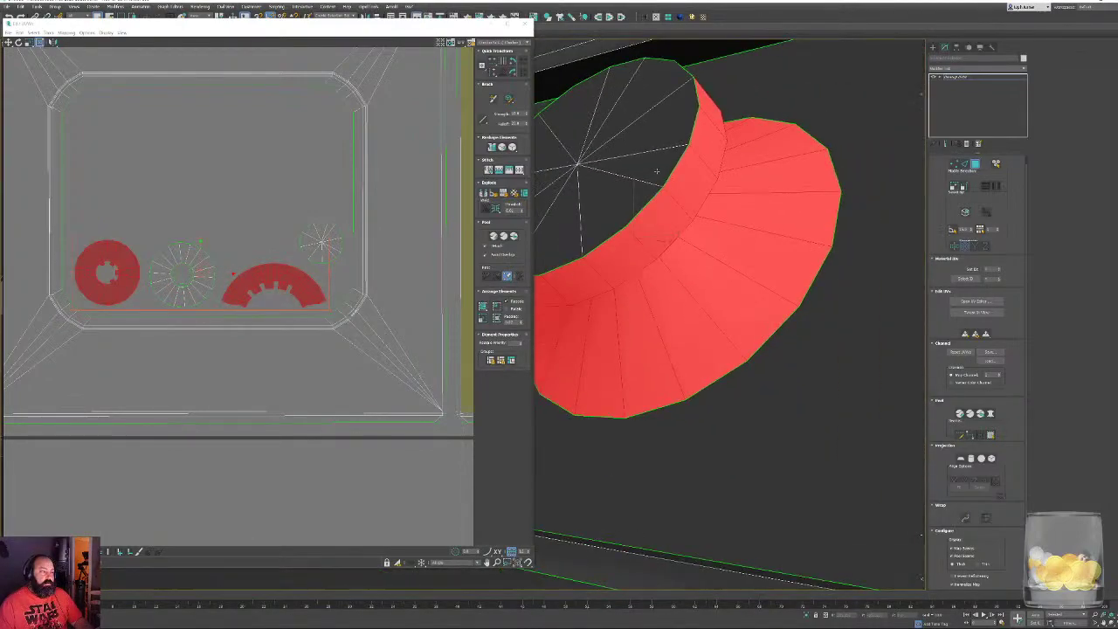
{"action": "double_click", "coordinate": [653, 171], "text": "ctrl"}
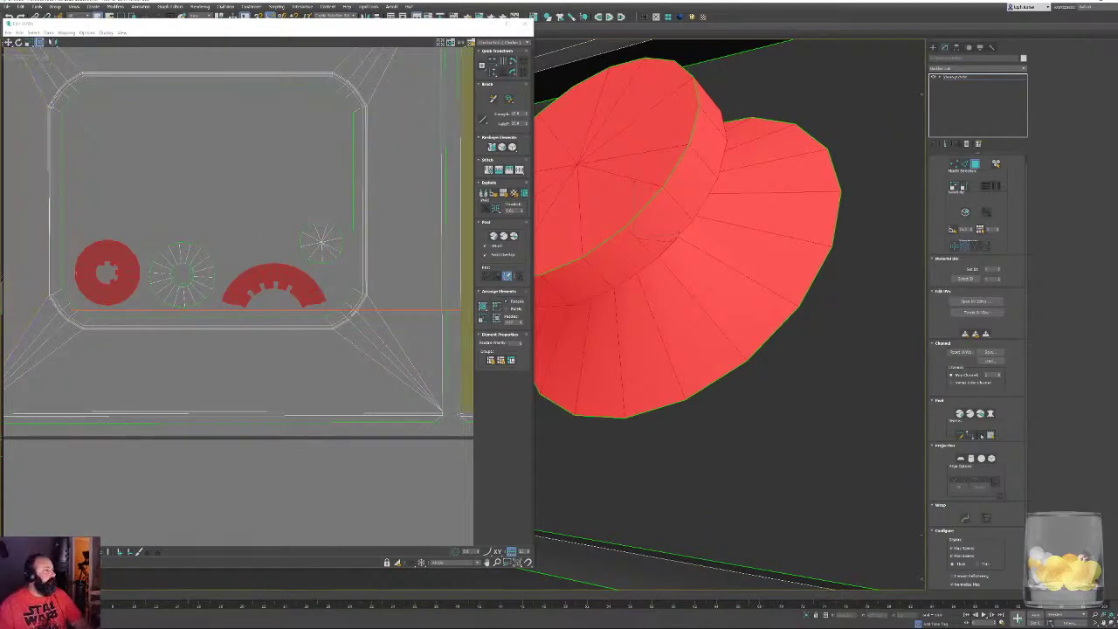
Add the other knob's base, neck, rim and cap elements to the selection and check both knobs
{"action": "middle_click_drag", "start_coordinate": [688, 236], "coordinate": [708, 350]}
{"action": "scroll", "coordinate": [752, 324], "scroll_direction": "down", "scroll_amount": 4}
{"action": "scroll", "coordinate": [721, 345], "scroll_direction": "down", "scroll_amount": 8}
{"action": "scroll", "coordinate": [674, 346], "scroll_direction": "up", "scroll_amount": 5}
{"action": "double_click", "coordinate": [631, 396], "text": "ctrl"}
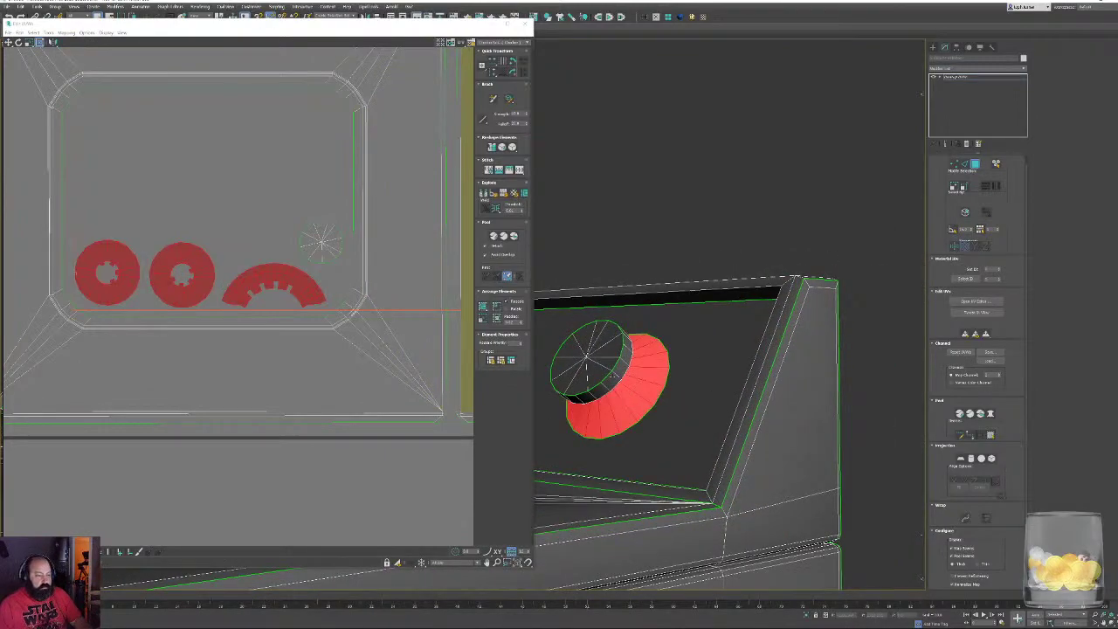
{"action": "double_click", "coordinate": [586, 375], "text": "ctrl"}
{"action": "scroll", "coordinate": [618, 352], "scroll_direction": "down", "scroll_amount": 8}
{"action": "middle_click_drag", "start_coordinate": [617, 352], "coordinate": [901, 309], "text": "alt"}
{"action": "scroll", "coordinate": [691, 272], "scroll_direction": "up", "scroll_amount": 8}
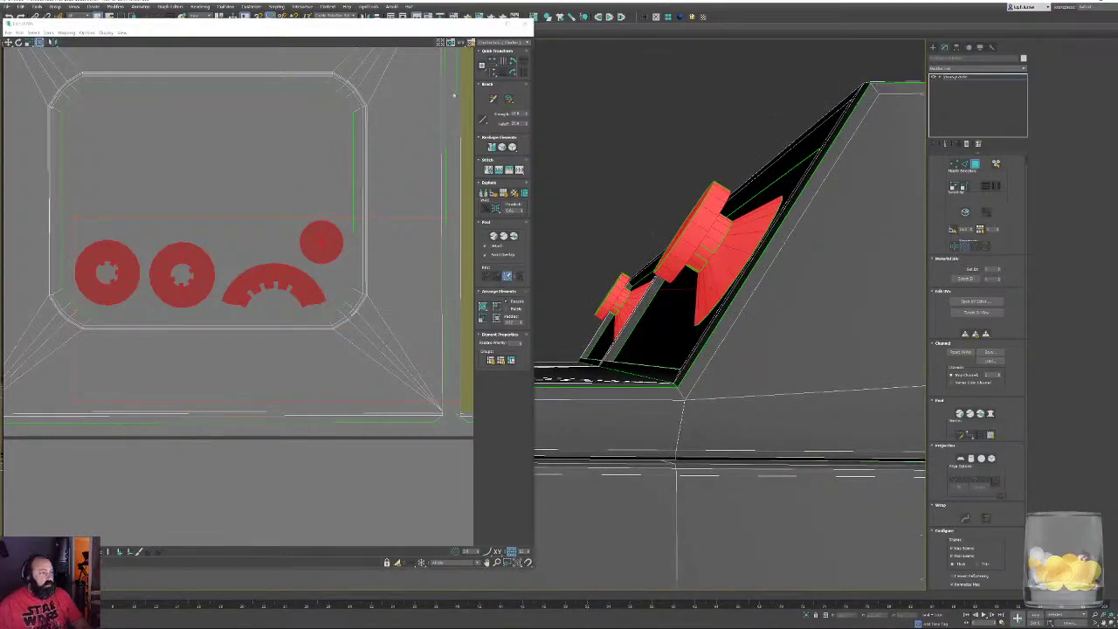
Apply a planar projection to the selected faces of both knobs
{"action": "mouse_move", "coordinate": [388, 27]}
{"action": "left_mouse_down"}
{"action": "mouse_move", "coordinate": [392, 85]}
{"action": "mouse_move", "coordinate": [393, 43]}
{"action": "left_mouse_up"}
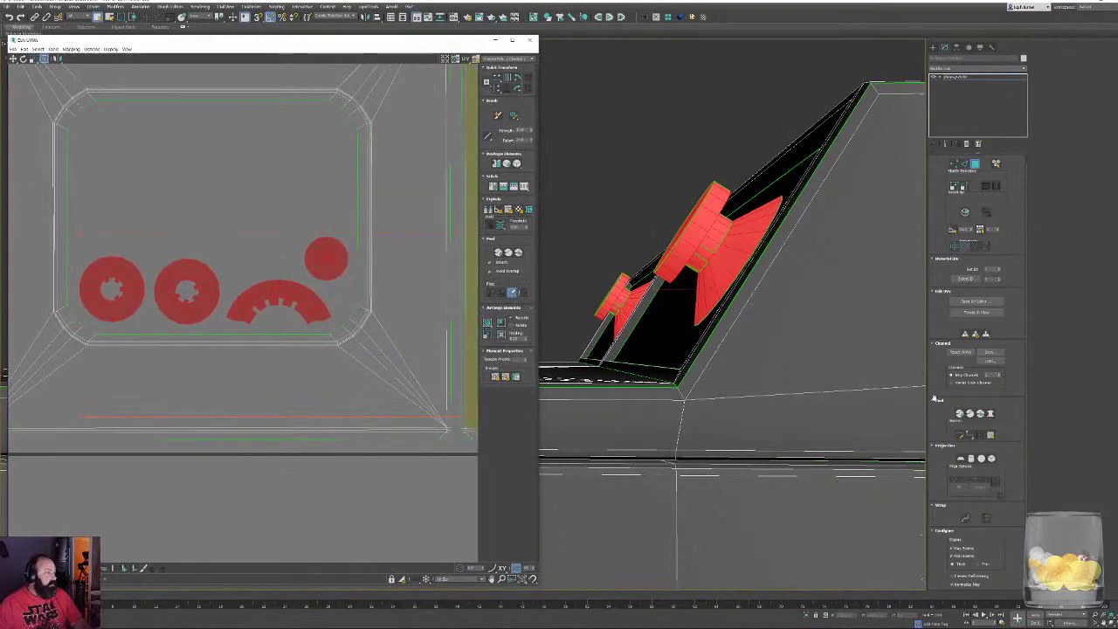
{"action": "left_click", "coordinate": [961, 458]}
{"action": "left_click", "coordinate": [960, 458]}
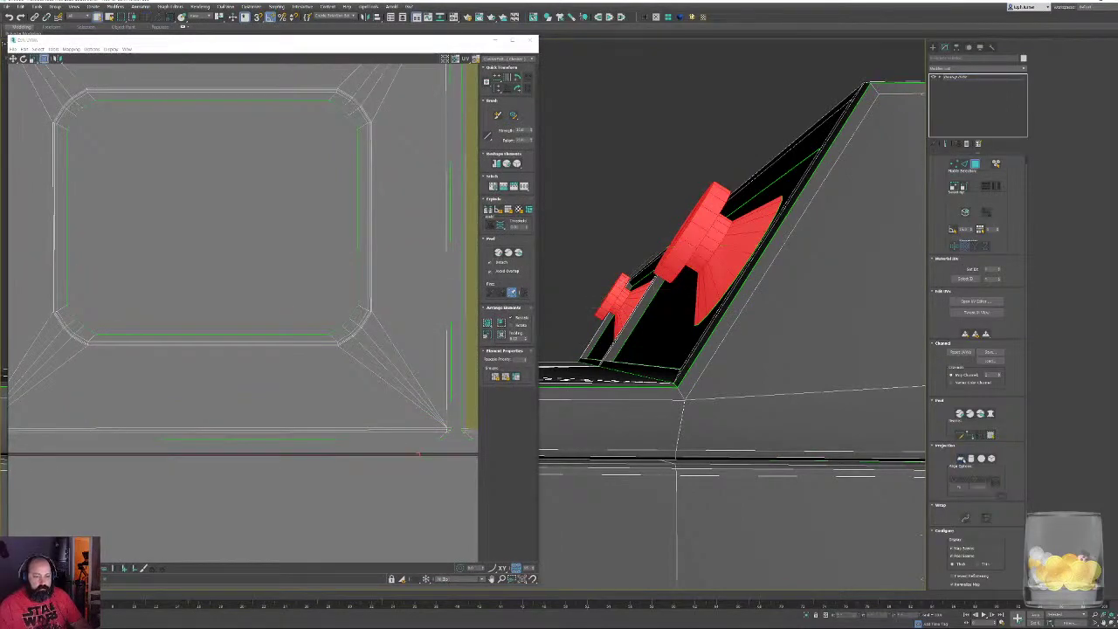
Move the newly projected knob UVs sideways out of the UV tile, clear of the other islands
{"action": "key", "text": "z"}
{"action": "middle_click_drag", "start_coordinate": [275, 347], "coordinate": [246, 276]}
{"action": "scroll", "coordinate": [247, 276], "scroll_direction": "down", "scroll_amount": 5}
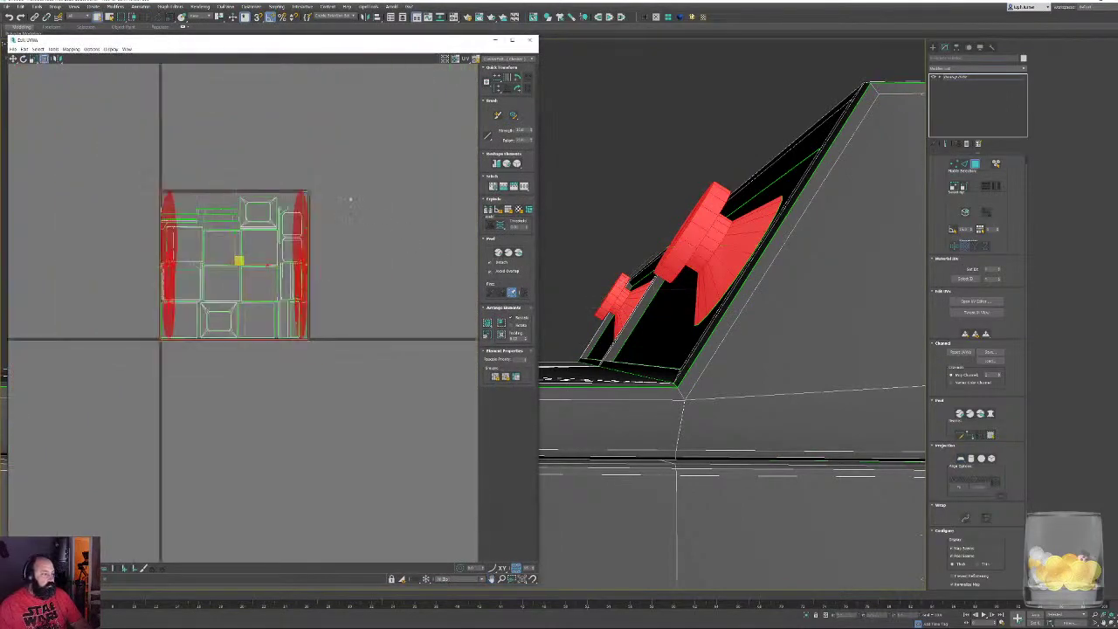
{"action": "left_click_drag", "start_coordinate": [297, 224], "coordinate": [513, 216]}
{"action": "middle_click_drag", "start_coordinate": [404, 240], "coordinate": [215, 190]}
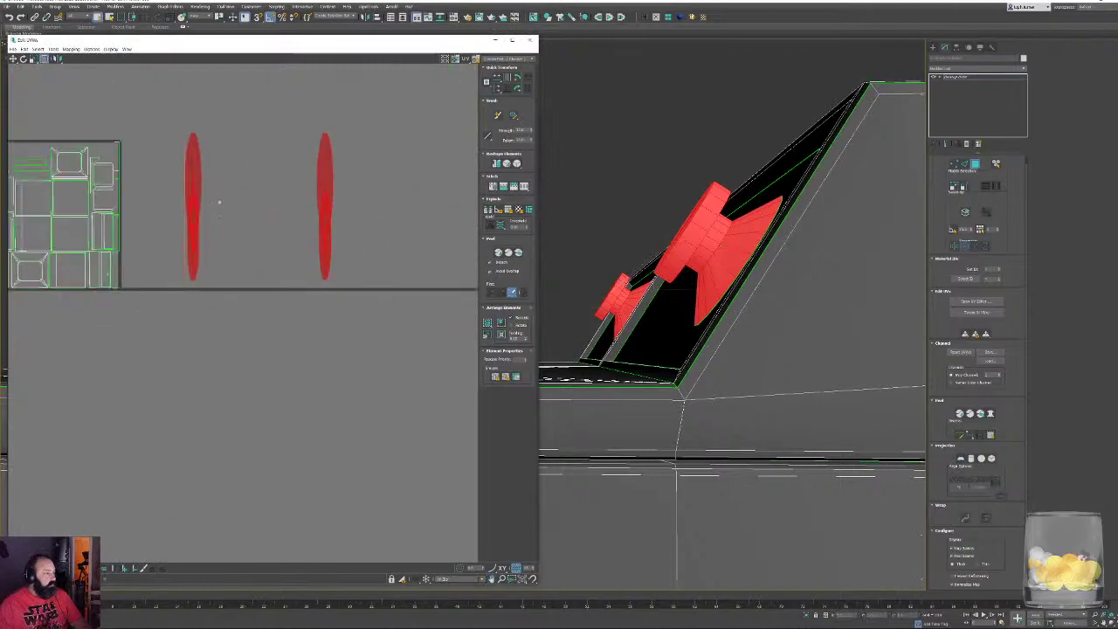
Switch to edge selection and pick an edge at the base of the knob's neck
{"action": "scroll", "coordinate": [434, 320], "scroll_direction": "up", "scroll_amount": 5}
{"action": "left_click", "coordinate": [965, 164]}
{"action": "middle_click_drag", "start_coordinate": [682, 223], "coordinate": [676, 246]}
{"action": "scroll", "coordinate": [675, 245], "scroll_direction": "up", "scroll_amount": 2}
{"action": "scroll", "coordinate": [673, 161], "scroll_direction": "down", "scroll_amount": 2}
{"action": "left_click", "coordinate": [721, 201]}
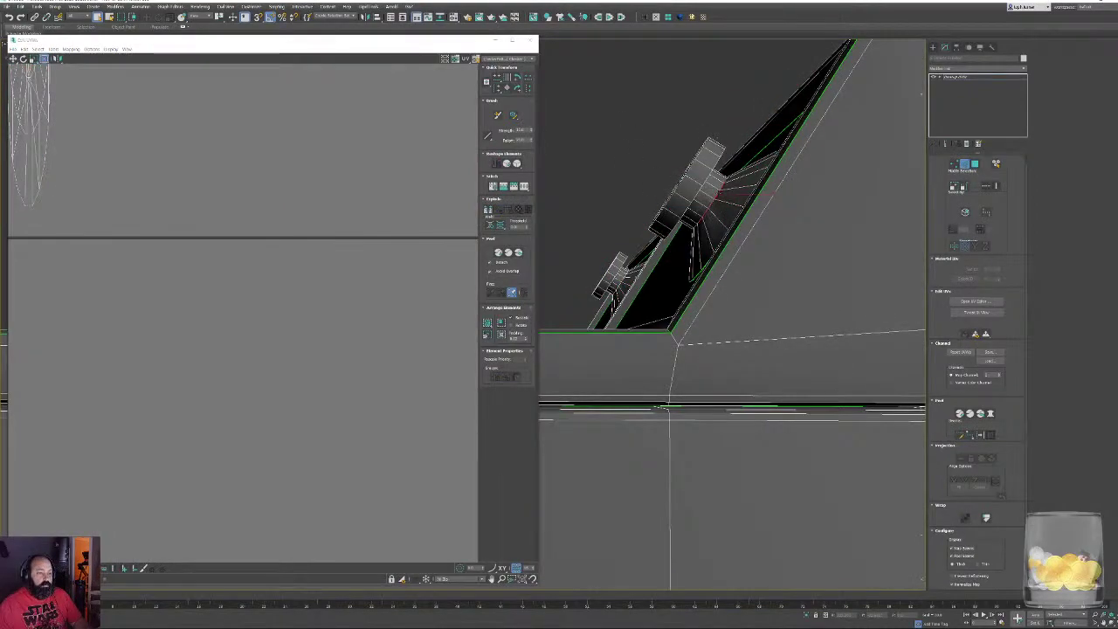
Try to select an edge loop on the knob's neck from a closer angled view
{"action": "middle_click_drag", "start_coordinate": [722, 201], "coordinate": [829, 265], "text": "alt"}
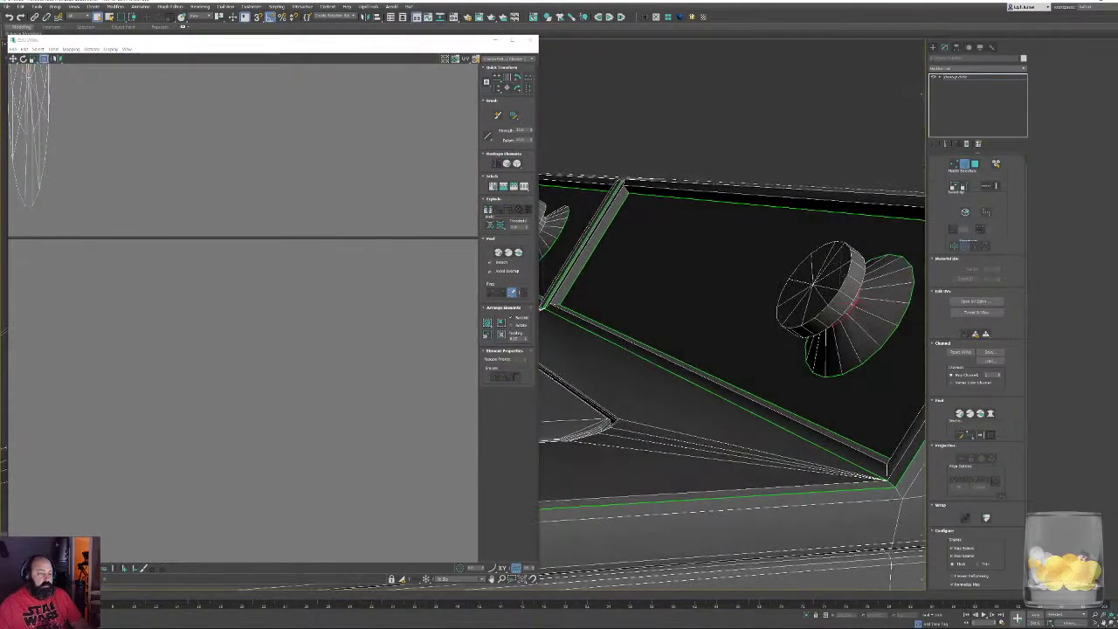
{"action": "middle_click_drag", "start_coordinate": [854, 303], "coordinate": [817, 267], "text": "alt"}
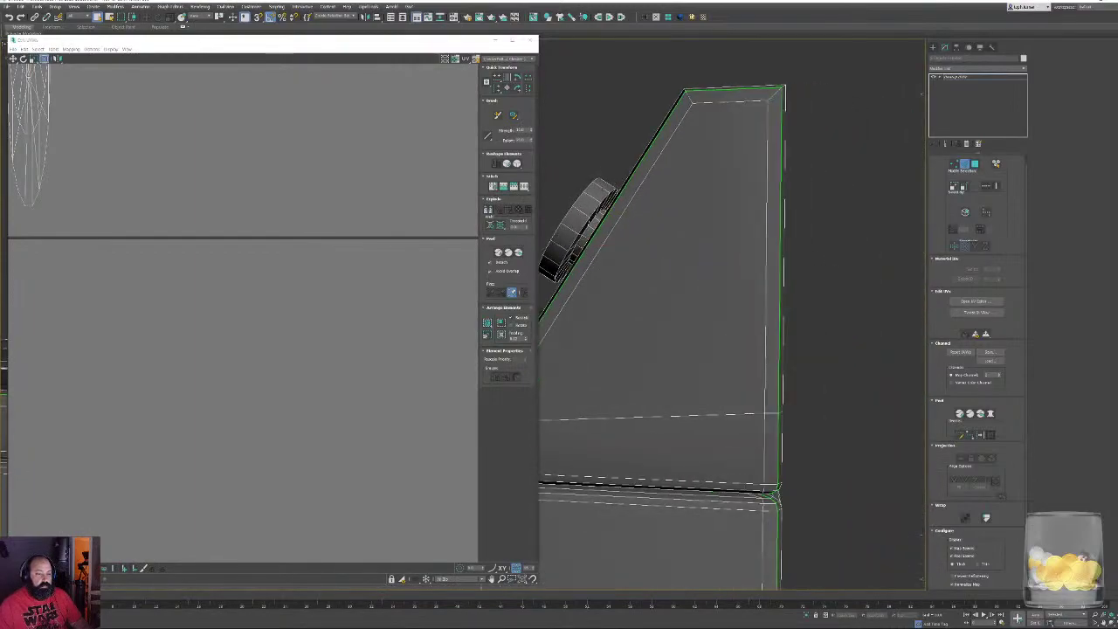
{"action": "scroll", "coordinate": [578, 230], "scroll_direction": "up", "scroll_amount": 3}
{"action": "middle_click_drag", "start_coordinate": [578, 231], "coordinate": [805, 325], "text": "alt"}
{"action": "scroll", "coordinate": [799, 321], "scroll_direction": "up", "scroll_amount": 5}
{"action": "middle_click_drag", "start_coordinate": [736, 305], "coordinate": [563, 328]}
{"action": "double_click", "coordinate": [686, 267]}
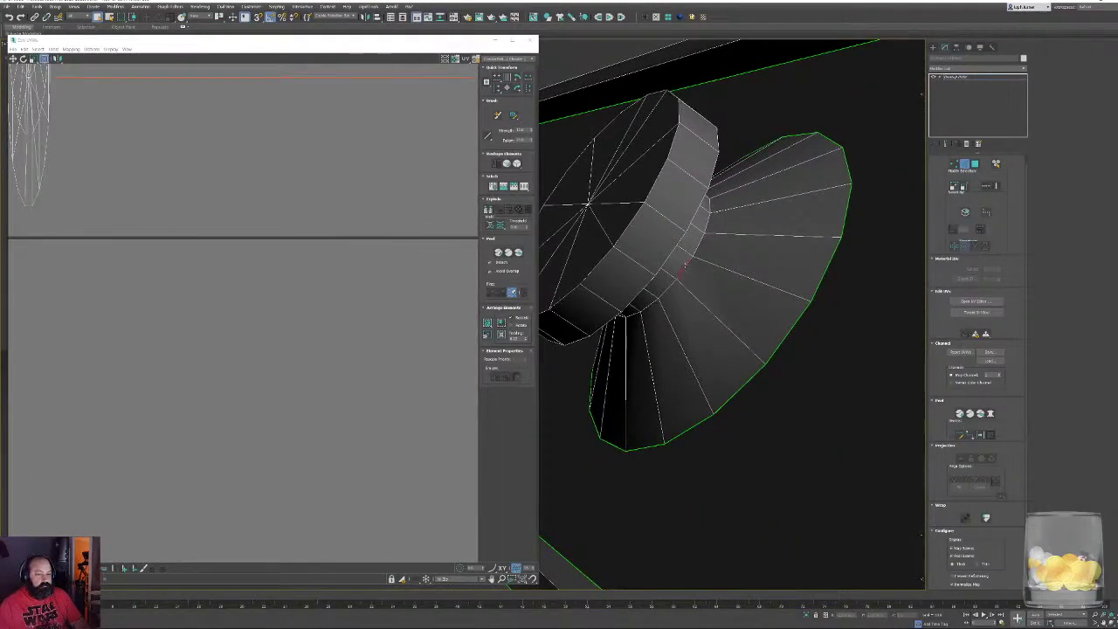
Select the edge loop running around the knob's neck beneath the cap
{"action": "middle_click_drag", "start_coordinate": [686, 267], "coordinate": [860, 304], "text": "alt"}
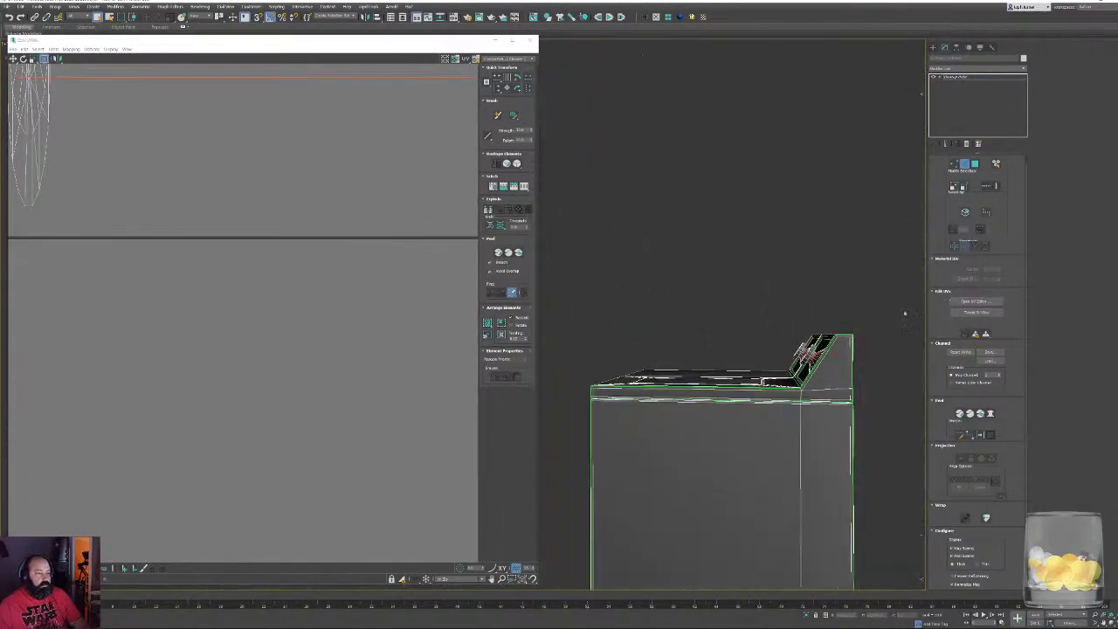
{"action": "scroll", "coordinate": [845, 348], "scroll_direction": "up", "scroll_amount": 10}
{"action": "scroll", "coordinate": [844, 347], "scroll_direction": "up", "scroll_amount": 2}
{"action": "middle_click_drag", "start_coordinate": [845, 347], "coordinate": [249, 507]}
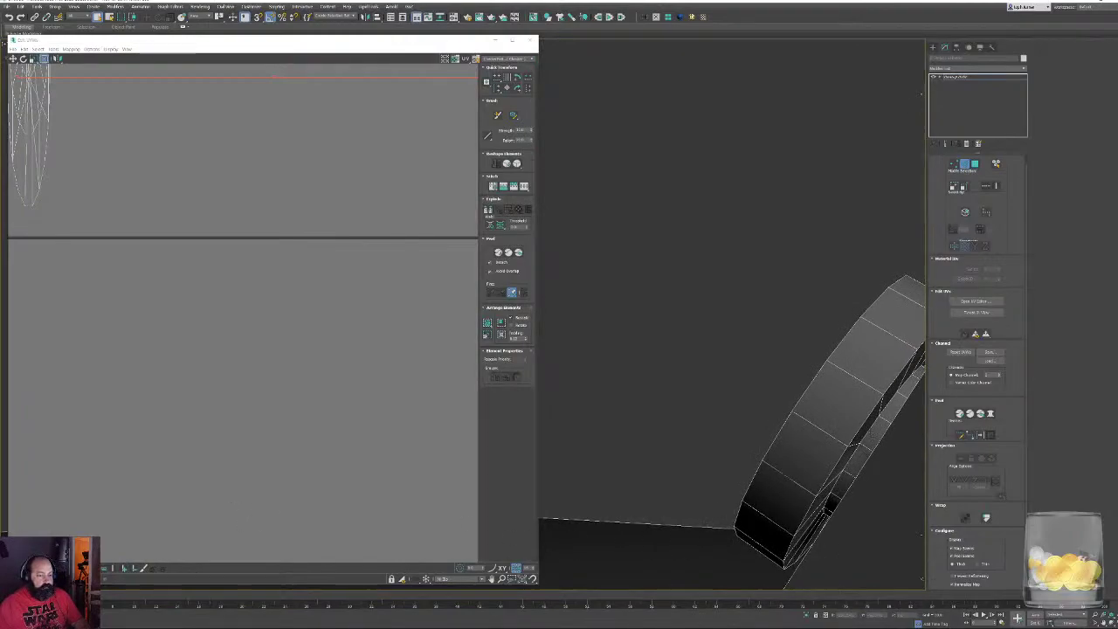
{"action": "double_click", "coordinate": [870, 429]}
Switch to polygon selection and select both knobs' projected UV clusters outside the tile
{"action": "scroll", "coordinate": [157, 362], "scroll_direction": "down", "scroll_amount": 5}
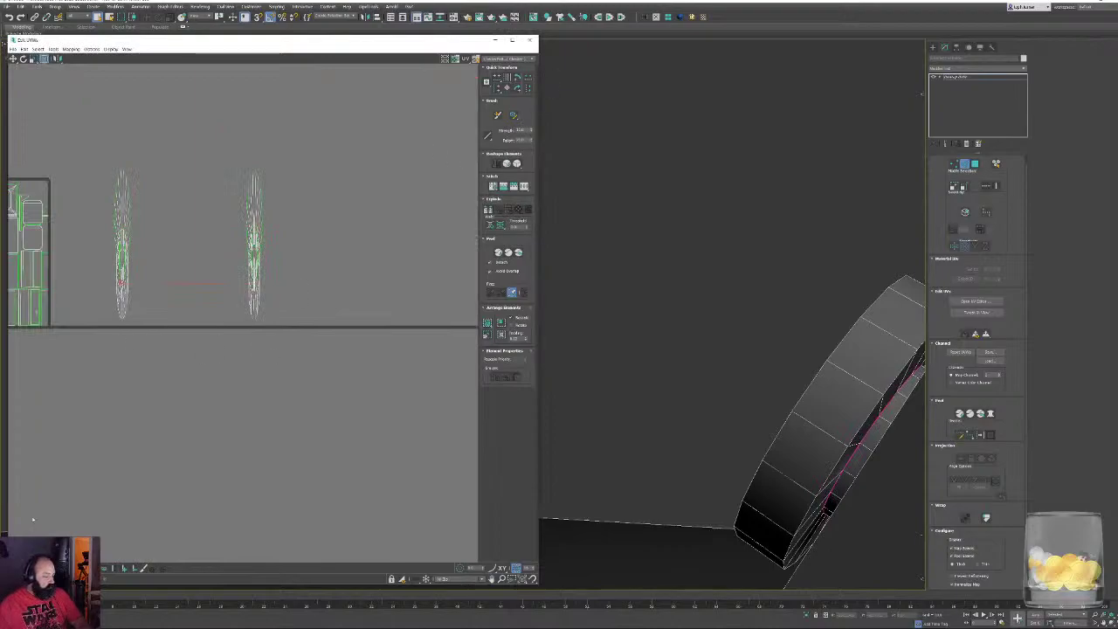
{"action": "key", "text": "3"}
{"action": "left_click_drag", "start_coordinate": [295, 296], "coordinate": [111, 186]}
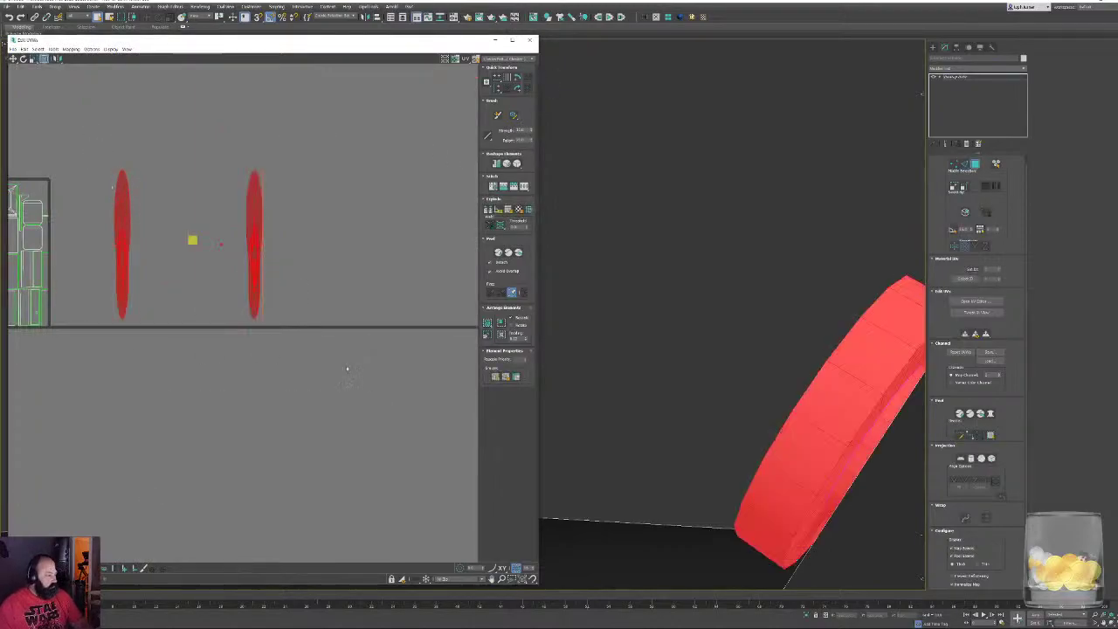
Relax the selected knob UVs by polygon angles with an amount of 1
{"action": "left_click_drag", "start_coordinate": [517, 164], "coordinate": [518, 176]}
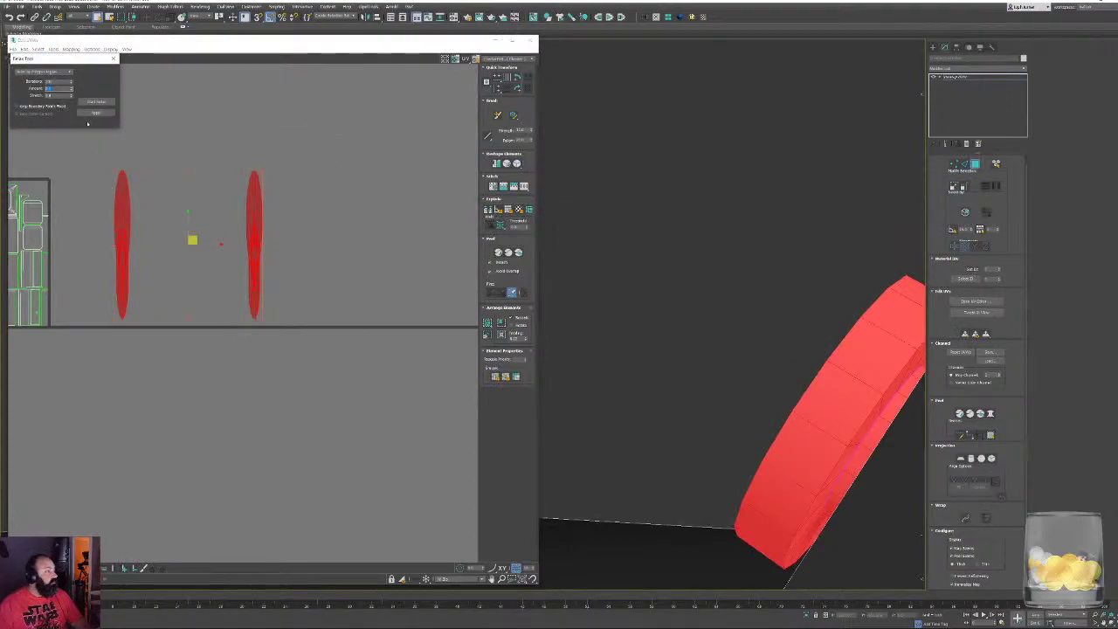
{"action": "type", "text": "1"}
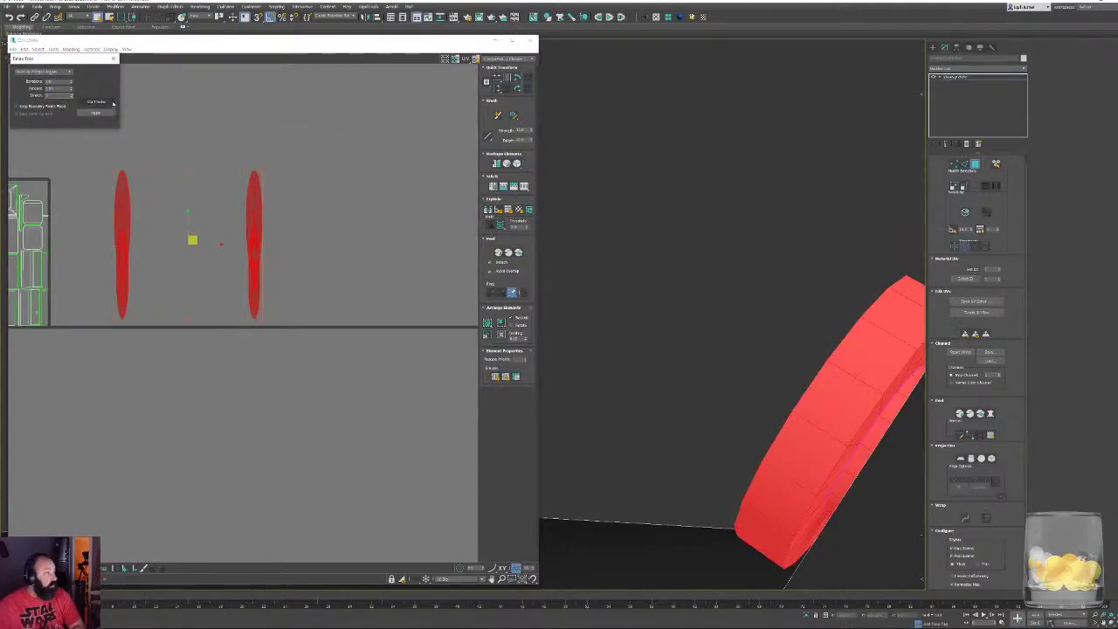
{"action": "left_click", "coordinate": [97, 102]}
{"action": "left_click", "coordinate": [201, 322]}
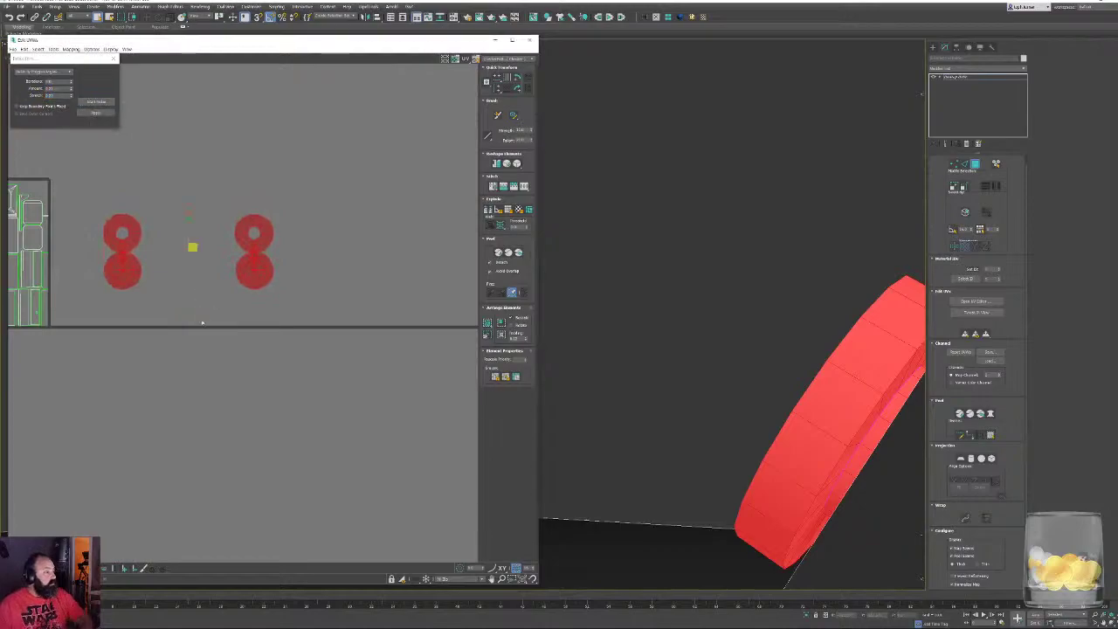
Select both knobs' ring-shaped base UV shells and move them up, clear of the circular cap shells
{"action": "middle_click_drag", "start_coordinate": [137, 306], "coordinate": [137, 319]}
{"action": "scroll", "coordinate": [147, 318], "scroll_direction": "up", "scroll_amount": 3}
{"action": "scroll", "coordinate": [148, 318], "scroll_direction": "down", "scroll_amount": 2}
{"action": "middle_click_drag", "start_coordinate": [185, 284], "coordinate": [127, 393]}
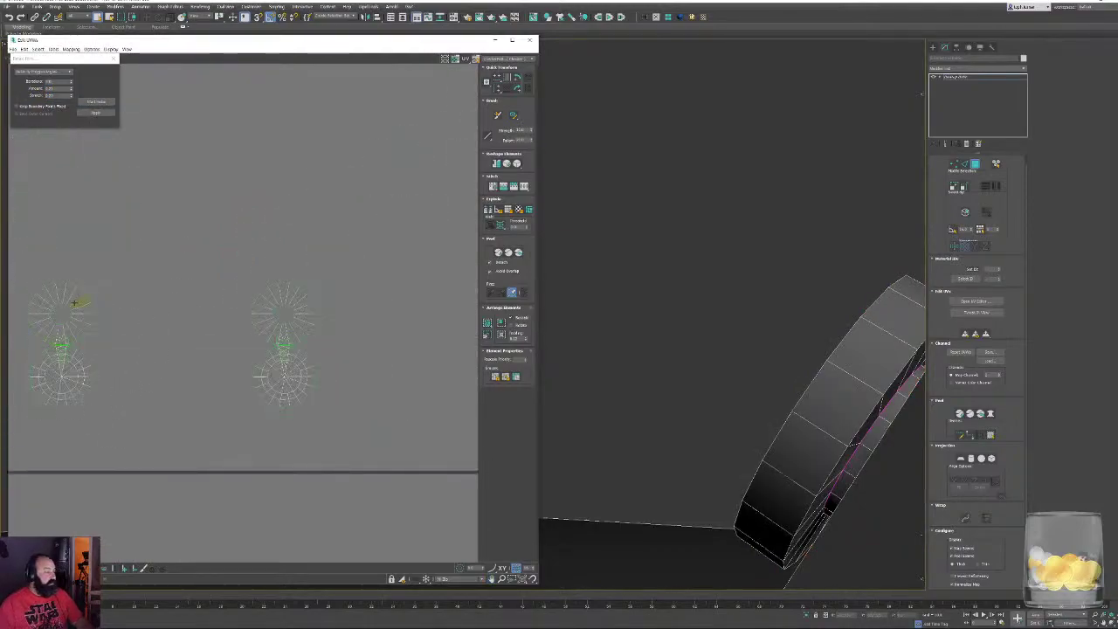
{"action": "left_click", "coordinate": [74, 303]}
{"action": "middle_click", "coordinate": [752, 297]}
{"action": "key", "text": "z"}
{"action": "scroll", "coordinate": [765, 297], "scroll_direction": "down", "scroll_amount": 4}
{"action": "middle_click_drag", "start_coordinate": [765, 298], "coordinate": [799, 306], "text": "alt"}
{"action": "scroll", "coordinate": [799, 306], "scroll_direction": "down", "scroll_amount": 1}
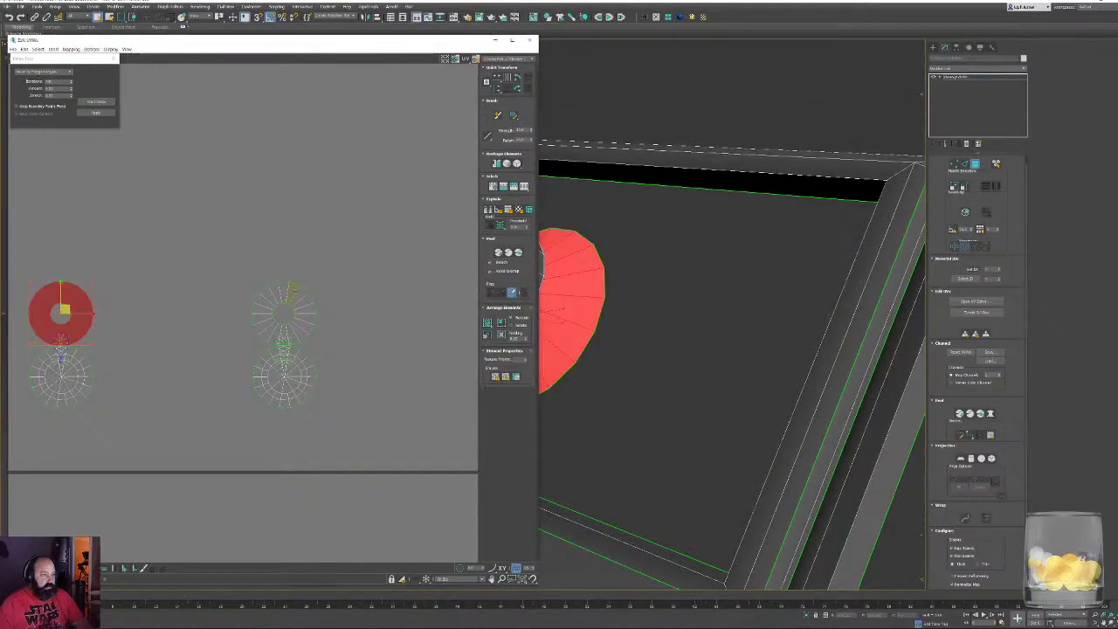
{"action": "double_click", "coordinate": [269, 295]}
{"action": "double_click", "coordinate": [71, 293], "text": "ctrl"}
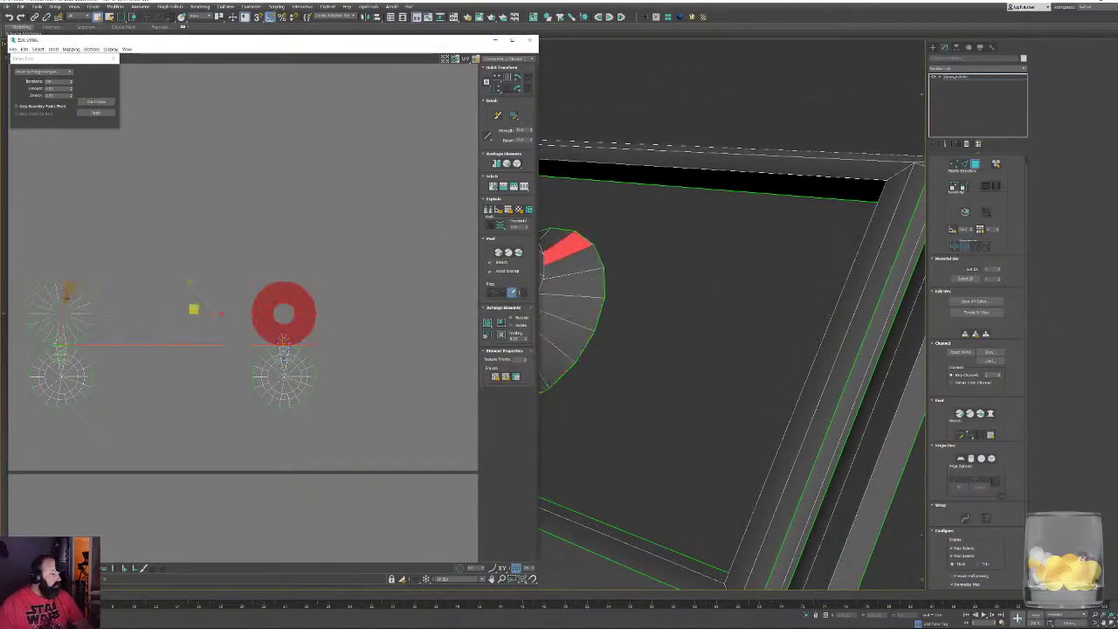
{"action": "mouse_move", "coordinate": [80, 319]}
{"action": "middle_mouse_down"}
{"action": "mouse_move", "coordinate": [99, 246]}
{"action": "mouse_move", "coordinate": [94, 327]}
{"action": "middle_mouse_up"}
{"action": "left_click_drag", "start_coordinate": [96, 319], "coordinate": [96, 248]}
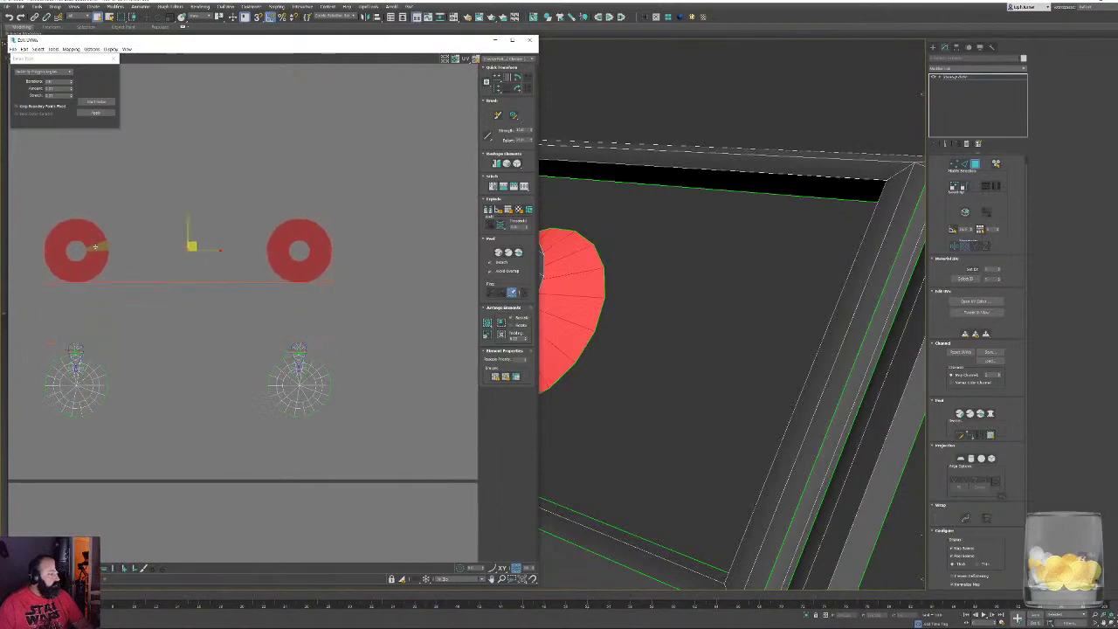
Select both knobs' circular cap UV shells and move them above the ring shells
{"action": "left_click", "coordinate": [294, 407]}
{"action": "left_click", "coordinate": [293, 406]}
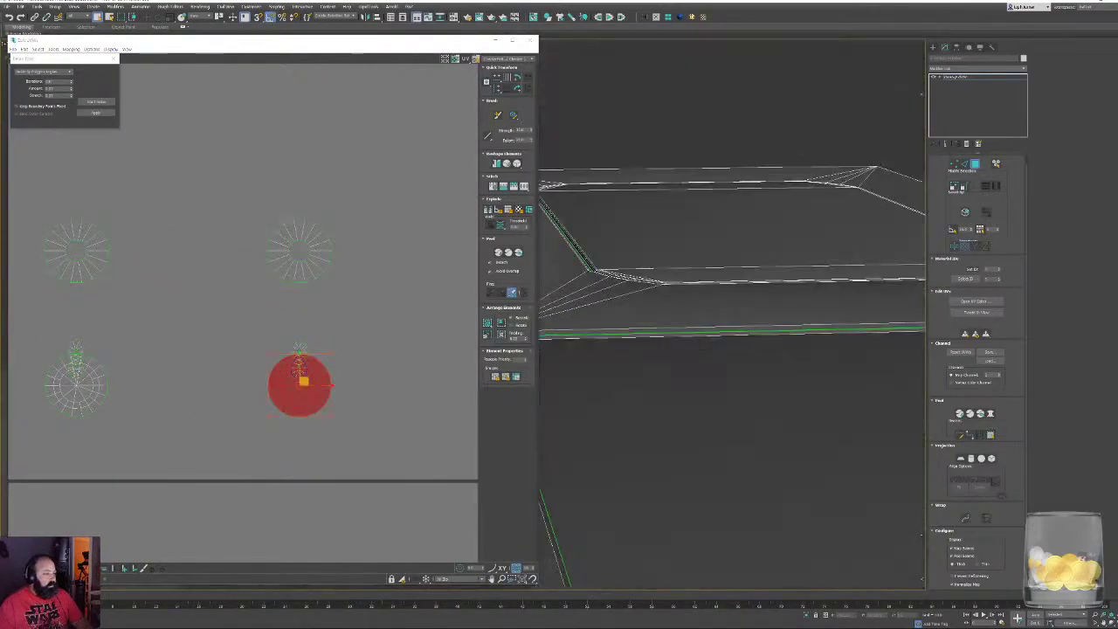
{"action": "double_click", "coordinate": [67, 388], "text": "ctrl"}
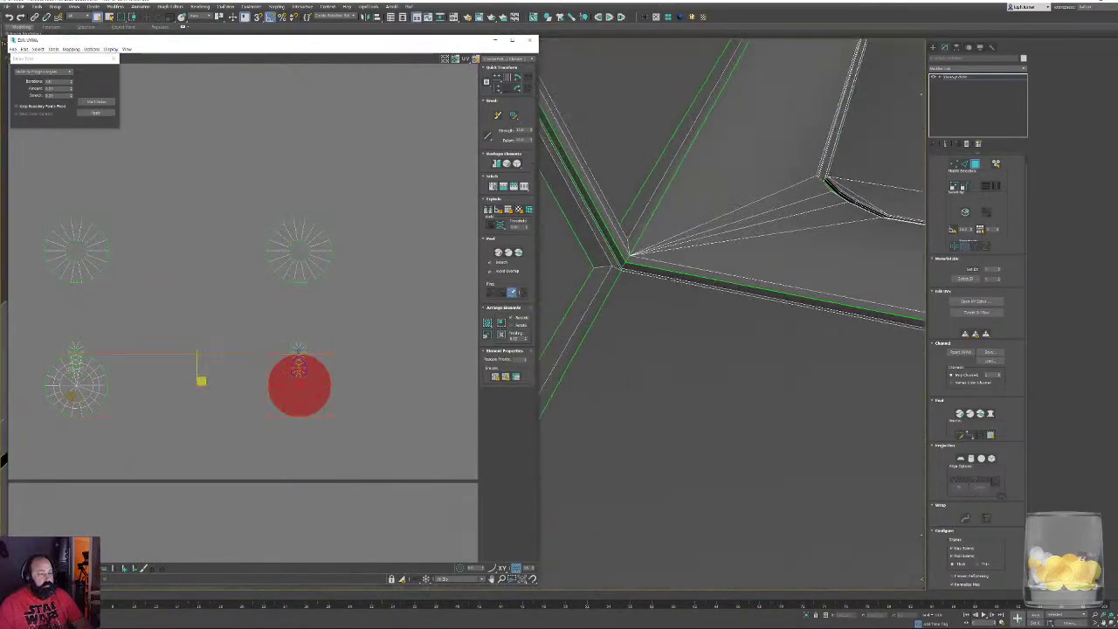
{"action": "scroll", "coordinate": [659, 305], "scroll_direction": "down", "scroll_amount": 5}
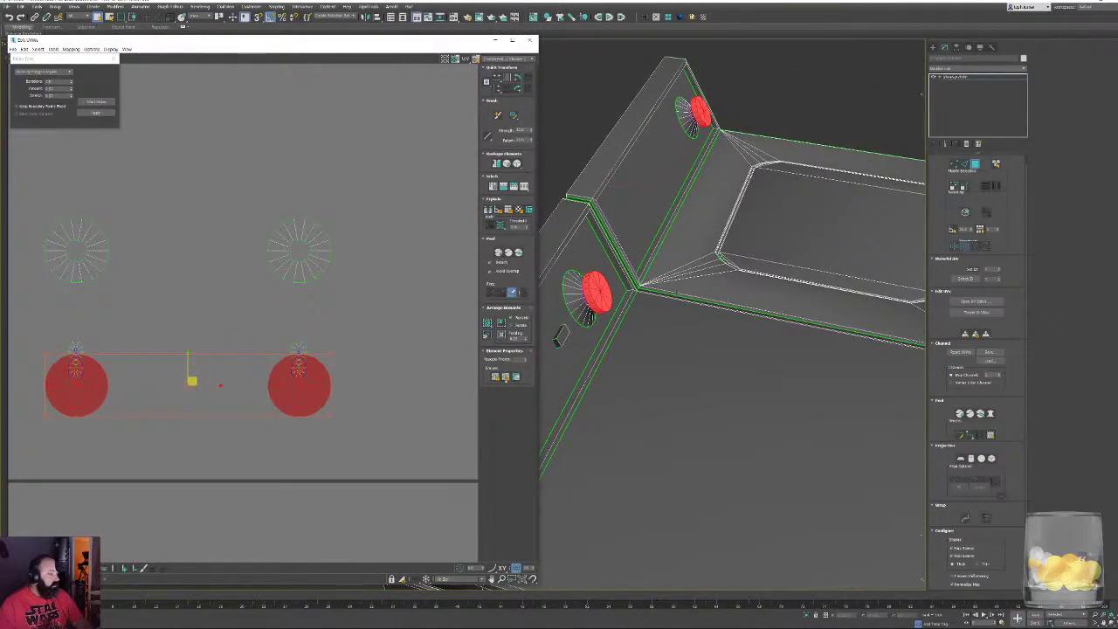
{"action": "middle_click_drag", "start_coordinate": [77, 398], "coordinate": [95, 397]}
{"action": "left_click_drag", "start_coordinate": [95, 398], "coordinate": [95, 184]}
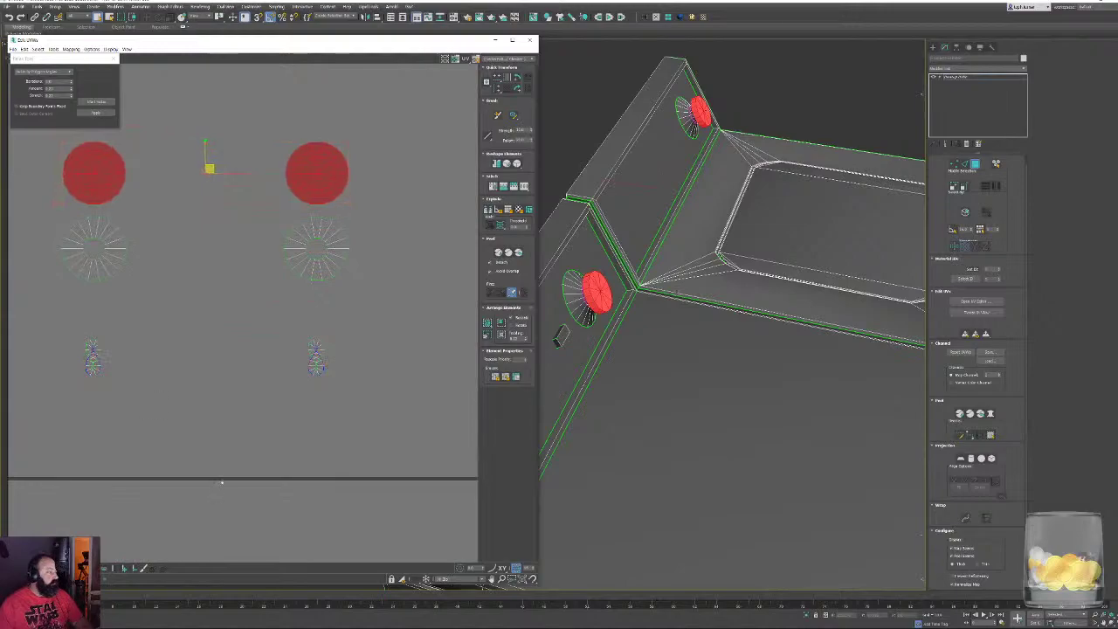
Select the two small knob-neck UV shells and straighten them into rectangular strips
{"action": "left_click", "coordinate": [138, 463]}
{"action": "left_click_drag", "start_coordinate": [62, 325], "coordinate": [380, 405]}
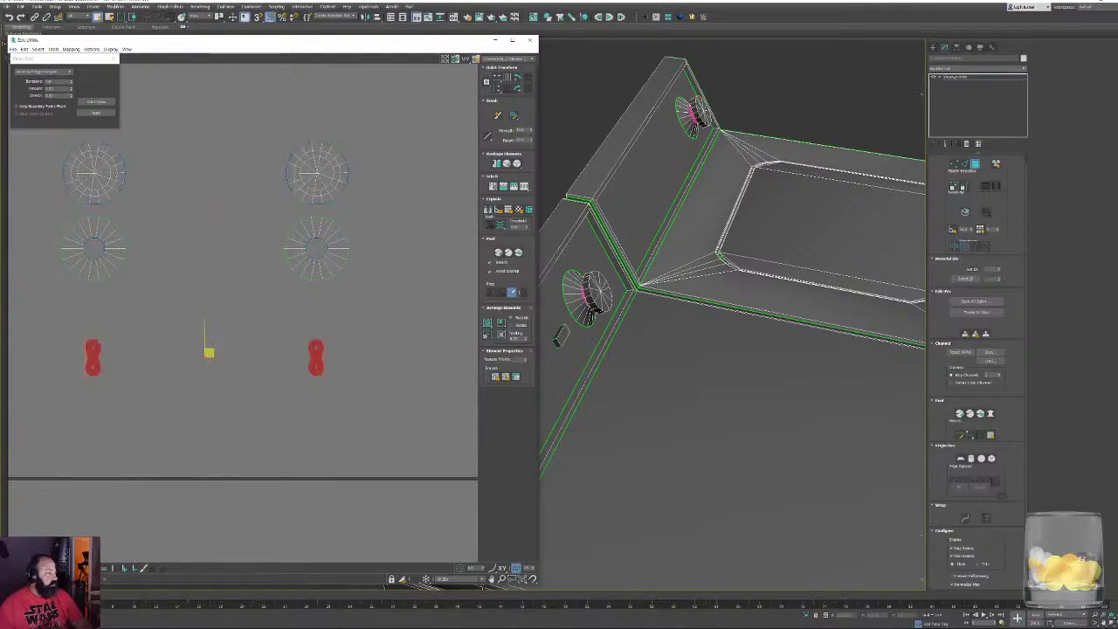
{"action": "key", "text": "2"}
{"action": "scroll", "coordinate": [80, 391], "scroll_direction": "up", "scroll_amount": 8}
{"action": "left_click", "coordinate": [163, 231]}
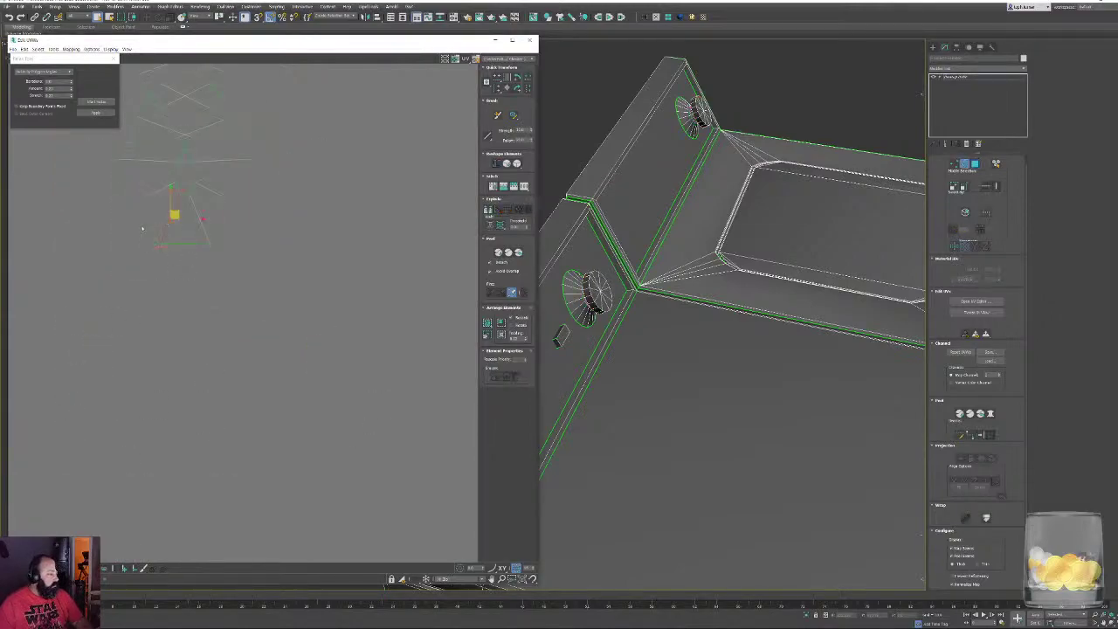
{"action": "middle_click_drag", "start_coordinate": [358, 248], "coordinate": [154, 390]}
{"action": "scroll", "coordinate": [155, 389], "scroll_direction": "down", "scroll_amount": 8}
{"action": "scroll", "coordinate": [317, 414], "scroll_direction": "up", "scroll_amount": 8}
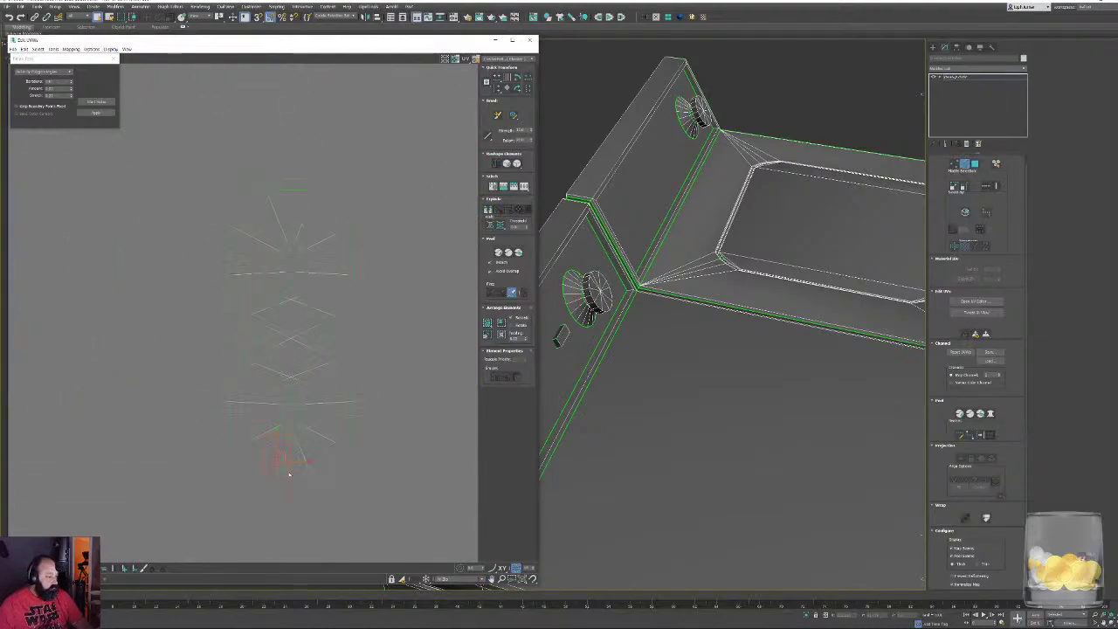
{"action": "scroll", "coordinate": [236, 491], "scroll_direction": "down", "scroll_amount": 8}
{"action": "middle_click_drag", "start_coordinate": [173, 467], "coordinate": [476, 430]}
{"action": "scroll", "coordinate": [207, 447], "scroll_direction": "up", "scroll_amount": 7}
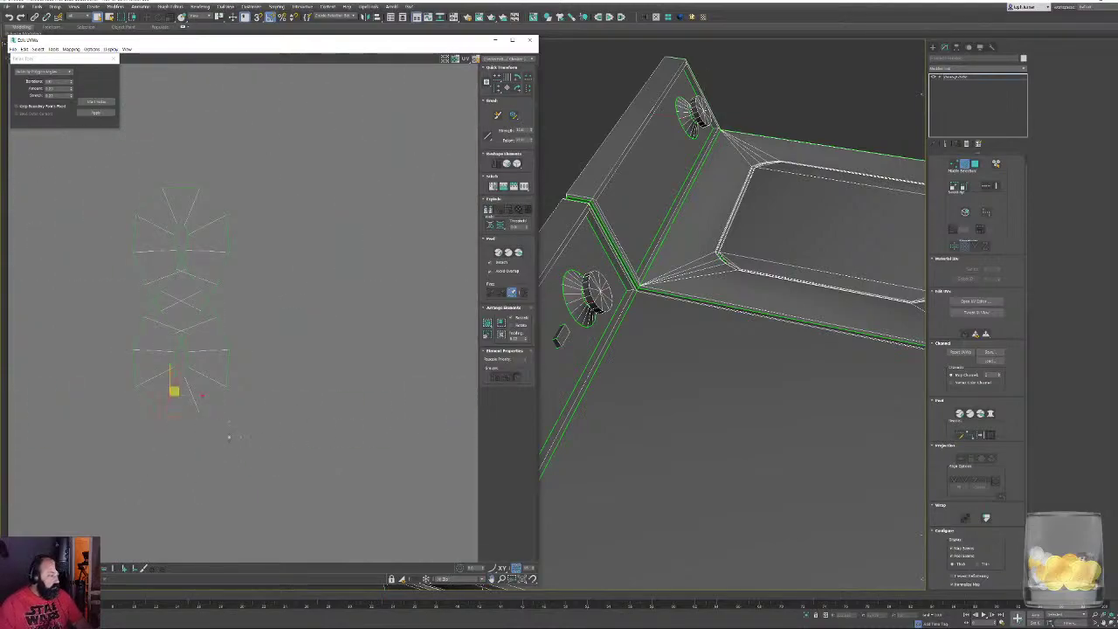
{"action": "key", "text": "3"}
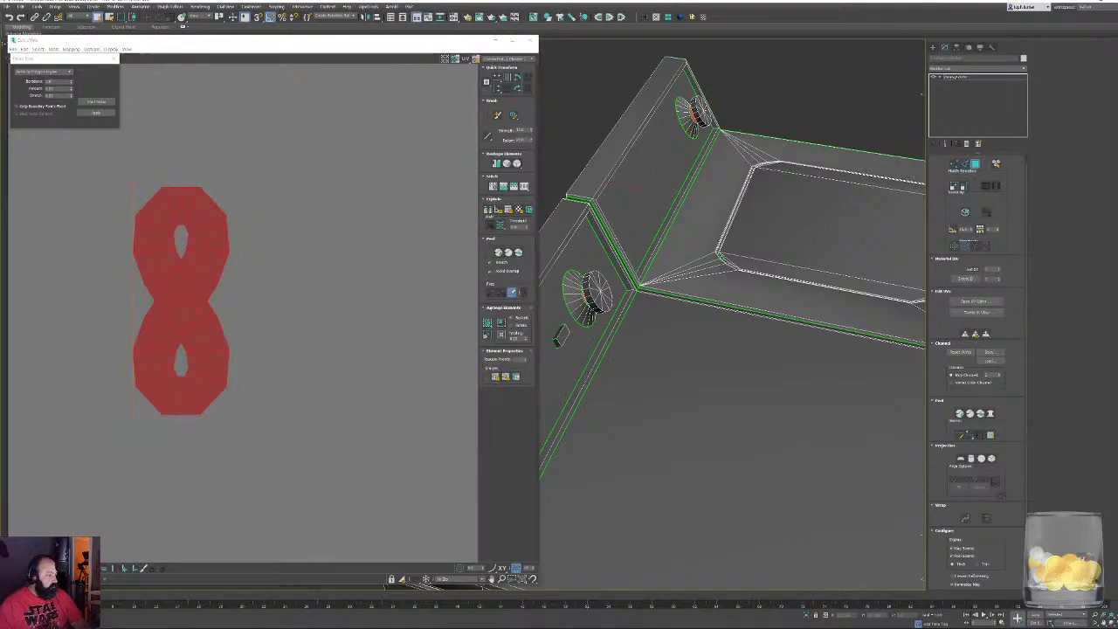
{"action": "left_click", "coordinate": [496, 164]}
{"action": "right_click", "coordinate": [274, 403]}
Select all of the knobs' cap, ring and neck UV shells and pack them together
{"action": "middle_click_drag", "start_coordinate": [266, 316], "coordinate": [254, 317]}
{"action": "scroll", "coordinate": [266, 316], "scroll_direction": "down", "scroll_amount": 10}
{"action": "left_click_drag", "start_coordinate": [220, 231], "coordinate": [361, 376]}
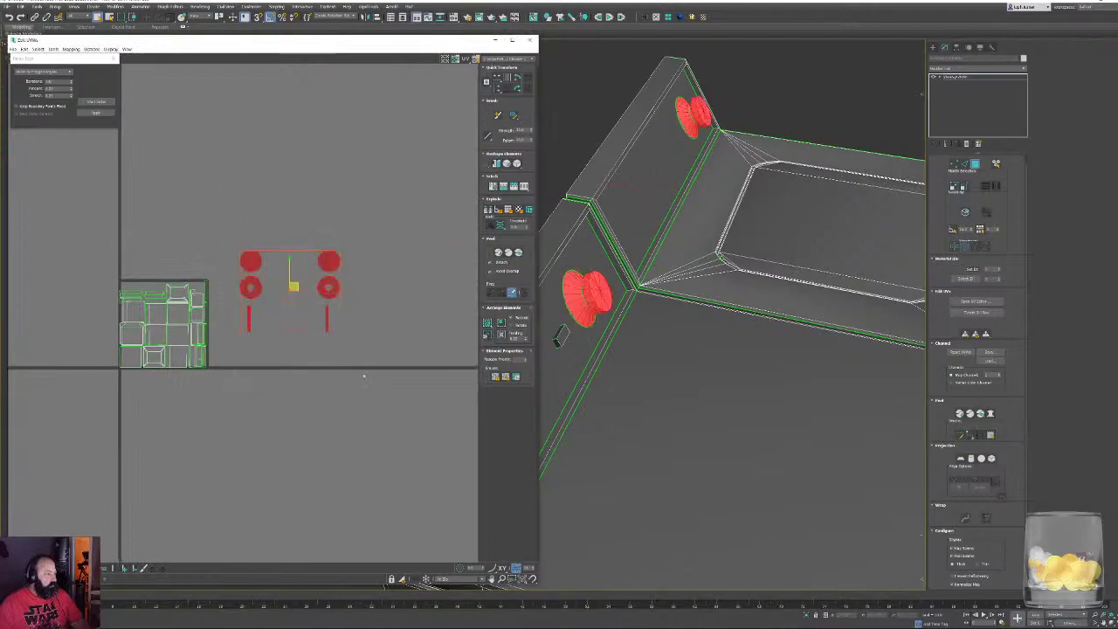
{"action": "left_click", "coordinate": [487, 323]}
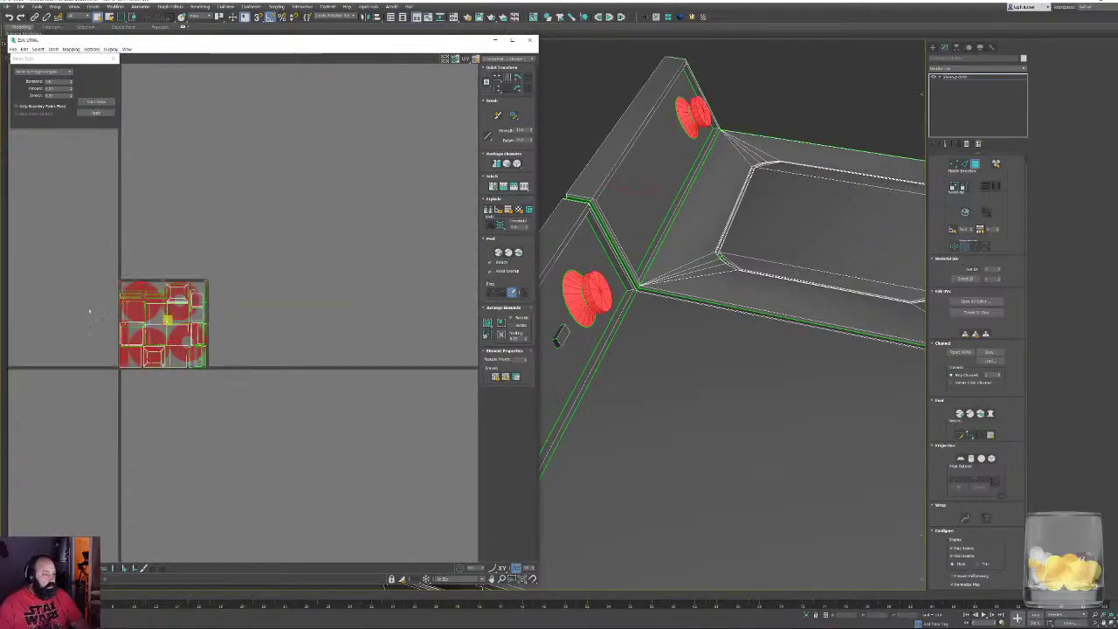
{"action": "scroll", "coordinate": [189, 323], "scroll_direction": "up", "scroll_amount": 5}
{"action": "middle_click_drag", "start_coordinate": [224, 338], "coordinate": [341, 333]}
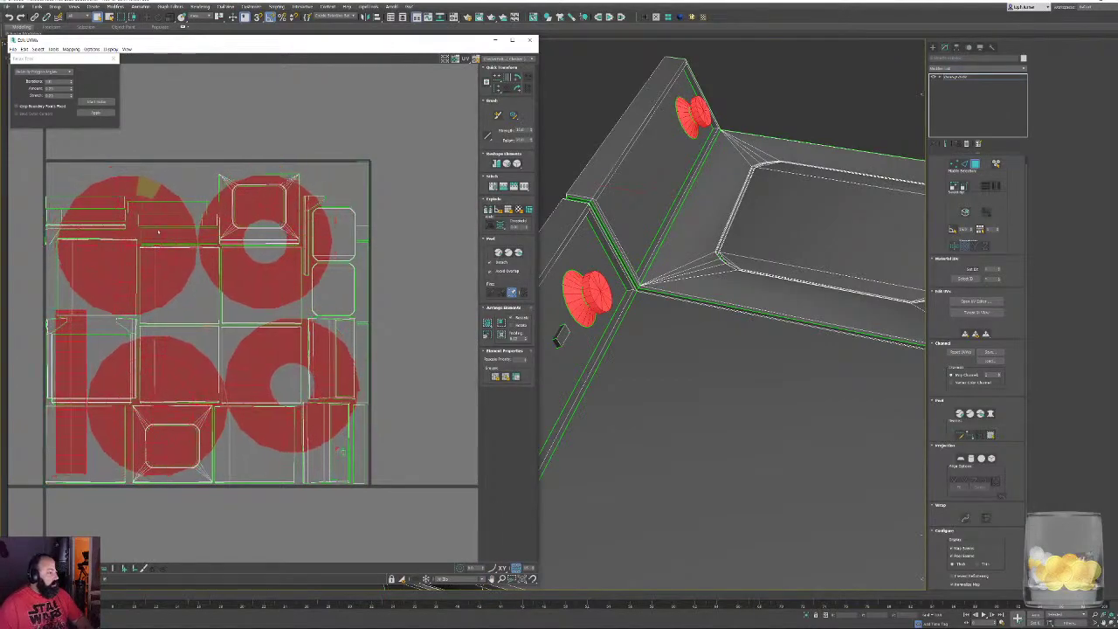
Move the packed knob shells to the tile's upper-left corner and scale them down
{"action": "left_click_drag", "start_coordinate": [157, 226], "coordinate": [154, 533]}
{"action": "key", "text": "w"}
{"action": "left_click_drag", "start_coordinate": [180, 293], "coordinate": [200, 53]}
{"action": "middle_click_drag", "start_coordinate": [227, 107], "coordinate": [312, 189]}
{"action": "scroll", "coordinate": [290, 249], "scroll_direction": "up", "scroll_amount": 3}
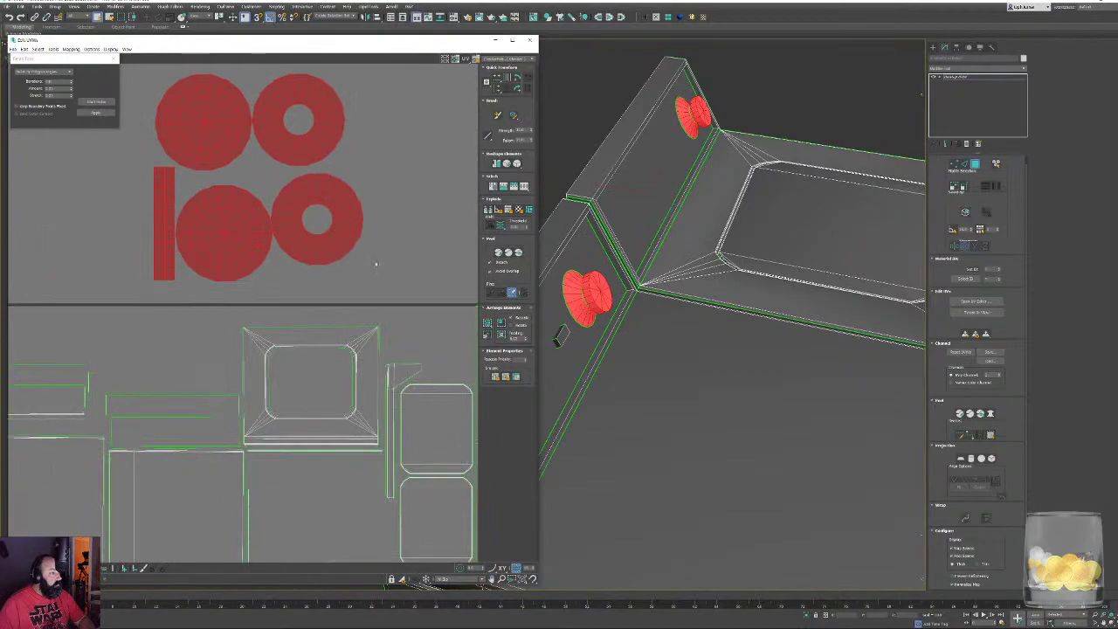
{"action": "scroll", "coordinate": [365, 267], "scroll_direction": "down", "scroll_amount": 3}
{"action": "left_click_drag", "start_coordinate": [300, 196], "coordinate": [188, 258]}
{"action": "middle_click_drag", "start_coordinate": [253, 271], "coordinate": [244, 172]}
{"action": "scroll", "coordinate": [244, 171], "scroll_direction": "up", "scroll_amount": 2}
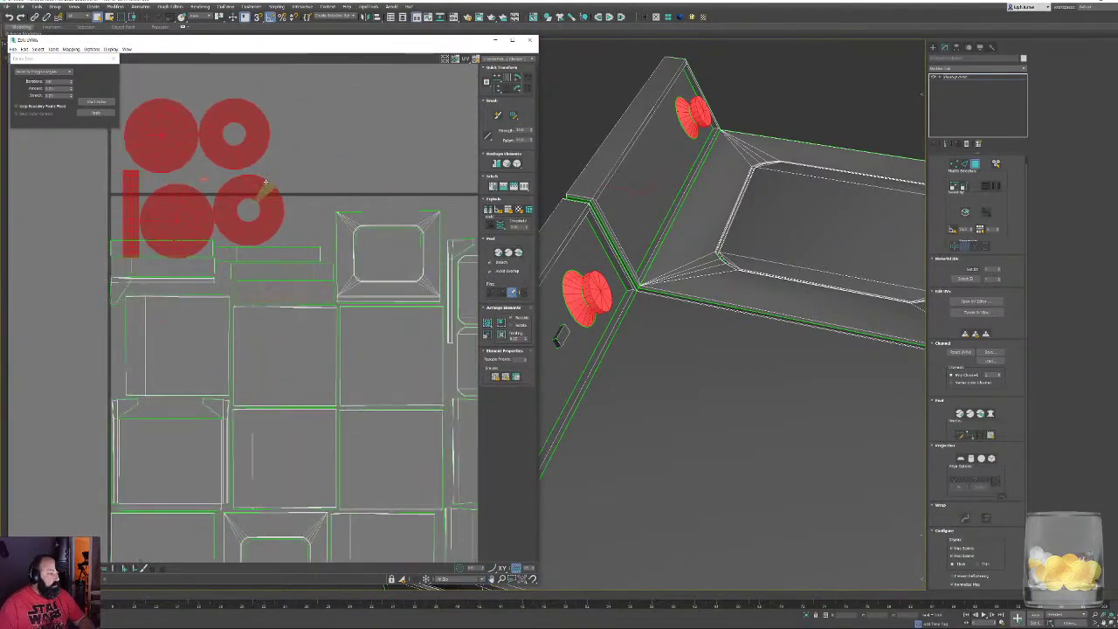
{"action": "key", "text": "r"}
{"action": "left_click_drag", "start_coordinate": [215, 165], "coordinate": [174, 271]}
Place one knob ring shell inside the upper beveled panel's UVs and the other inside the lower beveled panel's UVs
{"action": "key", "text": "w"}
{"action": "left_click_drag", "start_coordinate": [205, 199], "coordinate": [366, 302]}
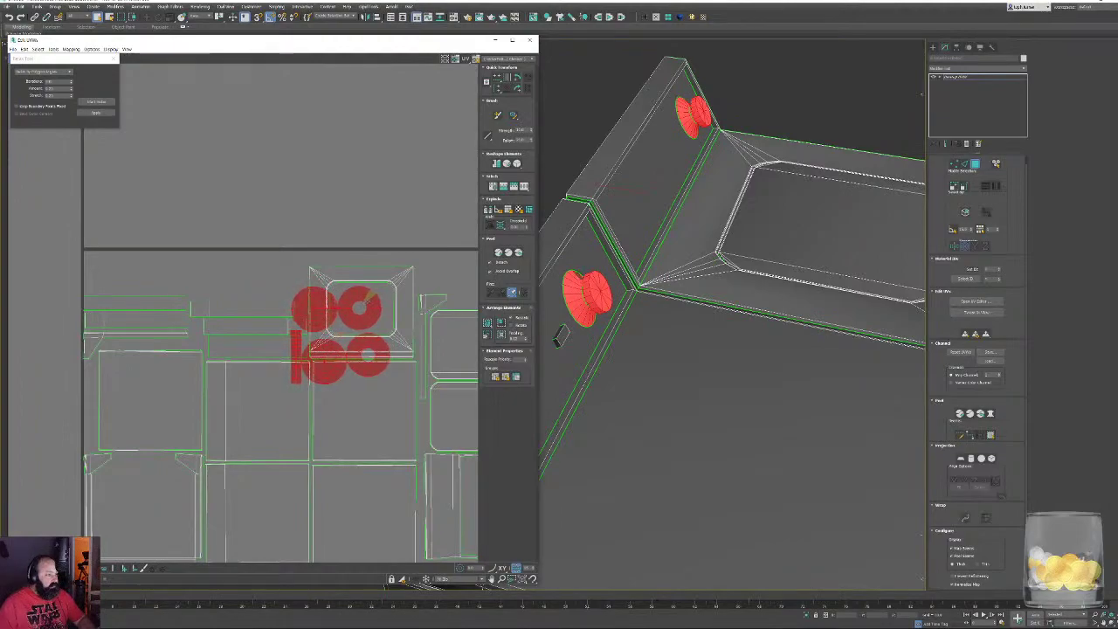
{"action": "left_click", "coordinate": [370, 297], "text": "alt"}
{"action": "middle_click_drag", "start_coordinate": [297, 317], "coordinate": [297, 151]}
{"action": "left_click_drag", "start_coordinate": [296, 151], "coordinate": [178, 413]}
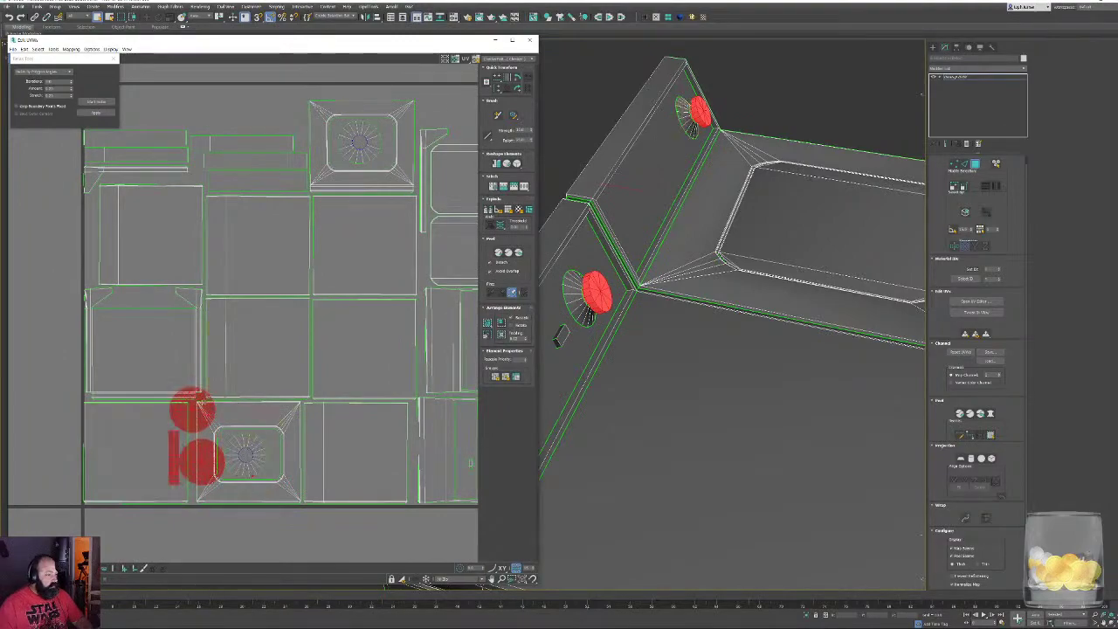
Move the remaining cap and neck shells into the empty area near the tile's upper-left corner
{"action": "left_click_drag", "start_coordinate": [189, 404], "coordinate": [143, 108]}
{"action": "middle_click_drag", "start_coordinate": [143, 108], "coordinate": [225, 234]}
{"action": "scroll", "coordinate": [217, 230], "scroll_direction": "up", "scroll_amount": 6}
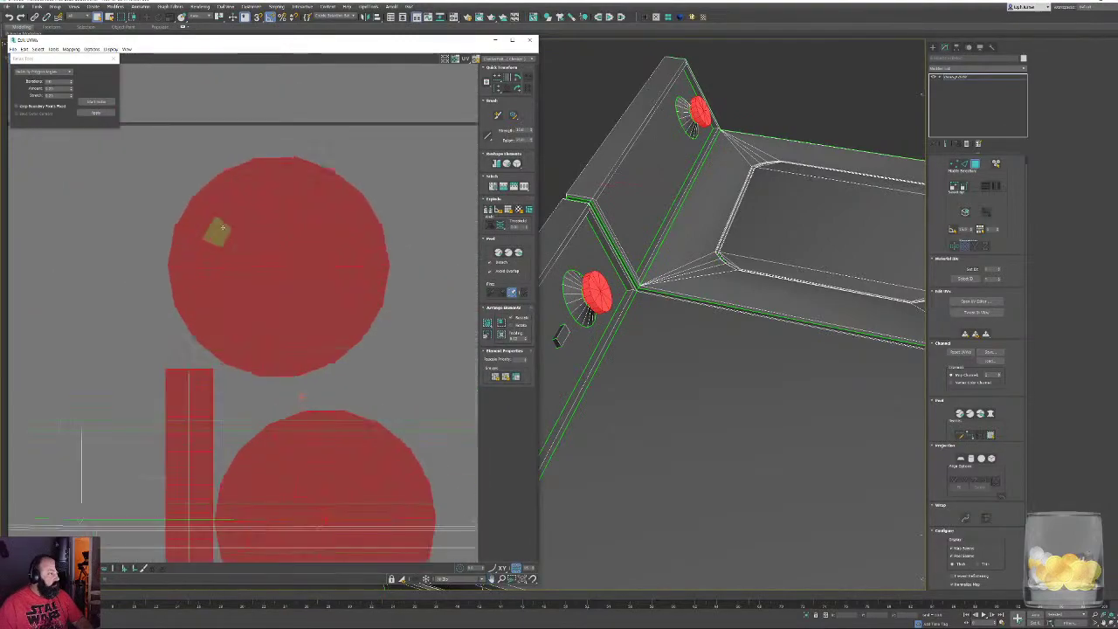
{"action": "scroll", "coordinate": [281, 299], "scroll_direction": "up", "scroll_amount": 1}
{"action": "scroll", "coordinate": [239, 318], "scroll_direction": "down", "scroll_amount": 1}
Arrange the two knob cap shells side by side in the empty space just below the tile's top edge
{"action": "middle_click_drag", "start_coordinate": [281, 299], "coordinate": [158, 282]}
{"action": "scroll", "coordinate": [159, 282], "scroll_direction": "down", "scroll_amount": 4}
{"action": "left_click_drag", "start_coordinate": [164, 277], "coordinate": [310, 283]}
{"action": "left_click", "coordinate": [295, 292], "text": "alt"}
{"action": "left_click_drag", "start_coordinate": [309, 404], "coordinate": [399, 289]}
{"action": "left_click", "coordinate": [399, 290], "text": "alt"}
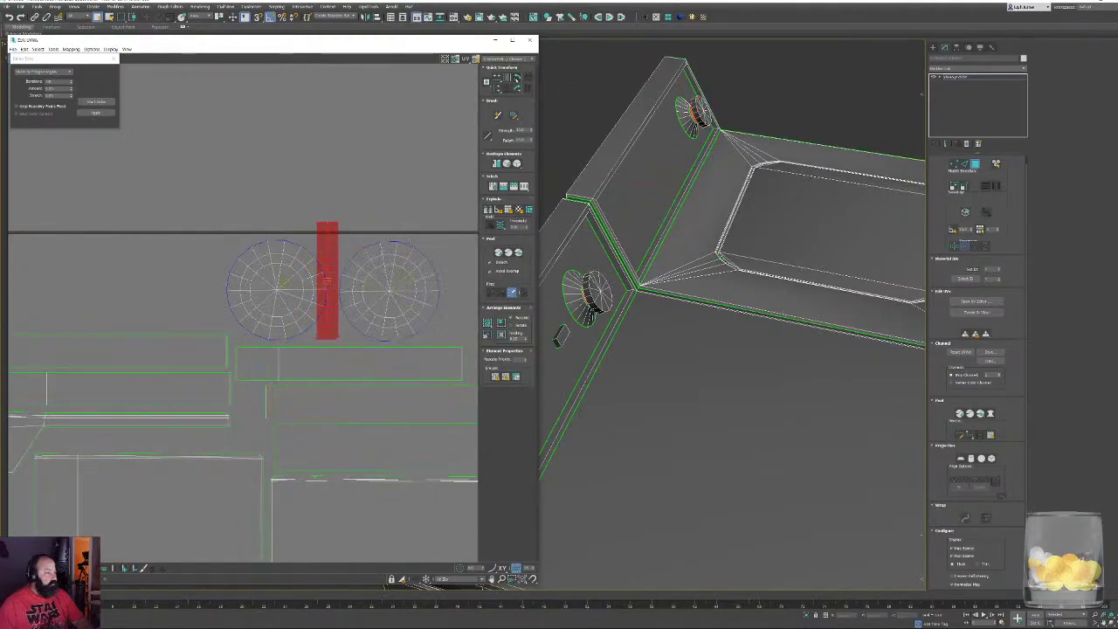
Rotate the knob-neck strip by 90 degrees and place it beside the cap shells near the tile's top edge
{"action": "left_click", "coordinate": [517, 79]}
{"action": "middle_click_drag", "start_coordinate": [333, 239], "coordinate": [197, 219]}
{"action": "left_click_drag", "start_coordinate": [201, 257], "coordinate": [402, 224]}
{"action": "scroll", "coordinate": [271, 272], "scroll_direction": "down", "scroll_amount": 6}
Collapse the unwrapped washer and dryer to Editable Poly and frame both machines in the viewport
{"action": "right_click", "coordinate": [665, 266]}
{"action": "left_click", "coordinate": [690, 276]}
{"action": "scroll", "coordinate": [689, 276], "scroll_direction": "down", "scroll_amount": 5}
{"action": "middle_click_drag", "start_coordinate": [834, 319], "coordinate": [776, 303], "text": "alt"}
{"action": "left_click", "coordinate": [776, 304]}
{"action": "key", "text": "F4"}
Select both machines and give them a dark object color
{"action": "left_click", "coordinate": [602, 336]}
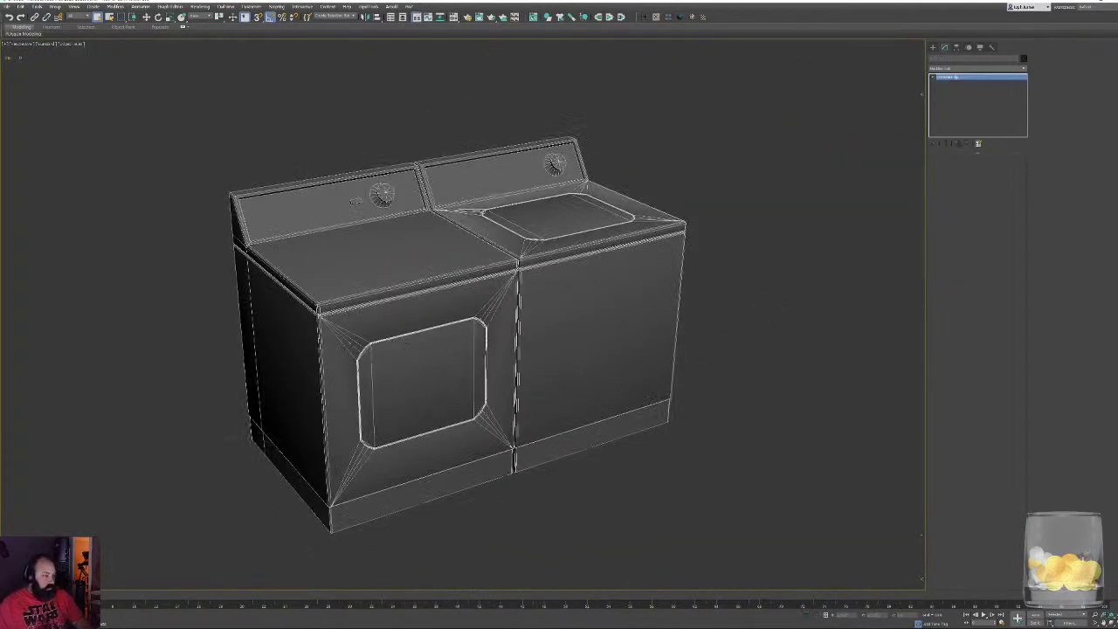
{"action": "left_click", "coordinate": [495, 354]}
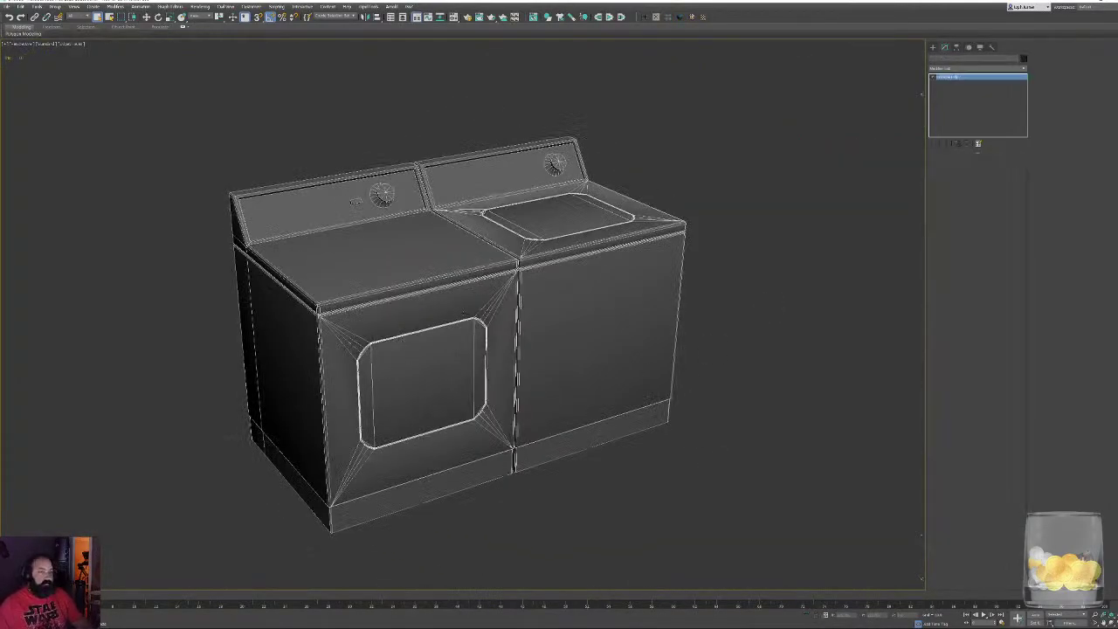
{"action": "key", "text": "ctrl+a"}
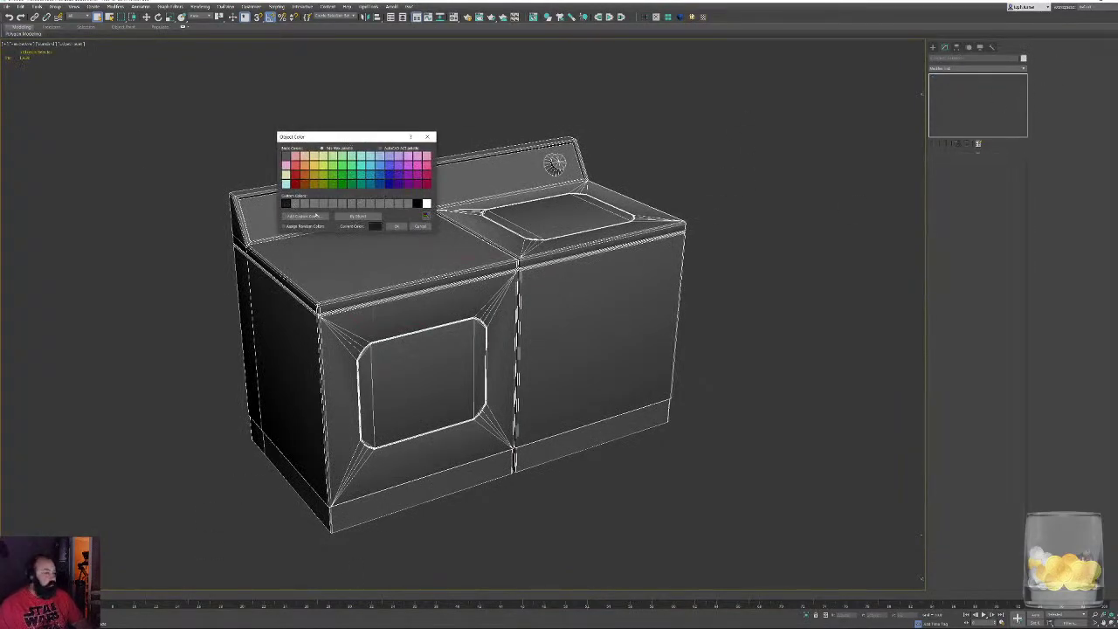
{"action": "left_click", "coordinate": [398, 228]}
{"action": "left_click", "coordinate": [725, 262]}
Select the dryer's polygons and assign them to smoothing group 1
{"action": "left_click", "coordinate": [427, 278]}
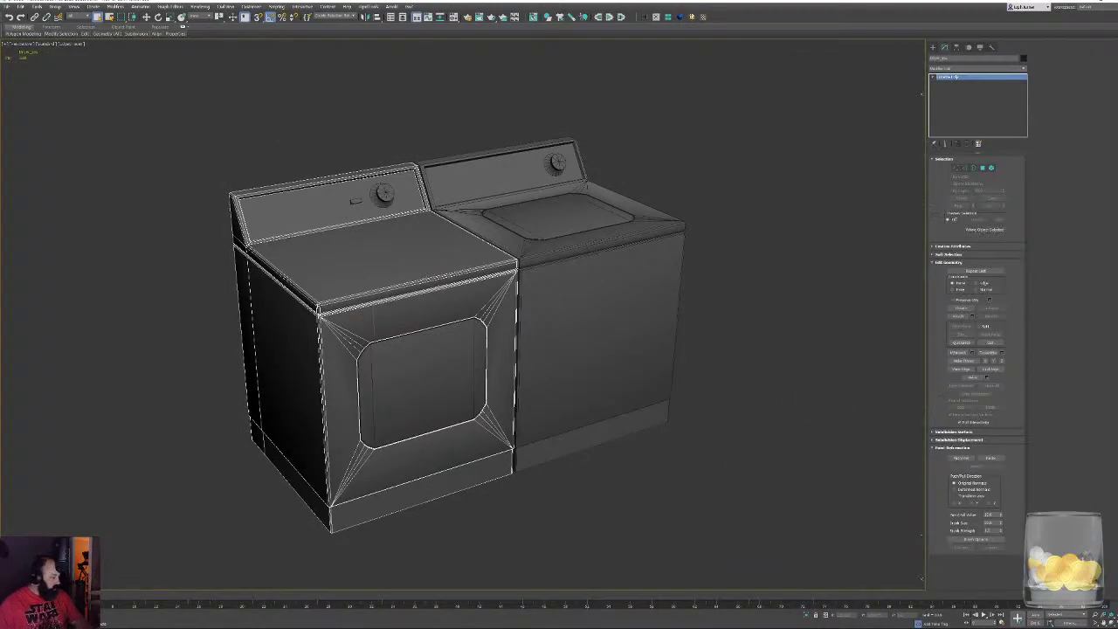
{"action": "scroll", "coordinate": [463, 314], "scroll_direction": "up", "scroll_amount": 4}
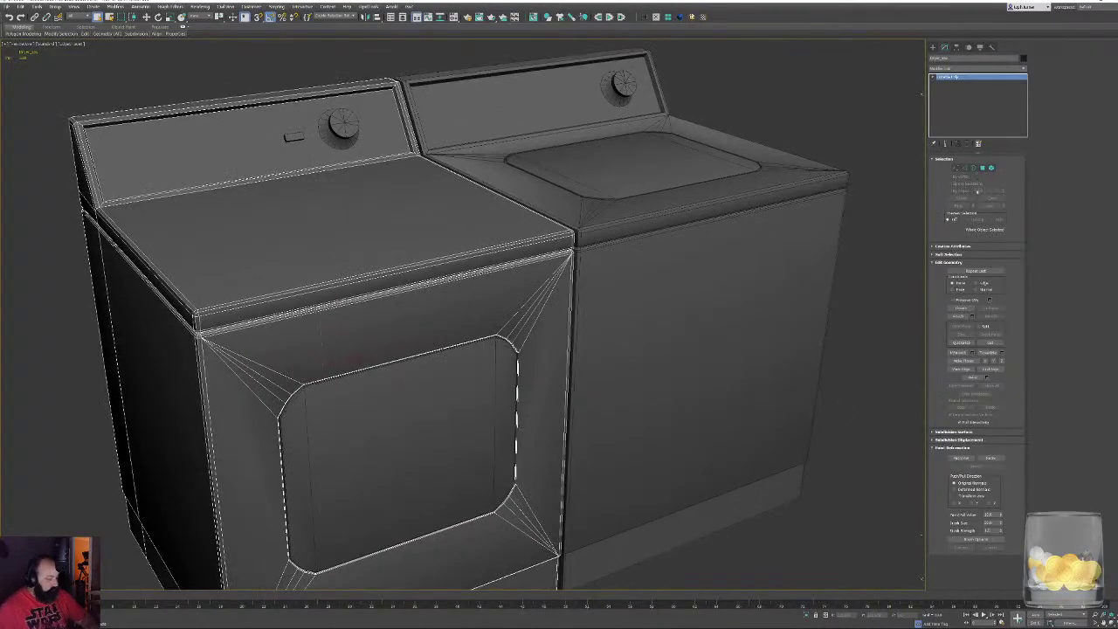
{"action": "middle_click_drag", "start_coordinate": [620, 318], "coordinate": [576, 297], "text": "alt"}
{"action": "scroll", "coordinate": [576, 297], "scroll_direction": "down", "scroll_amount": 4}
{"action": "left_click", "coordinate": [983, 169]}
{"action": "key", "text": "ctrl+a"}
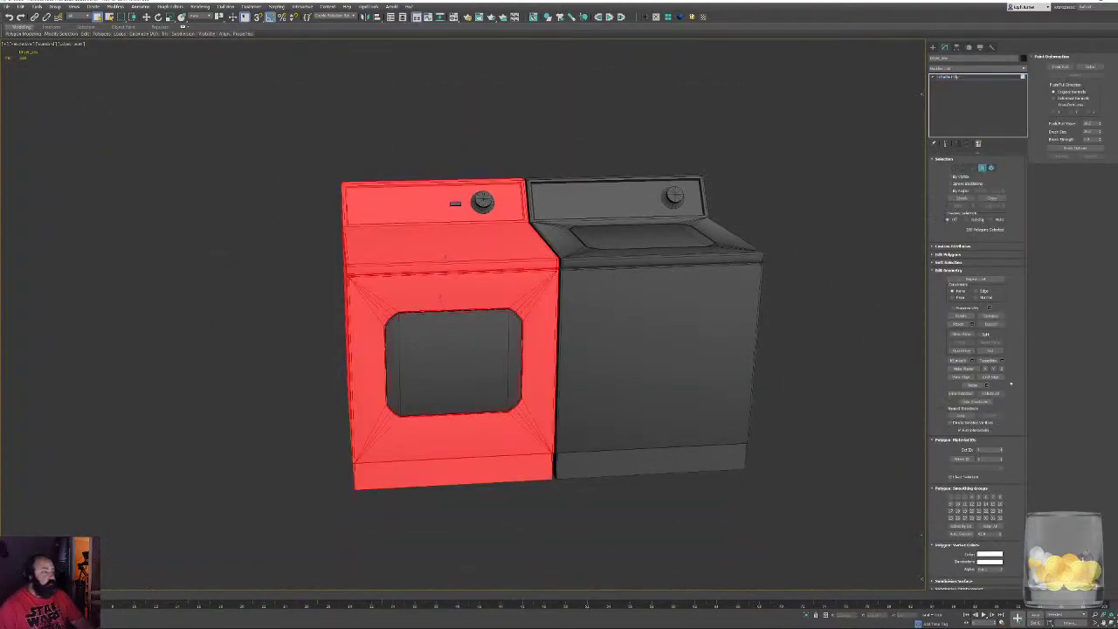
{"action": "left_click", "coordinate": [949, 498]}
Select the dryer's front base panel and change its smoothing group assignment
{"action": "left_click", "coordinate": [725, 509]}
{"action": "key", "text": "F4"}
{"action": "scroll", "coordinate": [524, 375], "scroll_direction": "up", "scroll_amount": 5}
{"action": "middle_click_drag", "start_coordinate": [519, 380], "coordinate": [687, 298]}
{"action": "left_click", "coordinate": [507, 297]}
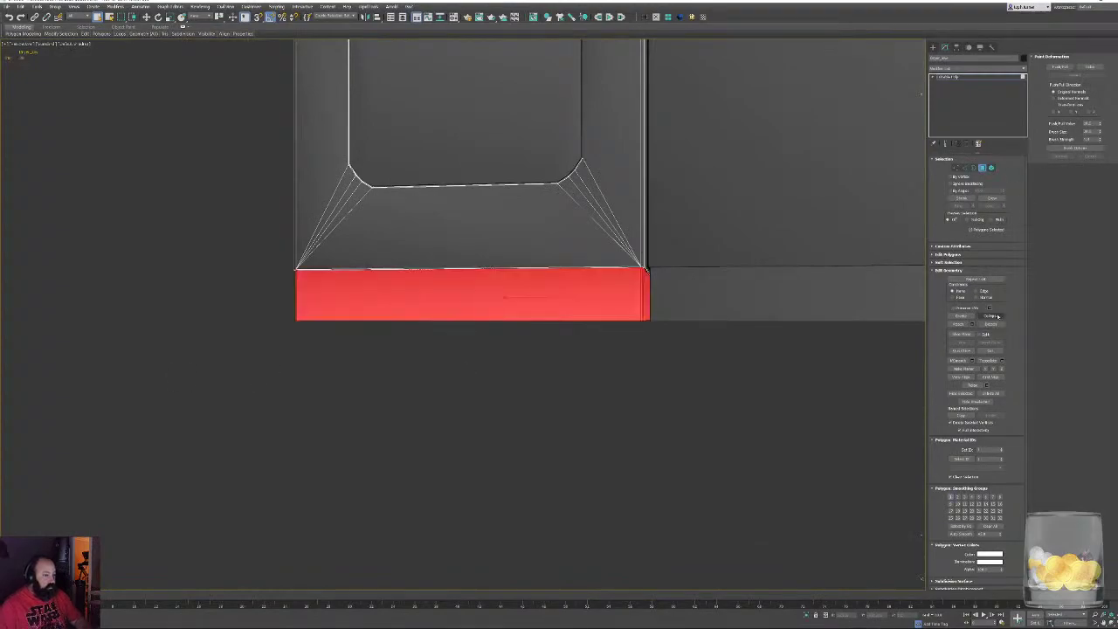
{"action": "left_click", "coordinate": [950, 499]}
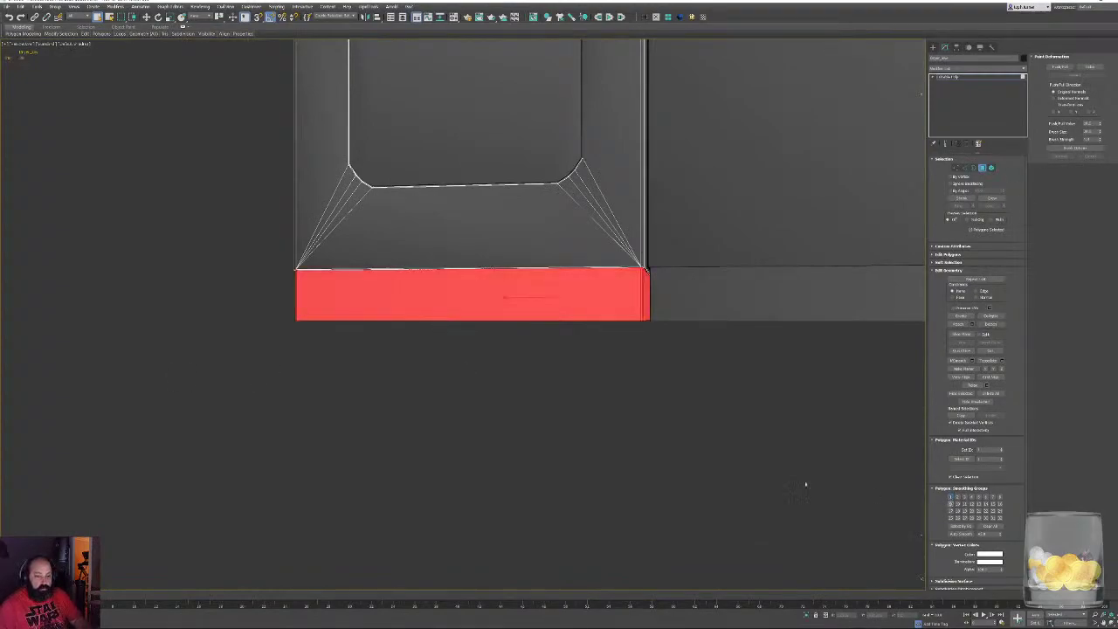
Examine the dryer's smoothed shading around the door, top and control console
{"action": "left_click", "coordinate": [828, 489]}
{"action": "middle_click_drag", "start_coordinate": [648, 194], "coordinate": [559, 306]}
{"action": "key", "text": "F4"}
{"action": "key", "text": "F4"}
{"action": "scroll", "coordinate": [599, 228], "scroll_direction": "up", "scroll_amount": 8}
{"action": "scroll", "coordinate": [599, 229], "scroll_direction": "down", "scroll_amount": 5}
{"action": "middle_click_drag", "start_coordinate": [436, 140], "coordinate": [462, 337]}
{"action": "scroll", "coordinate": [461, 337], "scroll_direction": "down", "scroll_amount": 4}
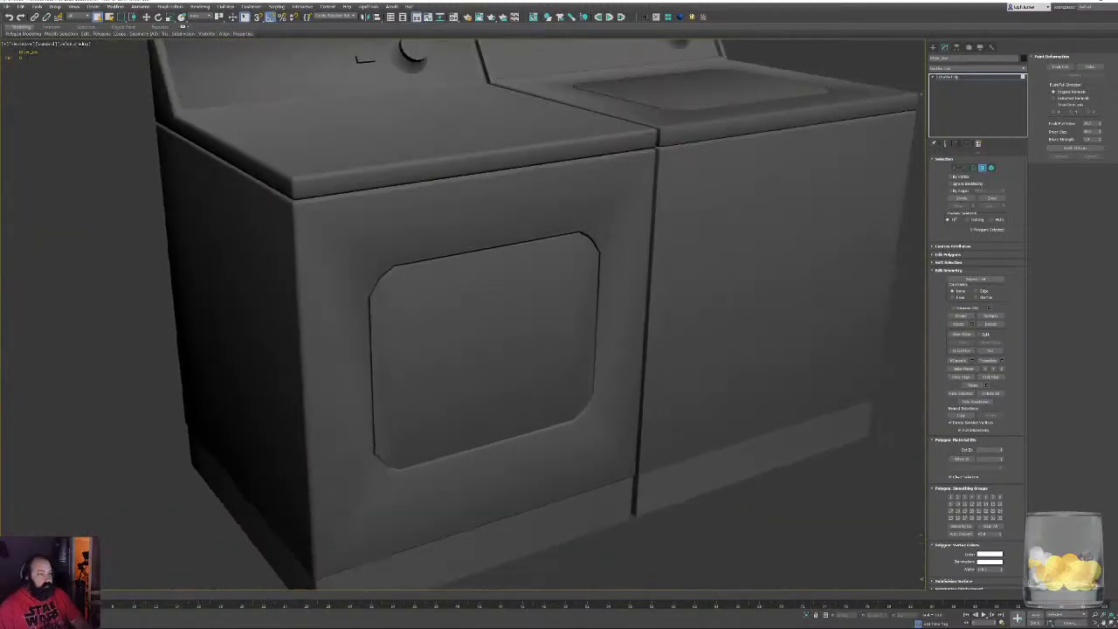
{"action": "scroll", "coordinate": [370, 248], "scroll_direction": "up", "scroll_amount": 4}
{"action": "middle_click_drag", "start_coordinate": [370, 248], "coordinate": [542, 580]}
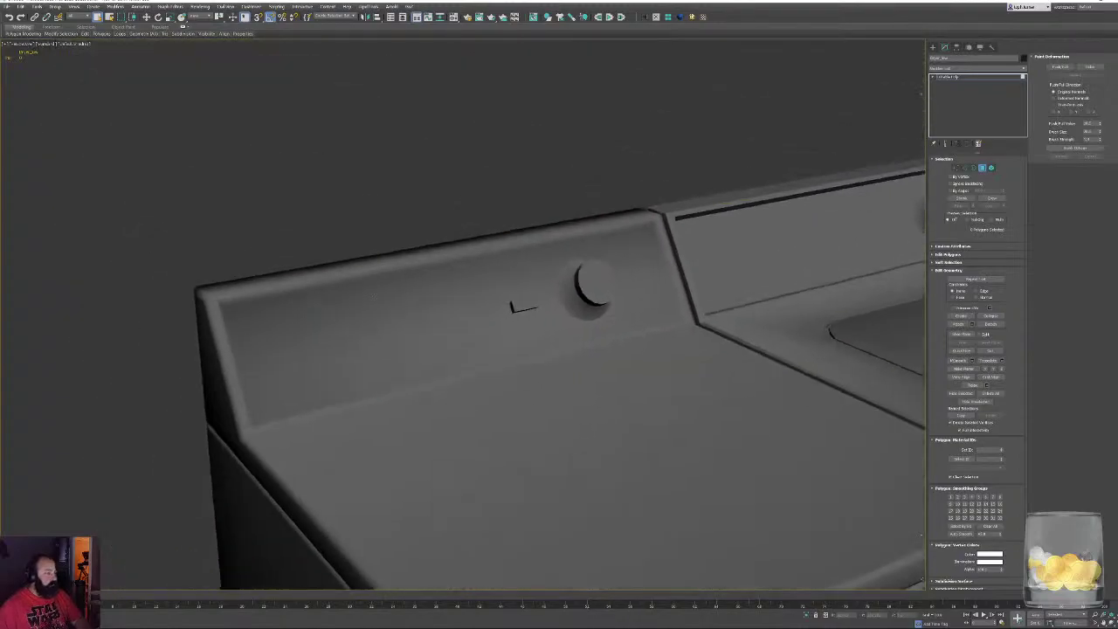
Select the dryer console's recessed face and apply Auto Smooth to it
{"action": "scroll", "coordinate": [349, 327], "scroll_direction": "up", "scroll_amount": 1}
{"action": "left_click", "coordinate": [353, 335]}
{"action": "left_click", "coordinate": [959, 533]}
Select the polygon loop bordering the console's recessed face and apply Auto Smooth to it
{"action": "scroll", "coordinate": [226, 297], "scroll_direction": "up", "scroll_amount": 4}
{"action": "left_click", "coordinate": [199, 301]}
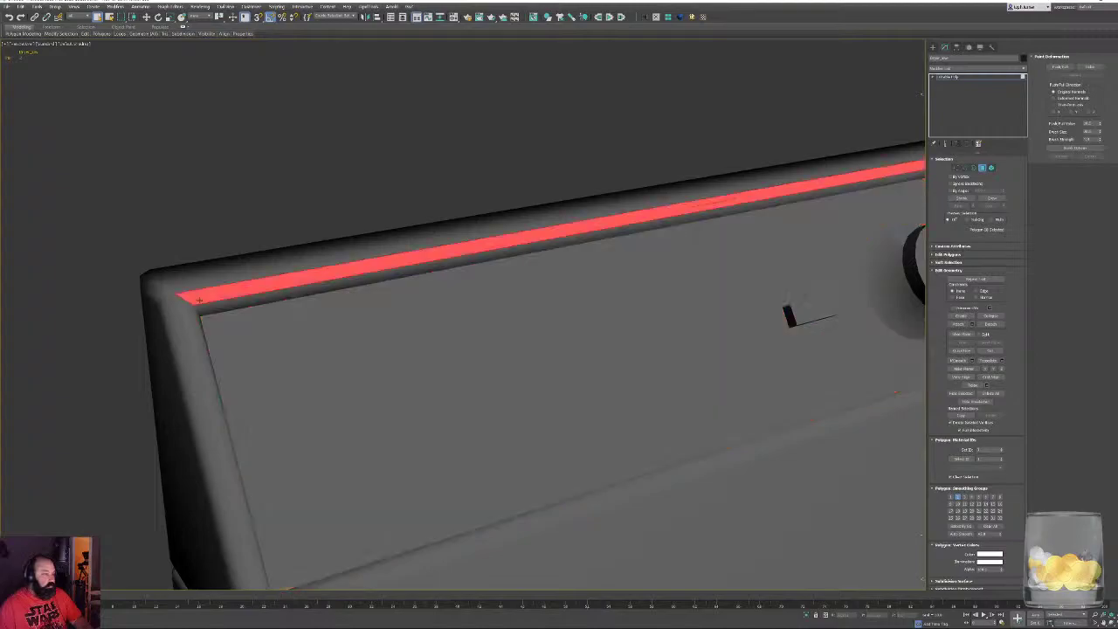
{"action": "left_click", "coordinate": [193, 316], "text": "shift"}
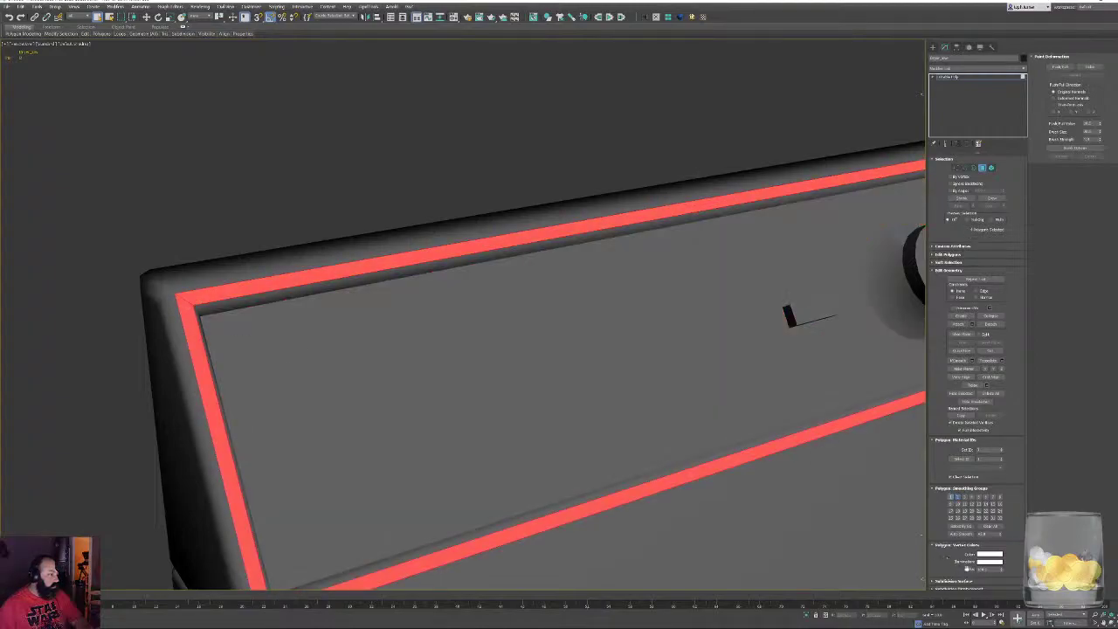
{"action": "left_click", "coordinate": [964, 534]}
Examine the shading and edges on the side and back of the dryer's console
{"action": "left_click", "coordinate": [320, 204]}
{"action": "mouse_move", "coordinate": [318, 201]}
{"action": "middle_mouse_down", "text": "alt"}
{"action": "mouse_move", "coordinate": [285, 145]}
{"action": "mouse_move", "coordinate": [425, 145]}
{"action": "mouse_move", "coordinate": [352, 154]}
{"action": "mouse_move", "coordinate": [542, 248]}
{"action": "mouse_move", "coordinate": [459, 214]}
{"action": "mouse_move", "coordinate": [474, 200]}
{"action": "mouse_move", "coordinate": [546, 200]}
{"action": "mouse_move", "coordinate": [557, 310]}
{"action": "middle_mouse_up", "text": "alt"}
{"action": "scroll", "coordinate": [331, 140], "scroll_direction": "down", "scroll_amount": 3}
{"action": "key", "text": "F4"}
{"action": "scroll", "coordinate": [576, 200], "scroll_direction": "down", "scroll_amount": 3}
{"action": "middle_click_drag", "start_coordinate": [576, 201], "coordinate": [687, 204], "text": "alt"}
{"action": "scroll", "coordinate": [720, 238], "scroll_direction": "down", "scroll_amount": 3}
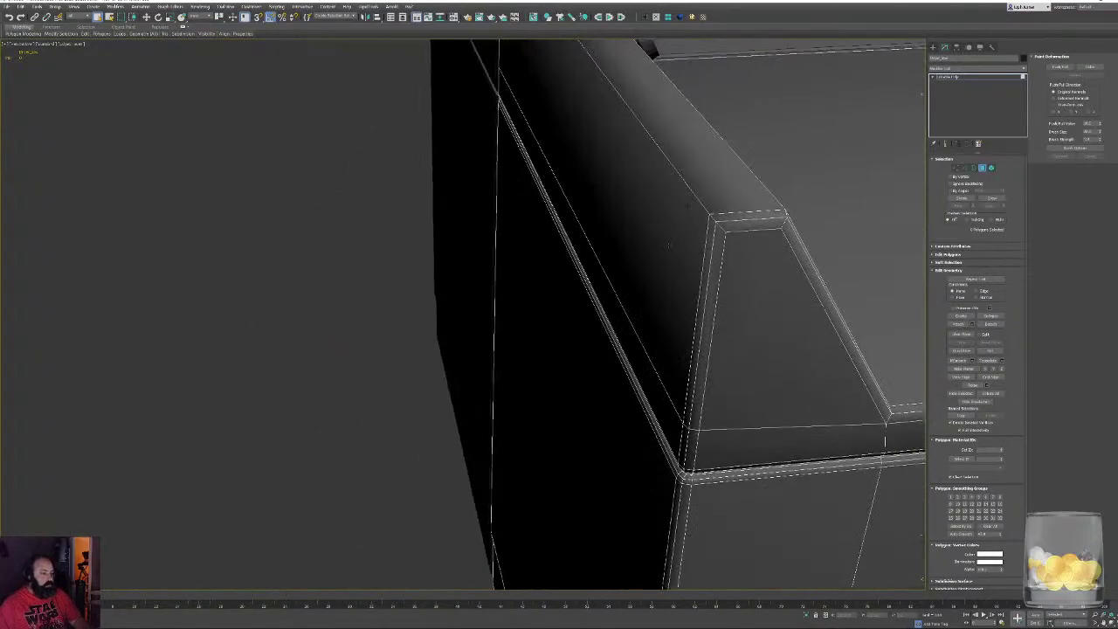
Select the top face of the dryer's console and apply Auto Smooth to it
{"action": "left_click", "coordinate": [708, 160]}
{"action": "middle_click_drag", "start_coordinate": [708, 160], "coordinate": [682, 179], "text": "alt"}
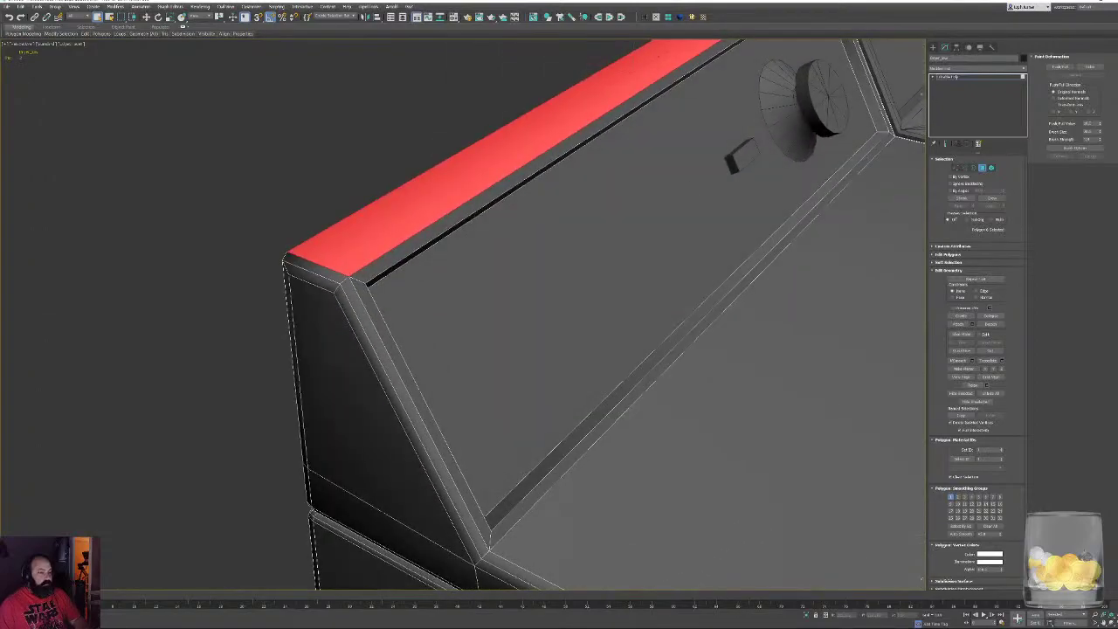
{"action": "left_click", "coordinate": [950, 535]}
{"action": "mouse_move", "coordinate": [606, 265]}
{"action": "middle_mouse_down"}
{"action": "mouse_move", "coordinate": [407, 369]}
{"action": "mouse_move", "coordinate": [336, 383]}
{"action": "middle_mouse_up"}
{"action": "scroll", "coordinate": [336, 382], "scroll_direction": "down", "scroll_amount": 3}
{"action": "mouse_move", "coordinate": [219, 296]}
{"action": "middle_mouse_down"}
{"action": "mouse_move", "coordinate": [307, 281]}
{"action": "mouse_move", "coordinate": [414, 302]}
{"action": "mouse_move", "coordinate": [467, 274]}
{"action": "middle_mouse_up"}
{"action": "left_click", "coordinate": [305, 280]}
{"action": "key", "text": "F4"}
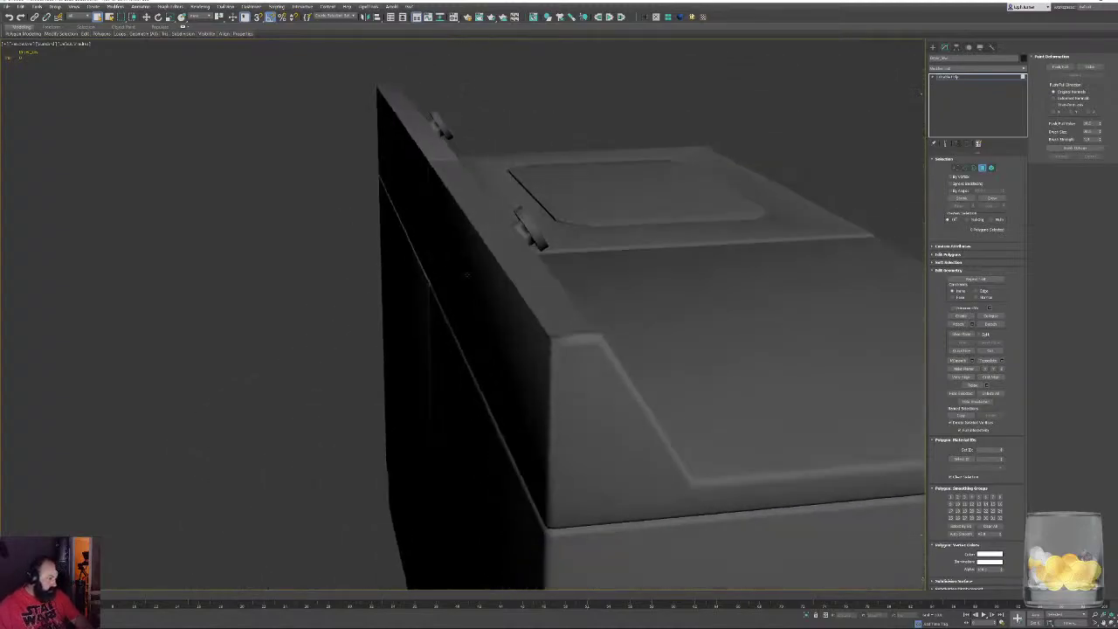
Select the back face of the dryer's console and apply Auto Smooth to it
{"action": "scroll", "coordinate": [543, 352], "scroll_direction": "up", "scroll_amount": 1}
{"action": "left_click", "coordinate": [553, 332]}
{"action": "left_click", "coordinate": [551, 333]}
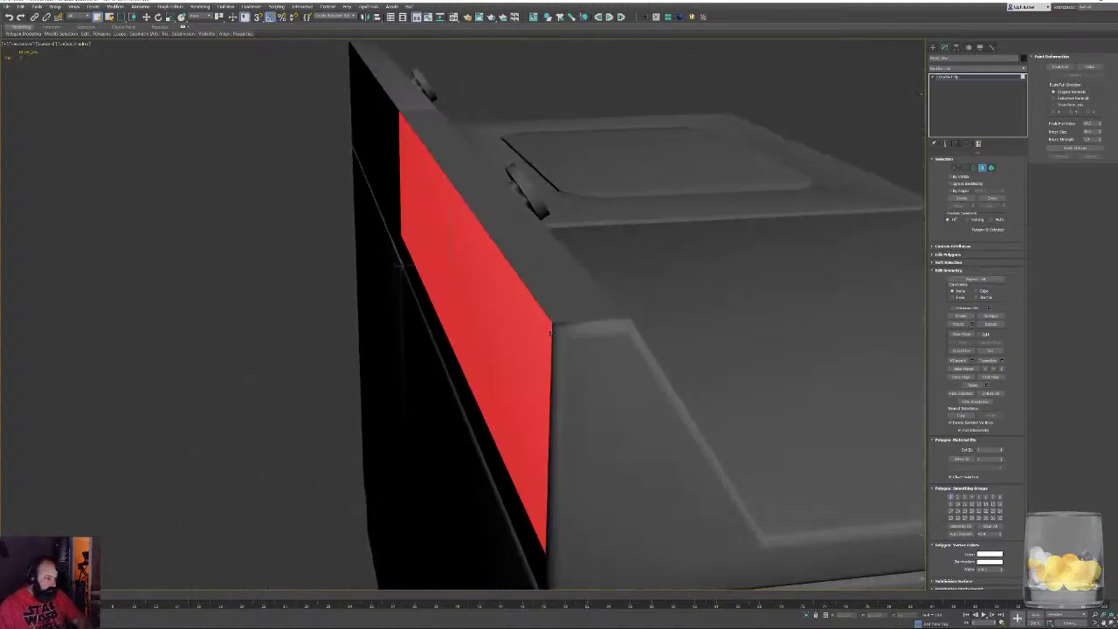
{"action": "left_click", "coordinate": [957, 534]}
{"action": "left_click", "coordinate": [64, 259]}
{"action": "middle_click_drag", "start_coordinate": [397, 230], "coordinate": [442, 279], "text": "alt"}
{"action": "scroll", "coordinate": [441, 280], "scroll_direction": "down", "scroll_amount": 4}
{"action": "middle_click_drag", "start_coordinate": [571, 244], "coordinate": [514, 180], "text": "alt"}
{"action": "scroll", "coordinate": [388, 165], "scroll_direction": "up", "scroll_amount": 1}
{"action": "middle_click_drag", "start_coordinate": [301, 142], "coordinate": [359, 161], "text": "alt"}
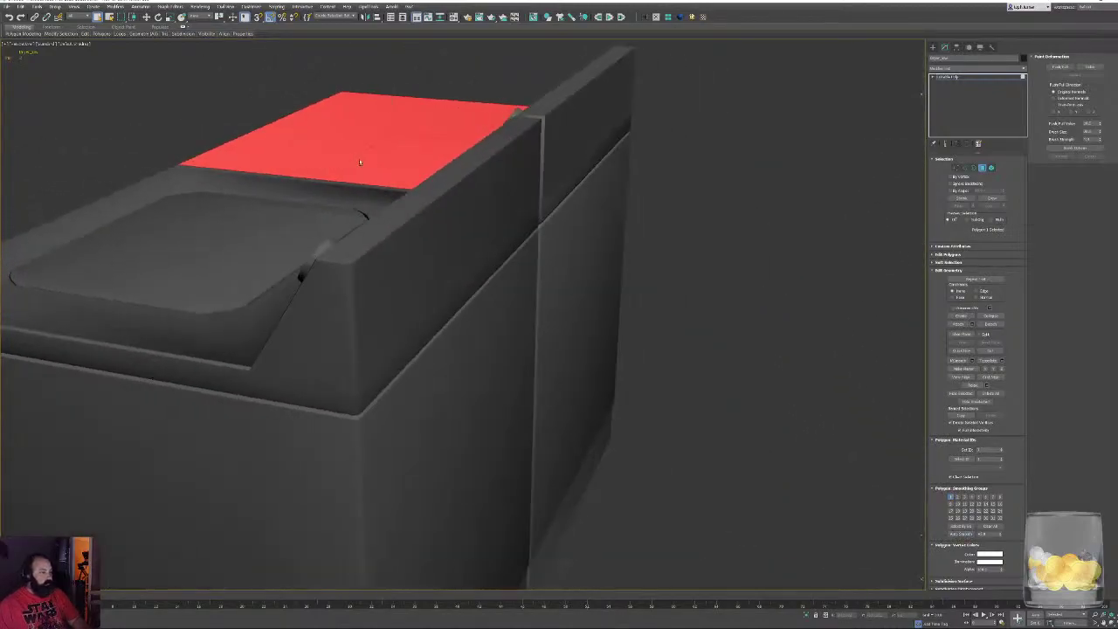
{"action": "left_click", "coordinate": [984, 168]}
Select all of the washer body's polygons, clear their smoothing groups and assign them to group 1
{"action": "left_click", "coordinate": [489, 284]}
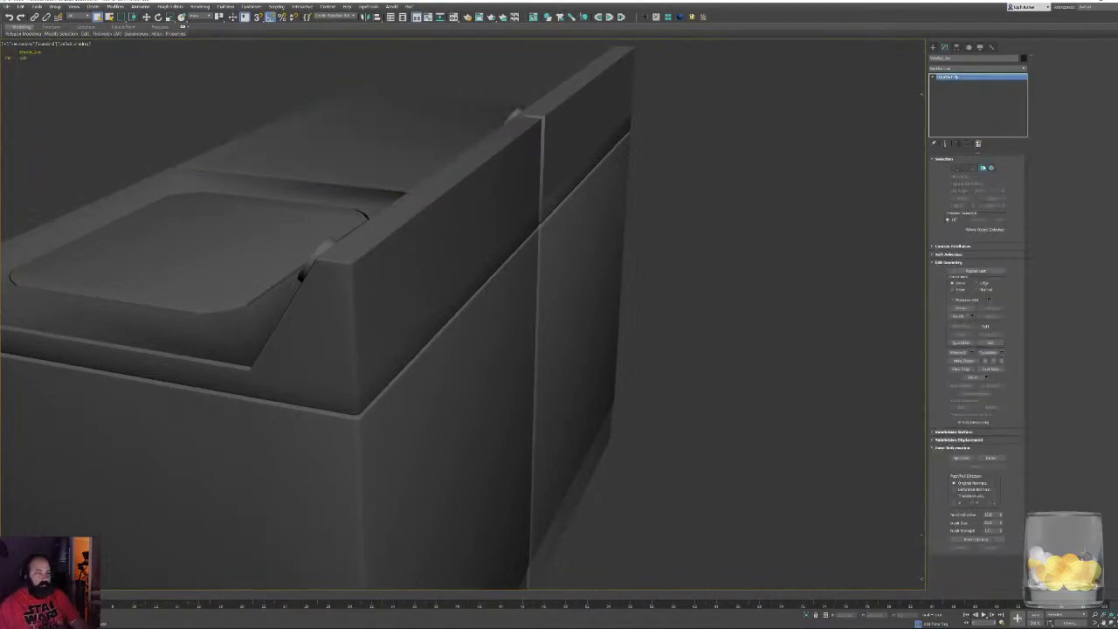
{"action": "left_click", "coordinate": [982, 169]}
{"action": "key", "text": "ctrl+a"}
{"action": "key", "text": "F2"}
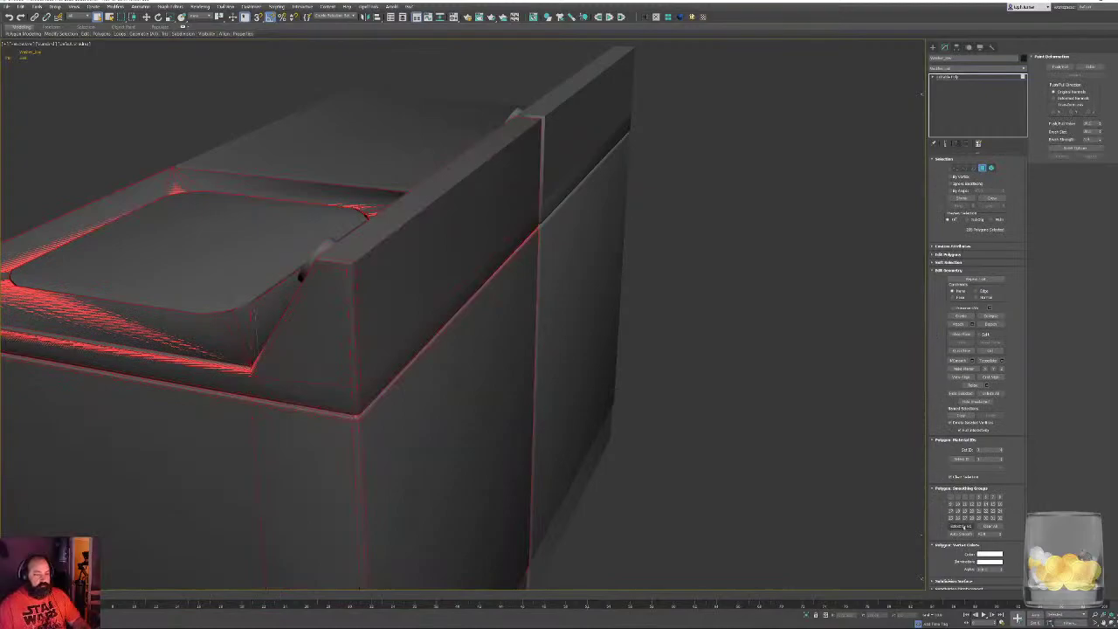
{"action": "left_click", "coordinate": [984, 528]}
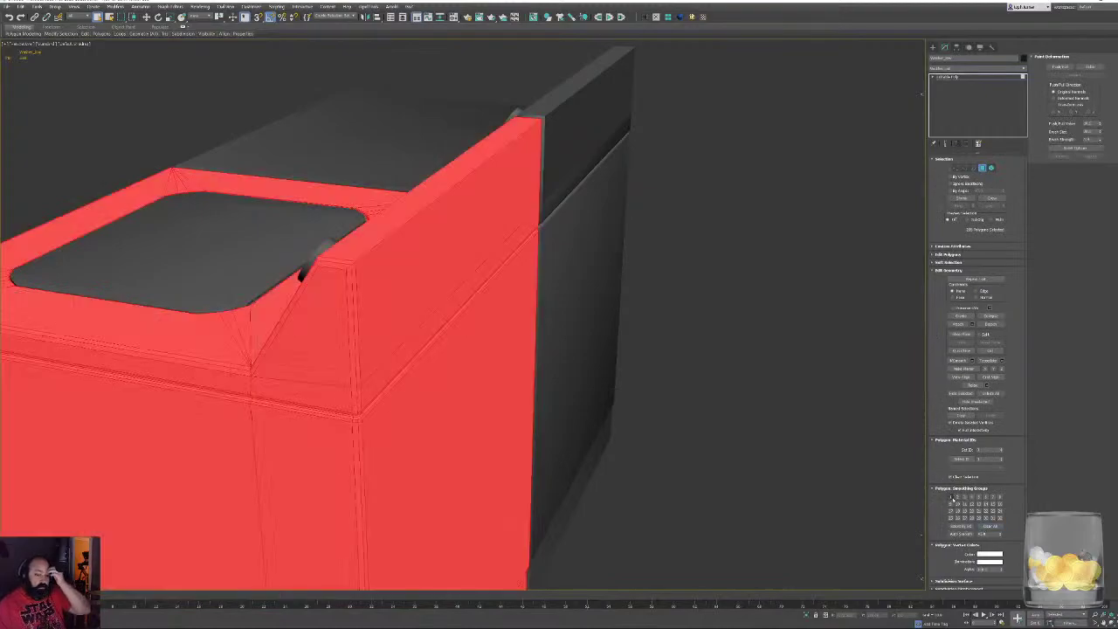
{"action": "left_click", "coordinate": [950, 497]}
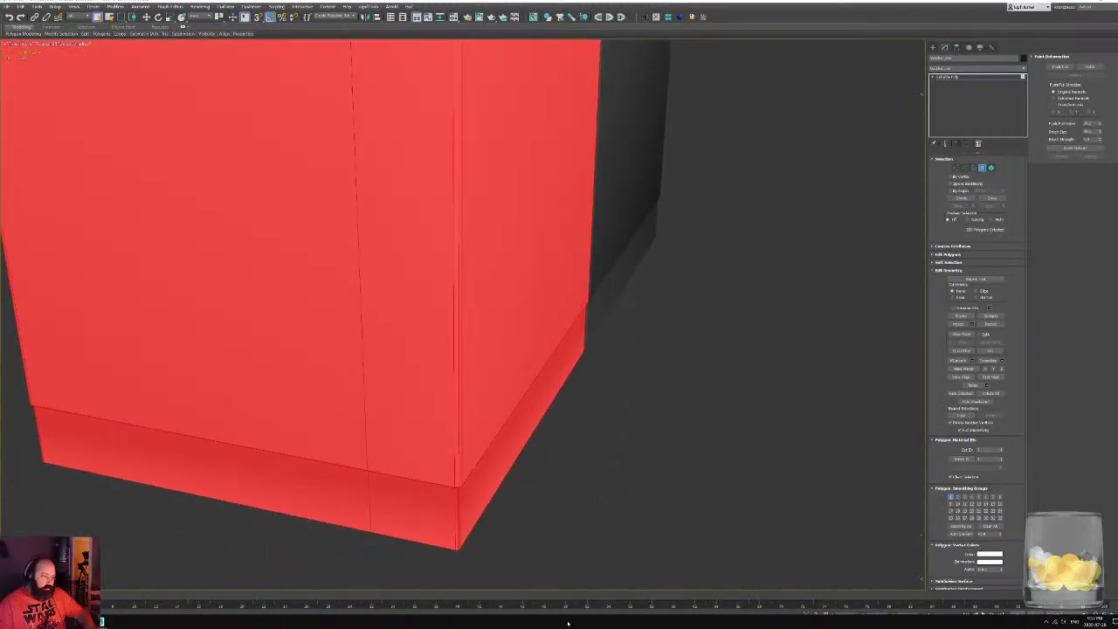
Select the polygons of the washer's recessed base and move them from smoothing group 1 to group 9
{"action": "middle_click_drag", "start_coordinate": [511, 478], "coordinate": [602, 363], "text": "alt"}
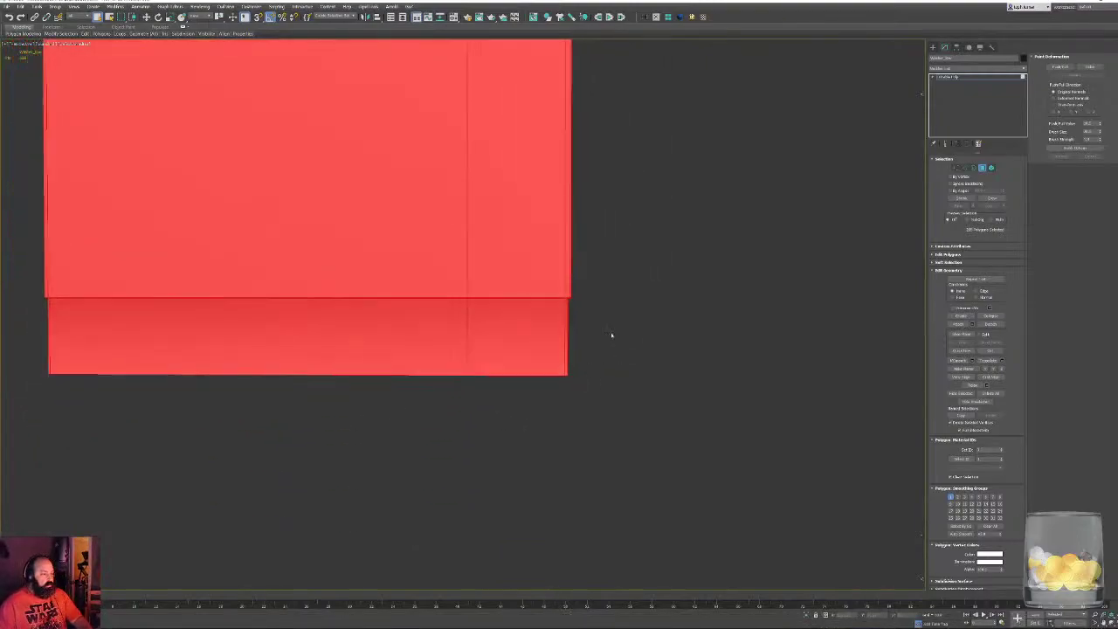
{"action": "left_click_drag", "start_coordinate": [616, 337], "coordinate": [14, 490]}
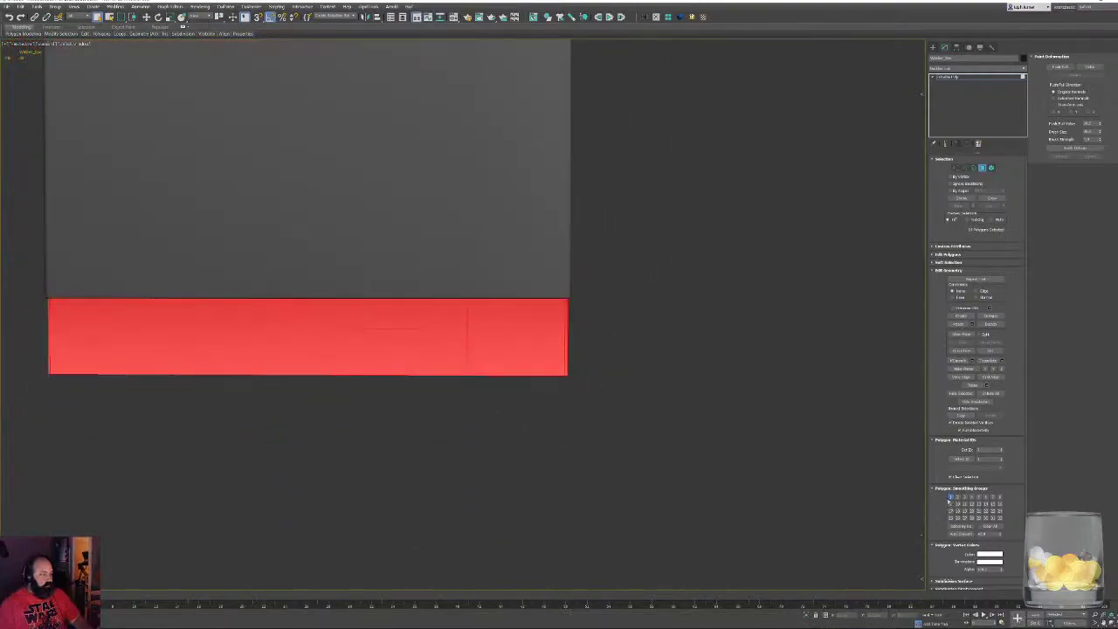
{"action": "left_click", "coordinate": [950, 498]}
{"action": "left_click", "coordinate": [950, 504]}
{"action": "key", "text": "ctrl+d"}
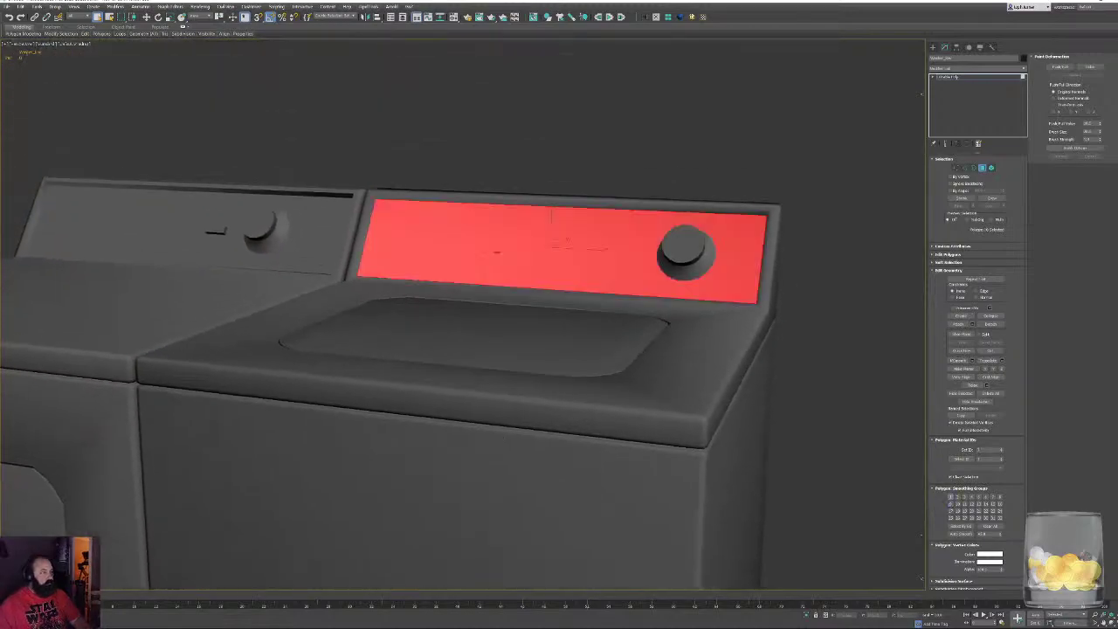
Apply Auto Smooth to the washer console's recessed face and to the polygon loop framing the recess
{"action": "left_click", "coordinate": [961, 534]}
{"action": "middle_click_drag", "start_coordinate": [428, 213], "coordinate": [485, 306], "text": "alt"}
{"action": "scroll", "coordinate": [386, 310], "scroll_direction": "up", "scroll_amount": 3}
{"action": "left_click", "coordinate": [385, 313]}
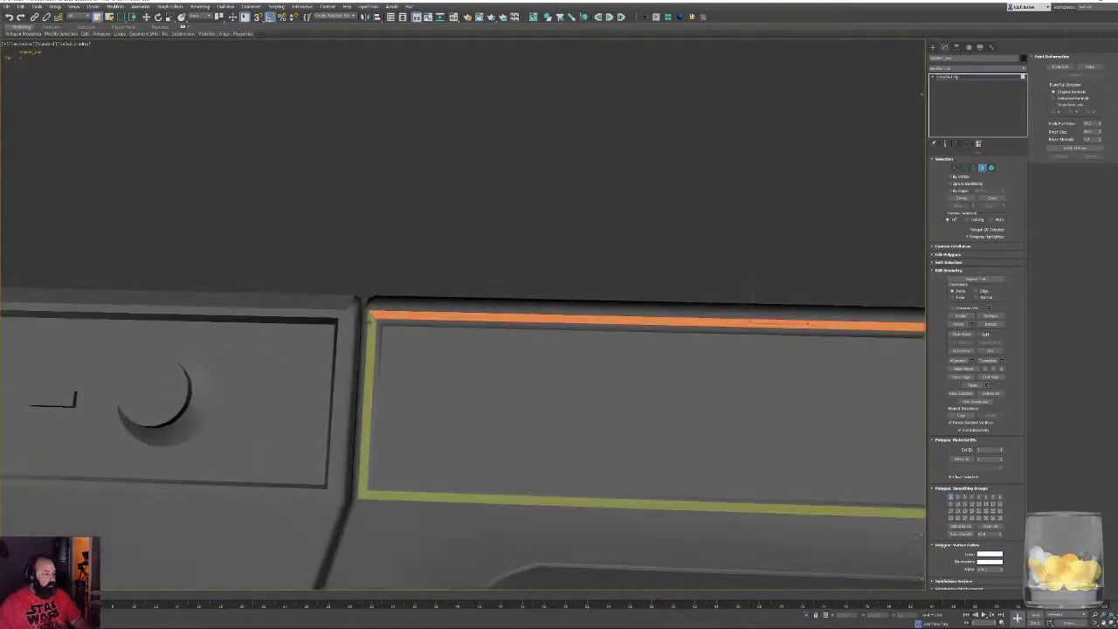
{"action": "left_click", "coordinate": [374, 323], "text": "shift"}
{"action": "left_click", "coordinate": [965, 534]}
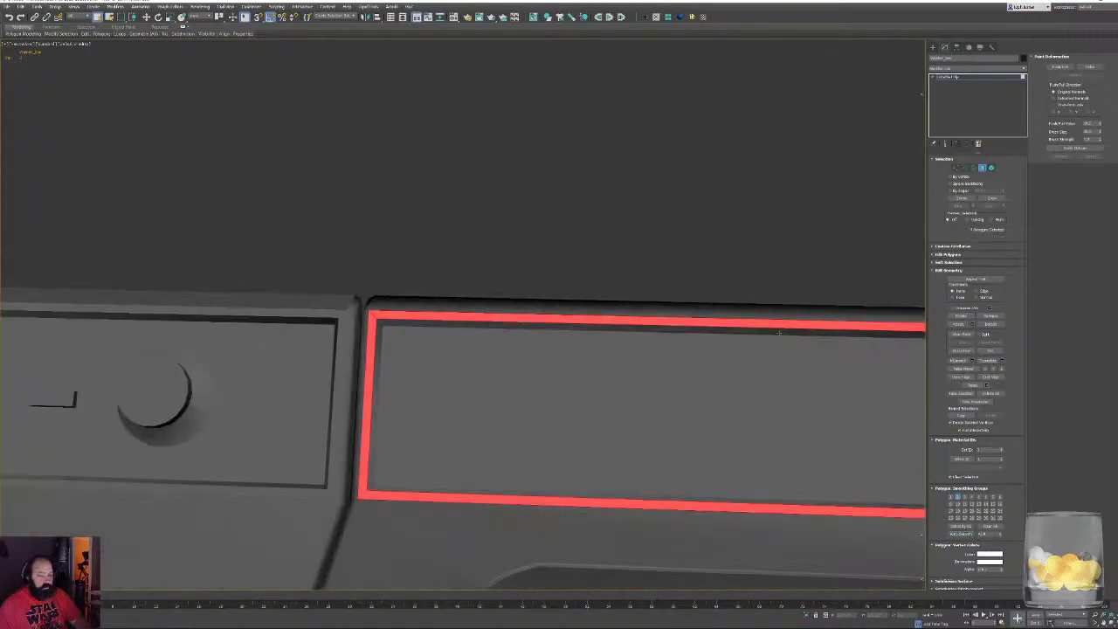
Select the inner polygon loop of the washer console's recess and apply Auto Smooth to it
{"action": "left_click", "coordinate": [384, 324]}
{"action": "left_click", "coordinate": [379, 328], "text": "shift"}
{"action": "left_click", "coordinate": [958, 534]}
{"action": "left_click", "coordinate": [563, 223]}
{"action": "middle_click_drag", "start_coordinate": [522, 264], "coordinate": [494, 285], "text": "alt"}
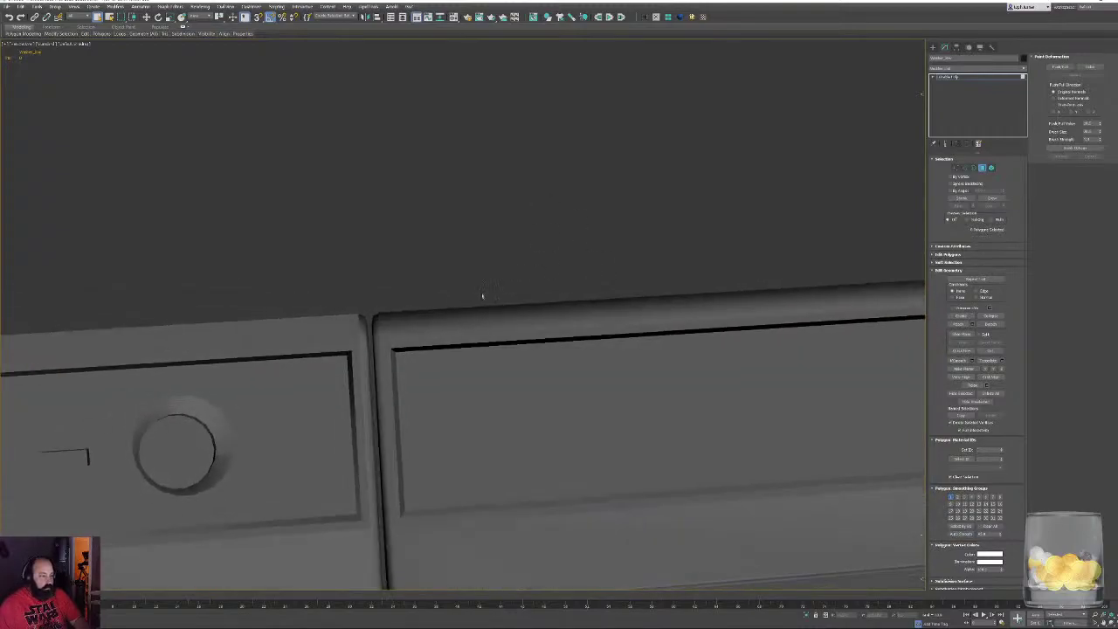
Select the top and back faces of the washer's console and apply Auto Smooth to them
{"action": "scroll", "coordinate": [494, 285], "scroll_direction": "up", "scroll_amount": 3}
{"action": "left_click", "coordinate": [444, 321]}
{"action": "middle_click_drag", "start_coordinate": [444, 320], "coordinate": [488, 229], "text": "alt"}
{"action": "scroll", "coordinate": [507, 287], "scroll_direction": "down", "scroll_amount": 3}
{"action": "left_click", "coordinate": [347, 172], "text": "ctrl"}
{"action": "left_click", "coordinate": [957, 533]}
{"action": "left_click", "coordinate": [704, 359]}
Examine the smoothed shading of the washer's console, back and front beside the dryer
{"action": "middle_click_drag", "start_coordinate": [704, 359], "coordinate": [630, 296], "text": "alt"}
{"action": "scroll", "coordinate": [524, 270], "scroll_direction": "down", "scroll_amount": 2}
{"action": "scroll", "coordinate": [367, 234], "scroll_direction": "up", "scroll_amount": 5}
{"action": "middle_click_drag", "start_coordinate": [393, 234], "coordinate": [541, 277], "text": "alt"}
{"action": "scroll", "coordinate": [524, 275], "scroll_direction": "down", "scroll_amount": 5}
{"action": "middle_click_drag", "start_coordinate": [472, 292], "coordinate": [523, 236]}
{"action": "scroll", "coordinate": [532, 299], "scroll_direction": "up", "scroll_amount": 3}
{"action": "middle_click_drag", "start_coordinate": [532, 297], "coordinate": [598, 299], "text": "alt"}
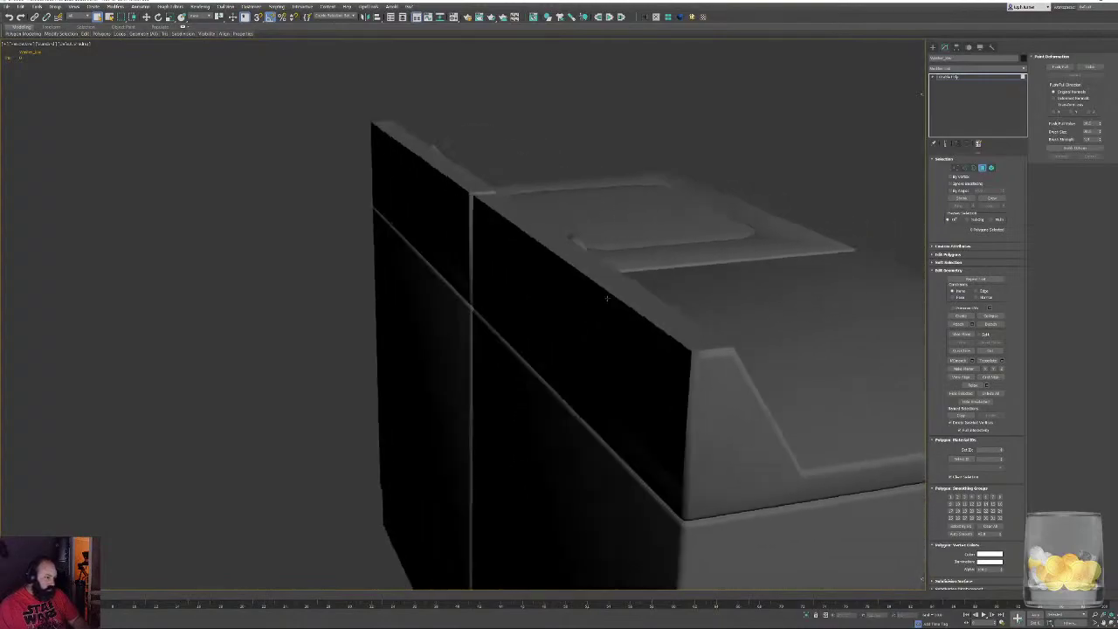
{"action": "middle_click_drag", "start_coordinate": [785, 323], "coordinate": [607, 273], "text": "alt"}
{"action": "scroll", "coordinate": [517, 260], "scroll_direction": "down", "scroll_amount": 8}
{"action": "scroll", "coordinate": [572, 277], "scroll_direction": "up", "scroll_amount": 4}
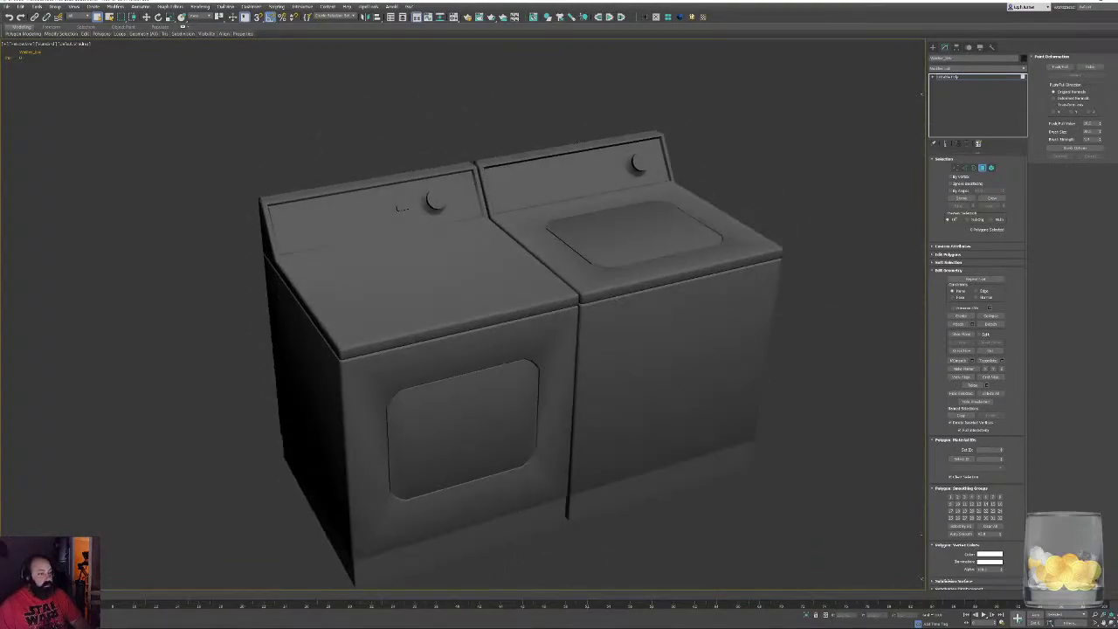
Select all polygons of the dryer door and washer lid and assign them to smoothing group 1
{"action": "left_click", "coordinate": [983, 168]}
{"action": "left_click", "coordinate": [635, 234]}
{"action": "key", "text": "F4"}
{"action": "key", "text": "F4"}
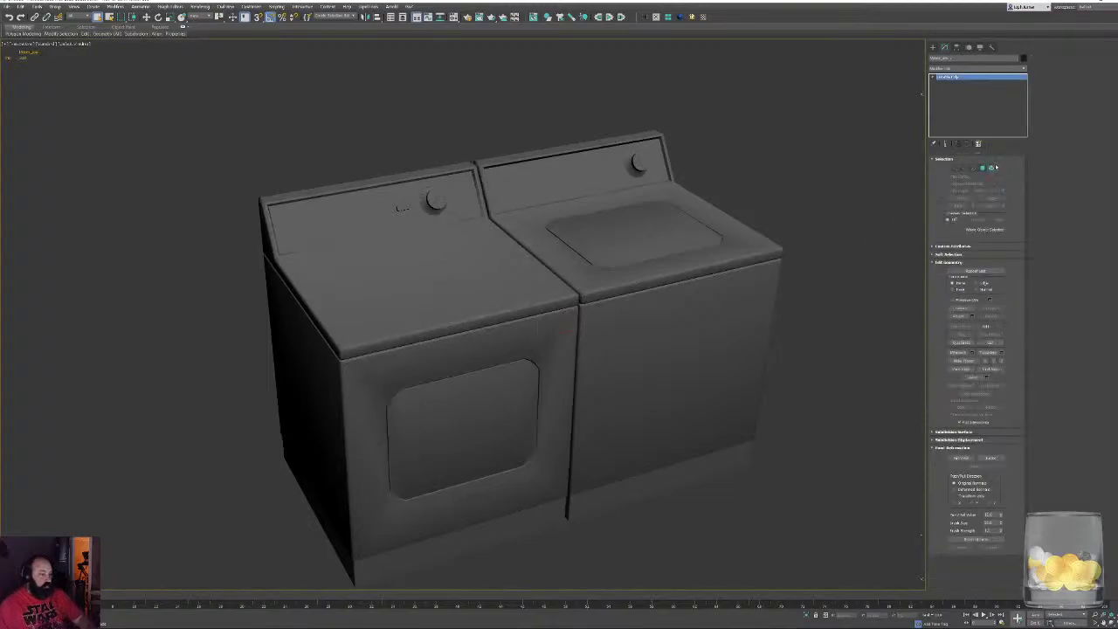
{"action": "left_click", "coordinate": [982, 169]}
{"action": "left_click", "coordinate": [983, 169]}
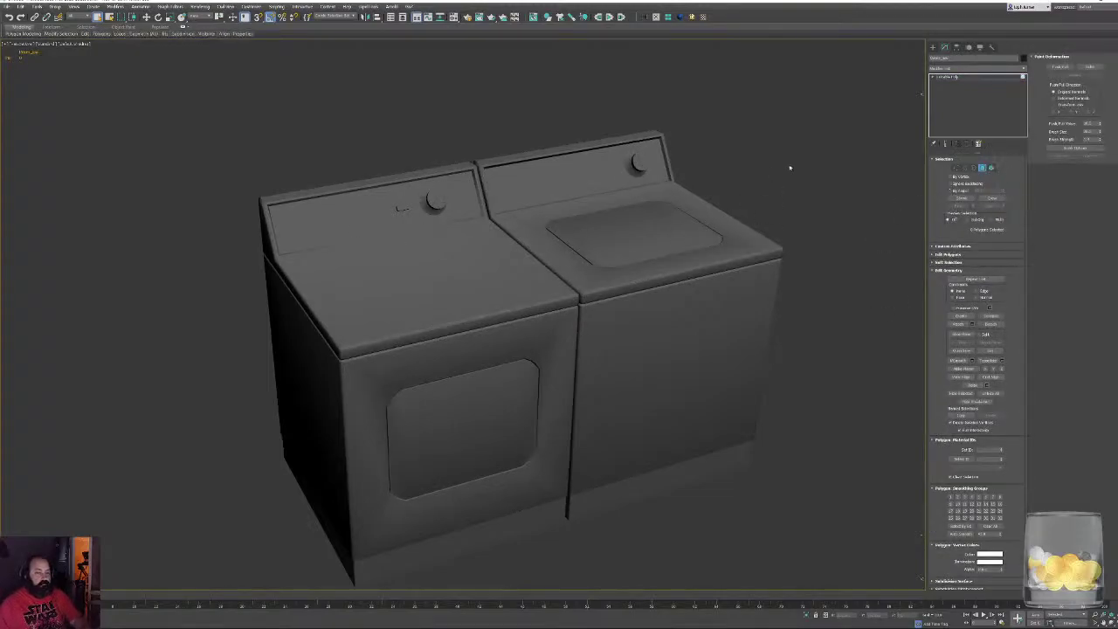
{"action": "key", "text": "ctrl+a"}
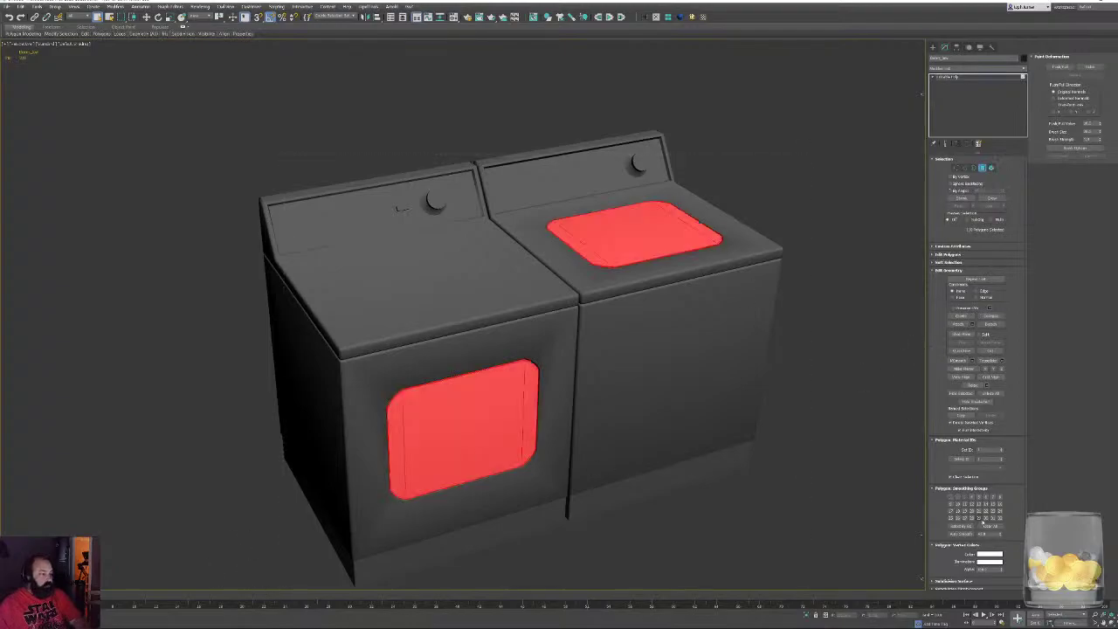
{"action": "left_click", "coordinate": [736, 483]}
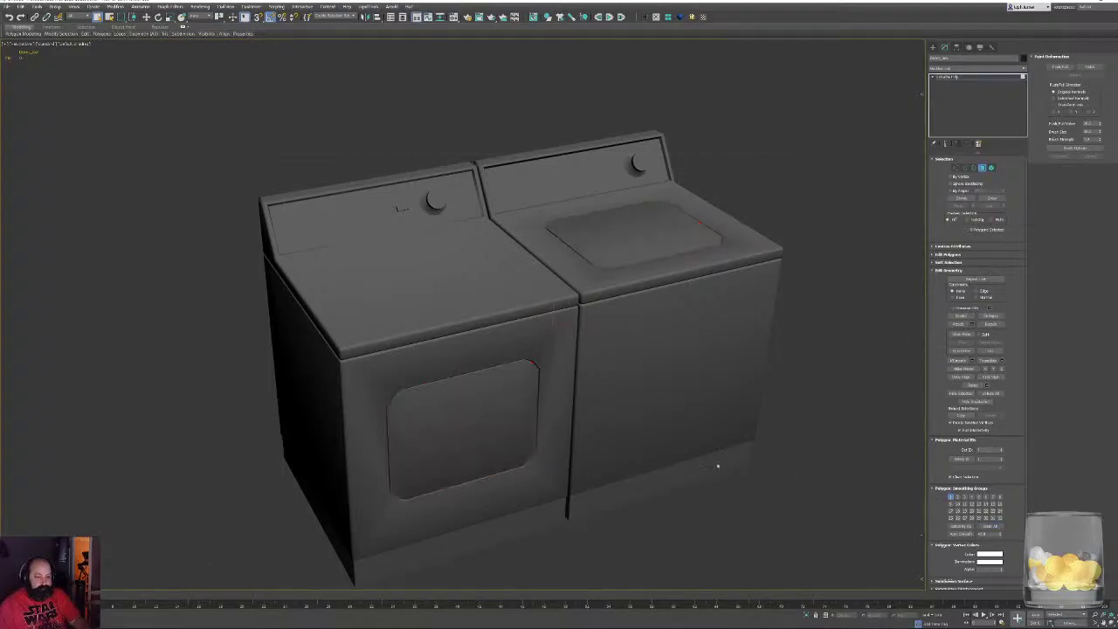
Select all polygons of the two console knobs and apply Auto Smooth to them
{"action": "scroll", "coordinate": [431, 334], "scroll_direction": "up", "scroll_amount": 4}
{"action": "middle_click_drag", "start_coordinate": [432, 334], "coordinate": [506, 414], "text": "alt"}
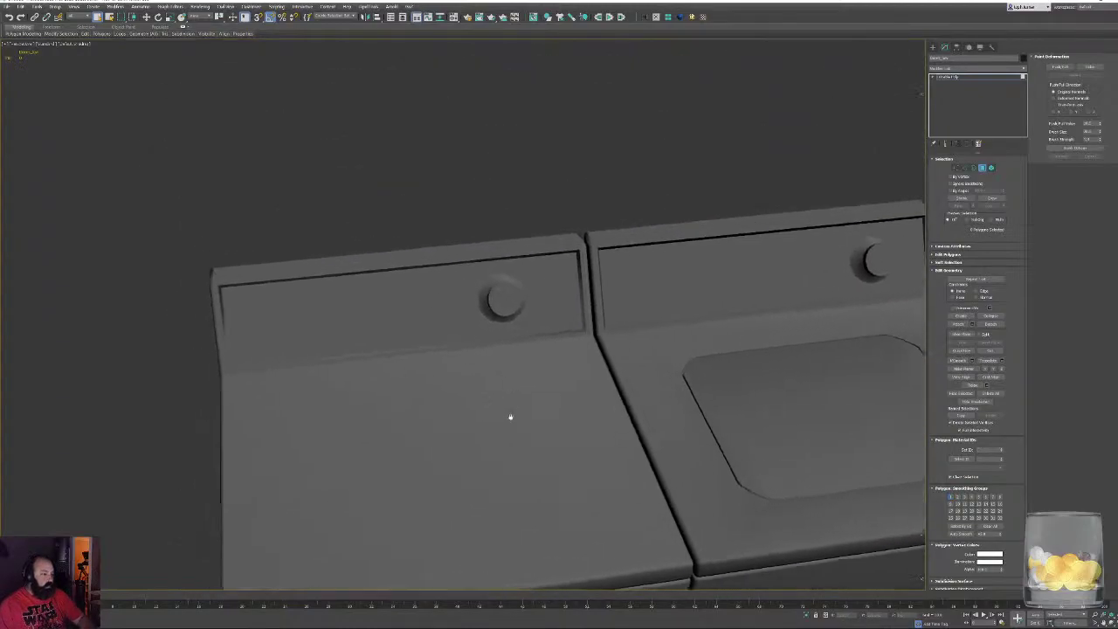
{"action": "scroll", "coordinate": [511, 273], "scroll_direction": "up", "scroll_amount": 5}
{"action": "left_click", "coordinate": [984, 167]}
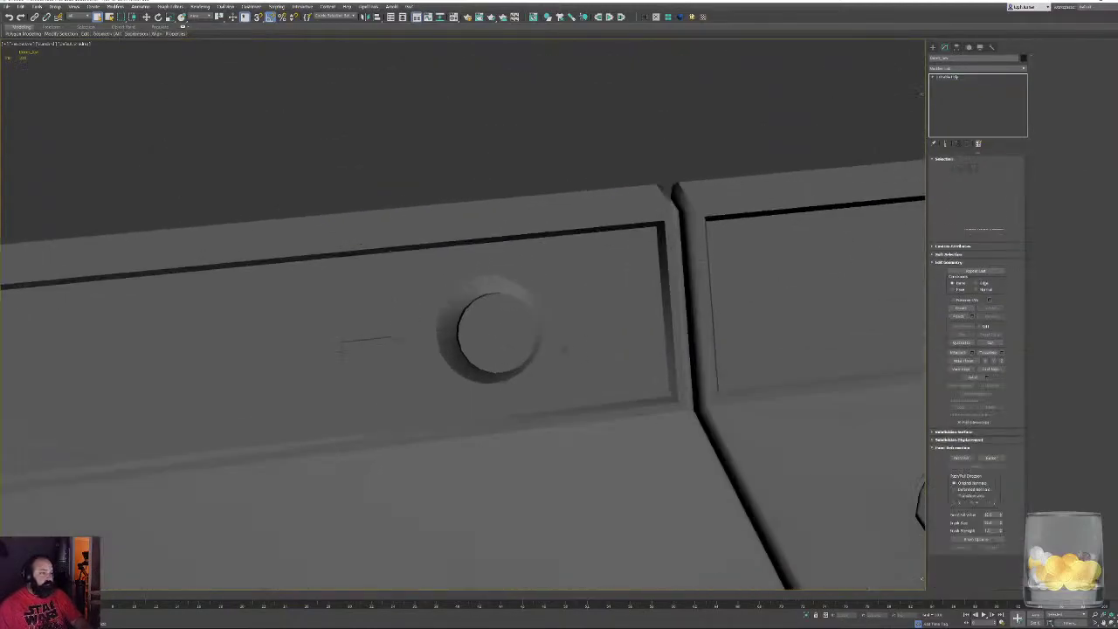
{"action": "left_click", "coordinate": [479, 339]}
{"action": "key", "text": "F4"}
{"action": "scroll", "coordinate": [479, 339], "scroll_direction": "down", "scroll_amount": 2}
{"action": "middle_click_drag", "start_coordinate": [479, 339], "coordinate": [254, 341]}
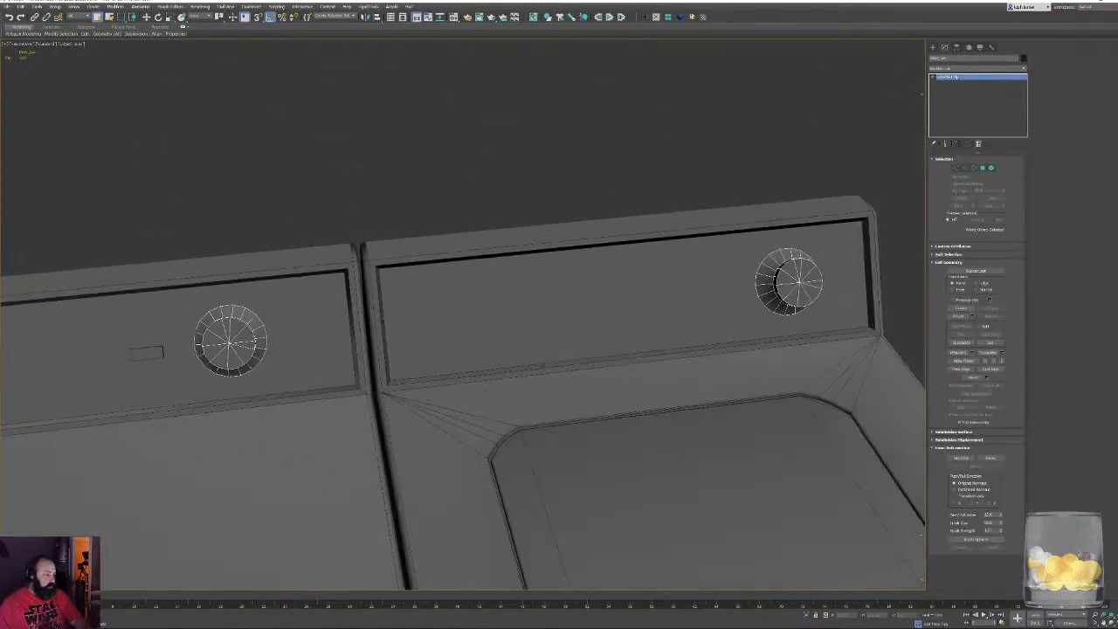
{"action": "left_click", "coordinate": [982, 167]}
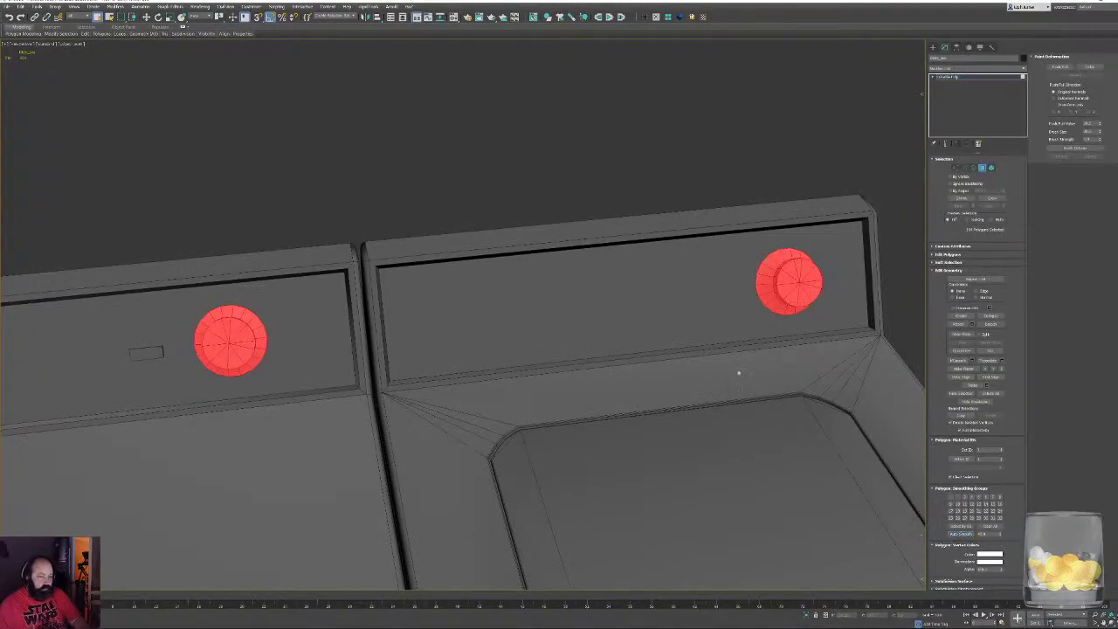
{"action": "left_click", "coordinate": [554, 198]}
Turn on By Angle selection and select the front caps of both knobs
{"action": "middle_click_drag", "start_coordinate": [179, 371], "coordinate": [254, 404], "text": "alt"}
{"action": "scroll", "coordinate": [254, 404], "scroll_direction": "up", "scroll_amount": 3}
{"action": "middle_click_drag", "start_coordinate": [338, 452], "coordinate": [389, 325]}
{"action": "middle_click_drag", "start_coordinate": [707, 126], "coordinate": [428, 490]}
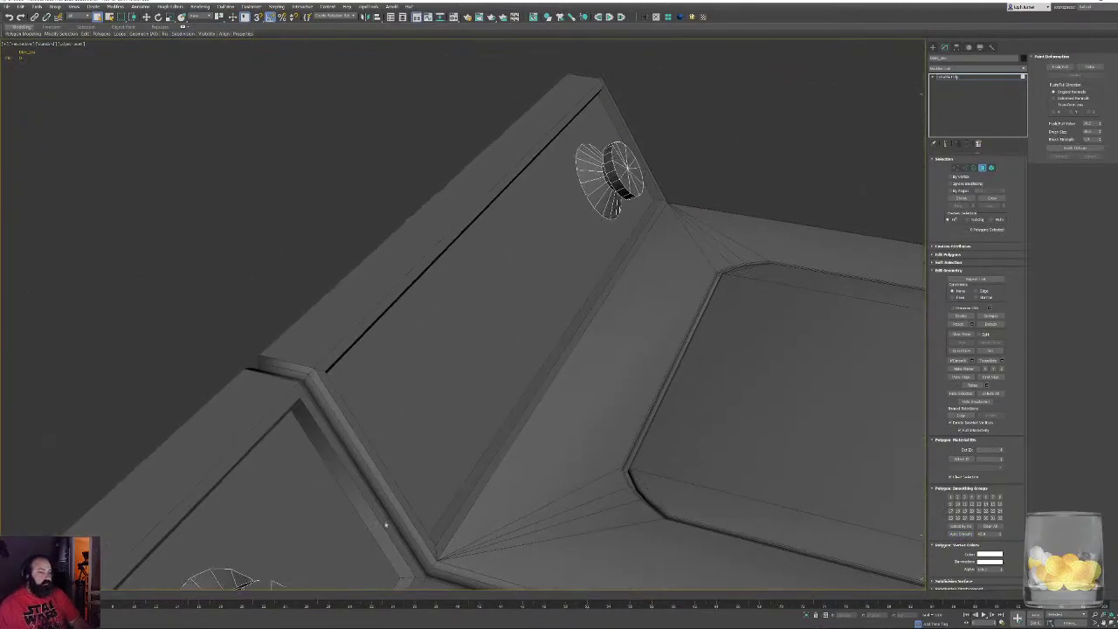
{"action": "scroll", "coordinate": [368, 463], "scroll_direction": "down", "scroll_amount": 2}
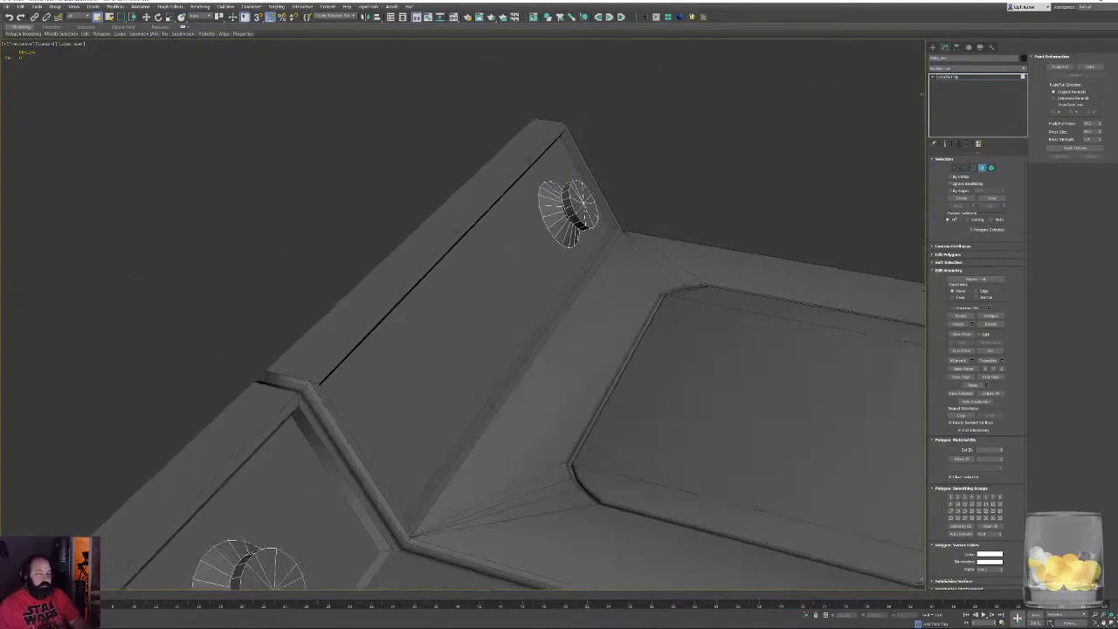
{"action": "left_click", "coordinate": [579, 206]}
{"action": "middle_click_drag", "start_coordinate": [471, 389], "coordinate": [460, 356]}
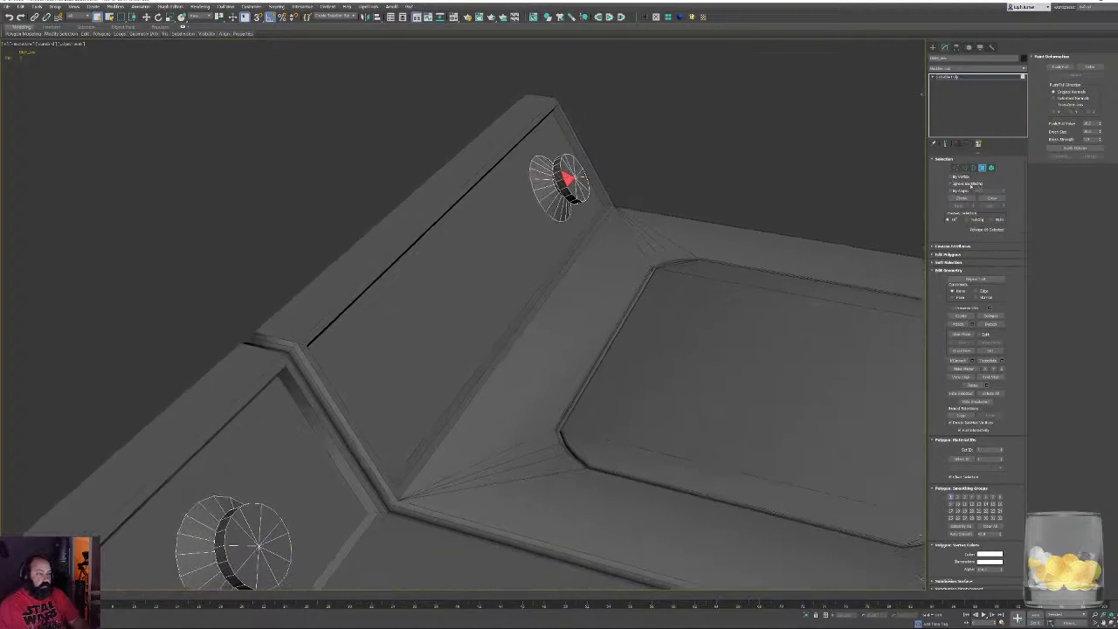
{"action": "left_click", "coordinate": [575, 178]}
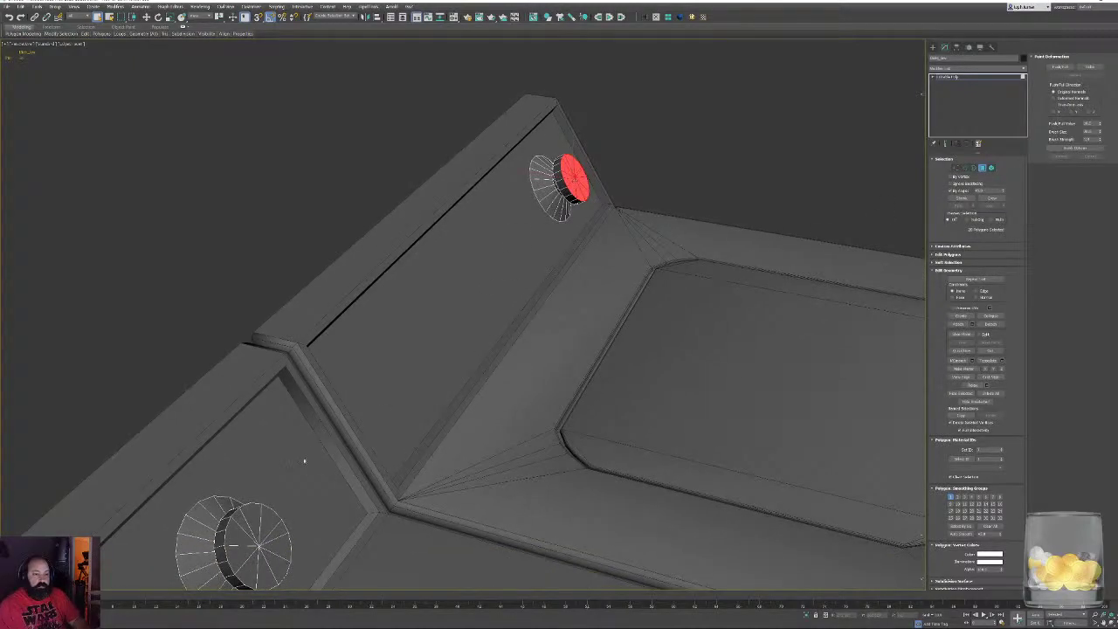
{"action": "middle_click_drag", "start_coordinate": [306, 457], "coordinate": [332, 382]}
{"action": "left_click", "coordinate": [284, 469], "text": "ctrl"}
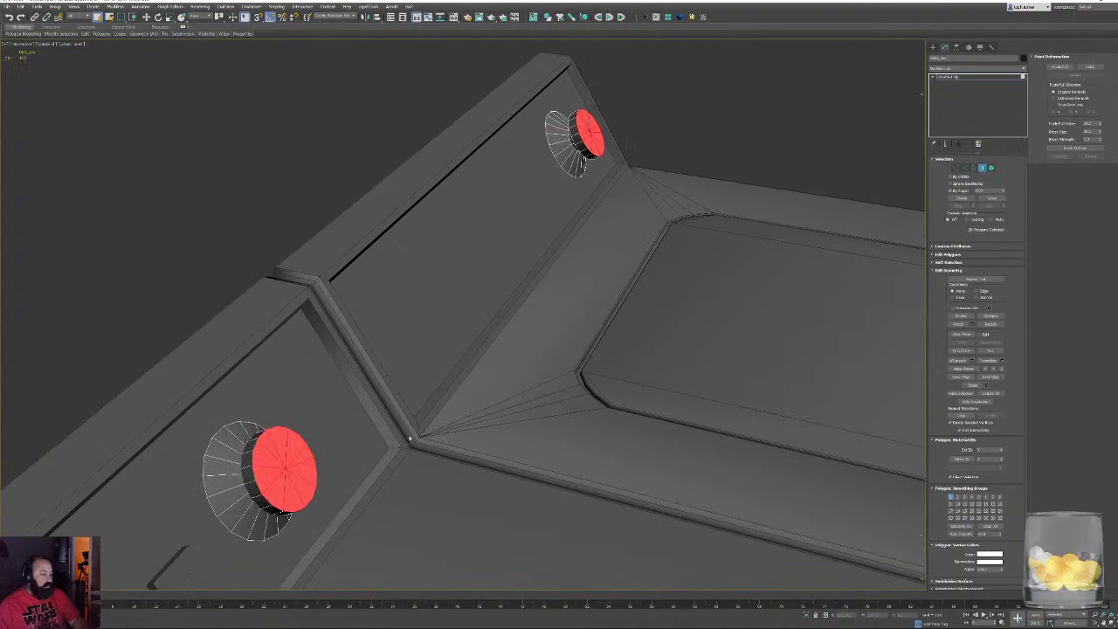
Lower the By Angle threshold and reselect only the flat front faces of both knobs
{"action": "left_click", "coordinate": [627, 119]}
{"action": "left_click", "coordinate": [594, 131]}
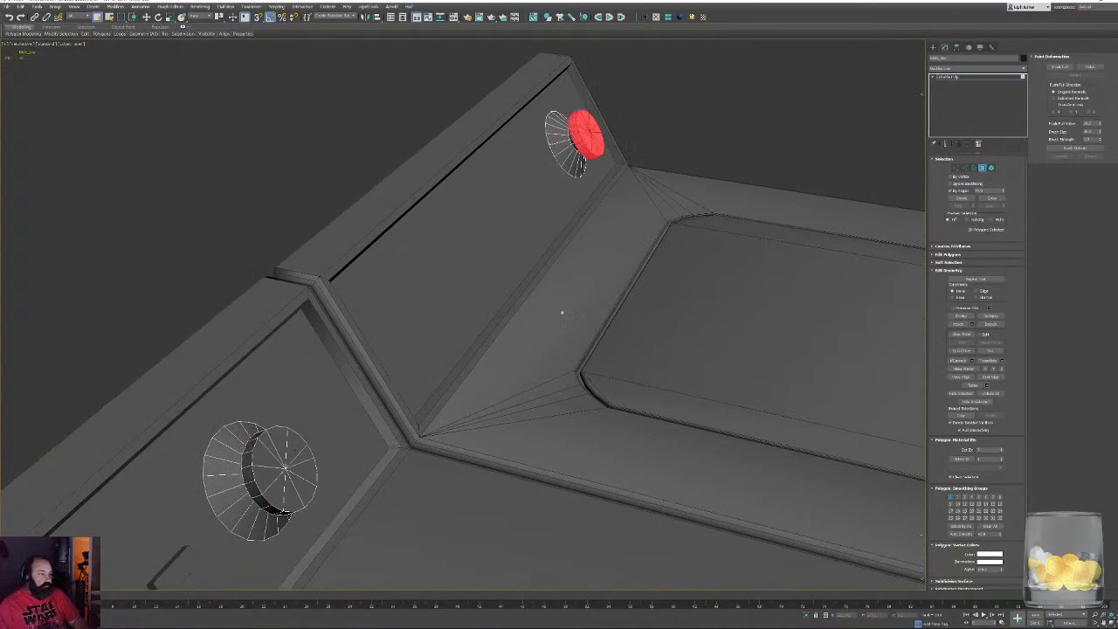
{"action": "left_click", "coordinate": [688, 151]}
{"action": "left_click", "coordinate": [591, 132]}
{"action": "key", "text": "Delete"}
{"action": "left_click", "coordinate": [590, 133]}
{"action": "left_click", "coordinate": [283, 445], "text": "ctrl"}
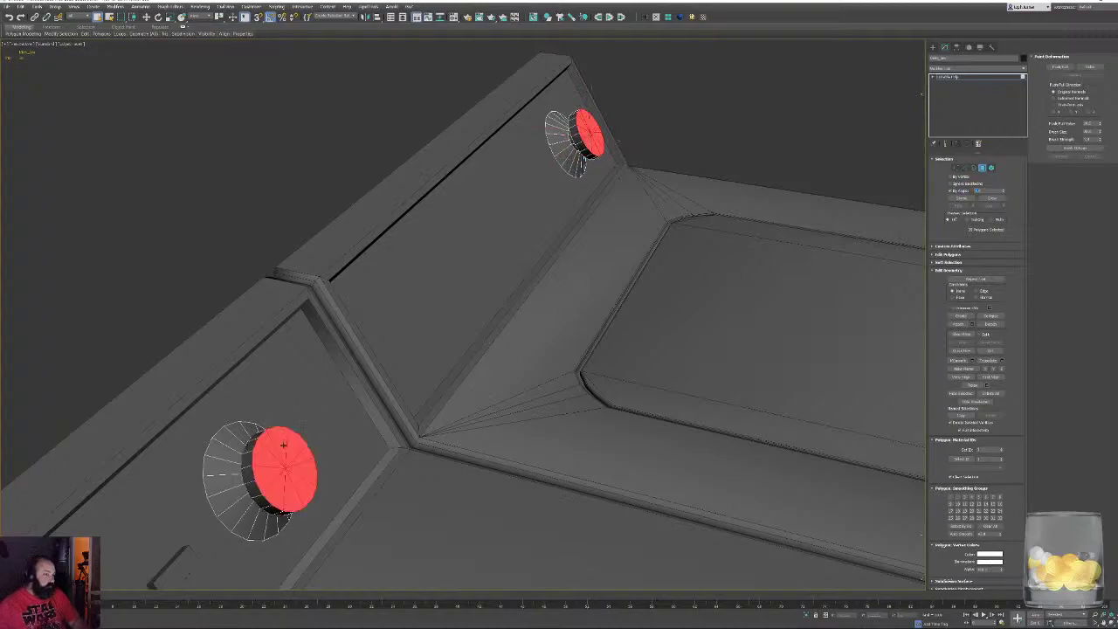
Convert the knob cap selection to vertices and try to connect them
{"action": "middle_click_drag", "start_coordinate": [284, 445], "coordinate": [491, 482], "text": "alt"}
{"action": "left_click", "coordinate": [958, 169]}
{"action": "key", "text": "ctrl+shift+e"}
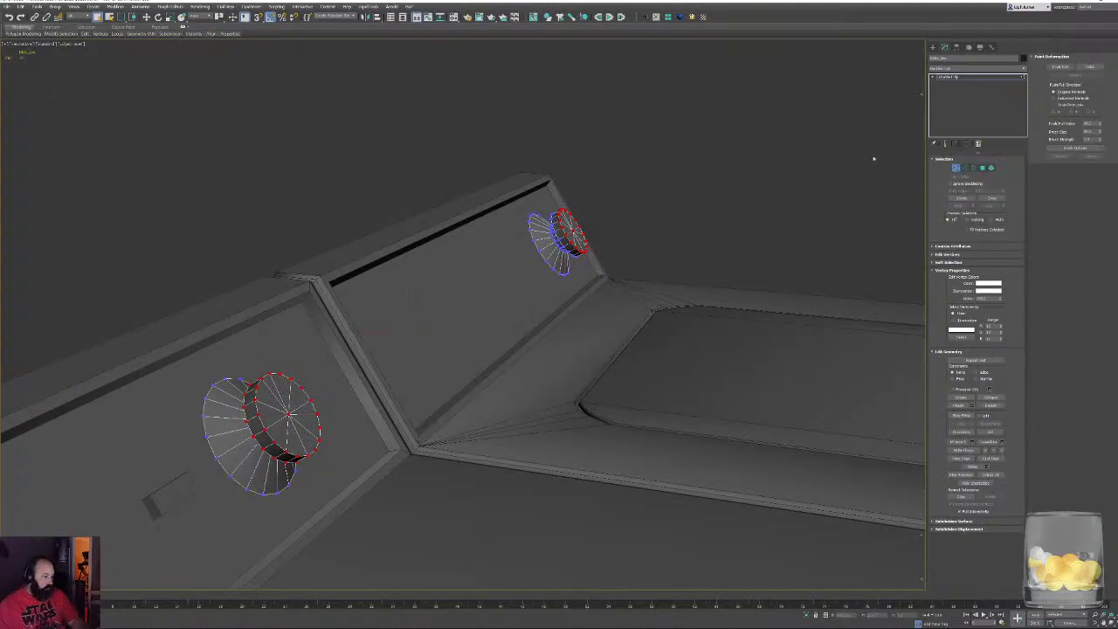
Turn on Ignore Backfacing, reselect both knobs' front caps, convert the selection to vertices and connect them
{"action": "left_click", "coordinate": [982, 168]}
{"action": "left_click", "coordinate": [969, 194]}
{"action": "left_click", "coordinate": [577, 226]}
{"action": "left_click", "coordinate": [289, 412], "text": "ctrl"}
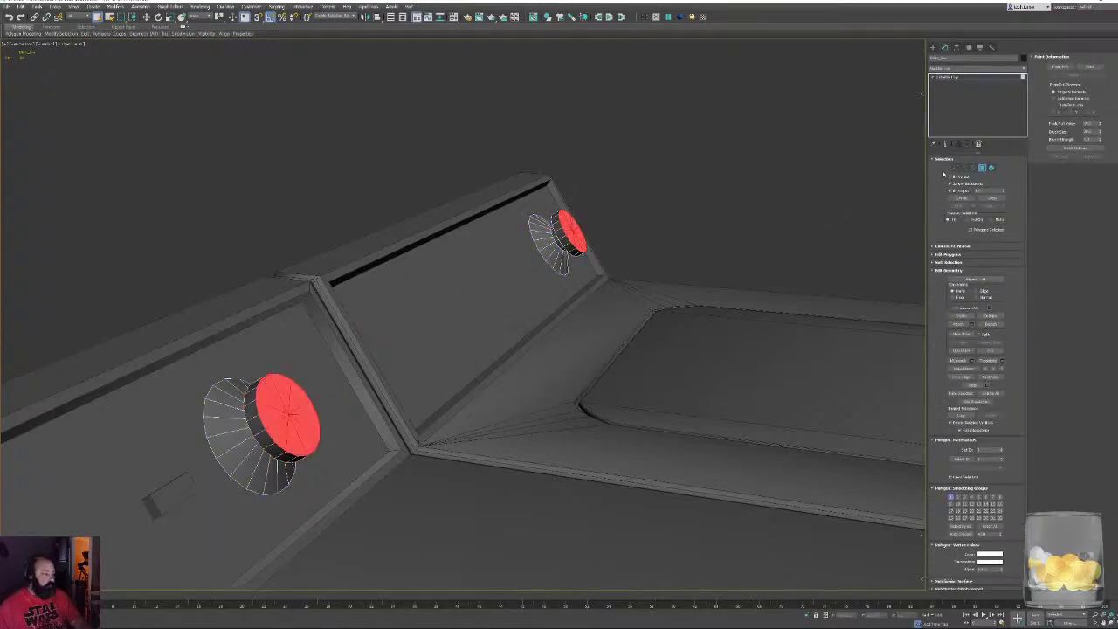
{"action": "left_click", "coordinate": [955, 170], "text": "ctrl"}
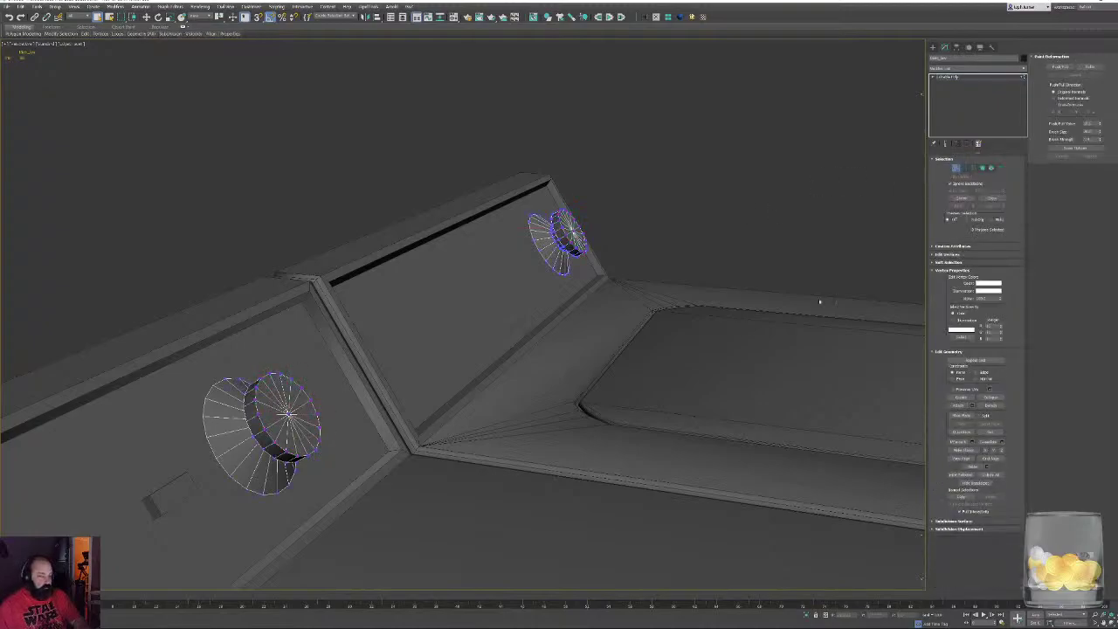
{"action": "left_click", "coordinate": [958, 170]}
{"action": "scroll", "coordinate": [524, 280], "scroll_direction": "down", "scroll_amount": 8}
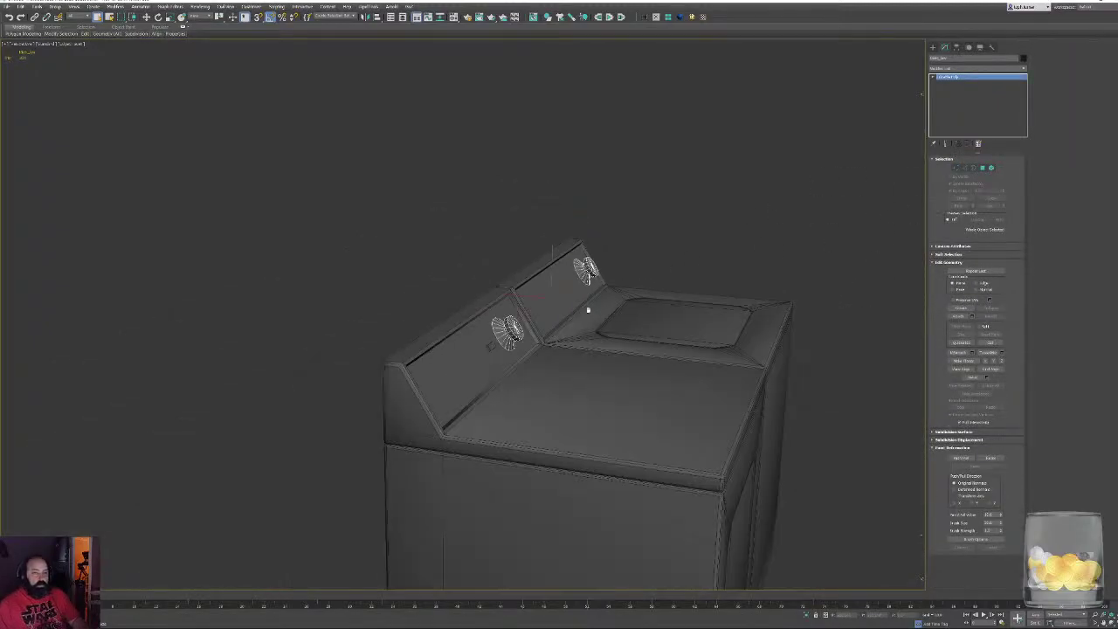
Examine the connected knob caps, deselect everything and review the shading of both machines without displayed edges
{"action": "middle_click_drag", "start_coordinate": [524, 279], "coordinate": [428, 336], "text": "alt"}
{"action": "scroll", "coordinate": [427, 336], "scroll_direction": "up", "scroll_amount": 5}
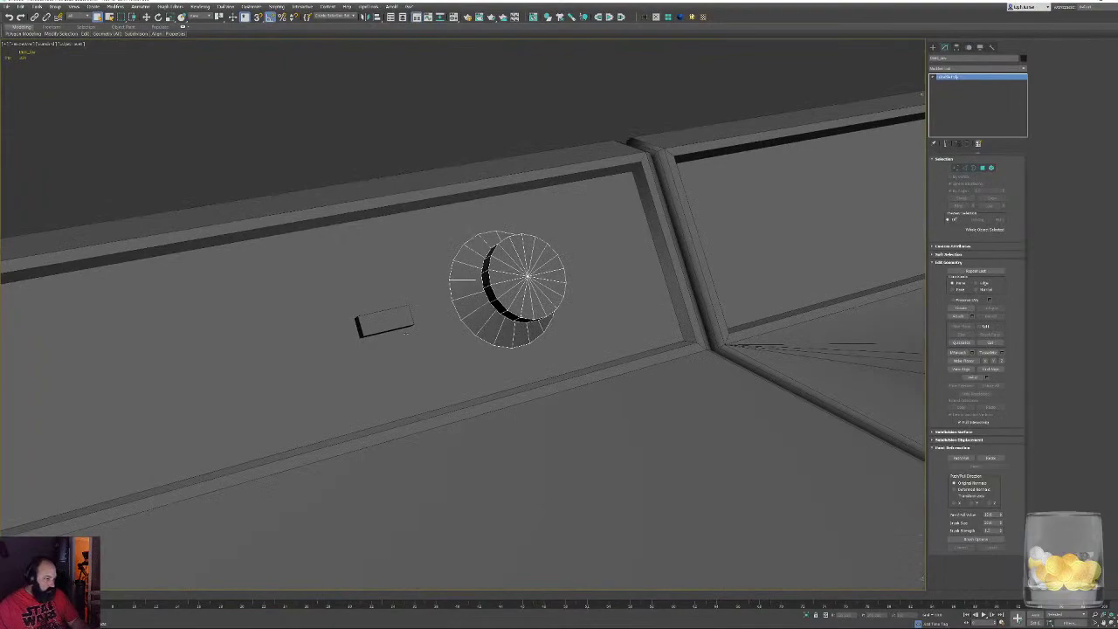
{"action": "left_click", "coordinate": [559, 96]}
{"action": "key", "text": "F4"}
{"action": "middle_click_drag", "start_coordinate": [838, 341], "coordinate": [600, 338], "text": "alt"}
{"action": "scroll", "coordinate": [724, 278], "scroll_direction": "down", "scroll_amount": 4}
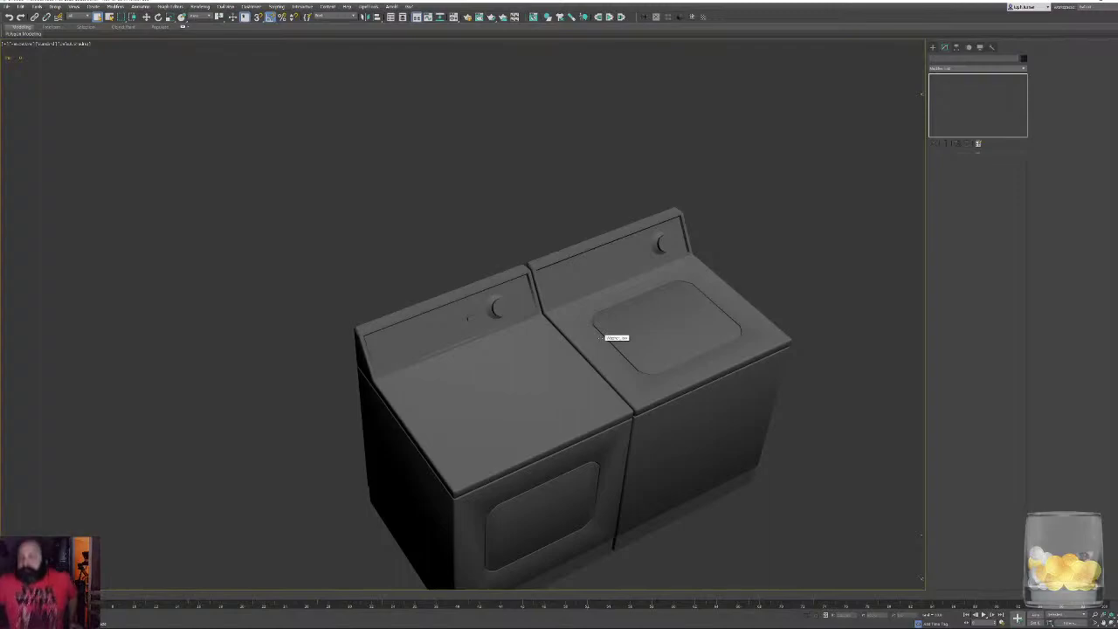
Select all objects and put them on a new layer named low in the layer explorer
{"action": "key", "text": "ctrl+a"}
{"action": "left_click", "coordinate": [402, 17]}
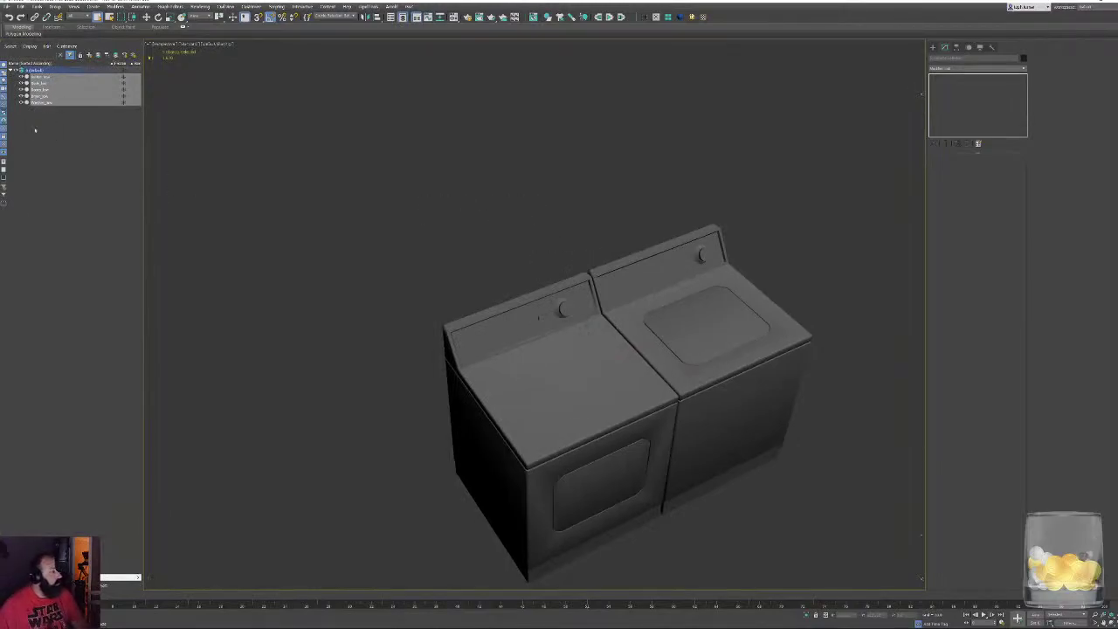
{"action": "left_click", "coordinate": [89, 55]}
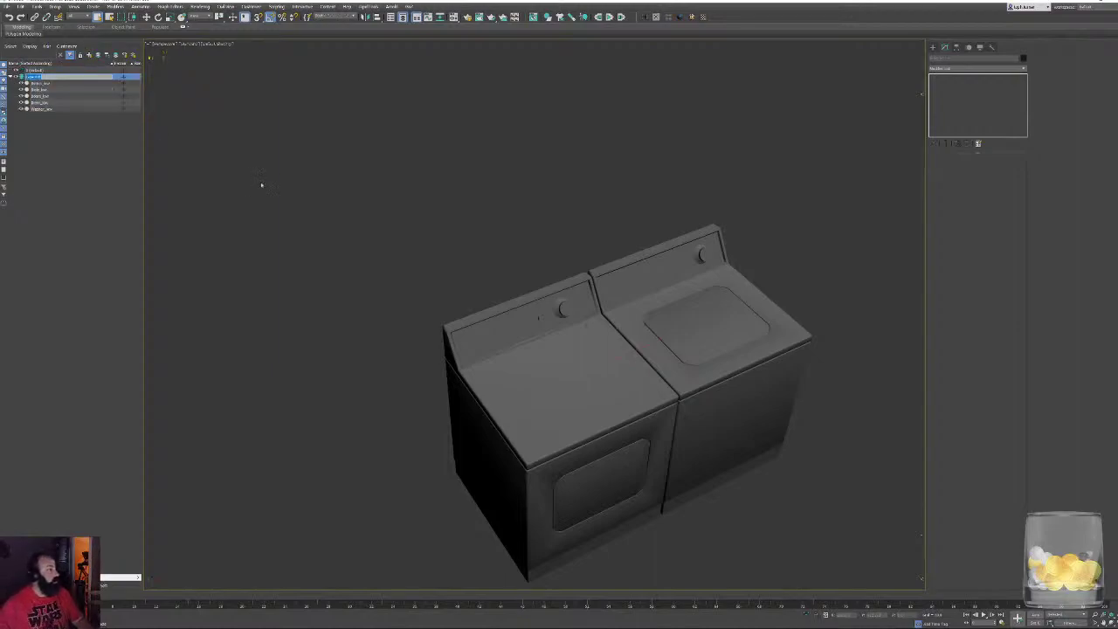
{"action": "type", "text": "low"}
{"action": "key", "text": "Return"}
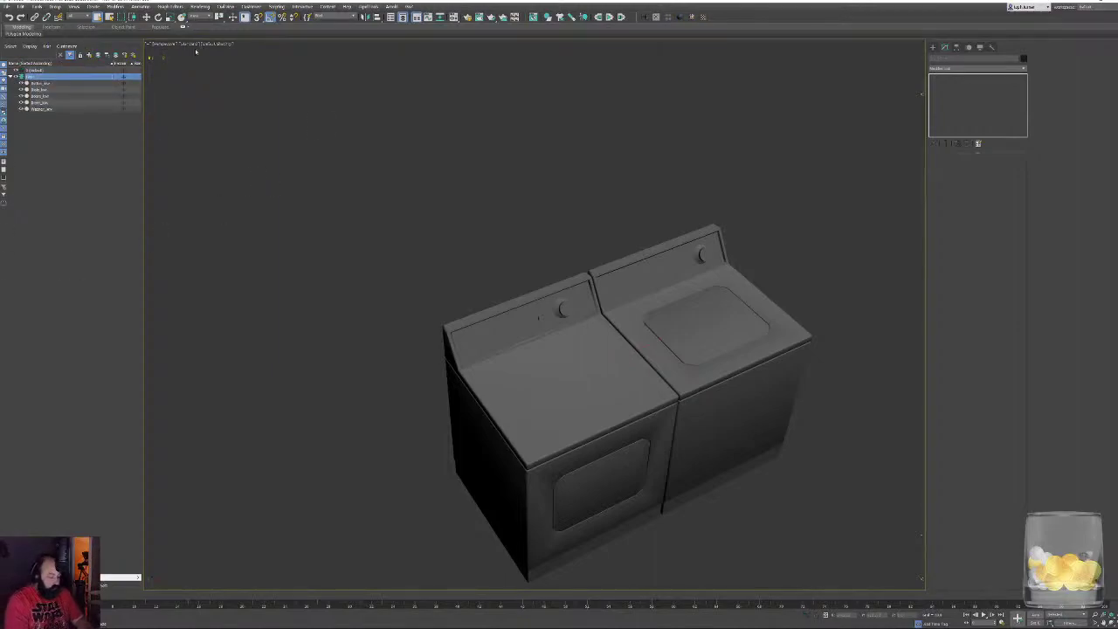
Clone all the low-poly objects as copies and place the copies on a new layer named high
{"action": "right_click", "coordinate": [482, 187]}
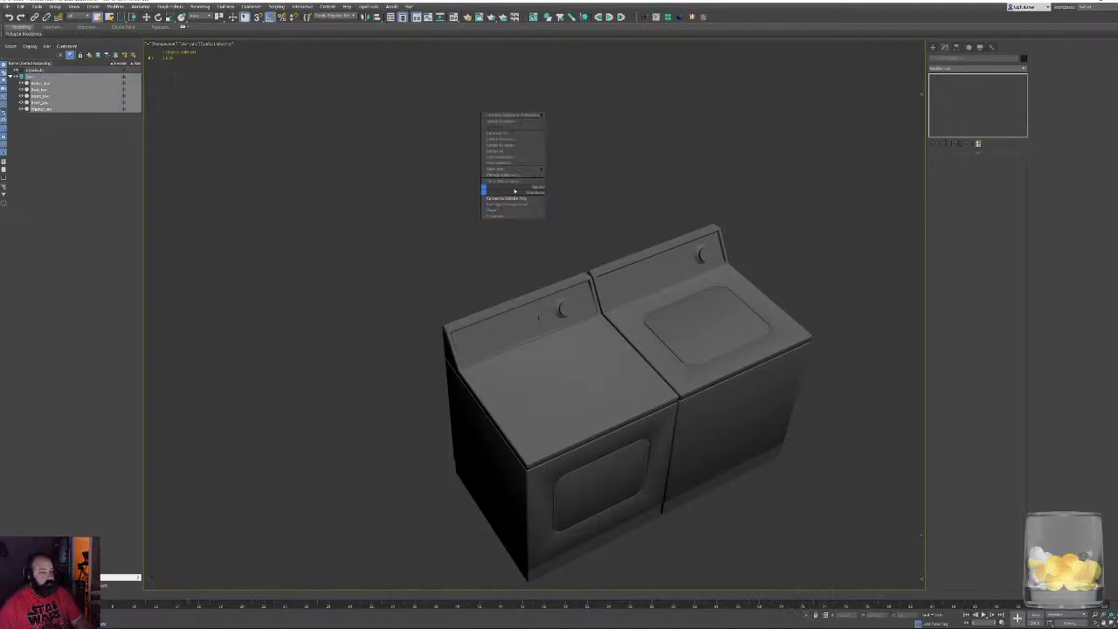
{"action": "left_click", "coordinate": [507, 210]}
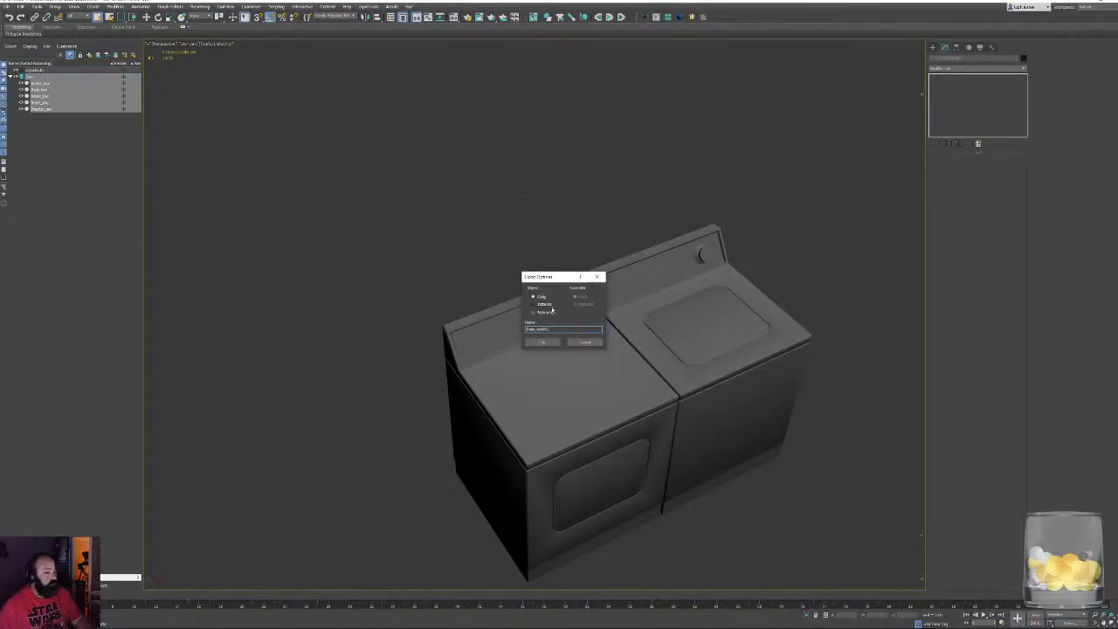
{"action": "left_click", "coordinate": [543, 342]}
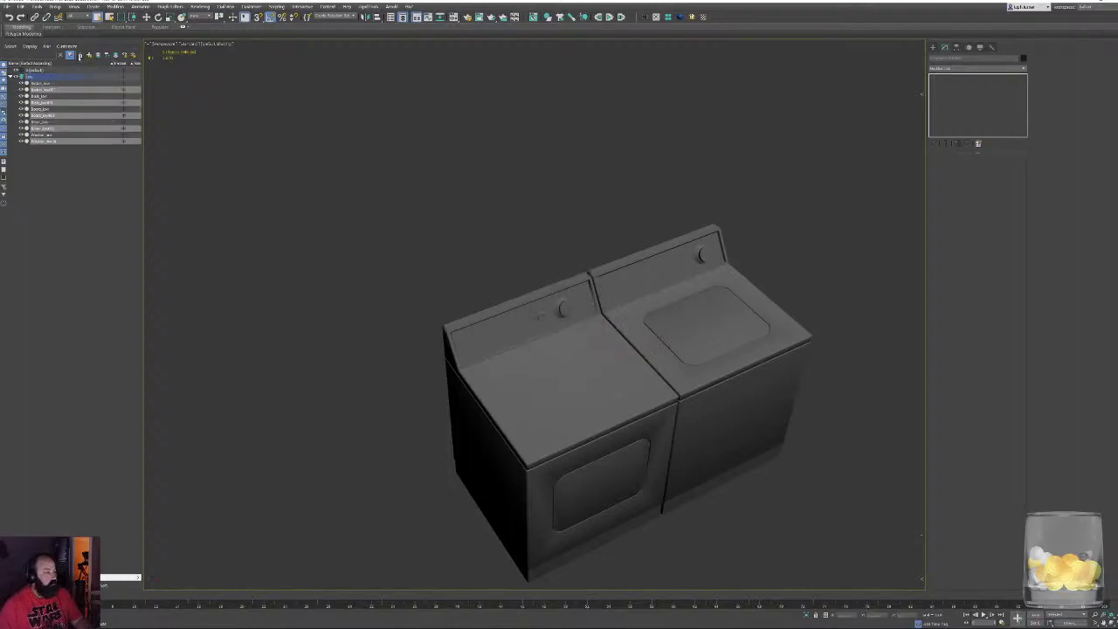
{"action": "left_click", "coordinate": [89, 55]}
{"action": "type", "text": "H"}
{"action": "key", "text": "Return"}
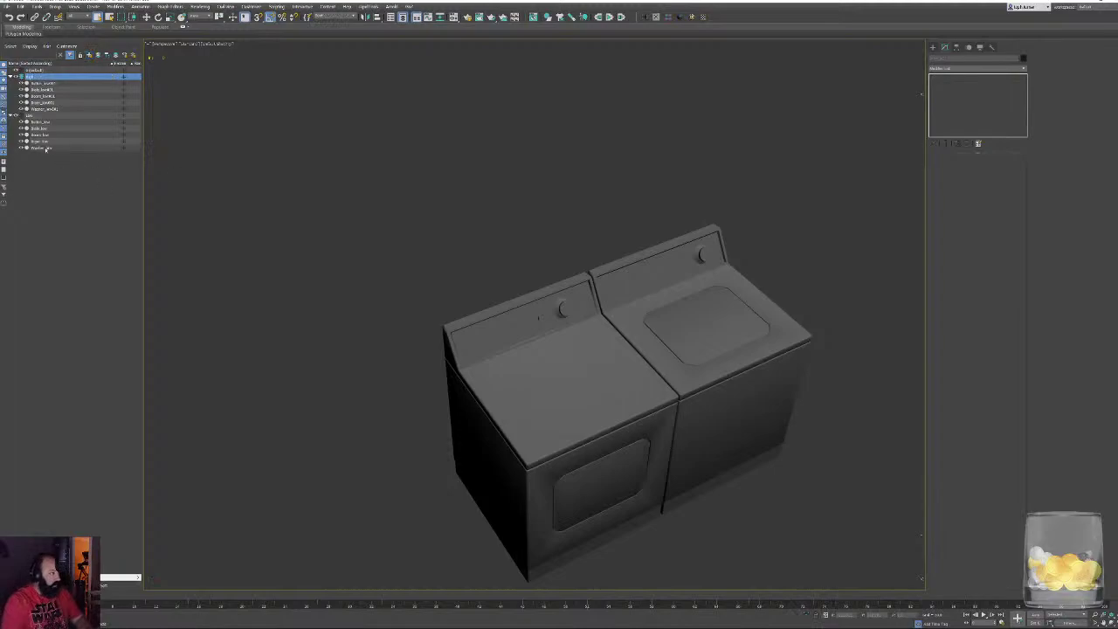
Hide the low layer and batch-rename the copied objects so their names end in _high
{"action": "left_click", "coordinate": [16, 116]}
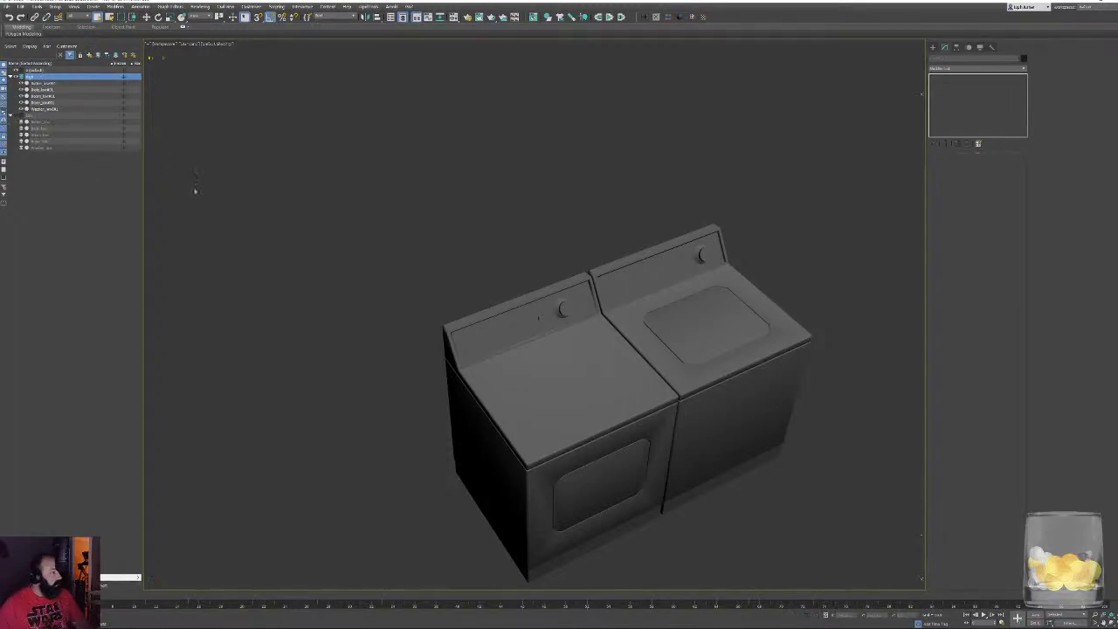
{"action": "left_click_drag", "start_coordinate": [365, 163], "coordinate": [814, 474]}
{"action": "middle_click_drag", "start_coordinate": [259, 185], "coordinate": [227, 169]}
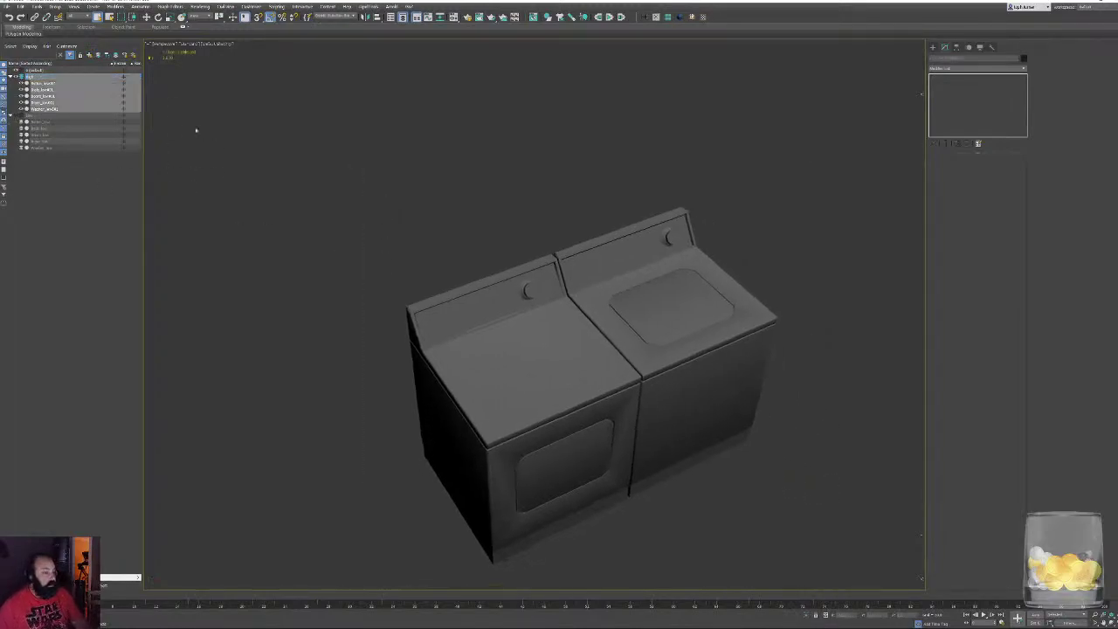
{"action": "scroll", "coordinate": [227, 169], "scroll_direction": "up", "scroll_amount": 2}
{"action": "left_click", "coordinate": [36, 7]}
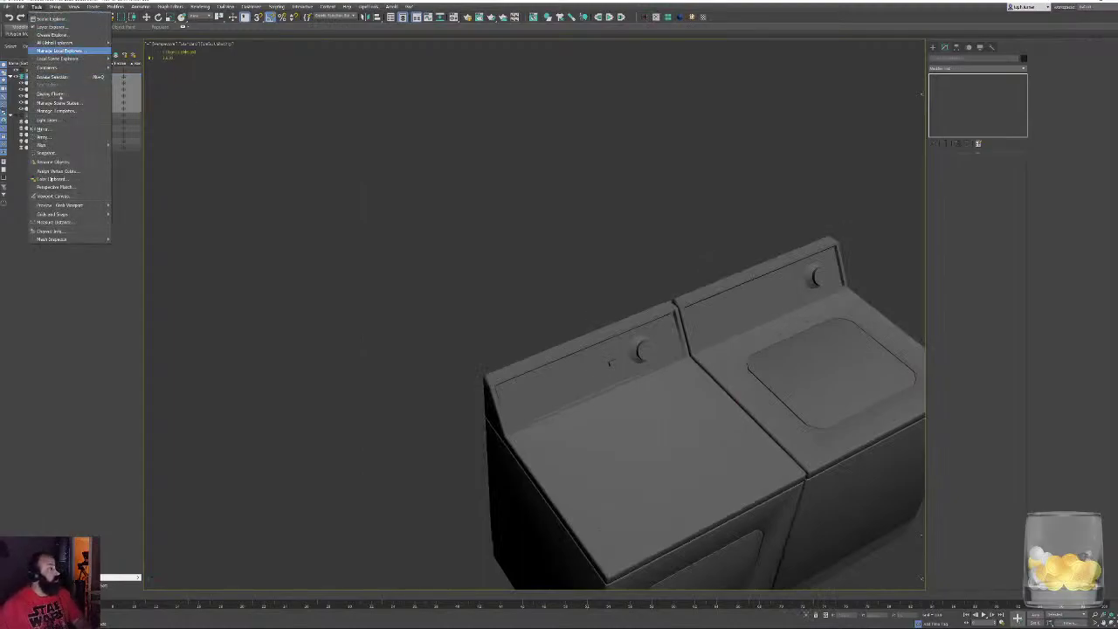
{"action": "left_click", "coordinate": [54, 163]}
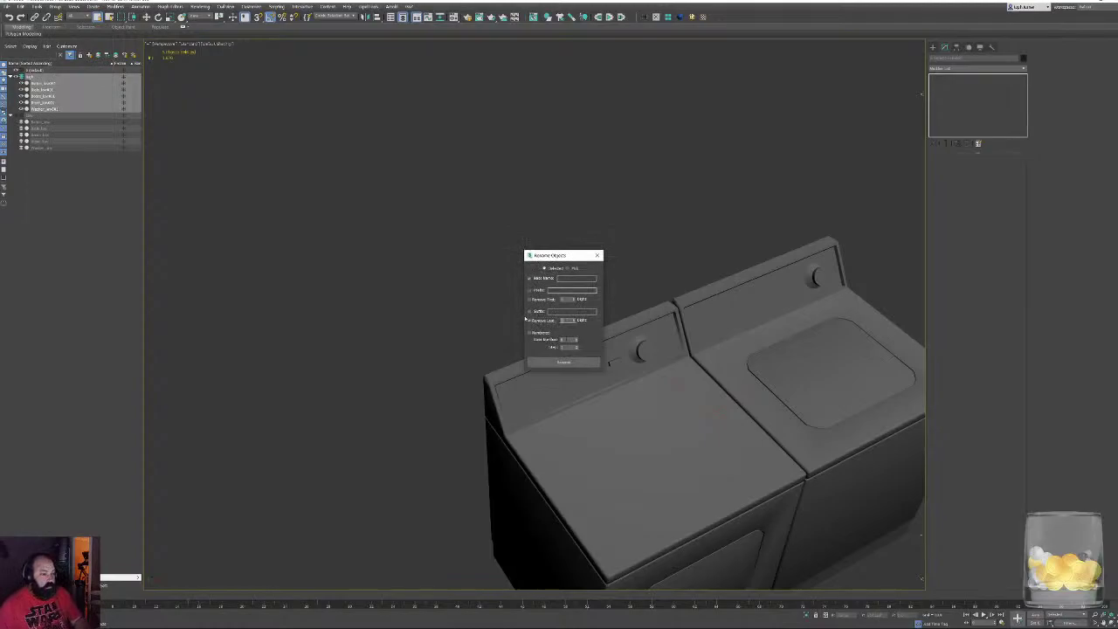
{"action": "left_click", "coordinate": [567, 311]}
{"action": "left_click", "coordinate": [563, 361]}
{"action": "left_click", "coordinate": [599, 254]}
Frame the high-poly copies with edged faces displayed, select the dryer and add a Chamfer modifier
{"action": "key", "text": "z"}
{"action": "key", "text": "F4"}
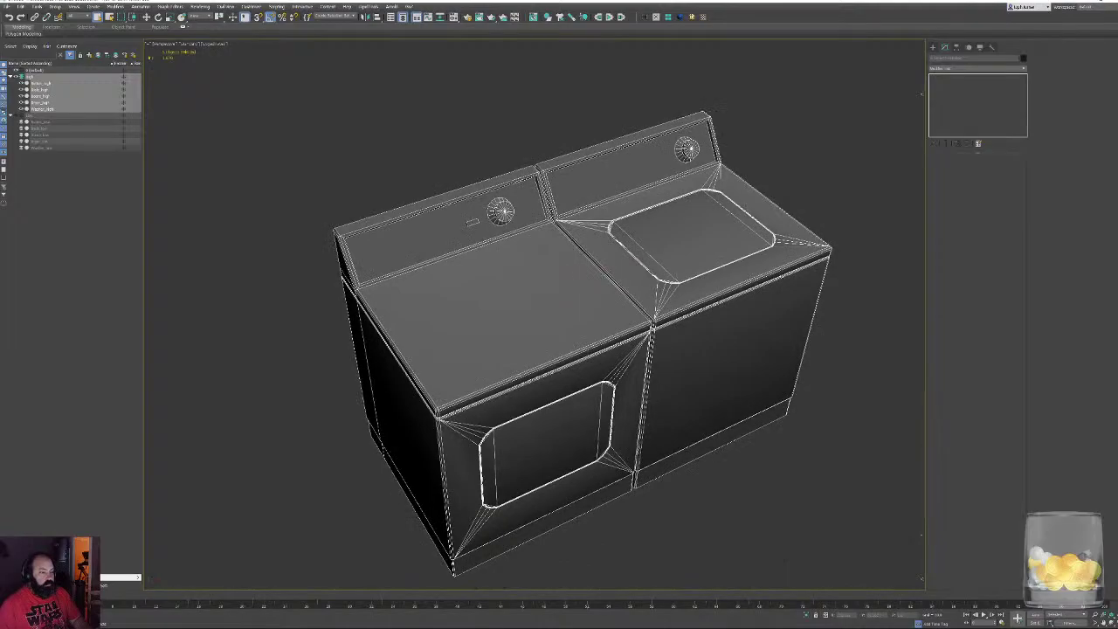
{"action": "left_click", "coordinate": [788, 124]}
{"action": "middle_click_drag", "start_coordinate": [788, 124], "coordinate": [752, 119], "text": "alt"}
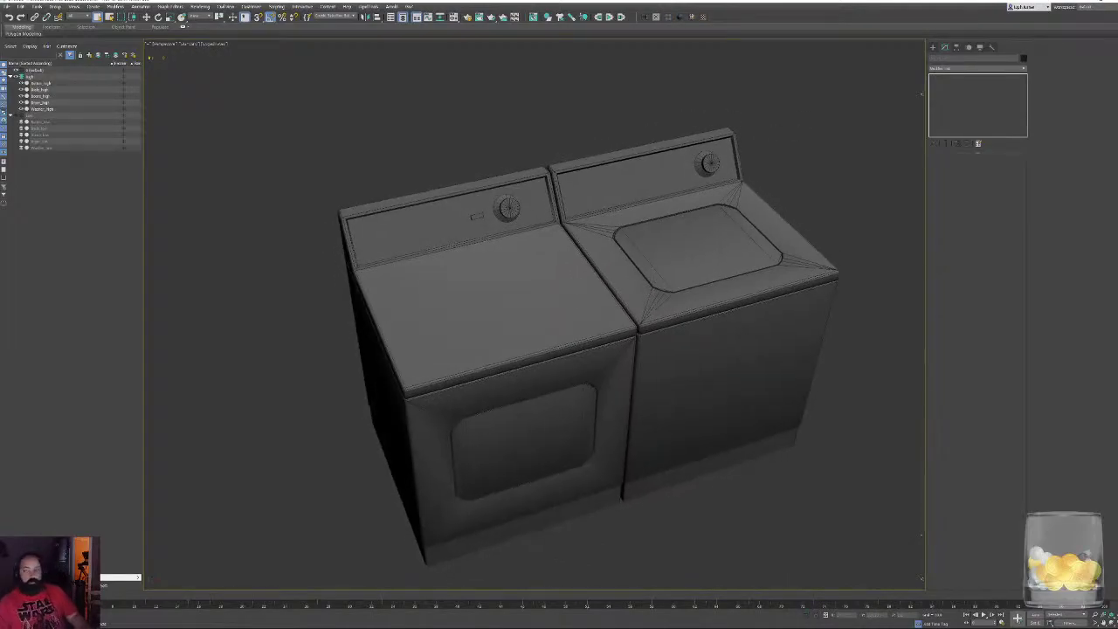
{"action": "middle_click_drag", "start_coordinate": [553, 305], "coordinate": [541, 305]}
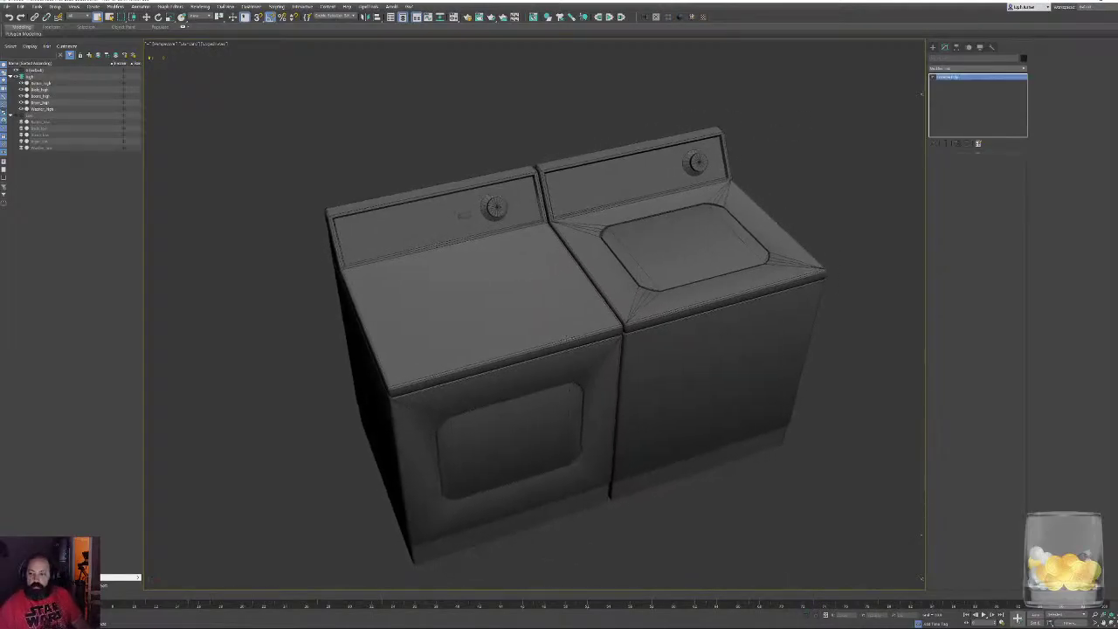
{"action": "left_click", "coordinate": [484, 312]}
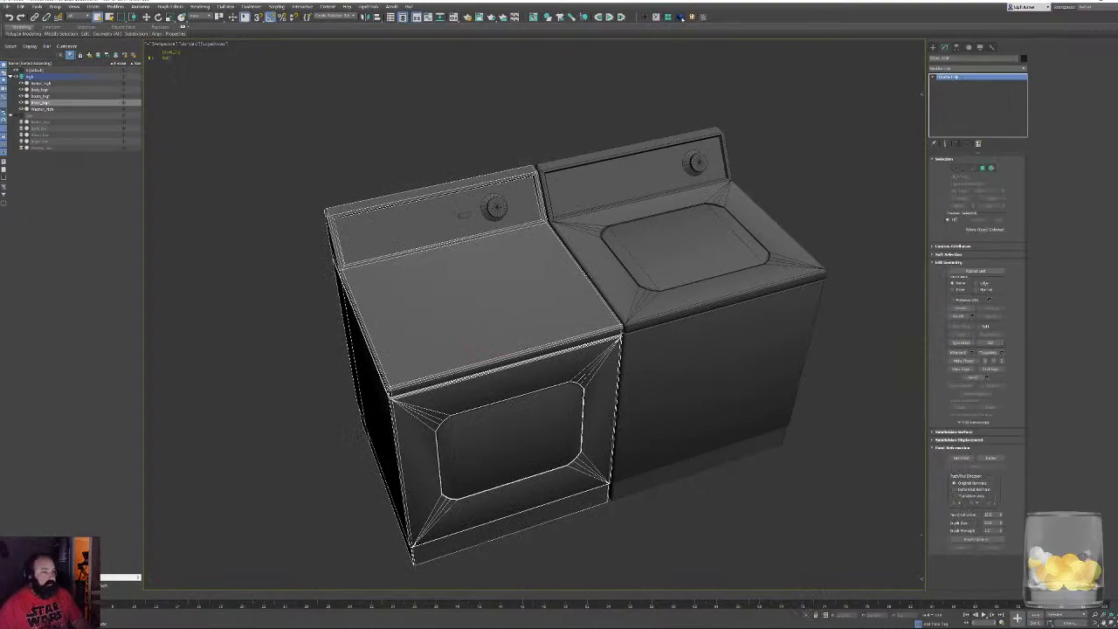
{"action": "left_click", "coordinate": [680, 17]}
{"action": "middle_click_drag", "start_coordinate": [547, 360], "coordinate": [597, 333], "text": "alt"}
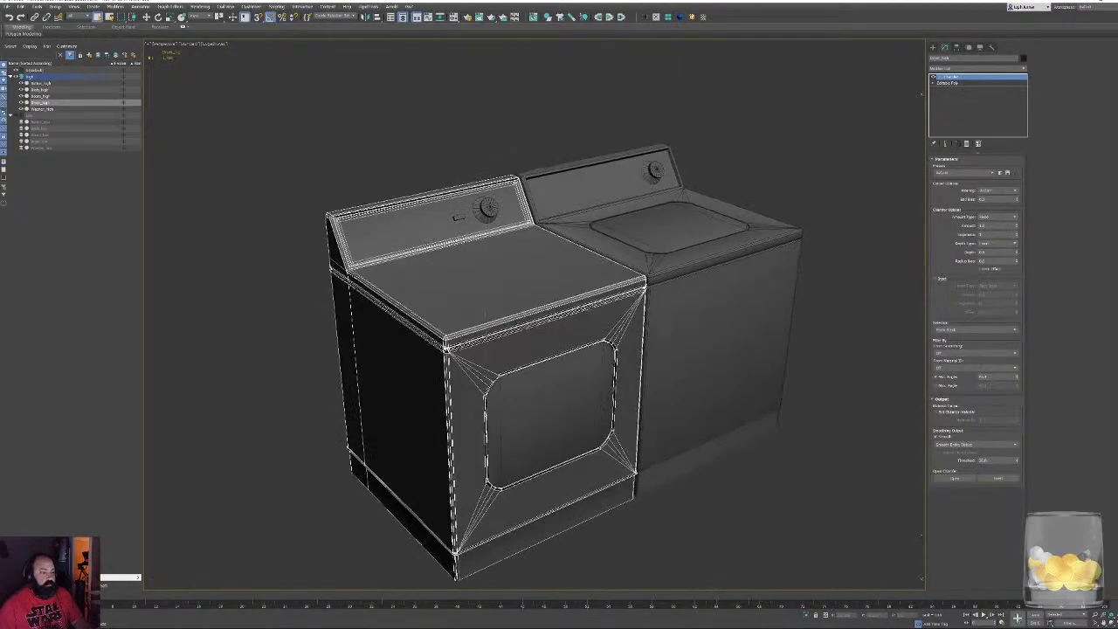
Filter the dryer's Chamfer by smoothing to unsmoothed edges and turn off its minimum angle limit
{"action": "scroll", "coordinate": [597, 332], "scroll_direction": "up", "scroll_amount": 4}
{"action": "left_click", "coordinate": [964, 353]}
{"action": "left_click", "coordinate": [964, 373]}
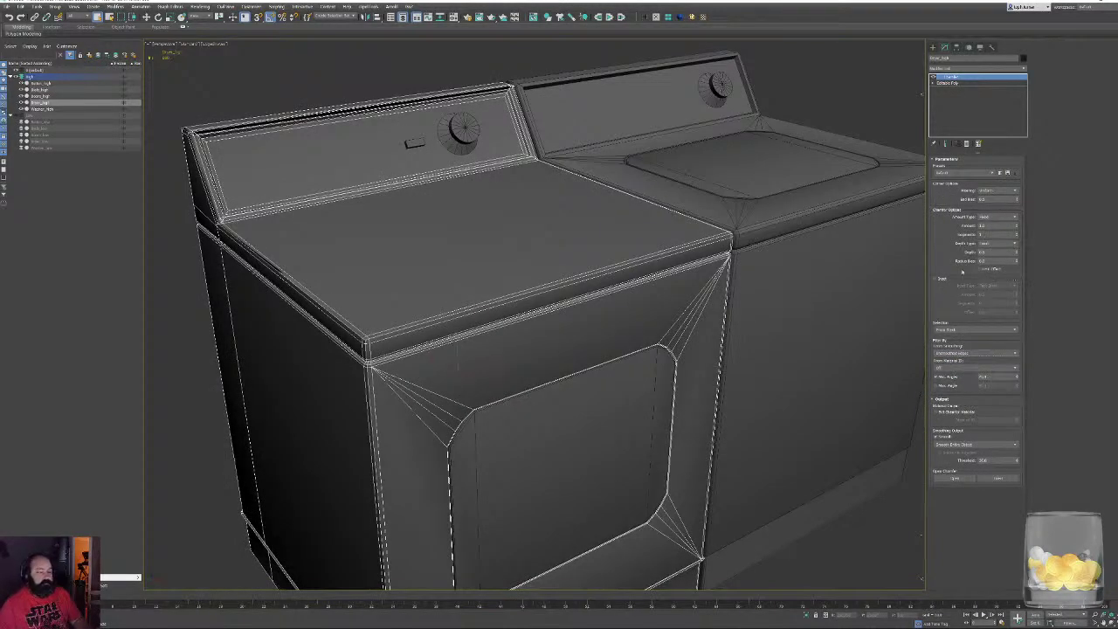
{"action": "left_click", "coordinate": [942, 377]}
Reduce the Chamfer amount so the bevels along the dryer's control panel and top edges are tighter
{"action": "mouse_move", "coordinate": [388, 227]}
{"action": "middle_mouse_down"}
{"action": "mouse_move", "coordinate": [435, 293]}
{"action": "mouse_move", "coordinate": [349, 411]}
{"action": "mouse_move", "coordinate": [428, 275]}
{"action": "mouse_move", "coordinate": [578, 293]}
{"action": "middle_mouse_up"}
{"action": "scroll", "coordinate": [435, 293], "scroll_direction": "up", "scroll_amount": 2}
{"action": "scroll", "coordinate": [367, 349], "scroll_direction": "up", "scroll_amount": 3}
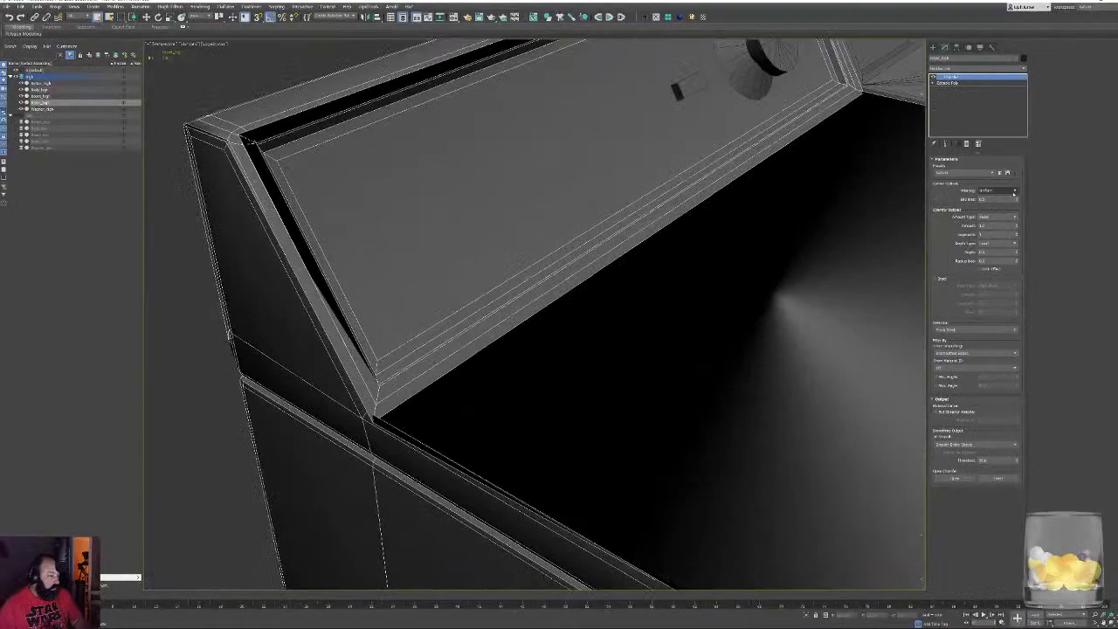
{"action": "left_click_drag", "start_coordinate": [1016, 226], "coordinate": [1012, 278]}
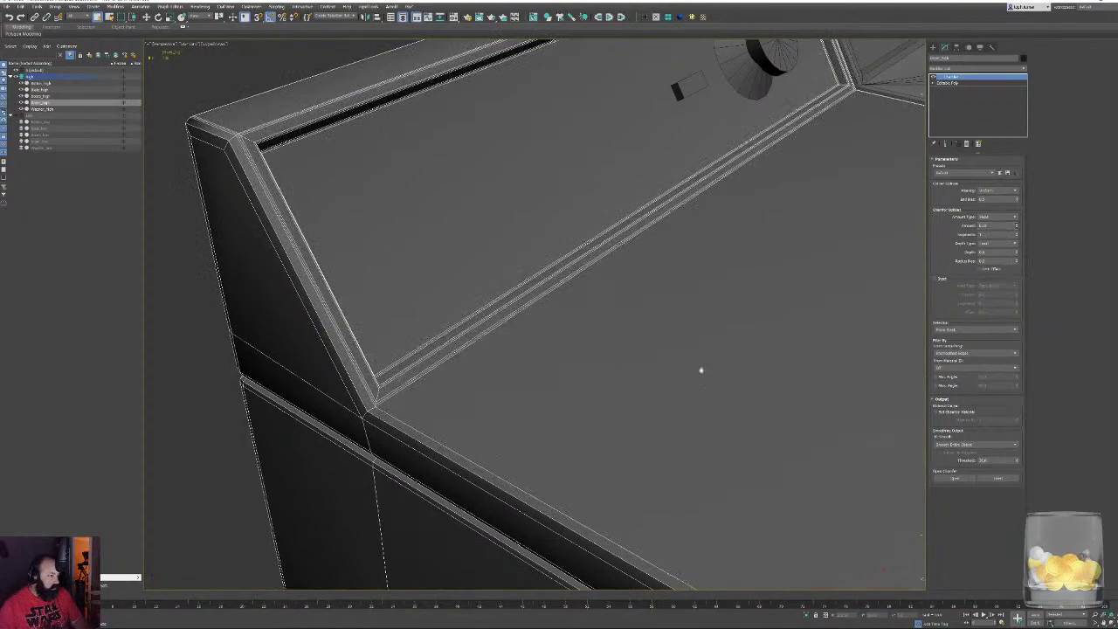
{"action": "scroll", "coordinate": [716, 323], "scroll_direction": "down", "scroll_amount": 4}
{"action": "middle_click_drag", "start_coordinate": [742, 328], "coordinate": [623, 344], "text": "alt"}
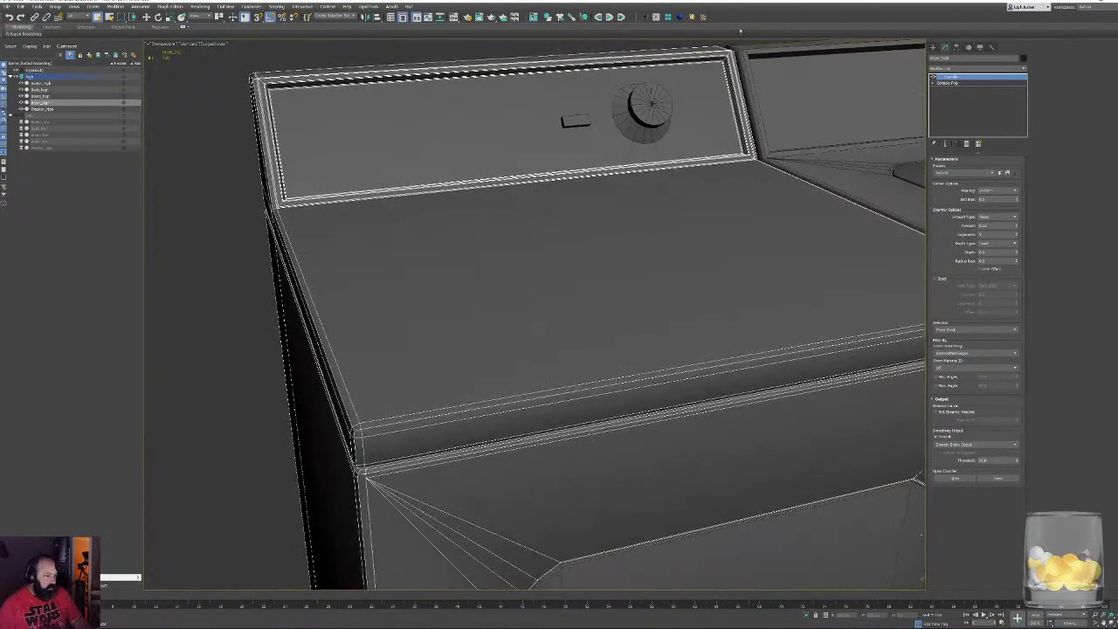
Add a TurboSmooth modifier to the dryer with 3 iterations and inspect the smoothed surface without edges
{"action": "left_click", "coordinate": [687, 17]}
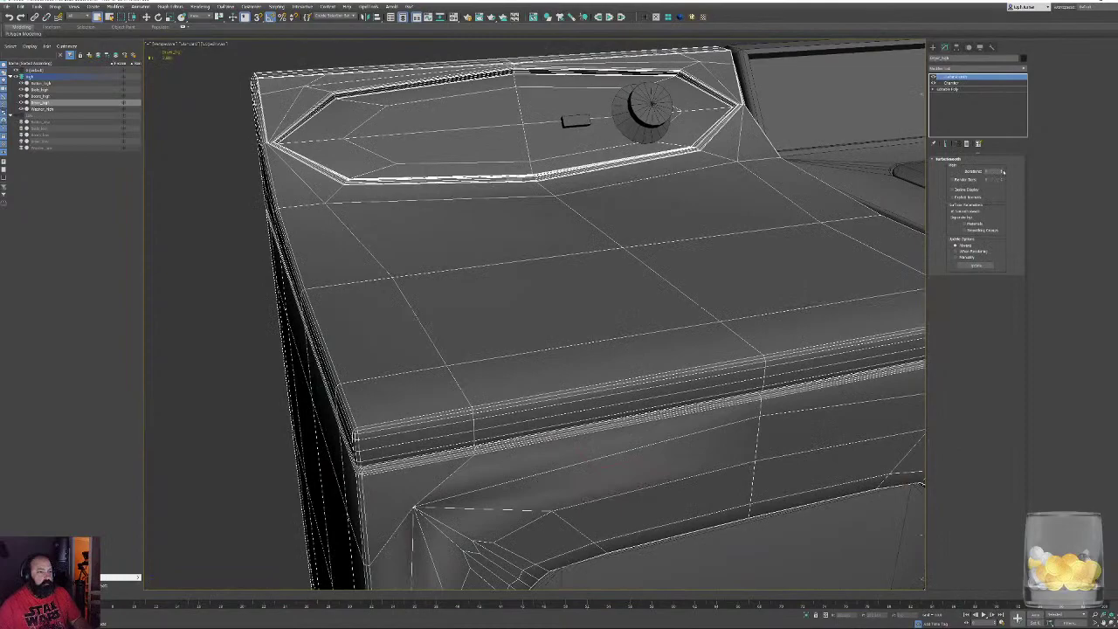
{"action": "left_click", "coordinate": [1002, 171]}
{"action": "left_click", "coordinate": [1002, 171]}
{"action": "scroll", "coordinate": [559, 305], "scroll_direction": "down", "scroll_amount": 4}
{"action": "key", "text": "F4"}
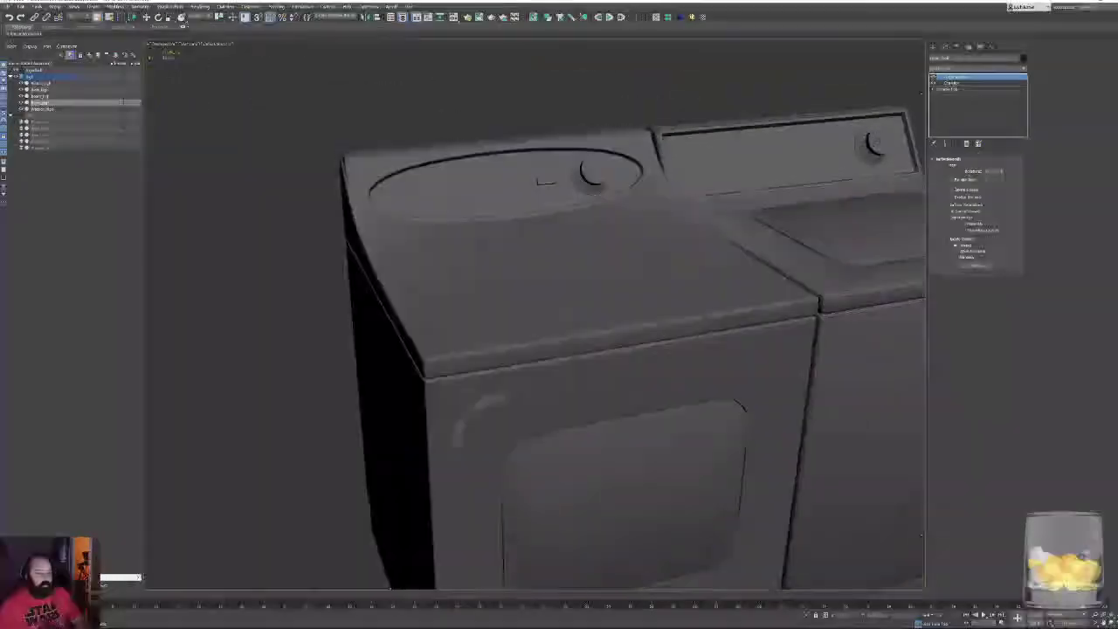
{"action": "middle_click_drag", "start_coordinate": [631, 305], "coordinate": [642, 206], "text": "alt"}
{"action": "scroll", "coordinate": [625, 245], "scroll_direction": "down", "scroll_amount": 3}
{"action": "scroll", "coordinate": [538, 350], "scroll_direction": "up", "scroll_amount": 4}
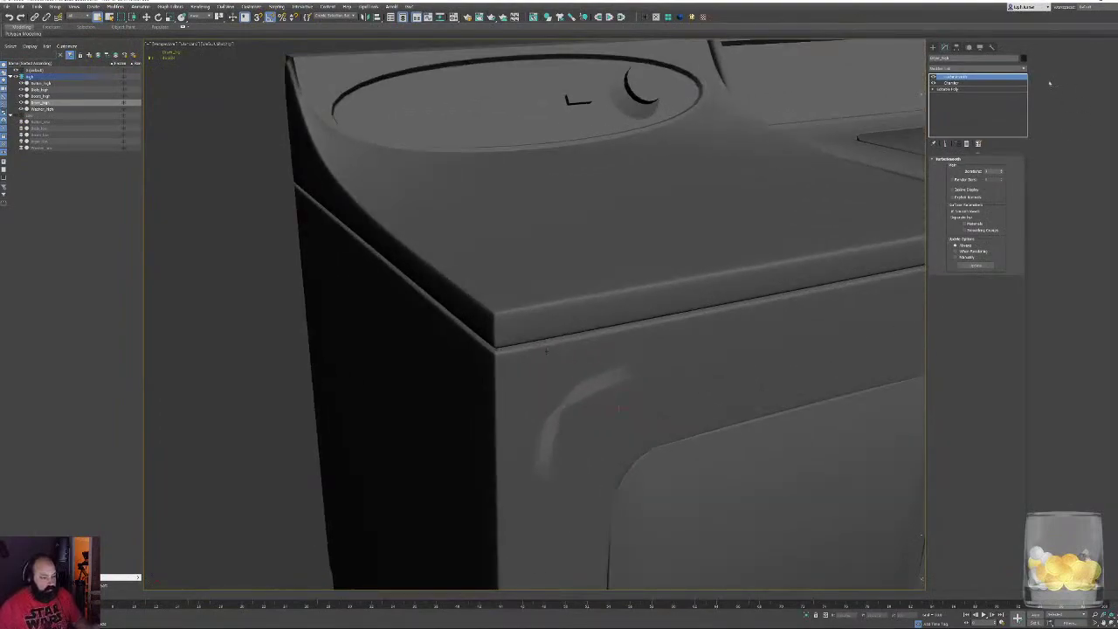
In the dryer's base mesh, separate the smoothing of the control panel frame's upper and lower front faces and check it under TurboSmooth
{"action": "left_click", "coordinate": [966, 91]}
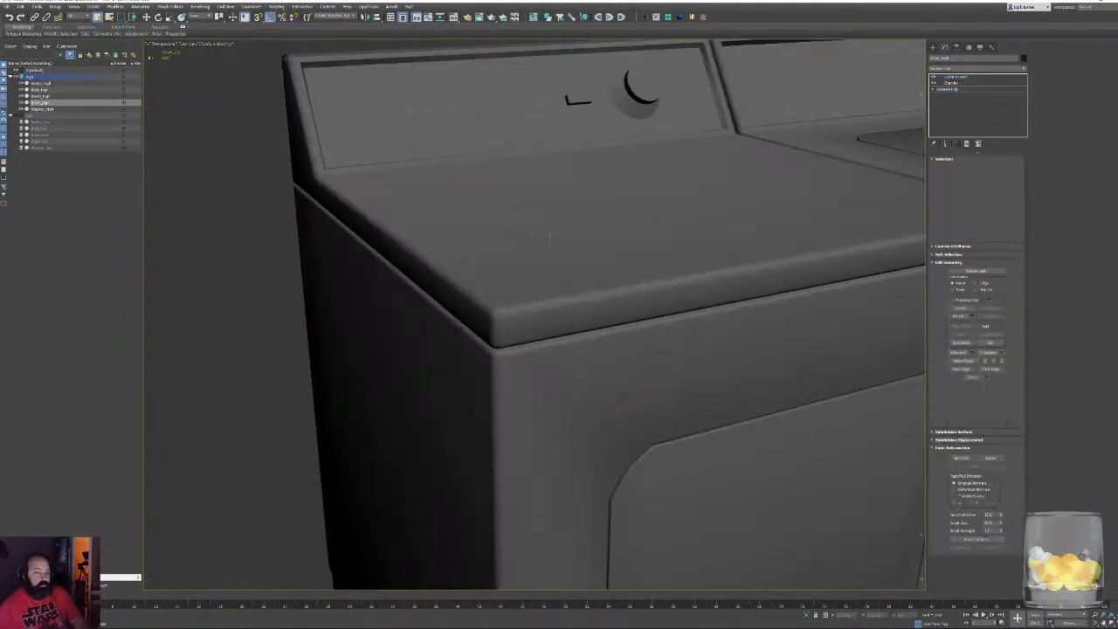
{"action": "key", "text": "F4"}
{"action": "middle_click_drag", "start_coordinate": [508, 238], "coordinate": [692, 300], "text": "alt"}
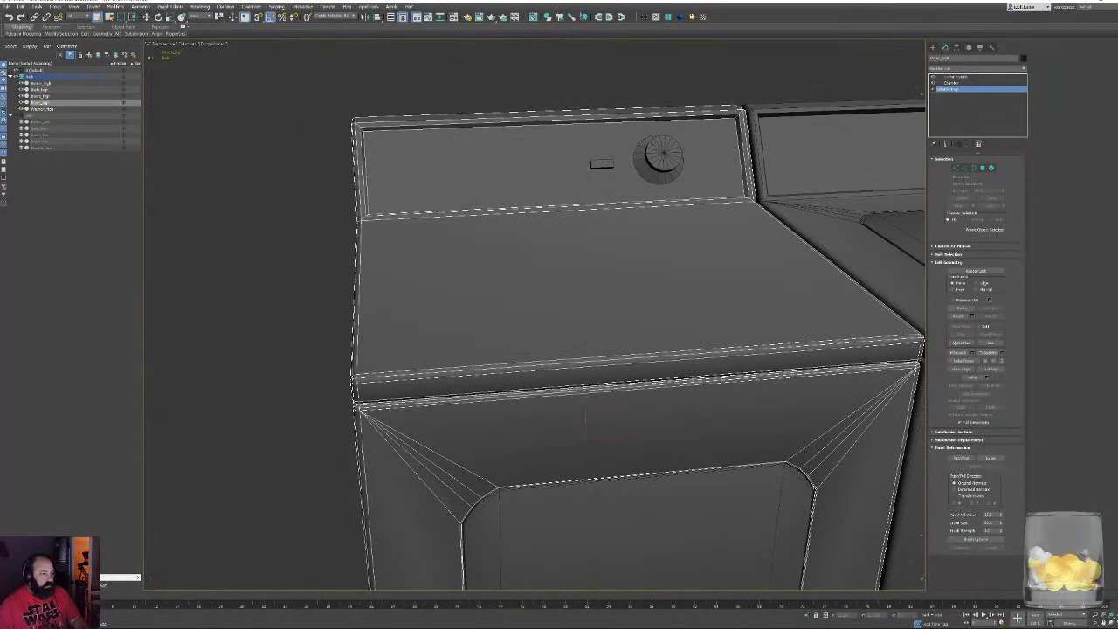
{"action": "middle_click_drag", "start_coordinate": [602, 188], "coordinate": [599, 278]}
{"action": "scroll", "coordinate": [599, 277], "scroll_direction": "up", "scroll_amount": 4}
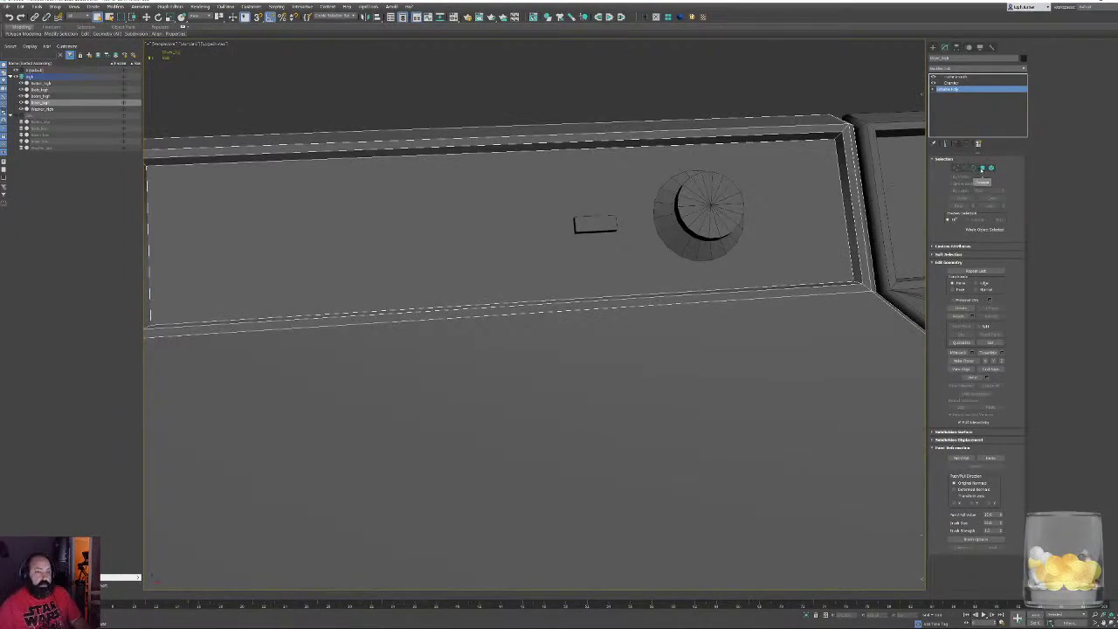
{"action": "left_click", "coordinate": [981, 168]}
{"action": "left_click", "coordinate": [563, 137]}
{"action": "left_click", "coordinate": [842, 289], "text": "ctrl"}
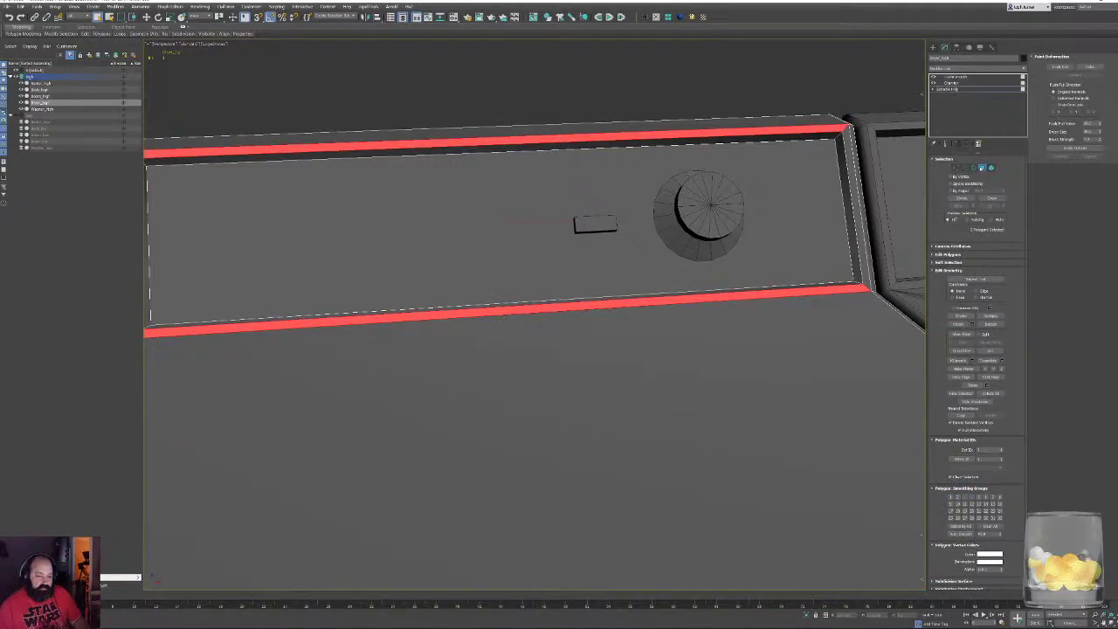
{"action": "left_click", "coordinate": [982, 169]}
{"action": "left_click", "coordinate": [969, 76]}
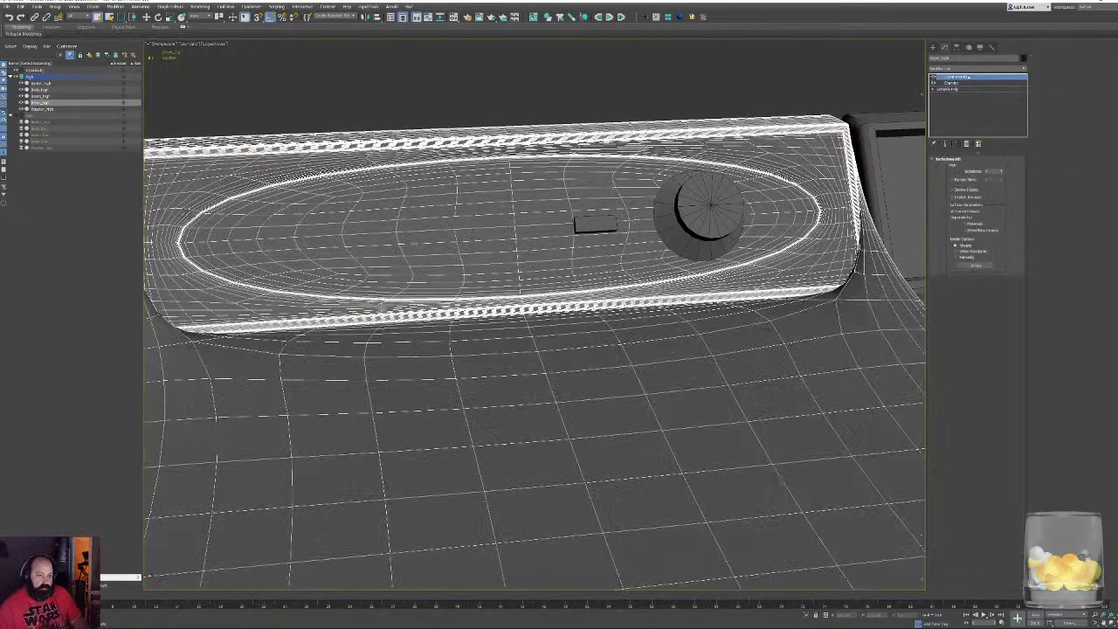
Auto Smooth the upper and lower inner faces of the dryer's control panel recess and check them under TurboSmooth
{"action": "left_click", "coordinate": [954, 89]}
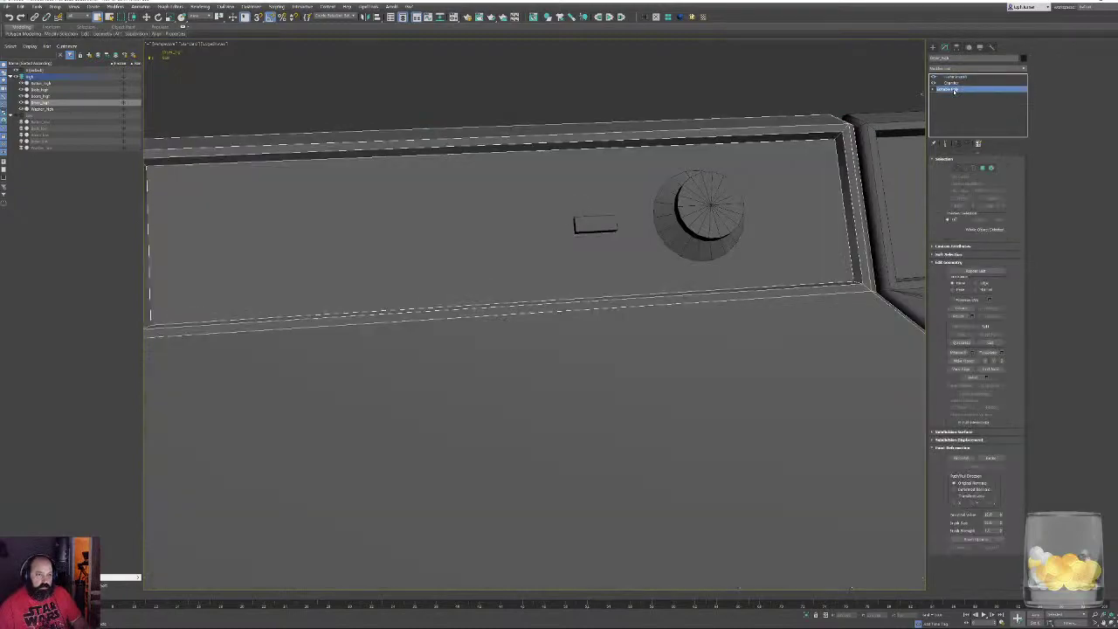
{"action": "left_click", "coordinate": [982, 168]}
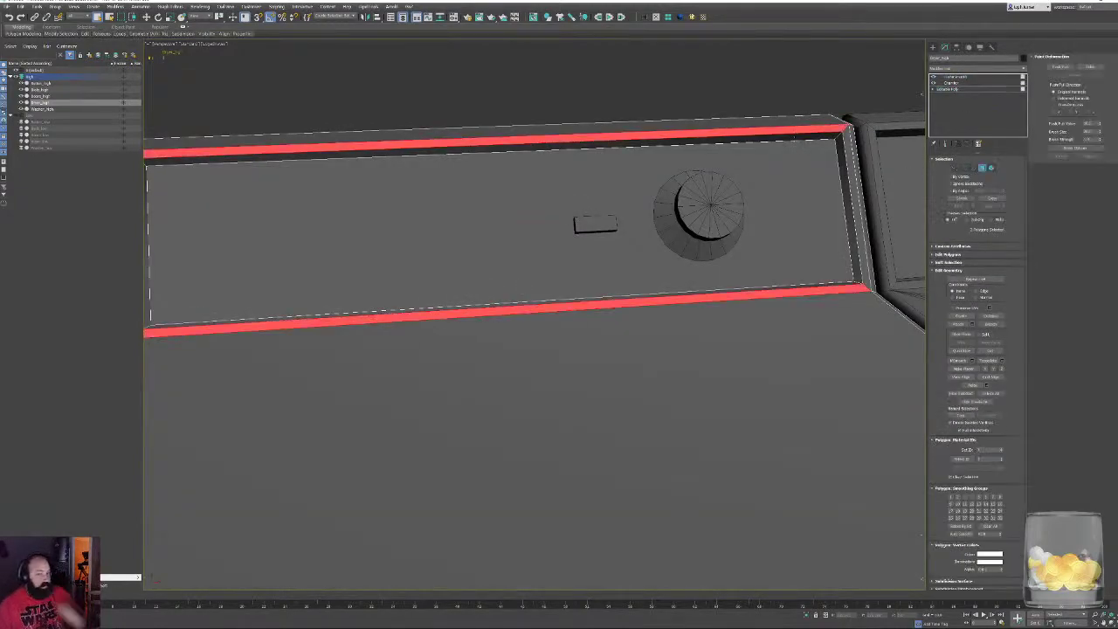
{"action": "left_click", "coordinate": [795, 137]}
{"action": "left_click", "coordinate": [836, 283], "text": "ctrl"}
{"action": "left_click", "coordinate": [953, 533]}
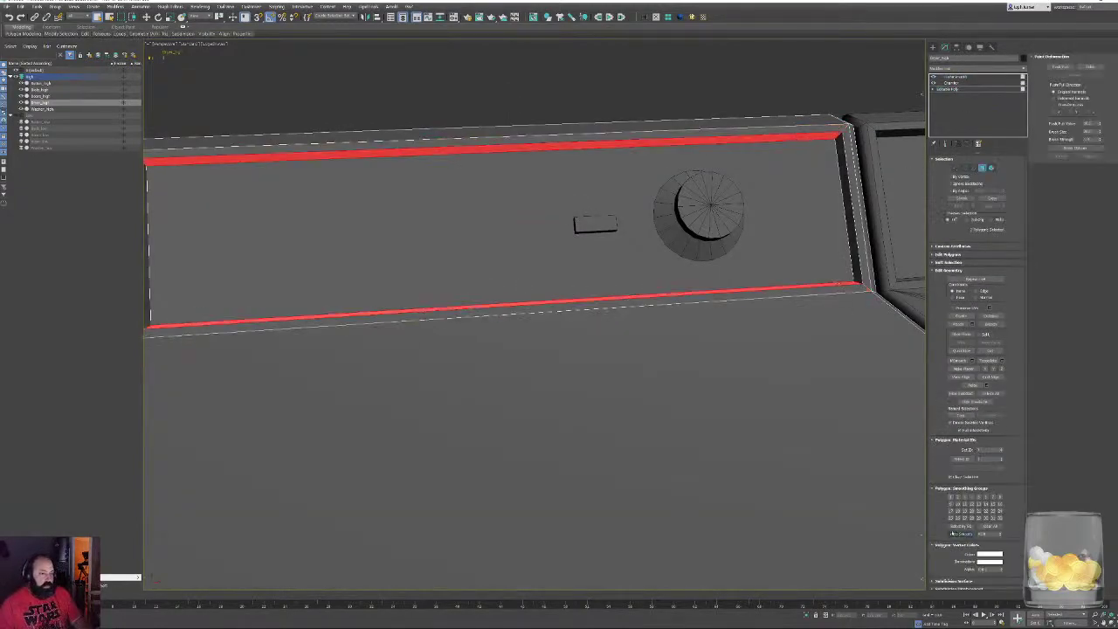
{"action": "left_click", "coordinate": [982, 168]}
{"action": "left_click", "coordinate": [955, 76]}
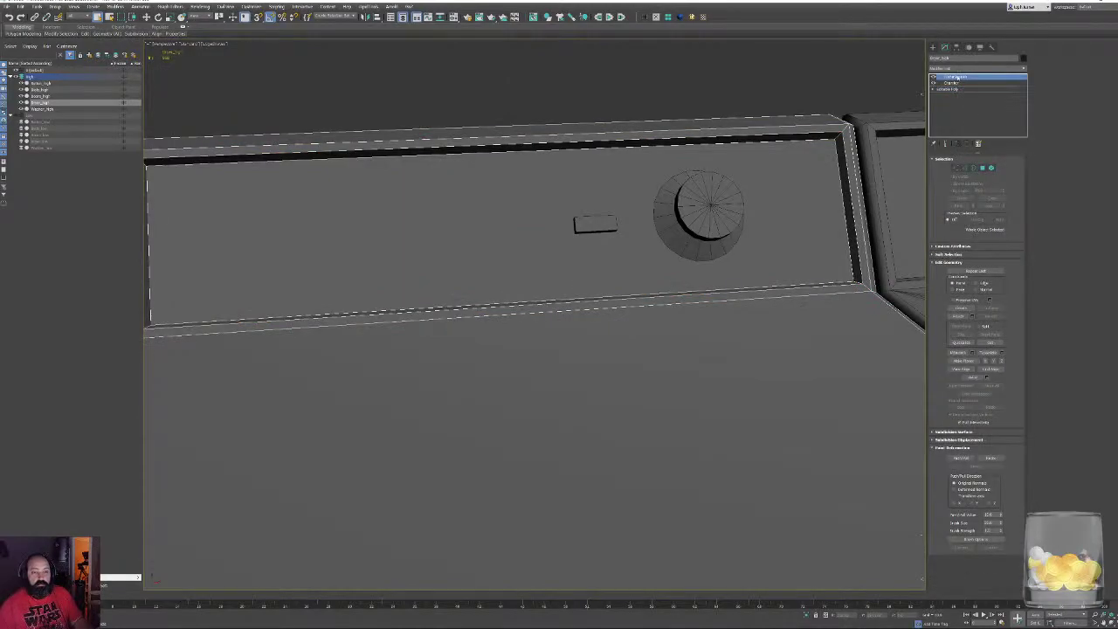
{"action": "mouse_move", "coordinate": [794, 220]}
{"action": "middle_mouse_down"}
{"action": "mouse_move", "coordinate": [757, 226]}
{"action": "mouse_move", "coordinate": [716, 264]}
{"action": "middle_mouse_up"}
{"action": "scroll", "coordinate": [661, 273], "scroll_direction": "down", "scroll_amount": 4}
{"action": "key", "text": "F4"}
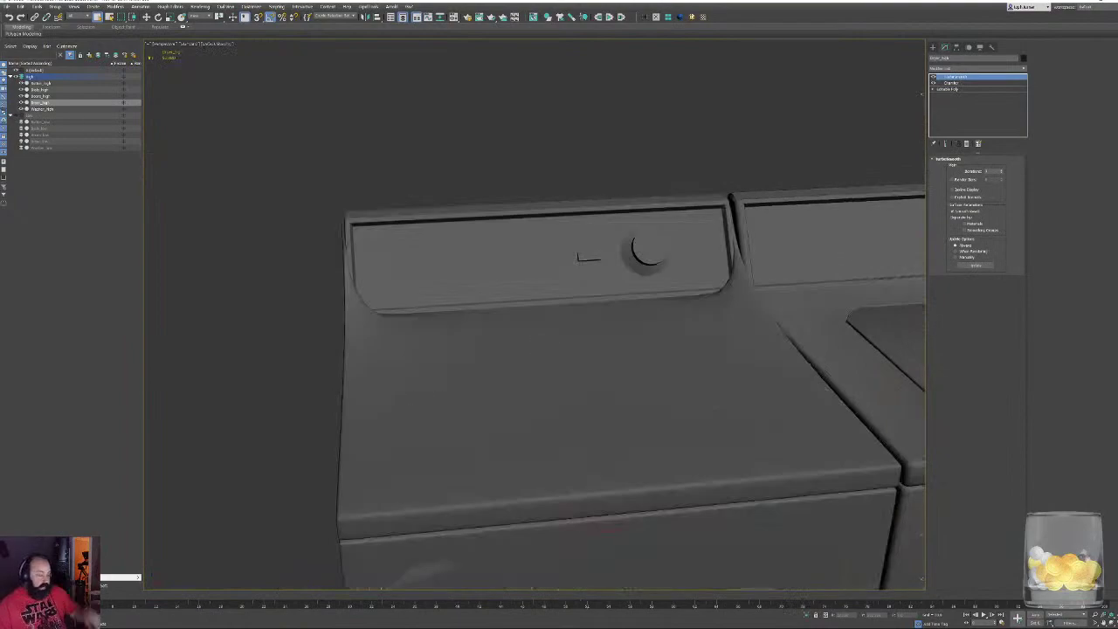
In the dryer's base mesh, connect the ring of front-to-back edges along the top and sides with multiple evenly spaced segments
{"action": "middle_click_drag", "start_coordinate": [489, 305], "coordinate": [573, 292], "text": "alt"}
{"action": "key", "text": "F4"}
{"action": "left_click", "coordinate": [956, 90]}
{"action": "middle_click_drag", "start_coordinate": [565, 354], "coordinate": [531, 333]}
{"action": "scroll", "coordinate": [531, 333], "scroll_direction": "down", "scroll_amount": 3}
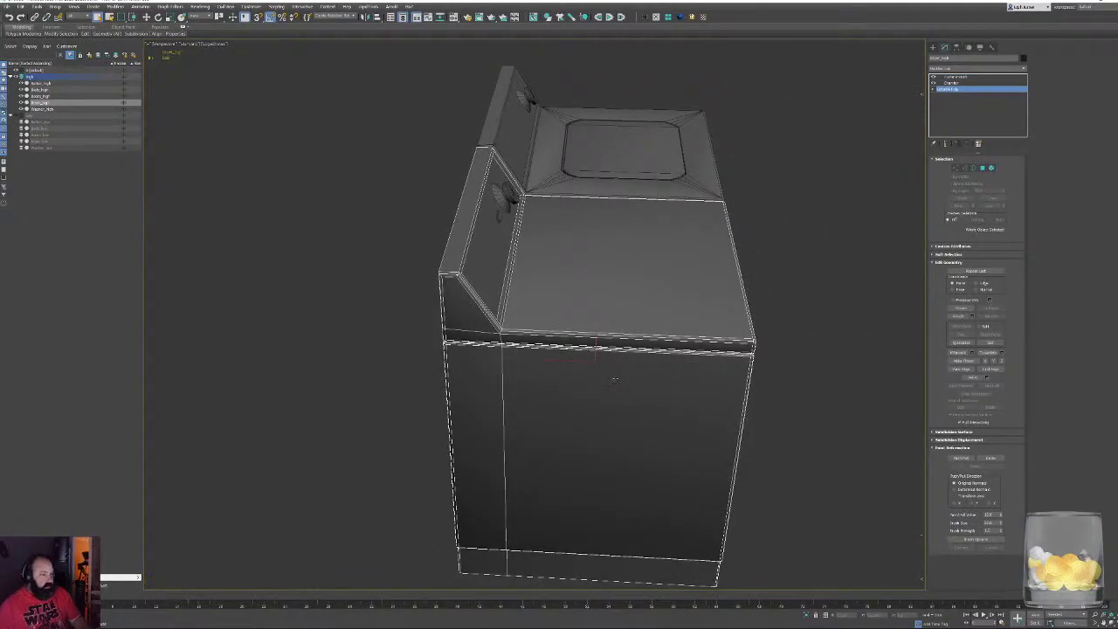
{"action": "key", "text": "2"}
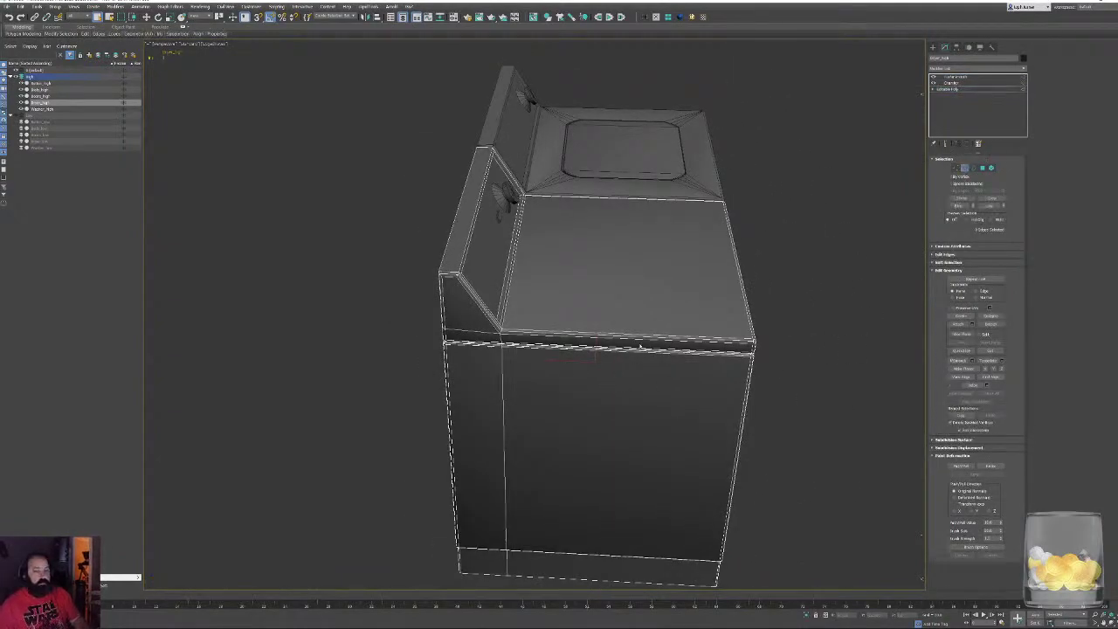
{"action": "left_click", "coordinate": [602, 334]}
{"action": "key", "text": "alt+r"}
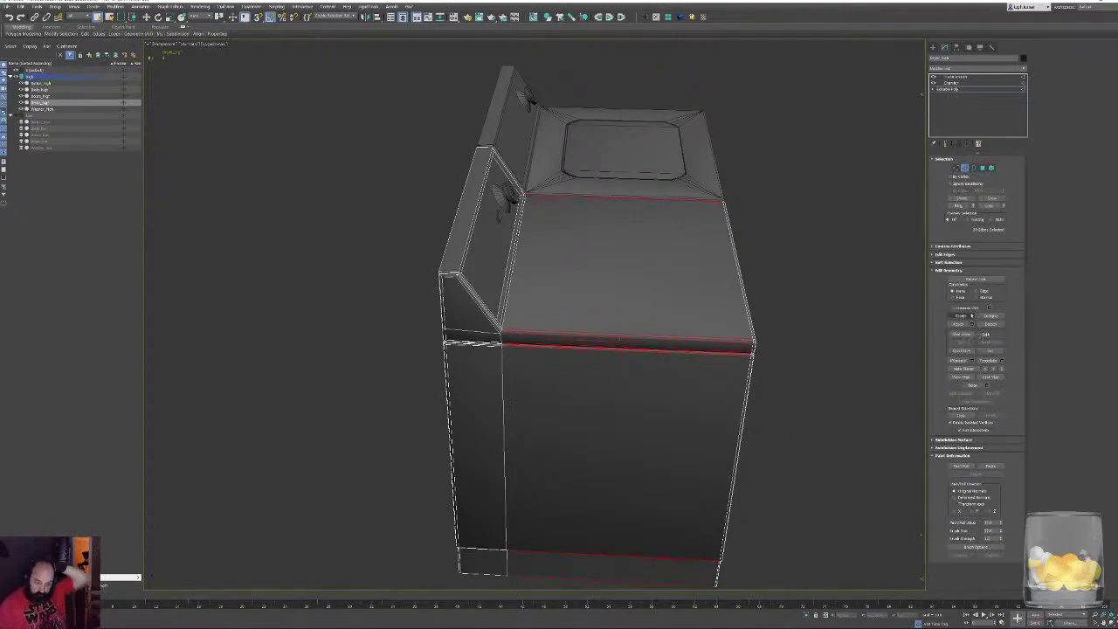
{"action": "left_click", "coordinate": [943, 254]}
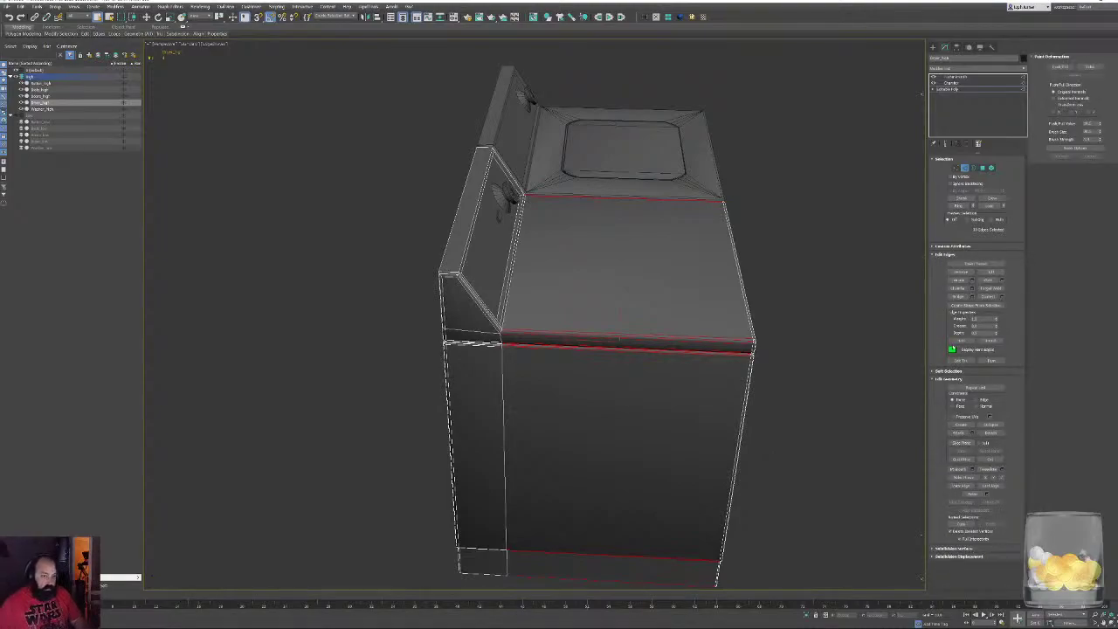
{"action": "left_click", "coordinate": [1001, 297]}
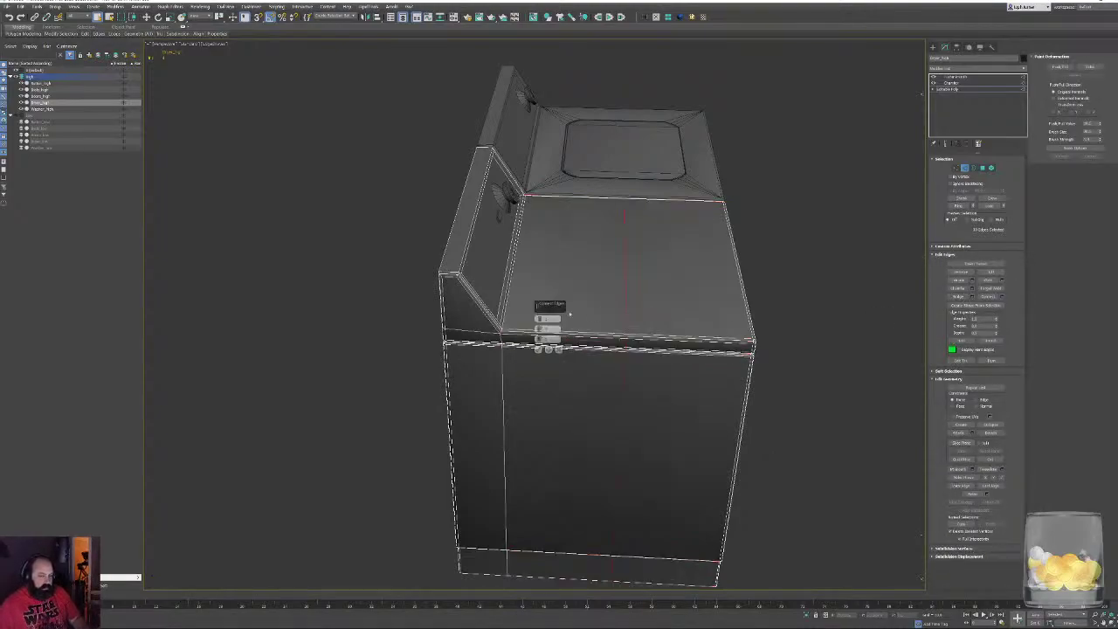
{"action": "left_click_drag", "start_coordinate": [540, 318], "coordinate": [543, 273]}
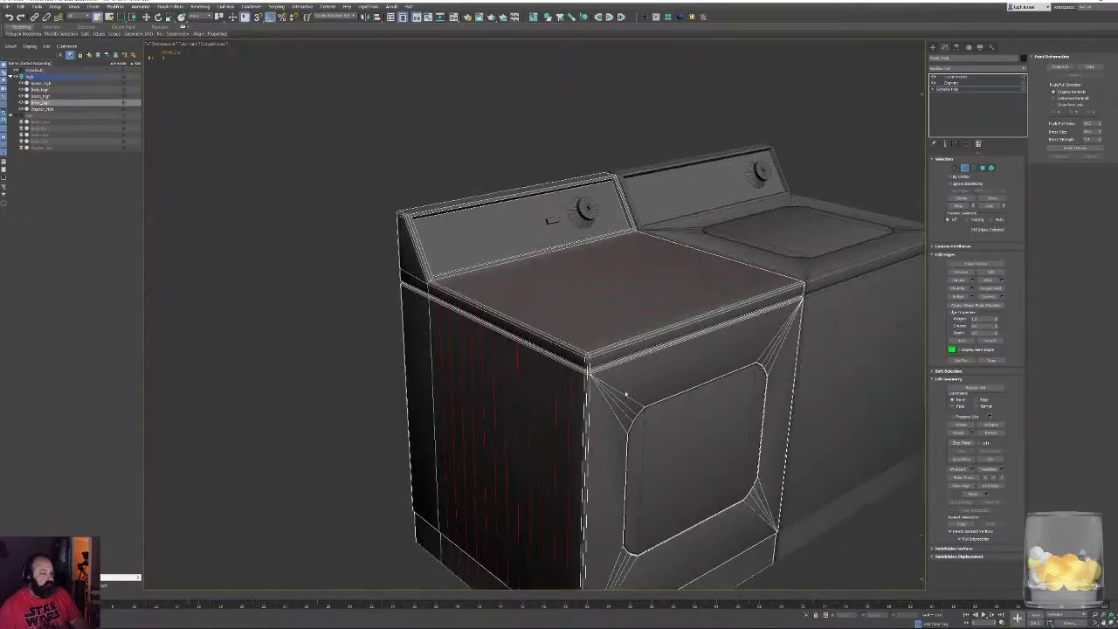
Connect the side-to-side edges of the dryer's top, control panel and front around the door opening with multiple evenly spaced segments
{"action": "scroll", "coordinate": [615, 385], "scroll_direction": "up", "scroll_amount": 3}
{"action": "mouse_move", "coordinate": [603, 376]}
{"action": "middle_mouse_down"}
{"action": "mouse_move", "coordinate": [614, 337]}
{"action": "mouse_move", "coordinate": [619, 362]}
{"action": "middle_mouse_up"}
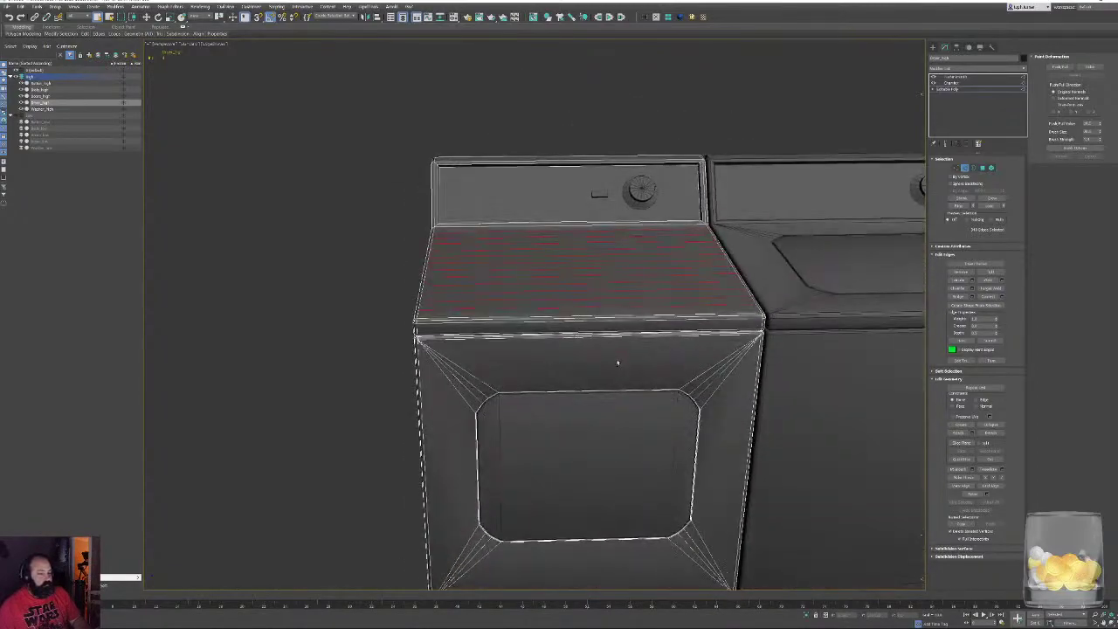
{"action": "left_click", "coordinate": [600, 325]}
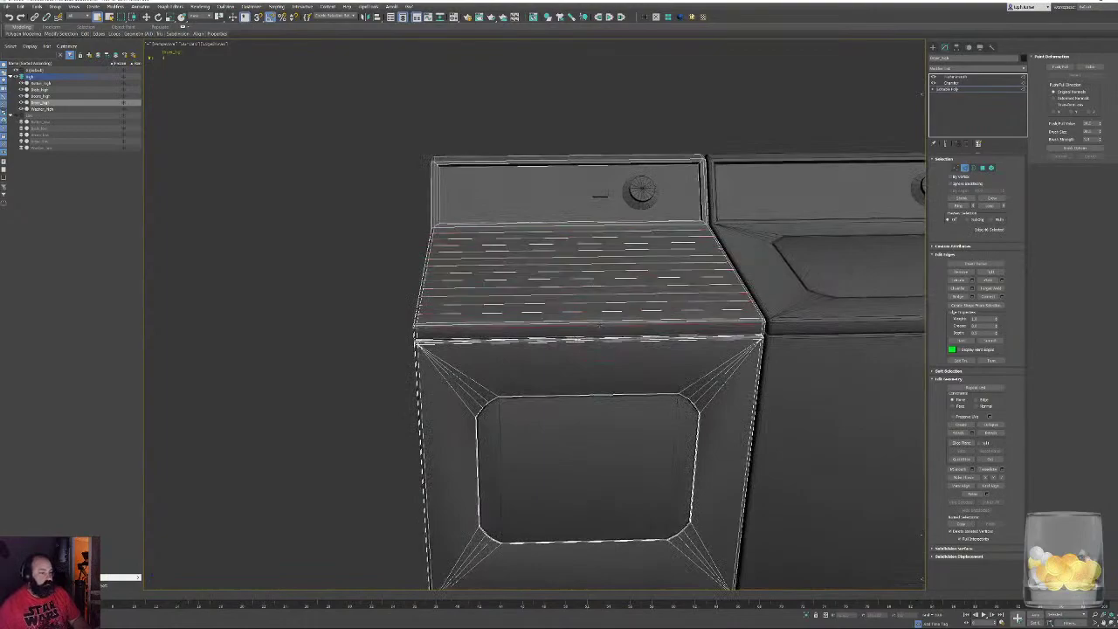
{"action": "left_click", "coordinate": [599, 321], "text": "shift"}
{"action": "middle_click_drag", "start_coordinate": [618, 371], "coordinate": [604, 321]}
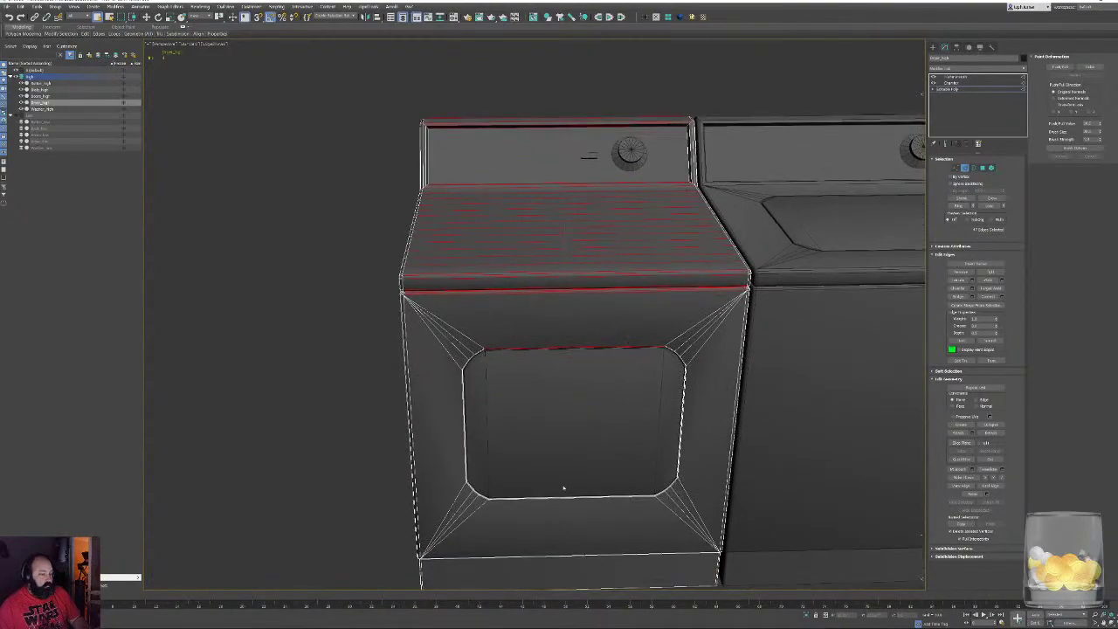
{"action": "left_click", "coordinate": [575, 499], "text": "ctrl"}
{"action": "left_click", "coordinate": [580, 555], "text": "shift"}
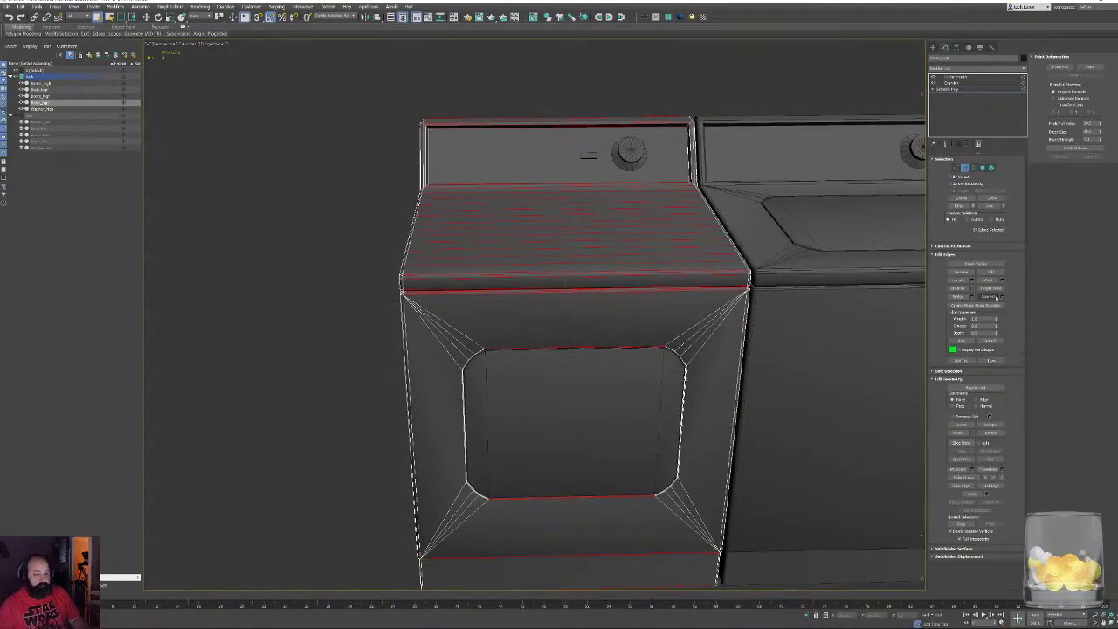
{"action": "left_click", "coordinate": [996, 298]}
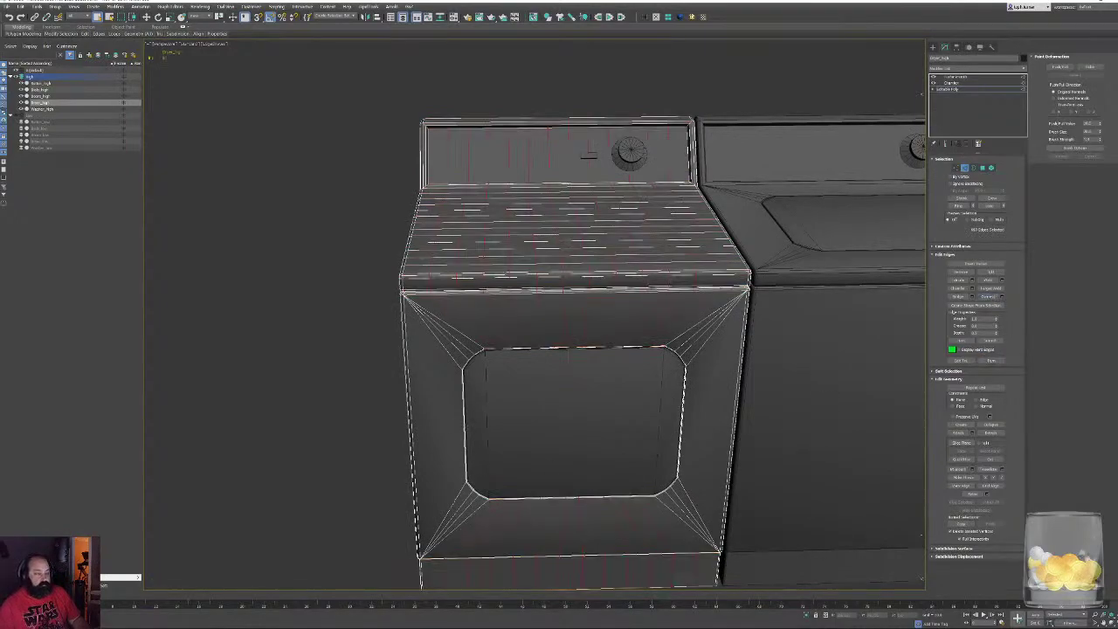
Connect the ring of upright edges at the dryer body's corners with evenly spaced horizontal segments
{"action": "left_click_drag", "start_coordinate": [415, 415], "coordinate": [423, 420]}
{"action": "left_click_drag", "start_coordinate": [760, 404], "coordinate": [730, 417], "text": "ctrl"}
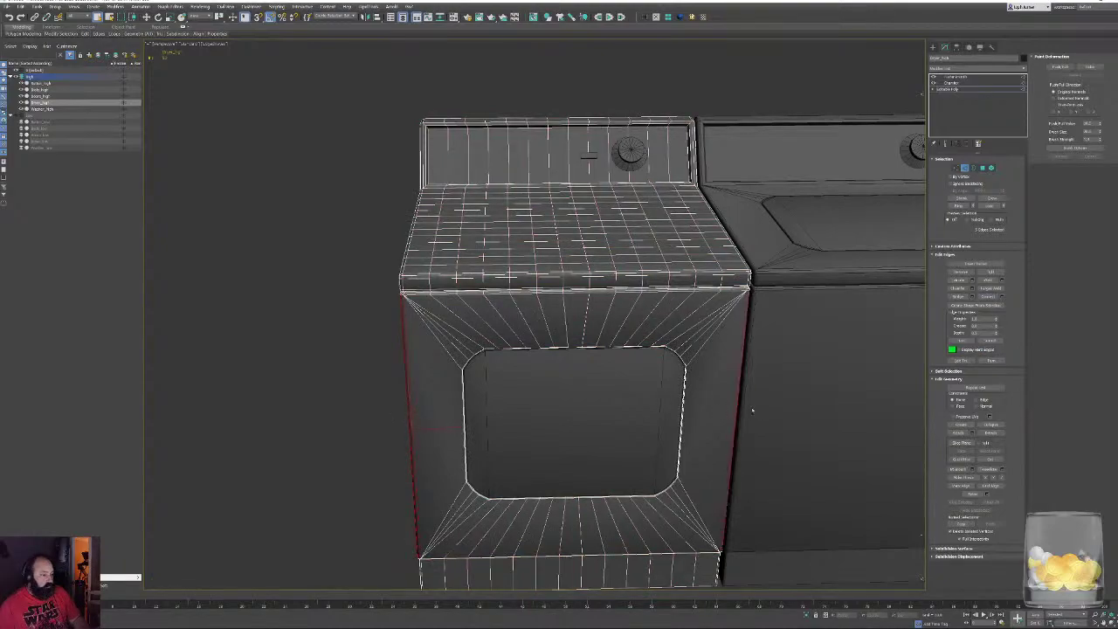
{"action": "key", "text": "alt+r"}
{"action": "left_click", "coordinate": [986, 297]}
Connect the edge ring along the height of the dryer's control panel with evenly spaced segments across its face and ends
{"action": "middle_click_drag", "start_coordinate": [489, 367], "coordinate": [522, 448], "text": "alt"}
{"action": "scroll", "coordinate": [428, 276], "scroll_direction": "up", "scroll_amount": 5}
{"action": "left_click", "coordinate": [421, 281]}
{"action": "key", "text": "alt+r"}
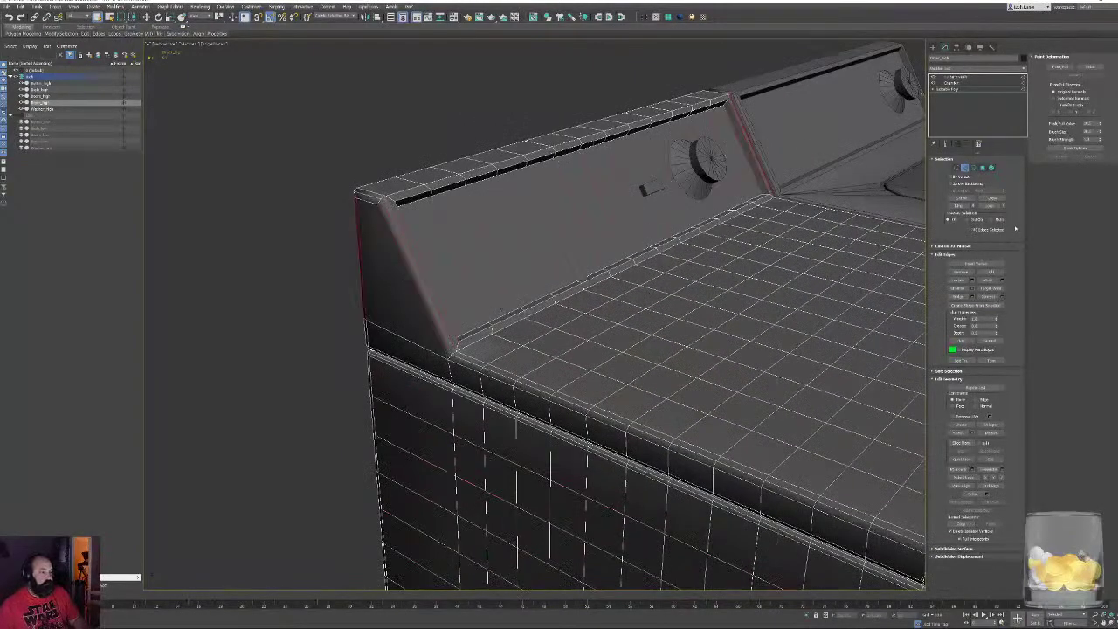
{"action": "left_click", "coordinate": [1001, 297]}
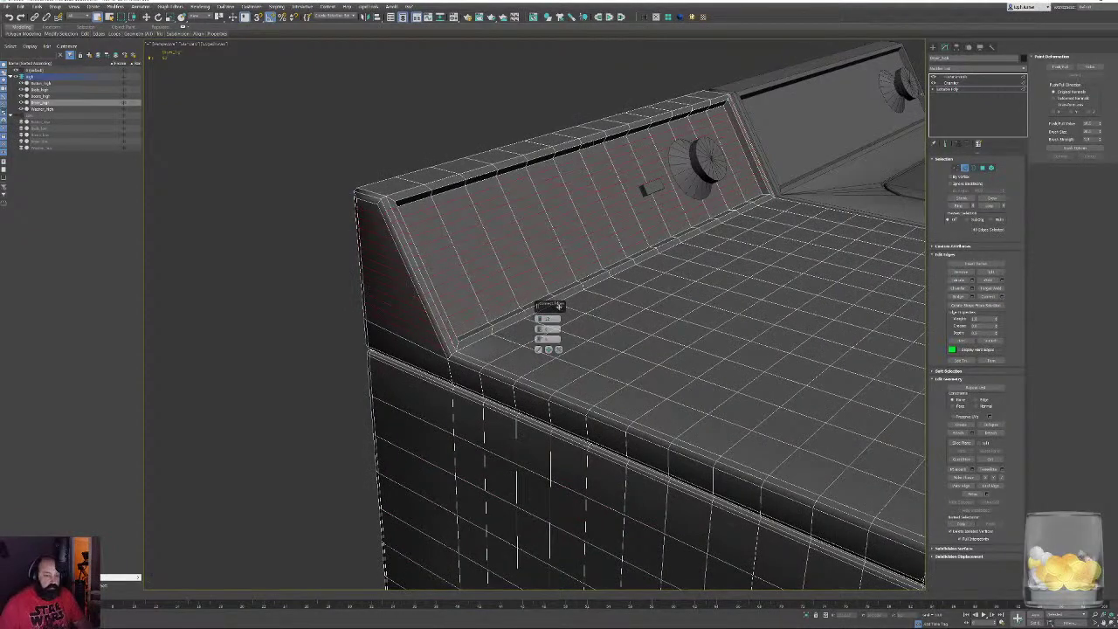
{"action": "left_click", "coordinate": [536, 349]}
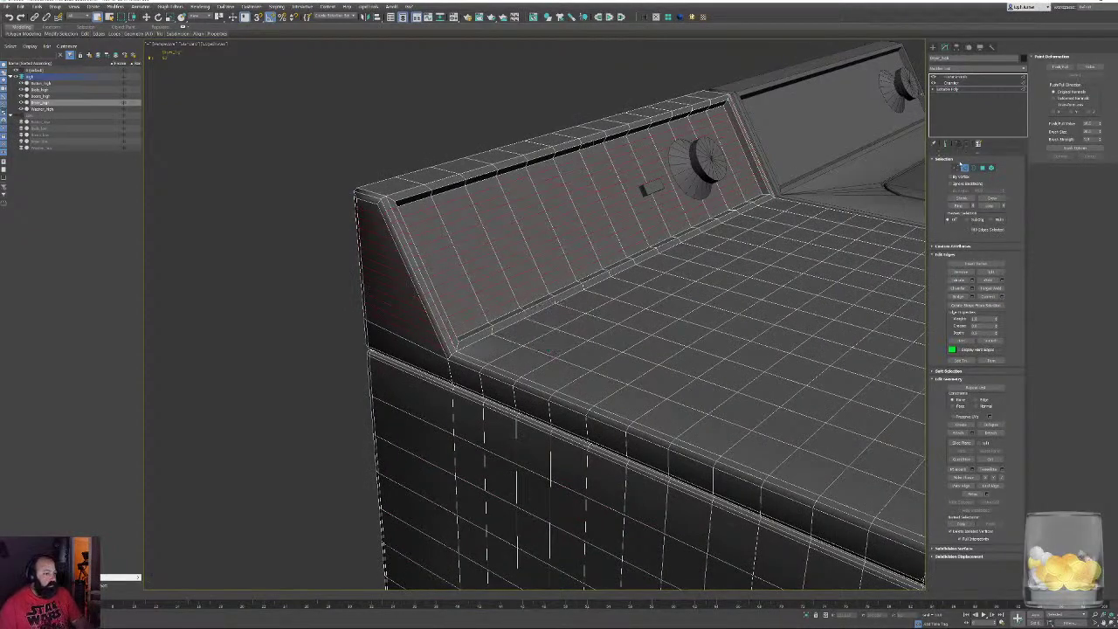
Inspect the dryer's control panel and front under TurboSmooth, with and without edges displayed
{"action": "left_click", "coordinate": [964, 168]}
{"action": "left_click", "coordinate": [963, 77]}
{"action": "key", "text": "F4"}
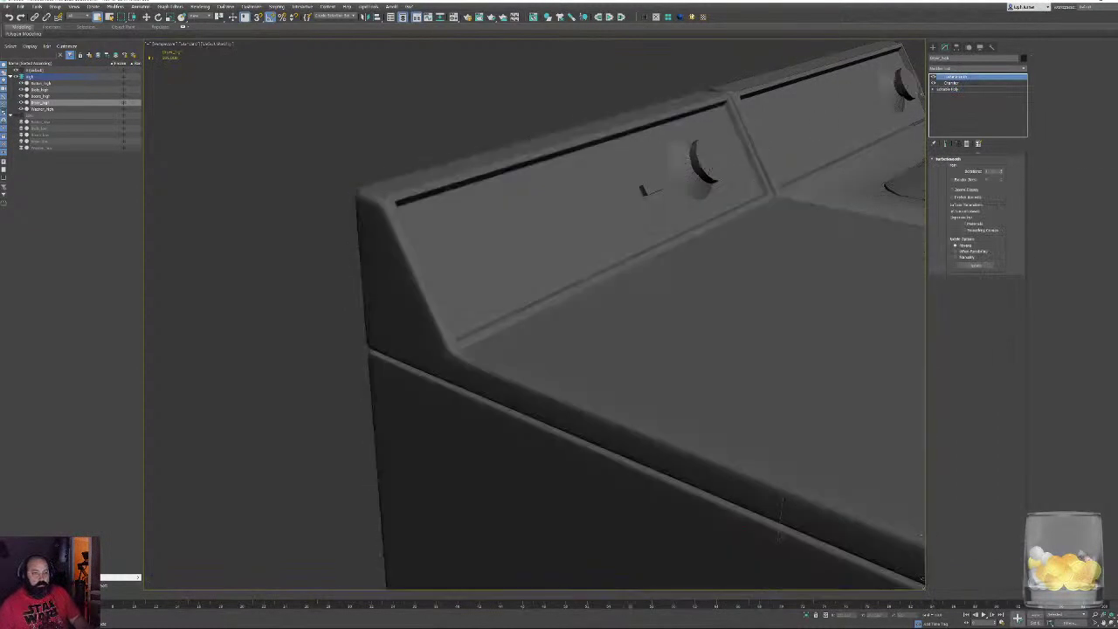
{"action": "middle_click_drag", "start_coordinate": [611, 349], "coordinate": [541, 293]}
{"action": "scroll", "coordinate": [542, 294], "scroll_direction": "down", "scroll_amount": 4}
{"action": "middle_click_drag", "start_coordinate": [646, 288], "coordinate": [582, 214], "text": "alt"}
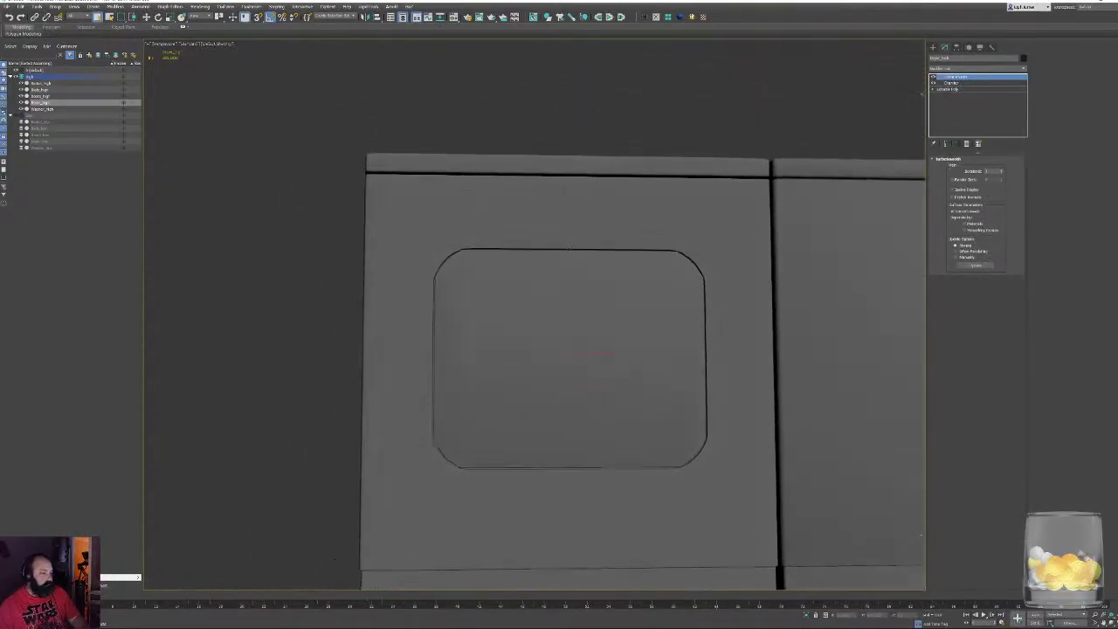
{"action": "middle_click_drag", "start_coordinate": [345, 131], "coordinate": [517, 290], "text": "alt"}
{"action": "scroll", "coordinate": [419, 195], "scroll_direction": "up", "scroll_amount": 4}
{"action": "scroll", "coordinate": [513, 316], "scroll_direction": "up", "scroll_amount": 2}
{"action": "key", "text": "F4"}
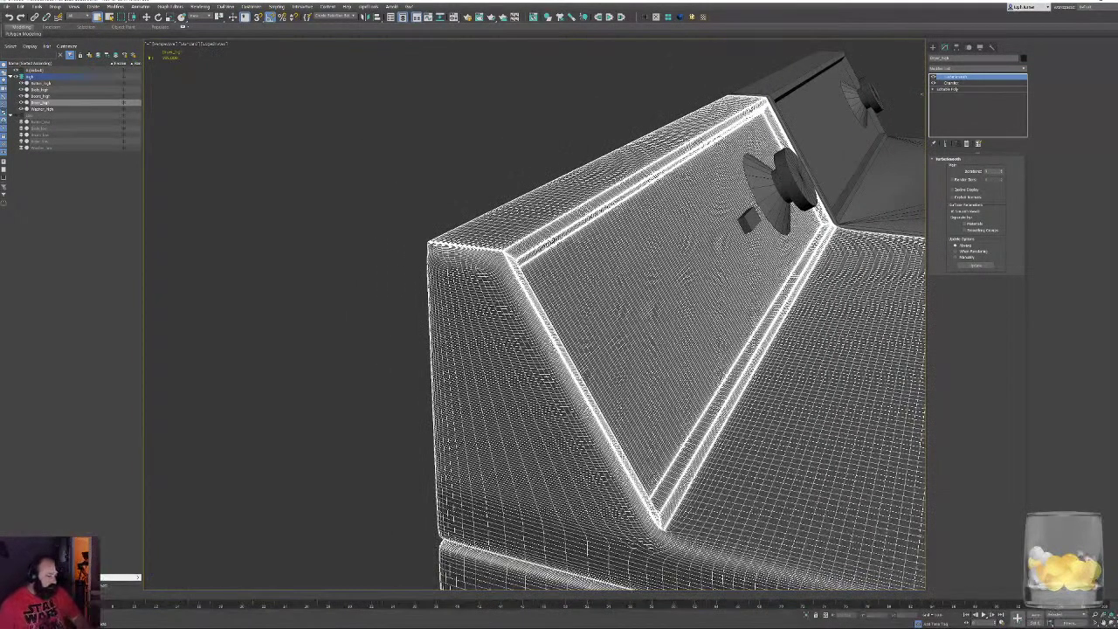
In the dryer's base mesh, connect the depth edges of the control panel housing with evenly spaced segments over its top and ends
{"action": "left_click", "coordinate": [948, 88]}
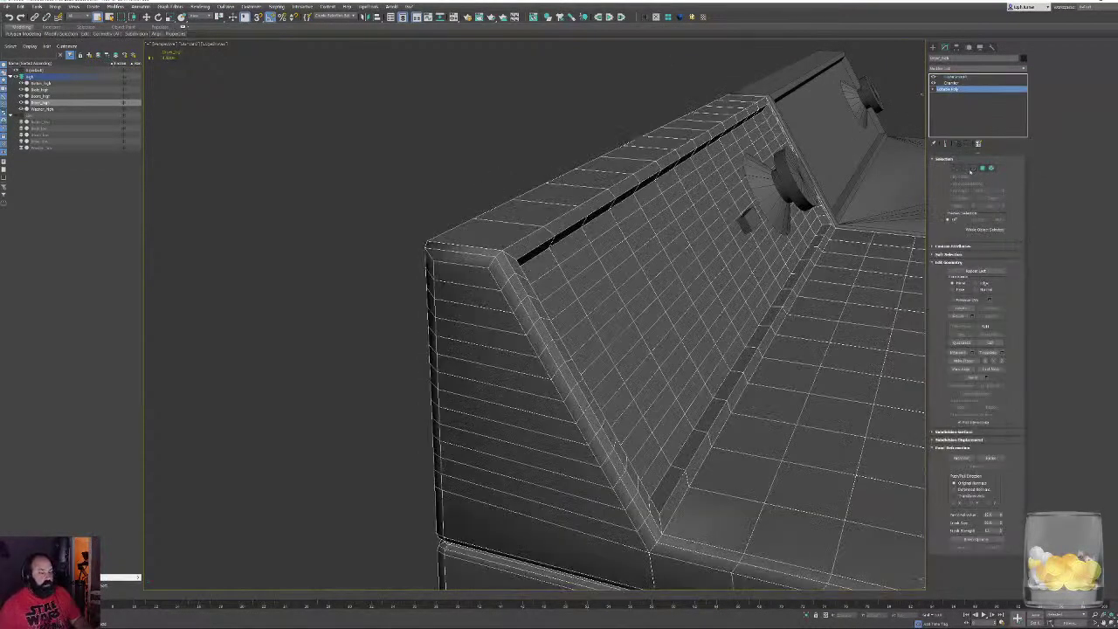
{"action": "left_click", "coordinate": [967, 169]}
{"action": "left_click", "coordinate": [472, 253]}
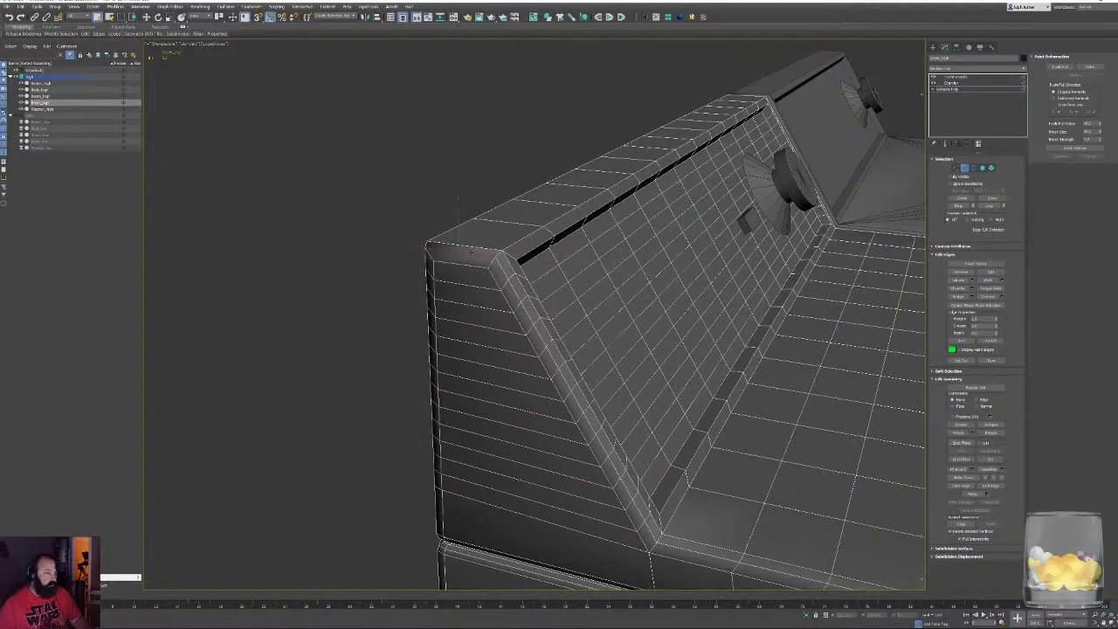
{"action": "key", "text": "alt+r"}
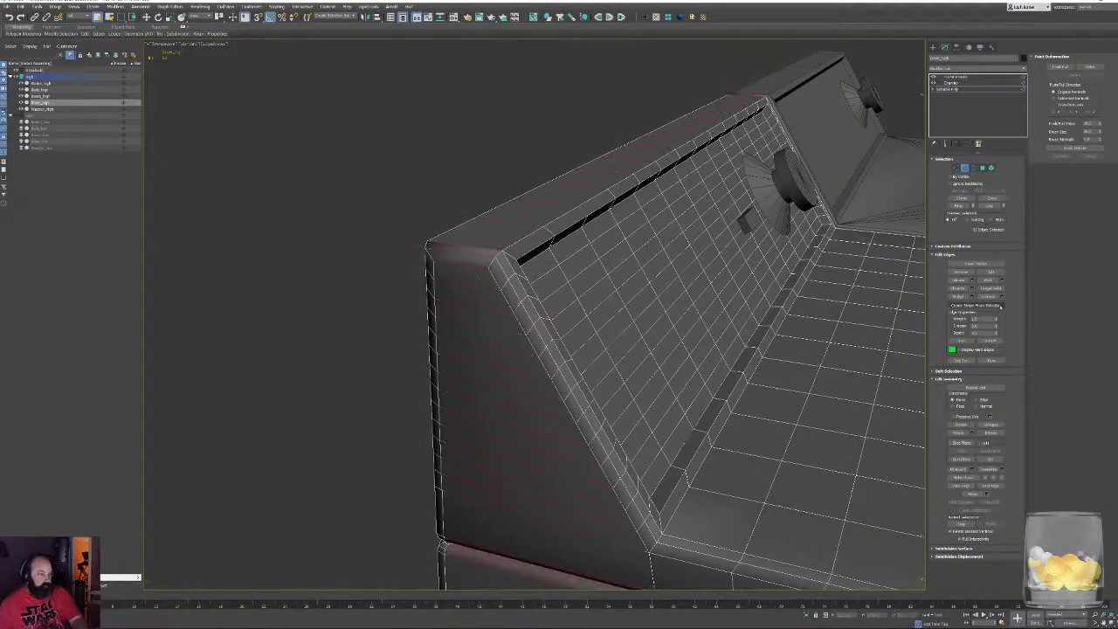
{"action": "left_click", "coordinate": [1002, 297]}
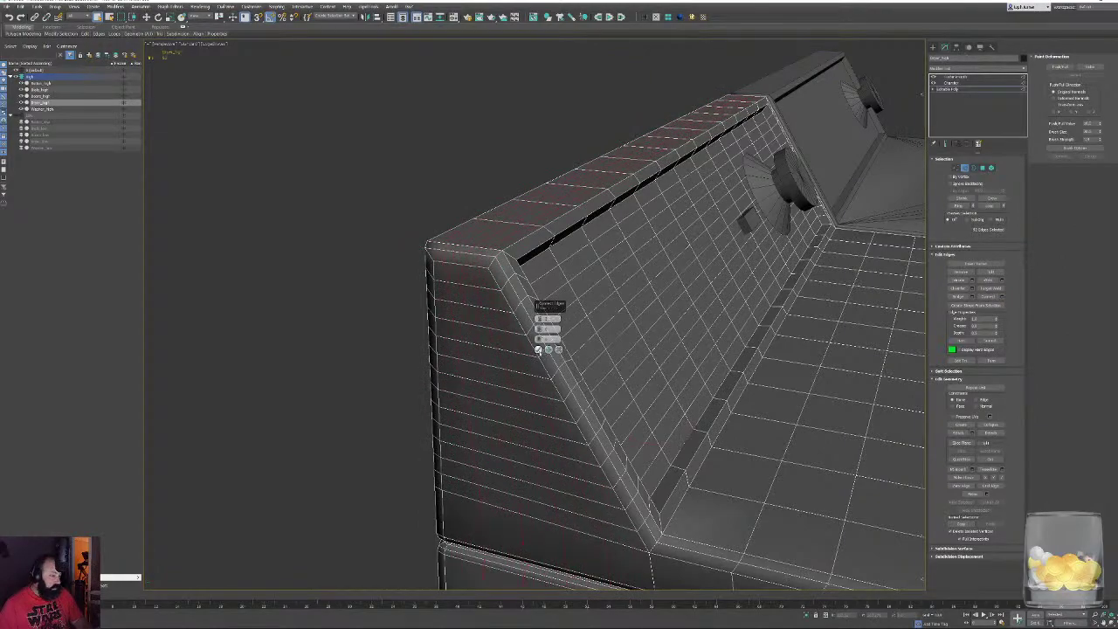
{"action": "left_click", "coordinate": [539, 350]}
{"action": "left_click", "coordinate": [600, 265]}
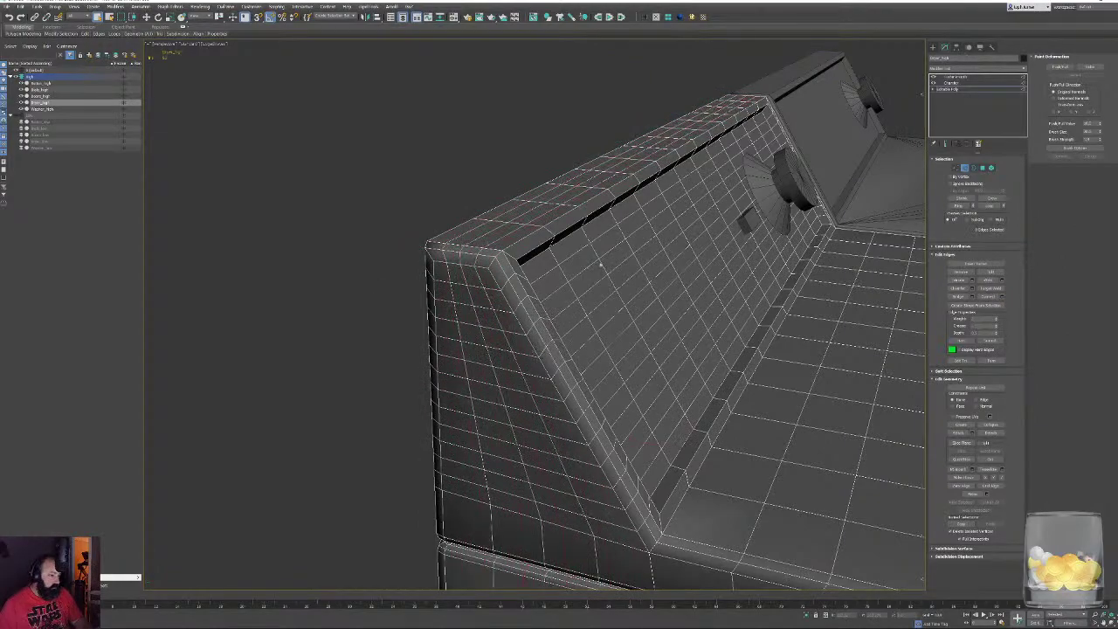
Inspect the dryer's control panel housing, top and front under TurboSmooth with edges hidden
{"action": "left_click", "coordinate": [965, 169]}
{"action": "left_click", "coordinate": [955, 77]}
{"action": "key", "text": "F4"}
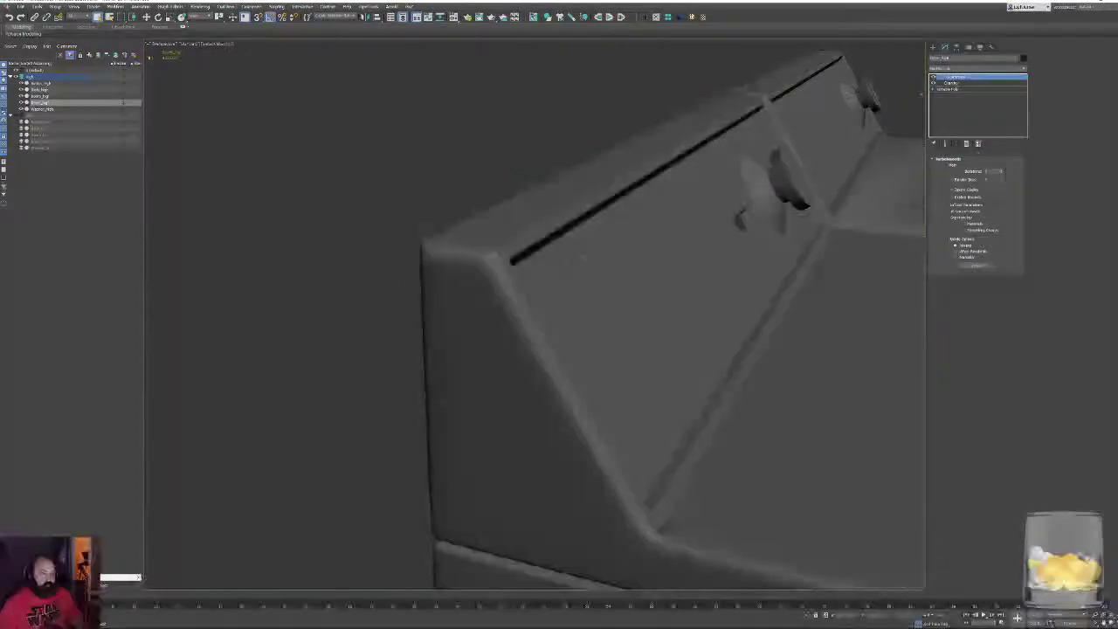
{"action": "middle_click_drag", "start_coordinate": [554, 262], "coordinate": [397, 157]}
{"action": "scroll", "coordinate": [397, 157], "scroll_direction": "down", "scroll_amount": 6}
{"action": "middle_click_drag", "start_coordinate": [563, 188], "coordinate": [459, 197], "text": "alt"}
{"action": "middle_click_drag", "start_coordinate": [563, 253], "coordinate": [354, 210]}
{"action": "scroll", "coordinate": [353, 210], "scroll_direction": "down", "scroll_amount": 3}
{"action": "mouse_move", "coordinate": [459, 209]}
{"action": "middle_mouse_down", "text": "alt"}
{"action": "mouse_move", "coordinate": [345, 214]}
{"action": "mouse_move", "coordinate": [454, 212]}
{"action": "middle_mouse_up", "text": "alt"}
{"action": "scroll", "coordinate": [455, 216], "scroll_direction": "up", "scroll_amount": 6}
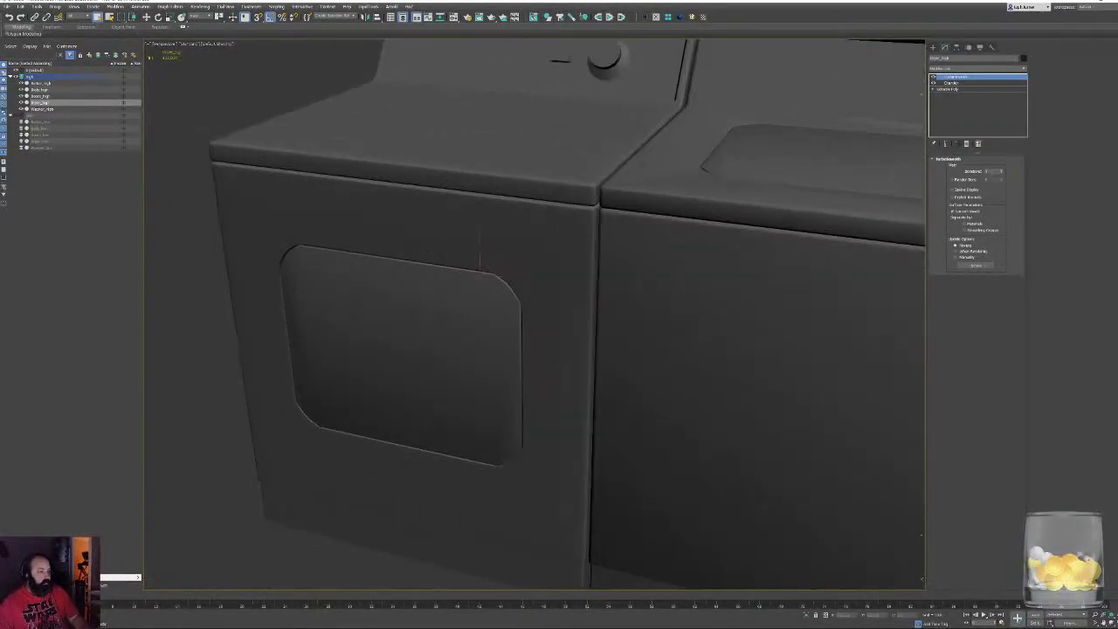
Copy the dryer's Chamfer and TurboSmooth modifiers onto the door object
{"action": "left_click", "coordinate": [955, 84], "text": "ctrl"}
{"action": "left_click_drag", "start_coordinate": [956, 83], "coordinate": [476, 328]}
{"action": "middle_click_drag", "start_coordinate": [476, 329], "coordinate": [488, 309], "text": "alt"}
{"action": "key", "text": "F4"}
{"action": "middle_click_drag", "start_coordinate": [581, 287], "coordinate": [613, 264]}
In the door's base mesh, connect the dryer door's edges in both directions to form a grid and check it under TurboSmooth
{"action": "left_click", "coordinate": [956, 90]}
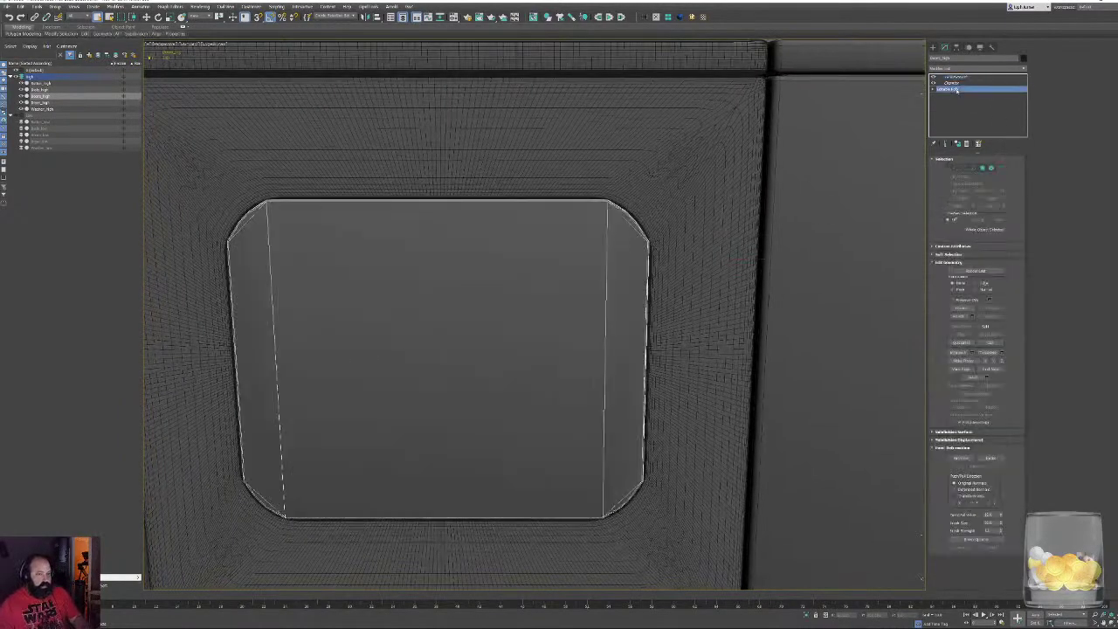
{"action": "key", "text": "2"}
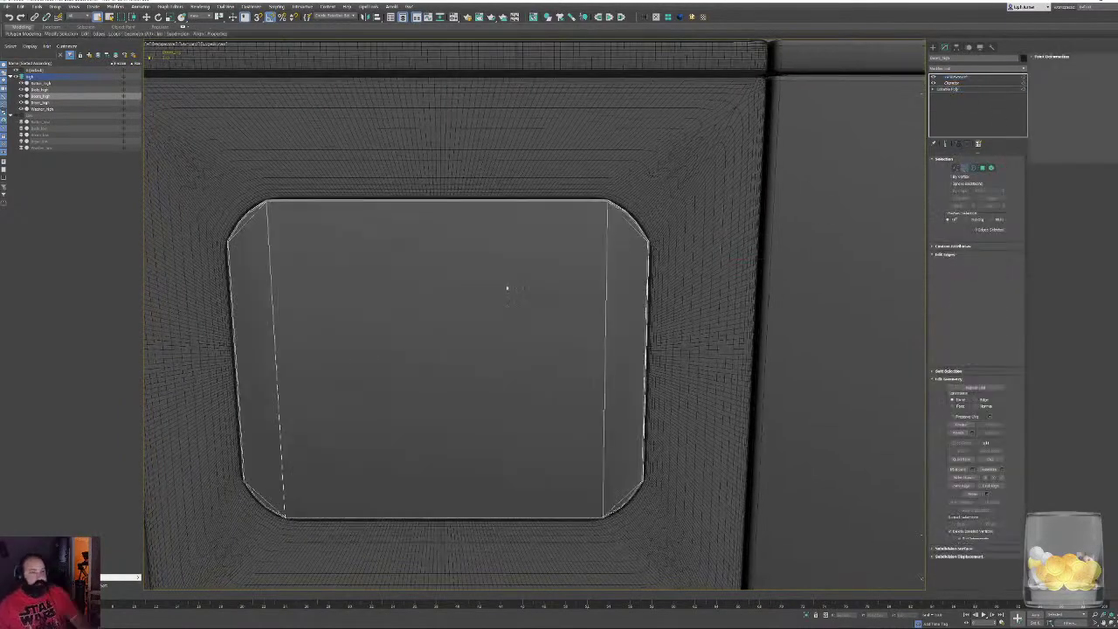
{"action": "left_click_drag", "start_coordinate": [437, 511], "coordinate": [439, 523]}
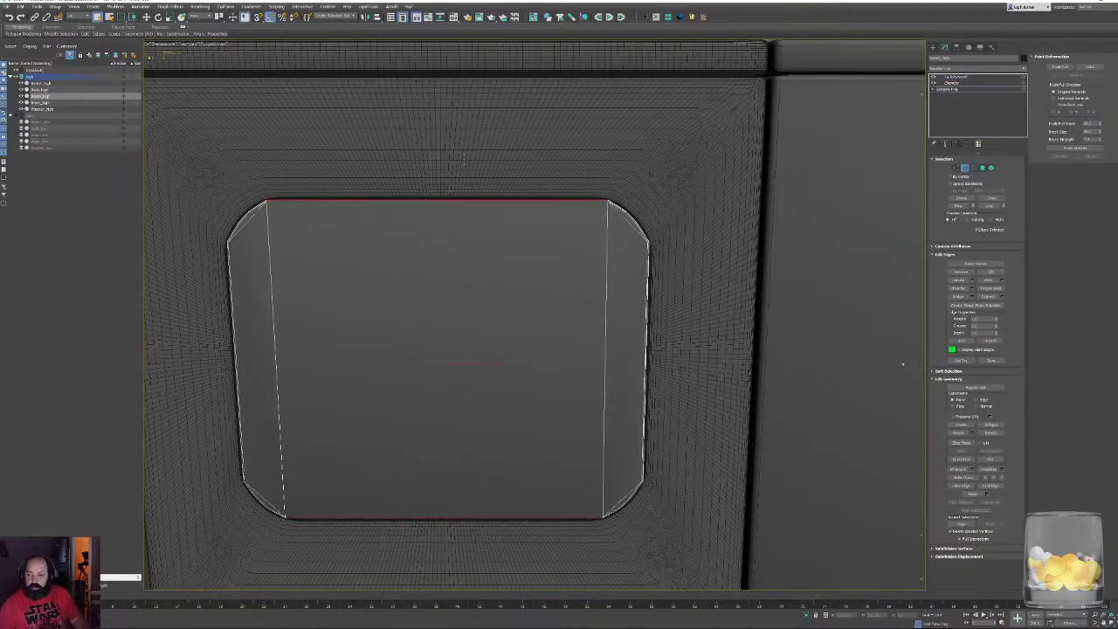
{"action": "left_click", "coordinate": [1000, 297]}
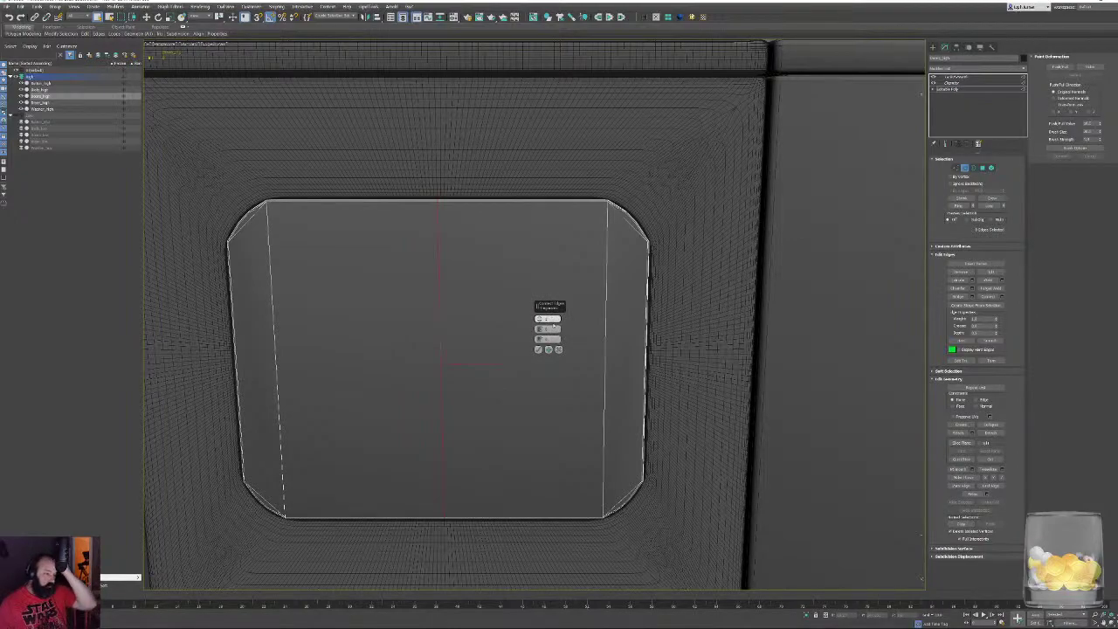
{"action": "key", "text": "Return"}
{"action": "left_click", "coordinate": [538, 350]}
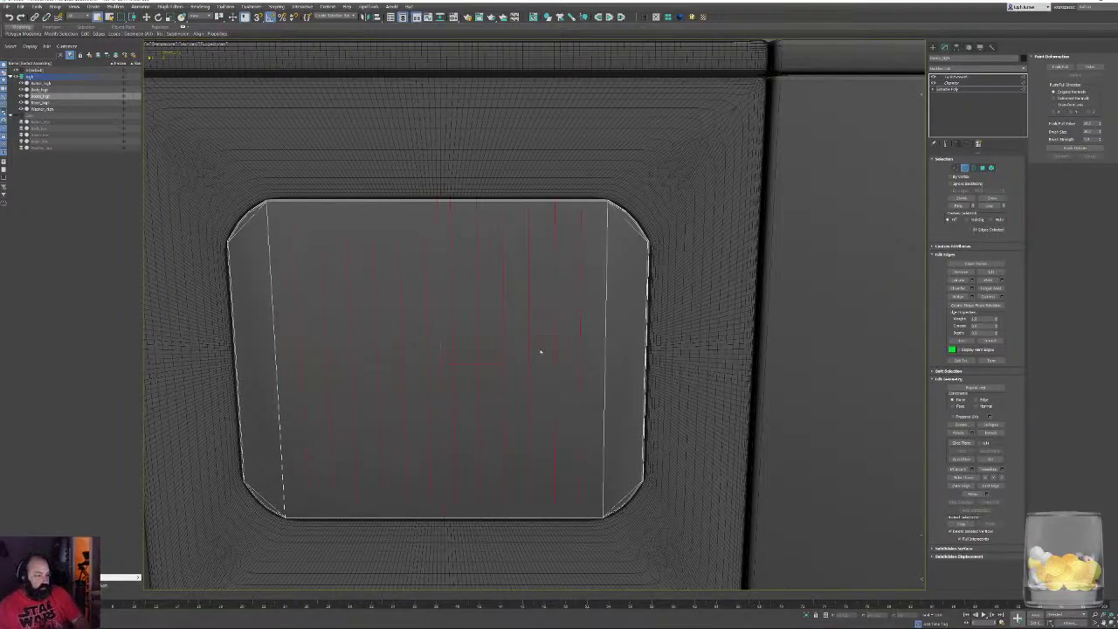
{"action": "key", "text": "alt+r"}
{"action": "left_click", "coordinate": [988, 297]}
{"action": "left_click", "coordinate": [965, 168]}
{"action": "left_click", "coordinate": [959, 83]}
{"action": "left_click", "coordinate": [959, 77]}
{"action": "key", "text": "F4"}
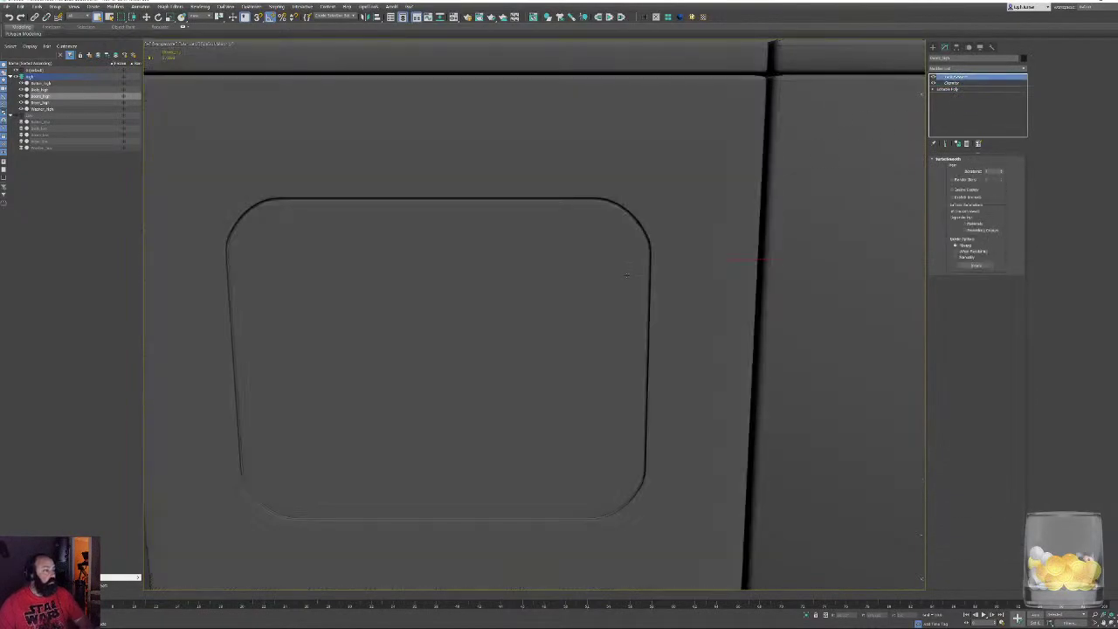
Connect the washer lid's edges in both directions with evenly spaced segments to form a grid in its base mesh
{"action": "scroll", "coordinate": [533, 310], "scroll_direction": "down", "scroll_amount": 6}
{"action": "middle_click_drag", "start_coordinate": [651, 338], "coordinate": [537, 403], "text": "alt"}
{"action": "scroll", "coordinate": [542, 397], "scroll_direction": "up", "scroll_amount": 3}
{"action": "middle_click_drag", "start_coordinate": [559, 319], "coordinate": [502, 343], "text": "alt"}
{"action": "scroll", "coordinate": [583, 339], "scroll_direction": "up", "scroll_amount": 5}
{"action": "key", "text": "F4"}
{"action": "left_click", "coordinate": [976, 88]}
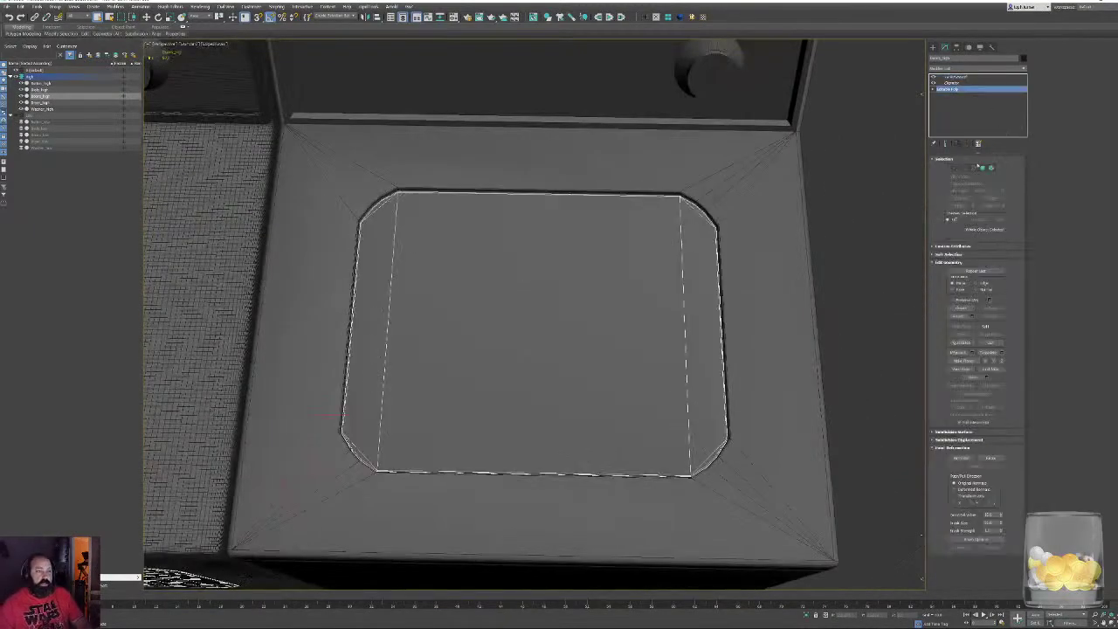
{"action": "left_click", "coordinate": [966, 168]}
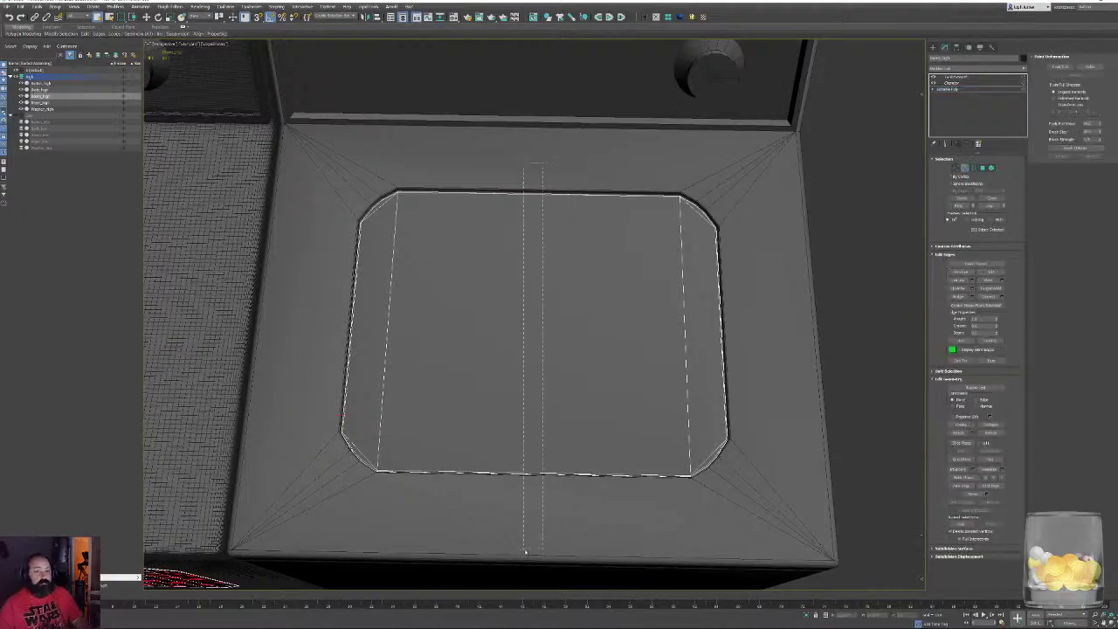
{"action": "left_click", "coordinate": [988, 296]}
{"action": "left_click_drag", "start_coordinate": [418, 312], "coordinate": [726, 309], "text": "ctrl"}
{"action": "left_click", "coordinate": [987, 296]}
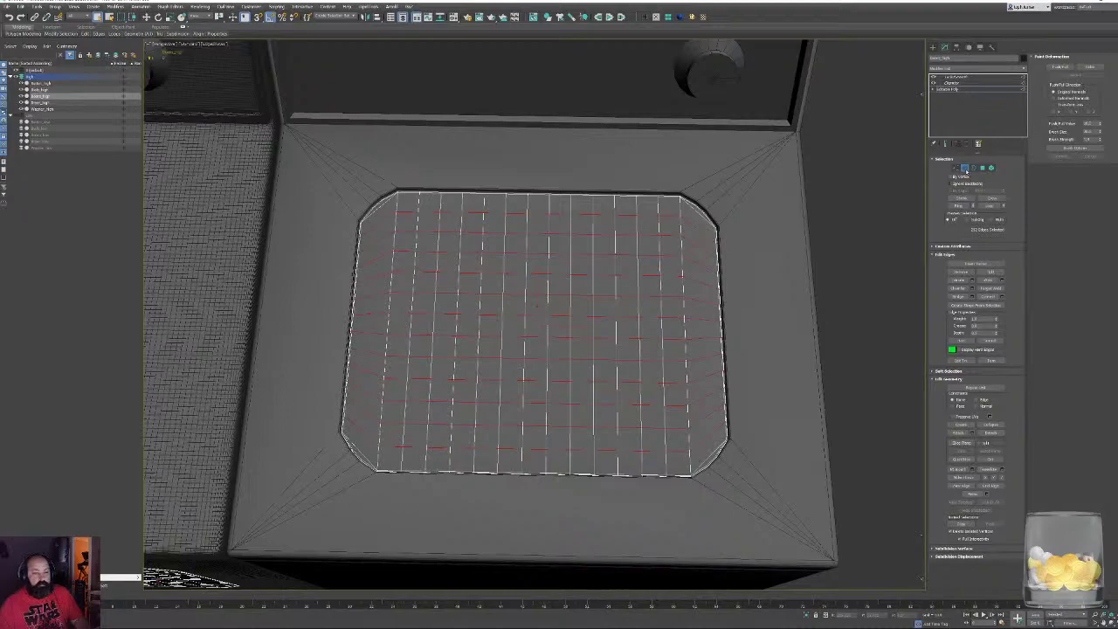
Inspect the washer lid's surface and rounded corners under TurboSmooth, with and without edges displayed
{"action": "left_click", "coordinate": [975, 88]}
{"action": "left_click", "coordinate": [964, 78]}
{"action": "middle_click_drag", "start_coordinate": [768, 173], "coordinate": [738, 237]}
{"action": "key", "text": "F4"}
{"action": "scroll", "coordinate": [655, 262], "scroll_direction": "down", "scroll_amount": 4}
{"action": "scroll", "coordinate": [686, 306], "scroll_direction": "up", "scroll_amount": 2}
{"action": "scroll", "coordinate": [686, 306], "scroll_direction": "up", "scroll_amount": 3}
{"action": "left_click", "coordinate": [683, 306]}
{"action": "key", "text": "F4"}
{"action": "left_click", "coordinate": [603, 384]}
{"action": "left_click", "coordinate": [978, 77]}
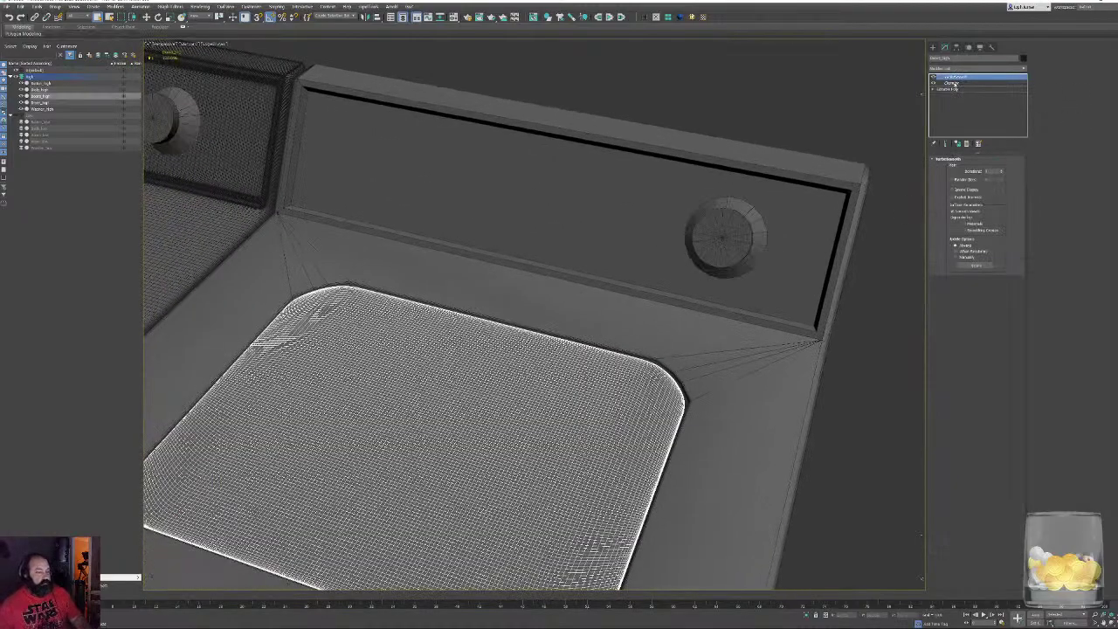
Copy the washer lid's Chamfer and TurboSmooth modifiers onto the control knobs and check them without edges displayed
{"action": "left_click", "coordinate": [954, 84], "text": "ctrl"}
{"action": "left_click_drag", "start_coordinate": [956, 83], "coordinate": [726, 231]}
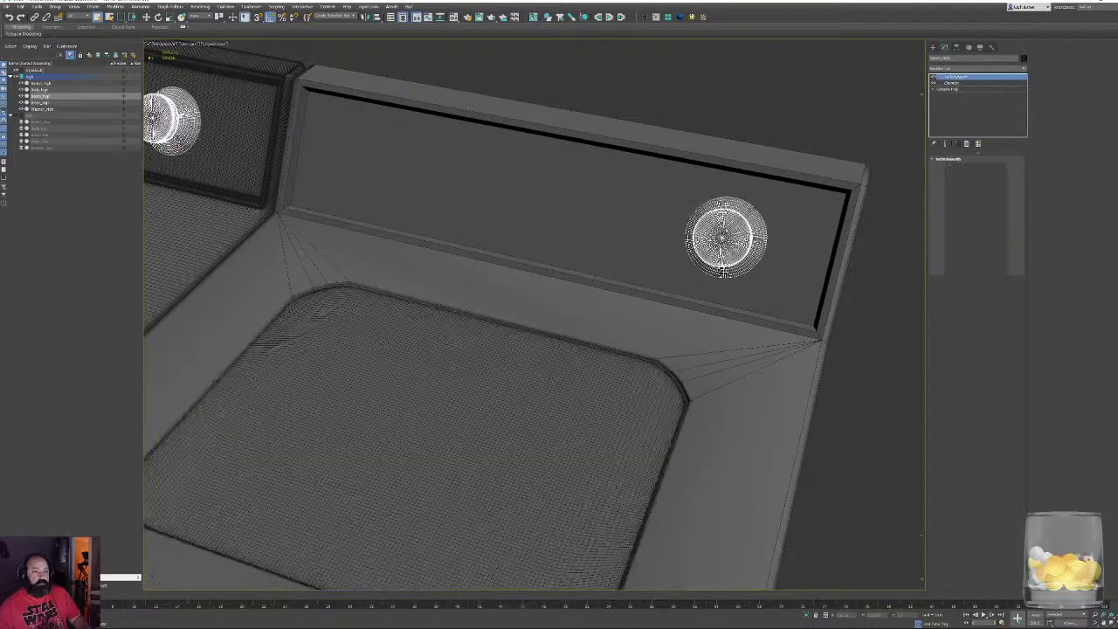
{"action": "middle_click_drag", "start_coordinate": [726, 231], "coordinate": [676, 342], "text": "alt"}
{"action": "key", "text": "F4"}
{"action": "scroll", "coordinate": [676, 254], "scroll_direction": "up", "scroll_amount": 3}
{"action": "scroll", "coordinate": [725, 301], "scroll_direction": "down", "scroll_amount": 5}
{"action": "scroll", "coordinate": [554, 339], "scroll_direction": "up", "scroll_amount": 4}
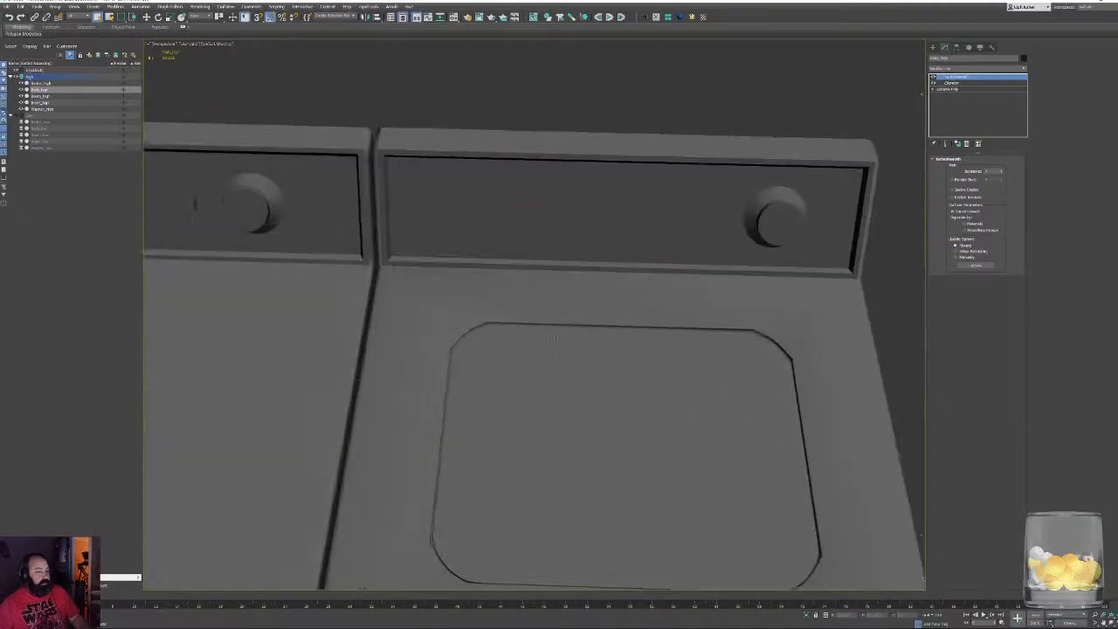
Copy the Chamfer and TurboSmooth modifiers onto the washer body and check how its control console smooths
{"action": "middle_click_drag", "start_coordinate": [554, 339], "coordinate": [603, 337], "text": "alt"}
{"action": "middle_click_drag", "start_coordinate": [421, 268], "coordinate": [479, 272]}
{"action": "middle_click_drag", "start_coordinate": [534, 301], "coordinate": [483, 284], "text": "alt"}
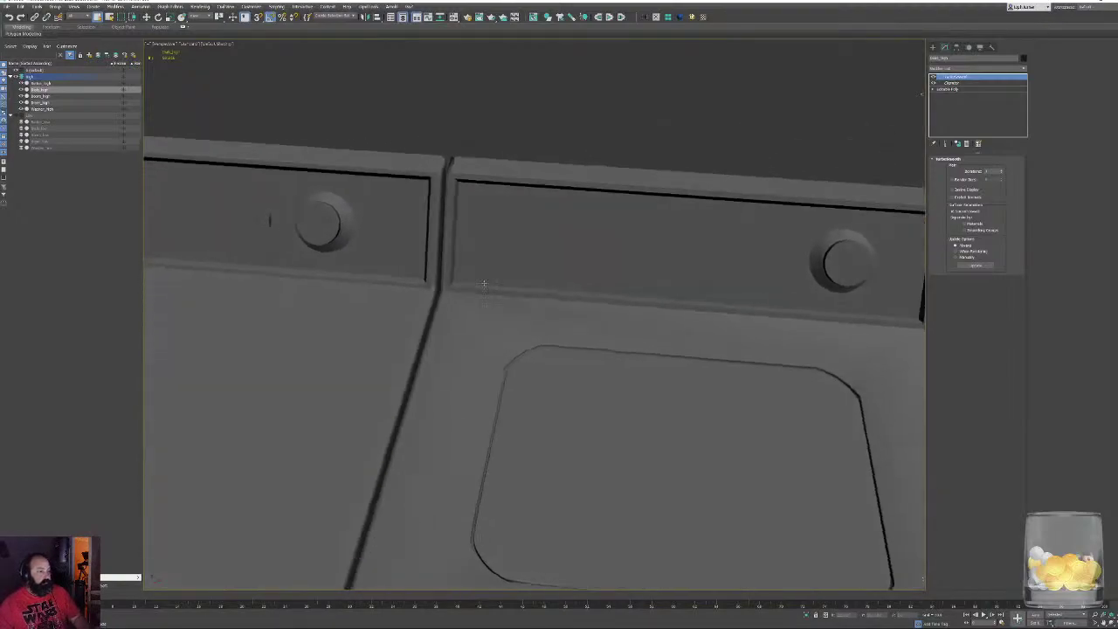
{"action": "left_click", "coordinate": [971, 85], "text": "ctrl"}
{"action": "left_click_drag", "start_coordinate": [967, 83], "coordinate": [747, 242]}
{"action": "middle_click_drag", "start_coordinate": [747, 242], "coordinate": [662, 198]}
{"action": "scroll", "coordinate": [621, 157], "scroll_direction": "down", "scroll_amount": 3}
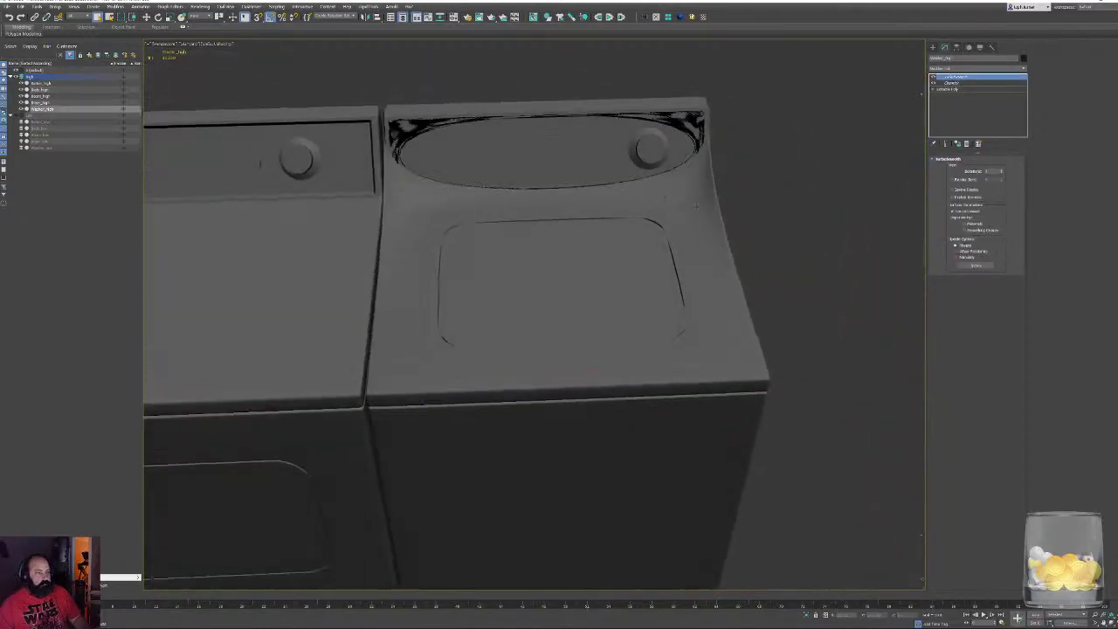
{"action": "scroll", "coordinate": [696, 206], "scroll_direction": "up", "scroll_amount": 3}
In the washer body's base mesh, auto-smooth the upper and lower frame polygons around the console recess and check them under TurboSmooth
{"action": "left_click", "coordinate": [952, 89]}
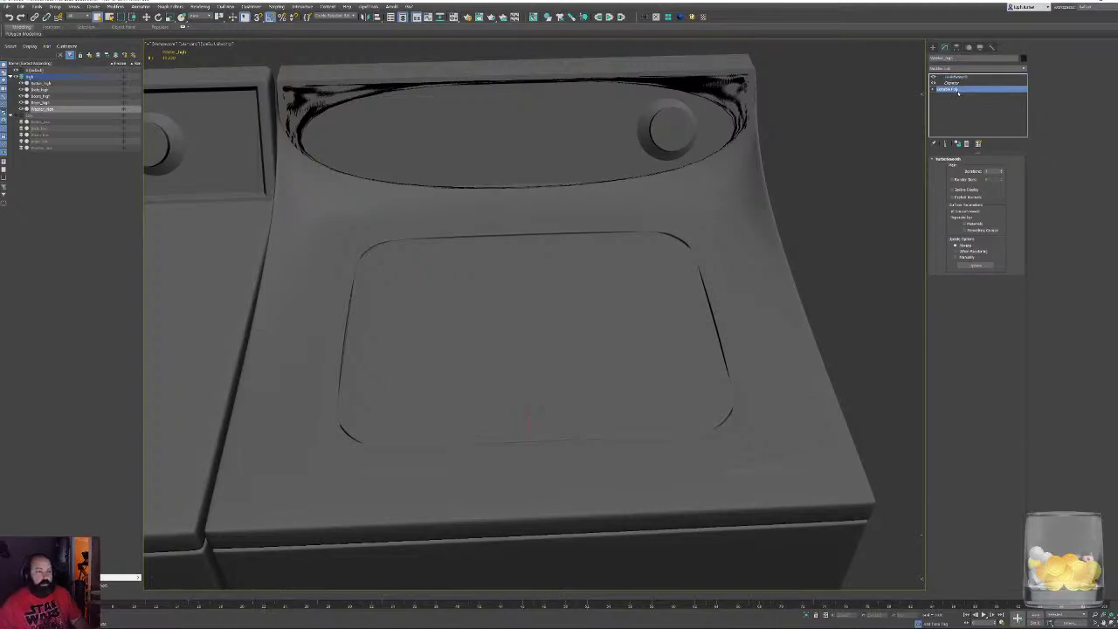
{"action": "key", "text": "4"}
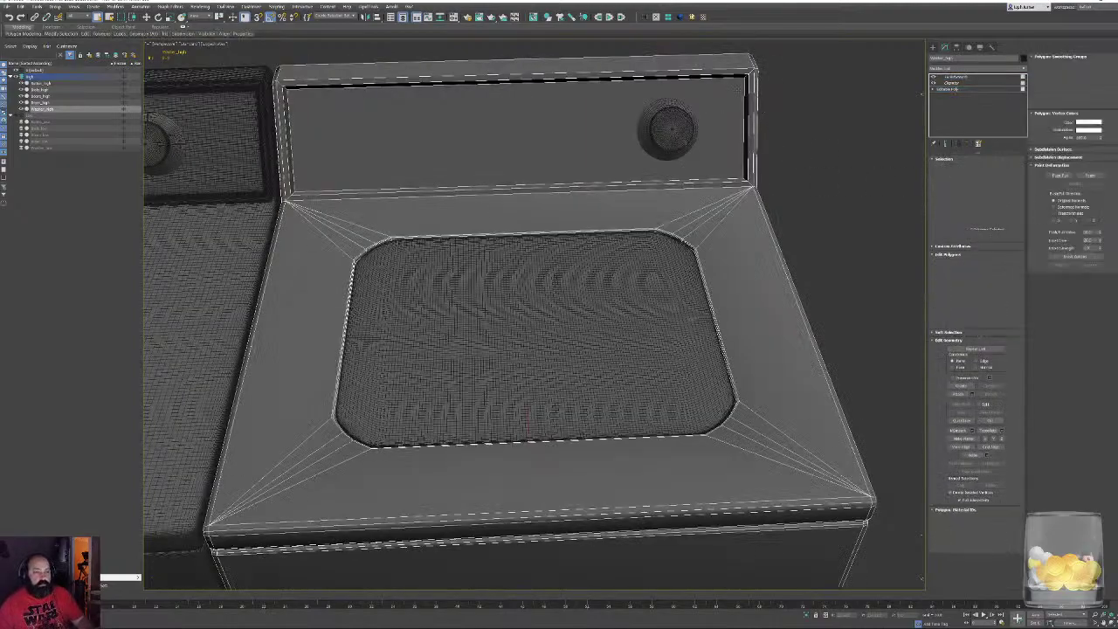
{"action": "left_click", "coordinate": [728, 75]}
{"action": "left_click", "coordinate": [725, 73], "text": "ctrl"}
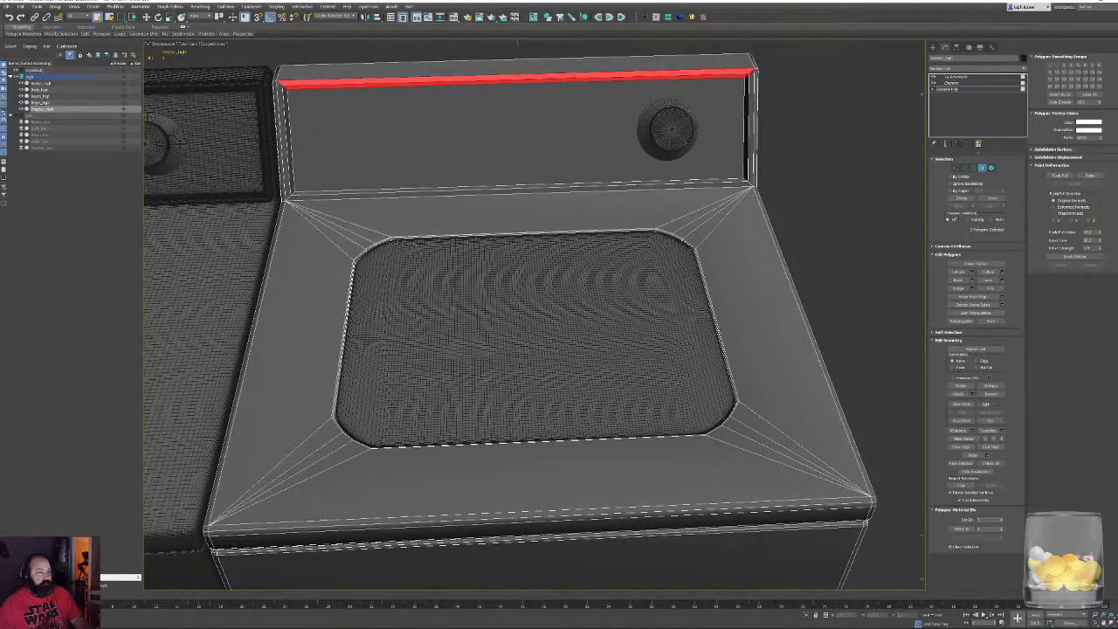
{"action": "left_click", "coordinate": [732, 182], "text": "ctrl"}
{"action": "left_click", "coordinate": [734, 185], "text": "ctrl"}
{"action": "left_click", "coordinate": [1065, 102]}
{"action": "left_click", "coordinate": [863, 148]}
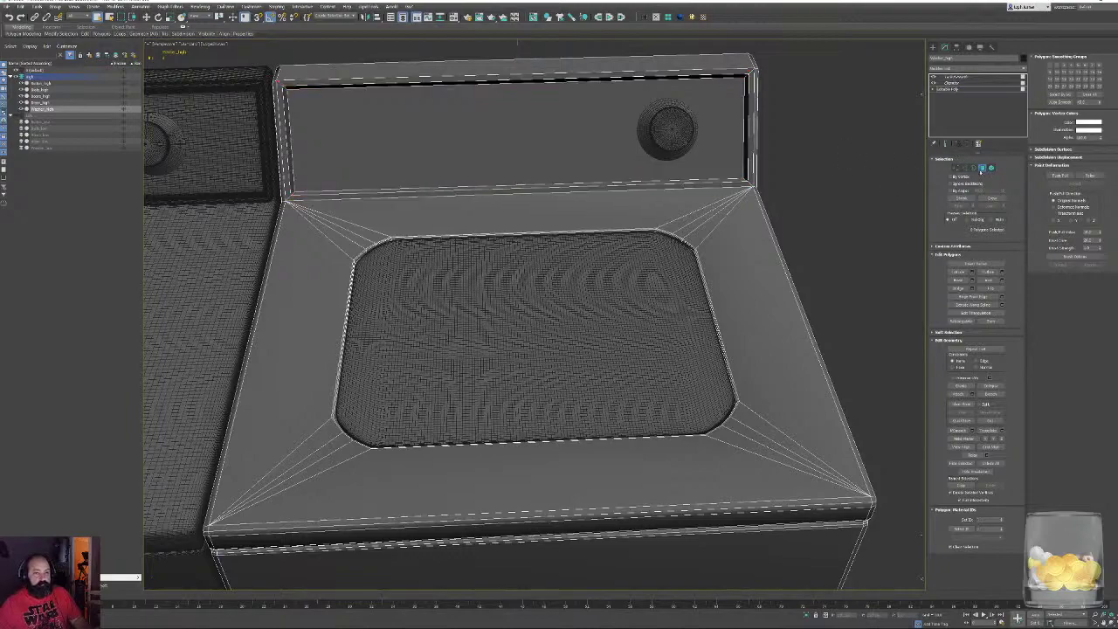
{"action": "left_click", "coordinate": [982, 168]}
{"action": "left_click", "coordinate": [961, 78]}
{"action": "key", "text": "F4"}
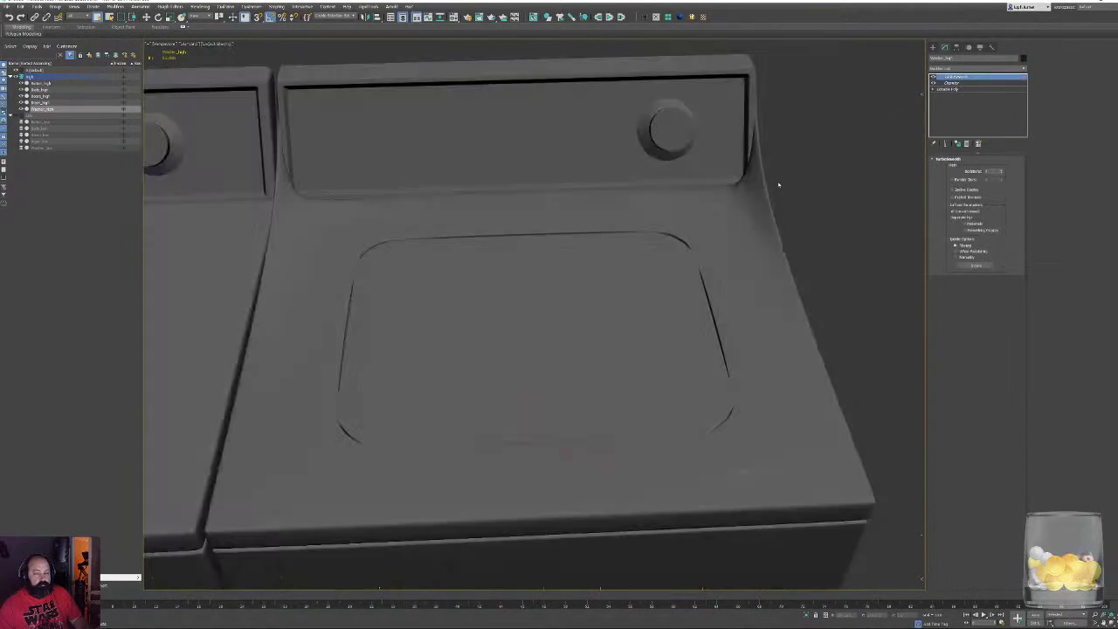
Connect the washer body's front-to-back edge rings with multiple evenly spaced segments in its base mesh
{"action": "key", "text": "F4"}
{"action": "left_click", "coordinate": [958, 89]}
{"action": "middle_click_drag", "start_coordinate": [580, 113], "coordinate": [421, 185], "text": "alt"}
{"action": "scroll", "coordinate": [373, 144], "scroll_direction": "down", "scroll_amount": 3}
{"action": "left_click", "coordinate": [965, 167]}
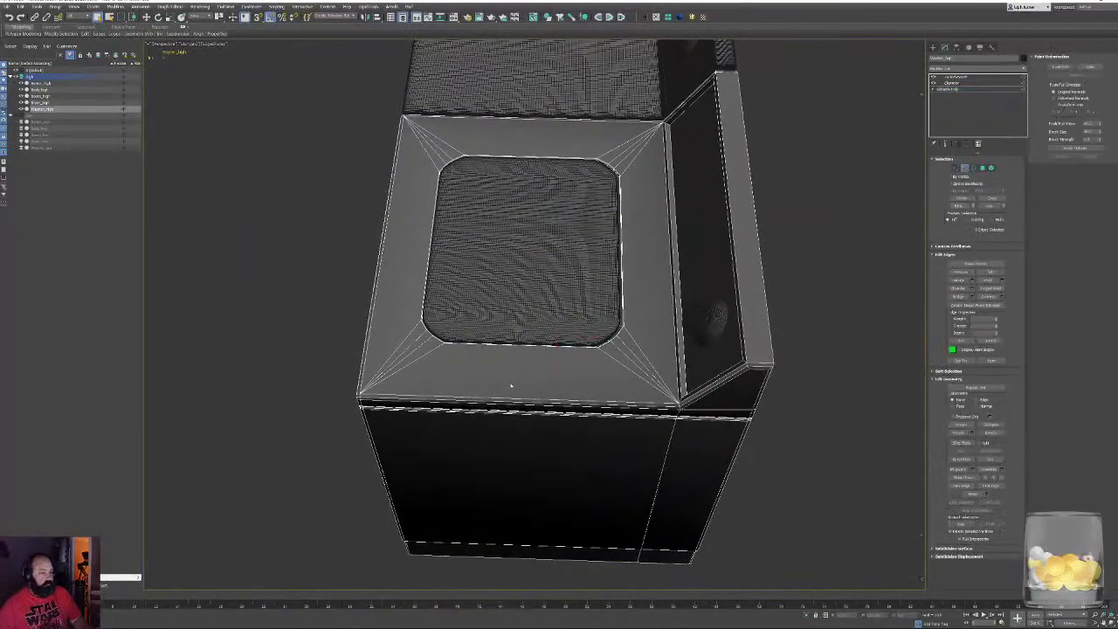
{"action": "left_click", "coordinate": [525, 406]}
{"action": "left_click", "coordinate": [529, 343], "text": "shift"}
{"action": "left_click", "coordinate": [541, 157], "text": "ctrl"}
{"action": "key", "text": "alt+r"}
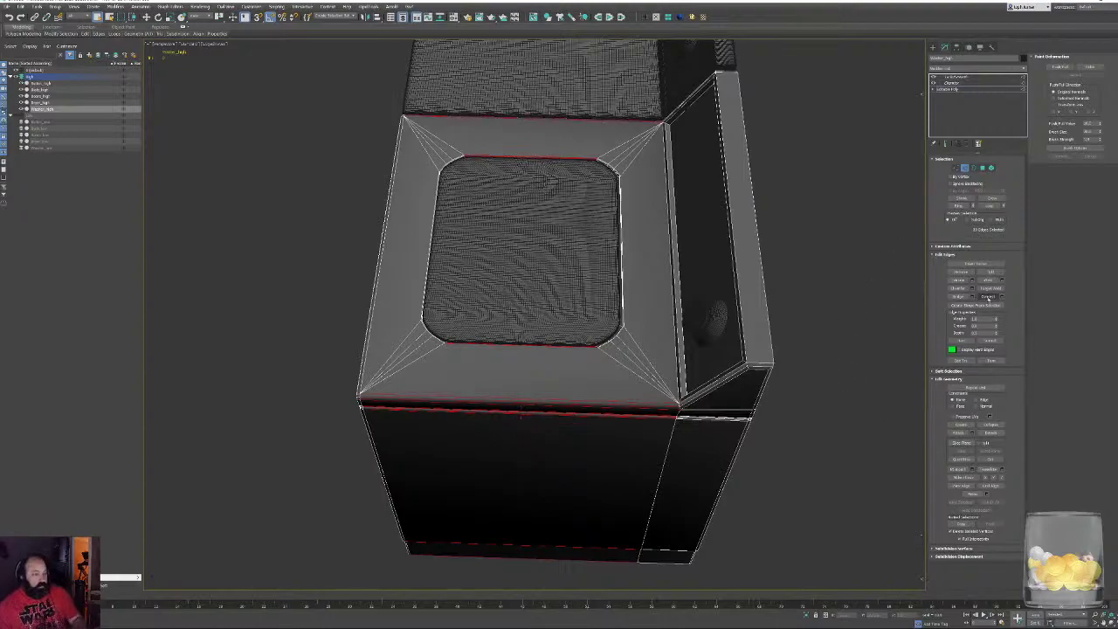
{"action": "left_click", "coordinate": [1002, 297]}
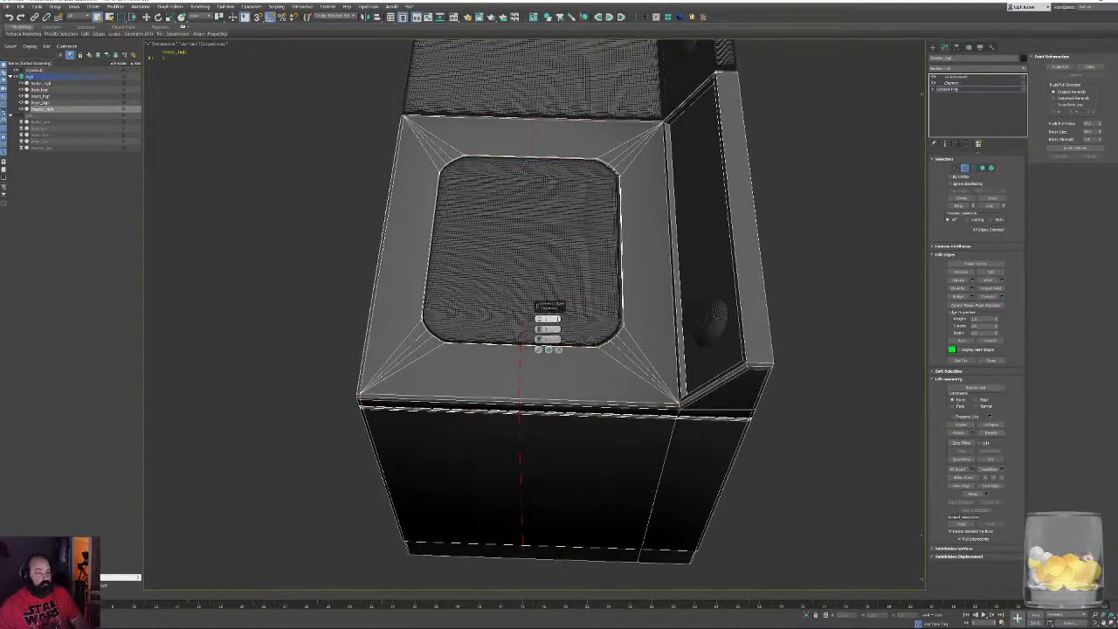
{"action": "key", "text": "Tab"}
{"action": "key", "text": "Tab"}
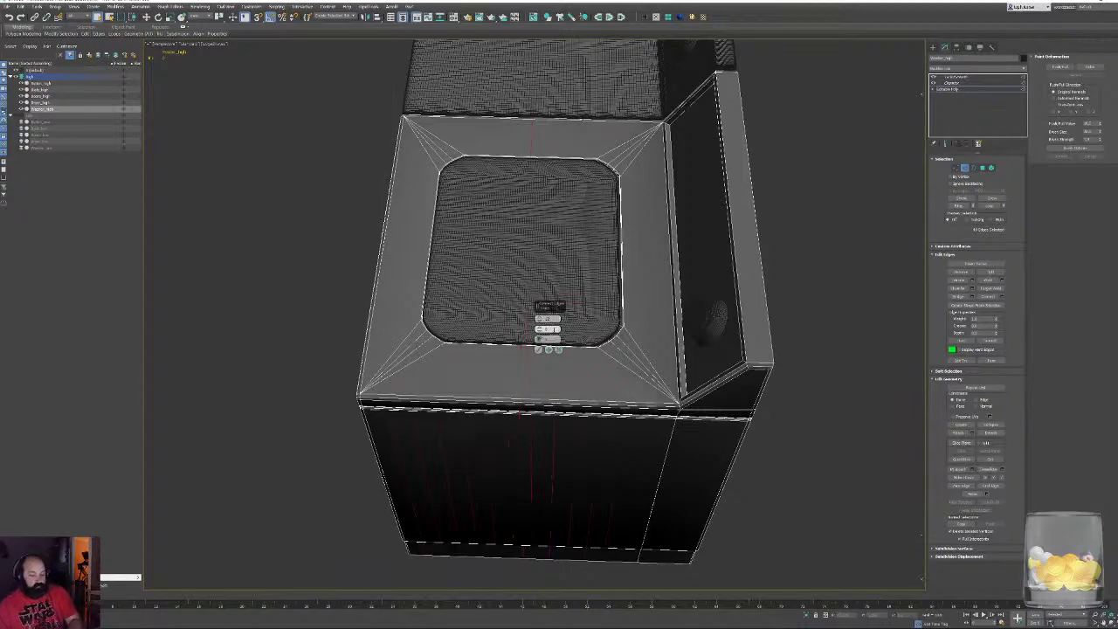
{"action": "left_click", "coordinate": [538, 349]}
Connect the washer body's side-to-side edge ring with the same segment settings across the front, top and console
{"action": "middle_click_drag", "start_coordinate": [460, 343], "coordinate": [521, 337], "text": "alt"}
{"action": "left_click", "coordinate": [504, 409]}
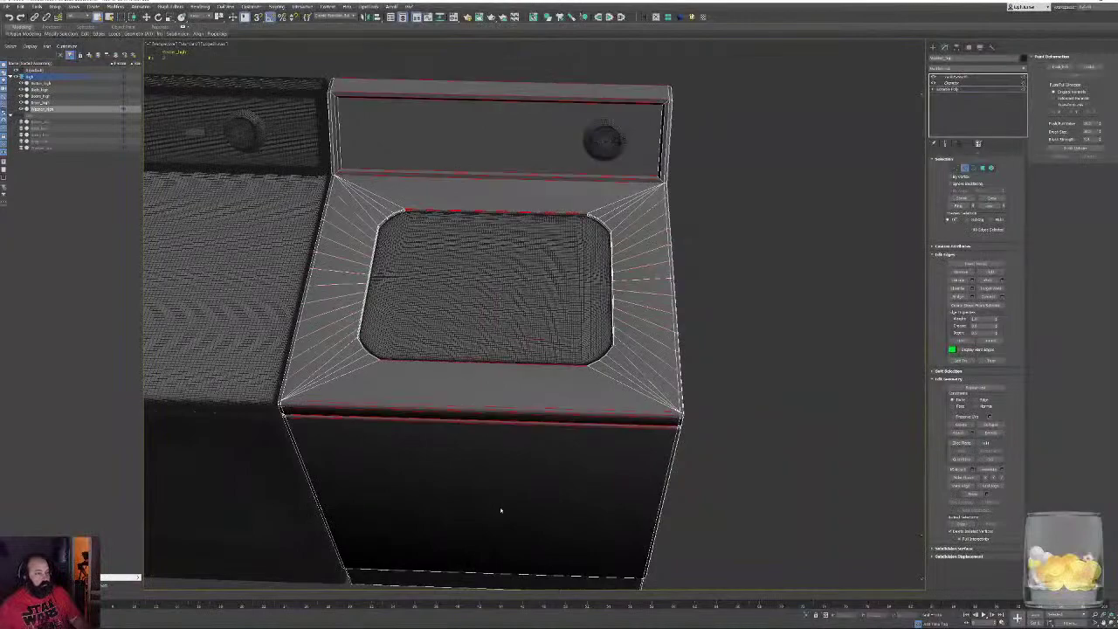
{"action": "left_click", "coordinate": [987, 297]}
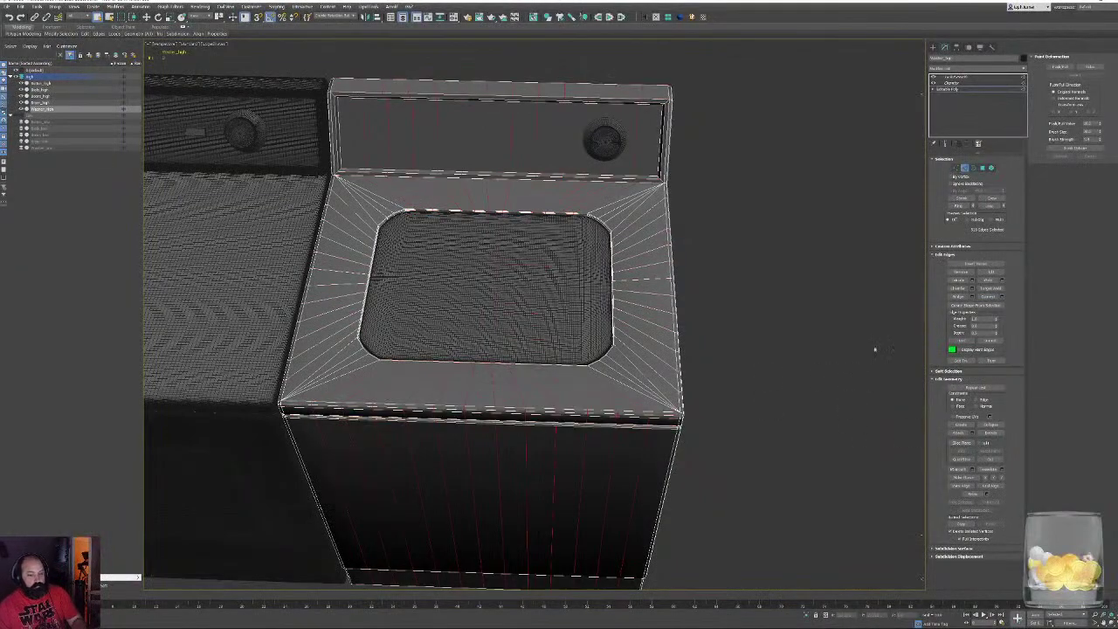
Connect the edge rings of the washer's rear control console with evenly spaced segments to subdivide its sloped face and ends
{"action": "middle_click_drag", "start_coordinate": [772, 299], "coordinate": [652, 284], "text": "alt"}
{"action": "left_click", "coordinate": [791, 251]}
{"action": "key", "text": "Delete"}
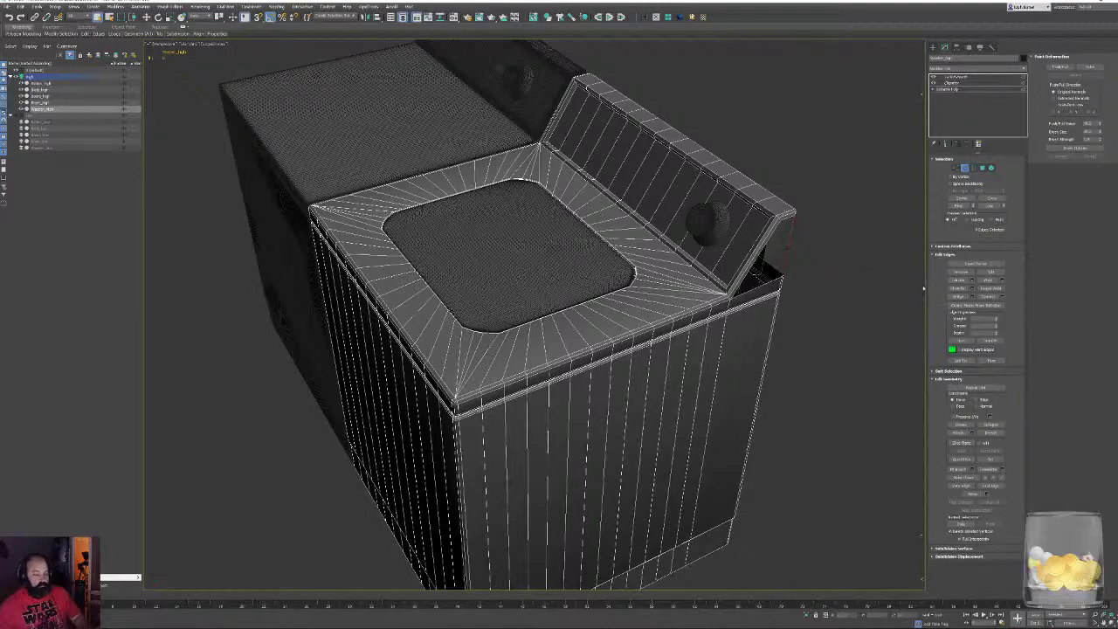
{"action": "key", "text": "ctrl+z"}
{"action": "key", "text": "alt+r"}
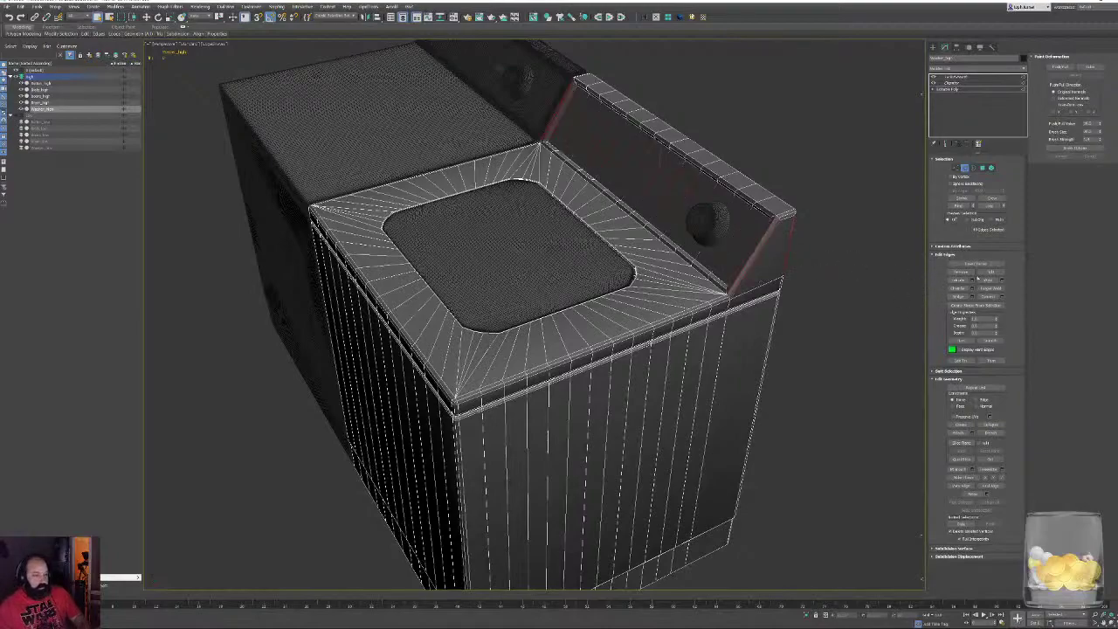
{"action": "left_click", "coordinate": [984, 301]}
{"action": "left_click", "coordinate": [843, 327]}
{"action": "middle_click_drag", "start_coordinate": [844, 328], "coordinate": [805, 343], "text": "alt"}
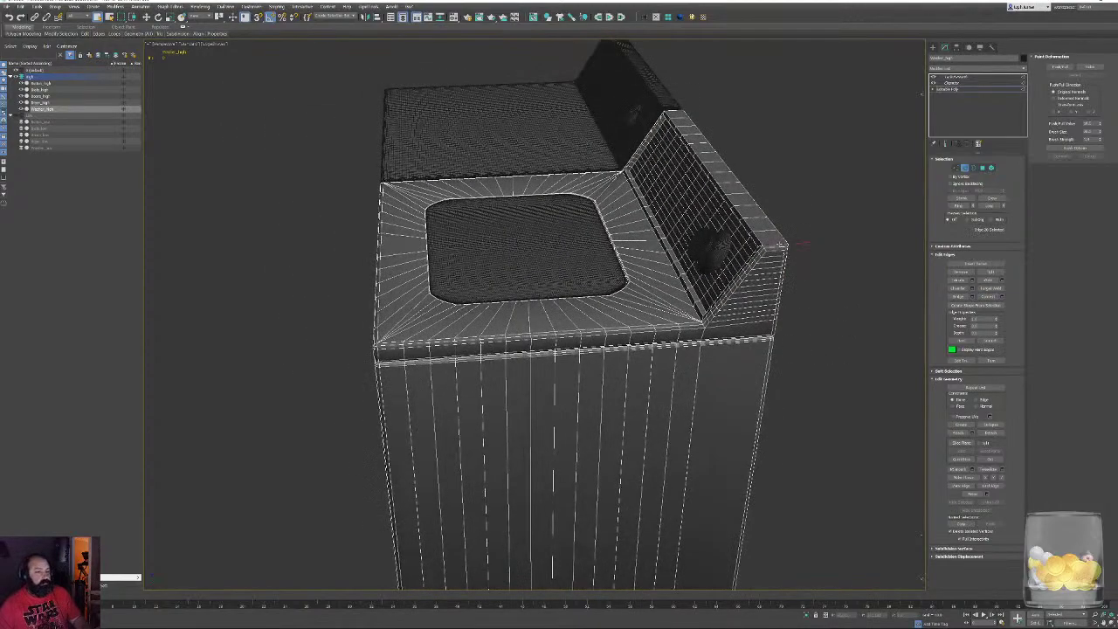
{"action": "key", "text": "alt+r"}
{"action": "left_click", "coordinate": [993, 297]}
{"action": "left_click", "coordinate": [834, 377]}
Connect the vertical edge ring of the washer's cabinet with evenly spaced segments to complete the grid on its sides
{"action": "middle_click_drag", "start_coordinate": [768, 412], "coordinate": [742, 258]}
{"action": "middle_click_drag", "start_coordinate": [616, 371], "coordinate": [740, 307], "text": "alt"}
{"action": "left_click", "coordinate": [568, 304]}
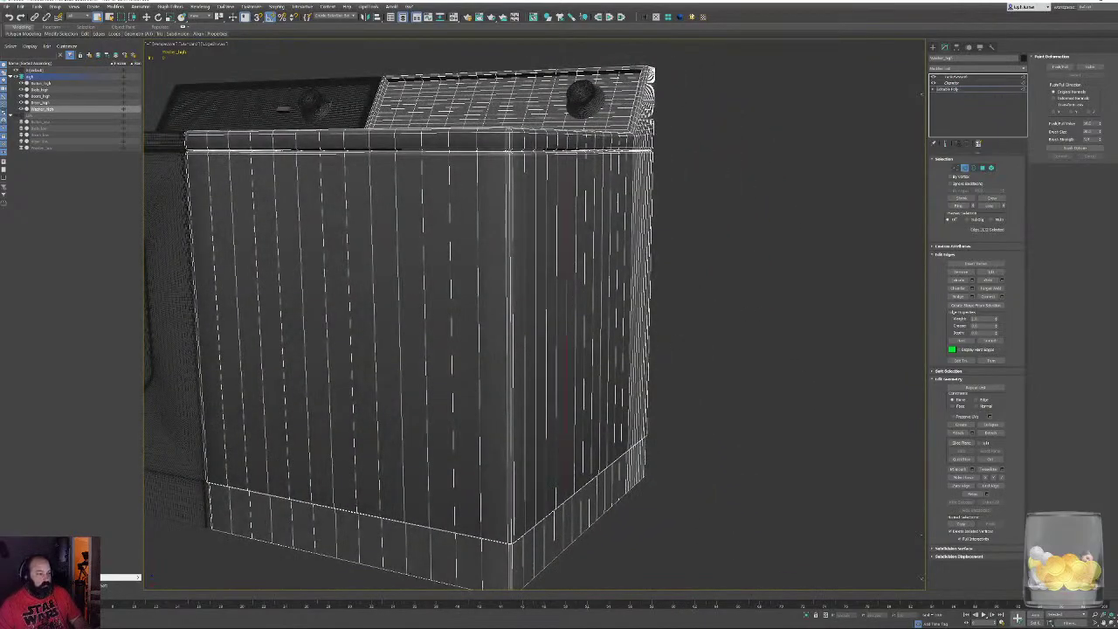
{"action": "key", "text": "alt+r"}
{"action": "left_click", "coordinate": [987, 297]}
{"action": "left_click", "coordinate": [799, 354]}
Inspect the smoothed washer and dryer from several angles under TurboSmooth with edges hidden
{"action": "middle_click_drag", "start_coordinate": [786, 353], "coordinate": [829, 358], "text": "alt"}
{"action": "scroll", "coordinate": [829, 358], "scroll_direction": "down", "scroll_amount": 2}
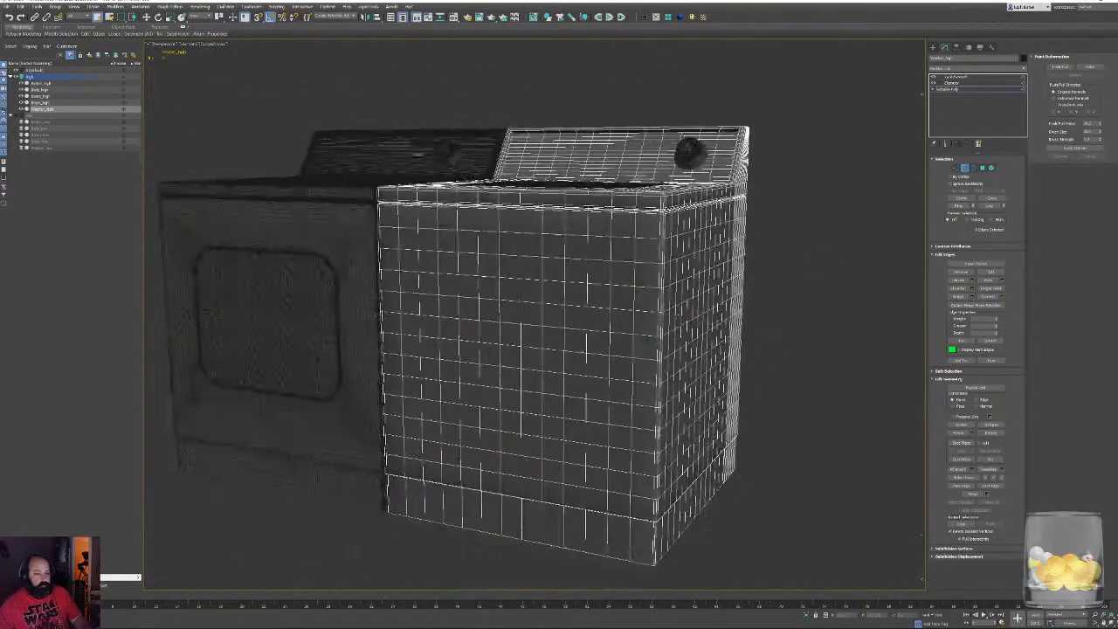
{"action": "left_click", "coordinate": [958, 77]}
{"action": "key", "text": "F4"}
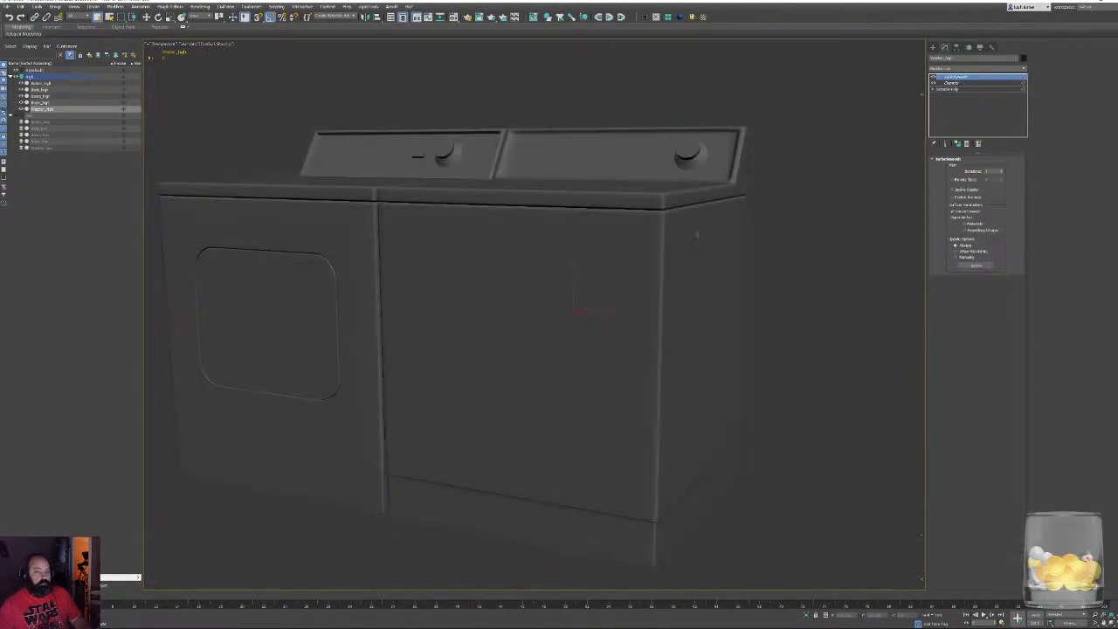
{"action": "middle_click_drag", "start_coordinate": [696, 232], "coordinate": [758, 349], "text": "alt"}
{"action": "middle_click_drag", "start_coordinate": [523, 223], "coordinate": [569, 283]}
{"action": "scroll", "coordinate": [567, 285], "scroll_direction": "down", "scroll_amount": 3}
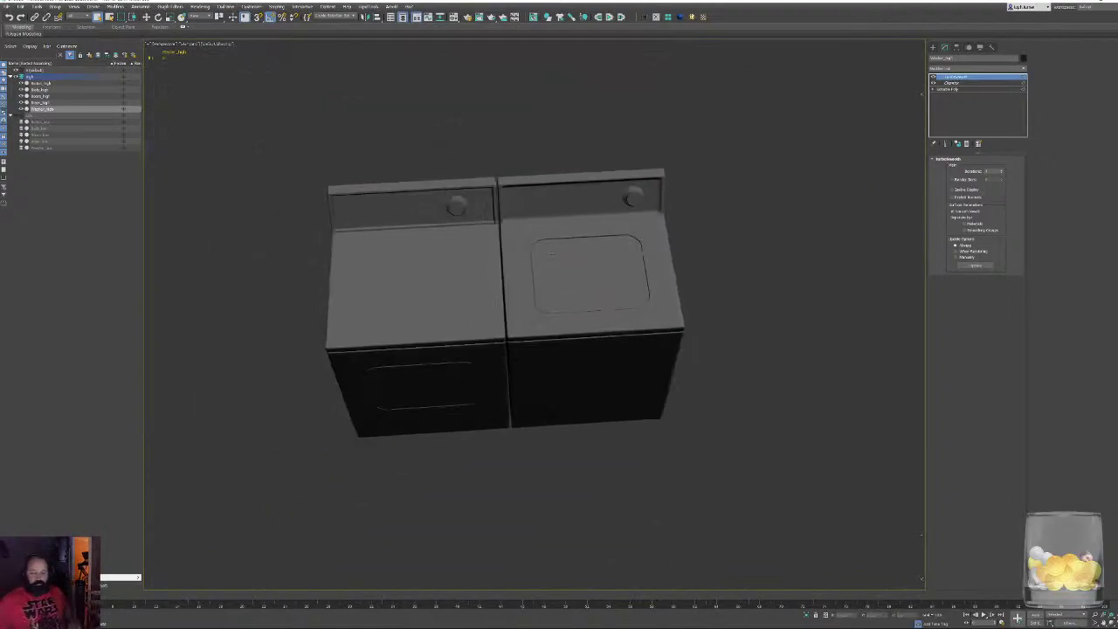
{"action": "middle_click_drag", "start_coordinate": [677, 410], "coordinate": [751, 307], "text": "alt"}
{"action": "middle_click_drag", "start_coordinate": [672, 327], "coordinate": [664, 350]}
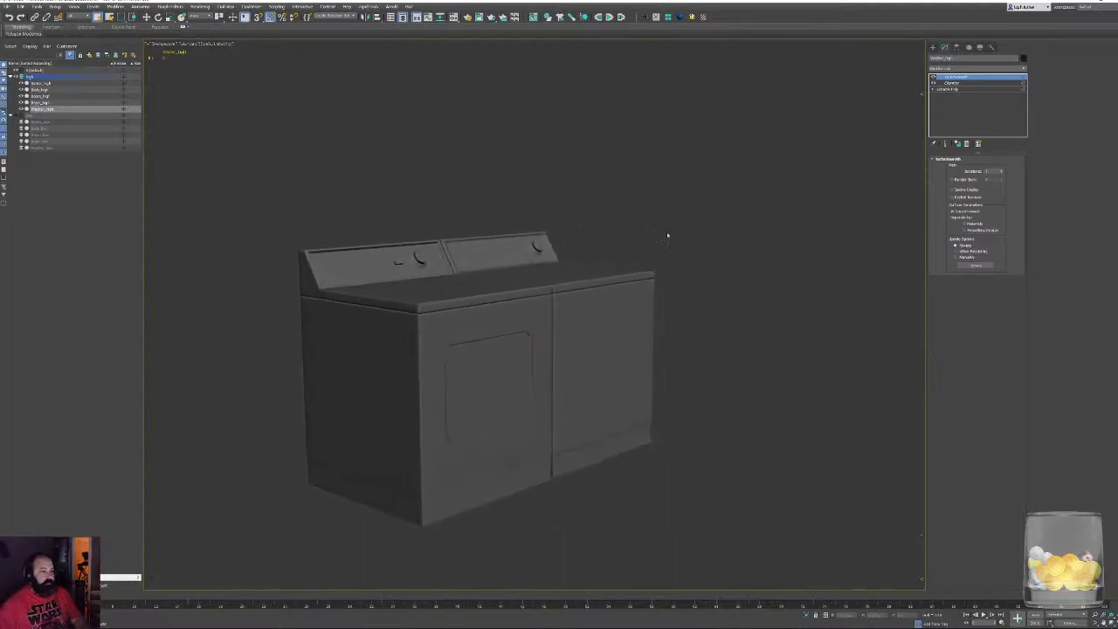
Export all the high-poly washer and dryer objects as an OBJ, overwriting the existing file
{"action": "key", "text": "ctrl+a"}
{"action": "left_click", "coordinate": [7, 7]}
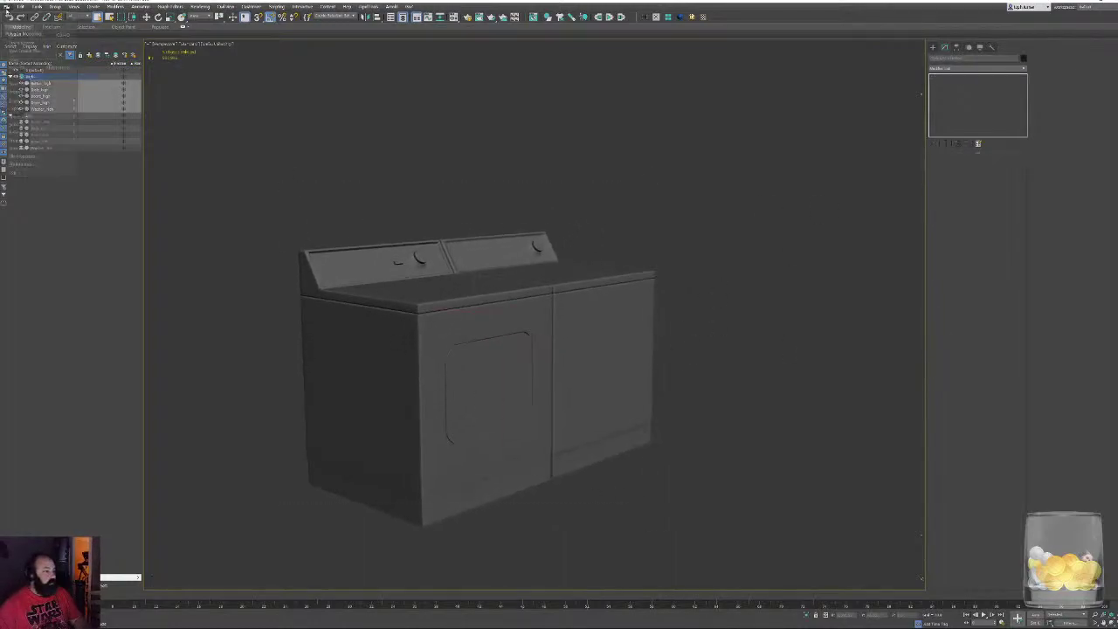
{"action": "mouse_move", "coordinate": [57, 109]}
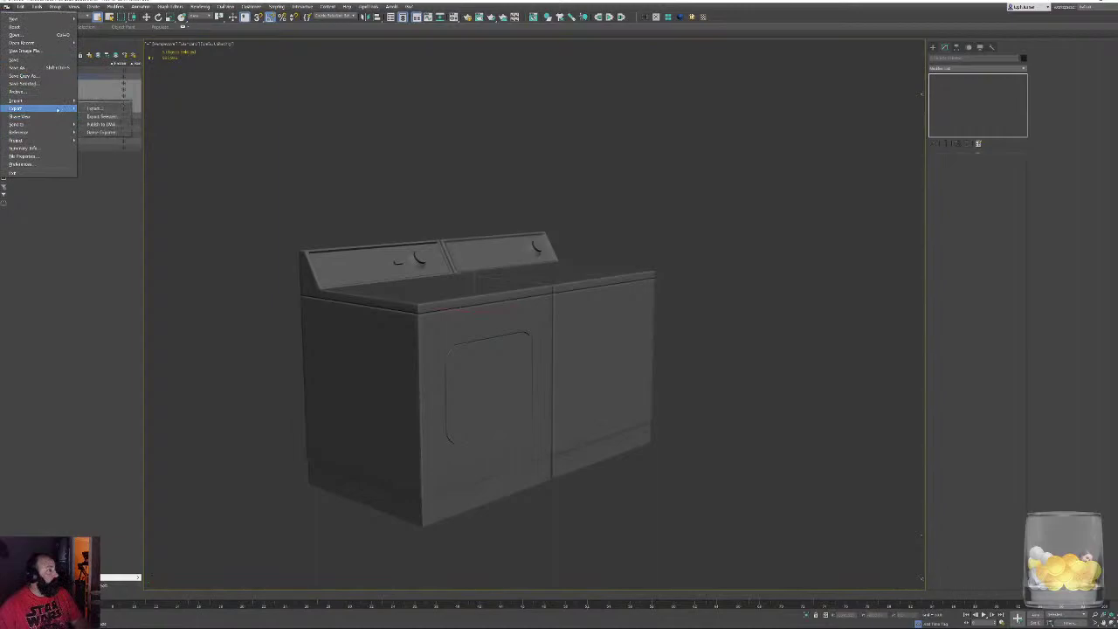
{"action": "left_click", "coordinate": [118, 117]}
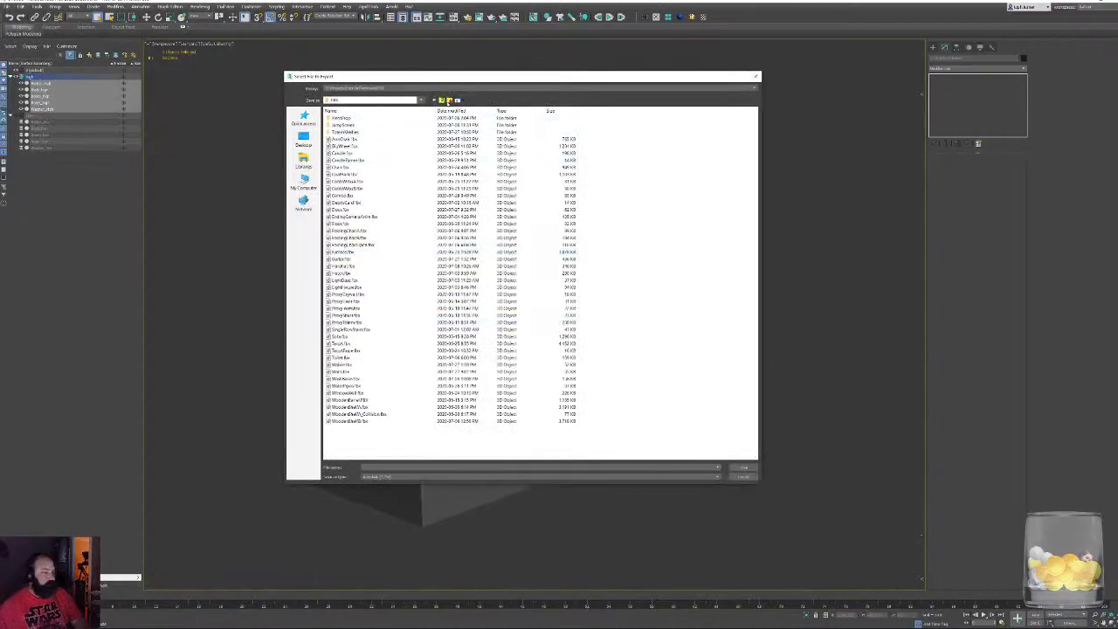
{"action": "left_click", "coordinate": [442, 100]}
{"action": "double_click", "coordinate": [337, 174]}
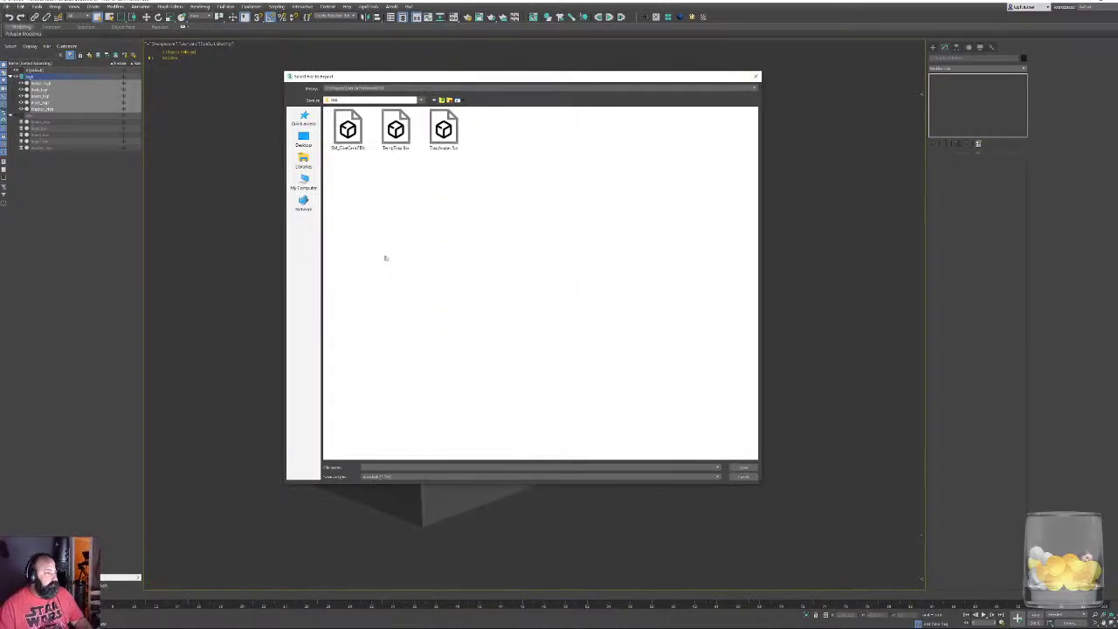
{"action": "left_click", "coordinate": [390, 477]}
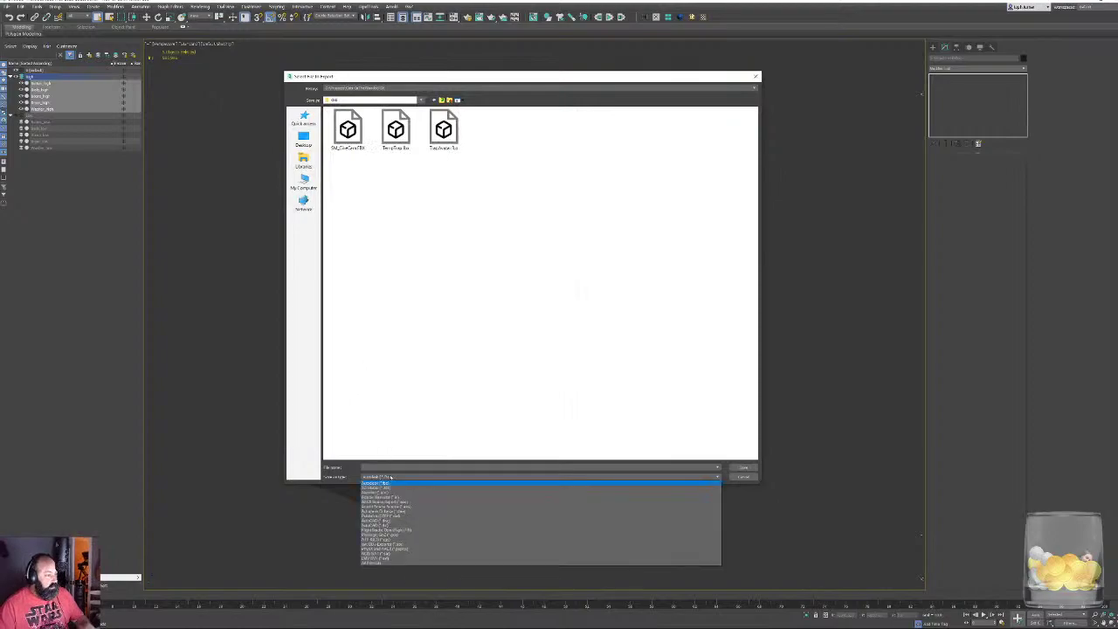
{"action": "left_click", "coordinate": [411, 545]}
{"action": "double_click", "coordinate": [493, 199]}
{"action": "left_click", "coordinate": [588, 326]}
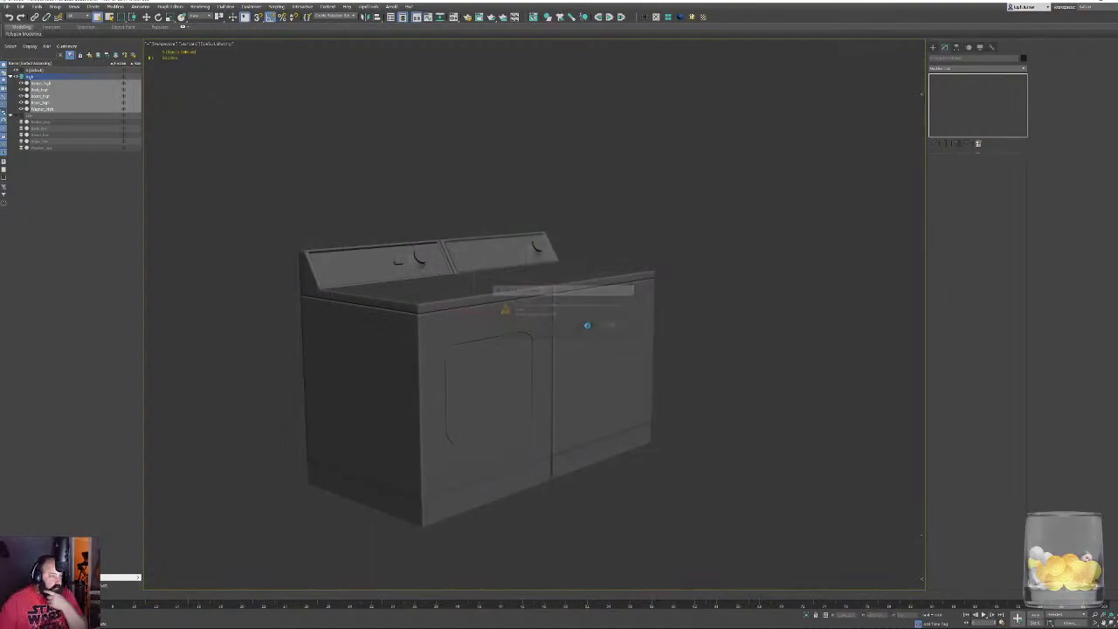
{"action": "left_click", "coordinate": [529, 372]}
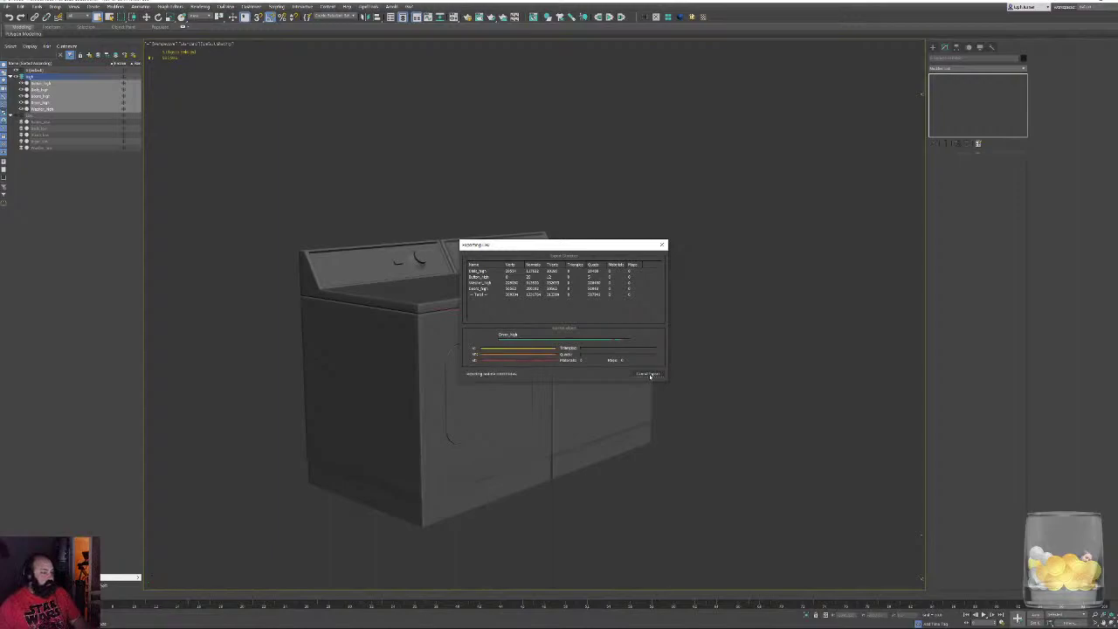
{"action": "left_click", "coordinate": [647, 373]}
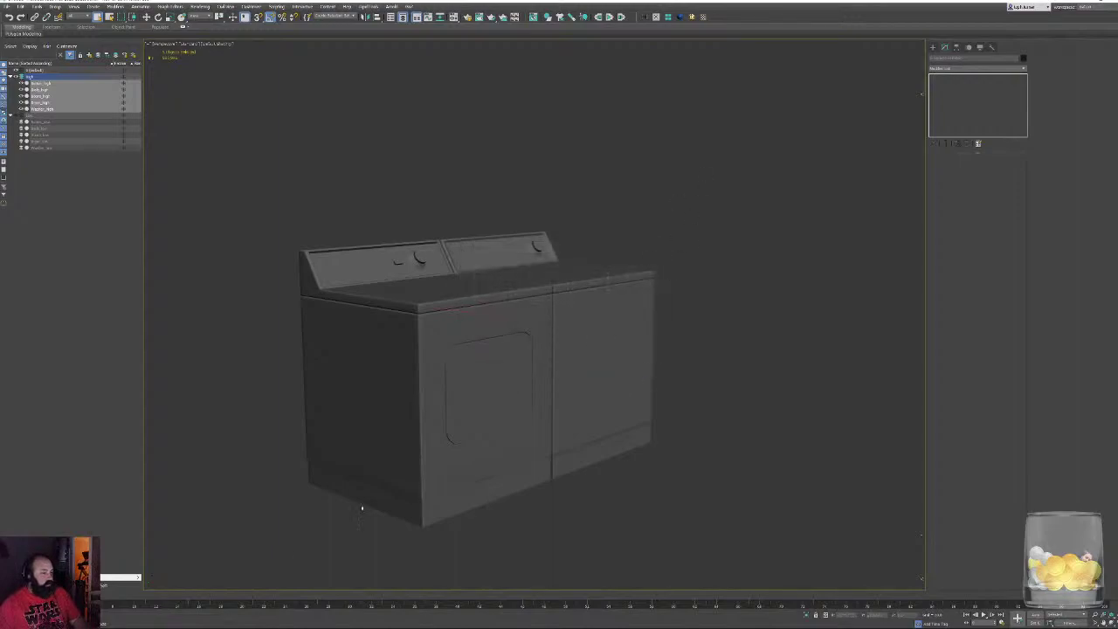
Remove the TurboSmooth modifier from all the high-poly objects except the dryer's button
{"action": "scroll", "coordinate": [387, 289], "scroll_direction": "up", "scroll_amount": 8}
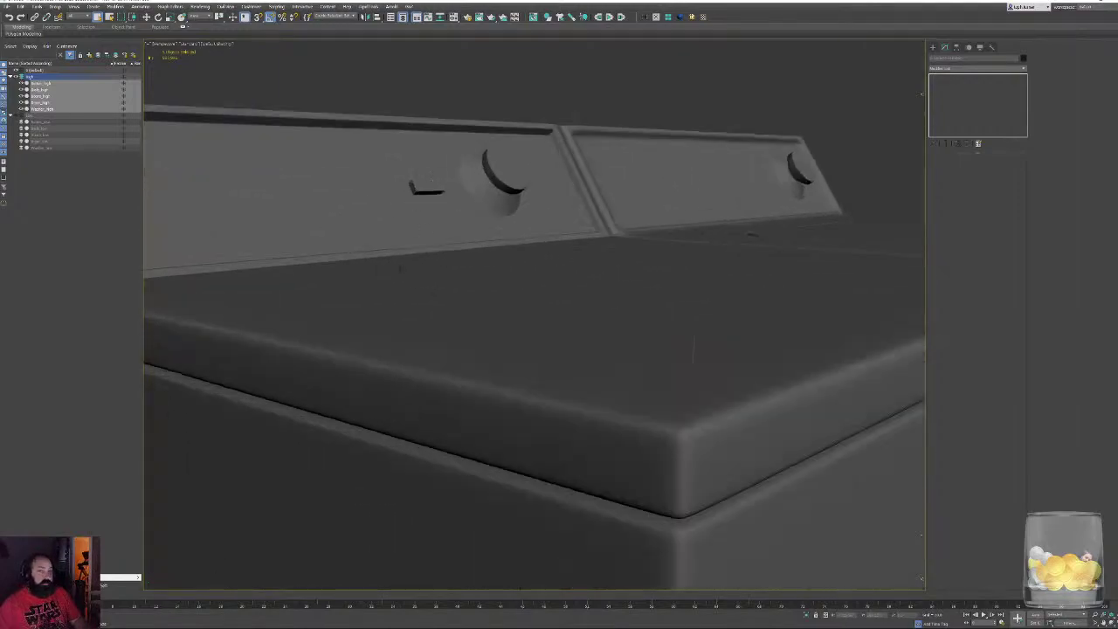
{"action": "left_click", "coordinate": [429, 180], "text": "alt"}
{"action": "left_click", "coordinate": [967, 144]}
{"action": "middle_click_drag", "start_coordinate": [609, 241], "coordinate": [539, 254]}
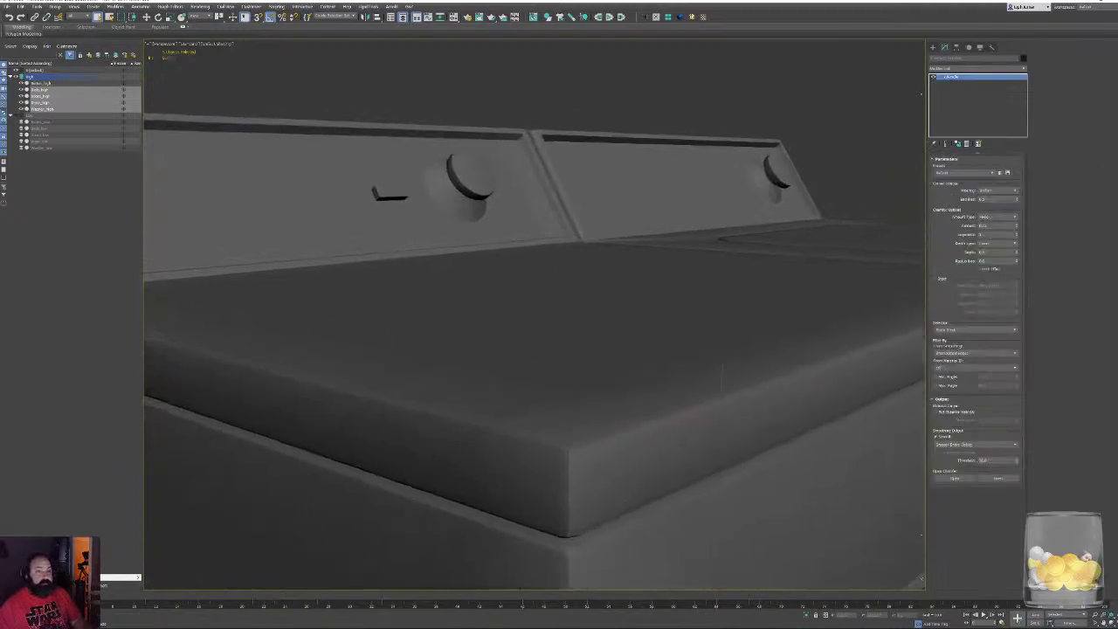
{"action": "scroll", "coordinate": [539, 253], "scroll_direction": "down", "scroll_amount": 4}
{"action": "left_click", "coordinate": [411, 79]}
Hide the high-poly layer, show the low-poly layer and select all of its objects
{"action": "left_click", "coordinate": [16, 77]}
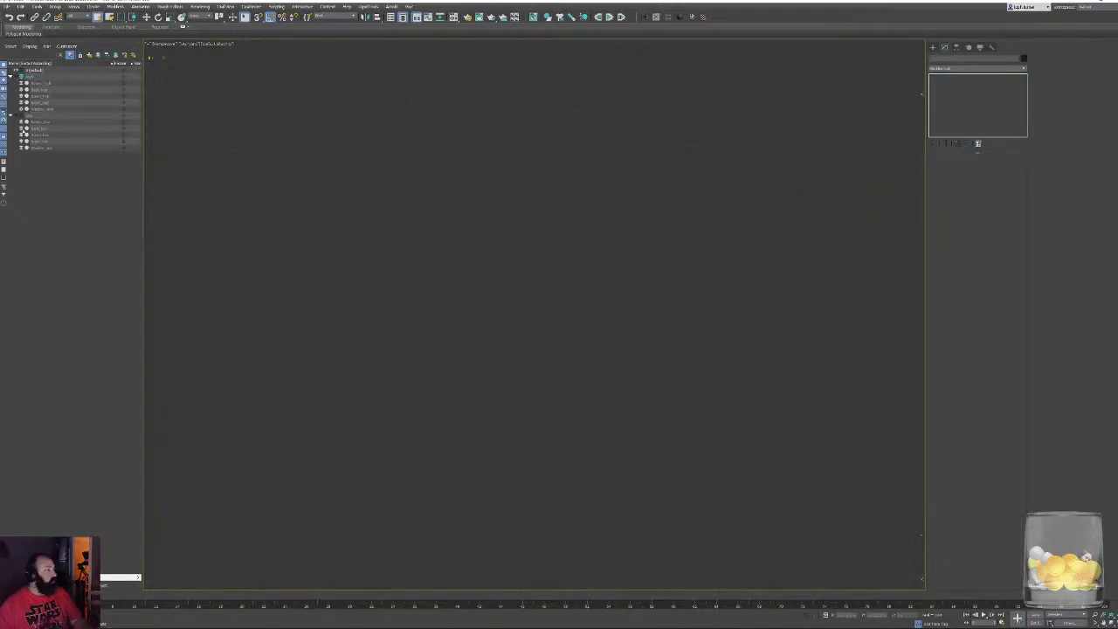
{"action": "left_click", "coordinate": [15, 115]}
{"action": "scroll", "coordinate": [323, 188], "scroll_direction": "down", "scroll_amount": 4}
{"action": "key", "text": "ctrl+a"}
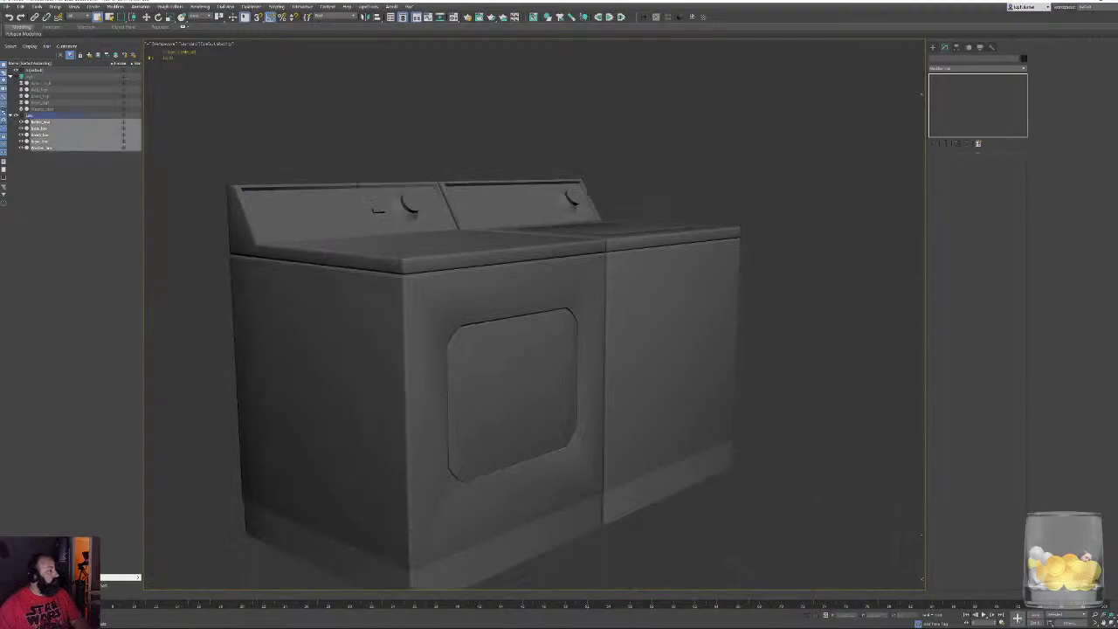
Export the selected low-poly washer and dryer objects as an FBX into the project's FBX folder, overwriting the existing Combo.fbx
{"action": "key", "text": "F4"}
{"action": "key", "text": "F4"}
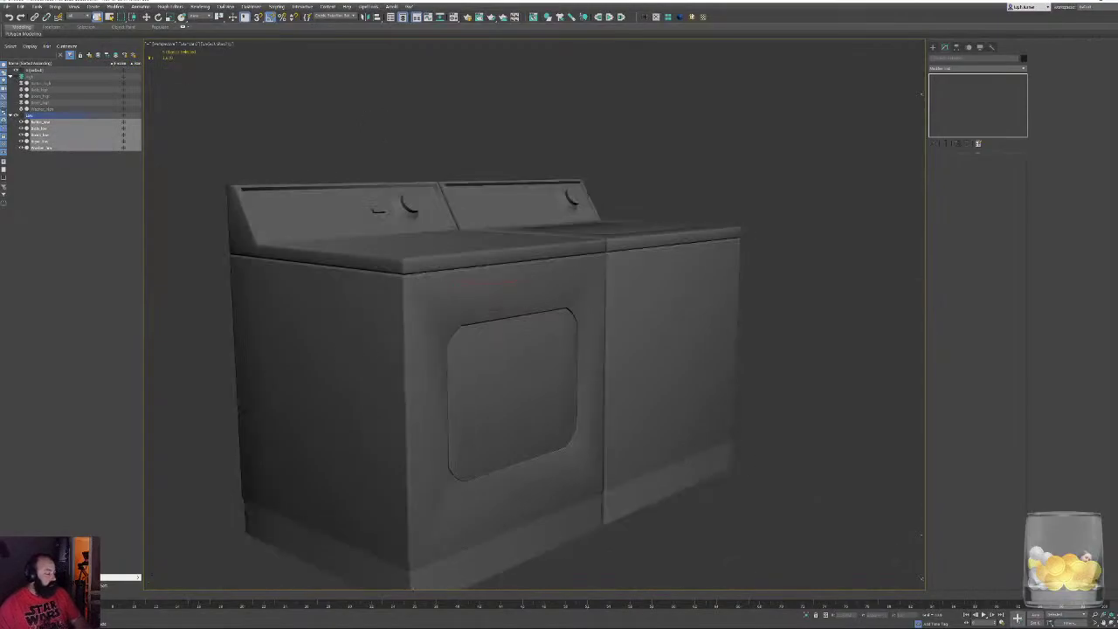
{"action": "left_click", "coordinate": [7, 7]}
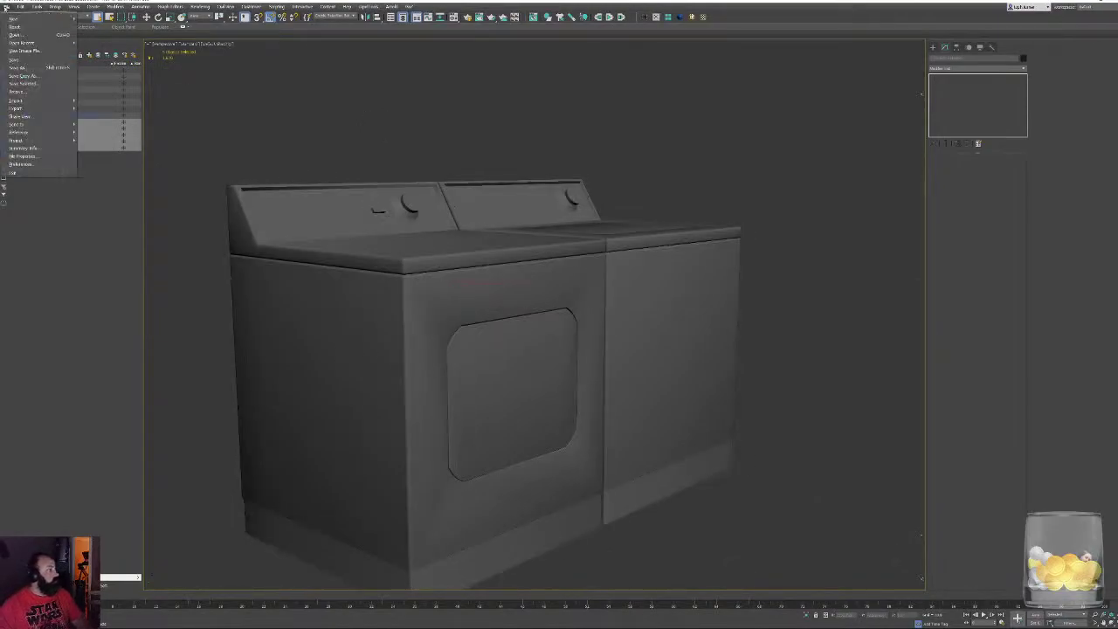
{"action": "left_click", "coordinate": [100, 116]}
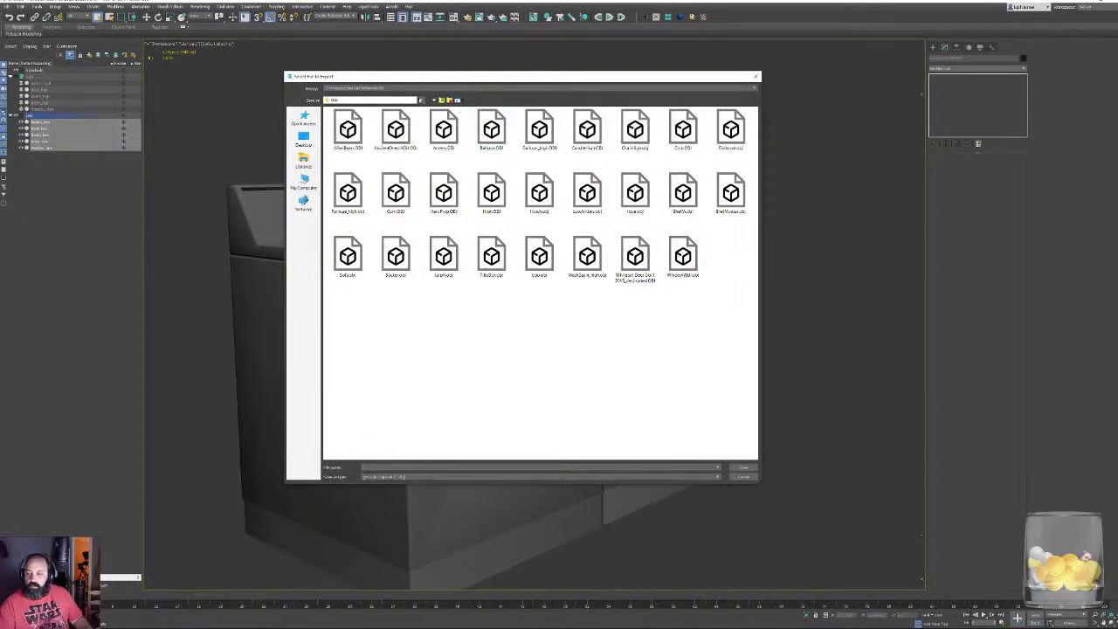
{"action": "left_click", "coordinate": [442, 99]}
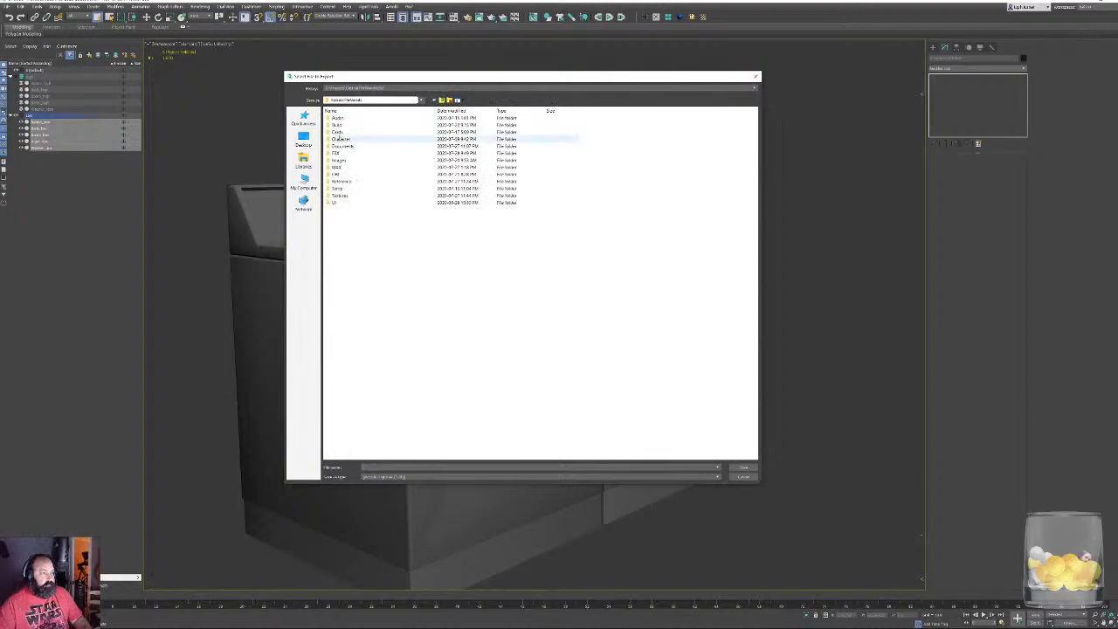
{"action": "double_click", "coordinate": [354, 152]}
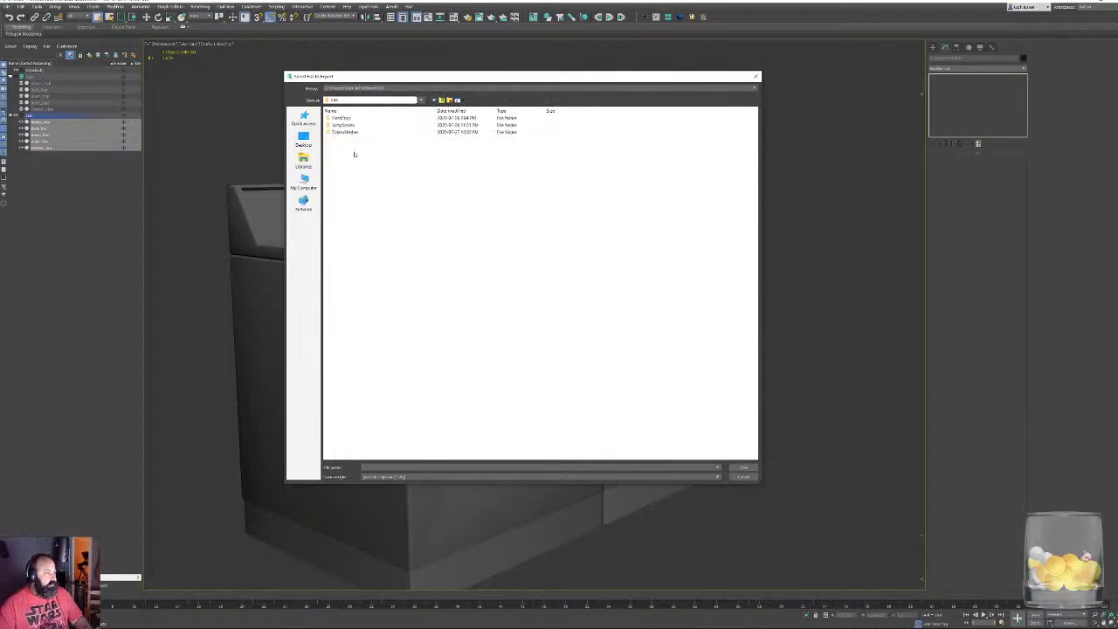
{"action": "left_click", "coordinate": [353, 131]}
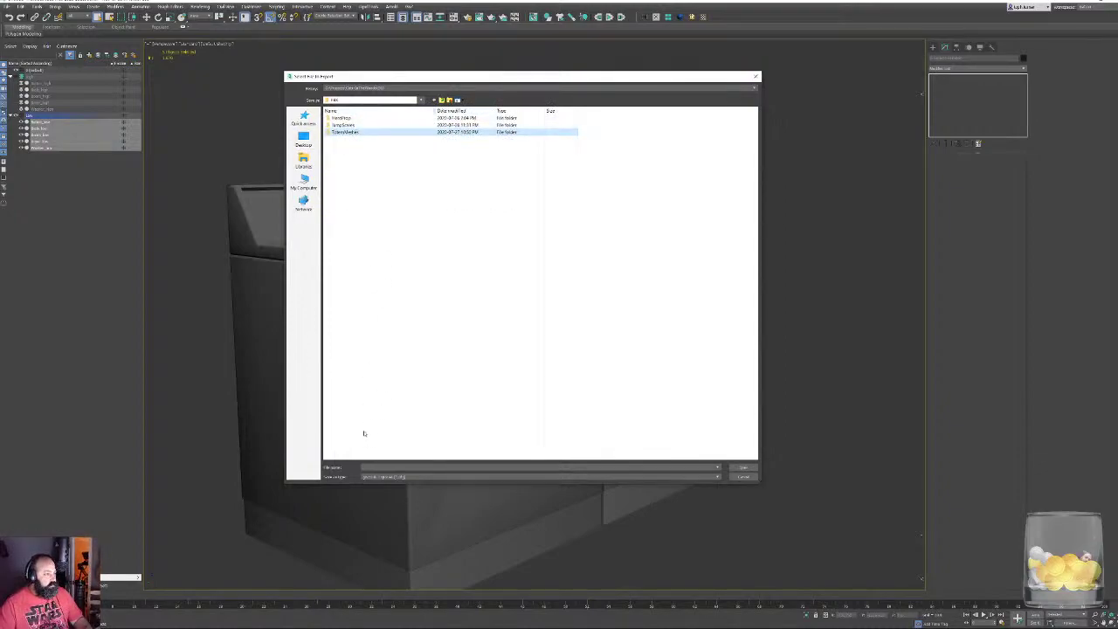
{"action": "left_click", "coordinate": [384, 477]}
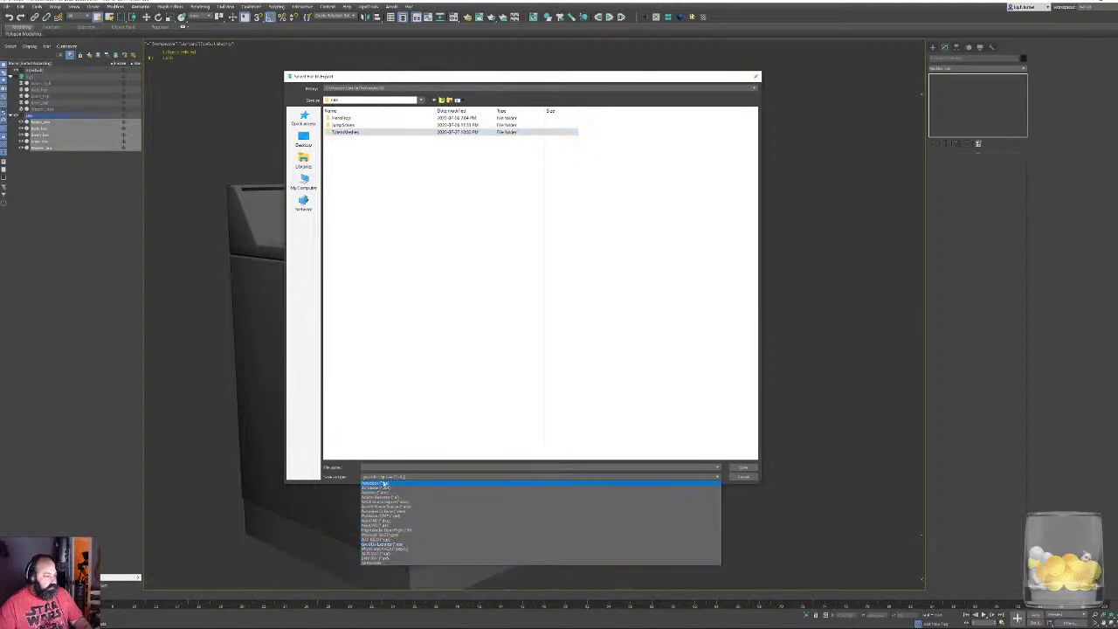
{"action": "left_click", "coordinate": [384, 487]}
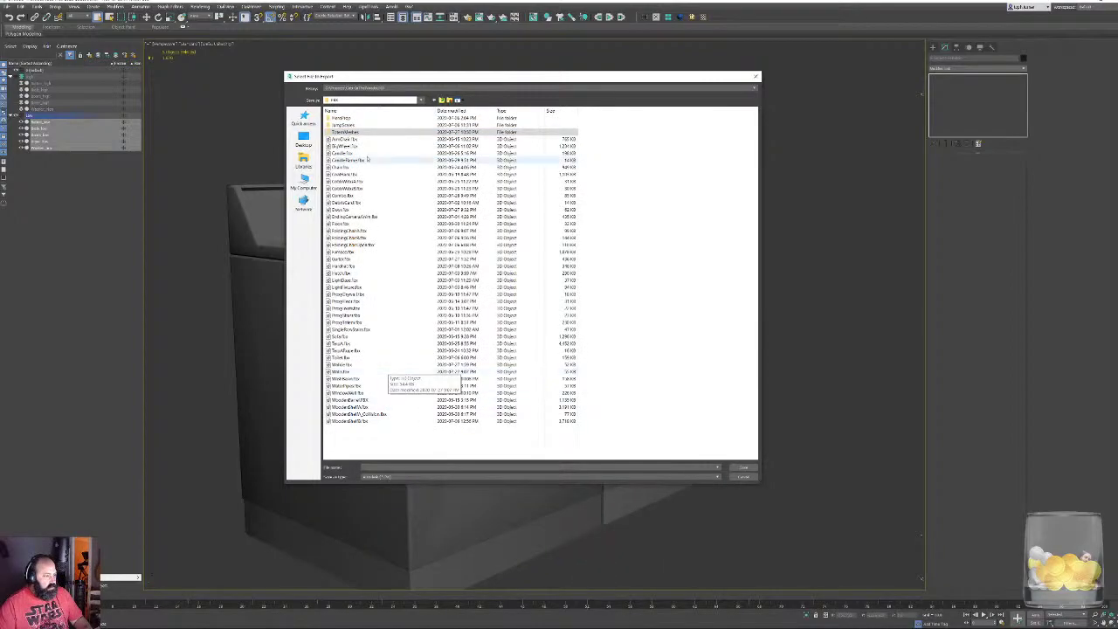
{"action": "double_click", "coordinate": [344, 197]}
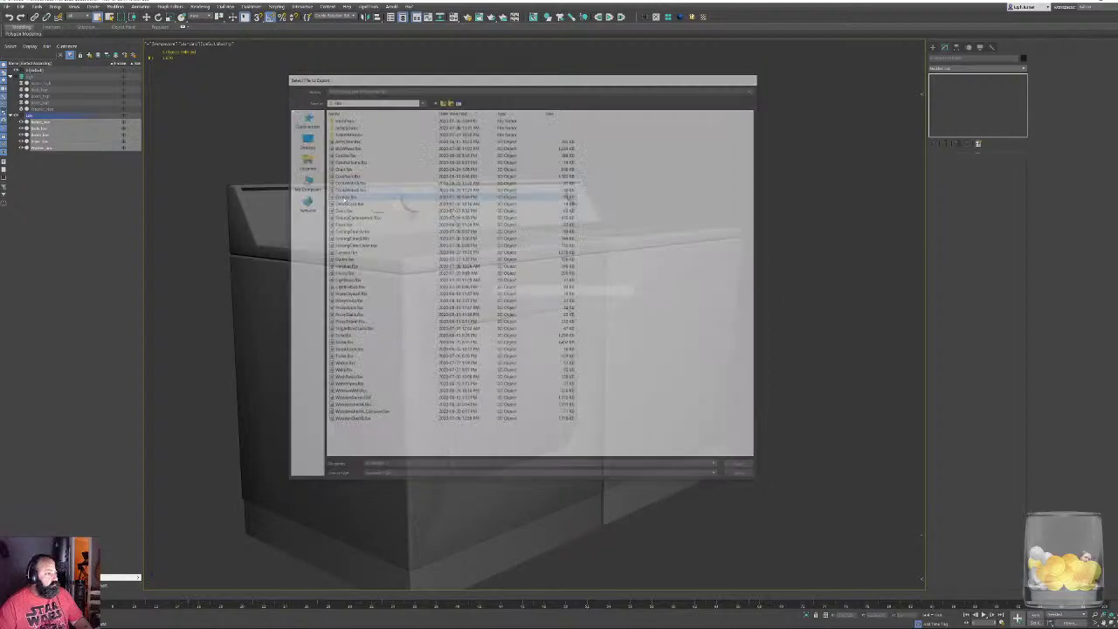
{"action": "left_click", "coordinate": [590, 326]}
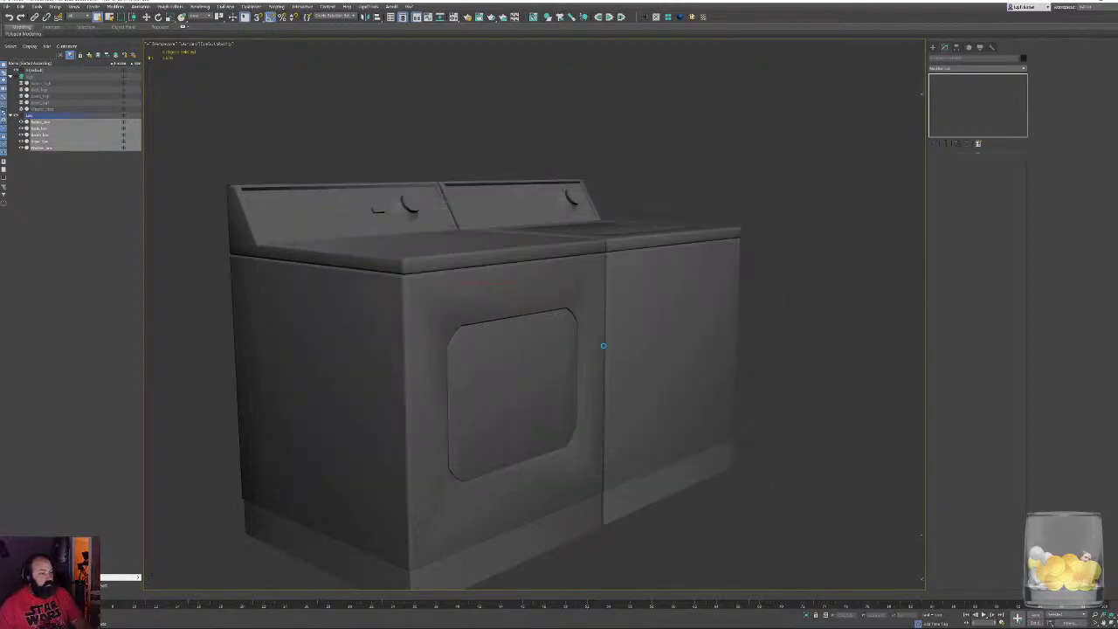
{"action": "left_click", "coordinate": [576, 455]}
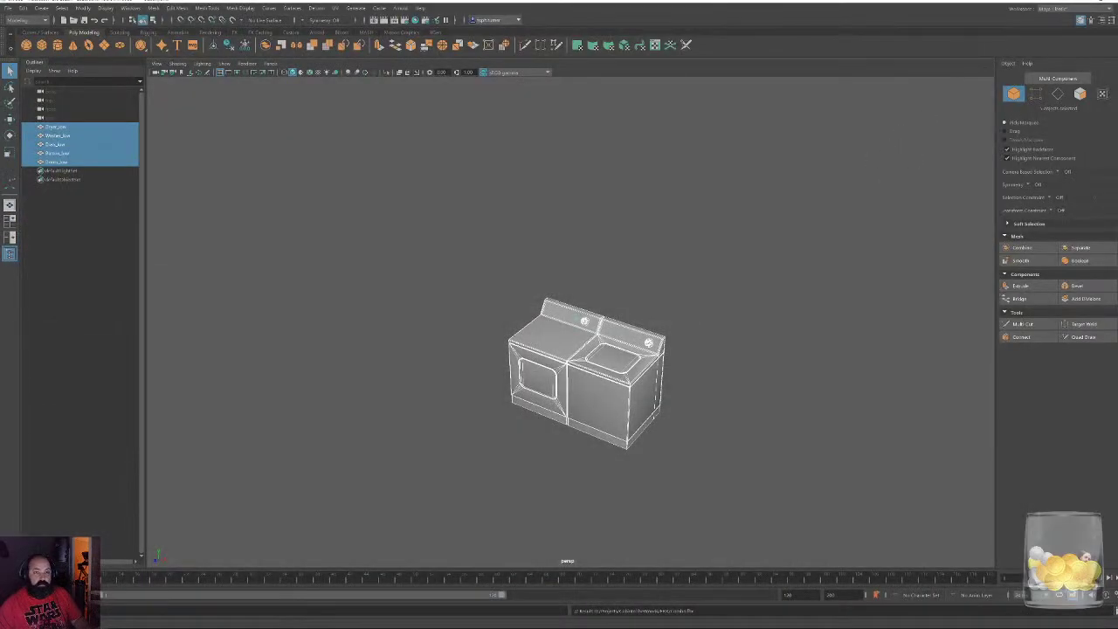
Clear the Maya window out of the way and launch Substance Painter from the desktop
{"action": "left_click", "coordinate": [1088, 3]}
{"action": "double_click", "coordinate": [529, 296]}
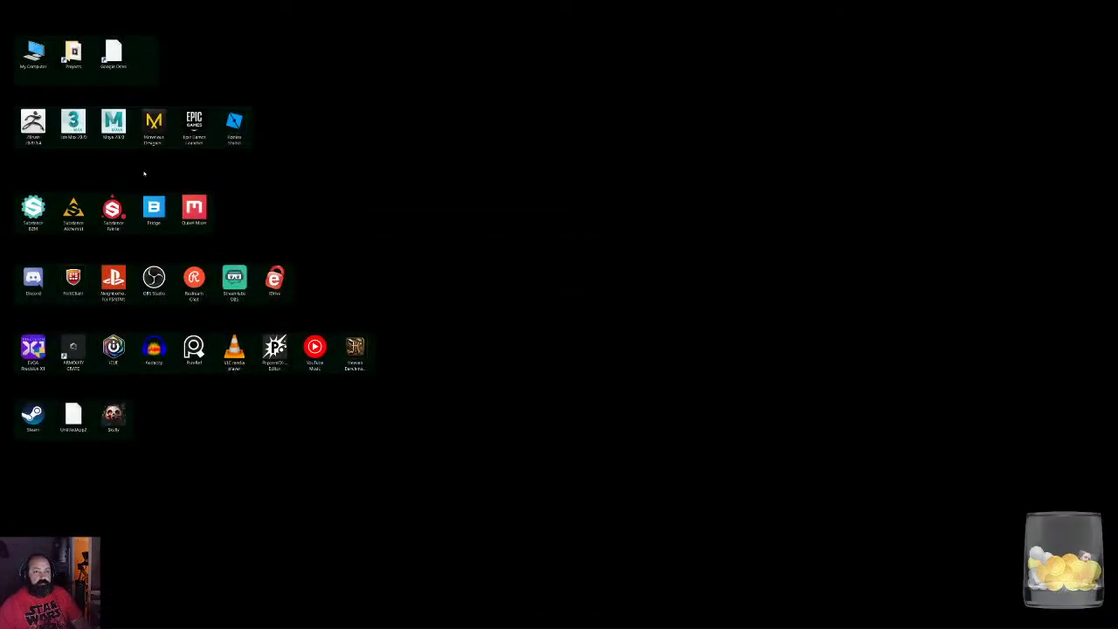
{"action": "double_click", "coordinate": [115, 212]}
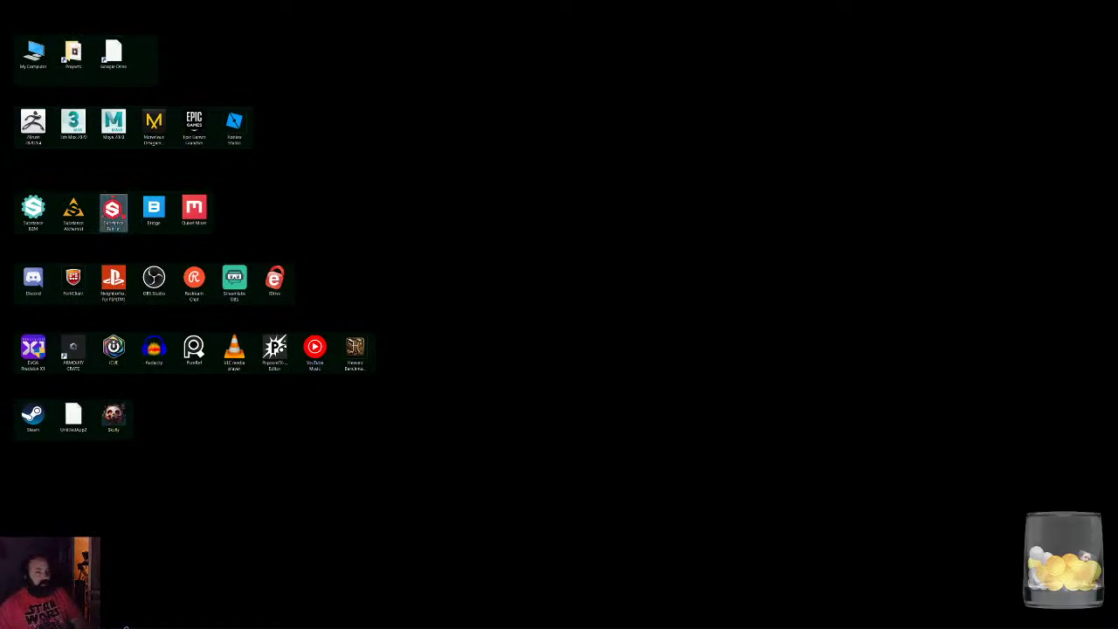
{"action": "key", "text": "super"}
{"action": "left_click", "coordinate": [735, 261]}
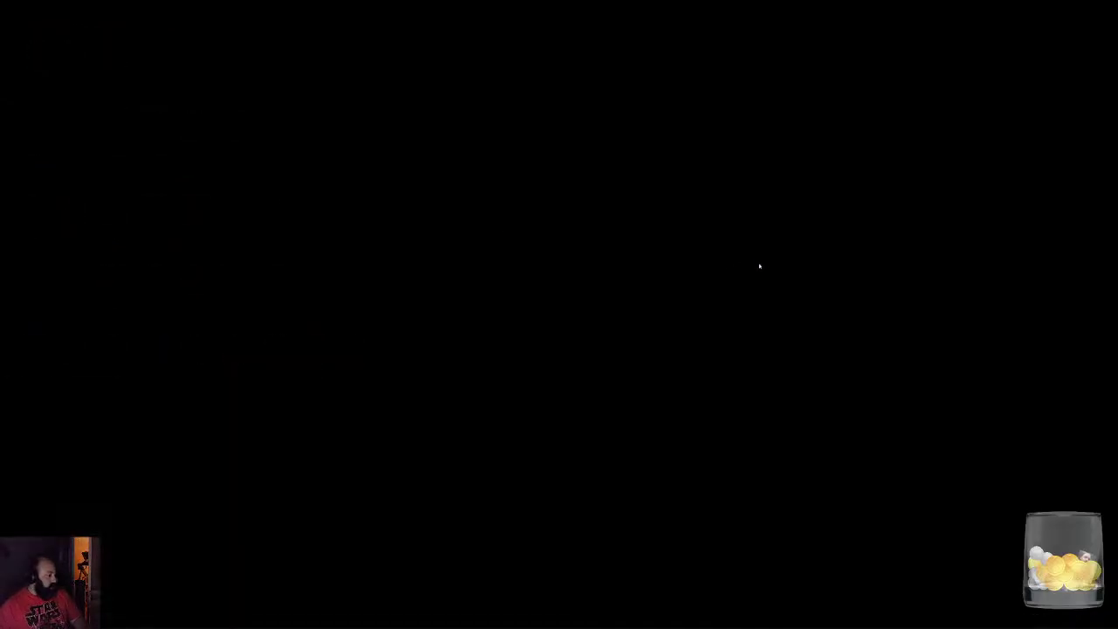
Browse to the CabinInTheWoods folder inside Unreal Projects on the Data drive and open its Unreal project file
{"action": "key", "text": "super+e"}
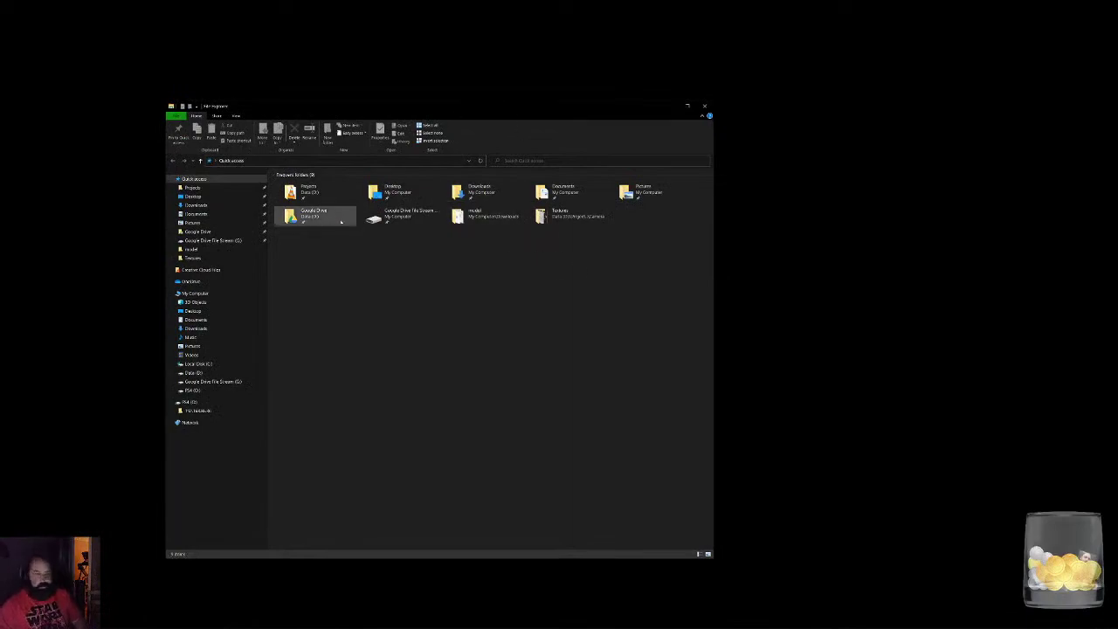
{"action": "double_click", "coordinate": [302, 214]}
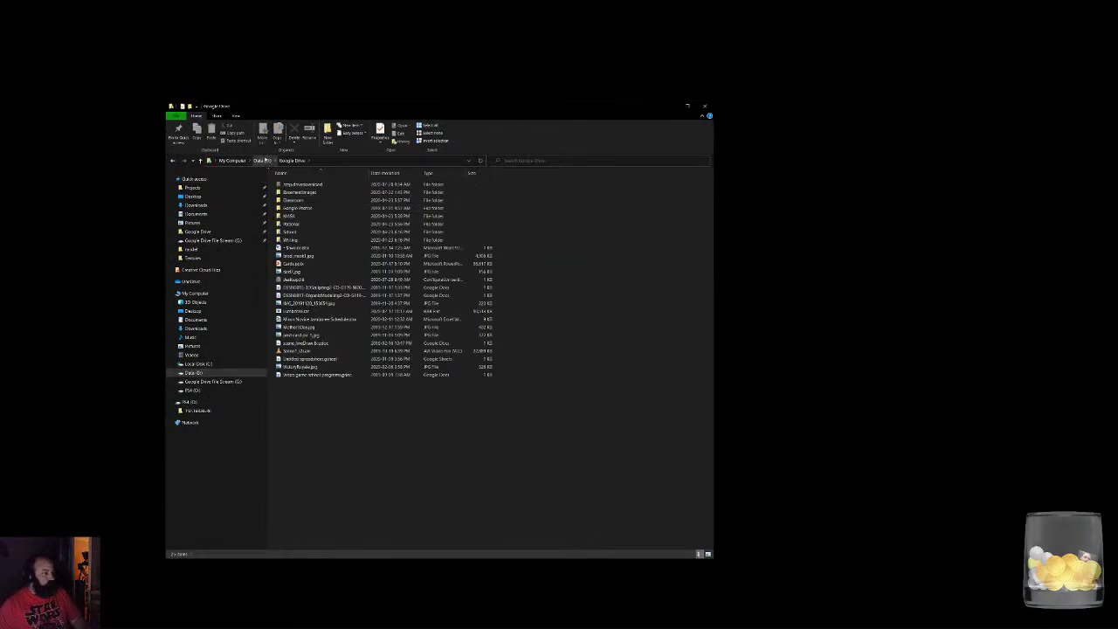
{"action": "left_click", "coordinate": [261, 161]}
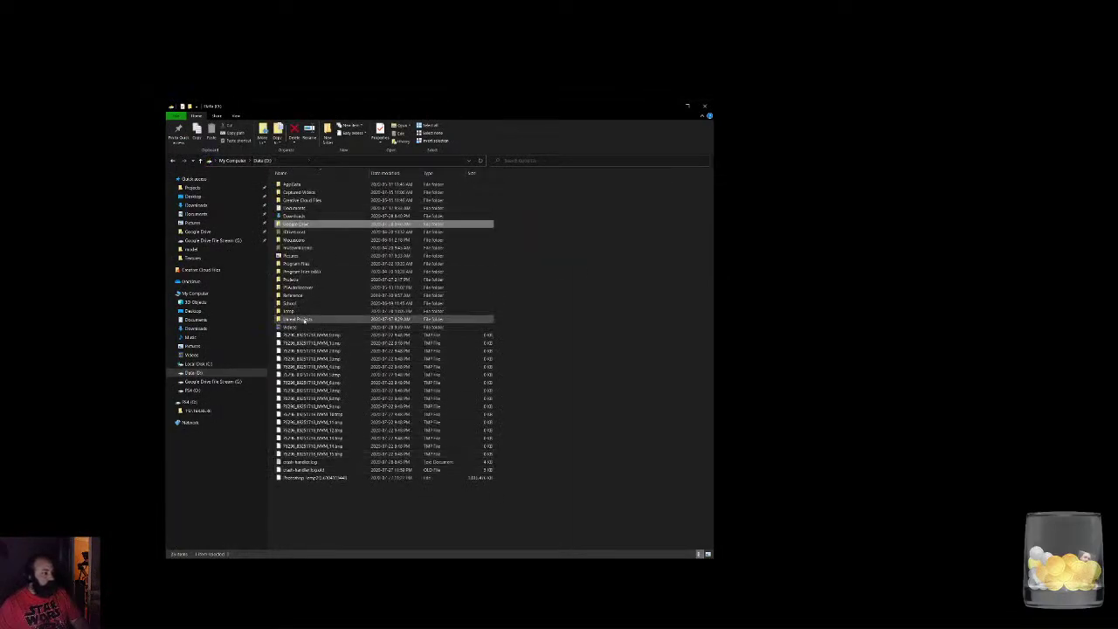
{"action": "double_click", "coordinate": [301, 318]}
{"action": "double_click", "coordinate": [300, 184]}
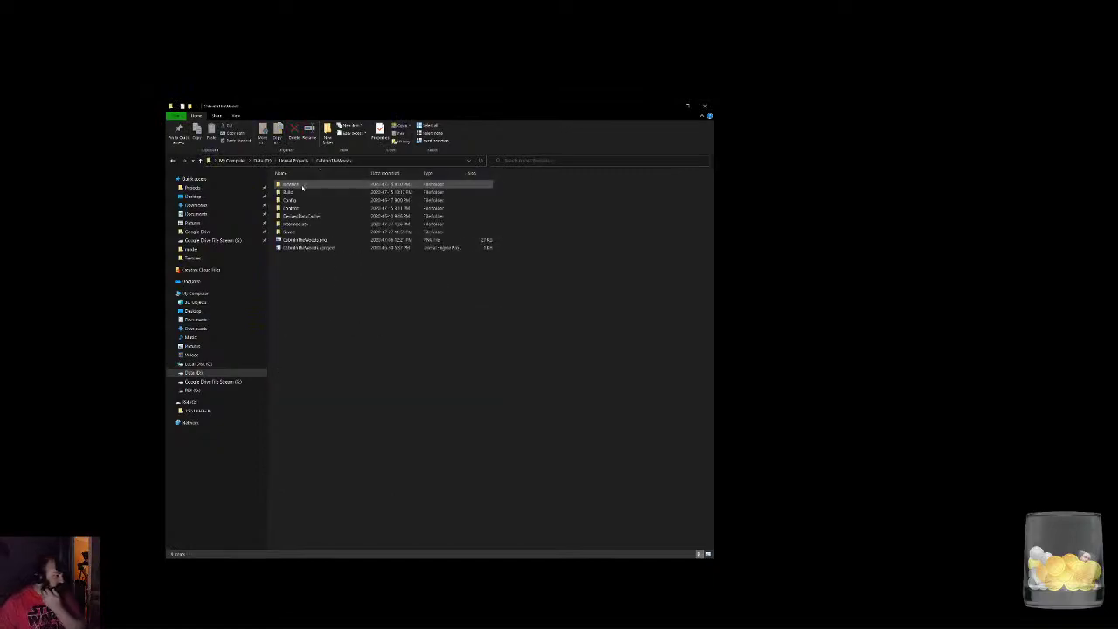
{"action": "left_click", "coordinate": [310, 248]}
{"action": "key", "text": "Return"}
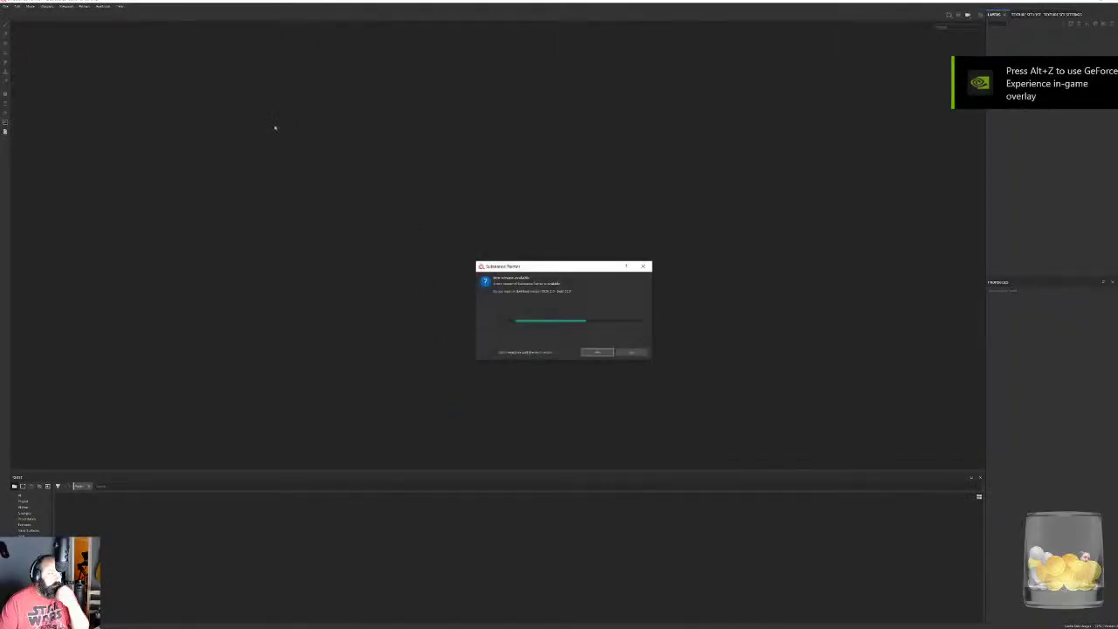
Decline the Substance Painter update and create a new project with a chosen document resolution, using Combo.fbx from the FBX folder as its mesh
{"action": "left_click", "coordinate": [641, 352]}
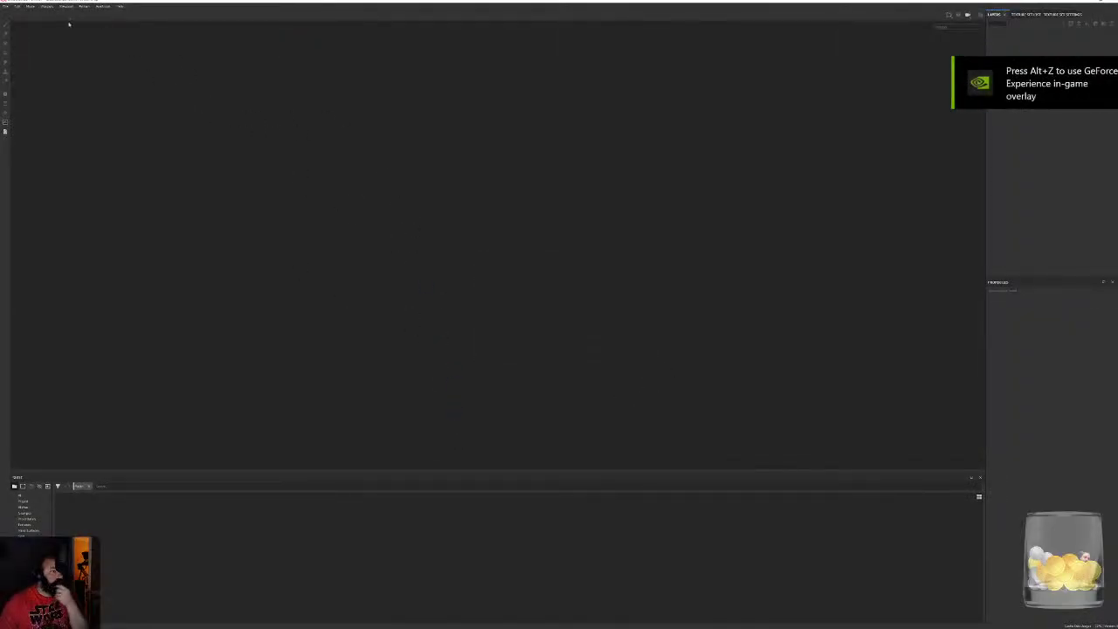
{"action": "left_click", "coordinate": [7, 6]}
{"action": "left_click", "coordinate": [11, 14]}
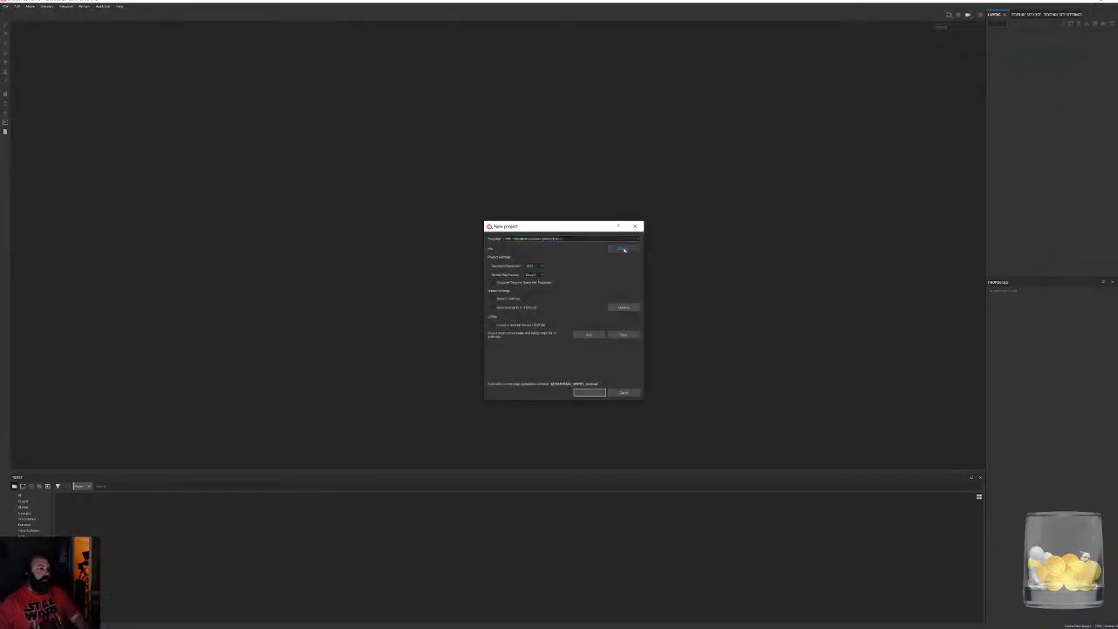
{"action": "left_click", "coordinate": [536, 268]}
{"action": "left_click", "coordinate": [535, 292]}
{"action": "left_click", "coordinate": [620, 249]}
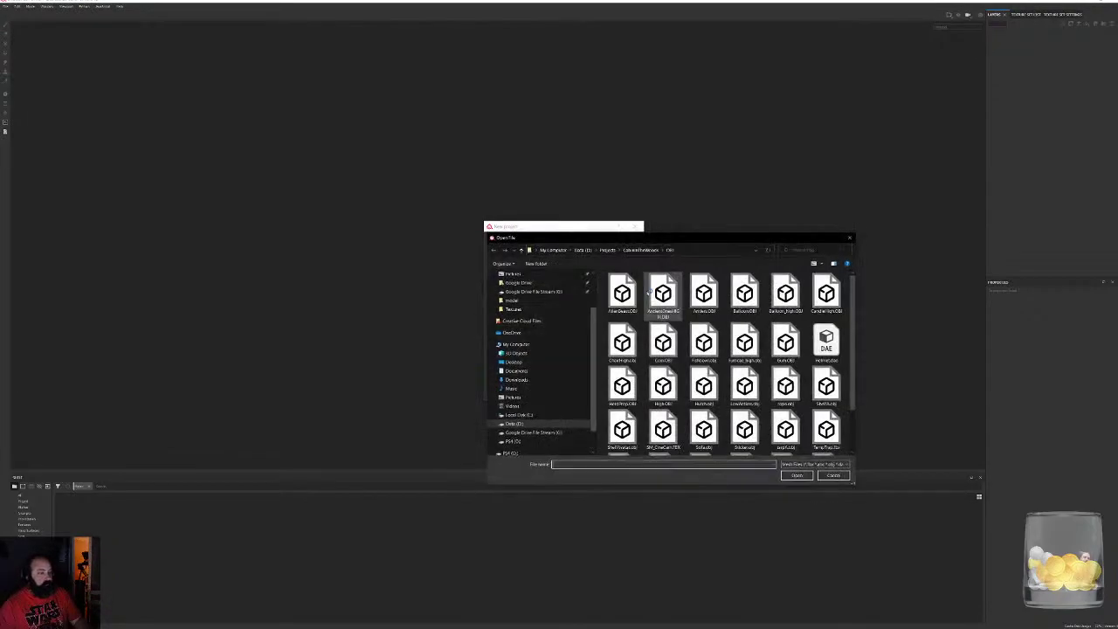
{"action": "left_click", "coordinate": [647, 252]}
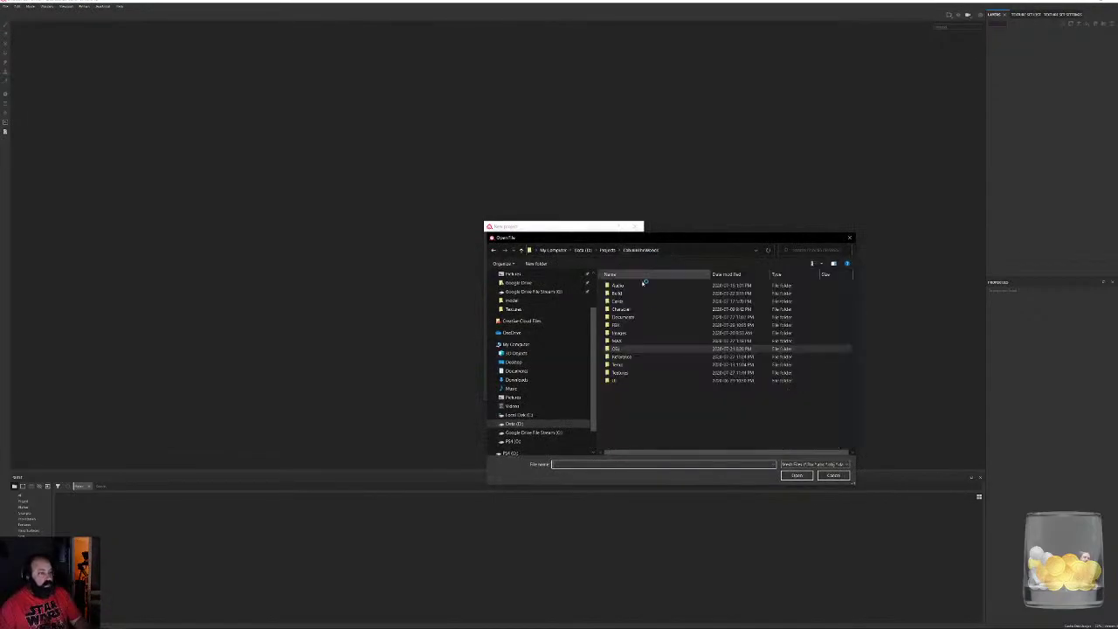
{"action": "double_click", "coordinate": [624, 326]}
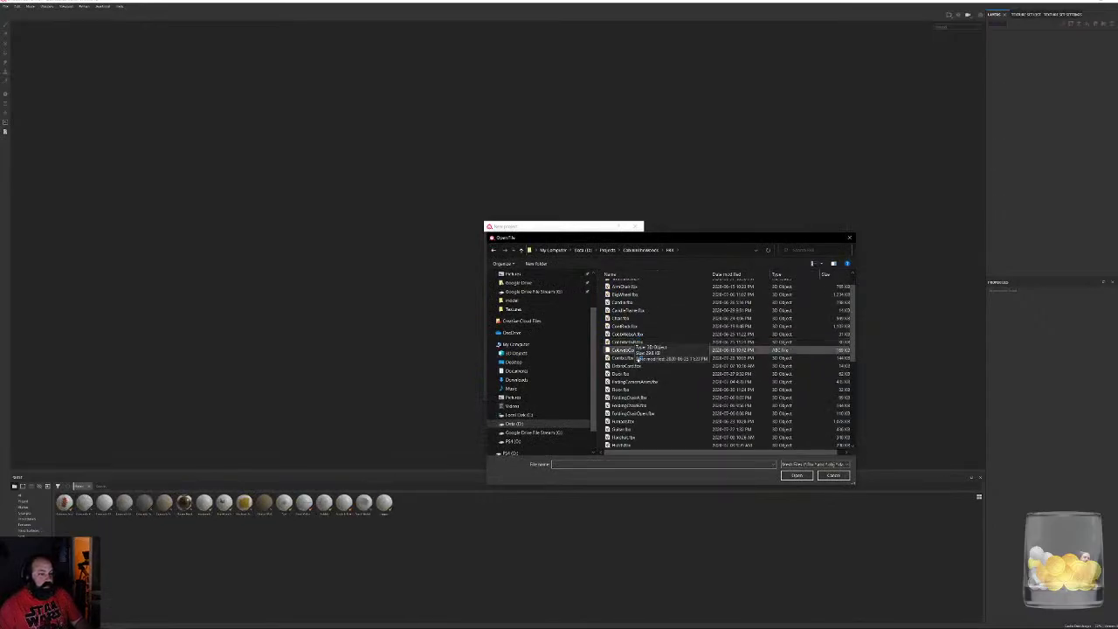
{"action": "double_click", "coordinate": [632, 358]}
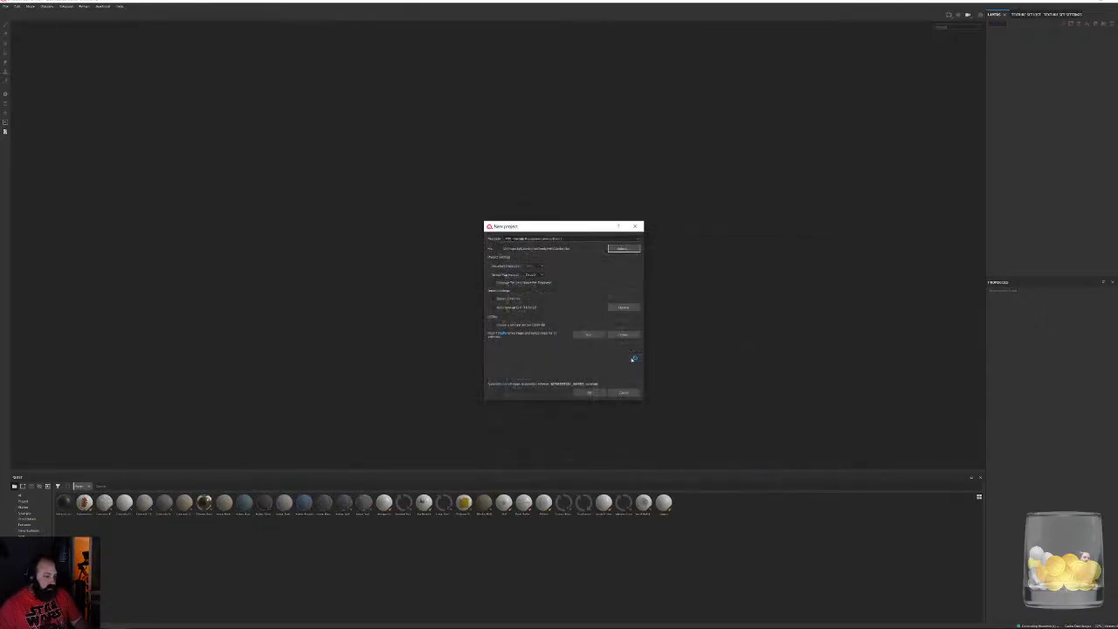
{"action": "left_click", "coordinate": [589, 392]}
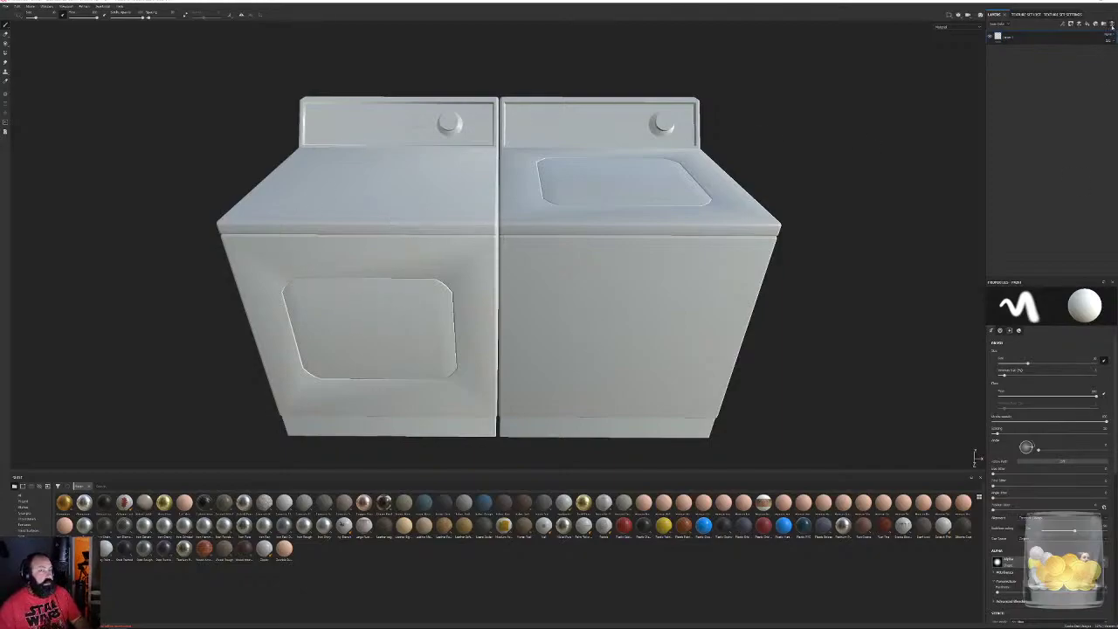
Open the mesh map baking settings for the texture set and choose the bake output size
{"action": "left_click", "coordinate": [1057, 14]}
{"action": "left_click", "coordinate": [1090, 188]}
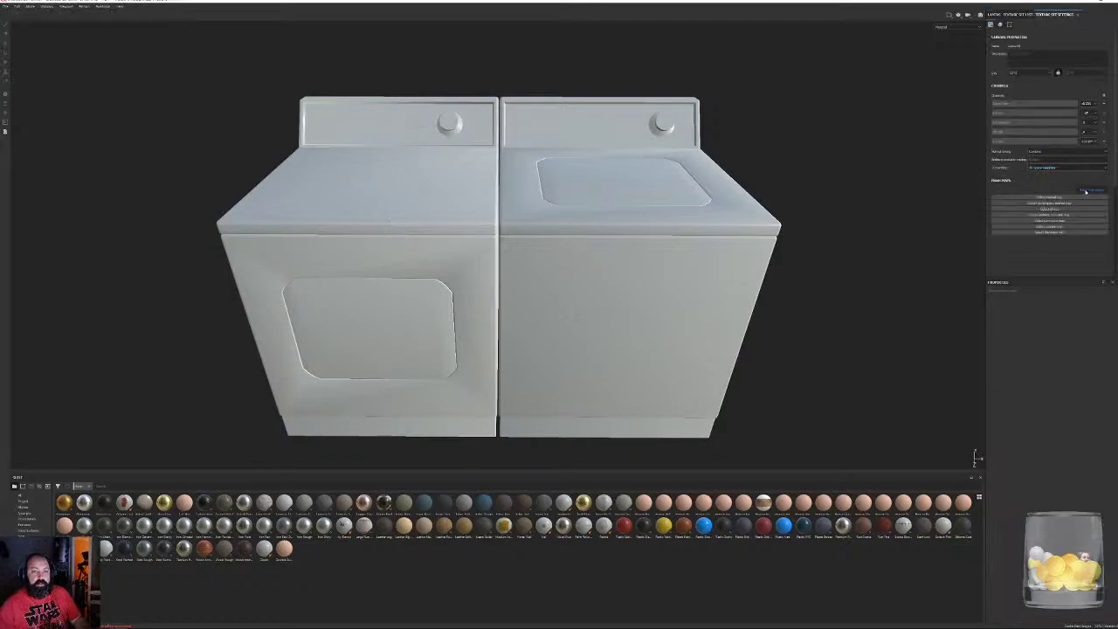
{"action": "left_click", "coordinate": [571, 234]}
{"action": "left_click", "coordinate": [561, 269]}
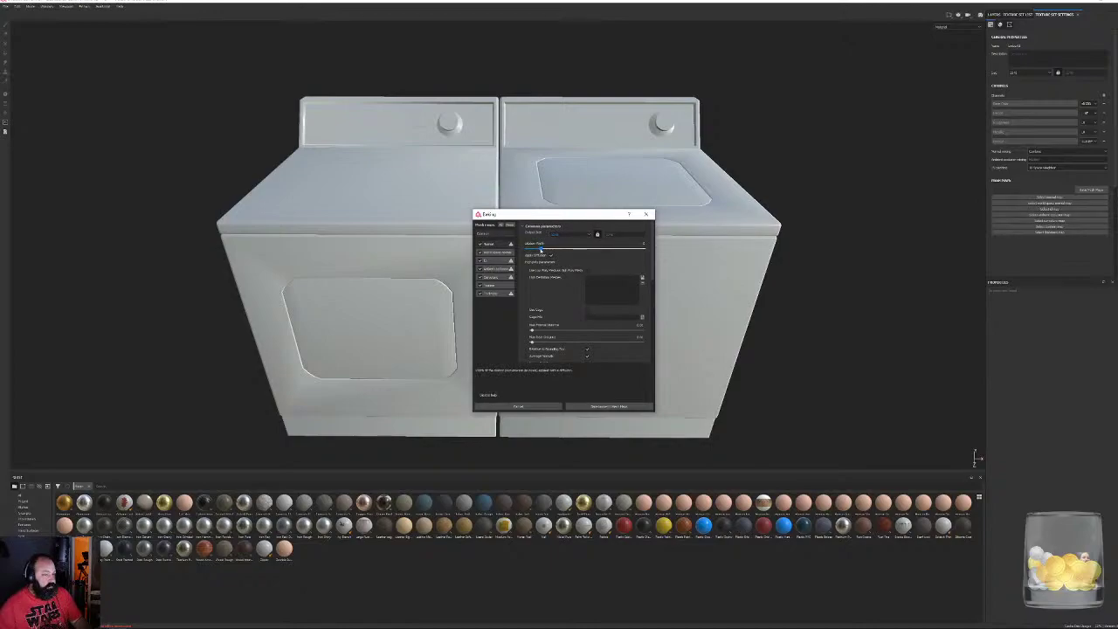
Add the exported high-poly OBJ from the project's OBJ folder as the high definition mesh for baking
{"action": "left_click", "coordinate": [642, 278]}
{"action": "left_click", "coordinate": [630, 239]}
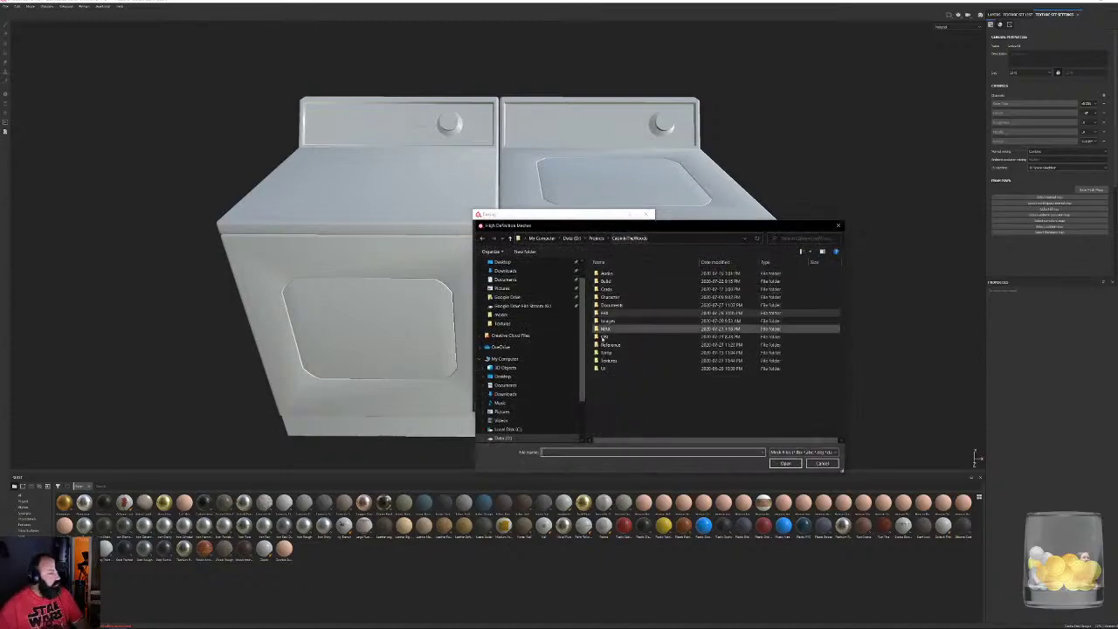
{"action": "double_click", "coordinate": [604, 339]}
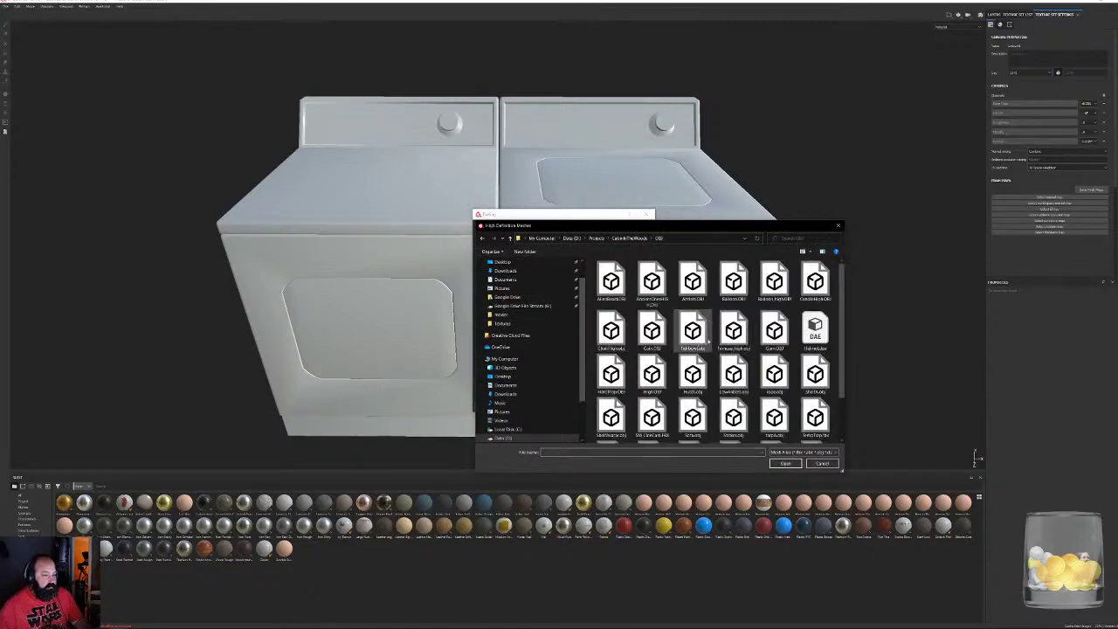
{"action": "double_click", "coordinate": [651, 374]}
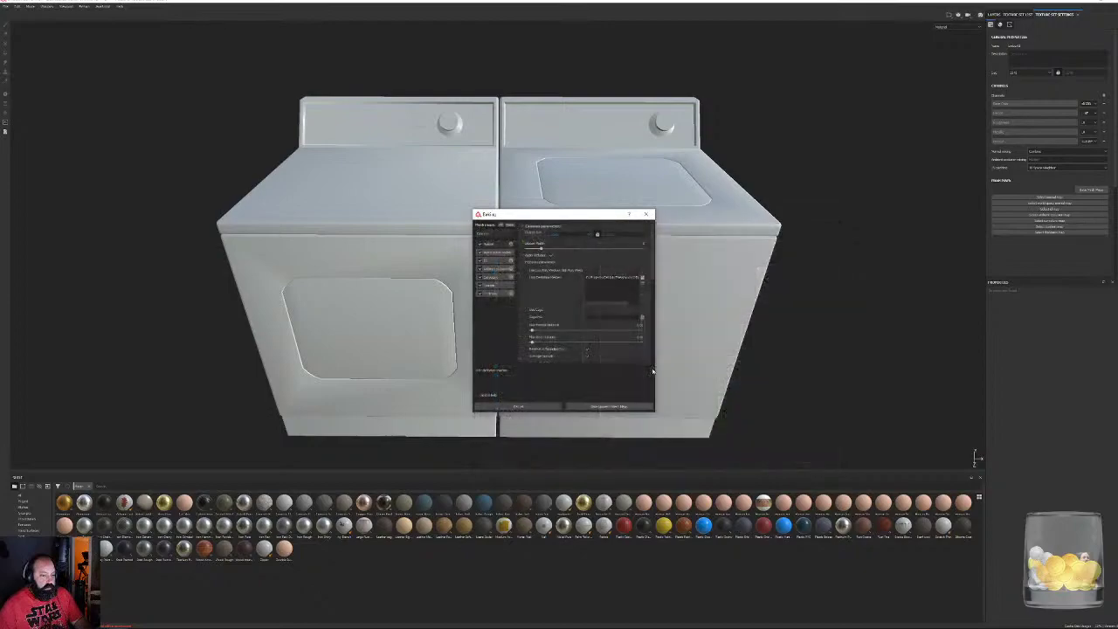
Set the bake's antialiasing to subsampling and its matching method to By Mesh Name
{"action": "scroll", "coordinate": [532, 288], "scroll_direction": "down", "scroll_amount": 3}
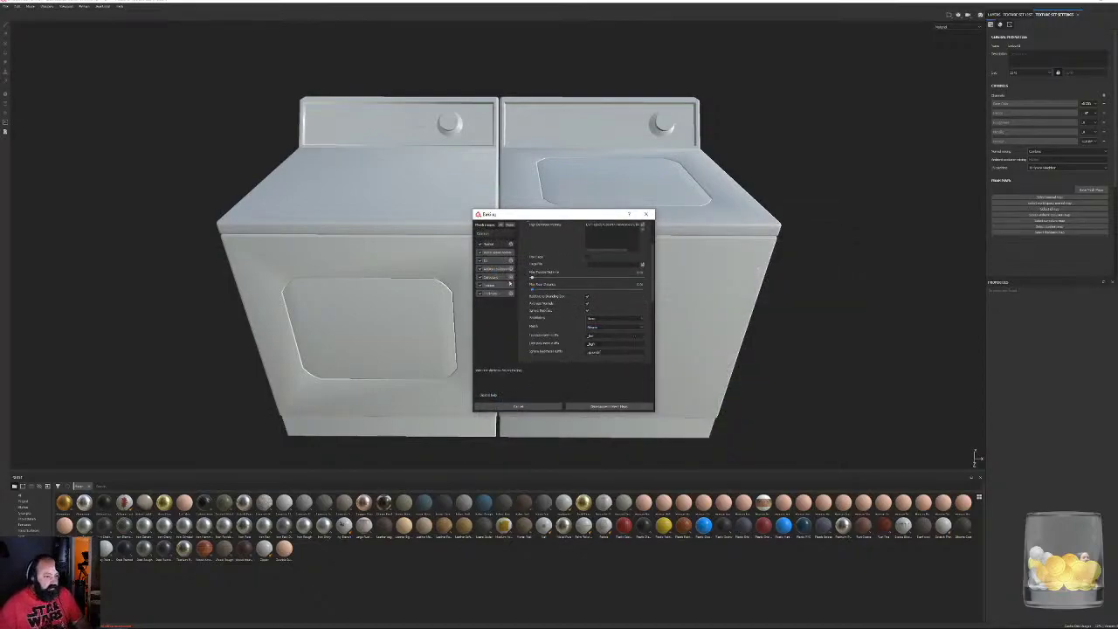
{"action": "left_click", "coordinate": [598, 321]}
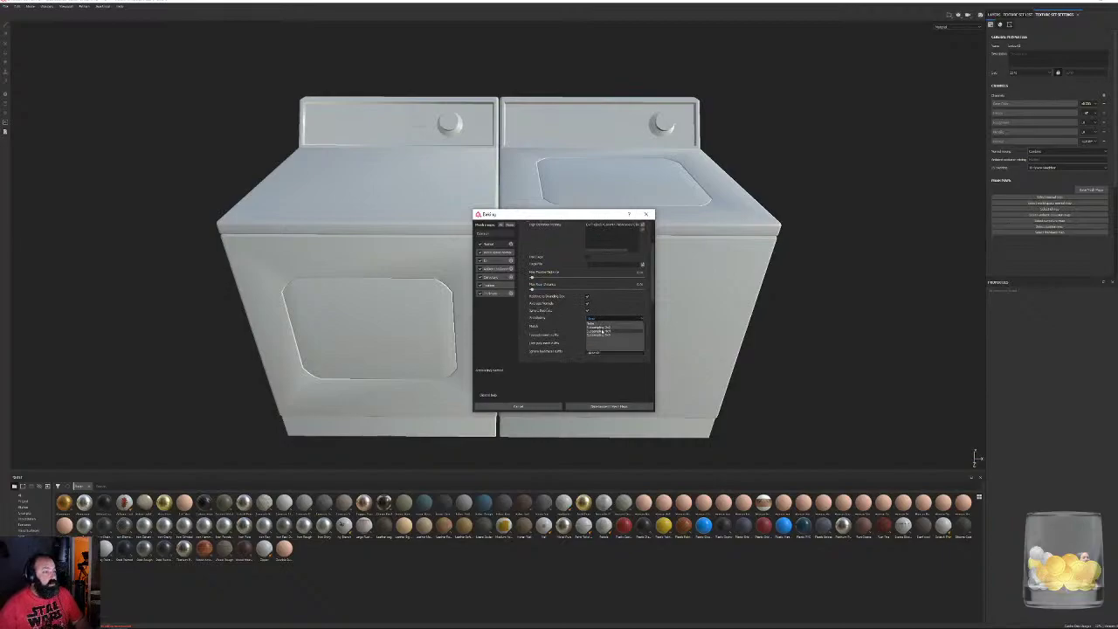
{"action": "left_click", "coordinate": [598, 335]}
{"action": "left_click", "coordinate": [599, 327]}
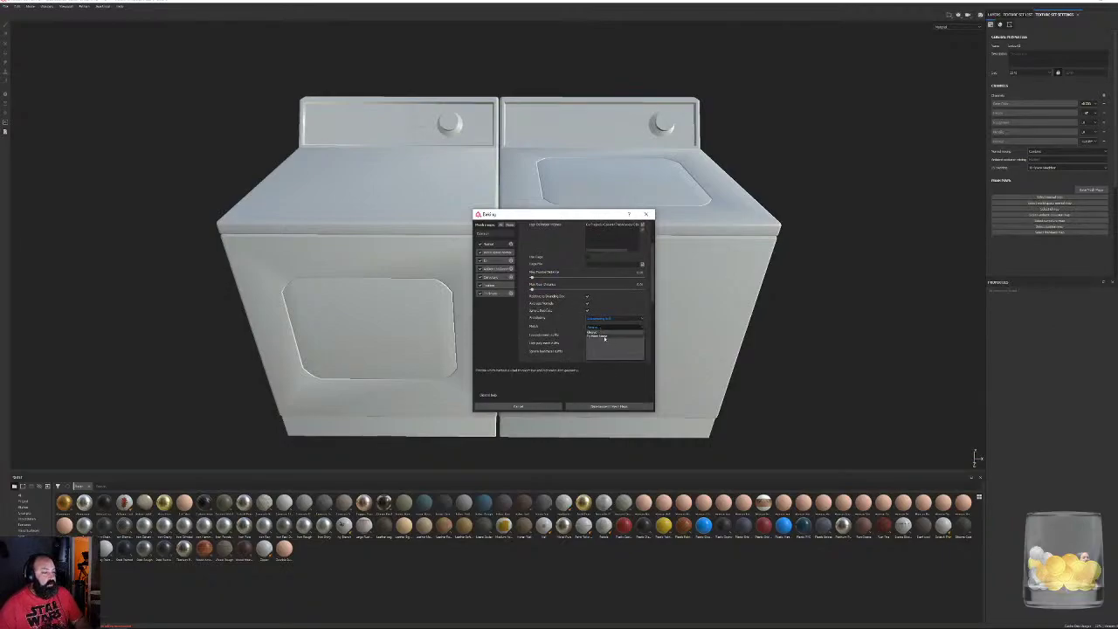
{"action": "left_click", "coordinate": [605, 337]}
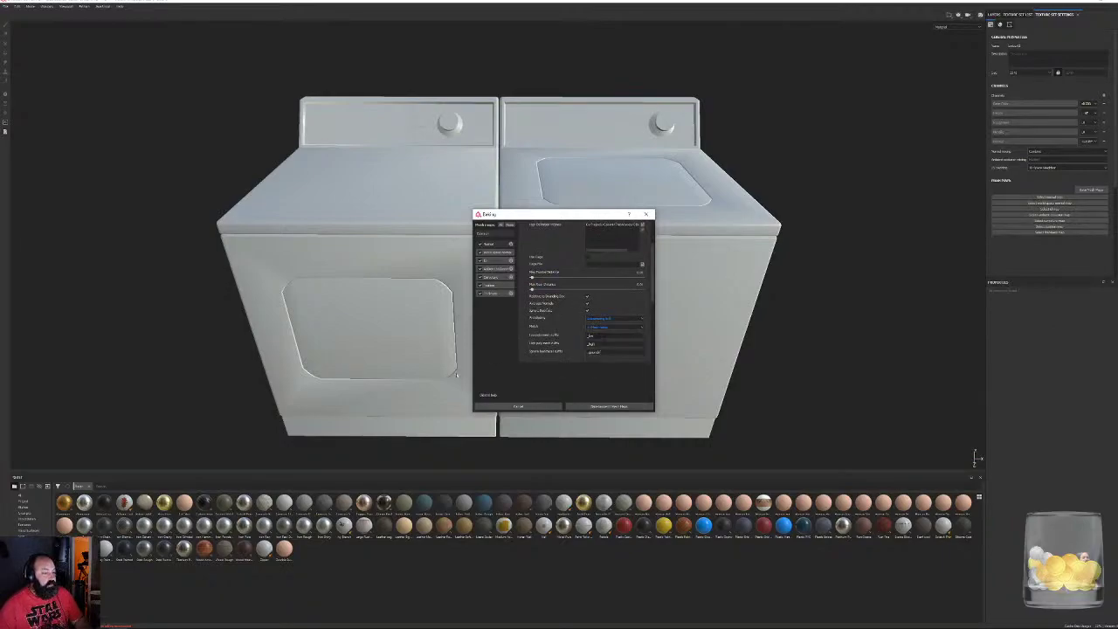
Set the ID map's color source to Mesh ID / Polygroup and review the ambient occlusion and thickness bake settings
{"action": "left_click", "coordinate": [494, 260]}
{"action": "left_click", "coordinate": [575, 256]}
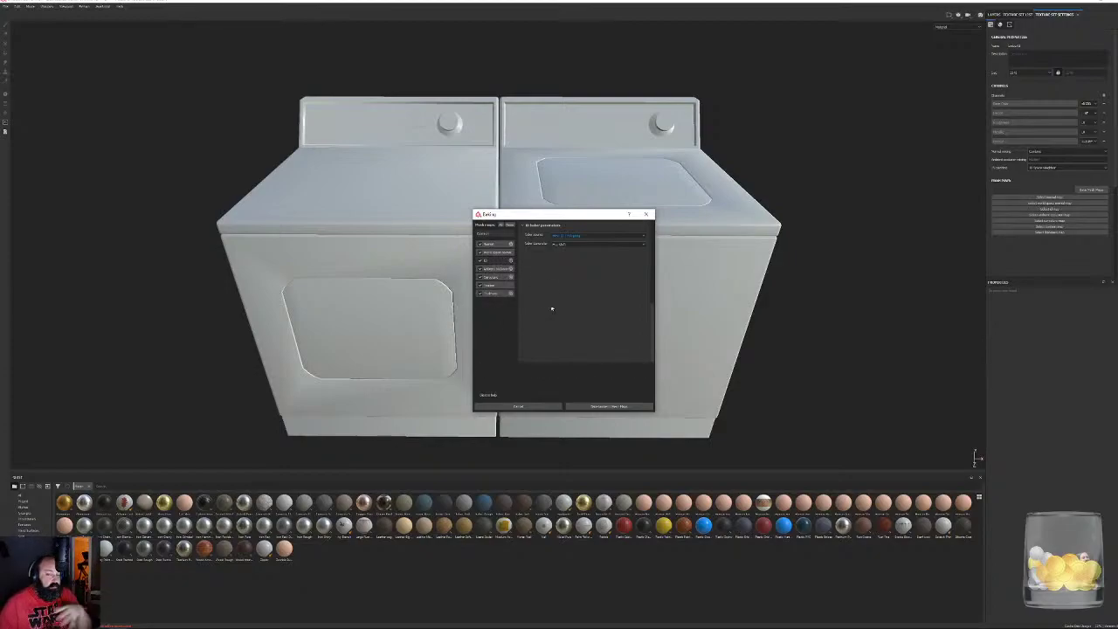
{"action": "left_click", "coordinate": [496, 268]}
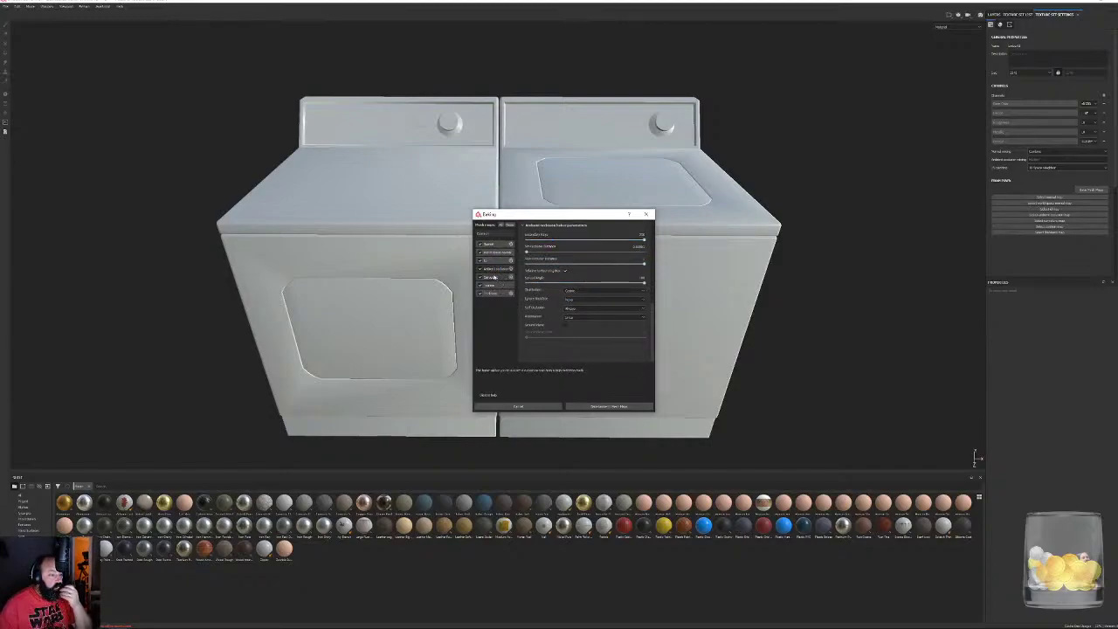
{"action": "left_click", "coordinate": [494, 293]}
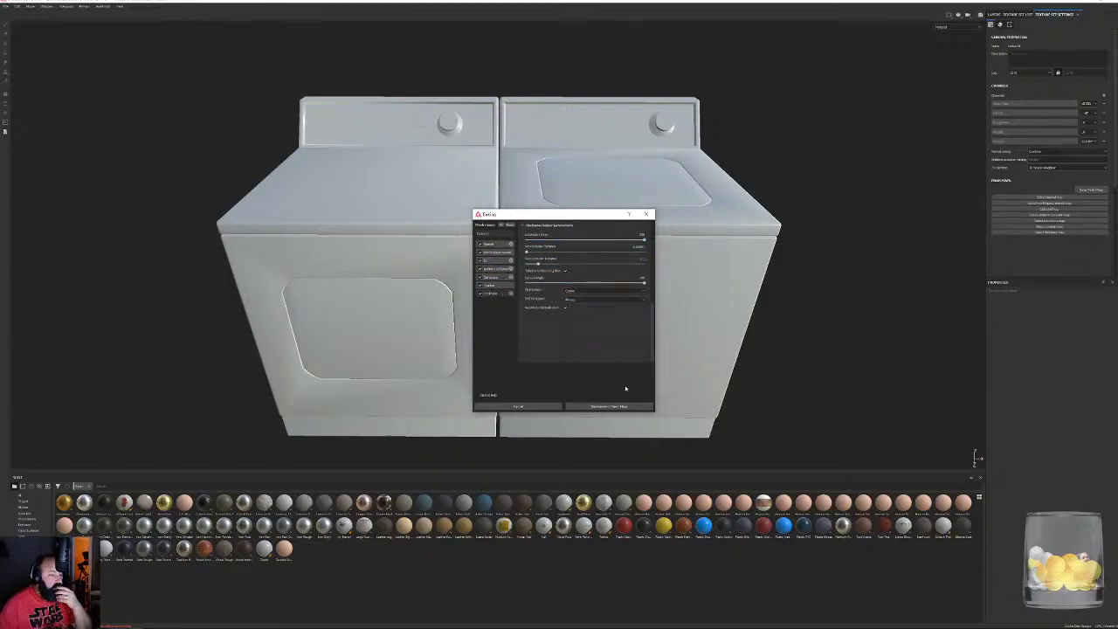
Bake the mesh maps for the texture set and dismiss the bake progress window once baking is done
{"action": "left_click", "coordinate": [608, 406]}
{"action": "mouse_move", "coordinate": [555, 275]}
{"action": "left_mouse_down"}
{"action": "mouse_move", "coordinate": [702, 275]}
{"action": "mouse_move", "coordinate": [816, 79]}
{"action": "left_mouse_up"}
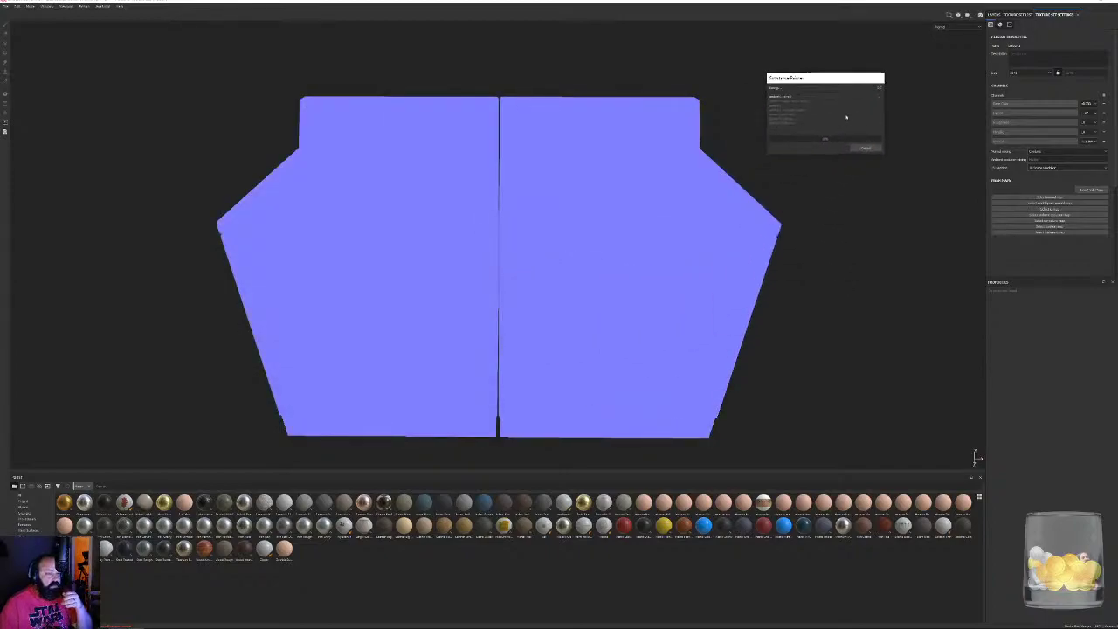
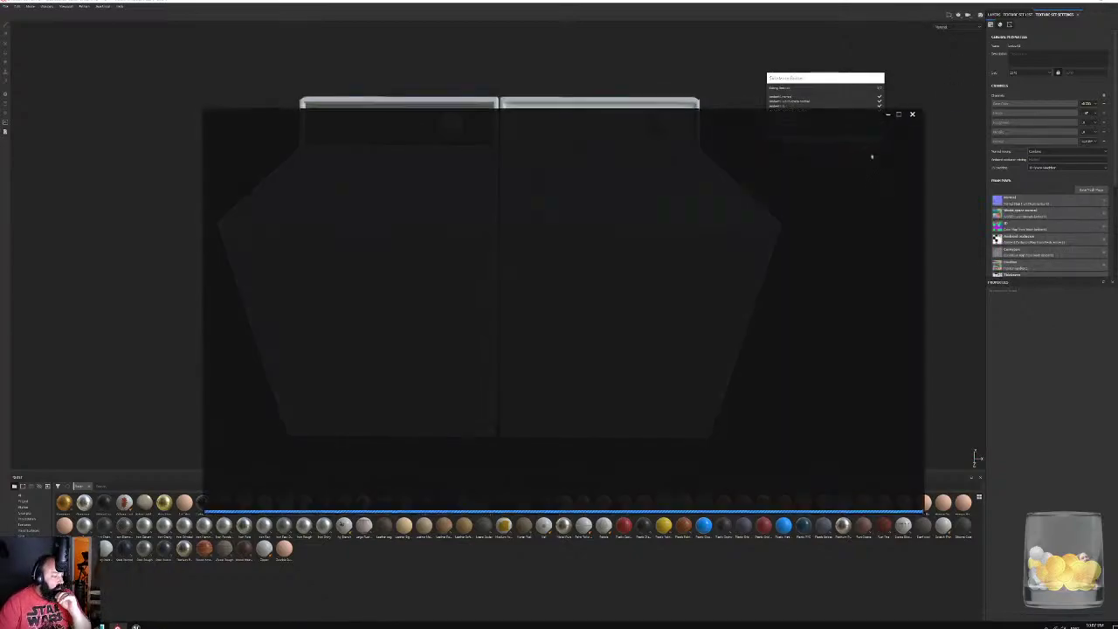
{"action": "left_click", "coordinate": [914, 113]}
{"action": "left_click", "coordinate": [877, 148]}
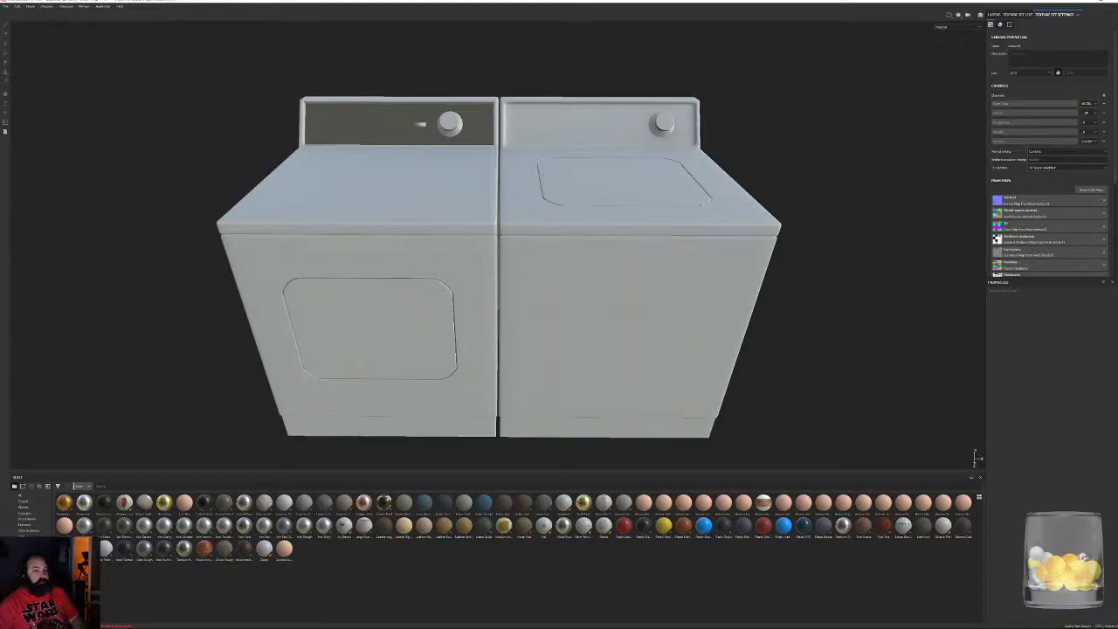
Examine the baked washer and dryer from several angles, checking the dryer's control panel against the washer's
{"action": "left_click_drag", "start_coordinate": [270, 218], "coordinate": [344, 221], "text": "alt"}
{"action": "middle_click_drag", "start_coordinate": [344, 220], "coordinate": [417, 349], "text": "alt"}
{"action": "right_click_drag", "start_coordinate": [417, 349], "coordinate": [621, 362], "text": "alt"}
{"action": "left_click_drag", "start_coordinate": [621, 363], "coordinate": [573, 377], "text": "alt"}
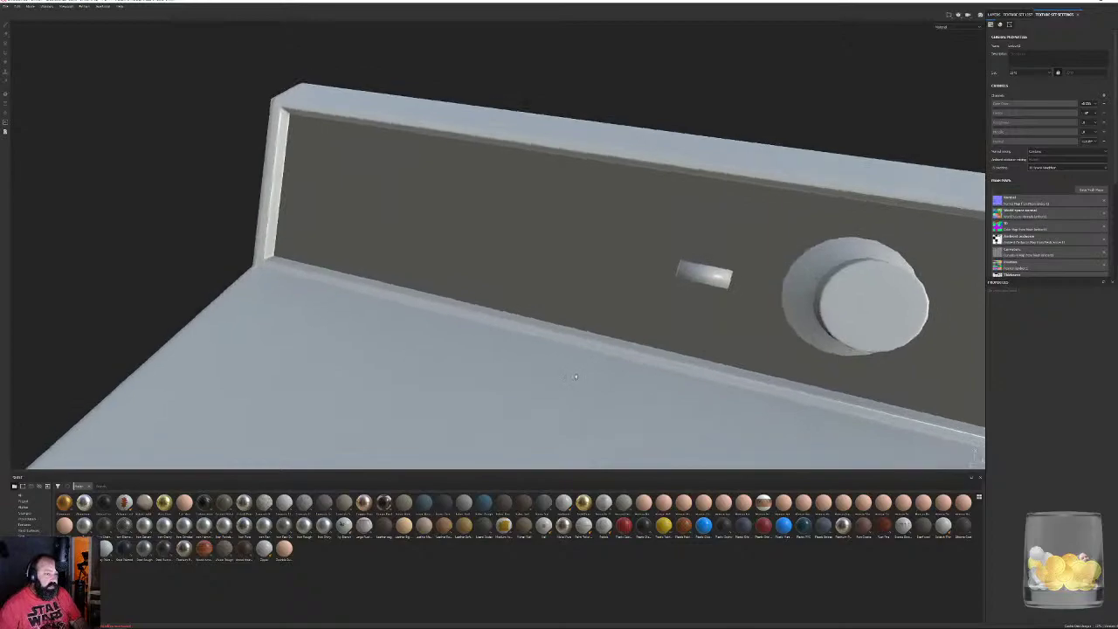
{"action": "right_click_drag", "start_coordinate": [573, 377], "coordinate": [880, 421], "text": "alt"}
{"action": "middle_click_drag", "start_coordinate": [880, 420], "coordinate": [533, 217], "text": "alt"}
{"action": "left_click_drag", "start_coordinate": [534, 218], "coordinate": [602, 217], "text": "alt"}
{"action": "right_click_drag", "start_coordinate": [602, 216], "coordinate": [507, 234], "text": "alt"}
{"action": "left_click_drag", "start_coordinate": [507, 234], "coordinate": [542, 208], "text": "alt"}
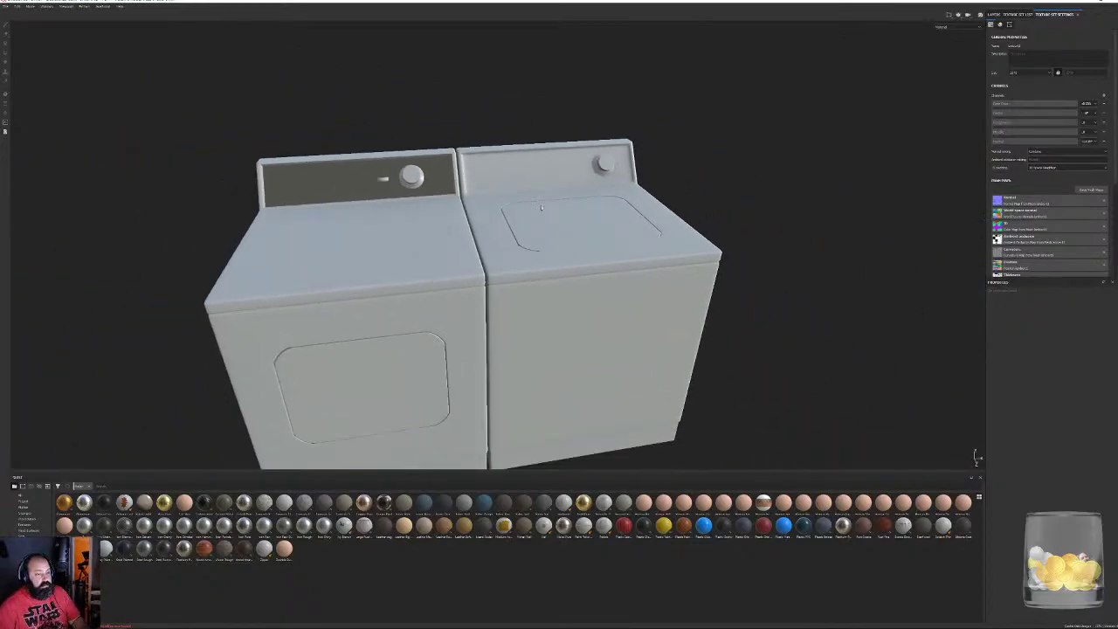
{"action": "right_click_drag", "start_coordinate": [541, 207], "coordinate": [526, 213], "text": "alt"}
{"action": "left_click_drag", "start_coordinate": [525, 212], "coordinate": [572, 240], "text": "alt"}
{"action": "middle_click_drag", "start_coordinate": [488, 236], "coordinate": [515, 243], "text": "alt"}
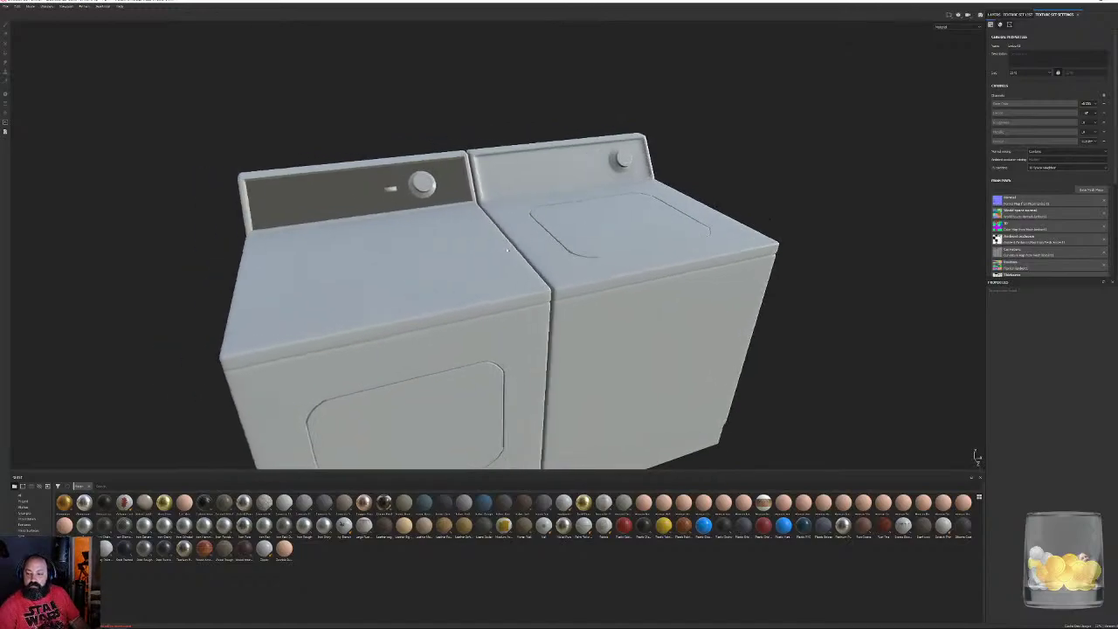
{"action": "right_click_drag", "start_coordinate": [515, 243], "coordinate": [548, 248], "text": "alt"}
Switch to 3ds Max and apply Unwrap UVW to the selected low-poly objects with the UV editor open
{"action": "mouse_move", "coordinate": [137, 626]}
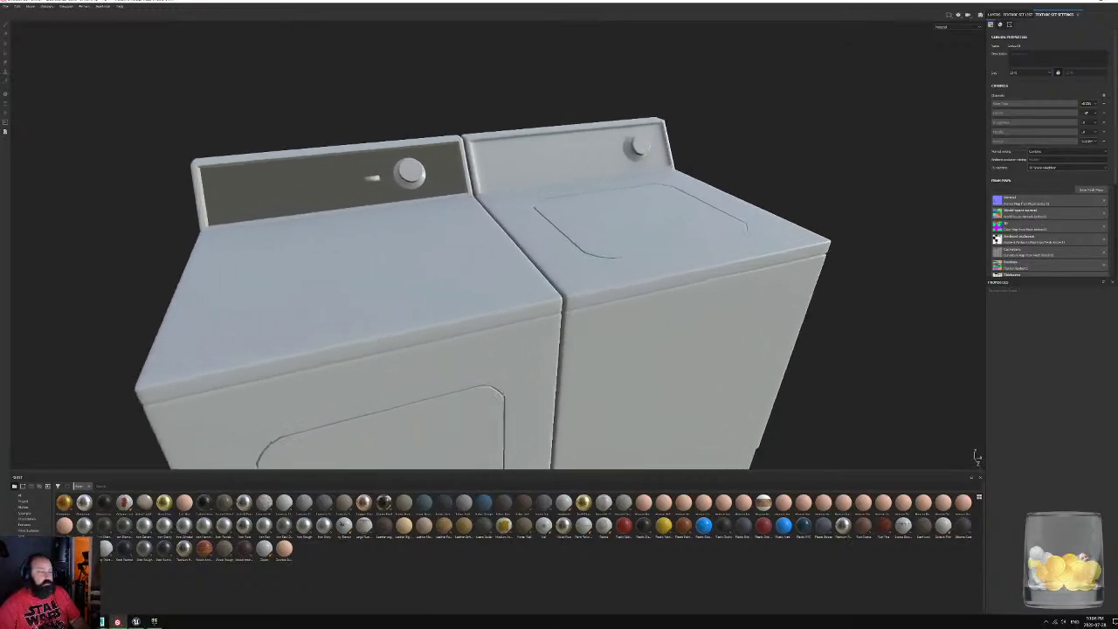
{"action": "left_click", "coordinate": [102, 622]}
{"action": "mouse_move", "coordinate": [611, 264]}
{"action": "middle_mouse_down", "text": "alt"}
{"action": "mouse_move", "coordinate": [522, 267]}
{"action": "mouse_move", "coordinate": [510, 324]}
{"action": "mouse_move", "coordinate": [476, 257]}
{"action": "middle_mouse_up", "text": "alt"}
{"action": "scroll", "coordinate": [502, 306], "scroll_direction": "up", "scroll_amount": 2}
{"action": "key", "text": "F4"}
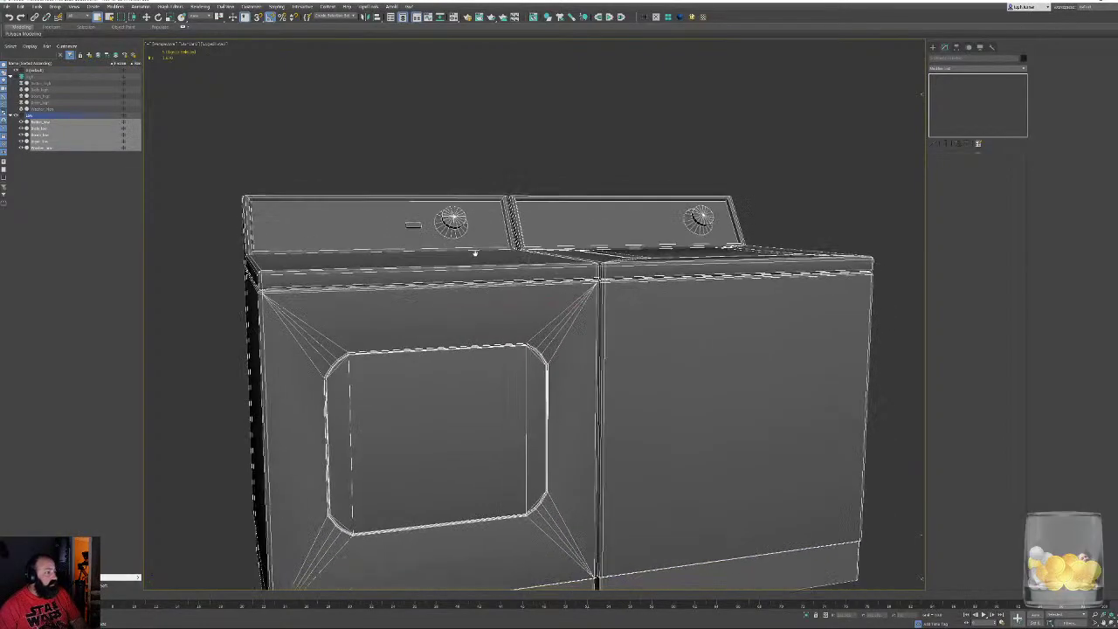
{"action": "scroll", "coordinate": [475, 256], "scroll_direction": "down", "scroll_amount": 4}
{"action": "left_click", "coordinate": [702, 18]}
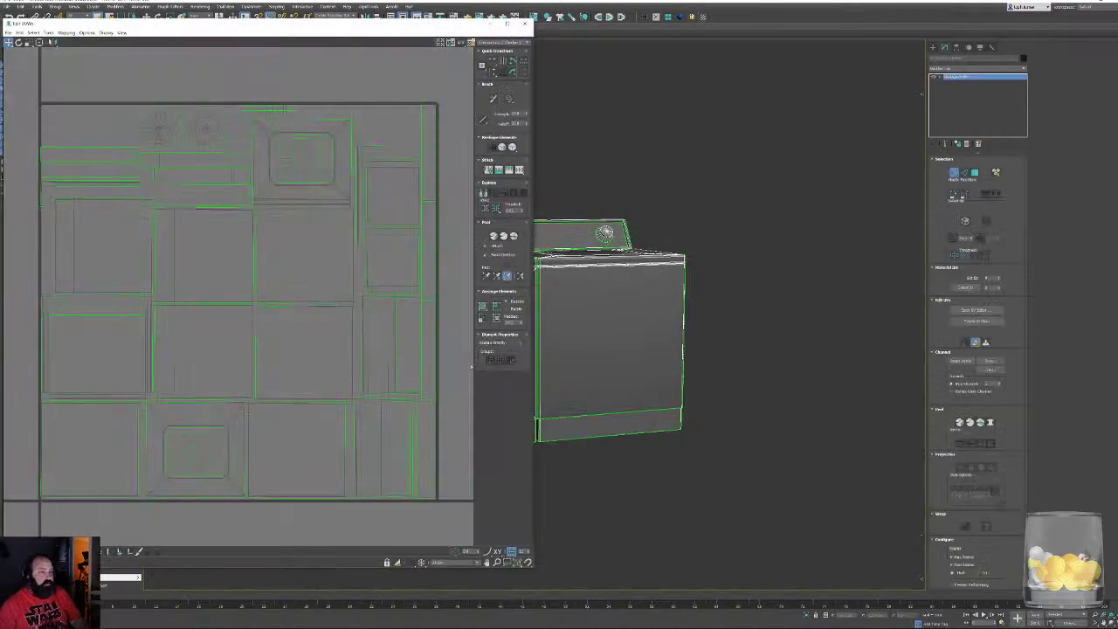
{"action": "middle_click_drag", "start_coordinate": [615, 205], "coordinate": [644, 220], "text": "alt"}
Select the dryer's front control panel face and give it a planar UV projection
{"action": "left_click", "coordinate": [975, 173]}
{"action": "left_click", "coordinate": [621, 314]}
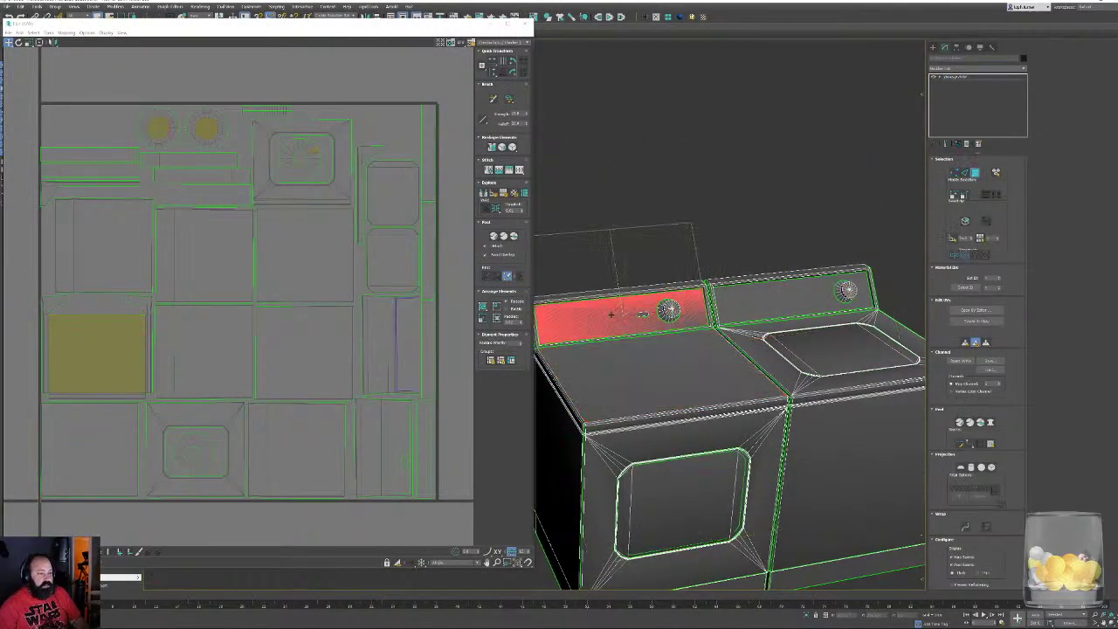
{"action": "middle_click_drag", "start_coordinate": [622, 312], "coordinate": [654, 315]}
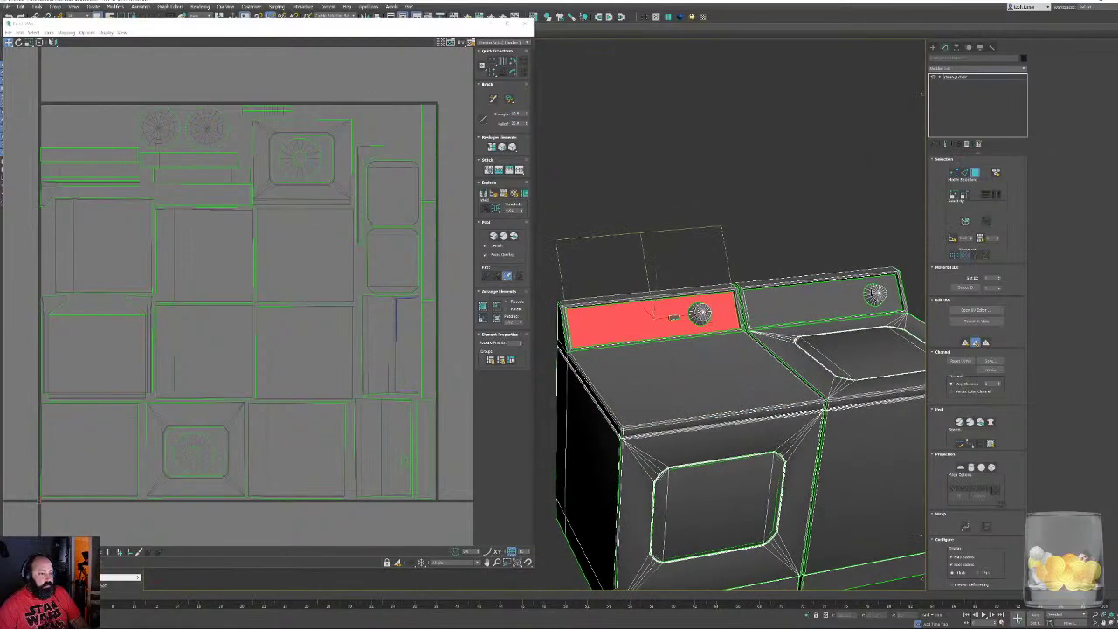
{"action": "left_click", "coordinate": [976, 343]}
{"action": "middle_click", "coordinate": [393, 82]}
{"action": "key", "text": "z"}
{"action": "scroll", "coordinate": [329, 222], "scroll_direction": "down", "scroll_amount": 6}
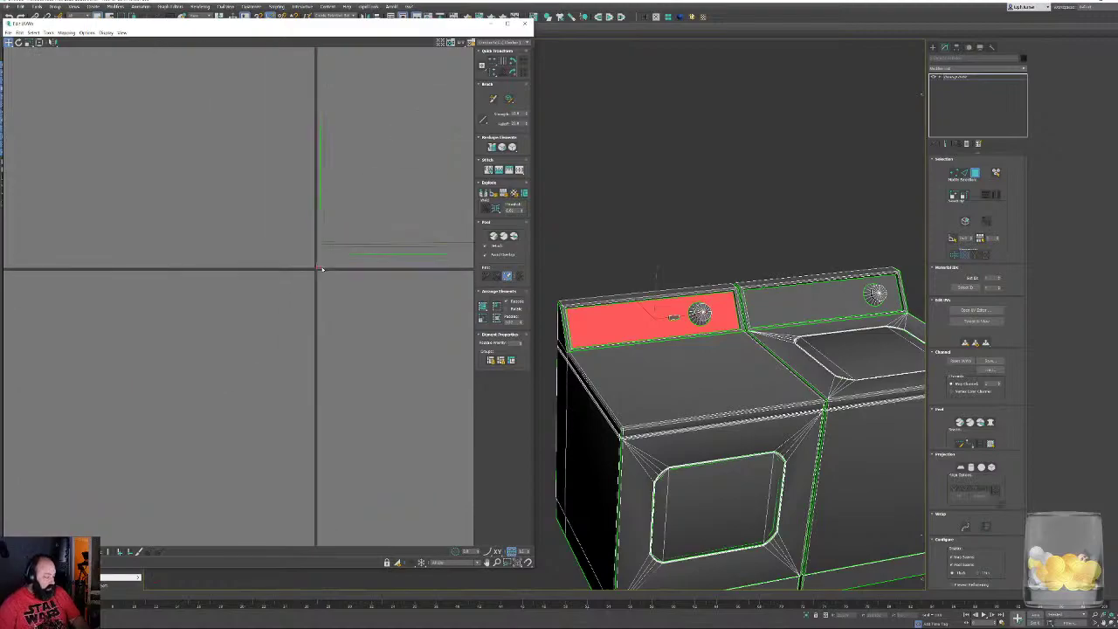
{"action": "scroll", "coordinate": [284, 234], "scroll_direction": "up", "scroll_amount": 5}
{"action": "scroll", "coordinate": [323, 214], "scroll_direction": "down", "scroll_amount": 12}
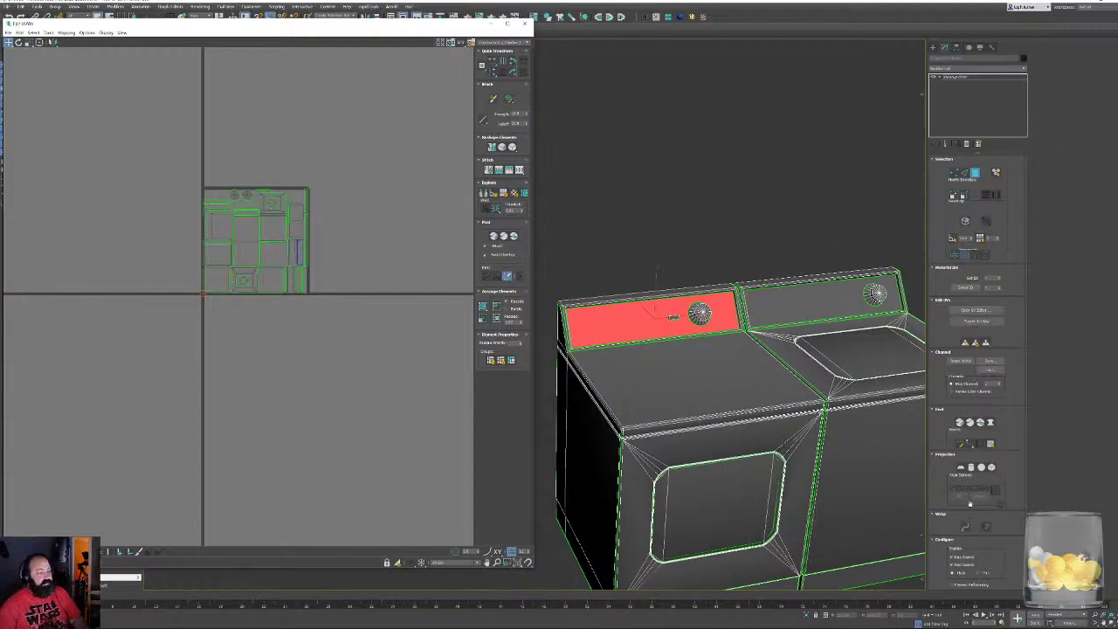
{"action": "left_click", "coordinate": [962, 469]}
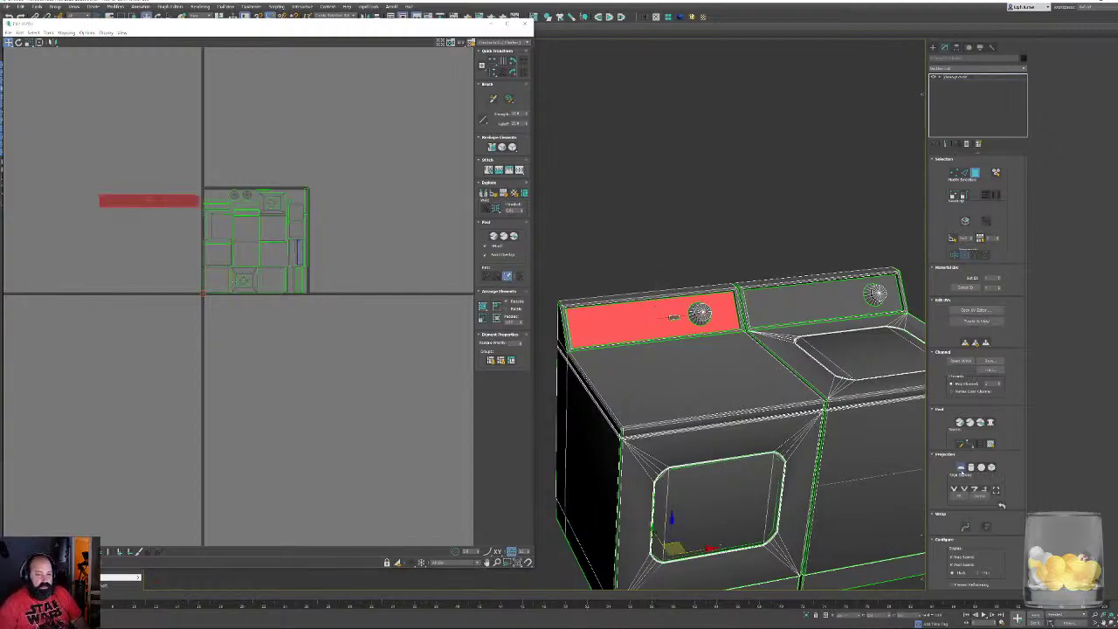
{"action": "left_click", "coordinate": [961, 470]}
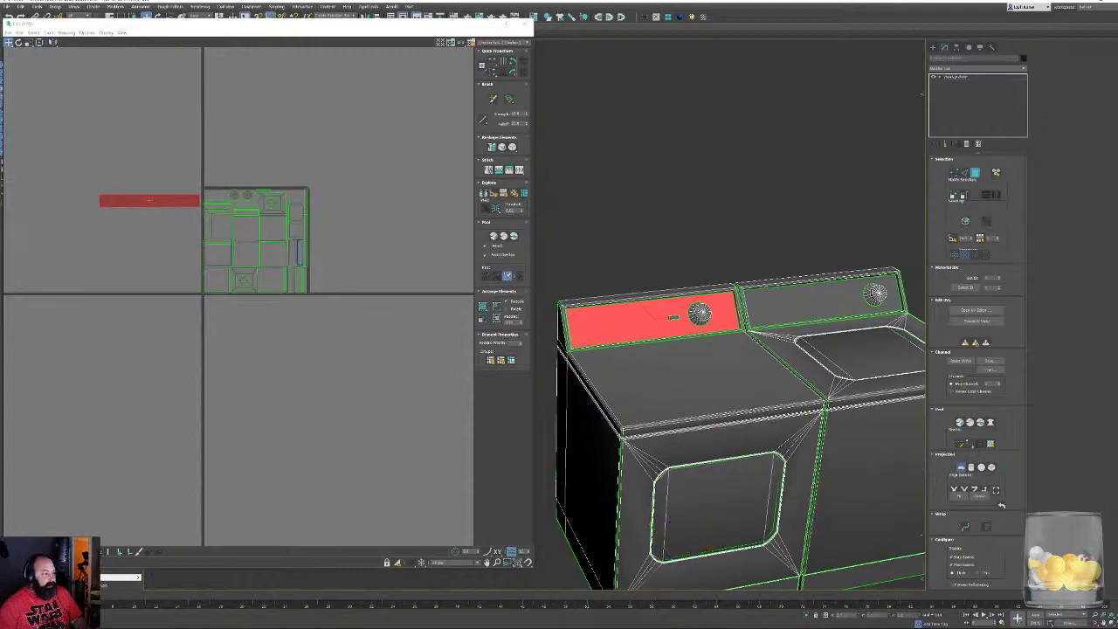
Pack the control panel's UV shell into the UV tile and scale it down to a narrow strip
{"action": "middle_click_drag", "start_coordinate": [165, 262], "coordinate": [172, 337]}
{"action": "scroll", "coordinate": [225, 304], "scroll_direction": "up", "scroll_amount": 6}
{"action": "scroll", "coordinate": [201, 281], "scroll_direction": "down", "scroll_amount": 4}
{"action": "middle_click_drag", "start_coordinate": [202, 281], "coordinate": [219, 231]}
{"action": "scroll", "coordinate": [262, 251], "scroll_direction": "down", "scroll_amount": 2}
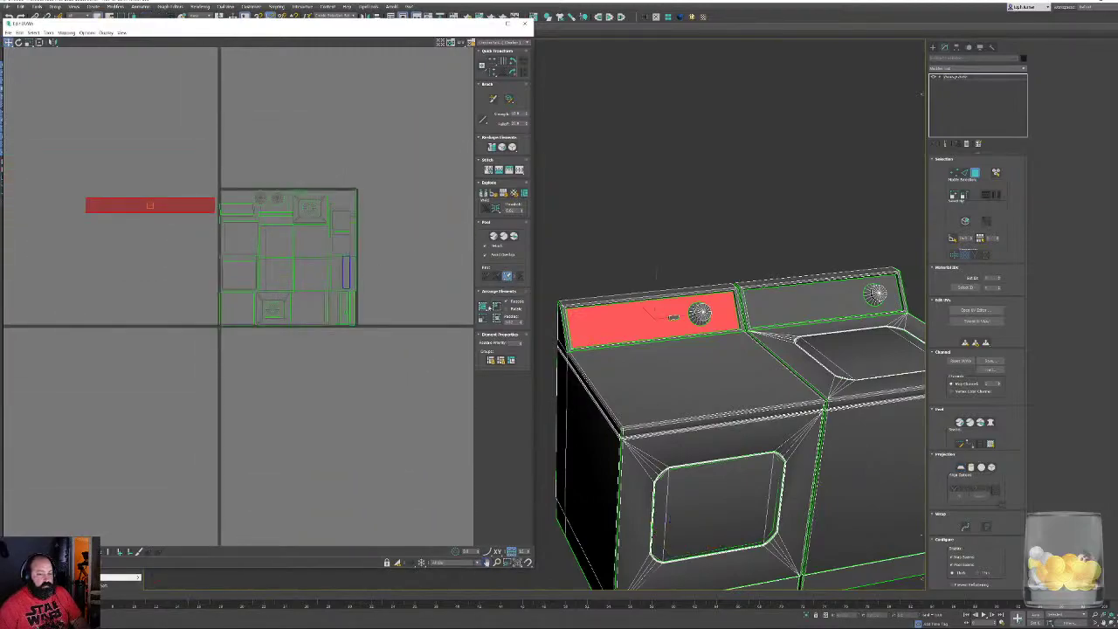
{"action": "left_click", "coordinate": [484, 307]}
{"action": "scroll", "coordinate": [284, 311], "scroll_direction": "up", "scroll_amount": 5}
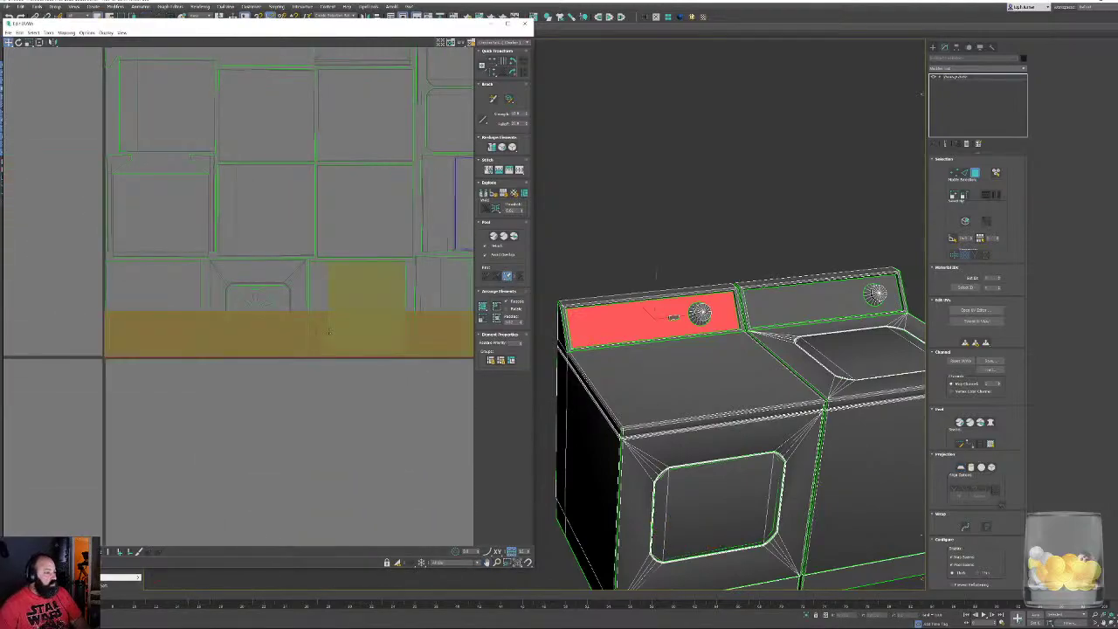
{"action": "key", "text": "r"}
{"action": "left_click_drag", "start_coordinate": [328, 331], "coordinate": [325, 385]}
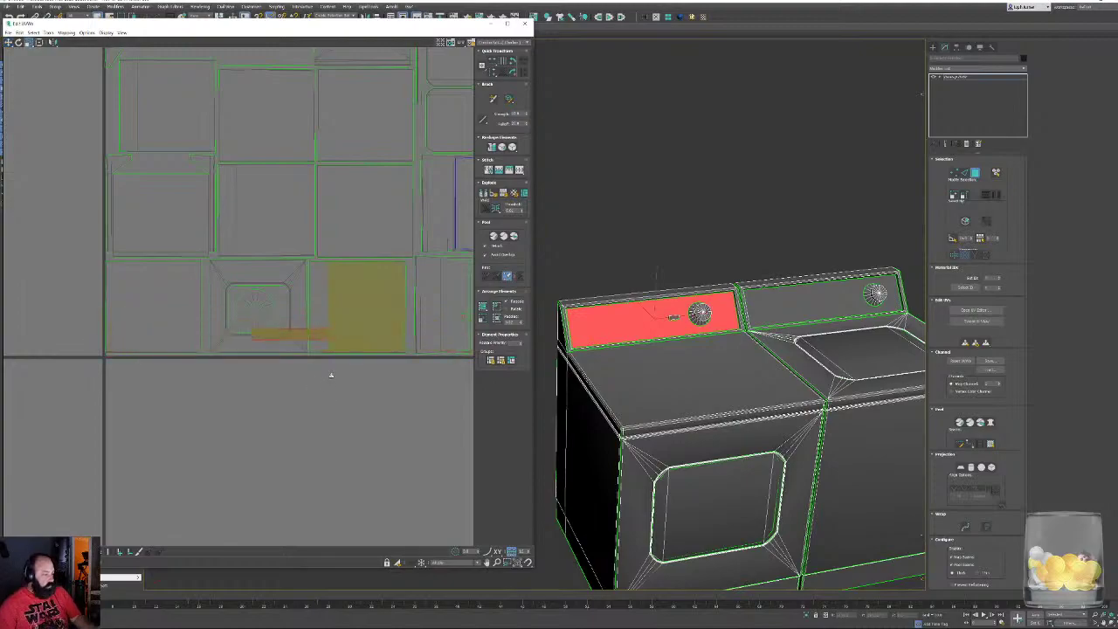
Move the control panel's UV strip into the free space along the tile's upper edge and scale it to fit
{"action": "key", "text": "w"}
{"action": "left_click_drag", "start_coordinate": [319, 333], "coordinate": [287, 118]}
{"action": "middle_click_drag", "start_coordinate": [286, 119], "coordinate": [284, 373]}
{"action": "left_click_drag", "start_coordinate": [242, 369], "coordinate": [375, 263]}
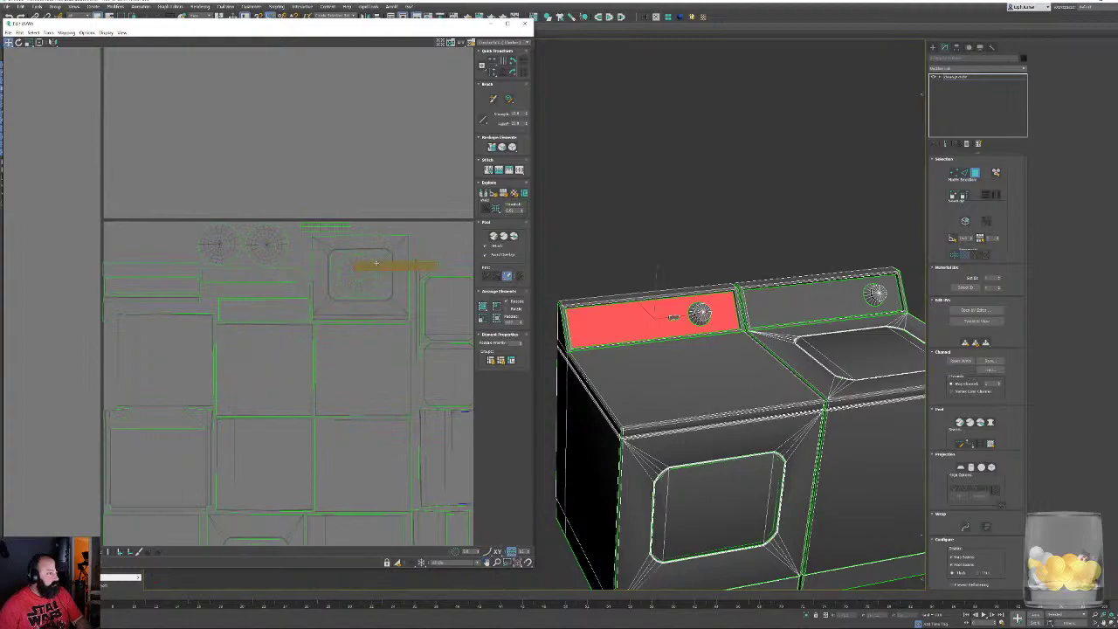
{"action": "middle_click_drag", "start_coordinate": [384, 249], "coordinate": [200, 313]}
{"action": "left_click_drag", "start_coordinate": [246, 311], "coordinate": [212, 292]}
{"action": "scroll", "coordinate": [208, 292], "scroll_direction": "up", "scroll_amount": 5}
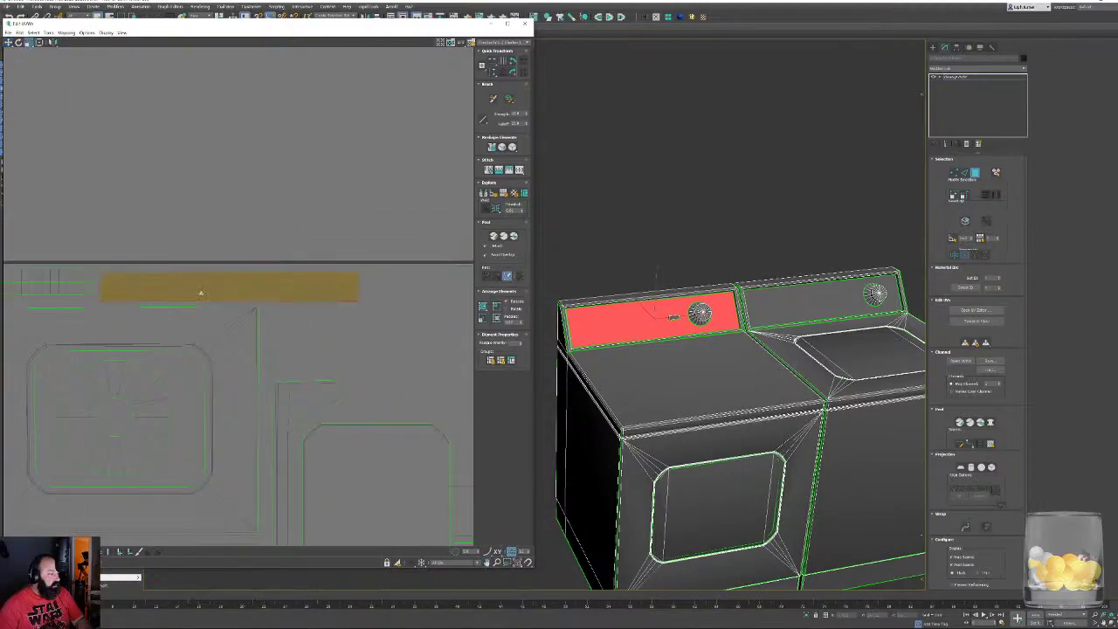
{"action": "key", "text": "w"}
{"action": "left_click_drag", "start_coordinate": [202, 290], "coordinate": [206, 290]}
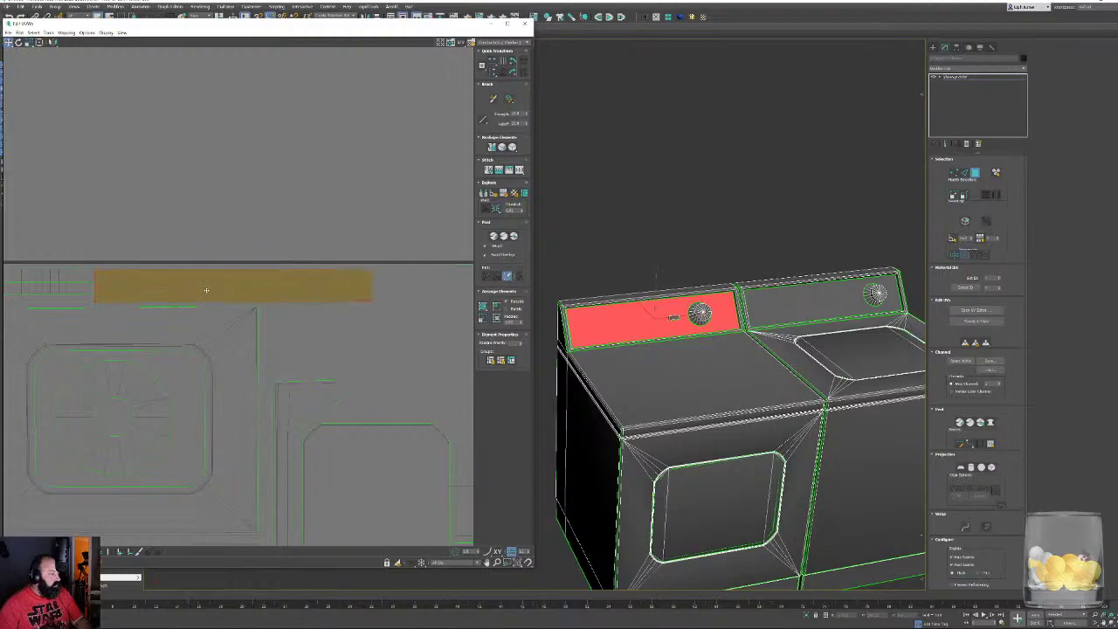
{"action": "right_click", "coordinate": [218, 306]}
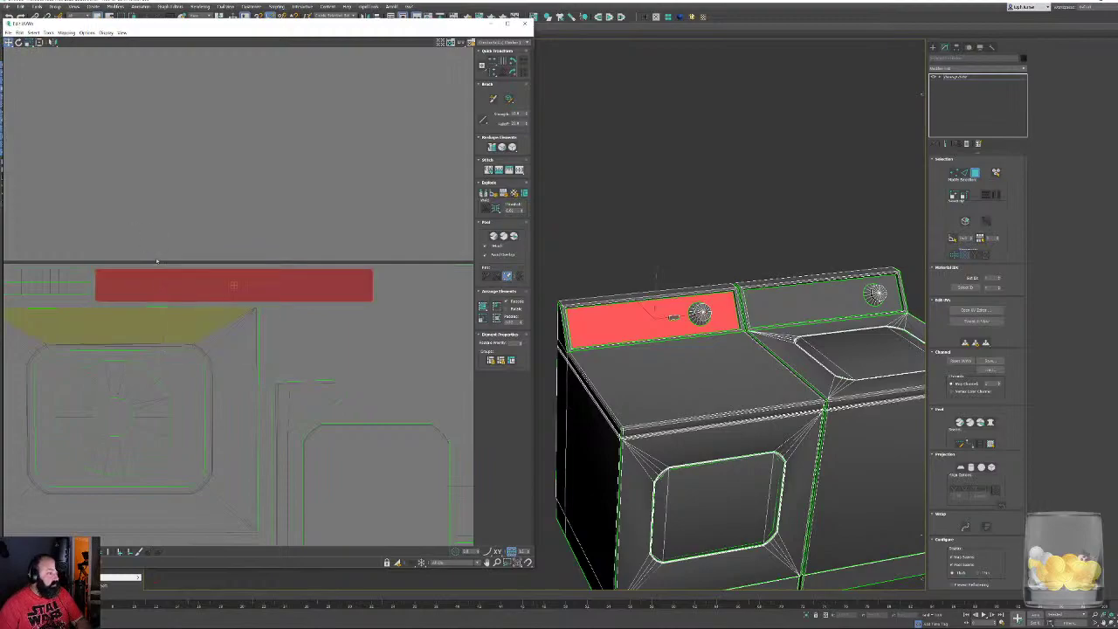
Deselect the control panel's UV shell and collapse the unwrap by converting the low-poly objects to Editable Poly
{"action": "scroll", "coordinate": [241, 283], "scroll_direction": "down", "scroll_amount": 5}
{"action": "left_click", "coordinate": [300, 306]}
{"action": "scroll", "coordinate": [300, 306], "scroll_direction": "down", "scroll_amount": 4}
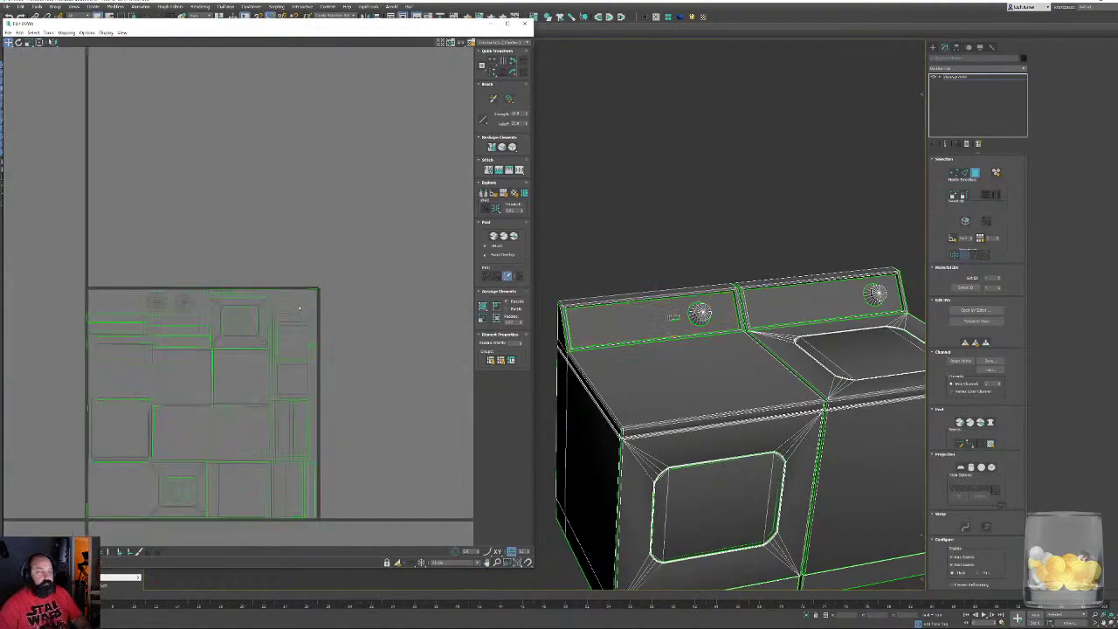
{"action": "right_click", "coordinate": [639, 316]}
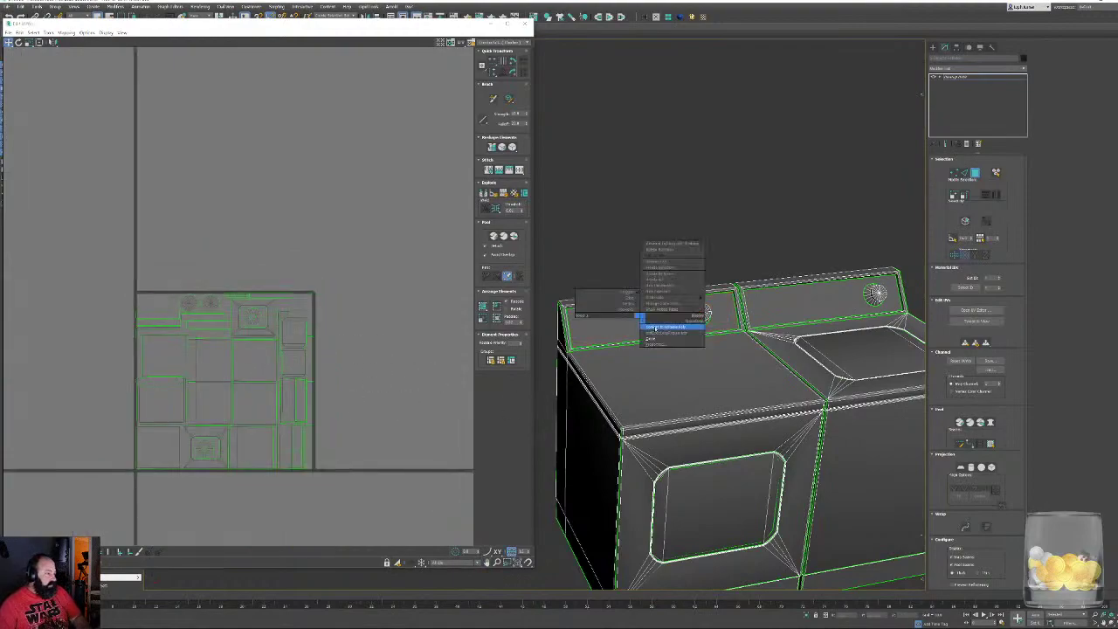
{"action": "left_click", "coordinate": [670, 326]}
{"action": "middle_click_drag", "start_coordinate": [670, 323], "coordinate": [506, 212]}
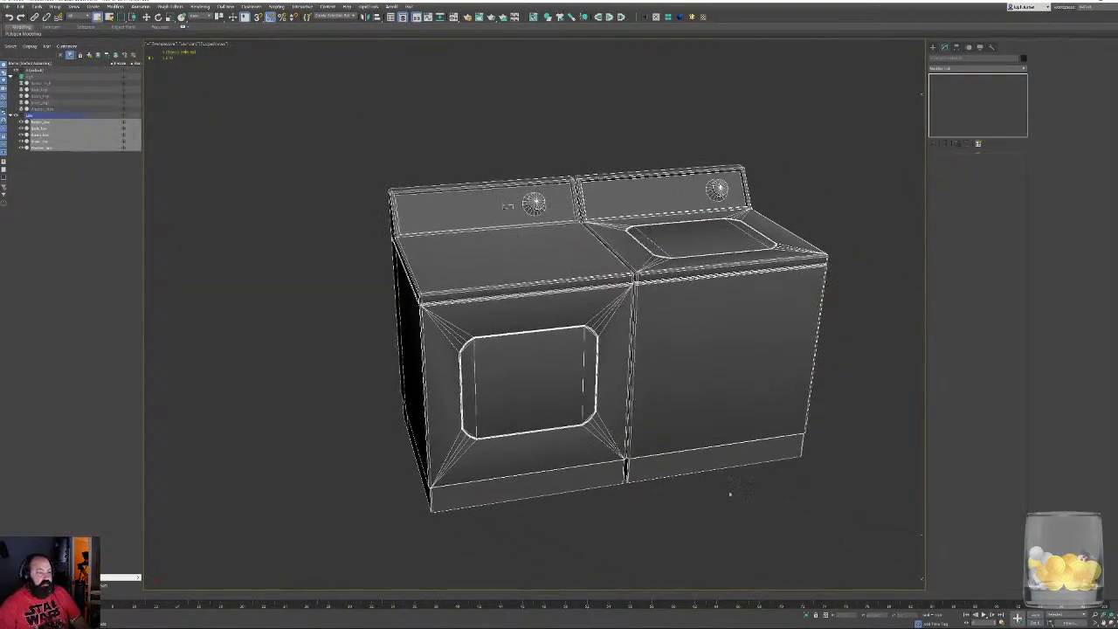
Export the low-poly washer and dryer as FBX, overwriting the previous mesh file and keeping the current export settings
{"action": "left_click", "coordinate": [9, 9]}
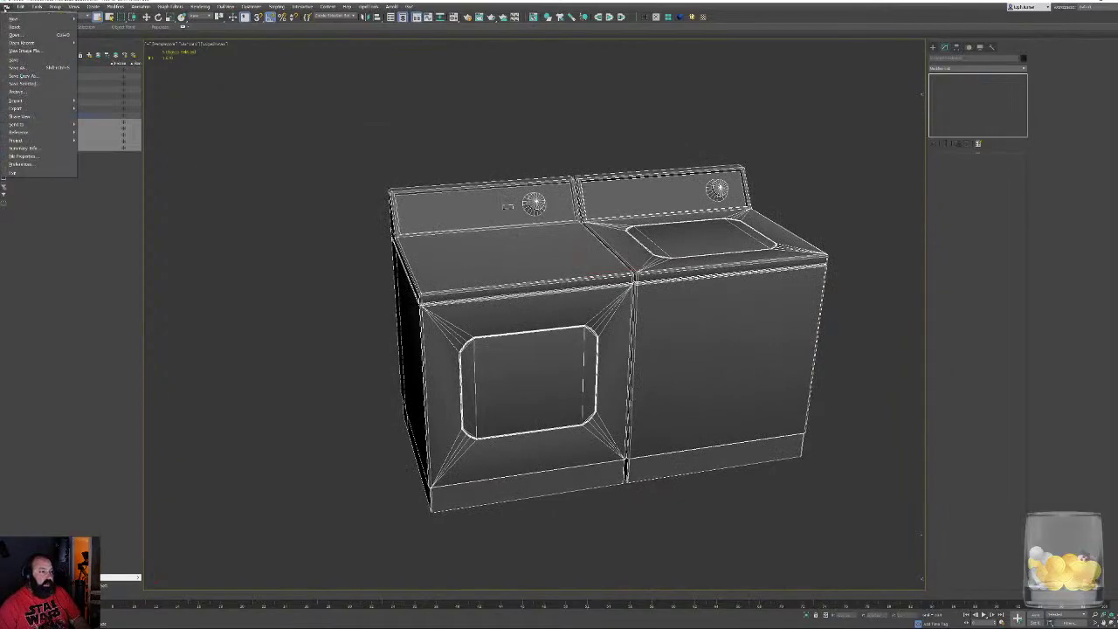
{"action": "mouse_move", "coordinate": [16, 102]}
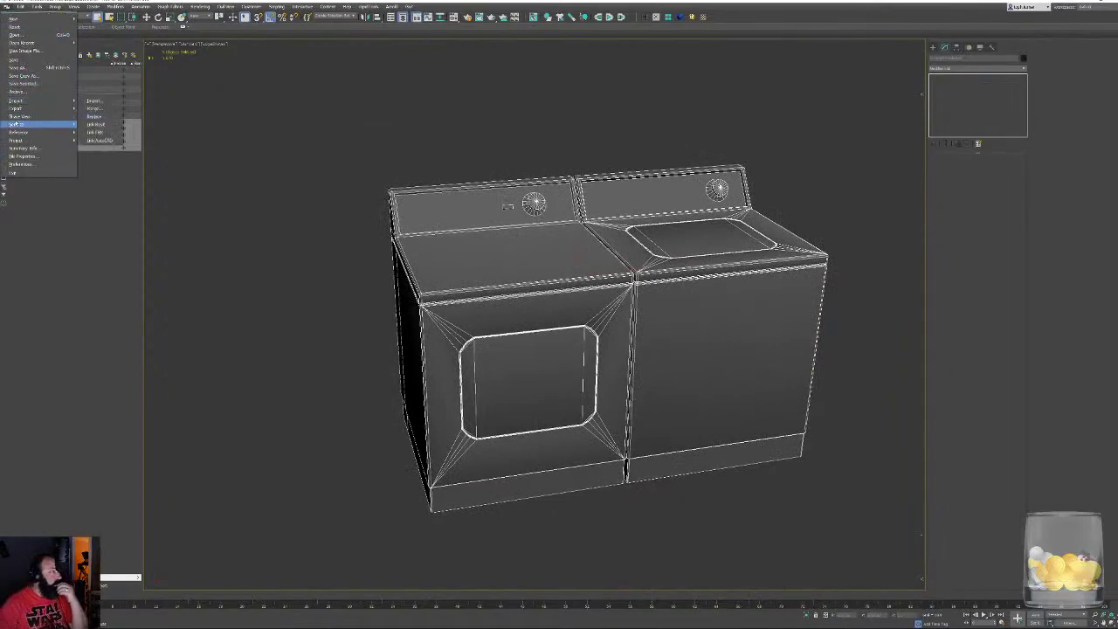
{"action": "mouse_move", "coordinate": [15, 125]}
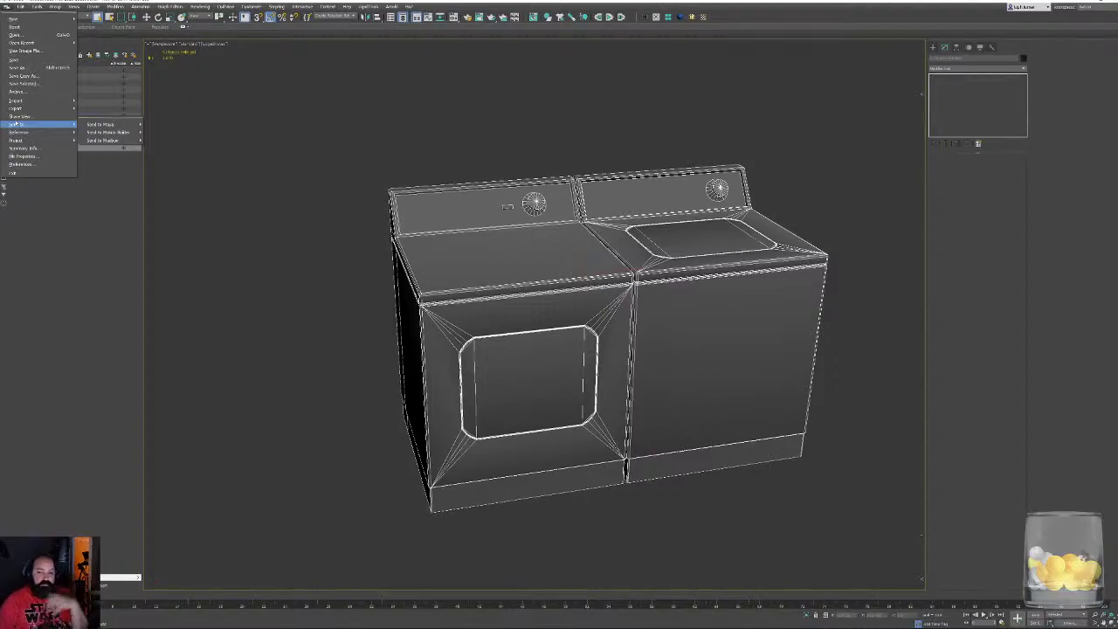
{"action": "mouse_move", "coordinate": [35, 108]}
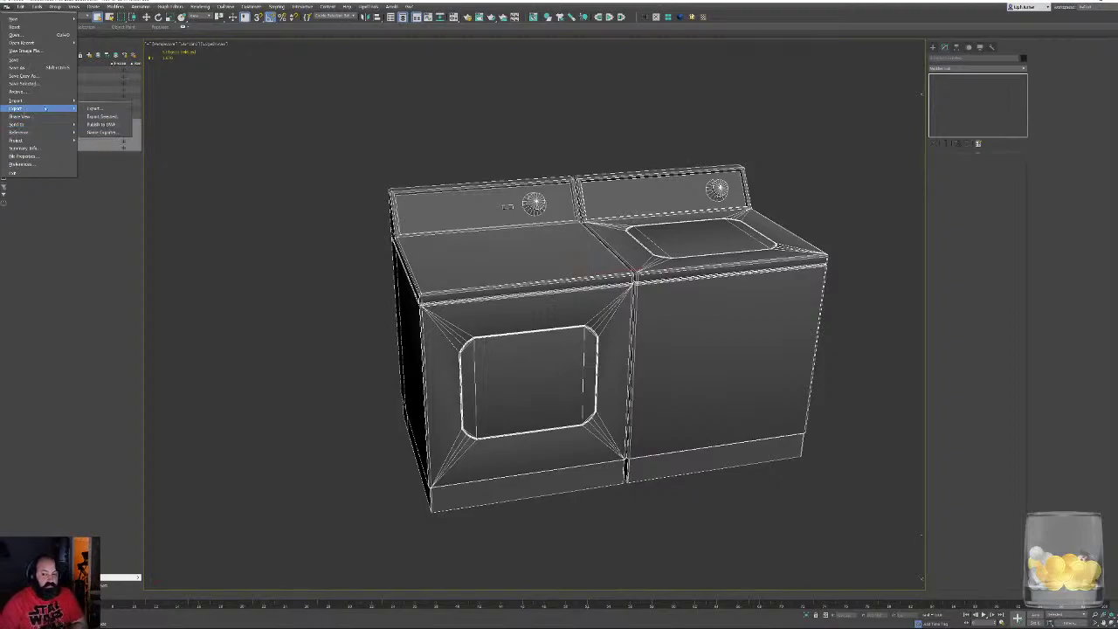
{"action": "left_click", "coordinate": [103, 108]}
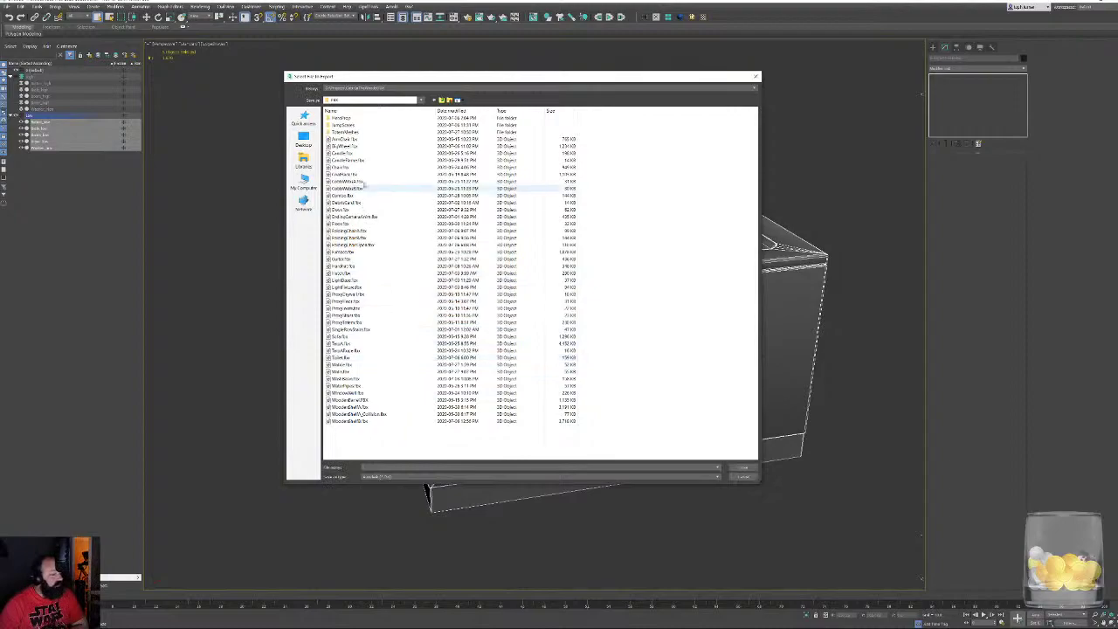
{"action": "double_click", "coordinate": [347, 196]}
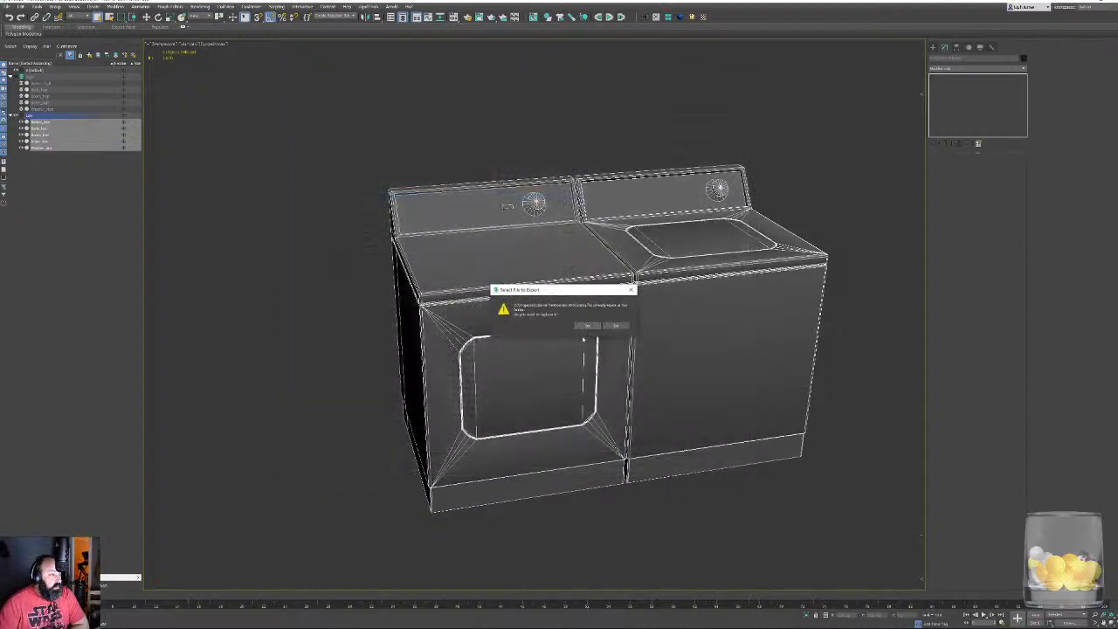
{"action": "left_click", "coordinate": [583, 324]}
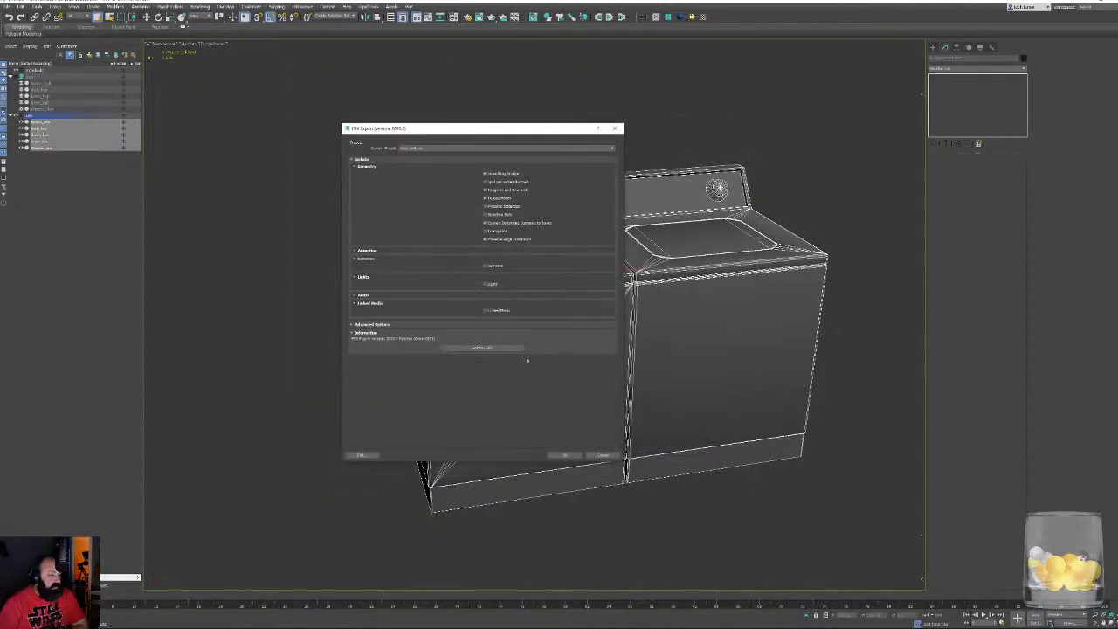
{"action": "left_click", "coordinate": [562, 455]}
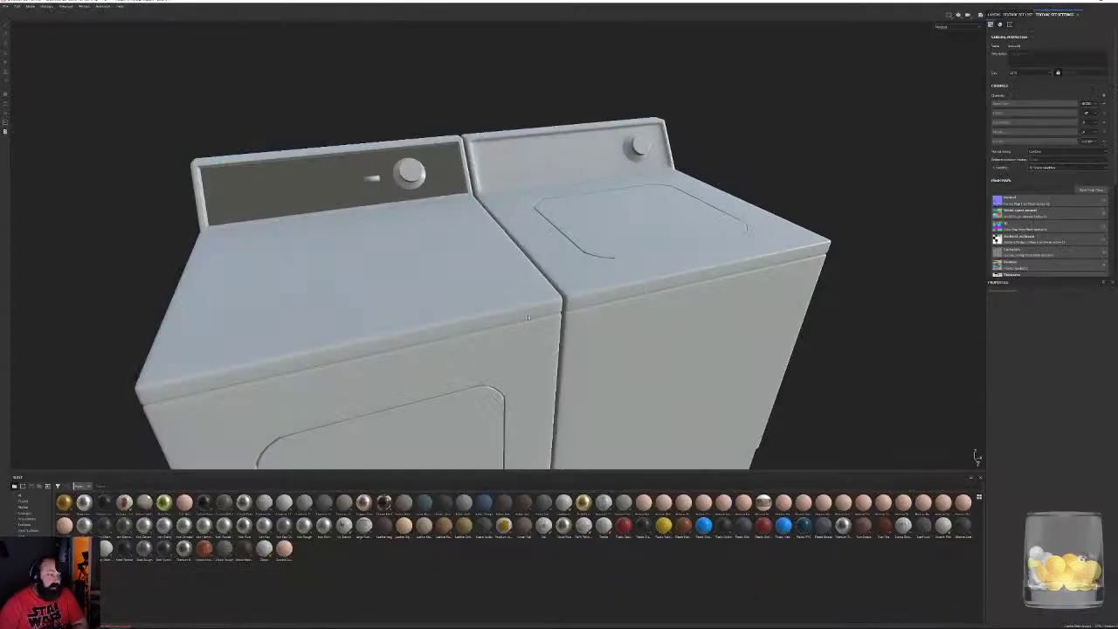
Switch to Substance Painter and reload the re-exported low-poly FBX as the project's mesh through the project configuration
{"action": "left_click", "coordinate": [16, 7]}
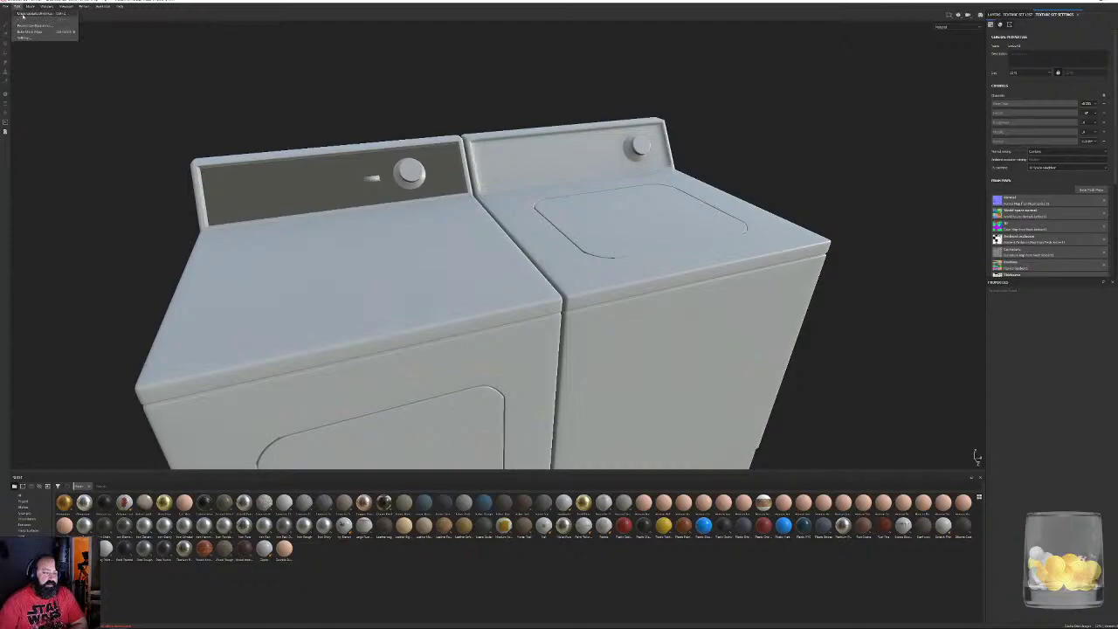
{"action": "mouse_move", "coordinate": [31, 7]}
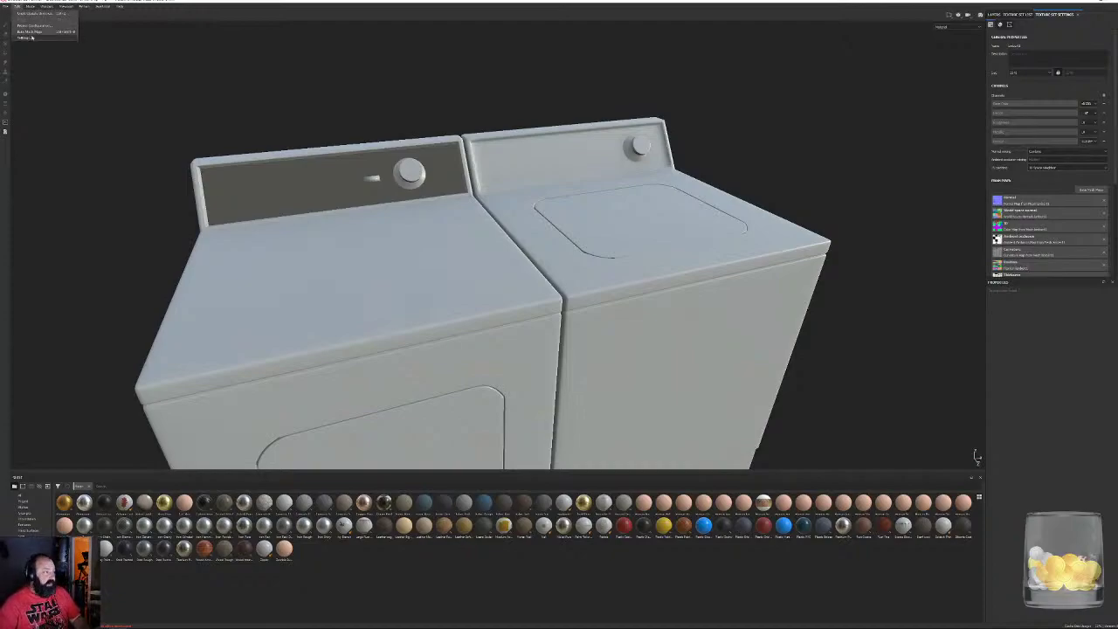
{"action": "left_click", "coordinate": [35, 25]}
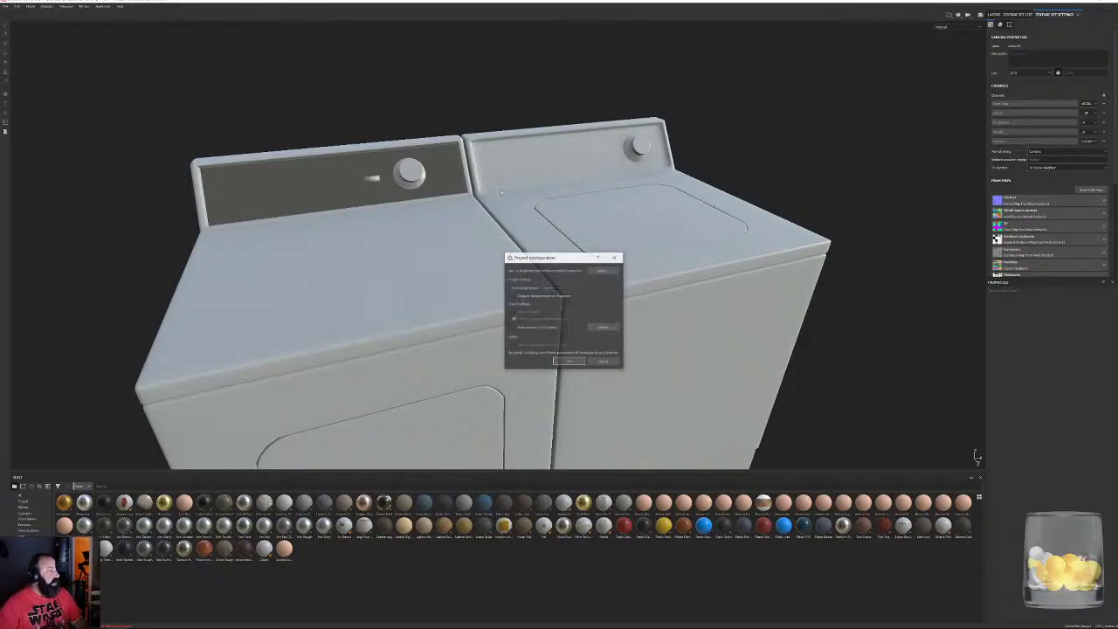
{"action": "left_click", "coordinate": [600, 271]}
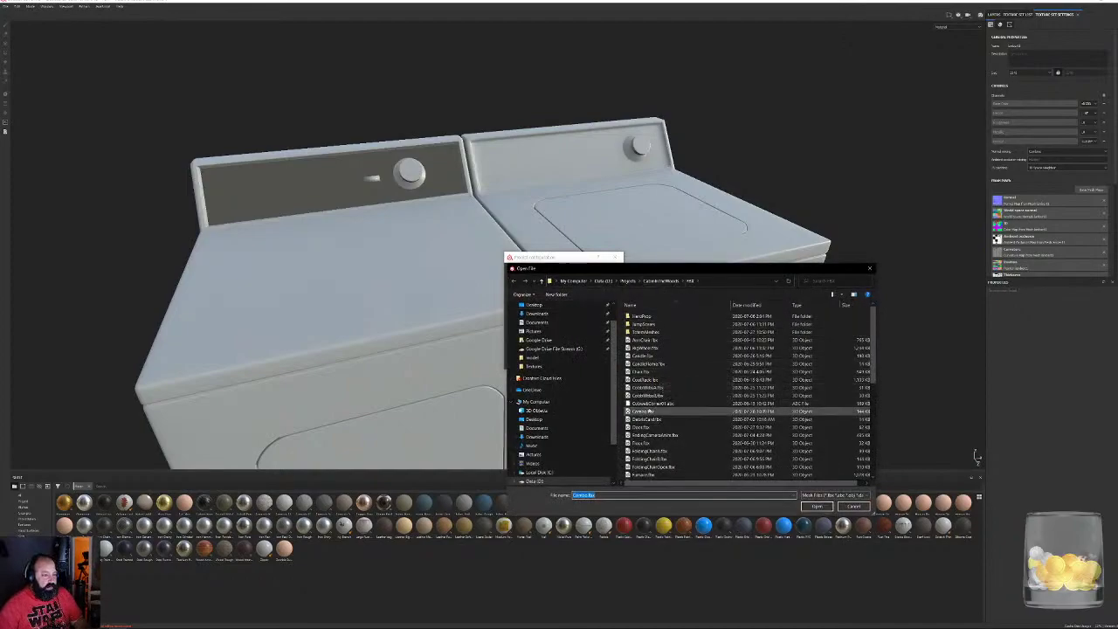
{"action": "left_click", "coordinate": [644, 412]}
{"action": "double_click", "coordinate": [640, 411]}
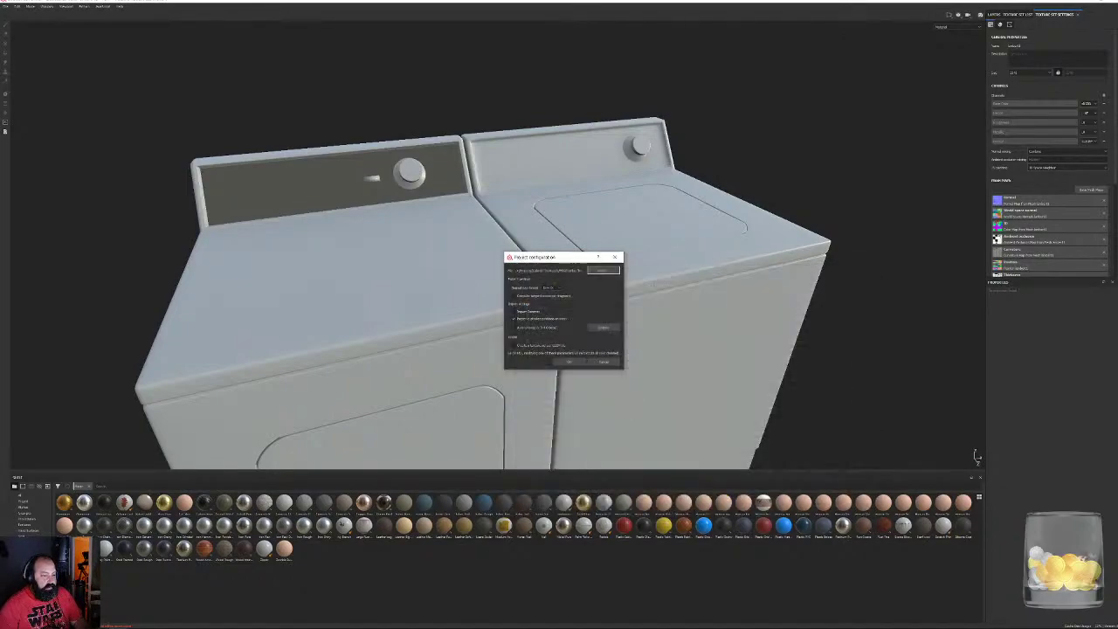
{"action": "left_click", "coordinate": [582, 362]}
Inspect the dryer's control panel on the updated mesh and rebake all mesh maps with the existing bake settings
{"action": "left_click_drag", "start_coordinate": [385, 205], "coordinate": [480, 196], "text": "alt"}
{"action": "right_click_drag", "start_coordinate": [480, 196], "coordinate": [568, 196], "text": "alt"}
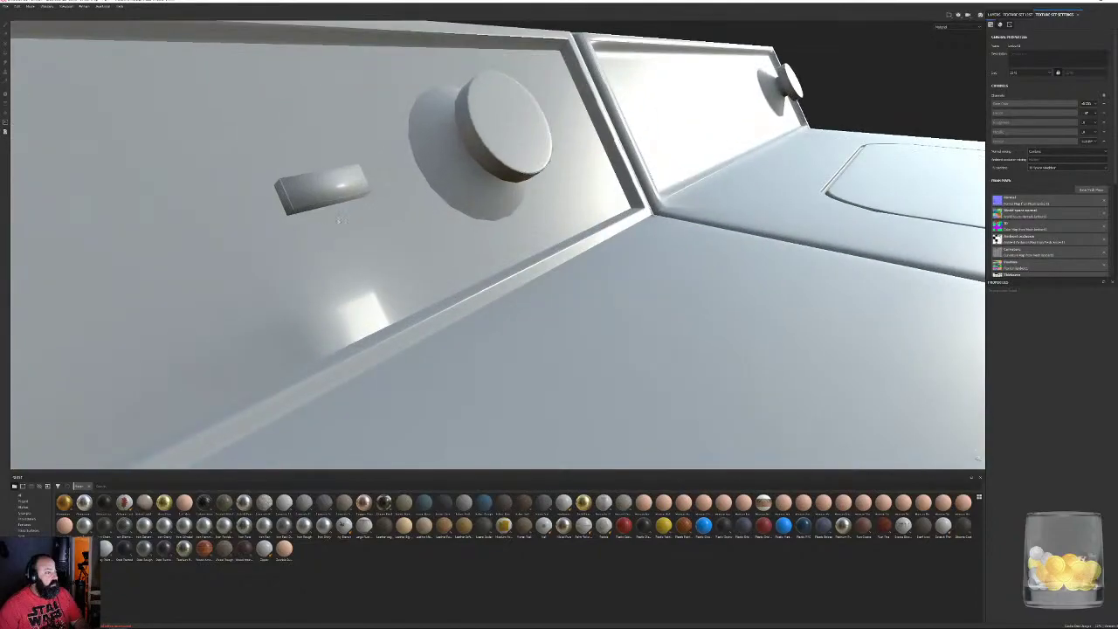
{"action": "left_click_drag", "start_coordinate": [333, 227], "coordinate": [261, 239], "text": "alt"}
{"action": "right_click_drag", "start_coordinate": [260, 239], "coordinate": [18, 40], "text": "alt"}
{"action": "left_click_drag", "start_coordinate": [545, 336], "coordinate": [580, 243], "text": "alt"}
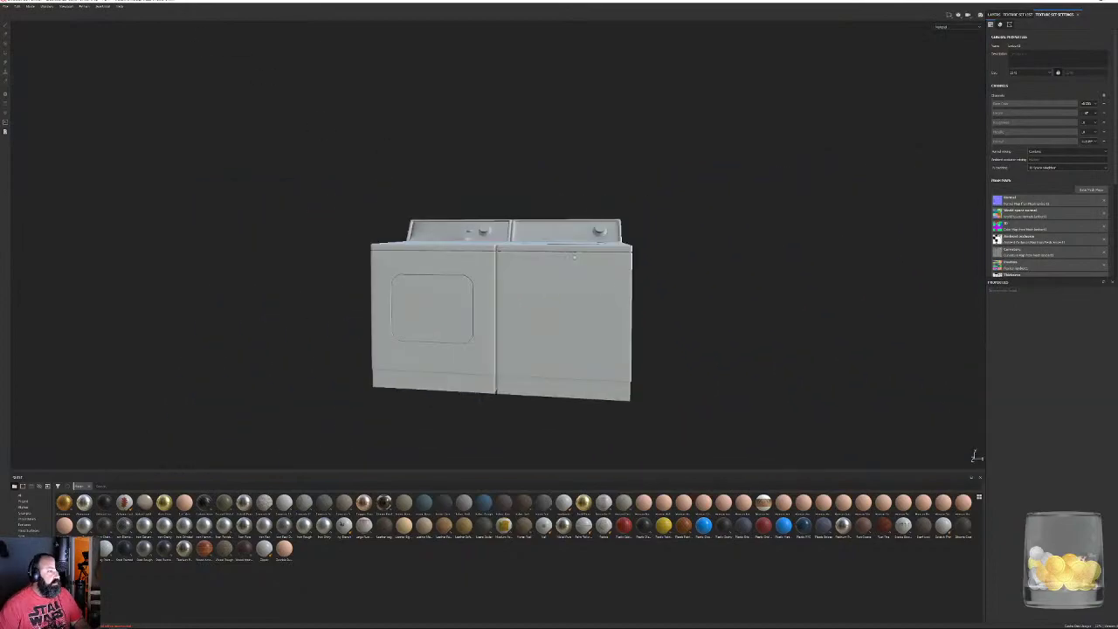
{"action": "left_click", "coordinate": [1090, 189]}
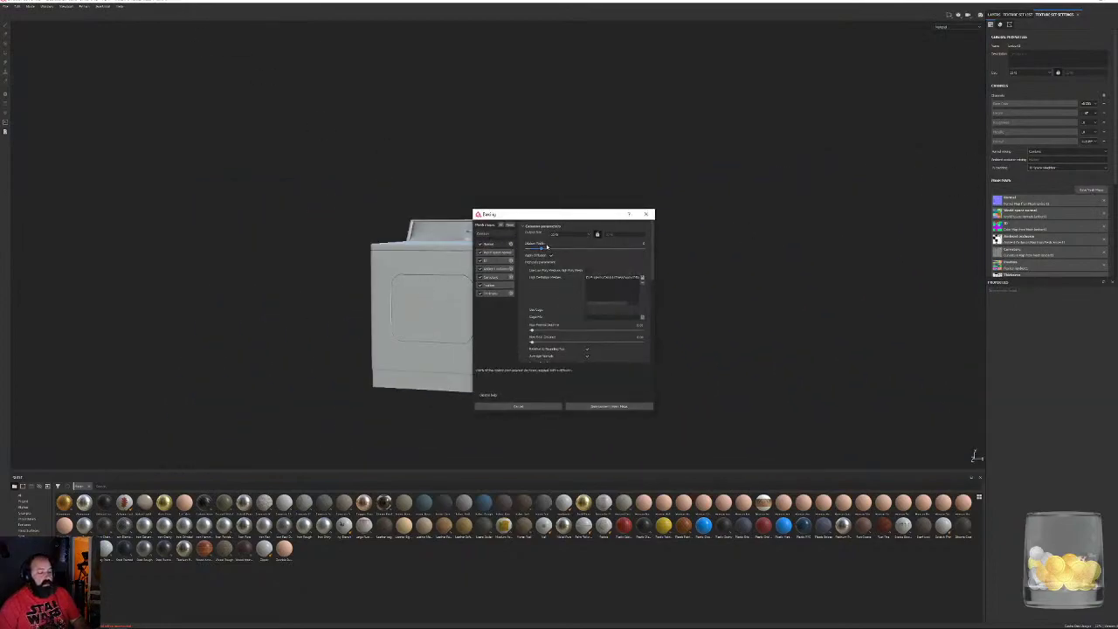
{"action": "left_click", "coordinate": [598, 404]}
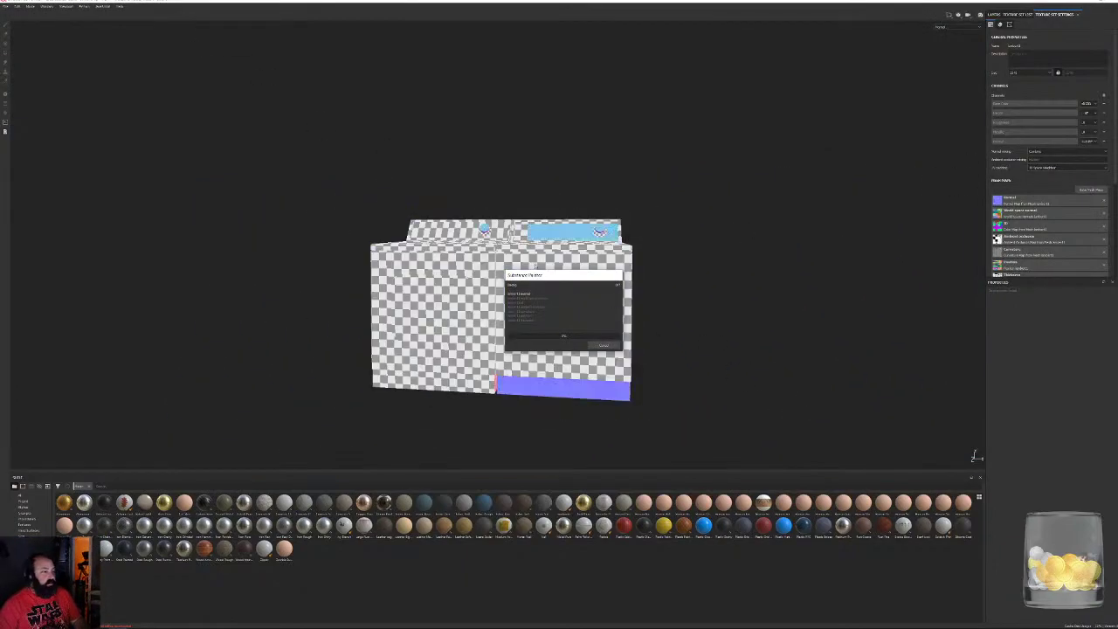
{"action": "left_click_drag", "start_coordinate": [544, 278], "coordinate": [694, 263]}
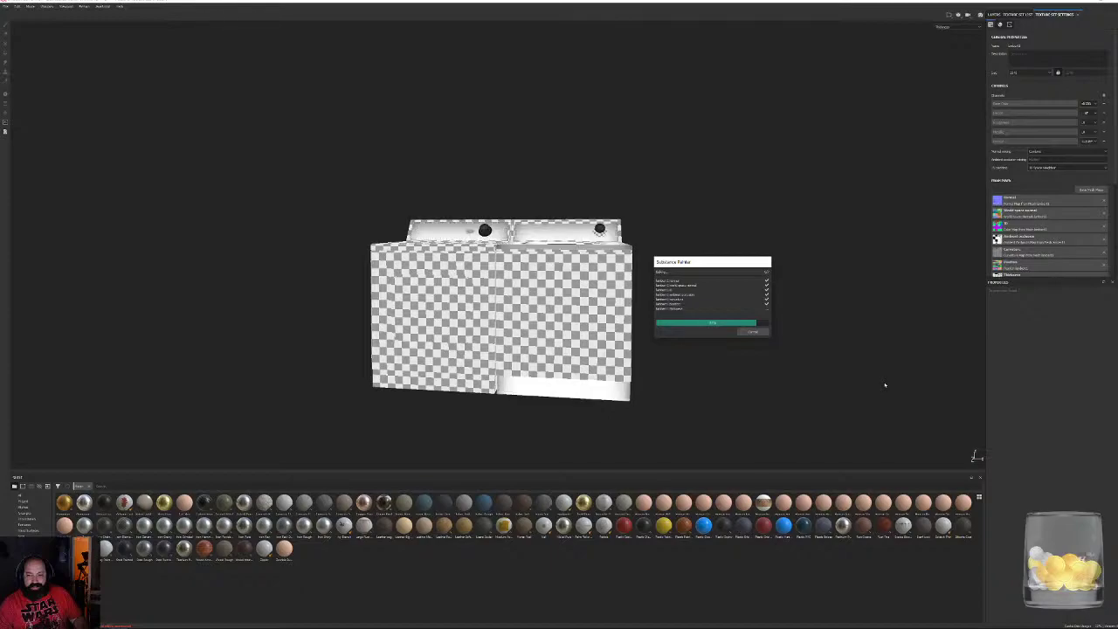
{"action": "left_click_drag", "start_coordinate": [710, 265], "coordinate": [765, 237]}
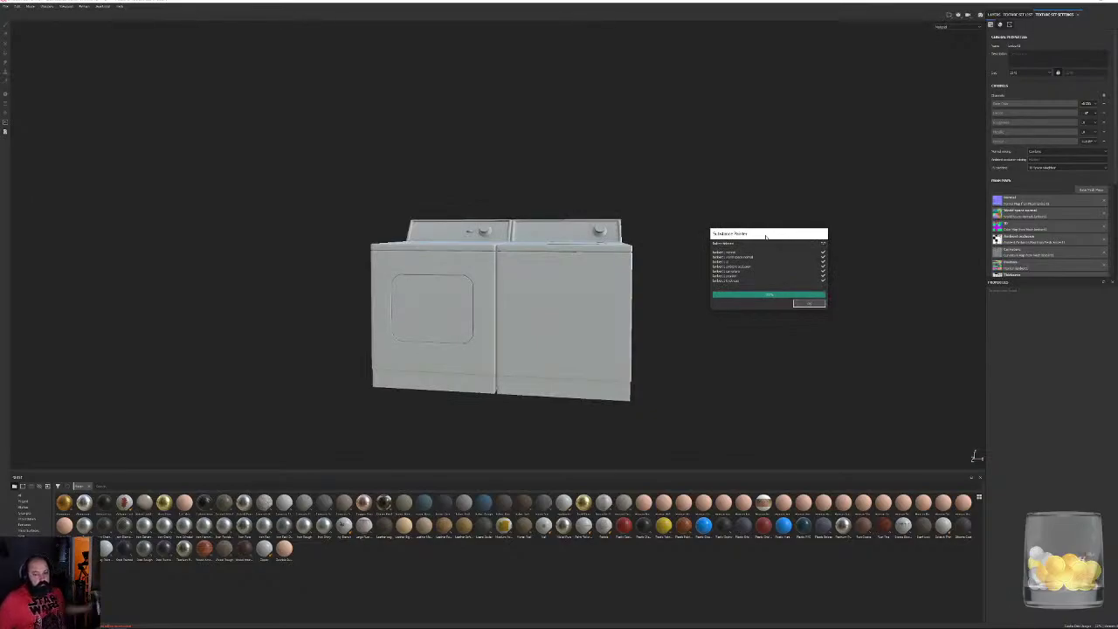
{"action": "left_click", "coordinate": [798, 303]}
Inspect the baked model and apply the Steel Painted material to the washer and dryer as a fill layer
{"action": "middle_click_drag", "start_coordinate": [565, 252], "coordinate": [601, 265], "text": "alt"}
{"action": "left_click_drag", "start_coordinate": [576, 249], "coordinate": [599, 280], "text": "alt"}
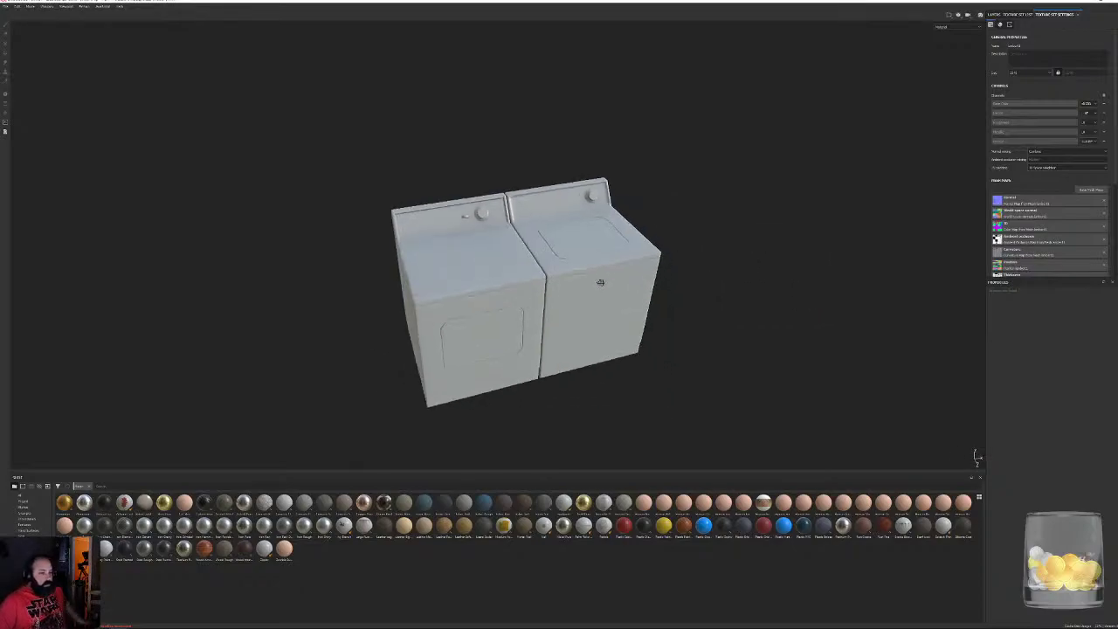
{"action": "right_click_drag", "start_coordinate": [599, 280], "coordinate": [648, 335], "text": "alt"}
{"action": "left_click_drag", "start_coordinate": [649, 335], "coordinate": [11, 275], "text": "alt"}
{"action": "left_click_drag", "start_coordinate": [541, 284], "coordinate": [604, 321], "text": "alt"}
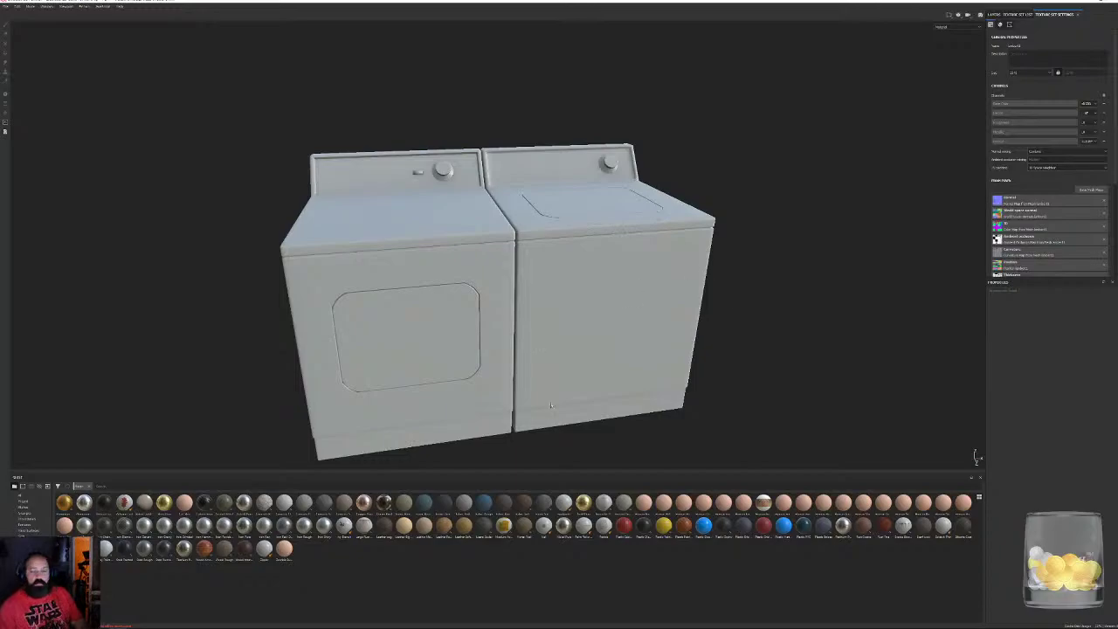
{"action": "left_click", "coordinate": [997, 15]}
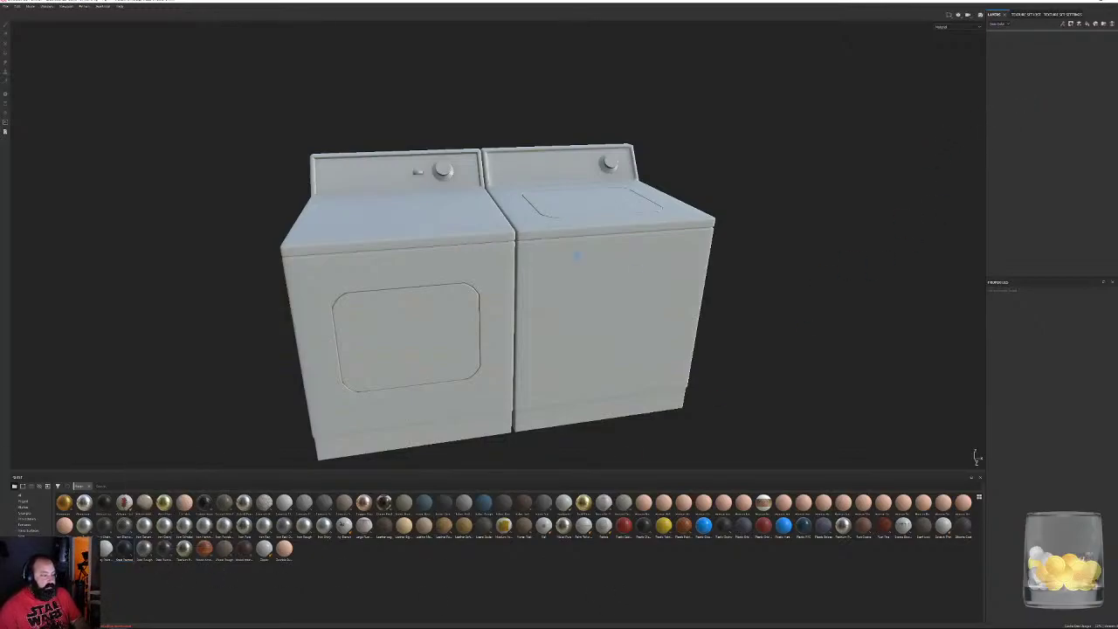
{"action": "left_click_drag", "start_coordinate": [583, 262], "coordinate": [584, 263]}
Increase the rust amount on the Steel Painted layer and open its paint color for editing
{"action": "left_click_drag", "start_coordinate": [583, 305], "coordinate": [586, 277], "text": "alt"}
{"action": "mouse_move", "coordinate": [586, 277]}
{"action": "right_mouse_down", "text": "alt"}
{"action": "mouse_move", "coordinate": [654, 311]}
{"action": "mouse_move", "coordinate": [576, 251]}
{"action": "right_mouse_up", "text": "alt"}
{"action": "left_click_drag", "start_coordinate": [576, 251], "coordinate": [636, 222], "text": "alt"}
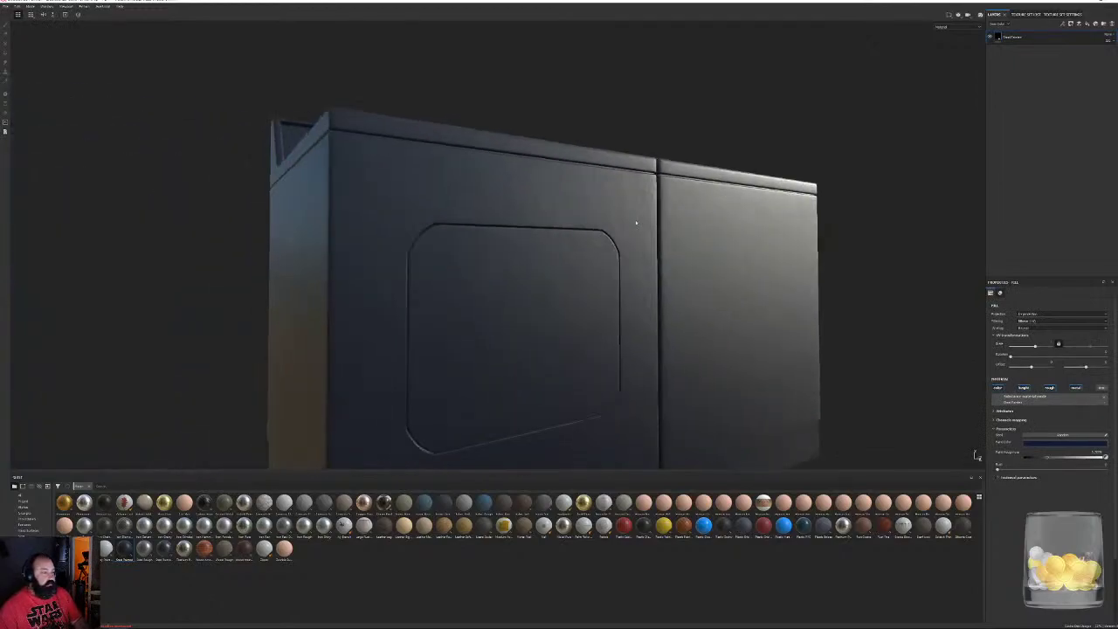
{"action": "left_click_drag", "start_coordinate": [1001, 469], "coordinate": [1045, 469]}
{"action": "left_click_drag", "start_coordinate": [799, 319], "coordinate": [729, 335], "text": "alt"}
{"action": "middle_click_drag", "start_coordinate": [560, 316], "coordinate": [759, 375], "text": "alt"}
{"action": "left_click_drag", "start_coordinate": [759, 374], "coordinate": [654, 319], "text": "alt"}
{"action": "left_click", "coordinate": [1034, 443]}
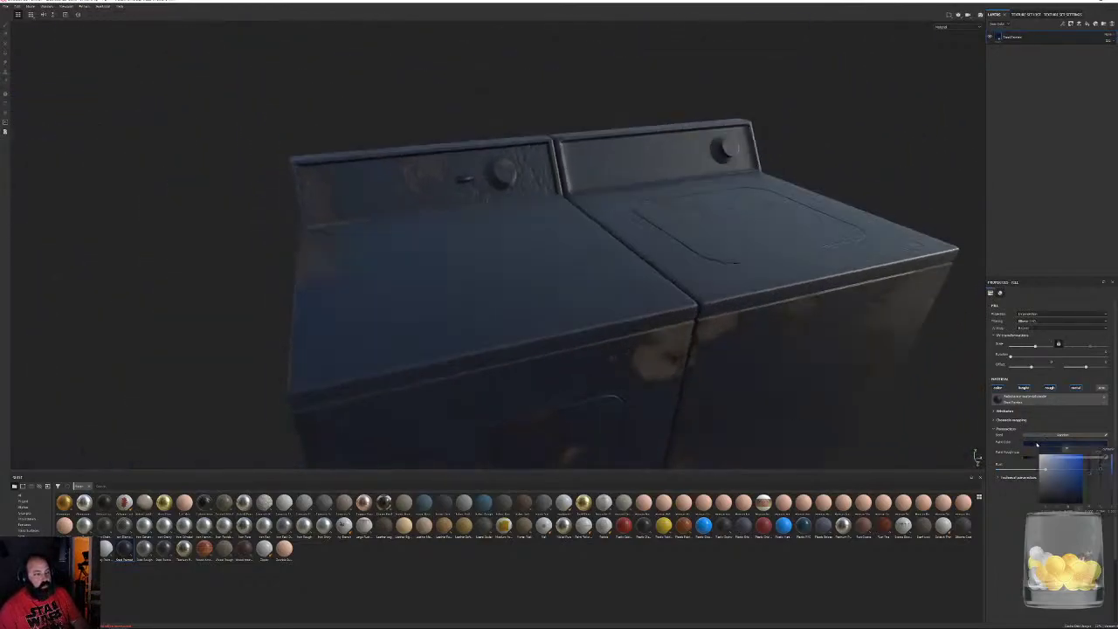
Set the Steel Painted fill's paint colour to a muted olive green and check it on the washer and dryer
{"action": "left_click_drag", "start_coordinate": [1090, 491], "coordinate": [1052, 482]}
{"action": "mouse_move", "coordinate": [535, 327]}
{"action": "left_mouse_down", "text": "alt"}
{"action": "mouse_move", "coordinate": [515, 316]}
{"action": "mouse_move", "coordinate": [508, 223]}
{"action": "mouse_move", "coordinate": [537, 193]}
{"action": "left_mouse_up", "text": "alt"}
{"action": "left_click_drag", "start_coordinate": [629, 341], "coordinate": [537, 351], "text": "alt"}
{"action": "middle_click_drag", "start_coordinate": [537, 351], "coordinate": [306, 372], "text": "alt"}
{"action": "right_click_drag", "start_coordinate": [305, 372], "coordinate": [358, 250], "text": "alt"}
{"action": "left_click_drag", "start_coordinate": [358, 250], "coordinate": [387, 259], "text": "alt"}
{"action": "middle_click_drag", "start_coordinate": [387, 259], "coordinate": [591, 207], "text": "alt"}
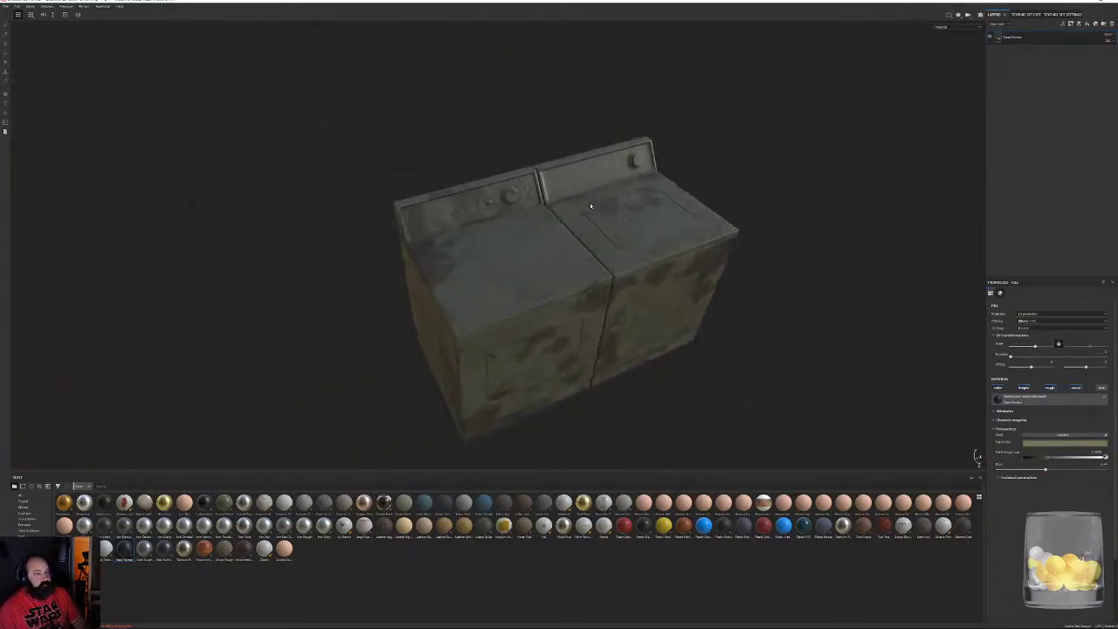
{"action": "right_click_drag", "start_coordinate": [591, 207], "coordinate": [690, 253], "text": "alt"}
Raise the Steel Painted material's surface-wear amount to its maximum and inspect the effect on the appliances
{"action": "left_click_drag", "start_coordinate": [1068, 472], "coordinate": [1106, 470]}
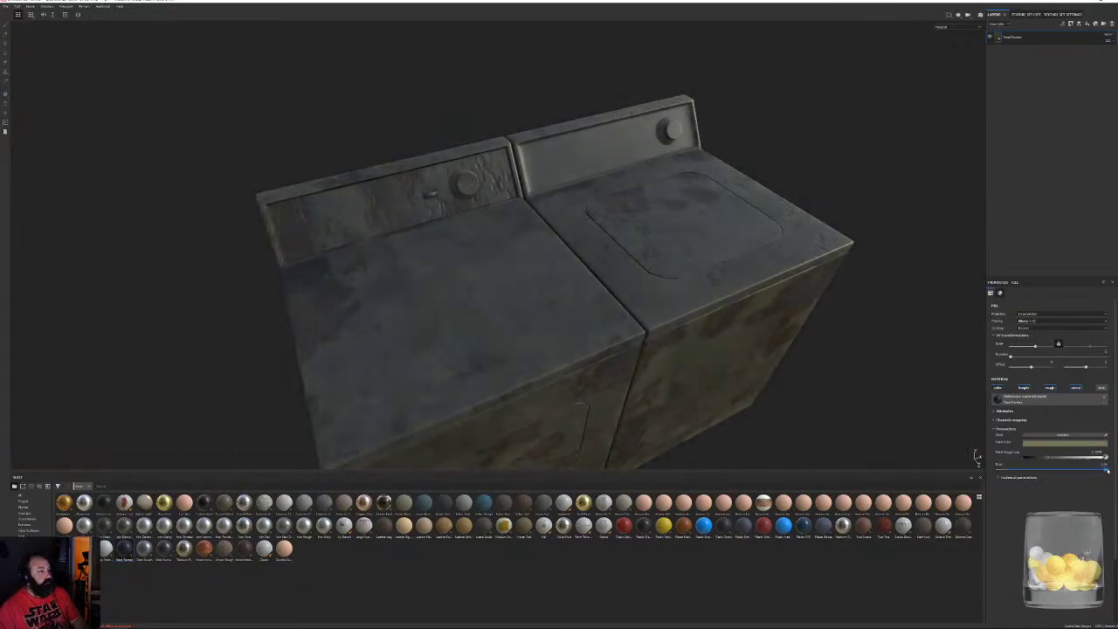
{"action": "left_click_drag", "start_coordinate": [1032, 483], "coordinate": [1109, 476]}
{"action": "left_click_drag", "start_coordinate": [759, 358], "coordinate": [679, 265], "text": "alt"}
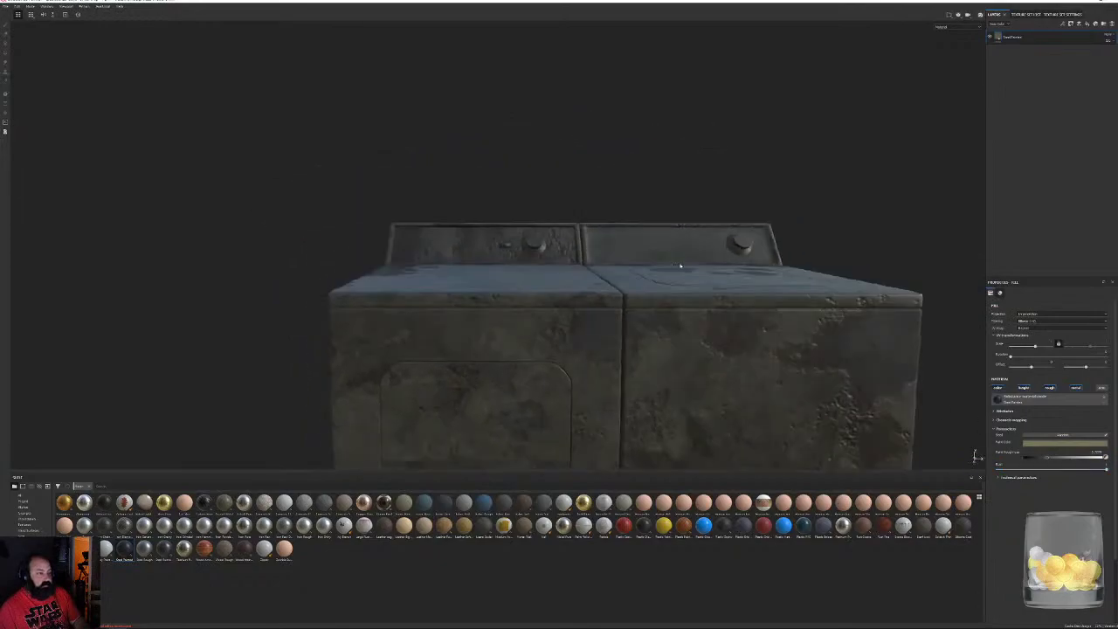
{"action": "middle_click_drag", "start_coordinate": [679, 264], "coordinate": [410, 78], "text": "alt"}
{"action": "left_click_drag", "start_coordinate": [410, 78], "coordinate": [507, 96], "text": "alt"}
{"action": "middle_click_drag", "start_coordinate": [506, 245], "coordinate": [650, 240], "text": "alt"}
{"action": "right_click_drag", "start_coordinate": [650, 240], "coordinate": [700, 284], "text": "alt"}
{"action": "left_click_drag", "start_coordinate": [701, 285], "coordinate": [594, 297], "text": "alt"}
Reduce the Steel Painted material's surface-wear amount to zero for a clean painted surface
{"action": "left_click_drag", "start_coordinate": [1022, 470], "coordinate": [1002, 471]}
{"action": "right_click_drag", "start_coordinate": [856, 346], "coordinate": [609, 95], "text": "alt"}
{"action": "left_click_drag", "start_coordinate": [608, 95], "coordinate": [668, 192], "text": "alt"}
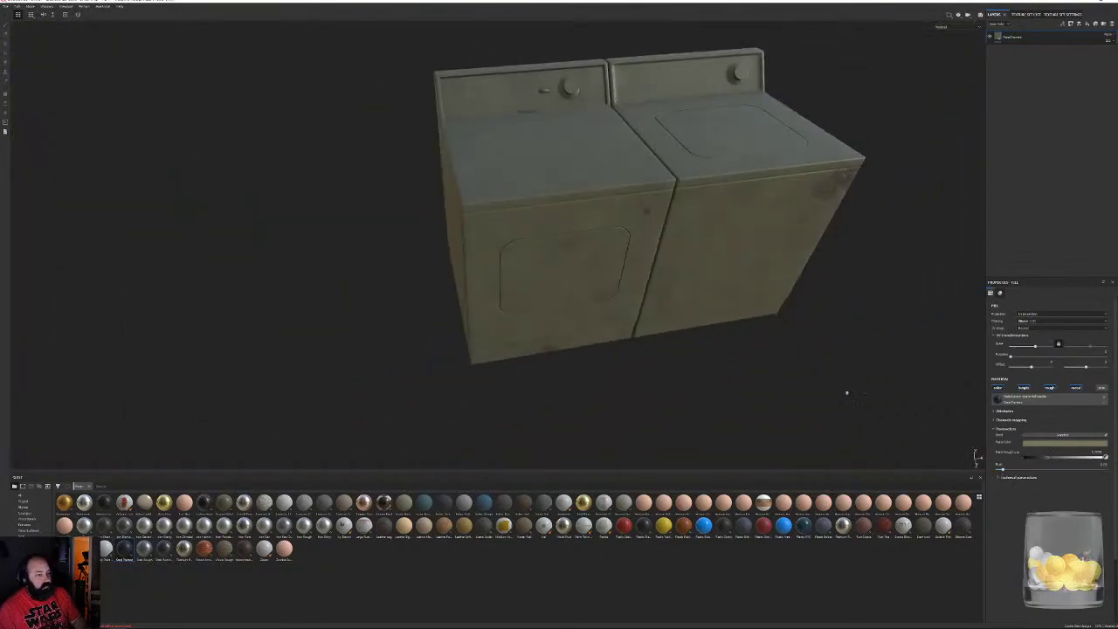
{"action": "left_click_drag", "start_coordinate": [1002, 471], "coordinate": [996, 463]}
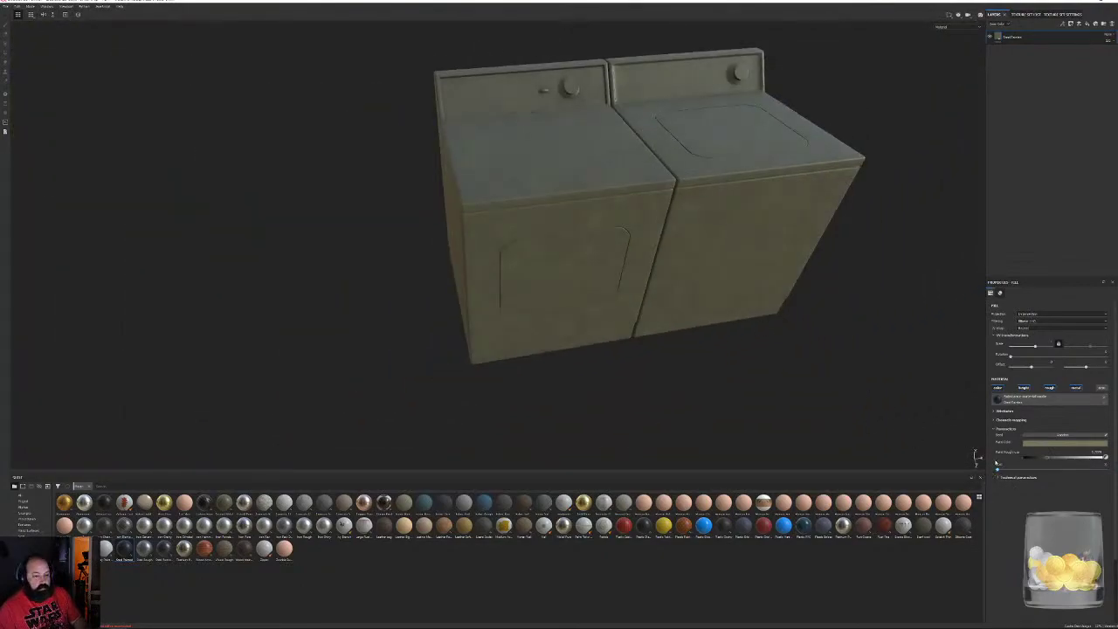
Shift the paint colour's hue to a warmer brownish beige, try moderate surface wear, and return the wear to zero
{"action": "left_click", "coordinate": [1032, 446]}
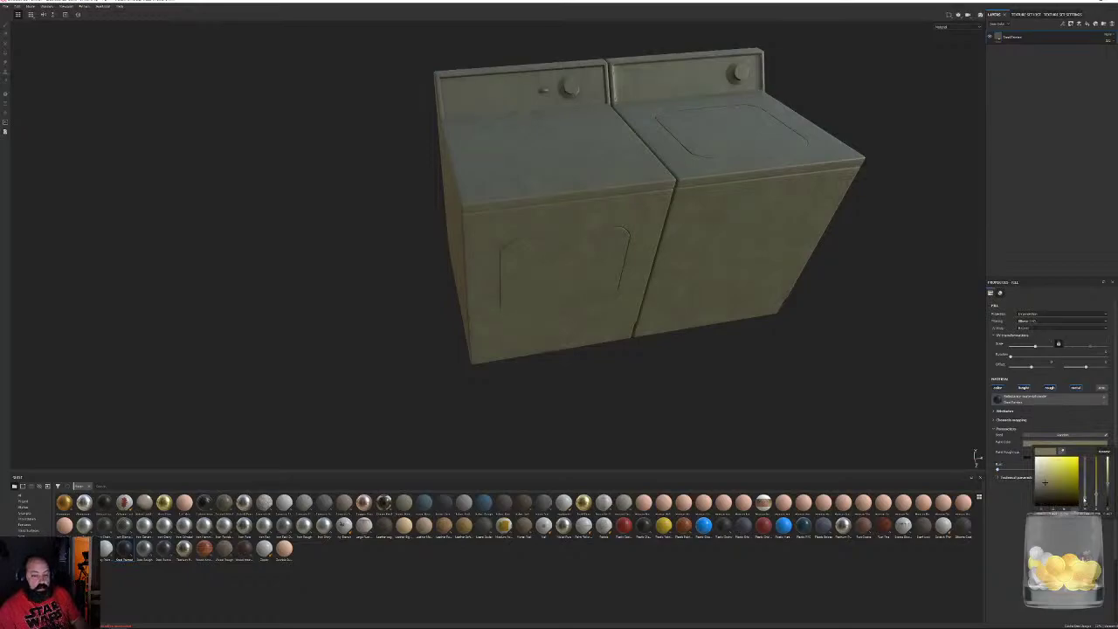
{"action": "left_click_drag", "start_coordinate": [1085, 500], "coordinate": [1086, 503]}
{"action": "left_click", "coordinate": [1032, 468]}
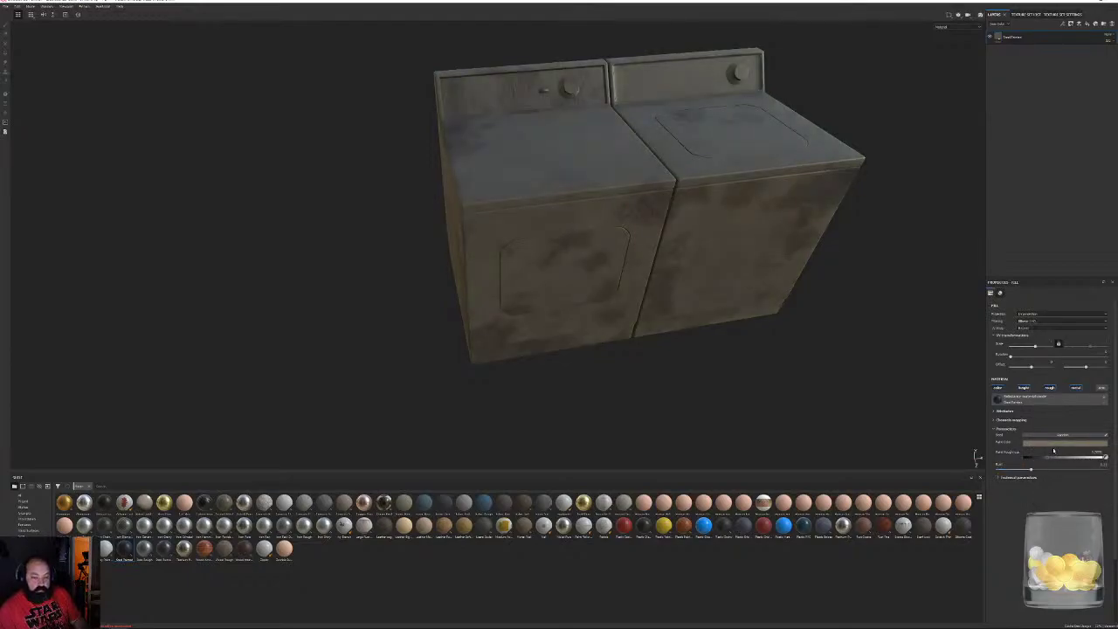
{"action": "left_click_drag", "start_coordinate": [1008, 472], "coordinate": [993, 471]}
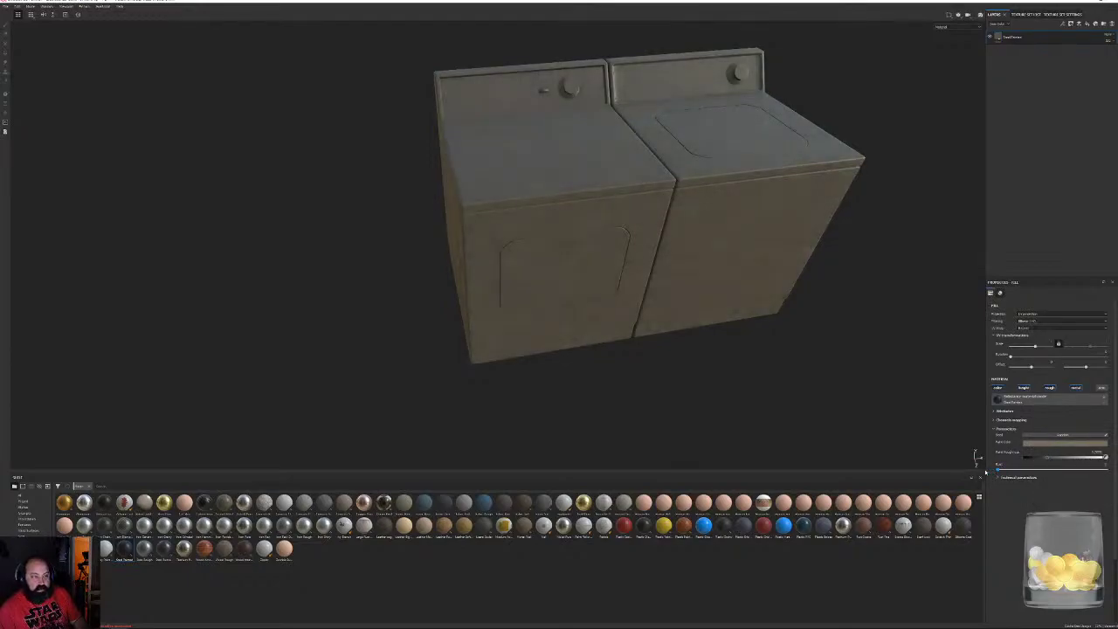
Lighten the paint colour to a pale beige and check the appliances from several angles
{"action": "left_click", "coordinate": [1037, 443]}
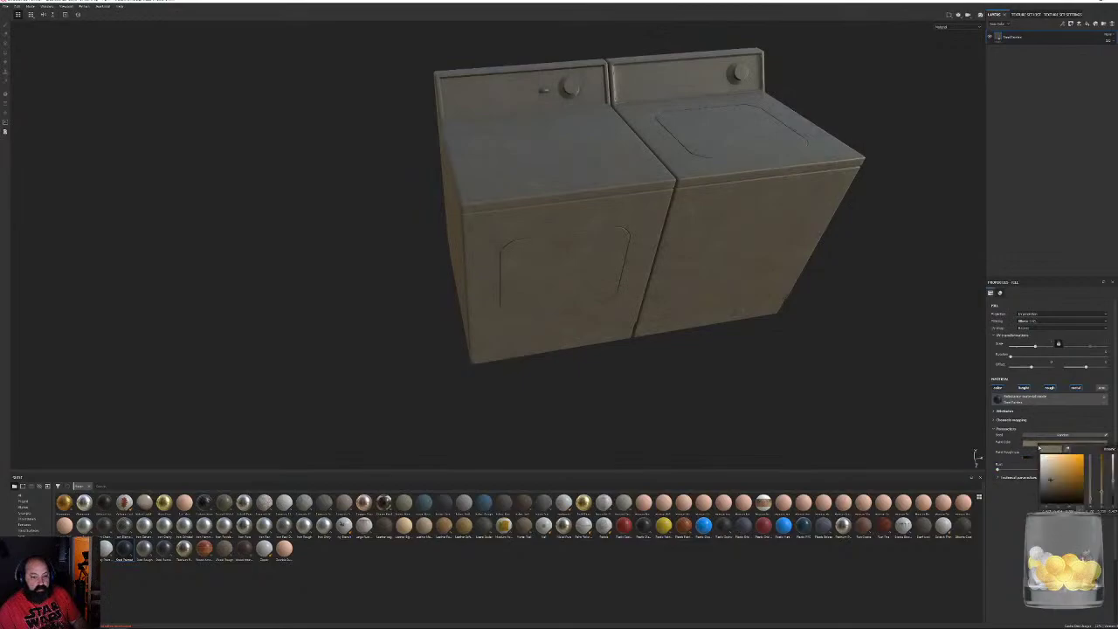
{"action": "left_click_drag", "start_coordinate": [1050, 466], "coordinate": [1049, 472]}
{"action": "left_click_drag", "start_coordinate": [655, 358], "coordinate": [604, 275], "text": "alt"}
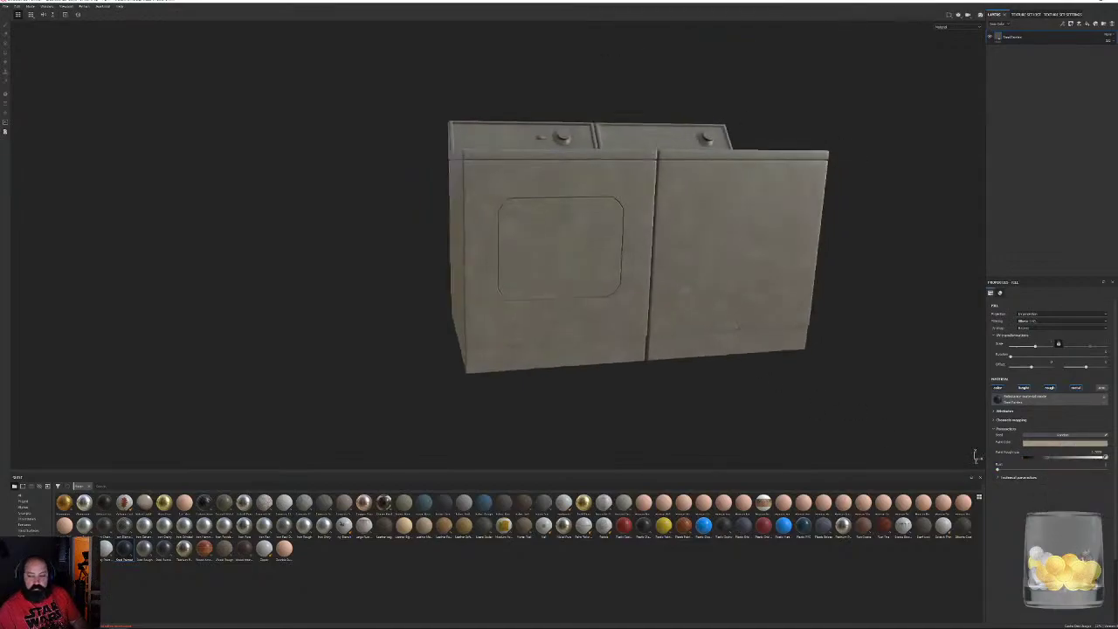
{"action": "right_click_drag", "start_coordinate": [603, 273], "coordinate": [740, 335], "text": "alt"}
{"action": "left_click_drag", "start_coordinate": [739, 336], "coordinate": [818, 260], "text": "alt"}
{"action": "right_click_drag", "start_coordinate": [818, 260], "coordinate": [559, 170], "text": "alt"}
{"action": "left_click_drag", "start_coordinate": [559, 170], "coordinate": [580, 251], "text": "alt"}
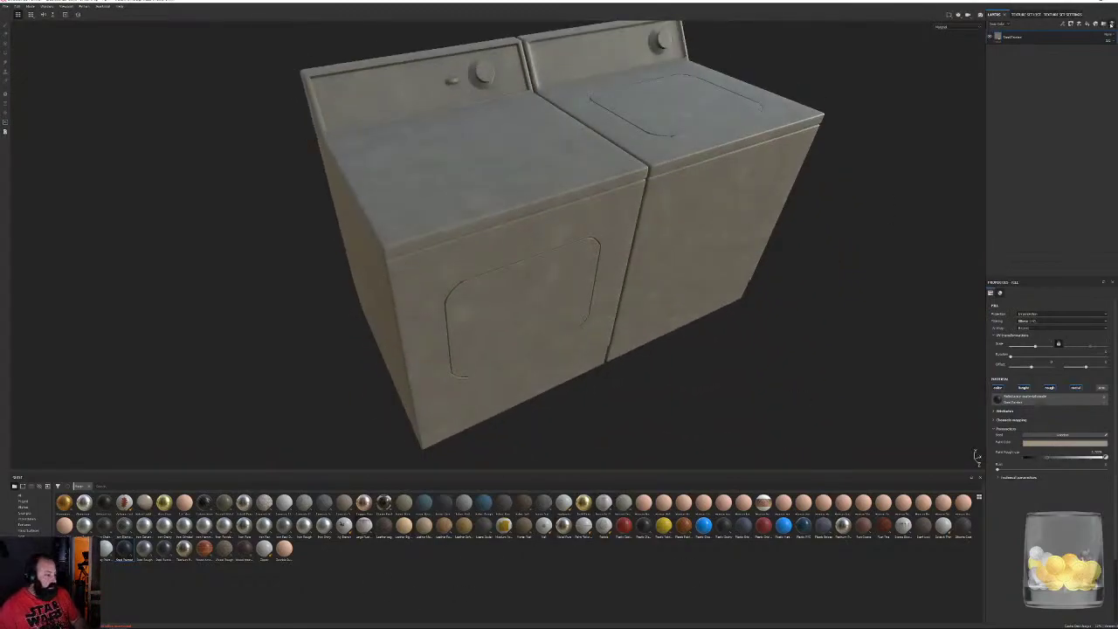
Delete the Steel Painted layer and apply the blue Plastic Glossy Pure material to the washer and dryer instead
{"action": "left_click", "coordinate": [1111, 25]}
{"action": "left_click_drag", "start_coordinate": [702, 527], "coordinate": [1028, 112]}
{"action": "left_click_drag", "start_coordinate": [746, 288], "coordinate": [771, 273], "text": "alt"}
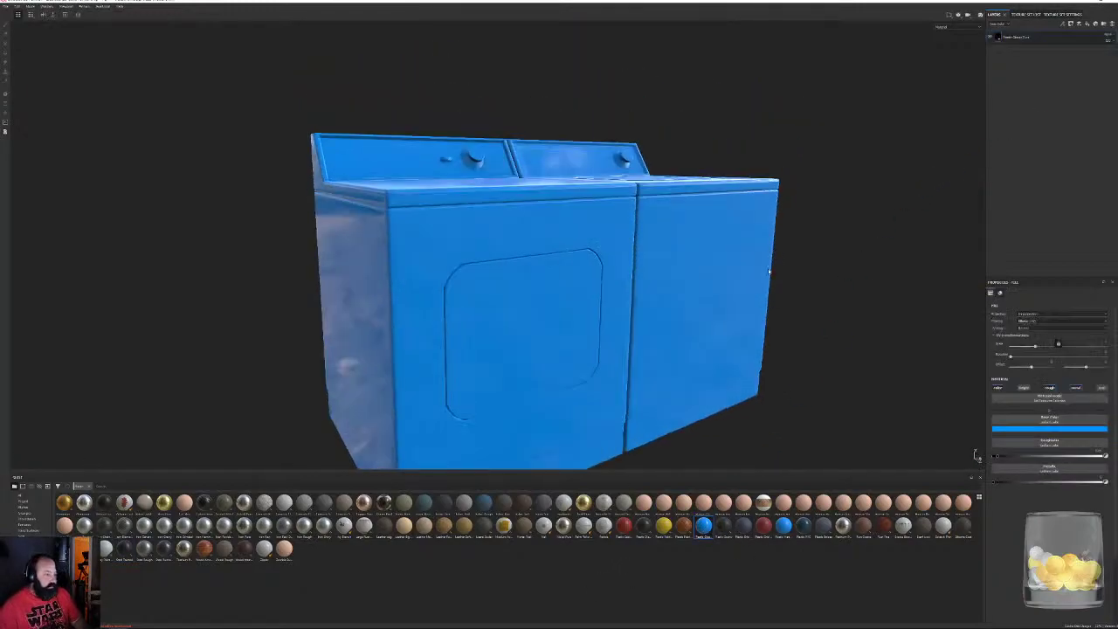
{"action": "middle_click_drag", "start_coordinate": [771, 273], "coordinate": [846, 92], "text": "alt"}
{"action": "left_click_drag", "start_coordinate": [699, 176], "coordinate": [818, 186], "text": "alt"}
{"action": "right_click_drag", "start_coordinate": [818, 186], "coordinate": [840, 194], "text": "alt"}
{"action": "middle_click_drag", "start_coordinate": [840, 194], "coordinate": [782, 230], "text": "alt"}
Change the glossy plastic's base colour from blue to a desaturated light beige with an orange-red hue
{"action": "left_click", "coordinate": [1046, 429]}
{"action": "left_click", "coordinate": [1093, 491]}
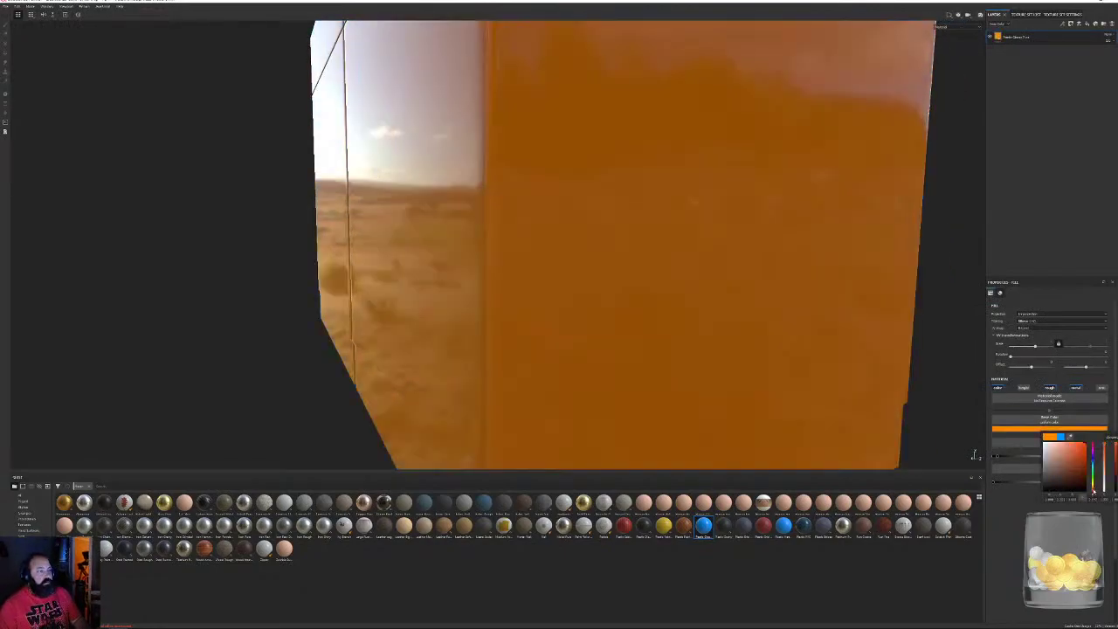
{"action": "left_click_drag", "start_coordinate": [1049, 470], "coordinate": [1050, 459]}
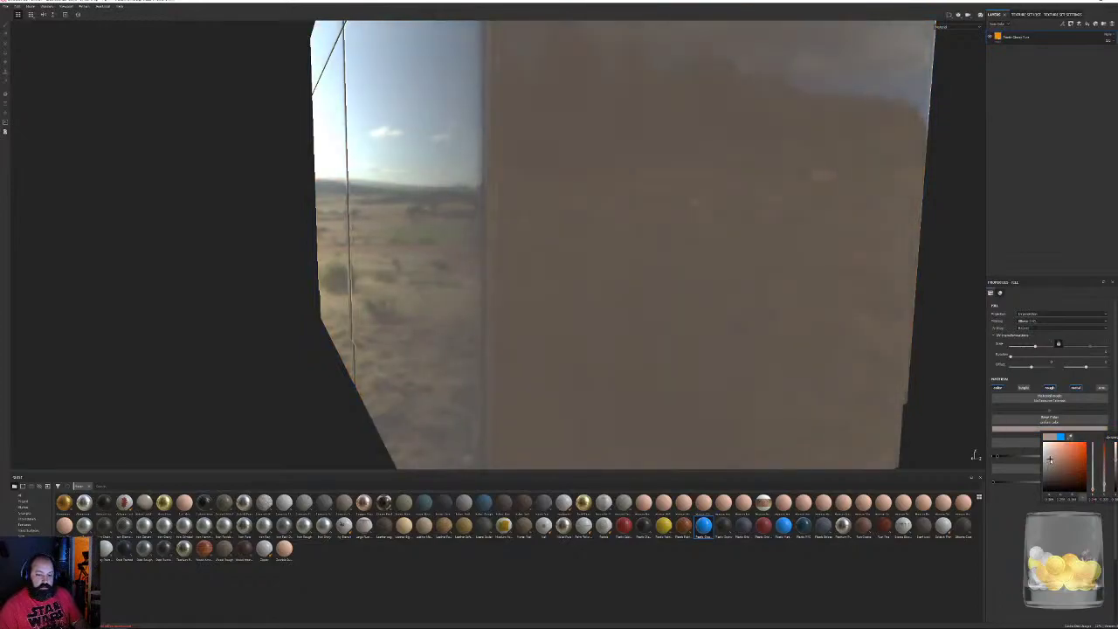
{"action": "left_click_drag", "start_coordinate": [664, 209], "coordinate": [506, 41], "text": "alt"}
{"action": "right_click_drag", "start_coordinate": [506, 41], "coordinate": [419, 113], "text": "alt"}
{"action": "left_click_drag", "start_coordinate": [664, 218], "coordinate": [559, 210], "text": "alt"}
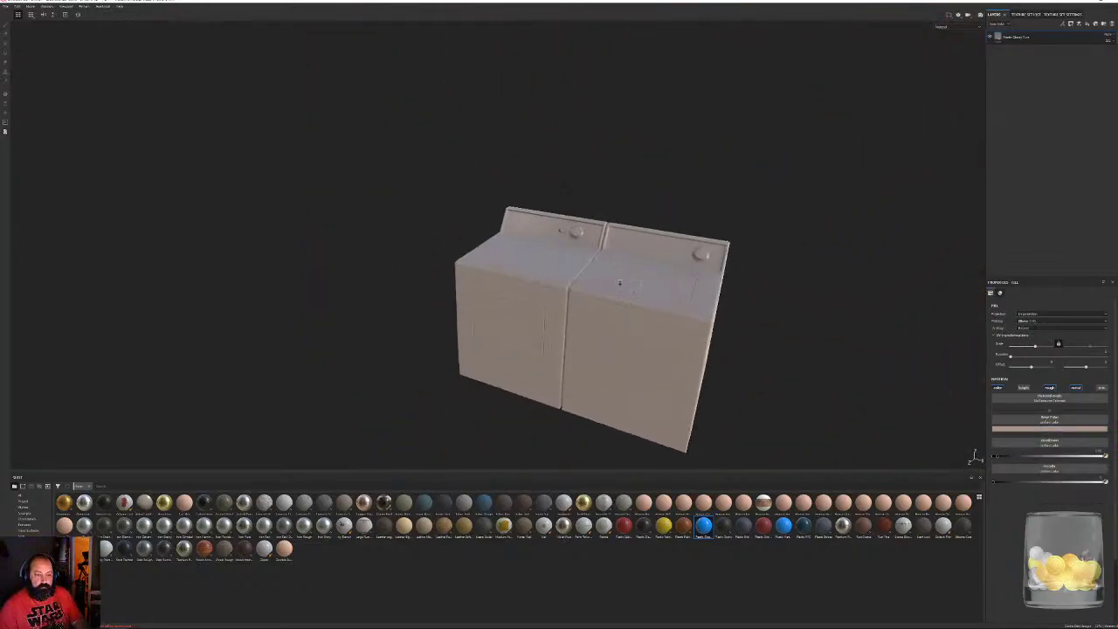
{"action": "right_click_drag", "start_coordinate": [612, 218], "coordinate": [742, 235], "text": "alt"}
{"action": "middle_click_drag", "start_coordinate": [742, 236], "coordinate": [602, 142], "text": "alt"}
{"action": "left_click_drag", "start_coordinate": [601, 142], "coordinate": [908, 365], "text": "alt"}
Shift the base colour's hue slightly towards yellow for a creamier beige and check it around the model
{"action": "left_click", "coordinate": [1062, 431]}
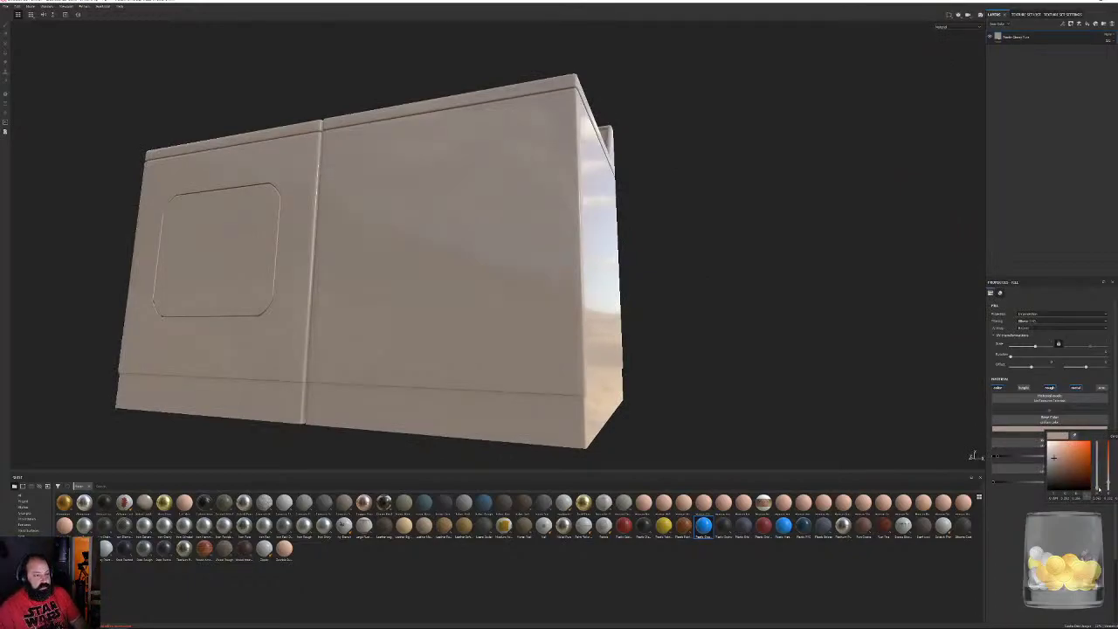
{"action": "left_click_drag", "start_coordinate": [1097, 489], "coordinate": [1100, 486]}
{"action": "left_click_drag", "start_coordinate": [628, 188], "coordinate": [676, 329], "text": "alt"}
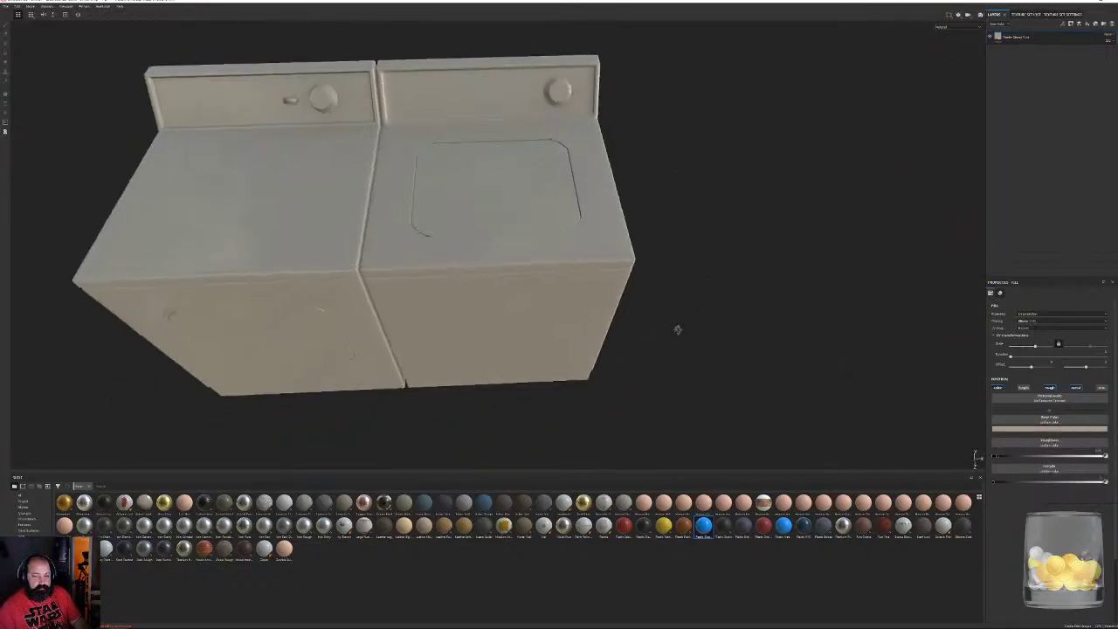
{"action": "right_click_drag", "start_coordinate": [676, 329], "coordinate": [529, 215], "text": "alt"}
{"action": "left_click_drag", "start_coordinate": [530, 215], "coordinate": [629, 145], "text": "alt"}
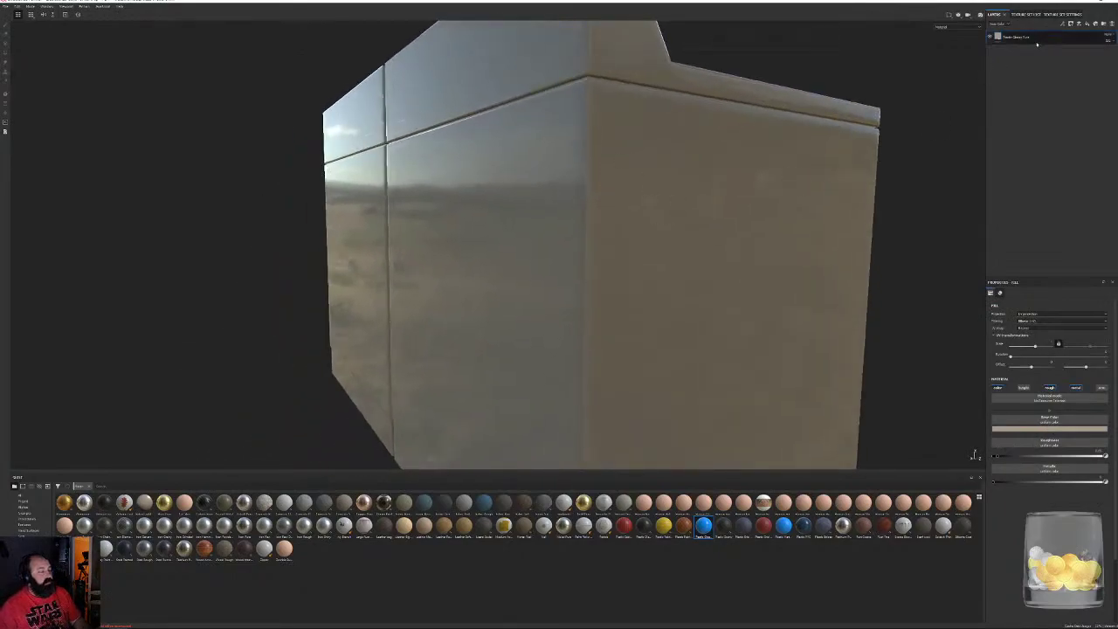
Enable the plastic layer's height channel and assign it a Perlin noise texture, searching for "perl"
{"action": "left_click", "coordinate": [1024, 388]}
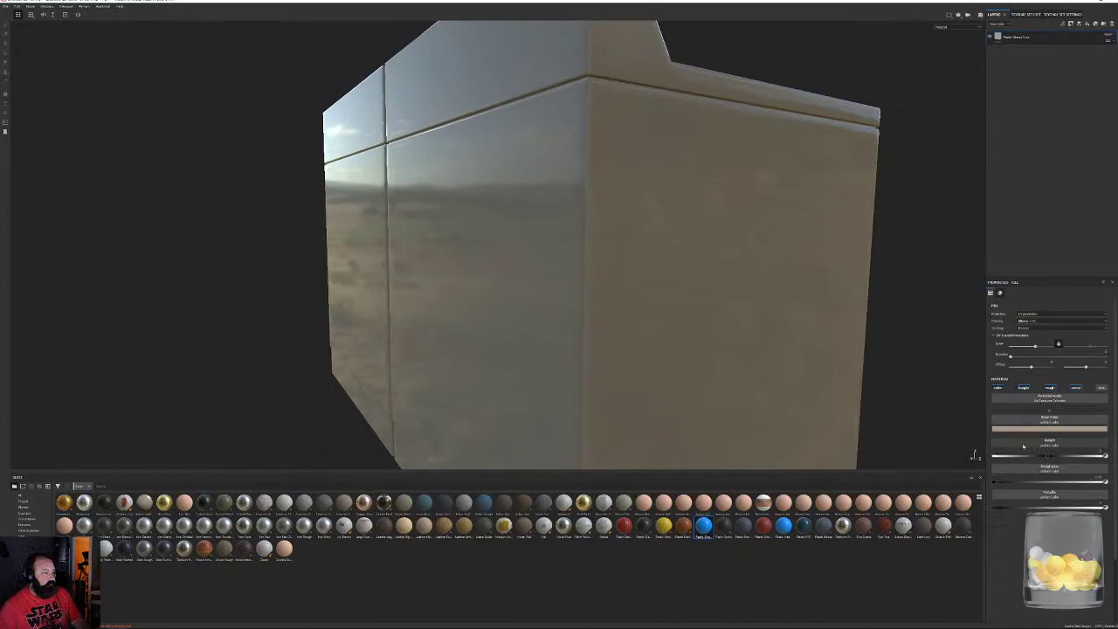
{"action": "left_click", "coordinate": [1054, 446]}
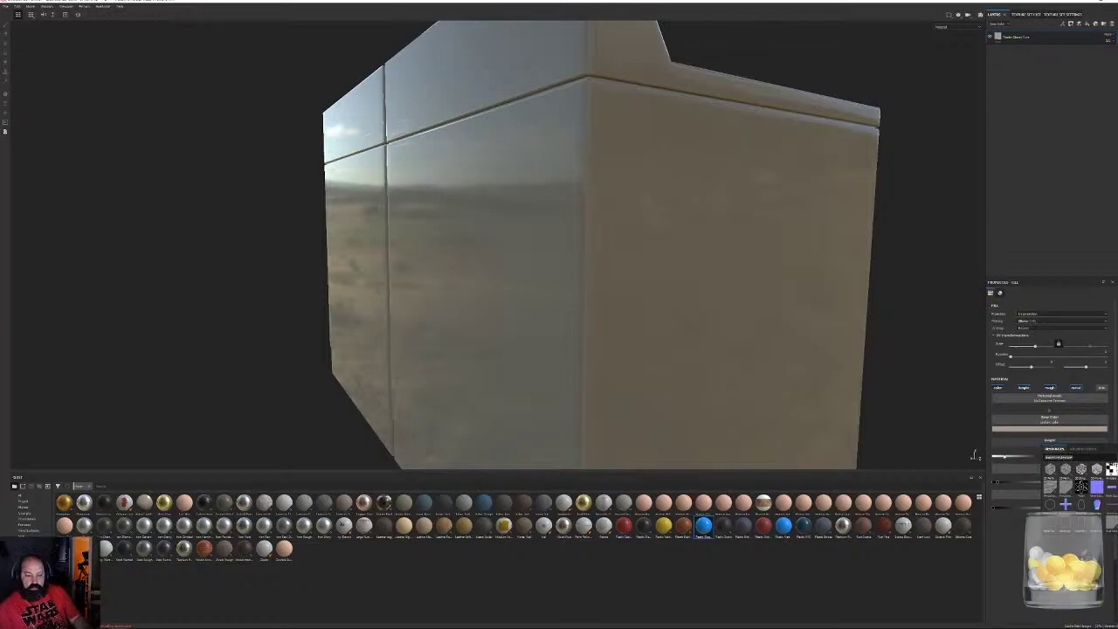
{"action": "type", "text": "perl"}
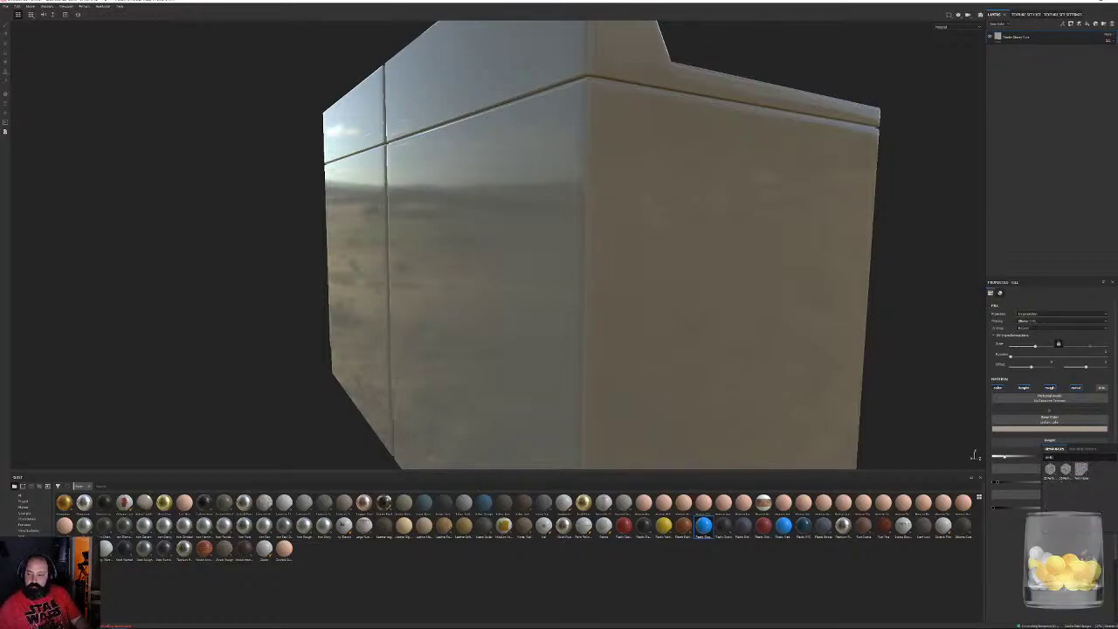
{"action": "left_click", "coordinate": [1081, 472]}
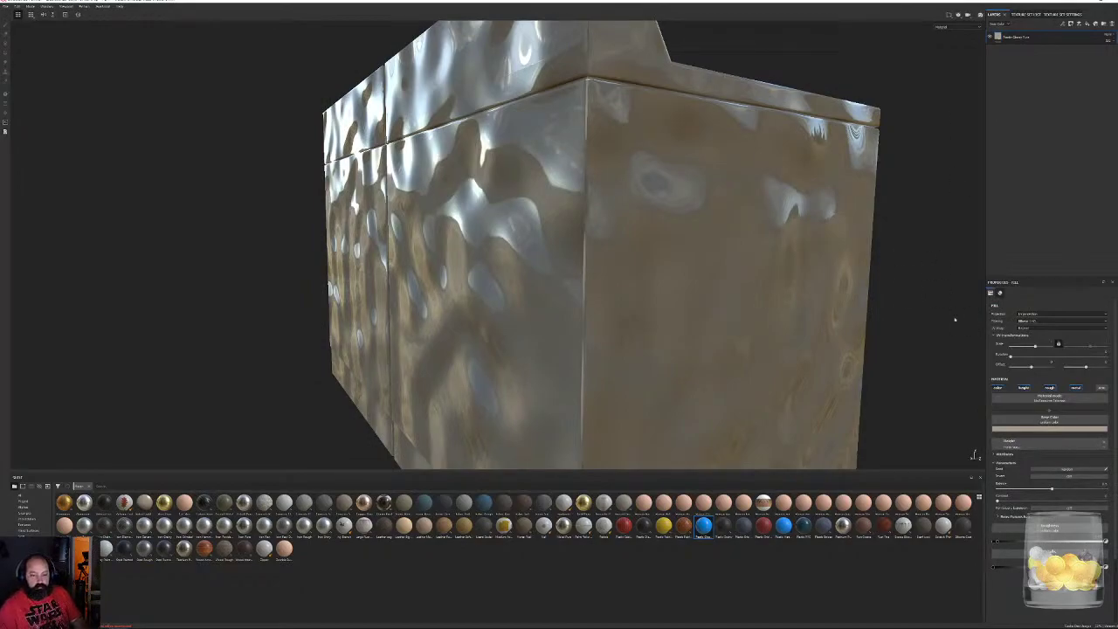
Increase the fill's UV tiling scale so the height noise becomes a fine, dense grain
{"action": "left_click_drag", "start_coordinate": [1035, 347], "coordinate": [1016, 348]}
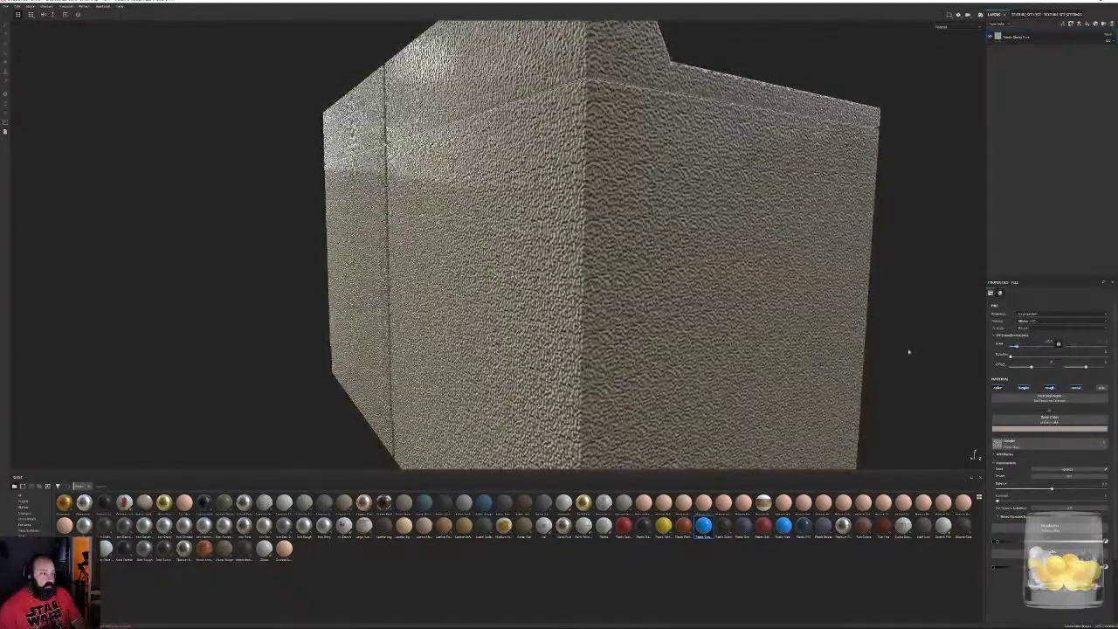
{"action": "left_click_drag", "start_coordinate": [603, 306], "coordinate": [598, 236], "text": "alt"}
{"action": "left_click_drag", "start_coordinate": [812, 235], "coordinate": [813, 222], "text": "alt"}
Lower the plastic layer's height-channel opacity until the grain is barely perceptible, and add a new folder above the layer
{"action": "left_click", "coordinate": [990, 24]}
{"action": "left_click", "coordinate": [994, 34]}
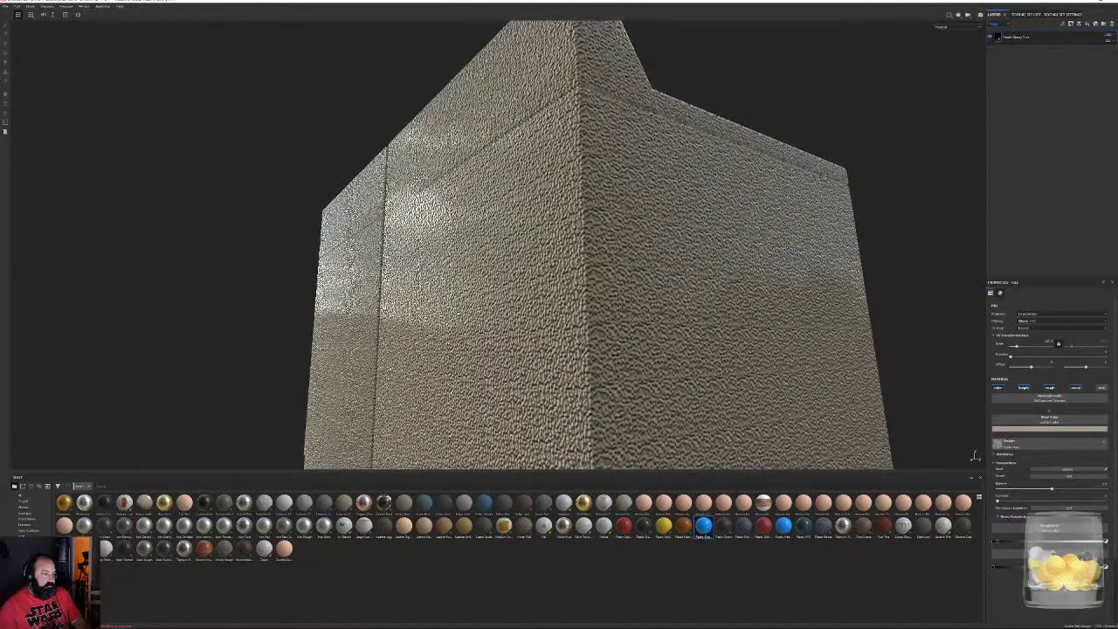
{"action": "left_click", "coordinate": [1098, 54]}
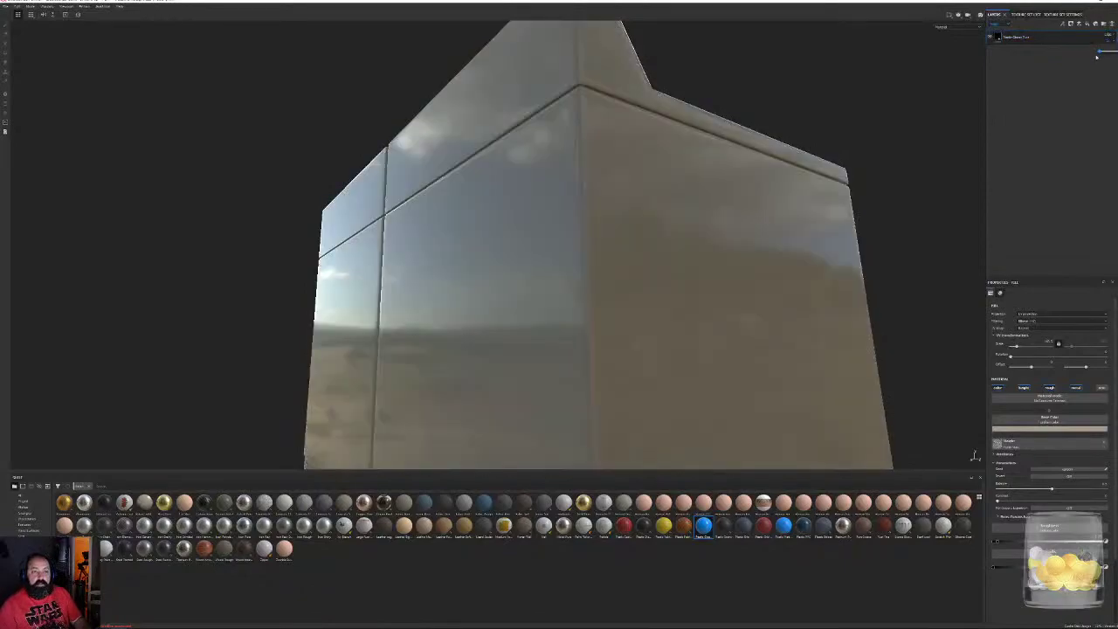
{"action": "left_click_drag", "start_coordinate": [1099, 56], "coordinate": [1100, 57]}
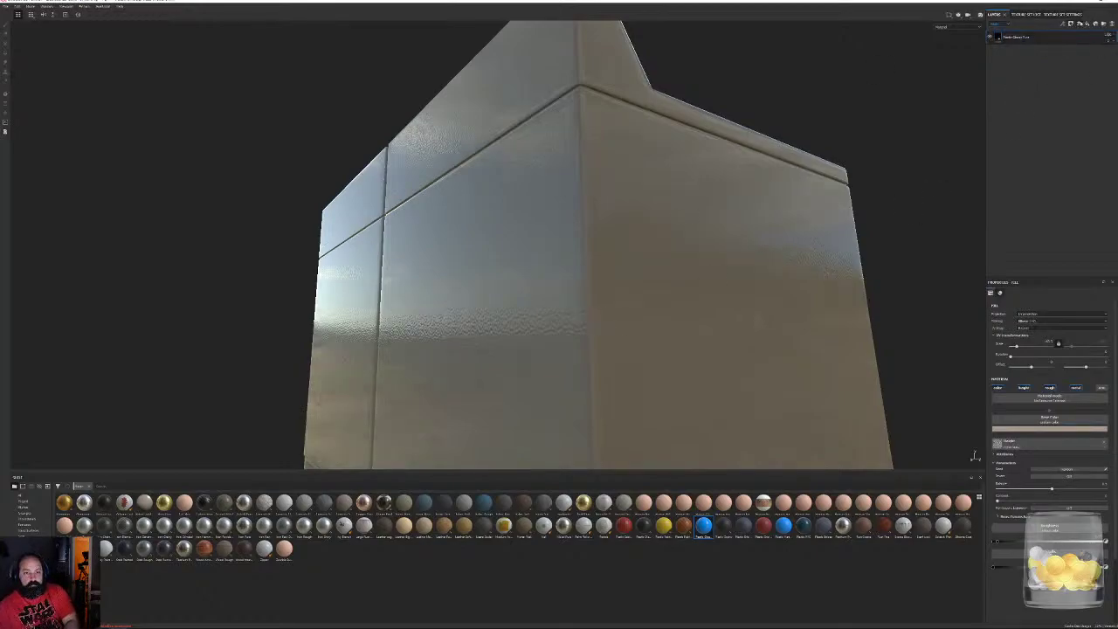
{"action": "left_click", "coordinate": [1104, 24]}
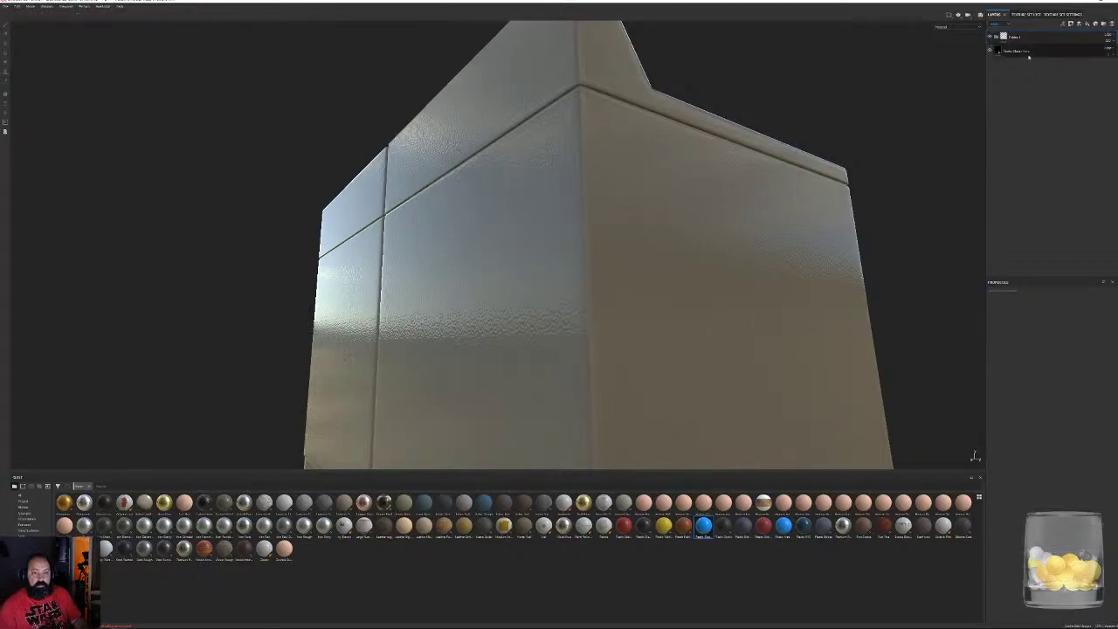
{"action": "left_click", "coordinate": [1029, 52]}
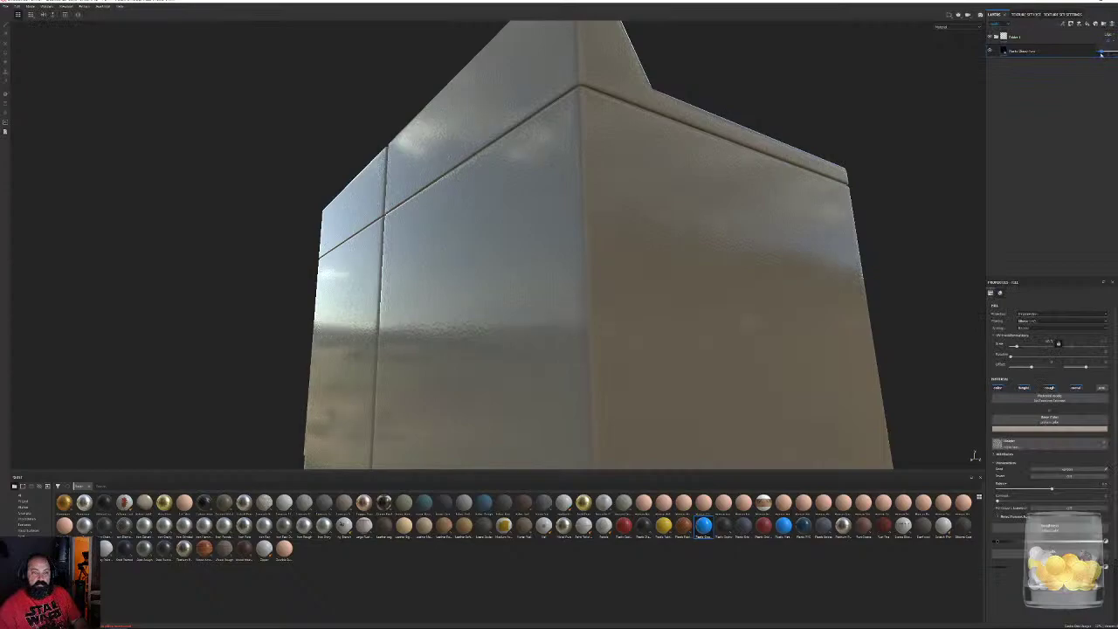
Examine the subtle grain in the reflections on the appliances' tops, control panel and fronts
{"action": "left_click_drag", "start_coordinate": [690, 188], "coordinate": [660, 185], "text": "alt"}
{"action": "right_click_drag", "start_coordinate": [660, 185], "coordinate": [599, 315], "text": "alt"}
{"action": "left_click_drag", "start_coordinate": [598, 315], "coordinate": [304, 247], "text": "alt"}
{"action": "right_click_drag", "start_coordinate": [304, 247], "coordinate": [471, 175], "text": "alt"}
{"action": "left_click_drag", "start_coordinate": [471, 175], "coordinate": [654, 195], "text": "alt"}
{"action": "right_click_drag", "start_coordinate": [654, 195], "coordinate": [676, 231], "text": "alt"}
{"action": "left_click_drag", "start_coordinate": [675, 230], "coordinate": [547, 278], "text": "alt"}
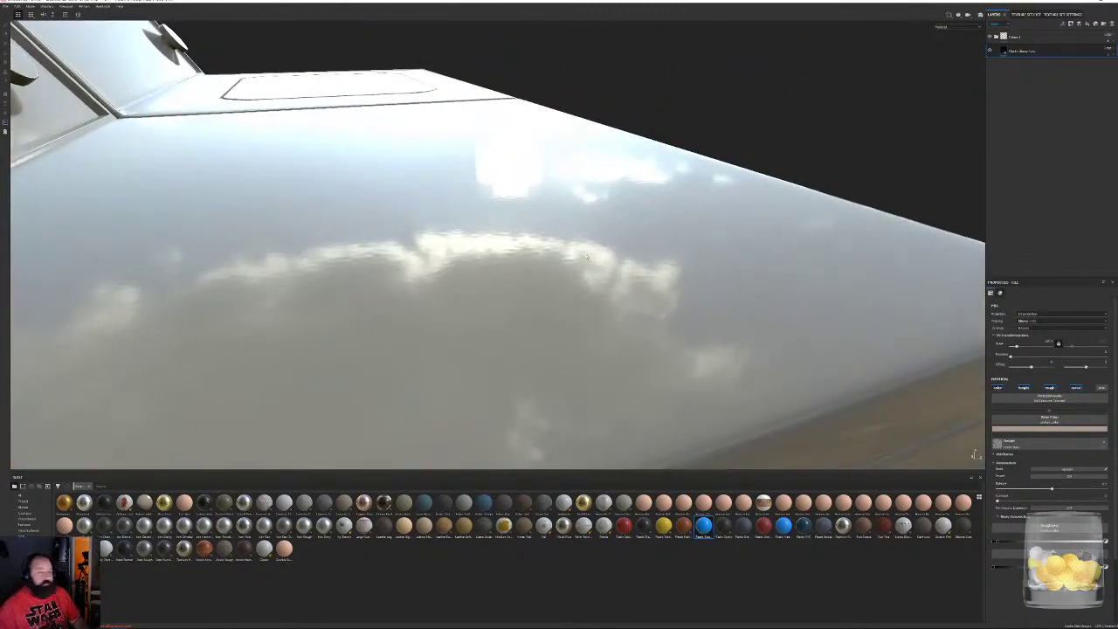
{"action": "right_click_drag", "start_coordinate": [588, 257], "coordinate": [294, 219], "text": "alt"}
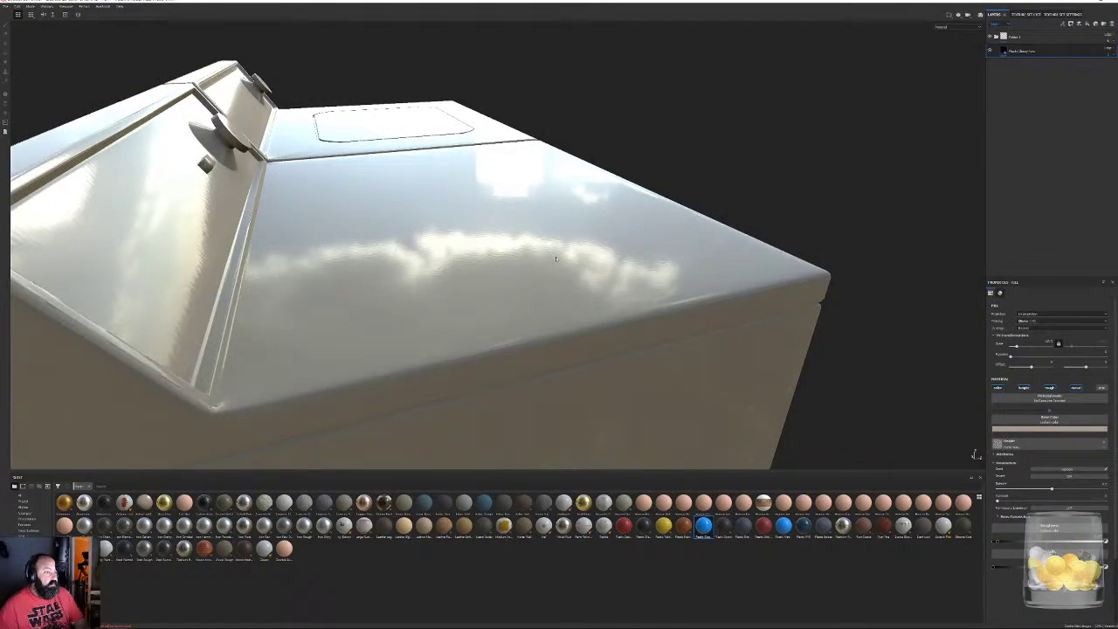
{"action": "left_click_drag", "start_coordinate": [524, 260], "coordinate": [549, 254], "text": "alt"}
{"action": "right_click_drag", "start_coordinate": [549, 254], "coordinate": [436, 227], "text": "alt"}
{"action": "mouse_move", "coordinate": [663, 288]}
{"action": "left_mouse_down", "text": "alt"}
{"action": "mouse_move", "coordinate": [603, 236]}
{"action": "mouse_move", "coordinate": [659, 293]}
{"action": "left_mouse_up", "text": "alt"}
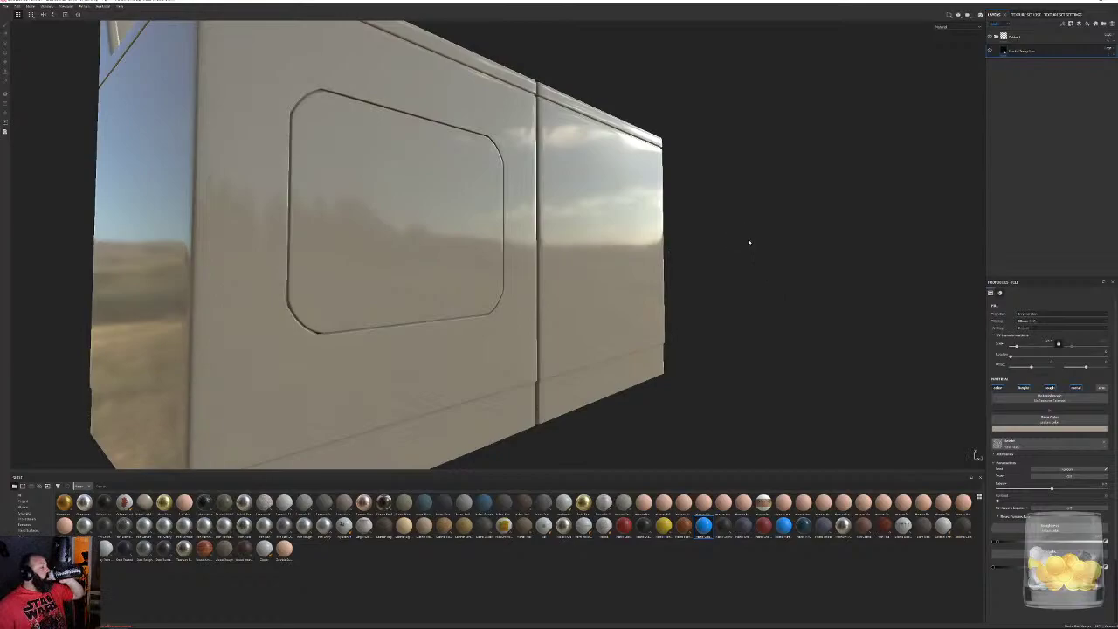
Examine the side and front finish of the appliances while rotating the environment lighting
{"action": "scroll", "coordinate": [749, 243], "scroll_direction": "down", "scroll_amount": 4}
{"action": "left_click_drag", "start_coordinate": [750, 243], "coordinate": [721, 250], "text": "alt"}
{"action": "left_click_drag", "start_coordinate": [576, 192], "coordinate": [710, 210], "text": "alt"}
{"action": "scroll", "coordinate": [703, 195], "scroll_direction": "up", "scroll_amount": 4}
{"action": "left_click_drag", "start_coordinate": [615, 157], "coordinate": [1071, 204], "text": "alt"}
{"action": "scroll", "coordinate": [777, 301], "scroll_direction": "up", "scroll_amount": 2}
{"action": "left_click_drag", "start_coordinate": [778, 301], "coordinate": [731, 247], "text": "alt"}
{"action": "scroll", "coordinate": [731, 248], "scroll_direction": "up", "scroll_amount": 2}
{"action": "scroll", "coordinate": [731, 247], "scroll_direction": "down", "scroll_amount": 2}
{"action": "left_click_drag", "start_coordinate": [489, 196], "coordinate": [724, 198], "text": "alt"}
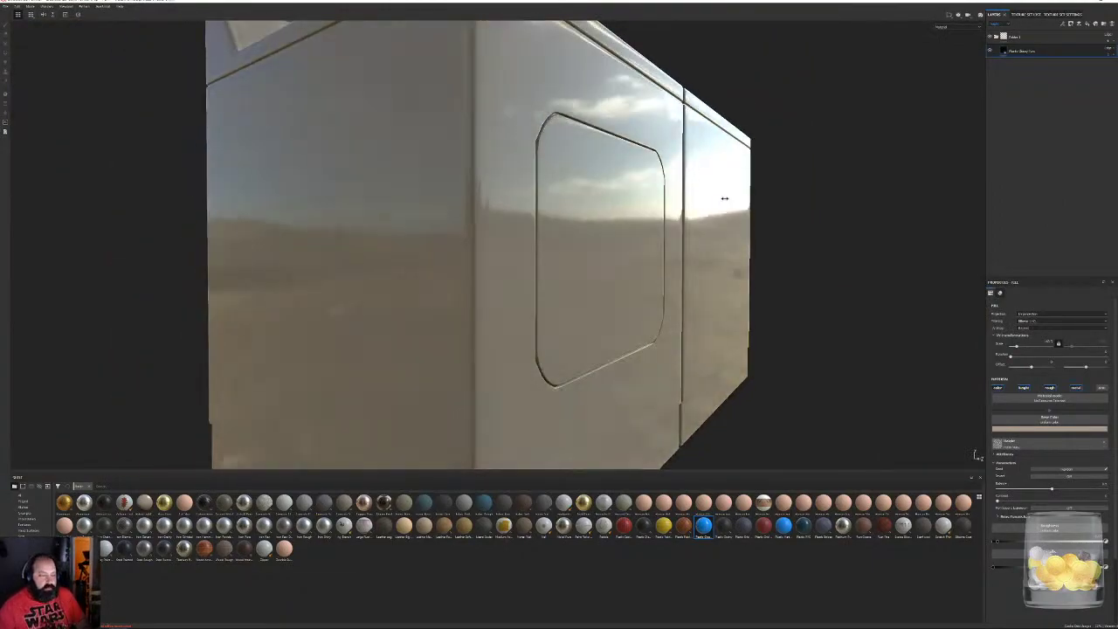
{"action": "right_click_drag", "start_coordinate": [724, 198], "coordinate": [575, 242], "text": "shift"}
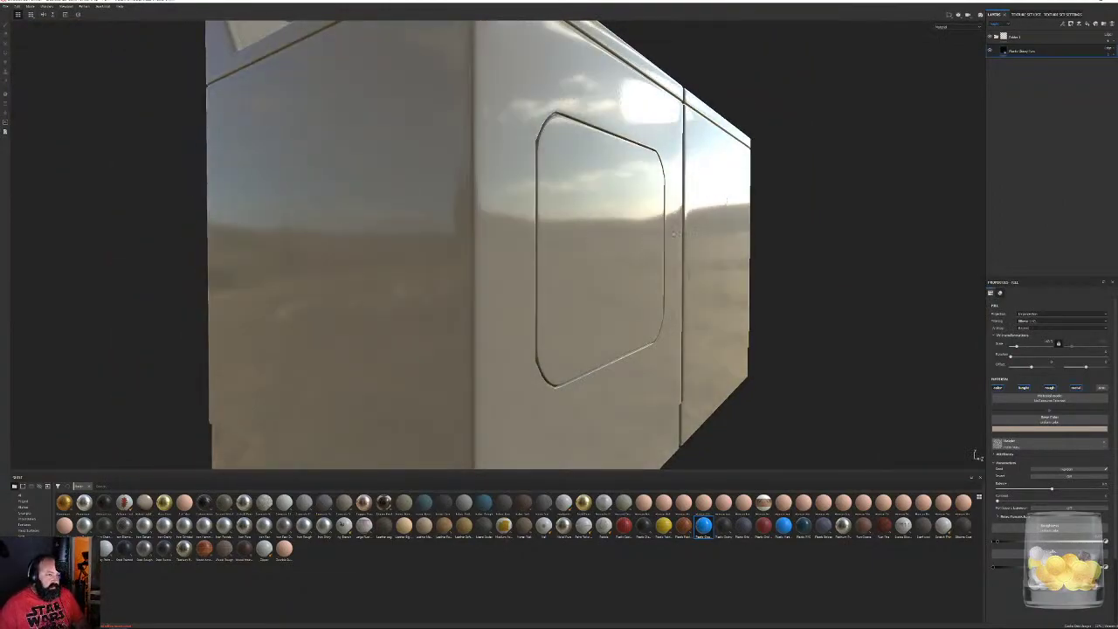
{"action": "left_click_drag", "start_coordinate": [634, 132], "coordinate": [717, 131], "text": "alt"}
{"action": "left_click", "coordinate": [995, 38]}
{"action": "left_click", "coordinate": [996, 38]}
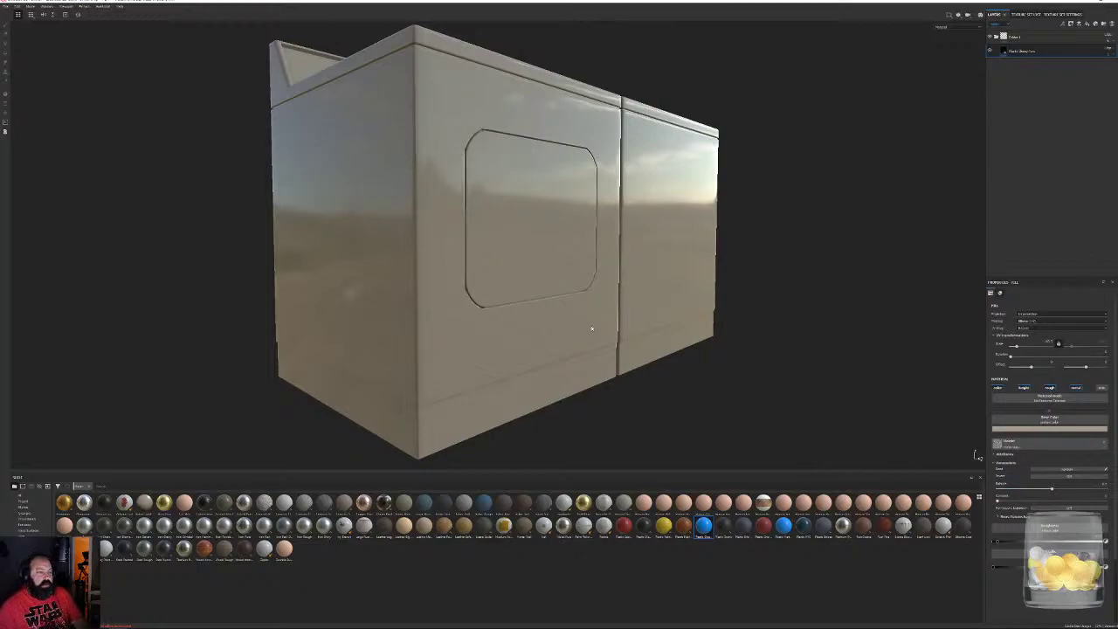
{"action": "left_click_drag", "start_coordinate": [646, 183], "coordinate": [554, 201], "text": "alt"}
{"action": "right_click_drag", "start_coordinate": [553, 202], "coordinate": [741, 108], "text": "alt"}
{"action": "left_click_drag", "start_coordinate": [506, 123], "coordinate": [602, 309], "text": "alt"}
{"action": "right_click_drag", "start_coordinate": [602, 309], "coordinate": [557, 398], "text": "alt"}
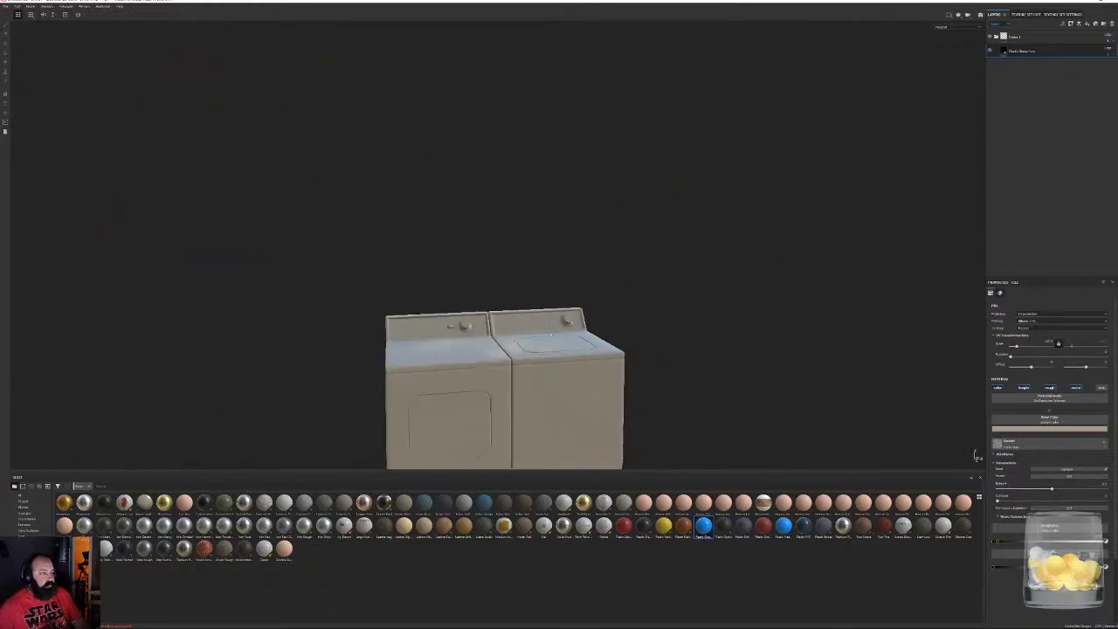
Try a grunge texture in the plastic layer's roughness channel, inspect it on the appliance fronts, and remove it
{"action": "middle_click_drag", "start_coordinate": [557, 398], "coordinate": [638, 243], "text": "alt"}
{"action": "right_click_drag", "start_coordinate": [639, 244], "coordinate": [736, 219], "text": "alt"}
{"action": "mouse_move", "coordinate": [736, 220]}
{"action": "left_mouse_down", "text": "alt"}
{"action": "mouse_move", "coordinate": [726, 279]}
{"action": "mouse_move", "coordinate": [731, 230]}
{"action": "mouse_move", "coordinate": [744, 236]}
{"action": "left_mouse_up", "text": "alt"}
{"action": "right_click_drag", "start_coordinate": [745, 236], "coordinate": [825, 297], "text": "alt"}
{"action": "middle_click_drag", "start_coordinate": [826, 296], "coordinate": [759, 145], "text": "alt"}
{"action": "mouse_move", "coordinate": [758, 145]}
{"action": "left_mouse_down", "text": "alt"}
{"action": "mouse_move", "coordinate": [749, 192]}
{"action": "mouse_move", "coordinate": [762, 135]}
{"action": "left_mouse_up", "text": "alt"}
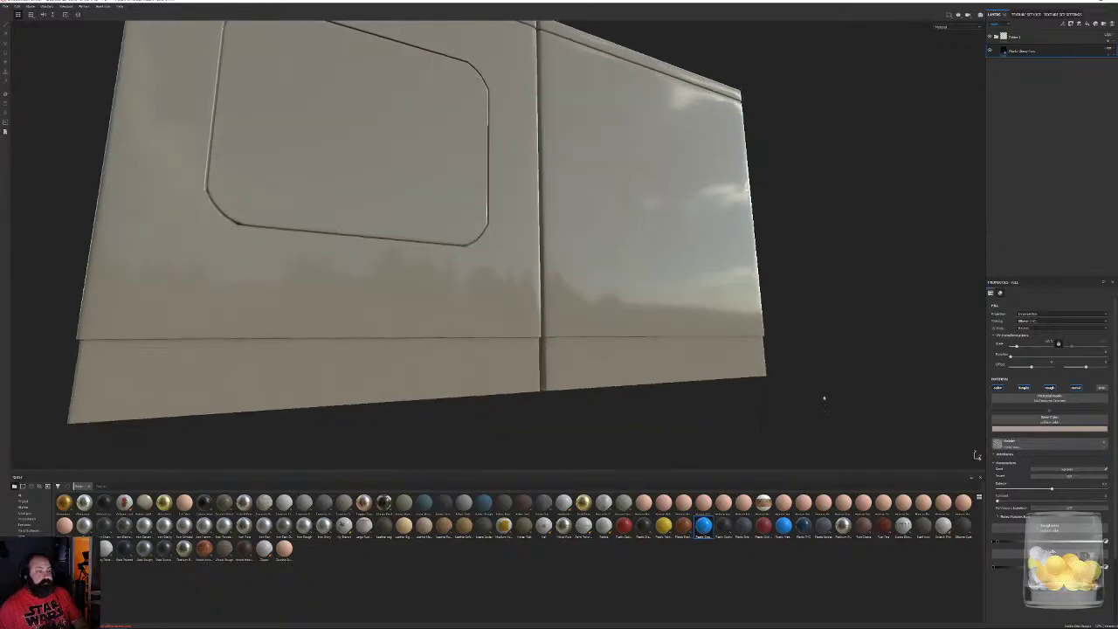
{"action": "left_click", "coordinate": [1038, 527]}
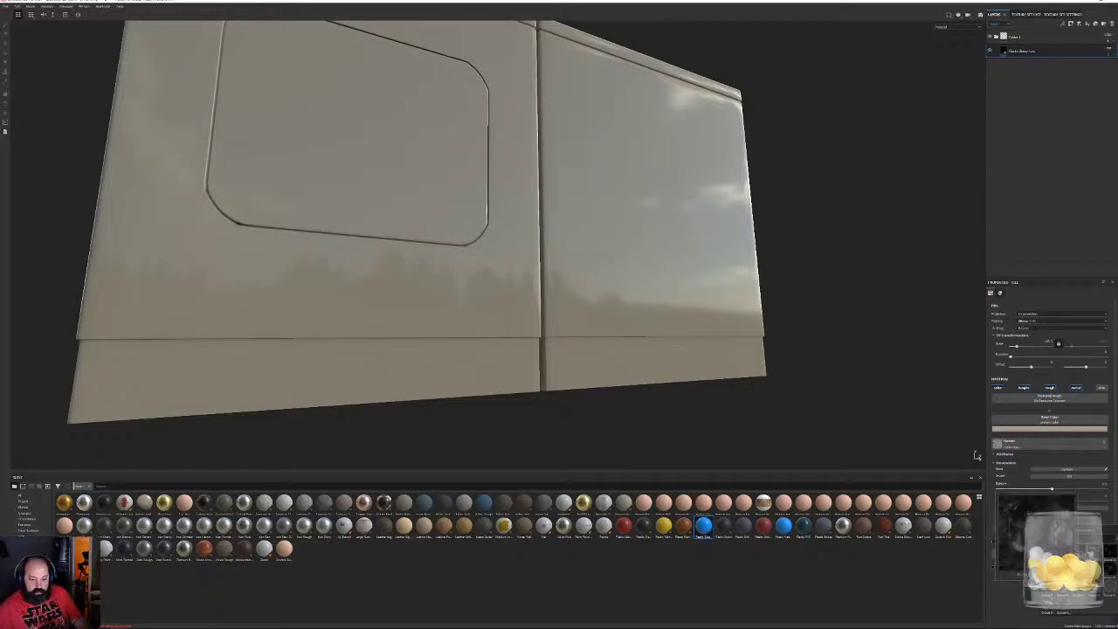
{"action": "left_click", "coordinate": [1083, 583]}
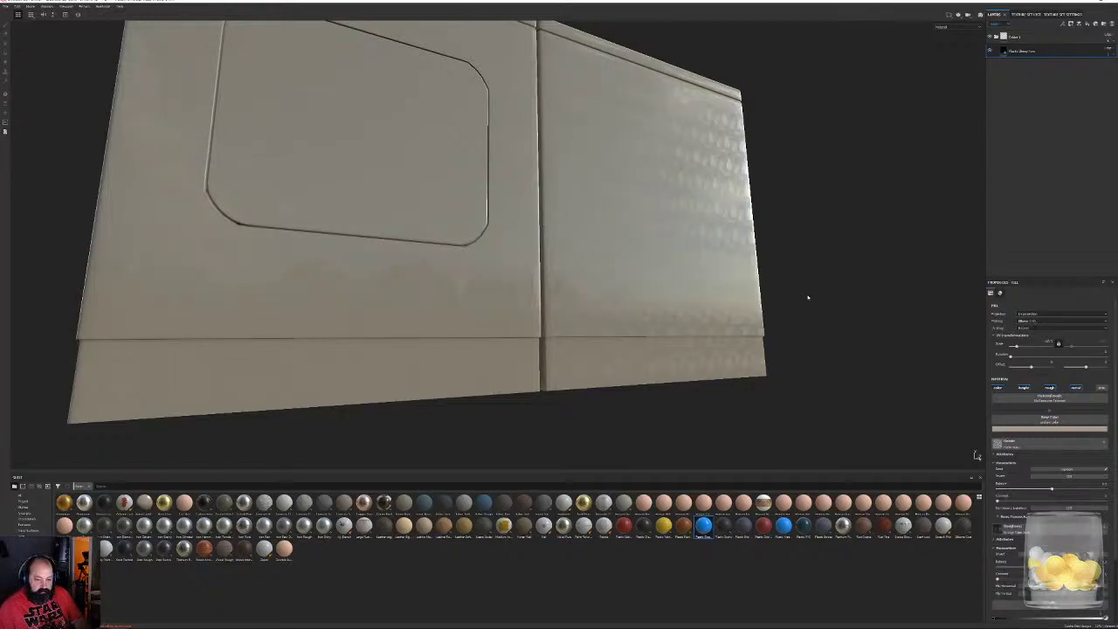
{"action": "left_click_drag", "start_coordinate": [813, 302], "coordinate": [793, 293], "text": "alt"}
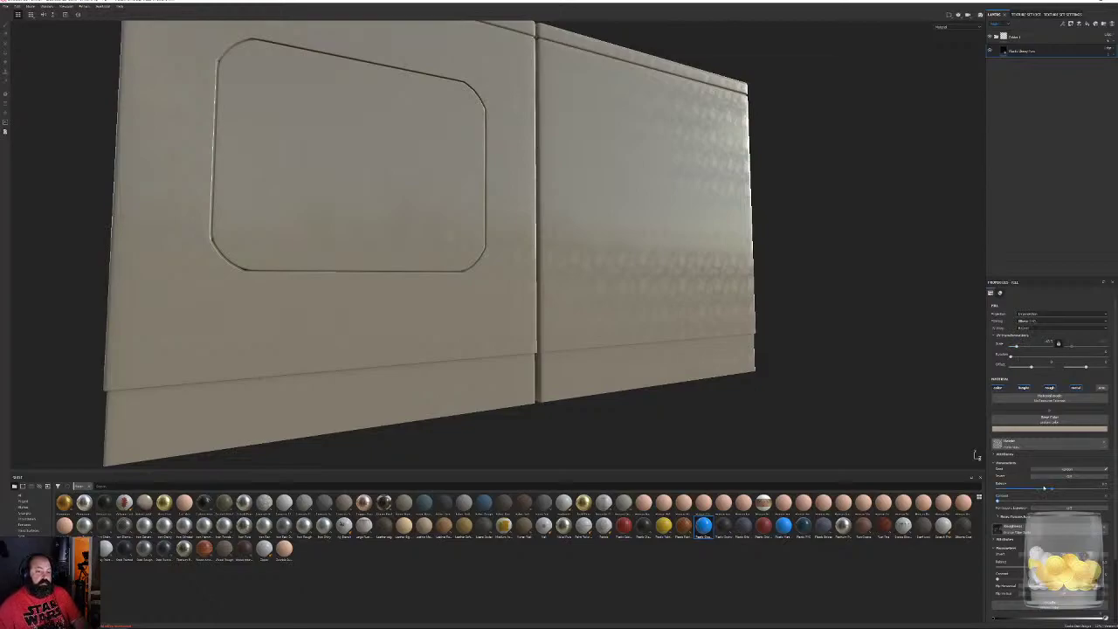
{"action": "left_click", "coordinate": [1103, 527]}
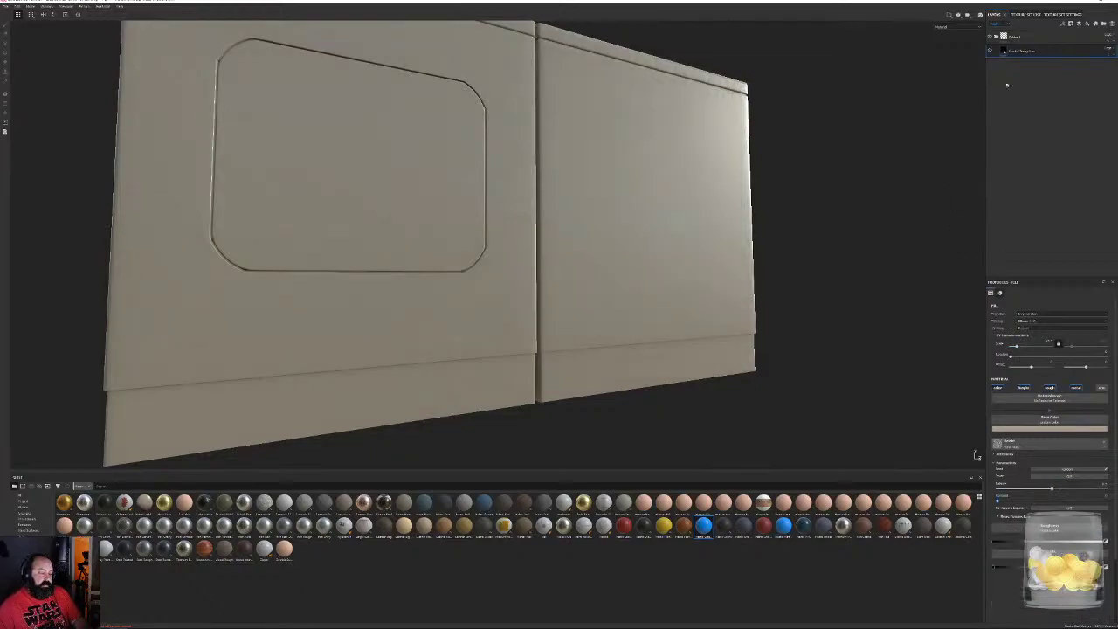
Add a fill effect to the plastic layer and restrict it to the roughness channel
{"action": "right_click", "coordinate": [1022, 56]}
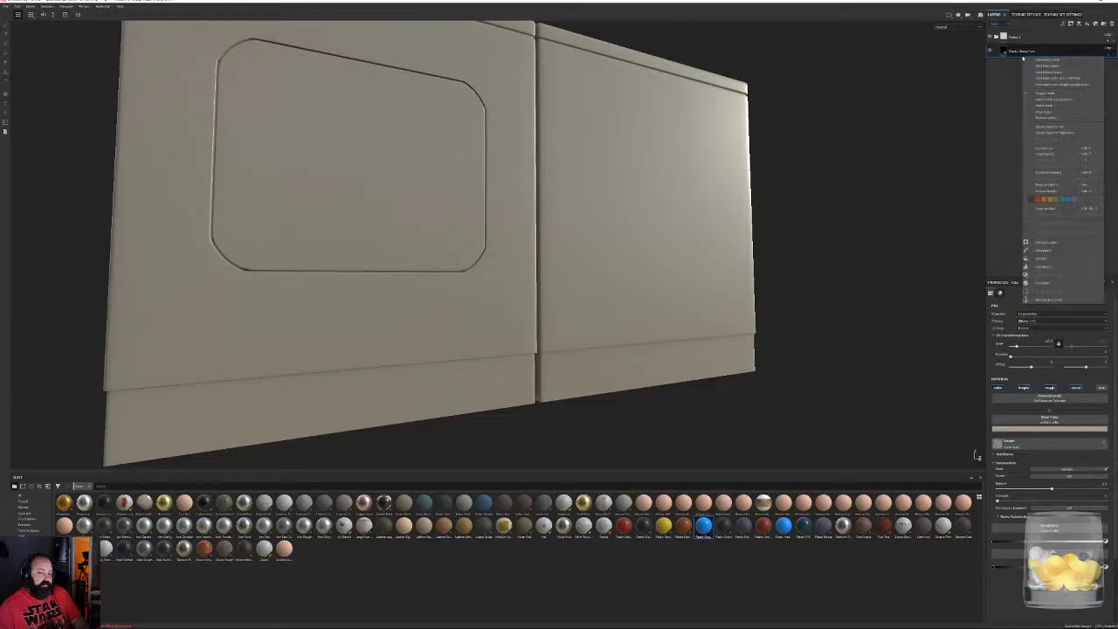
{"action": "left_click", "coordinate": [1050, 262]}
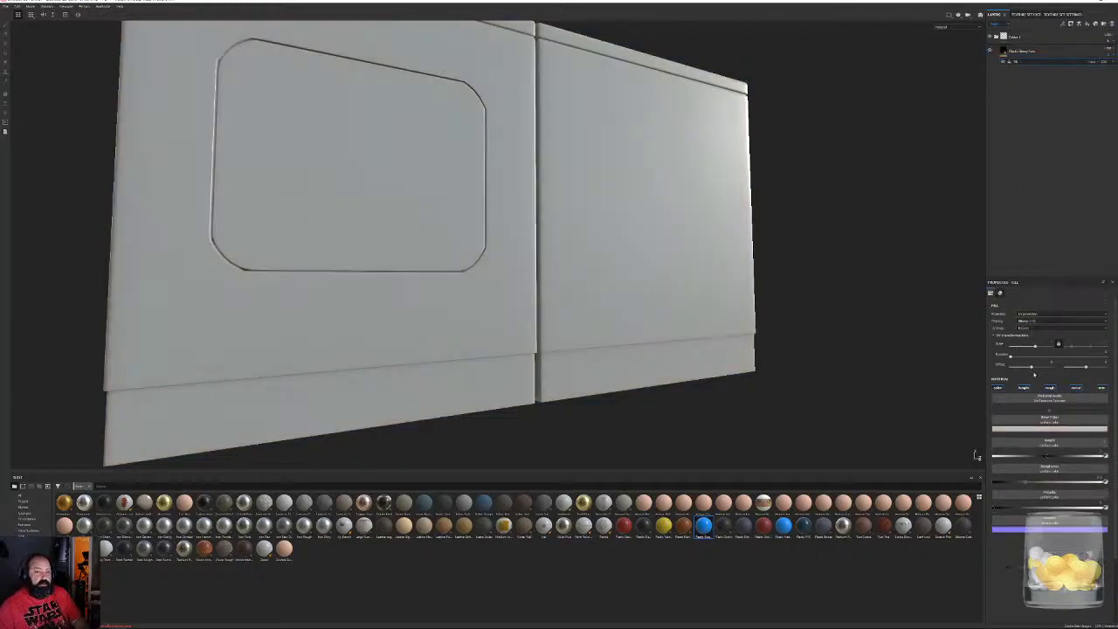
{"action": "left_click", "coordinate": [998, 387]}
{"action": "left_click", "coordinate": [1023, 387]}
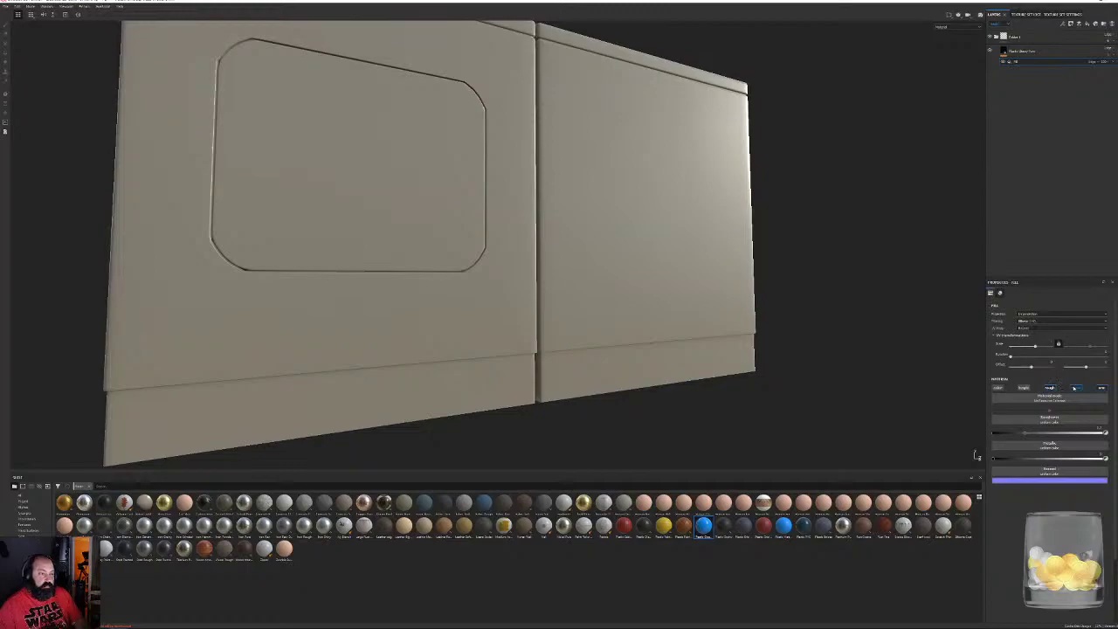
{"action": "left_click", "coordinate": [1075, 388]}
{"action": "left_click", "coordinate": [1101, 387]}
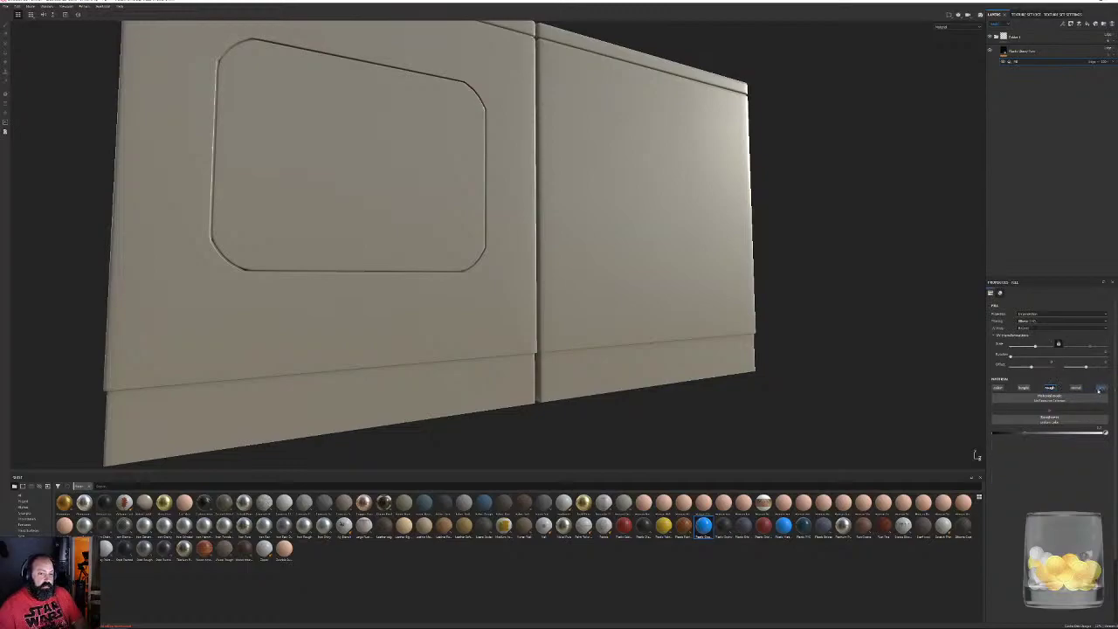
Apply a grunge texture to the fill effect's roughness and reduce its UV tiling scale for a larger smudge pattern
{"action": "left_click", "coordinate": [1049, 419]}
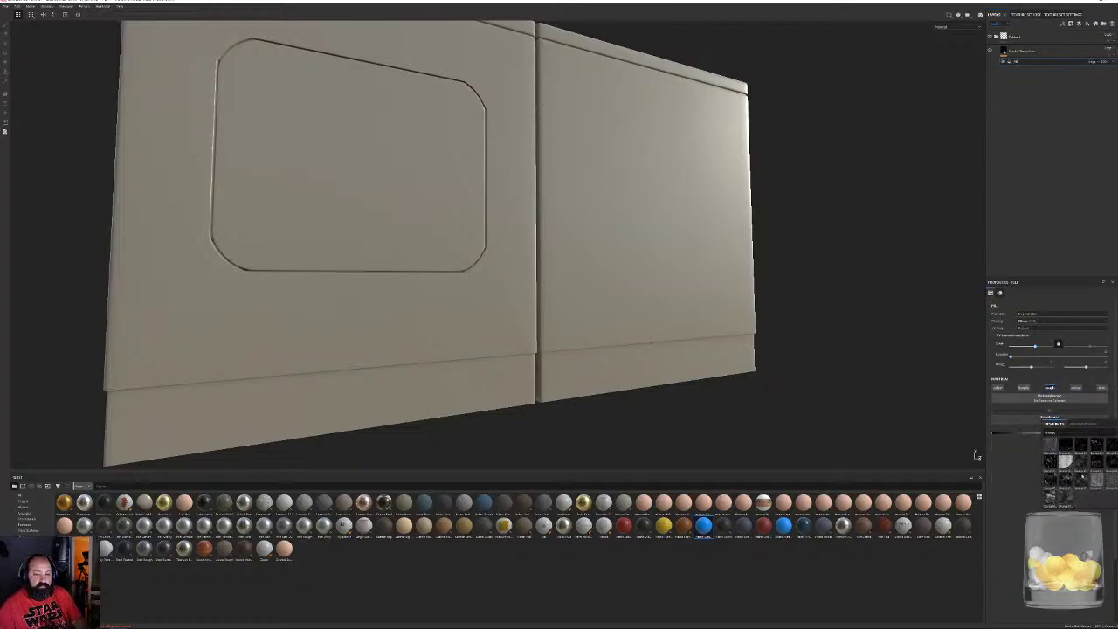
{"action": "left_click", "coordinate": [1082, 483]}
{"action": "left_click_drag", "start_coordinate": [782, 277], "coordinate": [665, 138], "text": "alt"}
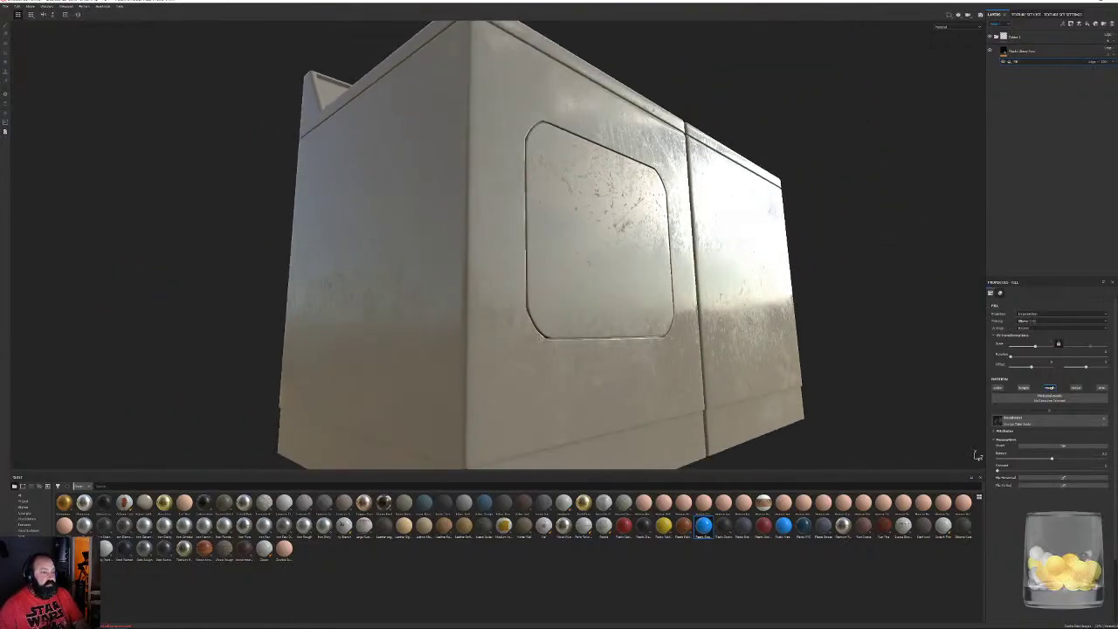
{"action": "left_click_drag", "start_coordinate": [1035, 346], "coordinate": [1025, 347]}
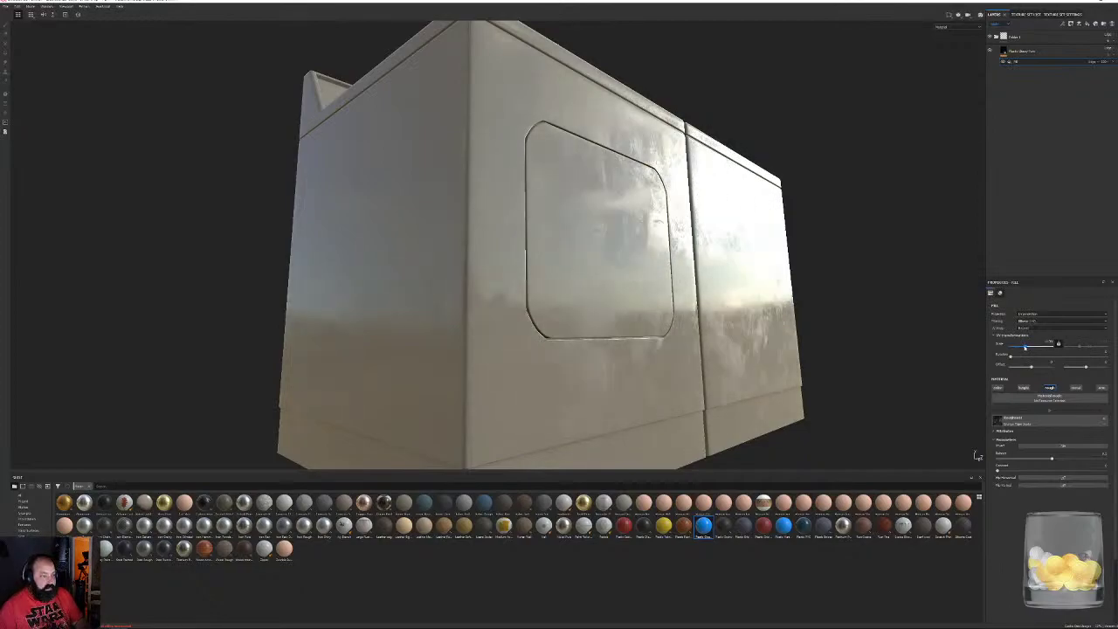
{"action": "left_click_drag", "start_coordinate": [917, 332], "coordinate": [799, 307], "text": "alt"}
{"action": "right_click_drag", "start_coordinate": [799, 308], "coordinate": [853, 303], "text": "alt"}
{"action": "left_click_drag", "start_coordinate": [853, 304], "coordinate": [807, 258], "text": "alt"}
{"action": "right_click_drag", "start_coordinate": [807, 258], "coordinate": [838, 218], "text": "alt"}
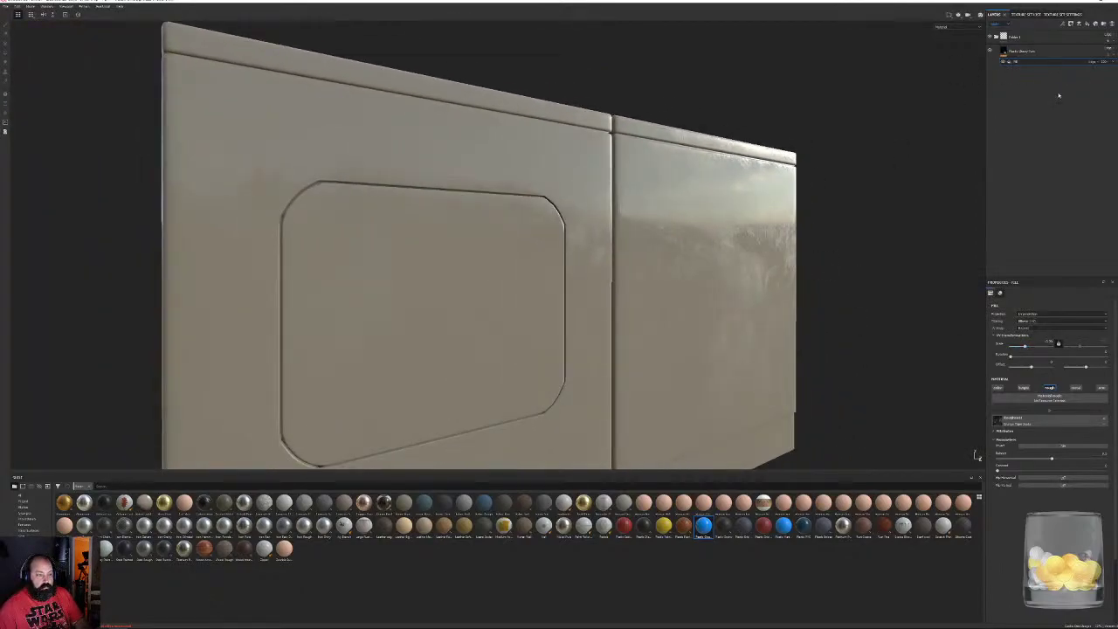
Switch the layer stack to the Roughness channel and lower the fill effect's opacity to soften the smudges
{"action": "left_click", "coordinate": [994, 24]}
{"action": "left_click", "coordinate": [996, 37]}
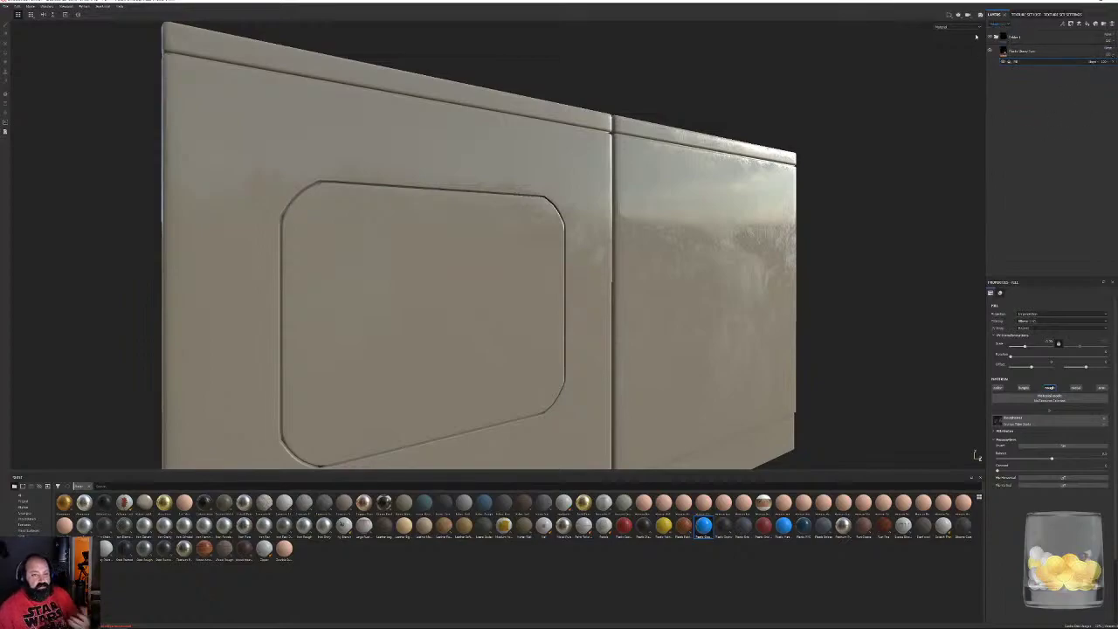
{"action": "left_click", "coordinate": [1105, 62]}
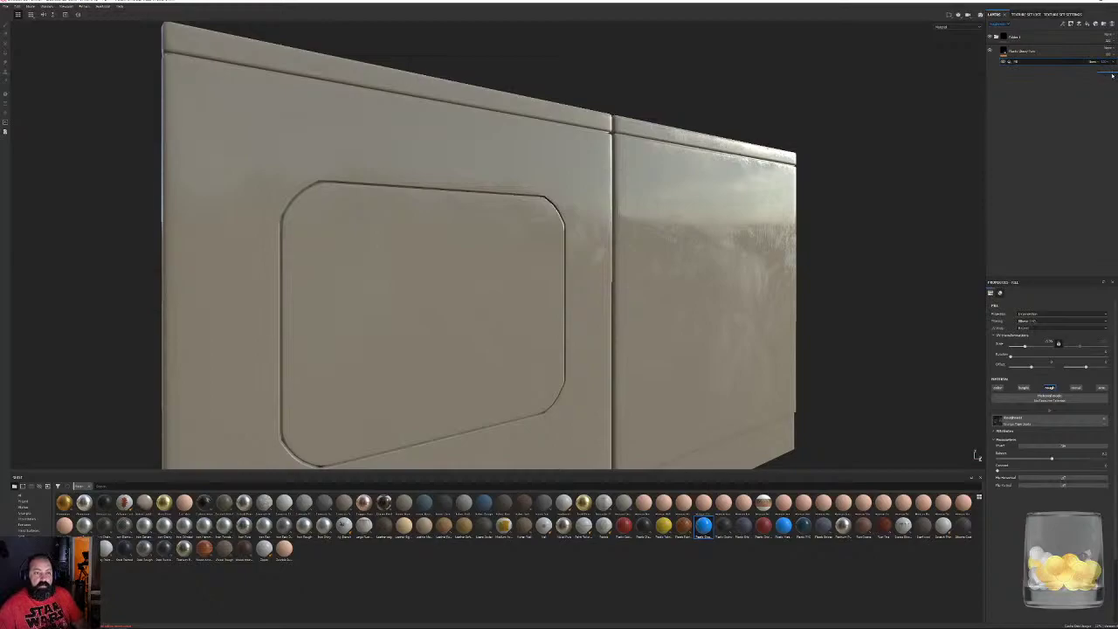
{"action": "left_click_drag", "start_coordinate": [1114, 73], "coordinate": [1107, 74]}
{"action": "left_click_drag", "start_coordinate": [834, 148], "coordinate": [865, 170], "text": "alt"}
{"action": "scroll", "coordinate": [865, 170], "scroll_direction": "down", "scroll_amount": 3}
{"action": "mouse_move", "coordinate": [741, 158]}
{"action": "left_mouse_down", "text": "alt"}
{"action": "mouse_move", "coordinate": [769, 172]}
{"action": "mouse_move", "coordinate": [816, 167]}
{"action": "mouse_move", "coordinate": [733, 146]}
{"action": "left_mouse_up", "text": "alt"}
{"action": "right_click_drag", "start_coordinate": [733, 146], "coordinate": [890, 263], "text": "alt"}
{"action": "middle_click_drag", "start_coordinate": [890, 263], "coordinate": [830, 174], "text": "alt"}
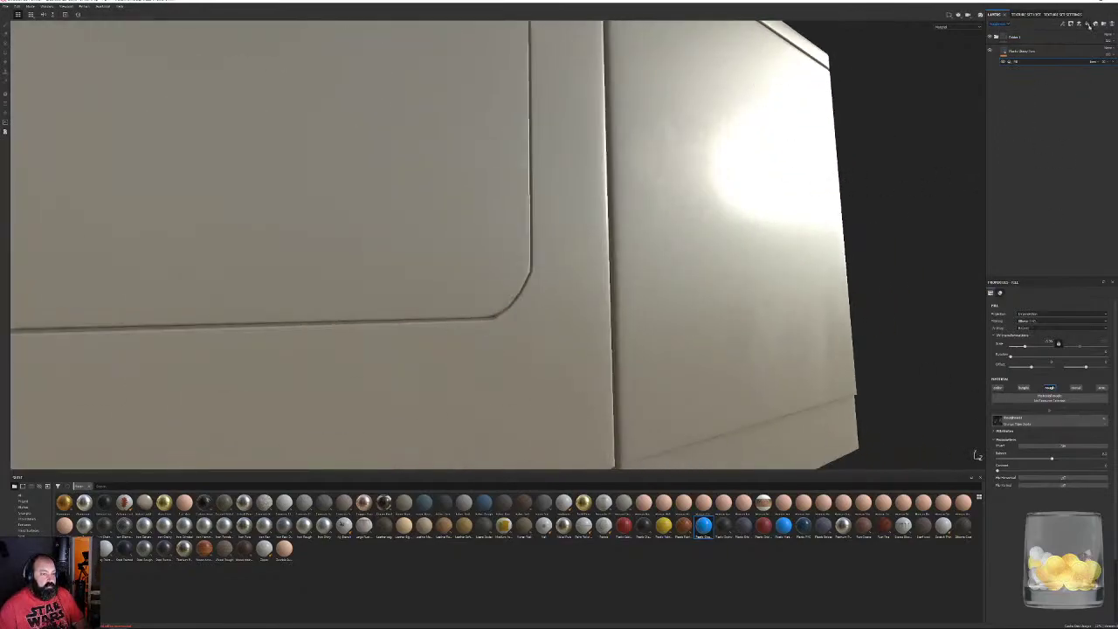
Add a fill layer beneath the plastic layer, leave only its roughness channel enabled, and lower its roughness
{"action": "left_click", "coordinate": [1087, 25]}
{"action": "left_click_drag", "start_coordinate": [1033, 54], "coordinate": [1022, 100]}
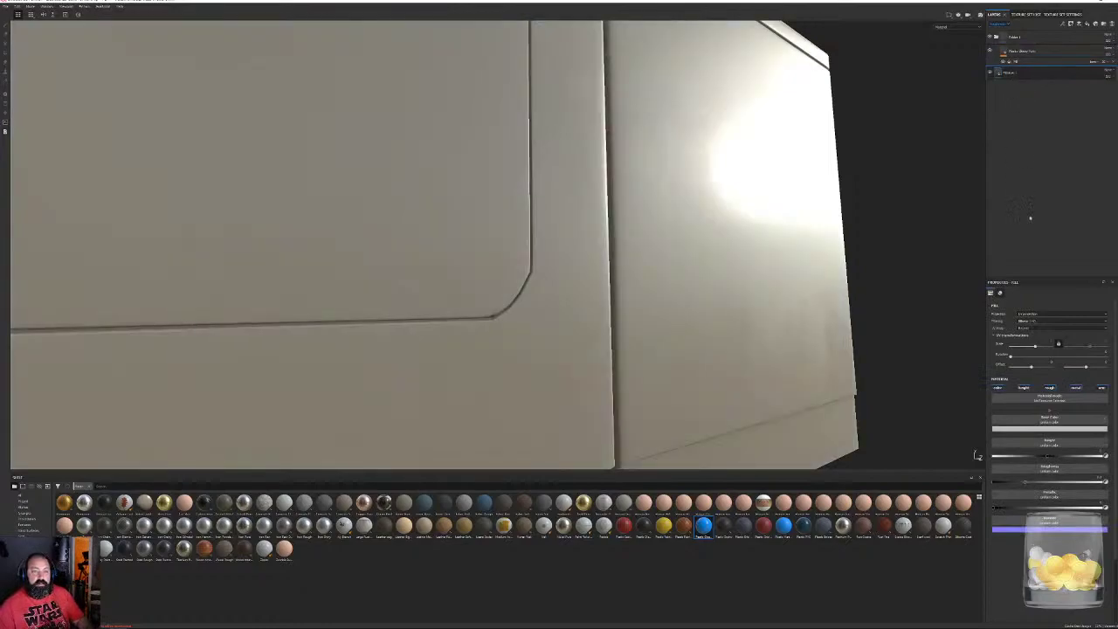
{"action": "left_click", "coordinate": [1002, 388]}
{"action": "left_click", "coordinate": [1023, 388]}
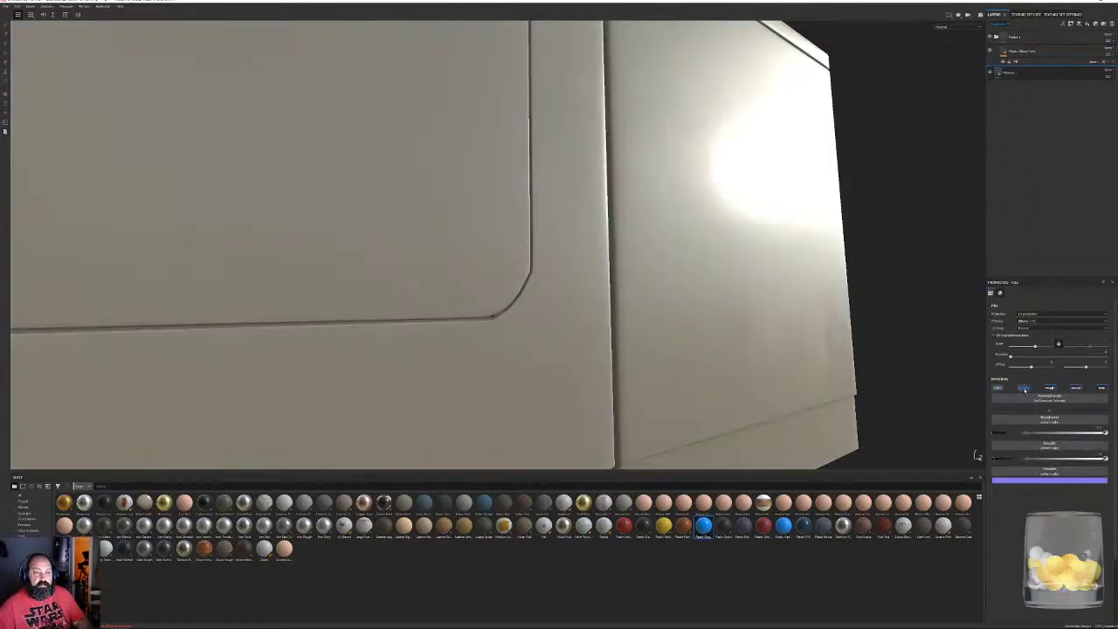
{"action": "left_click", "coordinate": [1000, 388]}
{"action": "left_click", "coordinate": [1076, 388]}
{"action": "left_click", "coordinate": [1101, 389]}
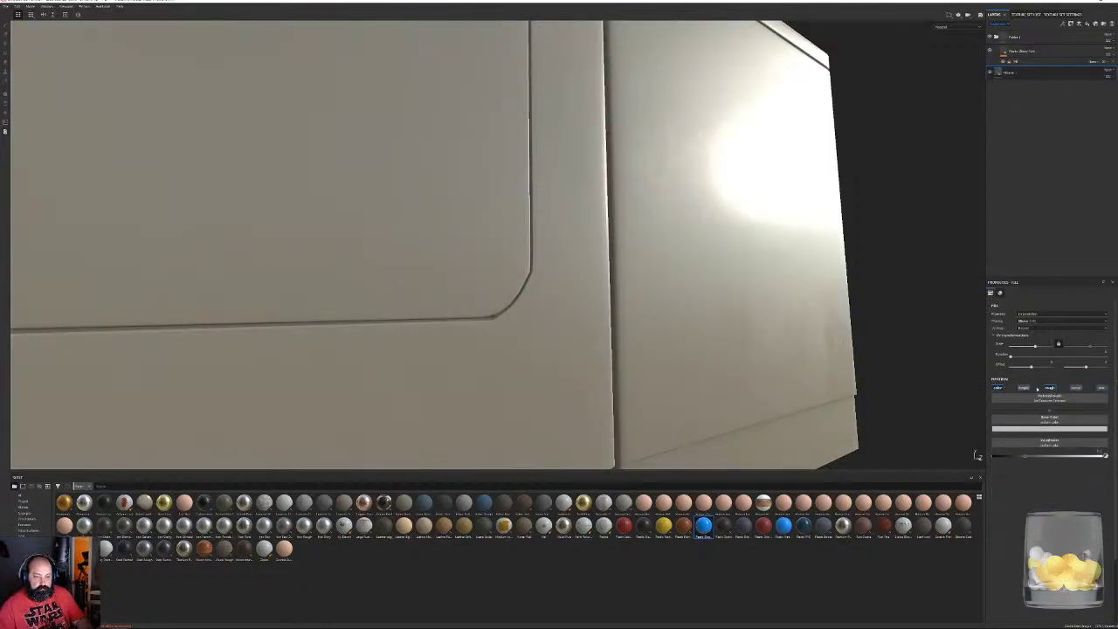
{"action": "left_click", "coordinate": [997, 387]}
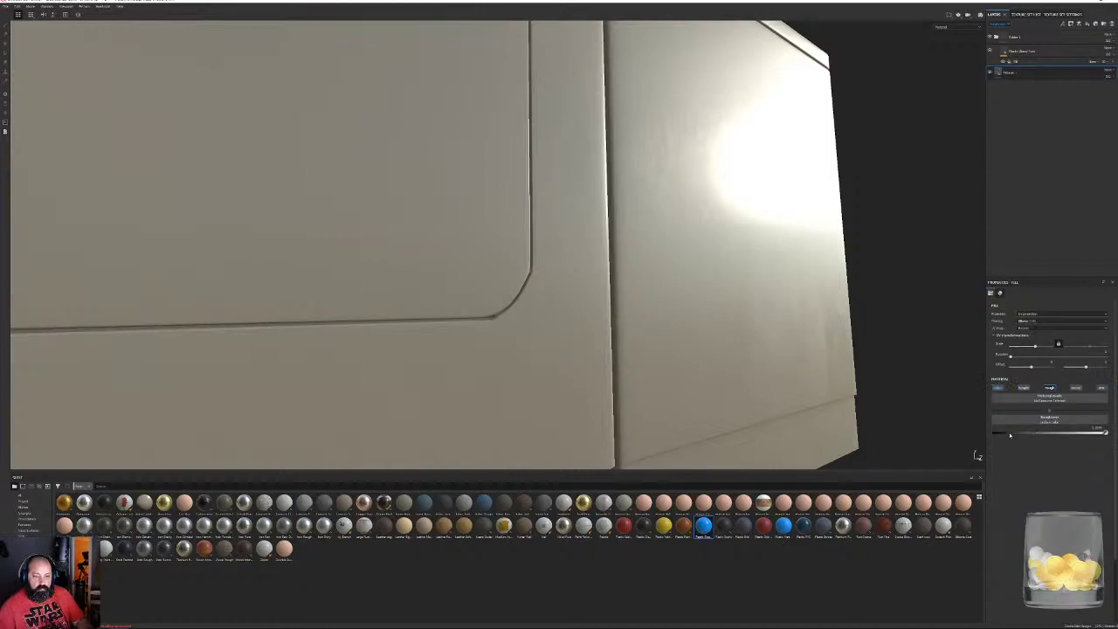
Slightly raise the balance of the grunge texture in the plastic layer's fill effect
{"action": "left_click_drag", "start_coordinate": [699, 240], "coordinate": [683, 236], "text": "alt"}
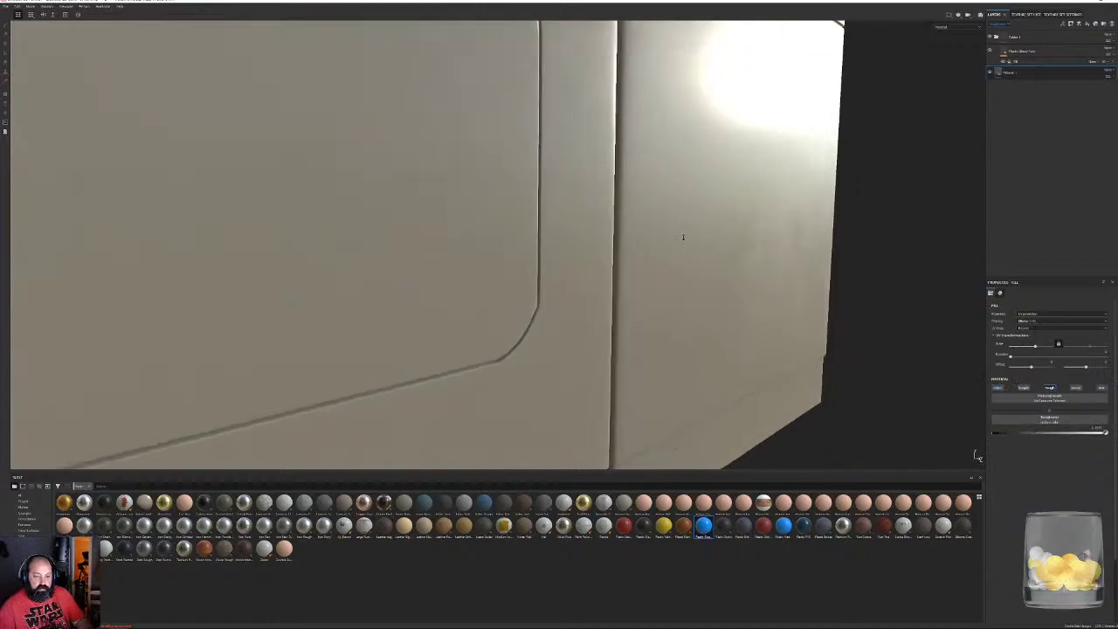
{"action": "right_click_drag", "start_coordinate": [684, 237], "coordinate": [661, 207], "text": "alt"}
{"action": "middle_click_drag", "start_coordinate": [661, 207], "coordinate": [653, 284], "text": "alt"}
{"action": "left_click_drag", "start_coordinate": [760, 158], "coordinate": [737, 157], "text": "alt"}
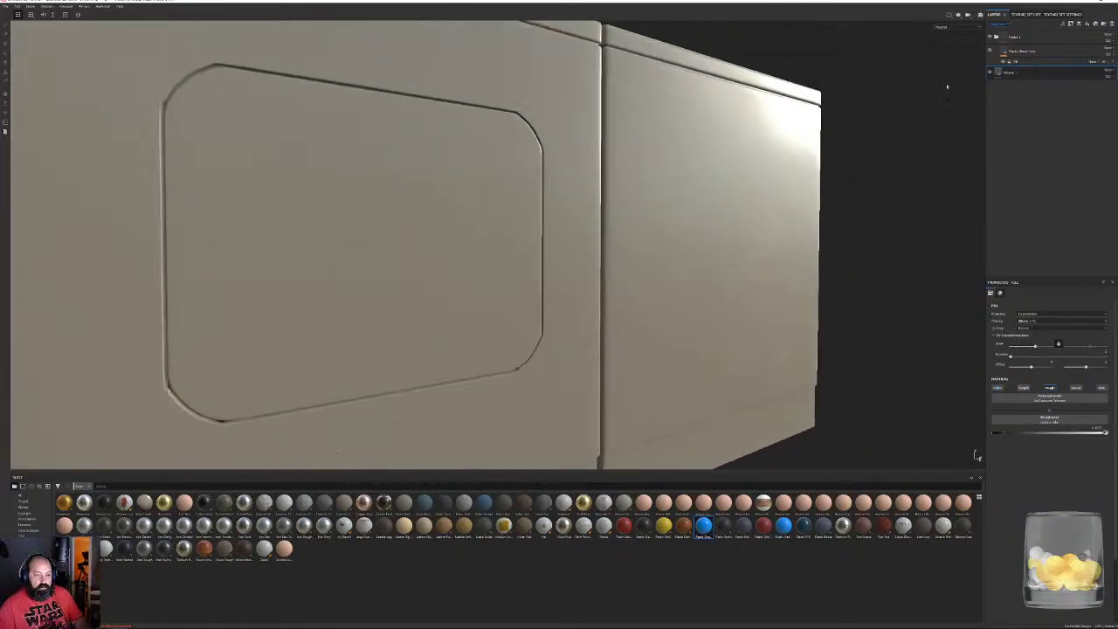
{"action": "left_click", "coordinate": [1028, 63]}
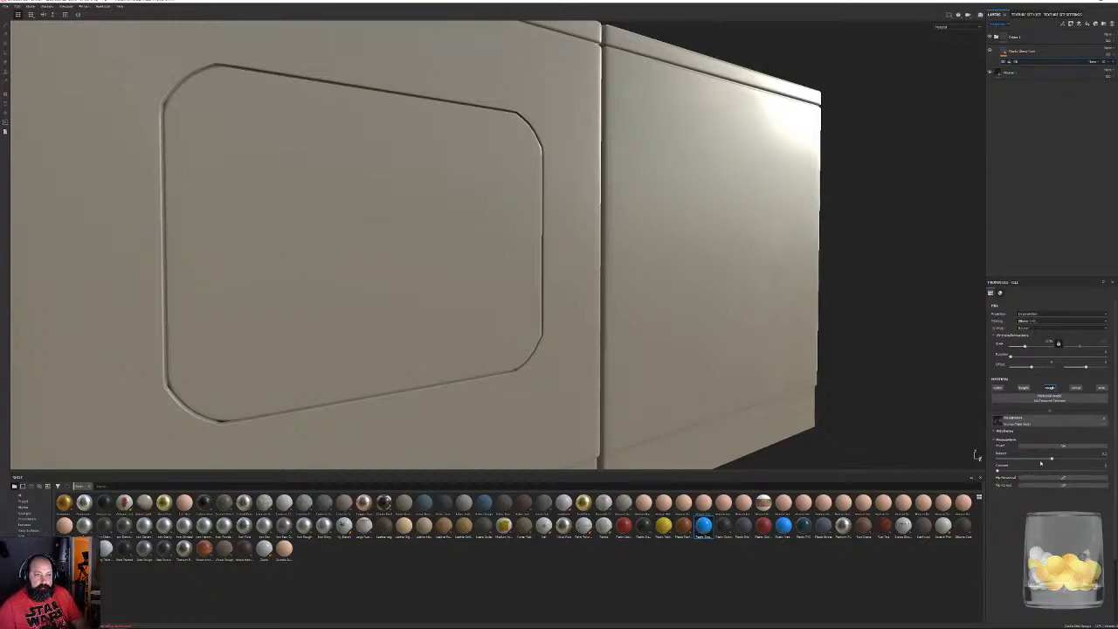
{"action": "mouse_move", "coordinate": [1052, 459]}
{"action": "left_mouse_down"}
{"action": "mouse_move", "coordinate": [1092, 460]}
{"action": "mouse_move", "coordinate": [1025, 460]}
{"action": "mouse_move", "coordinate": [1059, 460]}
{"action": "left_mouse_up"}
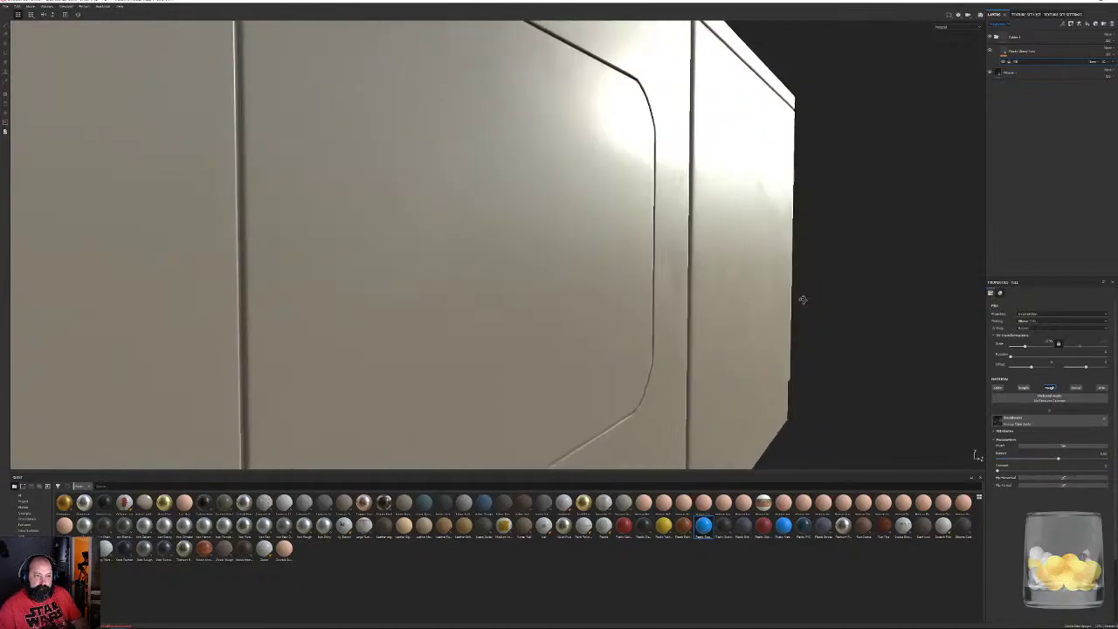
Examine the roughness variation on the appliances' fronts and sides while rotating the environment lighting
{"action": "right_click_drag", "start_coordinate": [803, 300], "coordinate": [652, 181], "text": "alt"}
{"action": "left_click_drag", "start_coordinate": [652, 182], "coordinate": [576, 209], "text": "alt"}
{"action": "right_click_drag", "start_coordinate": [576, 210], "coordinate": [864, 337], "text": "alt"}
{"action": "left_click_drag", "start_coordinate": [864, 337], "coordinate": [882, 311], "text": "alt"}
{"action": "right_click_drag", "start_coordinate": [882, 311], "coordinate": [834, 289], "text": "shift"}
{"action": "left_click_drag", "start_coordinate": [833, 289], "coordinate": [621, 258], "text": "alt"}
{"action": "right_click_drag", "start_coordinate": [621, 257], "coordinate": [725, 288], "text": "alt"}
{"action": "left_click_drag", "start_coordinate": [725, 288], "coordinate": [701, 275], "text": "alt"}
{"action": "right_click", "coordinate": [701, 275]}
{"action": "right_click_drag", "start_coordinate": [731, 229], "coordinate": [379, 80], "text": "shift"}
{"action": "left_click_drag", "start_coordinate": [379, 79], "coordinate": [733, 260], "text": "alt"}
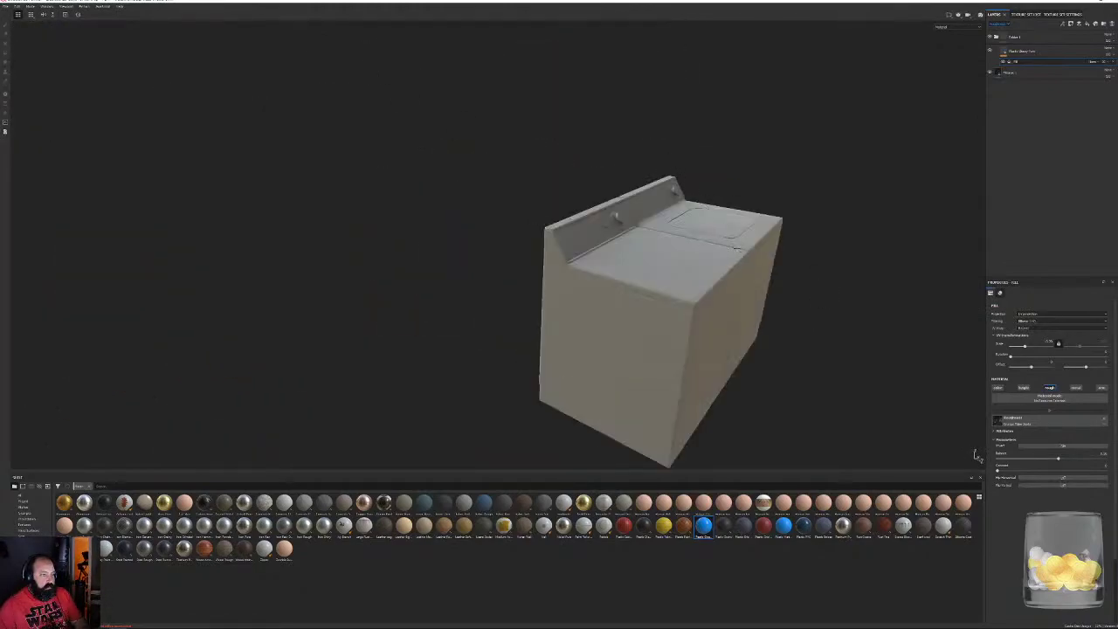
{"action": "right_click_drag", "start_coordinate": [733, 260], "coordinate": [757, 269], "text": "shift"}
{"action": "left_click_drag", "start_coordinate": [756, 268], "coordinate": [653, 206], "text": "alt"}
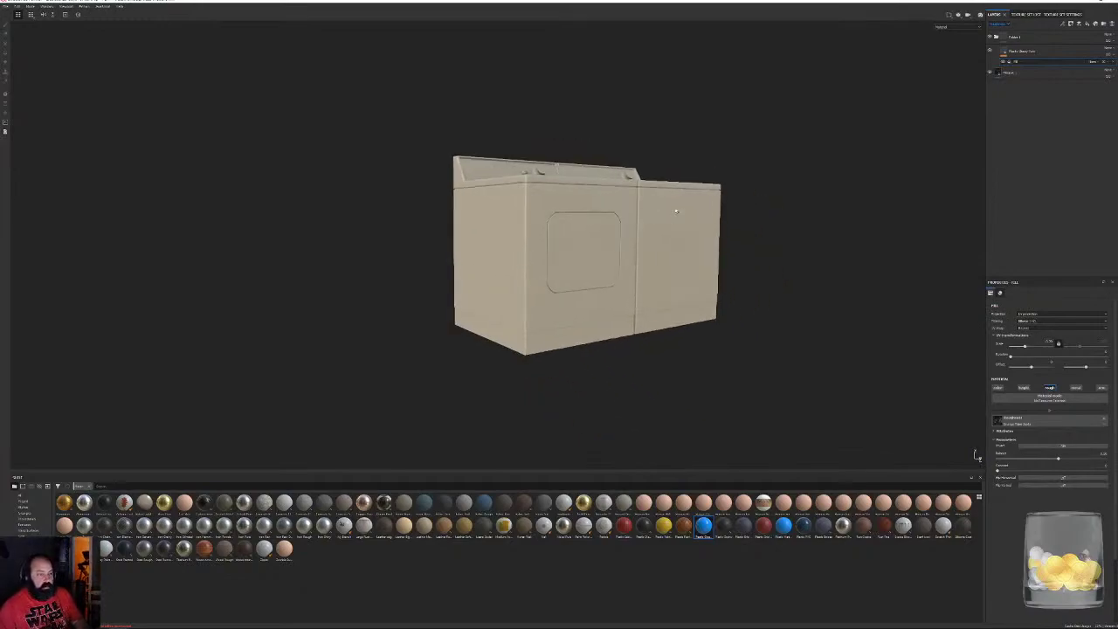
Examine the finish of the appliances' tops, control panels and knobs from close up and from a distance
{"action": "left_click_drag", "start_coordinate": [352, 188], "coordinate": [551, 207], "text": "alt"}
{"action": "right_click_drag", "start_coordinate": [551, 207], "coordinate": [651, 213], "text": "alt"}
{"action": "left_click_drag", "start_coordinate": [650, 214], "coordinate": [576, 249], "text": "alt"}
{"action": "middle_click_drag", "start_coordinate": [485, 162], "coordinate": [593, 303], "text": "alt"}
{"action": "left_click_drag", "start_coordinate": [673, 355], "coordinate": [646, 230], "text": "alt"}
{"action": "scroll", "coordinate": [641, 245], "scroll_direction": "down", "scroll_amount": 3}
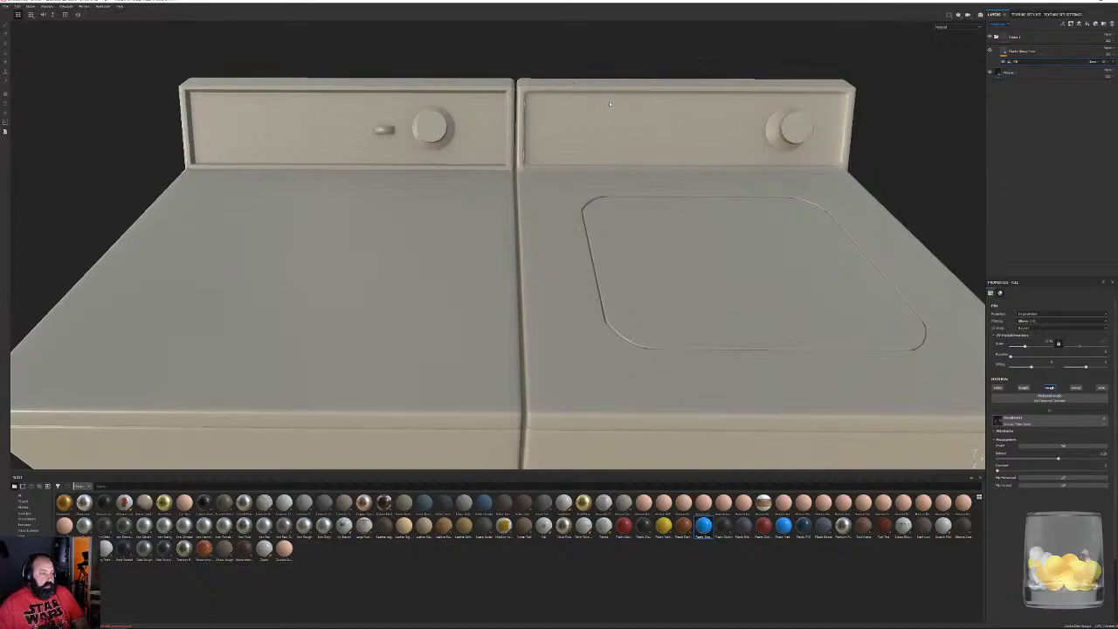
{"action": "left_click_drag", "start_coordinate": [637, 86], "coordinate": [526, 180], "text": "alt"}
{"action": "right_click_drag", "start_coordinate": [526, 180], "coordinate": [704, 289], "text": "alt"}
{"action": "left_click_drag", "start_coordinate": [704, 289], "coordinate": [553, 212], "text": "alt"}
{"action": "right_click_drag", "start_coordinate": [553, 212], "coordinate": [357, 201], "text": "alt"}
{"action": "left_click_drag", "start_coordinate": [358, 201], "coordinate": [420, 208], "text": "alt"}
{"action": "right_click_drag", "start_coordinate": [561, 273], "coordinate": [305, 212], "text": "alt"}
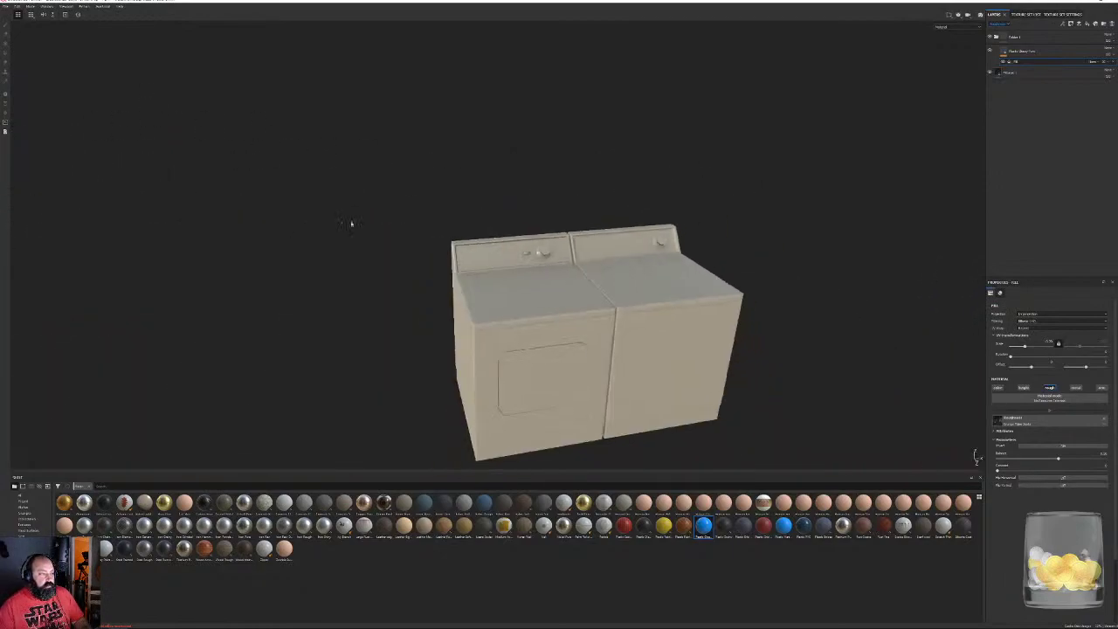
{"action": "left_click_drag", "start_coordinate": [304, 212], "coordinate": [537, 308], "text": "alt"}
{"action": "right_click_drag", "start_coordinate": [537, 307], "coordinate": [550, 306], "text": "alt"}
{"action": "middle_click_drag", "start_coordinate": [550, 305], "coordinate": [512, 282], "text": "alt"}
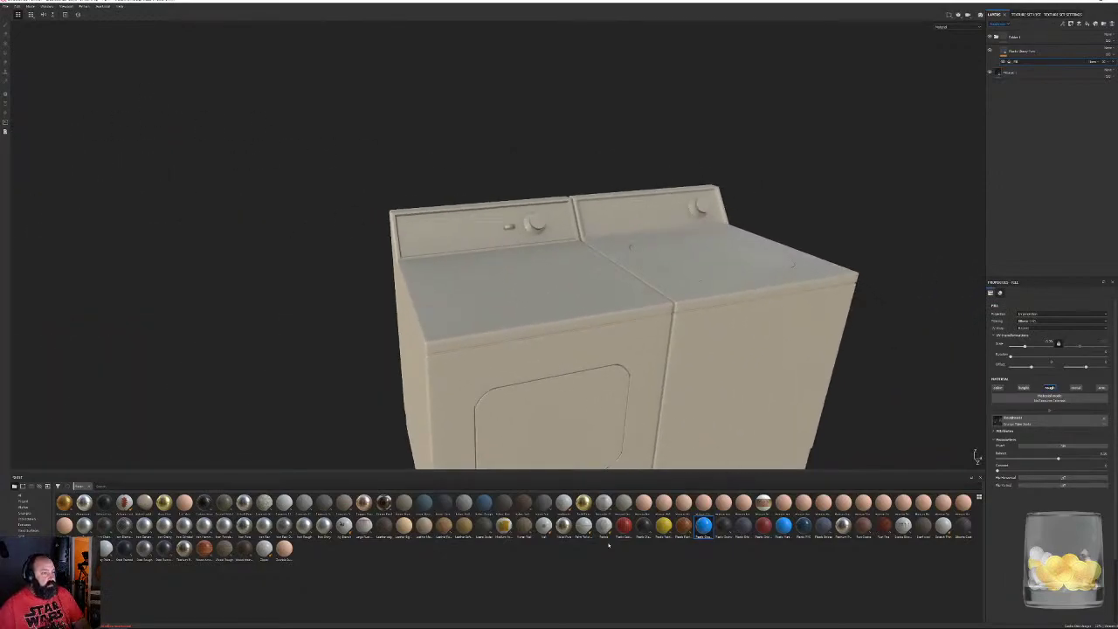
Add the blue glossy plastic material at the top of the layer stack and change its base color to near black
{"action": "left_click_drag", "start_coordinate": [703, 525], "coordinate": [1036, 35]}
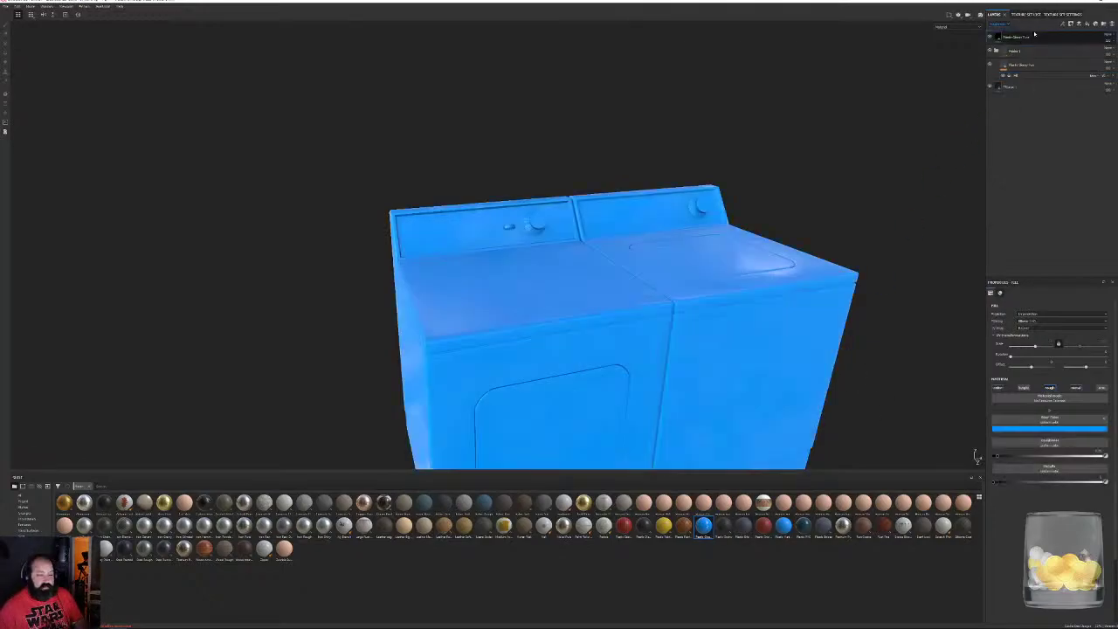
{"action": "left_click", "coordinate": [1027, 429]}
{"action": "left_click_drag", "start_coordinate": [1040, 477], "coordinate": [1019, 485]}
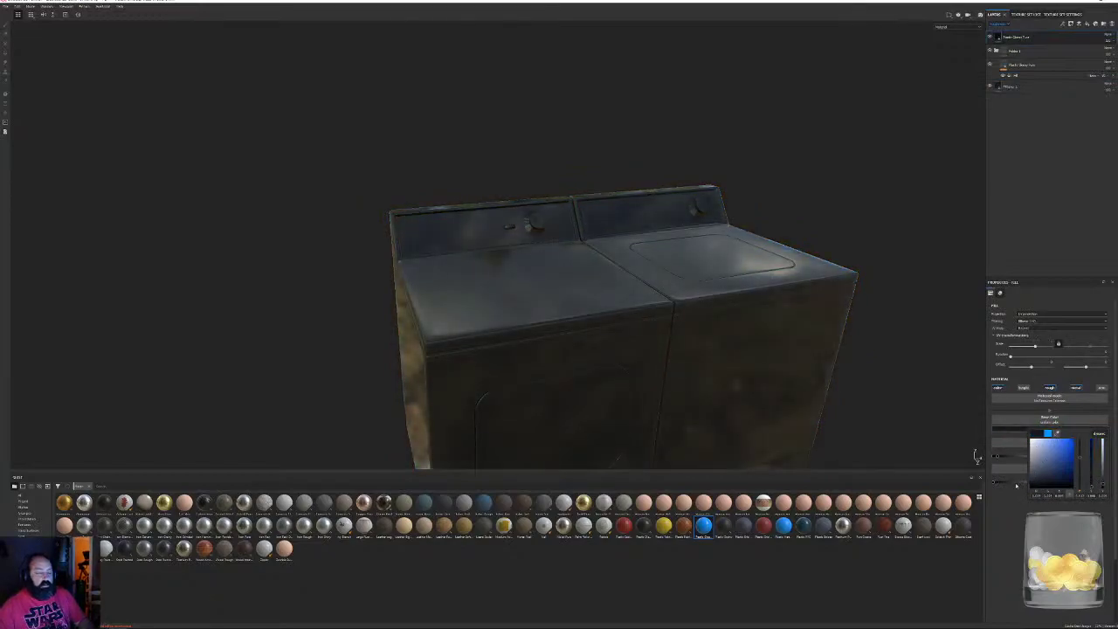
{"action": "left_click", "coordinate": [1044, 154]}
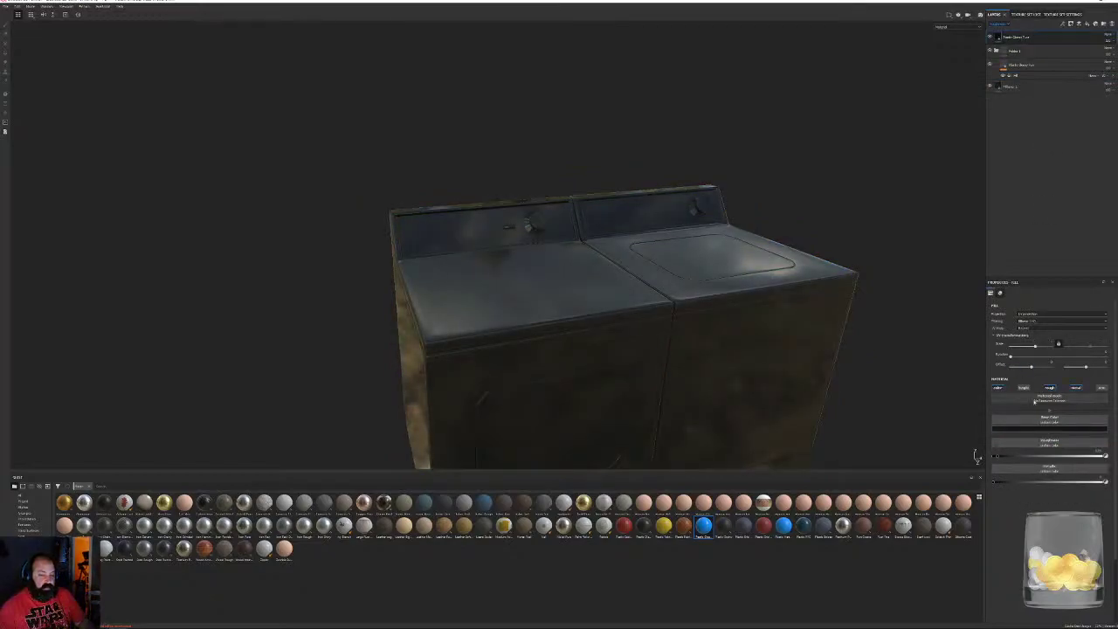
Add a black mask to the near-black plastic layer and reveal it on the washer's and dryer's control panel faces with Polygon Fill
{"action": "right_click", "coordinate": [1019, 38]}
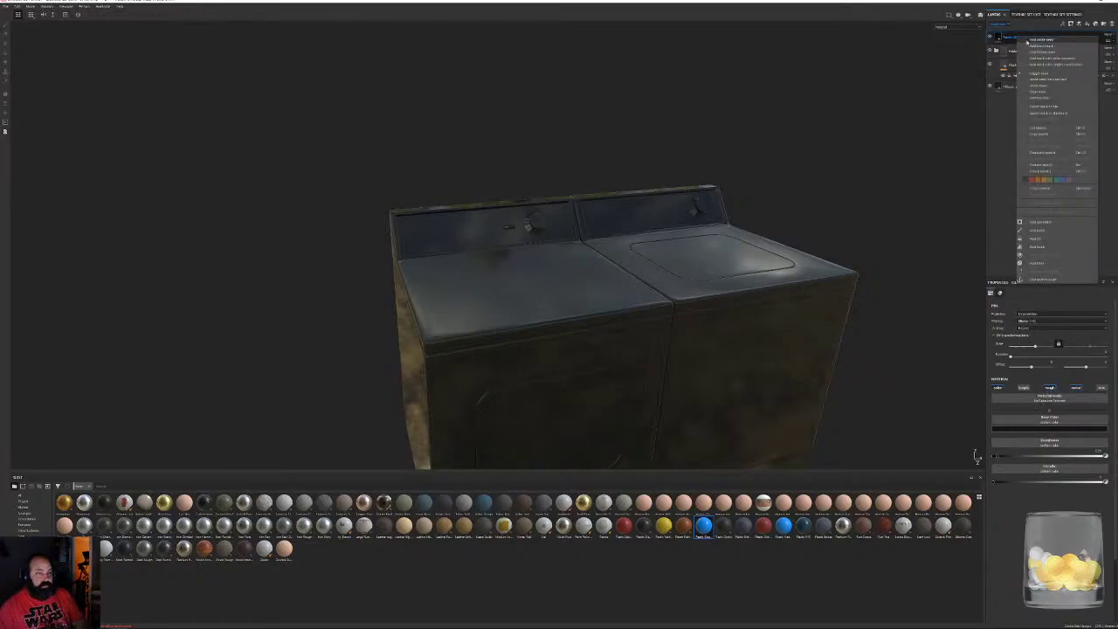
{"action": "left_click", "coordinate": [1055, 51]}
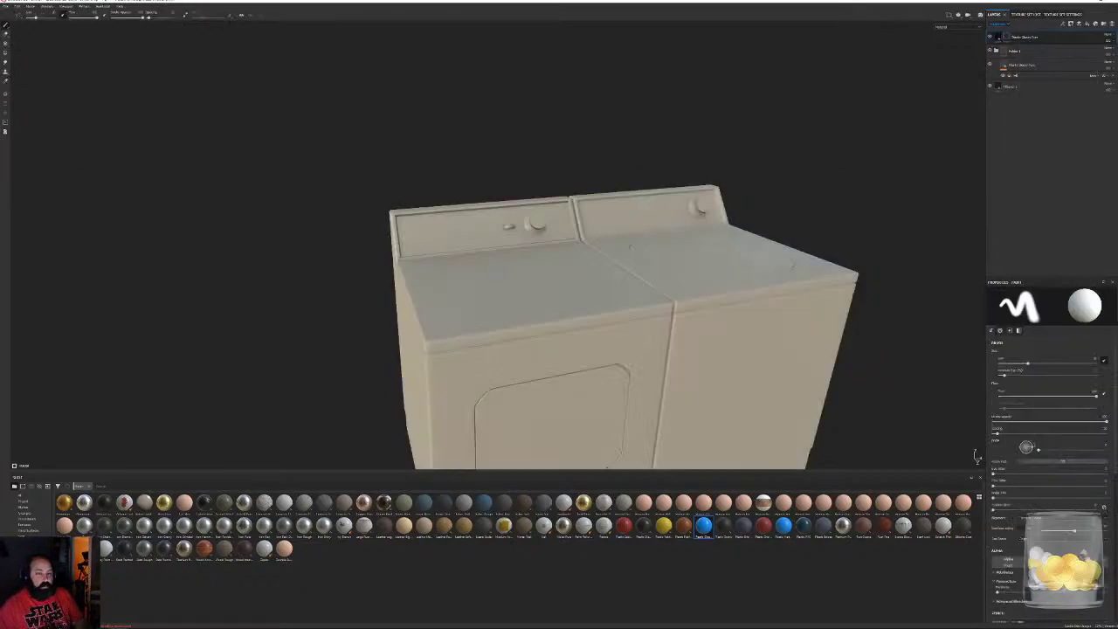
{"action": "left_click", "coordinate": [6, 54]}
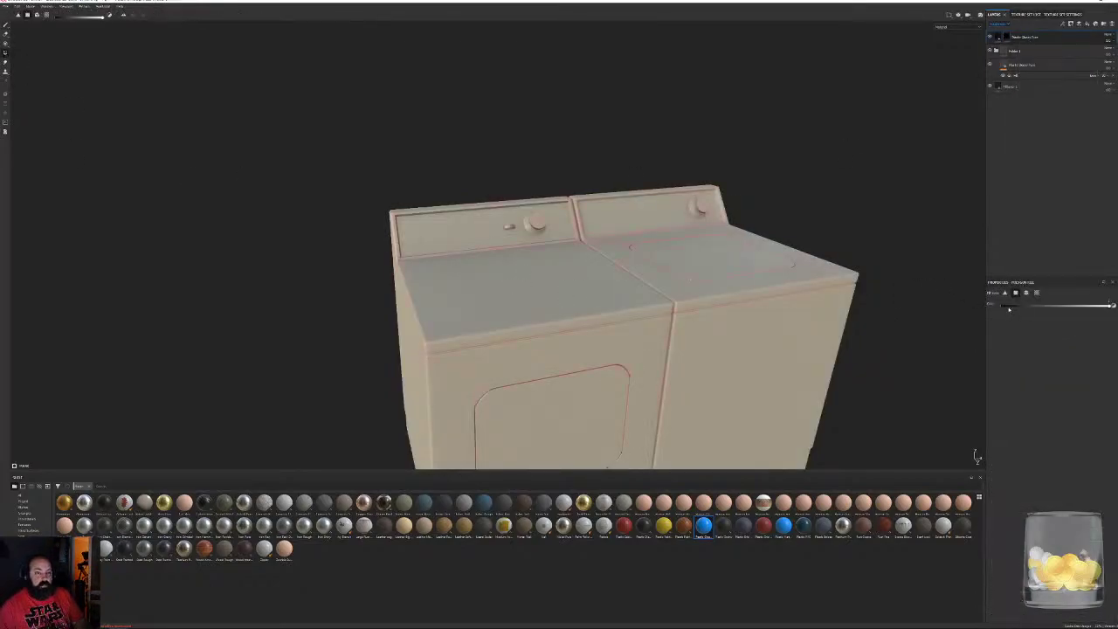
{"action": "left_click", "coordinate": [453, 230]}
{"action": "left_click", "coordinate": [645, 220]}
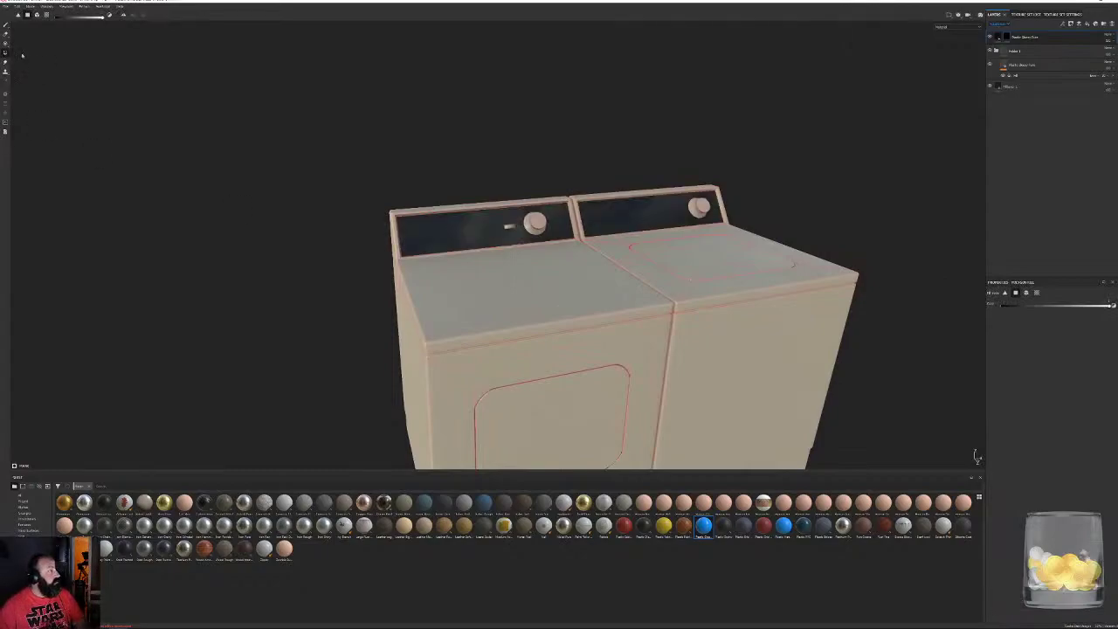
{"action": "left_click", "coordinate": [6, 25]}
{"action": "left_click_drag", "start_coordinate": [830, 253], "coordinate": [730, 248], "text": "alt"}
{"action": "mouse_move", "coordinate": [730, 248]}
{"action": "right_mouse_down", "text": "alt"}
{"action": "mouse_move", "coordinate": [744, 258]}
{"action": "mouse_move", "coordinate": [852, 259]}
{"action": "right_mouse_up", "text": "alt"}
{"action": "middle_click_drag", "start_coordinate": [851, 260], "coordinate": [499, 219], "text": "alt"}
{"action": "left_click_drag", "start_coordinate": [499, 219], "coordinate": [528, 240], "text": "alt"}
{"action": "right_click_drag", "start_coordinate": [527, 240], "coordinate": [406, 210], "text": "alt"}
{"action": "middle_click_drag", "start_coordinate": [406, 210], "coordinate": [438, 192], "text": "alt"}
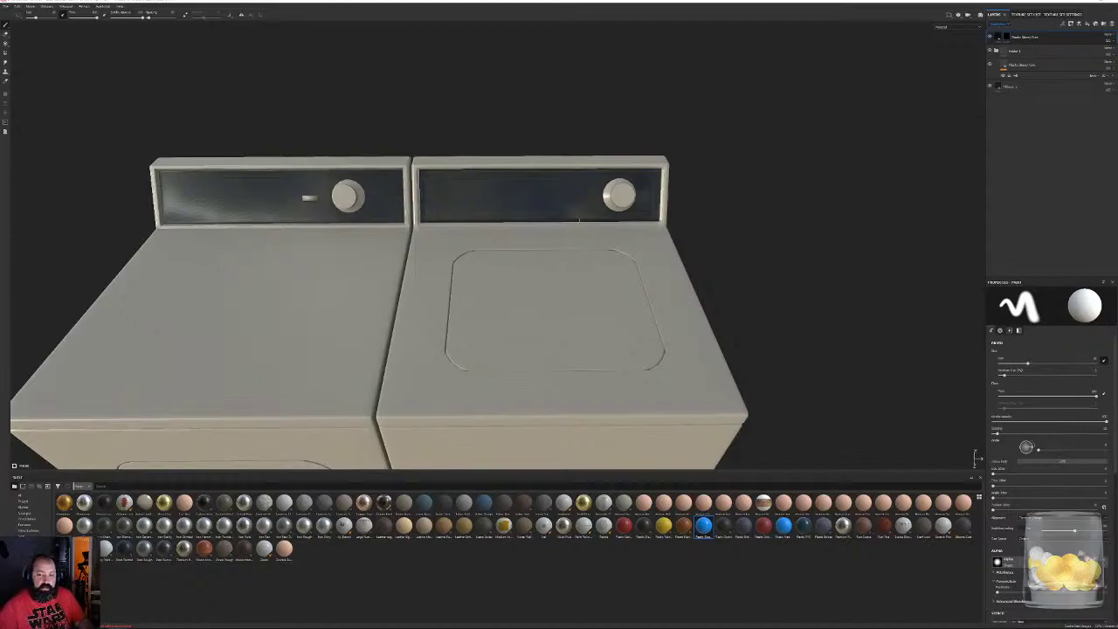
Switch to the browser and look through the dryer faceplate image results for a control panel reference
{"action": "left_click_drag", "start_coordinate": [922, 231], "coordinate": [463, 2]}
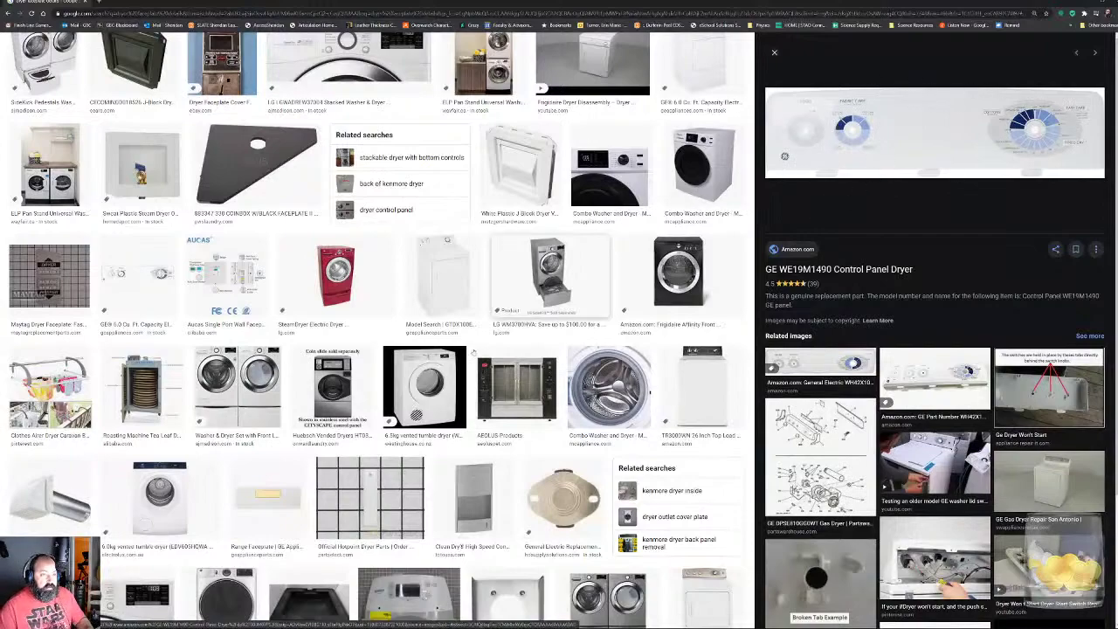
{"action": "scroll", "coordinate": [508, 336], "scroll_direction": "down", "scroll_amount": 3}
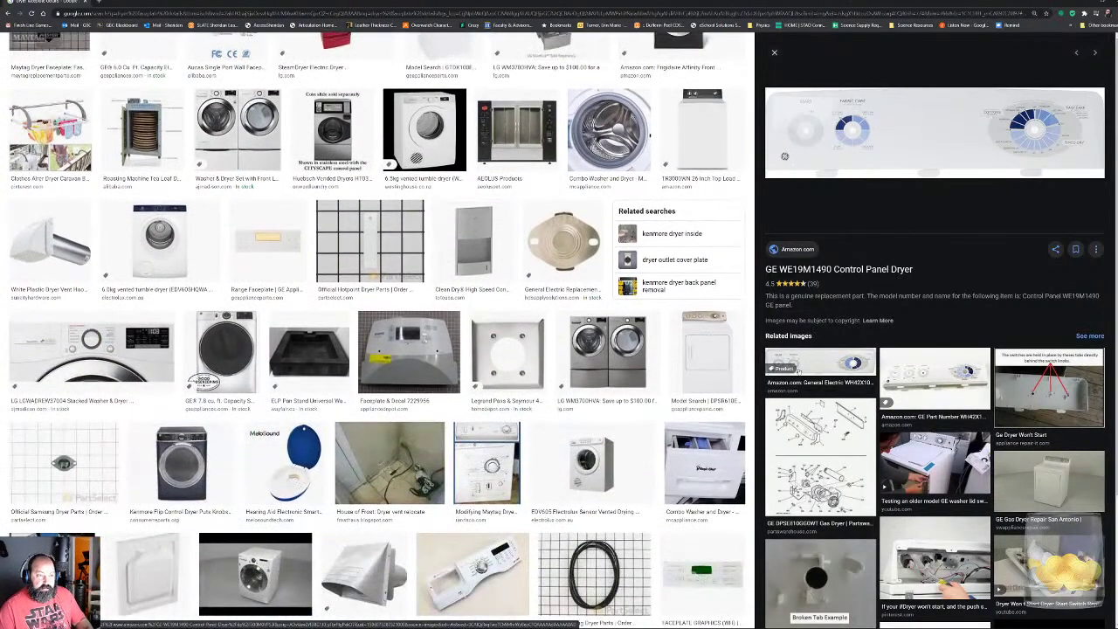
{"action": "scroll", "coordinate": [917, 419], "scroll_direction": "down", "scroll_amount": 3}
{"action": "scroll", "coordinate": [943, 332], "scroll_direction": "up", "scroll_amount": 3}
{"action": "scroll", "coordinate": [977, 184], "scroll_direction": "up", "scroll_amount": 2}
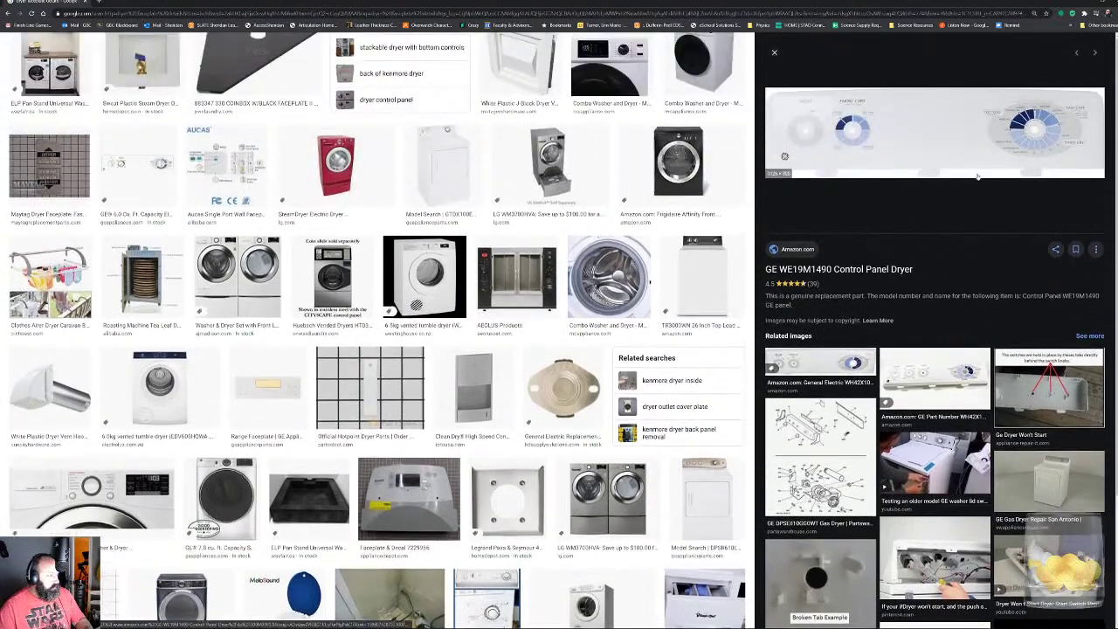
{"action": "scroll", "coordinate": [445, 241], "scroll_direction": "up", "scroll_amount": 5}
{"action": "scroll", "coordinate": [445, 241], "scroll_direction": "up", "scroll_amount": 1}
Search Google Images for "dryer control panel" and preview the first result from Repair Clinic
{"action": "left_click_drag", "start_coordinate": [96, 52], "coordinate": [627, 50]}
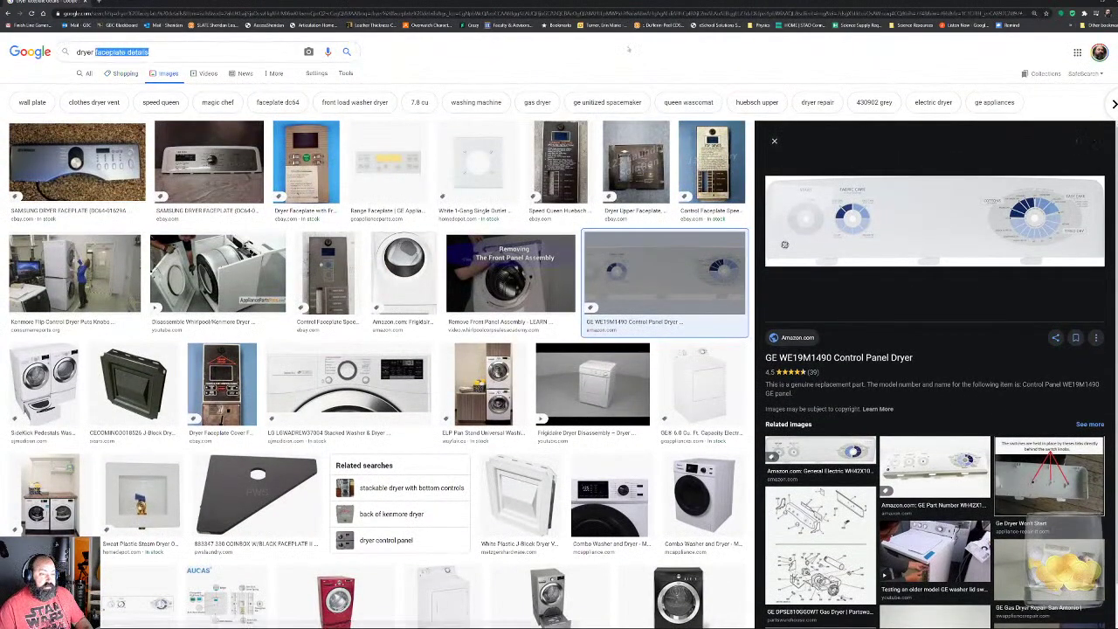
{"action": "type", "text": "control panel"}
{"action": "key", "text": "Return"}
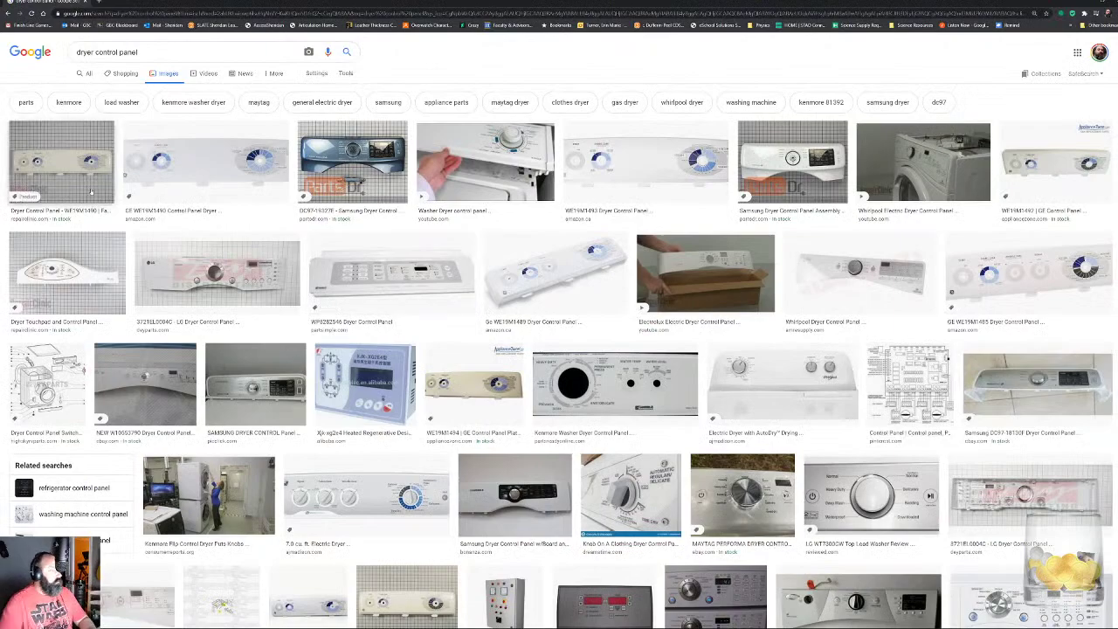
{"action": "left_click", "coordinate": [61, 165]}
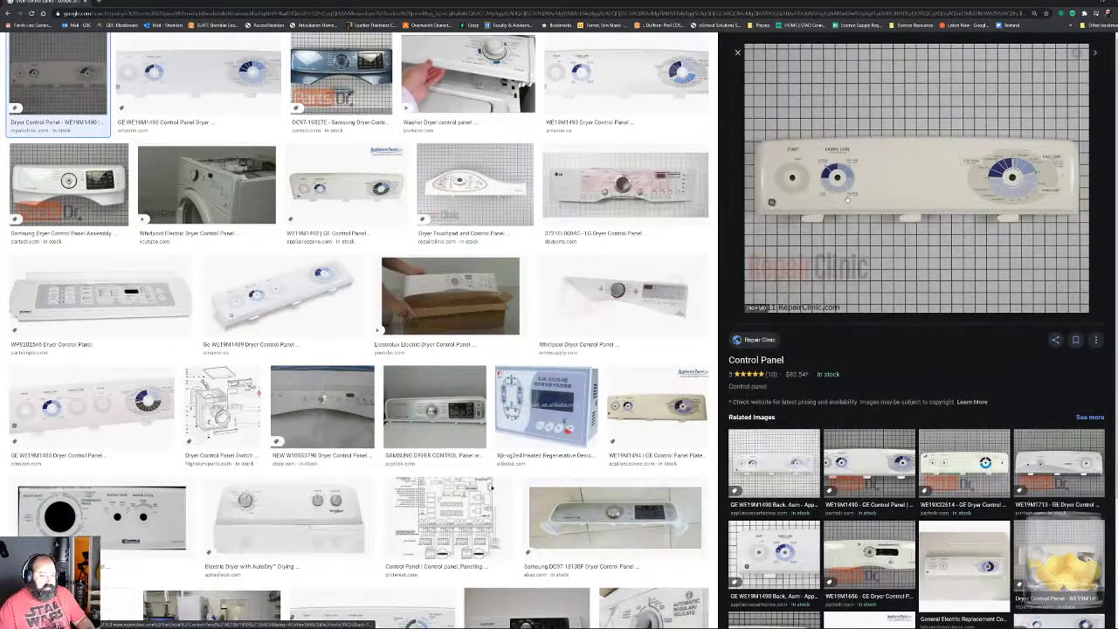
Look through the dryer control panel image results for dial and label graphics that suit the model
{"action": "scroll", "coordinate": [668, 259], "scroll_direction": "down", "scroll_amount": 3}
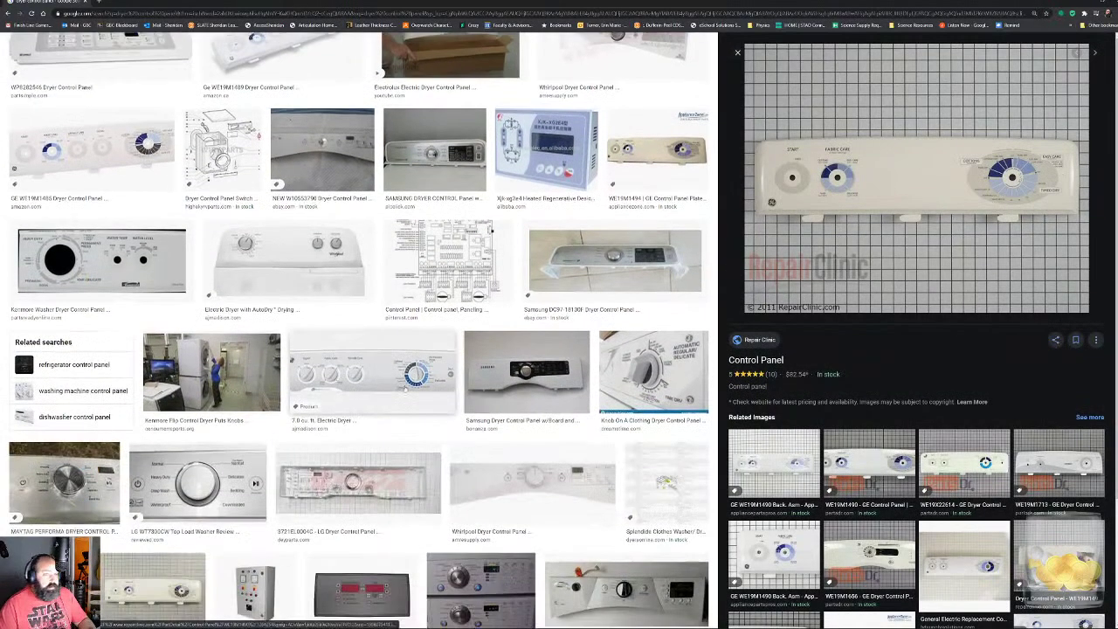
{"action": "scroll", "coordinate": [410, 418], "scroll_direction": "down", "scroll_amount": 5}
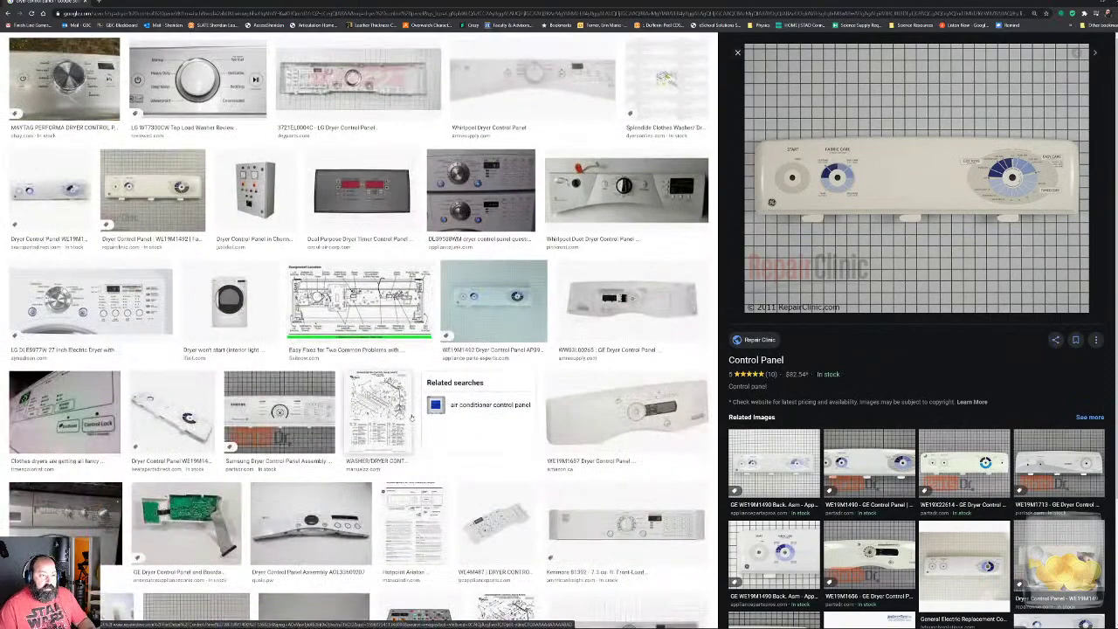
{"action": "scroll", "coordinate": [410, 418], "scroll_direction": "down", "scroll_amount": 3}
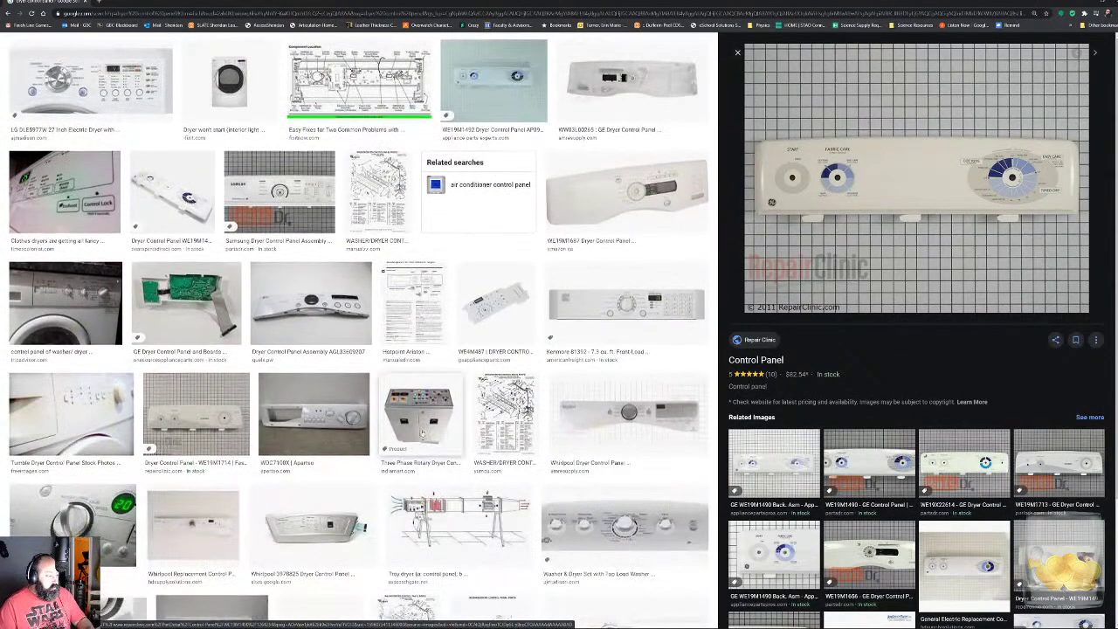
{"action": "scroll", "coordinate": [423, 434], "scroll_direction": "down", "scroll_amount": 3}
{"action": "scroll", "coordinate": [427, 472], "scroll_direction": "down", "scroll_amount": 3}
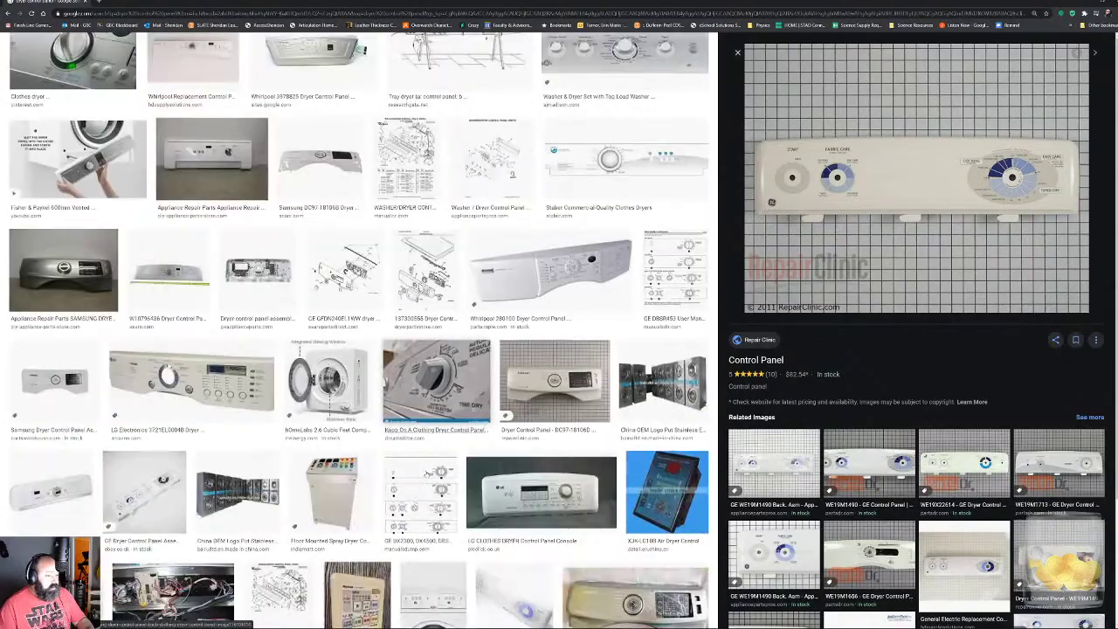
{"action": "scroll", "coordinate": [427, 474], "scroll_direction": "down", "scroll_amount": 3}
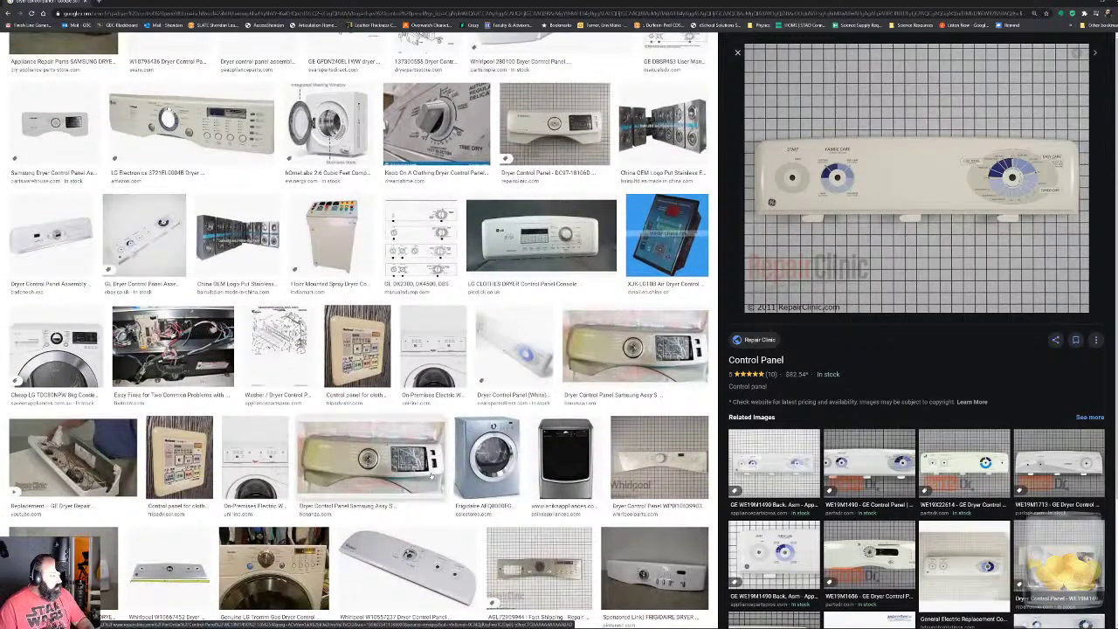
{"action": "scroll", "coordinate": [431, 474], "scroll_direction": "down", "scroll_amount": 10}
{"action": "scroll", "coordinate": [373, 379], "scroll_direction": "up", "scroll_amount": 1}
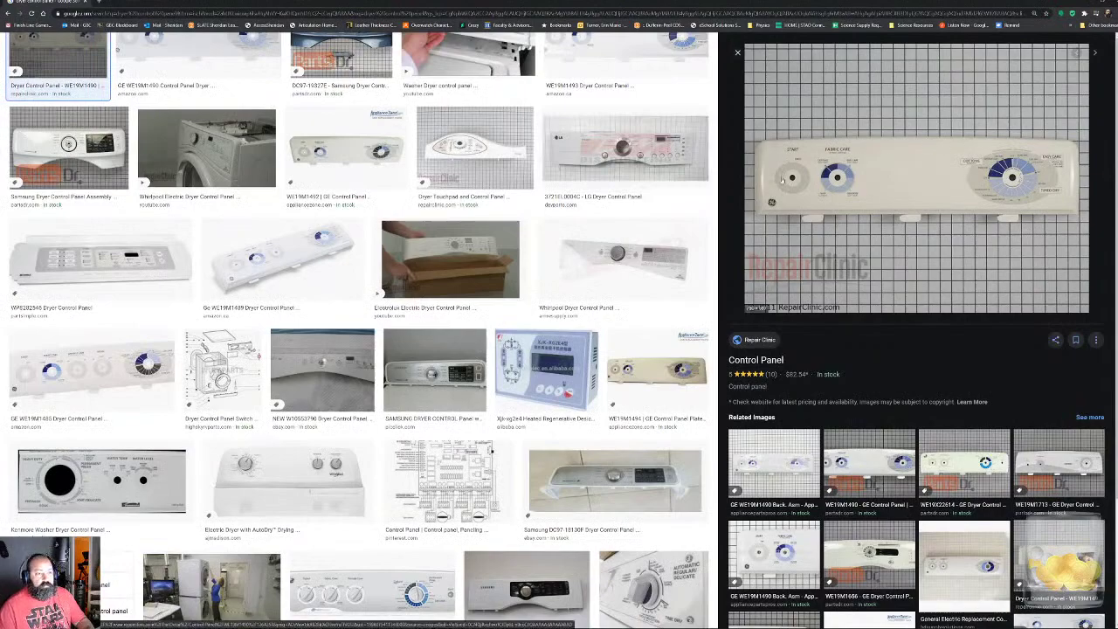
Save the previewed Repair Clinic control panel image under a new file name in the CabinInTheWoods project's Reference folder
{"action": "right_click", "coordinate": [871, 182]}
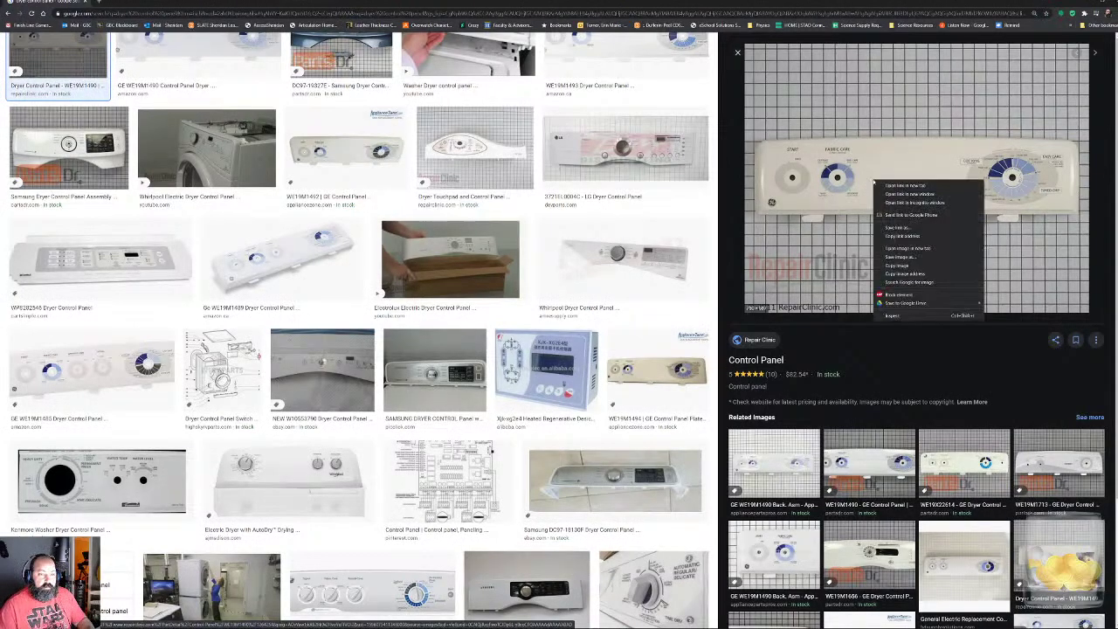
{"action": "left_click", "coordinate": [908, 257]}
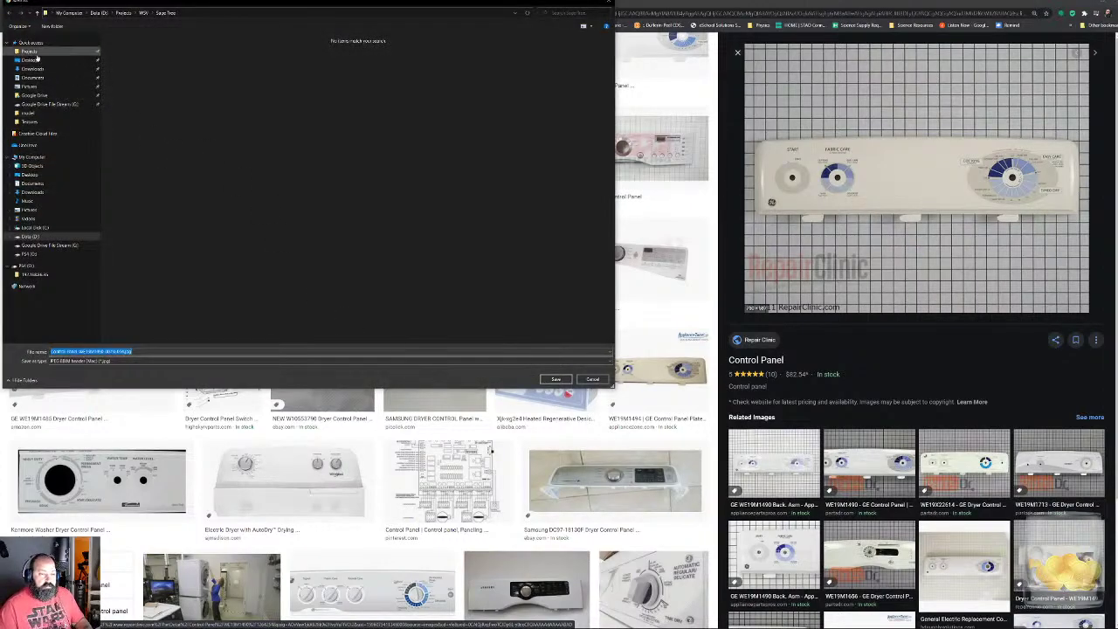
{"action": "left_click", "coordinate": [36, 53]}
{"action": "left_click_drag", "start_coordinate": [132, 3], "coordinate": [250, 31]}
{"action": "scroll", "coordinate": [261, 269], "scroll_direction": "down", "scroll_amount": 1}
{"action": "double_click", "coordinate": [252, 279]}
{"action": "double_click", "coordinate": [237, 147]}
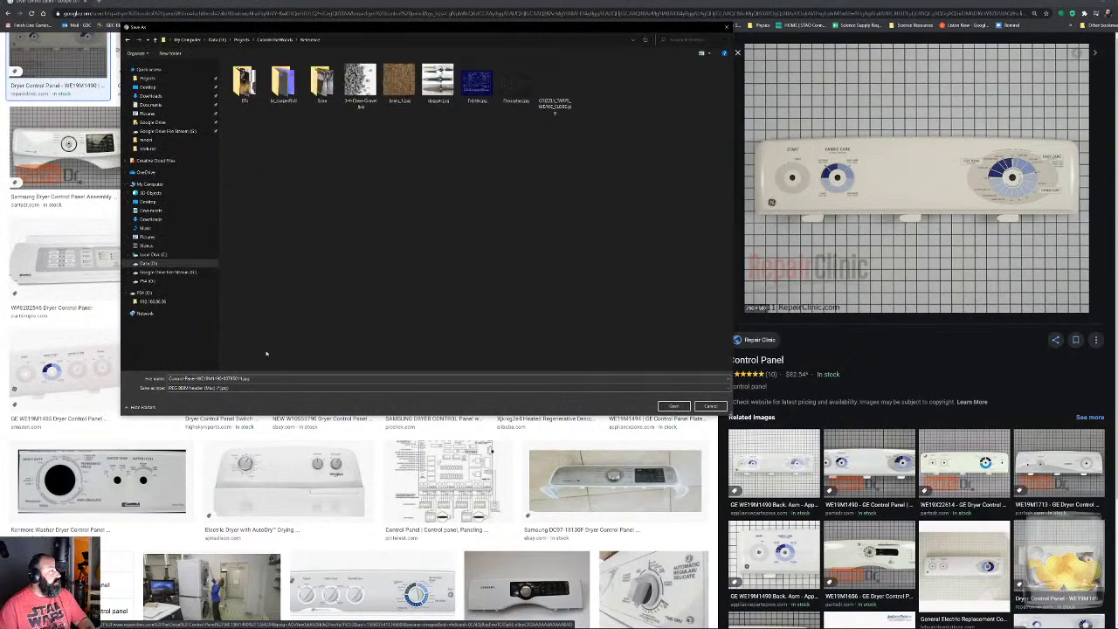
{"action": "left_click", "coordinate": [261, 376]}
{"action": "type", "text": "WasherFr"}
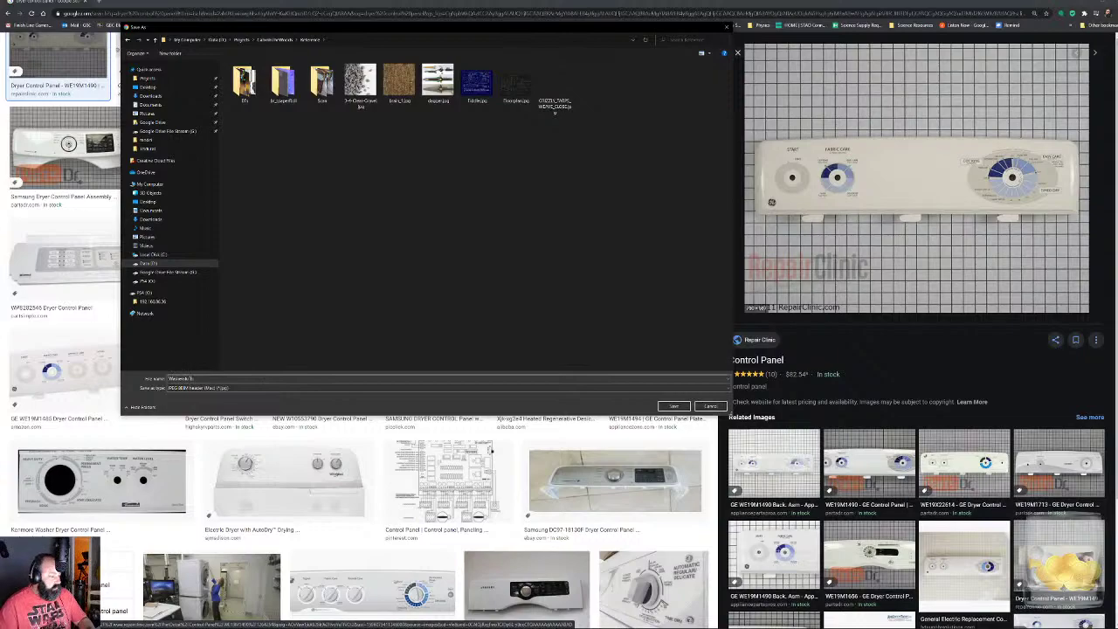
{"action": "key", "text": "Return"}
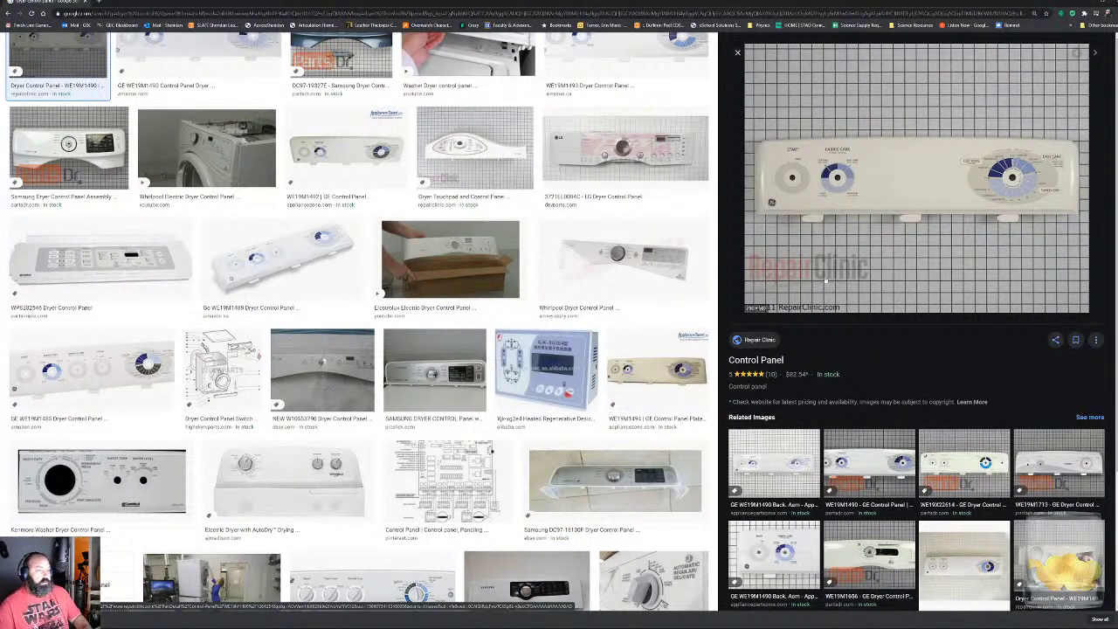
Launch Adobe Photoshop 2020 and browse to the CabinInTheWoods project's Reference folder in File Explorer
{"action": "left_click", "coordinate": [9, 621]}
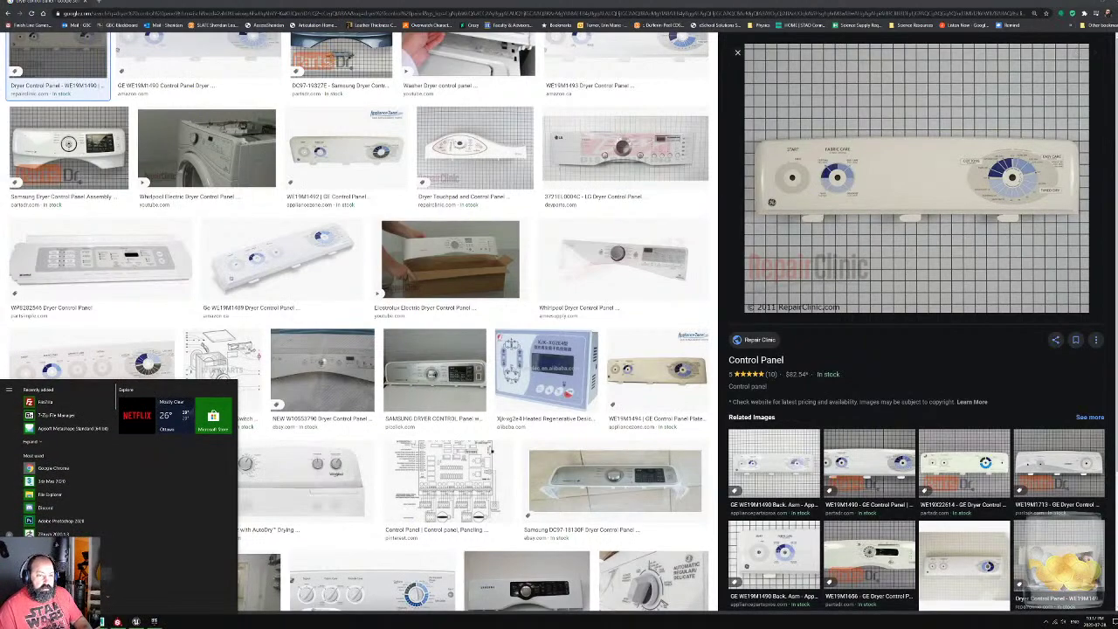
{"action": "left_click", "coordinate": [87, 520]}
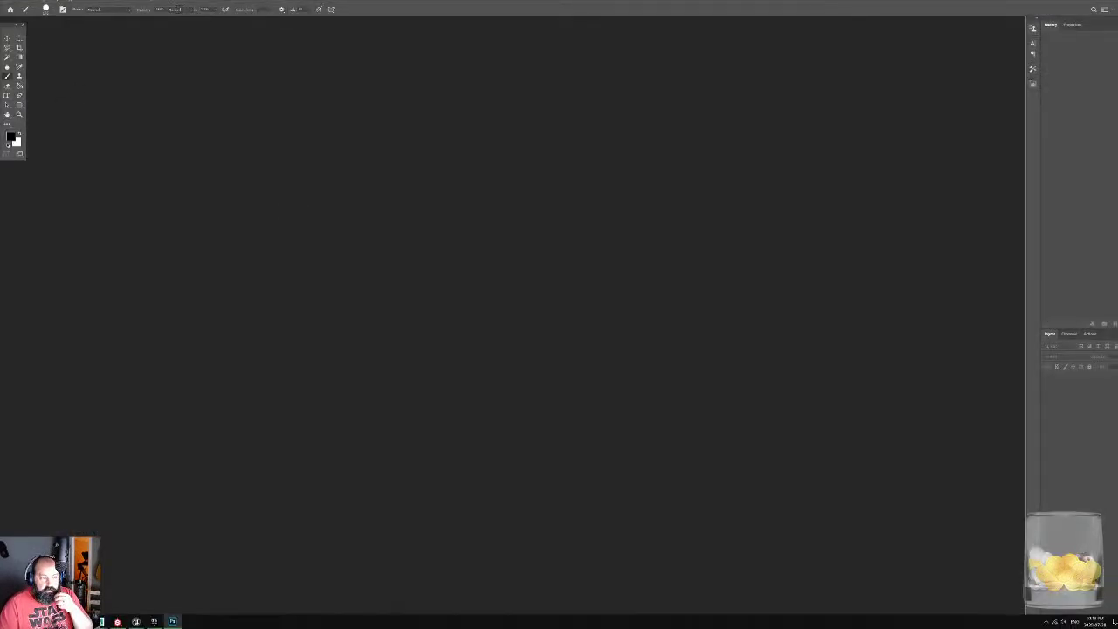
{"action": "left_click", "coordinate": [80, 621]}
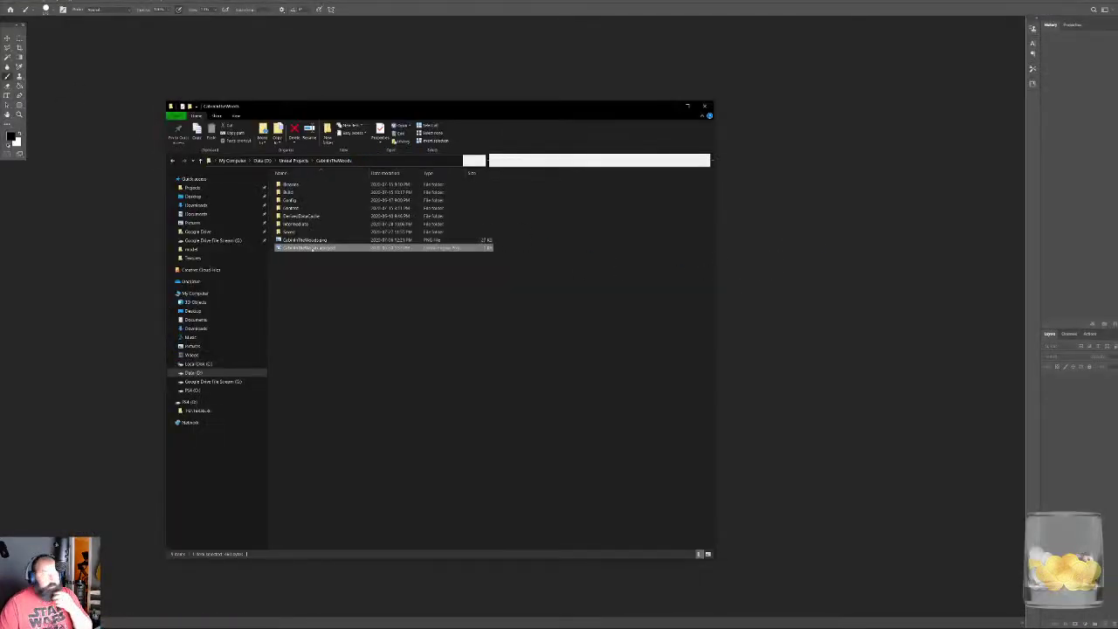
{"action": "left_click", "coordinate": [263, 161]}
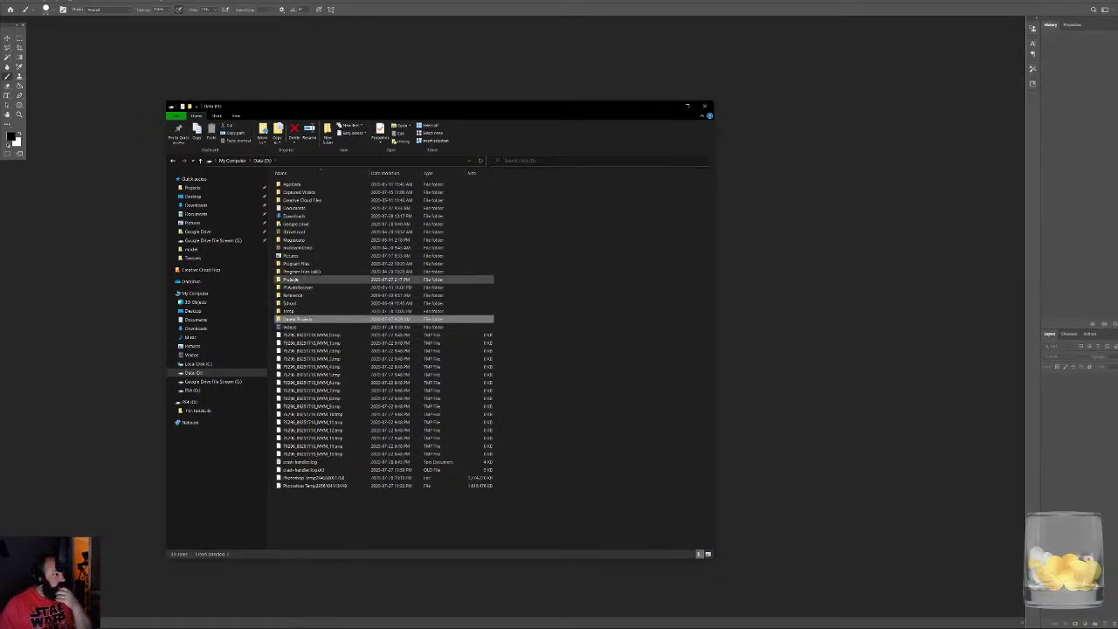
{"action": "double_click", "coordinate": [293, 279]}
{"action": "double_click", "coordinate": [311, 406]}
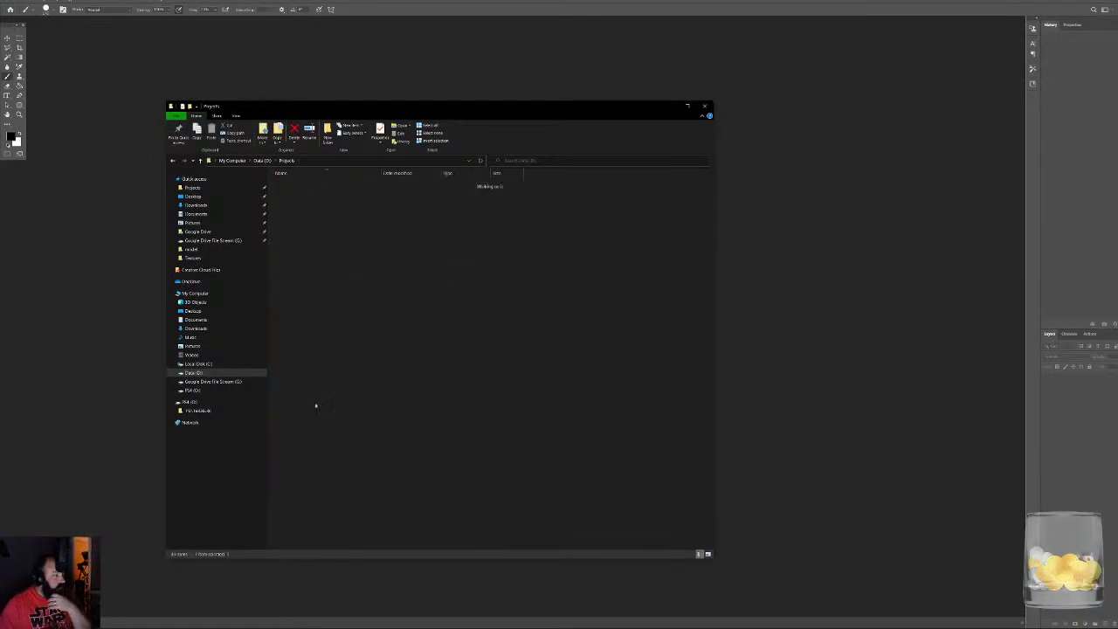
{"action": "double_click", "coordinate": [290, 255]}
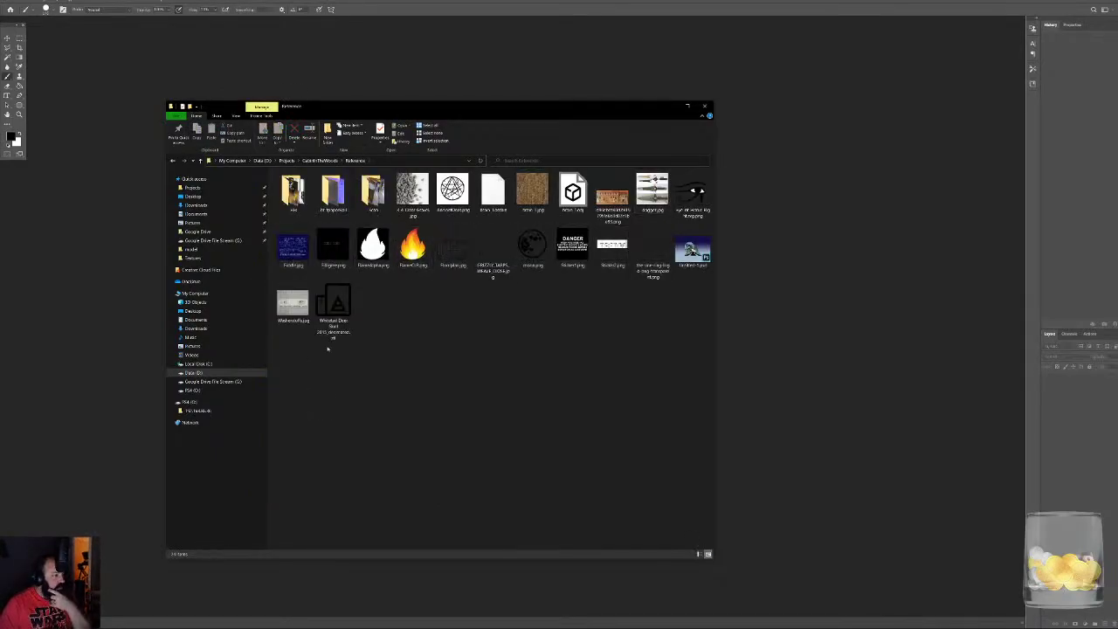
Open the saved control panel image from the Reference folder in Photoshop and fit it to the screen
{"action": "double_click", "coordinate": [293, 303]}
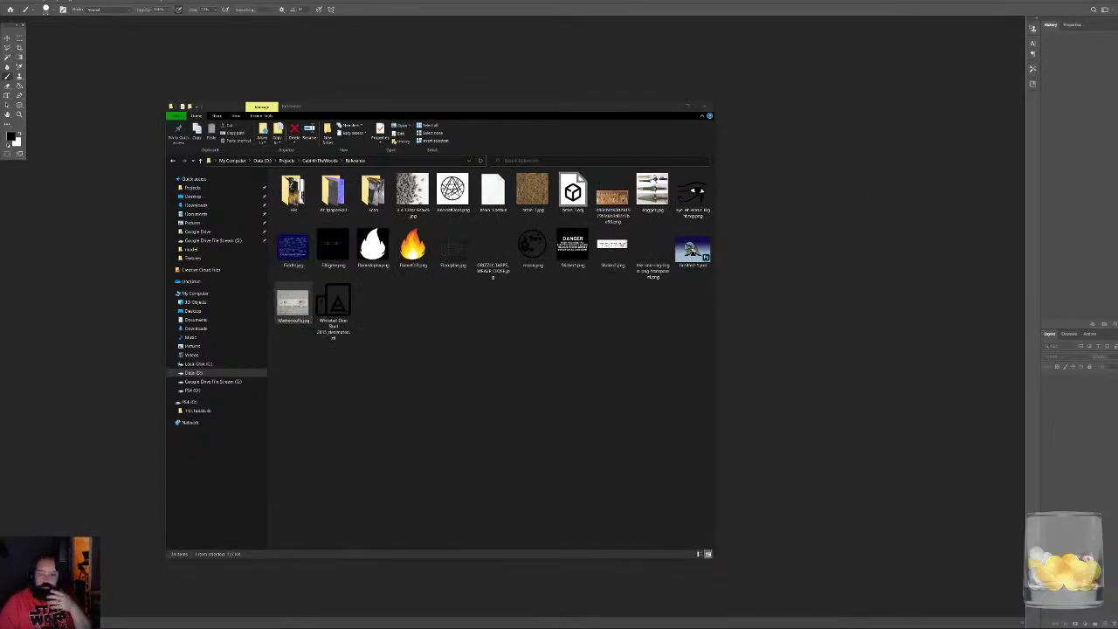
{"action": "left_click_drag", "start_coordinate": [292, 303], "coordinate": [833, 332]}
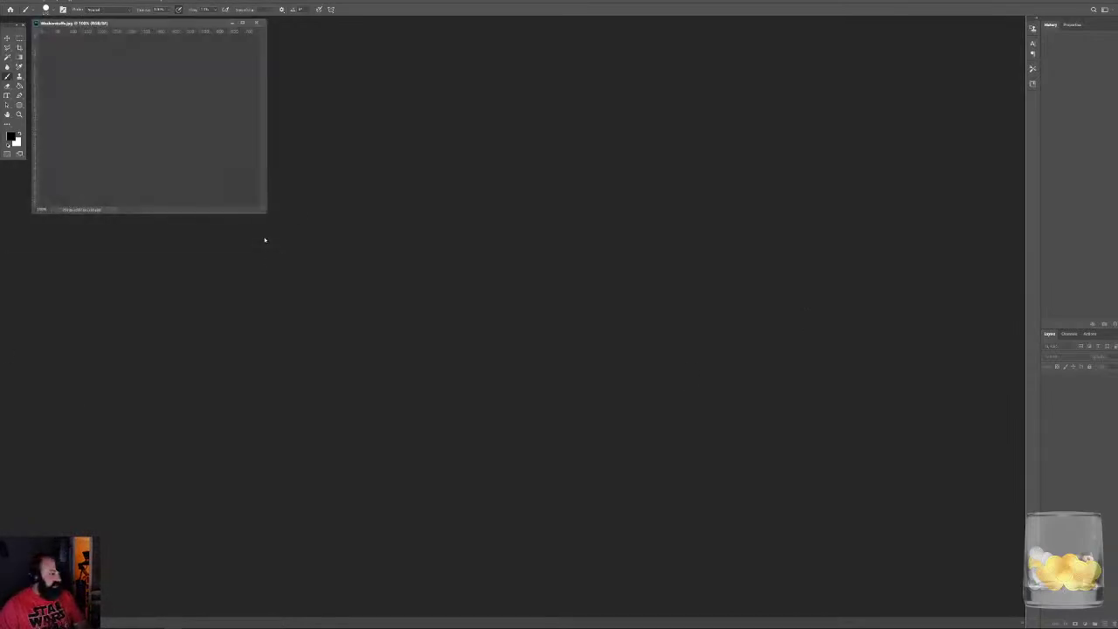
{"action": "double_click", "coordinate": [7, 115]}
{"action": "left_click", "coordinate": [7, 114]}
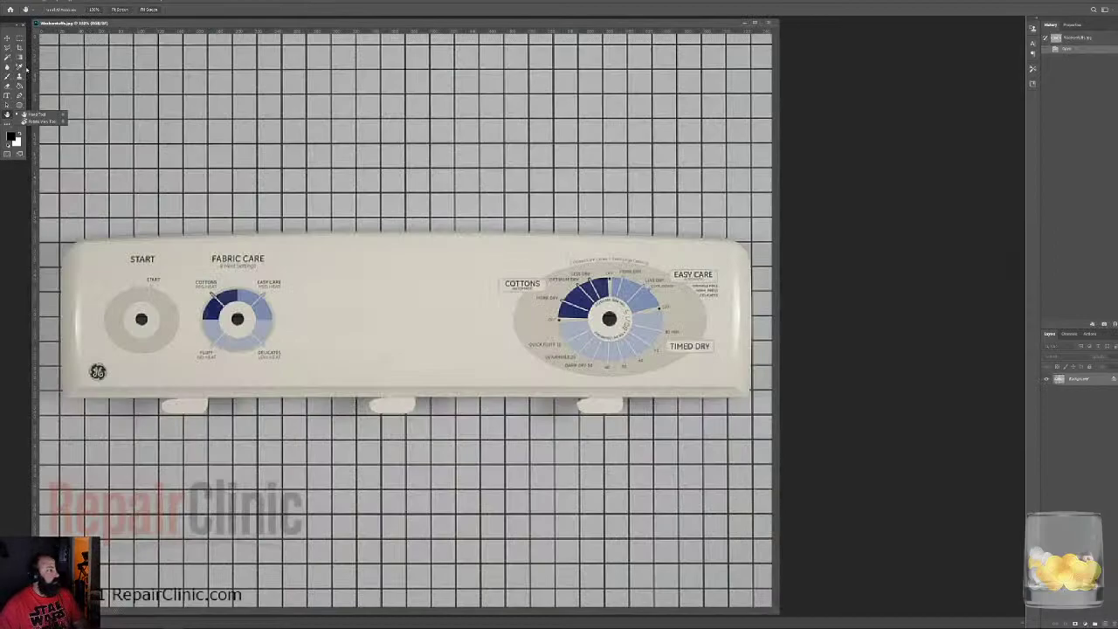
Return to the browser and filter the dryer control panel image results to the Large size
{"action": "key", "text": "super"}
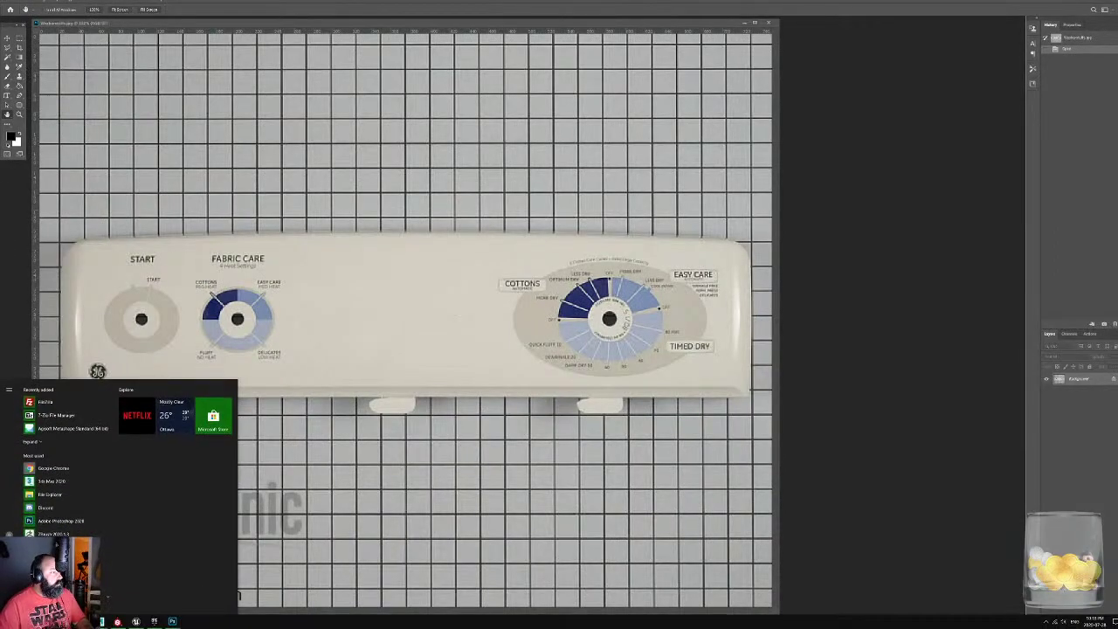
{"action": "left_click", "coordinate": [66, 621]}
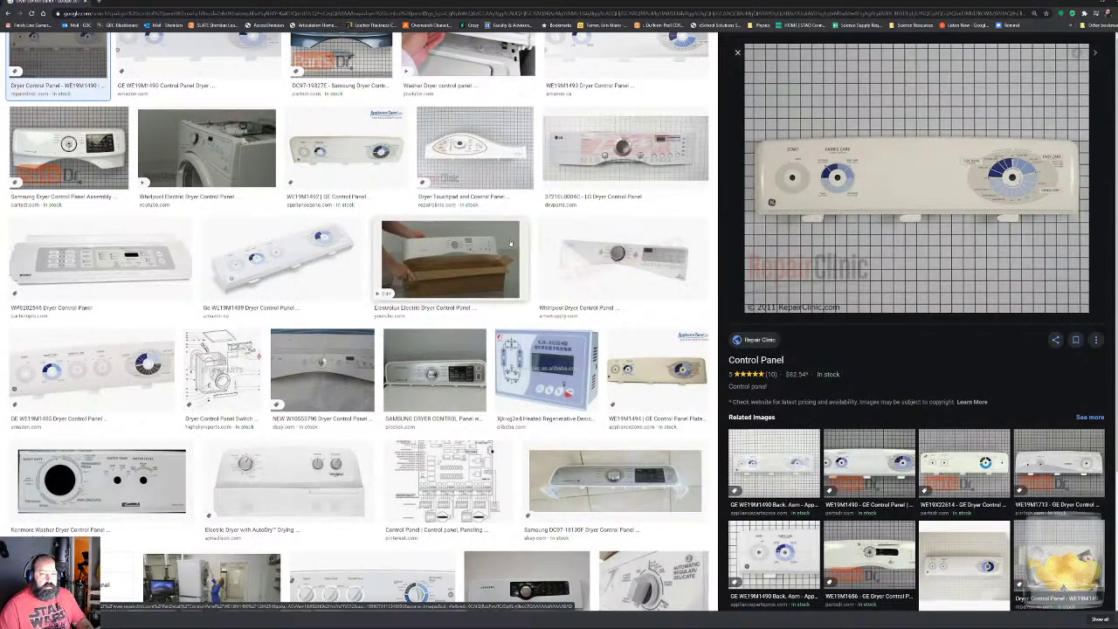
{"action": "scroll", "coordinate": [451, 147], "scroll_direction": "up", "scroll_amount": 3}
{"action": "left_click", "coordinate": [346, 74]}
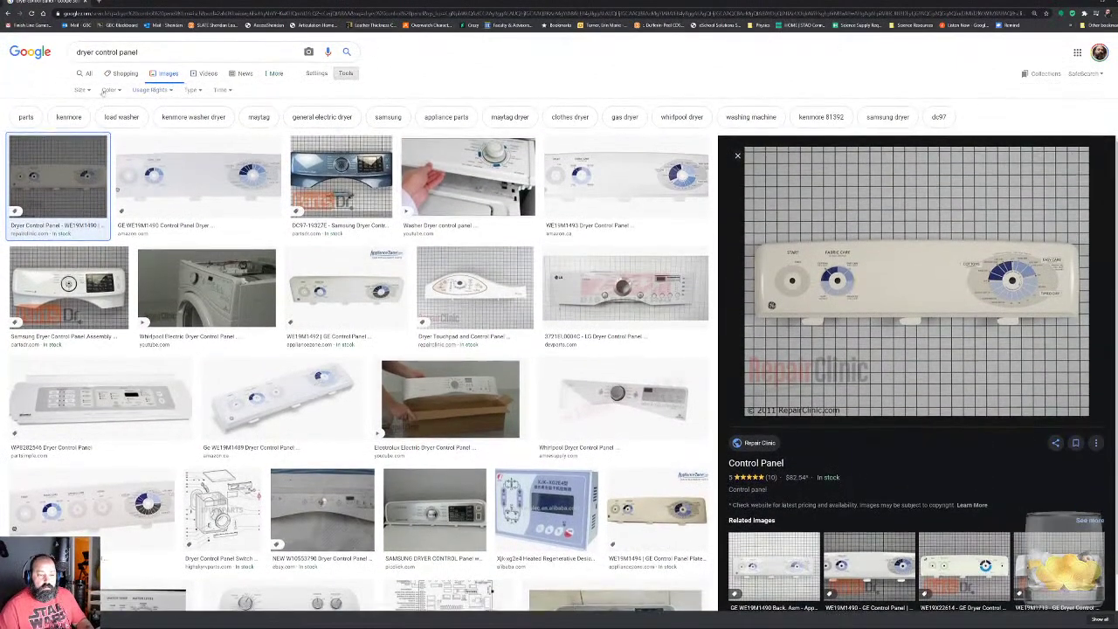
{"action": "left_click", "coordinate": [82, 91]}
{"action": "left_click", "coordinate": [87, 119]}
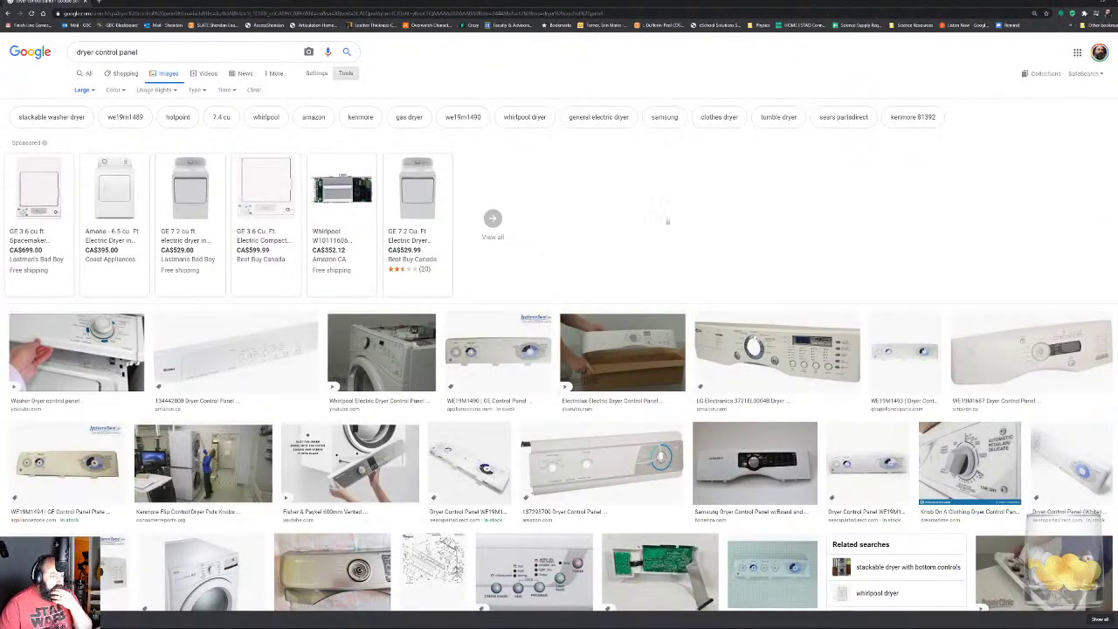
Browse the large dryer control panel results and preview the Kenmore 81392 and GE GTDP490EDWS panel images
{"action": "scroll", "coordinate": [667, 222], "scroll_direction": "down", "scroll_amount": 3}
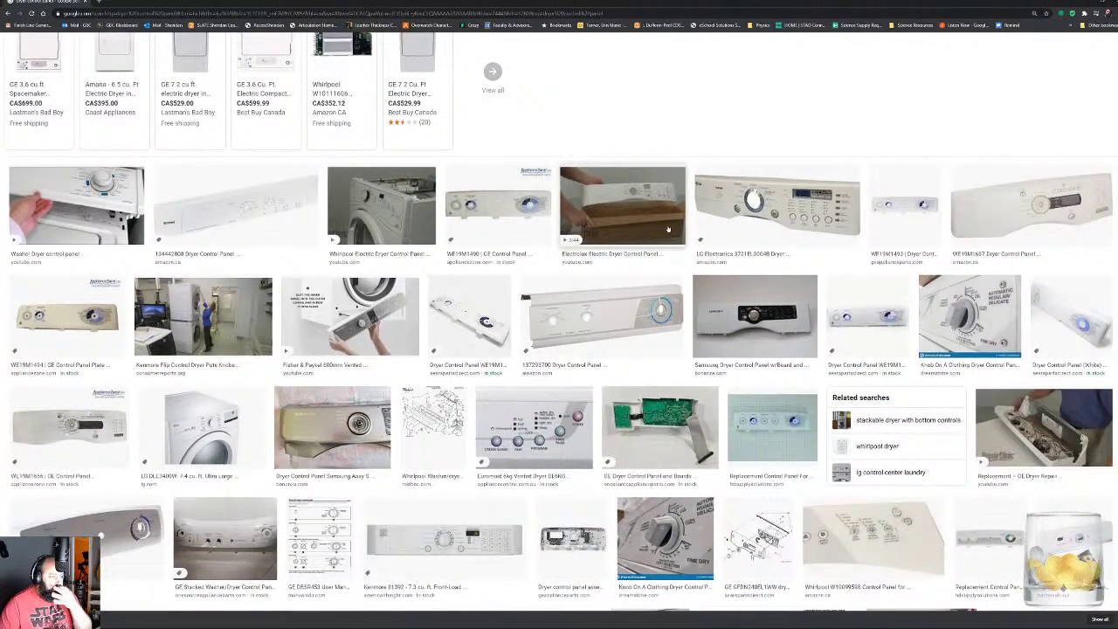
{"action": "left_click", "coordinate": [477, 531]}
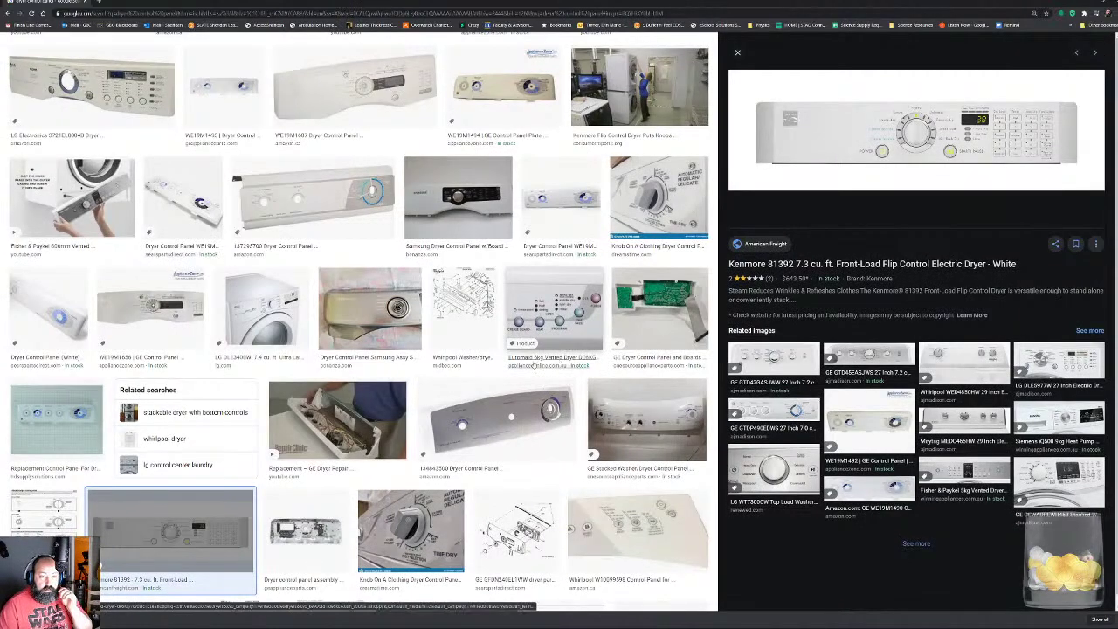
{"action": "left_click", "coordinate": [771, 408]}
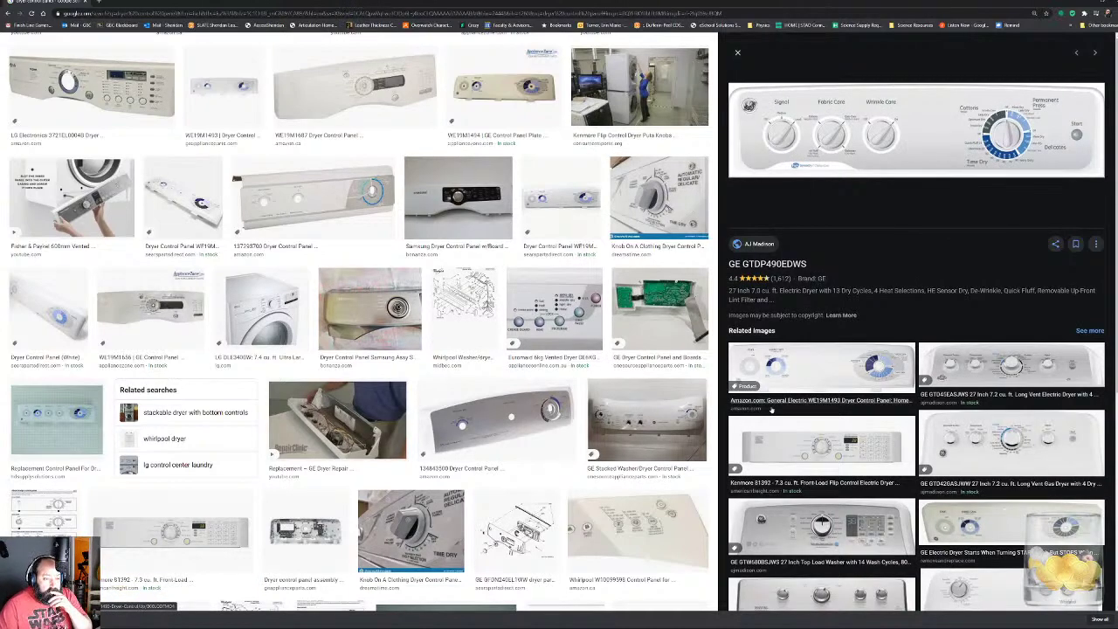
{"action": "scroll", "coordinate": [497, 419], "scroll_direction": "down", "scroll_amount": 2}
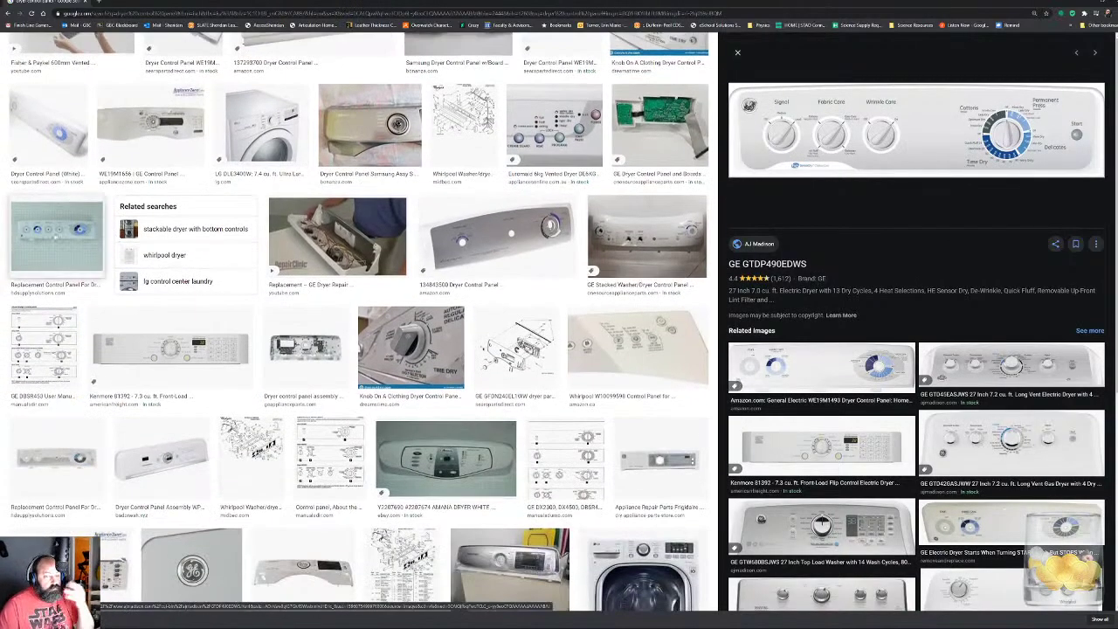
Inspect the General Electric replacement control panel image at full size in its own tab, and close that tab
{"action": "left_click", "coordinate": [96, 234]}
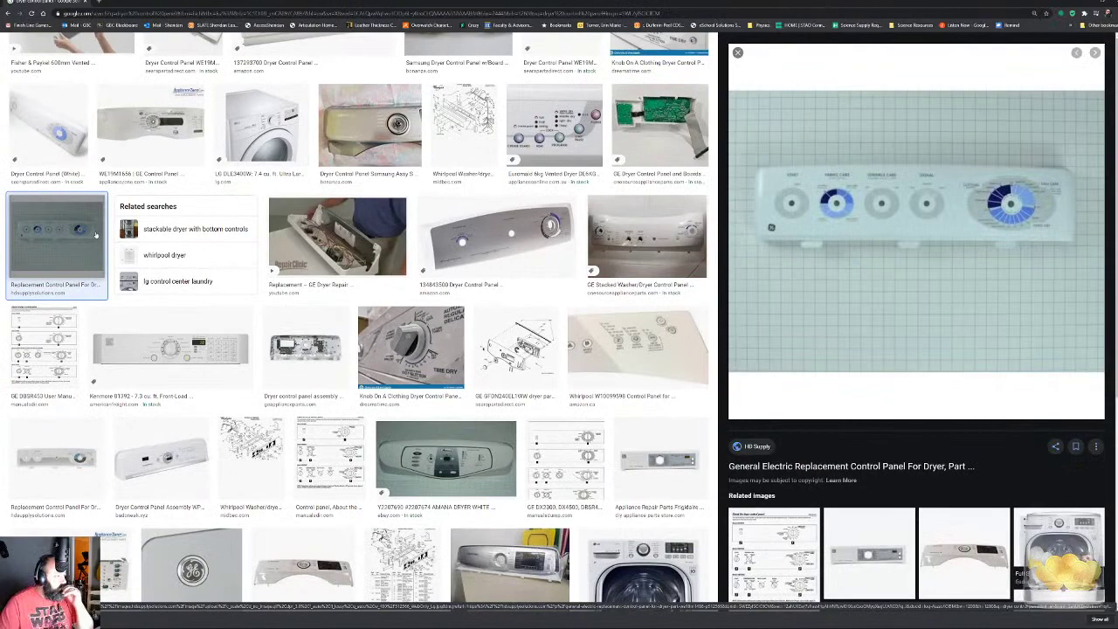
{"action": "right_click", "coordinate": [764, 244]}
{"action": "left_click", "coordinate": [800, 309]}
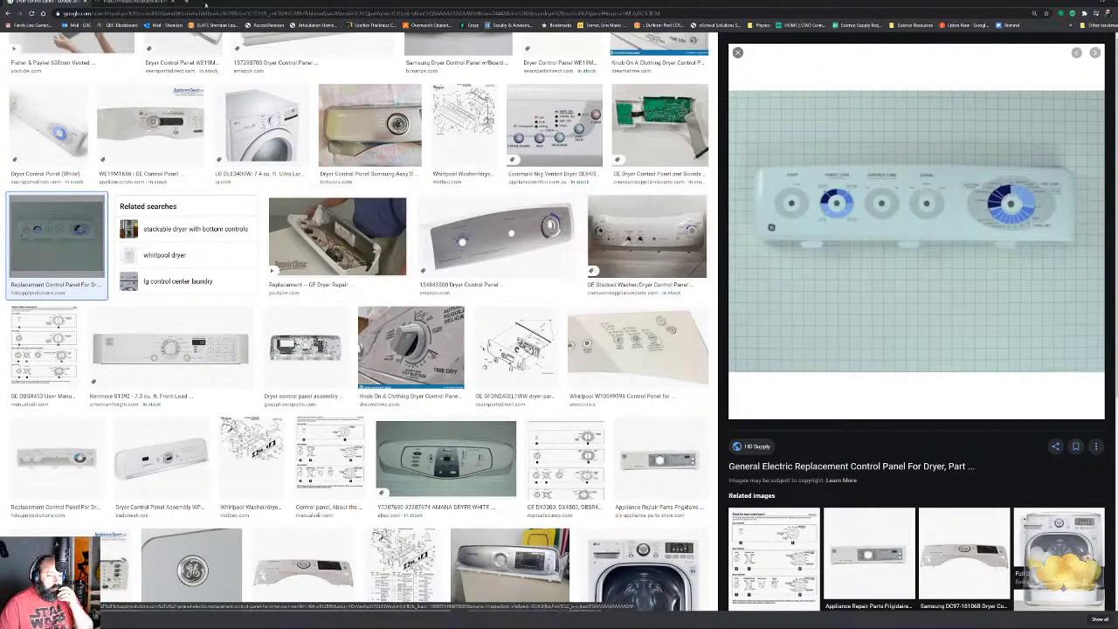
{"action": "left_click", "coordinate": [123, 4]}
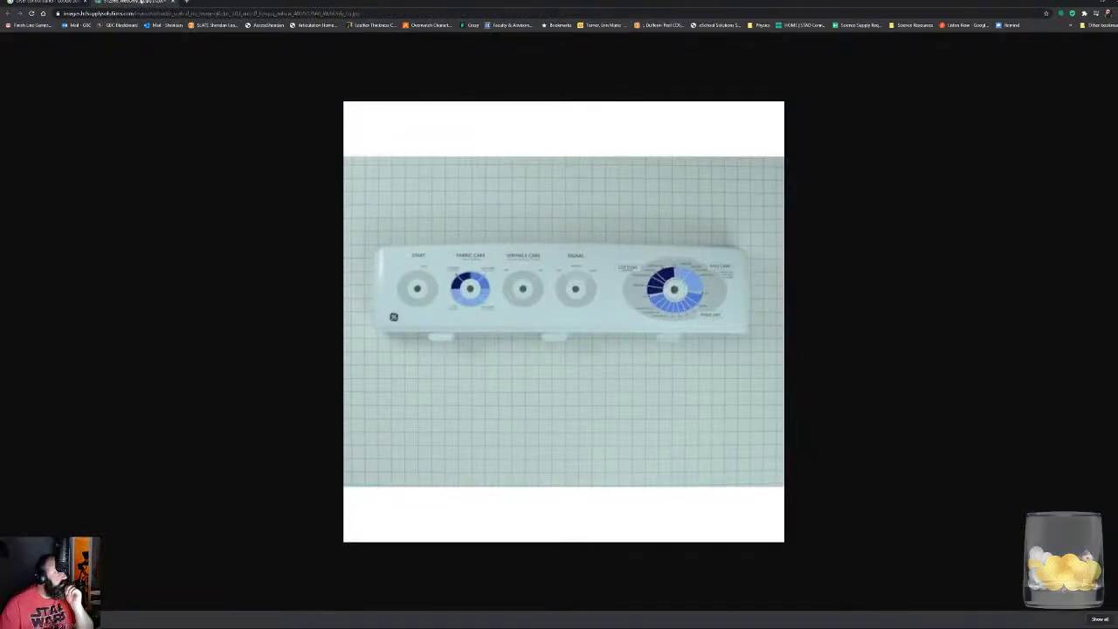
{"action": "left_click", "coordinate": [171, 3]}
Look through the remaining control panel results and related images for other straight-on reference photos
{"action": "scroll", "coordinate": [512, 399], "scroll_direction": "down", "scroll_amount": 2}
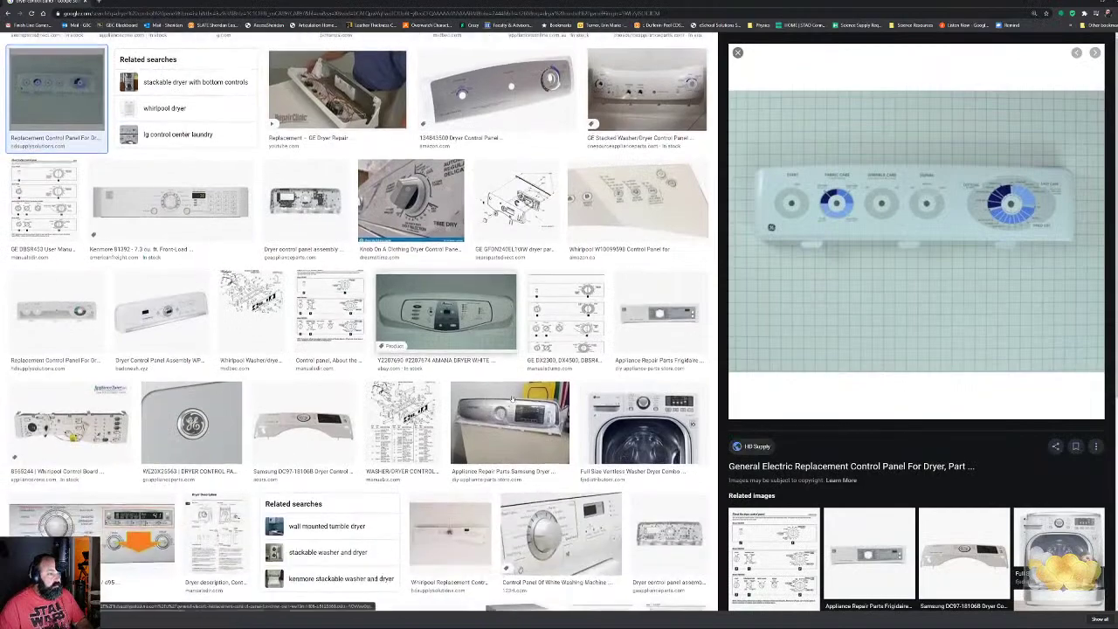
{"action": "scroll", "coordinate": [513, 399], "scroll_direction": "down", "scroll_amount": 2}
{"action": "scroll", "coordinate": [980, 447], "scroll_direction": "down", "scroll_amount": 3}
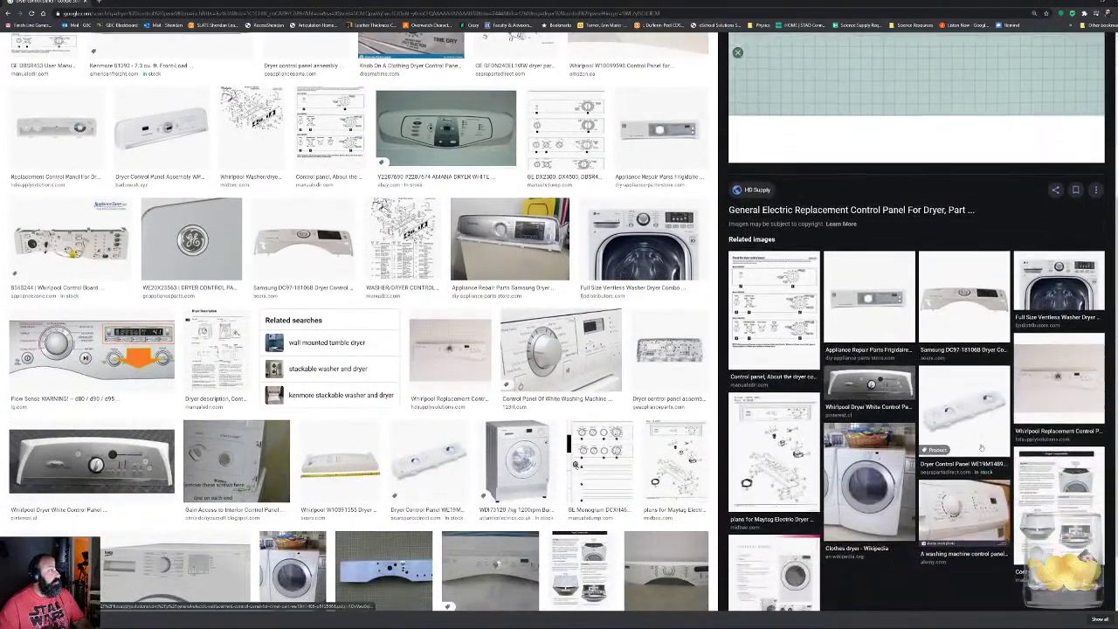
{"action": "scroll", "coordinate": [980, 447], "scroll_direction": "down", "scroll_amount": 1}
{"action": "scroll", "coordinate": [515, 415], "scroll_direction": "down", "scroll_amount": 5}
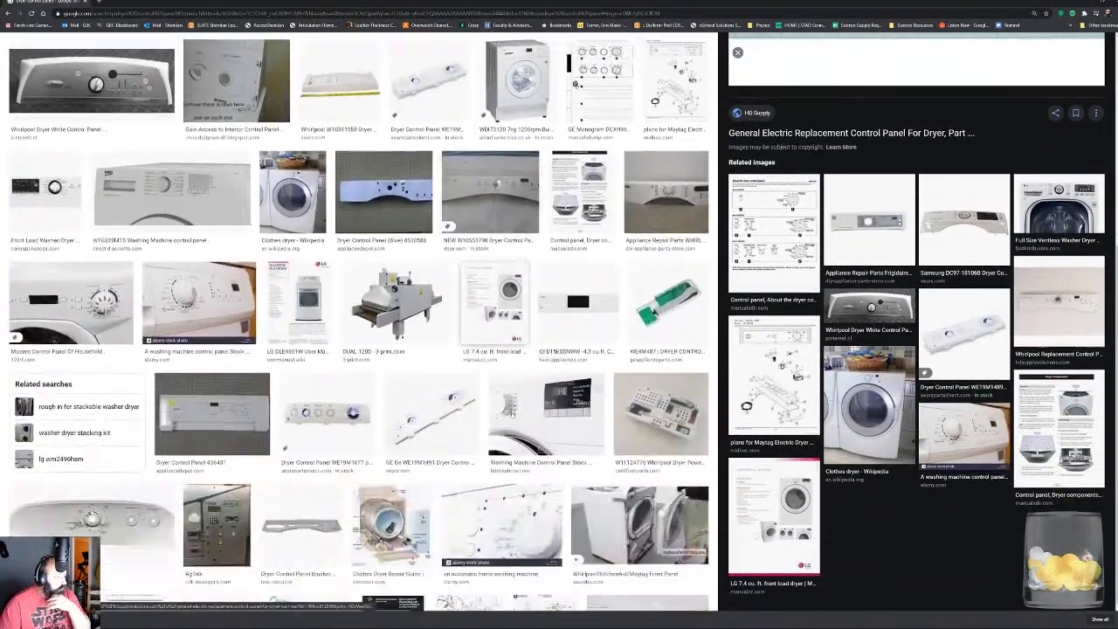
{"action": "scroll", "coordinate": [516, 415], "scroll_direction": "down", "scroll_amount": 2}
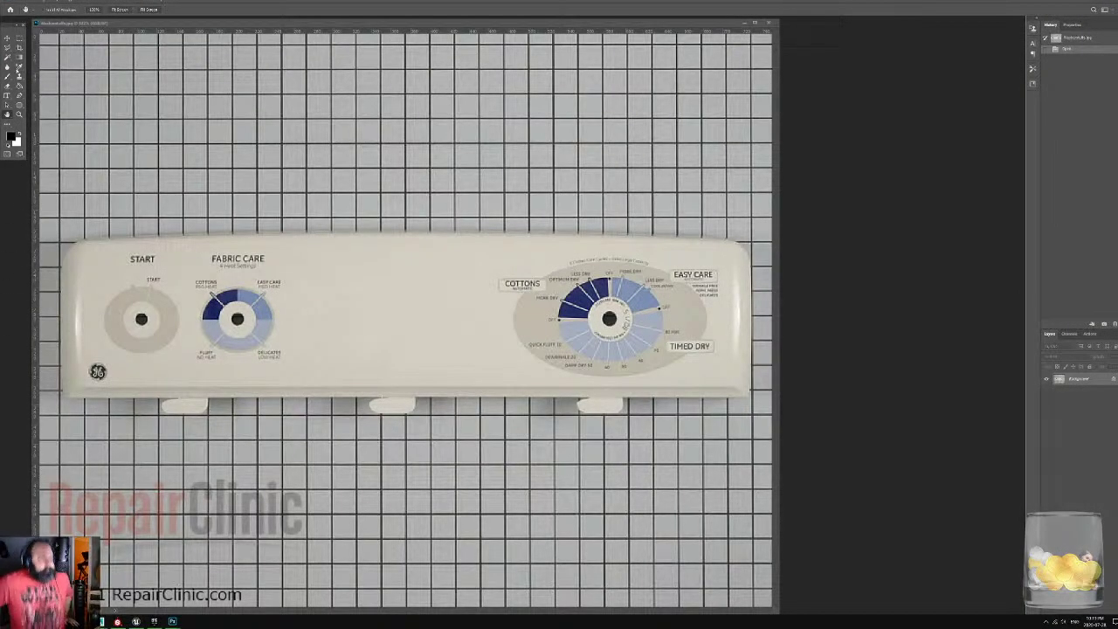
Activate the Brush tool in Photoshop on the Repair Clinic panel image and reduce the brush size
{"action": "left_click", "coordinate": [11, 79]}
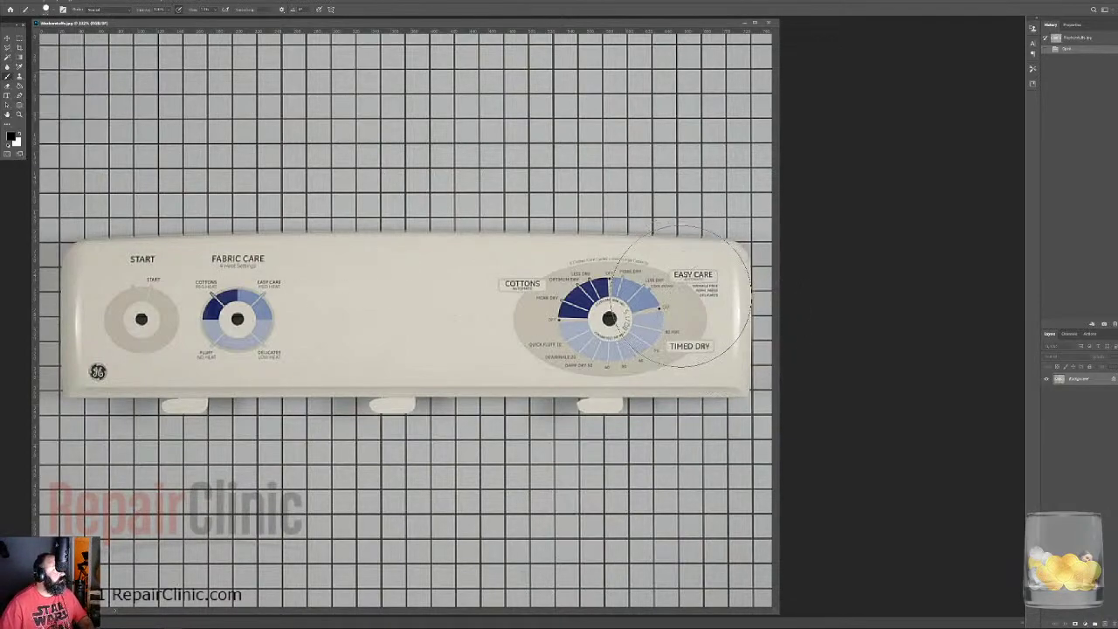
{"action": "right_click", "coordinate": [719, 312]}
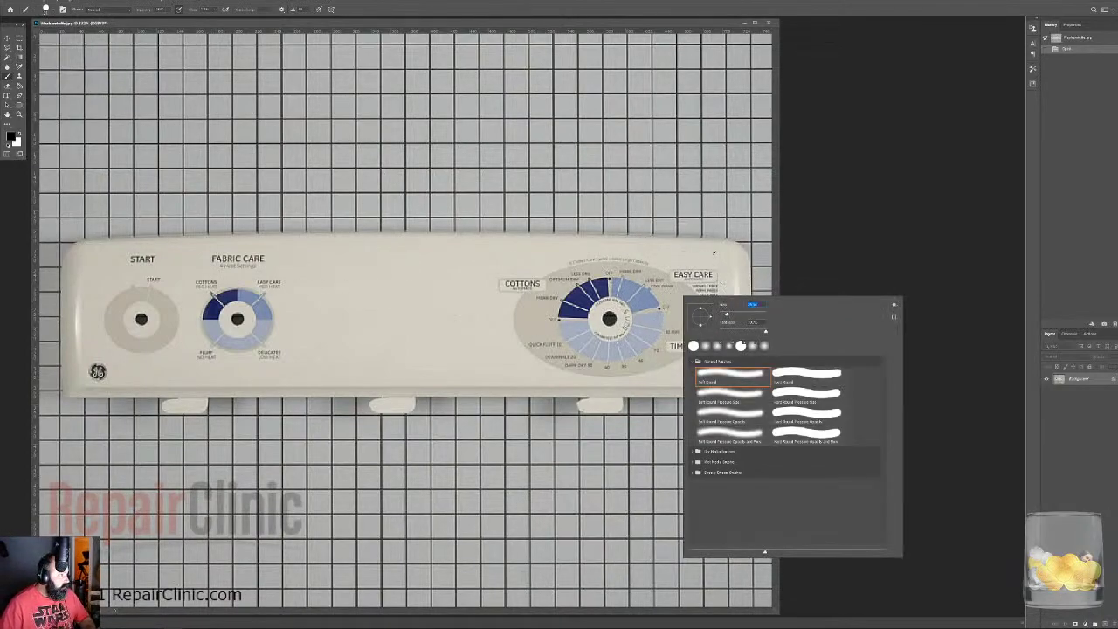
{"action": "left_click", "coordinate": [709, 251]}
{"action": "left_click_drag", "start_coordinate": [744, 265], "coordinate": [752, 393]}
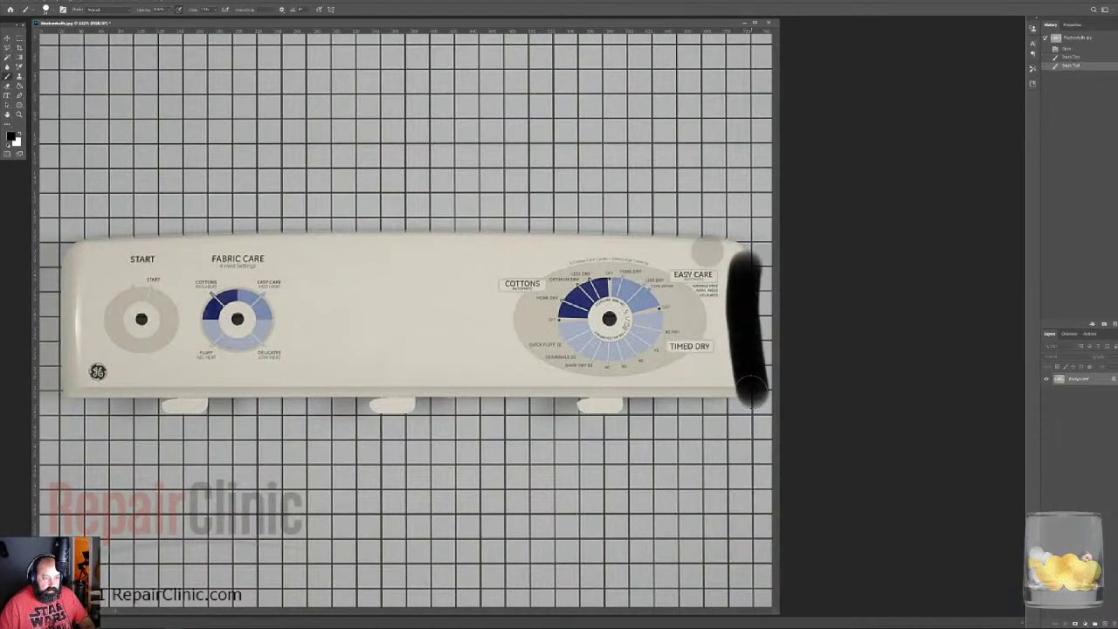
{"action": "key", "text": "ctrl+z"}
{"action": "key", "text": "ctrl+z"}
Sample the control panel's beige and paint it over the panel's sides, lower edge and mounting tabs to extend the plain surface
{"action": "left_click", "coordinate": [710, 257], "text": "alt"}
{"action": "mouse_move", "coordinate": [738, 271]}
{"action": "left_mouse_down"}
{"action": "mouse_move", "coordinate": [749, 403]}
{"action": "mouse_move", "coordinate": [48, 399]}
{"action": "left_mouse_up"}
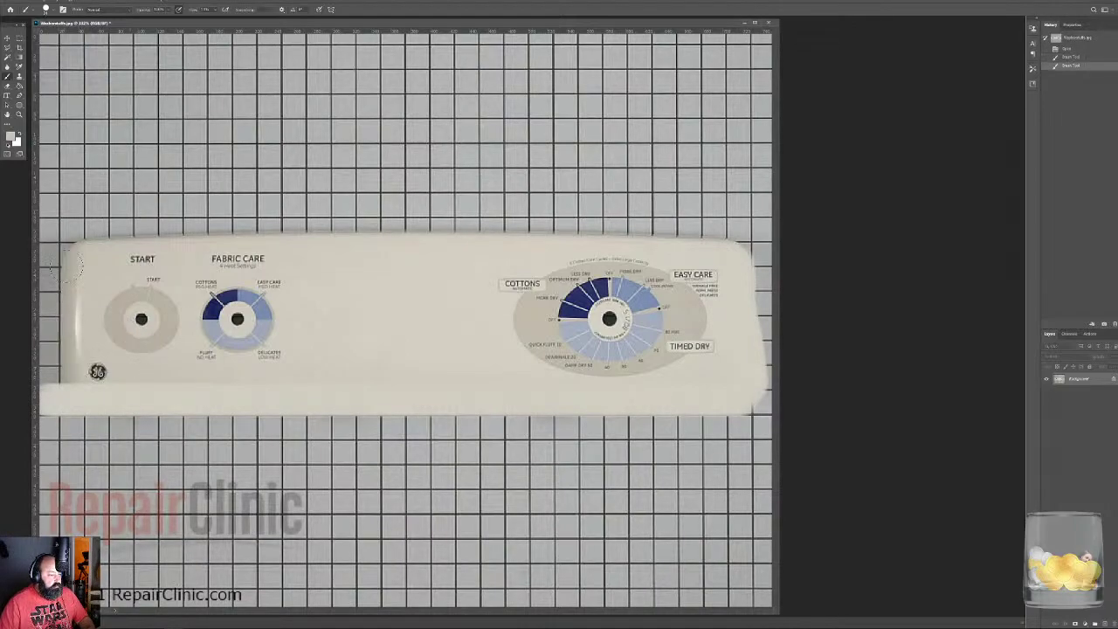
{"action": "mouse_move", "coordinate": [64, 252]}
{"action": "left_mouse_down"}
{"action": "mouse_move", "coordinate": [58, 378]}
{"action": "mouse_move", "coordinate": [73, 407]}
{"action": "mouse_move", "coordinate": [279, 402]}
{"action": "mouse_move", "coordinate": [422, 417]}
{"action": "mouse_move", "coordinate": [342, 397]}
{"action": "mouse_move", "coordinate": [368, 393]}
{"action": "mouse_move", "coordinate": [443, 416]}
{"action": "left_mouse_up"}
{"action": "mouse_move", "coordinate": [307, 407]}
{"action": "left_mouse_down"}
{"action": "mouse_move", "coordinate": [296, 384]}
{"action": "mouse_move", "coordinate": [271, 404]}
{"action": "left_mouse_up"}
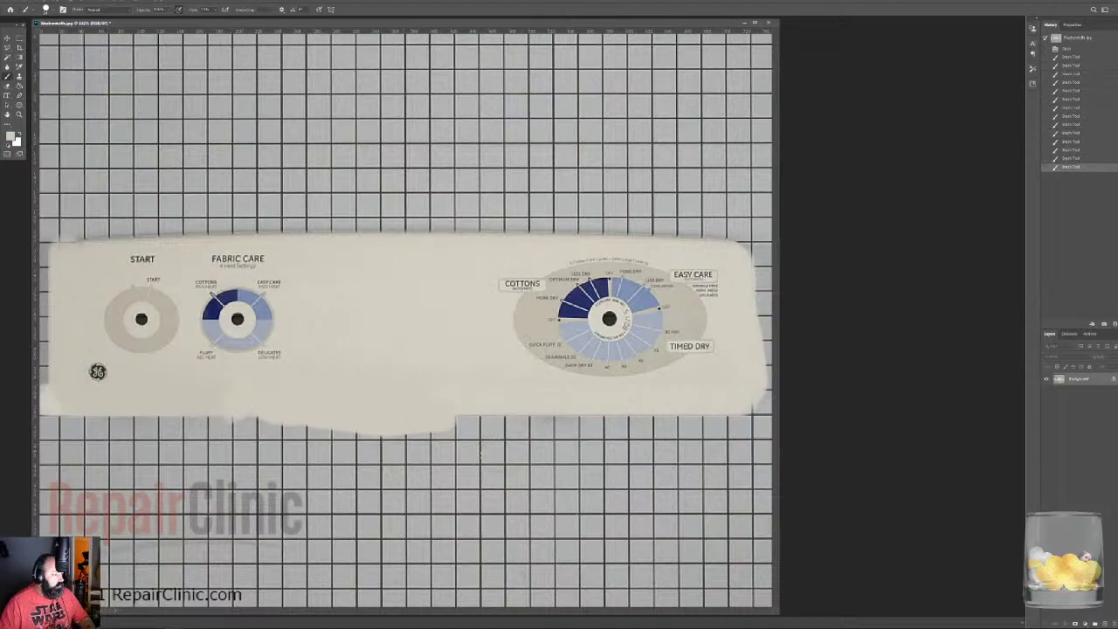
Set the image's canvas height to 750 pixels and save the JPG
{"action": "key", "text": "ctrl+minus"}
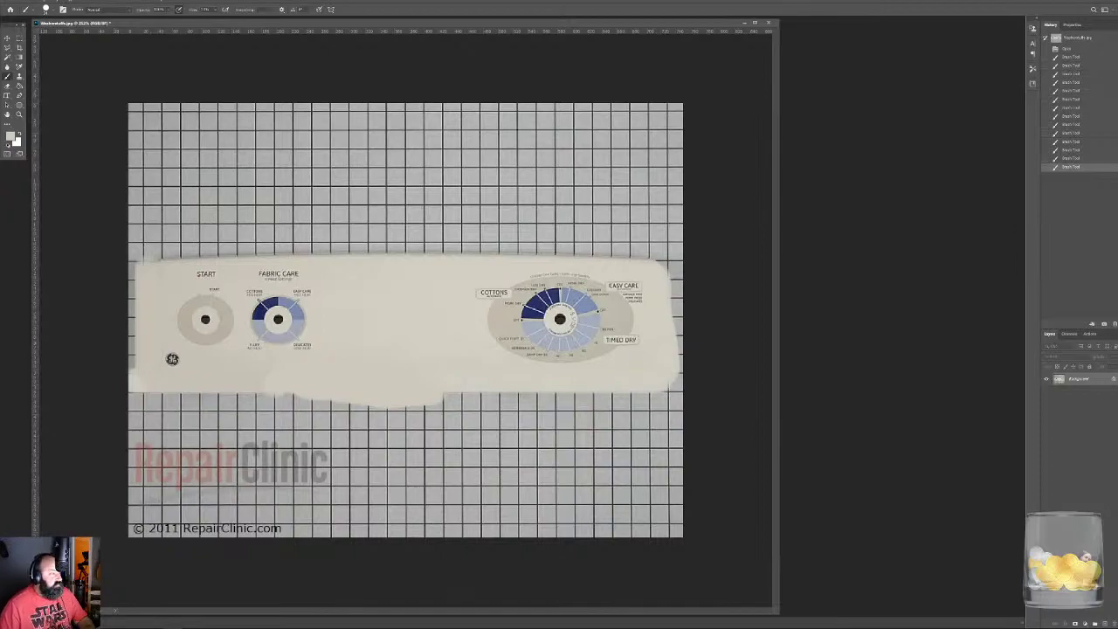
{"action": "left_click", "coordinate": [27, 0]}
{"action": "mouse_move", "coordinate": [40, 0]}
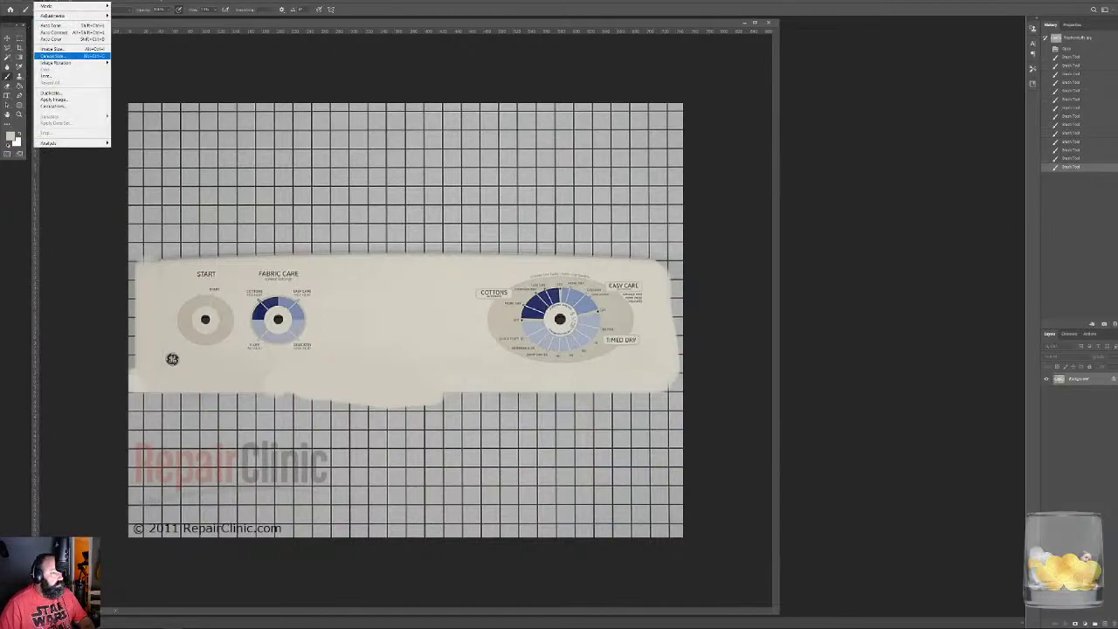
{"action": "left_click", "coordinate": [52, 55]}
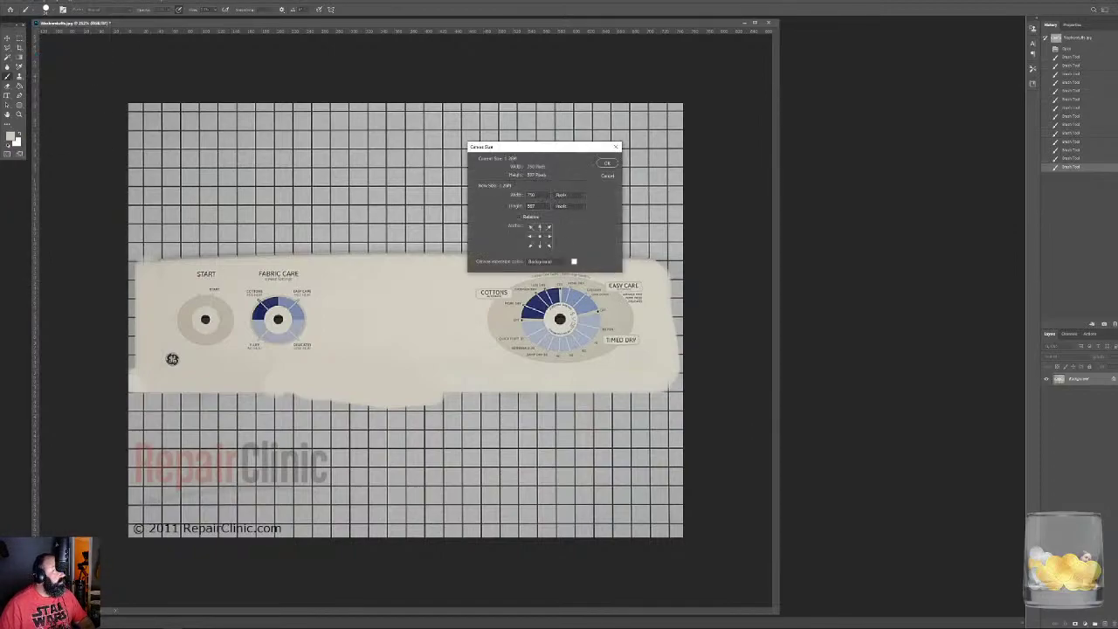
{"action": "type", "text": "750"}
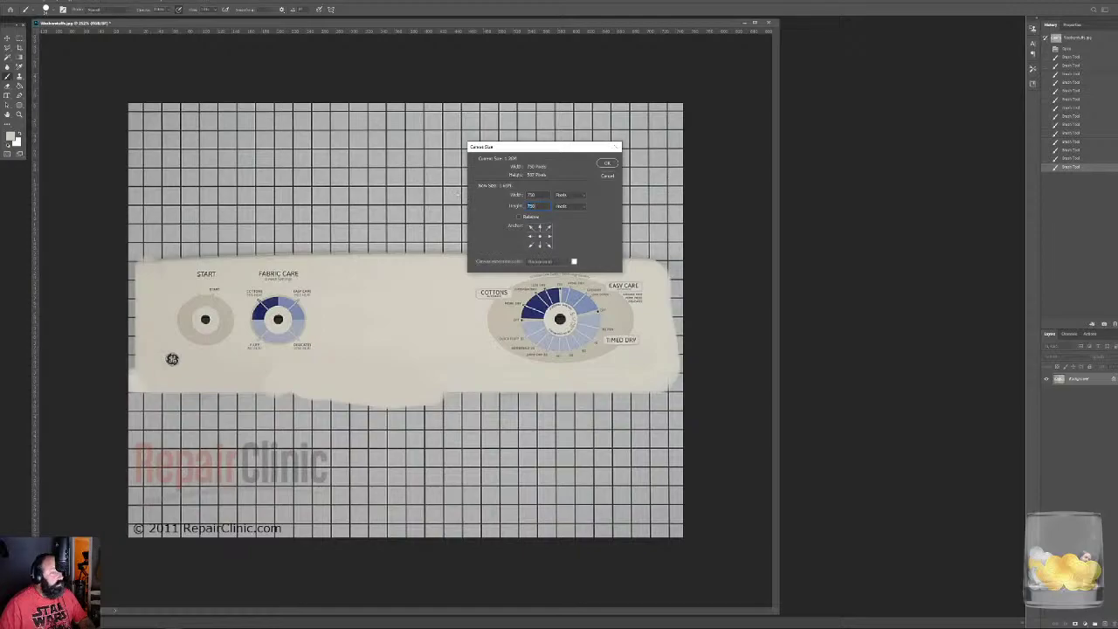
{"action": "key", "text": "Return"}
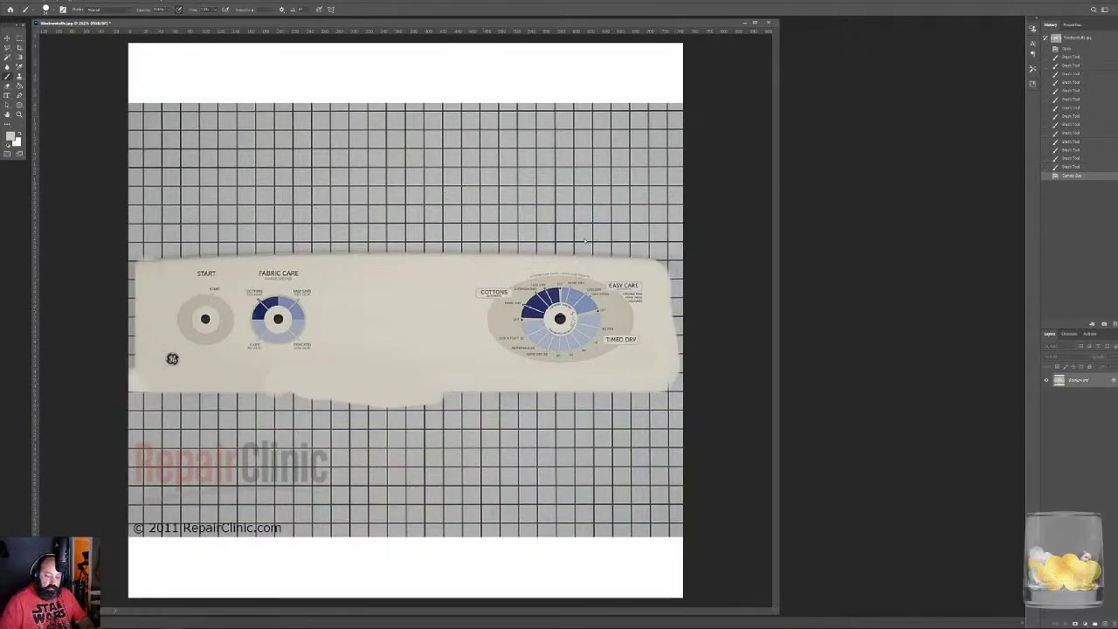
{"action": "key", "text": "ctrl+s"}
{"action": "left_click", "coordinate": [603, 177]}
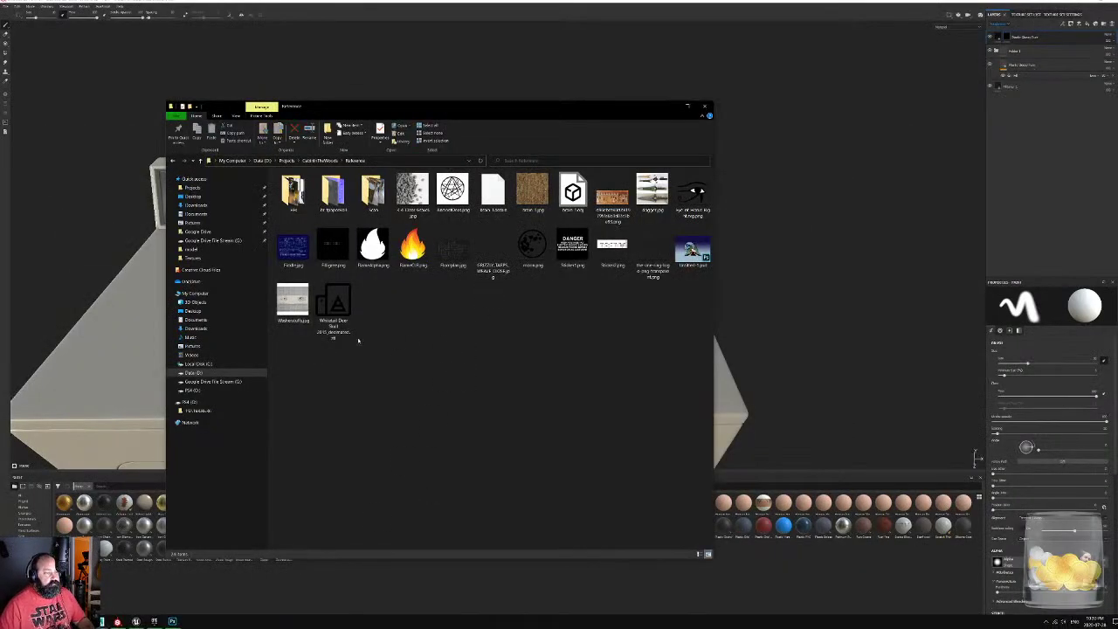
Import the edited control panel JPG from the Reference folder into the current Substance Painter project as a texture
{"action": "mouse_move", "coordinate": [294, 302]}
{"action": "left_mouse_down"}
{"action": "mouse_move", "coordinate": [676, 599]}
{"action": "mouse_move", "coordinate": [810, 616]}
{"action": "mouse_move", "coordinate": [814, 589]}
{"action": "left_mouse_up"}
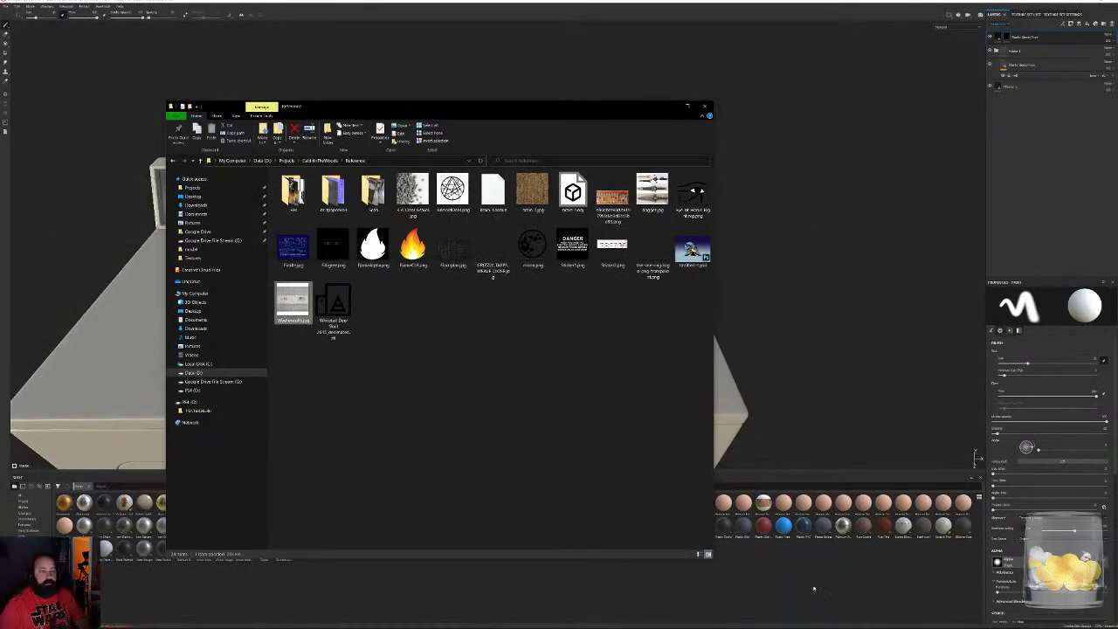
{"action": "left_click_drag", "start_coordinate": [622, 108], "coordinate": [486, 124]}
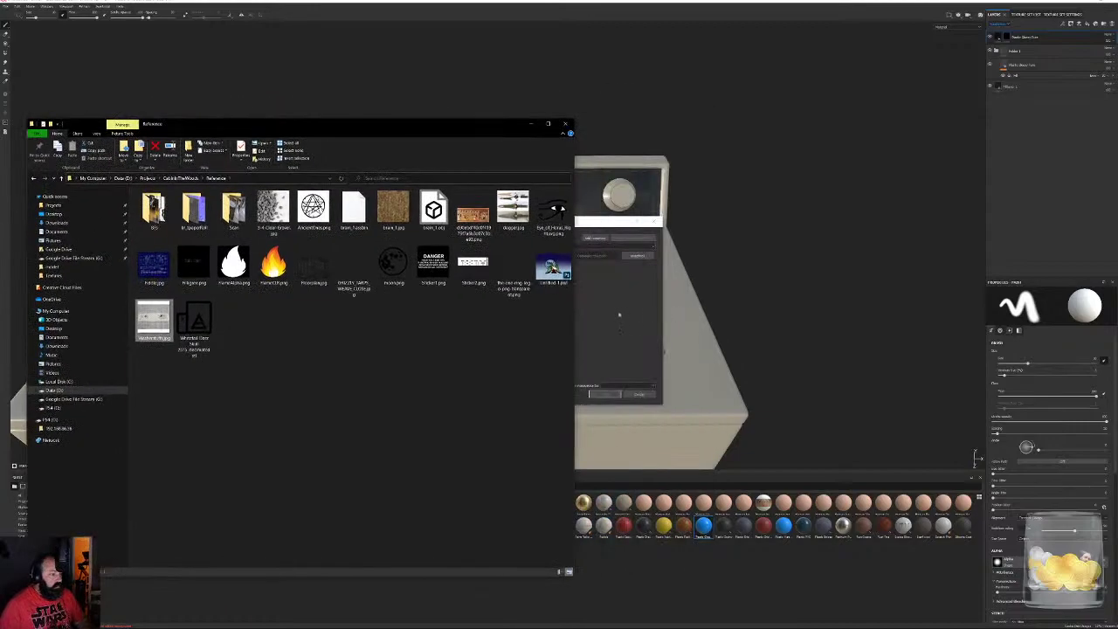
{"action": "left_click", "coordinate": [623, 314]}
{"action": "left_click", "coordinate": [634, 247]}
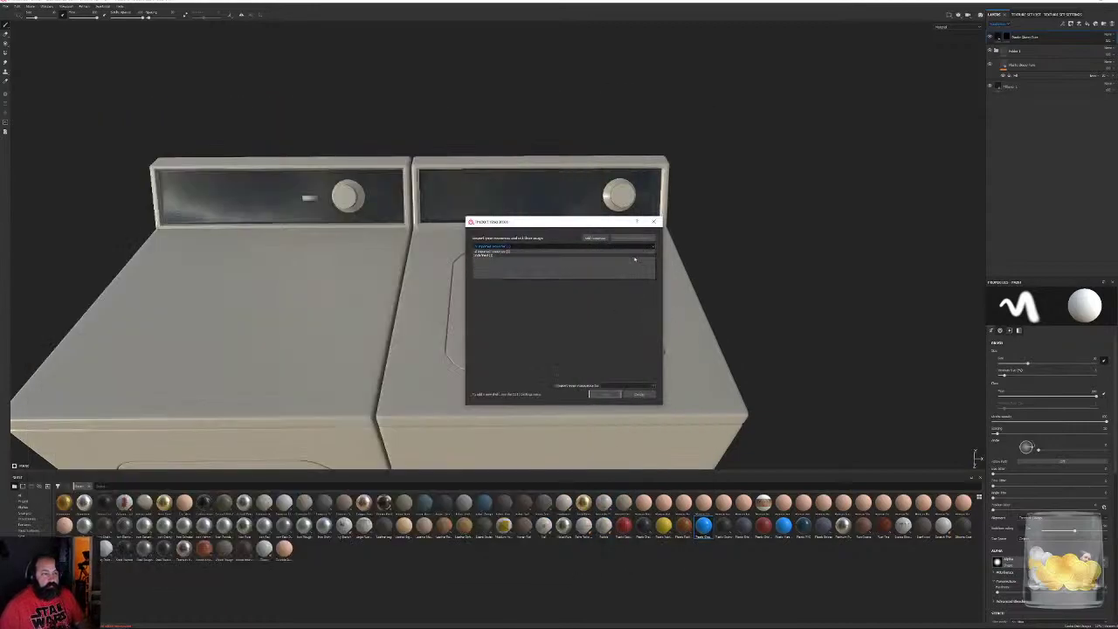
{"action": "left_click", "coordinate": [635, 255]}
{"action": "left_click", "coordinate": [651, 281]}
{"action": "left_click", "coordinate": [618, 384]}
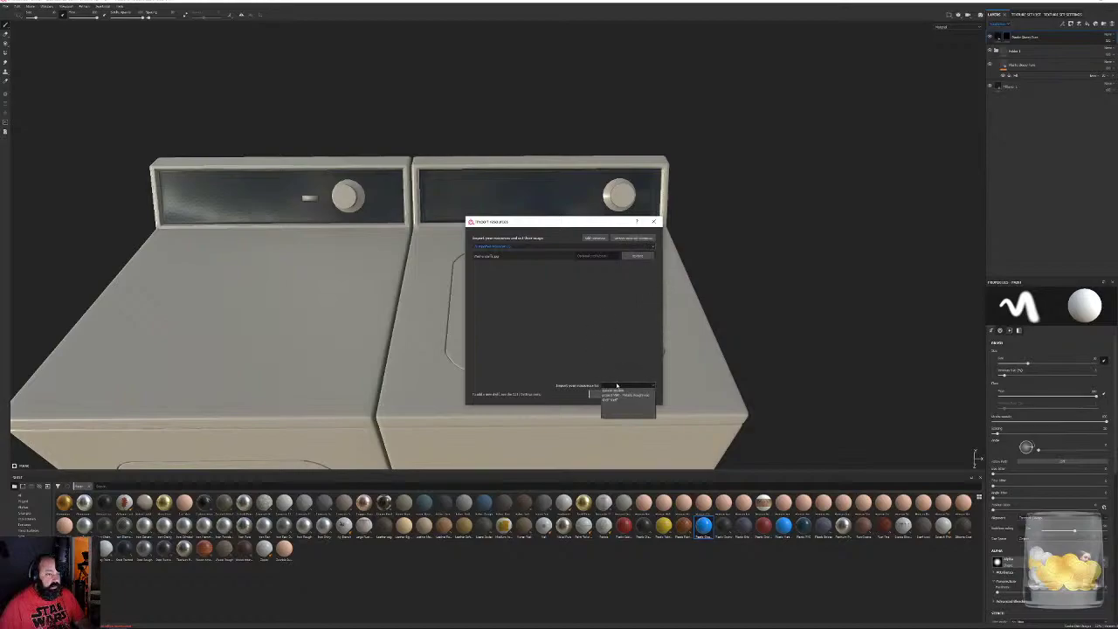
{"action": "left_click", "coordinate": [616, 395]}
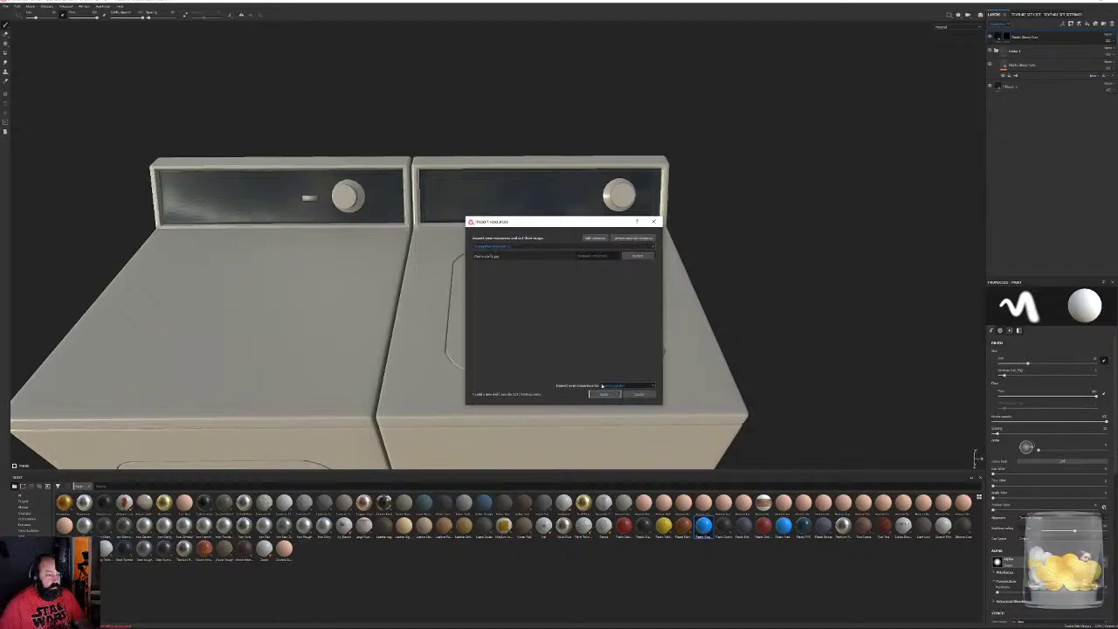
{"action": "left_click", "coordinate": [609, 394]}
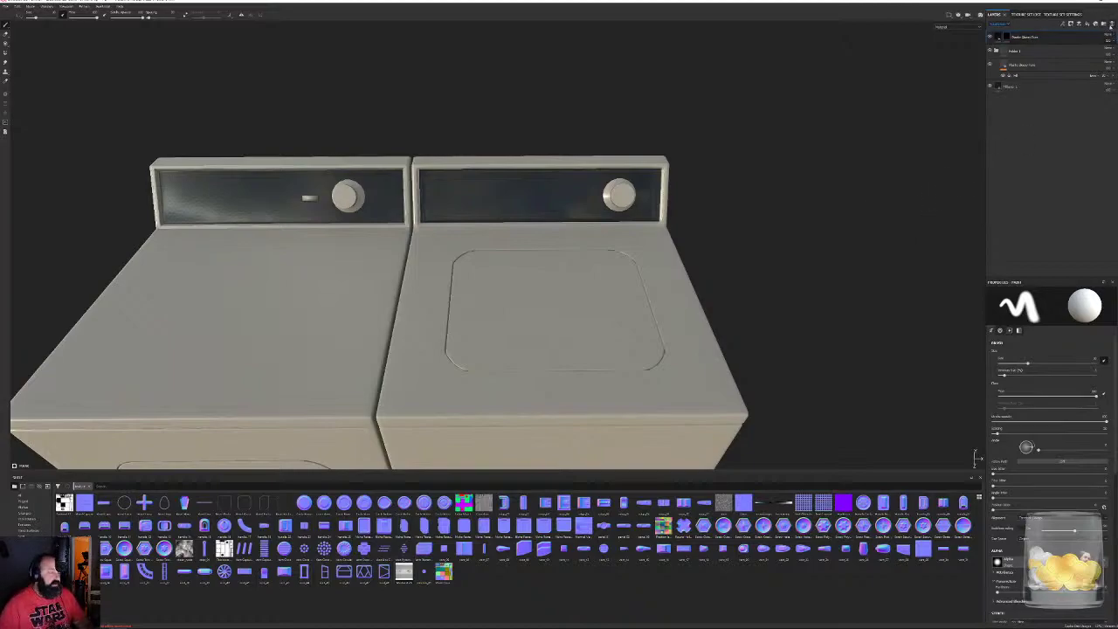
Delete the topmost dark glossy plastic layer and add an empty paint layer in its place
{"action": "left_click", "coordinate": [1112, 24]}
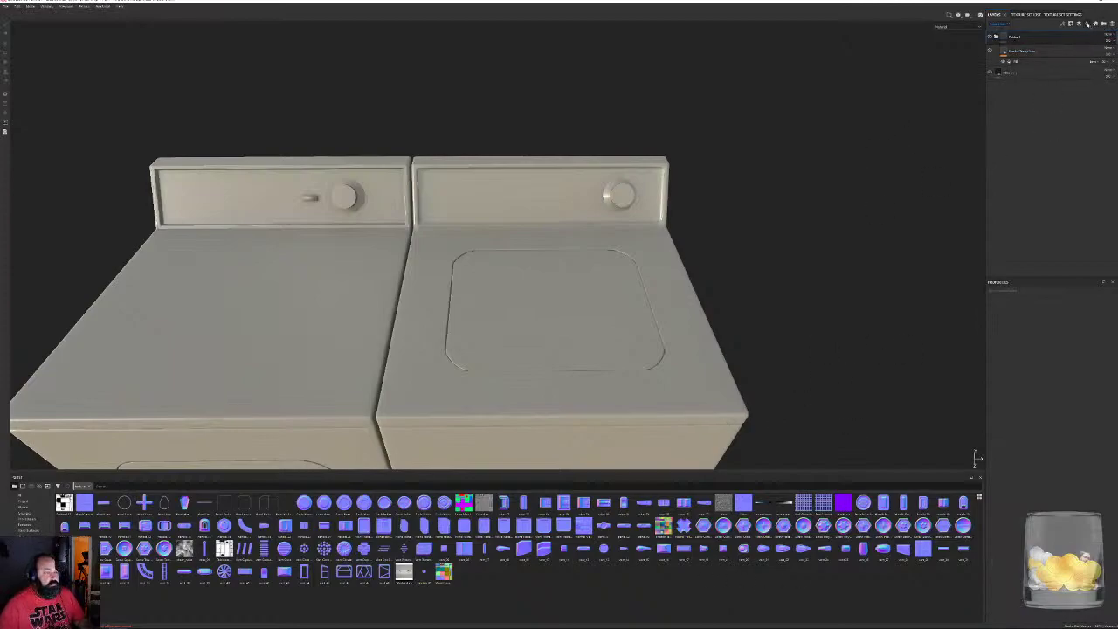
{"action": "left_click", "coordinate": [1081, 25]}
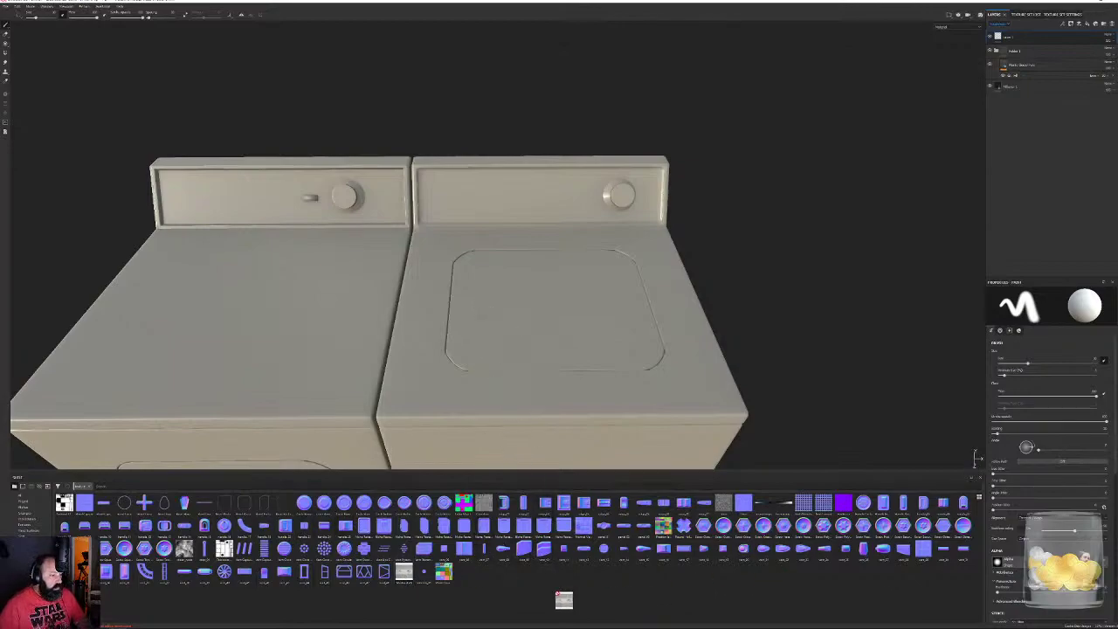
Assign the imported control panel image to the brush's base color and disable the height, roughness, metallic and normal channels
{"action": "left_click", "coordinate": [1019, 330]}
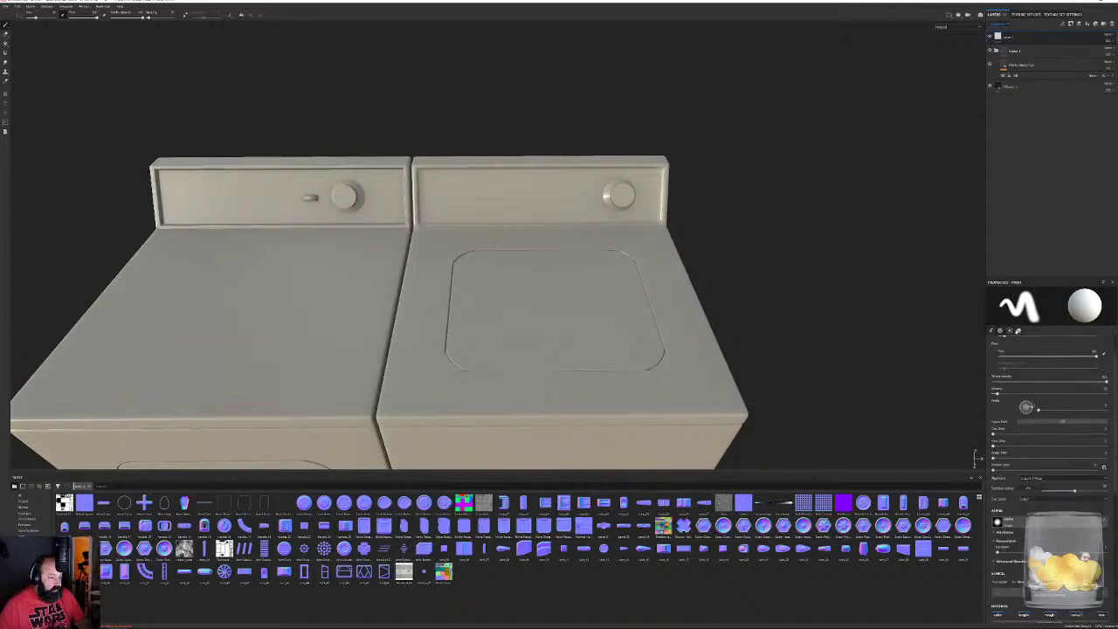
{"action": "left_click_drag", "start_coordinate": [417, 574], "coordinate": [1040, 381]}
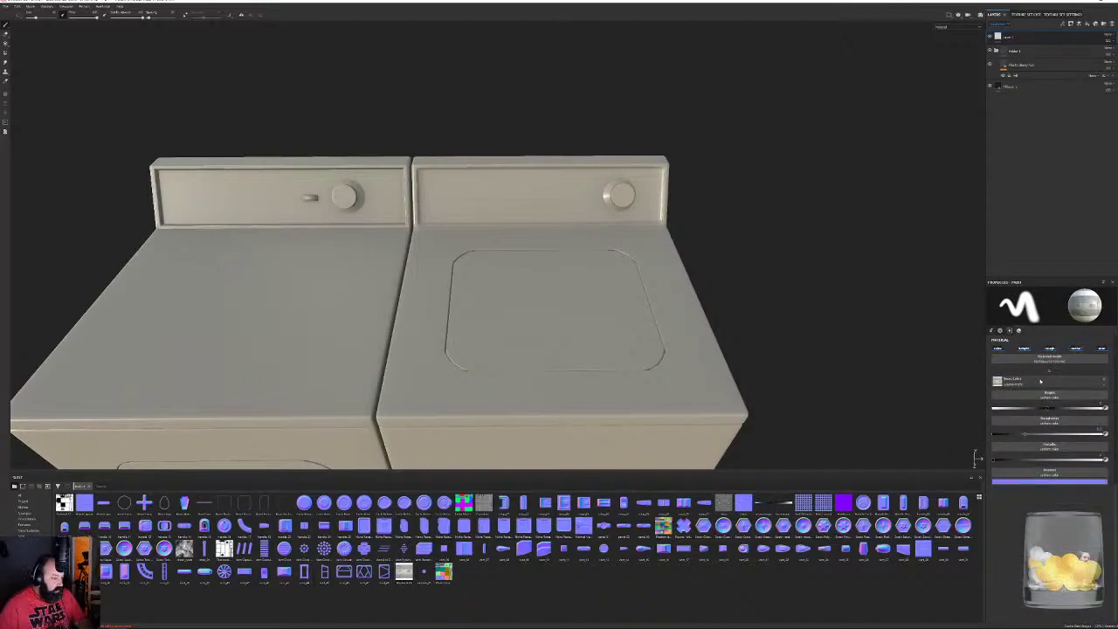
{"action": "left_click", "coordinate": [1024, 350]}
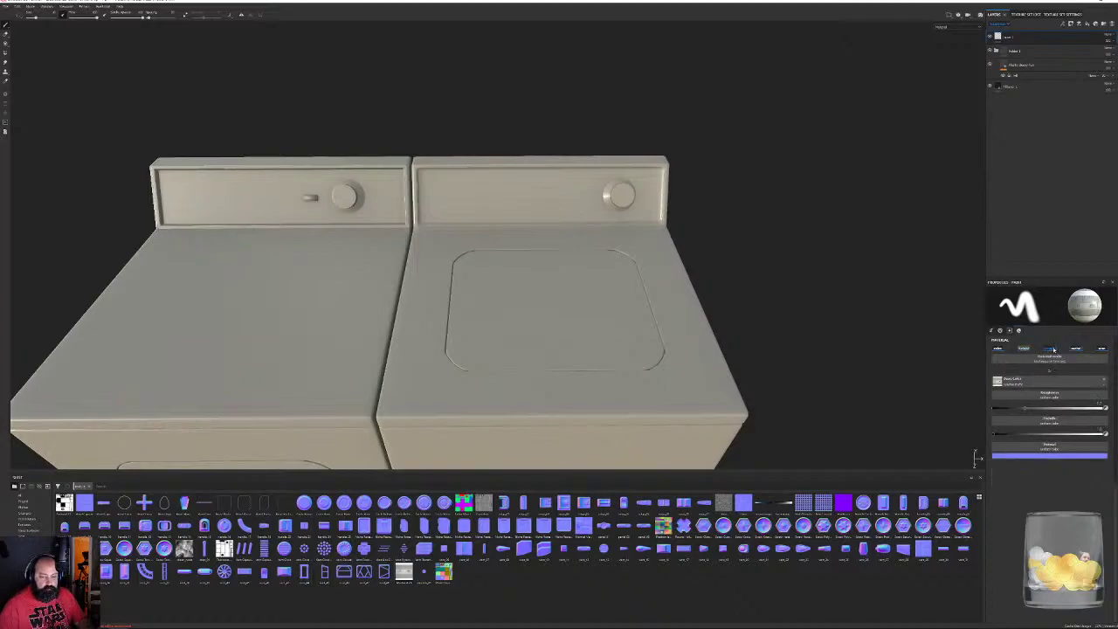
{"action": "left_click", "coordinate": [1053, 349]}
{"action": "left_click", "coordinate": [1076, 349]}
{"action": "left_click", "coordinate": [1102, 350]}
Enlarge the brush to span the right-hand machine's control panel and stamp the panel graphic onto it
{"action": "right_click_drag", "start_coordinate": [532, 218], "coordinate": [629, 217], "text": "ctrl"}
{"action": "right_click_drag", "start_coordinate": [548, 206], "coordinate": [548, 211], "text": "alt"}
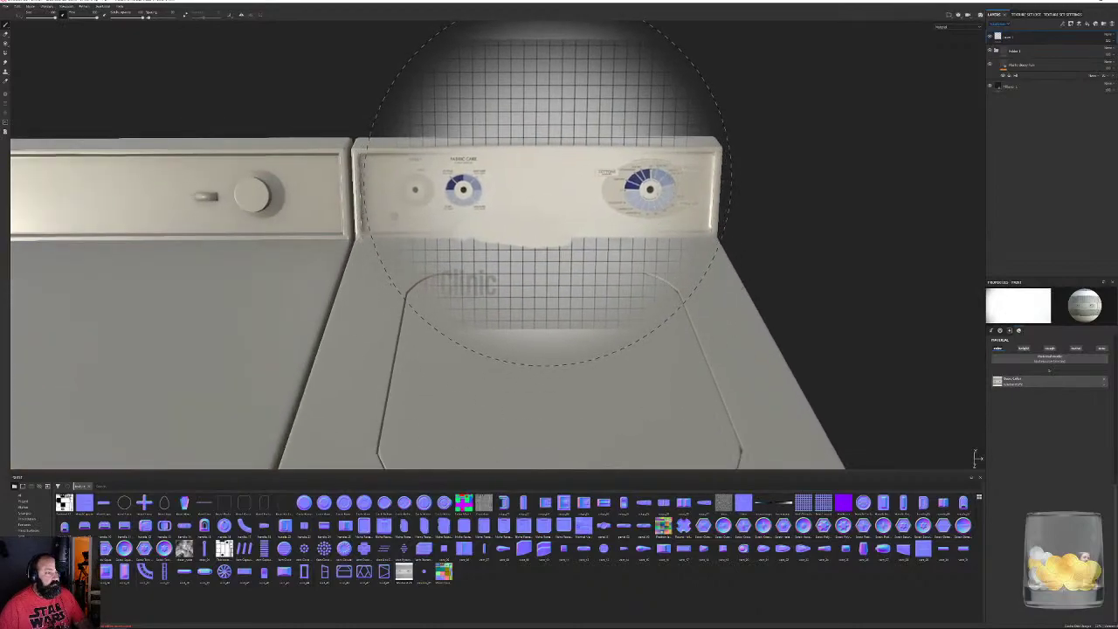
{"action": "left_click", "coordinate": [552, 185]}
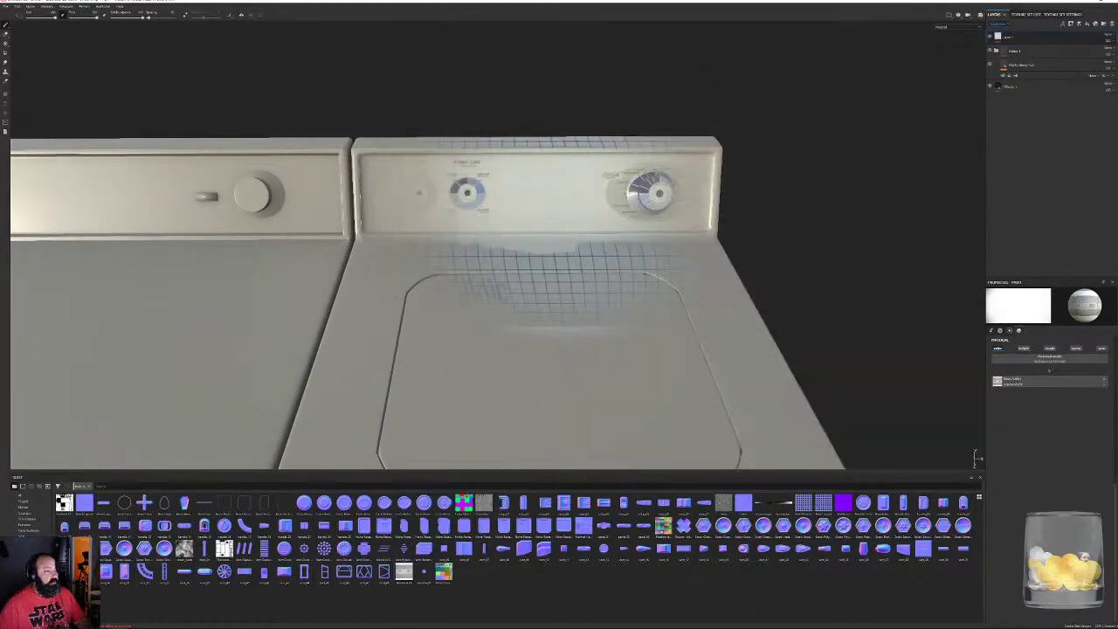
Undo the last control panel stamp and switch to the 2D view to work on the UV island of the left-hand machine's panel
{"action": "left_click_drag", "start_coordinate": [819, 410], "coordinate": [777, 394], "text": "alt"}
{"action": "key", "text": "ctrl+z"}
{"action": "left_click_drag", "start_coordinate": [574, 274], "coordinate": [603, 278], "text": "alt"}
{"action": "left_click", "coordinate": [949, 14]}
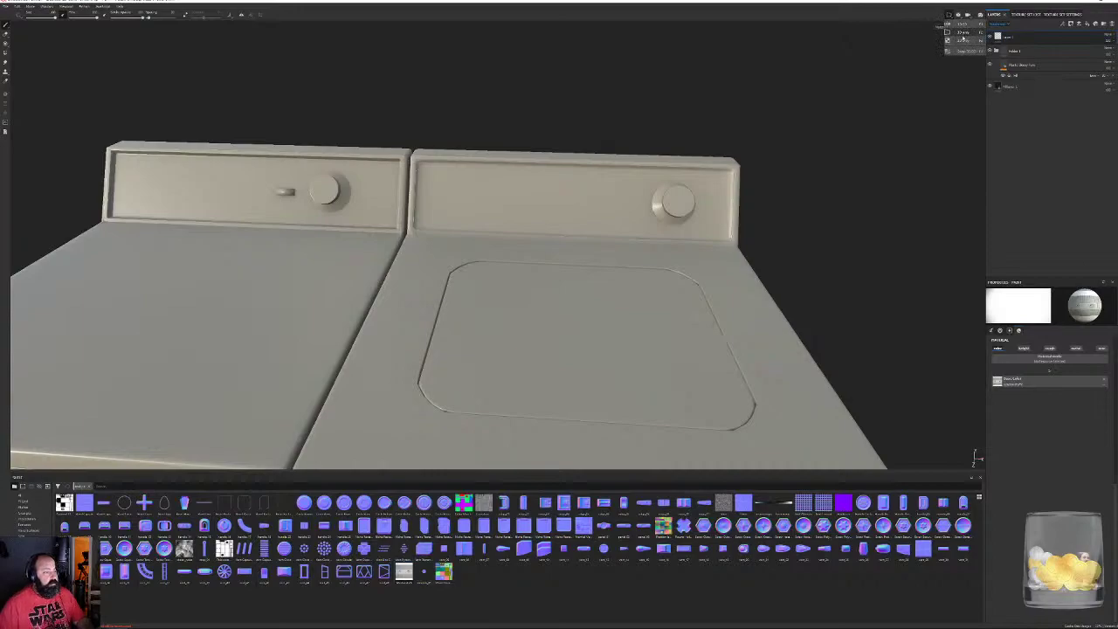
{"action": "left_click", "coordinate": [964, 41]}
{"action": "middle_click_drag", "start_coordinate": [782, 203], "coordinate": [435, 515], "text": "alt"}
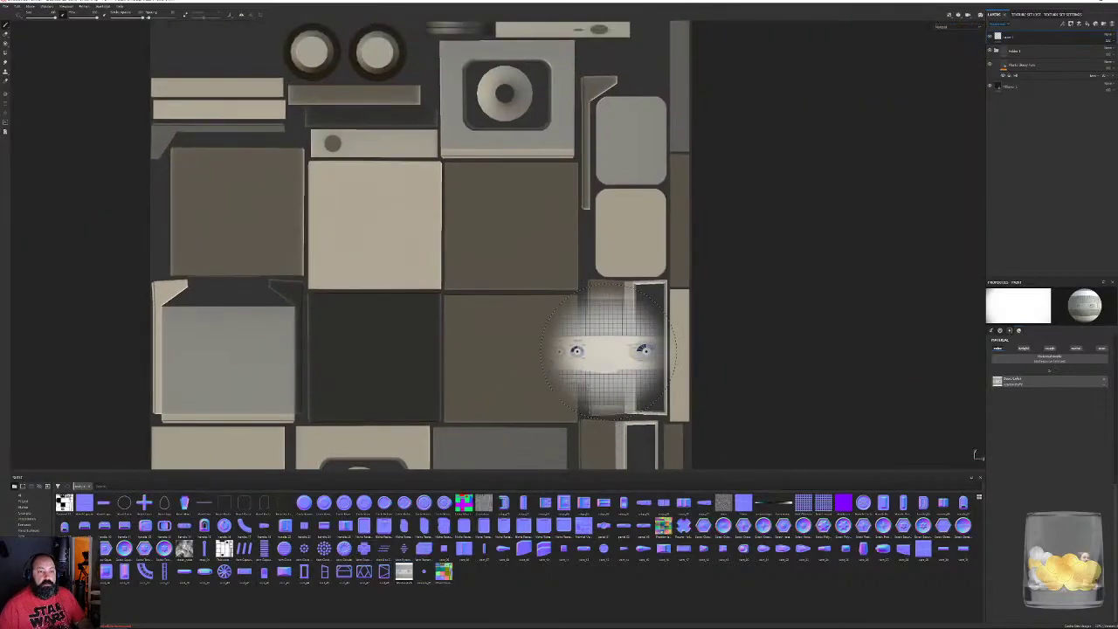
{"action": "right_click_drag", "start_coordinate": [608, 351], "coordinate": [510, 306], "text": "alt"}
{"action": "middle_click_drag", "start_coordinate": [540, 292], "coordinate": [487, 462], "text": "alt"}
{"action": "right_click_drag", "start_coordinate": [534, 311], "coordinate": [772, 297], "text": "alt"}
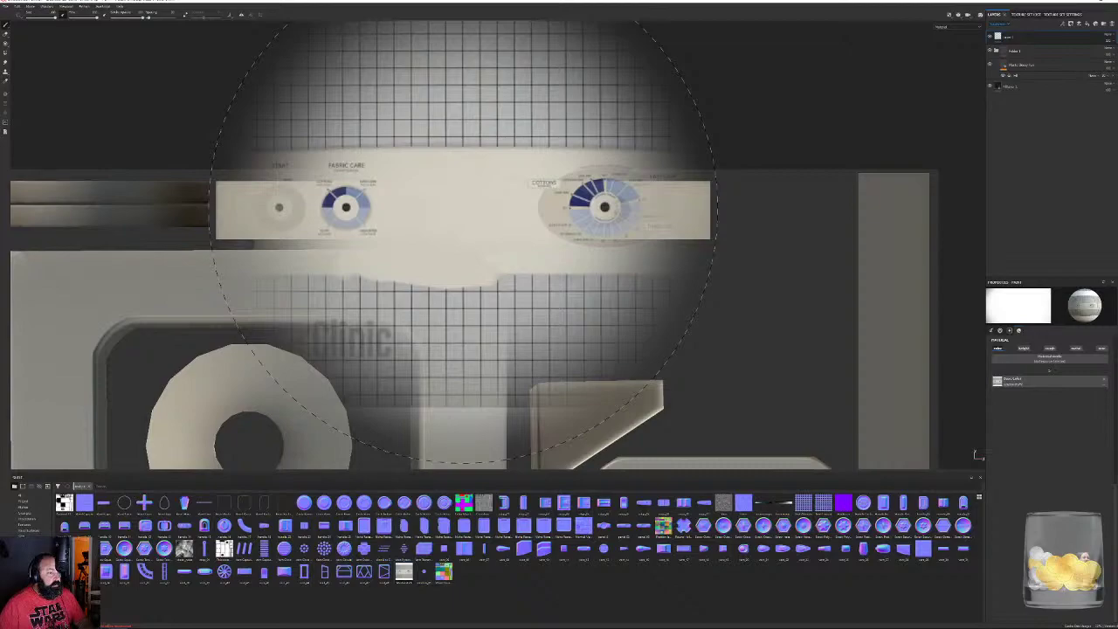
Remove the soft alpha from the brush so that it stamps the complete square panel image
{"action": "left_click", "coordinate": [1000, 330]}
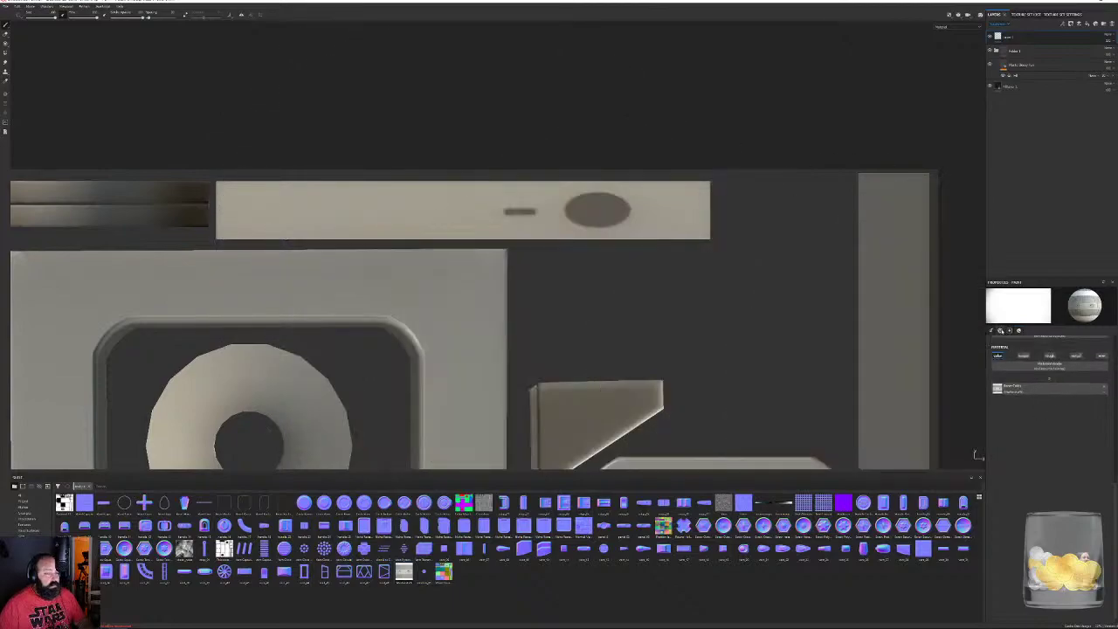
{"action": "left_click", "coordinate": [990, 331]}
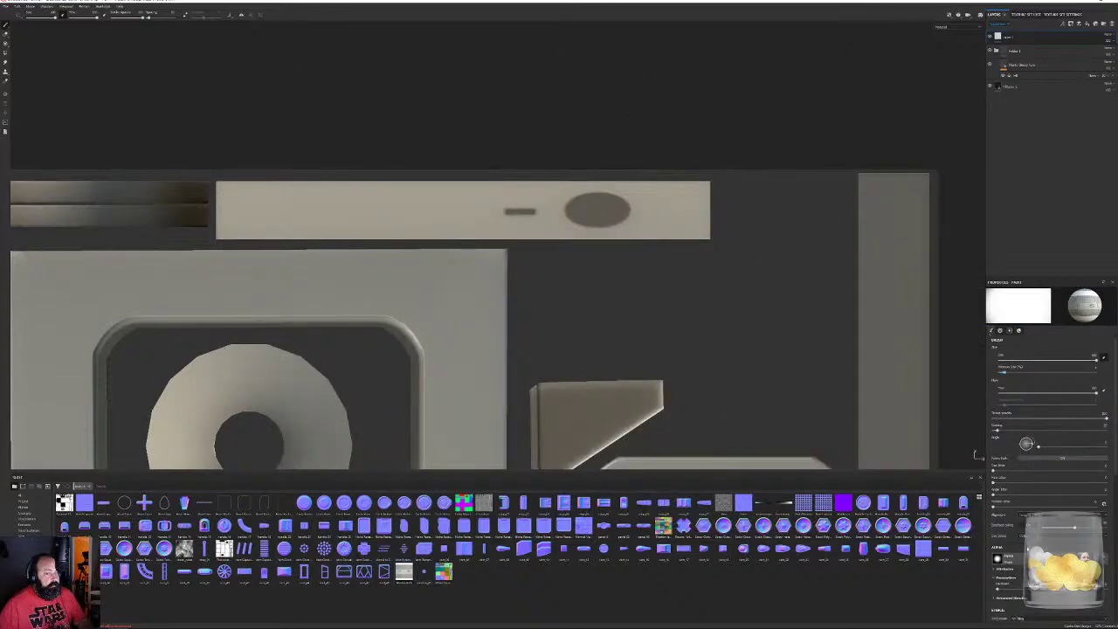
{"action": "left_click", "coordinate": [1103, 557]}
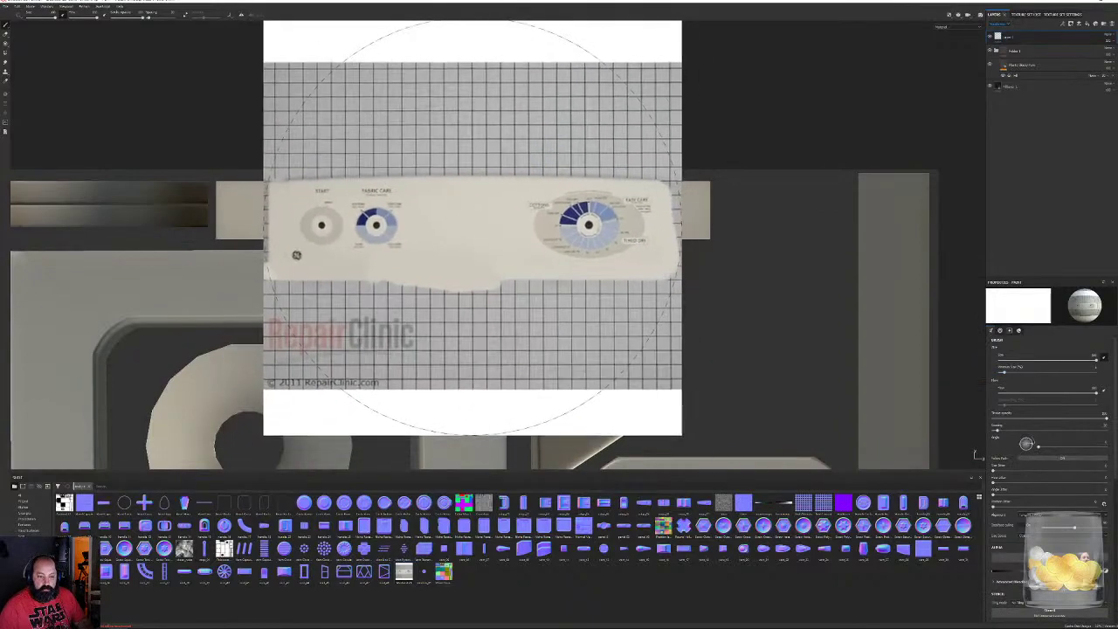
Fit the brush to the left-hand machine's panel island, lower the stroke opacity slightly and try stamping the panel graphic on it
{"action": "right_click_drag", "start_coordinate": [468, 208], "coordinate": [440, 210], "text": "ctrl"}
{"action": "mouse_move", "coordinate": [485, 266]}
{"action": "right_mouse_down", "text": "ctrl"}
{"action": "mouse_move", "coordinate": [441, 265]}
{"action": "mouse_move", "coordinate": [489, 265]}
{"action": "mouse_move", "coordinate": [469, 265]}
{"action": "right_mouse_up", "text": "ctrl"}
{"action": "right_click_drag", "start_coordinate": [508, 231], "coordinate": [509, 231], "text": "ctrl"}
{"action": "mouse_move", "coordinate": [508, 225]}
{"action": "left_mouse_down", "text": "ctrl"}
{"action": "mouse_move", "coordinate": [508, 198]}
{"action": "mouse_move", "coordinate": [509, 226]}
{"action": "left_mouse_up", "text": "ctrl"}
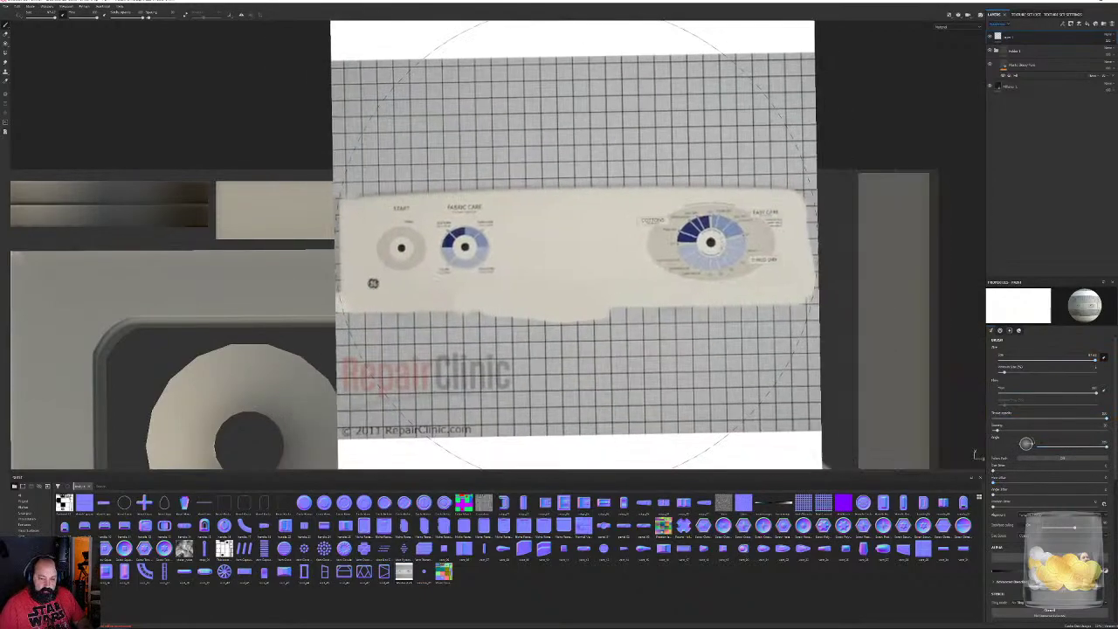
{"action": "right_click_drag", "start_coordinate": [554, 253], "coordinate": [563, 253], "text": "ctrl"}
{"action": "mouse_move", "coordinate": [547, 261]}
{"action": "left_mouse_down", "text": "ctrl"}
{"action": "mouse_move", "coordinate": [547, 250]}
{"action": "mouse_move", "coordinate": [547, 261]}
{"action": "left_mouse_up", "text": "ctrl"}
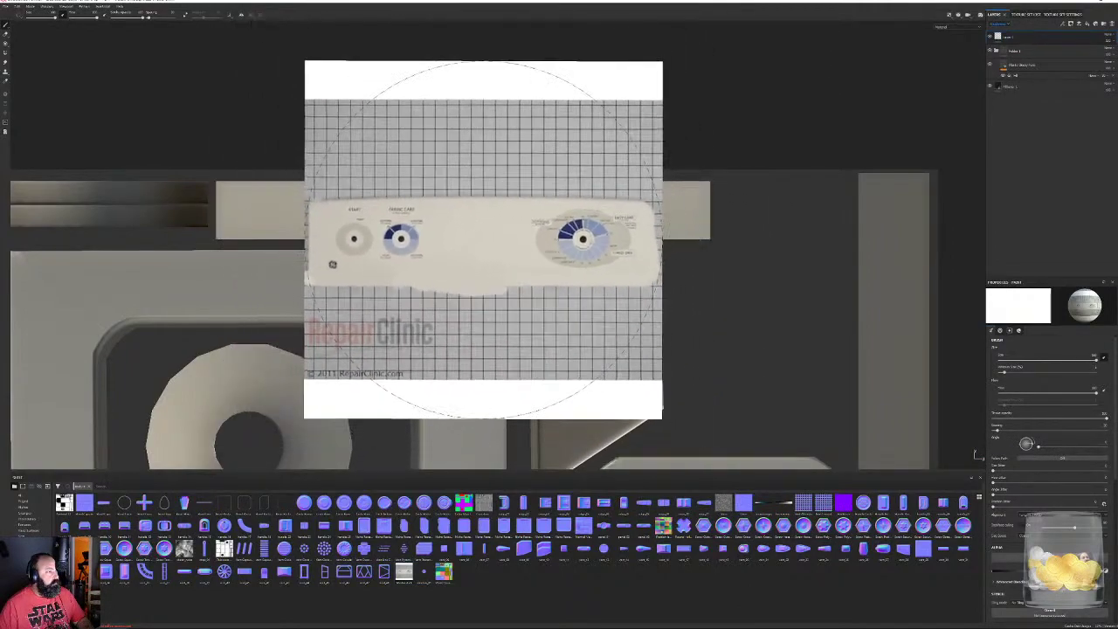
{"action": "mouse_move", "coordinate": [484, 198]}
{"action": "right_mouse_down", "text": "ctrl"}
{"action": "mouse_move", "coordinate": [470, 198]}
{"action": "mouse_move", "coordinate": [486, 198]}
{"action": "right_mouse_up", "text": "ctrl"}
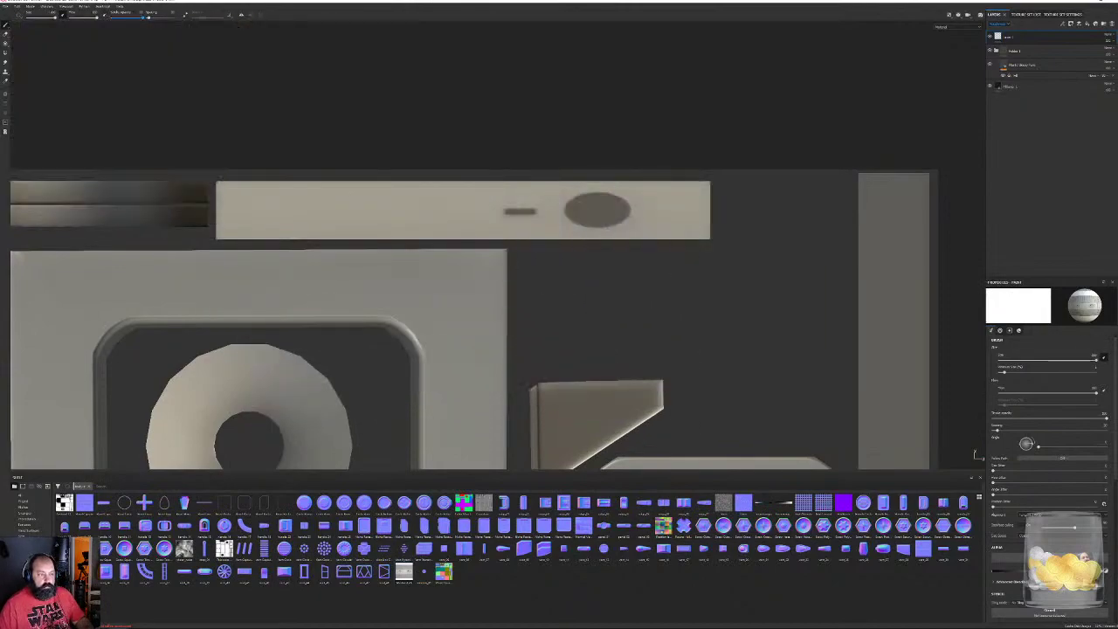
{"action": "left_click_drag", "start_coordinate": [143, 17], "coordinate": [134, 17]}
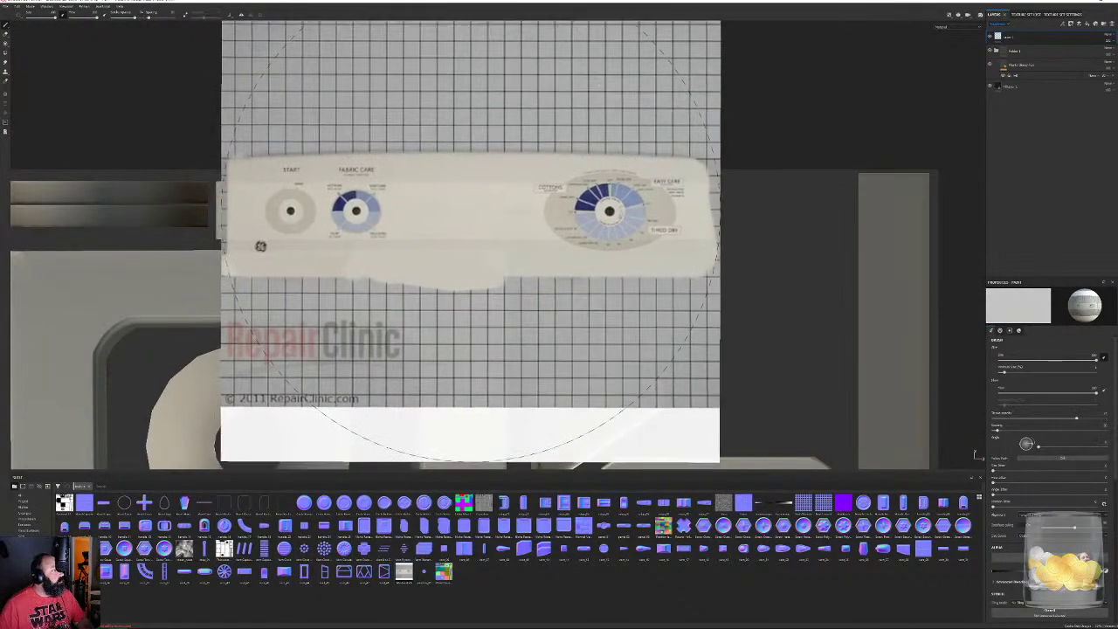
{"action": "left_click", "coordinate": [471, 213]}
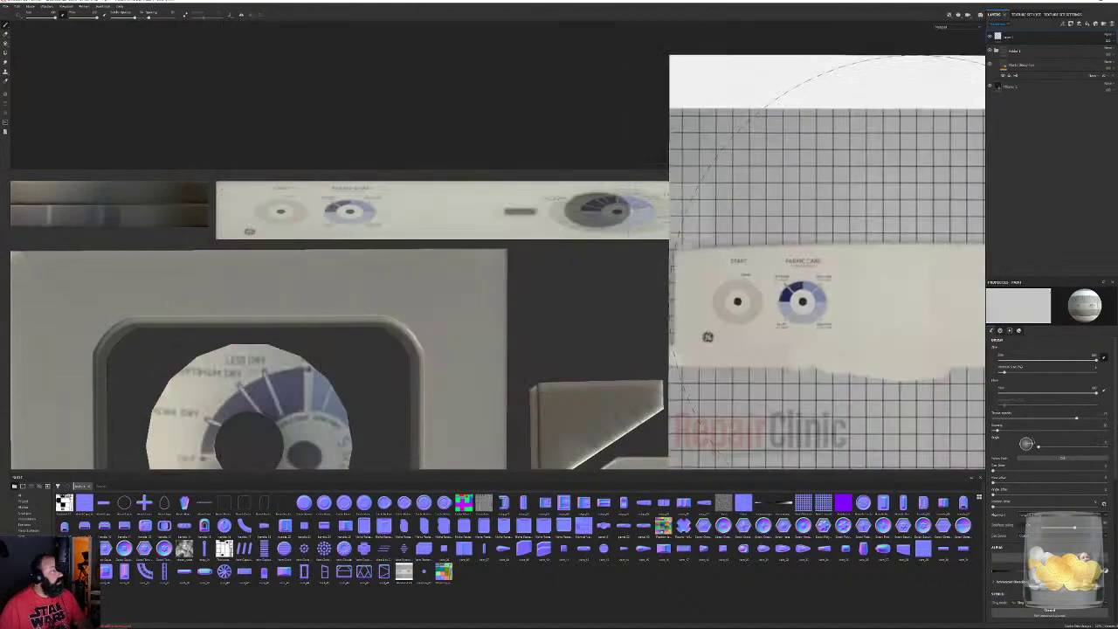
{"action": "key", "text": "ctrl+z"}
Adjust the brush size slightly and try a second stamp of the graphic on the left-hand machine's panel island
{"action": "right_click_drag", "start_coordinate": [549, 281], "coordinate": [515, 281], "text": "ctrl"}
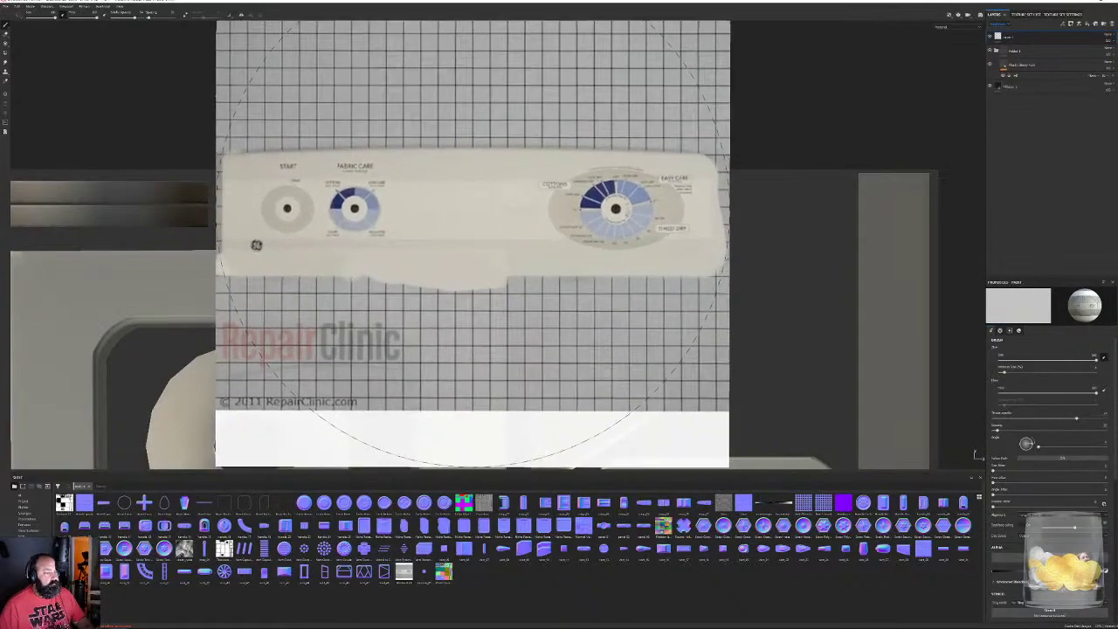
{"action": "right_click_drag", "start_coordinate": [471, 210], "coordinate": [456, 210], "text": "ctrl"}
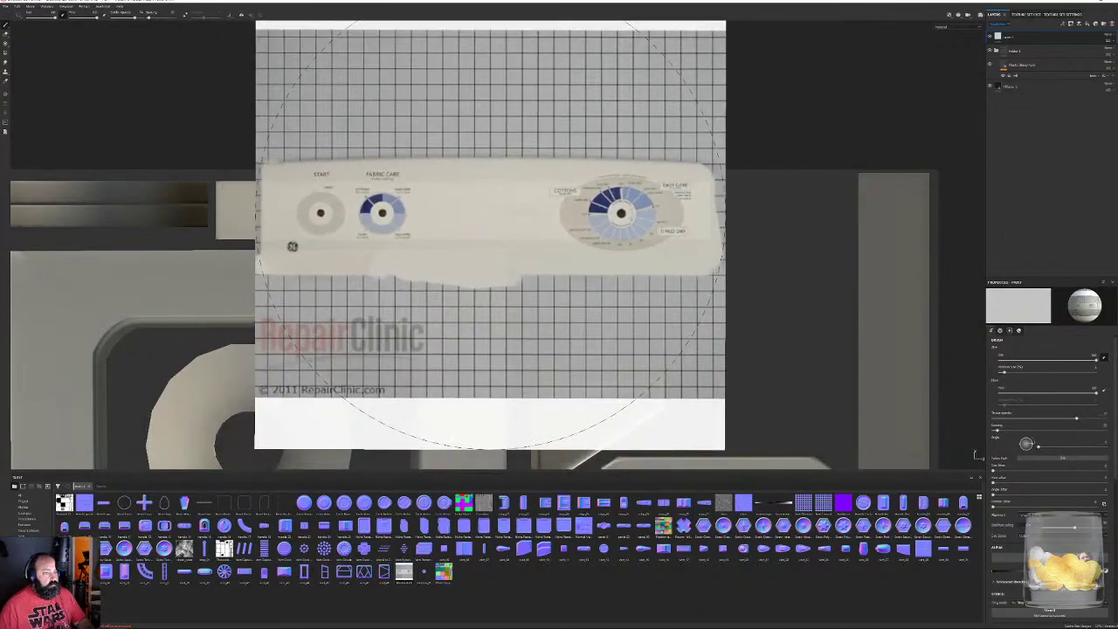
{"action": "mouse_move", "coordinate": [490, 213]}
{"action": "left_mouse_down", "text": "ctrl"}
{"action": "mouse_move", "coordinate": [490, 188]}
{"action": "mouse_move", "coordinate": [490, 262]}
{"action": "mouse_move", "coordinate": [490, 205]}
{"action": "left_mouse_up", "text": "ctrl"}
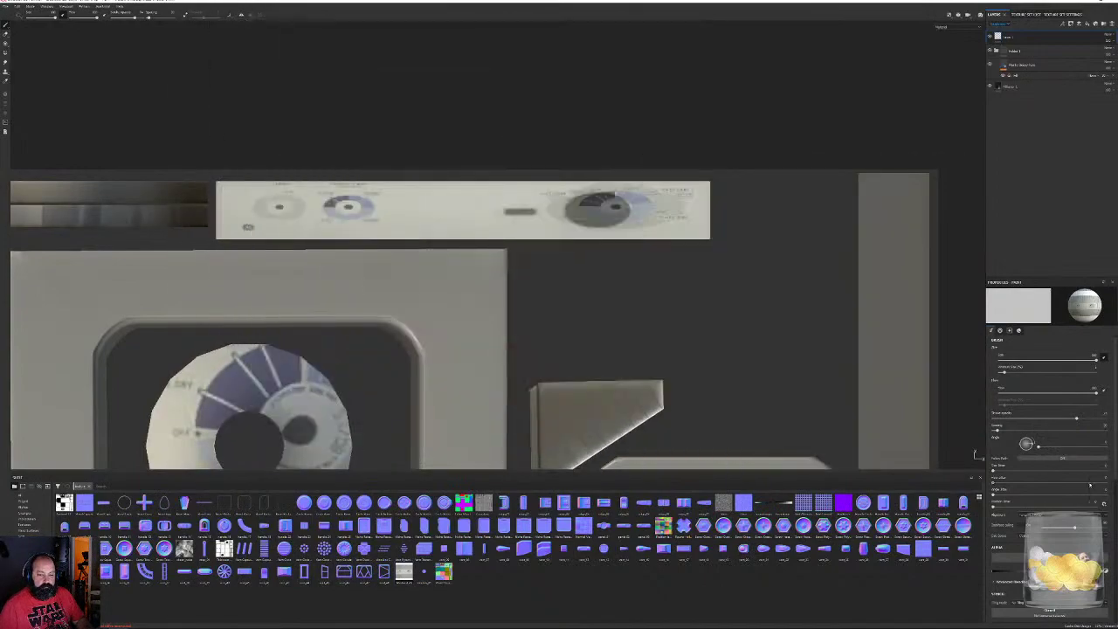
{"action": "key", "text": "ctrl+z"}
{"action": "mouse_move", "coordinate": [489, 235]}
{"action": "right_mouse_down", "text": "ctrl"}
{"action": "mouse_move", "coordinate": [472, 235]}
{"action": "mouse_move", "coordinate": [469, 215]}
{"action": "mouse_move", "coordinate": [485, 236]}
{"action": "mouse_move", "coordinate": [581, 249]}
{"action": "right_mouse_up", "text": "ctrl"}
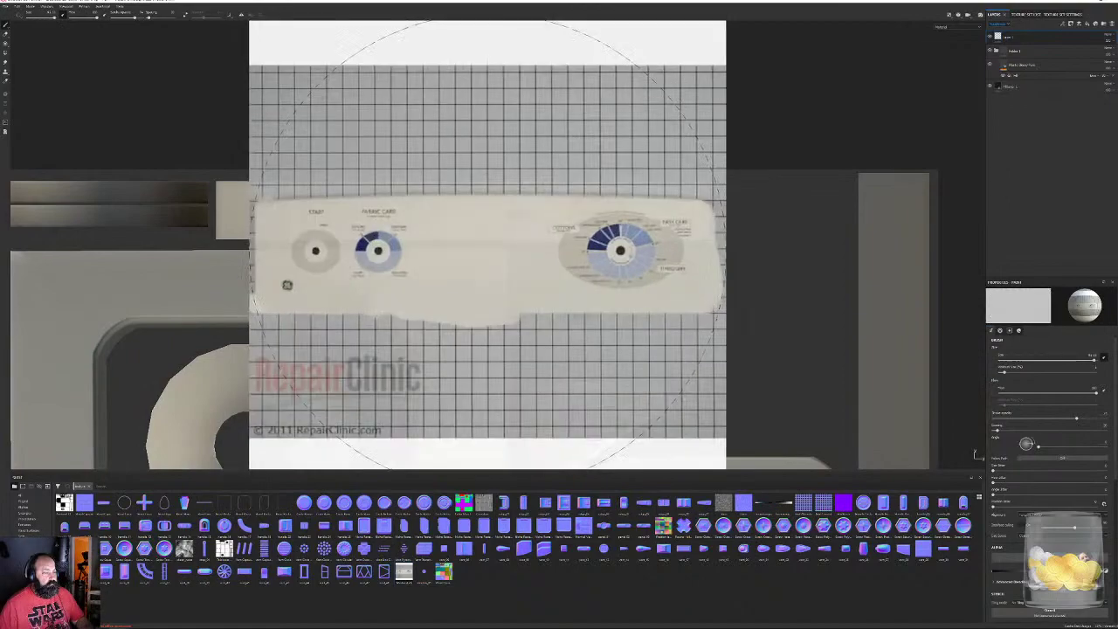
Turn the brush graphic upside down and try stamping it on the panel island with the round knob mark
{"action": "middle_click_drag", "start_coordinate": [478, 241], "coordinate": [452, 197], "text": "alt"}
{"action": "right_click_drag", "start_coordinate": [451, 197], "coordinate": [412, 176], "text": "alt"}
{"action": "scroll", "coordinate": [406, 179], "scroll_direction": "down", "scroll_amount": 10}
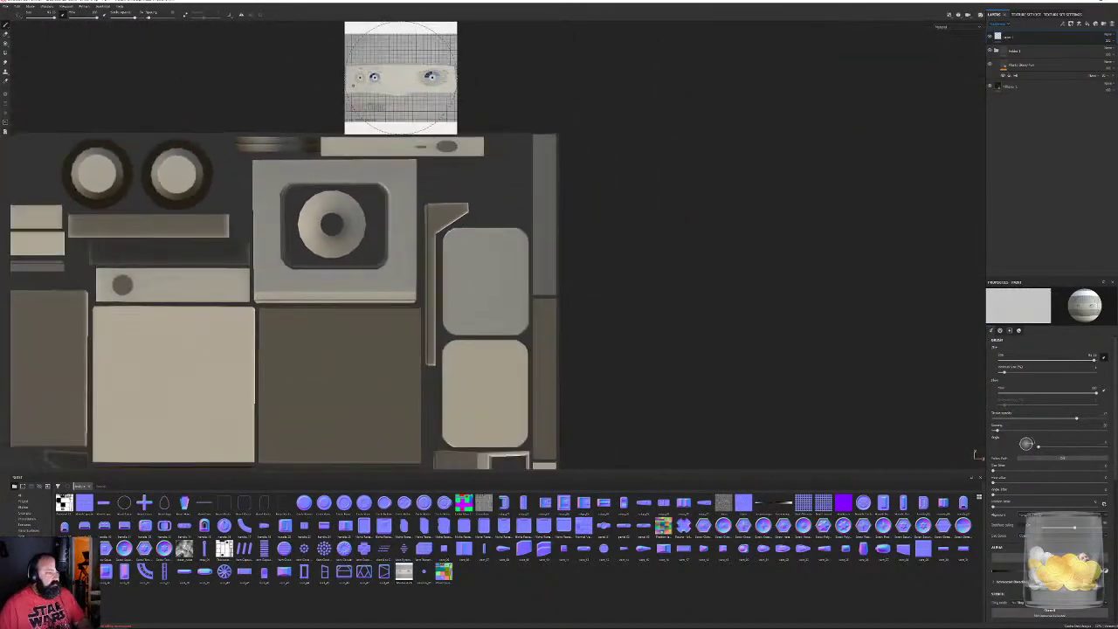
{"action": "mouse_move", "coordinate": [411, 208]}
{"action": "middle_mouse_down", "text": "alt"}
{"action": "mouse_move", "coordinate": [545, 170]}
{"action": "mouse_move", "coordinate": [691, 106]}
{"action": "middle_mouse_up", "text": "alt"}
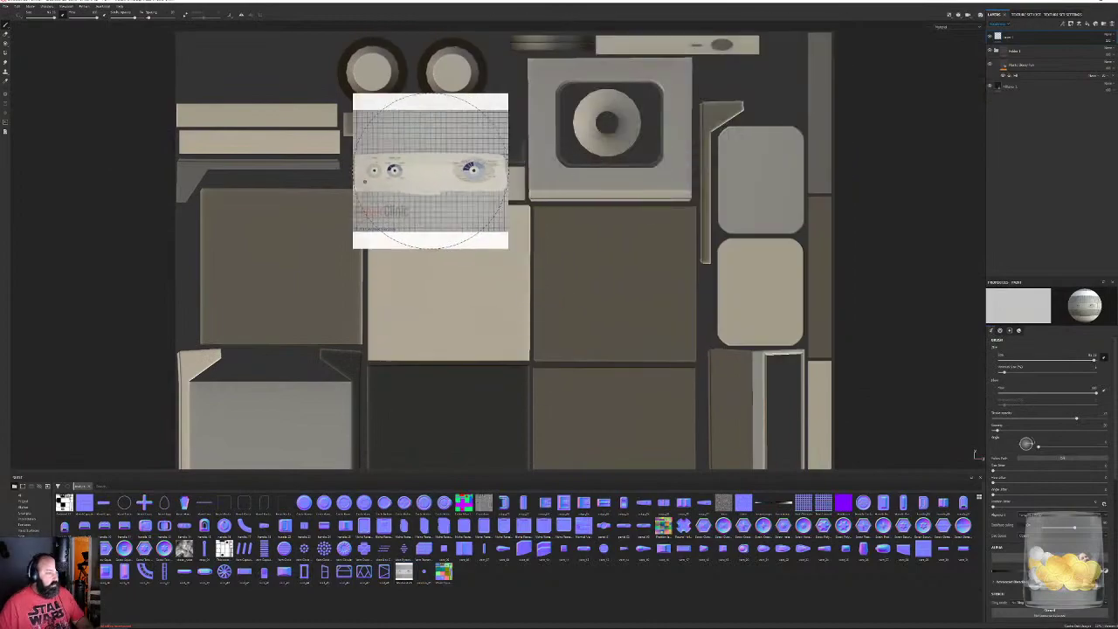
{"action": "mouse_move", "coordinate": [455, 188]}
{"action": "right_mouse_down", "text": "alt"}
{"action": "mouse_move", "coordinate": [516, 300]}
{"action": "mouse_move", "coordinate": [540, 318]}
{"action": "right_mouse_up", "text": "alt"}
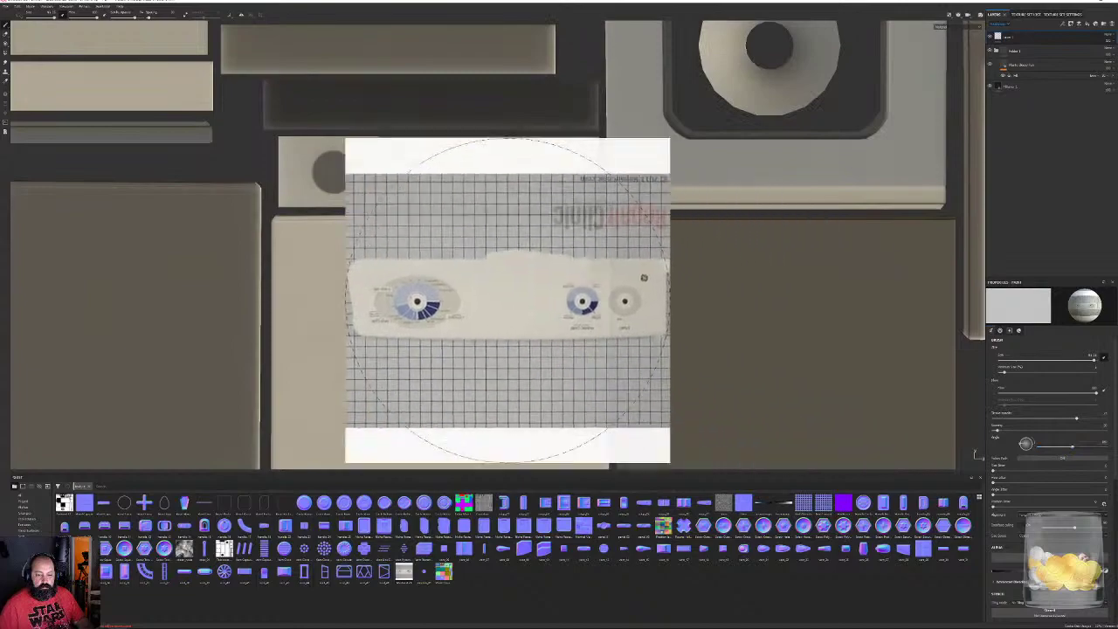
{"action": "left_click", "coordinate": [437, 179]}
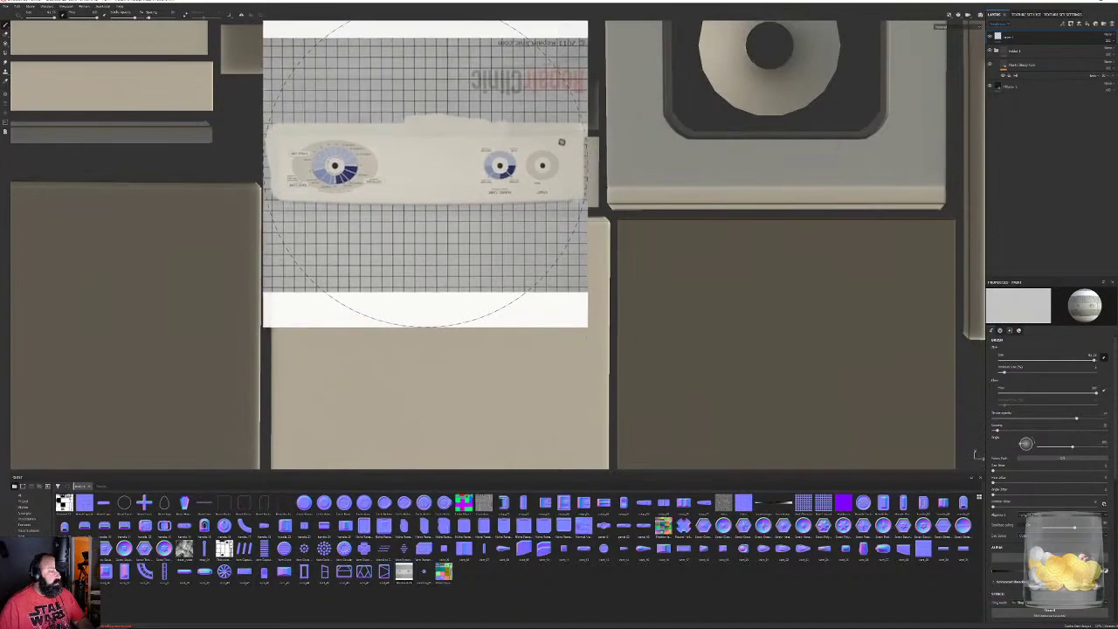
{"action": "key", "text": "ctrl+z"}
Restore full stroke opacity and set the brush angle so the panel graphic is exactly upside down
{"action": "right_click_drag", "start_coordinate": [398, 220], "coordinate": [445, 327], "text": "alt"}
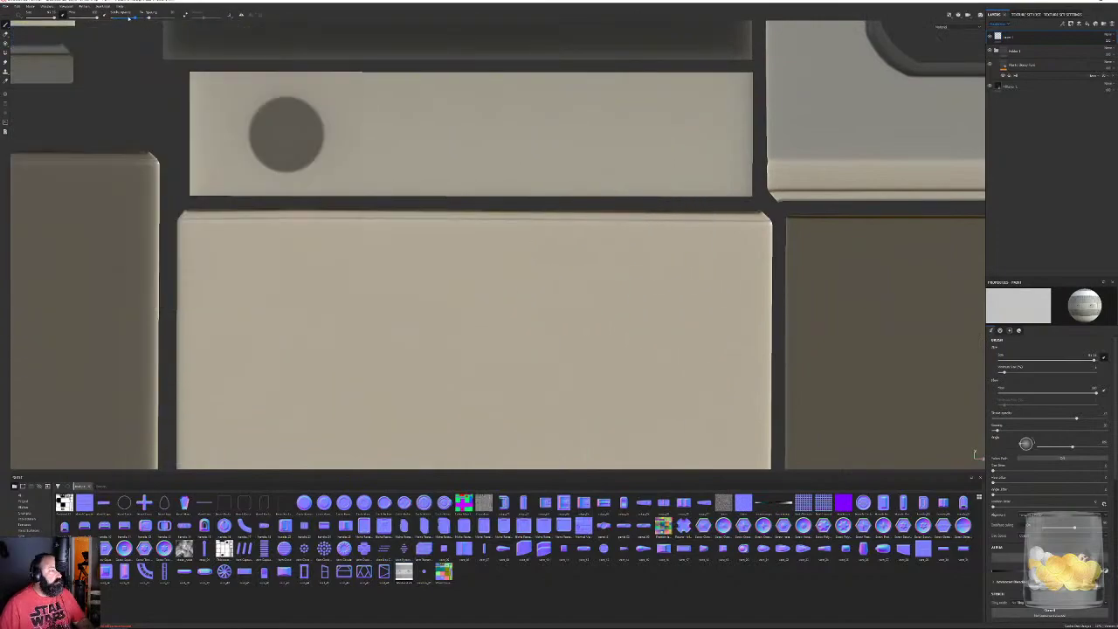
{"action": "left_click_drag", "start_coordinate": [143, 17], "coordinate": [150, 18]}
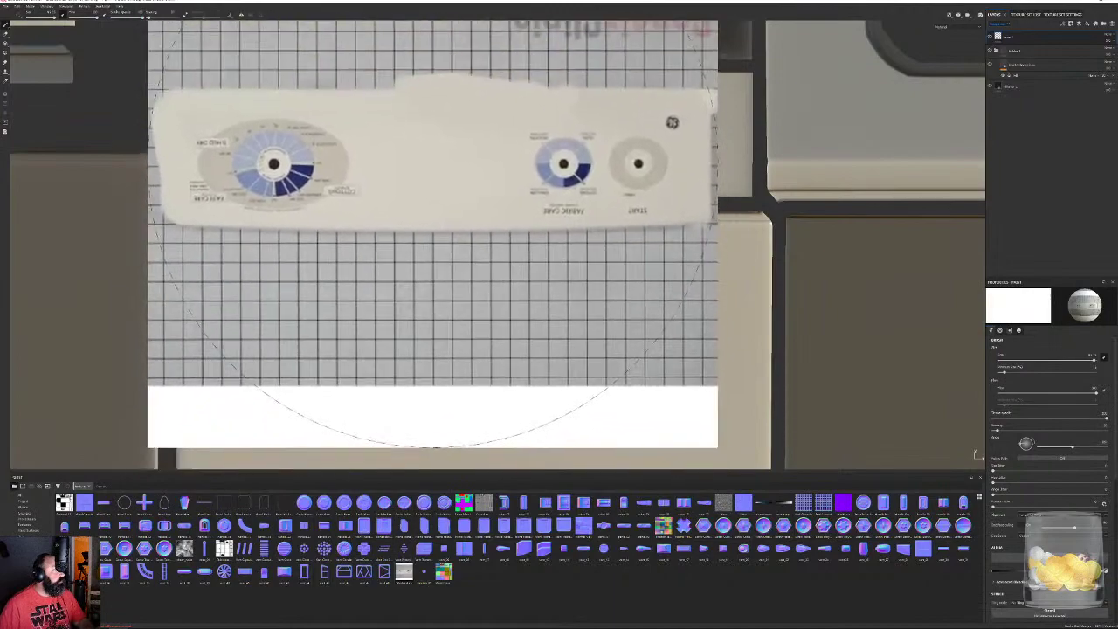
{"action": "mouse_move", "coordinate": [446, 157]}
{"action": "right_mouse_down", "text": "ctrl"}
{"action": "mouse_move", "coordinate": [457, 157]}
{"action": "mouse_move", "coordinate": [439, 158]}
{"action": "mouse_move", "coordinate": [446, 129]}
{"action": "right_mouse_up", "text": "ctrl"}
{"action": "mouse_move", "coordinate": [430, 160]}
{"action": "left_mouse_down", "text": "ctrl"}
{"action": "mouse_move", "coordinate": [428, 188]}
{"action": "mouse_move", "coordinate": [431, 150]}
{"action": "mouse_move", "coordinate": [435, 186]}
{"action": "mouse_move", "coordinate": [441, 175]}
{"action": "left_mouse_up", "text": "ctrl"}
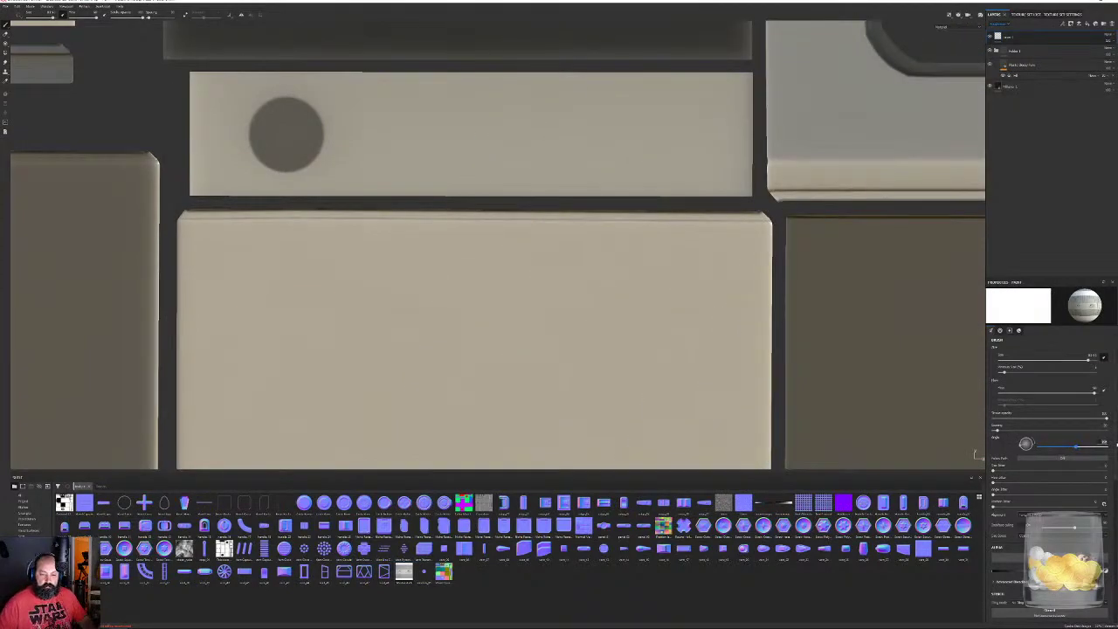
{"action": "key", "text": "Return"}
{"action": "mouse_move", "coordinate": [117, 621]}
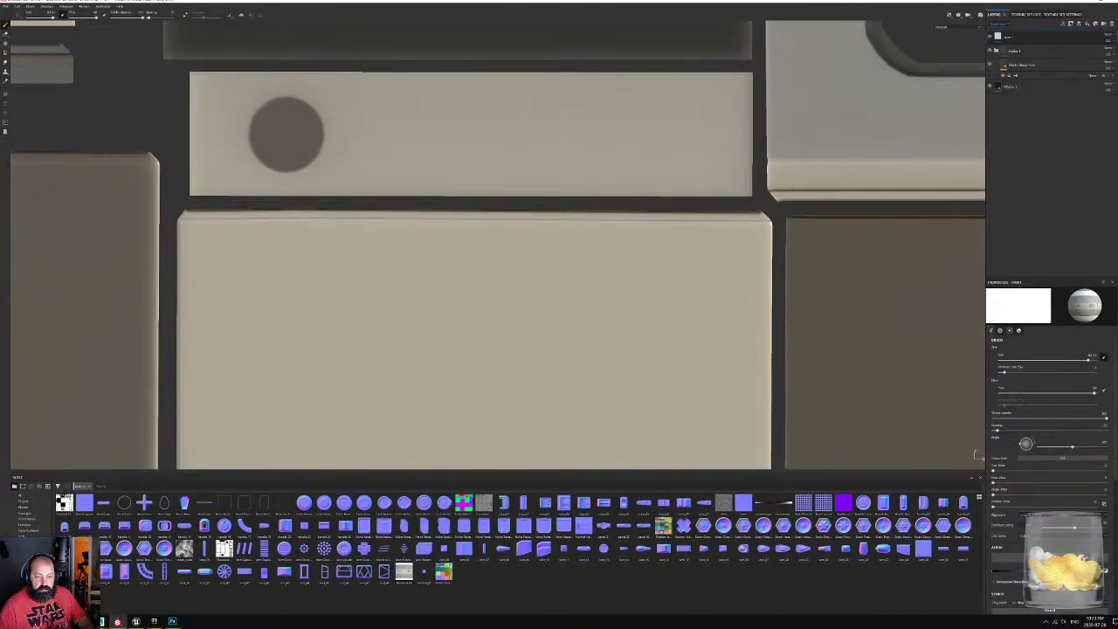
Enlarge the brush to the right-hand machine's panel island and stamp the upside-down graphic with its large dial centred on the round knob mark
{"action": "mouse_move", "coordinate": [460, 204]}
{"action": "right_mouse_down", "text": "ctrl"}
{"action": "mouse_move", "coordinate": [487, 204]}
{"action": "mouse_move", "coordinate": [470, 204]}
{"action": "right_mouse_up", "text": "ctrl"}
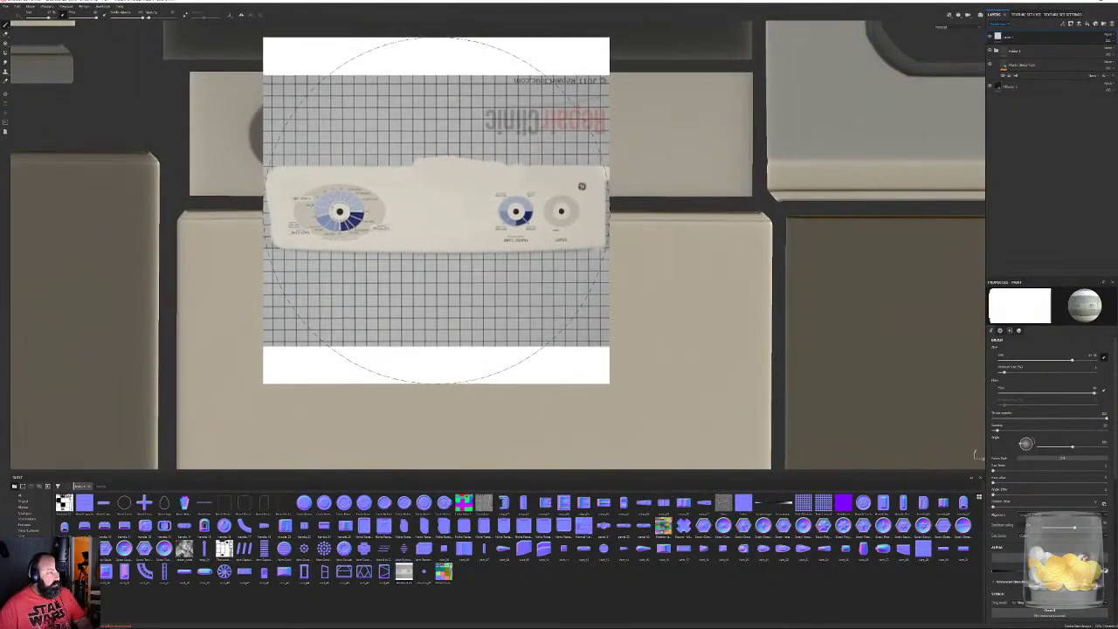
{"action": "mouse_move", "coordinate": [438, 207]}
{"action": "right_mouse_down", "text": "shift"}
{"action": "mouse_move", "coordinate": [440, 180]}
{"action": "mouse_move", "coordinate": [441, 229]}
{"action": "right_mouse_up", "text": "shift"}
{"action": "mouse_move", "coordinate": [426, 152]}
{"action": "right_mouse_down", "text": "ctrl"}
{"action": "mouse_move", "coordinate": [479, 162]}
{"action": "mouse_move", "coordinate": [496, 189]}
{"action": "right_mouse_up", "text": "ctrl"}
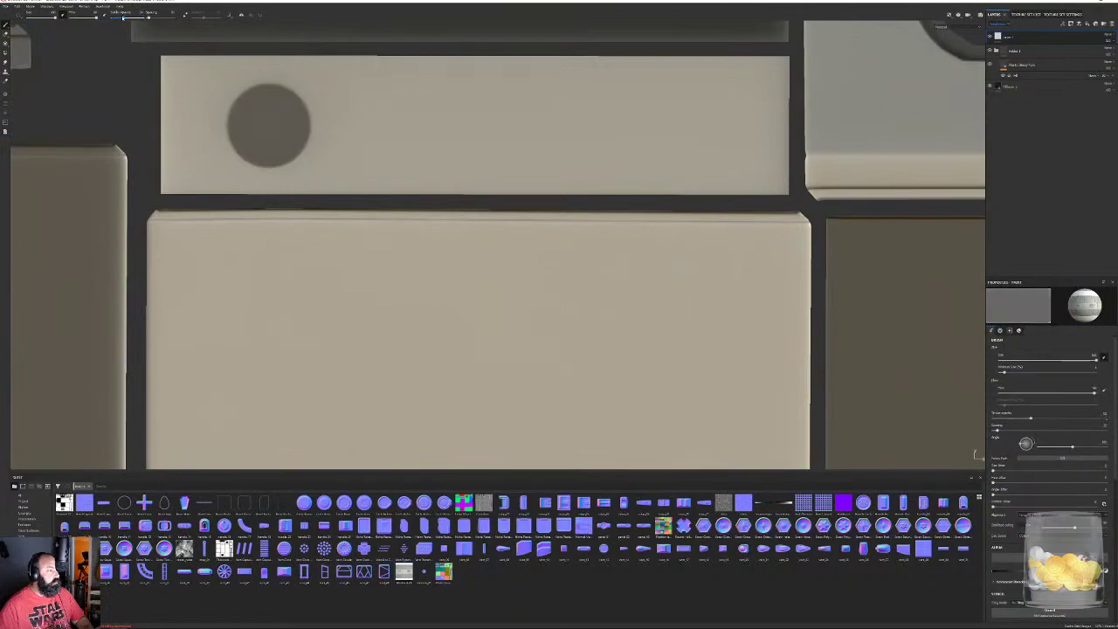
{"action": "left_click_drag", "start_coordinate": [124, 17], "coordinate": [126, 17]}
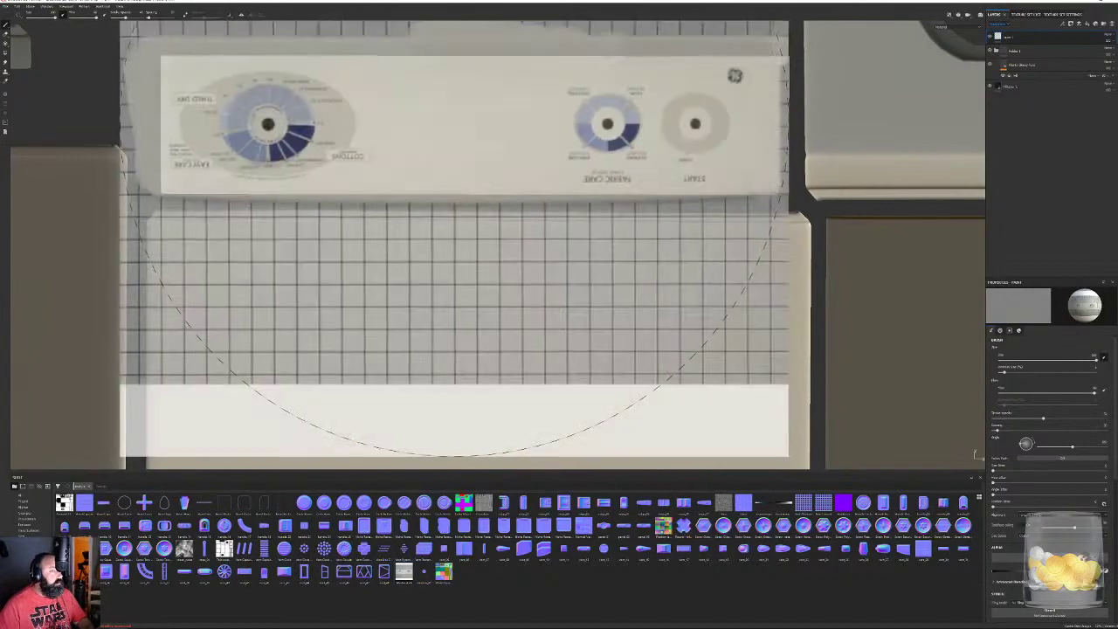
{"action": "left_click", "coordinate": [454, 122]}
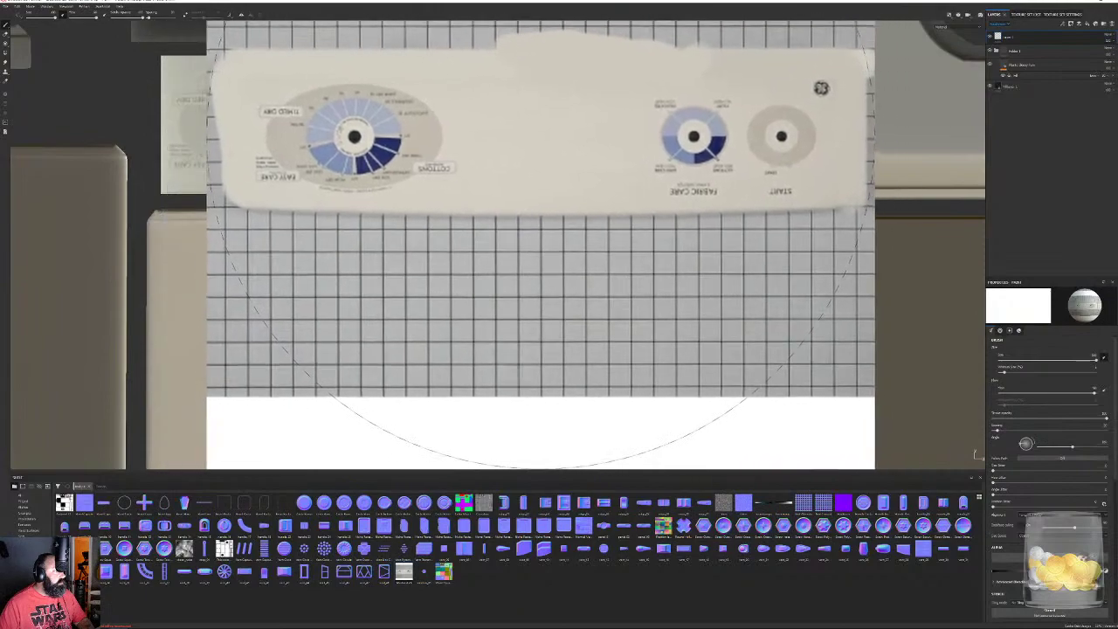
{"action": "left_click", "coordinate": [460, 119]}
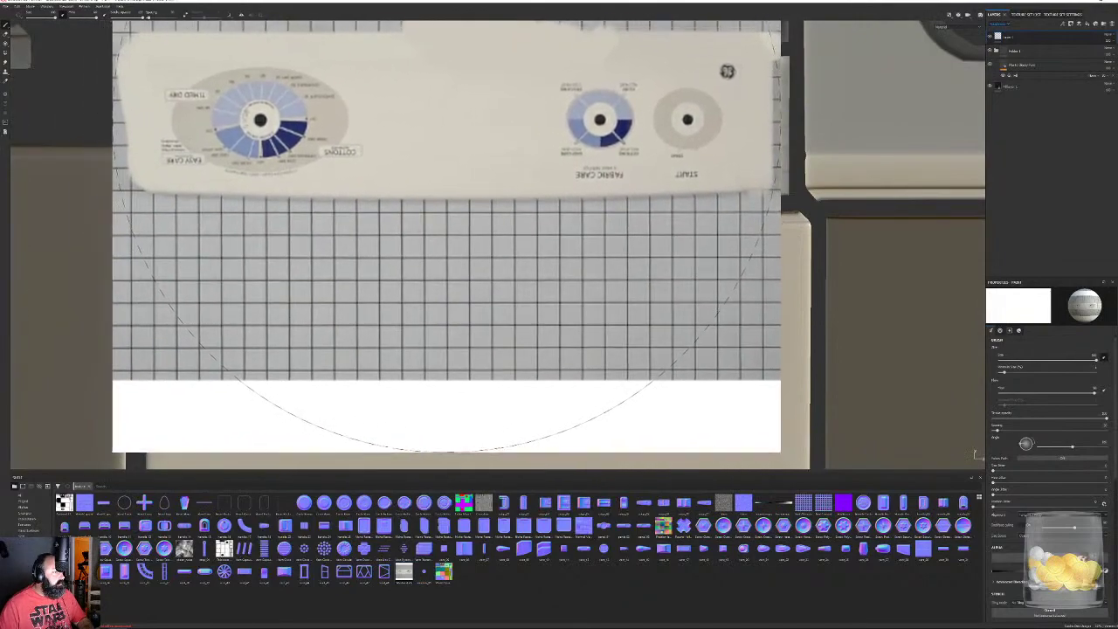
{"action": "key", "text": "F1"}
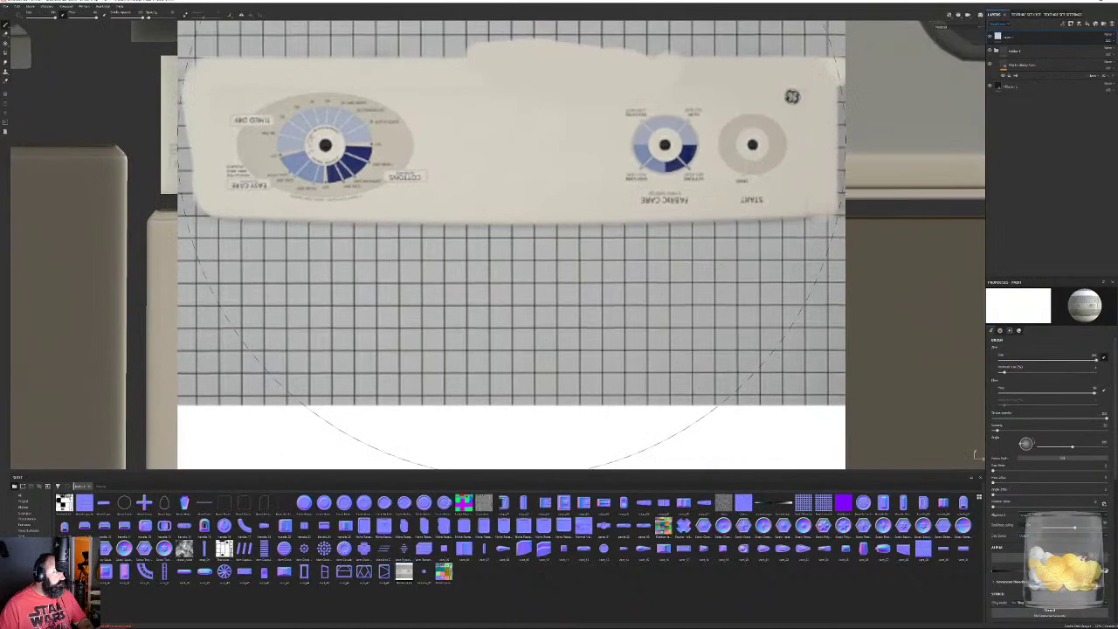
{"action": "mouse_move", "coordinate": [521, 145]}
{"action": "right_mouse_down", "text": "ctrl"}
{"action": "mouse_move", "coordinate": [485, 146]}
{"action": "mouse_move", "coordinate": [534, 146]}
{"action": "mouse_move", "coordinate": [473, 146]}
{"action": "mouse_move", "coordinate": [541, 145]}
{"action": "right_mouse_up", "text": "ctrl"}
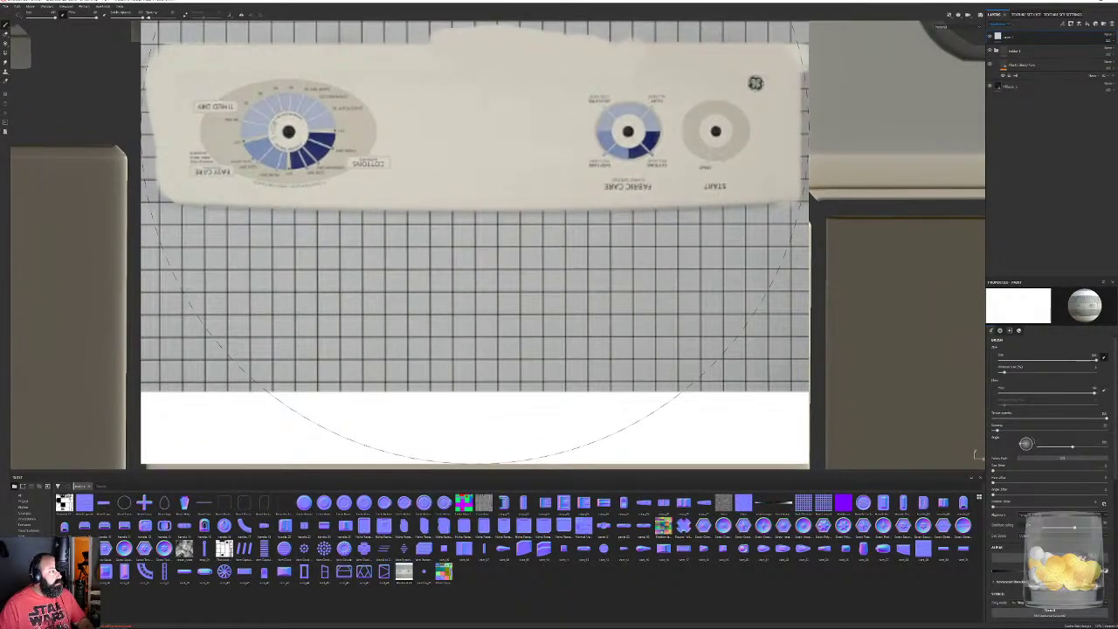
{"action": "scroll", "coordinate": [476, 230], "scroll_direction": "down", "scroll_amount": 3}
{"action": "right_click_drag", "start_coordinate": [475, 131], "coordinate": [541, 130], "text": "ctrl"}
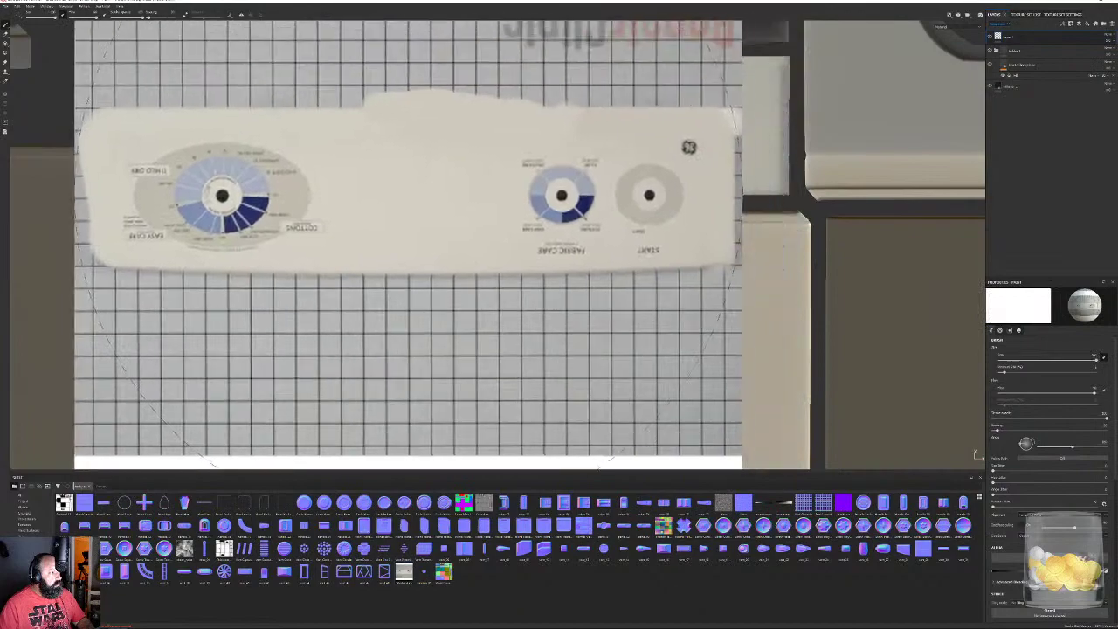
{"action": "mouse_move", "coordinate": [419, 132]}
{"action": "right_mouse_down", "text": "ctrl"}
{"action": "mouse_move", "coordinate": [371, 132]}
{"action": "mouse_move", "coordinate": [419, 132]}
{"action": "right_mouse_up", "text": "ctrl"}
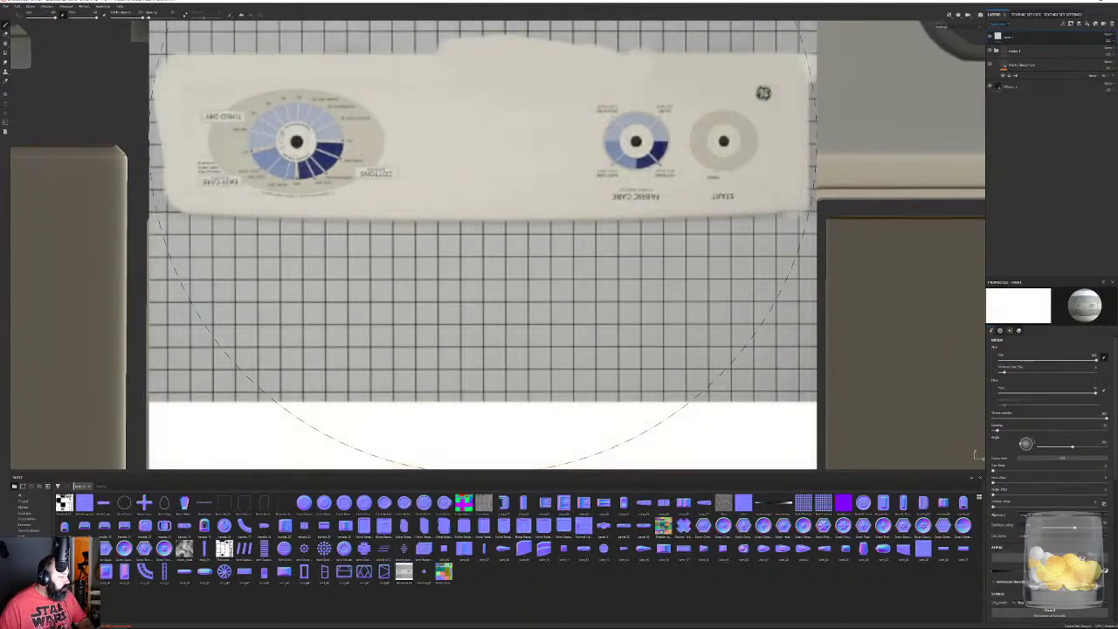
Turn the brush graphic upright, fit it to the panel island with the slot and oval marks, and stamp it there
{"action": "middle_click_drag", "start_coordinate": [480, 262], "coordinate": [493, 237]}
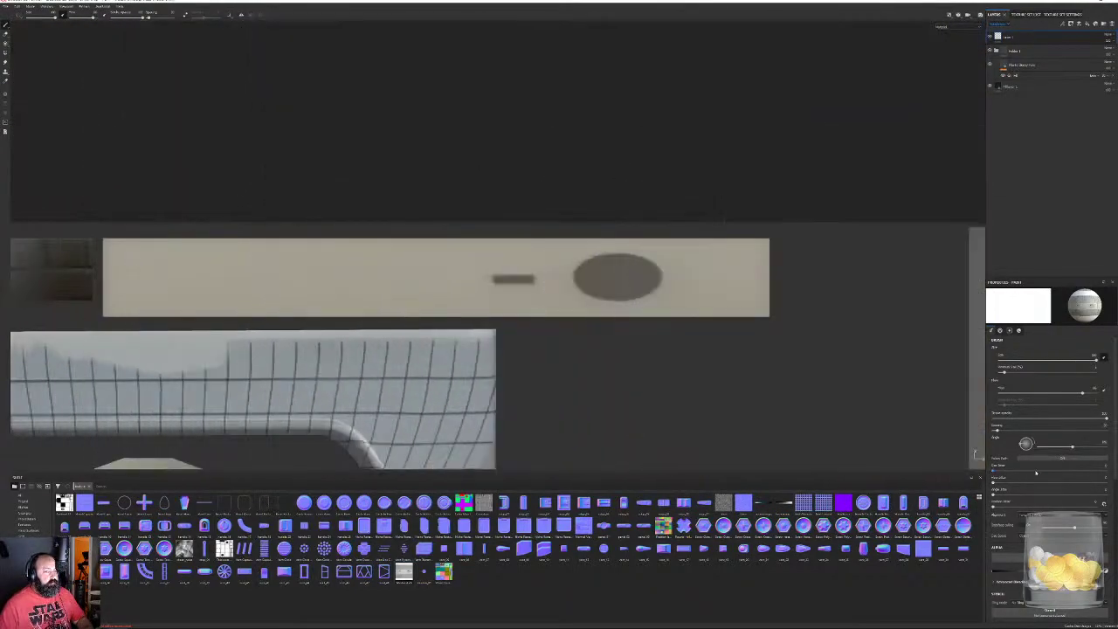
{"action": "right_click_drag", "start_coordinate": [594, 427], "coordinate": [489, 272]}
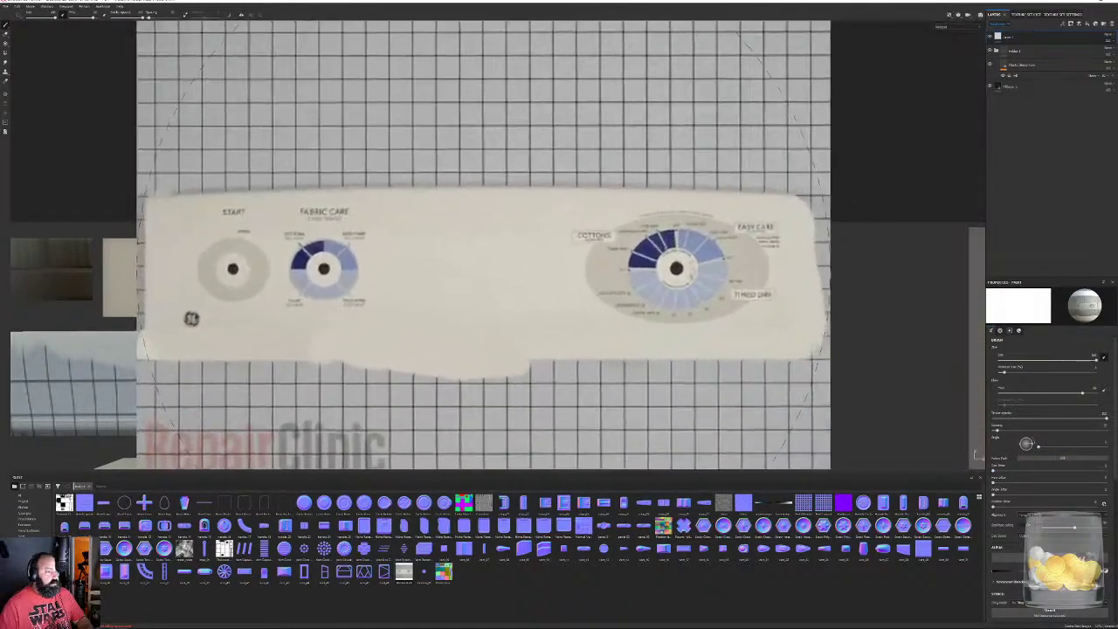
{"action": "middle_click_drag", "start_coordinate": [489, 272], "coordinate": [434, 272]}
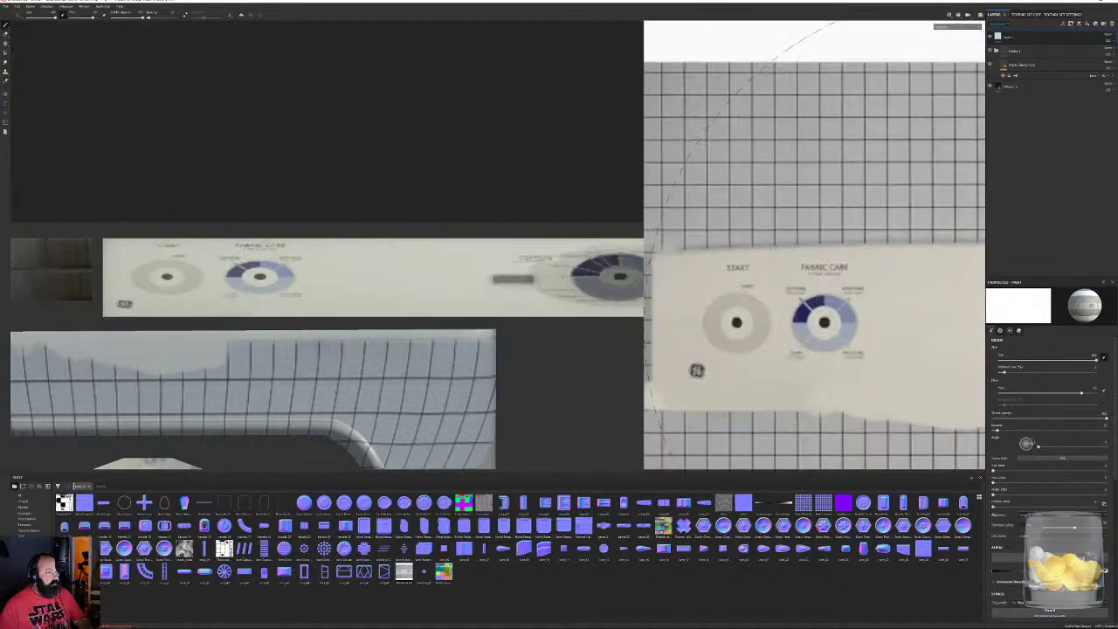
Add a black mask to the panel graphic layer and reveal the graphic only on the recessed panel faces of both machines
{"action": "scroll", "coordinate": [804, 253], "scroll_direction": "down", "scroll_amount": 5}
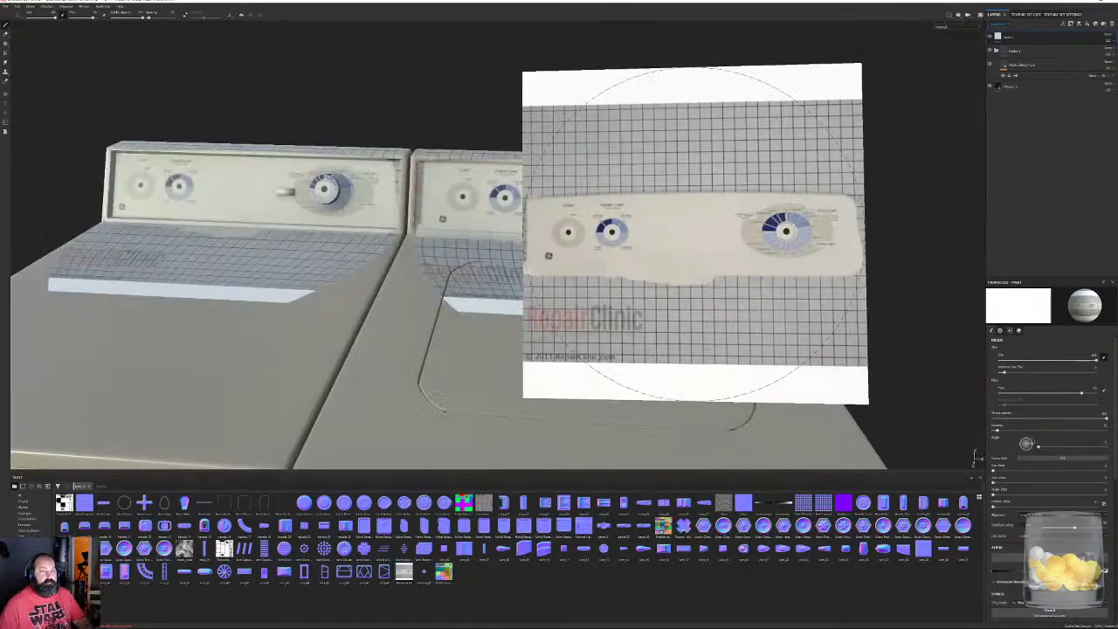
{"action": "left_click_drag", "start_coordinate": [528, 221], "coordinate": [534, 220], "text": "alt"}
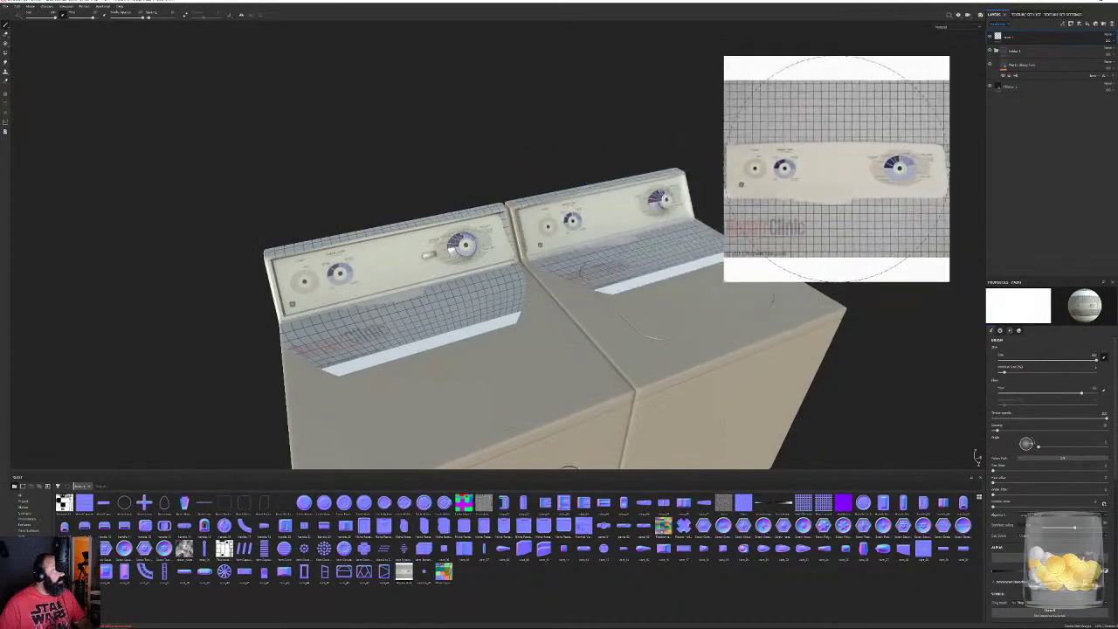
{"action": "right_click", "coordinate": [1005, 38]}
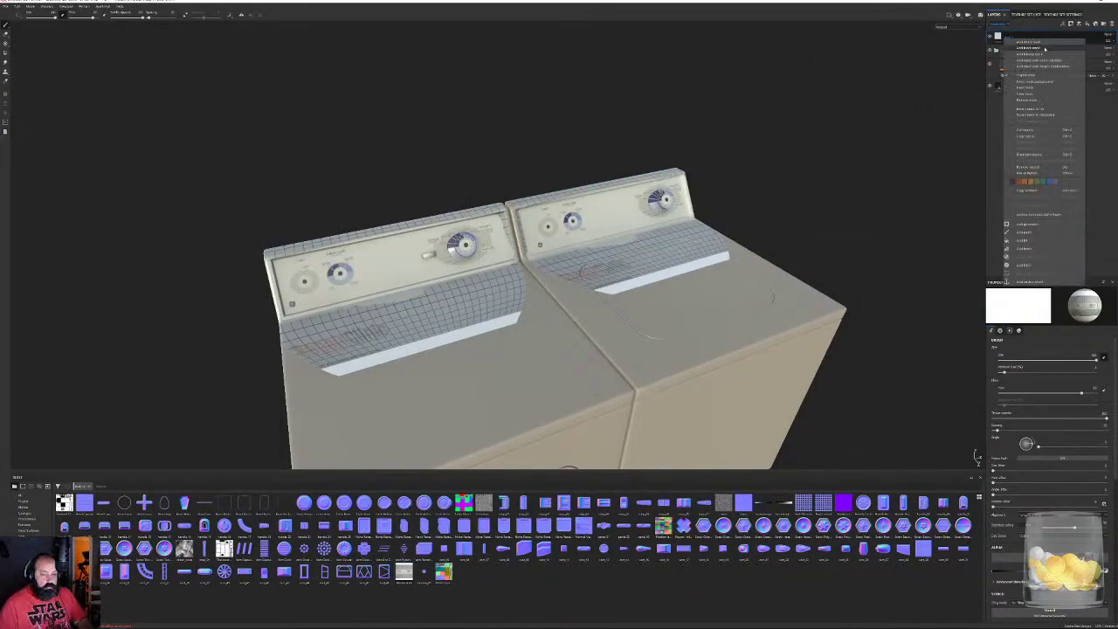
{"action": "left_click", "coordinate": [1045, 49]}
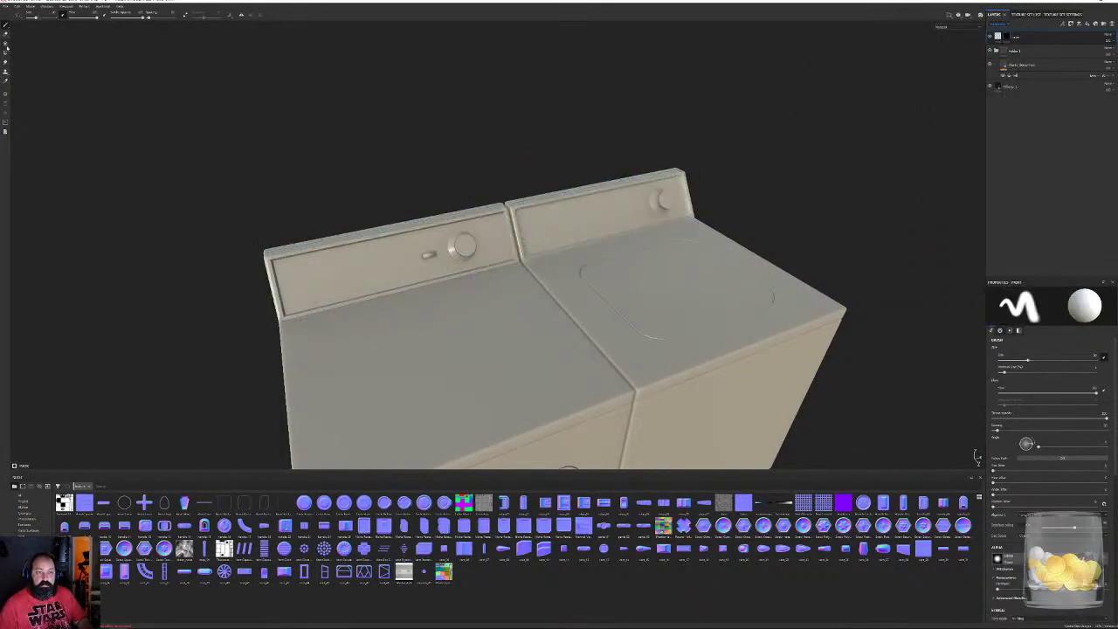
{"action": "key", "text": "4"}
{"action": "left_click", "coordinate": [348, 270]}
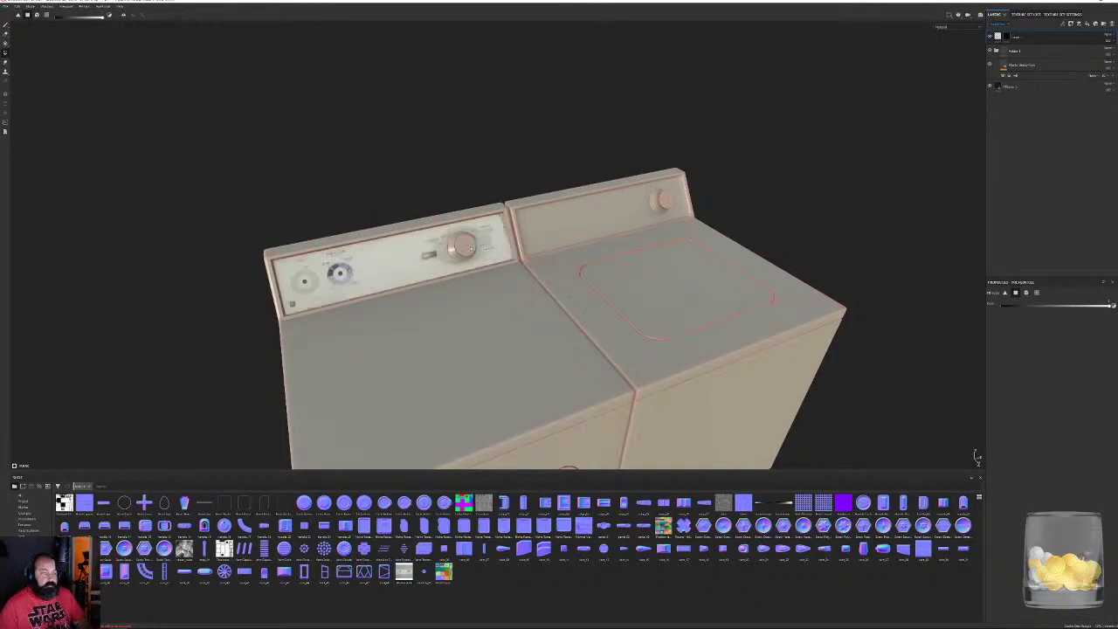
{"action": "left_click", "coordinate": [556, 227]}
{"action": "left_click", "coordinate": [6, 27]}
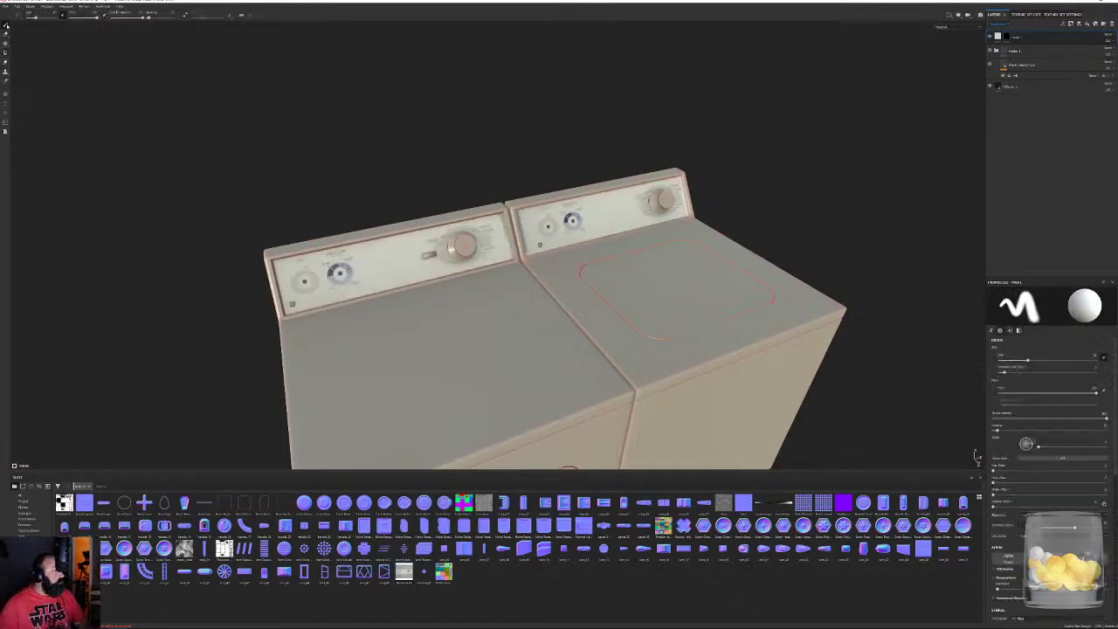
Examine the masked control panel graphics on both machines up close for leftover grid and alignment
{"action": "left_click_drag", "start_coordinate": [681, 248], "coordinate": [651, 253], "text": "alt"}
{"action": "scroll", "coordinate": [588, 358], "scroll_direction": "up", "scroll_amount": 3}
{"action": "middle_click_drag", "start_coordinate": [588, 359], "coordinate": [620, 332], "text": "alt"}
{"action": "scroll", "coordinate": [620, 332], "scroll_direction": "up", "scroll_amount": 2}
{"action": "mouse_move", "coordinate": [620, 331]}
{"action": "left_mouse_down", "text": "alt"}
{"action": "mouse_move", "coordinate": [564, 304]}
{"action": "mouse_move", "coordinate": [544, 320]}
{"action": "left_mouse_up", "text": "alt"}
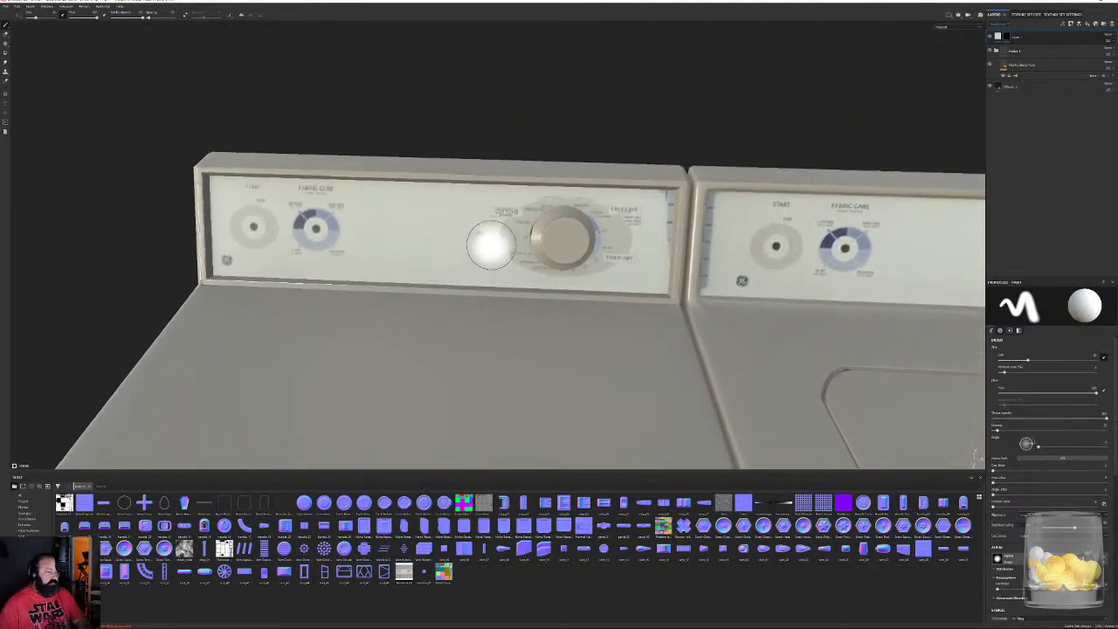
{"action": "scroll", "coordinate": [490, 246], "scroll_direction": "down", "scroll_amount": 3}
{"action": "middle_click_drag", "start_coordinate": [452, 190], "coordinate": [484, 232], "text": "alt"}
{"action": "left_click_drag", "start_coordinate": [484, 233], "coordinate": [477, 274], "text": "alt"}
{"action": "scroll", "coordinate": [477, 274], "scroll_direction": "up", "scroll_amount": 4}
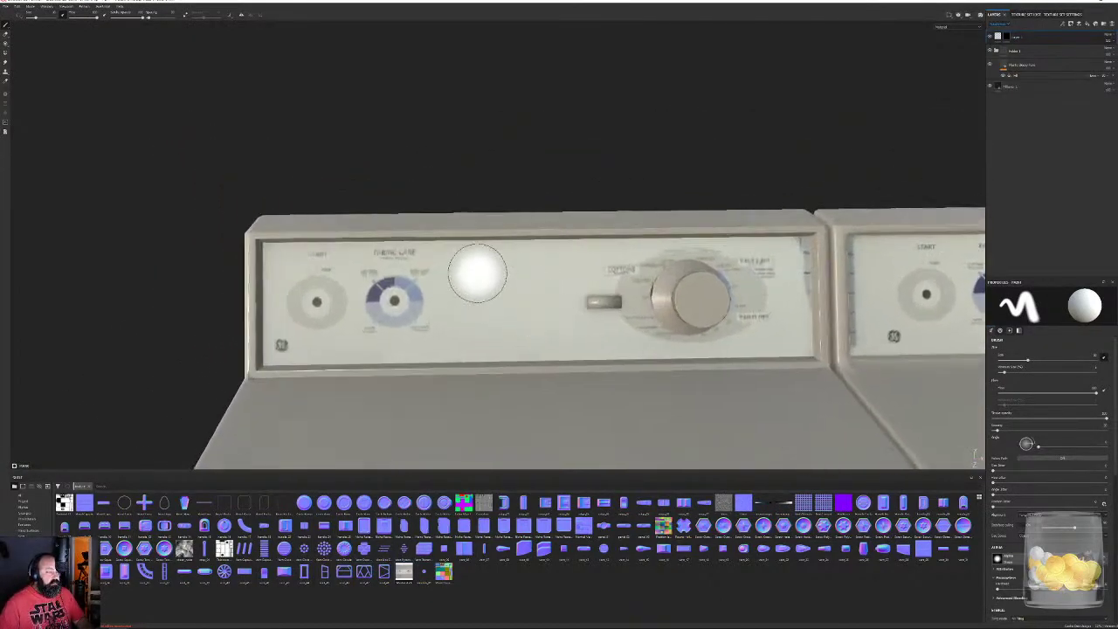
{"action": "scroll", "coordinate": [476, 274], "scroll_direction": "up", "scroll_amount": 1}
{"action": "middle_click_drag", "start_coordinate": [529, 289], "coordinate": [526, 262], "text": "alt"}
Switch to painting the panel layer's content, remove the image from the brush's base colour and sample the panel's off-white instead
{"action": "double_click", "coordinate": [1029, 37]}
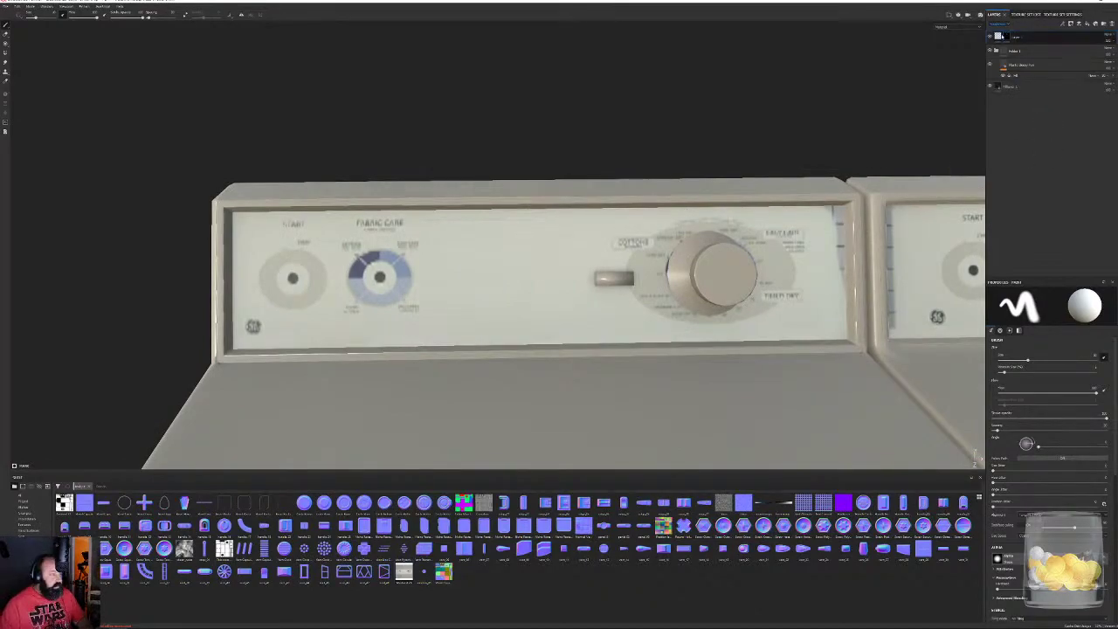
{"action": "left_click", "coordinate": [997, 37]}
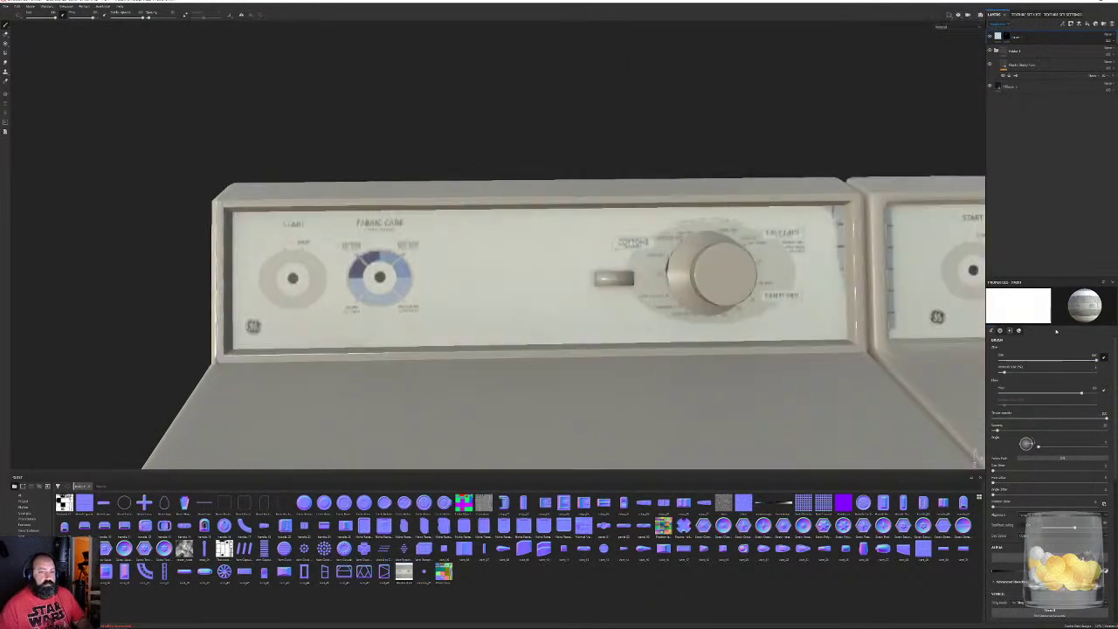
{"action": "left_click", "coordinate": [1011, 330]}
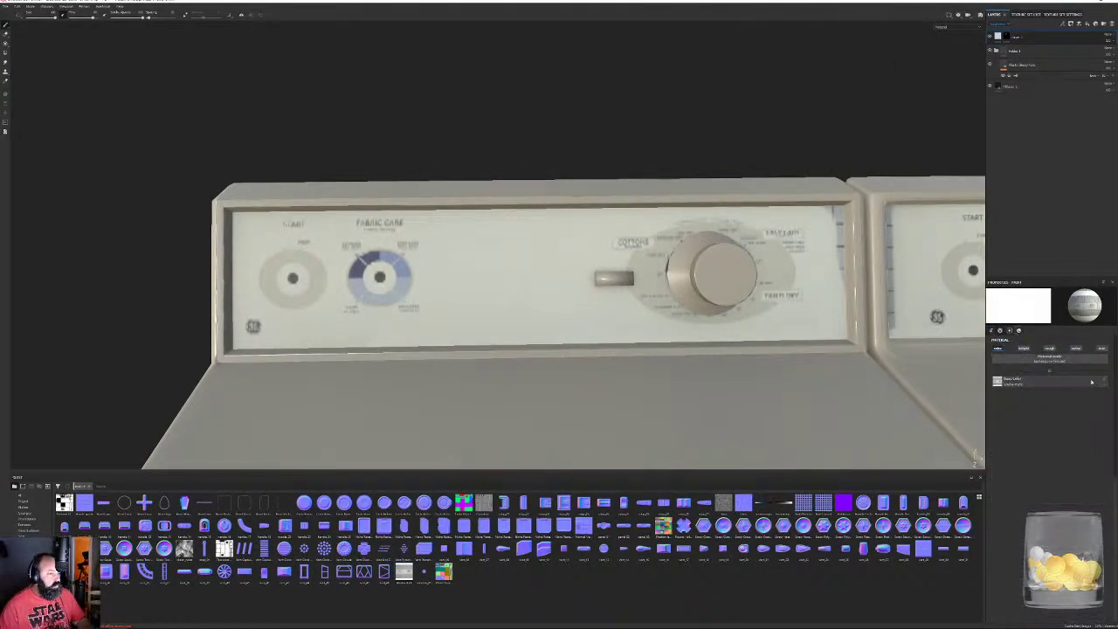
{"action": "left_click", "coordinate": [997, 331]}
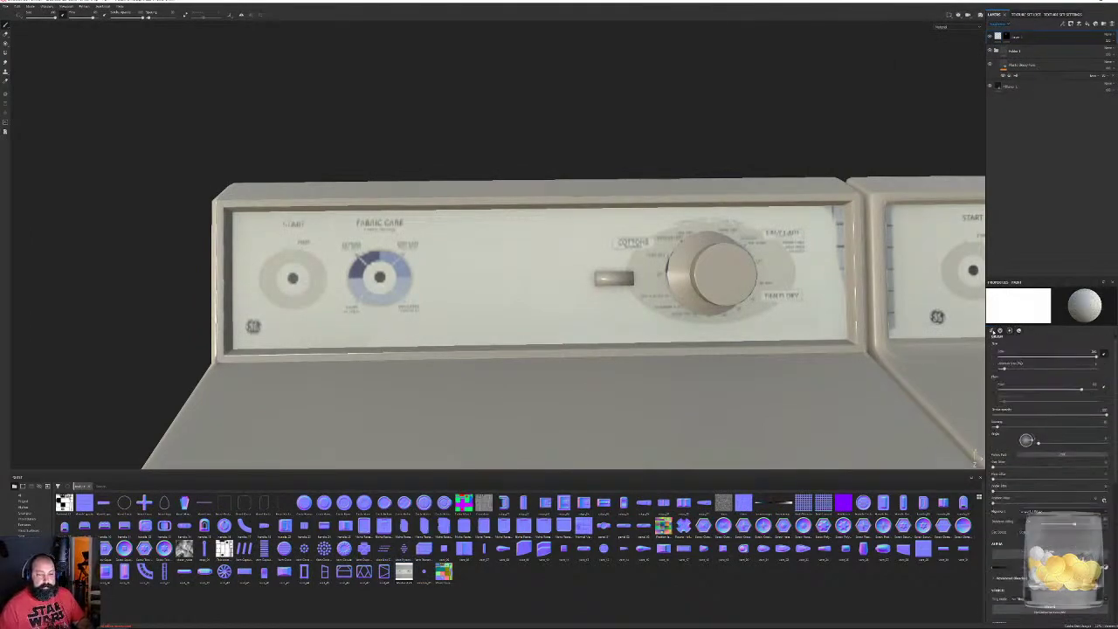
{"action": "left_click", "coordinate": [1014, 331]}
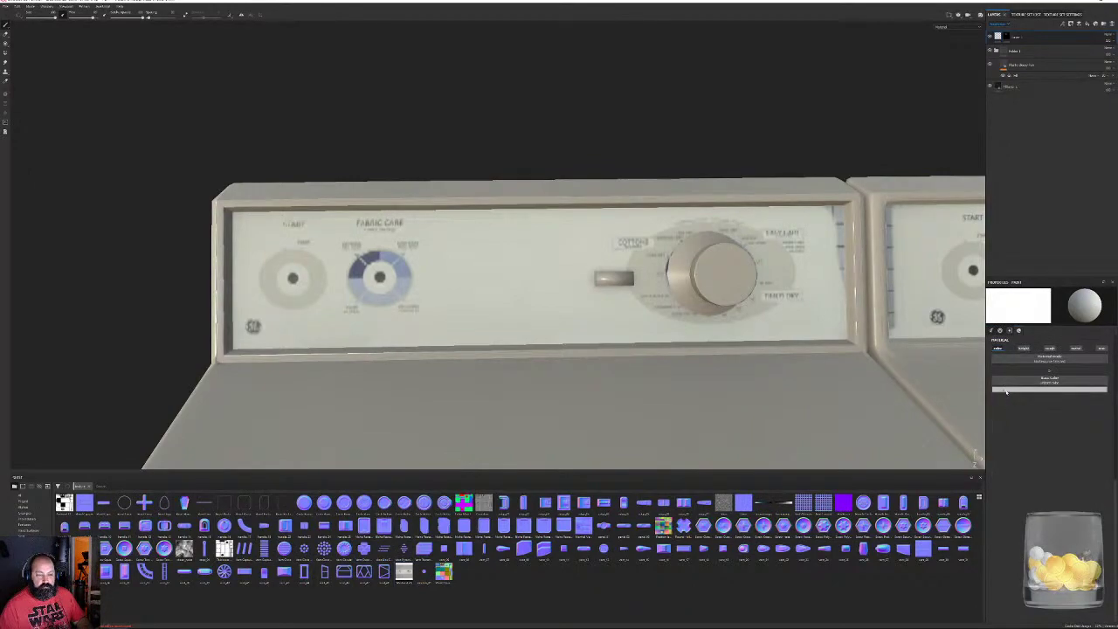
{"action": "left_click", "coordinate": [1006, 389]}
{"action": "left_click_drag", "start_coordinate": [1037, 398], "coordinate": [331, 238]}
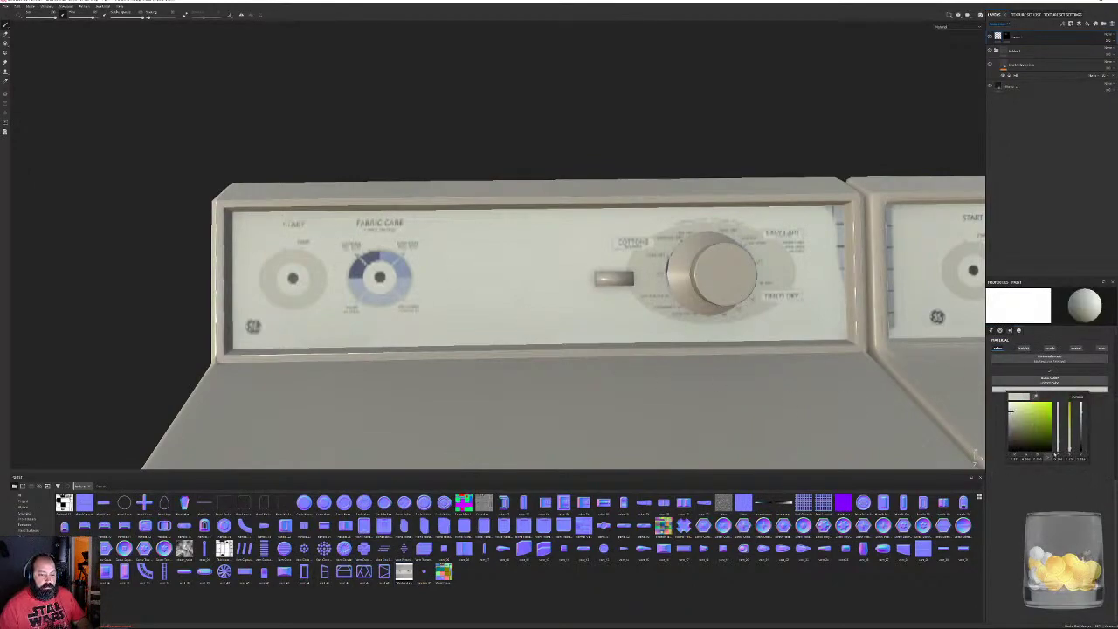
Shrink the brush and paint over the START and FABRIC CARE dials and the logo on the left-hand machine's panel
{"action": "left_click", "coordinate": [992, 330]}
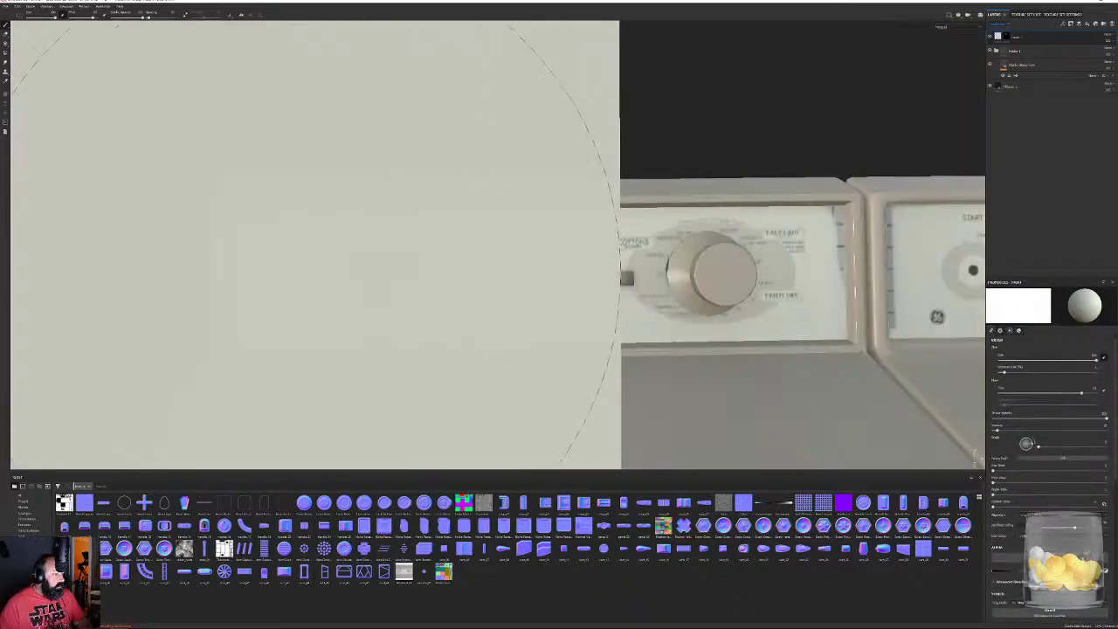
{"action": "mouse_move", "coordinate": [354, 269]}
{"action": "right_mouse_down", "text": "ctrl"}
{"action": "mouse_move", "coordinate": [271, 269]}
{"action": "mouse_move", "coordinate": [316, 269]}
{"action": "right_mouse_up", "text": "ctrl"}
{"action": "mouse_move", "coordinate": [360, 269]}
{"action": "left_mouse_down"}
{"action": "mouse_move", "coordinate": [397, 278]}
{"action": "mouse_move", "coordinate": [312, 264]}
{"action": "mouse_move", "coordinate": [295, 305]}
{"action": "mouse_move", "coordinate": [386, 254]}
{"action": "left_mouse_up"}
Paint off-white over the leftover grid lines at the adjoining ends of the two control panels
{"action": "middle_click_drag", "start_coordinate": [618, 336], "coordinate": [384, 422], "text": "alt"}
{"action": "right_click_drag", "start_coordinate": [384, 422], "coordinate": [240, 172], "text": "alt"}
{"action": "left_click_drag", "start_coordinate": [515, 229], "coordinate": [564, 185], "text": "alt"}
{"action": "right_click_drag", "start_coordinate": [569, 251], "coordinate": [590, 428], "text": "alt"}
{"action": "mouse_move", "coordinate": [589, 428]}
{"action": "middle_mouse_down", "text": "alt"}
{"action": "mouse_move", "coordinate": [569, 261]}
{"action": "mouse_move", "coordinate": [858, 156]}
{"action": "middle_mouse_up", "text": "alt"}
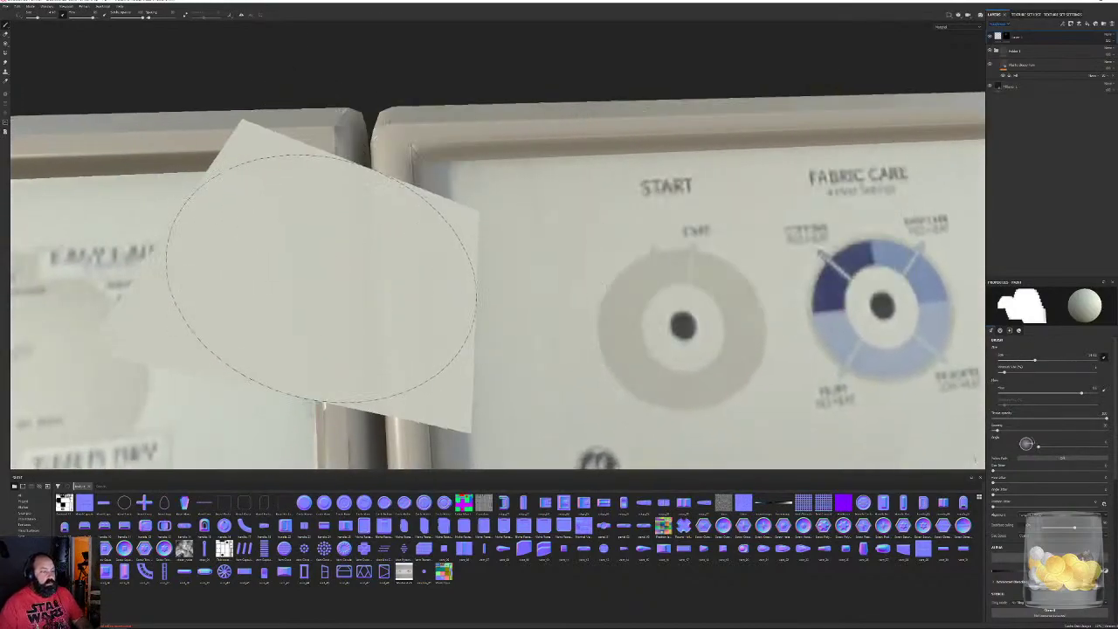
{"action": "right_click_drag", "start_coordinate": [476, 307], "coordinate": [596, 242], "text": "alt"}
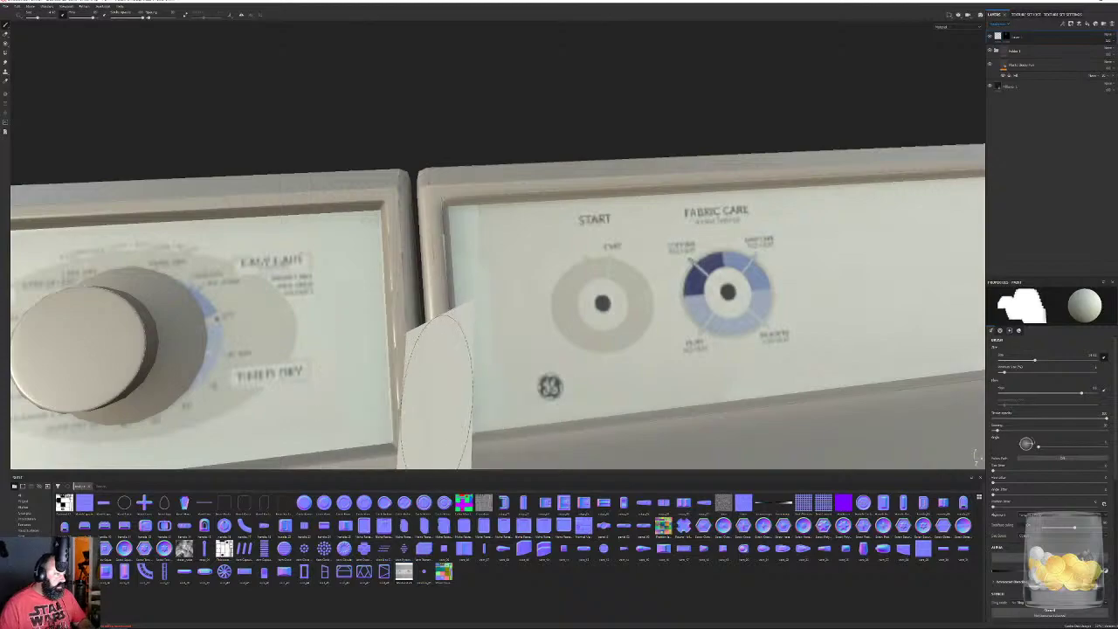
{"action": "right_click_drag", "start_coordinate": [436, 378], "coordinate": [284, 192], "text": "alt"}
{"action": "left_click_drag", "start_coordinate": [285, 192], "coordinate": [490, 205], "text": "alt"}
{"action": "right_click_drag", "start_coordinate": [490, 204], "coordinate": [484, 192], "text": "alt"}
{"action": "left_click_drag", "start_coordinate": [499, 208], "coordinate": [631, 207], "text": "alt"}
{"action": "middle_click_drag", "start_coordinate": [606, 291], "coordinate": [651, 215], "text": "alt"}
{"action": "mouse_move", "coordinate": [715, 215]}
{"action": "left_mouse_down", "text": "alt"}
{"action": "mouse_move", "coordinate": [721, 239]}
{"action": "mouse_move", "coordinate": [730, 233]}
{"action": "left_mouse_up", "text": "alt"}
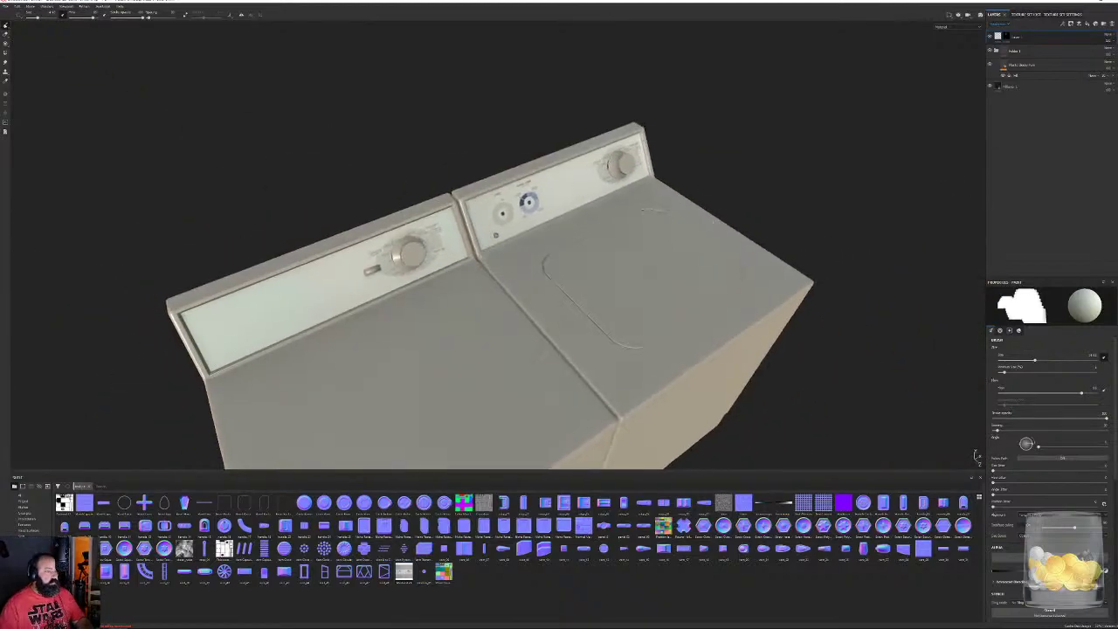
Move the painted panel layer into the folder, above the glossy plastic base layer
{"action": "mouse_move", "coordinate": [1027, 39]}
{"action": "left_mouse_down"}
{"action": "mouse_move", "coordinate": [1052, 73]}
{"action": "mouse_move", "coordinate": [1041, 54]}
{"action": "left_mouse_up"}
{"action": "mouse_move", "coordinate": [642, 235]}
{"action": "left_mouse_down", "text": "alt"}
{"action": "mouse_move", "coordinate": [706, 183]}
{"action": "mouse_move", "coordinate": [681, 199]}
{"action": "mouse_move", "coordinate": [432, 204]}
{"action": "mouse_move", "coordinate": [650, 212]}
{"action": "left_mouse_up", "text": "alt"}
{"action": "mouse_move", "coordinate": [651, 213]}
{"action": "right_mouse_down", "text": "alt"}
{"action": "mouse_move", "coordinate": [591, 204]}
{"action": "mouse_move", "coordinate": [686, 306]}
{"action": "right_mouse_up", "text": "alt"}
{"action": "mouse_move", "coordinate": [686, 307]}
{"action": "left_mouse_down", "text": "alt"}
{"action": "mouse_move", "coordinate": [641, 306]}
{"action": "mouse_move", "coordinate": [513, 220]}
{"action": "left_mouse_up", "text": "alt"}
{"action": "right_click_drag", "start_coordinate": [512, 220], "coordinate": [479, 216], "text": "alt"}
{"action": "left_click_drag", "start_coordinate": [1046, 50], "coordinate": [1043, 35]}
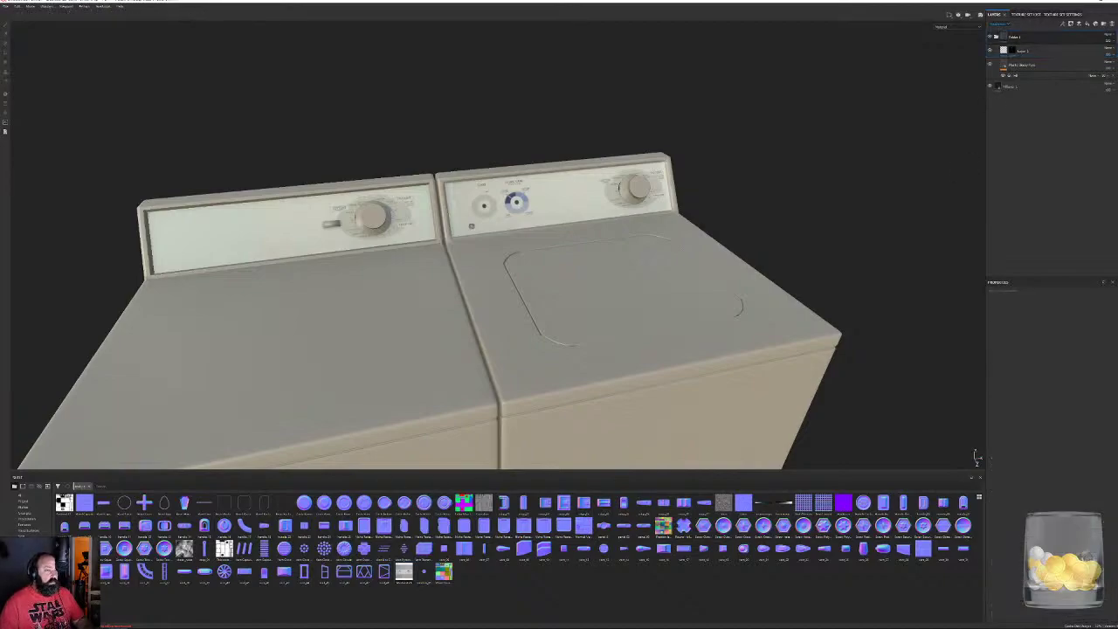
Add the Plastic Glossy Pure material as the topmost layer and give it a neutral grey base colour
{"action": "left_click", "coordinate": [27, 565]}
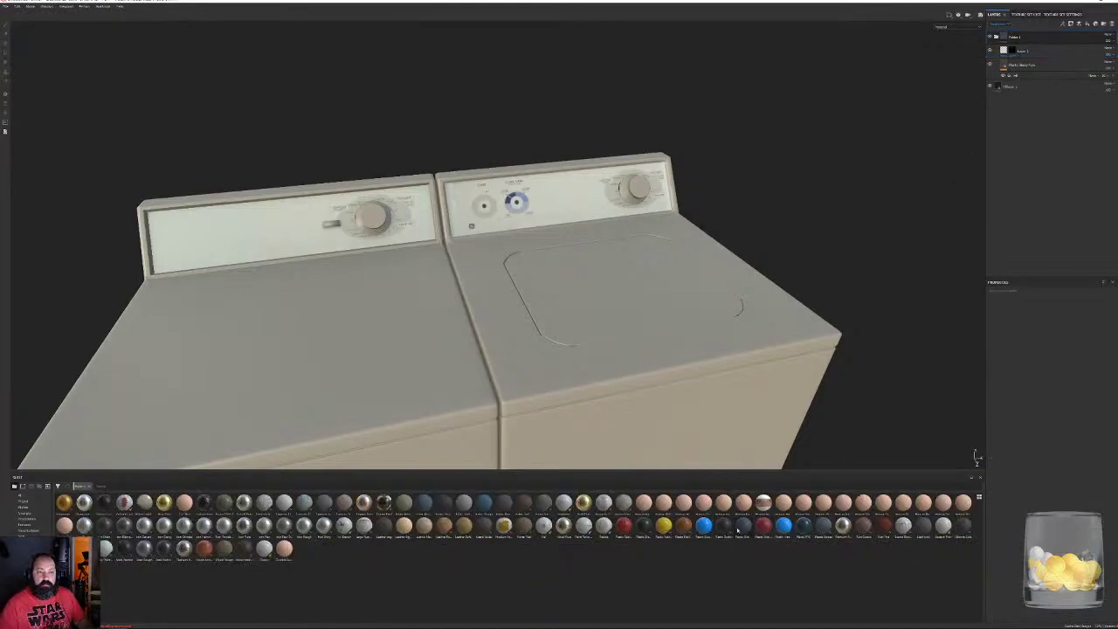
{"action": "left_click_drag", "start_coordinate": [702, 524], "coordinate": [1028, 33]}
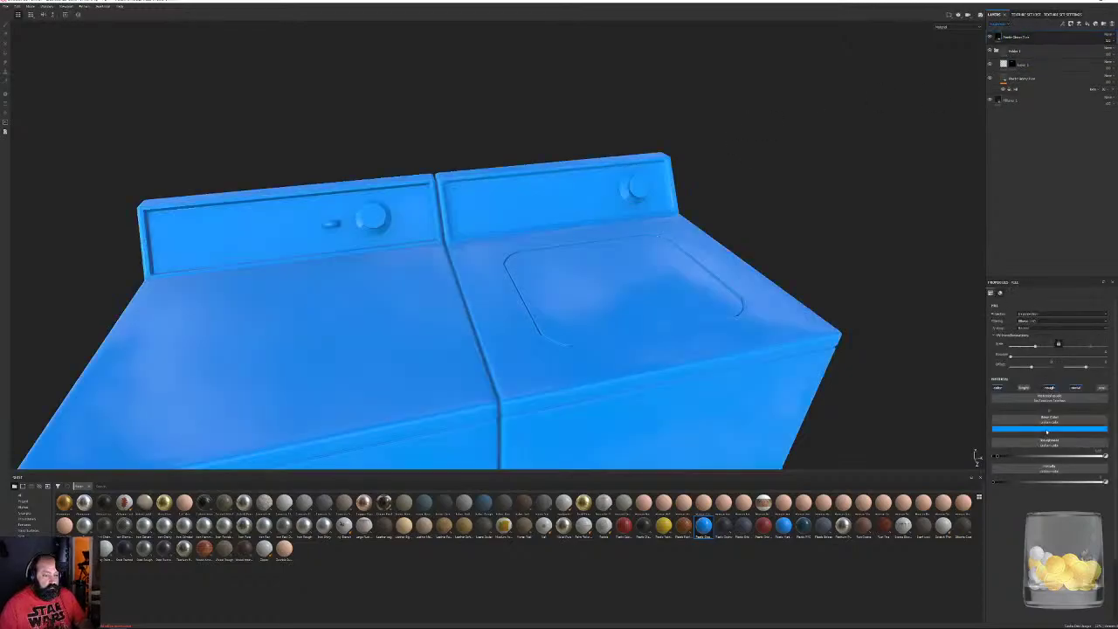
{"action": "left_click", "coordinate": [1045, 429]}
{"action": "left_click", "coordinate": [1049, 472]}
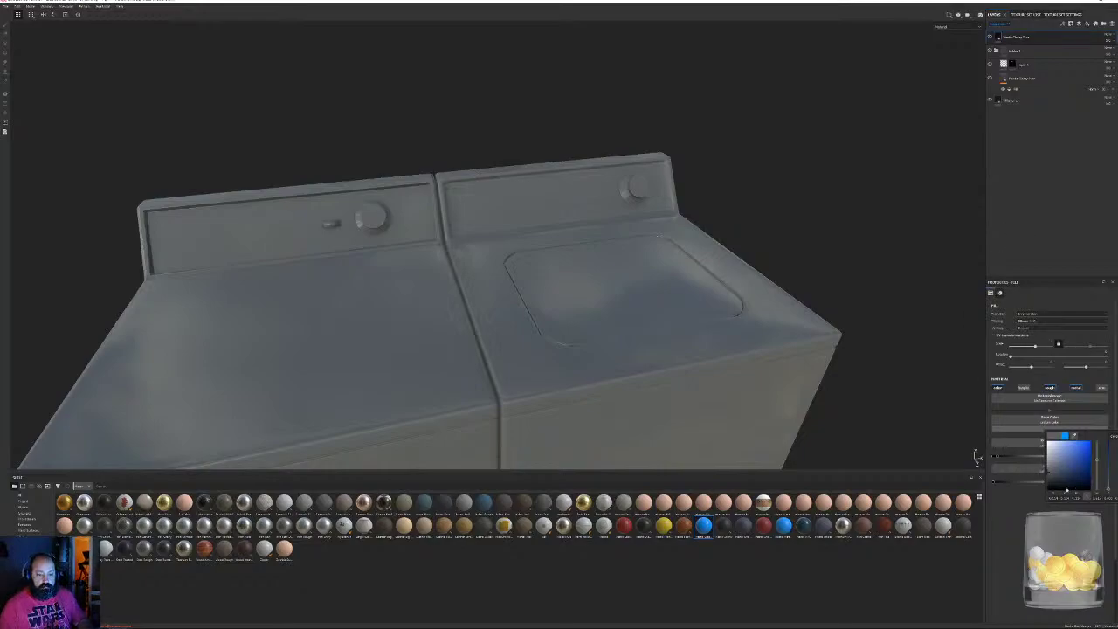
{"action": "left_click", "coordinate": [1052, 532]}
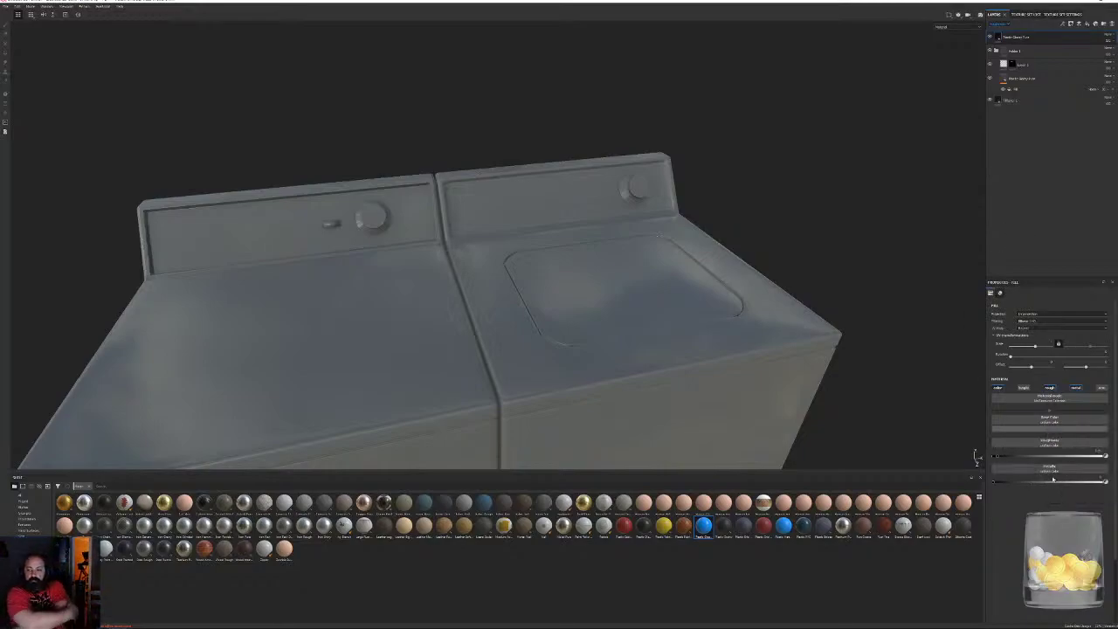
Raise the new material's metallic value to maximum and lighten its base colour to a light chrome grey
{"action": "left_click", "coordinate": [1058, 482]}
{"action": "left_click_drag", "start_coordinate": [1073, 484], "coordinate": [1109, 482]}
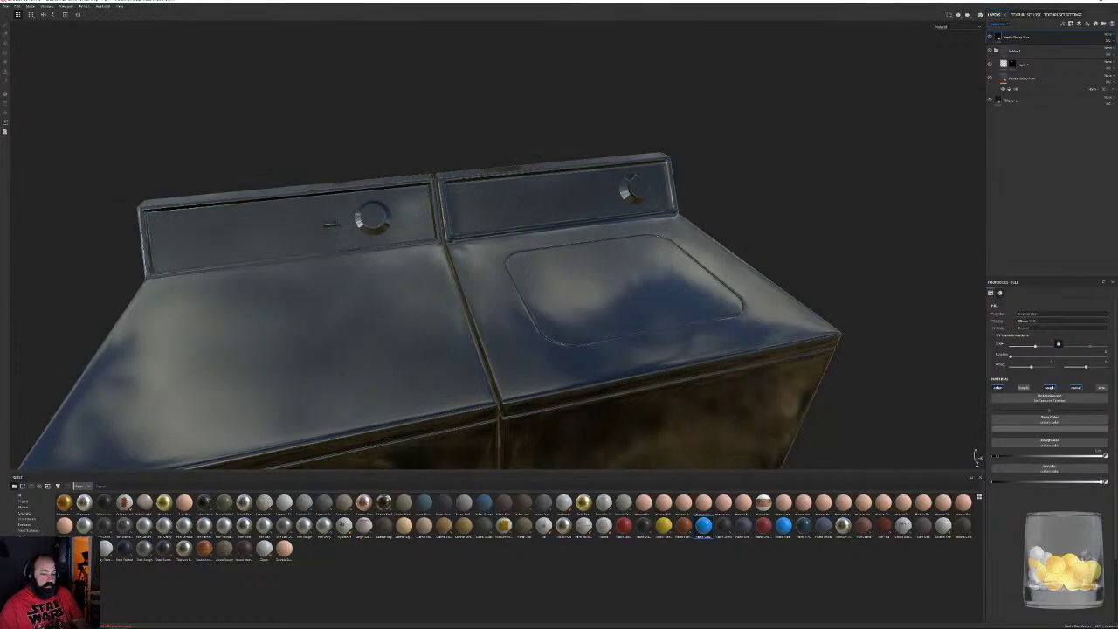
{"action": "left_click", "coordinate": [1031, 430]}
{"action": "left_click", "coordinate": [1035, 455]}
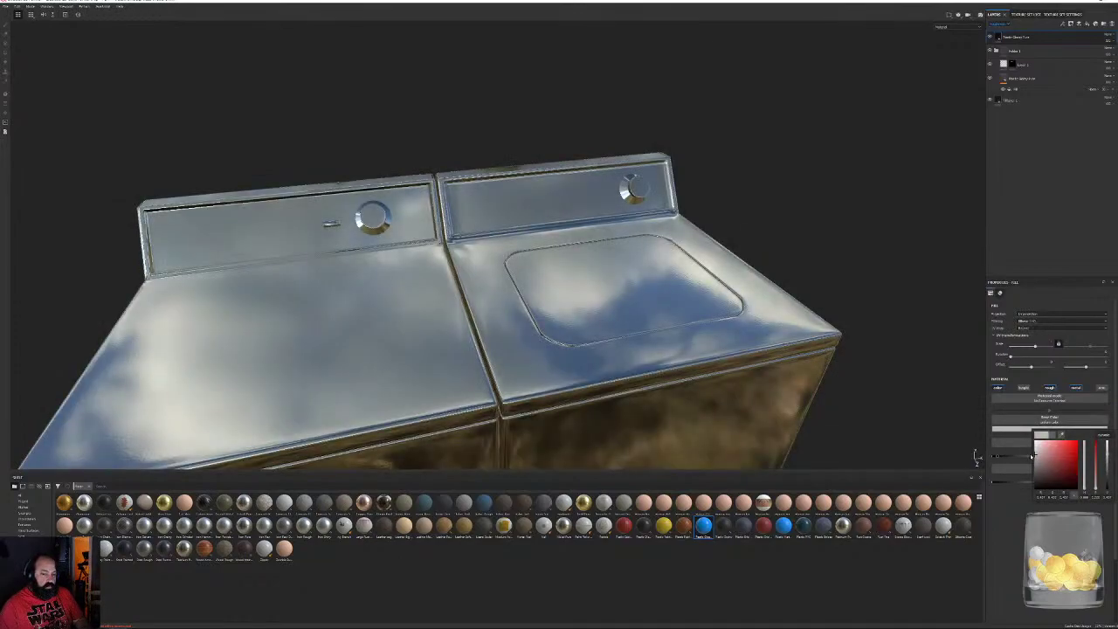
Add a black mask to the chrome layer and reveal it only on both machines' knobs and the left-hand panel's small handle
{"action": "right_click", "coordinate": [1014, 39]}
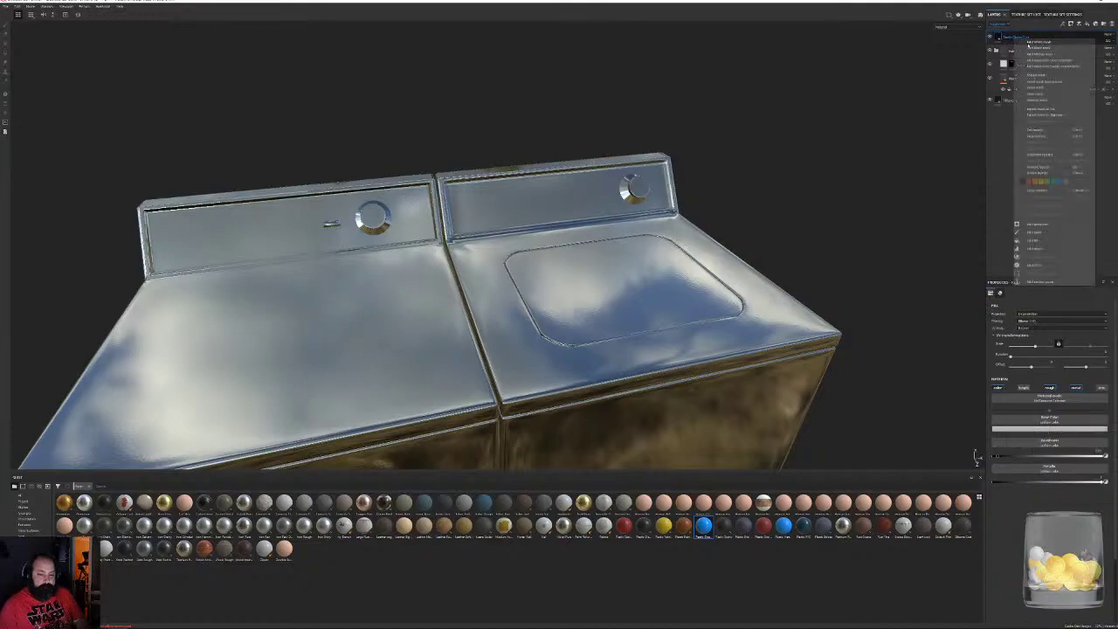
{"action": "left_click", "coordinate": [1044, 50]}
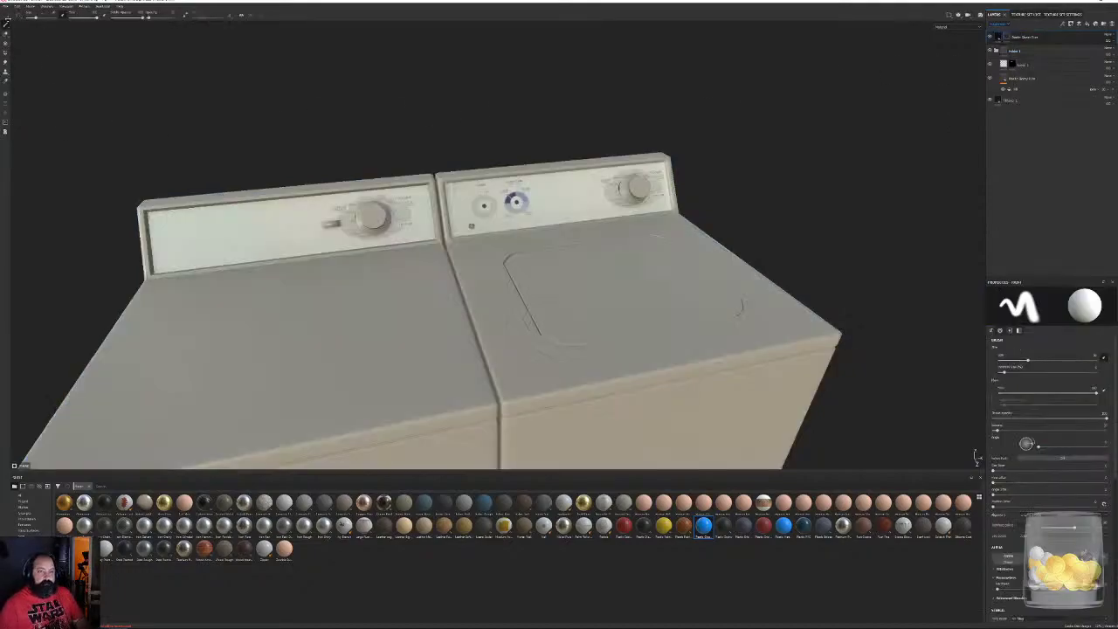
{"action": "left_click", "coordinate": [6, 52]}
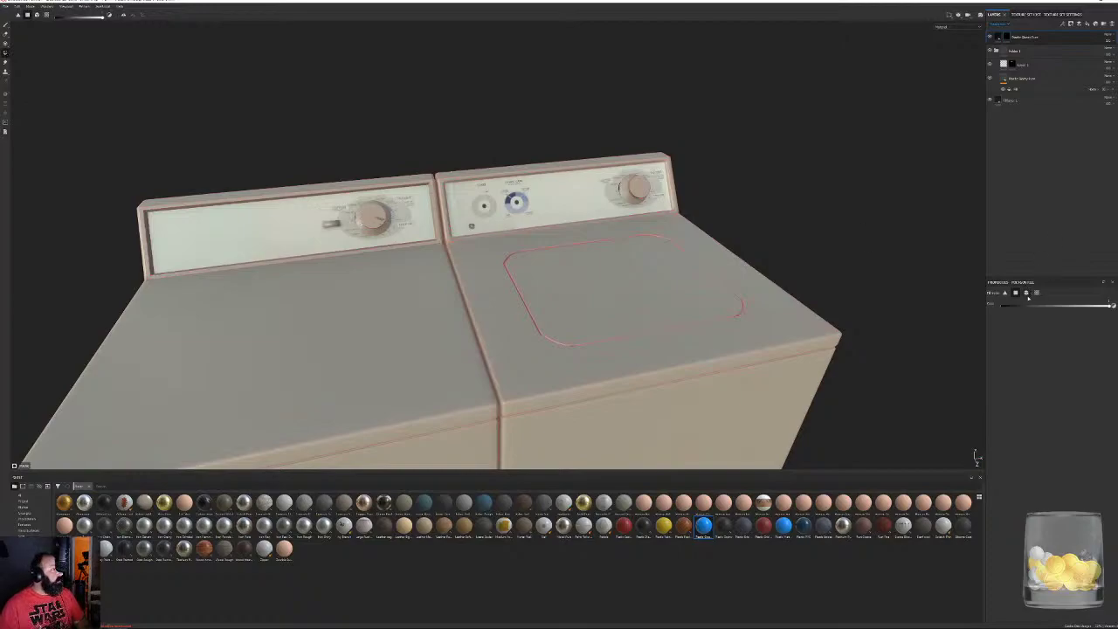
{"action": "left_click", "coordinate": [370, 214]}
{"action": "left_click", "coordinate": [330, 225]}
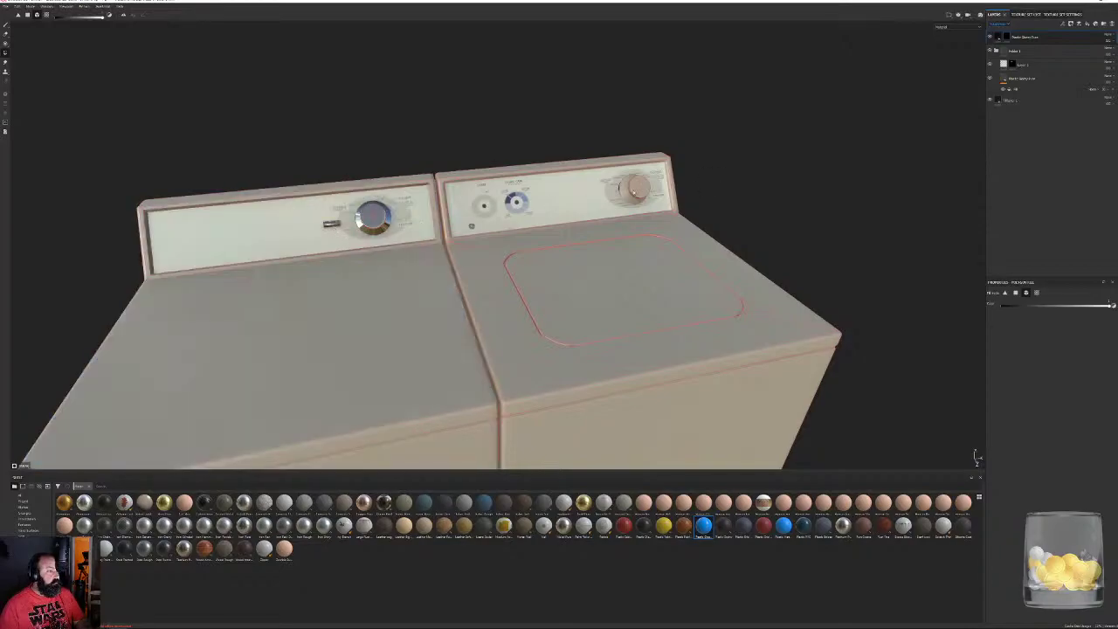
{"action": "left_click", "coordinate": [636, 187]}
{"action": "left_click", "coordinate": [6, 26]}
Examine the textured washer and dryer from several angles and distances
{"action": "mouse_move", "coordinate": [743, 236]}
{"action": "left_mouse_down", "text": "alt"}
{"action": "mouse_move", "coordinate": [661, 265]}
{"action": "mouse_move", "coordinate": [782, 293]}
{"action": "mouse_move", "coordinate": [596, 287]}
{"action": "mouse_move", "coordinate": [606, 267]}
{"action": "left_mouse_up", "text": "alt"}
{"action": "scroll", "coordinate": [661, 264], "scroll_direction": "down", "scroll_amount": 5}
{"action": "scroll", "coordinate": [787, 297], "scroll_direction": "up", "scroll_amount": 5}
{"action": "middle_click_drag", "start_coordinate": [605, 267], "coordinate": [474, 224], "text": "alt"}
{"action": "left_click_drag", "start_coordinate": [474, 224], "coordinate": [496, 230], "text": "alt"}
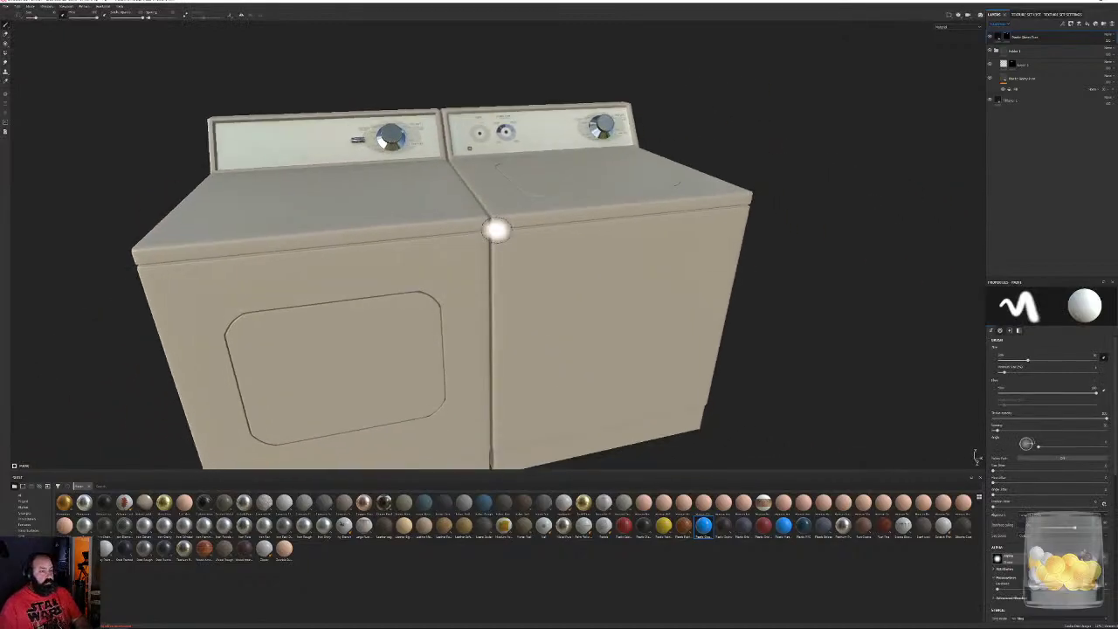
{"action": "left_click_drag", "start_coordinate": [515, 152], "coordinate": [519, 202], "text": "alt"}
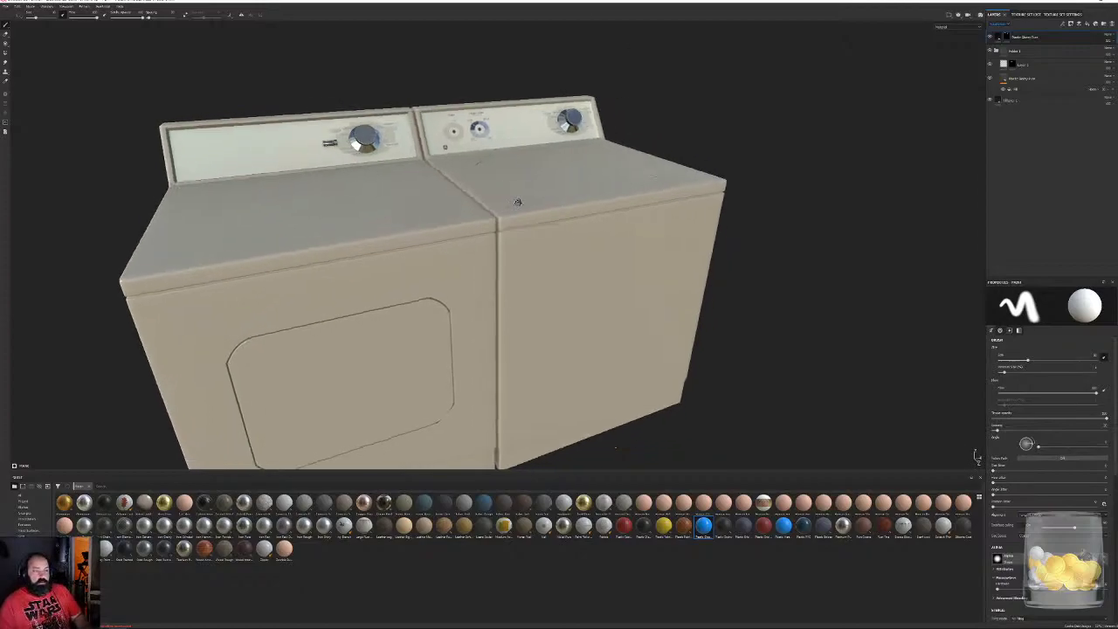
{"action": "scroll", "coordinate": [648, 221], "scroll_direction": "down", "scroll_amount": 5}
{"action": "left_click_drag", "start_coordinate": [529, 164], "coordinate": [1013, 167], "text": "alt"}
{"action": "left_click_drag", "start_coordinate": [672, 196], "coordinate": [807, 187], "text": "alt"}
{"action": "scroll", "coordinate": [805, 187], "scroll_direction": "up", "scroll_amount": 4}
{"action": "left_click_drag", "start_coordinate": [732, 230], "coordinate": [634, 300], "text": "alt"}
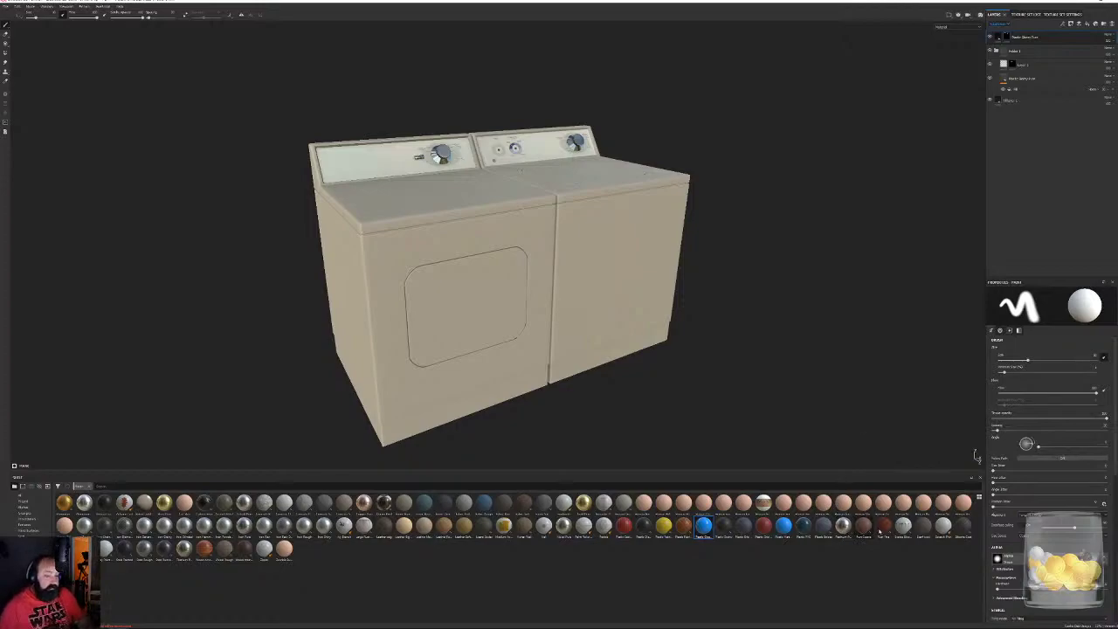
Add the Rust Fine material as the topmost layer and set its projection to tri-planar
{"action": "left_click_drag", "start_coordinate": [883, 523], "coordinate": [1050, 35]}
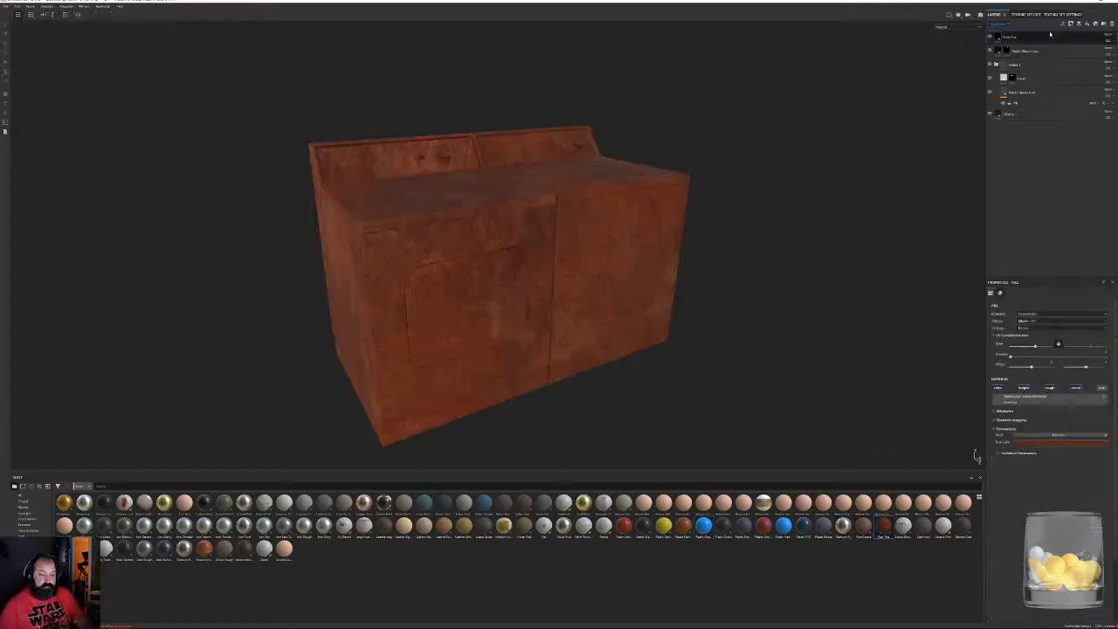
{"action": "scroll", "coordinate": [780, 219], "scroll_direction": "up", "scroll_amount": 2}
{"action": "left_click_drag", "start_coordinate": [778, 219], "coordinate": [760, 224], "text": "alt"}
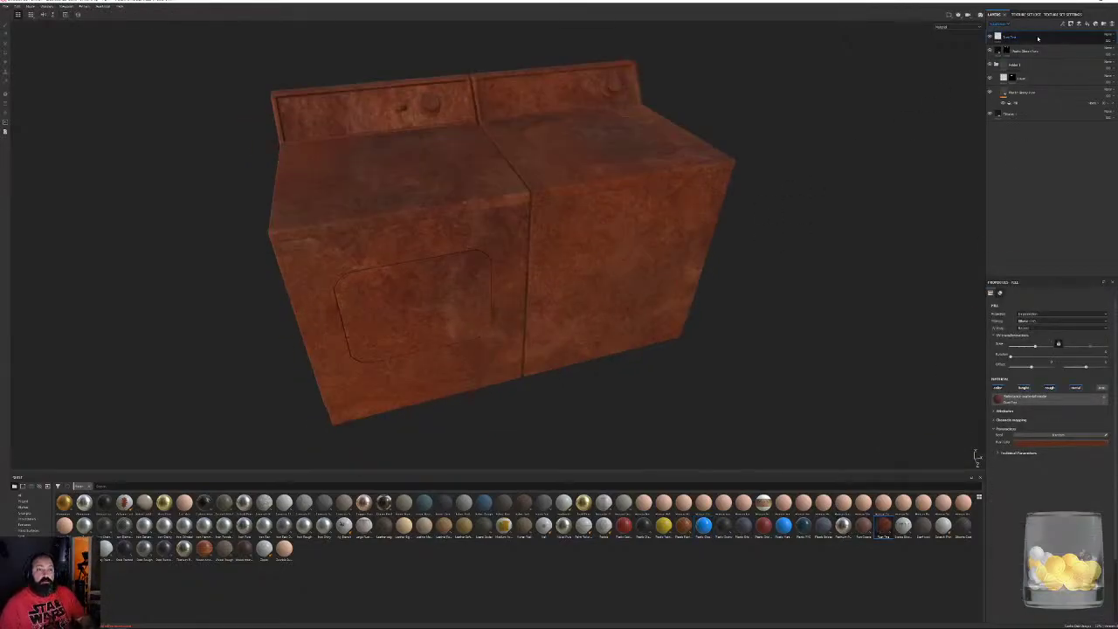
{"action": "right_click", "coordinate": [1011, 36]}
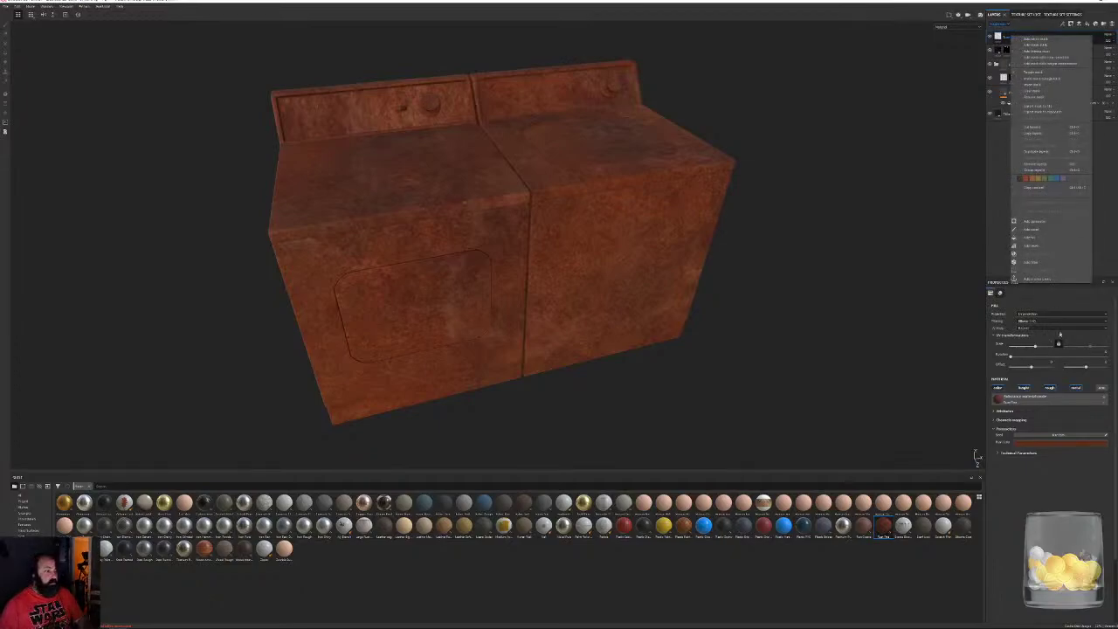
{"action": "left_click", "coordinate": [1031, 313]}
{"action": "left_click", "coordinate": [1031, 323]}
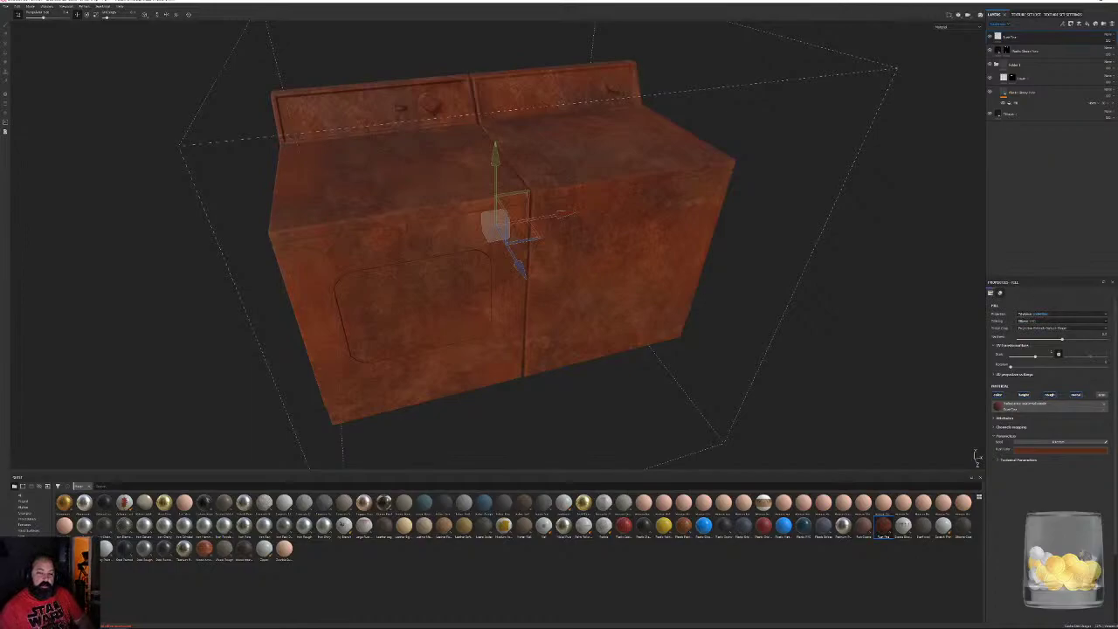
Add a black mask to the Rust Fine layer and drive it with the Dripping Rust generator
{"action": "right_click", "coordinate": [1012, 37]}
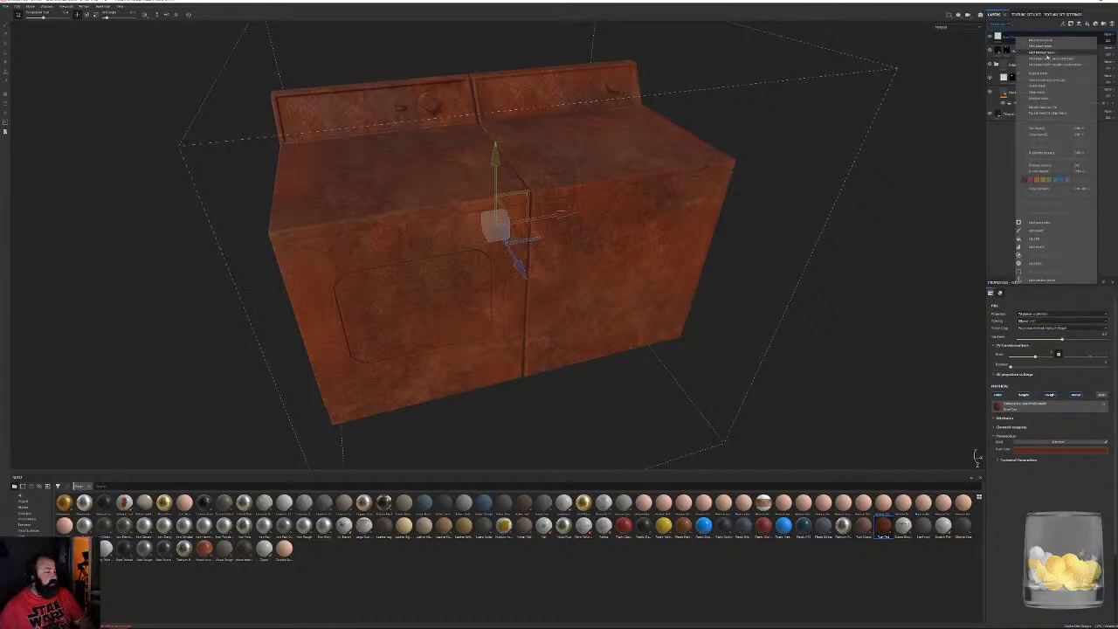
{"action": "left_click", "coordinate": [1043, 47]}
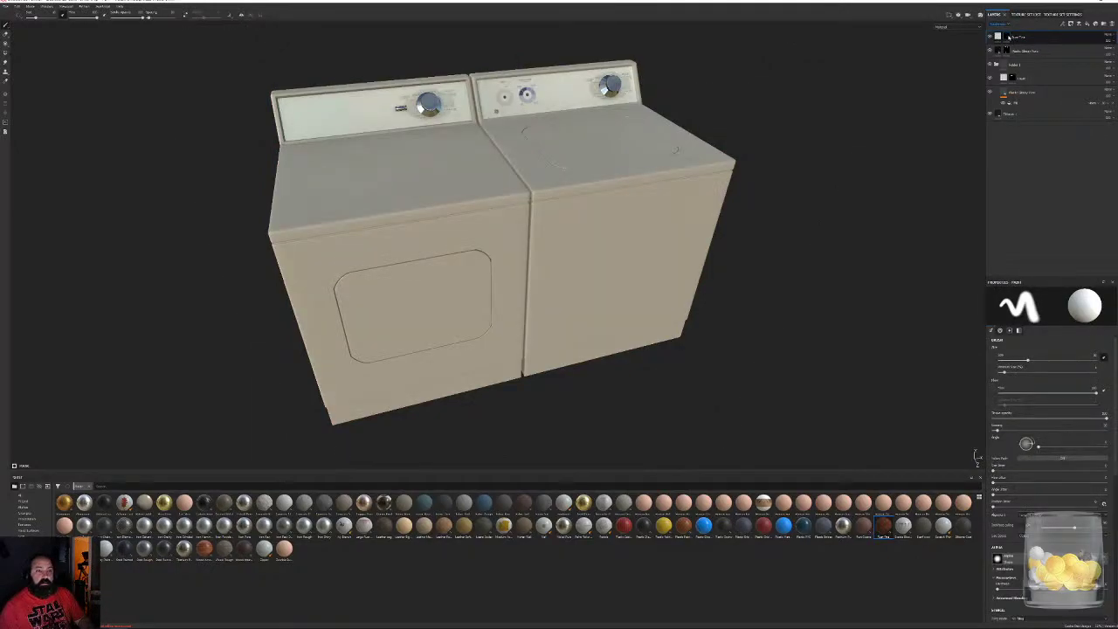
{"action": "right_click", "coordinate": [1009, 38]}
{"action": "left_click", "coordinate": [1042, 153]}
{"action": "left_click", "coordinate": [1052, 302]}
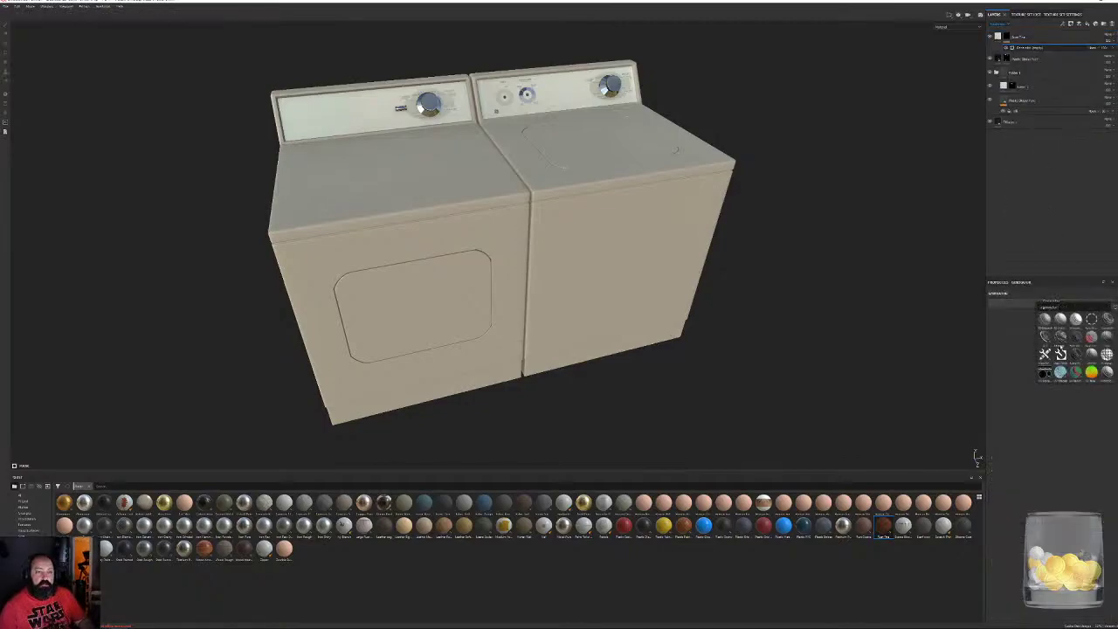
{"action": "left_click", "coordinate": [1060, 339]}
Increase the Dripping Rust generator's rust spreading and lower its rust contrast
{"action": "left_click_drag", "start_coordinate": [682, 324], "coordinate": [712, 279], "text": "alt"}
{"action": "middle_click_drag", "start_coordinate": [712, 279], "coordinate": [740, 314], "text": "alt"}
{"action": "left_click_drag", "start_coordinate": [1054, 347], "coordinate": [1083, 351]}
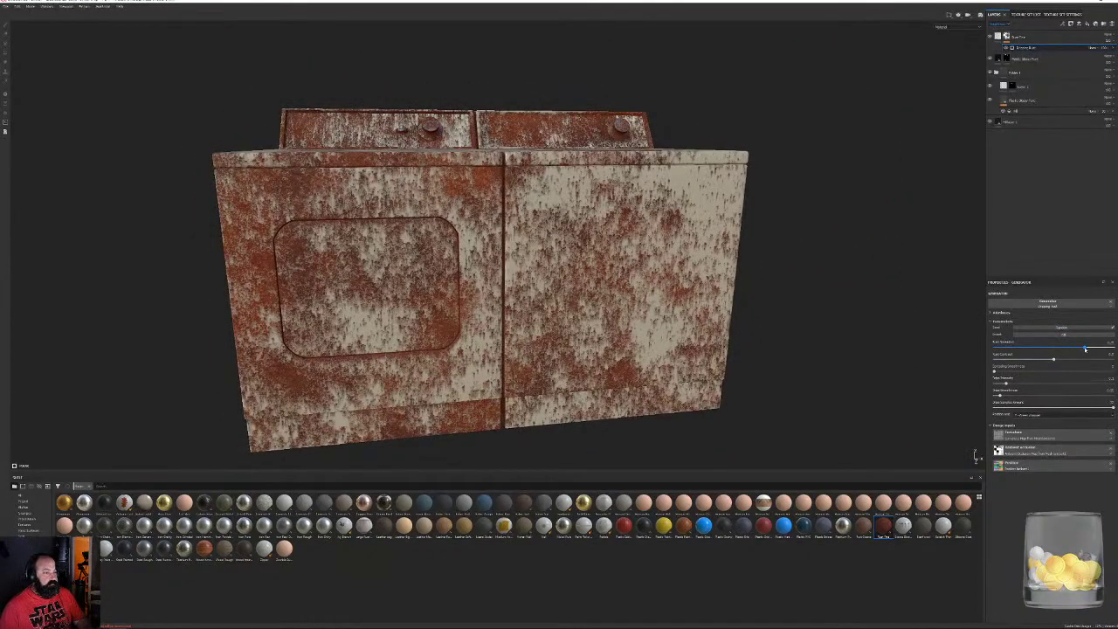
{"action": "left_click_drag", "start_coordinate": [833, 274], "coordinate": [824, 307], "text": "alt"}
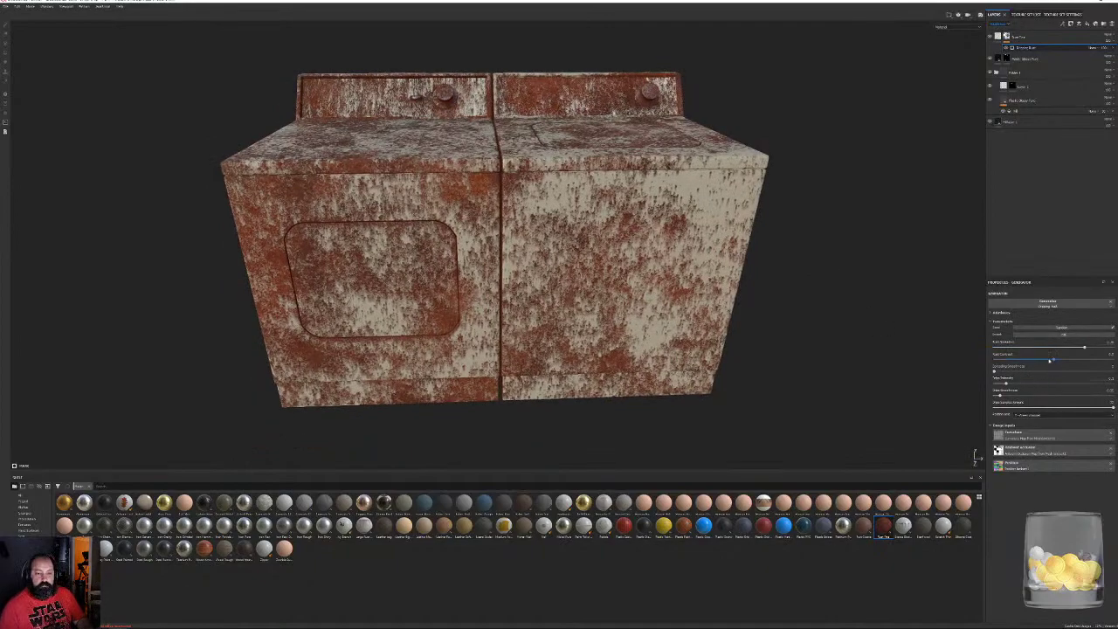
{"action": "left_click_drag", "start_coordinate": [1054, 359], "coordinate": [1040, 361]}
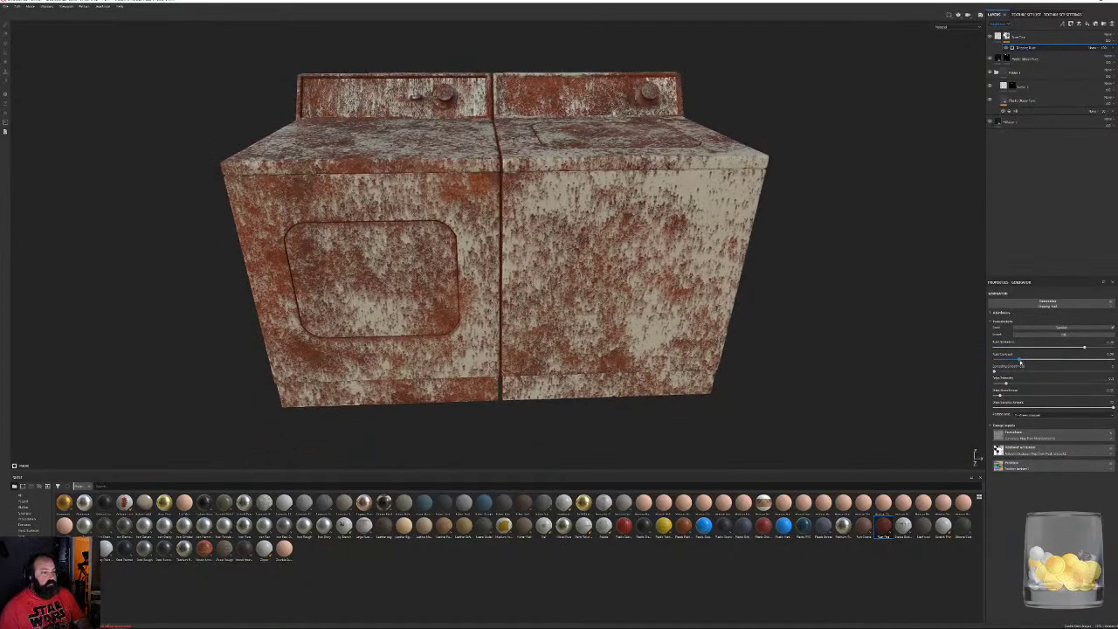
Smooth the rust spreading and strengthen the drips, balancing them with lower overall rust coverage and contrast
{"action": "mouse_move", "coordinate": [1013, 373]}
{"action": "left_mouse_down"}
{"action": "mouse_move", "coordinate": [1074, 373]}
{"action": "mouse_move", "coordinate": [1035, 374]}
{"action": "left_mouse_up"}
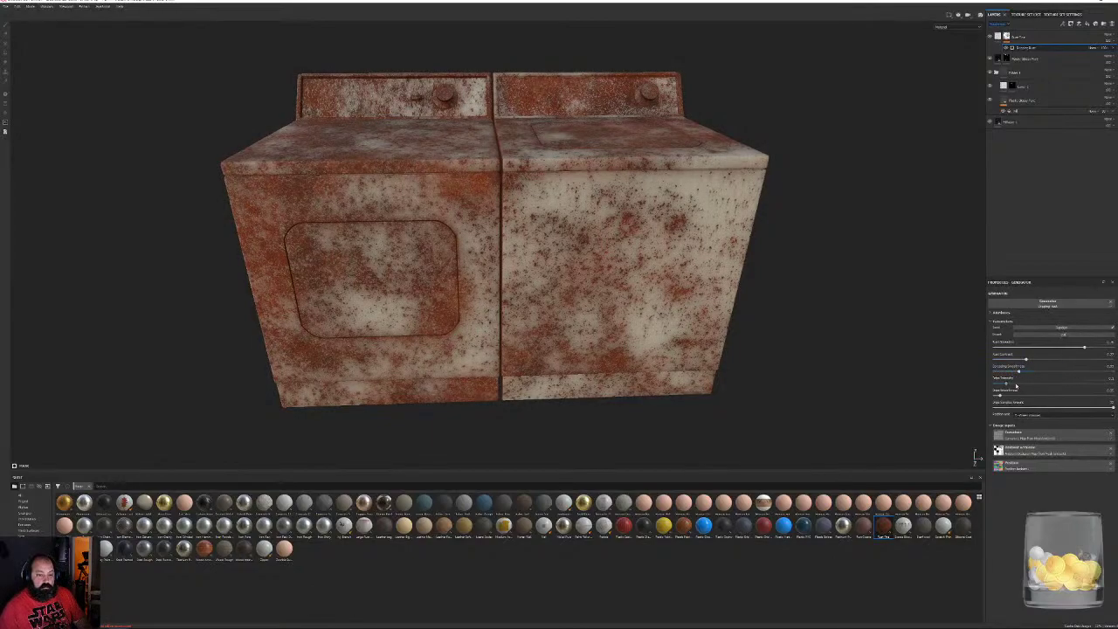
{"action": "mouse_move", "coordinate": [1015, 385]}
{"action": "left_mouse_down"}
{"action": "mouse_move", "coordinate": [1087, 384]}
{"action": "mouse_move", "coordinate": [1073, 382]}
{"action": "mouse_move", "coordinate": [1114, 396]}
{"action": "left_mouse_up"}
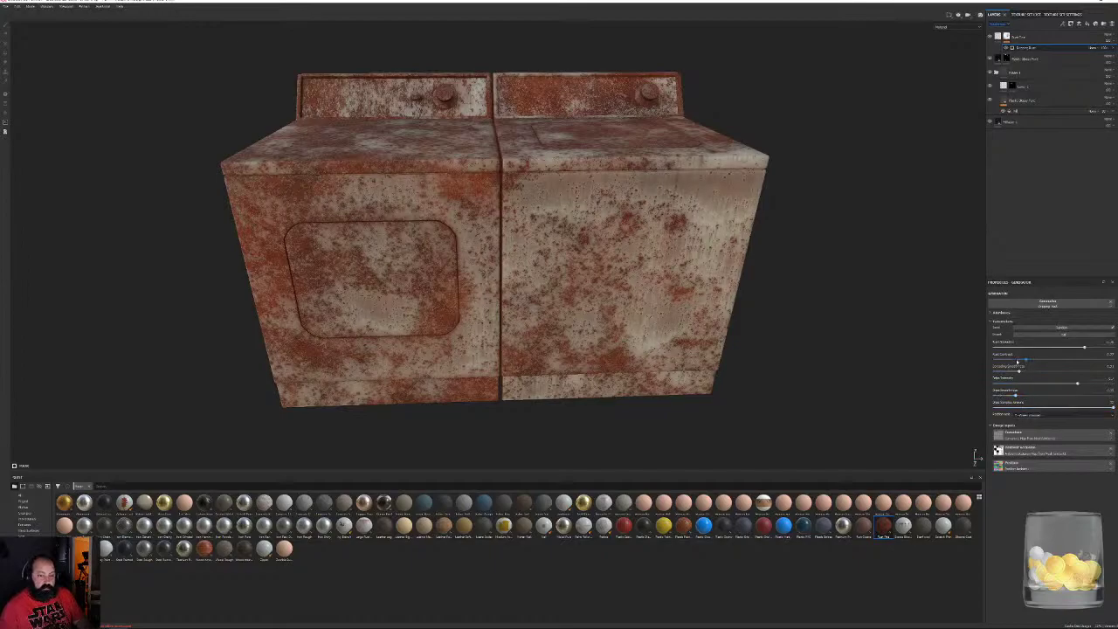
{"action": "left_click", "coordinate": [1004, 360]}
{"action": "left_click_drag", "start_coordinate": [1001, 361], "coordinate": [1034, 357]}
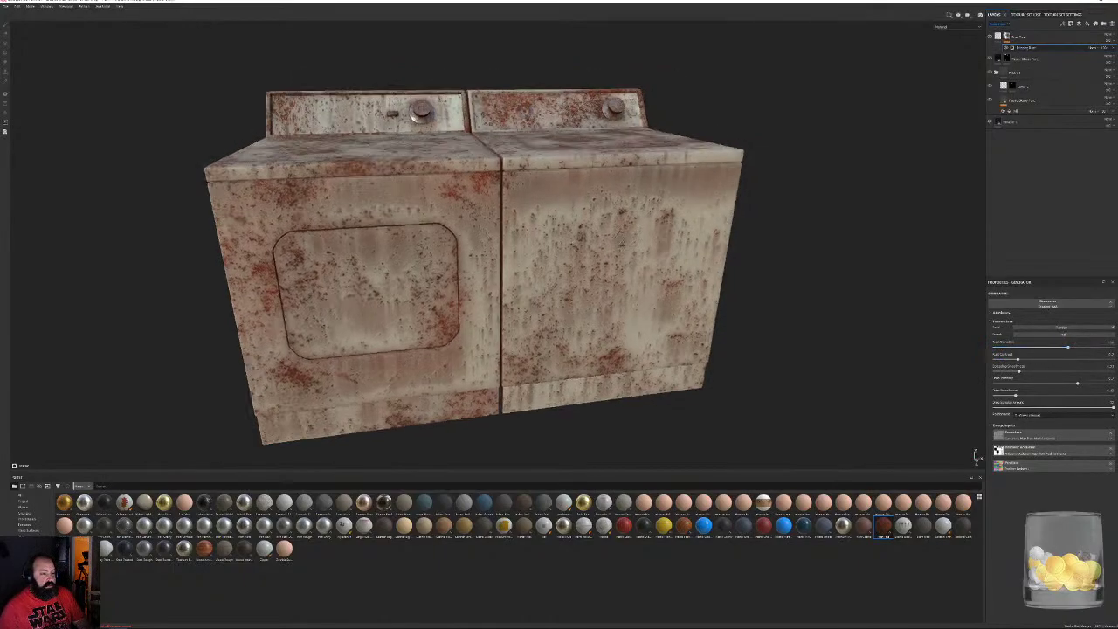
Add the Rust Coarse material as the topmost layer and give it a black mask
{"action": "left_click_drag", "start_coordinate": [454, 188], "coordinate": [587, 256], "text": "alt"}
{"action": "scroll", "coordinate": [587, 256], "scroll_direction": "down", "scroll_amount": 3}
{"action": "left_click_drag", "start_coordinate": [611, 205], "coordinate": [643, 187], "text": "alt"}
{"action": "scroll", "coordinate": [743, 224], "scroll_direction": "up", "scroll_amount": 3}
{"action": "scroll", "coordinate": [759, 249], "scroll_direction": "down", "scroll_amount": 3}
{"action": "scroll", "coordinate": [794, 229], "scroll_direction": "up", "scroll_amount": 3}
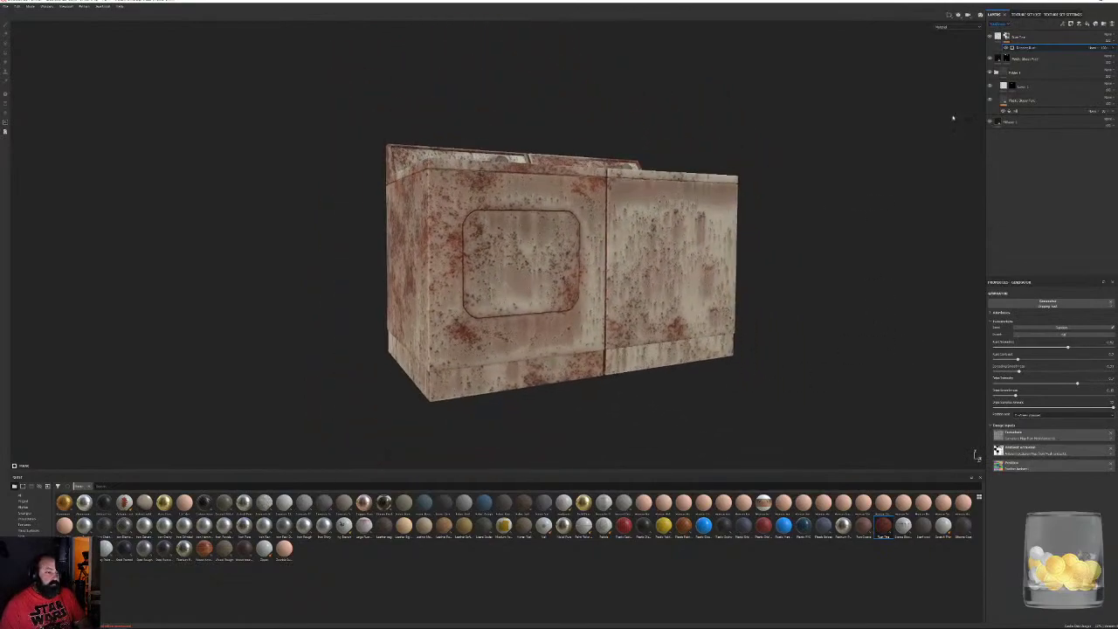
{"action": "left_click_drag", "start_coordinate": [862, 528], "coordinate": [1039, 33]}
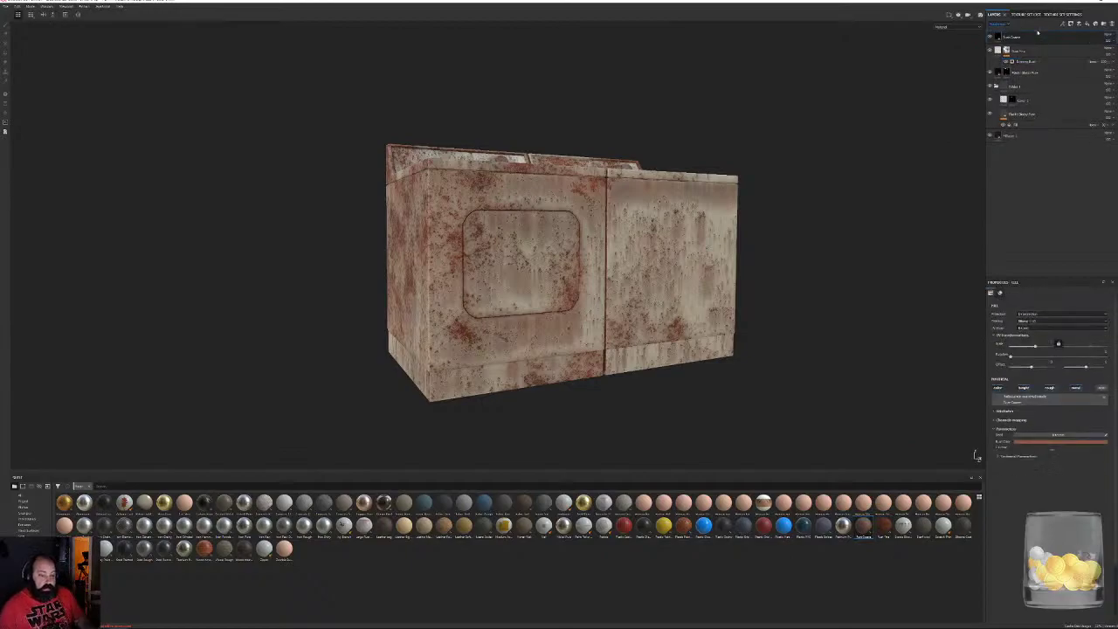
{"action": "left_click_drag", "start_coordinate": [702, 227], "coordinate": [760, 228], "text": "alt"}
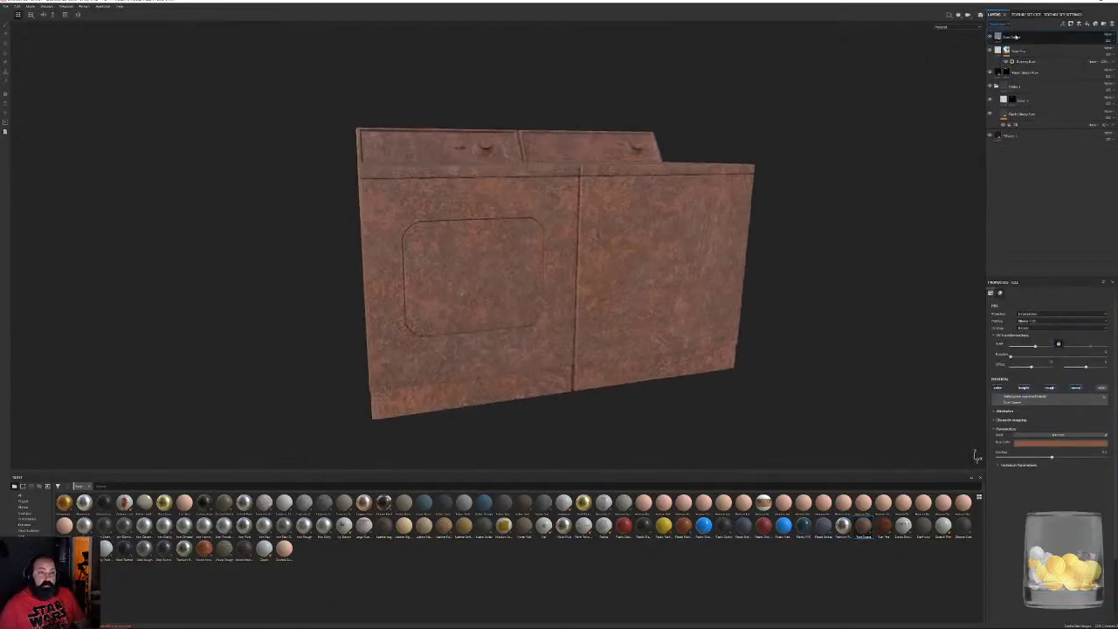
{"action": "right_click", "coordinate": [1014, 36]}
{"action": "left_click", "coordinate": [1044, 47]}
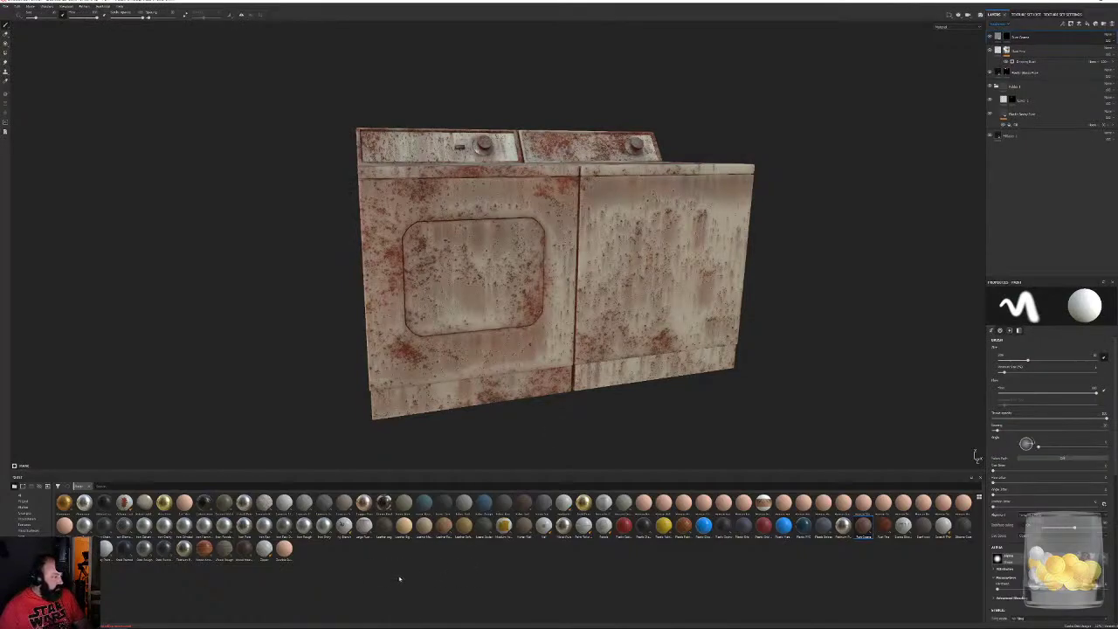
Apply a ground dirt smart mask to the Rust Coarse layer and fine-tune its global balance in the mask editor
{"action": "left_click", "coordinate": [29, 576]}
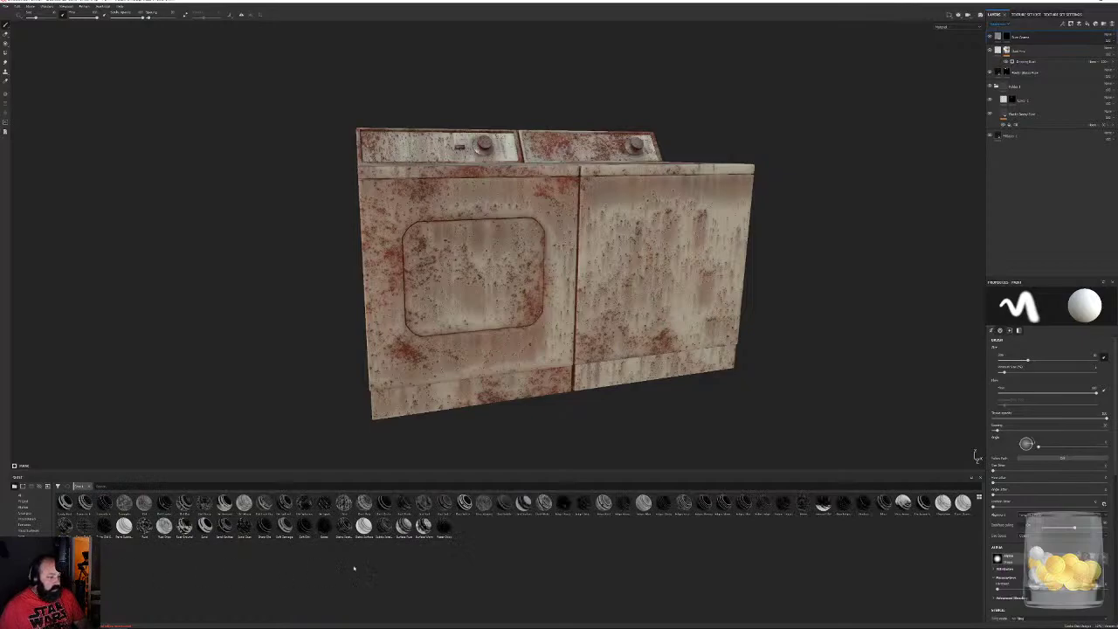
{"action": "left_click_drag", "start_coordinate": [823, 504], "coordinate": [1009, 38]}
{"action": "left_click_drag", "start_coordinate": [641, 342], "coordinate": [502, 188], "text": "alt"}
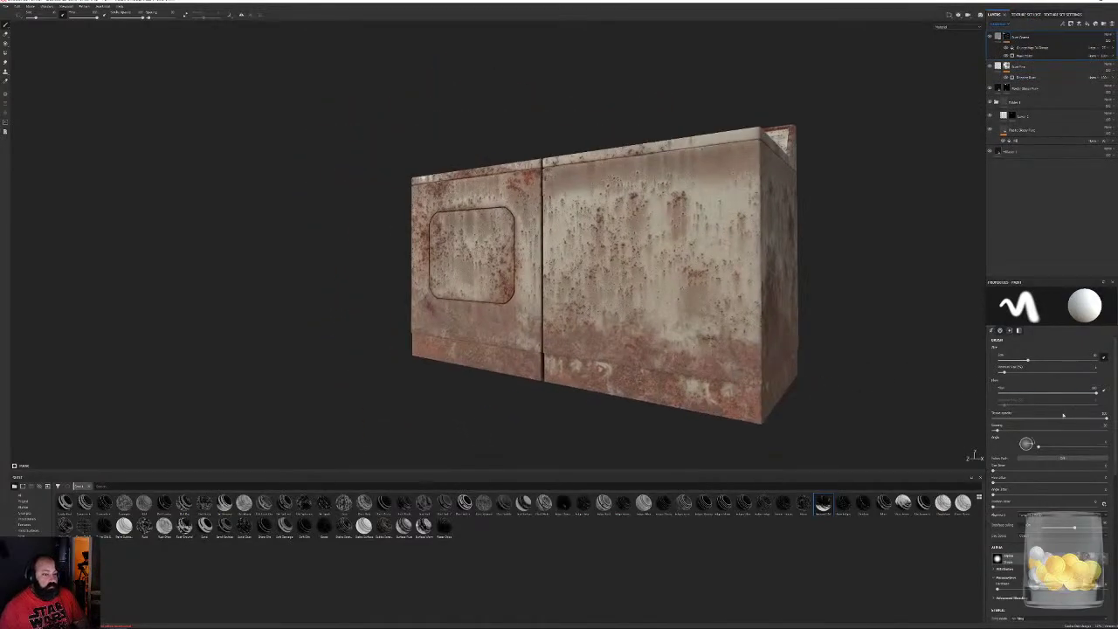
{"action": "left_click", "coordinate": [1030, 55]}
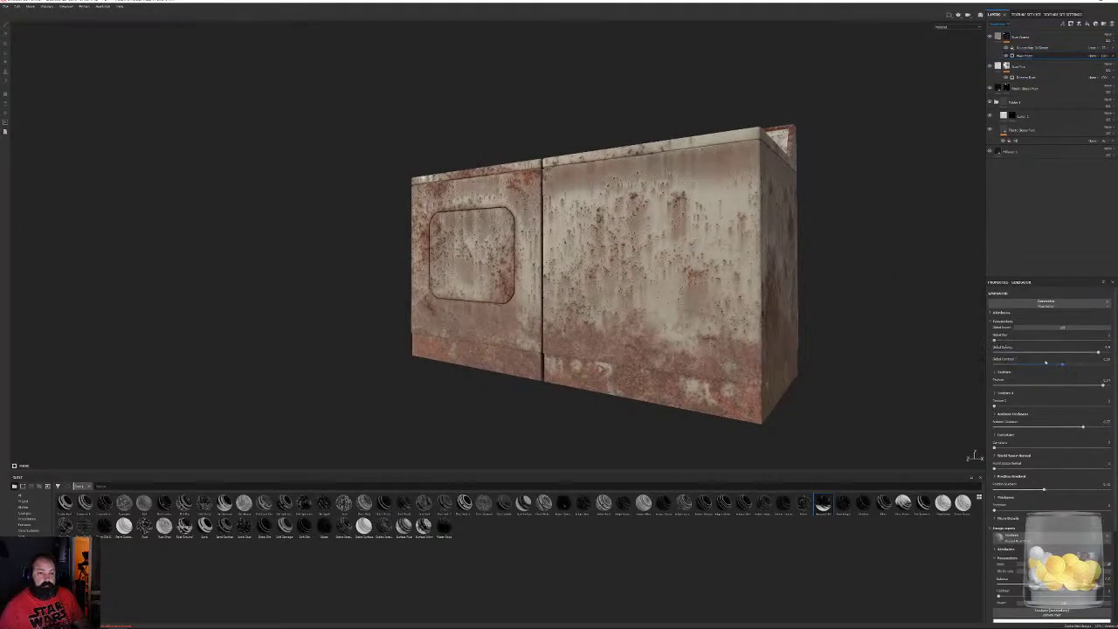
{"action": "mouse_move", "coordinate": [1090, 353]}
{"action": "left_mouse_down"}
{"action": "mouse_move", "coordinate": [1080, 353]}
{"action": "mouse_move", "coordinate": [1106, 353]}
{"action": "mouse_move", "coordinate": [1097, 353]}
{"action": "left_mouse_up"}
Add the Plastic Glossy Pure material as a new topmost layer above both rust layers
{"action": "left_click_drag", "start_coordinate": [436, 238], "coordinate": [743, 290], "text": "alt"}
{"action": "left_click_drag", "start_coordinate": [613, 340], "coordinate": [586, 360], "text": "alt"}
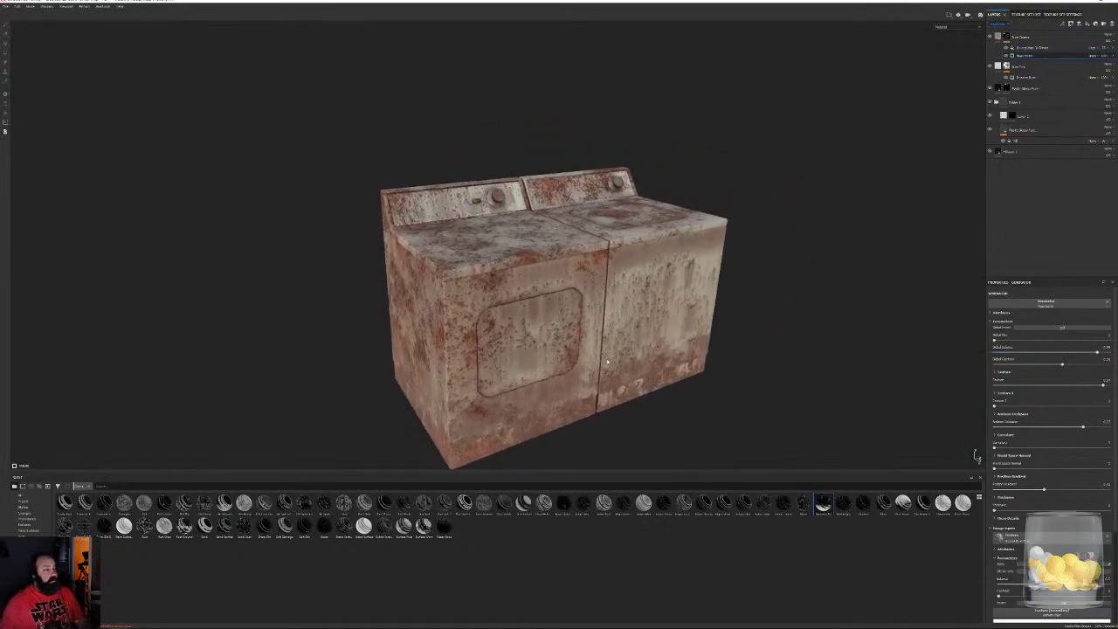
{"action": "left_click_drag", "start_coordinate": [419, 220], "coordinate": [400, 192], "text": "alt"}
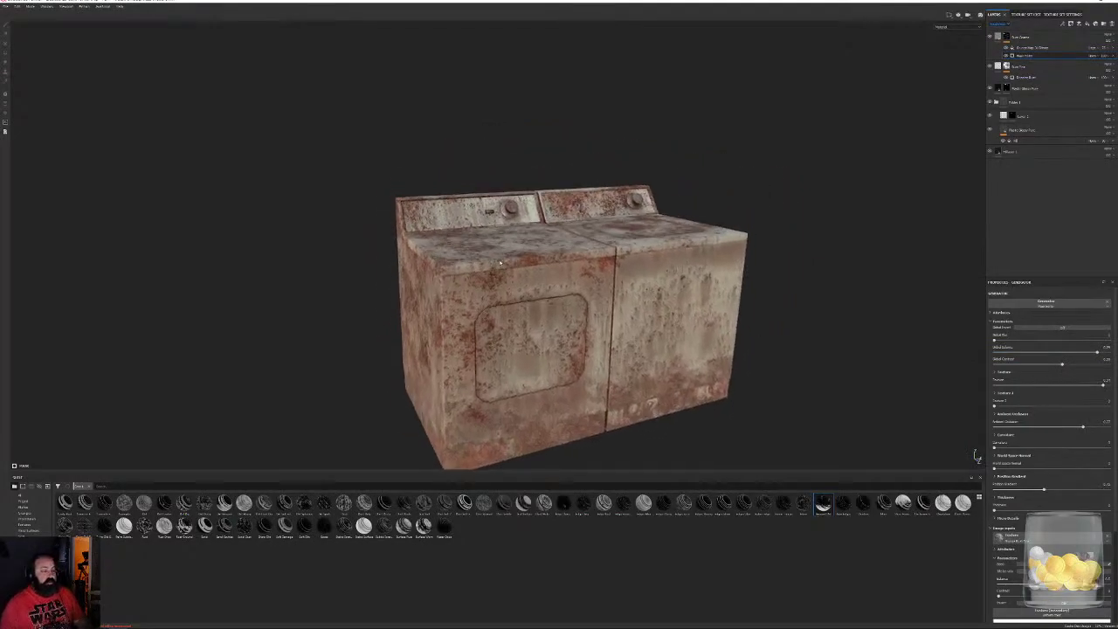
{"action": "right_click_drag", "start_coordinate": [400, 192], "coordinate": [769, 269], "text": "alt"}
{"action": "middle_click_drag", "start_coordinate": [768, 269], "coordinate": [752, 197], "text": "alt"}
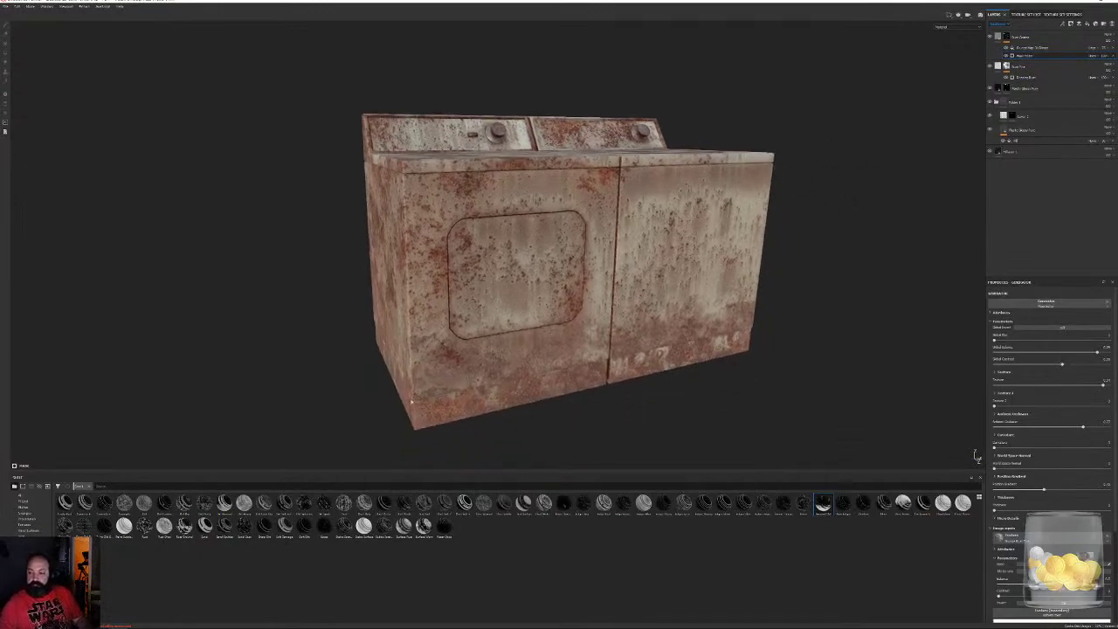
{"action": "left_click", "coordinate": [1031, 37]}
{"action": "left_click", "coordinate": [28, 565]}
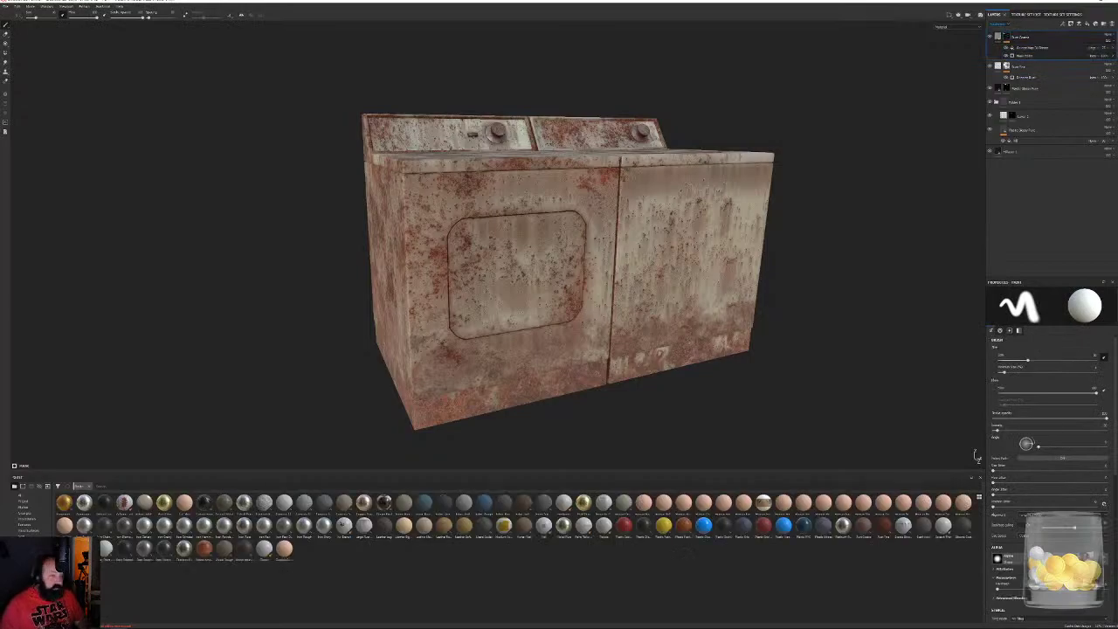
{"action": "left_click_drag", "start_coordinate": [703, 526], "coordinate": [1020, 39]}
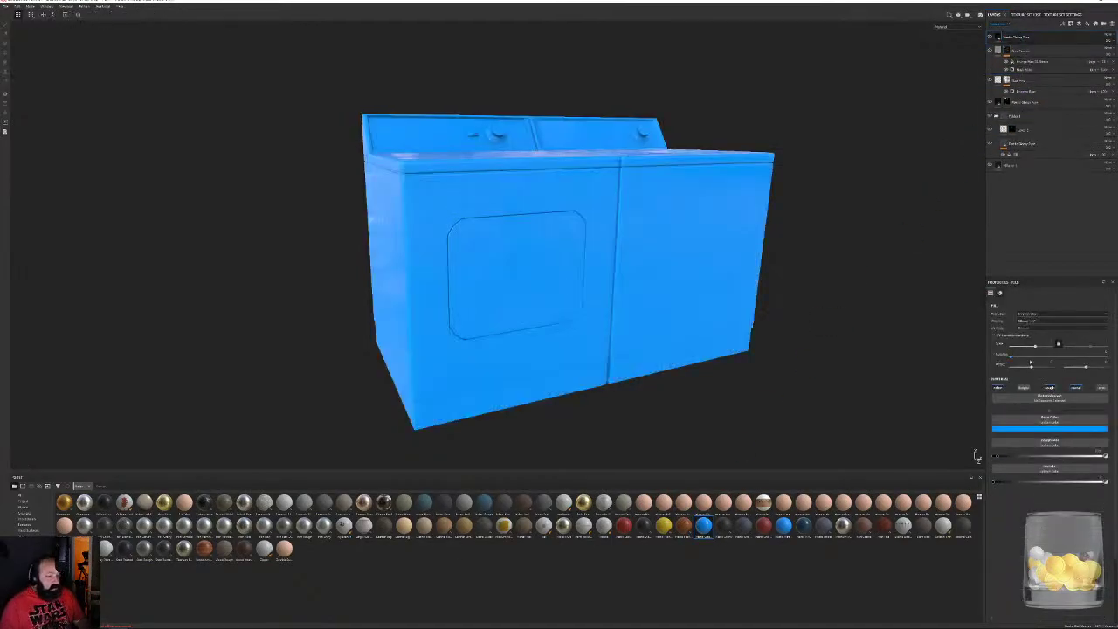
Give the new plastic layer a dark reddish-brown base colour and raise its roughness almost to maximum
{"action": "left_click", "coordinate": [1061, 429]}
{"action": "left_click_drag", "start_coordinate": [1095, 482], "coordinate": [1095, 481]}
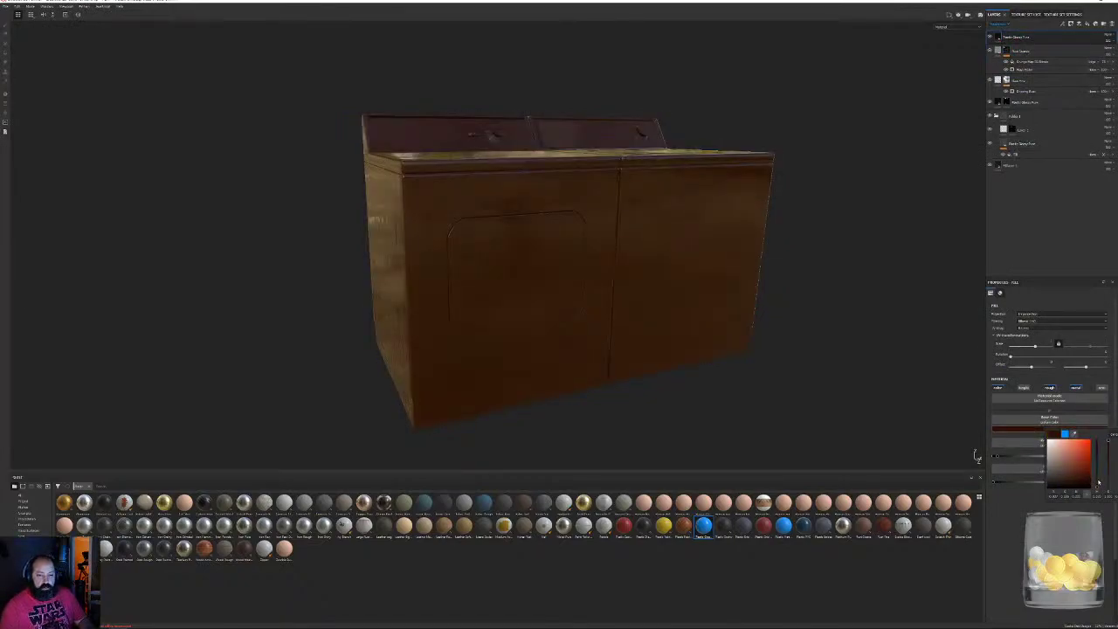
{"action": "left_click", "coordinate": [1068, 546]}
{"action": "left_click", "coordinate": [1101, 456]}
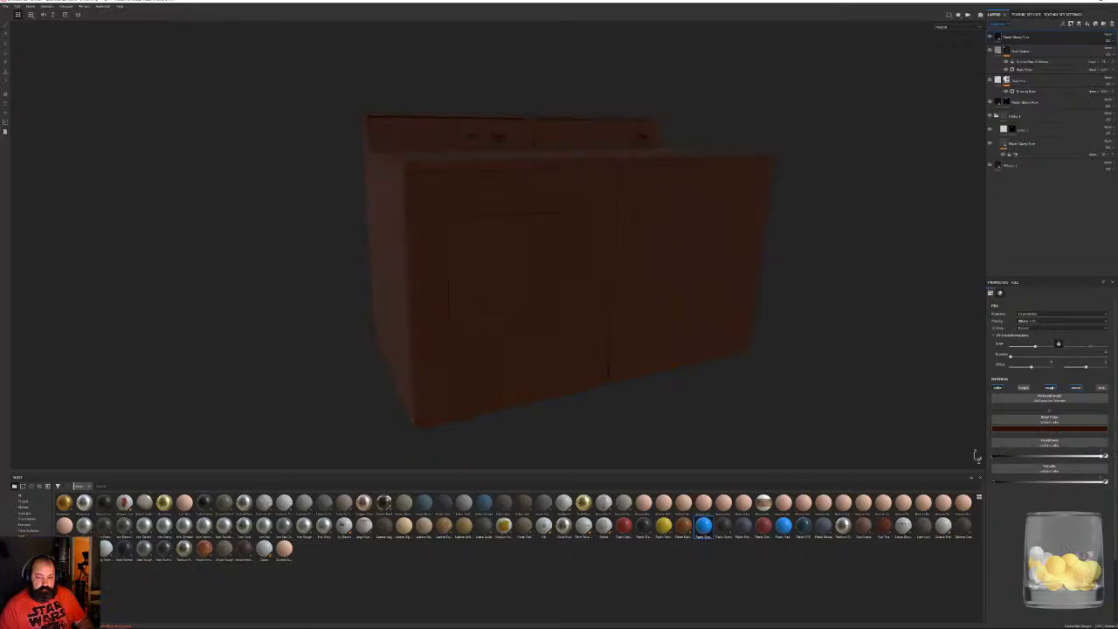
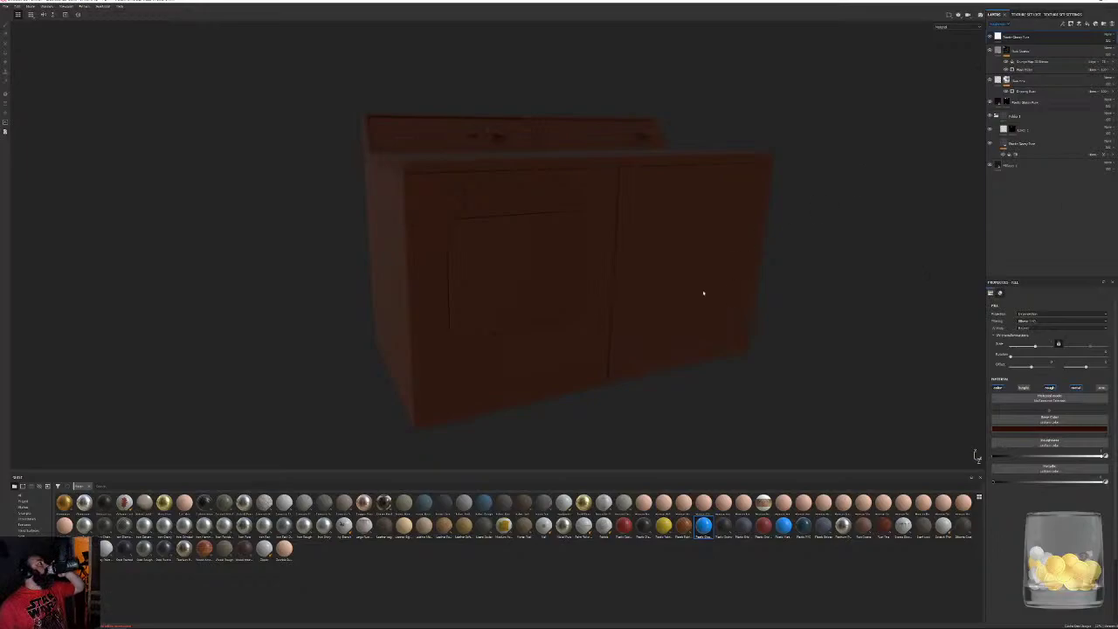
Try a grunge-based smart mask on the dark brown layer, check it up close and undo it
{"action": "left_click_drag", "start_coordinate": [711, 252], "coordinate": [743, 260], "text": "alt"}
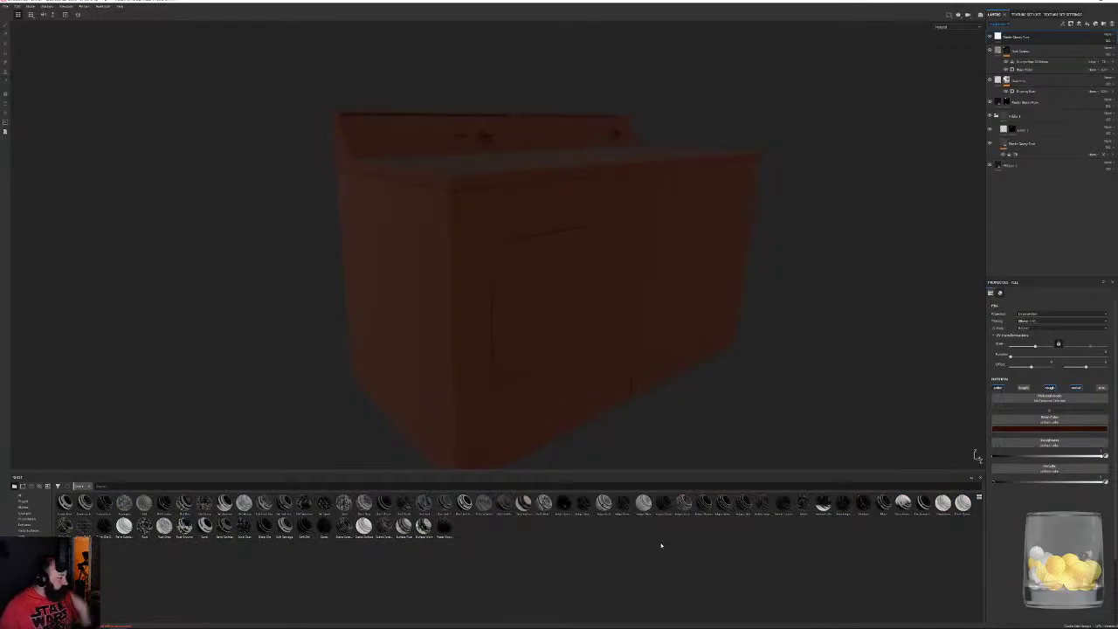
{"action": "mouse_move", "coordinate": [285, 506]}
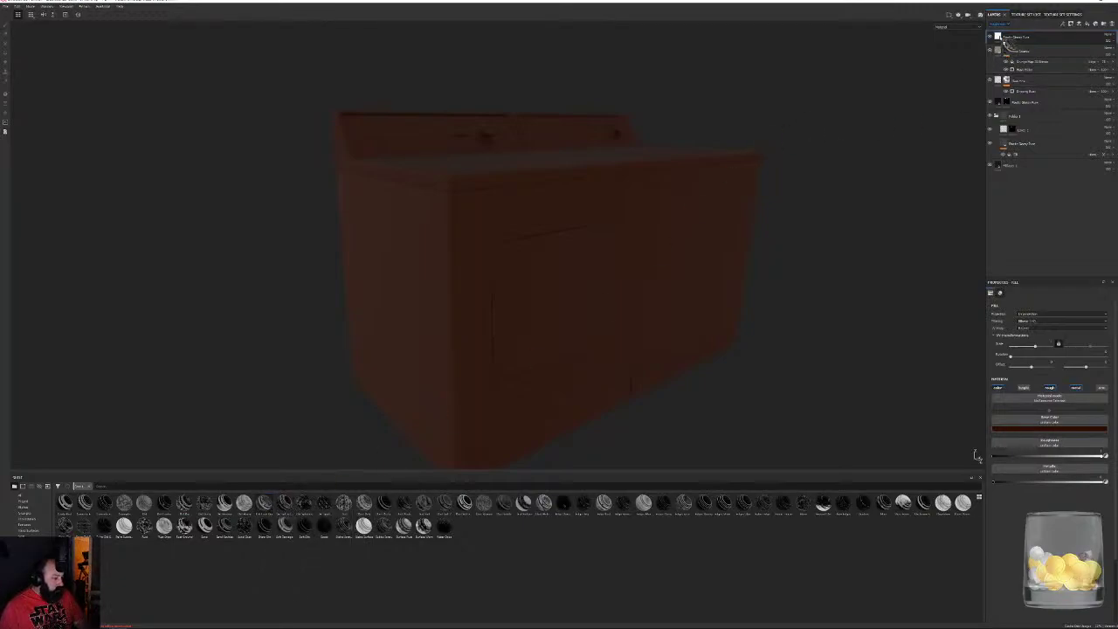
{"action": "left_click_drag", "start_coordinate": [1001, 38], "coordinate": [1000, 38]}
{"action": "left_click_drag", "start_coordinate": [661, 259], "coordinate": [685, 258], "text": "alt"}
{"action": "scroll", "coordinate": [577, 126], "scroll_direction": "up", "scroll_amount": 3}
{"action": "left_click_drag", "start_coordinate": [577, 125], "coordinate": [509, 365], "text": "alt"}
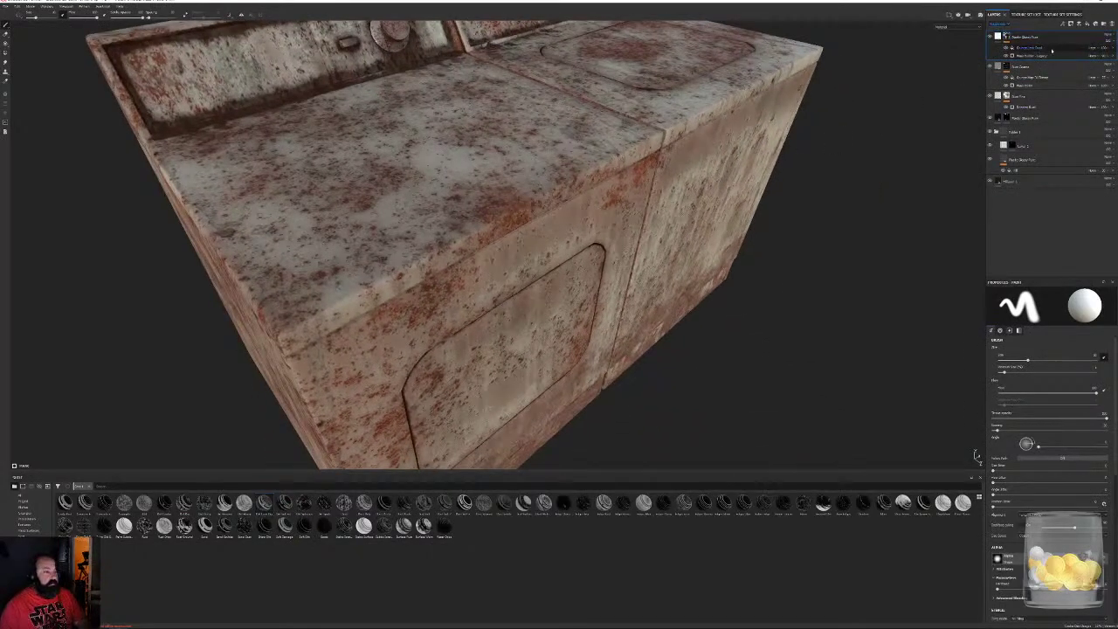
{"action": "key", "text": "ctrl+z"}
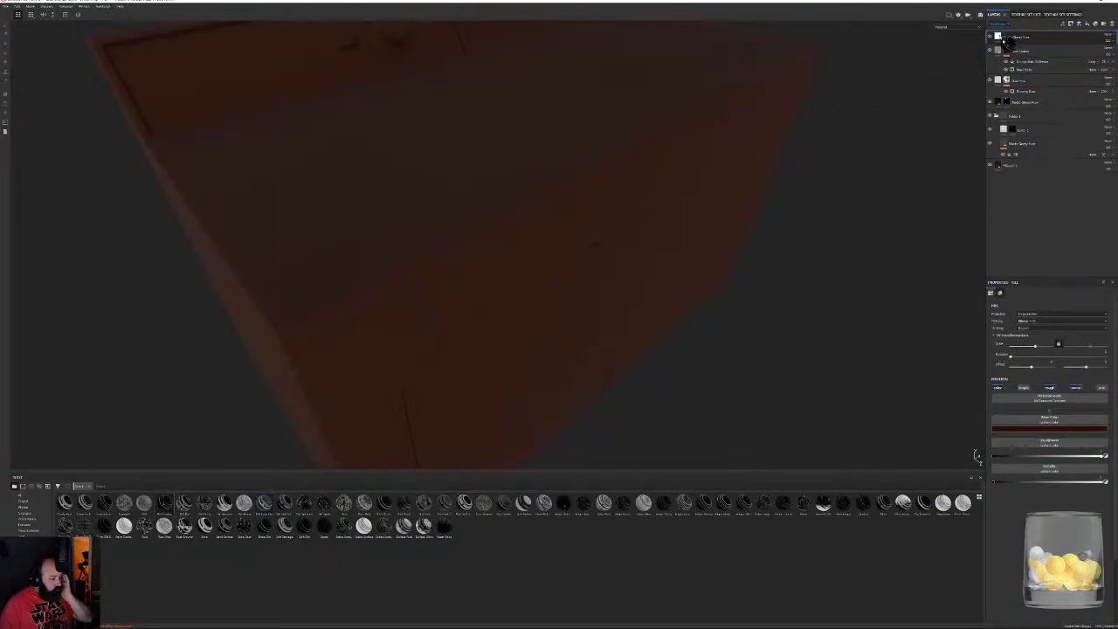
Apply a cavity dirt smart mask to the dark brown layer and open its mask builder settings
{"action": "left_click_drag", "start_coordinate": [1006, 42], "coordinate": [1006, 41]}
{"action": "left_click_drag", "start_coordinate": [524, 411], "coordinate": [540, 231], "text": "alt"}
{"action": "scroll", "coordinate": [581, 227], "scroll_direction": "down", "scroll_amount": 4}
{"action": "middle_click_drag", "start_coordinate": [650, 183], "coordinate": [655, 289], "text": "alt"}
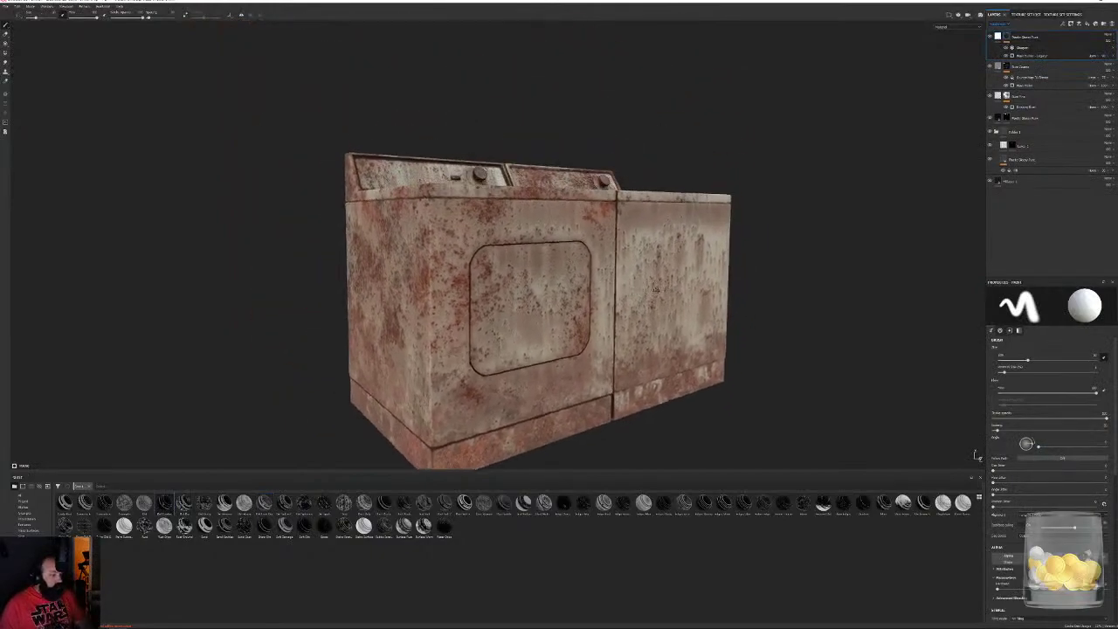
{"action": "left_click_drag", "start_coordinate": [654, 289], "coordinate": [599, 305], "text": "alt"}
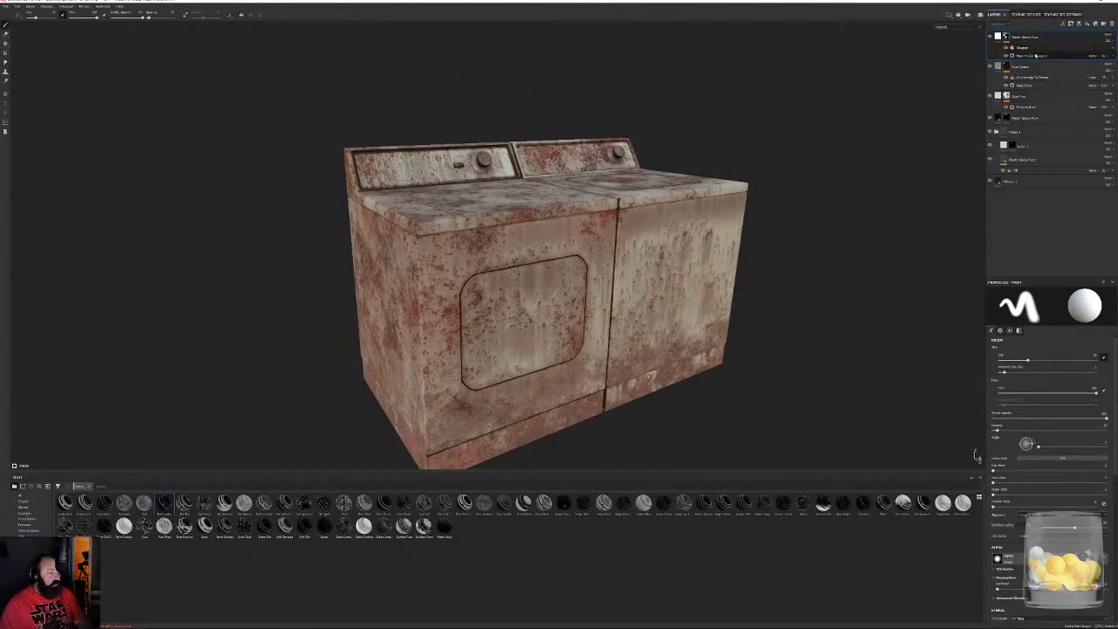
{"action": "left_click", "coordinate": [1034, 55]}
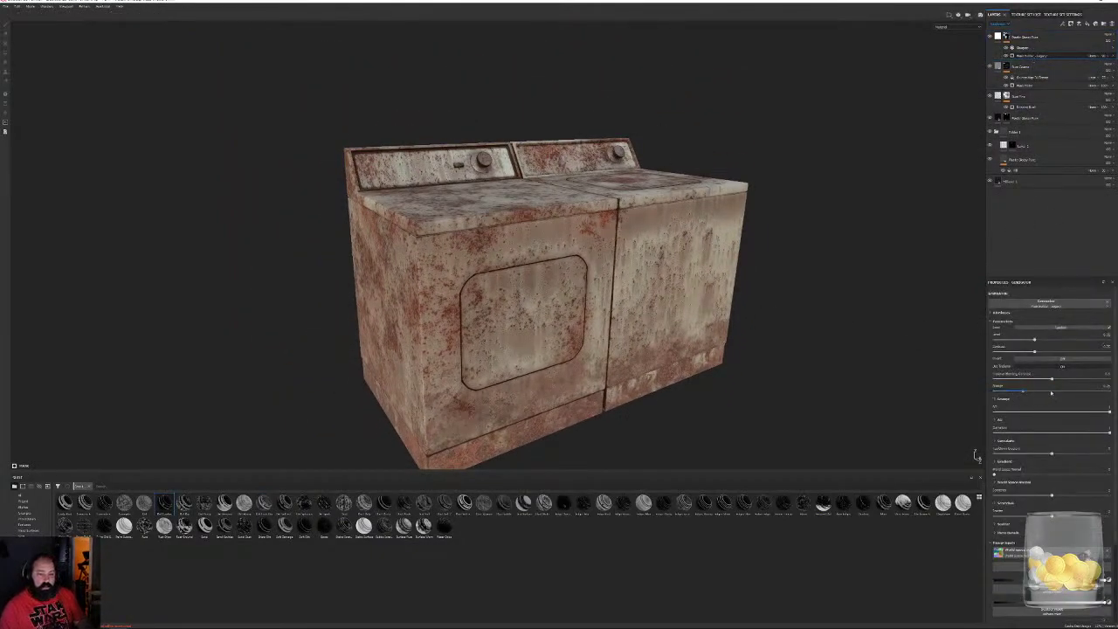
Raise the cavity dirt mask's level on the dark brown layer to about three quarters and check the seams and tops
{"action": "left_click", "coordinate": [1063, 339]}
{"action": "left_click_drag", "start_coordinate": [1063, 340], "coordinate": [1086, 341]}
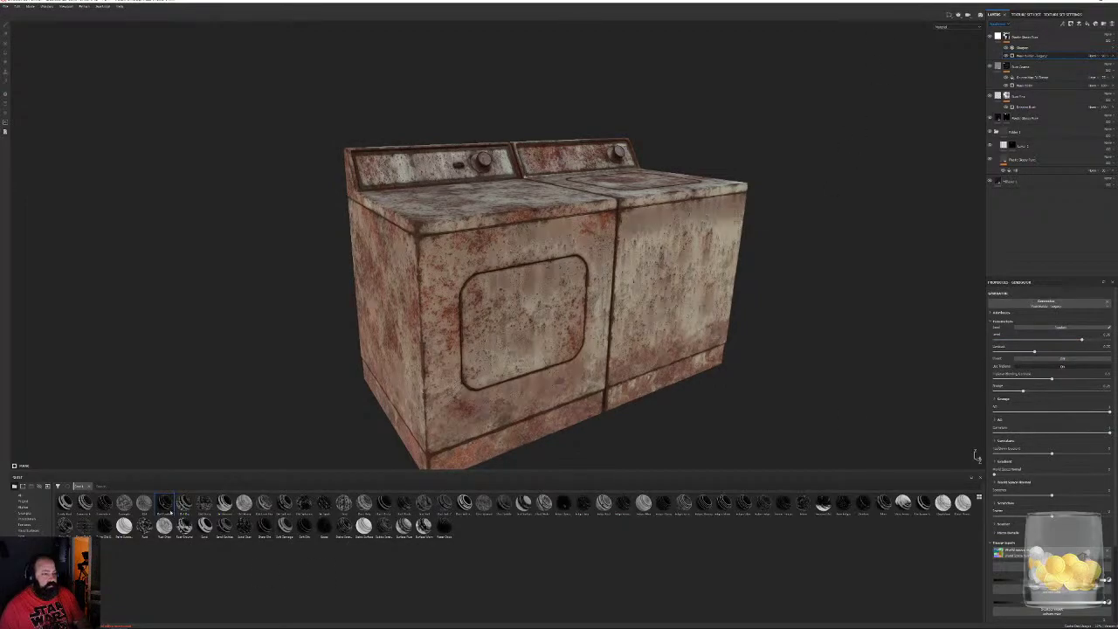
{"action": "left_click_drag", "start_coordinate": [551, 356], "coordinate": [594, 362], "text": "alt"}
{"action": "scroll", "coordinate": [550, 365], "scroll_direction": "up", "scroll_amount": 3}
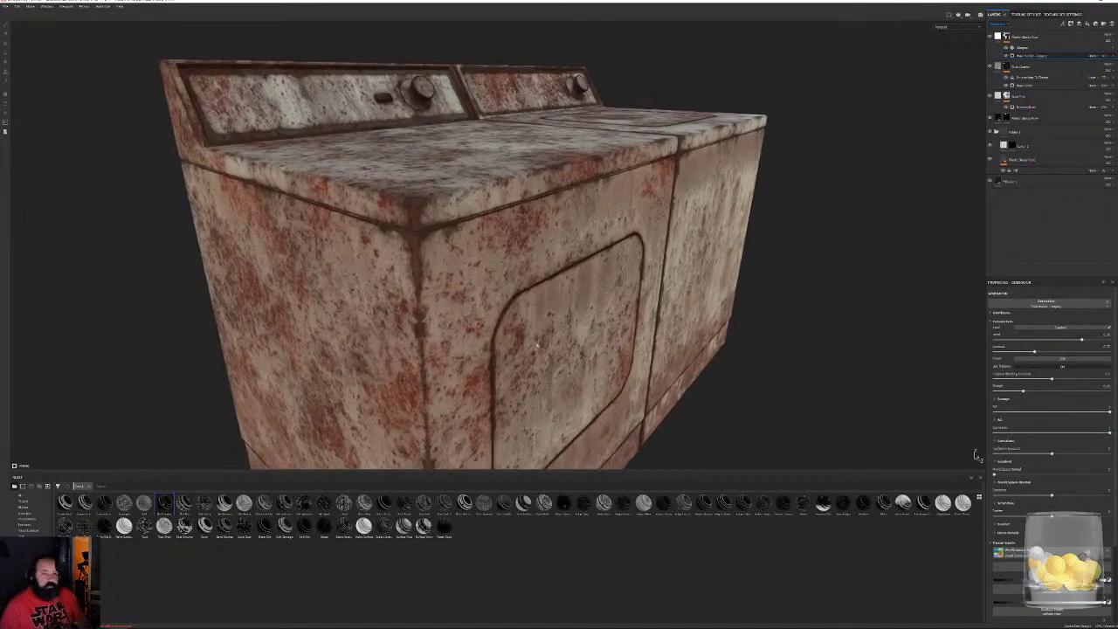
{"action": "left_click_drag", "start_coordinate": [459, 257], "coordinate": [360, 253], "text": "alt"}
{"action": "scroll", "coordinate": [489, 253], "scroll_direction": "down", "scroll_amount": 4}
{"action": "mouse_move", "coordinate": [637, 237]}
{"action": "left_mouse_down", "text": "alt"}
{"action": "mouse_move", "coordinate": [529, 230]}
{"action": "mouse_move", "coordinate": [739, 229]}
{"action": "mouse_move", "coordinate": [630, 225]}
{"action": "left_mouse_up", "text": "alt"}
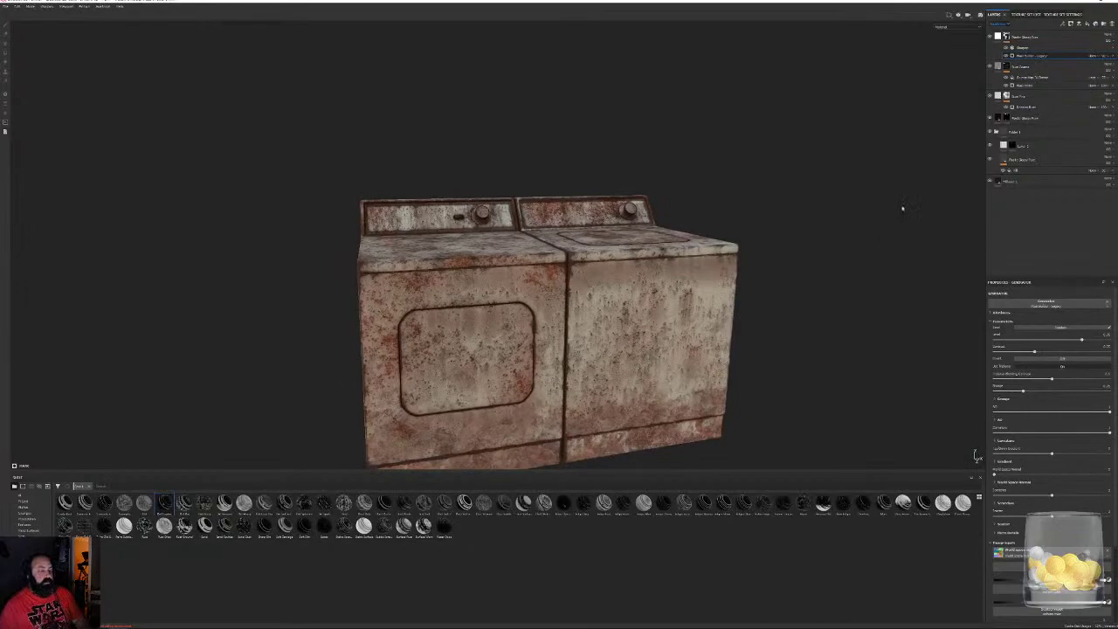
{"action": "left_click_drag", "start_coordinate": [489, 249], "coordinate": [526, 302], "text": "alt"}
{"action": "scroll", "coordinate": [559, 296], "scroll_direction": "up", "scroll_amount": 3}
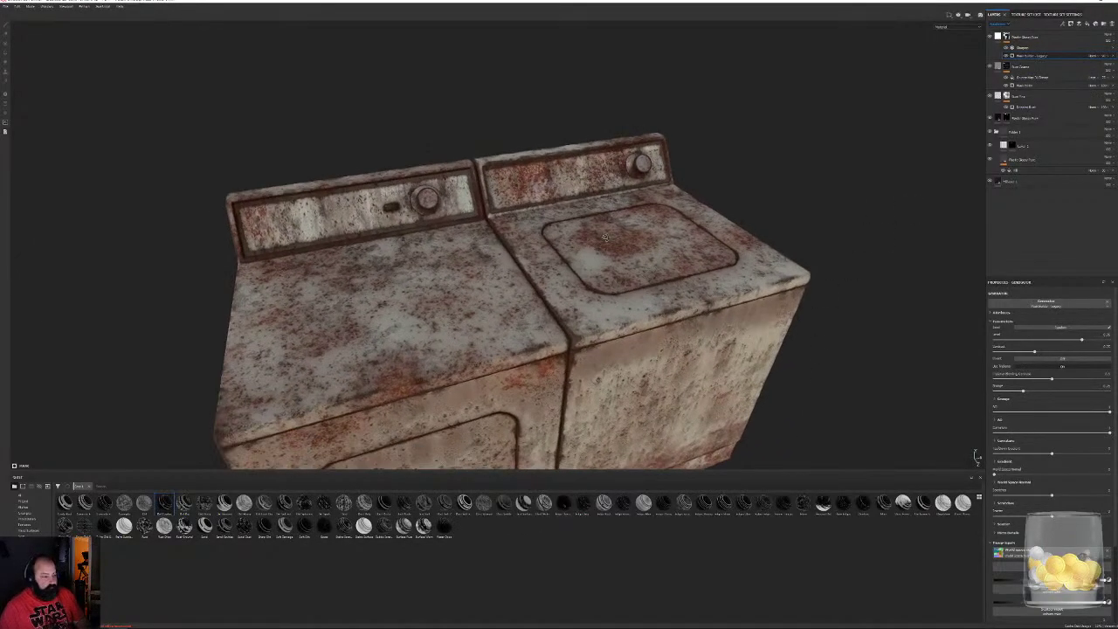
{"action": "middle_click_drag", "start_coordinate": [583, 289], "coordinate": [638, 215], "text": "alt"}
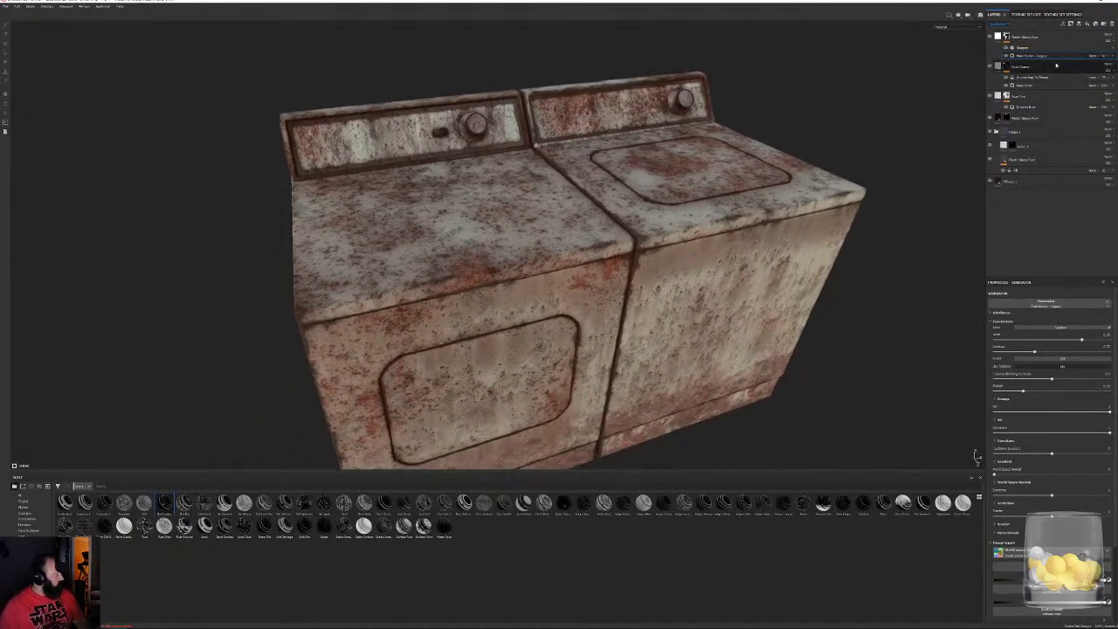
Remove the sharpen filter and mask builder effects from the dark brown layer's mask
{"action": "left_click", "coordinate": [1080, 36]}
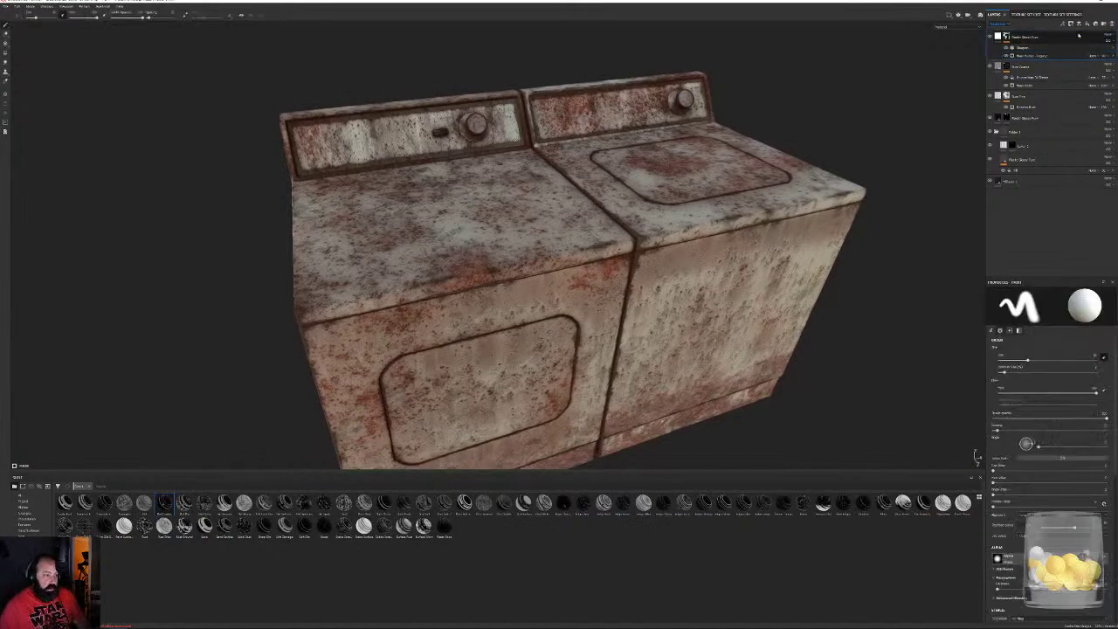
{"action": "left_click", "coordinate": [1113, 48]}
{"action": "left_click", "coordinate": [1113, 48]}
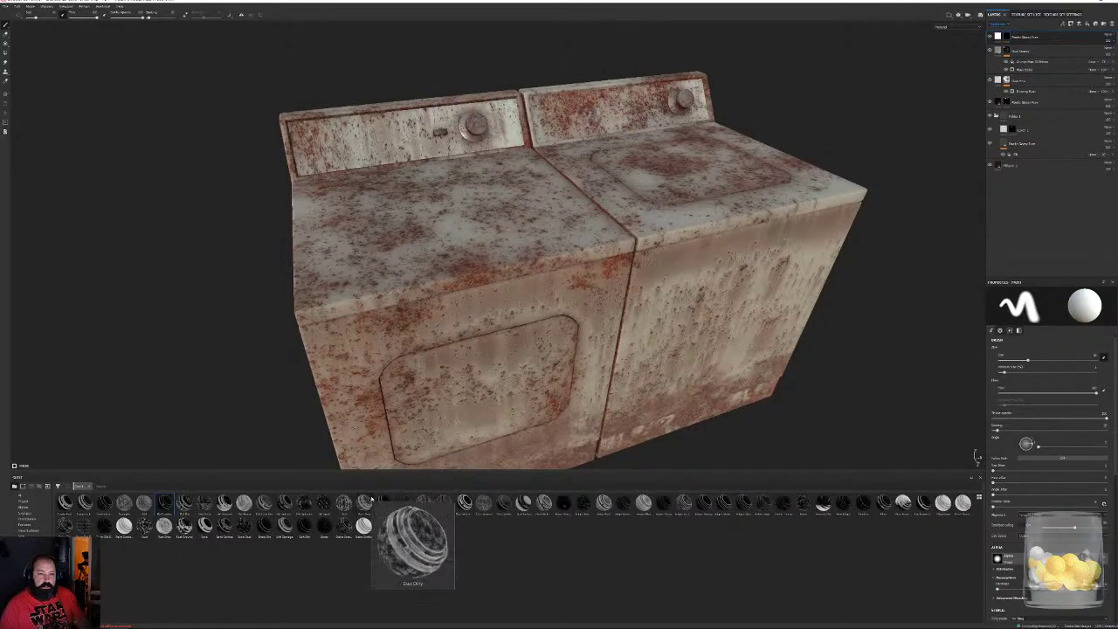
Try the Dust Dirty smart mask on the dark brown layer with a raised global balance, and delete it
{"action": "mouse_move", "coordinate": [372, 504]}
{"action": "left_click_drag", "start_coordinate": [370, 504], "coordinate": [1008, 39]}
{"action": "left_click_drag", "start_coordinate": [567, 345], "coordinate": [604, 302], "text": "alt"}
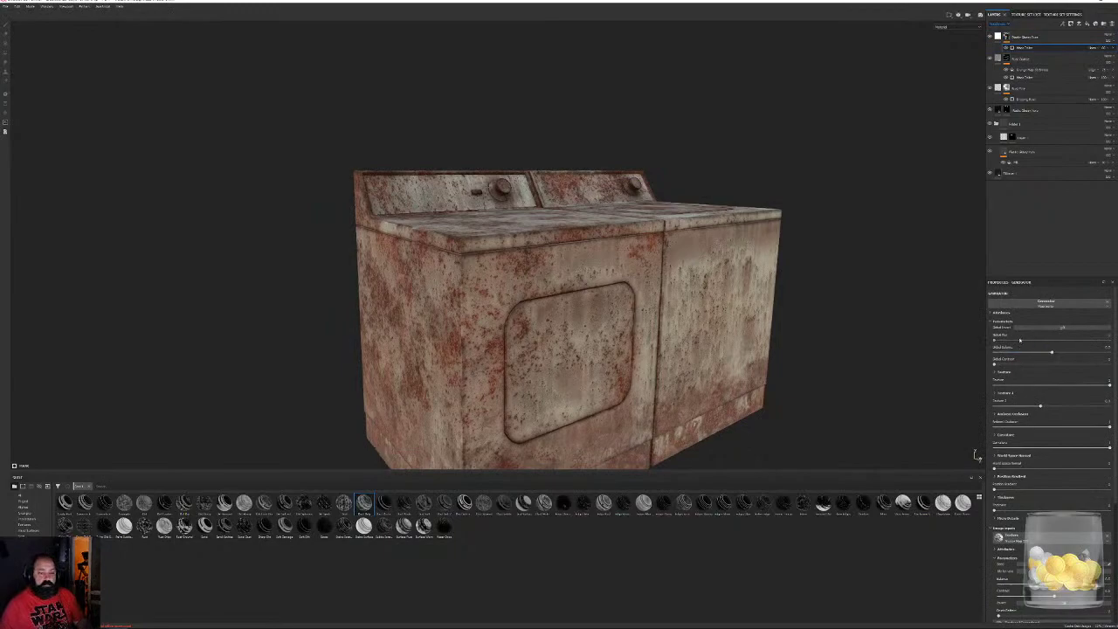
{"action": "left_click_drag", "start_coordinate": [1058, 351], "coordinate": [1081, 356]}
{"action": "left_click_drag", "start_coordinate": [816, 294], "coordinate": [882, 301], "text": "alt"}
{"action": "right_click_drag", "start_coordinate": [882, 301], "coordinate": [787, 383], "text": "alt"}
{"action": "left_click_drag", "start_coordinate": [786, 381], "coordinate": [730, 369], "text": "alt"}
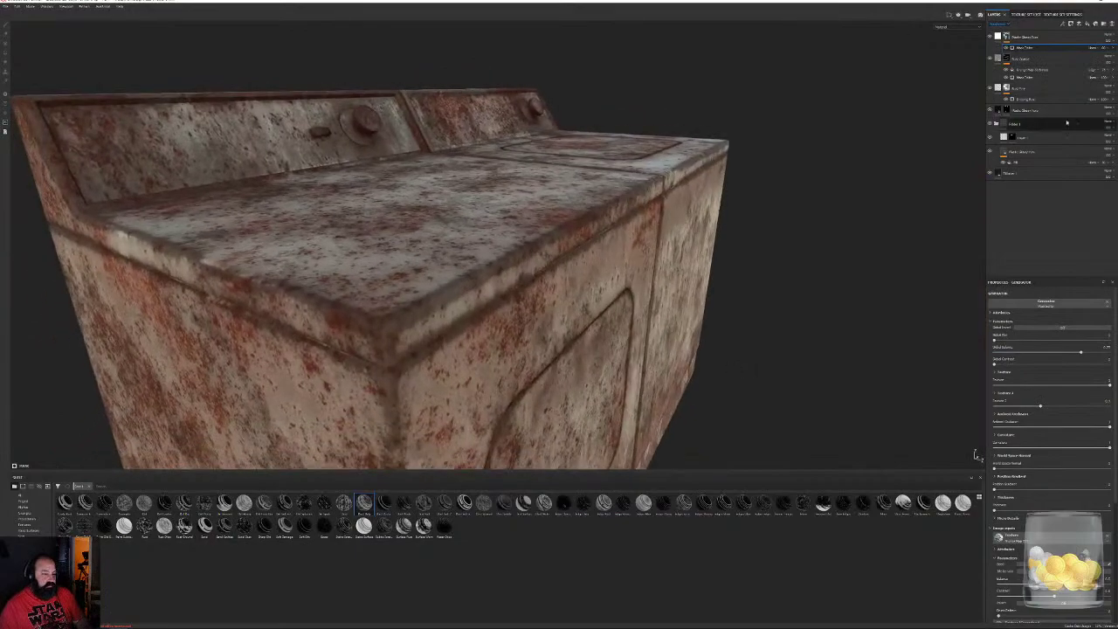
{"action": "left_click", "coordinate": [1114, 49]}
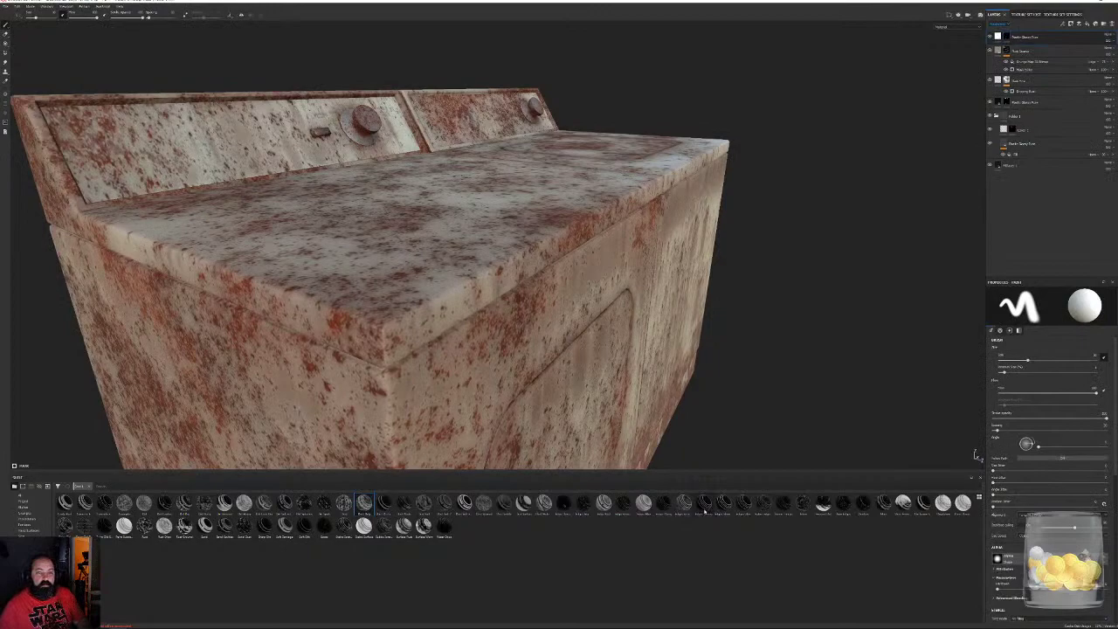
Try a dry dirt leak smart mask on the dark brown layer, check the model and undo it
{"action": "mouse_move", "coordinate": [924, 506]}
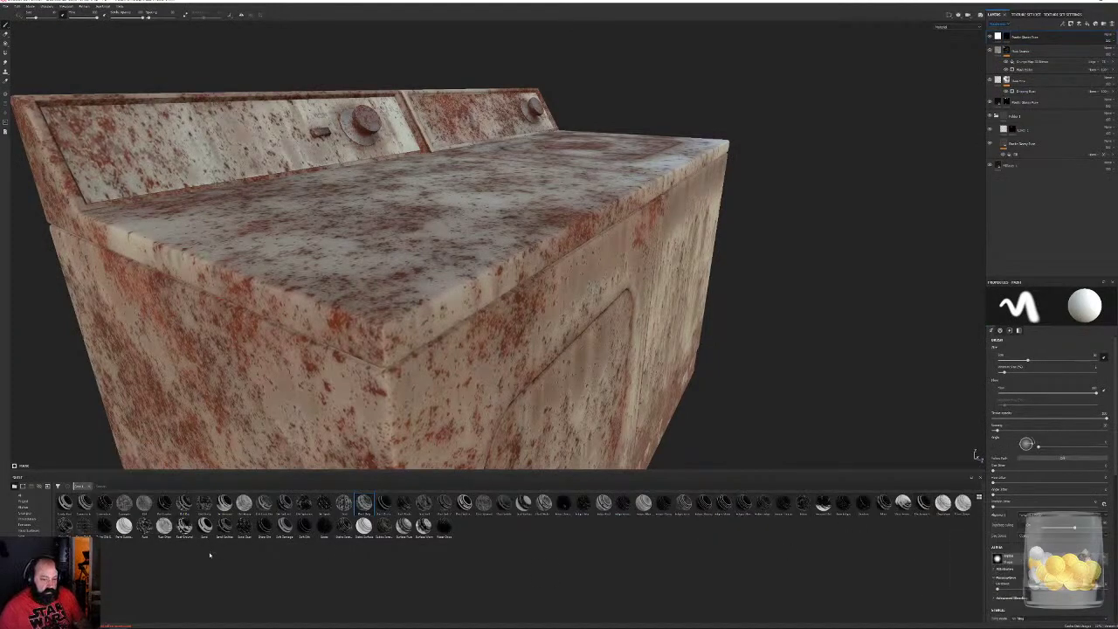
{"action": "mouse_move", "coordinate": [170, 506]}
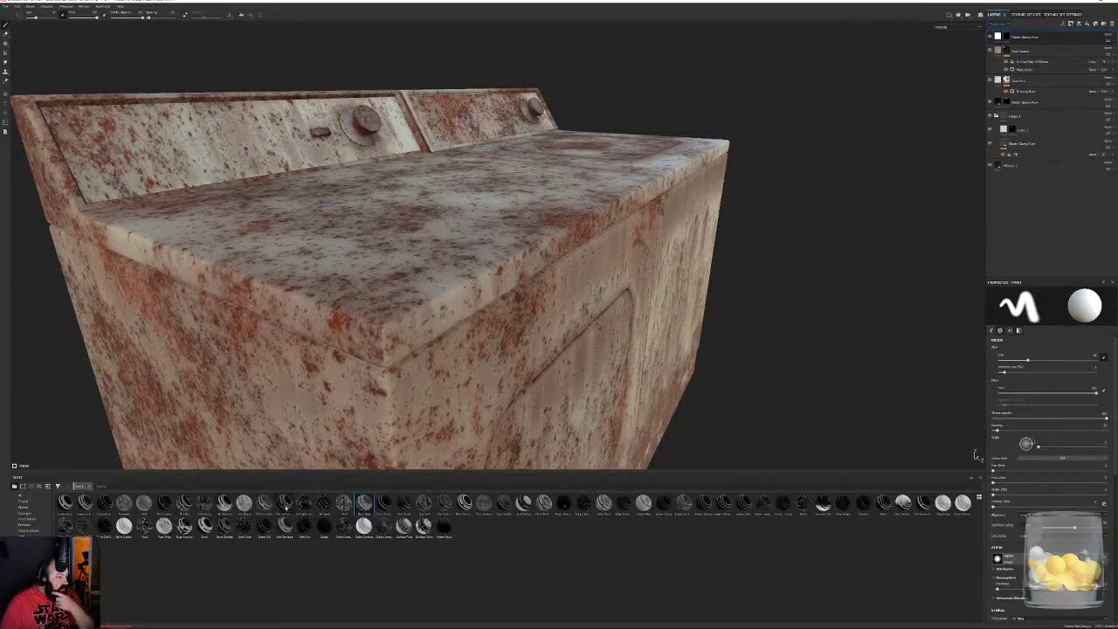
{"action": "mouse_move", "coordinate": [268, 505]}
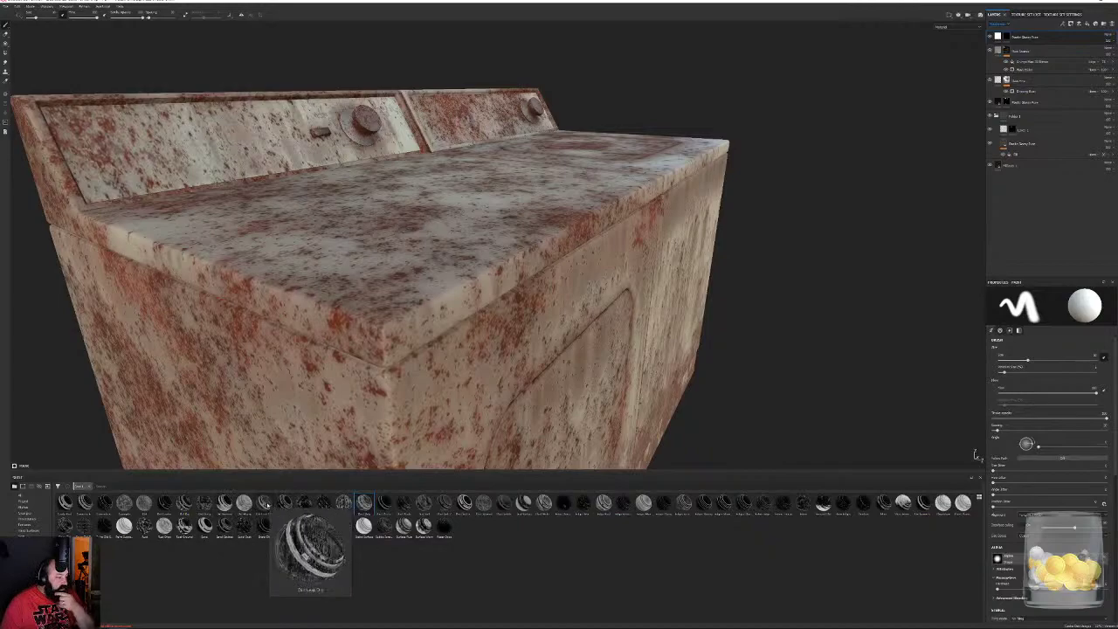
{"action": "left_click_drag", "start_coordinate": [269, 505], "coordinate": [1008, 37]}
{"action": "right_click_drag", "start_coordinate": [613, 324], "coordinate": [166, 167], "text": "alt"}
{"action": "left_click_drag", "start_coordinate": [165, 166], "coordinate": [441, 245], "text": "alt"}
{"action": "key", "text": "ctrl+z"}
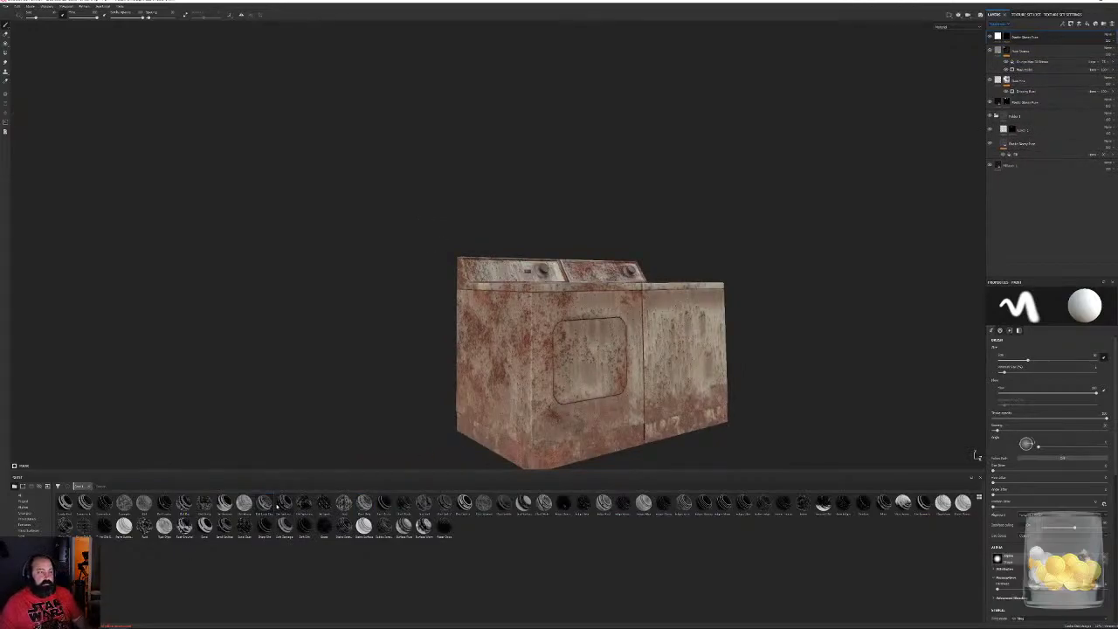
Try another dirt smart mask on the dark brown layer, adjust its level, inspect the fronts and delete it
{"action": "left_click_drag", "start_coordinate": [227, 504], "coordinate": [1007, 38]}
{"action": "left_click_drag", "start_coordinate": [653, 251], "coordinate": [560, 424], "text": "alt"}
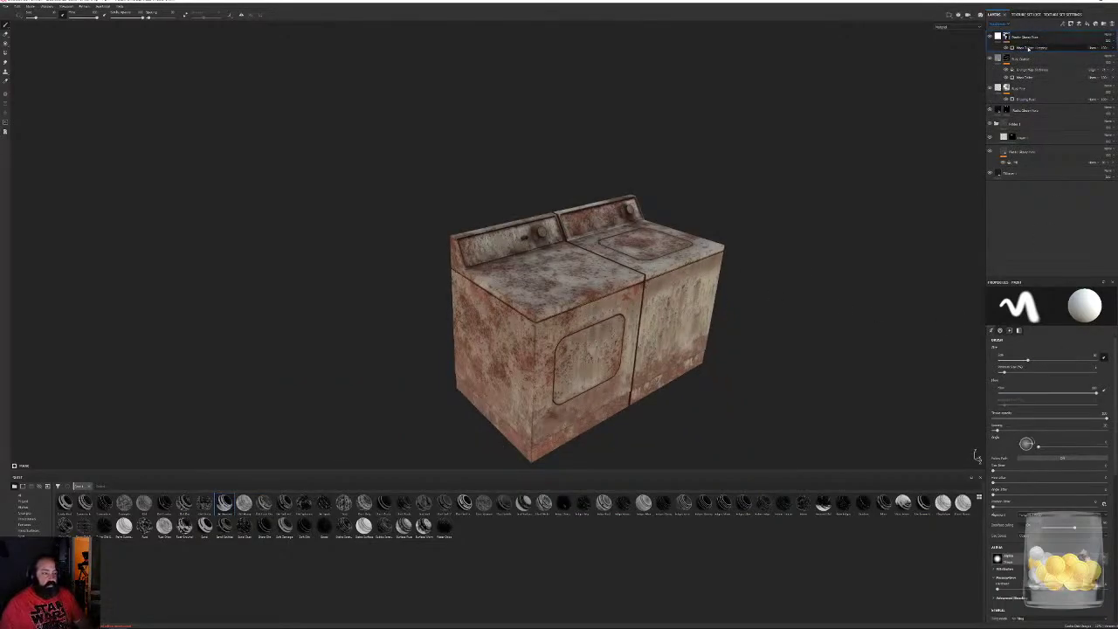
{"action": "left_click_drag", "start_coordinate": [1074, 339], "coordinate": [1070, 339]}
{"action": "left_click_drag", "start_coordinate": [786, 342], "coordinate": [574, 215], "text": "alt"}
{"action": "scroll", "coordinate": [569, 299], "scroll_direction": "up", "scroll_amount": 3}
{"action": "left_click_drag", "start_coordinate": [569, 298], "coordinate": [639, 409], "text": "alt"}
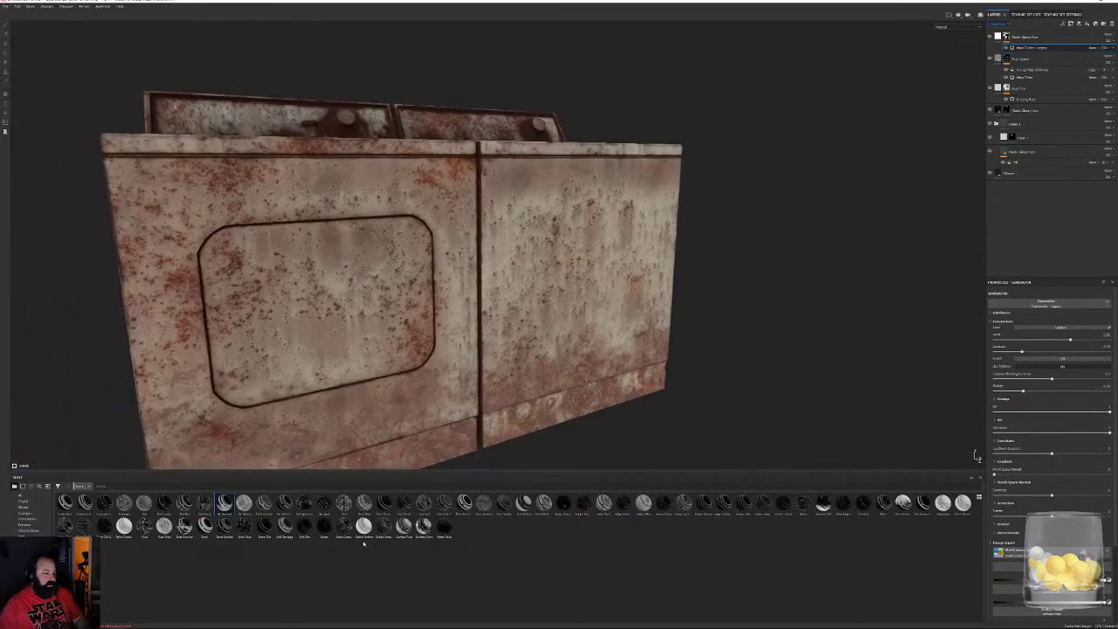
{"action": "left_click", "coordinate": [1112, 49]}
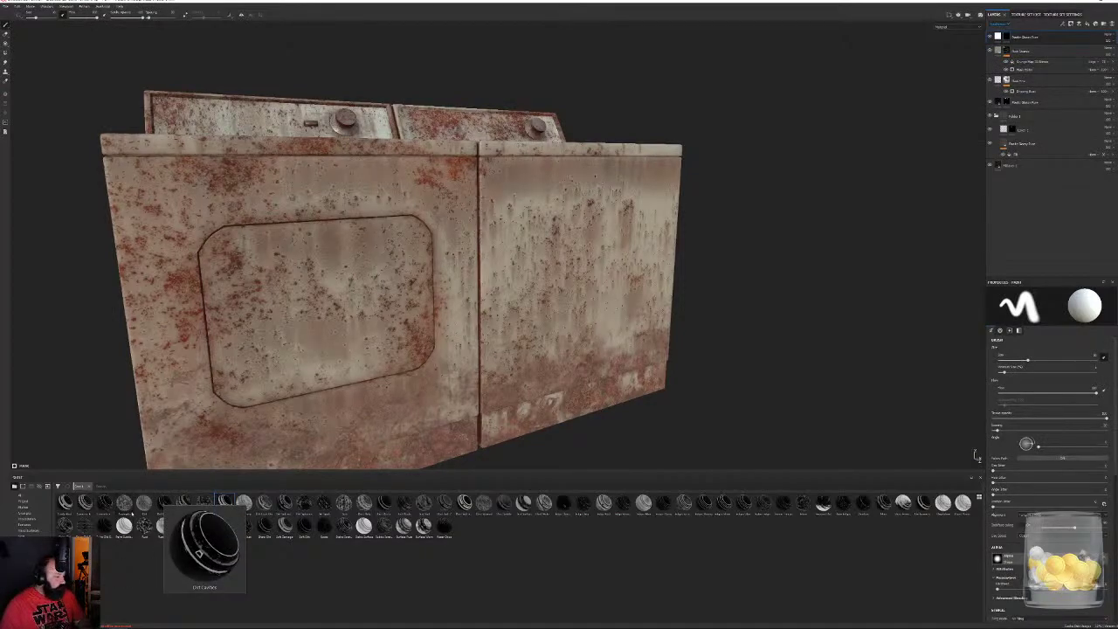
Reapply the Dirt Cavities smart mask to the dark brown layer and set its mask builder level to about 0.7
{"action": "mouse_move", "coordinate": [179, 505]}
{"action": "left_click_drag", "start_coordinate": [165, 503], "coordinate": [1007, 38]}
{"action": "left_click_drag", "start_coordinate": [532, 293], "coordinate": [627, 208], "text": "alt"}
{"action": "scroll", "coordinate": [518, 320], "scroll_direction": "up", "scroll_amount": 3}
{"action": "scroll", "coordinate": [462, 266], "scroll_direction": "down", "scroll_amount": 3}
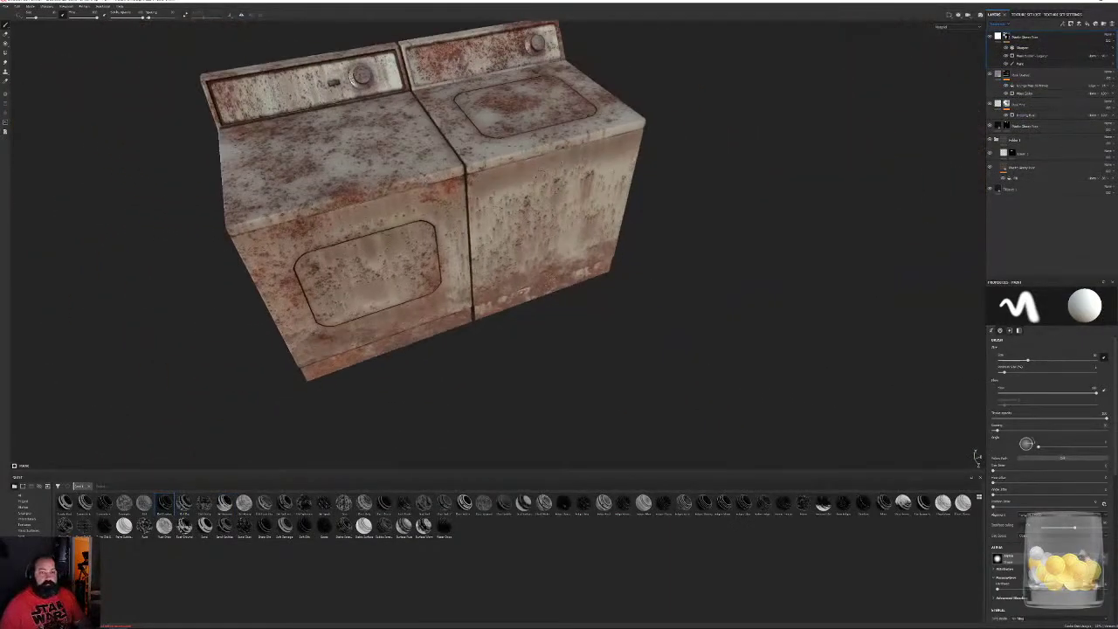
{"action": "left_click", "coordinate": [1042, 57]}
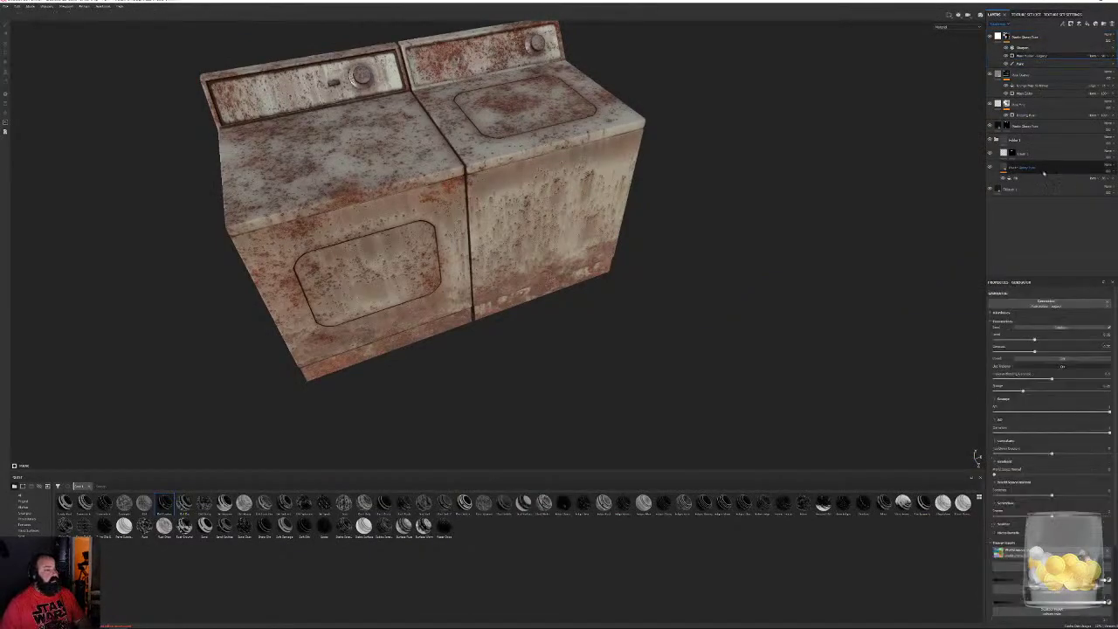
{"action": "mouse_move", "coordinate": [1061, 340]}
{"action": "left_mouse_down"}
{"action": "mouse_move", "coordinate": [1090, 338]}
{"action": "mouse_move", "coordinate": [1075, 338]}
{"action": "left_mouse_up"}
{"action": "left_click_drag", "start_coordinate": [677, 292], "coordinate": [566, 222], "text": "alt"}
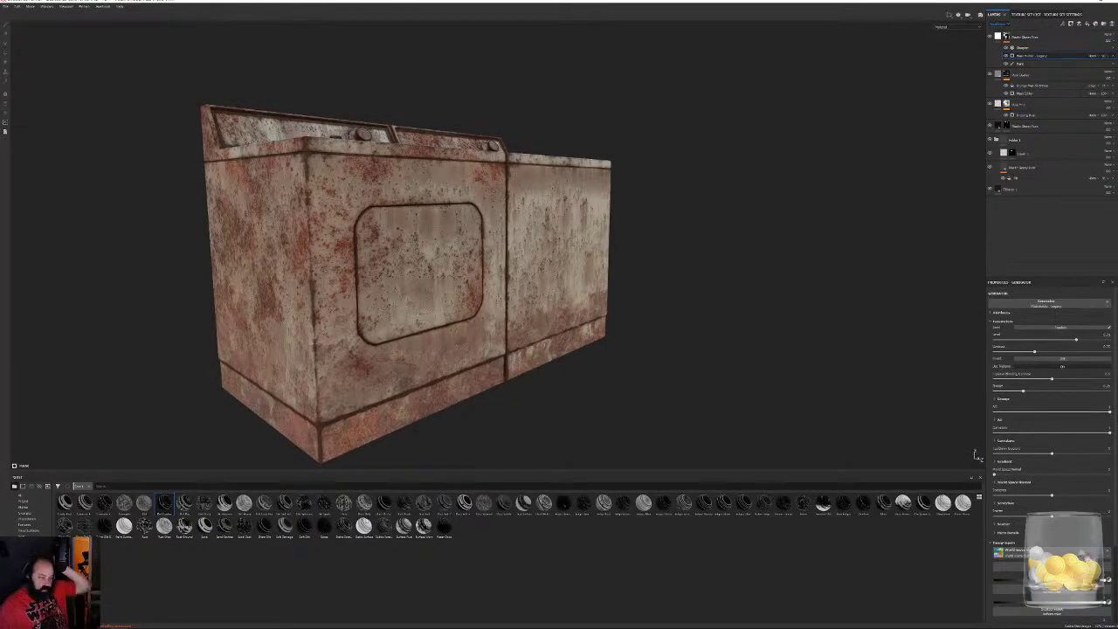
Examine the dirt and rust on the washer and dryer's seams, tops, fronts and control panels from several angles
{"action": "left_click_drag", "start_coordinate": [542, 204], "coordinate": [556, 225], "text": "alt"}
{"action": "right_click_drag", "start_coordinate": [556, 225], "coordinate": [642, 328], "text": "alt"}
{"action": "left_click_drag", "start_coordinate": [642, 328], "coordinate": [689, 293], "text": "alt"}
{"action": "right_click", "coordinate": [690, 293]}
{"action": "mouse_move", "coordinate": [714, 259]}
{"action": "right_mouse_down", "text": "shift"}
{"action": "mouse_move", "coordinate": [736, 262]}
{"action": "mouse_move", "coordinate": [726, 269]}
{"action": "right_mouse_up", "text": "shift"}
{"action": "left_click_drag", "start_coordinate": [726, 268], "coordinate": [668, 284], "text": "alt"}
{"action": "right_click_drag", "start_coordinate": [668, 284], "coordinate": [550, 196], "text": "alt"}
{"action": "left_click_drag", "start_coordinate": [551, 196], "coordinate": [516, 218], "text": "alt"}
{"action": "middle_click_drag", "start_coordinate": [515, 218], "coordinate": [489, 238], "text": "alt"}
{"action": "right_click_drag", "start_coordinate": [489, 238], "coordinate": [397, 209], "text": "alt"}
{"action": "left_click_drag", "start_coordinate": [398, 209], "coordinate": [447, 202], "text": "alt"}
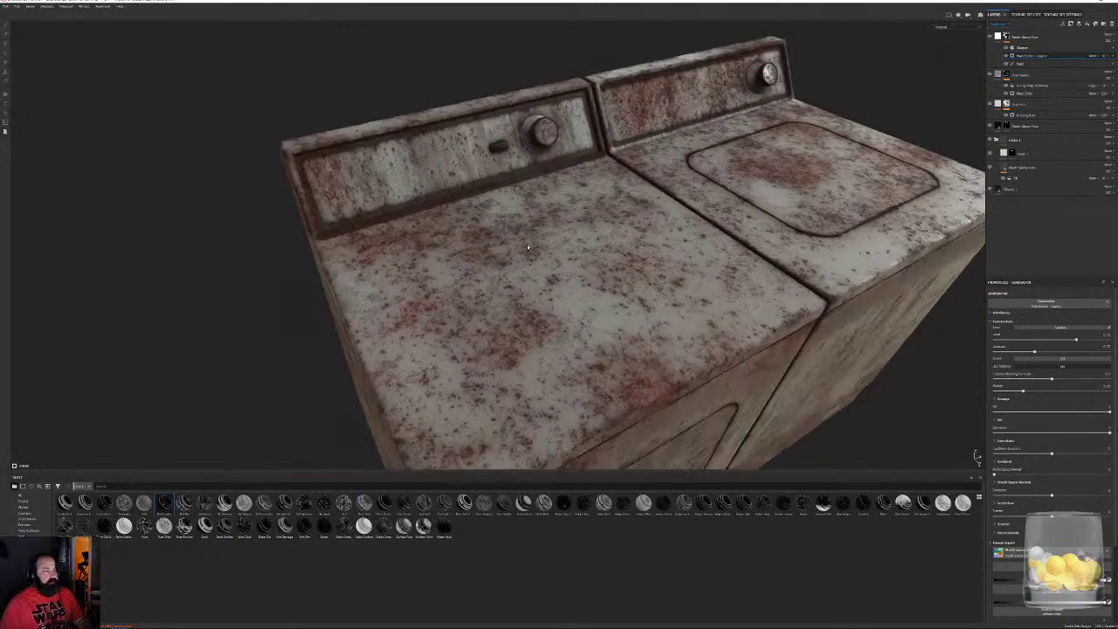
{"action": "right_click_drag", "start_coordinate": [527, 247], "coordinate": [250, 141], "text": "alt"}
{"action": "left_click_drag", "start_coordinate": [249, 140], "coordinate": [419, 158], "text": "alt"}
{"action": "right_click_drag", "start_coordinate": [419, 157], "coordinate": [661, 319], "text": "alt"}
{"action": "left_click_drag", "start_coordinate": [661, 319], "coordinate": [628, 279], "text": "alt"}
{"action": "middle_click_drag", "start_coordinate": [629, 279], "coordinate": [566, 259], "text": "alt"}
{"action": "left_click_drag", "start_coordinate": [566, 259], "coordinate": [603, 283], "text": "alt"}
{"action": "right_click_drag", "start_coordinate": [602, 284], "coordinate": [262, 165], "text": "alt"}
{"action": "left_click_drag", "start_coordinate": [262, 165], "coordinate": [519, 317], "text": "alt"}
{"action": "right_click_drag", "start_coordinate": [518, 317], "coordinate": [594, 345], "text": "alt"}
{"action": "middle_click_drag", "start_coordinate": [594, 345], "coordinate": [590, 234], "text": "alt"}
{"action": "left_click_drag", "start_coordinate": [591, 234], "coordinate": [643, 237], "text": "alt"}
{"action": "right_click_drag", "start_coordinate": [642, 238], "coordinate": [498, 205], "text": "alt"}
{"action": "left_click_drag", "start_coordinate": [498, 206], "coordinate": [543, 198], "text": "alt"}
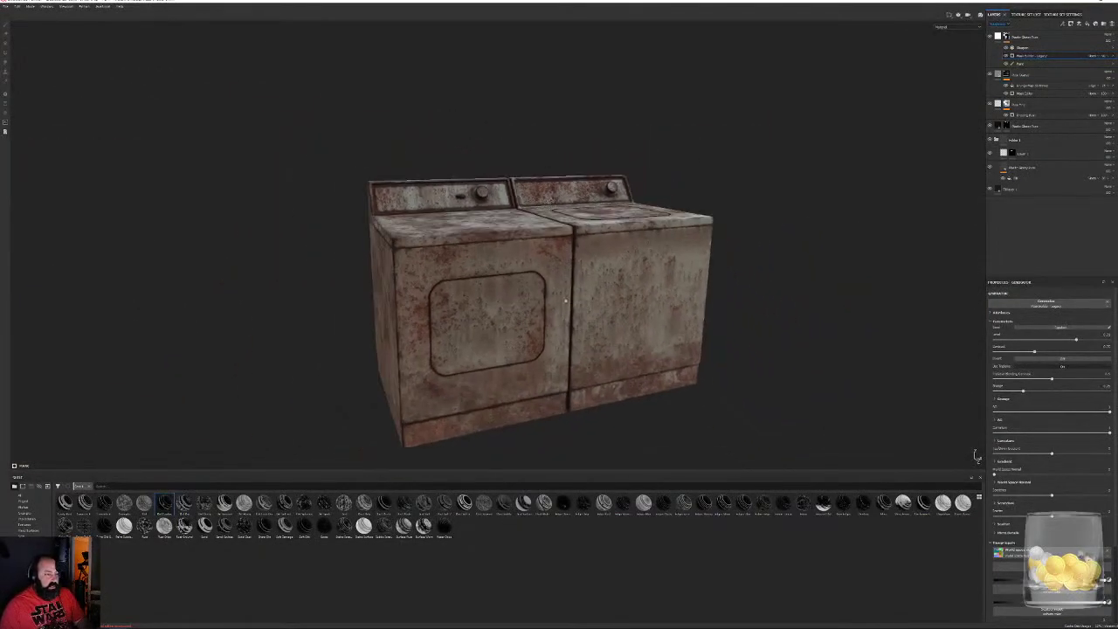
{"action": "mouse_move", "coordinate": [617, 243]}
{"action": "left_mouse_down", "text": "alt"}
{"action": "mouse_move", "coordinate": [639, 245]}
{"action": "mouse_move", "coordinate": [630, 230]}
{"action": "left_mouse_up", "text": "alt"}
{"action": "left_click_drag", "start_coordinate": [699, 277], "coordinate": [706, 300], "text": "alt"}
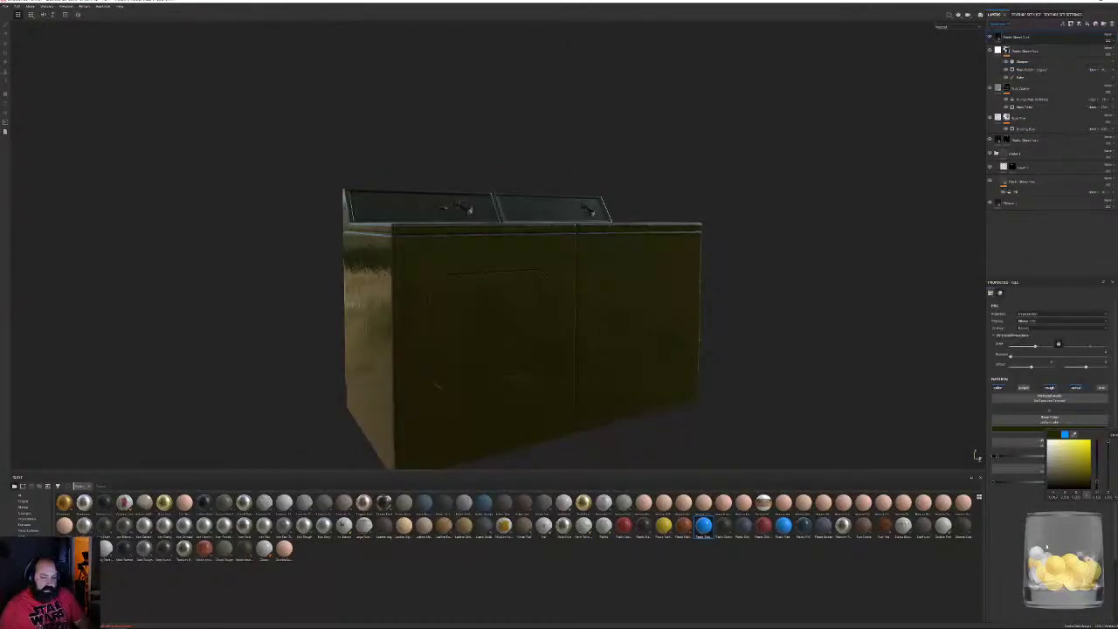
Shift the topmost plastic layer's base colour to a dark yellowish brown
{"action": "key", "text": "Escape"}
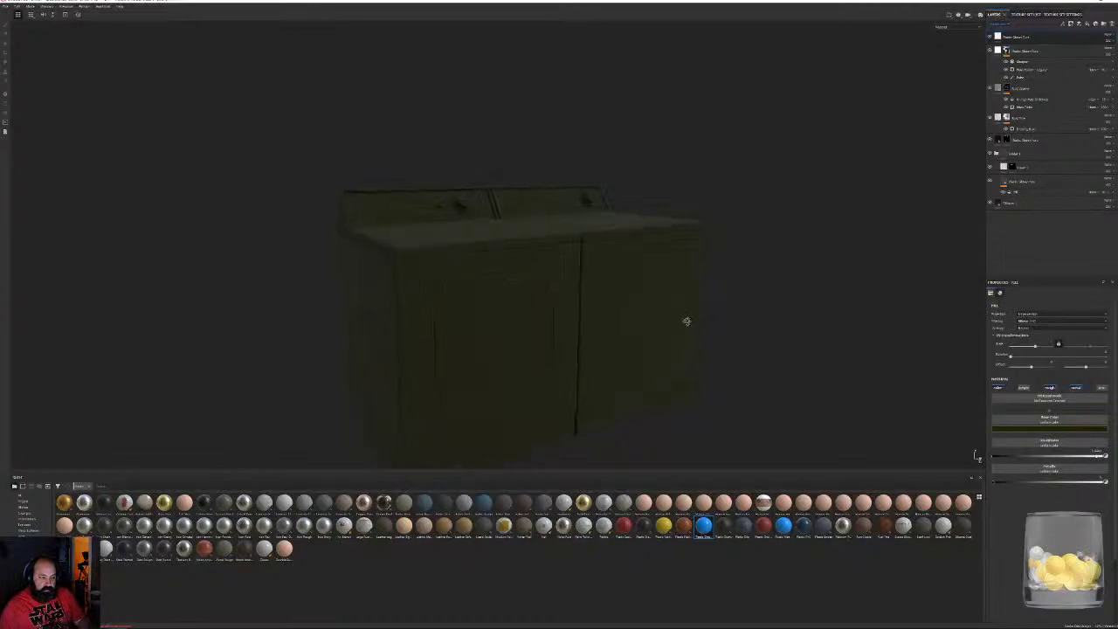
{"action": "left_click_drag", "start_coordinate": [686, 321], "coordinate": [661, 337], "text": "alt"}
{"action": "left_click", "coordinate": [1072, 431]}
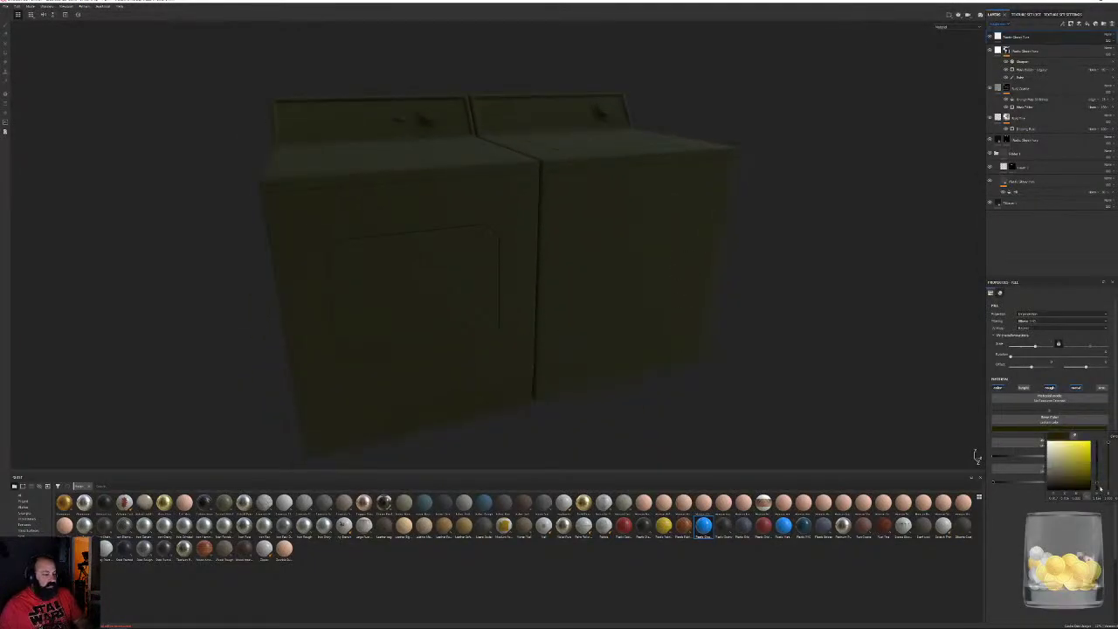
{"action": "left_click_drag", "start_coordinate": [1099, 487], "coordinate": [1096, 487]}
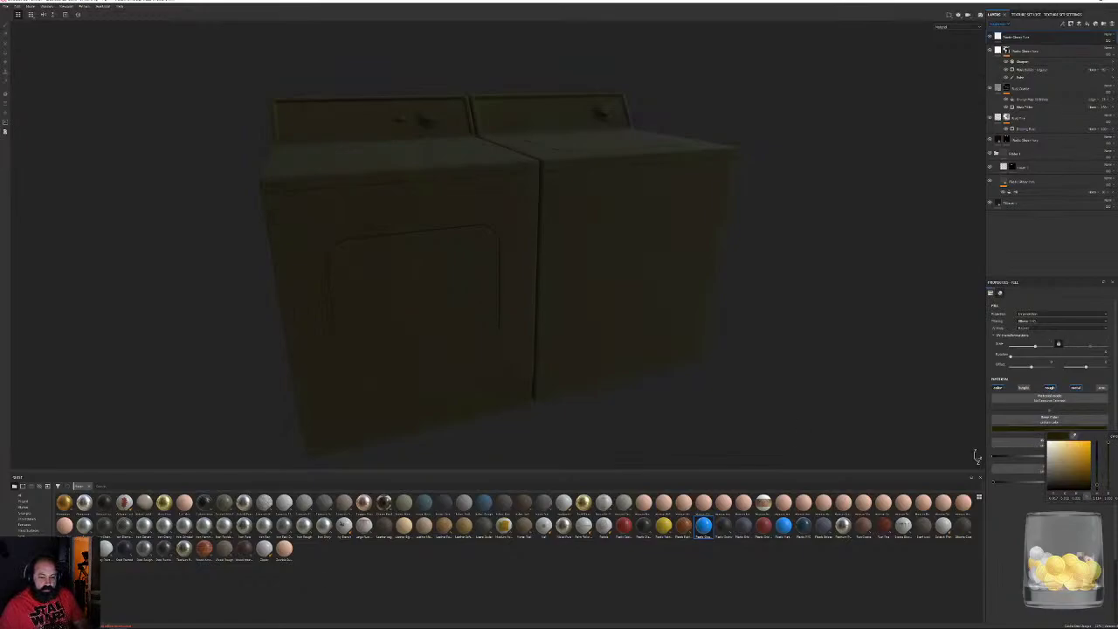
Apply a smart mask to the topmost layer that concentrates the dirt along the base of both machines
{"action": "left_click", "coordinate": [30, 577]}
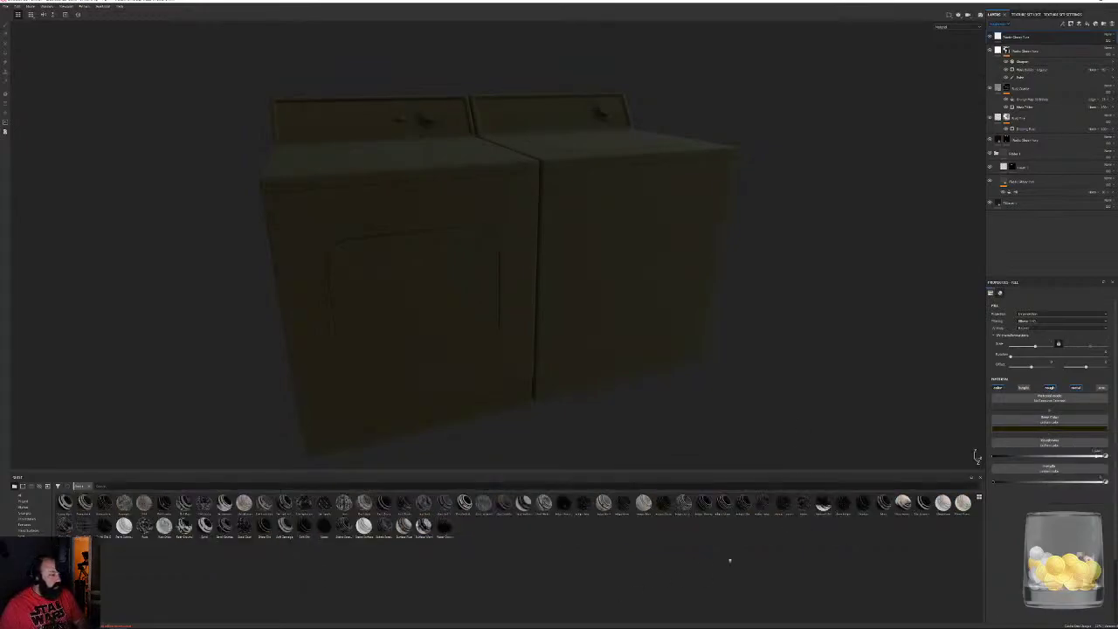
{"action": "left_click_drag", "start_coordinate": [823, 504], "coordinate": [999, 39]}
{"action": "left_click_drag", "start_coordinate": [775, 312], "coordinate": [723, 344], "text": "alt"}
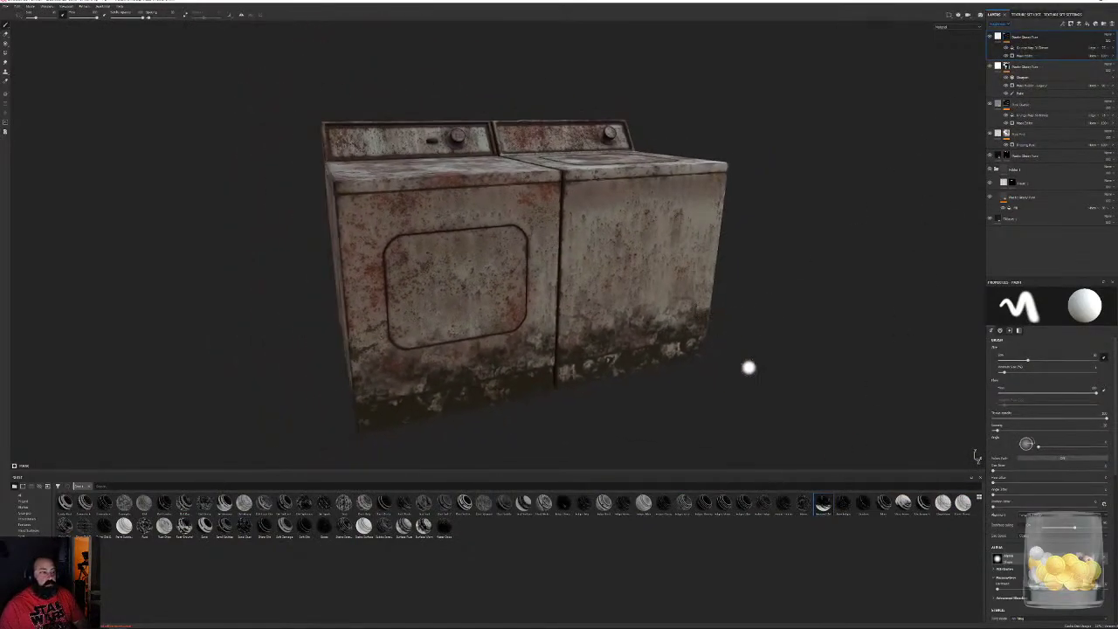
Show the layer stack's base colour channel and reduce the top dirt layer's opacity in it
{"action": "left_click", "coordinate": [998, 27]}
{"action": "left_click", "coordinate": [999, 32]}
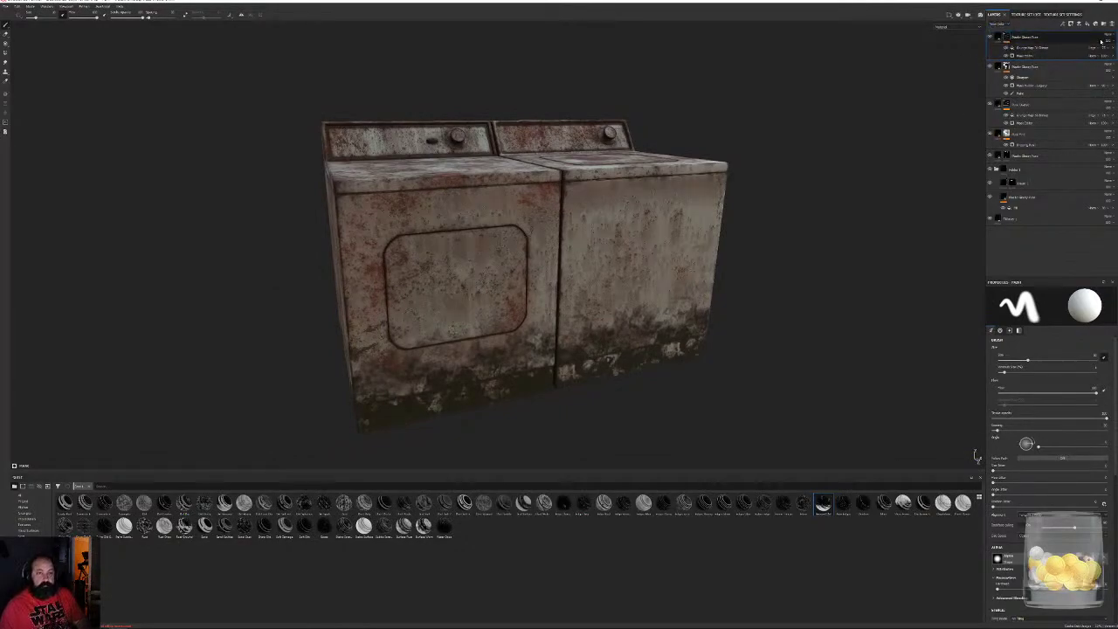
{"action": "left_click_drag", "start_coordinate": [1110, 51], "coordinate": [1109, 53]}
{"action": "left_click_drag", "start_coordinate": [638, 170], "coordinate": [792, 109], "text": "alt"}
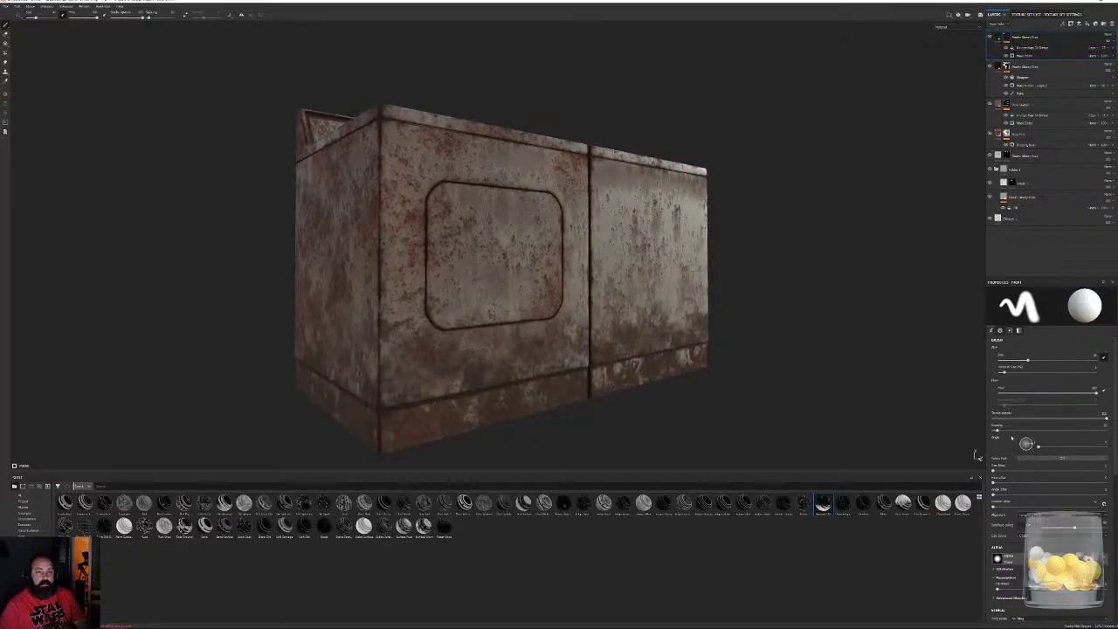
In the top dirt layer's mask editor, raise the global balance, lower the contrast slightly, maximise the first texture and set the second to about 0.4
{"action": "left_click", "coordinate": [1024, 56]}
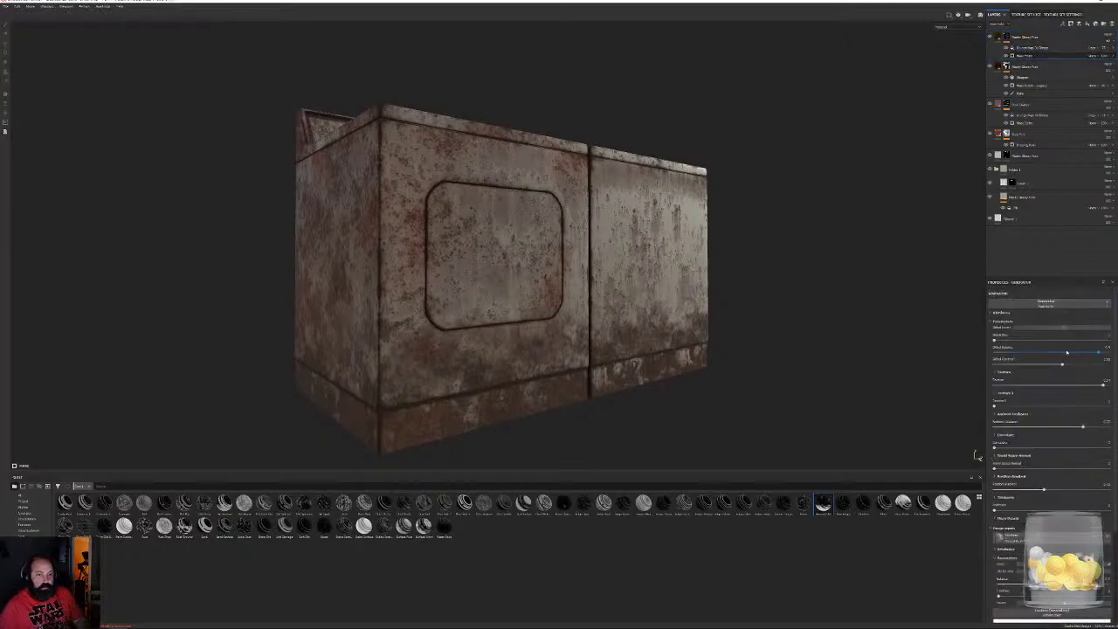
{"action": "left_click_drag", "start_coordinate": [1098, 354], "coordinate": [1098, 361]}
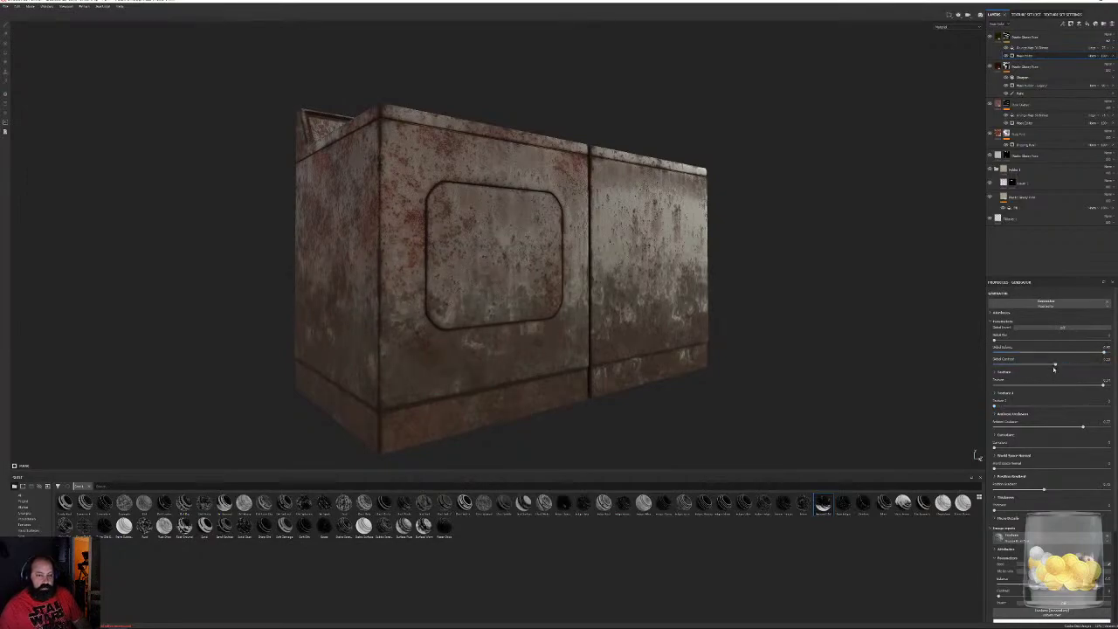
{"action": "left_click_drag", "start_coordinate": [1012, 406], "coordinate": [1110, 385]}
{"action": "mouse_move", "coordinate": [1052, 405]}
{"action": "left_mouse_down"}
{"action": "mouse_move", "coordinate": [1090, 405]}
{"action": "mouse_move", "coordinate": [1040, 404]}
{"action": "left_mouse_up"}
{"action": "left_click_drag", "start_coordinate": [650, 262], "coordinate": [646, 336], "text": "alt"}
{"action": "right_click_drag", "start_coordinate": [646, 336], "coordinate": [738, 427], "text": "alt"}
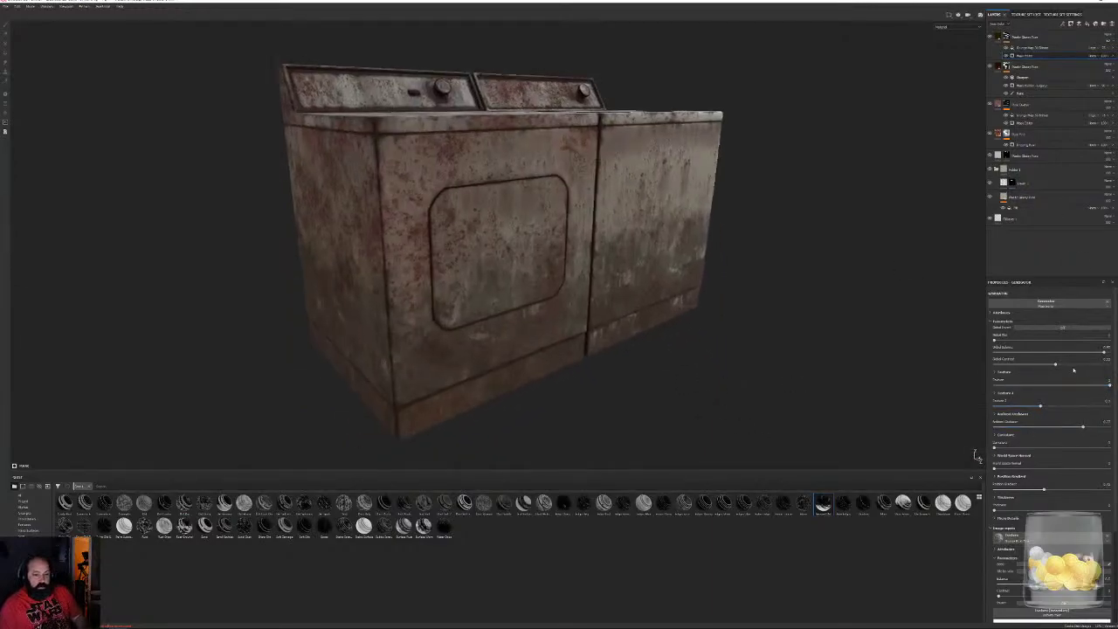
Reduce the top dirt mask's global balance slightly and check the dirt around the base
{"action": "left_click_drag", "start_coordinate": [1104, 354], "coordinate": [1101, 354]}
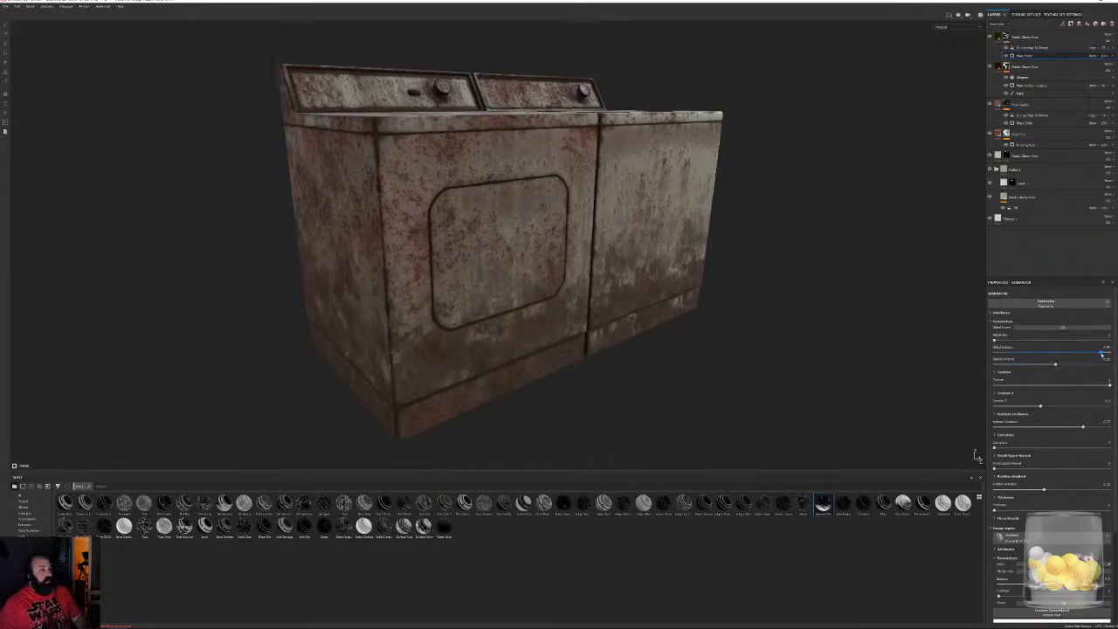
{"action": "left_click_drag", "start_coordinate": [874, 332], "coordinate": [871, 393], "text": "alt"}
{"action": "middle_click_drag", "start_coordinate": [871, 393], "coordinate": [851, 418], "text": "alt"}
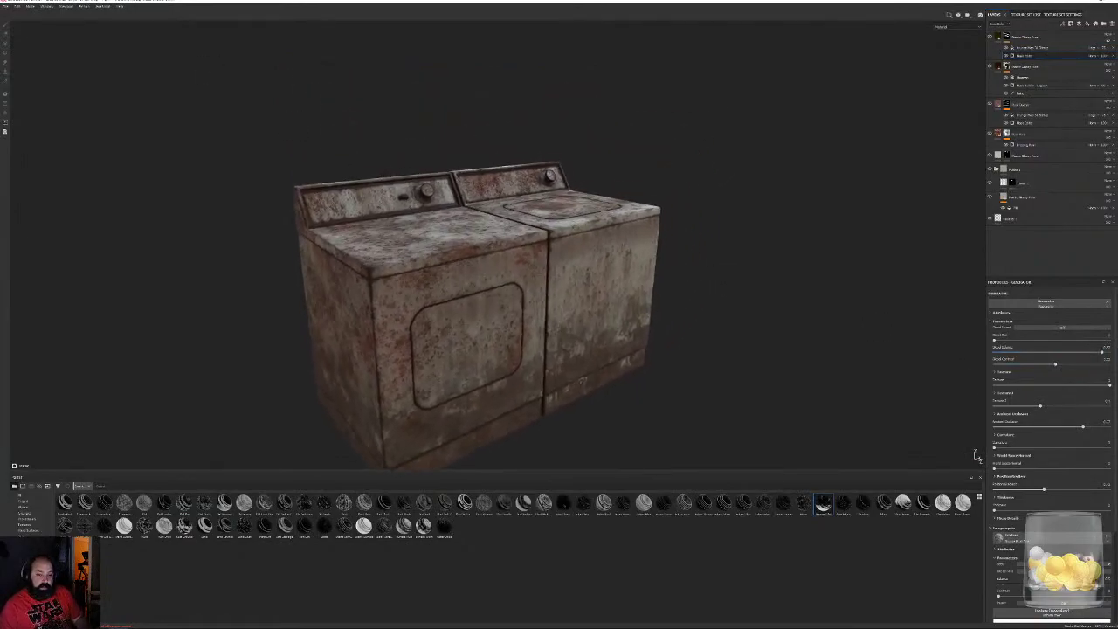
Open the texture export settings and browse for an output directory in the CabinInTheWoods project's Textures folder
{"action": "left_click", "coordinate": [7, 6]}
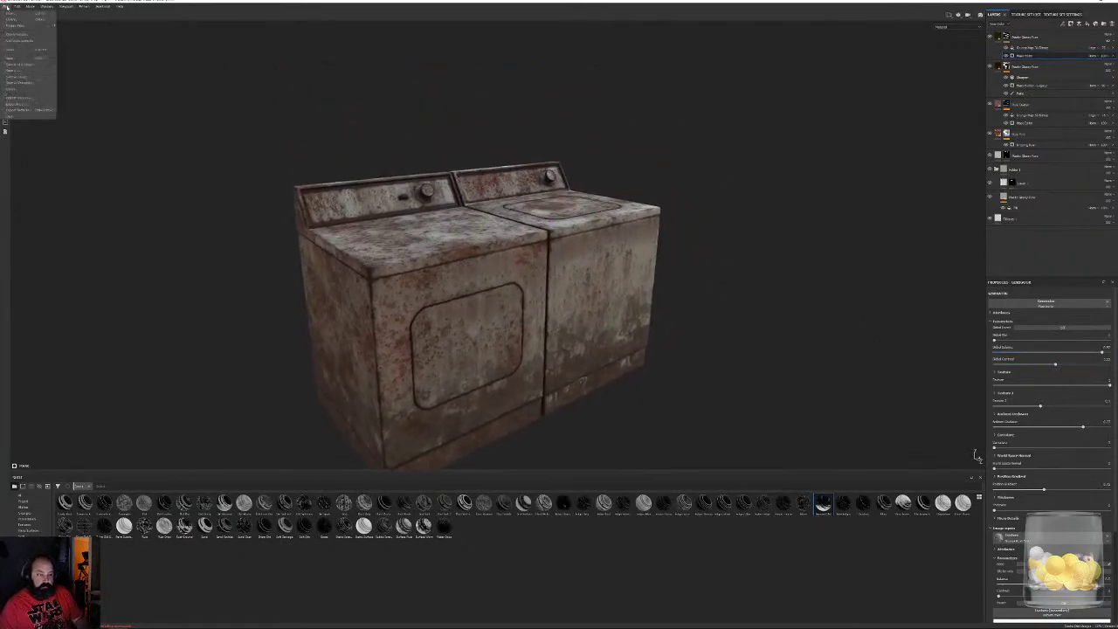
{"action": "left_click", "coordinate": [29, 110]}
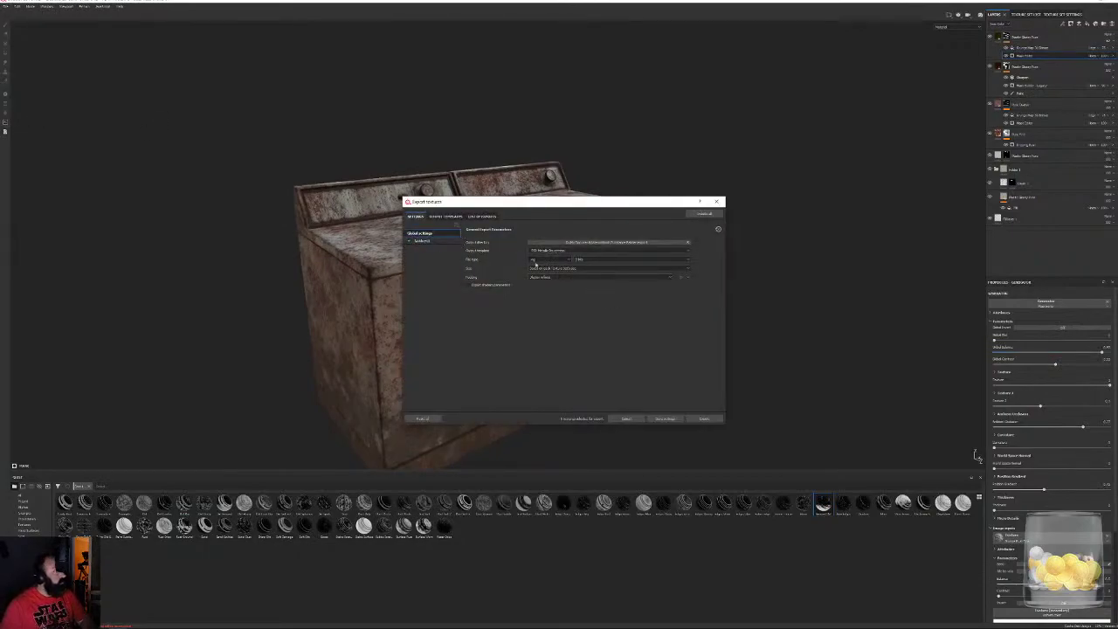
{"action": "left_click", "coordinate": [581, 243]}
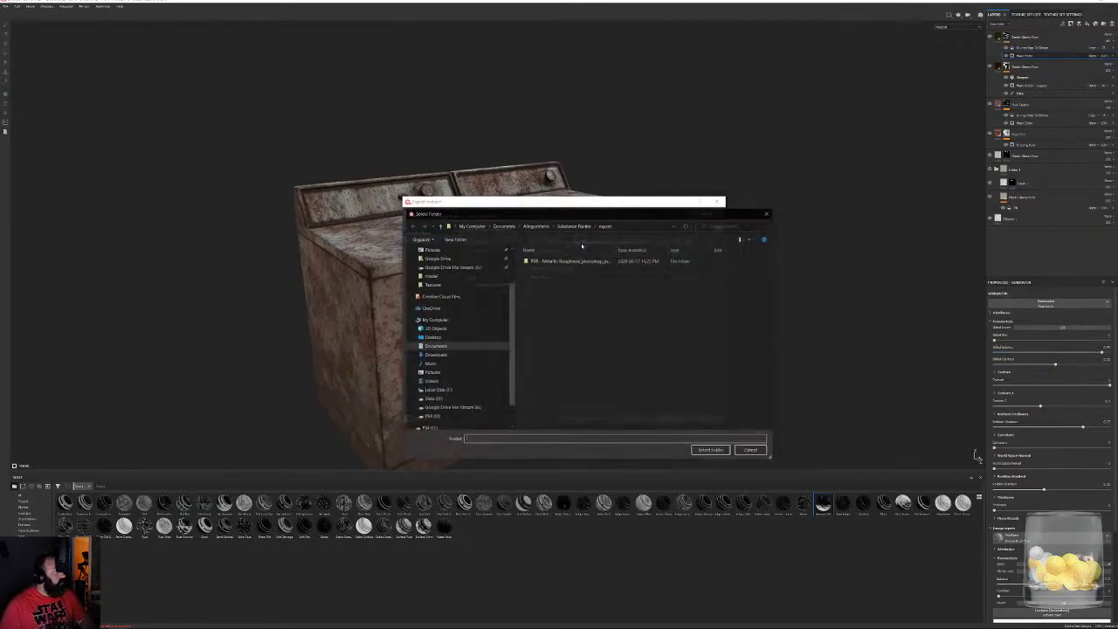
{"action": "scroll", "coordinate": [450, 268], "scroll_direction": "up", "scroll_amount": 2}
{"action": "left_click", "coordinate": [443, 252]}
{"action": "scroll", "coordinate": [558, 332], "scroll_direction": "down", "scroll_amount": 5}
{"action": "left_click", "coordinate": [560, 365]}
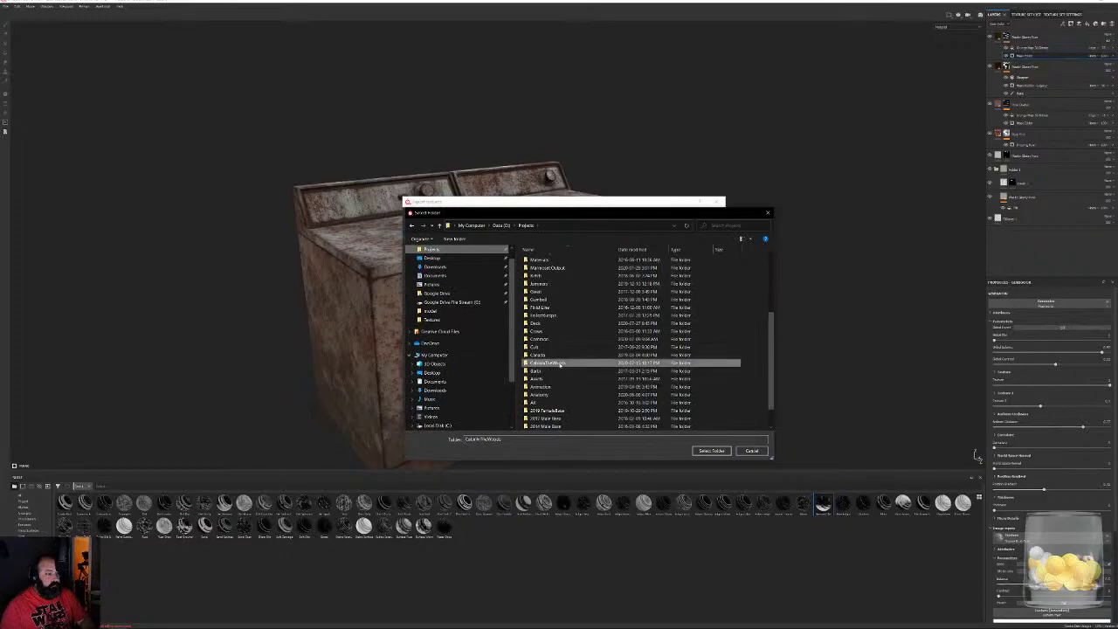
{"action": "double_click", "coordinate": [559, 365]}
{"action": "double_click", "coordinate": [539, 347]}
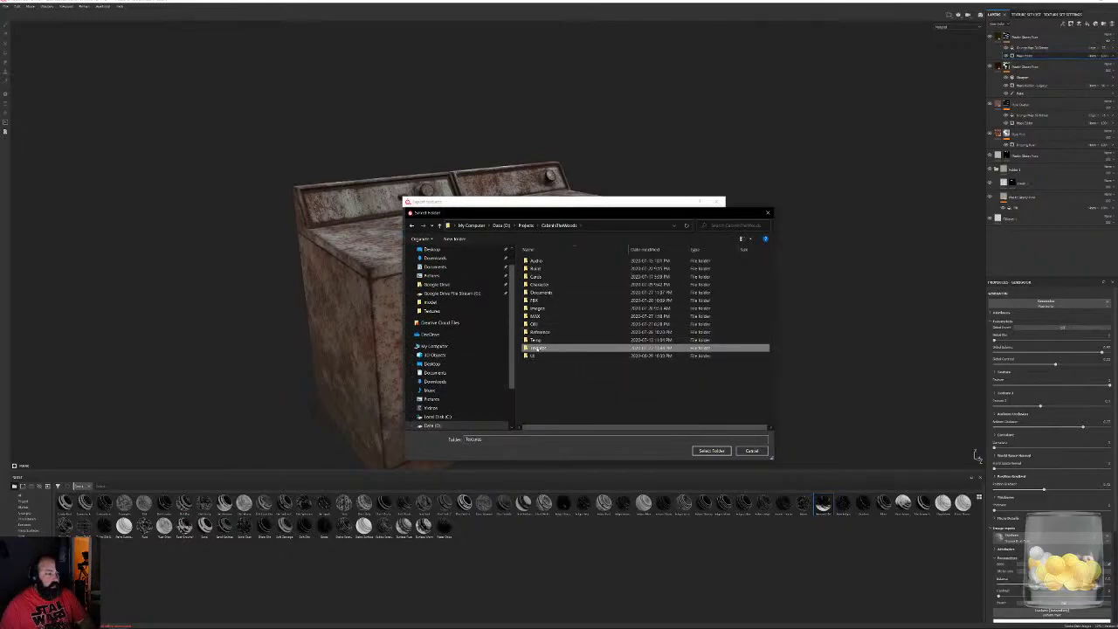
Create a folder named Combo inside Textures and choose it as the export destination
{"action": "left_click", "coordinate": [454, 239]}
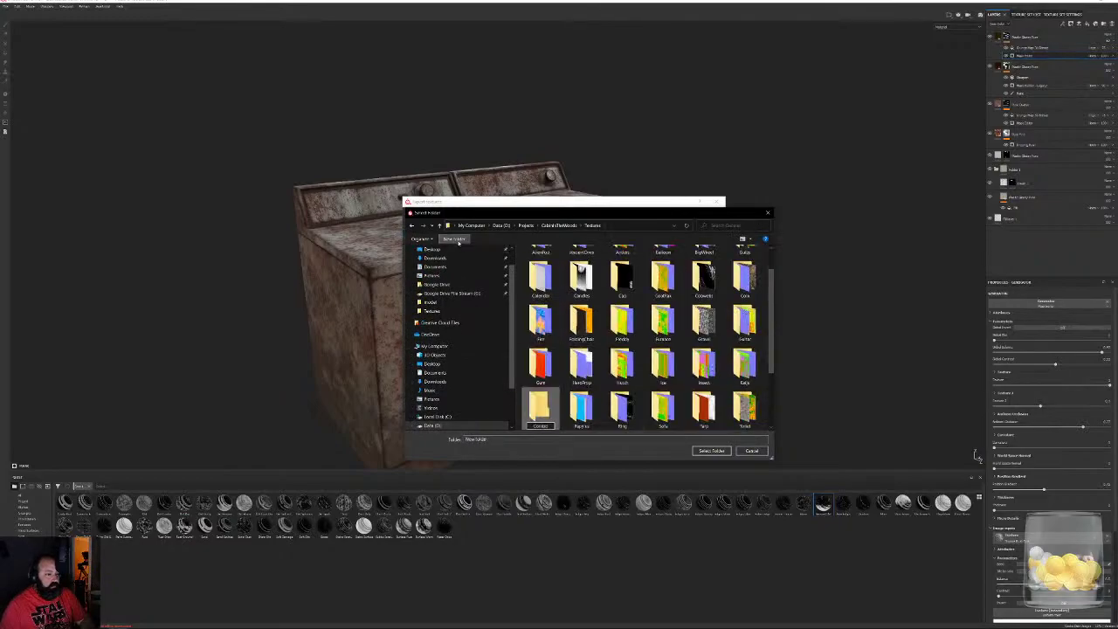
{"action": "key", "text": "Return"}
{"action": "key", "text": "Return"}
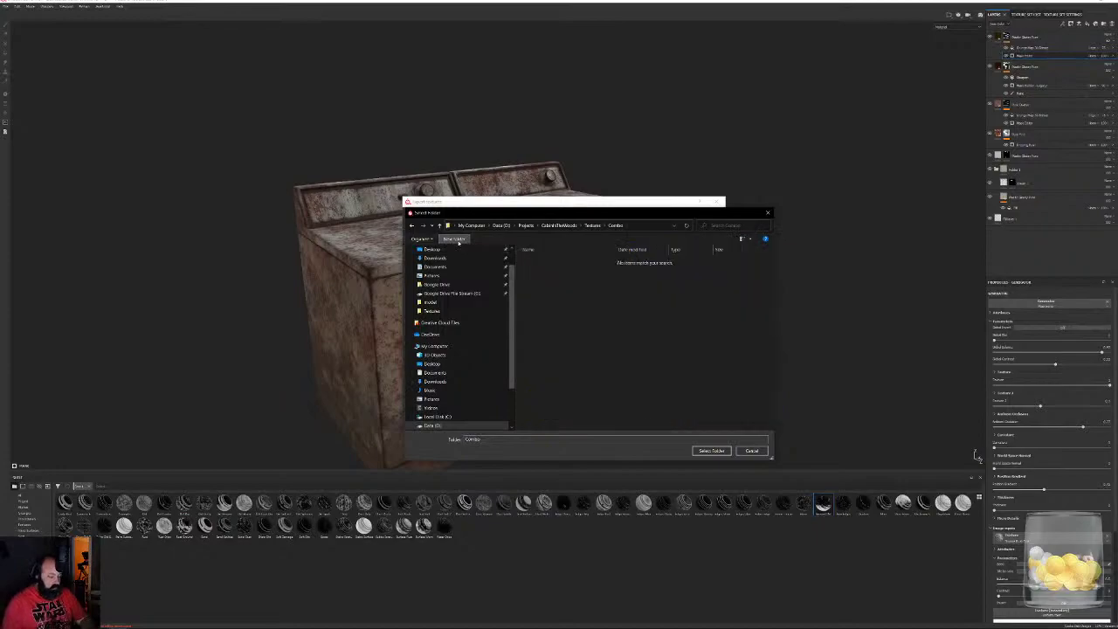
{"action": "left_click", "coordinate": [696, 450]}
Choose the output template that produces BC, ARM and N maps, export the textures and close the export window
{"action": "left_click", "coordinate": [559, 250]}
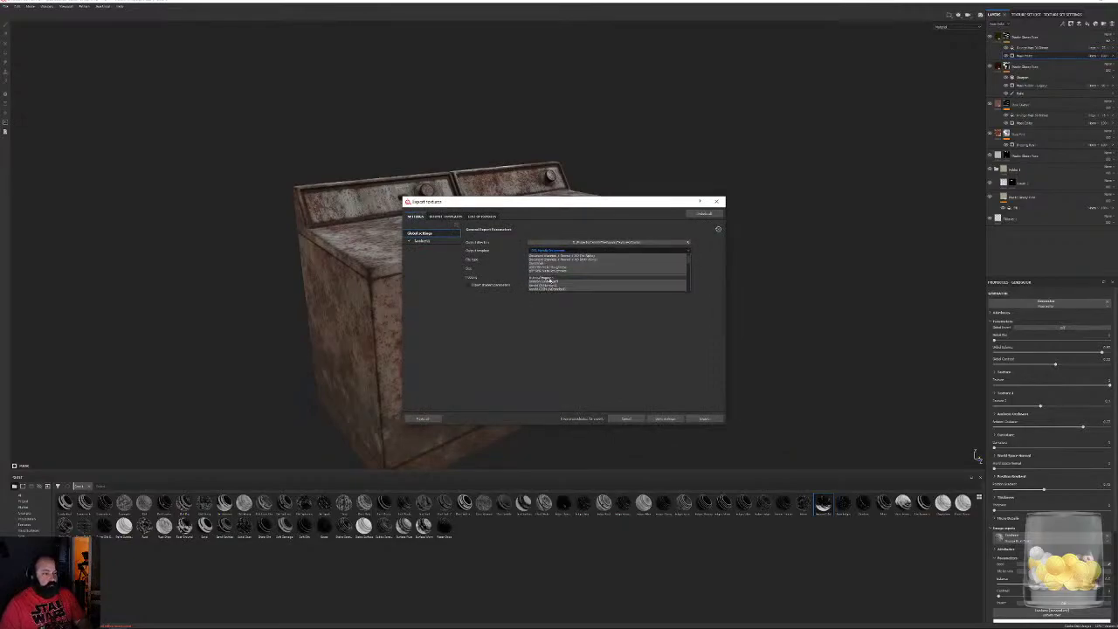
{"action": "left_click", "coordinate": [551, 280]}
{"action": "left_click", "coordinate": [701, 418]}
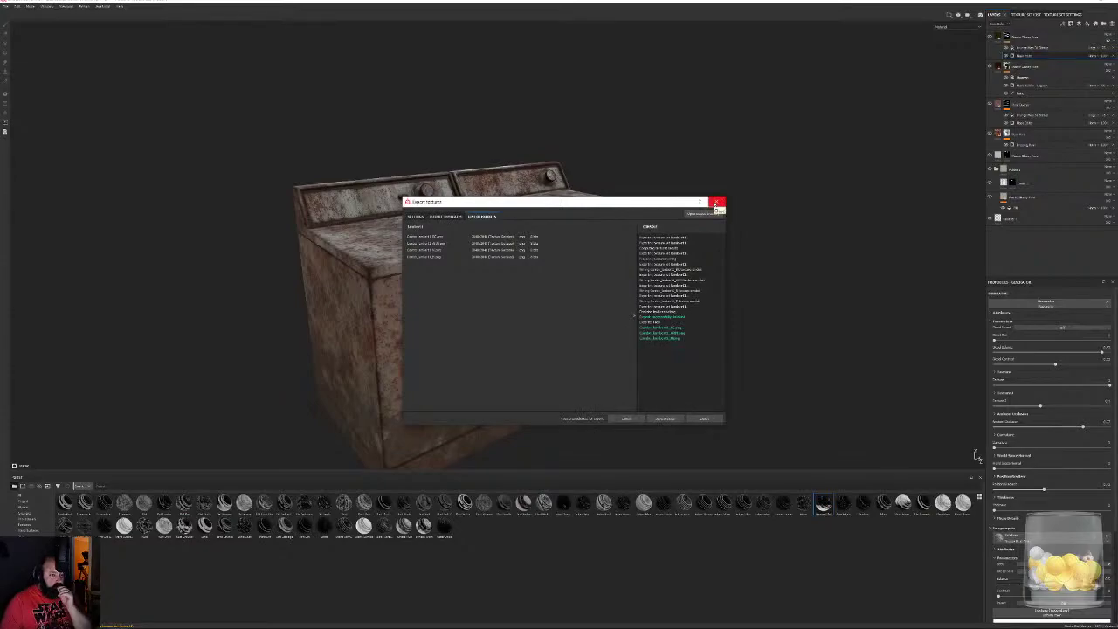
{"action": "left_click", "coordinate": [716, 203]}
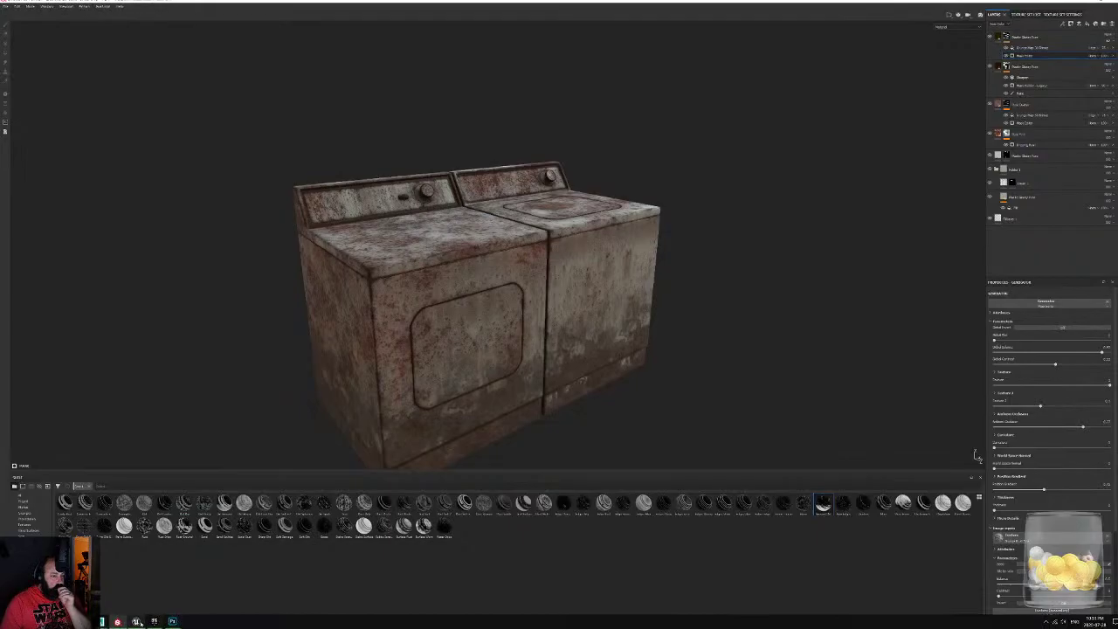
Switch to Unreal Editor, load the CabinInTheWoods map from the Maps folder and look around the dark interior in game view
{"action": "left_click", "coordinate": [139, 621]}
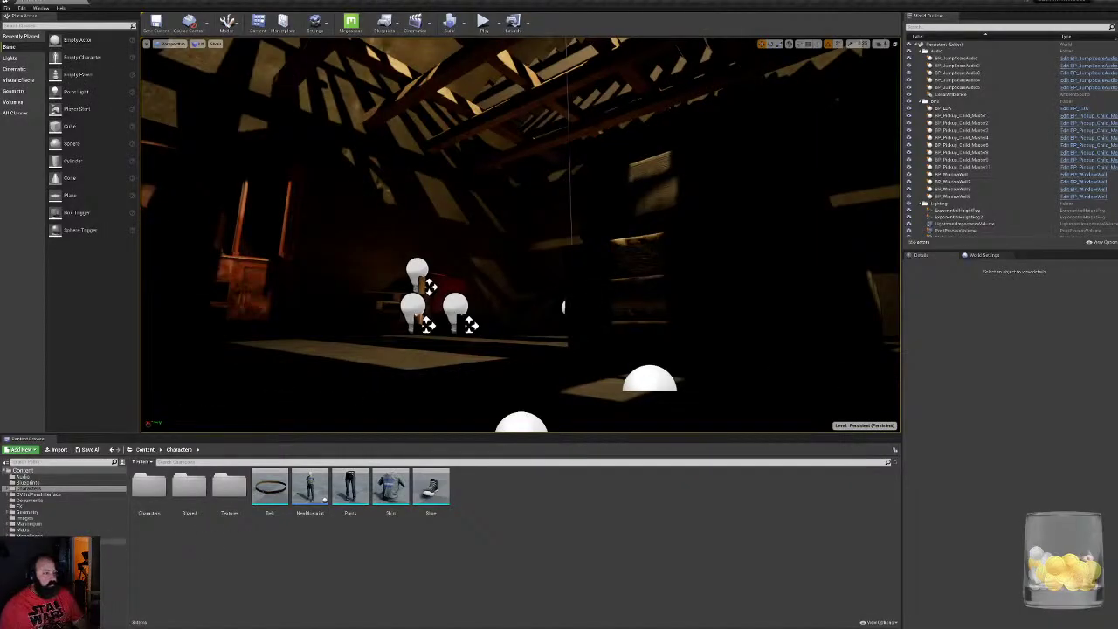
{"action": "left_click", "coordinate": [26, 530]}
{"action": "left_click", "coordinate": [157, 489]}
{"action": "double_click", "coordinate": [150, 487]}
{"action": "right_click_drag", "start_coordinate": [521, 235], "coordinate": [699, 235]}
{"action": "key", "text": "g"}
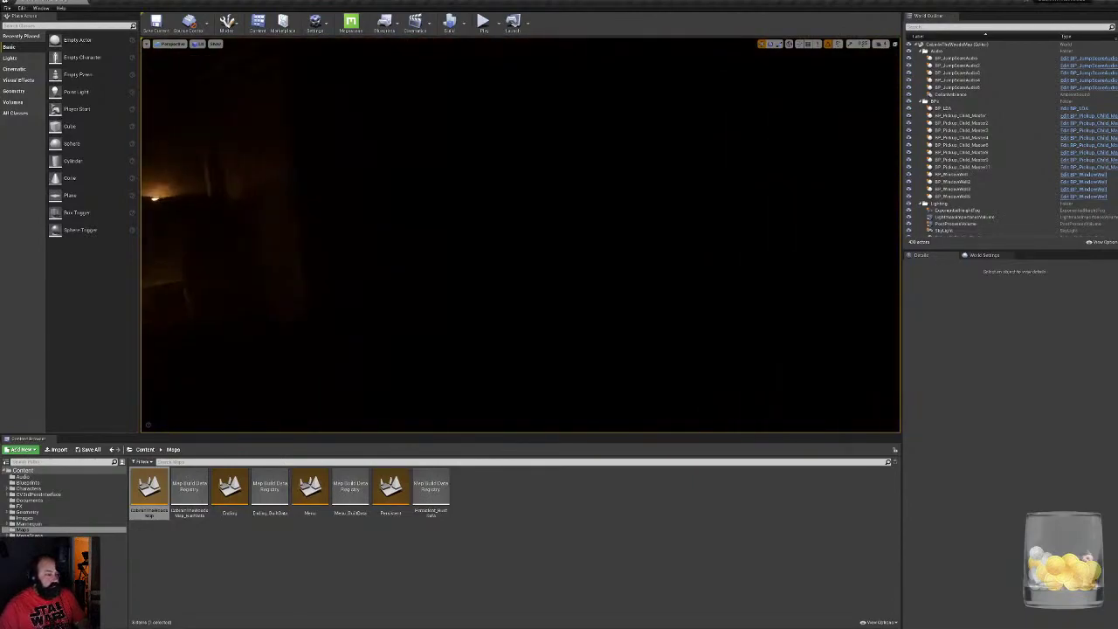
{"action": "right_click_drag", "start_coordinate": [521, 236], "coordinate": [458, 236]}
{"action": "key", "text": "g"}
{"action": "key", "text": "g"}
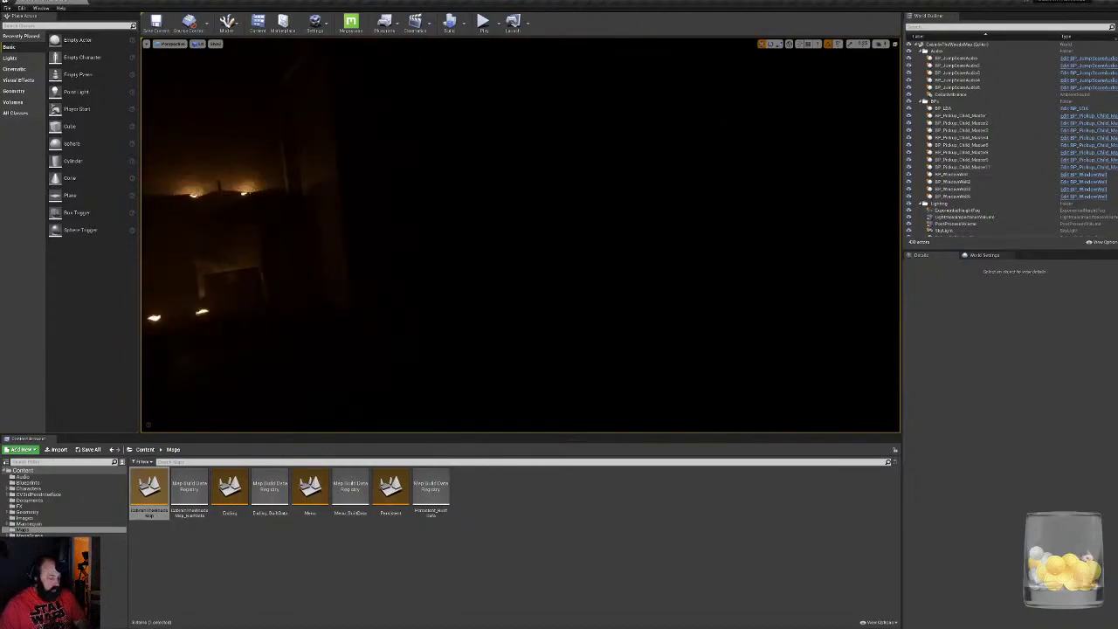
Import Combo.fbx from the project's FBX folder into the Meshes content folder with the existing import options
{"action": "left_click", "coordinate": [373, 571]}
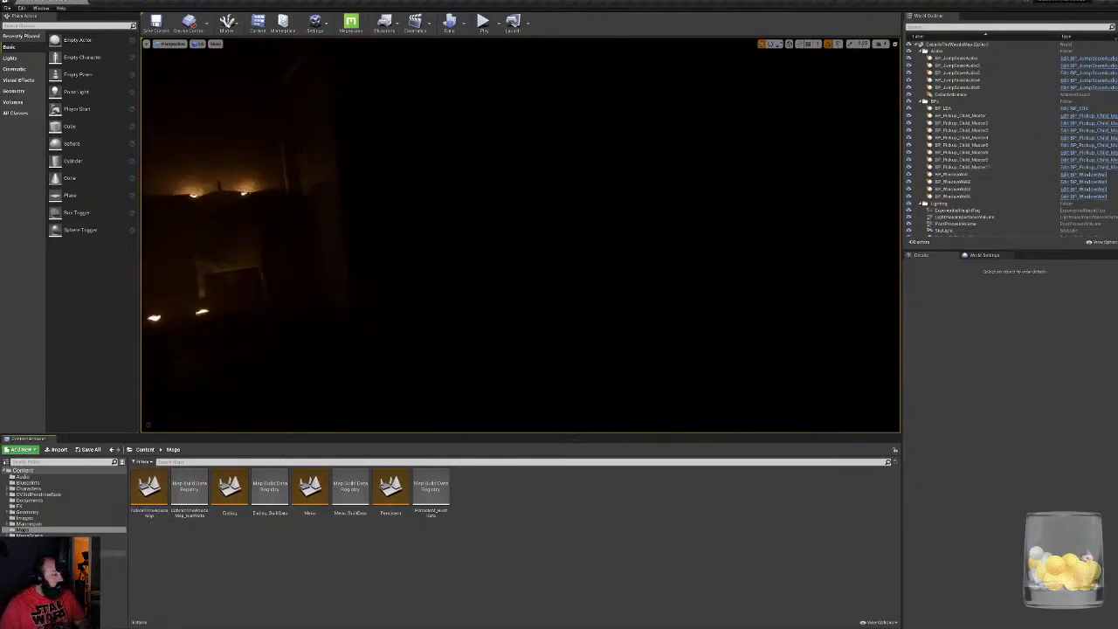
{"action": "left_click", "coordinate": [31, 541]}
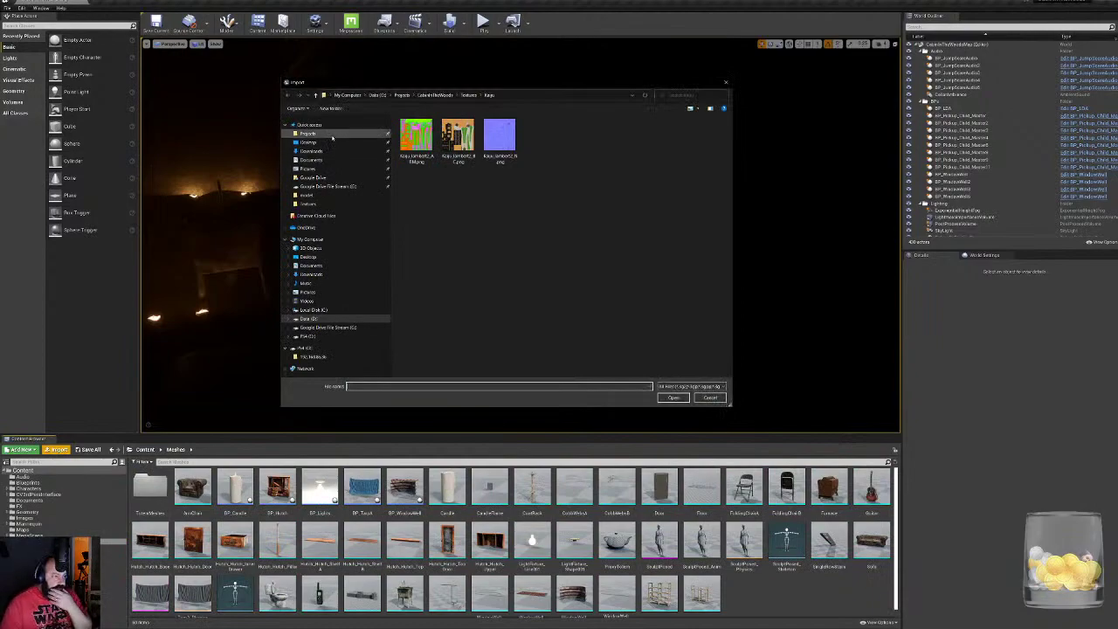
{"action": "left_click", "coordinate": [332, 137]}
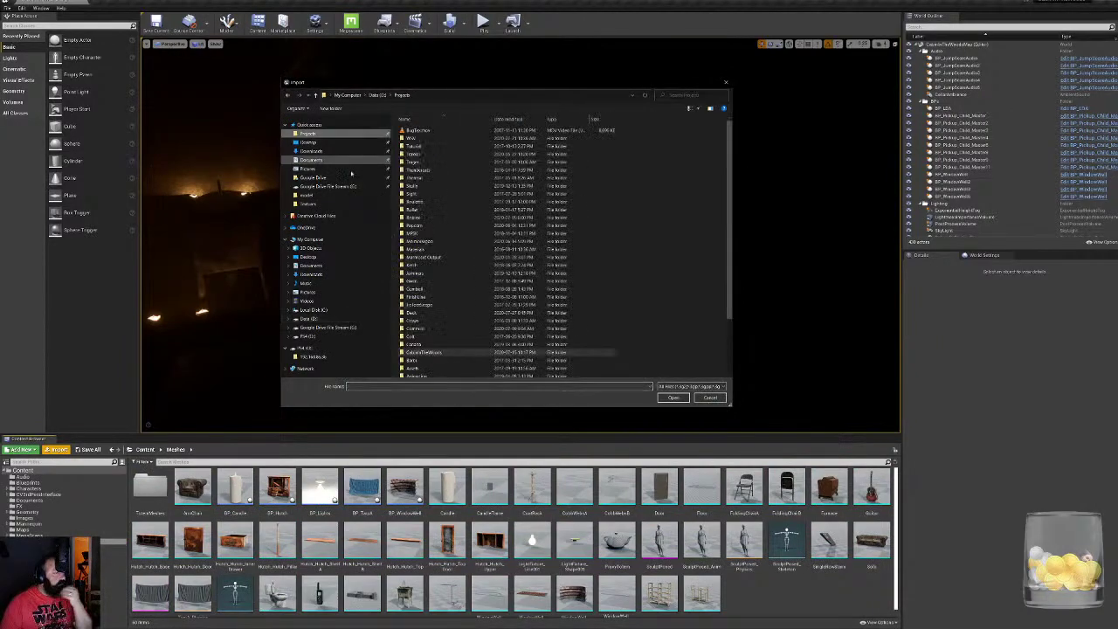
{"action": "double_click", "coordinate": [450, 356]}
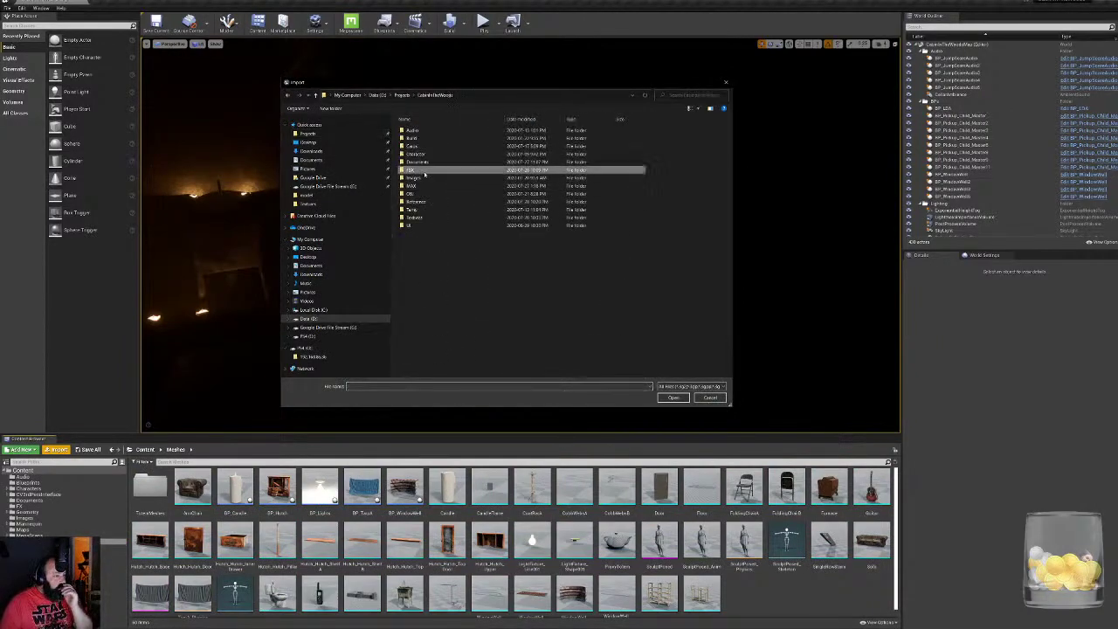
{"action": "double_click", "coordinate": [412, 170]}
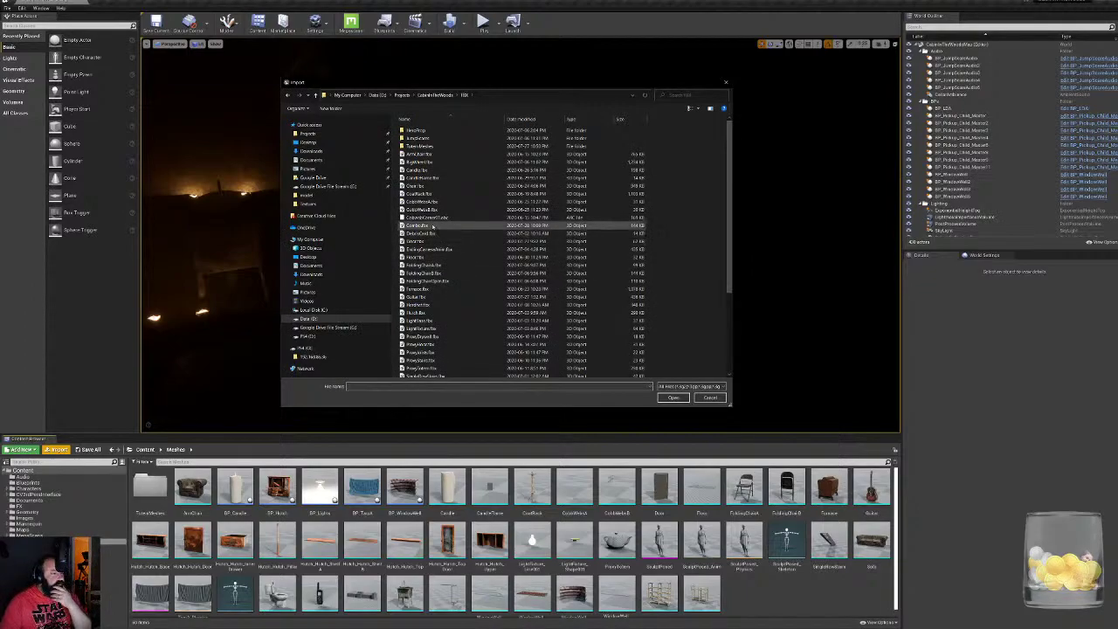
{"action": "double_click", "coordinate": [431, 227]}
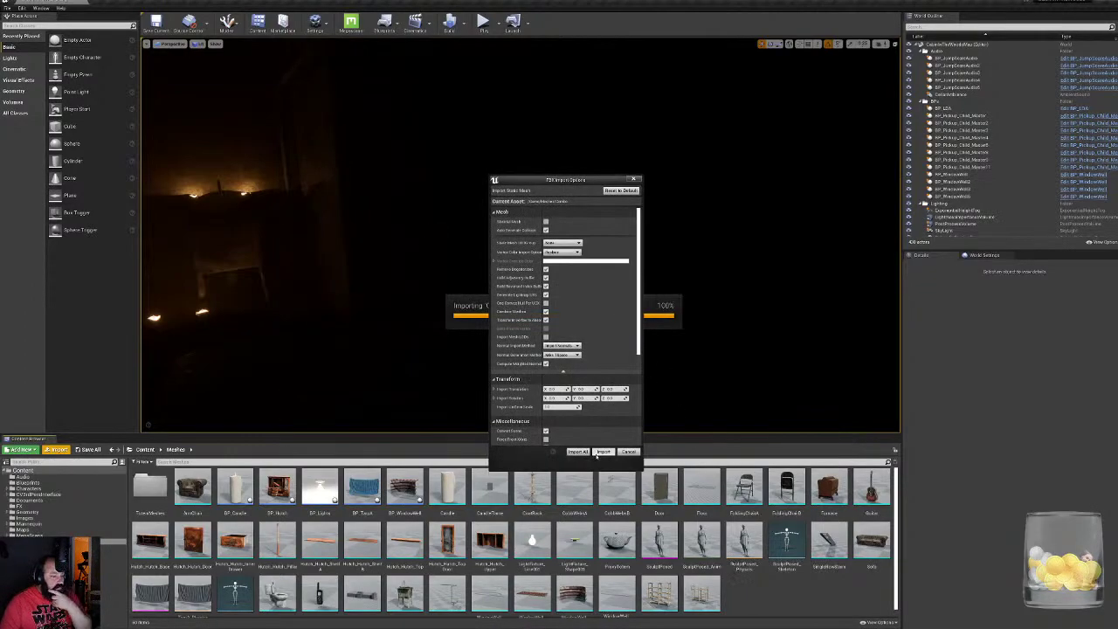
{"action": "left_click", "coordinate": [601, 452]}
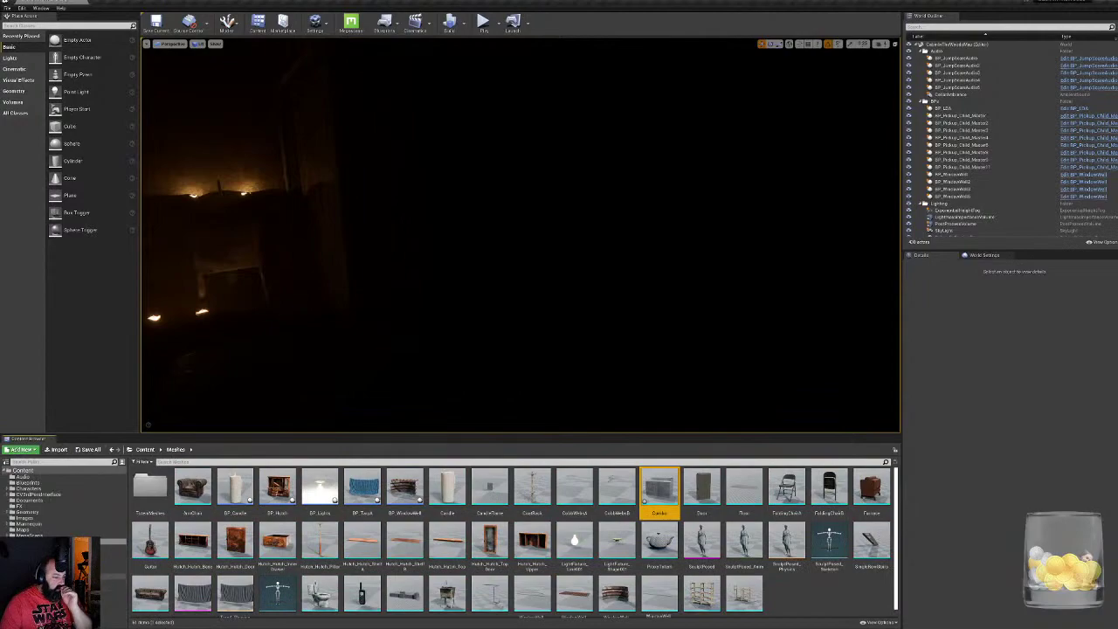
Start an import into the Werewolf folder under TexturesAndMaterials and select the three exported Combo textures
{"action": "left_click", "coordinate": [101, 573]}
{"action": "left_click", "coordinate": [630, 542]}
{"action": "double_click", "coordinate": [630, 543]}
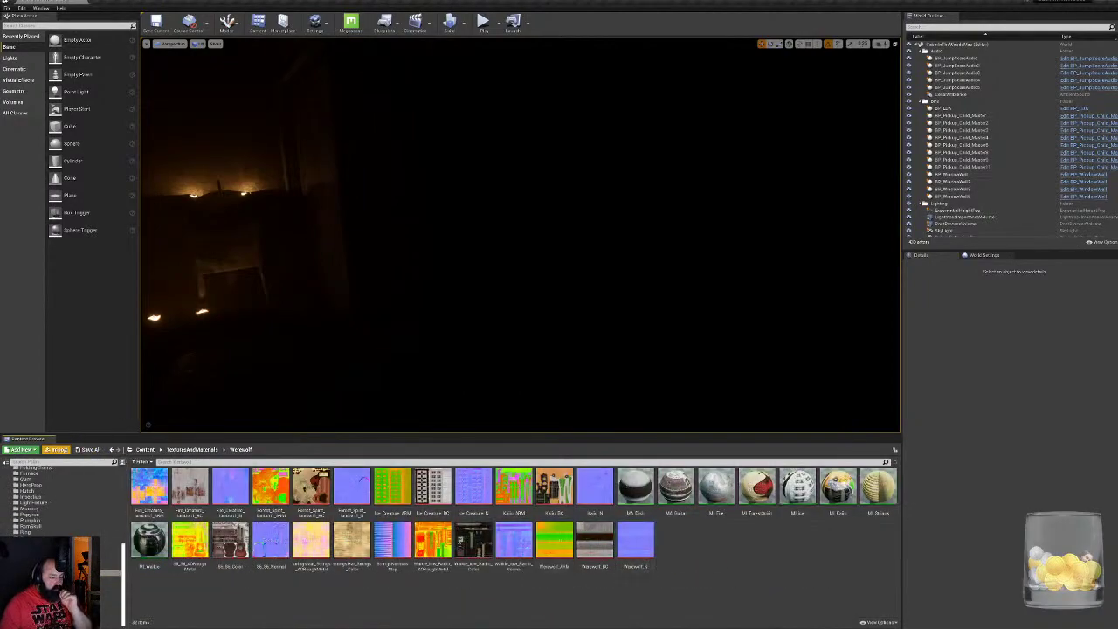
{"action": "left_click", "coordinate": [56, 449]}
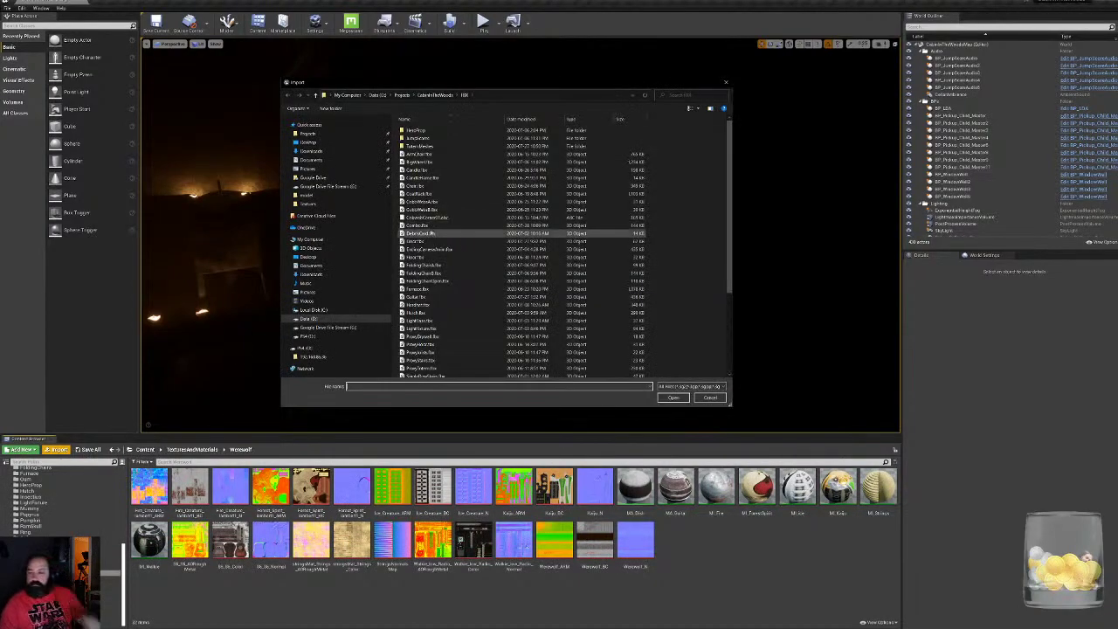
{"action": "left_click", "coordinate": [438, 95]}
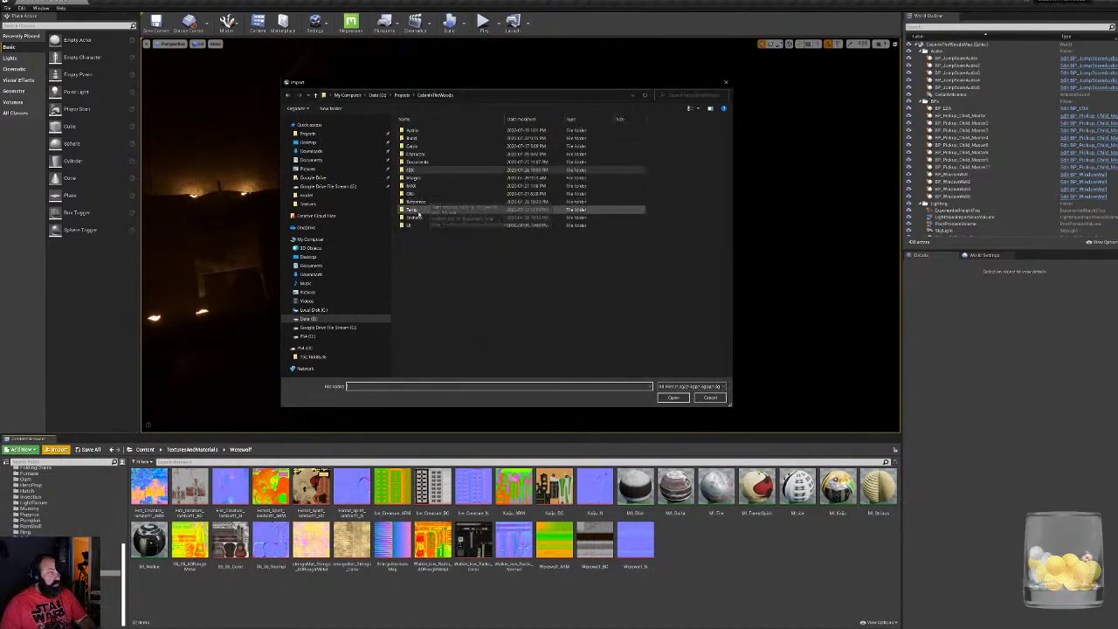
{"action": "double_click", "coordinate": [414, 217]}
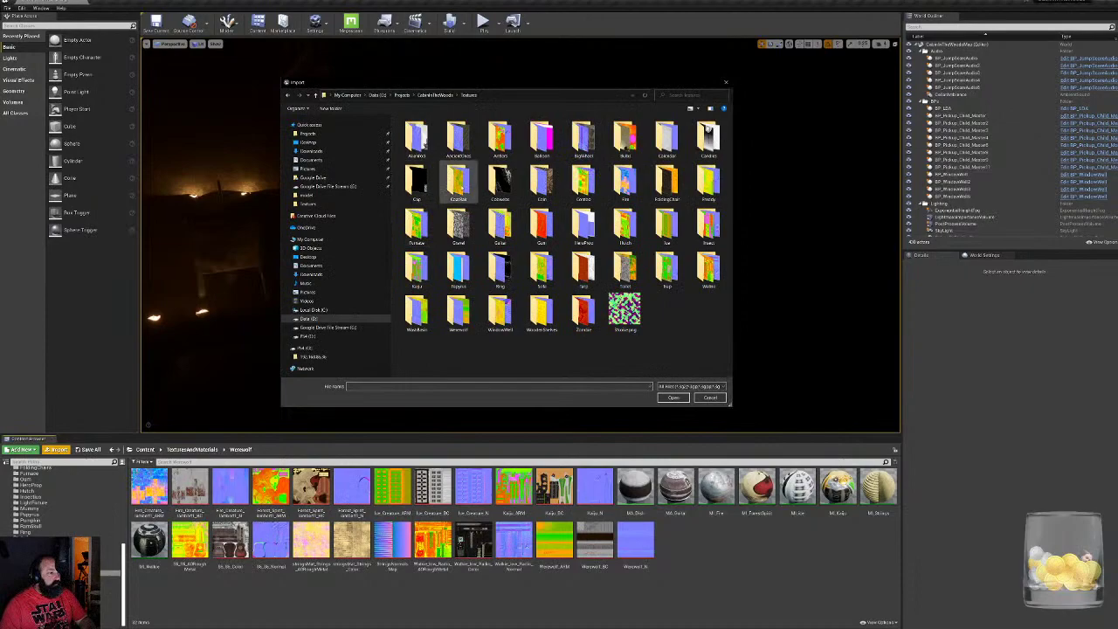
{"action": "double_click", "coordinate": [586, 187]}
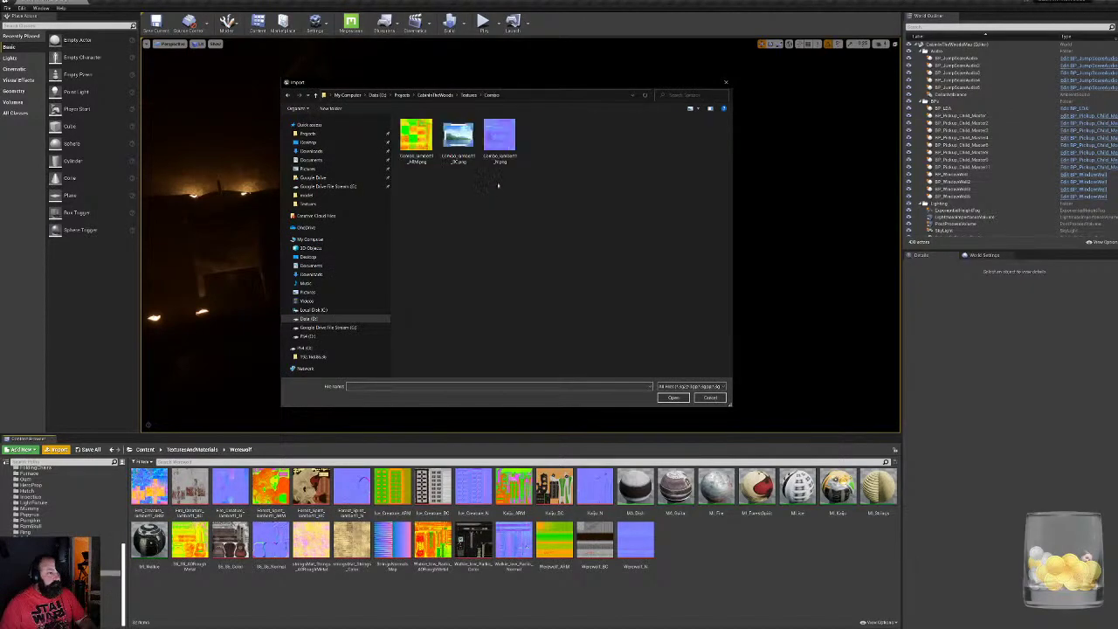
{"action": "left_click", "coordinate": [416, 138]}
{"action": "left_click", "coordinate": [501, 141], "text": "shift"}
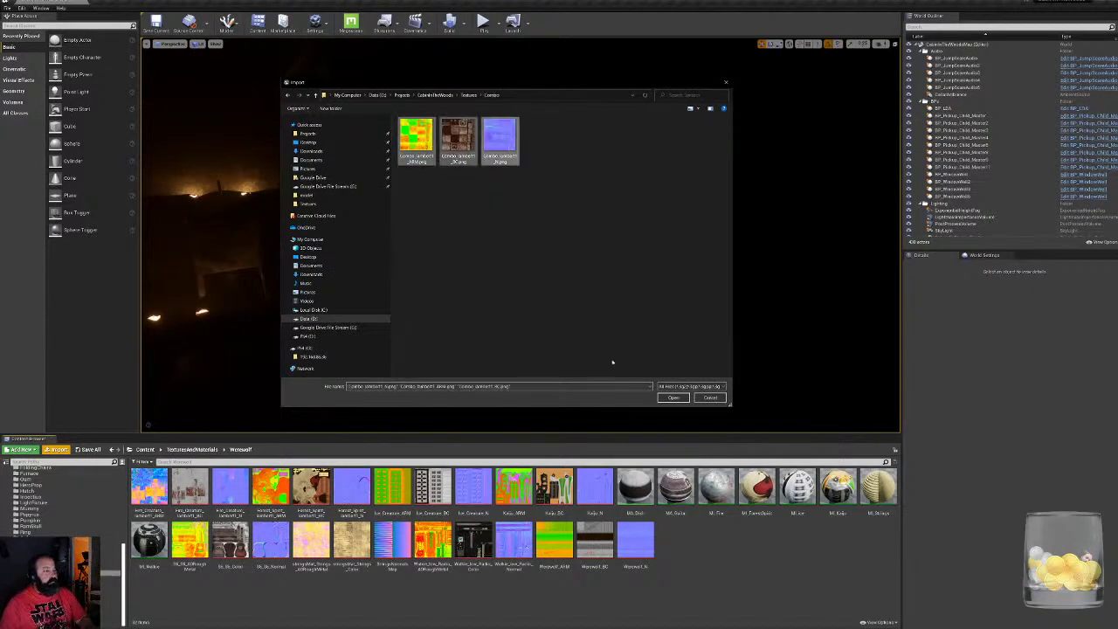
Remove "_lambert1" from the three Combo texture file names with Bulk Rename Utility, keeping one underscore before each suffix
{"action": "left_click", "coordinate": [429, 146]}
{"action": "right_click", "coordinate": [428, 145]}
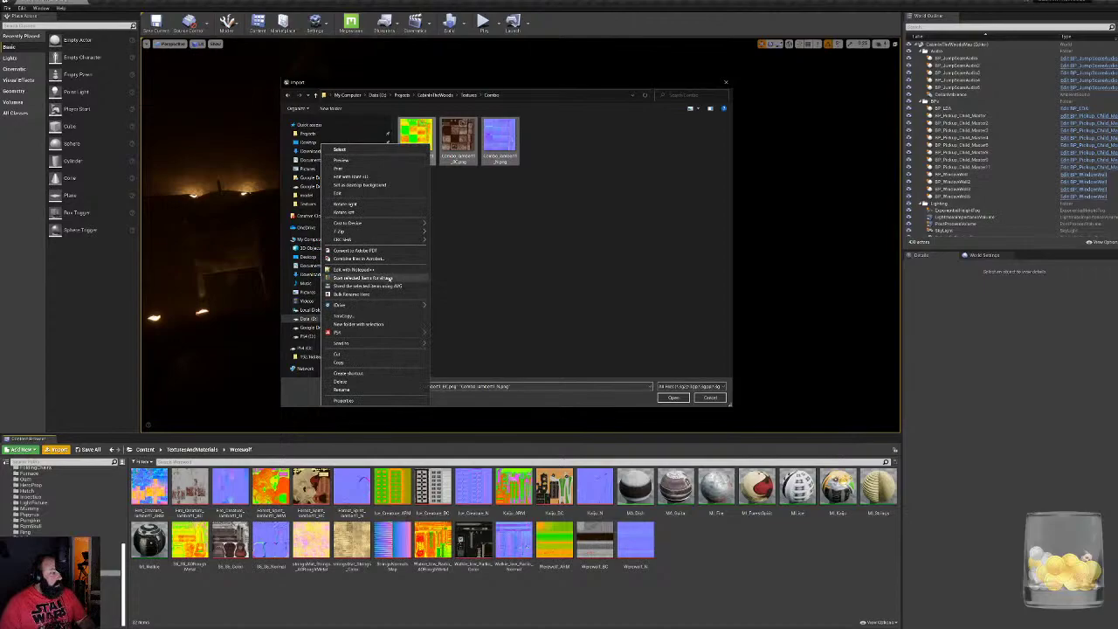
{"action": "left_click", "coordinate": [359, 295]}
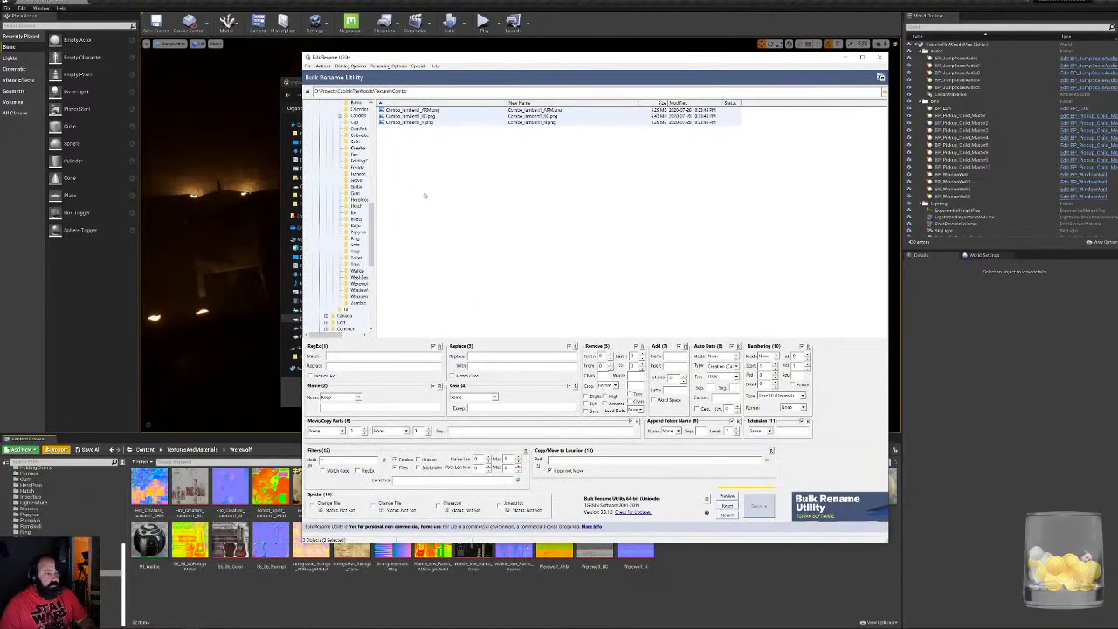
{"action": "left_click_drag", "start_coordinate": [432, 151], "coordinate": [413, 103]}
{"action": "left_click", "coordinate": [480, 356]}
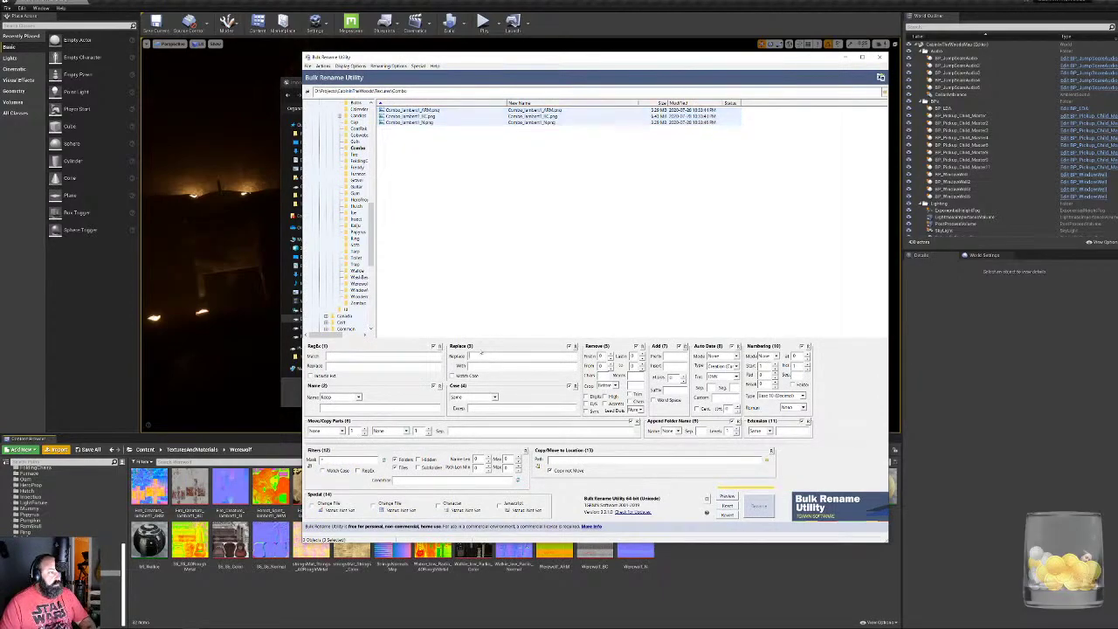
{"action": "type", "text": "_lambert1"}
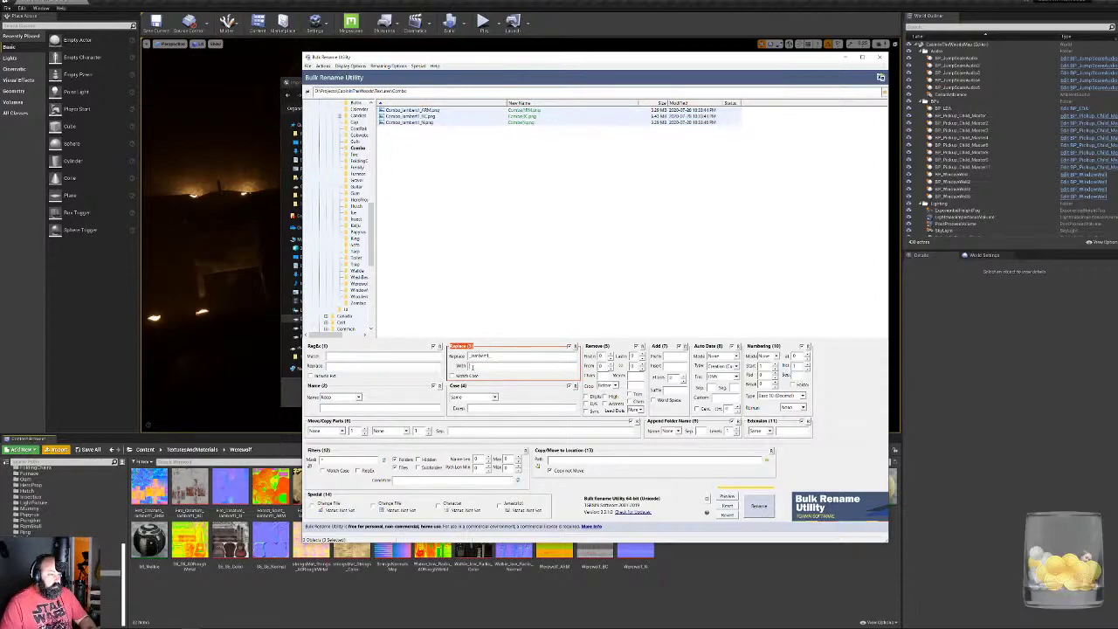
{"action": "left_click", "coordinate": [766, 513]}
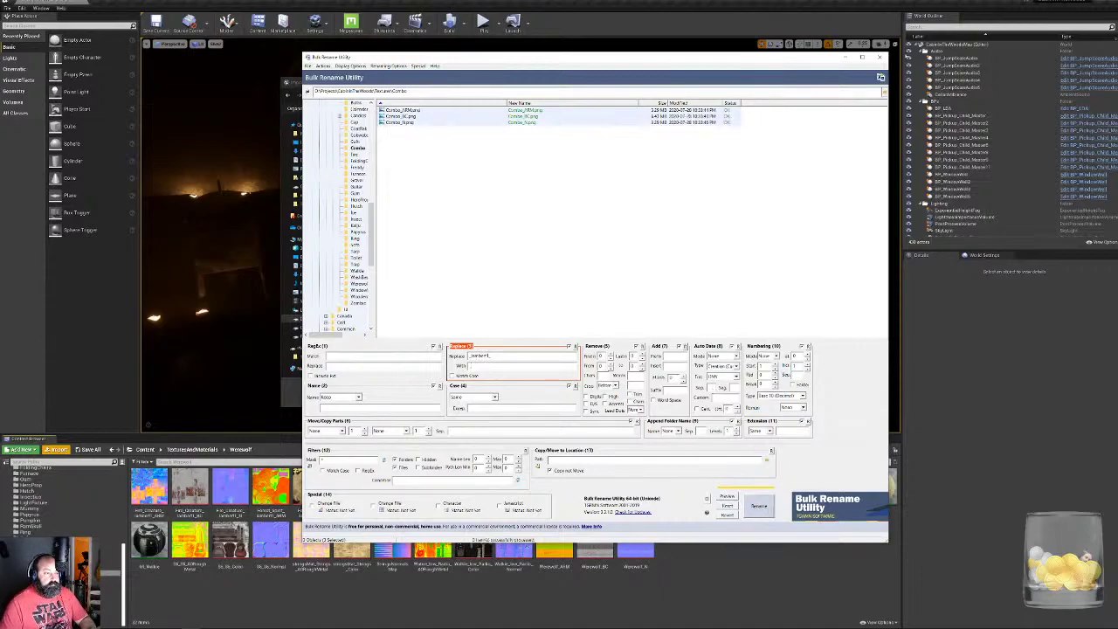
{"action": "left_click", "coordinate": [881, 57]}
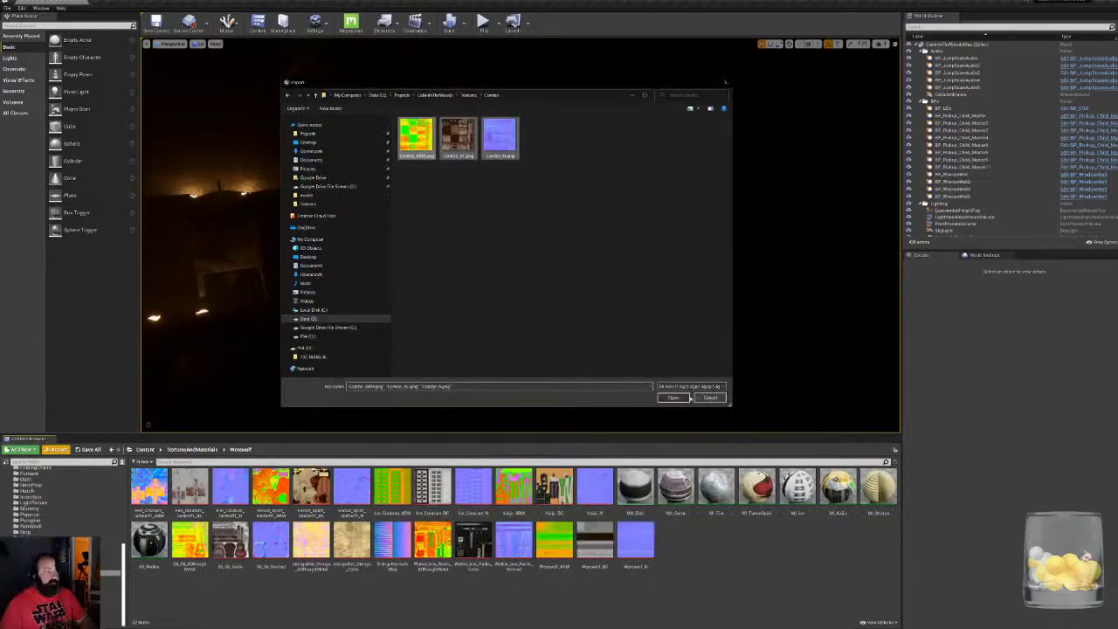
Import the three renamed Combo textures and turn off sRGB on the ARM texture
{"action": "left_click", "coordinate": [674, 397]}
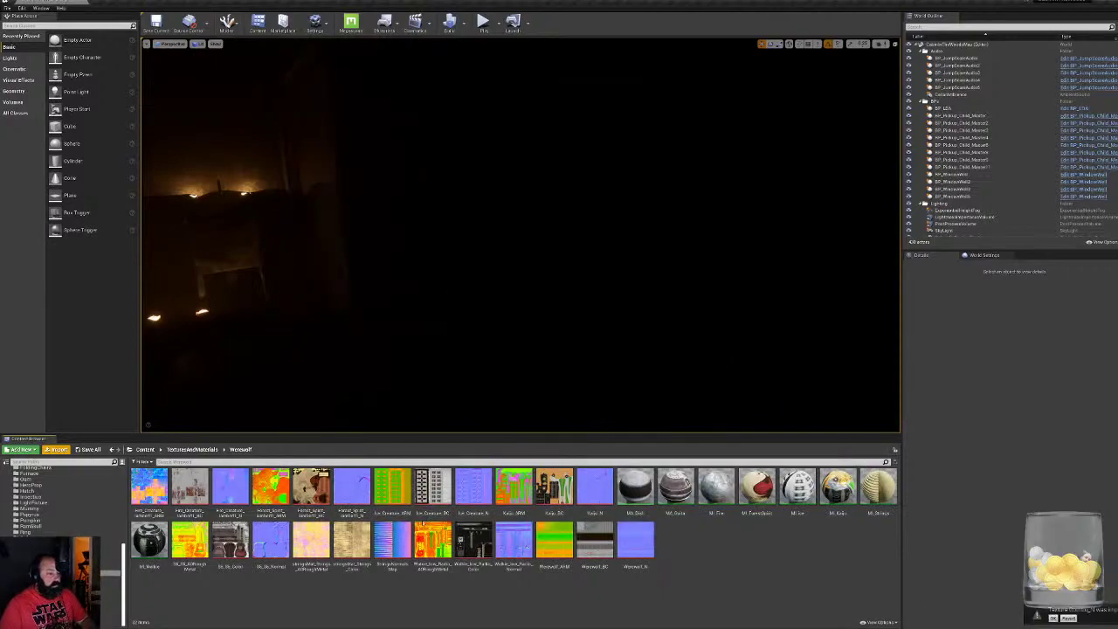
{"action": "double_click", "coordinate": [152, 495]}
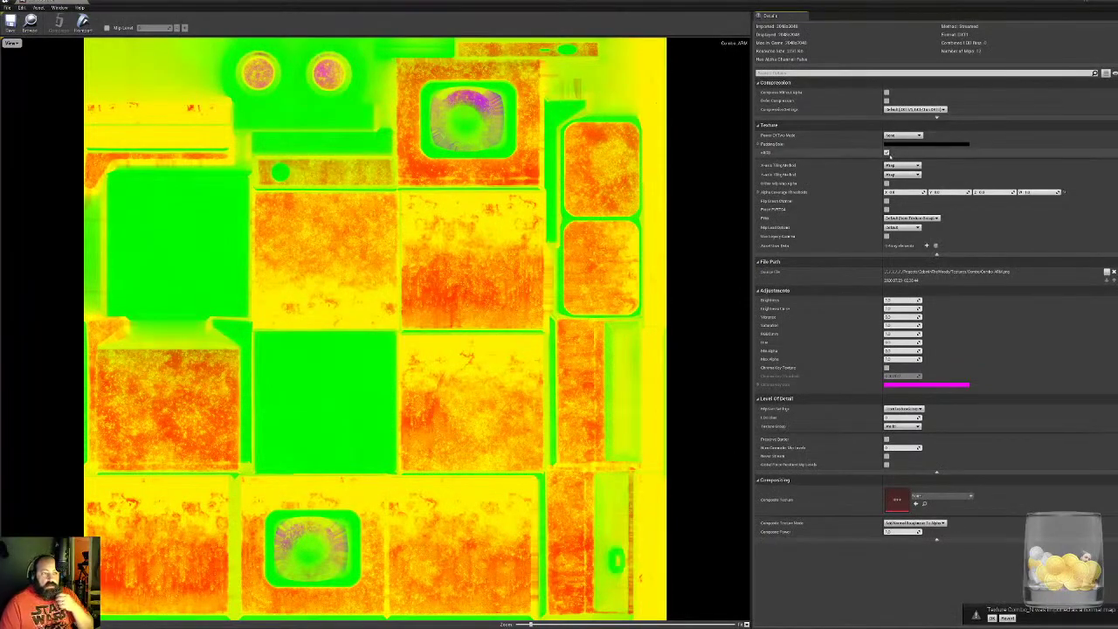
{"action": "left_click", "coordinate": [887, 153]}
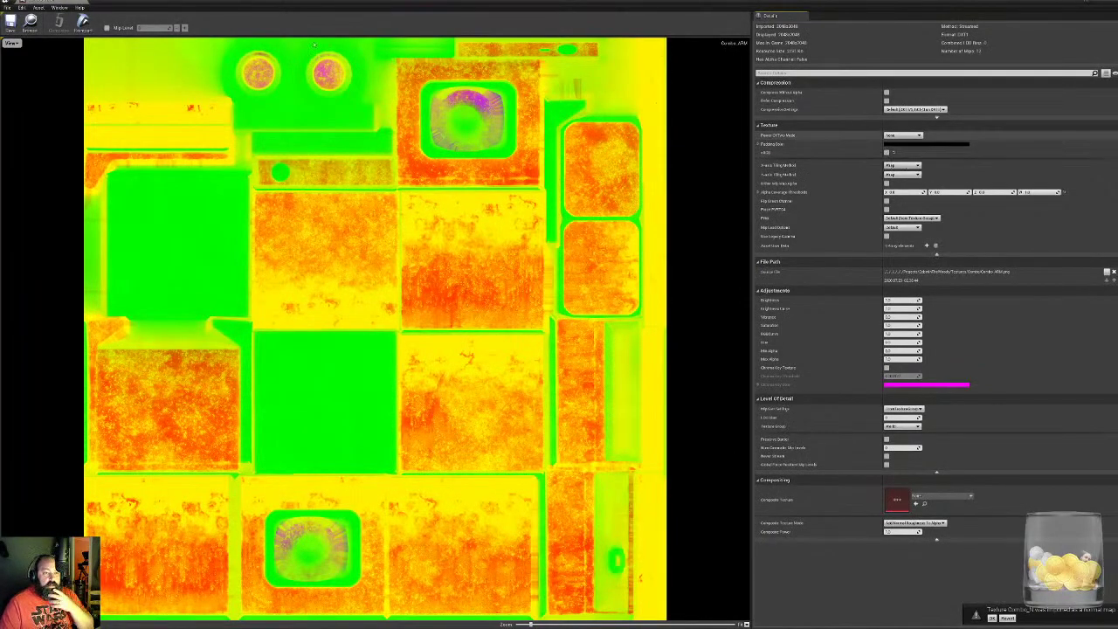
Create a material instance from the MA master material in the Werewolf folder and name it MI_Combo
{"action": "left_click", "coordinate": [86, 3]}
{"action": "right_click", "coordinate": [766, 495]}
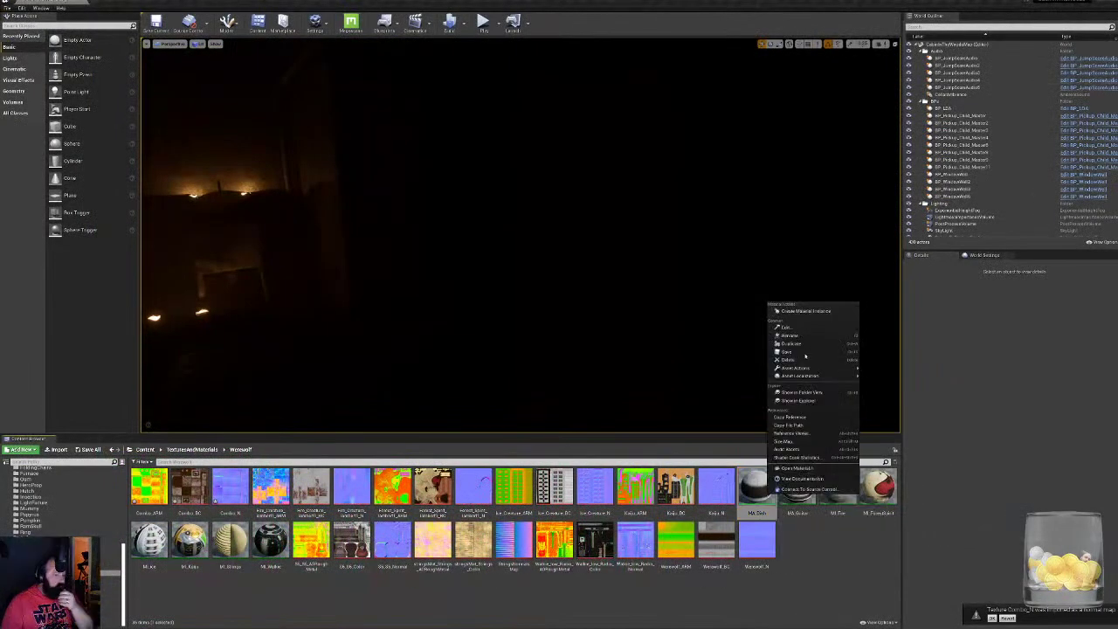
{"action": "left_click", "coordinate": [806, 312]}
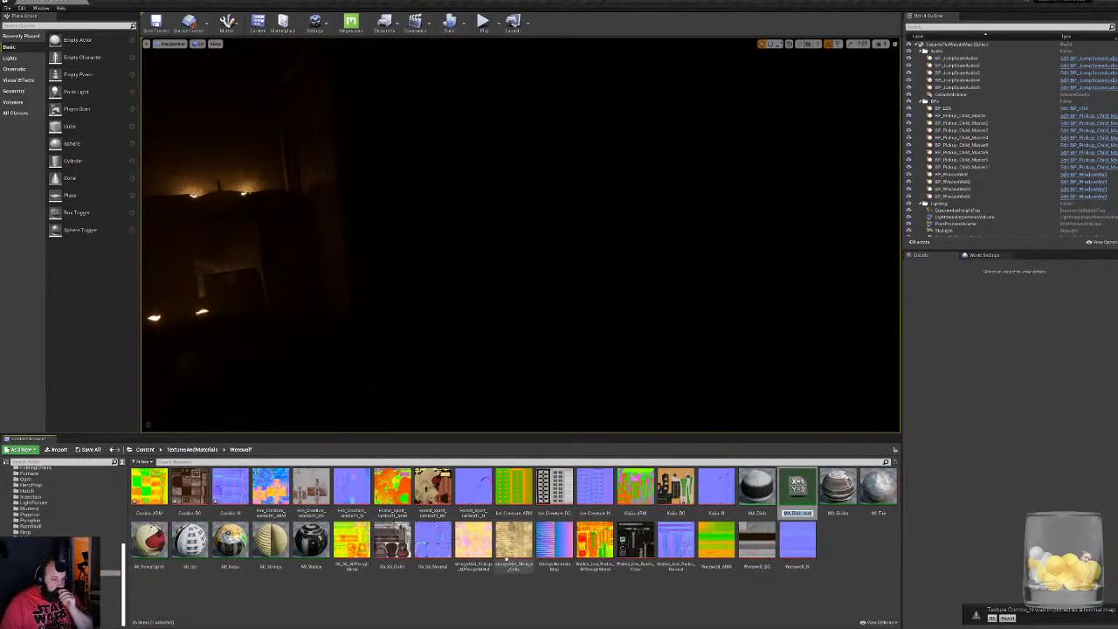
{"action": "type", "text": "MI_Com"}
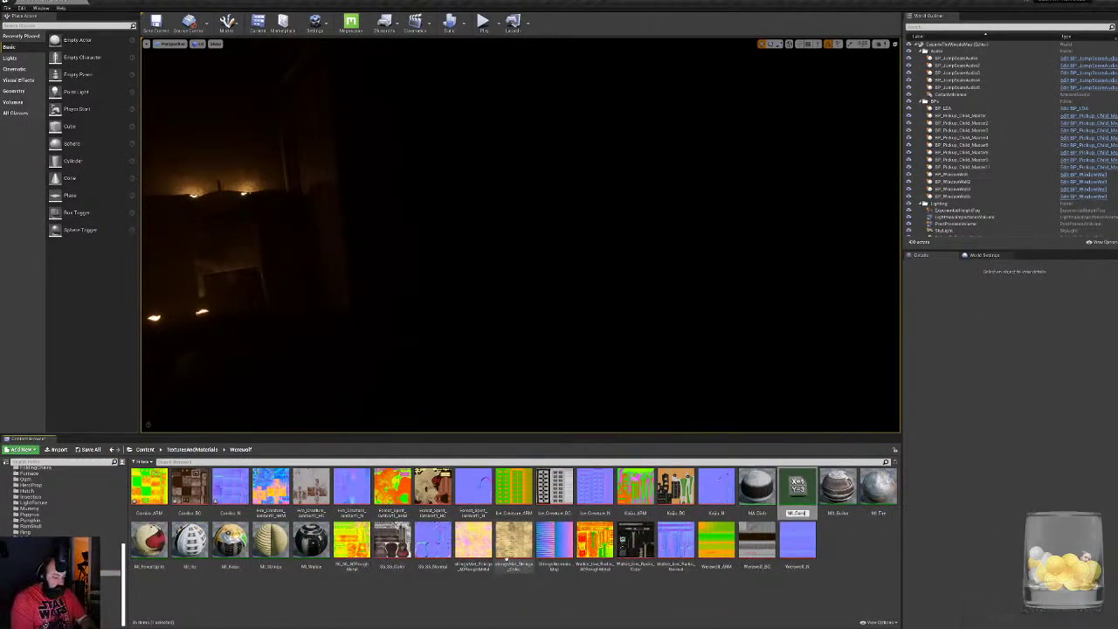
{"action": "type", "text": "bo"}
{"action": "key", "text": "Return"}
{"action": "key", "text": "Return"}
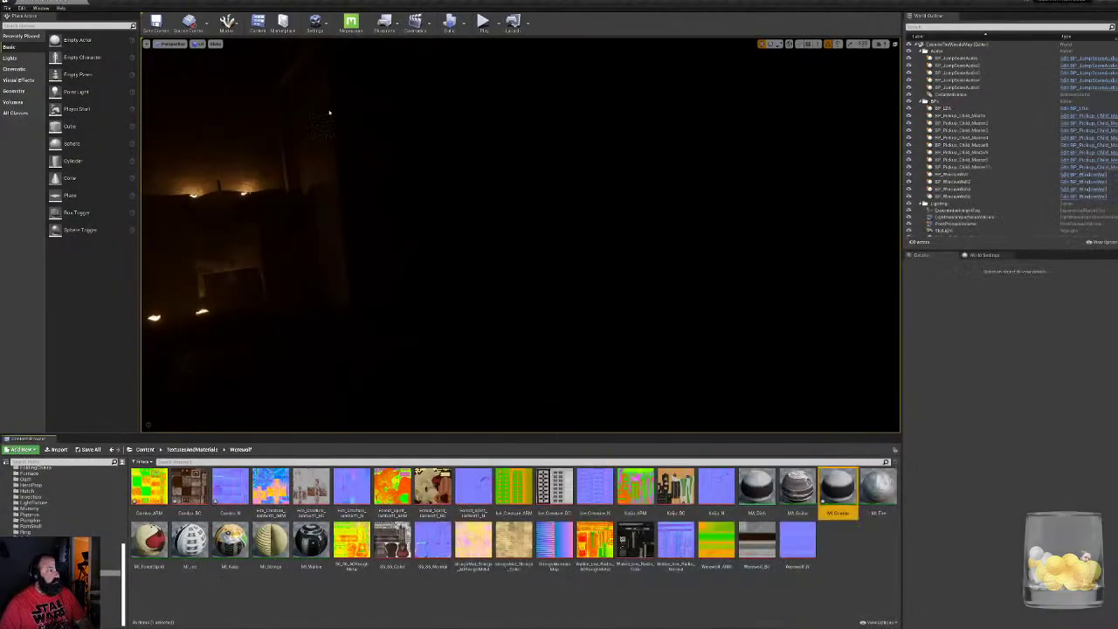
Open MI_Combo and enable its three texture parameters for ARM, base color and normal
{"action": "left_click_drag", "start_coordinate": [329, 113], "coordinate": [697, 324]}
{"action": "left_click_drag", "start_coordinate": [871, 329], "coordinate": [286, 95]}
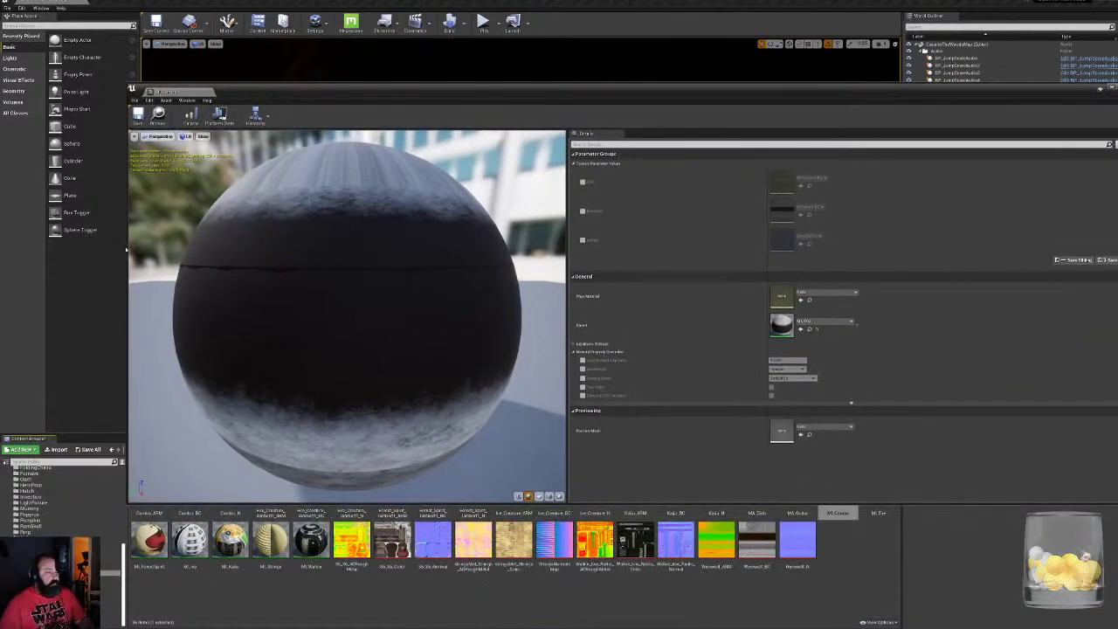
{"action": "left_click_drag", "start_coordinate": [125, 247], "coordinate": [600, 225]}
{"action": "left_click_drag", "start_coordinate": [889, 93], "coordinate": [618, 85]}
{"action": "left_click", "coordinate": [581, 176]}
{"action": "left_click", "coordinate": [580, 206]}
{"action": "left_click", "coordinate": [581, 234]}
Assign Combo_ARM, Combo_BC and Combo_N to the matching texture parameters of MI_Combo and close the instance
{"action": "left_click_drag", "start_coordinate": [146, 486], "coordinate": [683, 175]}
{"action": "left_click_drag", "start_coordinate": [190, 493], "coordinate": [687, 203]}
{"action": "left_click_drag", "start_coordinate": [228, 482], "coordinate": [687, 234]}
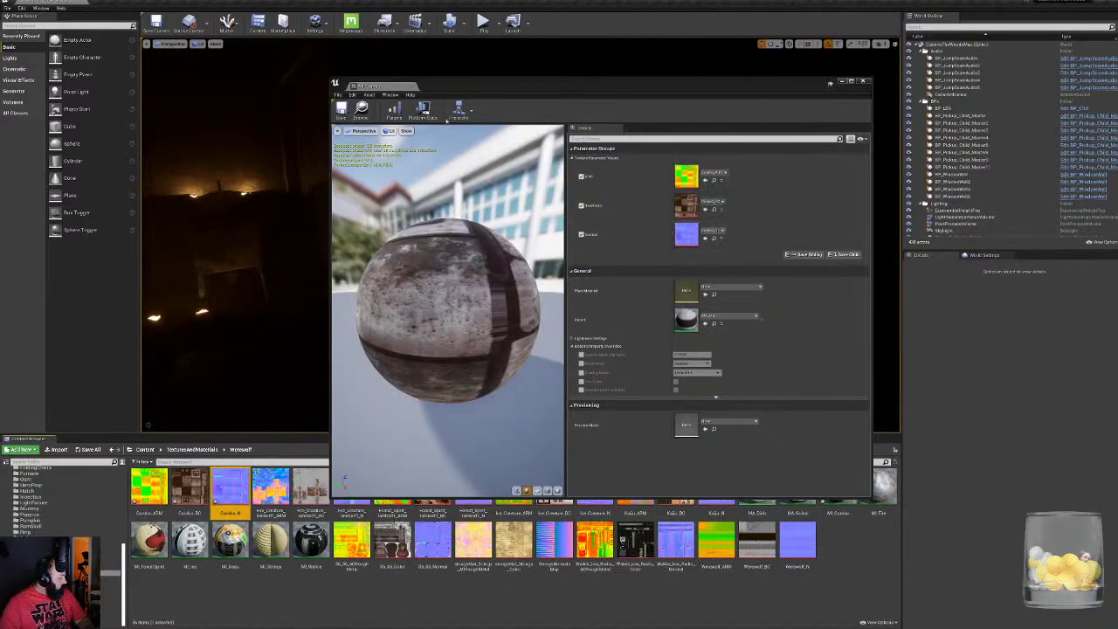
{"action": "left_click", "coordinate": [415, 88]}
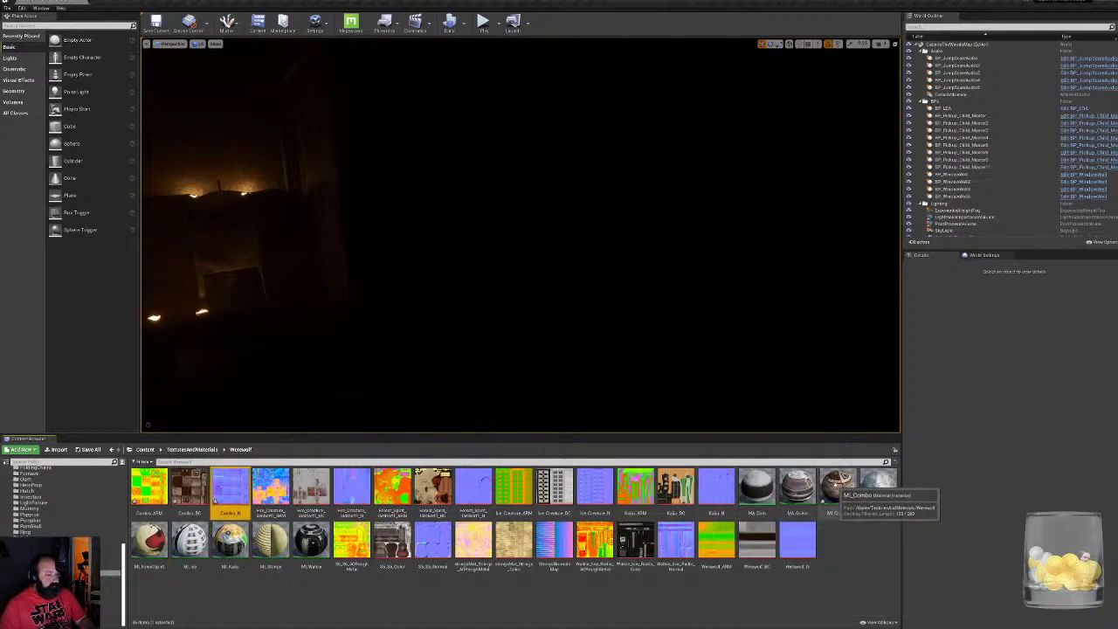
Open the Combo mesh from the Meshes folder, assign MI_Combo to its material slot and save it
{"action": "scroll", "coordinate": [66, 502], "scroll_direction": "up", "scroll_amount": 10}
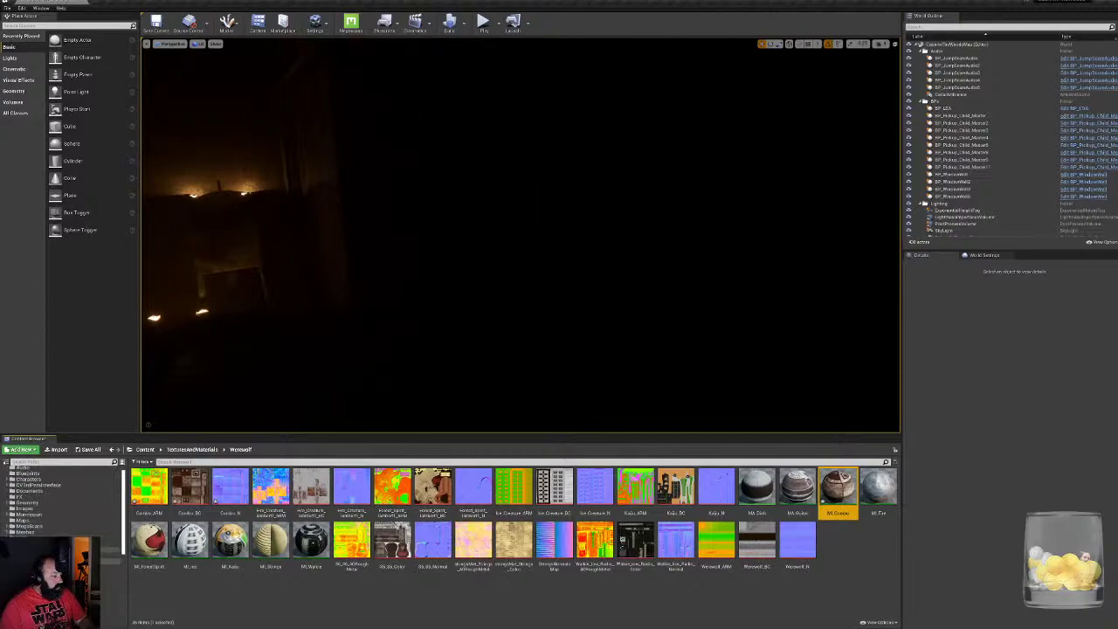
{"action": "left_click", "coordinate": [26, 532]}
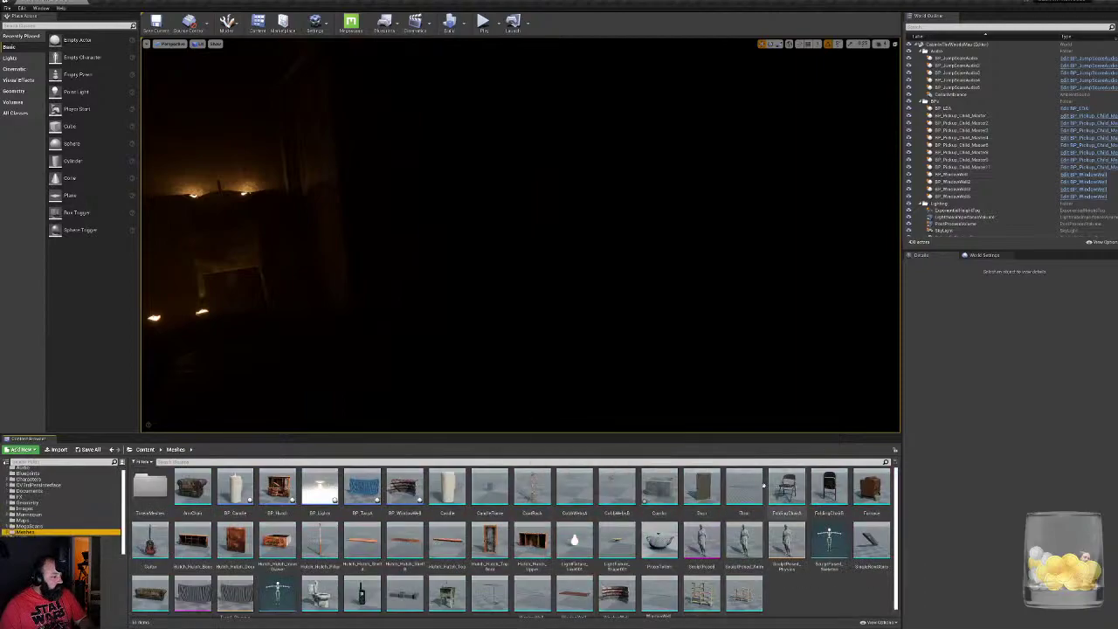
{"action": "double_click", "coordinate": [659, 491]}
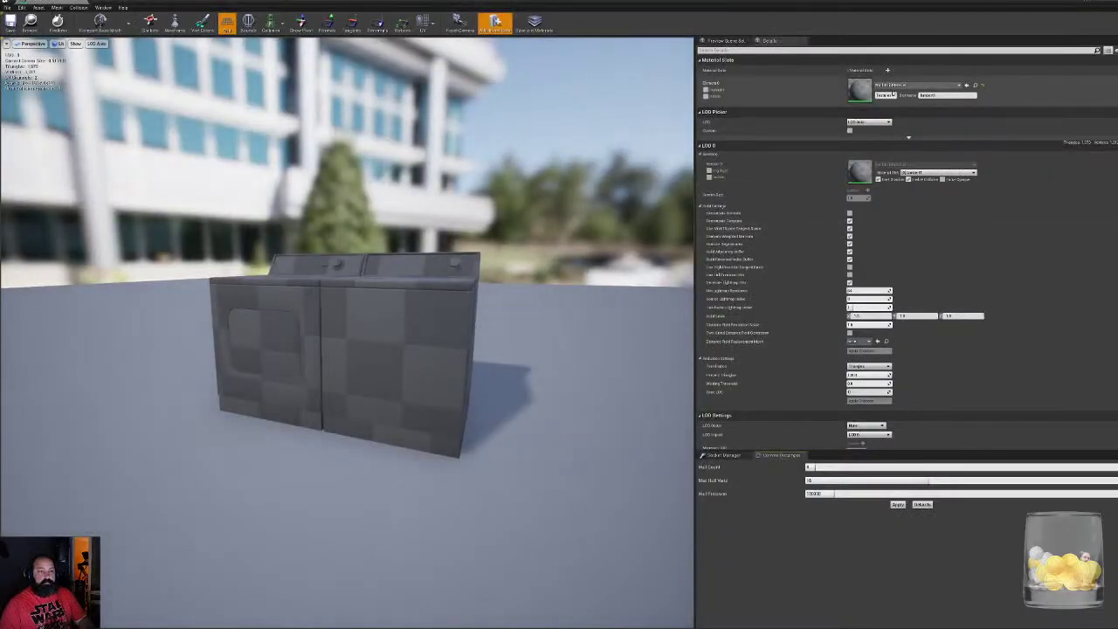
{"action": "left_click", "coordinate": [909, 86]}
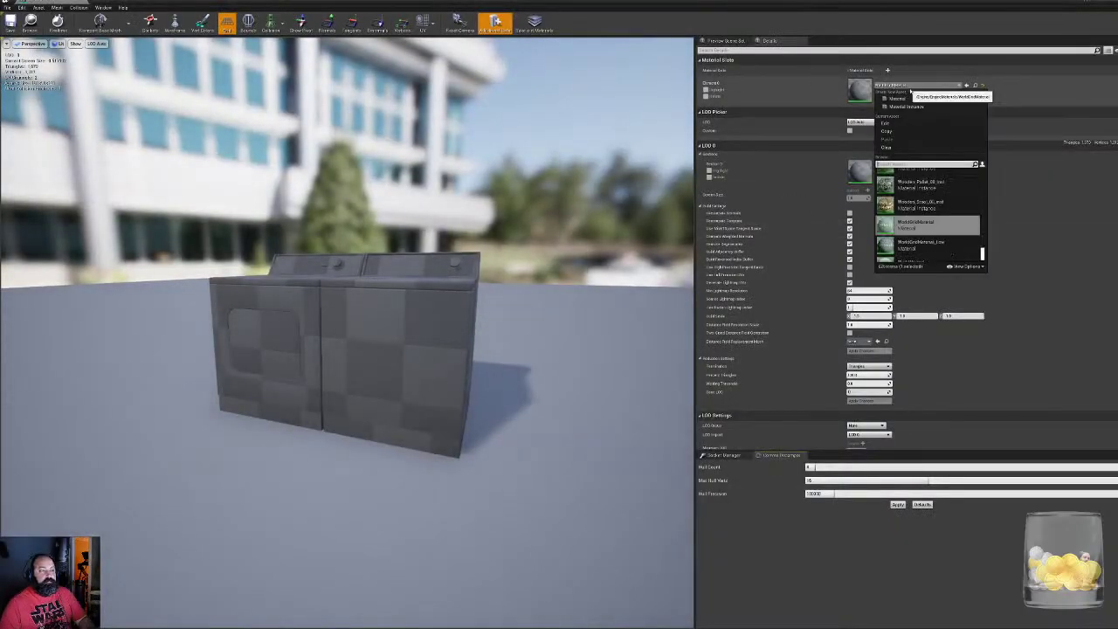
{"action": "type", "text": "MI_Com"}
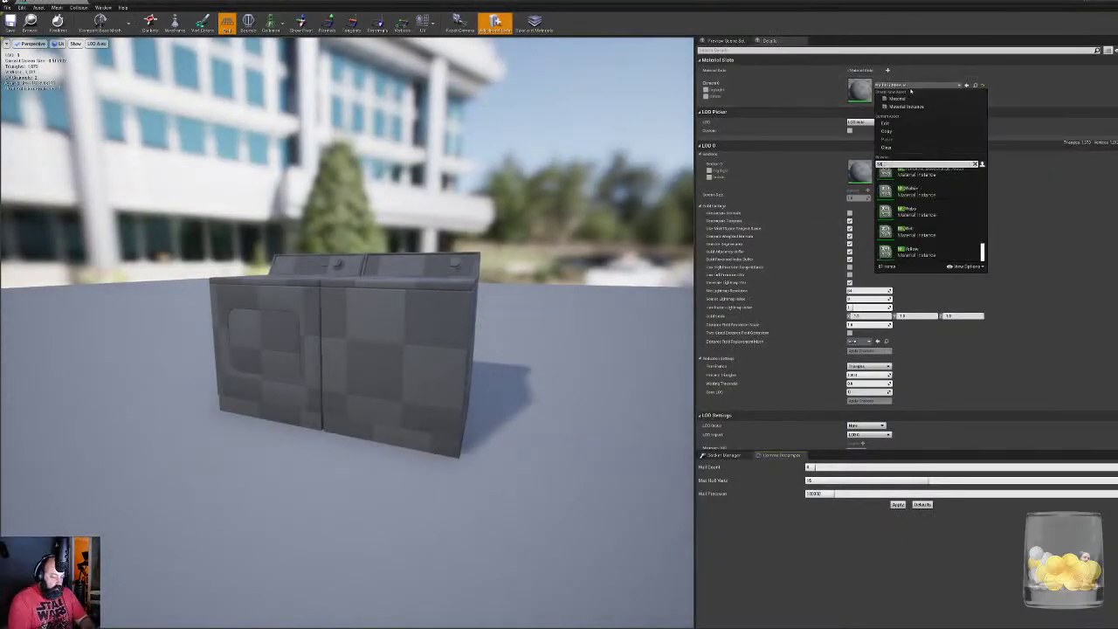
{"action": "key", "text": "Down"}
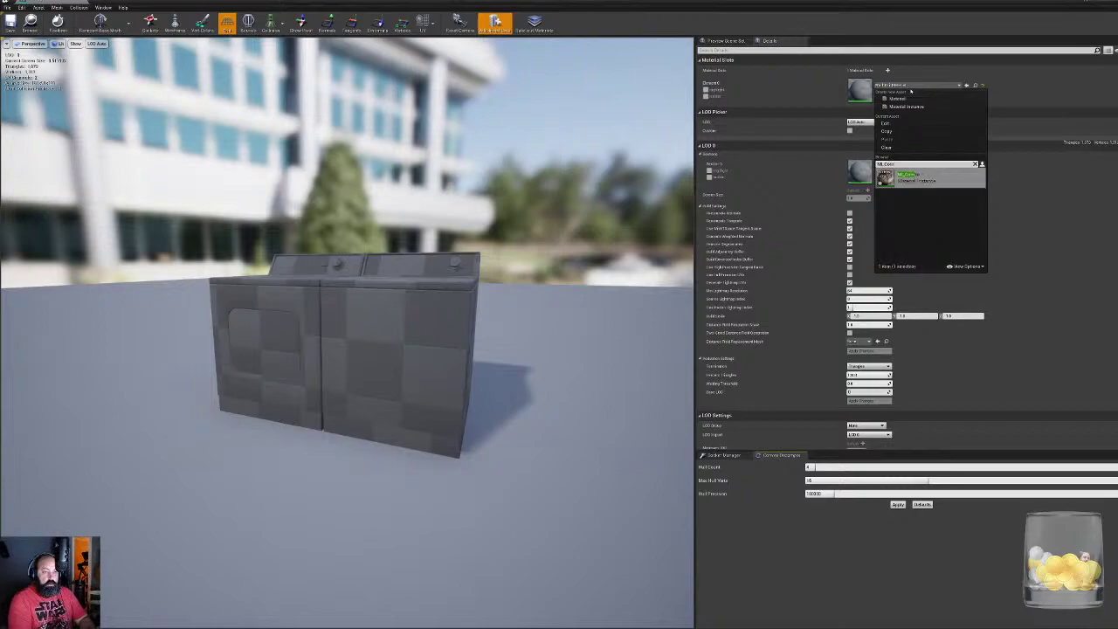
{"action": "key", "text": "Return"}
{"action": "left_click", "coordinate": [10, 24]}
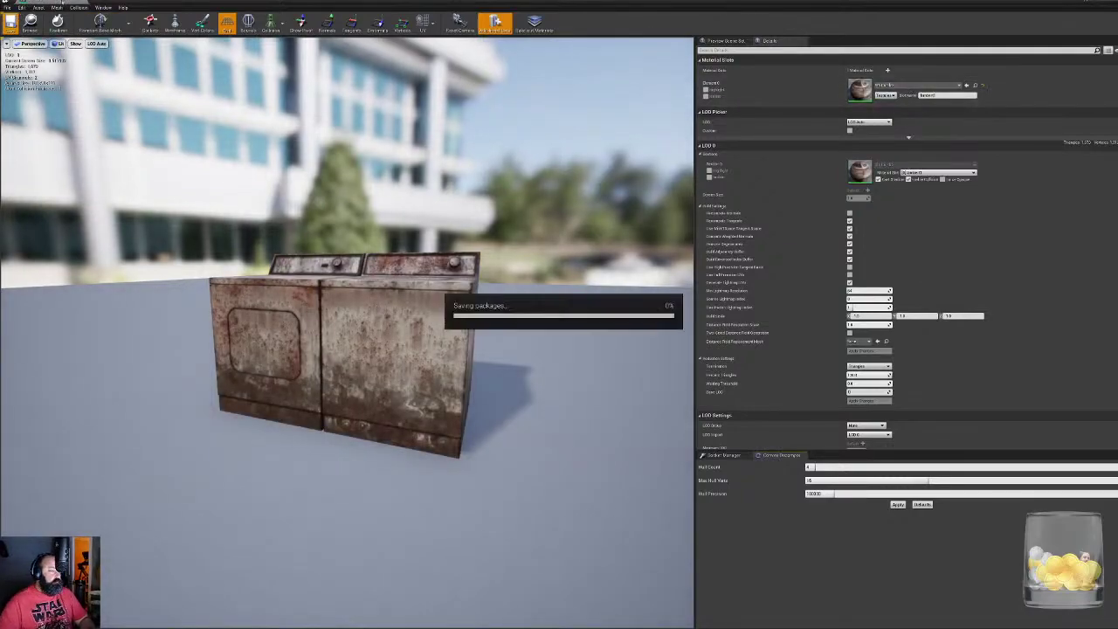
{"action": "left_click", "coordinate": [83, 2]}
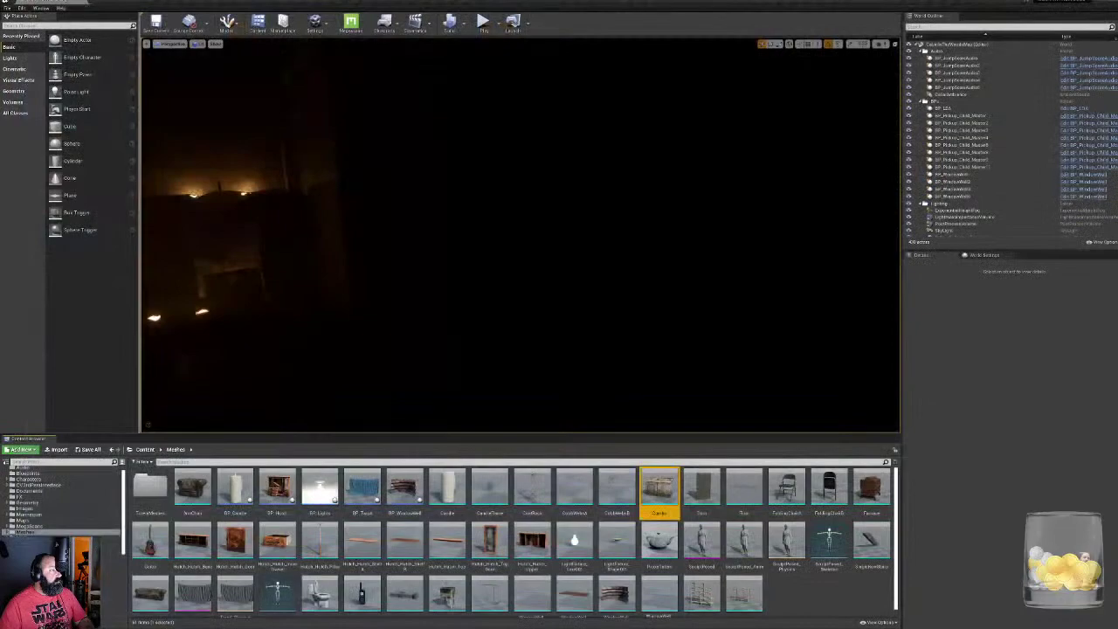
Switch the viewport to Unlit and place the Combo mesh in the basement corner beside the candle-lit furnishings
{"action": "left_click", "coordinate": [199, 44]}
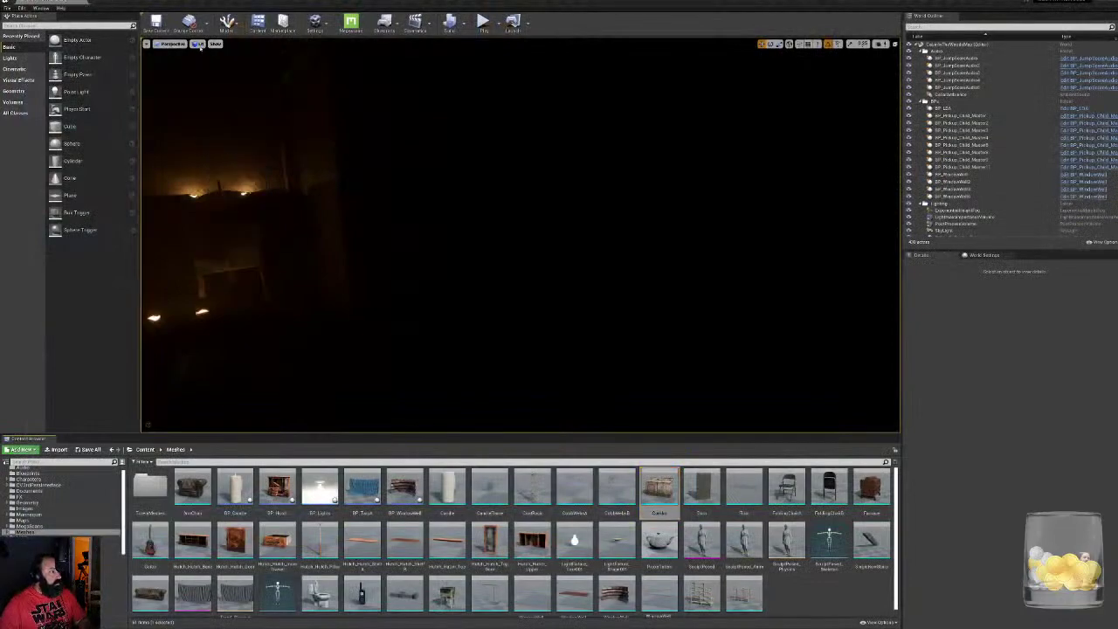
{"action": "left_click", "coordinate": [206, 66]}
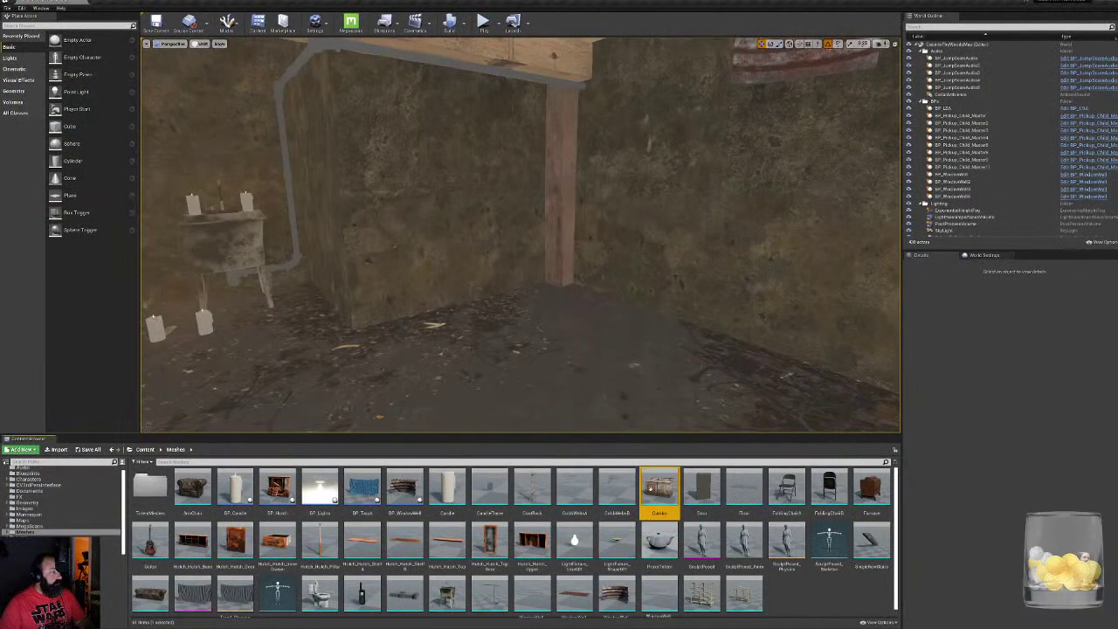
{"action": "left_click_drag", "start_coordinate": [633, 454], "coordinate": [401, 348]}
{"action": "right_click_drag", "start_coordinate": [400, 347], "coordinate": [515, 325]}
{"action": "left_click_drag", "start_coordinate": [655, 351], "coordinate": [678, 351]}
{"action": "right_click_drag", "start_coordinate": [679, 351], "coordinate": [659, 336]}
{"action": "right_click_drag", "start_coordinate": [650, 284], "coordinate": [630, 296]}
{"action": "left_click_drag", "start_coordinate": [471, 378], "coordinate": [494, 378]}
{"action": "right_click_drag", "start_coordinate": [494, 378], "coordinate": [515, 354]}
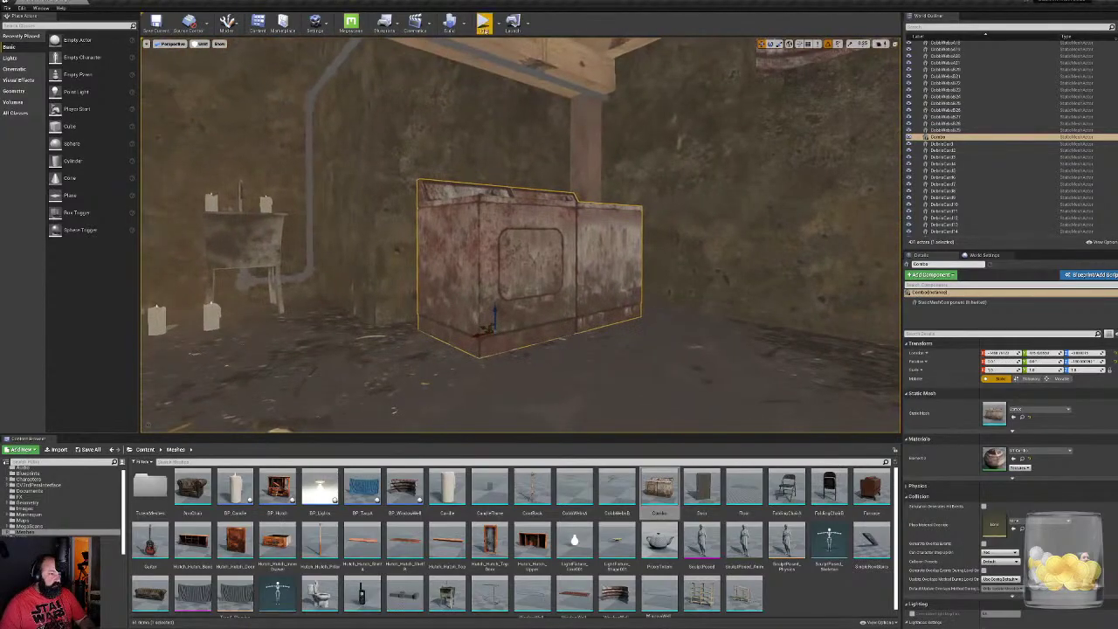
Return the viewport to Lit, play the level full screen and walk through the basement to the washer and dryer
{"action": "left_click", "coordinate": [211, 59]}
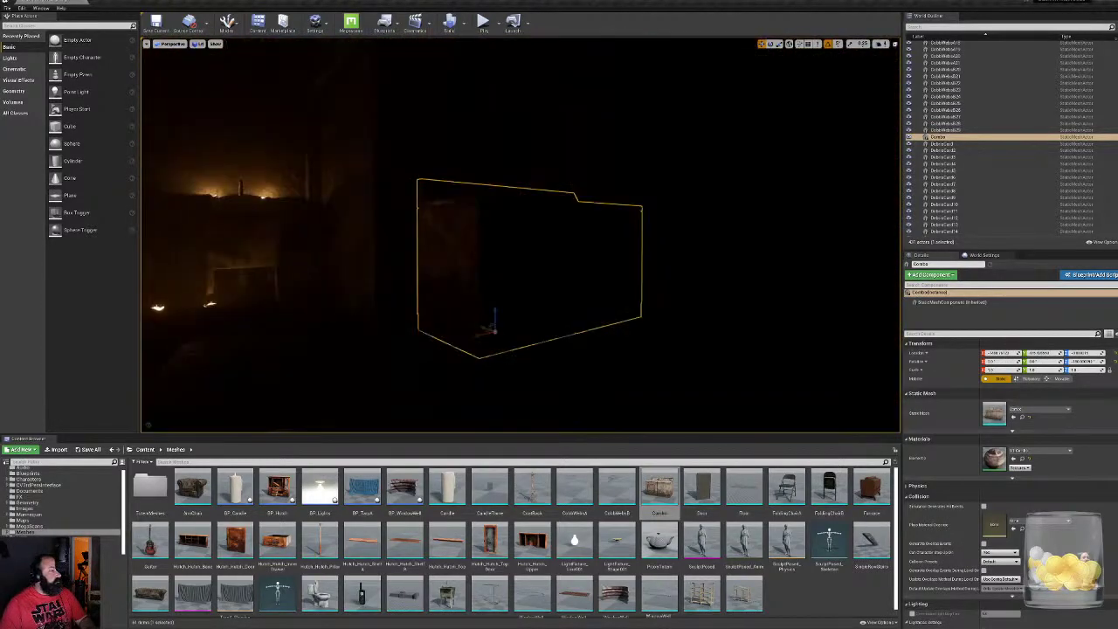
{"action": "right_click_drag", "start_coordinate": [402, 227], "coordinate": [341, 243]}
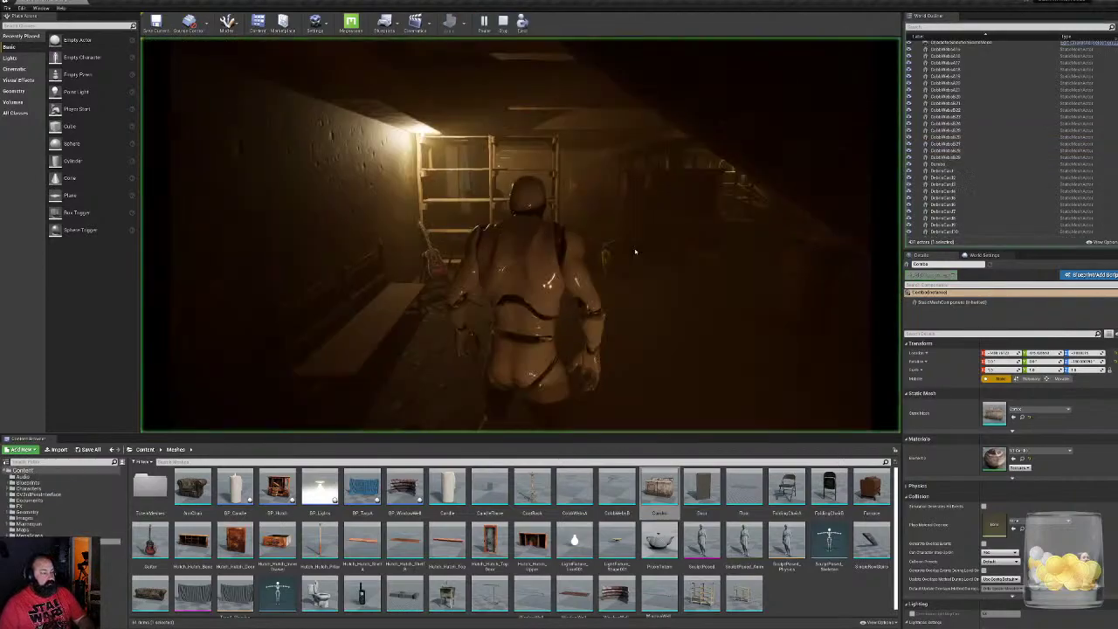
{"action": "key", "text": "F11"}
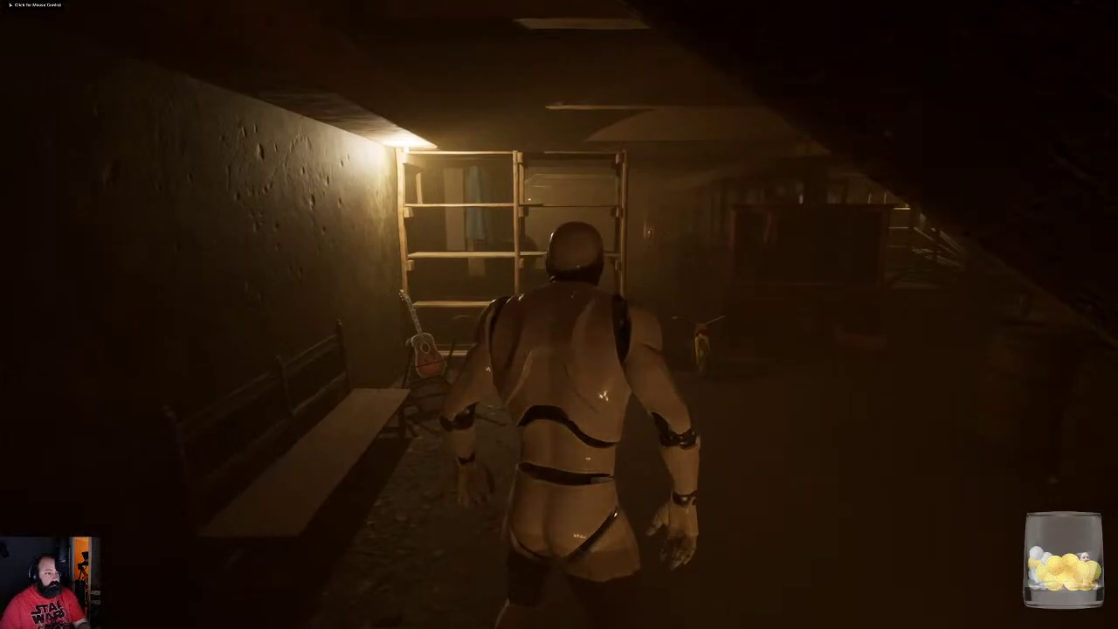
{"action": "left_click", "coordinate": [559, 314]}
{"action": "key", "text": "w"}
{"action": "key", "text": "w"}
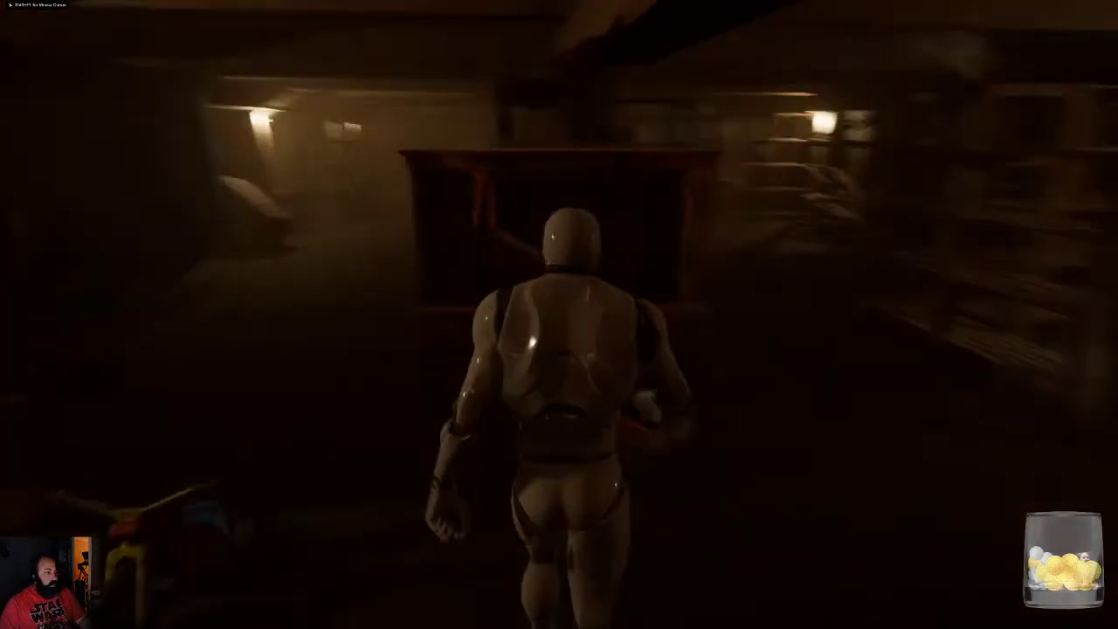
{"action": "key", "text": "w"}
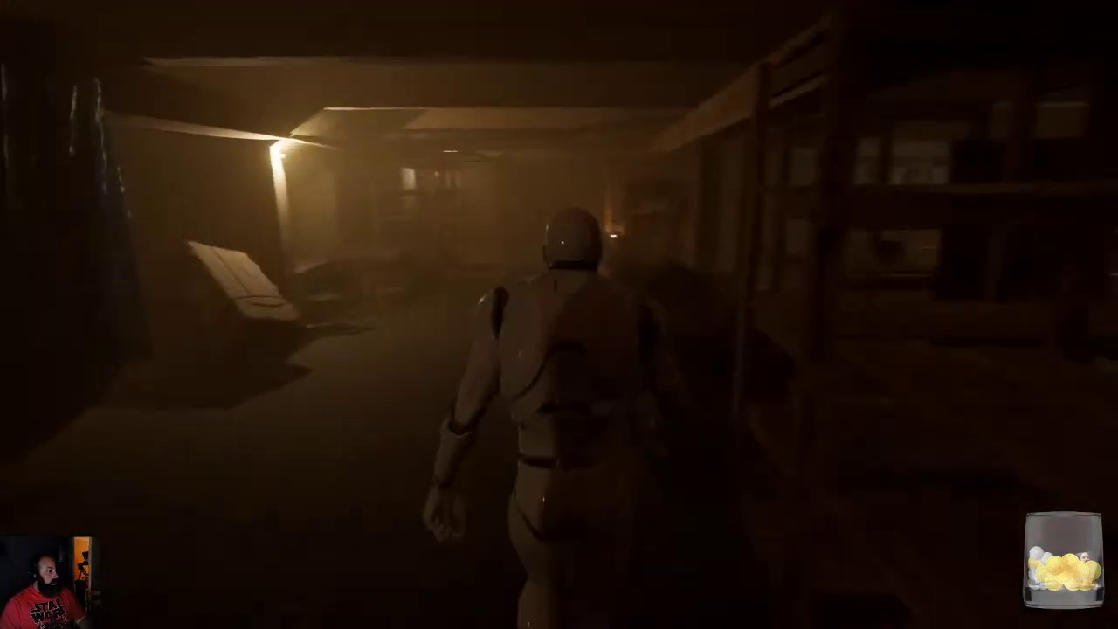
{"action": "key", "text": "w"}
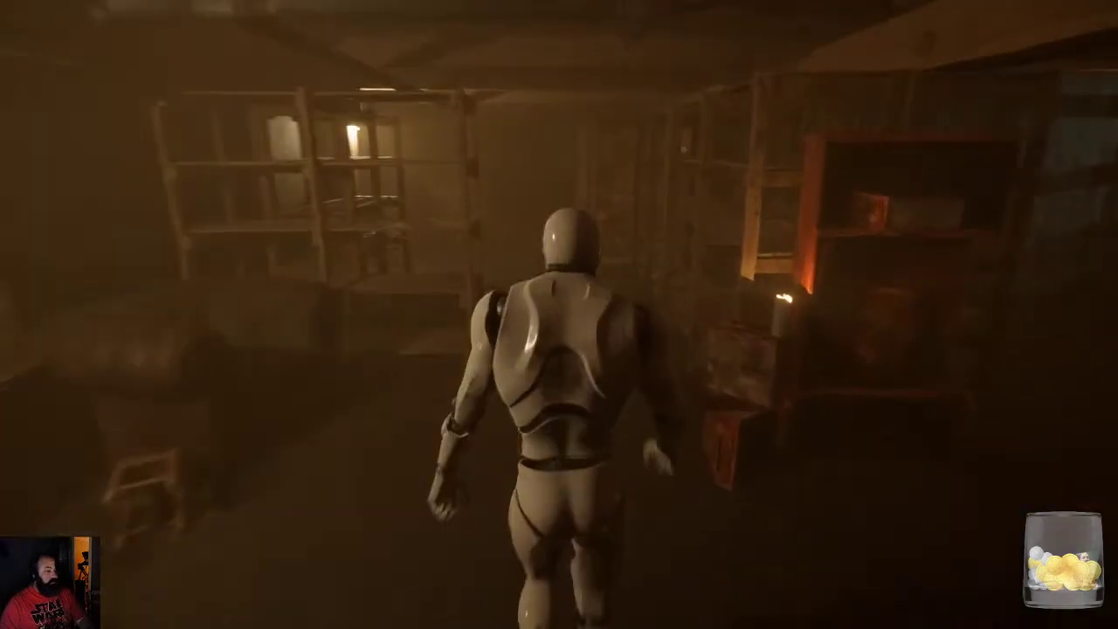
{"action": "key", "text": "w"}
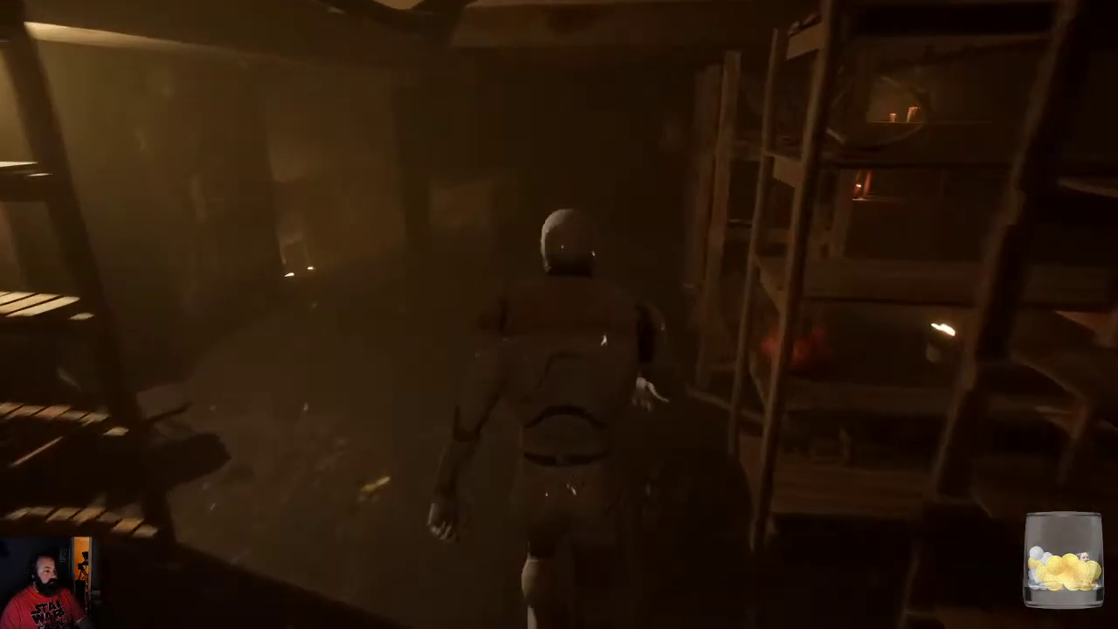
{"action": "key", "text": "w"}
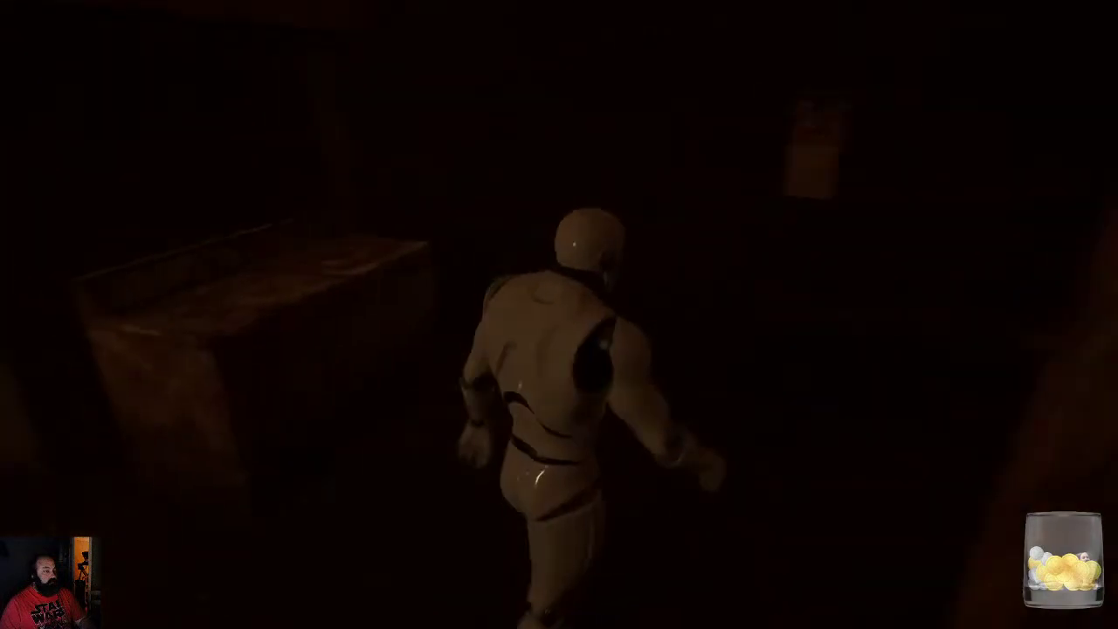
Examine the washer and dryer in the basement lighting from several sides, ending the play session and full-screen view
{"action": "key", "text": "a"}
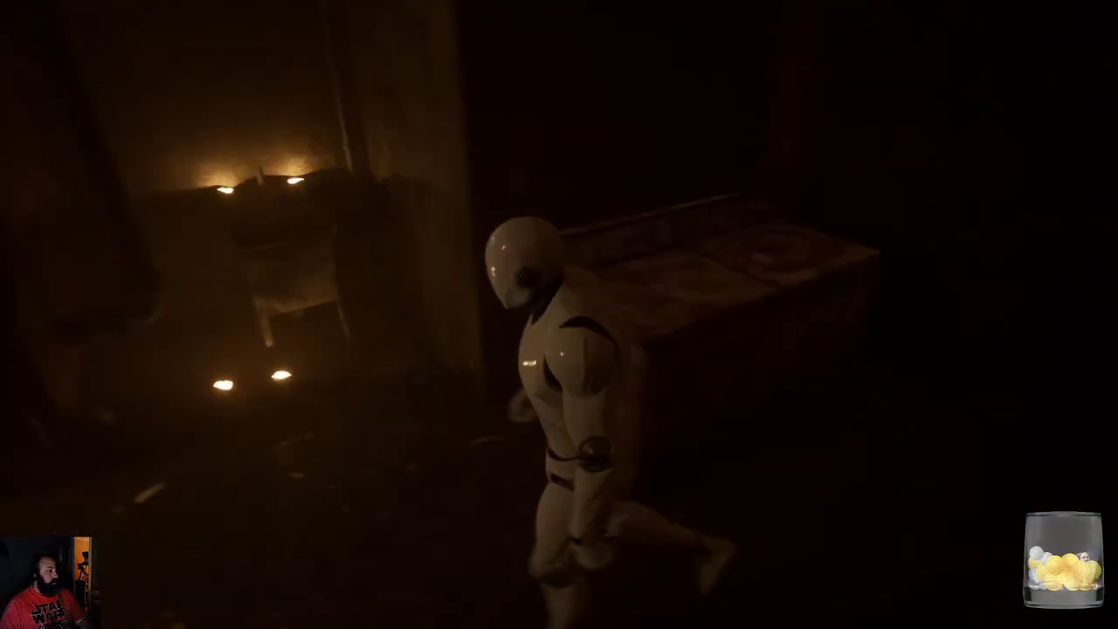
{"action": "key", "text": "w"}
{"action": "key", "text": "w"}
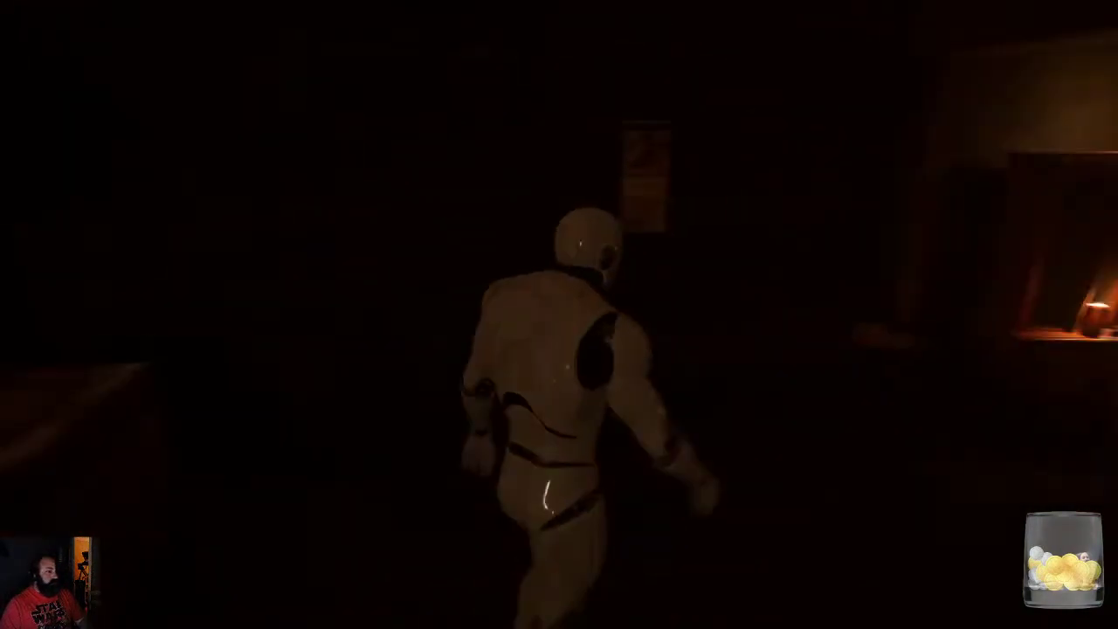
{"action": "key", "text": "a"}
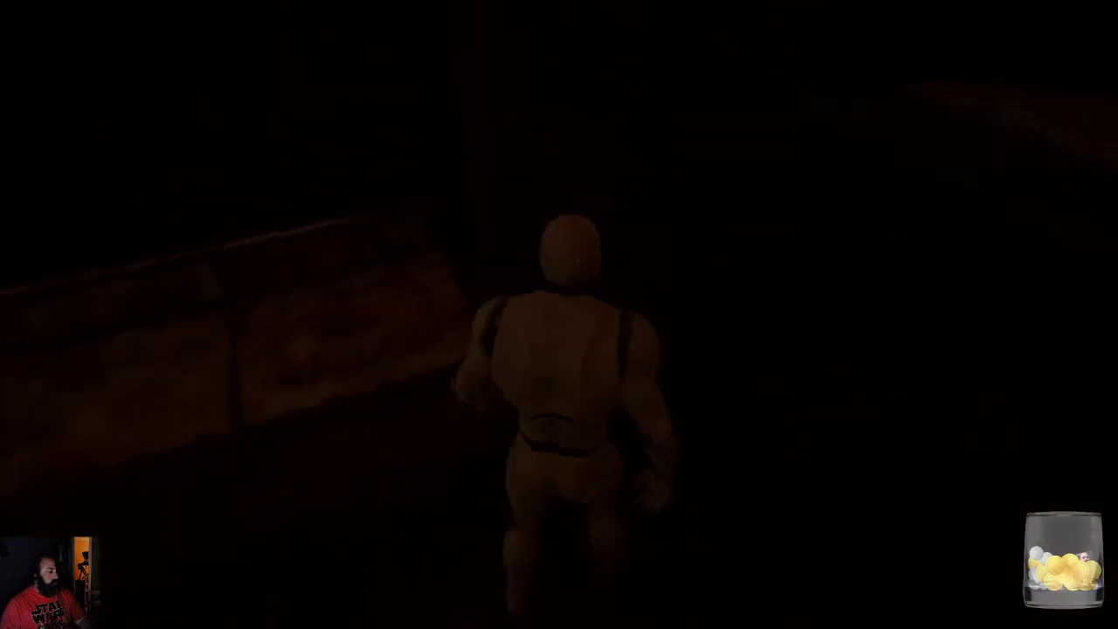
{"action": "key", "text": "a"}
{"action": "key", "text": "w"}
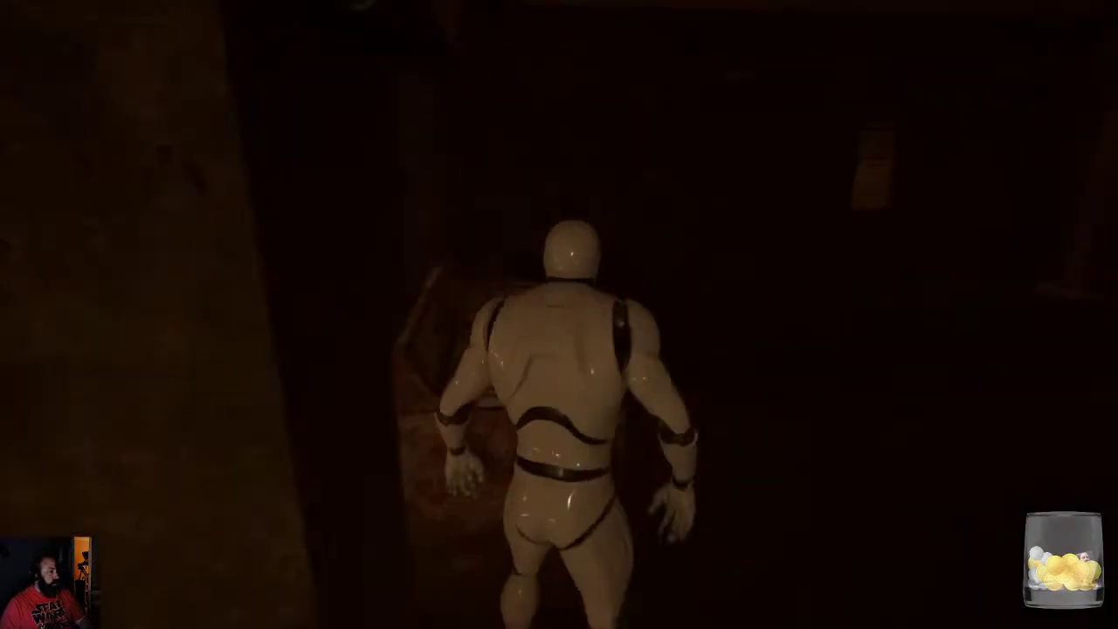
{"action": "key", "text": "a"}
{"action": "key", "text": "w"}
{"action": "key", "text": "d"}
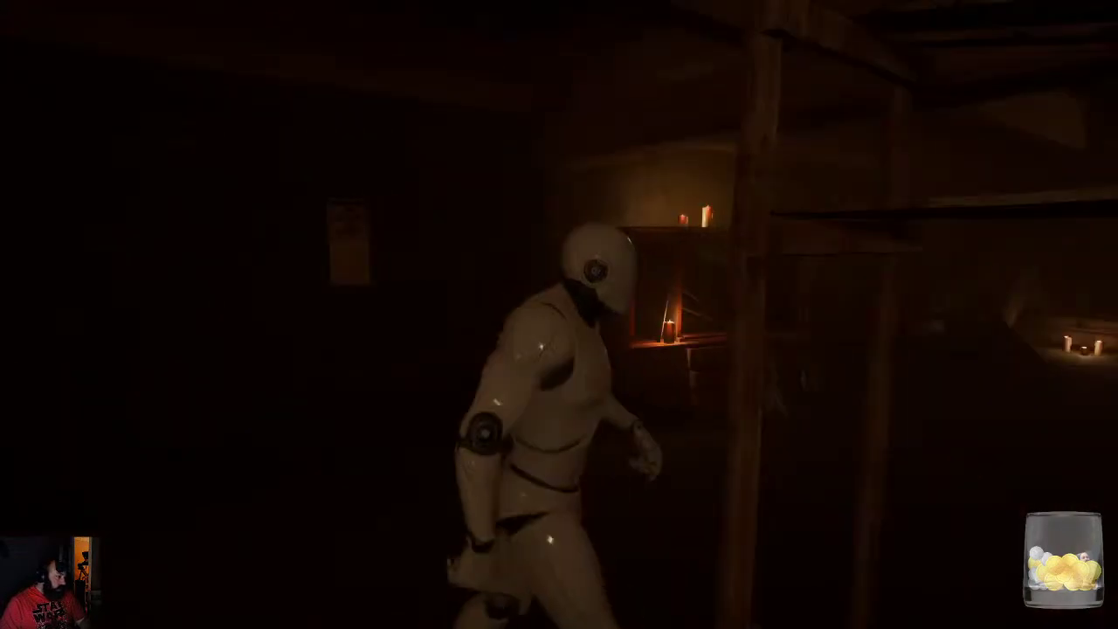
{"action": "key", "text": "w"}
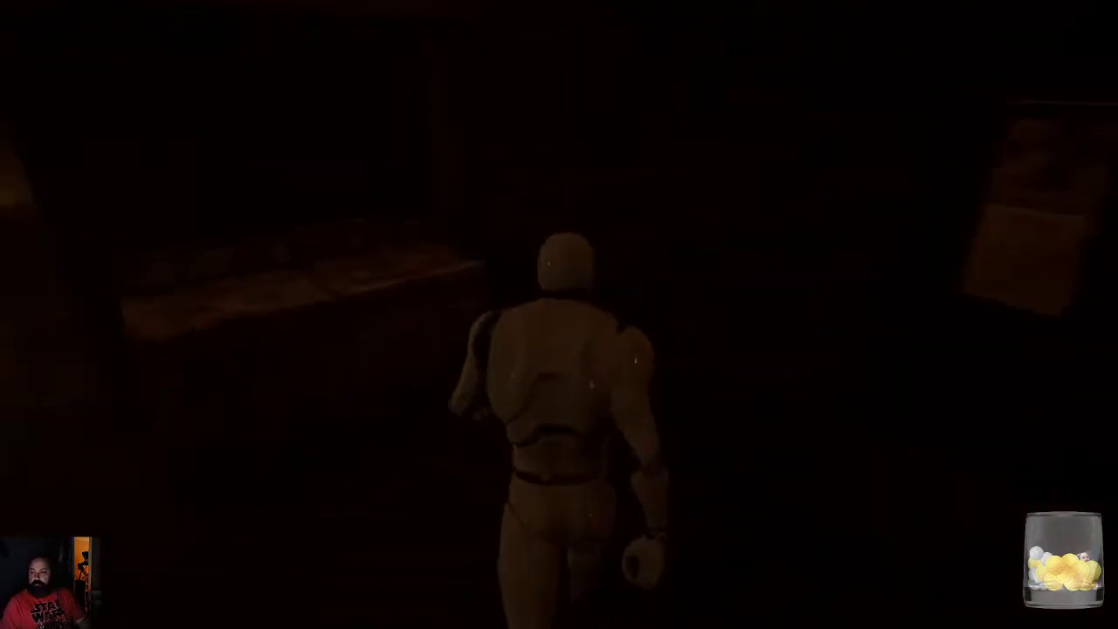
{"action": "key", "text": "a"}
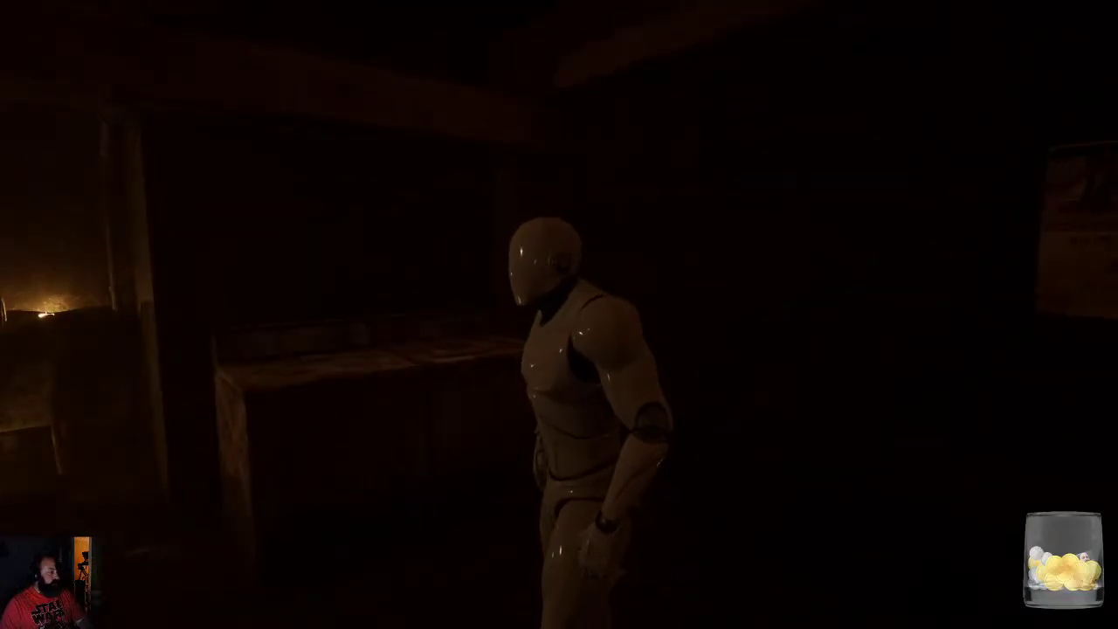
{"action": "key", "text": "Escape"}
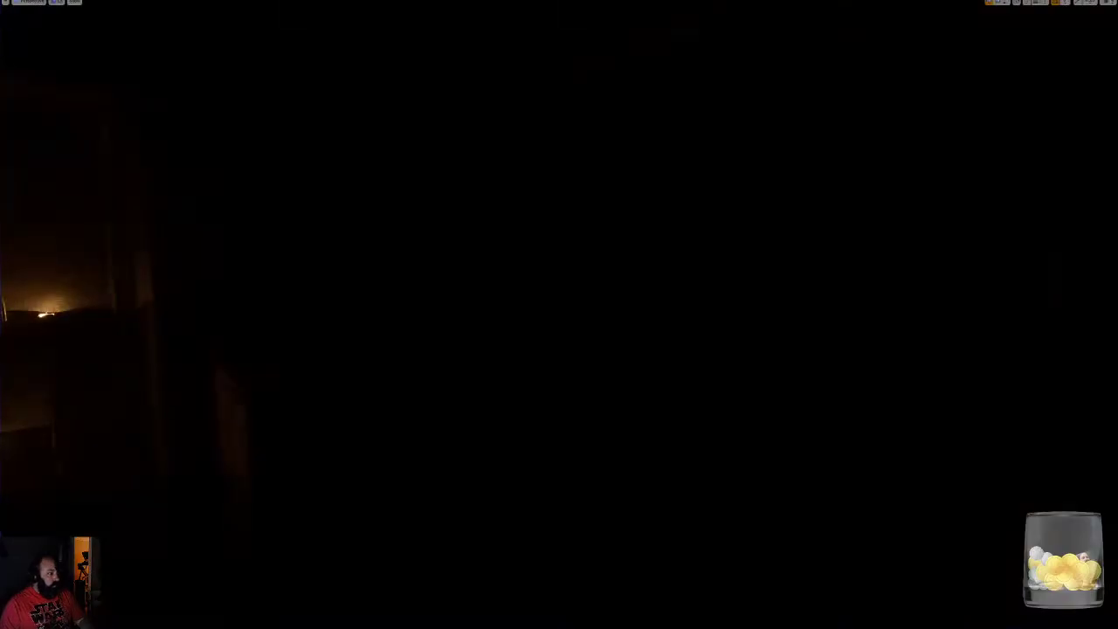
{"action": "key", "text": "F11"}
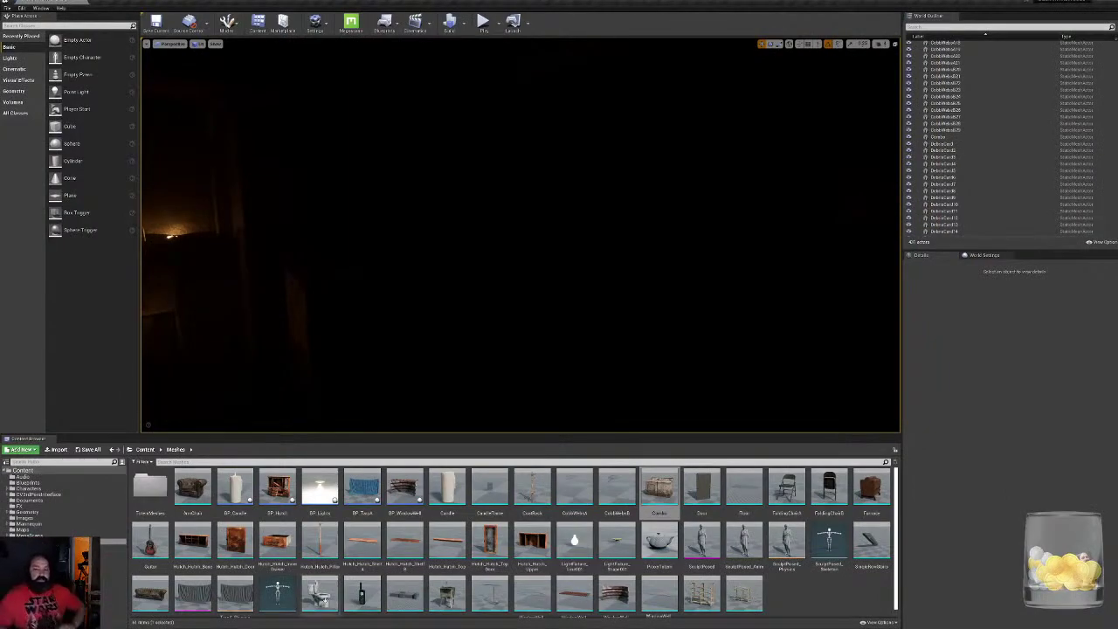
Examine the washer and dryer and the nearby sink corner in Unlit mode, and return the viewport to Lit
{"action": "key", "text": "super"}
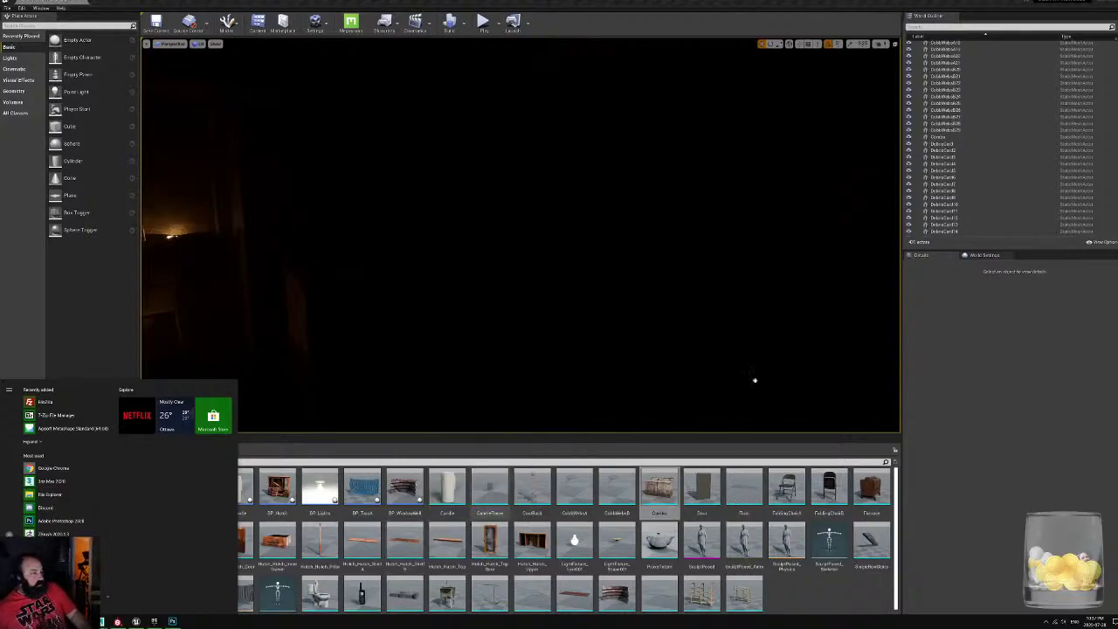
{"action": "left_click", "coordinate": [198, 43]}
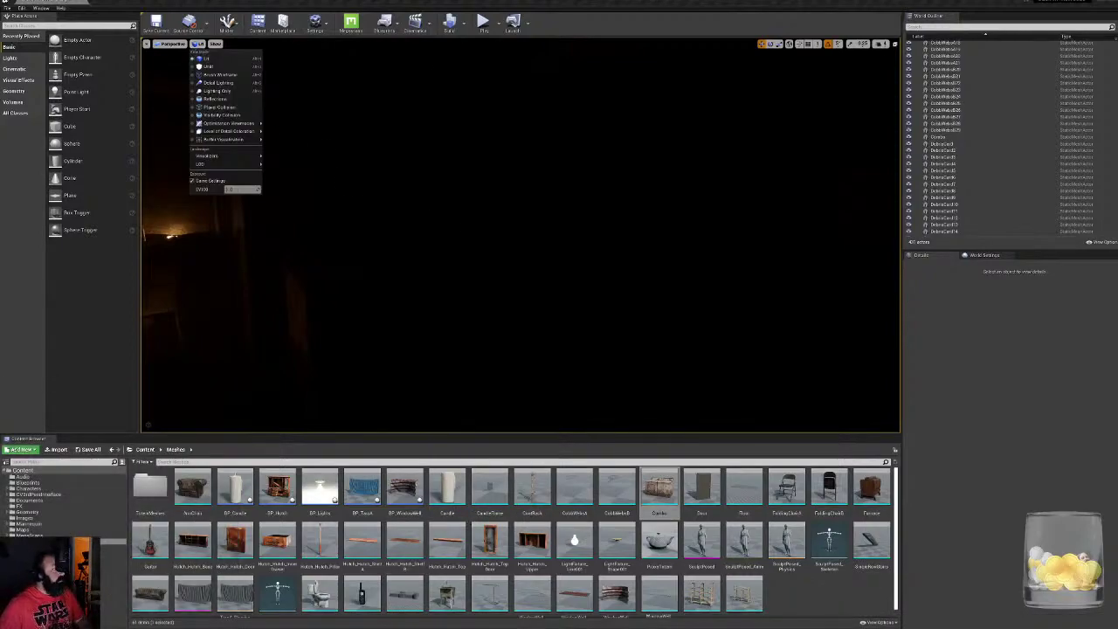
{"action": "left_click", "coordinate": [209, 67]}
{"action": "right_click_drag", "start_coordinate": [419, 219], "coordinate": [349, 218]}
{"action": "right_click_drag", "start_coordinate": [503, 278], "coordinate": [446, 277]}
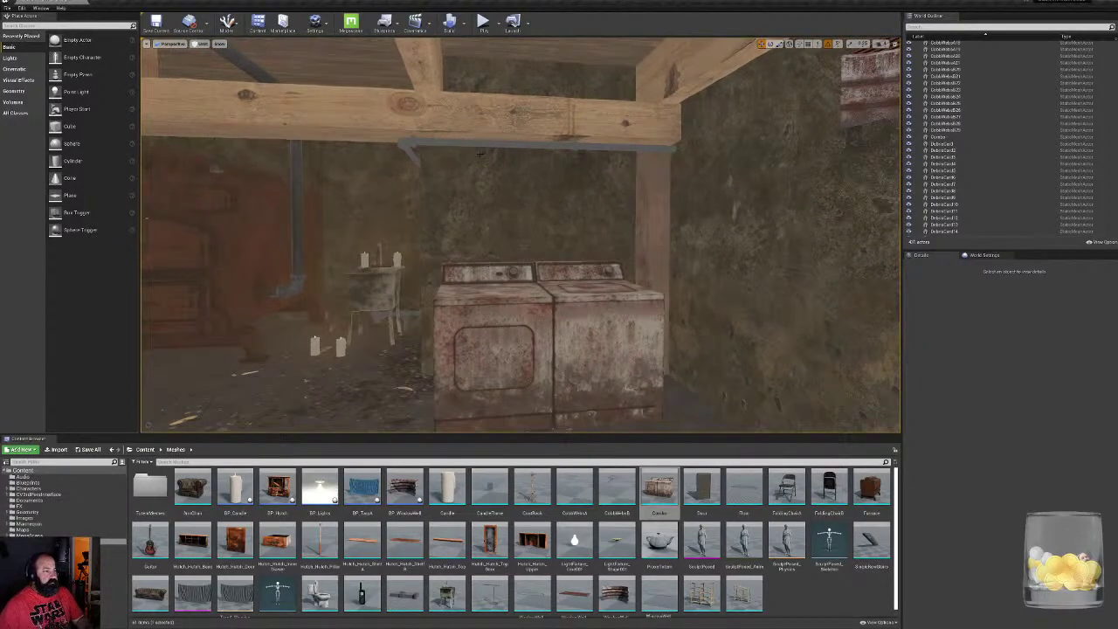
{"action": "right_click_drag", "start_coordinate": [479, 153], "coordinate": [519, 166]}
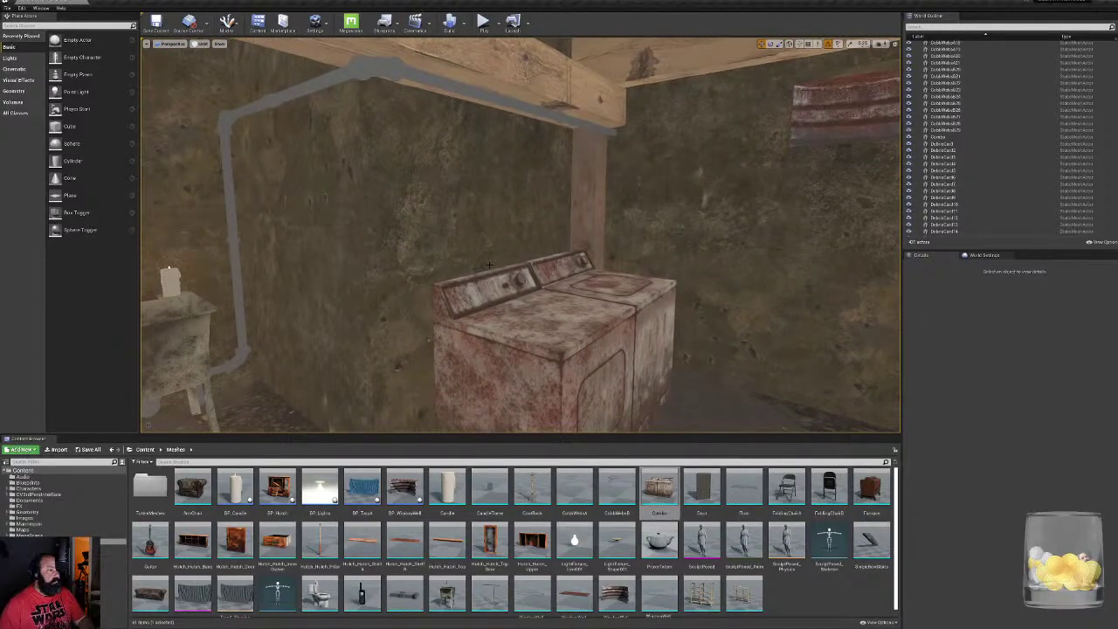
{"action": "right_click_drag", "start_coordinate": [520, 227], "coordinate": [489, 228]}
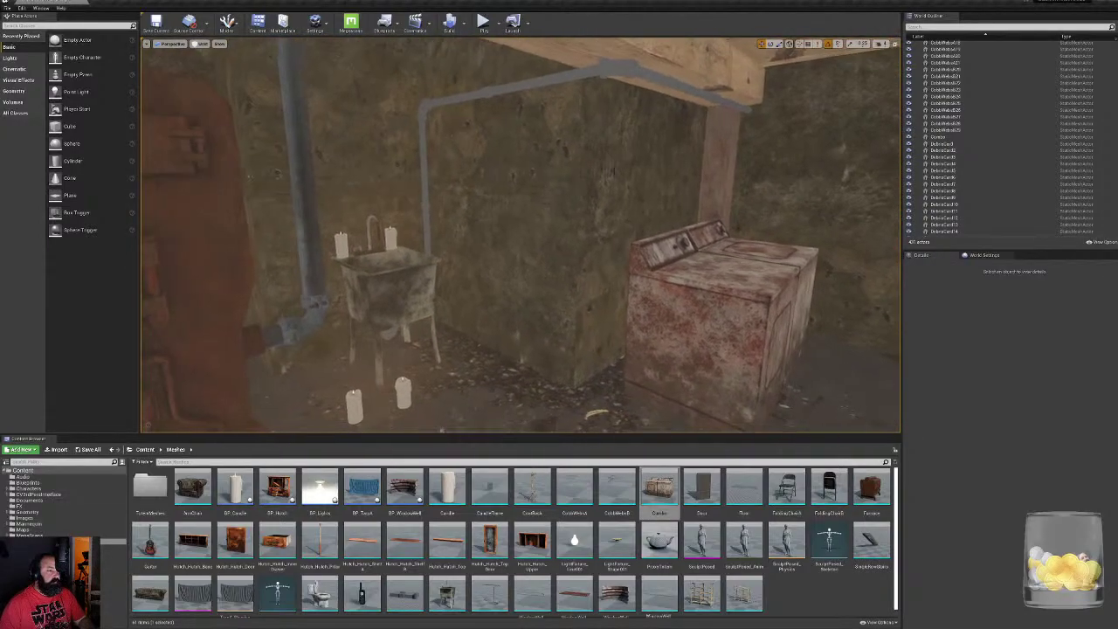
{"action": "left_click", "coordinate": [200, 43]}
{"action": "left_click", "coordinate": [202, 60]}
{"action": "right_click_drag", "start_coordinate": [489, 228], "coordinate": [568, 218]}
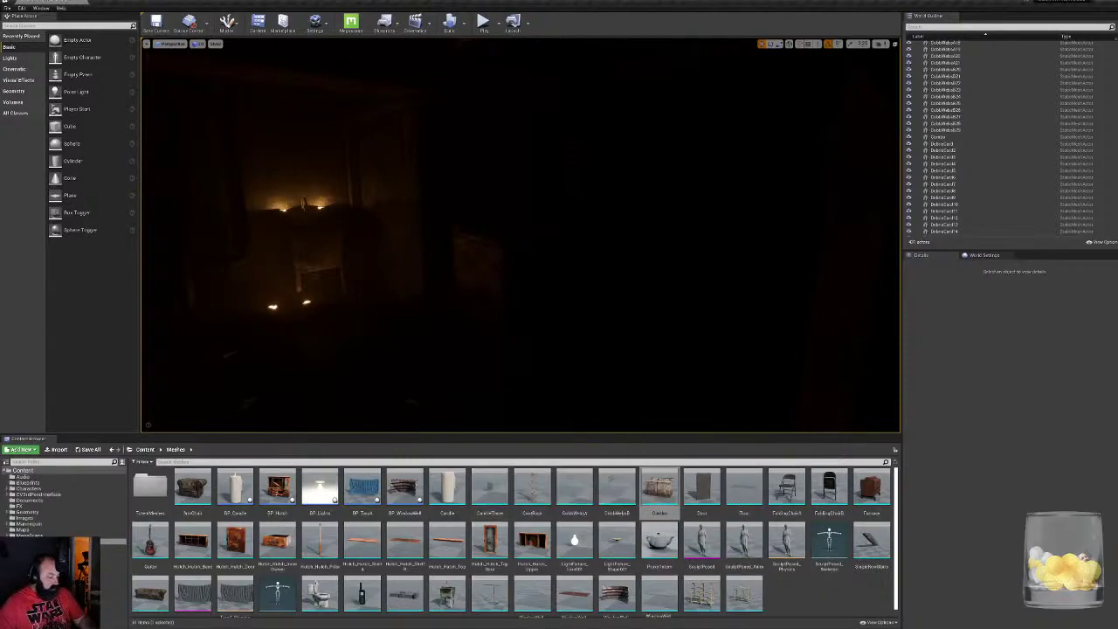
Switch to 3ds Max and reset the washer and dryer scene without saving its changes
{"action": "key", "text": "super"}
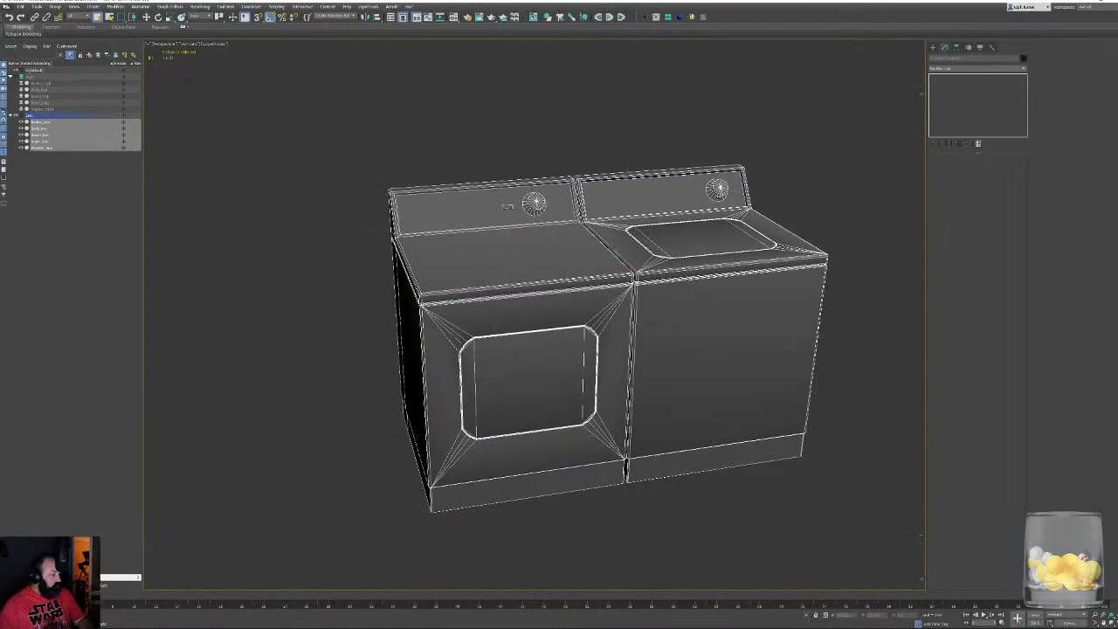
{"action": "left_click", "coordinate": [7, 7]}
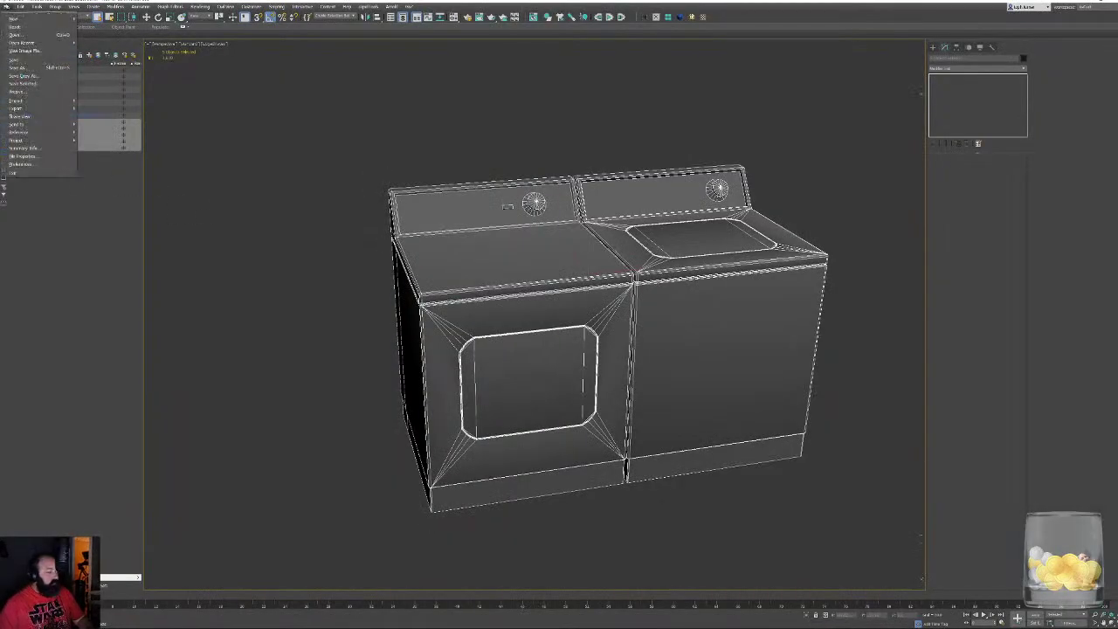
{"action": "left_click", "coordinate": [25, 25]}
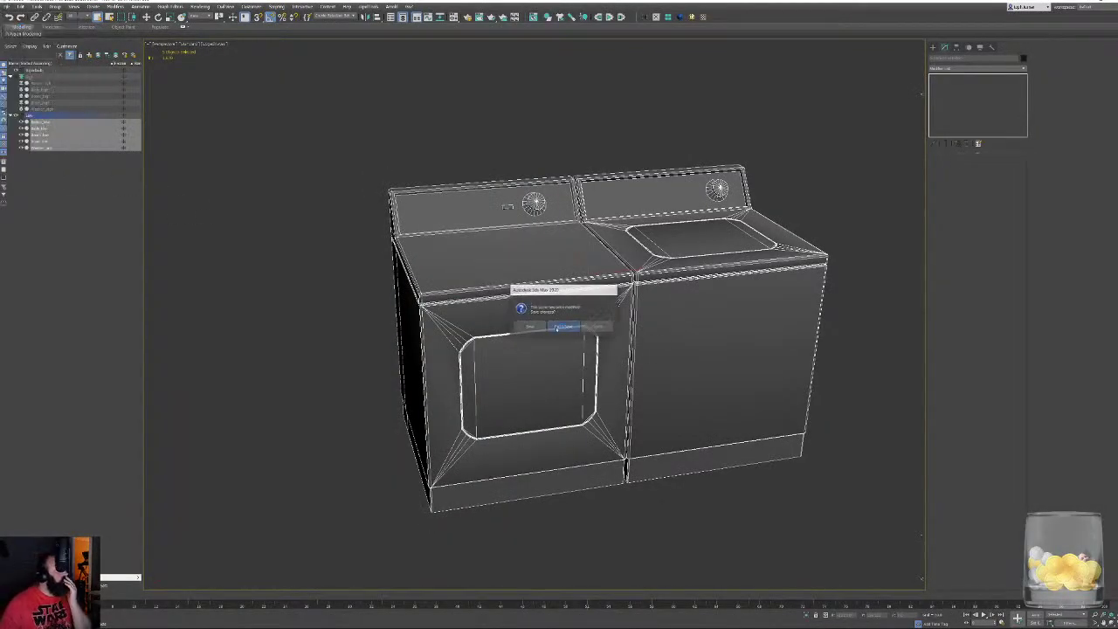
{"action": "left_click", "coordinate": [565, 328]}
{"action": "left_click", "coordinate": [544, 327]}
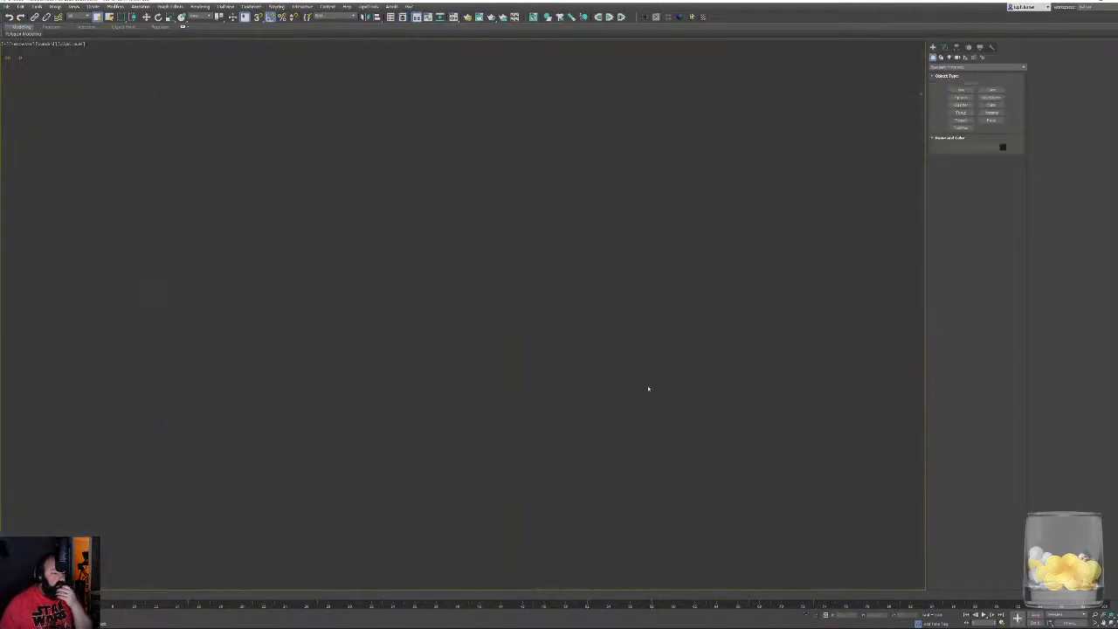
Import the ring clamp's FBX file from the TokenMeshes folder, keeping the current import settings
{"action": "left_click", "coordinate": [7, 8]}
{"action": "mouse_move", "coordinate": [26, 101]}
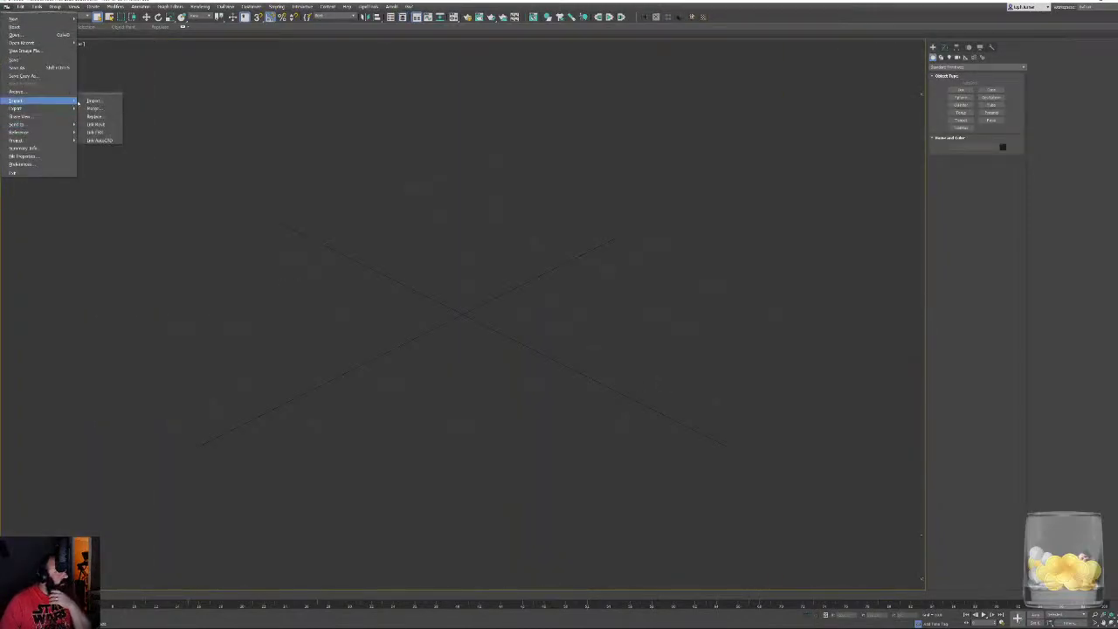
{"action": "left_click", "coordinate": [89, 103]}
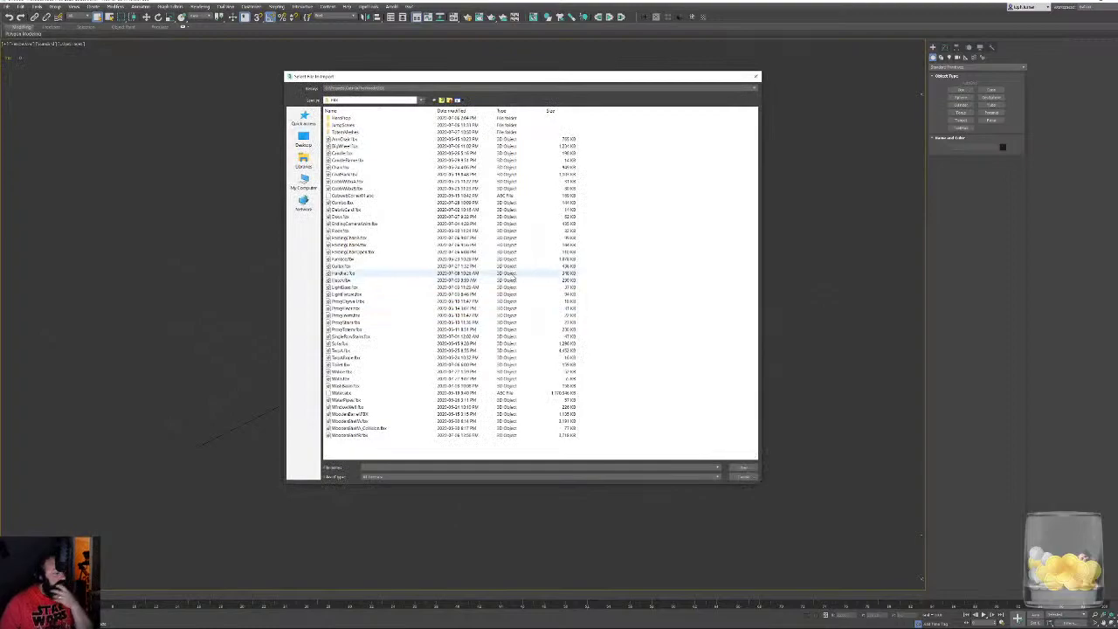
{"action": "double_click", "coordinate": [343, 133]}
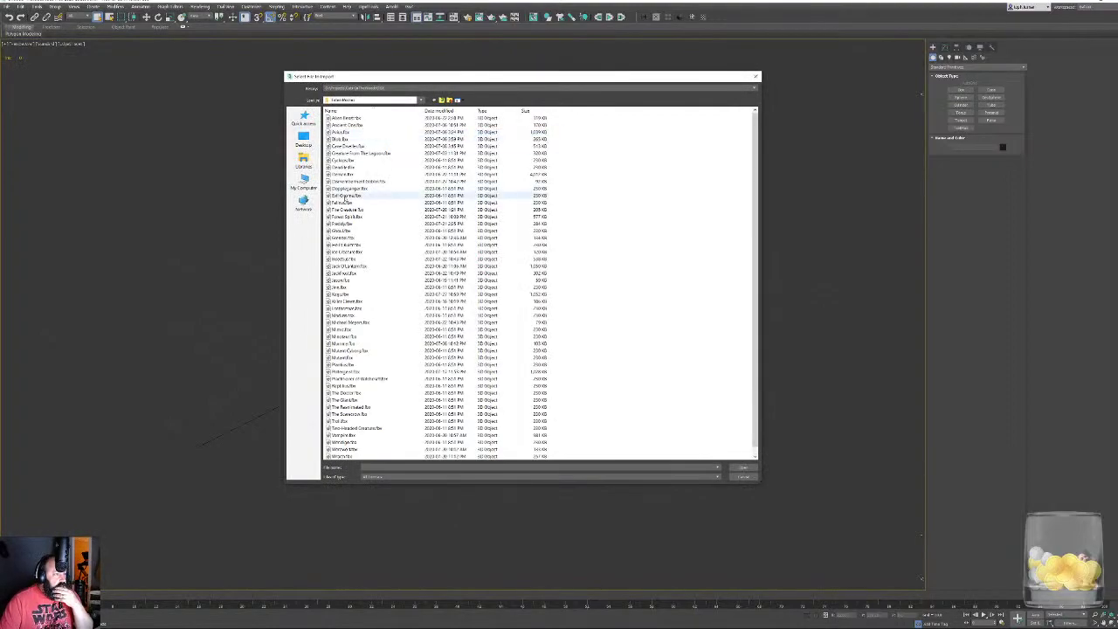
{"action": "double_click", "coordinate": [348, 188]}
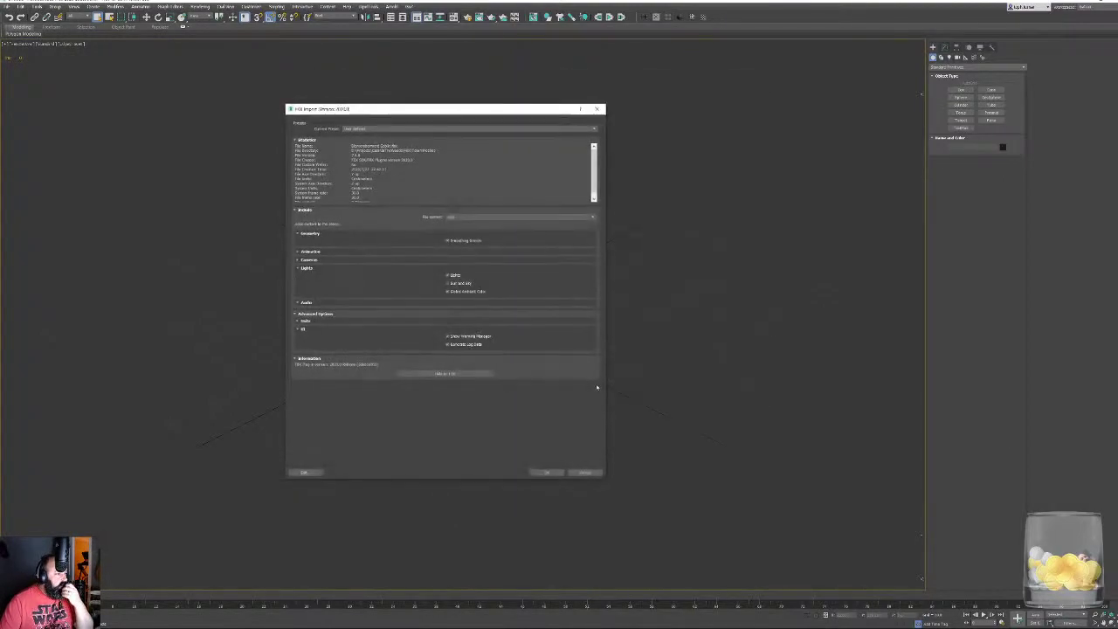
{"action": "left_click", "coordinate": [546, 472]}
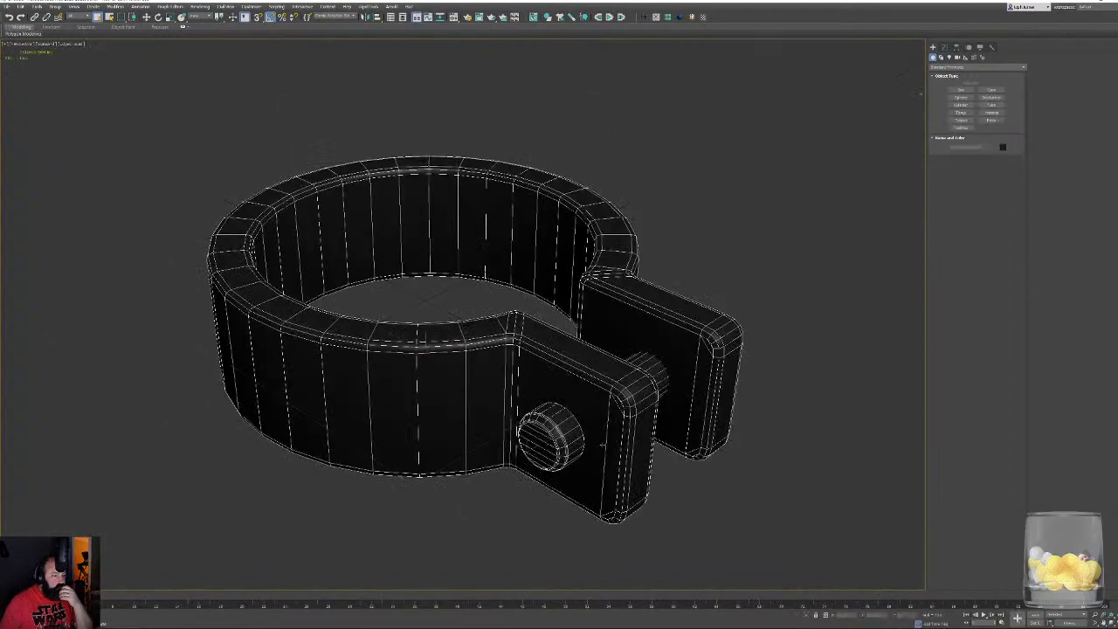
Check the ring clamp from another side with and without edged faces, and open its UVs in the UV editor
{"action": "key", "text": "F4"}
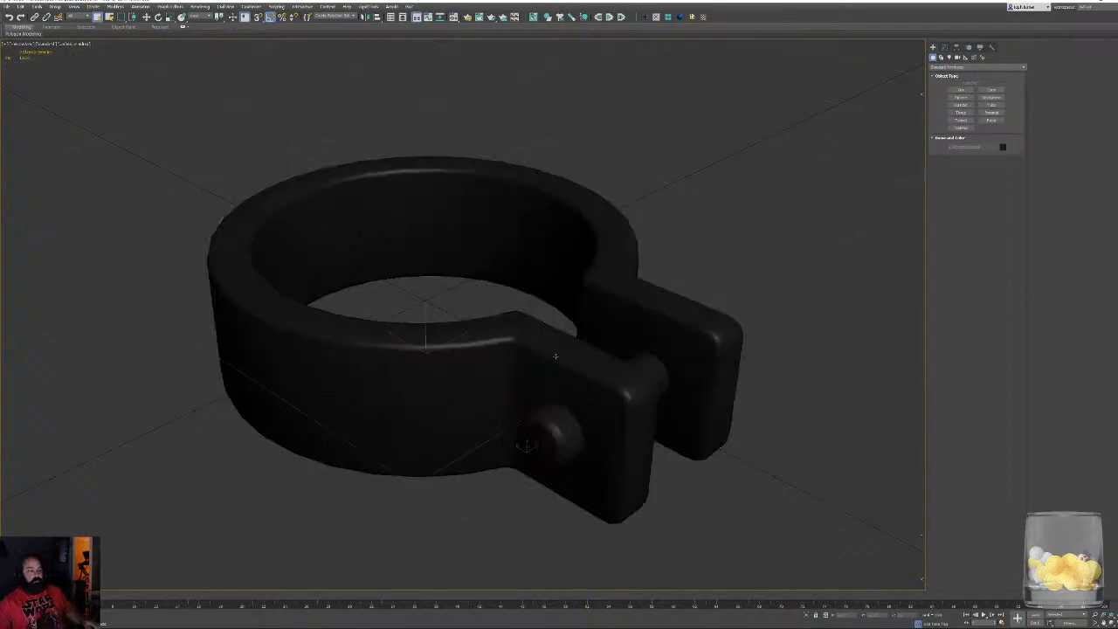
{"action": "middle_click_drag", "start_coordinate": [657, 356], "coordinate": [582, 323], "text": "alt"}
{"action": "key", "text": "F4"}
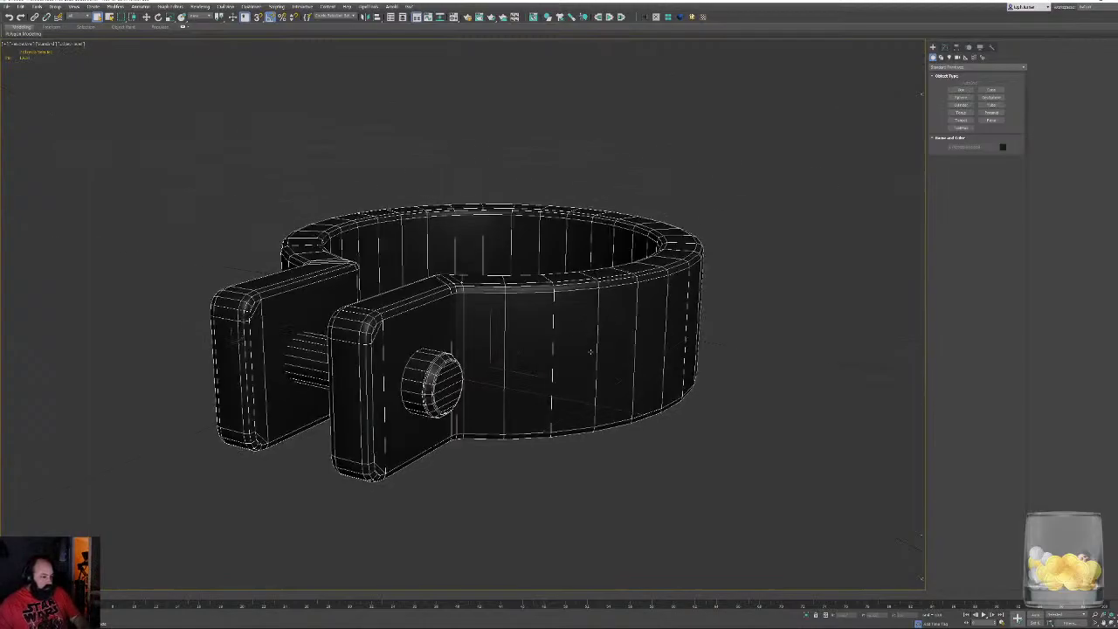
{"action": "left_click", "coordinate": [703, 17]}
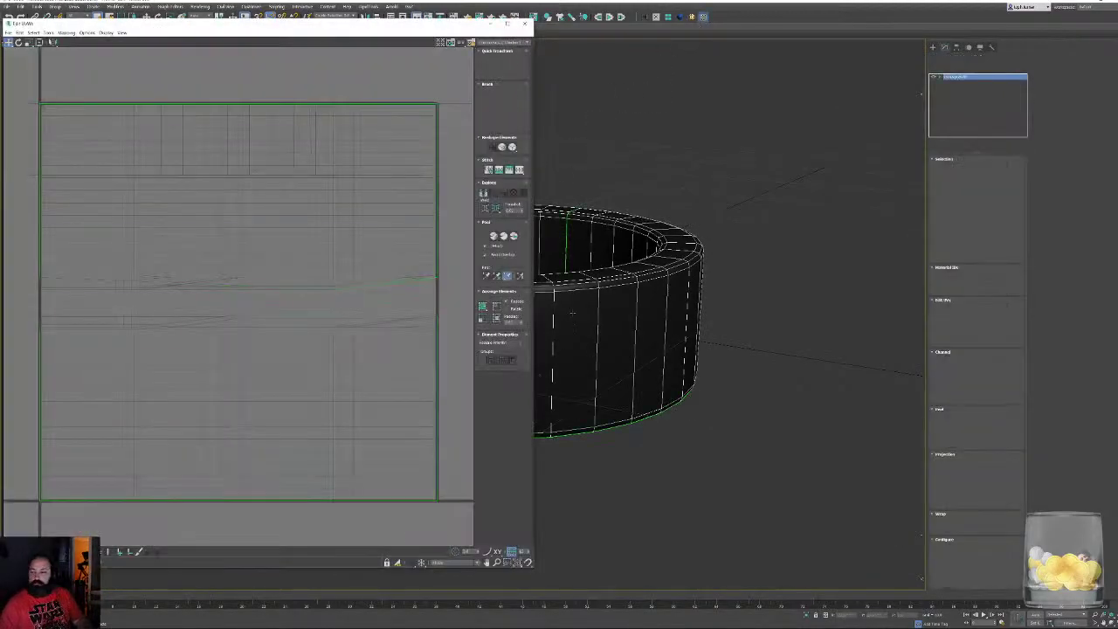
Apply a planar projection to all polygons of the bolted clamp to reset its UVs
{"action": "middle_click_drag", "start_coordinate": [664, 288], "coordinate": [860, 302]}
{"action": "scroll", "coordinate": [791, 288], "scroll_direction": "down", "scroll_amount": 4}
{"action": "middle_click_drag", "start_coordinate": [335, 289], "coordinate": [291, 294]}
{"action": "scroll", "coordinate": [294, 295], "scroll_direction": "down", "scroll_amount": 5}
{"action": "middle_click_drag", "start_coordinate": [810, 208], "coordinate": [884, 215]}
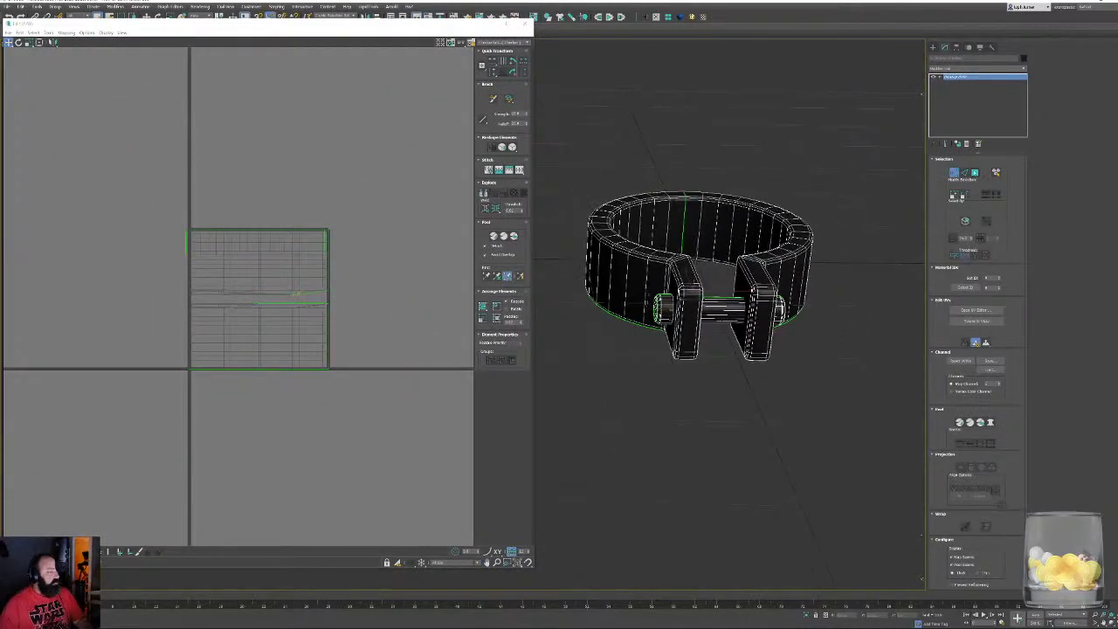
{"action": "left_click", "coordinate": [976, 173]}
{"action": "key", "text": "ctrl+a"}
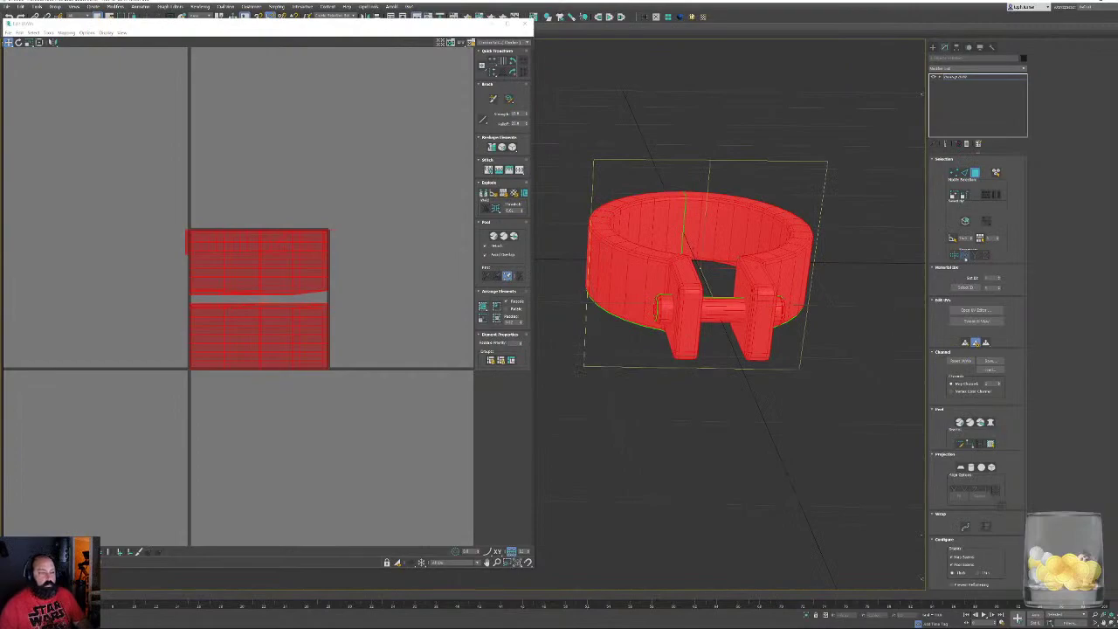
{"action": "left_click", "coordinate": [976, 343]}
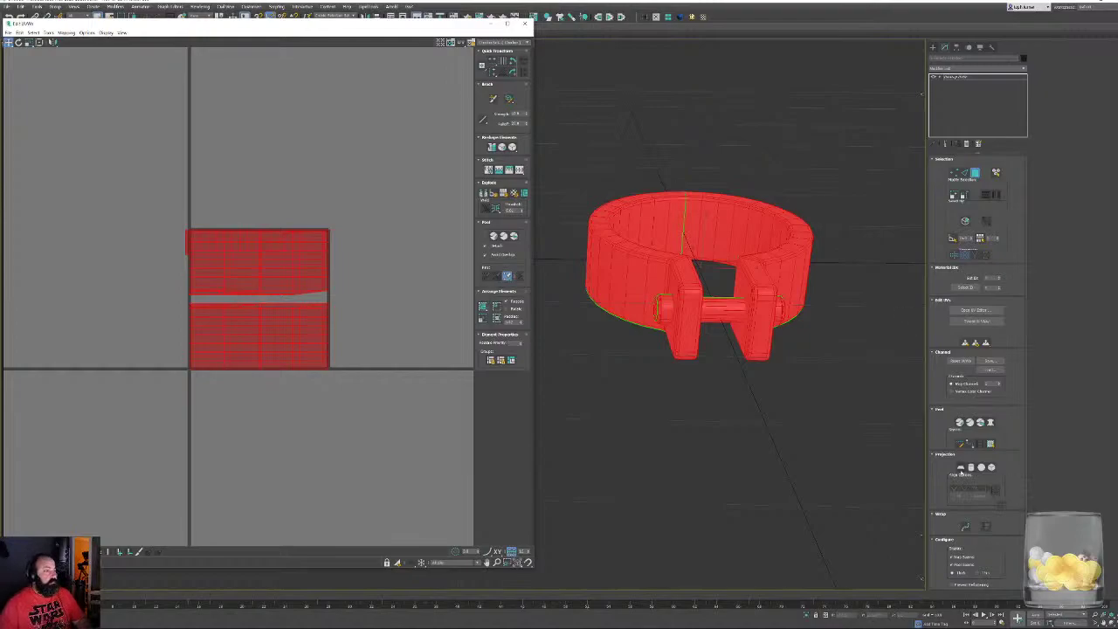
{"action": "left_click", "coordinate": [960, 468]}
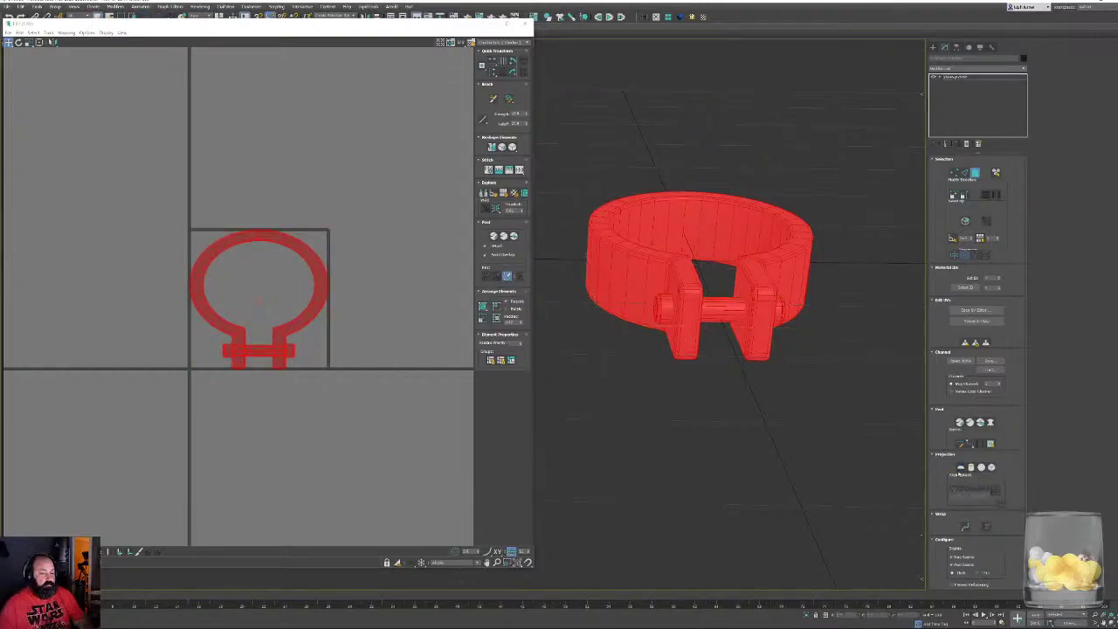
Break the UVs along the inner and outer edge loops bordering the clamp's band and lugs
{"action": "left_click", "coordinate": [681, 181]}
{"action": "middle_click_drag", "start_coordinate": [593, 281], "coordinate": [562, 295]}
{"action": "scroll", "coordinate": [561, 295], "scroll_direction": "up", "scroll_amount": 5}
{"action": "left_click", "coordinate": [964, 174]}
{"action": "left_click", "coordinate": [697, 452]}
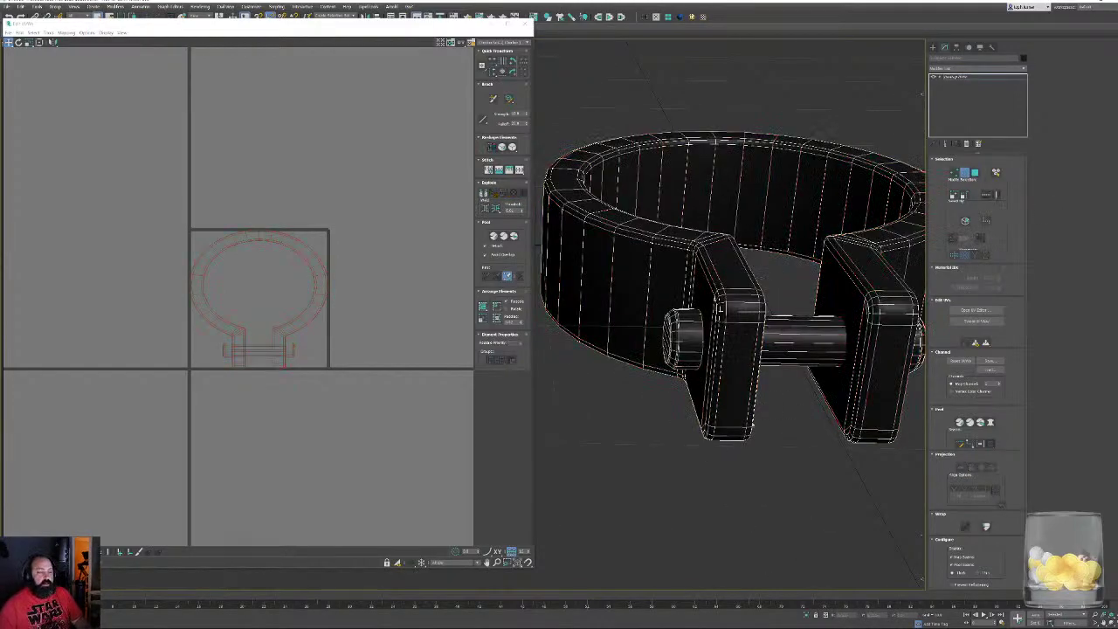
{"action": "middle_click_drag", "start_coordinate": [774, 385], "coordinate": [656, 325], "text": "alt"}
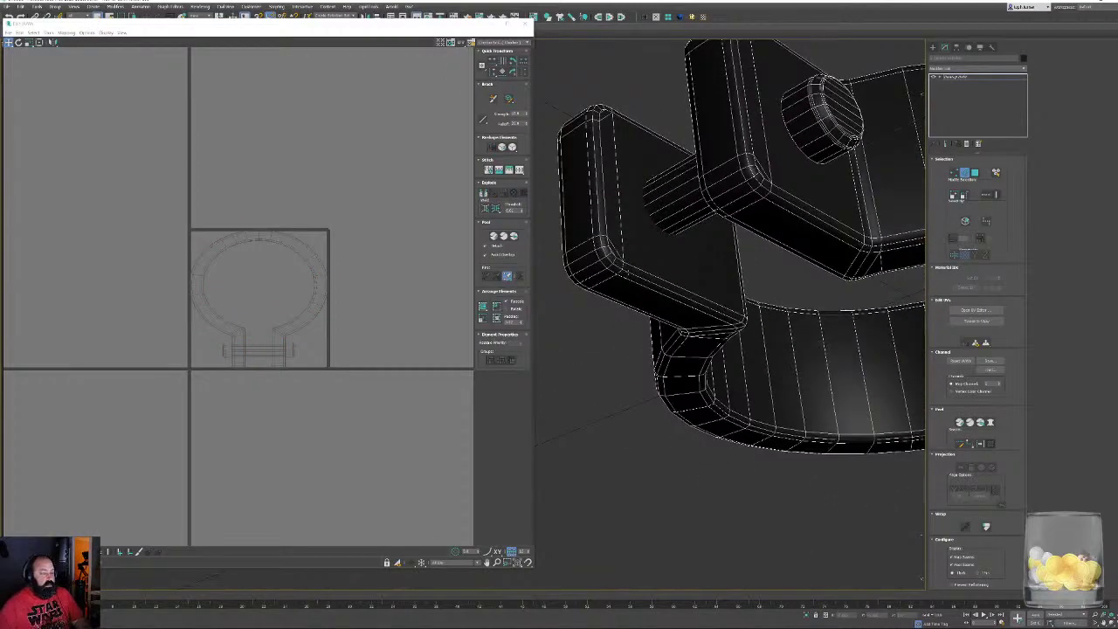
{"action": "double_click", "coordinate": [627, 273]}
{"action": "middle_click_drag", "start_coordinate": [627, 273], "coordinate": [758, 316], "text": "alt"}
{"action": "scroll", "coordinate": [746, 307], "scroll_direction": "up", "scroll_amount": 4}
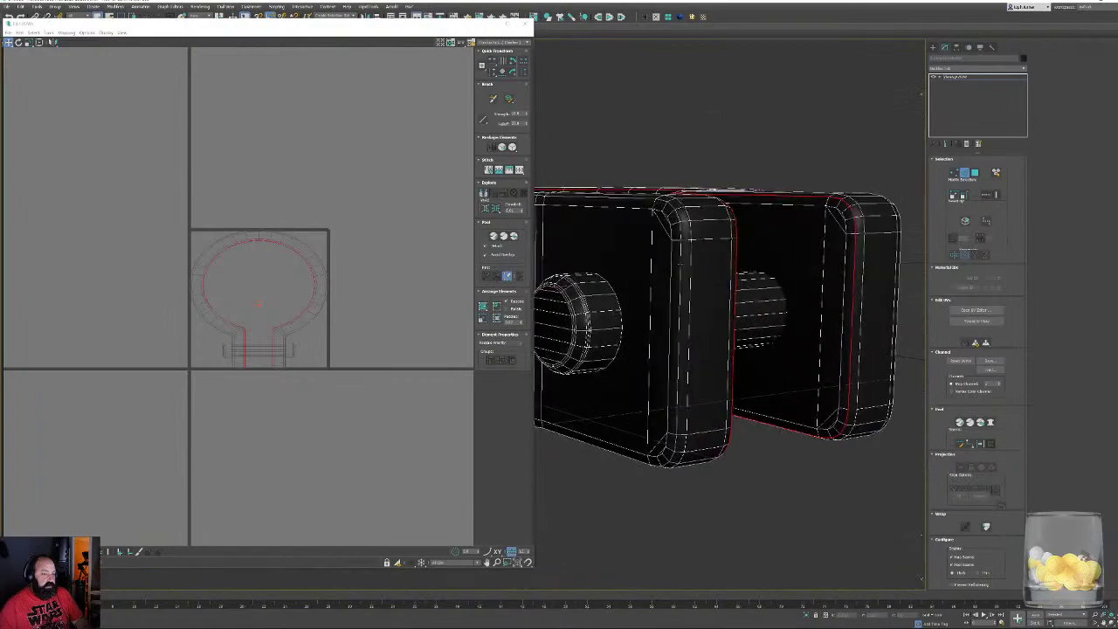
{"action": "double_click", "coordinate": [681, 264], "text": "ctrl"}
{"action": "scroll", "coordinate": [686, 271], "scroll_direction": "down", "scroll_amount": 4}
{"action": "middle_click_drag", "start_coordinate": [685, 270], "coordinate": [703, 305], "text": "alt"}
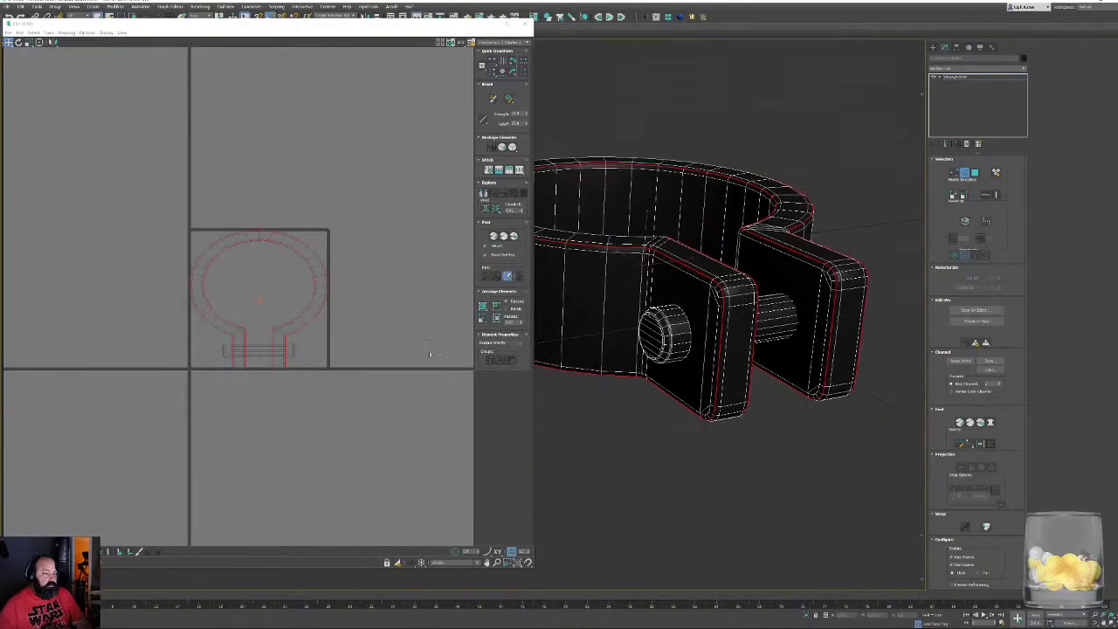
Break the UVs along the rim loops of both bolt heads and select a lengthwise edge on the bolt shaft
{"action": "middle_click_drag", "start_coordinate": [851, 330], "coordinate": [638, 315], "text": "alt"}
{"action": "scroll", "coordinate": [635, 311], "scroll_direction": "up", "scroll_amount": 3}
{"action": "scroll", "coordinate": [635, 310], "scroll_direction": "up", "scroll_amount": 8}
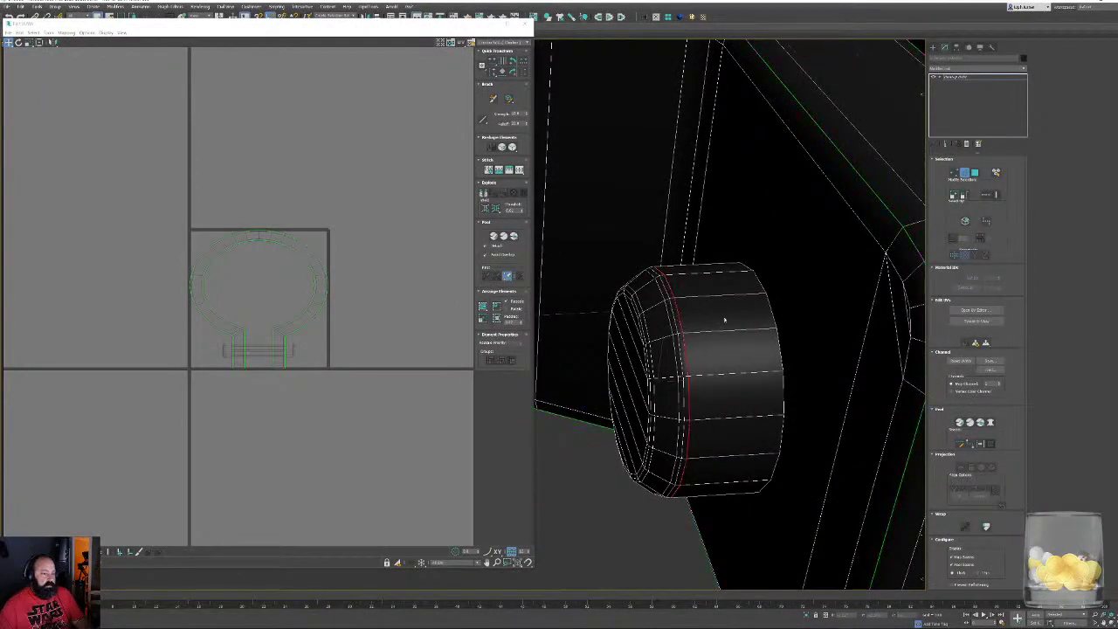
{"action": "scroll", "coordinate": [724, 320], "scroll_direction": "down", "scroll_amount": 4}
{"action": "middle_click_drag", "start_coordinate": [779, 349], "coordinate": [537, 297], "text": "alt"}
{"action": "scroll", "coordinate": [758, 332], "scroll_direction": "up", "scroll_amount": 5}
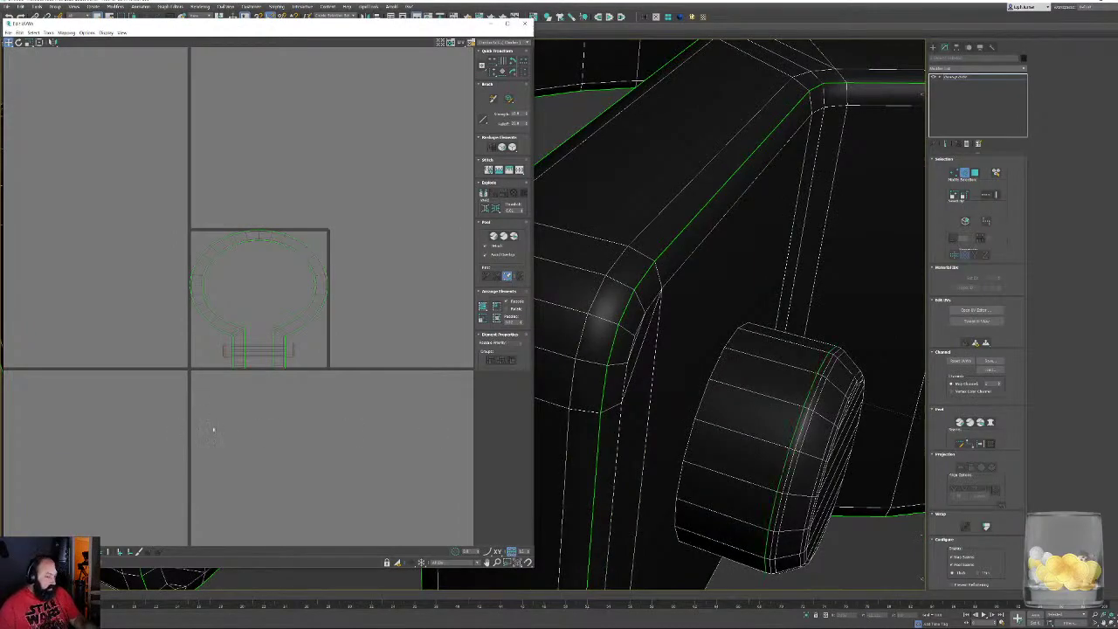
{"action": "middle_click_drag", "start_coordinate": [834, 352], "coordinate": [586, 78], "text": "alt"}
{"action": "left_click", "coordinate": [614, 341]}
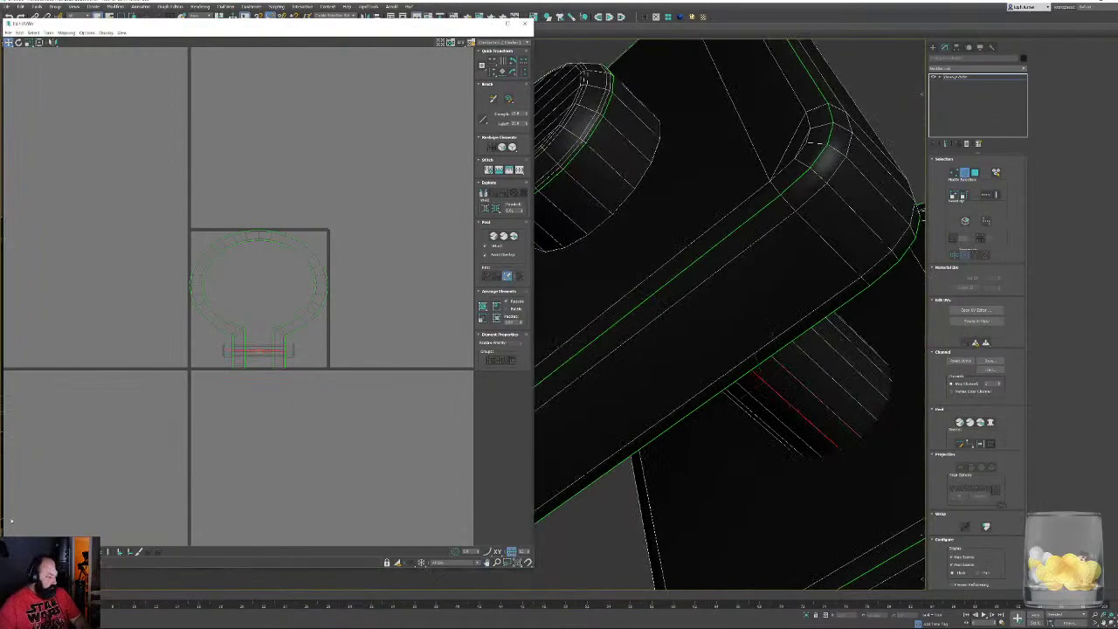
Relax all the clamp's UV shells by polygon angles and rescale them relative to each other
{"action": "key", "text": "3"}
{"action": "left_click_drag", "start_coordinate": [110, 183], "coordinate": [309, 420]}
{"action": "left_click_drag", "start_coordinate": [56, 153], "coordinate": [418, 487]}
{"action": "left_click", "coordinate": [432, 182]}
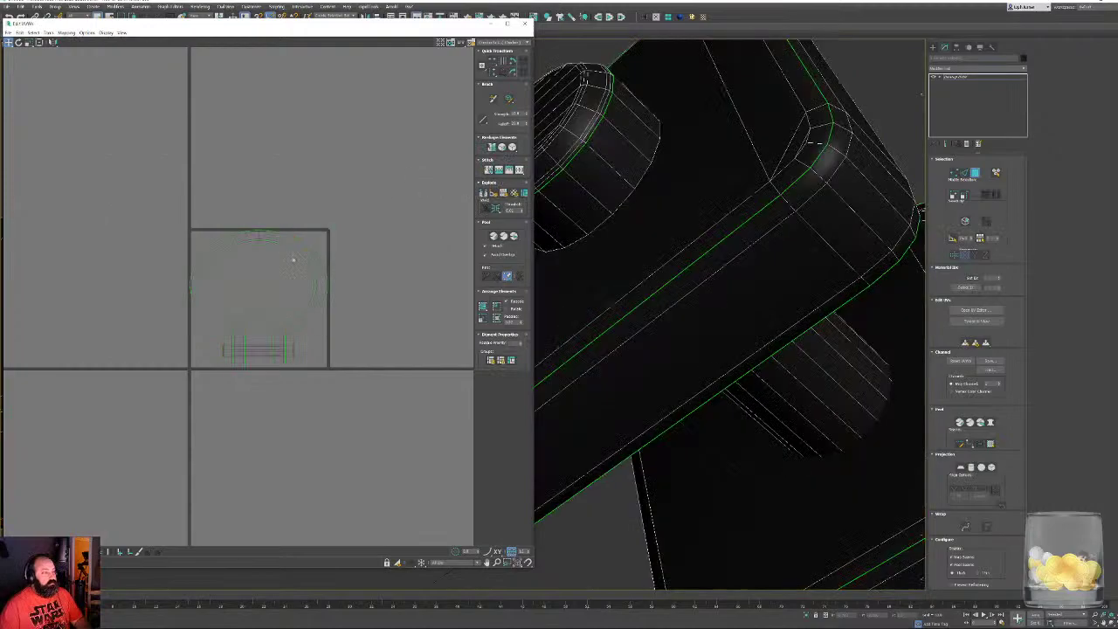
{"action": "left_click", "coordinate": [257, 237]}
{"action": "key", "text": "ctrl+a"}
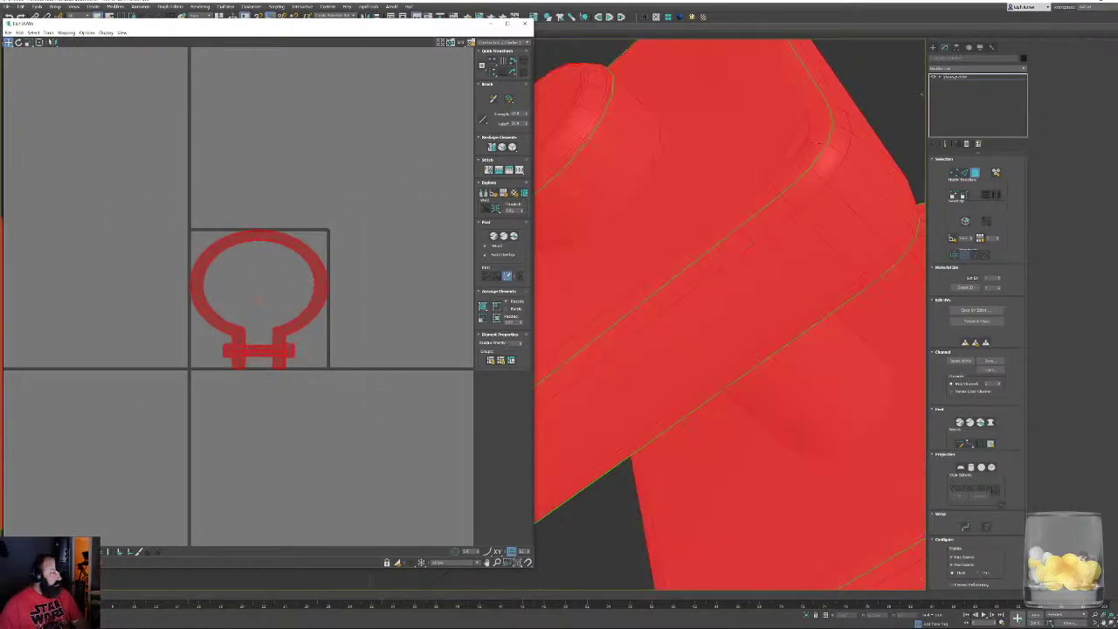
{"action": "left_click", "coordinate": [513, 147]}
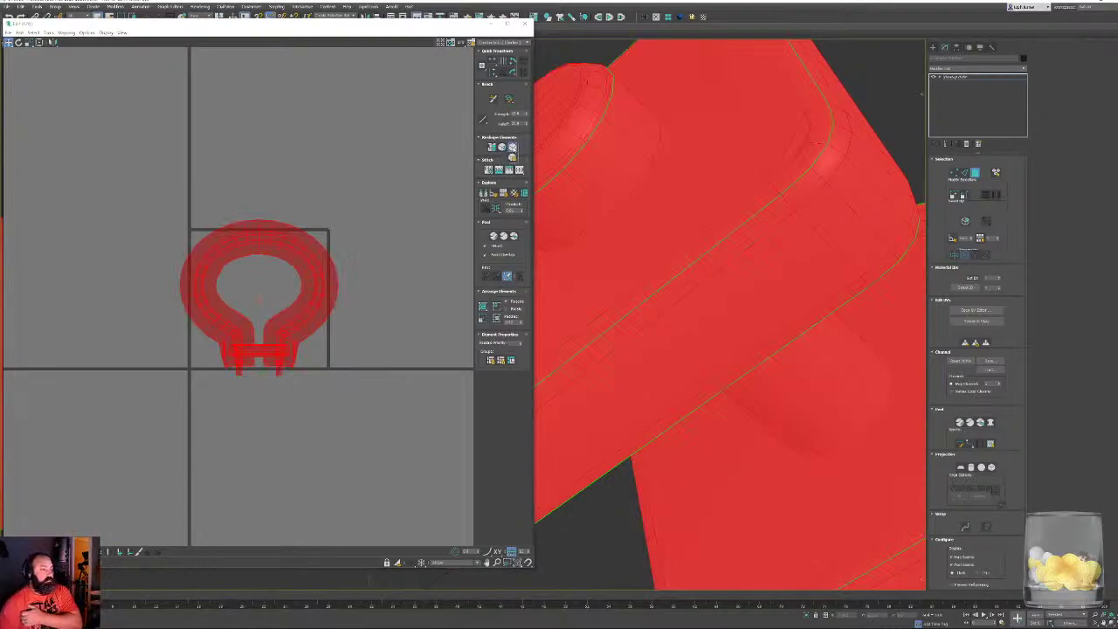
{"action": "left_click", "coordinate": [514, 158]}
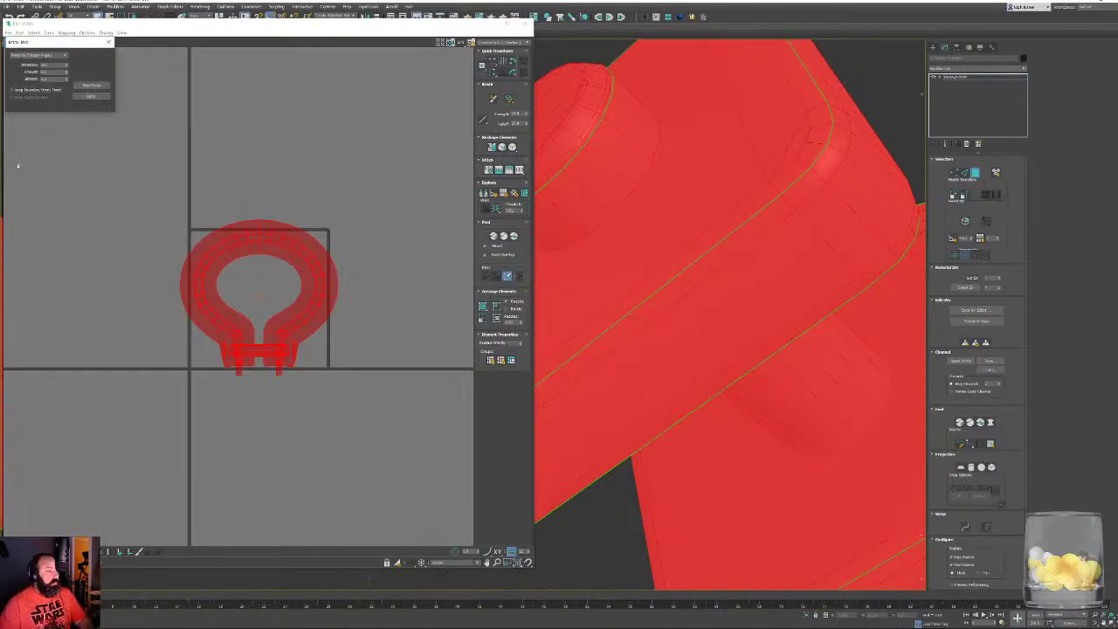
{"action": "left_click", "coordinate": [47, 79]}
{"action": "left_click", "coordinate": [87, 85]}
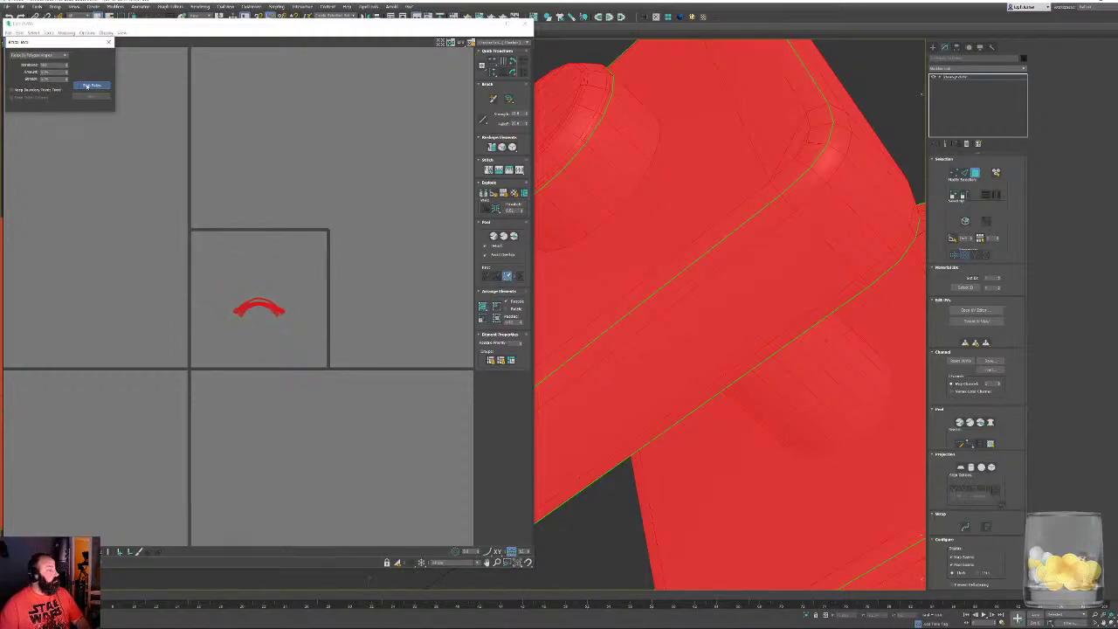
{"action": "left_click", "coordinate": [87, 86]}
{"action": "left_click", "coordinate": [498, 318]}
{"action": "left_click", "coordinate": [258, 408]}
Move the three overlapping clamp band shells apart vertically so they sit clear of the bolt shells
{"action": "scroll", "coordinate": [241, 395], "scroll_direction": "up", "scroll_amount": 5}
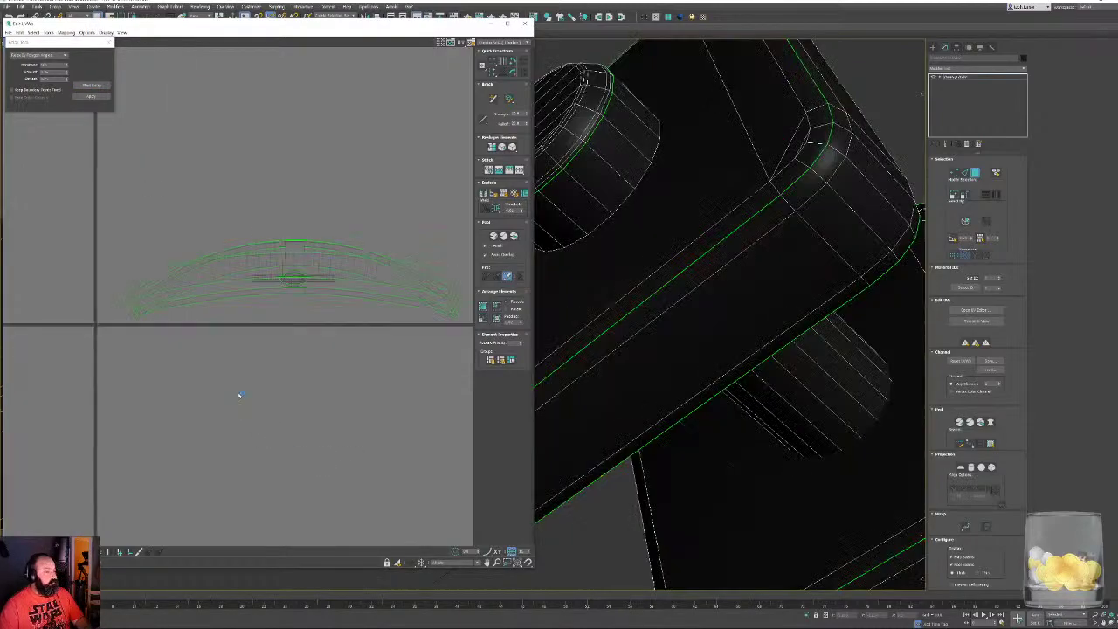
{"action": "middle_click_drag", "start_coordinate": [284, 307], "coordinate": [270, 365]}
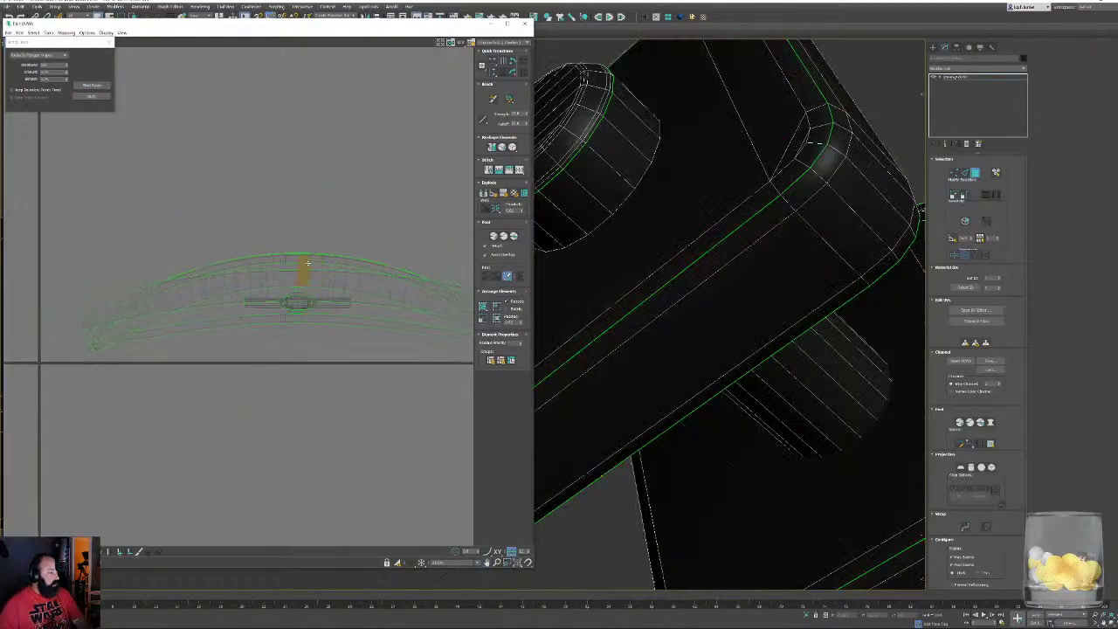
{"action": "left_click", "coordinate": [308, 261]}
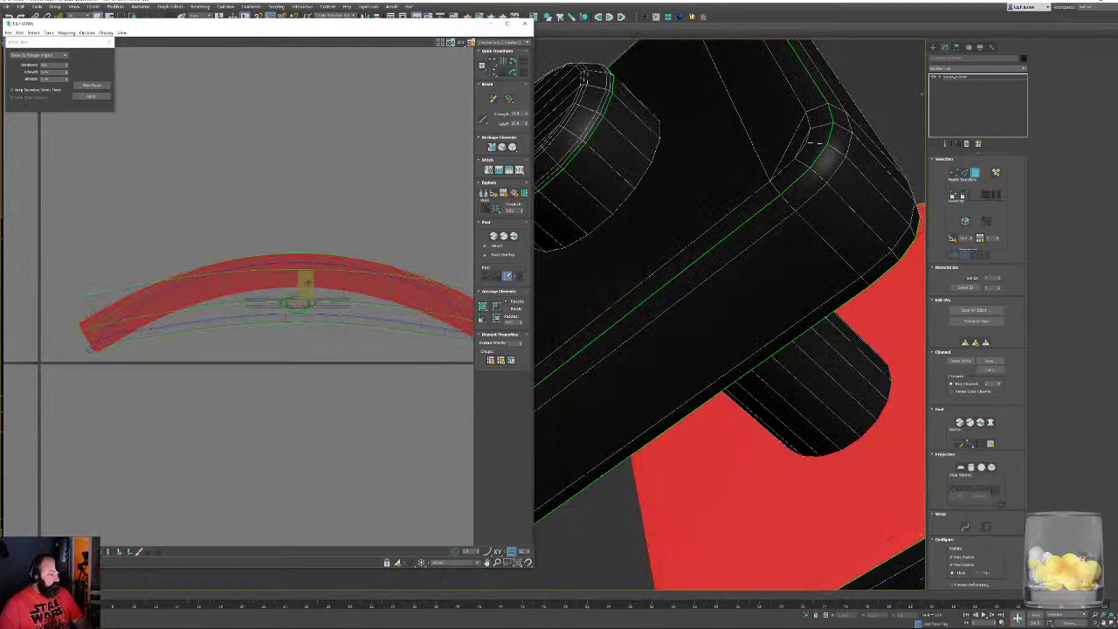
{"action": "left_click_drag", "start_coordinate": [307, 281], "coordinate": [299, 156]}
{"action": "middle_click_drag", "start_coordinate": [303, 270], "coordinate": [276, 314]}
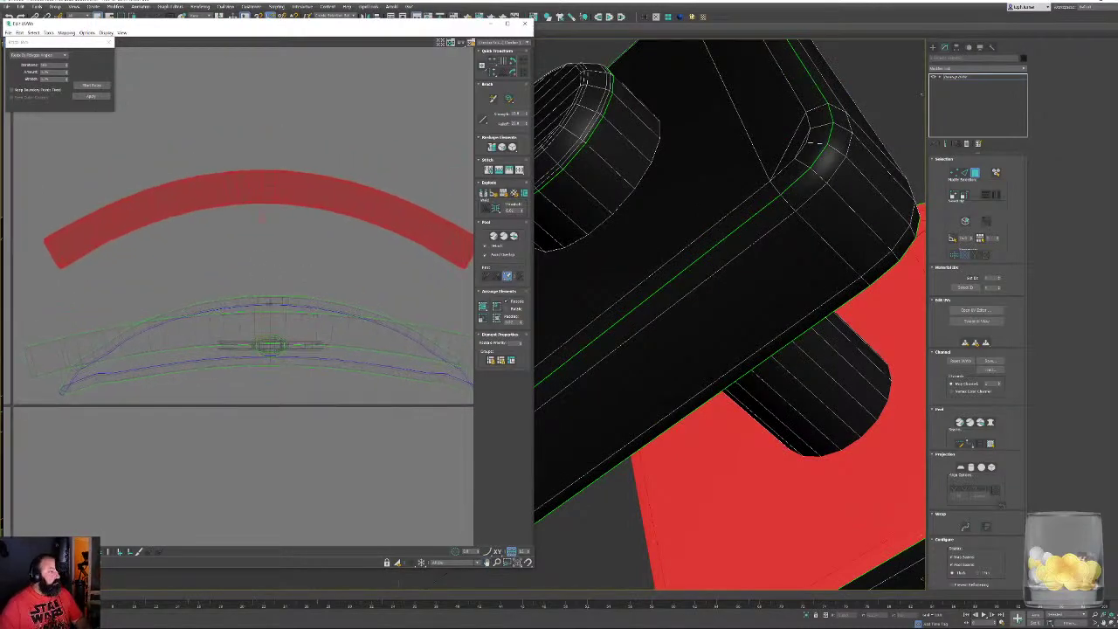
{"action": "left_click", "coordinate": [270, 306]}
{"action": "left_click_drag", "start_coordinate": [269, 304], "coordinate": [260, 72]}
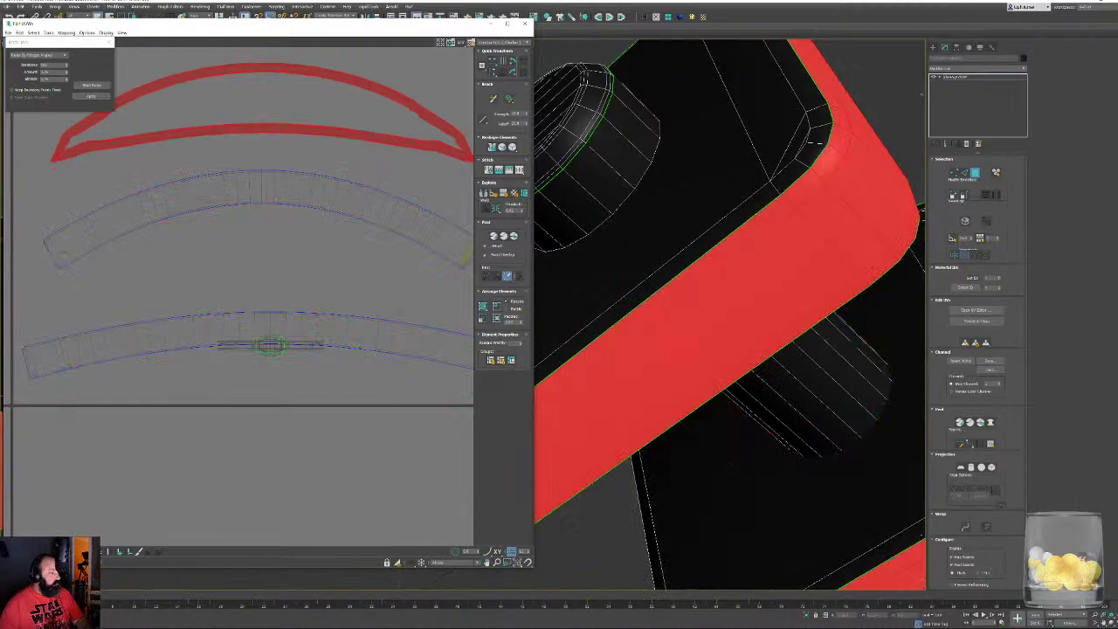
{"action": "left_click", "coordinate": [200, 319]}
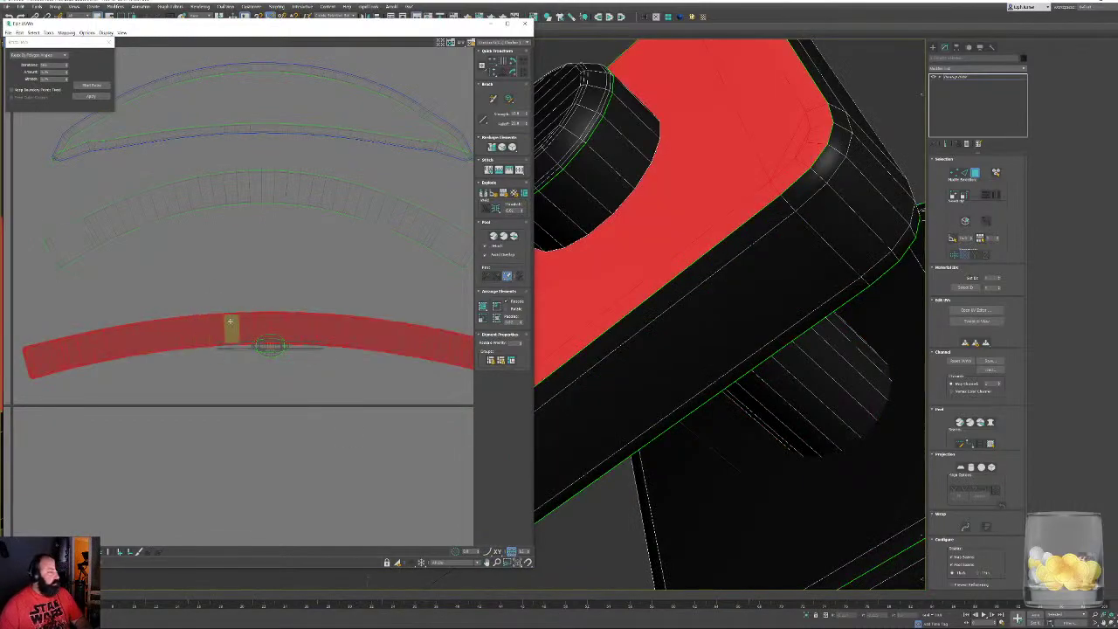
{"action": "left_click_drag", "start_coordinate": [232, 323], "coordinate": [250, 279]}
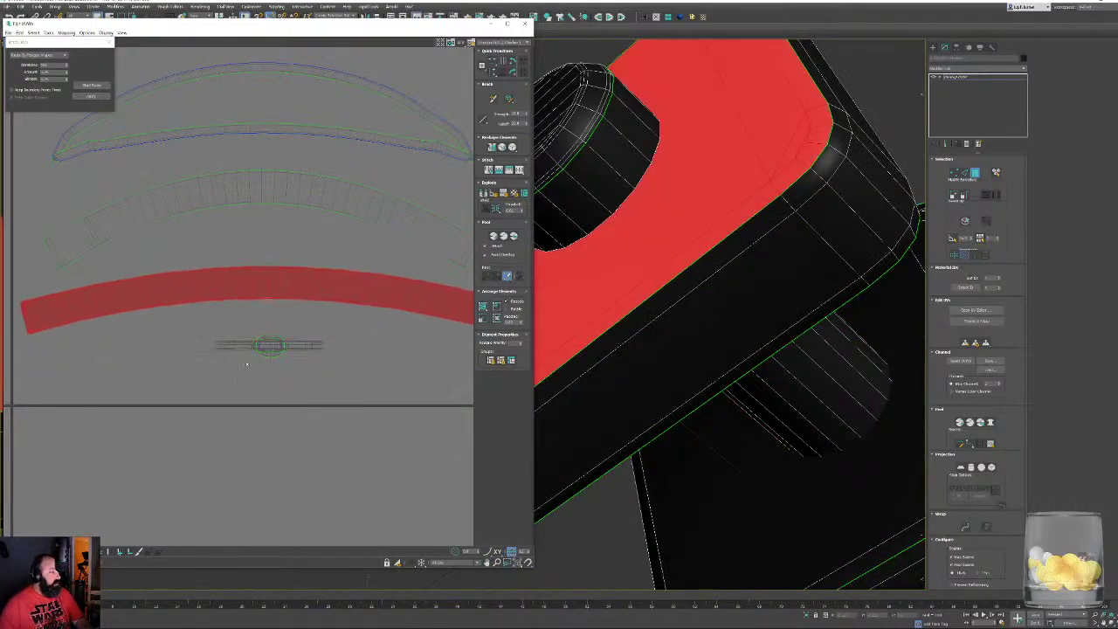
Break the bolt's side UVs along a lengthwise edge on the shaft and heads
{"action": "scroll", "coordinate": [246, 363], "scroll_direction": "up", "scroll_amount": 5}
{"action": "left_click", "coordinate": [336, 303]}
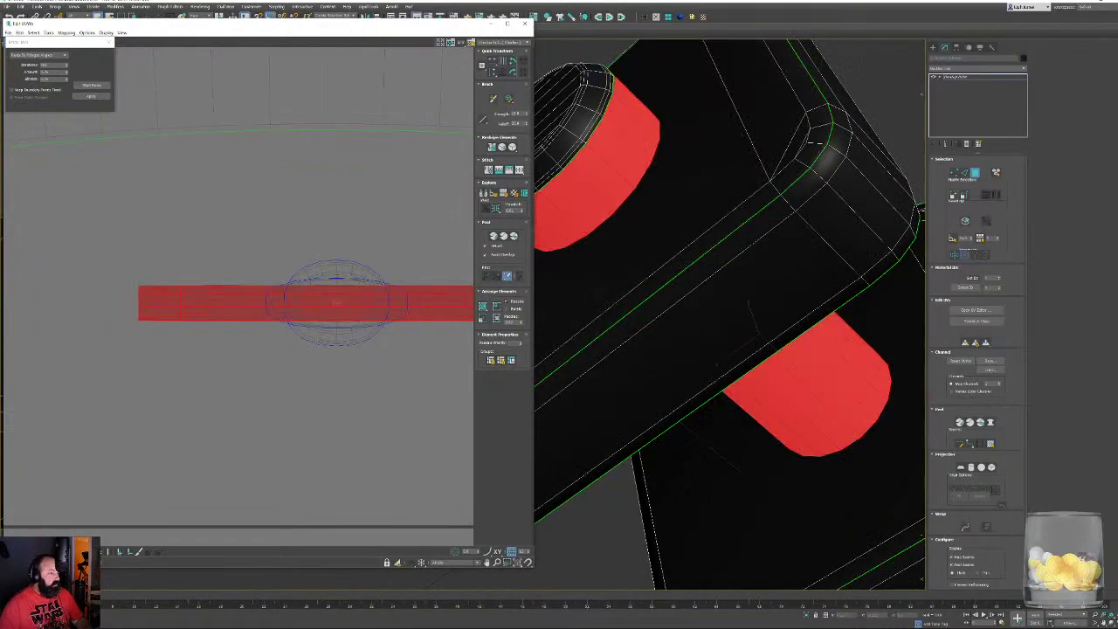
{"action": "left_click", "coordinate": [303, 304]}
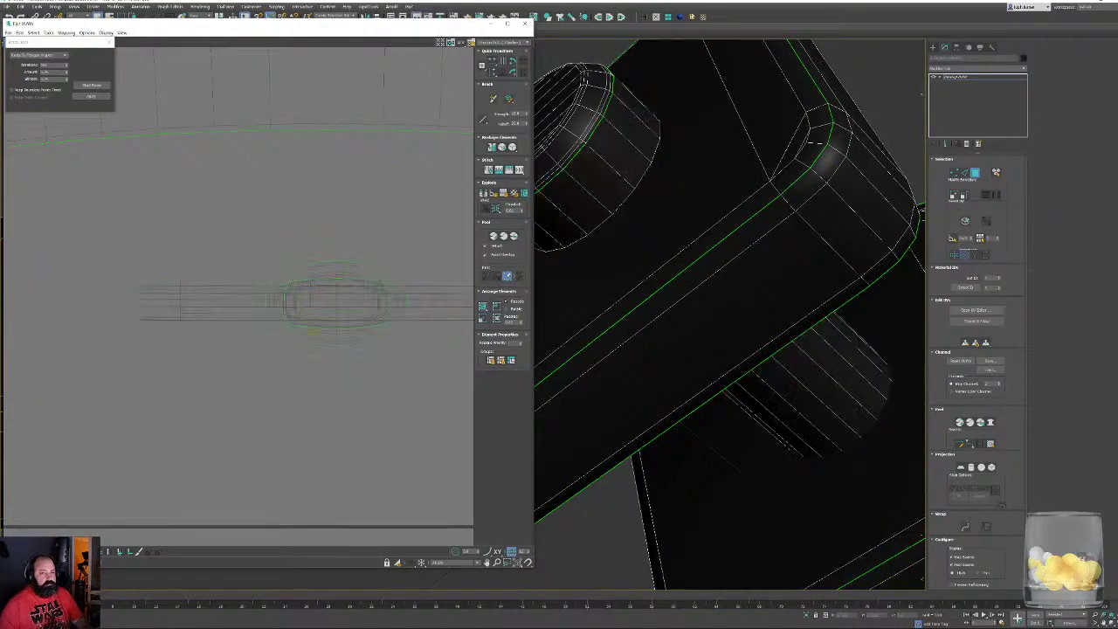
{"action": "left_click", "coordinate": [963, 173]}
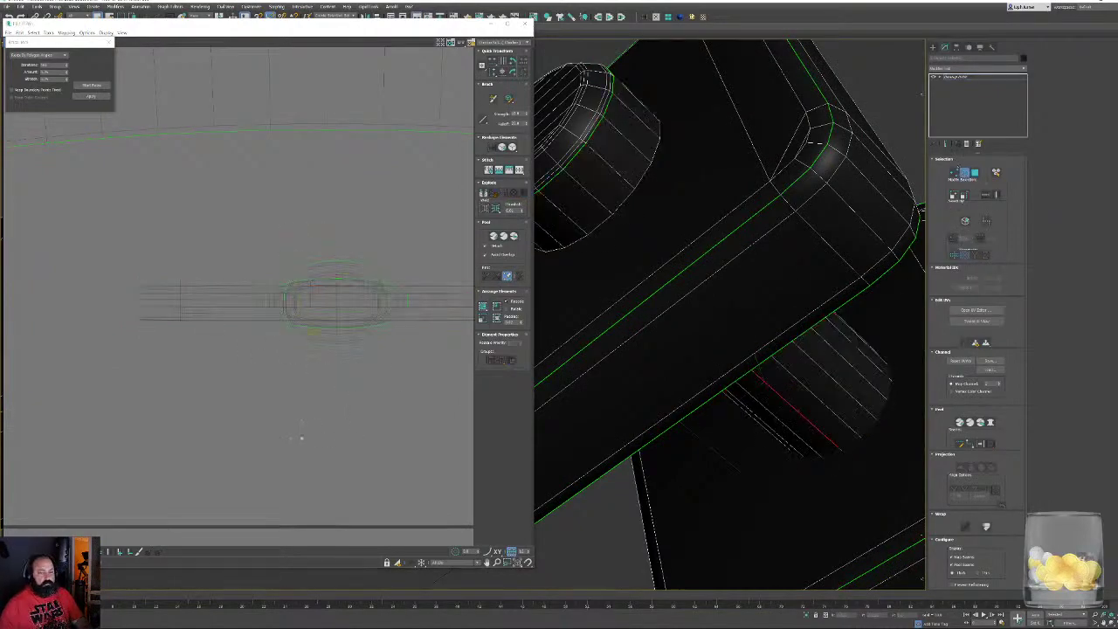
{"action": "scroll", "coordinate": [209, 268], "scroll_direction": "up", "scroll_amount": 5}
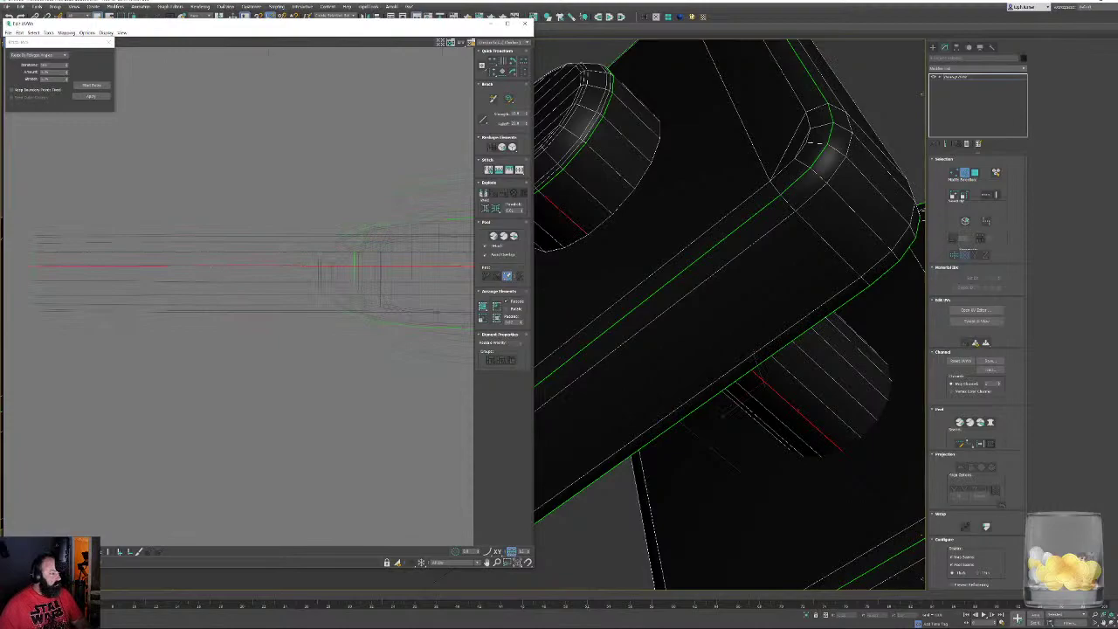
{"action": "key", "text": "ctrl+b"}
{"action": "scroll", "coordinate": [247, 319], "scroll_direction": "down", "scroll_amount": 5}
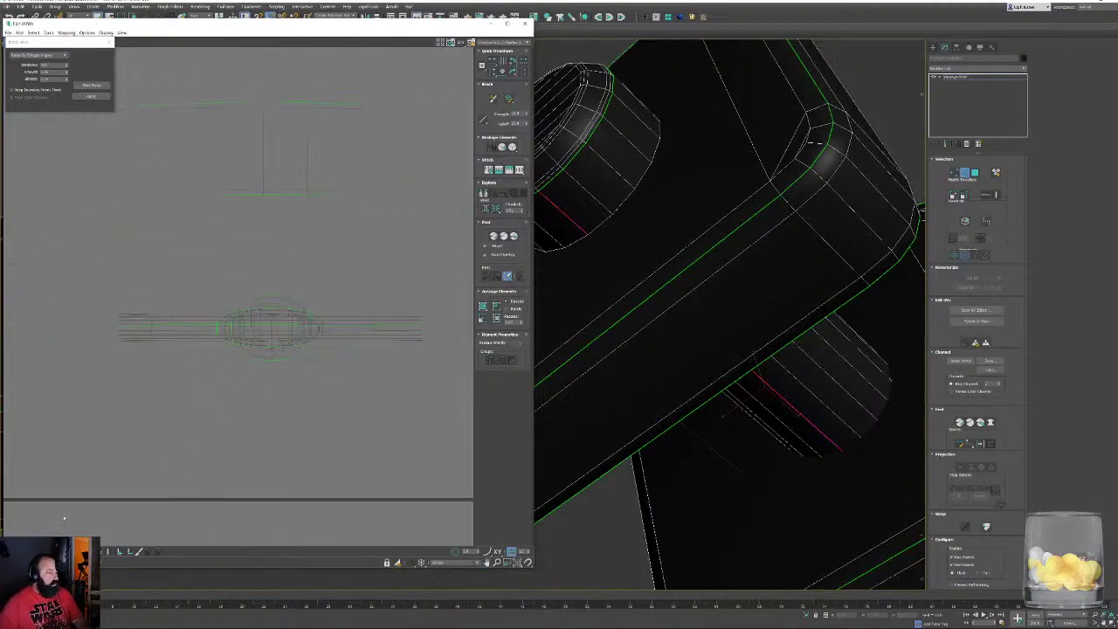
Move the bolt head's end-cap shell above the shaft shells in the UV layout
{"action": "key", "text": "3"}
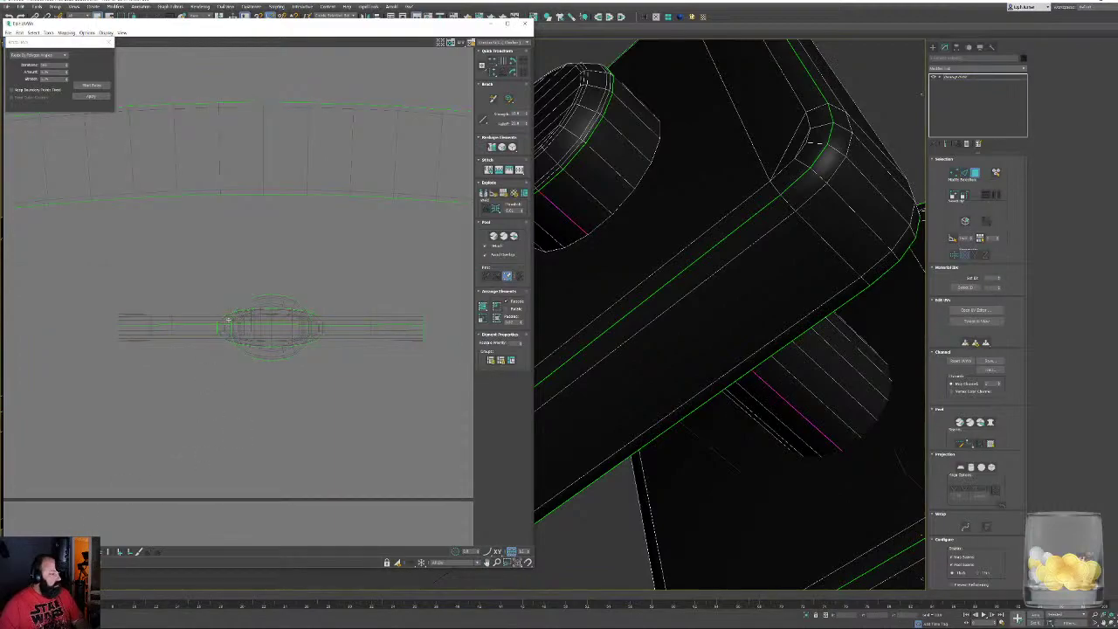
{"action": "left_click", "coordinate": [228, 321]}
{"action": "left_click_drag", "start_coordinate": [226, 319], "coordinate": [243, 263]}
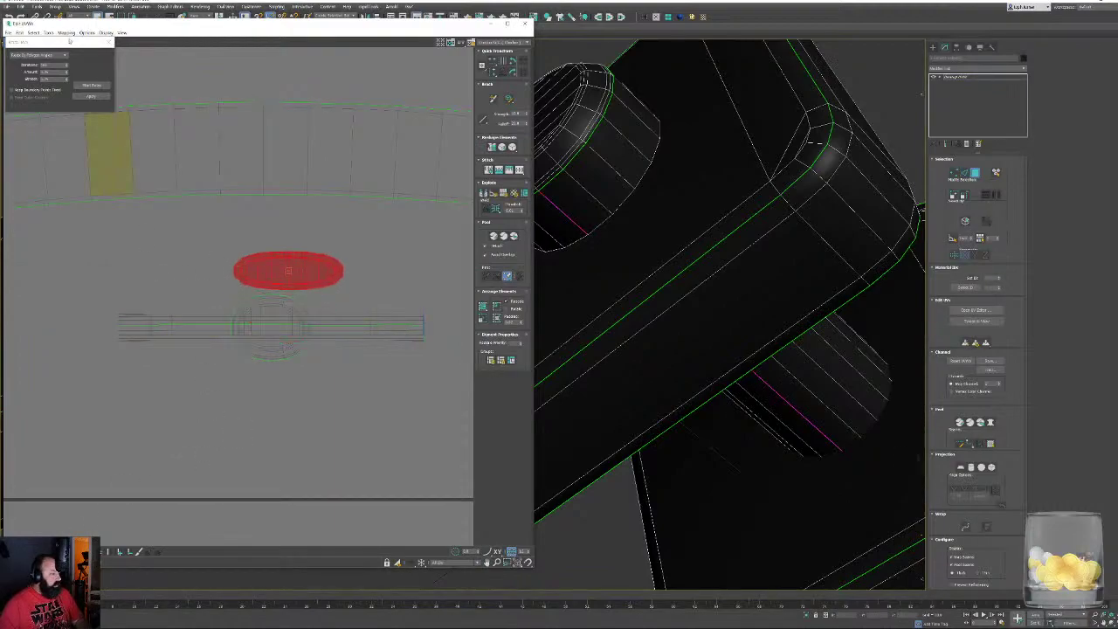
Relax all the bolt's UV shells by polygon angles
{"action": "left_click_drag", "start_coordinate": [69, 41], "coordinate": [54, 63]}
{"action": "left_click_drag", "start_coordinate": [101, 248], "coordinate": [453, 414]}
{"action": "left_click", "coordinate": [90, 108]}
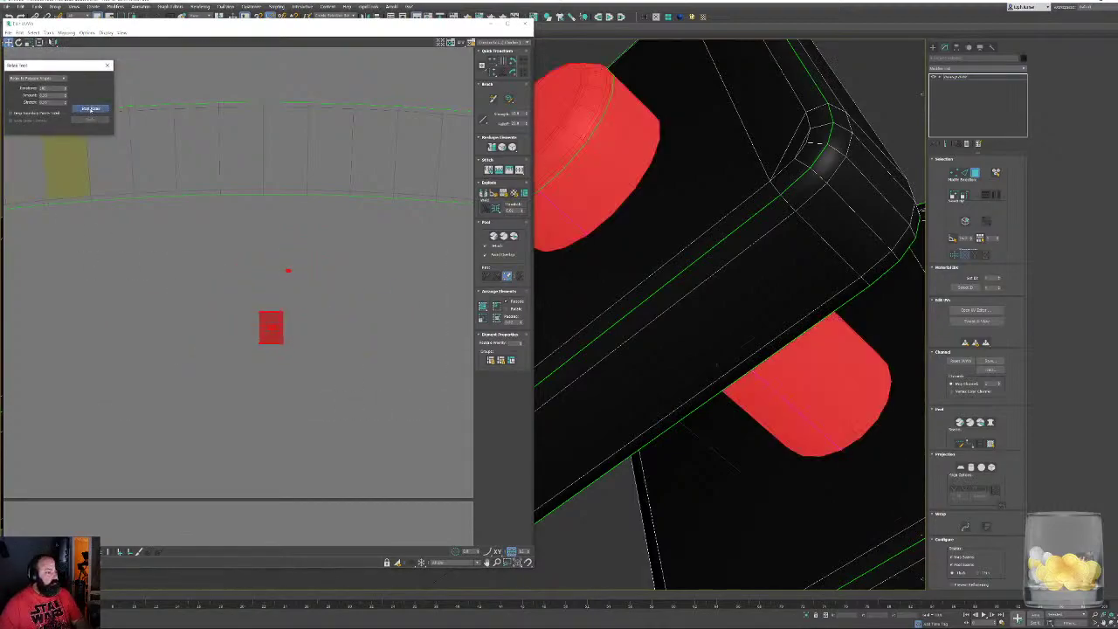
{"action": "left_click", "coordinate": [90, 109]}
{"action": "scroll", "coordinate": [277, 378], "scroll_direction": "down", "scroll_amount": 6}
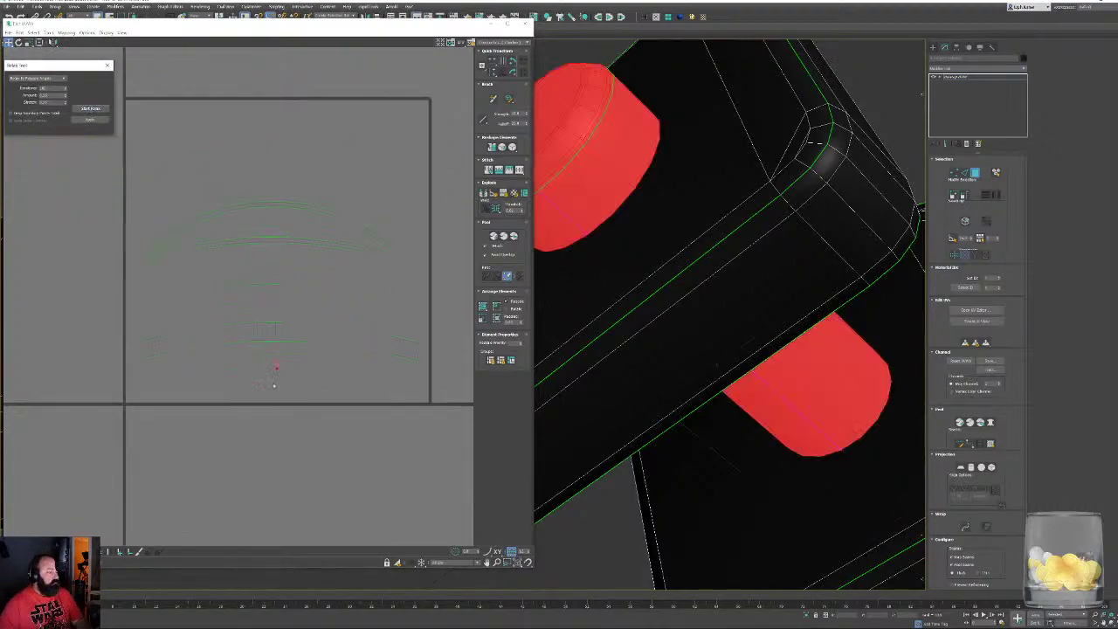
Break the clamp's narrow closed-loop rim shell at the short edges across the ends of both bolted lugs
{"action": "left_click_drag", "start_coordinate": [211, 268], "coordinate": [402, 460]}
{"action": "scroll", "coordinate": [299, 386], "scroll_direction": "up", "scroll_amount": 3}
{"action": "middle_click_drag", "start_coordinate": [345, 190], "coordinate": [354, 277]}
{"action": "scroll", "coordinate": [384, 247], "scroll_direction": "up", "scroll_amount": 5}
{"action": "scroll", "coordinate": [356, 277], "scroll_direction": "up", "scroll_amount": 1}
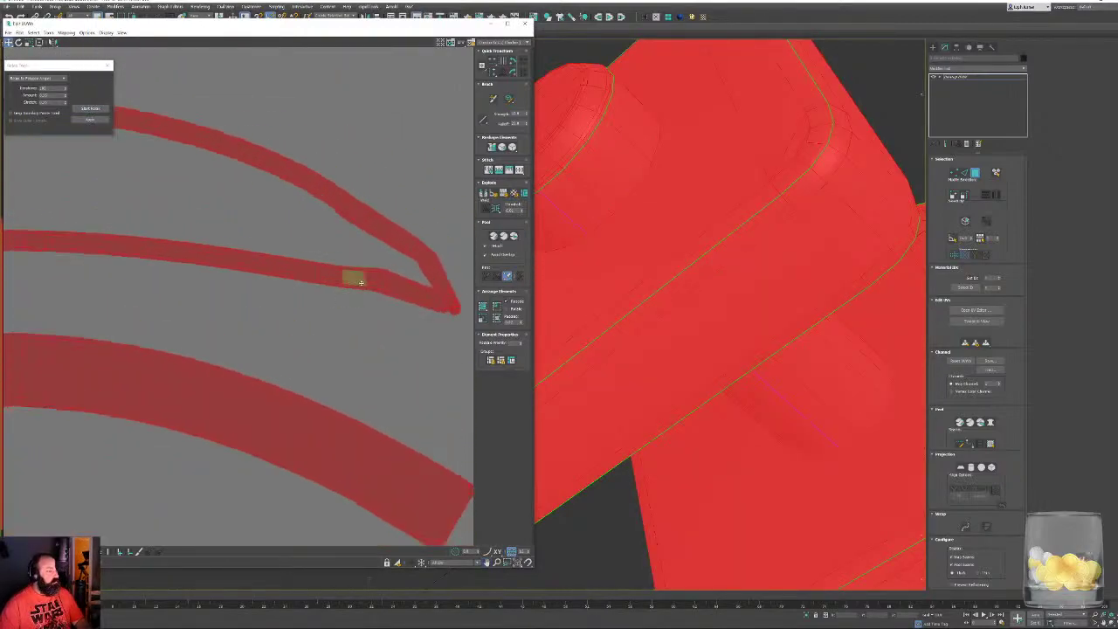
{"action": "middle_click_drag", "start_coordinate": [693, 221], "coordinate": [753, 212]}
{"action": "scroll", "coordinate": [739, 313], "scroll_direction": "down", "scroll_amount": 3}
{"action": "scroll", "coordinate": [787, 275], "scroll_direction": "down", "scroll_amount": 2}
{"action": "left_click", "coordinate": [965, 172]}
{"action": "middle_click_drag", "start_coordinate": [770, 224], "coordinate": [691, 229]}
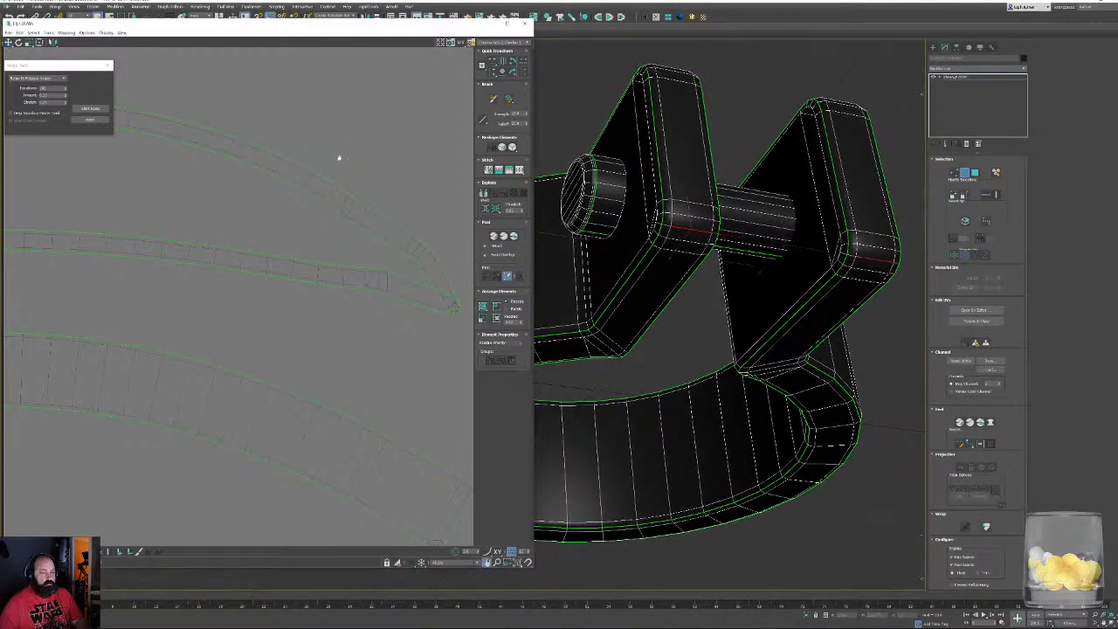
{"action": "middle_click_drag", "start_coordinate": [762, 273], "coordinate": [662, 245], "text": "alt"}
{"action": "scroll", "coordinate": [662, 245], "scroll_direction": "up", "scroll_amount": 2}
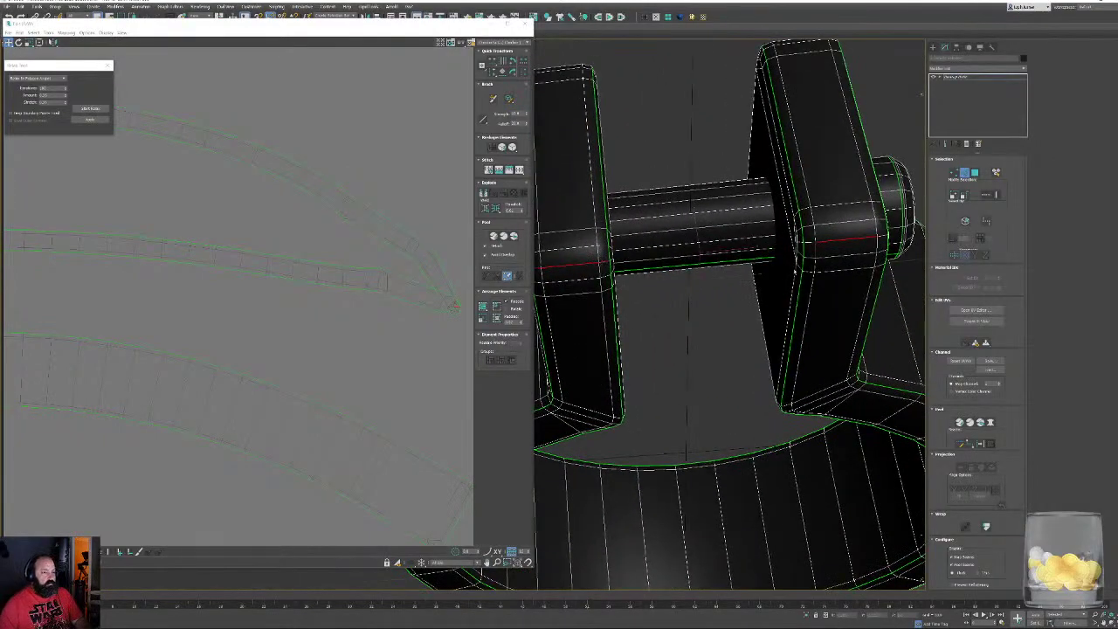
{"action": "middle_click_drag", "start_coordinate": [812, 245], "coordinate": [675, 285]}
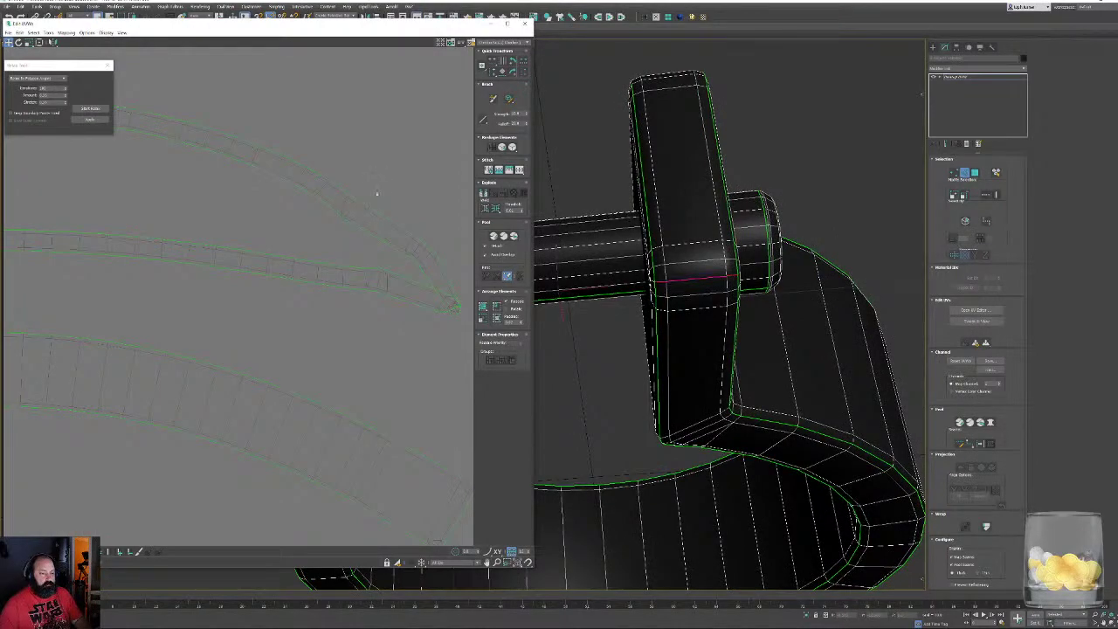
{"action": "scroll", "coordinate": [298, 304], "scroll_direction": "down", "scroll_amount": 10}
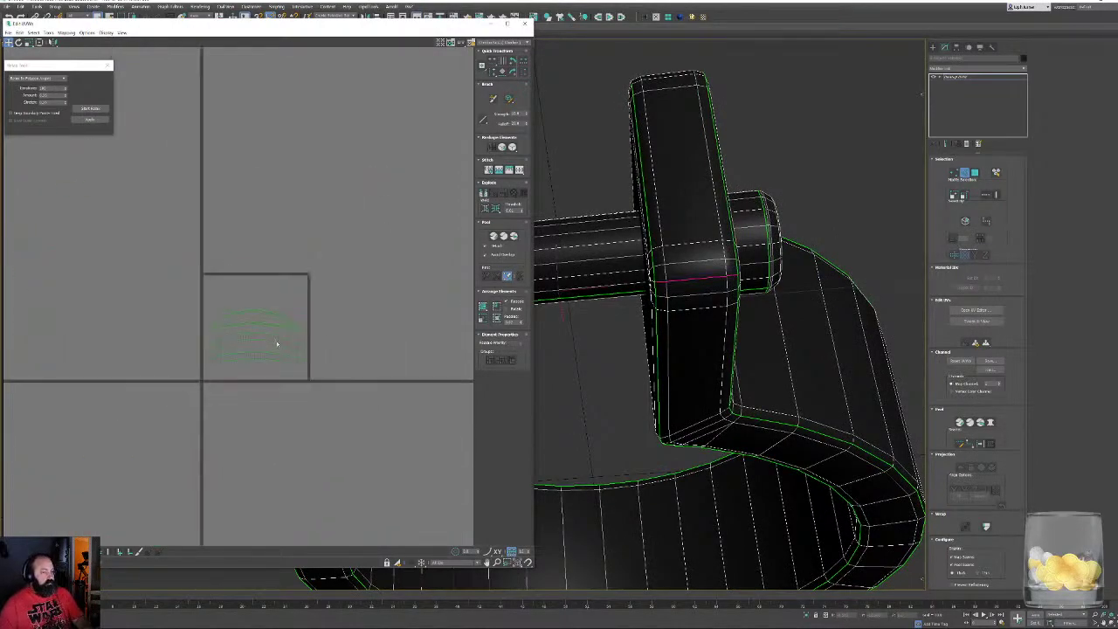
Pack all the UV shells into the tile, relax them by polygon angles, and pack them again
{"action": "left_click", "coordinate": [974, 172]}
{"action": "left_click_drag", "start_coordinate": [186, 292], "coordinate": [333, 408]}
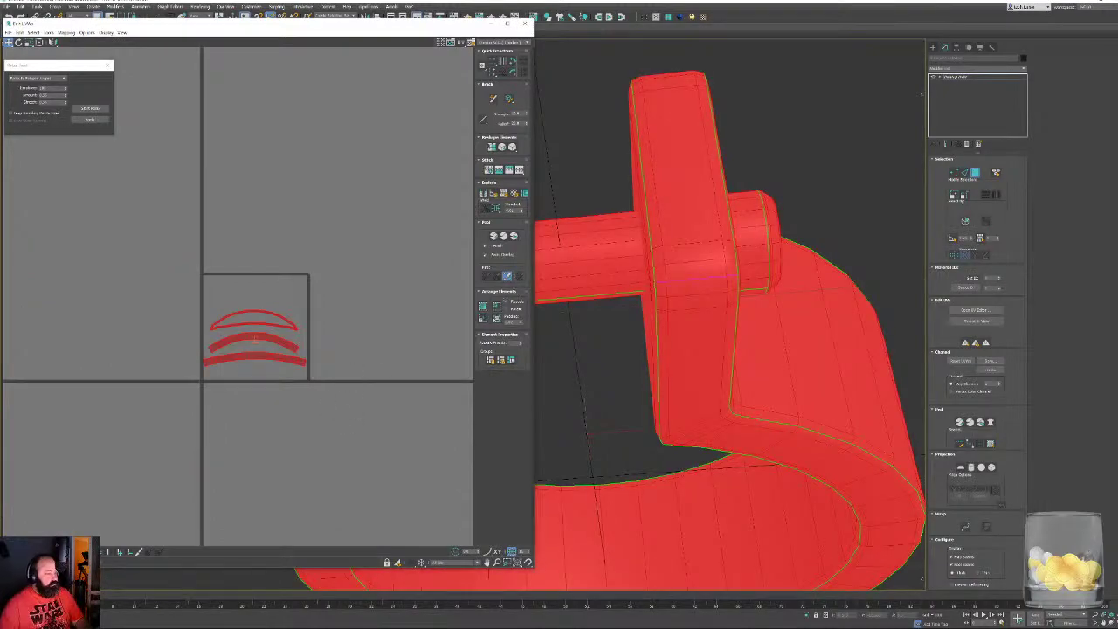
{"action": "left_click", "coordinate": [497, 318]}
{"action": "left_click", "coordinate": [88, 108]}
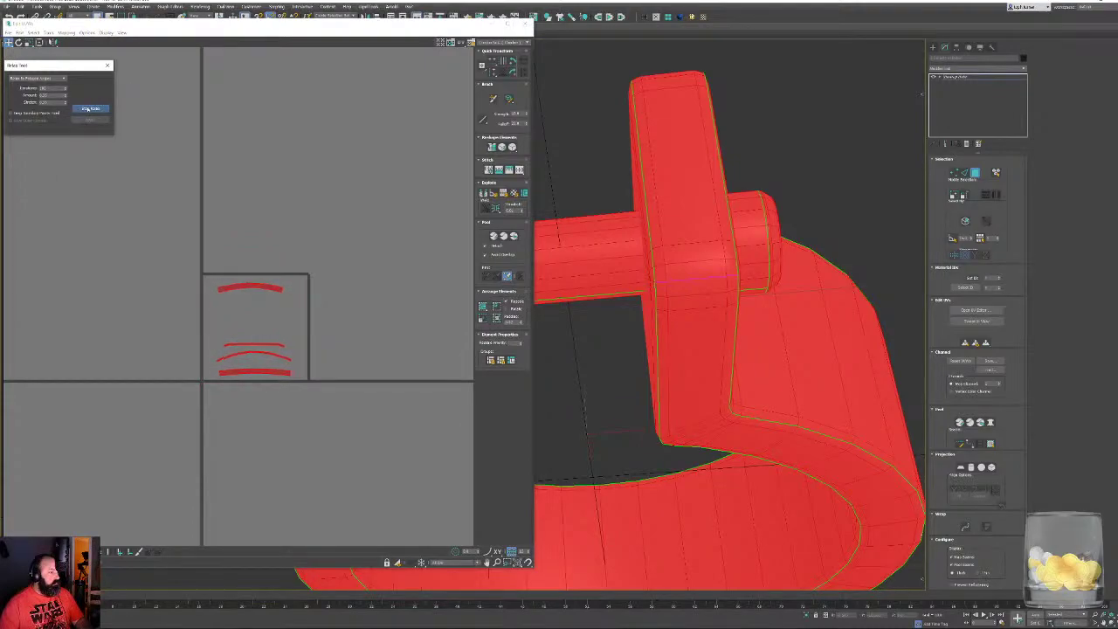
{"action": "left_click", "coordinate": [90, 108]}
{"action": "left_click", "coordinate": [498, 318]}
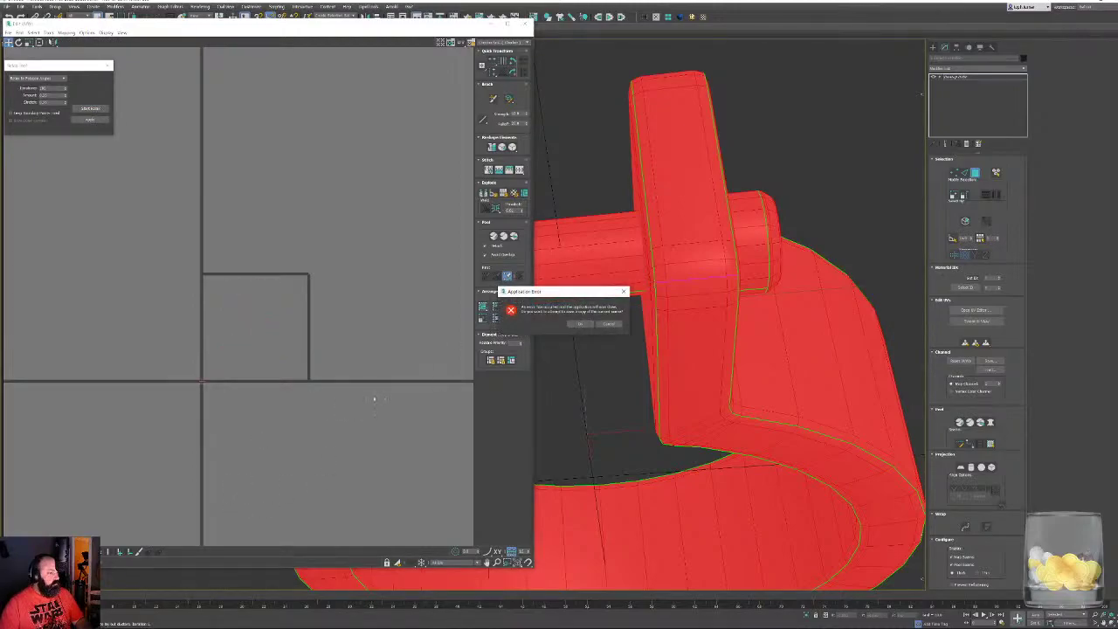
Save a recovery copy of the crashed scene and dismiss the error report without sending it
{"action": "left_click", "coordinate": [581, 322]}
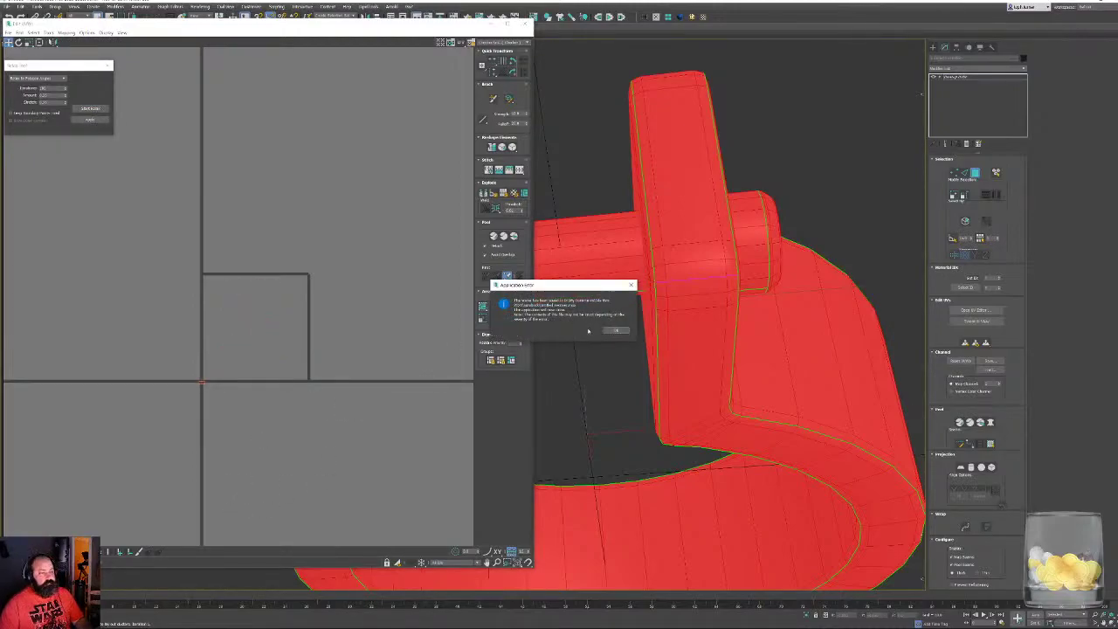
{"action": "left_click", "coordinate": [616, 330]}
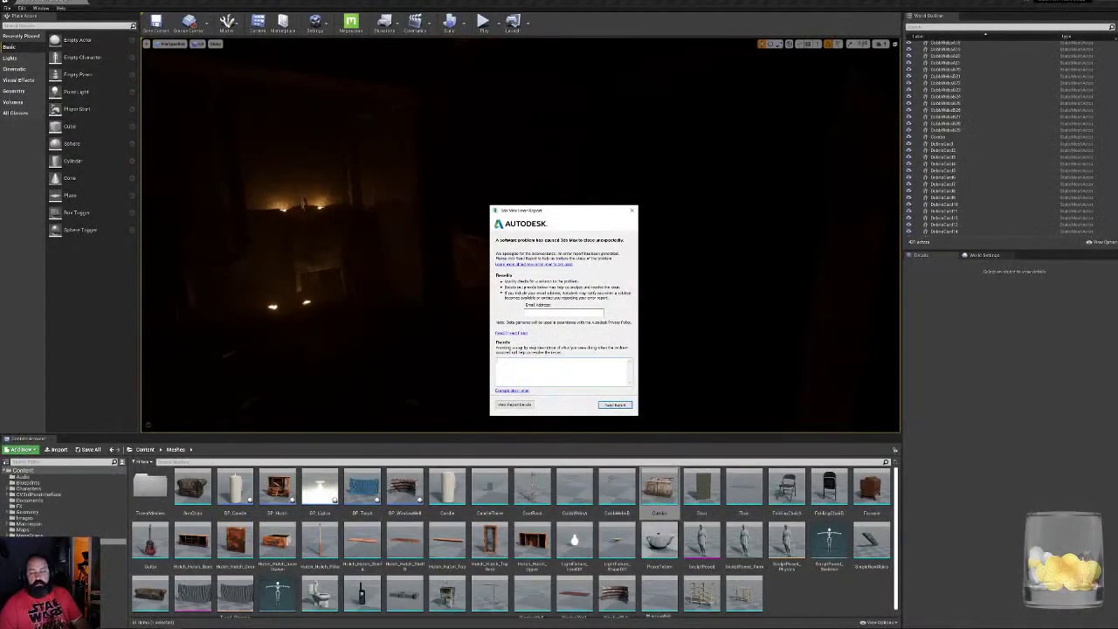
{"action": "left_click", "coordinate": [632, 211]}
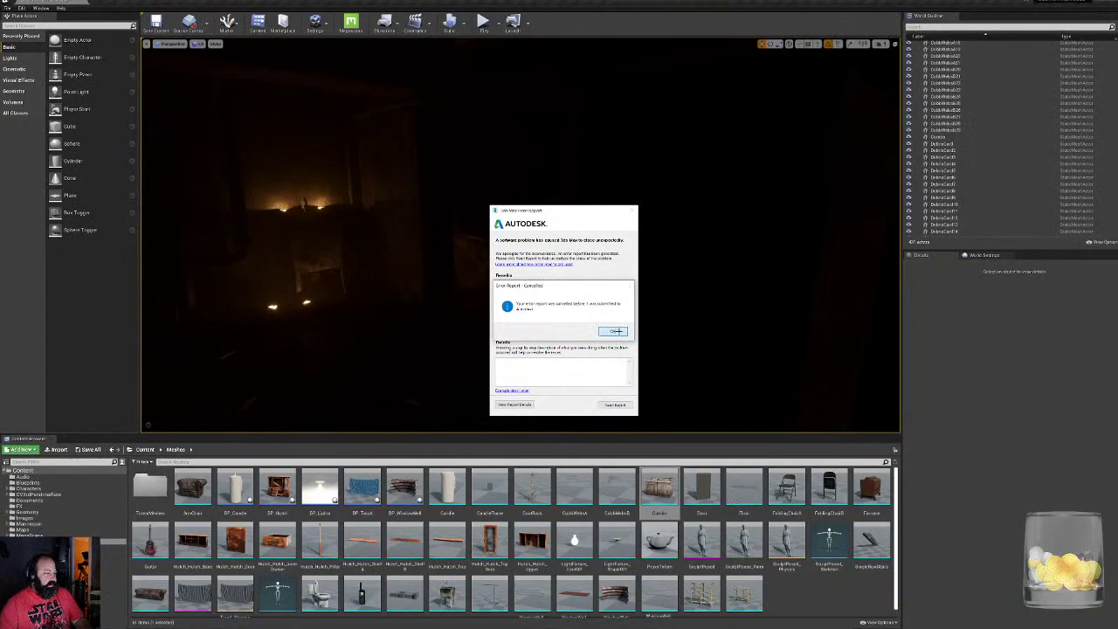
{"action": "left_click", "coordinate": [614, 331]}
Relaunch 3ds Max 2020
{"action": "key", "text": "super"}
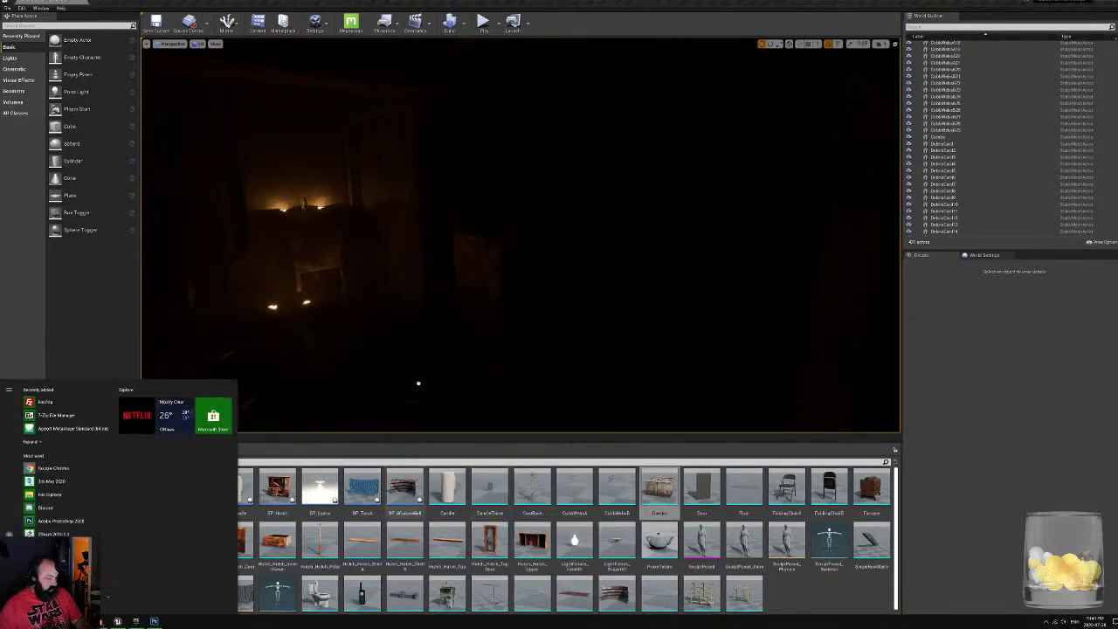
{"action": "left_click", "coordinate": [53, 481]}
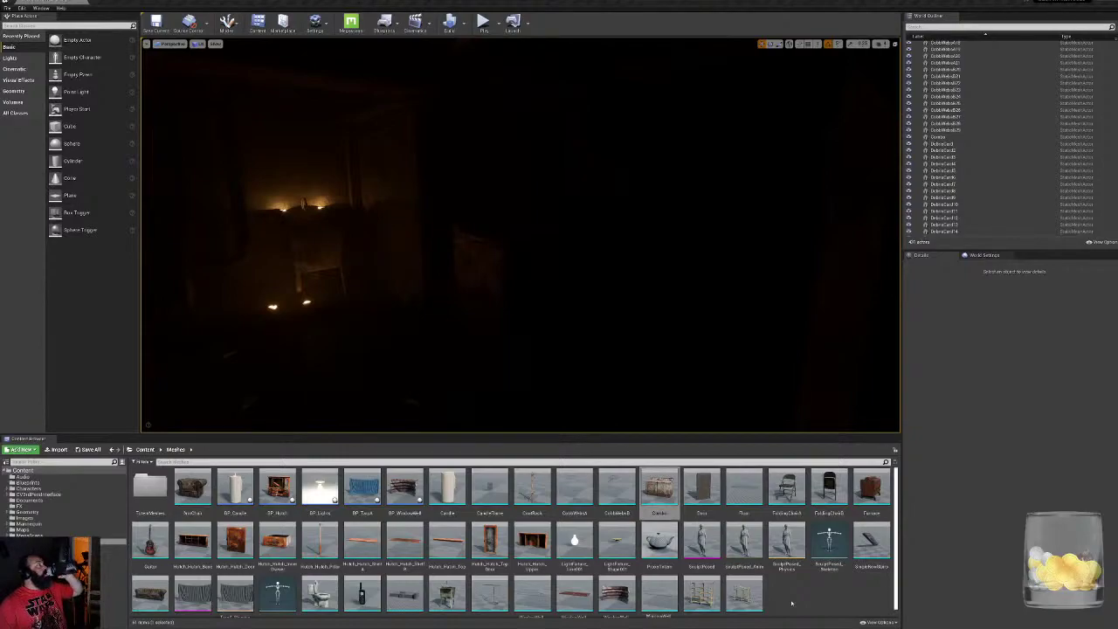
In Unreal Editor, duplicate a candle from the pair on the raised surface at the back and pull the copy away
{"action": "right_click_drag", "start_coordinate": [471, 297], "coordinate": [443, 299]}
{"action": "key", "text": "w"}
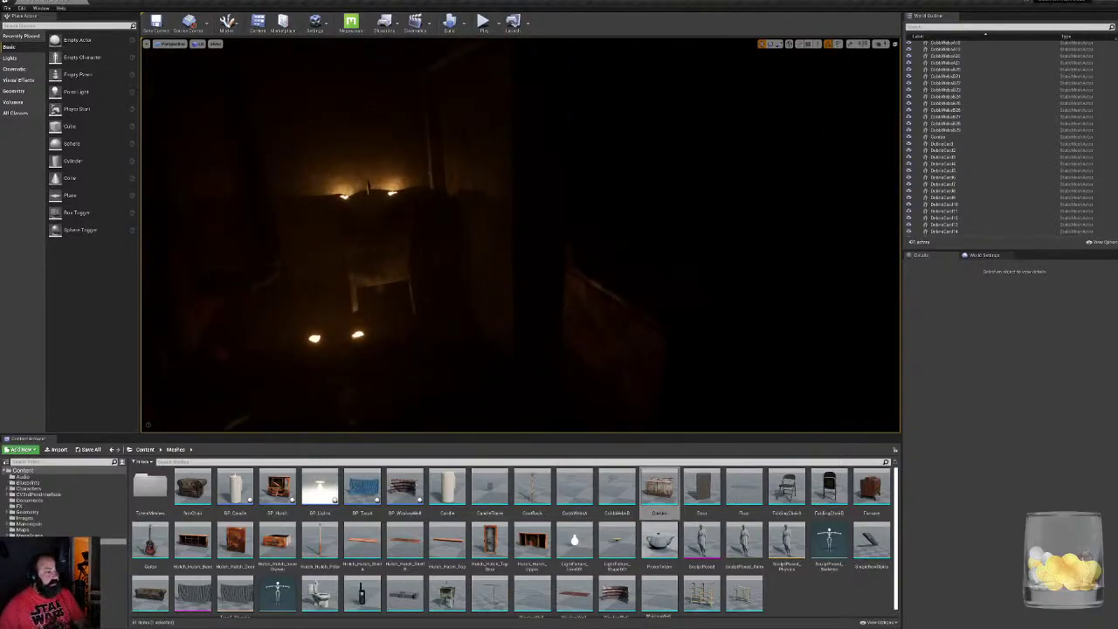
{"action": "left_click", "coordinate": [393, 202]}
{"action": "key", "text": "w"}
{"action": "mouse_move", "coordinate": [392, 201]}
{"action": "right_mouse_down"}
{"action": "mouse_move", "coordinate": [472, 202]}
{"action": "mouse_move", "coordinate": [406, 206]}
{"action": "right_mouse_up"}
{"action": "left_click_drag", "start_coordinate": [332, 245], "coordinate": [673, 288], "text": "alt"}
{"action": "right_click_drag", "start_coordinate": [674, 288], "coordinate": [611, 285]}
{"action": "key", "text": "s"}
{"action": "key", "text": "d"}
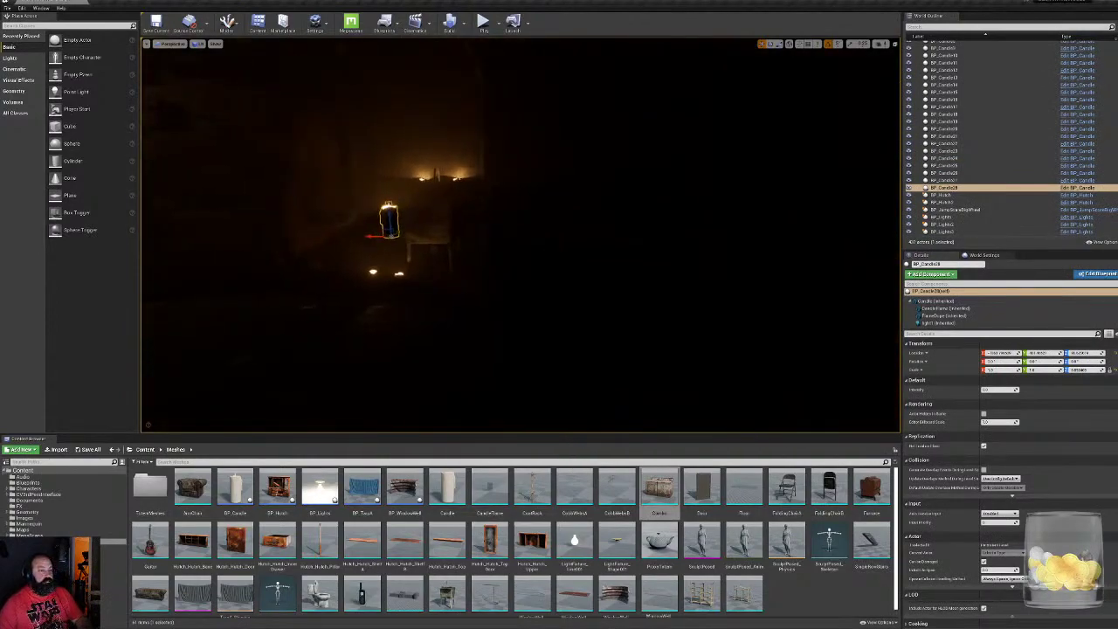
Move the duplicated candle across the room and set it on top of the cabinet against the wall
{"action": "left_click_drag", "start_coordinate": [382, 232], "coordinate": [658, 231]}
{"action": "key", "text": "w"}
{"action": "right_click_drag", "start_coordinate": [658, 232], "coordinate": [696, 225]}
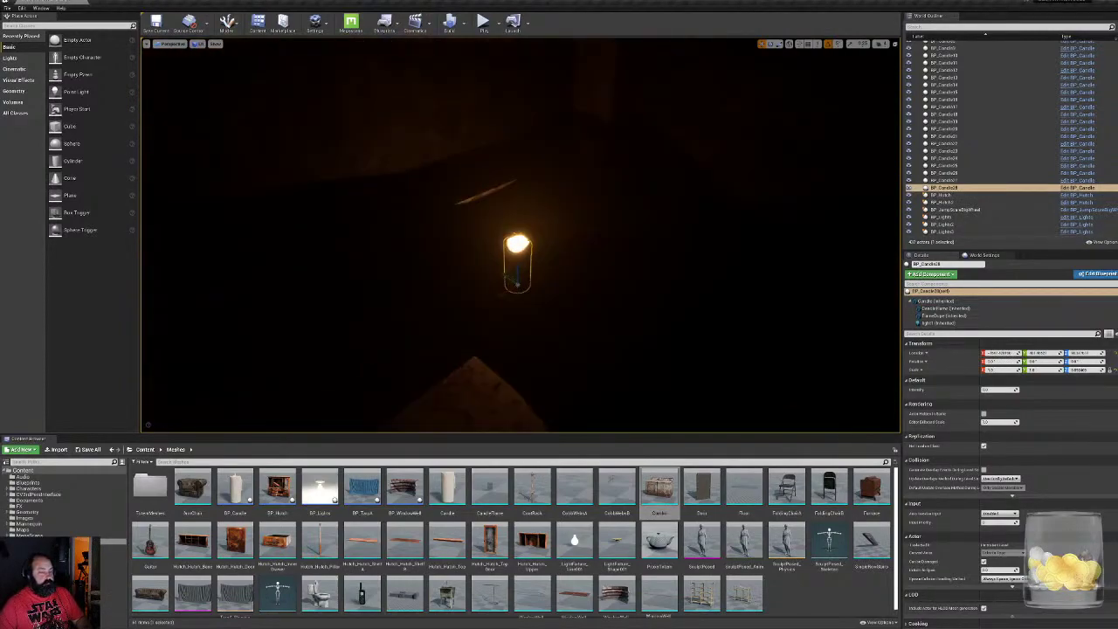
{"action": "left_click_drag", "start_coordinate": [506, 284], "coordinate": [664, 275]}
{"action": "right_click_drag", "start_coordinate": [664, 274], "coordinate": [751, 253]}
{"action": "key", "text": "s"}
{"action": "left_click_drag", "start_coordinate": [578, 233], "coordinate": [544, 193]}
{"action": "right_click_drag", "start_coordinate": [544, 193], "coordinate": [533, 393]}
{"action": "key", "text": "e"}
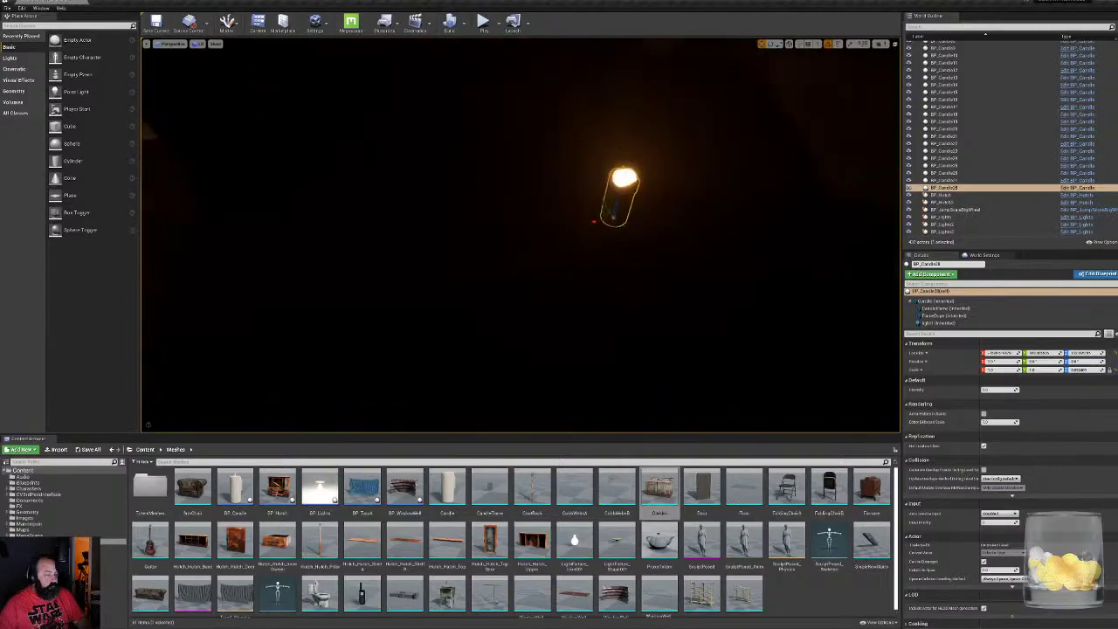
Duplicate the cabinet candle twice so three candles are spread along the cabinet top
{"action": "left_click_drag", "start_coordinate": [614, 214], "coordinate": [223, 210], "text": "alt"}
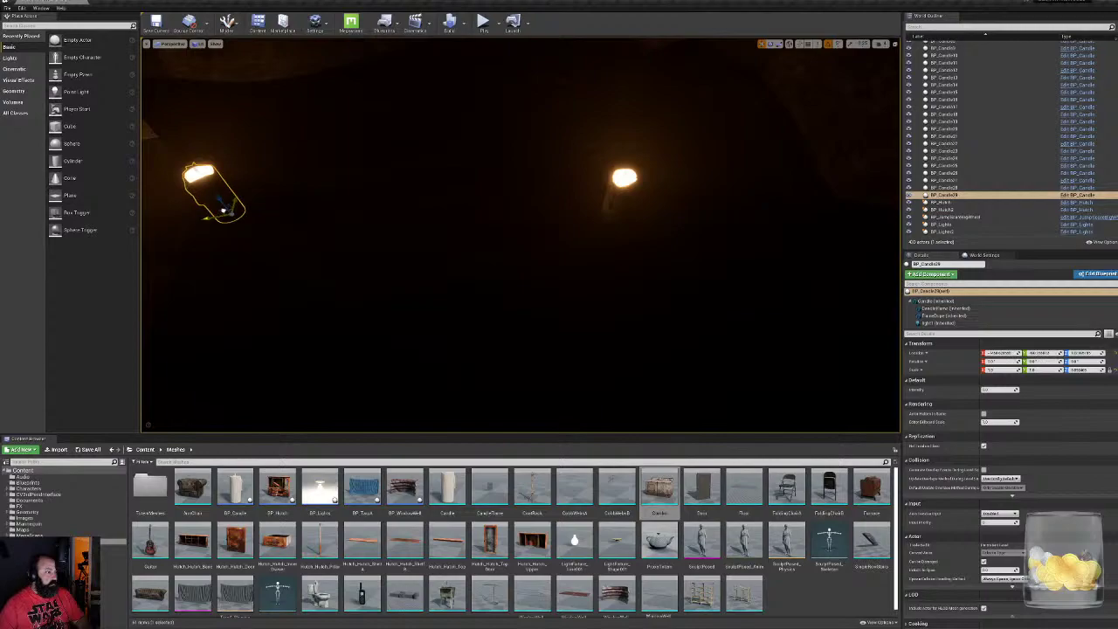
{"action": "right_click_drag", "start_coordinate": [229, 213], "coordinate": [260, 228]}
{"action": "left_click_drag", "start_coordinate": [408, 218], "coordinate": [496, 193], "text": "alt"}
{"action": "right_click_drag", "start_coordinate": [496, 192], "coordinate": [392, 180]}
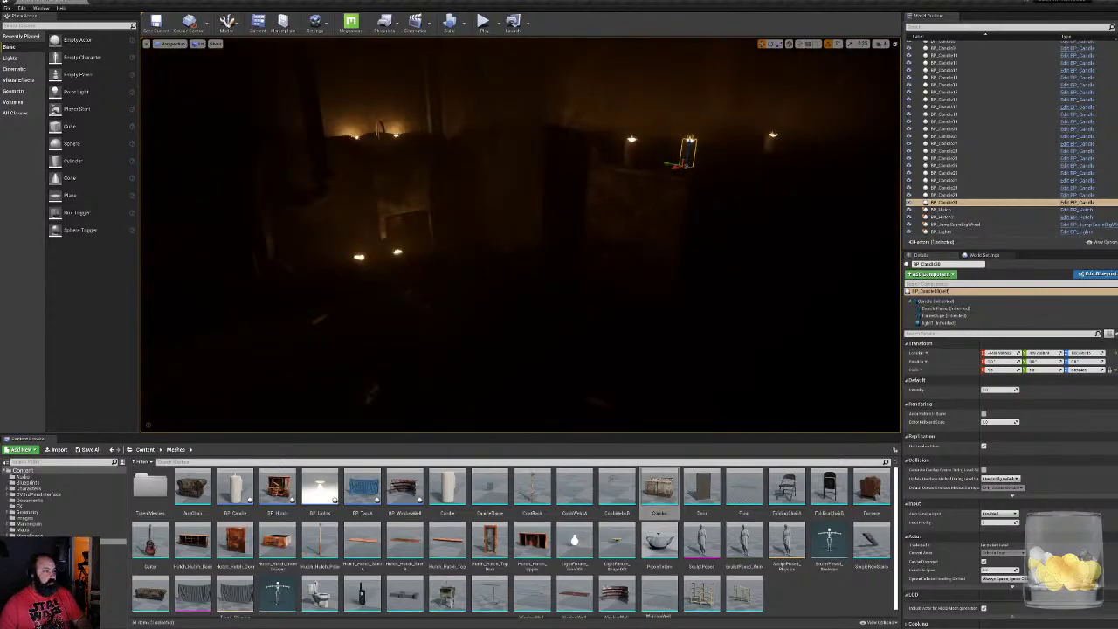
Duplicate a candle from the pair on the floor and place the copy on the floor beyond the cabinet
{"action": "left_click", "coordinate": [398, 262]}
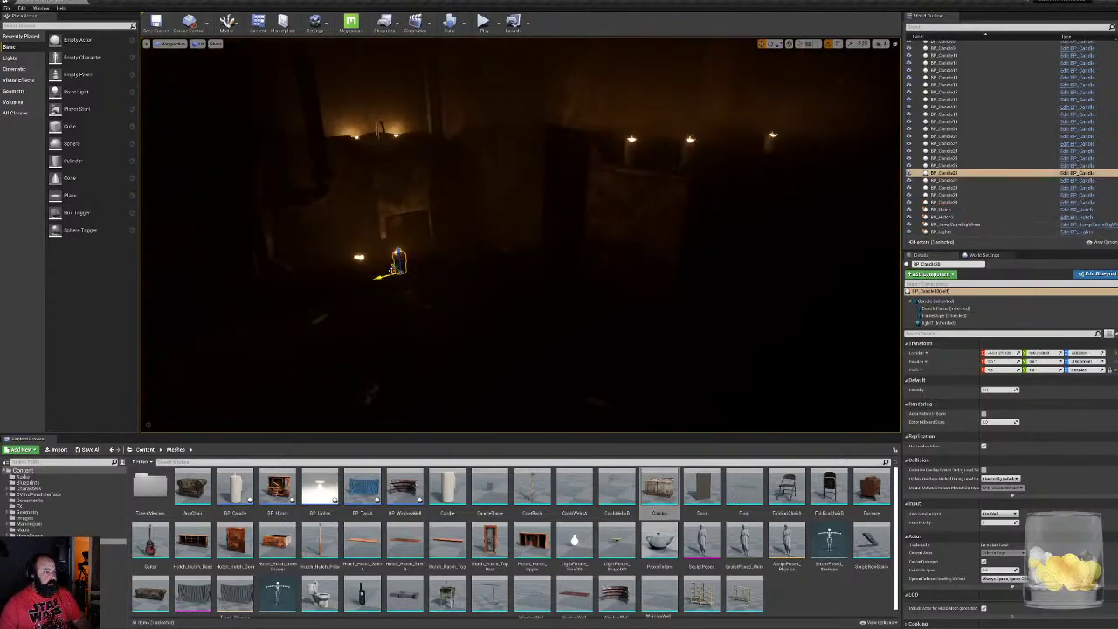
{"action": "left_click_drag", "start_coordinate": [391, 271], "coordinate": [828, 294], "text": "alt"}
{"action": "mouse_move", "coordinate": [828, 294]}
{"action": "right_mouse_down"}
{"action": "mouse_move", "coordinate": [982, 301]}
{"action": "mouse_move", "coordinate": [1074, 273]}
{"action": "mouse_move", "coordinate": [981, 240]}
{"action": "mouse_move", "coordinate": [768, 239]}
{"action": "mouse_move", "coordinate": [882, 221]}
{"action": "mouse_move", "coordinate": [871, 255]}
{"action": "mouse_move", "coordinate": [756, 293]}
{"action": "mouse_move", "coordinate": [791, 323]}
{"action": "mouse_move", "coordinate": [835, 276]}
{"action": "right_mouse_up"}
Duplicate the floor candle again and position the copy against the wall beneath the hanging poster
{"action": "left_click_drag", "start_coordinate": [431, 300], "coordinate": [685, 201], "text": "alt"}
{"action": "right_click_drag", "start_coordinate": [685, 201], "coordinate": [865, 211]}
{"action": "left_click_drag", "start_coordinate": [883, 218], "coordinate": [738, 219]}
{"action": "right_click_drag", "start_coordinate": [739, 219], "coordinate": [705, 227]}
{"action": "key", "text": "f"}
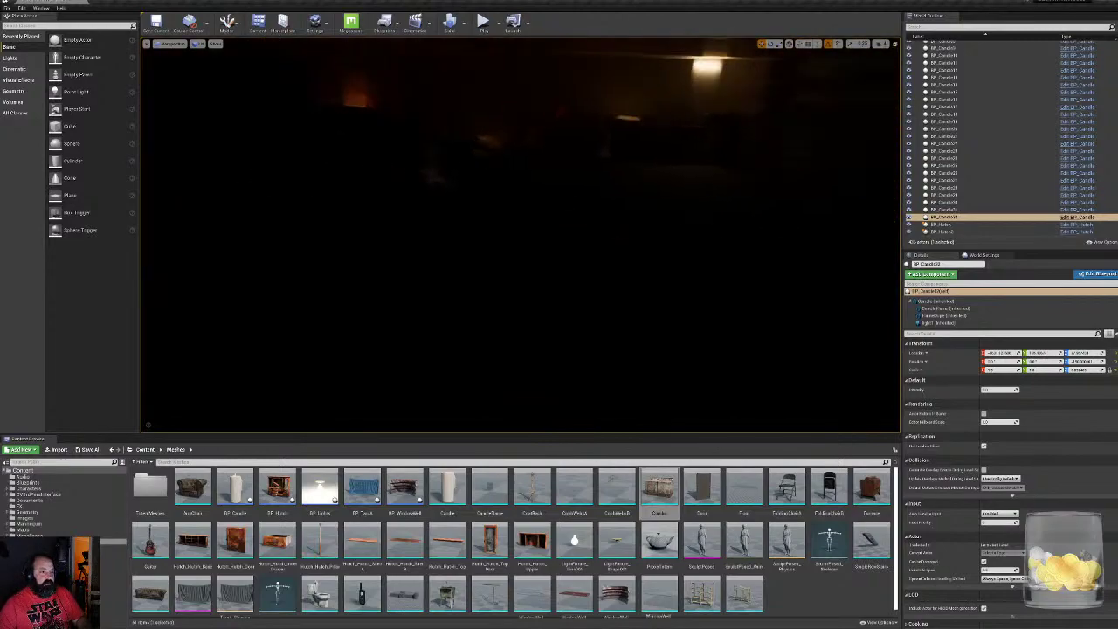
{"action": "left_click_drag", "start_coordinate": [536, 249], "coordinate": [539, 238]}
{"action": "right_click_drag", "start_coordinate": [540, 237], "coordinate": [636, 268]}
Play-test the level in full screen and walk past the shelves to check the candles around the cabinet and hanging poster
{"action": "key", "text": "F11"}
{"action": "key", "text": "s"}
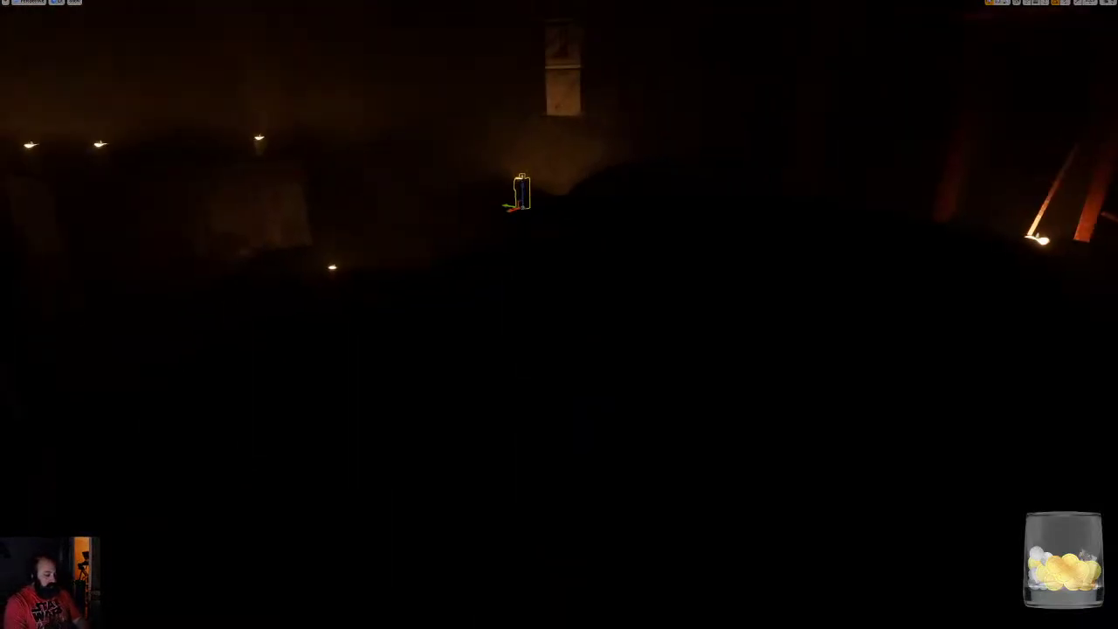
{"action": "key", "text": "alt+p"}
{"action": "key", "text": "w"}
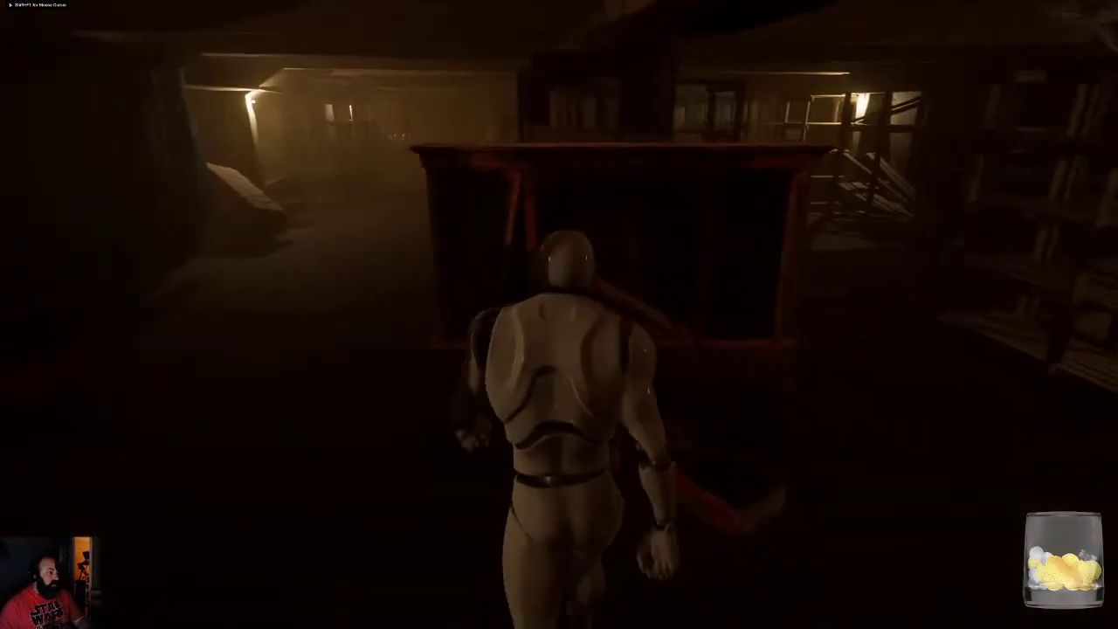
{"action": "key", "text": "a"}
{"action": "key", "text": "w"}
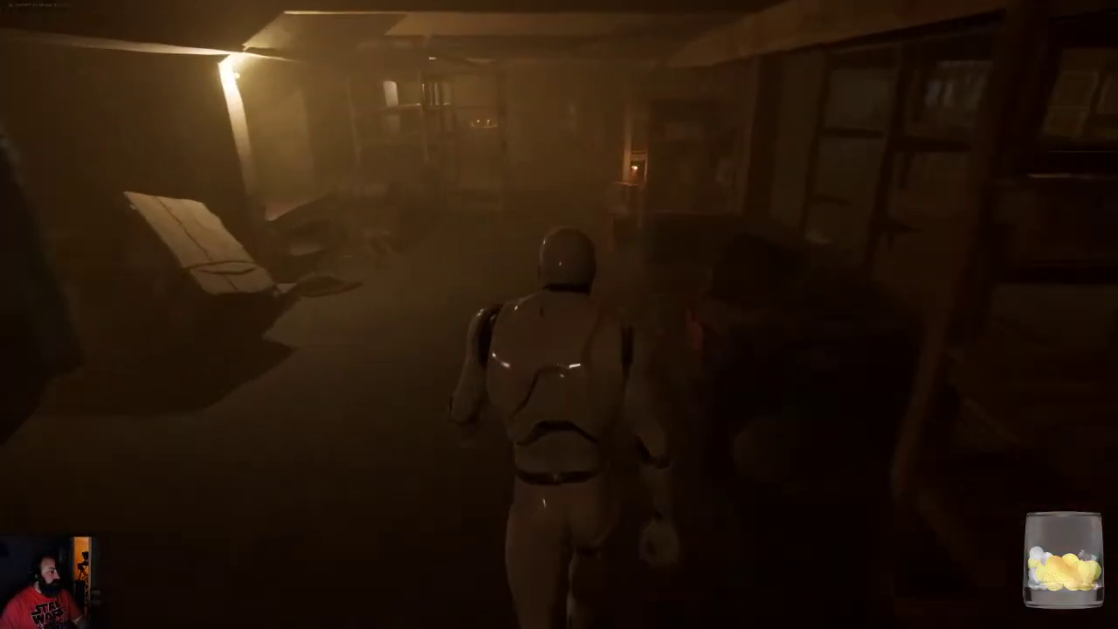
{"action": "key", "text": "w"}
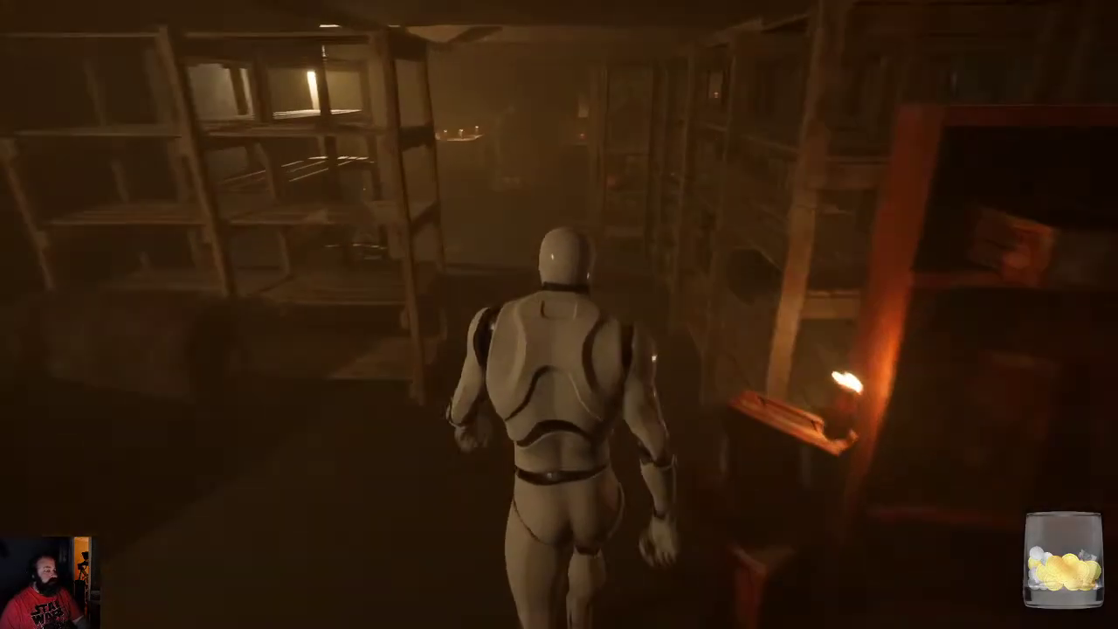
{"action": "key", "text": "w"}
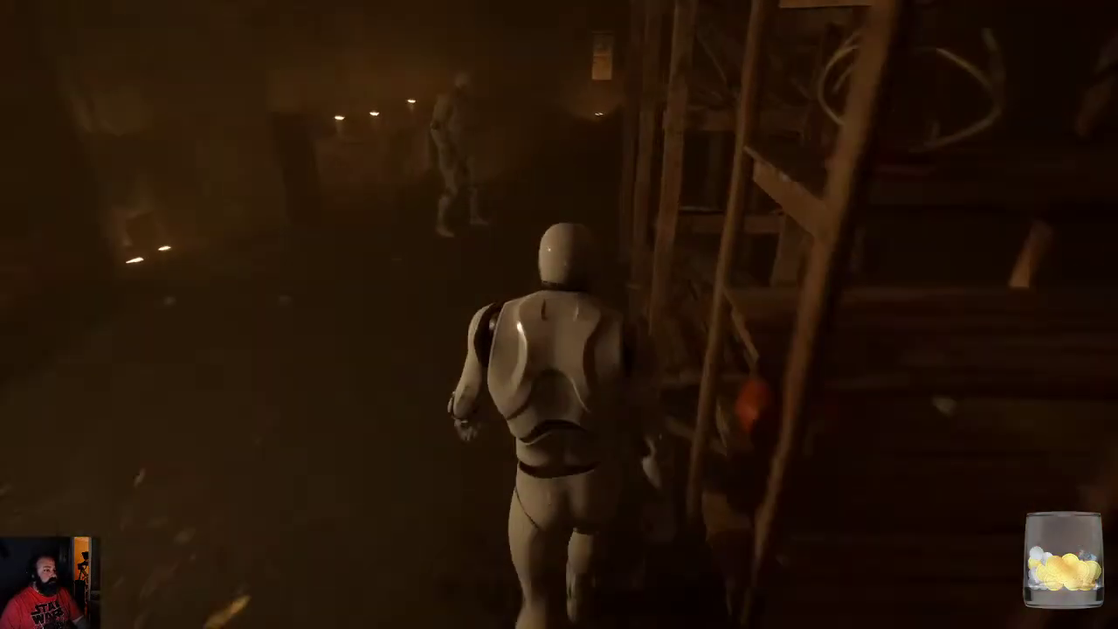
{"action": "key", "text": "w"}
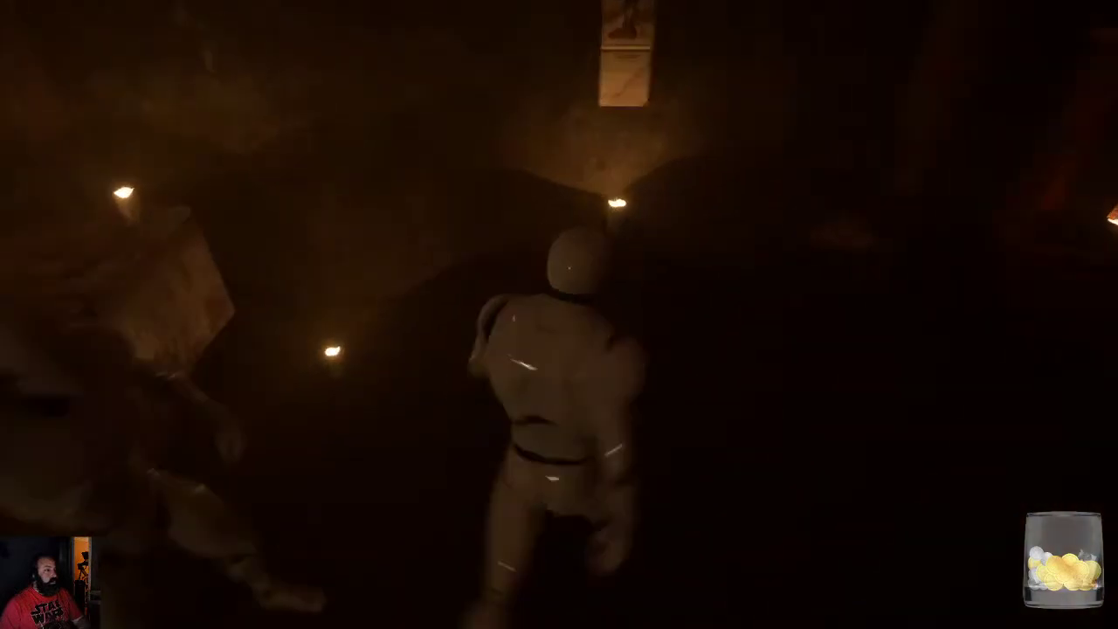
{"action": "key", "text": "w"}
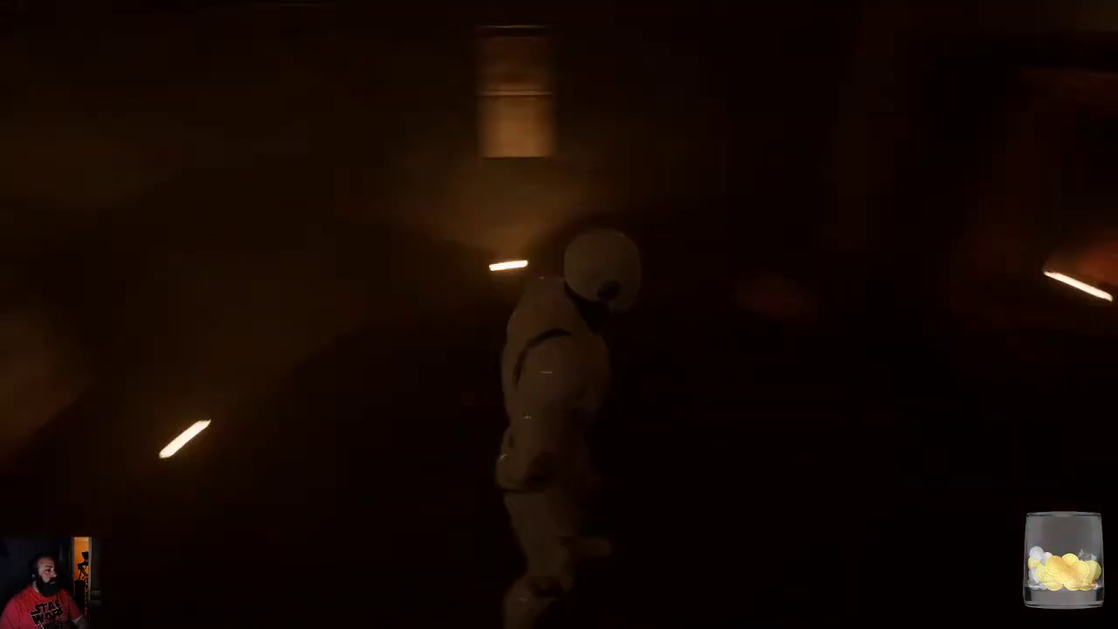
Circle back through the dark room and check the candlelight from the poster wall toward the furnace
{"action": "key", "text": "w"}
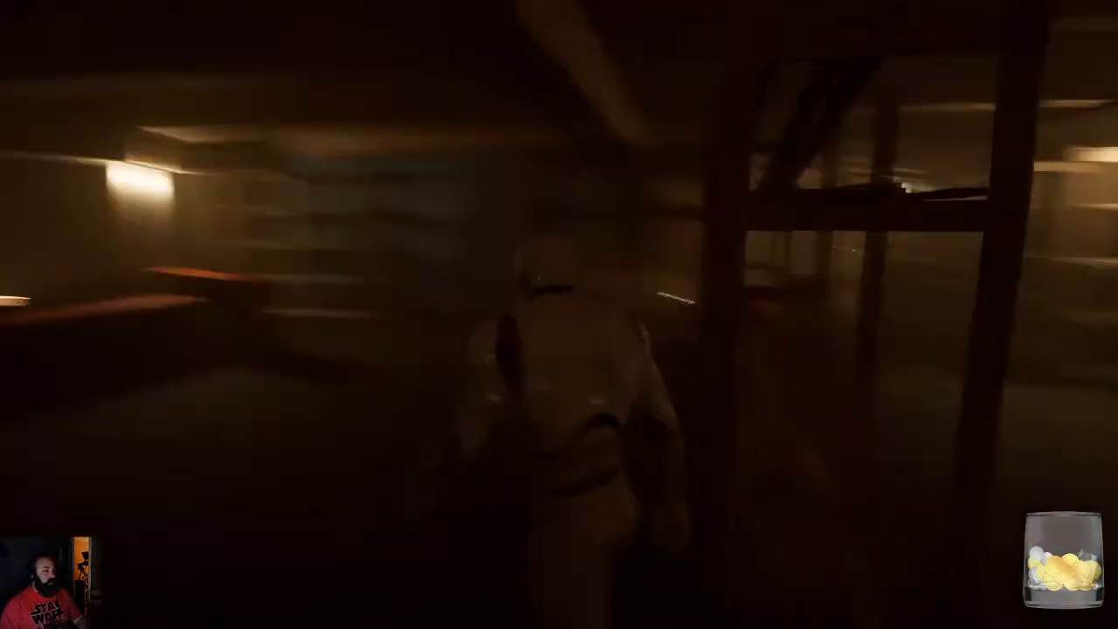
{"action": "key", "text": "w"}
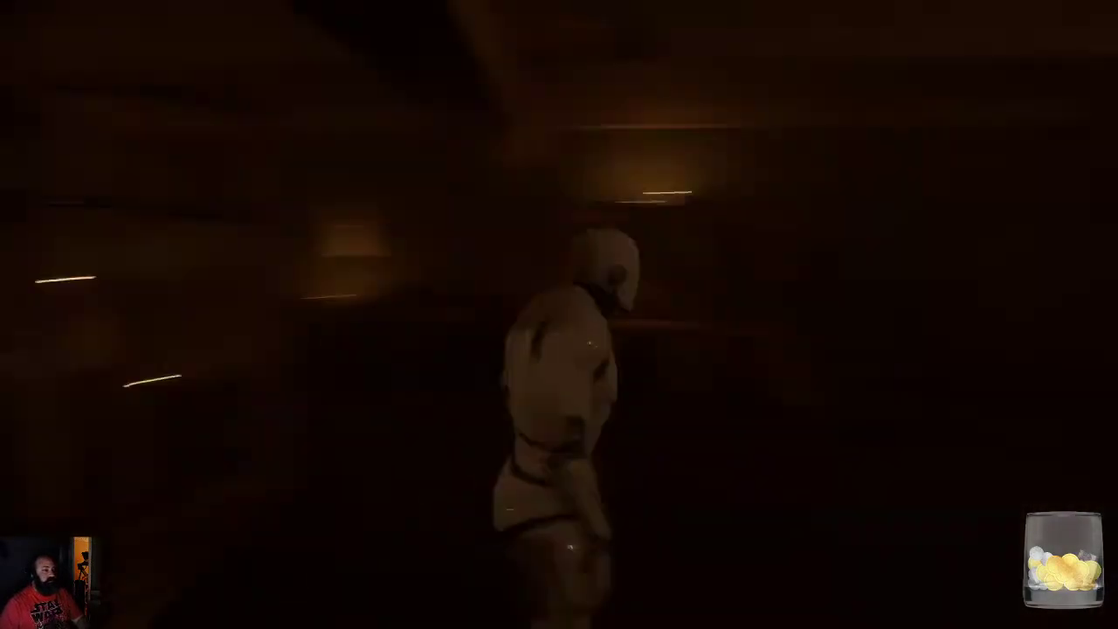
{"action": "key", "text": "w"}
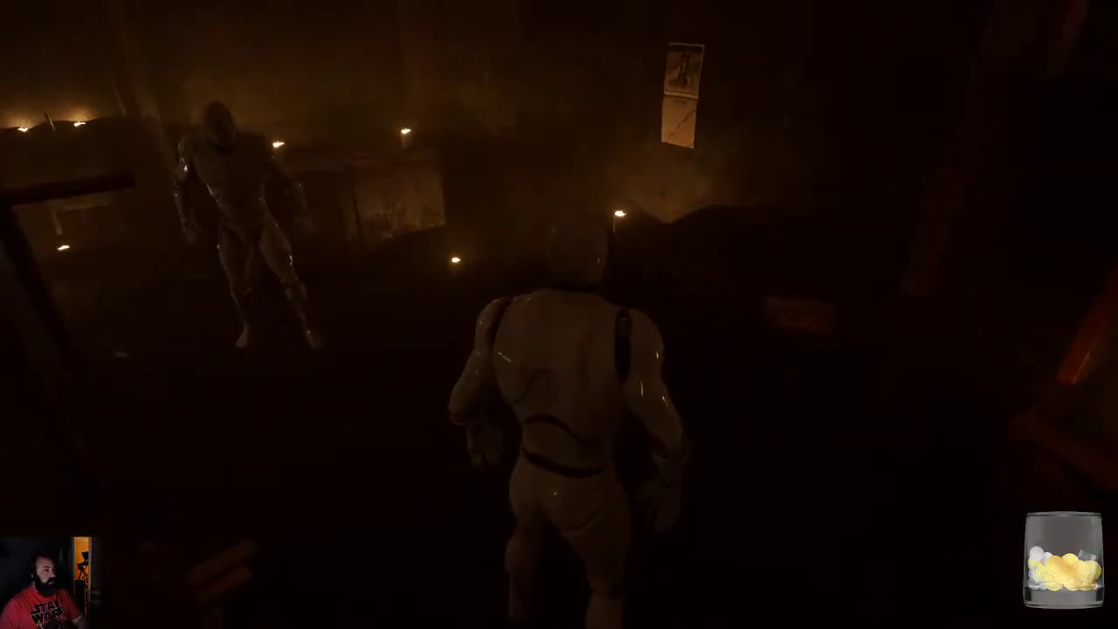
{"action": "key", "text": "w"}
{"action": "key", "text": "w"}
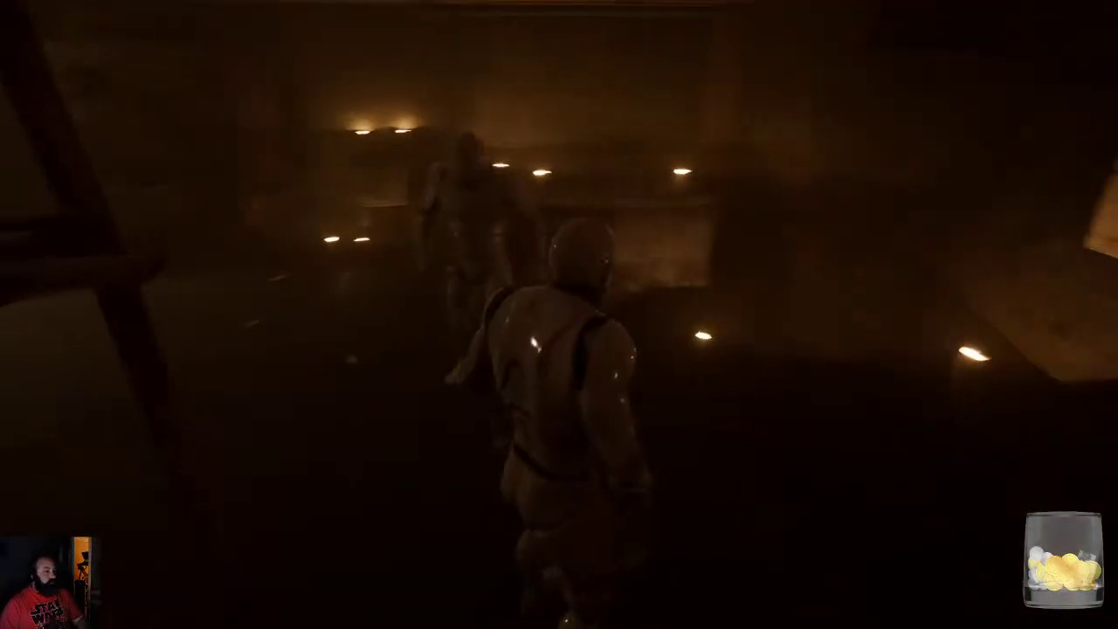
{"action": "key", "text": "w"}
{"action": "key", "text": "a"}
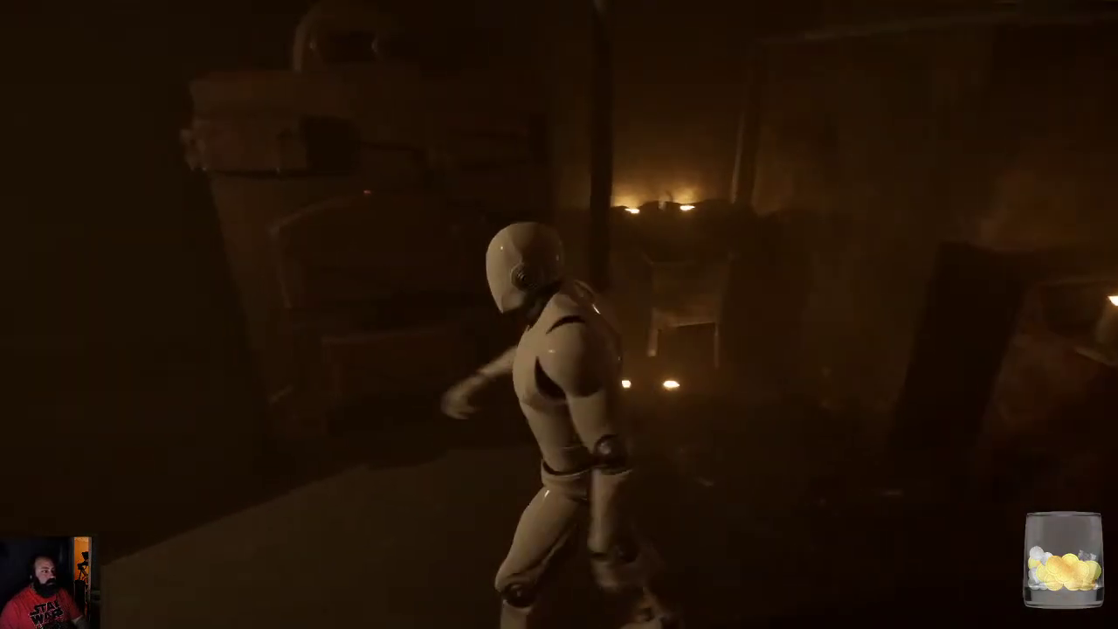
{"action": "key", "text": "w"}
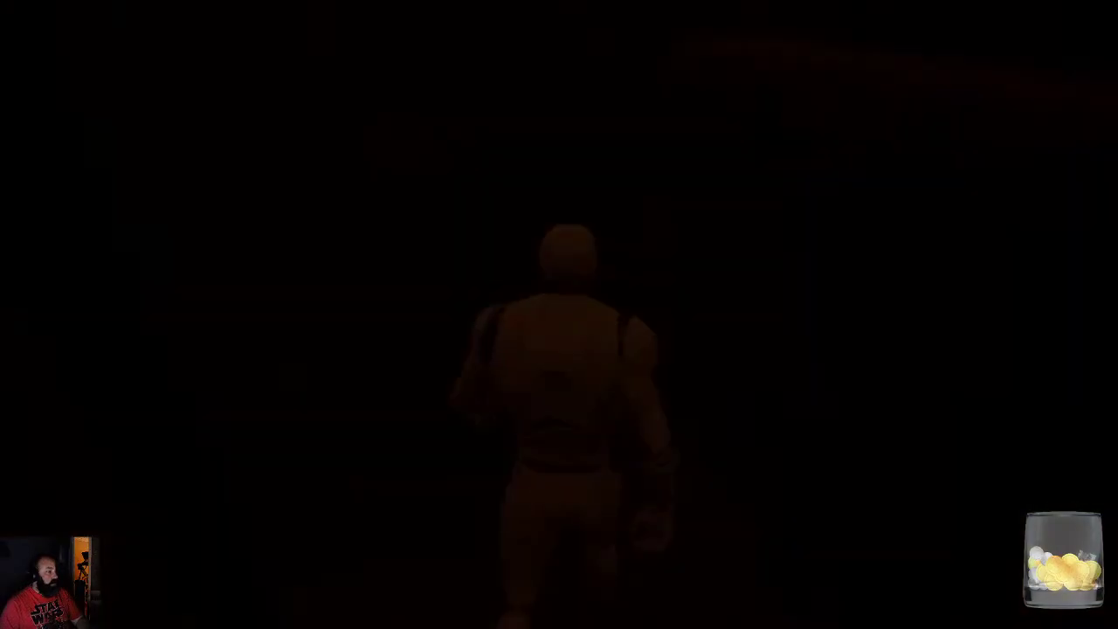
Inspect the furnace corner and the candles around the sink, and walk back through the shelving area
{"action": "key", "text": "s"}
{"action": "key", "text": "w"}
{"action": "key", "text": "s"}
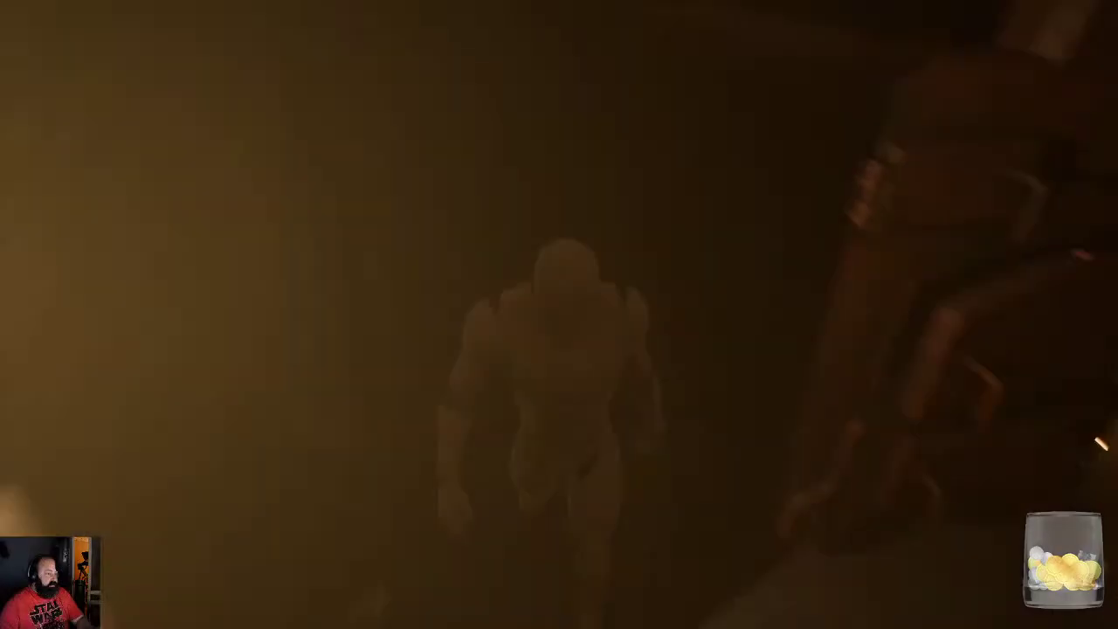
{"action": "key", "text": "w"}
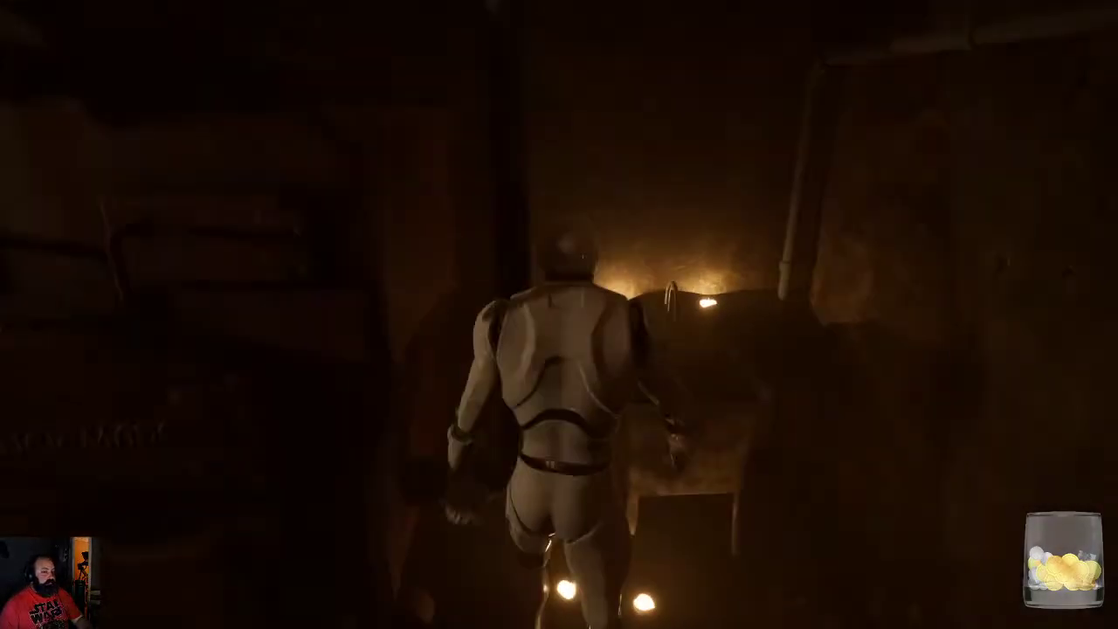
{"action": "key", "text": "w"}
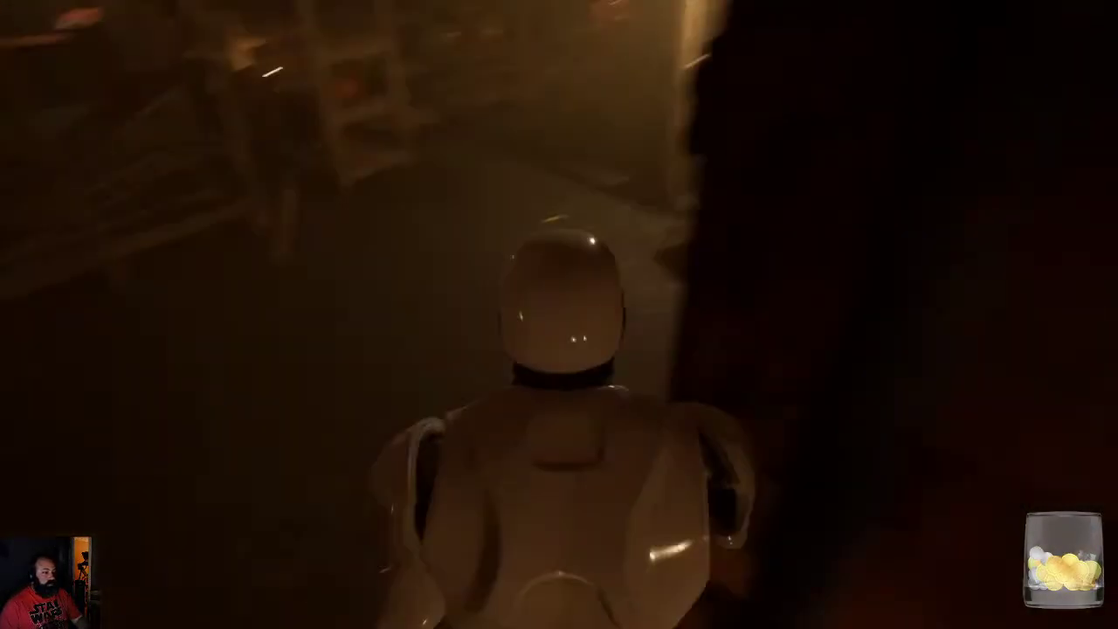
{"action": "key", "text": "w"}
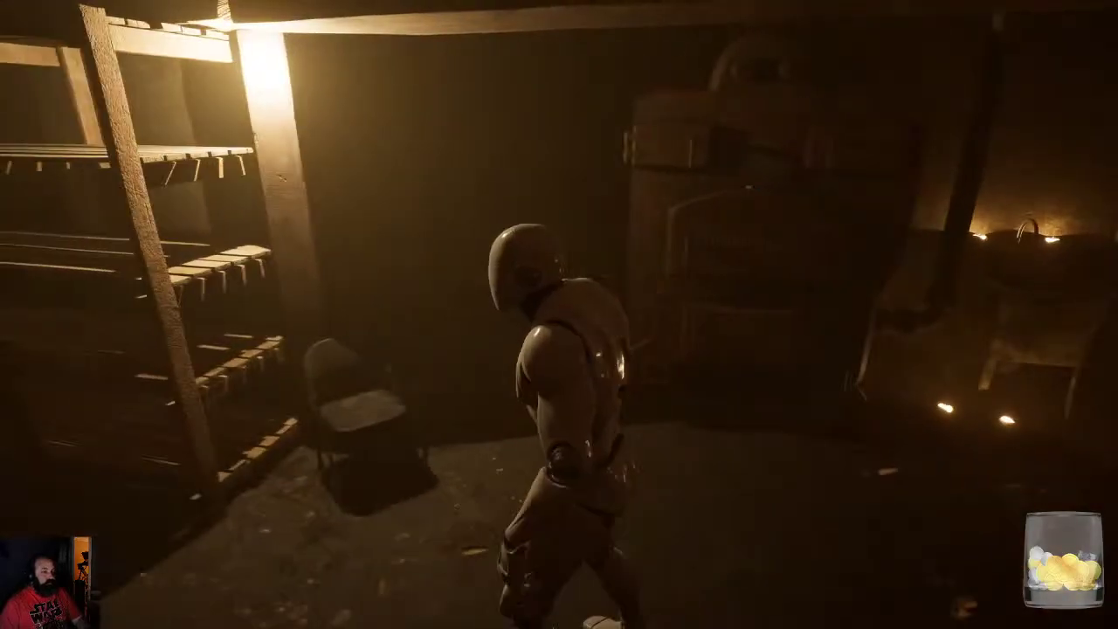
{"action": "key", "text": "w"}
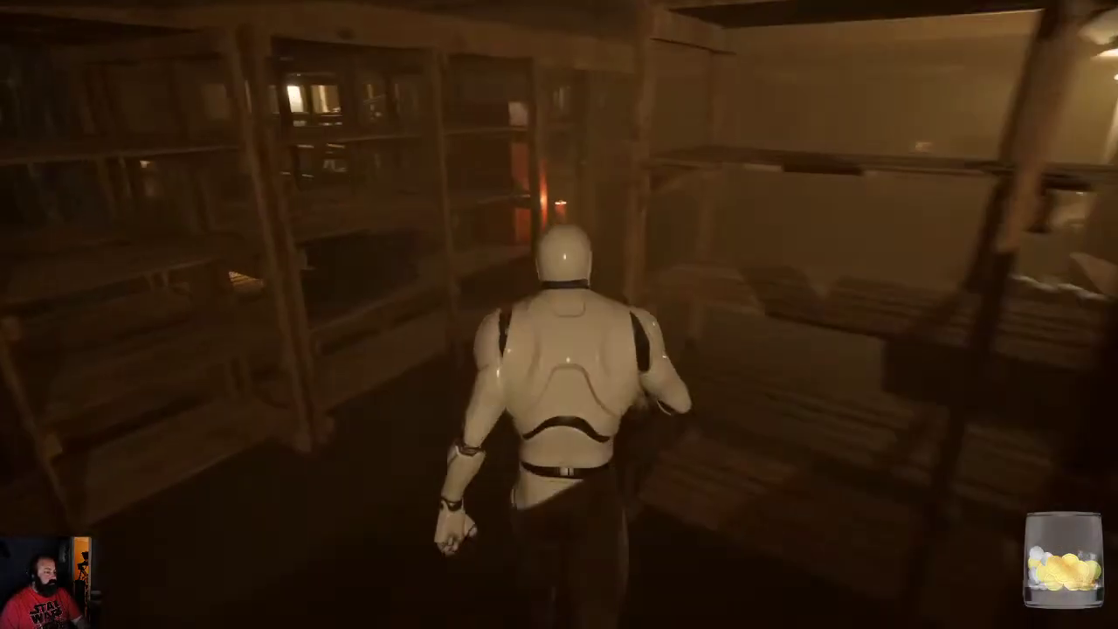
{"action": "key", "text": "w"}
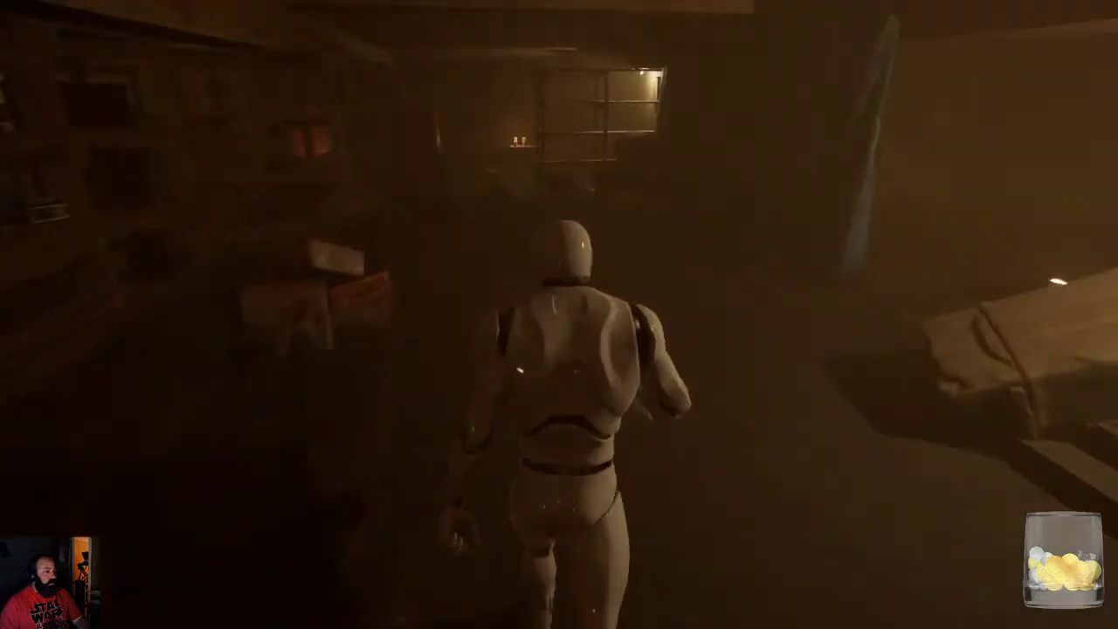
{"action": "key", "text": "w"}
End the play test and save all modified level content
{"action": "key", "text": "Escape"}
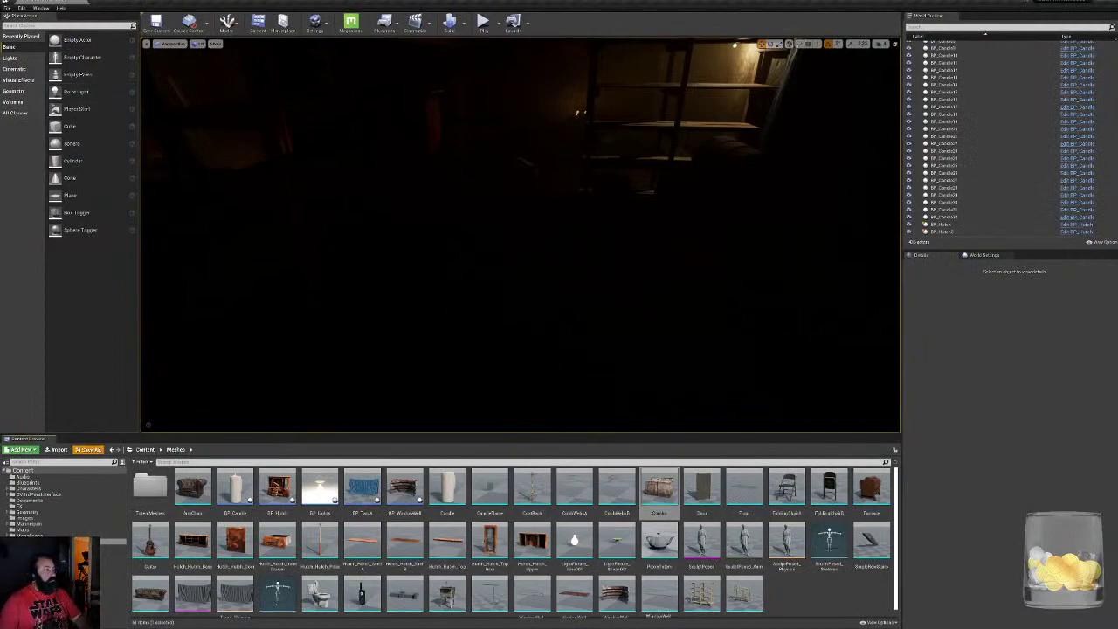
{"action": "left_click", "coordinate": [95, 449]}
{"action": "left_click", "coordinate": [630, 383]}
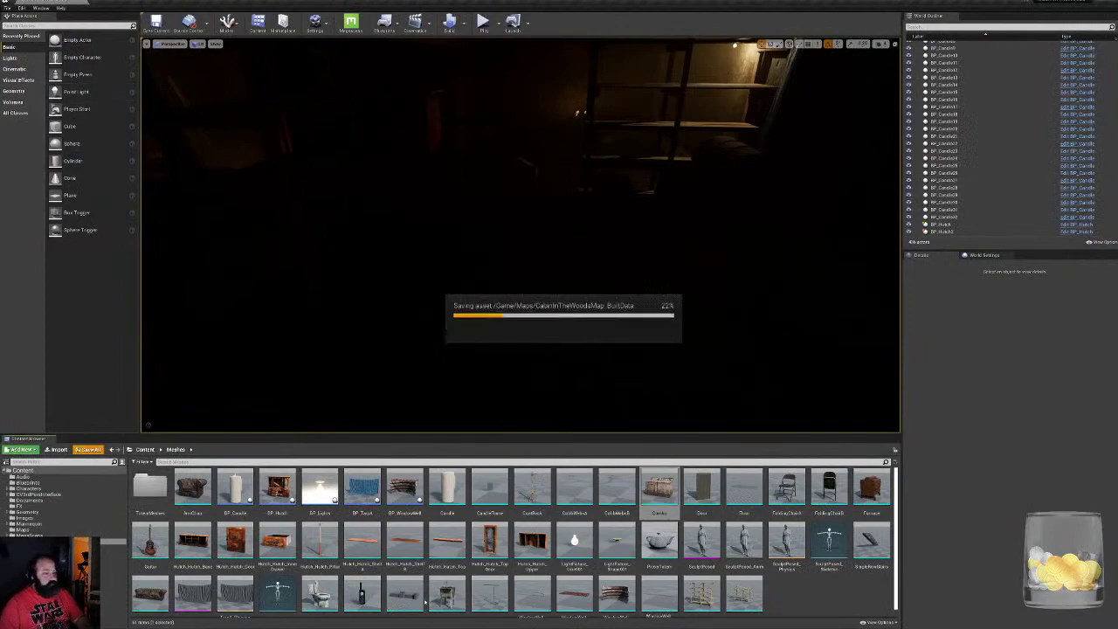
Switch to 3ds Max, reopen the recent clamp scene and show the model's edges over the shading
{"action": "key", "text": "super"}
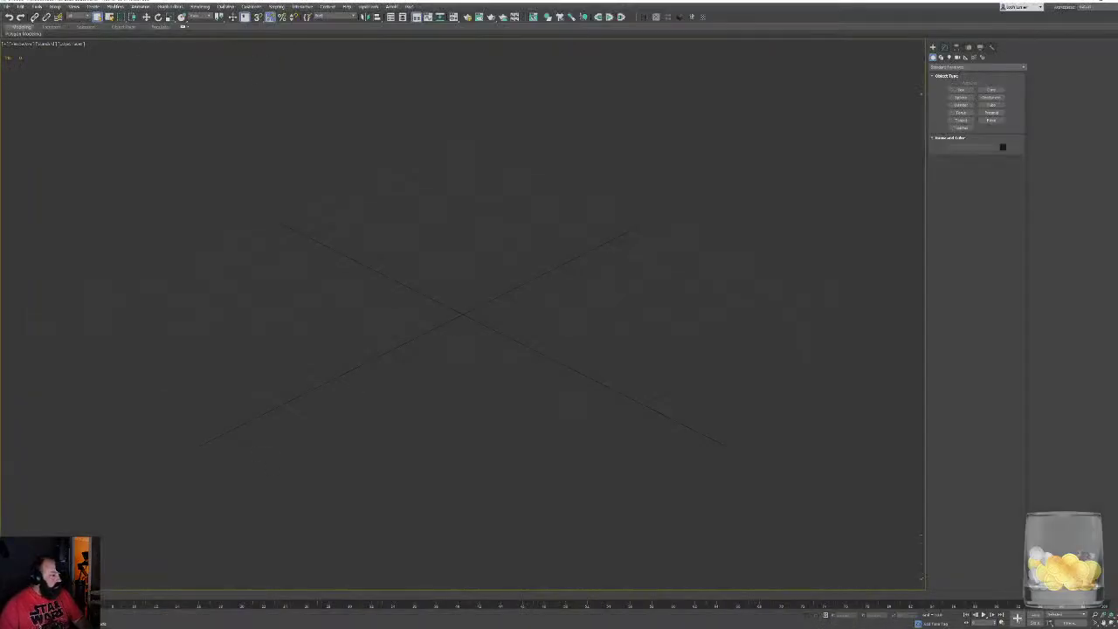
{"action": "left_click", "coordinate": [6, 5]}
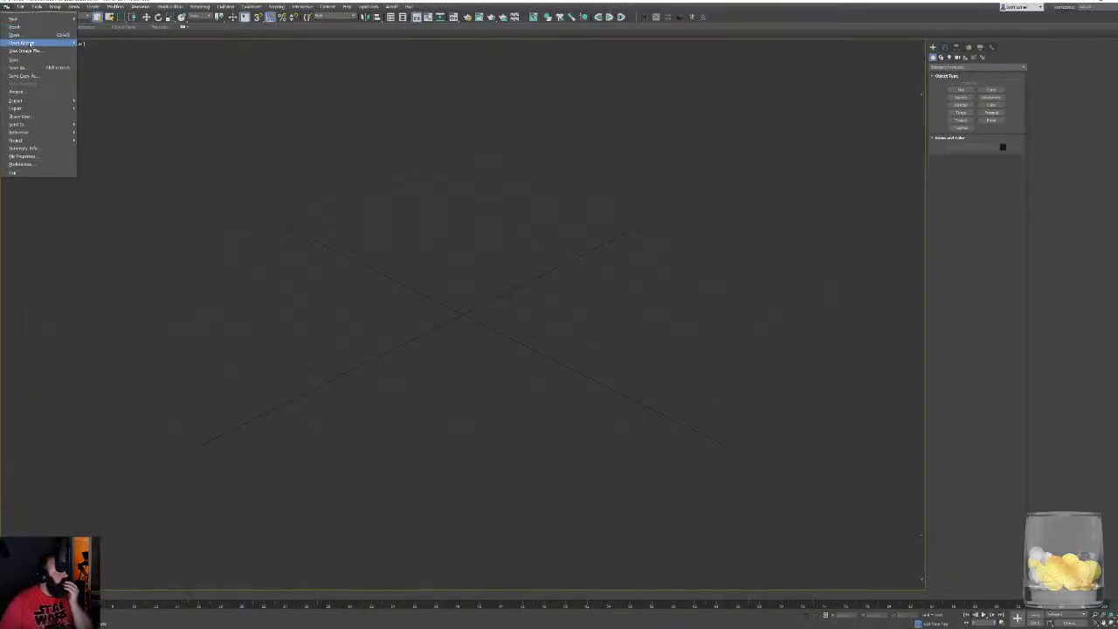
{"action": "mouse_move", "coordinate": [30, 43]}
{"action": "left_click", "coordinate": [114, 41]}
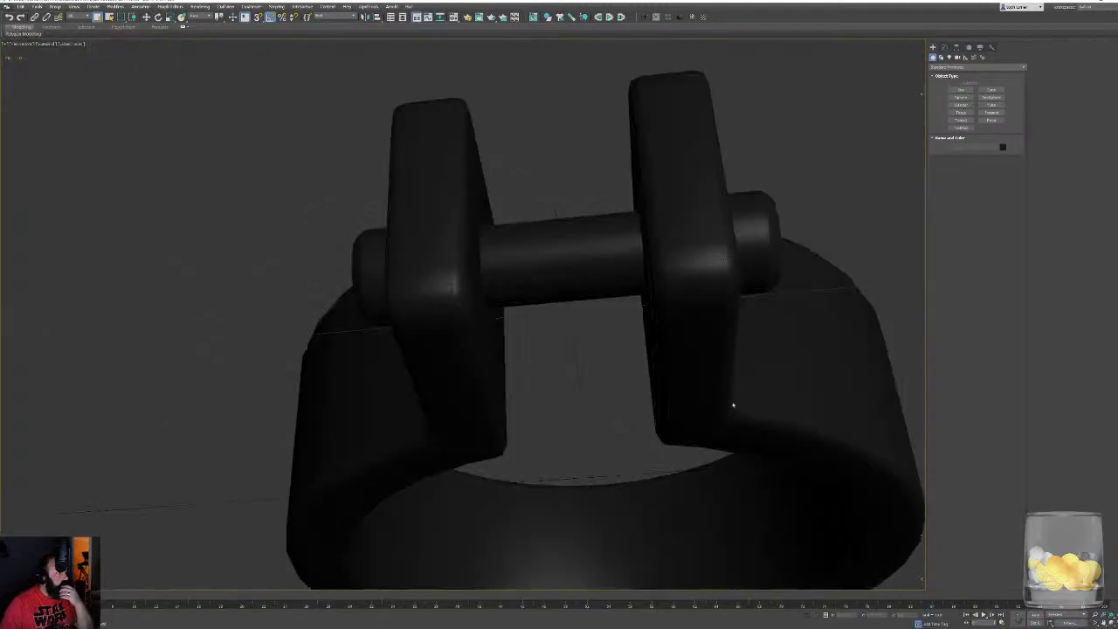
{"action": "key", "text": "F4"}
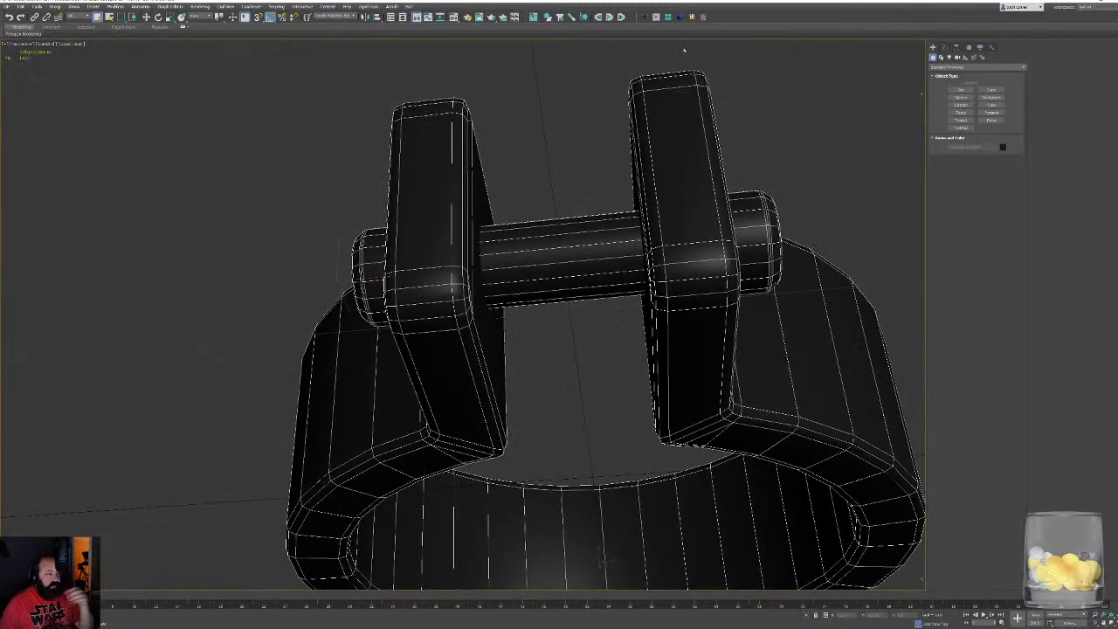
Try to unwrap the clamp by opening its UV editor and selecting all of its UV polygons
{"action": "left_click", "coordinate": [702, 19]}
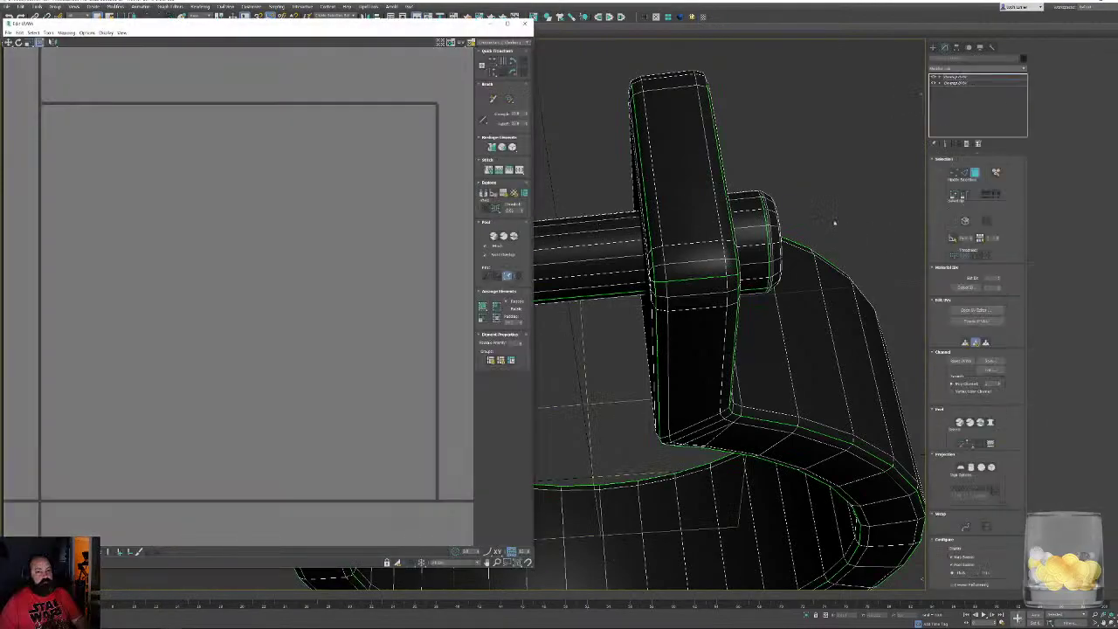
{"action": "middle_click_drag", "start_coordinate": [663, 332], "coordinate": [751, 305], "text": "alt"}
{"action": "scroll", "coordinate": [382, 287], "scroll_direction": "down", "scroll_amount": 10}
{"action": "scroll", "coordinate": [289, 284], "scroll_direction": "up", "scroll_amount": 5}
{"action": "left_click_drag", "start_coordinate": [194, 259], "coordinate": [413, 352]}
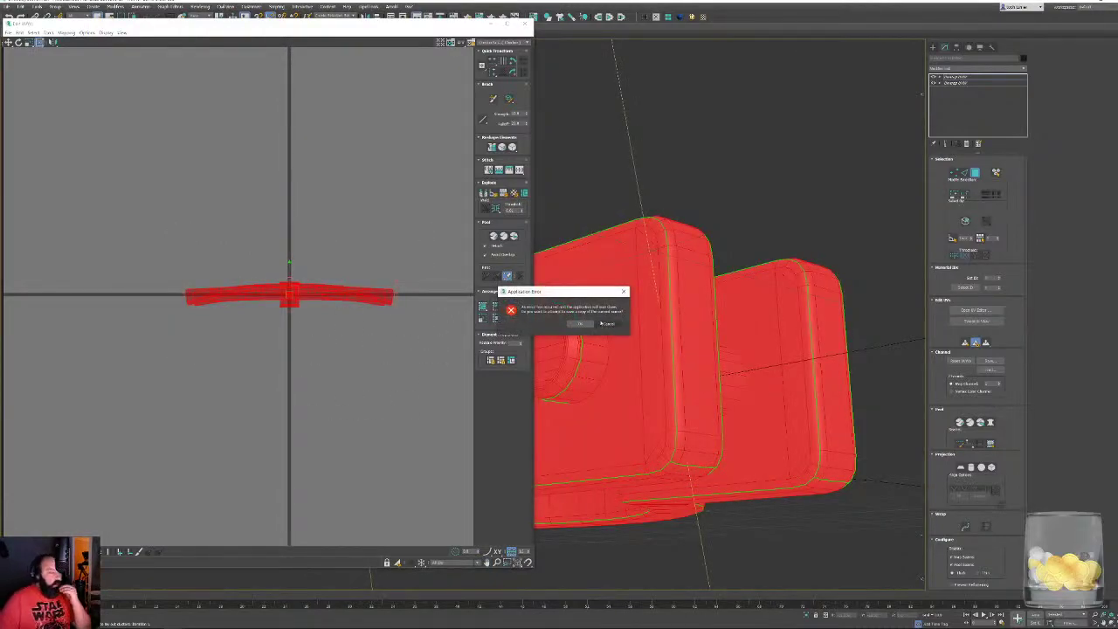
Decline saving a recovery copy of the scene and cancel the 3ds Max error report
{"action": "left_click", "coordinate": [609, 324]}
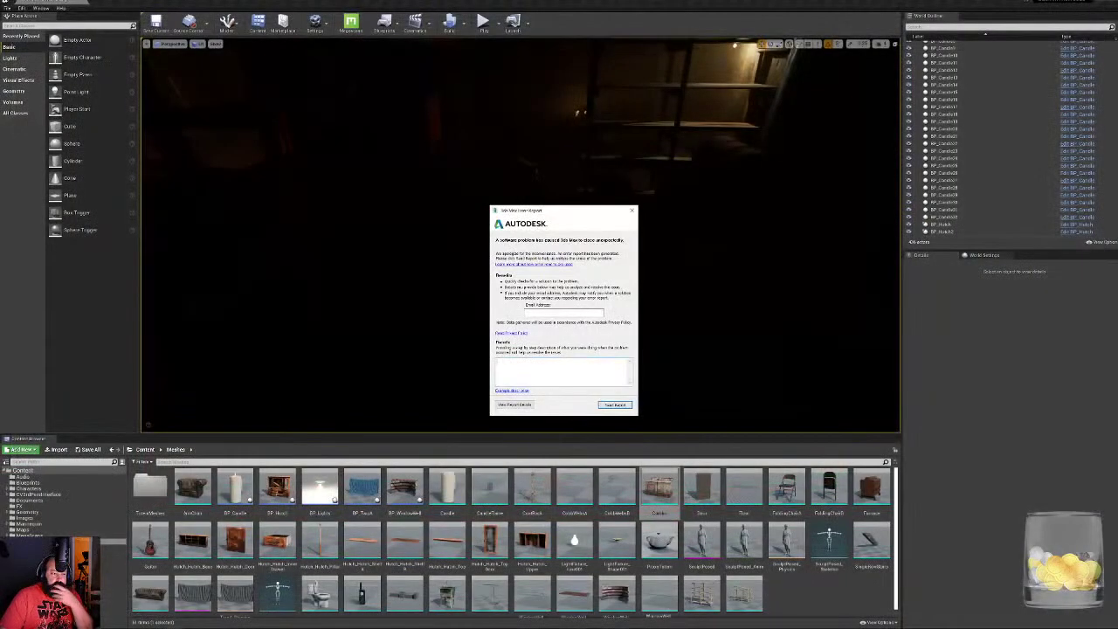
{"action": "left_click", "coordinate": [631, 210]}
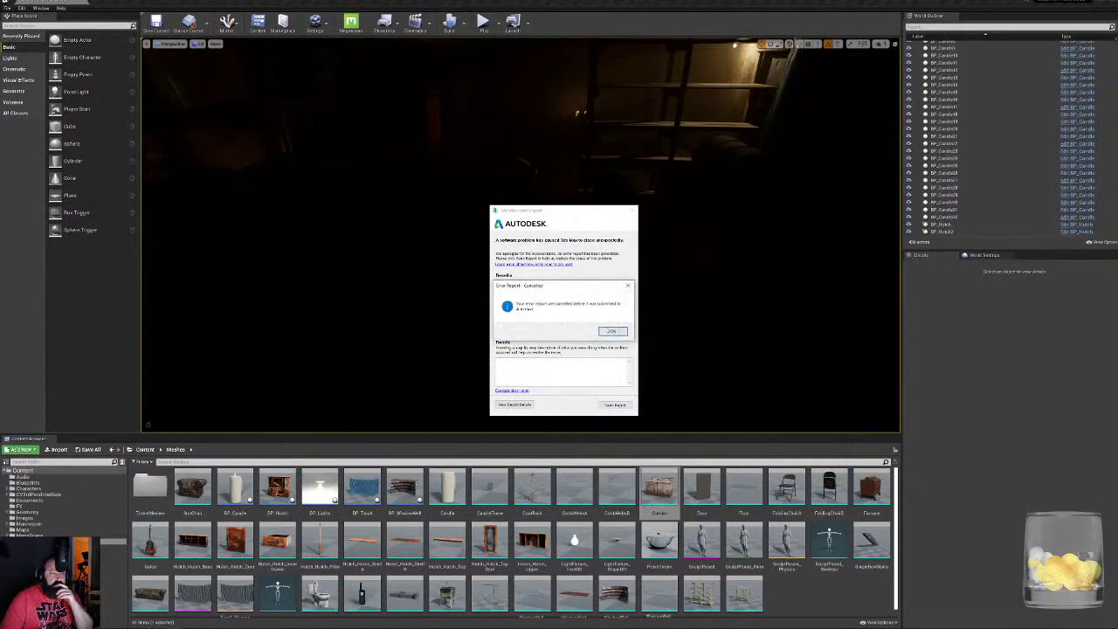
{"action": "key", "text": "Return"}
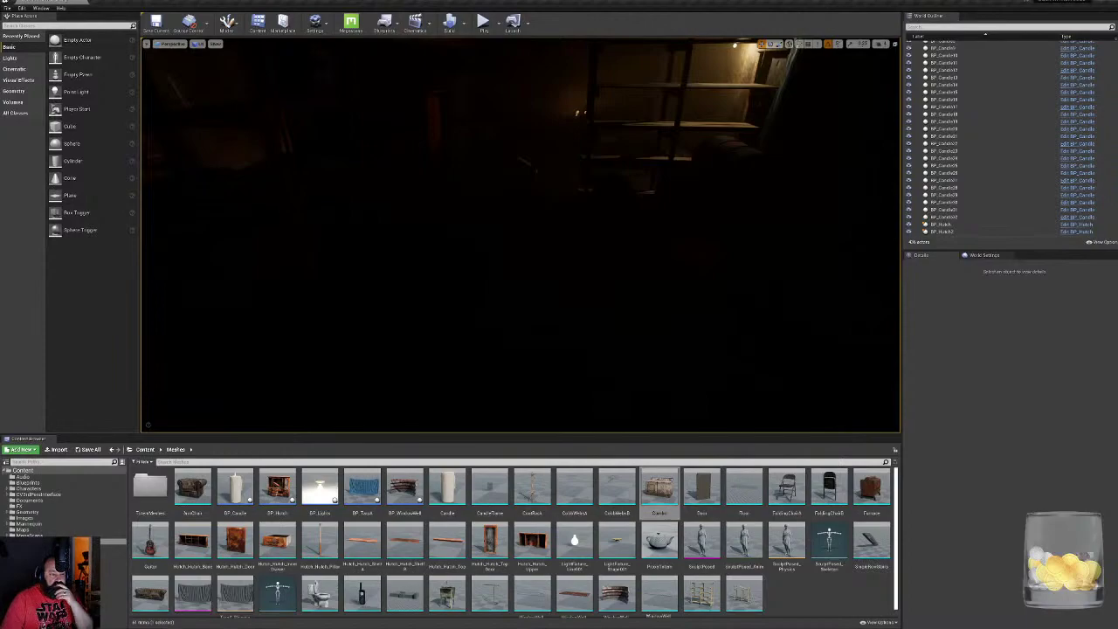
Switch to Maya and delete all the washer and dryer meshes from the scene
{"action": "key", "text": "super"}
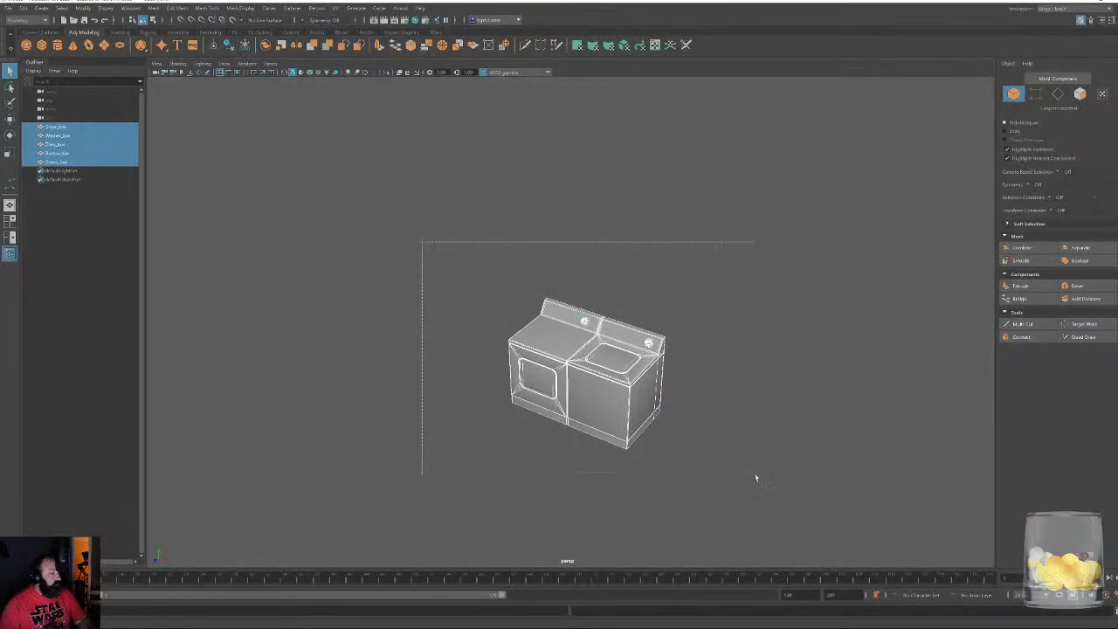
{"action": "left_click_drag", "start_coordinate": [422, 241], "coordinate": [756, 477]}
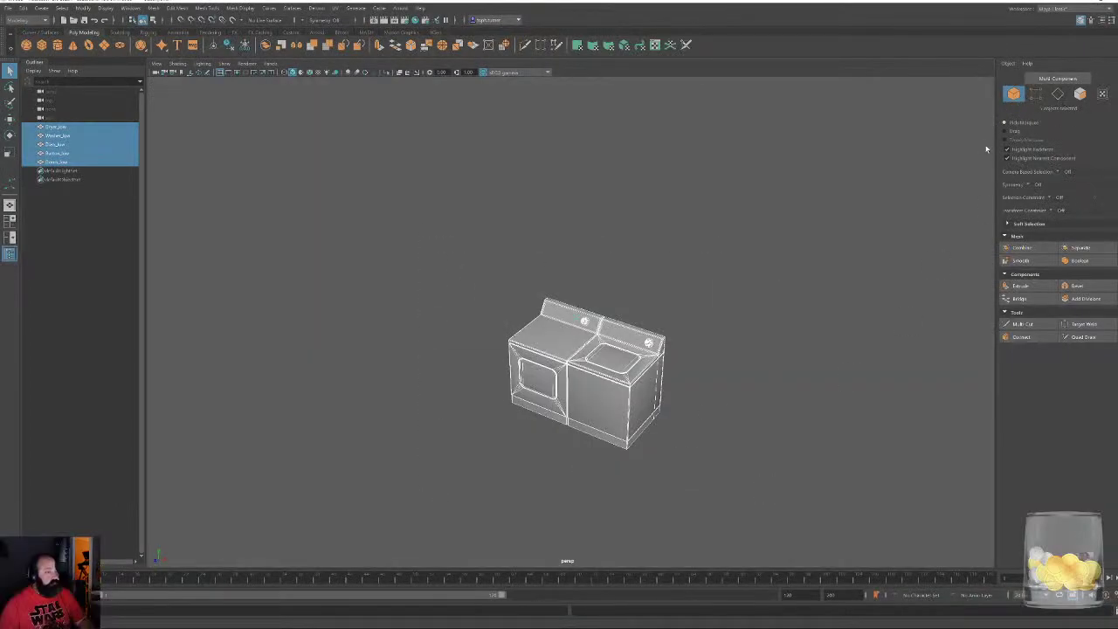
{"action": "key", "text": "Delete"}
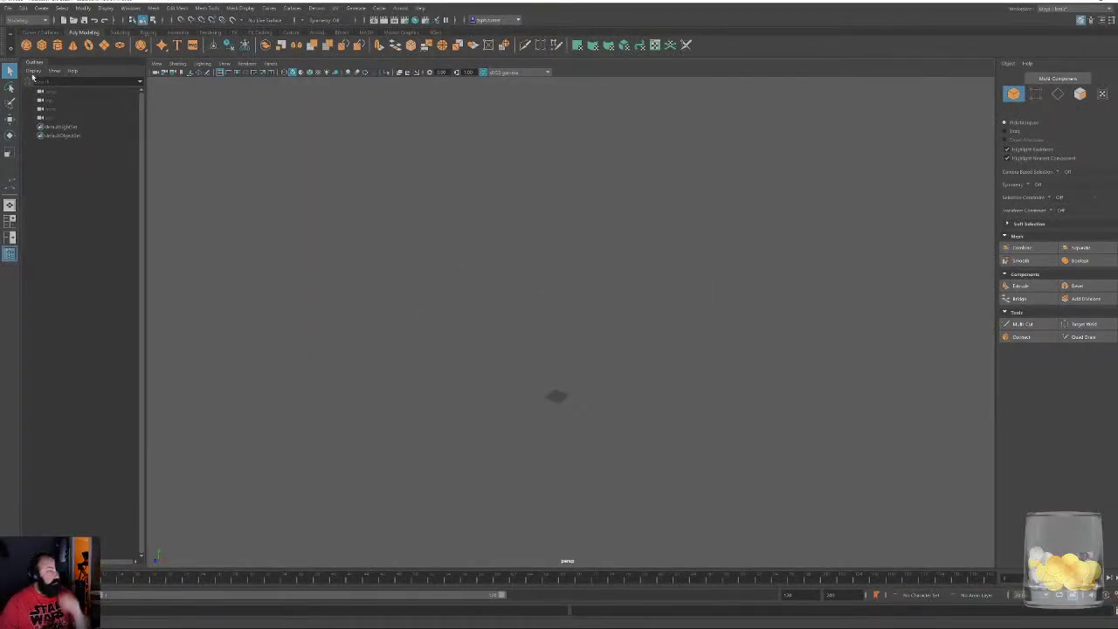
Import the clamp's FBX file into the emptied scene and frame the model
{"action": "left_click", "coordinate": [8, 8]}
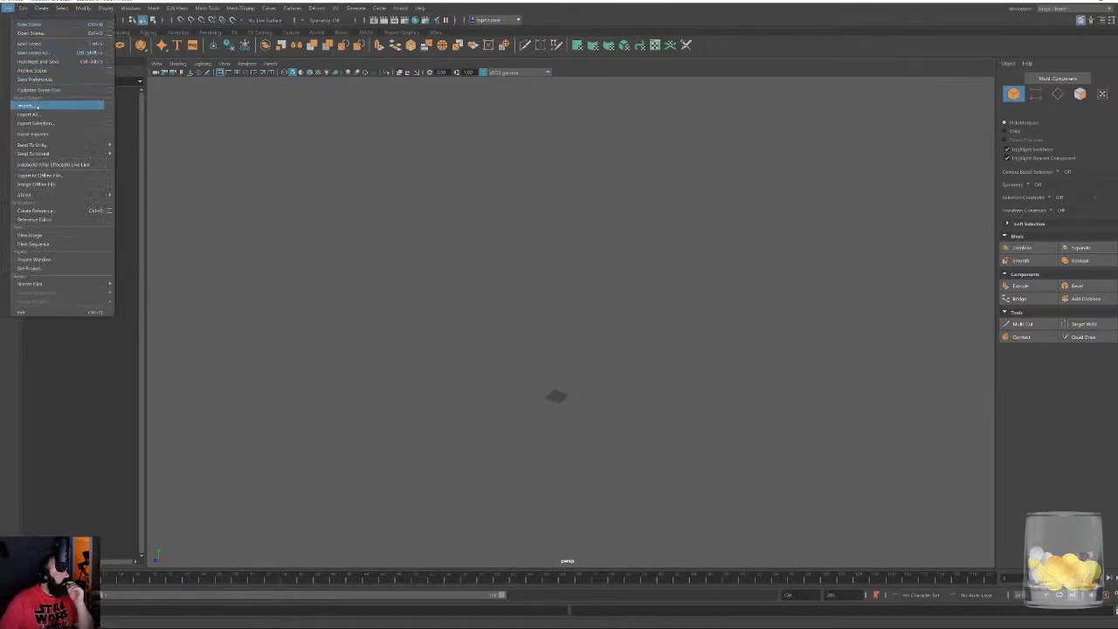
{"action": "left_click", "coordinate": [35, 105]}
{"action": "scroll", "coordinate": [479, 361], "scroll_direction": "down", "scroll_amount": 5}
{"action": "double_click", "coordinate": [457, 381]}
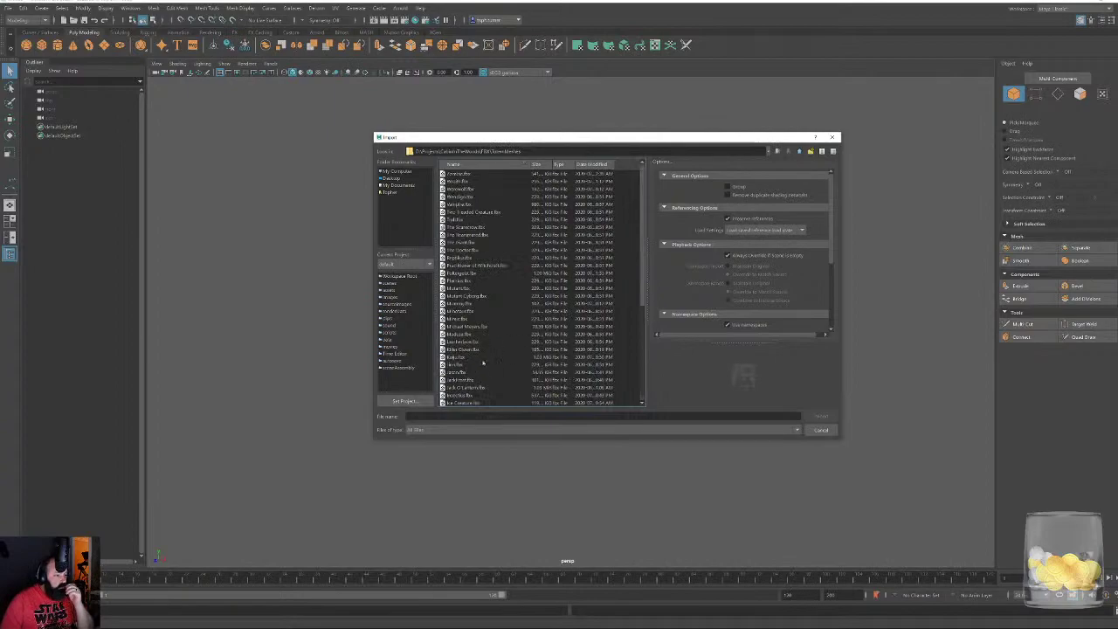
{"action": "left_click", "coordinate": [479, 326]}
{"action": "scroll", "coordinate": [482, 358], "scroll_direction": "down", "scroll_amount": 7}
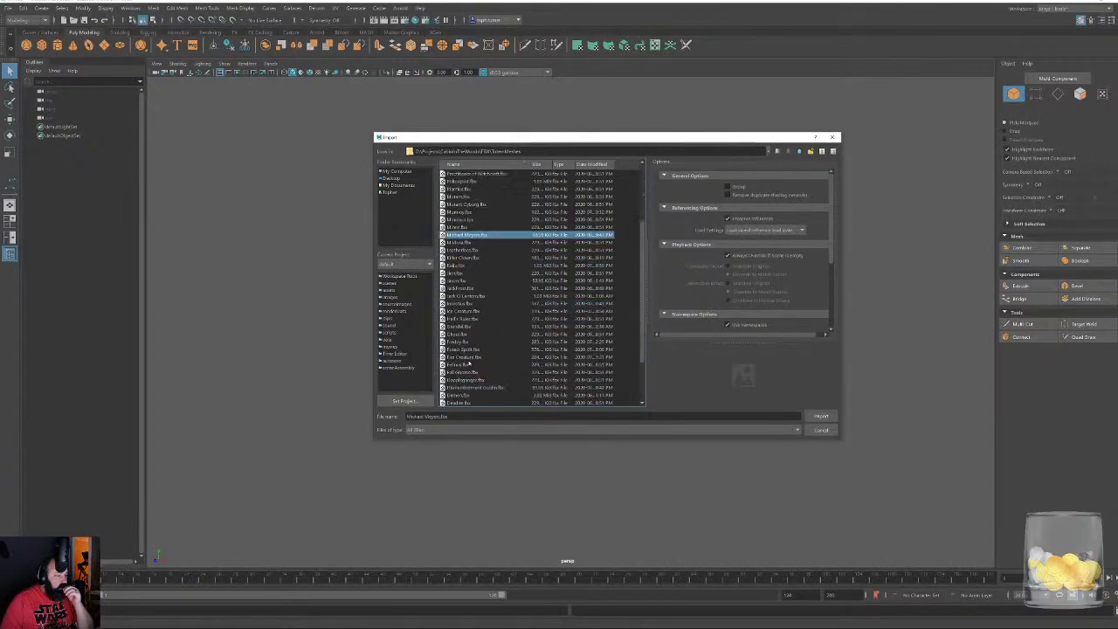
{"action": "double_click", "coordinate": [487, 327]}
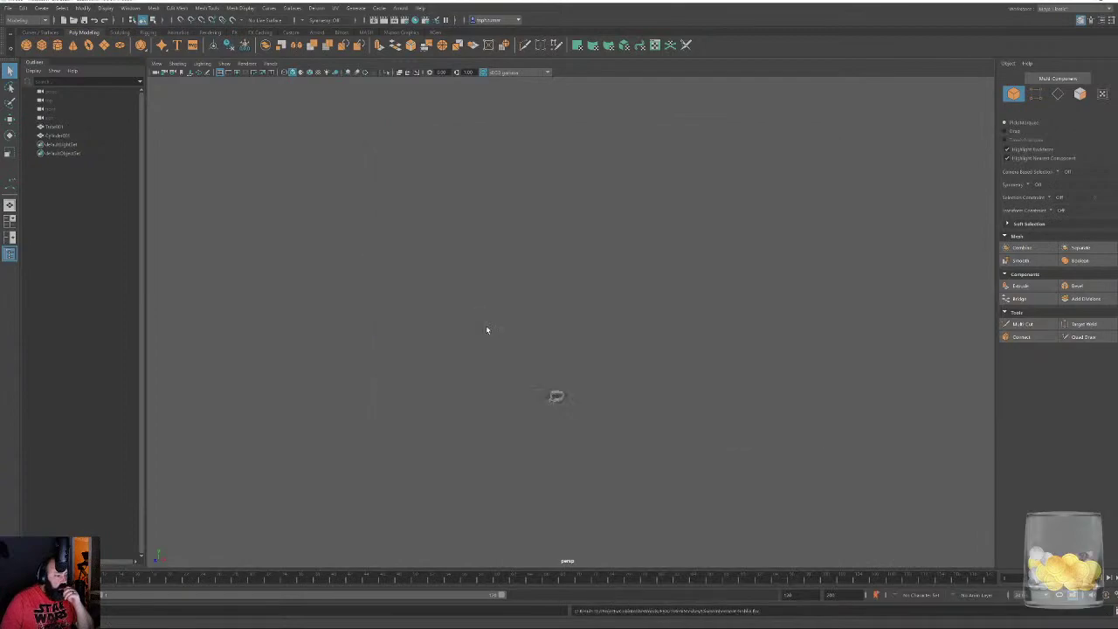
{"action": "key", "text": "f"}
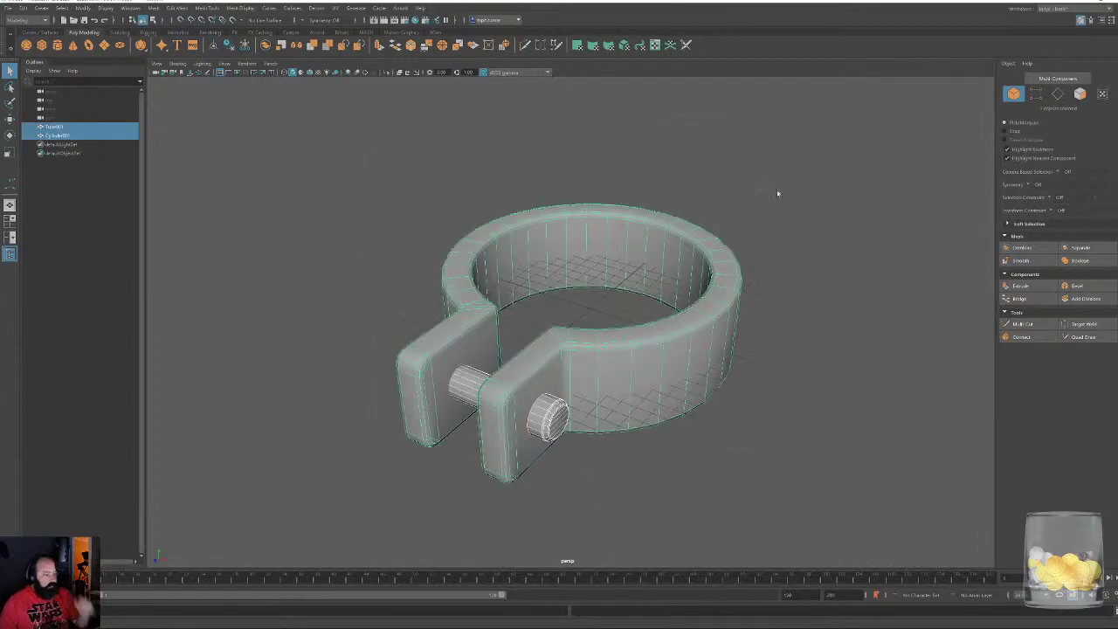
Open the UV editor, select all of the clamp's and bolt's faces, and apply a planar UV projection
{"action": "left_click", "coordinate": [654, 46]}
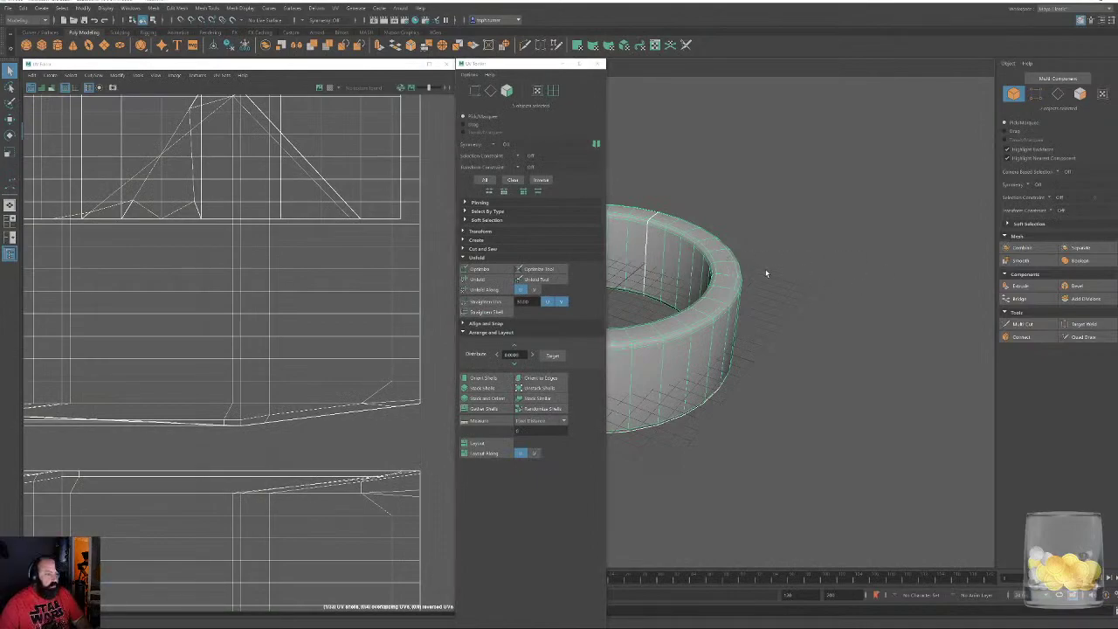
{"action": "middle_click_drag", "start_coordinate": [766, 273], "coordinate": [934, 267], "text": "alt"}
{"action": "right_click_drag", "start_coordinate": [933, 267], "coordinate": [690, 218], "text": "alt"}
{"action": "middle_click_drag", "start_coordinate": [742, 225], "coordinate": [830, 213], "text": "alt"}
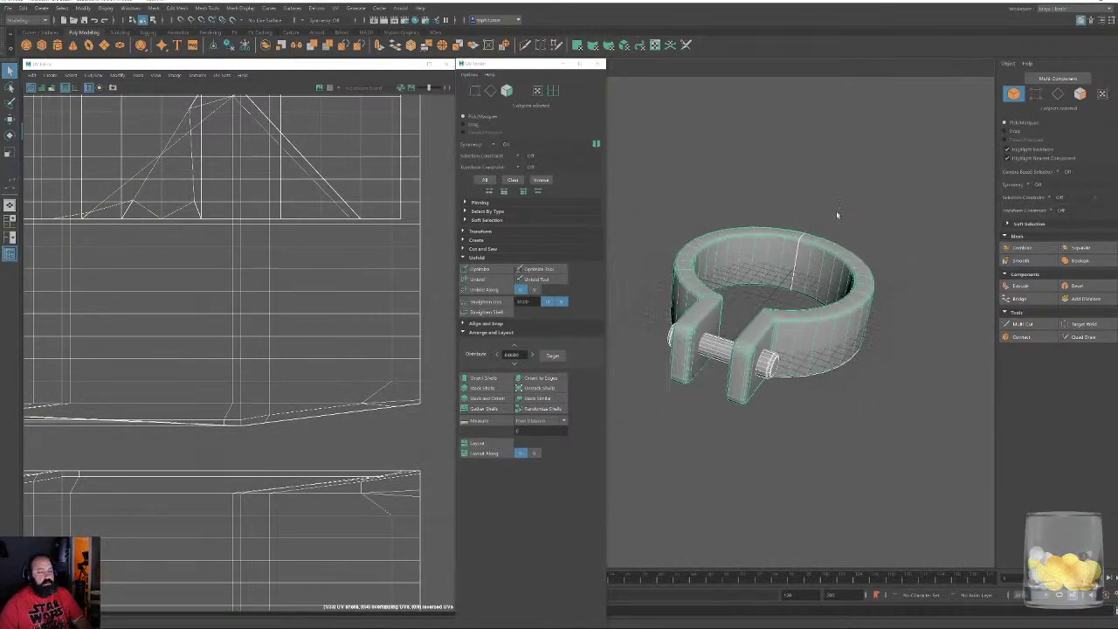
{"action": "left_click", "coordinate": [1079, 93]}
{"action": "left_click_drag", "start_coordinate": [901, 172], "coordinate": [724, 404]}
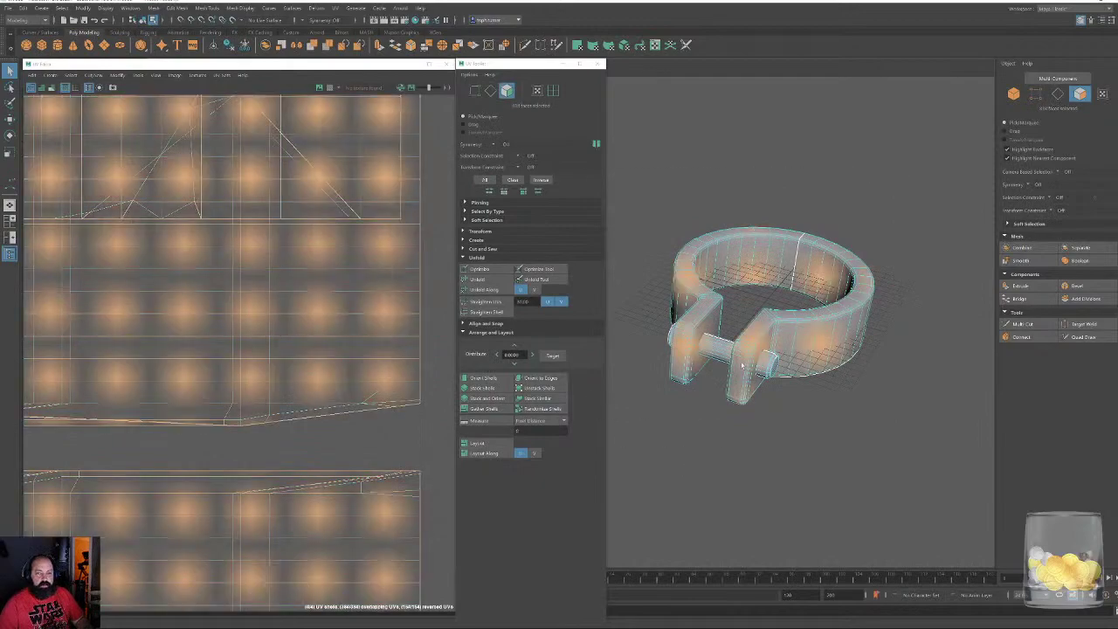
{"action": "left_click", "coordinate": [576, 46]}
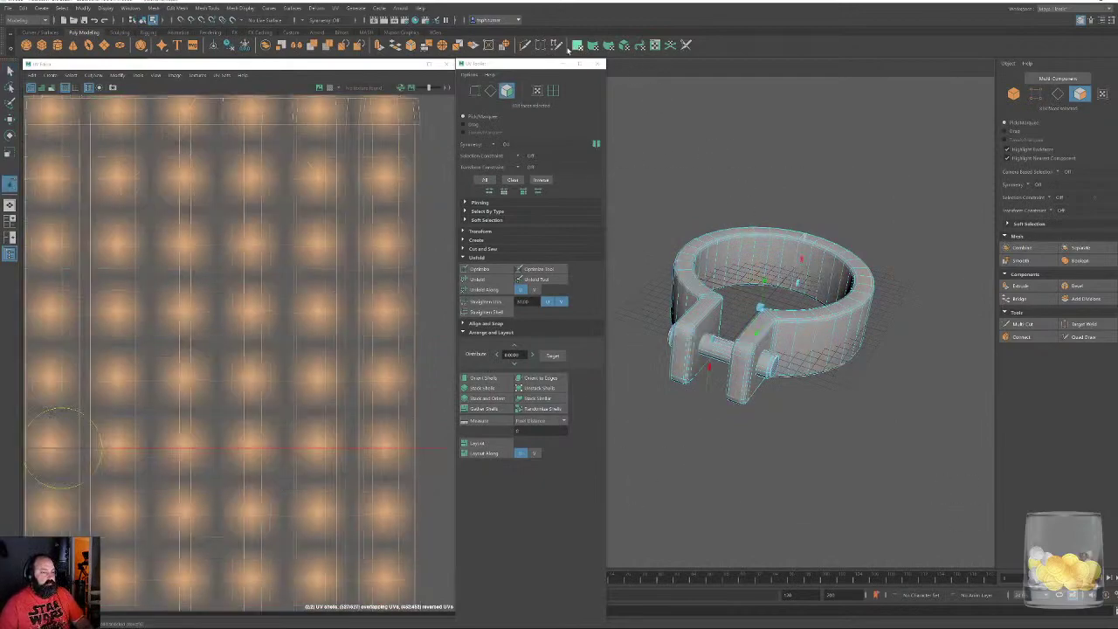
{"action": "scroll", "coordinate": [269, 316], "scroll_direction": "down", "scroll_amount": 5}
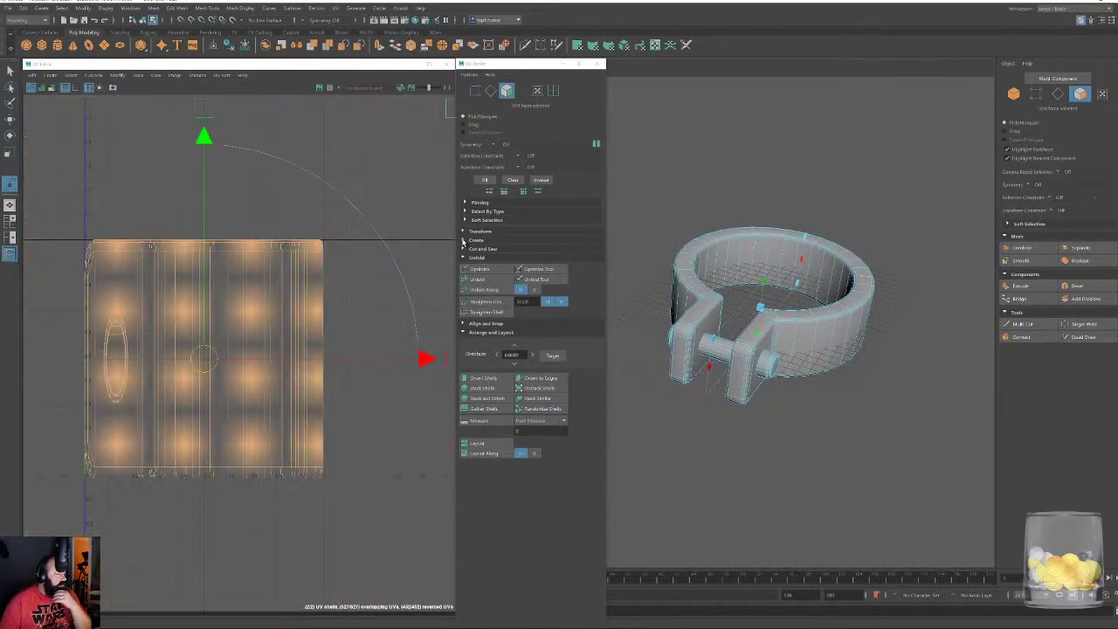
Cut the UVs along the edge loop that borders the clamp's side walls and lug ends
{"action": "left_click", "coordinate": [1057, 94]}
{"action": "left_click_drag", "start_coordinate": [791, 221], "coordinate": [768, 253], "text": "alt"}
{"action": "right_click_drag", "start_coordinate": [768, 253], "coordinate": [816, 312], "text": "alt"}
{"action": "left_click_drag", "start_coordinate": [773, 237], "coordinate": [787, 288], "text": "alt"}
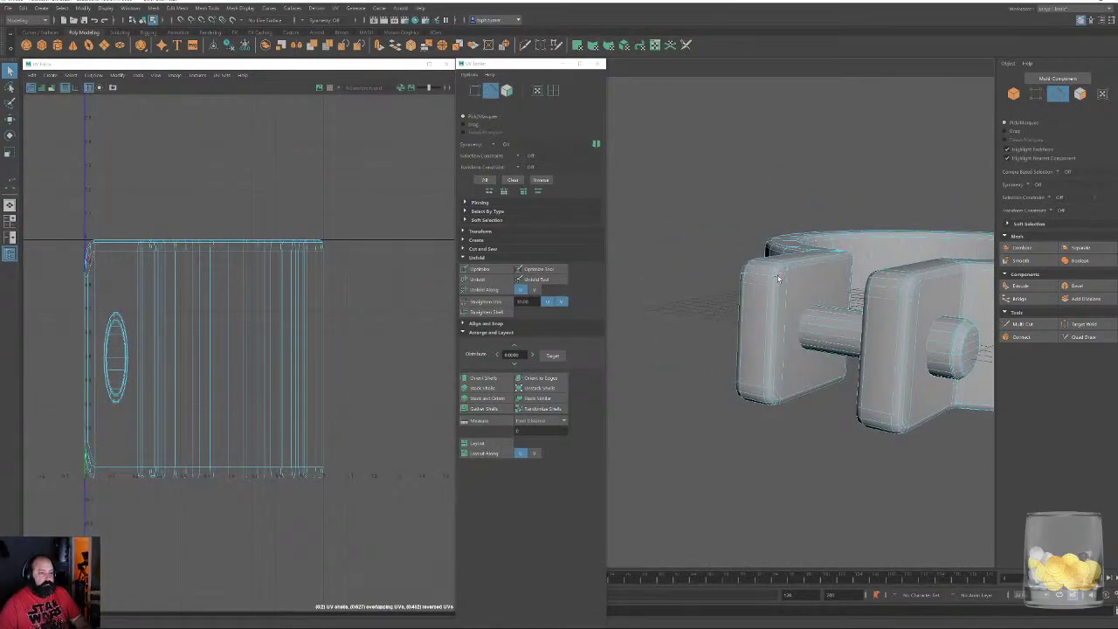
{"action": "double_click", "coordinate": [774, 302]}
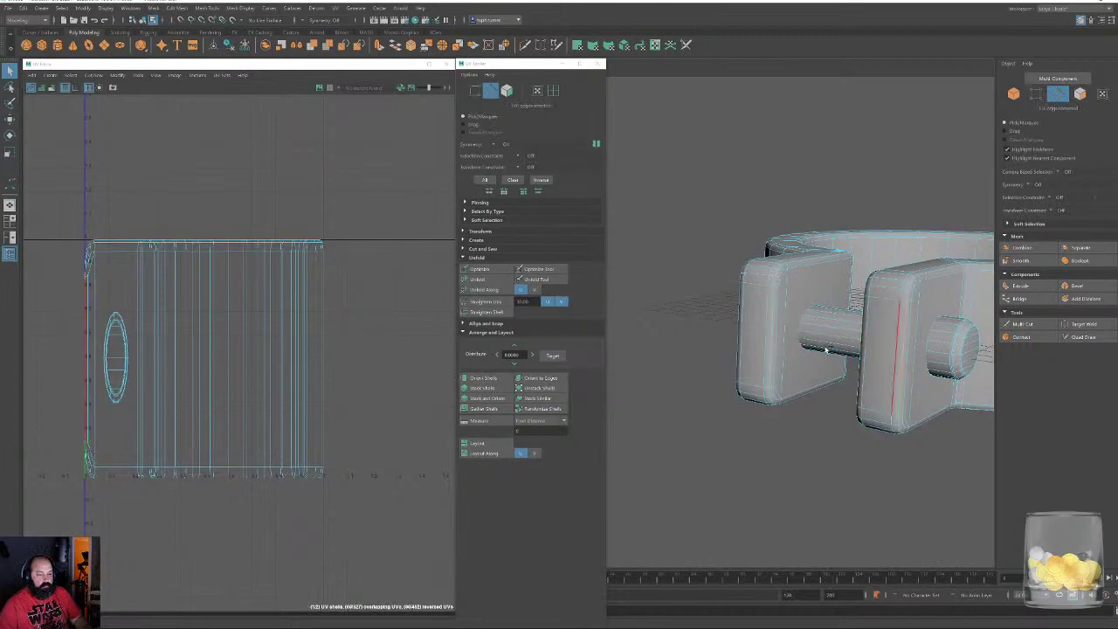
{"action": "key", "text": "shift+x"}
Select the edges running across the thickness of the clamp's lugs as the next UV seam
{"action": "left_click_drag", "start_coordinate": [821, 262], "coordinate": [912, 298], "text": "alt"}
{"action": "middle_click_drag", "start_coordinate": [912, 298], "coordinate": [779, 324], "text": "alt"}
{"action": "left_click_drag", "start_coordinate": [778, 325], "coordinate": [772, 318], "text": "alt"}
{"action": "left_click", "coordinate": [732, 315]}
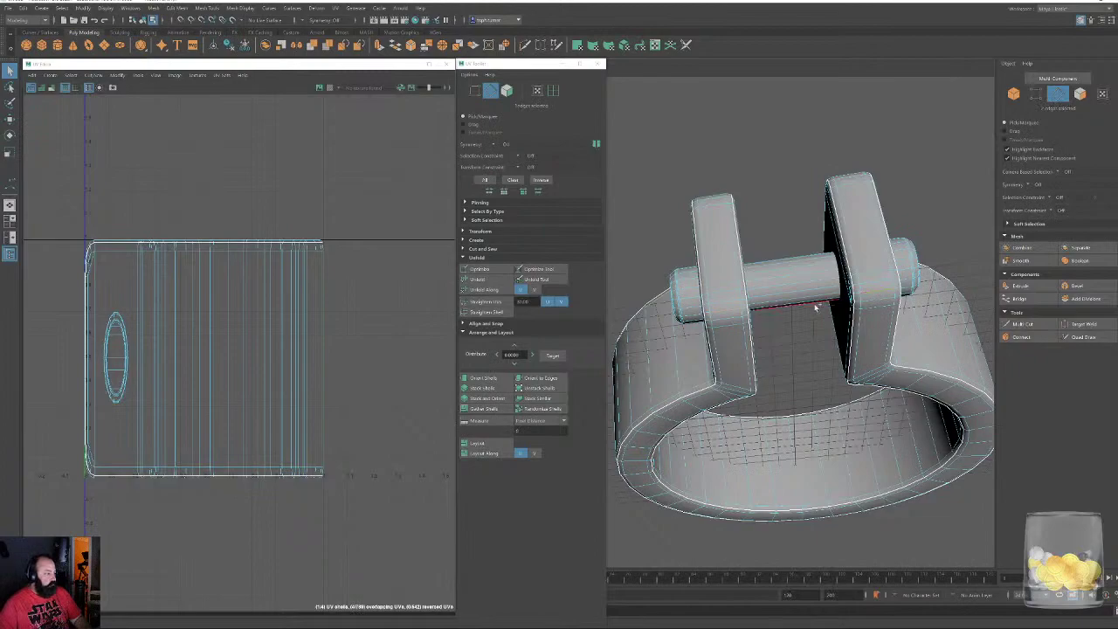
{"action": "left_click_drag", "start_coordinate": [817, 306], "coordinate": [836, 388], "text": "alt"}
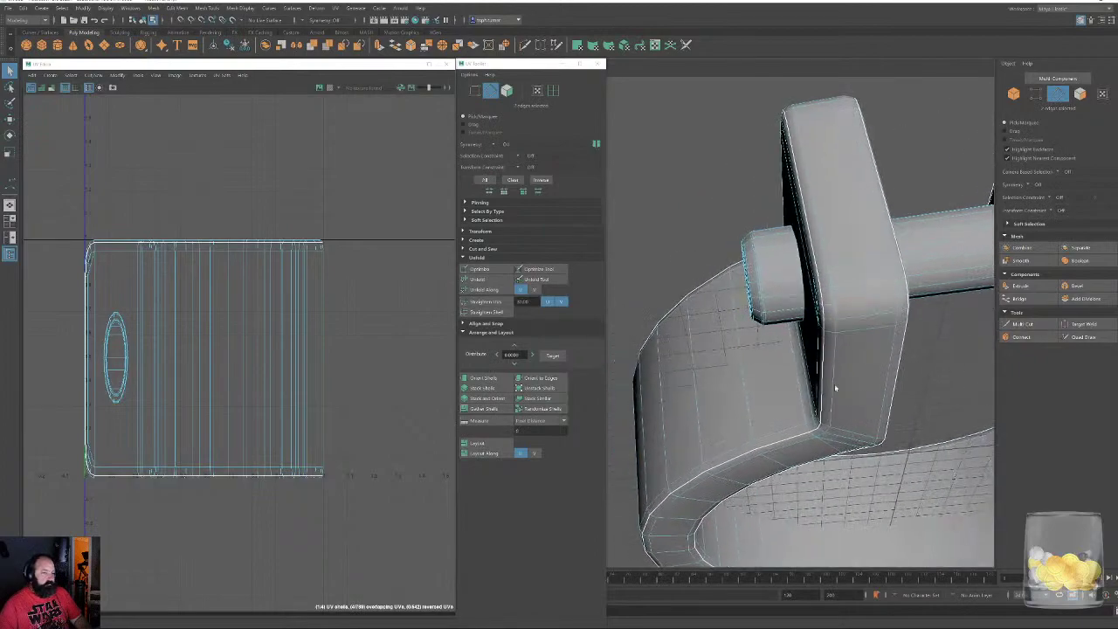
{"action": "left_click", "coordinate": [904, 299], "text": "shift"}
{"action": "middle_click_drag", "start_coordinate": [903, 298], "coordinate": [686, 316], "text": "alt"}
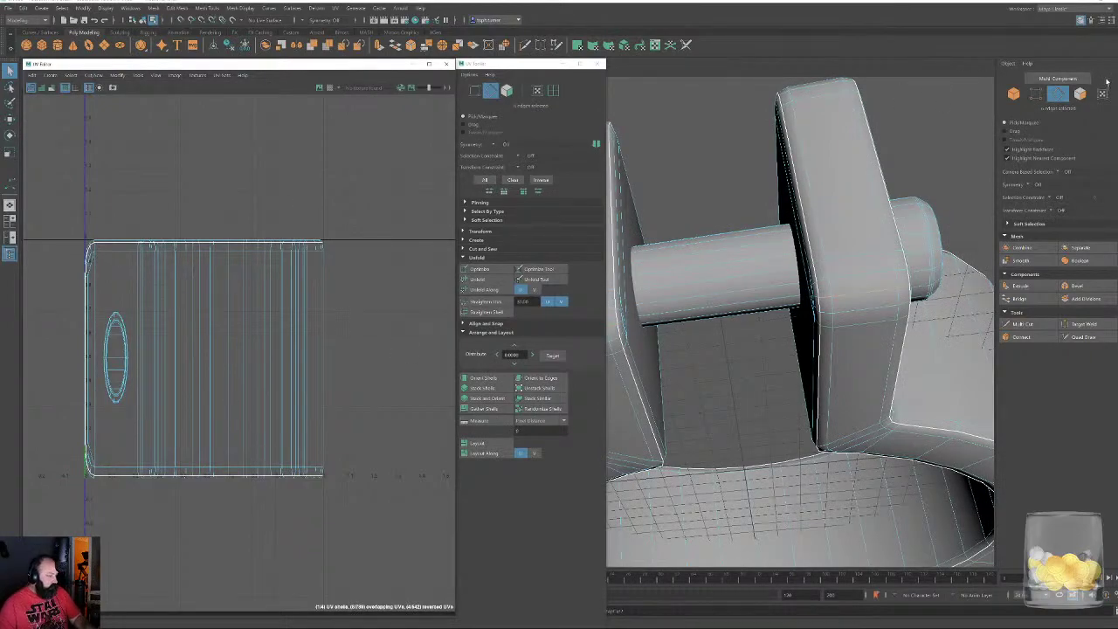
Darken the lambert1 material's colour so the wireframe stands out, and bring back the modeling toolkit
{"action": "key", "text": "ctrl+a"}
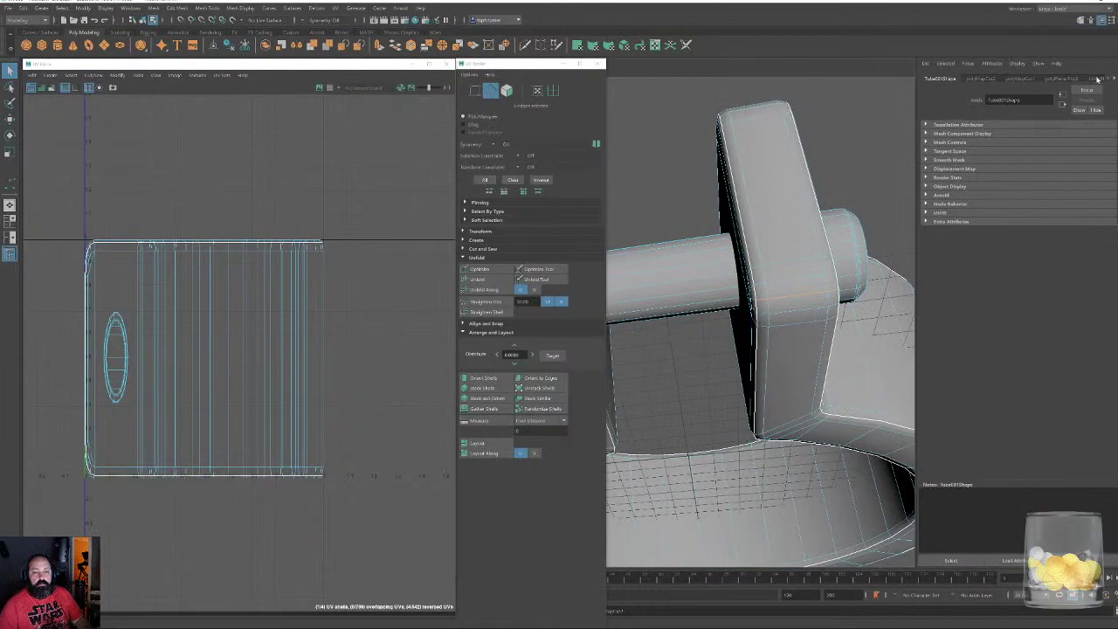
{"action": "left_click", "coordinate": [1095, 80]}
{"action": "left_click", "coordinate": [1112, 81]}
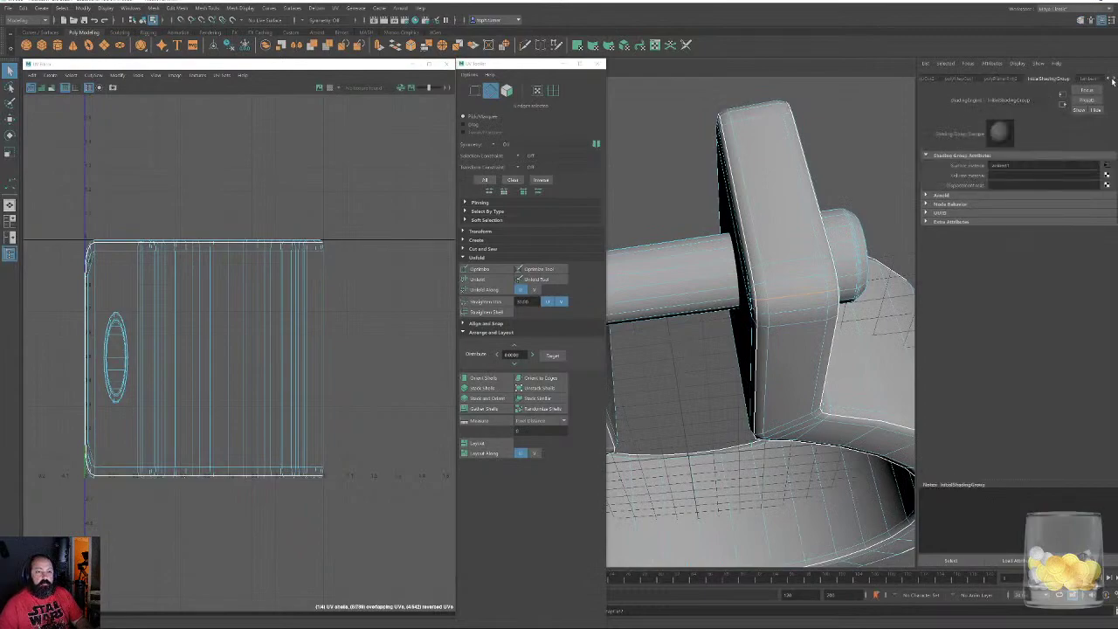
{"action": "left_click", "coordinate": [1088, 78]}
{"action": "left_click_drag", "start_coordinate": [1053, 174], "coordinate": [1029, 176]}
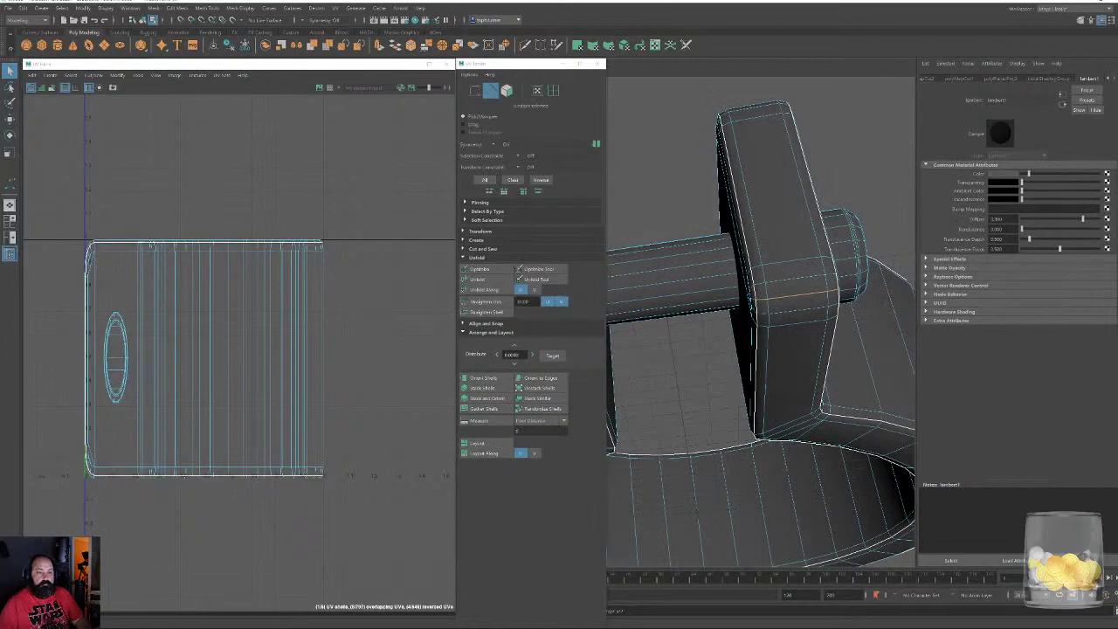
{"action": "key", "text": "ctrl+a"}
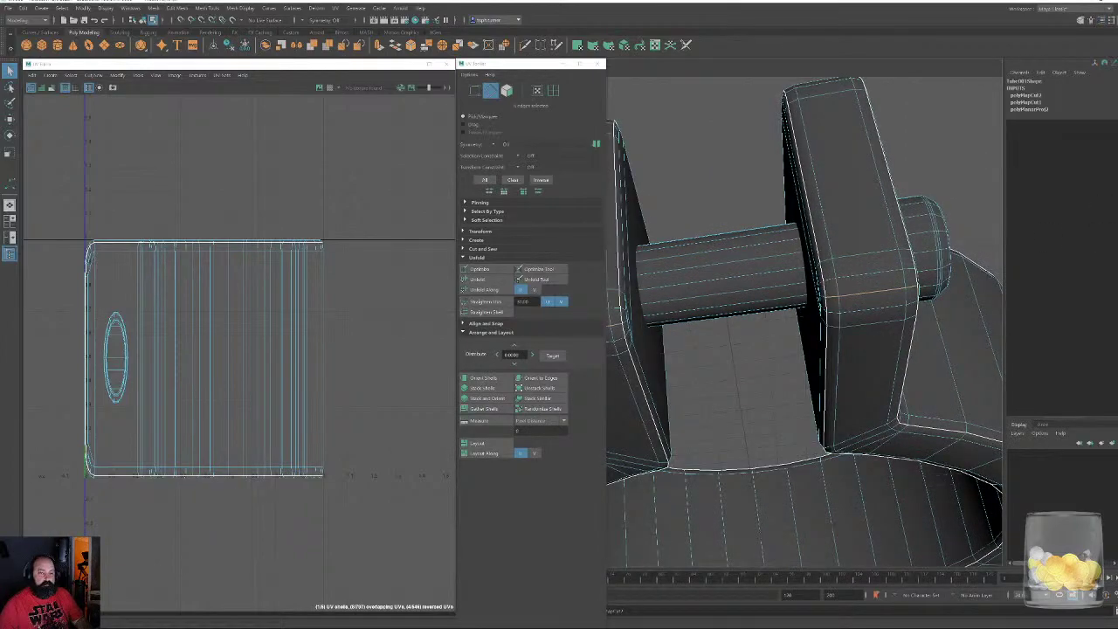
{"action": "left_click", "coordinate": [1080, 20]}
Cut the UV seams across the clamp's lugs and around the end of the bolt
{"action": "left_click", "coordinate": [244, 203]}
{"action": "left_click_drag", "start_coordinate": [873, 297], "coordinate": [859, 288], "text": "alt"}
{"action": "right_click_drag", "start_coordinate": [858, 287], "coordinate": [777, 284], "text": "alt"}
{"action": "left_click_drag", "start_coordinate": [777, 284], "coordinate": [824, 236], "text": "alt"}
{"action": "scroll", "coordinate": [687, 309], "scroll_direction": "up", "scroll_amount": 3}
{"action": "double_click", "coordinate": [680, 289]}
{"action": "left_click_drag", "start_coordinate": [681, 289], "coordinate": [843, 289], "text": "alt"}
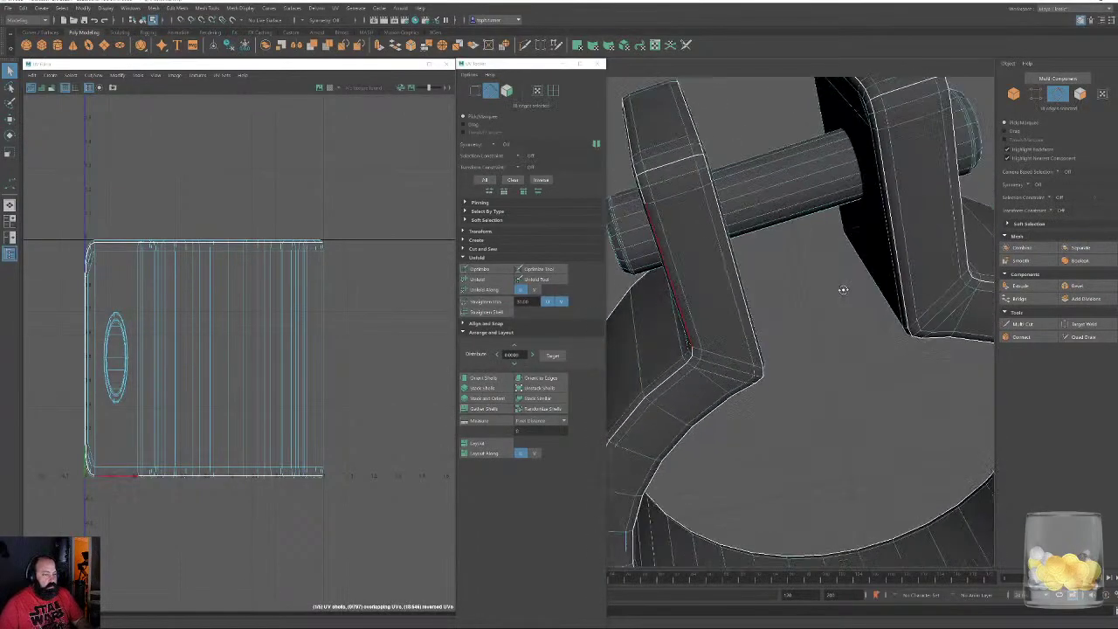
{"action": "middle_click_drag", "start_coordinate": [843, 289], "coordinate": [743, 376], "text": "alt"}
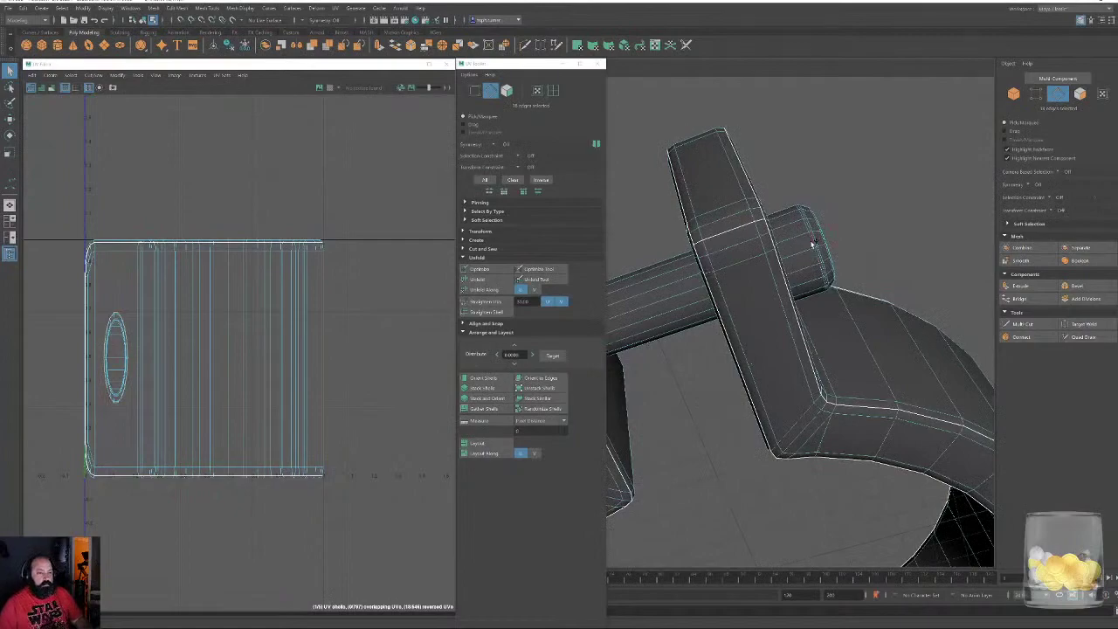
{"action": "left_click", "coordinate": [281, 183]}
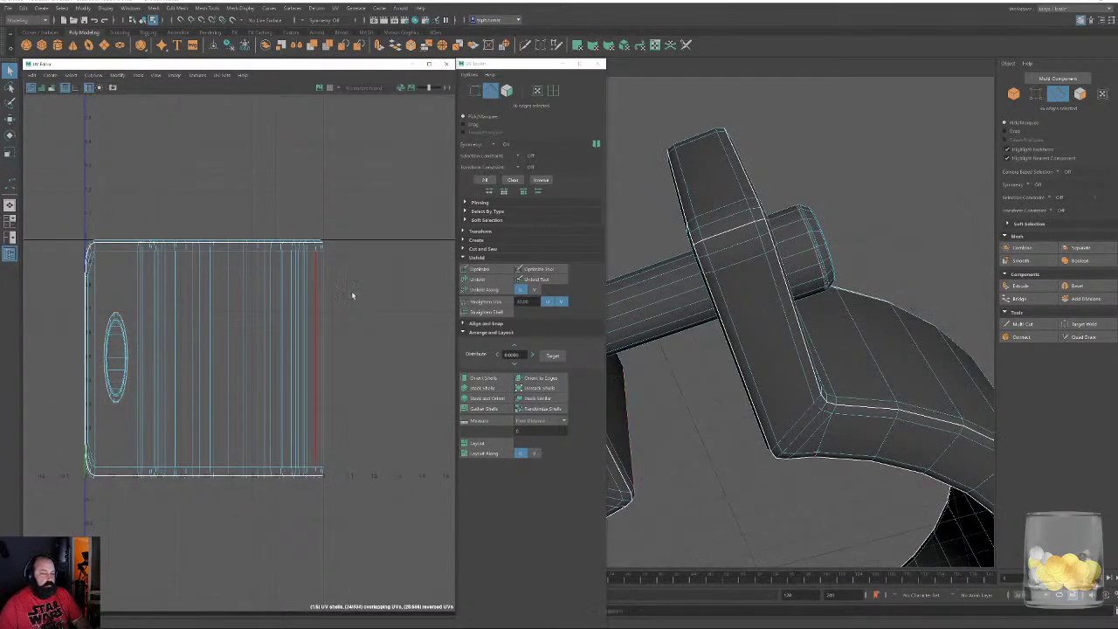
{"action": "key", "text": "shift+x"}
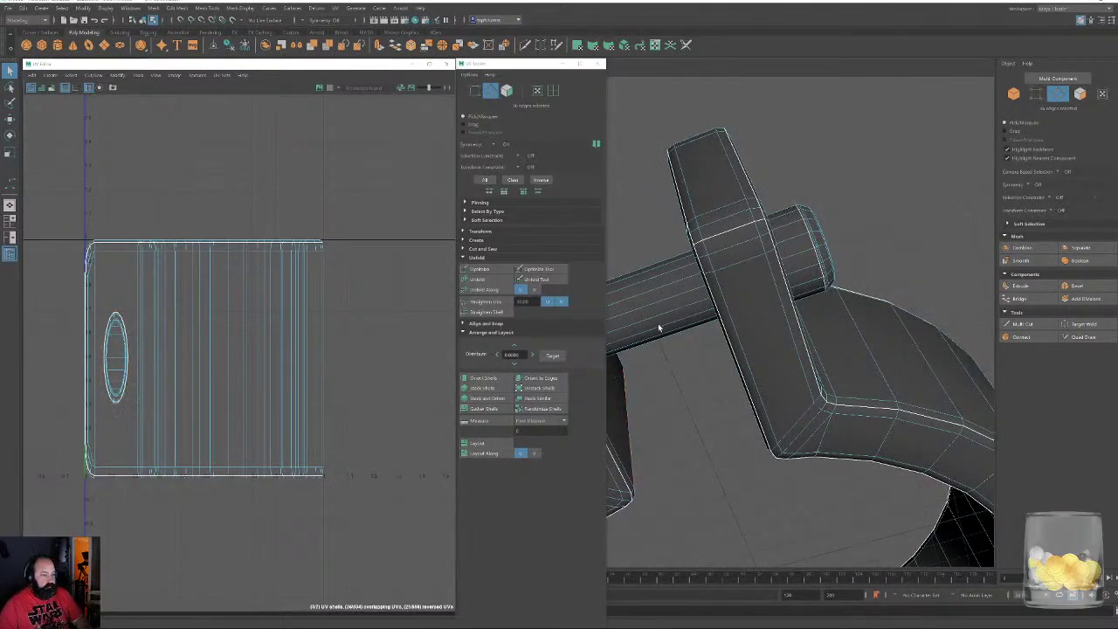
Cut a lengthwise UV seam along the bolt's shaft
{"action": "left_click_drag", "start_coordinate": [860, 261], "coordinate": [829, 266], "text": "alt"}
{"action": "left_click_drag", "start_coordinate": [731, 211], "coordinate": [746, 322], "text": "alt"}
{"action": "right_click_drag", "start_coordinate": [746, 322], "coordinate": [811, 366], "text": "alt"}
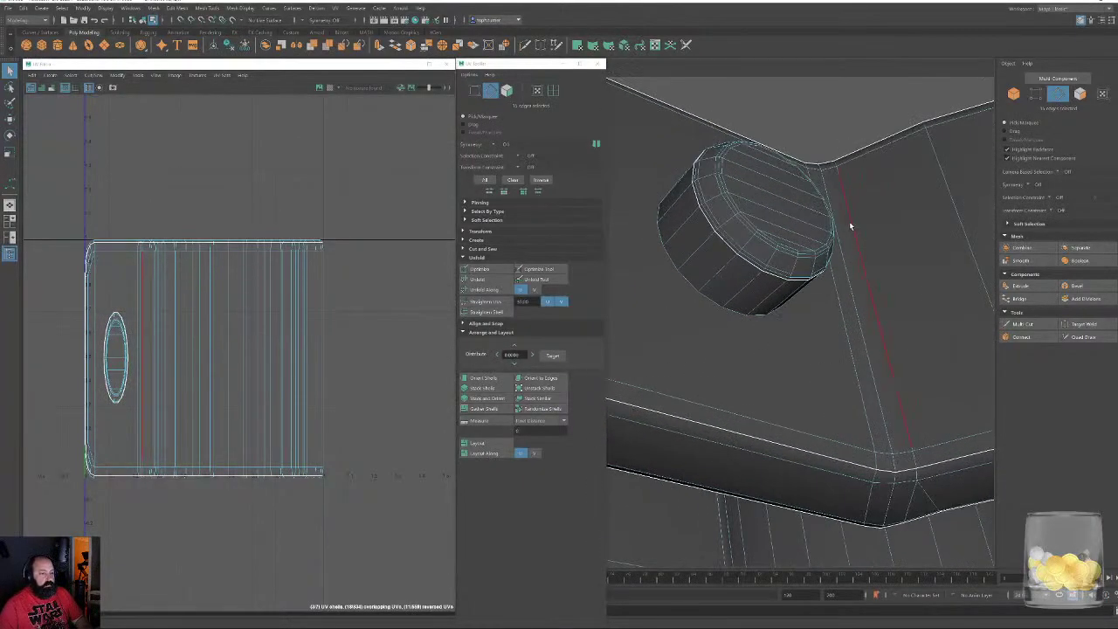
{"action": "left_click_drag", "start_coordinate": [838, 247], "coordinate": [802, 425], "text": "alt"}
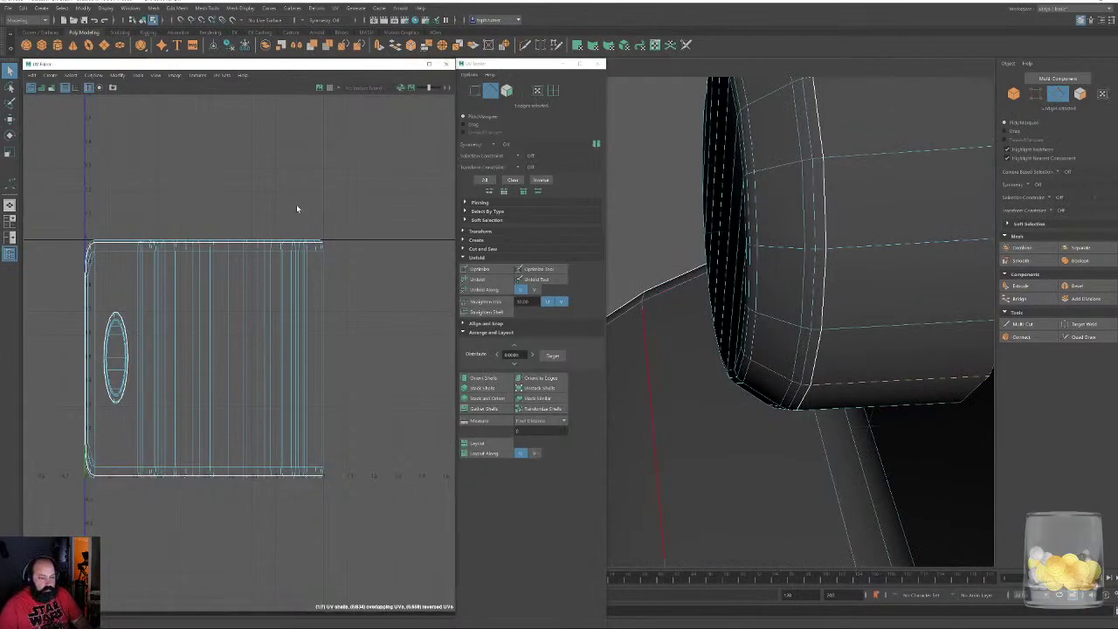
{"action": "left_click_drag", "start_coordinate": [831, 369], "coordinate": [762, 318], "text": "alt"}
{"action": "right_click_drag", "start_coordinate": [762, 319], "coordinate": [676, 301], "text": "alt"}
{"action": "middle_click_drag", "start_coordinate": [677, 302], "coordinate": [871, 321], "text": "alt"}
Select all faces in the UV layout and unfold them, accepting the non-manifold geometry fix
{"action": "left_click", "coordinate": [1079, 95], "text": "ctrl"}
{"action": "left_click_drag", "start_coordinate": [62, 194], "coordinate": [384, 494]}
{"action": "left_click", "coordinate": [493, 280]}
{"action": "left_click", "coordinate": [493, 278]}
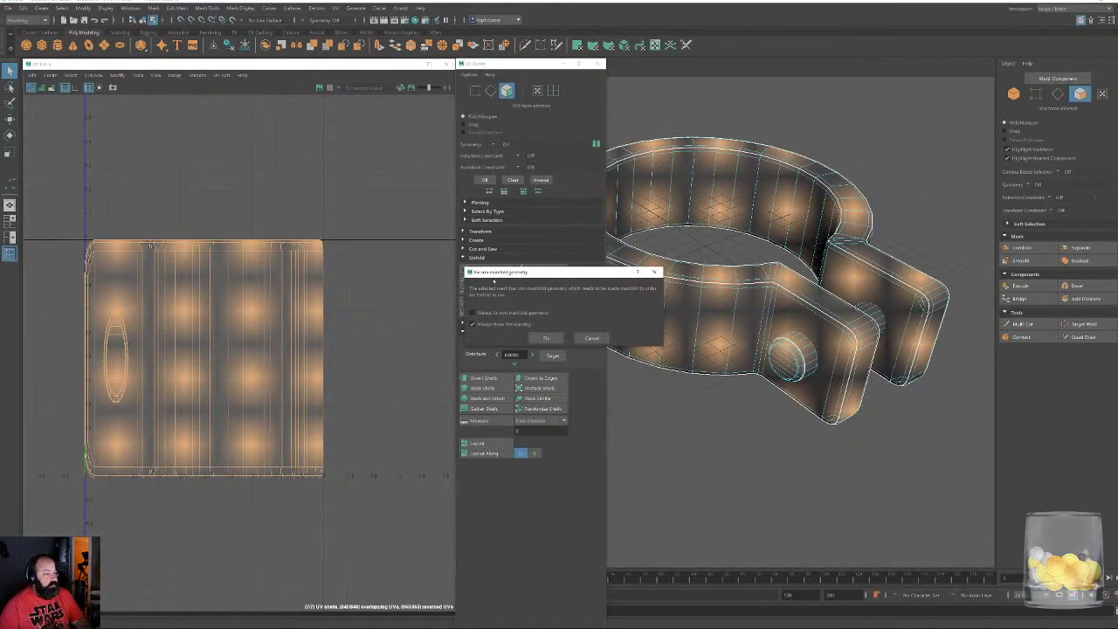
{"action": "left_click", "coordinate": [545, 337]}
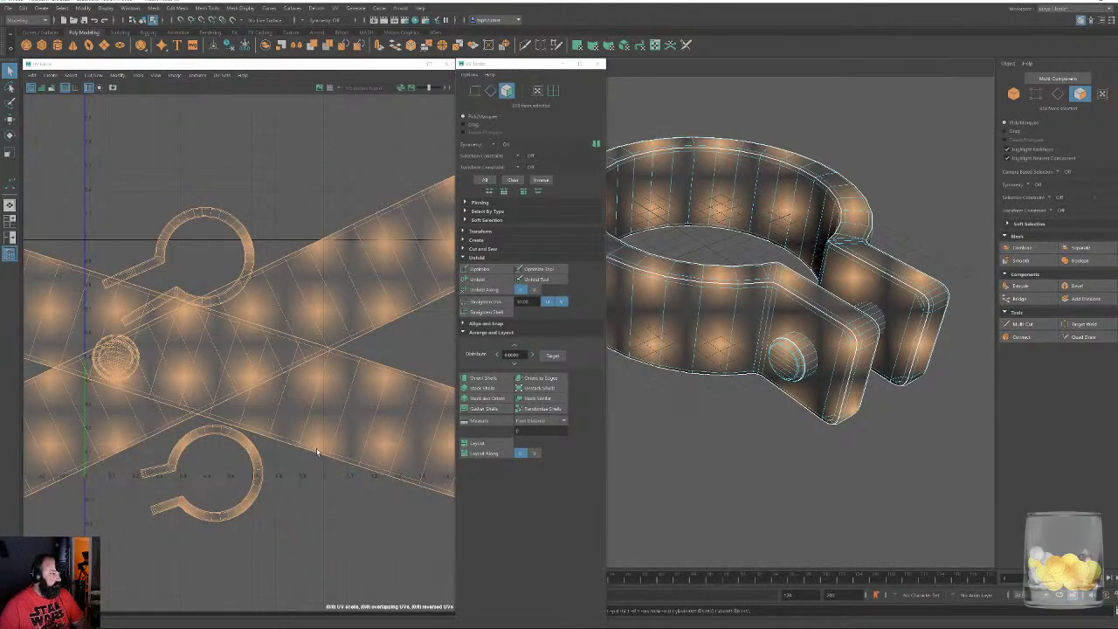
Inspect the unfolded UV shells by selecting the clamp's rim shell and checking it on the model
{"action": "left_click", "coordinate": [294, 201]}
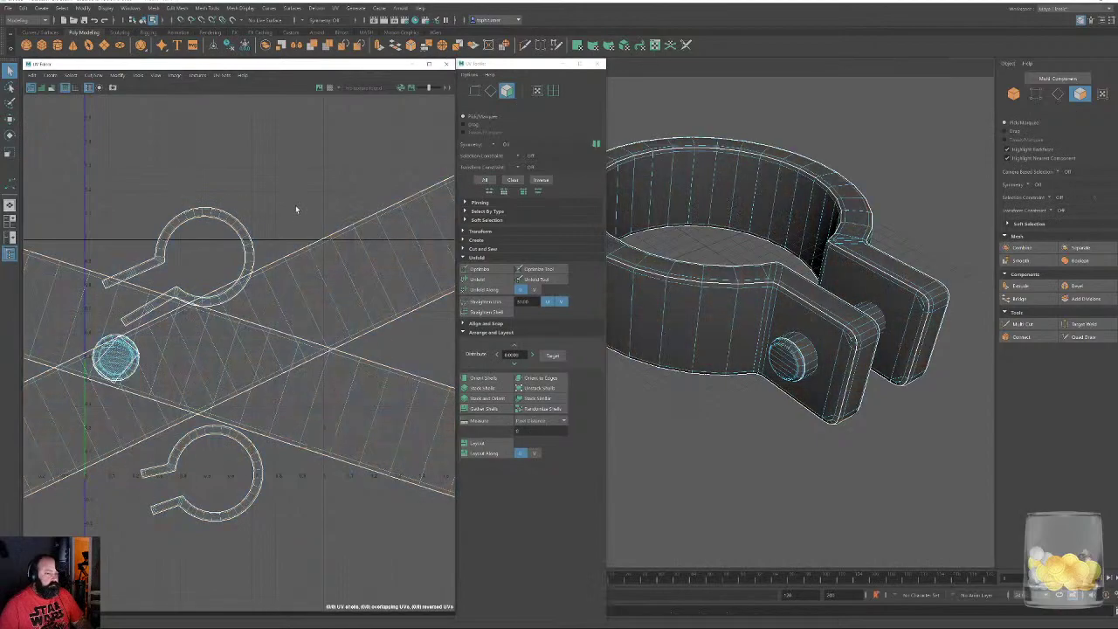
{"action": "right_click_drag", "start_coordinate": [280, 385], "coordinate": [16, 220], "text": "alt"}
{"action": "left_click_drag", "start_coordinate": [33, 225], "coordinate": [450, 518]}
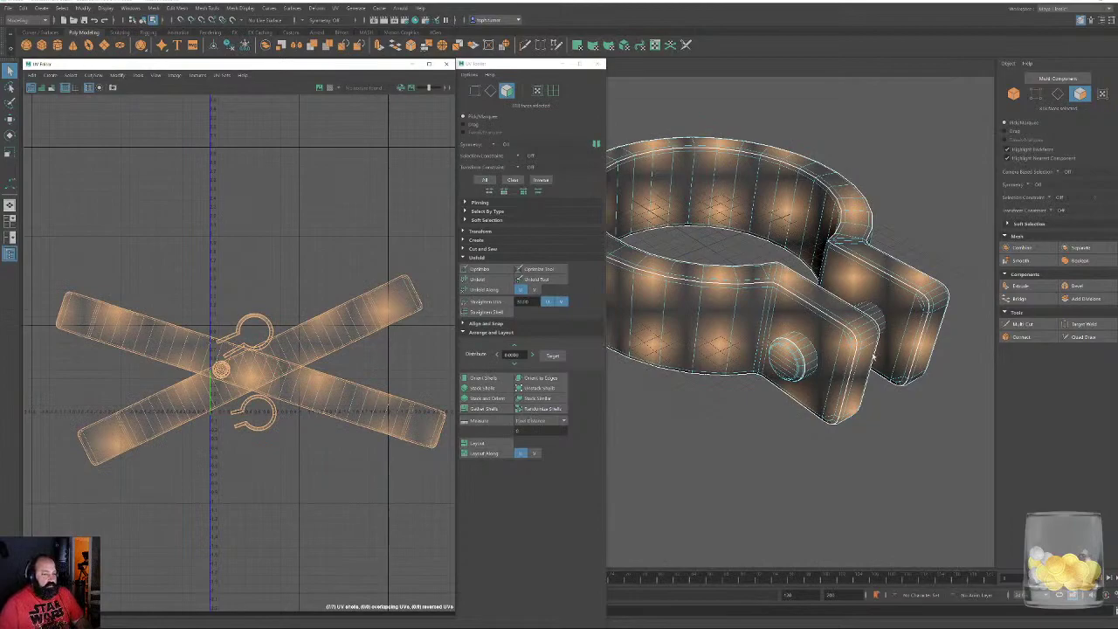
{"action": "scroll", "coordinate": [342, 461], "scroll_direction": "up", "scroll_amount": 2}
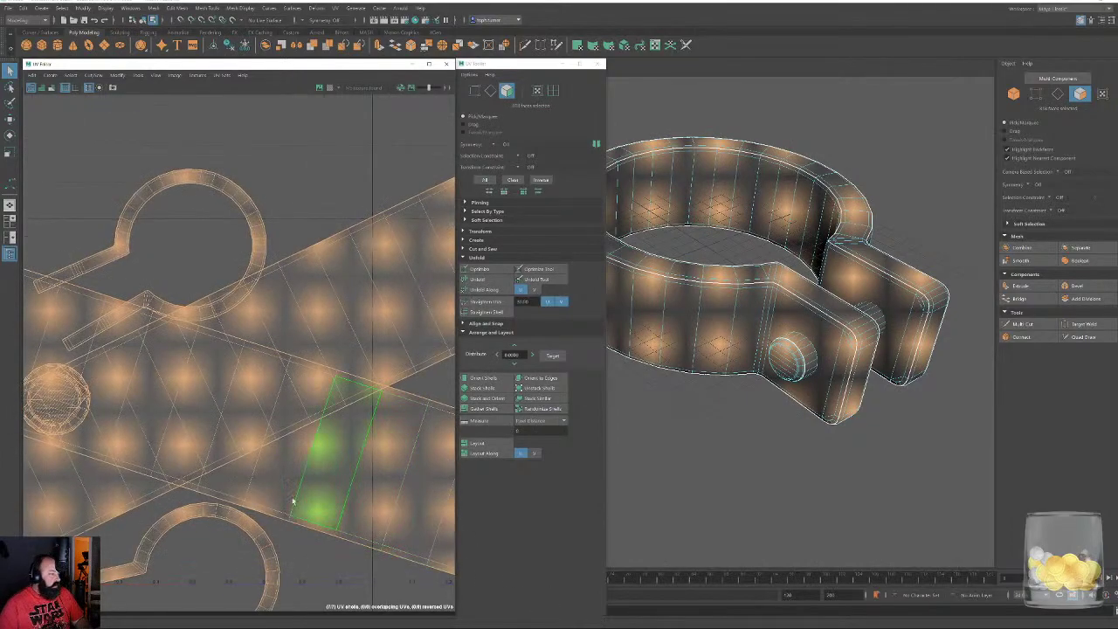
{"action": "left_click", "coordinate": [279, 203]}
{"action": "double_click", "coordinate": [248, 206]}
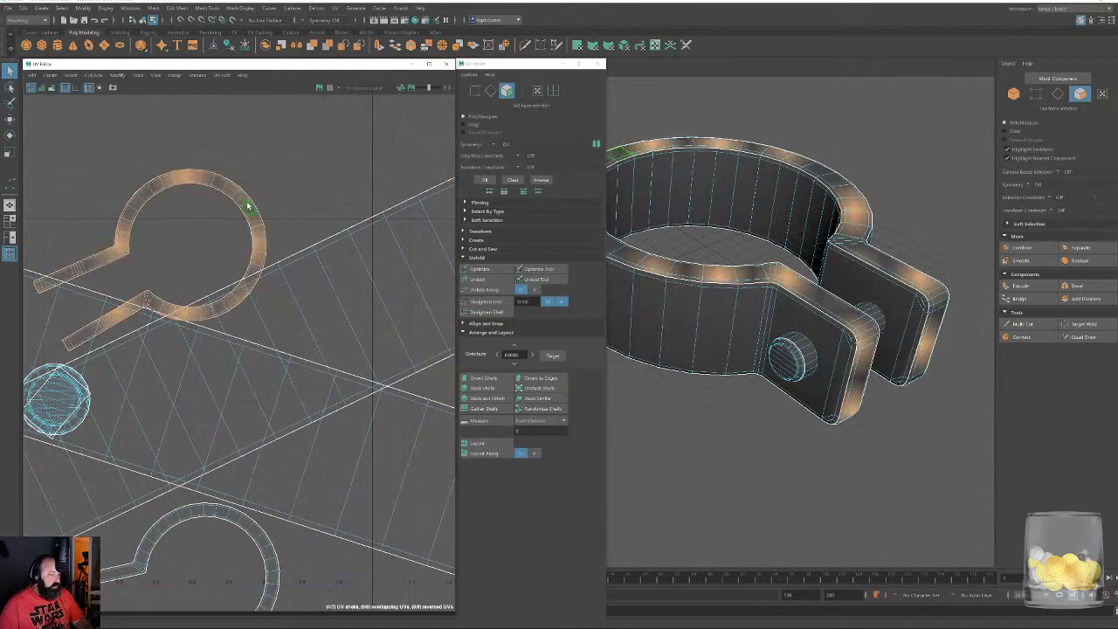
{"action": "left_click_drag", "start_coordinate": [840, 367], "coordinate": [819, 338], "text": "alt"}
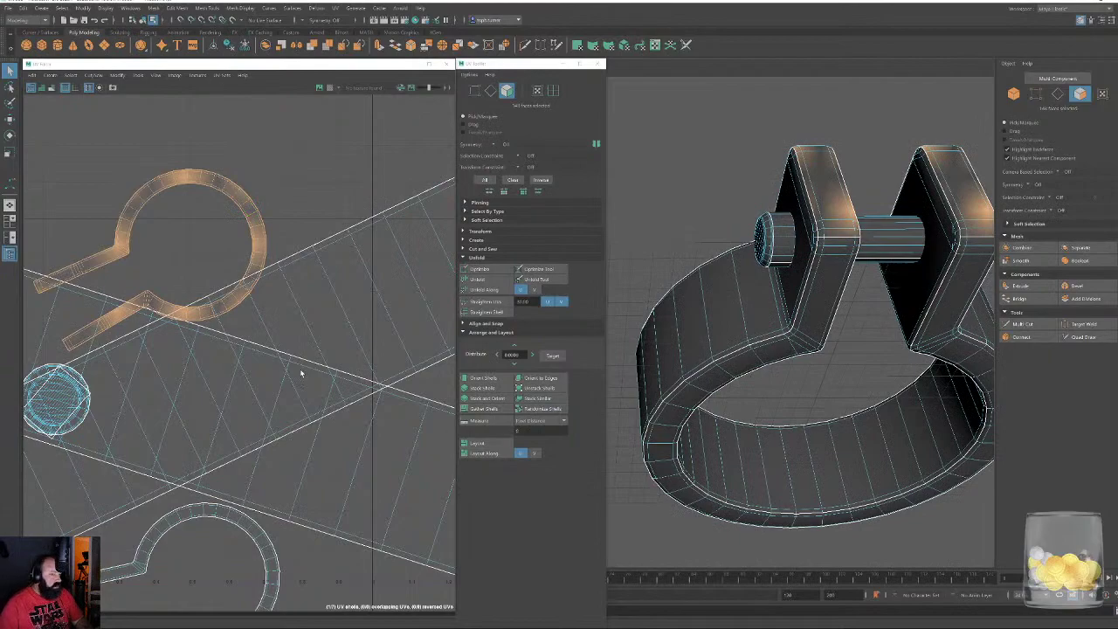
Select a straight edge on each of the clamp's band and rim shells and orient the shells to those edges
{"action": "right_click_drag", "start_coordinate": [266, 393], "coordinate": [3, 262], "text": "alt"}
{"action": "right_click_drag", "start_coordinate": [261, 370], "coordinate": [1, 331], "text": "alt"}
{"action": "left_click", "coordinate": [490, 92]}
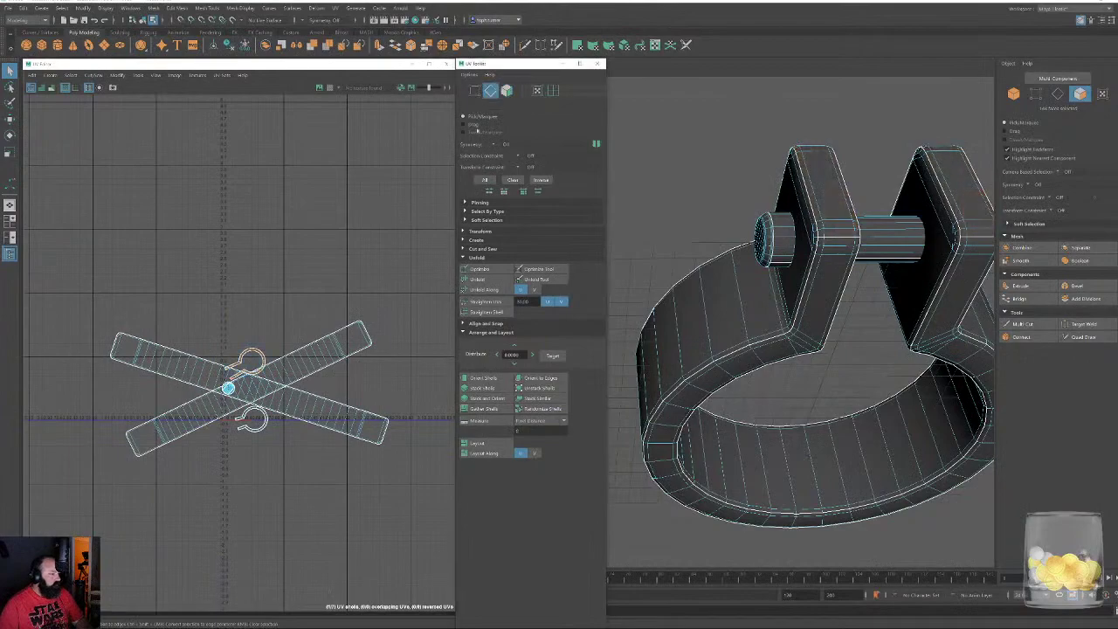
{"action": "left_click", "coordinate": [316, 410]}
{"action": "right_click_drag", "start_coordinate": [317, 408], "coordinate": [735, 626], "text": "alt"}
{"action": "middle_click_drag", "start_coordinate": [356, 447], "coordinate": [377, 370], "text": "alt"}
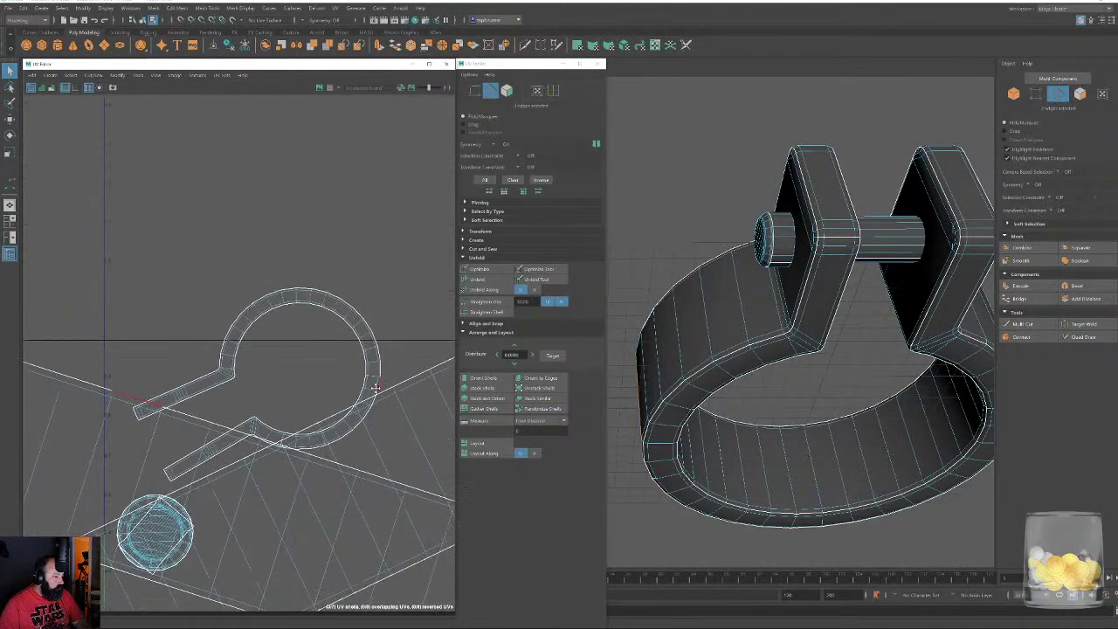
{"action": "middle_click_drag", "start_coordinate": [326, 454], "coordinate": [398, 248], "text": "alt"}
{"action": "right_click_drag", "start_coordinate": [419, 469], "coordinate": [341, 345], "text": "alt"}
{"action": "middle_click_drag", "start_coordinate": [341, 345], "coordinate": [226, 281], "text": "alt"}
{"action": "right_click_drag", "start_coordinate": [226, 281], "coordinate": [375, 464], "text": "alt"}
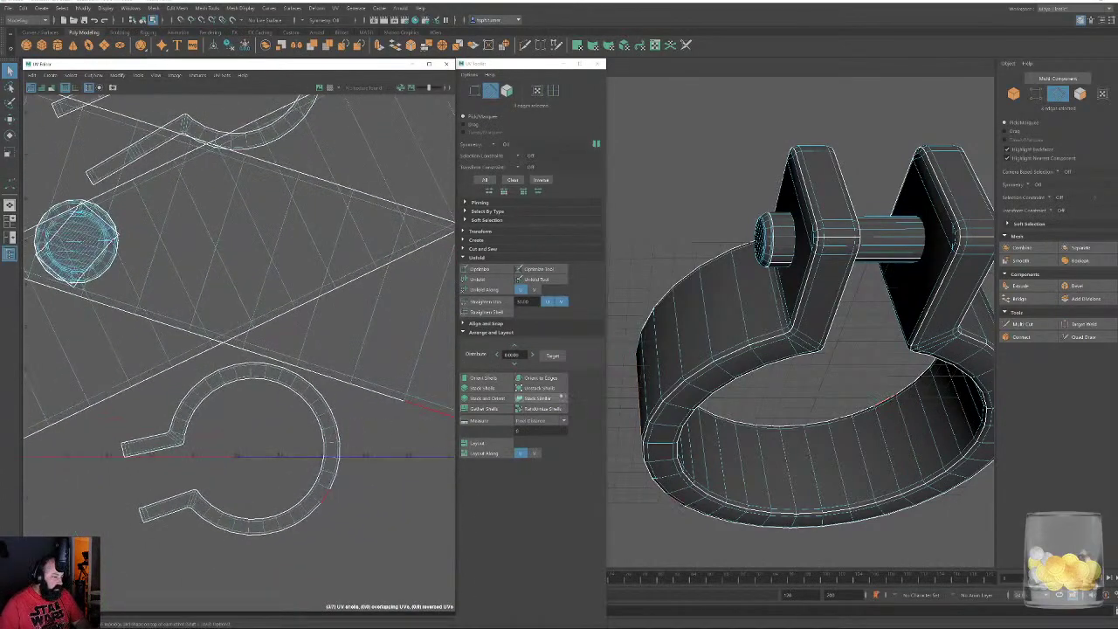
{"action": "left_click", "coordinate": [551, 379]}
Select the clamp's two open-ring rim shells and optimize their UVs
{"action": "right_click_drag", "start_coordinate": [370, 400], "coordinate": [229, 311], "text": "alt"}
{"action": "right_click_drag", "start_coordinate": [249, 392], "coordinate": [172, 322], "text": "alt"}
{"action": "left_click", "coordinate": [506, 91]}
{"action": "double_click", "coordinate": [298, 279]}
{"action": "left_click", "coordinate": [321, 415], "text": "shift"}
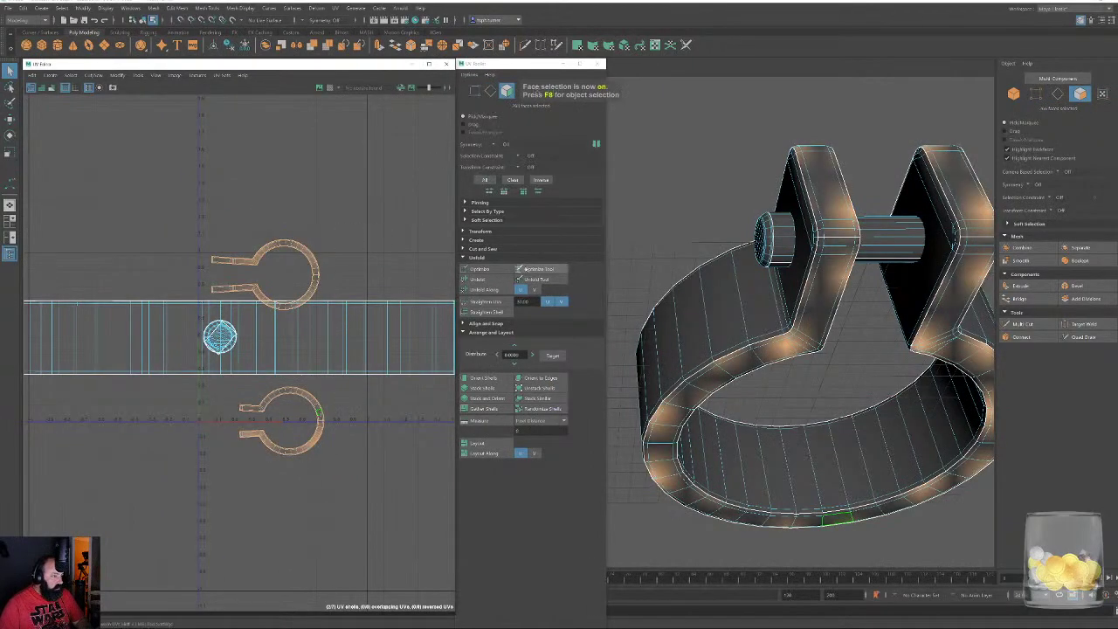
{"action": "left_click", "coordinate": [487, 271]}
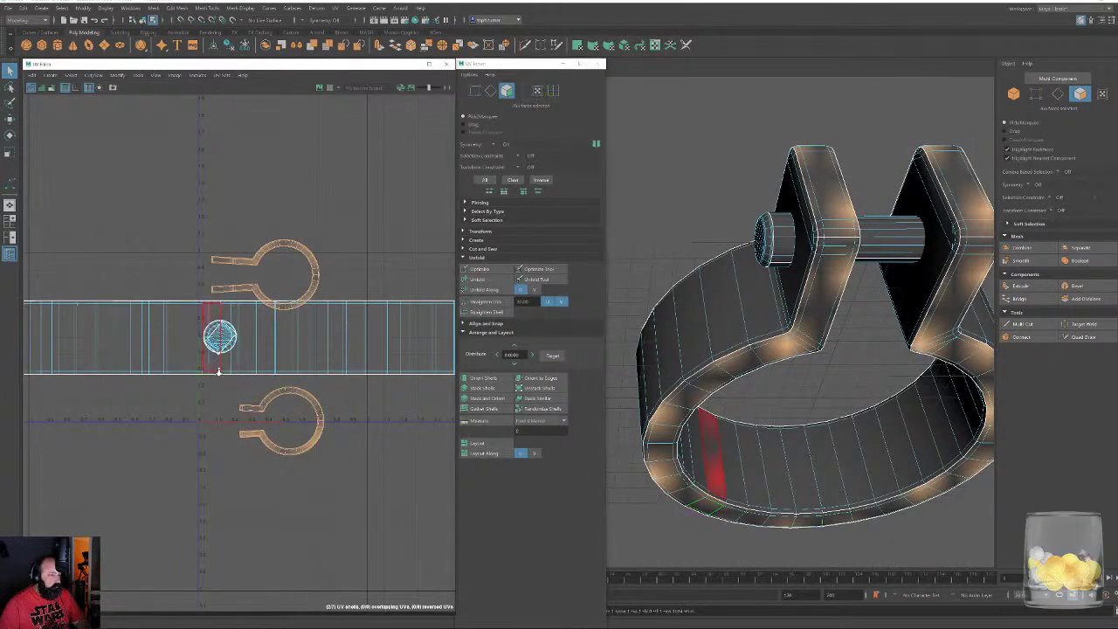
Move the bolt shaft's shell off the long strip and orient it upright to one of its edges
{"action": "right_click_drag", "start_coordinate": [215, 362], "coordinate": [269, 337], "text": "alt"}
{"action": "double_click", "coordinate": [251, 284]}
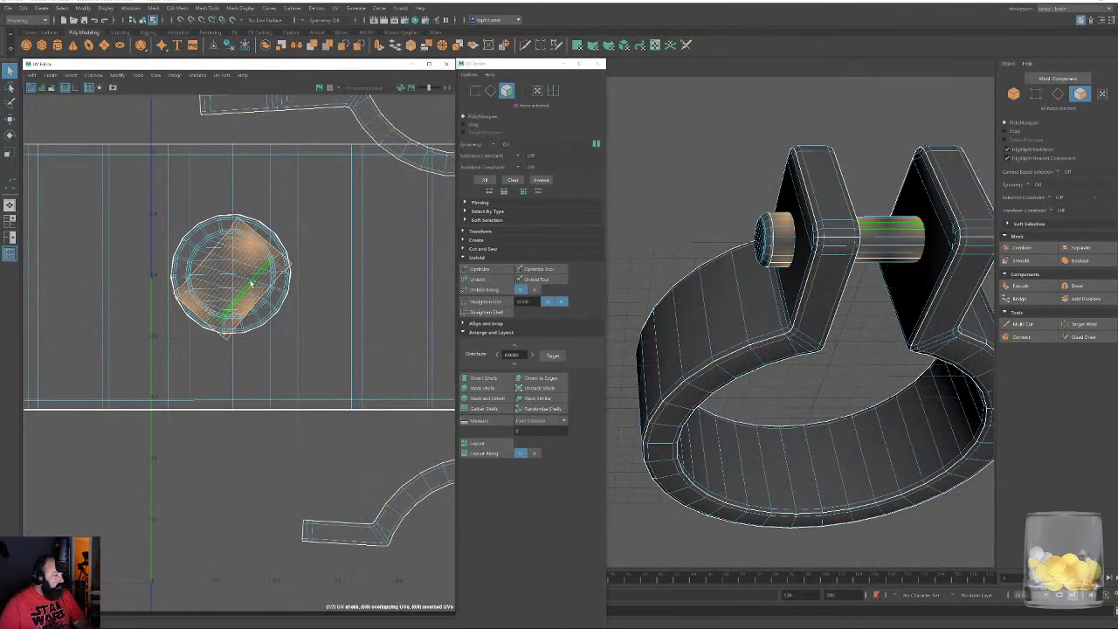
{"action": "key", "text": "w"}
{"action": "left_click_drag", "start_coordinate": [232, 275], "coordinate": [172, 555]}
{"action": "left_click", "coordinate": [491, 90]}
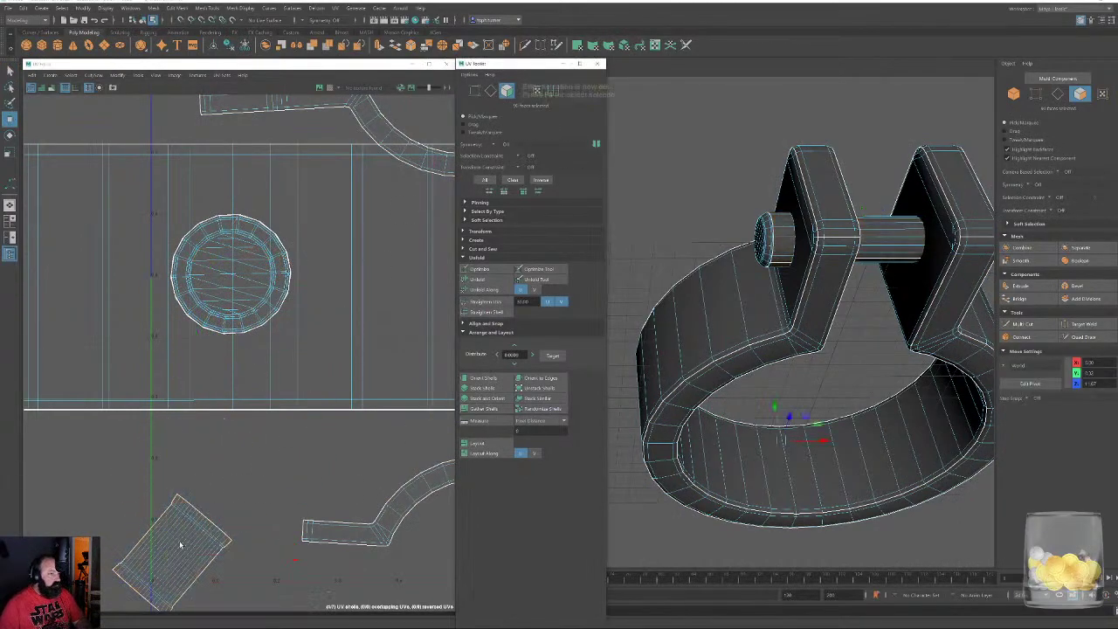
{"action": "left_click", "coordinate": [184, 541]}
{"action": "left_click", "coordinate": [540, 378]}
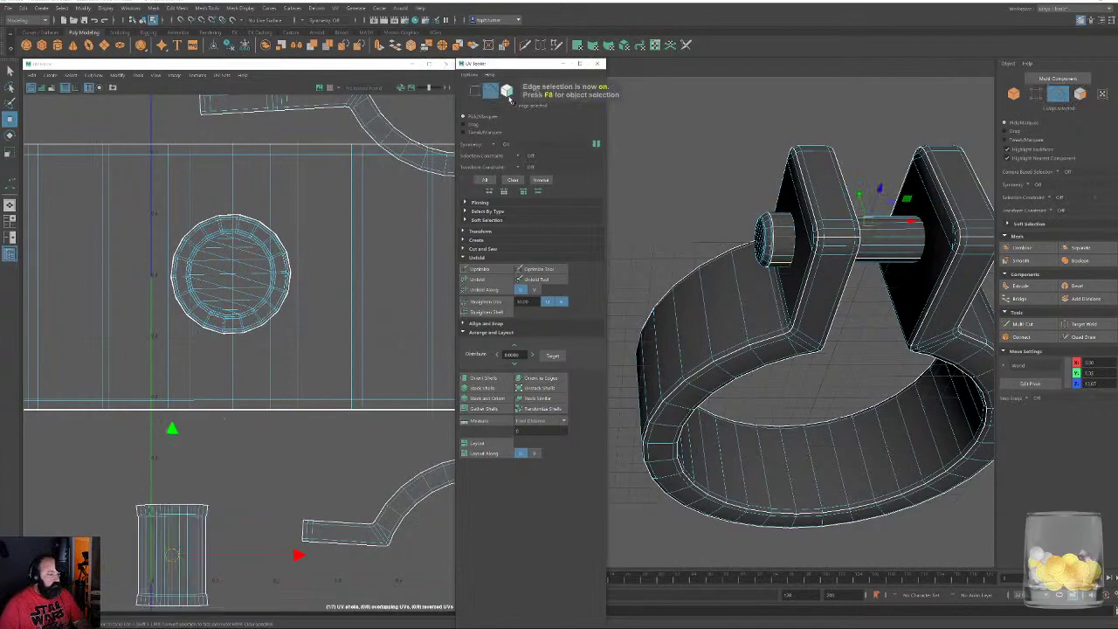
Select the bolt shaft's whole shell and straighten its UVs into a clean rectangle
{"action": "left_click", "coordinate": [508, 91]}
{"action": "middle_click_drag", "start_coordinate": [290, 455], "coordinate": [329, 317], "text": "alt"}
{"action": "left_click_drag", "start_coordinate": [144, 335], "coordinate": [227, 484]}
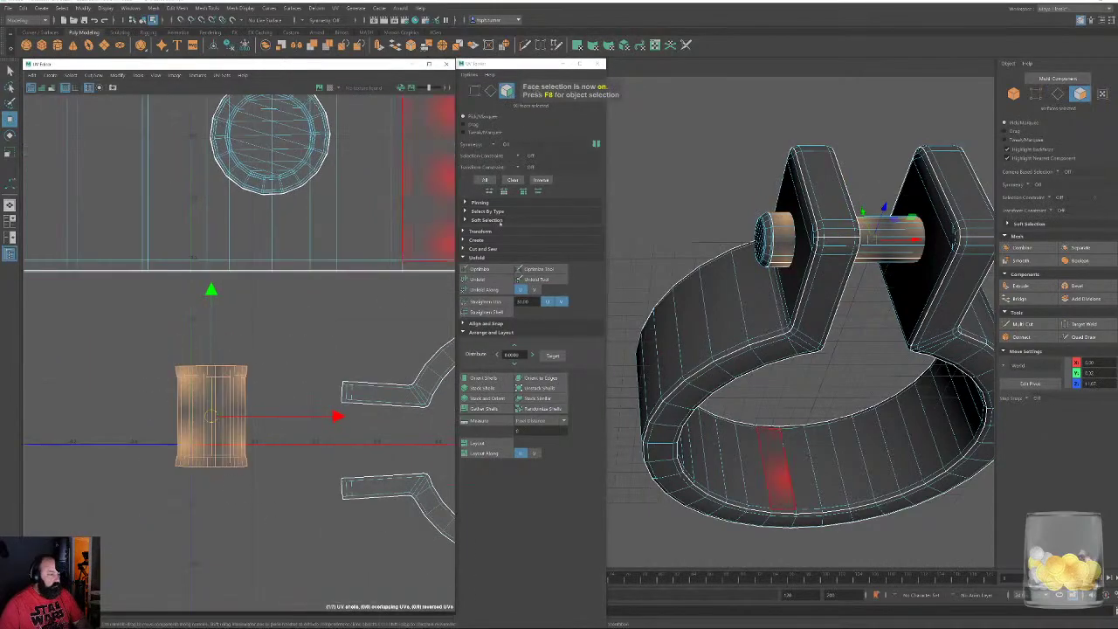
{"action": "left_click", "coordinate": [486, 302]}
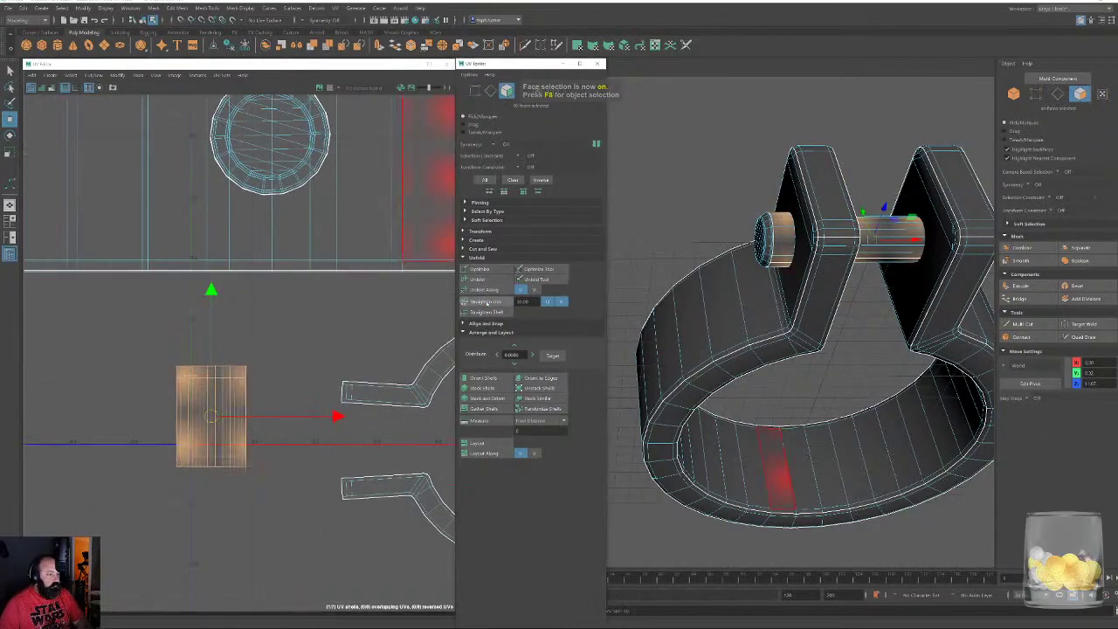
Move both circular bolt-end shells off the long strip and place them beside the bolt shaft's shell
{"action": "middle_click_drag", "start_coordinate": [302, 216], "coordinate": [288, 373], "text": "alt"}
{"action": "double_click", "coordinate": [281, 348]}
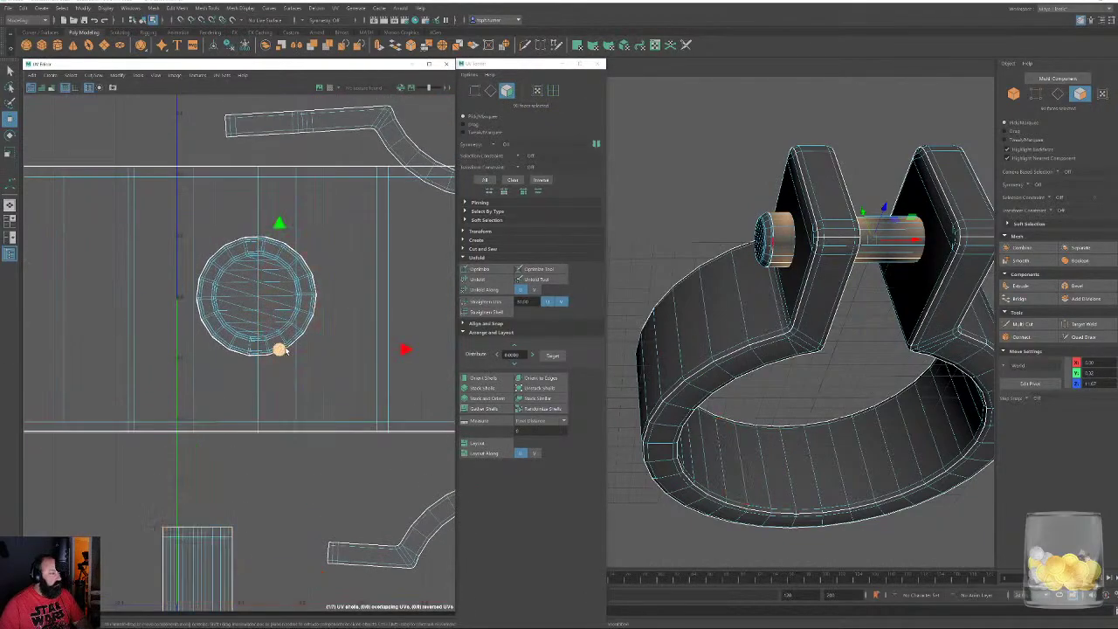
{"action": "left_click_drag", "start_coordinate": [255, 296], "coordinate": [93, 588]}
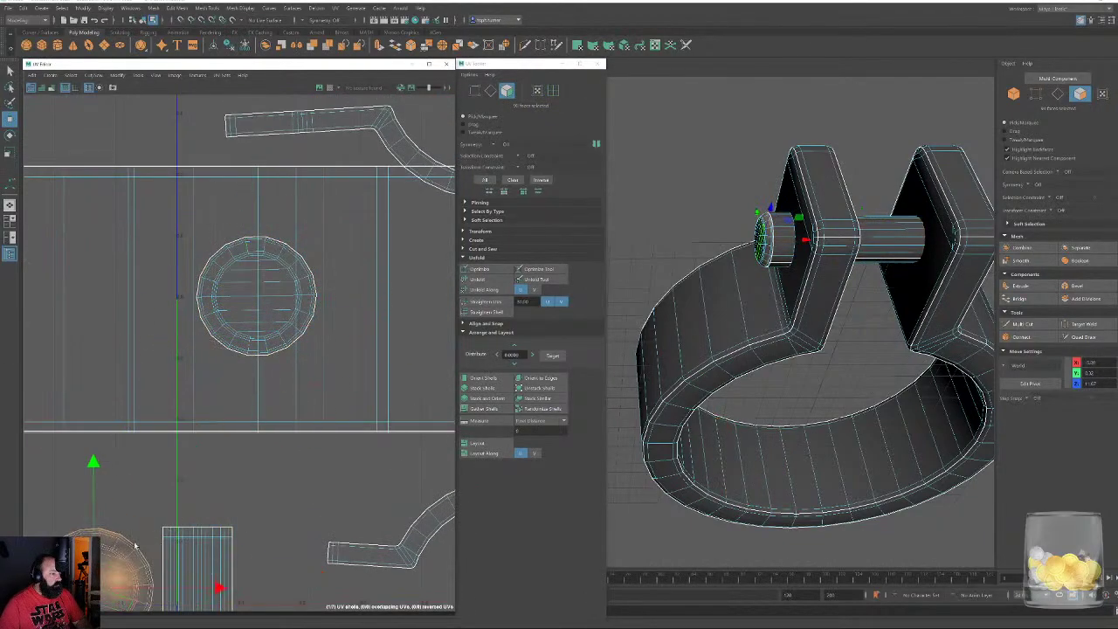
{"action": "double_click", "coordinate": [268, 292]}
{"action": "left_click_drag", "start_coordinate": [269, 293], "coordinate": [211, 559]}
{"action": "middle_click_drag", "start_coordinate": [290, 404], "coordinate": [434, 171], "text": "alt"}
{"action": "middle_click_drag", "start_coordinate": [333, 129], "coordinate": [63, 380]}
{"action": "middle_click_drag", "start_coordinate": [77, 150], "coordinate": [92, 339]}
{"action": "middle_click_drag", "start_coordinate": [177, 306], "coordinate": [224, 451], "text": "alt"}
{"action": "left_click_drag", "start_coordinate": [133, 209], "coordinate": [147, 487]}
Orient the two circular bolt-end shells to an edge selected in each of them
{"action": "left_click", "coordinate": [489, 92]}
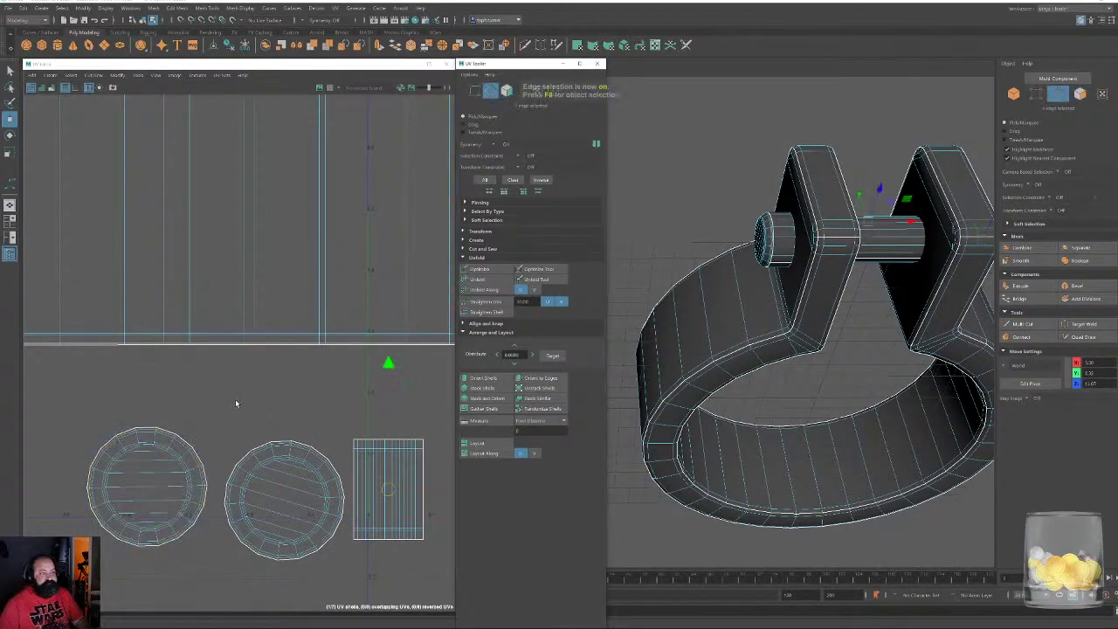
{"action": "left_click", "coordinate": [145, 486]}
{"action": "left_click", "coordinate": [284, 499], "text": "shift"}
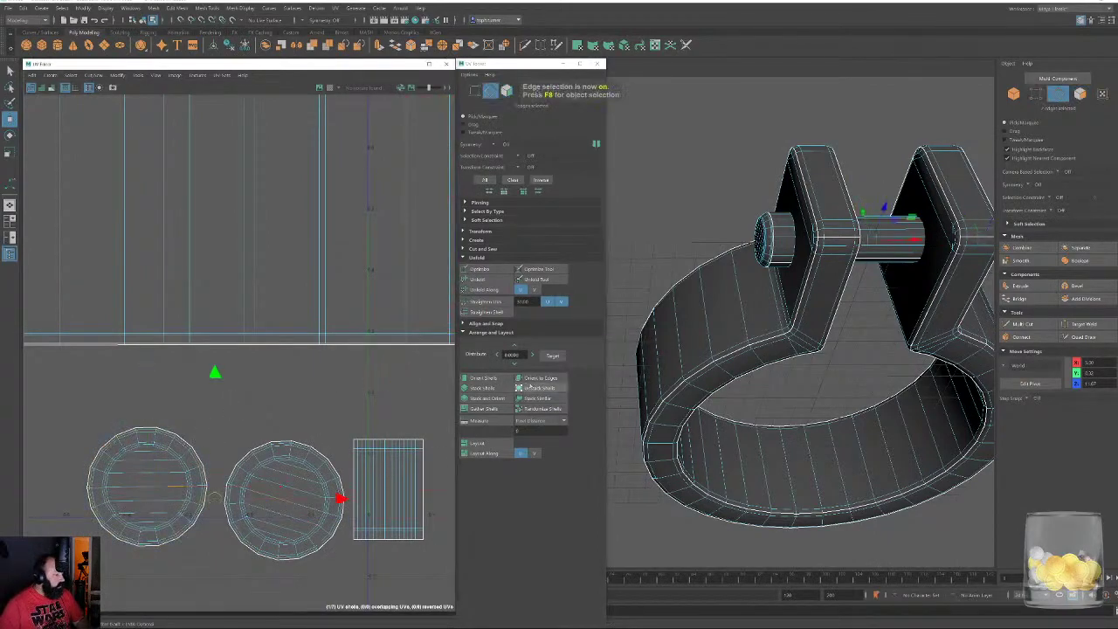
{"action": "left_click", "coordinate": [550, 378]}
Select the faces of all the clamp's UV shells and lay them out automatically
{"action": "right_click_drag", "start_coordinate": [359, 460], "coordinate": [289, 271], "text": "alt"}
{"action": "middle_click_drag", "start_coordinate": [289, 272], "coordinate": [208, 232], "text": "alt"}
{"action": "right_click_drag", "start_coordinate": [208, 232], "coordinate": [86, 136], "text": "alt"}
{"action": "left_click", "coordinate": [506, 91]}
{"action": "middle_click_drag", "start_coordinate": [144, 218], "coordinate": [93, 213], "text": "alt"}
{"action": "left_click_drag", "start_coordinate": [69, 214], "coordinate": [472, 407]}
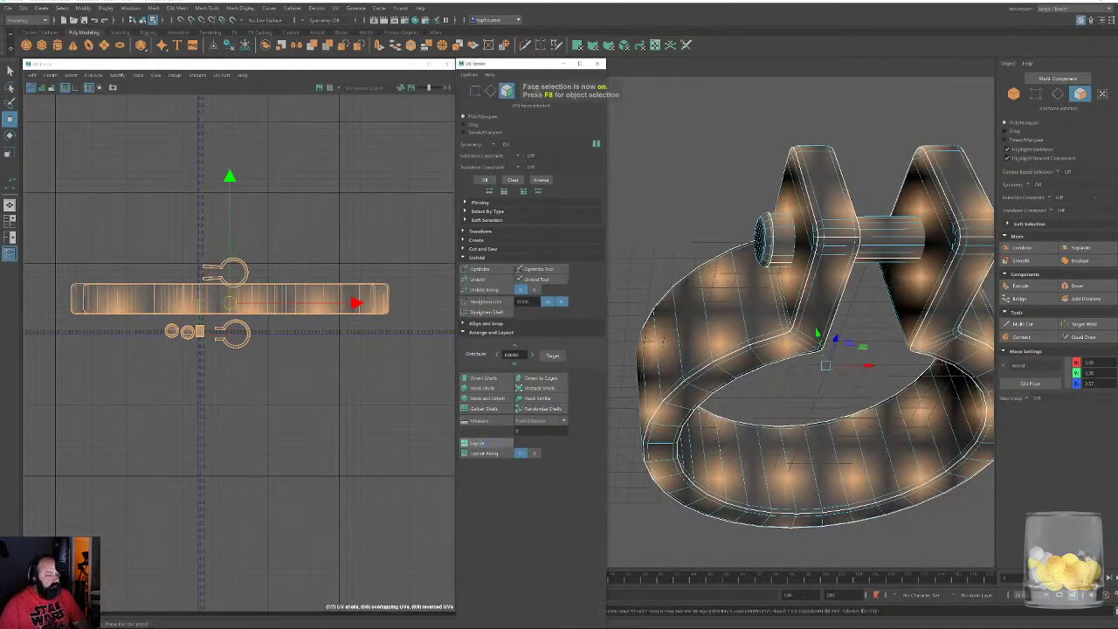
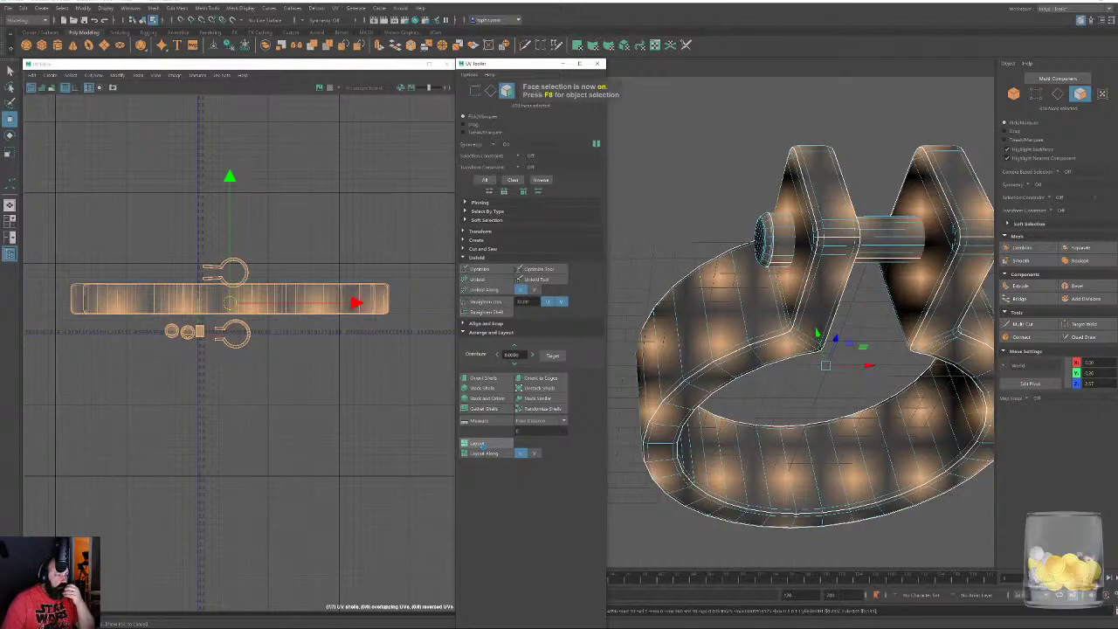
Launch 3ds Max 2020 while the UV layout is being computed
{"action": "key", "text": "super"}
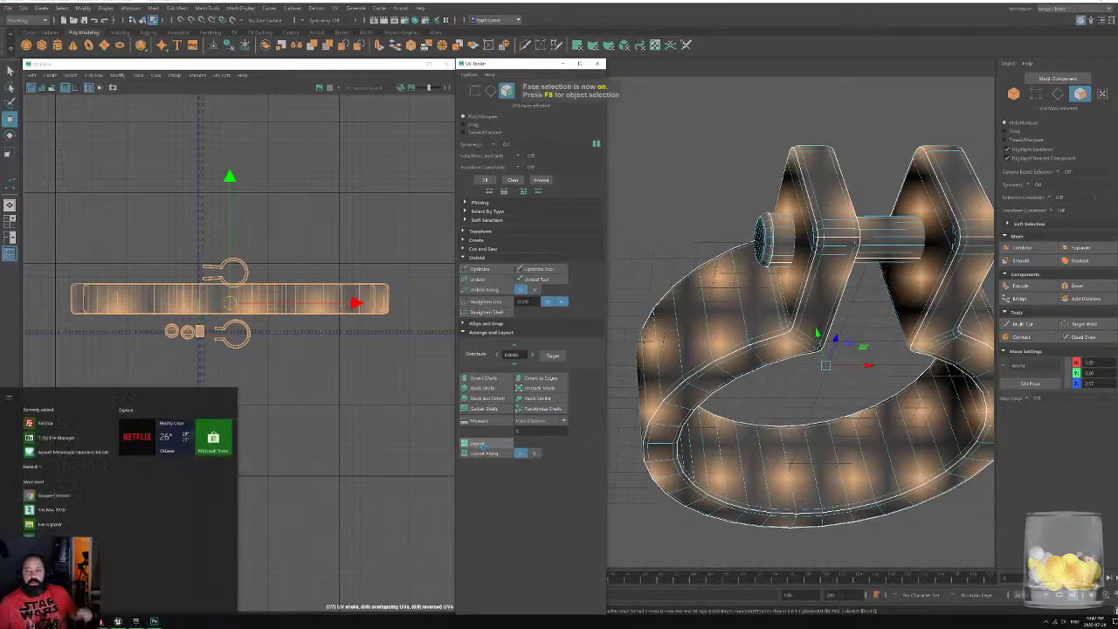
{"action": "left_click", "coordinate": [59, 483]}
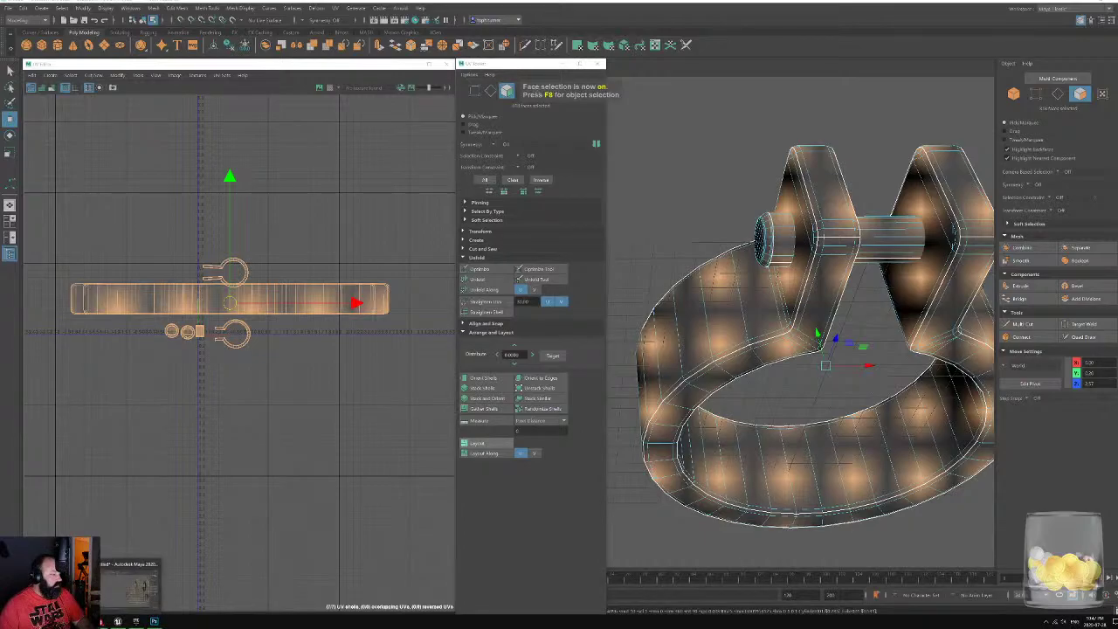
Switch to Substance Painter, start a new project and choose its document resolution
{"action": "left_click", "coordinate": [101, 621]}
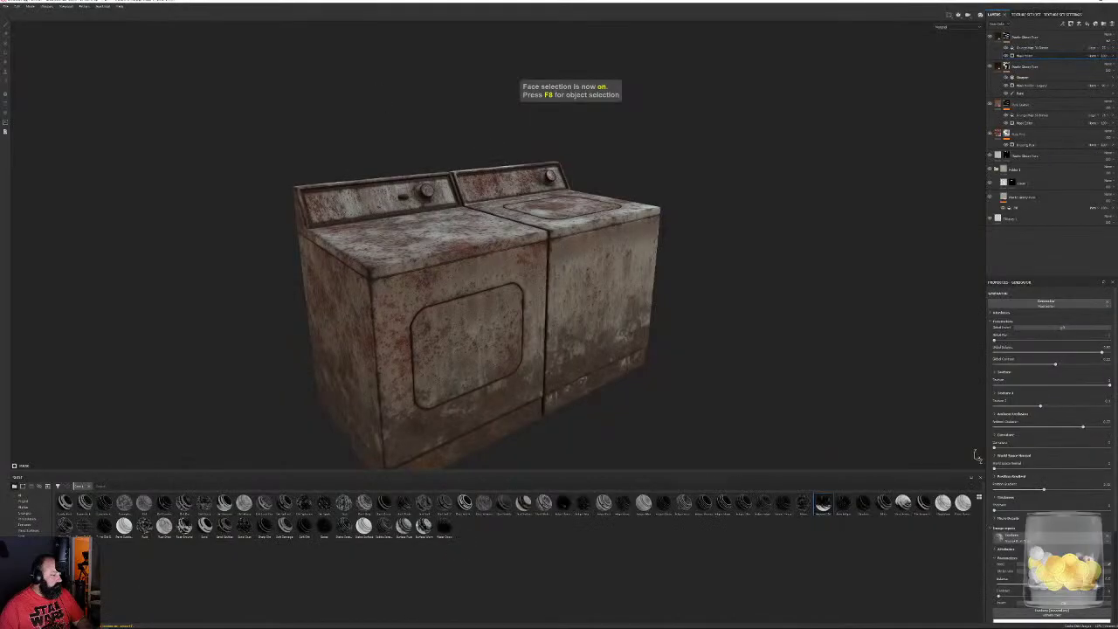
{"action": "left_click", "coordinate": [9, 7]}
{"action": "left_click", "coordinate": [22, 13]}
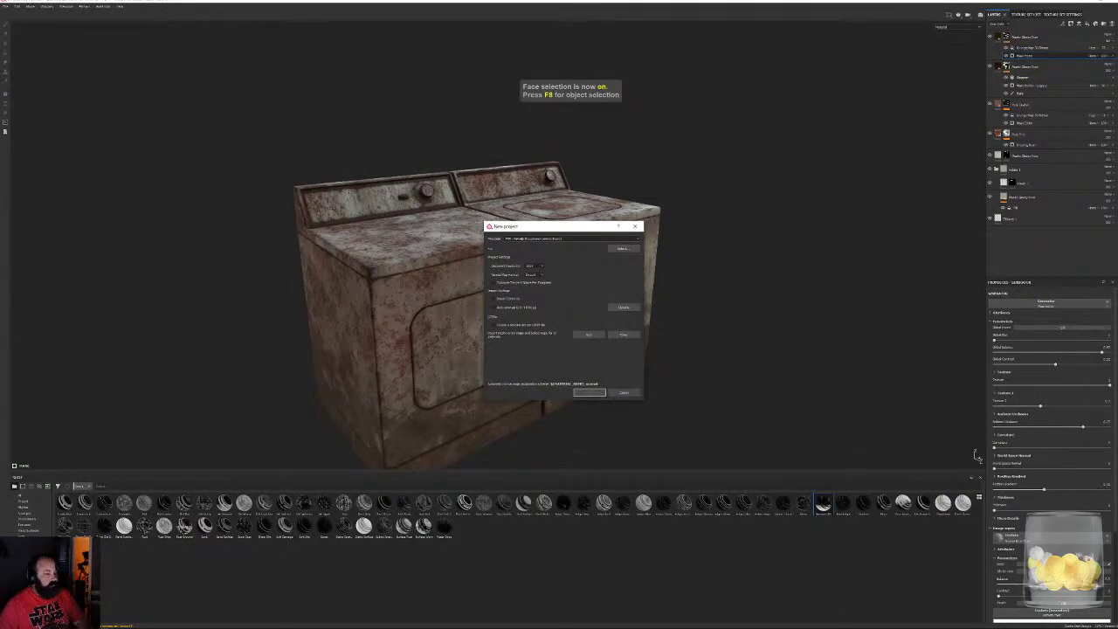
{"action": "left_click", "coordinate": [532, 266]}
{"action": "left_click", "coordinate": [532, 290]}
Return to Maya, deselect the UV shells and look over the packed layout up close
{"action": "key", "text": "super"}
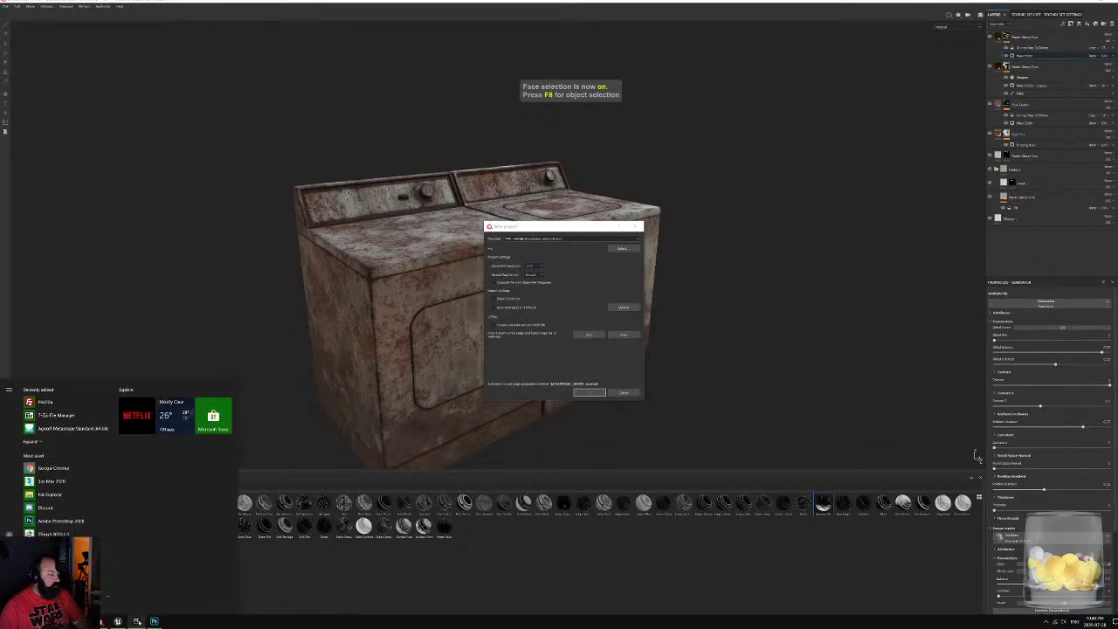
{"action": "left_click", "coordinate": [137, 622]}
{"action": "left_click", "coordinate": [913, 115]}
{"action": "key", "text": "super"}
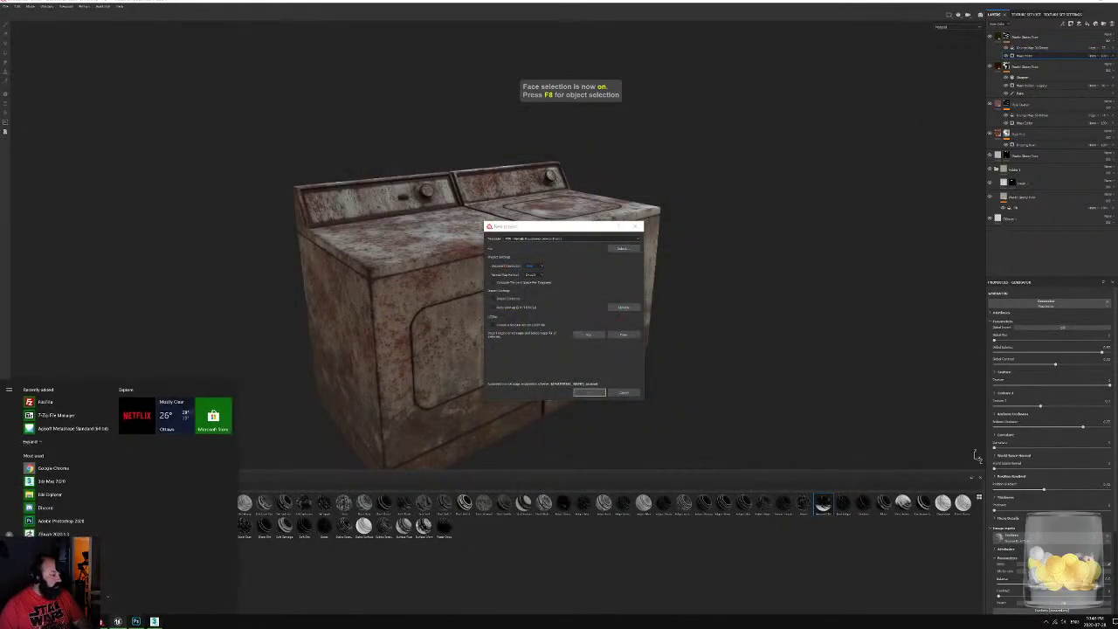
{"action": "mouse_move", "coordinate": [154, 621]}
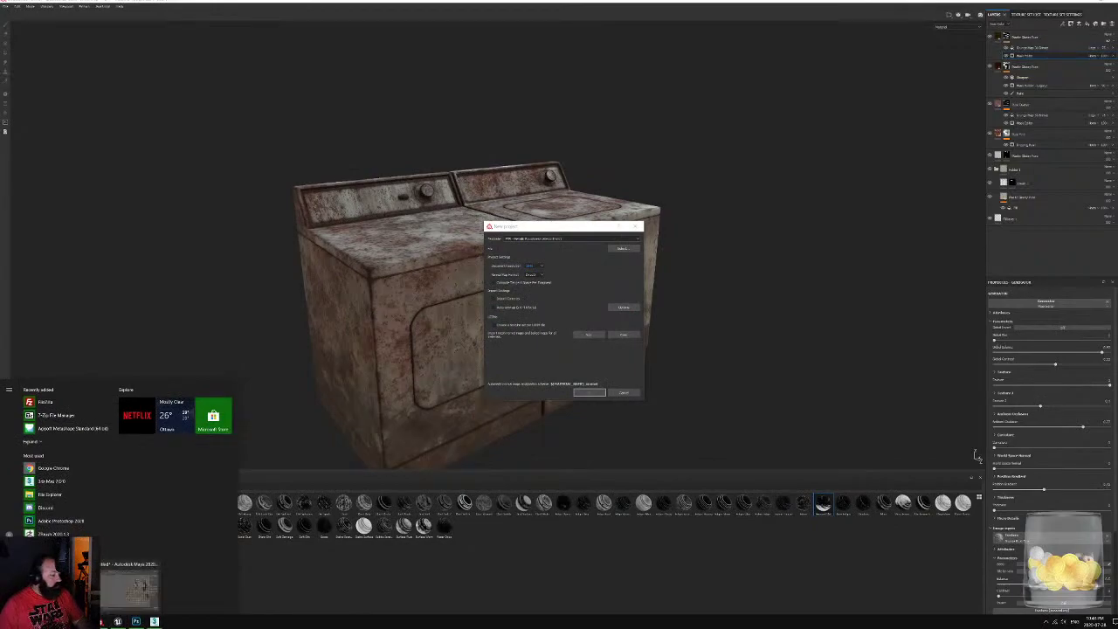
{"action": "left_click", "coordinate": [101, 593]}
{"action": "left_click", "coordinate": [332, 379]}
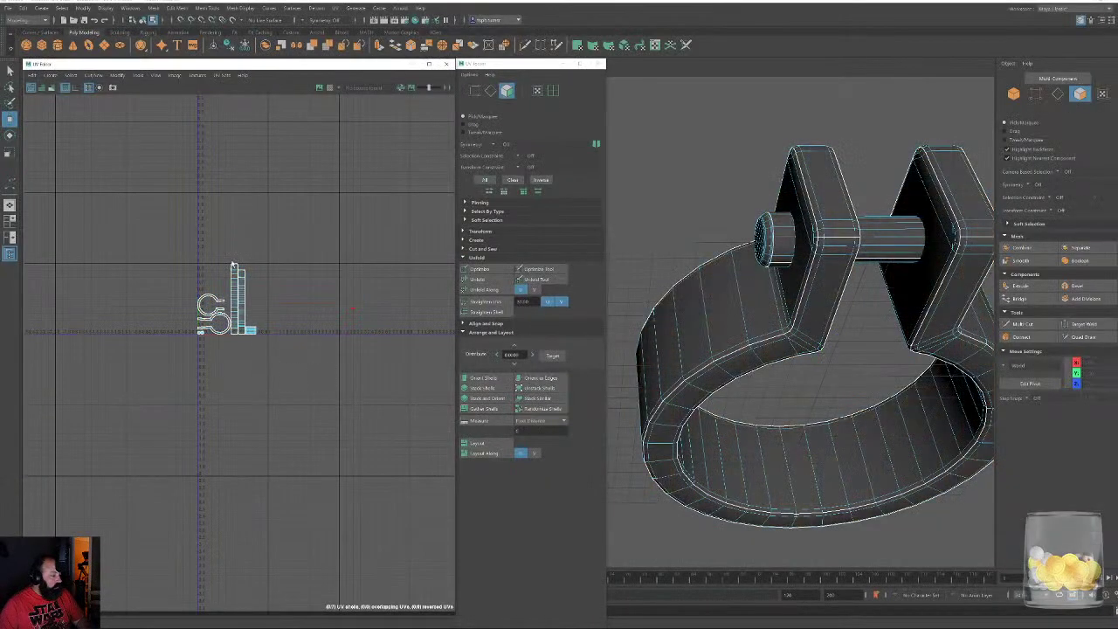
{"action": "right_click_drag", "start_coordinate": [240, 225], "coordinate": [364, 534], "text": "alt"}
{"action": "middle_click_drag", "start_coordinate": [265, 472], "coordinate": [302, 338], "text": "alt"}
{"action": "scroll", "coordinate": [302, 338], "scroll_direction": "up", "scroll_amount": 3}
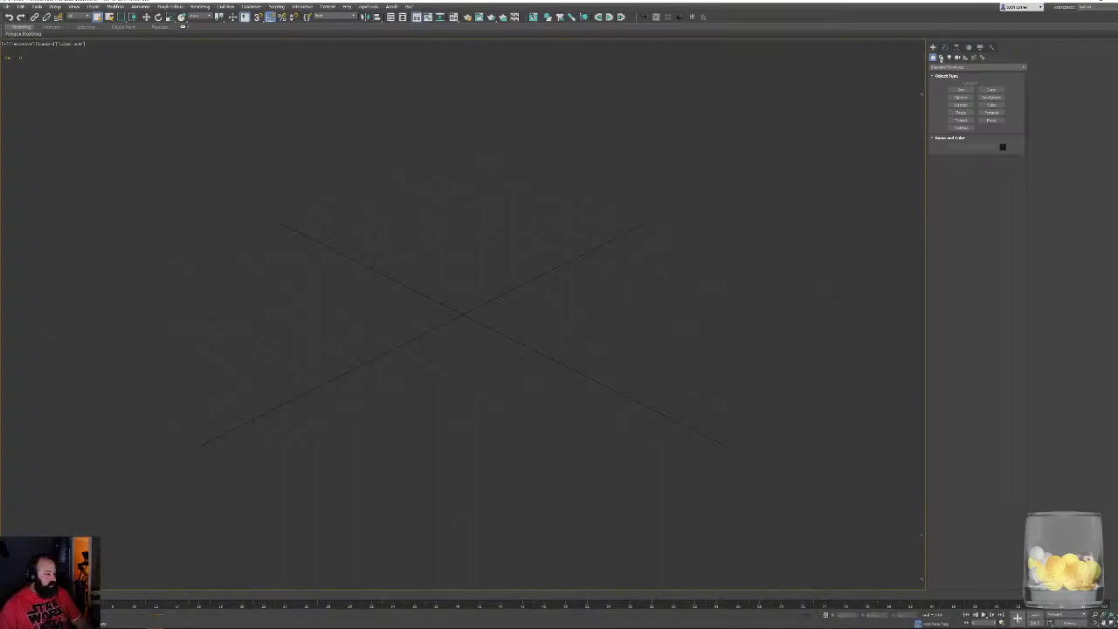
Switch to 3ds Max and draw a tall helix spline centred on the grid origin
{"action": "middle_click_drag", "start_coordinate": [616, 356], "coordinate": [569, 355], "text": "alt"}
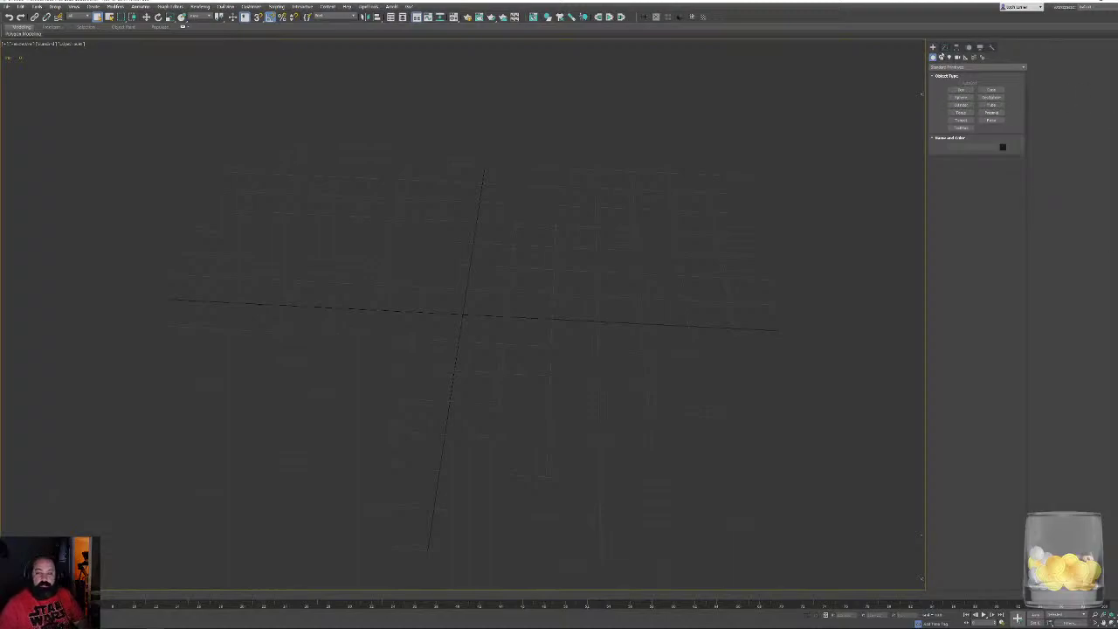
{"action": "left_click", "coordinate": [941, 58]}
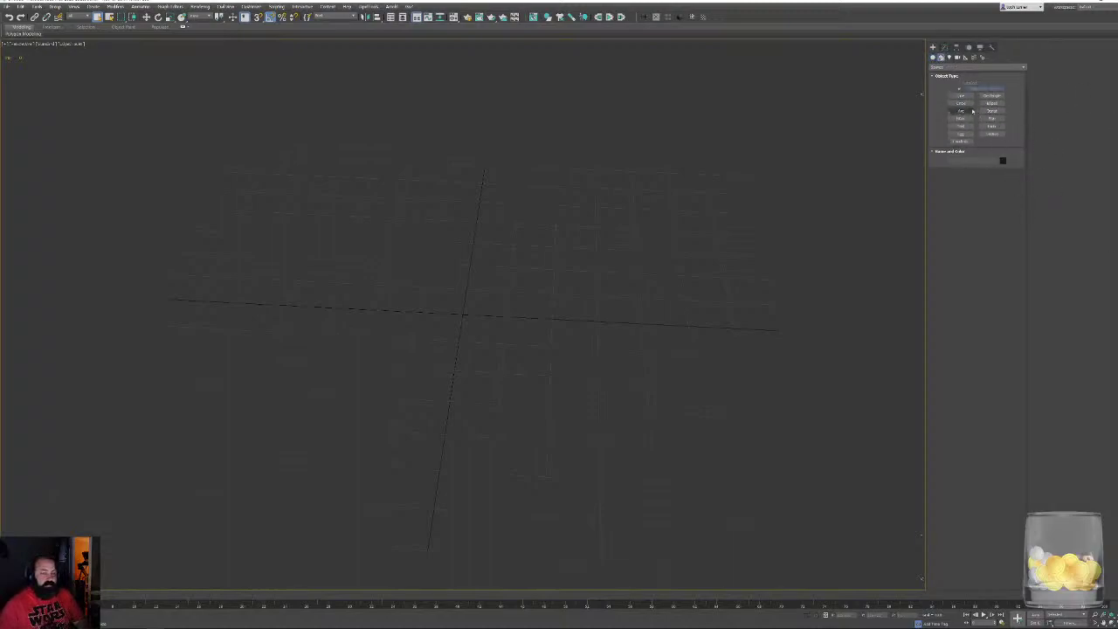
{"action": "left_click", "coordinate": [998, 128]}
{"action": "left_click_drag", "start_coordinate": [462, 314], "coordinate": [463, 349]}
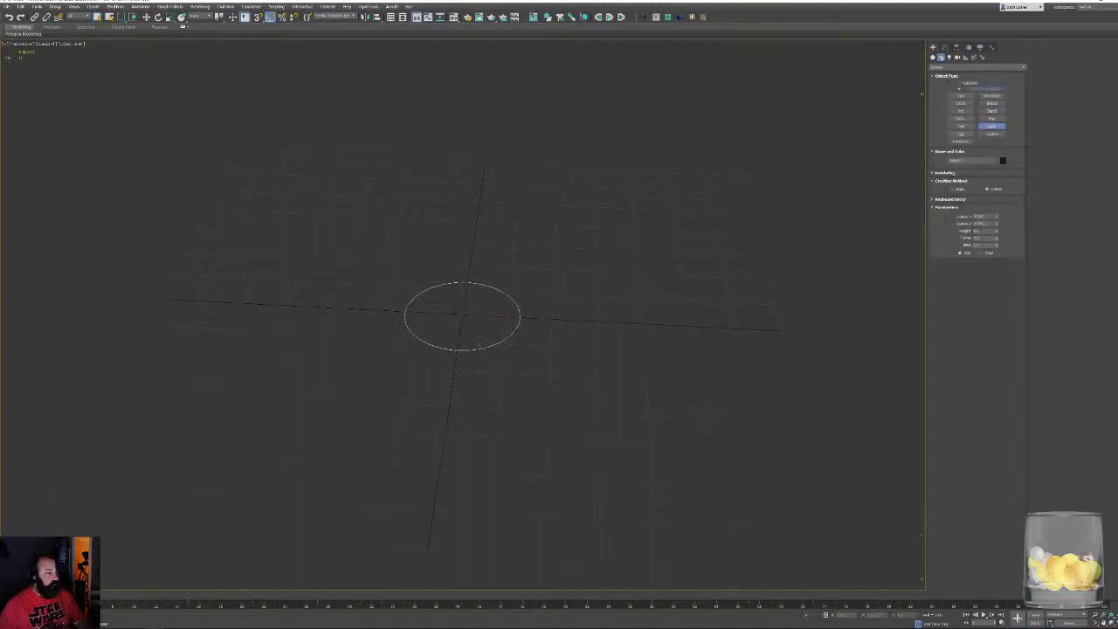
{"action": "left_click", "coordinate": [467, 81]}
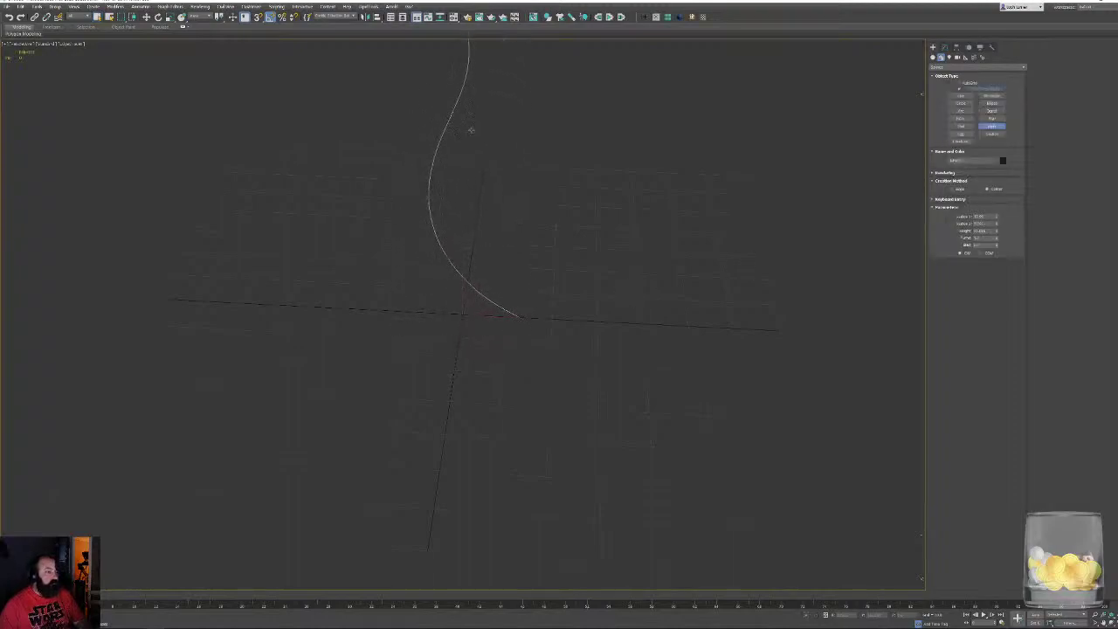
{"action": "middle_click_drag", "start_coordinate": [514, 186], "coordinate": [504, 324]}
Set both of the helix's radii to 12
{"action": "left_click_drag", "start_coordinate": [986, 217], "coordinate": [909, 215]}
{"action": "type", "text": "12"}
{"action": "key", "text": "Return"}
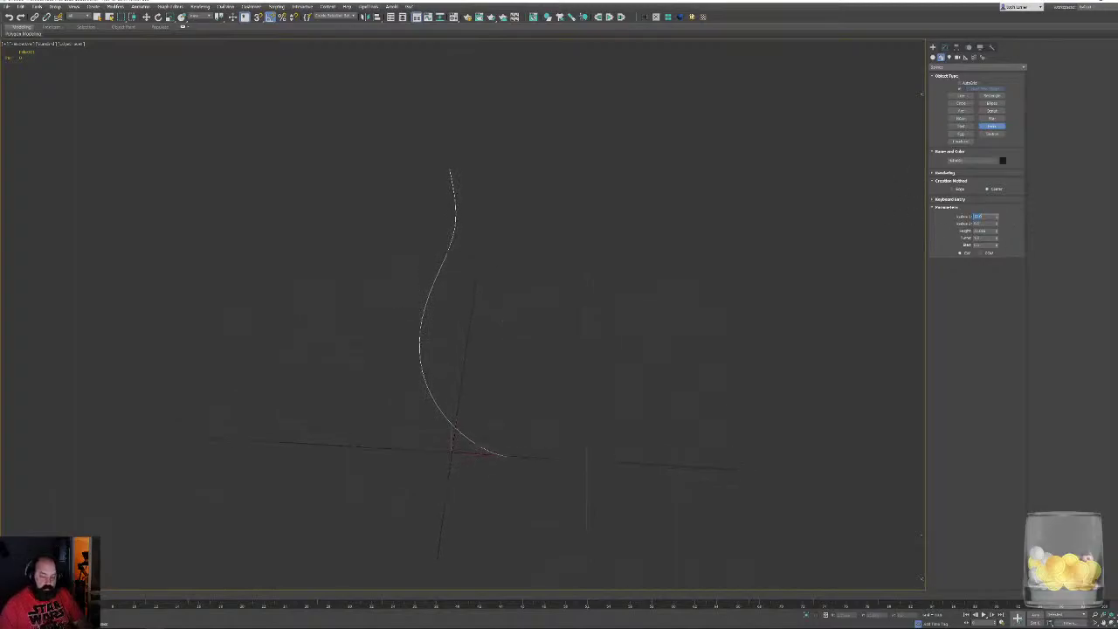
{"action": "left_click_drag", "start_coordinate": [986, 224], "coordinate": [960, 229]}
{"action": "type", "text": "12"}
{"action": "key", "text": "Return"}
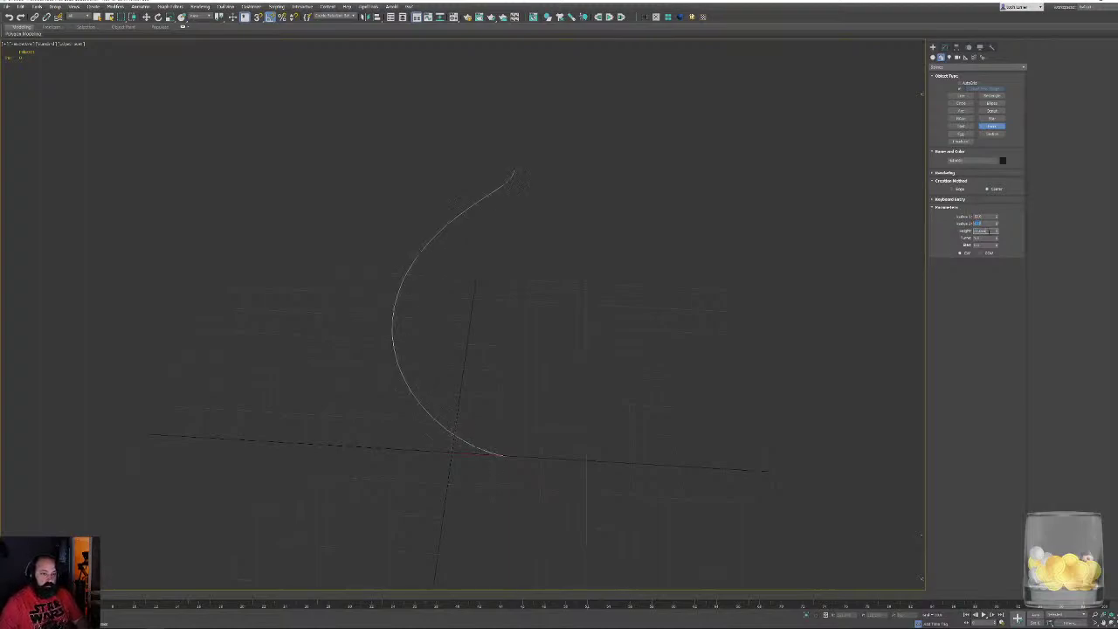
Change the helix's height and set its number of turns to 12
{"action": "type", "text": "20"}
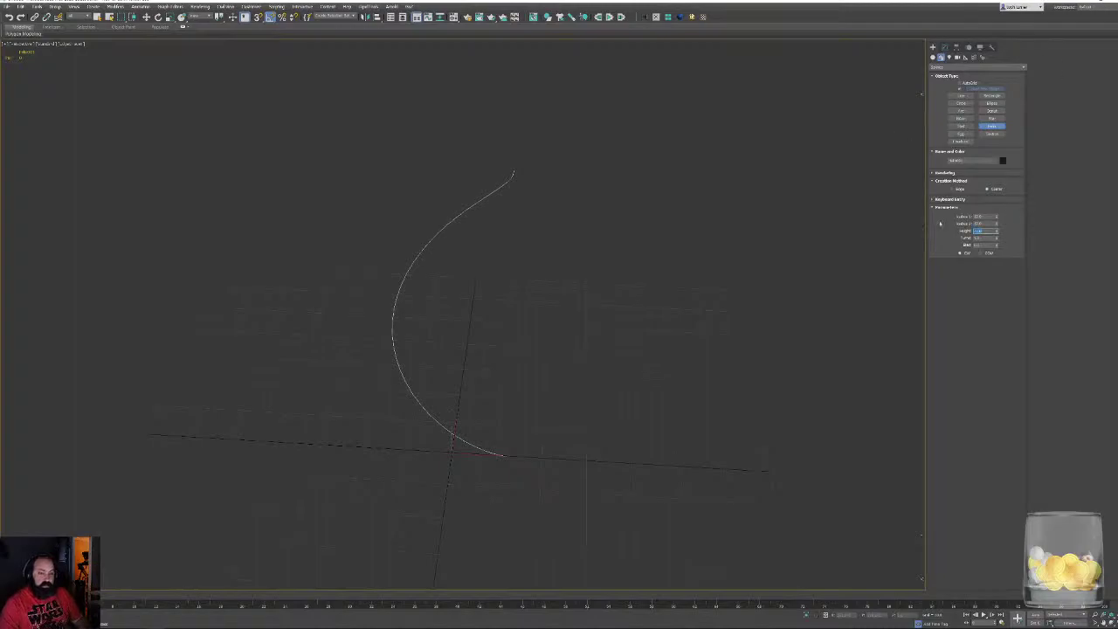
{"action": "key", "text": "Tab"}
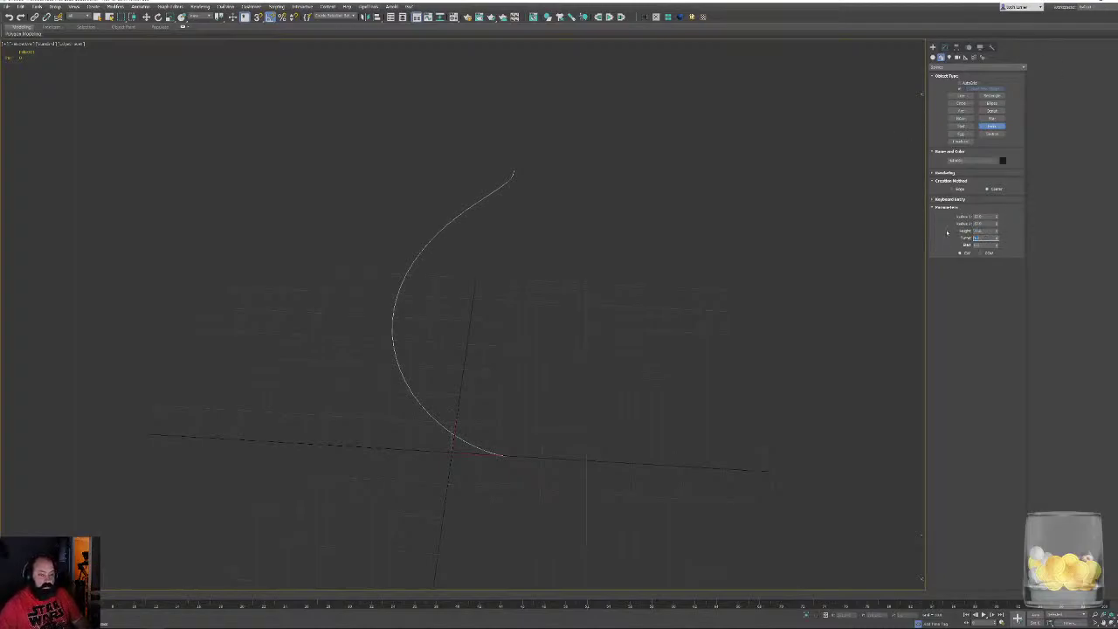
{"action": "type", "text": "12"}
{"action": "key", "text": "Tab"}
{"action": "middle_click_drag", "start_coordinate": [445, 341], "coordinate": [435, 262], "text": "alt"}
{"action": "mouse_move", "coordinate": [434, 262]}
{"action": "middle_mouse_down"}
{"action": "mouse_move", "coordinate": [480, 289]}
{"action": "mouse_move", "coordinate": [384, 289]}
{"action": "mouse_move", "coordinate": [443, 250]}
{"action": "mouse_move", "coordinate": [448, 258]}
{"action": "middle_mouse_up"}
{"action": "middle_click_drag", "start_coordinate": [502, 282], "coordinate": [455, 327], "text": "alt"}
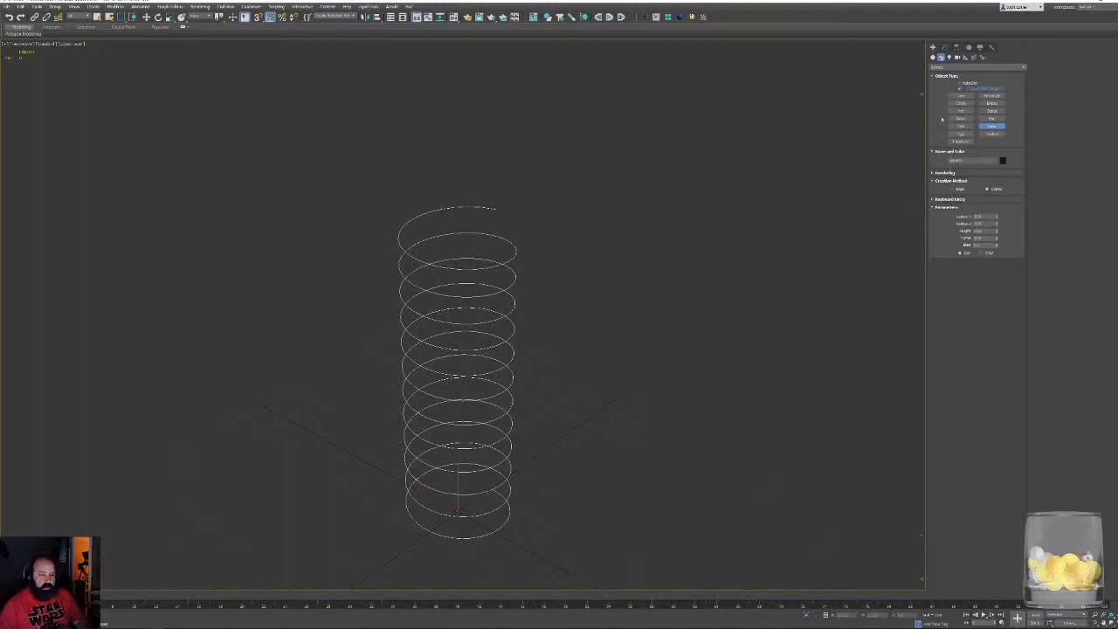
Convert the helix to an editable spline and check how its vertices are spaced along the coil
{"action": "left_click", "coordinate": [944, 48]}
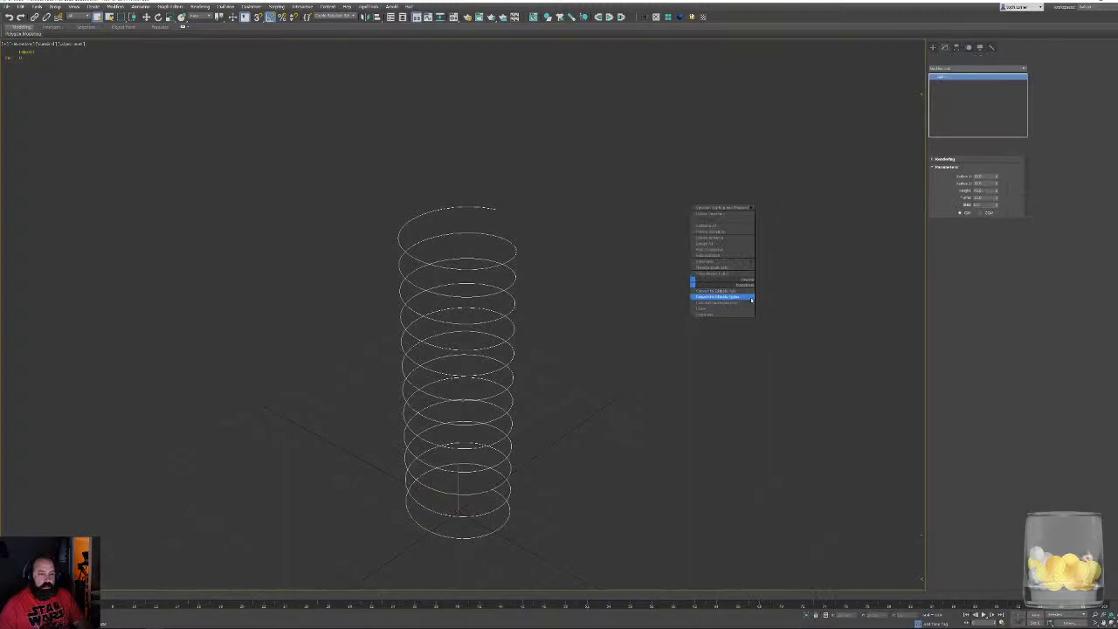
{"action": "left_click", "coordinate": [741, 296]}
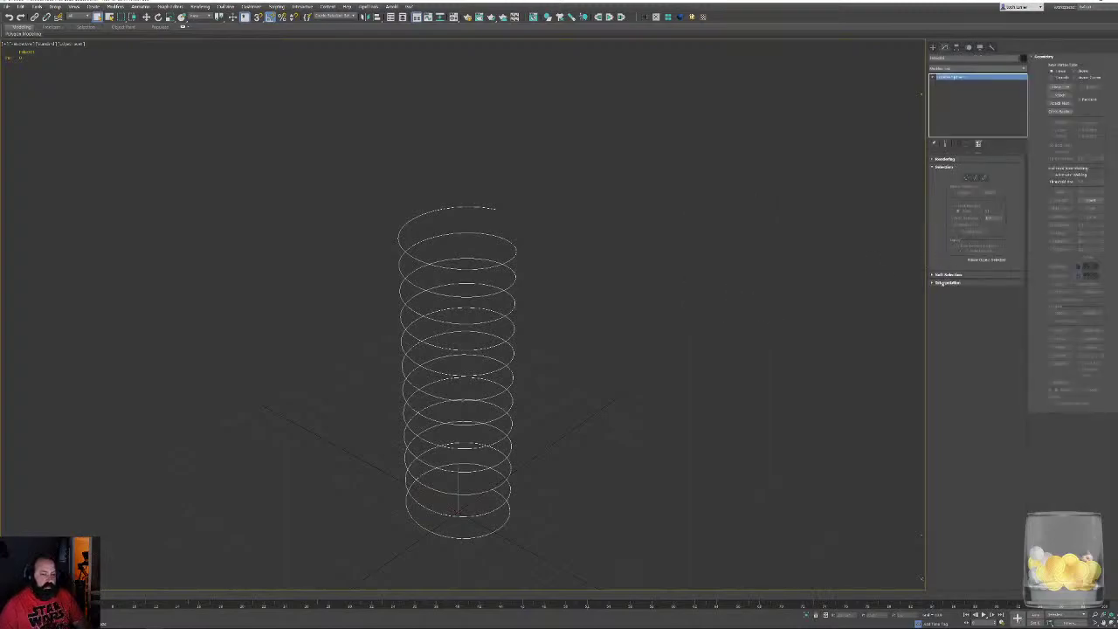
{"action": "left_click", "coordinate": [945, 282]}
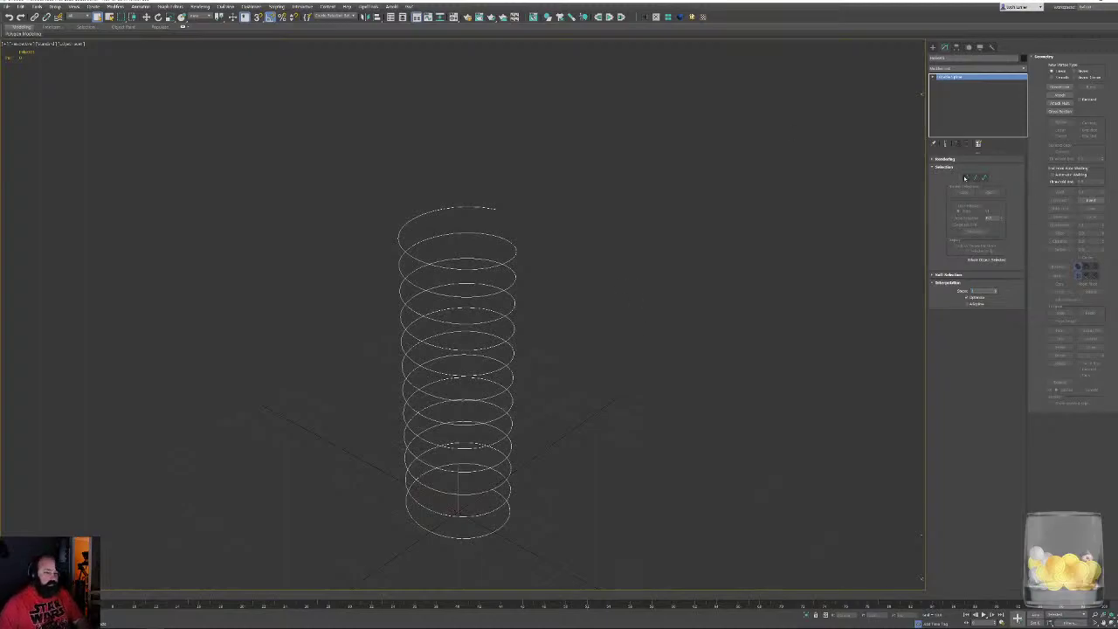
{"action": "left_click", "coordinate": [965, 179]}
{"action": "middle_click_drag", "start_coordinate": [595, 300], "coordinate": [594, 372], "text": "alt"}
{"action": "scroll", "coordinate": [559, 298], "scroll_direction": "up", "scroll_amount": 4}
{"action": "middle_click_drag", "start_coordinate": [687, 229], "coordinate": [661, 227]}
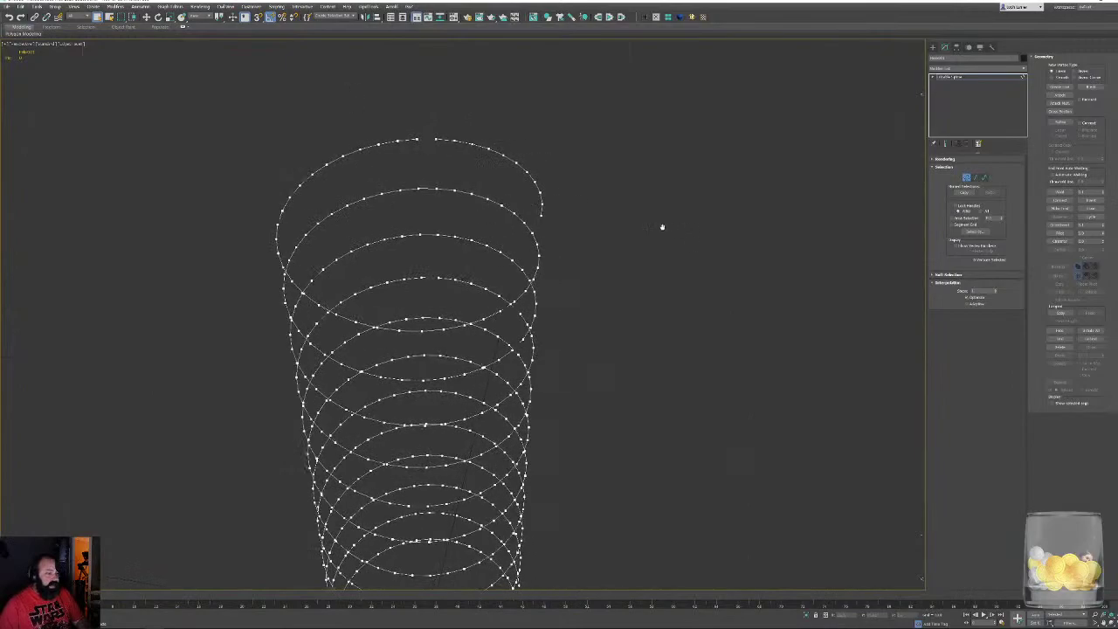
{"action": "scroll", "coordinate": [665, 231], "scroll_direction": "down", "scroll_amount": 5}
{"action": "left_click", "coordinate": [966, 178]}
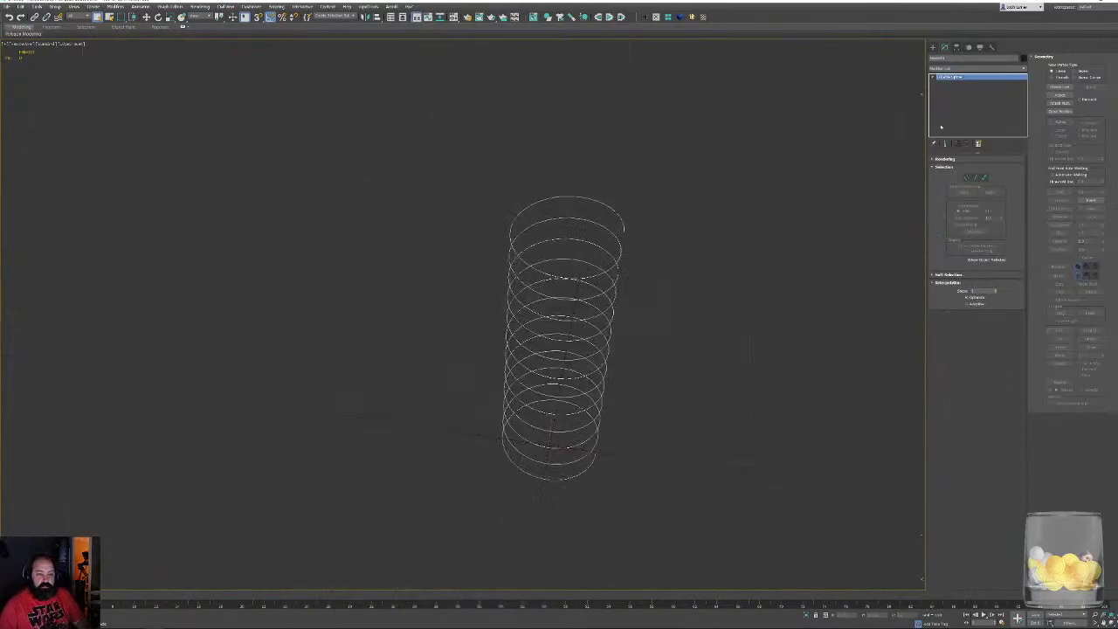
Apply a Normalize Spline modifier to the helix and shorten its segment length to round out the turns
{"action": "left_click", "coordinate": [1022, 70]}
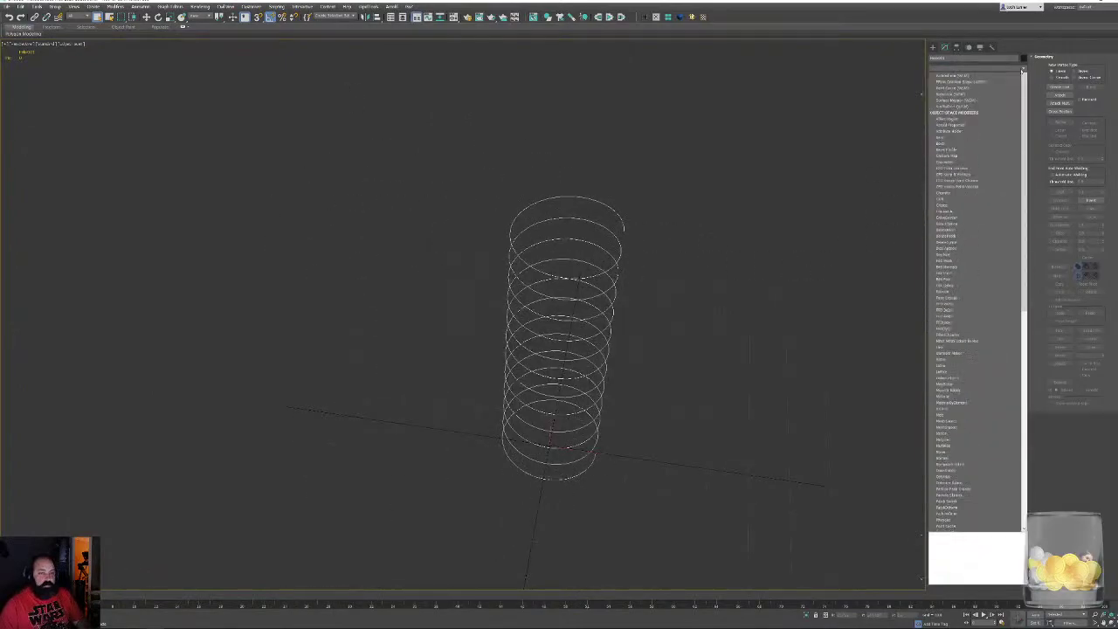
{"action": "key", "text": "n"}
{"action": "key", "text": "n"}
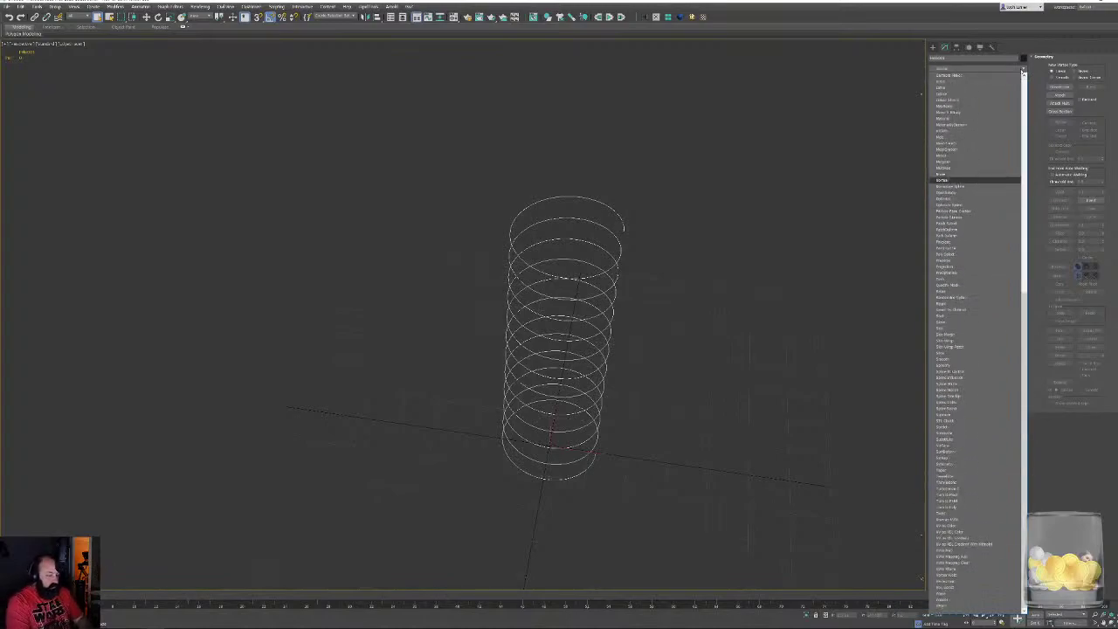
{"action": "key", "text": "n"}
{"action": "key", "text": "Return"}
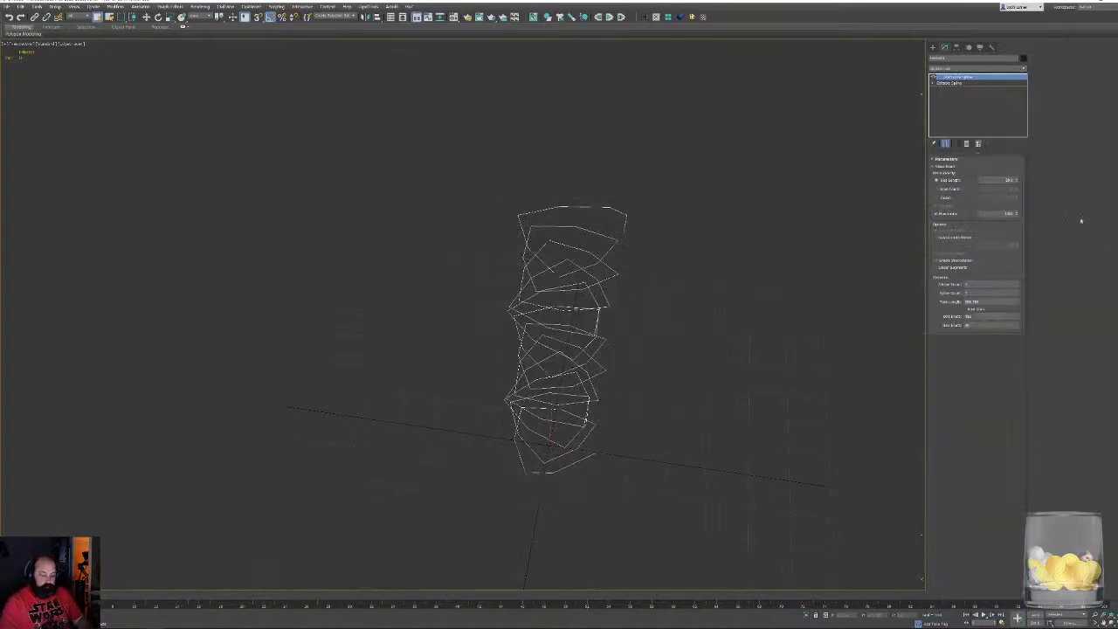
{"action": "middle_click_drag", "start_coordinate": [545, 301], "coordinate": [449, 299], "text": "alt"}
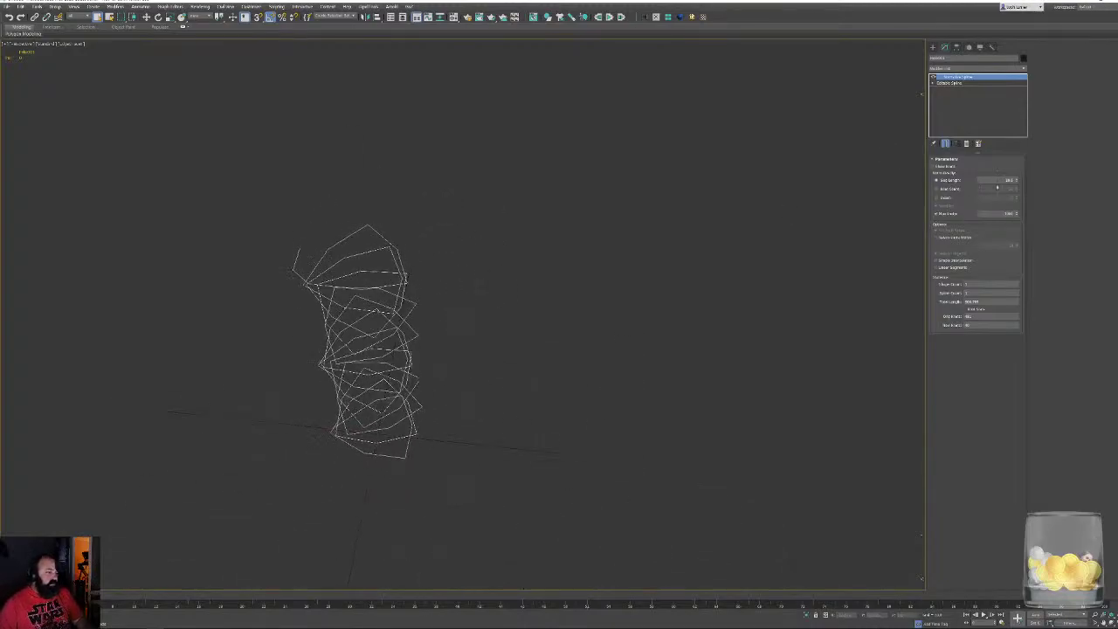
{"action": "left_click_drag", "start_coordinate": [1015, 181], "coordinate": [1015, 199]}
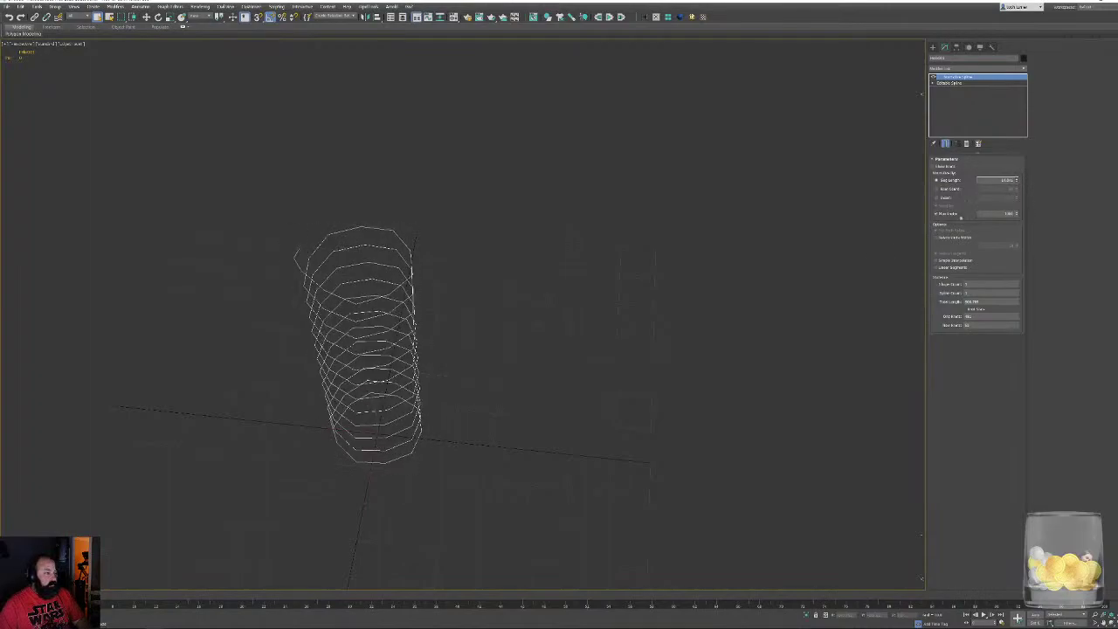
Try several segment lengths on the normalized helix, comparing the roundness and vertex alignment of its turns from above
{"action": "key", "text": "t"}
{"action": "middle_click_drag", "start_coordinate": [490, 305], "coordinate": [509, 309]}
{"action": "scroll", "coordinate": [491, 300], "scroll_direction": "up", "scroll_amount": 6}
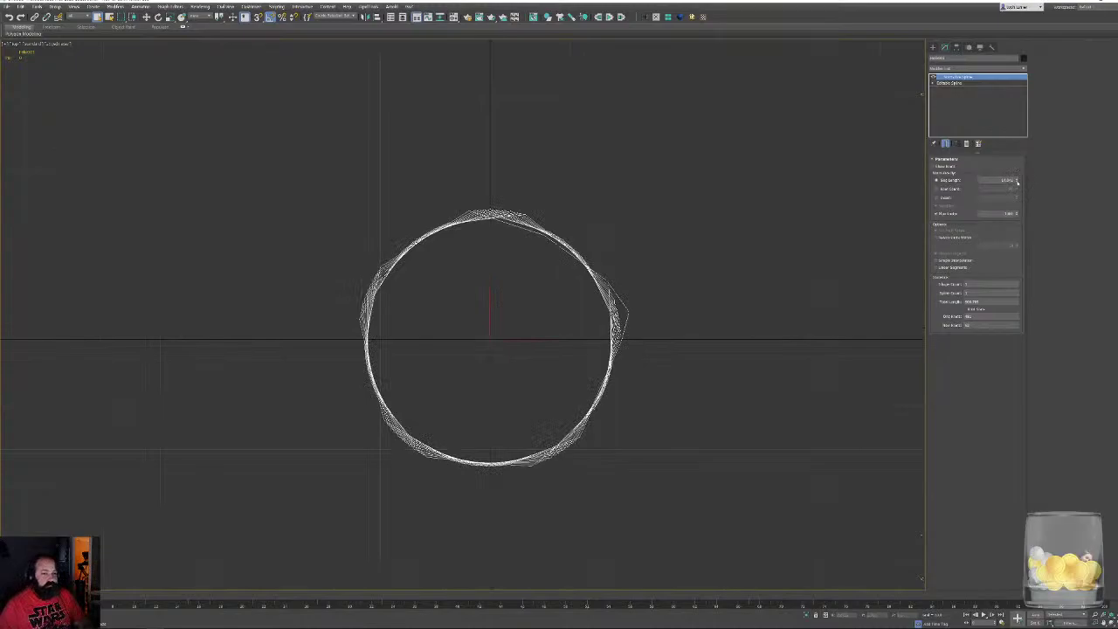
{"action": "left_click", "coordinate": [1016, 181]}
{"action": "left_click", "coordinate": [1017, 181]}
{"action": "left_click", "coordinate": [1017, 181]}
{"action": "left_click", "coordinate": [1016, 182]}
{"action": "left_click", "coordinate": [1016, 182]}
{"action": "left_click", "coordinate": [1016, 182]}
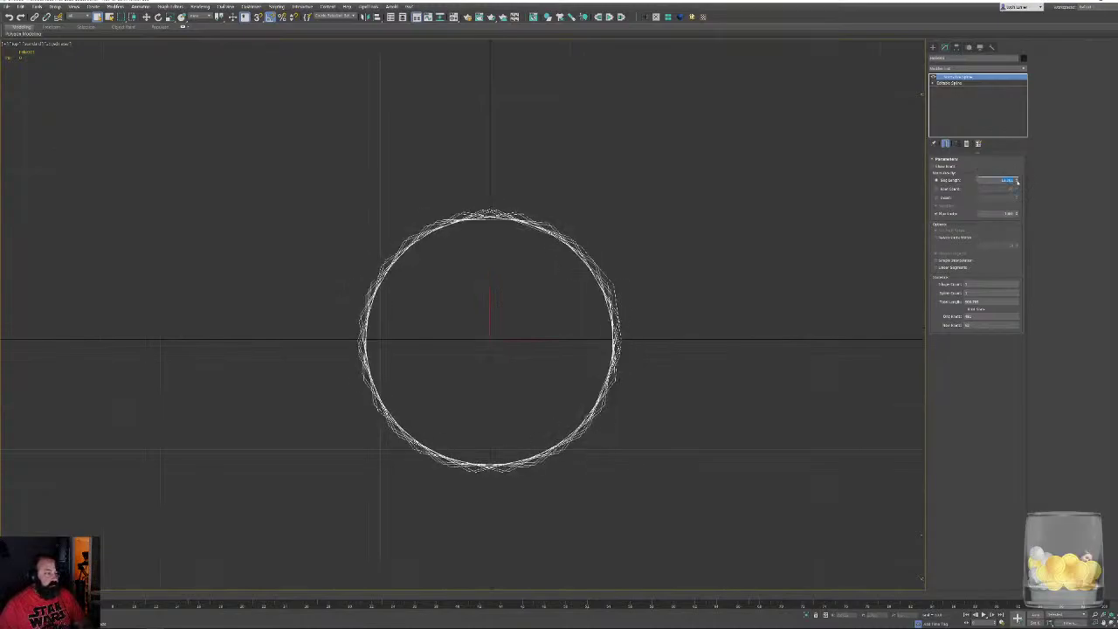
{"action": "left_click_drag", "start_coordinate": [1017, 181], "coordinate": [1016, 180]}
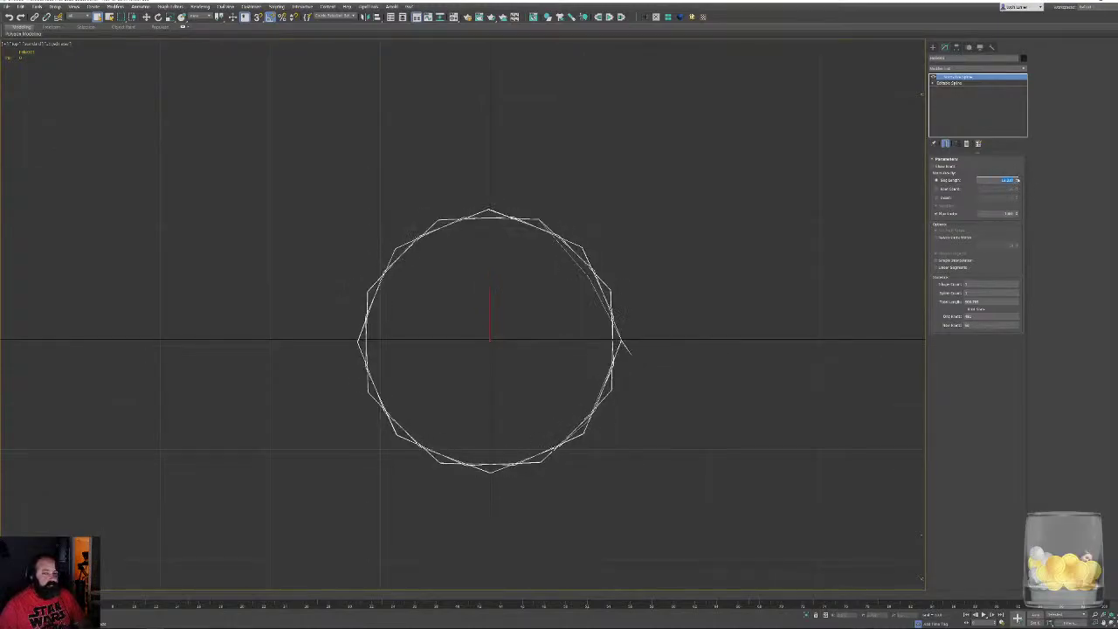
{"action": "type", "text": "12"}
{"action": "key", "text": "Return"}
{"action": "middle_click_drag", "start_coordinate": [667, 214], "coordinate": [658, 203]}
{"action": "key", "text": "p"}
{"action": "middle_click_drag", "start_coordinate": [679, 247], "coordinate": [735, 254], "text": "alt"}
{"action": "scroll", "coordinate": [624, 212], "scroll_direction": "down", "scroll_amount": 4}
{"action": "scroll", "coordinate": [647, 239], "scroll_direction": "up", "scroll_amount": 1}
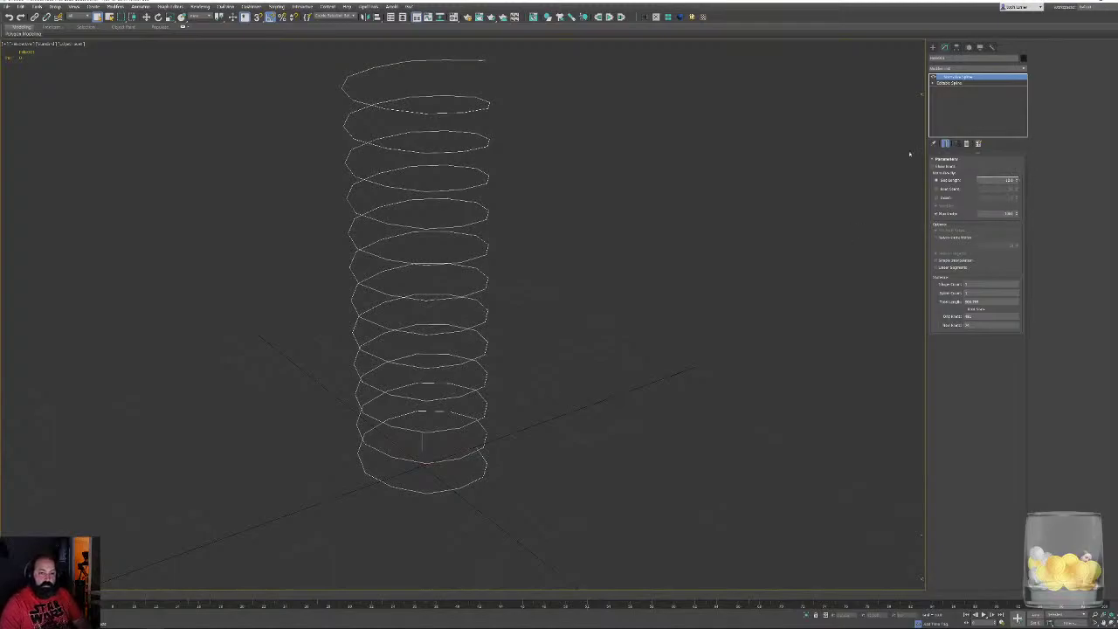
Enter a shorter segment length for smoother turns and check the coil from above and in perspective
{"action": "type", "text": "2"}
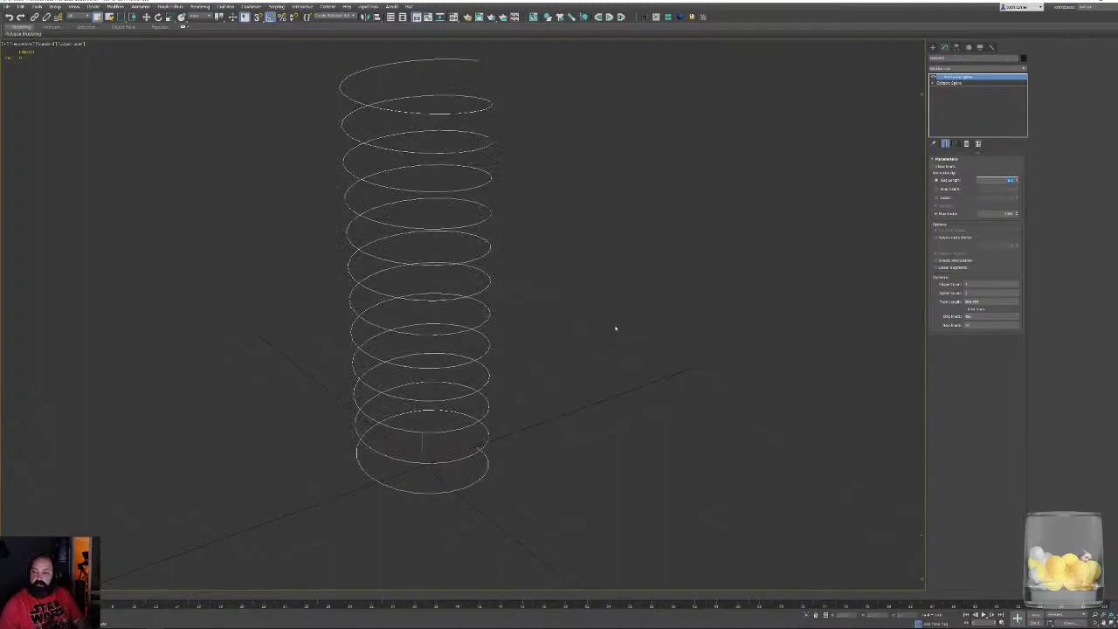
{"action": "middle_click_drag", "start_coordinate": [624, 304], "coordinate": [600, 355], "text": "alt"}
{"action": "key", "text": "t"}
{"action": "scroll", "coordinate": [517, 232], "scroll_direction": "up", "scroll_amount": 14}
{"action": "scroll", "coordinate": [516, 234], "scroll_direction": "down", "scroll_amount": 10}
{"action": "key", "text": "p"}
{"action": "scroll", "coordinate": [576, 281], "scroll_direction": "down", "scroll_amount": 6}
{"action": "middle_click_drag", "start_coordinate": [605, 299], "coordinate": [574, 308], "text": "alt"}
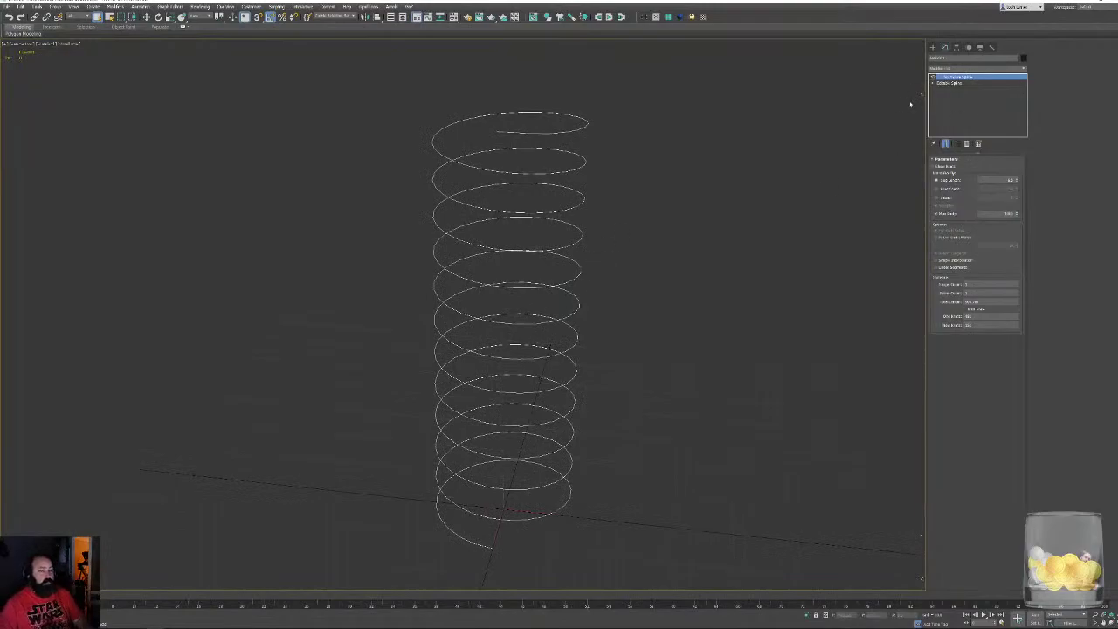
Collapse the normalized helix to an editable spline and extrude it vertically until neighbouring turns meet, displayed shaded with edges
{"action": "right_click", "coordinate": [646, 177]}
{"action": "left_click", "coordinate": [679, 192]}
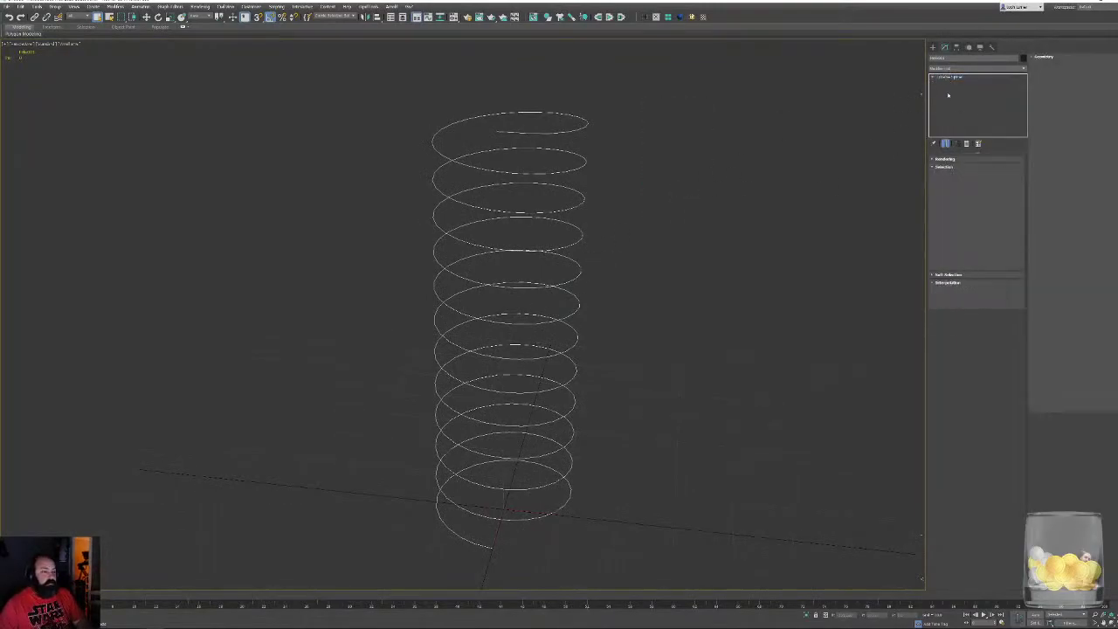
{"action": "left_click", "coordinate": [974, 68]}
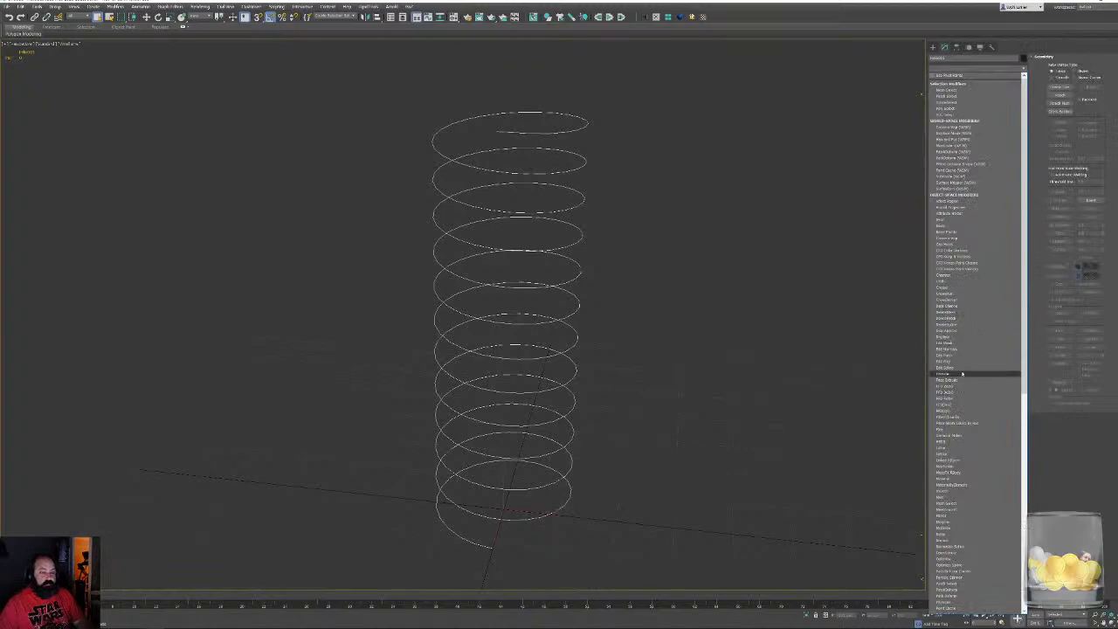
{"action": "left_click", "coordinate": [962, 373]}
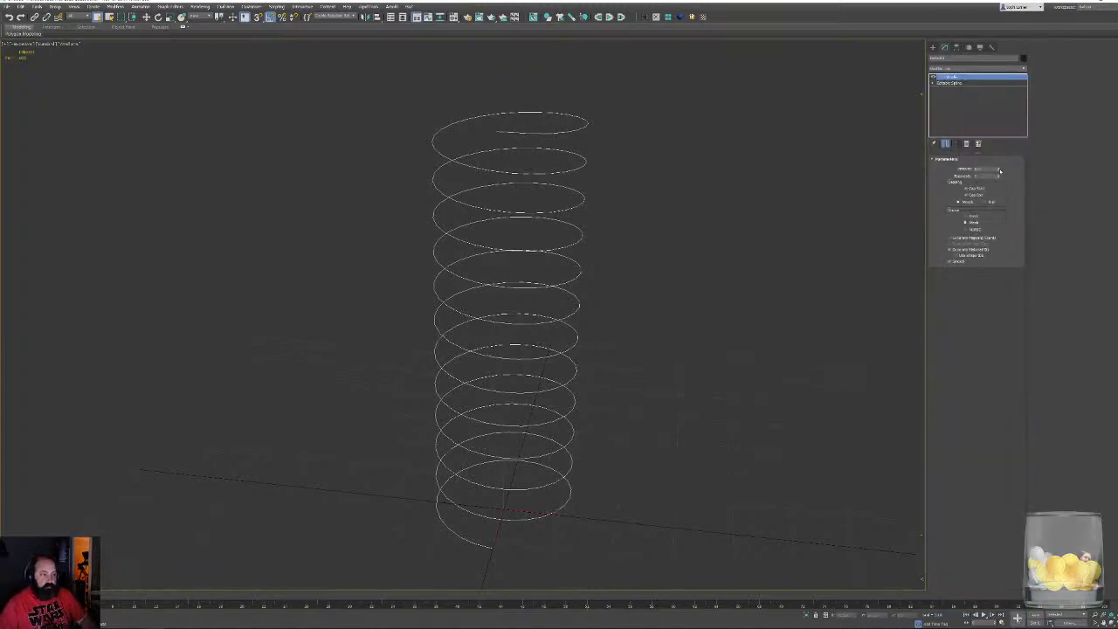
{"action": "left_click_drag", "start_coordinate": [999, 170], "coordinate": [999, 170]}
{"action": "key", "text": "F3"}
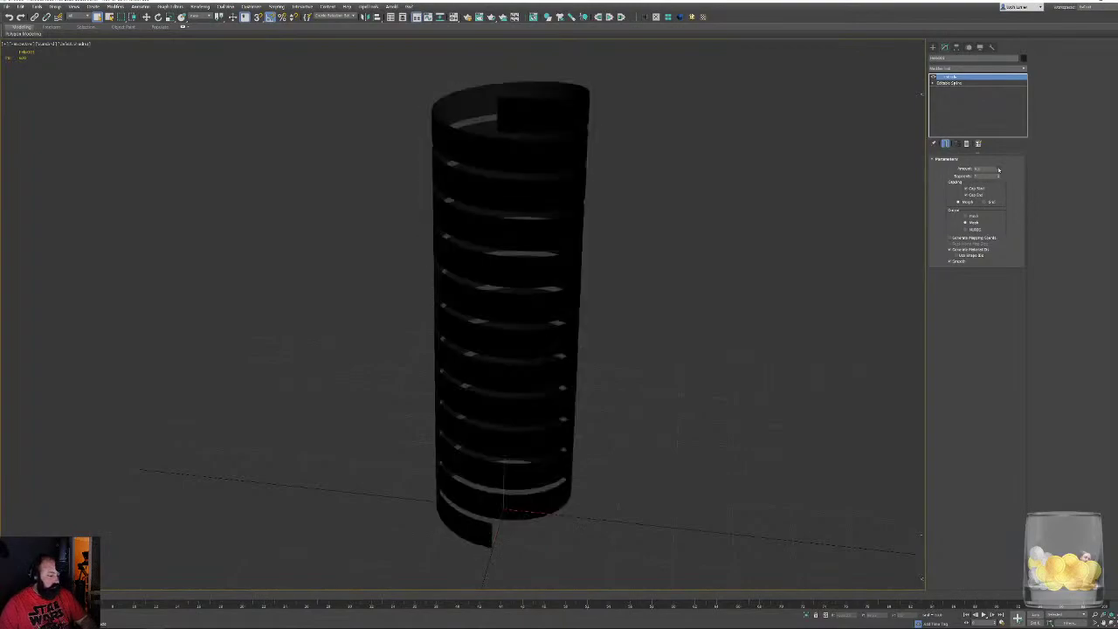
{"action": "key", "text": "F4"}
{"action": "left_click_drag", "start_coordinate": [999, 169], "coordinate": [999, 170]}
Examine the extruded strip from several angles for gaps or overlaps between its neighbouring turns
{"action": "middle_click_drag", "start_coordinate": [637, 343], "coordinate": [411, 337], "text": "alt"}
{"action": "middle_click_drag", "start_coordinate": [486, 281], "coordinate": [507, 423]}
{"action": "scroll", "coordinate": [522, 234], "scroll_direction": "up", "scroll_amount": 5}
{"action": "middle_click_drag", "start_coordinate": [522, 234], "coordinate": [547, 283], "text": "alt"}
{"action": "scroll", "coordinate": [574, 305], "scroll_direction": "up", "scroll_amount": 3}
{"action": "scroll", "coordinate": [561, 324], "scroll_direction": "down", "scroll_amount": 9}
{"action": "middle_click_drag", "start_coordinate": [609, 421], "coordinate": [596, 234], "text": "alt"}
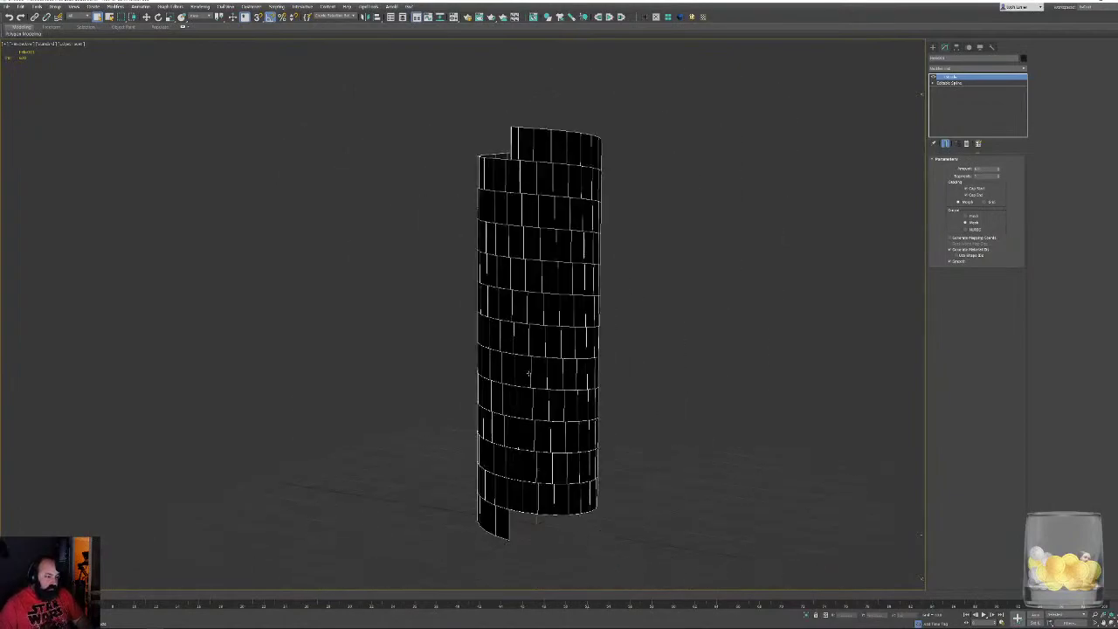
{"action": "scroll", "coordinate": [559, 288], "scroll_direction": "up", "scroll_amount": 4}
{"action": "middle_click_drag", "start_coordinate": [559, 288], "coordinate": [648, 209]}
{"action": "middle_click_drag", "start_coordinate": [648, 297], "coordinate": [637, 336], "text": "alt"}
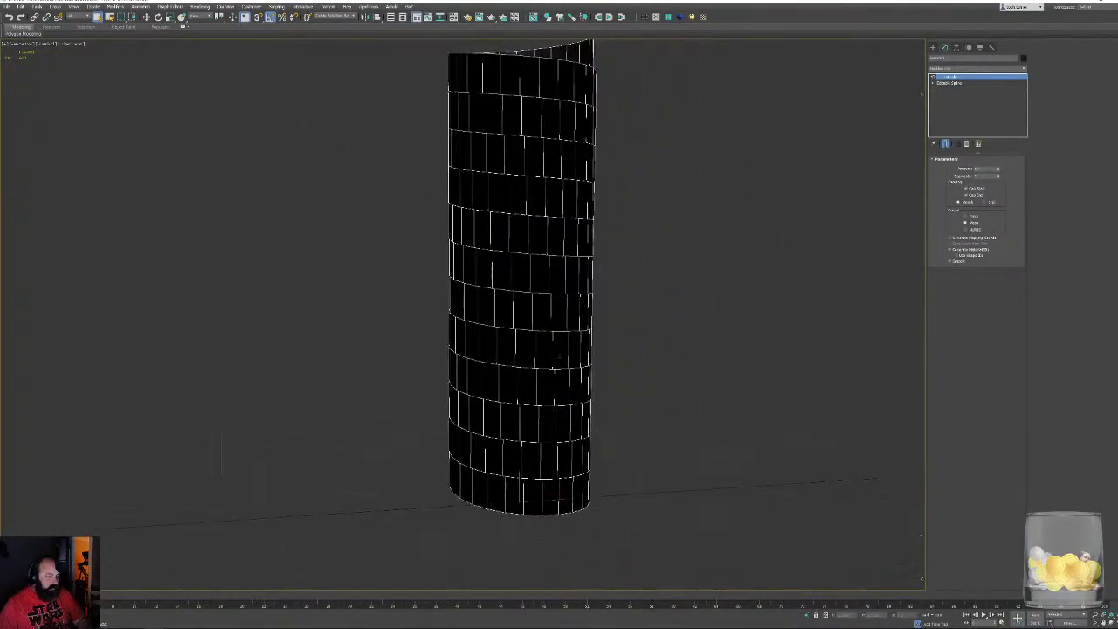
{"action": "middle_click_drag", "start_coordinate": [504, 312], "coordinate": [546, 347]}
{"action": "scroll", "coordinate": [546, 347], "scroll_direction": "up", "scroll_amount": 7}
{"action": "middle_click_drag", "start_coordinate": [585, 299], "coordinate": [539, 269]}
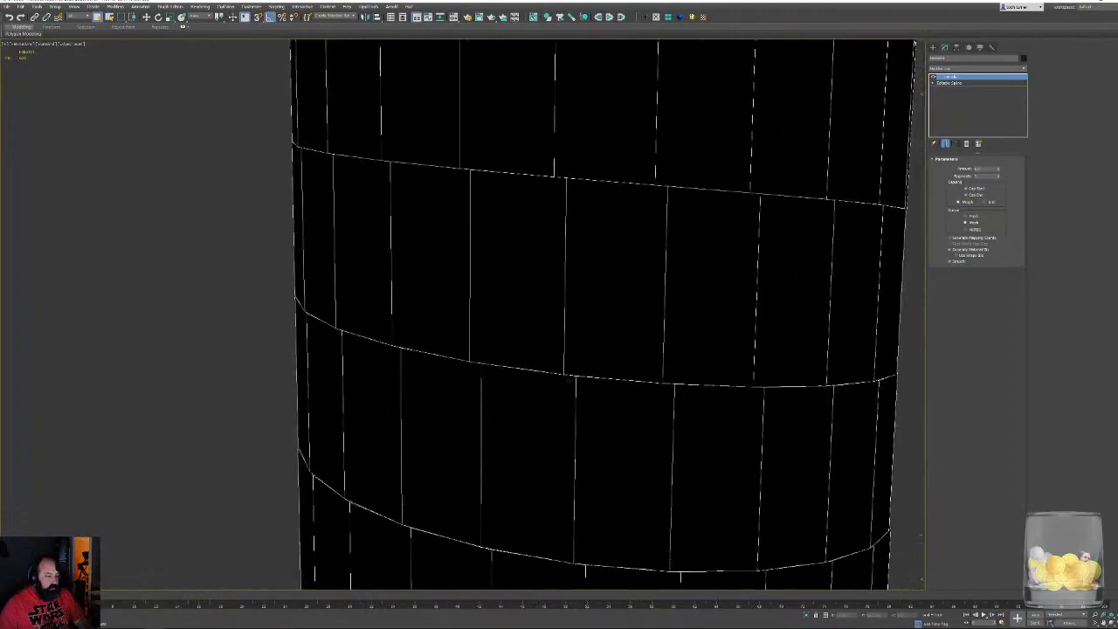
{"action": "middle_click_drag", "start_coordinate": [551, 371], "coordinate": [655, 345], "text": "alt"}
{"action": "scroll", "coordinate": [664, 345], "scroll_direction": "up", "scroll_amount": 2}
{"action": "middle_click_drag", "start_coordinate": [742, 344], "coordinate": [572, 282]}
Check up close in the front view, in wireframe and shaded display, how the edges of adjacent turns meet
{"action": "key", "text": "f"}
{"action": "key", "text": "z"}
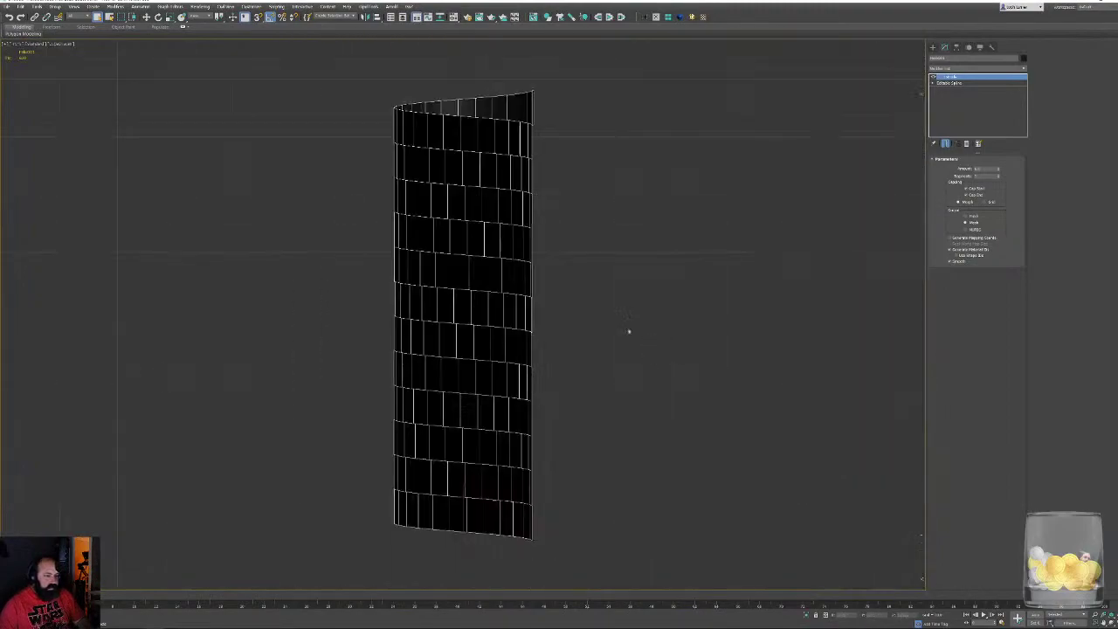
{"action": "scroll", "coordinate": [533, 294], "scroll_direction": "up", "scroll_amount": 10}
{"action": "scroll", "coordinate": [507, 295], "scroll_direction": "up", "scroll_amount": 3}
{"action": "key", "text": "F3"}
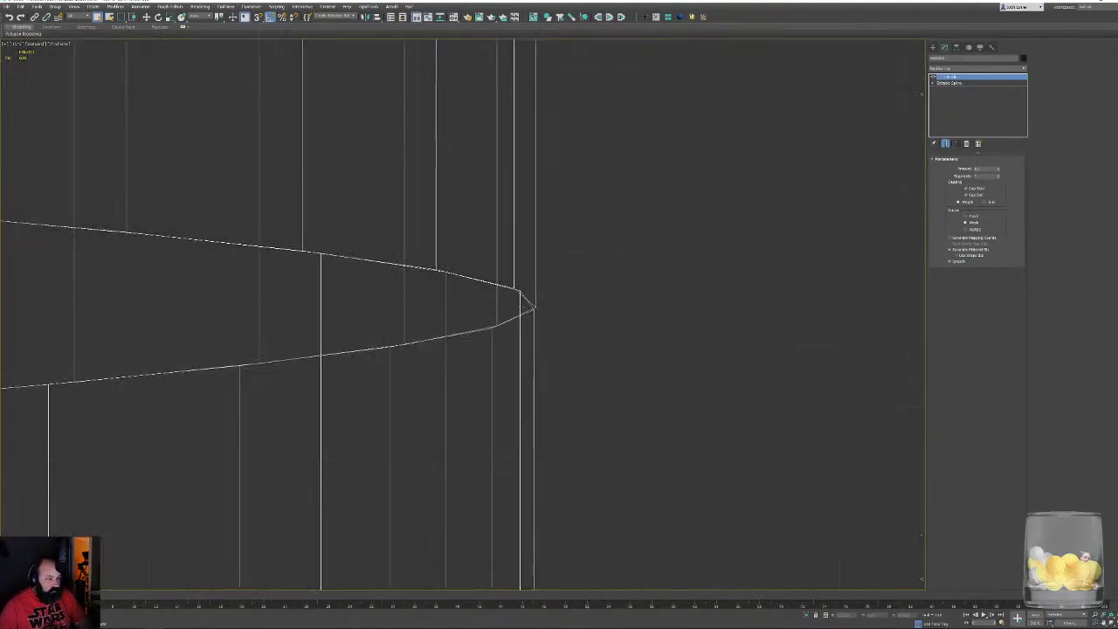
{"action": "key", "text": "F3"}
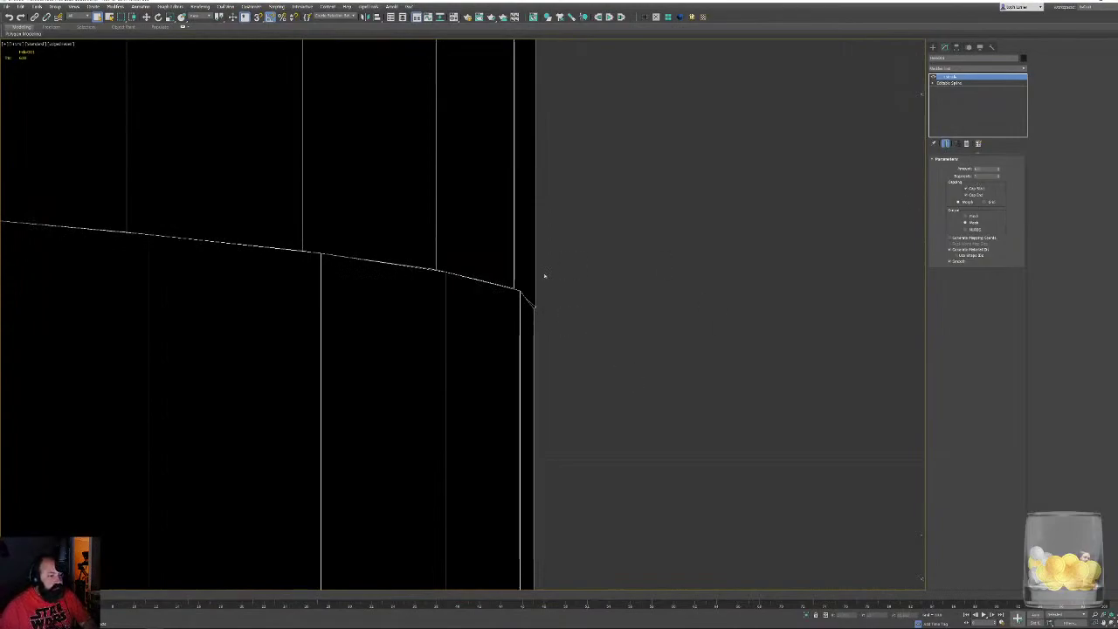
Convert the extruded strip to an editable poly and flip the normals of its whole element
{"action": "right_click", "coordinate": [505, 261]}
{"action": "left_click", "coordinate": [523, 268]}
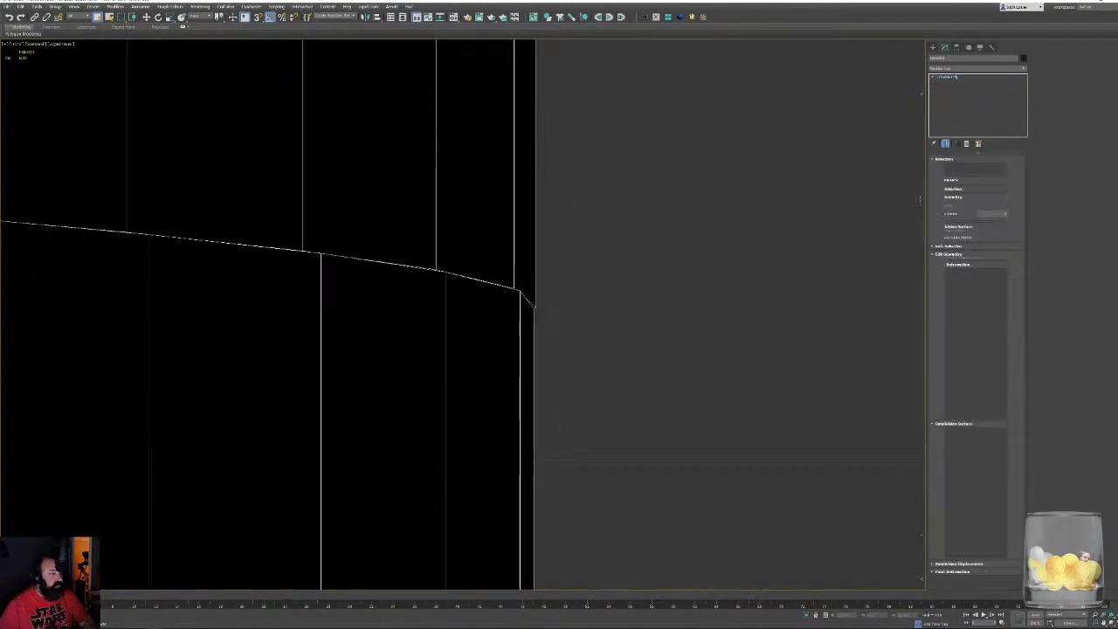
{"action": "left_click", "coordinate": [990, 169]}
{"action": "left_click", "coordinate": [481, 324]}
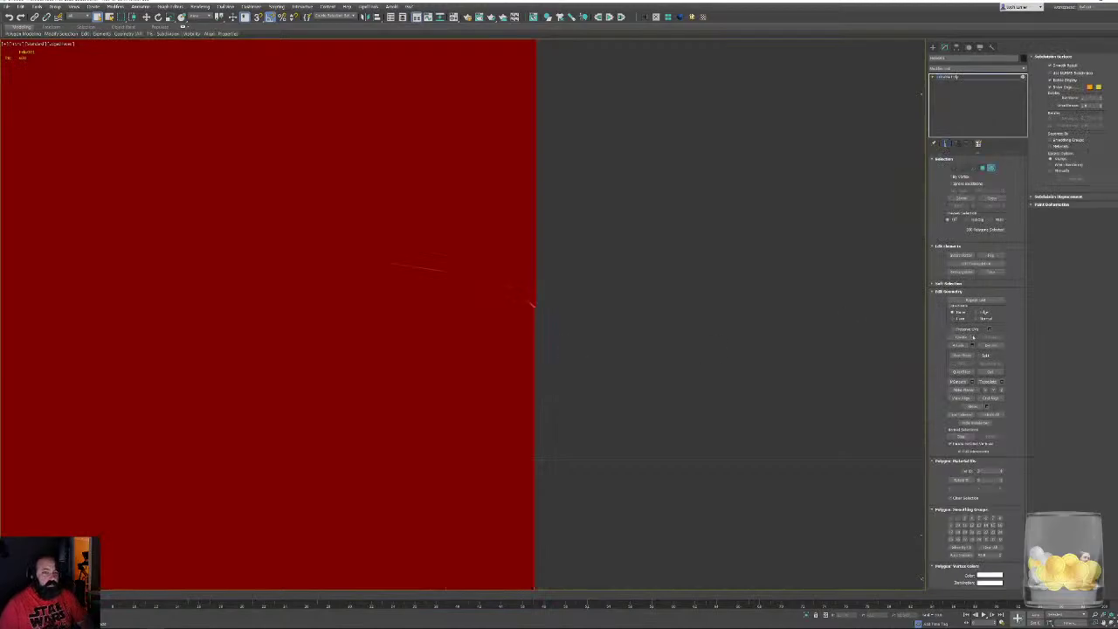
{"action": "left_click", "coordinate": [991, 255]}
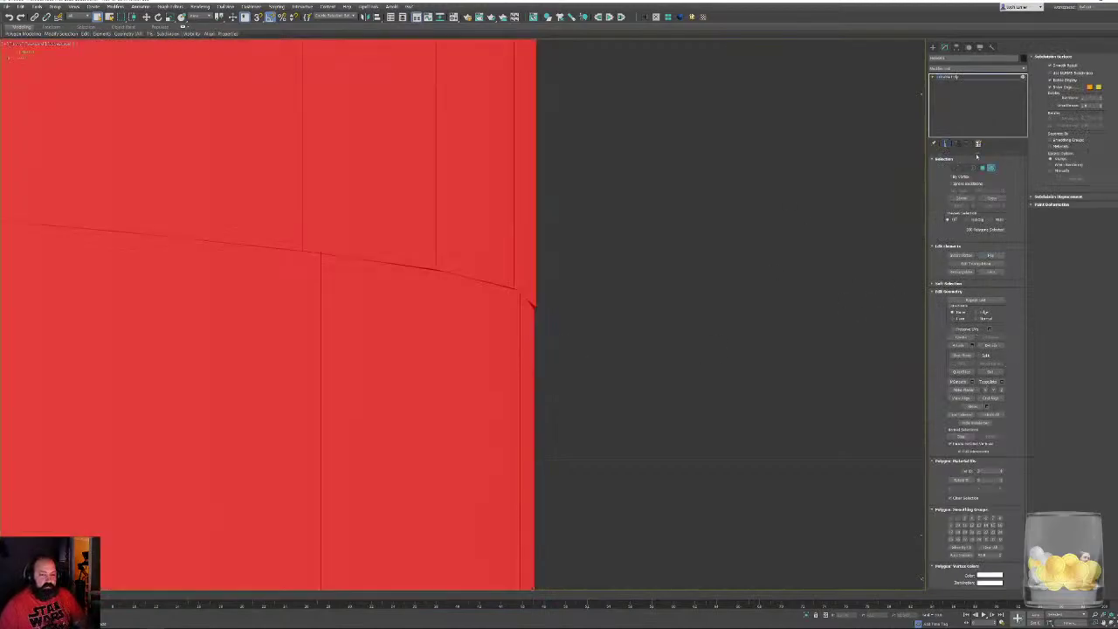
Convert the strip's border selection to vertices and weld them with an increased threshold so adjacent turns join into one cylinder
{"action": "key", "text": "2"}
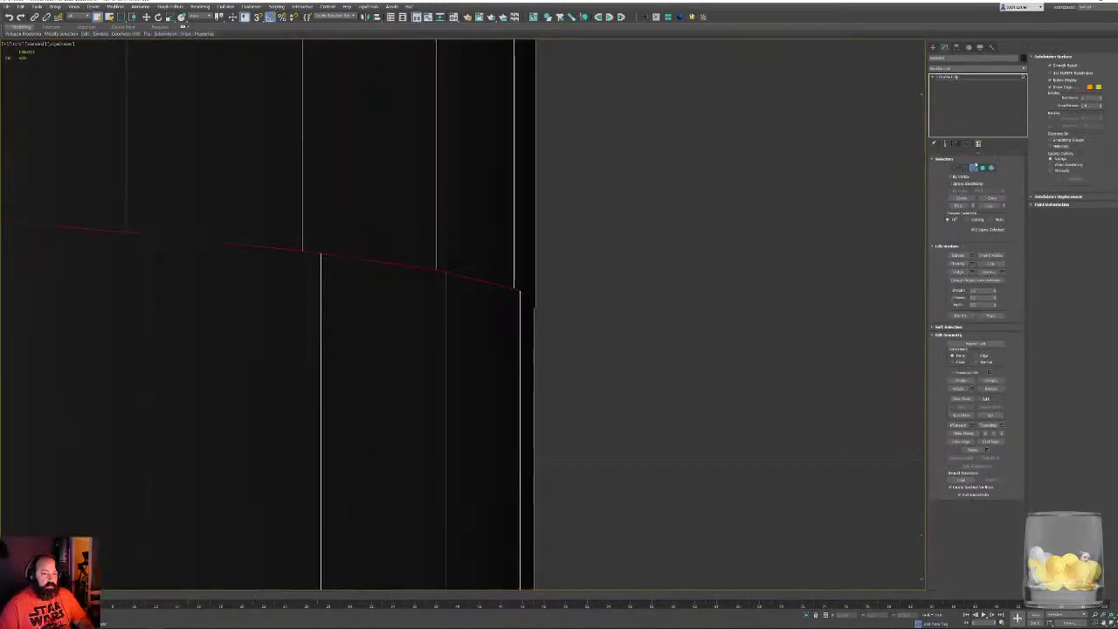
{"action": "left_click", "coordinate": [956, 167], "text": "ctrl"}
{"action": "scroll", "coordinate": [594, 370], "scroll_direction": "down", "scroll_amount": 8}
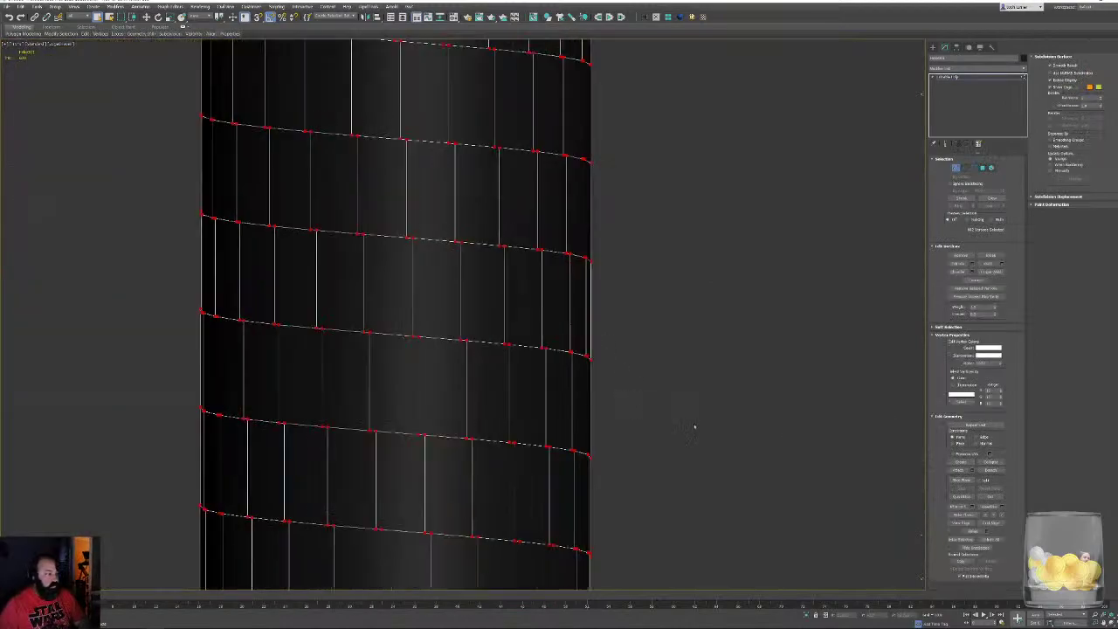
{"action": "left_click", "coordinate": [1002, 263]}
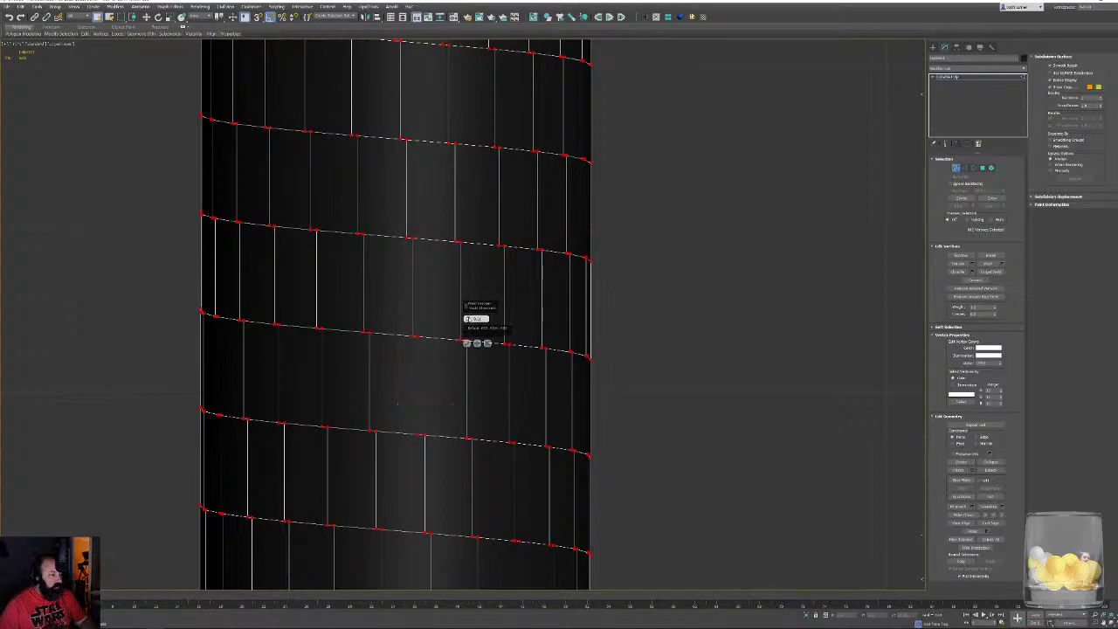
{"action": "left_click", "coordinate": [468, 316]}
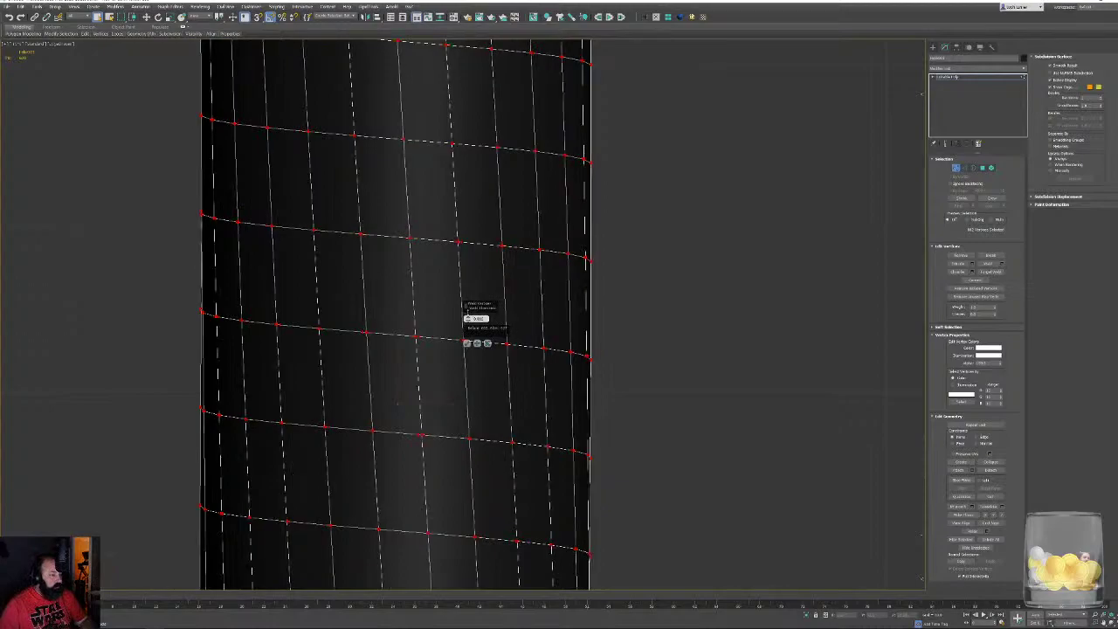
{"action": "scroll", "coordinate": [646, 349], "scroll_direction": "down", "scroll_amount": 6}
{"action": "middle_click_drag", "start_coordinate": [595, 313], "coordinate": [597, 324]}
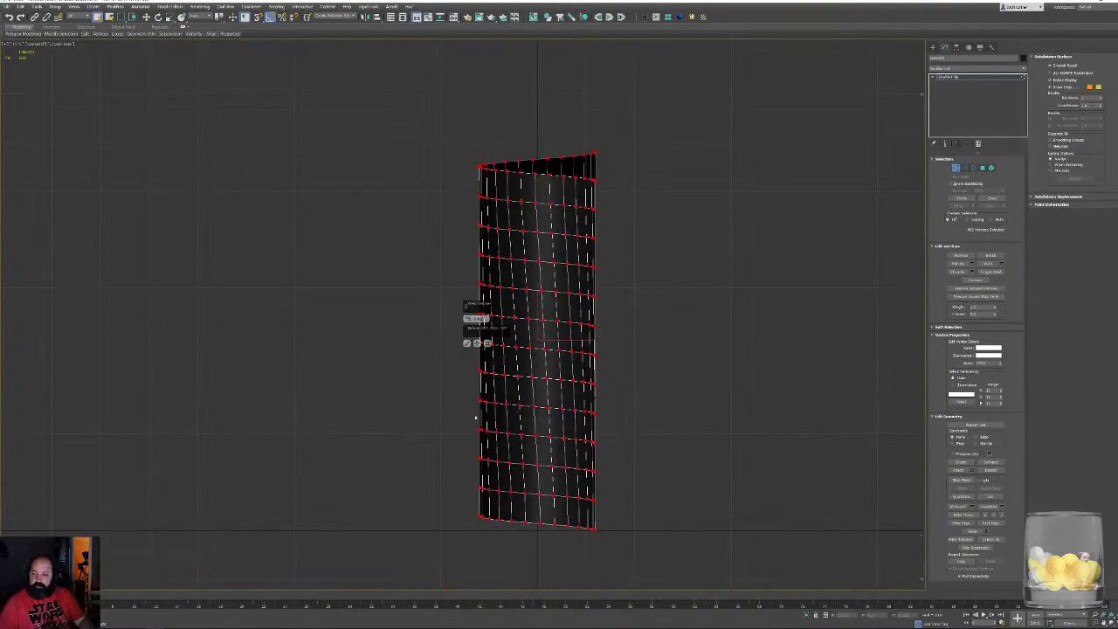
{"action": "left_click", "coordinate": [467, 344]}
{"action": "middle_click_drag", "start_coordinate": [649, 353], "coordinate": [604, 365]}
{"action": "middle_click_drag", "start_coordinate": [567, 422], "coordinate": [519, 465]}
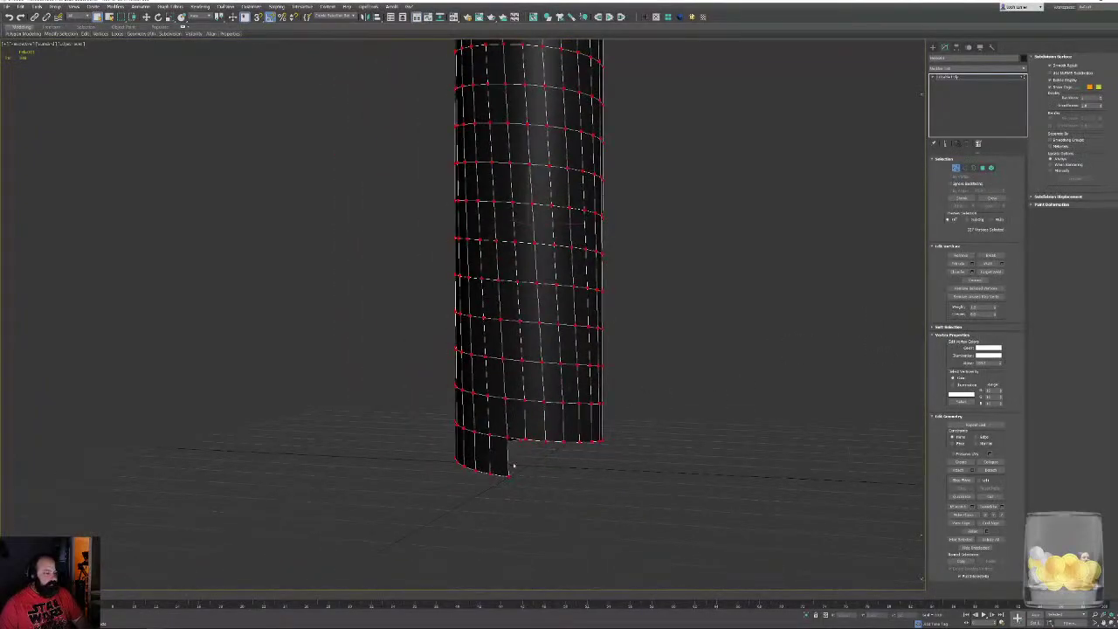
Slice all of the cylinder's polygons with a horizontal slice plane at the height of the bottom notch's corner vertex
{"action": "scroll", "coordinate": [518, 465], "scroll_direction": "up", "scroll_amount": 5}
{"action": "left_click", "coordinate": [551, 452]}
{"action": "key", "text": "w"}
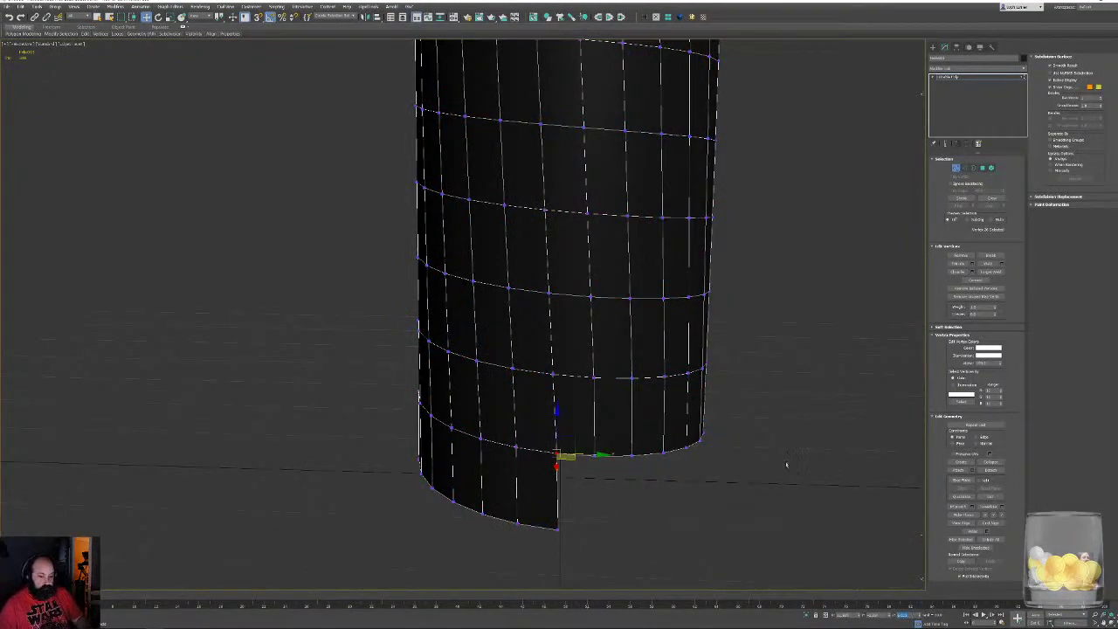
{"action": "left_click", "coordinate": [982, 168]}
{"action": "middle_click_drag", "start_coordinate": [674, 371], "coordinate": [697, 365], "text": "alt"}
{"action": "left_click", "coordinate": [961, 395]}
{"action": "middle_click_drag", "start_coordinate": [688, 379], "coordinate": [686, 436]}
{"action": "scroll", "coordinate": [686, 436], "scroll_direction": "down", "scroll_amount": 2}
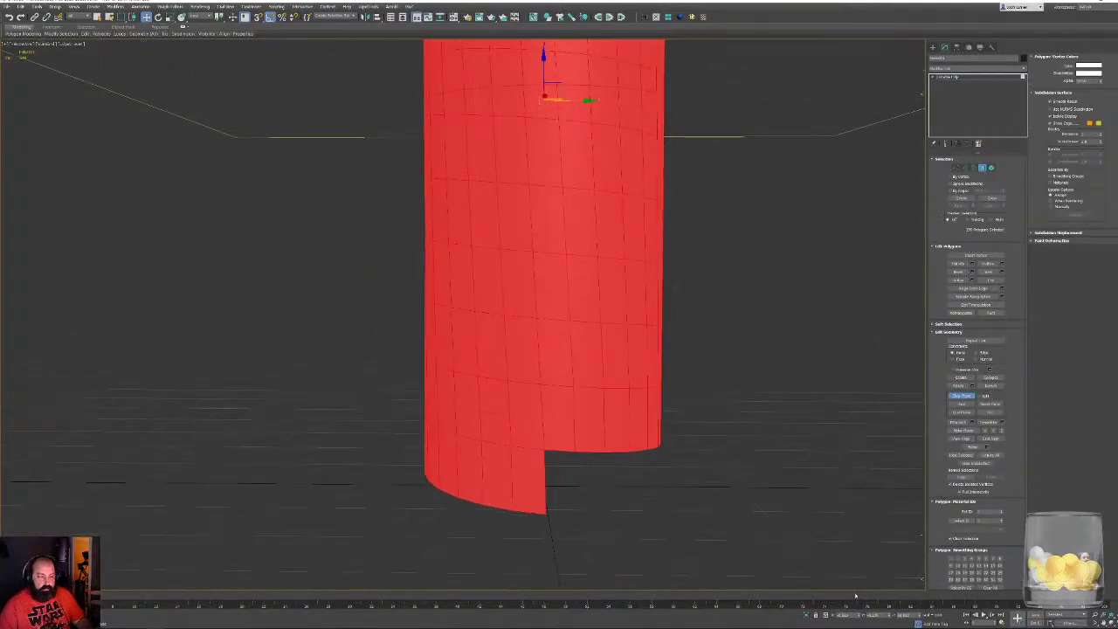
{"action": "middle_click_drag", "start_coordinate": [794, 461], "coordinate": [791, 438]}
{"action": "left_click", "coordinate": [961, 405]}
{"action": "left_click", "coordinate": [961, 397]}
Select a seam vertex just below the stepped top end as the height reference for the upper cut
{"action": "middle_click_drag", "start_coordinate": [811, 309], "coordinate": [769, 495]}
{"action": "left_click", "coordinate": [956, 167]}
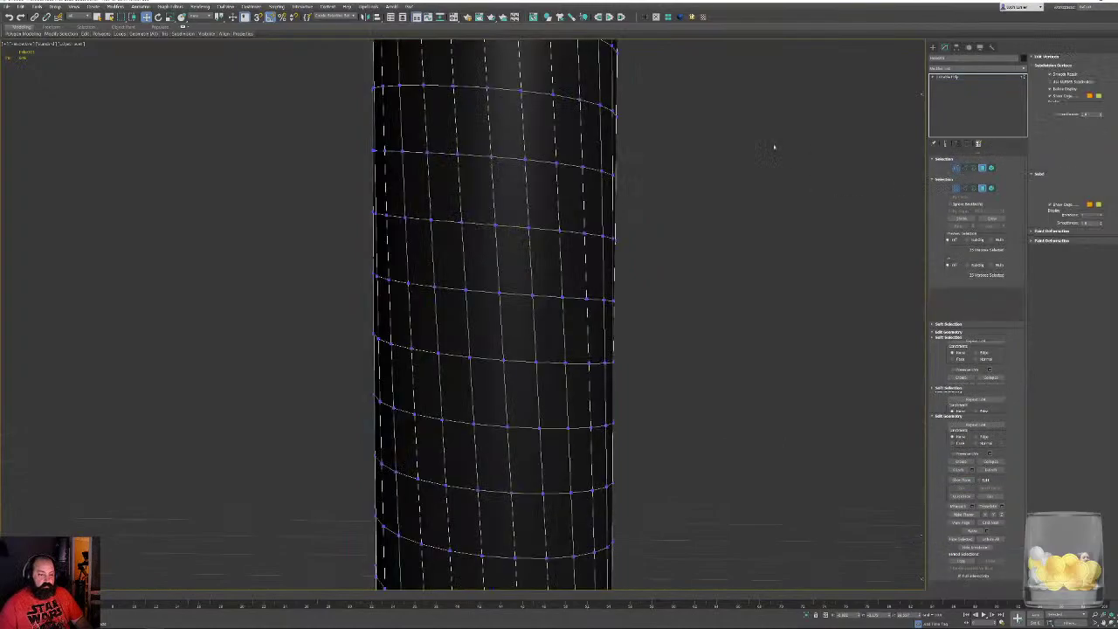
{"action": "middle_click_drag", "start_coordinate": [788, 152], "coordinate": [766, 379]}
{"action": "middle_click_drag", "start_coordinate": [504, 266], "coordinate": [507, 278]}
{"action": "scroll", "coordinate": [524, 291], "scroll_direction": "up", "scroll_amount": 3}
{"action": "middle_click_drag", "start_coordinate": [609, 281], "coordinate": [550, 274], "text": "alt"}
{"action": "middle_click_drag", "start_coordinate": [410, 273], "coordinate": [429, 305]}
{"action": "scroll", "coordinate": [428, 303], "scroll_direction": "up", "scroll_amount": 3}
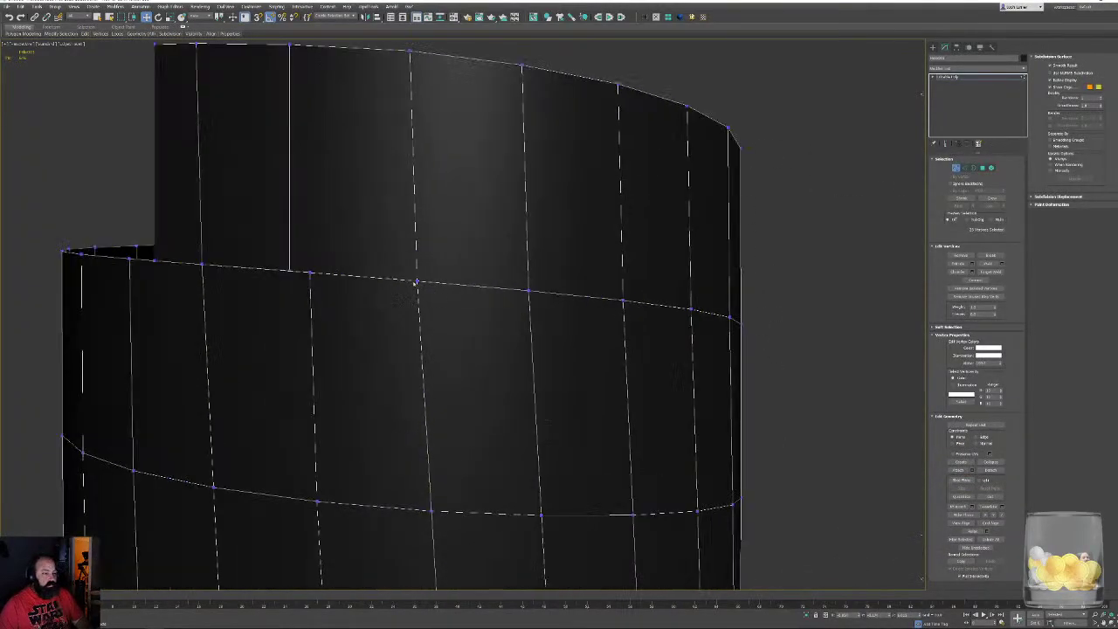
{"action": "left_click", "coordinate": [416, 280]}
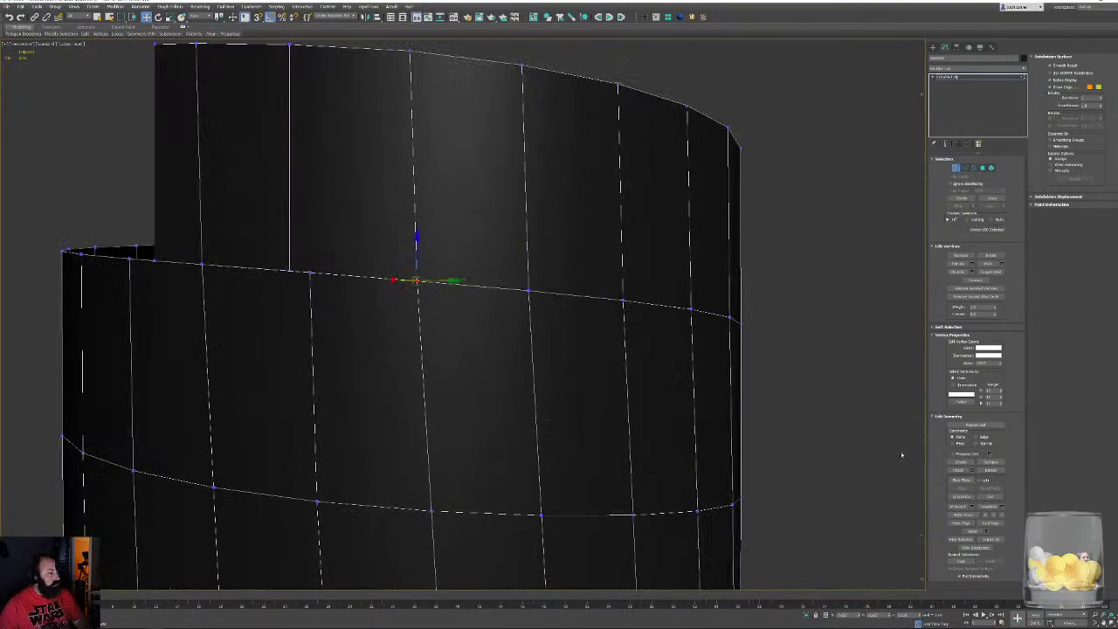
{"action": "left_click_drag", "start_coordinate": [418, 237], "coordinate": [420, 275]}
{"action": "key", "text": "ctrl+z"}
{"action": "middle_click_drag", "start_coordinate": [621, 355], "coordinate": [616, 330], "text": "alt"}
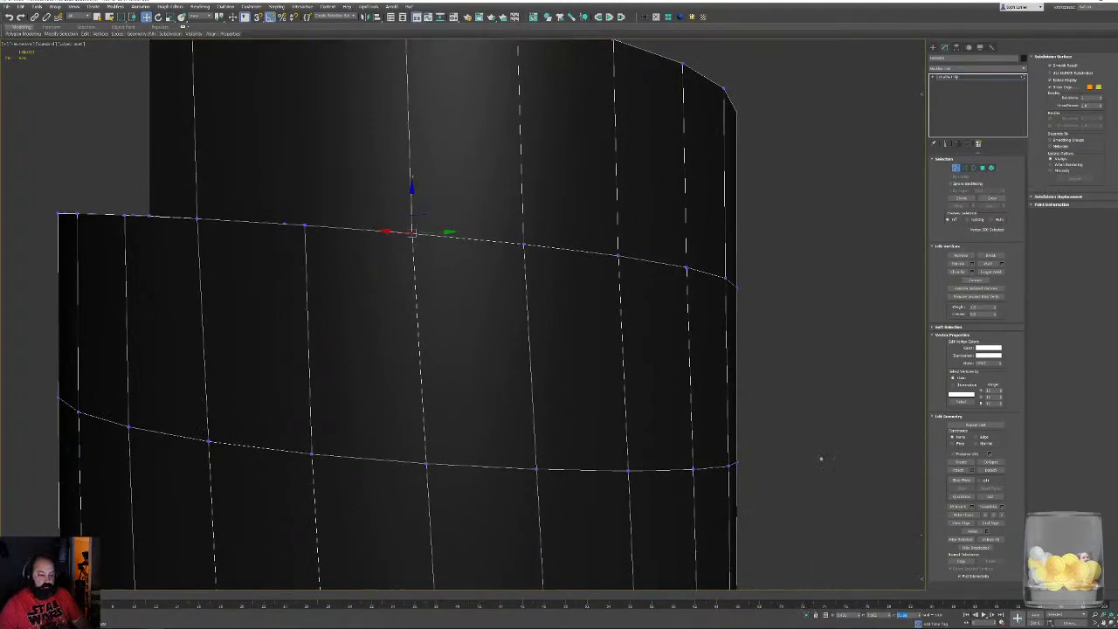
Slice all polygons horizontally at the reference vertex's height near the cylinder's top end
{"action": "left_click", "coordinate": [982, 167]}
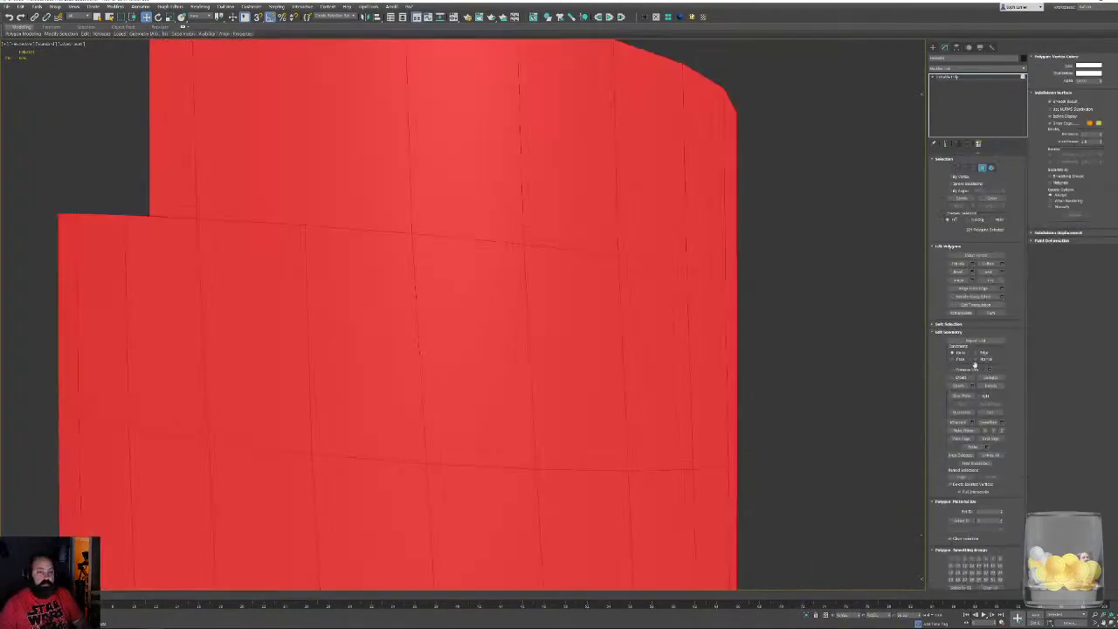
{"action": "left_click", "coordinate": [971, 447]}
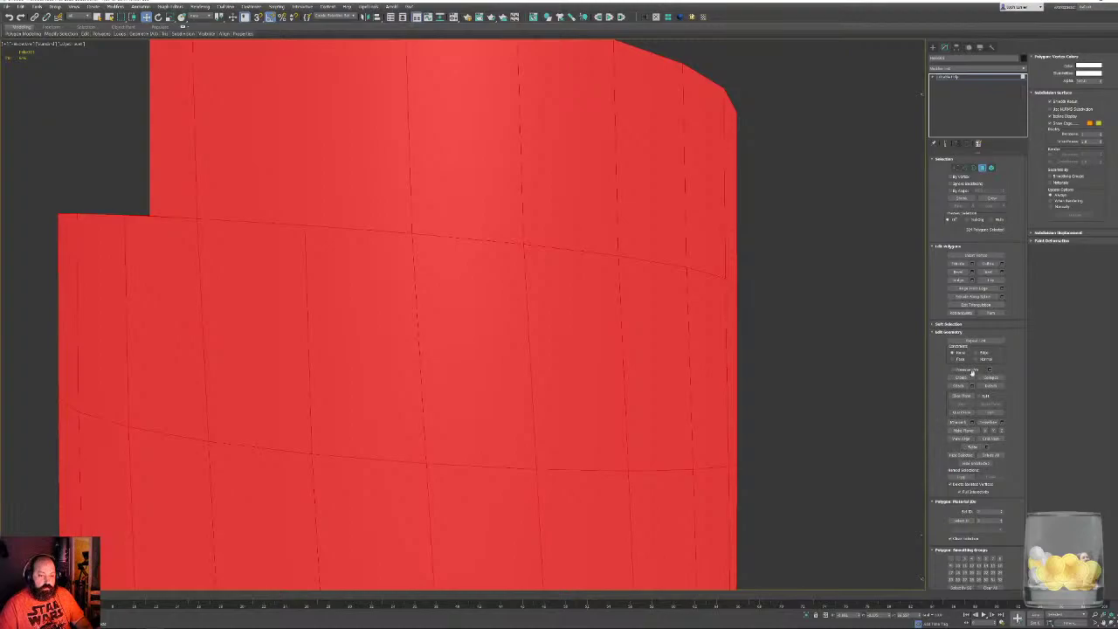
{"action": "left_click", "coordinate": [960, 396]}
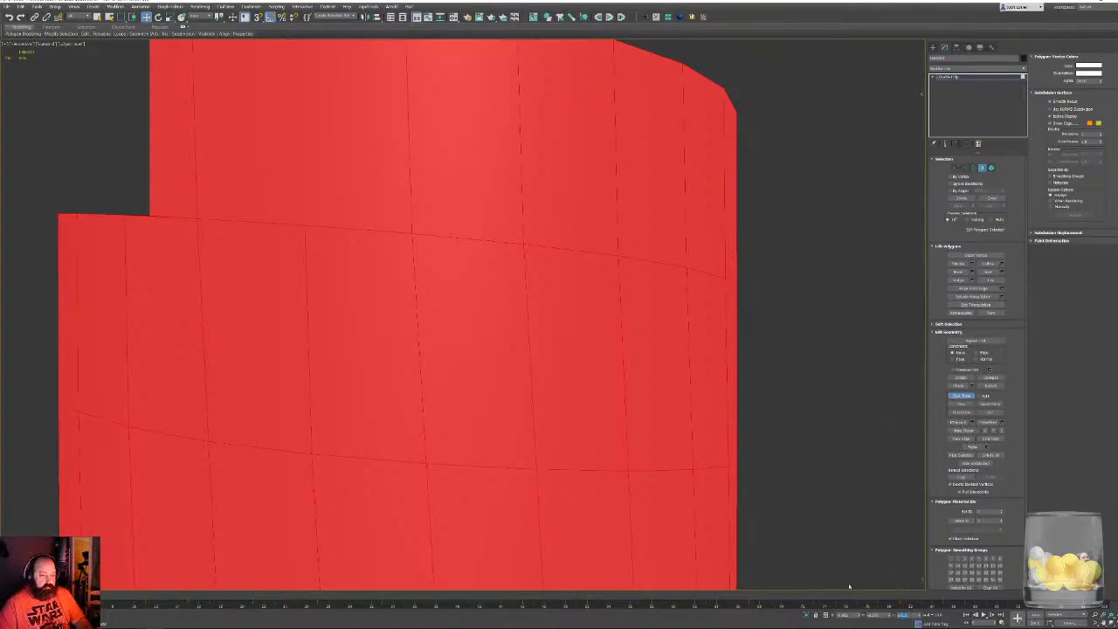
{"action": "scroll", "coordinate": [584, 354], "scroll_direction": "down", "scroll_amount": 5}
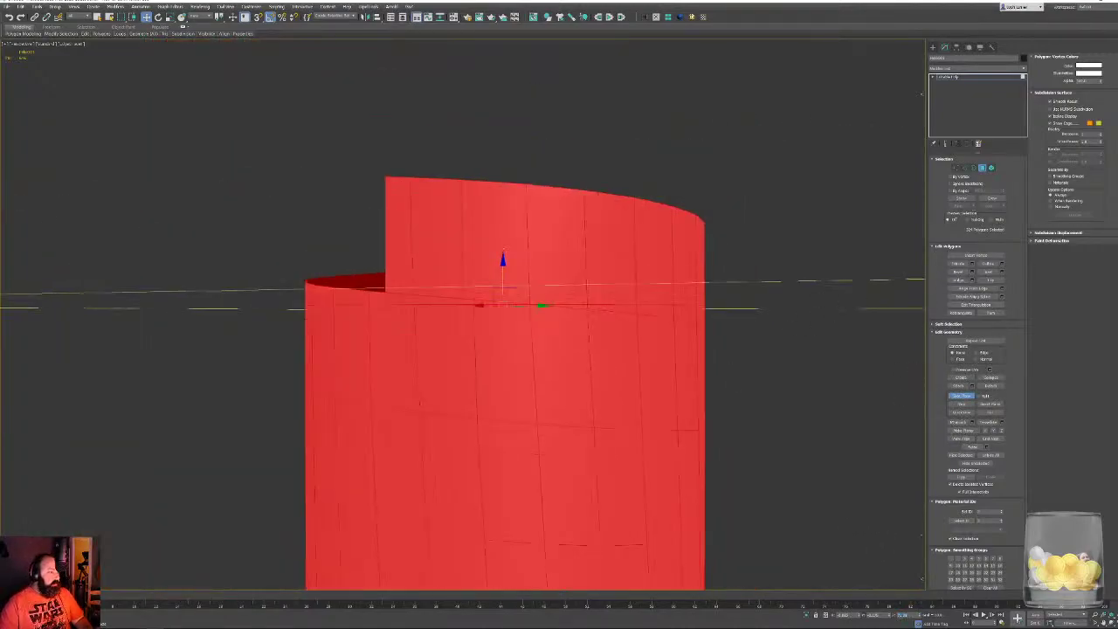
{"action": "left_click", "coordinate": [961, 403]}
{"action": "left_click", "coordinate": [960, 397]}
{"action": "left_click", "coordinate": [735, 405]}
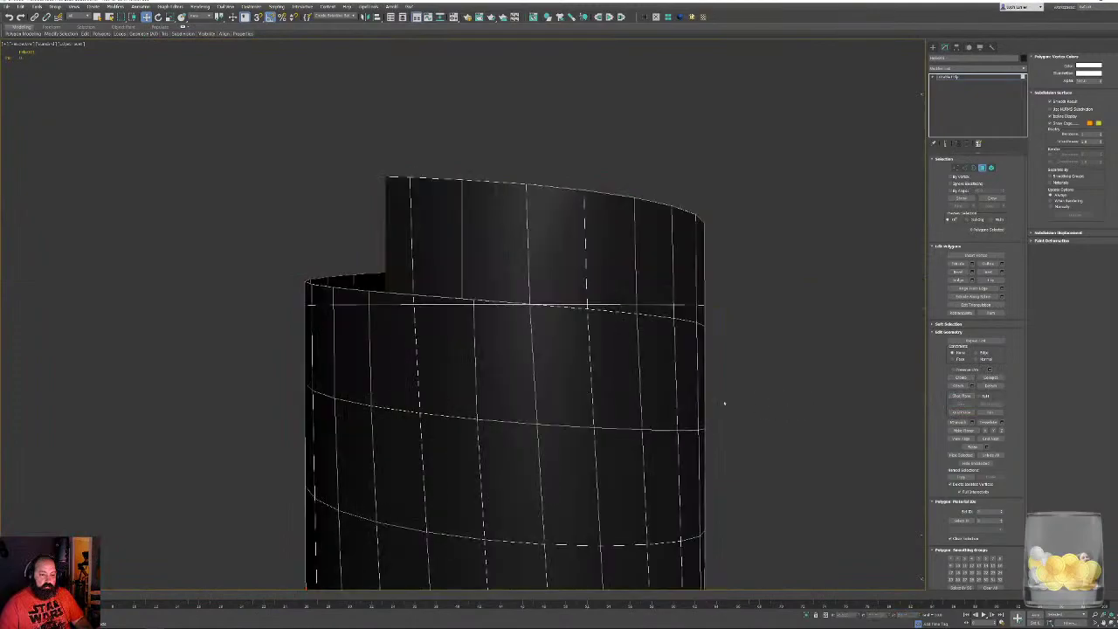
In the front wireframe view, select and delete the uneven polygons above the upper slice line
{"action": "key", "text": "f"}
{"action": "scroll", "coordinate": [571, 277], "scroll_direction": "up", "scroll_amount": 1}
{"action": "middle_click_drag", "start_coordinate": [571, 276], "coordinate": [554, 431]}
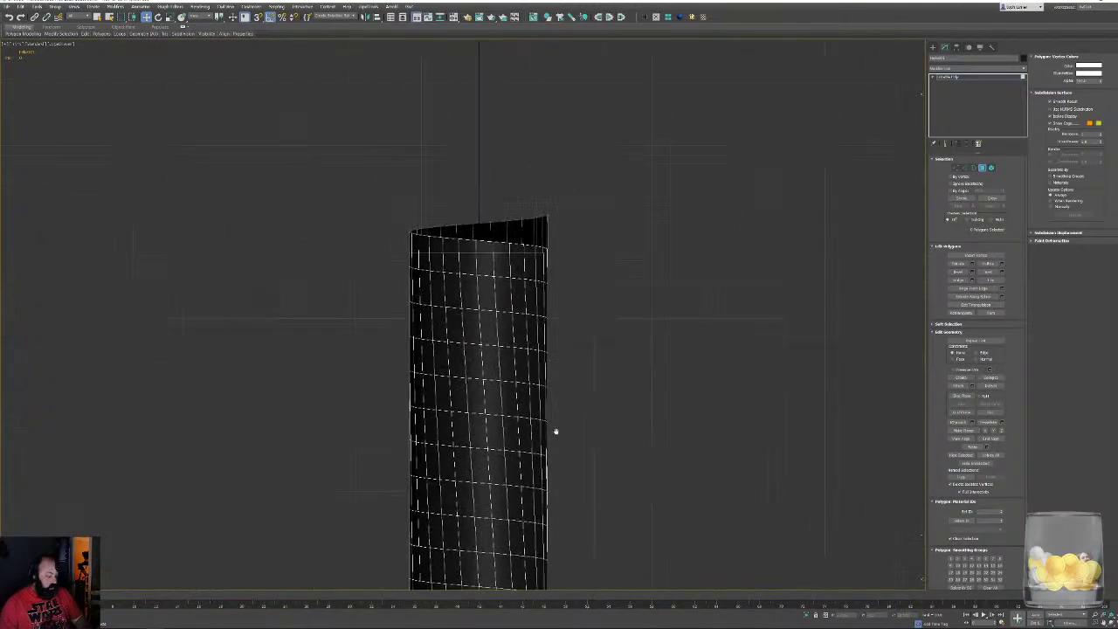
{"action": "scroll", "coordinate": [472, 241], "scroll_direction": "up", "scroll_amount": 5}
{"action": "key", "text": "F3"}
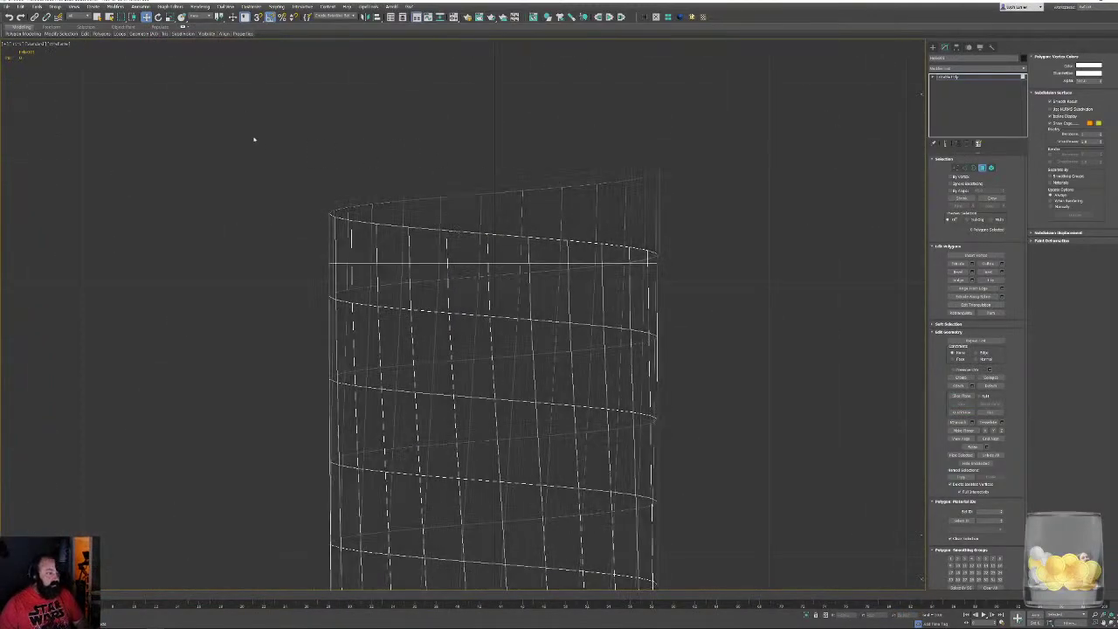
{"action": "left_click_drag", "start_coordinate": [740, 262], "coordinate": [739, 265]}
{"action": "scroll", "coordinate": [669, 256], "scroll_direction": "up", "scroll_amount": 4}
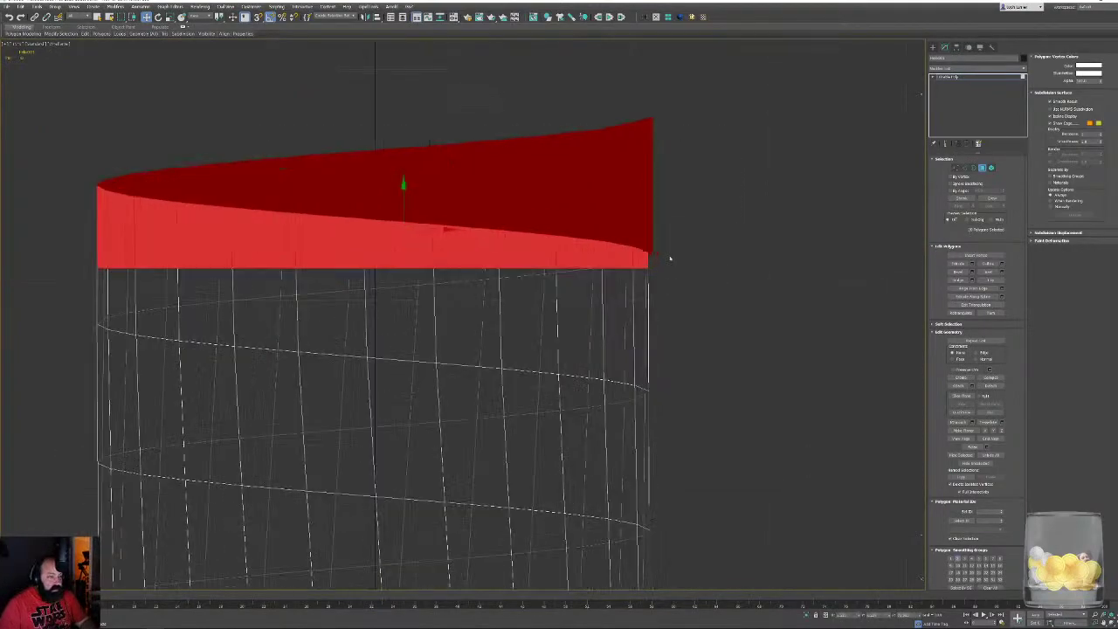
{"action": "key", "text": "Delete"}
Select and delete the slanted polygons below the lower slice line at the cylinder's base
{"action": "middle_click_drag", "start_coordinate": [651, 305], "coordinate": [670, 194]}
{"action": "scroll", "coordinate": [668, 196], "scroll_direction": "down", "scroll_amount": 7}
{"action": "middle_click_drag", "start_coordinate": [661, 489], "coordinate": [649, 205]}
{"action": "scroll", "coordinate": [578, 424], "scroll_direction": "up", "scroll_amount": 3}
{"action": "scroll", "coordinate": [576, 424], "scroll_direction": "up", "scroll_amount": 2}
{"action": "left_click_drag", "start_coordinate": [182, 218], "coordinate": [172, 220]}
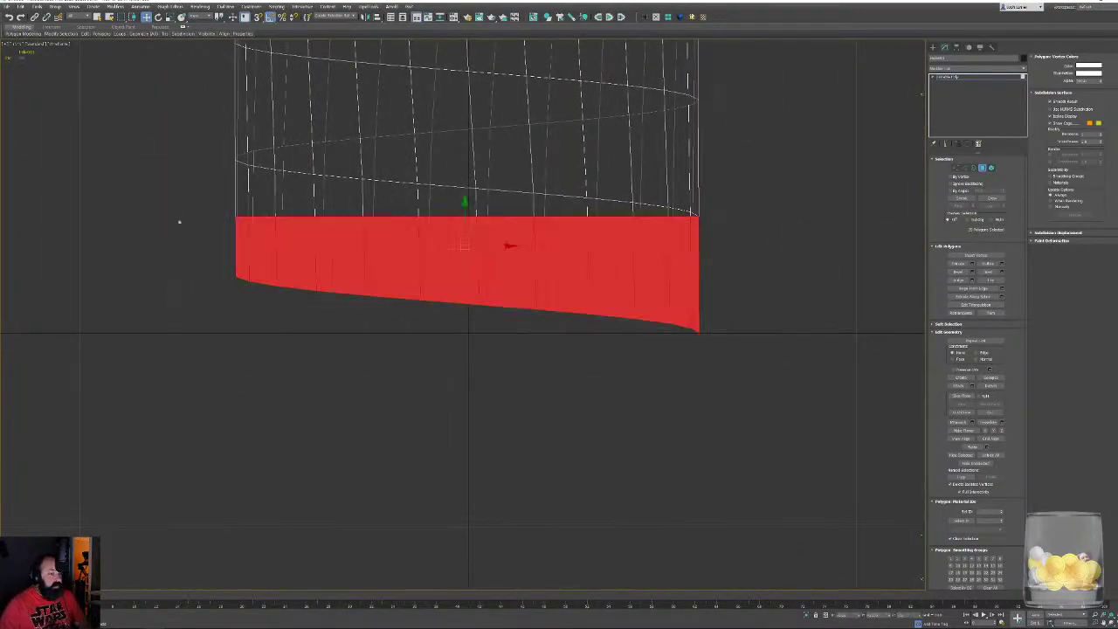
{"action": "key", "text": "Delete"}
Examine the trimmed cylinder's top and bottom ends from several angles in the shaded perspective view
{"action": "key", "text": "p"}
{"action": "middle_click_drag", "start_coordinate": [531, 180], "coordinate": [432, 392]}
{"action": "scroll", "coordinate": [431, 392], "scroll_direction": "down", "scroll_amount": 2}
{"action": "key", "text": "F3"}
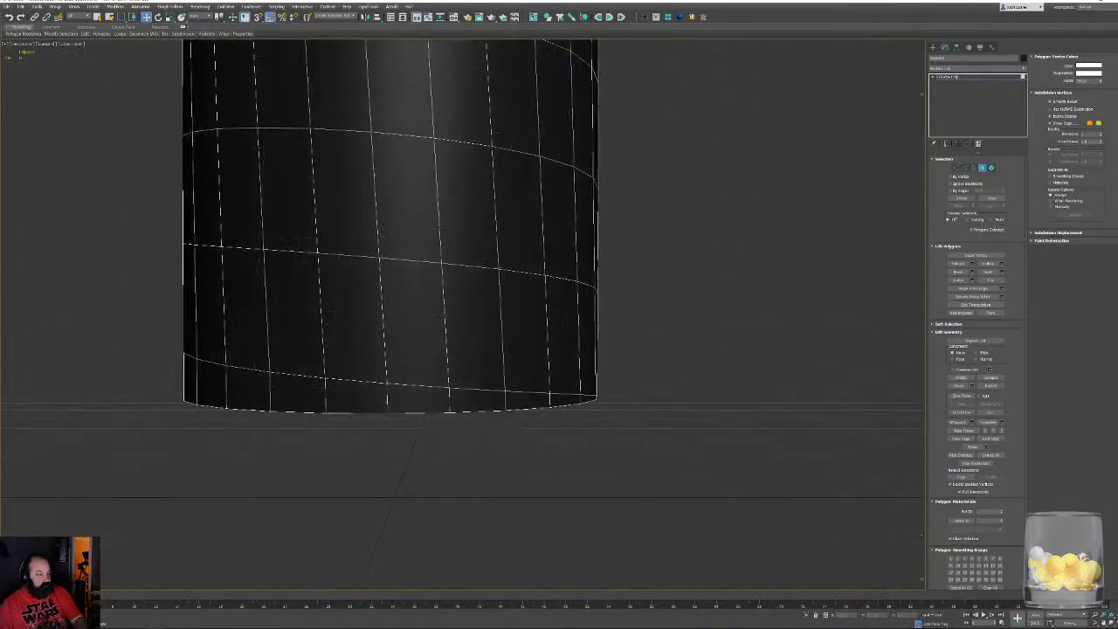
{"action": "middle_click_drag", "start_coordinate": [611, 249], "coordinate": [647, 183], "text": "alt"}
{"action": "key", "text": "z"}
{"action": "middle_click_drag", "start_coordinate": [562, 204], "coordinate": [505, 281], "text": "alt"}
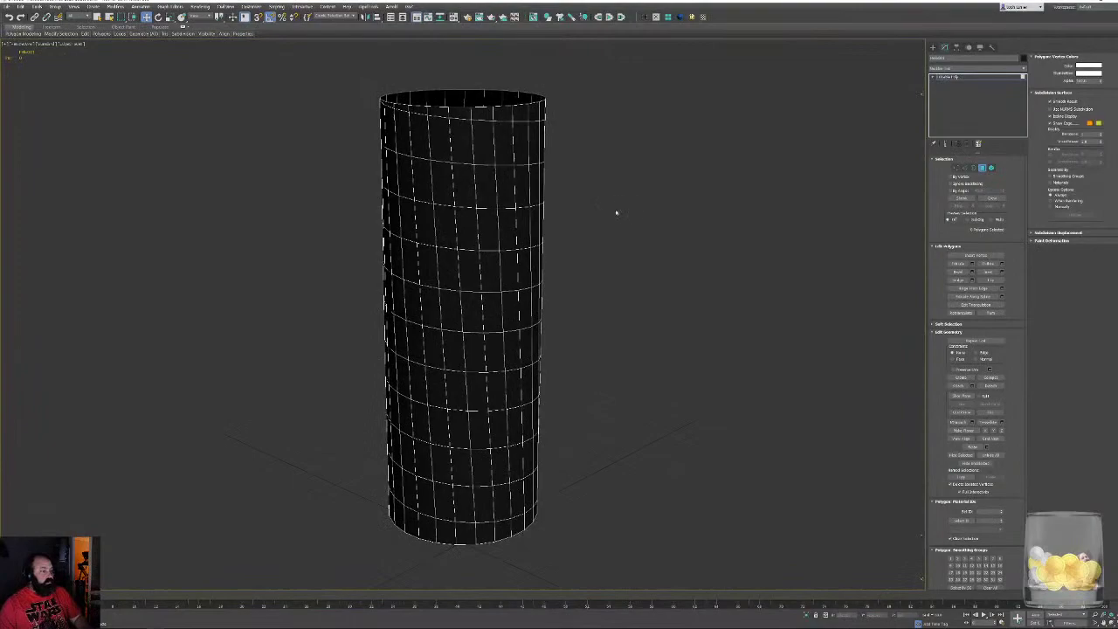
{"action": "middle_click_drag", "start_coordinate": [620, 248], "coordinate": [295, 285], "text": "alt"}
Select the spiral edge loop running around the cylinder and remove the top rim edges from the selection
{"action": "left_click", "coordinate": [964, 168]}
{"action": "middle_click_drag", "start_coordinate": [580, 133], "coordinate": [668, 147], "text": "alt"}
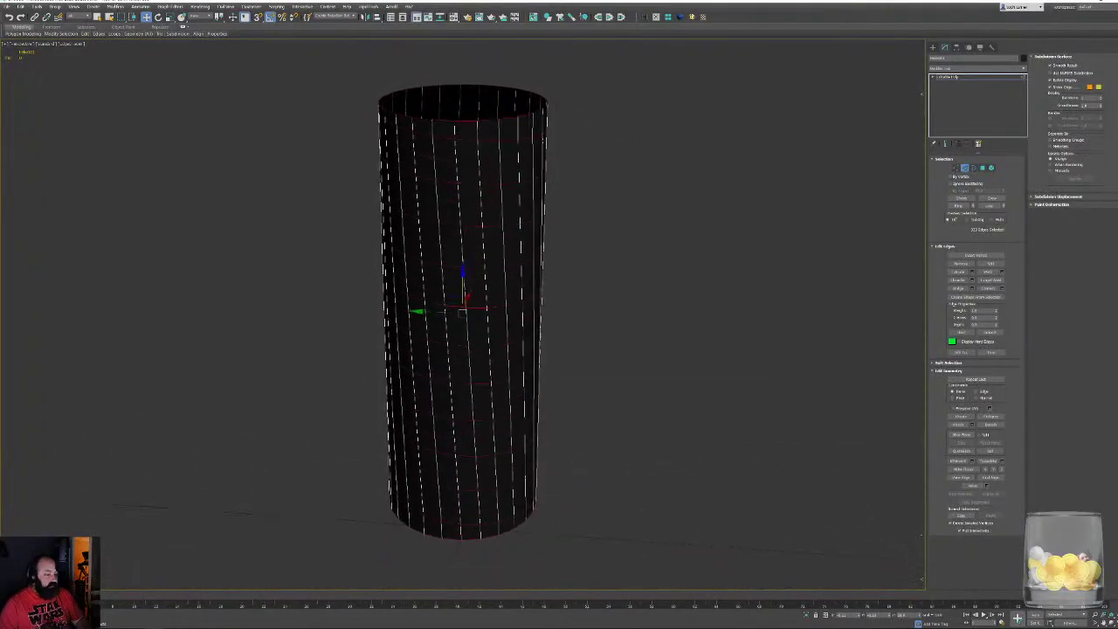
{"action": "double_click", "coordinate": [522, 137], "text": "alt"}
{"action": "middle_click_drag", "start_coordinate": [522, 136], "coordinate": [703, 67], "text": "alt"}
{"action": "left_click", "coordinate": [461, 106], "text": "alt"}
{"action": "middle_click_drag", "start_coordinate": [462, 107], "coordinate": [483, 153], "text": "alt"}
Deselect the stray vertical edges and the first bottom rim edges so they are excluded from the spiral selection
{"action": "scroll", "coordinate": [537, 139], "scroll_direction": "up", "scroll_amount": 3}
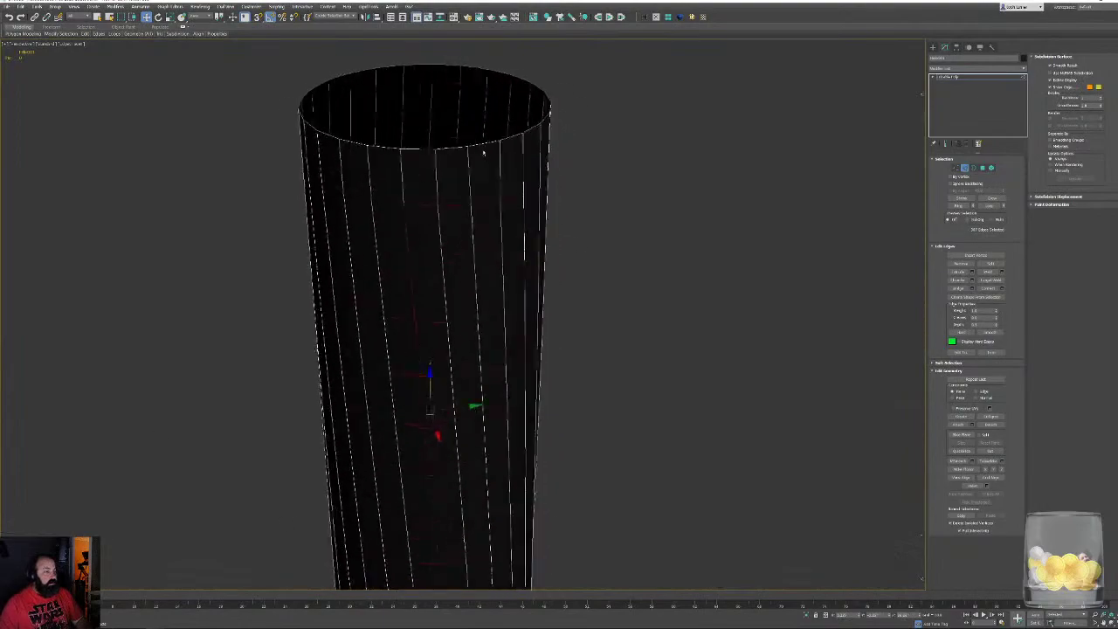
{"action": "middle_click_drag", "start_coordinate": [407, 326], "coordinate": [386, 298], "text": "alt"}
{"action": "left_click", "coordinate": [403, 290], "text": "alt"}
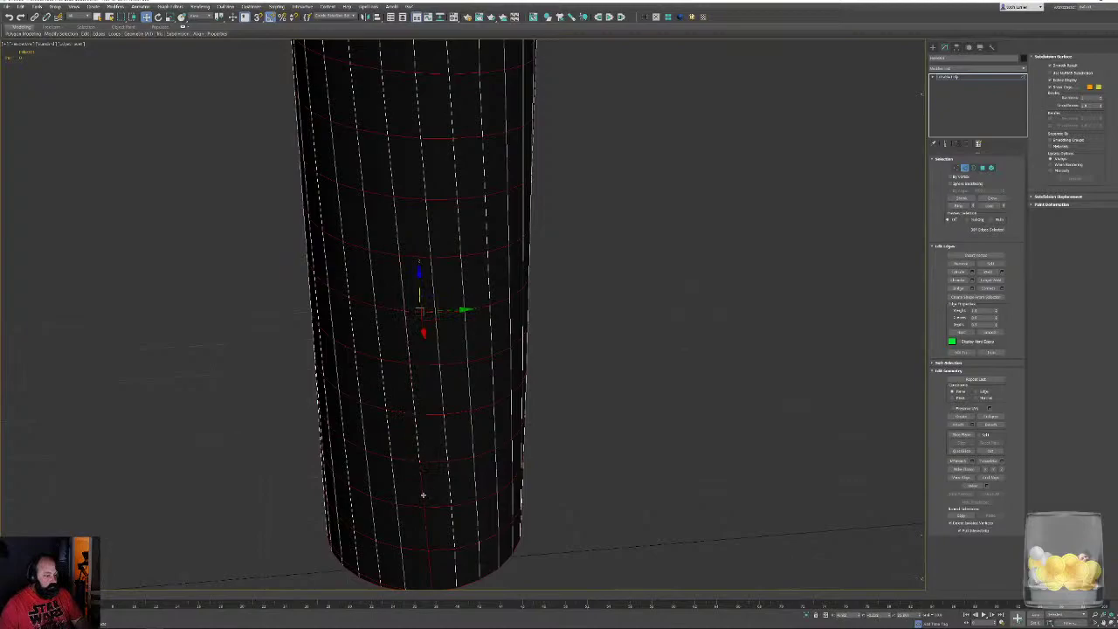
{"action": "middle_click_drag", "start_coordinate": [421, 525], "coordinate": [414, 395]}
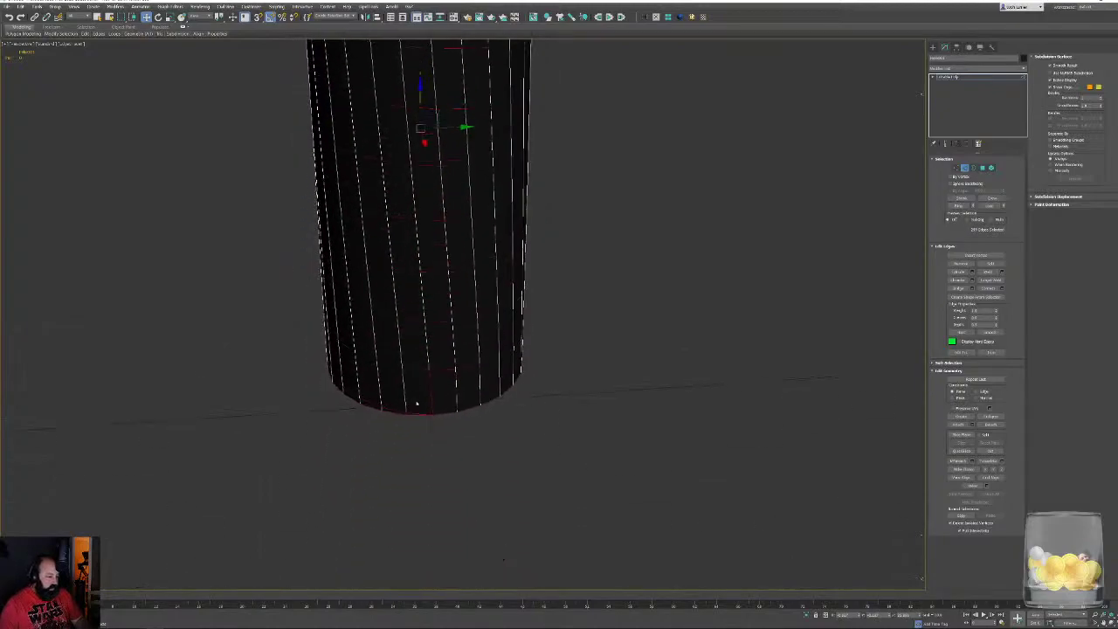
{"action": "scroll", "coordinate": [431, 399], "scroll_direction": "up", "scroll_amount": 3}
{"action": "left_click_drag", "start_coordinate": [463, 402], "coordinate": [529, 419], "text": "alt"}
{"action": "left_click_drag", "start_coordinate": [593, 359], "coordinate": [554, 404], "text": "alt"}
{"action": "middle_click_drag", "start_coordinate": [554, 404], "coordinate": [549, 426], "text": "alt"}
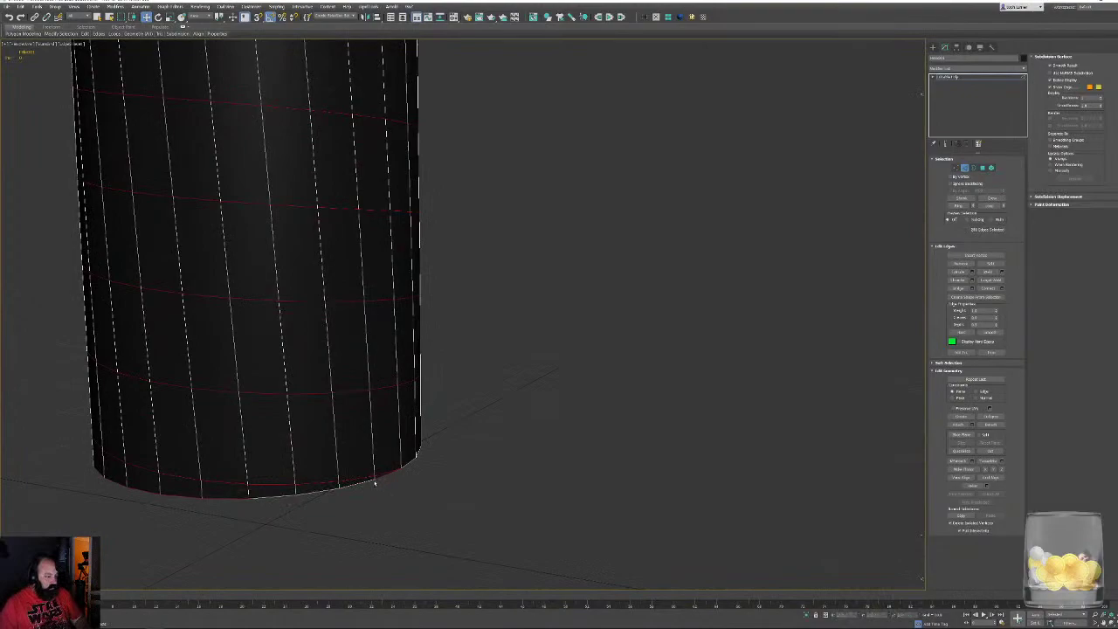
Deselect the remaining bottom rim edges all the way around, keeping only the spiral edges selected
{"action": "middle_click_drag", "start_coordinate": [253, 499], "coordinate": [431, 327], "text": "alt"}
{"action": "left_click_drag", "start_coordinate": [301, 443], "coordinate": [301, 443]}
{"action": "left_click_drag", "start_coordinate": [441, 437], "coordinate": [418, 420], "text": "alt"}
{"action": "middle_click_drag", "start_coordinate": [392, 440], "coordinate": [576, 400], "text": "alt"}
{"action": "middle_click_drag", "start_coordinate": [576, 400], "coordinate": [410, 433], "text": "alt"}
{"action": "left_click_drag", "start_coordinate": [384, 441], "coordinate": [628, 463], "text": "alt"}
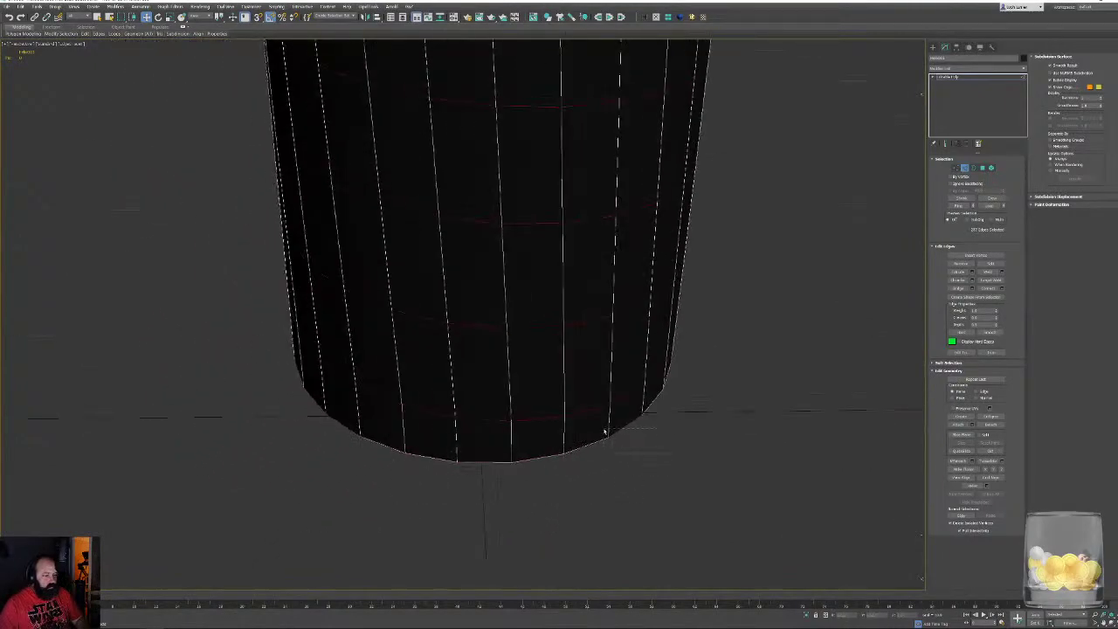
{"action": "left_click_drag", "start_coordinate": [347, 399], "coordinate": [350, 397], "text": "alt"}
{"action": "middle_click_drag", "start_coordinate": [291, 452], "coordinate": [384, 415]}
{"action": "left_click_drag", "start_coordinate": [518, 434], "coordinate": [557, 407], "text": "alt"}
{"action": "key", "text": "z"}
{"action": "middle_click_drag", "start_coordinate": [590, 399], "coordinate": [356, 389], "text": "alt"}
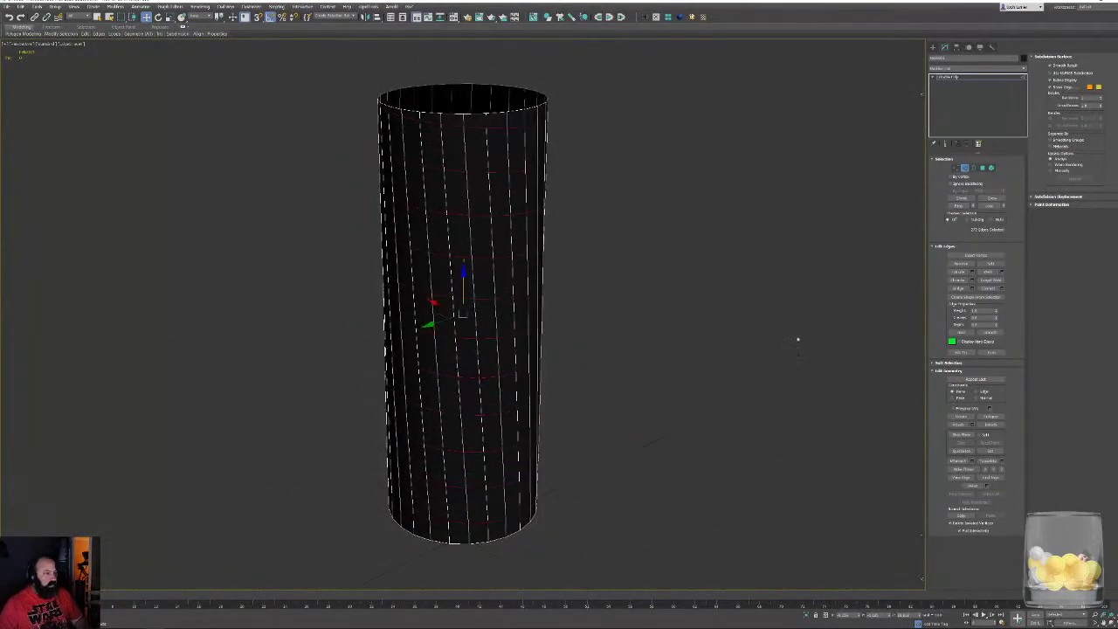
Chamfer the selected spiral edges to add supporting loops on both sides of the spiral line
{"action": "left_click", "coordinate": [972, 279]}
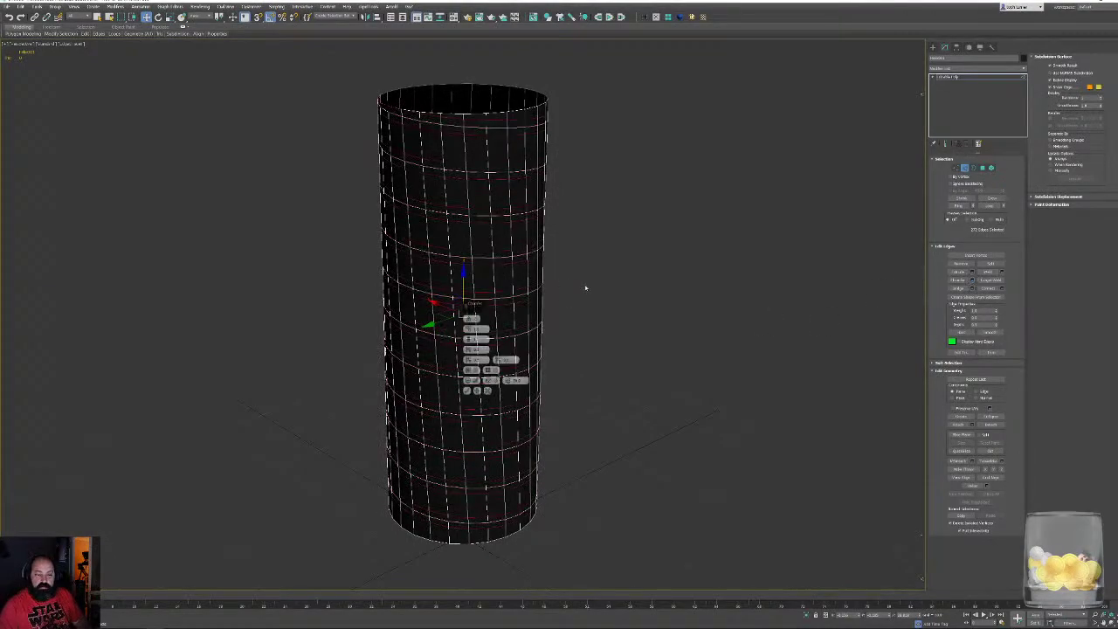
{"action": "middle_click_drag", "start_coordinate": [631, 270], "coordinate": [634, 269], "text": "alt"}
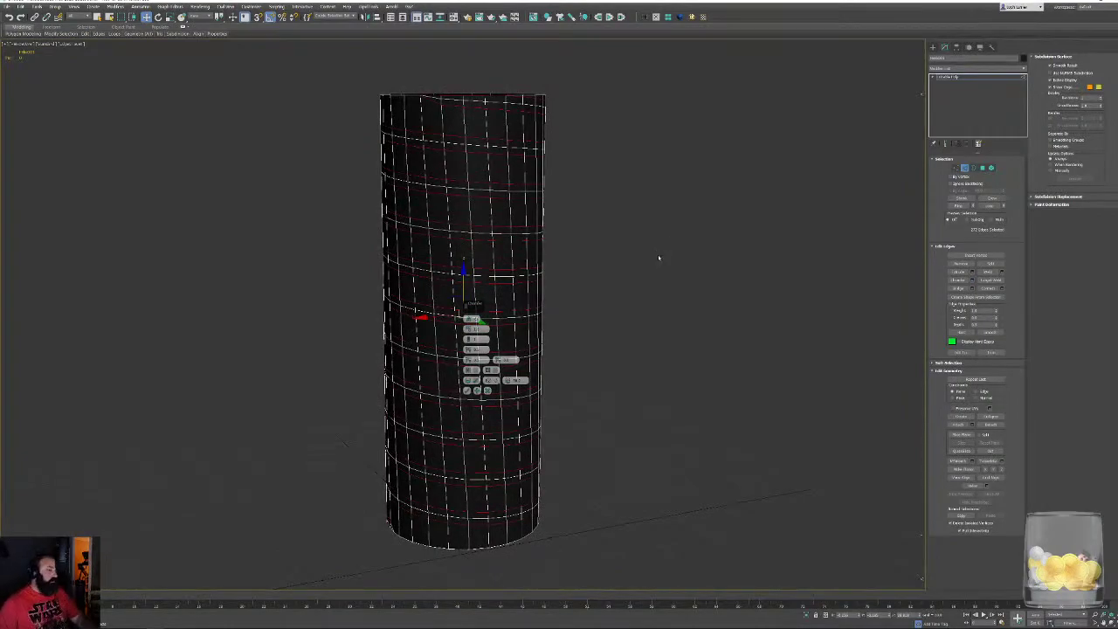
{"action": "middle_click_drag", "start_coordinate": [658, 264], "coordinate": [494, 246], "text": "alt"}
{"action": "scroll", "coordinate": [602, 376], "scroll_direction": "up", "scroll_amount": 3}
{"action": "middle_click_drag", "start_coordinate": [601, 376], "coordinate": [551, 399], "text": "alt"}
{"action": "left_click", "coordinate": [467, 390]}
{"action": "scroll", "coordinate": [586, 393], "scroll_direction": "down", "scroll_amount": 4}
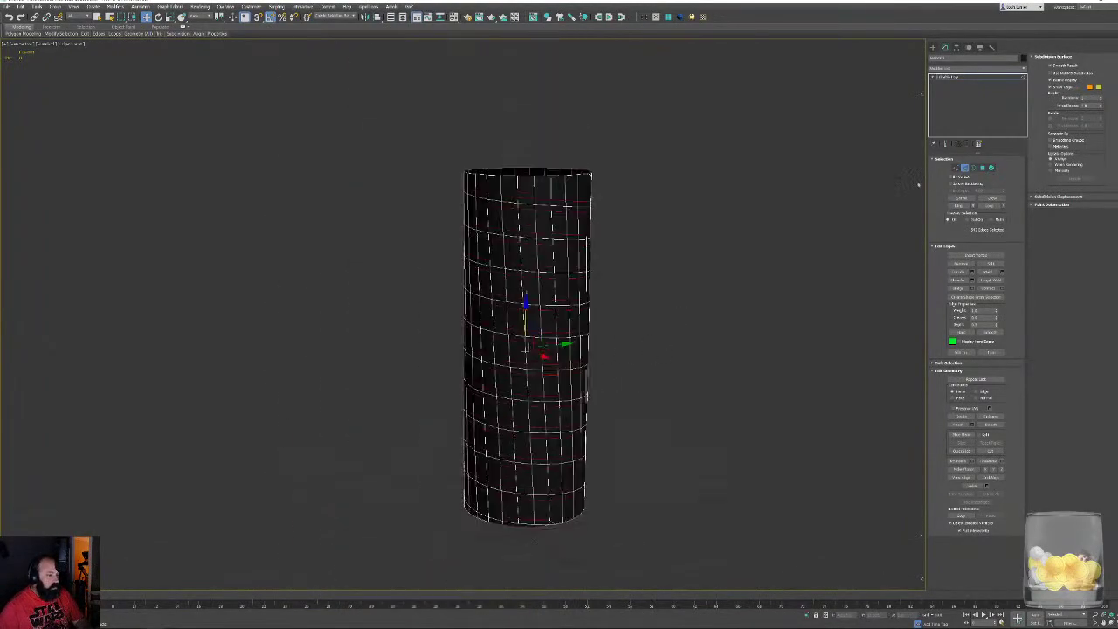
Select all vertices of the chamfered cylinder and weld them
{"action": "left_click", "coordinate": [957, 167]}
{"action": "key", "text": "ctrl+a"}
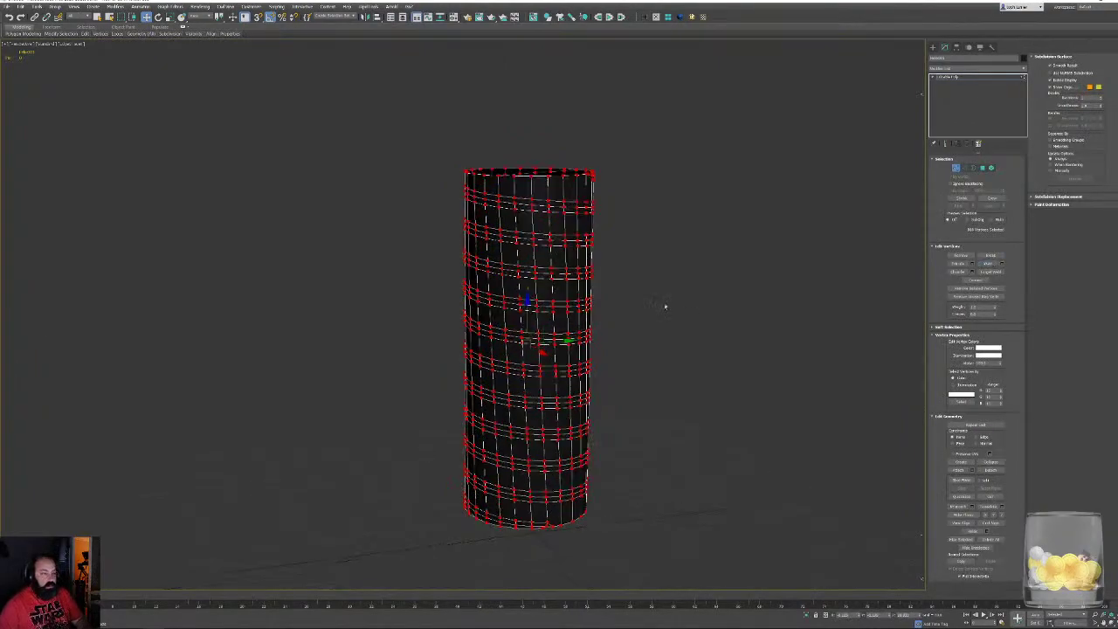
{"action": "middle_click_drag", "start_coordinate": [668, 307], "coordinate": [618, 302], "text": "alt"}
{"action": "left_click", "coordinate": [687, 263]}
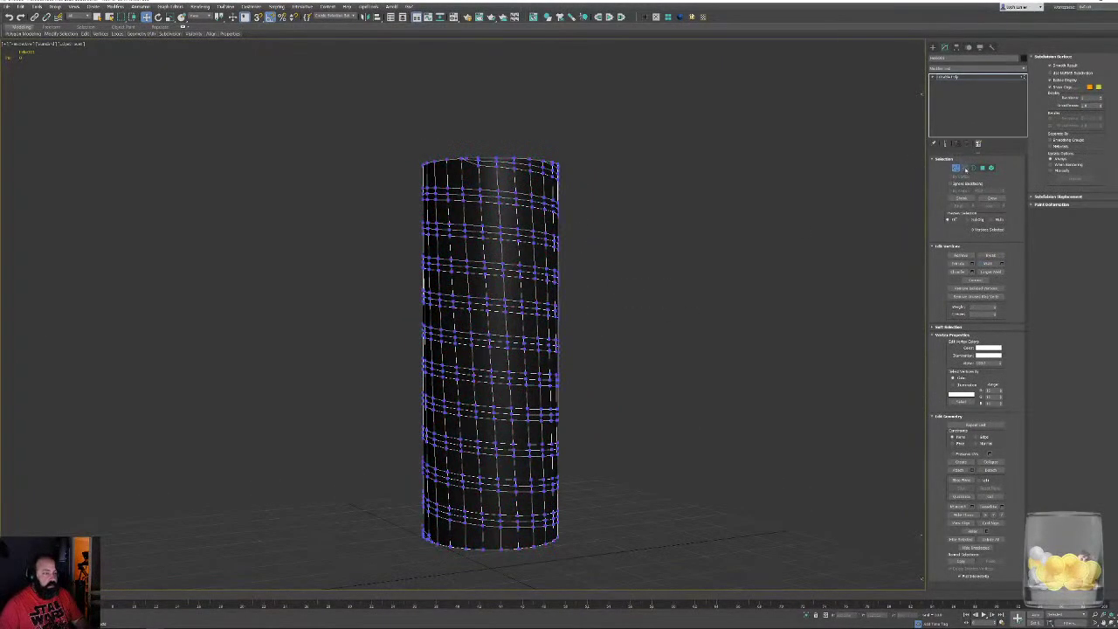
Select the middle edge loop of the chamfered spiral along the full height of the cylinder
{"action": "left_click", "coordinate": [965, 169]}
{"action": "double_click", "coordinate": [506, 166]}
{"action": "middle_click_drag", "start_coordinate": [471, 174], "coordinate": [455, 256]}
{"action": "scroll", "coordinate": [472, 231], "scroll_direction": "up", "scroll_amount": 7}
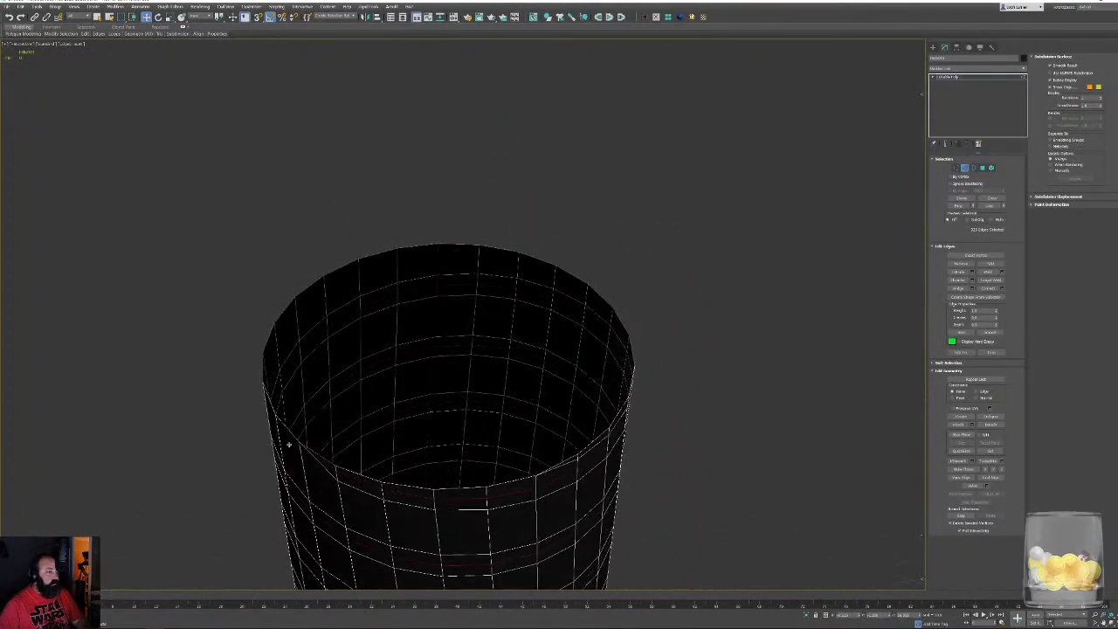
{"action": "middle_click_drag", "start_coordinate": [289, 445], "coordinate": [295, 439], "text": "alt"}
{"action": "scroll", "coordinate": [301, 442], "scroll_direction": "up", "scroll_amount": 3}
{"action": "scroll", "coordinate": [323, 433], "scroll_direction": "down", "scroll_amount": 4}
{"action": "middle_click_drag", "start_coordinate": [394, 449], "coordinate": [516, 389]}
{"action": "middle_click_drag", "start_coordinate": [515, 476], "coordinate": [530, 414], "text": "alt"}
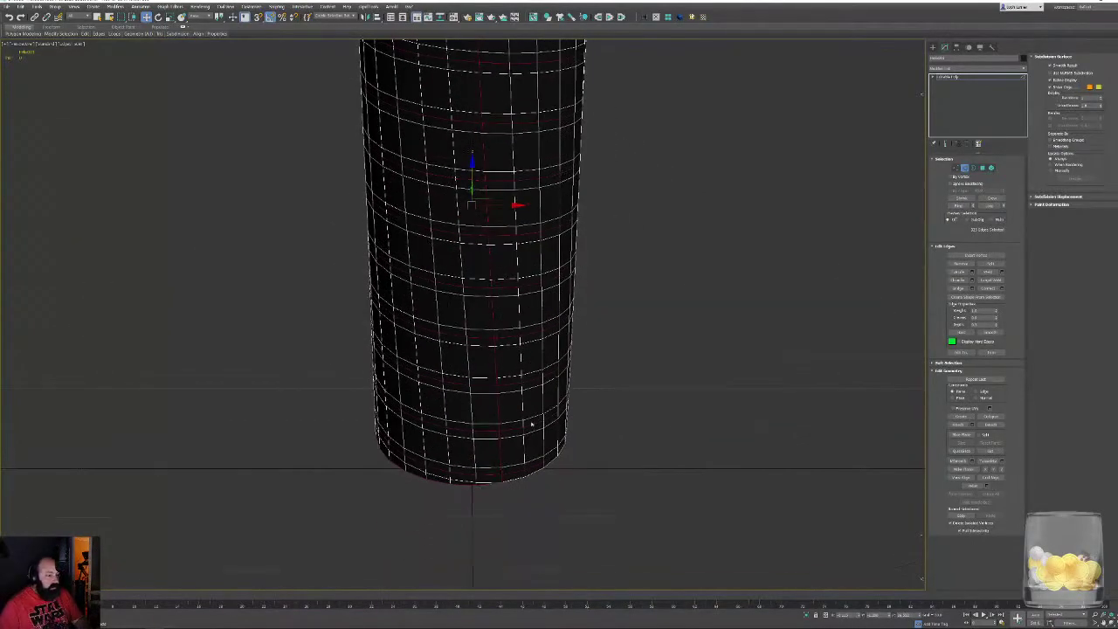
Deselect the bottom rim edges and the lowest vertical edges from the middle spiral loop selection
{"action": "scroll", "coordinate": [506, 481], "scroll_direction": "up", "scroll_amount": 3}
{"action": "scroll", "coordinate": [471, 484], "scroll_direction": "up", "scroll_amount": 5}
{"action": "middle_click_drag", "start_coordinate": [479, 482], "coordinate": [602, 316], "text": "alt"}
{"action": "scroll", "coordinate": [474, 481], "scroll_direction": "down", "scroll_amount": 3}
{"action": "middle_click_drag", "start_coordinate": [531, 404], "coordinate": [504, 371], "text": "alt"}
{"action": "left_click_drag", "start_coordinate": [538, 353], "coordinate": [545, 352], "text": "alt"}
{"action": "left_click_drag", "start_coordinate": [685, 335], "coordinate": [686, 335], "text": "alt"}
{"action": "middle_click_drag", "start_coordinate": [576, 345], "coordinate": [559, 375], "text": "alt"}
{"action": "left_click_drag", "start_coordinate": [655, 414], "coordinate": [665, 444], "text": "alt"}
{"action": "middle_click_drag", "start_coordinate": [799, 412], "coordinate": [591, 424]}
{"action": "left_click_drag", "start_coordinate": [484, 421], "coordinate": [458, 432], "text": "alt"}
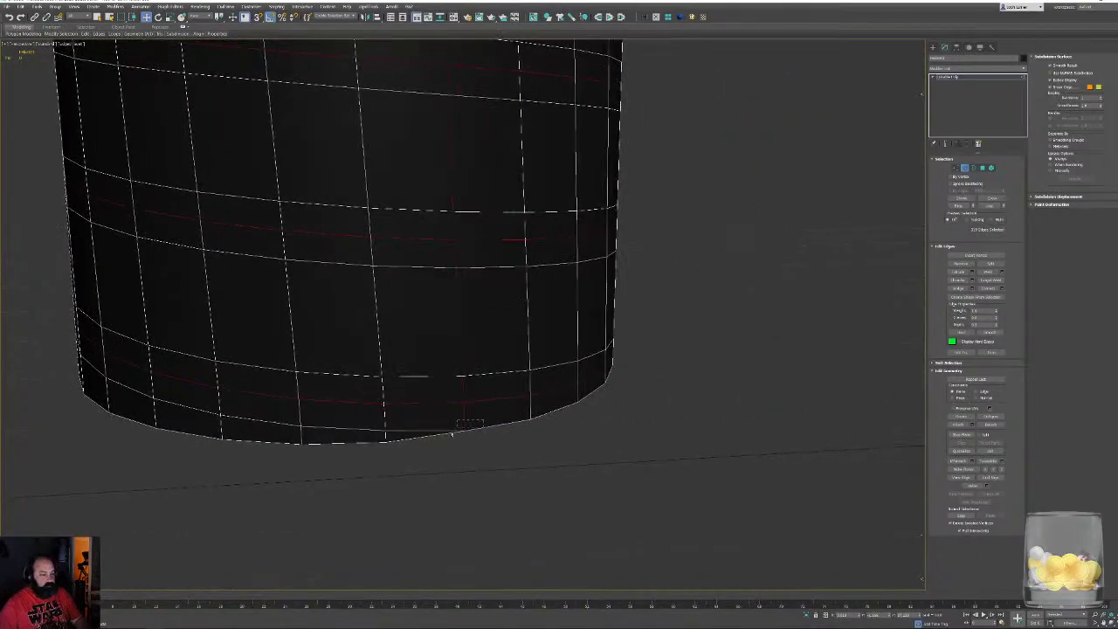
{"action": "left_click_drag", "start_coordinate": [437, 356], "coordinate": [437, 356], "text": "alt"}
In wireframe display, deselect the stray vertical edges crossing the lower turns of the spiral
{"action": "key", "text": "F3"}
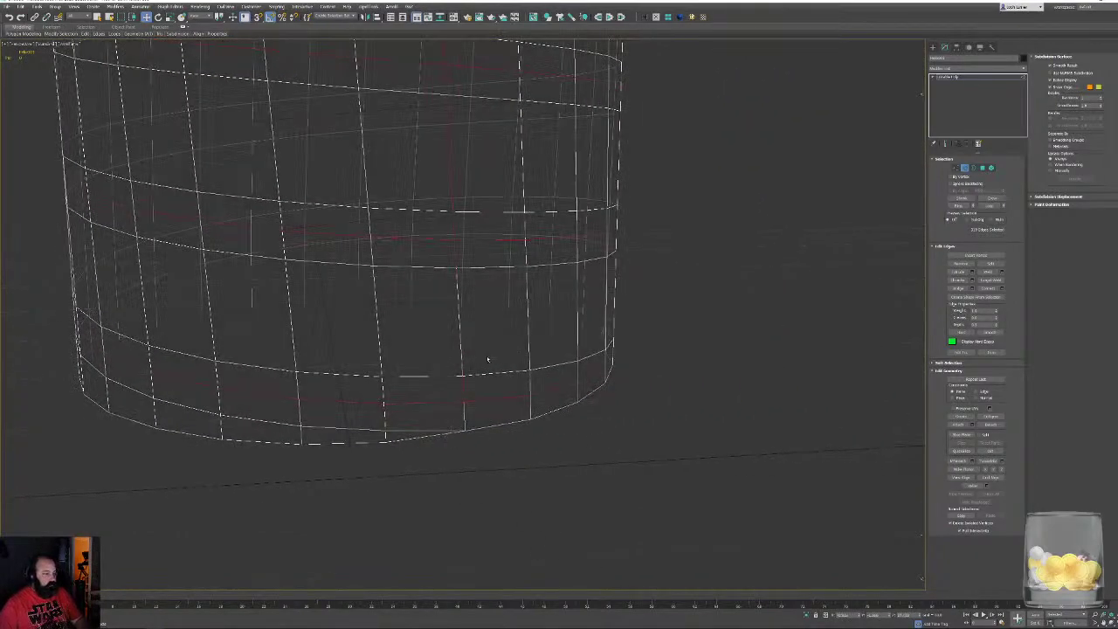
{"action": "left_click_drag", "start_coordinate": [194, 286], "coordinate": [551, 337]}
{"action": "middle_click_drag", "start_coordinate": [584, 328], "coordinate": [695, 416], "text": "alt"}
{"action": "left_click_drag", "start_coordinate": [695, 417], "coordinate": [766, 474], "text": "alt"}
{"action": "middle_click_drag", "start_coordinate": [766, 474], "coordinate": [741, 389], "text": "alt"}
{"action": "left_click_drag", "start_coordinate": [629, 329], "coordinate": [629, 327], "text": "alt"}
{"action": "middle_click_drag", "start_coordinate": [628, 327], "coordinate": [489, 401], "text": "alt"}
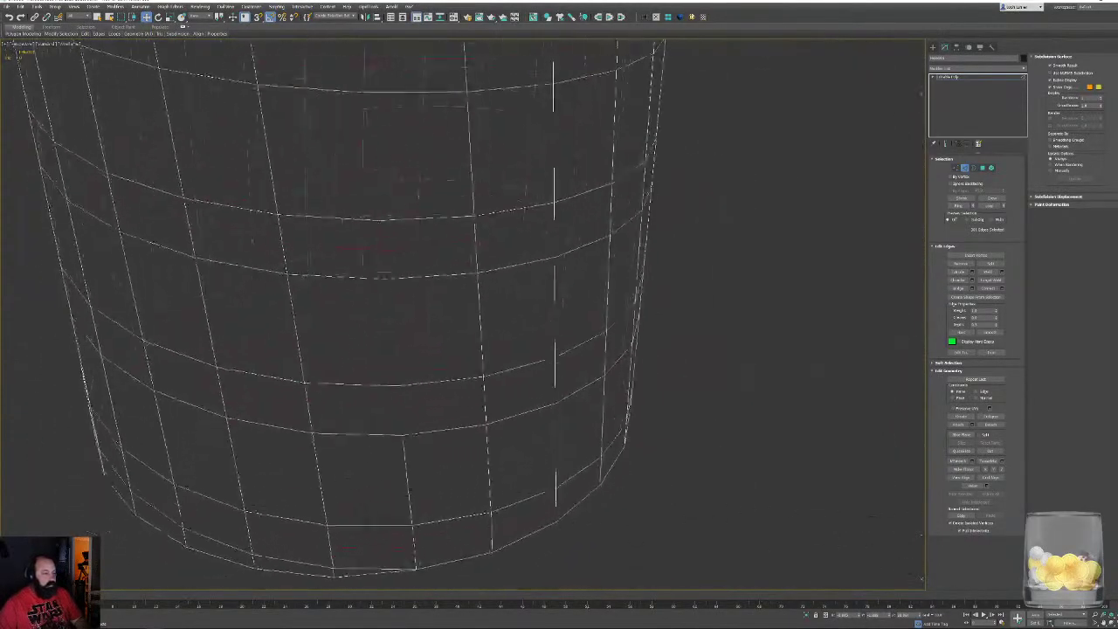
Deselect the stray vertical edges between the lowest turns of the spiral
{"action": "left_click", "coordinate": [392, 371], "text": "alt"}
{"action": "left_click", "coordinate": [396, 419], "text": "alt"}
{"action": "left_click", "coordinate": [397, 439], "text": "alt"}
{"action": "middle_click_drag", "start_coordinate": [397, 439], "coordinate": [399, 412], "text": "alt"}
{"action": "left_click_drag", "start_coordinate": [377, 466], "coordinate": [377, 468], "text": "alt"}
{"action": "middle_click_drag", "start_coordinate": [389, 463], "coordinate": [513, 486], "text": "alt"}
{"action": "scroll", "coordinate": [504, 454], "scroll_direction": "down", "scroll_amount": 3}
{"action": "left_click", "coordinate": [495, 491], "text": "alt"}
{"action": "left_click", "coordinate": [498, 510], "text": "alt"}
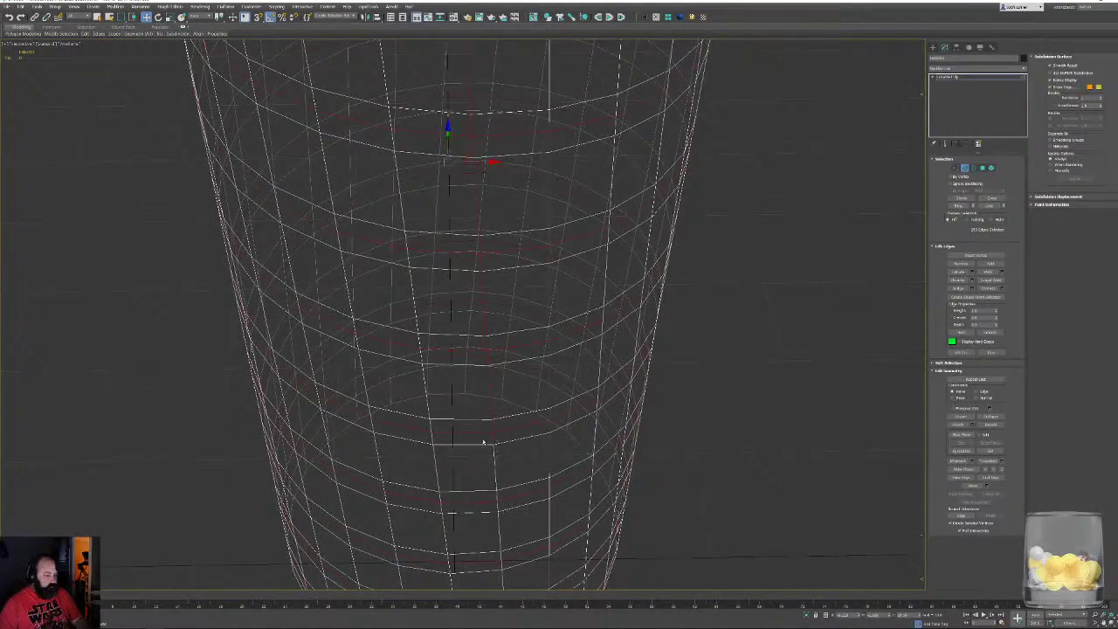
Deselect the stray vertical edges crossing the middle turns of the spiral
{"action": "mouse_move", "coordinate": [494, 428]}
{"action": "middle_mouse_down", "text": "alt"}
{"action": "mouse_move", "coordinate": [489, 449]}
{"action": "mouse_move", "coordinate": [477, 412]}
{"action": "mouse_move", "coordinate": [486, 421]}
{"action": "middle_mouse_up", "text": "alt"}
{"action": "scroll", "coordinate": [485, 344], "scroll_direction": "up", "scroll_amount": 3}
{"action": "middle_click_drag", "start_coordinate": [487, 345], "coordinate": [499, 434]}
{"action": "left_click", "coordinate": [479, 398], "text": "alt"}
{"action": "left_click", "coordinate": [480, 323], "text": "alt"}
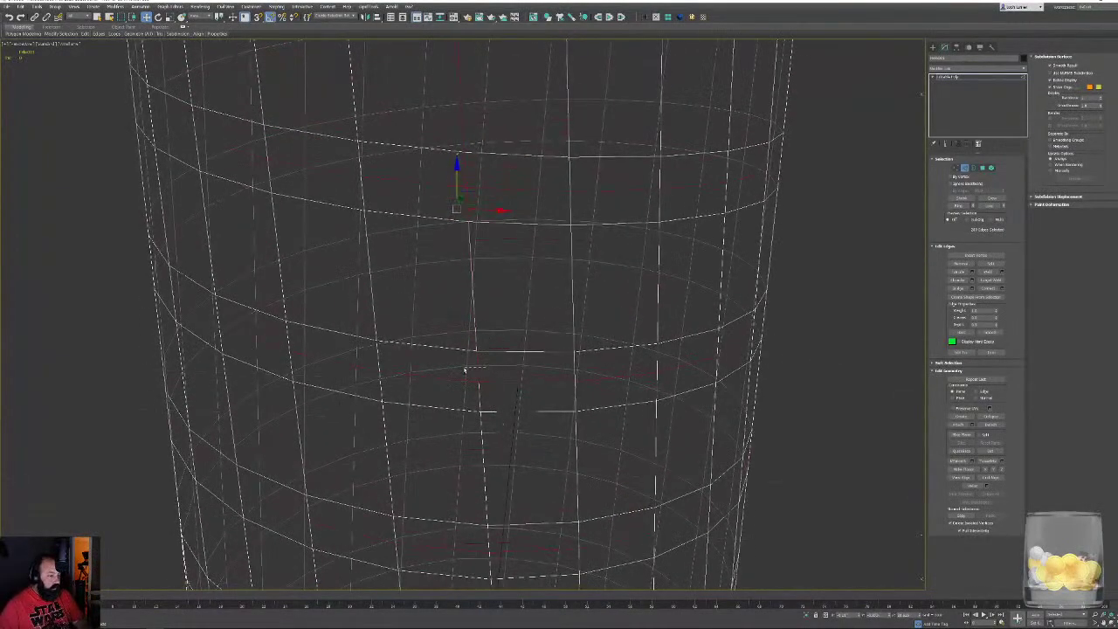
{"action": "middle_click_drag", "start_coordinate": [489, 272], "coordinate": [489, 386]}
{"action": "left_click_drag", "start_coordinate": [464, 289], "coordinate": [463, 290], "text": "alt"}
{"action": "left_click_drag", "start_coordinate": [466, 336], "coordinate": [465, 337], "text": "alt"}
{"action": "middle_click_drag", "start_coordinate": [489, 251], "coordinate": [500, 427]}
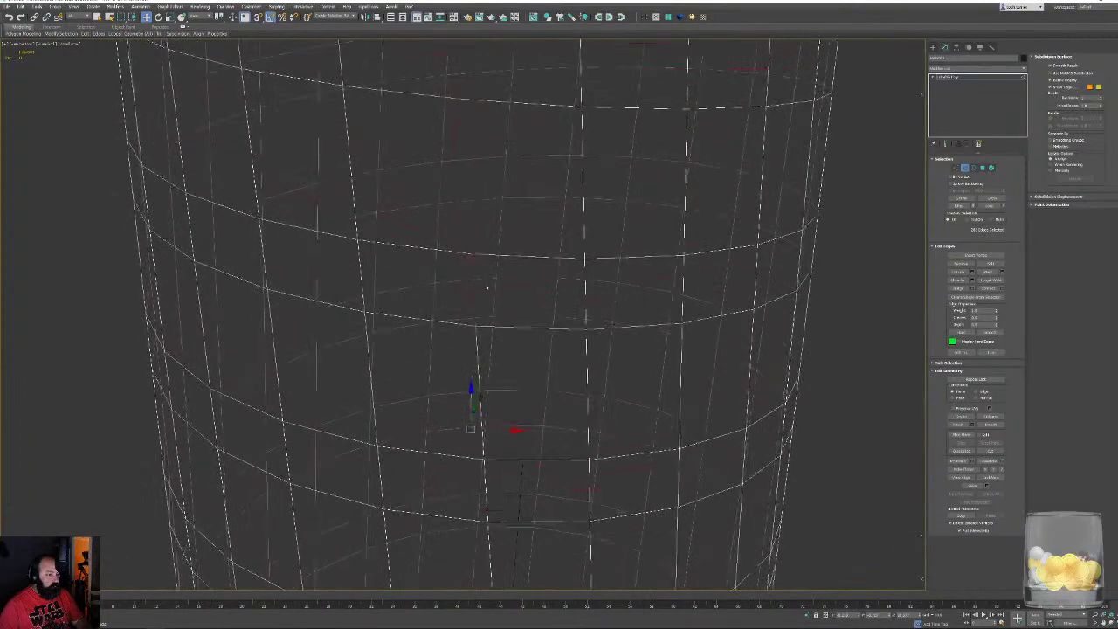
{"action": "left_click_drag", "start_coordinate": [460, 265], "coordinate": [461, 265], "text": "alt"}
{"action": "middle_click_drag", "start_coordinate": [491, 322], "coordinate": [509, 389]}
Deselect the remaining stray vertical edges around the upper turns and return the viewport to shaded display
{"action": "mouse_move", "coordinate": [464, 225]}
{"action": "middle_mouse_down", "text": "alt"}
{"action": "mouse_move", "coordinate": [501, 337]}
{"action": "mouse_move", "coordinate": [457, 246]}
{"action": "middle_mouse_up", "text": "alt"}
{"action": "left_click", "coordinate": [431, 130], "text": "alt"}
{"action": "left_click", "coordinate": [431, 200], "text": "alt"}
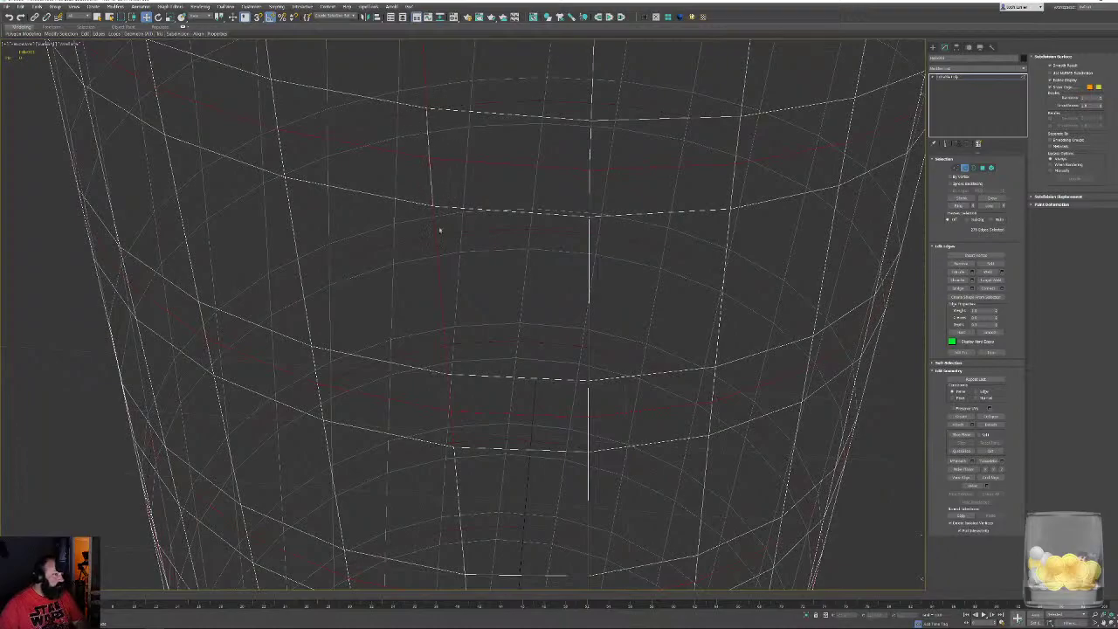
{"action": "left_click", "coordinate": [442, 298], "text": "alt"}
{"action": "middle_click_drag", "start_coordinate": [477, 265], "coordinate": [493, 381]}
{"action": "scroll", "coordinate": [493, 382], "scroll_direction": "down", "scroll_amount": 3}
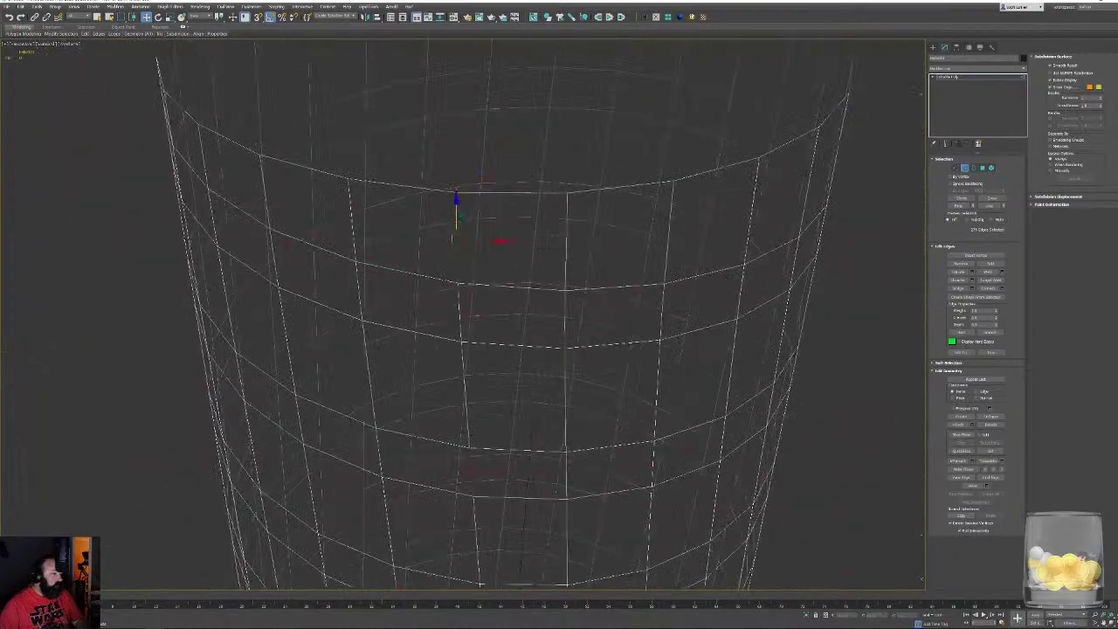
{"action": "left_click", "coordinate": [458, 251], "text": "alt"}
{"action": "middle_click_drag", "start_coordinate": [551, 307], "coordinate": [586, 286], "text": "alt"}
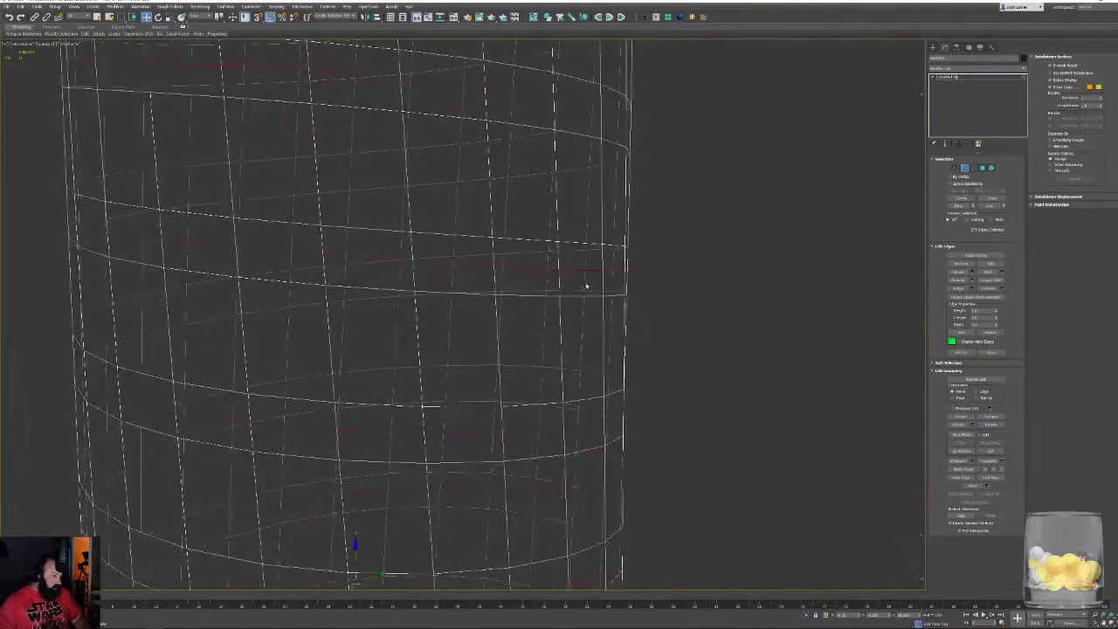
{"action": "key", "text": "F3"}
Try scaling the selected spiral edges in the horizontal plane
{"action": "key", "text": "r"}
{"action": "middle_click_drag", "start_coordinate": [542, 359], "coordinate": [634, 228]}
{"action": "scroll", "coordinate": [563, 302], "scroll_direction": "down", "scroll_amount": 4}
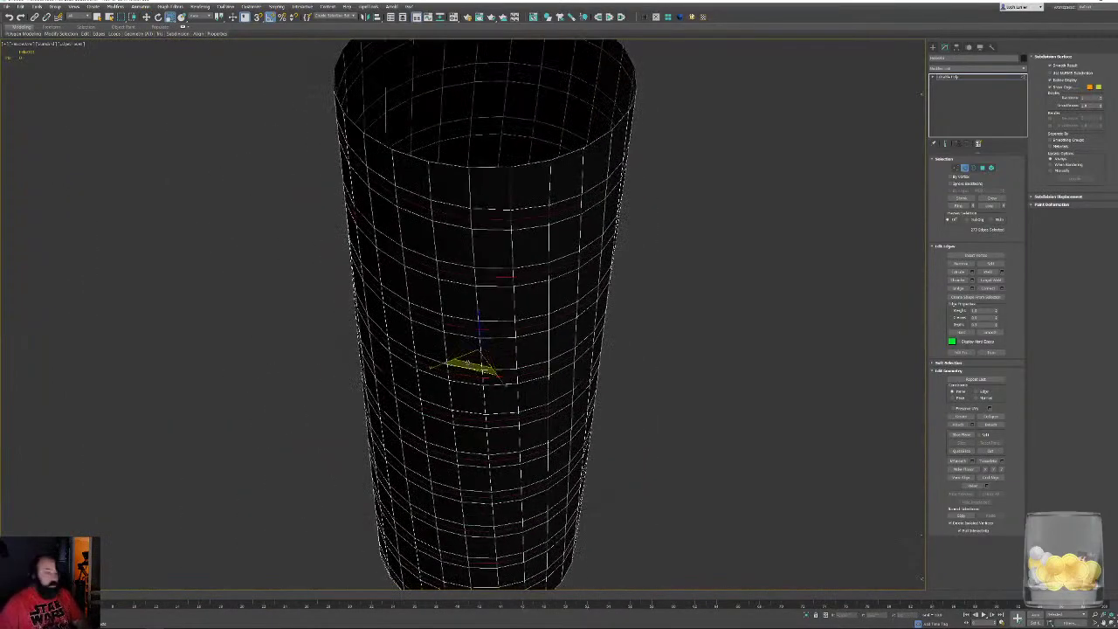
{"action": "left_click_drag", "start_coordinate": [467, 366], "coordinate": [463, 374]}
{"action": "middle_click_drag", "start_coordinate": [464, 374], "coordinate": [439, 372], "text": "alt"}
{"action": "scroll", "coordinate": [533, 336], "scroll_direction": "down", "scroll_amount": 3}
{"action": "scroll", "coordinate": [472, 237], "scroll_direction": "up", "scroll_amount": 3}
{"action": "key", "text": "ctrl+z"}
Try scaling the spiral edge selection outward to form a protruding thread, and undo it after checking the top end
{"action": "middle_click_drag", "start_coordinate": [481, 239], "coordinate": [509, 299]}
{"action": "scroll", "coordinate": [477, 280], "scroll_direction": "up", "scroll_amount": 4}
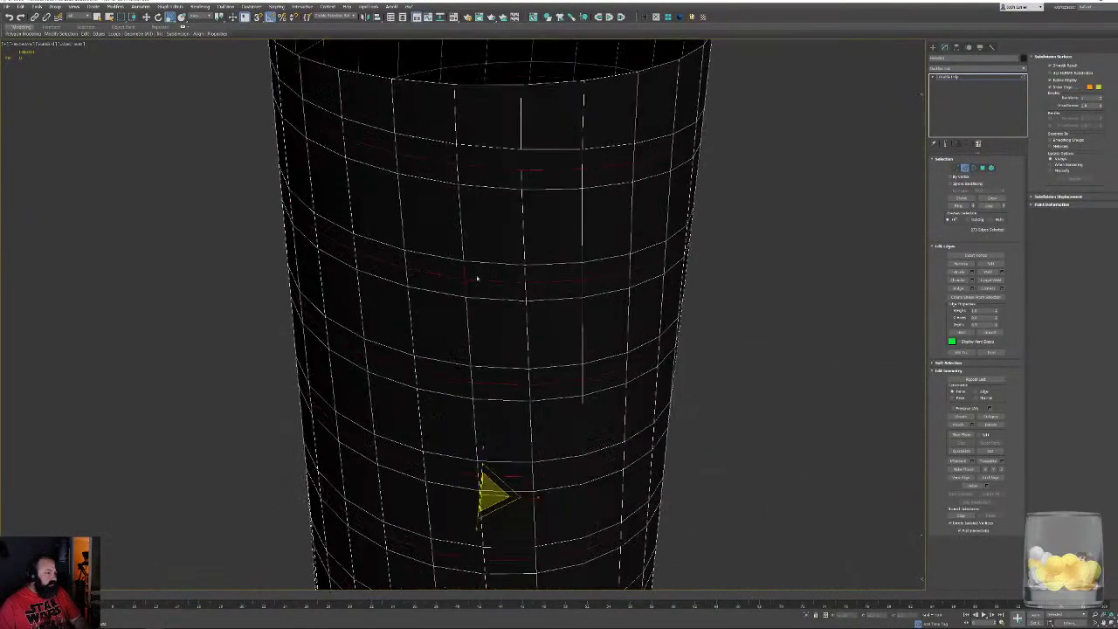
{"action": "scroll", "coordinate": [466, 288], "scroll_direction": "down", "scroll_amount": 6}
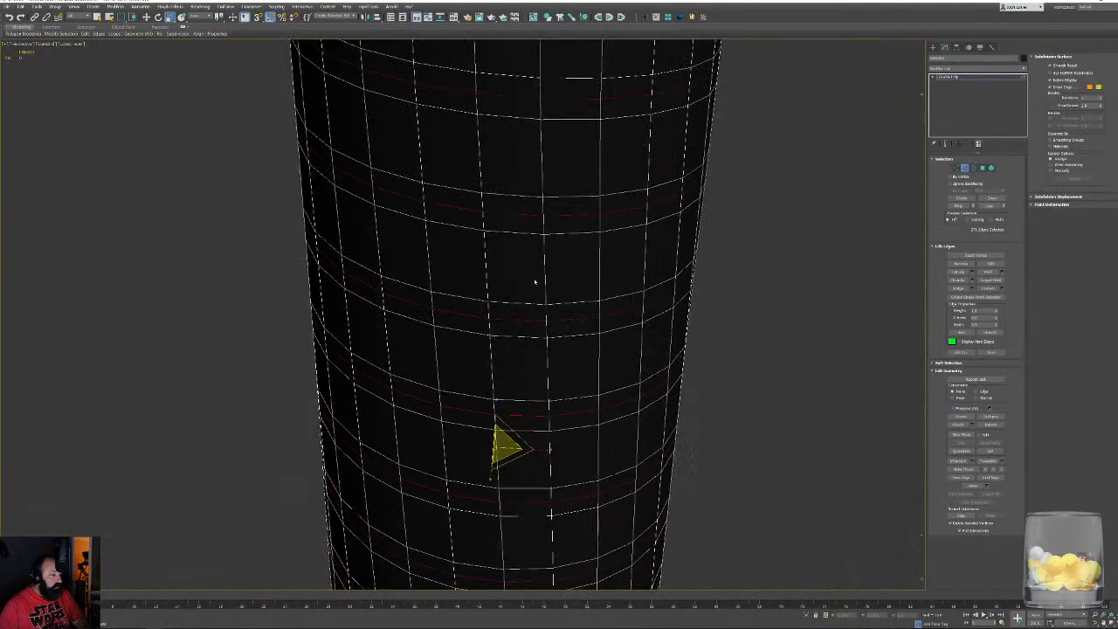
{"action": "left_click_drag", "start_coordinate": [524, 385], "coordinate": [524, 335]}
{"action": "middle_click_drag", "start_coordinate": [604, 408], "coordinate": [670, 322], "text": "alt"}
{"action": "scroll", "coordinate": [554, 316], "scroll_direction": "down", "scroll_amount": 4}
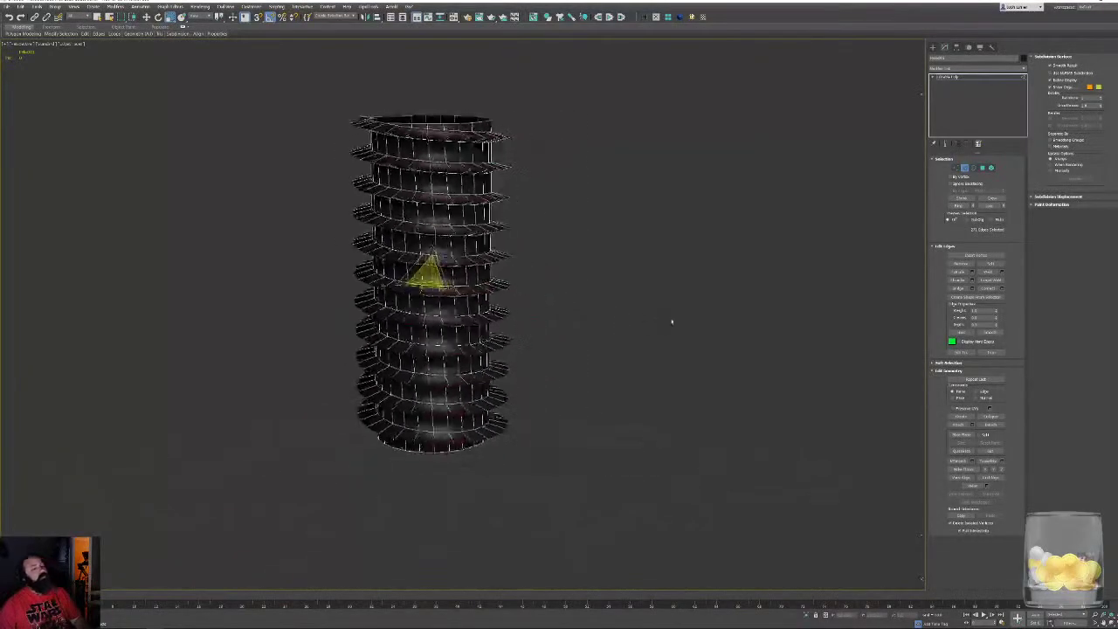
{"action": "scroll", "coordinate": [661, 317], "scroll_direction": "up", "scroll_amount": 3}
{"action": "middle_click_drag", "start_coordinate": [441, 187], "coordinate": [526, 458], "text": "alt"}
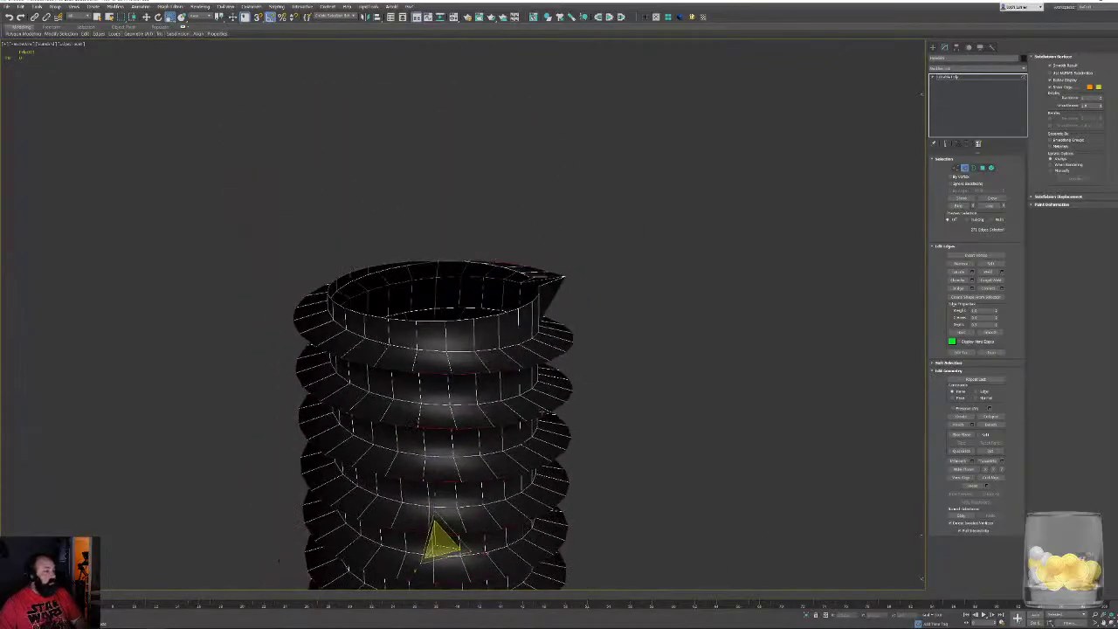
{"action": "scroll", "coordinate": [558, 305], "scroll_direction": "up", "scroll_amount": 4}
{"action": "middle_click_drag", "start_coordinate": [589, 312], "coordinate": [515, 293], "text": "alt"}
{"action": "key", "text": "ctrl+z"}
Scale the selected spiral edges outward from the cylinder to form a sharp protruding screw thread
{"action": "middle_click_drag", "start_coordinate": [485, 245], "coordinate": [476, 223], "text": "alt"}
{"action": "scroll", "coordinate": [485, 248], "scroll_direction": "down", "scroll_amount": 4}
{"action": "middle_click_drag", "start_coordinate": [491, 498], "coordinate": [442, 351]}
{"action": "middle_click_drag", "start_coordinate": [557, 549], "coordinate": [541, 429]}
{"action": "scroll", "coordinate": [551, 443], "scroll_direction": "up", "scroll_amount": 3}
{"action": "middle_click_drag", "start_coordinate": [566, 469], "coordinate": [521, 518], "text": "alt"}
{"action": "left_click_drag", "start_coordinate": [449, 86], "coordinate": [448, 65]}
{"action": "middle_click_drag", "start_coordinate": [440, 90], "coordinate": [484, 200]}
{"action": "scroll", "coordinate": [489, 227], "scroll_direction": "down", "scroll_amount": 6}
{"action": "scroll", "coordinate": [506, 244], "scroll_direction": "up", "scroll_amount": 3}
{"action": "middle_click_drag", "start_coordinate": [500, 112], "coordinate": [609, 212]}
{"action": "scroll", "coordinate": [506, 243], "scroll_direction": "up", "scroll_amount": 2}
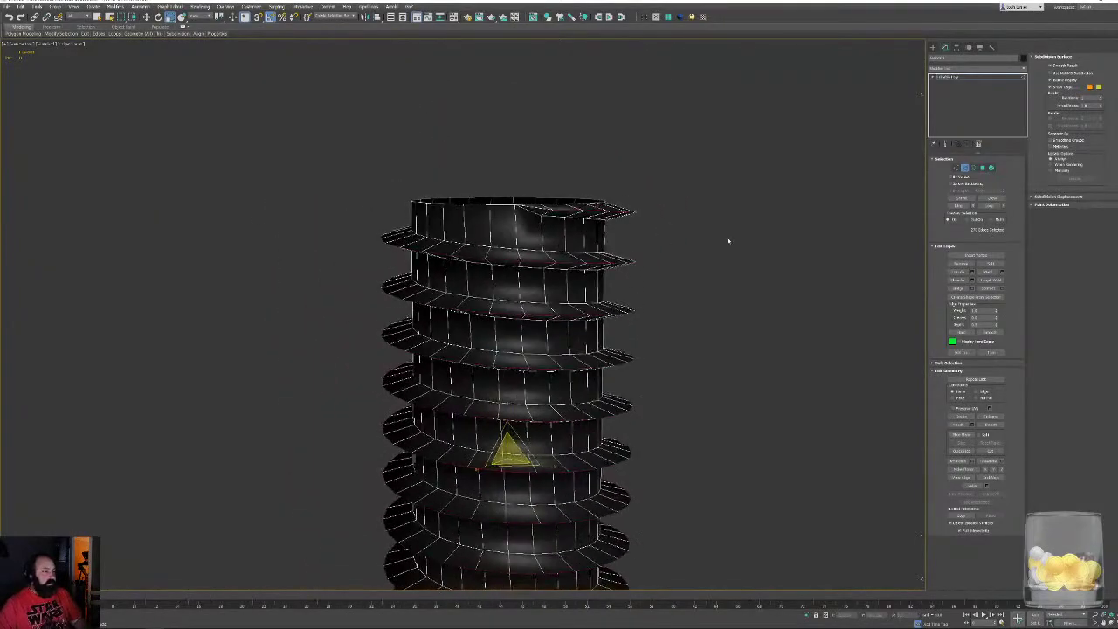
{"action": "left_click", "coordinate": [728, 240]}
{"action": "key", "text": "ctrl+z"}
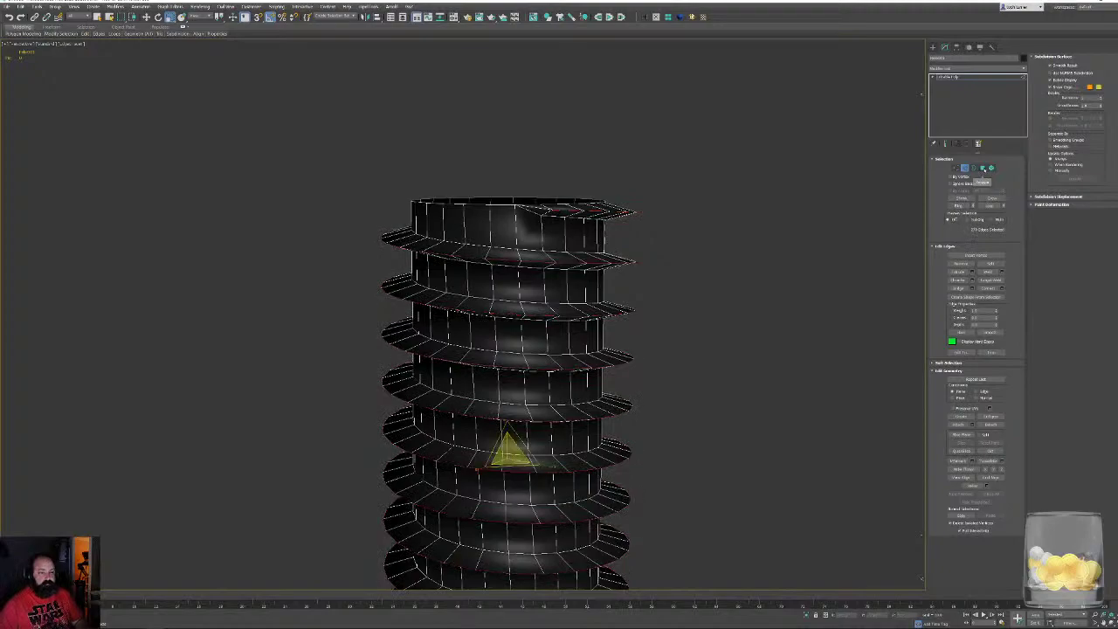
Convert the spiral edge selection to the thread's polygons, add the missing end faces, apply Auto Smooth, and hide the edge display
{"action": "left_click", "coordinate": [982, 168], "text": "ctrl"}
{"action": "left_click", "coordinate": [543, 209], "text": "ctrl"}
{"action": "left_click", "coordinate": [538, 213], "text": "ctrl"}
{"action": "middle_click_drag", "start_coordinate": [639, 542], "coordinate": [646, 224]}
{"action": "middle_click_drag", "start_coordinate": [480, 420], "coordinate": [495, 345], "text": "alt"}
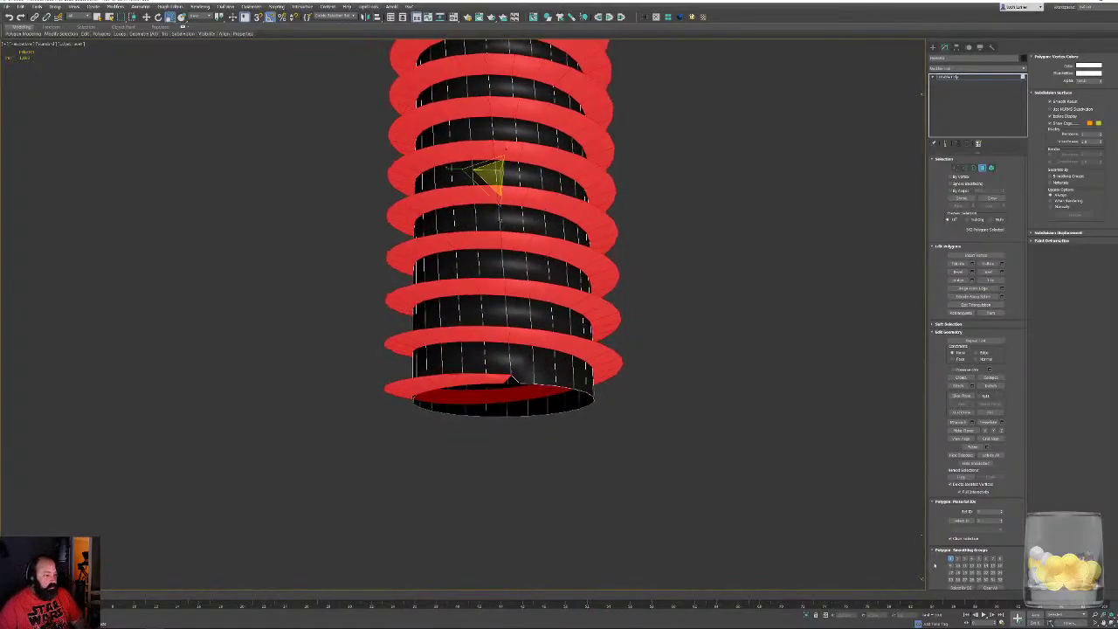
{"action": "left_click_drag", "start_coordinate": [936, 565], "coordinate": [937, 547]}
{"action": "left_click", "coordinate": [960, 582]}
{"action": "left_click", "coordinate": [757, 321]}
{"action": "key", "text": "F4"}
{"action": "middle_click_drag", "start_coordinate": [619, 186], "coordinate": [612, 298], "text": "alt"}
{"action": "scroll", "coordinate": [613, 297], "scroll_direction": "down", "scroll_amount": 5}
{"action": "middle_click_drag", "start_coordinate": [676, 273], "coordinate": [617, 305], "text": "alt"}
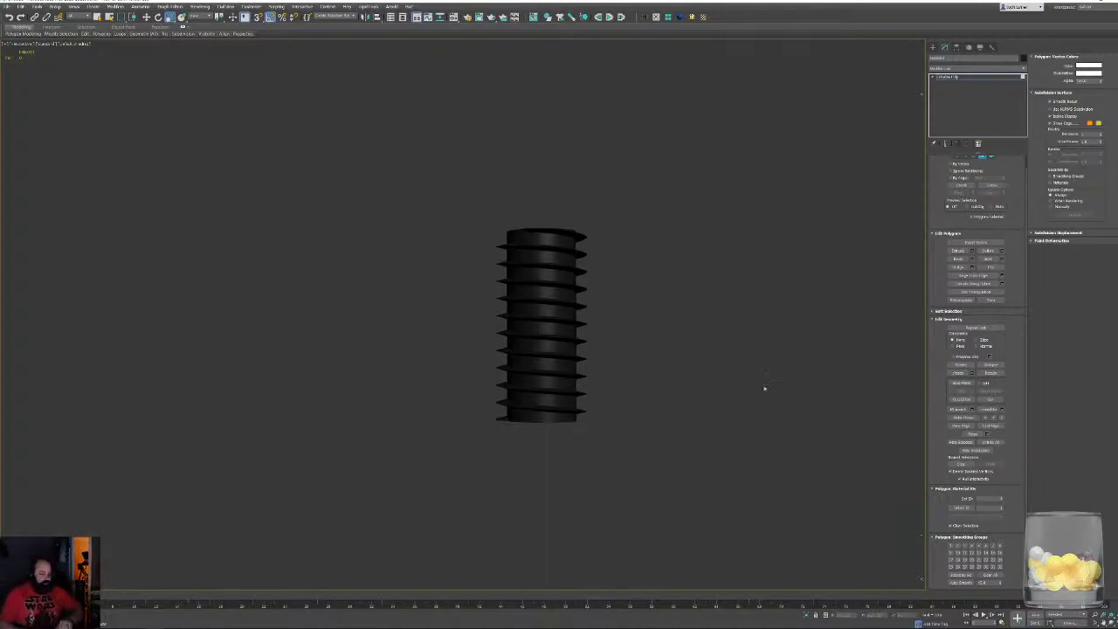
Stretch the whole threaded cylinder along its height and move it downward
{"action": "scroll", "coordinate": [1017, 216], "scroll_direction": "up", "scroll_amount": 1}
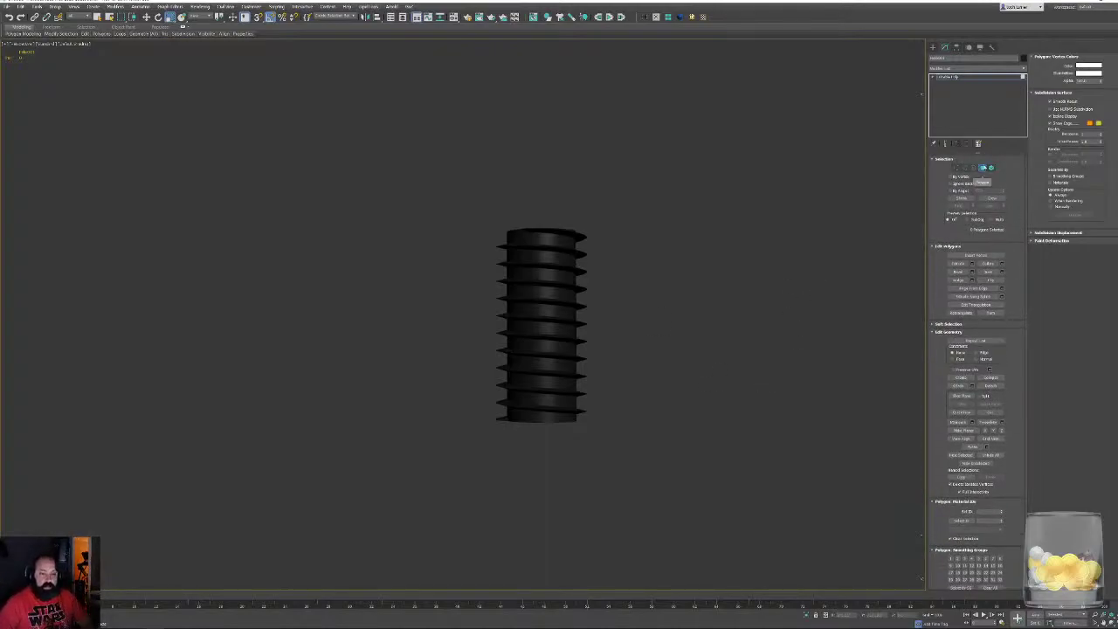
{"action": "left_click", "coordinate": [982, 168]}
{"action": "left_click_drag", "start_coordinate": [543, 487], "coordinate": [539, 505]}
{"action": "mouse_move", "coordinate": [567, 298]}
{"action": "middle_mouse_down"}
{"action": "mouse_move", "coordinate": [556, 428]}
{"action": "mouse_move", "coordinate": [563, 297]}
{"action": "middle_mouse_up"}
{"action": "key", "text": "w"}
{"action": "scroll", "coordinate": [563, 297], "scroll_direction": "down", "scroll_amount": 2}
{"action": "left_click_drag", "start_coordinate": [551, 379], "coordinate": [551, 447]}
Switch to Maya and move the bolt's side and round cap UV shells inside the lower clamp ring shell
{"action": "mouse_move", "coordinate": [99, 621]}
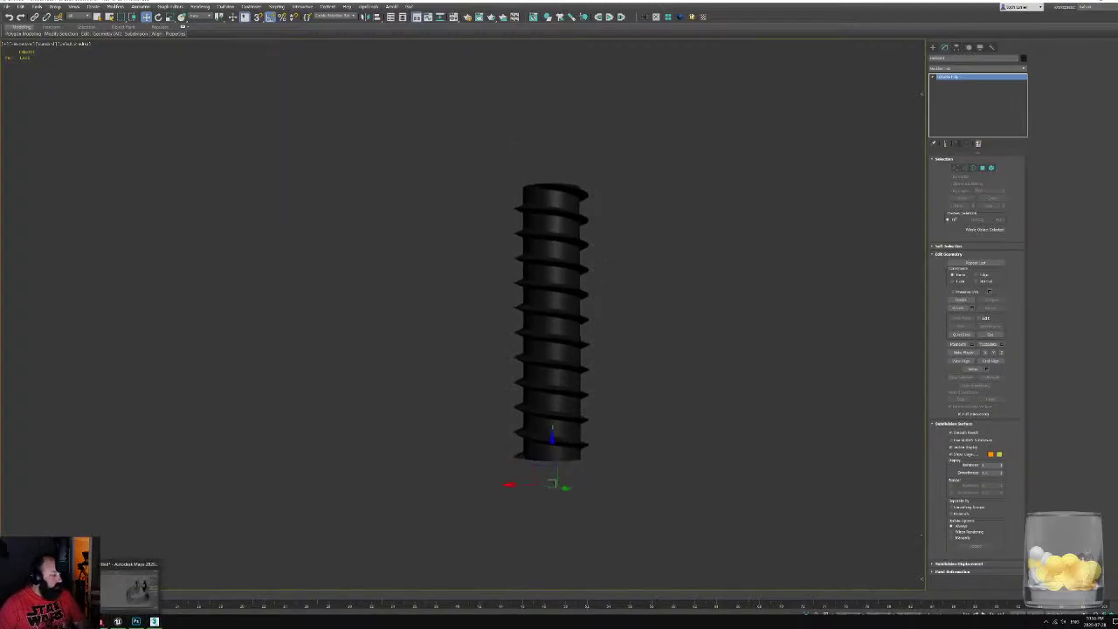
{"action": "left_click", "coordinate": [126, 590]}
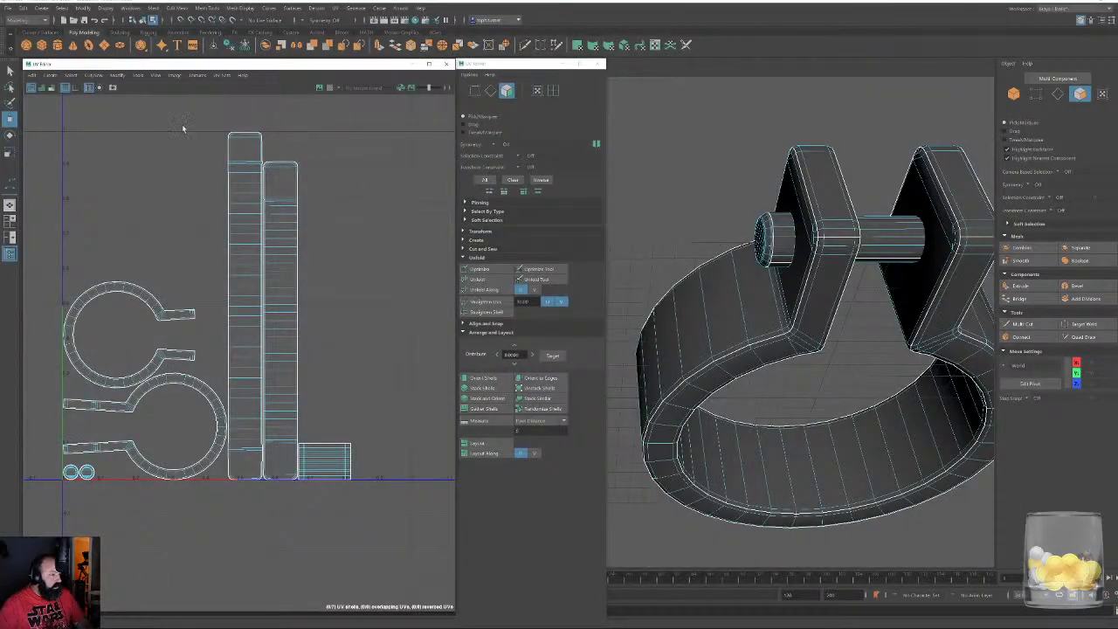
{"action": "double_click", "coordinate": [317, 459]}
{"action": "left_click_drag", "start_coordinate": [324, 460], "coordinate": [111, 339]}
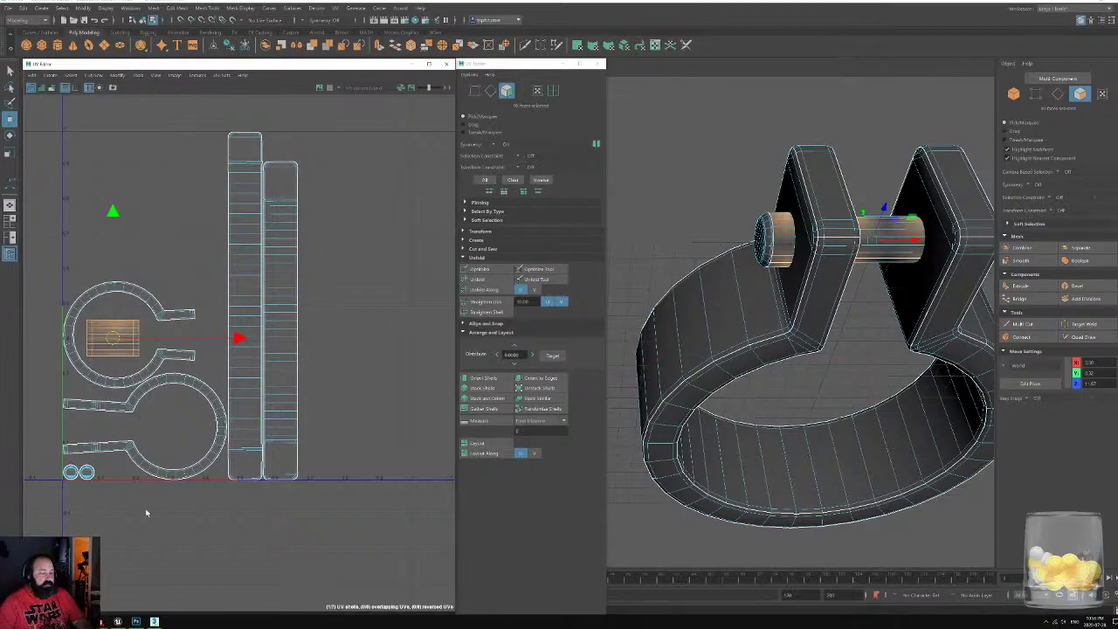
{"action": "left_click", "coordinate": [79, 472]}
{"action": "left_click_drag", "start_coordinate": [79, 472], "coordinate": [172, 456]}
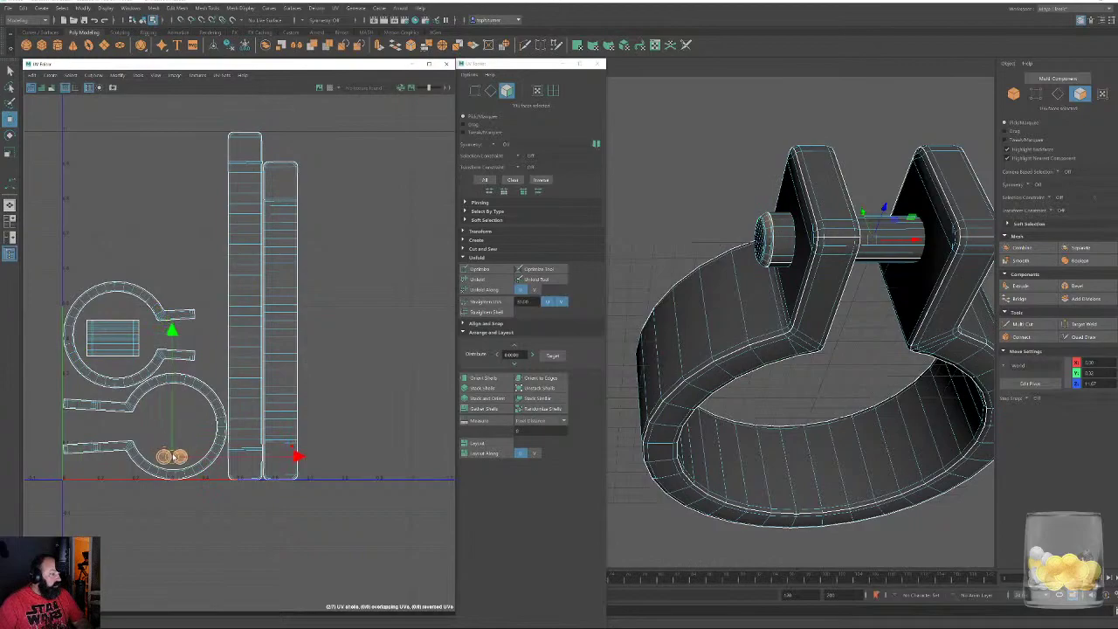
{"action": "double_click", "coordinate": [112, 347]}
{"action": "left_click_drag", "start_coordinate": [112, 341], "coordinate": [174, 423]}
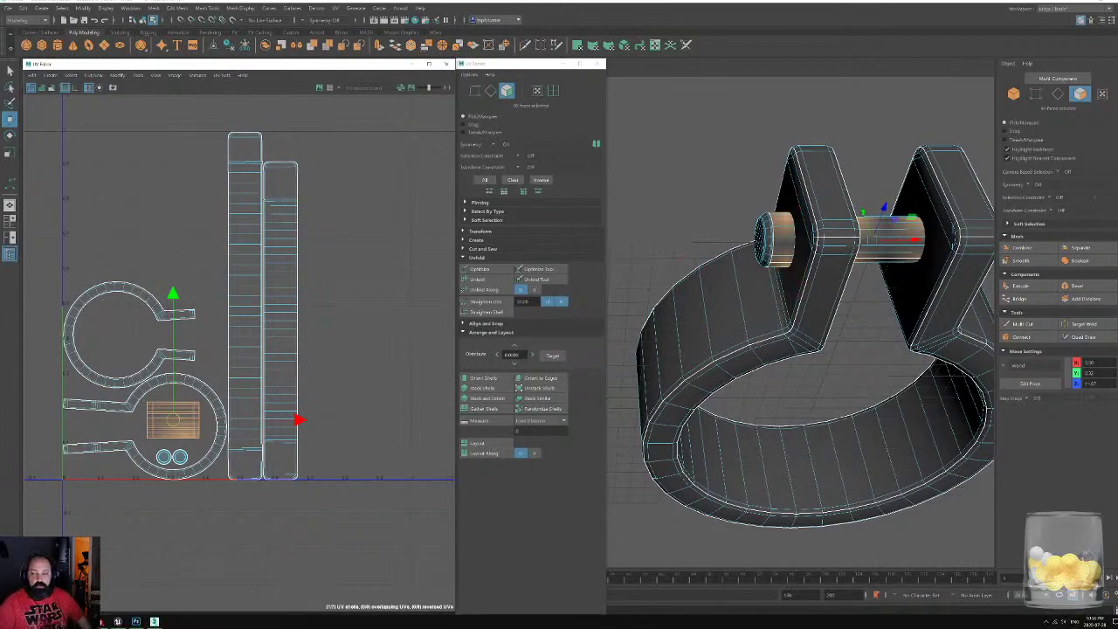
Switch back to 3ds Max and extend the screw's top open border outward by scaling into a wide flat disc
{"action": "left_click", "coordinate": [155, 622]}
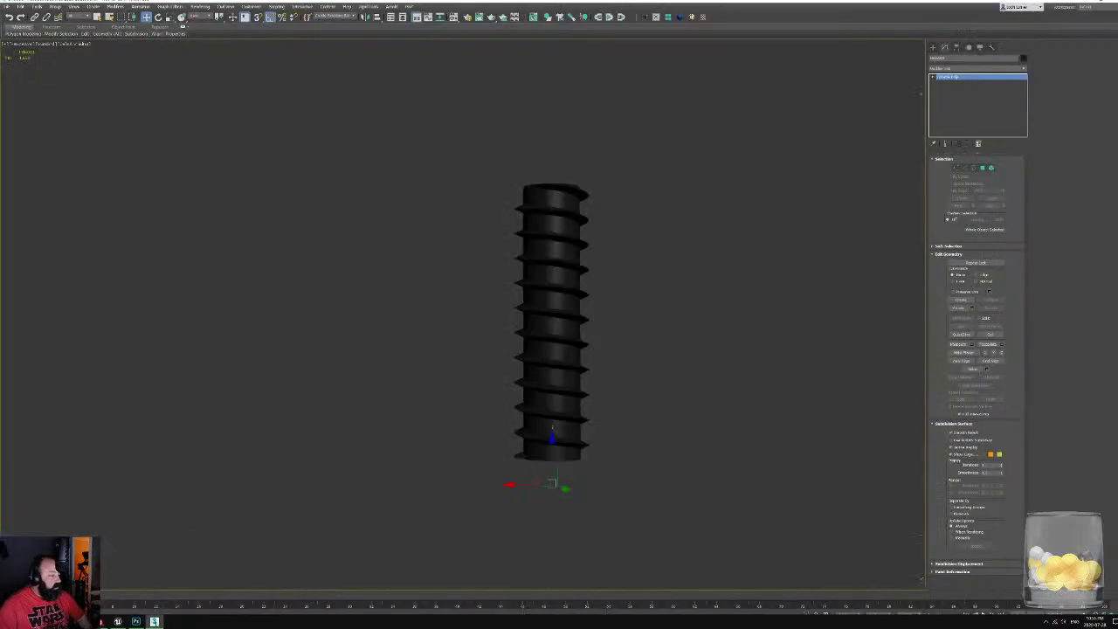
{"action": "middle_click_drag", "start_coordinate": [519, 244], "coordinate": [471, 260], "text": "alt"}
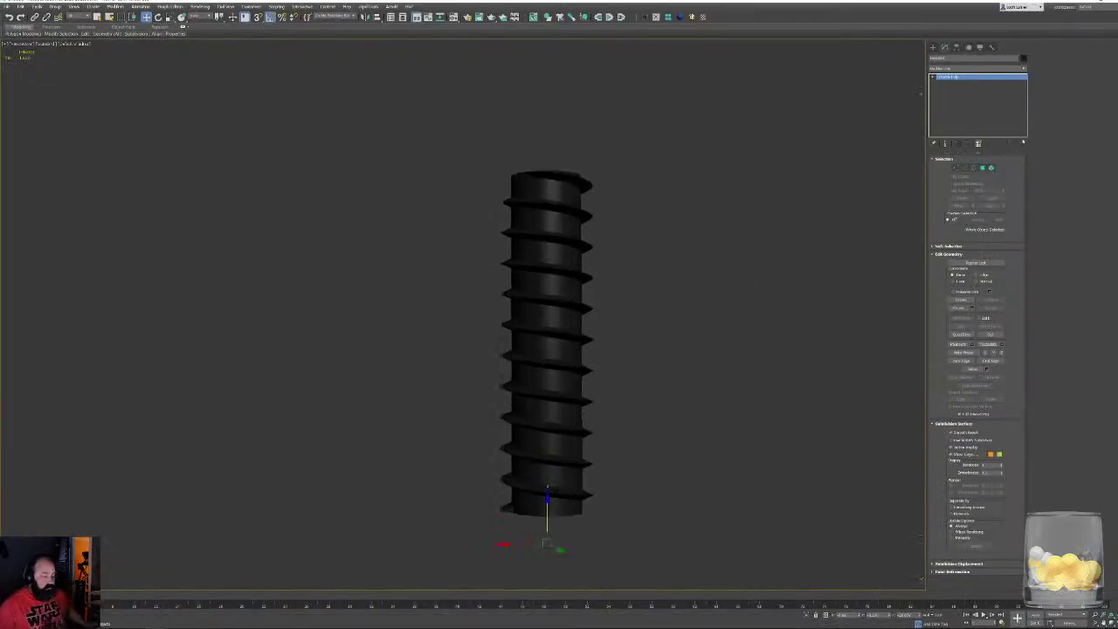
{"action": "left_click", "coordinate": [973, 167]}
{"action": "left_click_drag", "start_coordinate": [711, 142], "coordinate": [520, 206]}
{"action": "key", "text": "z"}
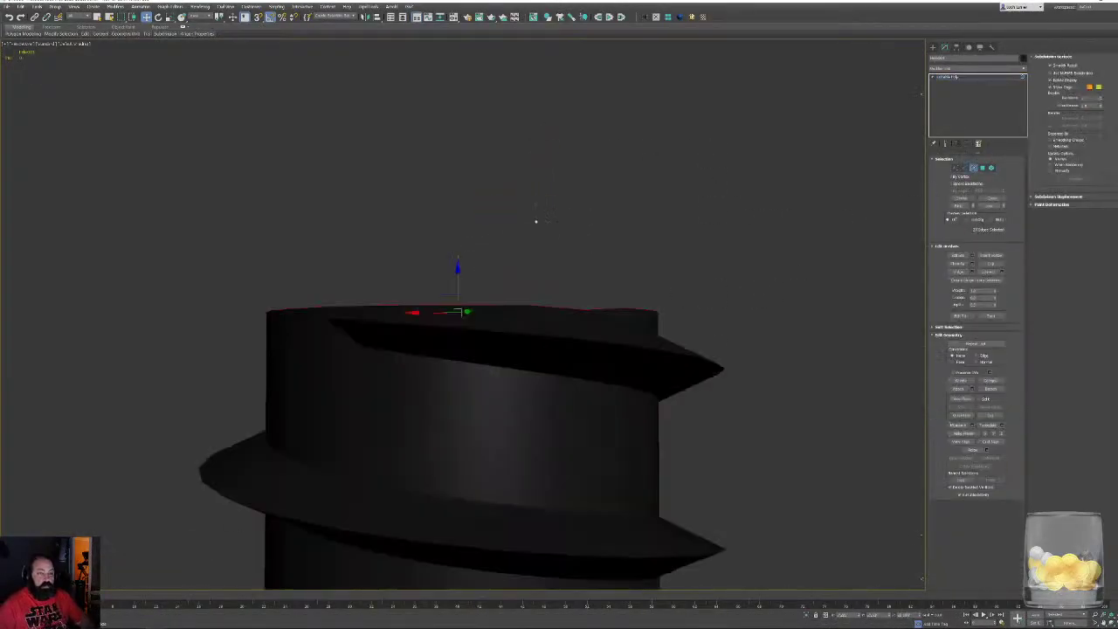
{"action": "middle_click_drag", "start_coordinate": [529, 232], "coordinate": [569, 212], "text": "alt"}
{"action": "scroll", "coordinate": [568, 212], "scroll_direction": "down", "scroll_amount": 3}
{"action": "key", "text": "r"}
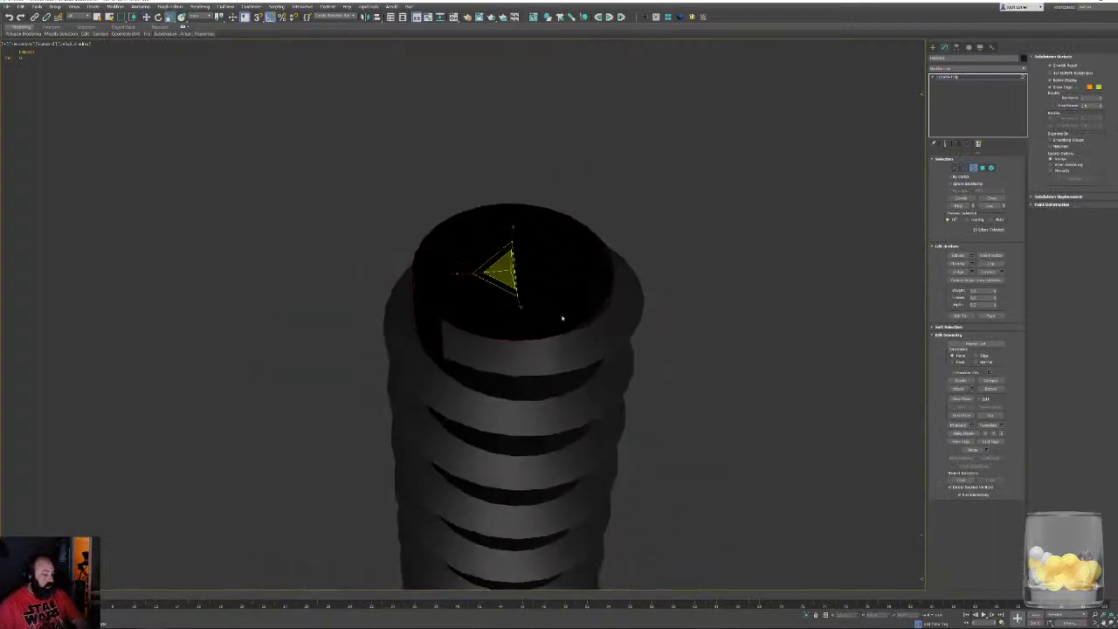
{"action": "scroll", "coordinate": [496, 282], "scroll_direction": "down", "scroll_amount": 5}
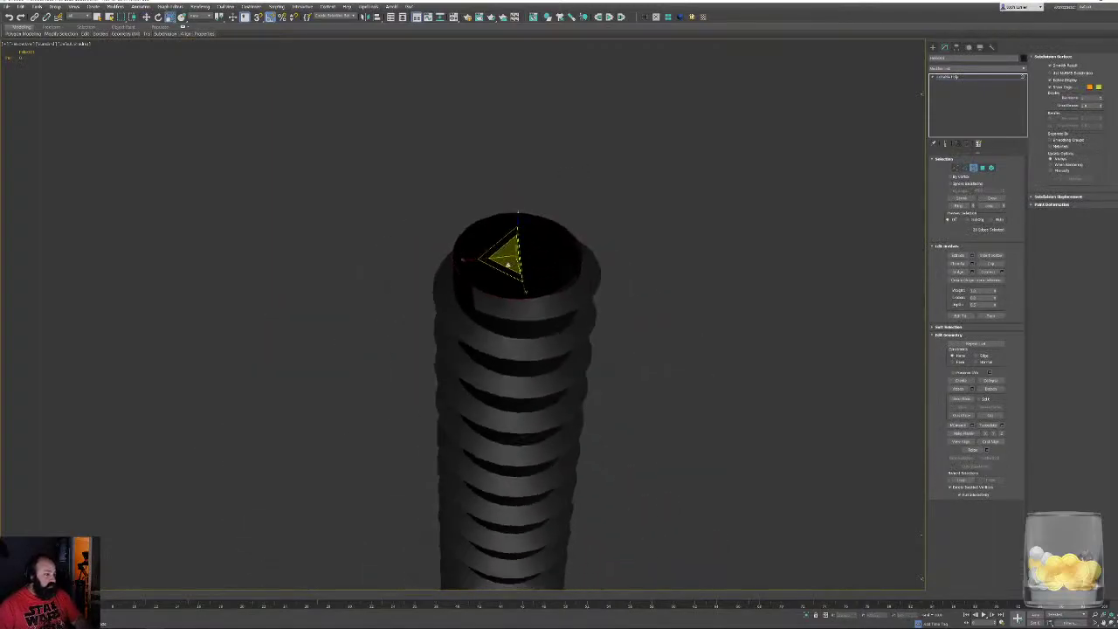
{"action": "left_click_drag", "start_coordinate": [496, 276], "coordinate": [469, 309]}
{"action": "middle_click_drag", "start_coordinate": [555, 363], "coordinate": [612, 314], "text": "alt"}
{"action": "scroll", "coordinate": [580, 327], "scroll_direction": "up", "scroll_amount": 3}
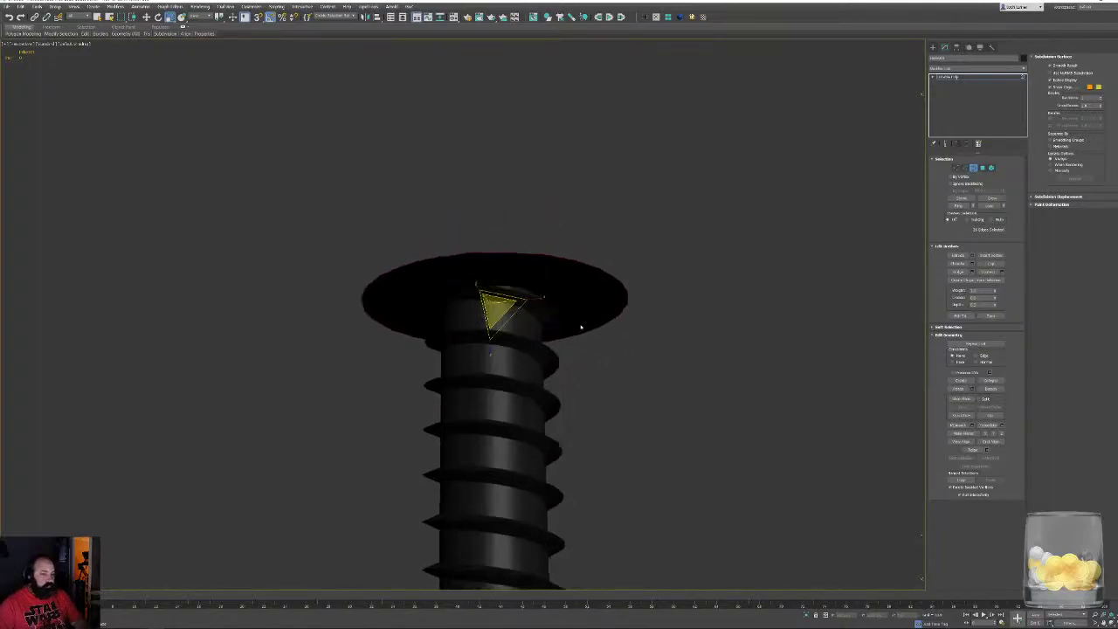
Show the edges and remove the extra closely spaced radial edge on the disc near the thread's end
{"action": "key", "text": "w"}
{"action": "key", "text": "F4"}
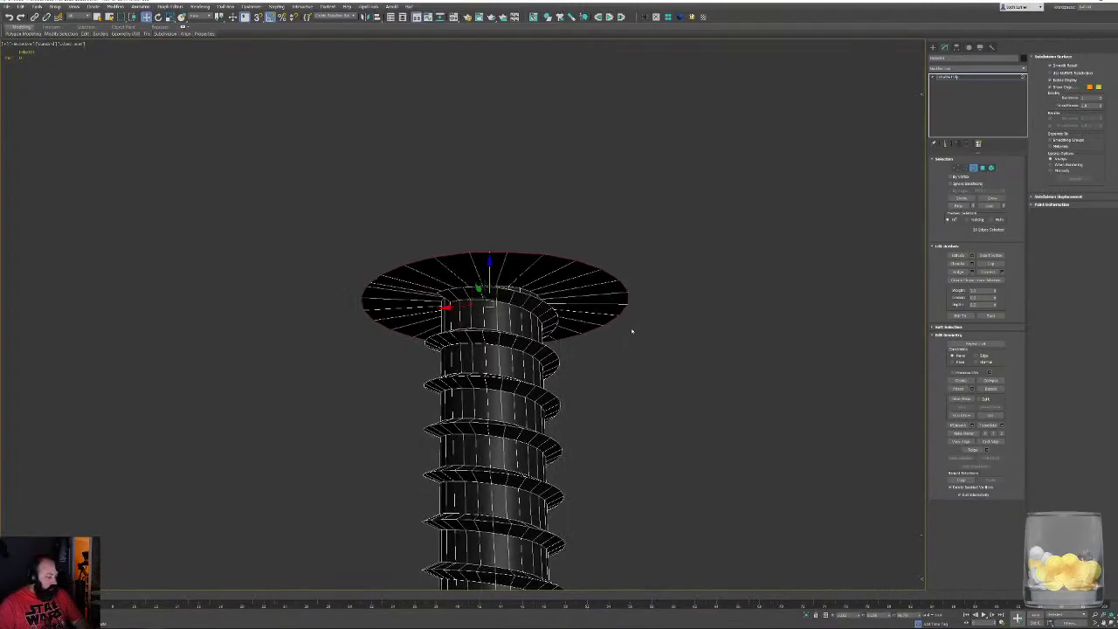
{"action": "middle_click_drag", "start_coordinate": [603, 300], "coordinate": [582, 251], "text": "alt"}
{"action": "scroll", "coordinate": [579, 248], "scroll_direction": "up", "scroll_amount": 3}
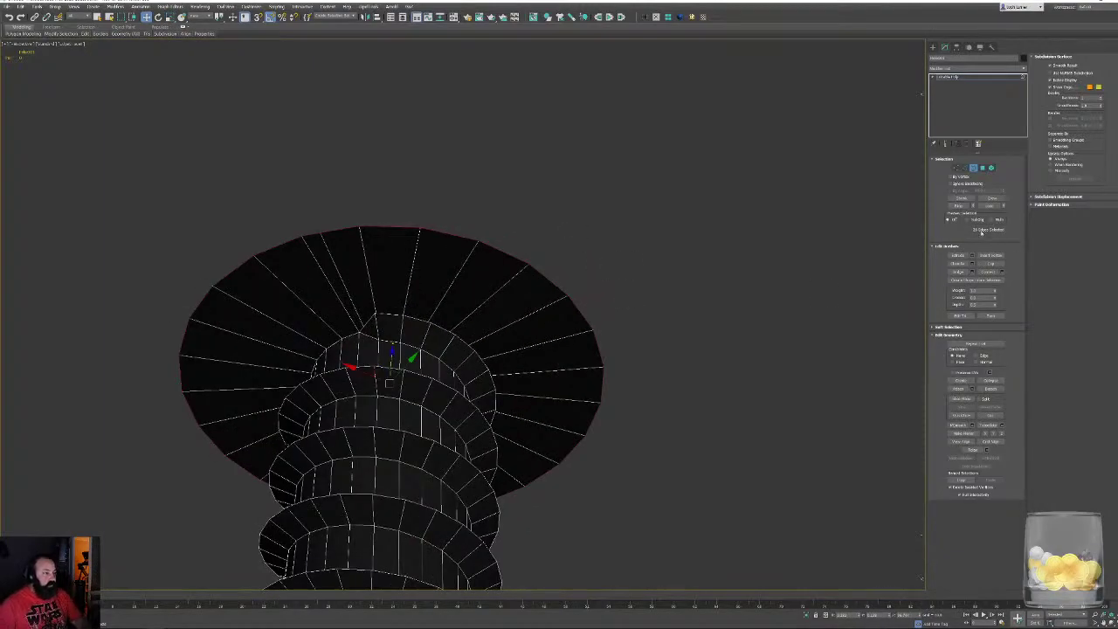
{"action": "middle_click_drag", "start_coordinate": [596, 307], "coordinate": [444, 272], "text": "alt"}
{"action": "middle_click_drag", "start_coordinate": [442, 270], "coordinate": [516, 325]}
{"action": "scroll", "coordinate": [439, 315], "scroll_direction": "up", "scroll_amount": 3}
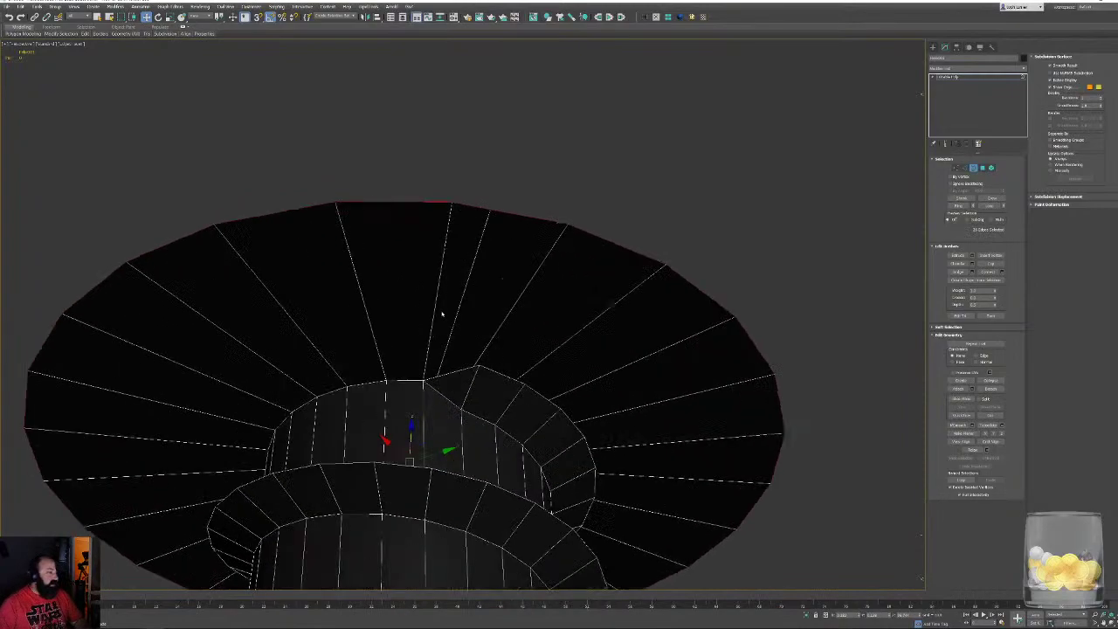
{"action": "left_click", "coordinate": [470, 272]}
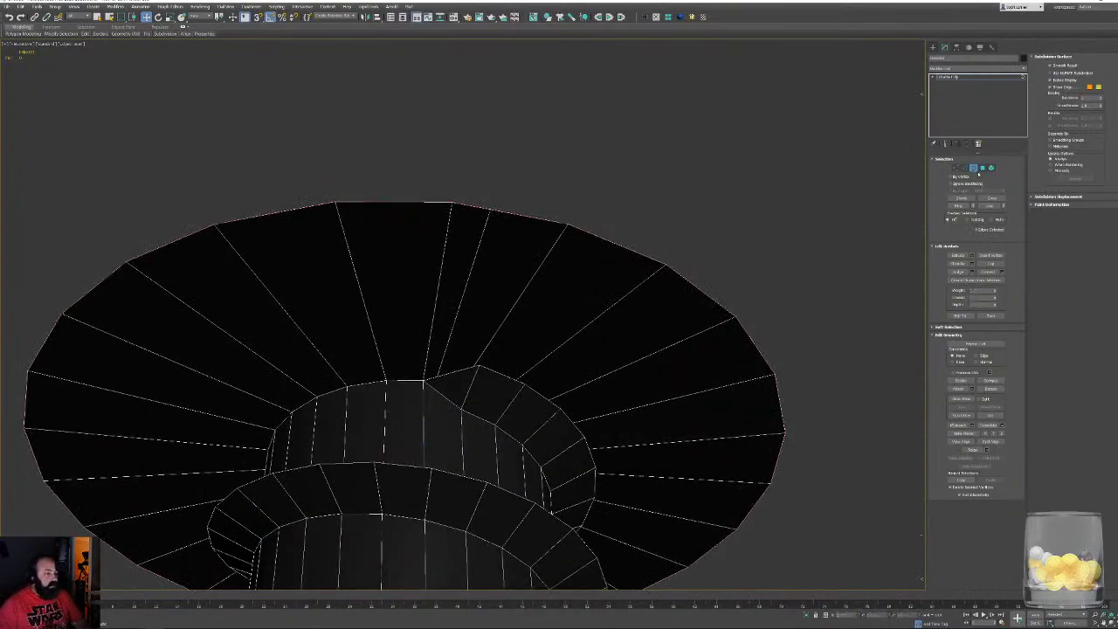
{"action": "left_click", "coordinate": [965, 168]}
{"action": "left_click", "coordinate": [472, 263]}
{"action": "key", "text": "BackSpace"}
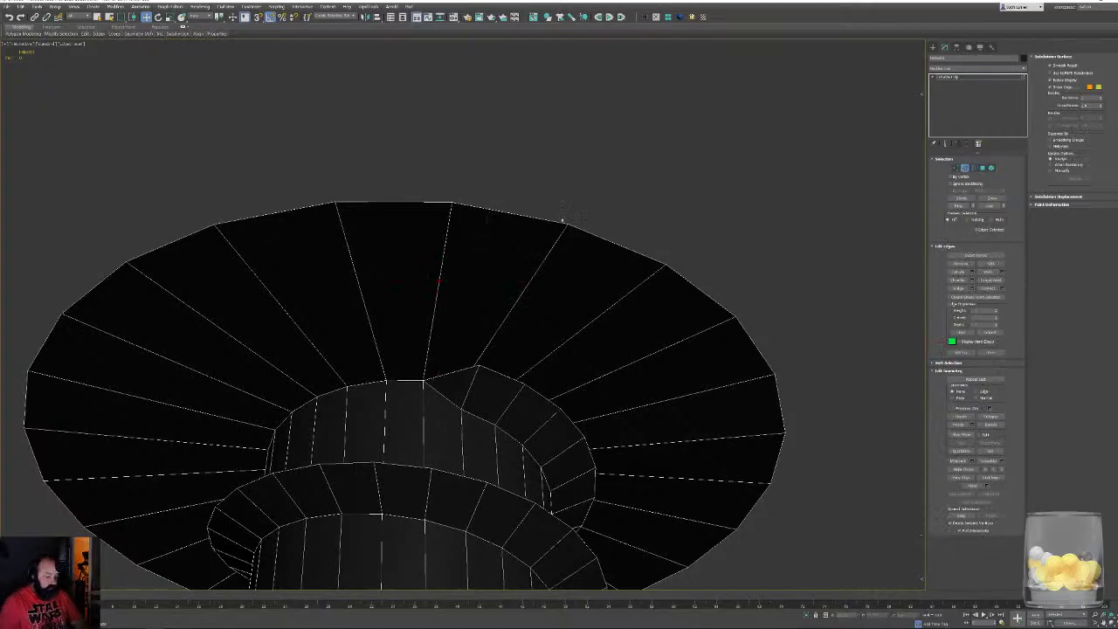
Check the disc's rim edge loop and collapse the rim edge near the thread's end into a single vertex
{"action": "middle_click_drag", "start_coordinate": [591, 202], "coordinate": [584, 277], "text": "alt"}
{"action": "middle_click_drag", "start_coordinate": [441, 284], "coordinate": [634, 237]}
{"action": "scroll", "coordinate": [580, 397], "scroll_direction": "down", "scroll_amount": 3}
{"action": "double_click", "coordinate": [615, 214]}
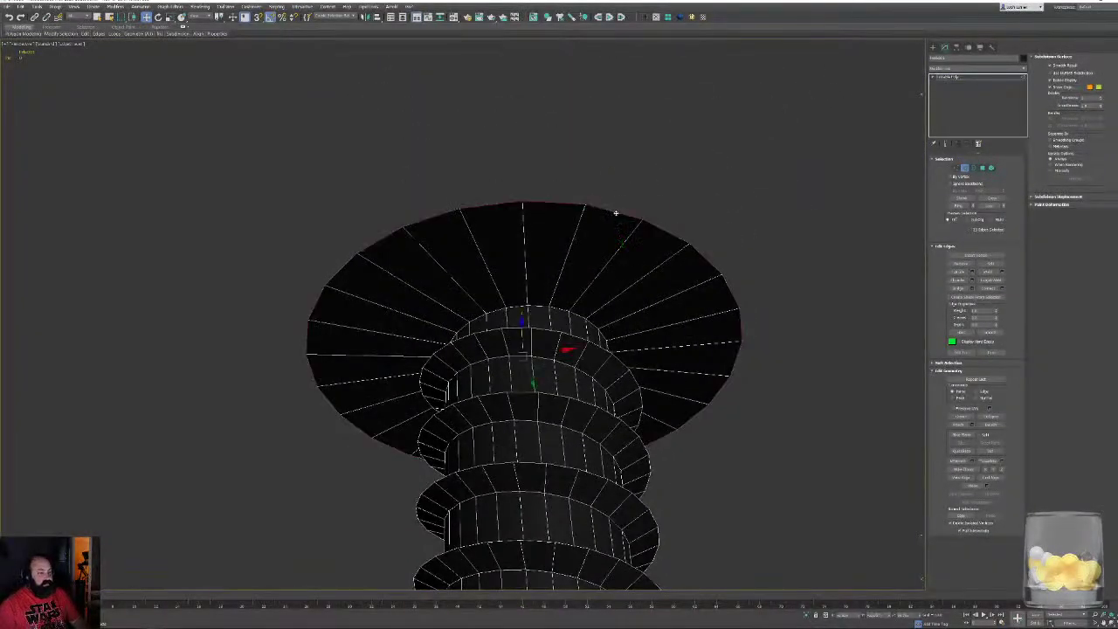
{"action": "middle_click_drag", "start_coordinate": [672, 284], "coordinate": [611, 321], "text": "alt"}
{"action": "scroll", "coordinate": [425, 354], "scroll_direction": "up", "scroll_amount": 3}
{"action": "middle_click_drag", "start_coordinate": [425, 353], "coordinate": [523, 373], "text": "alt"}
{"action": "left_click", "coordinate": [398, 220]}
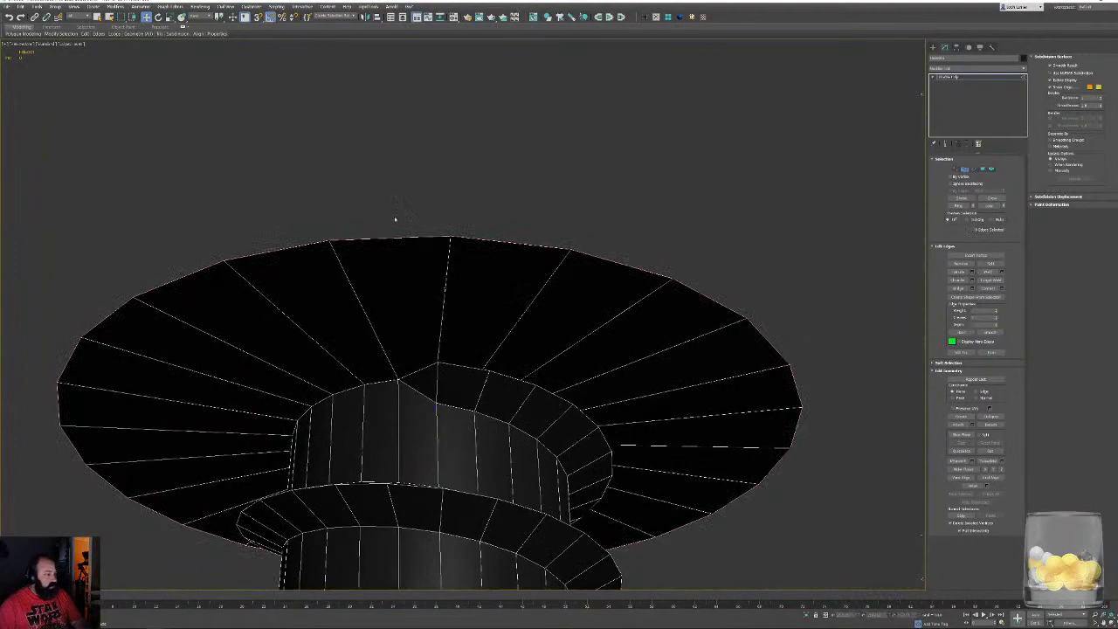
{"action": "left_click", "coordinate": [401, 239]}
{"action": "key", "text": "ctrl+alt+c"}
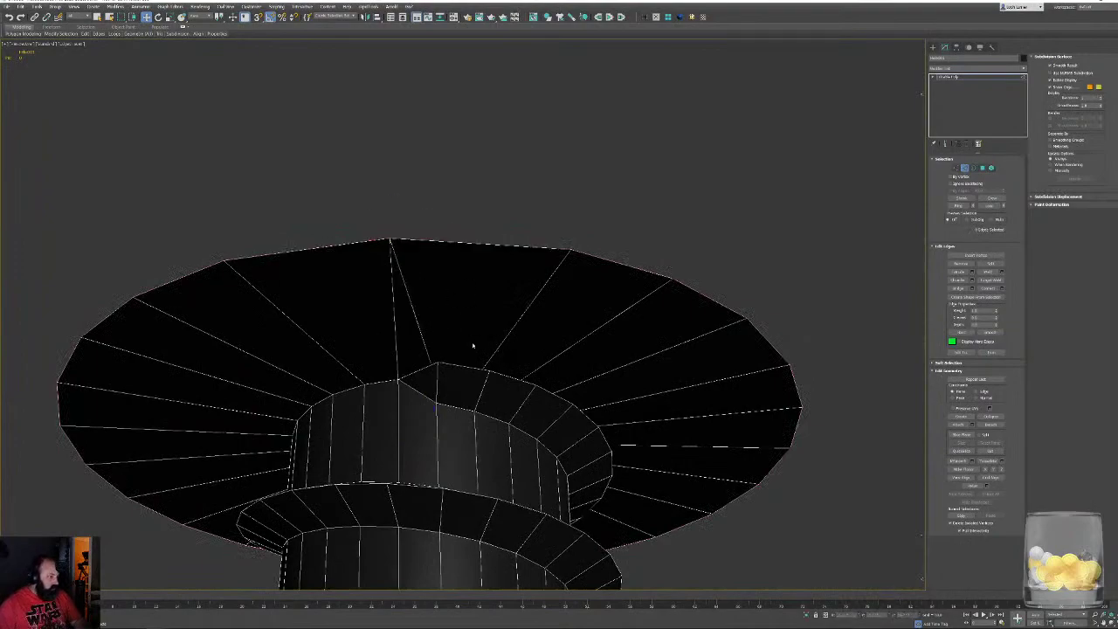
Remove the remaining extra radial edge near the thread's end and reshape the disc's rim loop into an evenly spaced circle
{"action": "left_click", "coordinate": [416, 316]}
{"action": "key", "text": "BackSpace"}
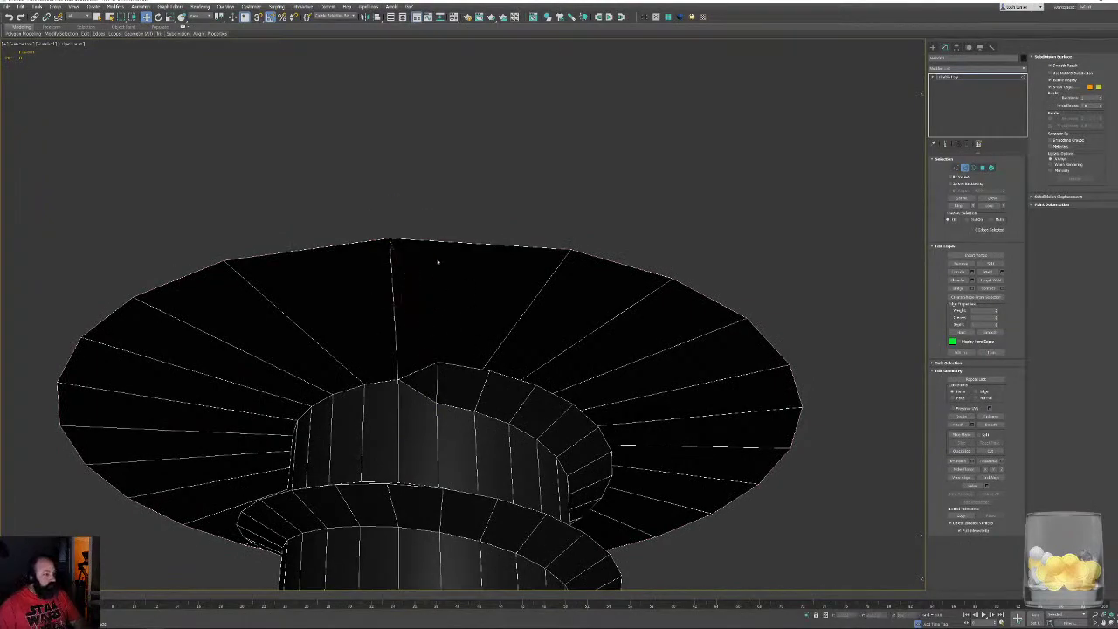
{"action": "double_click", "coordinate": [458, 243]}
{"action": "right_click", "coordinate": [524, 177]}
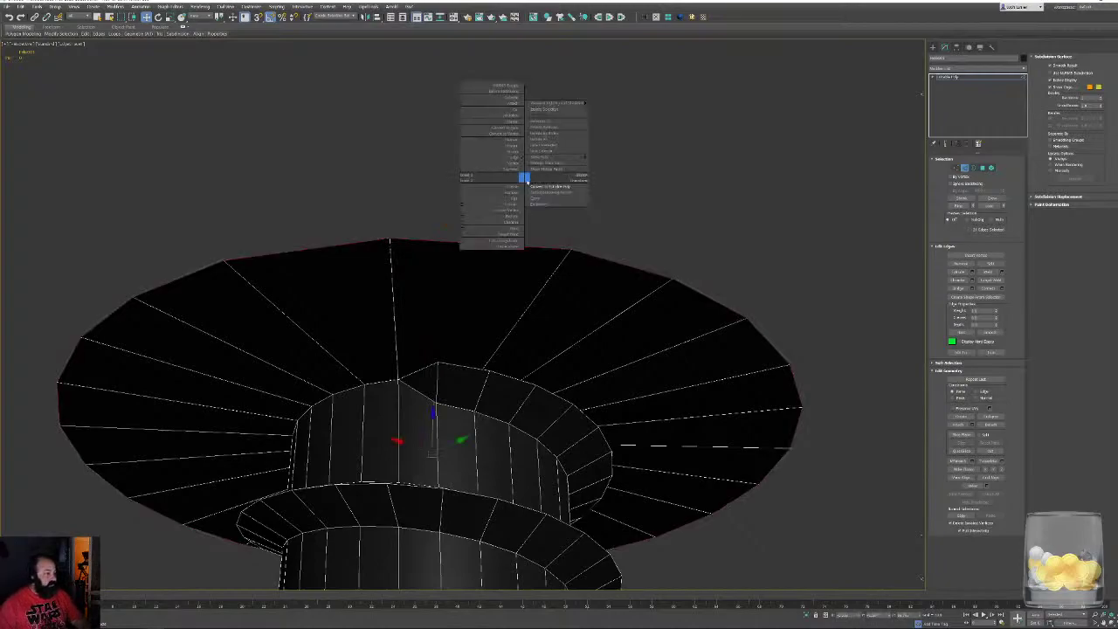
{"action": "left_click", "coordinate": [561, 192]}
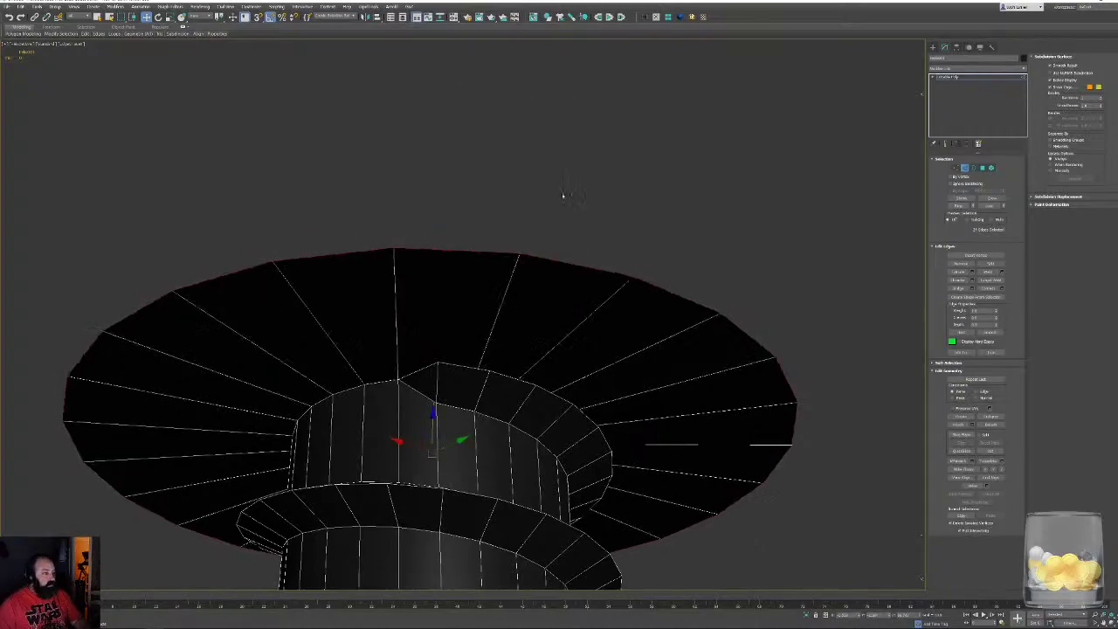
Reposition the circular rim loop so that it is centred on the screw shaft in the top wireframe view
{"action": "middle_click_drag", "start_coordinate": [517, 259], "coordinate": [463, 243], "text": "alt"}
{"action": "scroll", "coordinate": [603, 201], "scroll_direction": "down", "scroll_amount": 4}
{"action": "middle_click_drag", "start_coordinate": [643, 346], "coordinate": [621, 287], "text": "alt"}
{"action": "middle_click_drag", "start_coordinate": [564, 375], "coordinate": [564, 227]}
{"action": "scroll", "coordinate": [564, 227], "scroll_direction": "down", "scroll_amount": 4}
{"action": "middle_click_drag", "start_coordinate": [580, 266], "coordinate": [607, 141]}
{"action": "middle_click_drag", "start_coordinate": [874, 303], "coordinate": [737, 327], "text": "alt"}
{"action": "key", "text": "t"}
{"action": "key", "text": "z"}
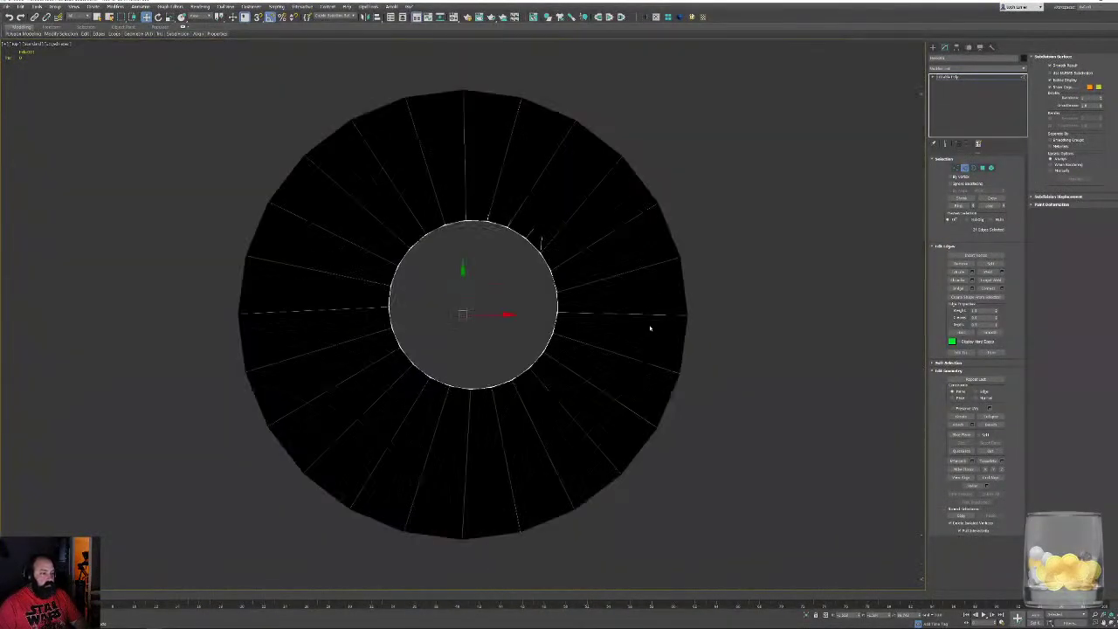
{"action": "key", "text": "F3"}
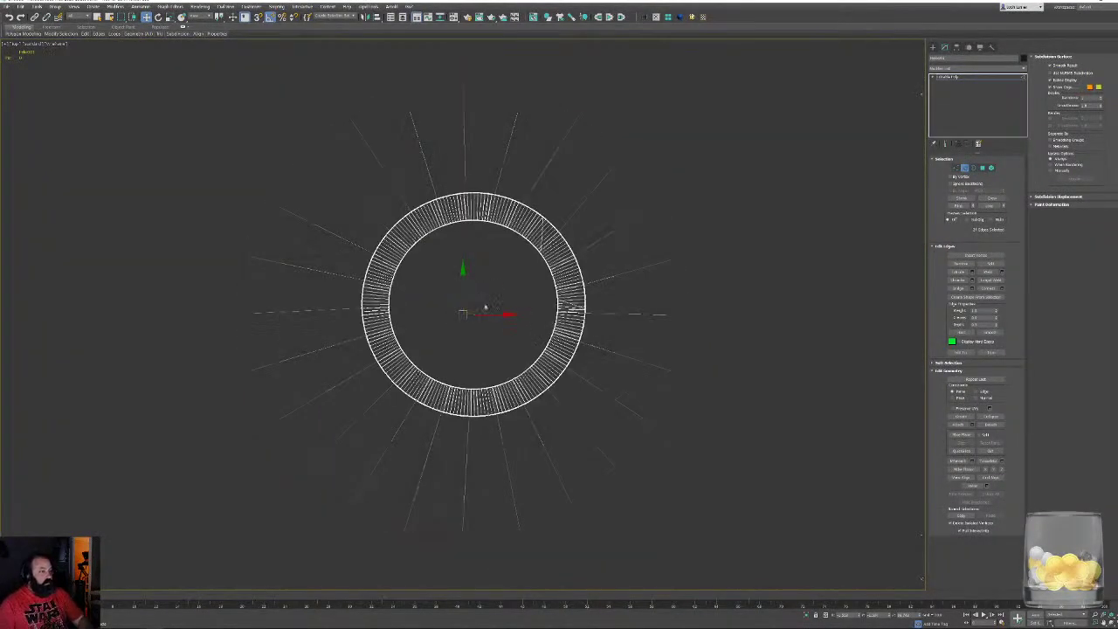
{"action": "left_click_drag", "start_coordinate": [503, 314], "coordinate": [527, 312]}
{"action": "left_click_drag", "start_coordinate": [476, 272], "coordinate": [479, 242]}
Extrude the disc's rim loop straight up to form the vertical side wall of the screw head
{"action": "key", "text": "p"}
{"action": "key", "text": "z"}
{"action": "mouse_move", "coordinate": [549, 318]}
{"action": "middle_mouse_down", "text": "alt"}
{"action": "mouse_move", "coordinate": [524, 263]}
{"action": "mouse_move", "coordinate": [490, 312]}
{"action": "middle_mouse_up", "text": "alt"}
{"action": "key", "text": "F3"}
{"action": "left_click_drag", "start_coordinate": [428, 269], "coordinate": [441, 172]}
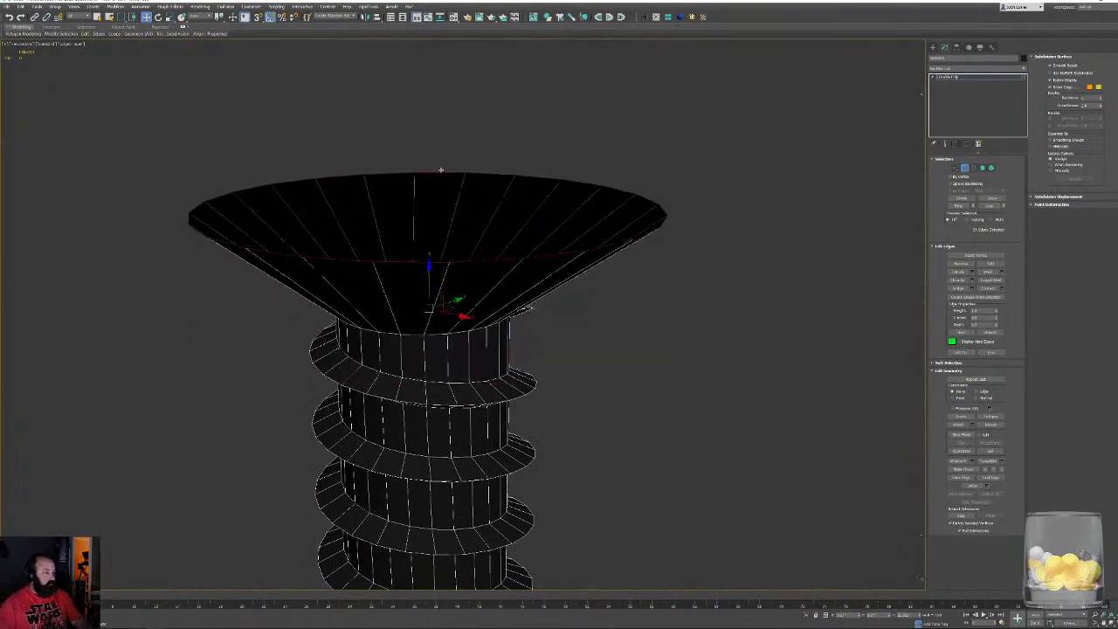
{"action": "key", "text": "ctrl+z"}
{"action": "left_click_drag", "start_coordinate": [430, 260], "coordinate": [439, 159]}
{"action": "scroll", "coordinate": [439, 159], "scroll_direction": "down", "scroll_amount": 4}
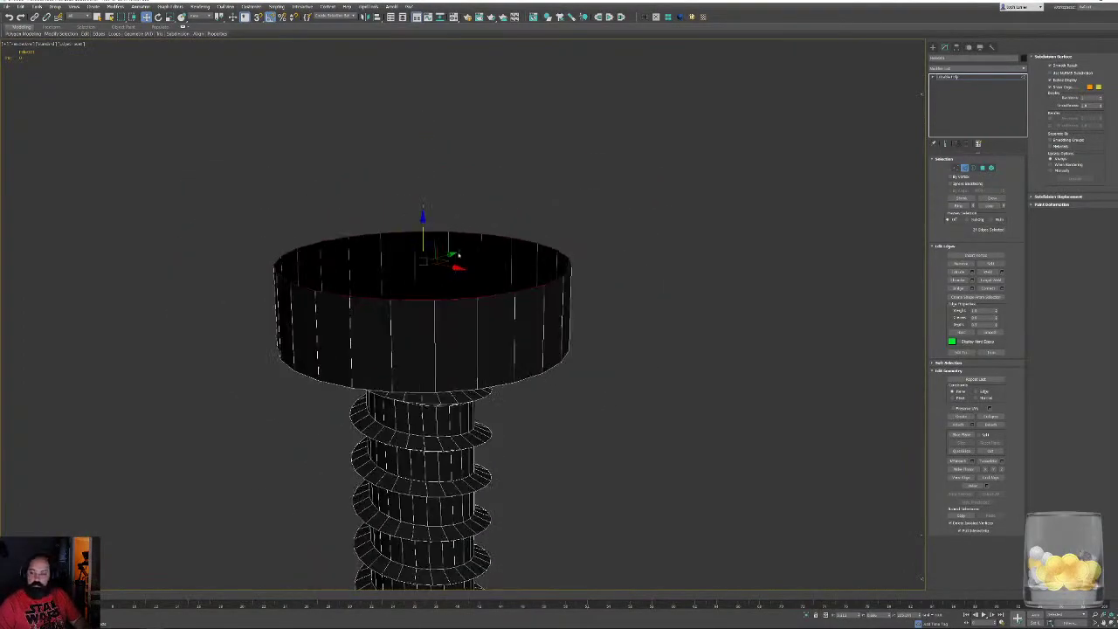
Extrude the head's top border inward by scaling a copy, and raise the new border slightly to form a sloped bevel
{"action": "middle_click_drag", "start_coordinate": [452, 252], "coordinate": [409, 243], "text": "alt"}
{"action": "scroll", "coordinate": [422, 262], "scroll_direction": "down", "scroll_amount": 2}
{"action": "scroll", "coordinate": [527, 293], "scroll_direction": "down", "scroll_amount": 3}
{"action": "middle_click_drag", "start_coordinate": [541, 254], "coordinate": [485, 351], "text": "alt"}
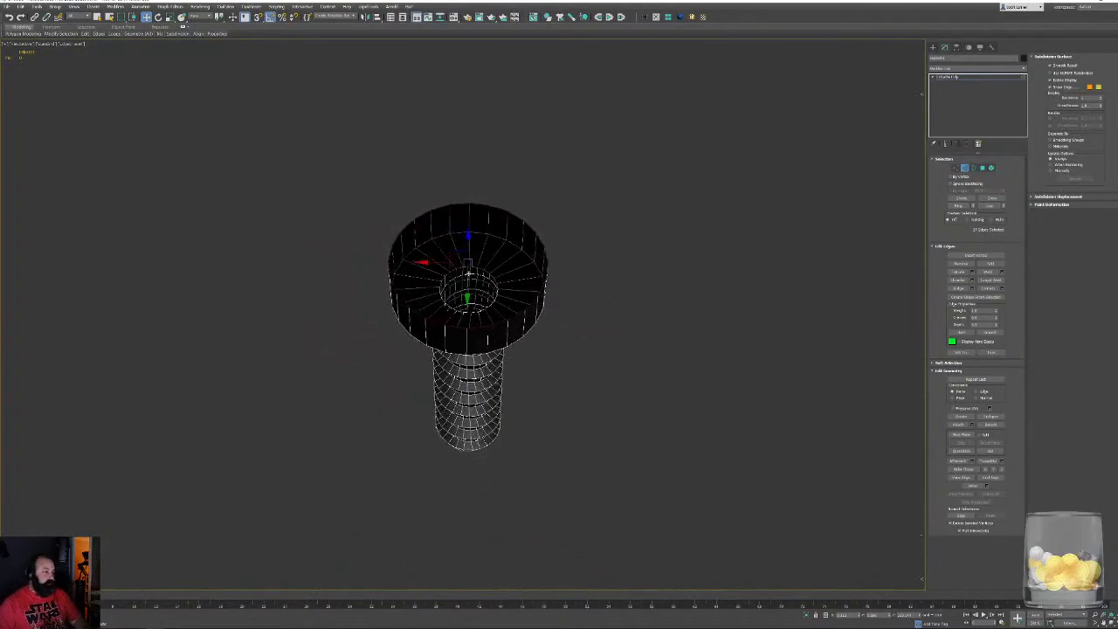
{"action": "scroll", "coordinate": [486, 351], "scroll_direction": "up", "scroll_amount": 4}
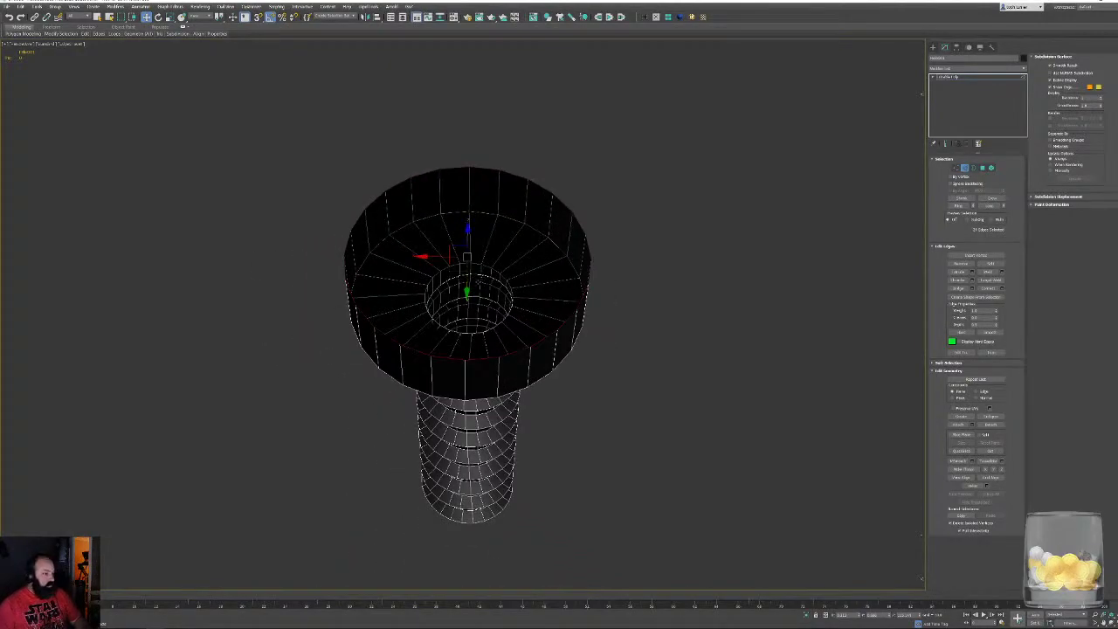
{"action": "key", "text": "r"}
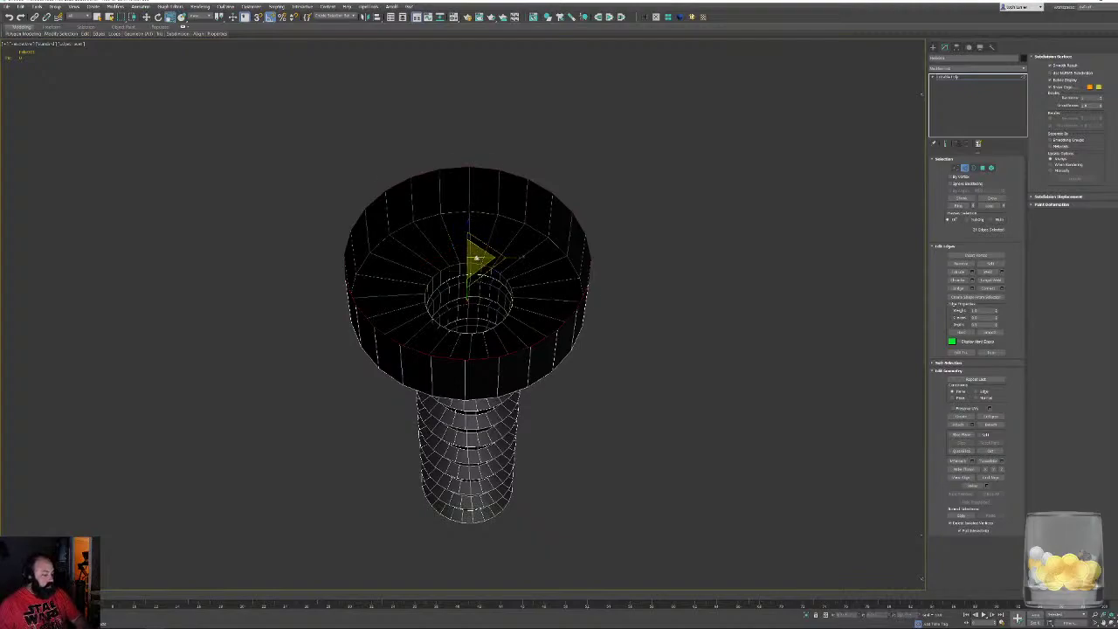
{"action": "left_click_drag", "start_coordinate": [477, 258], "coordinate": [473, 270], "text": "shift"}
{"action": "key", "text": "w"}
{"action": "middle_click_drag", "start_coordinate": [473, 270], "coordinate": [463, 230], "text": "alt"}
{"action": "left_click_drag", "start_coordinate": [474, 205], "coordinate": [473, 188]}
{"action": "middle_click_drag", "start_coordinate": [473, 188], "coordinate": [459, 234], "text": "alt"}
Extrude the inner border further inward and collapse it to a single centre point, closing the top of the head
{"action": "key", "text": "r"}
{"action": "left_click_drag", "start_coordinate": [480, 271], "coordinate": [483, 324], "text": "shift"}
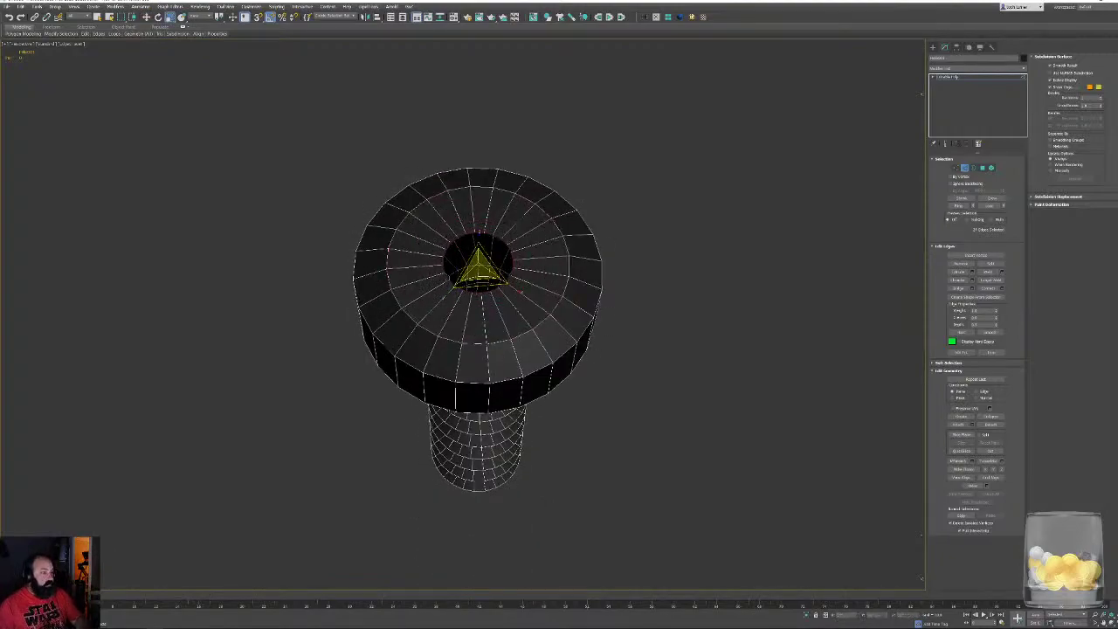
{"action": "key", "text": "ctrl+alt+c"}
Examine the closed screw head and its join with the threaded shaft from above, from the side and from below
{"action": "middle_click_drag", "start_coordinate": [665, 362], "coordinate": [622, 329], "text": "alt"}
{"action": "scroll", "coordinate": [608, 314], "scroll_direction": "up", "scroll_amount": 3}
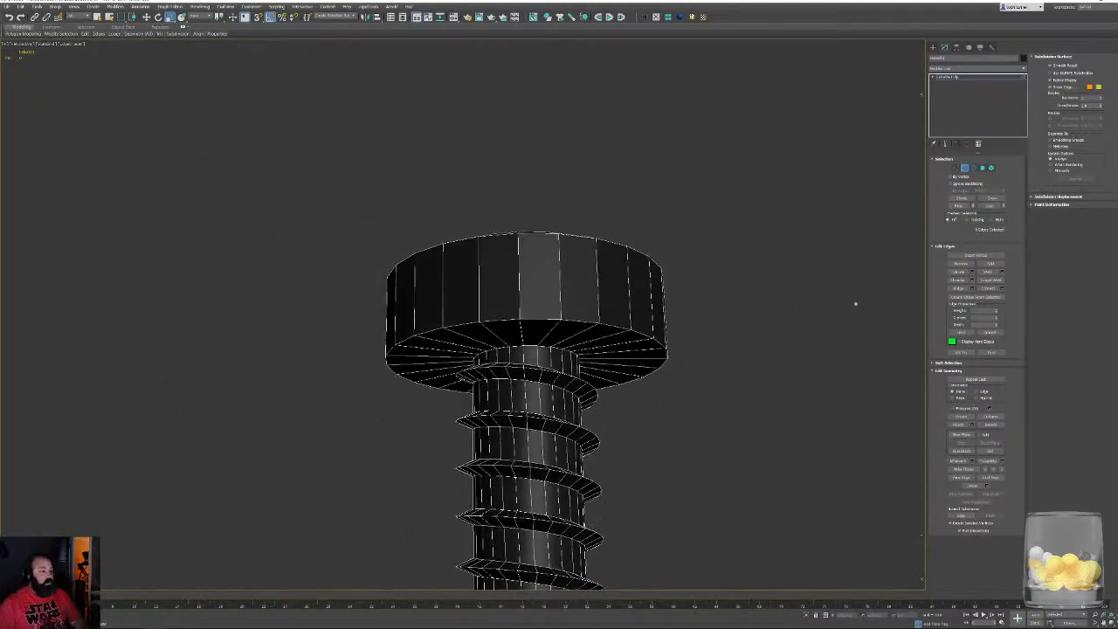
{"action": "middle_click_drag", "start_coordinate": [703, 407], "coordinate": [698, 494], "text": "alt"}
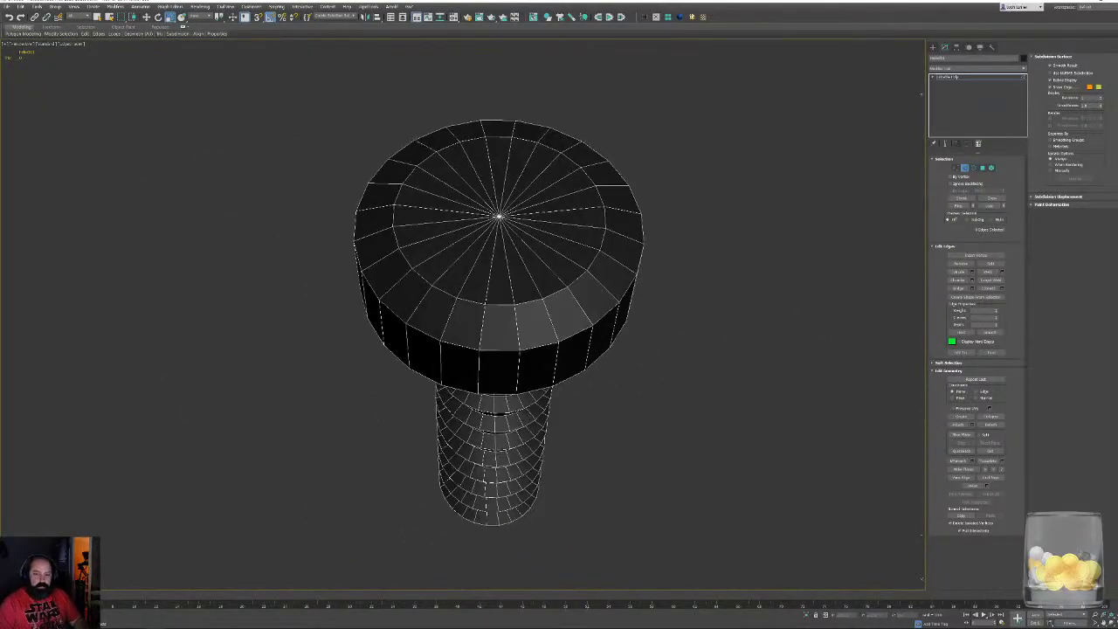
{"action": "scroll", "coordinate": [667, 337], "scroll_direction": "up", "scroll_amount": 3}
{"action": "middle_click_drag", "start_coordinate": [666, 324], "coordinate": [657, 339]}
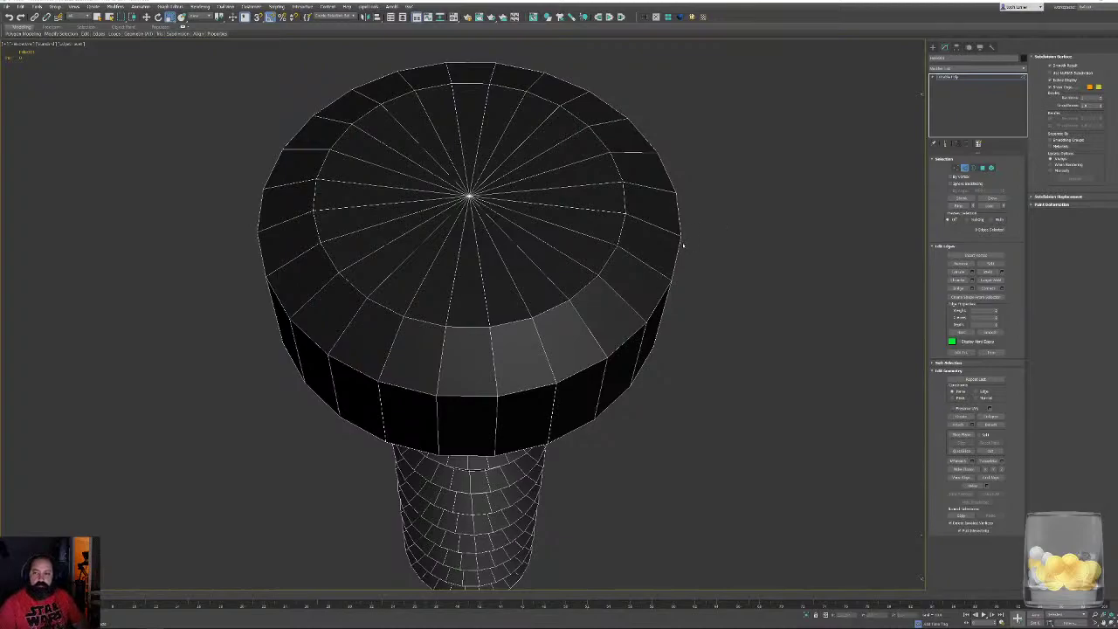
{"action": "middle_click_drag", "start_coordinate": [620, 376], "coordinate": [585, 310], "text": "alt"}
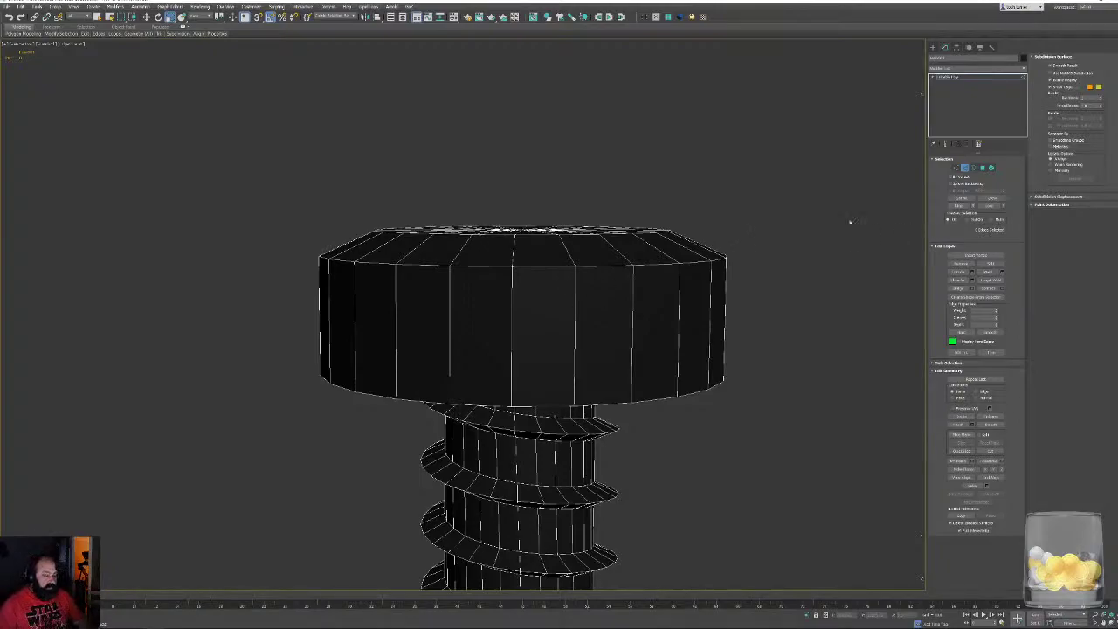
{"action": "middle_click_drag", "start_coordinate": [604, 297], "coordinate": [644, 322], "text": "alt"}
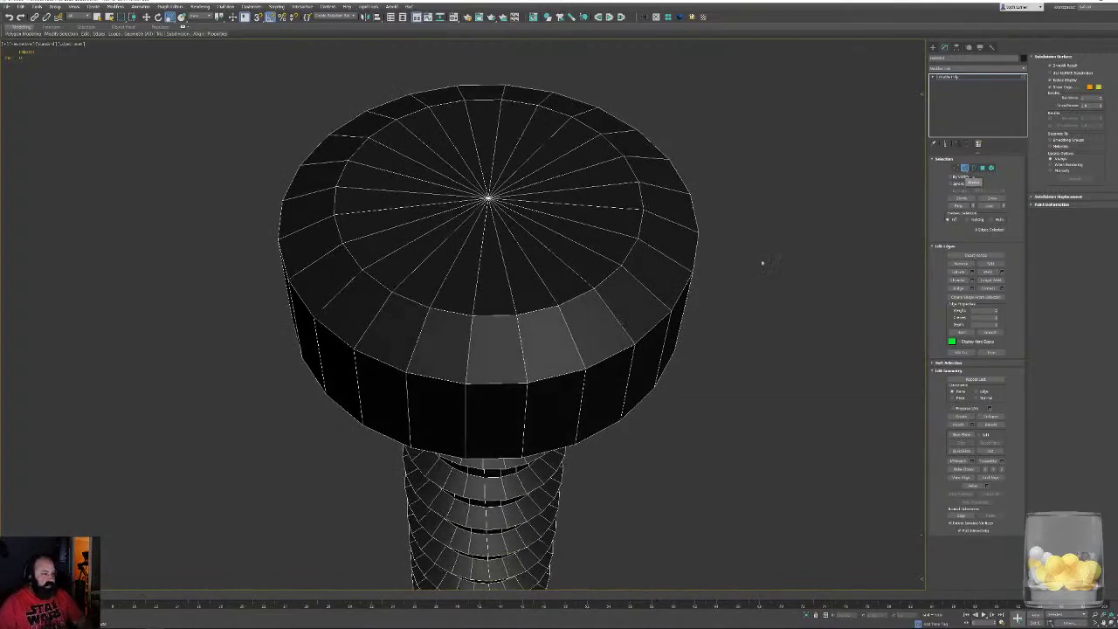
{"action": "scroll", "coordinate": [826, 244], "scroll_direction": "down", "scroll_amount": 3}
{"action": "left_click", "coordinate": [965, 171]}
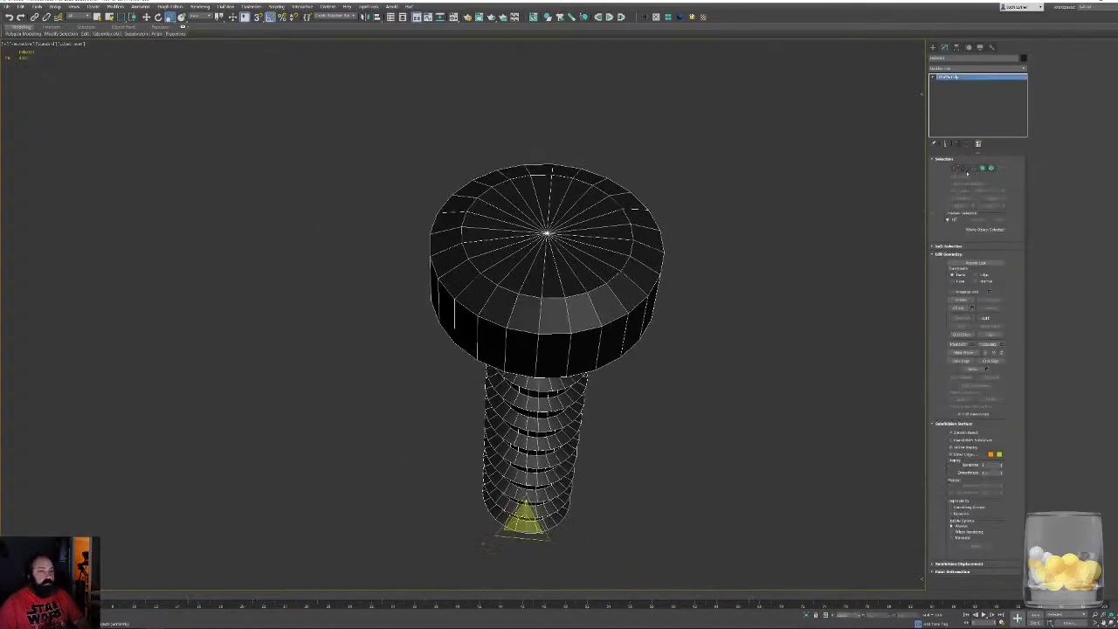
{"action": "middle_click_drag", "start_coordinate": [501, 244], "coordinate": [481, 327], "text": "alt"}
{"action": "scroll", "coordinate": [432, 213], "scroll_direction": "up", "scroll_amount": 2}
{"action": "middle_click_drag", "start_coordinate": [431, 212], "coordinate": [471, 368]}
{"action": "scroll", "coordinate": [470, 366], "scroll_direction": "up", "scroll_amount": 2}
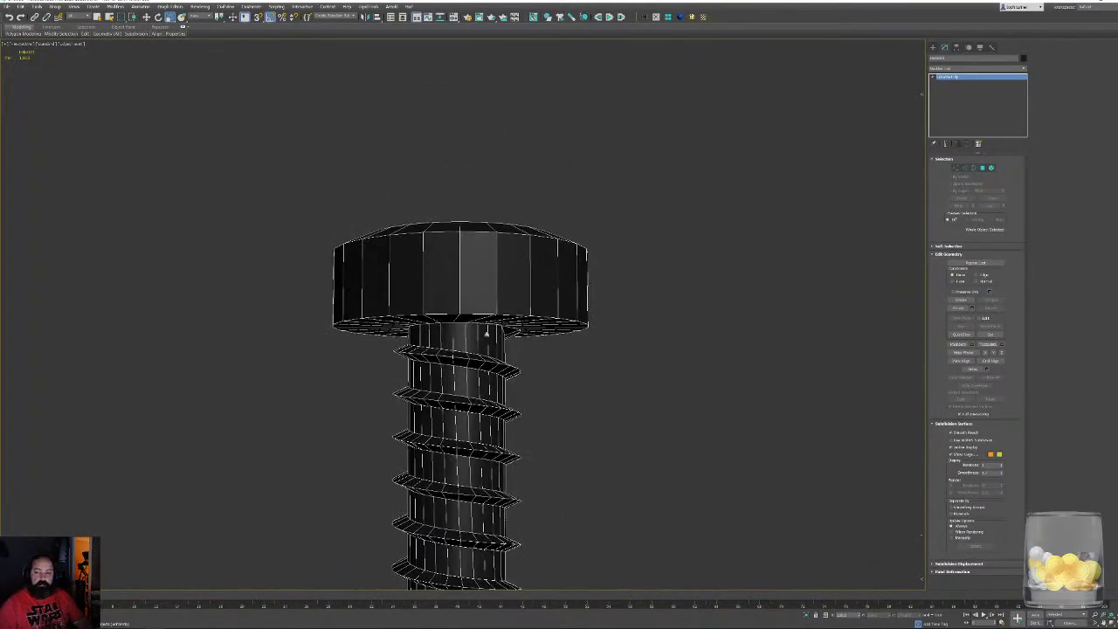
Try selecting the radial bevel edges around the head in pairs, skipping every third edge
{"action": "key", "text": "2"}
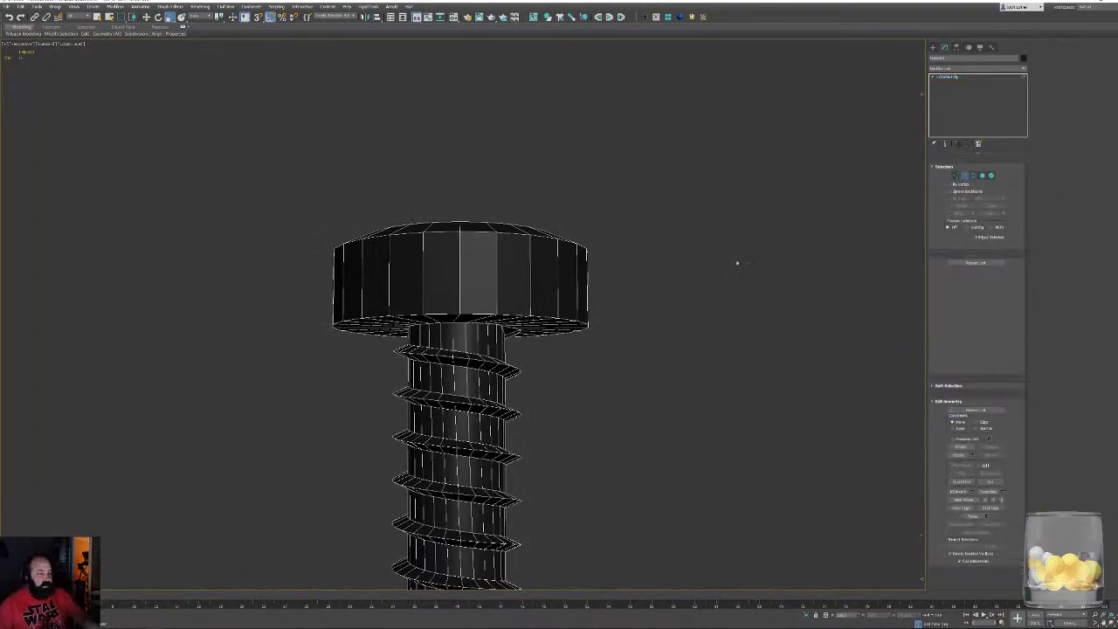
{"action": "key", "text": "t"}
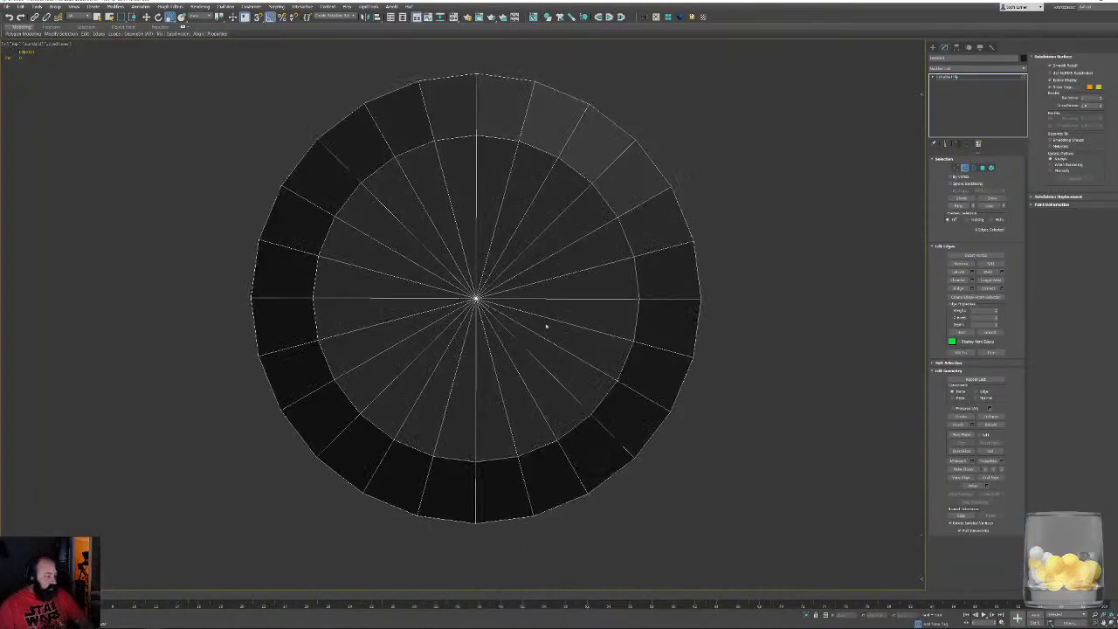
{"action": "middle_click_drag", "start_coordinate": [546, 324], "coordinate": [562, 428]}
{"action": "left_click", "coordinate": [541, 211]}
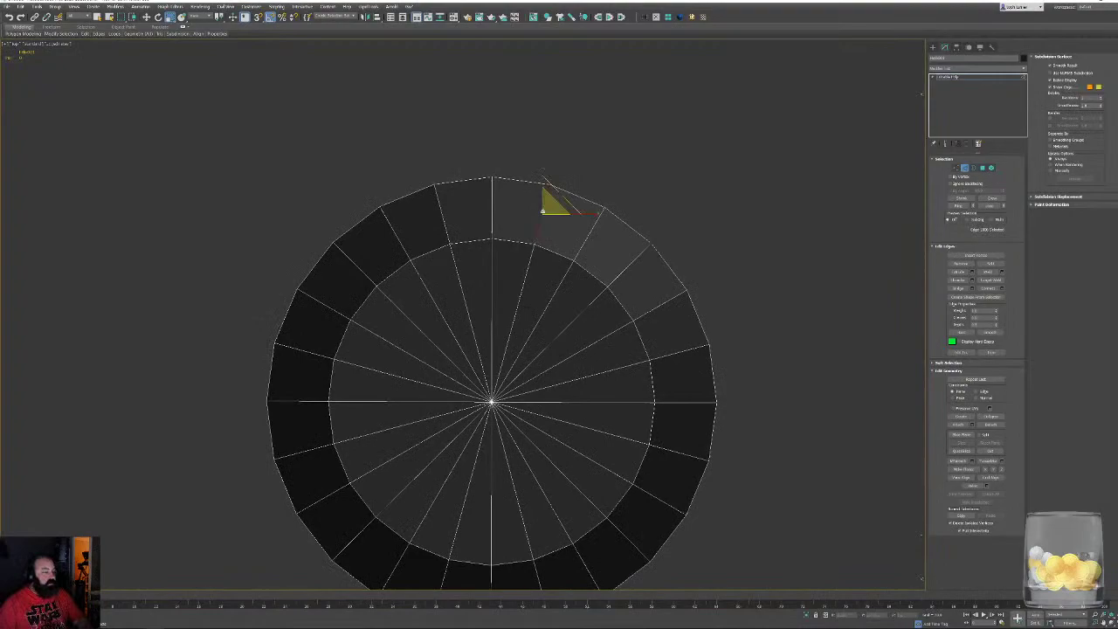
{"action": "left_click", "coordinate": [580, 247], "text": "ctrl"}
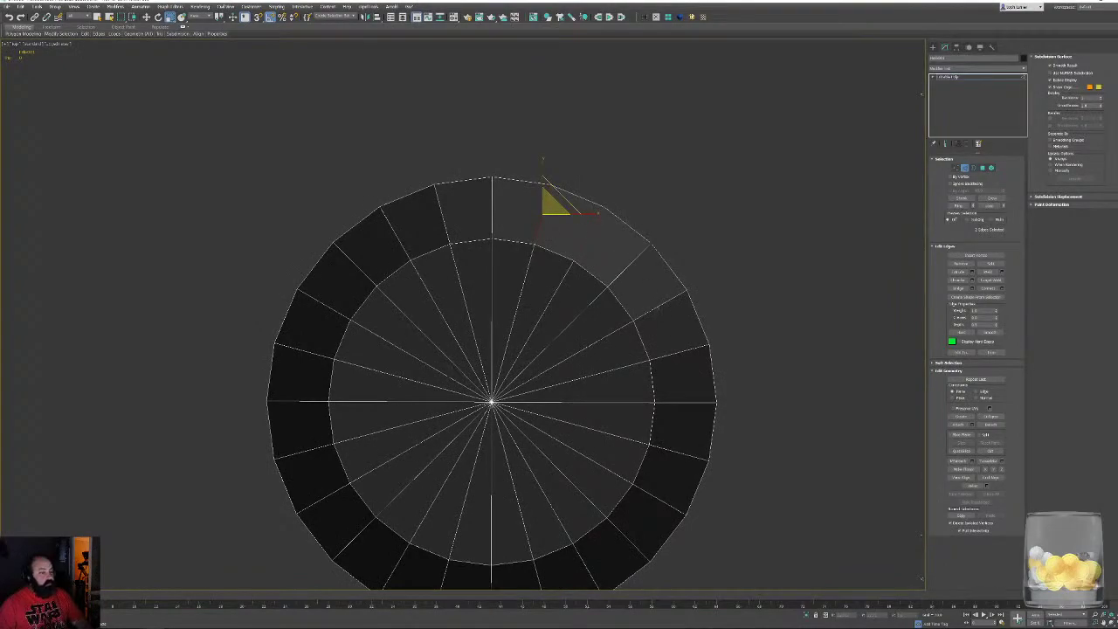
{"action": "left_click", "coordinate": [663, 318]}
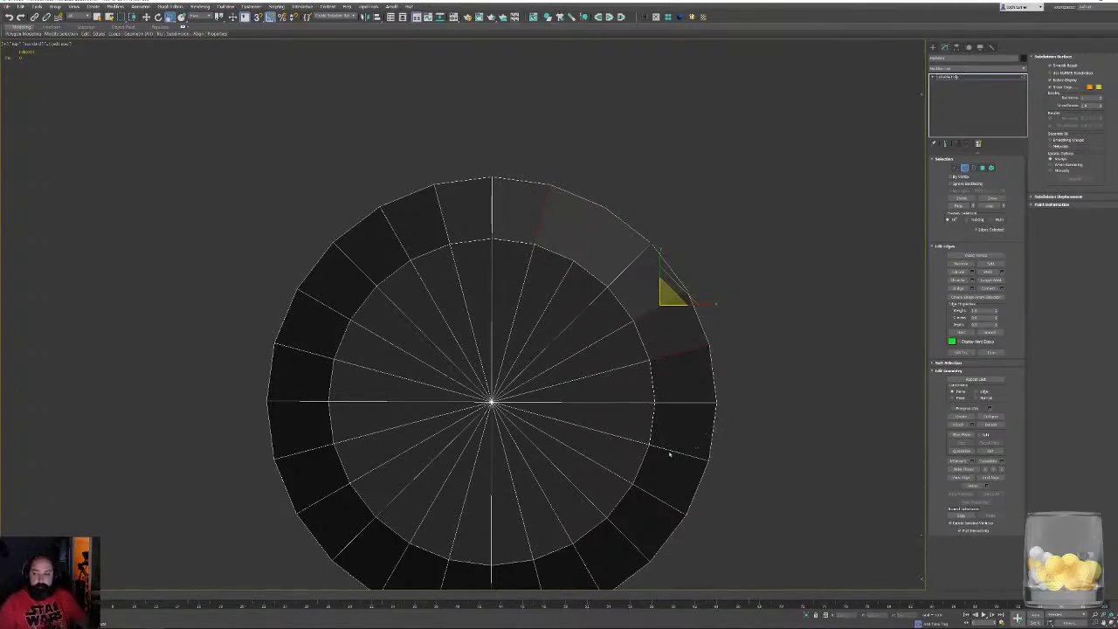
{"action": "left_click", "coordinate": [660, 499], "text": "ctrl"}
{"action": "middle_click_drag", "start_coordinate": [650, 517], "coordinate": [658, 425]}
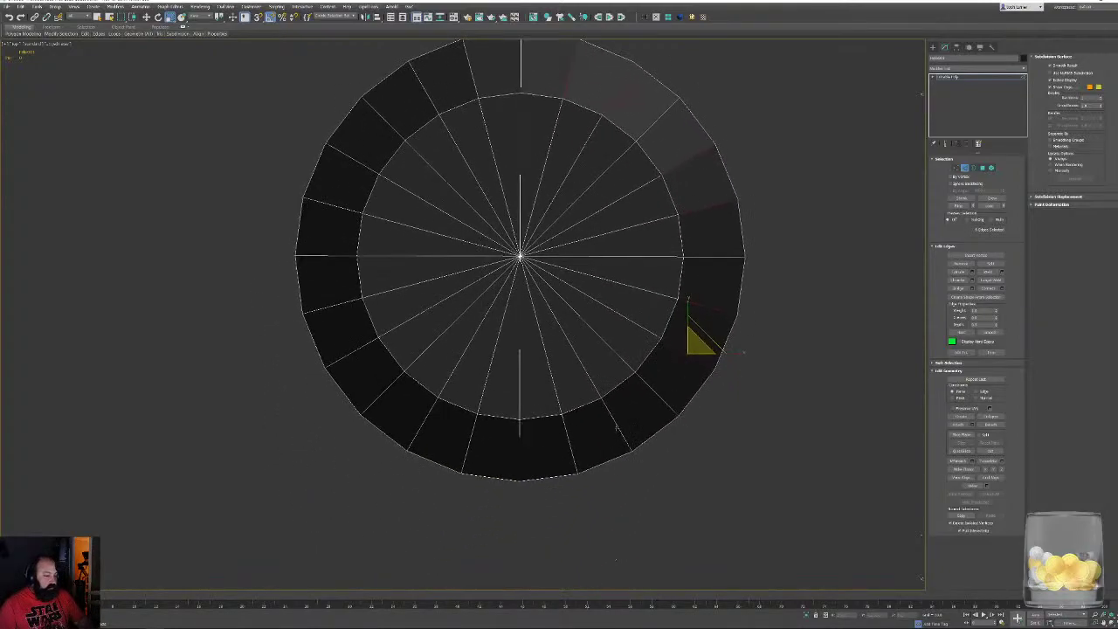
{"action": "left_click", "coordinate": [617, 426], "text": "ctrl"}
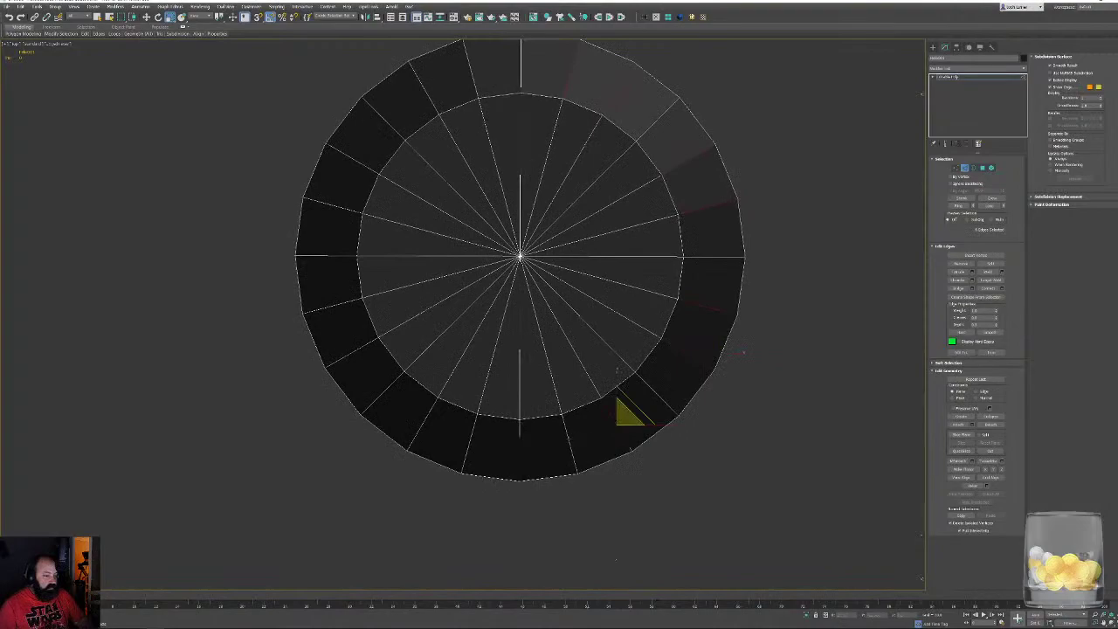
{"action": "left_click", "coordinate": [567, 438], "text": "ctrl"}
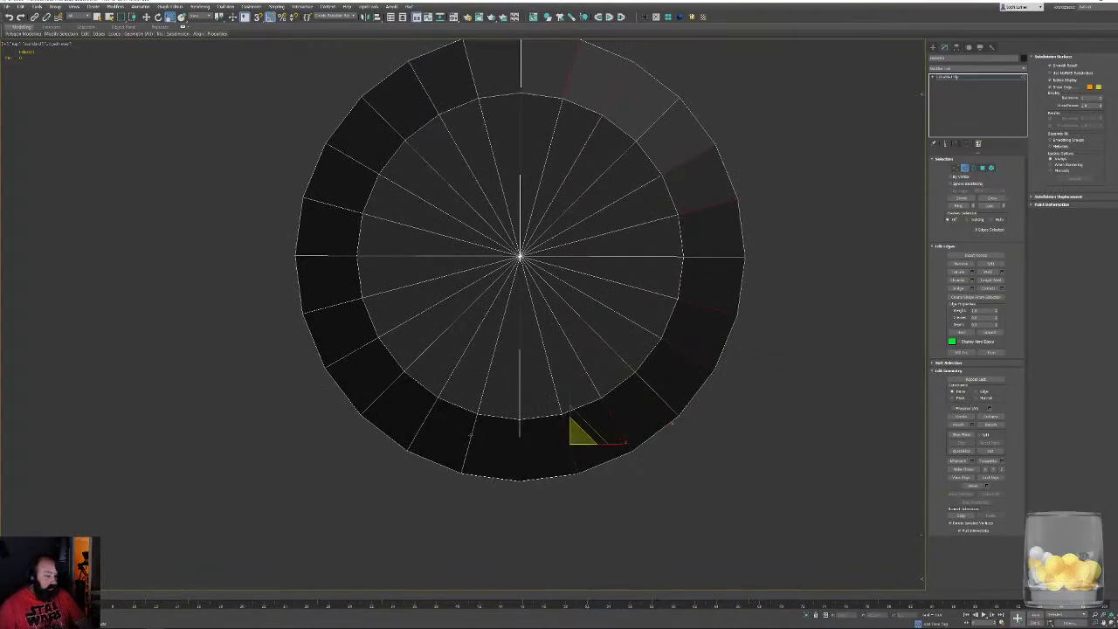
{"action": "left_click", "coordinate": [425, 423], "text": "ctrl"}
{"action": "left_click", "coordinate": [354, 342], "text": "ctrl"}
{"action": "left_click", "coordinate": [328, 306], "text": "ctrl"}
{"action": "middle_click_drag", "start_coordinate": [328, 306], "coordinate": [342, 417]}
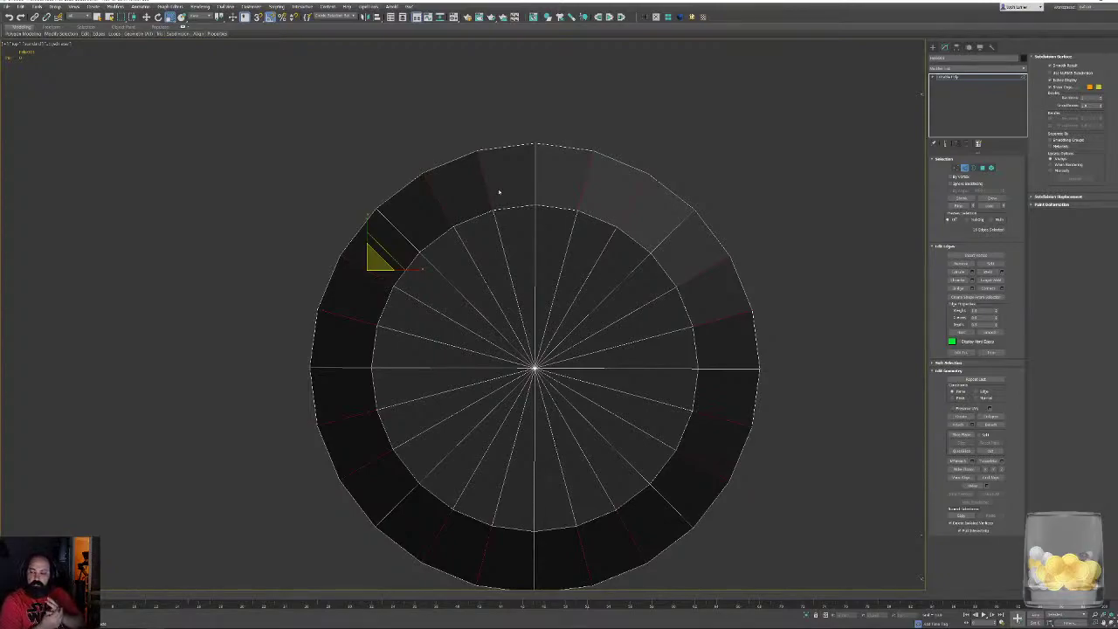
{"action": "key", "text": "p"}
{"action": "key", "text": "z"}
{"action": "middle_click_drag", "start_coordinate": [579, 283], "coordinate": [517, 247], "text": "alt"}
{"action": "key", "text": "t"}
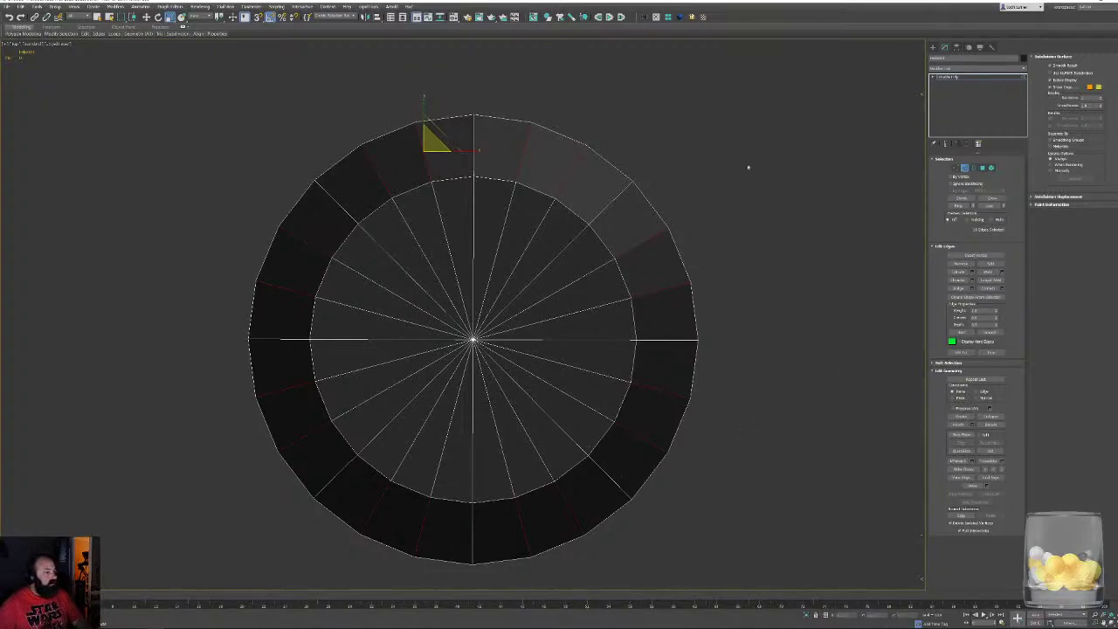
{"action": "left_click", "coordinate": [748, 167]}
Select the radial bevel edges around the head in groups of three, skipping every fourth edge
{"action": "left_click", "coordinate": [524, 155]}
{"action": "left_click", "coordinate": [561, 188], "text": "ctrl"}
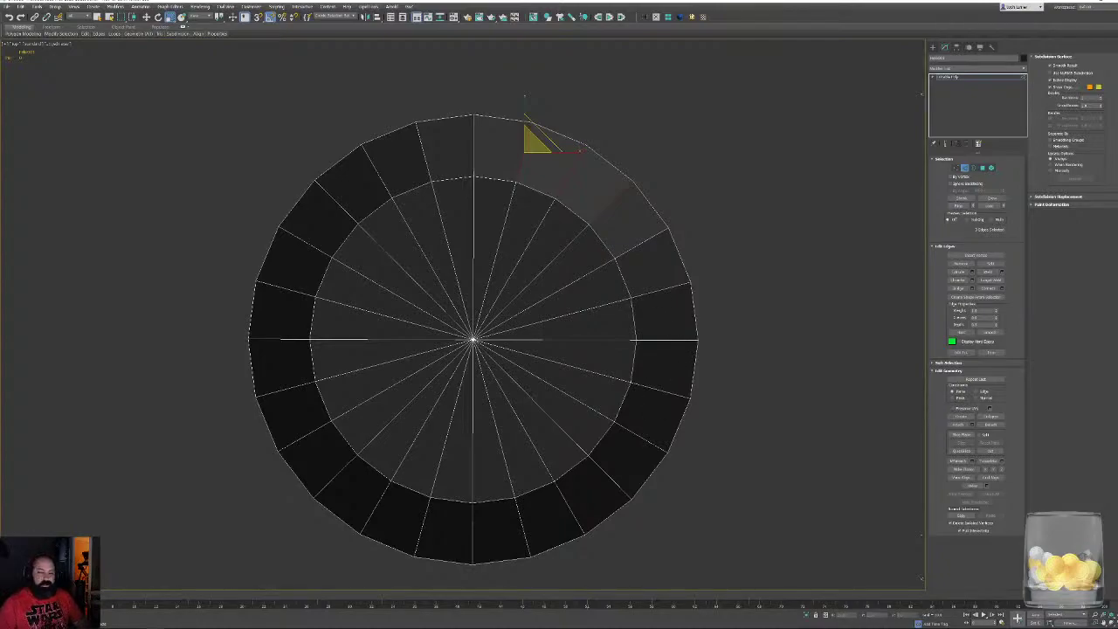
{"action": "left_click", "coordinate": [650, 293], "text": "ctrl"}
{"action": "left_click", "coordinate": [668, 339]}
{"action": "left_click", "coordinate": [656, 388], "text": "ctrl"}
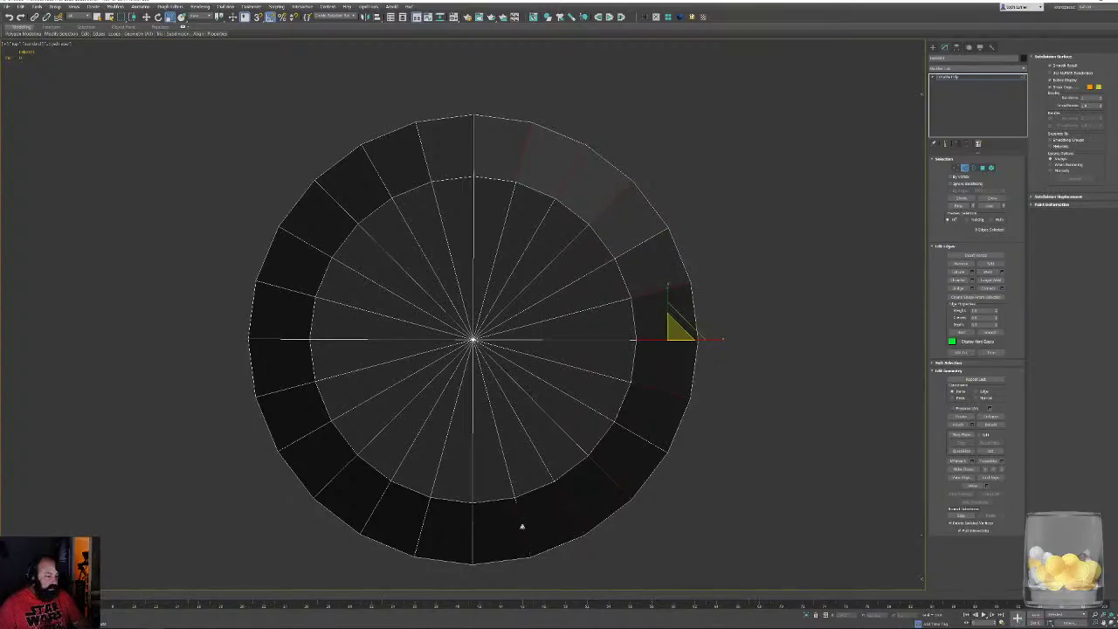
{"action": "left_click", "coordinate": [523, 526], "text": "ctrl"}
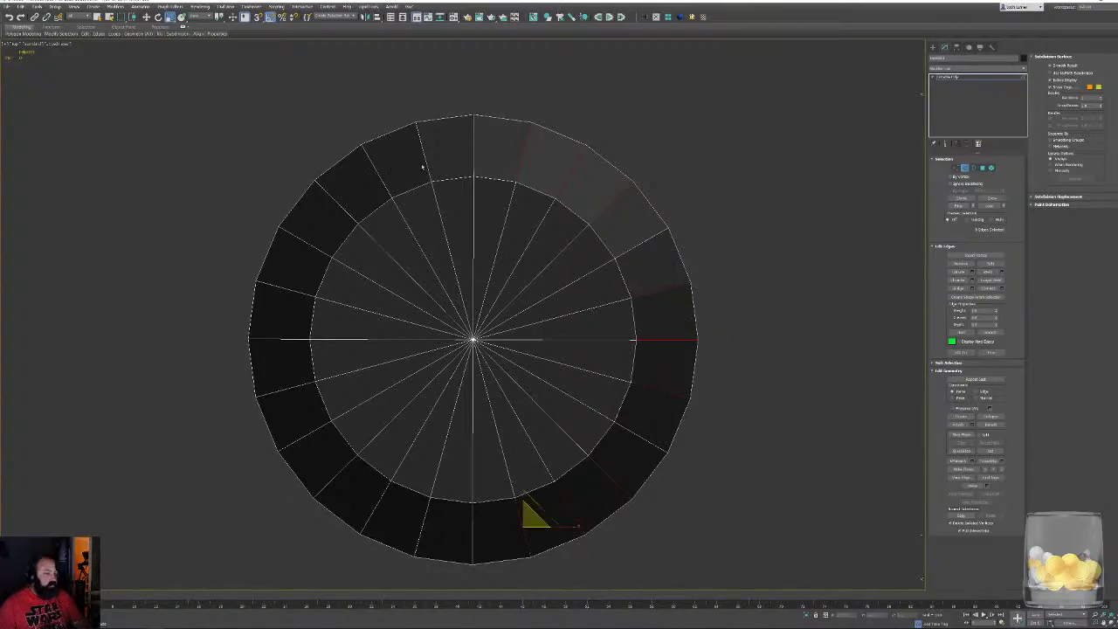
{"action": "left_click", "coordinate": [379, 175], "text": "ctrl"}
{"action": "left_click", "coordinate": [338, 203], "text": "ctrl"}
{"action": "left_click", "coordinate": [291, 291], "text": "ctrl"}
{"action": "left_click", "coordinate": [279, 338], "text": "ctrl"}
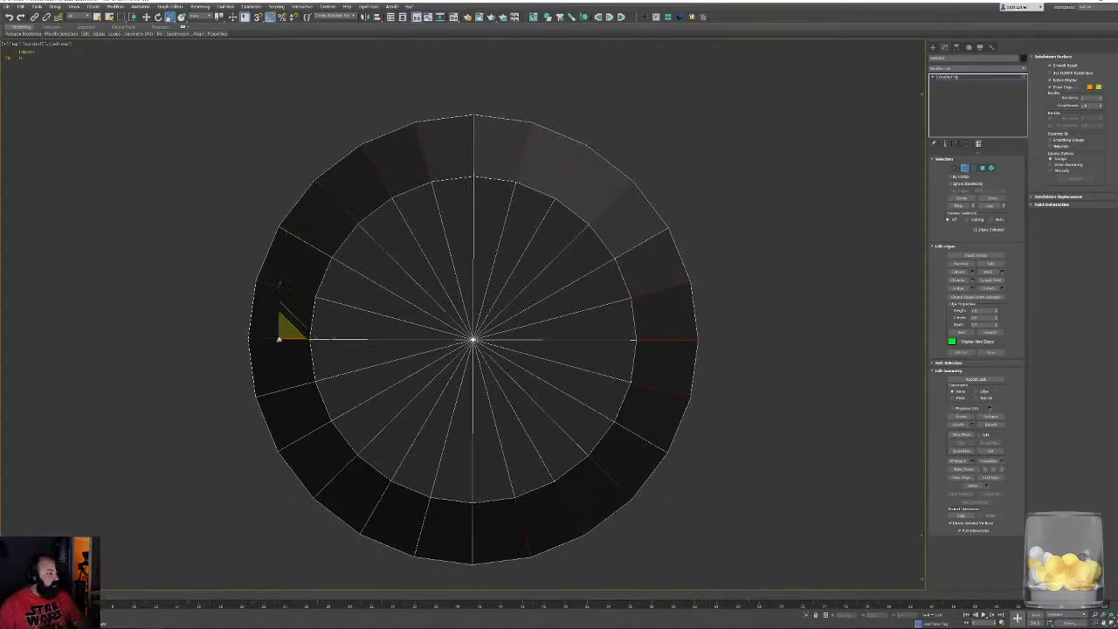
{"action": "left_click", "coordinate": [285, 389], "text": "ctrl"}
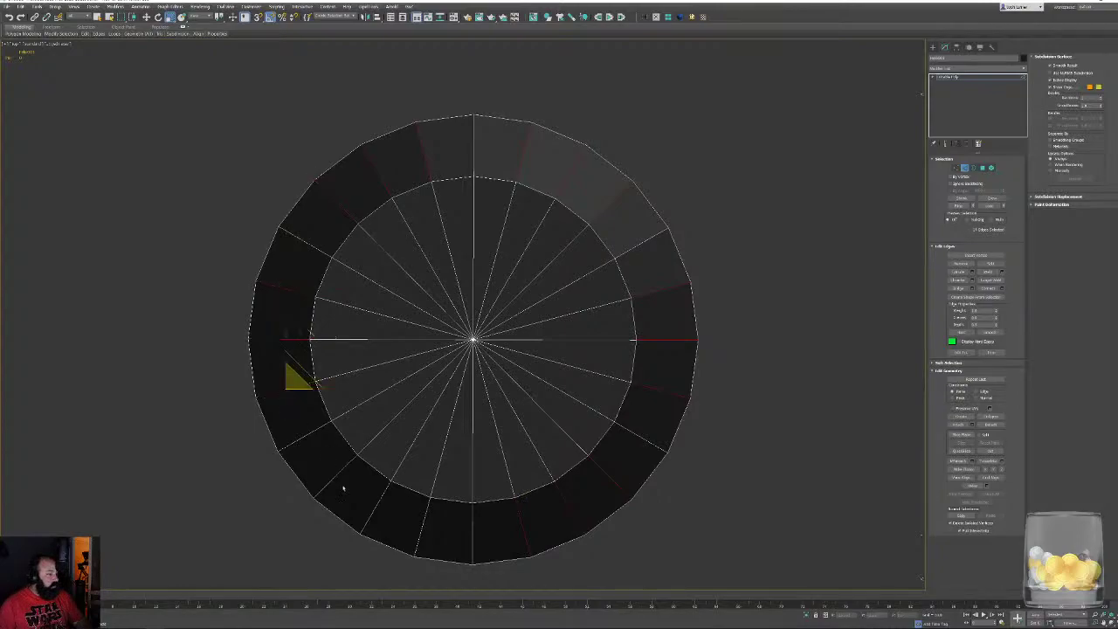
{"action": "left_click", "coordinate": [340, 478]}
{"action": "left_click", "coordinate": [376, 506]}
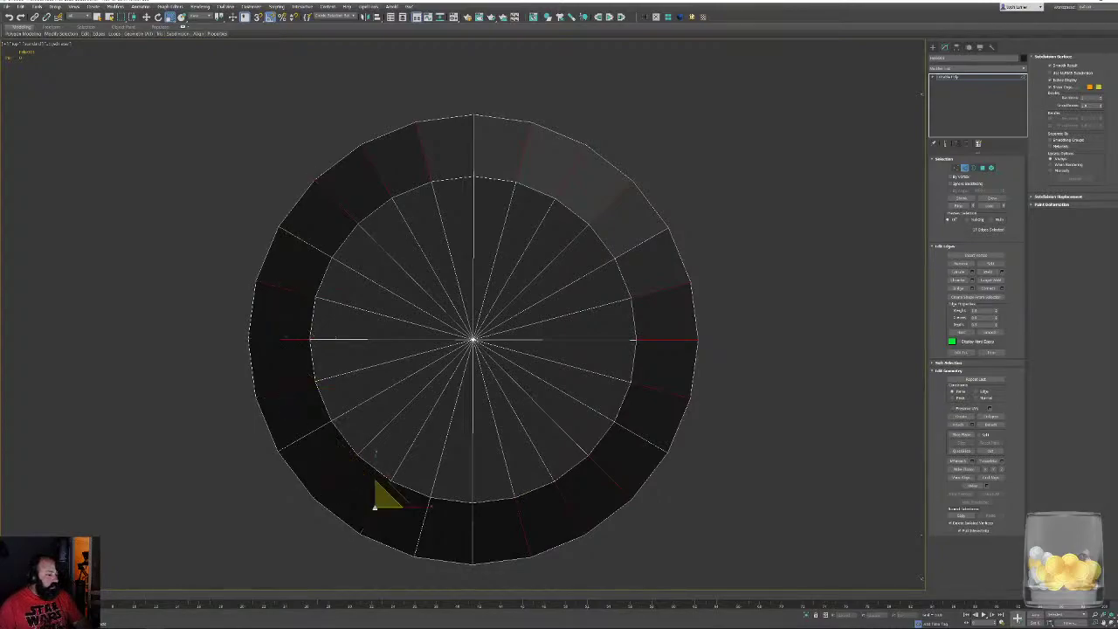
{"action": "left_click", "coordinate": [416, 524]}
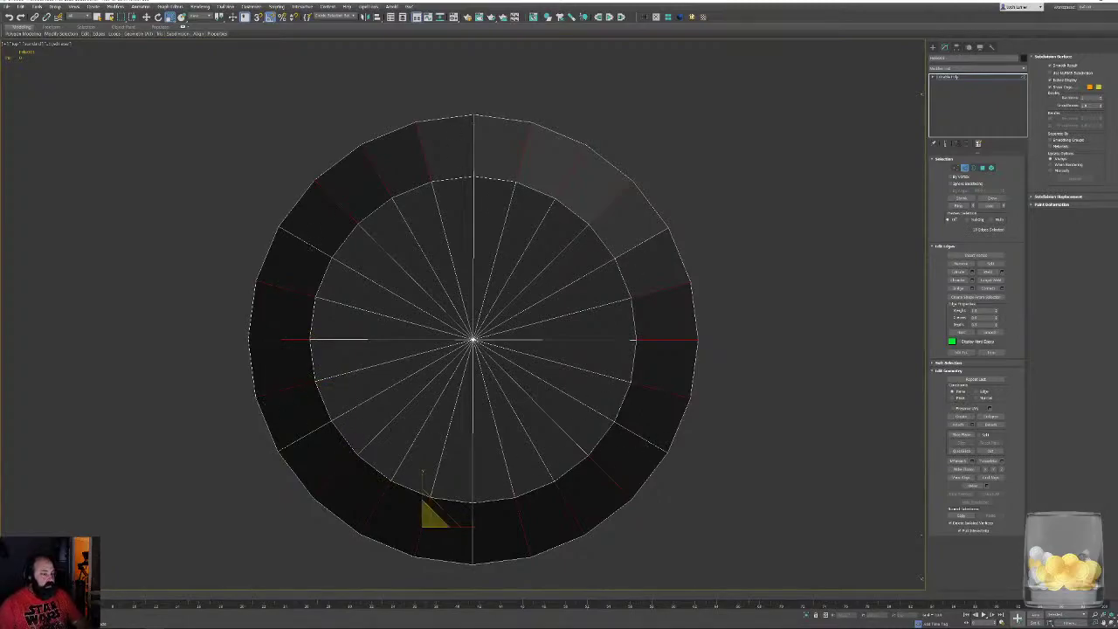
Extend the selected radial bevel edges of the screw head into full edge loops
{"action": "key", "text": "p"}
{"action": "middle_click_drag", "start_coordinate": [646, 357], "coordinate": [591, 237], "text": "alt"}
{"action": "scroll", "coordinate": [582, 262], "scroll_direction": "down", "scroll_amount": 3}
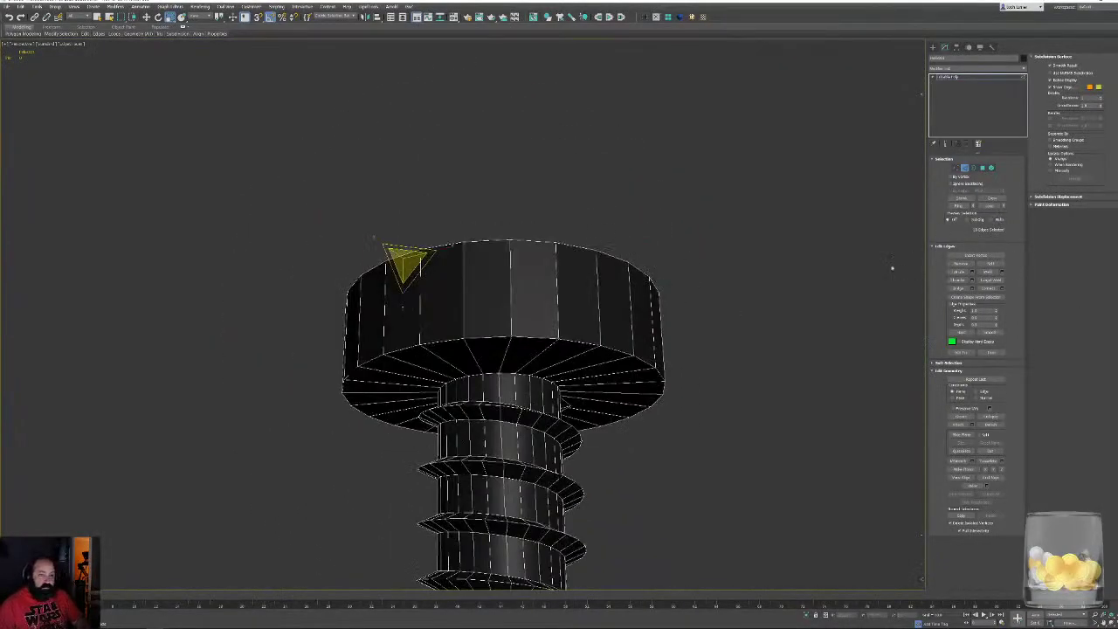
{"action": "left_click", "coordinate": [989, 206]}
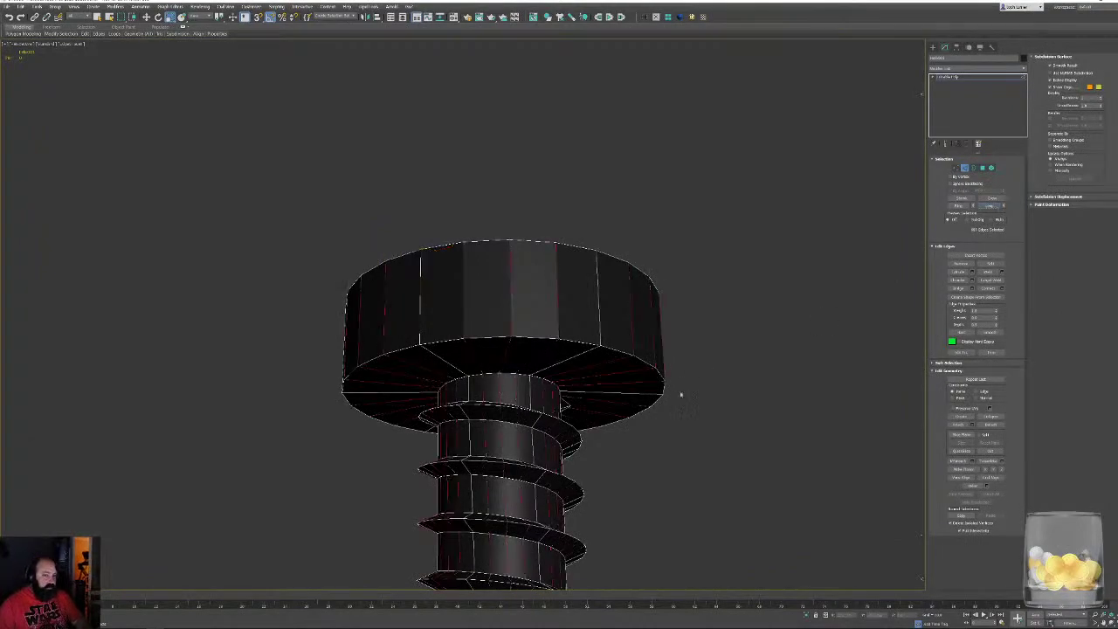
Deselect the loop edges running along the threaded shaft, keeping the ones on the head
{"action": "key", "text": "f"}
{"action": "middle_click_drag", "start_coordinate": [637, 404], "coordinate": [639, 262]}
{"action": "scroll", "coordinate": [639, 262], "scroll_direction": "down", "scroll_amount": 5}
{"action": "left_click_drag", "start_coordinate": [375, 474], "coordinate": [717, 129], "text": "alt"}
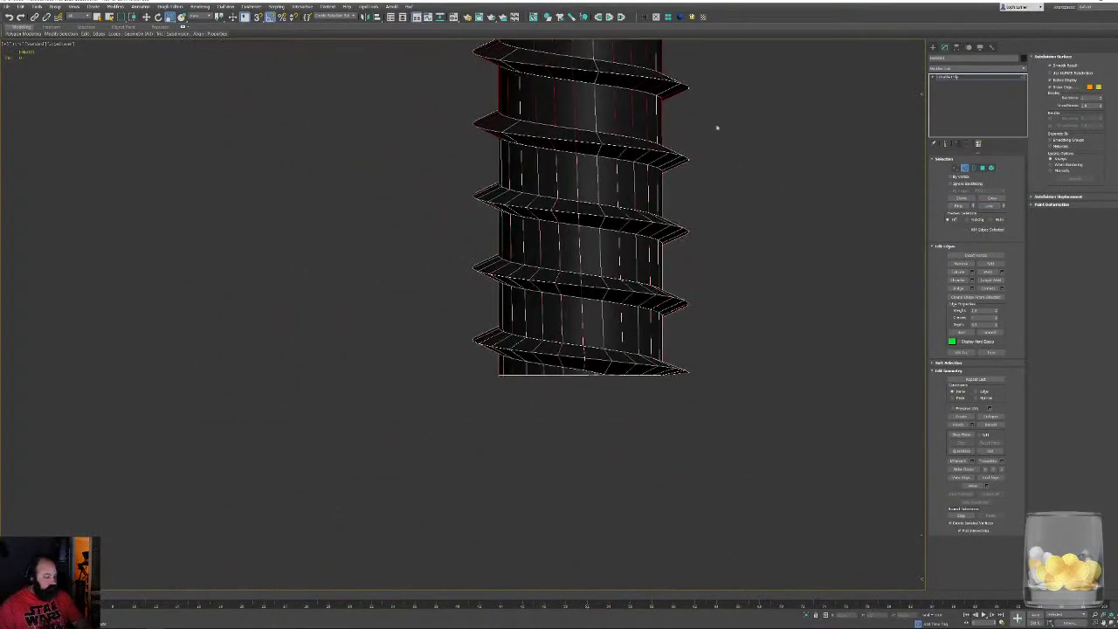
{"action": "middle_click_drag", "start_coordinate": [717, 129], "coordinate": [626, 448]}
{"action": "scroll", "coordinate": [626, 449], "scroll_direction": "down", "scroll_amount": 3}
{"action": "middle_click_drag", "start_coordinate": [502, 291], "coordinate": [478, 341]}
{"action": "left_click_drag", "start_coordinate": [663, 267], "coordinate": [669, 131], "text": "alt"}
{"action": "middle_click_drag", "start_coordinate": [655, 159], "coordinate": [573, 298]}
Deselect the leftover edges inside the head and remove the selected loop edges with their vertices, giving the head a hexagonal shape
{"action": "key", "text": "p"}
{"action": "key", "text": "z"}
{"action": "key", "text": "F3"}
{"action": "left_click_drag", "start_coordinate": [460, 337], "coordinate": [481, 356], "text": "alt"}
{"action": "middle_click_drag", "start_coordinate": [563, 384], "coordinate": [564, 337], "text": "alt"}
{"action": "key", "text": "F3"}
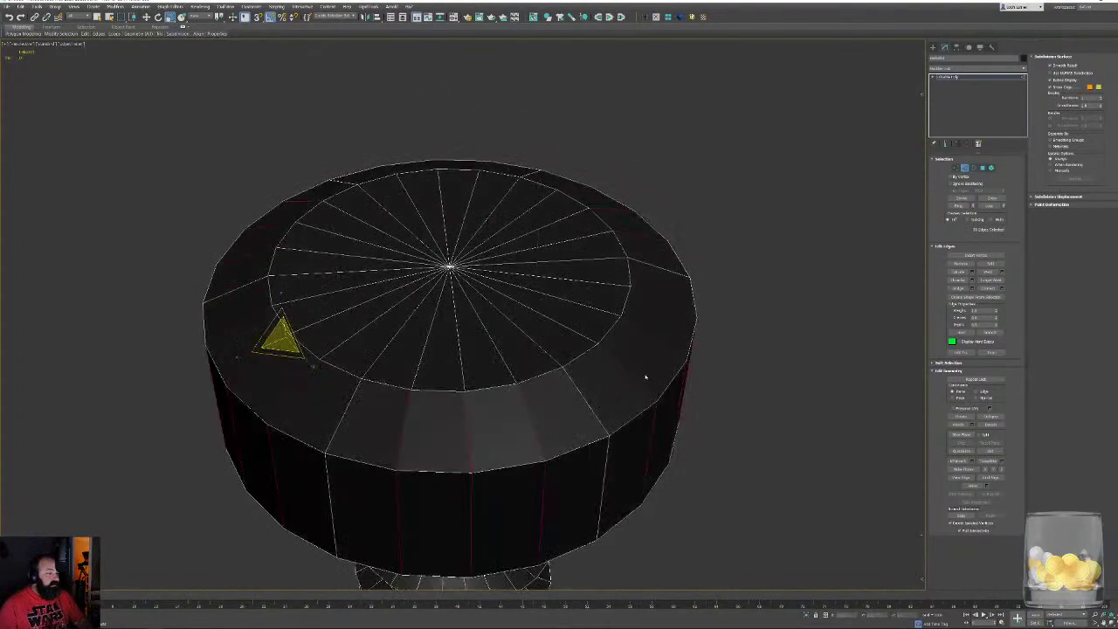
{"action": "middle_click_drag", "start_coordinate": [646, 377], "coordinate": [694, 341], "text": "alt"}
{"action": "scroll", "coordinate": [696, 340], "scroll_direction": "down", "scroll_amount": 3}
{"action": "key", "text": "ctrl+BackSpace"}
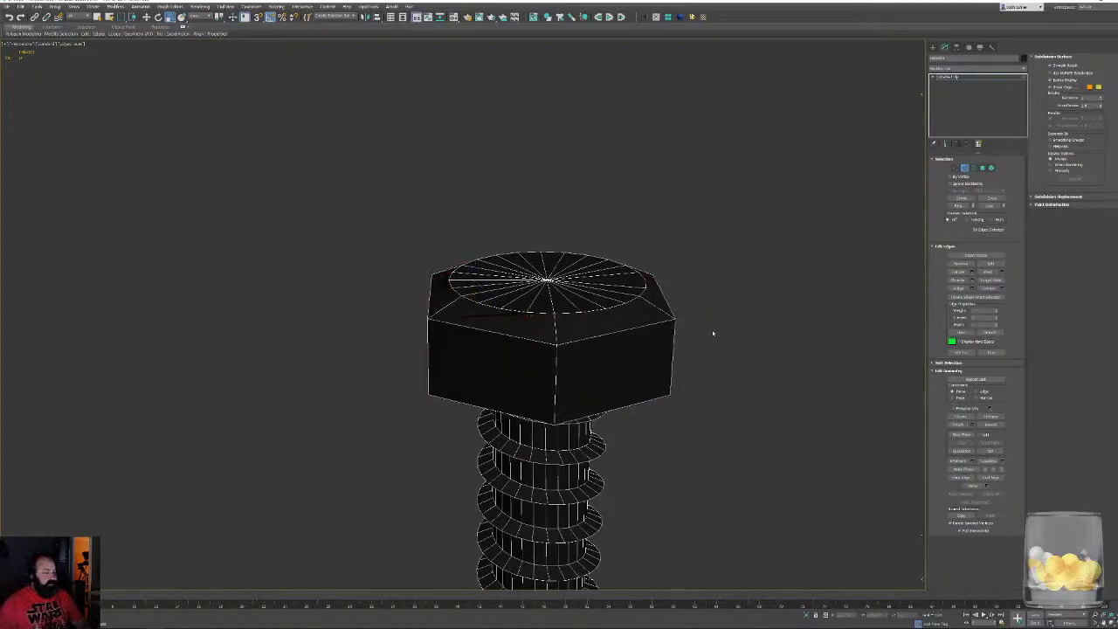
Select the upper and lower outline edges of the hexagonal head and connect them with three segments per side face
{"action": "mouse_move", "coordinate": [713, 333]}
{"action": "middle_mouse_down", "text": "alt"}
{"action": "mouse_move", "coordinate": [547, 292]}
{"action": "mouse_move", "coordinate": [559, 262]}
{"action": "middle_mouse_up", "text": "alt"}
{"action": "mouse_move", "coordinate": [558, 348]}
{"action": "middle_mouse_down", "text": "alt"}
{"action": "mouse_move", "coordinate": [614, 370]}
{"action": "mouse_move", "coordinate": [603, 383]}
{"action": "mouse_move", "coordinate": [591, 324]}
{"action": "middle_mouse_up", "text": "alt"}
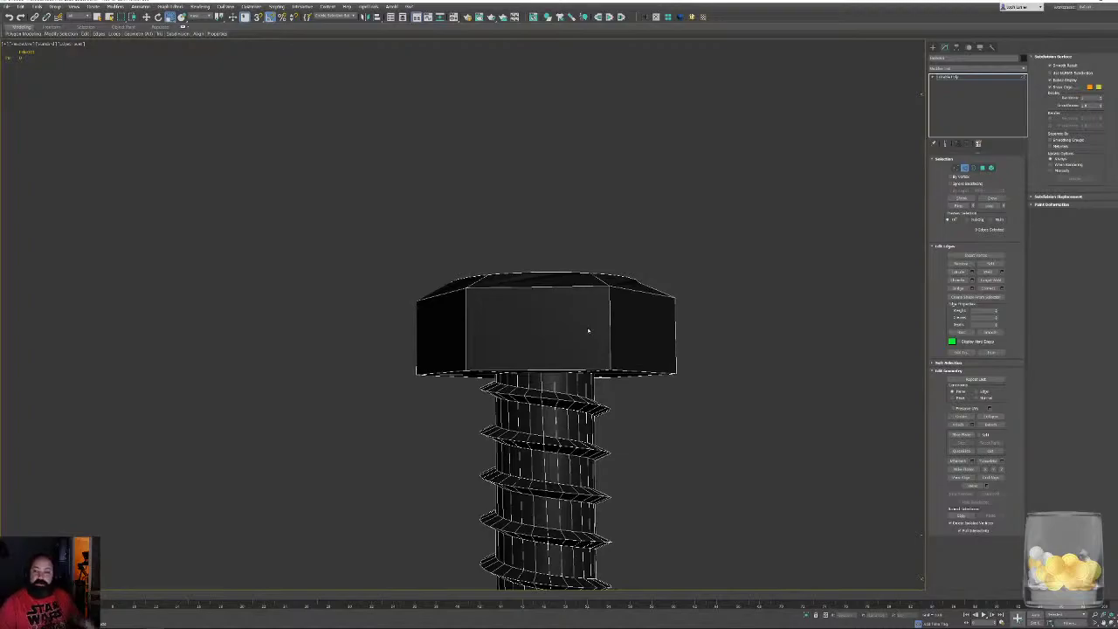
{"action": "middle_click_drag", "start_coordinate": [594, 343], "coordinate": [617, 298], "text": "alt"}
{"action": "scroll", "coordinate": [544, 358], "scroll_direction": "up", "scroll_amount": 3}
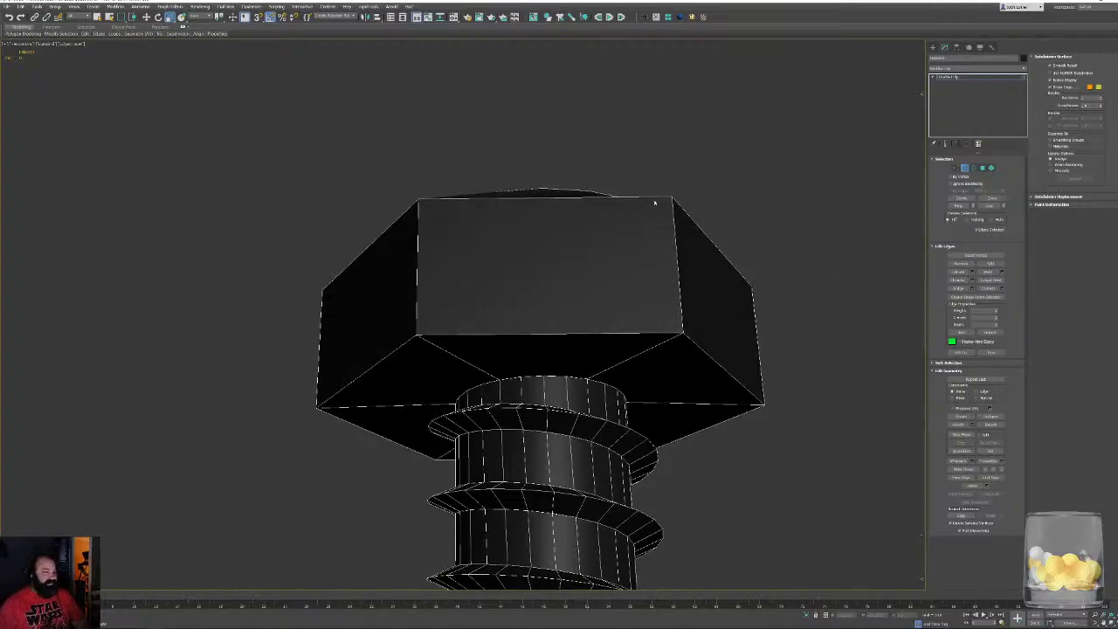
{"action": "double_click", "coordinate": [650, 197]}
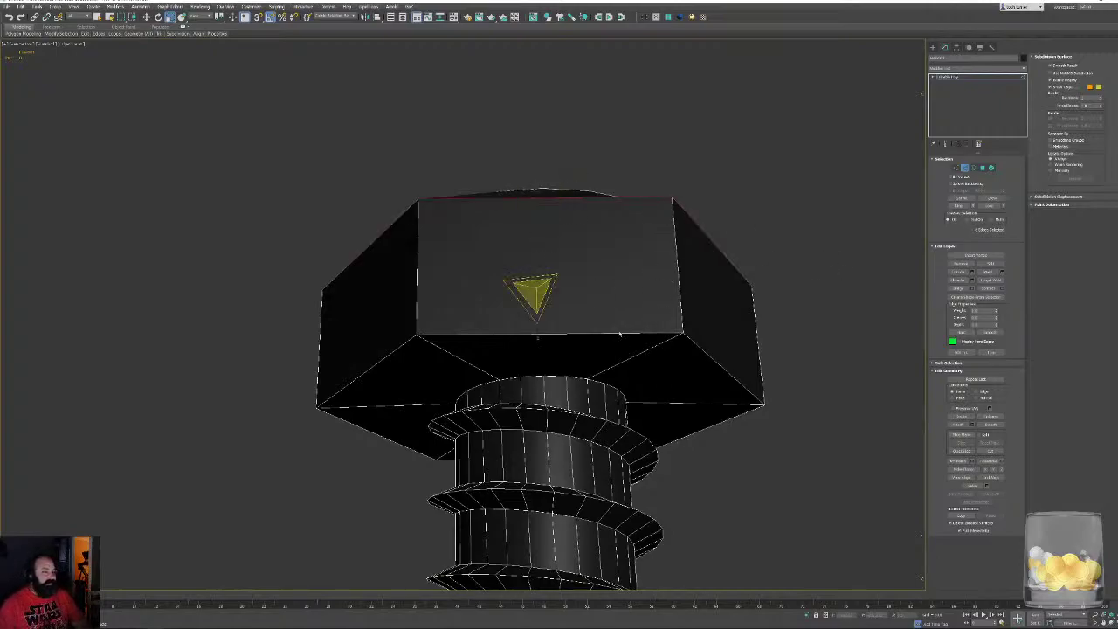
{"action": "double_click", "coordinate": [619, 332], "text": "ctrl"}
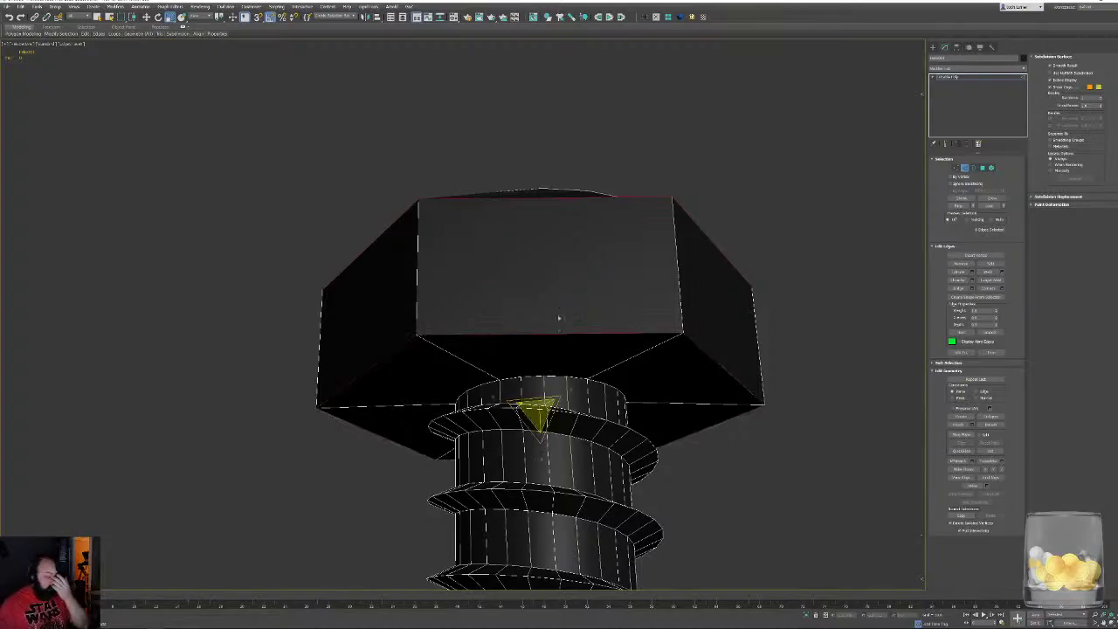
{"action": "middle_click_drag", "start_coordinate": [687, 309], "coordinate": [665, 334], "text": "alt"}
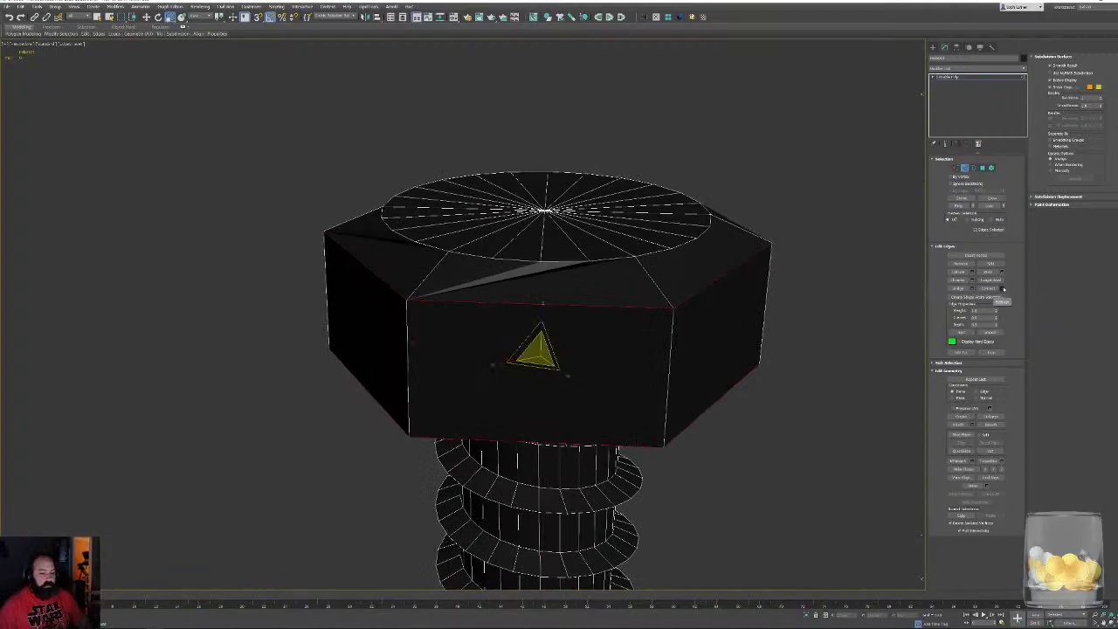
{"action": "left_click", "coordinate": [1002, 289]}
{"action": "left_click", "coordinate": [469, 318]}
{"action": "left_click", "coordinate": [469, 318]}
{"action": "left_click", "coordinate": [467, 350]}
{"action": "left_click", "coordinate": [728, 446]}
{"action": "middle_click_drag", "start_coordinate": [728, 446], "coordinate": [731, 379], "text": "alt"}
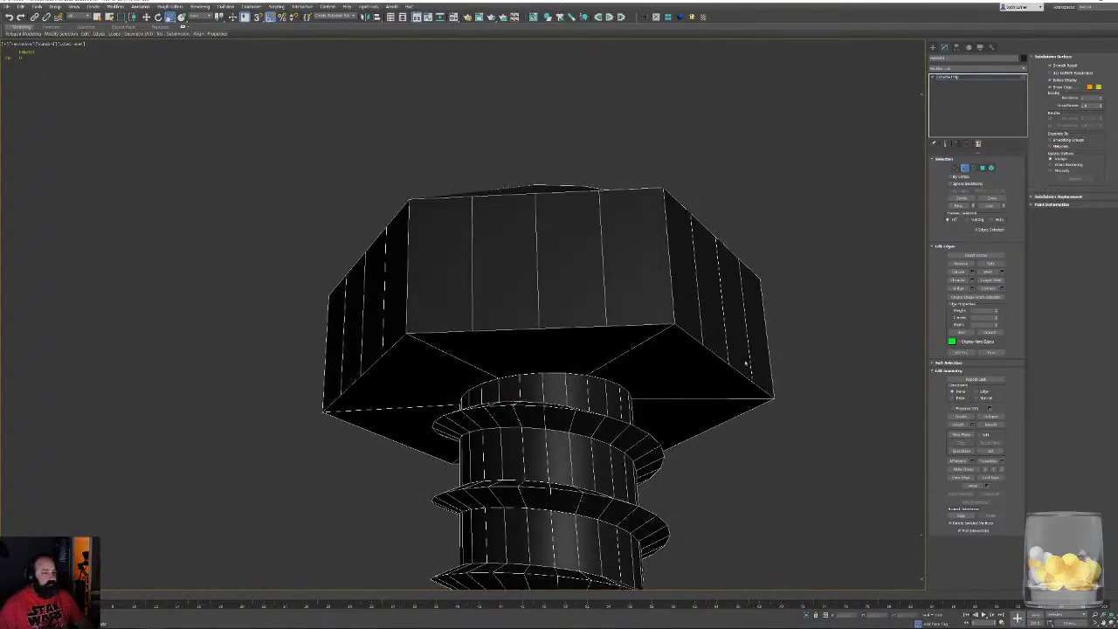
Select the six bevel polygons around the top of the hexagonal head and delete them
{"action": "left_click", "coordinate": [982, 167]}
{"action": "middle_click_drag", "start_coordinate": [738, 170], "coordinate": [743, 258], "text": "alt"}
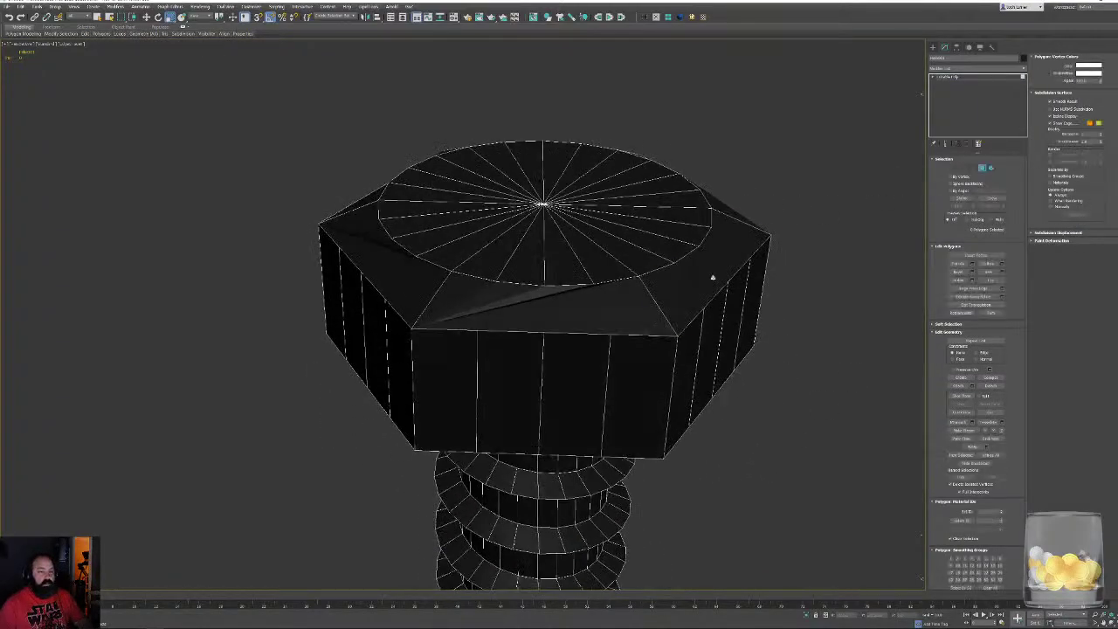
{"action": "left_click", "coordinate": [666, 295]}
{"action": "left_click", "coordinate": [548, 304], "text": "ctrl"}
{"action": "left_click", "coordinate": [424, 280], "text": "ctrl"}
{"action": "middle_click_drag", "start_coordinate": [424, 279], "coordinate": [564, 262], "text": "alt"}
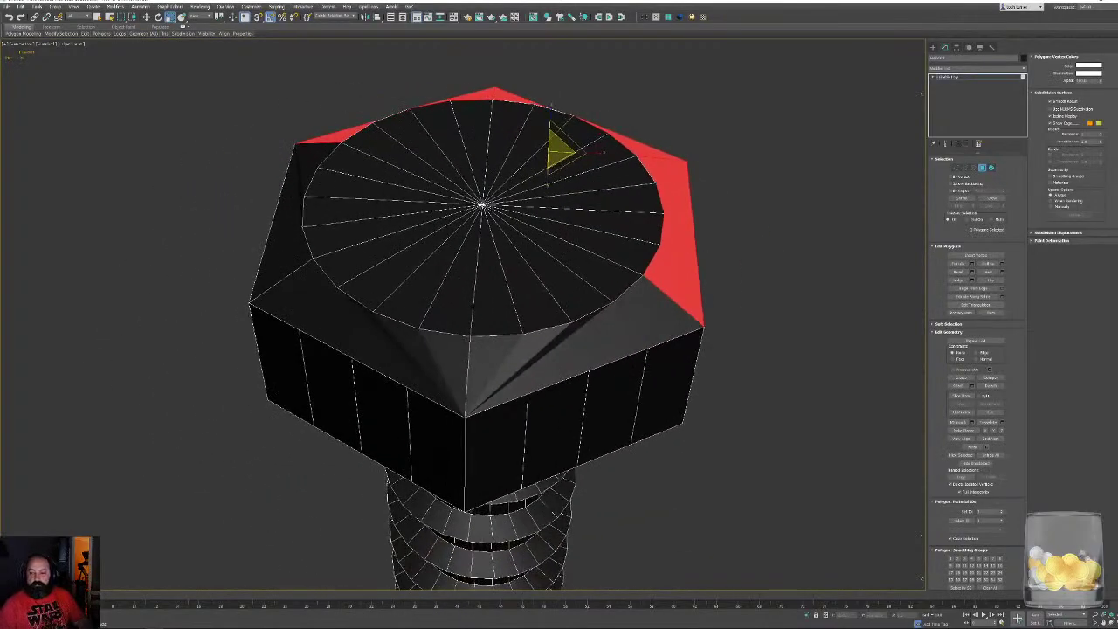
{"action": "left_click", "coordinate": [286, 238], "text": "ctrl"}
{"action": "left_click", "coordinate": [319, 312], "text": "ctrl"}
{"action": "left_click", "coordinate": [563, 339], "text": "ctrl"}
{"action": "middle_click_drag", "start_coordinate": [582, 337], "coordinate": [618, 278], "text": "alt"}
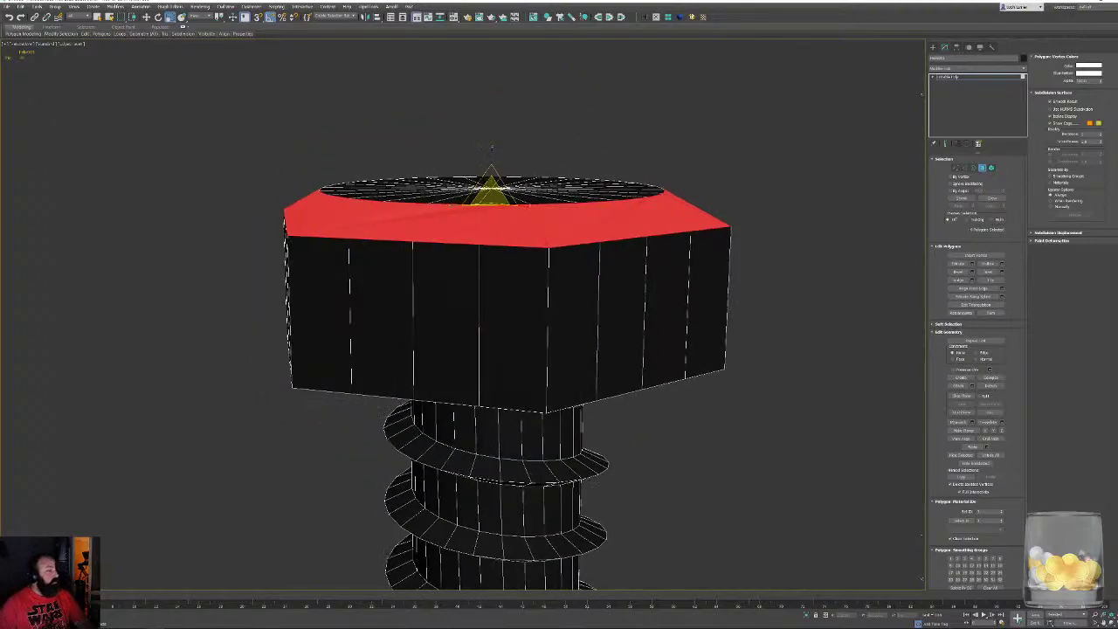
{"action": "key", "text": "Delete"}
Bridge the open borders between the round top cap and the head's hexagonal upper rim
{"action": "key", "text": "3"}
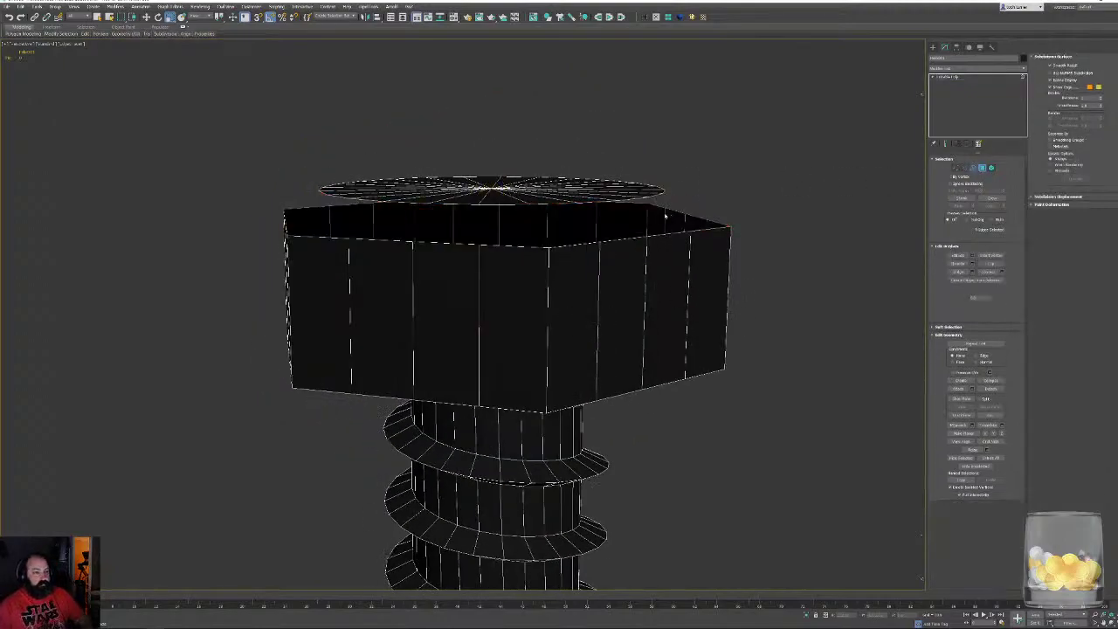
{"action": "left_click", "coordinate": [959, 273]}
{"action": "middle_click_drag", "start_coordinate": [736, 208], "coordinate": [738, 265], "text": "alt"}
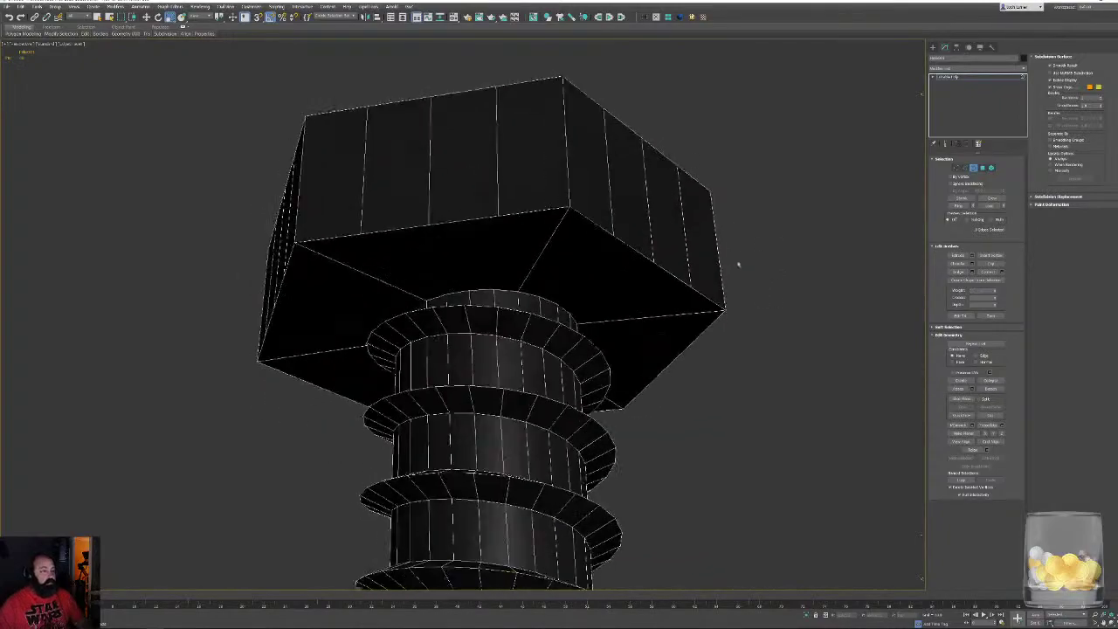
Select the six polygons on the underside of the hexagonal head and delete them
{"action": "left_click", "coordinate": [982, 168]}
{"action": "left_click", "coordinate": [472, 260]}
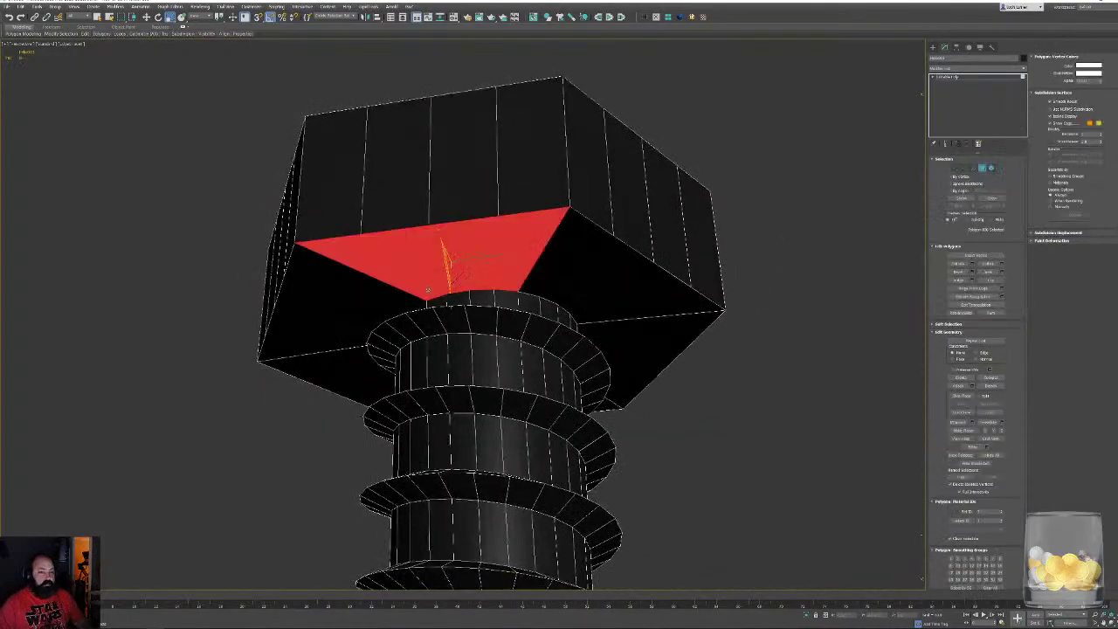
{"action": "left_click", "coordinate": [360, 304], "text": "ctrl"}
{"action": "left_click", "coordinate": [561, 295], "text": "ctrl"}
{"action": "middle_click_drag", "start_coordinate": [729, 316], "coordinate": [641, 324], "text": "alt"}
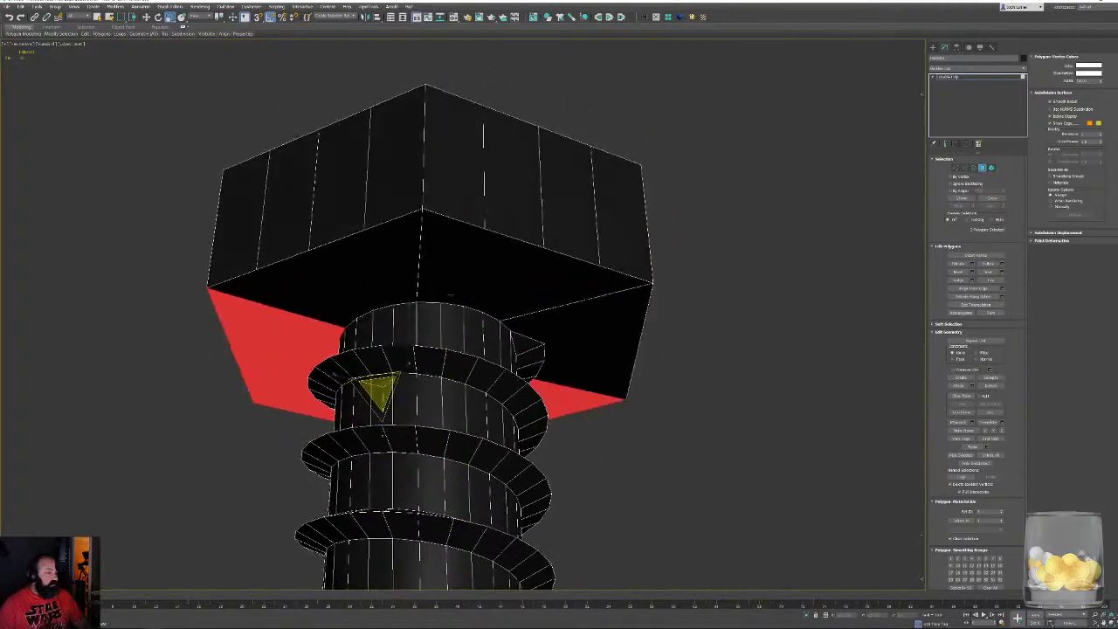
{"action": "left_click", "coordinate": [502, 281], "text": "ctrl"}
{"action": "left_click", "coordinate": [404, 290], "text": "ctrl"}
{"action": "left_click", "coordinate": [539, 313], "text": "ctrl"}
{"action": "middle_click_drag", "start_coordinate": [550, 316], "coordinate": [624, 331], "text": "alt"}
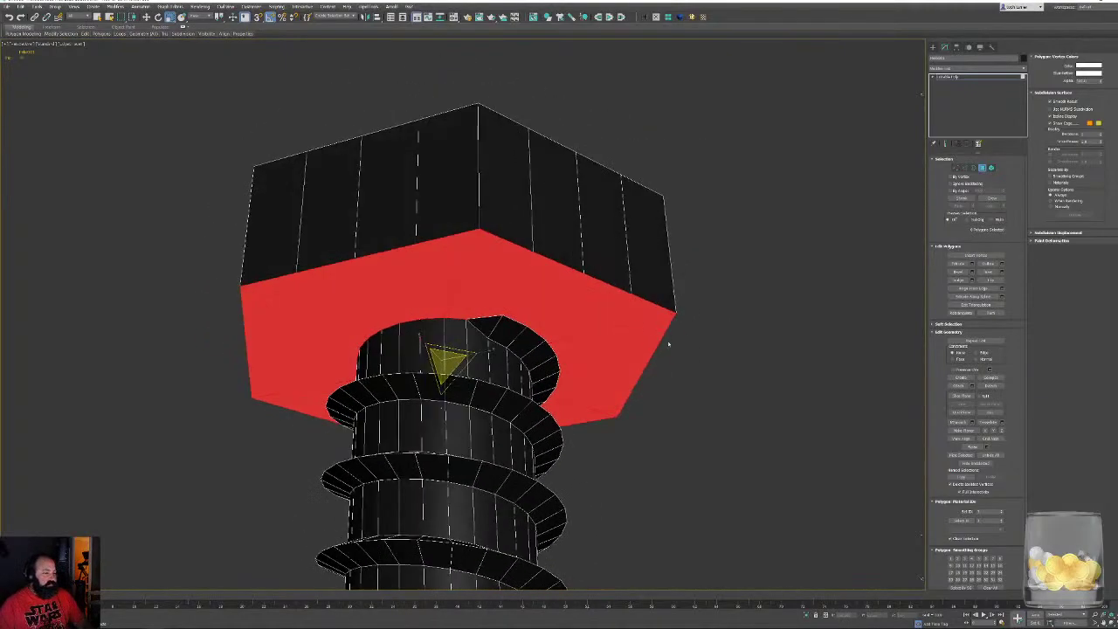
{"action": "key", "text": "Delete"}
Bridge the shaft's open upper border to the head's lower hexagonal border, closing the underside
{"action": "left_click", "coordinate": [972, 167]}
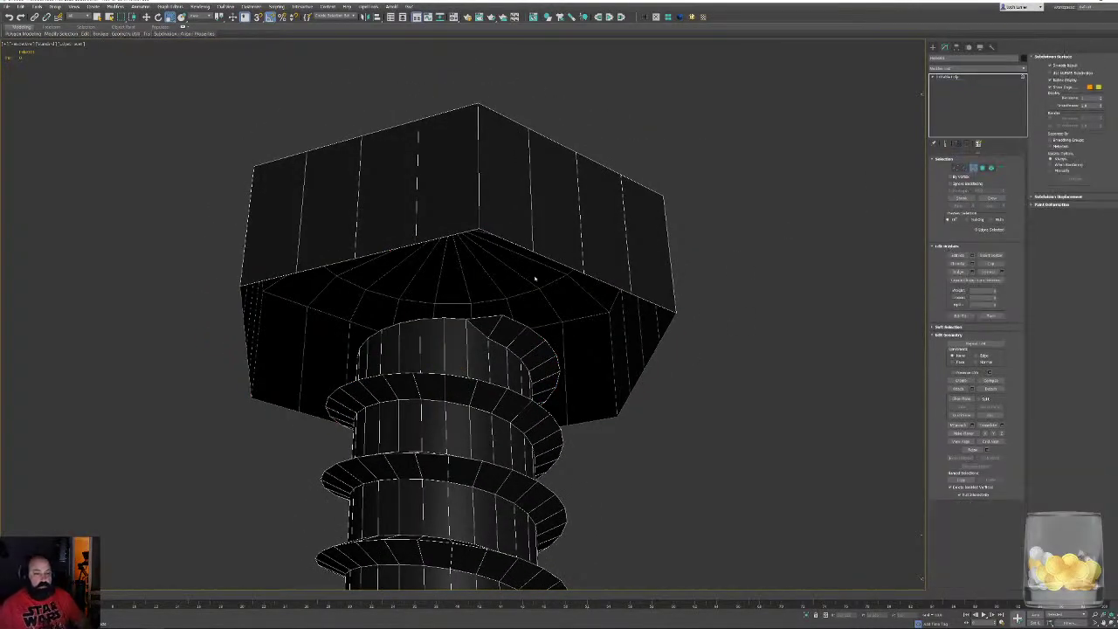
{"action": "left_click", "coordinate": [444, 319]}
{"action": "left_click", "coordinate": [449, 235], "text": "ctrl"}
{"action": "left_click", "coordinate": [958, 272]}
{"action": "left_click", "coordinate": [806, 277]}
{"action": "middle_click_drag", "start_coordinate": [487, 178], "coordinate": [593, 323], "text": "alt"}
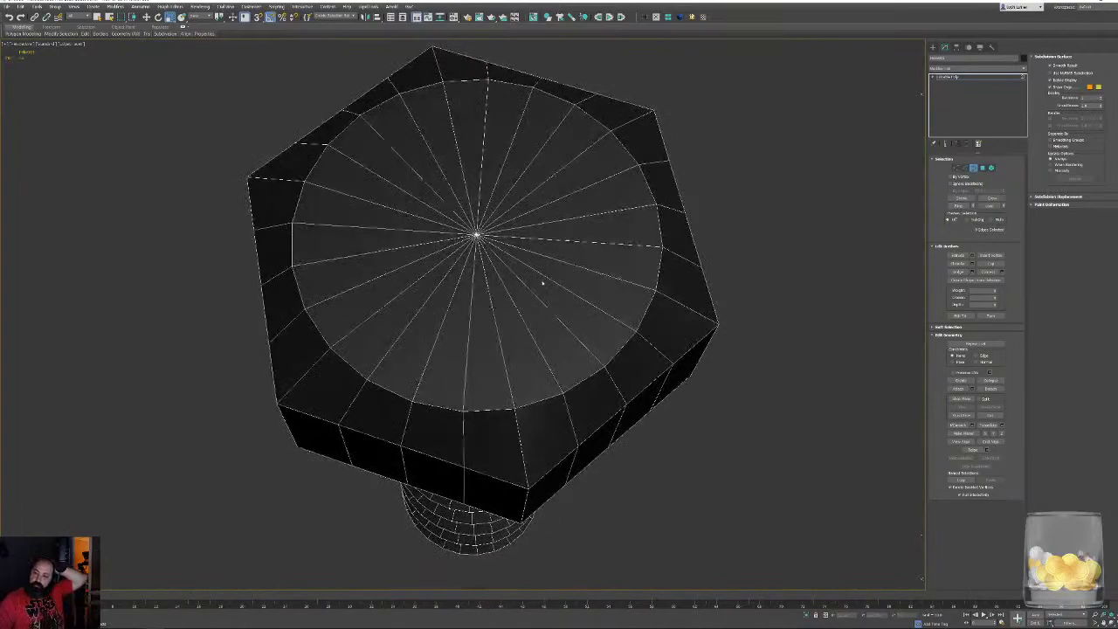
{"action": "mouse_move", "coordinate": [530, 328]}
{"action": "middle_mouse_down", "text": "alt"}
{"action": "mouse_move", "coordinate": [541, 364]}
{"action": "mouse_move", "coordinate": [525, 332]}
{"action": "middle_mouse_up", "text": "alt"}
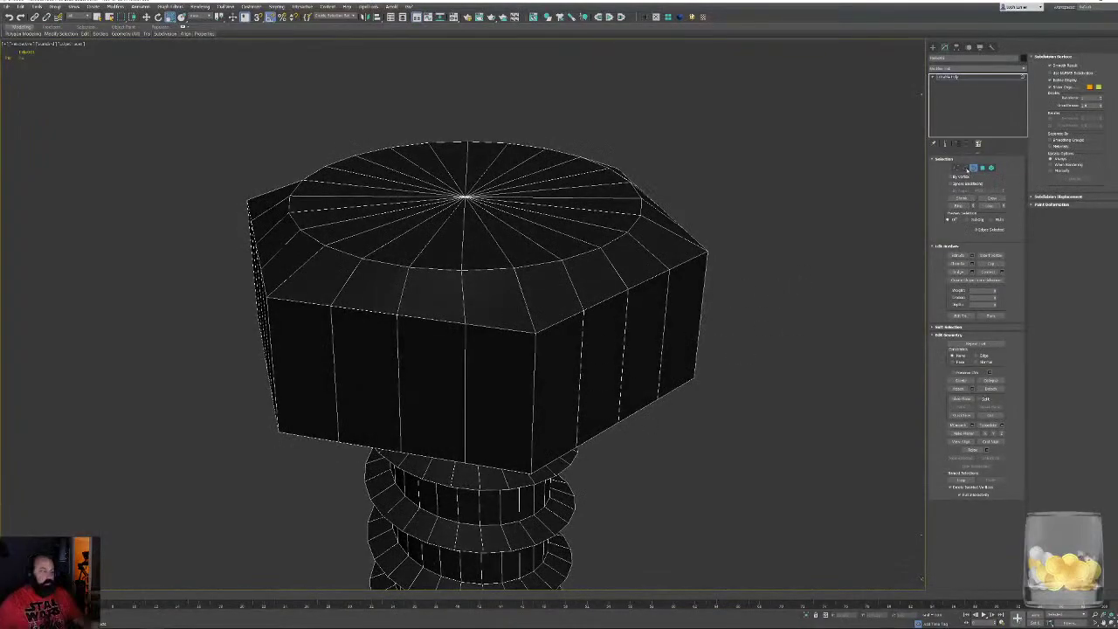
Select the six corner vertices of the head's upper hexagonal rim and move them slightly down
{"action": "left_click", "coordinate": [956, 168]}
{"action": "left_click", "coordinate": [708, 251]}
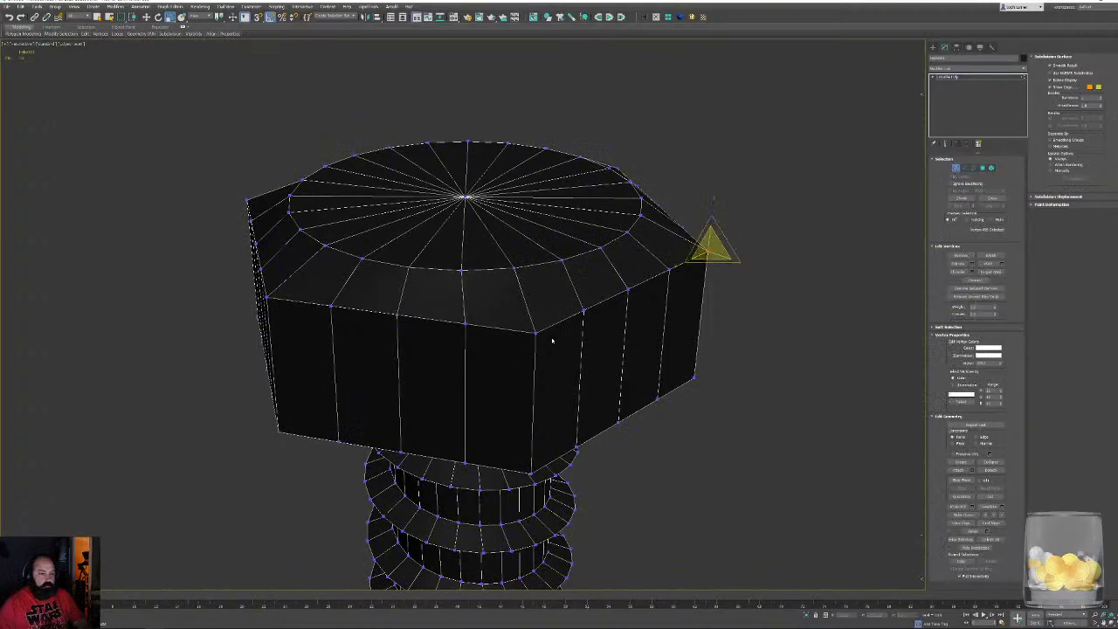
{"action": "left_click", "coordinate": [537, 333], "text": "ctrl"}
{"action": "key", "text": "w"}
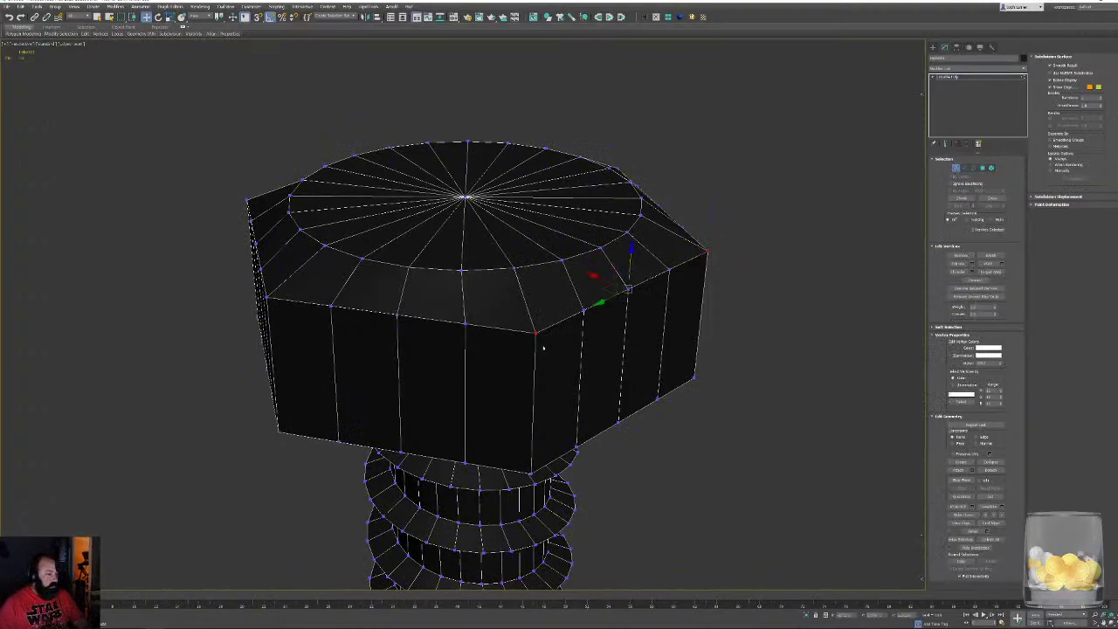
{"action": "middle_click_drag", "start_coordinate": [578, 344], "coordinate": [659, 343], "text": "alt"}
{"action": "left_click", "coordinate": [696, 251], "text": "ctrl"}
{"action": "middle_click_drag", "start_coordinate": [713, 268], "coordinate": [755, 274], "text": "alt"}
{"action": "left_click_drag", "start_coordinate": [738, 233], "coordinate": [701, 265], "text": "ctrl"}
{"action": "middle_click_drag", "start_coordinate": [701, 264], "coordinate": [742, 274], "text": "alt"}
{"action": "left_click_drag", "start_coordinate": [744, 255], "coordinate": [709, 286], "text": "ctrl"}
{"action": "middle_click_drag", "start_coordinate": [709, 287], "coordinate": [746, 274], "text": "alt"}
{"action": "left_click_drag", "start_coordinate": [746, 273], "coordinate": [708, 295], "text": "ctrl"}
{"action": "middle_click_drag", "start_coordinate": [736, 312], "coordinate": [661, 282], "text": "alt"}
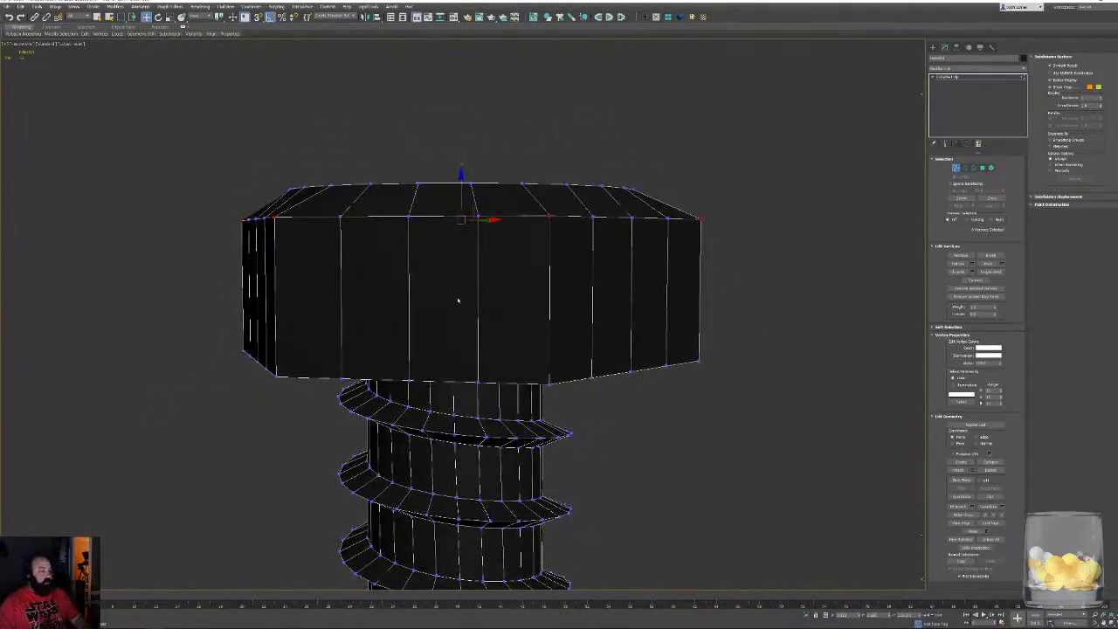
{"action": "middle_click_drag", "start_coordinate": [535, 222], "coordinate": [562, 226], "text": "alt"}
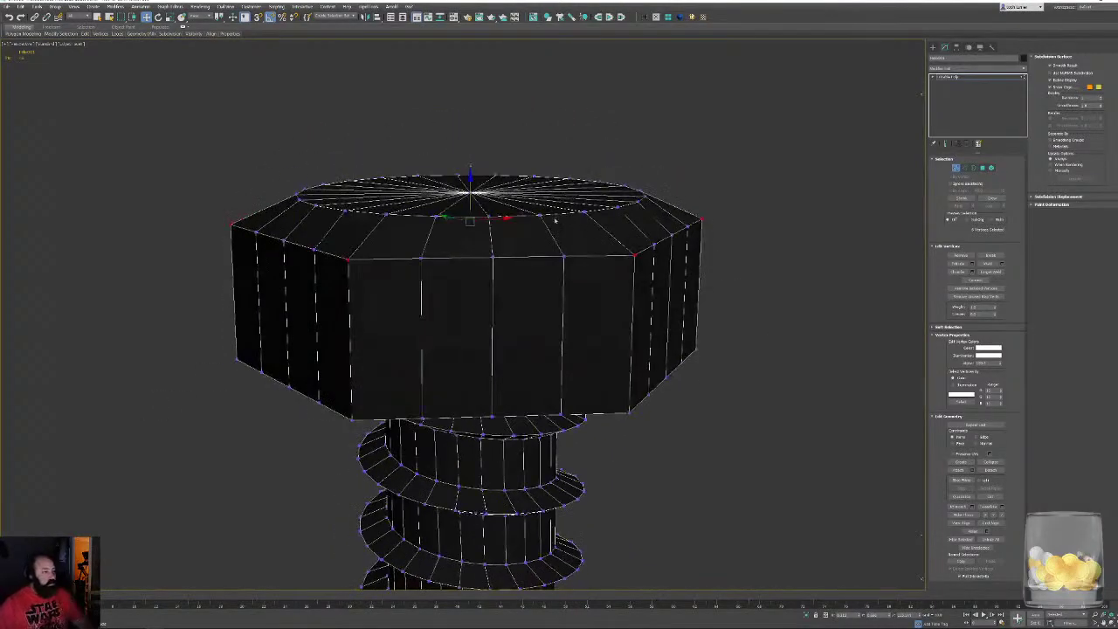
{"action": "middle_click_drag", "start_coordinate": [478, 212], "coordinate": [468, 211]}
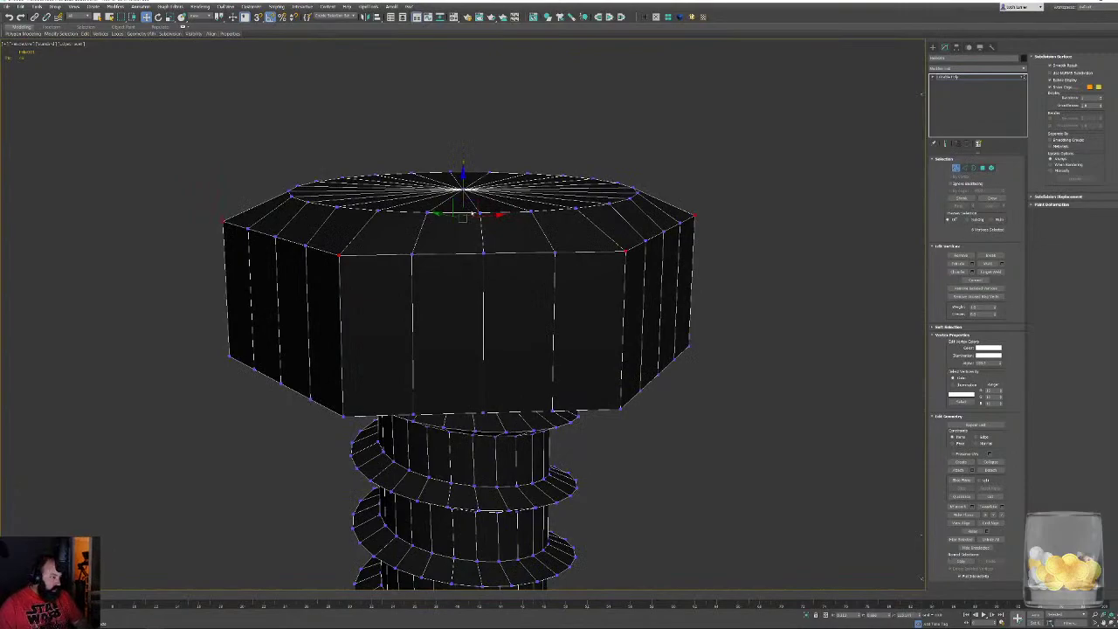
{"action": "left_click_drag", "start_coordinate": [463, 171], "coordinate": [463, 189]}
{"action": "left_click_drag", "start_coordinate": [463, 175], "coordinate": [463, 189]}
Select the upper-rim vertices directly beside each of the hexagonal head's corners and move them slightly down
{"action": "left_click", "coordinate": [248, 229]}
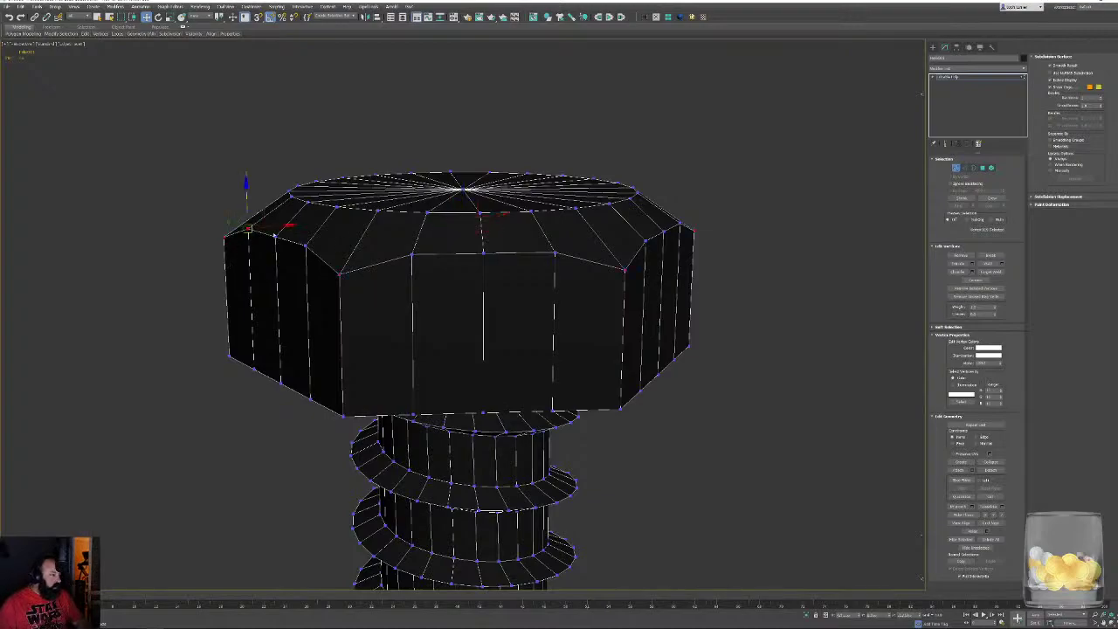
{"action": "left_click", "coordinate": [305, 244], "text": "ctrl"}
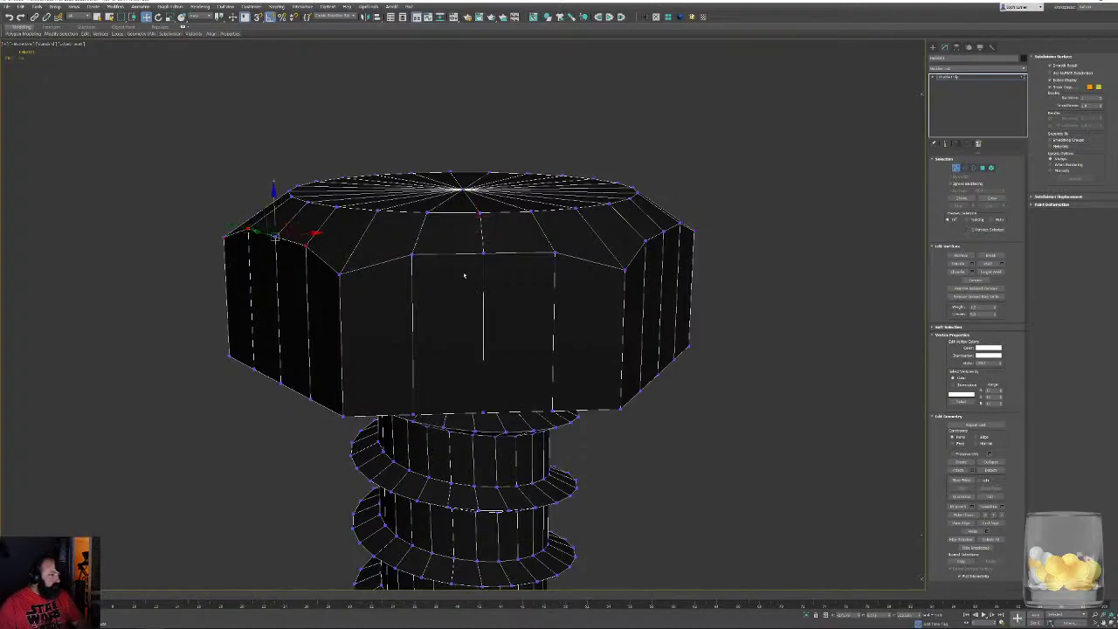
{"action": "left_click", "coordinate": [412, 254], "text": "ctrl"}
{"action": "left_click", "coordinate": [554, 253], "text": "ctrl"}
{"action": "left_click", "coordinate": [645, 241], "text": "ctrl"}
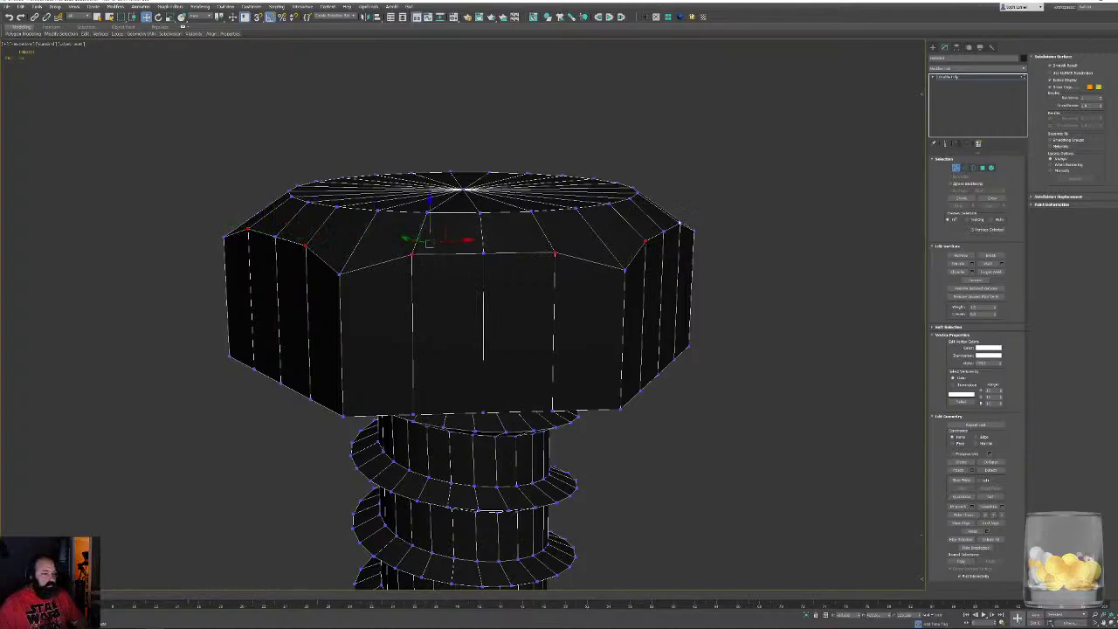
{"action": "middle_click_drag", "start_coordinate": [804, 259], "coordinate": [714, 262], "text": "alt"}
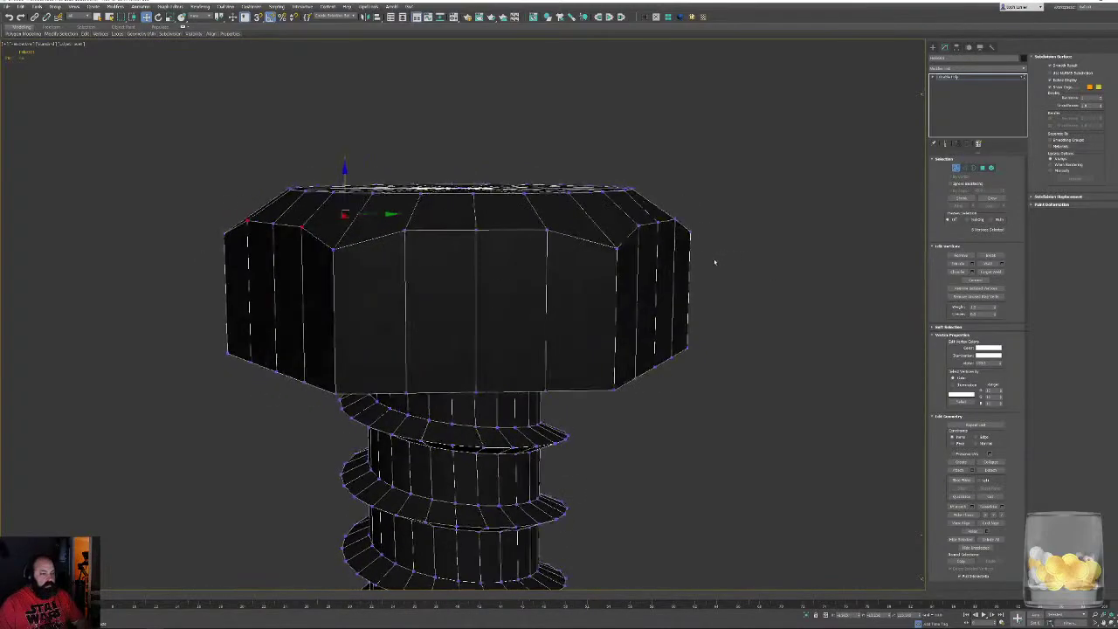
{"action": "left_click", "coordinate": [405, 229], "text": "ctrl"}
{"action": "left_click", "coordinate": [548, 231], "text": "ctrl"}
{"action": "left_click", "coordinate": [639, 226], "text": "ctrl"}
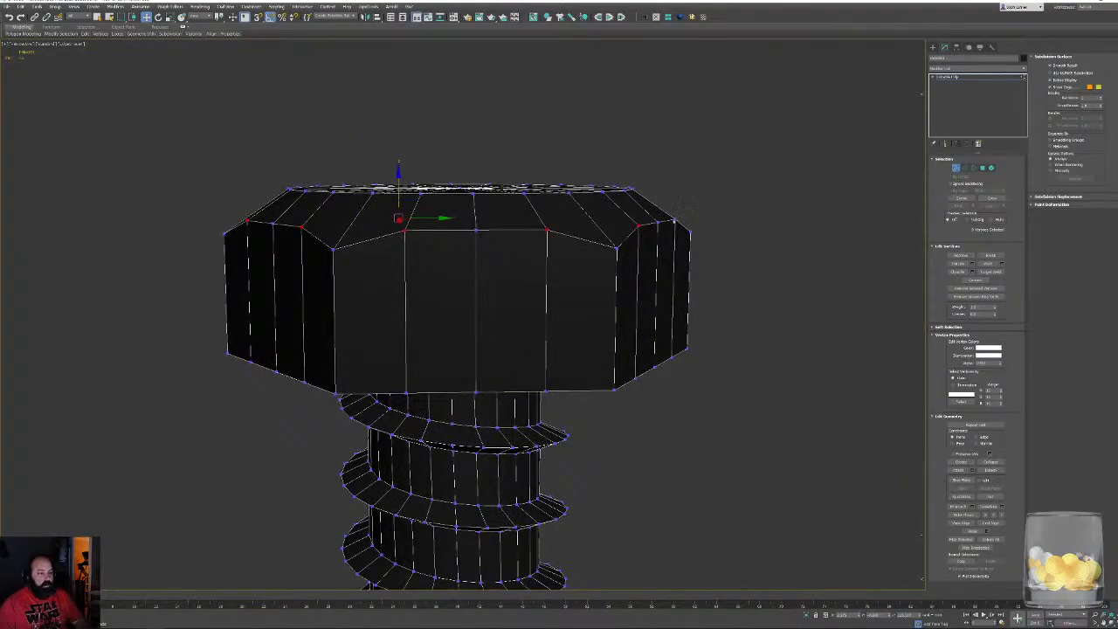
{"action": "left_click", "coordinate": [675, 219], "text": "ctrl"}
{"action": "middle_click_drag", "start_coordinate": [678, 220], "coordinate": [662, 254], "text": "alt"}
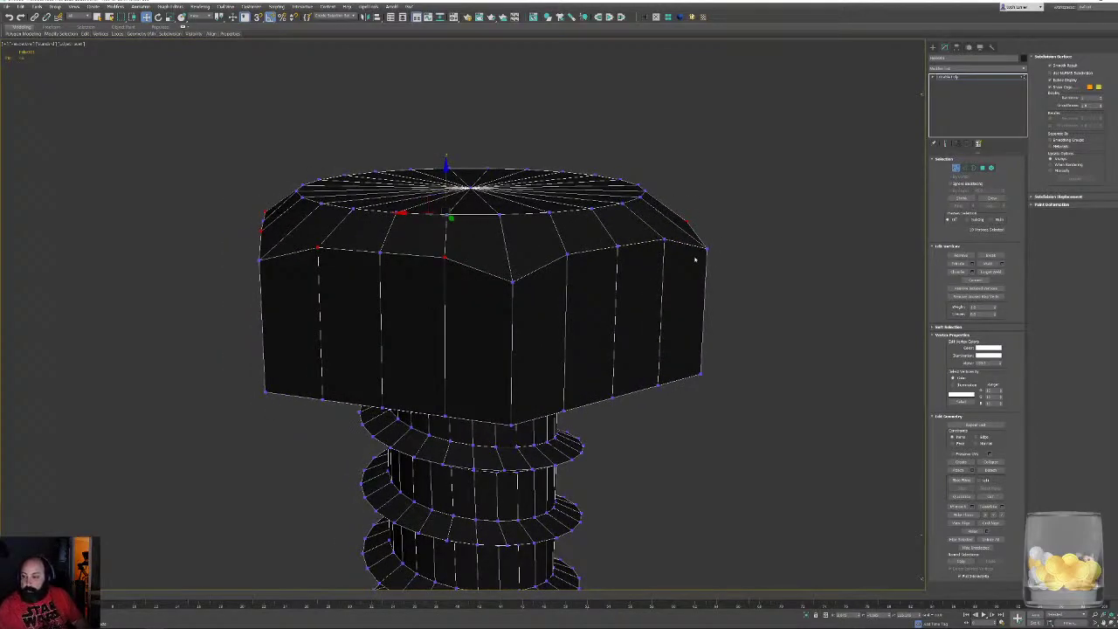
{"action": "middle_click_drag", "start_coordinate": [613, 273], "coordinate": [572, 275], "text": "alt"}
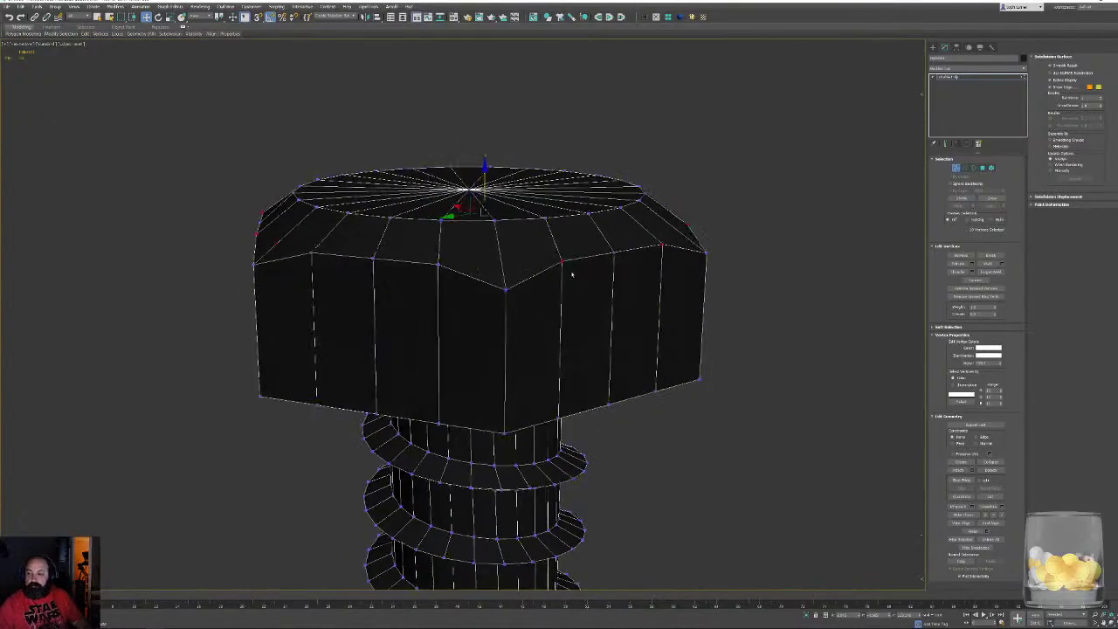
{"action": "left_click", "coordinate": [313, 253], "text": "ctrl"}
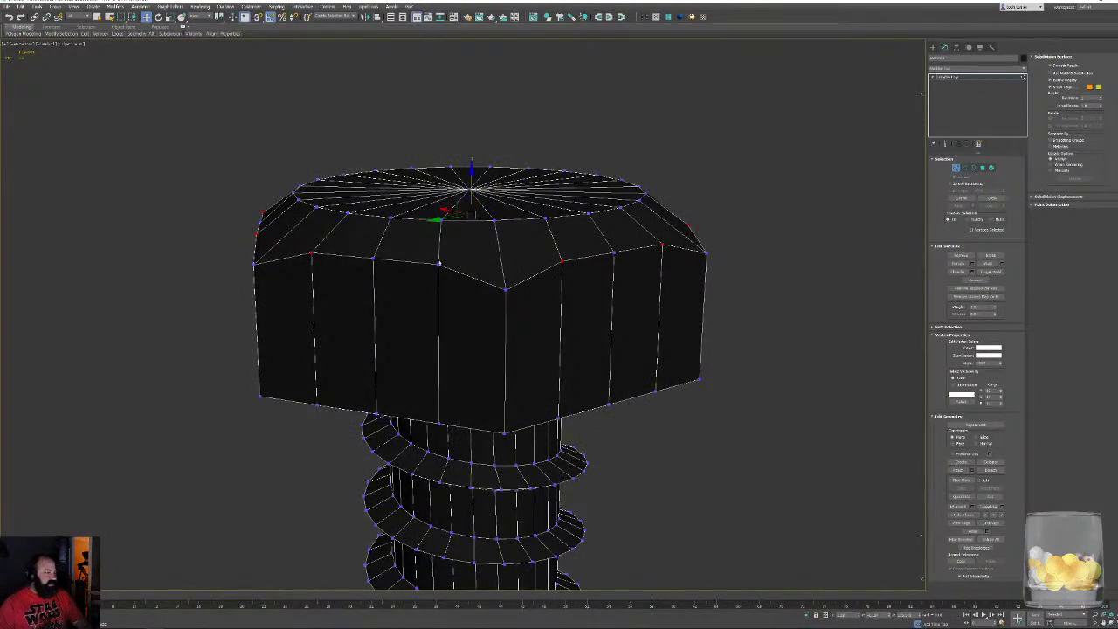
{"action": "left_click", "coordinate": [437, 262], "text": "ctrl"}
{"action": "left_click_drag", "start_coordinate": [469, 174], "coordinate": [468, 179]}
{"action": "middle_click_drag", "start_coordinate": [445, 197], "coordinate": [494, 194], "text": "alt"}
{"action": "left_click", "coordinate": [784, 197]}
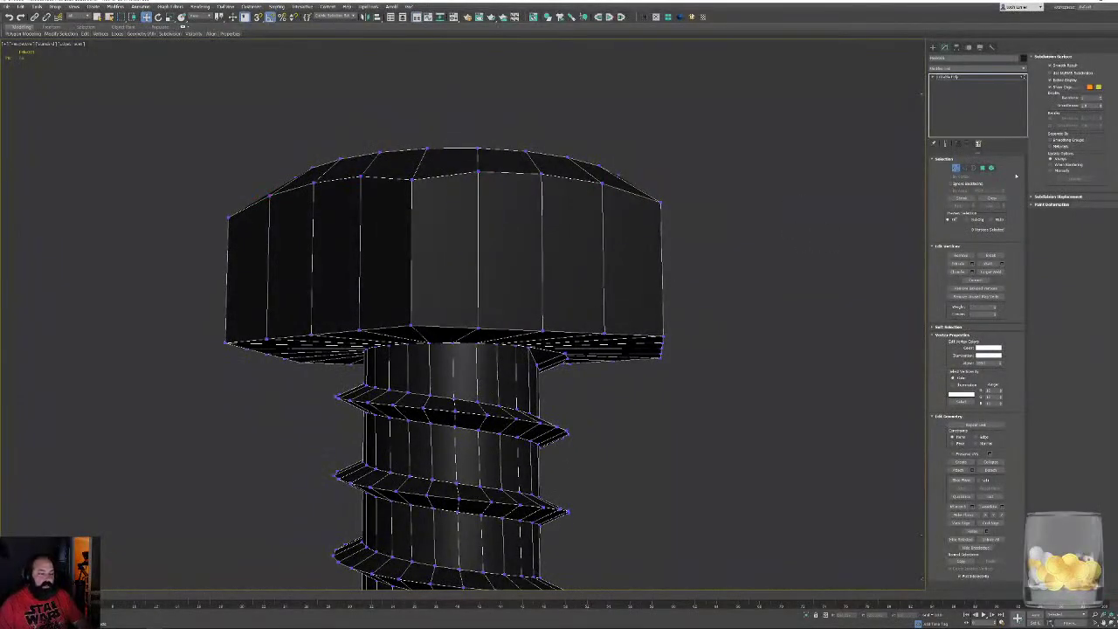
Select the lower hexagonal edge loop of the head and chamfer it with a narrow bevel
{"action": "key", "text": "2"}
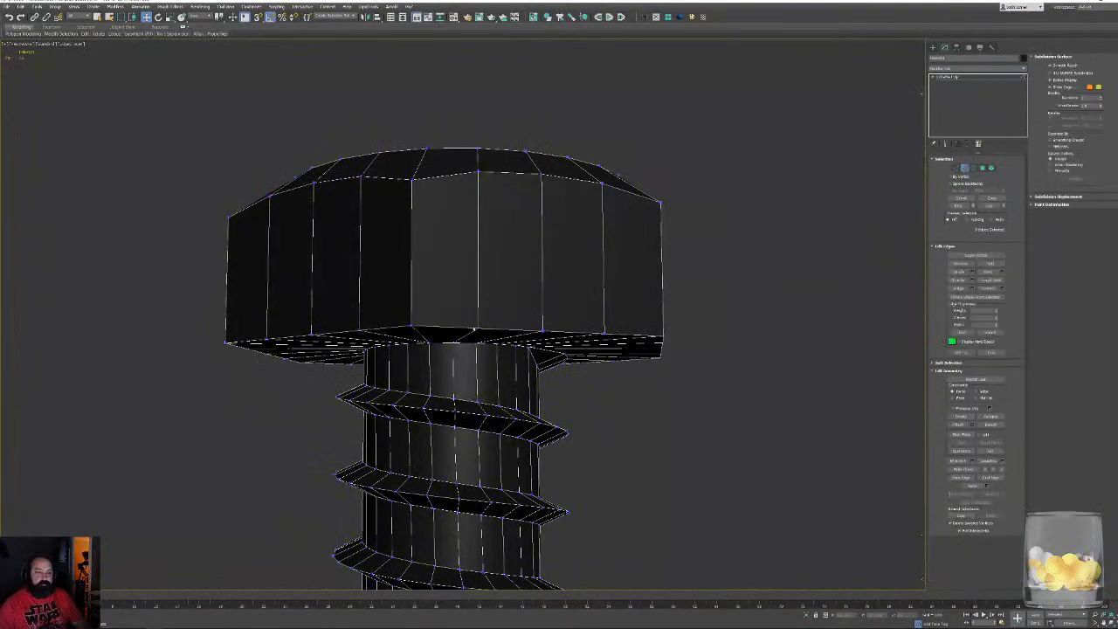
{"action": "double_click", "coordinate": [456, 328]}
{"action": "middle_click_drag", "start_coordinate": [516, 398], "coordinate": [454, 371], "text": "alt"}
{"action": "left_click", "coordinate": [971, 280]}
{"action": "middle_click_drag", "start_coordinate": [515, 403], "coordinate": [487, 350], "text": "alt"}
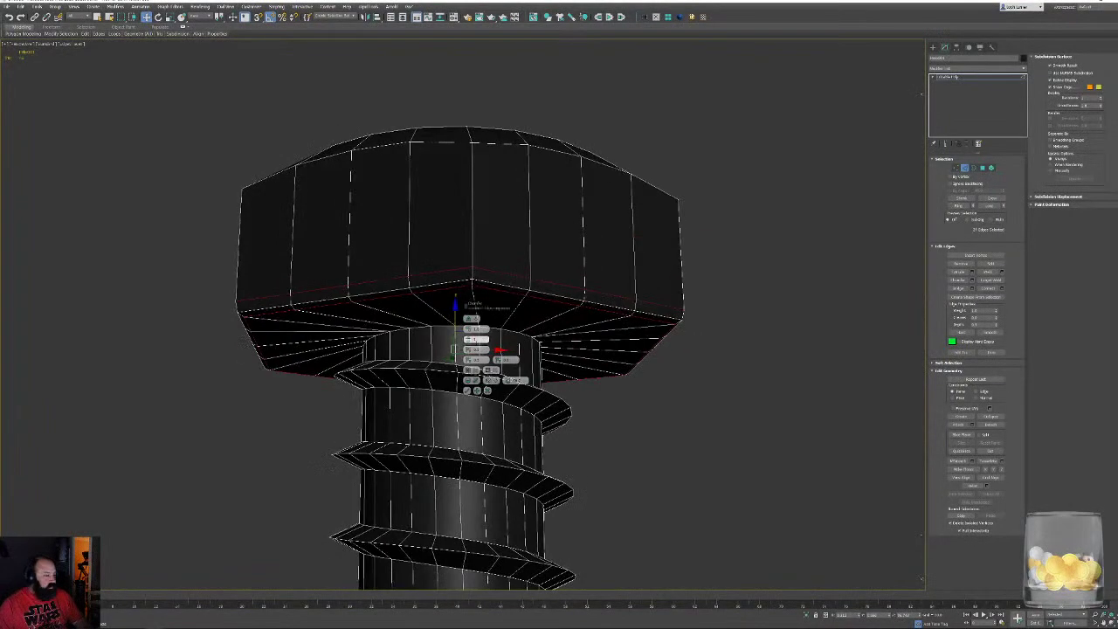
{"action": "left_click_drag", "start_coordinate": [468, 329], "coordinate": [468, 339]}
{"action": "left_click", "coordinate": [467, 390]}
{"action": "left_click", "coordinate": [718, 214]}
{"action": "middle_click_drag", "start_coordinate": [719, 214], "coordinate": [671, 238], "text": "alt"}
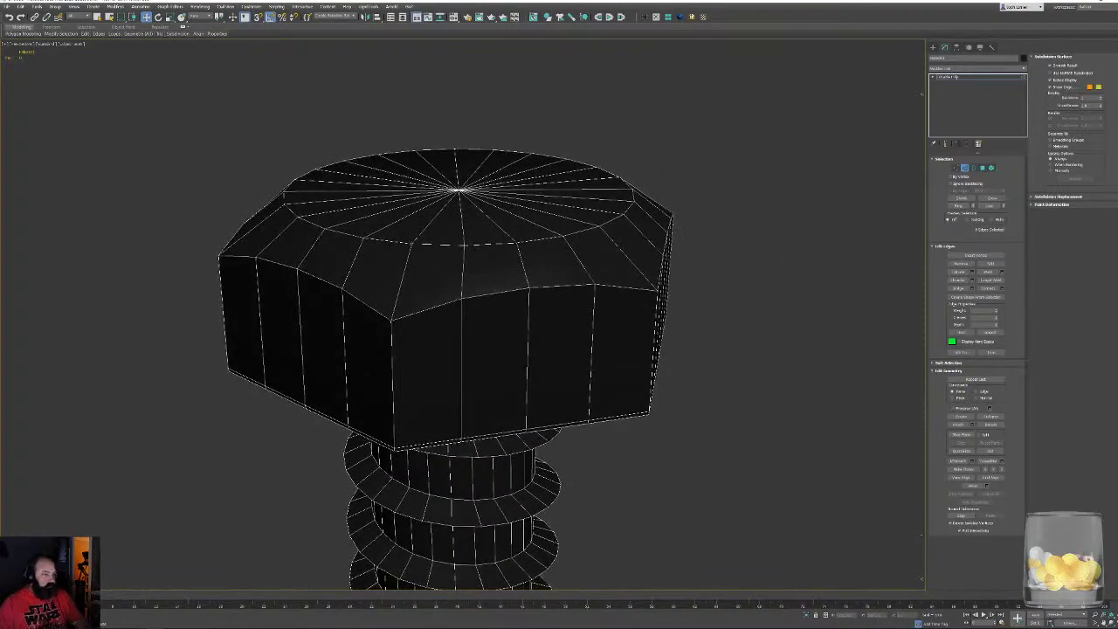
Chamfer the round top cap's edge loop and the head's upper hexagonal rim together
{"action": "double_click", "coordinate": [436, 243]}
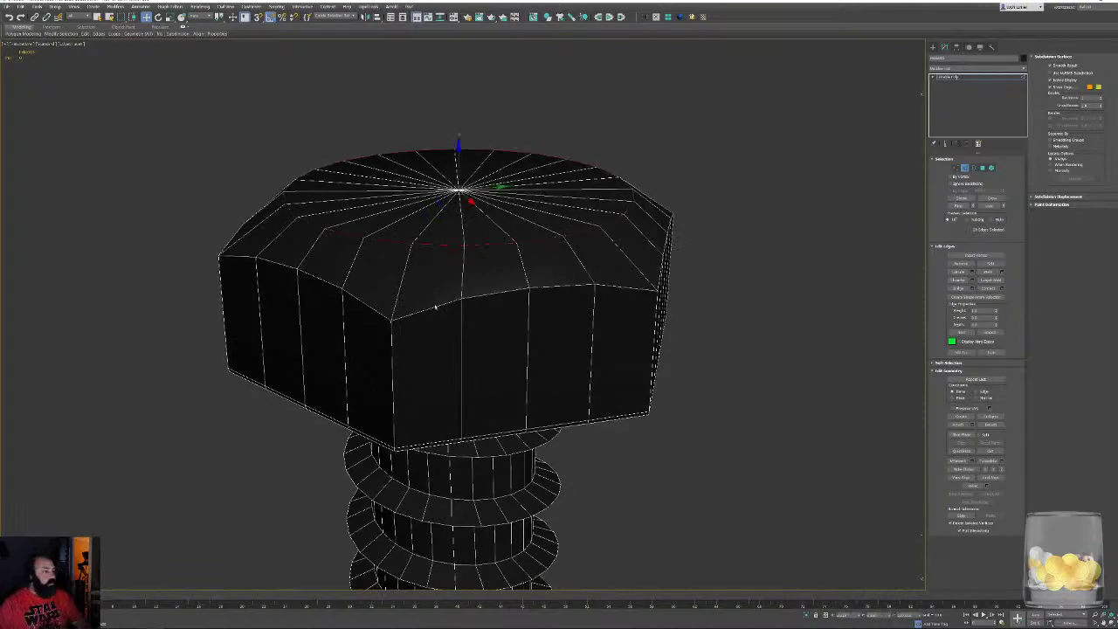
{"action": "double_click", "coordinate": [429, 309], "text": "ctrl"}
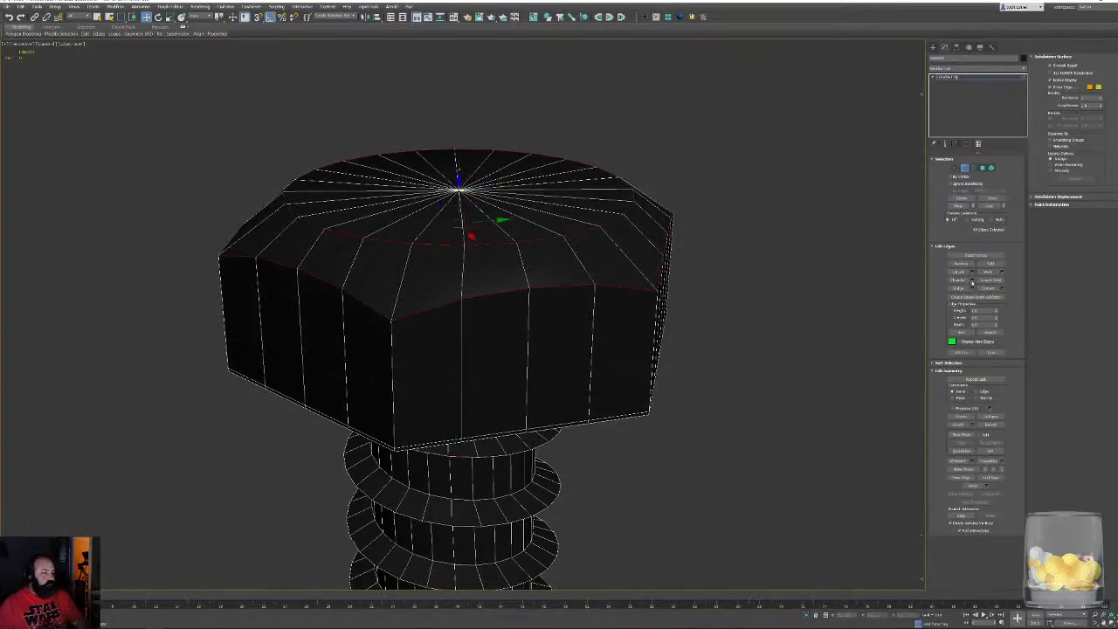
{"action": "left_click", "coordinate": [971, 279]}
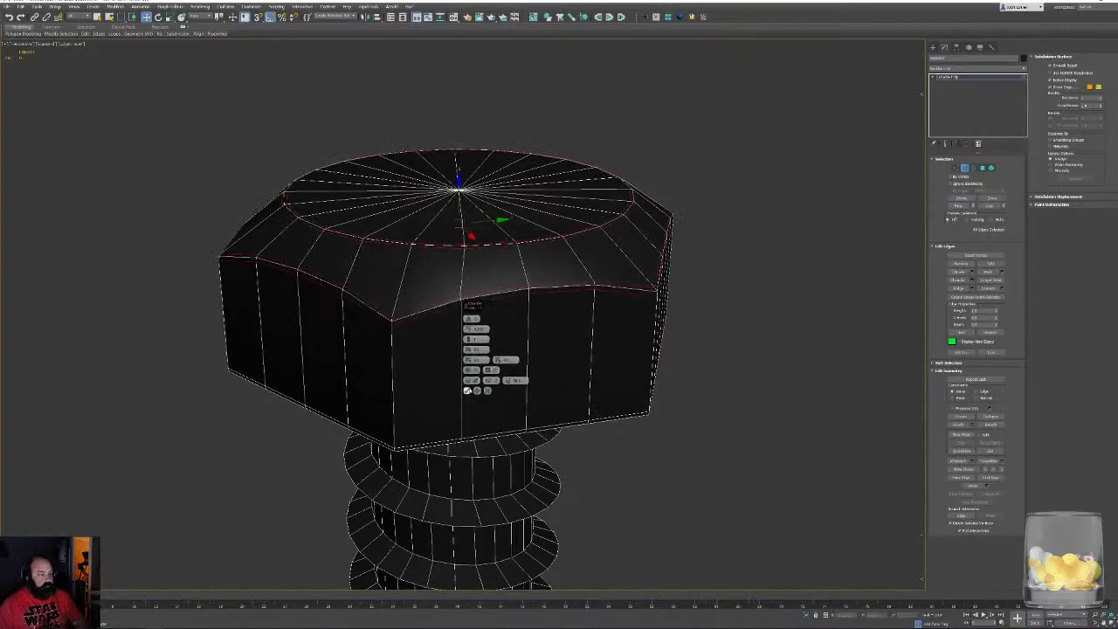
{"action": "left_click", "coordinate": [468, 391]}
{"action": "left_click", "coordinate": [782, 354]}
Examine the whole screw in plain shading, leave edge editing and restore the wireframe overlay
{"action": "key", "text": "F4"}
{"action": "middle_click_drag", "start_coordinate": [781, 355], "coordinate": [752, 348]}
{"action": "scroll", "coordinate": [768, 312], "scroll_direction": "down", "scroll_amount": 7}
{"action": "middle_click_drag", "start_coordinate": [753, 348], "coordinate": [664, 238]}
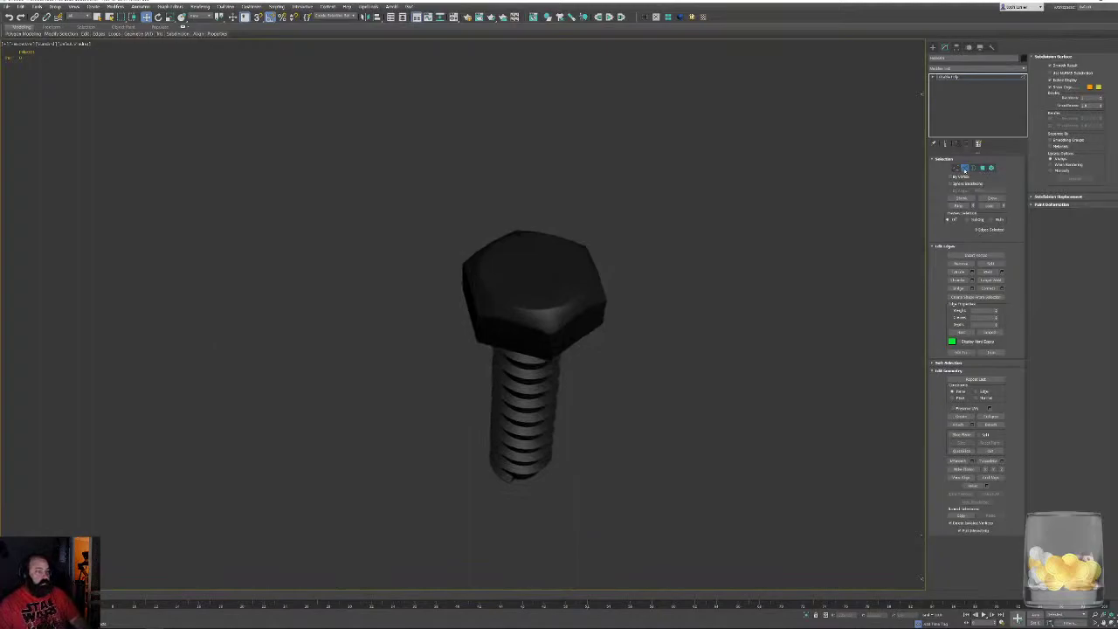
{"action": "left_click", "coordinate": [964, 170]}
{"action": "key", "text": "z"}
{"action": "middle_click_drag", "start_coordinate": [673, 297], "coordinate": [598, 282], "text": "alt"}
{"action": "key", "text": "F4"}
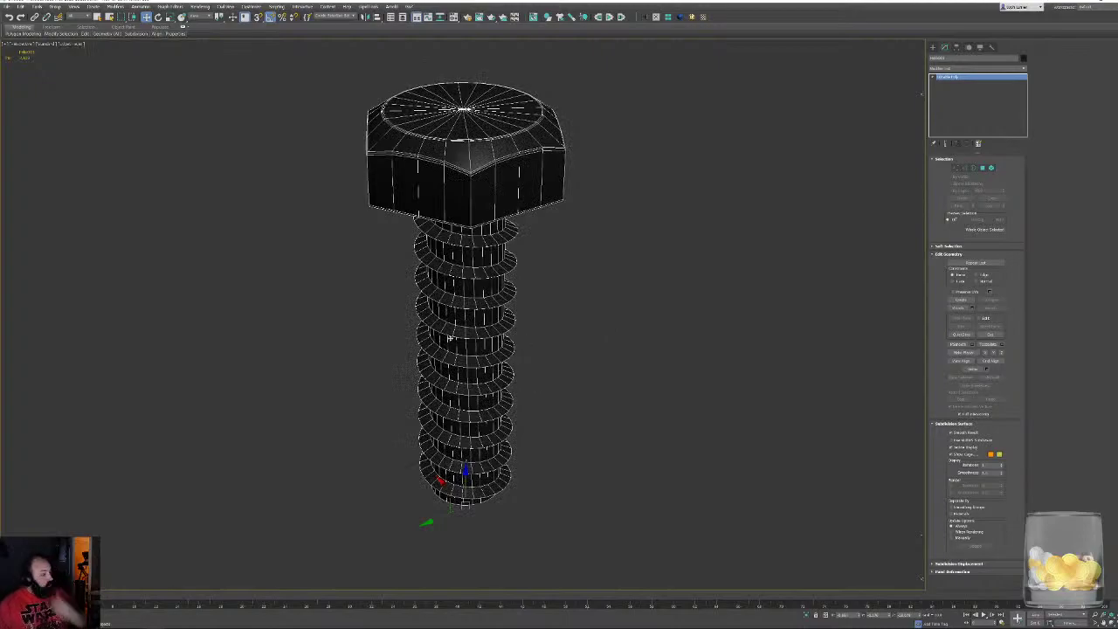
Scale the whole screw down uniformly to a small fraction of its size
{"action": "scroll", "coordinate": [452, 341], "scroll_direction": "down", "scroll_amount": 3}
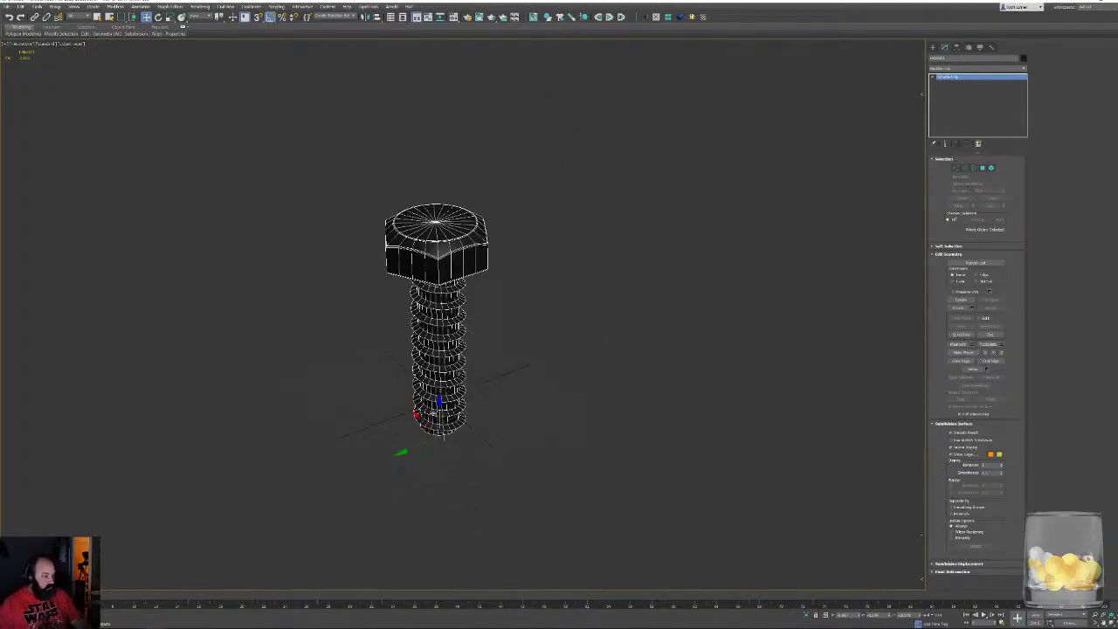
{"action": "key", "text": "r"}
{"action": "left_click_drag", "start_coordinate": [436, 431], "coordinate": [435, 551]}
{"action": "key", "text": "w"}
{"action": "middle_click_drag", "start_coordinate": [461, 414], "coordinate": [454, 410], "text": "alt"}
{"action": "middle_click_drag", "start_coordinate": [426, 366], "coordinate": [480, 395], "text": "alt"}
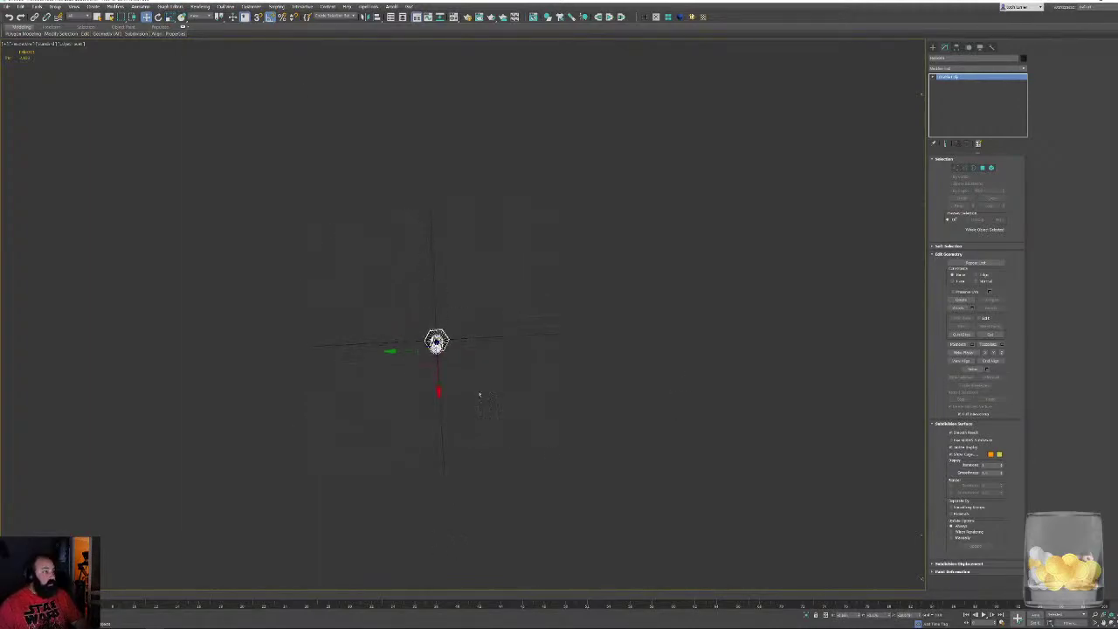
Move the screw to the world origin, then lower it so the ground plane crosses the middle of its shaft
{"action": "right_click", "coordinate": [859, 616]}
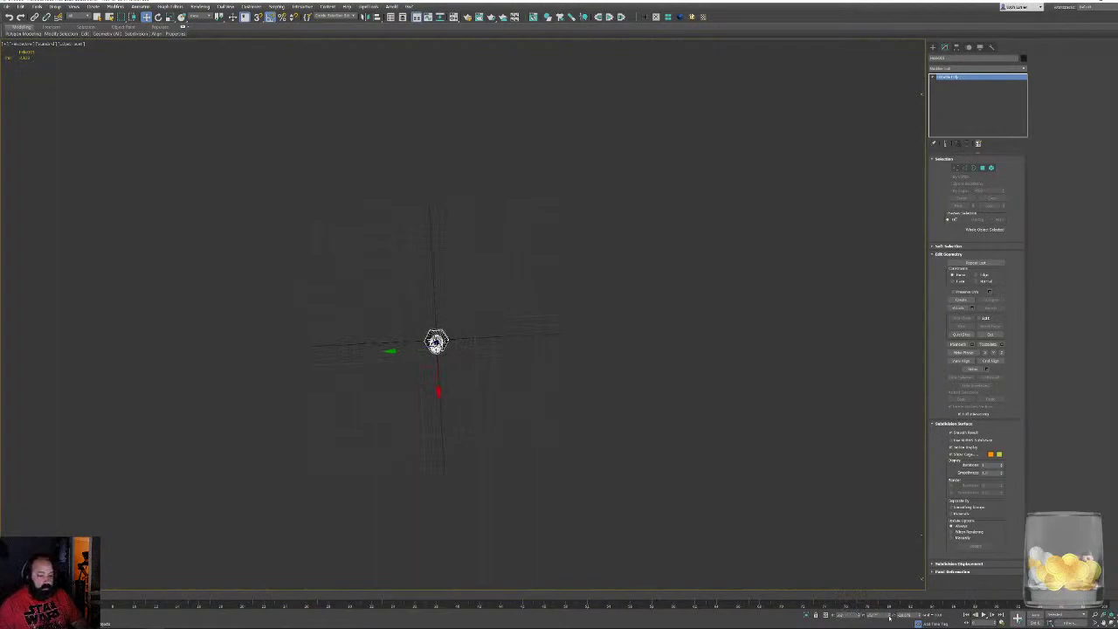
{"action": "right_click", "coordinate": [920, 616]}
{"action": "middle_click_drag", "start_coordinate": [655, 454], "coordinate": [576, 355], "text": "alt"}
{"action": "middle_click_drag", "start_coordinate": [484, 401], "coordinate": [484, 230]}
{"action": "scroll", "coordinate": [510, 322], "scroll_direction": "up", "scroll_amount": 3}
{"action": "scroll", "coordinate": [510, 322], "scroll_direction": "up", "scroll_amount": 1}
{"action": "middle_click_drag", "start_coordinate": [483, 230], "coordinate": [471, 224], "text": "alt"}
{"action": "left_click_drag", "start_coordinate": [442, 220], "coordinate": [443, 259]}
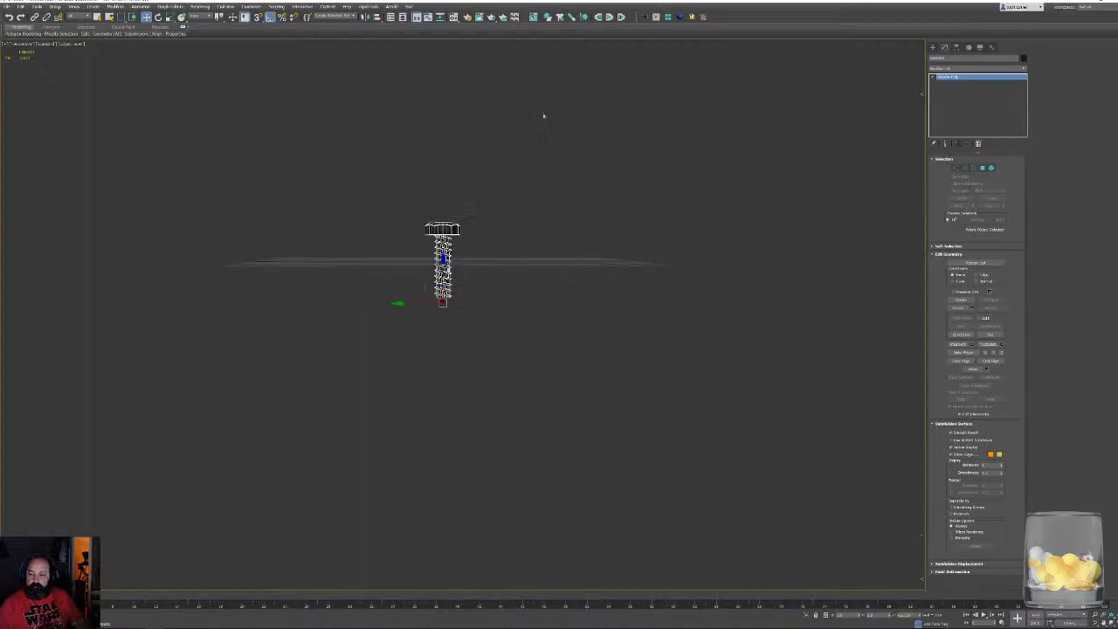
Set only the screw's pivot to zero height on the Z axis, keeping the geometry in place
{"action": "left_click", "coordinate": [956, 48]}
{"action": "left_click", "coordinate": [977, 94]}
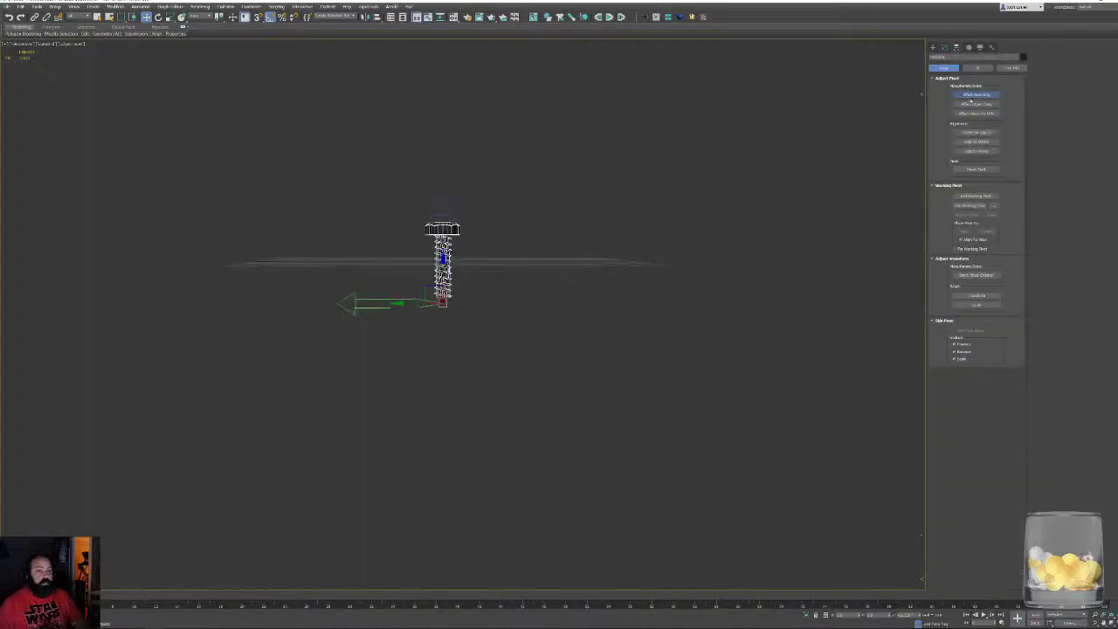
{"action": "right_click", "coordinate": [918, 615]}
{"action": "left_click", "coordinate": [944, 47]}
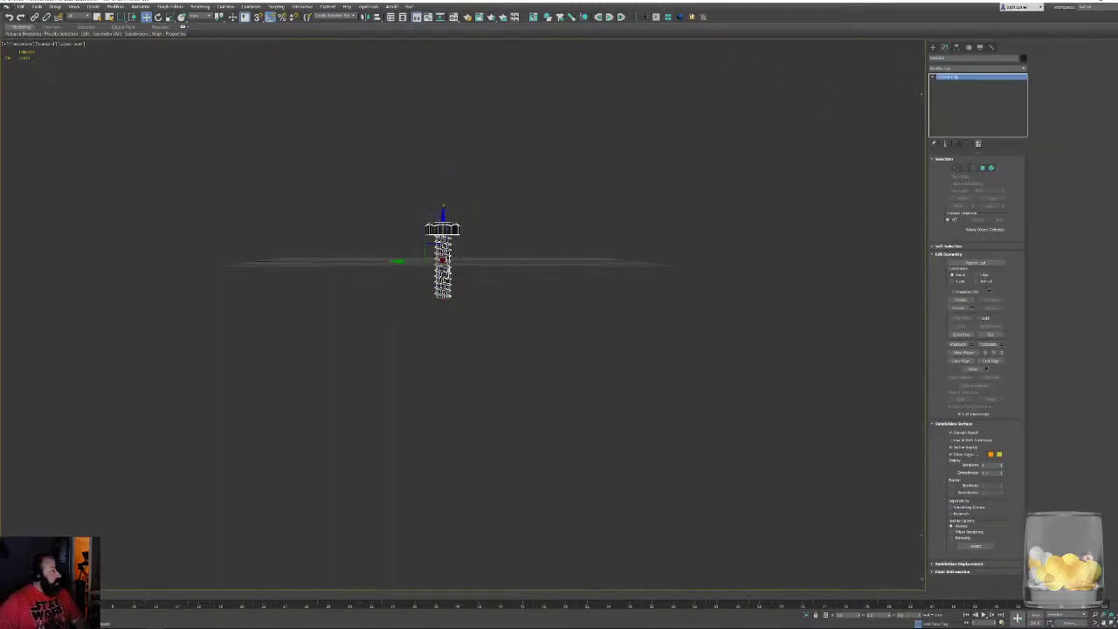
Export the selected screw as FBX into the project's TokenMeshes folder, overwriting an existing file with the current export options
{"action": "left_click", "coordinate": [7, 6]}
{"action": "mouse_move", "coordinate": [71, 109]}
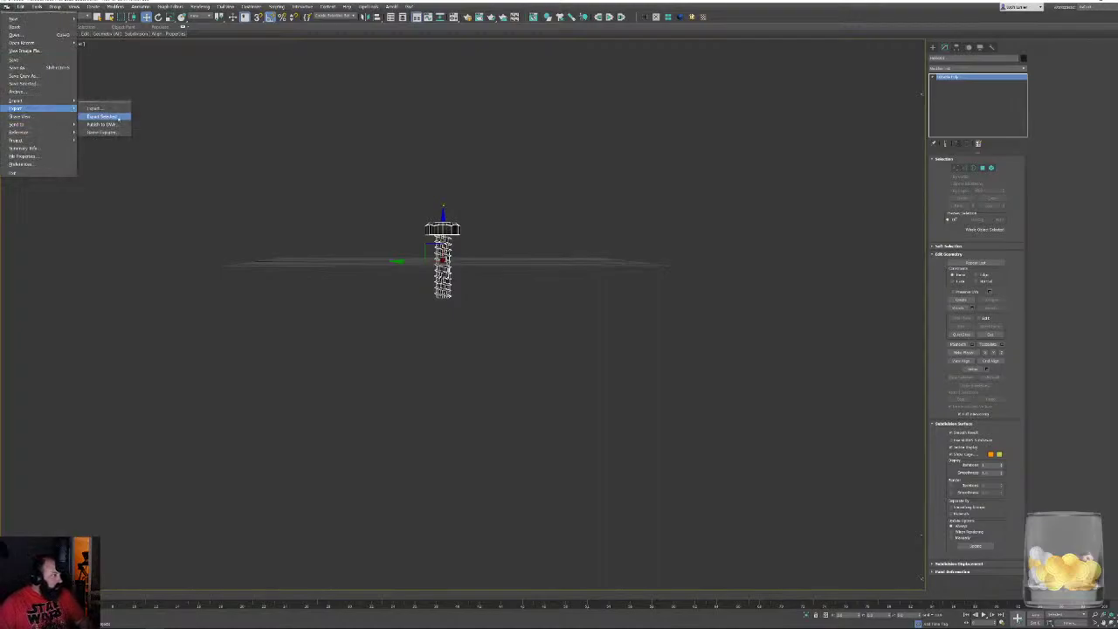
{"action": "left_click", "coordinate": [103, 116]}
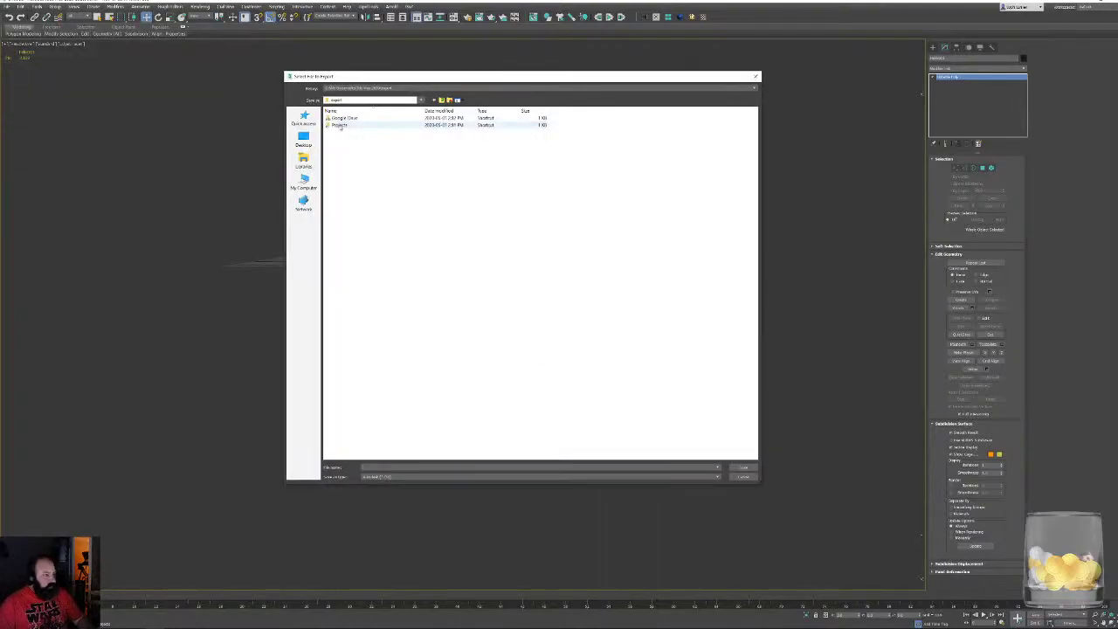
{"action": "double_click", "coordinate": [339, 125]}
{"action": "double_click", "coordinate": [356, 310]}
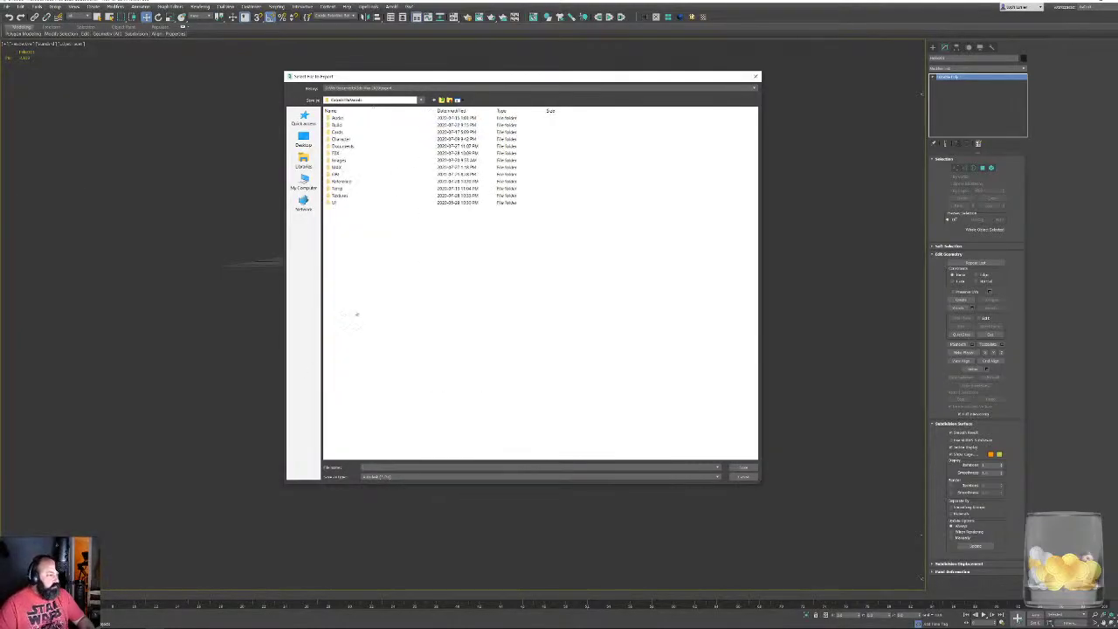
{"action": "double_click", "coordinate": [340, 154]}
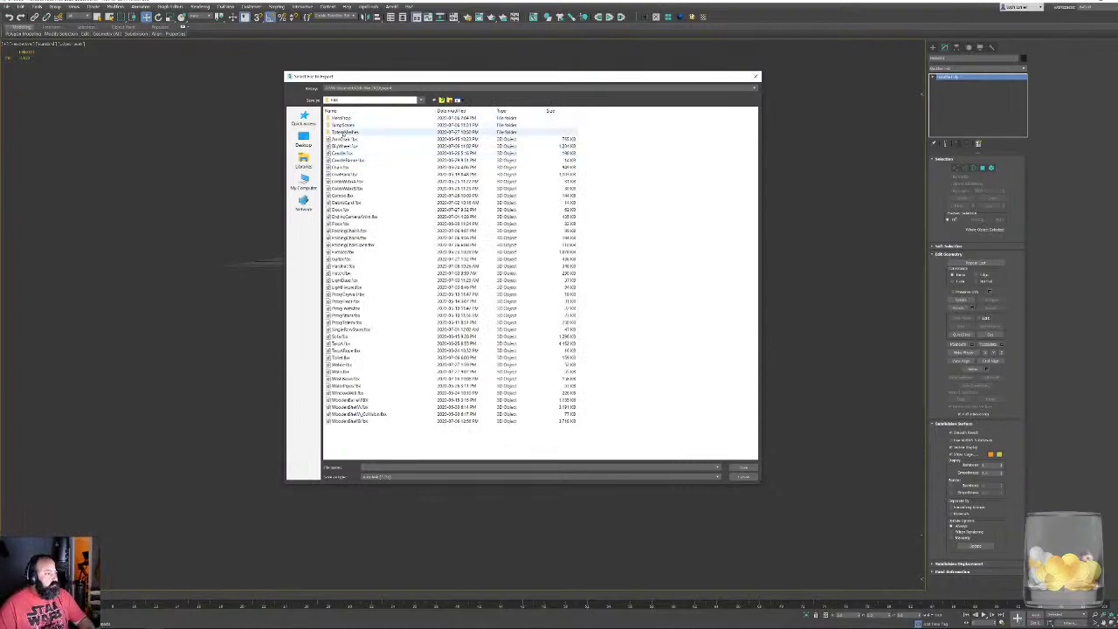
{"action": "double_click", "coordinate": [345, 132]}
{"action": "scroll", "coordinate": [398, 306], "scroll_direction": "down", "scroll_amount": 1}
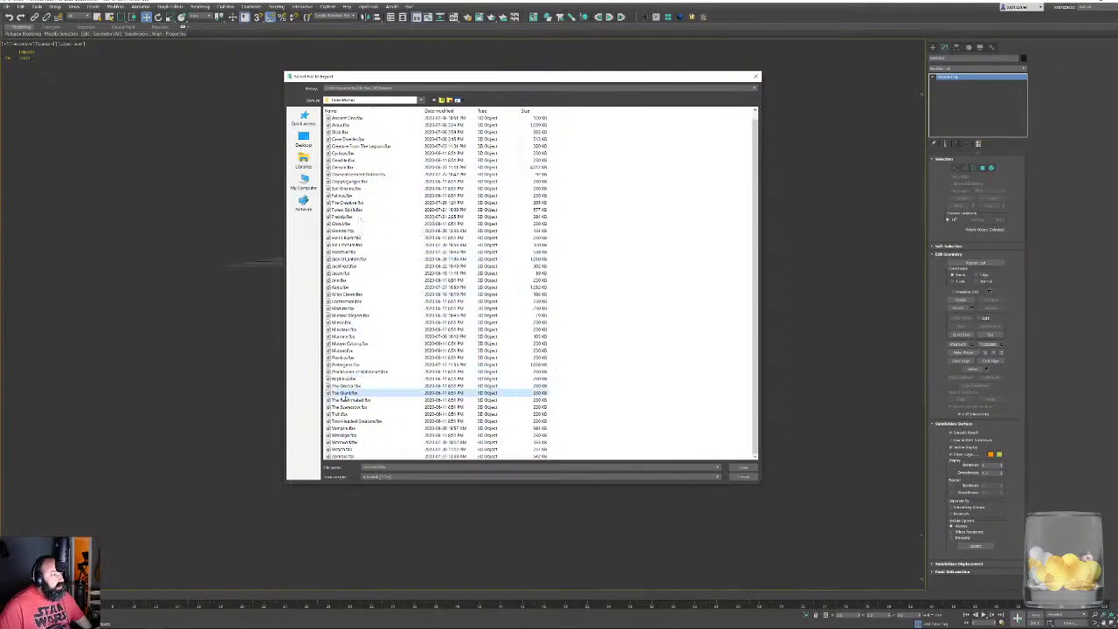
{"action": "double_click", "coordinate": [386, 386]}
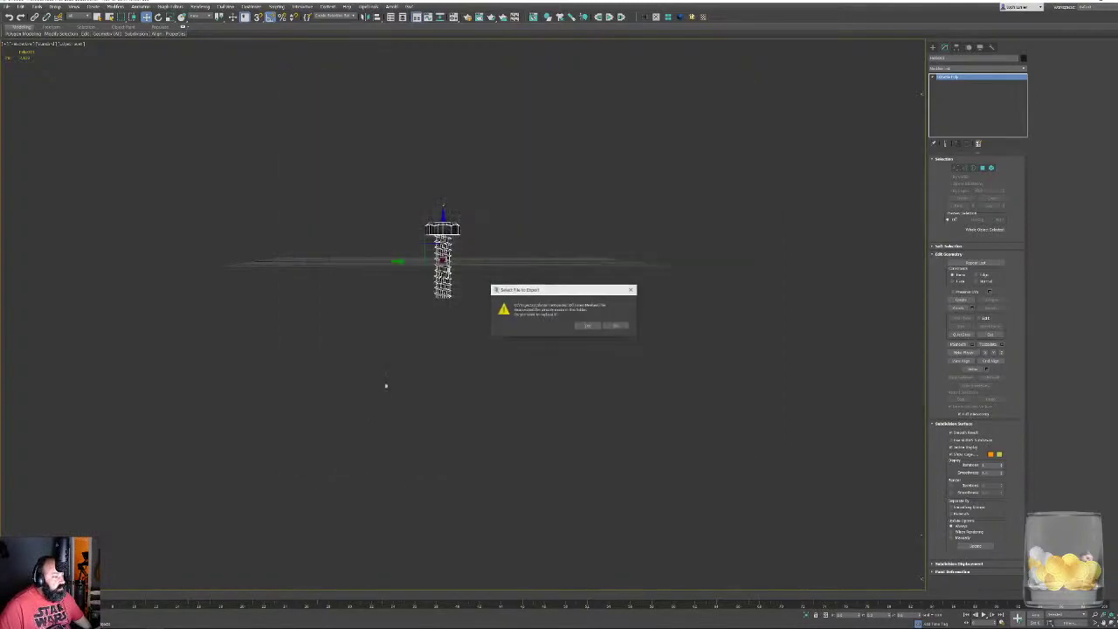
{"action": "left_click", "coordinate": [585, 325]}
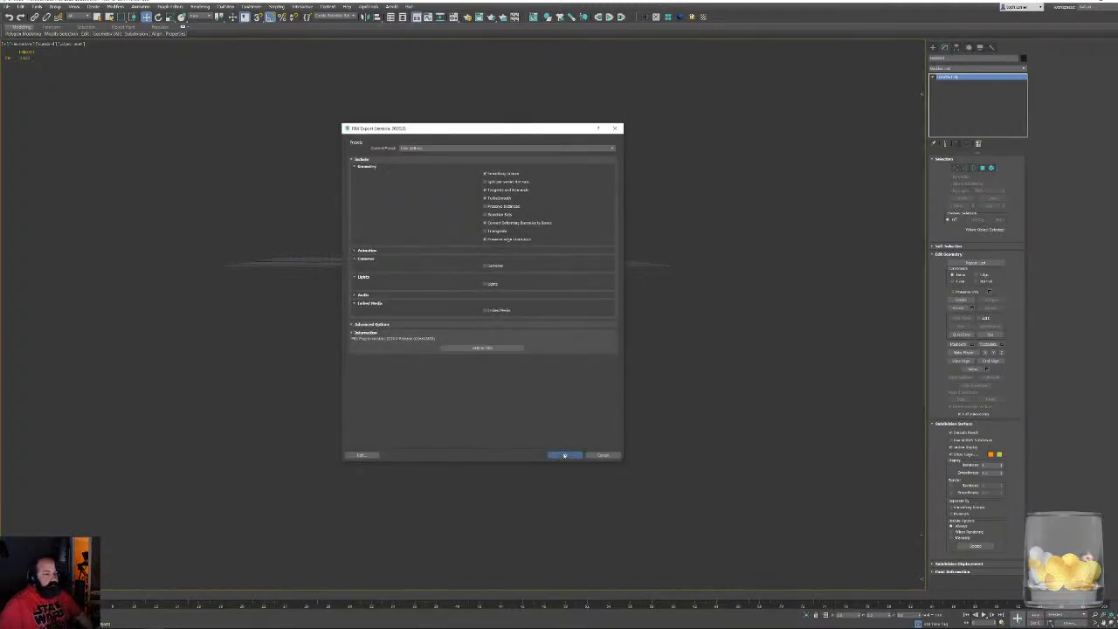
{"action": "left_click", "coordinate": [564, 455]}
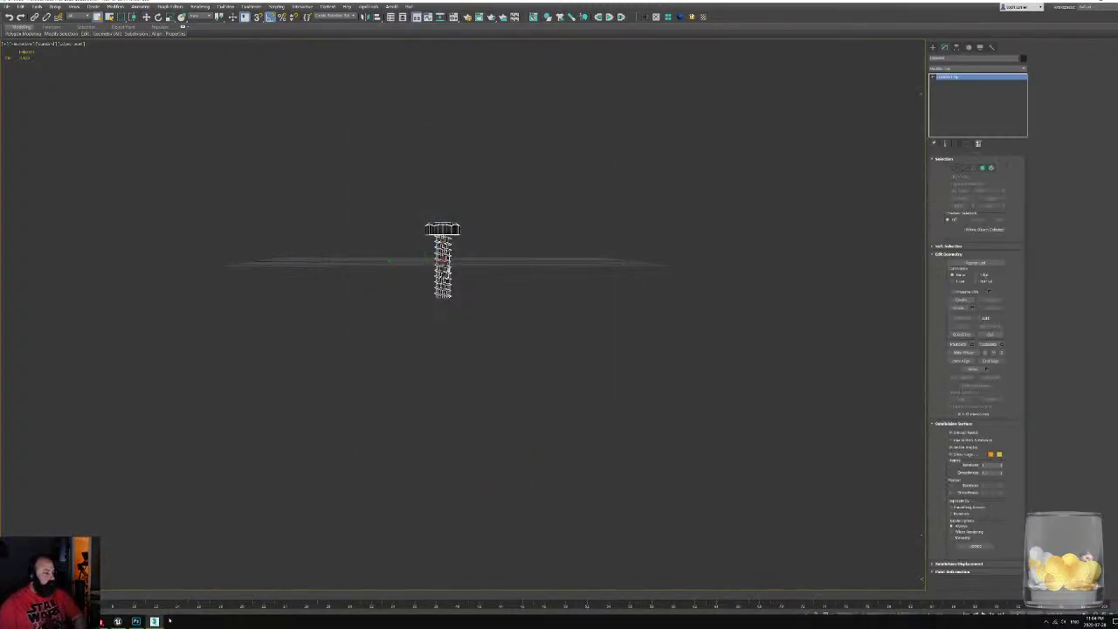
Switch to Maya and import the screw's FBX file, The Reanimated.fbx, from the TokenMeshes folder
{"action": "mouse_move", "coordinate": [119, 621]}
{"action": "left_click", "coordinate": [124, 588]}
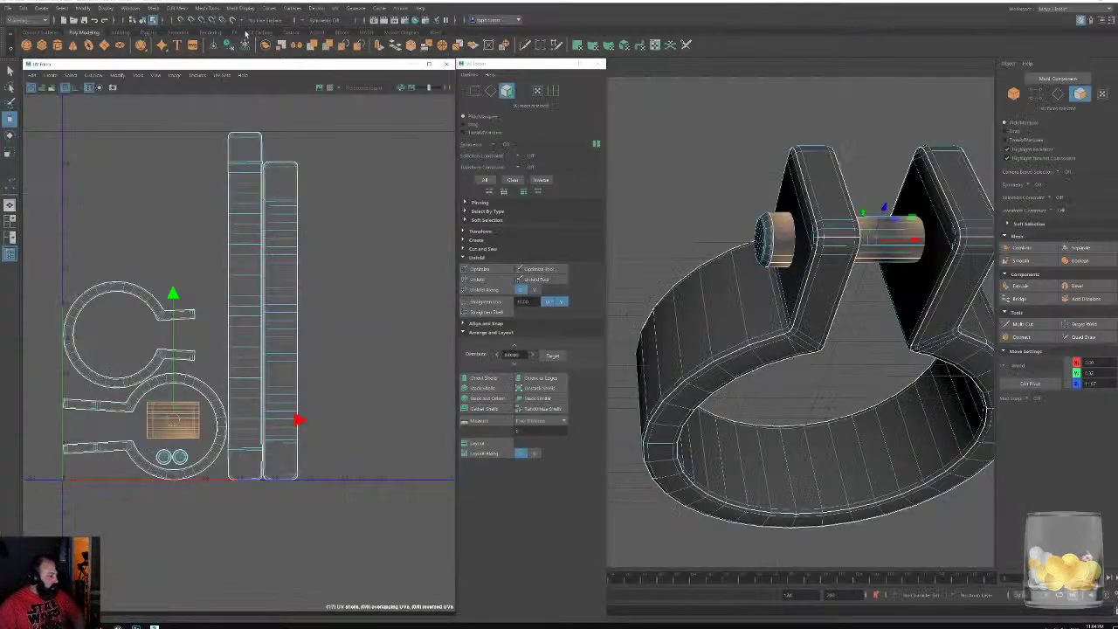
{"action": "left_click", "coordinate": [15, 9]}
{"action": "left_click", "coordinate": [69, 108]}
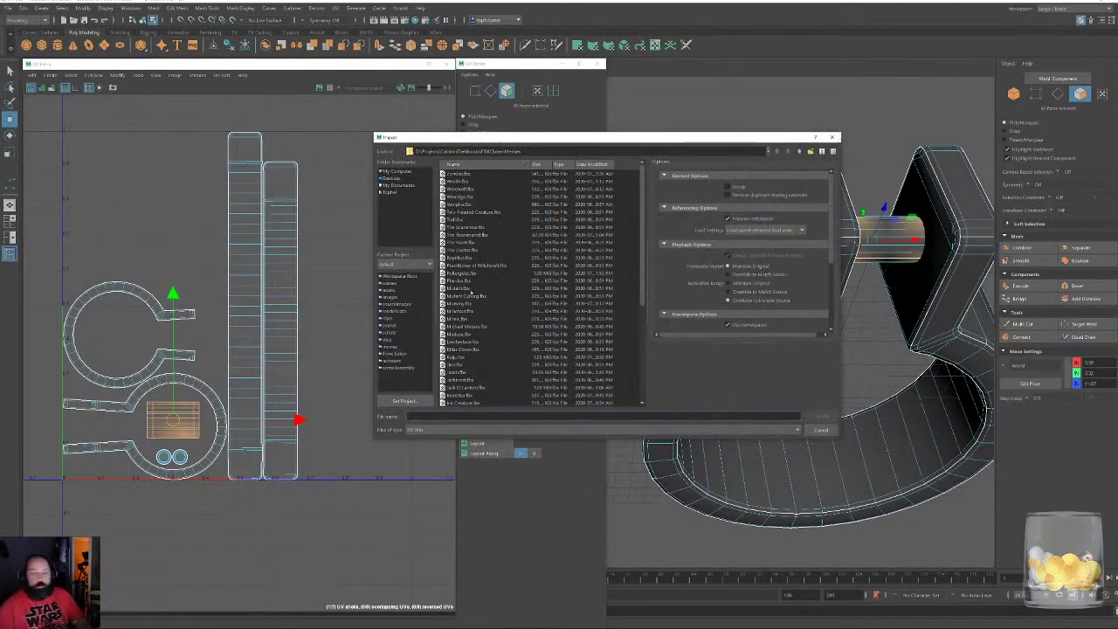
{"action": "scroll", "coordinate": [471, 288], "scroll_direction": "down", "scroll_amount": 7}
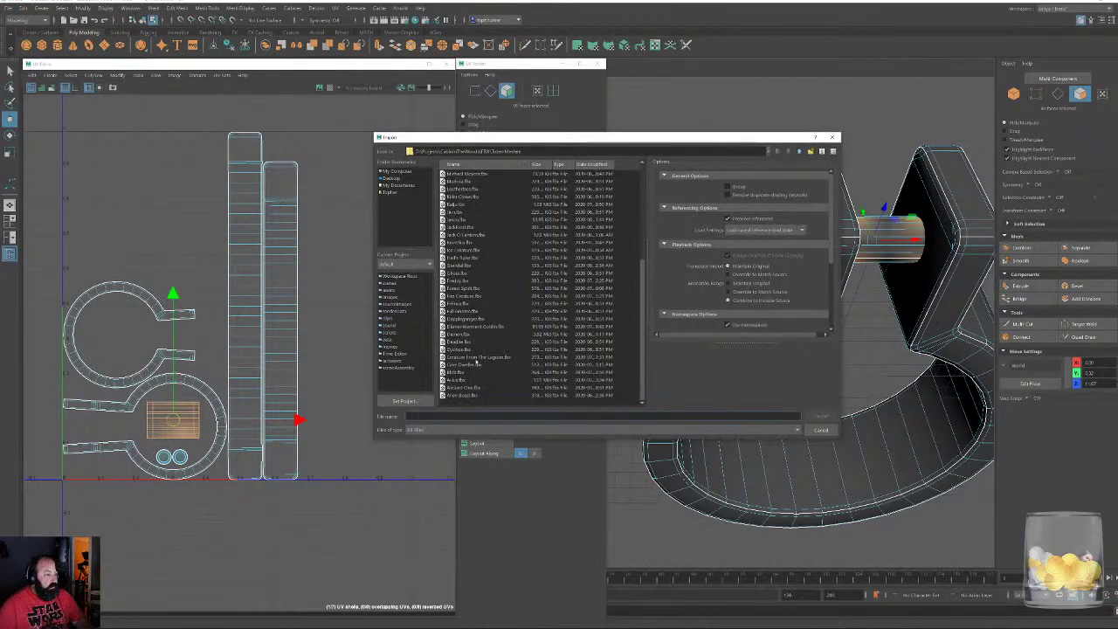
{"action": "scroll", "coordinate": [506, 325], "scroll_direction": "up", "scroll_amount": 5}
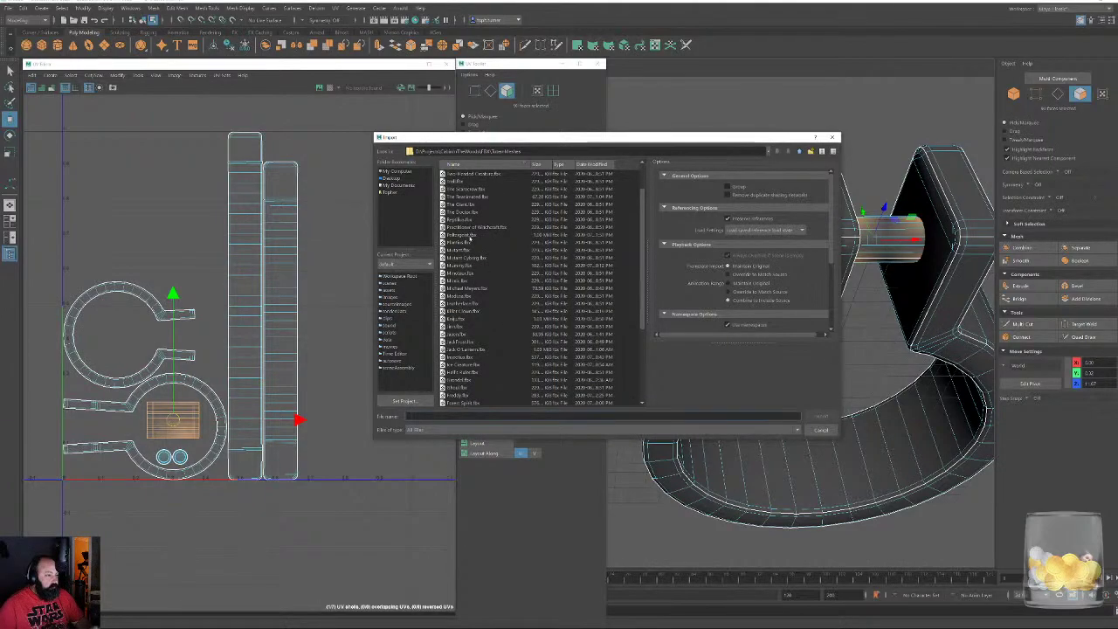
{"action": "double_click", "coordinate": [481, 197]}
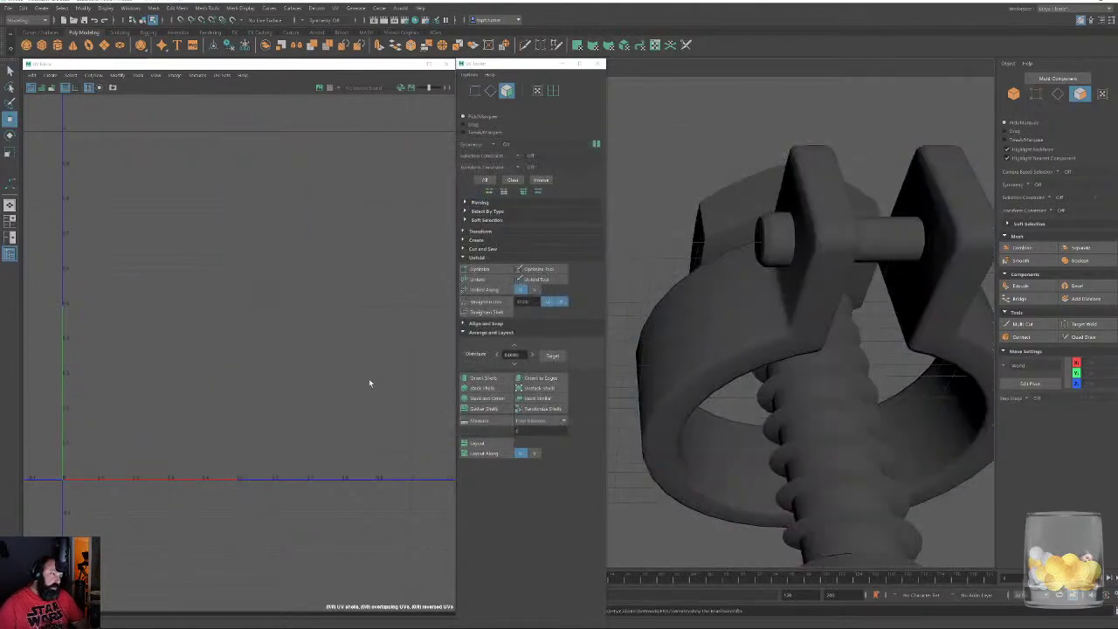
Select both the clamp and the imported screw as whole objects
{"action": "right_click_drag", "start_coordinate": [679, 339], "coordinate": [627, 192], "text": "alt"}
{"action": "left_click_drag", "start_coordinate": [626, 192], "coordinate": [744, 269], "text": "alt"}
{"action": "middle_click_drag", "start_coordinate": [774, 275], "coordinate": [890, 291], "text": "alt"}
{"action": "left_click_drag", "start_coordinate": [890, 291], "coordinate": [846, 282], "text": "alt"}
{"action": "left_click", "coordinate": [1013, 93]}
{"action": "left_click_drag", "start_coordinate": [657, 175], "coordinate": [870, 468]}
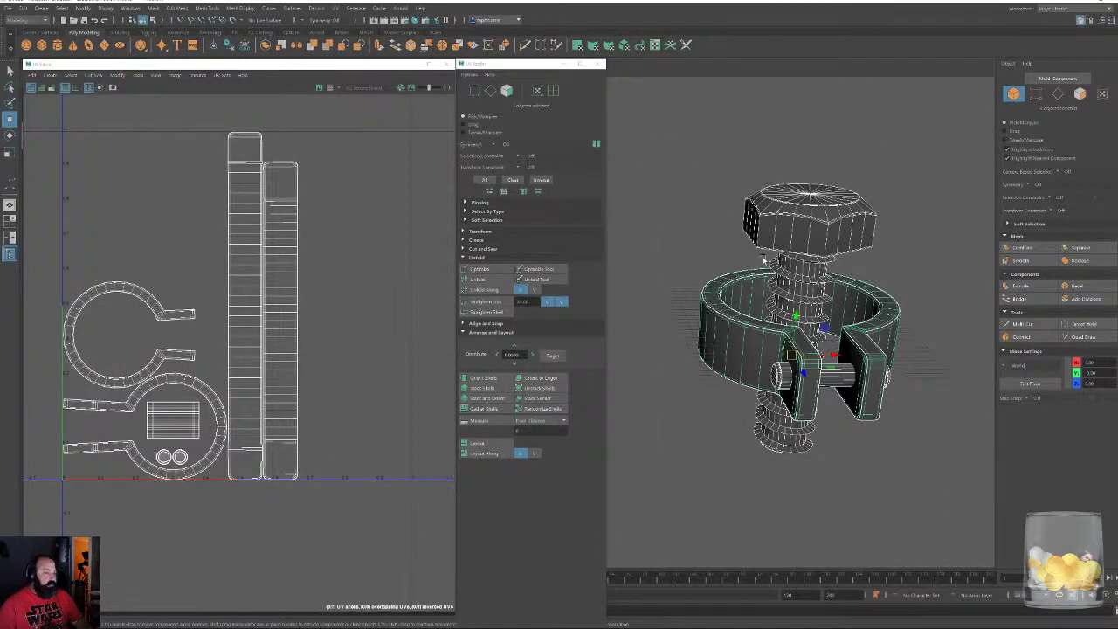
{"action": "left_click", "coordinate": [800, 223]}
{"action": "left_click_drag", "start_coordinate": [705, 163], "coordinate": [913, 515]}
Apply planar mapping to all of the screw's faces and move its UVs sideways, clear of the clamp's shells
{"action": "left_click", "coordinate": [1080, 93]}
{"action": "double_click", "coordinate": [806, 234]}
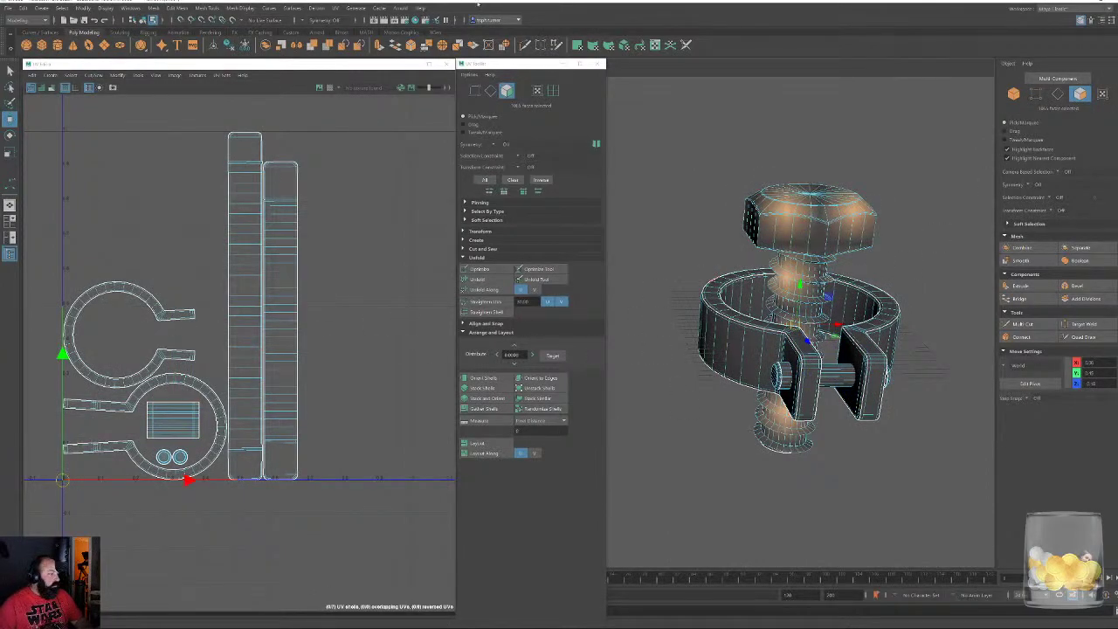
{"action": "left_click", "coordinate": [578, 47]}
{"action": "right_click_drag", "start_coordinate": [260, 284], "coordinate": [27, 131], "text": "alt"}
{"action": "middle_click_drag", "start_coordinate": [243, 221], "coordinate": [119, 255], "text": "alt"}
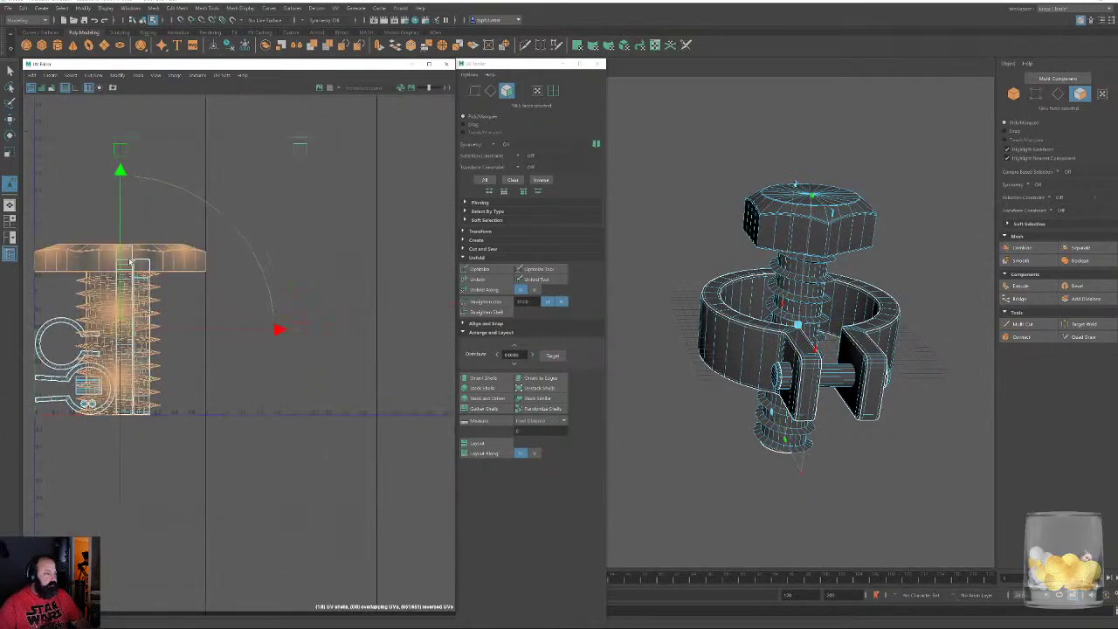
{"action": "left_click_drag", "start_coordinate": [122, 329], "coordinate": [357, 327]}
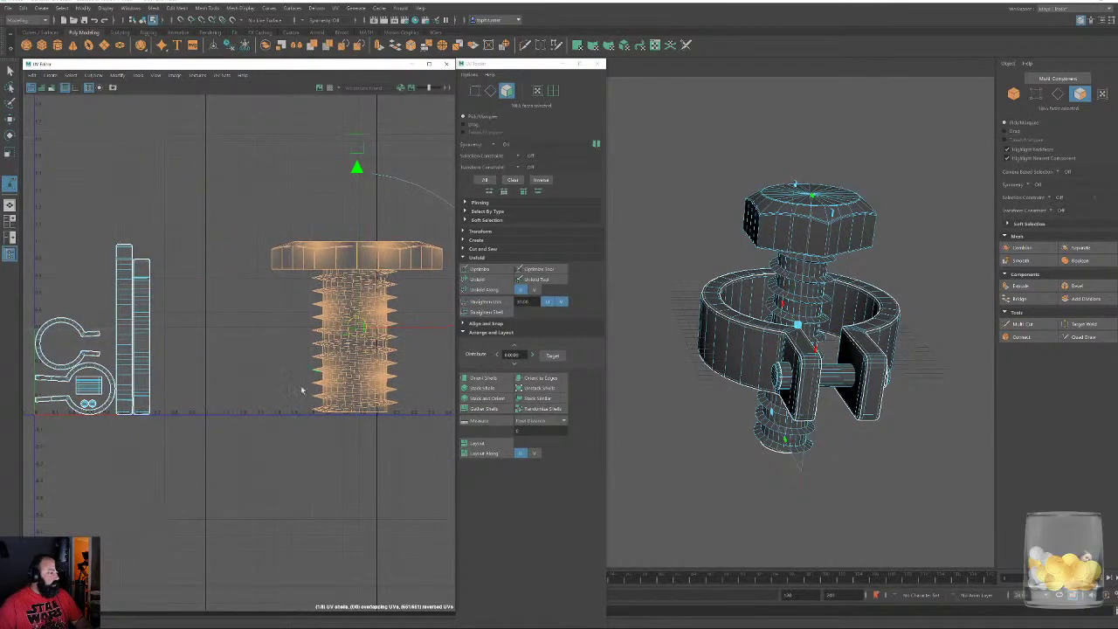
{"action": "left_click", "coordinate": [304, 453]}
Select the edge loop around the screw head's upper rim and add edges along the lower rim of its underside
{"action": "middle_click_drag", "start_coordinate": [878, 248], "coordinate": [830, 295], "text": "alt"}
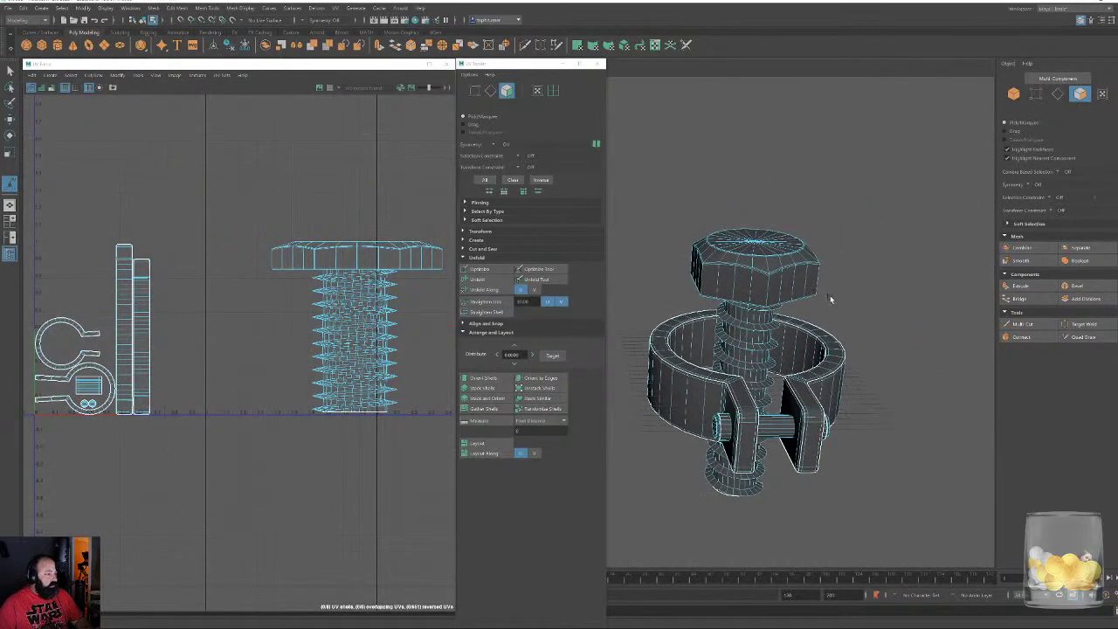
{"action": "left_click", "coordinate": [1057, 93]}
{"action": "right_click_drag", "start_coordinate": [763, 267], "coordinate": [841, 372], "text": "alt"}
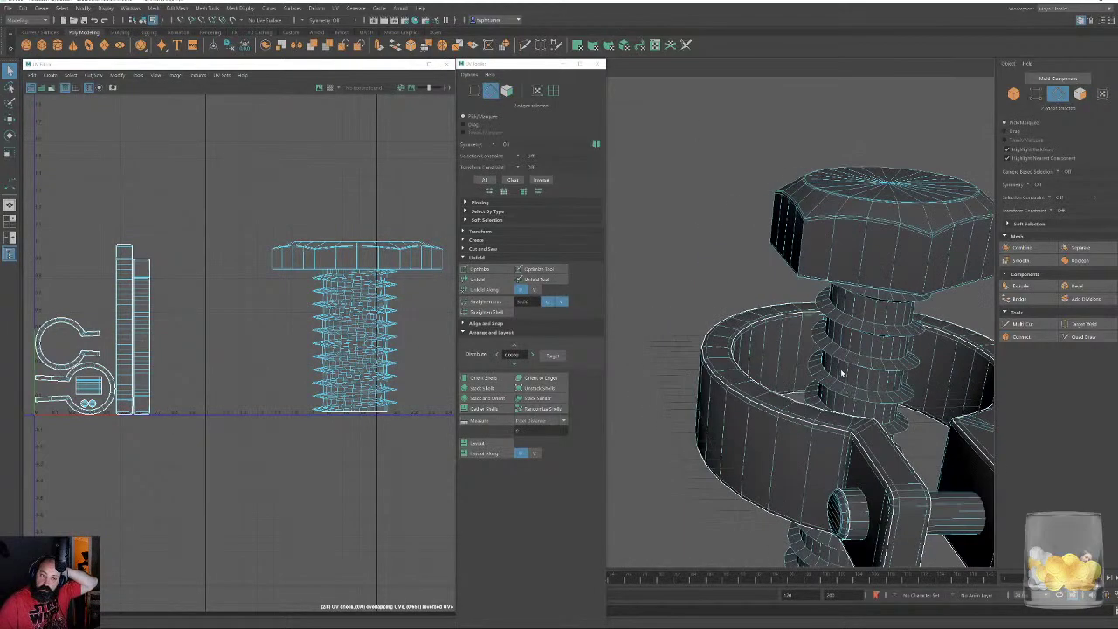
{"action": "double_click", "coordinate": [879, 222]}
{"action": "left_click_drag", "start_coordinate": [882, 232], "coordinate": [711, 283], "text": "alt"}
{"action": "right_click_drag", "start_coordinate": [712, 283], "coordinate": [771, 402], "text": "alt"}
{"action": "left_click_drag", "start_coordinate": [771, 402], "coordinate": [768, 387], "text": "alt"}
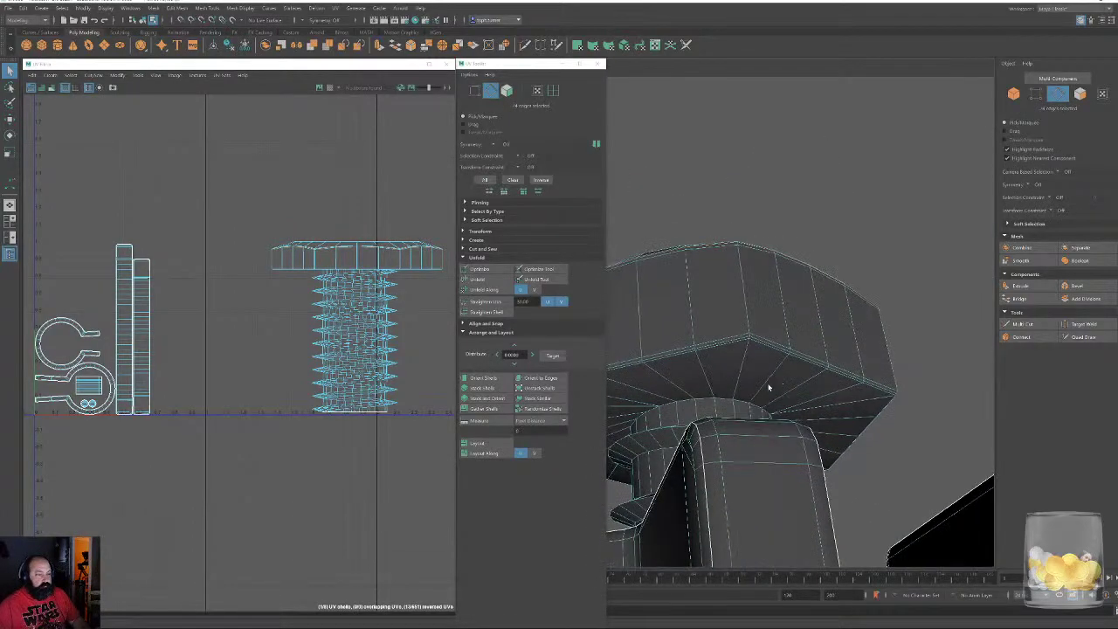
{"action": "left_click", "coordinate": [742, 340], "text": "shift"}
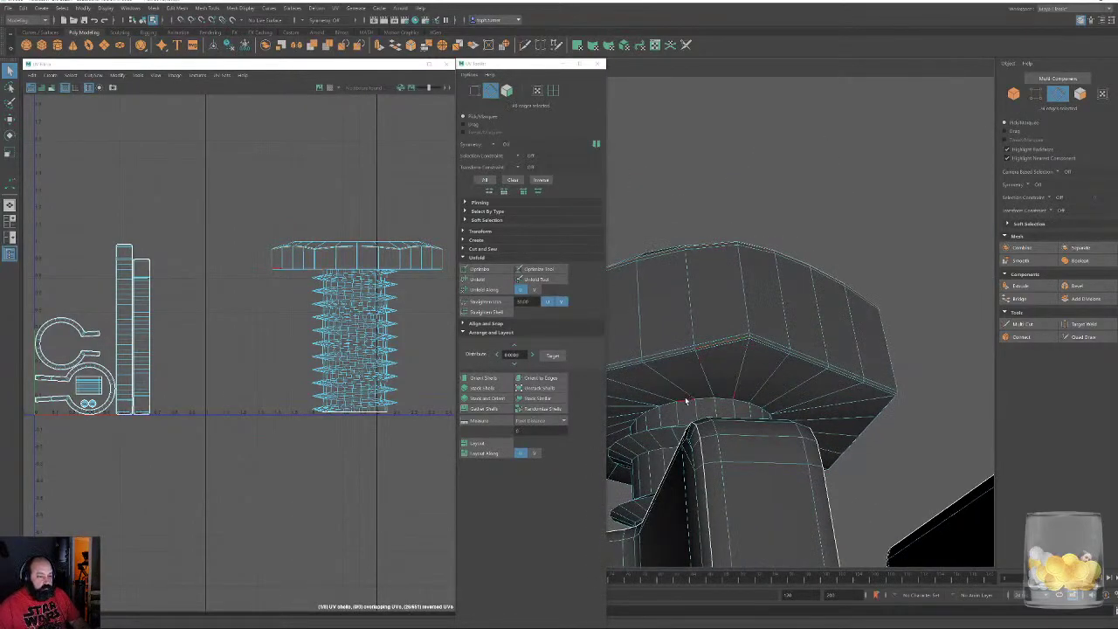
Cut the UVs along the selected edge loop around the underside of the hexagonal bolt head
{"action": "key", "text": "shift+x"}
{"action": "left_click_drag", "start_coordinate": [821, 327], "coordinate": [756, 402], "text": "alt"}
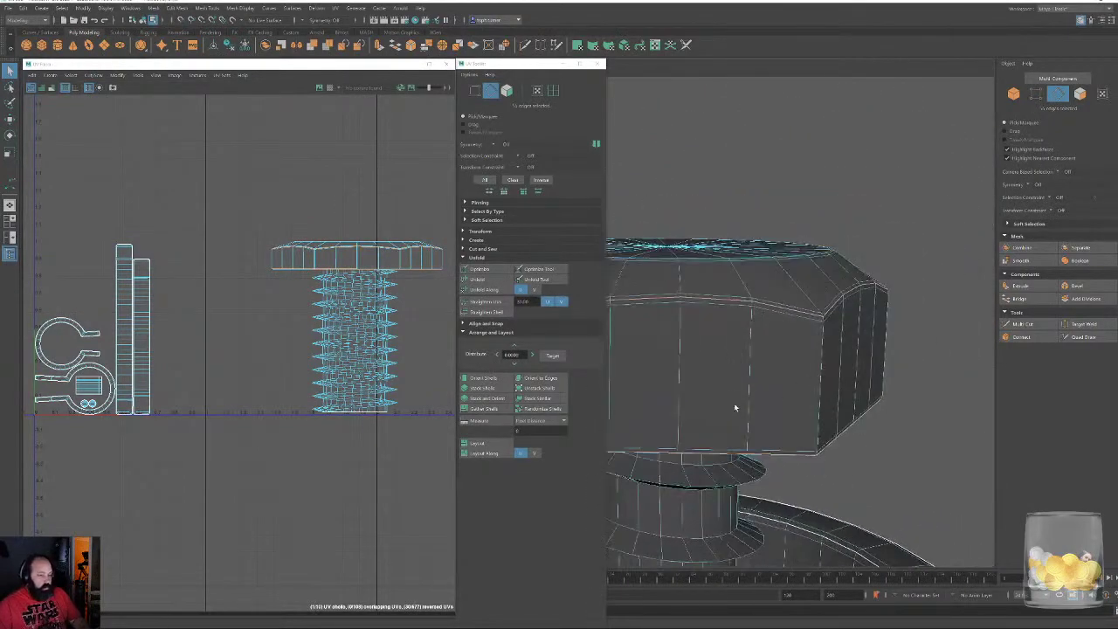
{"action": "middle_click_drag", "start_coordinate": [756, 401], "coordinate": [881, 372], "text": "alt"}
{"action": "right_click_drag", "start_coordinate": [881, 372], "coordinate": [706, 307], "text": "alt"}
{"action": "middle_click_drag", "start_coordinate": [705, 307], "coordinate": [800, 232], "text": "alt"}
{"action": "left_click_drag", "start_coordinate": [800, 232], "coordinate": [756, 131], "text": "alt"}
{"action": "right_click_drag", "start_coordinate": [754, 323], "coordinate": [821, 379], "text": "alt"}
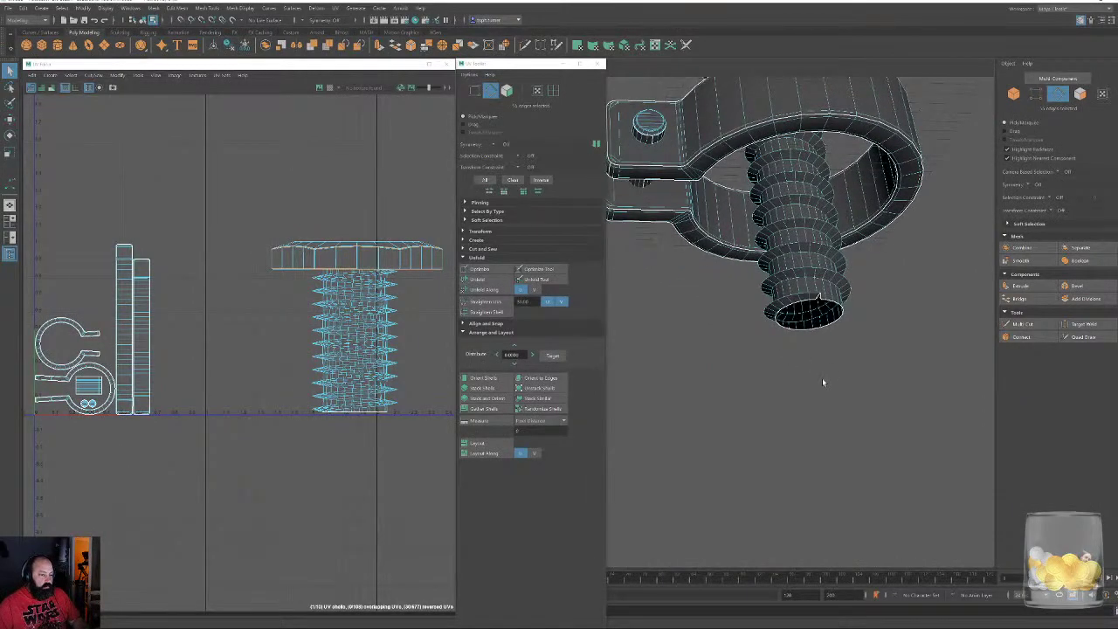
Select the open border edge loop at the tip of the threaded shaft and fill the hole
{"action": "left_click_drag", "start_coordinate": [854, 262], "coordinate": [866, 285], "text": "alt"}
{"action": "right_click_drag", "start_coordinate": [866, 284], "coordinate": [859, 290], "text": "alt"}
{"action": "middle_click_drag", "start_coordinate": [859, 290], "coordinate": [818, 366], "text": "alt"}
{"action": "right_click_drag", "start_coordinate": [818, 367], "coordinate": [923, 434], "text": "alt"}
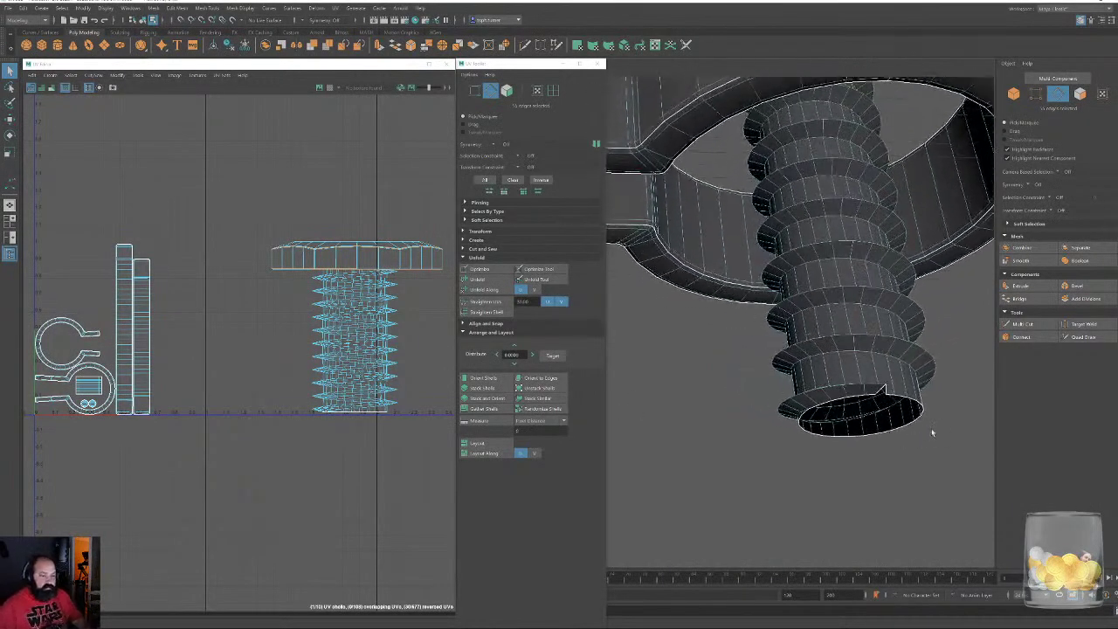
{"action": "middle_click_drag", "start_coordinate": [923, 435], "coordinate": [880, 344], "text": "alt"}
{"action": "left_click_drag", "start_coordinate": [881, 349], "coordinate": [875, 385], "text": "alt"}
{"action": "double_click", "coordinate": [854, 353]}
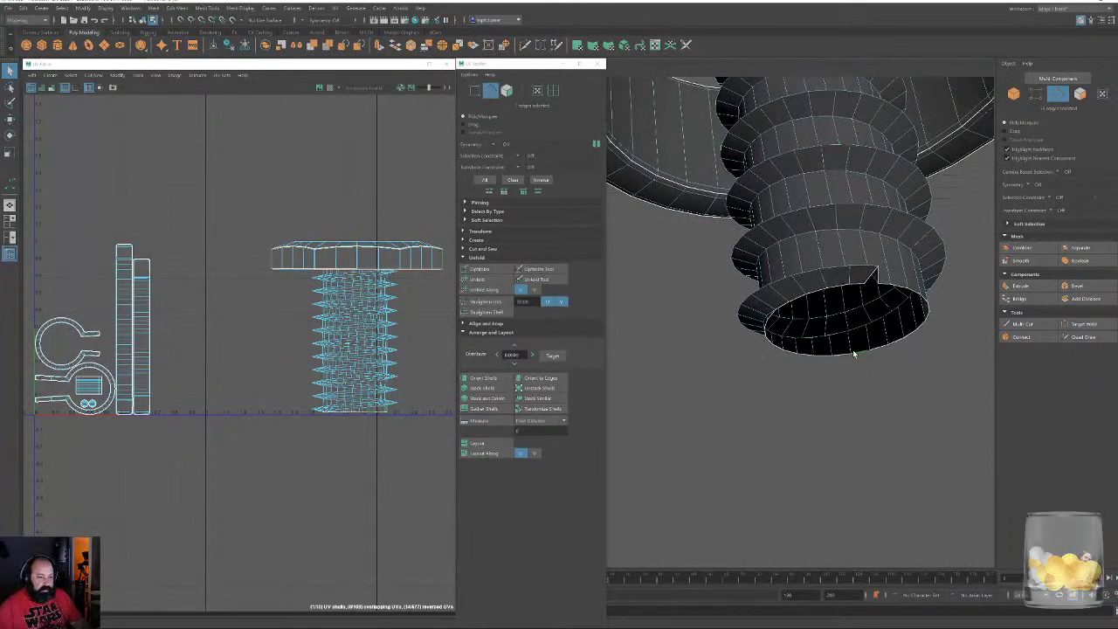
{"action": "left_click", "coordinate": [178, 7]}
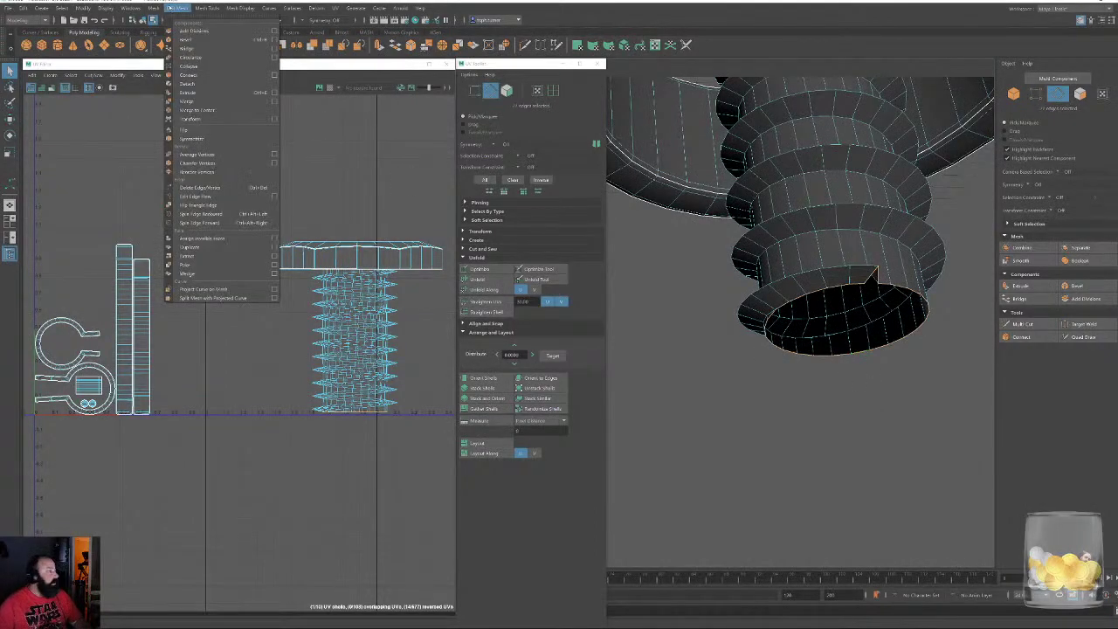
{"action": "mouse_move", "coordinate": [155, 8]}
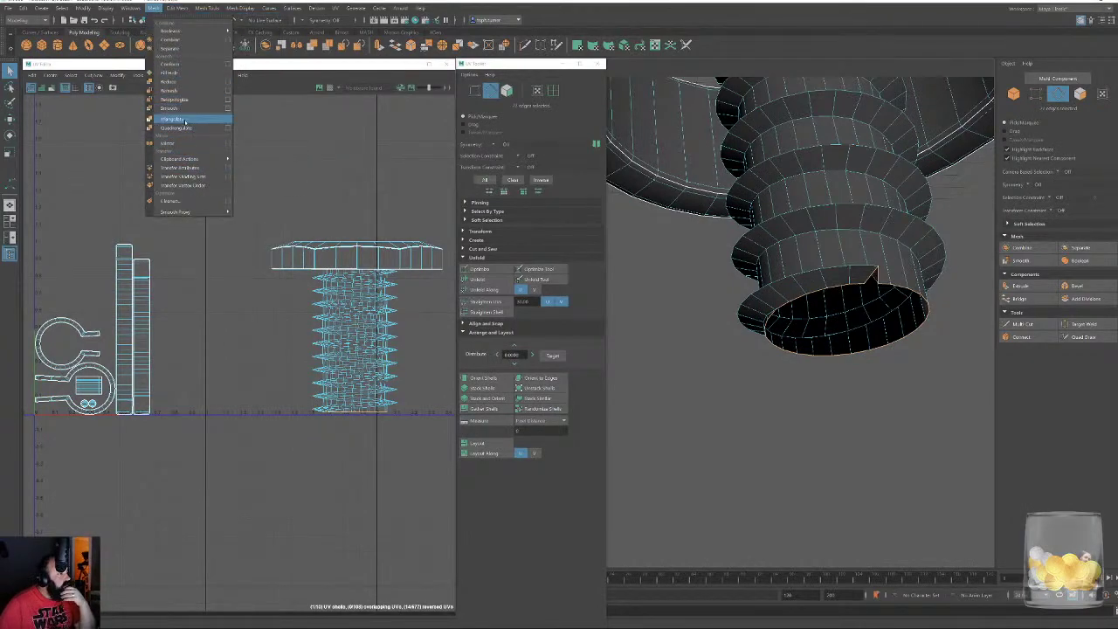
{"action": "left_click", "coordinate": [175, 72]}
Extrude the new cap face at the shaft's tip and offset it inward to form a smaller inner face
{"action": "left_click_drag", "start_coordinate": [889, 288], "coordinate": [852, 301], "text": "alt"}
{"action": "left_click", "coordinate": [1079, 94]}
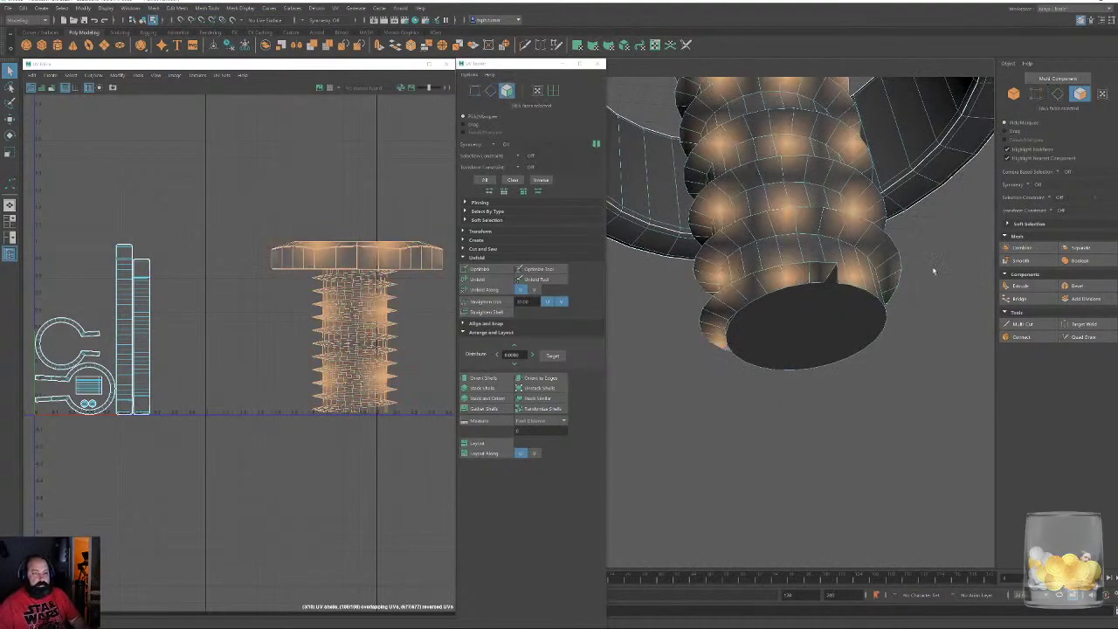
{"action": "left_click", "coordinate": [839, 330]}
{"action": "left_click", "coordinate": [1039, 286]}
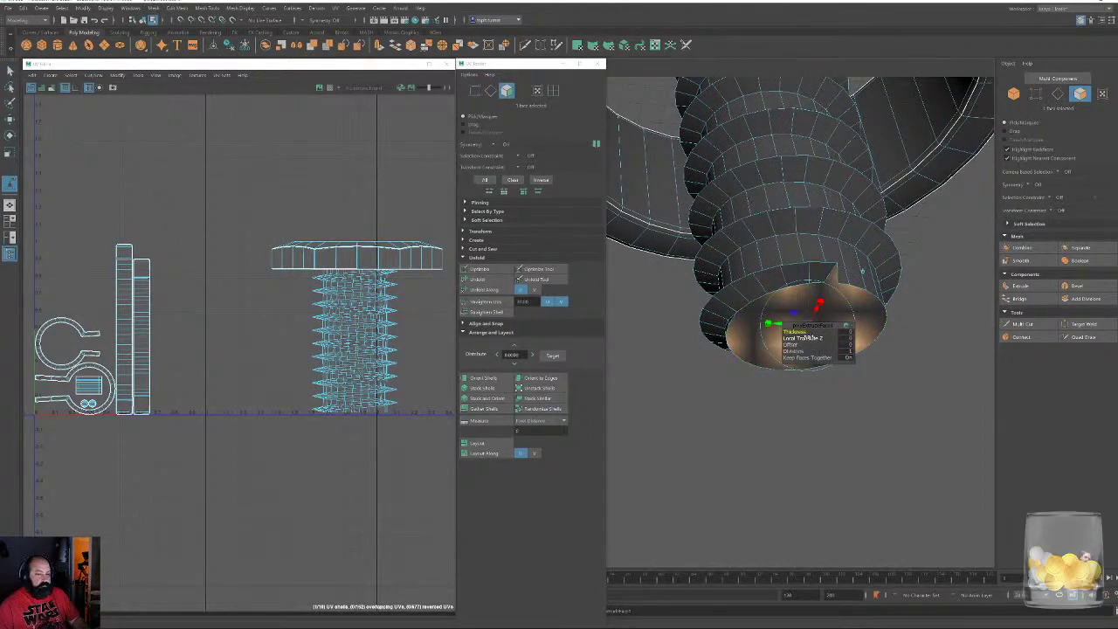
{"action": "left_click_drag", "start_coordinate": [792, 345], "coordinate": [816, 346]}
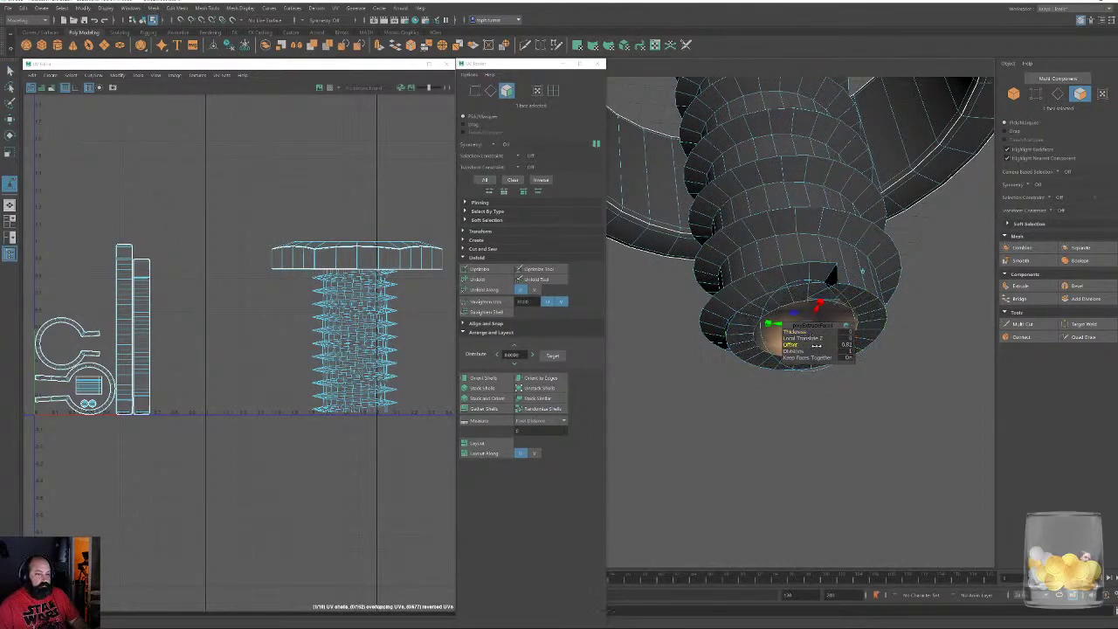
Try to merge the inner cap ring's vertices with a higher distance threshold, then by collapsing them
{"action": "left_click", "coordinate": [1035, 96]}
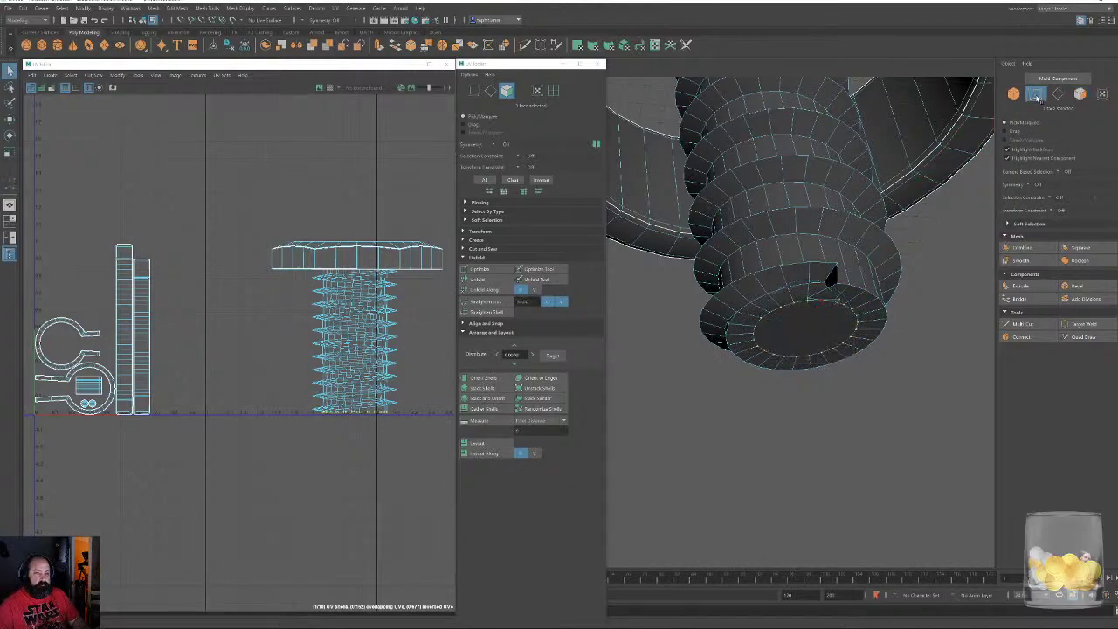
{"action": "left_click", "coordinate": [180, 8]}
{"action": "left_click", "coordinate": [202, 101]}
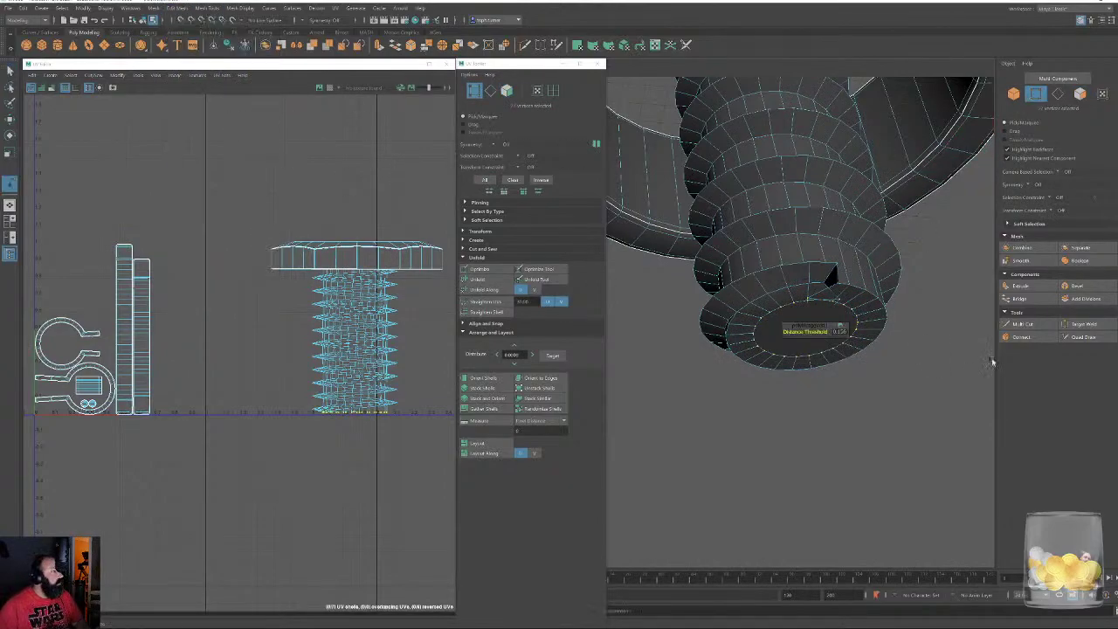
{"action": "left_click_drag", "start_coordinate": [811, 332], "coordinate": [868, 332]}
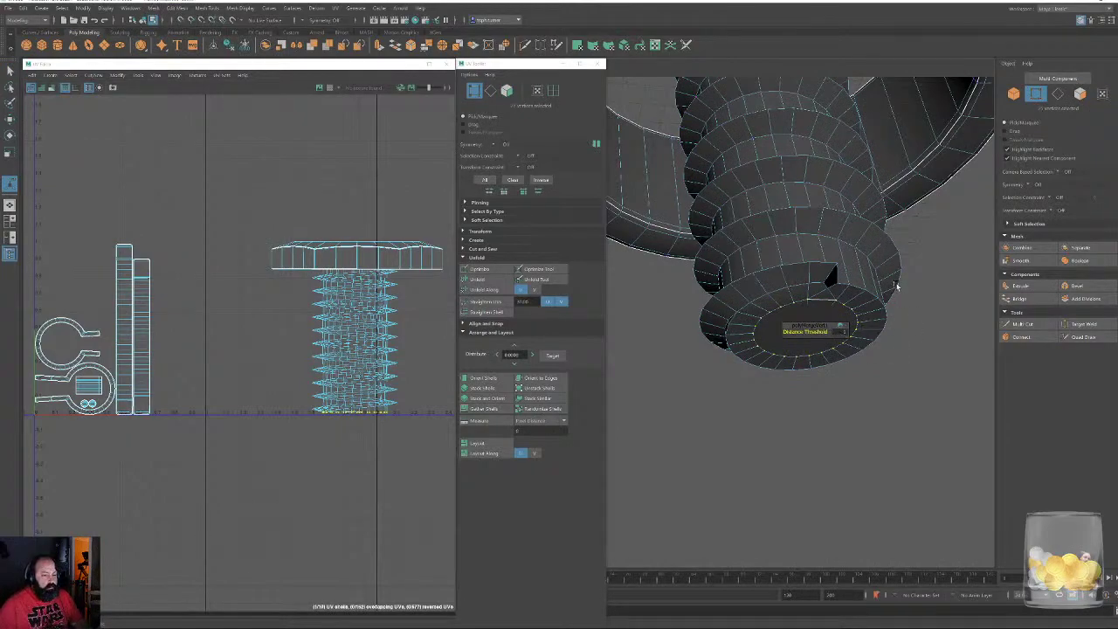
{"action": "left_click", "coordinate": [154, 8]}
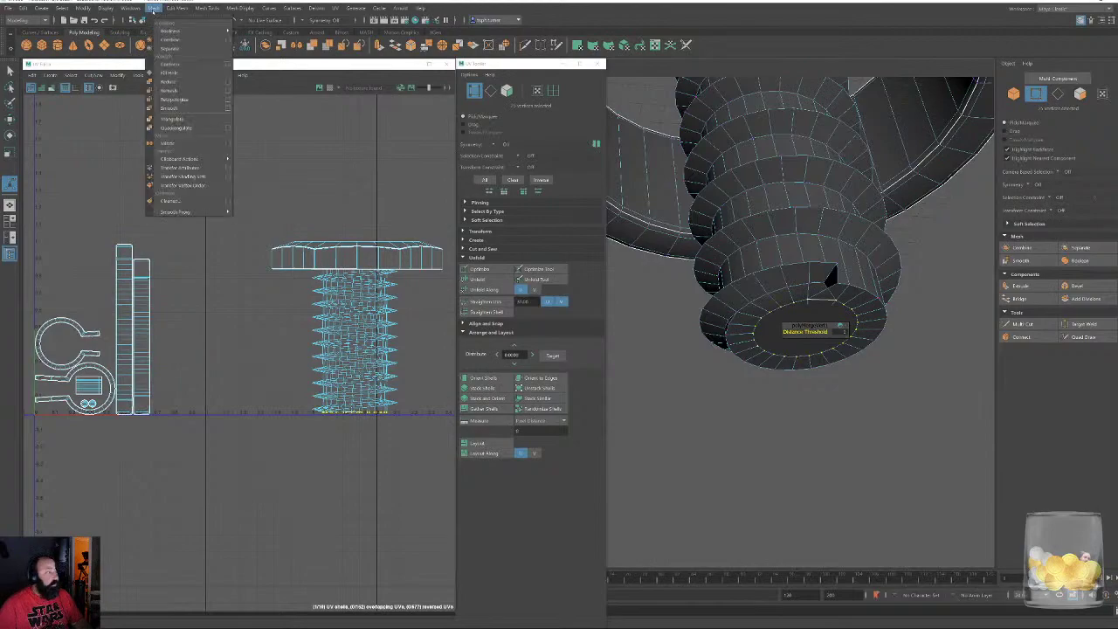
{"action": "mouse_move", "coordinate": [176, 9]}
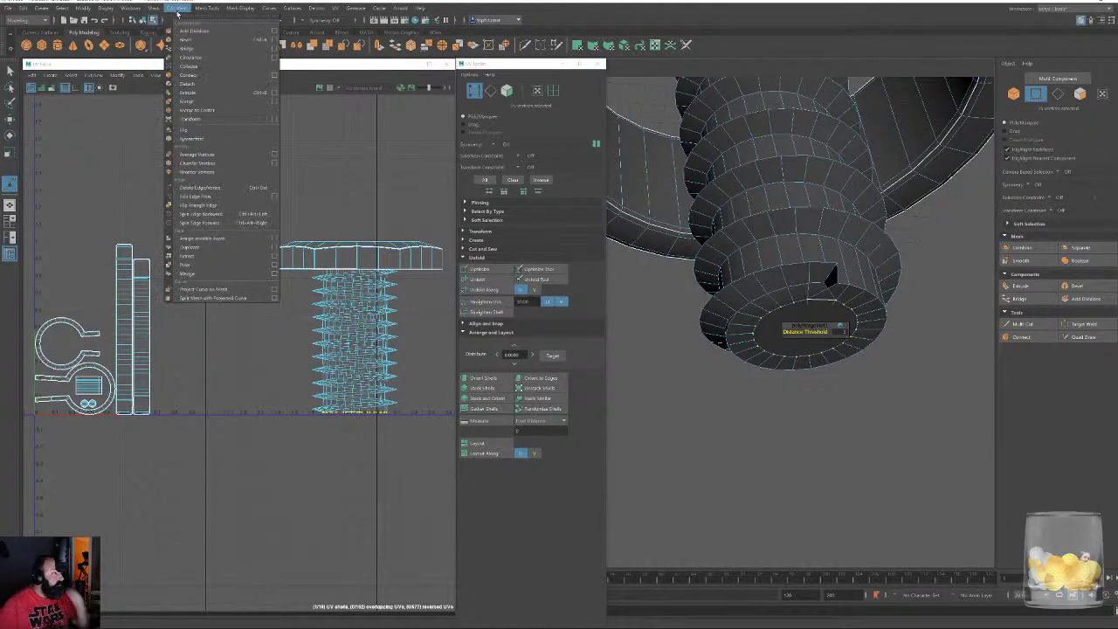
{"action": "left_click", "coordinate": [196, 68]}
Collapse the inner face of the end cap into a single point
{"action": "left_click", "coordinate": [1080, 94]}
{"action": "left_click", "coordinate": [808, 322]}
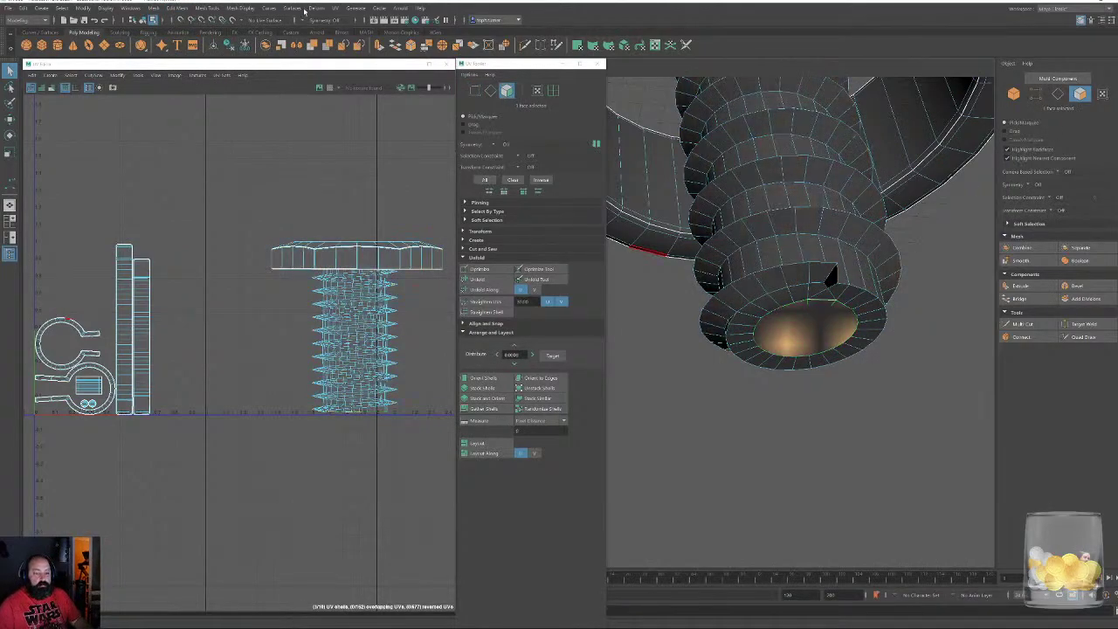
{"action": "left_click", "coordinate": [155, 9]}
{"action": "mouse_move", "coordinate": [177, 8]}
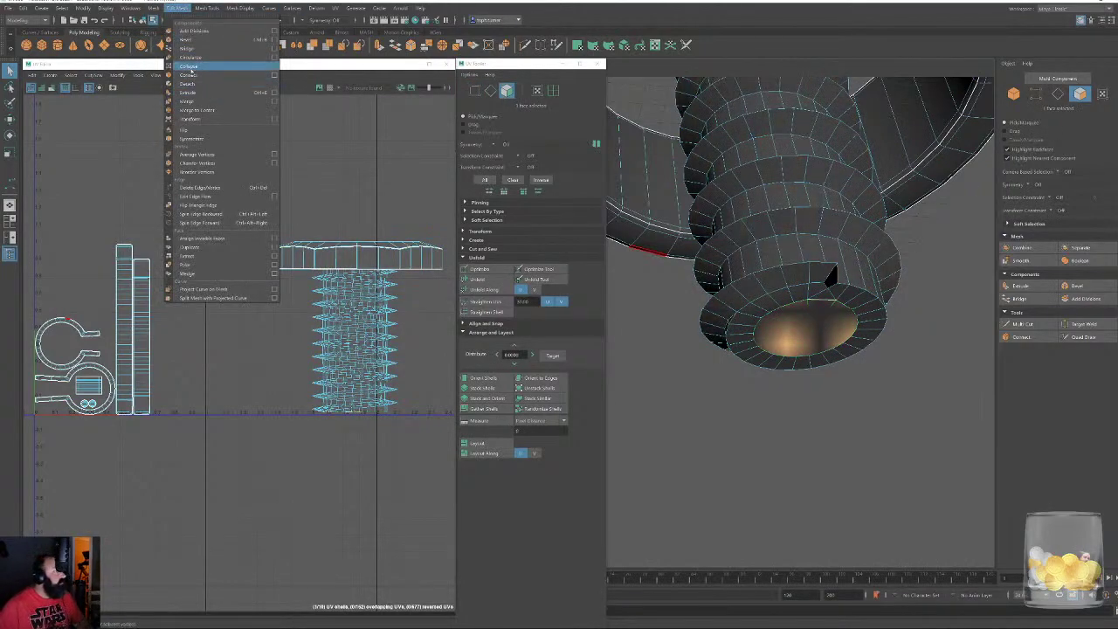
{"action": "left_click", "coordinate": [189, 67]}
Move the collapsed vertex towards the centre of the shaft's end cap
{"action": "left_click", "coordinate": [1035, 93]}
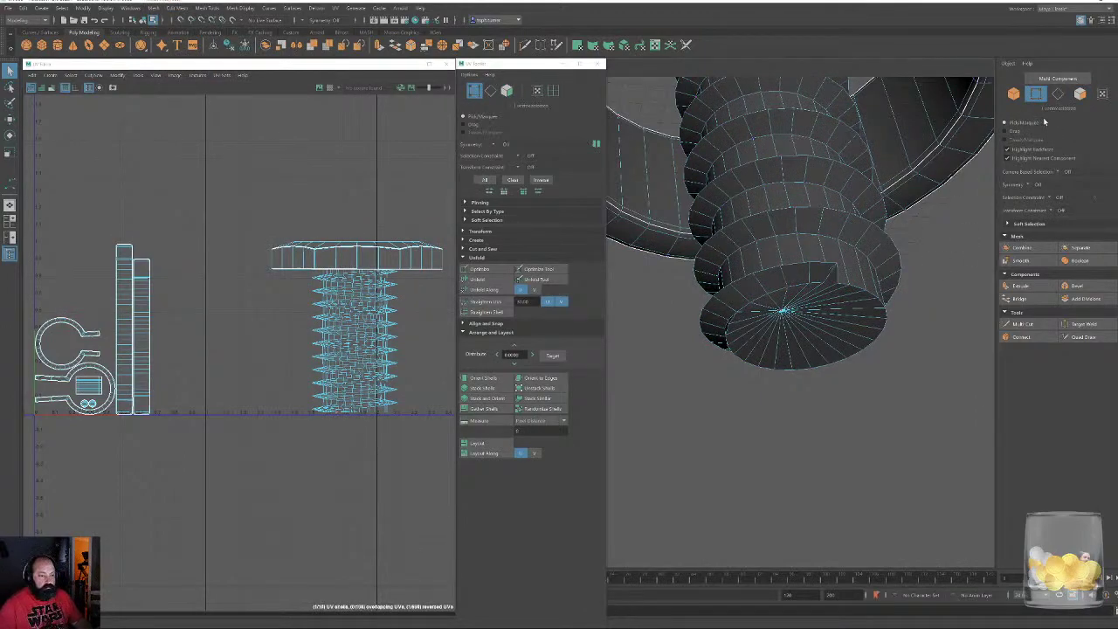
{"action": "key", "text": "w"}
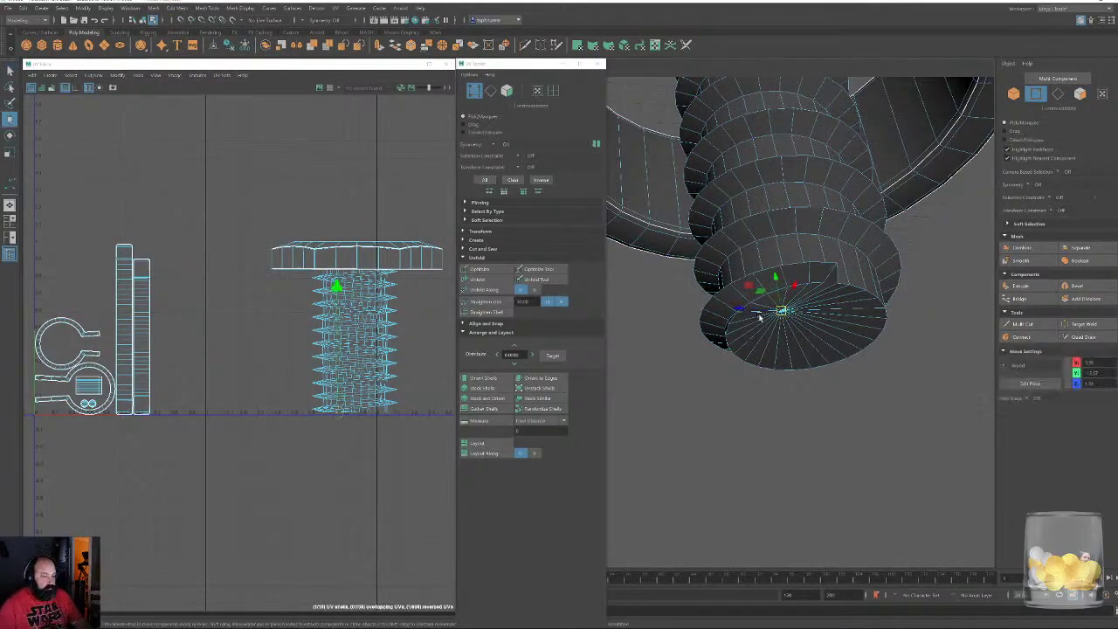
{"action": "left_click_drag", "start_coordinate": [747, 312], "coordinate": [785, 315]}
{"action": "left_click_drag", "start_coordinate": [832, 287], "coordinate": [820, 309]}
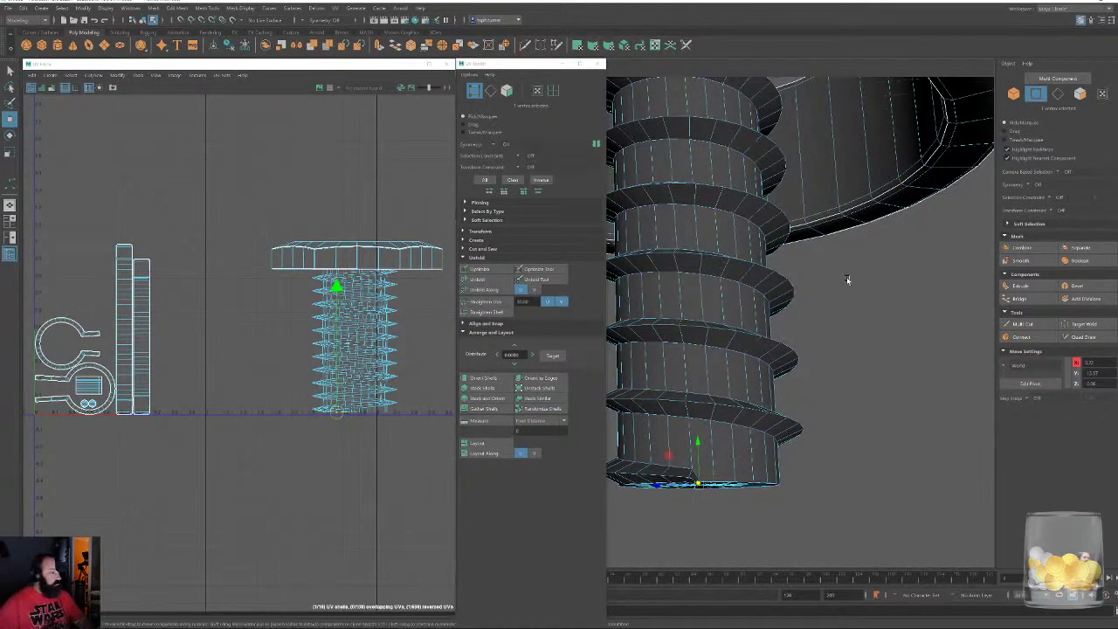
{"action": "left_click", "coordinate": [848, 280]}
Delete the cap edge running from the centre vertex to the outer corner of the thread notch
{"action": "scroll", "coordinate": [821, 197], "scroll_direction": "down", "scroll_amount": 5}
{"action": "left_click_drag", "start_coordinate": [824, 177], "coordinate": [909, 277], "text": "alt"}
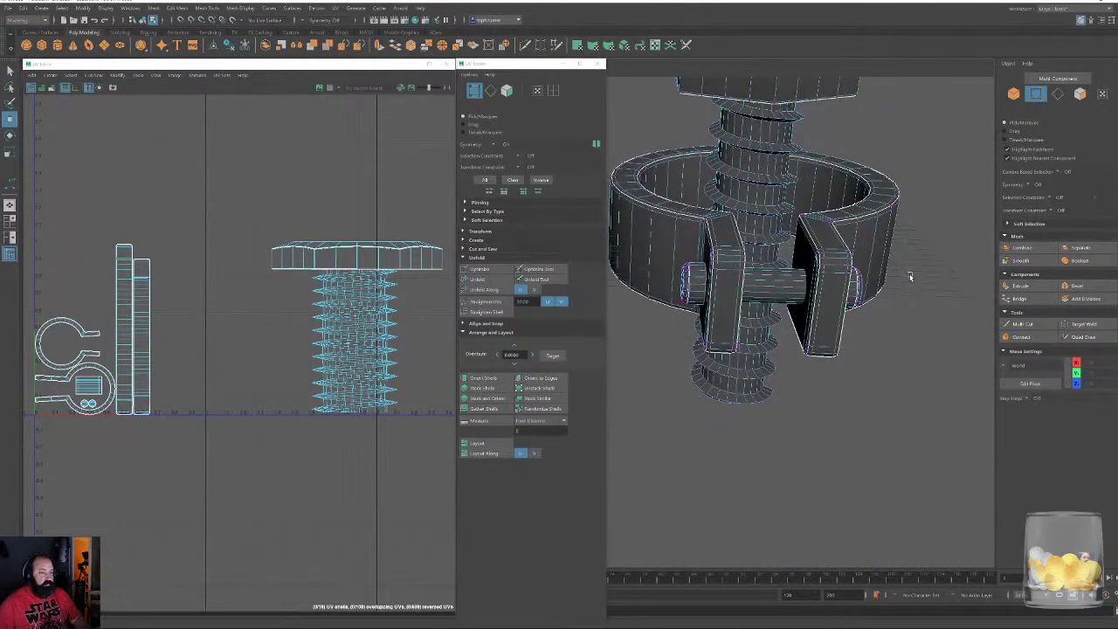
{"action": "left_click", "coordinate": [1058, 95]}
{"action": "left_click_drag", "start_coordinate": [901, 349], "coordinate": [889, 249], "text": "alt"}
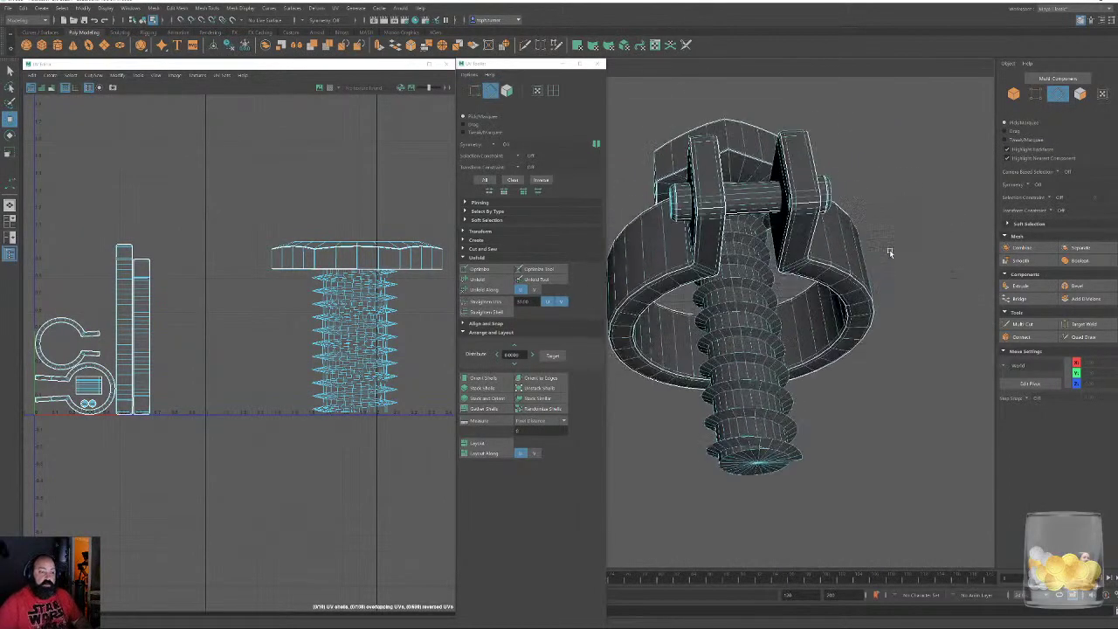
{"action": "scroll", "coordinate": [871, 446], "scroll_direction": "up", "scroll_amount": 4}
{"action": "left_click_drag", "start_coordinate": [871, 446], "coordinate": [863, 346], "text": "alt"}
{"action": "middle_click_drag", "start_coordinate": [854, 344], "coordinate": [744, 346], "text": "alt"}
{"action": "right_click_drag", "start_coordinate": [744, 346], "coordinate": [805, 403], "text": "alt"}
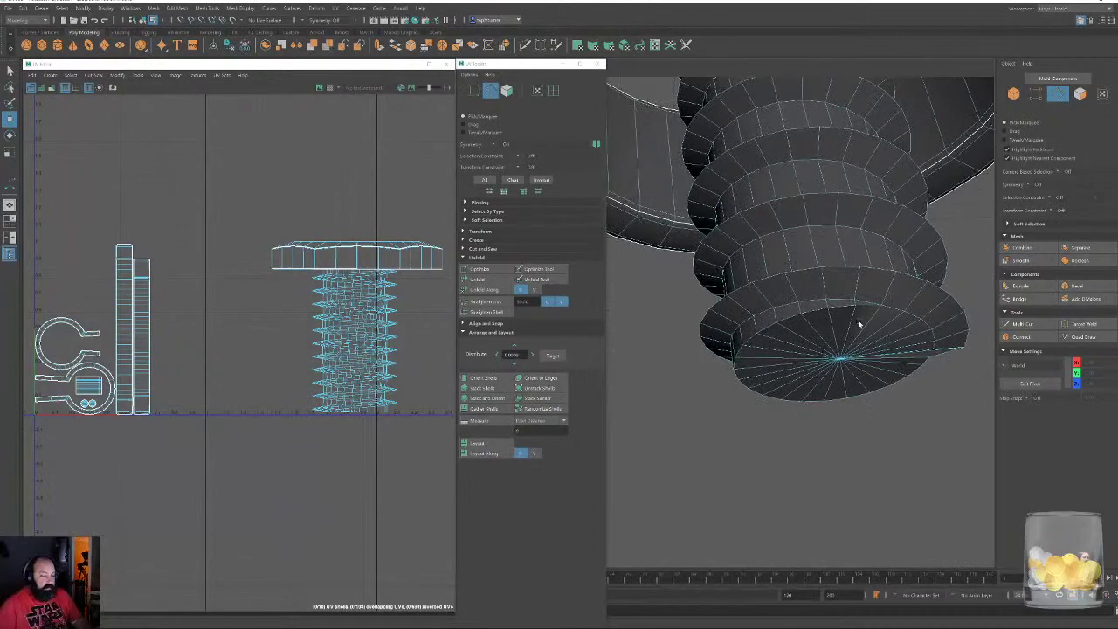
{"action": "double_click", "coordinate": [838, 311]}
{"action": "left_click_drag", "start_coordinate": [843, 328], "coordinate": [780, 306], "text": "alt"}
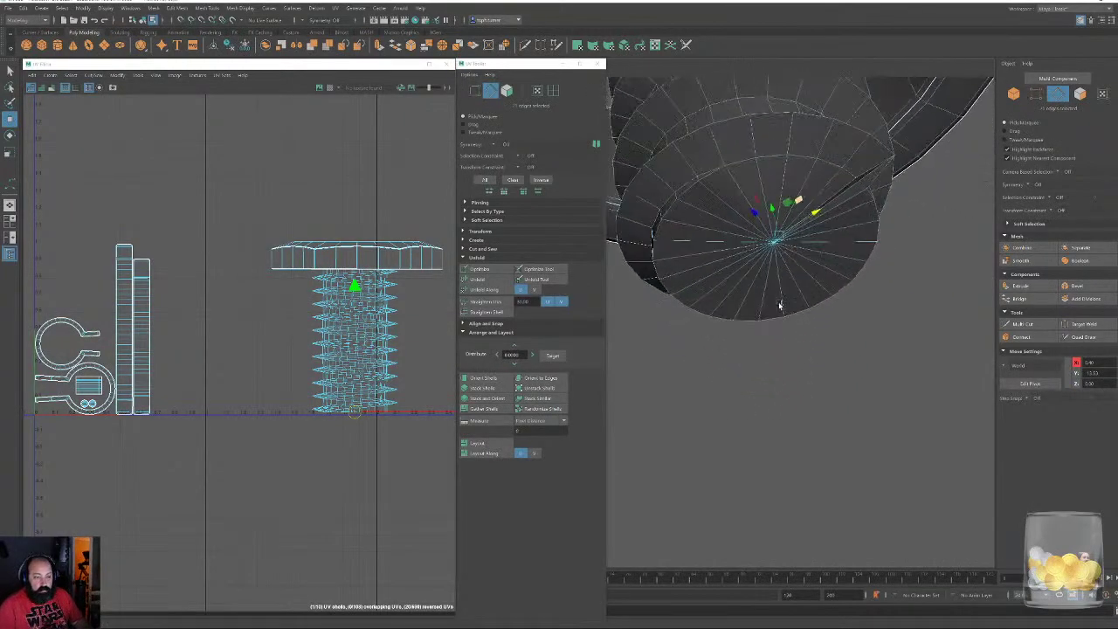
{"action": "middle_click_drag", "start_coordinate": [780, 306], "coordinate": [784, 334], "text": "alt"}
{"action": "left_click_drag", "start_coordinate": [784, 335], "coordinate": [811, 329], "text": "alt"}
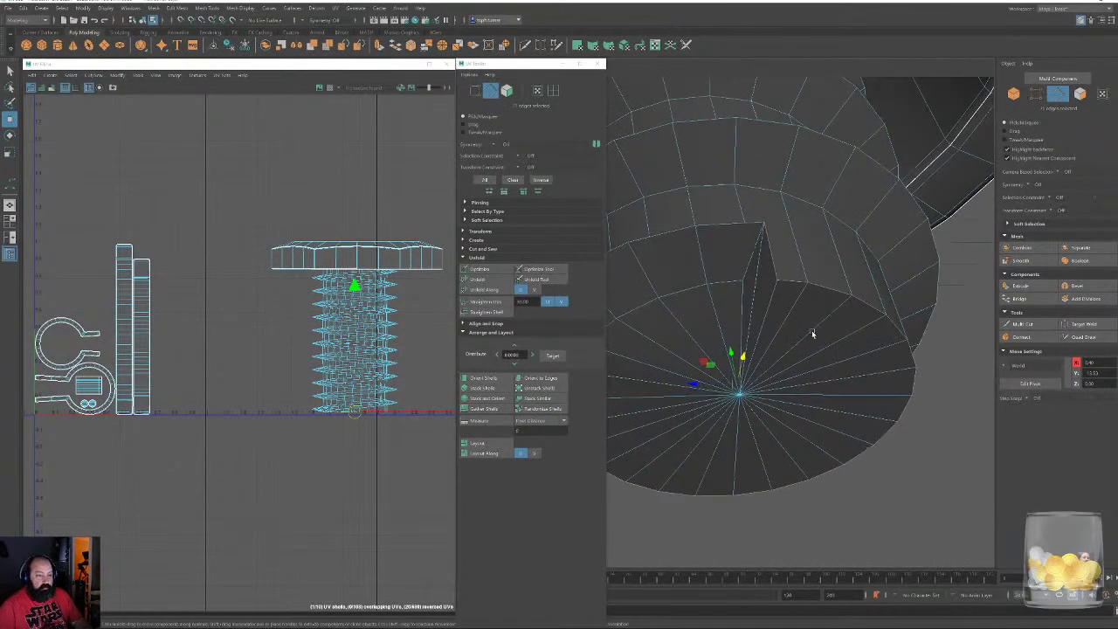
{"action": "left_click", "coordinate": [753, 282]}
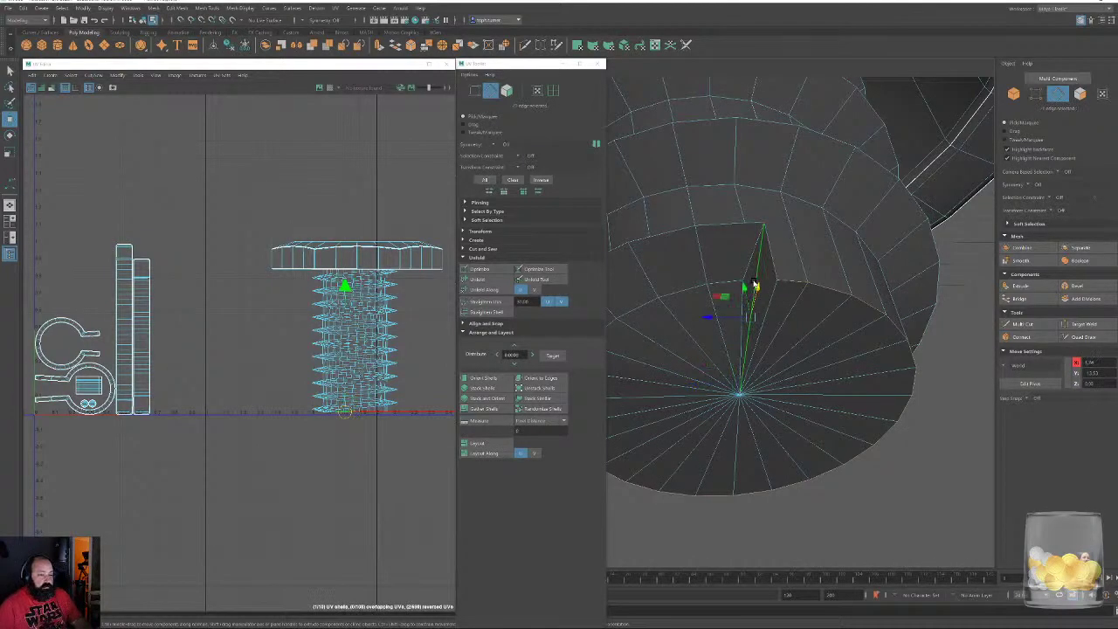
{"action": "key", "text": "Delete"}
Connect the two rim vertices across the thread notch to close the end cap's circular outline
{"action": "left_click", "coordinate": [1038, 95]}
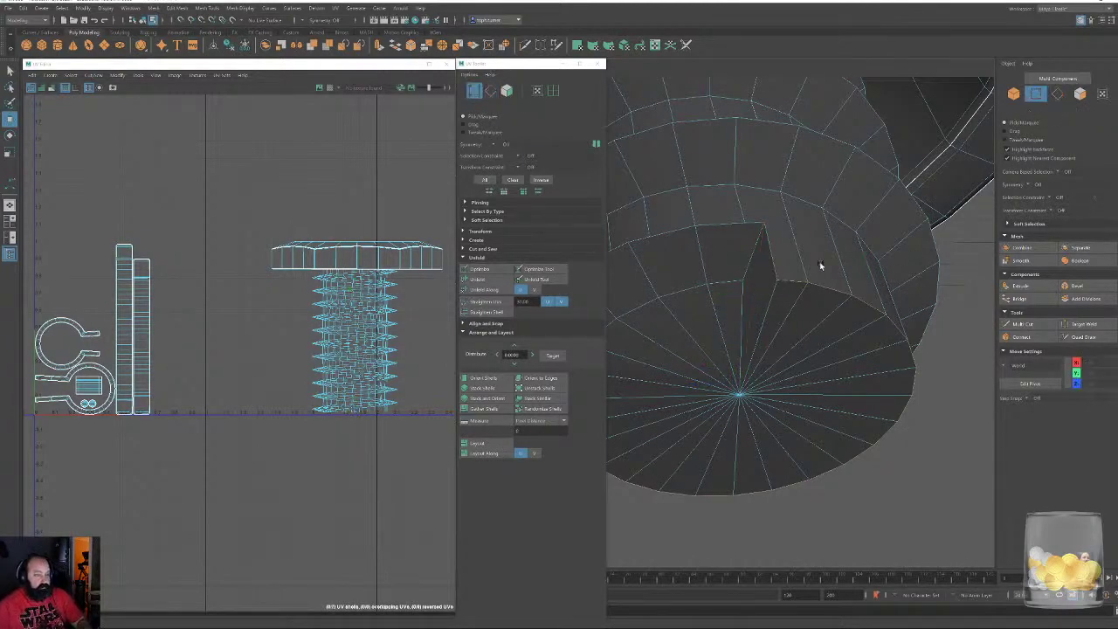
{"action": "left_click", "coordinate": [756, 281]}
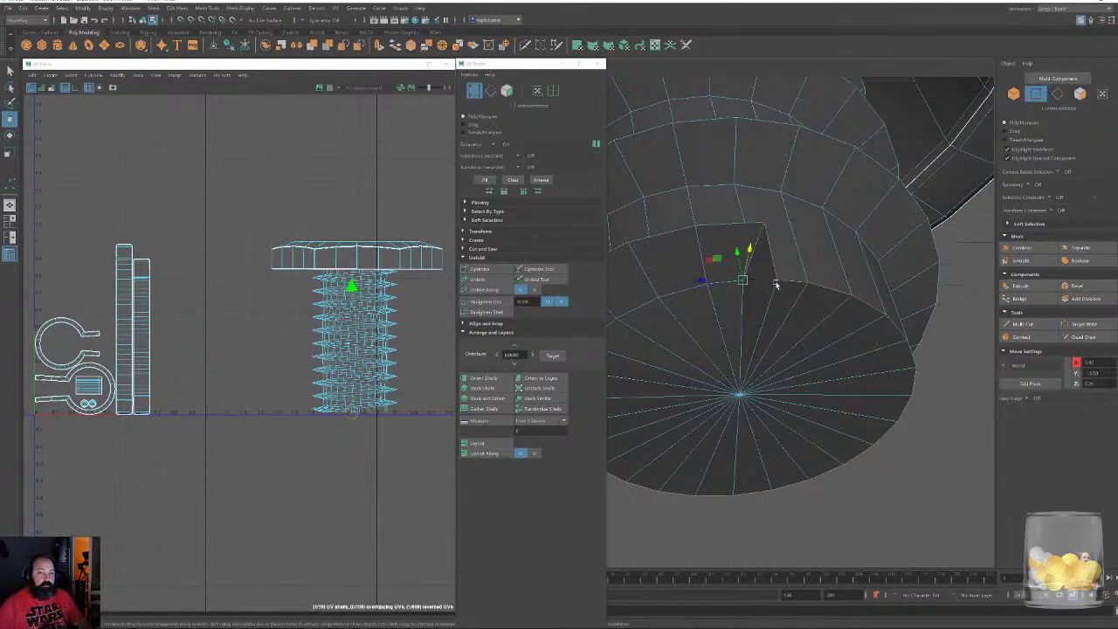
{"action": "left_click", "coordinate": [1015, 338]}
{"action": "key", "text": "w"}
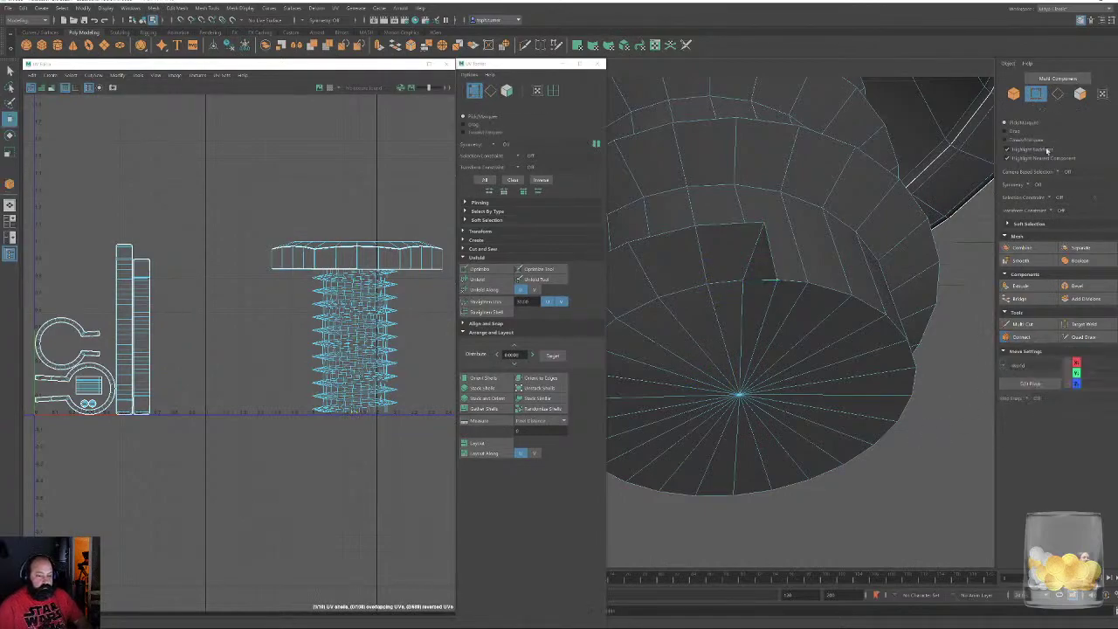
Select the full edge loop around the end cap's rim and cut its UVs
{"action": "left_click", "coordinate": [1056, 95]}
{"action": "left_click", "coordinate": [731, 284]}
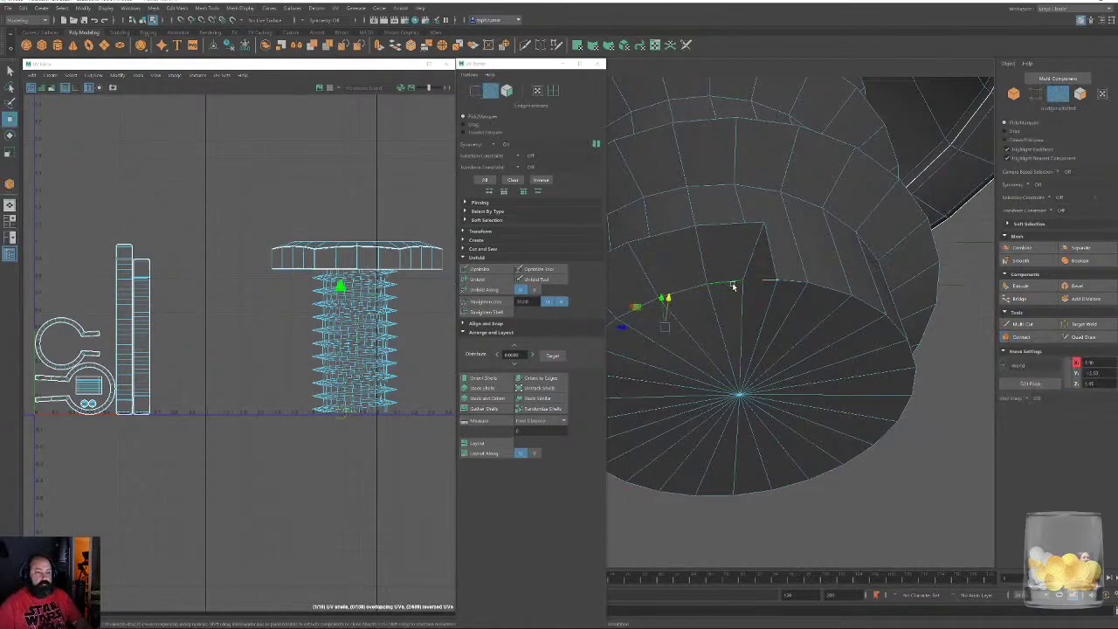
{"action": "left_click", "coordinate": [781, 284]}
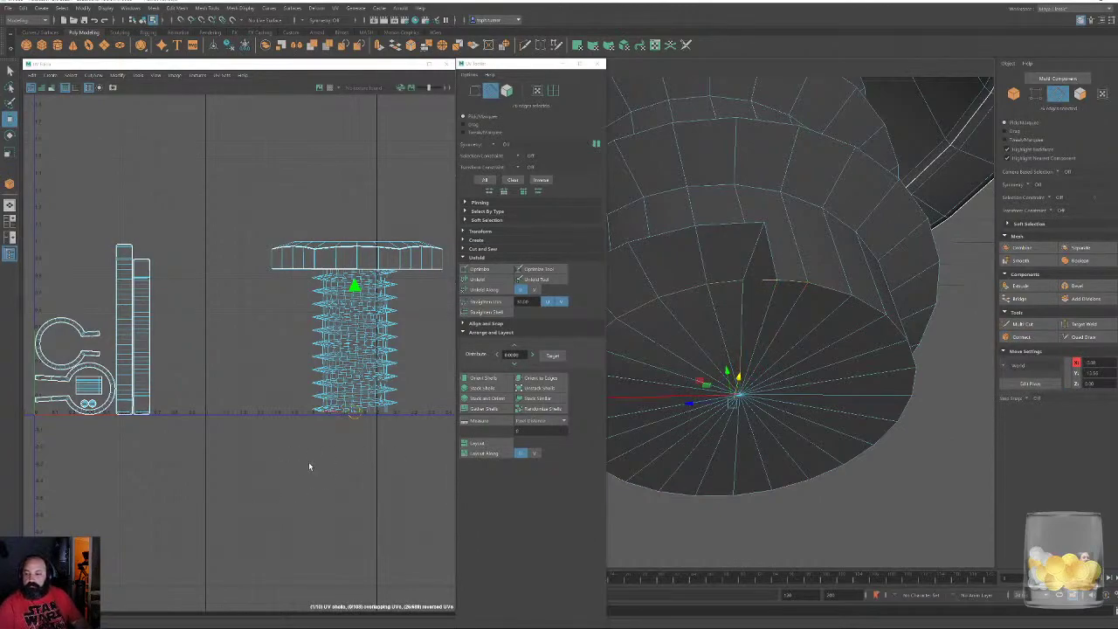
{"action": "key", "text": "shift+x"}
{"action": "left_click", "coordinate": [941, 242]}
{"action": "left_click_drag", "start_coordinate": [942, 242], "coordinate": [896, 240], "text": "alt"}
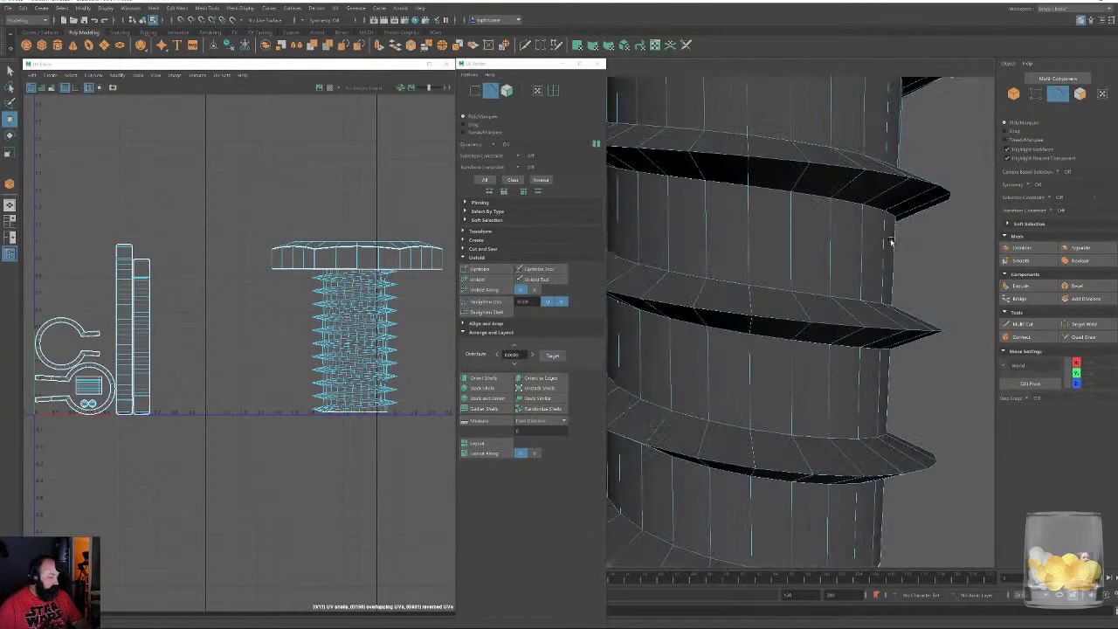
Select a rim edge where the threaded shaft meets the underside of the bolt head and cut its UVs
{"action": "right_click_drag", "start_coordinate": [896, 240], "coordinate": [660, 304], "text": "alt"}
{"action": "scroll", "coordinate": [346, 362], "scroll_direction": "up", "scroll_amount": 10}
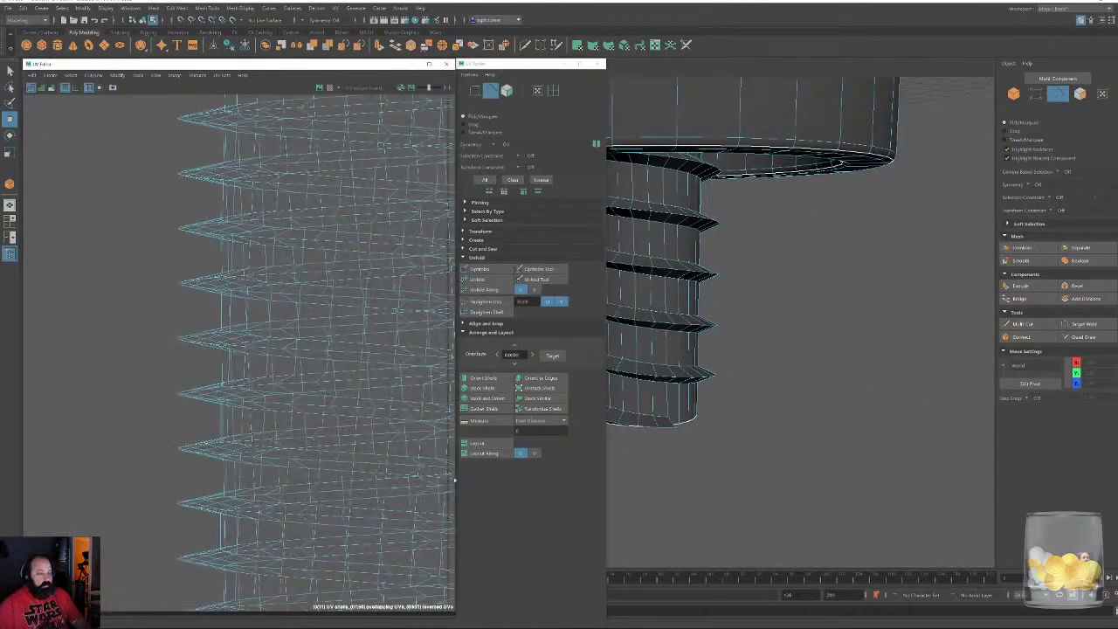
{"action": "double_click", "coordinate": [365, 341]}
{"action": "right_click_drag", "start_coordinate": [384, 387], "coordinate": [284, 300], "text": "alt"}
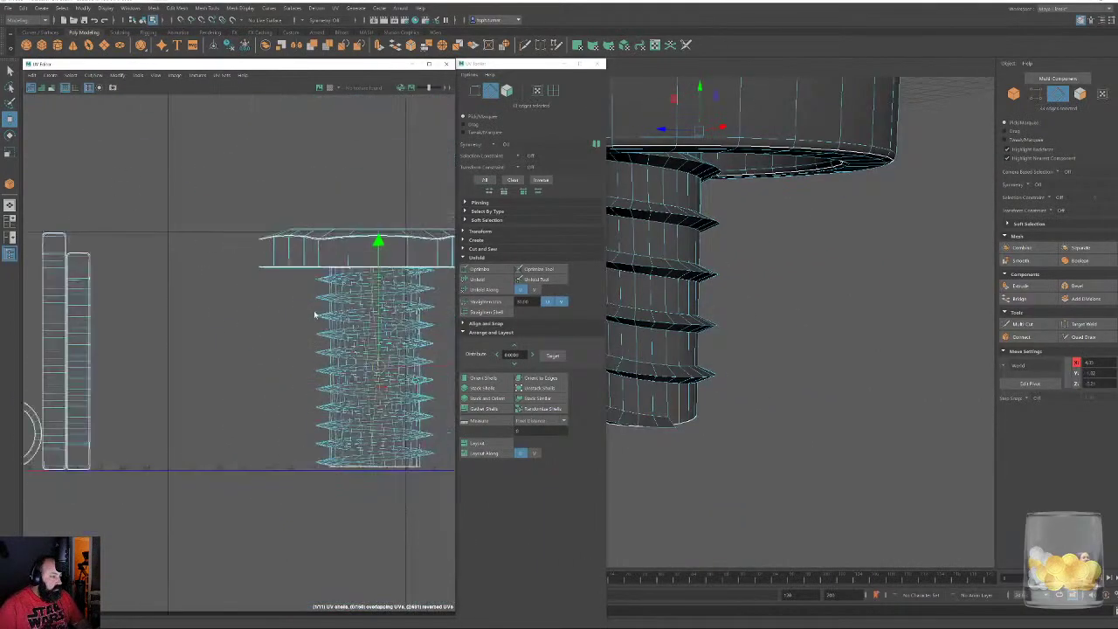
{"action": "middle_click_drag", "start_coordinate": [339, 325], "coordinate": [299, 295], "text": "alt"}
{"action": "left_click_drag", "start_coordinate": [744, 292], "coordinate": [798, 356], "text": "alt"}
{"action": "middle_click_drag", "start_coordinate": [798, 356], "coordinate": [802, 297], "text": "alt"}
{"action": "left_click_drag", "start_coordinate": [756, 225], "coordinate": [785, 264], "text": "alt"}
{"action": "middle_click_drag", "start_coordinate": [748, 141], "coordinate": [725, 302], "text": "alt"}
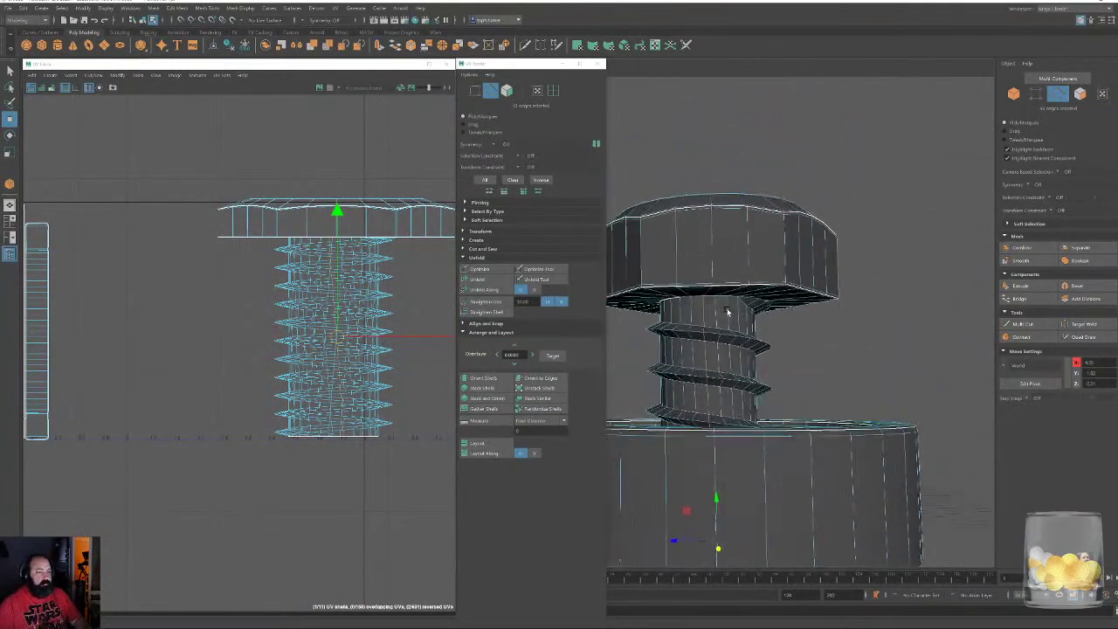
{"action": "right_click_drag", "start_coordinate": [726, 302], "coordinate": [864, 386], "text": "alt"}
{"action": "left_click_drag", "start_coordinate": [864, 387], "coordinate": [871, 311], "text": "alt"}
{"action": "middle_click_drag", "start_coordinate": [870, 311], "coordinate": [671, 331], "text": "alt"}
{"action": "right_click_drag", "start_coordinate": [671, 331], "coordinate": [728, 322], "text": "alt"}
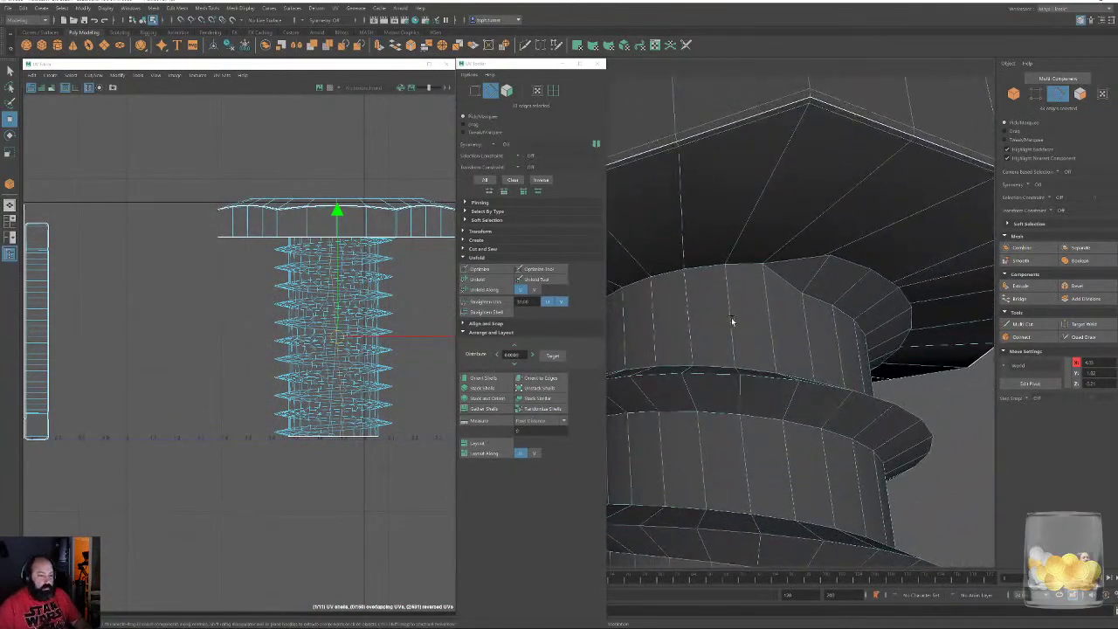
{"action": "middle_click_drag", "start_coordinate": [728, 323], "coordinate": [854, 314], "text": "alt"}
{"action": "left_click", "coordinate": [739, 279]}
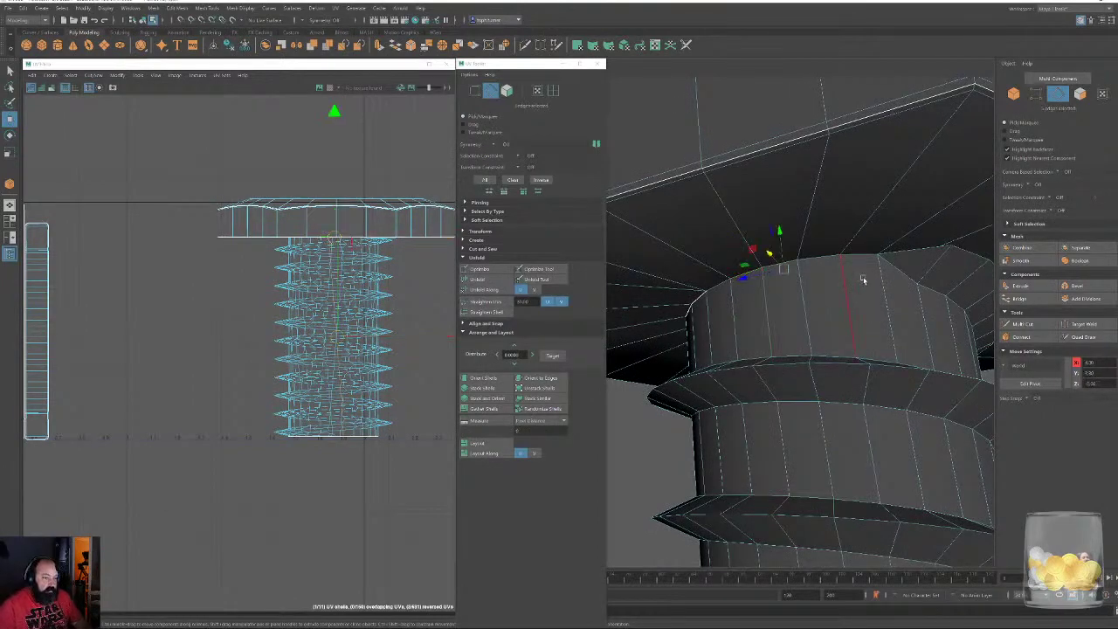
{"action": "left_click_drag", "start_coordinate": [863, 279], "coordinate": [853, 282], "text": "alt"}
{"action": "key", "text": "shift+x"}
Select the remaining rim edges around the shaft under the bolt head and cut their UVs to separate head from shaft
{"action": "left_click_drag", "start_coordinate": [847, 334], "coordinate": [754, 389], "text": "alt"}
{"action": "left_click", "coordinate": [698, 333]}
{"action": "left_click", "coordinate": [913, 329], "text": "shift"}
{"action": "left_click_drag", "start_coordinate": [911, 329], "coordinate": [849, 343], "text": "alt"}
{"action": "left_click", "coordinate": [780, 335], "text": "shift"}
{"action": "left_click", "coordinate": [887, 331], "text": "shift"}
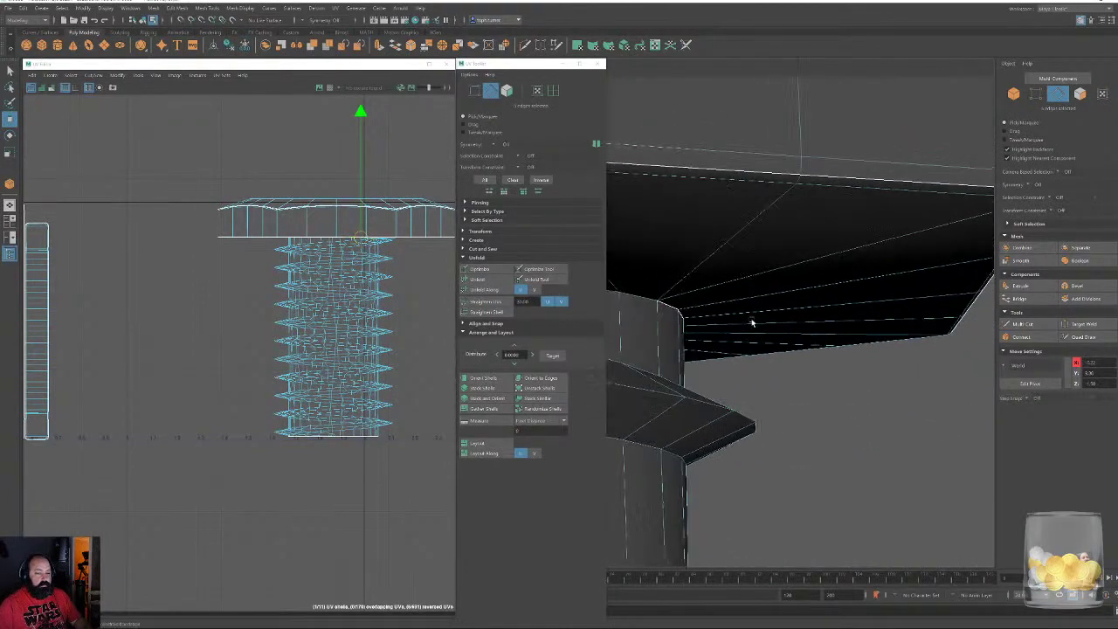
{"action": "left_click_drag", "start_coordinate": [735, 320], "coordinate": [889, 341], "text": "alt"}
{"action": "left_click", "coordinate": [817, 320], "text": "shift"}
{"action": "left_click", "coordinate": [881, 321], "text": "shift"}
{"action": "left_click", "coordinate": [935, 324], "text": "shift"}
{"action": "left_click", "coordinate": [955, 330], "text": "shift"}
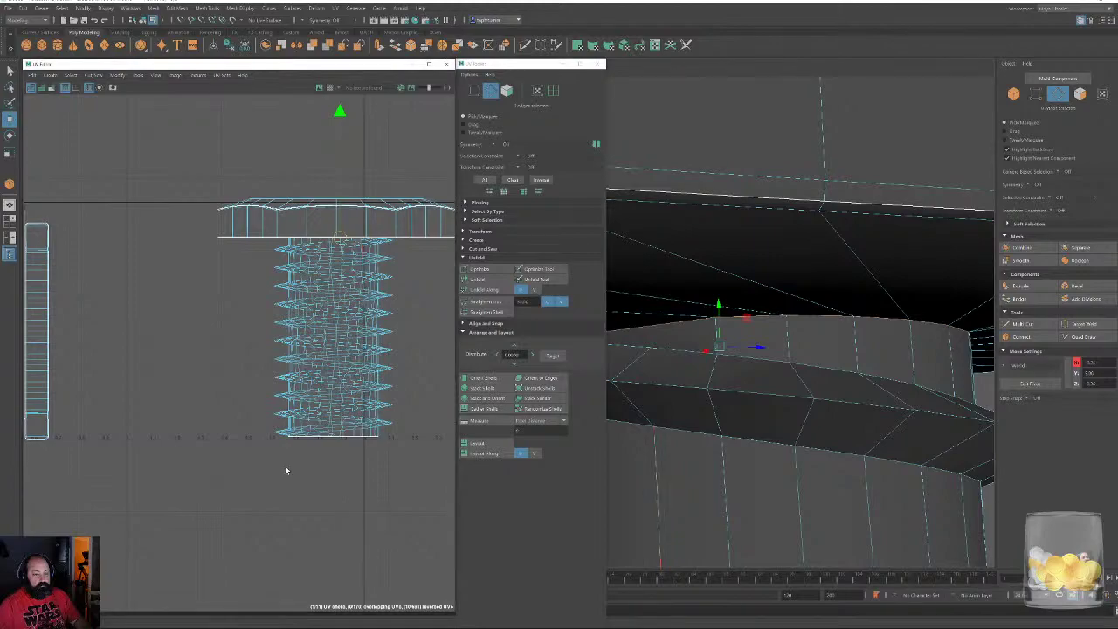
{"action": "left_click_drag", "start_coordinate": [725, 387], "coordinate": [823, 361], "text": "alt"}
{"action": "left_click", "coordinate": [297, 466]}
{"action": "double_click", "coordinate": [350, 350]}
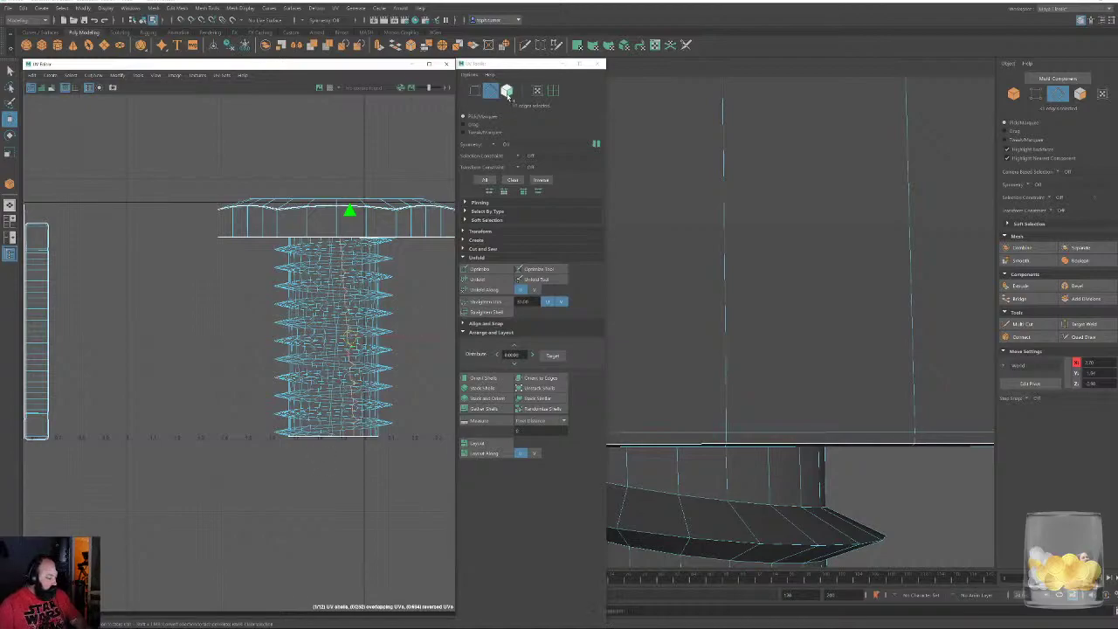
Select the faces of all the bolt's UV shells and unfold them
{"action": "left_click", "coordinate": [506, 91]}
{"action": "double_click", "coordinate": [316, 355]}
{"action": "scroll", "coordinate": [315, 354], "scroll_direction": "down", "scroll_amount": 3}
{"action": "left_click_drag", "start_coordinate": [230, 224], "coordinate": [429, 469]}
{"action": "left_click", "coordinate": [491, 280]}
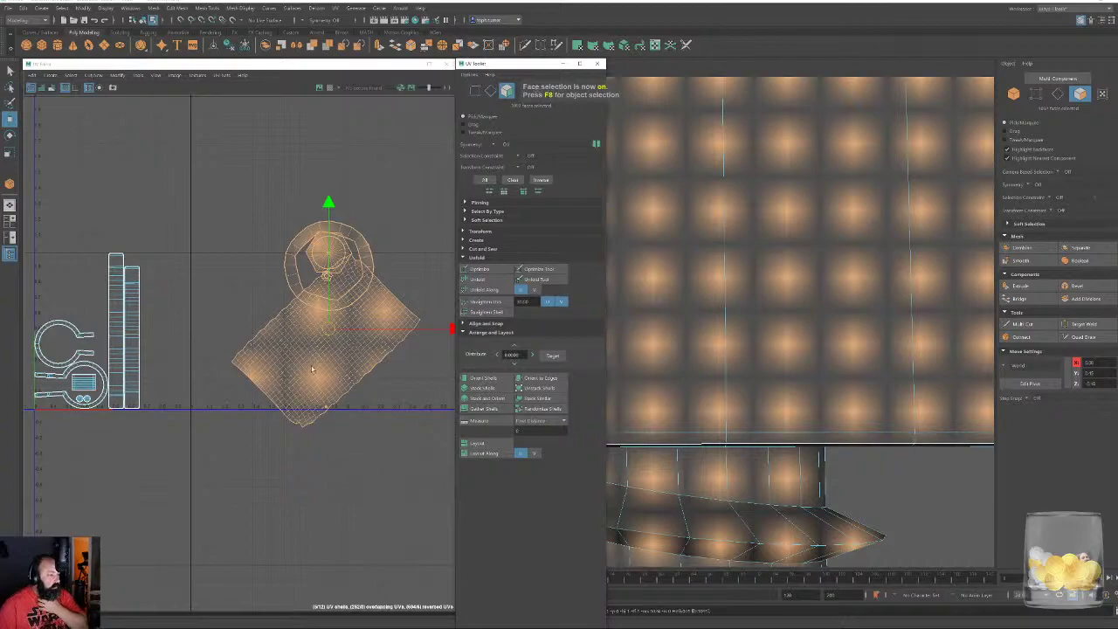
Move the unfolded shaft shell away from the head shells and inspect the tiny shell below them
{"action": "right_click_drag", "start_coordinate": [323, 325], "coordinate": [371, 470], "text": "alt"}
{"action": "scroll", "coordinate": [354, 463], "scroll_direction": "down", "scroll_amount": 1}
{"action": "left_click", "coordinate": [290, 443]}
{"action": "double_click", "coordinate": [291, 443]}
{"action": "middle_click_drag", "start_coordinate": [330, 451], "coordinate": [257, 377]}
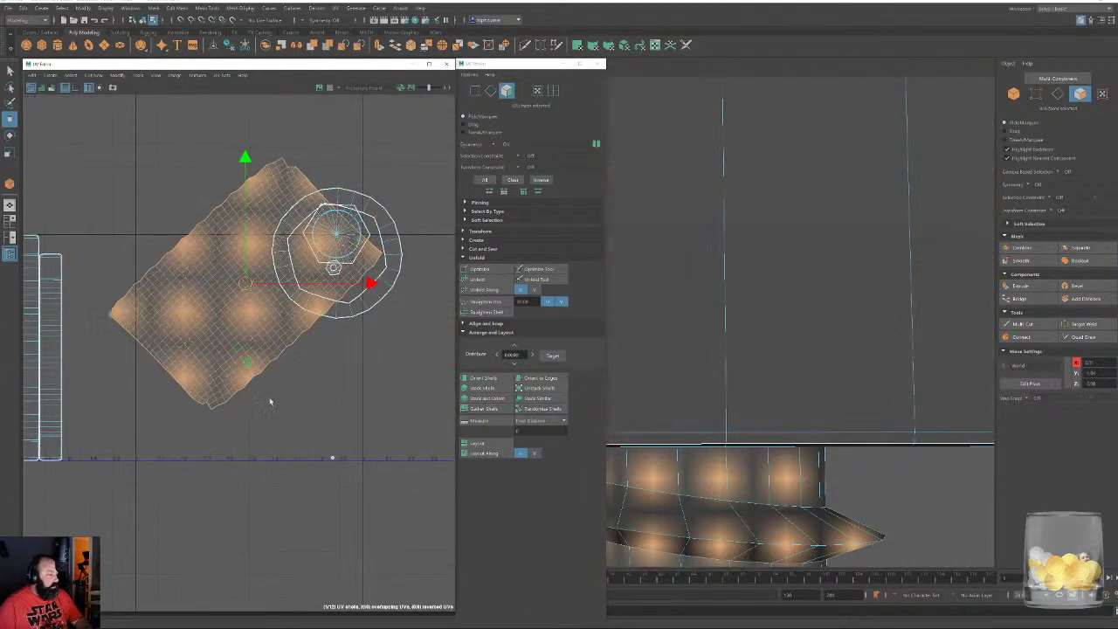
{"action": "left_click_drag", "start_coordinate": [318, 435], "coordinate": [401, 513]}
{"action": "right_click_drag", "start_coordinate": [327, 467], "coordinate": [379, 505], "text": "alt"}
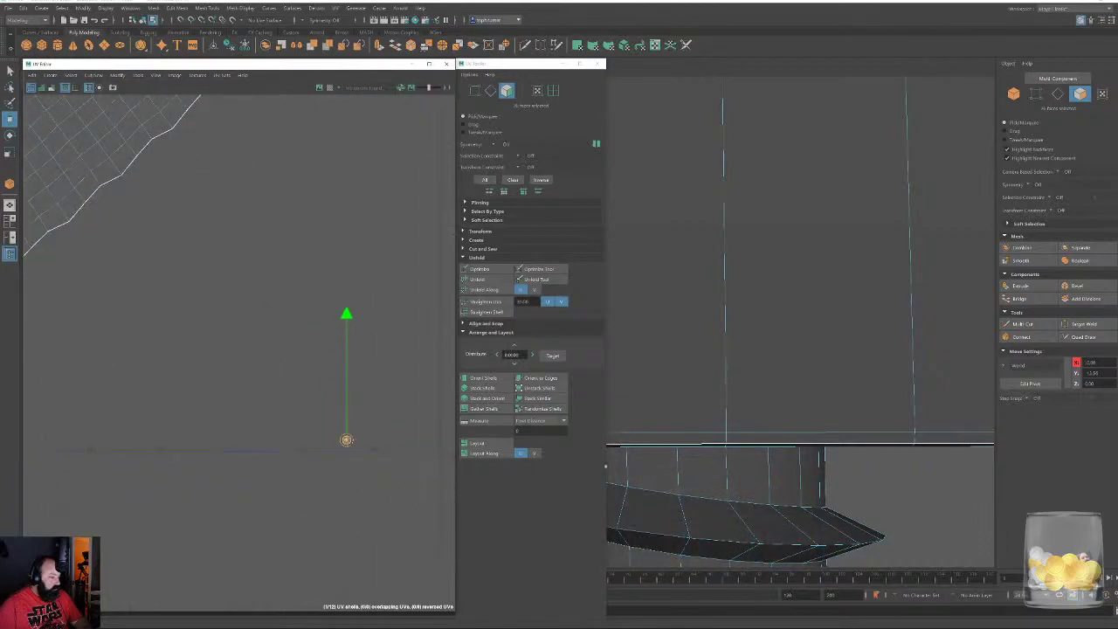
{"action": "right_click_drag", "start_coordinate": [309, 397], "coordinate": [1, 73], "text": "alt"}
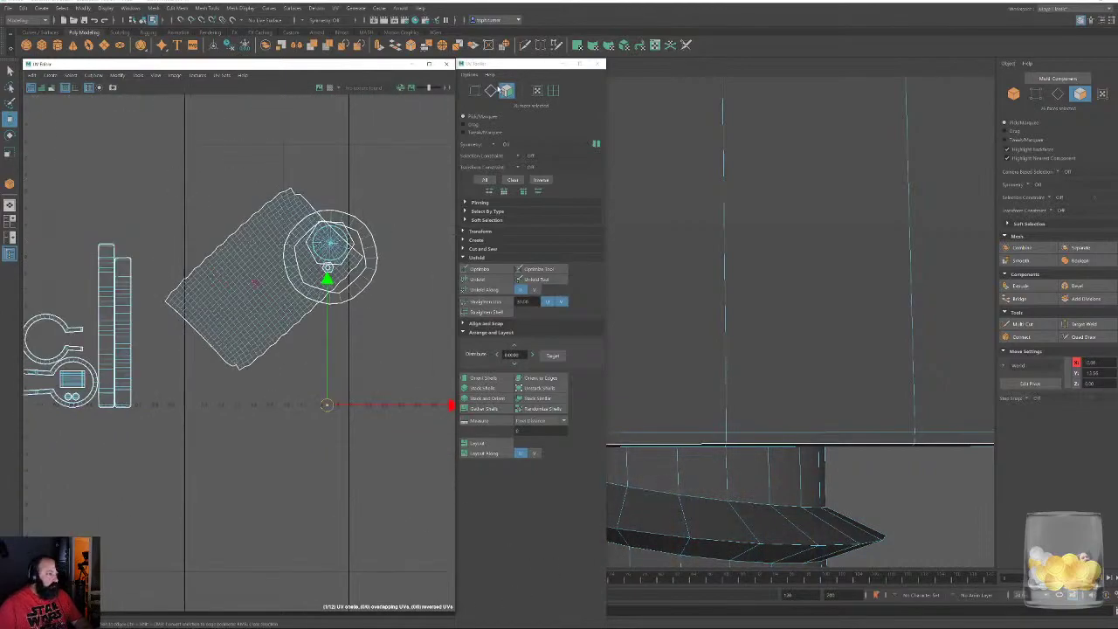
Select an edge of the shaft shell and orient the shell to it with Orient to Edges
{"action": "left_click", "coordinate": [490, 89]}
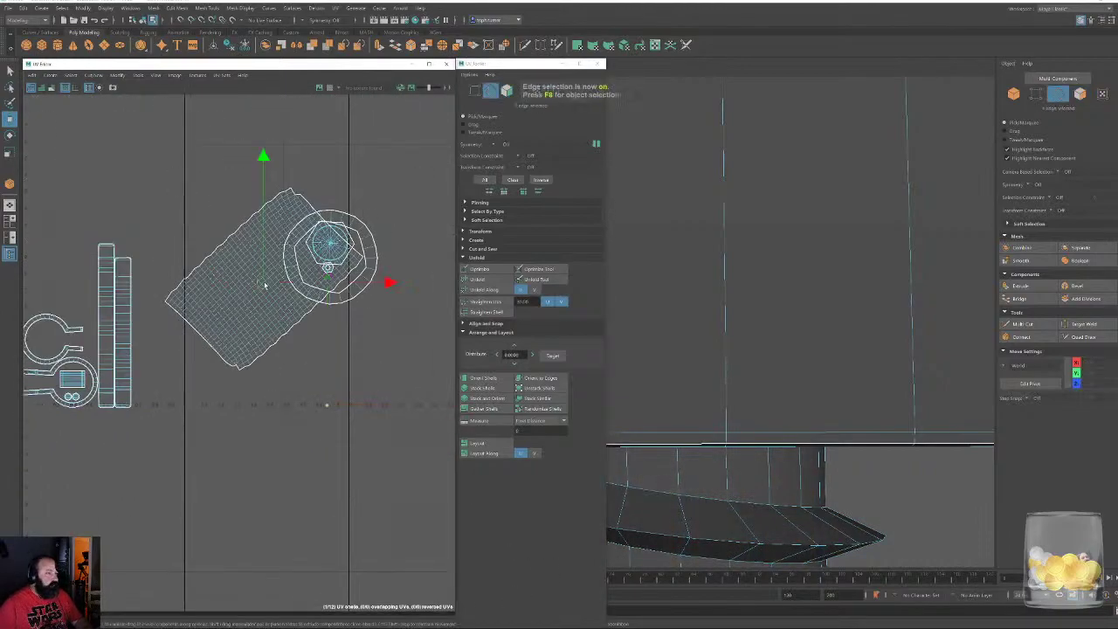
{"action": "left_click", "coordinate": [543, 378]}
{"action": "right_click_drag", "start_coordinate": [330, 256], "coordinate": [388, 339], "text": "alt"}
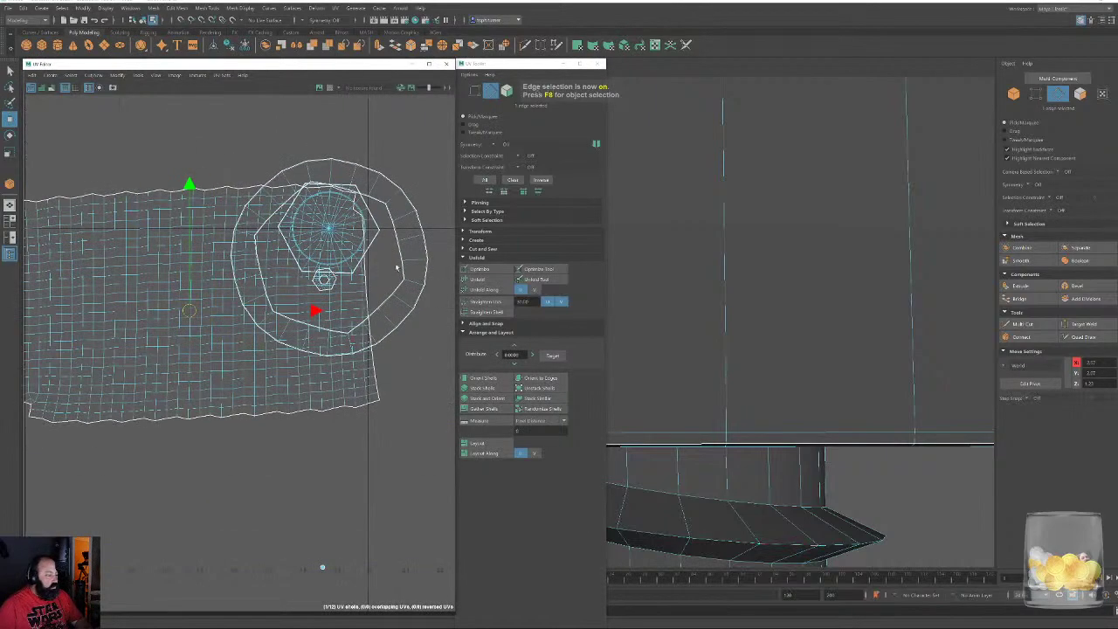
Rotate the shaft shell upright and move it down beside the head shells, clear of their outlines
{"action": "left_click", "coordinate": [506, 90]}
{"action": "left_click", "coordinate": [175, 345]}
{"action": "right_click_drag", "start_coordinate": [344, 429], "coordinate": [205, 337], "text": "alt"}
{"action": "key", "text": "e"}
{"action": "left_click_drag", "start_coordinate": [277, 246], "coordinate": [137, 340]}
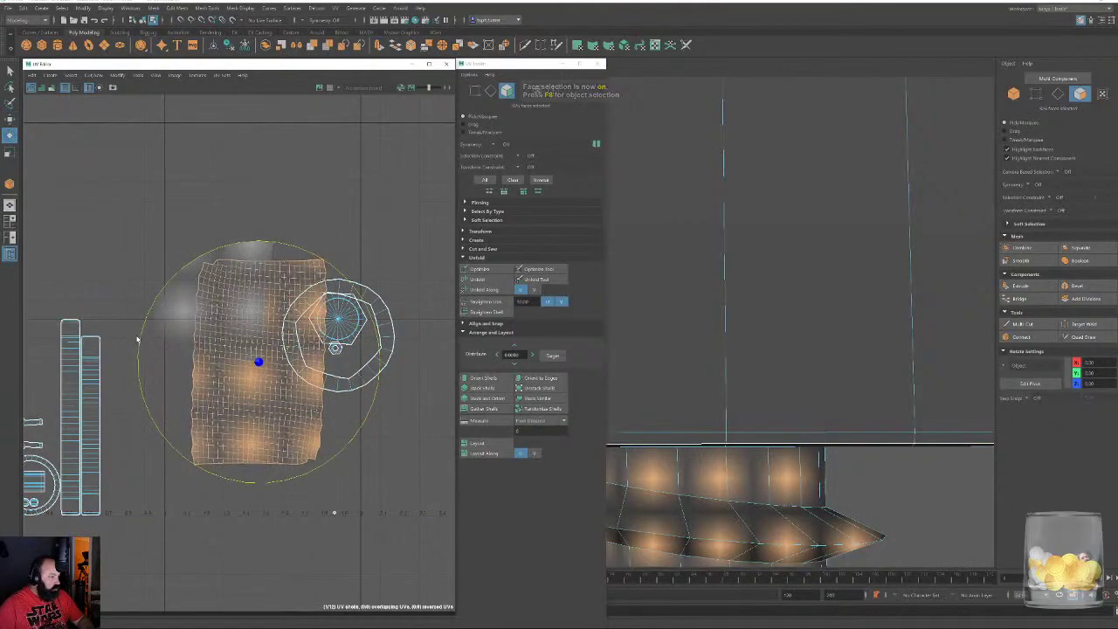
{"action": "key", "text": "w"}
{"action": "left_click_drag", "start_coordinate": [258, 362], "coordinate": [206, 416]}
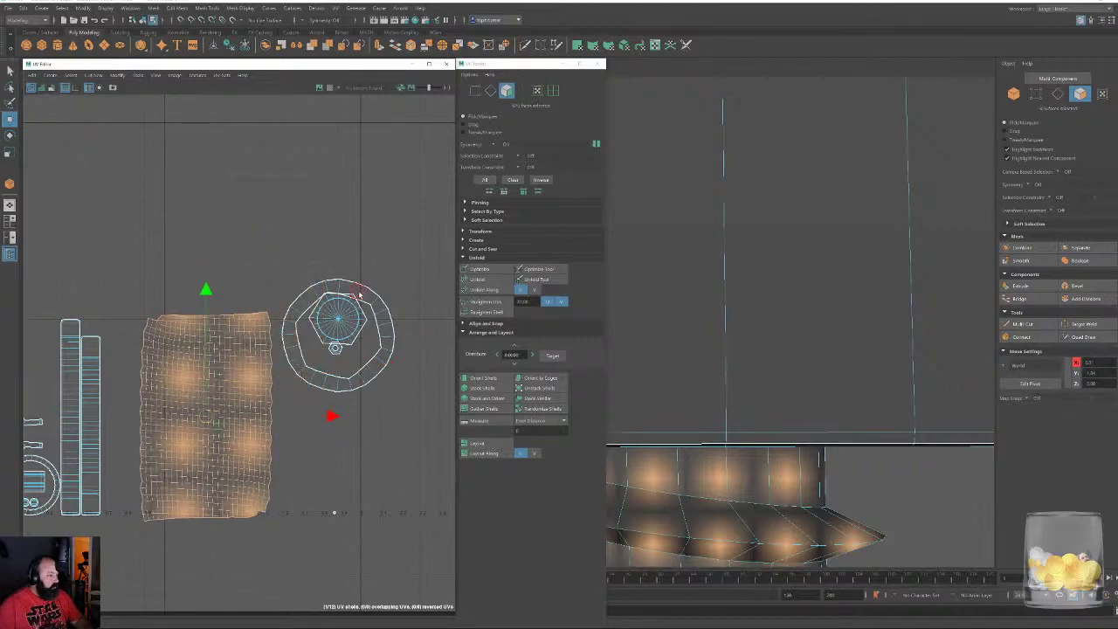
Select the vertical edges at one corner of the bolt head's side and cut their UVs
{"action": "double_click", "coordinate": [358, 295]}
{"action": "right_click_drag", "start_coordinate": [803, 469], "coordinate": [705, 190], "text": "alt"}
{"action": "middle_click_drag", "start_coordinate": [705, 189], "coordinate": [856, 267], "text": "alt"}
{"action": "left_click", "coordinate": [1058, 95]}
{"action": "right_click_drag", "start_coordinate": [856, 267], "coordinate": [925, 439], "text": "alt"}
{"action": "left_click_drag", "start_coordinate": [925, 440], "coordinate": [815, 343], "text": "alt"}
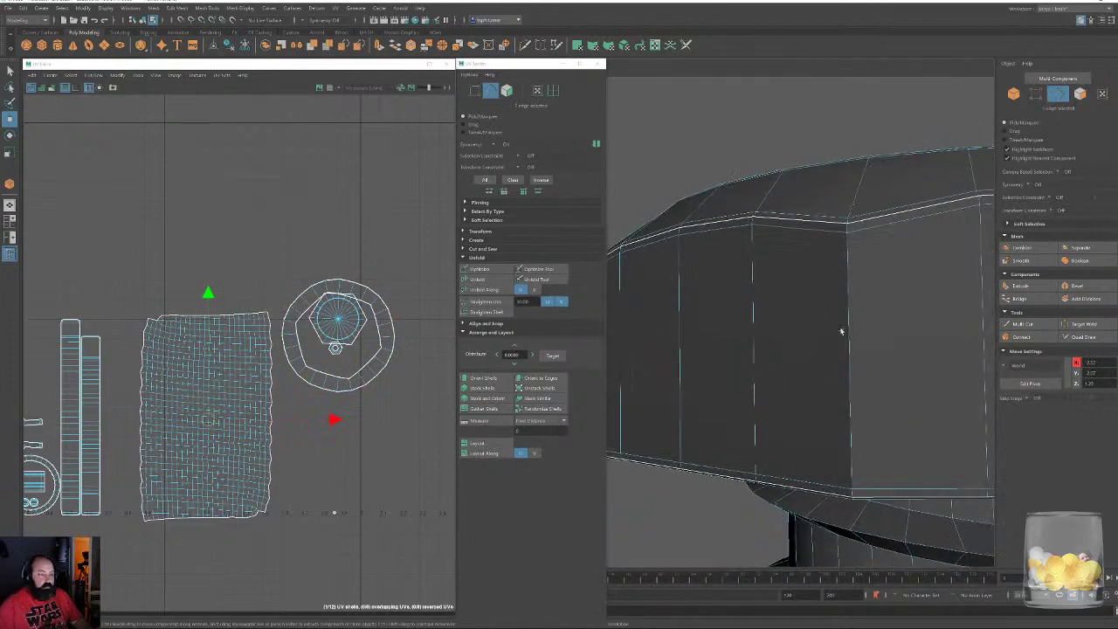
{"action": "left_click", "coordinate": [845, 230]}
{"action": "left_click", "coordinate": [847, 248], "text": "shift"}
{"action": "left_click_drag", "start_coordinate": [861, 436], "coordinate": [869, 321], "text": "alt"}
{"action": "left_click_drag", "start_coordinate": [911, 241], "coordinate": [868, 246], "text": "alt"}
{"action": "left_click", "coordinate": [886, 189], "text": "shift"}
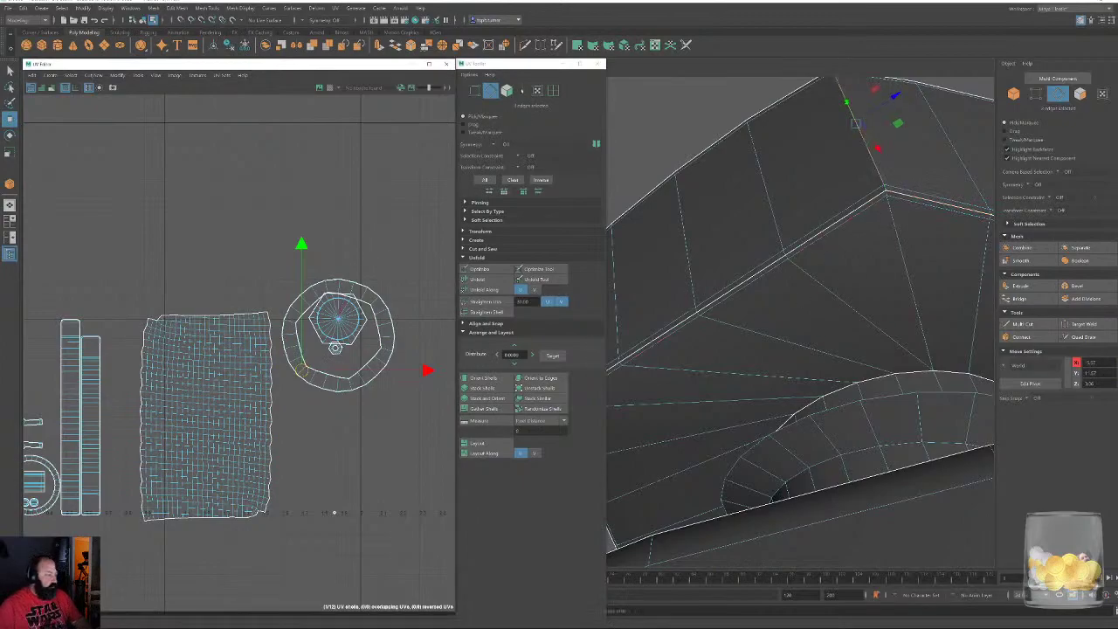
Select the ring-shaped shell of the head's side faces and unfold it into a strip
{"action": "left_click", "coordinate": [507, 91]}
{"action": "double_click", "coordinate": [334, 285]}
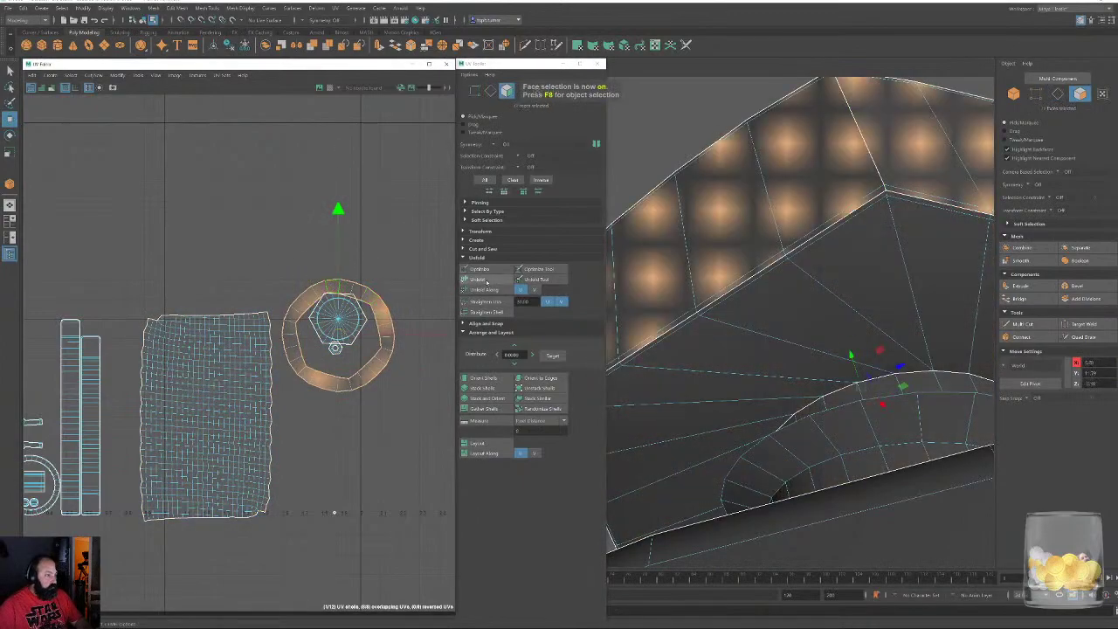
{"action": "left_click", "coordinate": [478, 279]}
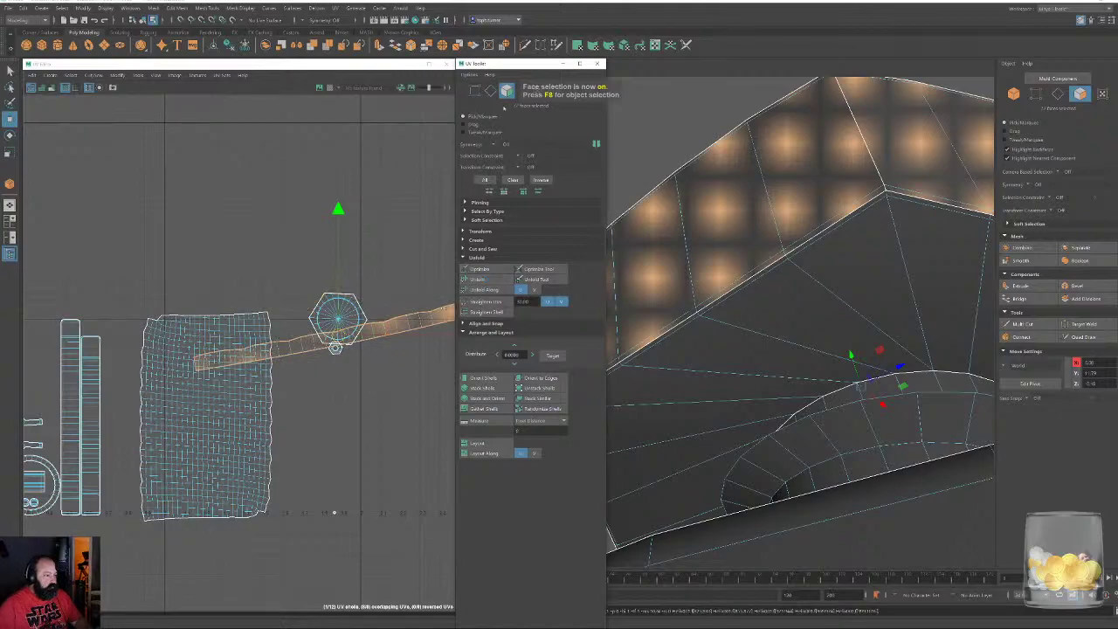
Orient the head's side strip to one of its edges and move it above the shaft shell
{"action": "left_click", "coordinate": [491, 91]}
{"action": "left_click", "coordinate": [390, 329]}
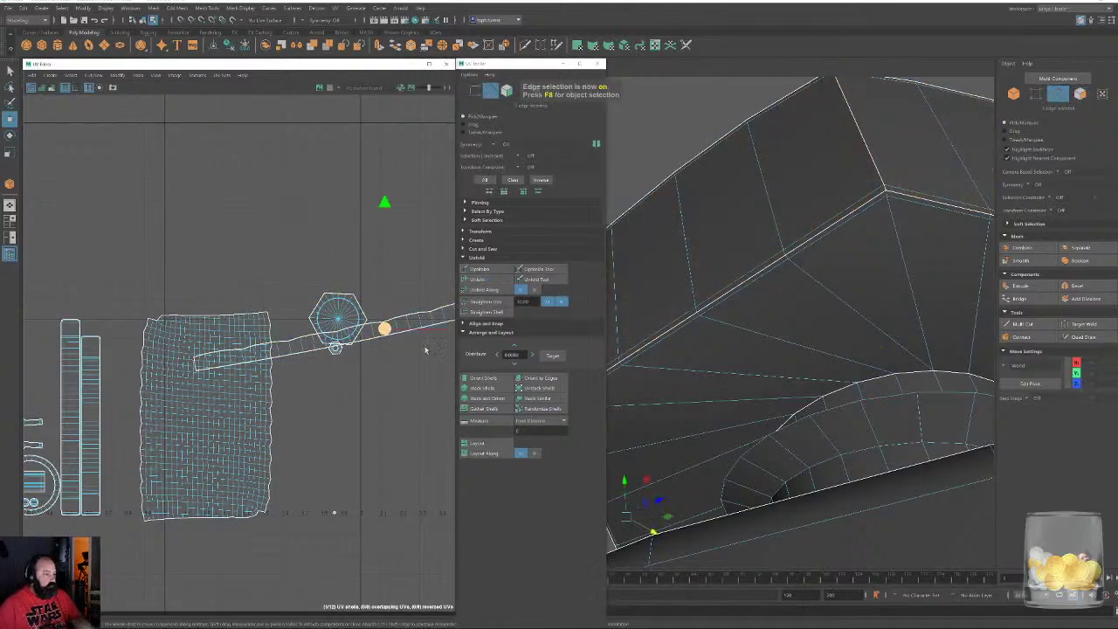
{"action": "left_click", "coordinate": [541, 379]}
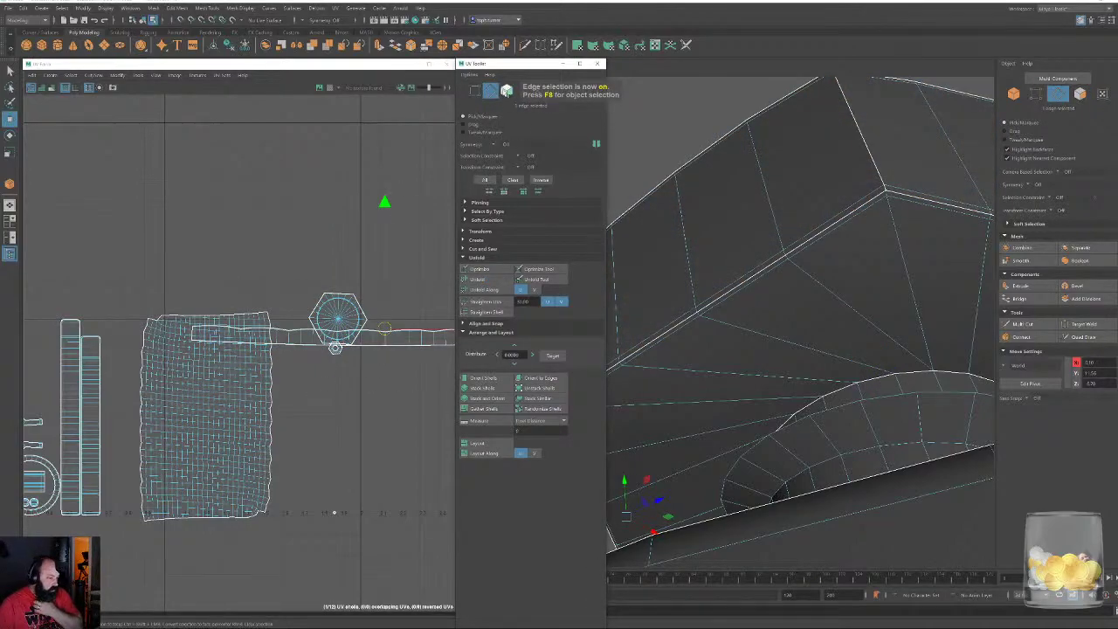
{"action": "left_click", "coordinate": [505, 92]}
{"action": "double_click", "coordinate": [302, 337]}
{"action": "left_click_drag", "start_coordinate": [331, 342], "coordinate": [279, 270]}
Orient the two hexagonal shells of the bolt head to one of their outer edges
{"action": "double_click", "coordinate": [341, 316]}
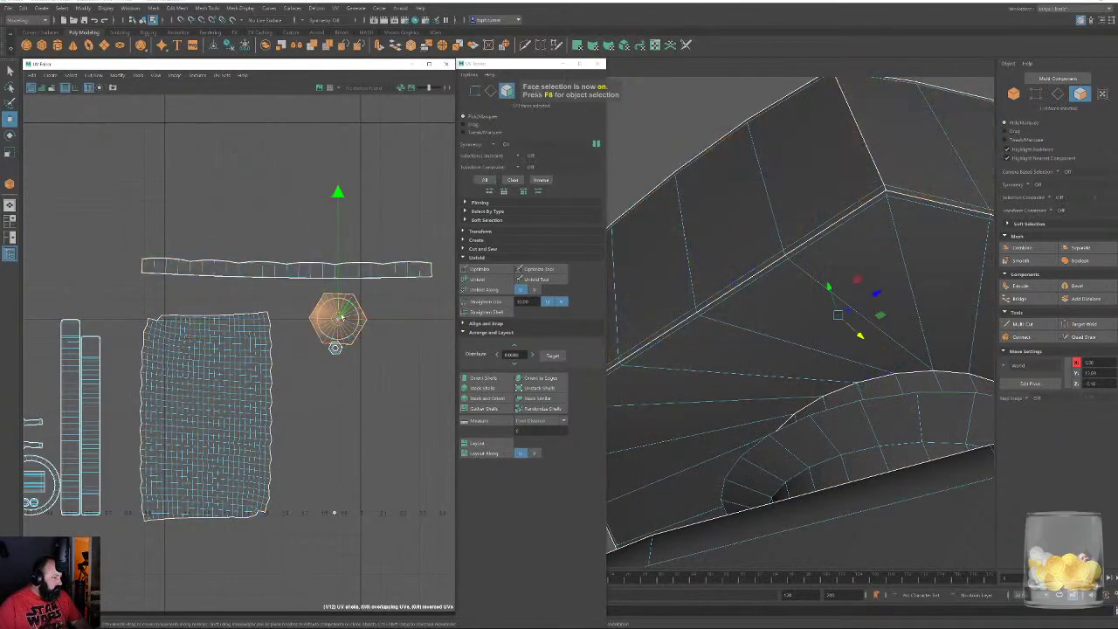
{"action": "left_click", "coordinate": [490, 91]}
{"action": "scroll", "coordinate": [350, 317], "scroll_direction": "up", "scroll_amount": 7}
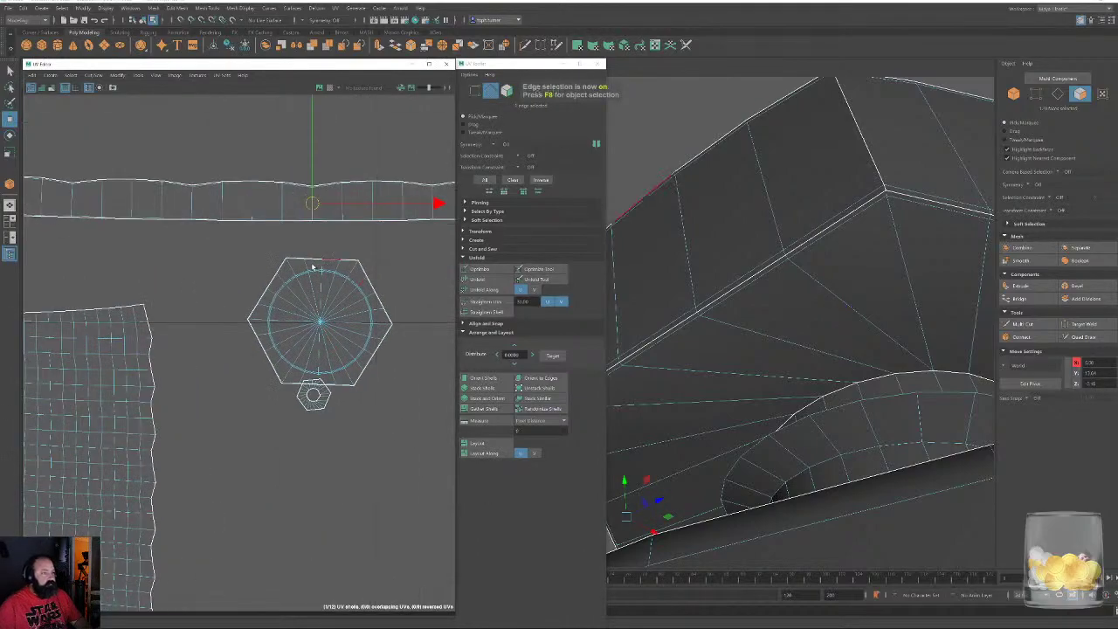
{"action": "left_click", "coordinate": [317, 262]}
{"action": "scroll", "coordinate": [321, 404], "scroll_direction": "up", "scroll_amount": 8}
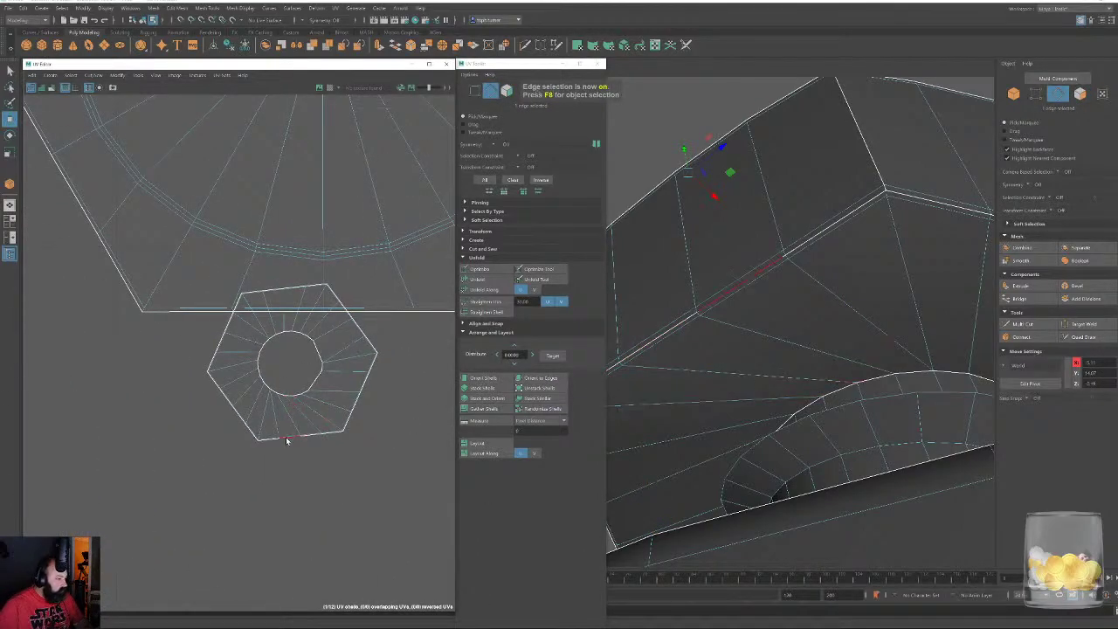
{"action": "left_click", "coordinate": [286, 440]}
{"action": "left_click", "coordinate": [528, 377]}
Select all the bolt's shells and run Layout on them
{"action": "right_click_drag", "start_coordinate": [356, 427], "coordinate": [133, 300], "text": "alt"}
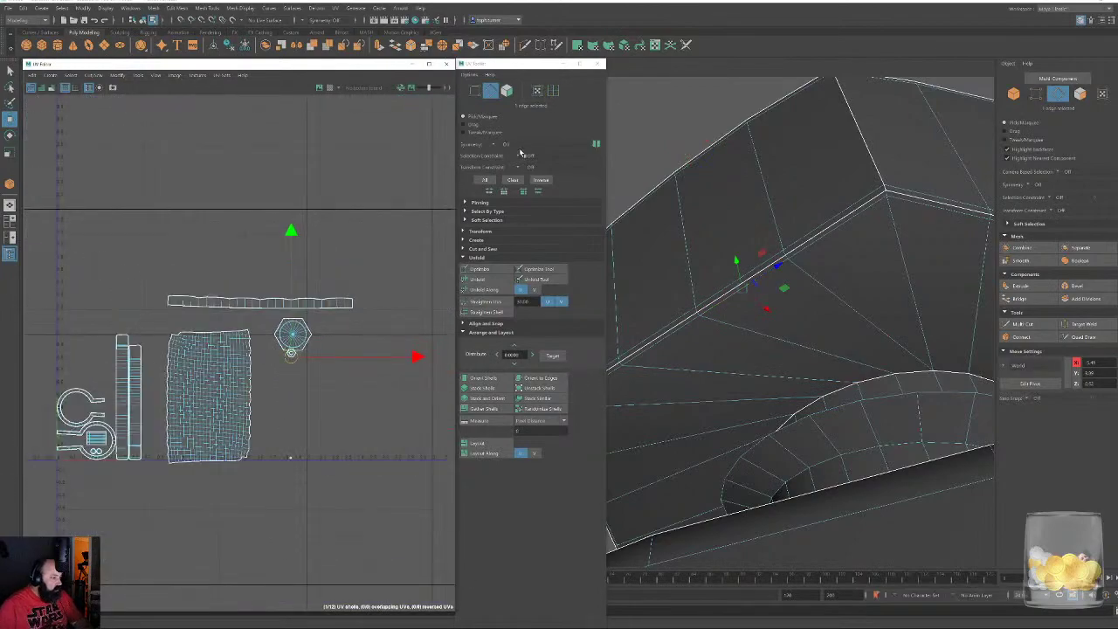
{"action": "key", "text": "F11"}
{"action": "left_click_drag", "start_coordinate": [166, 275], "coordinate": [390, 550]}
{"action": "left_click", "coordinate": [481, 443]}
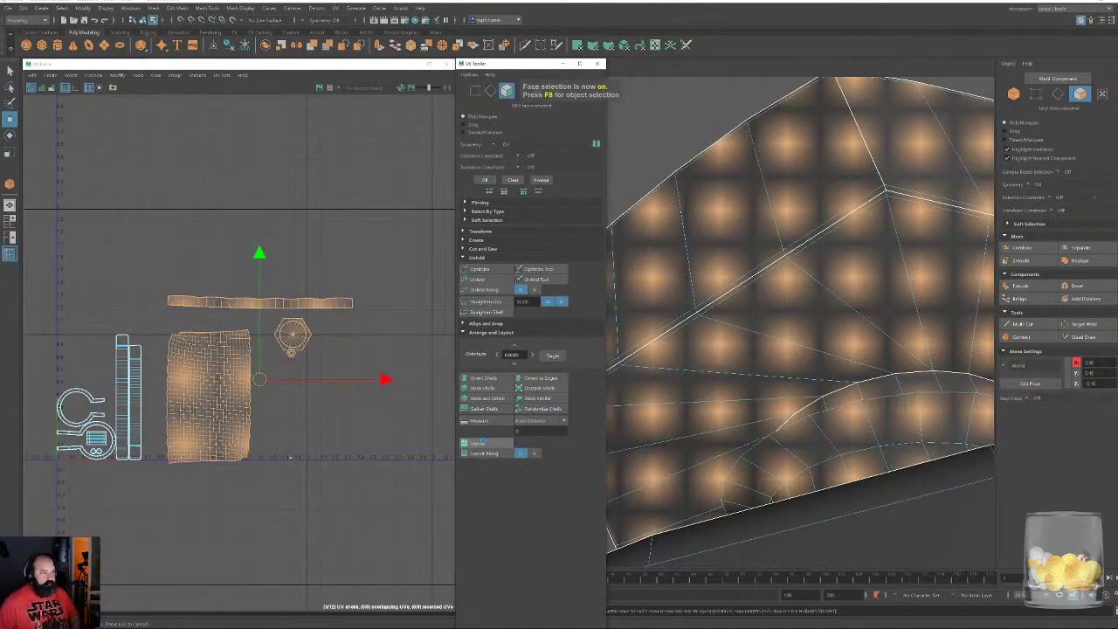
Switch to Unreal Editor and review the meshes in the TotemMeshes folder in an enlarged content browser
{"action": "key", "text": "super"}
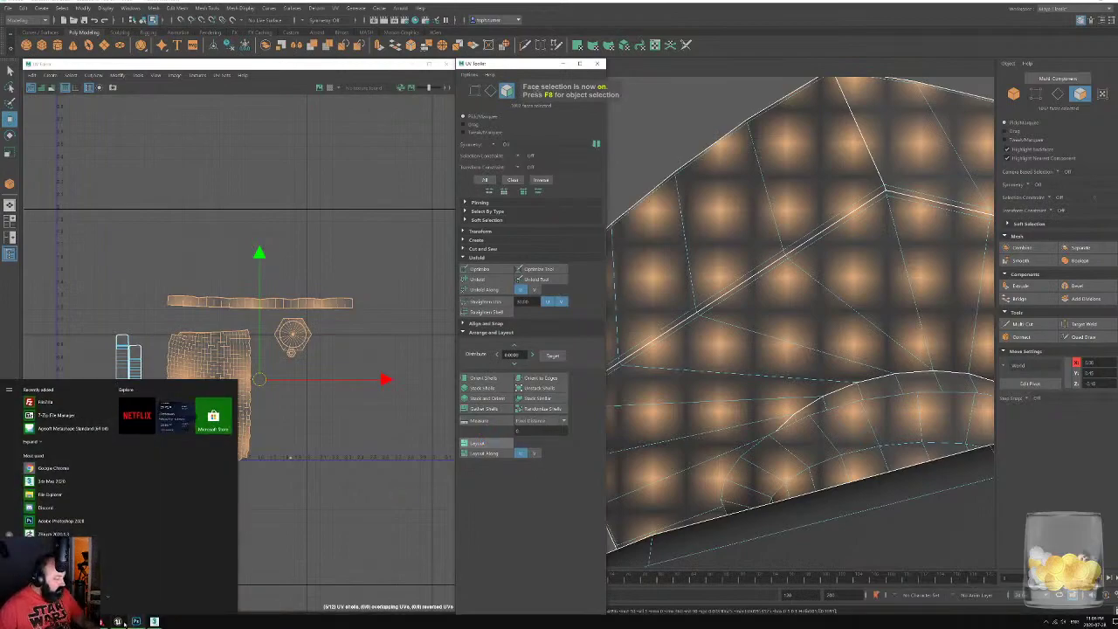
{"action": "left_click", "coordinate": [119, 621]}
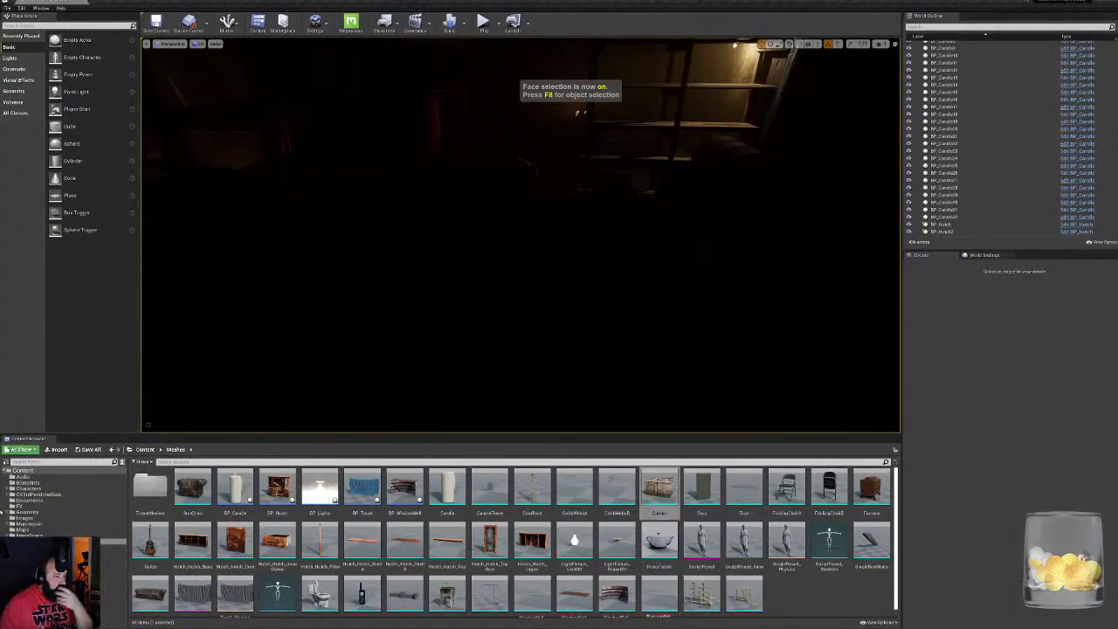
{"action": "double_click", "coordinate": [151, 491]}
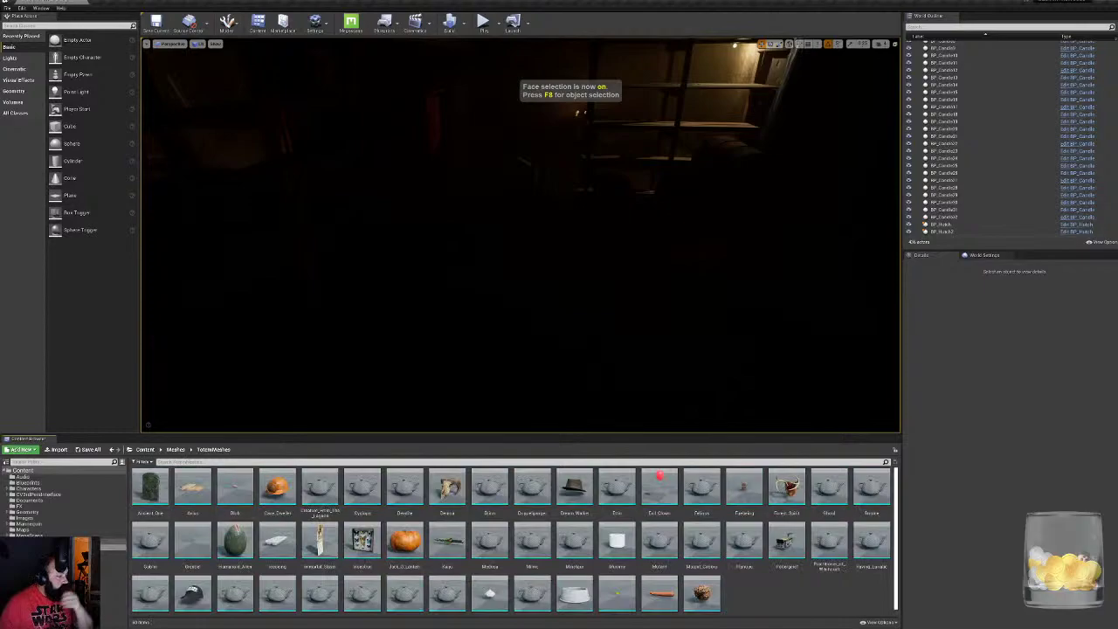
{"action": "left_click_drag", "start_coordinate": [624, 440], "coordinate": [624, 386]}
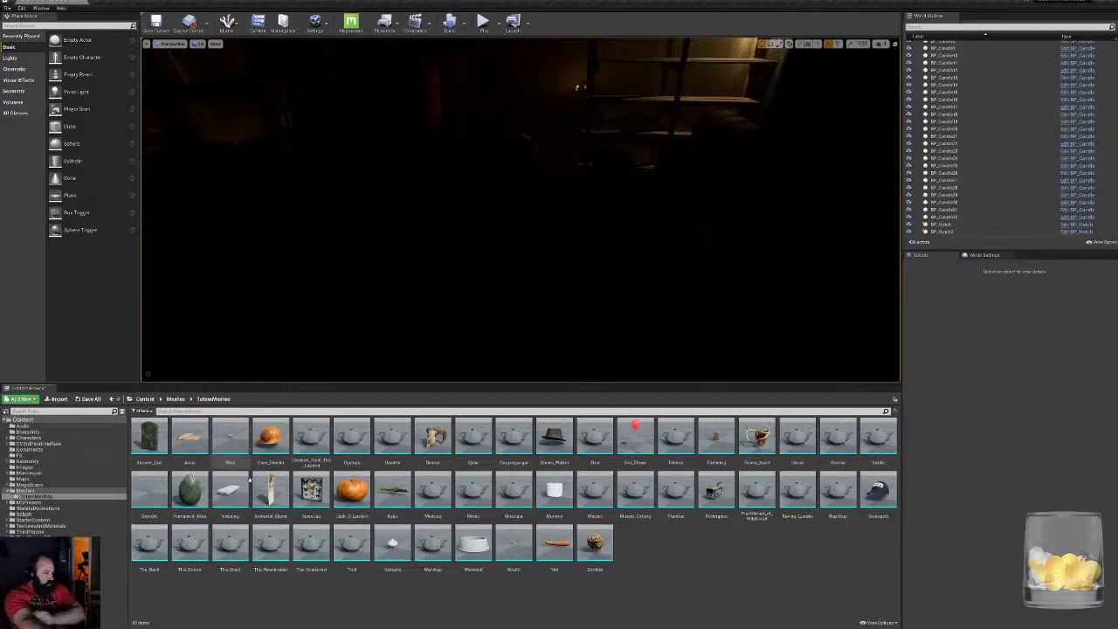
{"action": "left_click", "coordinate": [229, 546]}
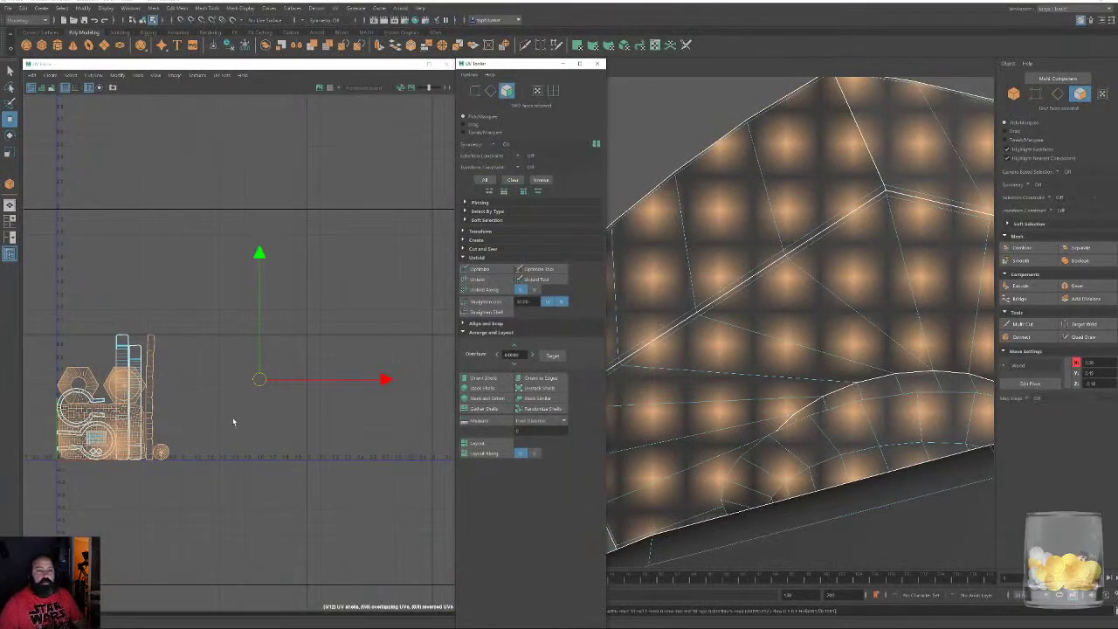
Back in Maya, select every UV shell of the bolt and clamp and lay them out together in one tile
{"action": "right_click_drag", "start_coordinate": [182, 385], "coordinate": [445, 568], "text": "alt"}
{"action": "middle_click_drag", "start_coordinate": [231, 453], "coordinate": [459, 368], "text": "alt"}
{"action": "right_click_drag", "start_coordinate": [363, 383], "coordinate": [248, 381], "text": "alt"}
{"action": "left_click_drag", "start_coordinate": [96, 178], "coordinate": [359, 503]}
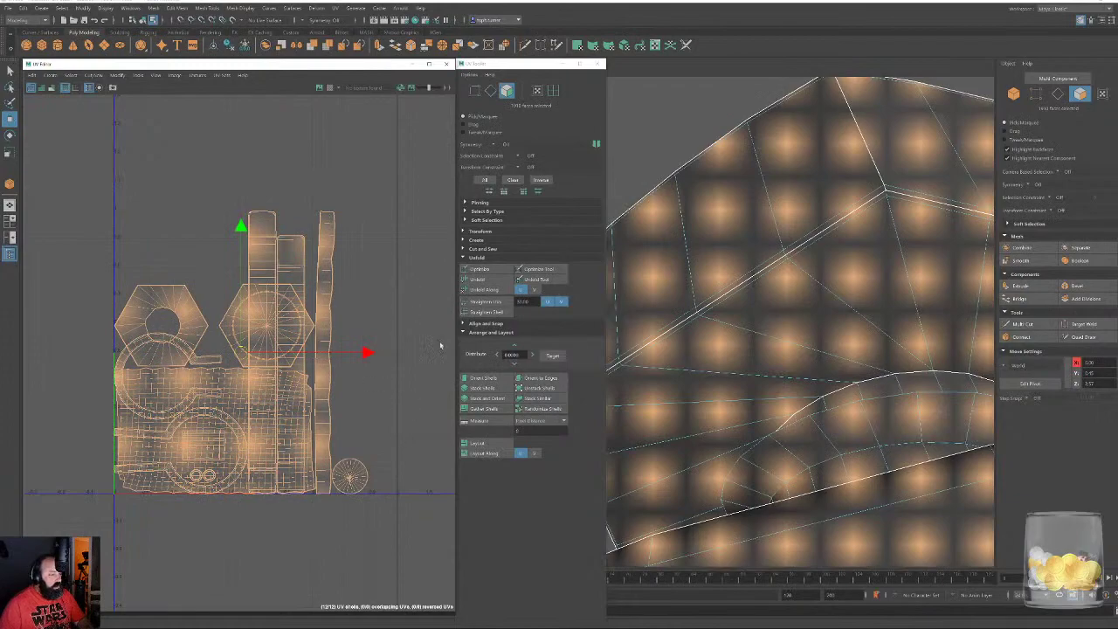
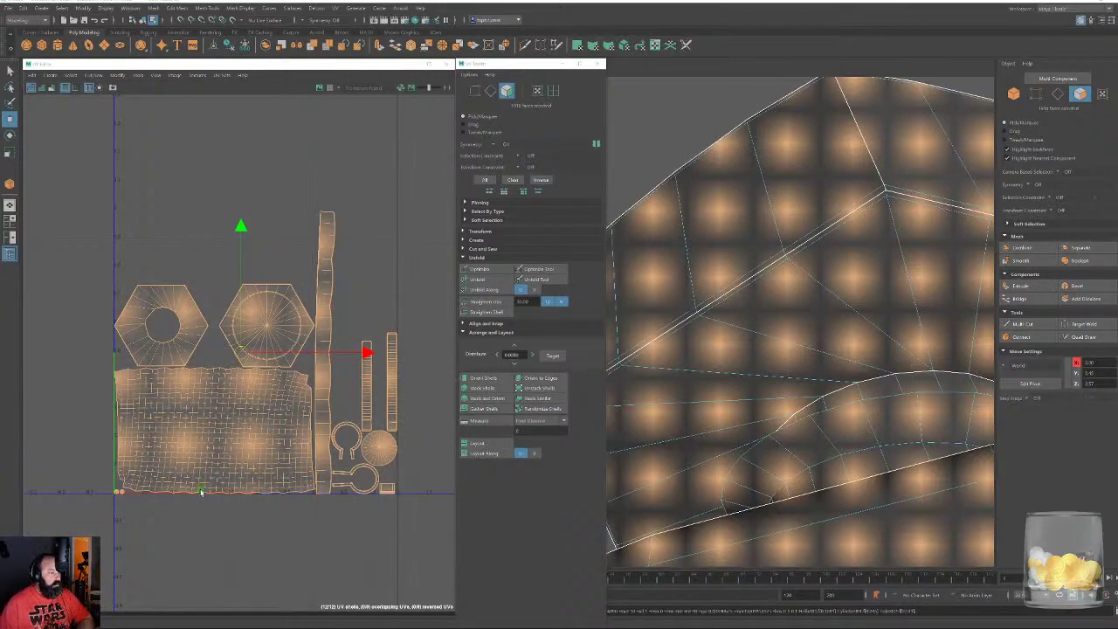
{"action": "right_click_drag", "start_coordinate": [747, 489], "coordinate": [776, 207], "text": "alt"}
{"action": "left_click_drag", "start_coordinate": [787, 282], "coordinate": [799, 336], "text": "alt"}
{"action": "middle_click_drag", "start_coordinate": [808, 293], "coordinate": [785, 199], "text": "alt"}
{"action": "right_click_drag", "start_coordinate": [785, 199], "coordinate": [655, 140], "text": "alt"}
{"action": "middle_click_drag", "start_coordinate": [814, 249], "coordinate": [861, 209], "text": "alt"}
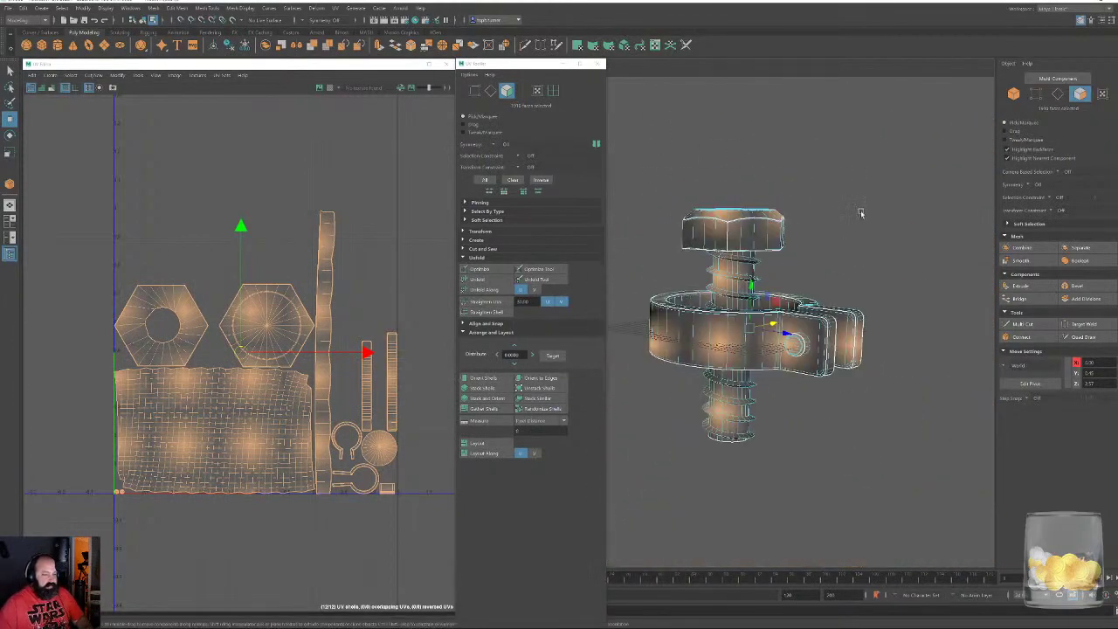
Scale the threaded bolt down uniformly so it fits within the clamp's height, and freeze its transformations
{"action": "left_click_drag", "start_coordinate": [860, 210], "coordinate": [825, 254], "text": "alt"}
{"action": "left_click", "coordinate": [851, 220]}
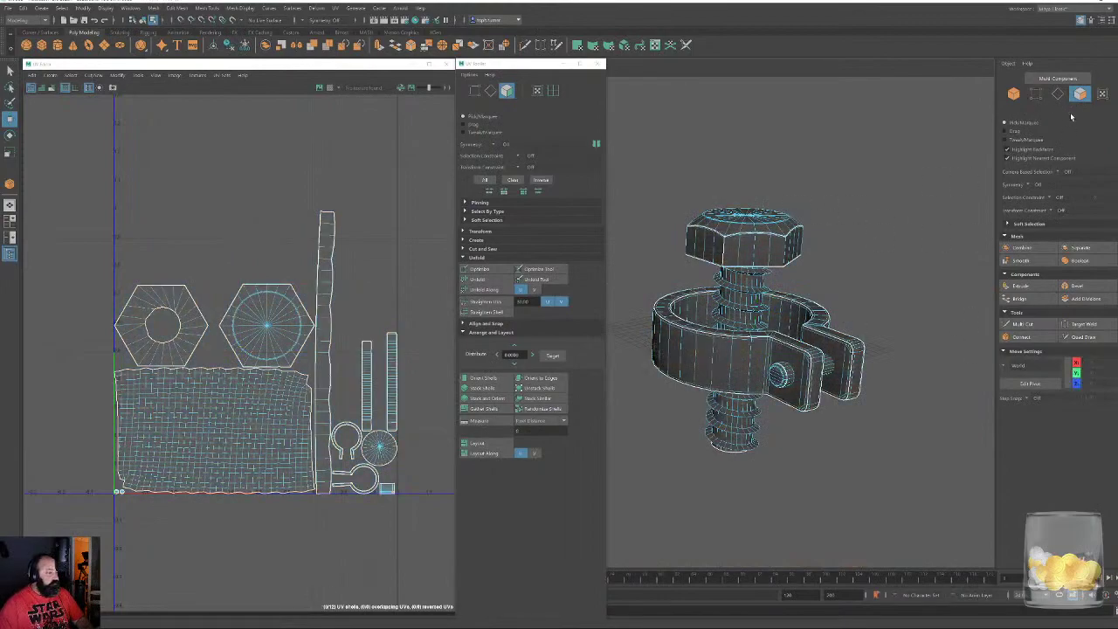
{"action": "left_click", "coordinate": [1015, 94]}
{"action": "left_click", "coordinate": [855, 179]}
{"action": "left_click", "coordinate": [767, 233]}
{"action": "key", "text": "r"}
{"action": "left_click_drag", "start_coordinate": [739, 337], "coordinate": [629, 569]}
{"action": "left_click_drag", "start_coordinate": [758, 439], "coordinate": [732, 433], "text": "alt"}
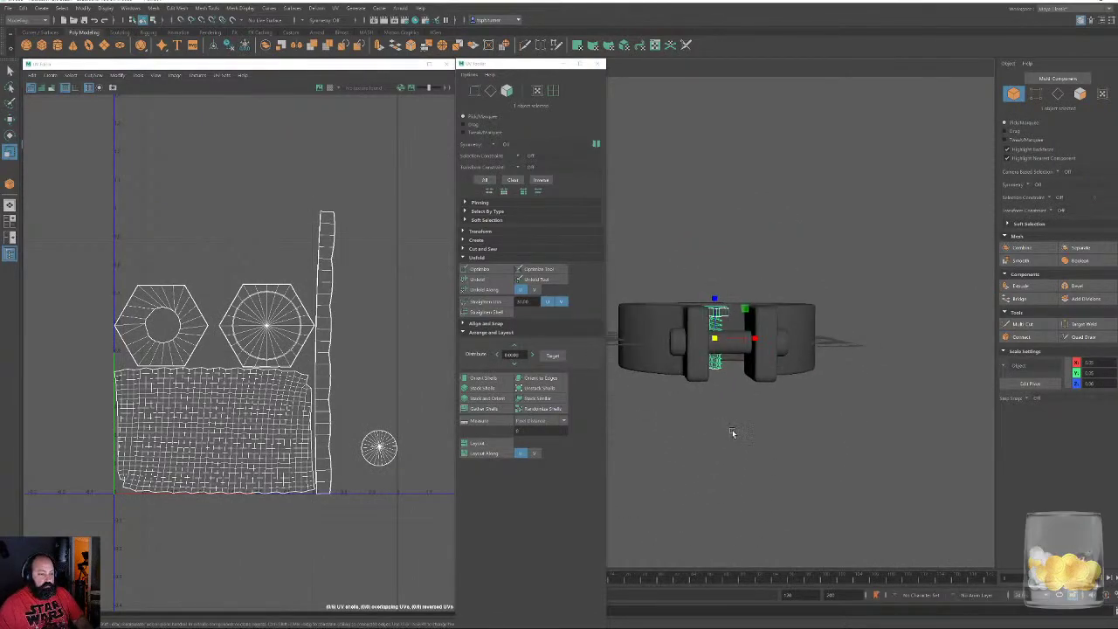
{"action": "left_click", "coordinate": [83, 8]}
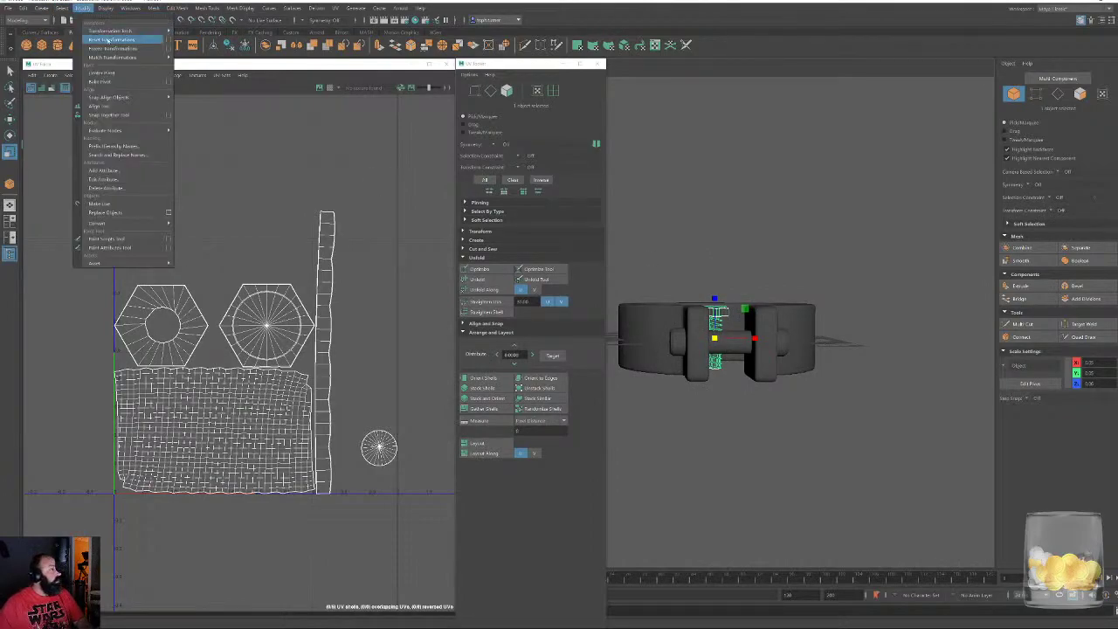
{"action": "left_click", "coordinate": [110, 48]}
Select all UV shells of the clamp, its pin and the resized bolt and run Layout on them together
{"action": "left_click_drag", "start_coordinate": [859, 241], "coordinate": [588, 433]}
{"action": "left_click", "coordinate": [1080, 94]}
{"action": "left_click_drag", "start_coordinate": [101, 154], "coordinate": [433, 521]}
{"action": "left_click", "coordinate": [493, 444]}
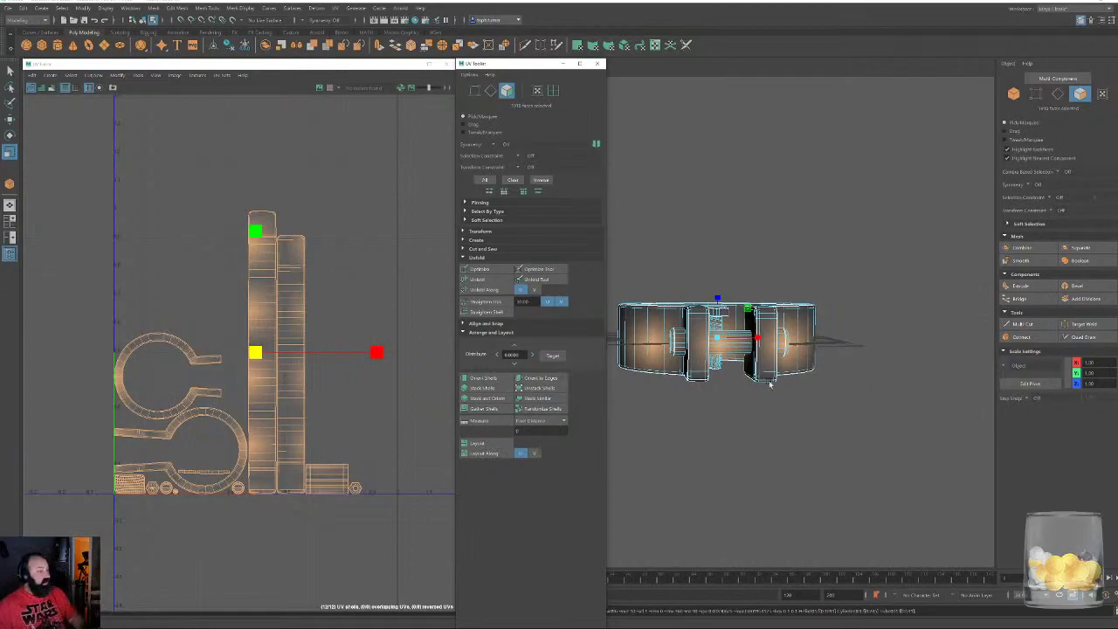
Select only the clamp and its cross pin and lay out all their UV shells together
{"action": "left_click", "coordinate": [1014, 94]}
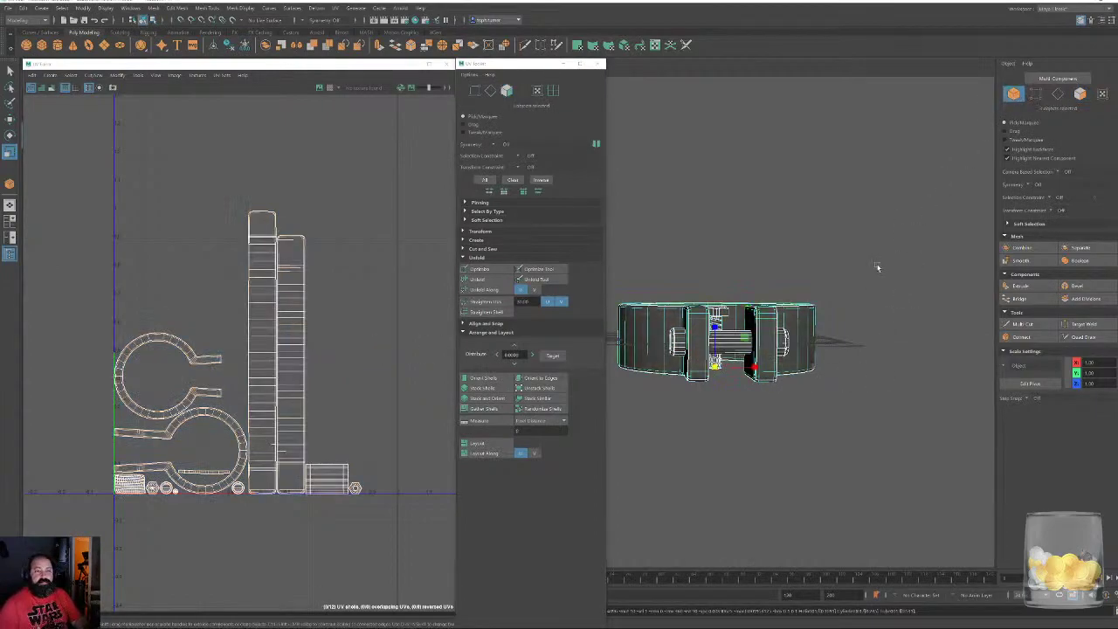
{"action": "left_click", "coordinate": [877, 267]}
{"action": "left_click", "coordinate": [697, 325]}
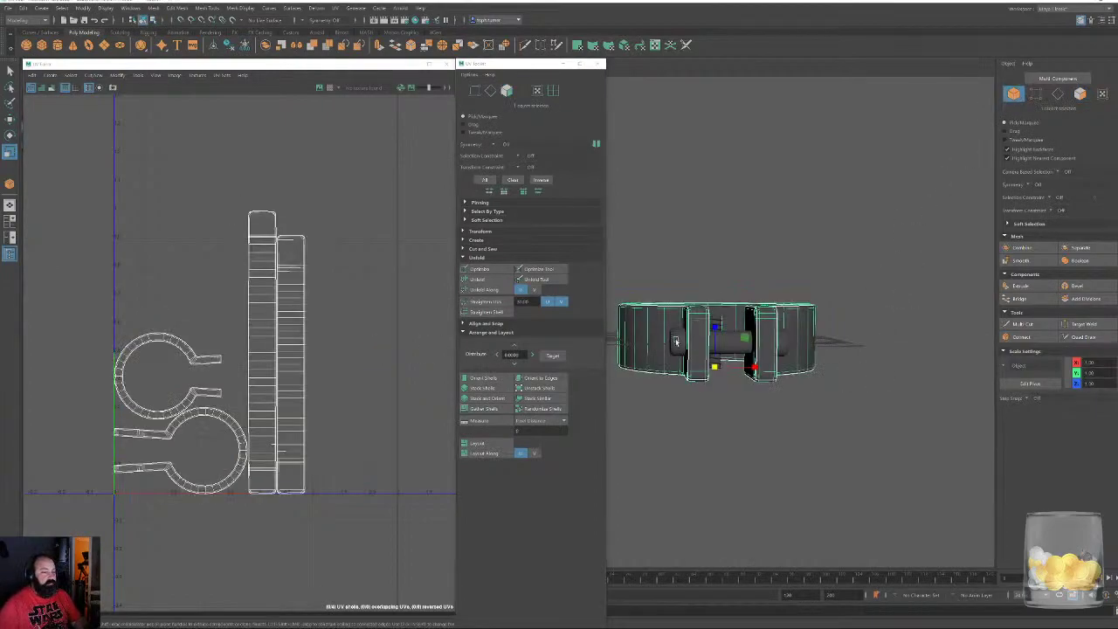
{"action": "left_click", "coordinate": [675, 340]}
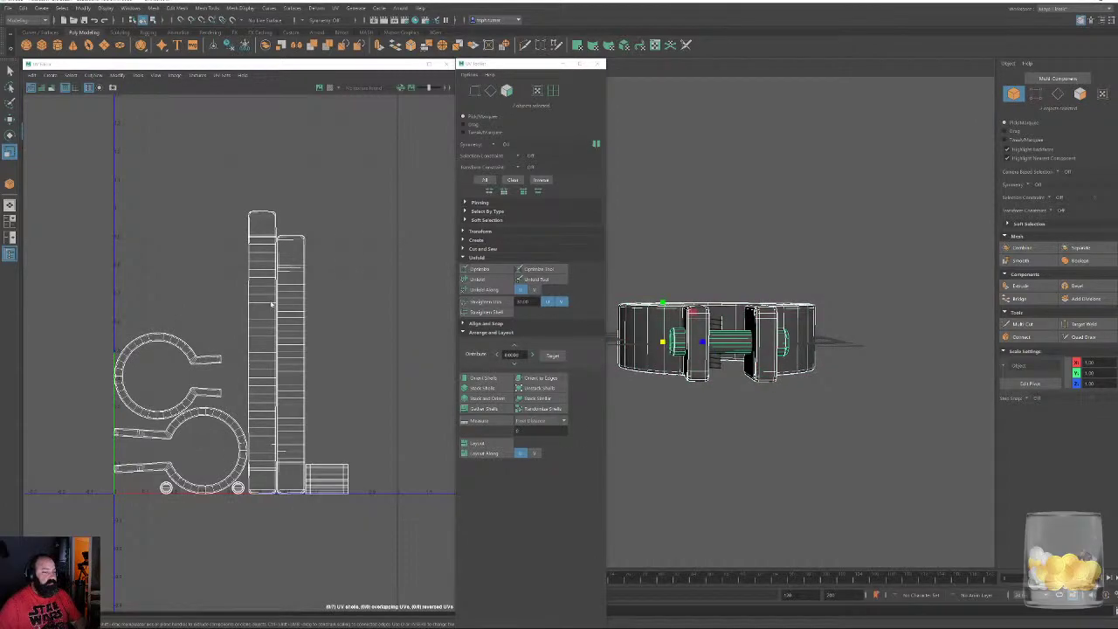
{"action": "left_click", "coordinate": [504, 94]}
{"action": "left_click_drag", "start_coordinate": [75, 182], "coordinate": [401, 529]}
{"action": "left_click", "coordinate": [484, 442]}
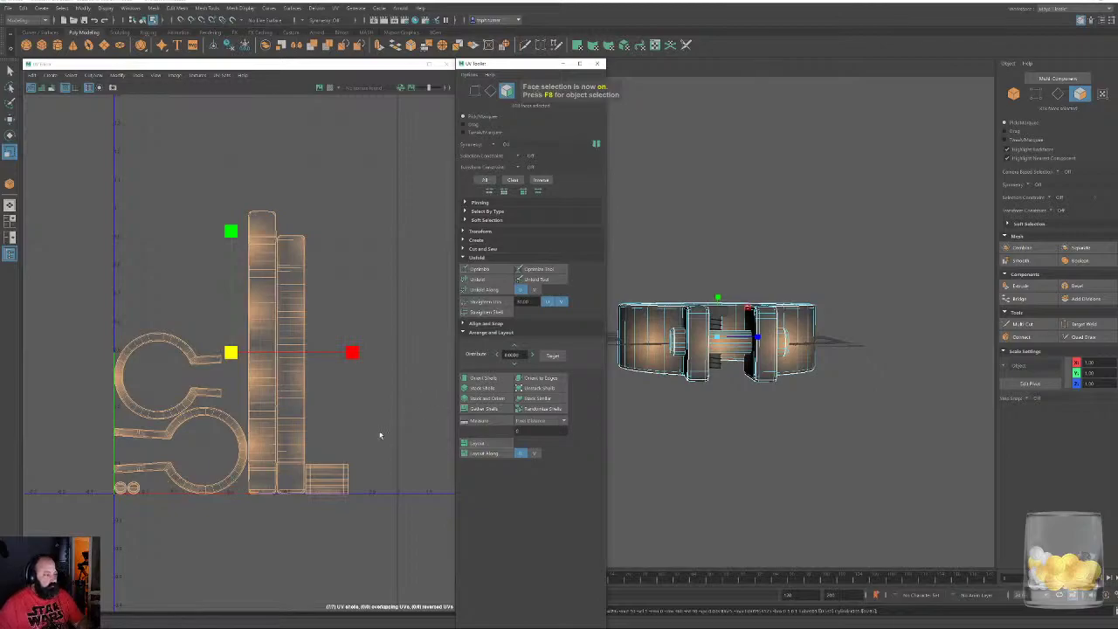
Select only the threaded bolt and lay out its UV shells separately so they fill the tile
{"action": "left_click", "coordinate": [721, 312]}
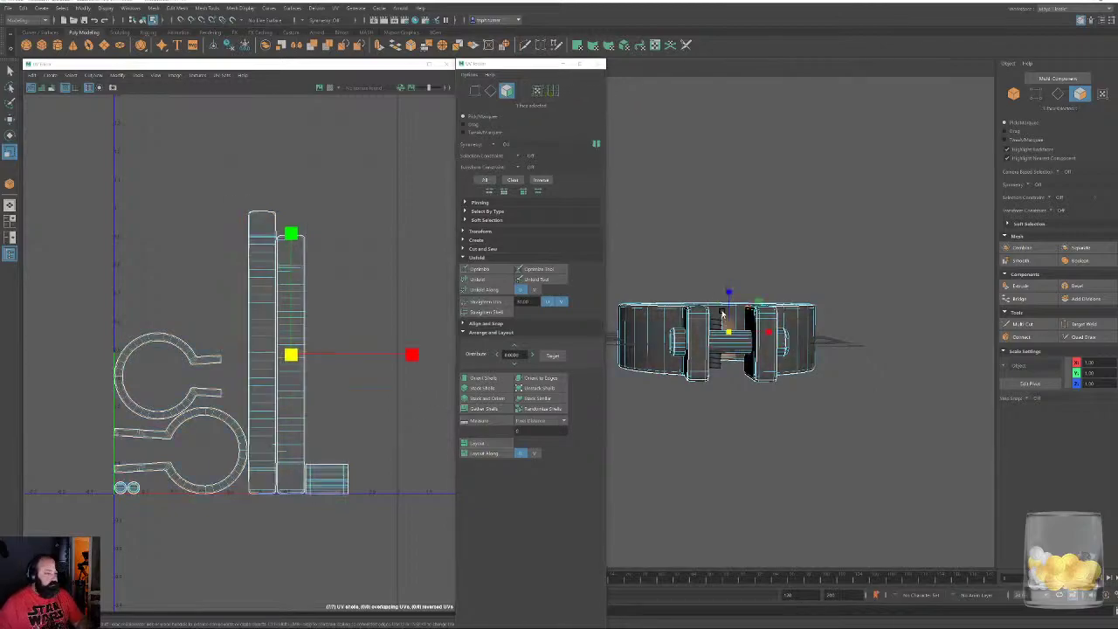
{"action": "left_click", "coordinate": [1014, 94]}
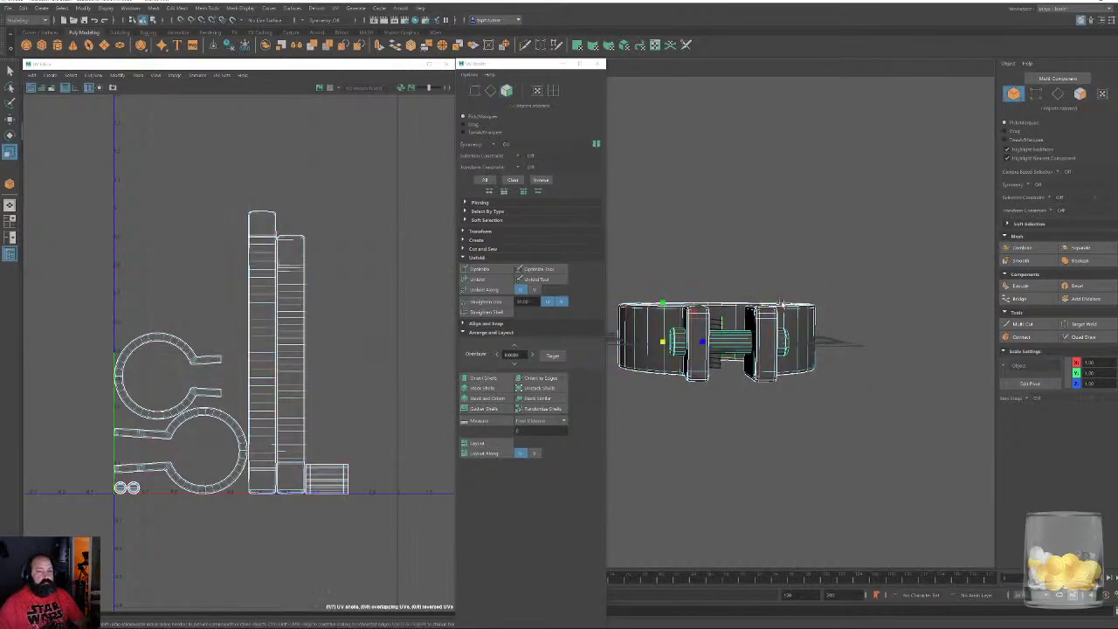
{"action": "left_click", "coordinate": [726, 316]}
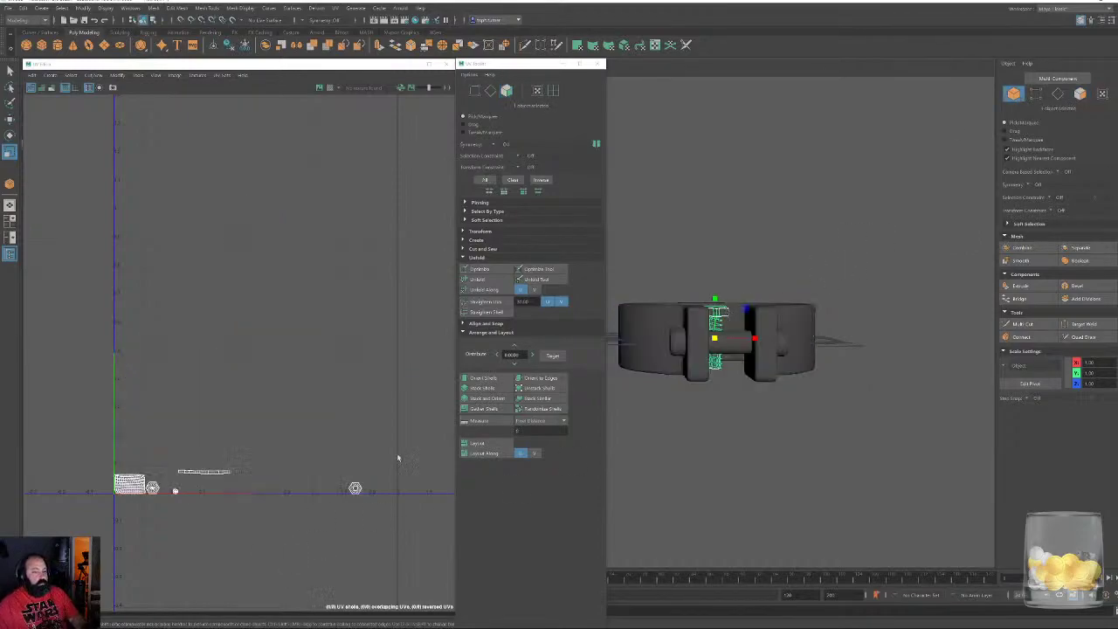
{"action": "left_click", "coordinate": [506, 91]}
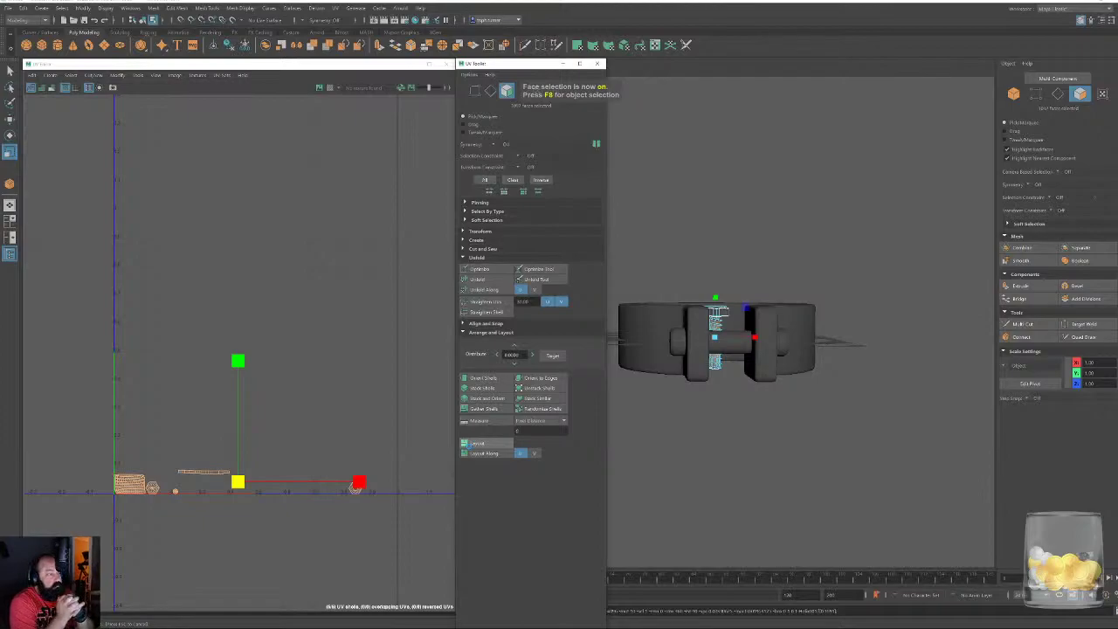
{"action": "left_click", "coordinate": [472, 444]}
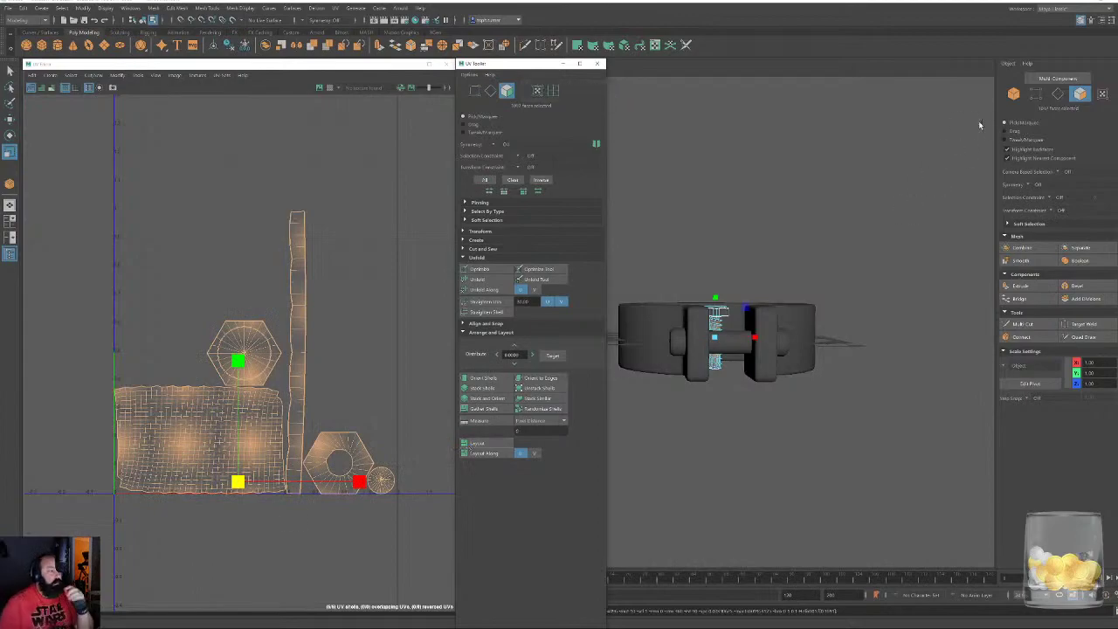
Show the UVs of all the objects together and move the bolt head's long strip beside the clamp's two strips
{"action": "left_click", "coordinate": [1013, 95]}
{"action": "left_click_drag", "start_coordinate": [860, 319], "coordinate": [656, 429]}
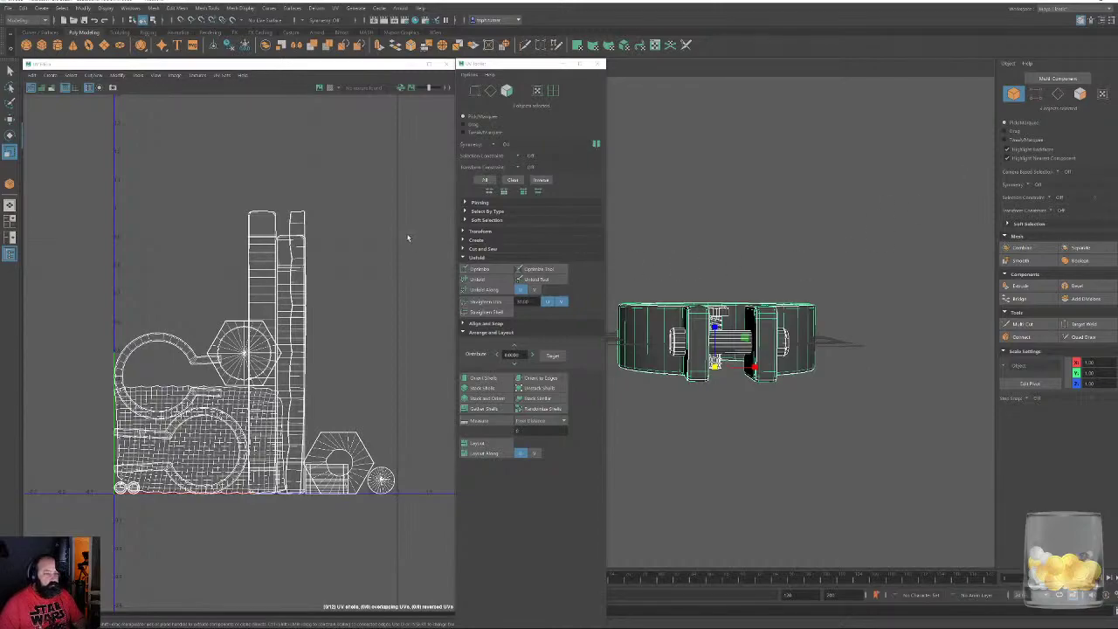
{"action": "left_click", "coordinate": [511, 93]}
{"action": "double_click", "coordinate": [300, 232]}
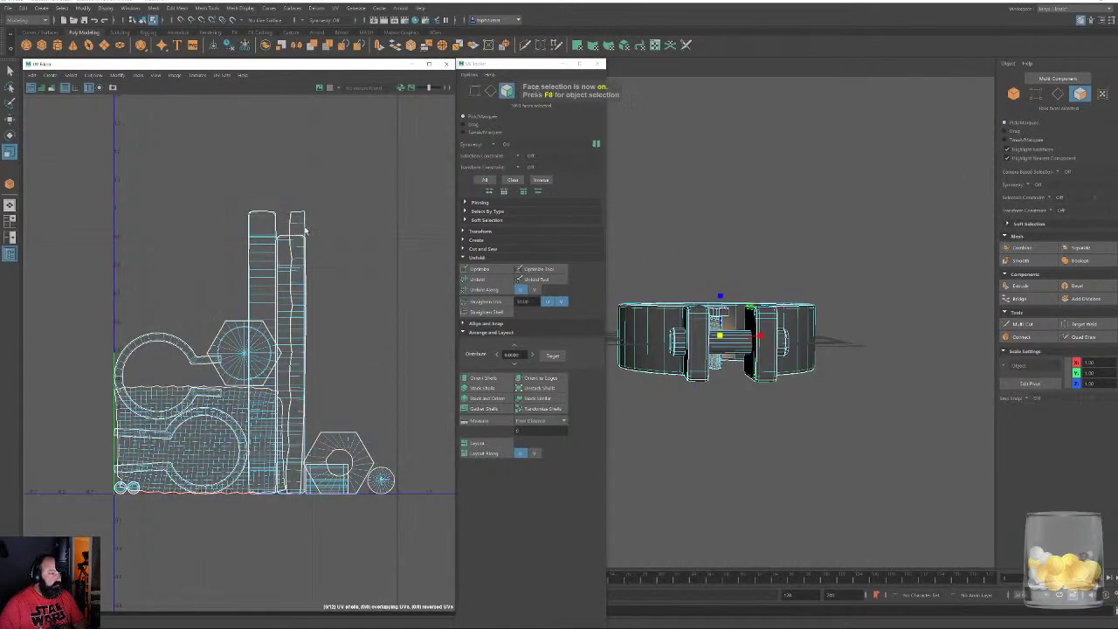
{"action": "left_click_drag", "start_coordinate": [345, 347], "coordinate": [373, 353]}
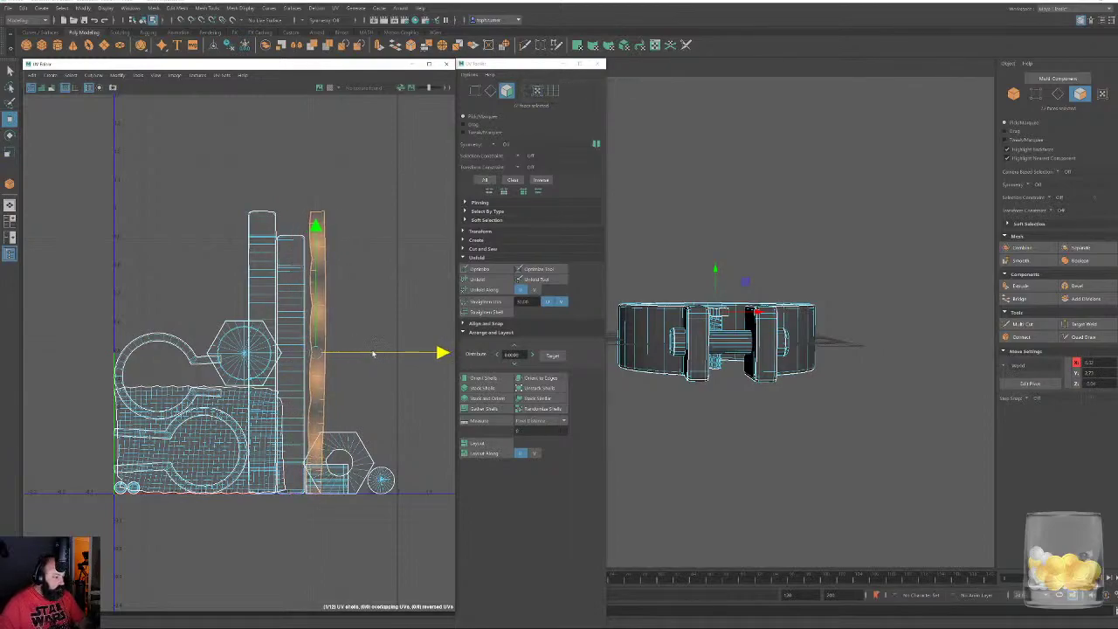
Move the bolt's two hexagonal shells and the pin's rectangular shell into the empty area above the clamp's rings
{"action": "double_click", "coordinate": [360, 453]}
{"action": "left_click_drag", "start_coordinate": [342, 465], "coordinate": [157, 297]}
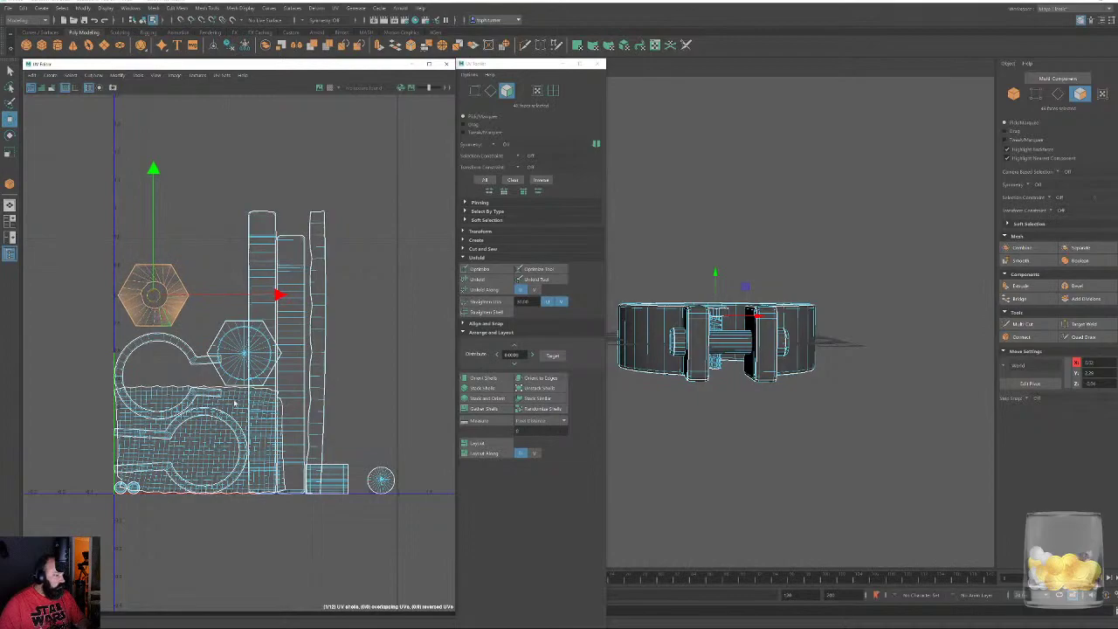
{"action": "double_click", "coordinate": [326, 478]}
{"action": "left_click_drag", "start_coordinate": [327, 478], "coordinate": [219, 296]}
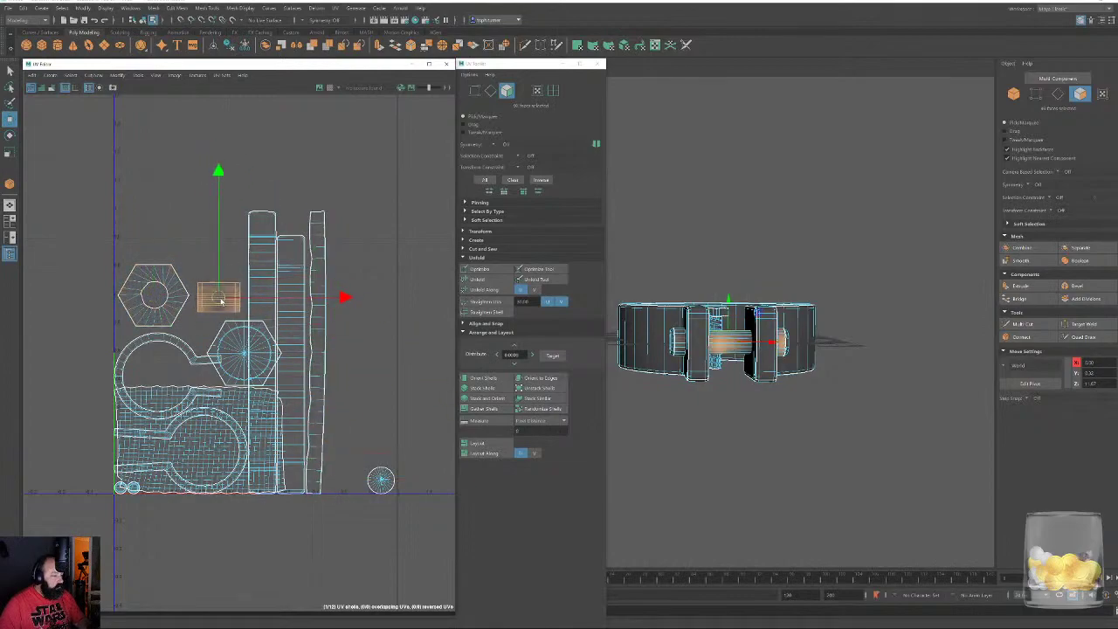
{"action": "double_click", "coordinate": [234, 350]}
{"action": "left_click_drag", "start_coordinate": [236, 350], "coordinate": [210, 249]}
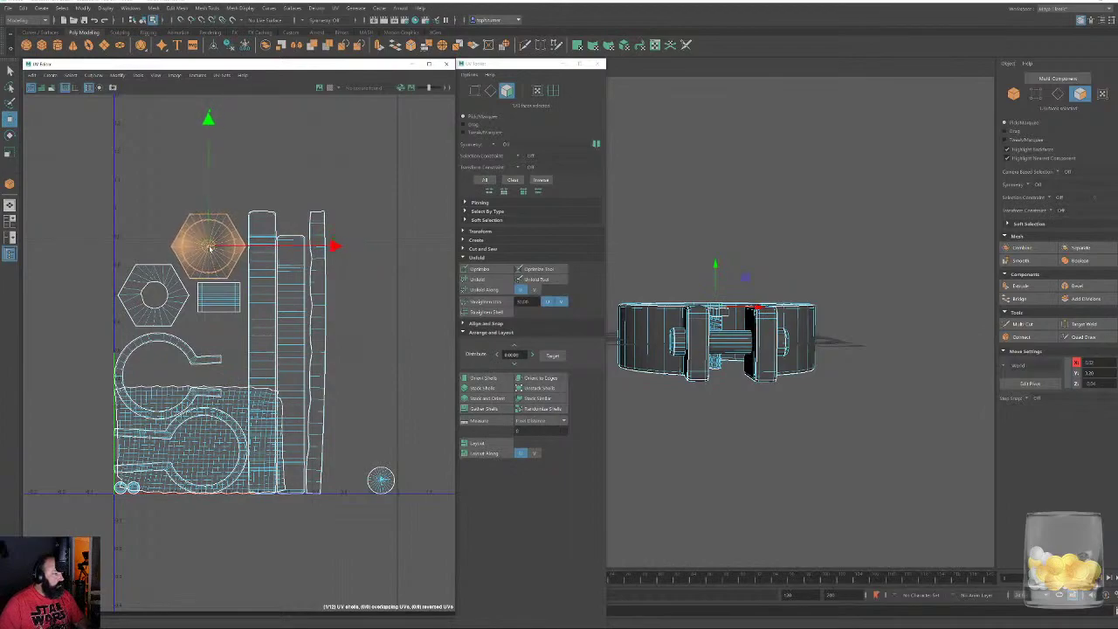
Move the bolt's small circular end cap shell inside the clamp's upper ring shell
{"action": "double_click", "coordinate": [222, 398]}
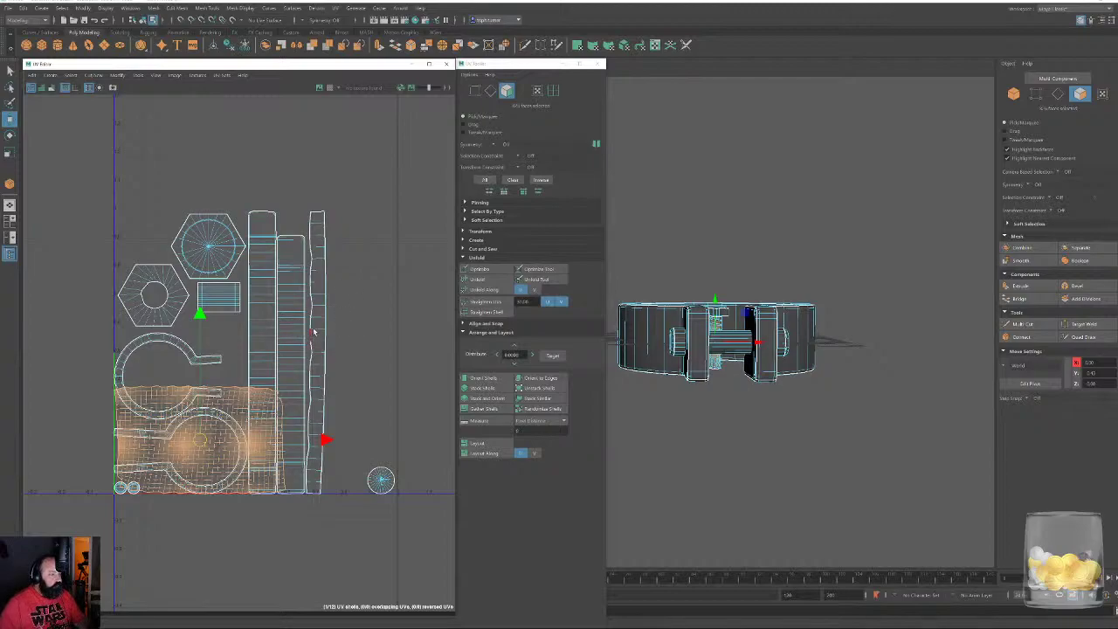
{"action": "double_click", "coordinate": [385, 483]}
{"action": "left_click_drag", "start_coordinate": [385, 483], "coordinate": [155, 371]}
Select the three long vertical strip shells and move them together to the right edge of the UV tile
{"action": "double_click", "coordinate": [316, 335]}
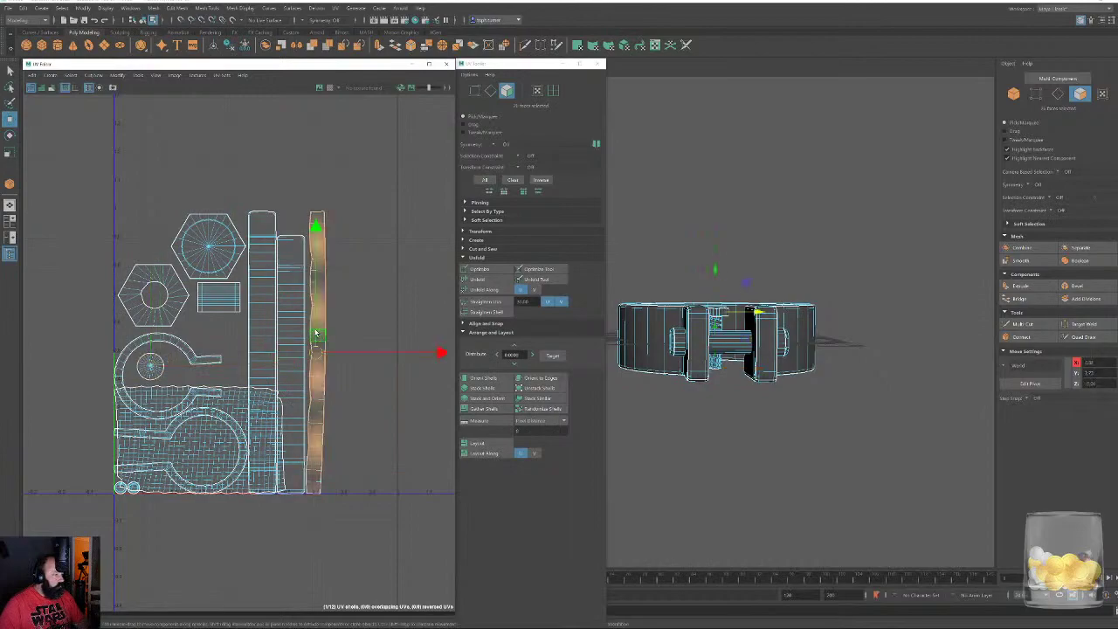
{"action": "double_click", "coordinate": [288, 331], "text": "shift"}
{"action": "double_click", "coordinate": [265, 330], "text": "shift"}
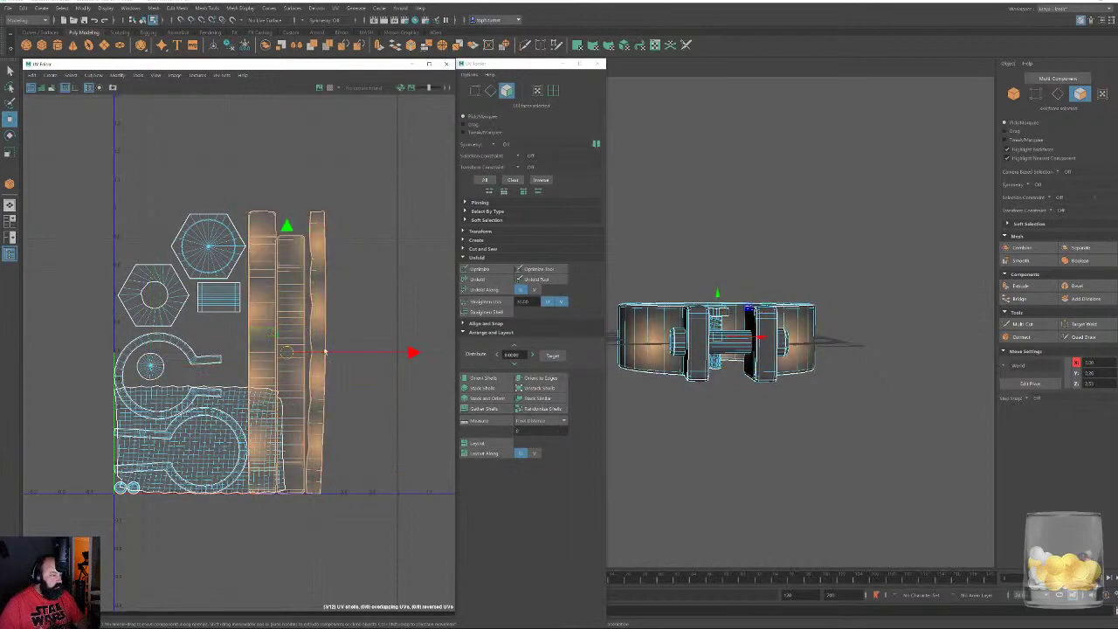
{"action": "left_click_drag", "start_coordinate": [412, 353], "coordinate": [480, 352]}
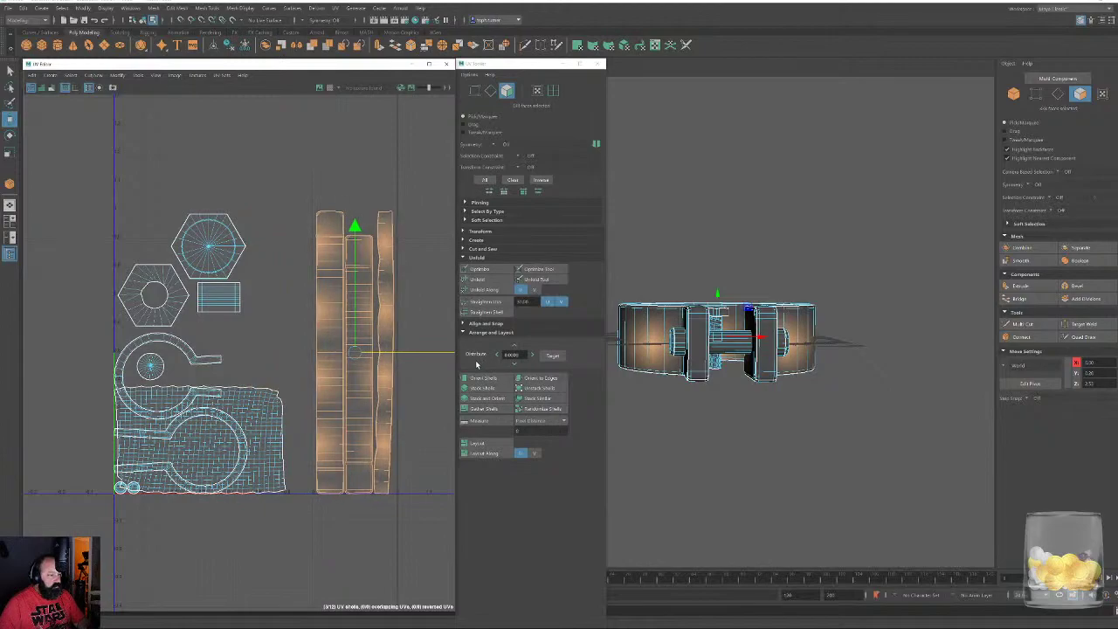
Rotate the bolt's large thread shell 90 degrees clockwise and place it beside the long strips at the tile's base
{"action": "left_click", "coordinate": [268, 411]}
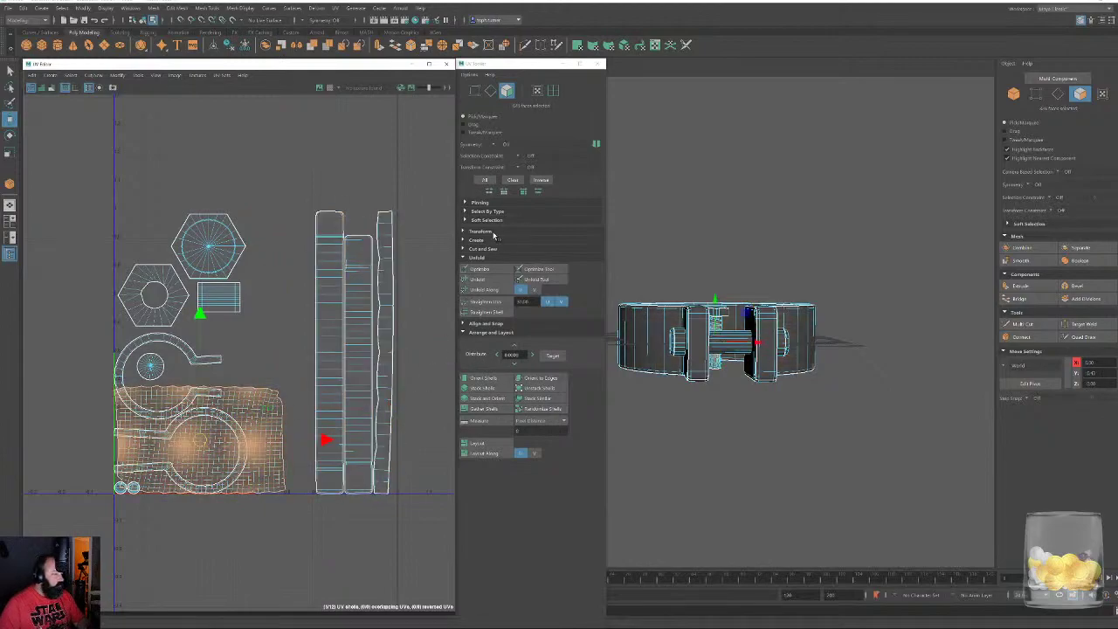
{"action": "left_click", "coordinate": [492, 234]}
{"action": "left_click", "coordinate": [547, 392]}
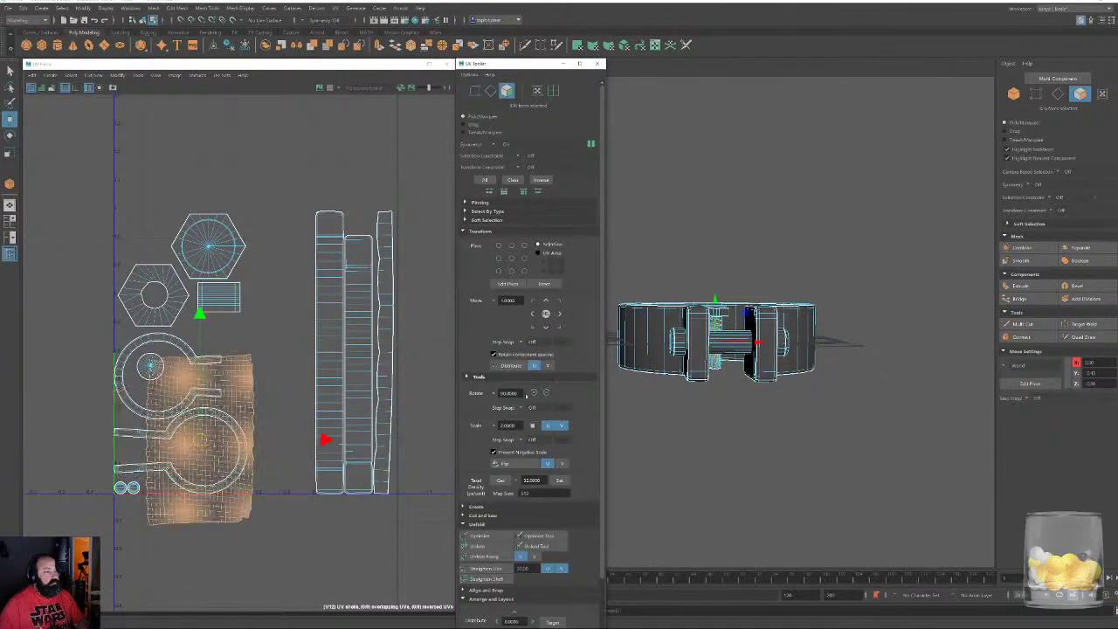
{"action": "left_click", "coordinate": [480, 230]}
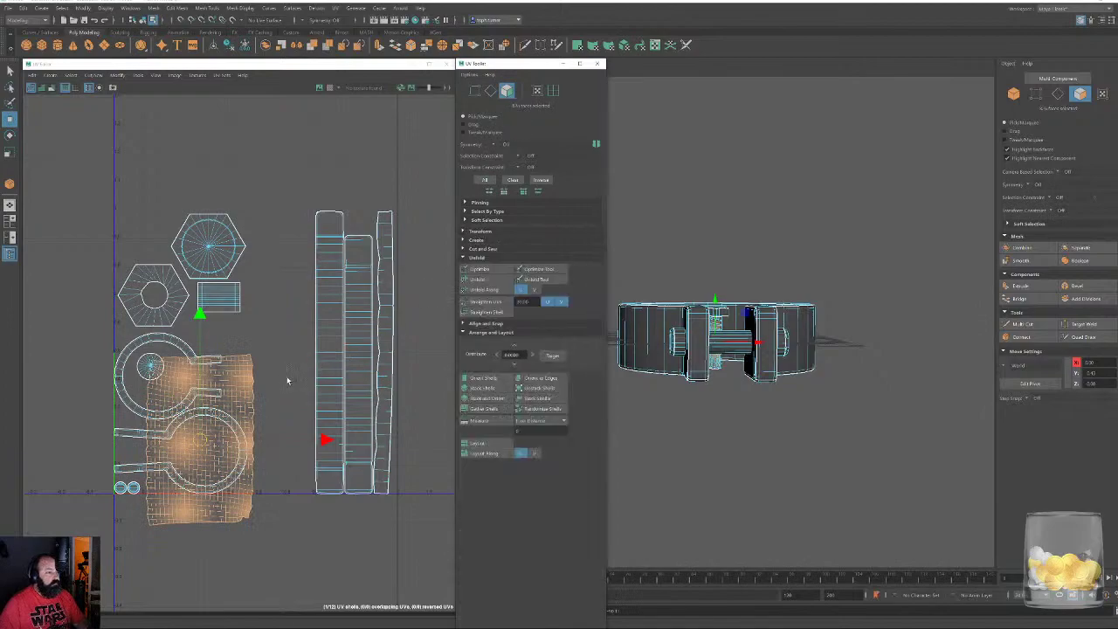
{"action": "left_click", "coordinate": [260, 382]}
{"action": "left_click", "coordinate": [204, 459]}
{"action": "left_click_drag", "start_coordinate": [204, 456], "coordinate": [257, 414]}
Stack the circle-filled hexagon directly above the thread shell, then the pin's rectangle and the holed hexagon above it
{"action": "right_click_drag", "start_coordinate": [256, 415], "coordinate": [476, 599], "text": "alt"}
{"action": "right_click_drag", "start_coordinate": [203, 484], "coordinate": [2, 166], "text": "alt"}
{"action": "middle_click_drag", "start_coordinate": [182, 240], "coordinate": [186, 430], "text": "alt"}
{"action": "double_click", "coordinate": [222, 249]}
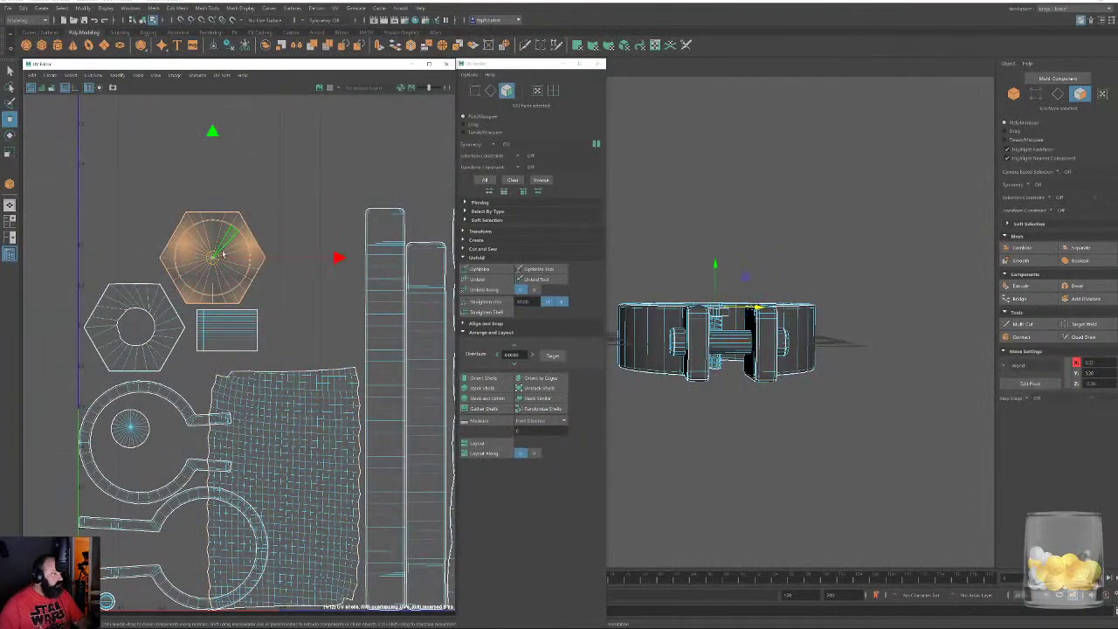
{"action": "left_click_drag", "start_coordinate": [223, 250], "coordinate": [309, 321]}
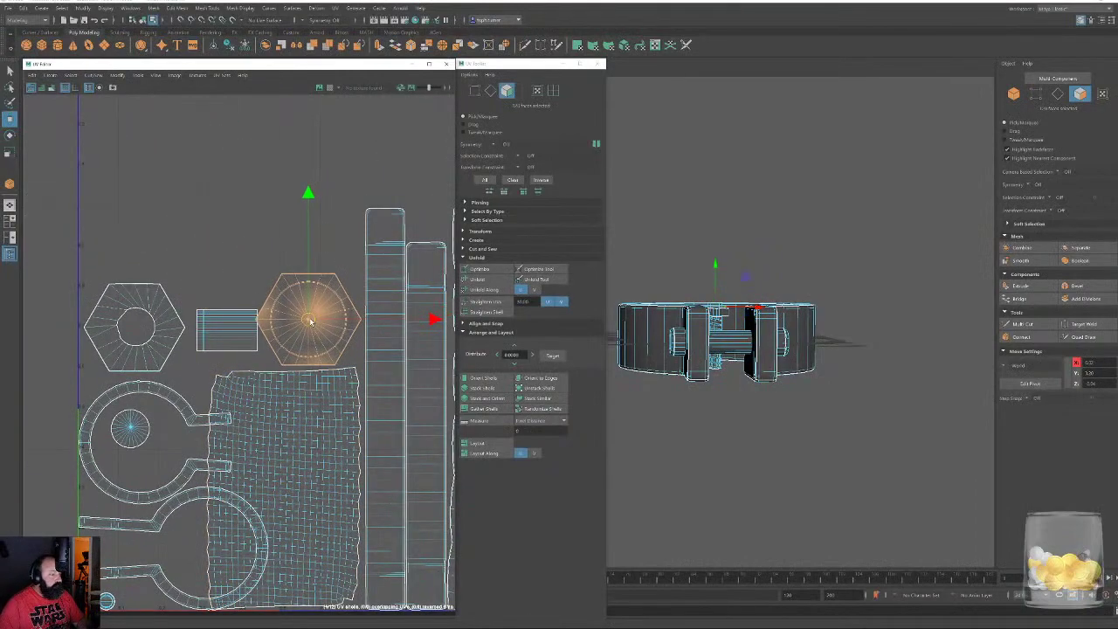
{"action": "left_click", "coordinate": [231, 330]}
{"action": "left_click_drag", "start_coordinate": [230, 330], "coordinate": [332, 247]}
{"action": "double_click", "coordinate": [159, 320]}
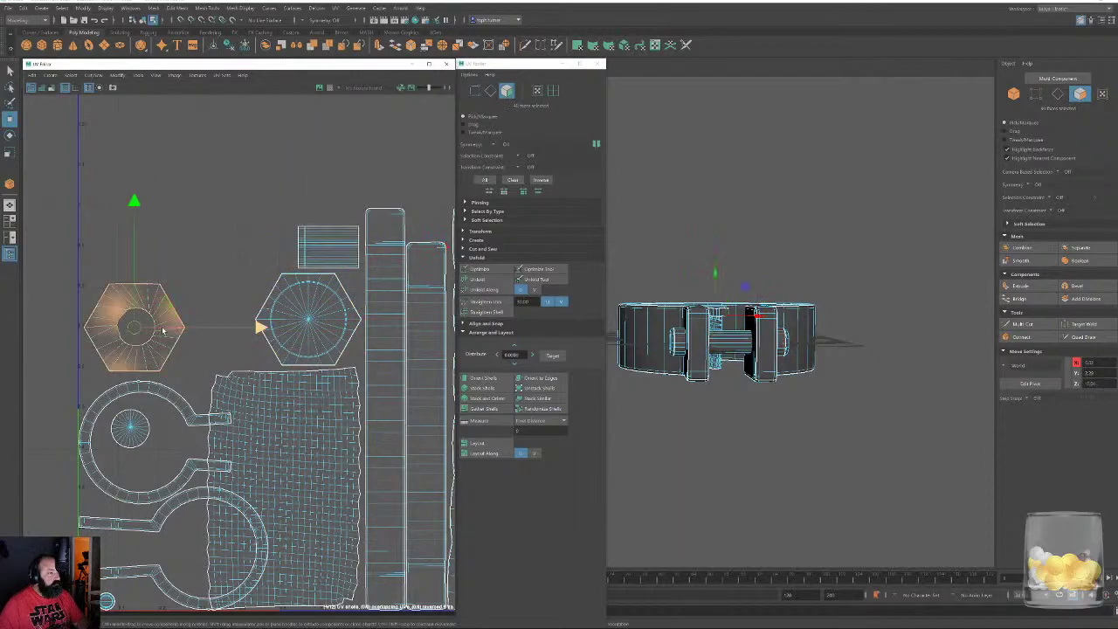
{"action": "left_click_drag", "start_coordinate": [134, 327], "coordinate": [236, 253]}
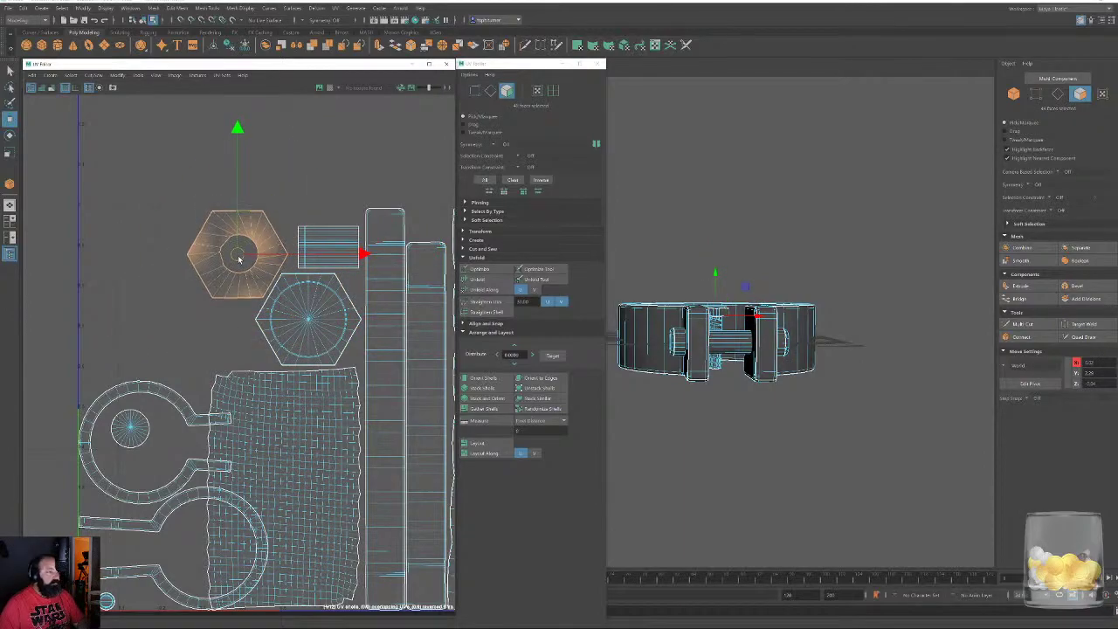
Rotate each of the clamp's two ring-shaped shells 90 degrees clockwise
{"action": "middle_click_drag", "start_coordinate": [196, 408], "coordinate": [239, 349], "text": "alt"}
{"action": "left_click", "coordinate": [208, 343]}
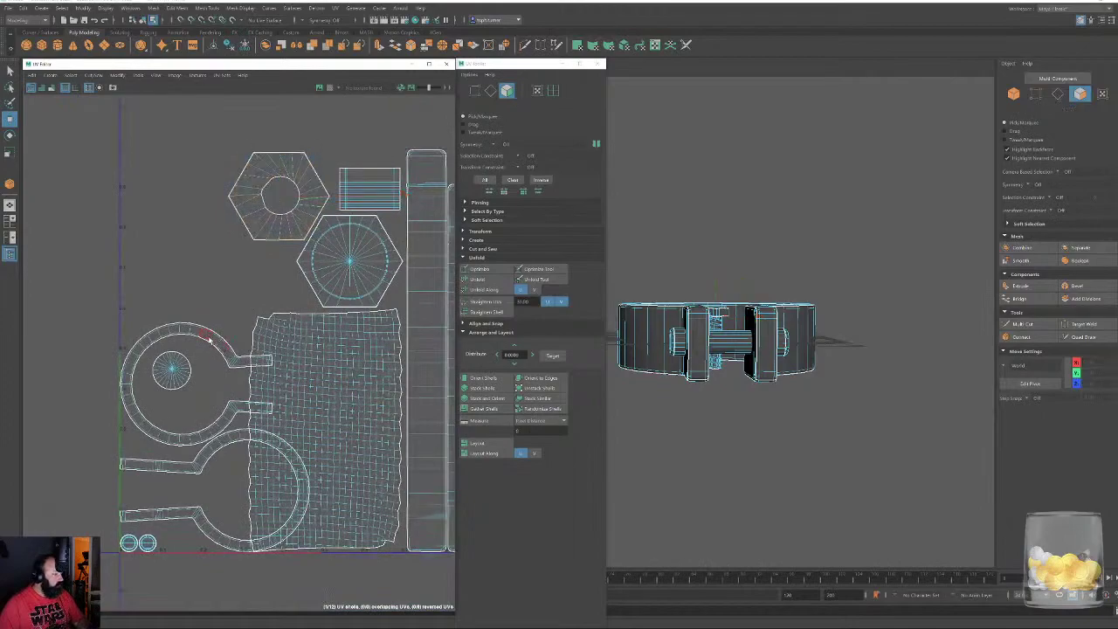
{"action": "double_click", "coordinate": [208, 338]}
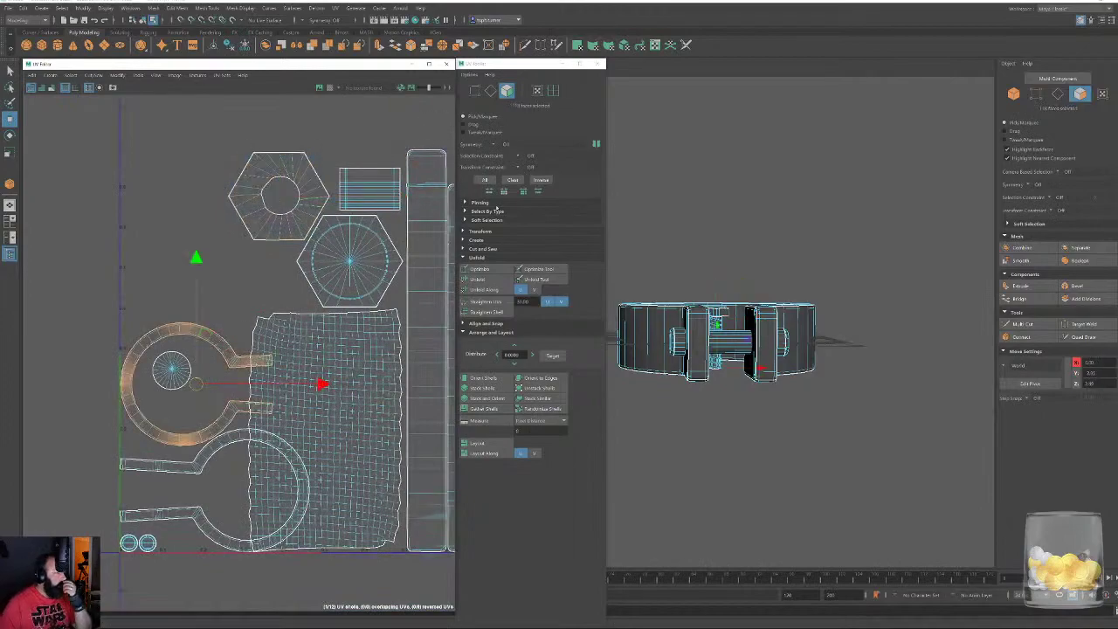
{"action": "left_click", "coordinate": [484, 232]}
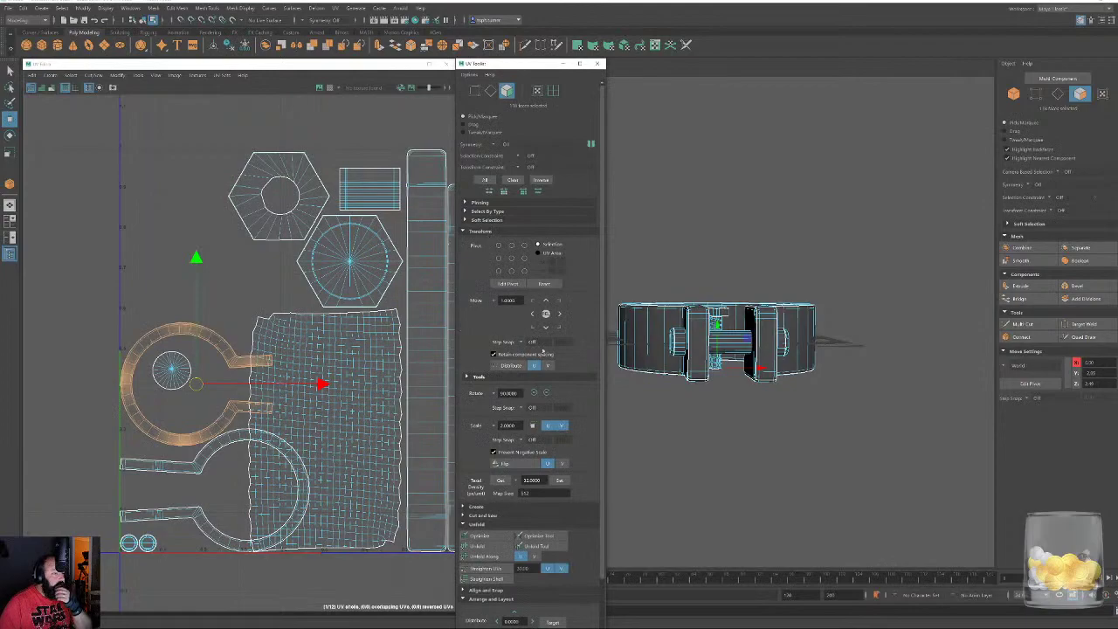
{"action": "left_click", "coordinate": [546, 393]}
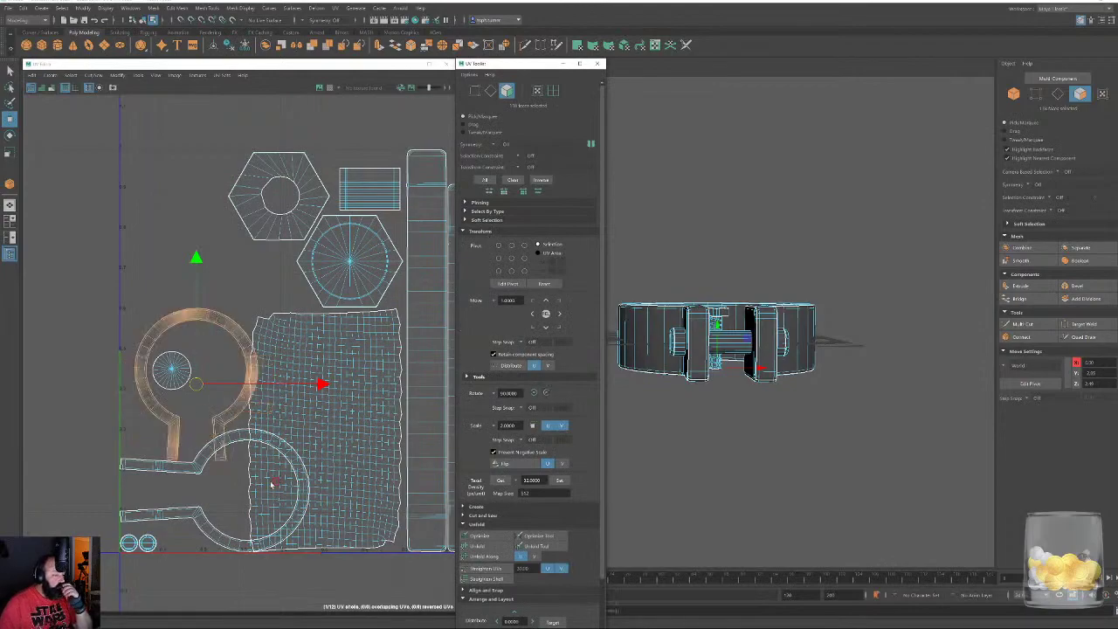
{"action": "double_click", "coordinate": [199, 469]}
{"action": "left_click", "coordinate": [545, 393]}
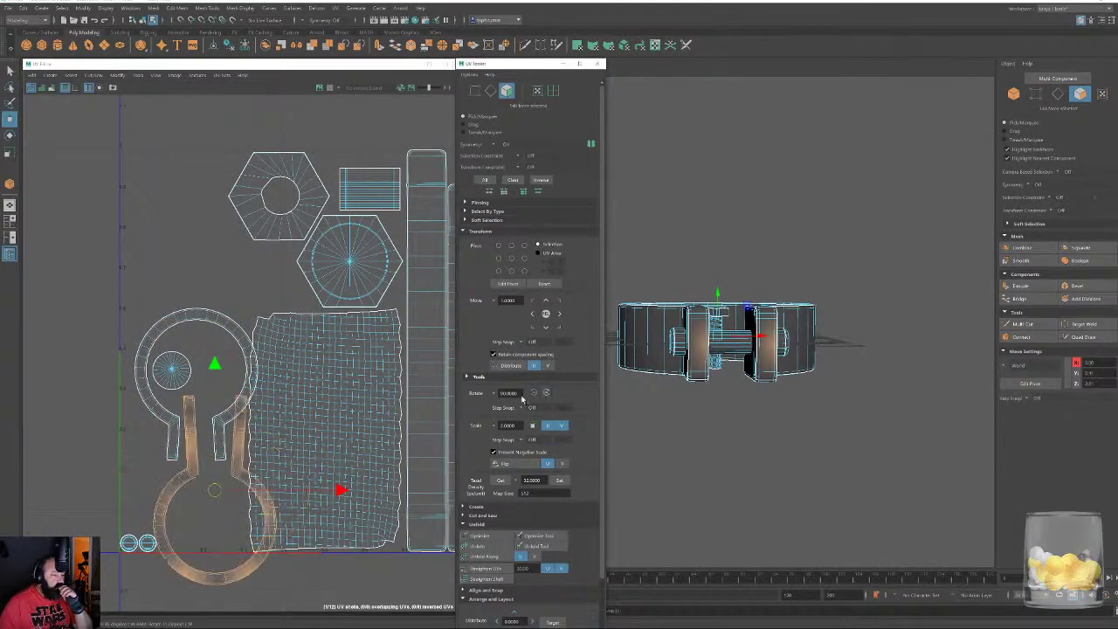
Select the clamp's ring-shaped shell around the circle and move it up into the free space beside the holed hexagon
{"action": "left_click", "coordinate": [200, 316]}
{"action": "double_click", "coordinate": [200, 318]}
{"action": "left_click_drag", "start_coordinate": [195, 385], "coordinate": [185, 275]}
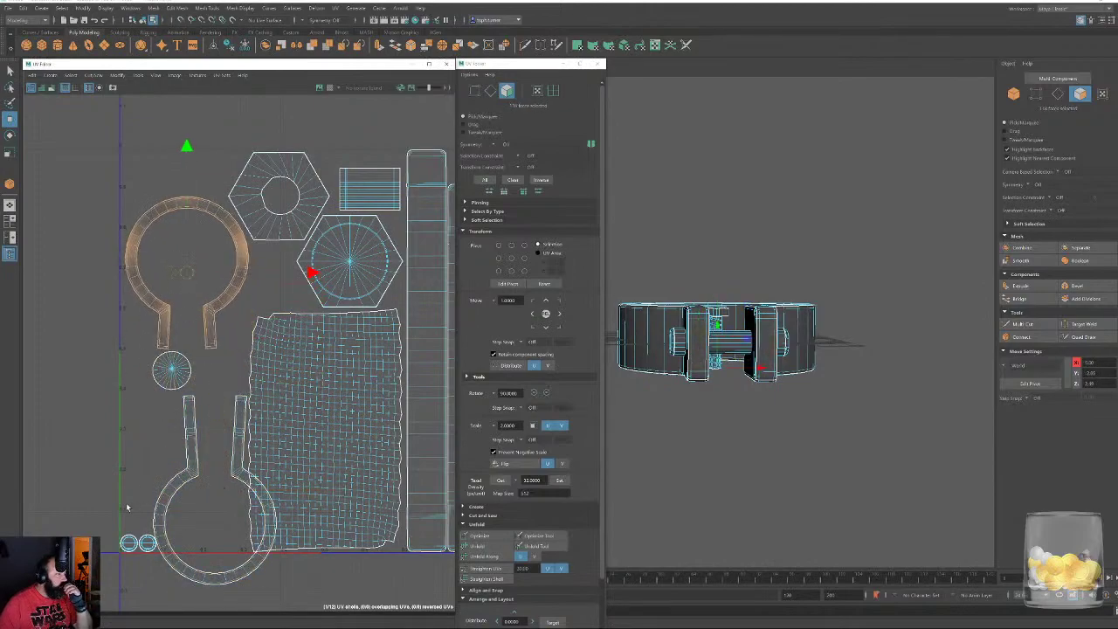
Place one small circle shell inside the holed hexagon, the other between hexagon and rectangle, and the larger circle inside the upper ring
{"action": "left_click", "coordinate": [128, 543]}
{"action": "left_click_drag", "start_coordinate": [129, 543], "coordinate": [280, 195]}
{"action": "left_click", "coordinate": [146, 543]}
{"action": "left_click_drag", "start_coordinate": [146, 542], "coordinate": [325, 166]}
{"action": "left_click", "coordinate": [171, 370]}
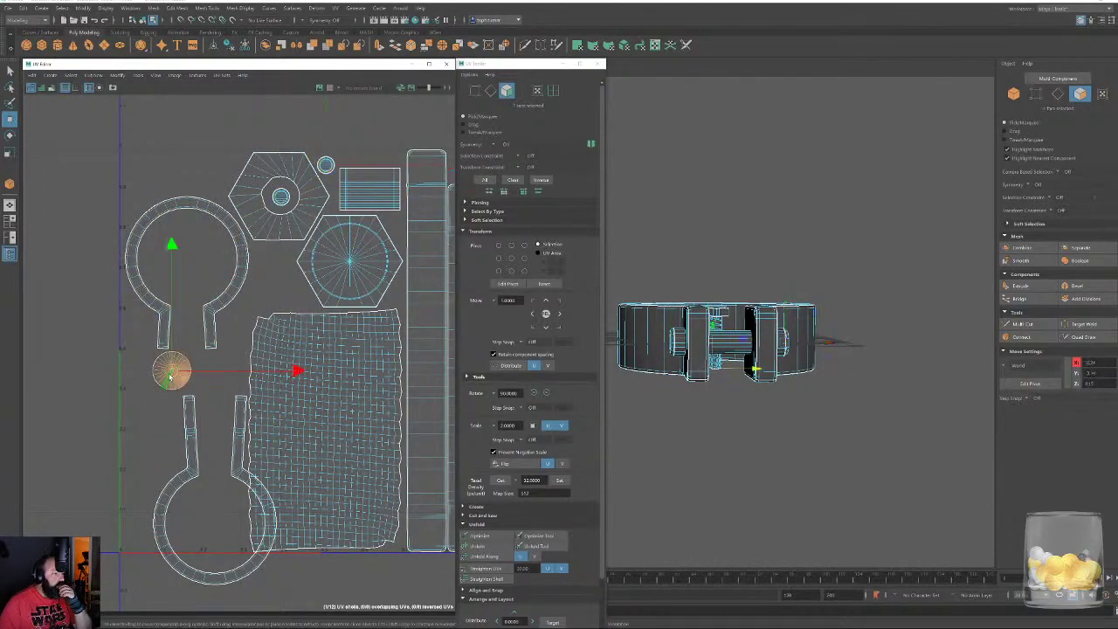
{"action": "left_click_drag", "start_coordinate": [170, 370], "coordinate": [186, 262]}
Move the second ring-shaped shell directly below the first, into the UV tile's lower-left corner with its prongs facing up
{"action": "double_click", "coordinate": [191, 472]}
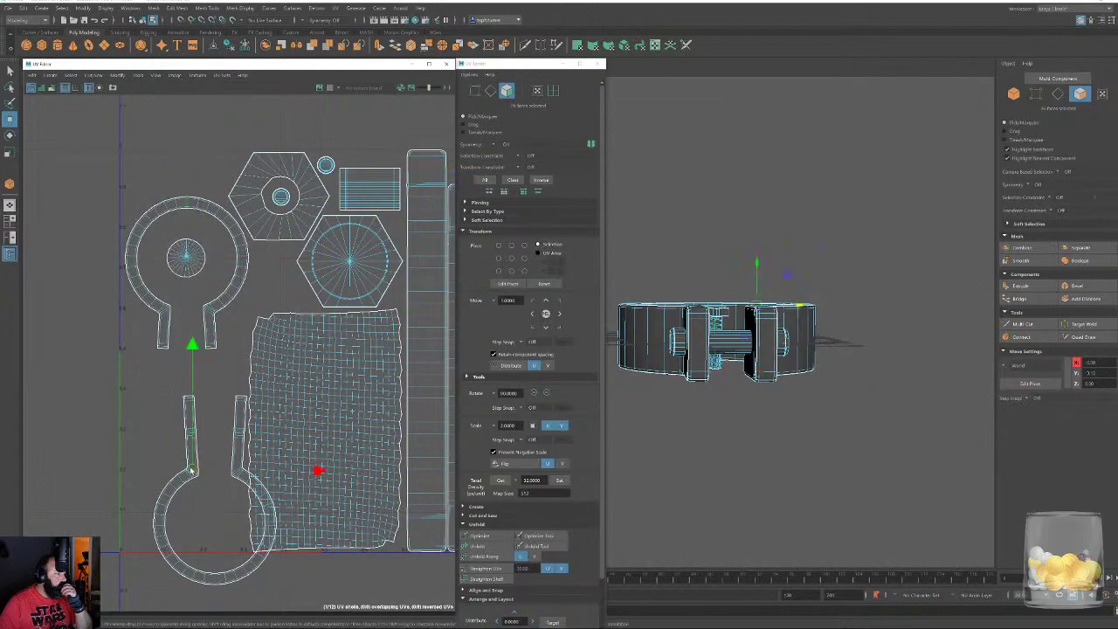
{"action": "left_click_drag", "start_coordinate": [211, 493], "coordinate": [184, 457]}
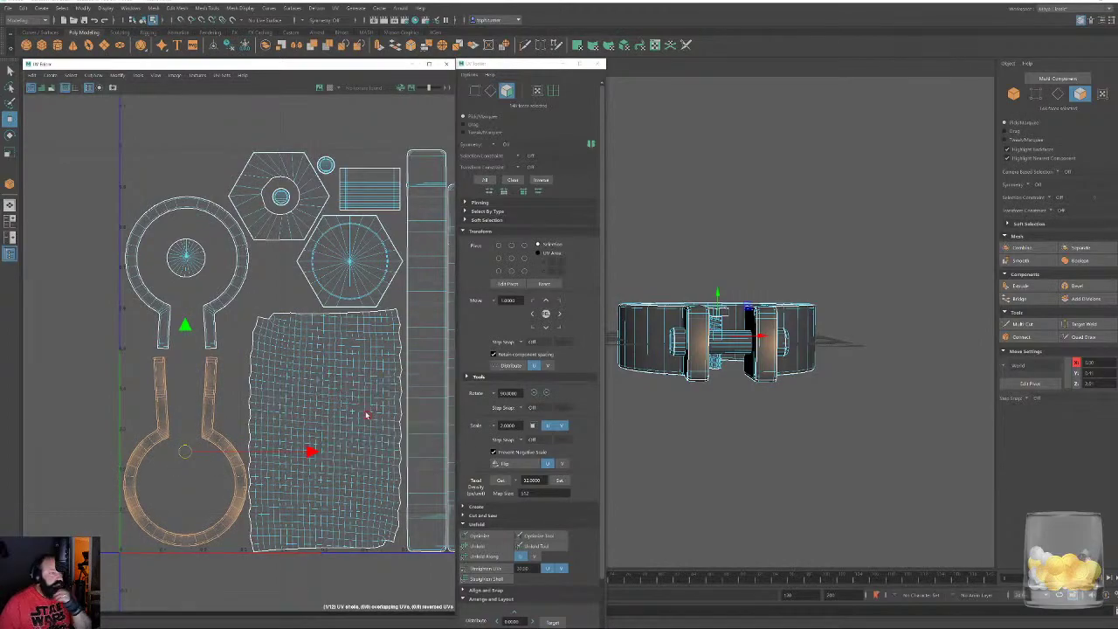
{"action": "right_click_drag", "start_coordinate": [269, 399], "coordinate": [118, 204], "text": "alt"}
{"action": "middle_click_drag", "start_coordinate": [118, 204], "coordinate": [26, 216], "text": "alt"}
Return to object mode, closing the UV Editor, and select the clamp, pin and bolt together
{"action": "left_click", "coordinate": [1013, 94]}
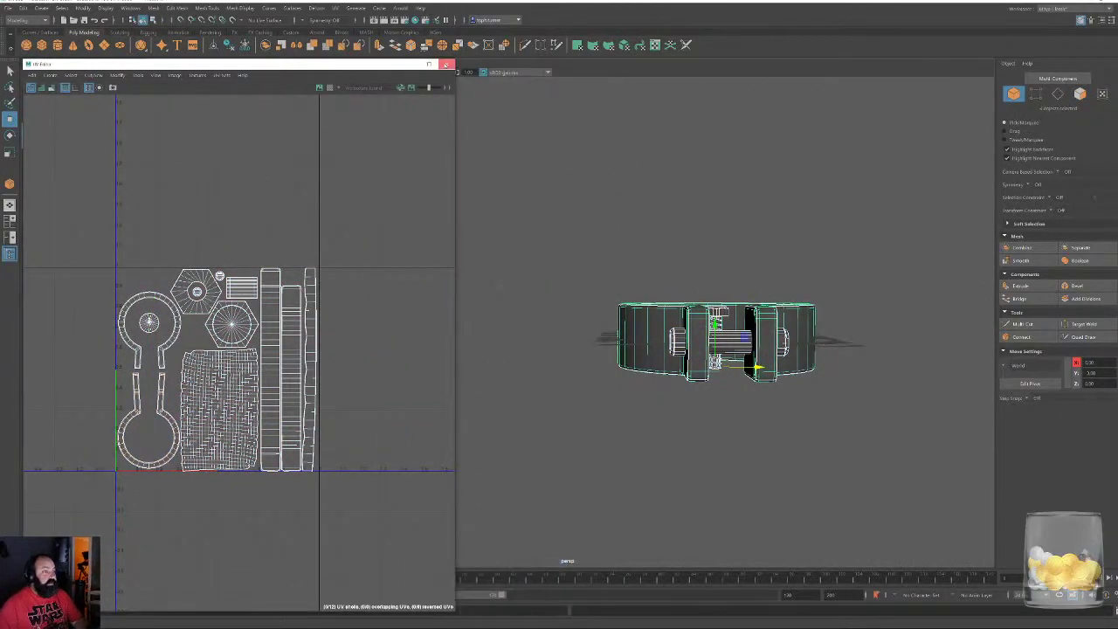
{"action": "left_click", "coordinate": [449, 64]}
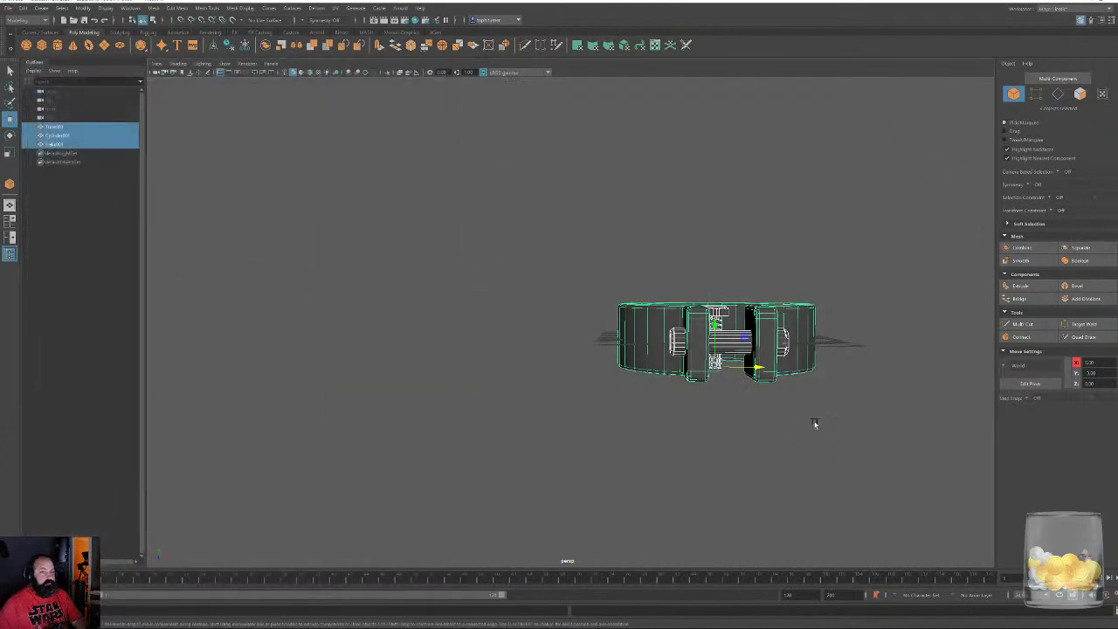
{"action": "left_click_drag", "start_coordinate": [688, 332], "coordinate": [699, 355], "text": "alt"}
{"action": "middle_click_drag", "start_coordinate": [761, 356], "coordinate": [624, 302], "text": "alt"}
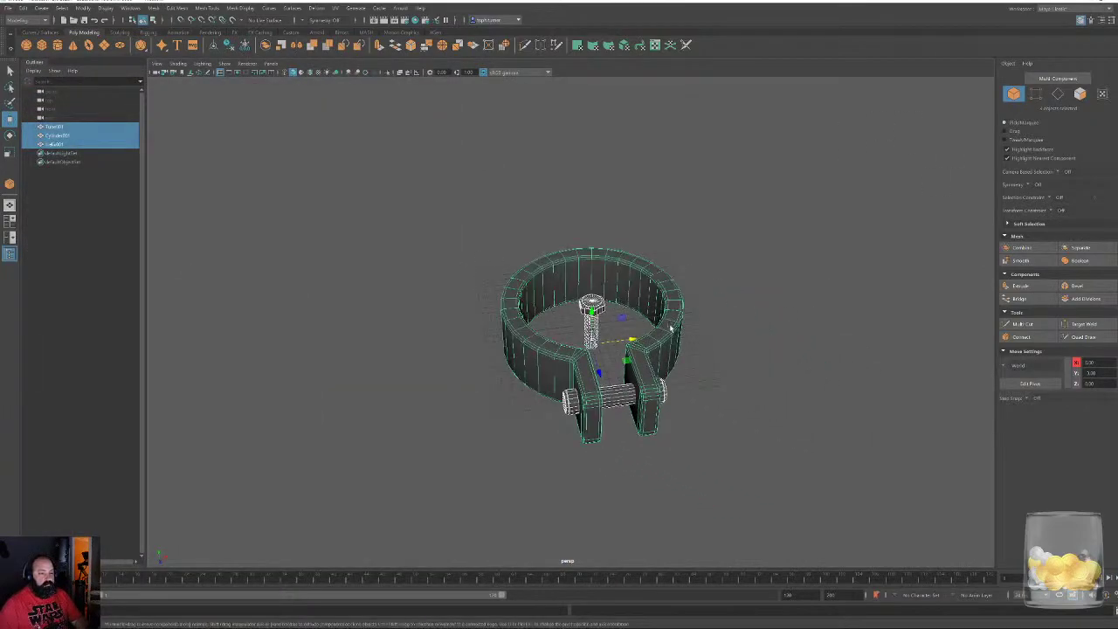
{"action": "left_click", "coordinate": [875, 314]}
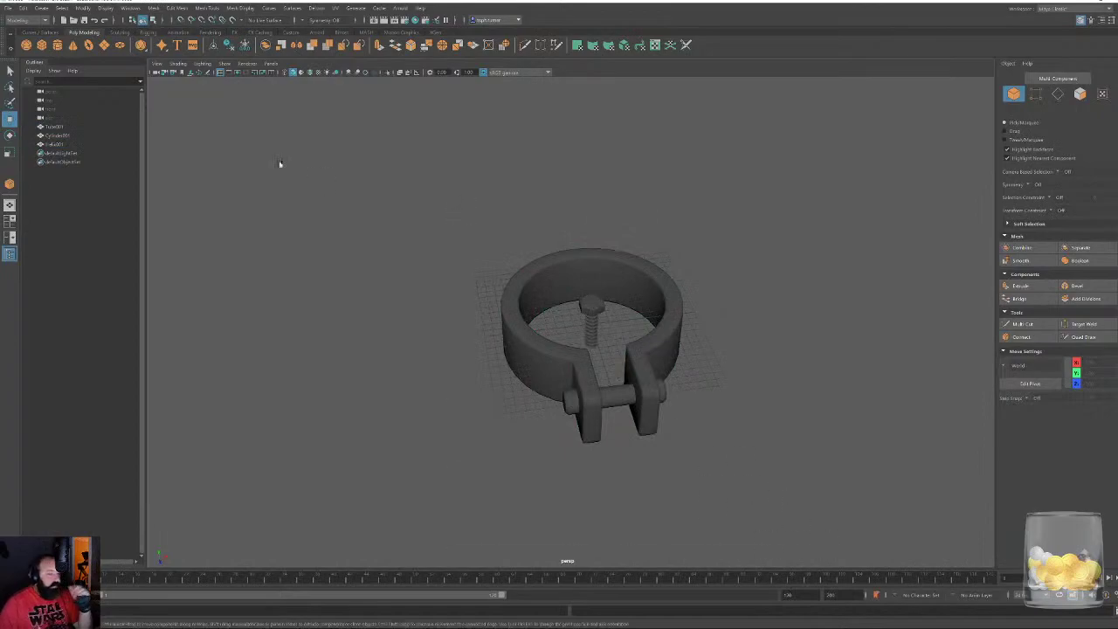
{"action": "left_click_drag", "start_coordinate": [86, 144], "coordinate": [85, 128]}
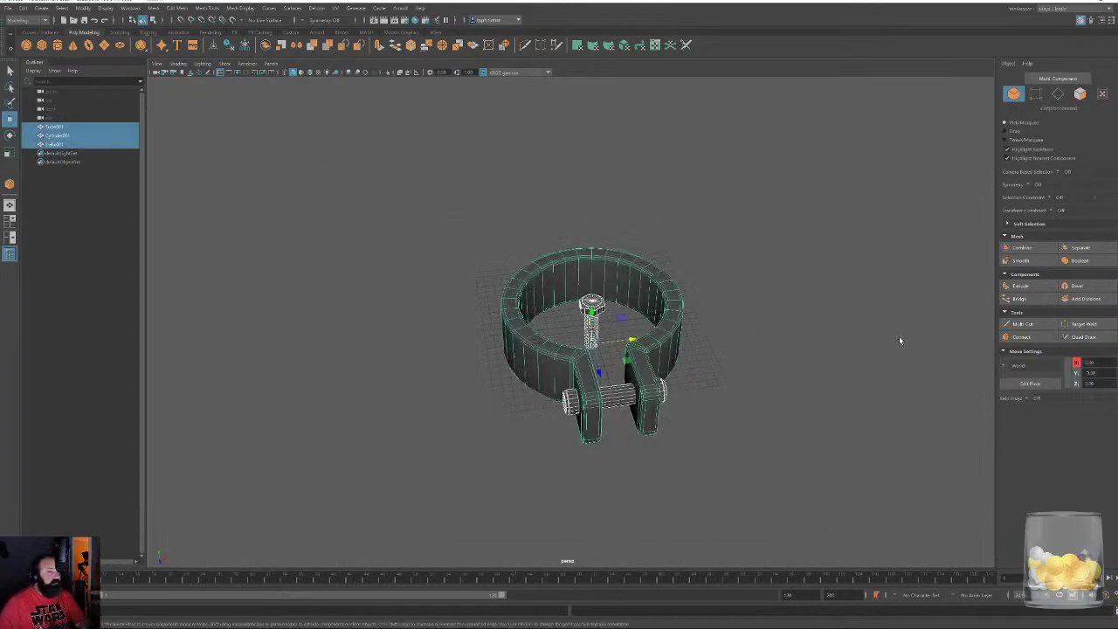
{"action": "left_click", "coordinate": [59, 144]}
{"action": "left_click_drag", "start_coordinate": [395, 187], "coordinate": [791, 474]}
{"action": "left_click_drag", "start_coordinate": [445, 222], "coordinate": [743, 418]}
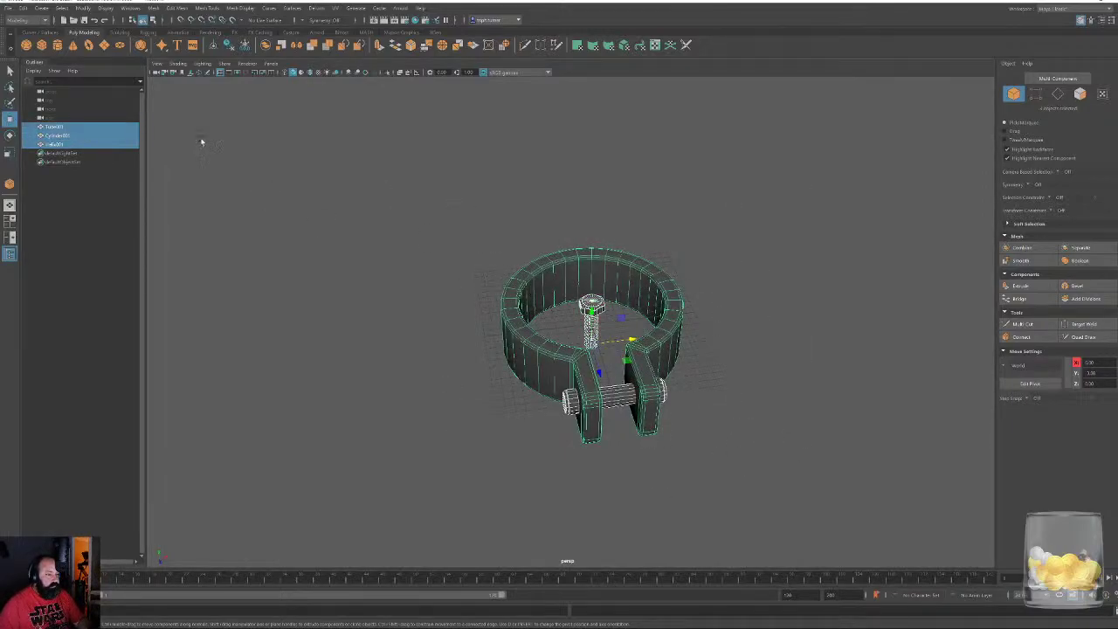
Export the selected objects over the existing Dismemberment FBX file in the TotemMeshes folder, confirming the overwrite
{"action": "left_click", "coordinate": [8, 8]}
{"action": "left_click", "coordinate": [35, 122]}
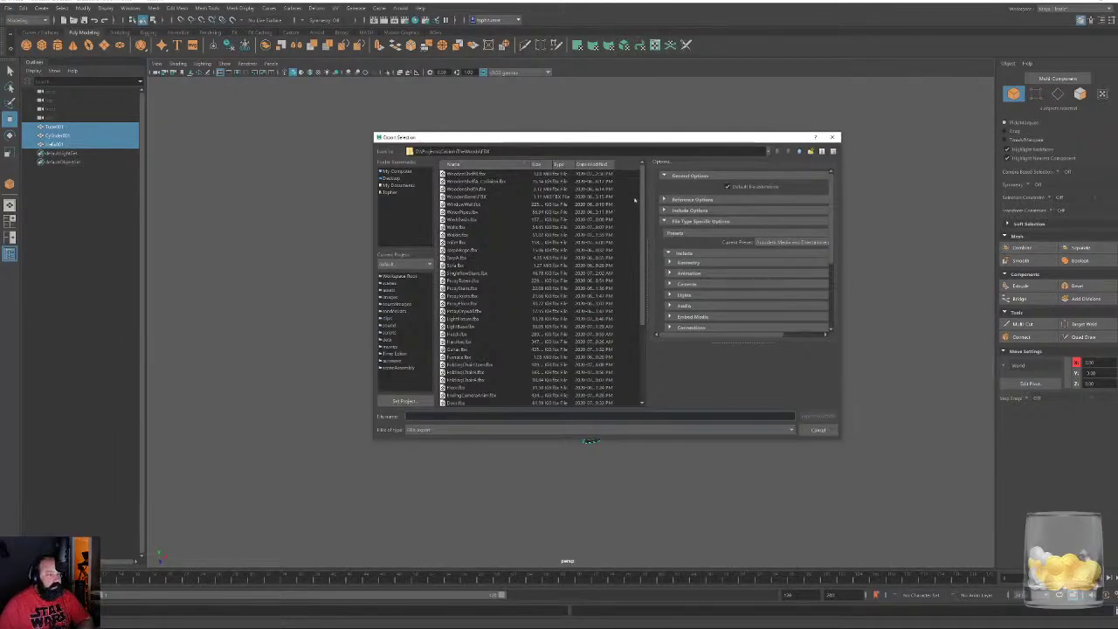
{"action": "left_click", "coordinate": [799, 152]}
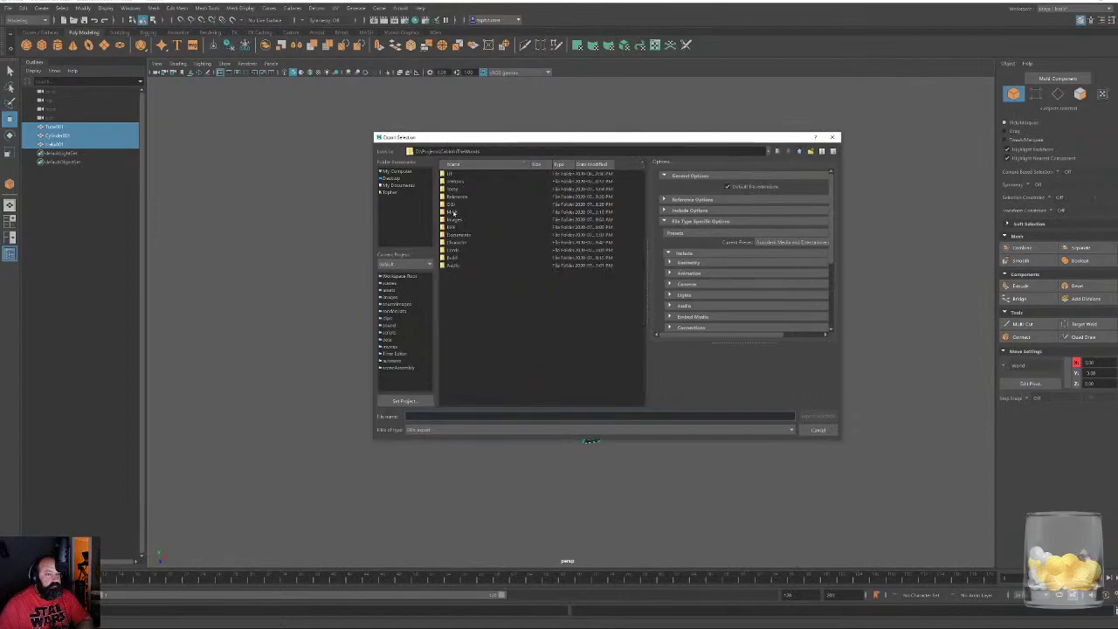
{"action": "double_click", "coordinate": [451, 226]}
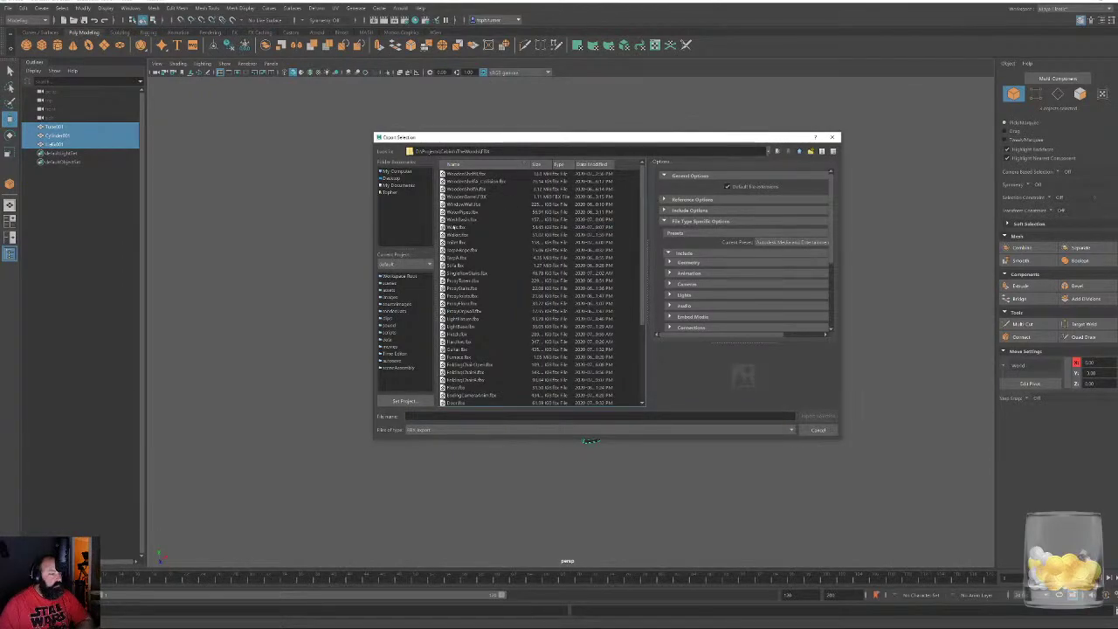
{"action": "scroll", "coordinate": [449, 266], "scroll_direction": "down", "scroll_amount": 5}
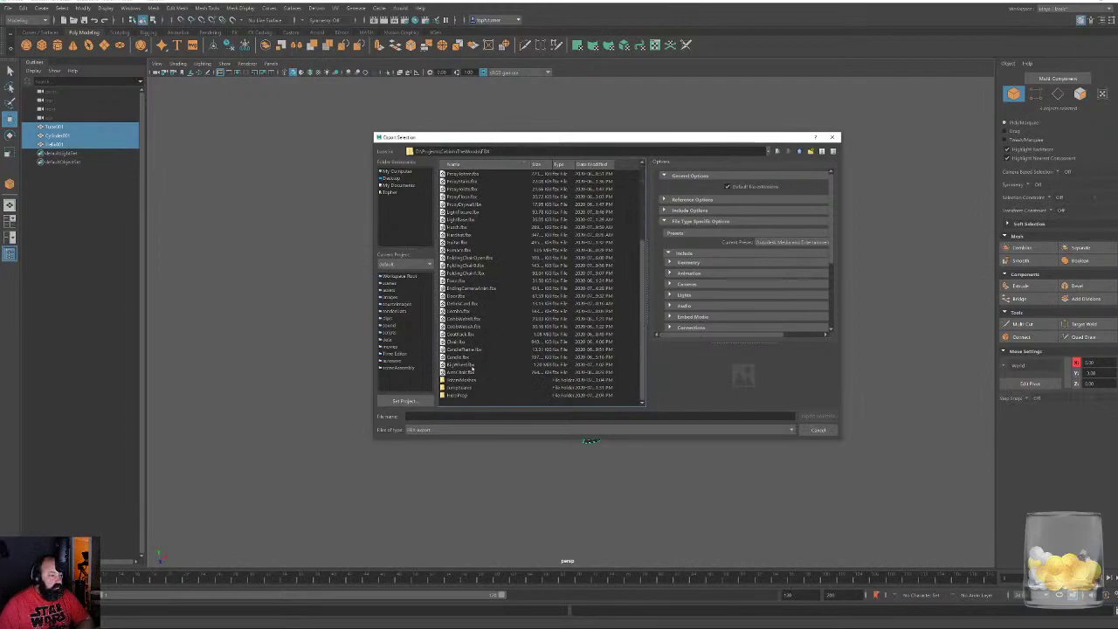
{"action": "scroll", "coordinate": [475, 310], "scroll_direction": "up", "scroll_amount": 5}
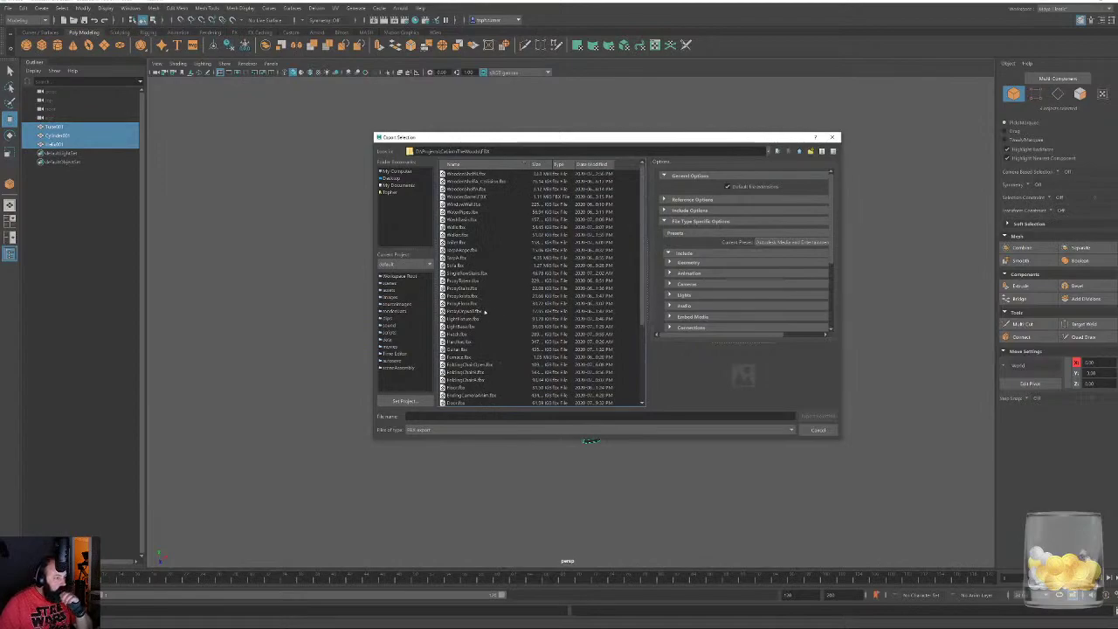
{"action": "scroll", "coordinate": [485, 312], "scroll_direction": "down", "scroll_amount": 5}
{"action": "double_click", "coordinate": [470, 385]}
{"action": "scroll", "coordinate": [482, 393], "scroll_direction": "down", "scroll_amount": 5}
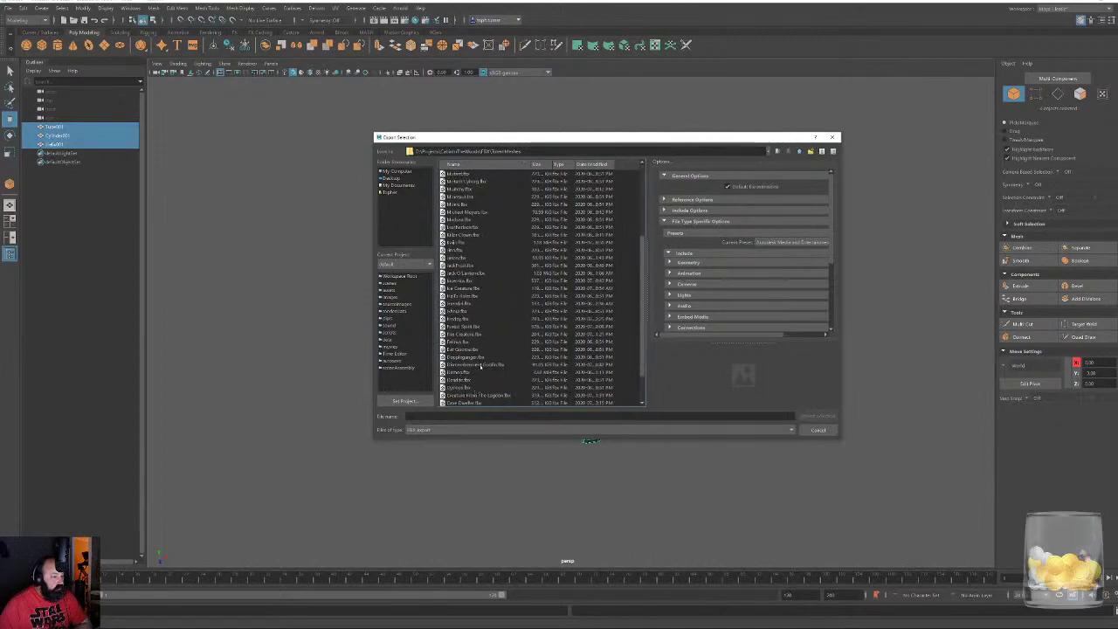
{"action": "double_click", "coordinate": [480, 366]}
{"action": "left_click", "coordinate": [589, 300]}
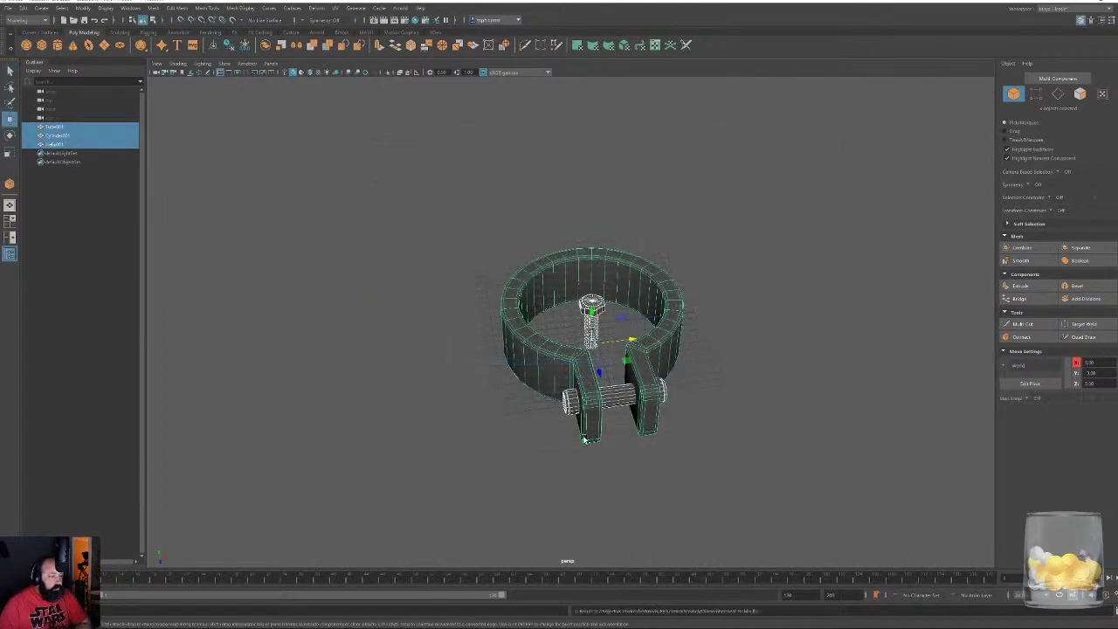
Switch to 3ds Max and delete the bolt from its scene
{"action": "left_click", "coordinate": [1085, 3]}
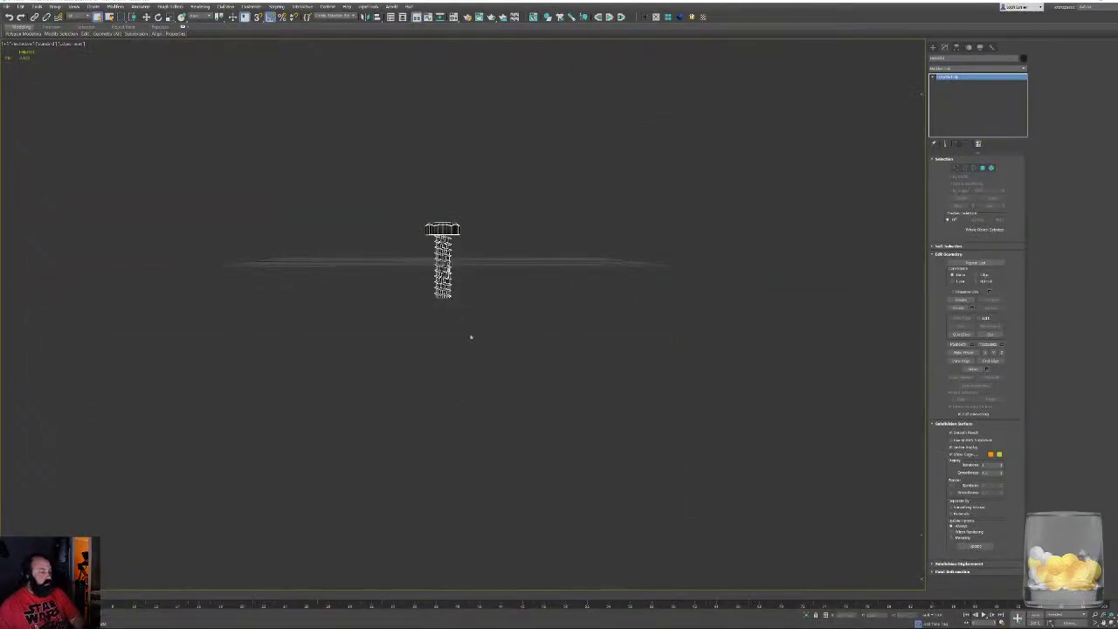
{"action": "left_click_drag", "start_coordinate": [340, 175], "coordinate": [548, 351]}
{"action": "key", "text": "Delete"}
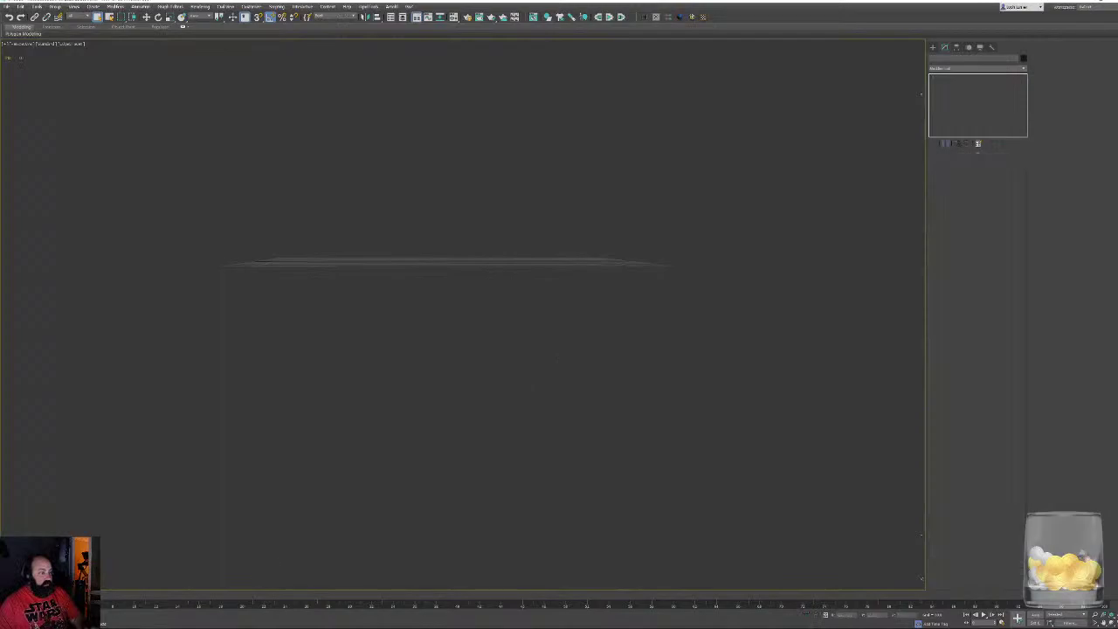
Switch to Substance Painter and choose the exported clamp FBX from the TotemMeshes folder as the new project's mesh
{"action": "left_click", "coordinate": [100, 621]}
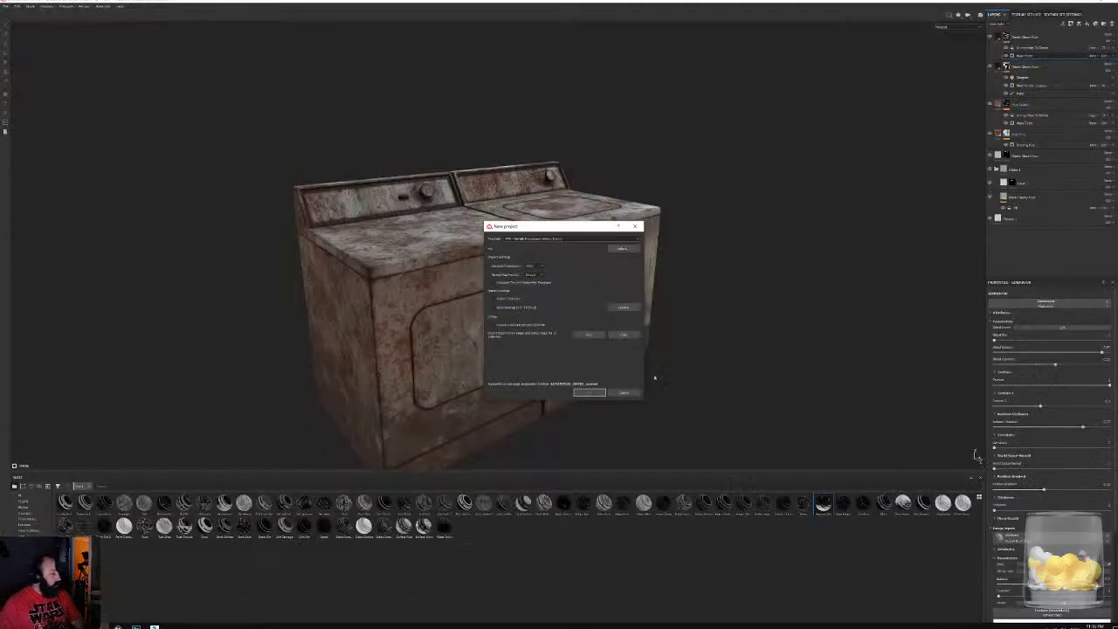
{"action": "left_click", "coordinate": [622, 248]}
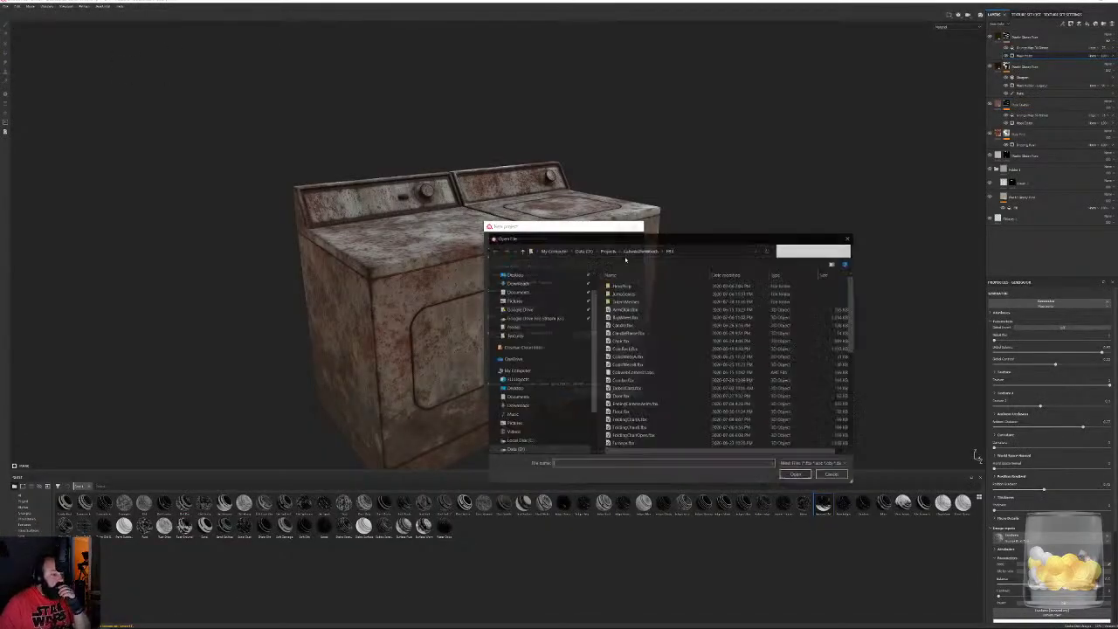
{"action": "left_click", "coordinate": [680, 382]}
{"action": "scroll", "coordinate": [634, 396], "scroll_direction": "down", "scroll_amount": 7}
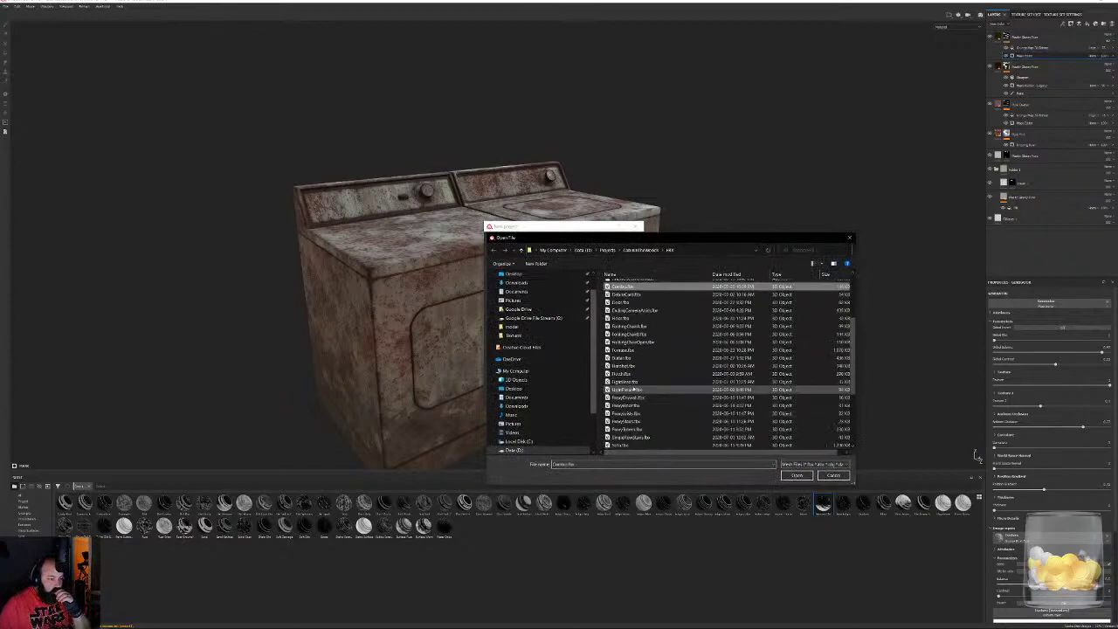
{"action": "scroll", "coordinate": [630, 398], "scroll_direction": "up", "scroll_amount": 6}
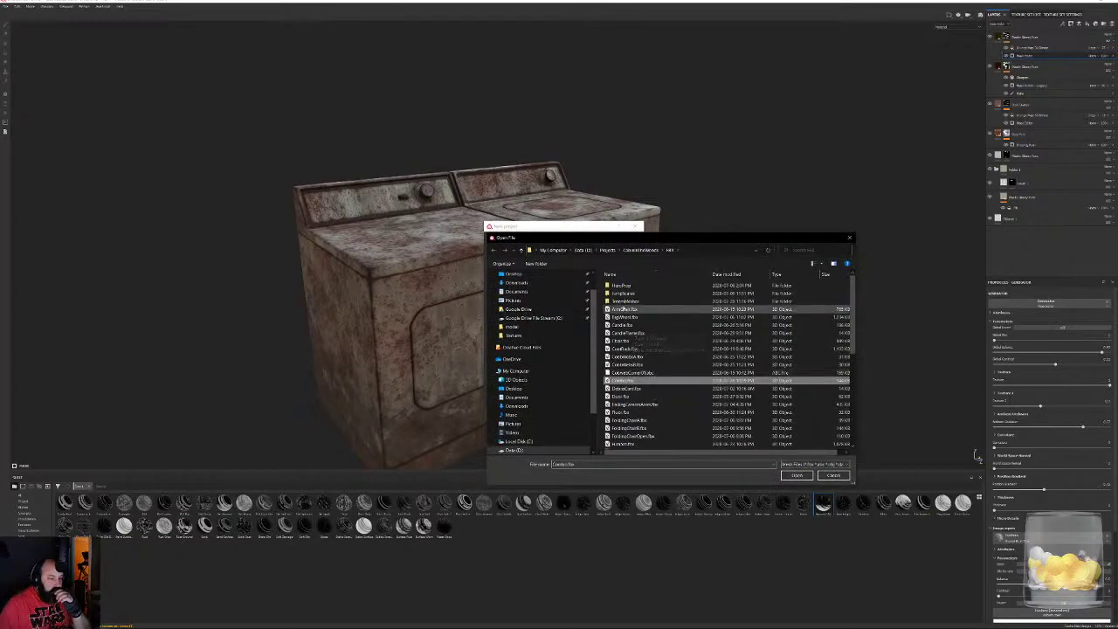
{"action": "double_click", "coordinate": [625, 301]}
{"action": "double_click", "coordinate": [630, 356]}
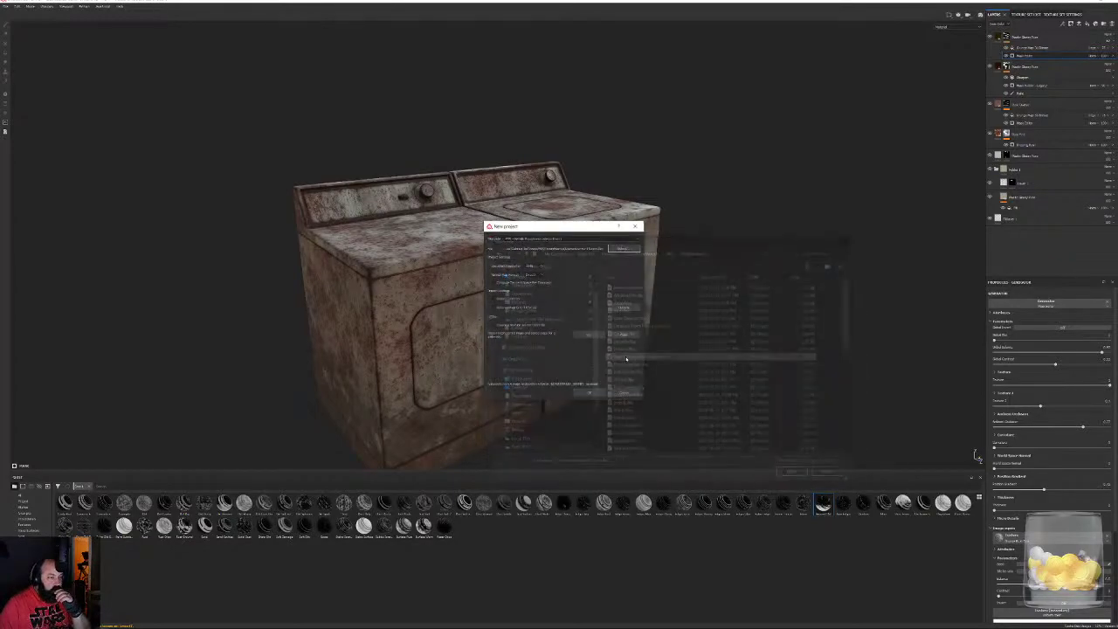
Create the new project, discarding the open project's unsaved changes, and delete its default paint layer
{"action": "left_click", "coordinate": [589, 392]}
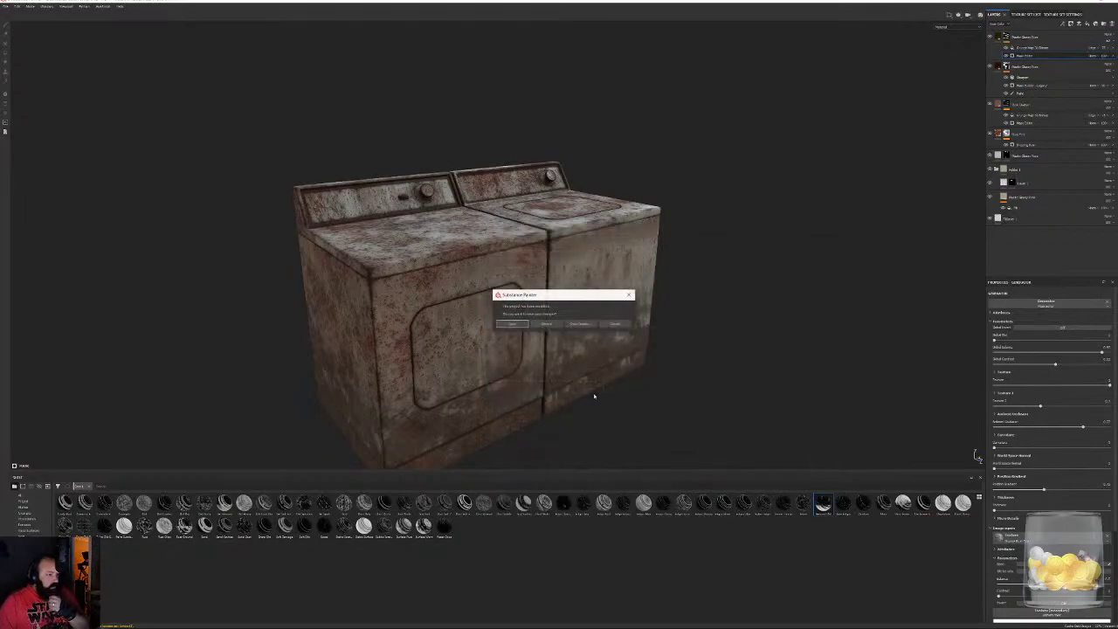
{"action": "left_click", "coordinate": [548, 324]}
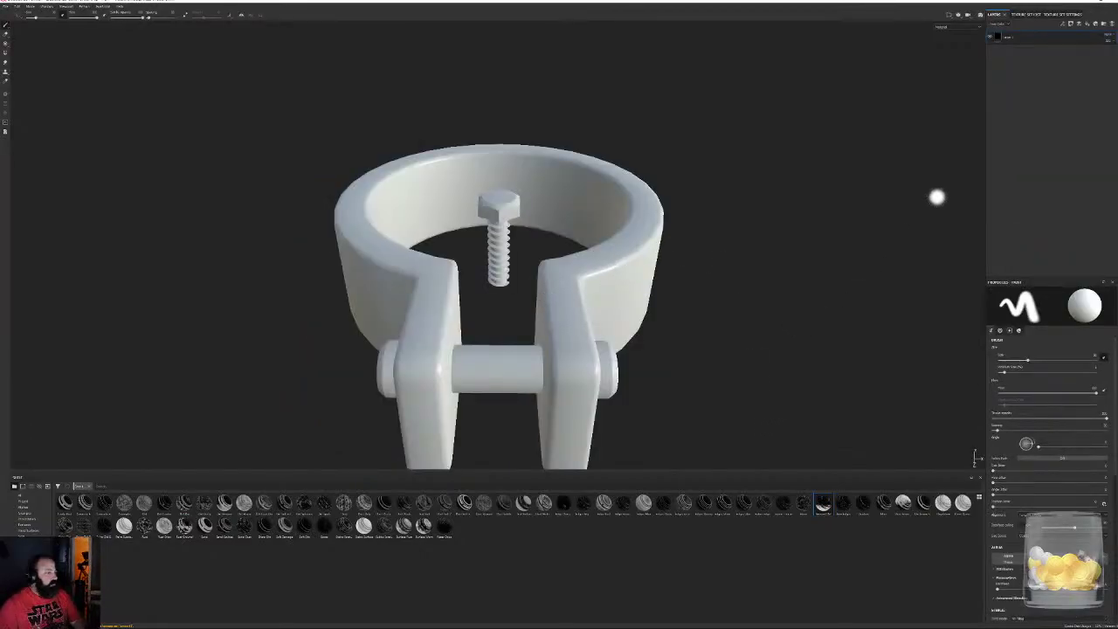
{"action": "left_click", "coordinate": [1112, 25]}
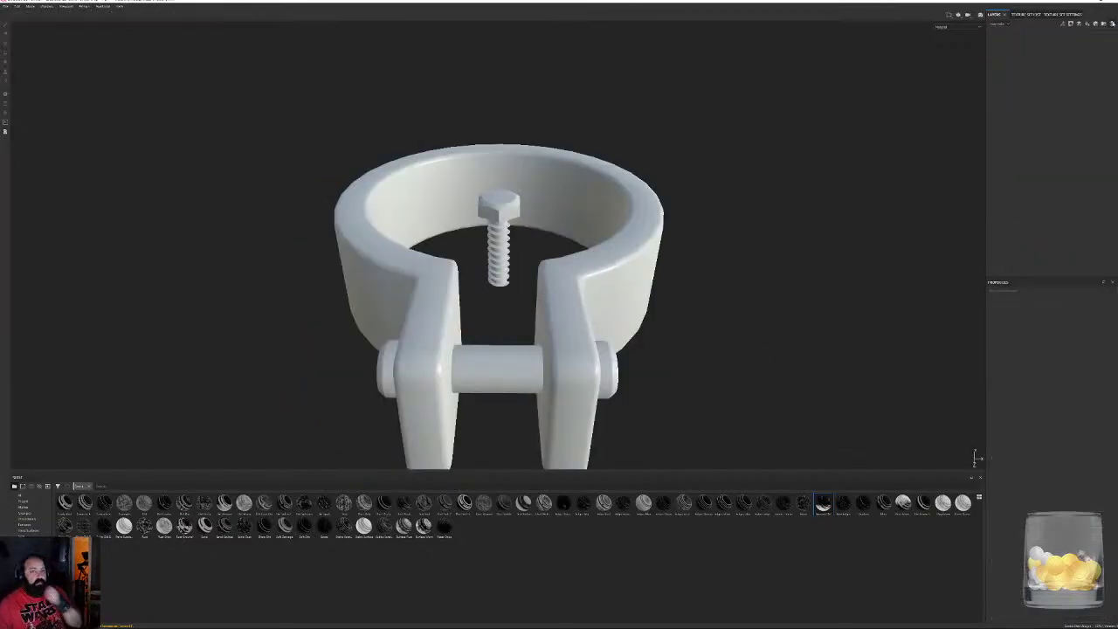
Set up mesh map baking with a larger output size and dilation width, using the low-poly mesh as the high-poly mesh
{"action": "left_click", "coordinate": [1067, 15]}
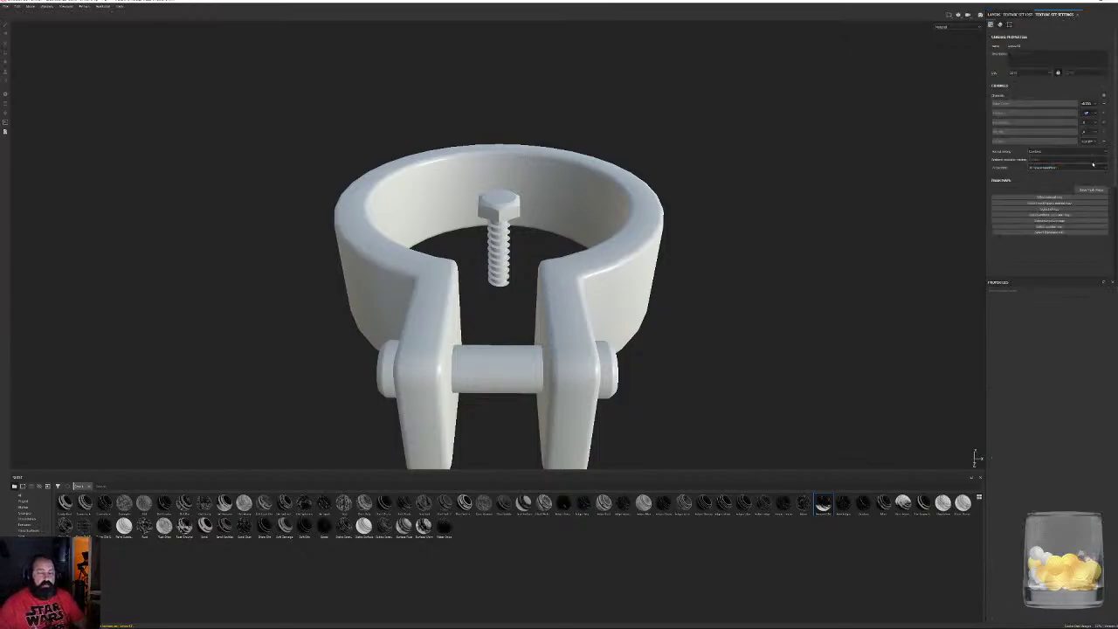
{"action": "left_click", "coordinate": [1091, 190]}
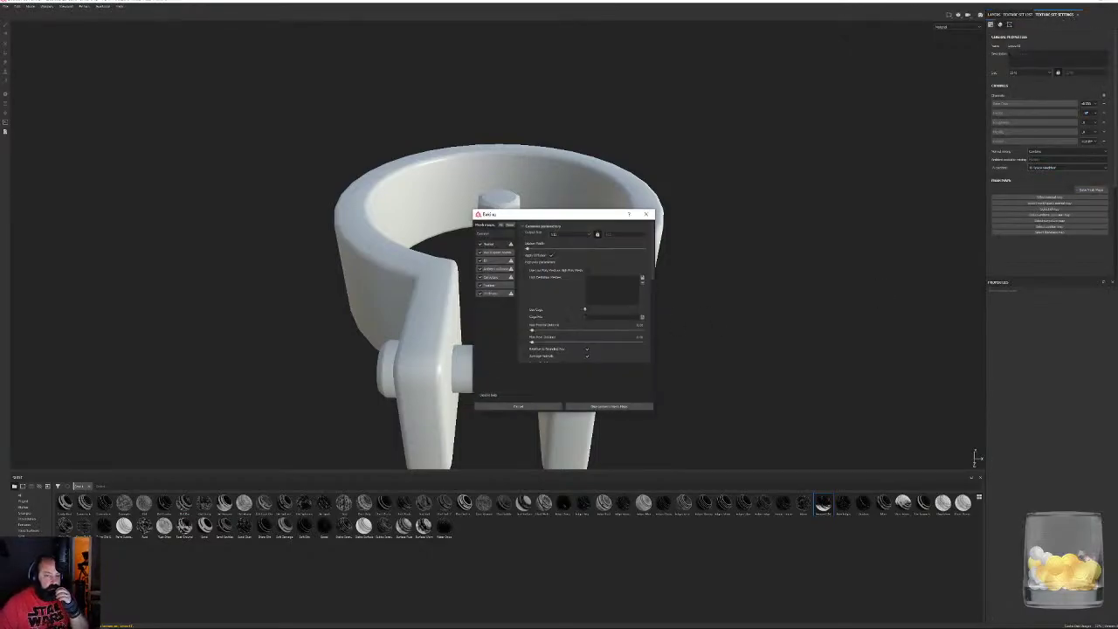
{"action": "left_click", "coordinate": [562, 235]}
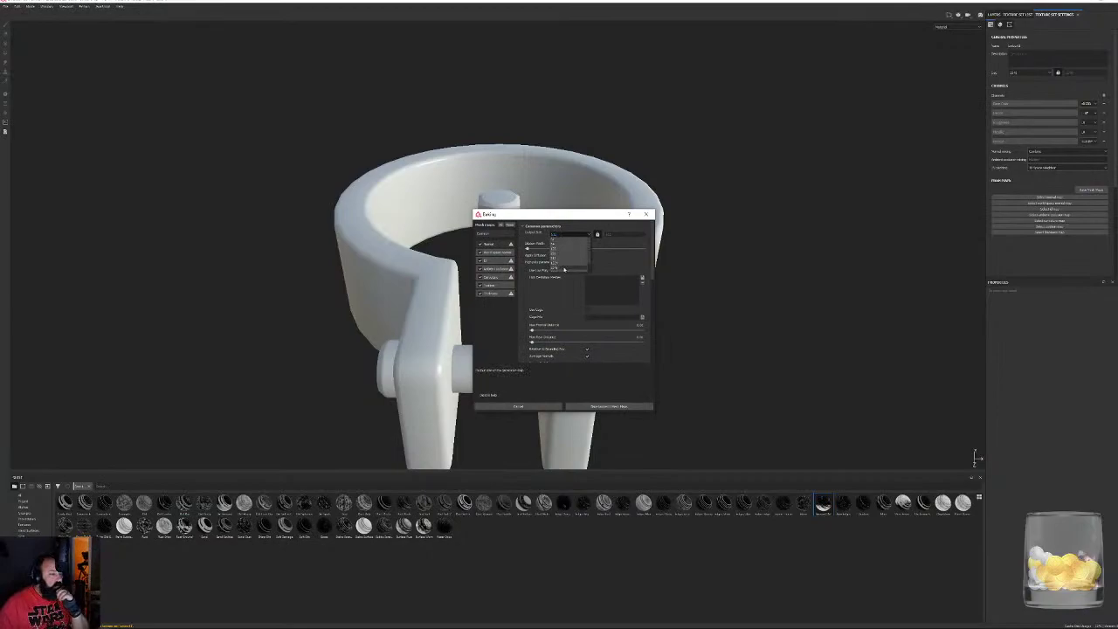
{"action": "left_click", "coordinate": [565, 265]}
{"action": "left_click", "coordinate": [543, 251]}
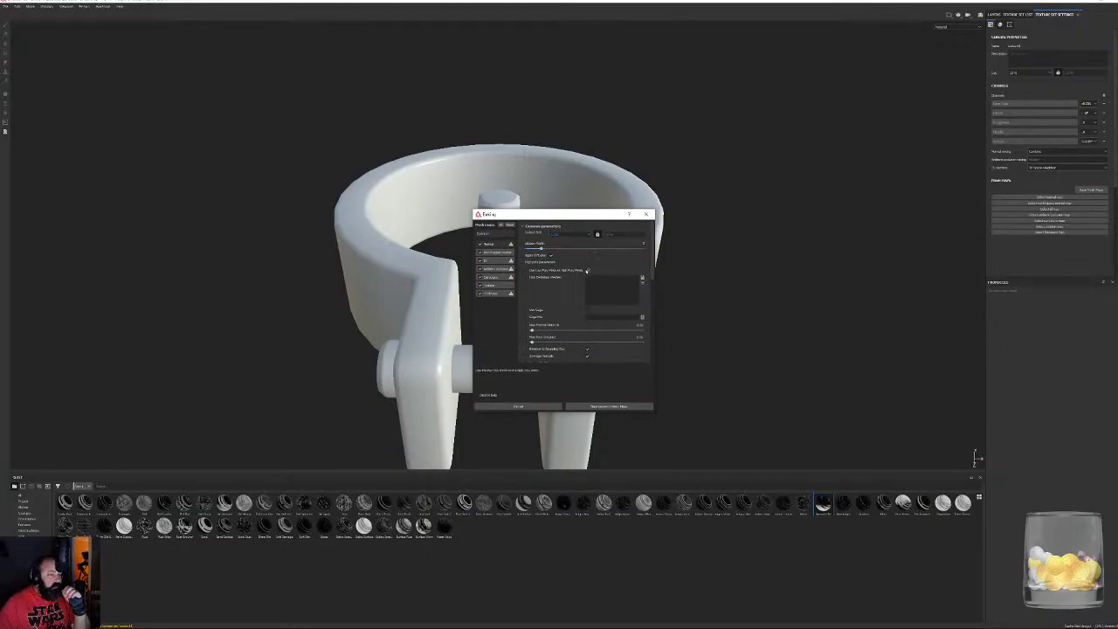
{"action": "scroll", "coordinate": [528, 296], "scroll_direction": "down", "scroll_amount": 5}
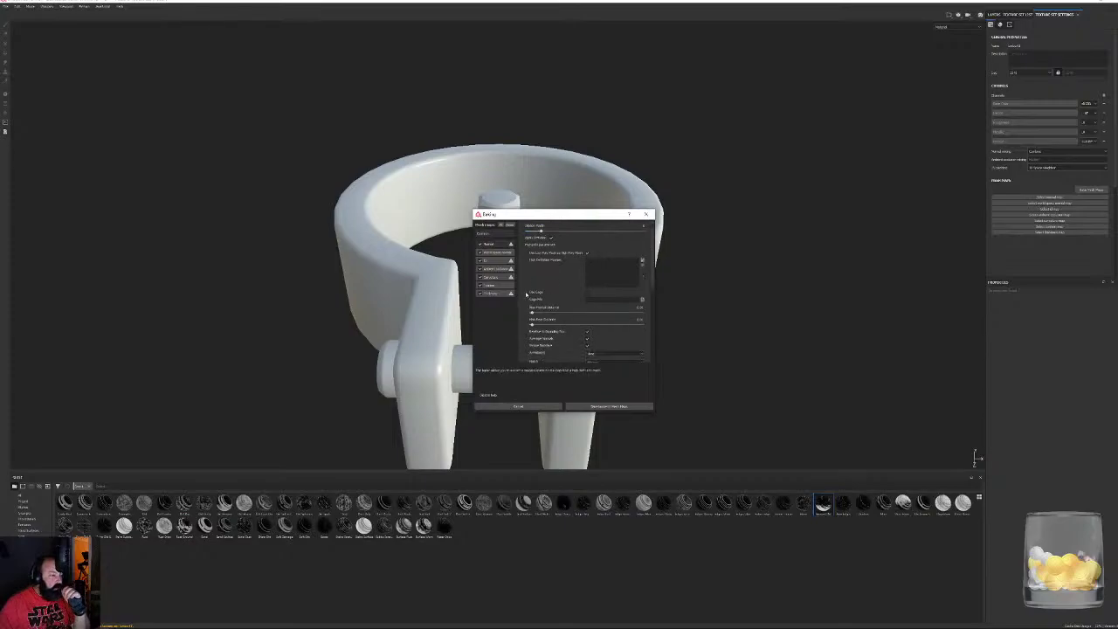
Turn on subsampling antialiasing for the bake and set mesh matching to By Mesh Name
{"action": "left_click", "coordinate": [602, 266]}
{"action": "left_click", "coordinate": [600, 283]}
{"action": "left_click", "coordinate": [595, 274]}
{"action": "left_click", "coordinate": [598, 277]}
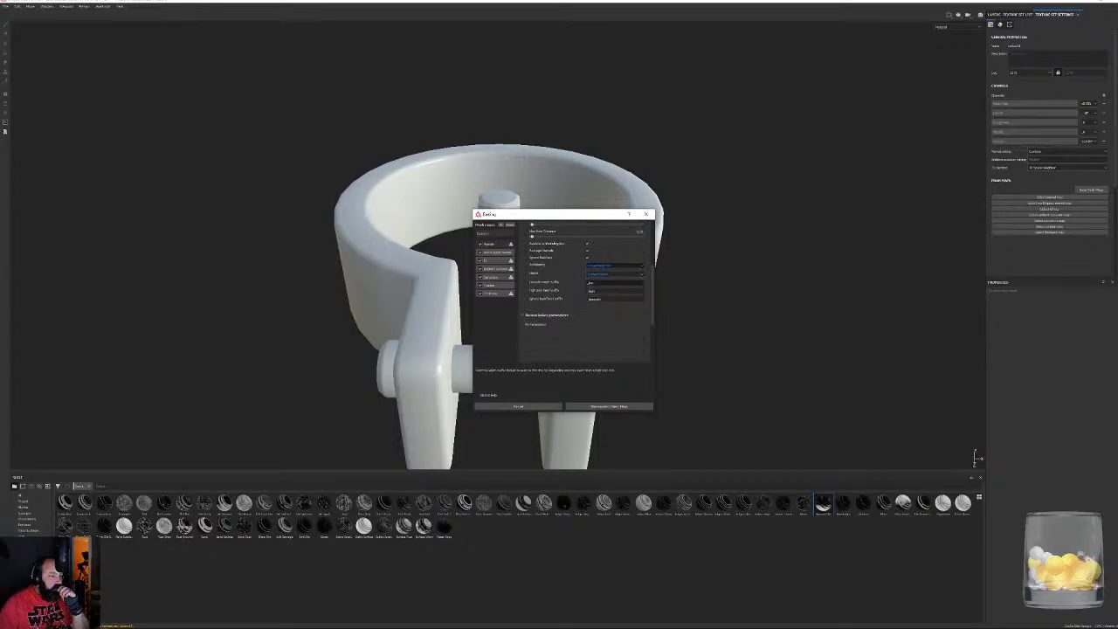
Set the ID map's color source to Mesh ID / Polygroup
{"action": "left_click", "coordinate": [485, 260]}
{"action": "left_click", "coordinate": [563, 237]}
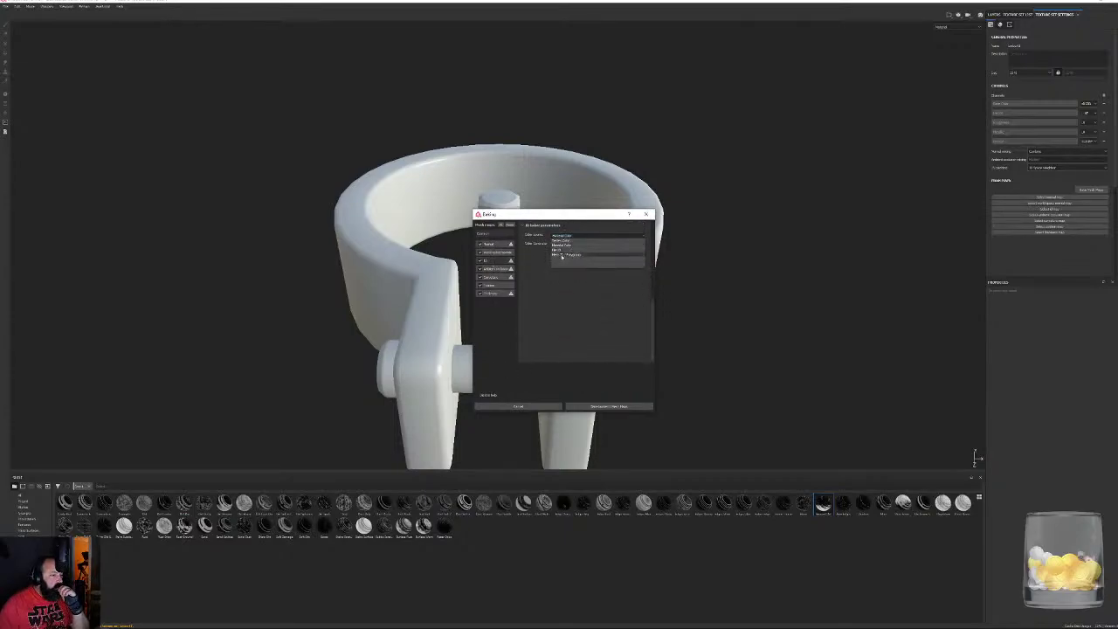
{"action": "left_click", "coordinate": [561, 256]}
Raise the Thickness map's secondary rays to the maximum and bake the mesh maps
{"action": "left_click", "coordinate": [494, 269]}
{"action": "left_click", "coordinate": [490, 293]}
{"action": "left_click_drag", "start_coordinate": [555, 240], "coordinate": [664, 247]}
{"action": "left_click", "coordinate": [611, 406]}
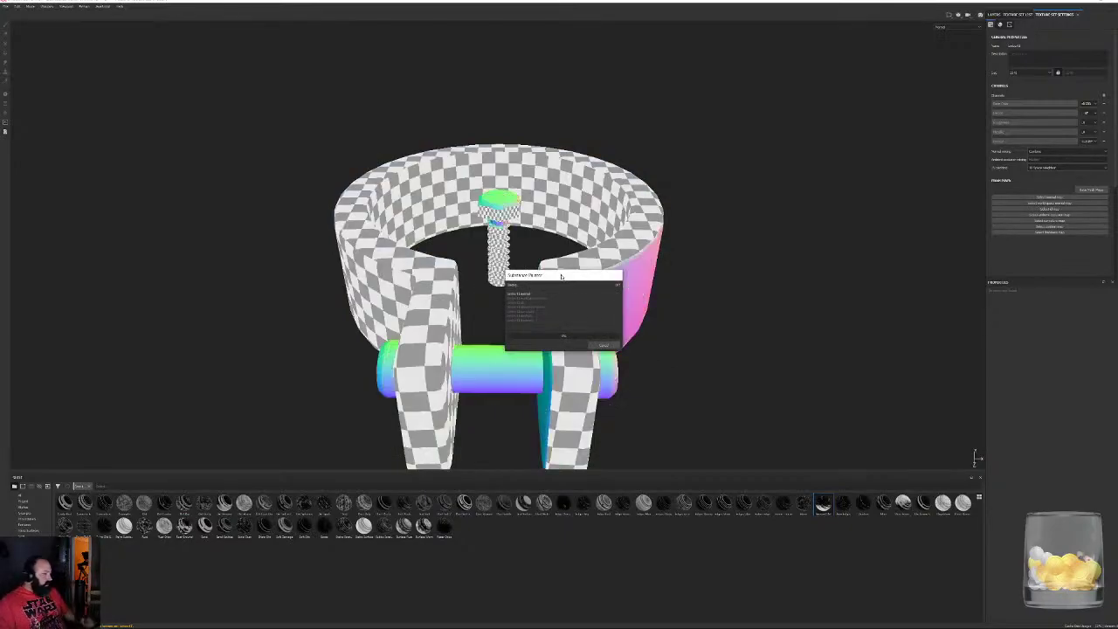
Dismiss the finished bake report and bring up the layer stack
{"action": "left_click_drag", "start_coordinate": [565, 272], "coordinate": [747, 232]}
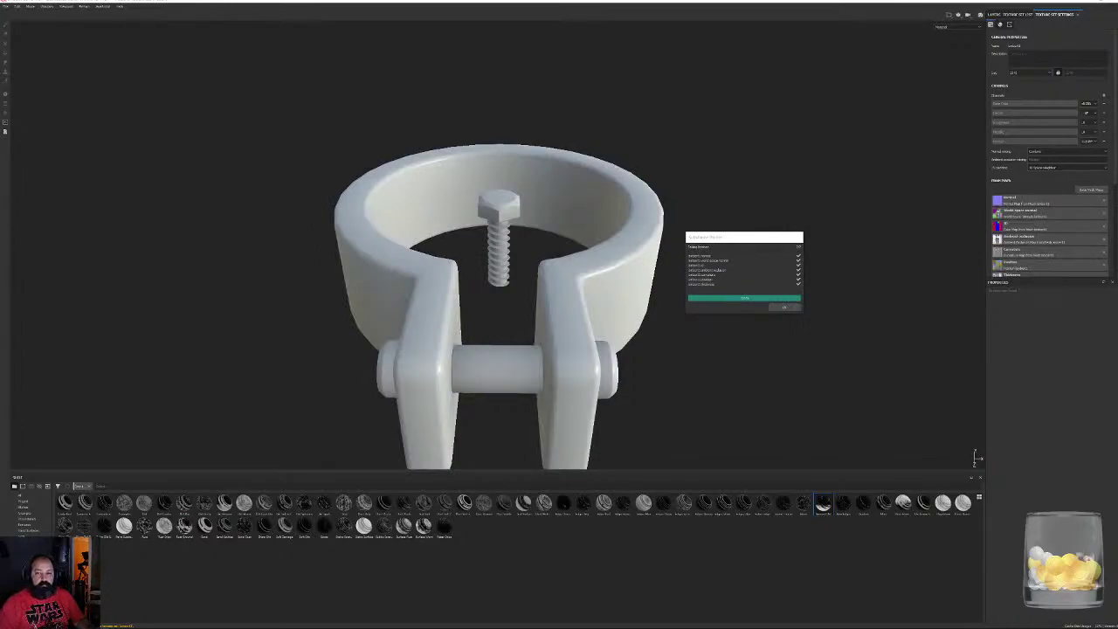
{"action": "left_click", "coordinate": [785, 308]}
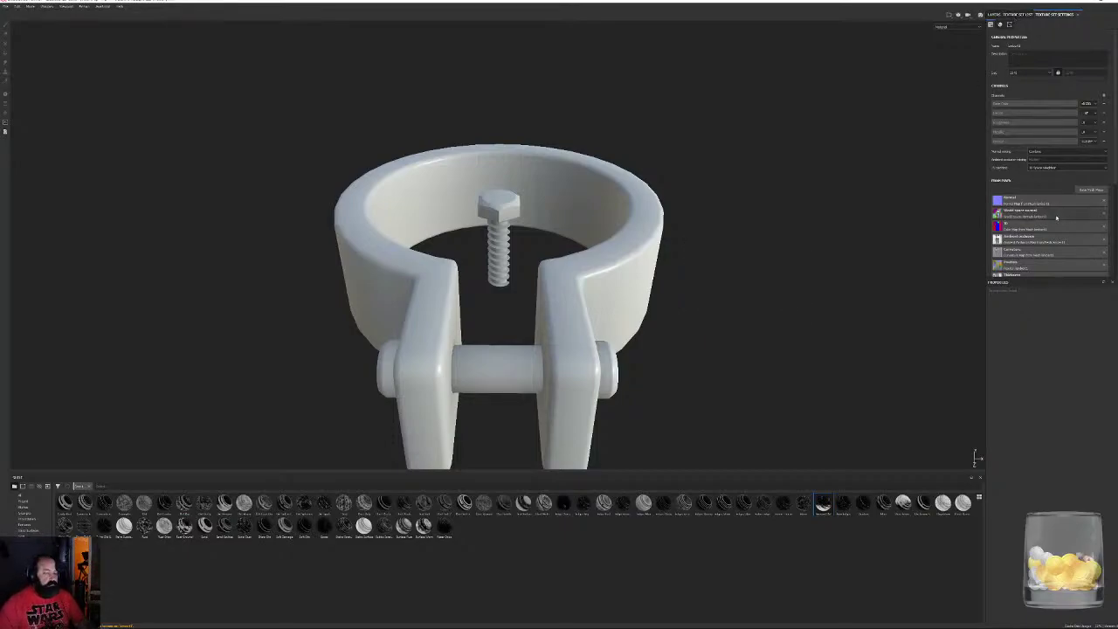
{"action": "left_click", "coordinate": [1019, 15]}
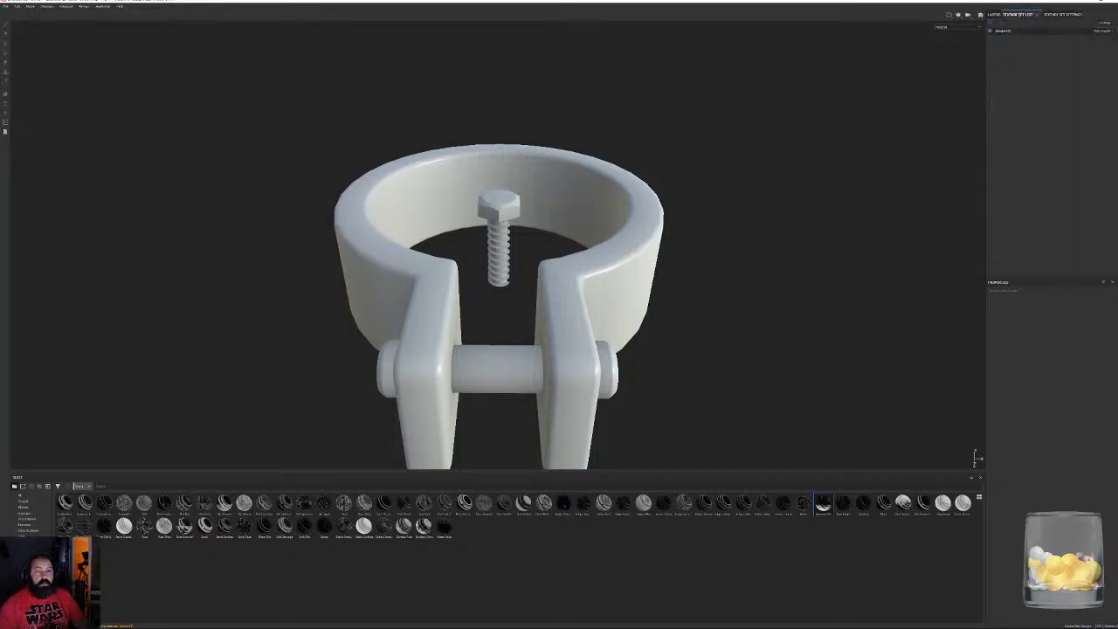
{"action": "left_click", "coordinate": [995, 15]}
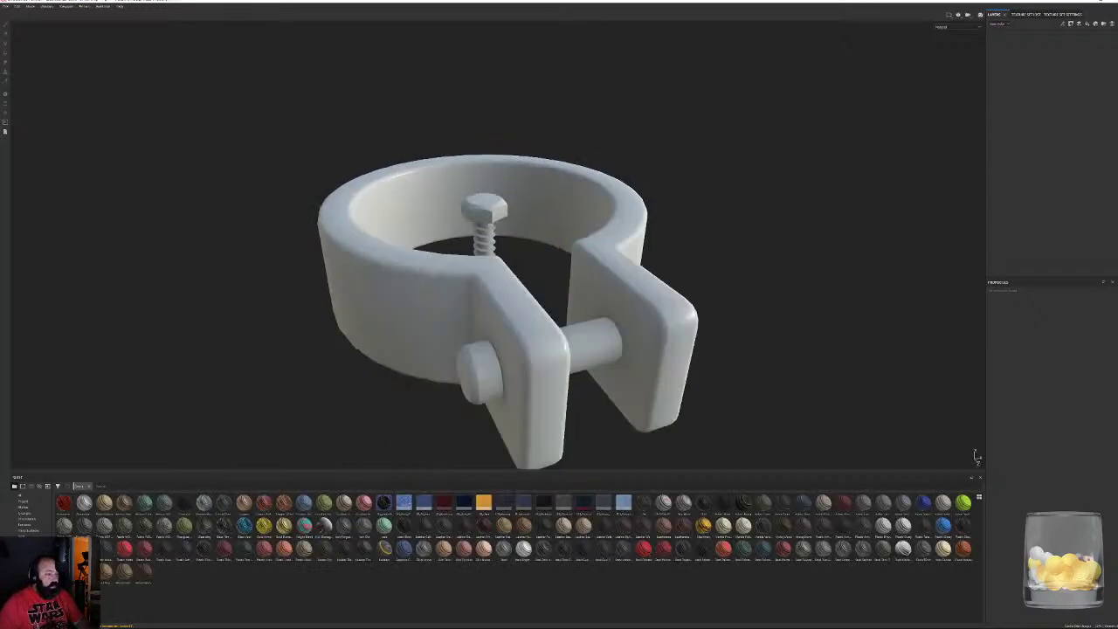
Examine the baked shading on the clamp, bolt and pin from several angles
{"action": "left_click_drag", "start_coordinate": [673, 236], "coordinate": [534, 177], "text": "alt"}
{"action": "scroll", "coordinate": [588, 282], "scroll_direction": "down", "scroll_amount": 3}
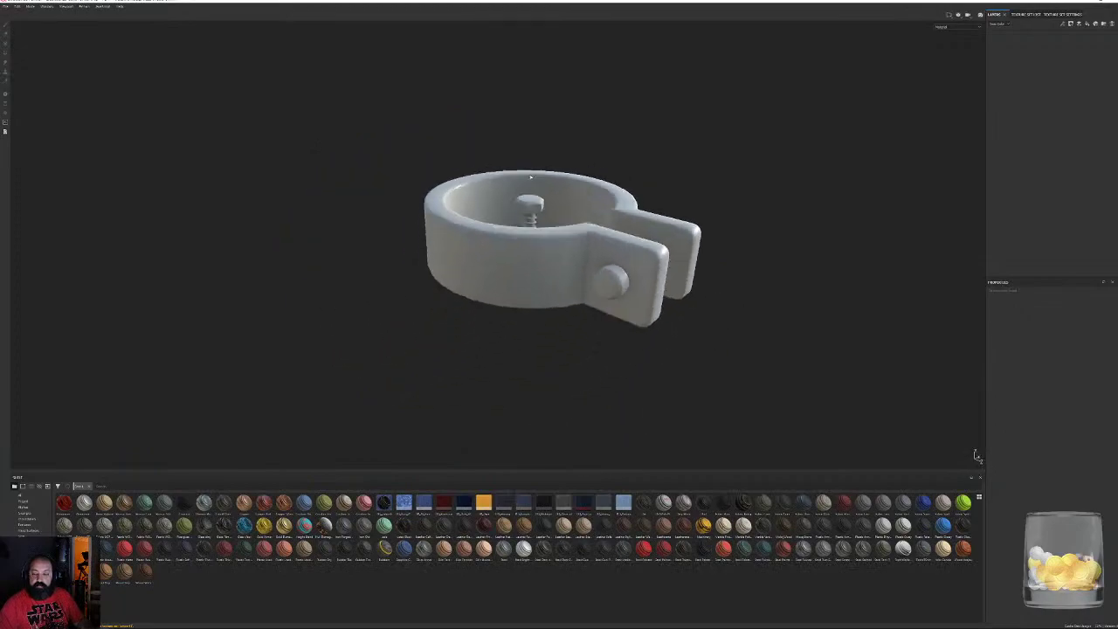
{"action": "middle_click_drag", "start_coordinate": [559, 169], "coordinate": [567, 299], "text": "alt"}
{"action": "scroll", "coordinate": [541, 210], "scroll_direction": "up", "scroll_amount": 5}
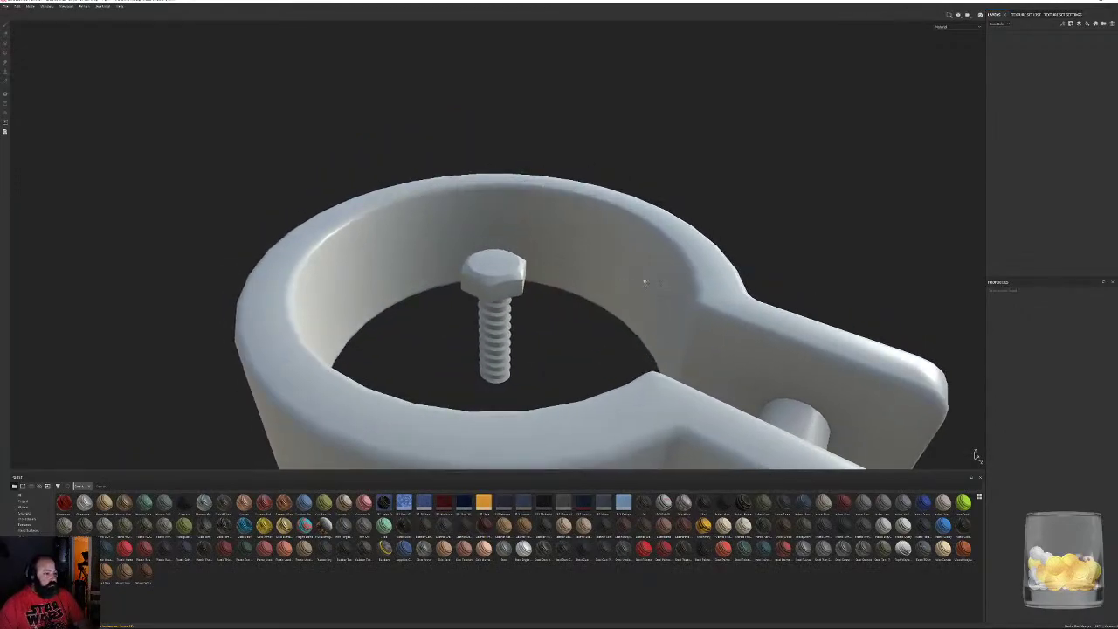
{"action": "middle_click_drag", "start_coordinate": [636, 279], "coordinate": [538, 152], "text": "alt"}
{"action": "left_click_drag", "start_coordinate": [538, 152], "coordinate": [532, 155], "text": "alt"}
{"action": "scroll", "coordinate": [529, 166], "scroll_direction": "down", "scroll_amount": 2}
{"action": "middle_click_drag", "start_coordinate": [529, 167], "coordinate": [564, 171], "text": "alt"}
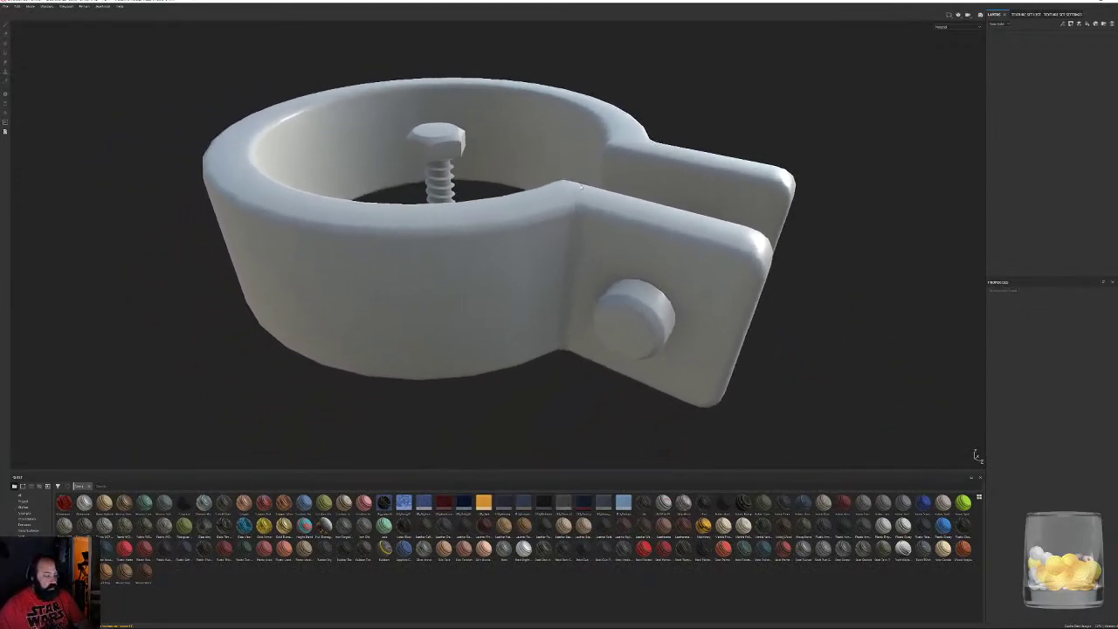
{"action": "left_click_drag", "start_coordinate": [572, 175], "coordinate": [576, 190], "text": "alt"}
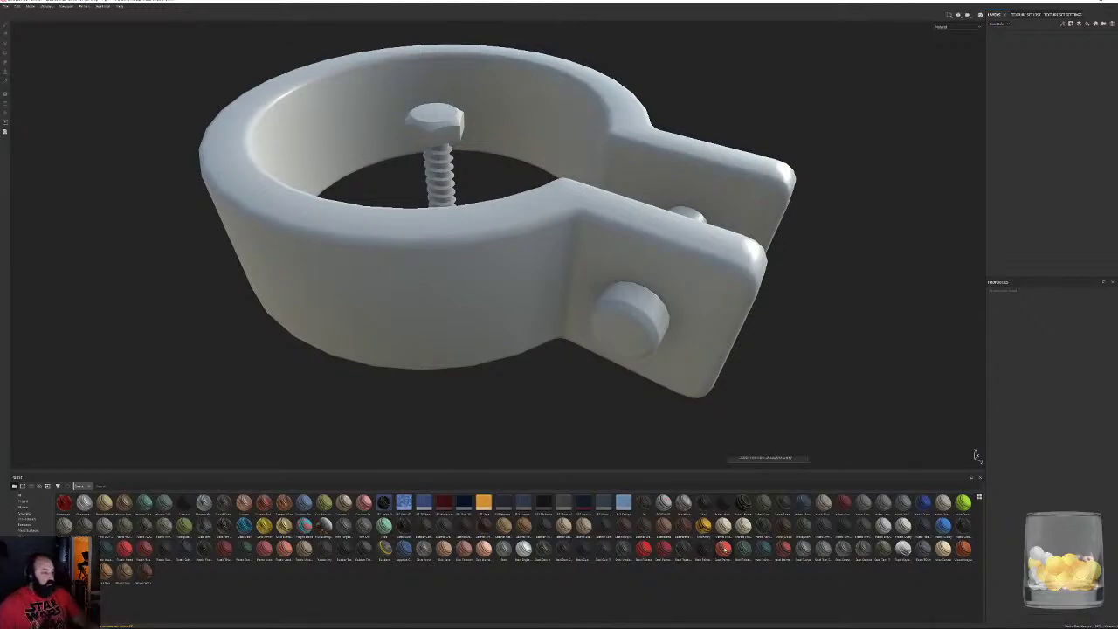
Apply the Iron Forged Old smart material to the clamp model
{"action": "mouse_move", "coordinate": [360, 529]}
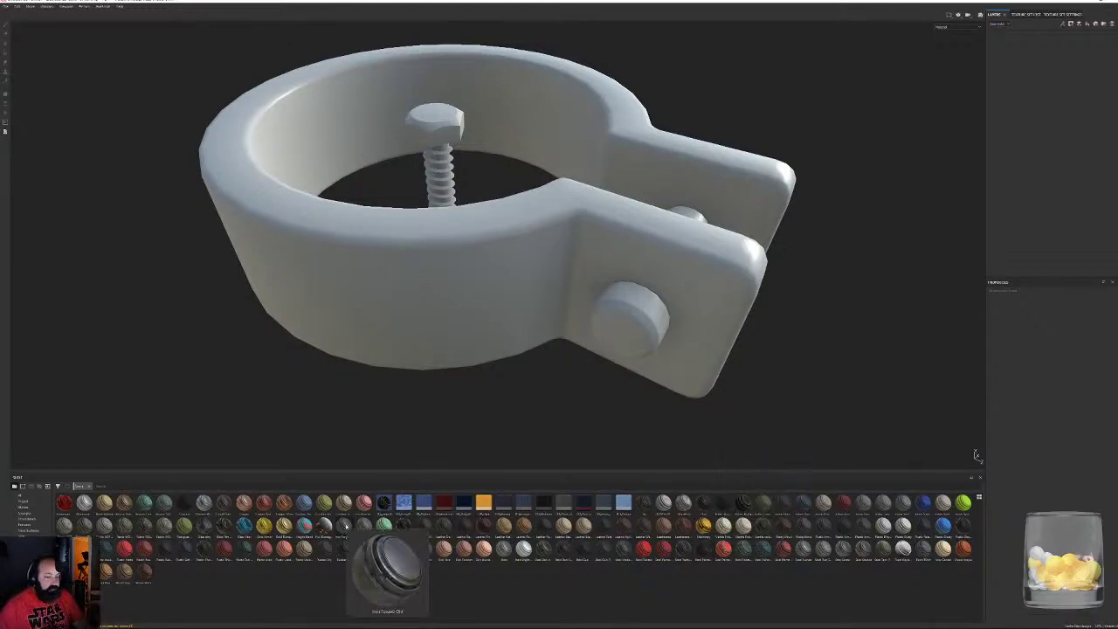
{"action": "left_click_drag", "start_coordinate": [1015, 154], "coordinate": [1015, 156]}
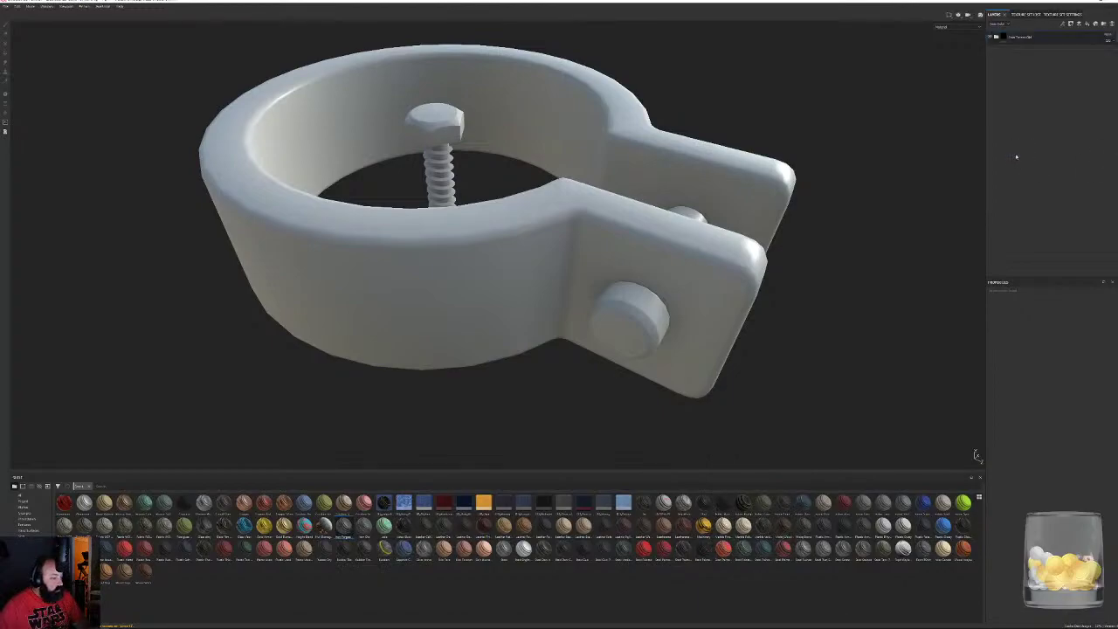
{"action": "left_click_drag", "start_coordinate": [838, 209], "coordinate": [444, 322], "text": "alt"}
{"action": "scroll", "coordinate": [566, 247], "scroll_direction": "down", "scroll_amount": 2}
{"action": "middle_click_drag", "start_coordinate": [444, 322], "coordinate": [607, 358], "text": "alt"}
{"action": "left_click_drag", "start_coordinate": [607, 357], "coordinate": [996, 224], "text": "alt"}
Expand the smart material's folder and use Tri-planar projection for the Base layer and its fill effect
{"action": "left_click", "coordinate": [996, 37]}
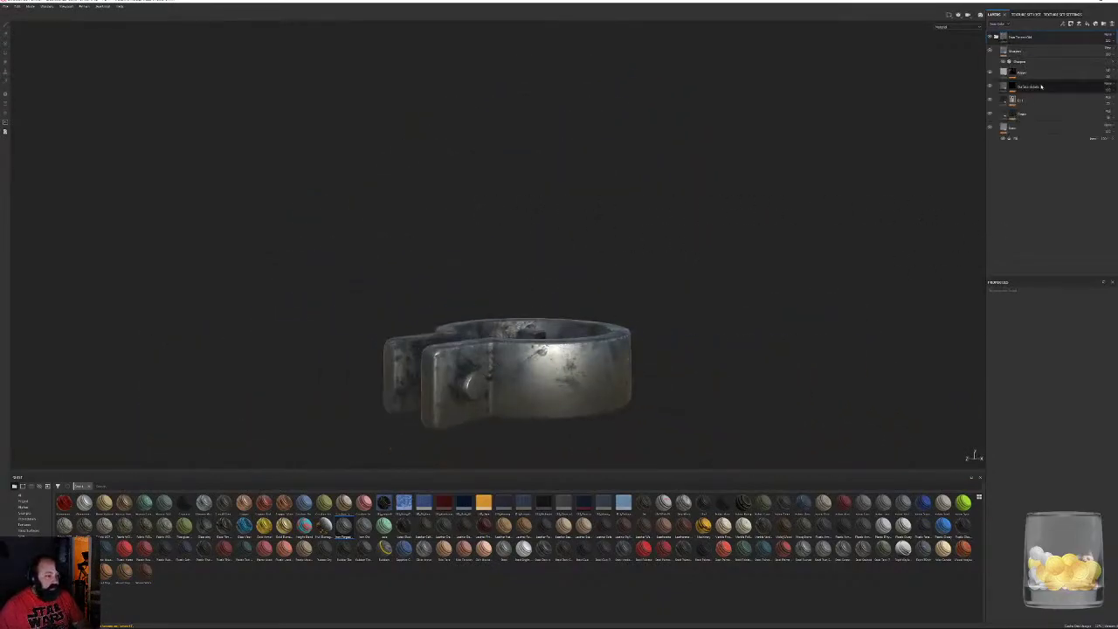
{"action": "left_click", "coordinate": [1030, 138]}
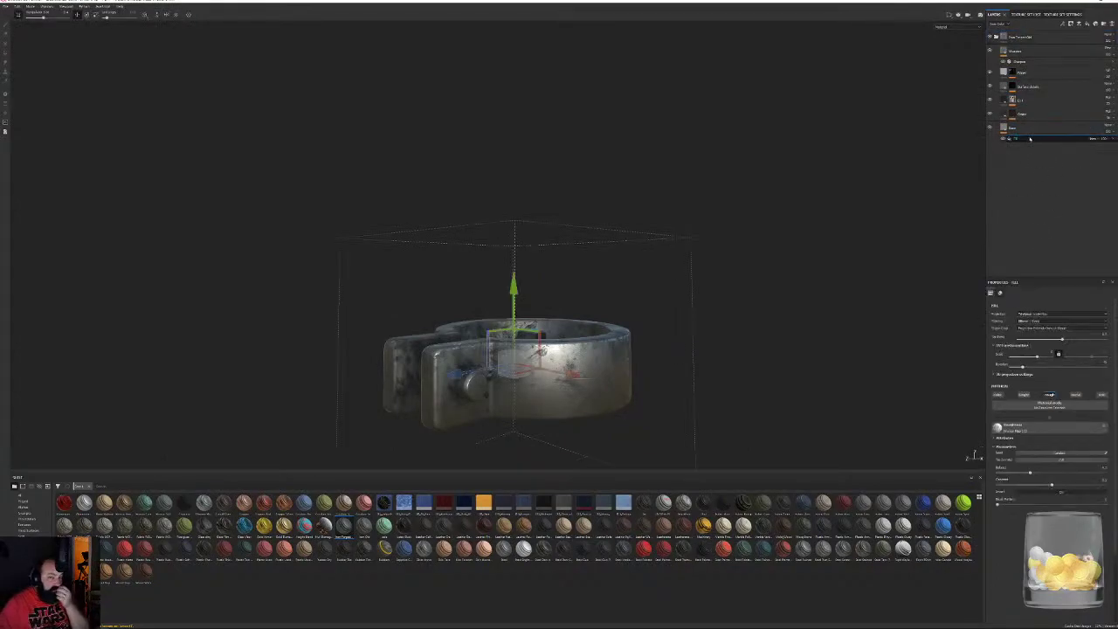
{"action": "left_click", "coordinate": [1033, 314]}
{"action": "left_click", "coordinate": [1030, 319]}
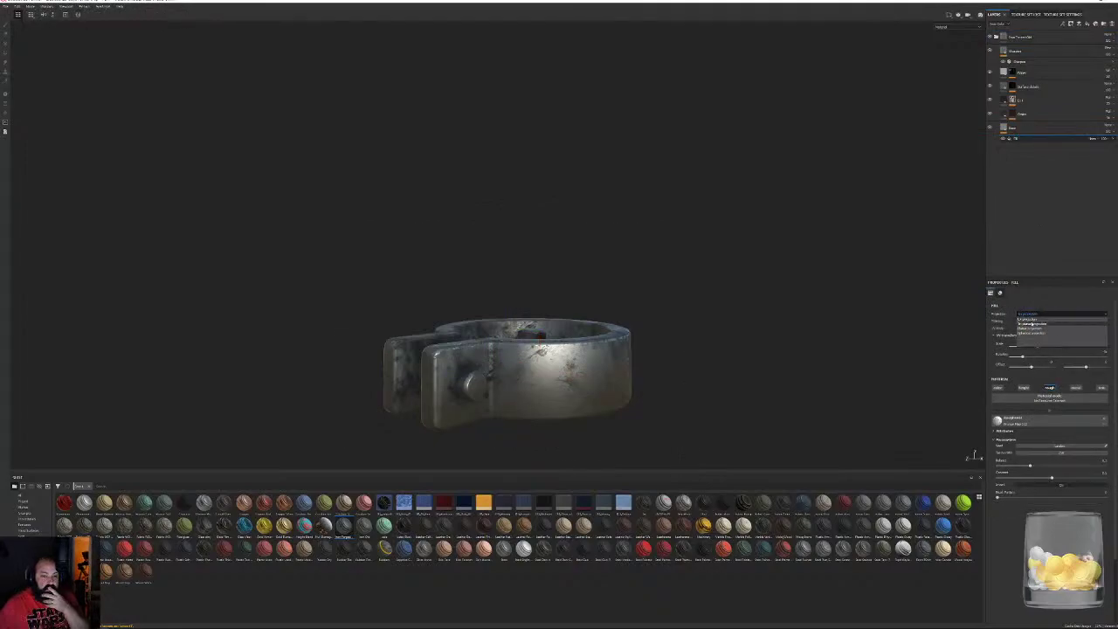
{"action": "left_click", "coordinate": [1030, 320]}
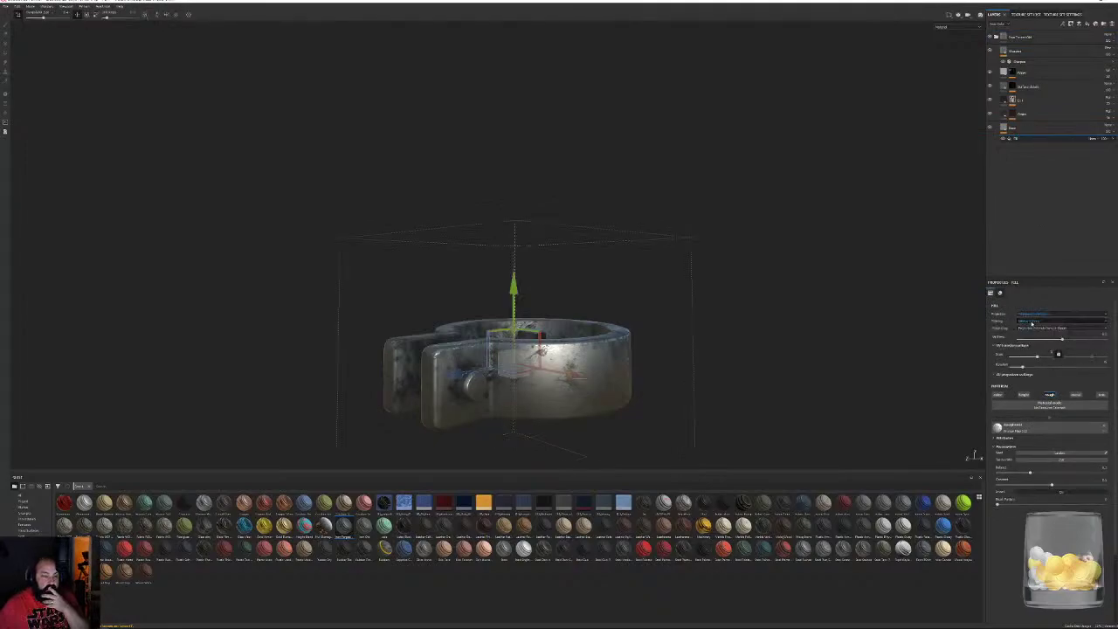
{"action": "left_click", "coordinate": [1004, 128]}
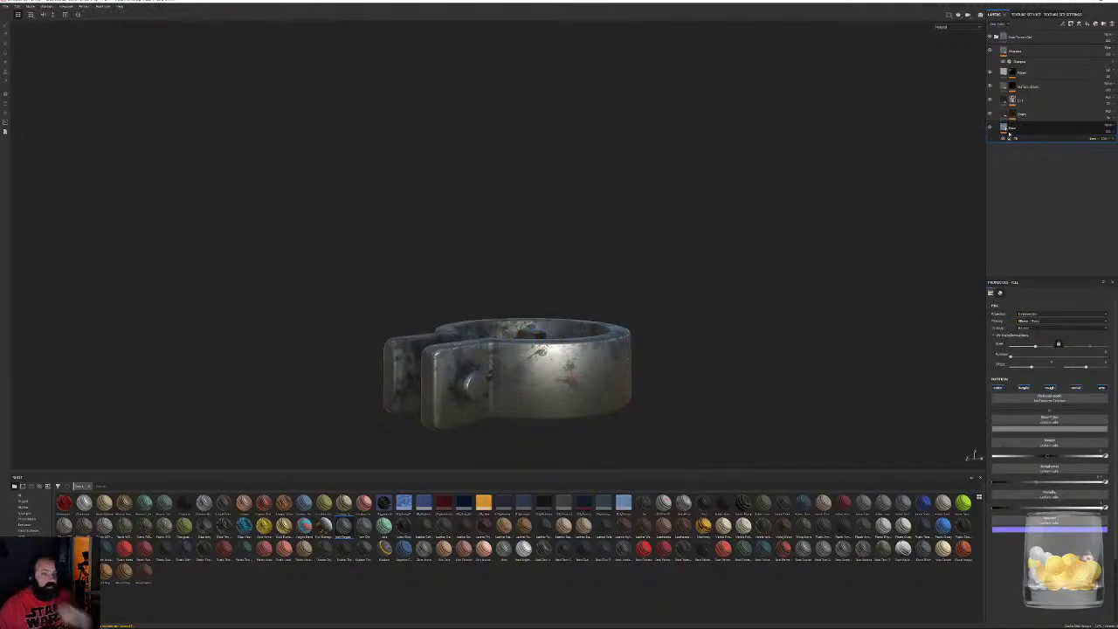
{"action": "left_click", "coordinate": [1031, 314]}
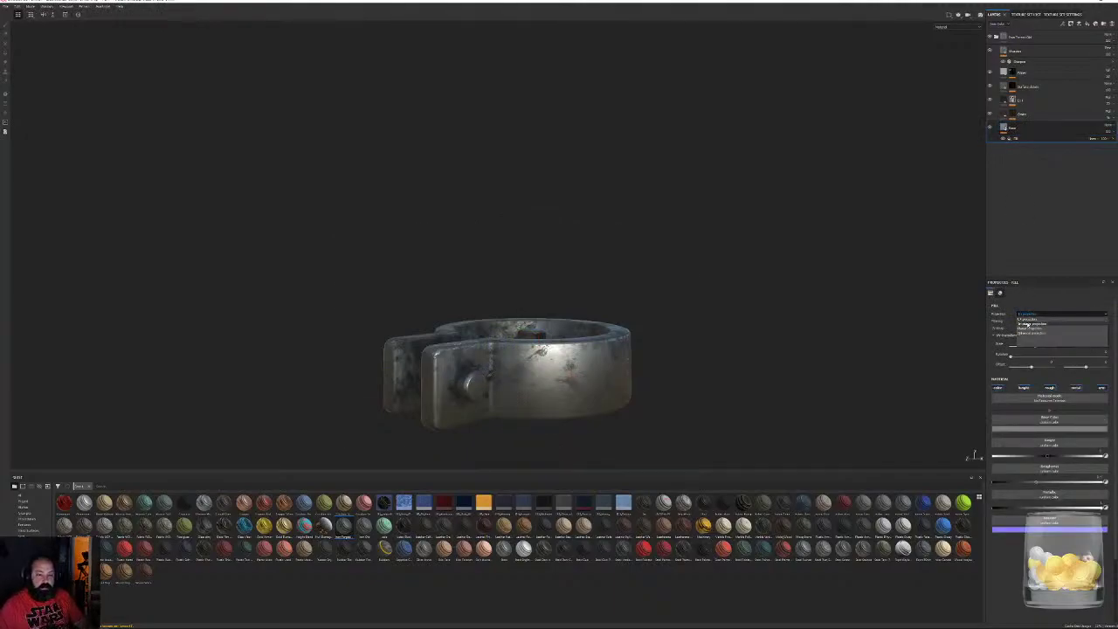
{"action": "left_click", "coordinate": [1030, 322]}
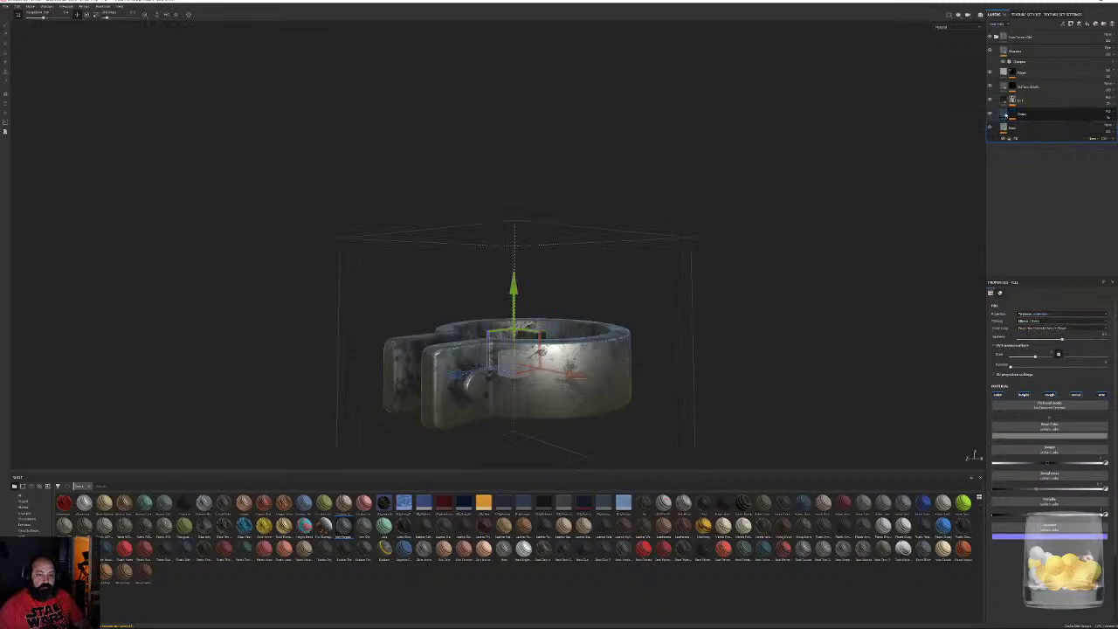
Set the two layers directly above Base, including the Dirt layer, to Tri-planar projection
{"action": "left_click", "coordinate": [1004, 115]}
{"action": "left_click", "coordinate": [1031, 314]}
{"action": "left_click", "coordinate": [1030, 314]}
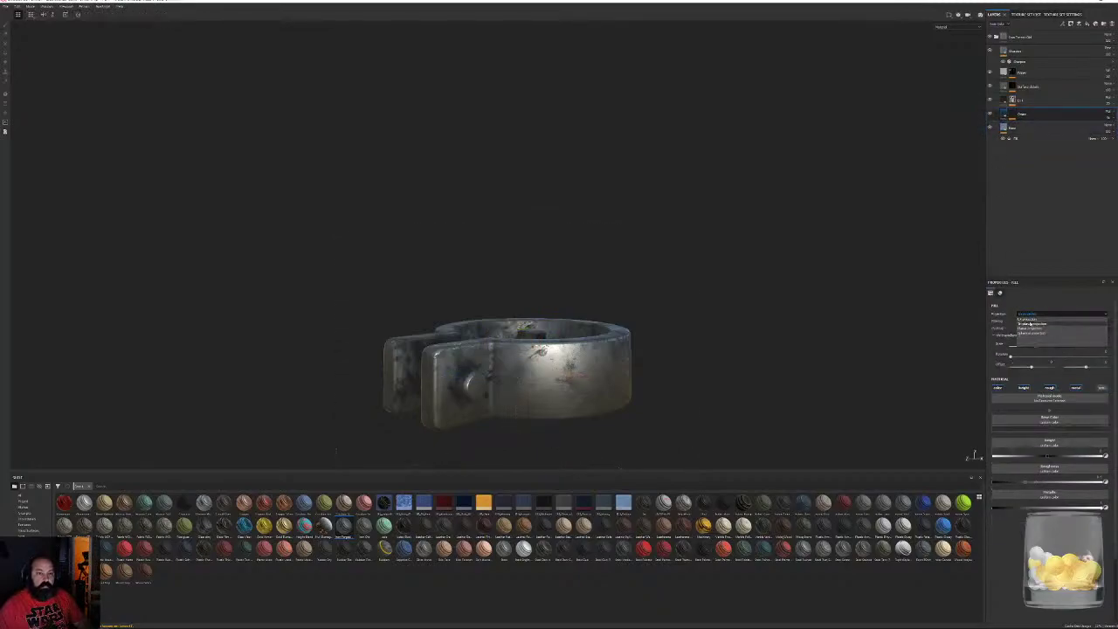
{"action": "left_click", "coordinate": [1030, 323]}
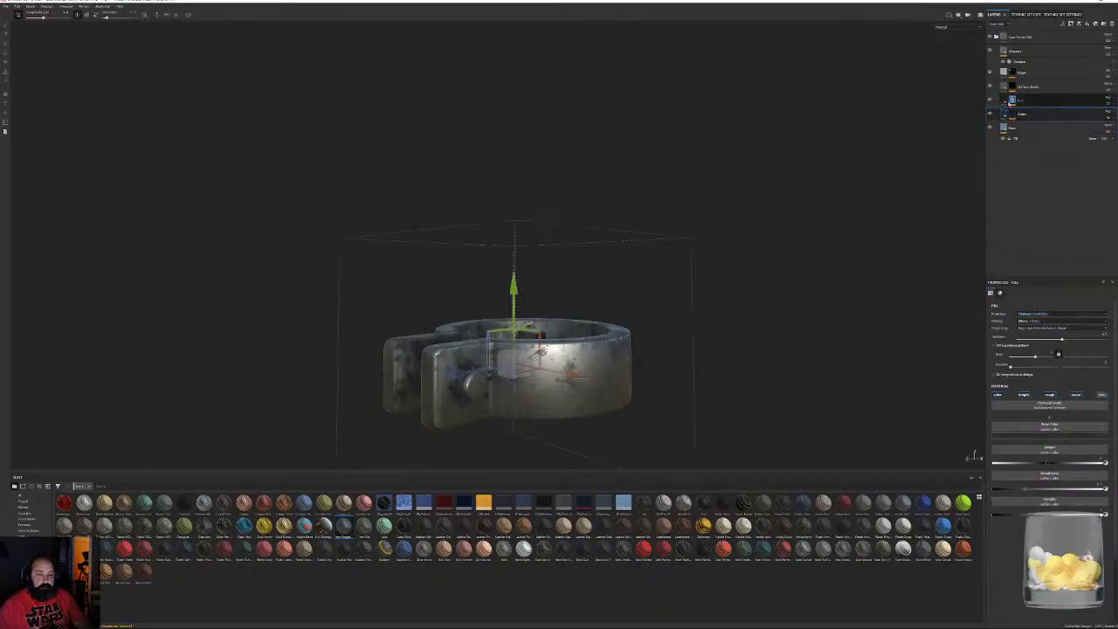
{"action": "left_click", "coordinate": [1003, 101]}
{"action": "left_click", "coordinate": [1030, 314]}
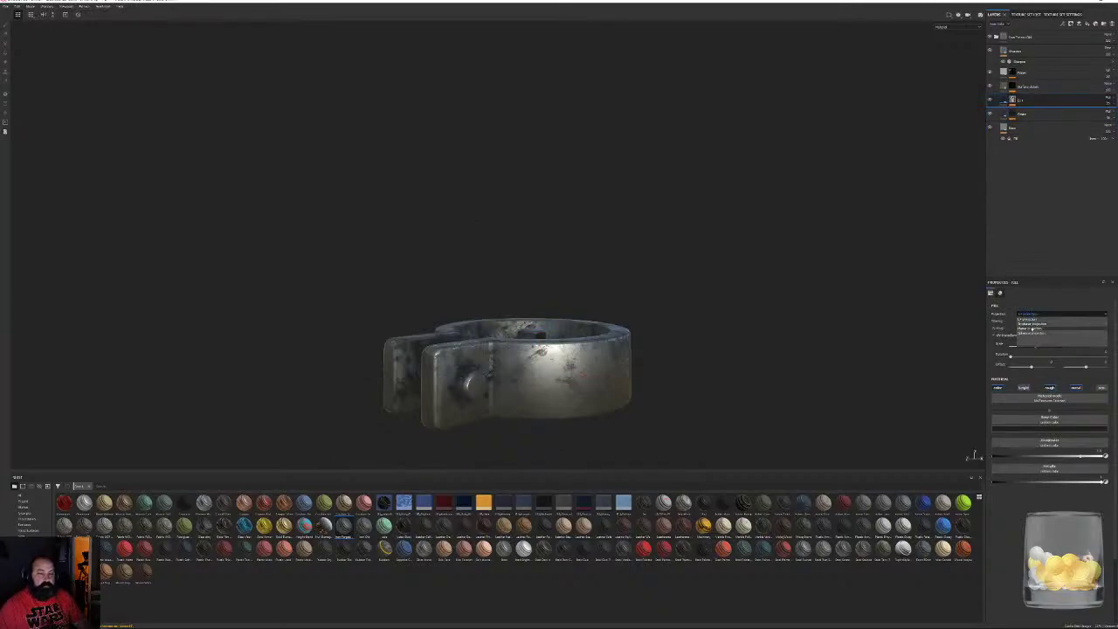
{"action": "left_click", "coordinate": [1029, 325]}
Switch the Surface Details layer and the layer above it to Tri-planar projection
{"action": "left_click", "coordinate": [1004, 86]}
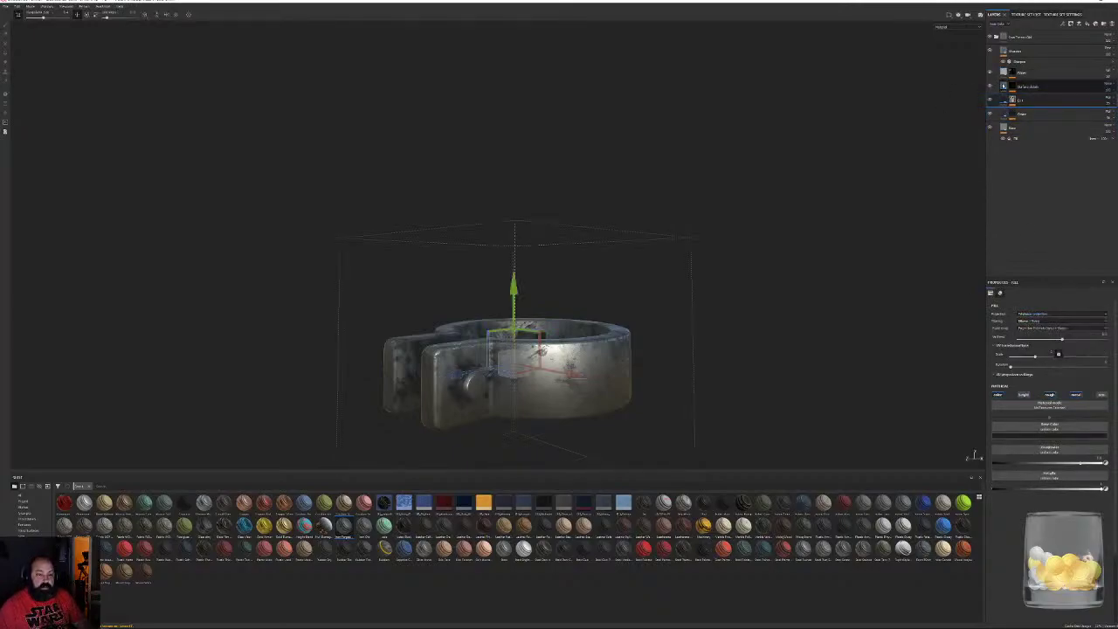
{"action": "left_click", "coordinate": [1033, 315]}
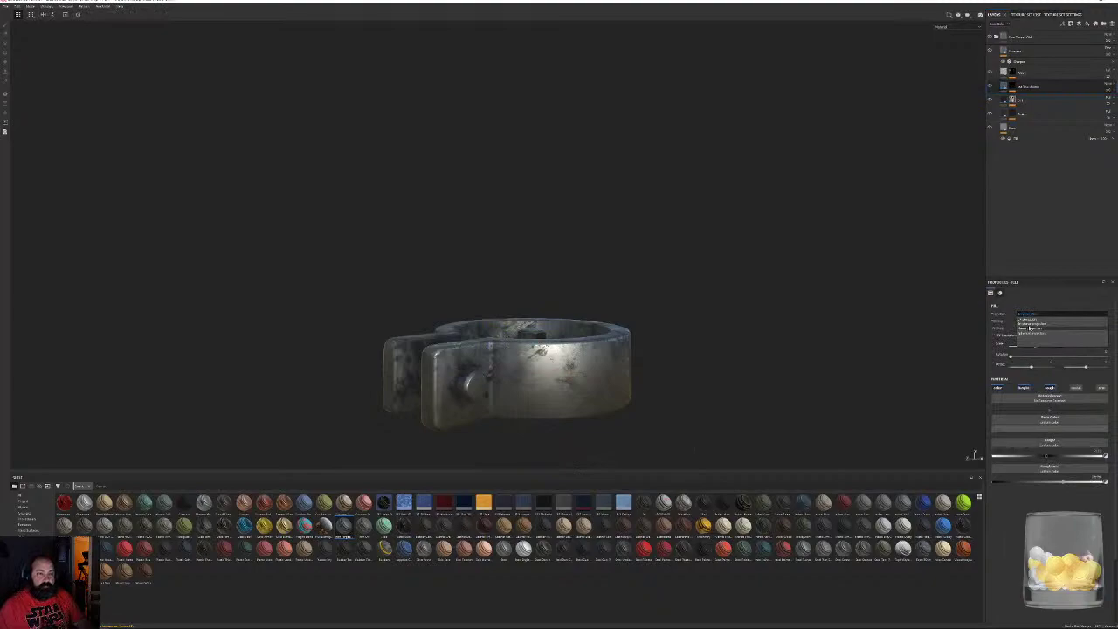
{"action": "left_click", "coordinate": [1028, 324]}
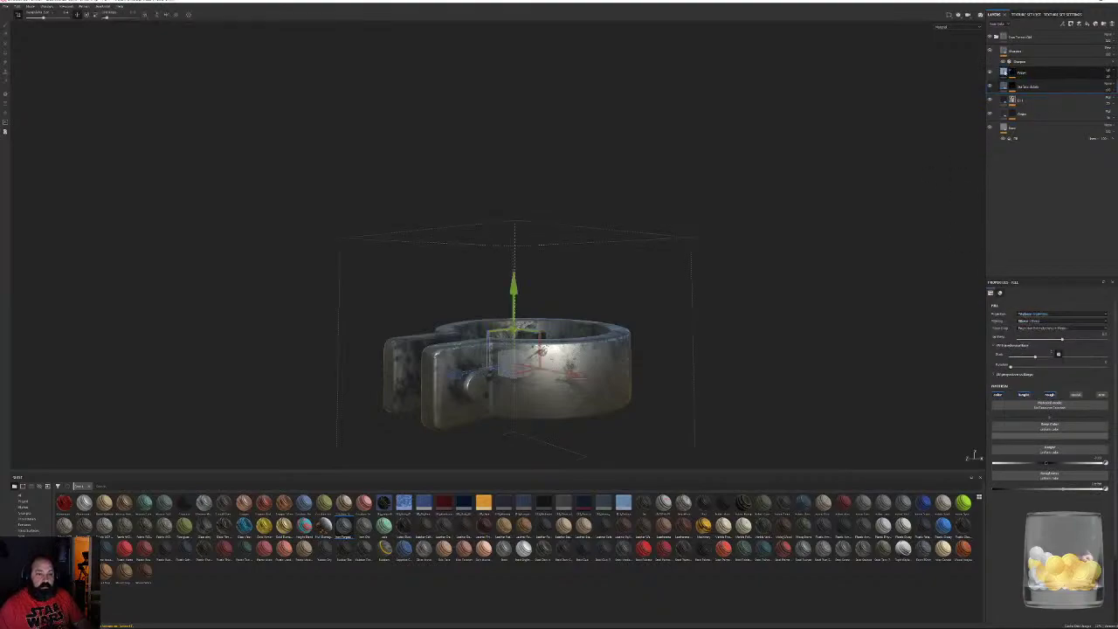
{"action": "left_click", "coordinate": [1004, 72]}
{"action": "left_click", "coordinate": [1028, 315]}
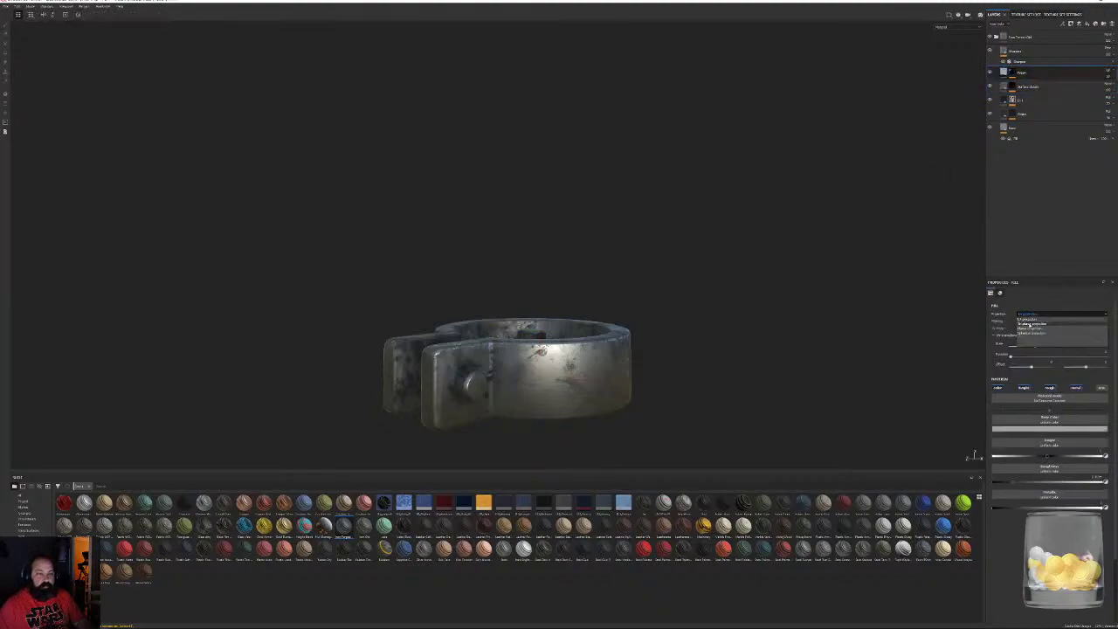
{"action": "left_click", "coordinate": [1029, 324]}
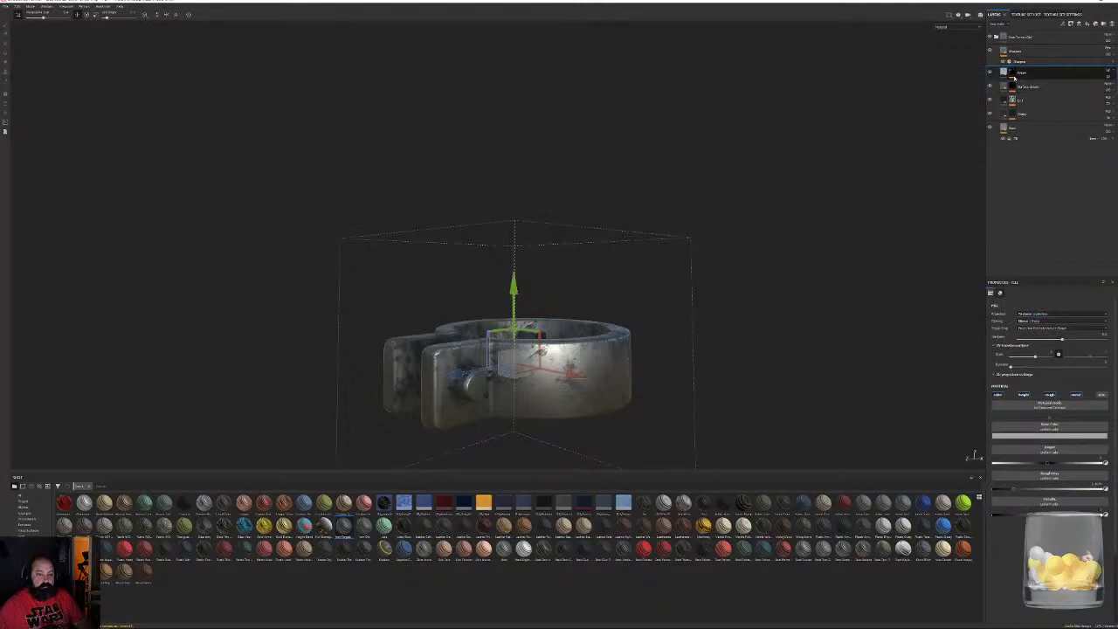
Set the Sharpen layer at the top of the smart material to Tri-planar projection
{"action": "left_click", "coordinate": [1005, 51]}
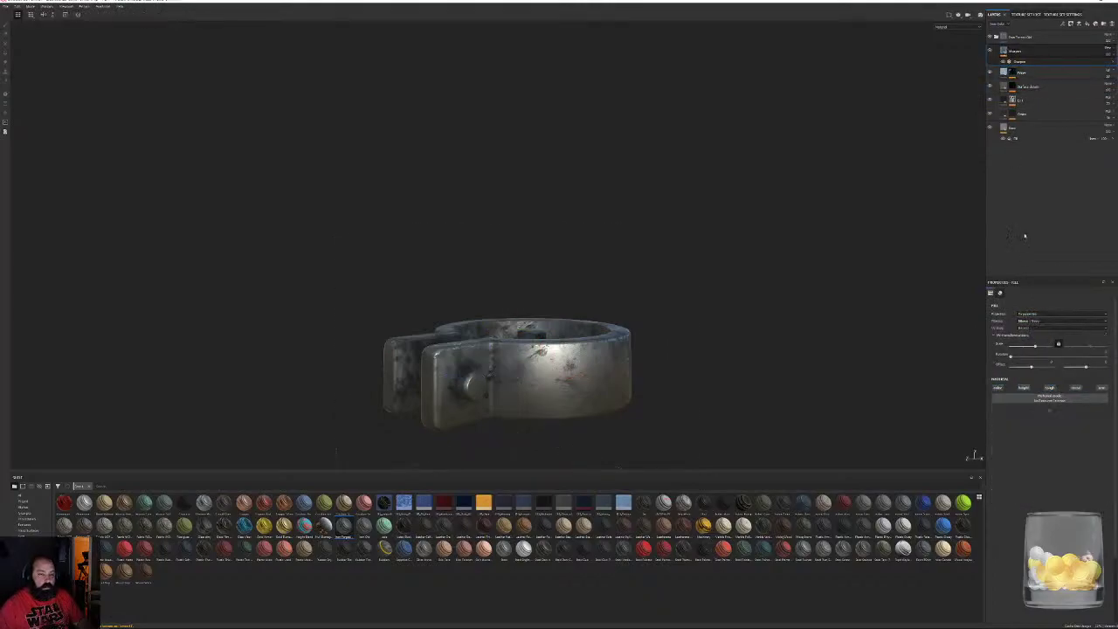
{"action": "left_click", "coordinate": [1023, 315]}
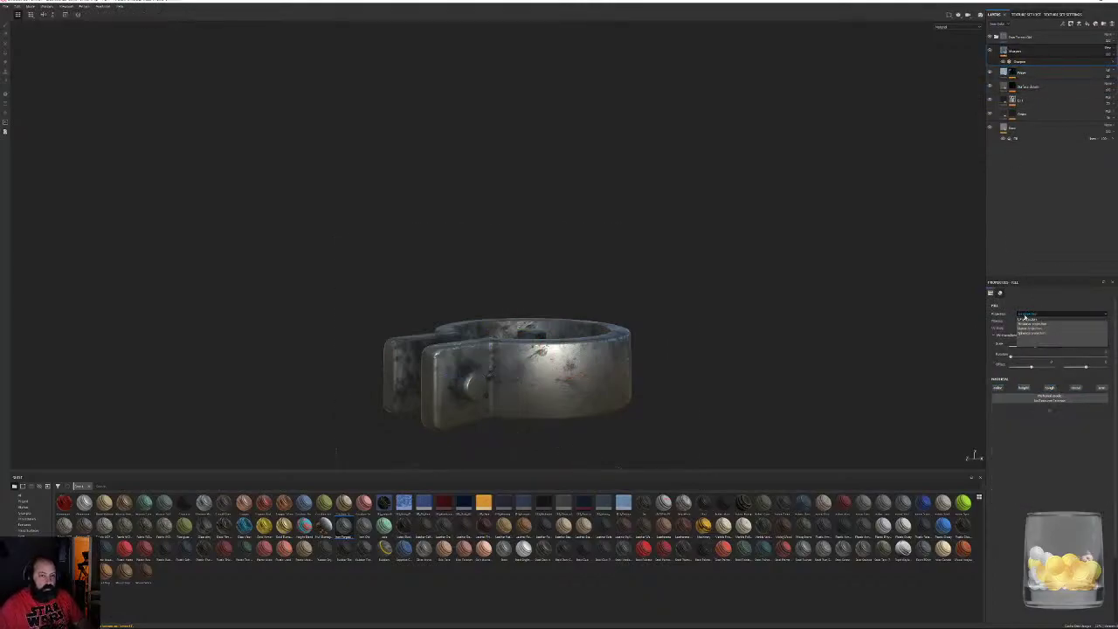
{"action": "left_click", "coordinate": [1026, 325]}
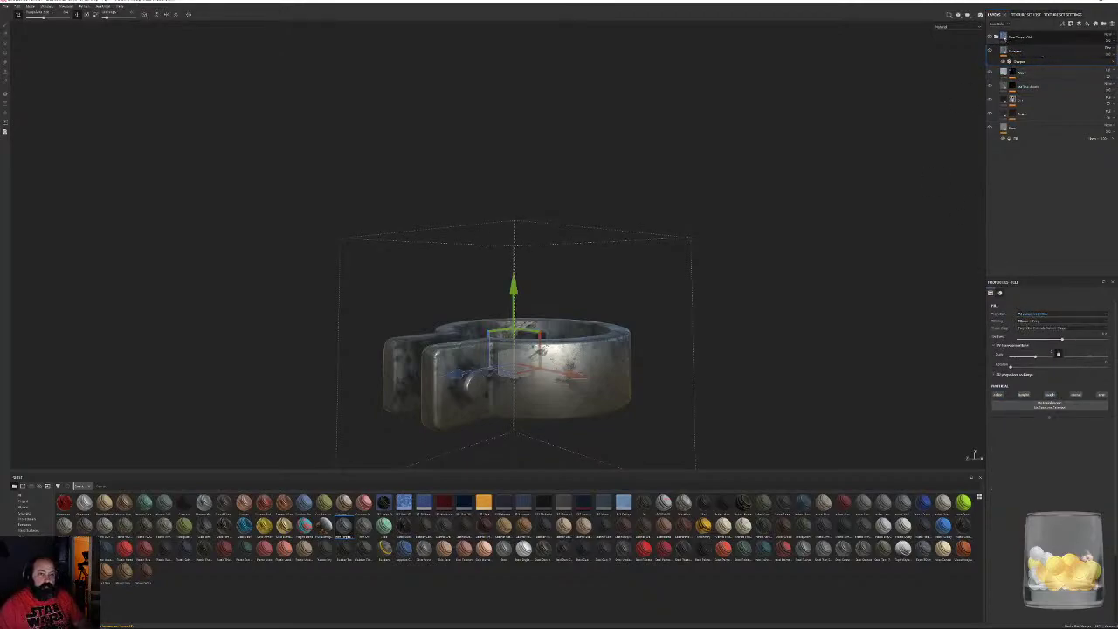
Inspect the forged iron surface on the clamp and pin from several angles for texture quality and seams
{"action": "left_click_drag", "start_coordinate": [519, 311], "coordinate": [570, 312], "text": "alt"}
{"action": "right_click_drag", "start_coordinate": [570, 312], "coordinate": [654, 392], "text": "alt"}
{"action": "middle_click_drag", "start_coordinate": [654, 393], "coordinate": [725, 227], "text": "alt"}
{"action": "left_click_drag", "start_coordinate": [445, 157], "coordinate": [577, 191], "text": "alt"}
{"action": "right_click_drag", "start_coordinate": [576, 190], "coordinate": [550, 155], "text": "alt"}
{"action": "middle_click_drag", "start_coordinate": [550, 155], "coordinate": [617, 193], "text": "alt"}
{"action": "left_click_drag", "start_coordinate": [617, 193], "coordinate": [668, 179], "text": "alt"}
{"action": "left_click", "coordinate": [1003, 38]}
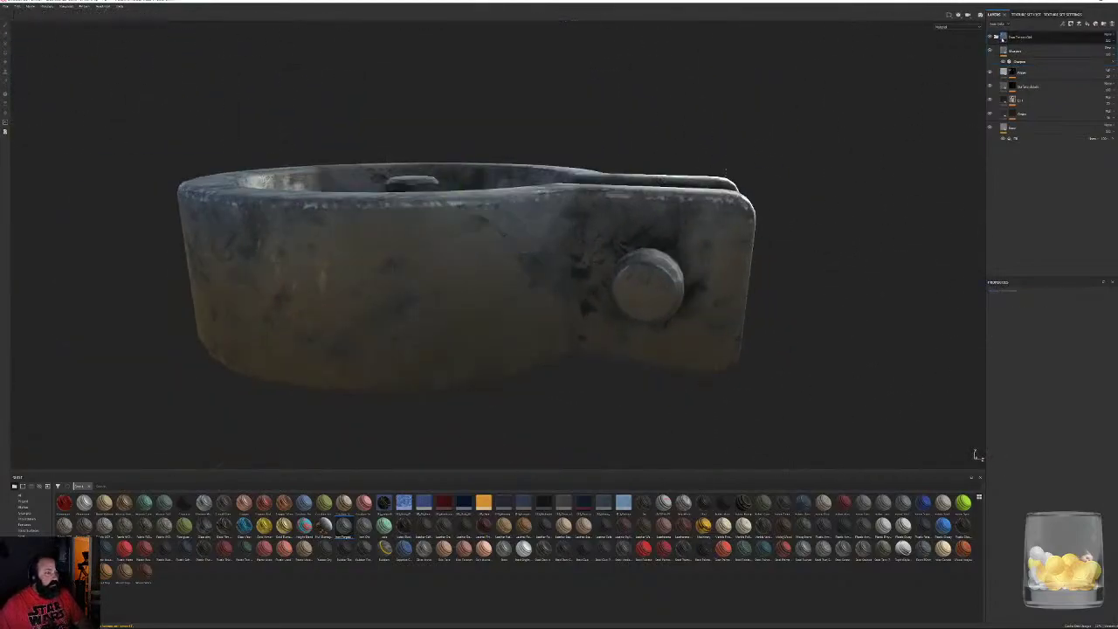
{"action": "left_click_drag", "start_coordinate": [834, 144], "coordinate": [606, 252], "text": "alt"}
{"action": "right_click_drag", "start_coordinate": [606, 252], "coordinate": [607, 214], "text": "alt"}
{"action": "left_click_drag", "start_coordinate": [606, 213], "coordinate": [700, 228], "text": "alt"}
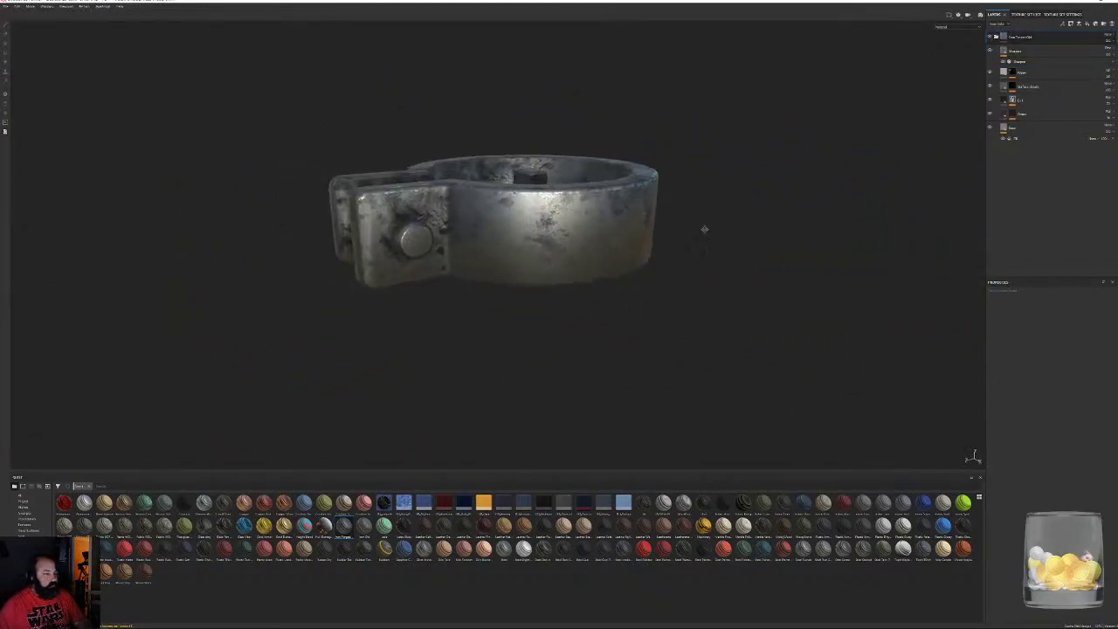
{"action": "middle_click_drag", "start_coordinate": [701, 227], "coordinate": [734, 259], "text": "alt"}
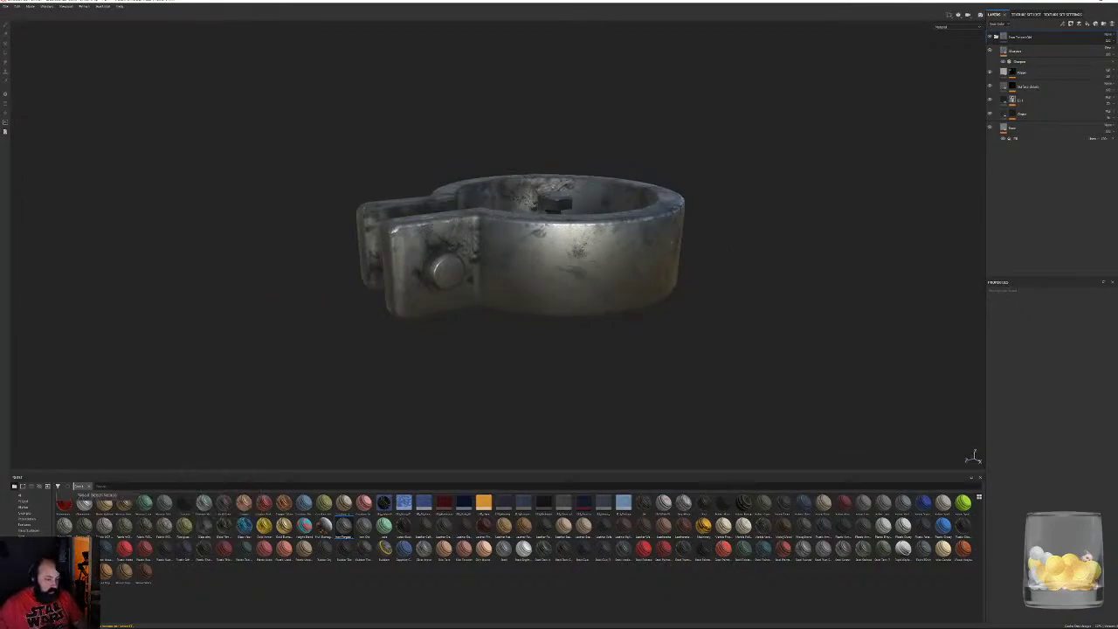
Add the Rust Fine material above the forged iron folder and give it a black mask
{"action": "left_click", "coordinate": [28, 565]}
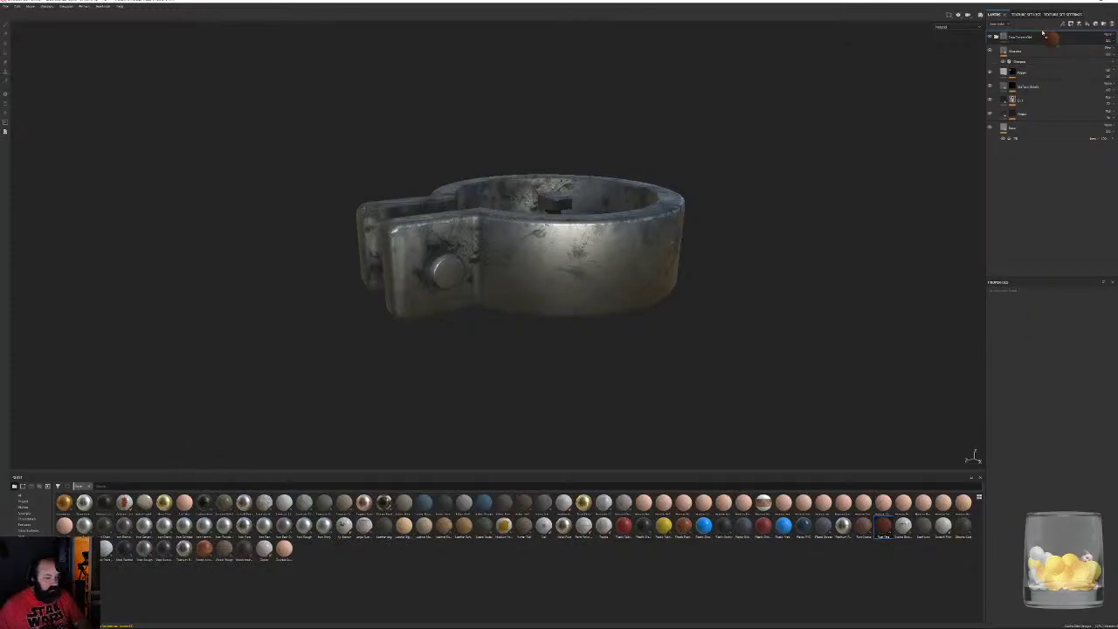
{"action": "left_click_drag", "start_coordinate": [1041, 32], "coordinate": [1044, 36]}
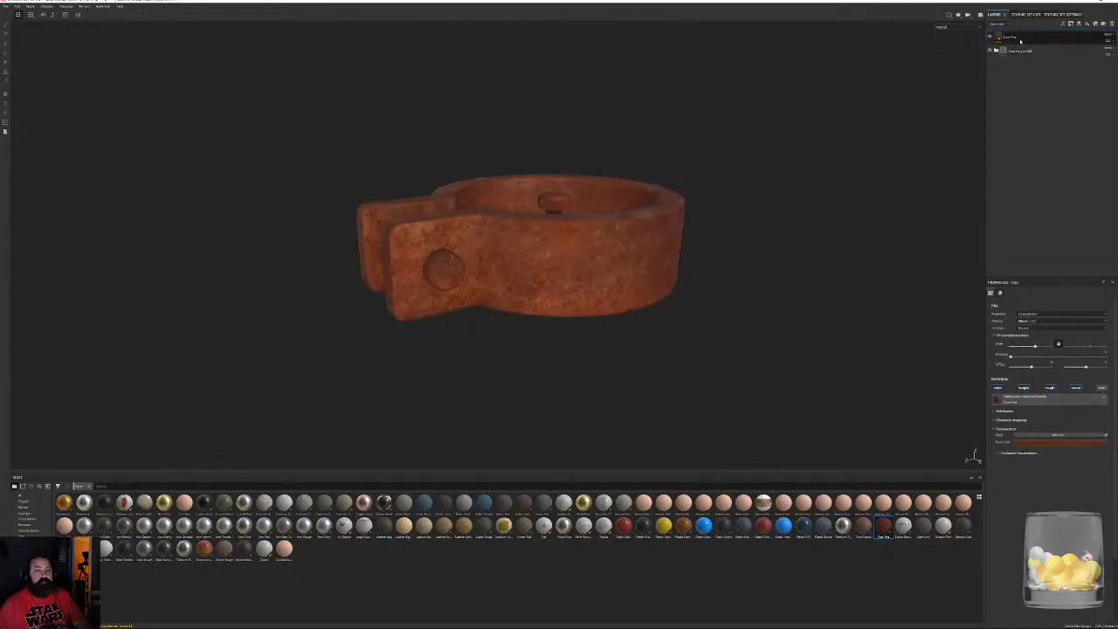
{"action": "right_click", "coordinate": [1017, 40]}
{"action": "left_click", "coordinate": [1055, 55]}
Add a Dripping Rust generator to the black mask of the Rust Fine layer
{"action": "right_click", "coordinate": [1007, 37]}
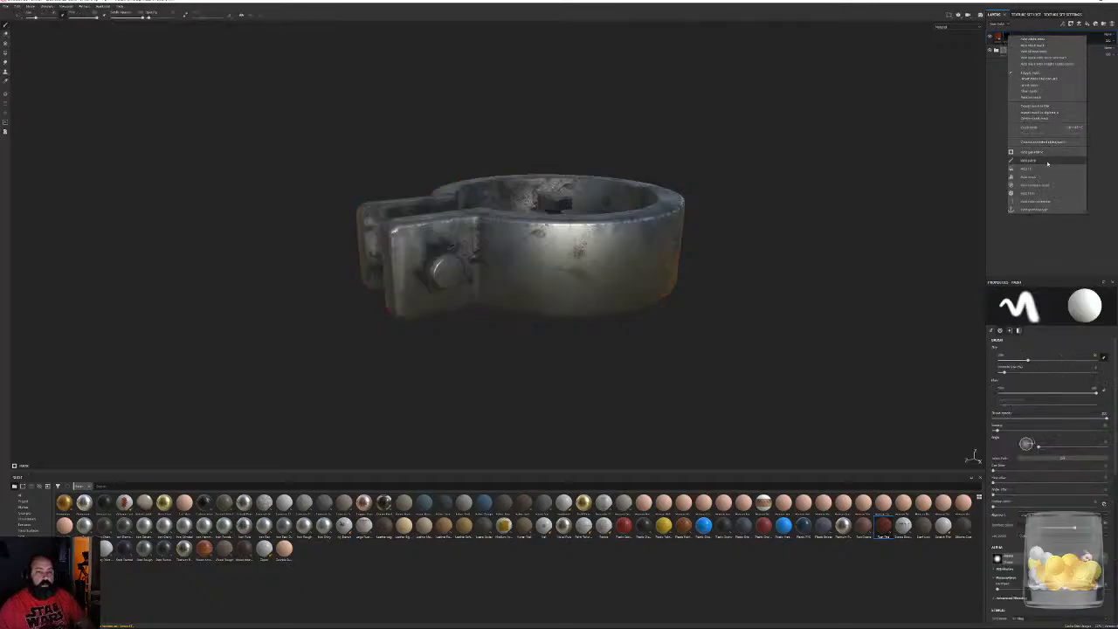
{"action": "left_click", "coordinate": [1018, 159]}
{"action": "left_click", "coordinate": [1032, 307]}
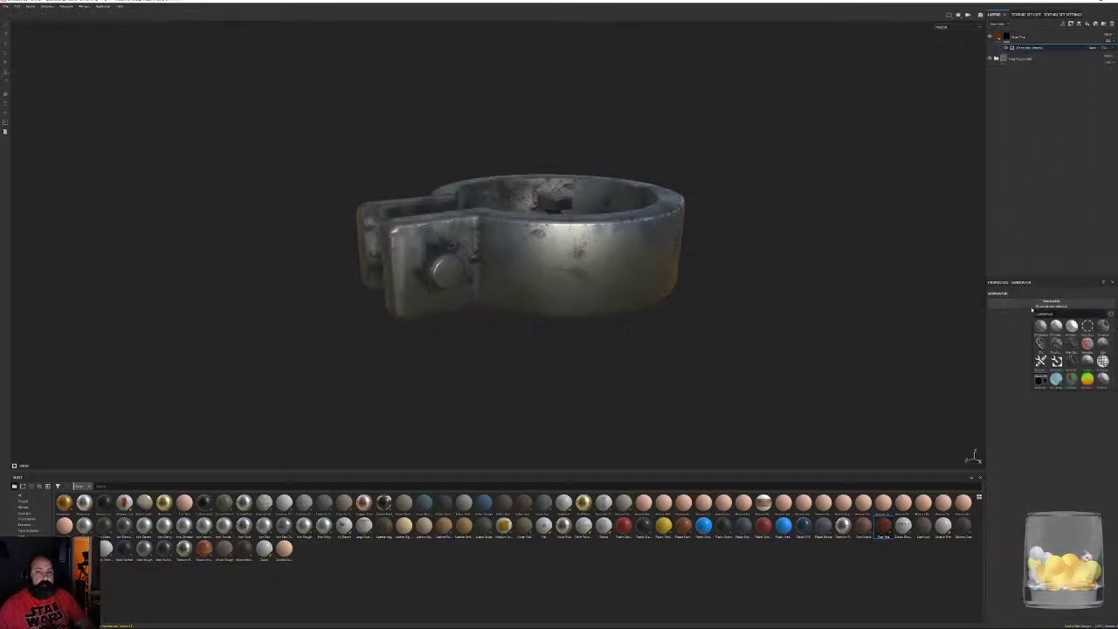
{"action": "left_click", "coordinate": [1059, 346]}
Inspect the generated rust on the clamp's inner wall, the bolt head and the bolt thread from several angles
{"action": "left_click_drag", "start_coordinate": [786, 322], "coordinate": [561, 219], "text": "alt"}
{"action": "right_click_drag", "start_coordinate": [561, 219], "coordinate": [84, 107], "text": "alt"}
{"action": "left_click_drag", "start_coordinate": [84, 108], "coordinate": [327, 172], "text": "alt"}
{"action": "middle_click_drag", "start_coordinate": [327, 172], "coordinate": [535, 281], "text": "alt"}
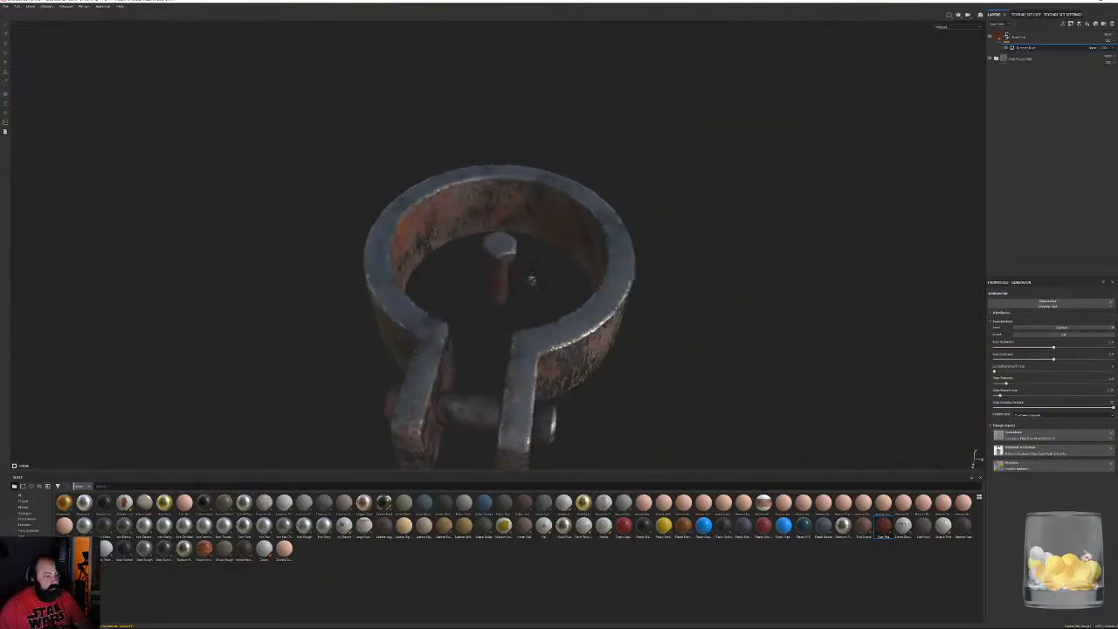
{"action": "left_click_drag", "start_coordinate": [535, 281], "coordinate": [564, 289], "text": "alt"}
{"action": "right_click_drag", "start_coordinate": [564, 289], "coordinate": [543, 319], "text": "alt"}
{"action": "middle_click_drag", "start_coordinate": [544, 320], "coordinate": [588, 387], "text": "alt"}
{"action": "left_click_drag", "start_coordinate": [589, 387], "coordinate": [696, 424], "text": "alt"}
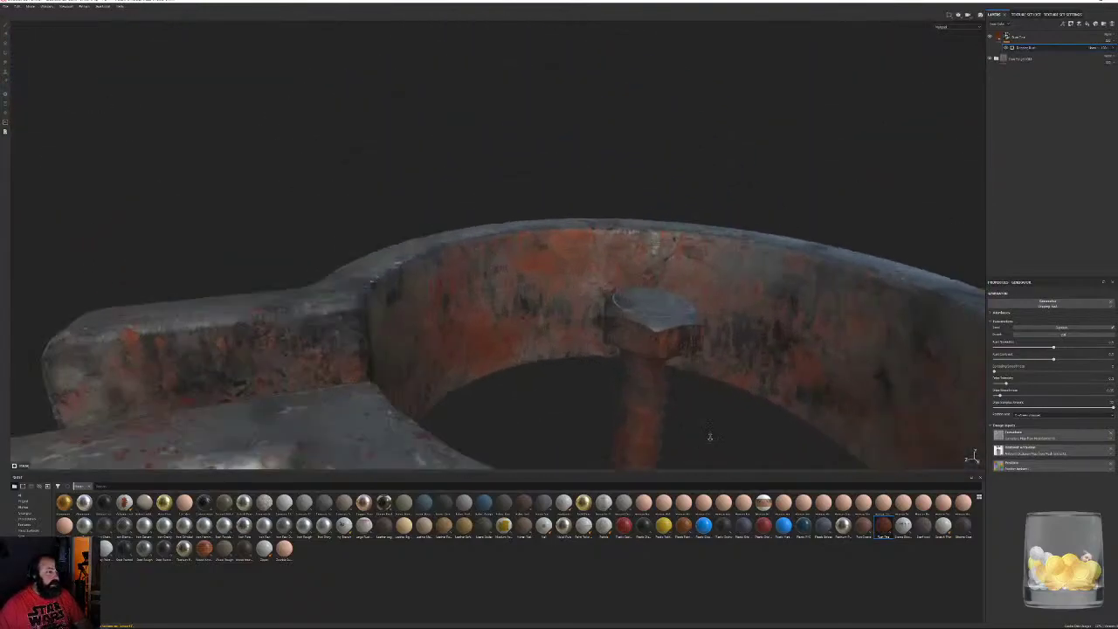
{"action": "right_click_drag", "start_coordinate": [696, 424], "coordinate": [759, 449], "text": "alt"}
{"action": "middle_click_drag", "start_coordinate": [760, 450], "coordinate": [623, 329], "text": "alt"}
{"action": "left_click_drag", "start_coordinate": [623, 329], "coordinate": [556, 387], "text": "alt"}
{"action": "right_click_drag", "start_coordinate": [557, 387], "coordinate": [656, 292], "text": "alt"}
{"action": "left_click_drag", "start_coordinate": [655, 292], "coordinate": [677, 310], "text": "alt"}
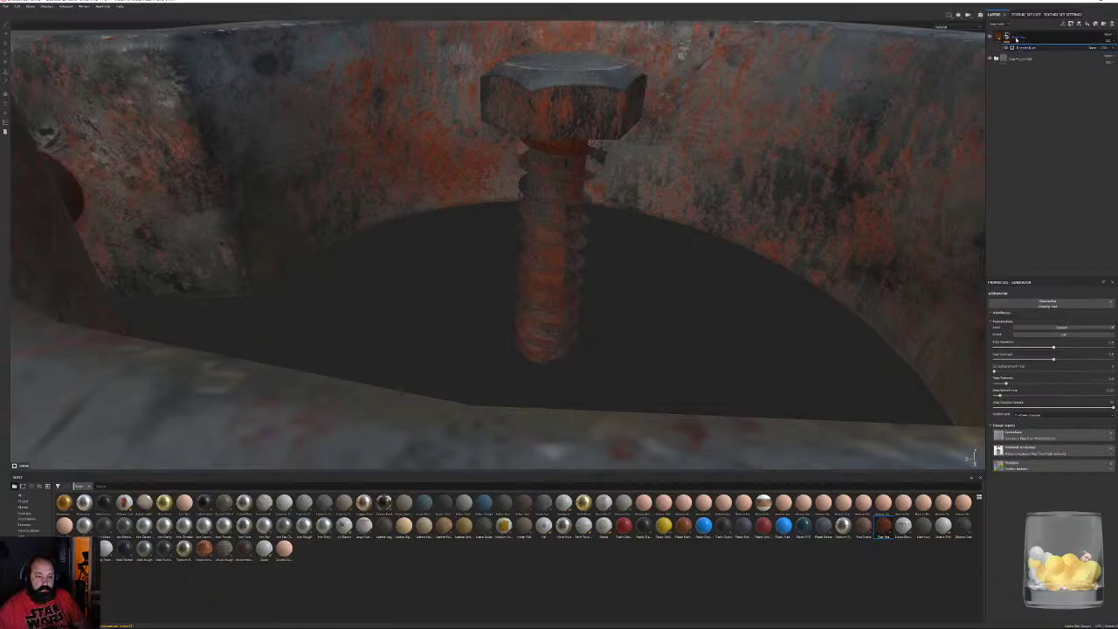
Set the Rust Fine layer's fill to Tri-planar projection
{"action": "left_click", "coordinate": [999, 38]}
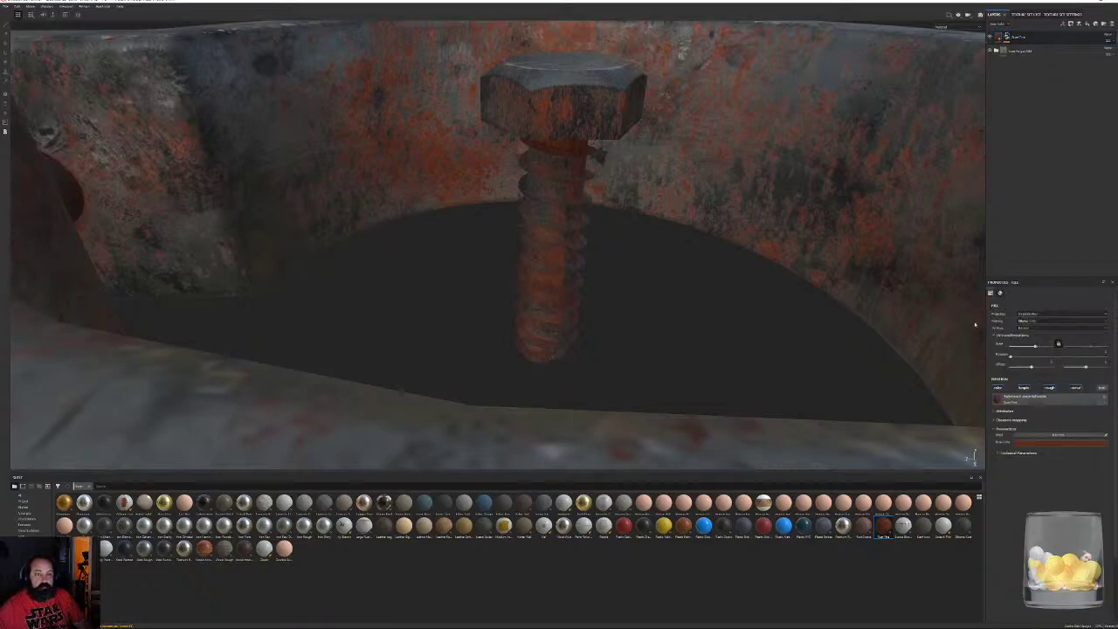
{"action": "left_click", "coordinate": [1035, 315]}
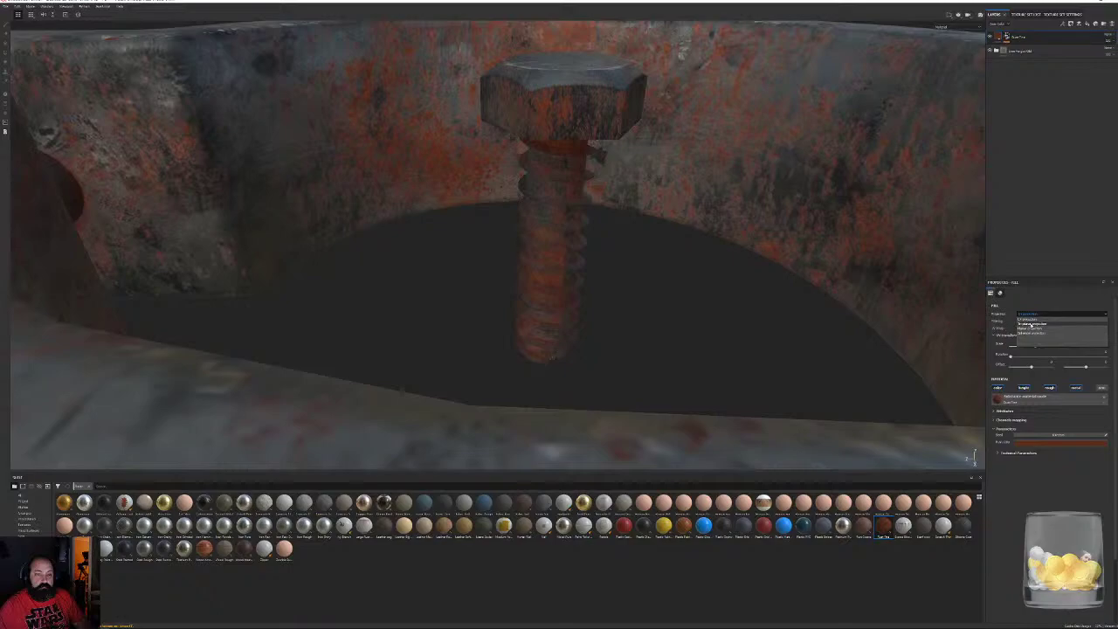
{"action": "left_click", "coordinate": [1031, 324]}
{"action": "left_click_drag", "start_coordinate": [607, 230], "coordinate": [524, 197], "text": "alt"}
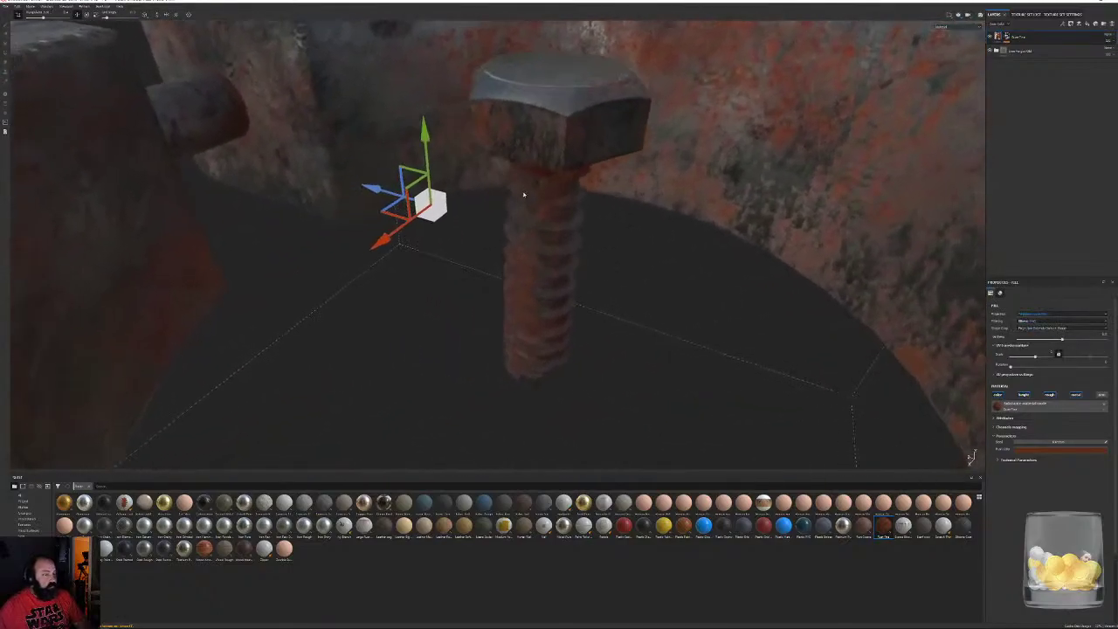
Select the Dripping Rust generator in the mask and examine the rust distribution on the outer band, rim, inner wall and bolt
{"action": "left_click", "coordinate": [1007, 36]}
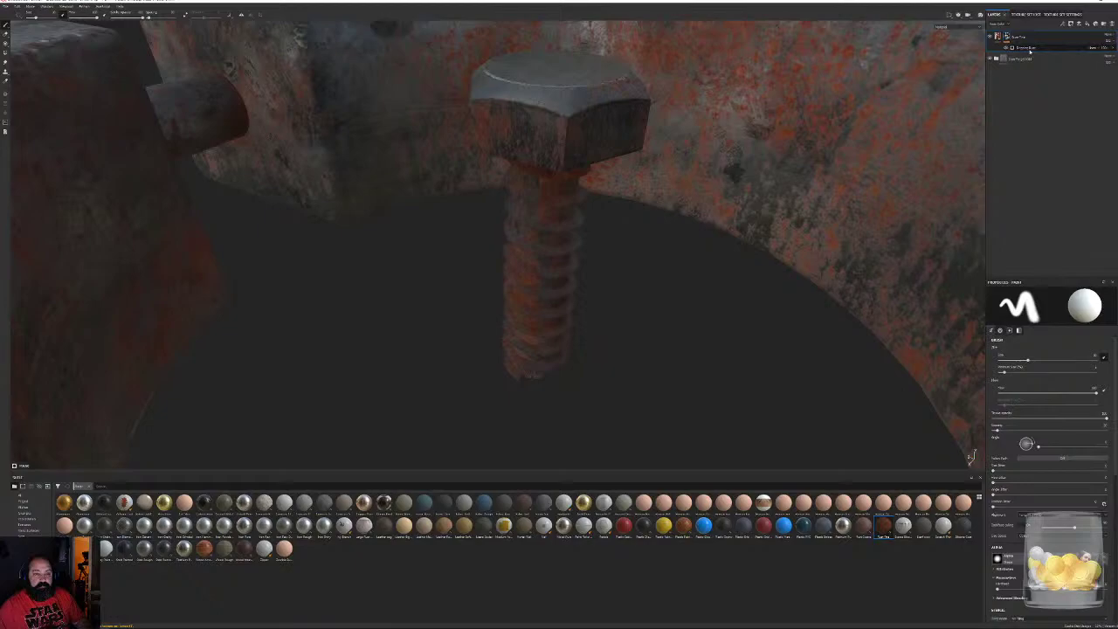
{"action": "left_click", "coordinate": [1028, 49]}
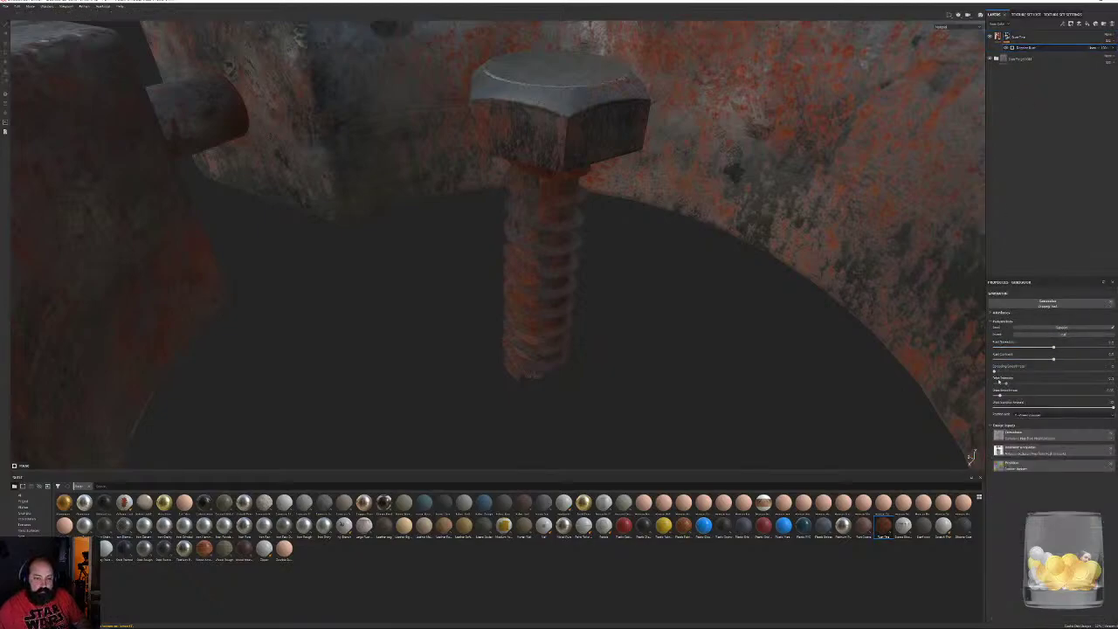
{"action": "left_click_drag", "start_coordinate": [781, 302], "coordinate": [425, 204], "text": "alt"}
{"action": "middle_click_drag", "start_coordinate": [354, 227], "coordinate": [737, 175], "text": "alt"}
{"action": "left_click_drag", "start_coordinate": [737, 175], "coordinate": [444, 235], "text": "alt"}
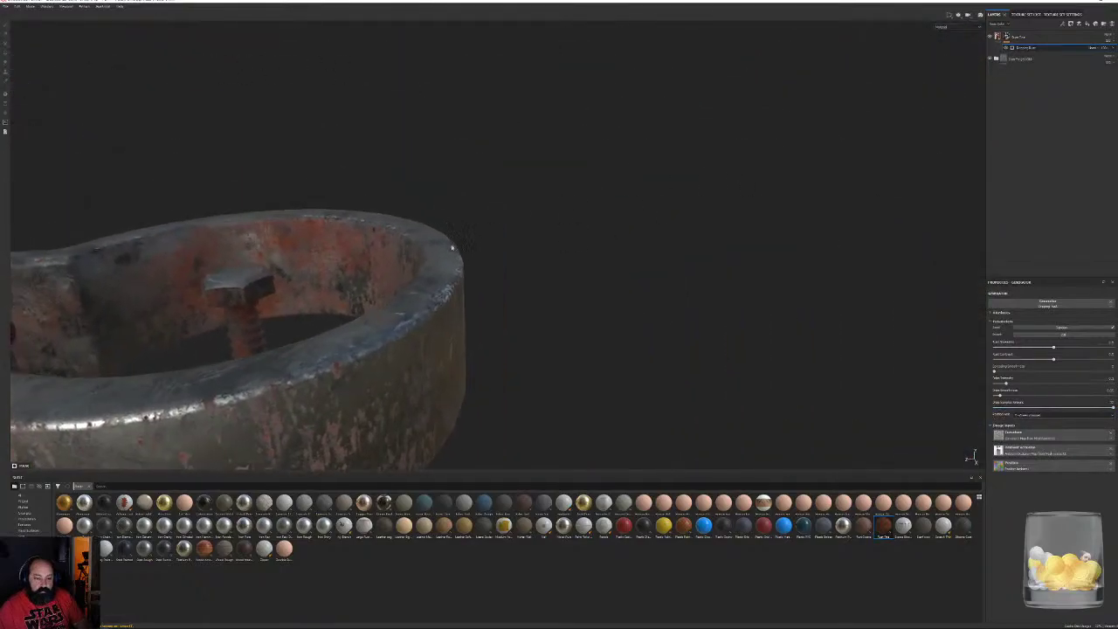
{"action": "right_click_drag", "start_coordinate": [443, 235], "coordinate": [157, 172], "text": "alt"}
{"action": "middle_click_drag", "start_coordinate": [157, 172], "coordinate": [516, 162], "text": "alt"}
{"action": "left_click_drag", "start_coordinate": [516, 163], "coordinate": [793, 247], "text": "alt"}
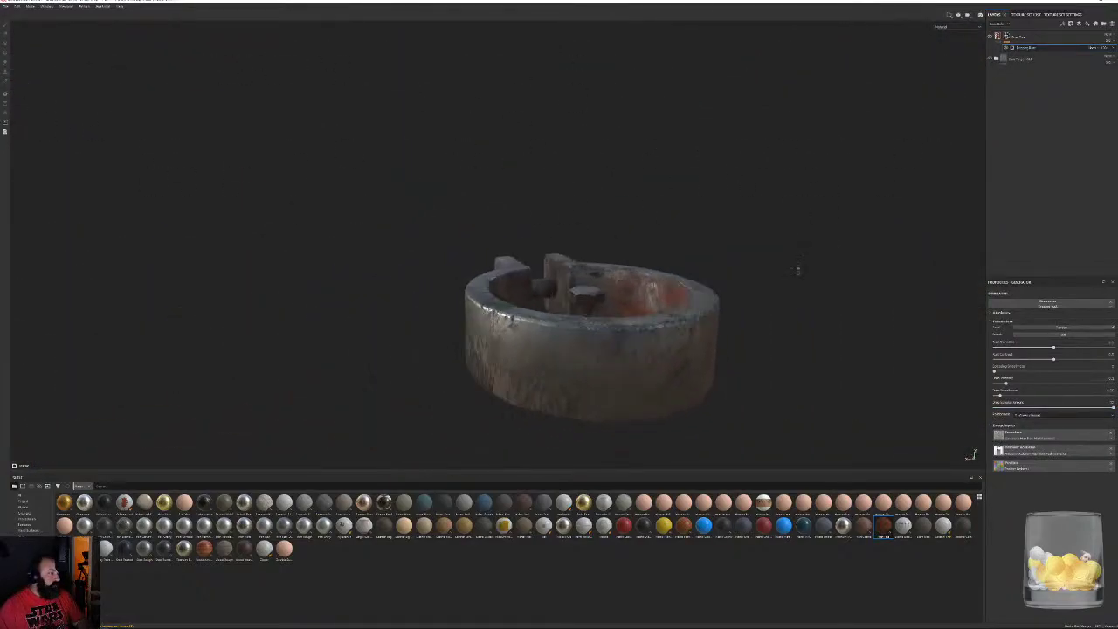
{"action": "right_click_drag", "start_coordinate": [793, 247], "coordinate": [943, 288], "text": "alt"}
{"action": "left_click_drag", "start_coordinate": [654, 288], "coordinate": [731, 297], "text": "alt"}
{"action": "middle_click_drag", "start_coordinate": [730, 297], "coordinate": [617, 272], "text": "alt"}
{"action": "right_click_drag", "start_coordinate": [617, 271], "coordinate": [616, 305], "text": "alt"}
{"action": "left_click_drag", "start_coordinate": [616, 305], "coordinate": [622, 272], "text": "alt"}
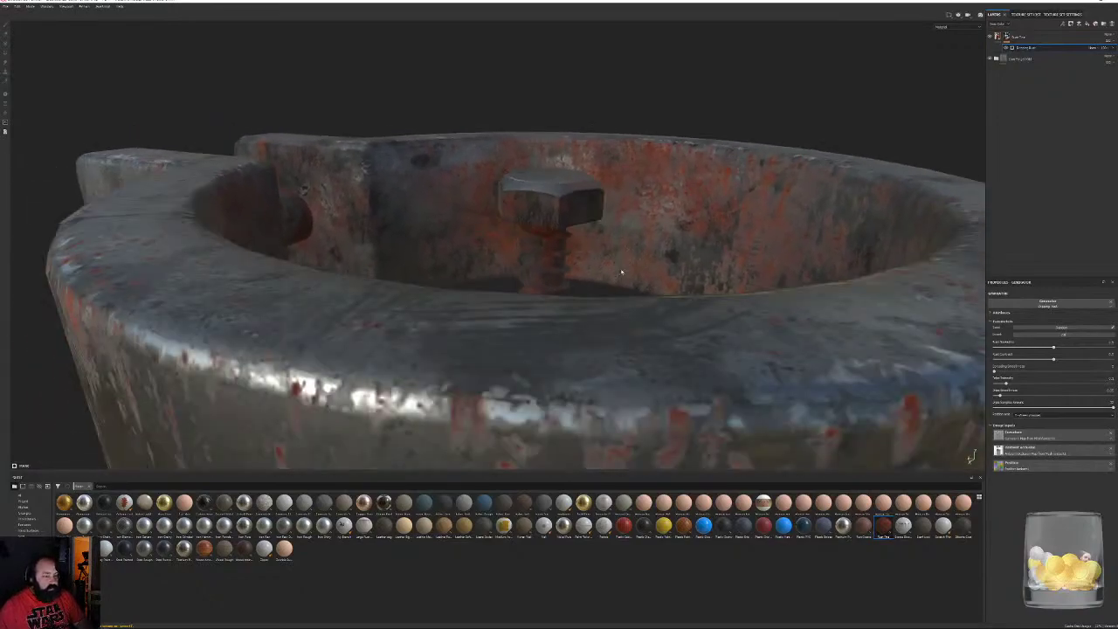
{"action": "right_click_drag", "start_coordinate": [711, 294], "coordinate": [549, 209], "text": "alt"}
{"action": "middle_click_drag", "start_coordinate": [548, 210], "coordinate": [532, 215], "text": "alt"}
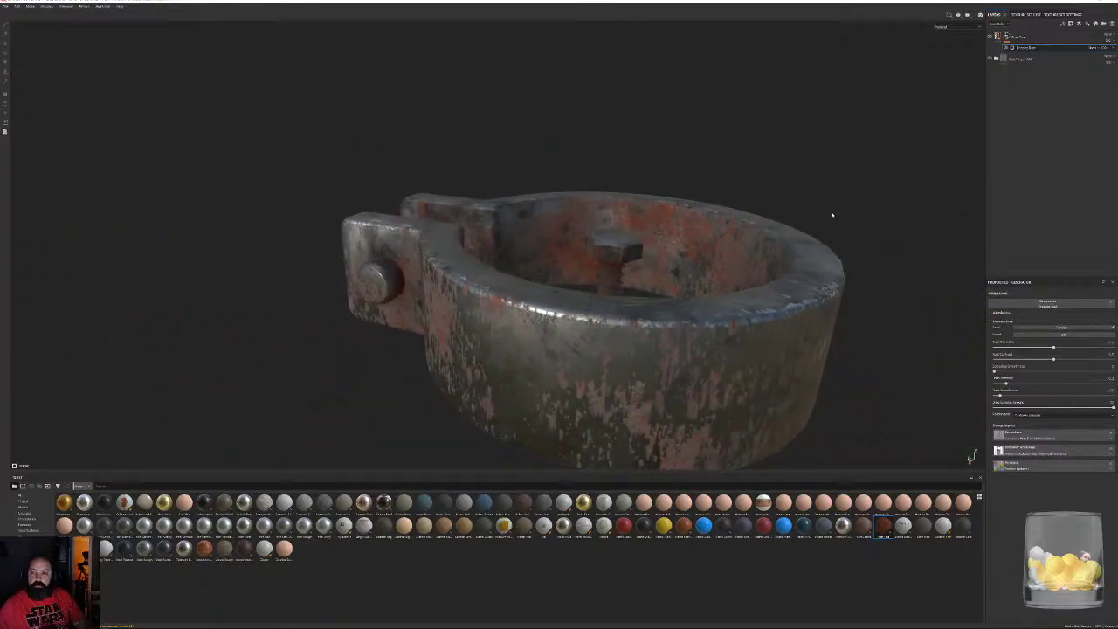
{"action": "middle_click_drag", "start_coordinate": [830, 226], "coordinate": [771, 217], "text": "alt"}
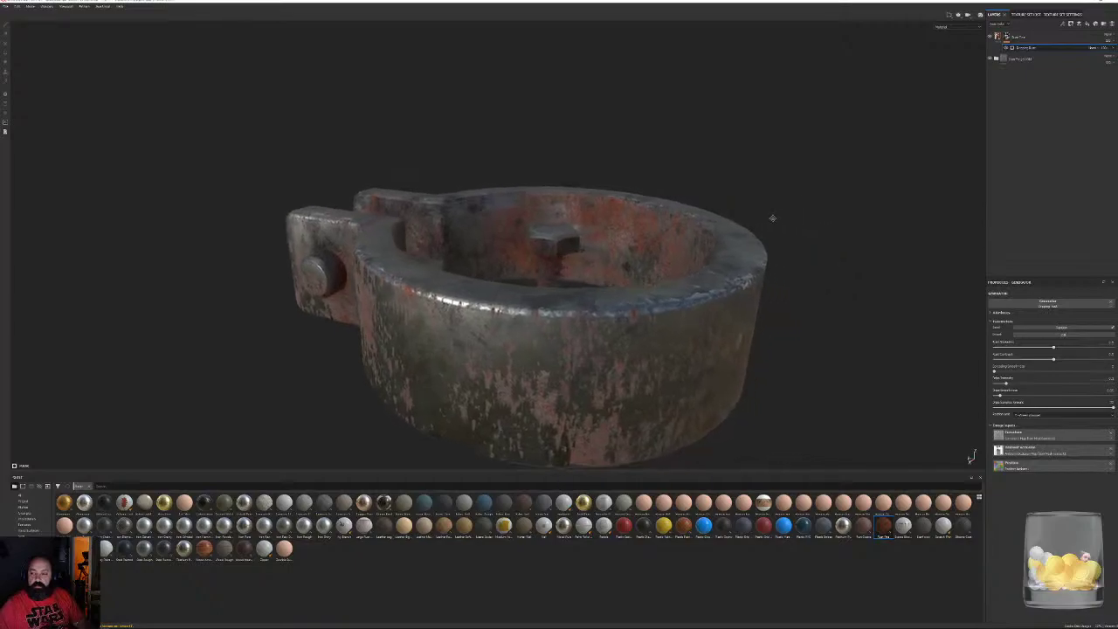
{"action": "left_click_drag", "start_coordinate": [774, 199], "coordinate": [786, 212], "text": "alt"}
{"action": "right_click_drag", "start_coordinate": [786, 212], "coordinate": [689, 259], "text": "alt"}
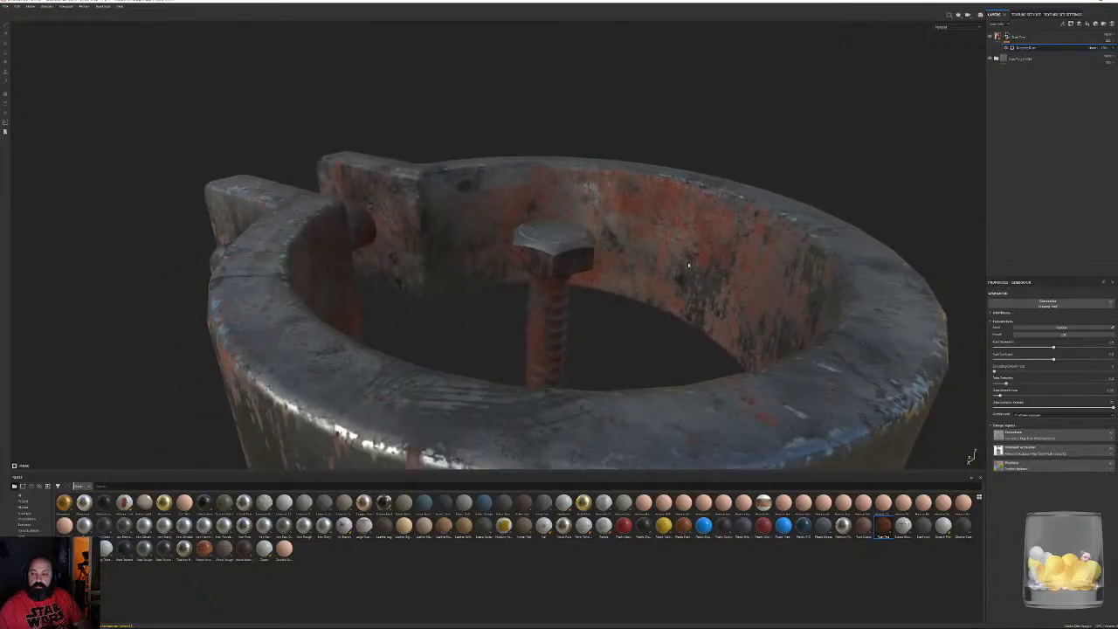
{"action": "middle_click_drag", "start_coordinate": [688, 259], "coordinate": [602, 264], "text": "alt"}
{"action": "right_click_drag", "start_coordinate": [603, 264], "coordinate": [723, 341], "text": "alt"}
{"action": "left_click_drag", "start_coordinate": [723, 342], "coordinate": [675, 234], "text": "alt"}
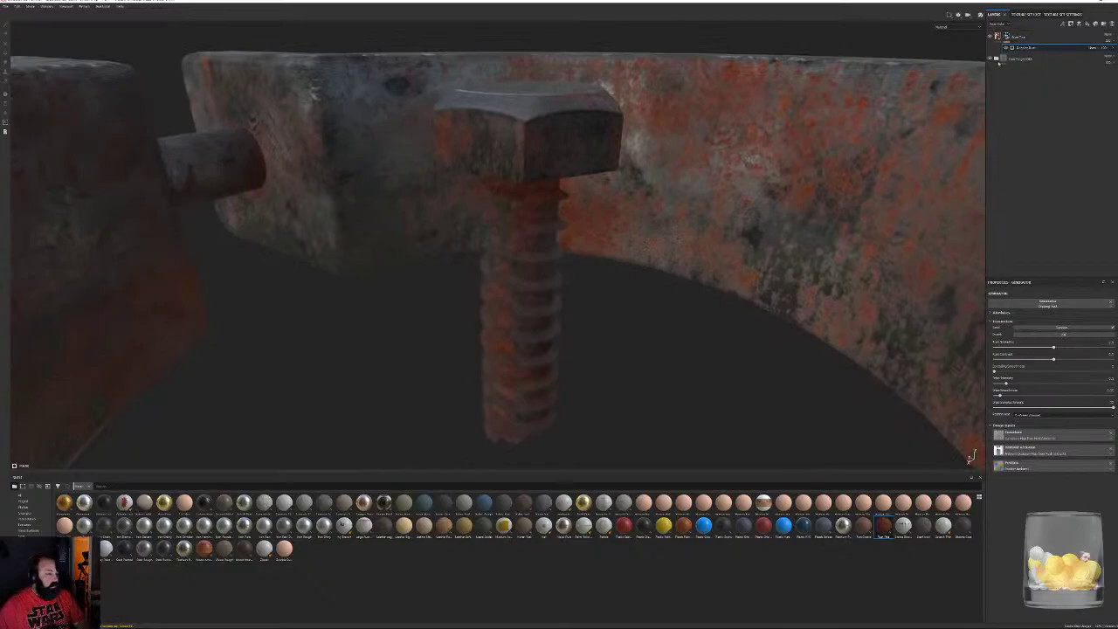
Add a paint effect above the generator in the rust mask and choose a small, rough-textured brush for it
{"action": "right_click", "coordinate": [1029, 50]}
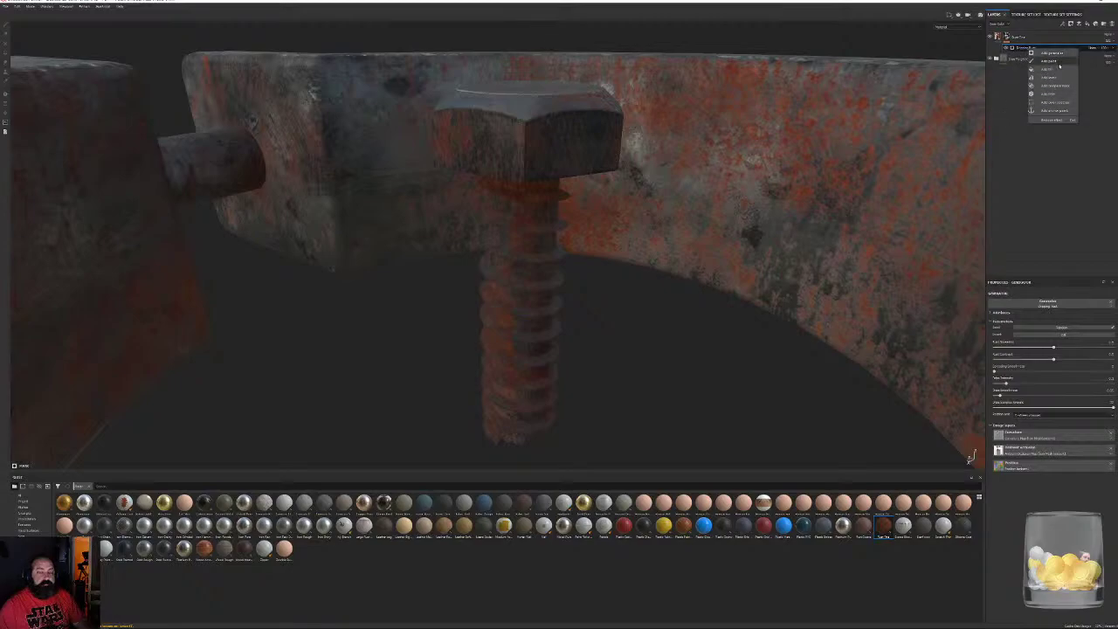
{"action": "left_click", "coordinate": [1057, 65]}
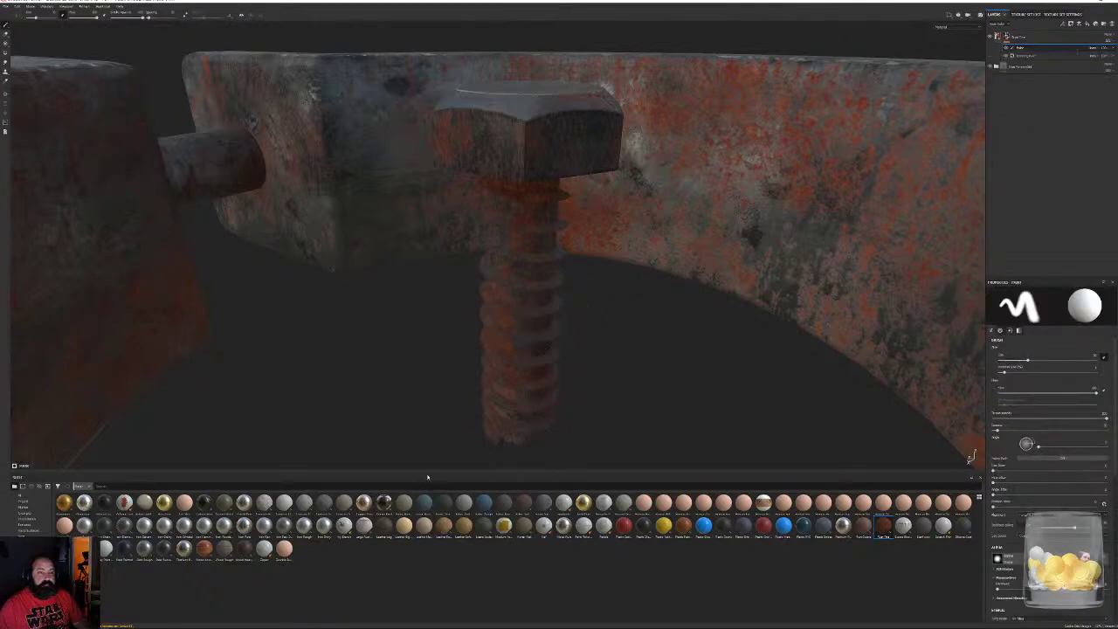
{"action": "left_click", "coordinate": [28, 548]}
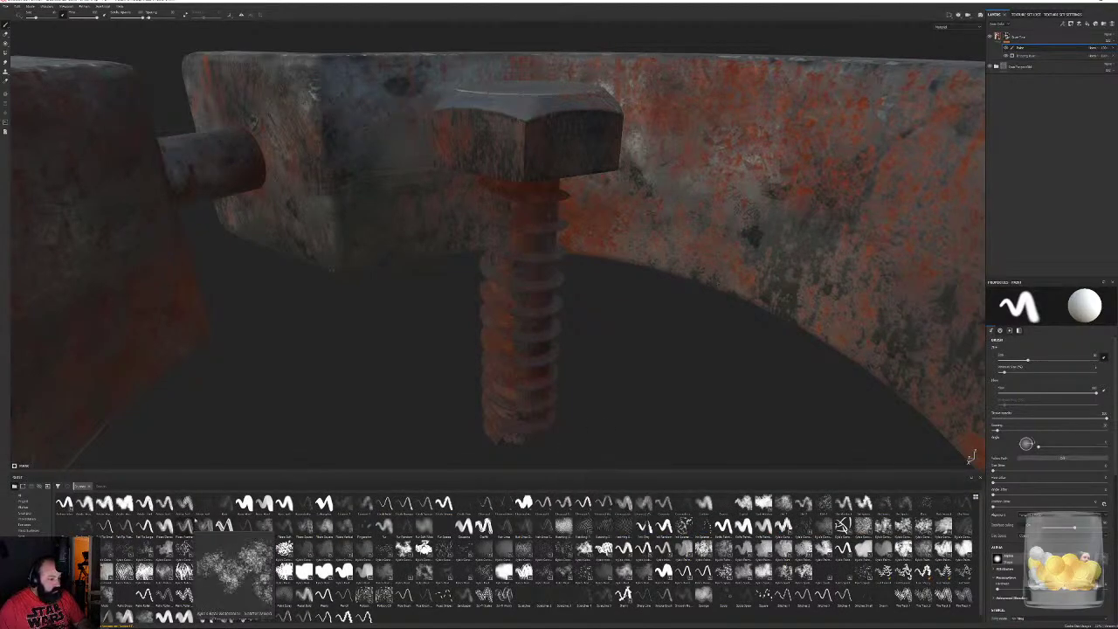
{"action": "left_click", "coordinate": [143, 503]}
{"action": "type", "text": "dirt"}
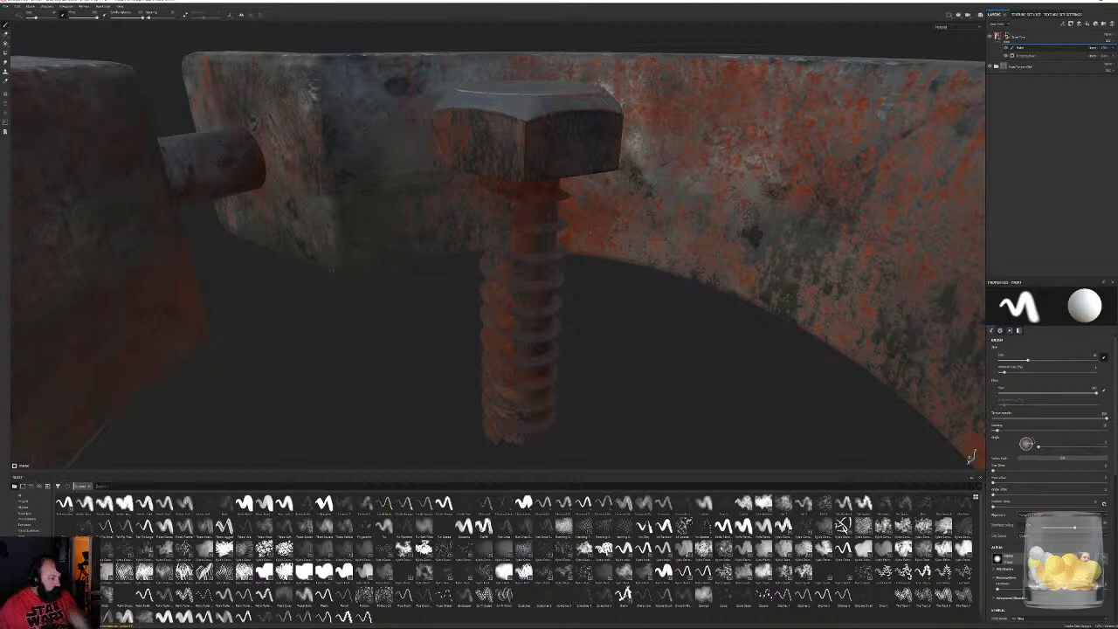
{"action": "left_click", "coordinate": [722, 549]}
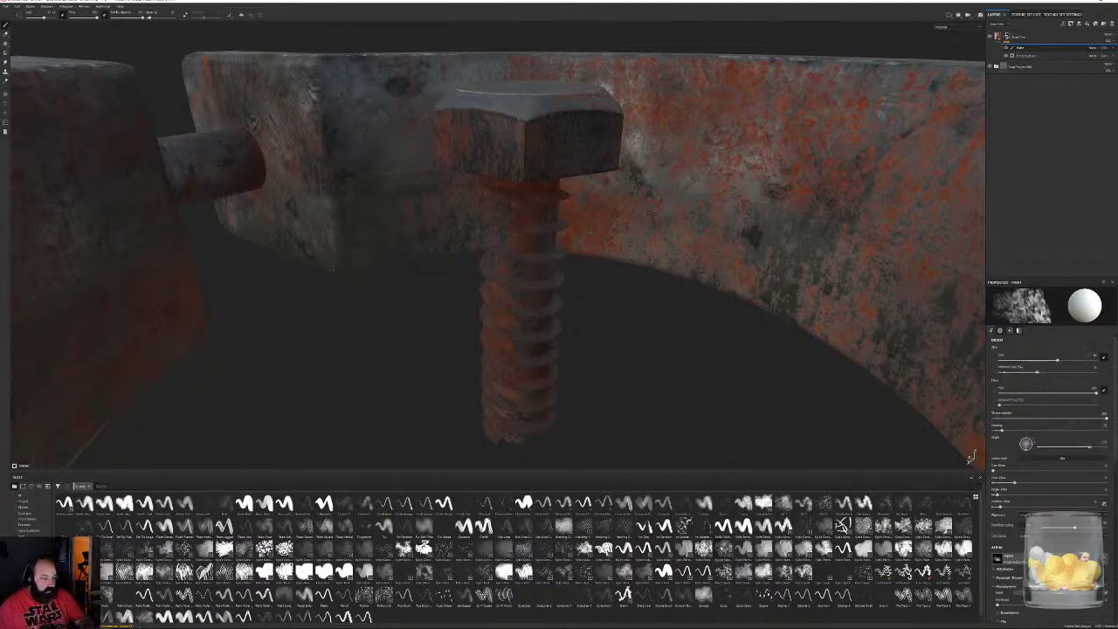
{"action": "right_click_drag", "start_coordinate": [556, 306], "coordinate": [530, 312], "text": "ctrl"}
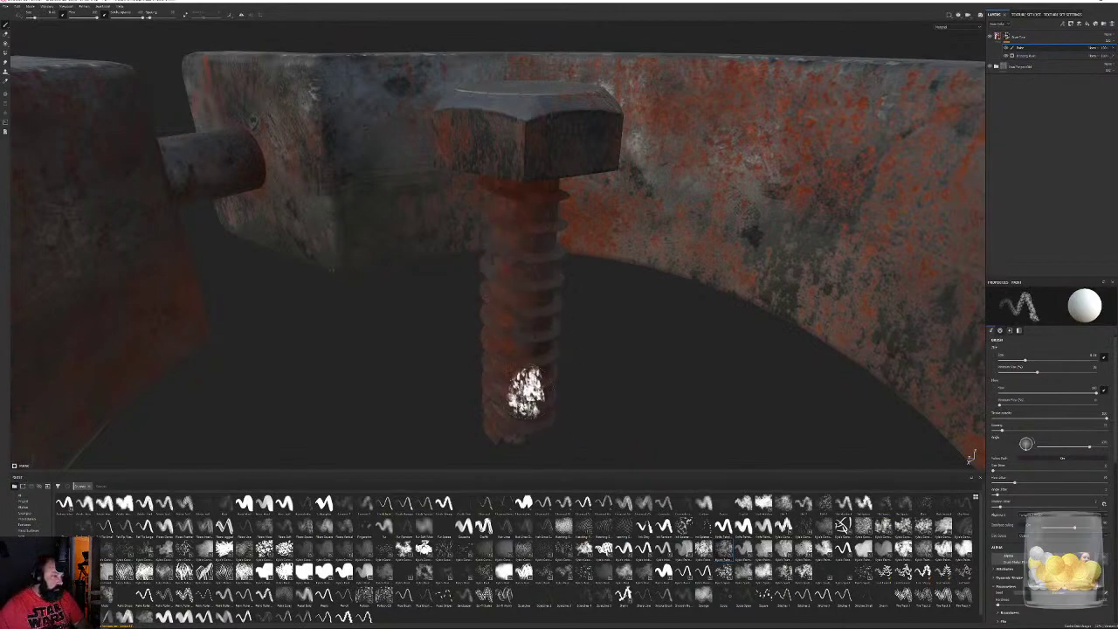
Paint extra rust into the mask along the lower part of the bolt's thread
{"action": "mouse_move", "coordinate": [547, 384]}
{"action": "left_mouse_down", "text": "alt"}
{"action": "mouse_move", "coordinate": [552, 348]}
{"action": "mouse_move", "coordinate": [652, 219]}
{"action": "left_mouse_up", "text": "alt"}
{"action": "left_click_drag", "start_coordinate": [502, 229], "coordinate": [479, 379], "text": "alt"}
{"action": "right_click_drag", "start_coordinate": [479, 379], "coordinate": [716, 349], "text": "alt"}
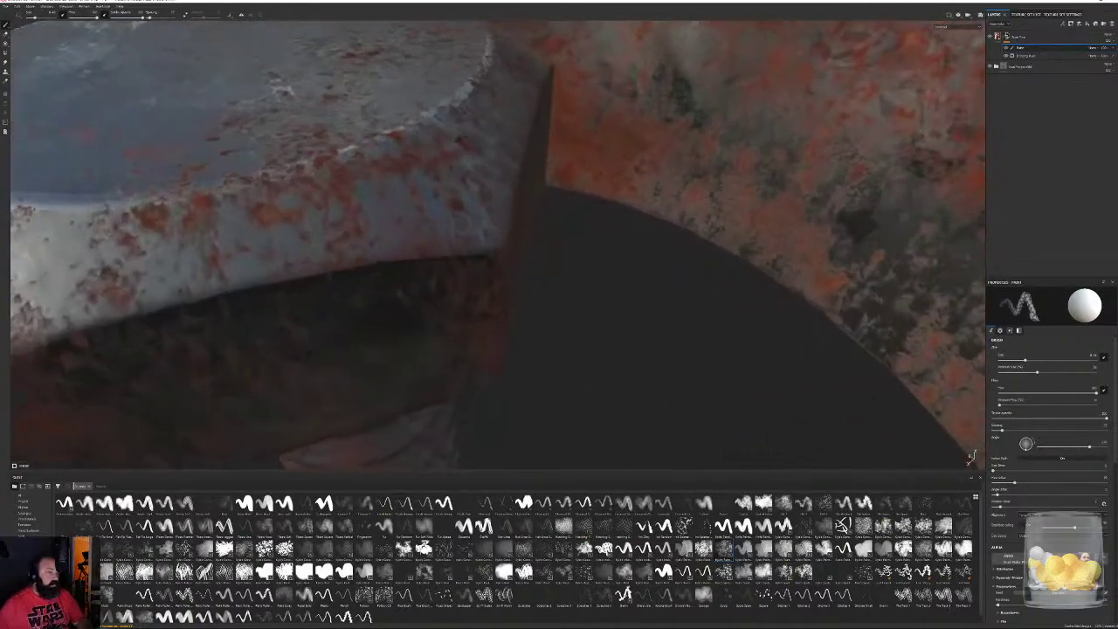
{"action": "left_click_drag", "start_coordinate": [716, 349], "coordinate": [741, 254], "text": "alt"}
{"action": "middle_click_drag", "start_coordinate": [445, 345], "coordinate": [654, 56], "text": "alt"}
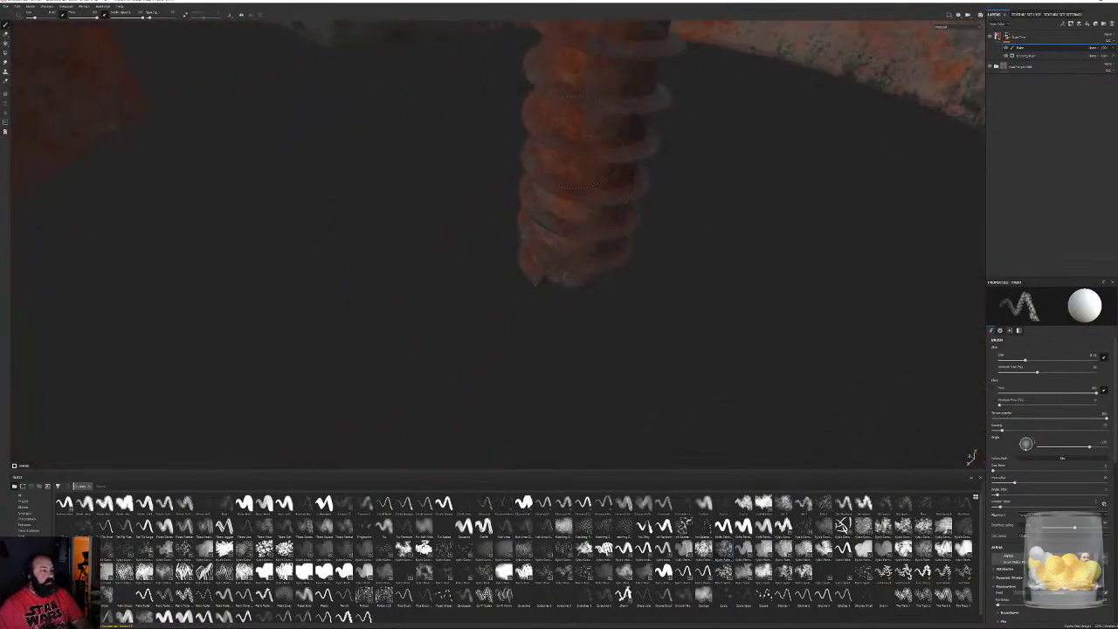
{"action": "middle_click_drag", "start_coordinate": [578, 105], "coordinate": [555, 243], "text": "alt"}
{"action": "mouse_move", "coordinate": [553, 299]}
{"action": "left_mouse_down"}
{"action": "mouse_move", "coordinate": [563, 241]}
{"action": "mouse_move", "coordinate": [576, 234]}
{"action": "left_mouse_up"}
Examine the painted bolt up close and the overall rusted look of the whole clamp assembly
{"action": "right_click_drag", "start_coordinate": [795, 409], "coordinate": [389, 145], "text": "alt"}
{"action": "left_click_drag", "start_coordinate": [390, 144], "coordinate": [567, 122], "text": "alt"}
{"action": "right_click_drag", "start_coordinate": [454, 166], "coordinate": [629, 332], "text": "alt"}
{"action": "left_click_drag", "start_coordinate": [629, 332], "coordinate": [811, 259], "text": "alt"}
{"action": "right_click_drag", "start_coordinate": [811, 260], "coordinate": [556, 225], "text": "alt"}
{"action": "left_click_drag", "start_coordinate": [557, 224], "coordinate": [386, 292], "text": "alt"}
{"action": "middle_click_drag", "start_coordinate": [387, 291], "coordinate": [258, 300], "text": "alt"}
{"action": "right_click_drag", "start_coordinate": [257, 300], "coordinate": [614, 337], "text": "alt"}
{"action": "left_click_drag", "start_coordinate": [614, 336], "coordinate": [627, 332], "text": "alt"}
{"action": "middle_click_drag", "start_coordinate": [627, 331], "coordinate": [701, 291], "text": "alt"}
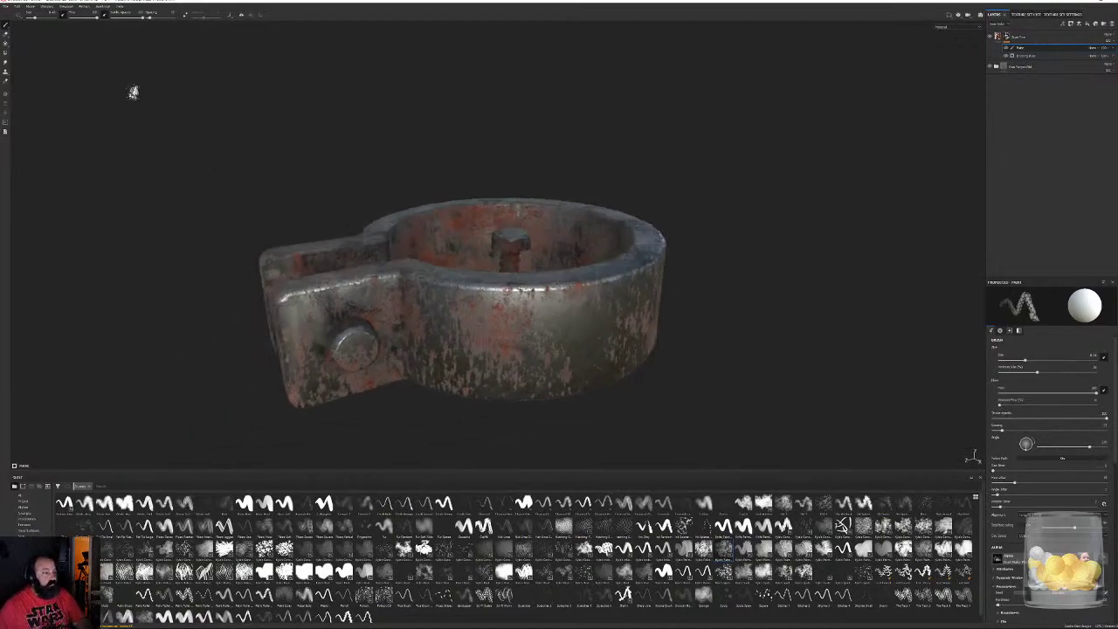
Open the texture export settings and browse for an output directory in the CabinInTheWoods project's Textures folder
{"action": "left_click", "coordinate": [6, 8]}
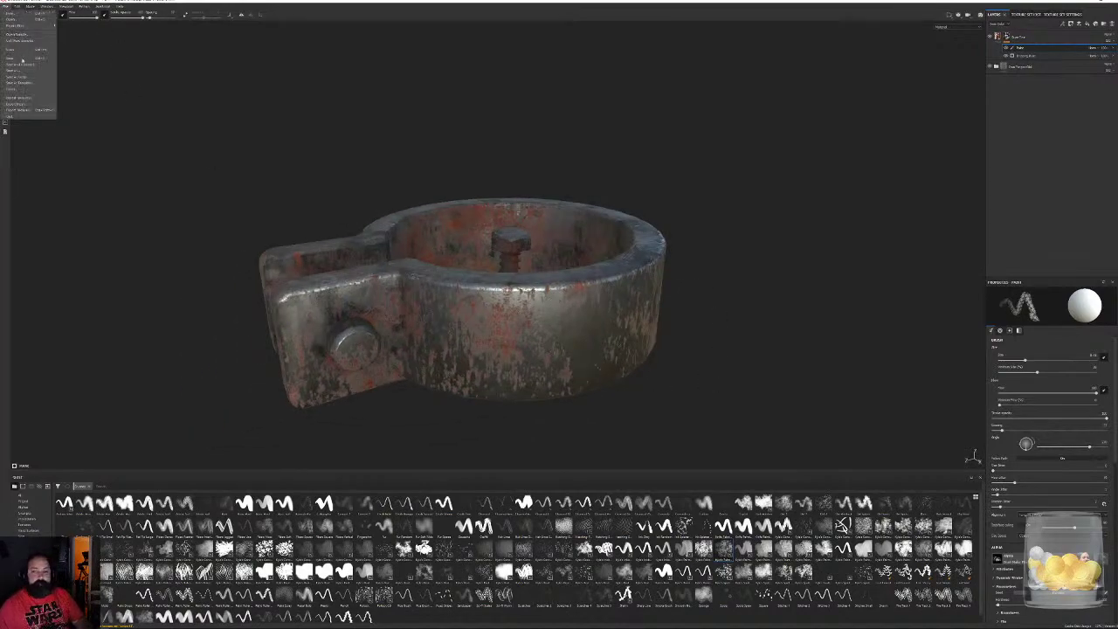
{"action": "left_click", "coordinate": [31, 111]}
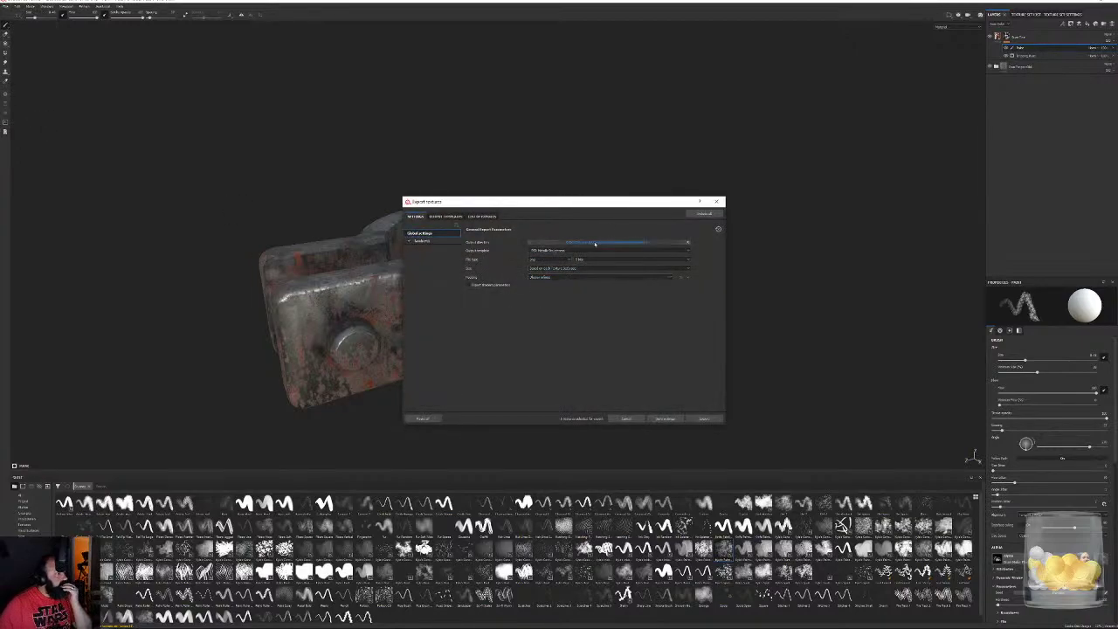
{"action": "left_click", "coordinate": [595, 244]}
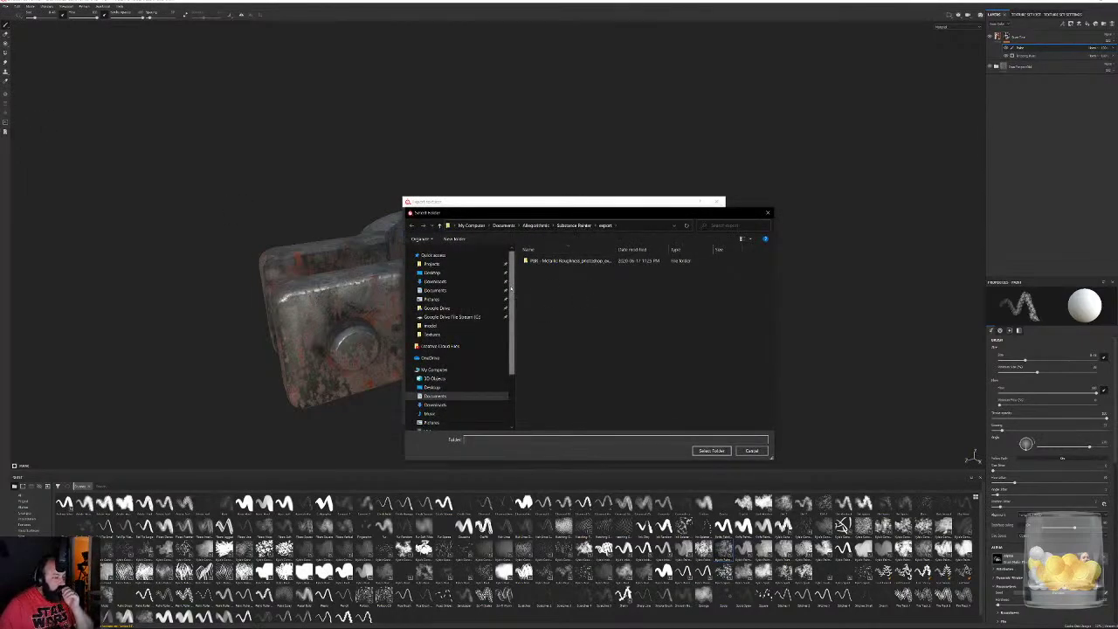
{"action": "left_click", "coordinate": [432, 263]}
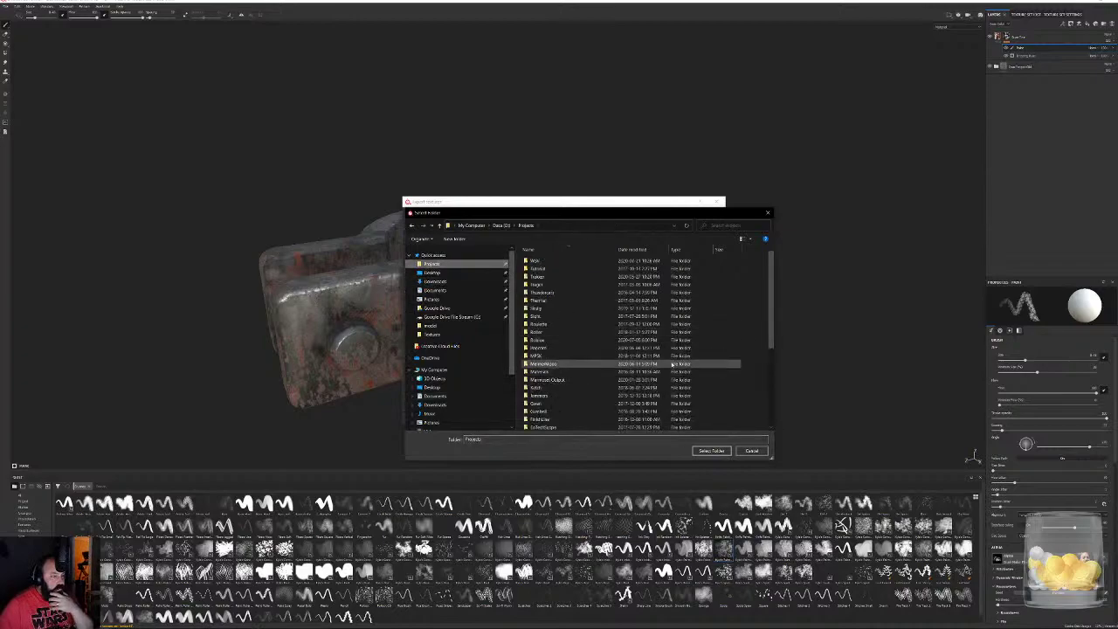
{"action": "scroll", "coordinate": [576, 397], "scroll_direction": "down", "scroll_amount": 5}
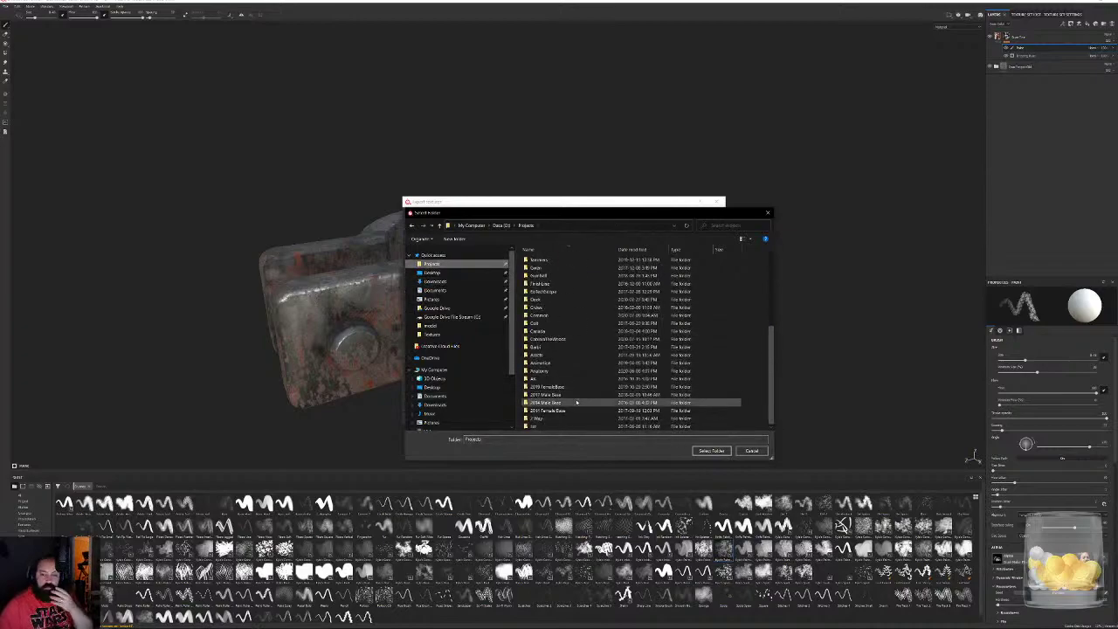
{"action": "double_click", "coordinate": [554, 339]}
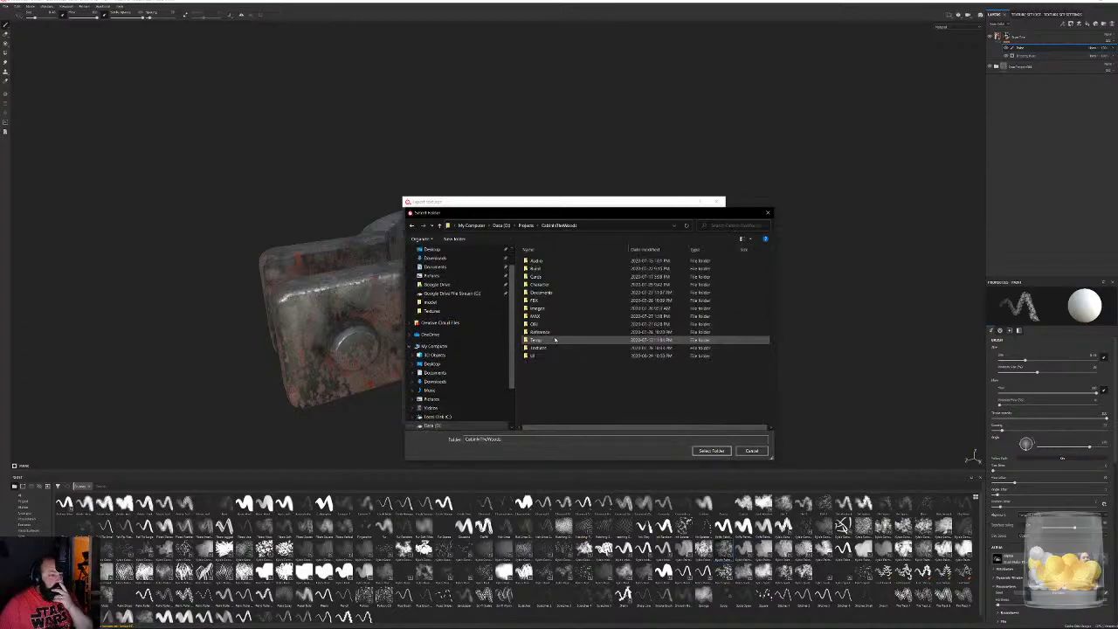
{"action": "double_click", "coordinate": [543, 347]}
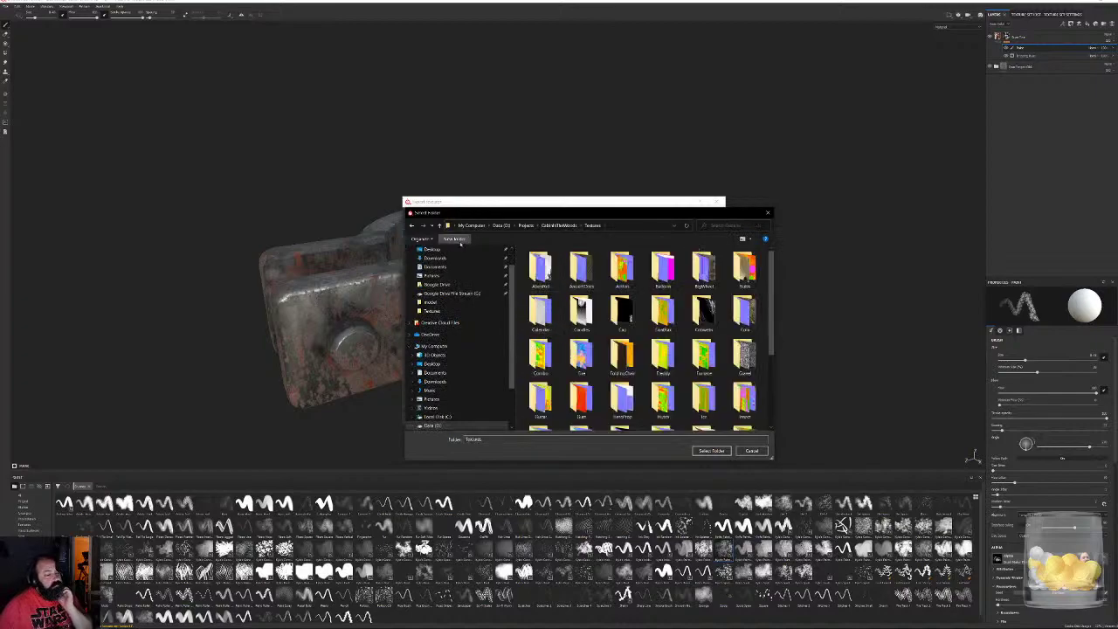
Create a folder named Iron inside Textures and open it as the export location
{"action": "left_click", "coordinate": [454, 239]}
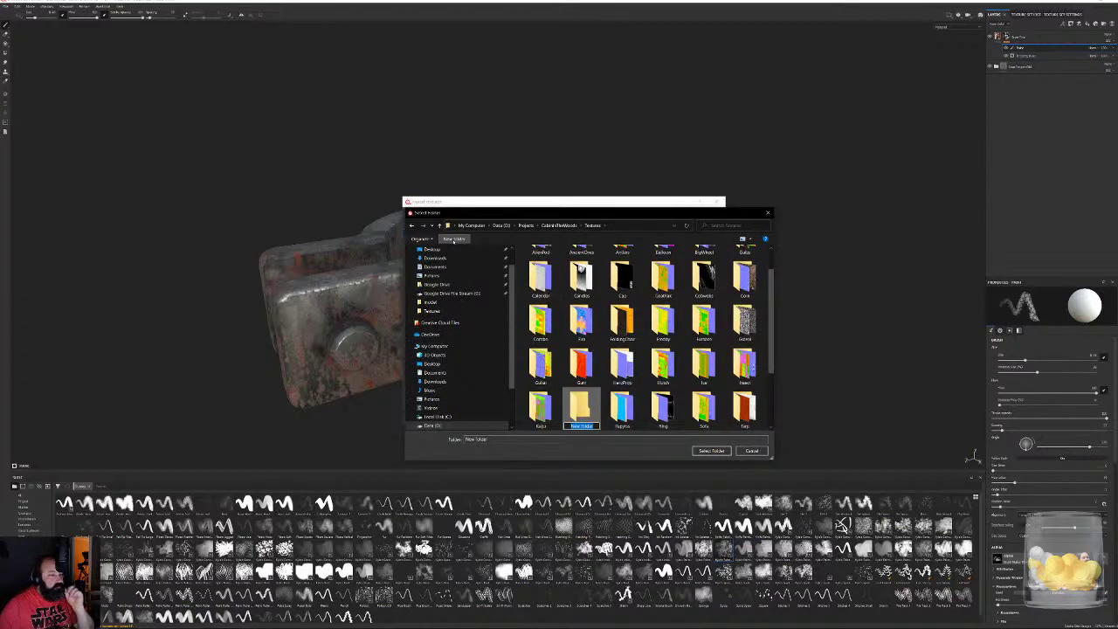
{"action": "type", "text": "Iron"}
{"action": "key", "text": "Return"}
{"action": "key", "text": "Return"}
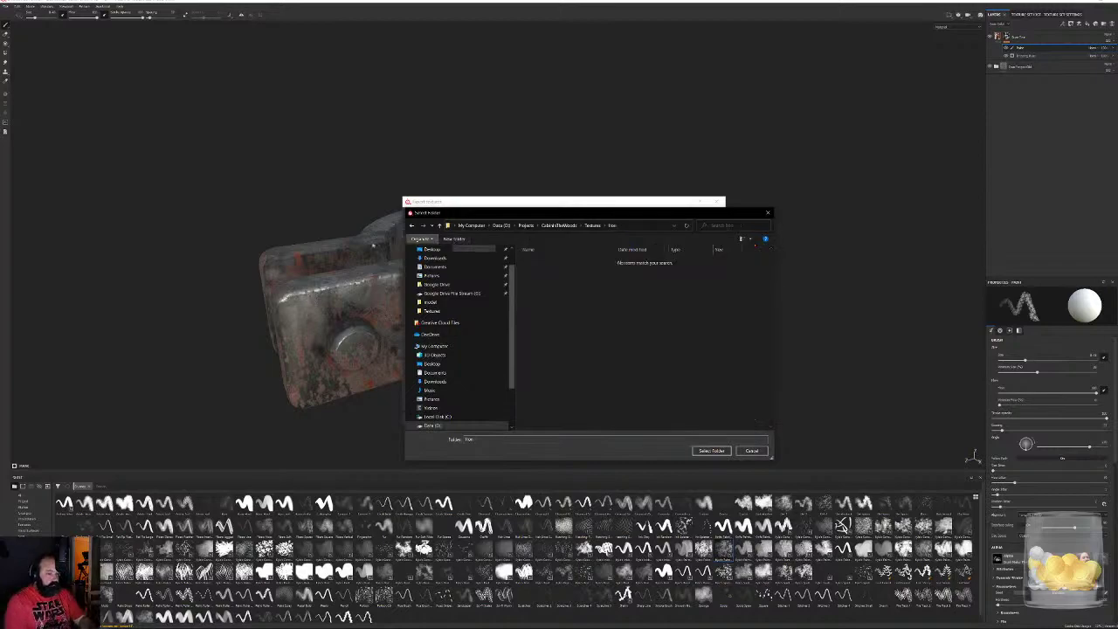
Export the textures into the Iron folder using the output template that produces BC, ARM and N maps, and close the export dialog
{"action": "left_click", "coordinate": [706, 451]}
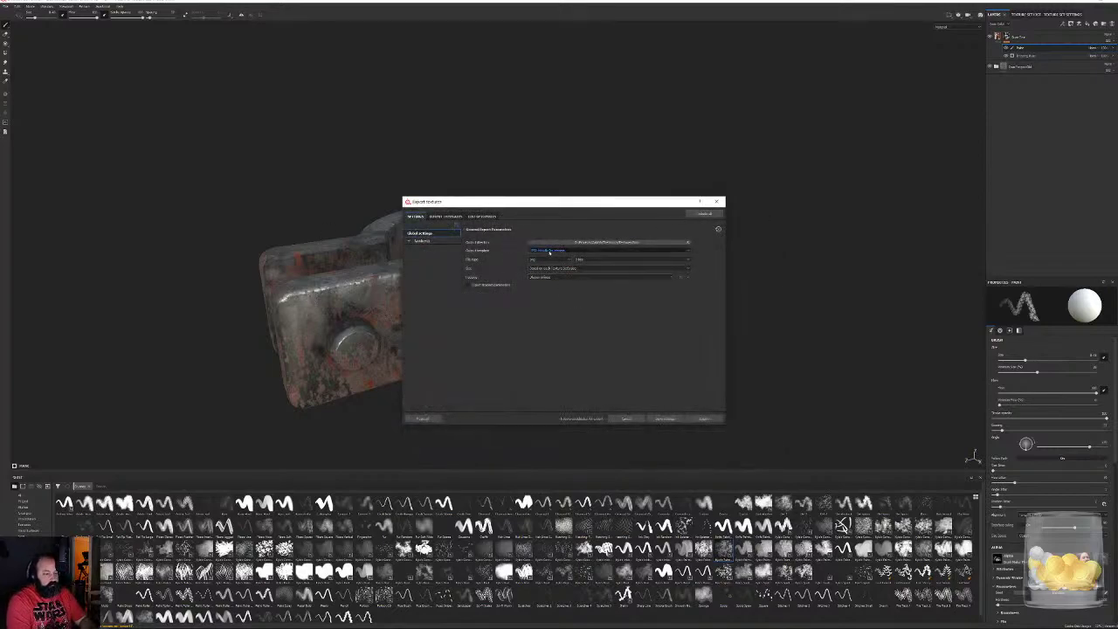
{"action": "left_click", "coordinate": [550, 251]}
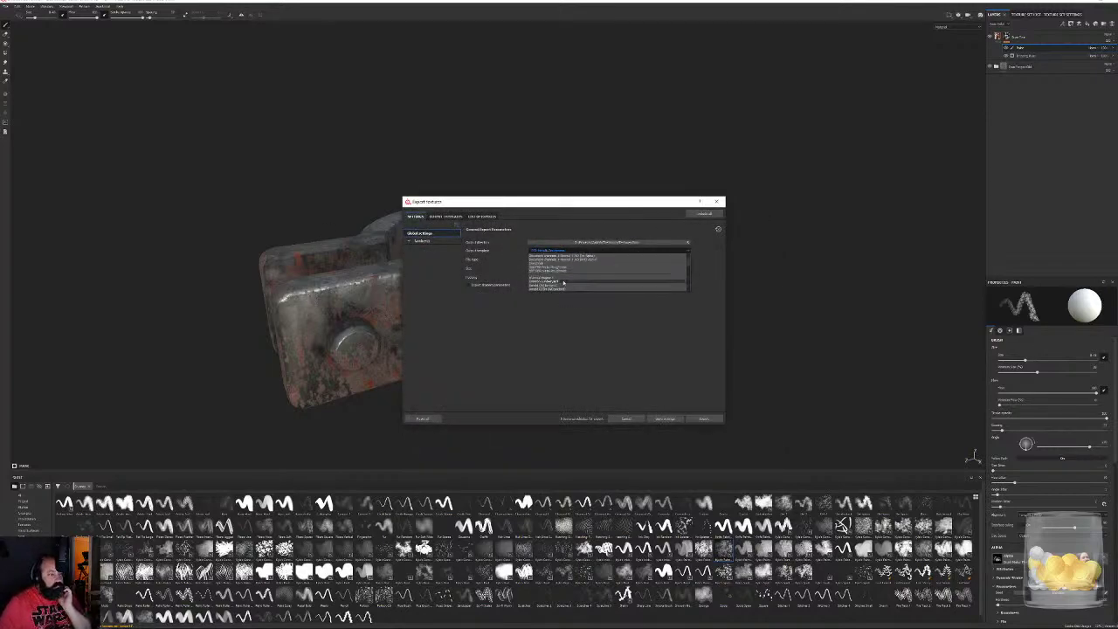
{"action": "left_click", "coordinate": [547, 278]}
{"action": "left_click", "coordinate": [546, 277]}
{"action": "left_click", "coordinate": [544, 372]}
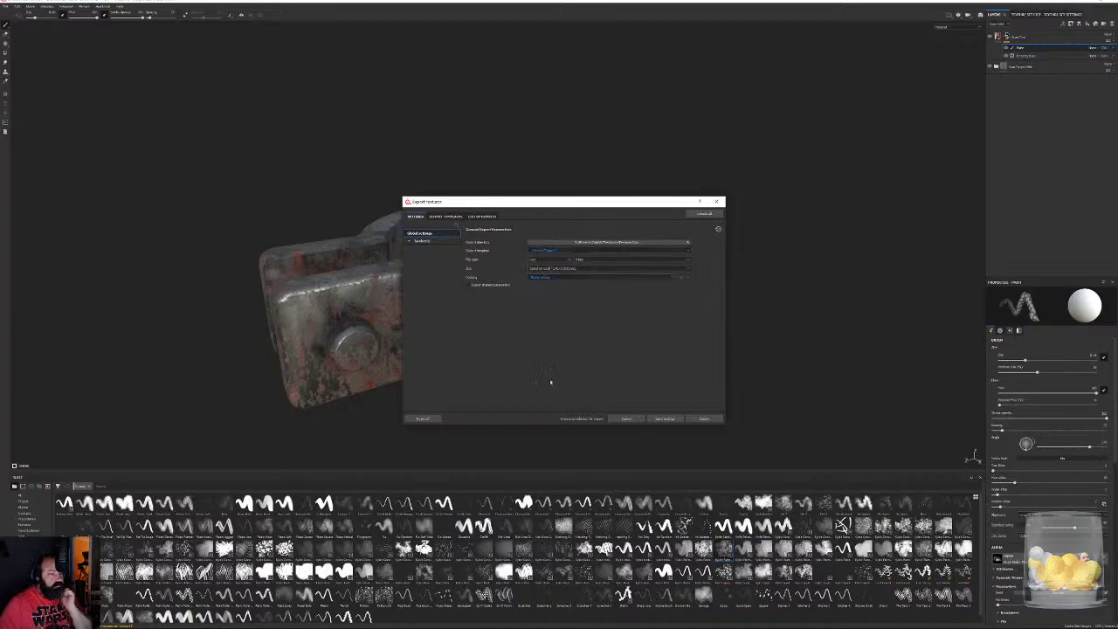
{"action": "left_click", "coordinate": [700, 419]}
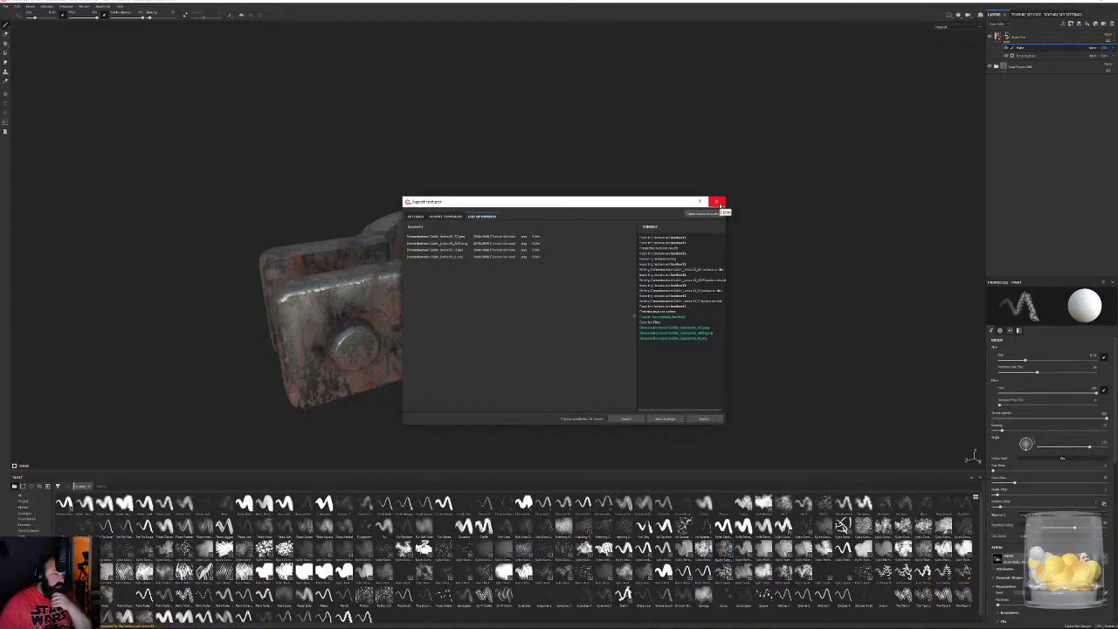
{"action": "left_click", "coordinate": [717, 202]}
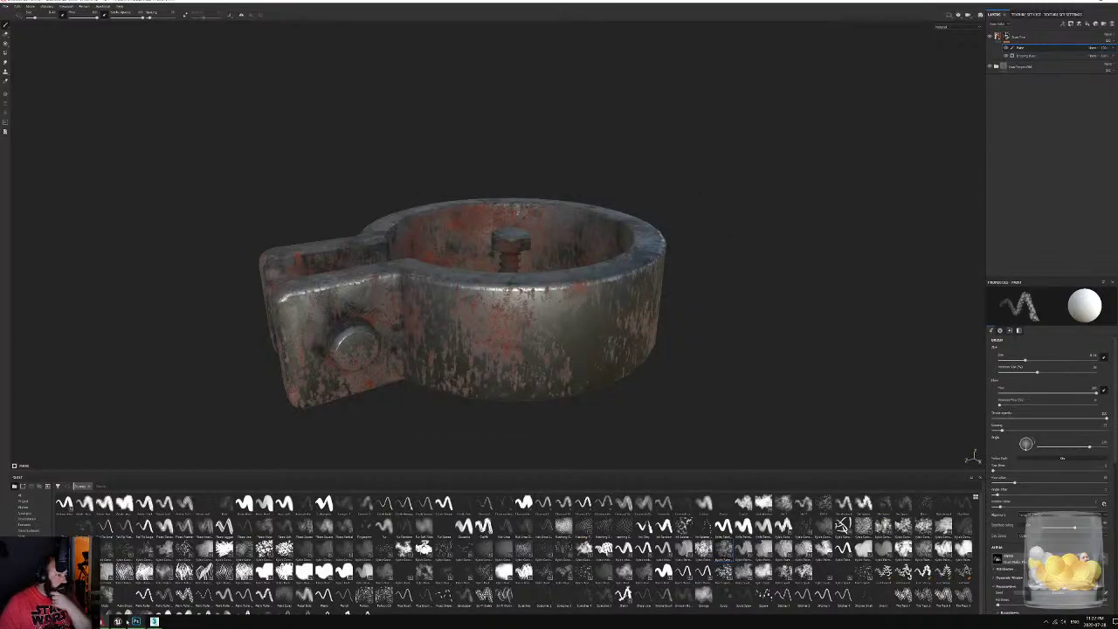
Switch to Unreal Editor, open TexturesAndMaterials/Werewolf, and start an import from the project's Textures/Iron folder
{"action": "left_click", "coordinate": [117, 620]}
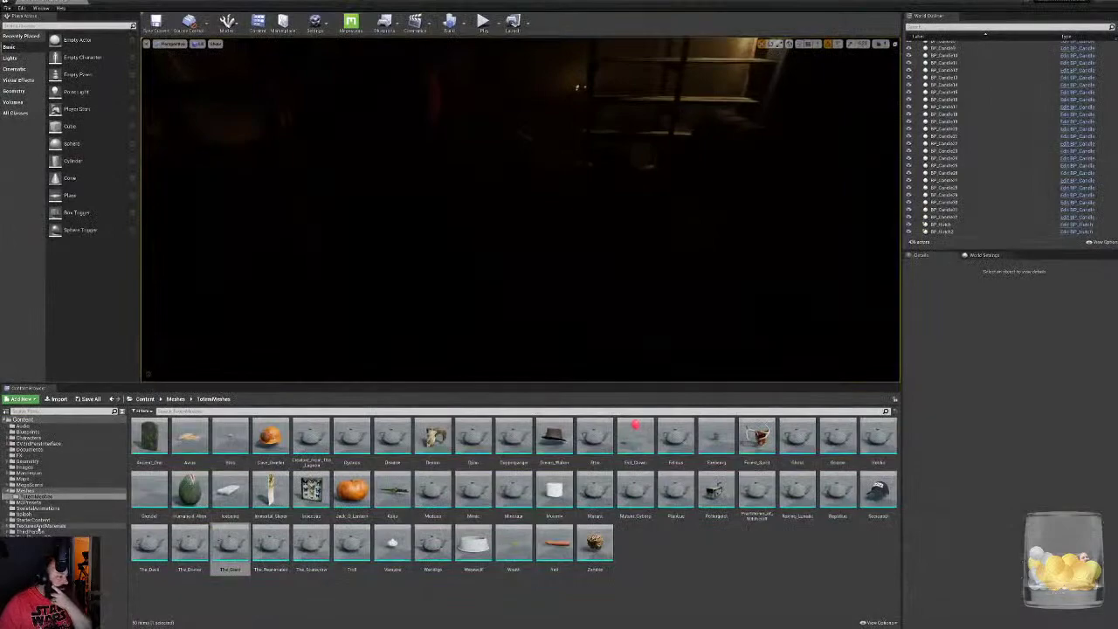
{"action": "left_click", "coordinate": [39, 526]}
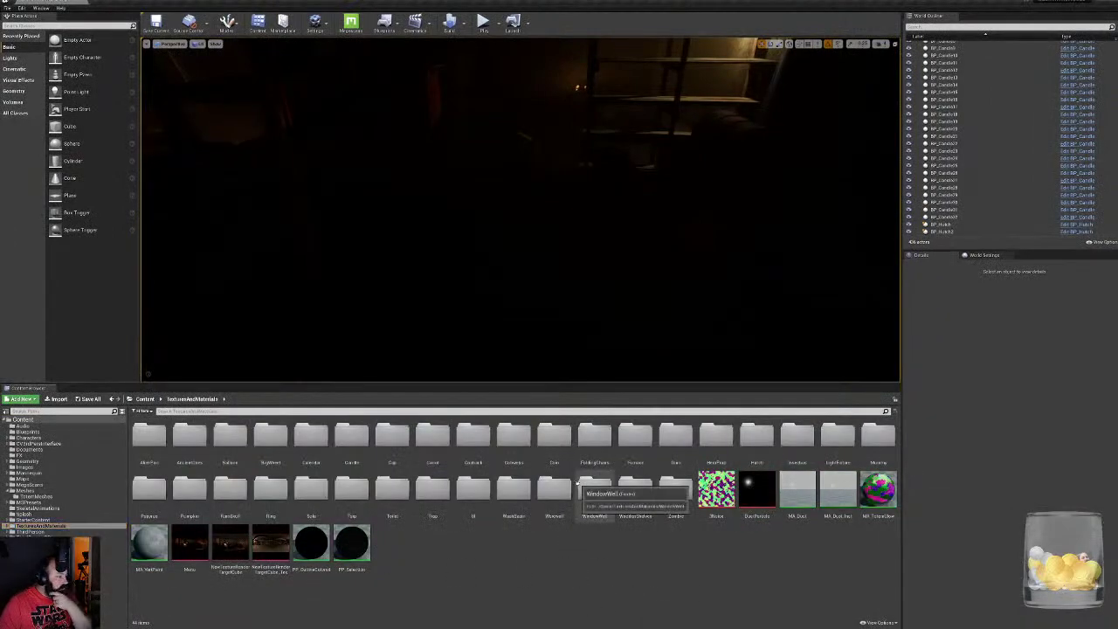
{"action": "double_click", "coordinate": [556, 485]}
{"action": "left_click", "coordinate": [57, 399]}
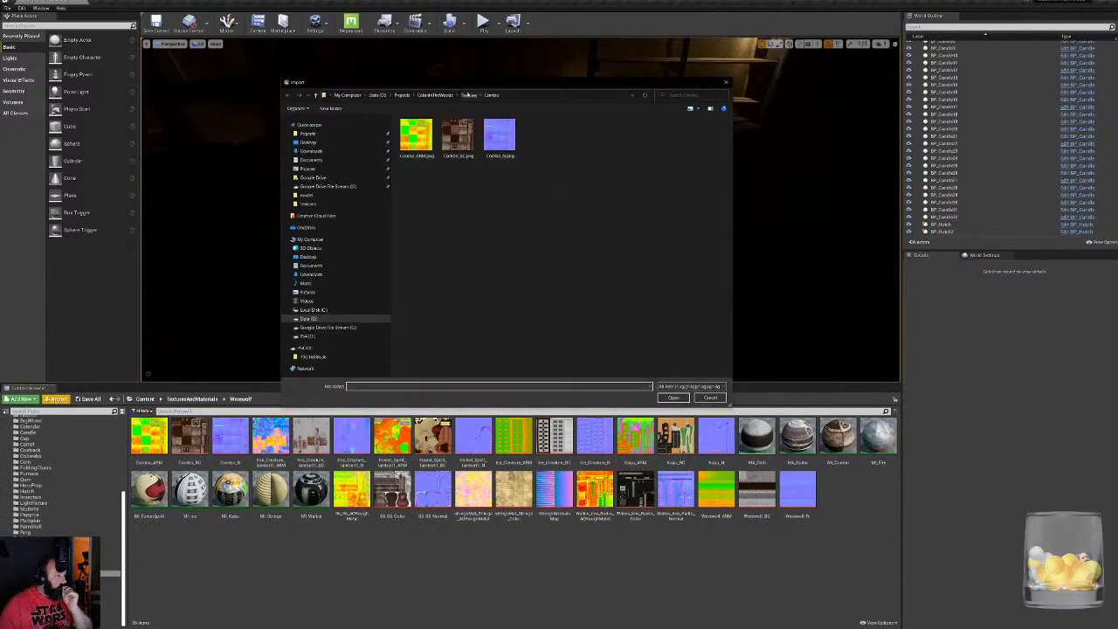
{"action": "left_click", "coordinate": [468, 94]}
{"action": "double_click", "coordinate": [419, 268]}
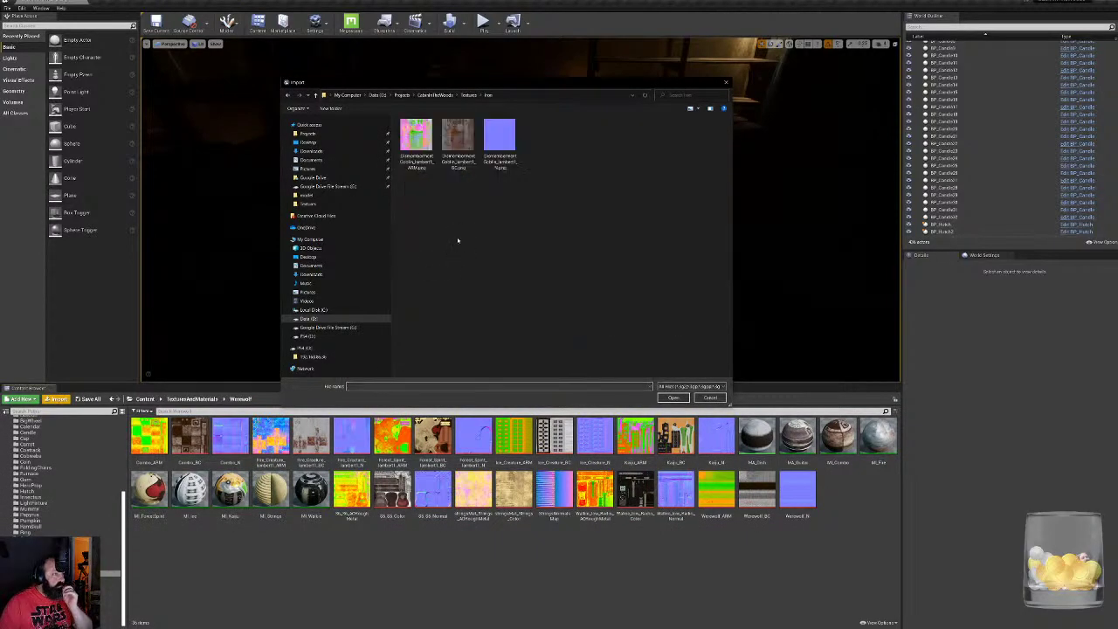
Remove "_lambert1" from the names of the three exported Iron textures with Bulk Rename Utility
{"action": "left_click", "coordinate": [418, 146]}
{"action": "left_click", "coordinate": [500, 147], "text": "shift"}
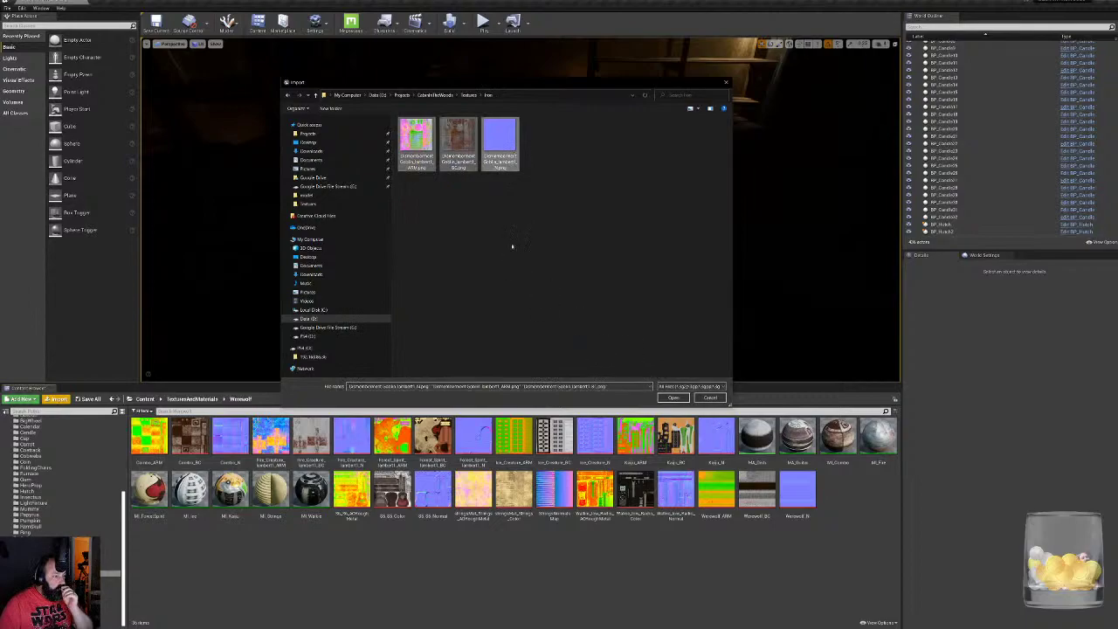
{"action": "right_click", "coordinate": [464, 151]}
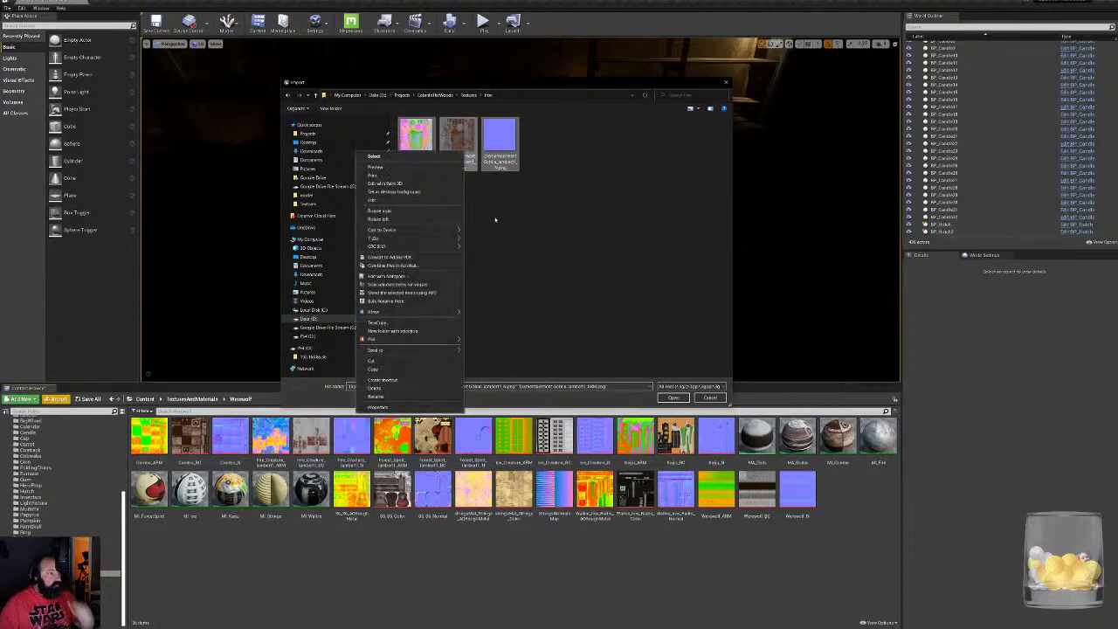
{"action": "left_click", "coordinate": [407, 302]}
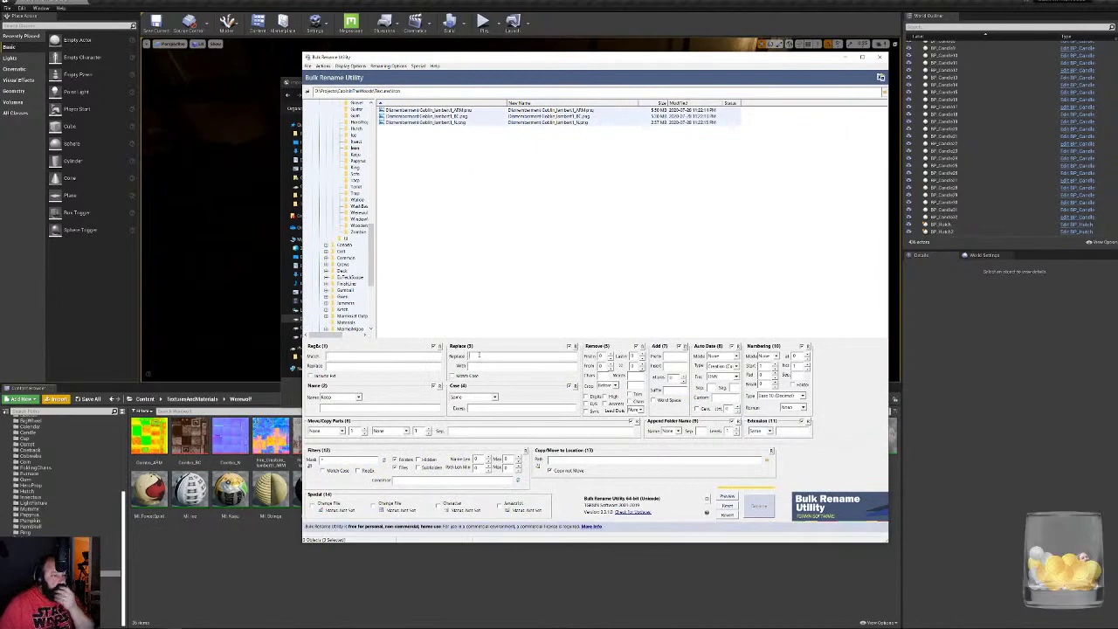
{"action": "type", "text": "_lambert1"}
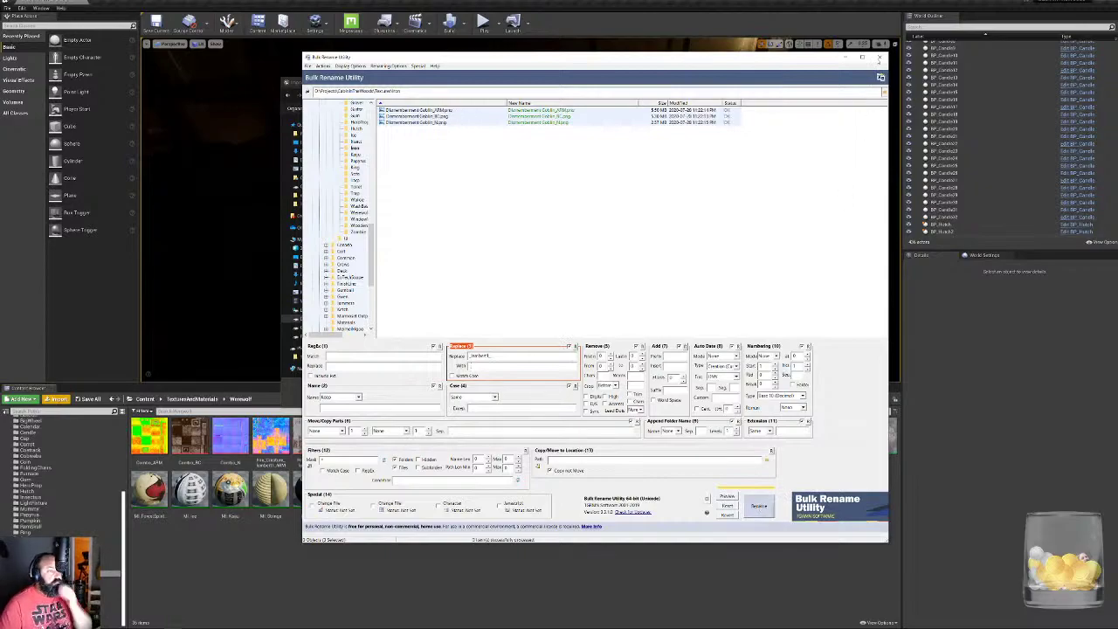
{"action": "left_click", "coordinate": [879, 58]}
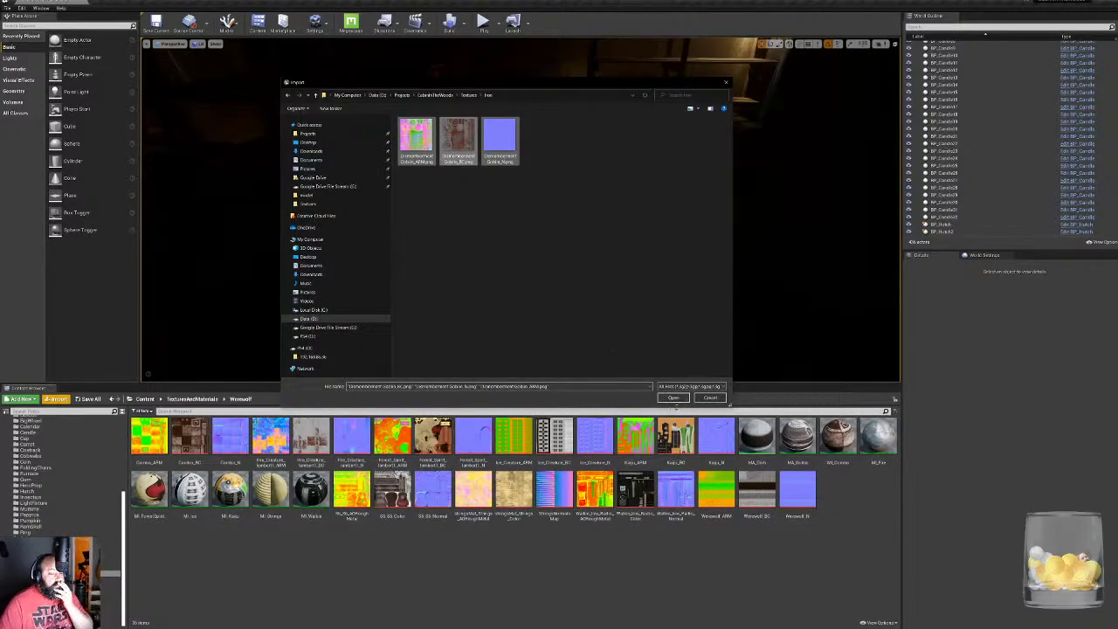
Import the three Dismemberment Goblin textures and turn off sRGB for the ARM texture
{"action": "left_click", "coordinate": [674, 398]}
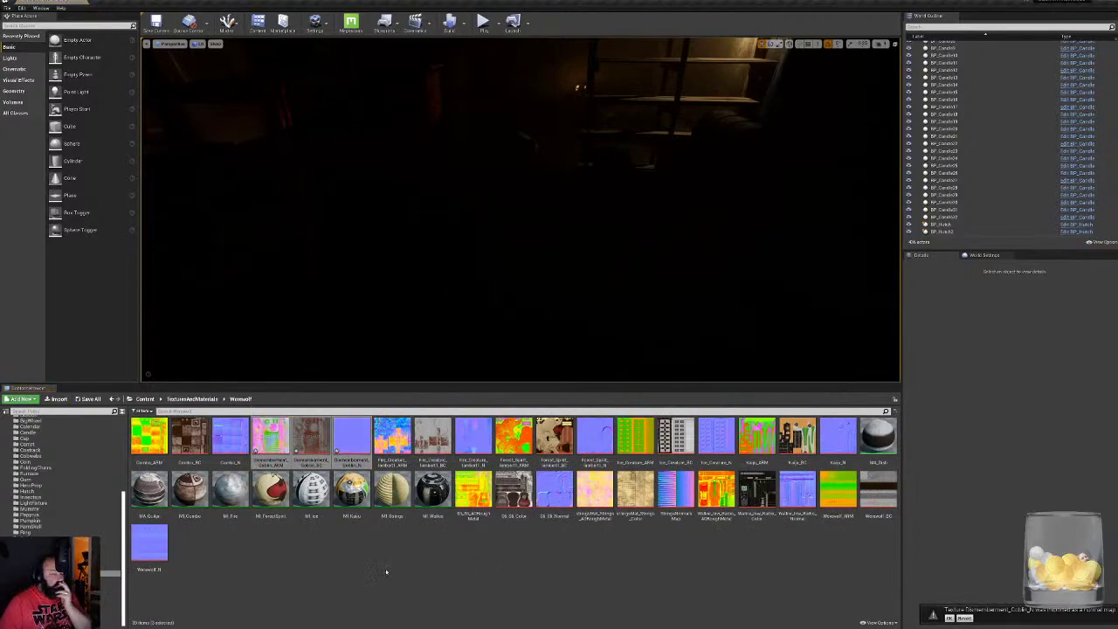
{"action": "double_click", "coordinate": [274, 434]}
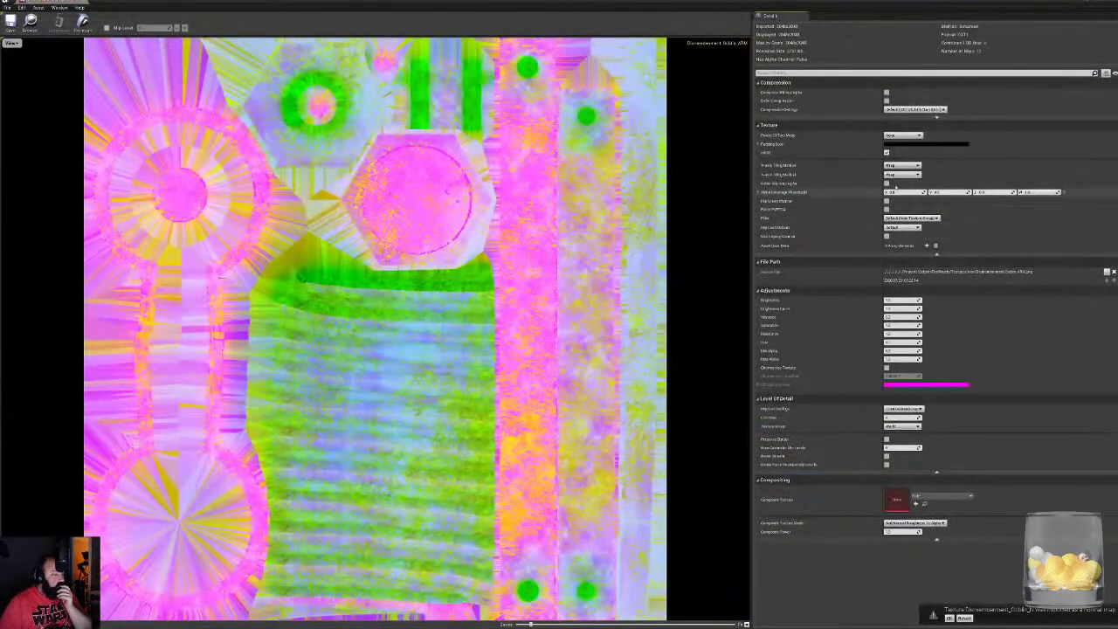
{"action": "left_click", "coordinate": [887, 152]}
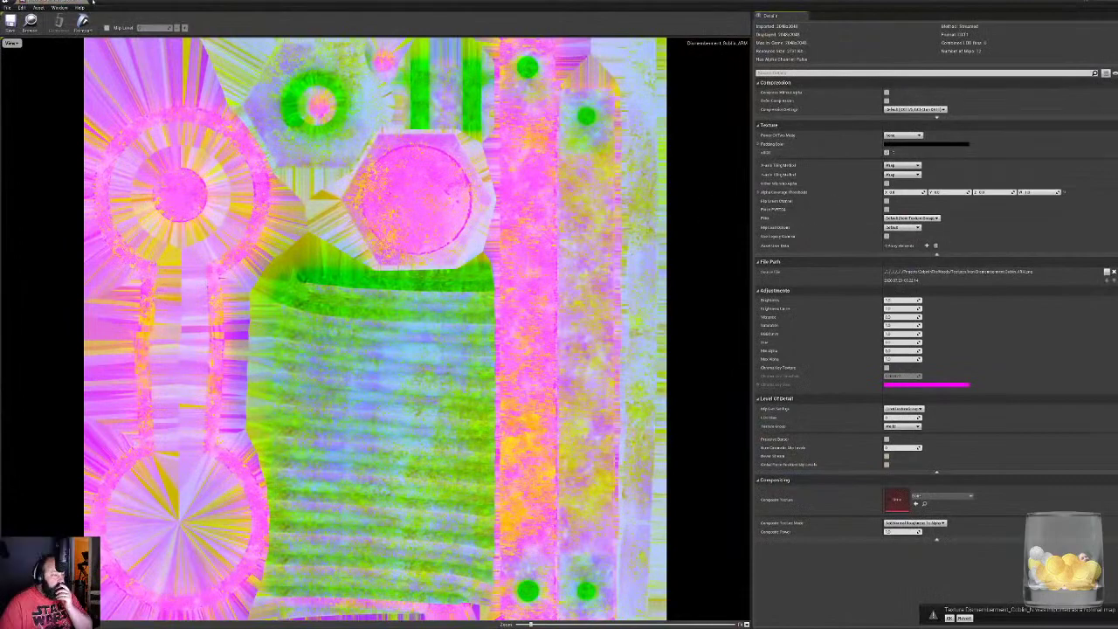
{"action": "left_click", "coordinate": [85, 2]}
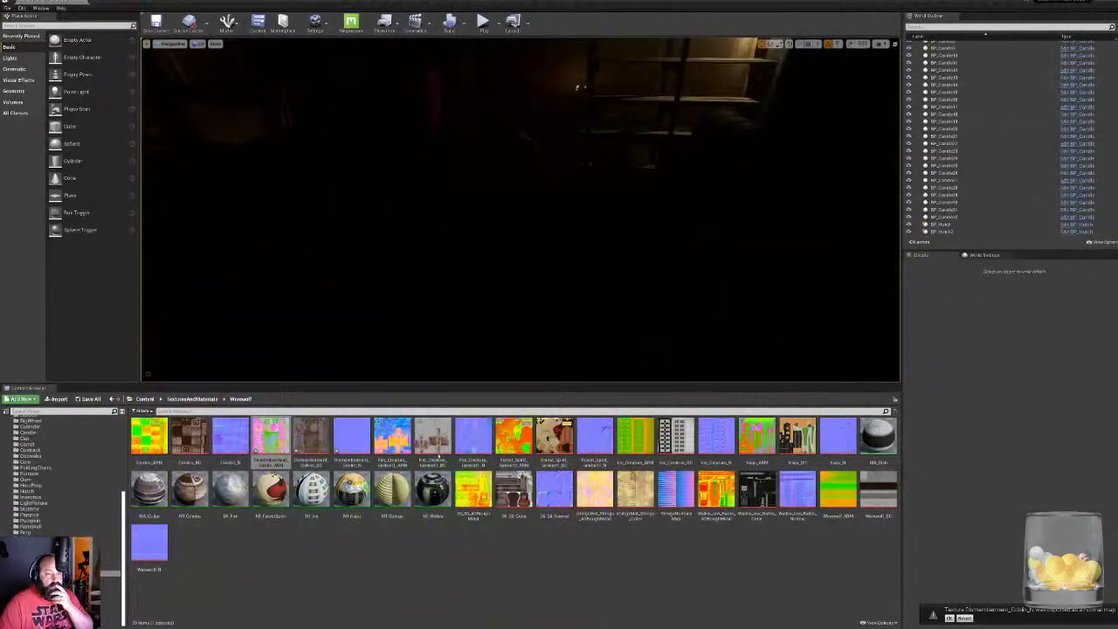
Create a material instance from the dark banded parent material, name it MI_Irons and open it for editing
{"action": "right_click", "coordinate": [872, 444]}
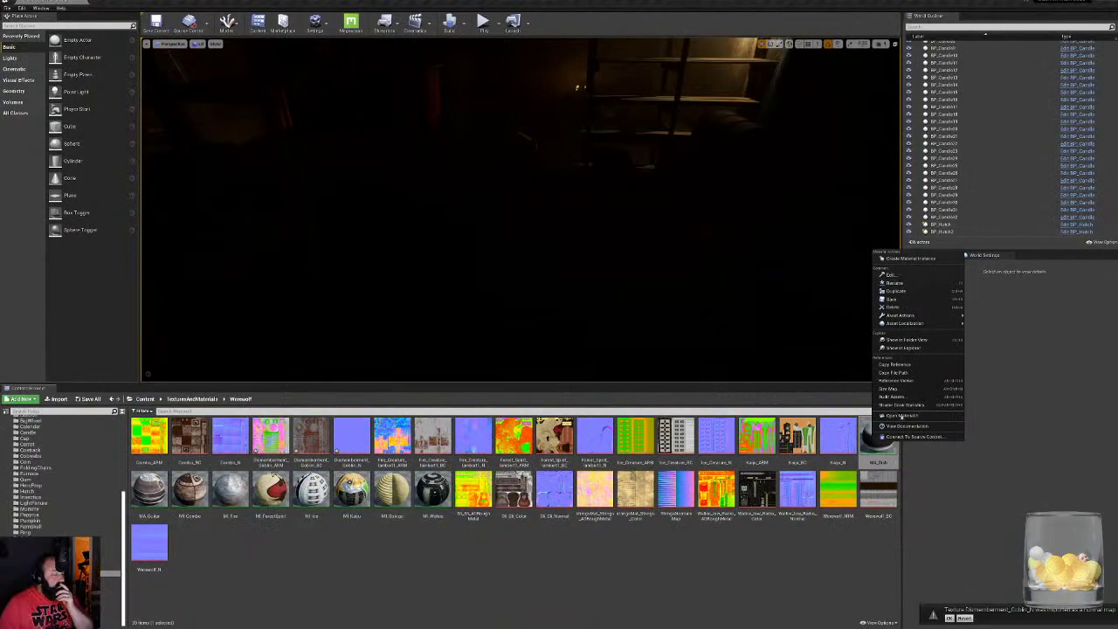
{"action": "left_click", "coordinate": [910, 259]}
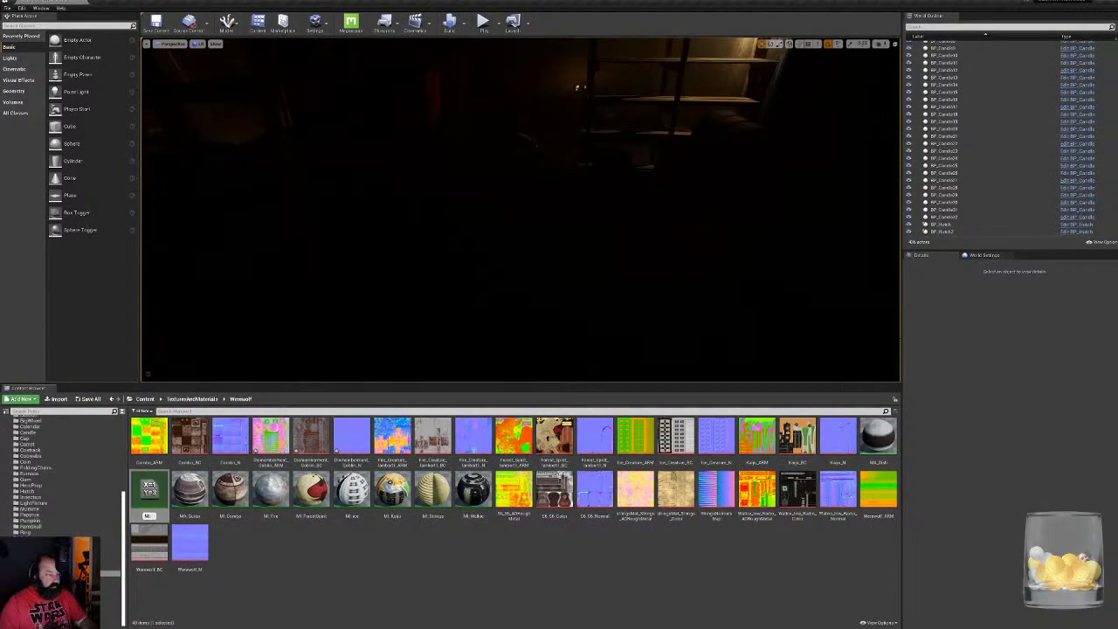
{"action": "key", "text": "Return"}
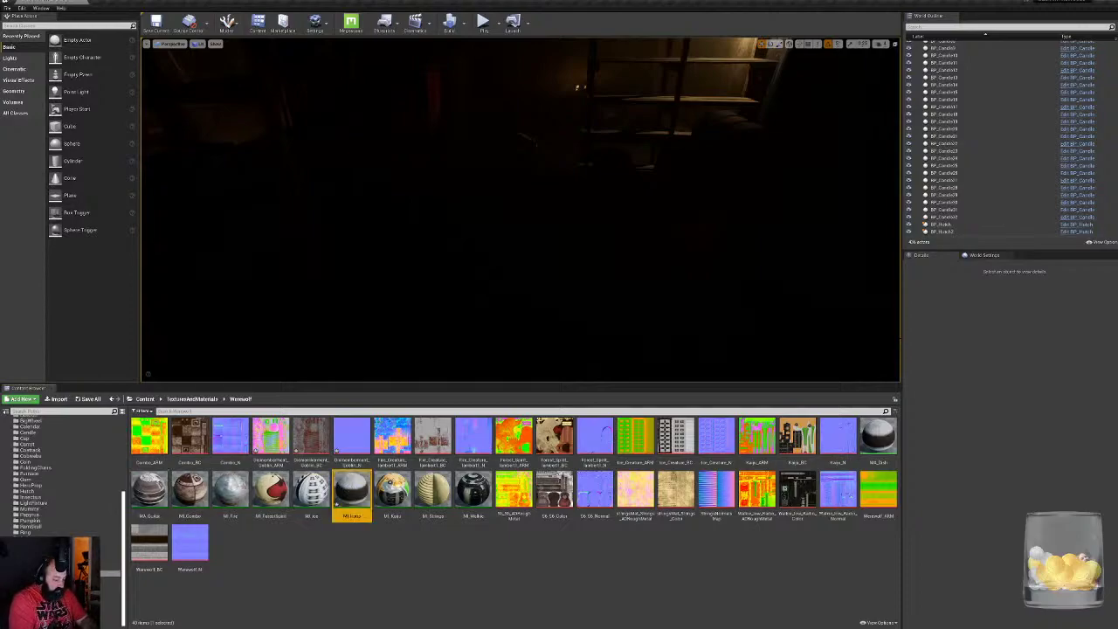
{"action": "key", "text": "Return"}
Enable the ARM, base color and normal texture parameter overrides in the new material instance
{"action": "left_click_drag", "start_coordinate": [242, 3], "coordinate": [524, 95]}
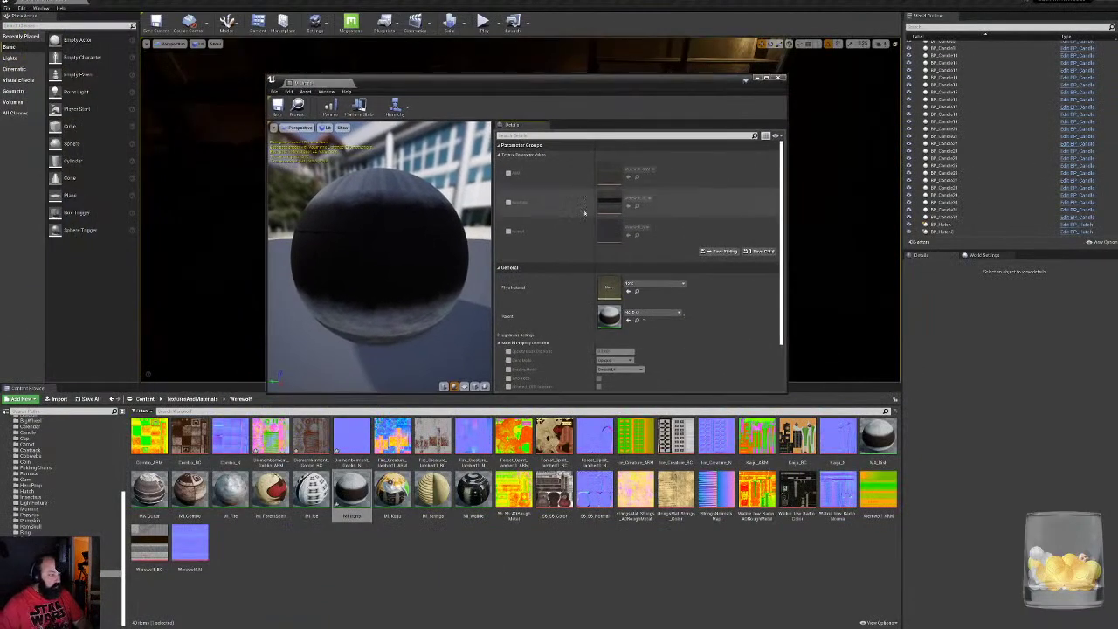
{"action": "left_click", "coordinate": [508, 173]}
{"action": "left_click", "coordinate": [508, 202]}
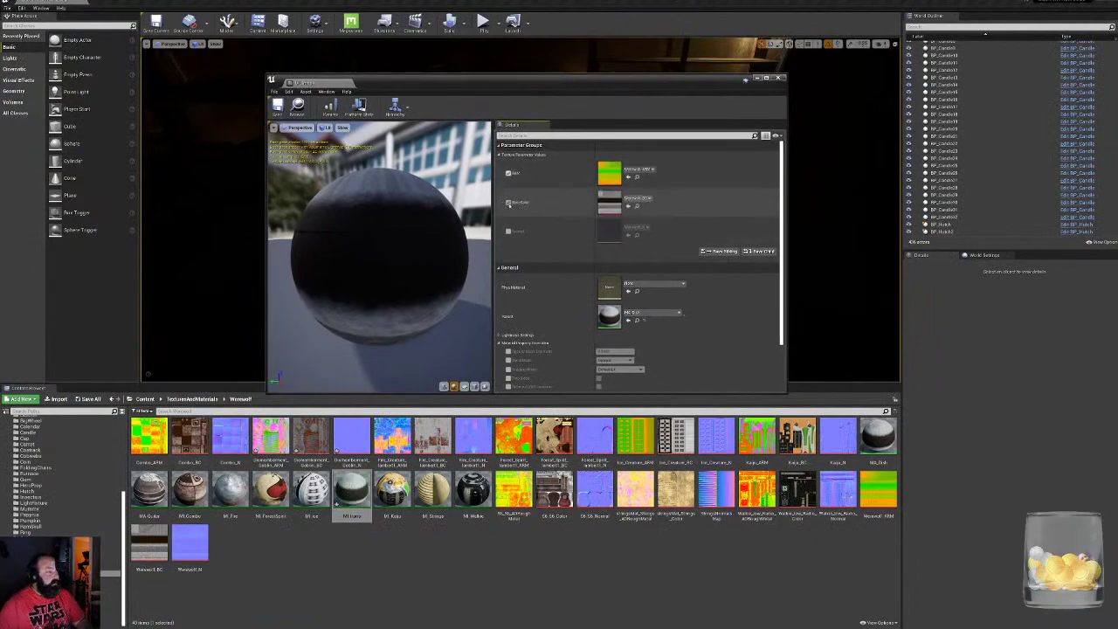
{"action": "left_click", "coordinate": [508, 232]}
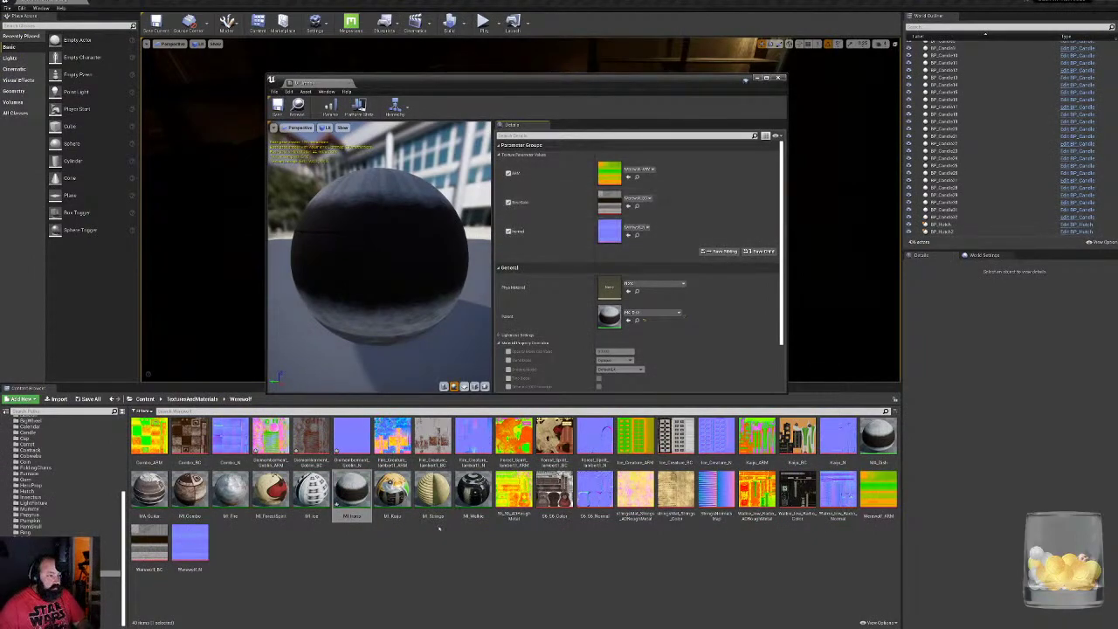
{"action": "mouse_move", "coordinate": [387, 435]}
{"action": "left_mouse_down"}
{"action": "mouse_move", "coordinate": [403, 430]}
{"action": "mouse_move", "coordinate": [405, 444]}
{"action": "mouse_move", "coordinate": [393, 442]}
{"action": "left_mouse_up"}
{"action": "left_click", "coordinate": [491, 567]}
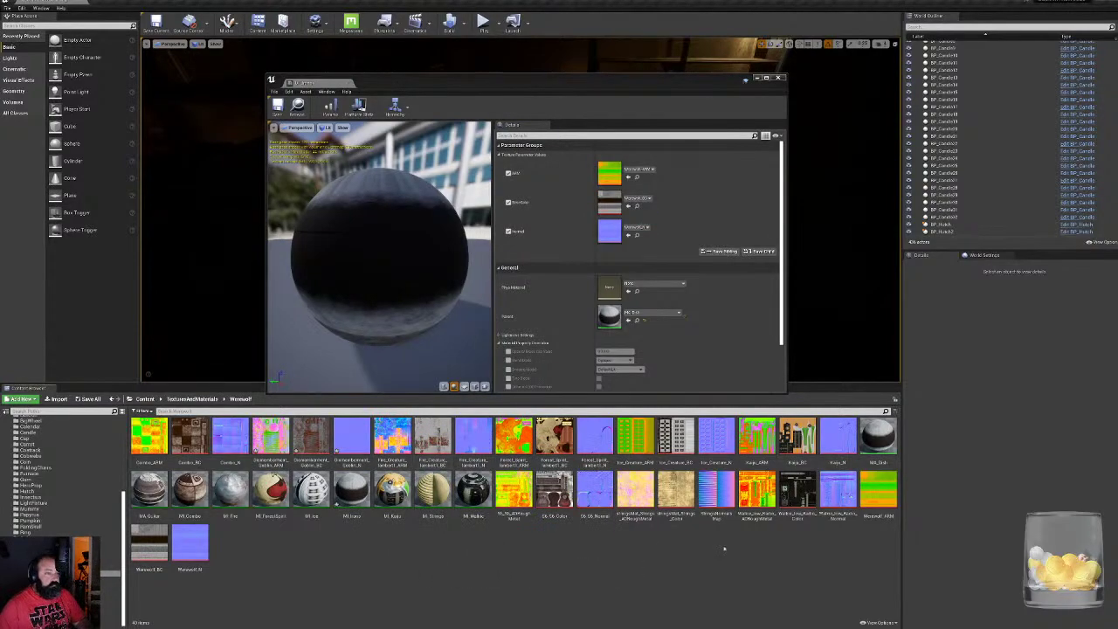
Assign the Dismemberment Goblin ARM, BC and N textures to their matching parameters and close the material instance
{"action": "left_click_drag", "start_coordinate": [281, 452], "coordinate": [612, 170]}
{"action": "left_click_drag", "start_coordinate": [312, 443], "coordinate": [608, 203]}
{"action": "left_click", "coordinate": [350, 436]}
{"action": "left_click_drag", "start_coordinate": [349, 437], "coordinate": [609, 231]}
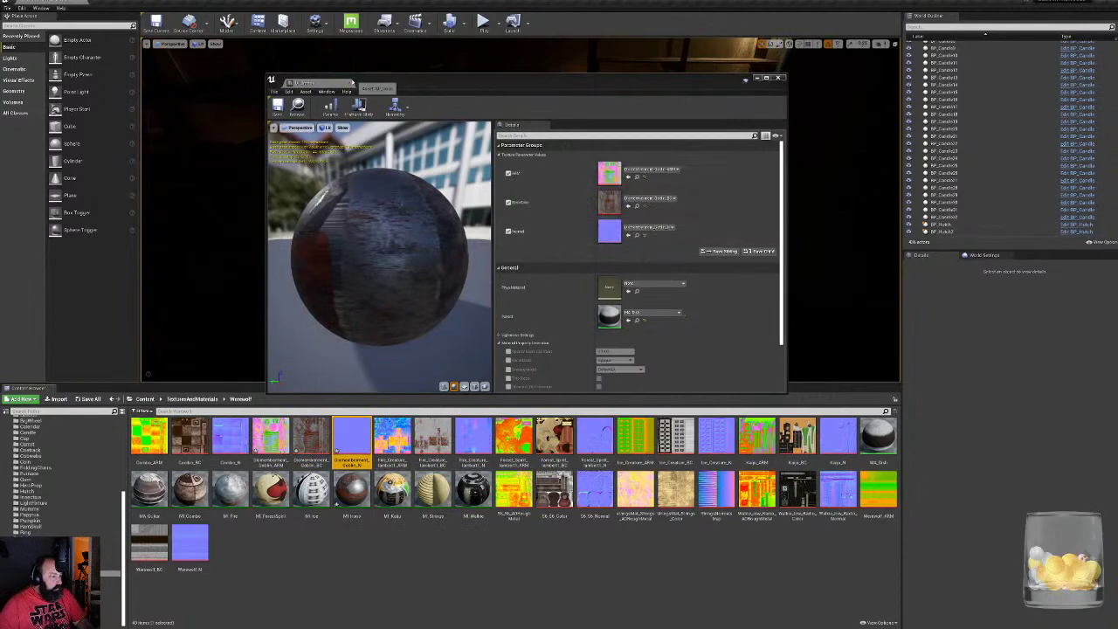
{"action": "left_click", "coordinate": [352, 83]}
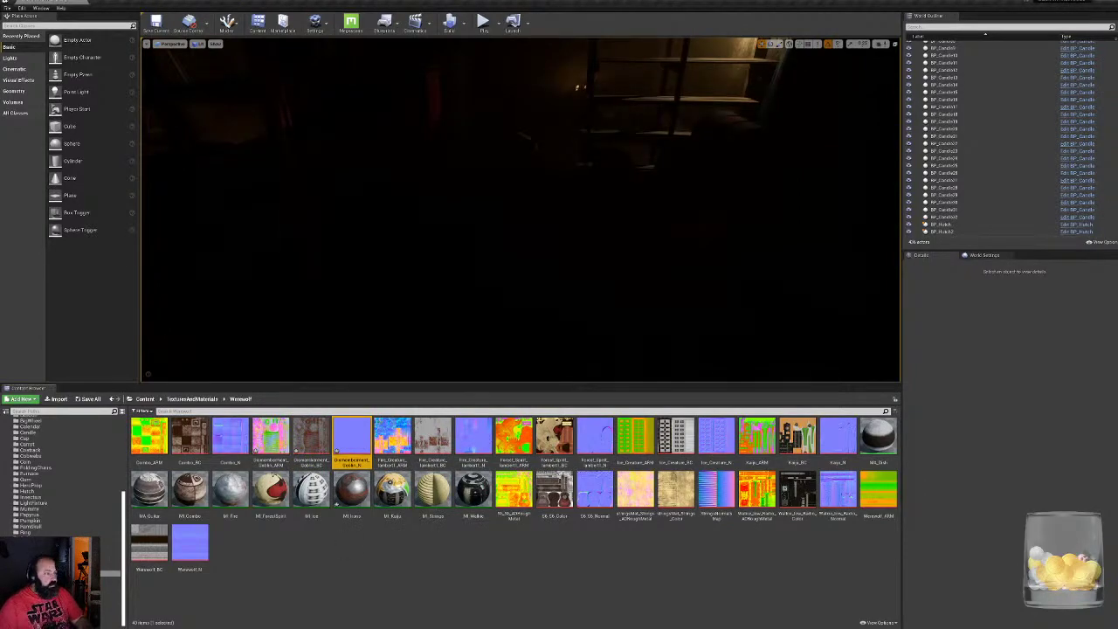
Switch to 3ds Max and start importing a file into the empty scene
{"action": "key", "text": "super"}
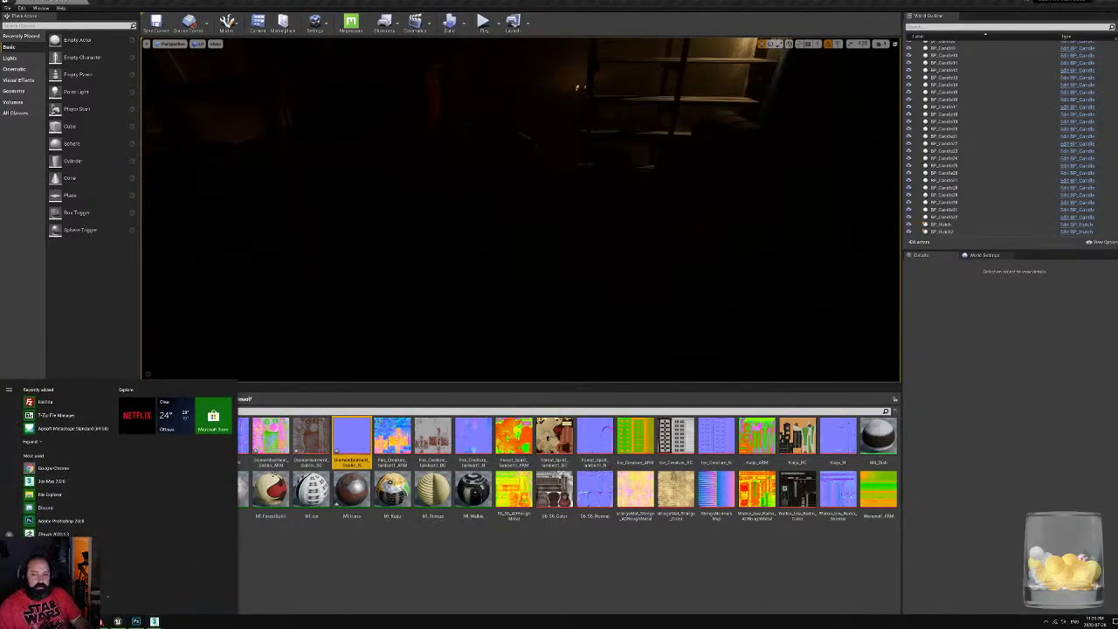
{"action": "mouse_move", "coordinate": [83, 621]}
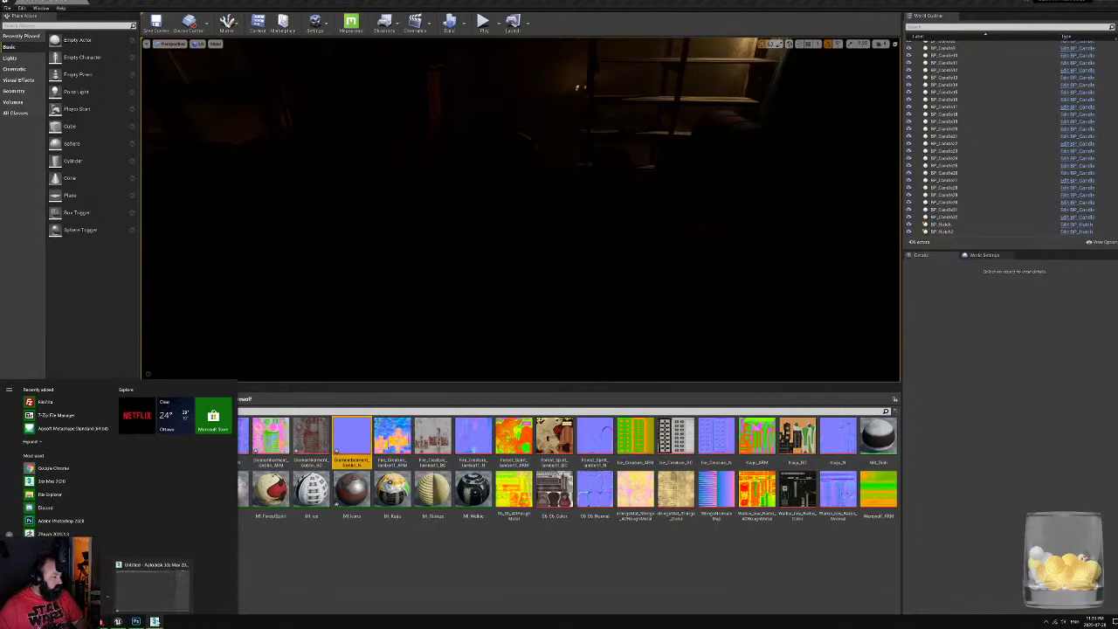
{"action": "left_click", "coordinate": [129, 589]}
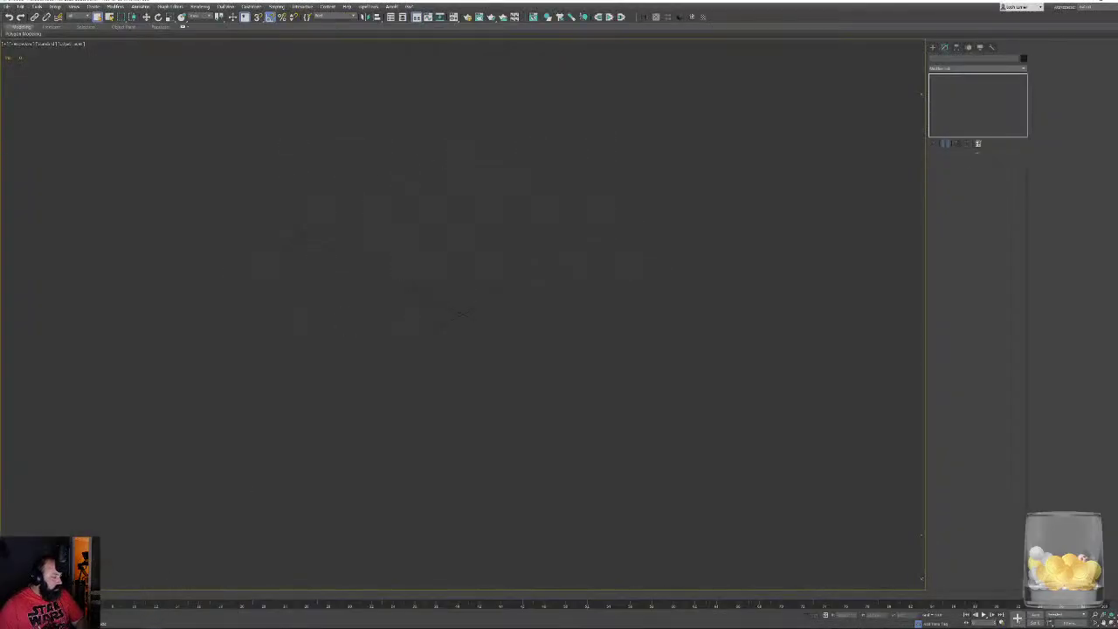
{"action": "left_click", "coordinate": [7, 7]}
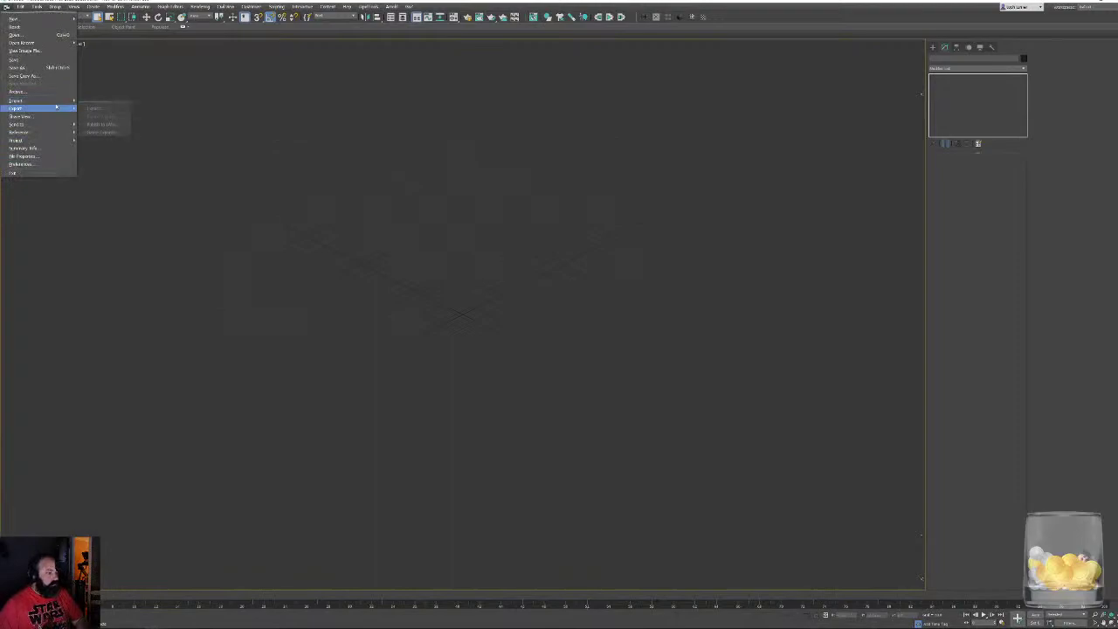
{"action": "left_click", "coordinate": [93, 102]}
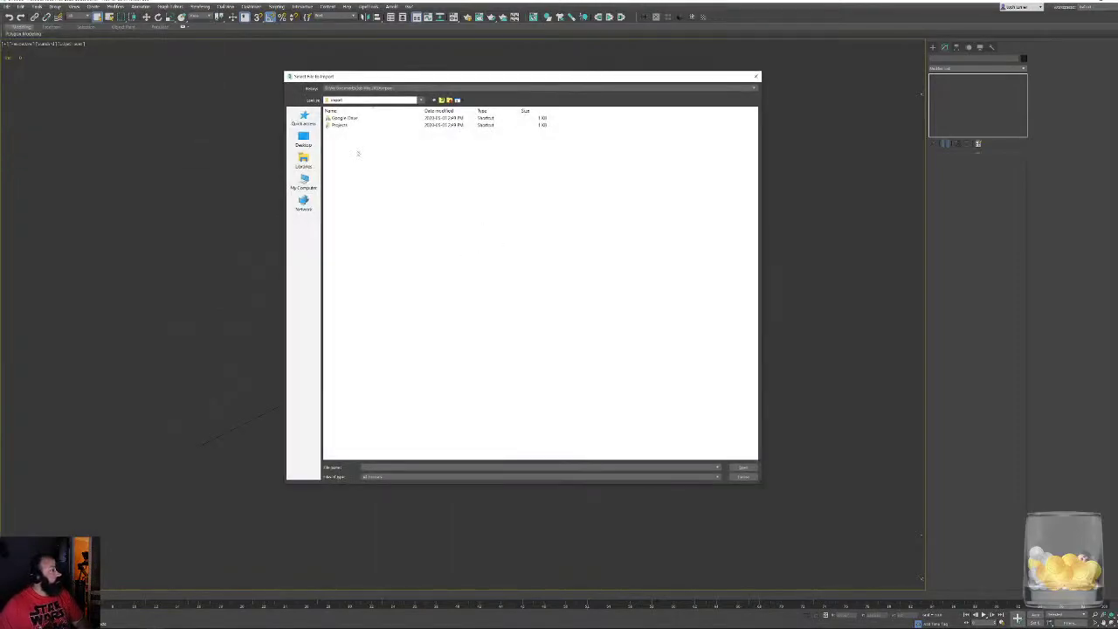
Browse through Projects to the project's FBX folder and import Dismemberment Goblin.fbx from its totem meshes folder, using the default FBX import settings
{"action": "double_click", "coordinate": [339, 125]}
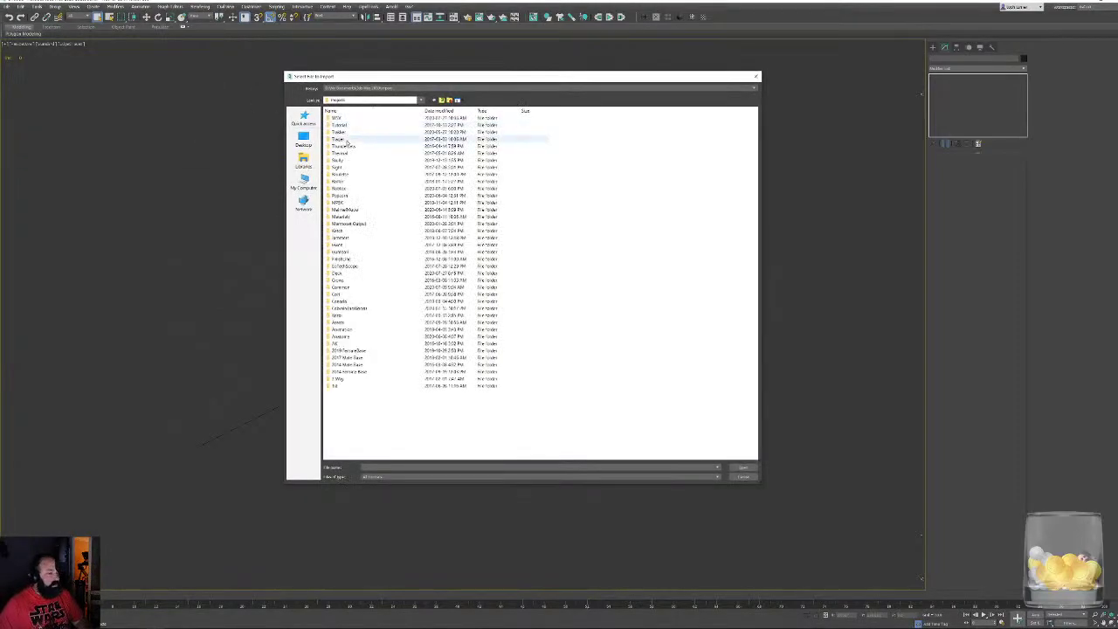
{"action": "left_click", "coordinate": [353, 310]}
{"action": "left_click", "coordinate": [353, 310]}
{"action": "left_click", "coordinate": [353, 313]}
{"action": "double_click", "coordinate": [353, 312]}
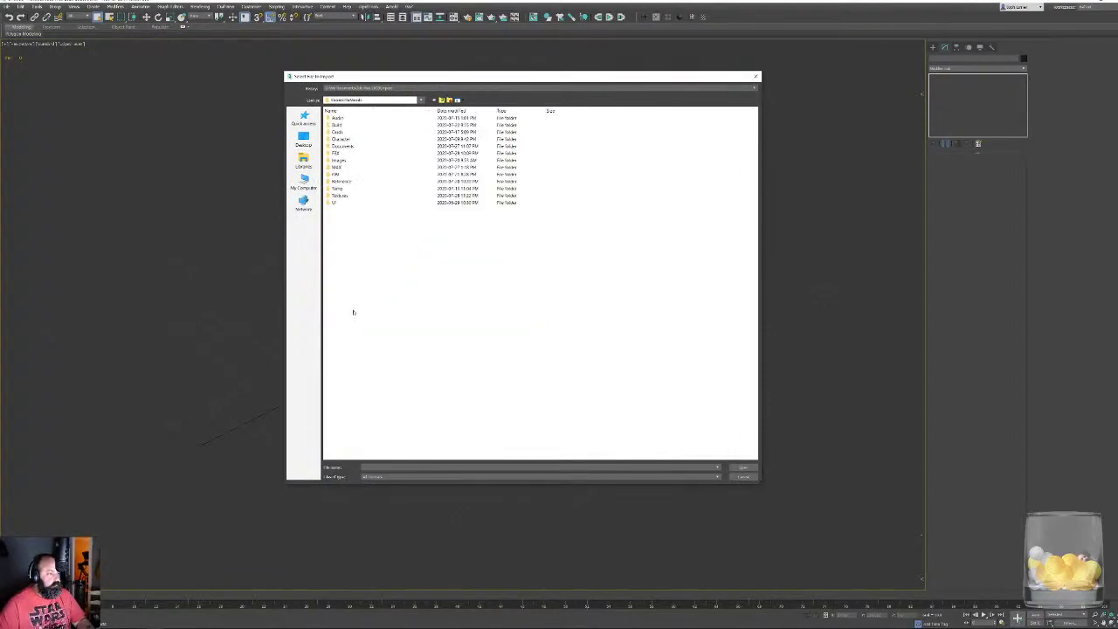
{"action": "double_click", "coordinate": [341, 153]}
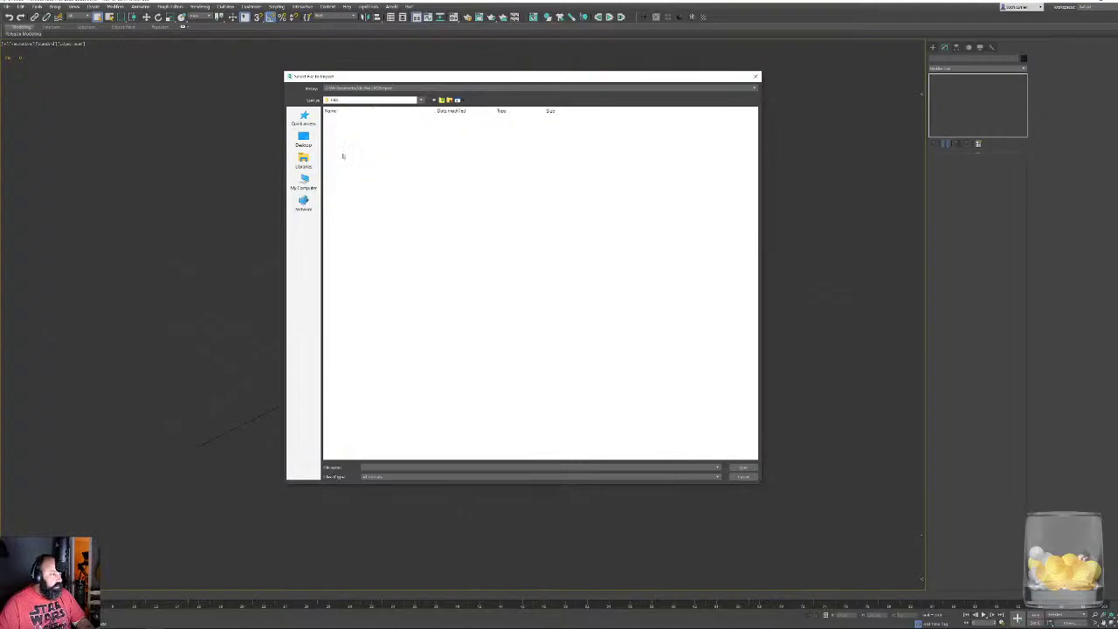
{"action": "double_click", "coordinate": [346, 132]}
{"action": "left_click", "coordinate": [345, 134]}
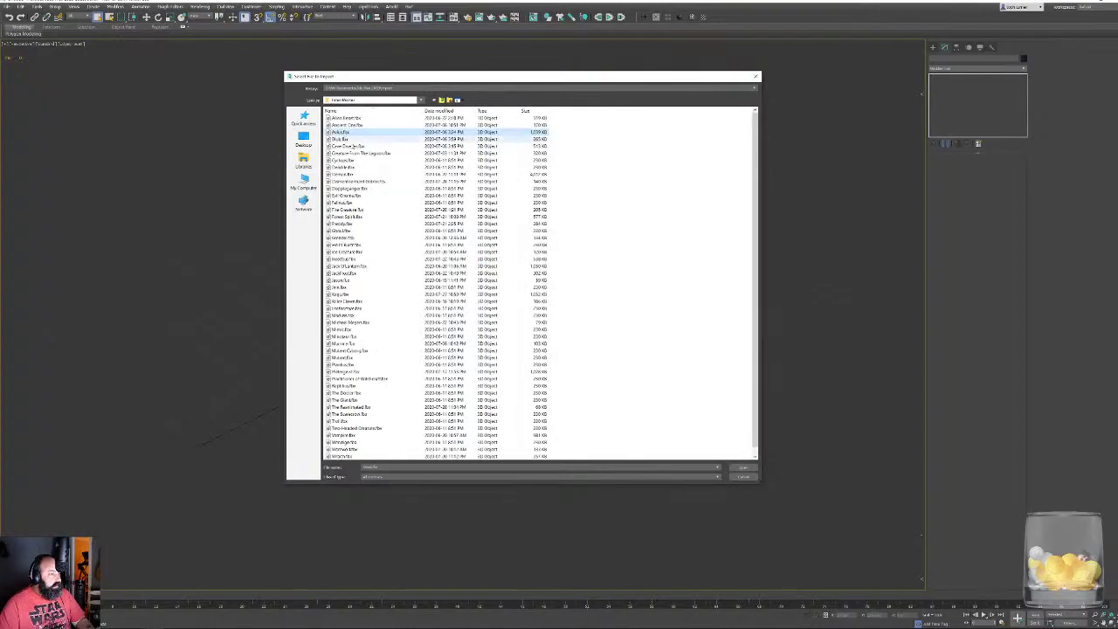
{"action": "double_click", "coordinate": [360, 182]}
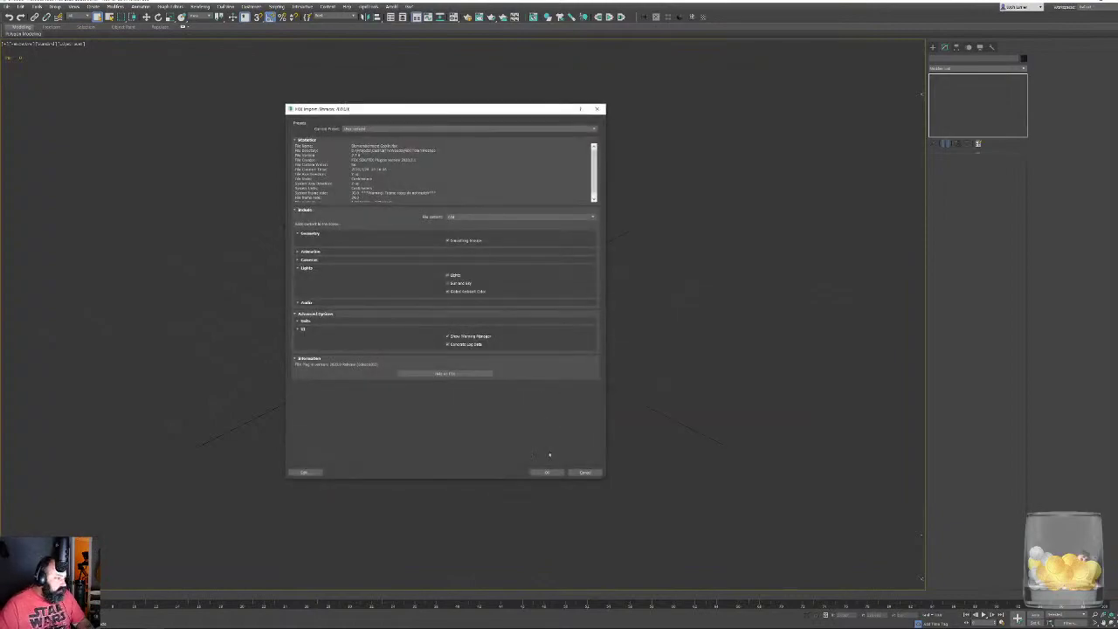
{"action": "left_click", "coordinate": [546, 472]}
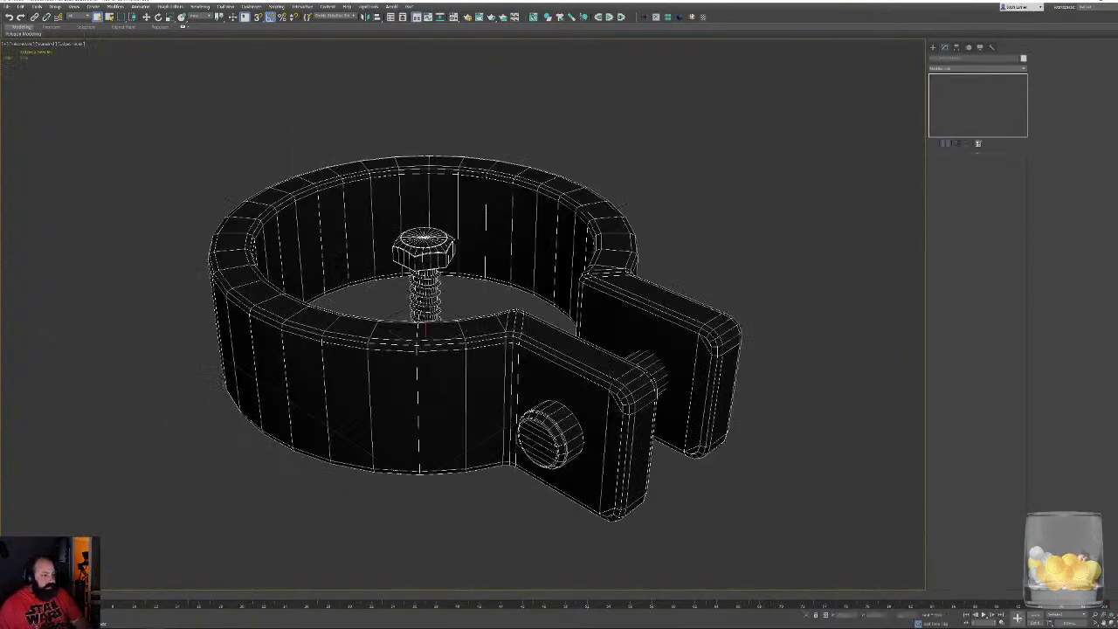
Select all the imported clamp and bolt parts and assign them a black object color
{"action": "middle_click_drag", "start_coordinate": [820, 278], "coordinate": [713, 285], "text": "alt"}
{"action": "left_click", "coordinate": [713, 285]}
{"action": "left_click", "coordinate": [459, 253]}
{"action": "key", "text": "ctrl+a"}
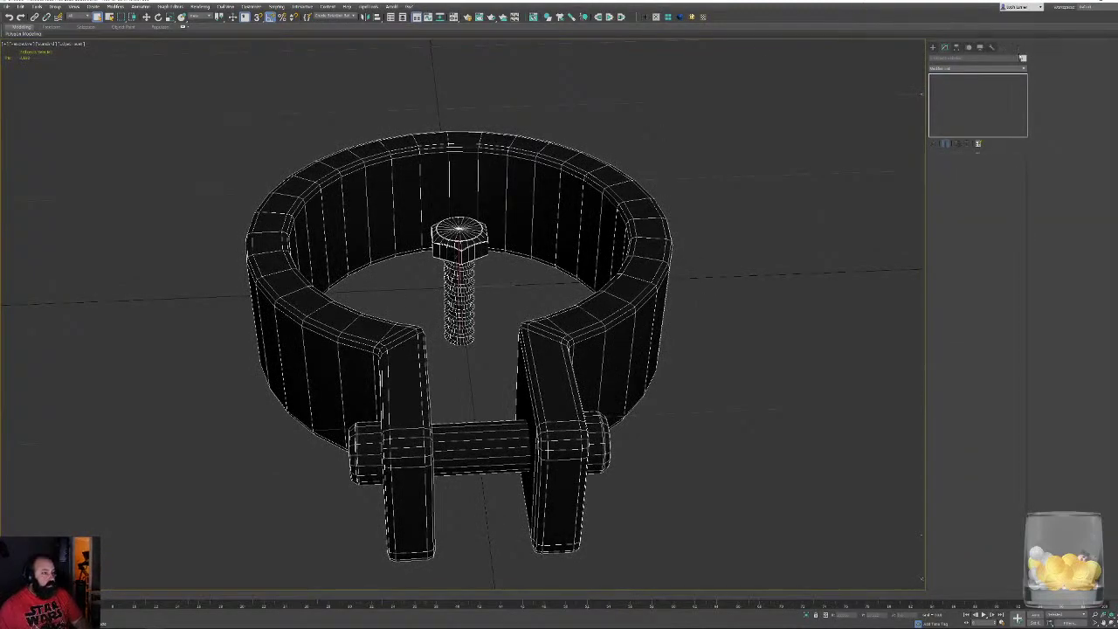
{"action": "left_click", "coordinate": [1023, 58]}
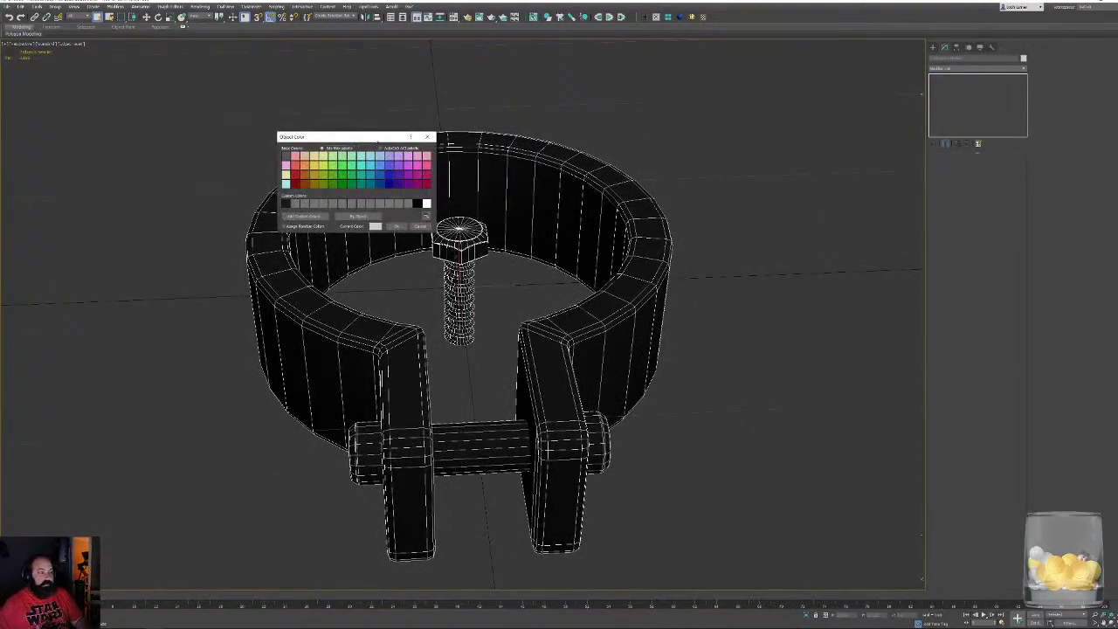
{"action": "left_click", "coordinate": [397, 226]}
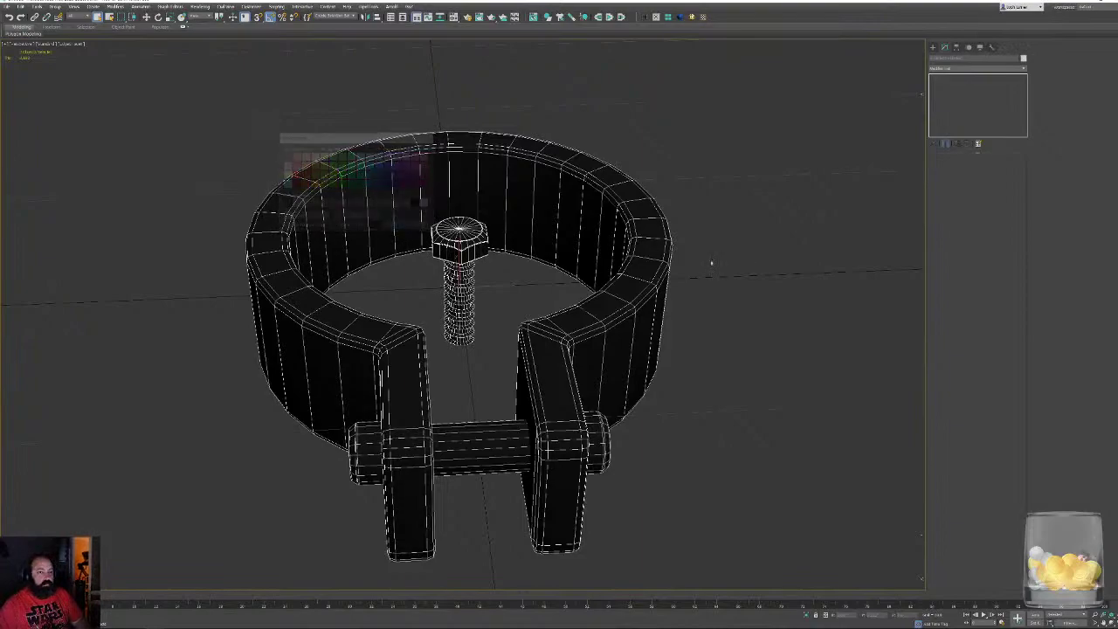
Select only the standalone bolt inside the clamp and export it as FBX, overwriting The Reanimated.fbx
{"action": "scroll", "coordinate": [626, 272], "scroll_direction": "down", "scroll_amount": 6}
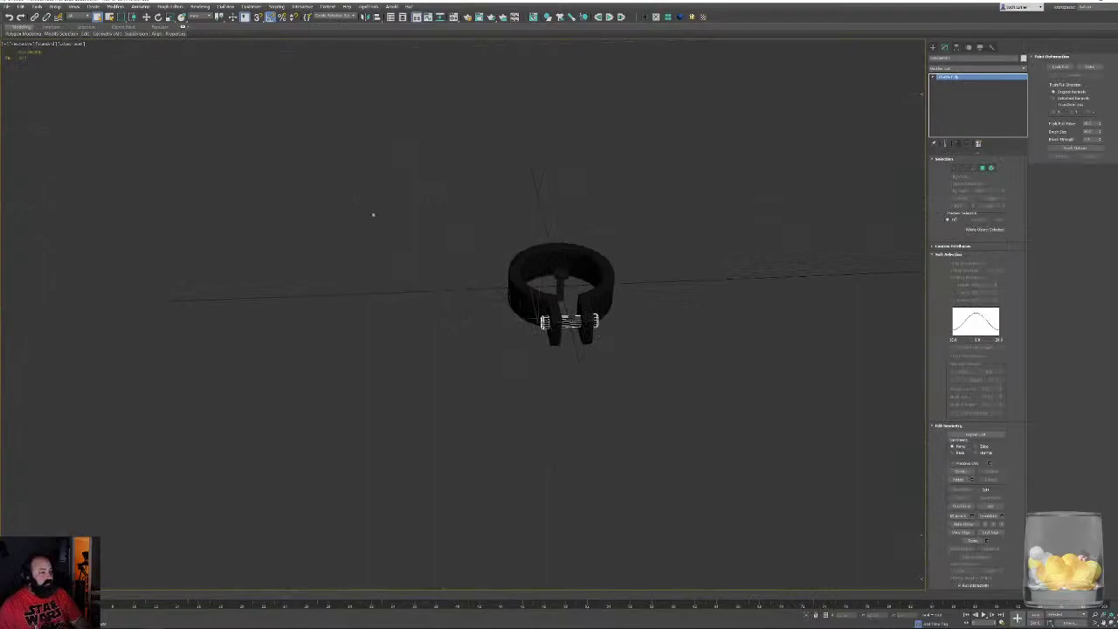
{"action": "left_click", "coordinate": [400, 227]}
{"action": "left_click", "coordinate": [639, 241]}
{"action": "key", "text": "g"}
{"action": "middle_click_drag", "start_coordinate": [638, 242], "coordinate": [470, 342], "text": "alt"}
{"action": "scroll", "coordinate": [598, 310], "scroll_direction": "down", "scroll_amount": 4}
{"action": "scroll", "coordinate": [476, 352], "scroll_direction": "up", "scroll_amount": 4}
{"action": "left_click", "coordinate": [464, 345]}
{"action": "left_click", "coordinate": [7, 6]}
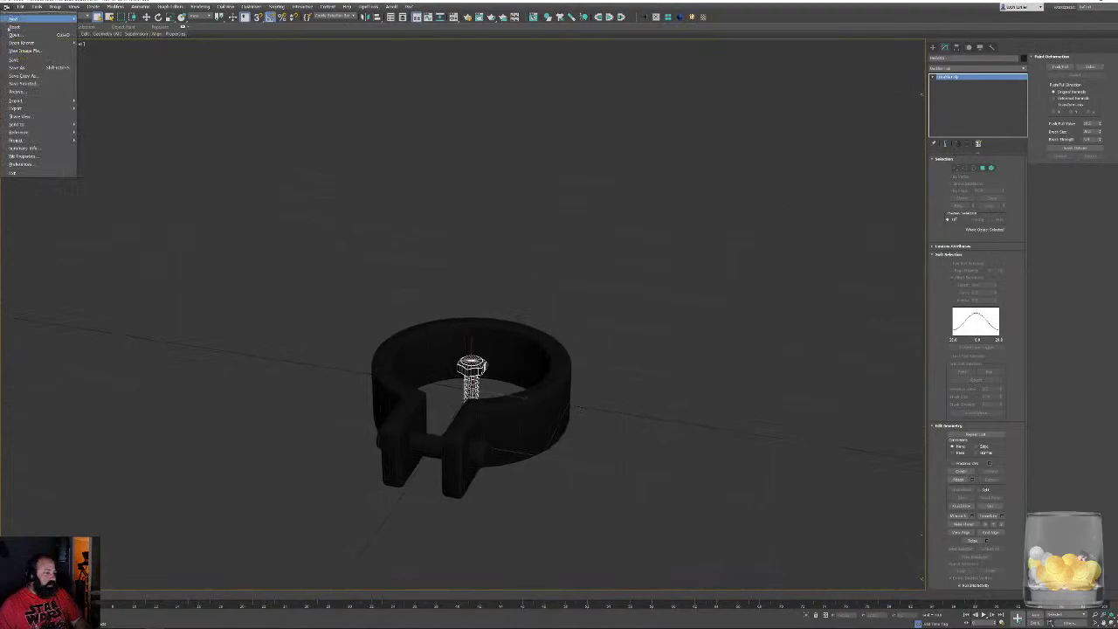
{"action": "mouse_move", "coordinate": [59, 107]}
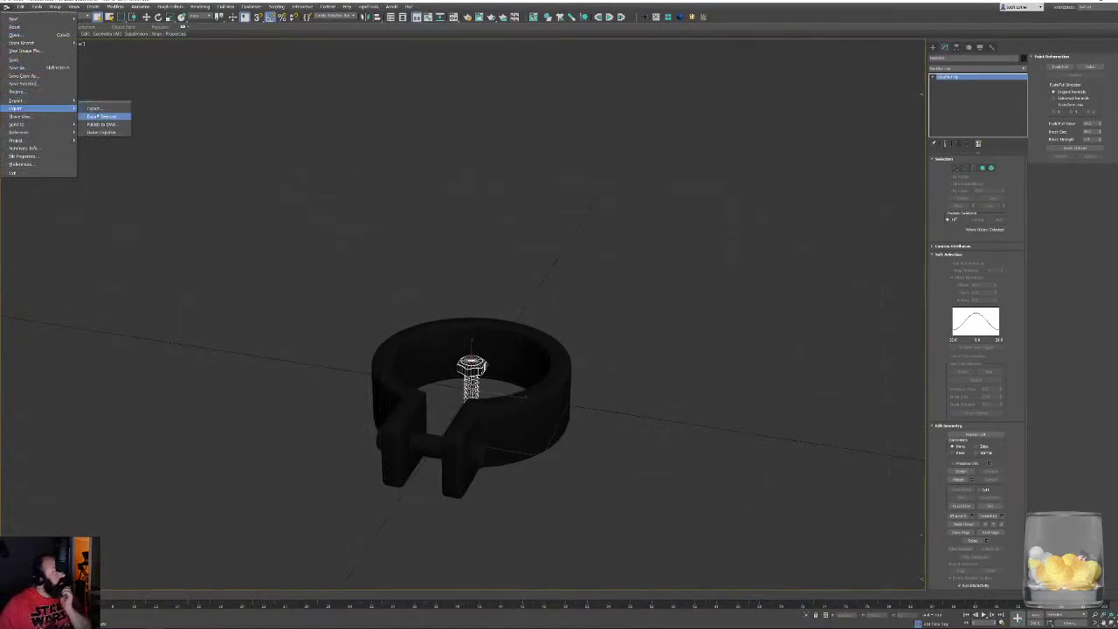
{"action": "left_click", "coordinate": [103, 116]}
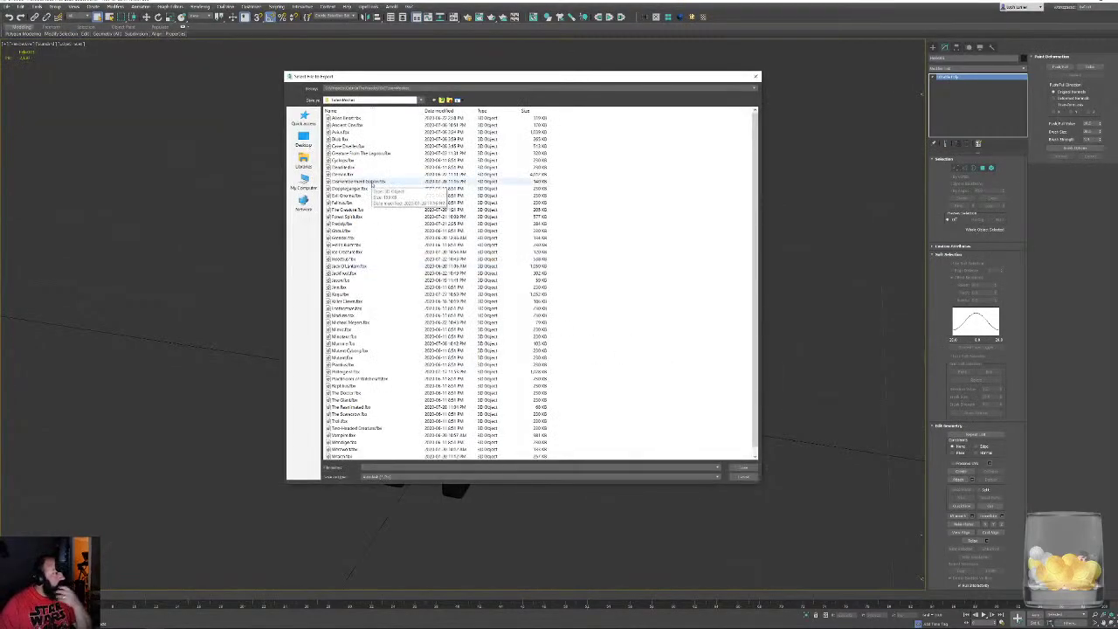
{"action": "double_click", "coordinate": [354, 407]}
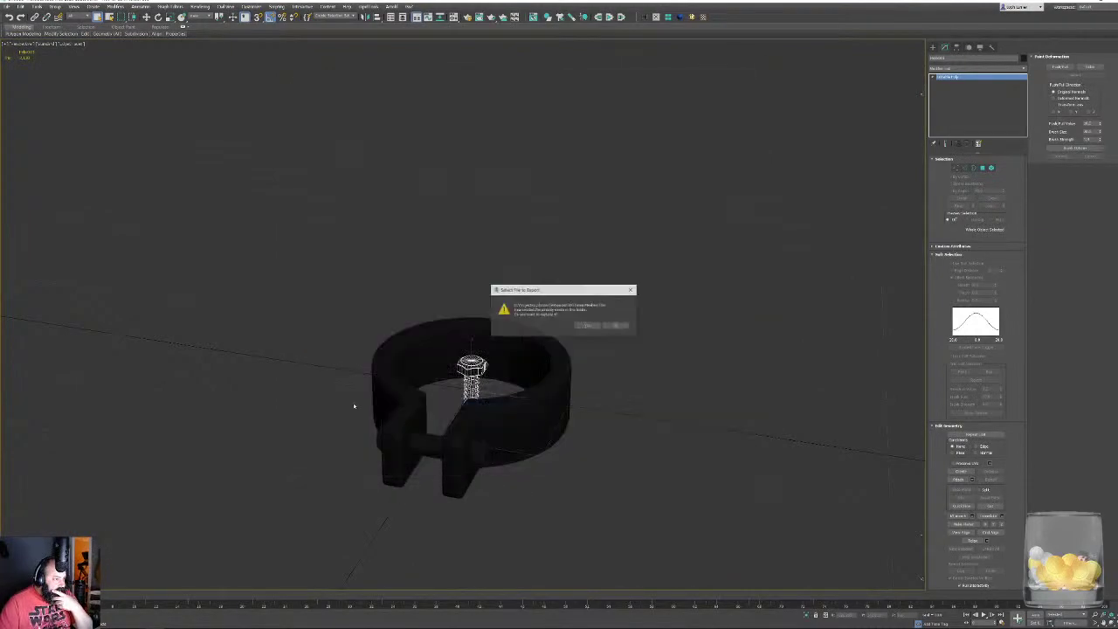
{"action": "left_click", "coordinate": [585, 324]}
{"action": "left_click", "coordinate": [576, 454]}
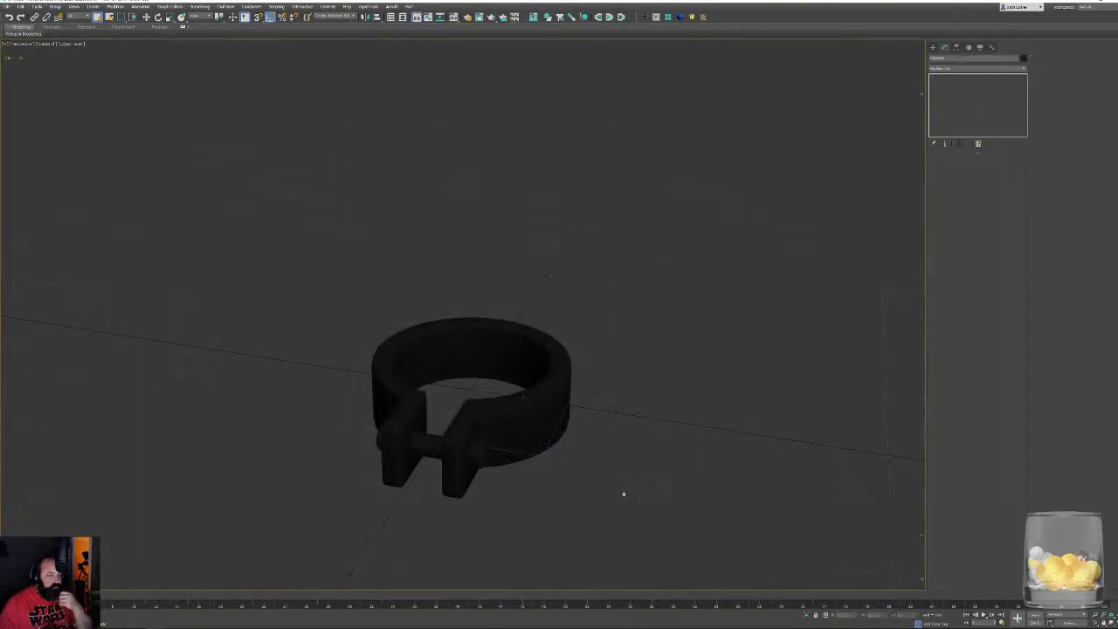
Remove the standalone bolt and export the selected ring and clamp bolt, overwriting Dismemberment Goblin.fbx
{"action": "left_click", "coordinate": [20, 6]}
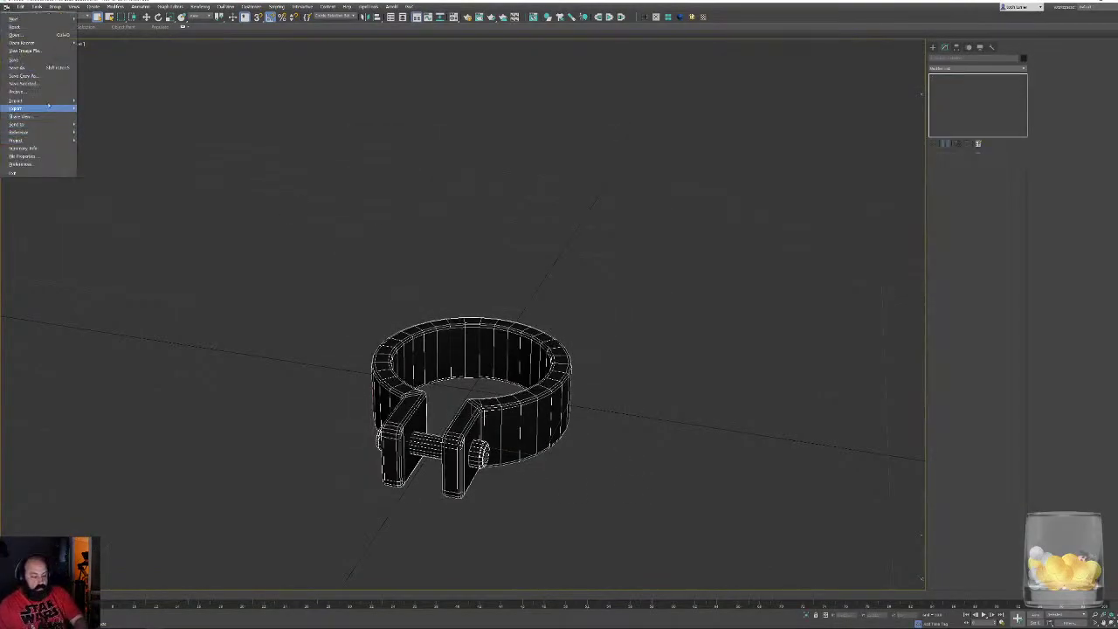
{"action": "mouse_move", "coordinate": [35, 108]}
{"action": "left_click", "coordinate": [114, 116]}
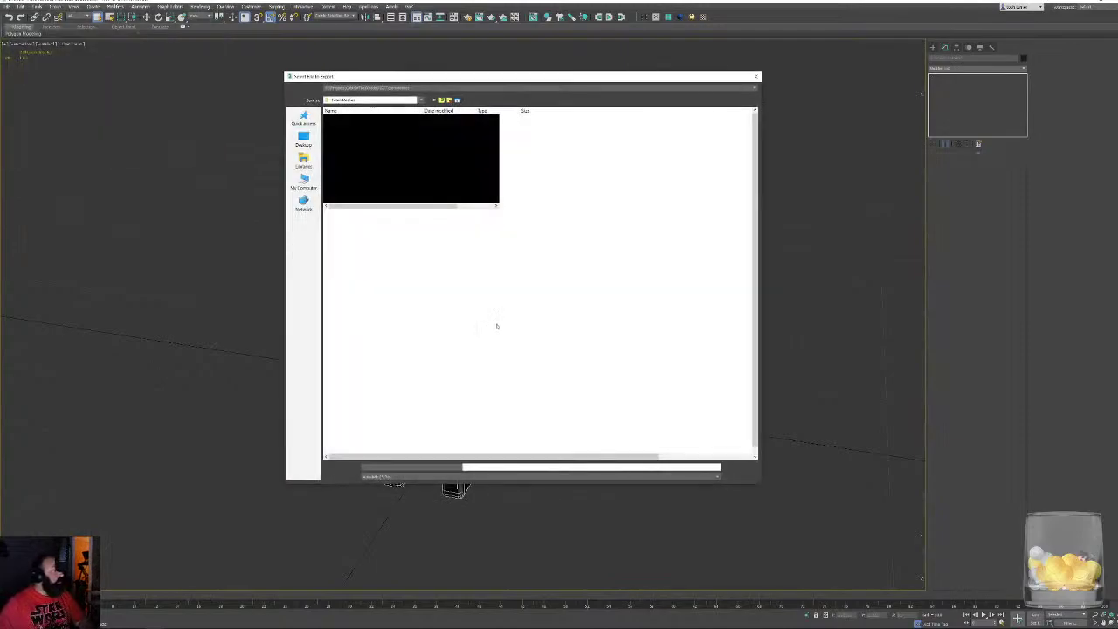
{"action": "double_click", "coordinate": [367, 181]}
{"action": "left_click", "coordinate": [584, 326]}
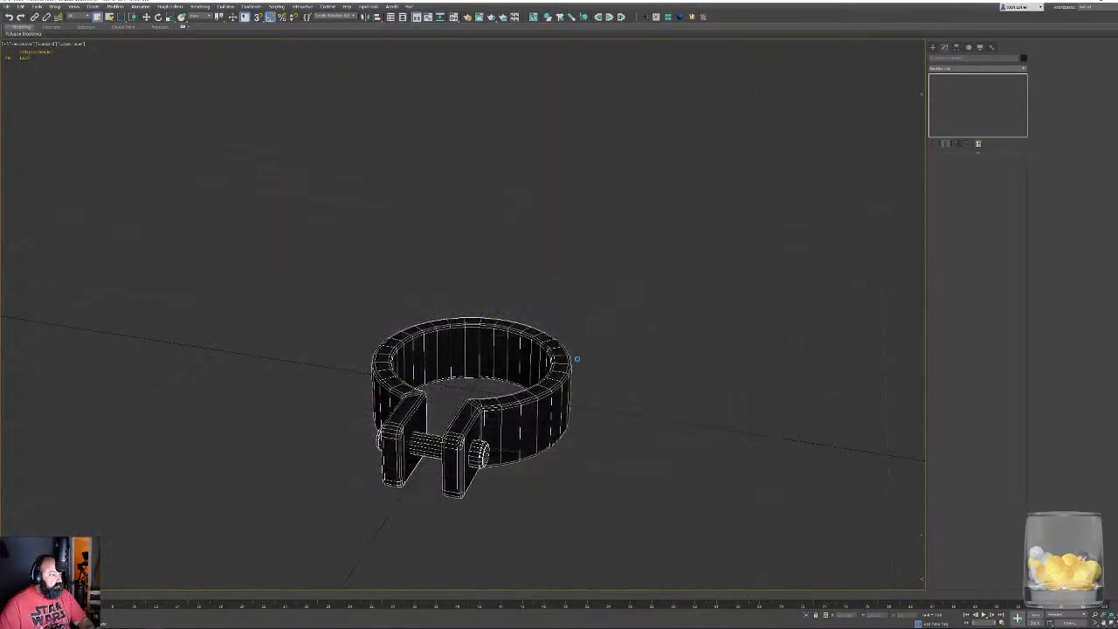
{"action": "left_click", "coordinate": [563, 455]}
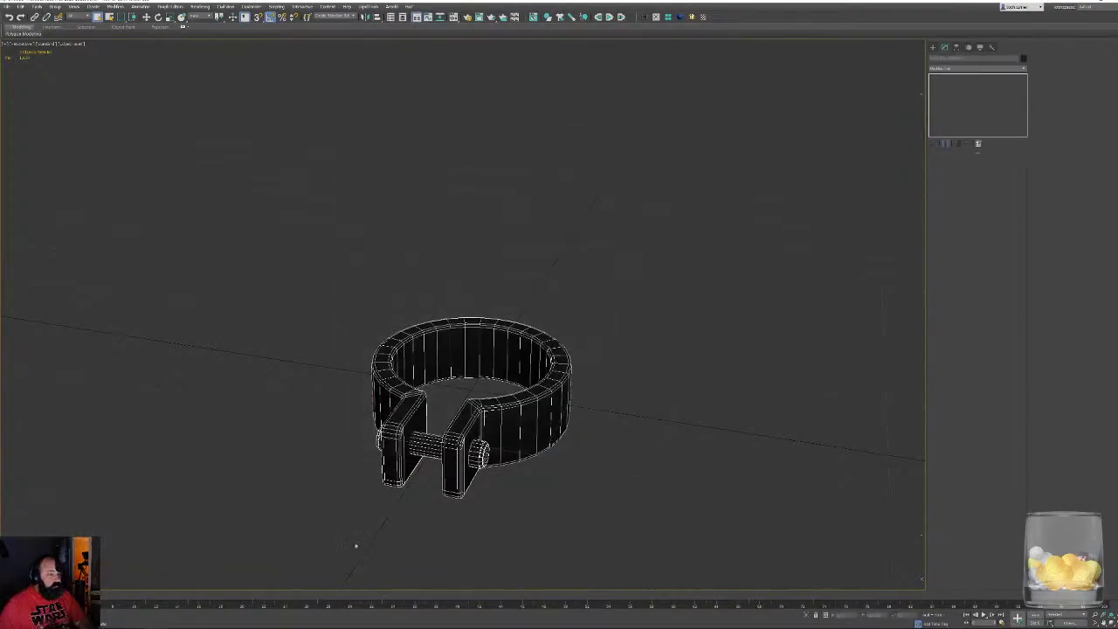
Switch to Unreal, go to the TotemMeshes folder and reimport the Goblin mesh, closing the material conflict window
{"action": "left_click", "coordinate": [117, 621]}
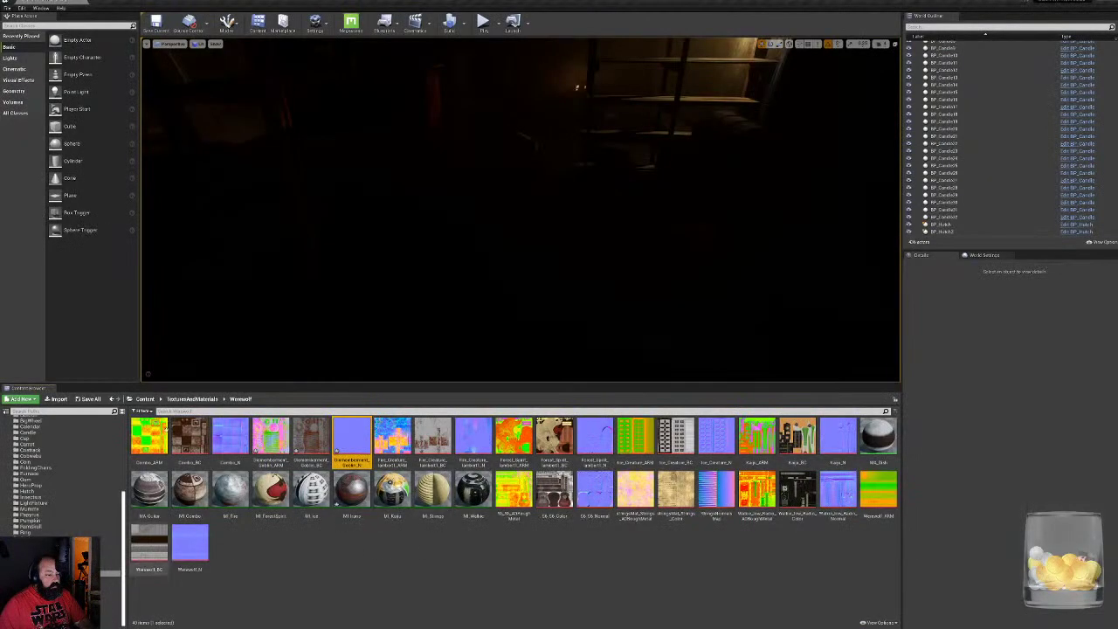
{"action": "scroll", "coordinate": [34, 489], "scroll_direction": "up", "scroll_amount": 4}
{"action": "scroll", "coordinate": [44, 507], "scroll_direction": "up", "scroll_amount": 2}
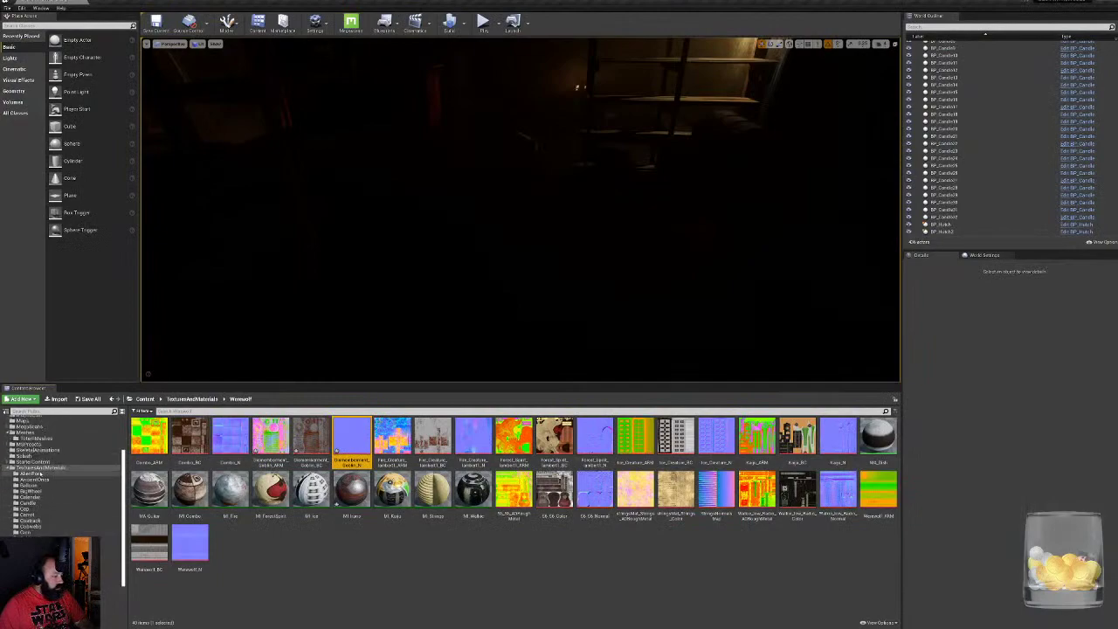
{"action": "left_click", "coordinate": [44, 438]}
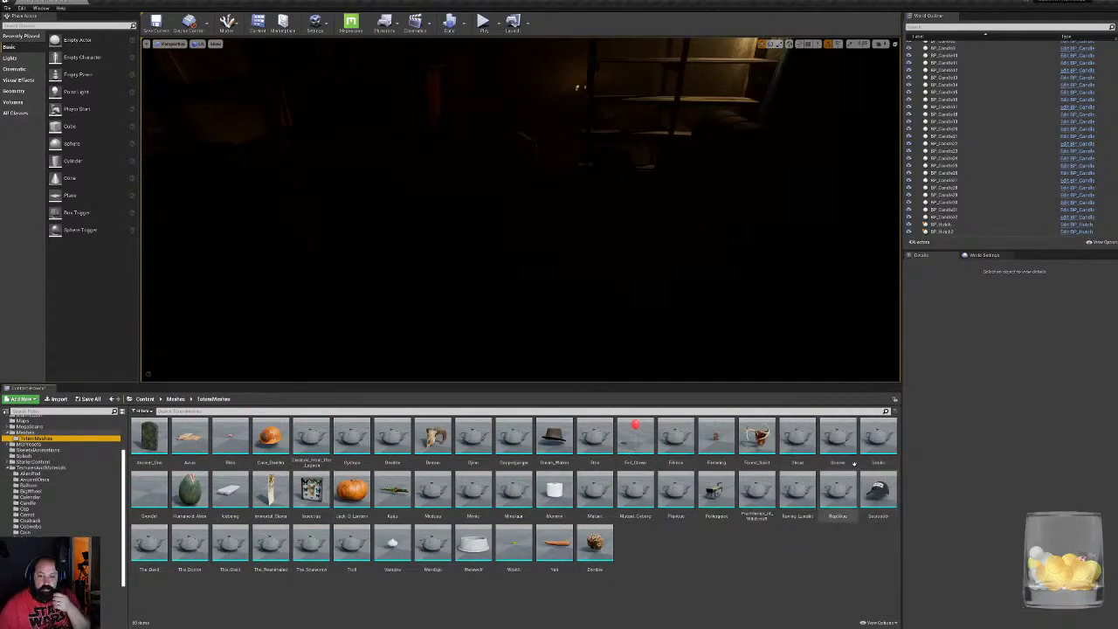
{"action": "right_click", "coordinate": [876, 441]}
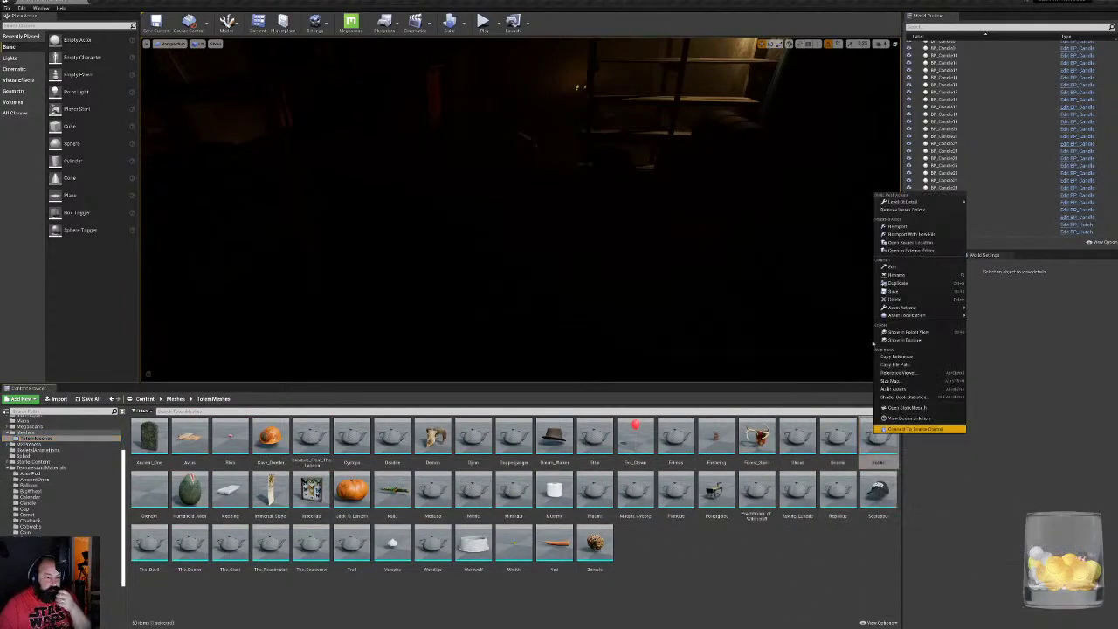
{"action": "left_click", "coordinate": [899, 227]}
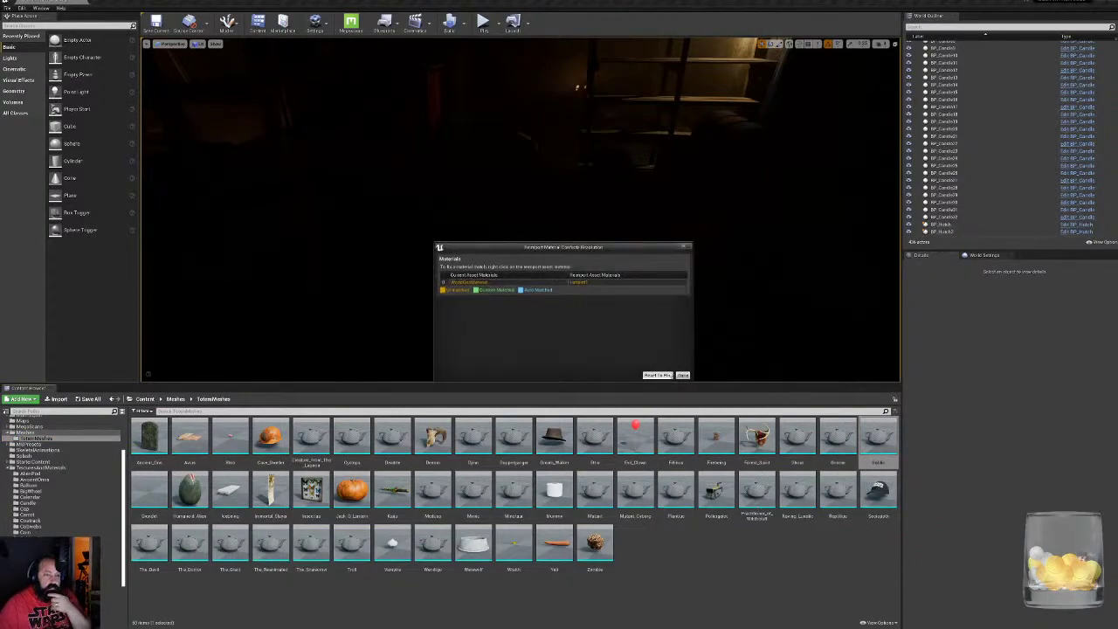
{"action": "left_click", "coordinate": [681, 374]}
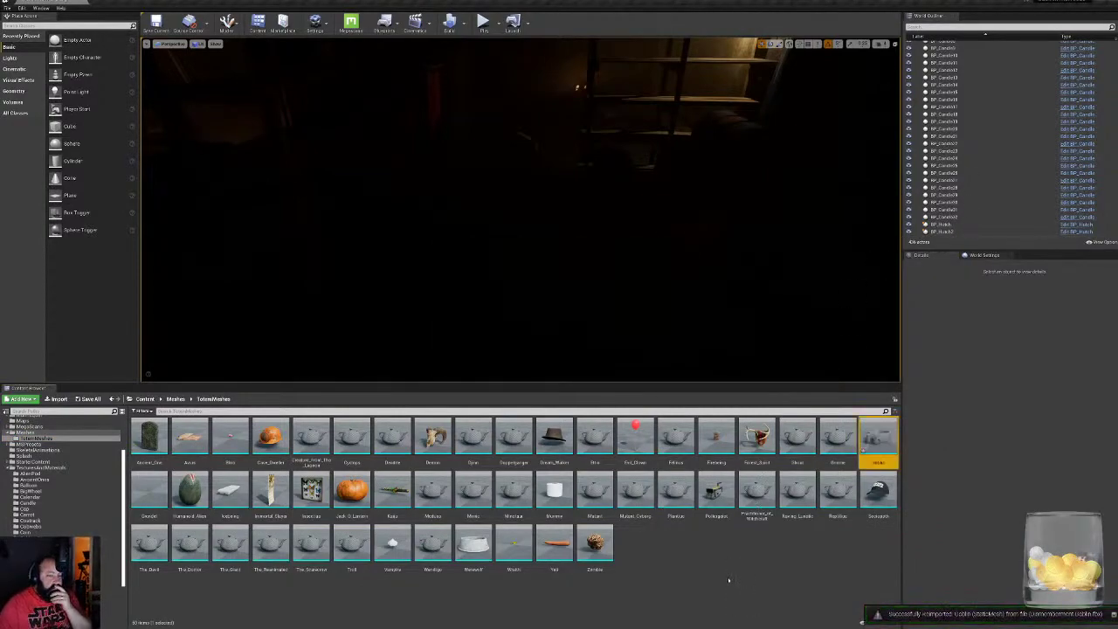
Reimport the The_Reanimated mesh and dismiss its material conflict window
{"action": "right_click", "coordinate": [272, 546]}
{"action": "left_click", "coordinate": [296, 344]}
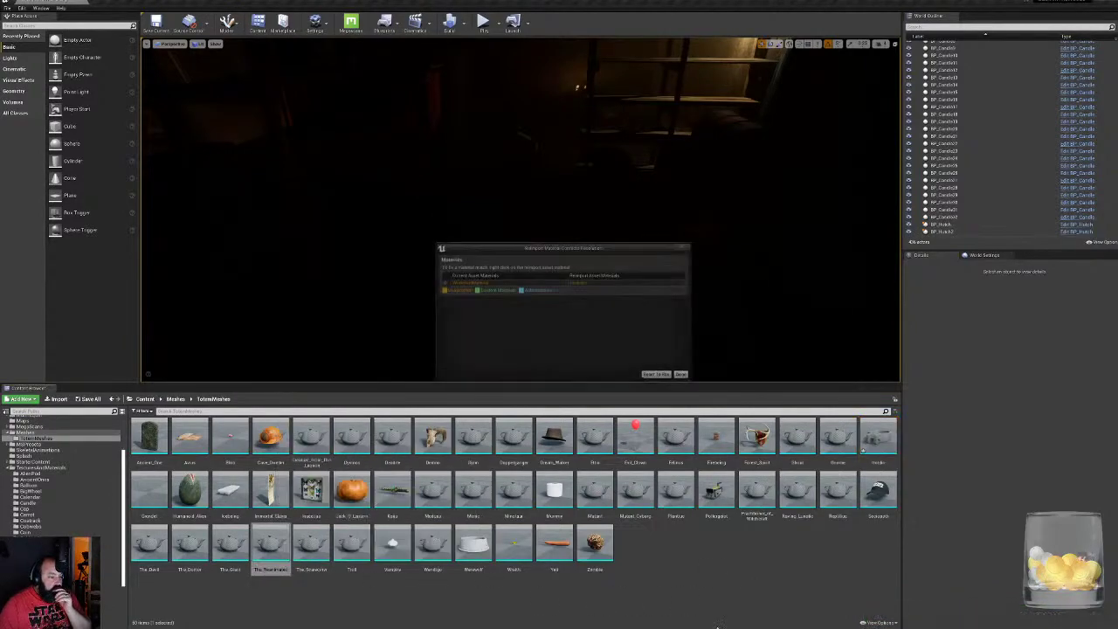
{"action": "left_click", "coordinate": [678, 376]}
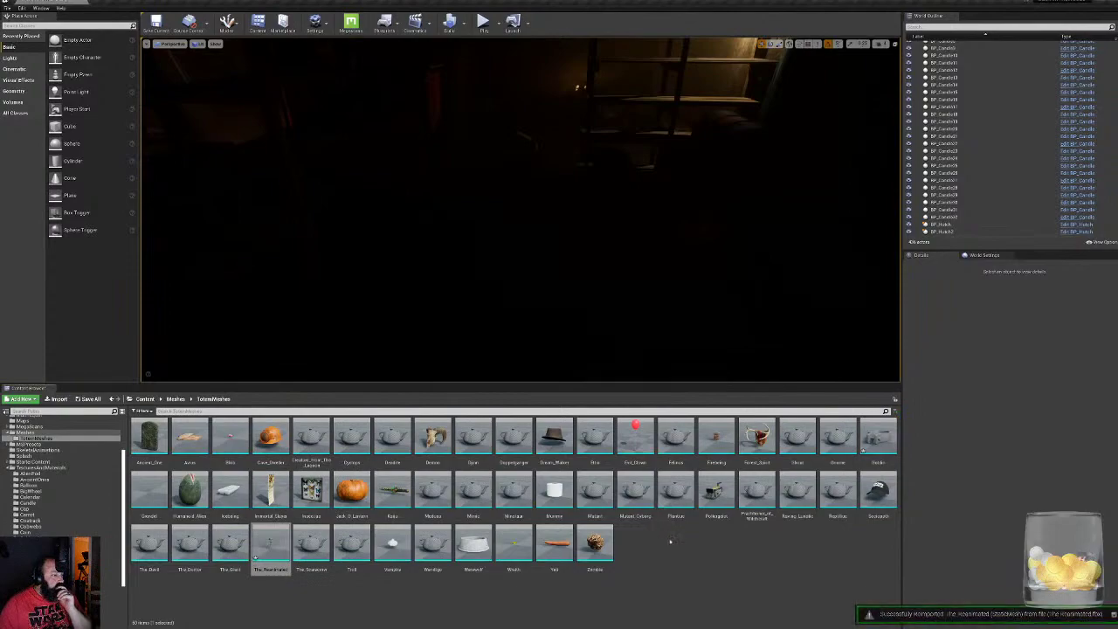
Open the Goblin mesh, assign MI_Irons to its material slot, check the result in the preview and close the mesh editor
{"action": "left_click", "coordinate": [881, 433]}
{"action": "double_click", "coordinate": [878, 436]}
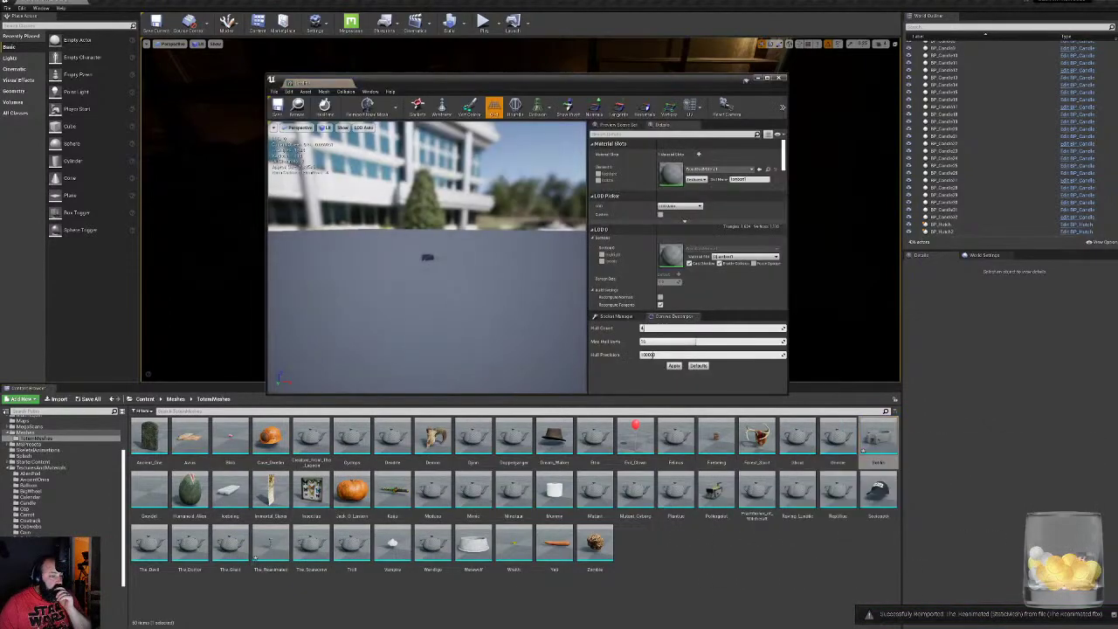
{"action": "left_click", "coordinate": [716, 170]}
{"action": "type", "text": "MI_Iron"}
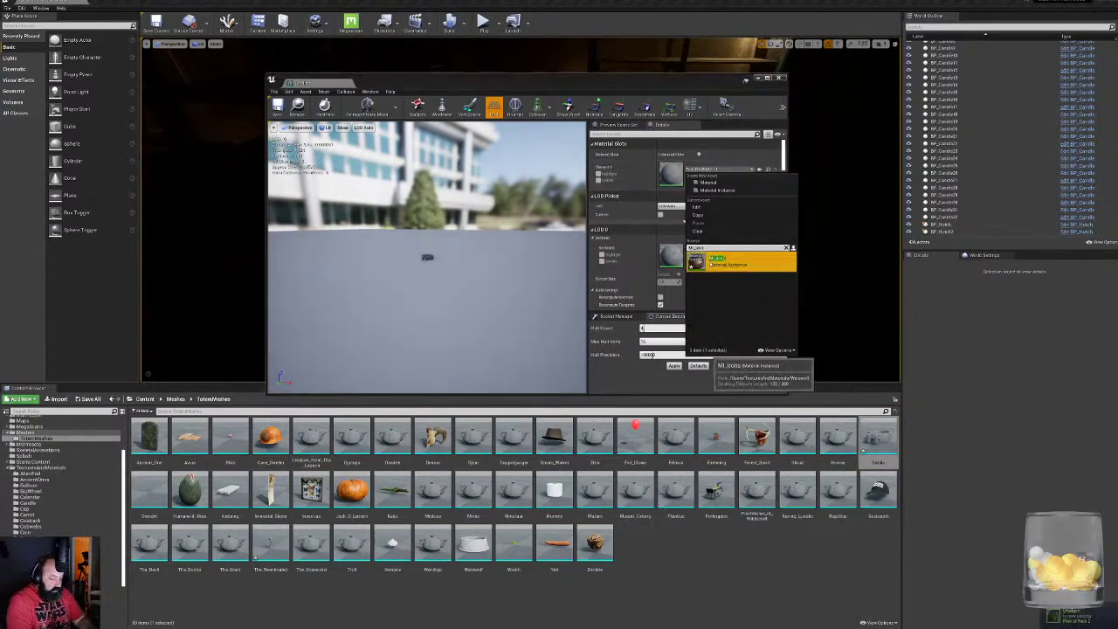
{"action": "left_click", "coordinate": [714, 260]}
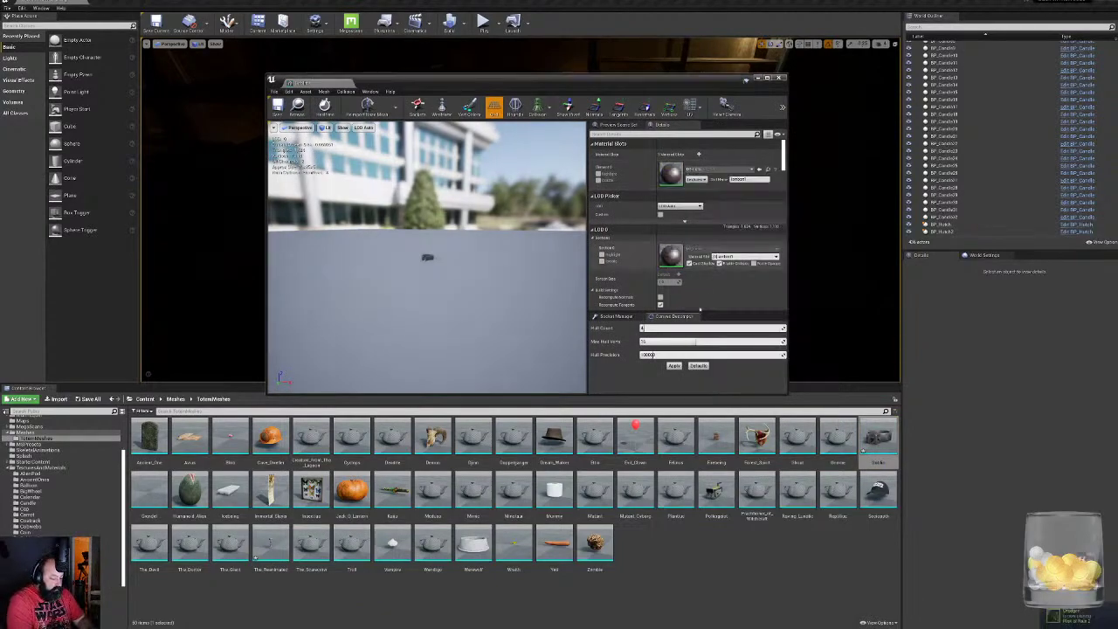
{"action": "mouse_move", "coordinate": [424, 263]}
{"action": "left_mouse_down"}
{"action": "mouse_move", "coordinate": [428, 197]}
{"action": "mouse_move", "coordinate": [426, 242]}
{"action": "left_mouse_up"}
{"action": "right_click_drag", "start_coordinate": [426, 243], "coordinate": [430, 259]}
{"action": "left_click", "coordinate": [780, 78]}
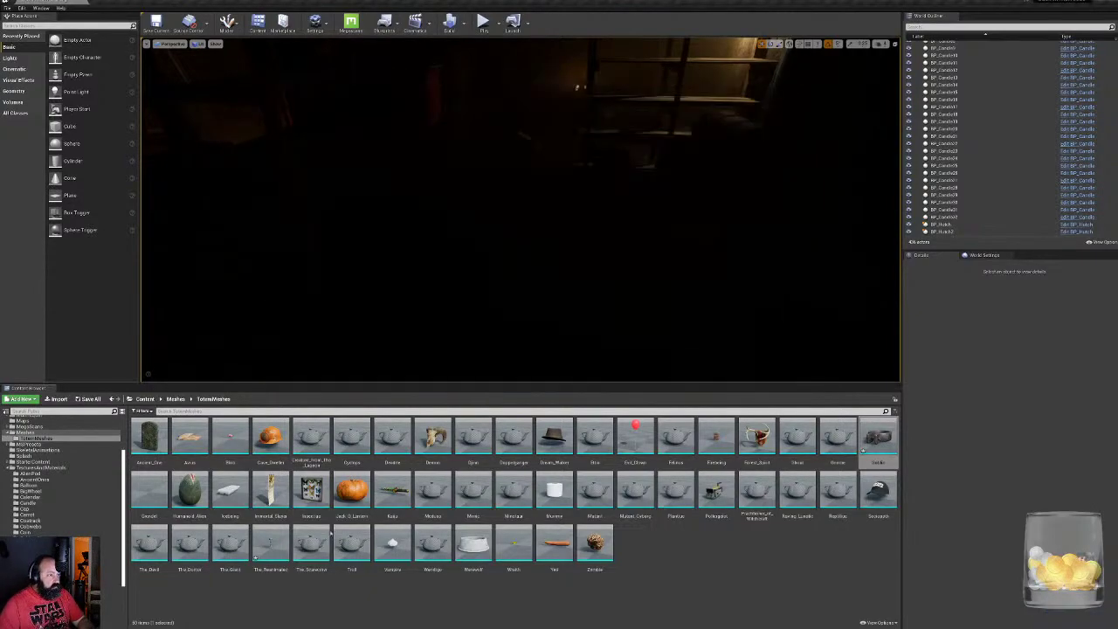
Open the The_Reanimated mesh, assign MI_Irons to its material slot and close the mesh editor
{"action": "double_click", "coordinate": [272, 544]}
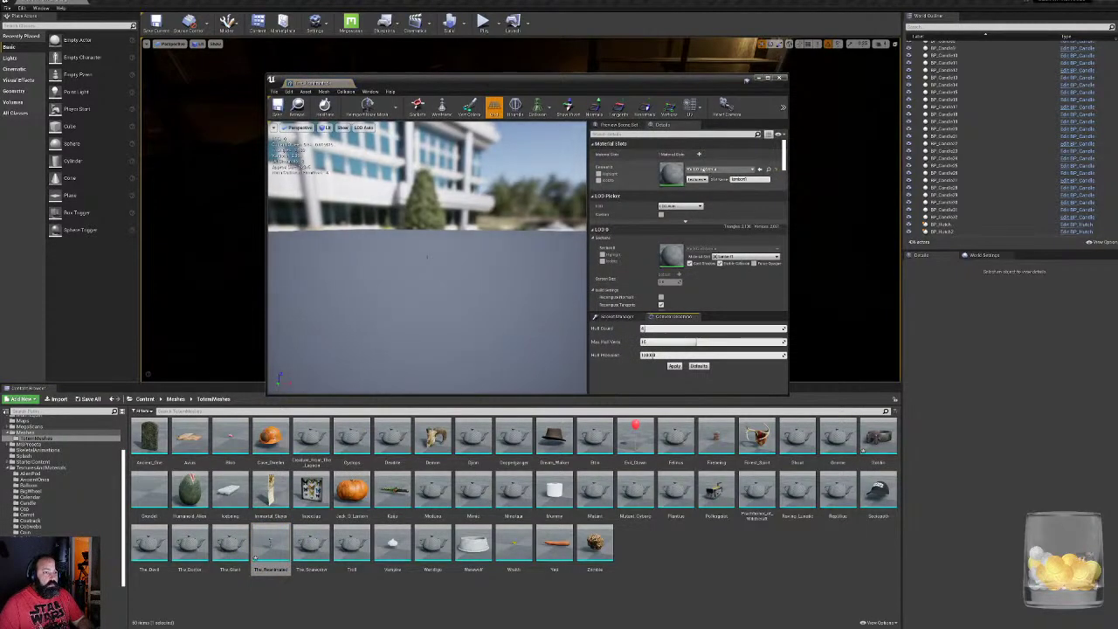
{"action": "left_click", "coordinate": [695, 170]}
{"action": "type", "text": "mi_iron"}
{"action": "key", "text": "Down"}
{"action": "key", "text": "Return"}
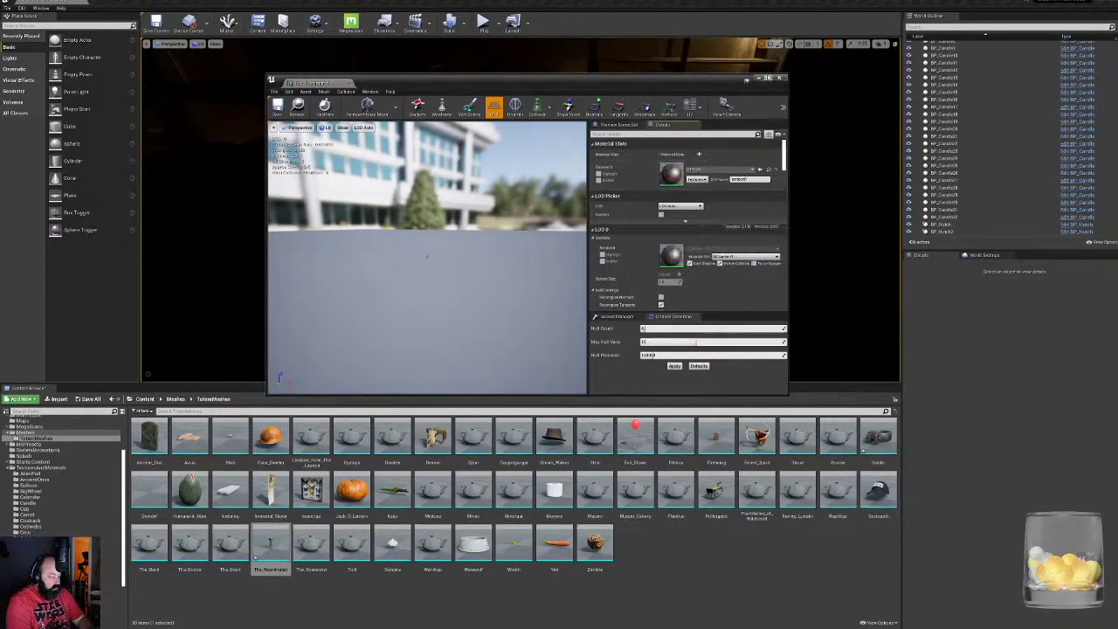
{"action": "left_click", "coordinate": [780, 80]}
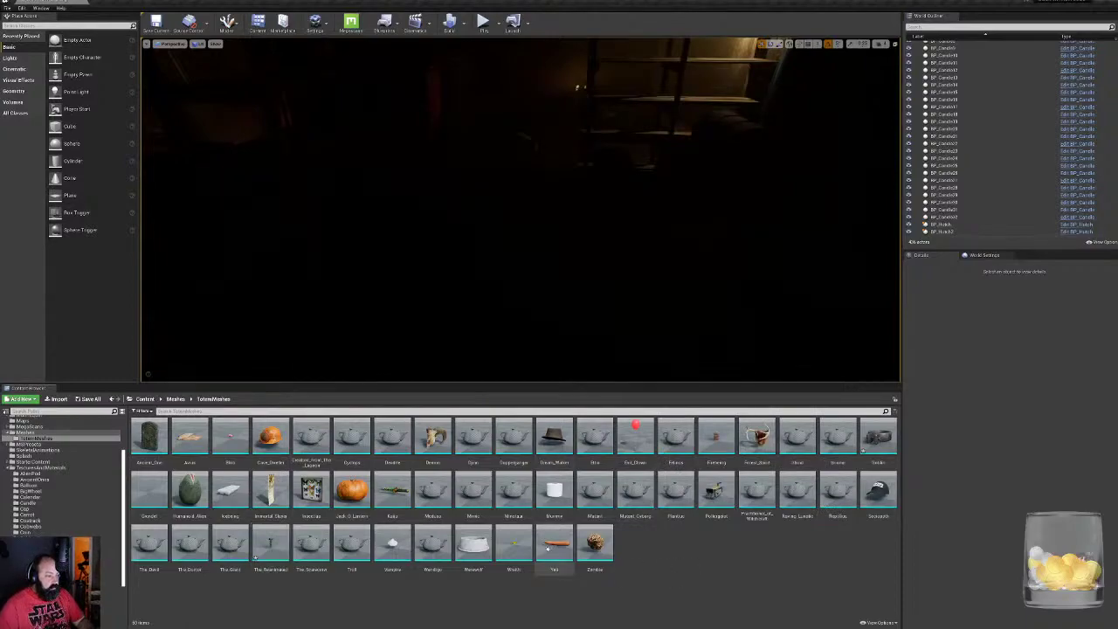
{"action": "right_click_drag", "start_coordinate": [454, 253], "coordinate": [146, 163]}
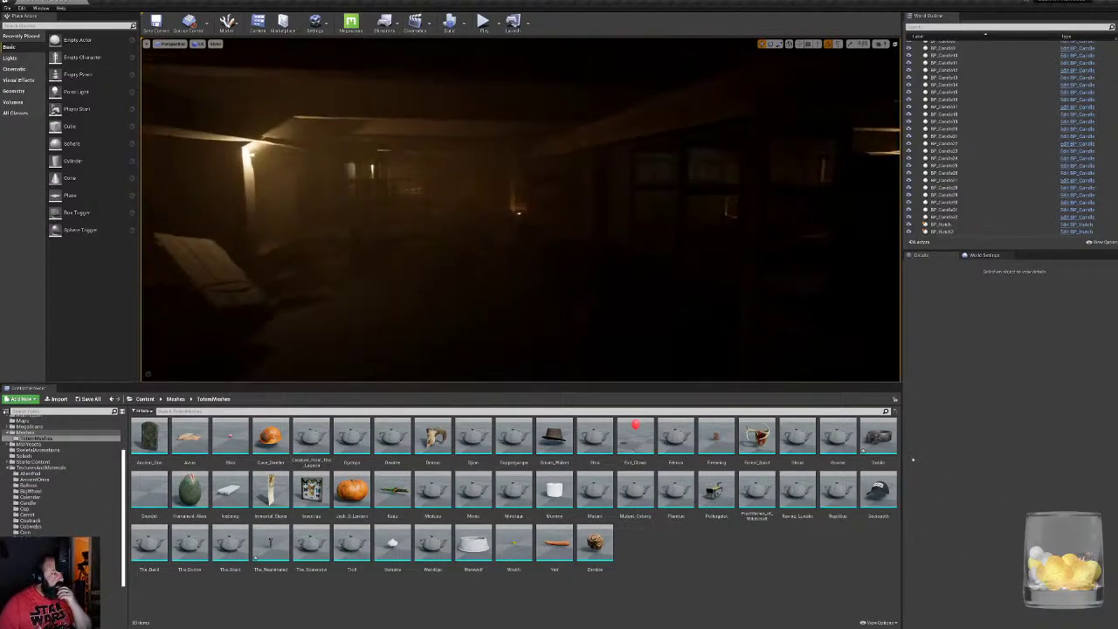
Open the BaseBPs folder under CV3rdPersInterface > Blueprints and place a BP_Pickup_Child_Master on the slanted tabletop beside the wooden post
{"action": "right_click_drag", "start_coordinate": [629, 253], "coordinate": [472, 275]}
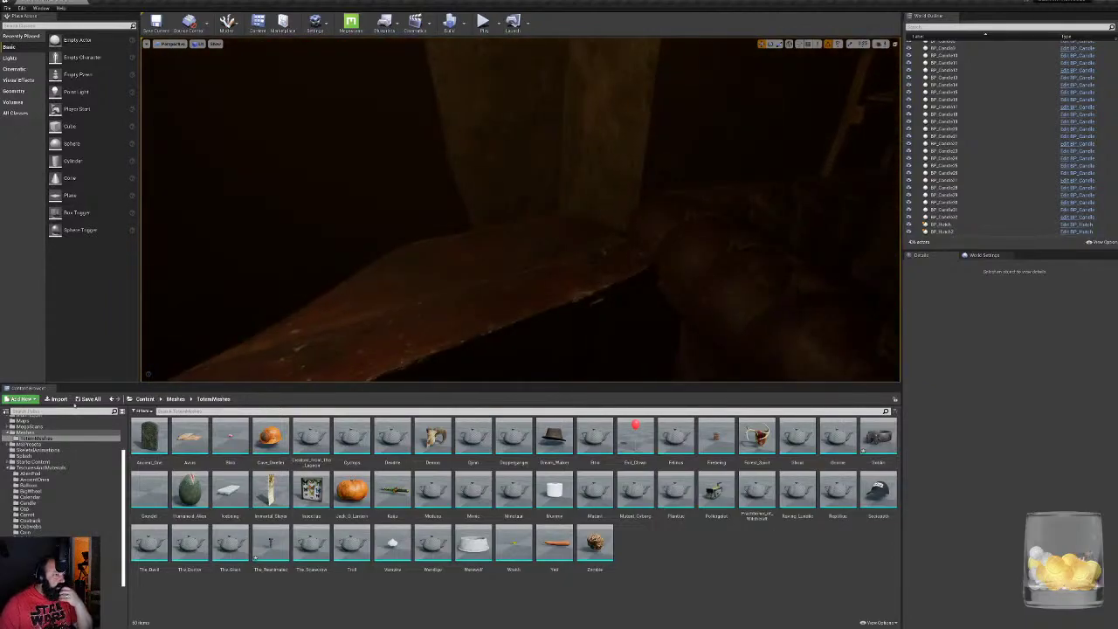
{"action": "left_click", "coordinate": [9, 468]}
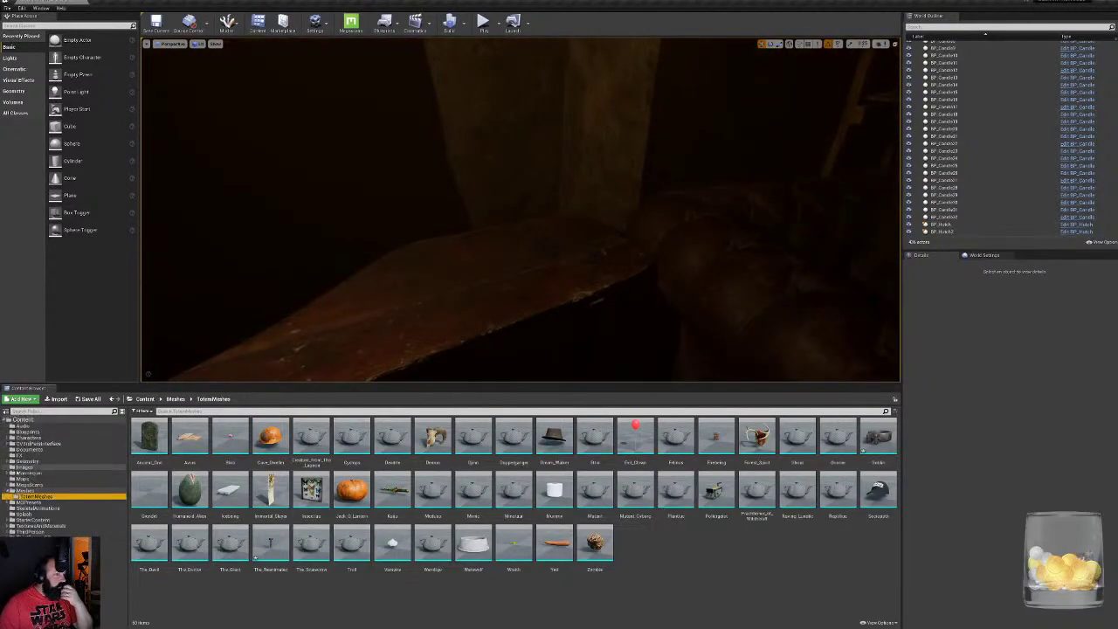
{"action": "left_click", "coordinate": [32, 443]}
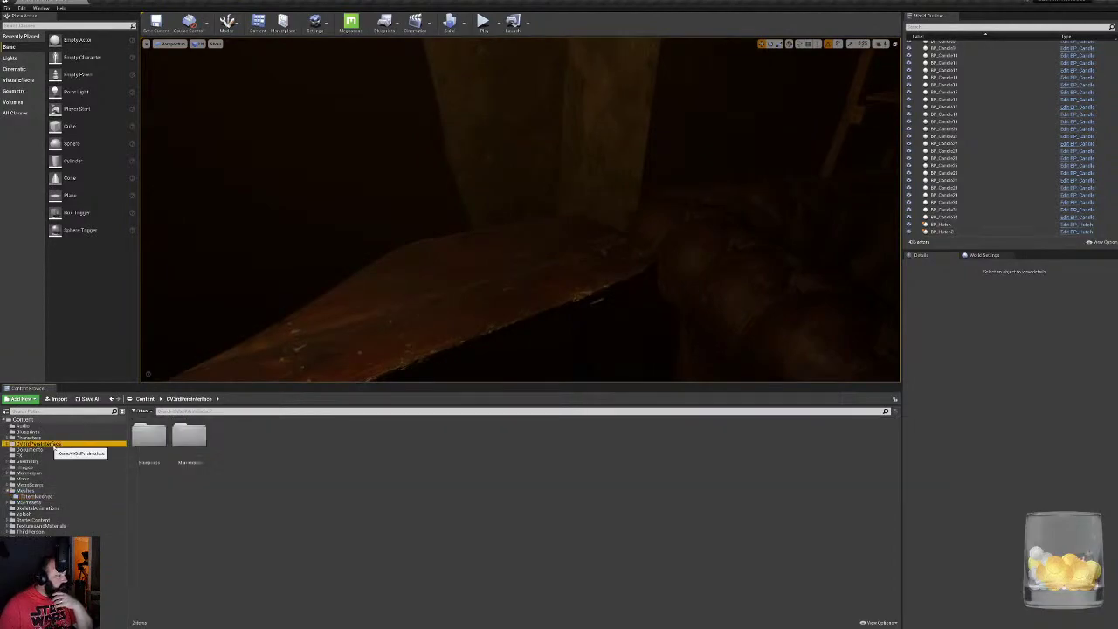
{"action": "double_click", "coordinate": [157, 441]}
{"action": "left_click", "coordinate": [191, 440]}
{"action": "double_click", "coordinate": [191, 440]}
{"action": "key", "text": "alt+Left"}
{"action": "double_click", "coordinate": [163, 444]}
{"action": "left_click_drag", "start_coordinate": [189, 436], "coordinate": [468, 281]}
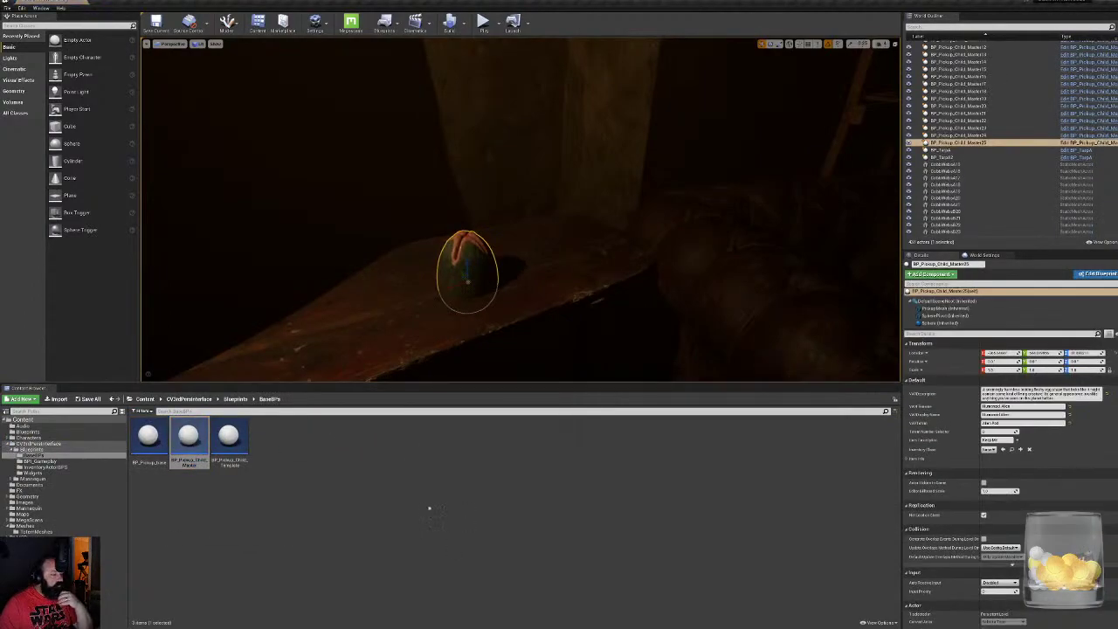
Place a second BP_Pickup_Child_Master on the ledge beside the lit candle
{"action": "right_click_drag", "start_coordinate": [445, 314], "coordinate": [716, 349]}
{"action": "key", "text": "w"}
{"action": "key", "text": "s"}
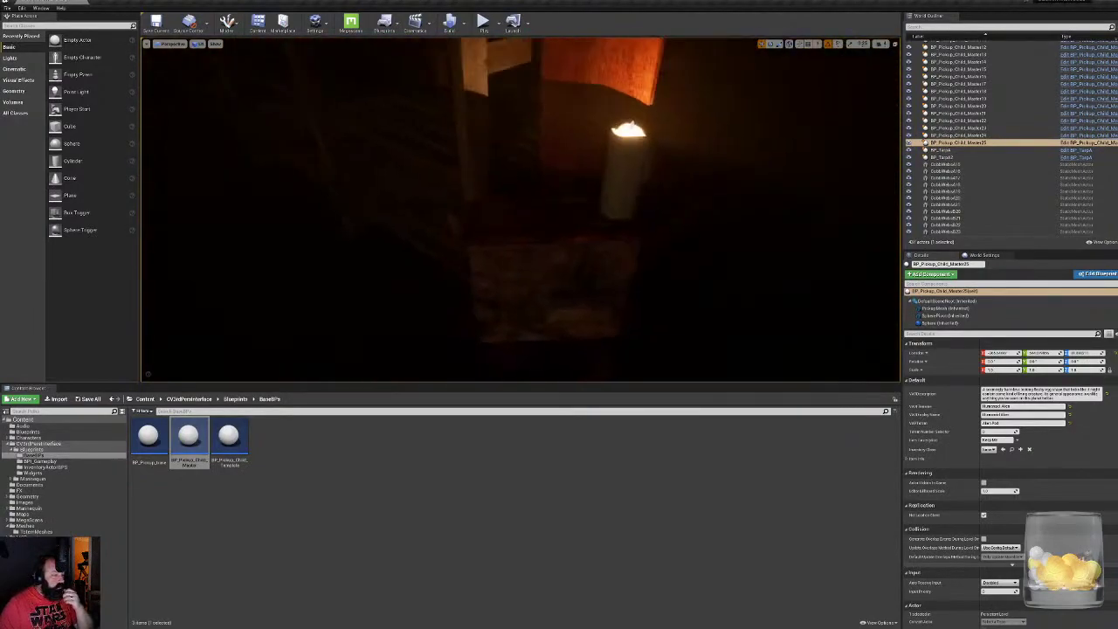
{"action": "left_click_drag", "start_coordinate": [189, 435], "coordinate": [489, 214]}
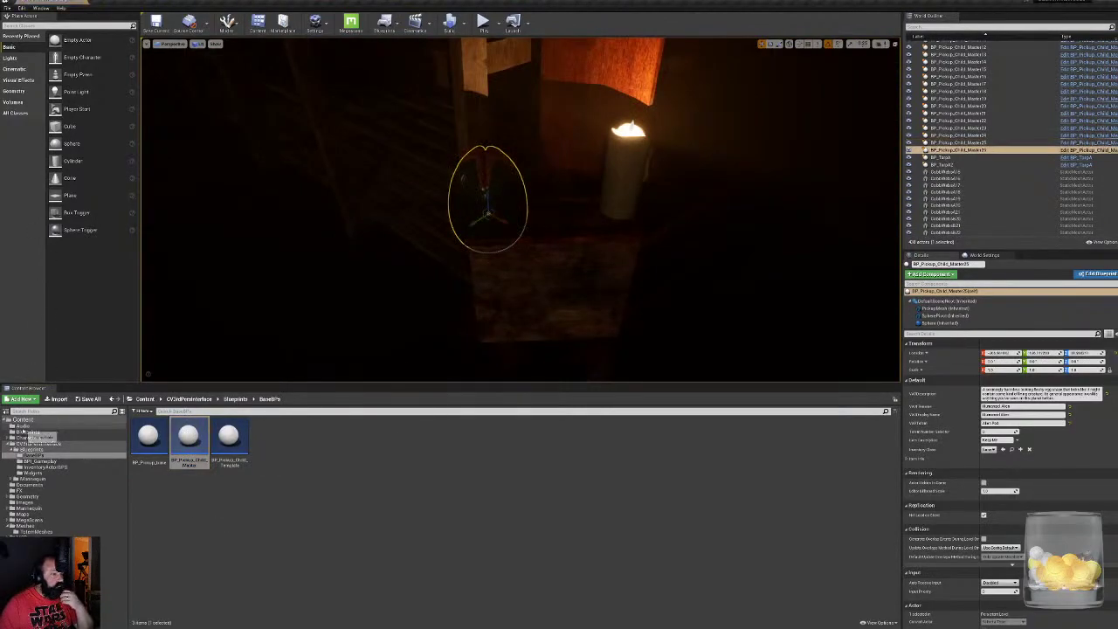
Look up the Goblin row in the Totems data table and set the tabletop pickup's totem number to it
{"action": "left_click", "coordinate": [27, 431]}
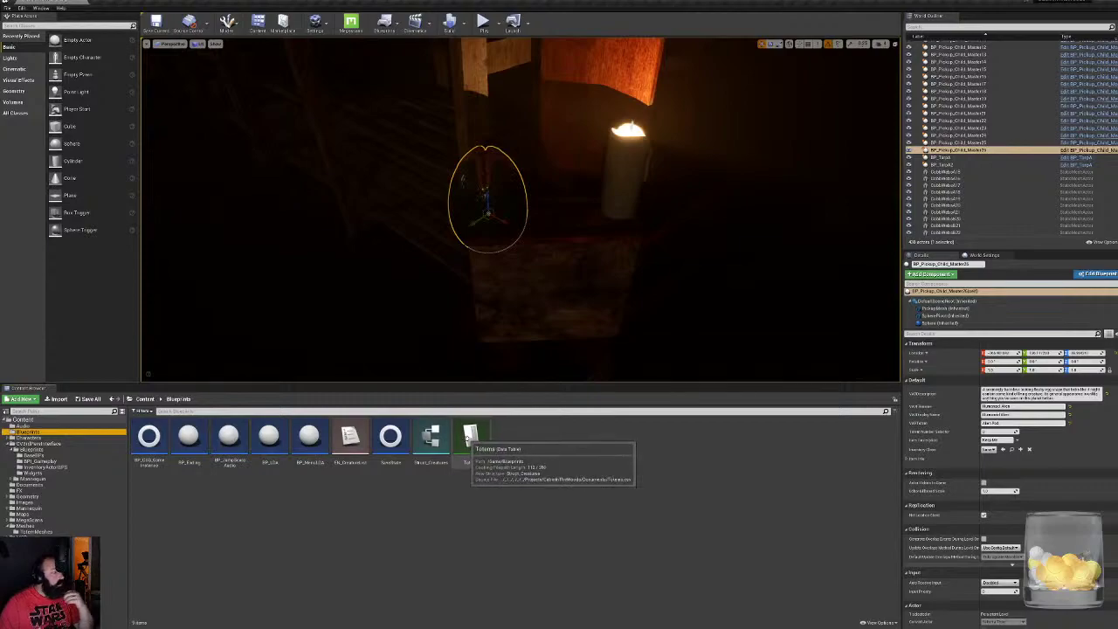
{"action": "double_click", "coordinate": [467, 439]}
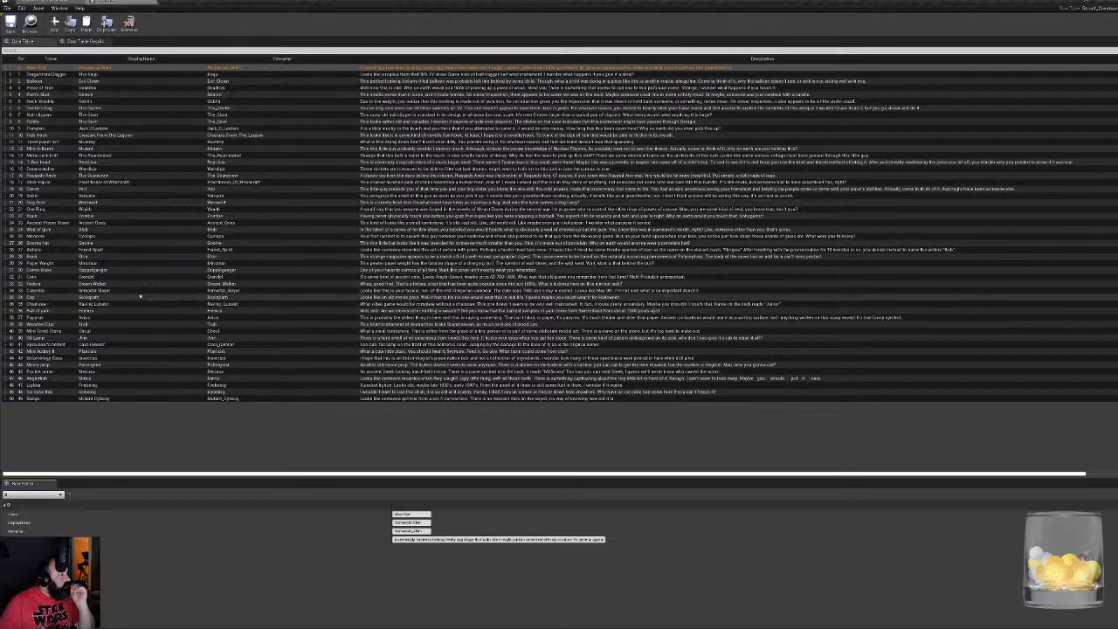
{"action": "left_click", "coordinate": [101, 102]}
{"action": "left_click", "coordinate": [100, 103]}
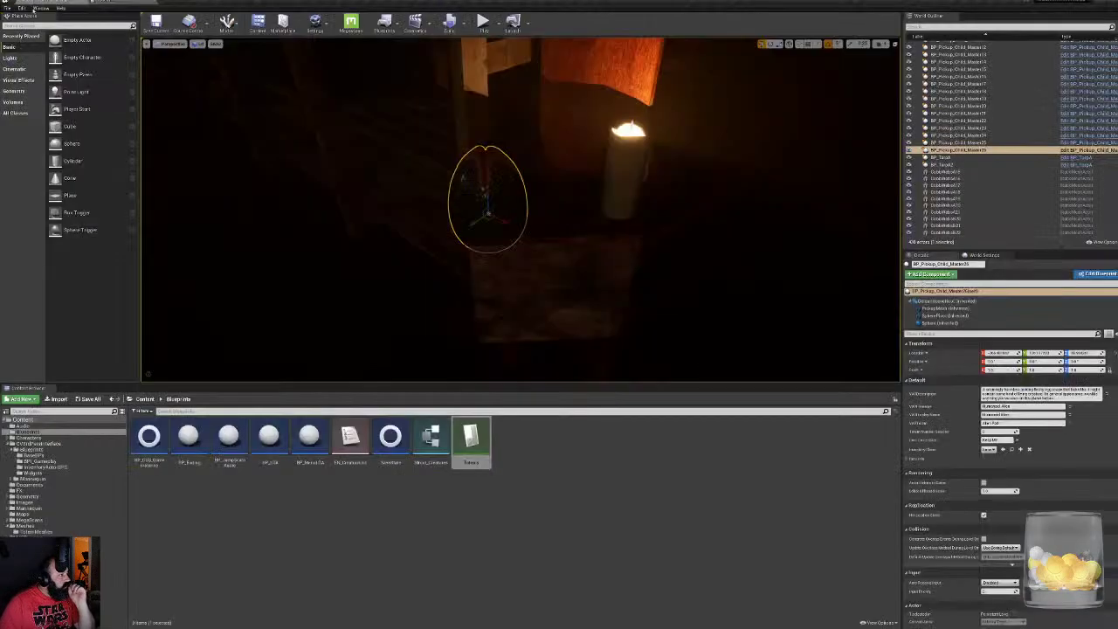
{"action": "right_click_drag", "start_coordinate": [520, 210], "coordinate": [350, 209]}
{"action": "left_click", "coordinate": [368, 313]}
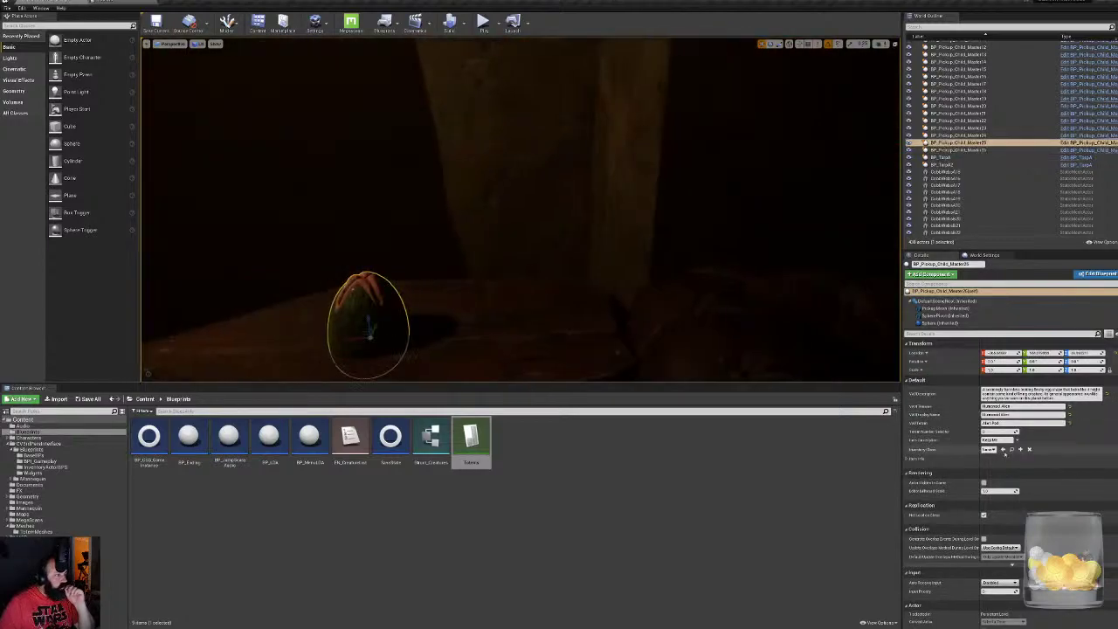
{"action": "key", "text": "Return"}
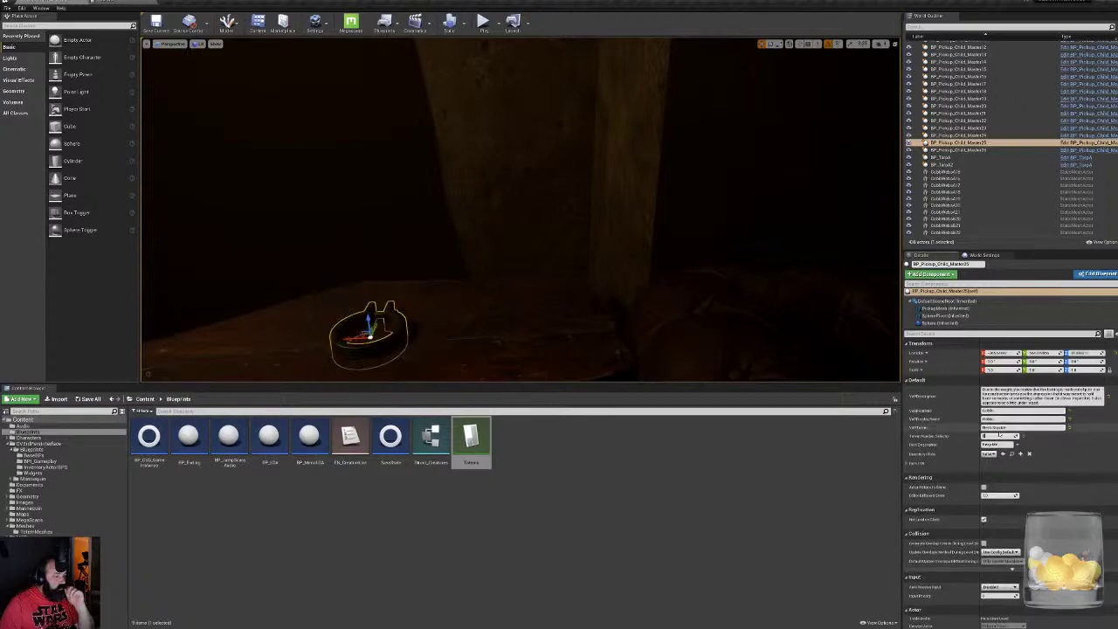
Raise the neck shackle pickup until it rests on the tabletop, and rotate it
{"action": "right_click_drag", "start_coordinate": [521, 210], "coordinate": [446, 249]}
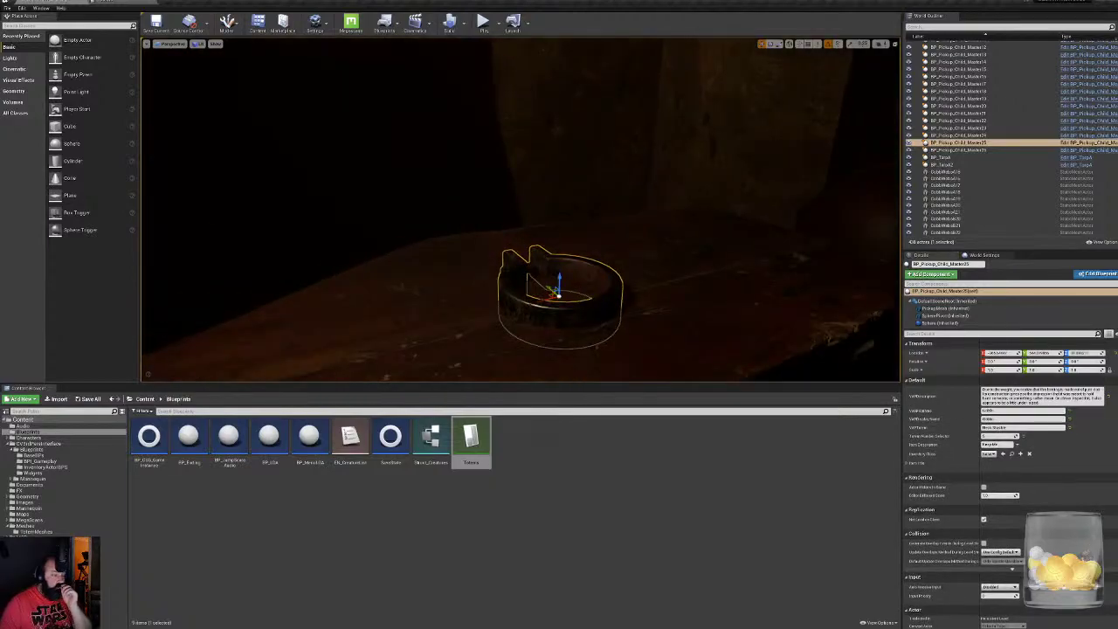
{"action": "left_click_drag", "start_coordinate": [559, 279], "coordinate": [561, 260]}
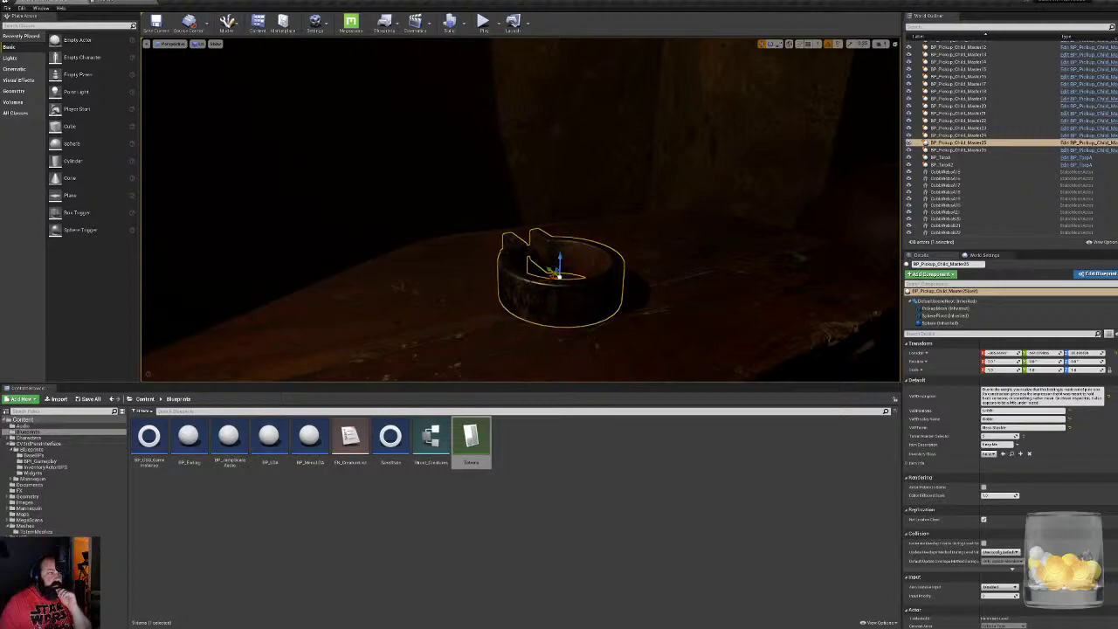
{"action": "key", "text": "e"}
{"action": "left_click_drag", "start_coordinate": [548, 289], "coordinate": [665, 267]}
{"action": "key", "text": "w"}
Look up The_Reanimated in the Totems data table and set the candle-side pickup's totem number to that row
{"action": "right_click_drag", "start_coordinate": [665, 267], "coordinate": [807, 271]}
{"action": "left_click", "coordinate": [500, 288]}
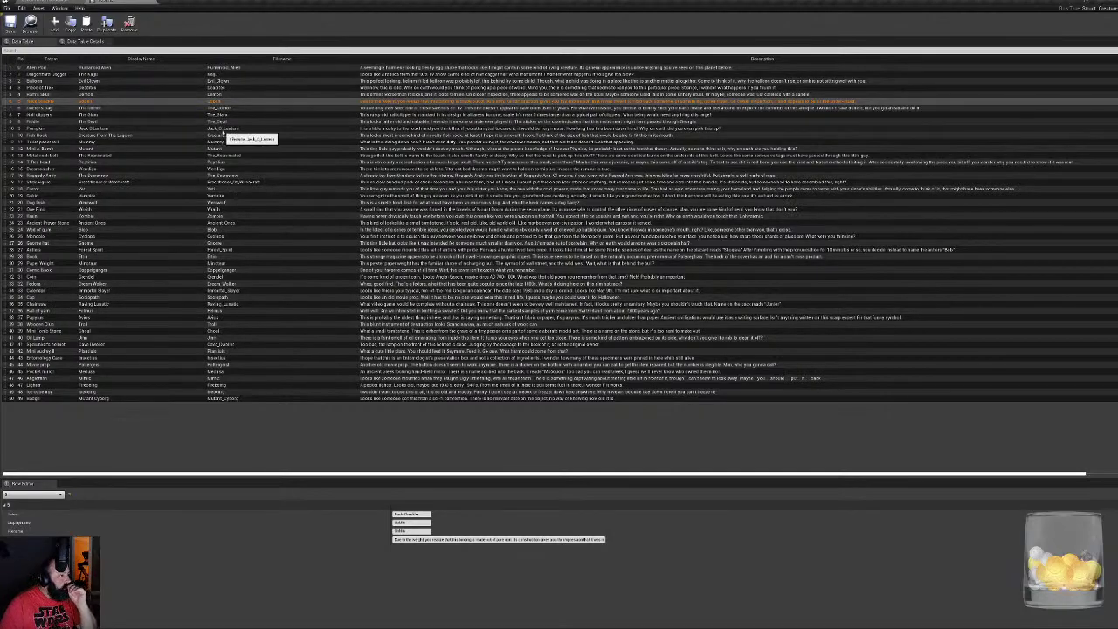
{"action": "left_click", "coordinate": [233, 155]}
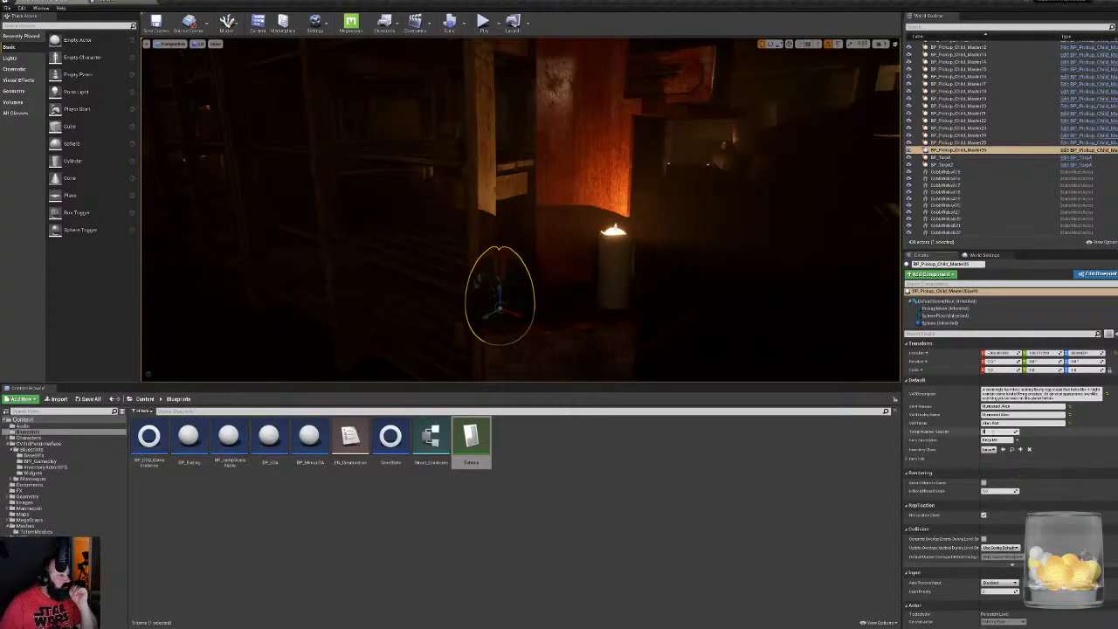
{"action": "type", "text": "10"}
{"action": "key", "text": "Return"}
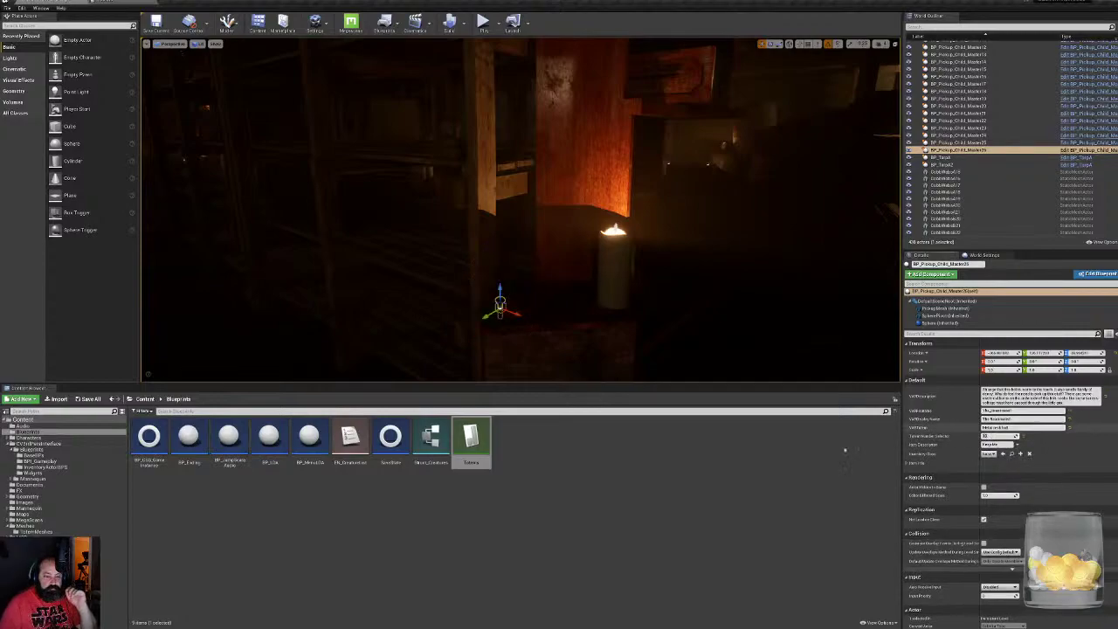
Rotate the neck bolt pickup onto its side and adjust its height to rest on the ledge
{"action": "right_click_drag", "start_coordinate": [520, 210], "coordinate": [527, 300]}
{"action": "key", "text": "e"}
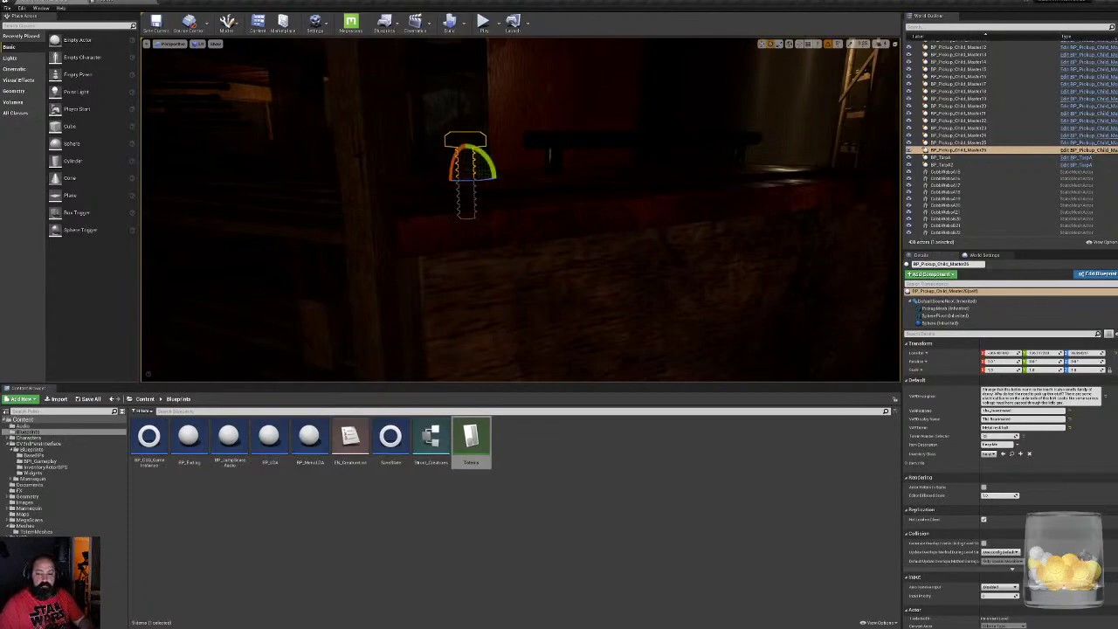
{"action": "left_click_drag", "start_coordinate": [490, 160], "coordinate": [480, 210]}
{"action": "key", "text": "w"}
{"action": "mouse_move", "coordinate": [465, 149]}
{"action": "left_mouse_down"}
{"action": "mouse_move", "coordinate": [479, 138]}
{"action": "mouse_move", "coordinate": [473, 130]}
{"action": "left_mouse_up"}
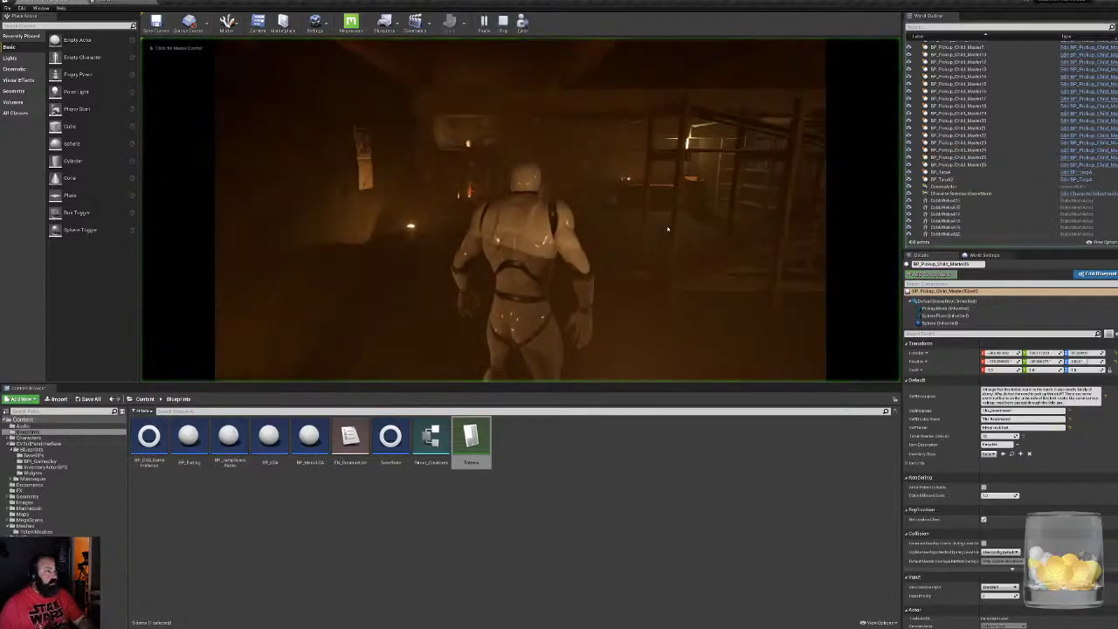
Play-test the level in full screen and walk the character to the neck shackle on the slanted table
{"action": "key", "text": "F11"}
{"action": "key", "text": "w"}
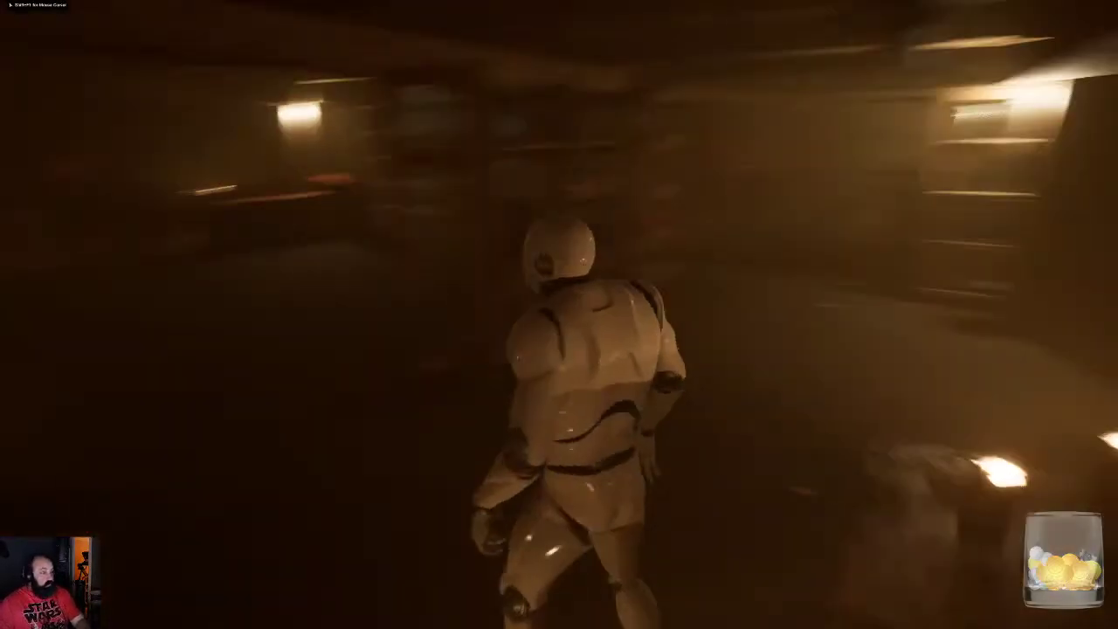
{"action": "key", "text": "s"}
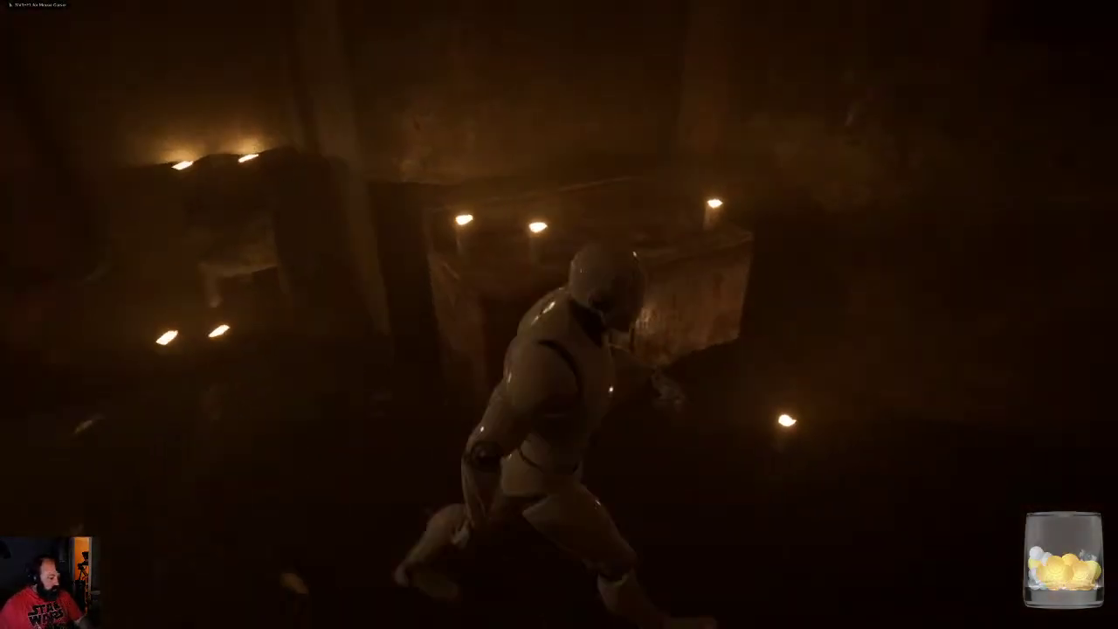
{"action": "key", "text": "w"}
{"action": "key", "text": "w"}
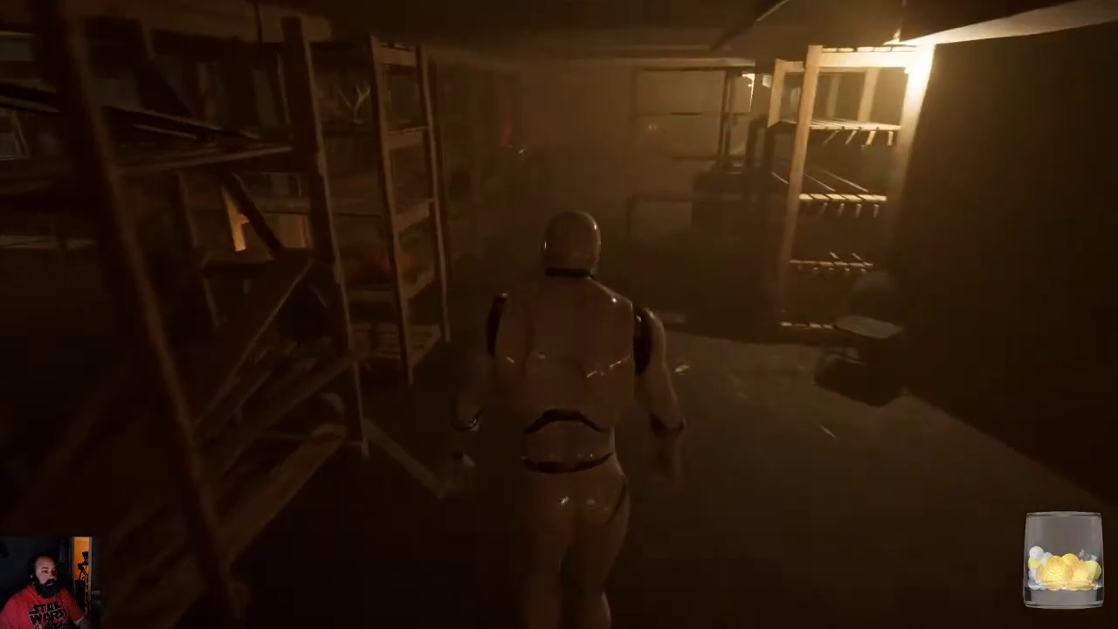
{"action": "key", "text": "w"}
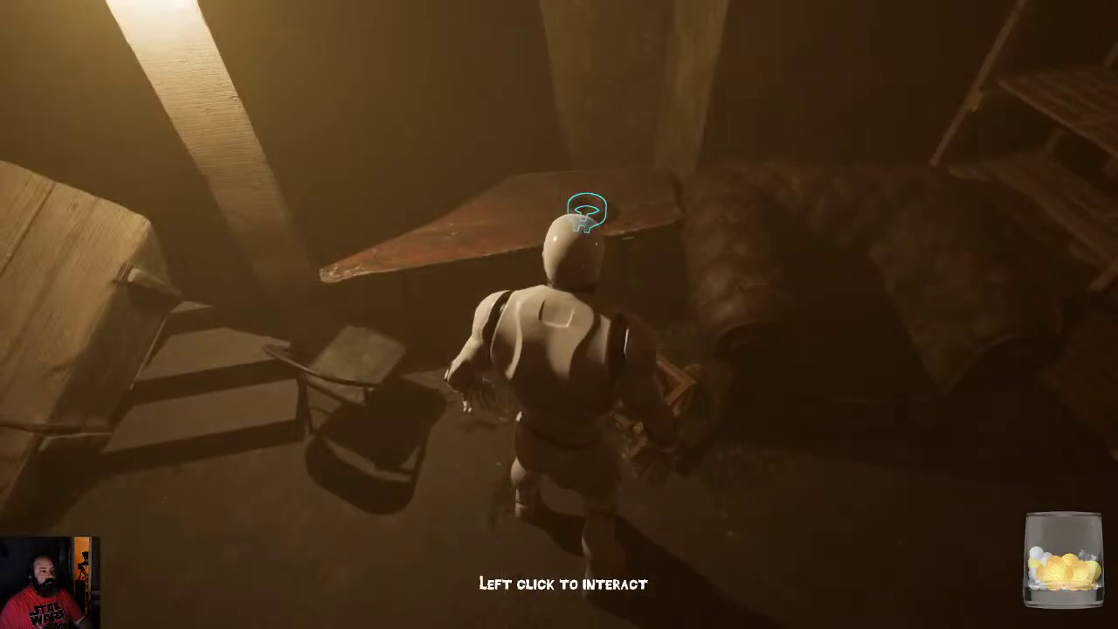
Interact with the neck shackle, inspect it from several angles and put it back
{"action": "left_click", "coordinate": [572, 257]}
{"action": "left_click_drag", "start_coordinate": [598, 389], "coordinate": [529, 399]}
{"action": "left_click_drag", "start_coordinate": [567, 294], "coordinate": [719, 315]}
{"action": "left_click_drag", "start_coordinate": [626, 309], "coordinate": [891, 306]}
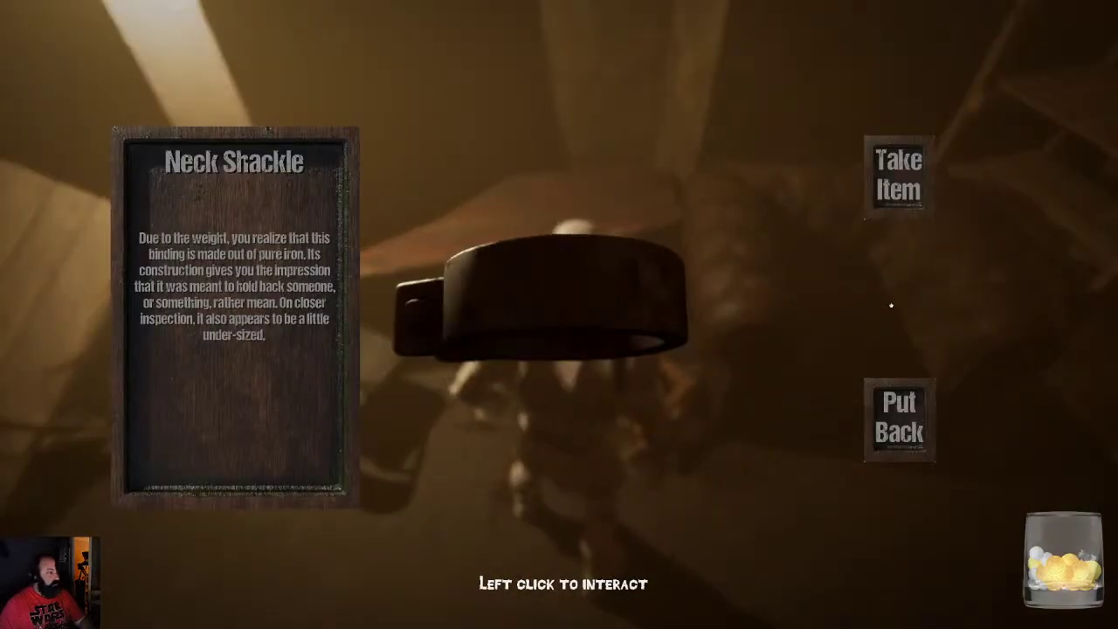
{"action": "left_click_drag", "start_coordinate": [651, 284], "coordinate": [648, 332]}
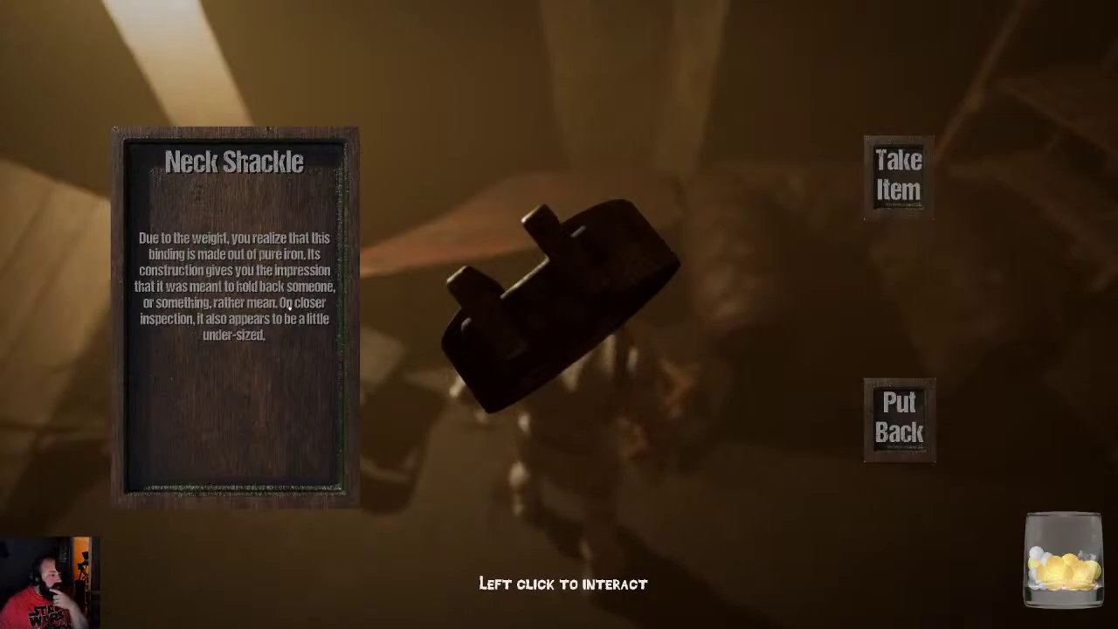
{"action": "left_click_drag", "start_coordinate": [564, 263], "coordinate": [628, 277]}
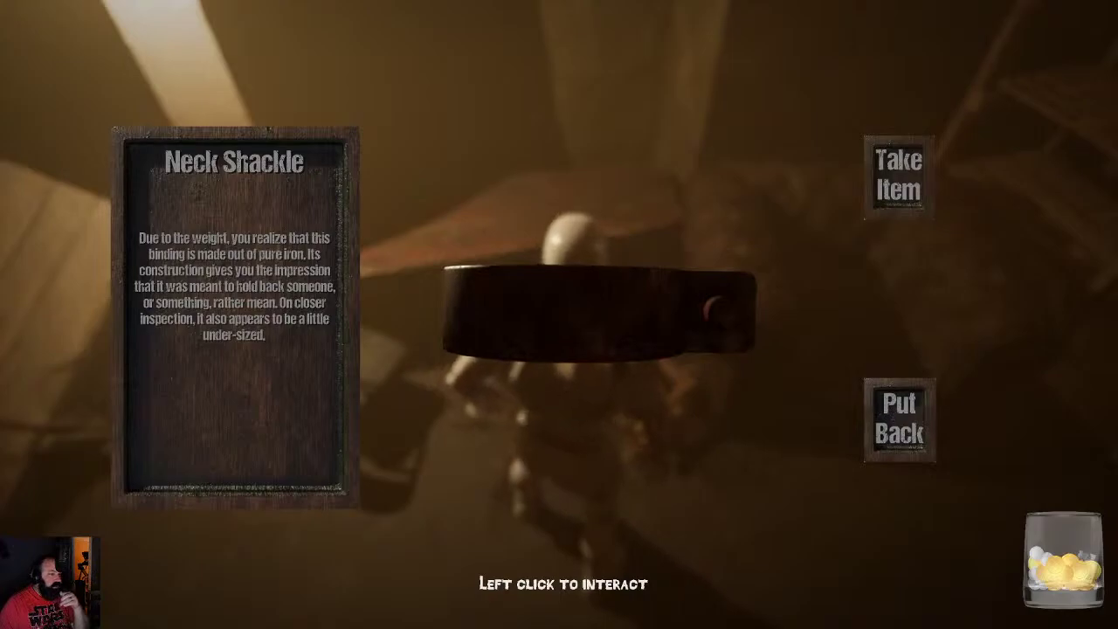
{"action": "left_click", "coordinate": [890, 416]}
Walk to the metal neck bolt, inspect it from several angles, put it back and end the full-screen play test
{"action": "key", "text": "w"}
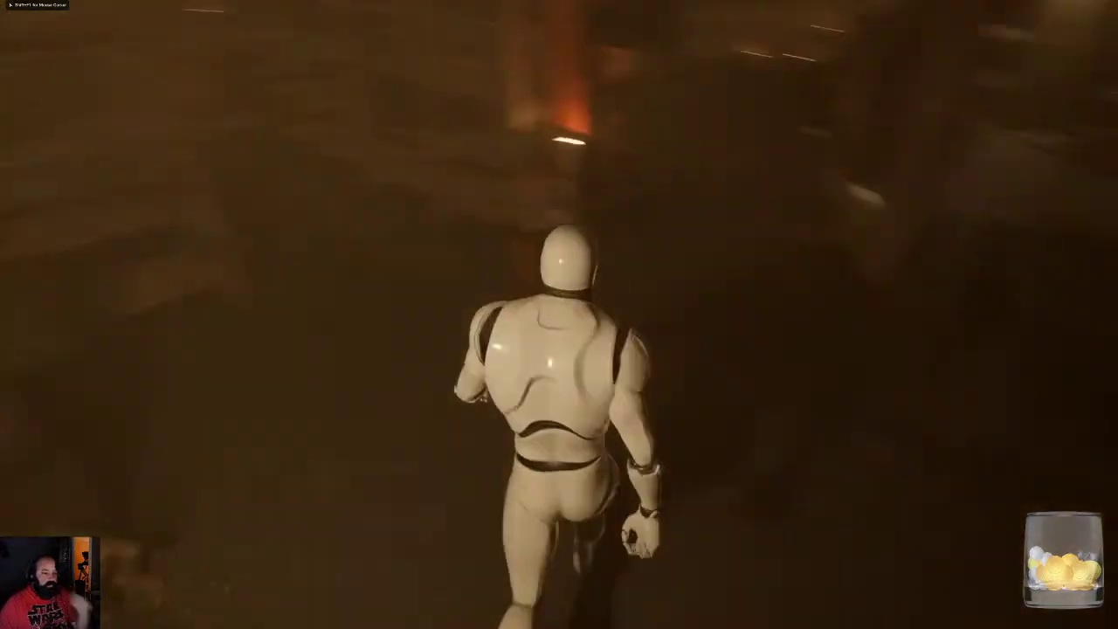
{"action": "key", "text": "w"}
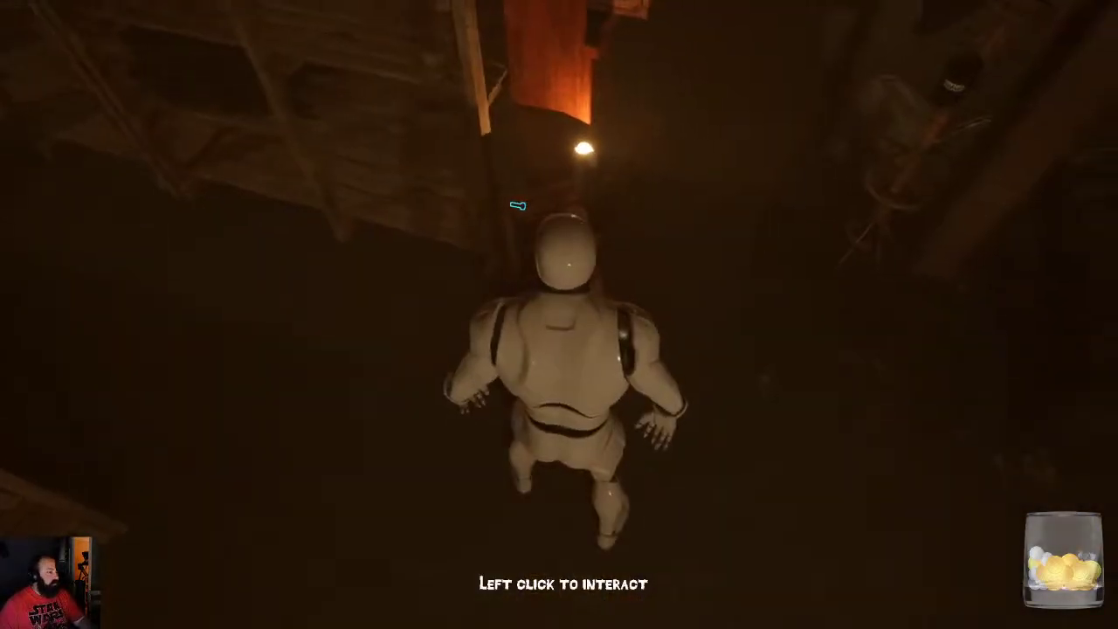
{"action": "left_click", "coordinate": [434, 352]}
{"action": "left_click_drag", "start_coordinate": [578, 272], "coordinate": [827, 284]}
{"action": "left_click_drag", "start_coordinate": [646, 254], "coordinate": [533, 352]}
{"action": "left_click_drag", "start_coordinate": [583, 285], "coordinate": [584, 442]}
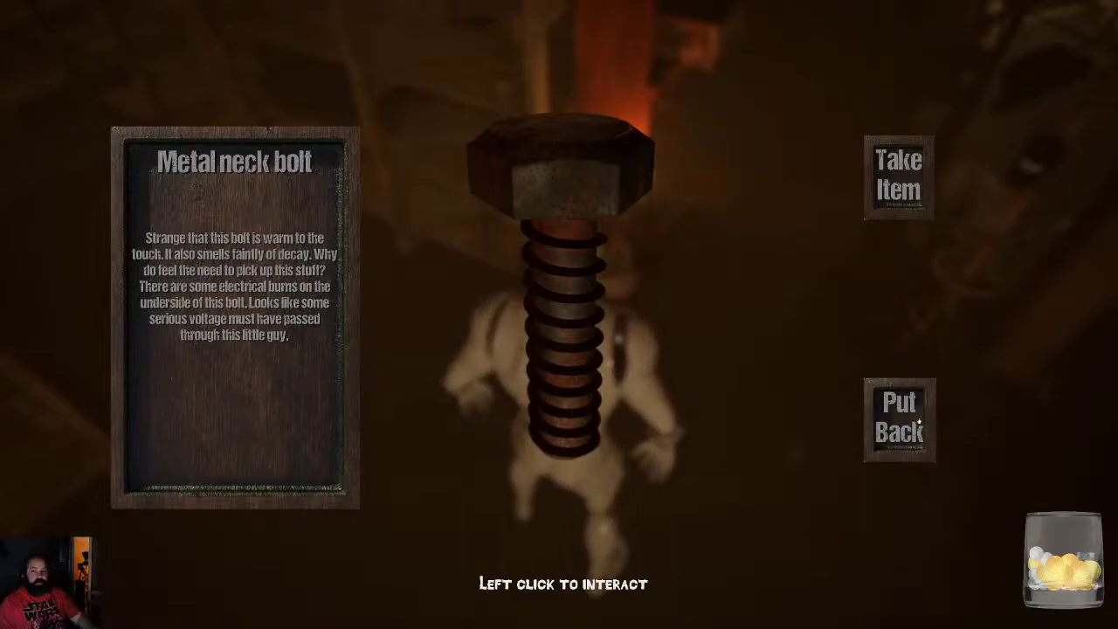
{"action": "left_click", "coordinate": [903, 419]}
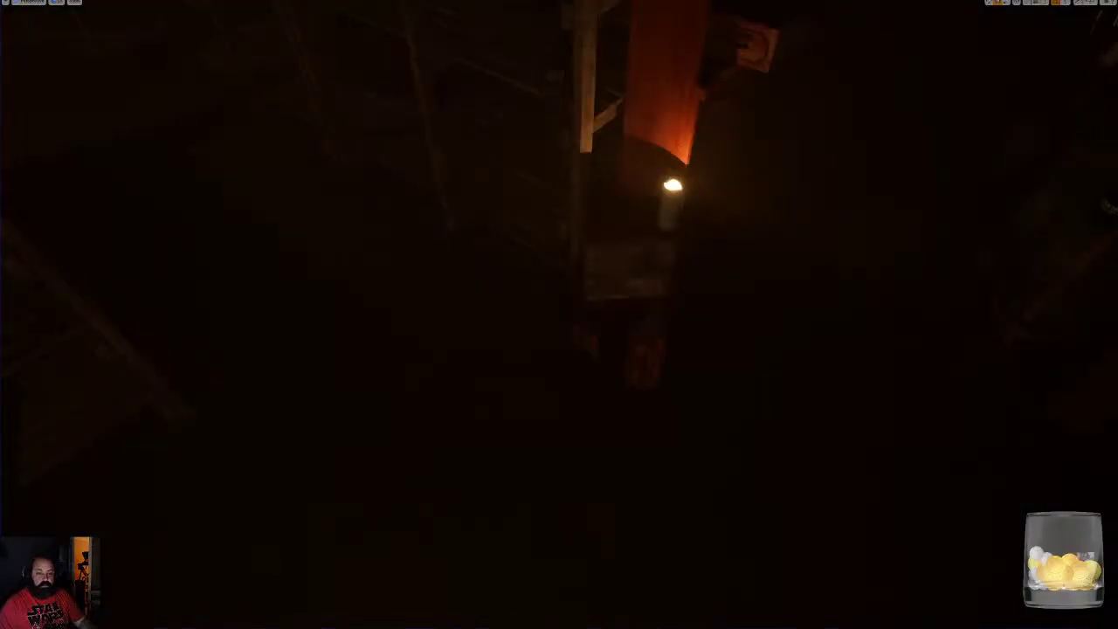
{"action": "key", "text": "F11"}
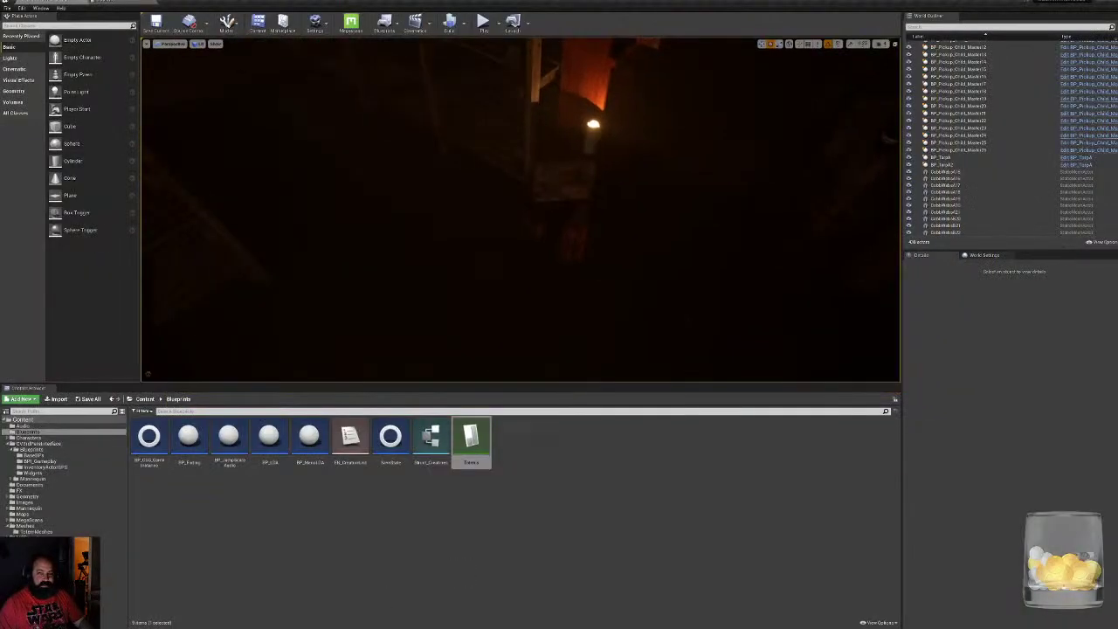
Switch to Substance Painter and add the glossy blue plastic material as a fill layer above the rust layer
{"action": "key", "text": "super"}
{"action": "left_click", "coordinate": [102, 622]}
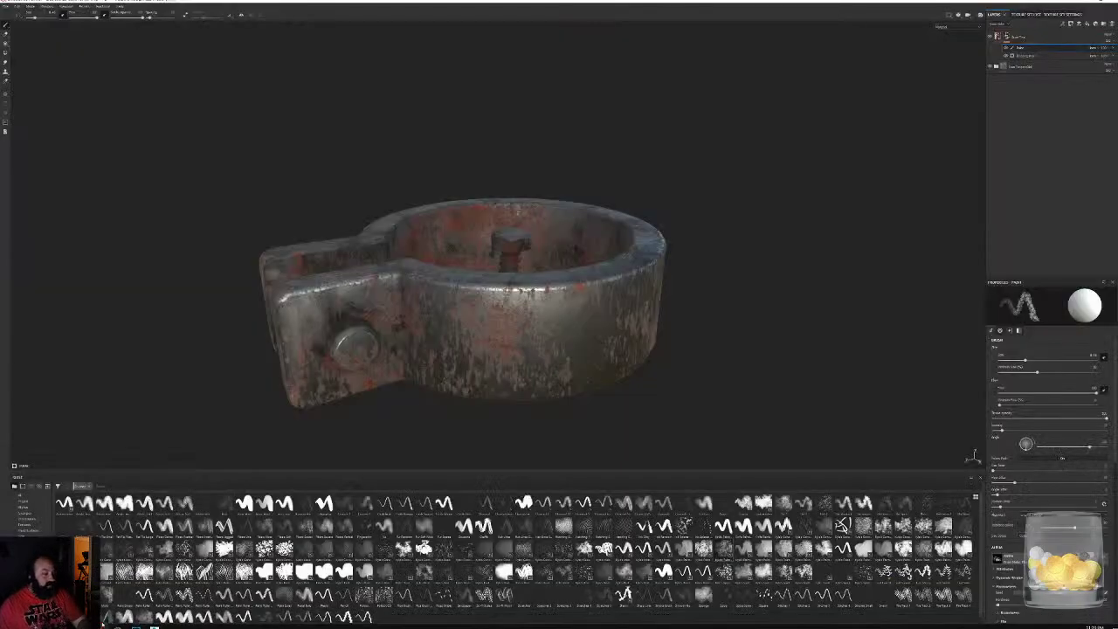
{"action": "left_click_drag", "start_coordinate": [566, 284], "coordinate": [533, 330], "text": "alt"}
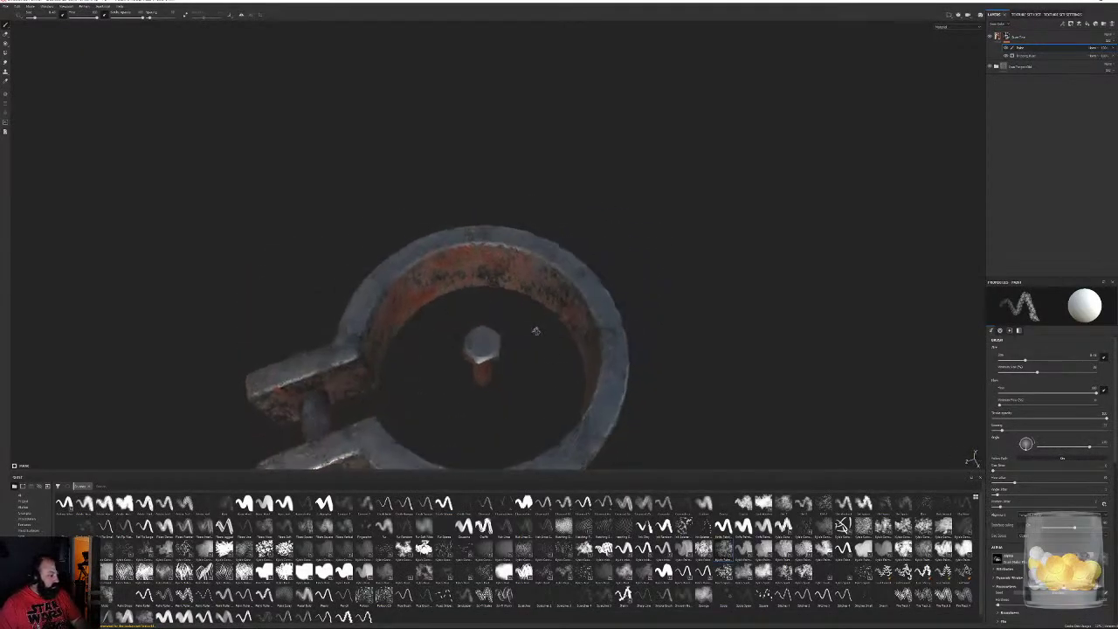
{"action": "right_click_drag", "start_coordinate": [534, 329], "coordinate": [602, 410], "text": "alt"}
{"action": "middle_click_drag", "start_coordinate": [573, 369], "coordinate": [654, 236], "text": "alt"}
{"action": "left_click_drag", "start_coordinate": [653, 236], "coordinate": [566, 250], "text": "alt"}
{"action": "middle_click_drag", "start_coordinate": [566, 250], "coordinate": [594, 242], "text": "alt"}
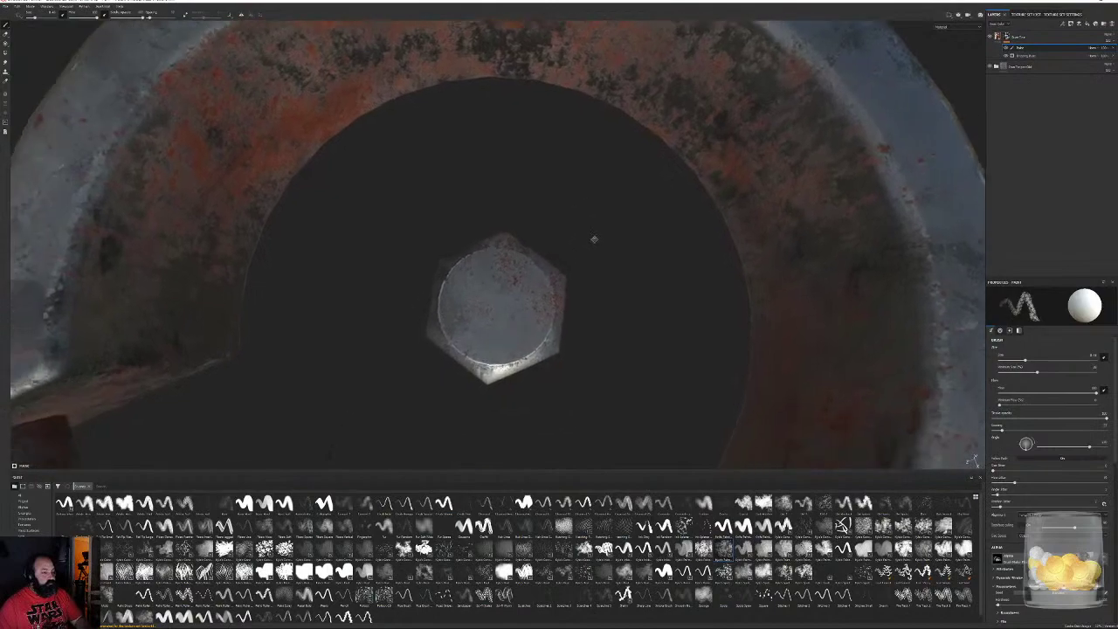
{"action": "right_click_drag", "start_coordinate": [594, 242], "coordinate": [586, 277], "text": "alt"}
{"action": "left_click", "coordinate": [1032, 37]}
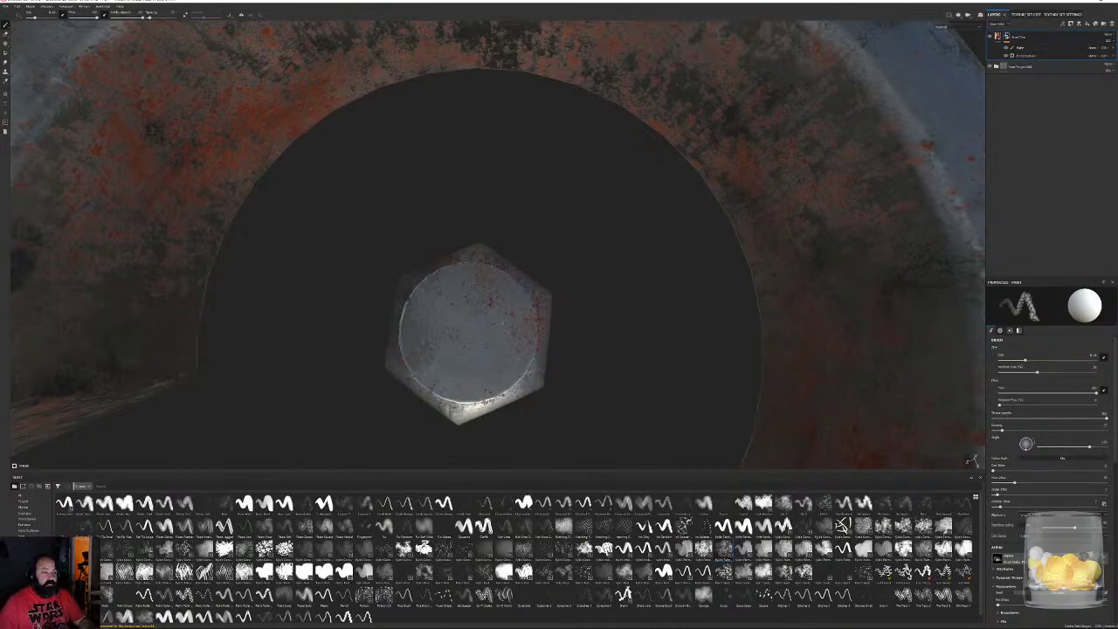
{"action": "left_click", "coordinate": [28, 565]}
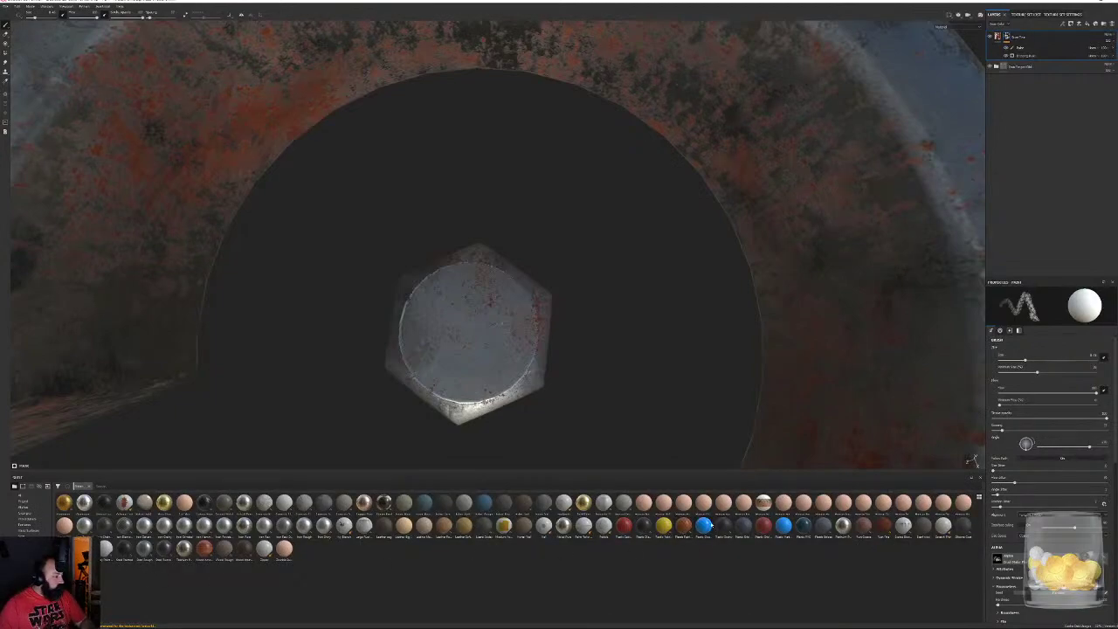
{"action": "left_click_drag", "start_coordinate": [703, 525], "coordinate": [1031, 38]}
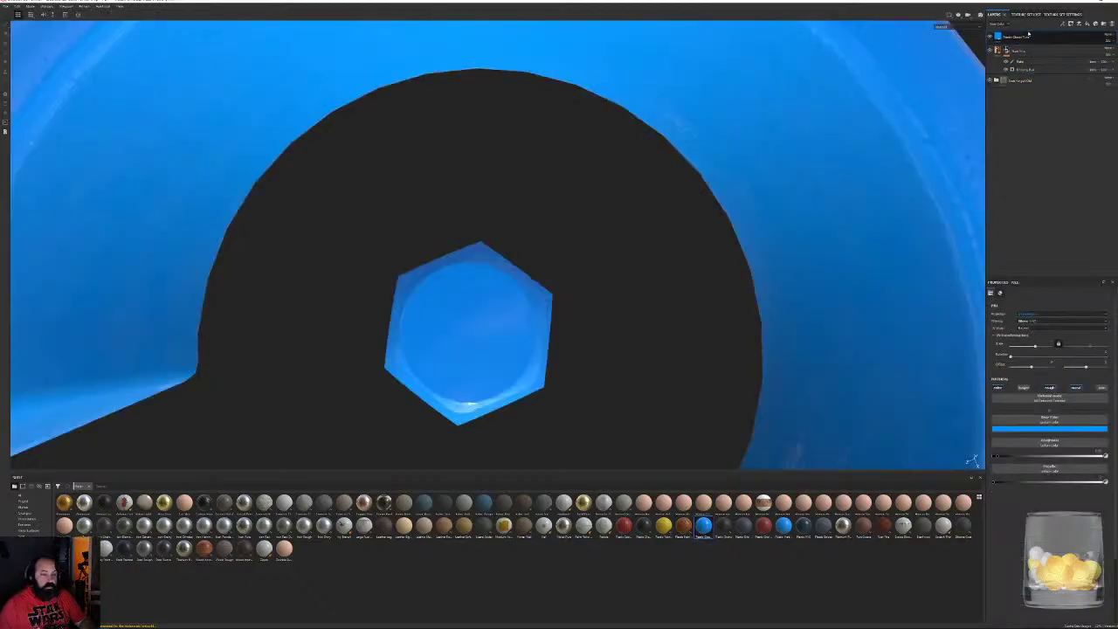
Set the new fill layer's base color to black and raise its roughness to nearly full
{"action": "left_click", "coordinate": [1060, 431]}
{"action": "left_click_drag", "start_coordinate": [1059, 476], "coordinate": [1038, 498]}
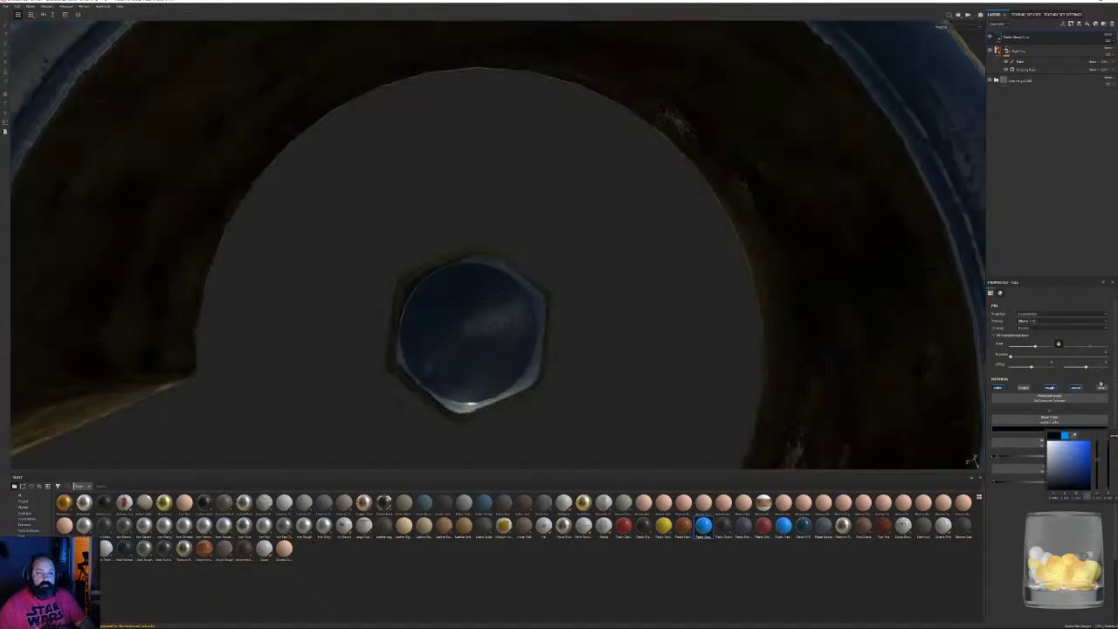
{"action": "left_click", "coordinate": [1011, 528]}
{"action": "left_click_drag", "start_coordinate": [996, 455], "coordinate": [1094, 455]}
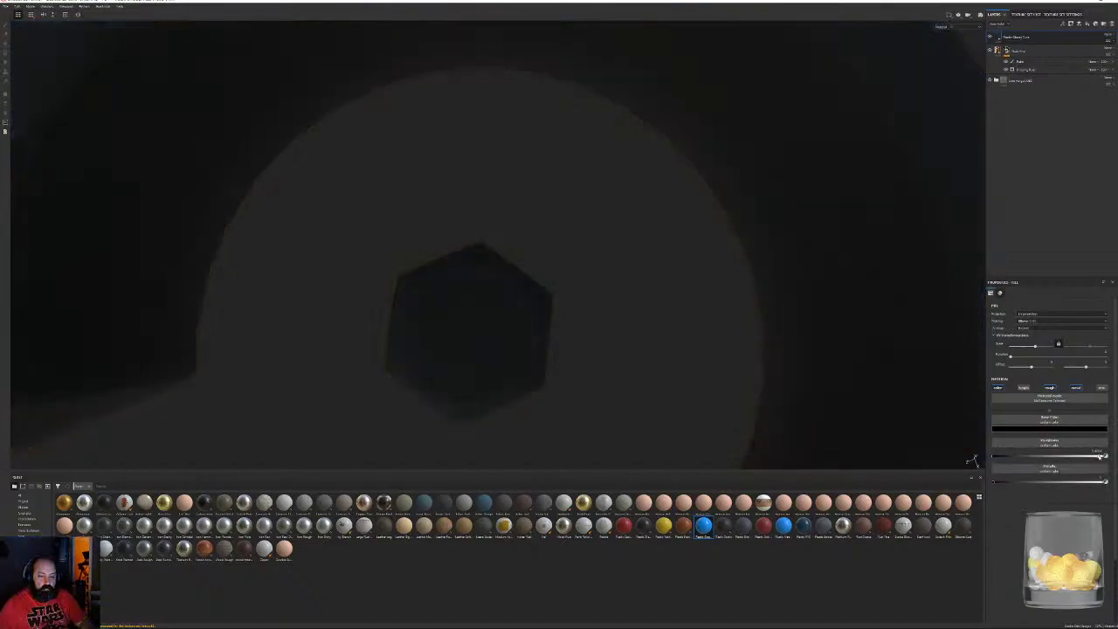
Check the darkened bolt from several angles and add a black mask to the new fill layer
{"action": "left_click_drag", "start_coordinate": [638, 364], "coordinate": [592, 294], "text": "alt"}
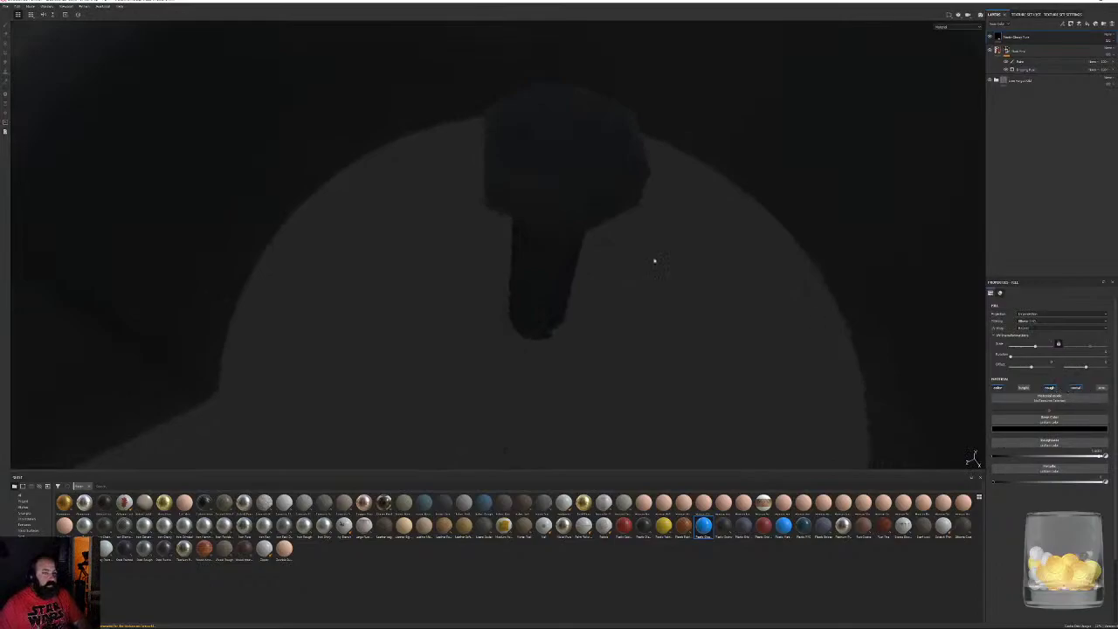
{"action": "left_click_drag", "start_coordinate": [678, 216], "coordinate": [696, 312], "text": "alt"}
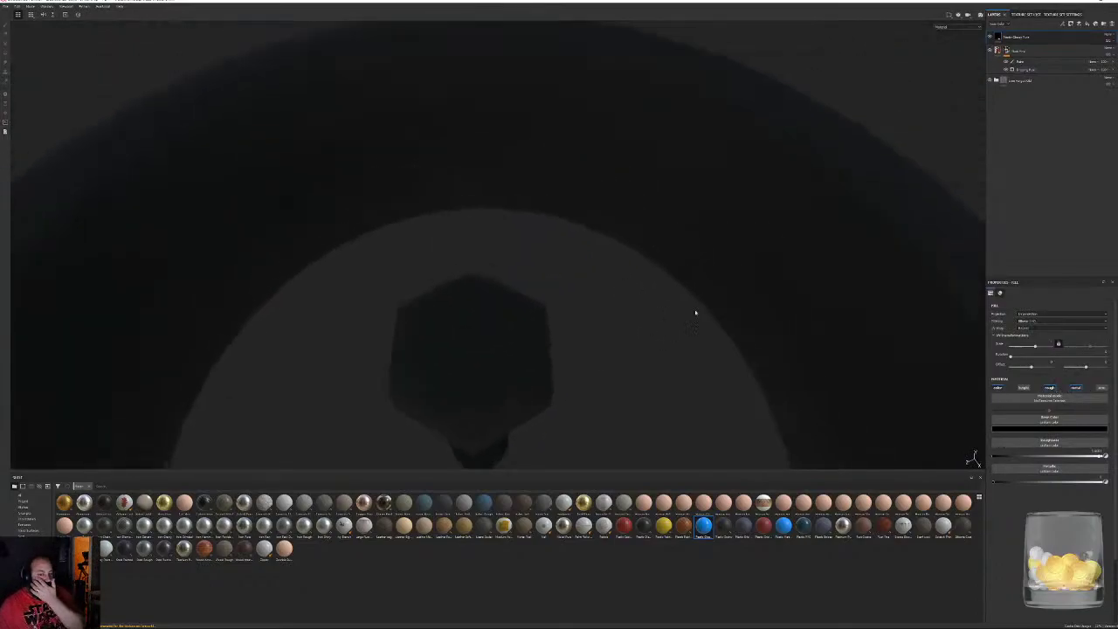
{"action": "right_click", "coordinate": [999, 37]}
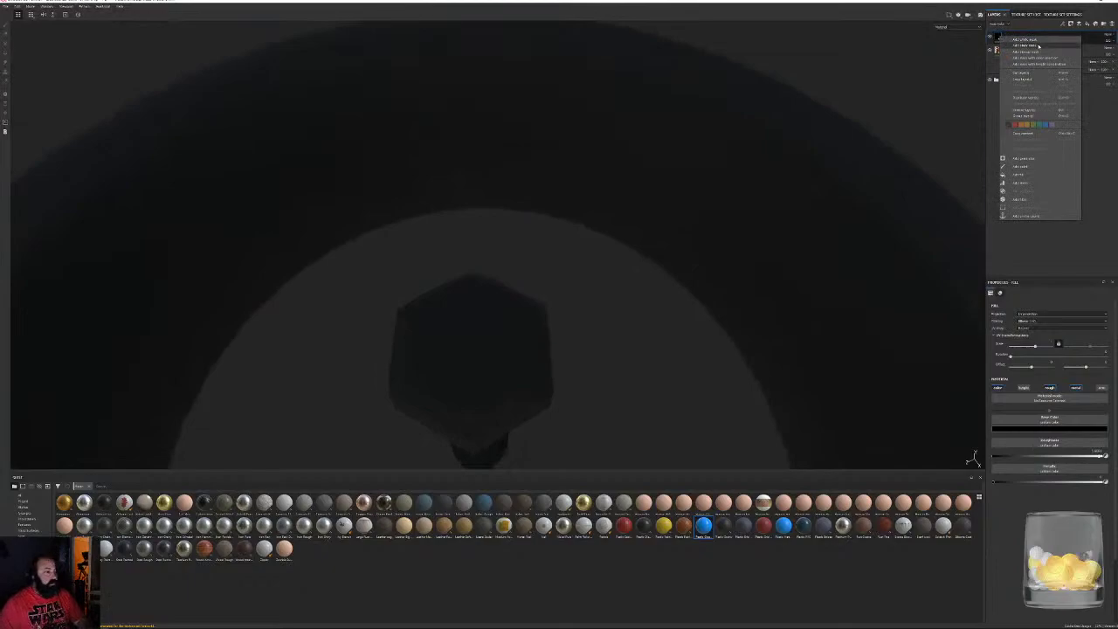
{"action": "left_click", "coordinate": [1037, 45]}
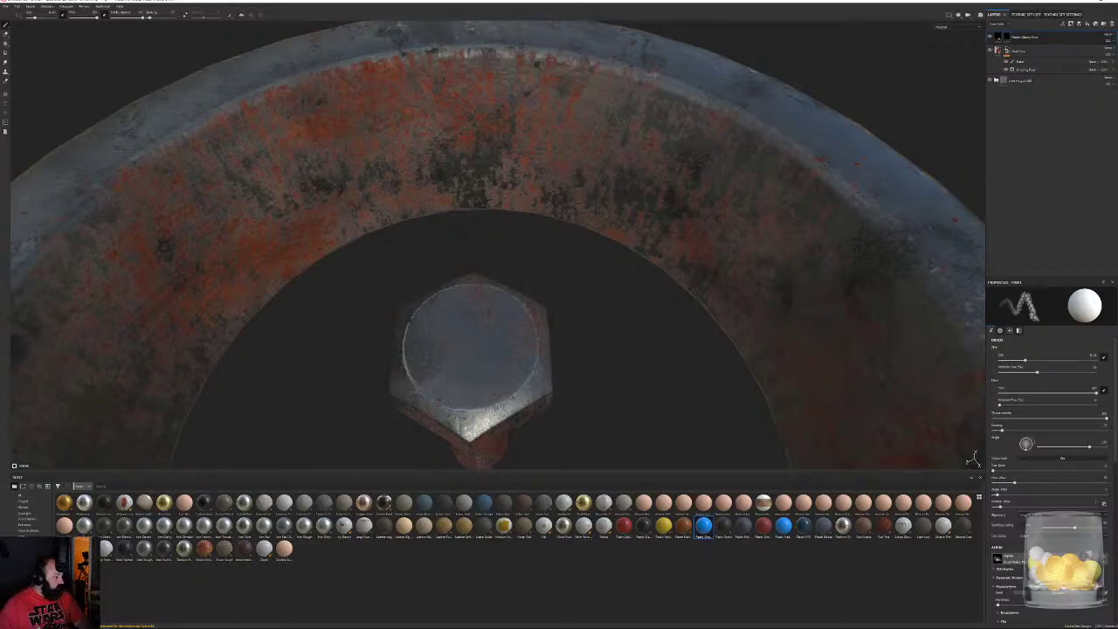
Choose the soft irregular wash watercolor brush for painting the layer mask
{"action": "left_click", "coordinate": [25, 548]}
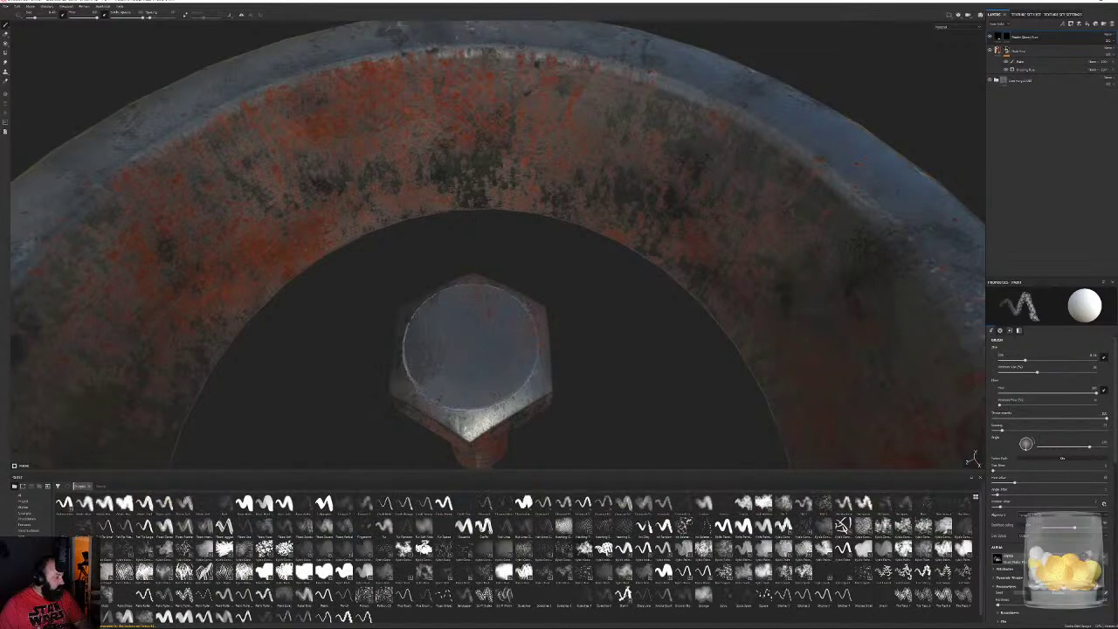
{"action": "mouse_move", "coordinate": [624, 551]}
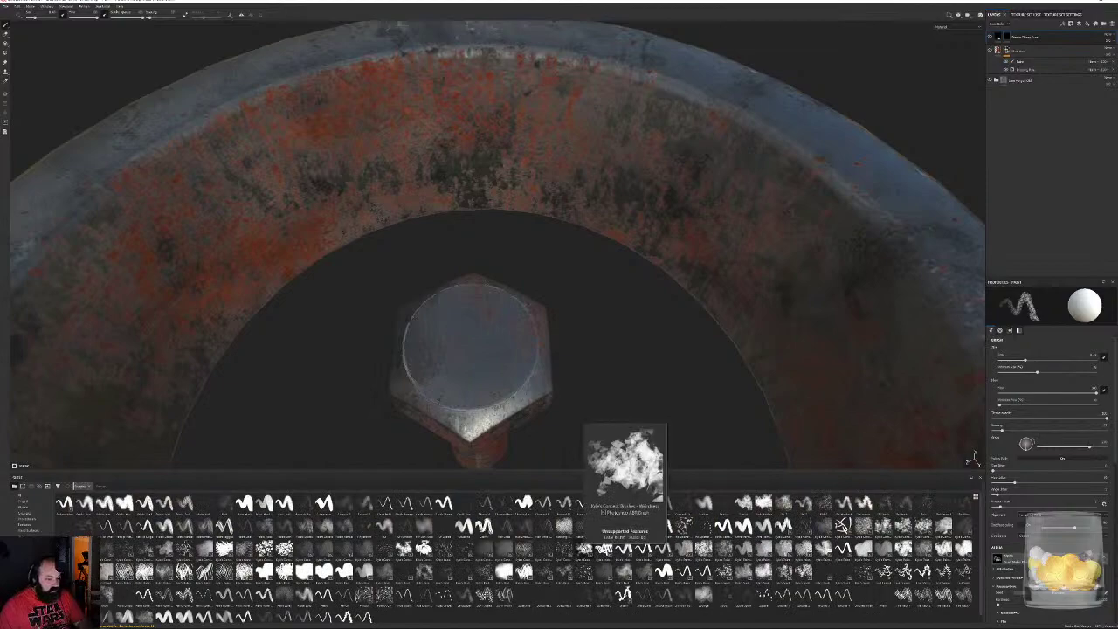
{"action": "mouse_move", "coordinate": [364, 509]}
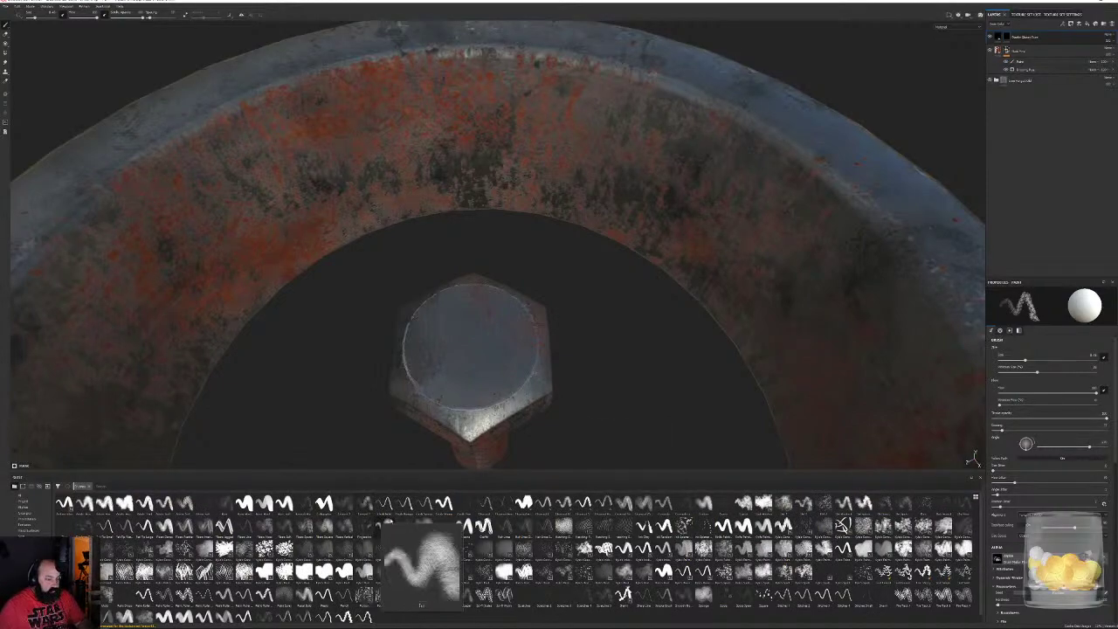
{"action": "mouse_move", "coordinate": [708, 508]}
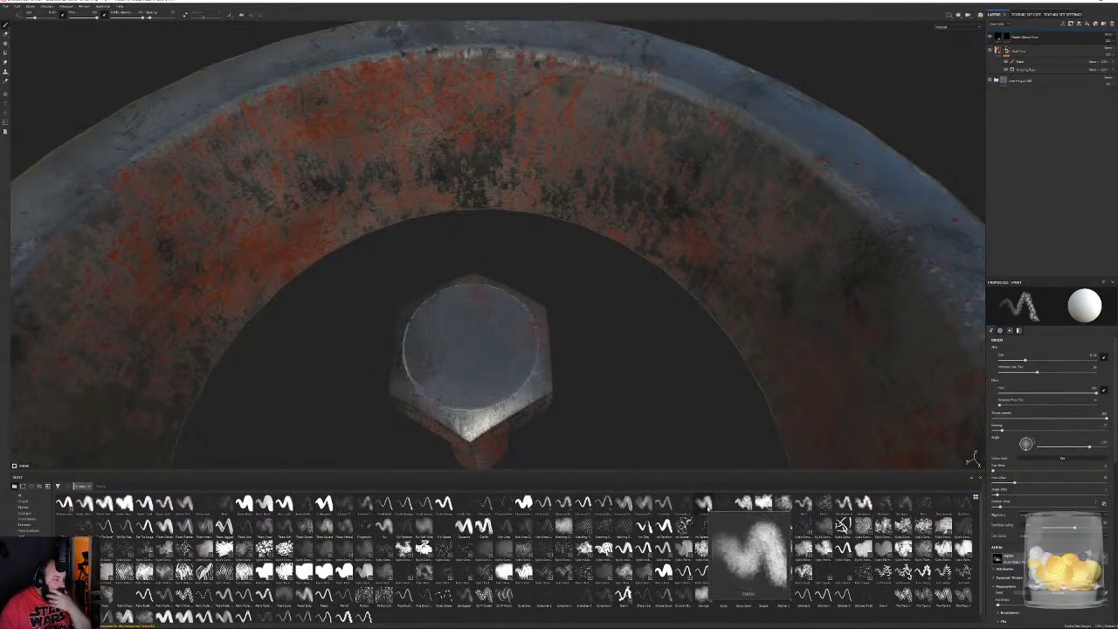
{"action": "mouse_move", "coordinate": [209, 553]}
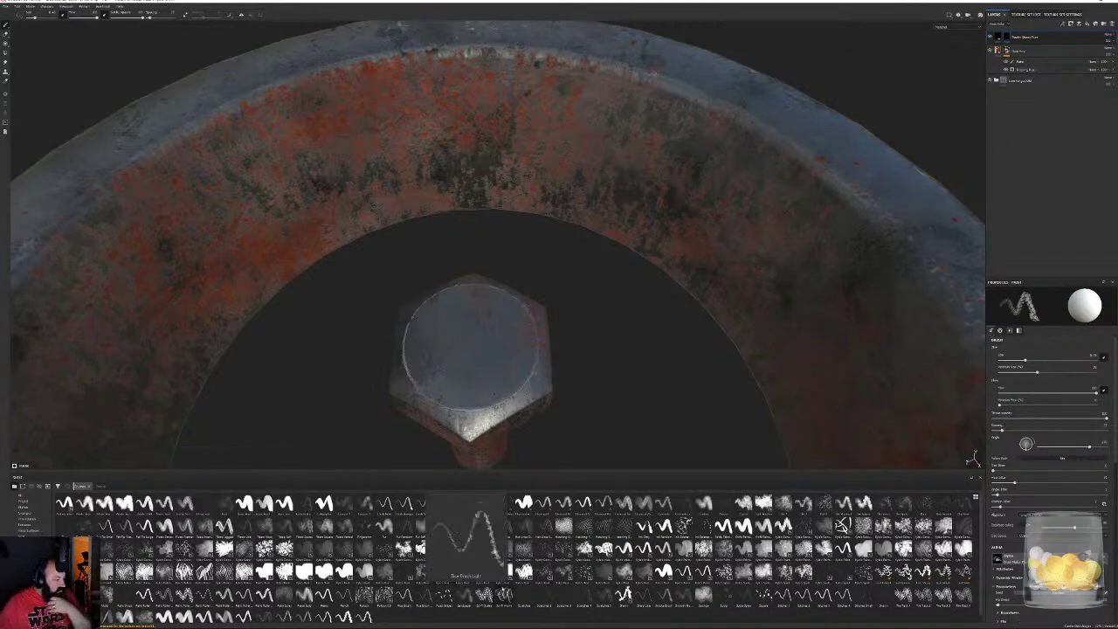
{"action": "mouse_move", "coordinate": [502, 572]}
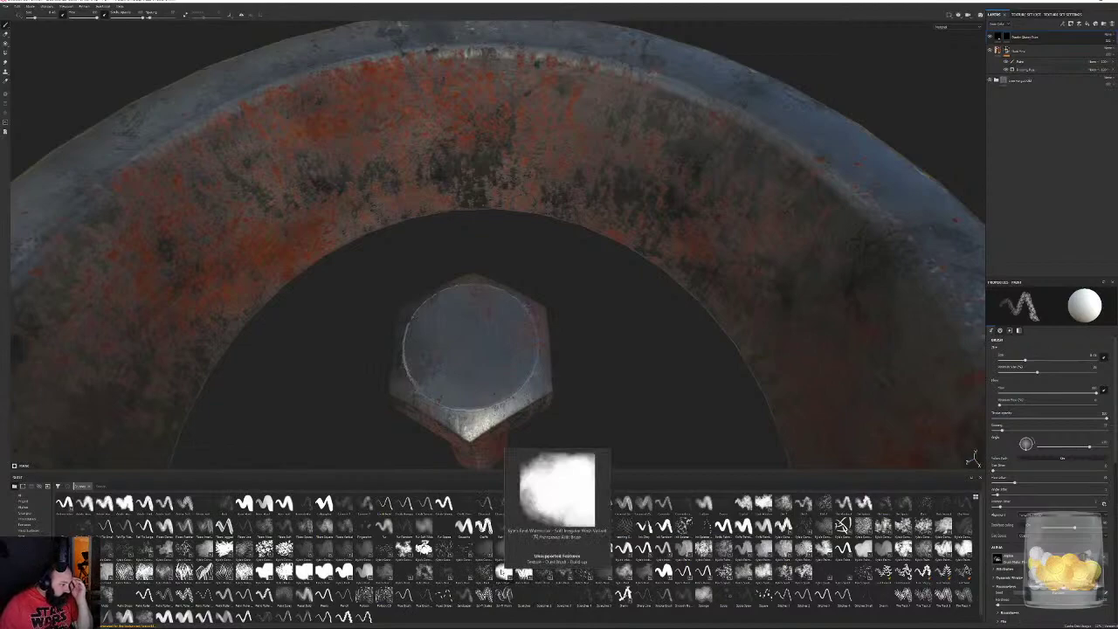
{"action": "left_click", "coordinate": [506, 573]}
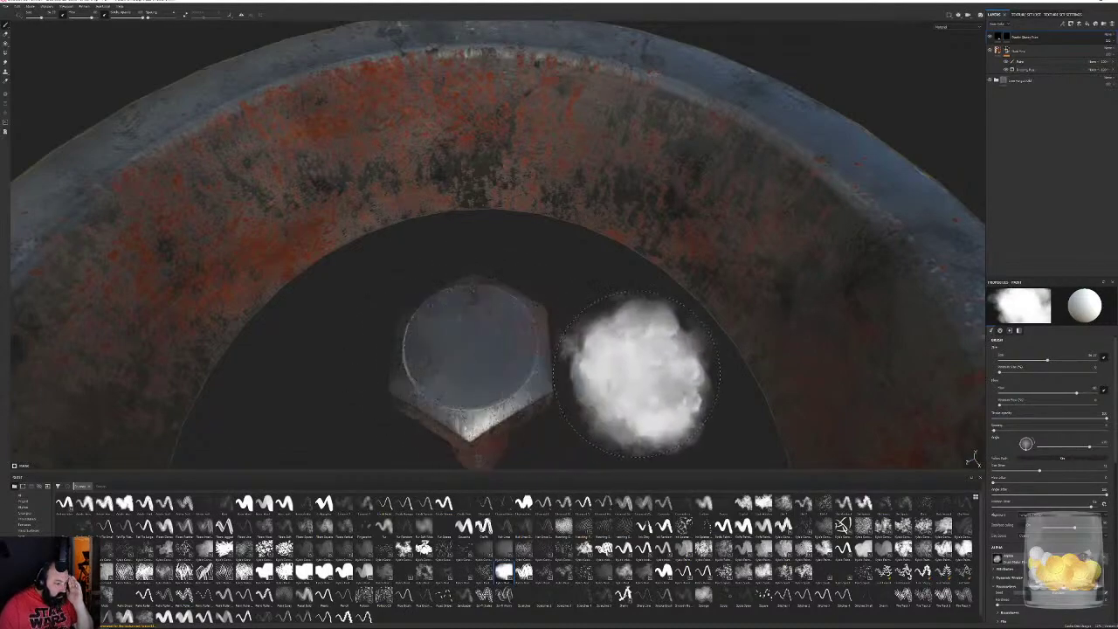
Paint the dark layer onto the top and sides of the bolt's hex head with a reduced brush size
{"action": "left_click", "coordinate": [470, 359]}
{"action": "mouse_move", "coordinate": [583, 327]}
{"action": "left_mouse_down", "text": "alt"}
{"action": "mouse_move", "coordinate": [594, 338]}
{"action": "mouse_move", "coordinate": [618, 223]}
{"action": "left_mouse_up", "text": "alt"}
{"action": "key", "text": "bracketleft"}
{"action": "key", "text": "bracketleft"}
{"action": "key", "text": "bracketleft"}
{"action": "key", "text": "bracketleft"}
{"action": "key", "text": "bracketleft"}
{"action": "key", "text": "bracketleft"}
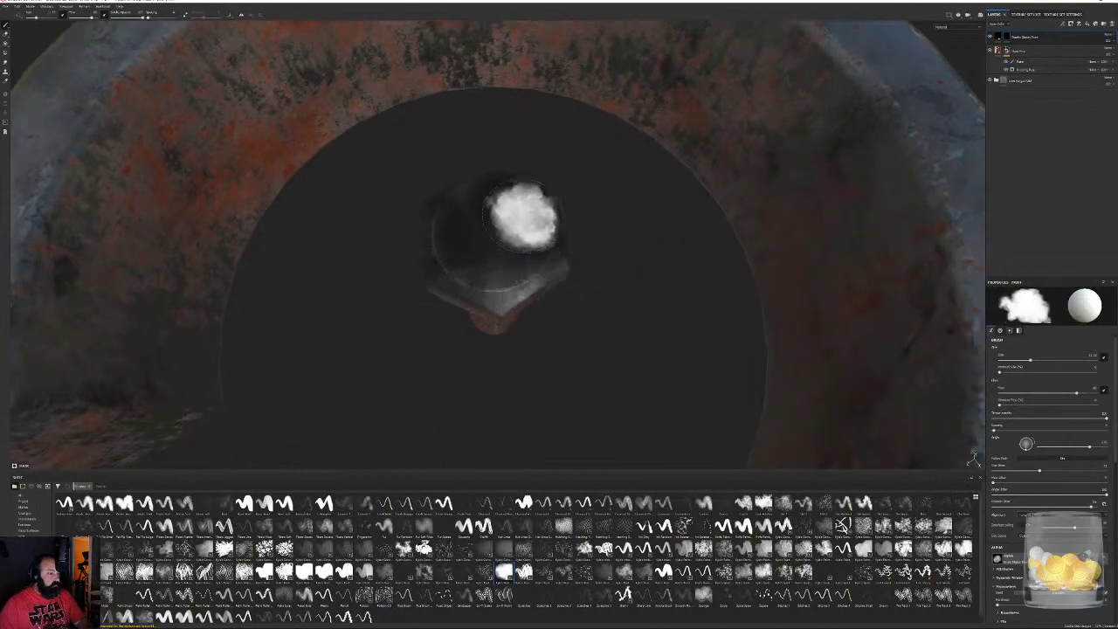
{"action": "mouse_move", "coordinate": [474, 294]}
{"action": "left_mouse_down", "text": "alt"}
{"action": "mouse_move", "coordinate": [579, 296]}
{"action": "mouse_move", "coordinate": [504, 269]}
{"action": "mouse_move", "coordinate": [510, 354]}
{"action": "left_mouse_up", "text": "alt"}
{"action": "mouse_move", "coordinate": [533, 266]}
{"action": "left_mouse_down"}
{"action": "mouse_move", "coordinate": [490, 230]}
{"action": "mouse_move", "coordinate": [529, 232]}
{"action": "left_mouse_up"}
{"action": "mouse_move", "coordinate": [615, 292]}
{"action": "left_mouse_down", "text": "alt"}
{"action": "mouse_move", "coordinate": [585, 308]}
{"action": "mouse_move", "coordinate": [307, 280]}
{"action": "mouse_move", "coordinate": [278, 288]}
{"action": "left_mouse_up", "text": "alt"}
{"action": "left_click_drag", "start_coordinate": [509, 287], "coordinate": [524, 304], "text": "alt"}
{"action": "left_click_drag", "start_coordinate": [853, 384], "coordinate": [347, 272], "text": "alt"}
{"action": "left_click_drag", "start_coordinate": [515, 323], "coordinate": [518, 293], "text": "alt"}
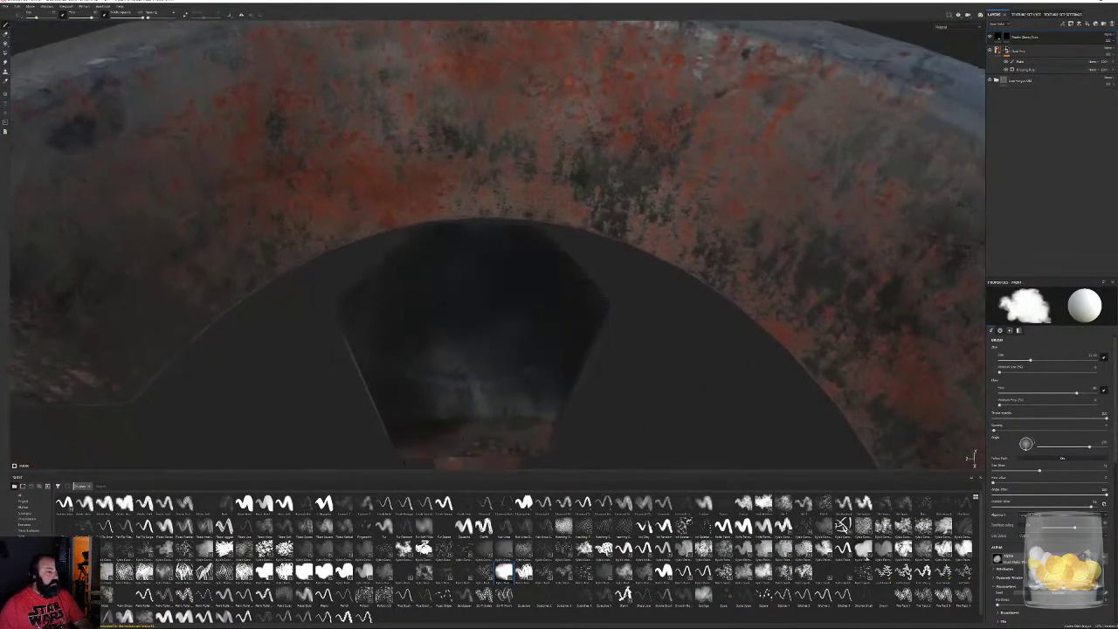
{"action": "mouse_move", "coordinate": [656, 399]}
{"action": "left_mouse_down", "text": "alt"}
{"action": "mouse_move", "coordinate": [550, 325]}
{"action": "mouse_move", "coordinate": [586, 374]}
{"action": "mouse_move", "coordinate": [562, 341]}
{"action": "mouse_move", "coordinate": [566, 326]}
{"action": "mouse_move", "coordinate": [696, 352]}
{"action": "mouse_move", "coordinate": [530, 241]}
{"action": "mouse_move", "coordinate": [646, 257]}
{"action": "left_mouse_up", "text": "alt"}
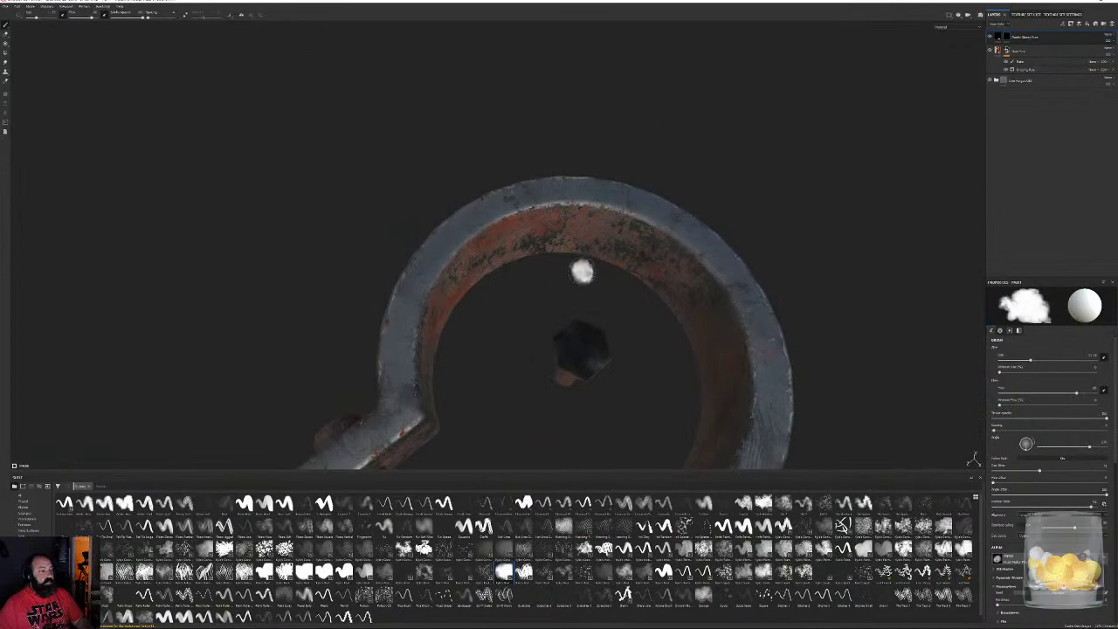
Export the shackle and bolt textures with the current export settings
{"action": "middle_click_drag", "start_coordinate": [582, 272], "coordinate": [543, 220], "text": "alt"}
{"action": "left_click", "coordinate": [7, 7]}
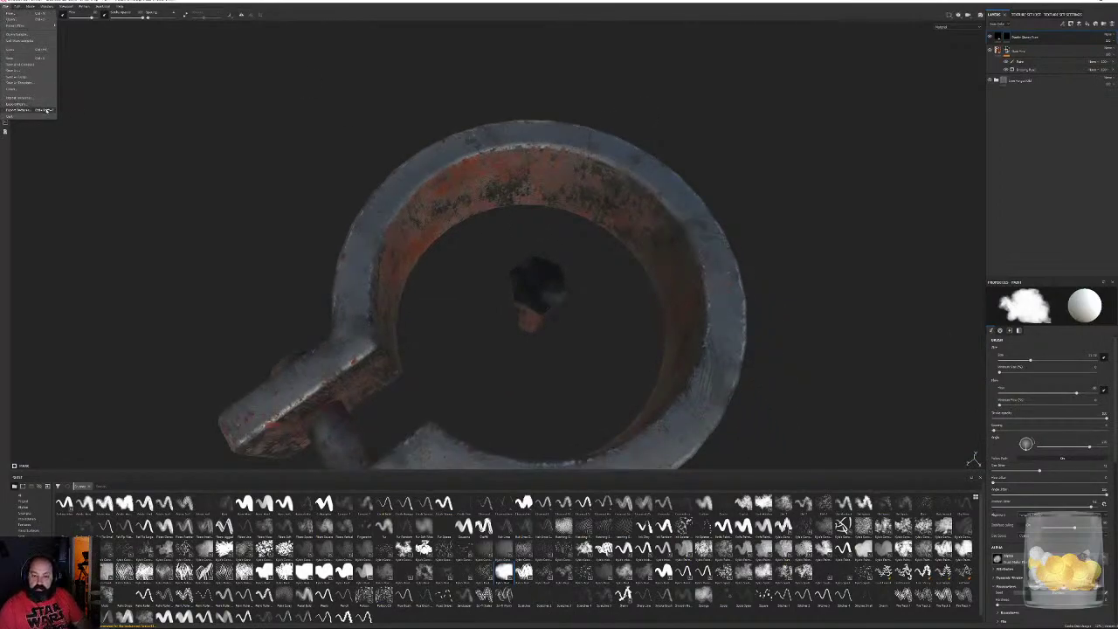
{"action": "left_click", "coordinate": [39, 110]}
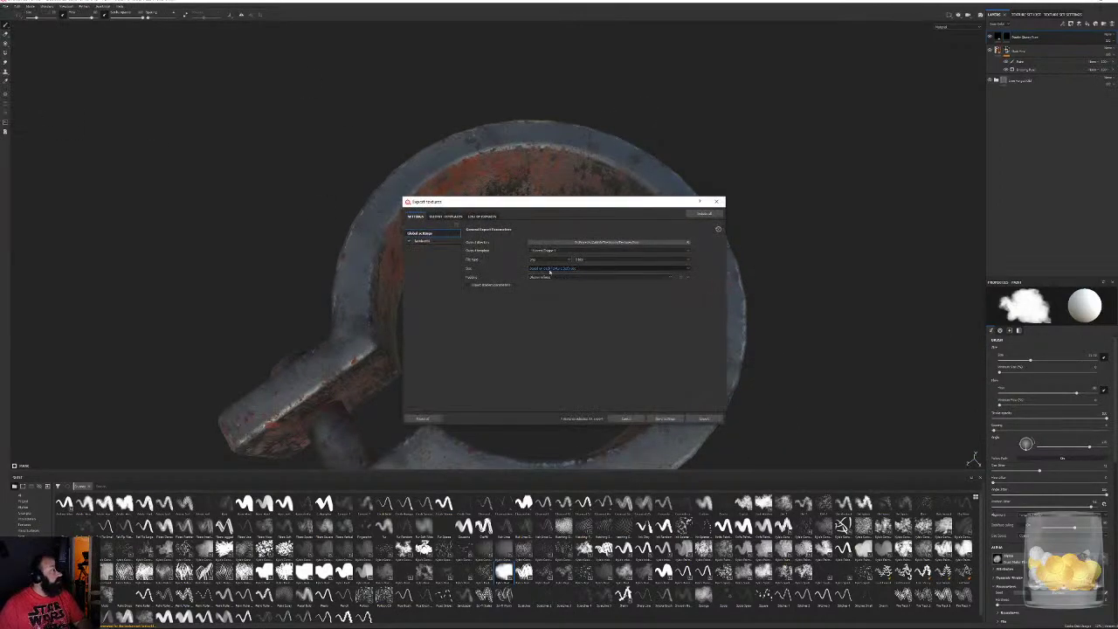
{"action": "left_click", "coordinate": [697, 420]}
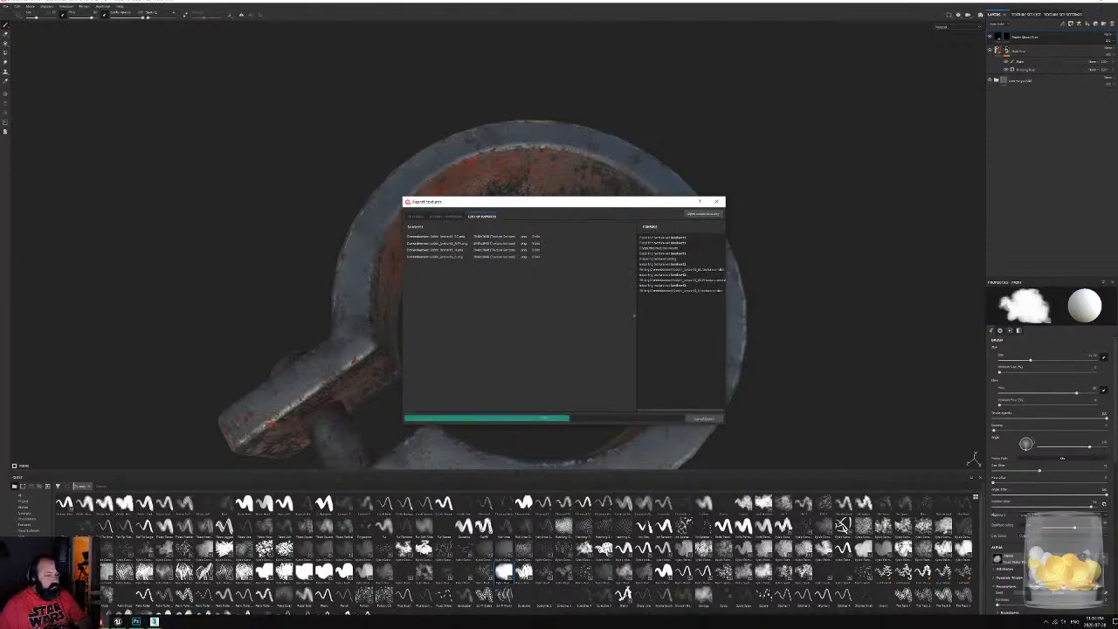
Open the Iron folder inside the project's Textures folder in File Explorer and move the window to the middle
{"action": "left_click", "coordinate": [81, 622]}
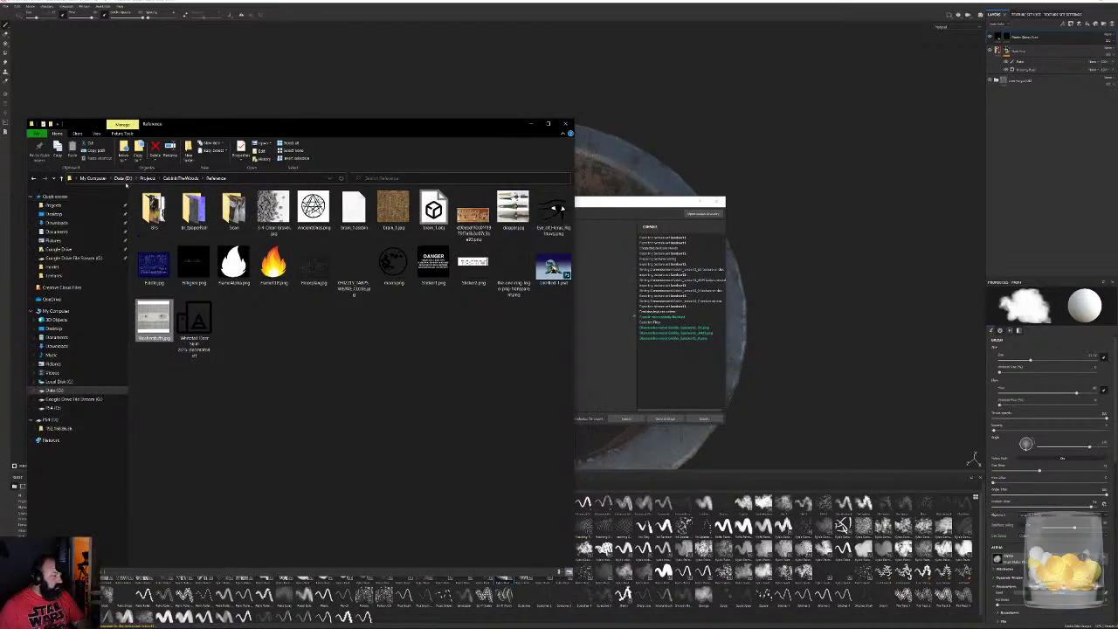
{"action": "left_click", "coordinate": [57, 205]}
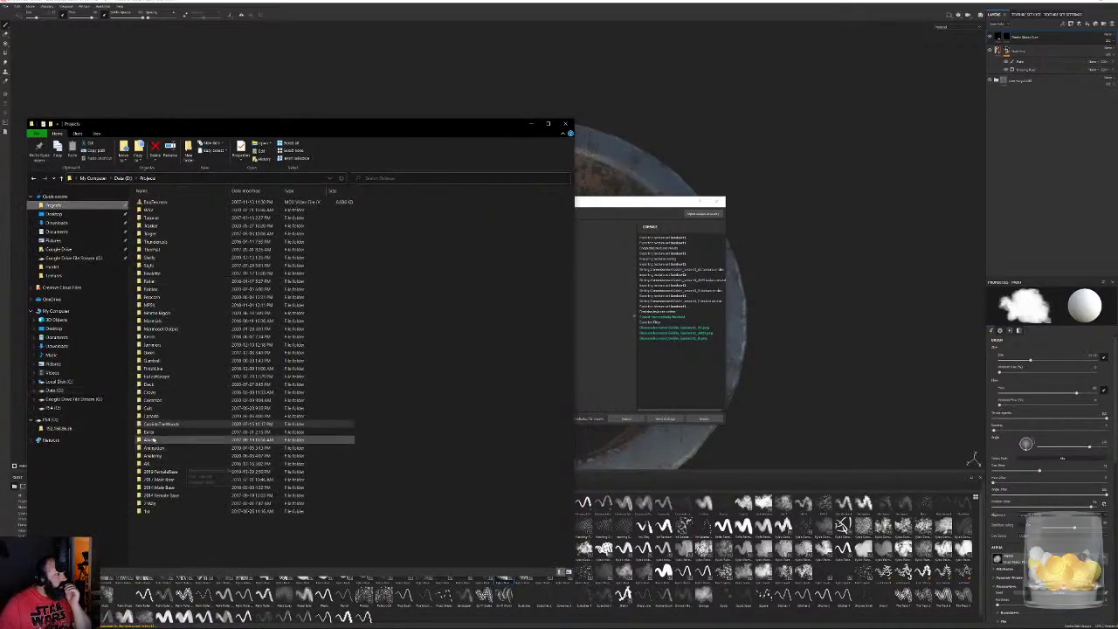
{"action": "double_click", "coordinate": [170, 423]}
{"action": "double_click", "coordinate": [158, 289]}
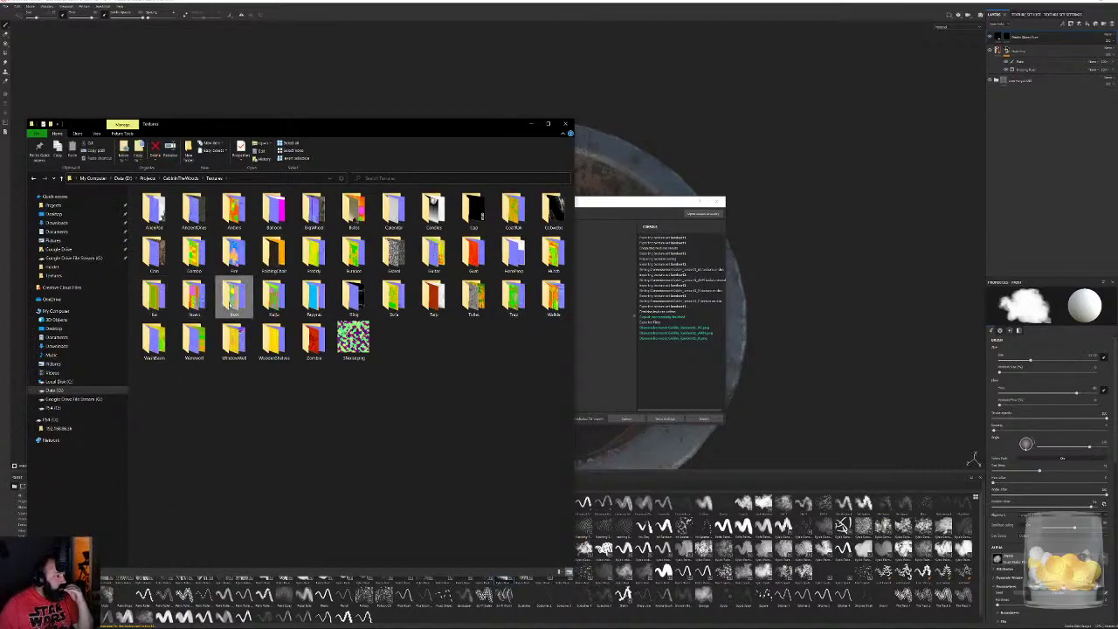
{"action": "double_click", "coordinate": [234, 295]}
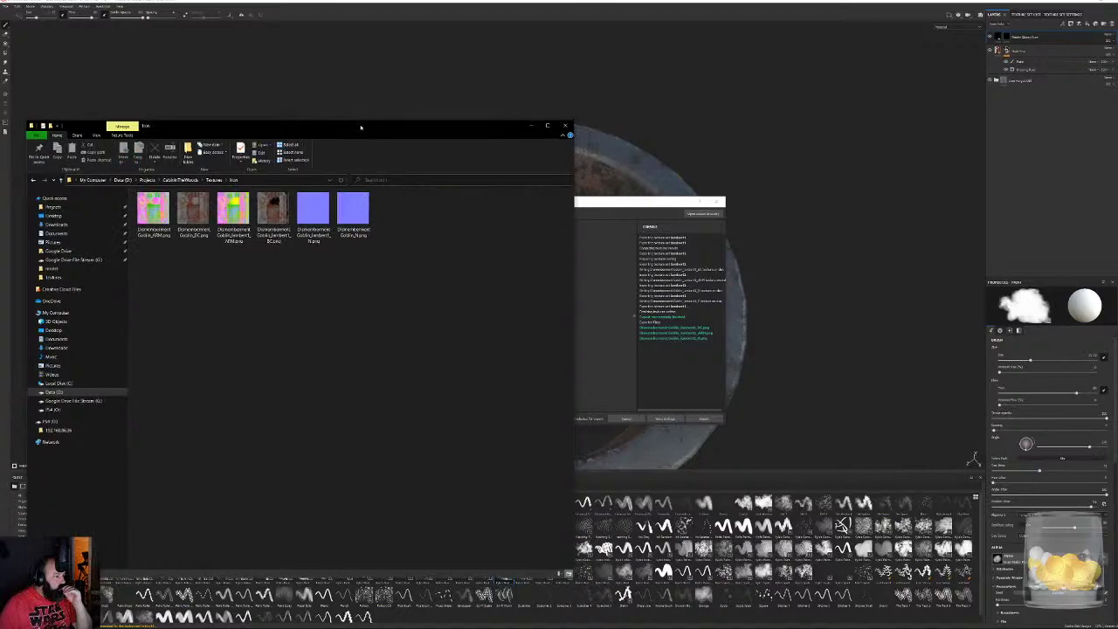
{"action": "left_click_drag", "start_coordinate": [361, 123], "coordinate": [671, 140]}
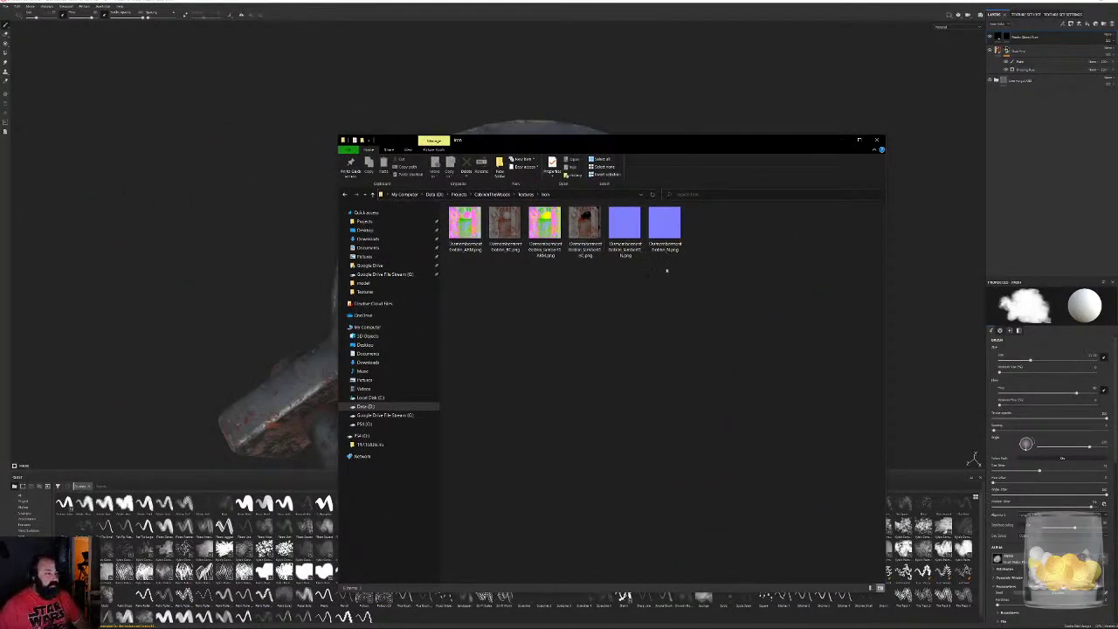
Permanently delete the three older goblin textures without lambert1 in their names (ARM, BC and N)
{"action": "left_click", "coordinate": [666, 221]}
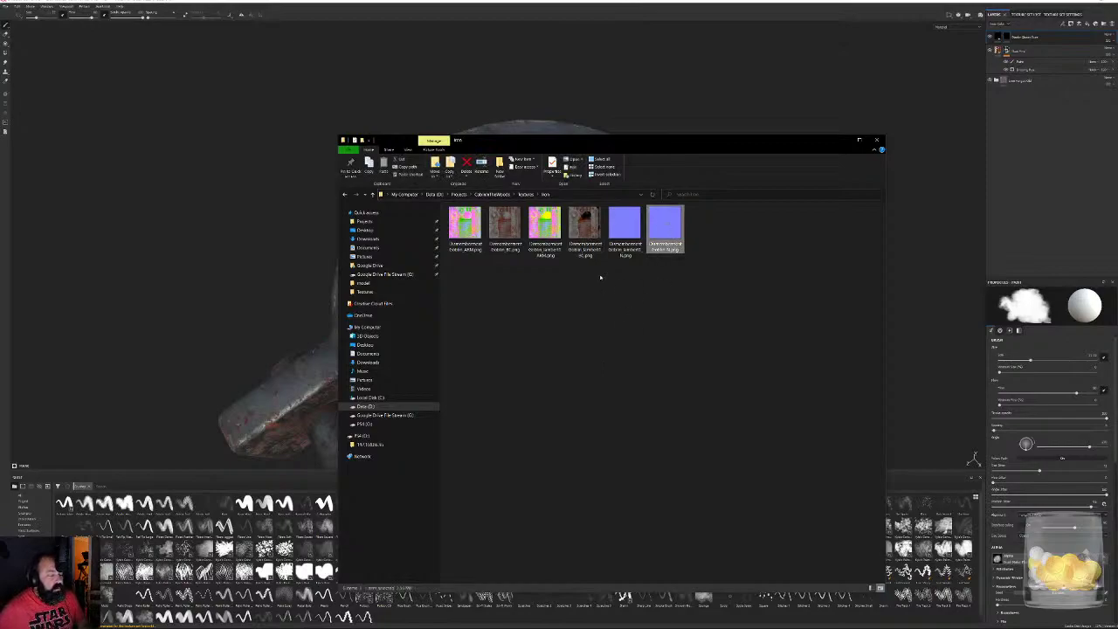
{"action": "left_click", "coordinate": [503, 247], "text": "ctrl"}
{"action": "left_click", "coordinate": [474, 238], "text": "ctrl"}
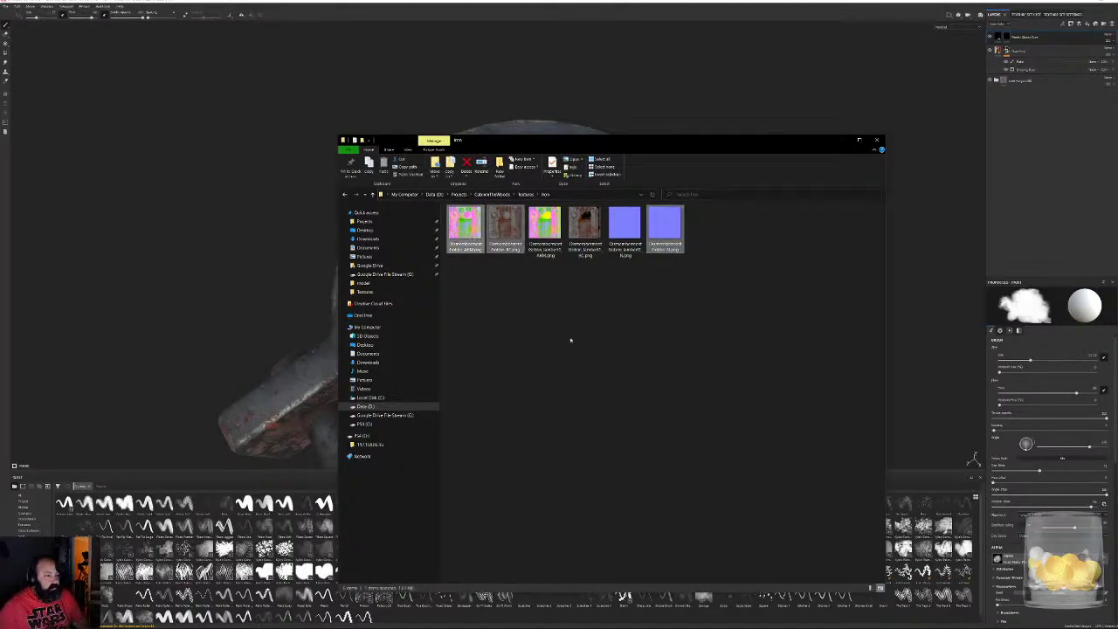
{"action": "key", "text": "Delete"}
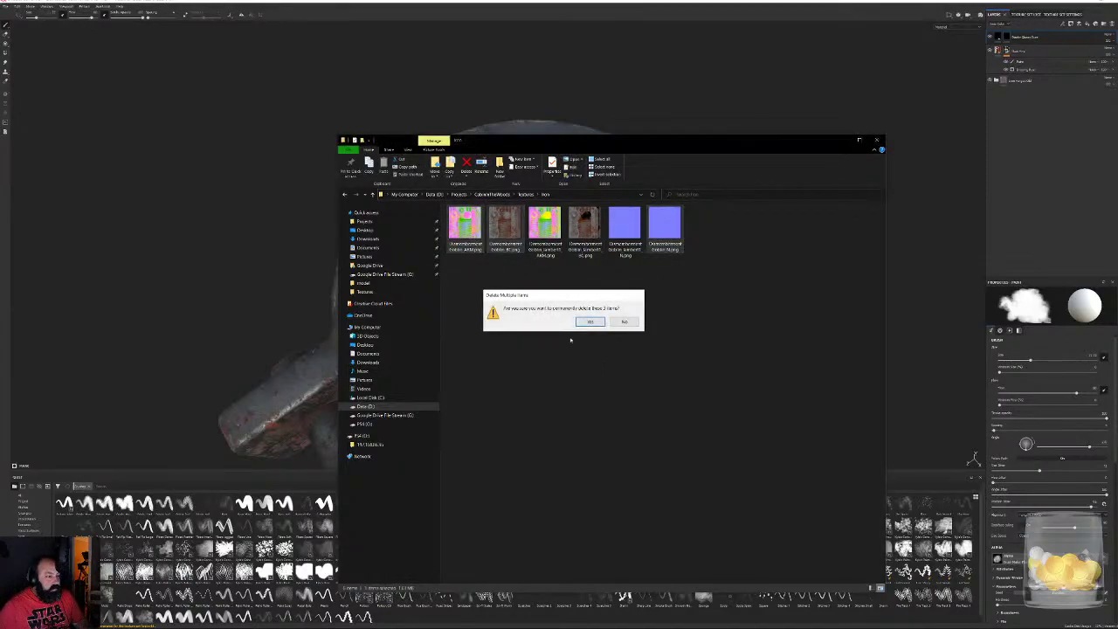
{"action": "key", "text": "Return"}
Bulk-rename the three remaining goblin textures, replacing "_lambert1_" in their names with a single underscore, and close Bulk Rename Utility
{"action": "left_click_drag", "start_coordinate": [597, 336], "coordinate": [461, 229]}
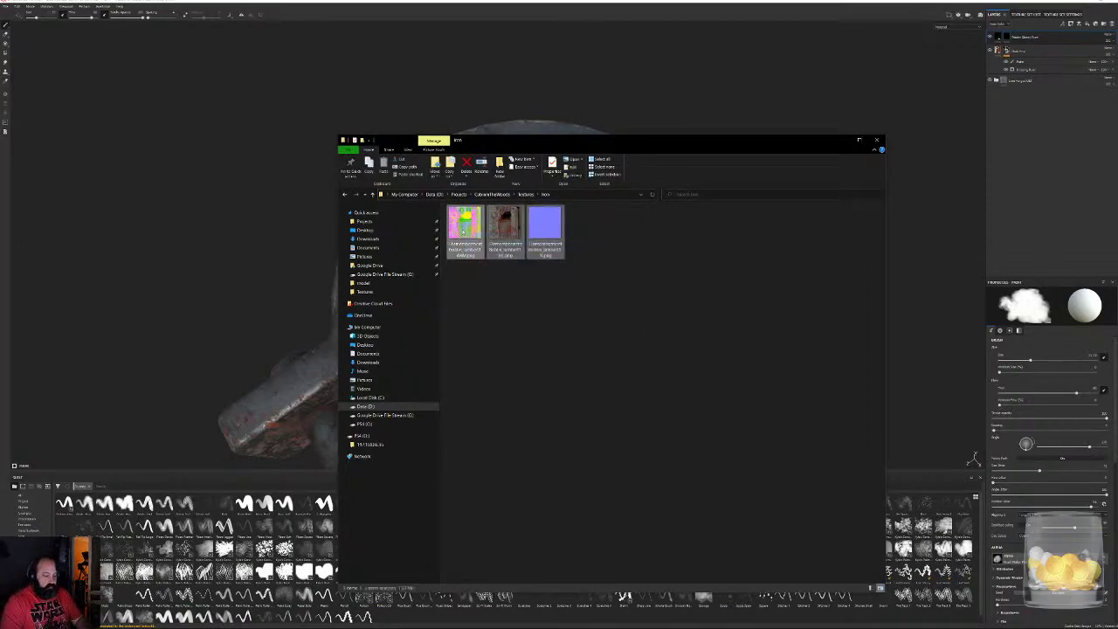
{"action": "right_click", "coordinate": [461, 229]}
{"action": "left_click", "coordinate": [424, 368]}
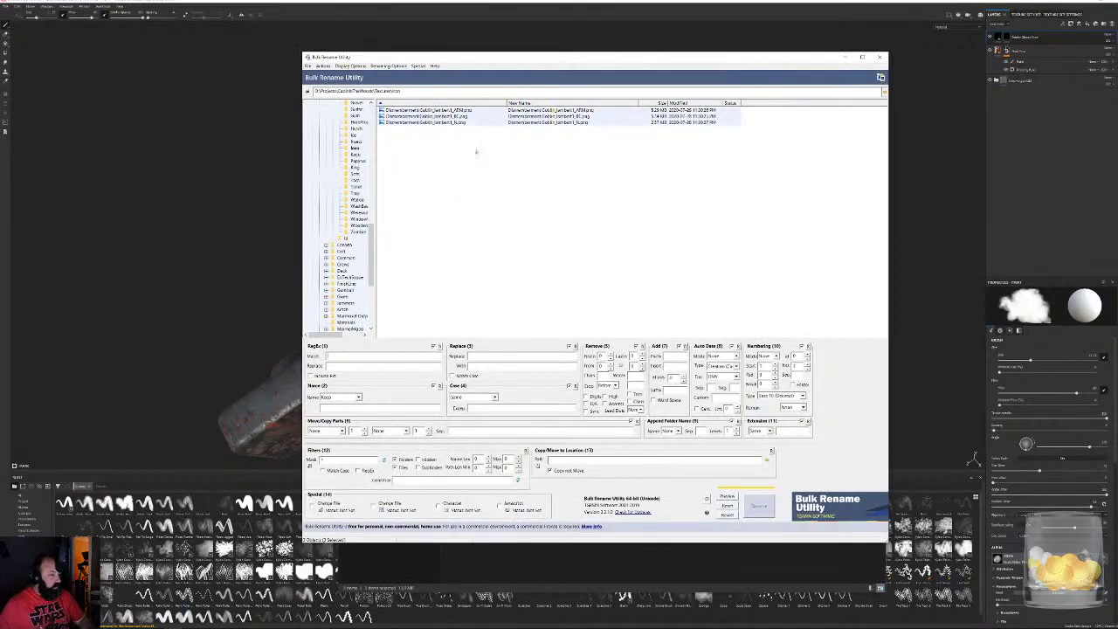
{"action": "type", "text": "_lambert1_"}
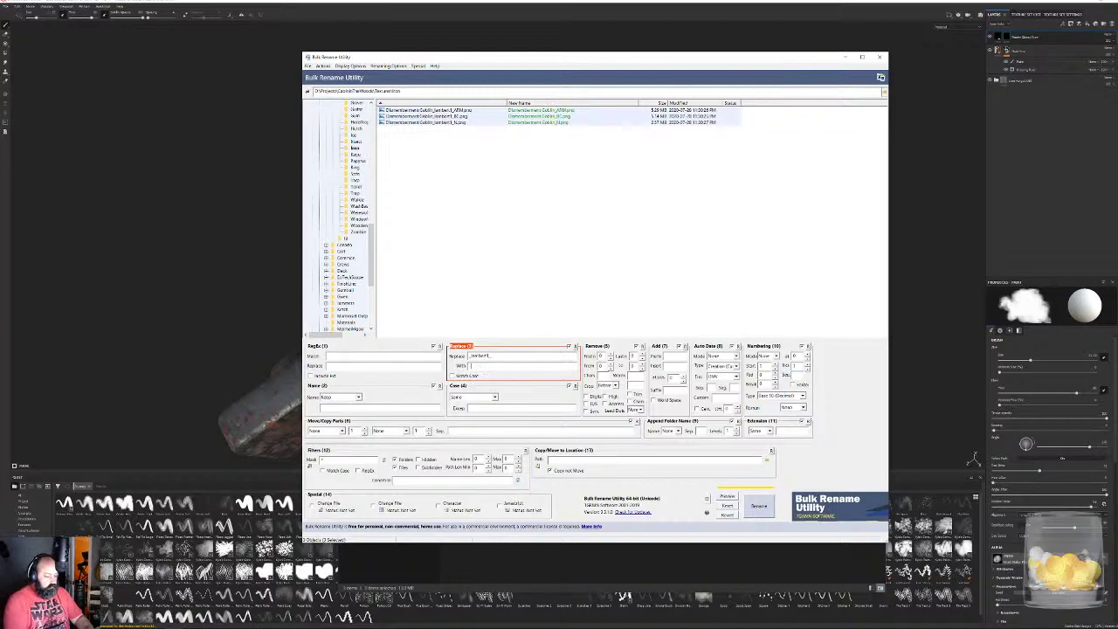
{"action": "left_click", "coordinate": [760, 507]}
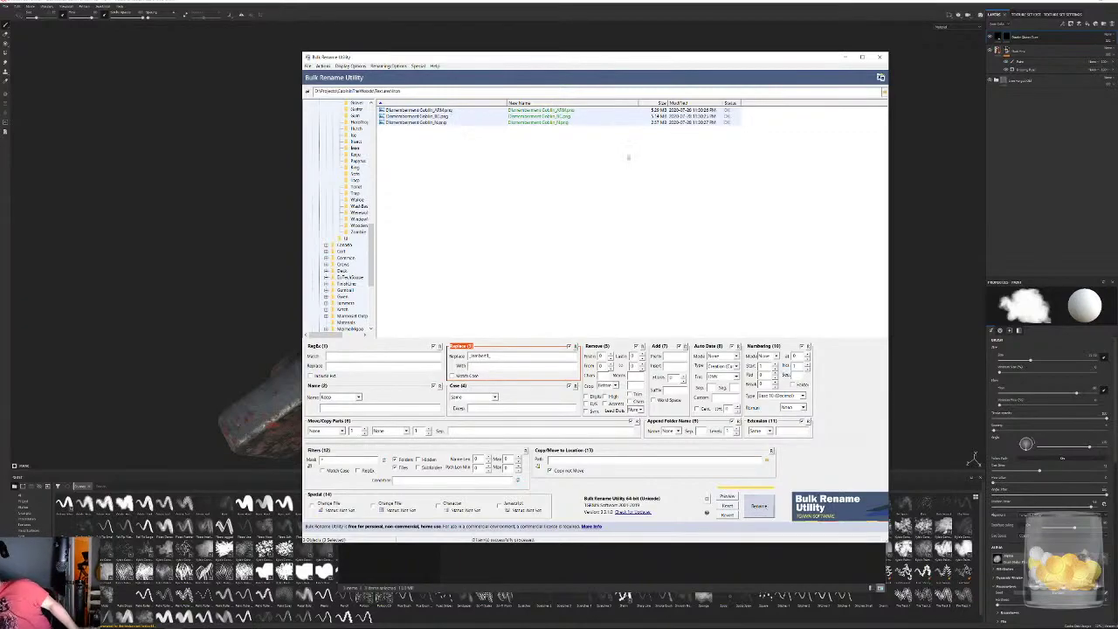
{"action": "left_click", "coordinate": [880, 58]}
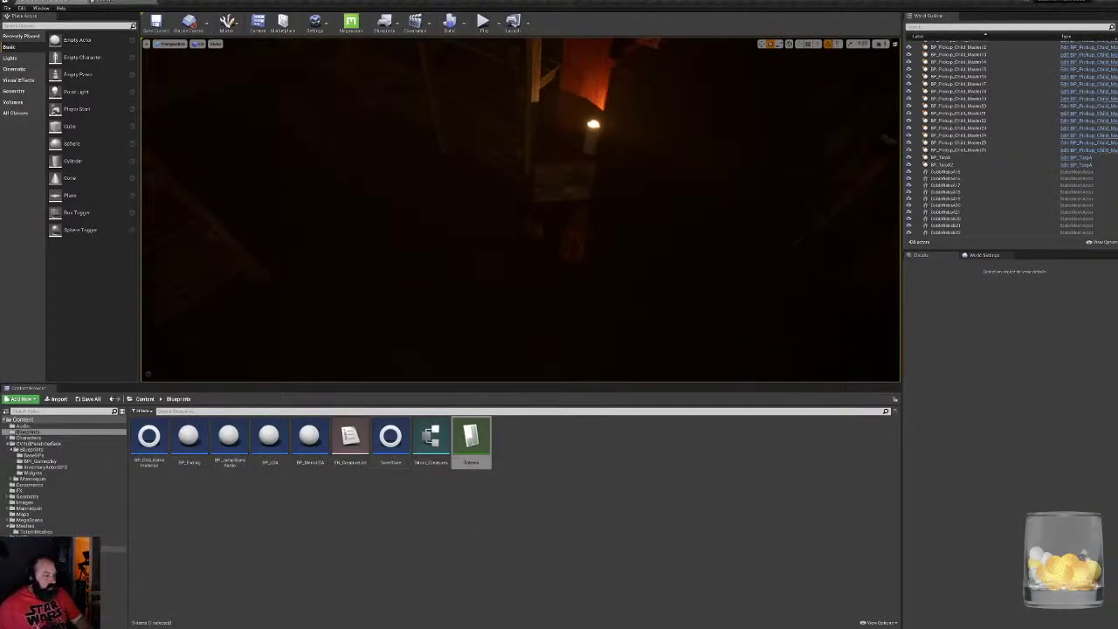
Switch to Unreal Editor and reimport the Dismemberment_Goblin ARM, BC and N textures in the Werewolf folder of TexturesAndMaterials
{"action": "left_click", "coordinate": [98, 563]}
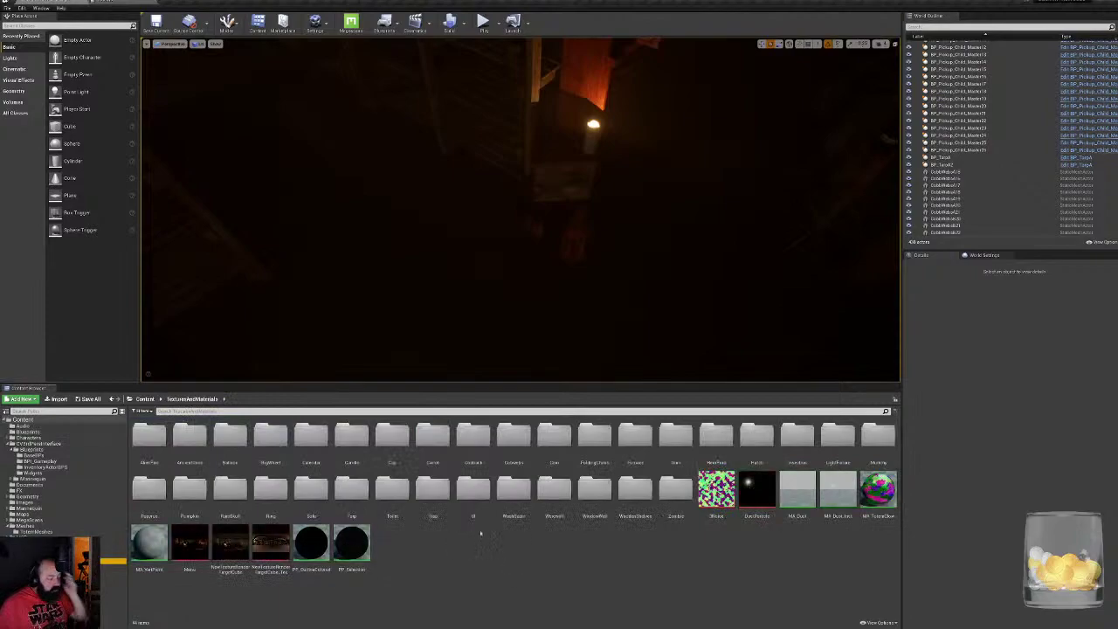
{"action": "double_click", "coordinate": [553, 487]}
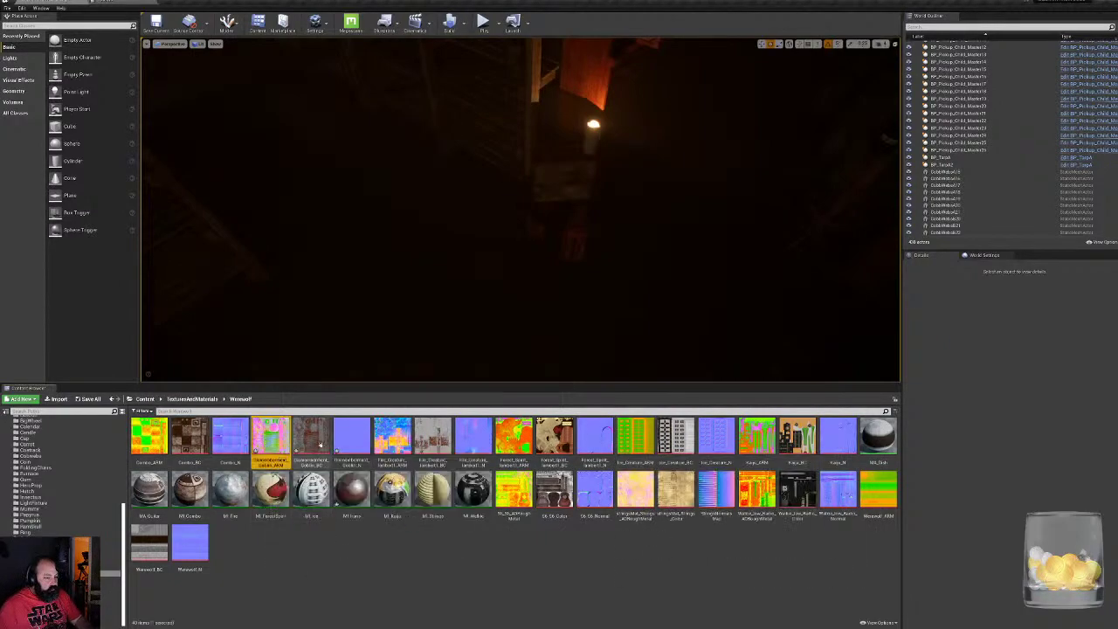
{"action": "right_click", "coordinate": [349, 445]}
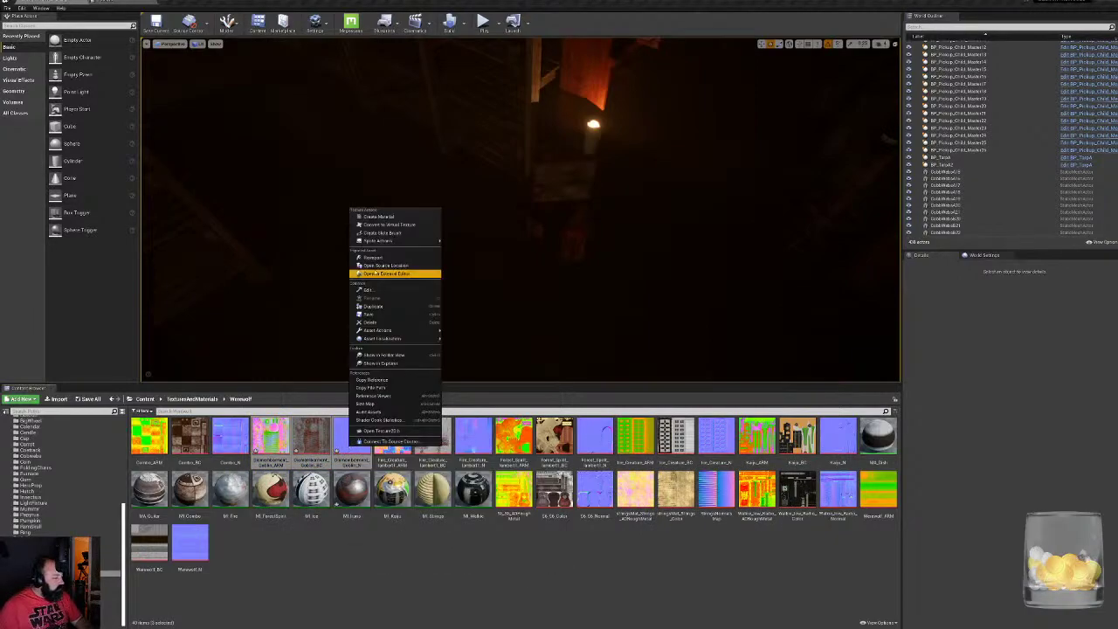
{"action": "left_click", "coordinate": [372, 257]}
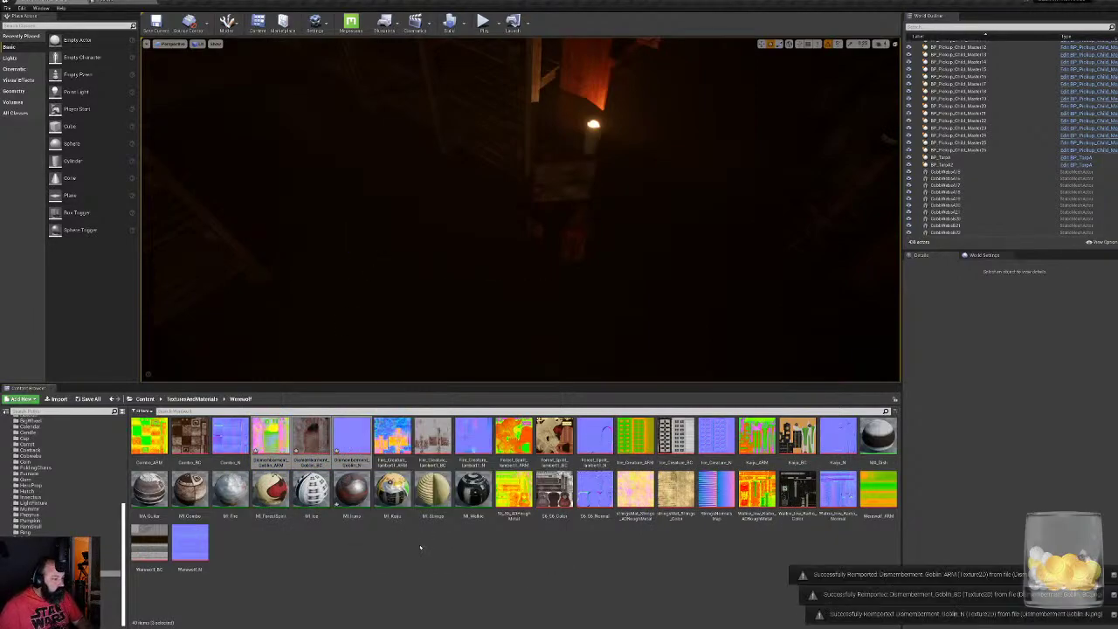
Save all modified content, including the map, the totem meshes and the reimported textures
{"action": "left_click", "coordinate": [405, 572]}
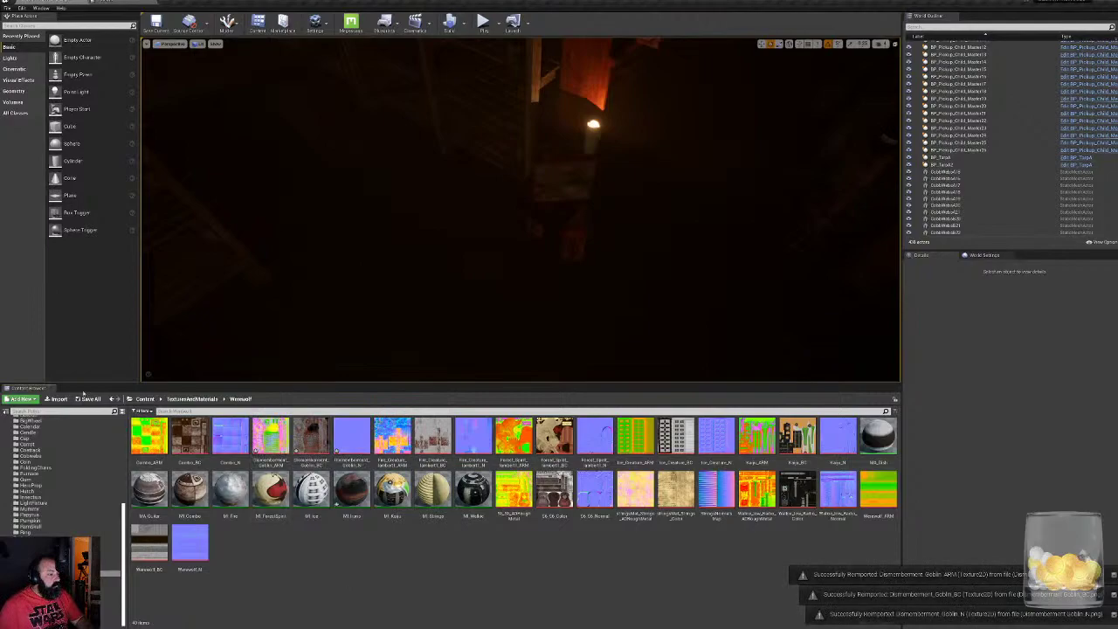
{"action": "left_click", "coordinate": [91, 399]}
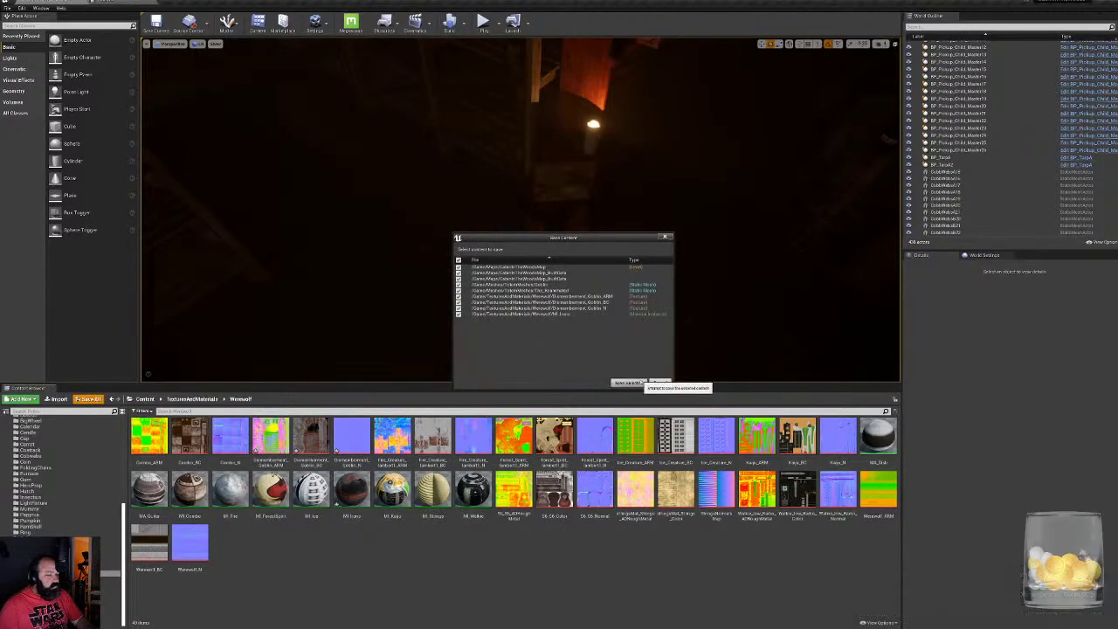
{"action": "left_click", "coordinate": [632, 382]}
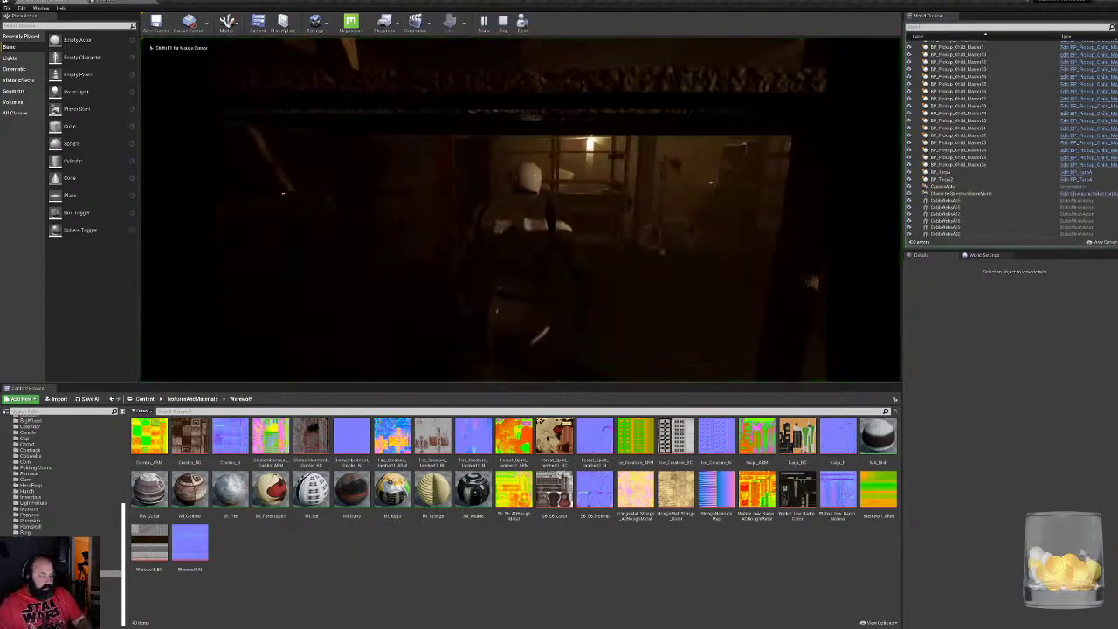
Play-test the level in full screen, inspect the Metal neck bolt by the candle from several sides and put it back
{"action": "key", "text": "F11"}
{"action": "key", "text": "w"}
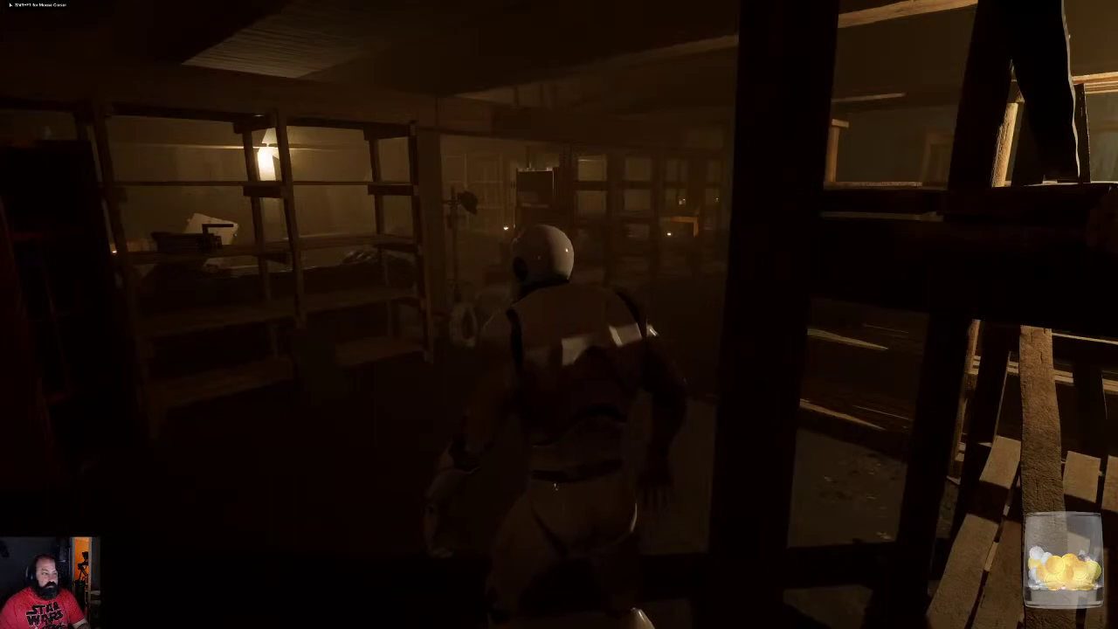
{"action": "key", "text": "w"}
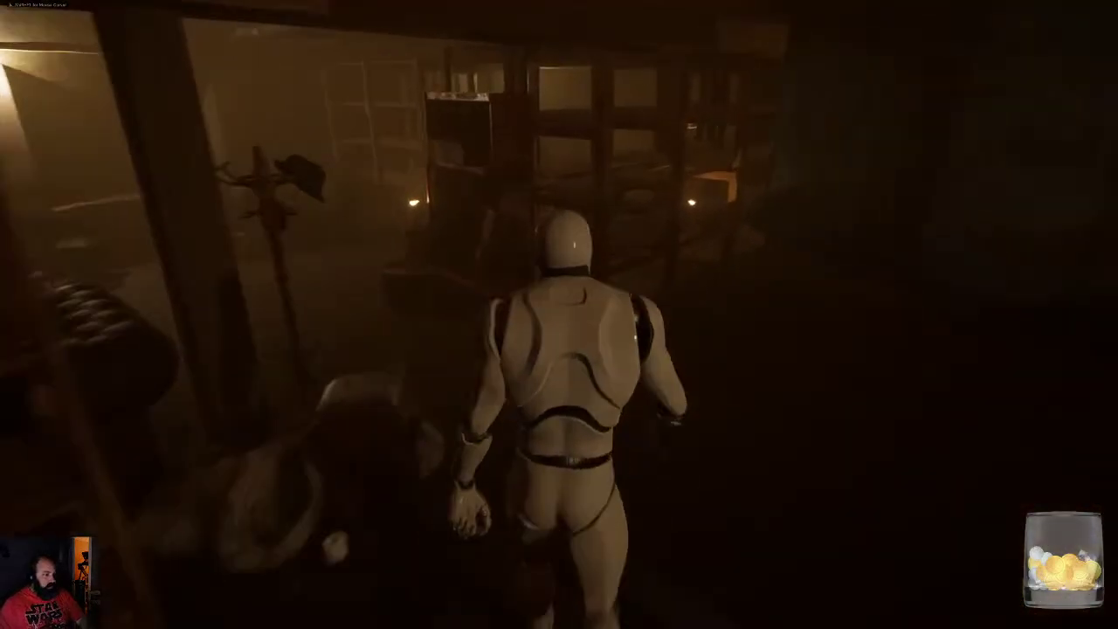
{"action": "key", "text": "w"}
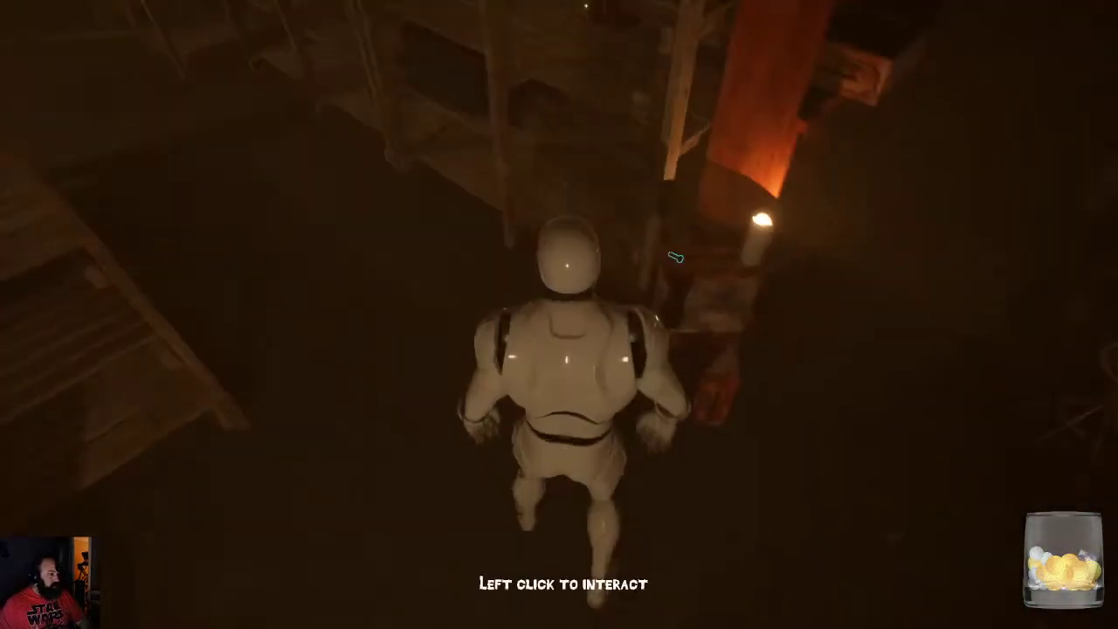
{"action": "left_click", "coordinate": [675, 257]}
{"action": "left_click_drag", "start_coordinate": [679, 266], "coordinate": [648, 412]}
{"action": "left_click_drag", "start_coordinate": [732, 390], "coordinate": [612, 363]}
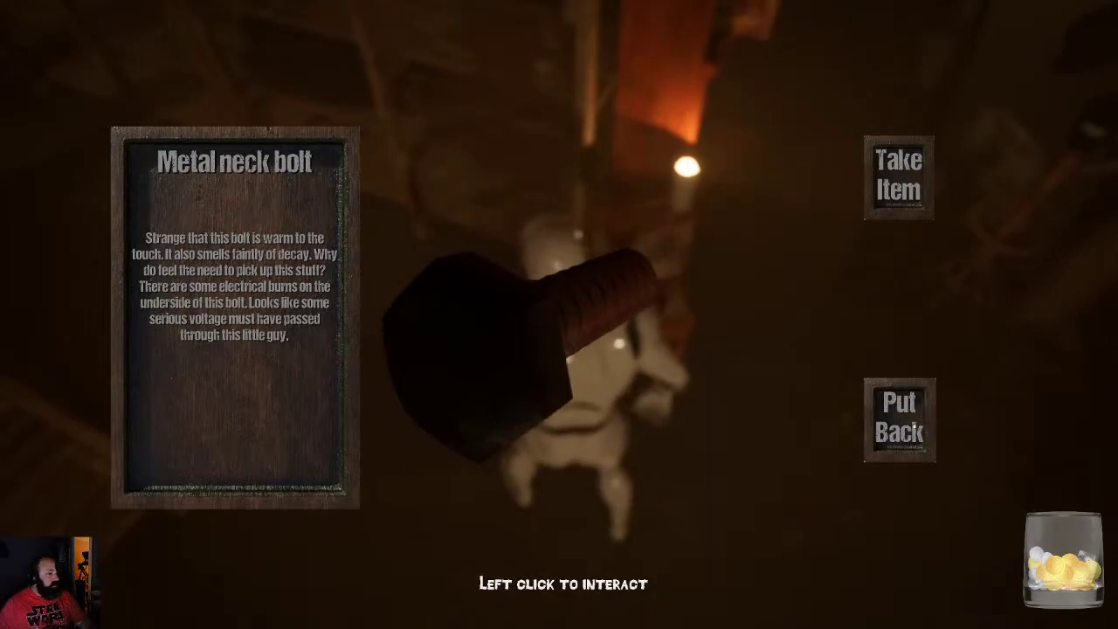
{"action": "left_click", "coordinate": [914, 428]}
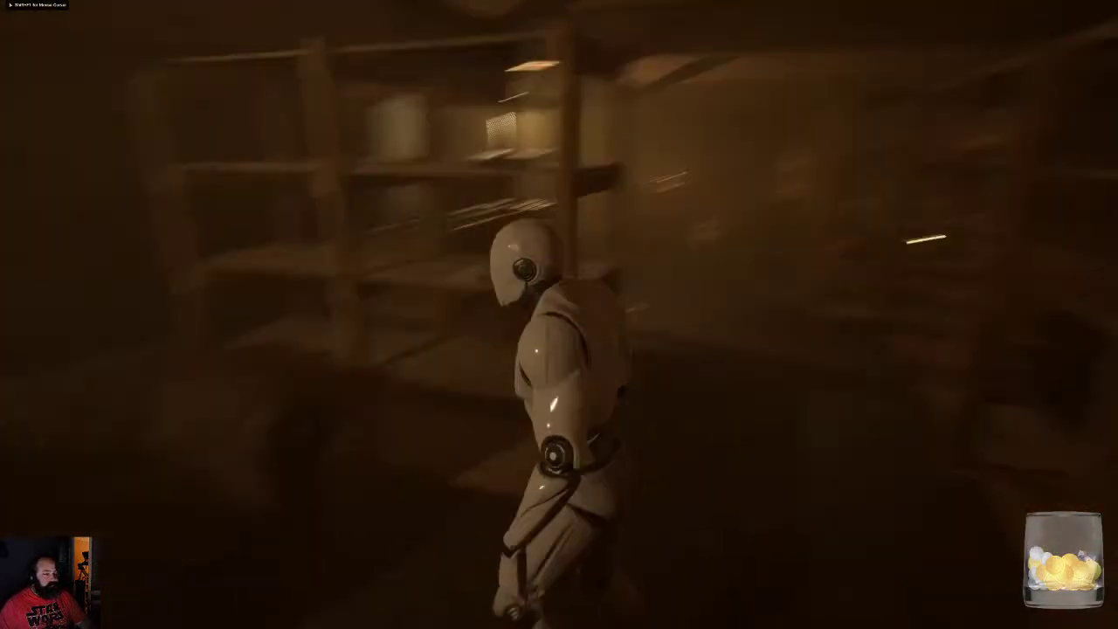
Walk through the basement to the Alien Pod near the red crate, pick it up and rotate it to examine its surface
{"action": "key", "text": "w"}
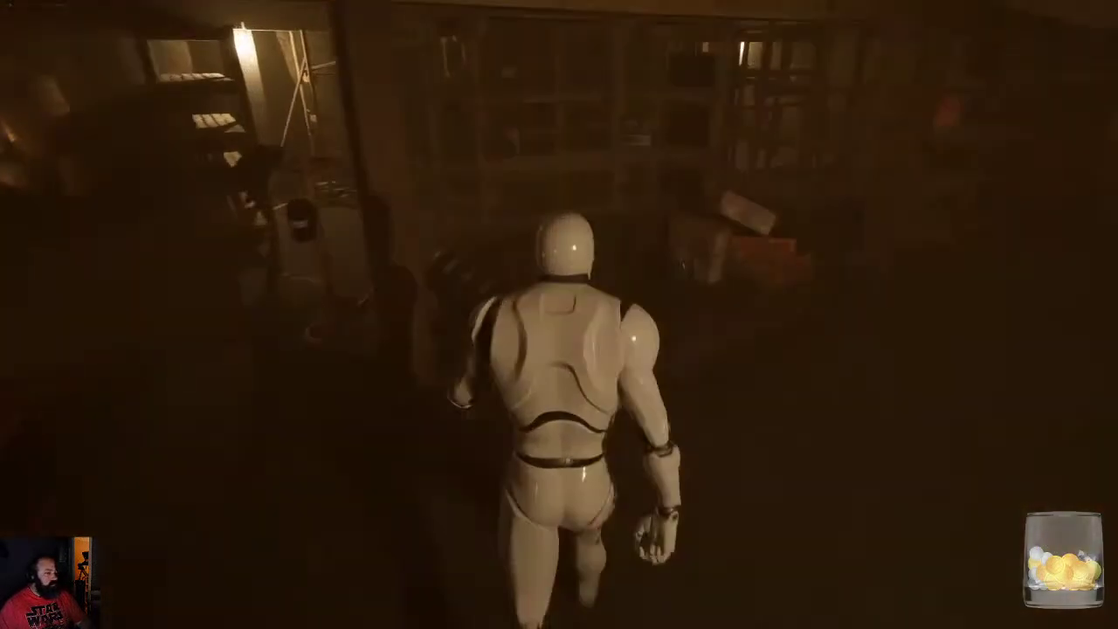
{"action": "key", "text": "w"}
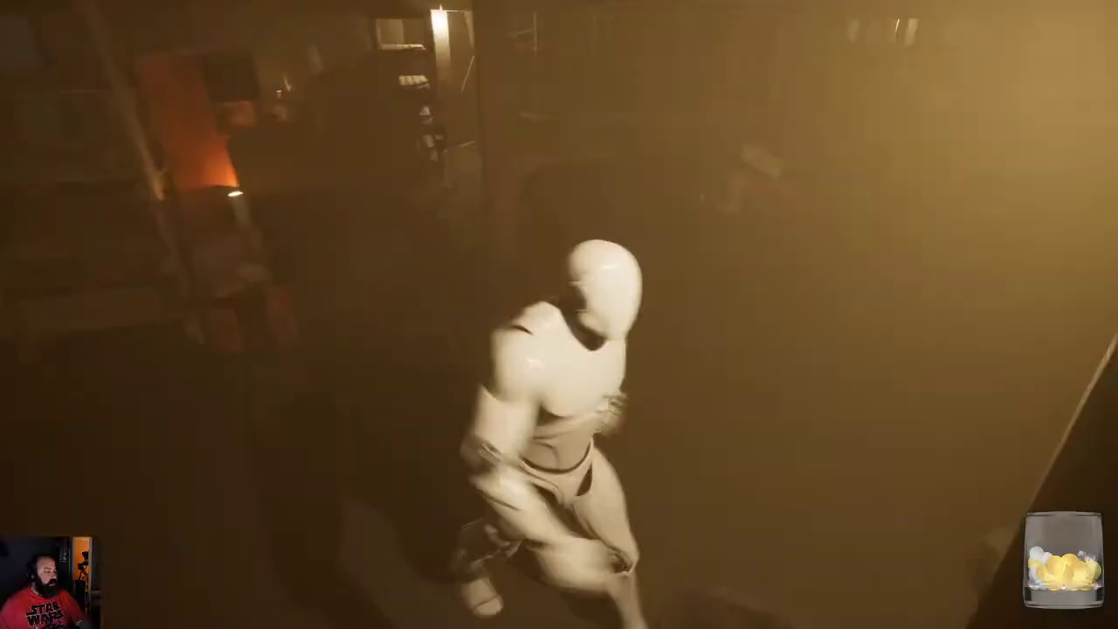
{"action": "key", "text": "w"}
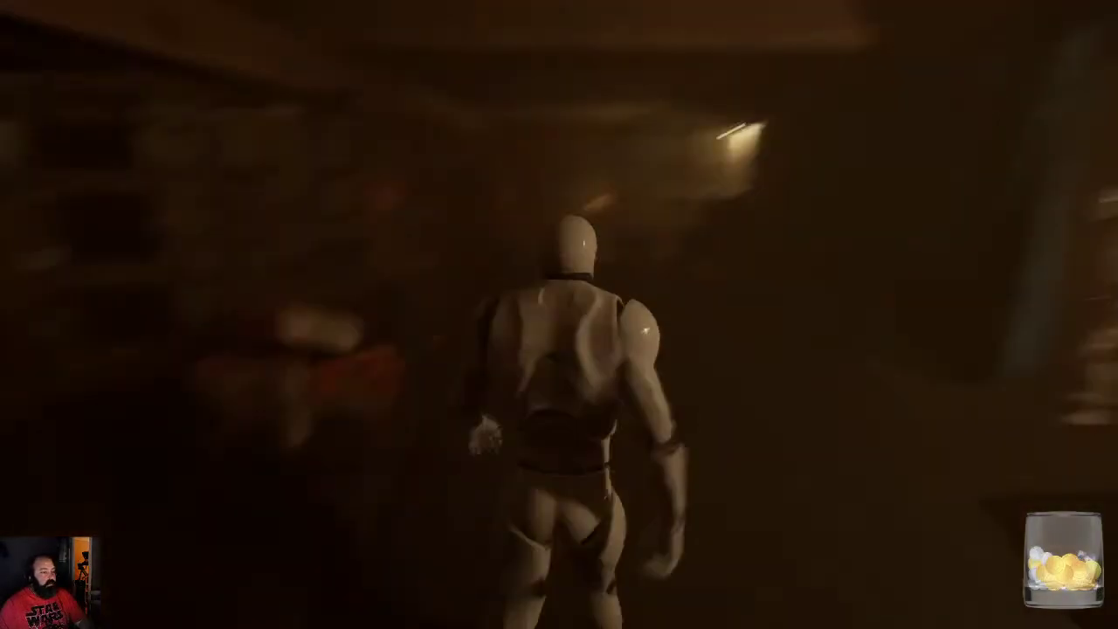
{"action": "key", "text": "w"}
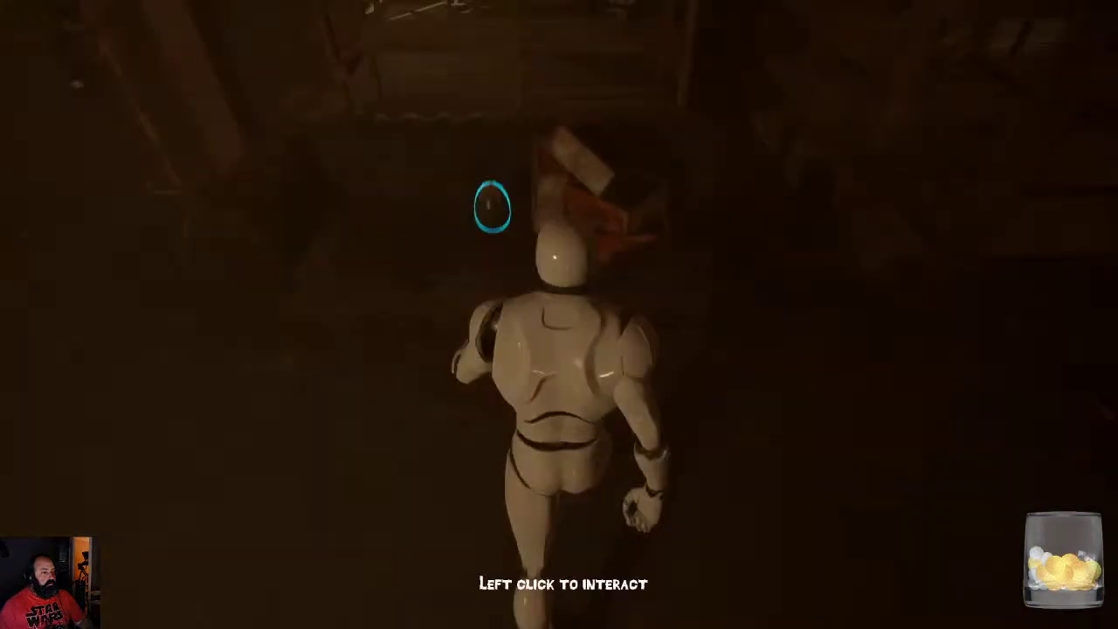
{"action": "key", "text": "w"}
{"action": "left_click", "coordinate": [559, 315]}
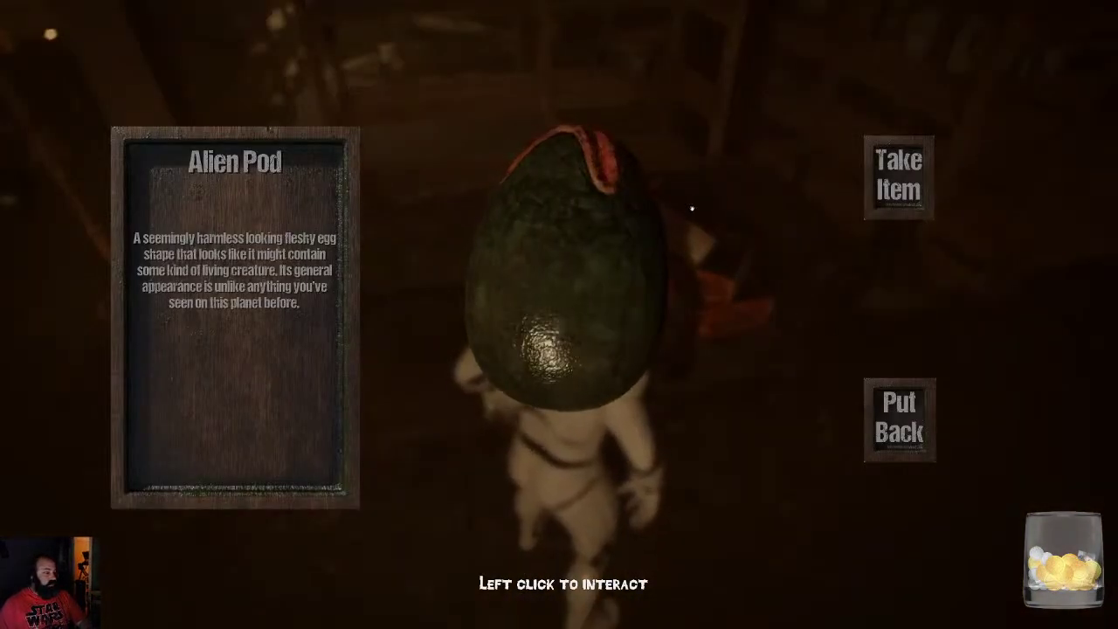
{"action": "left_click_drag", "start_coordinate": [692, 208], "coordinate": [672, 227]}
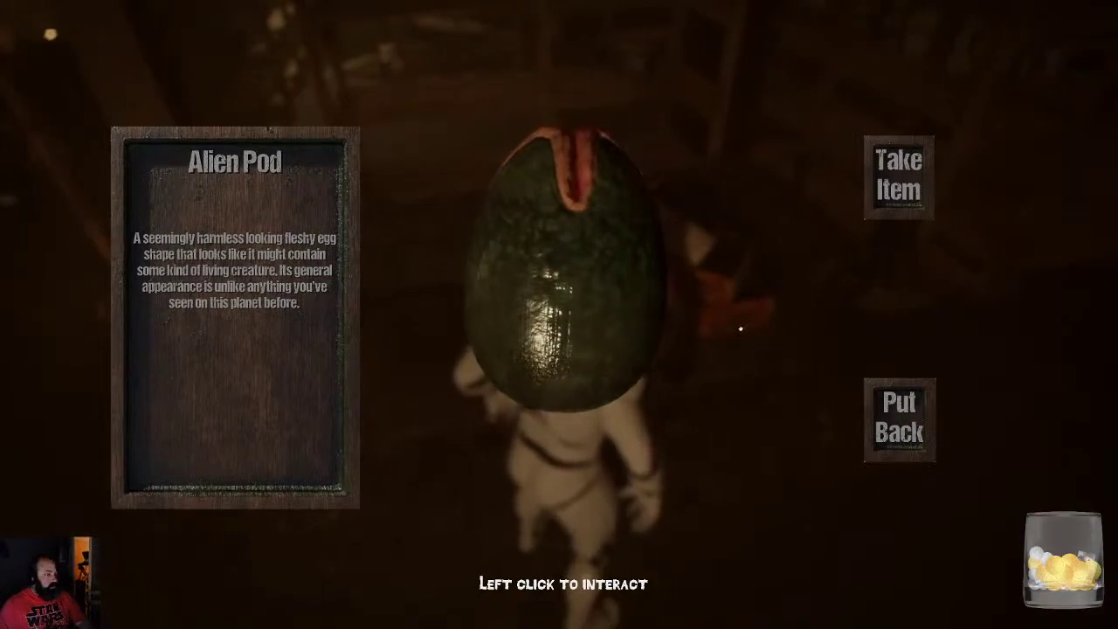
{"action": "left_click_drag", "start_coordinate": [754, 315], "coordinate": [547, 357]}
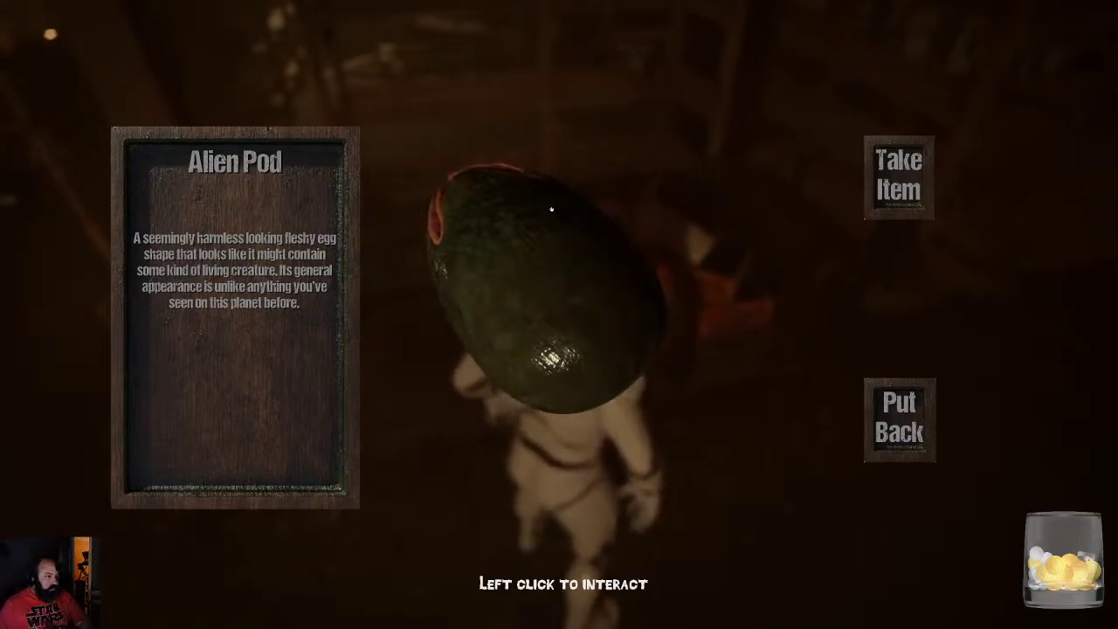
{"action": "left_click_drag", "start_coordinate": [559, 213], "coordinate": [571, 215]}
{"action": "left_click_drag", "start_coordinate": [446, 187], "coordinate": [599, 200]}
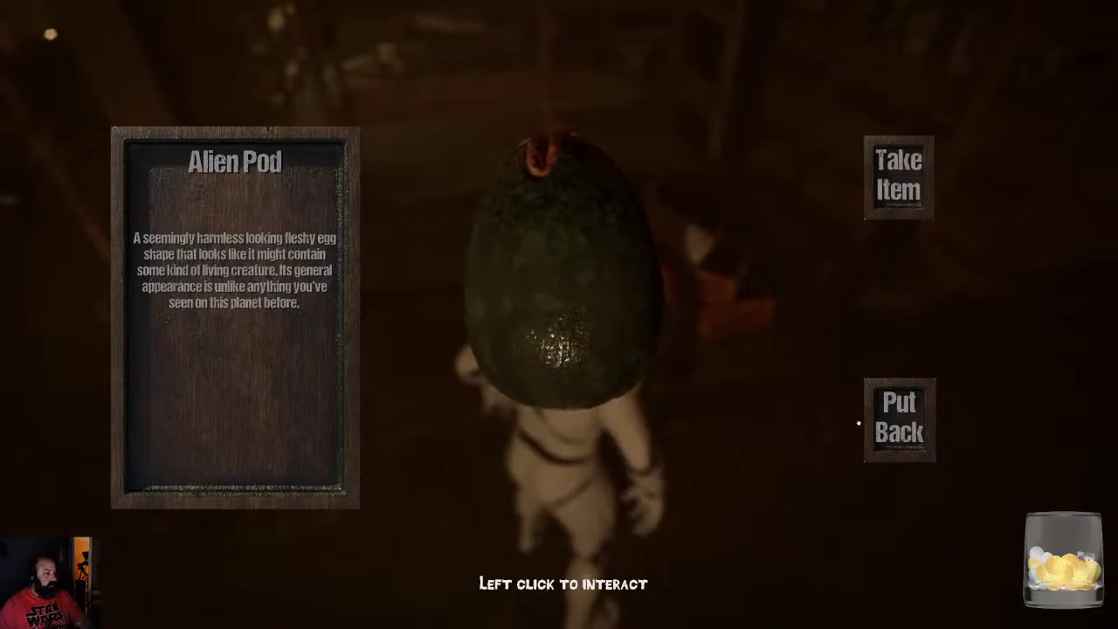
Put the Alien Pod back and walk past the shelves to the next interactable item
{"action": "key", "text": "w"}
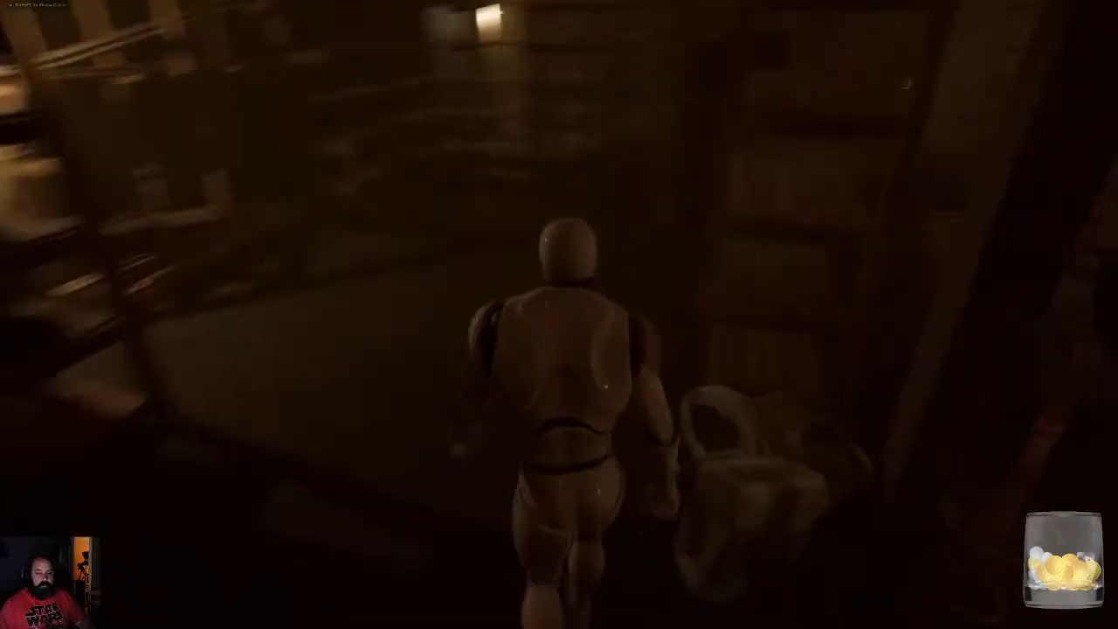
{"action": "key", "text": "w"}
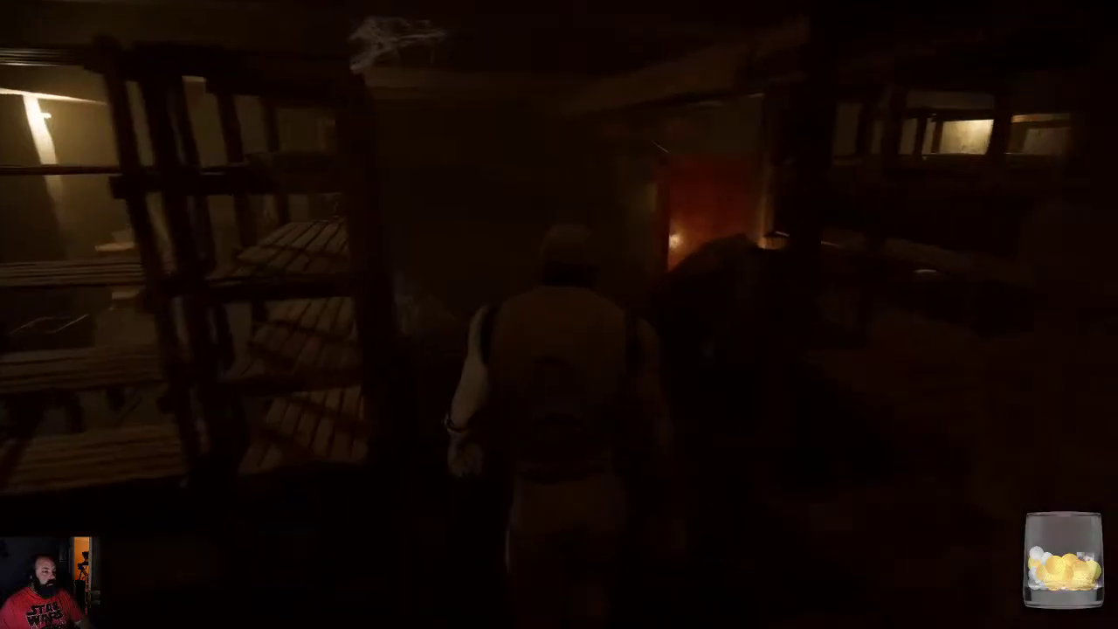
{"action": "key", "text": "w"}
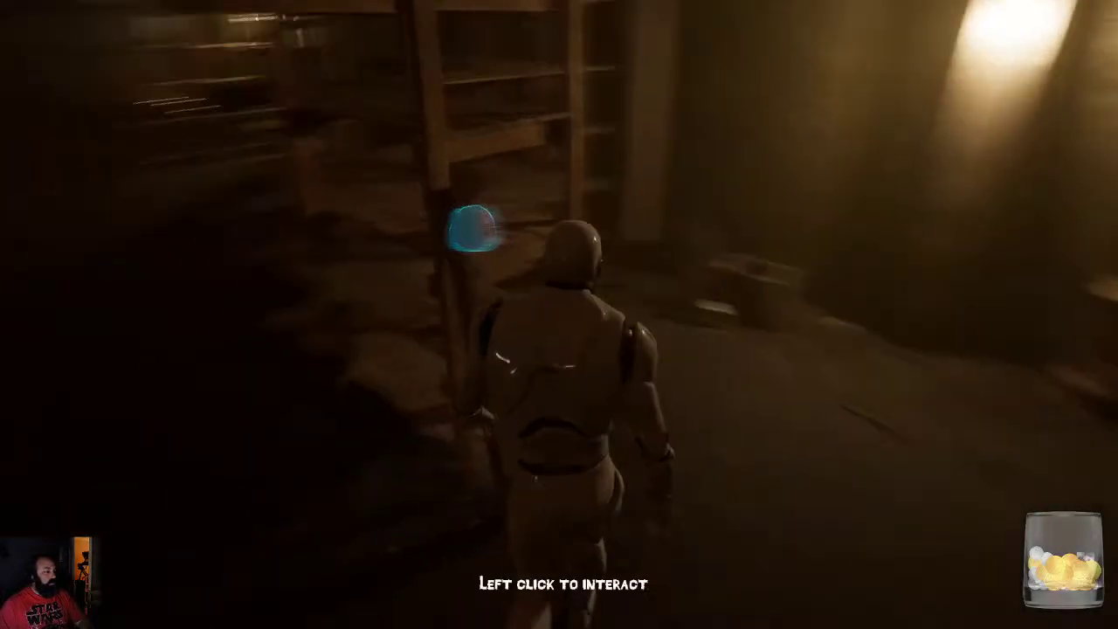